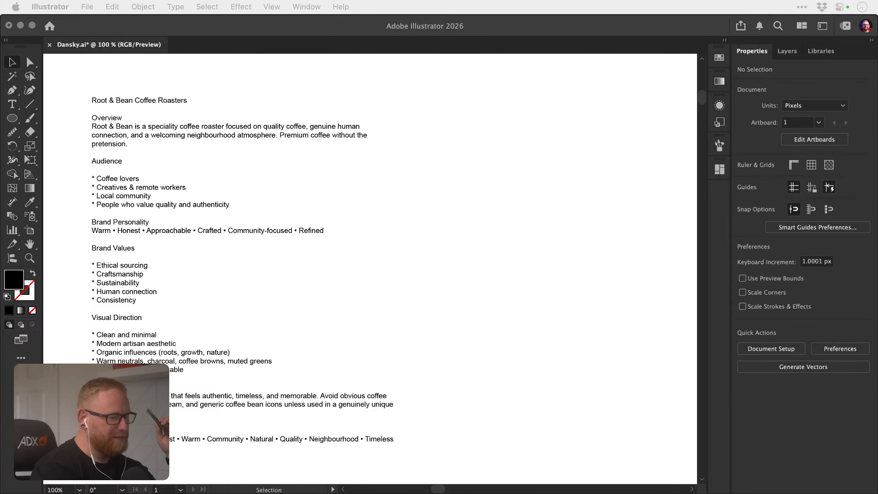
Switch to the browser and review the Pinterest coffee brand board and the coffee shop logo search results.
key(super+Tab)
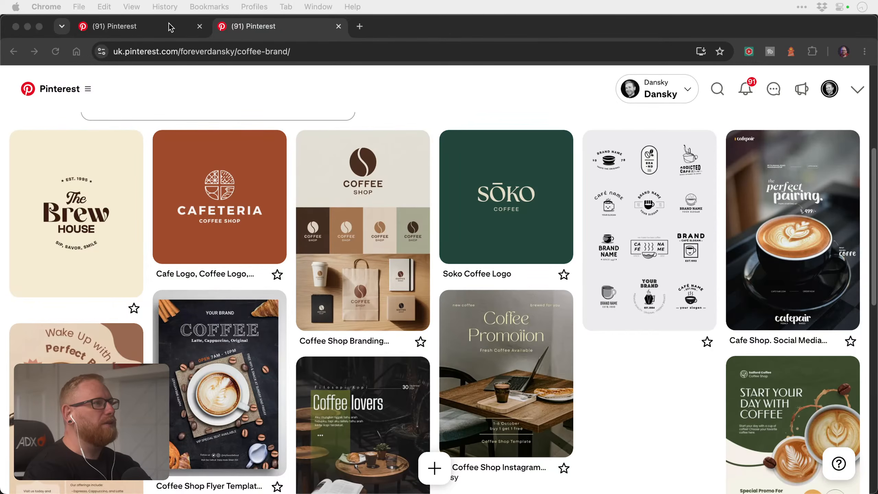
click(290, 29)
click(289, 29)
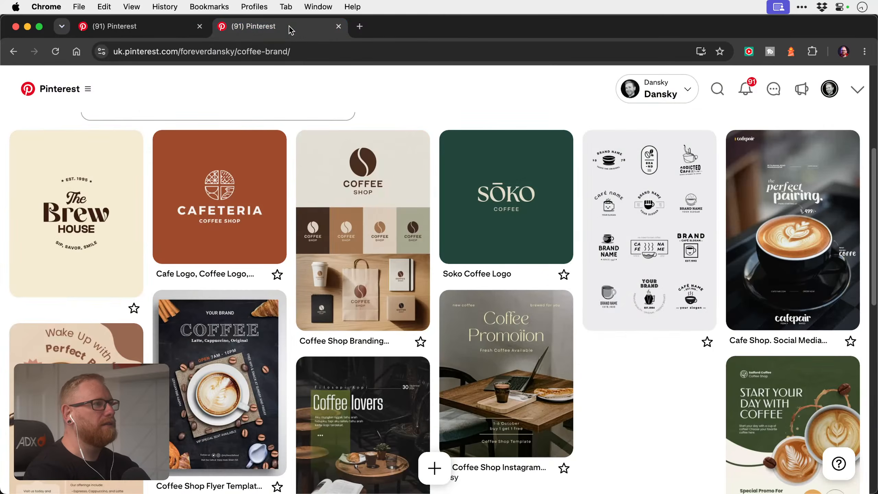
click(167, 31)
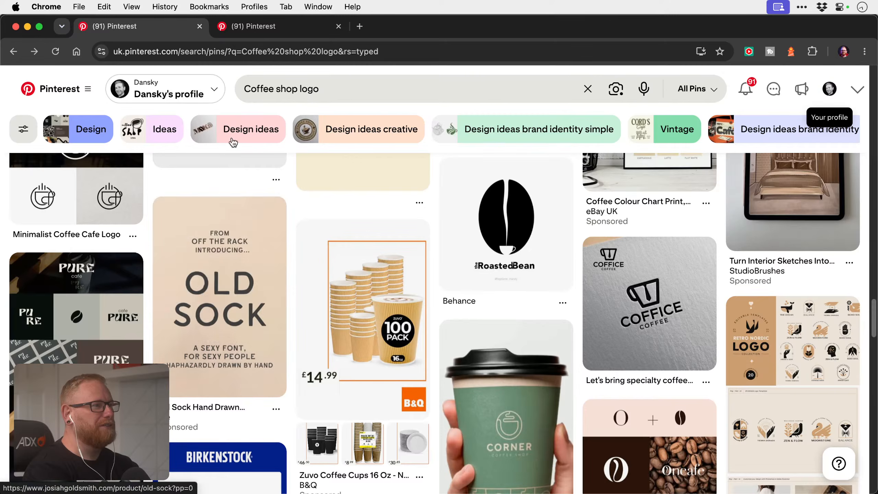
click(276, 29)
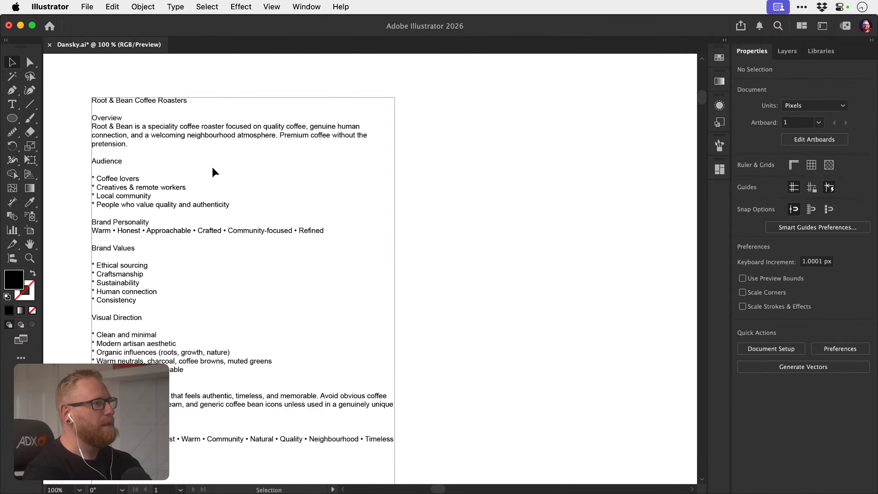
Return to Illustrator and place image.png from the AI Vs Human Poster Design folder beside the brief, at roughly the text's height.
click(88, 7)
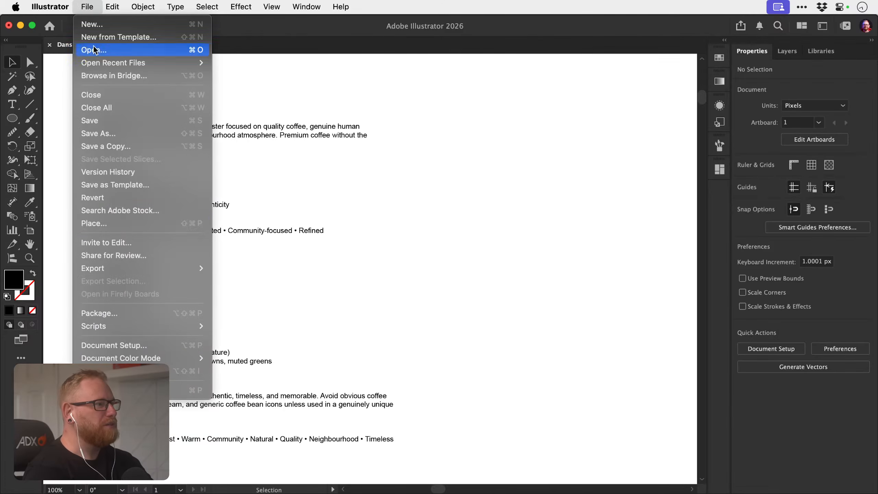
click(140, 224)
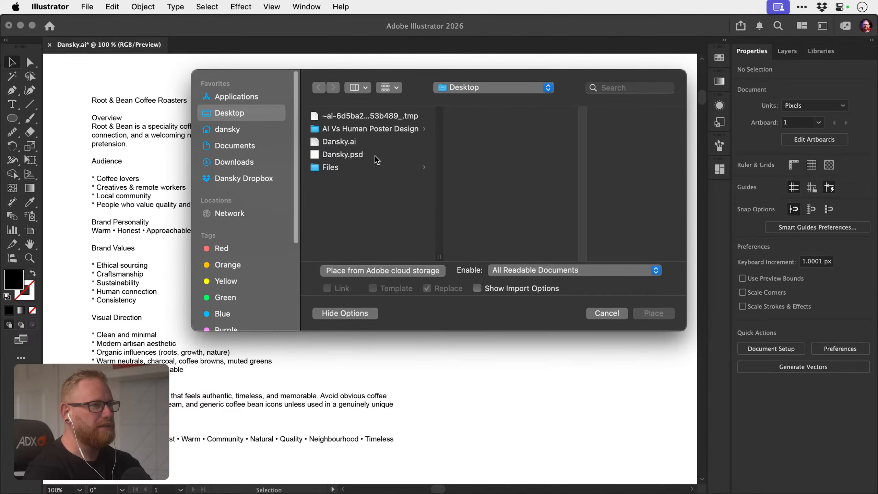
click(373, 129)
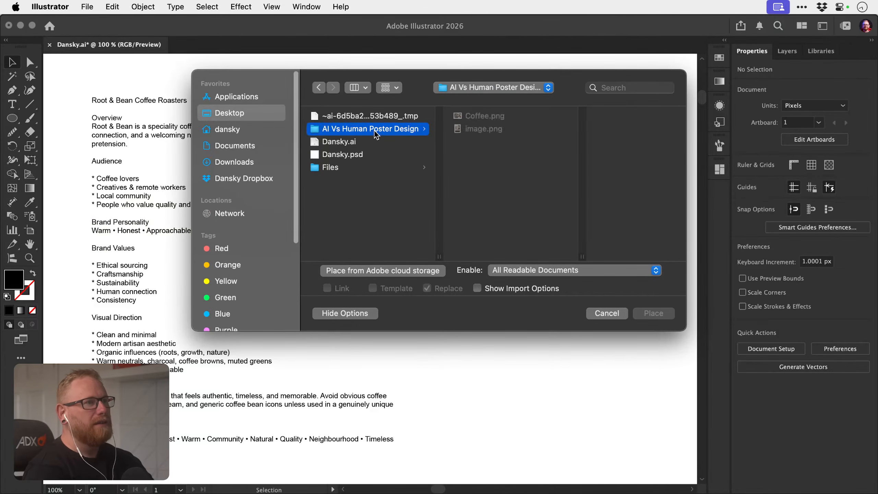
click(489, 128)
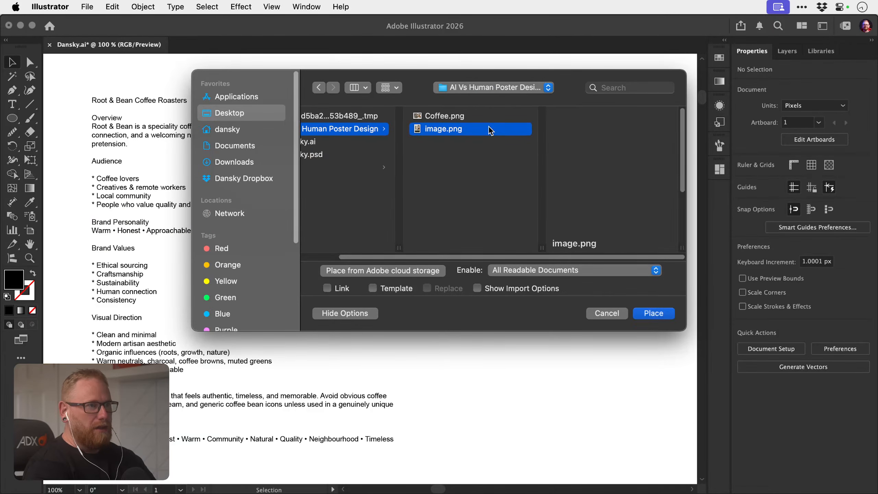
click(653, 313)
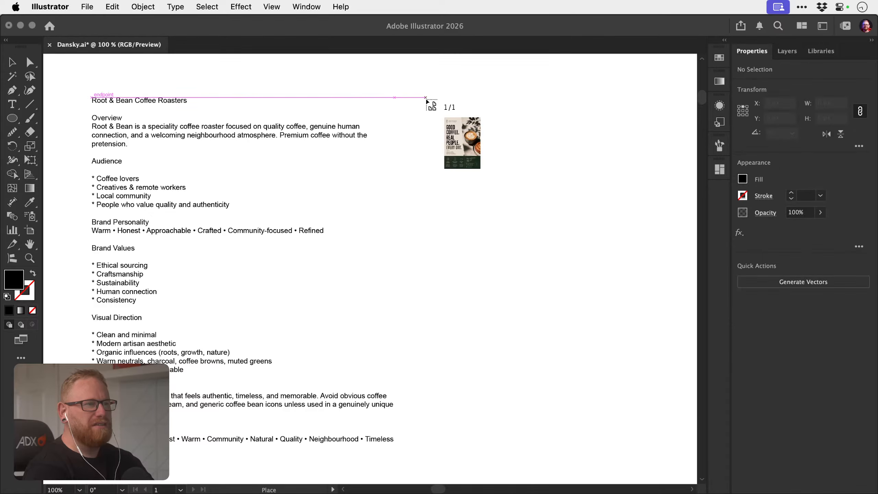
drag(426, 97, 688, 430)
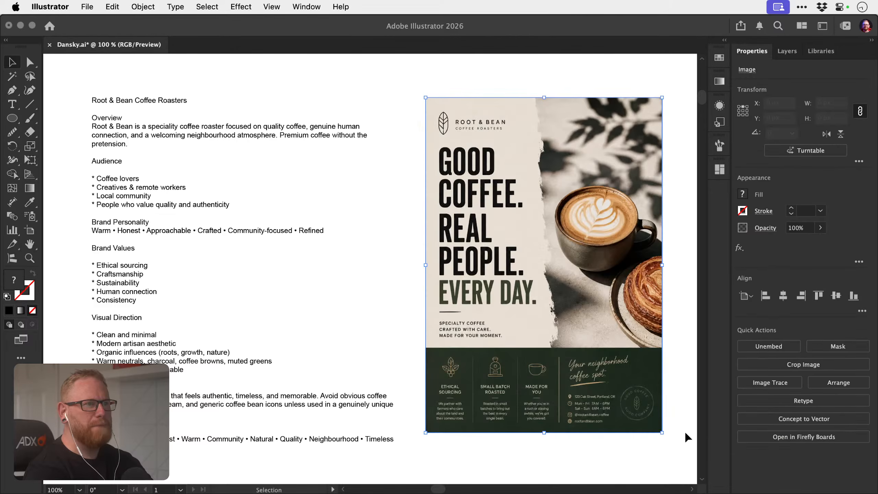
drag(569, 207, 571, 212)
click(386, 71)
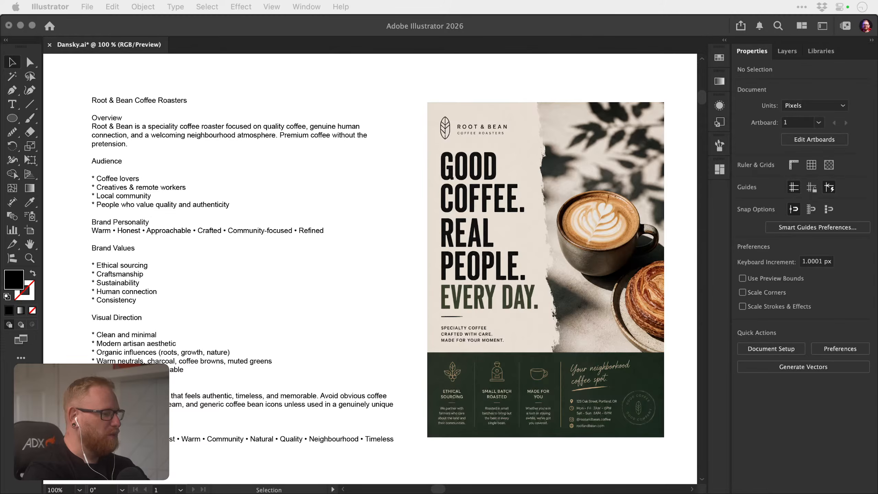
Paste the sheet of four Root & Bean logo concepts and scale it down to about 218 px square.
key(super+Tab)
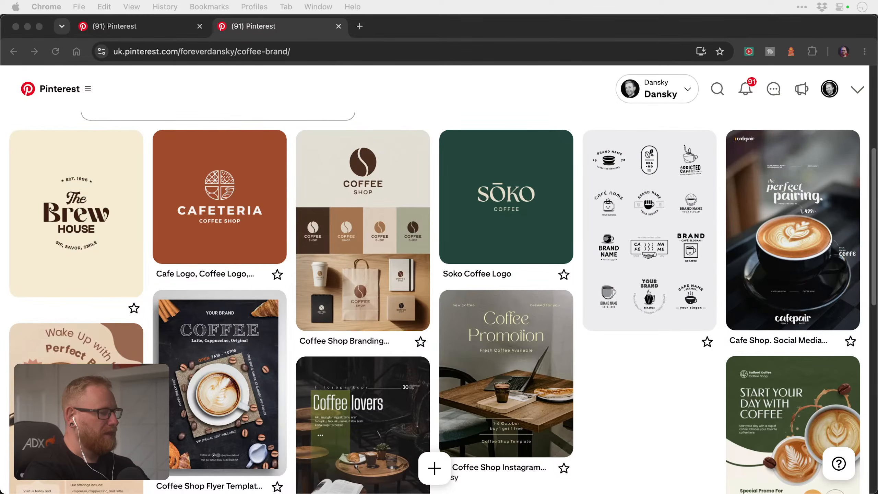
key(super+Tab)
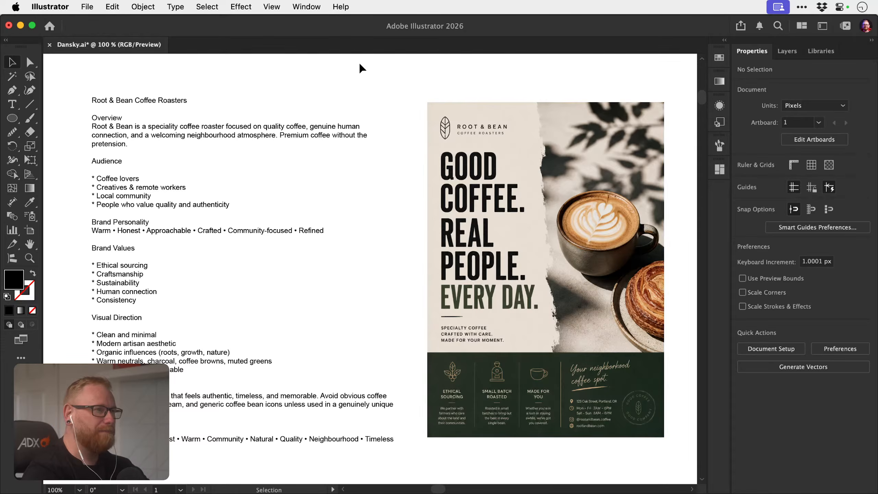
key(super+v)
key(s)
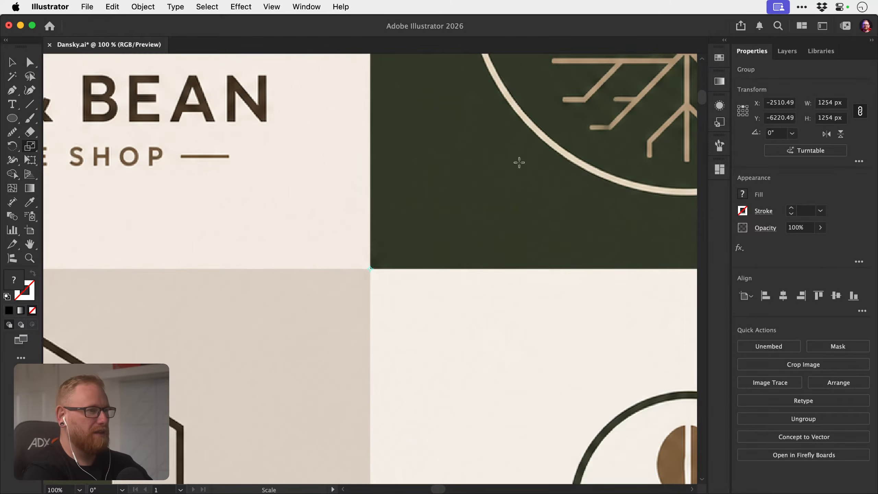
drag(519, 163, 396, 250)
key(v)
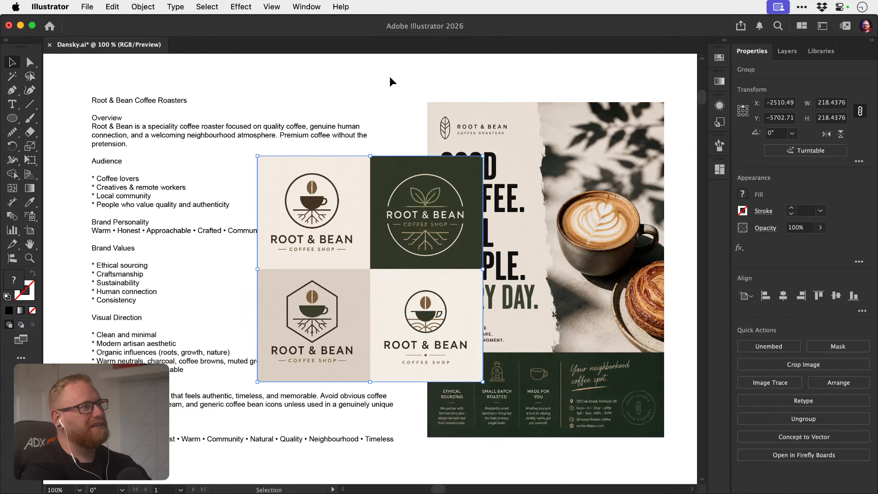
Move the logo sheet above and to the right of the poster and scale it to about 138 px square.
key(super+Tab)
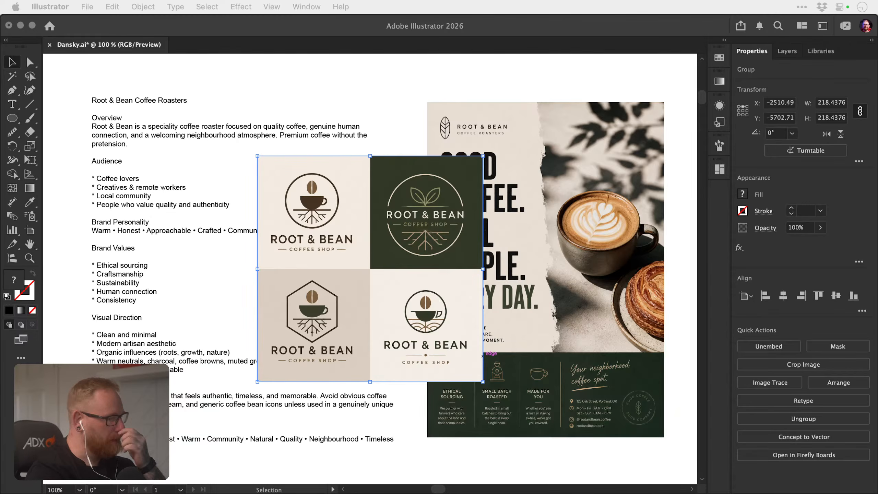
click(433, 262)
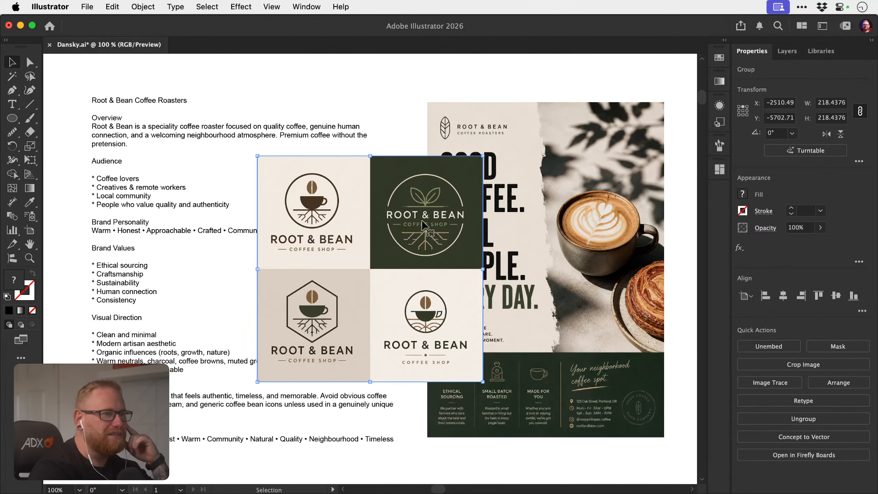
key(super+minus)
key(super+minus)
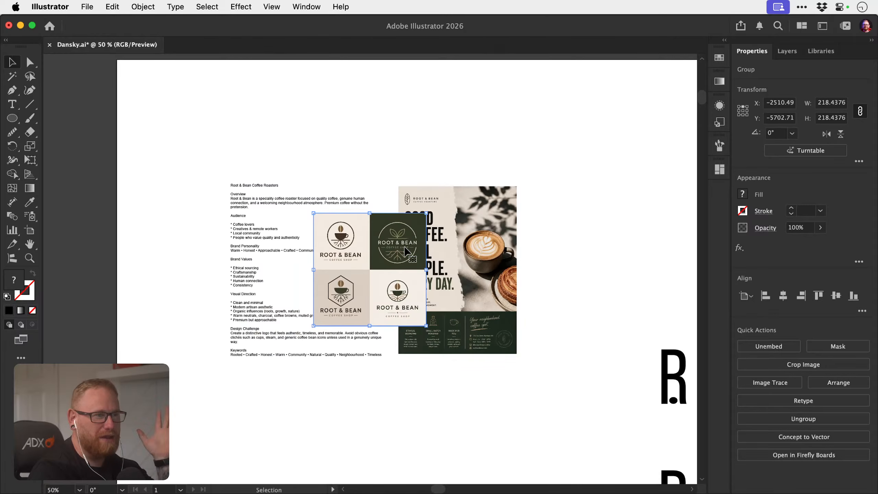
drag(410, 242, 630, 122)
scroll(569, 156, right, 3)
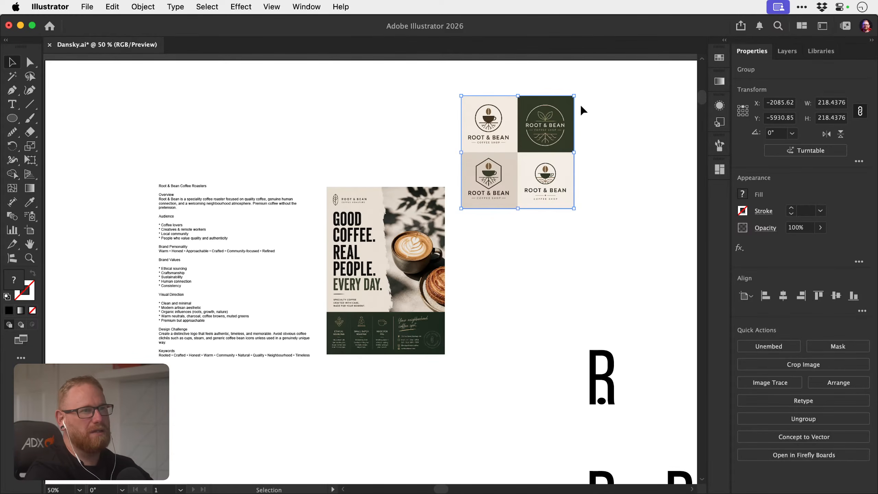
key(s)
drag(601, 88, 572, 116)
key(v)
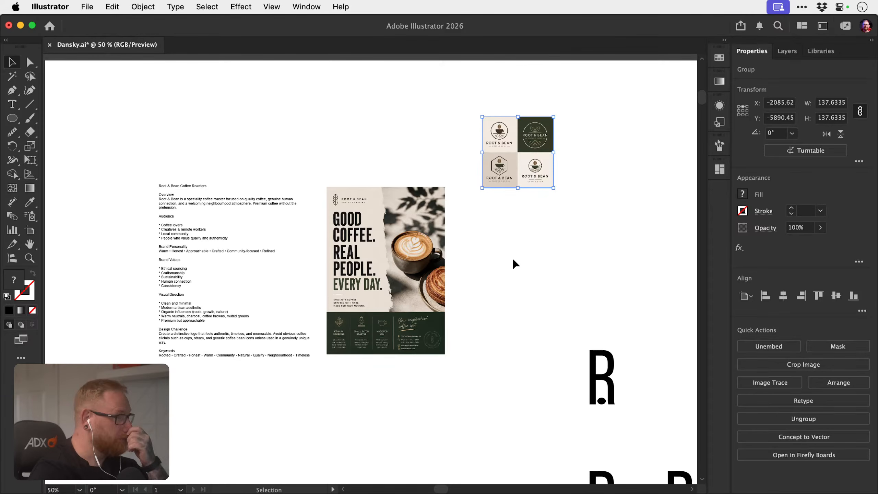
Resize the second logo sheet to about 138 px square to match the first and align it just left of that sheet.
scroll(515, 264, down, 3)
scroll(515, 263, right, 5)
scroll(516, 264, up, 3)
scroll(515, 264, left, 4)
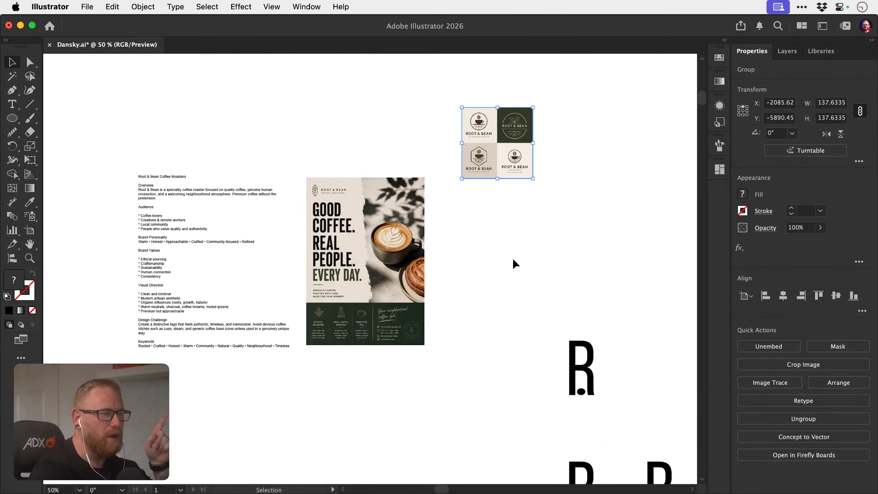
scroll(515, 264, down, 1)
scroll(516, 264, right, 2)
drag(674, 470, 380, 125)
scroll(482, 208, up, 2)
scroll(483, 208, left, 1)
drag(437, 171, 462, 145)
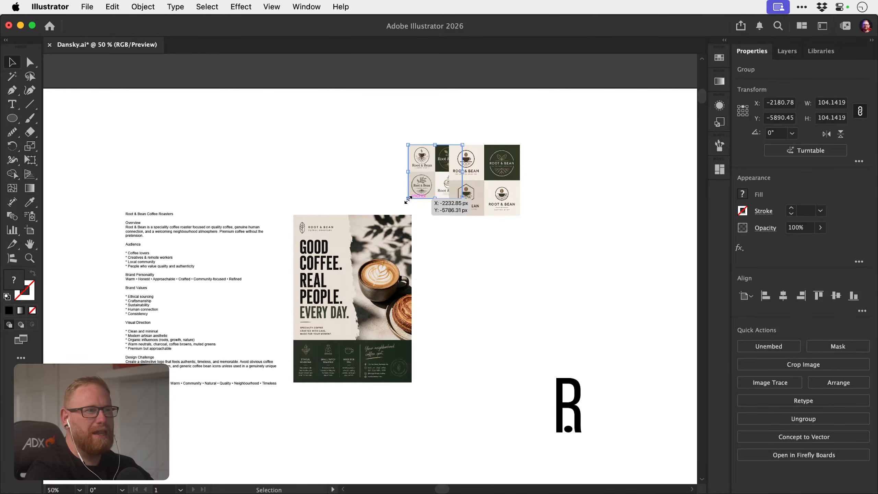
drag(408, 198, 391, 217)
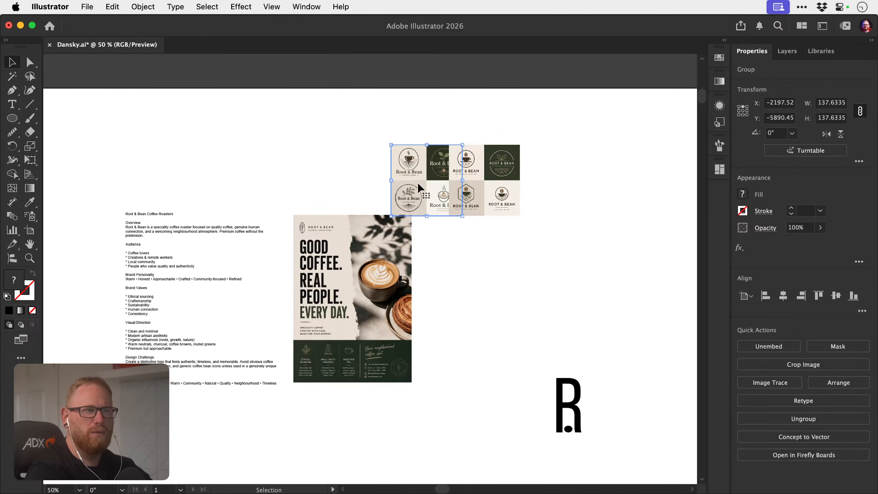
drag(432, 186, 410, 187)
Move both logo sheets together above the poster and scale them down to about 110 px high.
shift+click(476, 183)
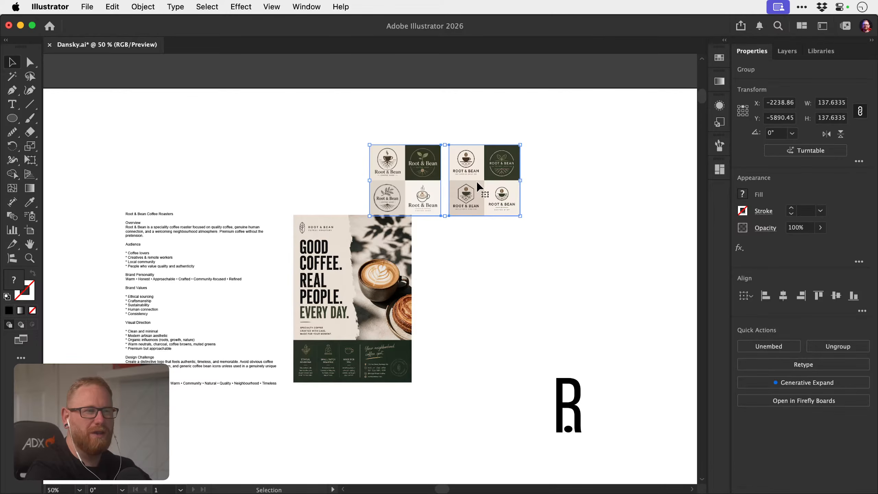
drag(487, 186, 395, 163)
key(s)
drag(475, 103, 455, 112)
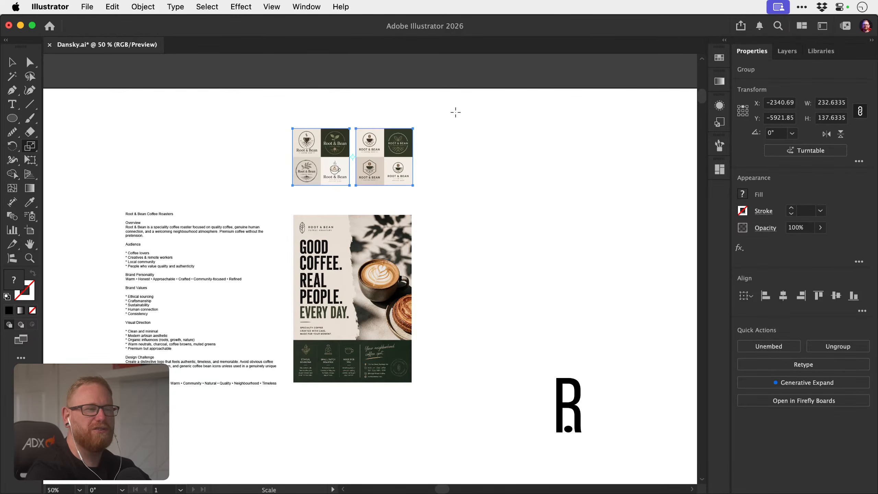
key(v)
Move the poster to the right of the two logo sheets and the brief text to their left.
drag(356, 291, 486, 198)
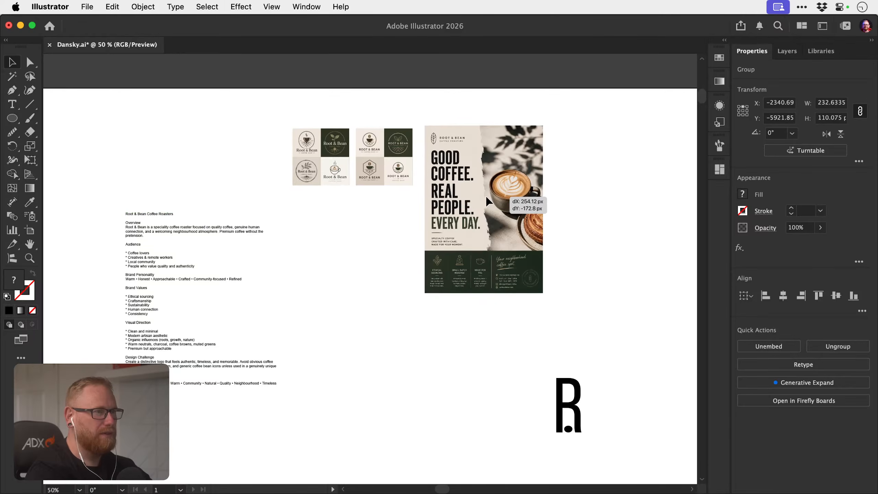
scroll(198, 226, left, 3)
scroll(197, 226, up, 1)
click(198, 225)
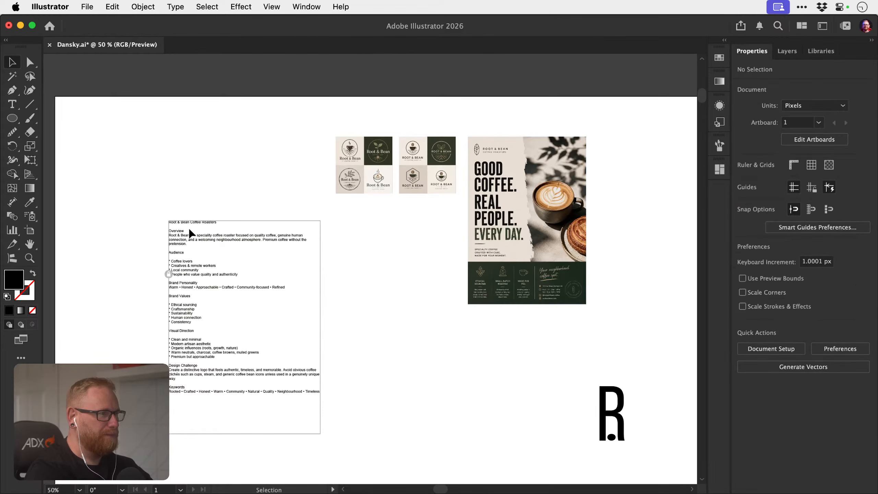
click(168, 270)
drag(189, 228, 130, 167)
double_click(129, 166)
key(super+a)
click(12, 62)
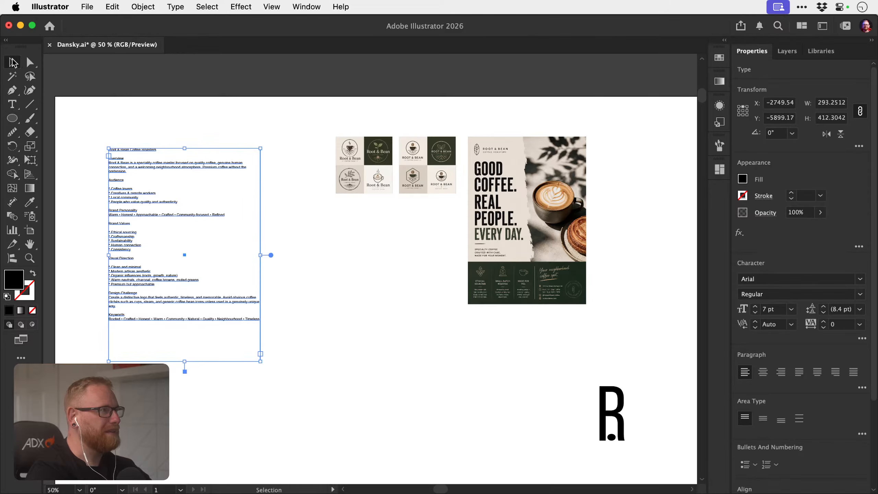
key(super+Tab)
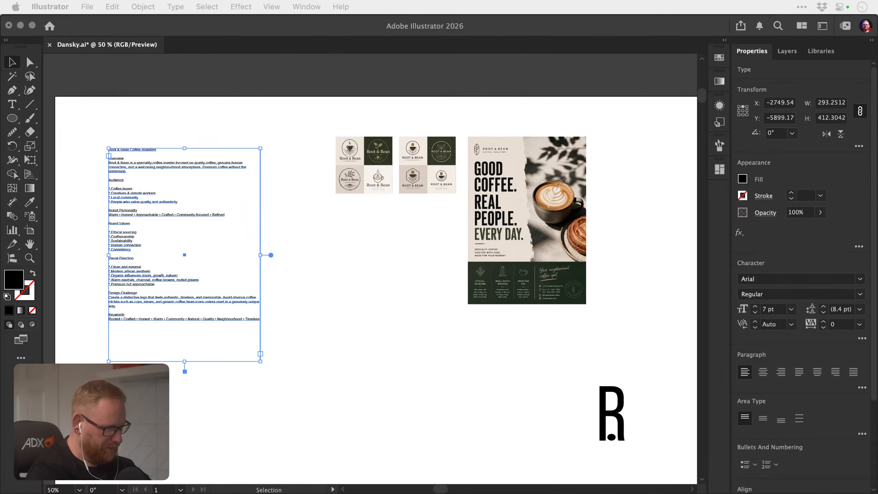
double_click(180, 301)
key(super+a)
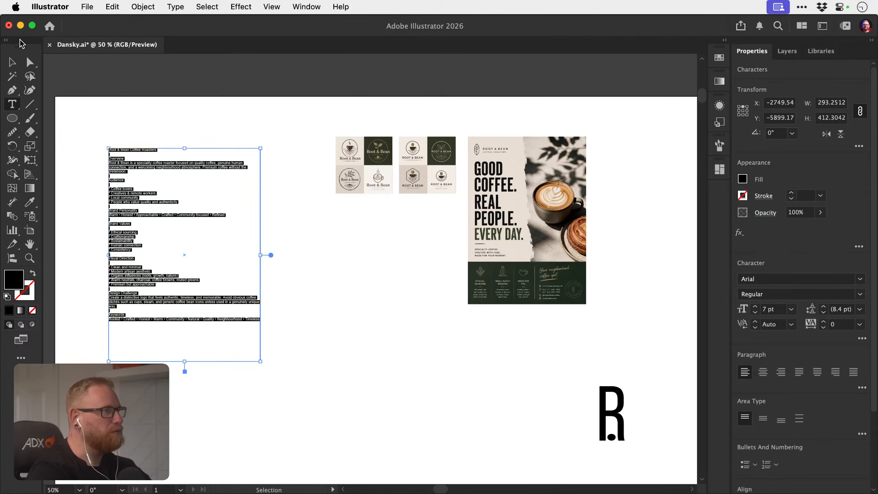
key(Escape)
key(super+Tab)
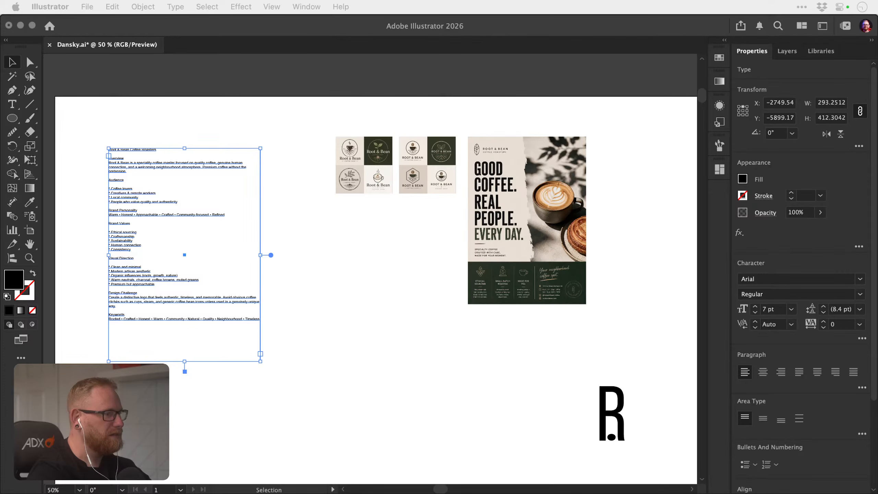
Copy the entire Root & Bean brief text and leave text editing.
click(305, 282)
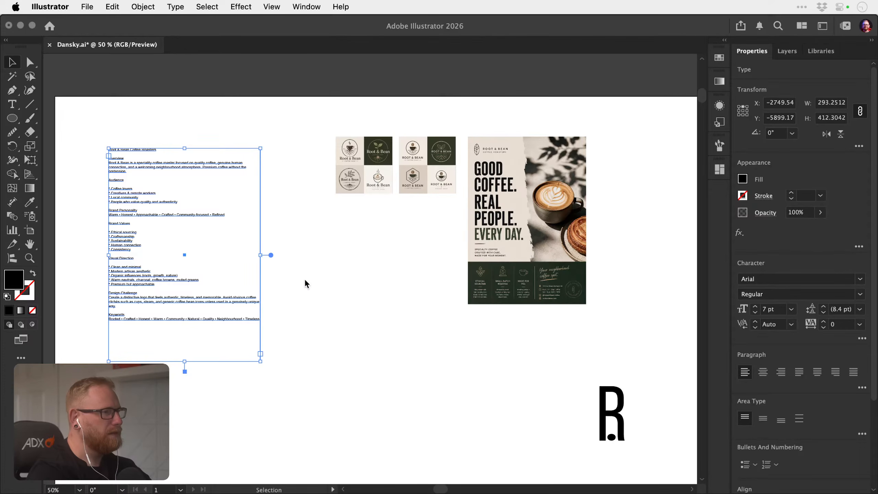
double_click(132, 275)
key(super+a)
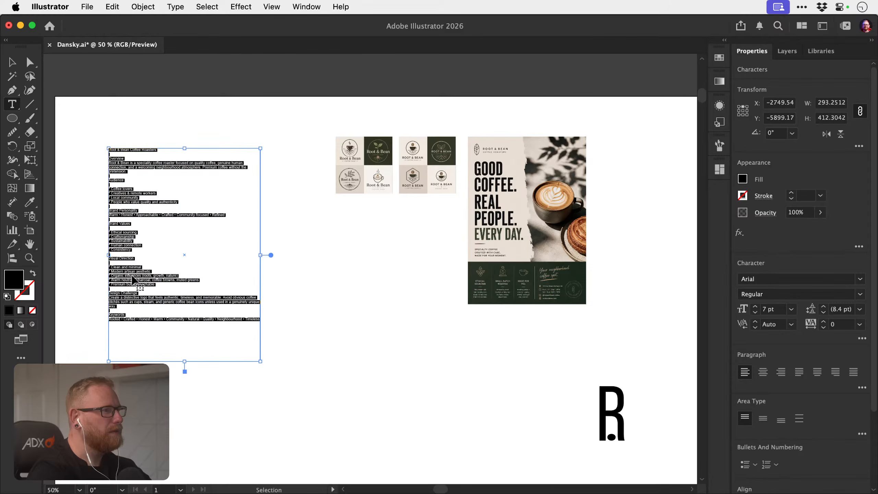
click(112, 6)
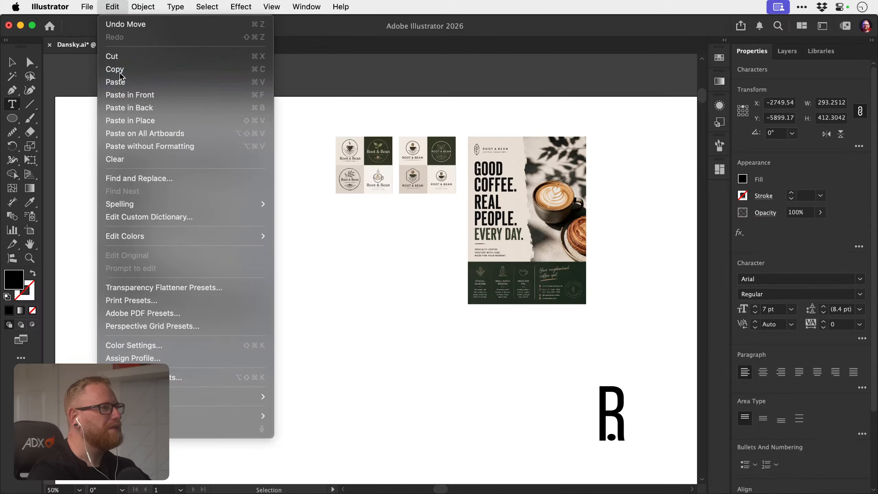
click(119, 70)
key(Escape)
key(super+Tab)
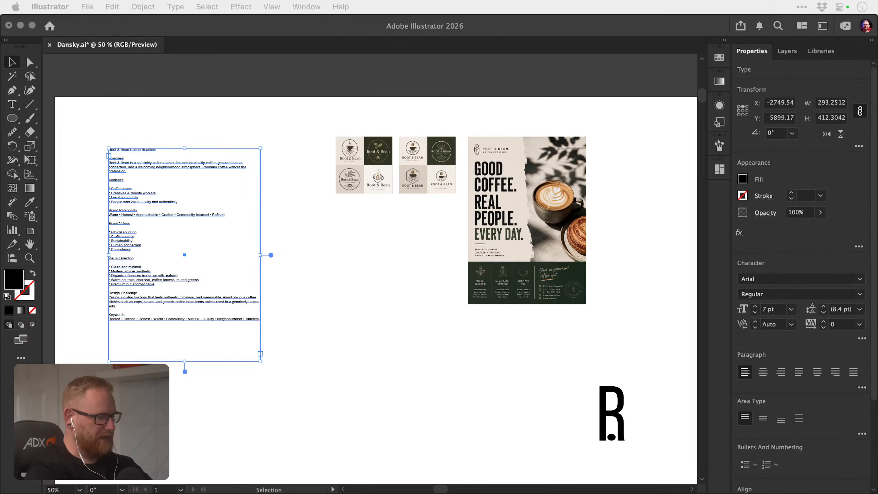
Deselect the Root & Bean brief text in Illustrator and switch to Pinterest in Chrome.
key(super+Tab)
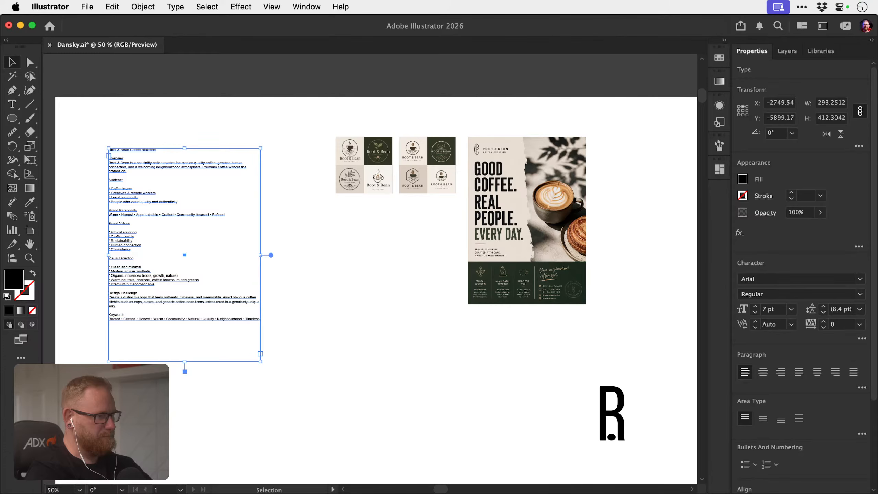
click(339, 246)
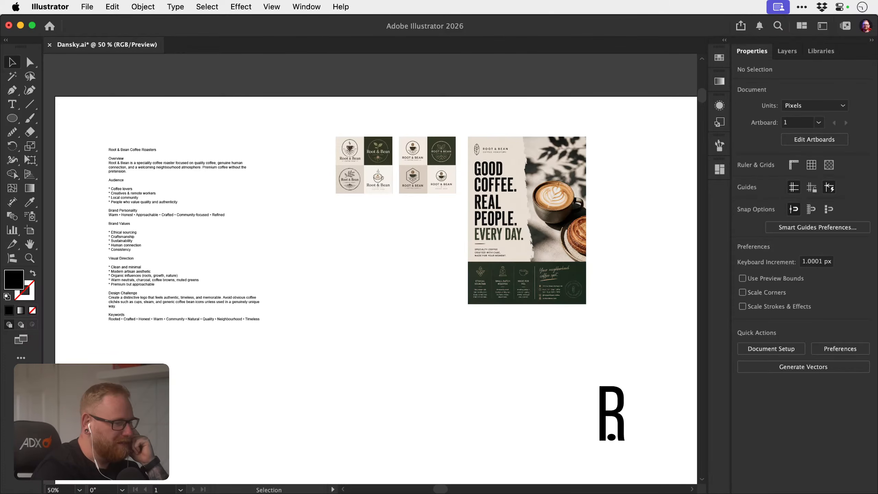
key(super+Tab)
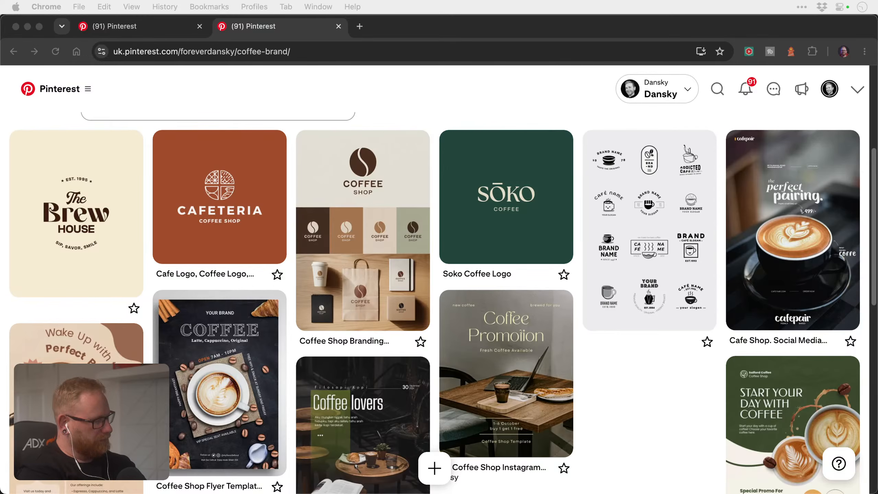
Review the logo, branding and flyer pins collected on the Coffee Brand board.
click(147, 26)
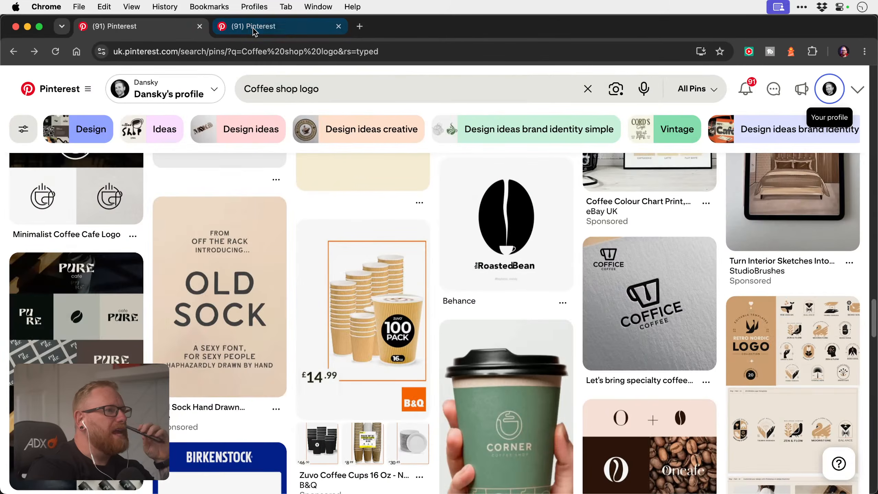
click(284, 29)
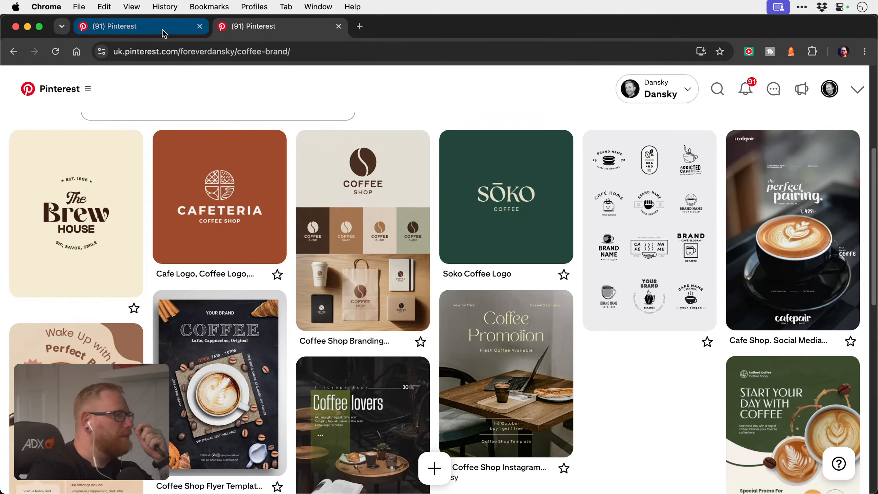
scroll(427, 231, down, 8)
scroll(427, 230, down, 4)
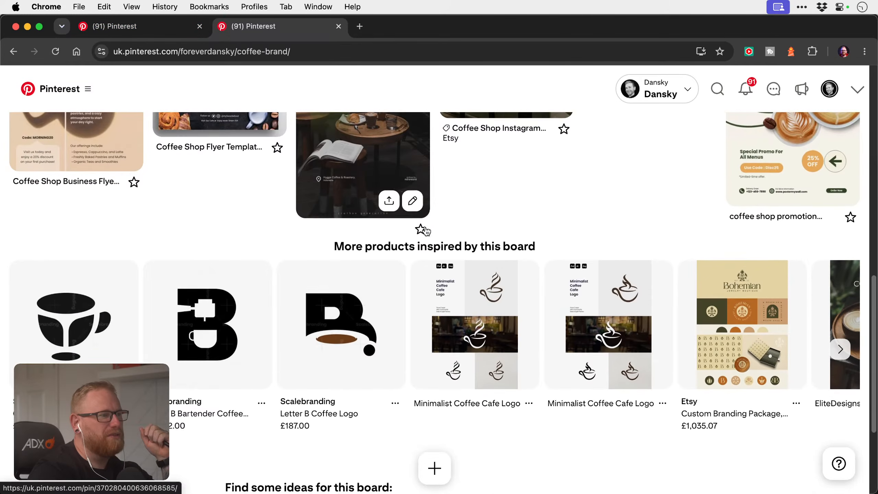
scroll(427, 231, up, 2)
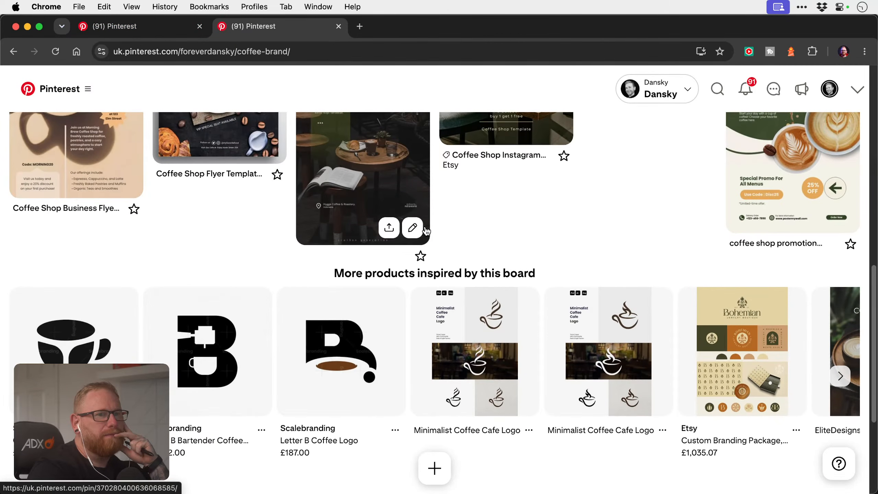
scroll(426, 231, up, 10)
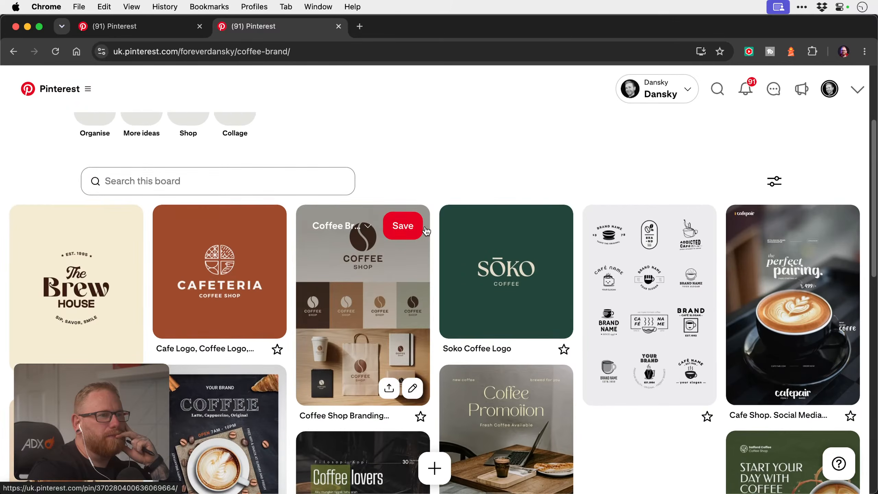
Save the Oncale coffee shop brand design pin from the "Coffee shop logo" results to the Coffee Brand board.
click(145, 29)
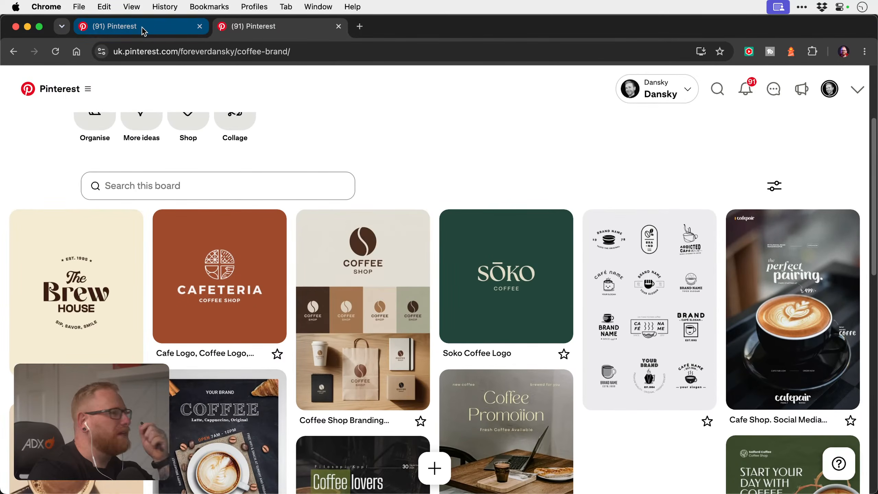
click(156, 27)
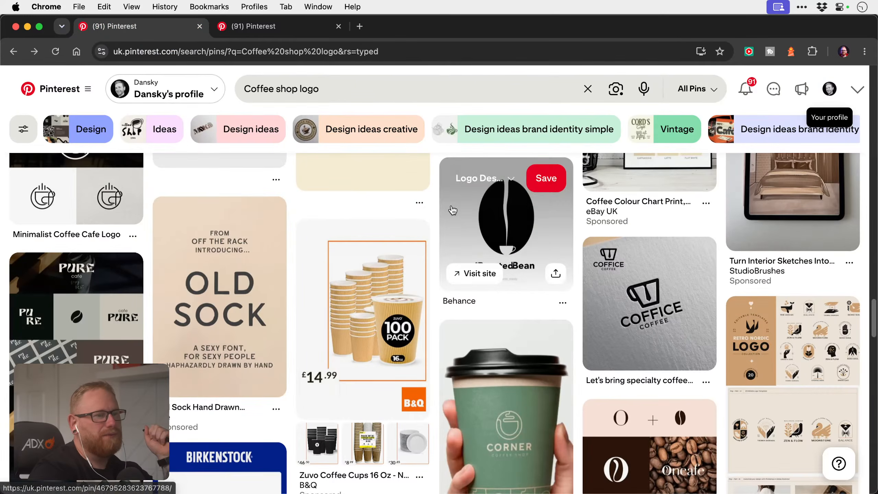
scroll(452, 210, down, 4)
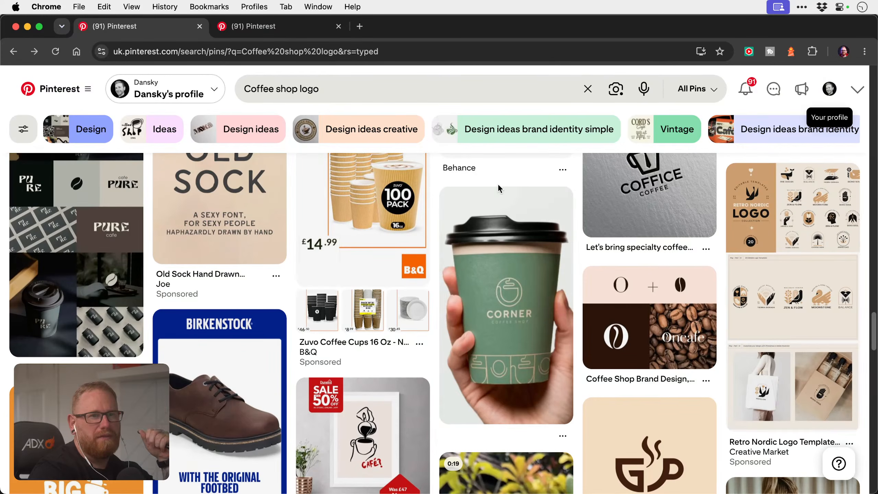
scroll(498, 187, down, 1)
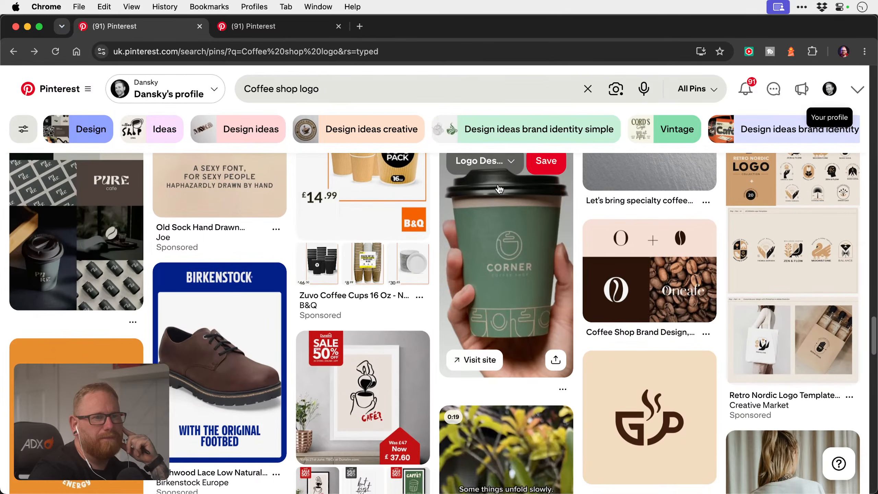
click(626, 240)
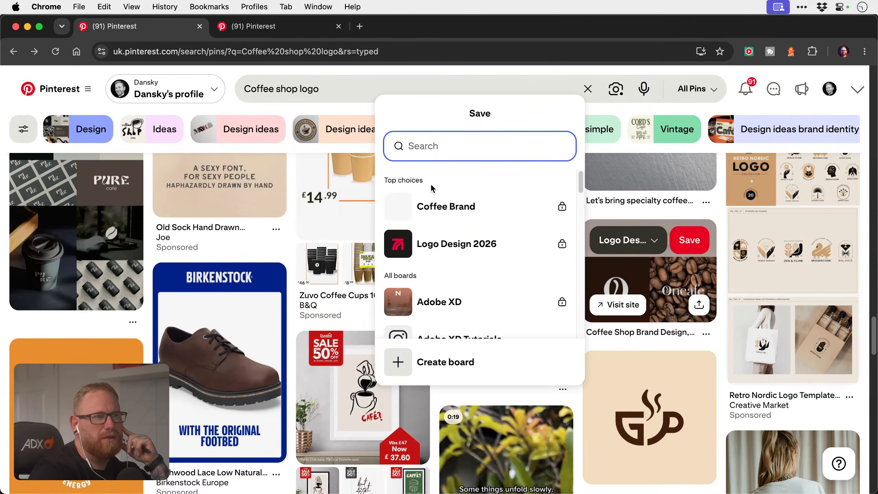
click(532, 208)
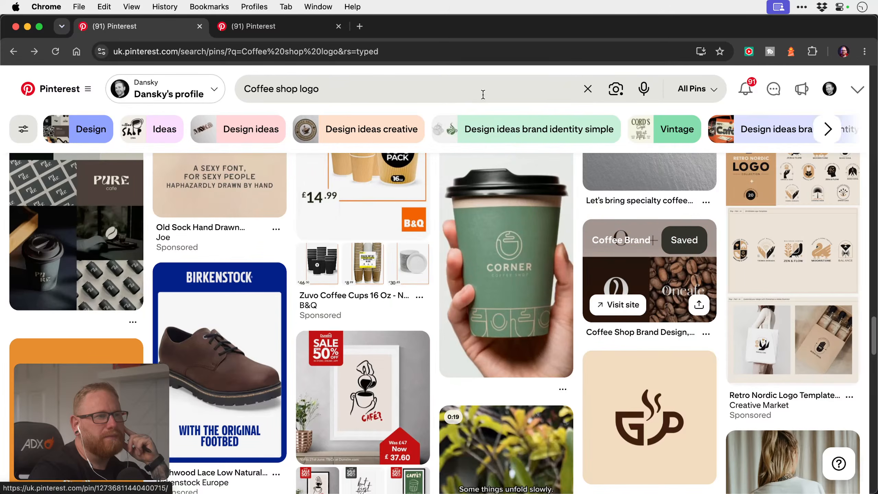
Find the green Coffee World logo pin further down the results and save it to the Coffee Brand board.
scroll(421, 222, down, 2)
scroll(421, 221, down, 3)
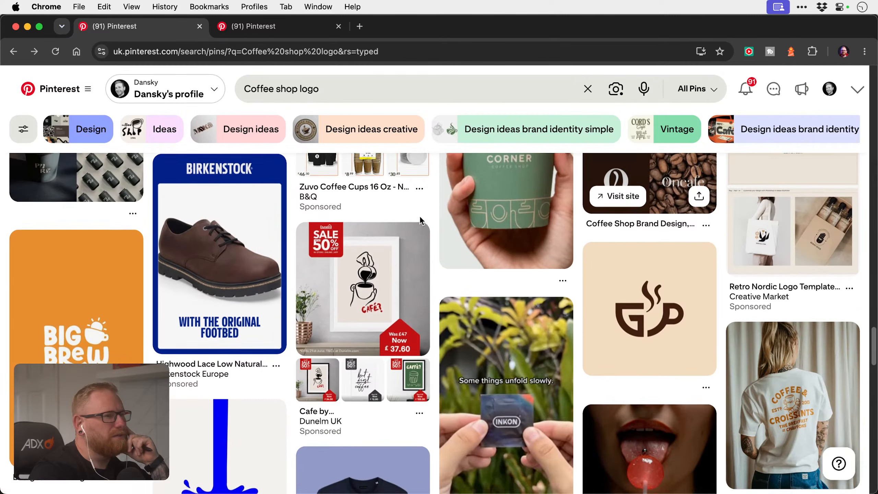
scroll(421, 221, down, 4)
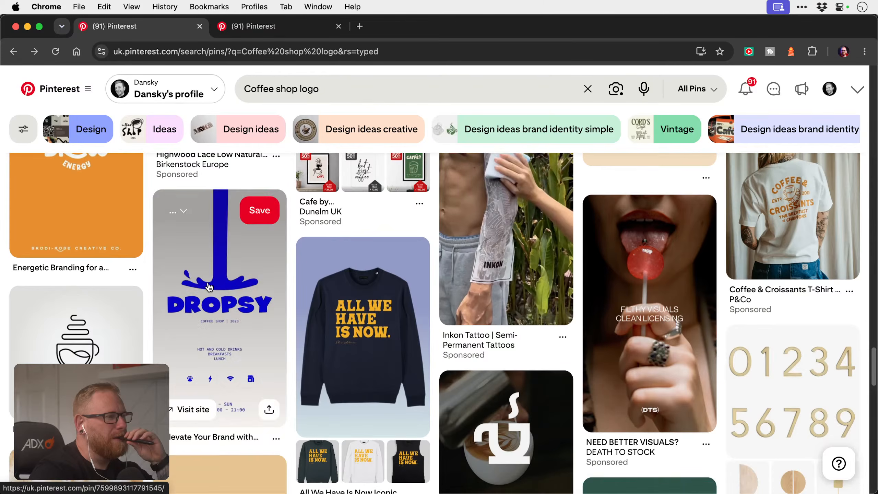
scroll(479, 258, down, 5)
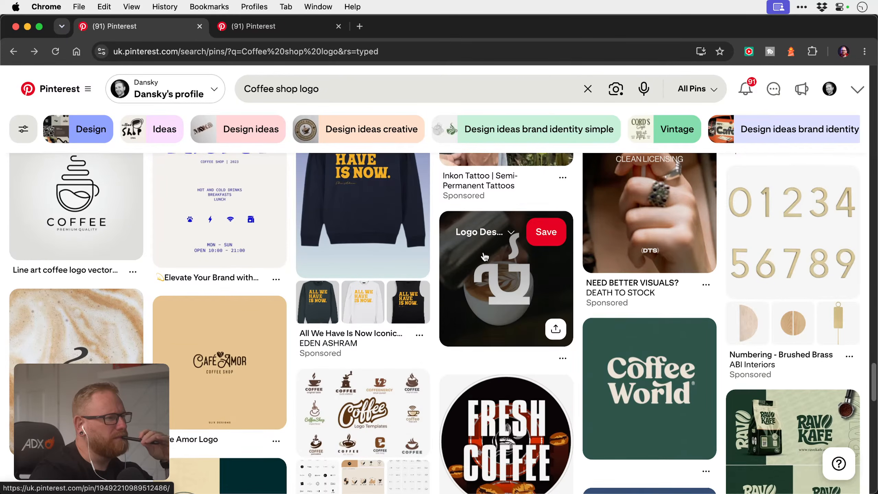
scroll(485, 257, down, 2)
scroll(484, 256, down, 1)
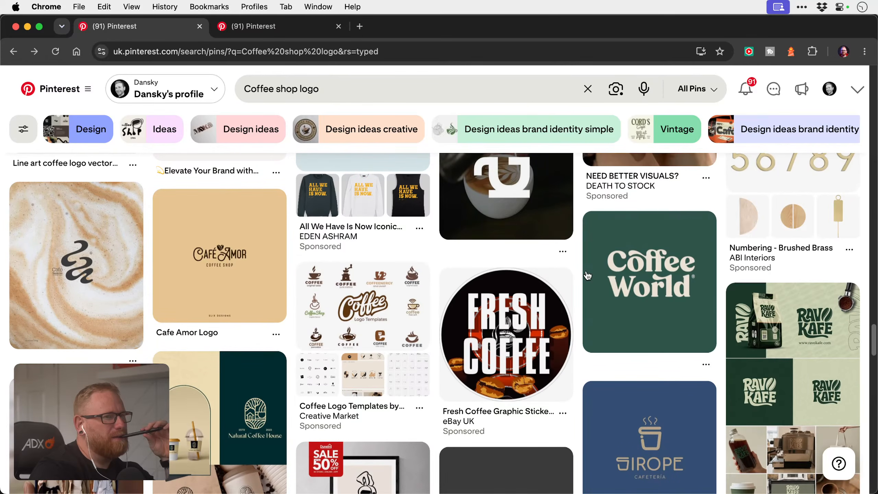
mouse_move(649, 253)
click(622, 232)
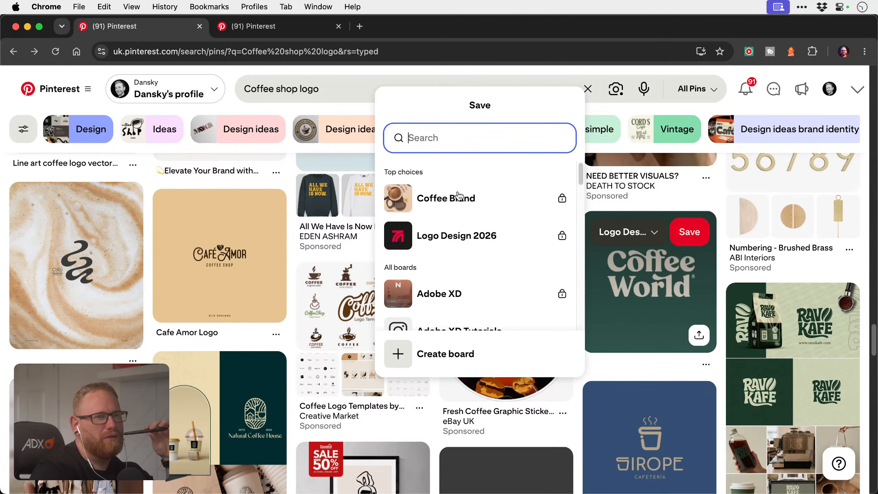
mouse_move(477, 212)
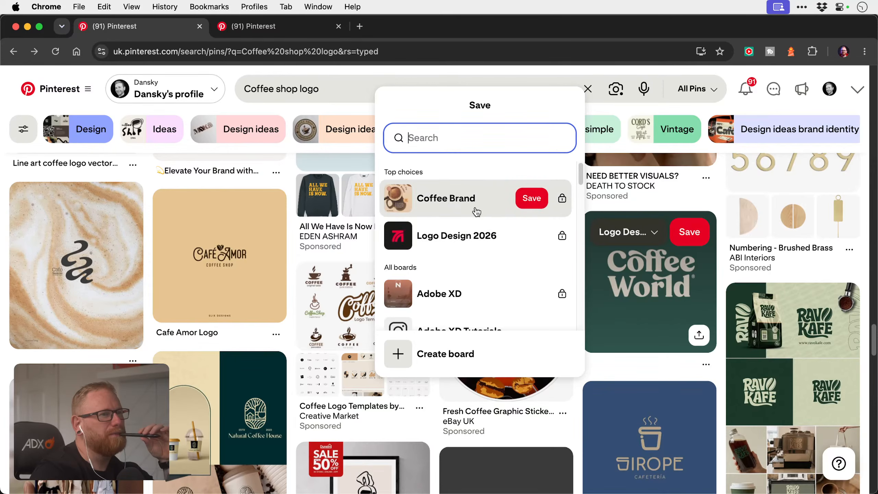
click(532, 198)
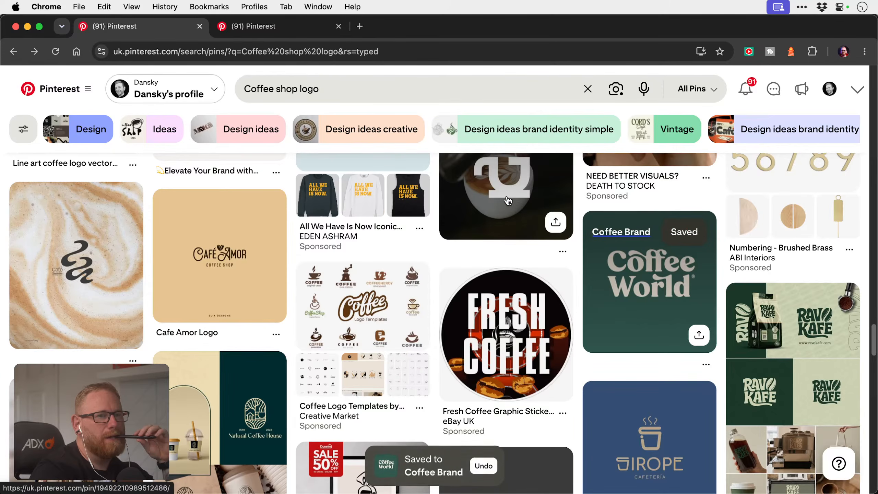
Save the green Ravo Kafe branding pin to the Coffee Brand board.
scroll(508, 201, down, 2)
scroll(508, 200, down, 2)
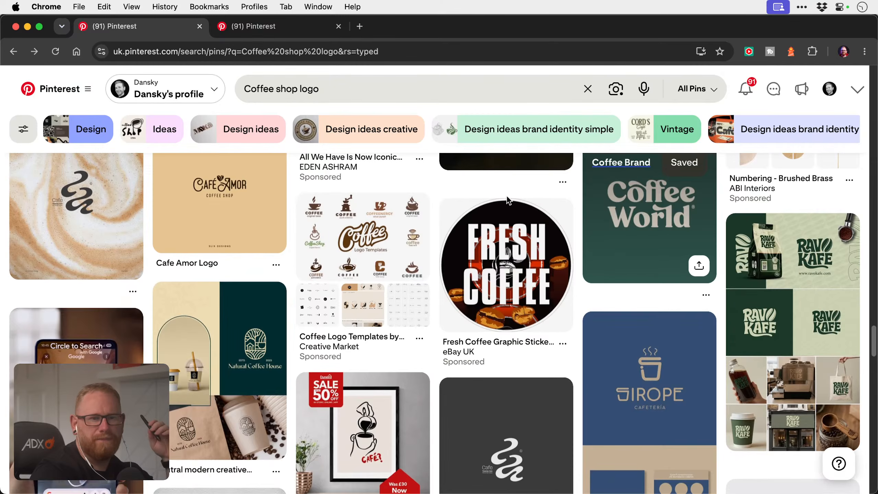
click(771, 234)
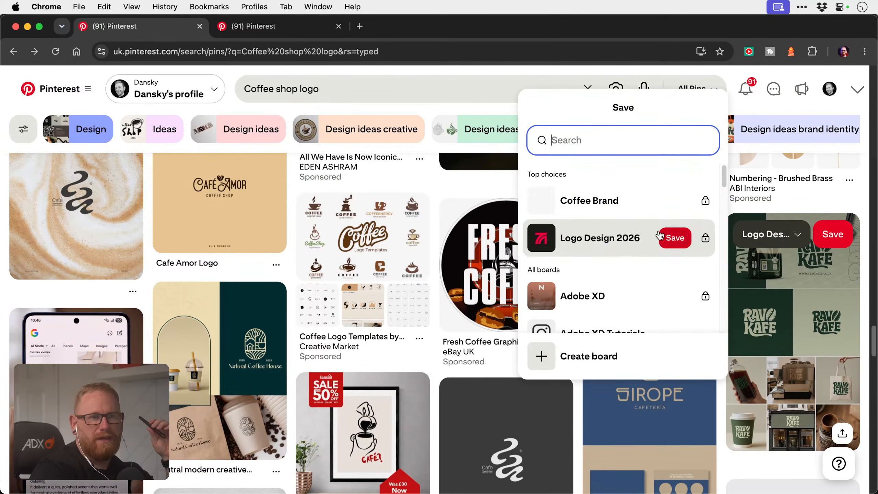
click(673, 200)
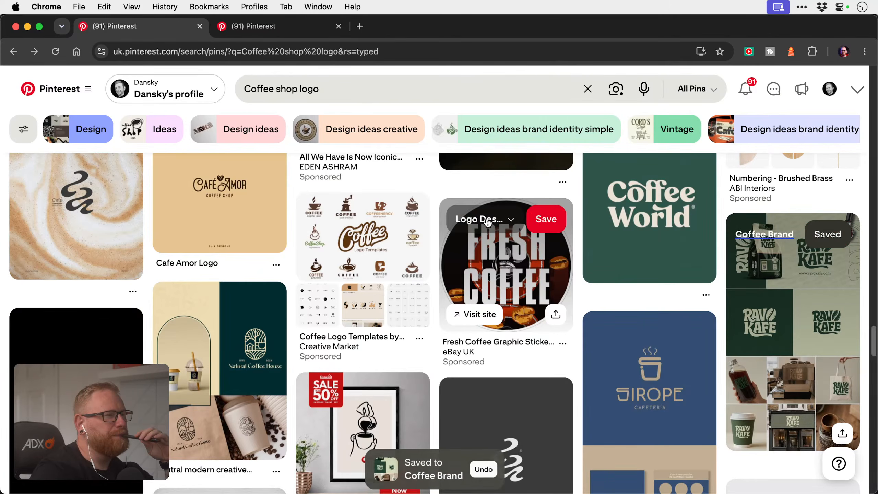
Browse further through the coffee shop logo results for more logo and branding references.
scroll(487, 222, down, 2)
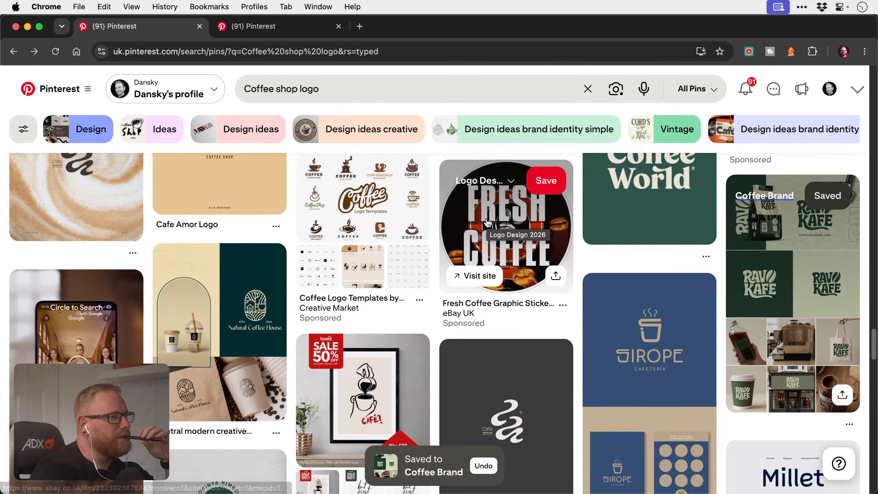
scroll(488, 222, down, 3)
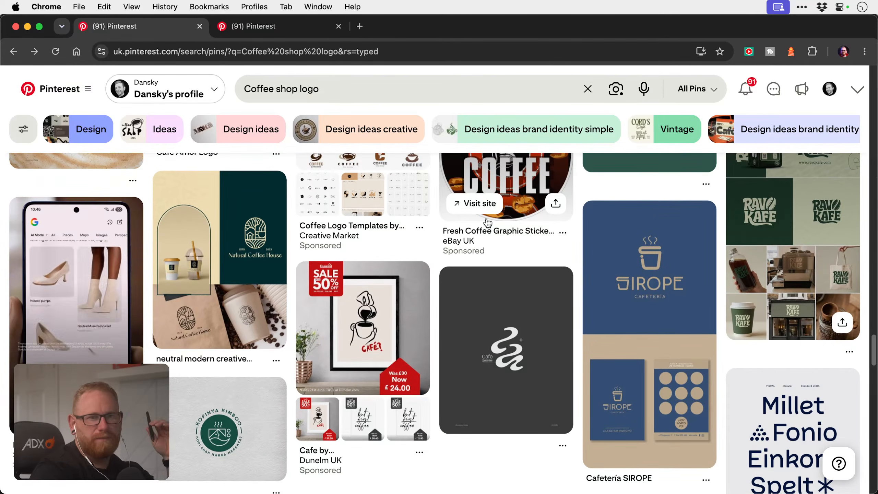
scroll(487, 222, down, 5)
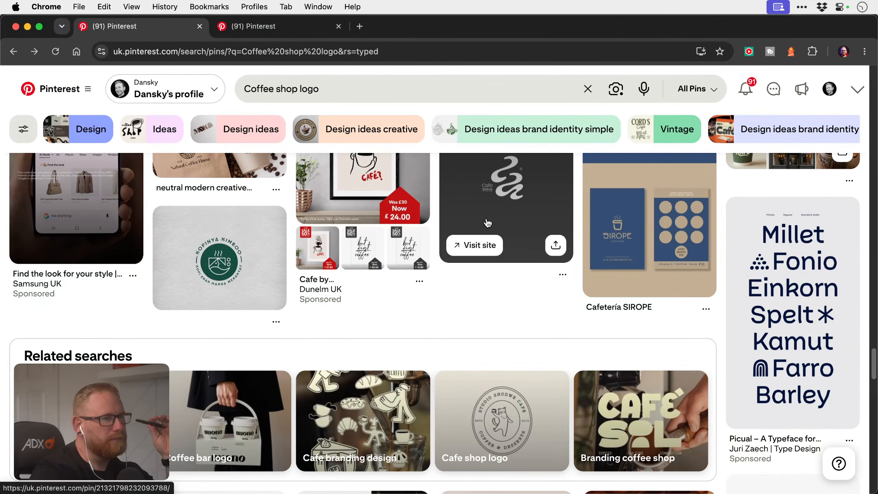
scroll(488, 222, down, 8)
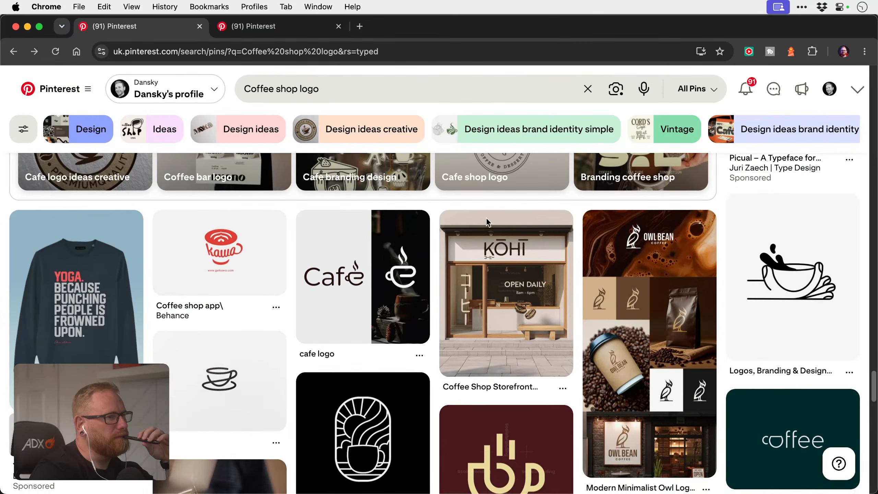
mouse_move(487, 219)
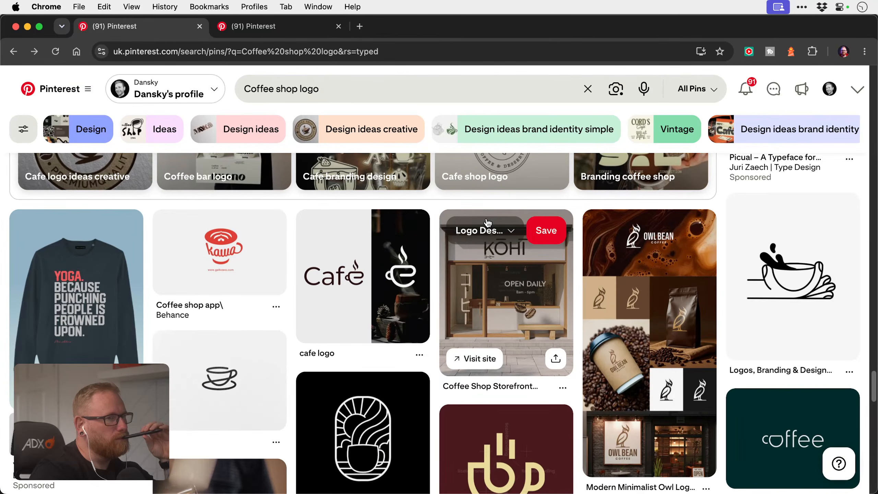
scroll(487, 222, down, 1)
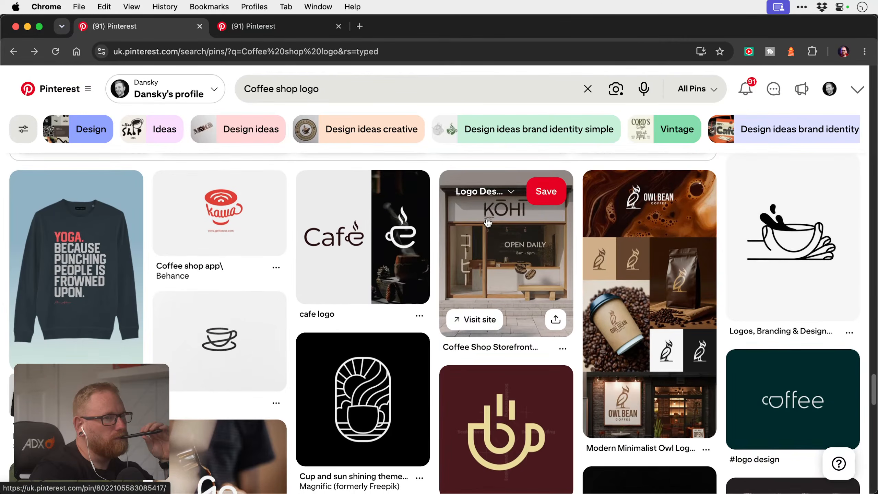
scroll(487, 222, down, 4)
scroll(488, 222, down, 4)
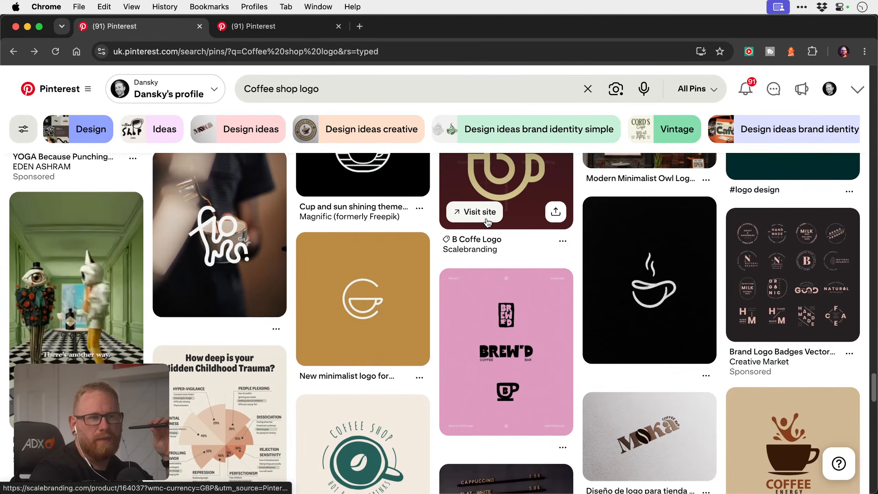
scroll(487, 222, down, 4)
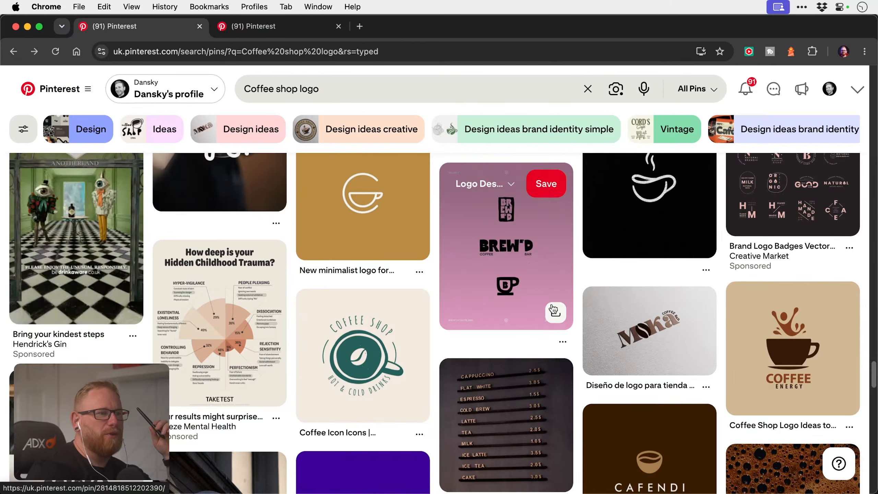
scroll(488, 222, up, 1)
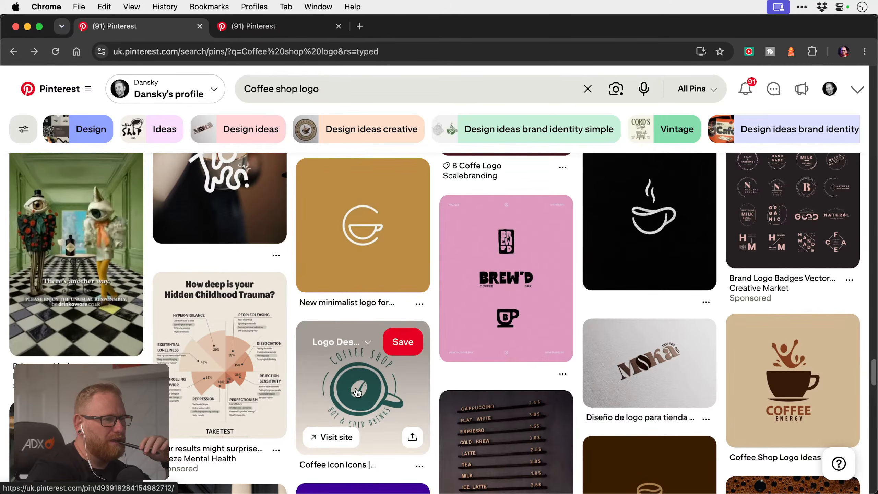
scroll(396, 378, down, 4)
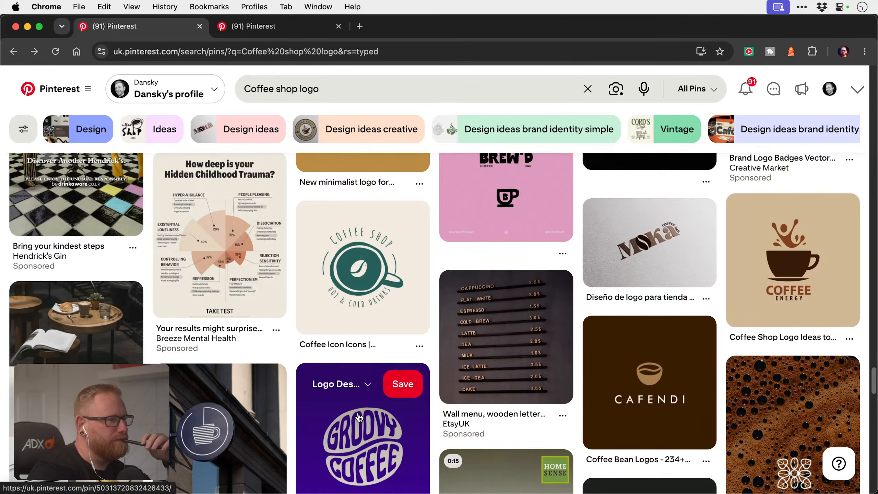
scroll(360, 416, down, 3)
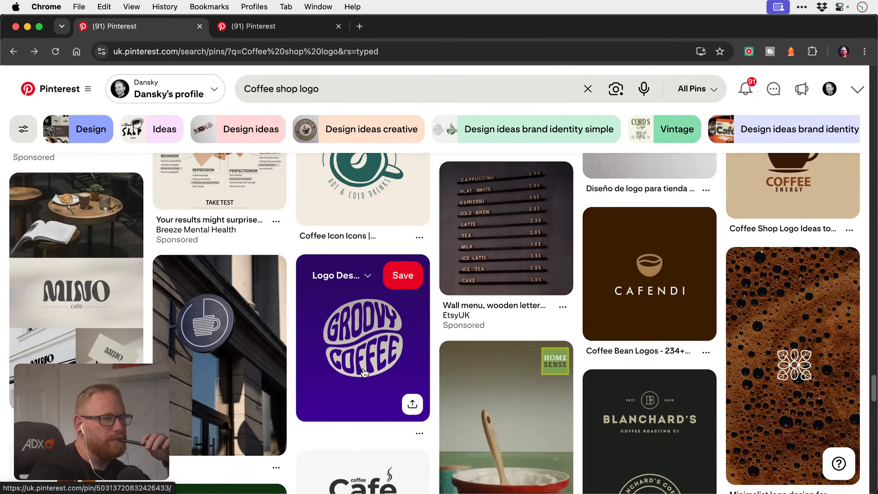
Find the dark Blanchard's Coffee Roasting Co logo pin among the coffee shop logo results and save it to the Coffee Brand board.
scroll(363, 373, down, 5)
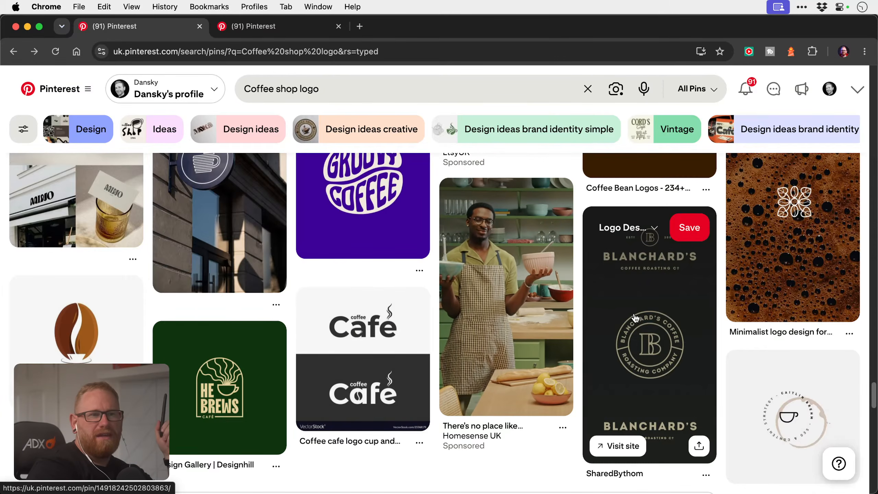
click(651, 228)
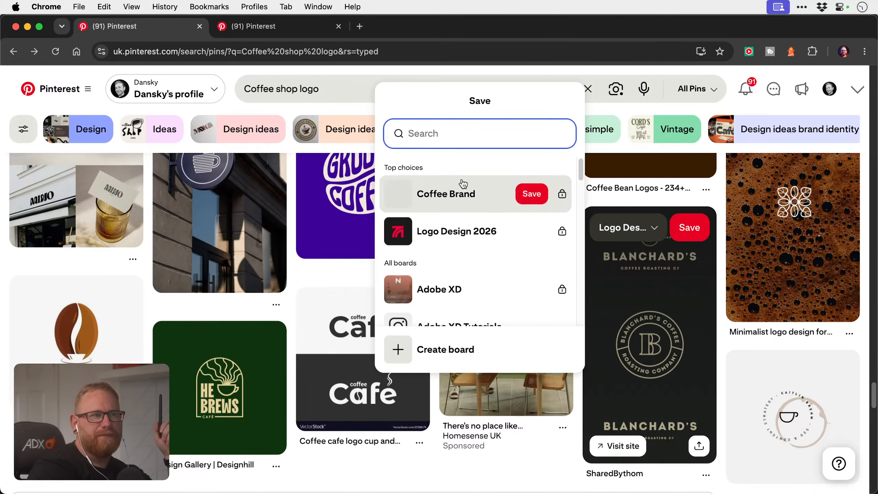
click(536, 197)
Save the Cozy Brew branding pin and the neighbouring Caferio typeface pin to the Coffee Brand board.
scroll(463, 304, down, 6)
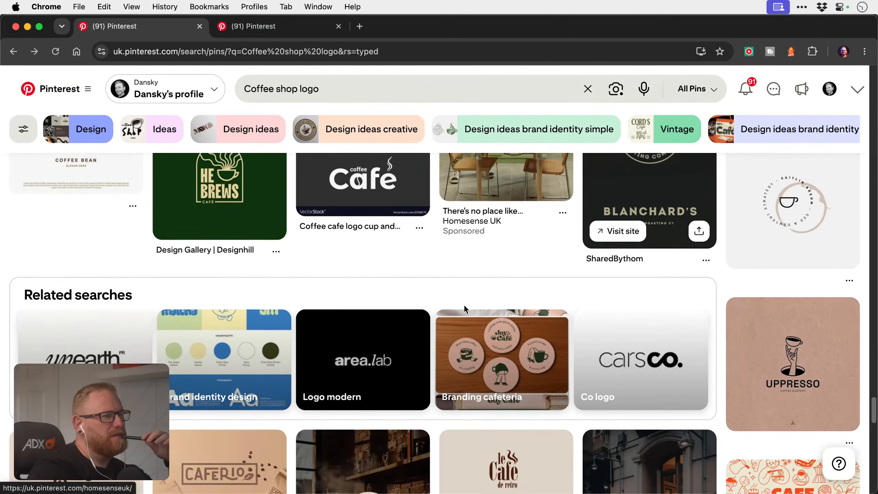
scroll(464, 306, up, 1)
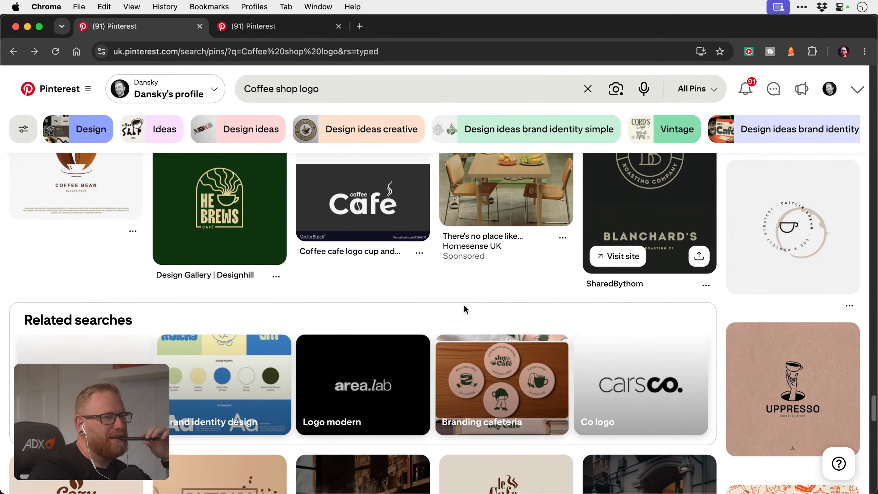
scroll(464, 304, down, 6)
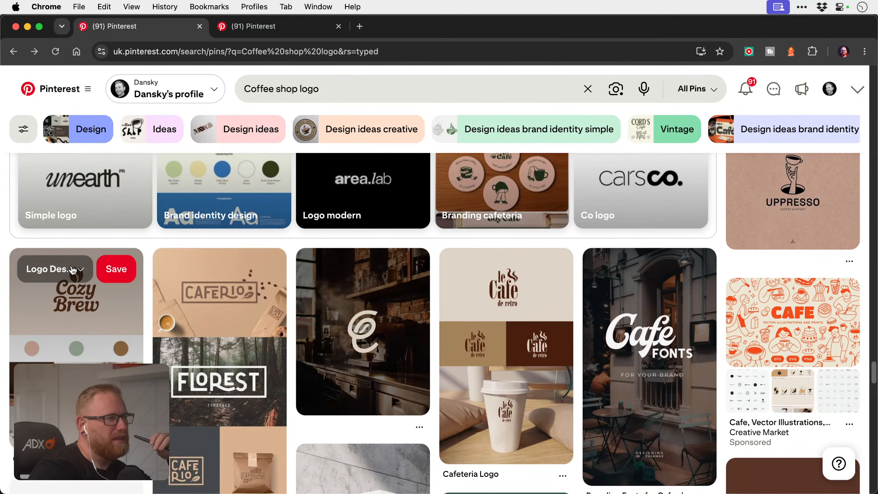
click(82, 269)
click(248, 237)
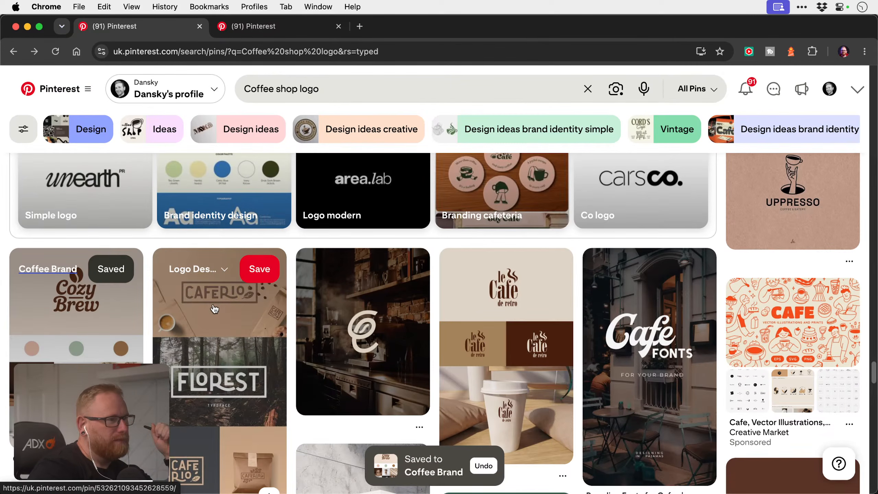
click(208, 271)
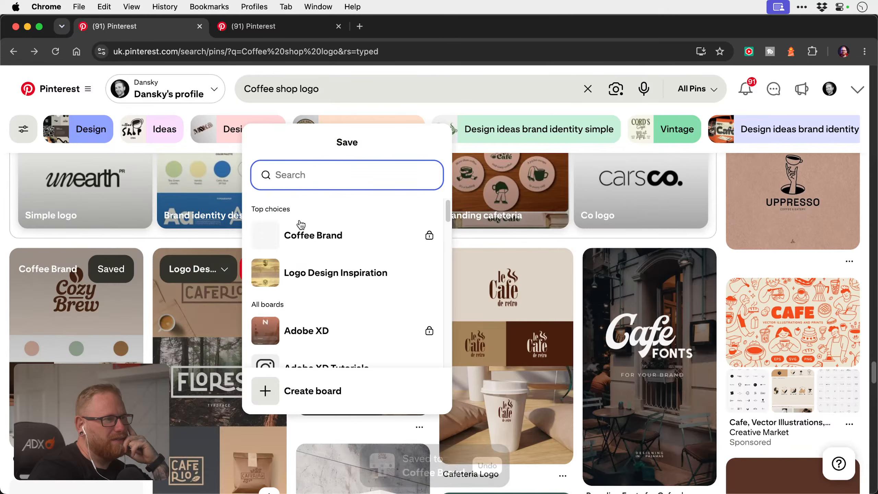
click(401, 236)
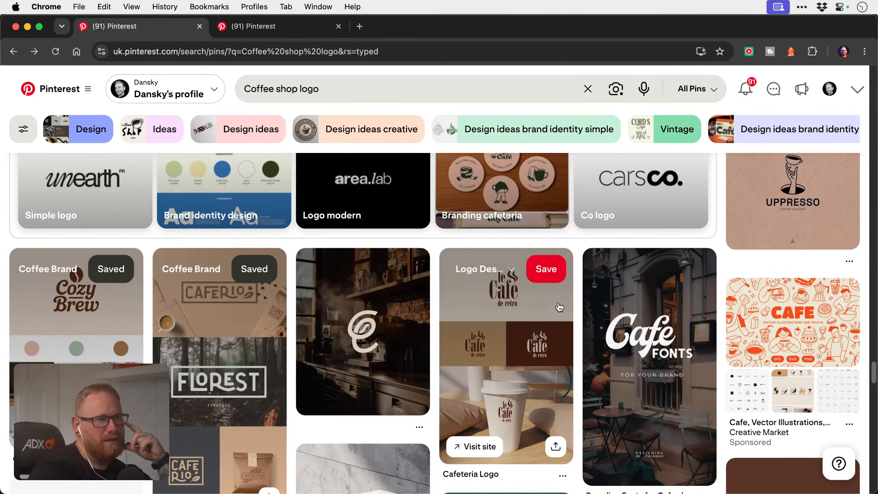
Find the Personalized Café Branding pin in brown and pink tones and save it to the Coffee Brand board.
scroll(559, 309, down, 3)
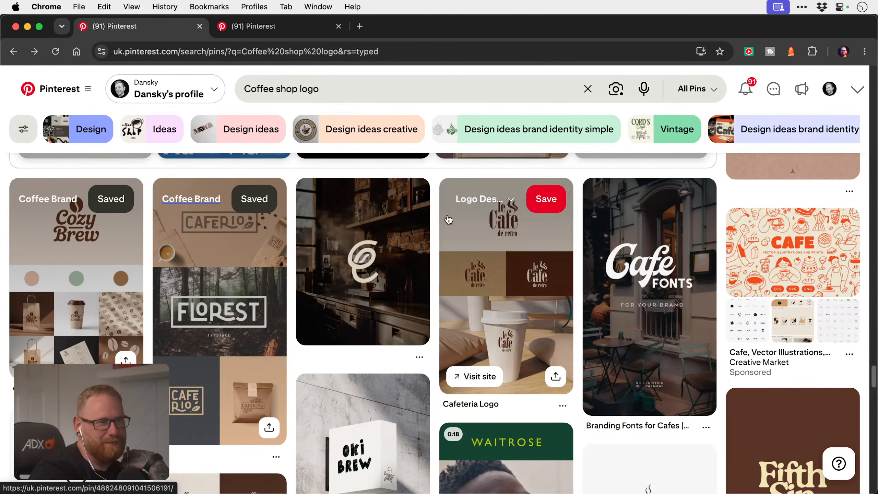
scroll(411, 228, down, 5)
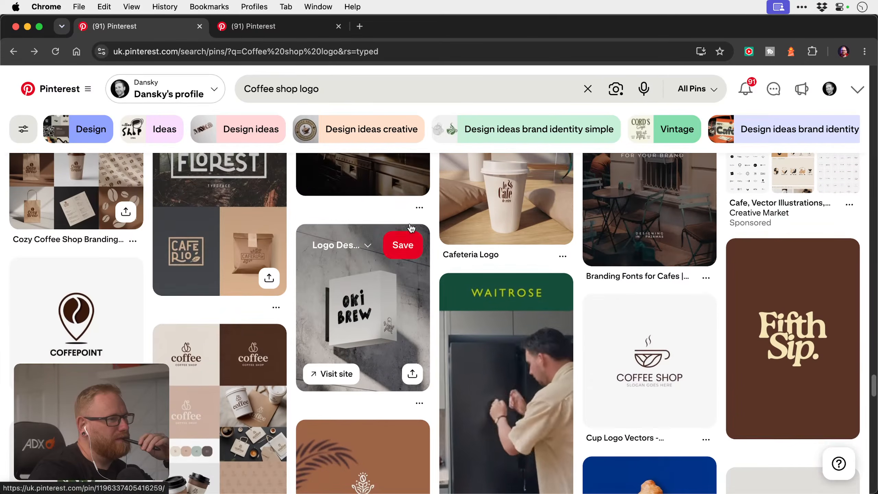
scroll(415, 214, down, 4)
scroll(428, 175, up, 1)
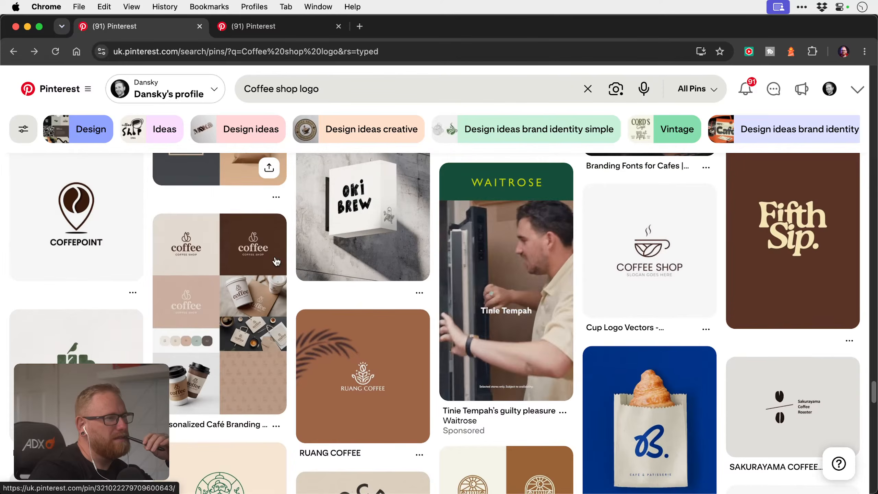
click(203, 240)
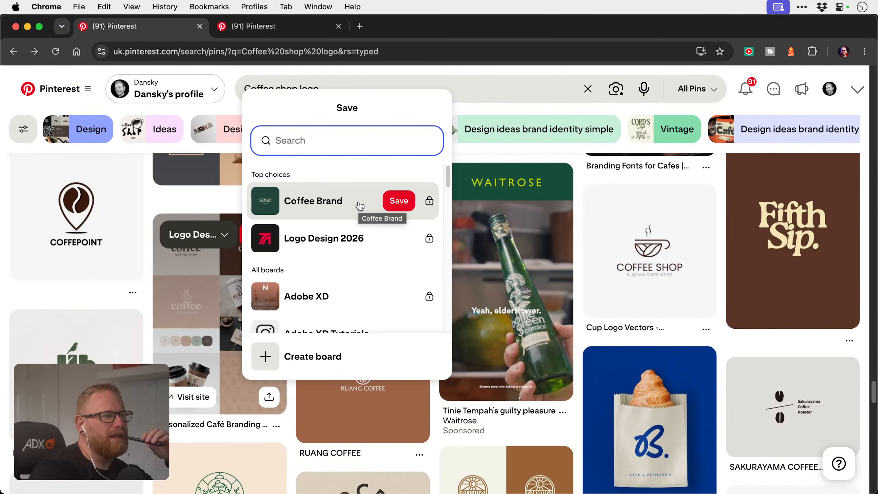
click(399, 201)
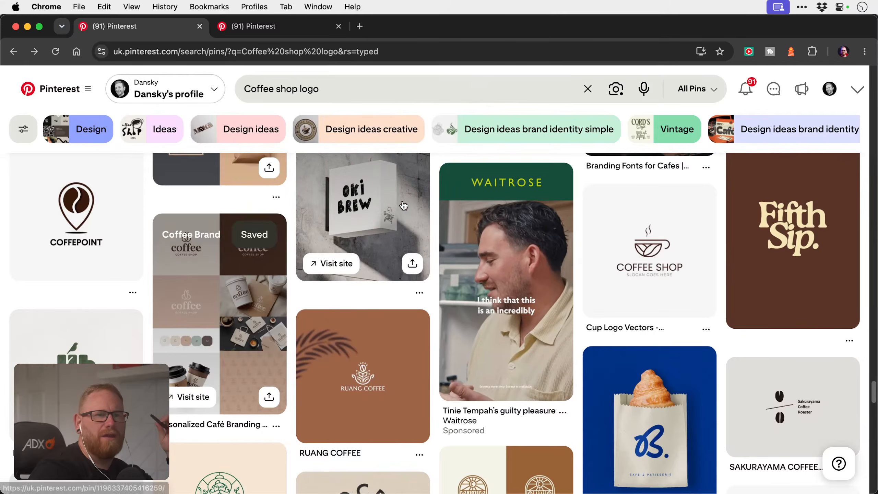
Save the КОФЕВАРКА pin with the green line-art logo to the Coffee Brand board.
scroll(469, 249, down, 2)
scroll(469, 248, up, 1)
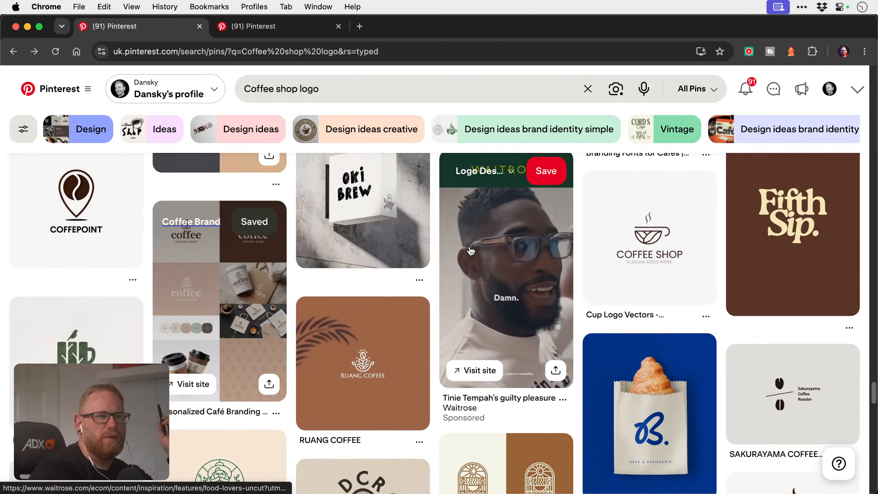
scroll(476, 191, down, 5)
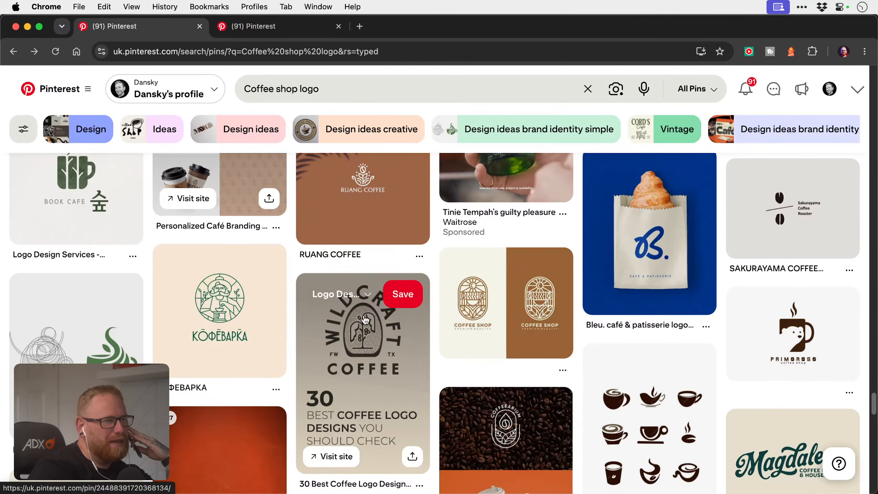
scroll(398, 321, down, 3)
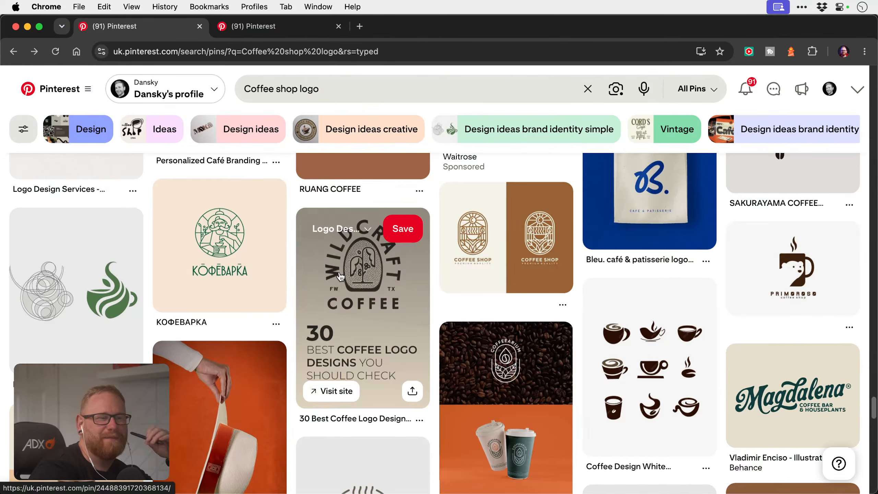
scroll(340, 276, down, 1)
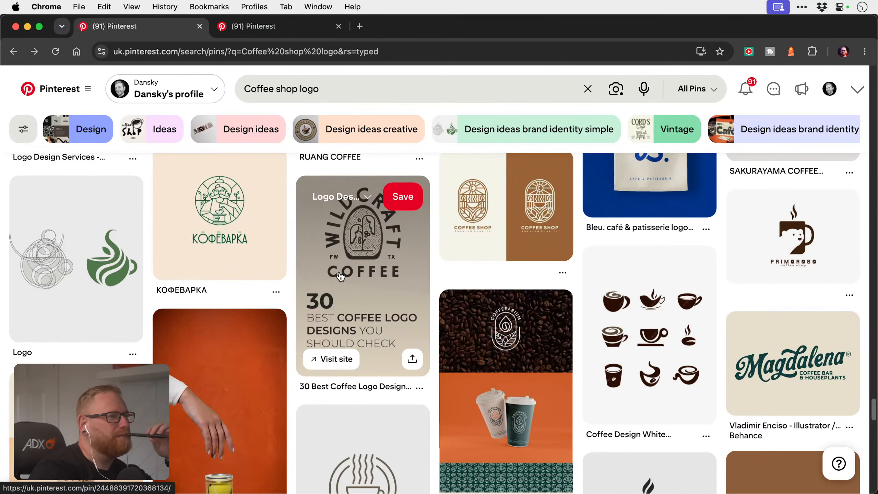
scroll(263, 235, up, 2)
click(195, 218)
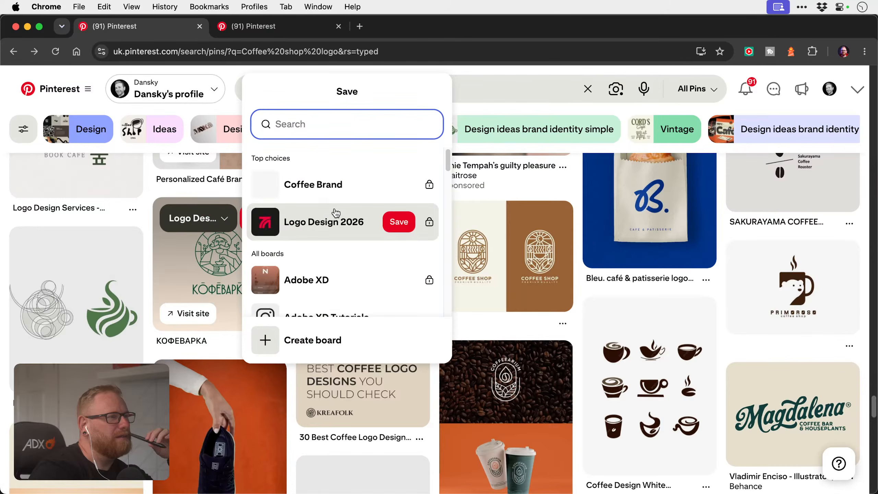
click(399, 184)
Look through more of the coffee shop logo results, examining logo marks, wordmarks and brand identity layouts for inspiration.
scroll(454, 240, down, 1)
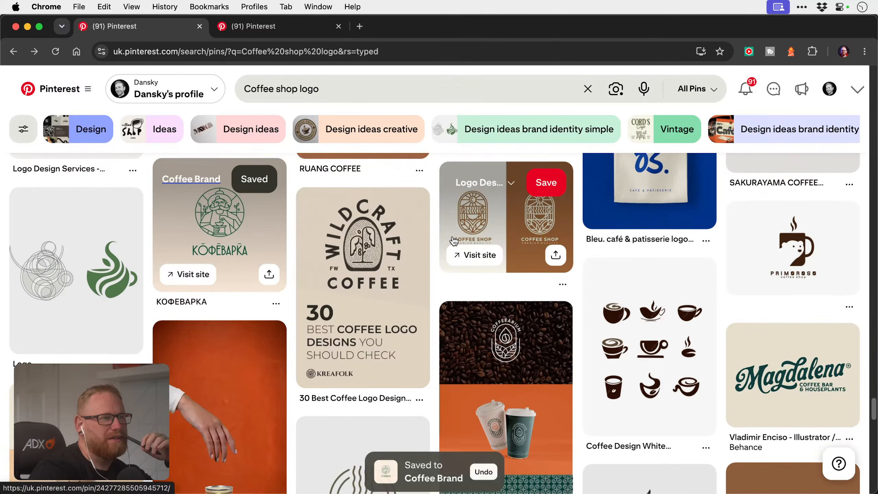
scroll(454, 240, down, 1)
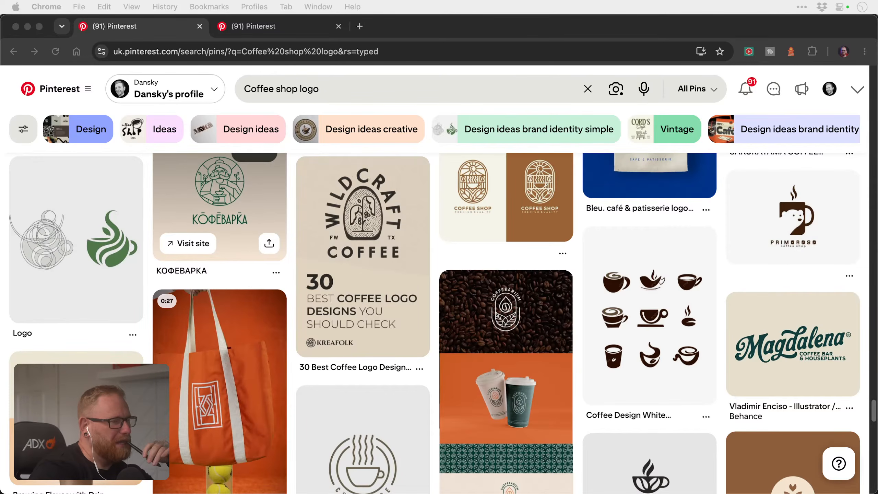
click(439, 25)
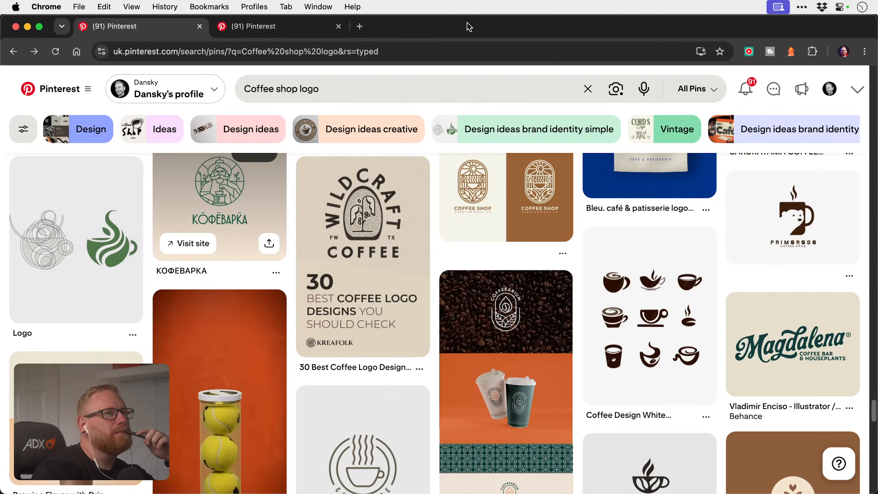
scroll(430, 329, down, 4)
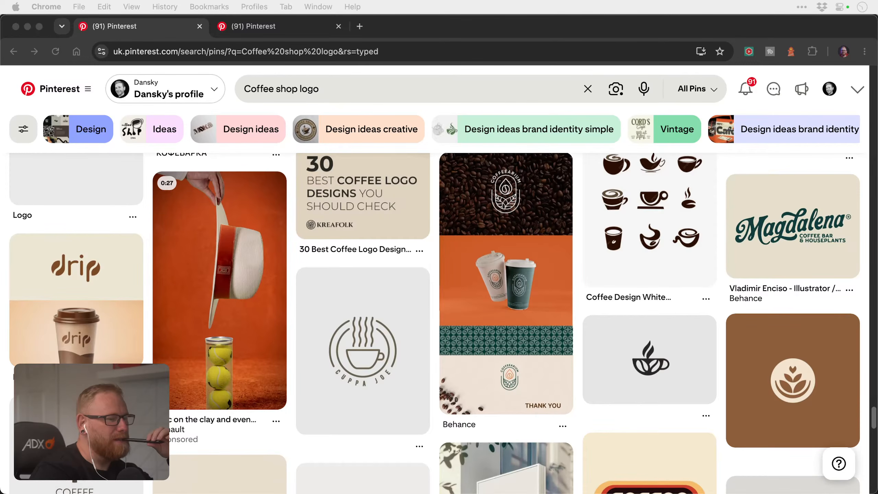
scroll(430, 295, down, 5)
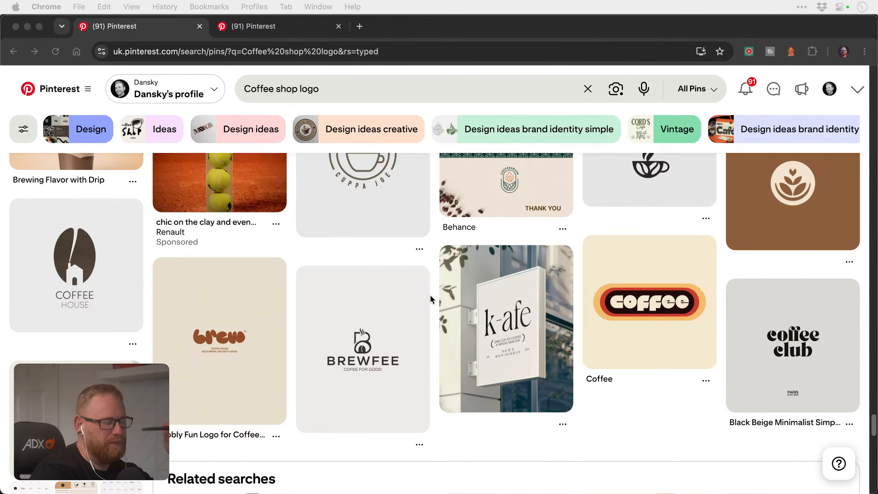
click(435, 247)
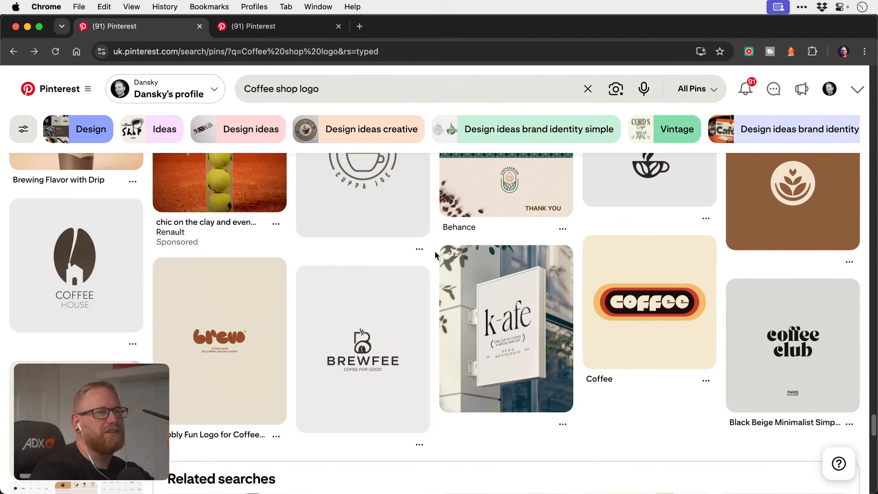
scroll(436, 254, down, 3)
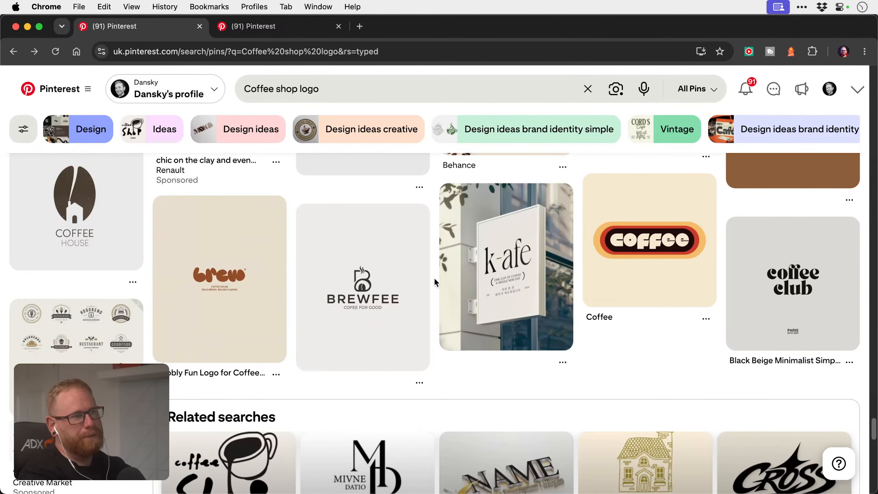
scroll(433, 281, down, 3)
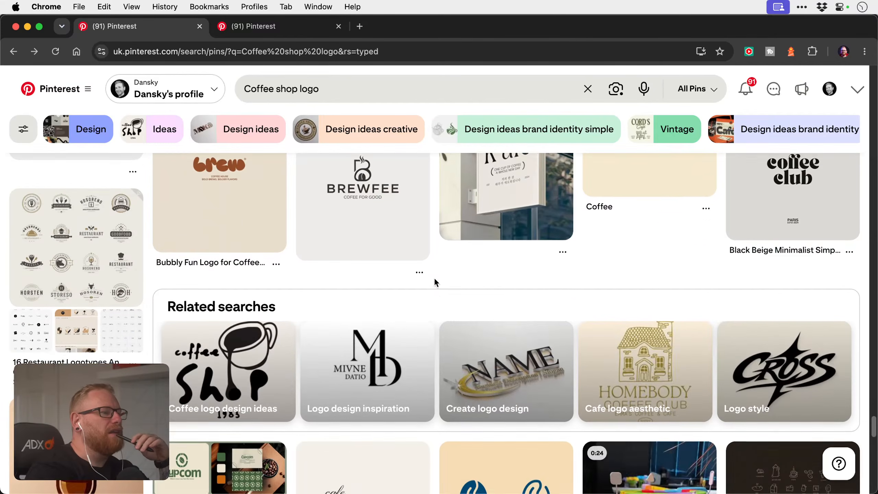
scroll(434, 279, down, 6)
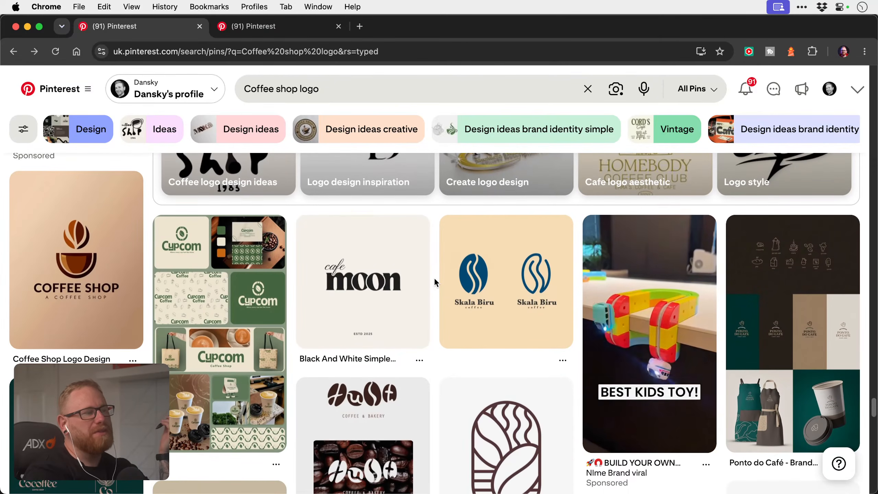
scroll(433, 277, up, 1)
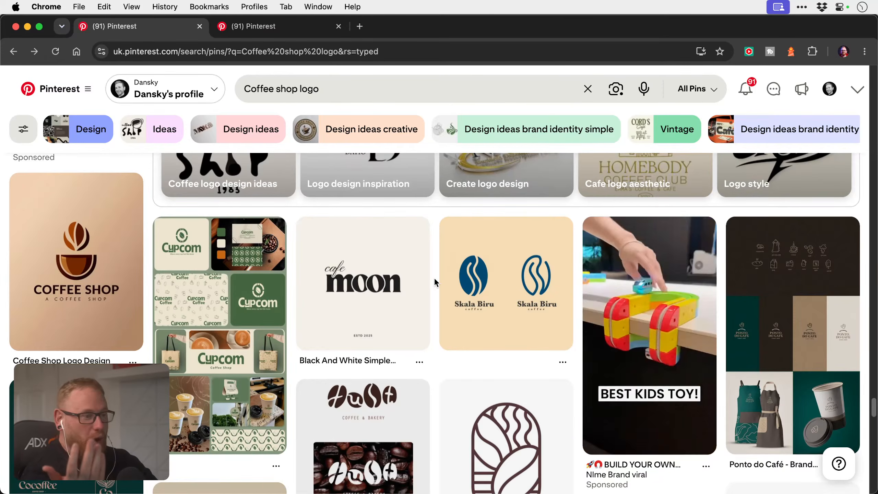
scroll(434, 282, down, 3)
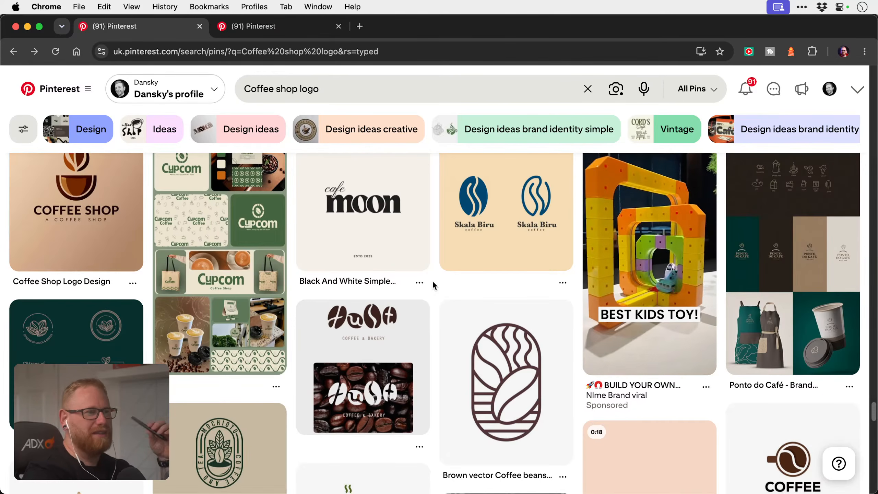
scroll(432, 284, down, 2)
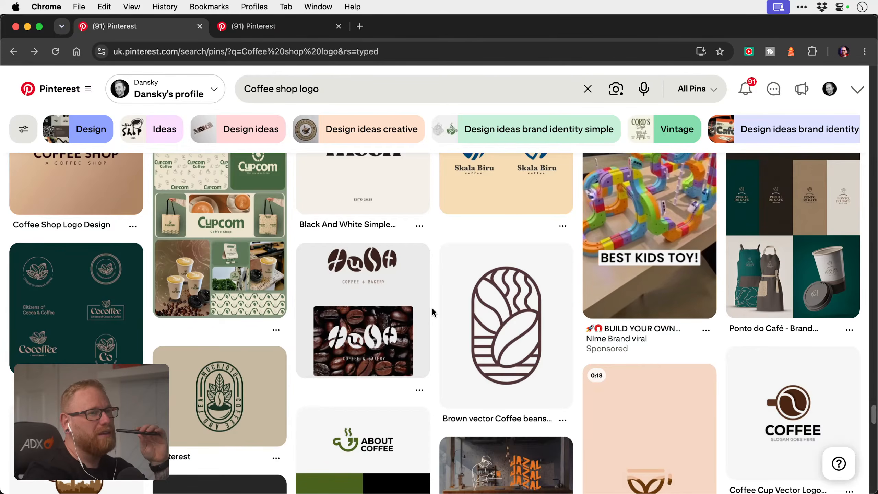
scroll(432, 308, up, 1)
scroll(432, 308, down, 1)
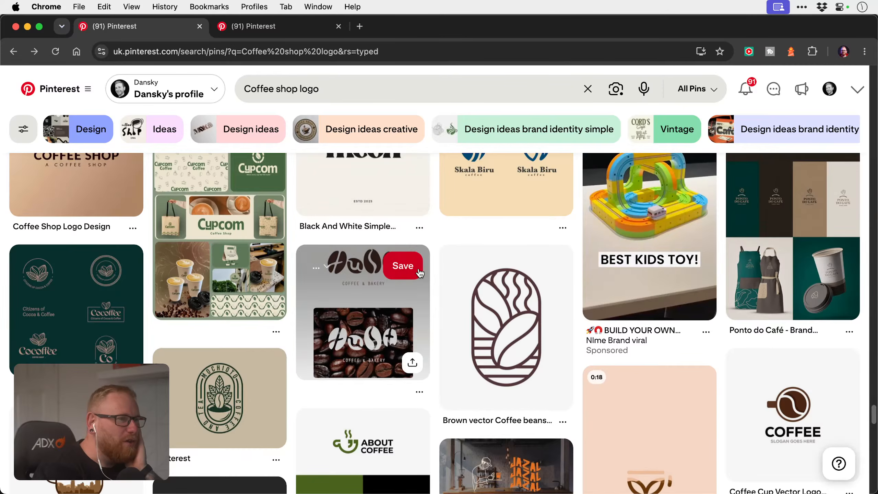
scroll(418, 249, down, 4)
scroll(419, 272, down, 3)
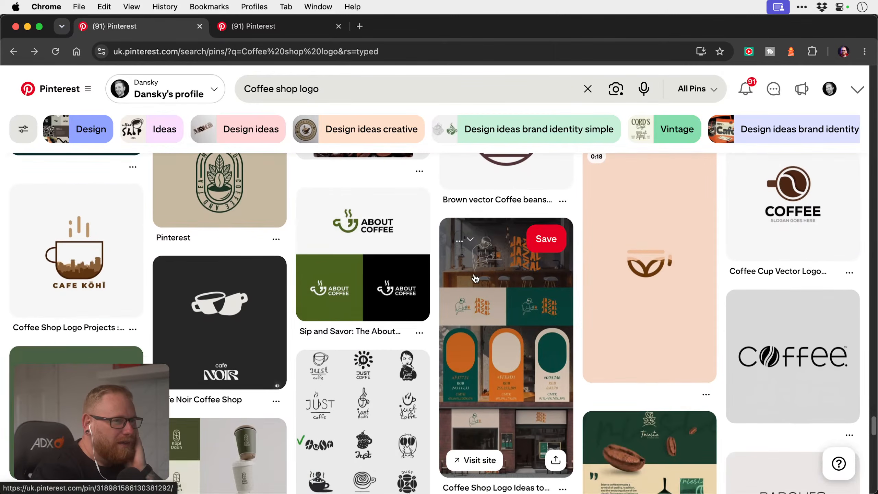
scroll(504, 255, down, 3)
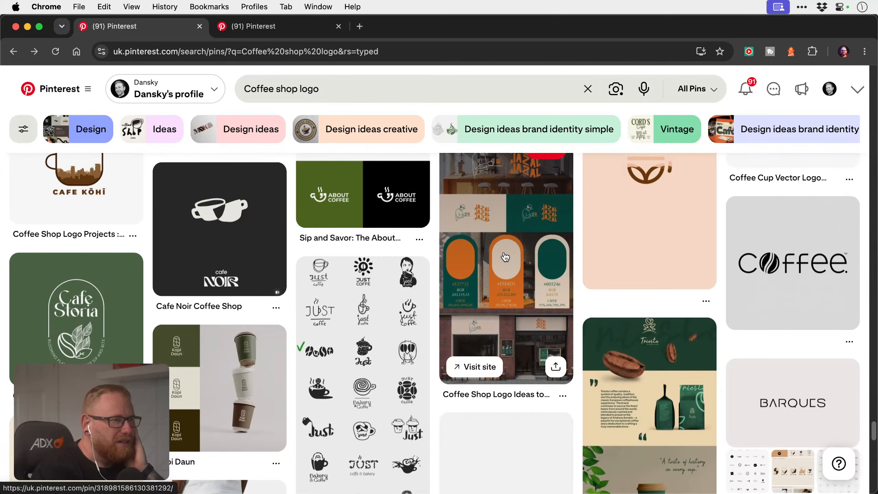
scroll(505, 257, down, 4)
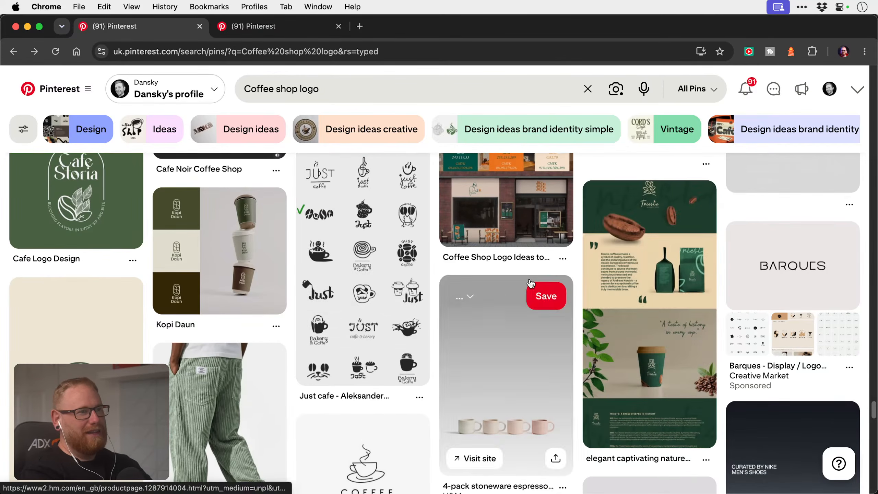
scroll(368, 264, down, 5)
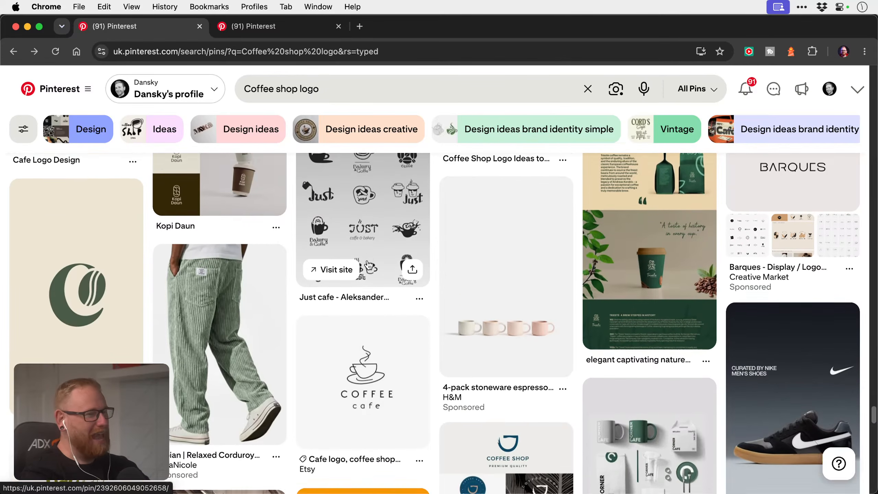
Find the Drip Coffee branding pin with the coffee-bean header and save it to the Coffee Brand board.
scroll(369, 265, down, 4)
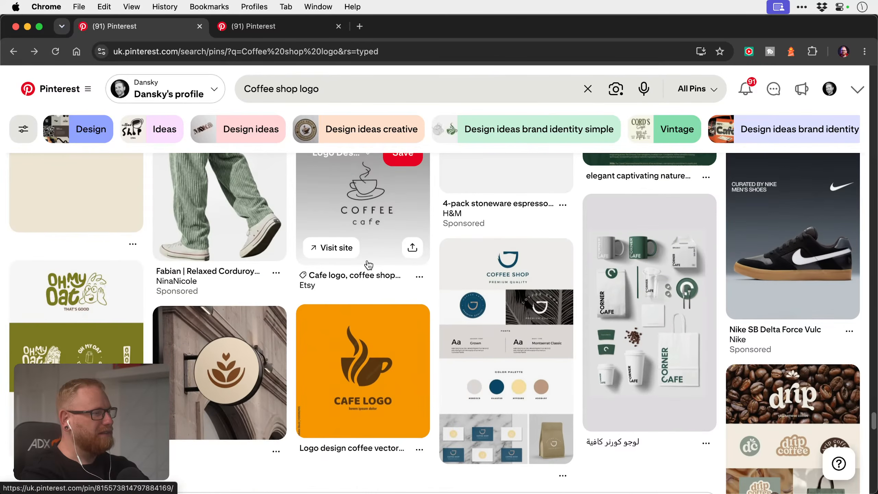
scroll(369, 265, down, 2)
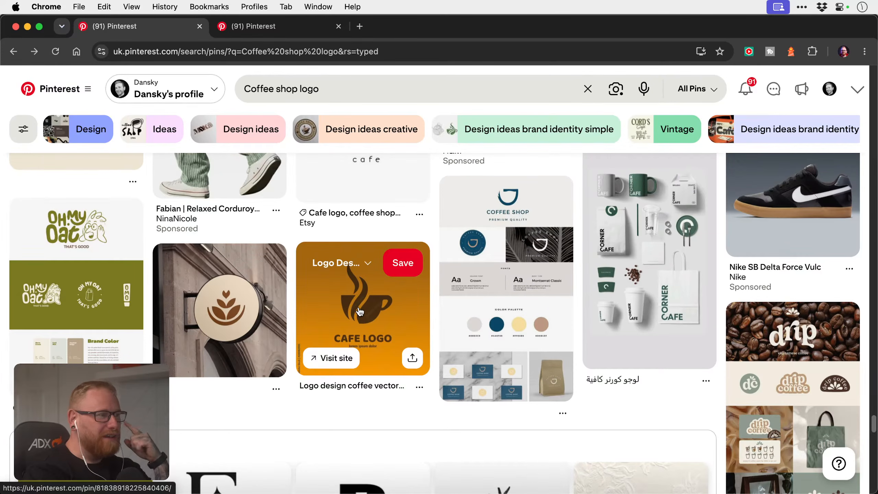
scroll(359, 312, down, 7)
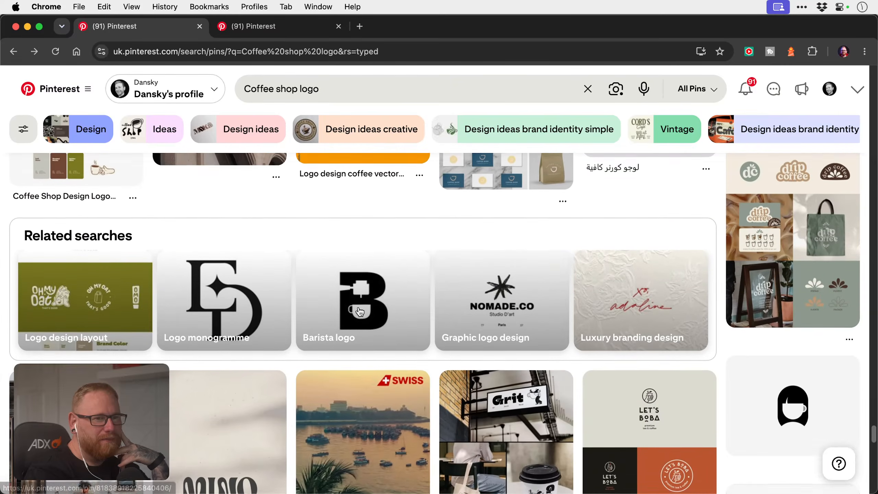
scroll(360, 311, up, 3)
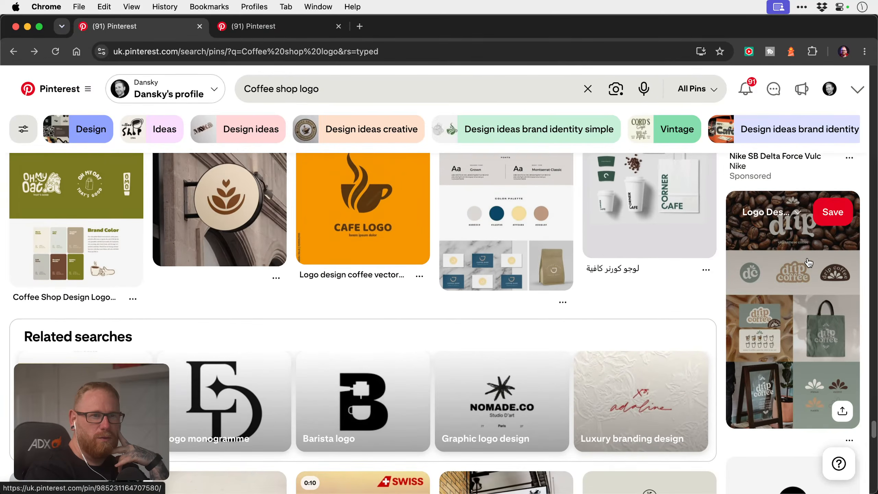
scroll(795, 221, up, 1)
click(795, 221)
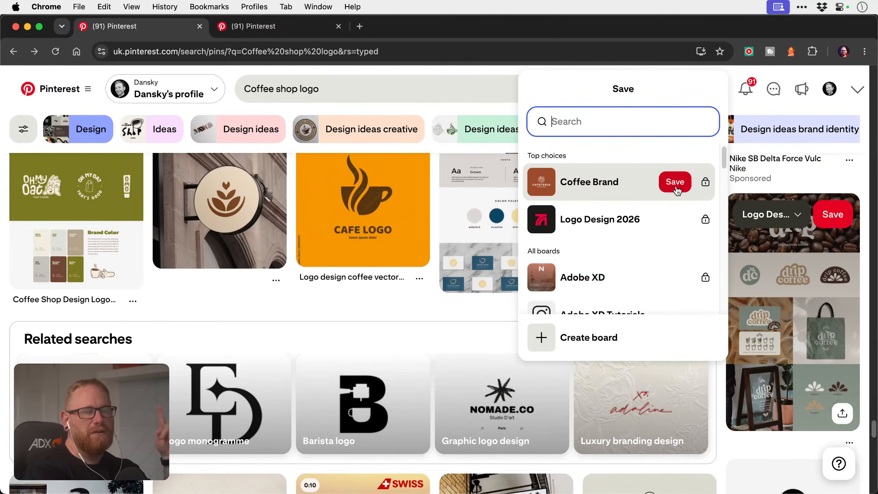
click(676, 188)
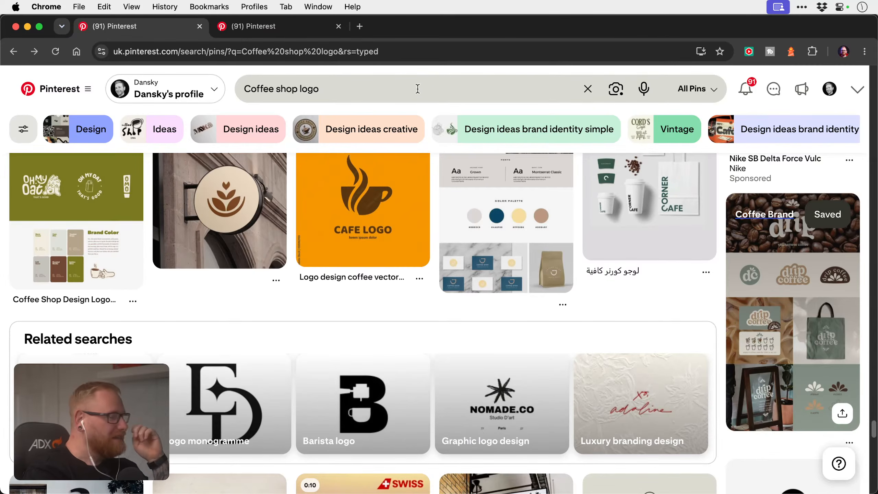
Browse further through the coffee shop logo results, examining wordmarks, badges, bean marks and cup icons for inspiration.
scroll(417, 88, down, 5)
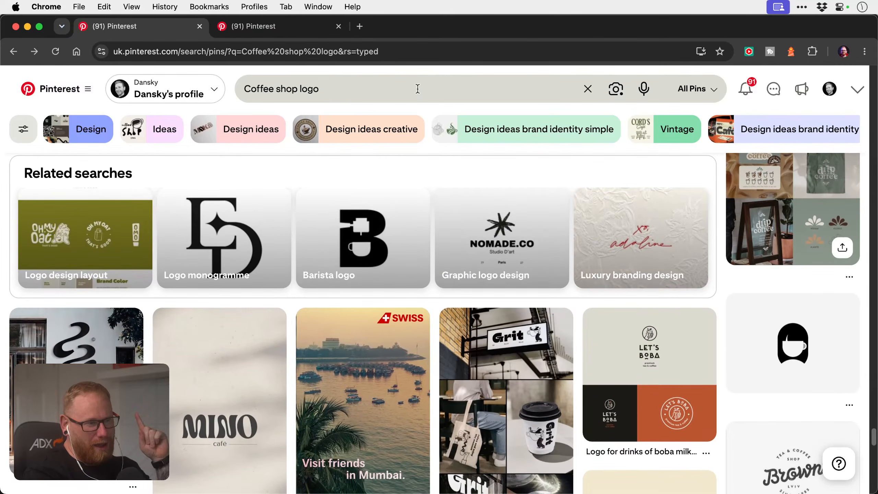
scroll(418, 88, down, 1)
scroll(418, 88, down, 6)
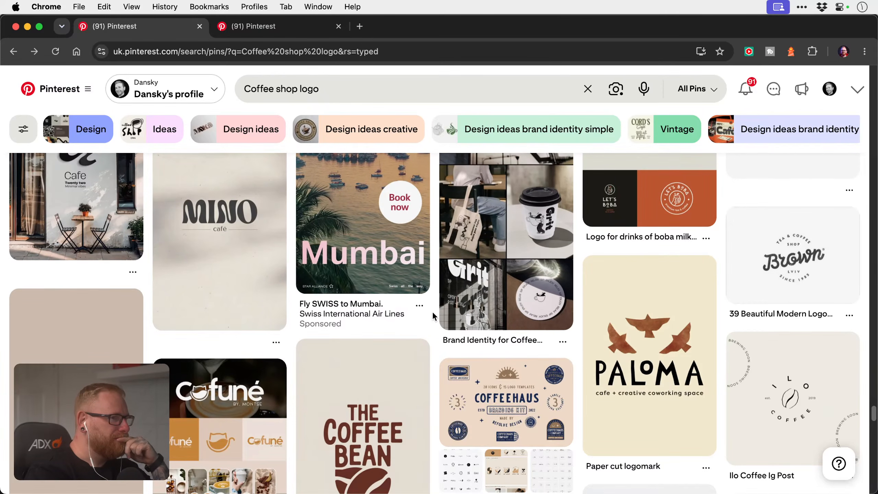
scroll(432, 311, down, 4)
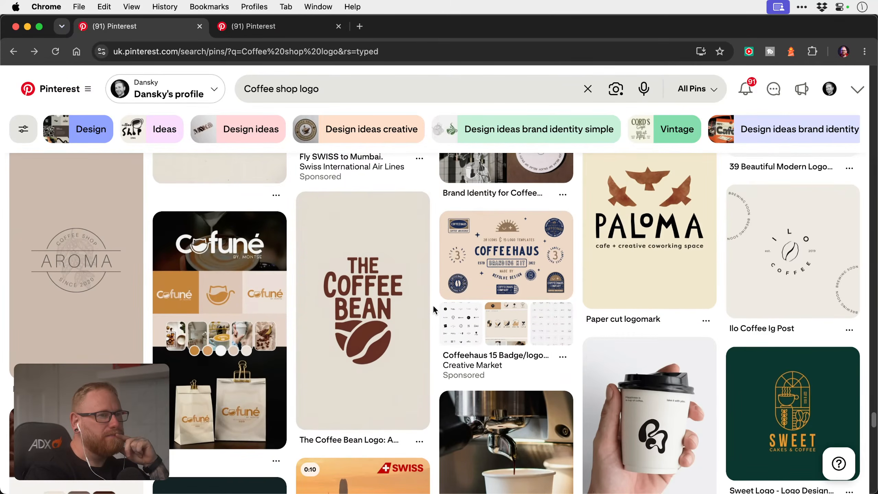
scroll(434, 309, down, 5)
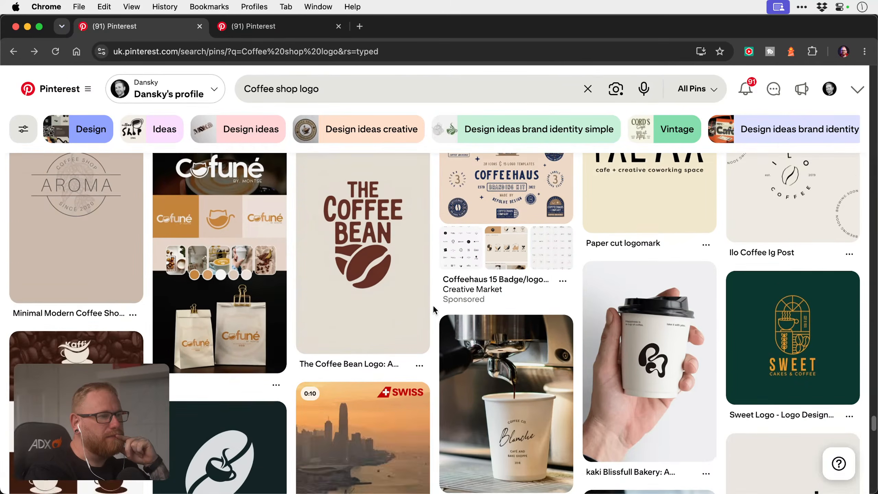
scroll(433, 305, down, 5)
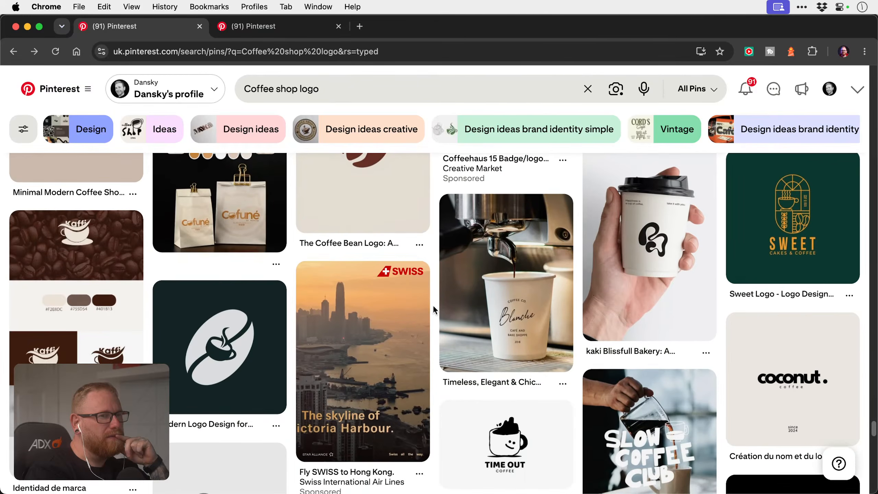
scroll(433, 304, down, 3)
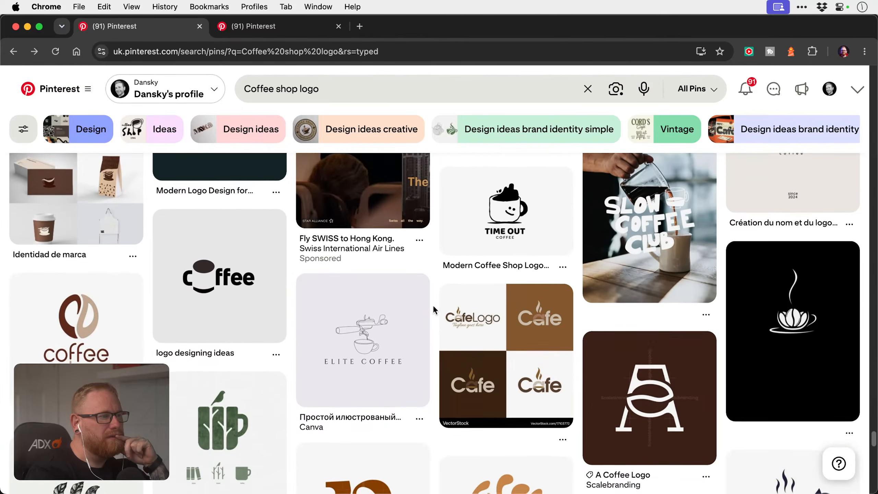
Reload the Coffee Brand board and review the pins collected on it.
click(293, 31)
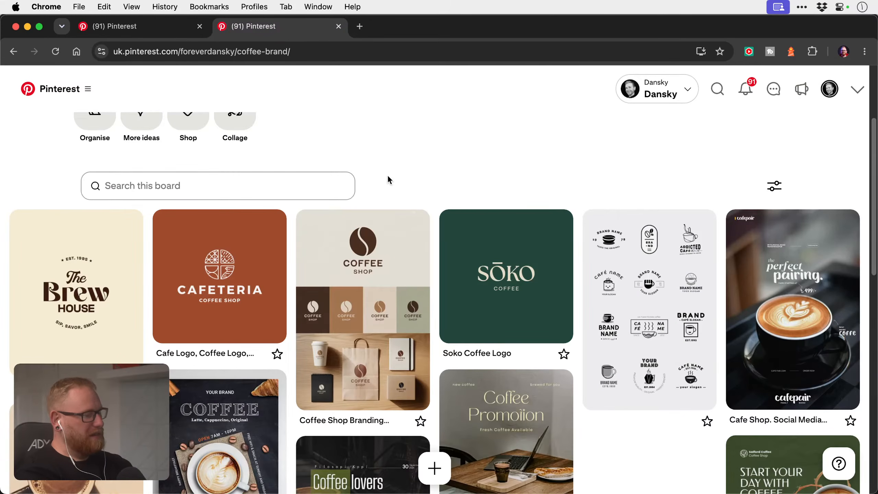
key(super+r)
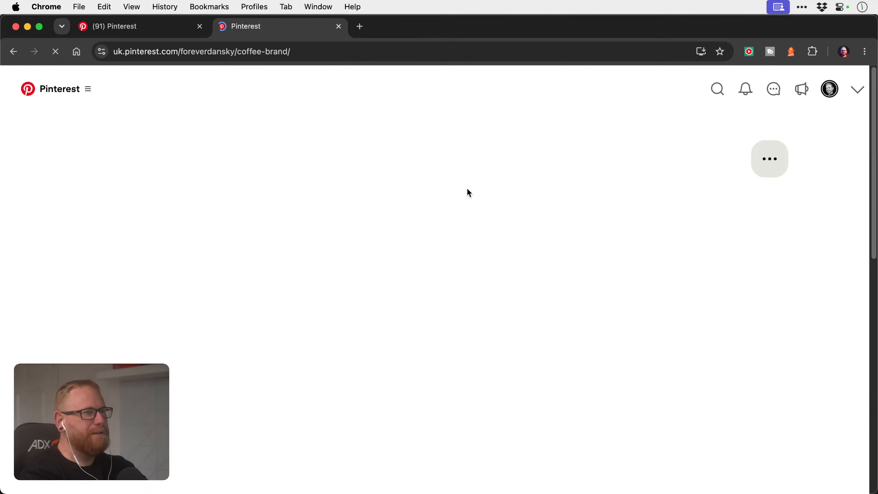
scroll(426, 204, down, 4)
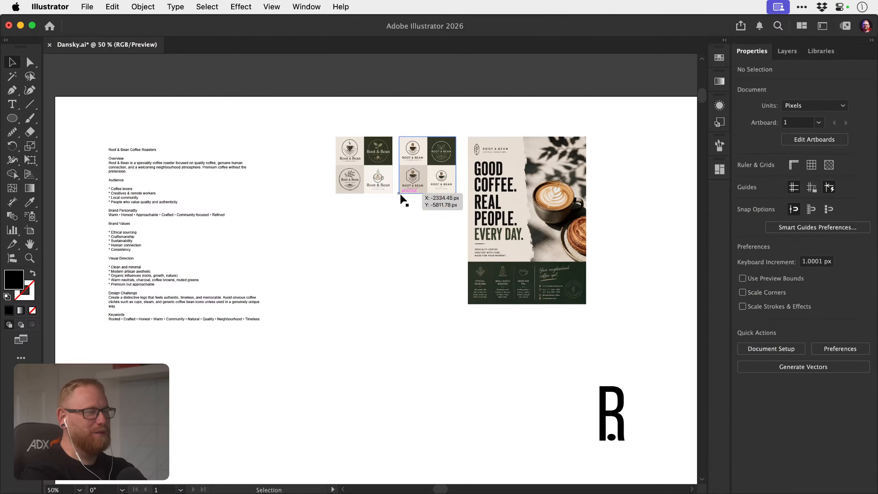
Paste the ampersand-with-roots Root & Bean logo into the Illustrator document, scale it to about 124 px square and place it below the second concept sheet.
key(z)
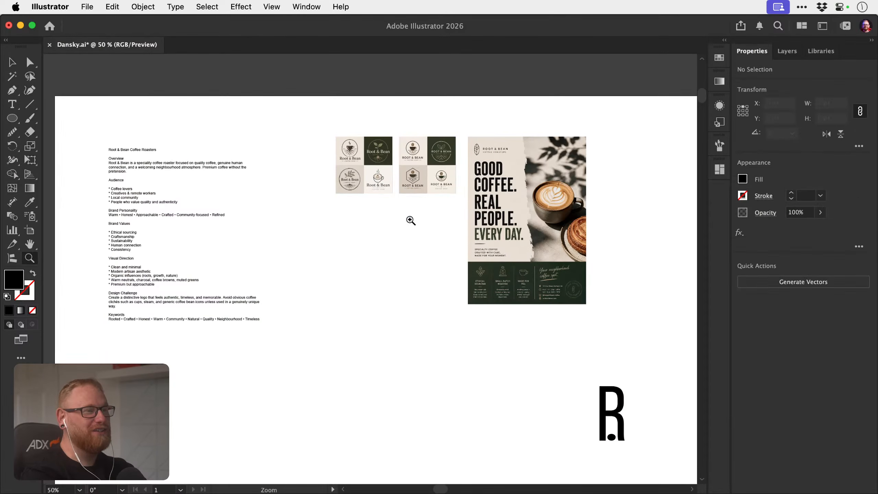
drag(409, 219, 495, 224)
key(super+v)
key(s)
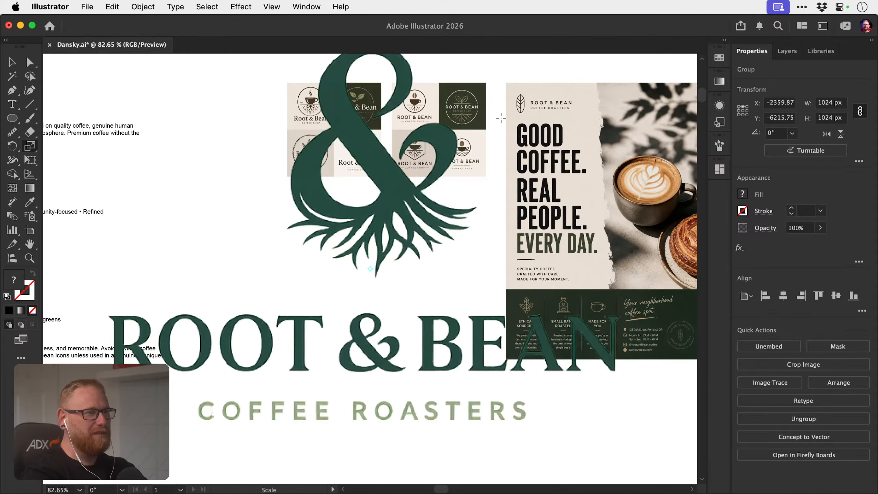
drag(501, 118, 394, 227)
drag(513, 130, 456, 187)
key(v)
drag(382, 273, 451, 251)
key(s)
drag(541, 364, 524, 355)
key(v)
drag(463, 269, 460, 258)
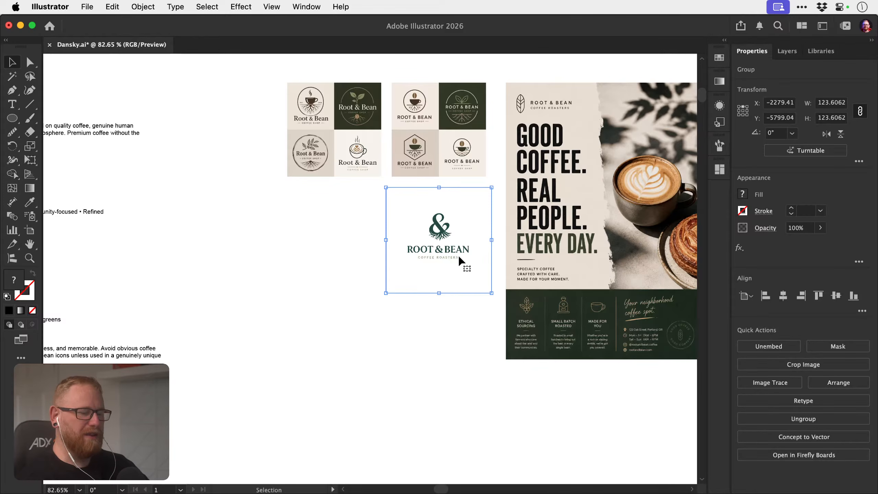
Examine the two Root & Bean concept sheets side by side, comparing their cup, leaf and root motifs.
click(334, 208)
key(z)
drag(349, 105, 543, 113)
key(space)
drag(472, 141, 383, 224)
key(v)
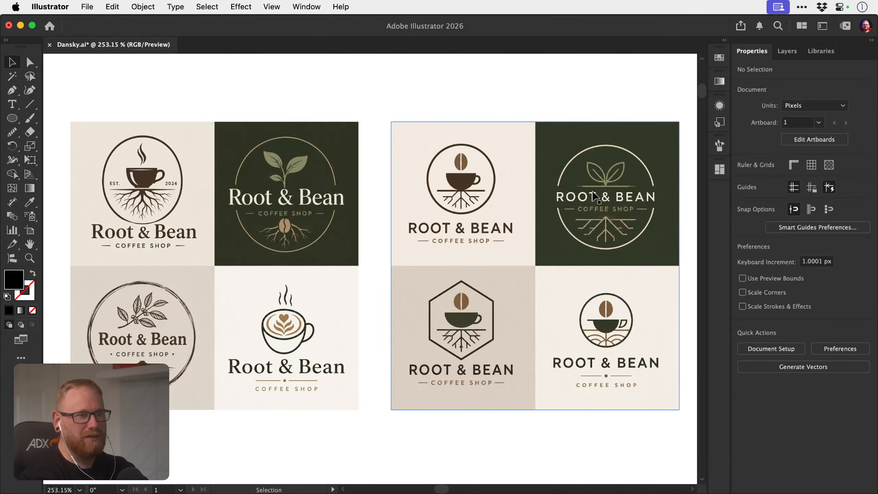
key(space)
drag(502, 208, 481, 210)
key(z)
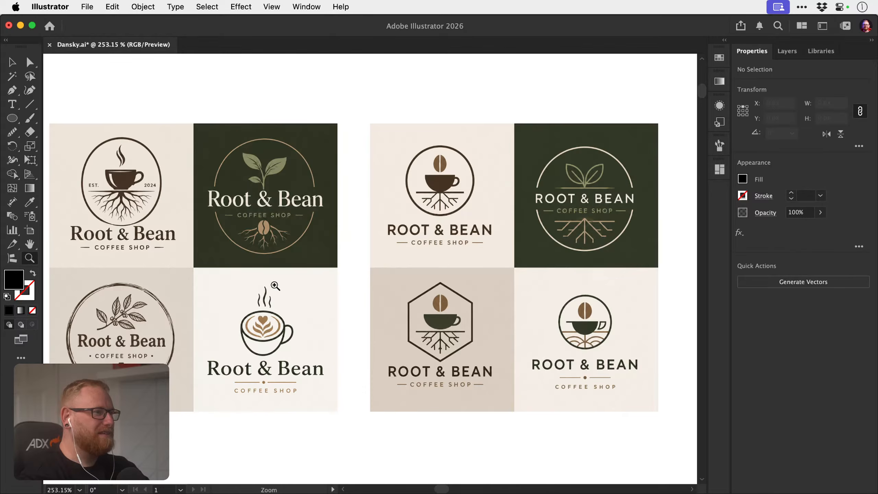
Inspect the first concept sheet up close, especially the latte cup logo and the round branch-and-roots badge.
scroll(314, 280, left, 5)
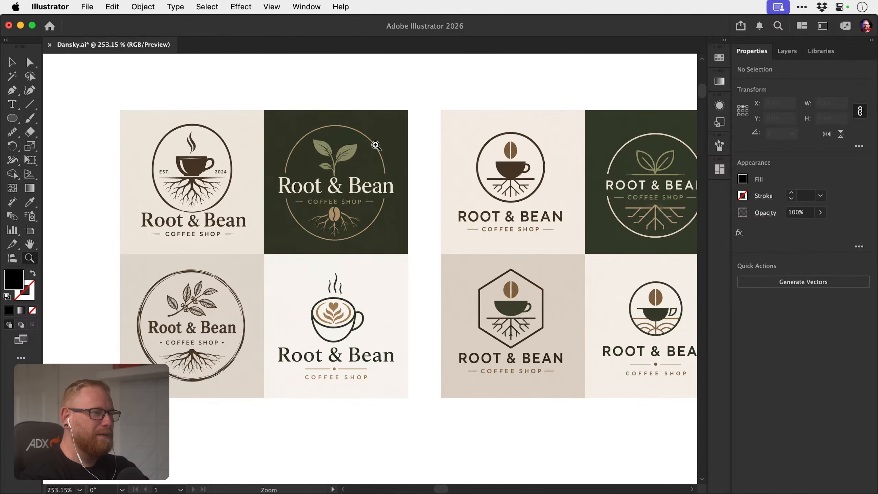
drag(334, 183, 367, 220)
drag(356, 295, 349, 236)
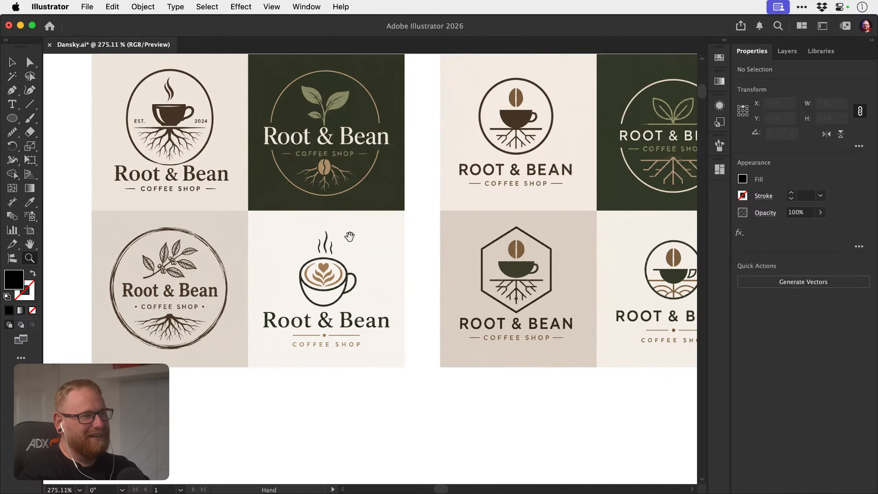
drag(323, 290, 418, 267)
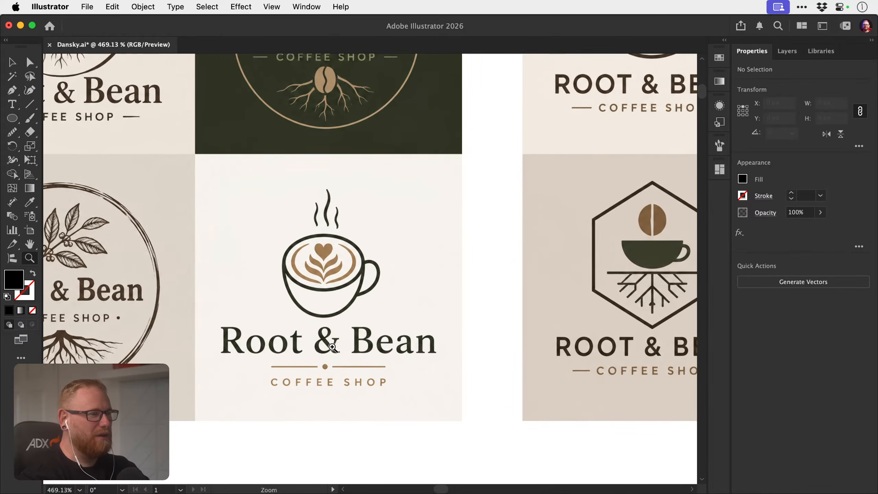
scroll(338, 244, left, 5)
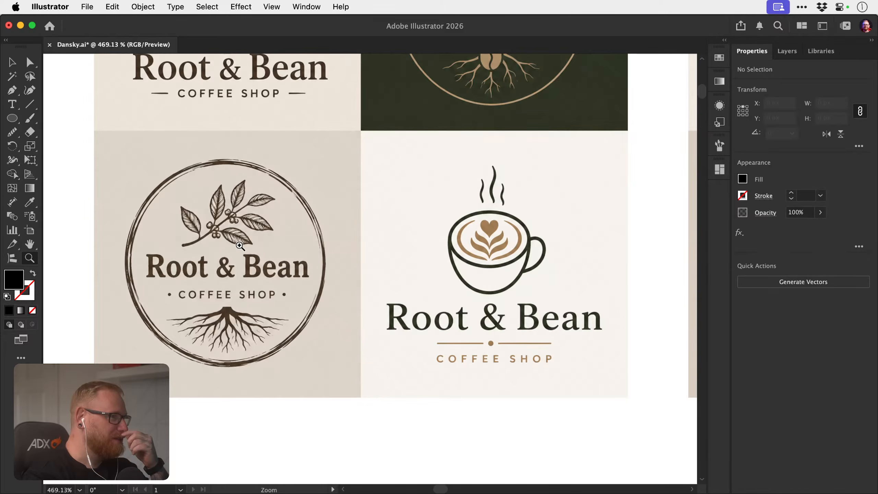
drag(311, 247, 243, 246)
drag(374, 239, 303, 208)
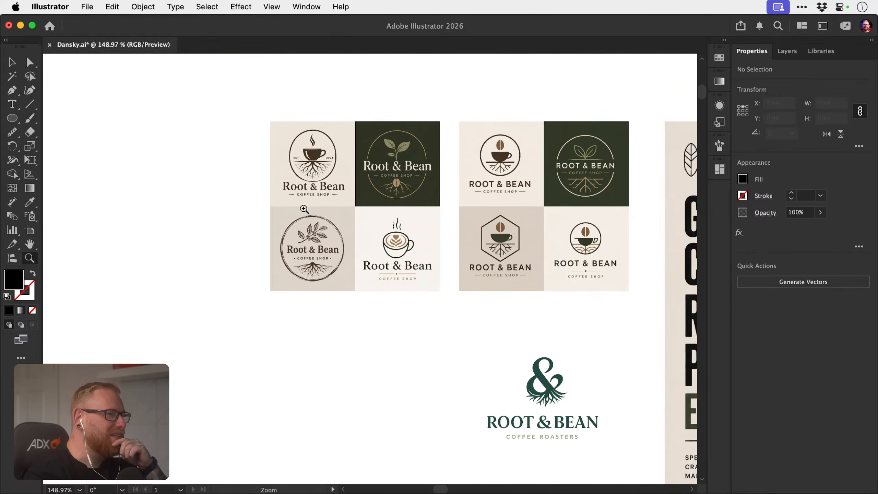
Compare the second concept sheet with the ampersand logo and examine the ampersand's roots and lettering up close.
scroll(402, 249, right, 5)
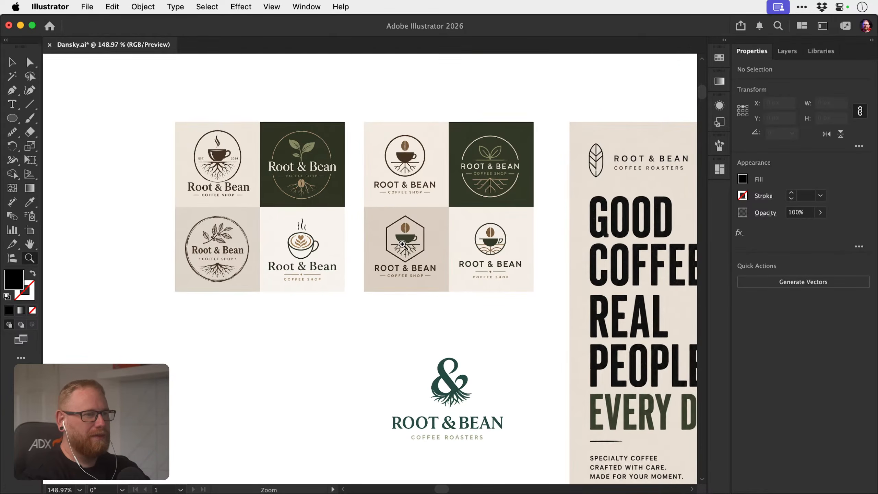
drag(403, 245, 386, 190)
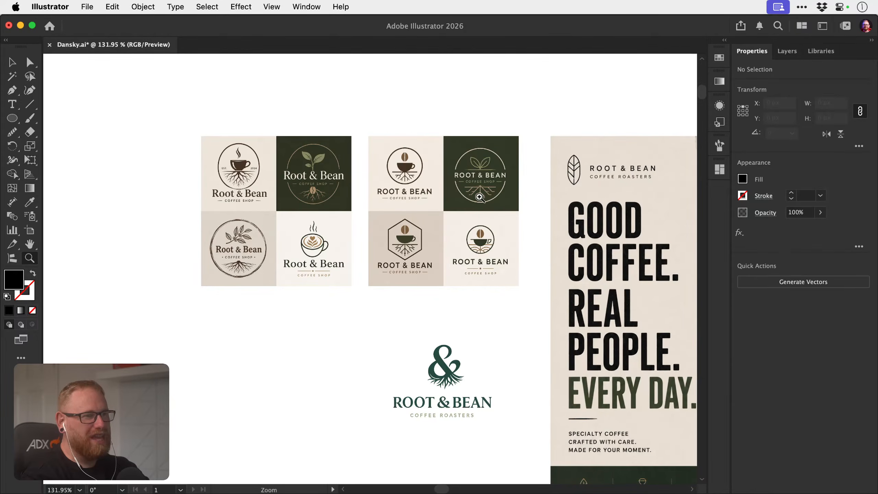
drag(453, 373, 351, 284)
drag(358, 284, 482, 281)
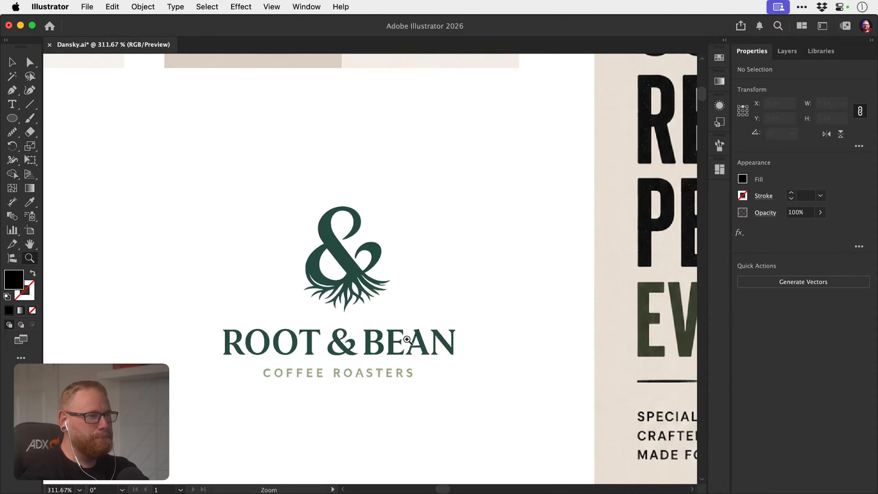
Go back to the Root & Bean Coffee Roasters brief and read its overview, audience and brand personality sections.
drag(409, 340, 266, 318)
key(v)
drag(492, 293, 503, 294)
click(213, 244)
drag(214, 243, 427, 227)
scroll(289, 267, up, 4)
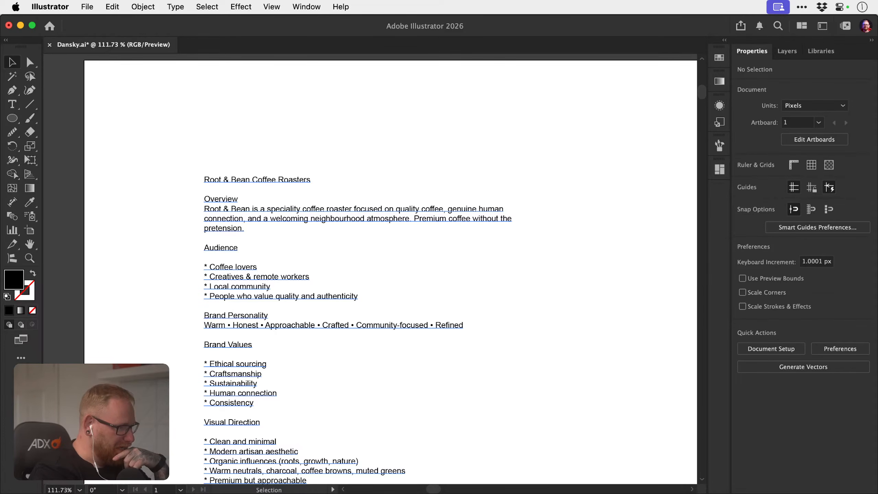
Switch to Chrome and compare the coffee shop logo results with the pins on the Coffee Brand board.
key(super+Tab)
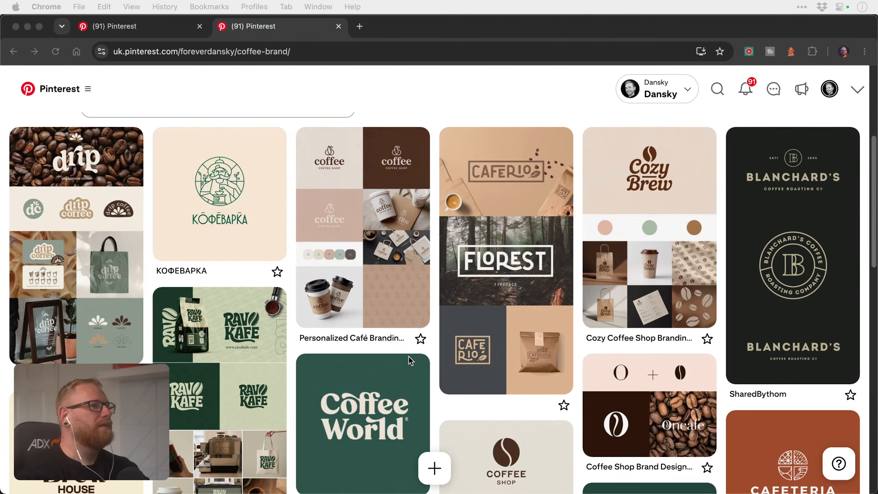
click(156, 29)
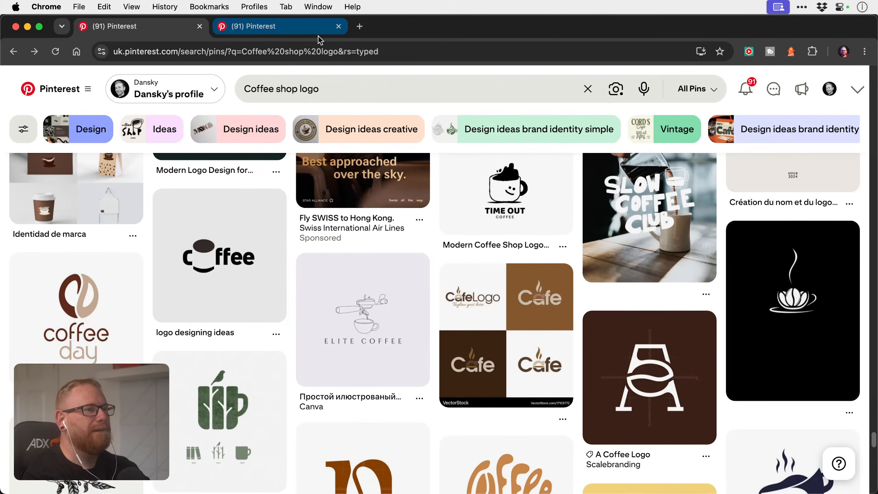
click(294, 30)
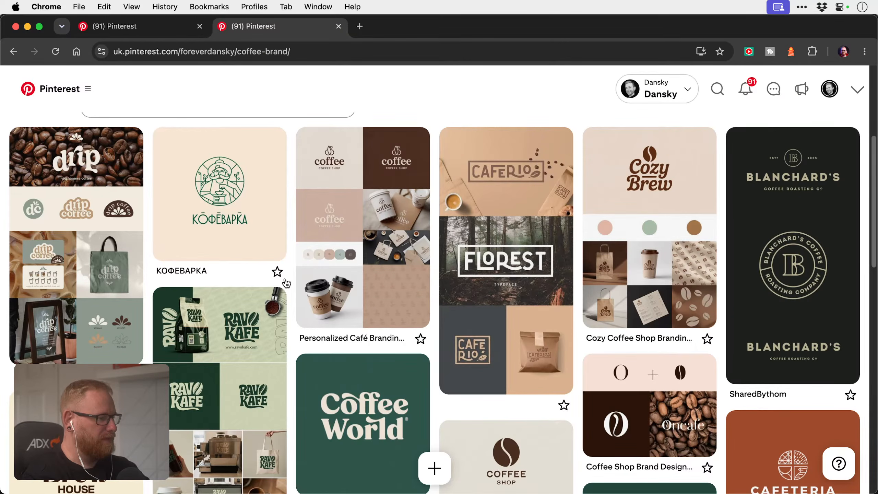
Switch back to Illustrator and read the brief again from the overview through the audience, brand personality and brand values.
key(super+Tab)
drag(330, 233, 330, 185)
key(z)
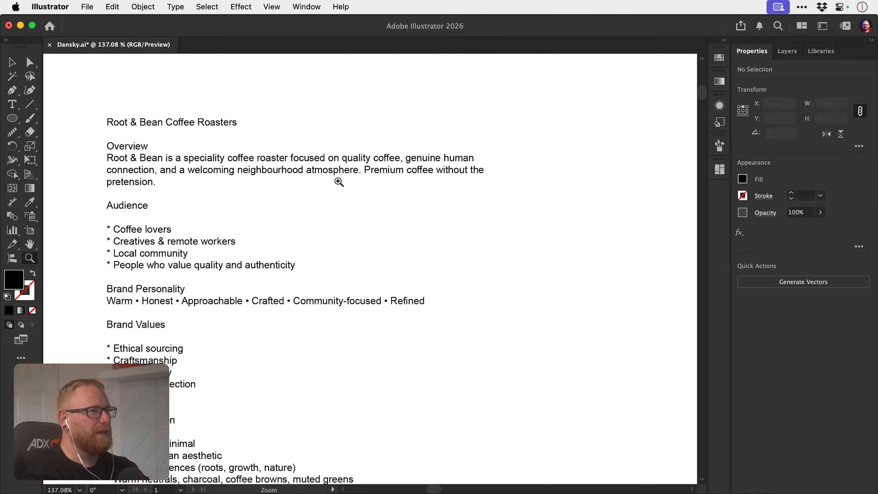
key(v)
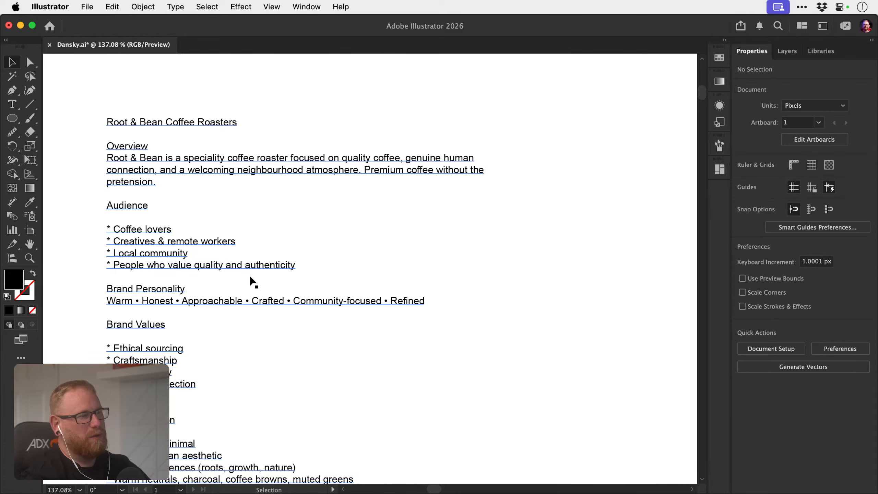
key(space)
drag(255, 282, 230, 242)
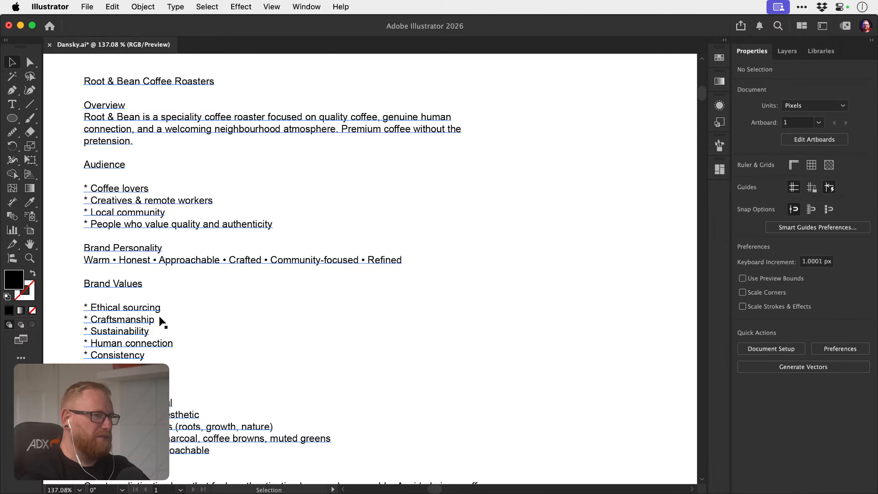
Review the brief's brand values and visual direction alongside the concept logos.
key(z)
alt+click(251, 315)
drag(204, 305, 175, 255)
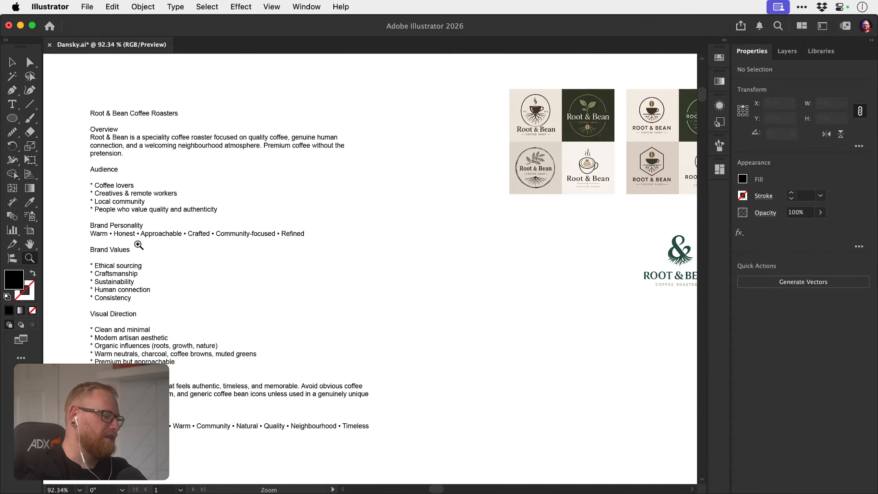
key(v)
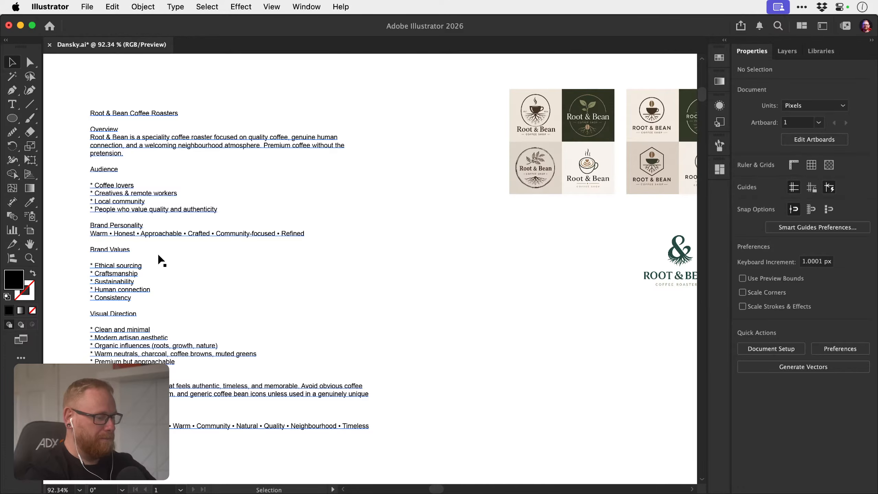
Sketch two freehand arrows with the default fill and stroke pointing at the brand values, and delete them.
key(n)
mouse_move(206, 251)
mouse_down()
mouse_move(155, 268)
mouse_move(166, 271)
mouse_up()
drag(196, 275, 161, 286)
mouse_move(167, 277)
mouse_down()
mouse_move(158, 286)
mouse_move(179, 285)
mouse_up()
key(v)
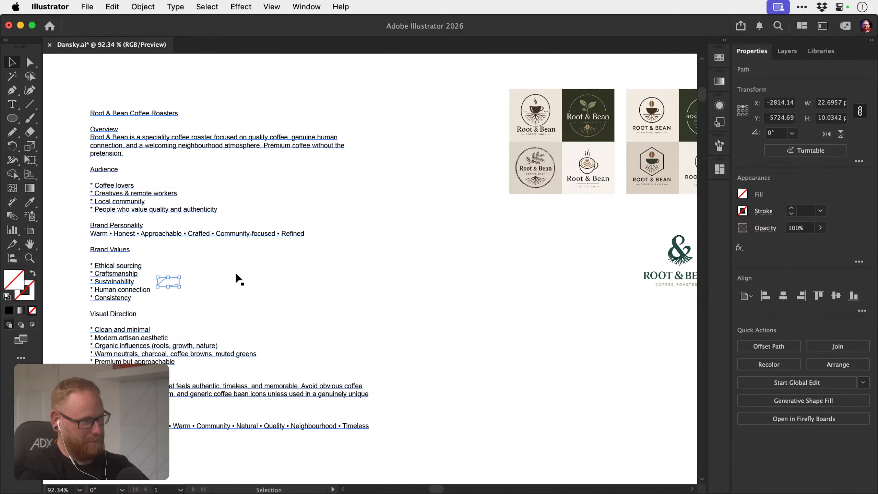
shift+click(189, 276)
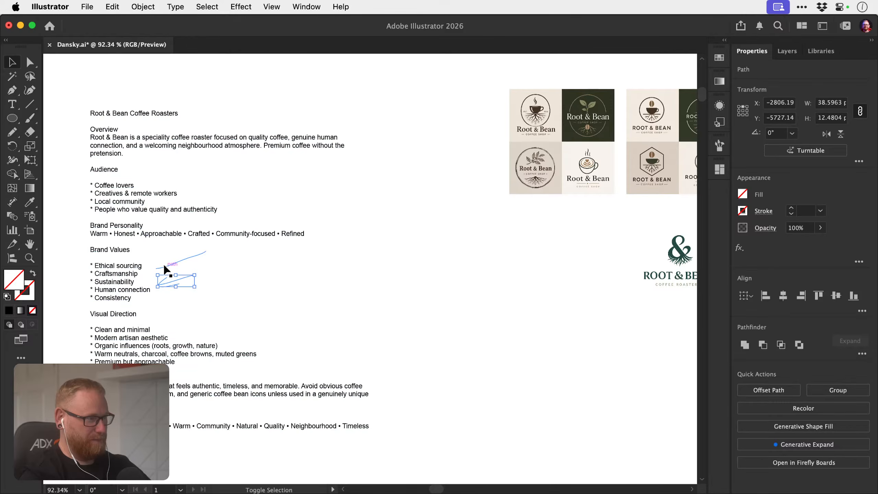
shift+click(165, 269)
key(d)
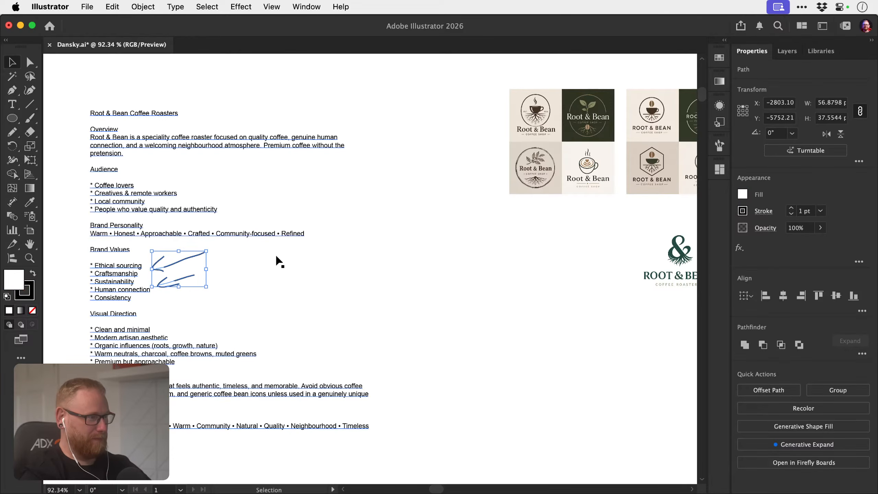
key(Delete)
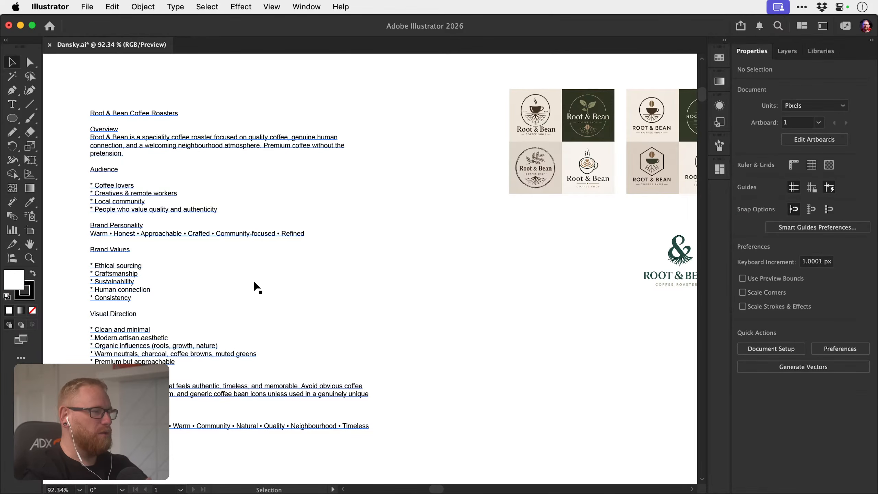
click(258, 287)
click(418, 266)
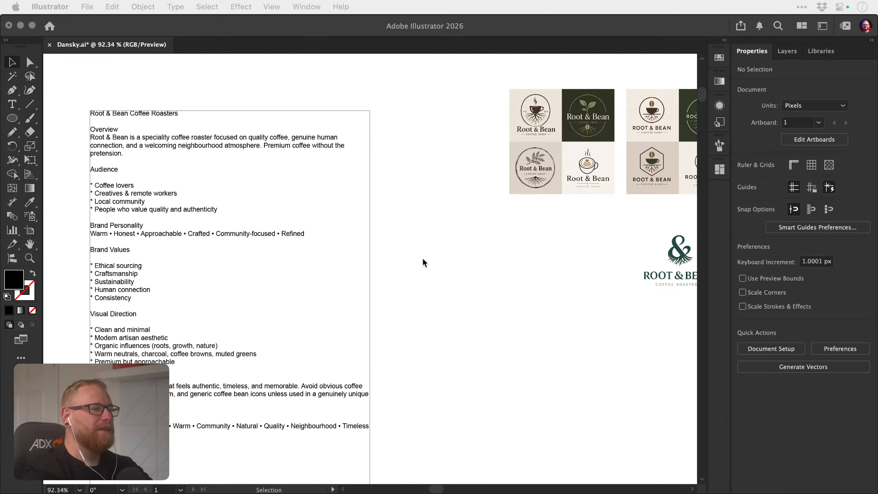
Go to the condensed letter R concept and inspect the black oval between its legs up close.
click(424, 269)
key(space)
drag(437, 272, 294, 245)
key(z)
drag(460, 302, 424, 283)
key(space)
drag(425, 283, 423, 317)
scroll(418, 281, down, 10)
scroll(417, 281, right, 15)
key(space)
drag(217, 173, 413, 170)
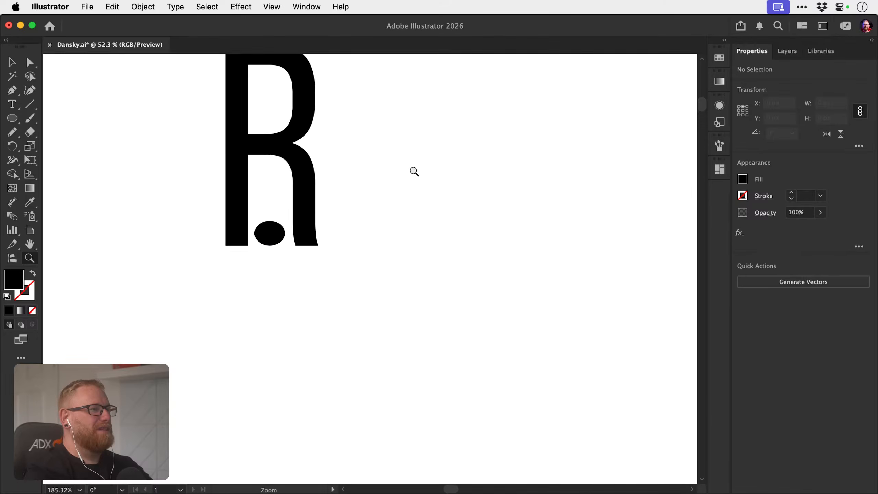
key(space)
drag(317, 190, 301, 293)
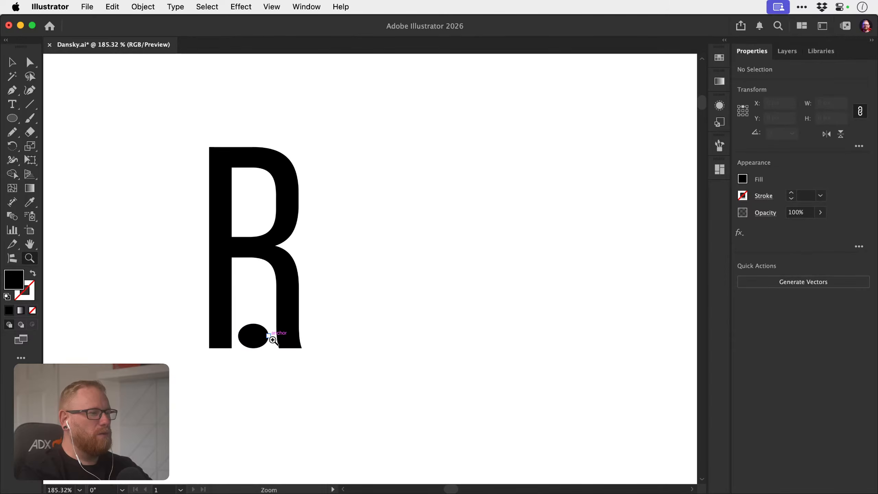
drag(248, 339, 247, 339)
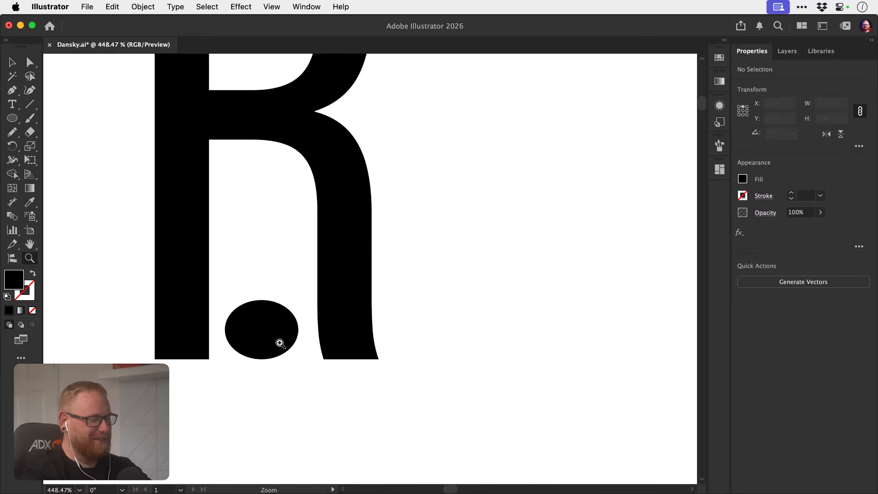
key(v)
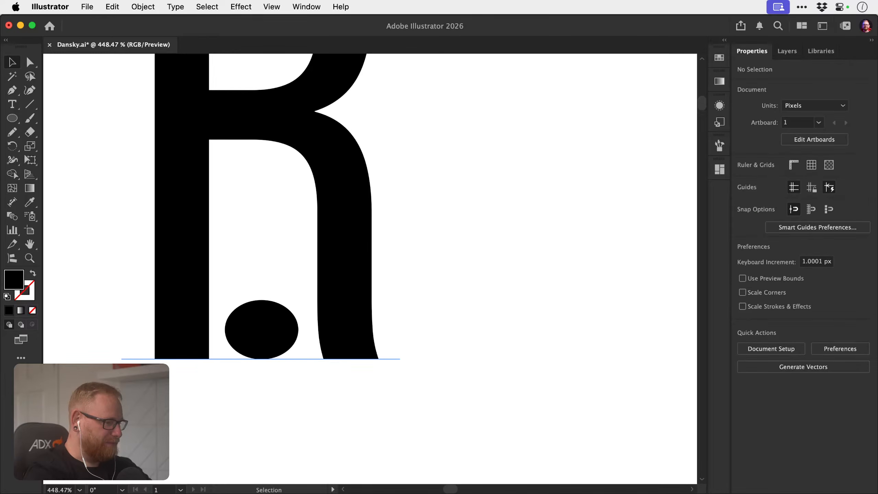
key(super+shift+2)
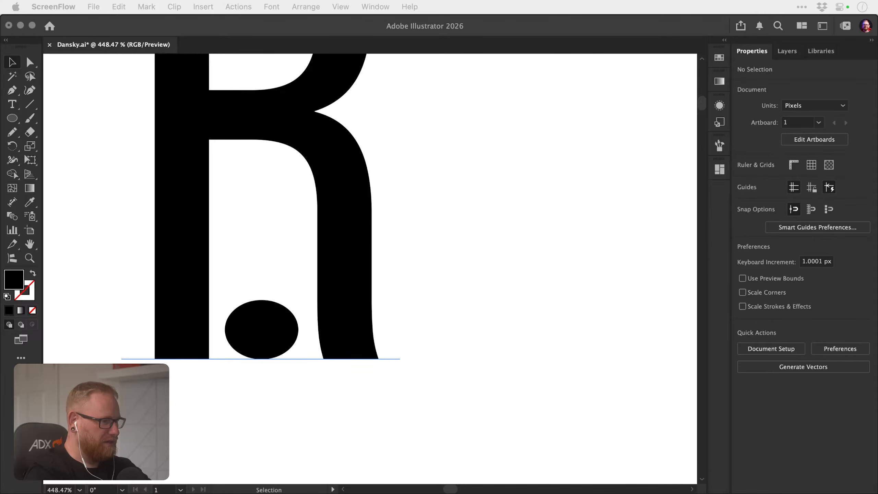
key(shift+super+2)
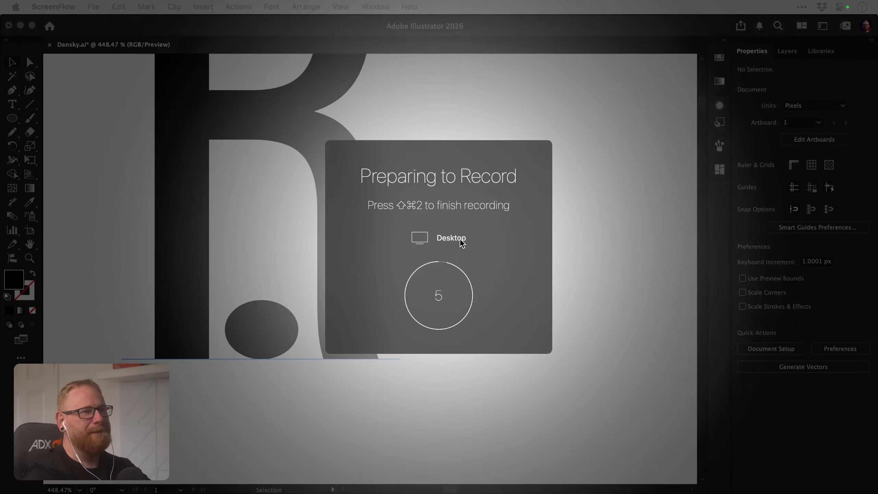
Draw a freehand S-curve across the oval in the R with no fill and a white 1 pt stroke, forming a coffee bean.
key(super+minus)
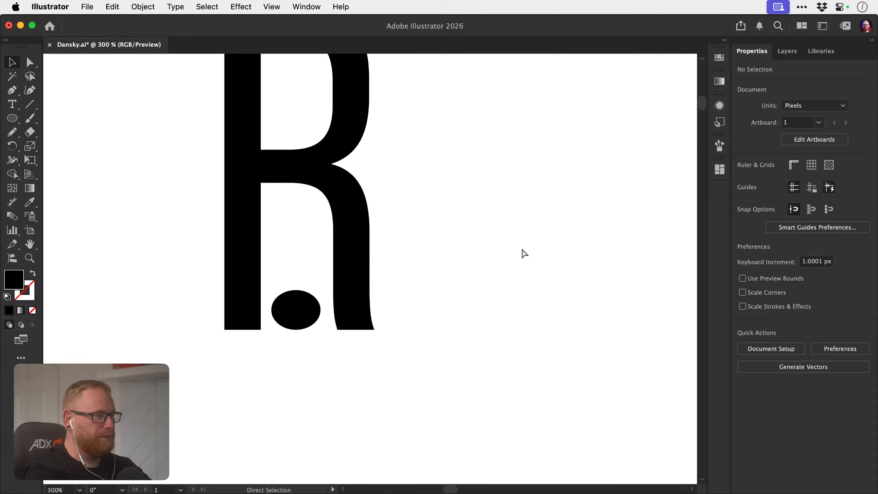
drag(333, 288, 313, 345)
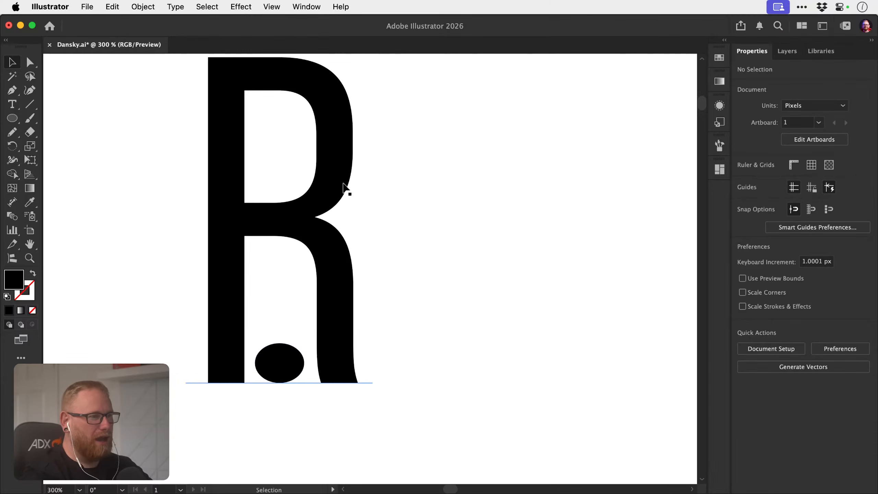
key(n)
scroll(278, 363, up, 3)
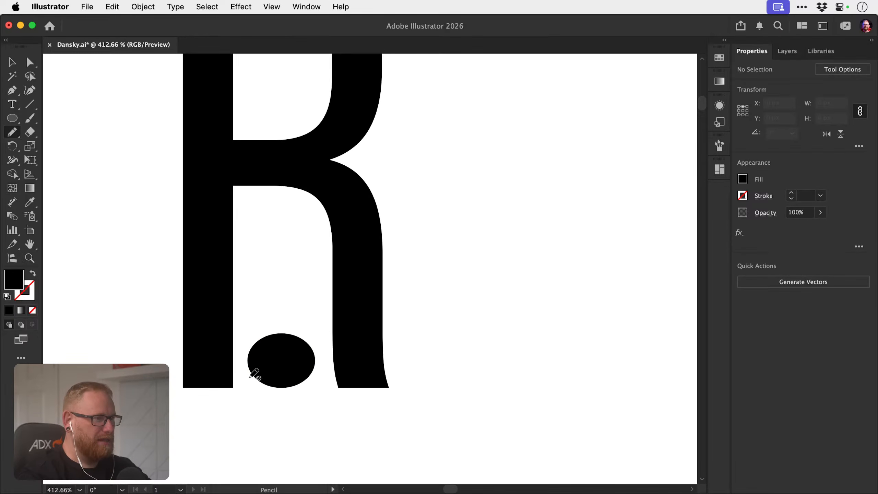
drag(311, 357, 317, 337)
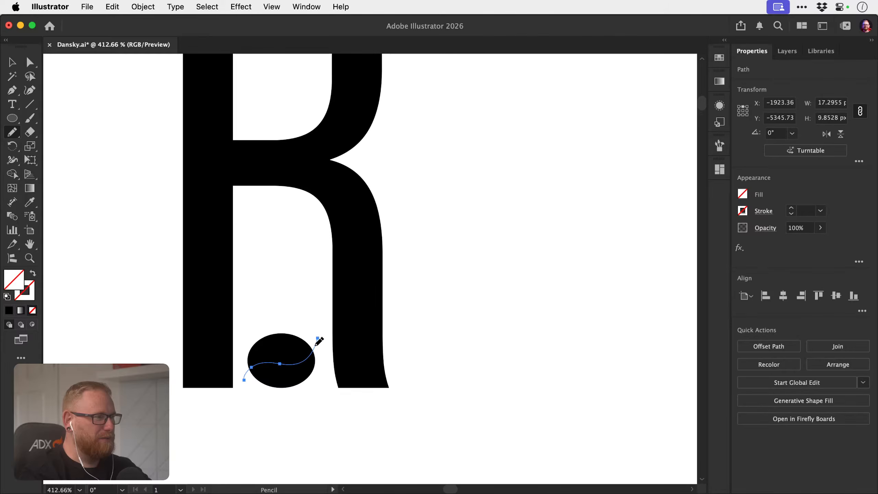
key(d)
key(shift+x)
click(33, 310)
key(v)
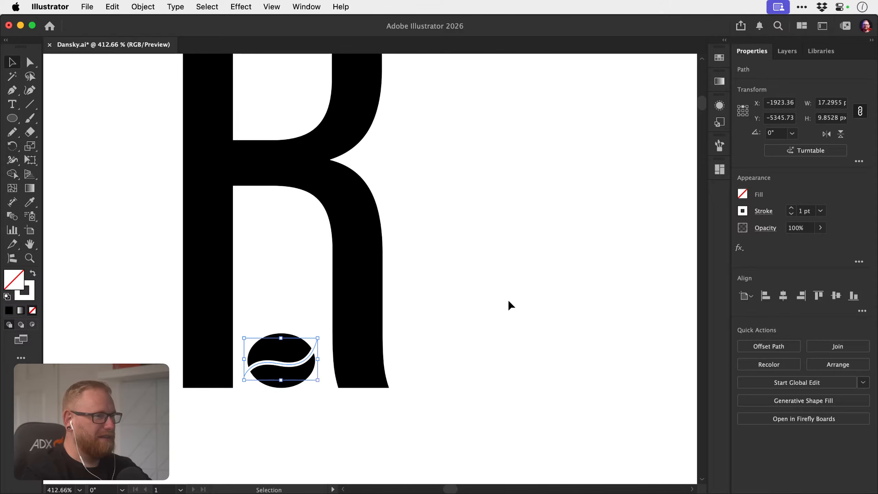
click(511, 305)
Delete the two spare R letters with plain ovals below the coffee bean R.
key(z)
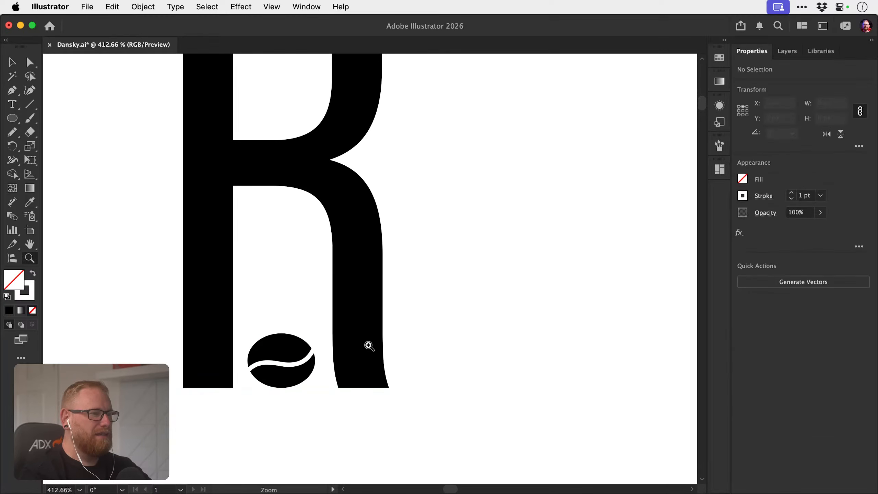
alt+click(369, 346)
alt+click(367, 348)
key(v)
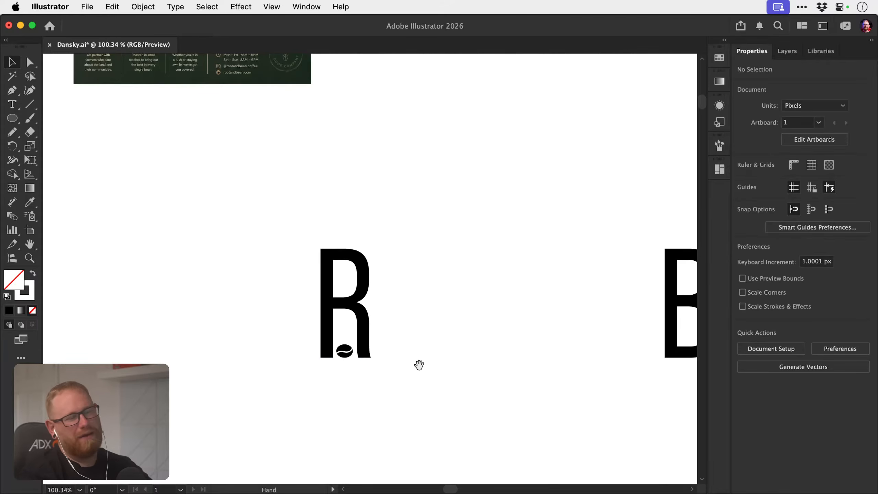
drag(419, 365, 284, 308)
drag(400, 378, 298, 343)
key(z)
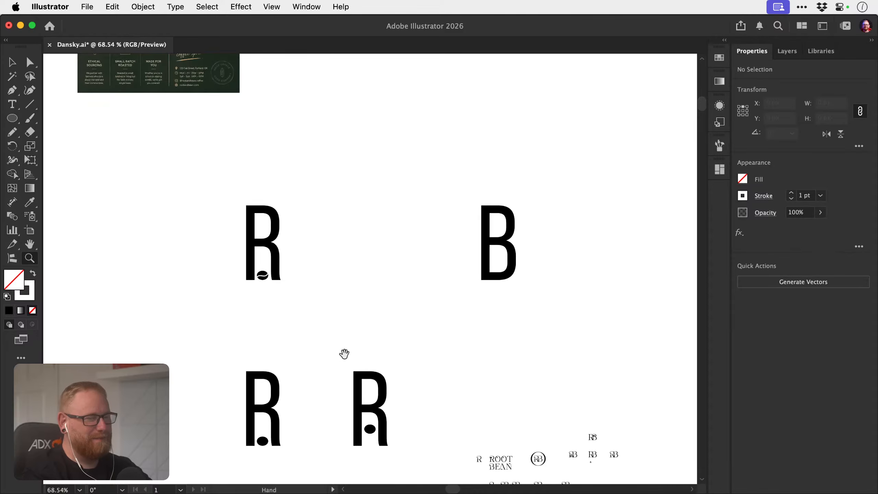
drag(404, 391, 301, 288)
key(v)
drag(134, 368, 296, 252)
key(Delete)
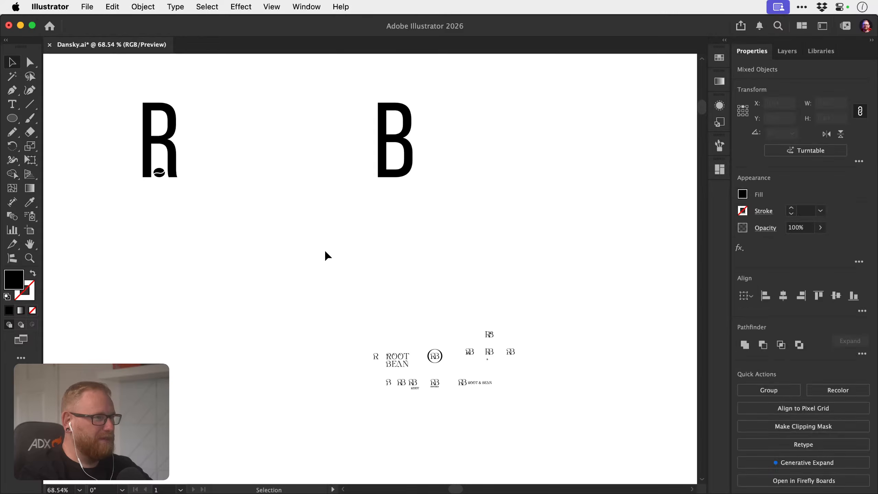
Move the R with its coffee bean into the empty space below and delete the condensed letter B.
drag(157, 226, 126, 165)
drag(166, 149, 300, 297)
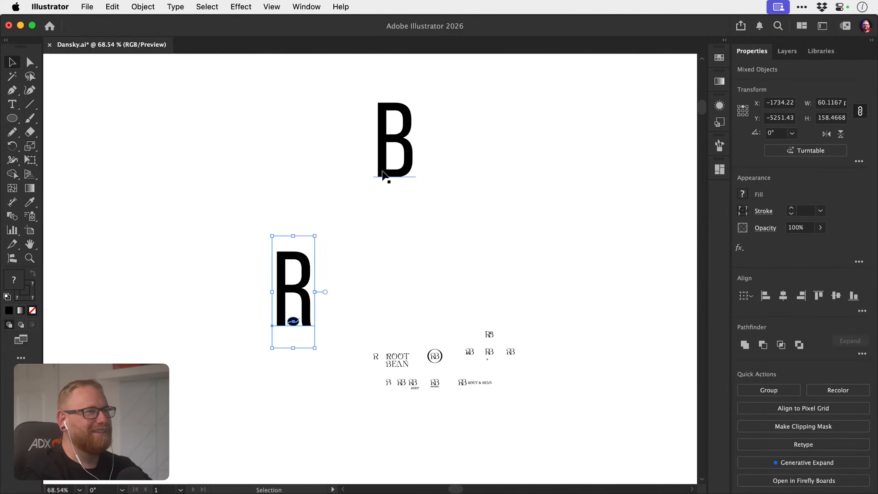
click(383, 172)
key(Delete)
Examine the serif ROOT BEAN wordmark alongside the standalone R and the circled RB monogram.
drag(432, 339, 312, 280)
key(z)
drag(262, 309, 554, 259)
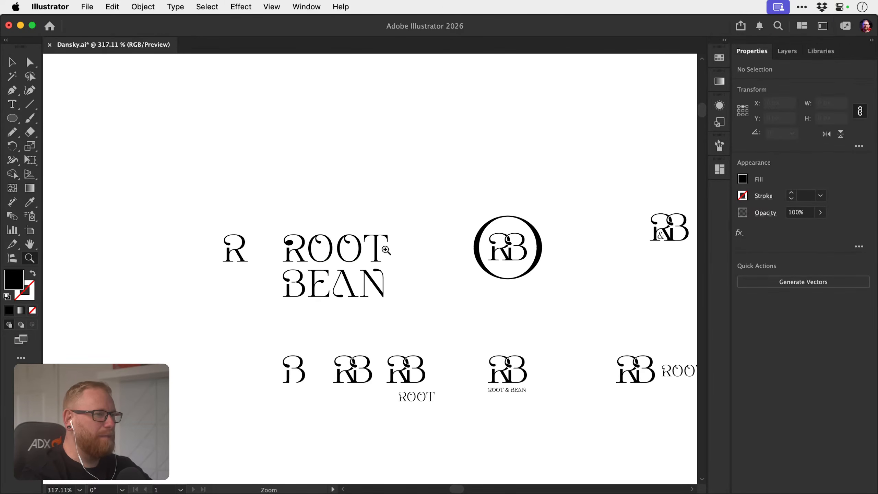
drag(317, 260, 410, 217)
key(v)
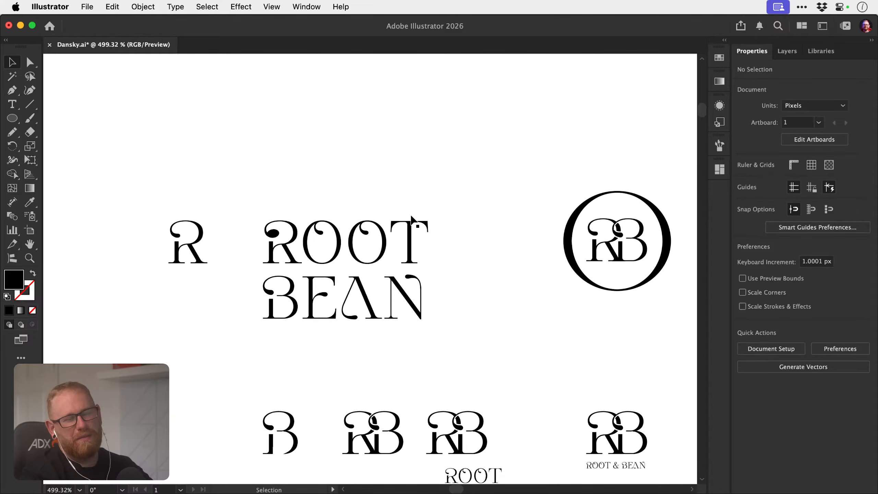
drag(314, 328, 315, 394)
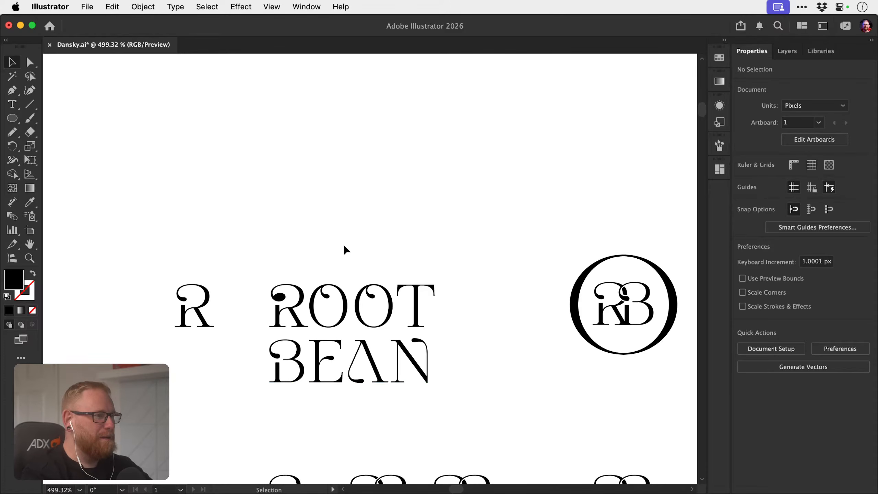
key(space)
drag(336, 264, 310, 238)
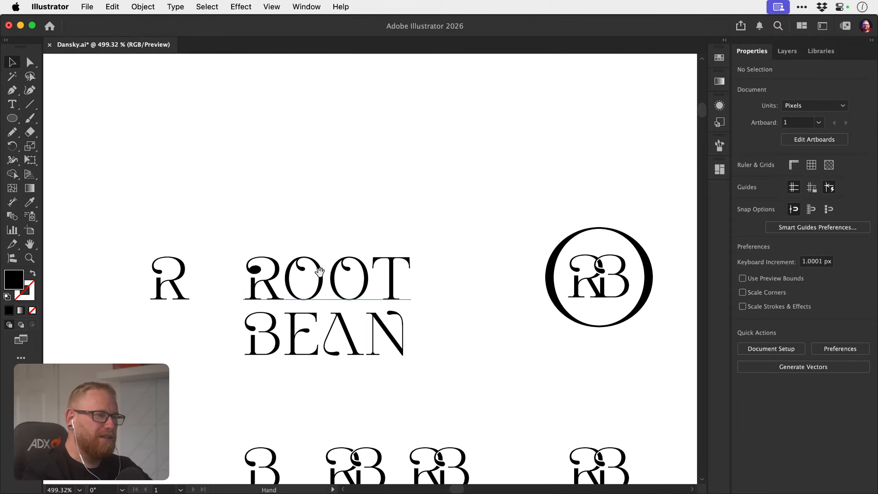
drag(322, 287, 316, 257)
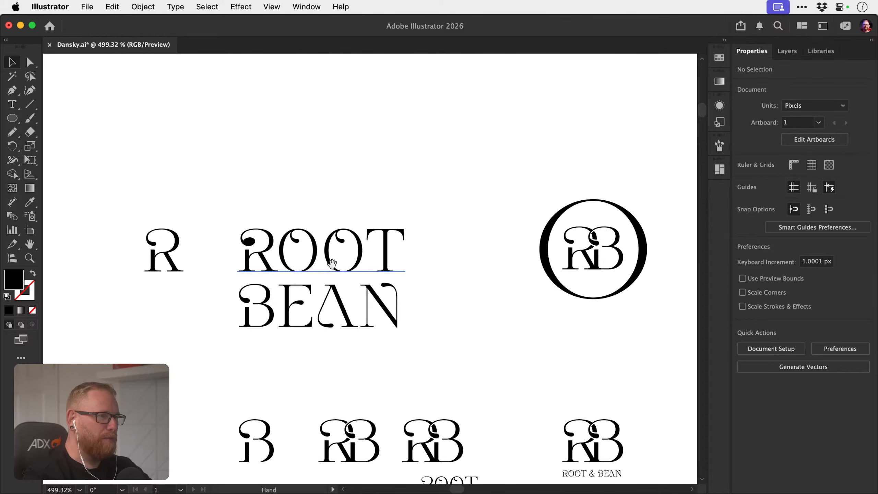
Compare the standalone serif R with the R of ROOT up close, including their curled terminals.
key(z)
drag(238, 239, 514, 230)
key(space)
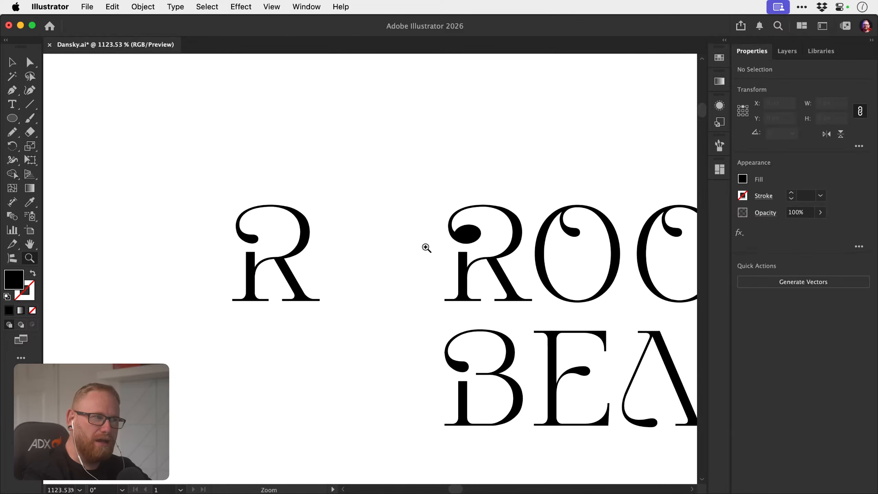
key(space)
drag(427, 247, 305, 276)
drag(353, 258, 489, 251)
key(v)
drag(346, 266, 223, 256)
click(264, 271)
key(z)
key(v)
key(space)
key(space)
Look over the circled RB monogram, the standalone B and the overlapping RB monogram.
drag(380, 293, 174, 272)
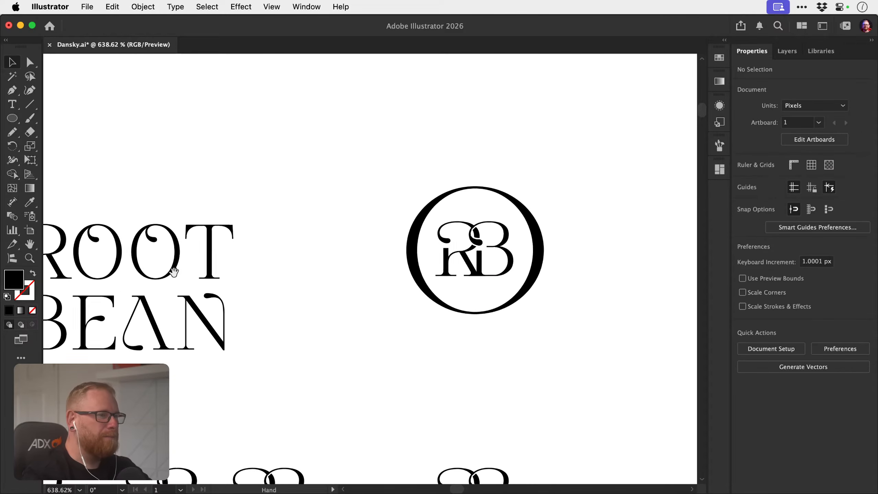
scroll(174, 272, down, 10)
scroll(420, 171, left, 5)
scroll(204, 275, up, 6)
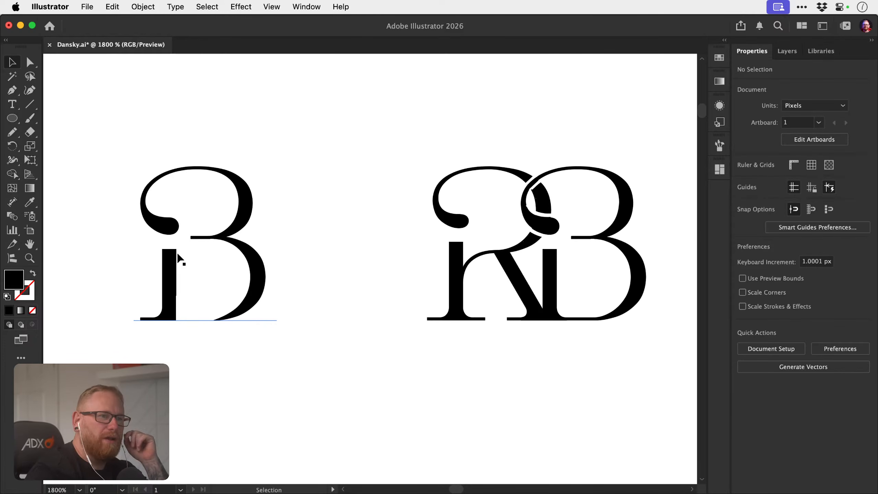
Sketch a freehand R and B with a black 1 pt stroke below the monograms, and delete the sketch.
key(n)
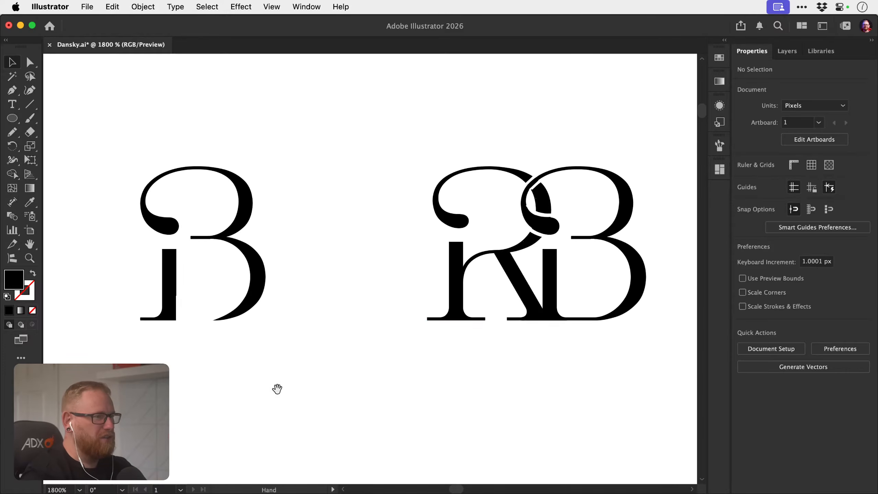
scroll(273, 374, down, 3)
mouse_move(255, 392)
mouse_down()
mouse_move(253, 345)
mouse_move(287, 296)
mouse_move(266, 346)
mouse_move(308, 382)
mouse_up()
key(d)
key(super+shift+a)
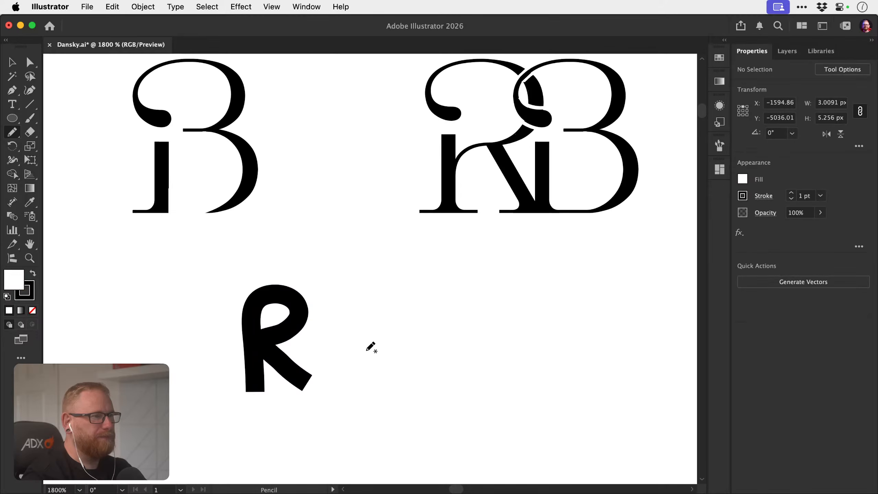
mouse_move(342, 295)
mouse_down()
mouse_move(392, 311)
mouse_move(402, 338)
mouse_move(351, 391)
mouse_up()
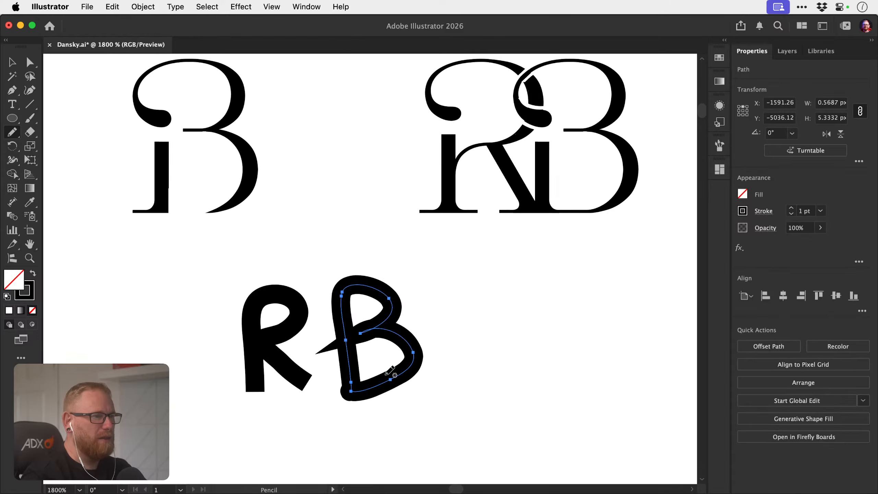
key(super+shift+a)
key(v)
mouse_move(228, 436)
mouse_down()
mouse_move(305, 362)
mouse_move(447, 287)
mouse_move(284, 370)
mouse_up()
key(Delete)
Examine up close where the R and B overlap in the RB monogram.
key(space)
key(super+space)
drag(257, 300, 301, 228)
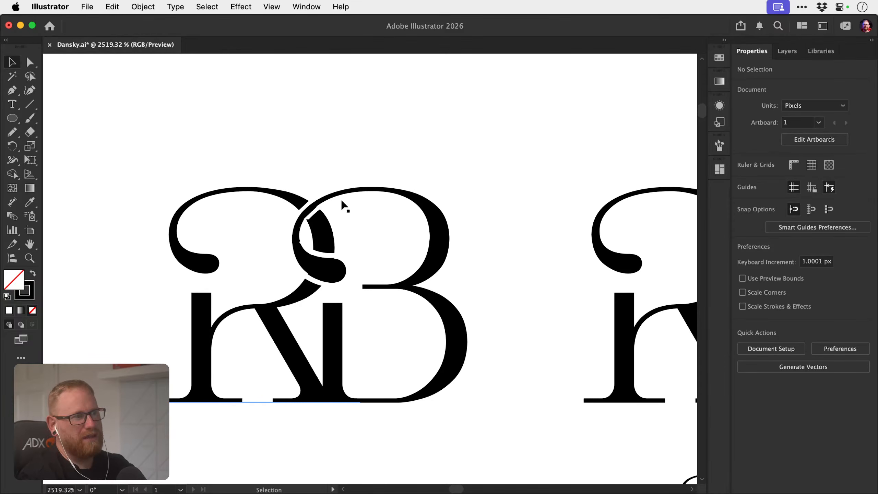
Compare the neighbouring RB monograms with curled terminals up close, including where their letters overlap.
key(space)
drag(432, 284, 306, 287)
drag(500, 268, 321, 267)
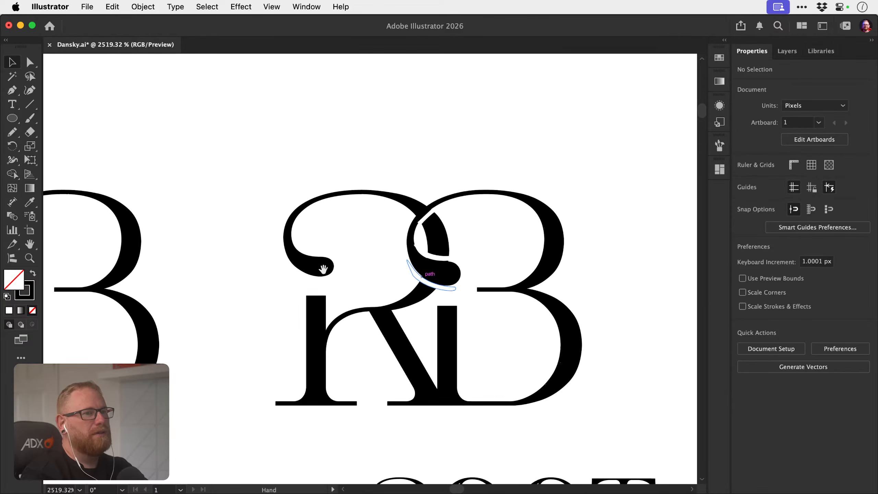
drag(462, 272, 223, 282)
drag(486, 258, 299, 254)
key(z)
drag(424, 271, 277, 267)
key(space)
drag(410, 267, 273, 269)
Look over the full set of RB monograms, including the circled version and the ROOT & BEAN lockup.
drag(394, 265, 102, 281)
drag(306, 278, 435, 371)
drag(359, 299, 287, 277)
key(space)
drag(287, 261, 344, 376)
drag(429, 330, 228, 242)
drag(411, 317, 357, 263)
drag(458, 285, 291, 277)
drag(372, 307, 232, 294)
key(space)
drag(429, 219, 296, 326)
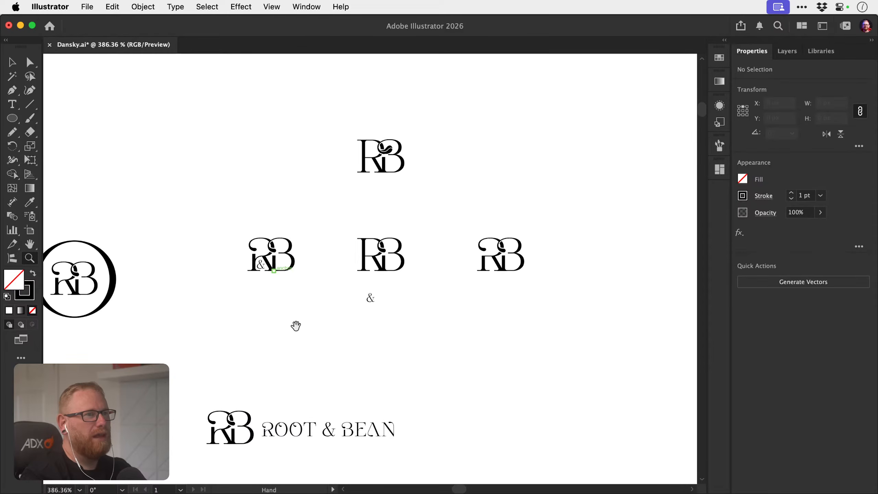
drag(339, 296, 302, 386)
Examine up close the coffee bean shape where the R and B overlap in the uppermost RB monogram.
drag(363, 232, 510, 255)
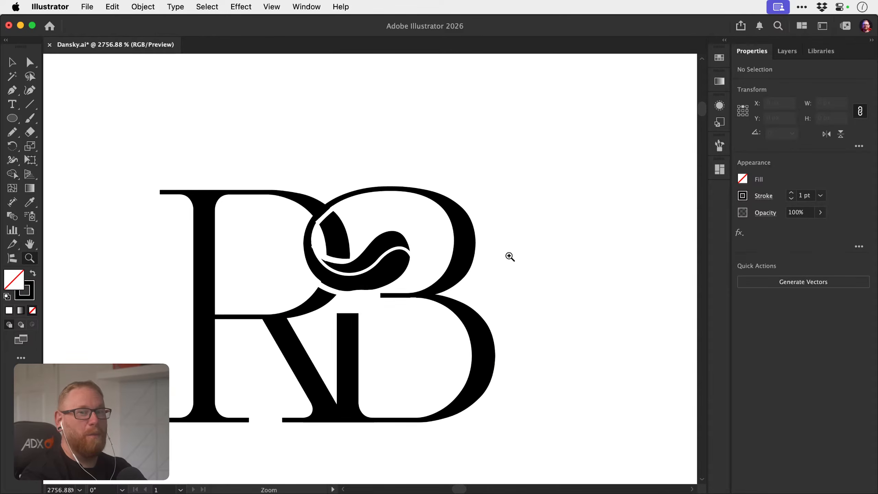
drag(421, 300, 472, 249)
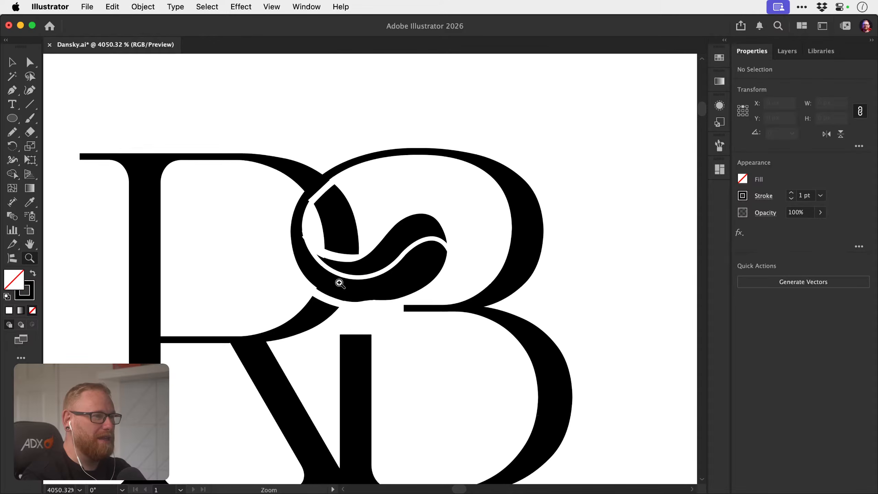
drag(339, 283, 244, 276)
scroll(385, 295, down, 3)
key(v)
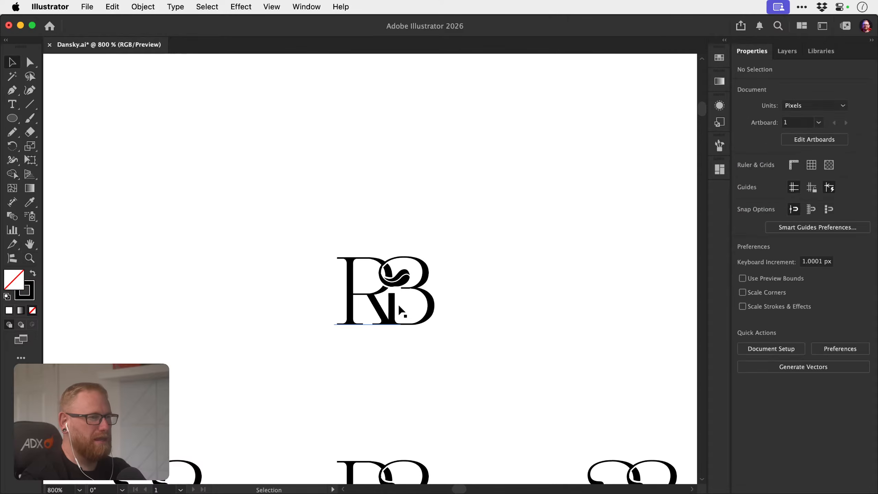
Compare the bean RB monogram with the row of three RB variants below it.
key(z)
drag(377, 306, 308, 302)
key(v)
key(space)
drag(314, 351, 308, 297)
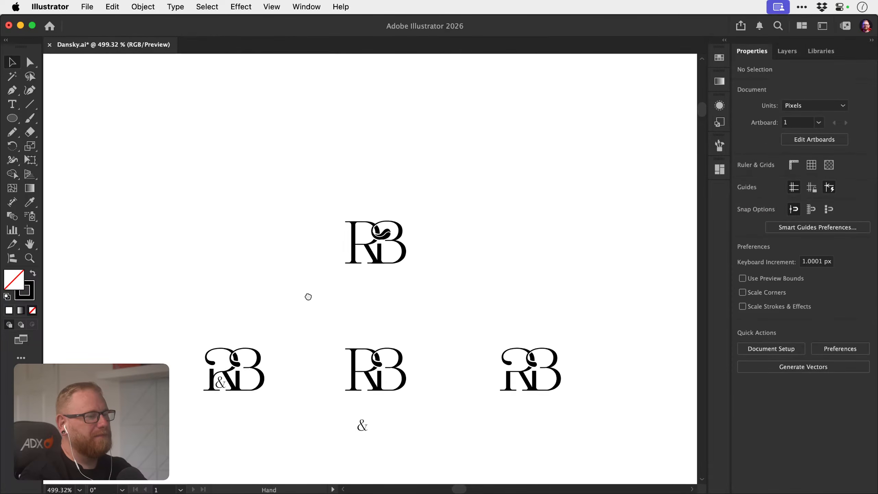
drag(310, 336, 314, 315)
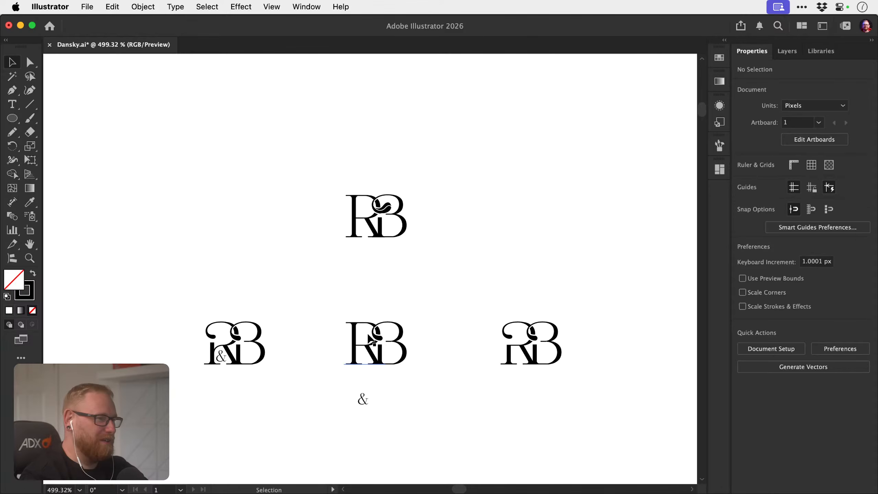
key(z)
drag(401, 330, 302, 298)
key(v)
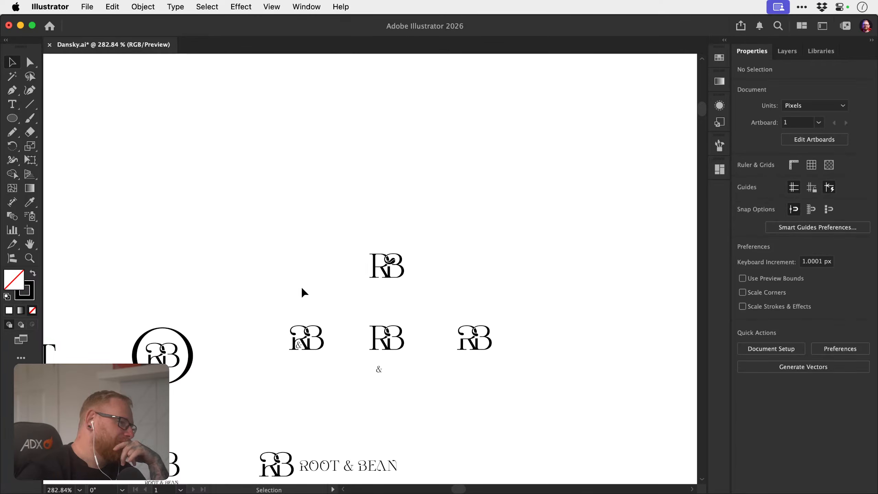
Review how the bean RB monogram reads at a small size beside the other monogram variants.
key(z)
drag(219, 353, 168, 357)
drag(353, 339, 251, 326)
key(v)
key(space)
drag(374, 339, 253, 356)
key(z)
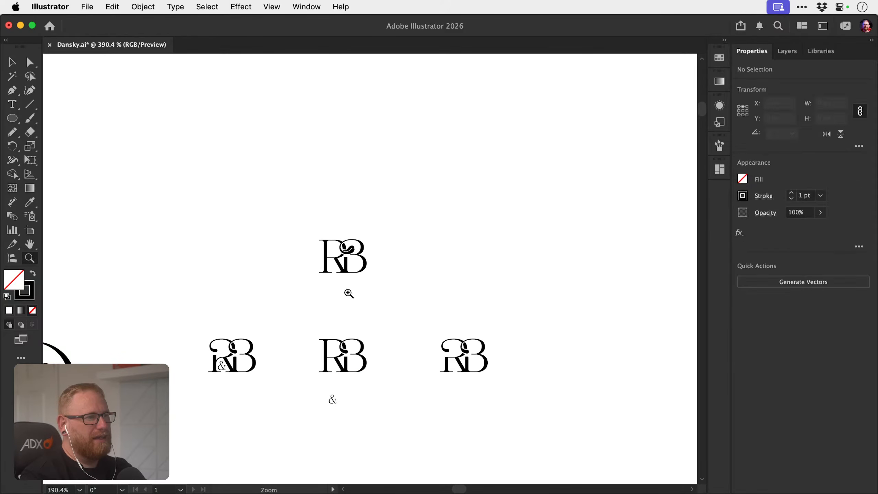
key(v)
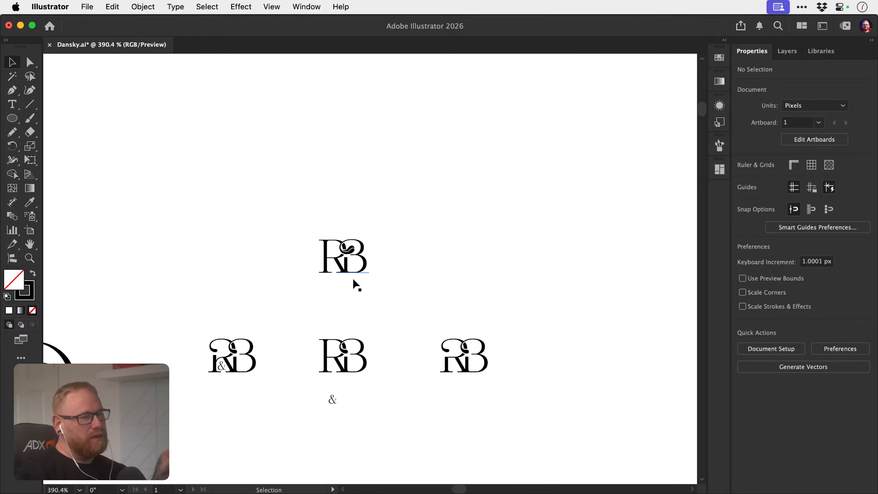
key(z)
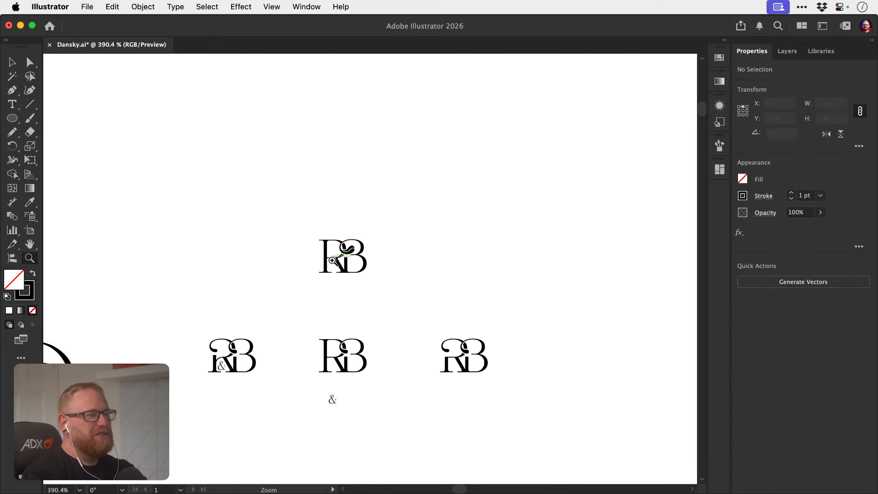
mouse_move(330, 259)
mouse_down()
mouse_move(580, 239)
mouse_move(356, 238)
mouse_move(337, 259)
mouse_up()
key(v)
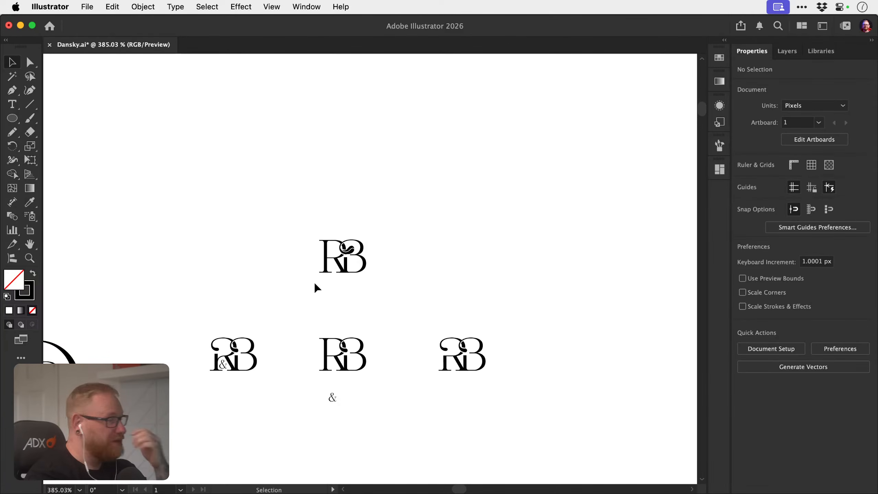
key(z)
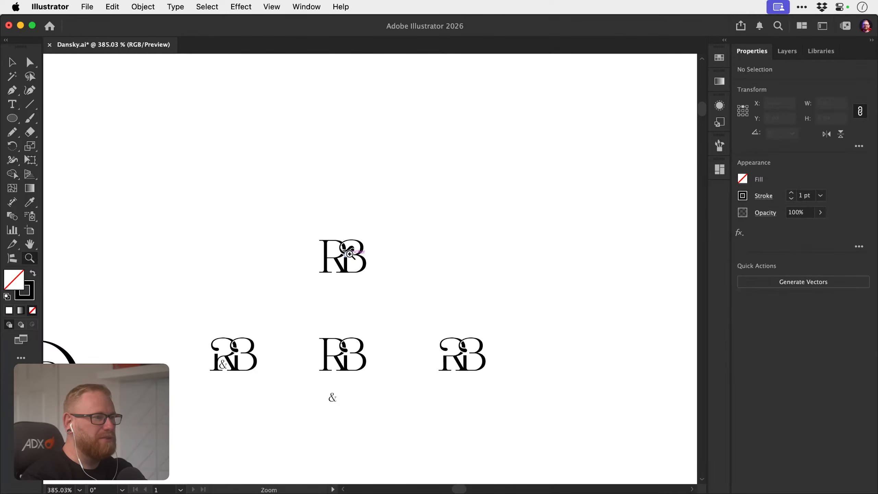
Check the bean detail against the plain serif RB monogram directly below it.
drag(341, 253, 486, 248)
drag(352, 306, 371, 230)
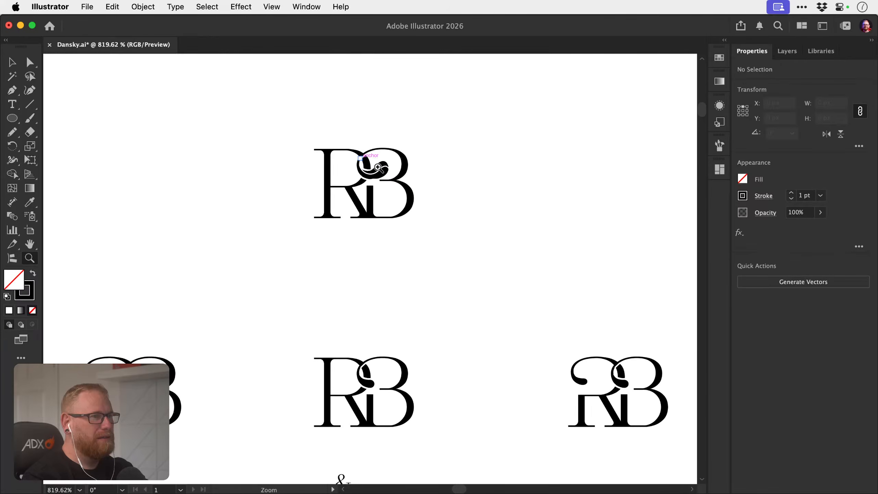
drag(388, 311, 375, 257)
drag(358, 343, 279, 323)
key(v)
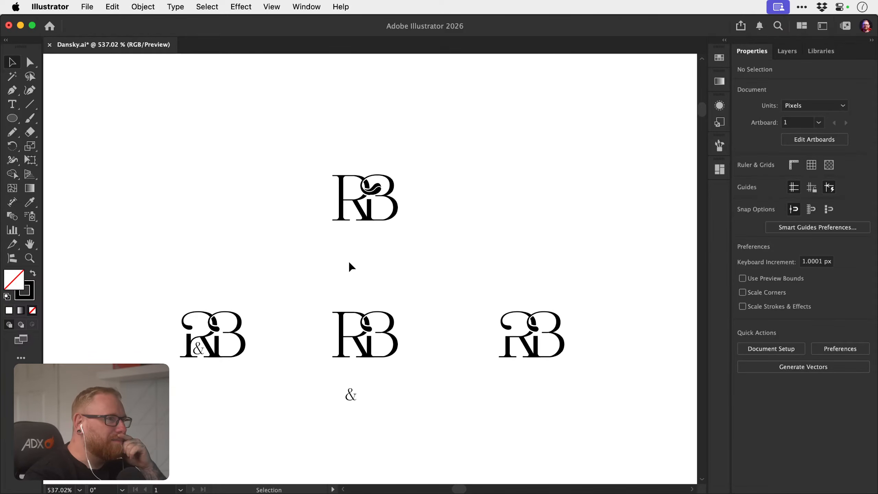
View the bean RB monogram alongside the circled mark and ROOT & BEAN lockup, and enlarge it on its own.
key(z)
drag(357, 305, 371, 239)
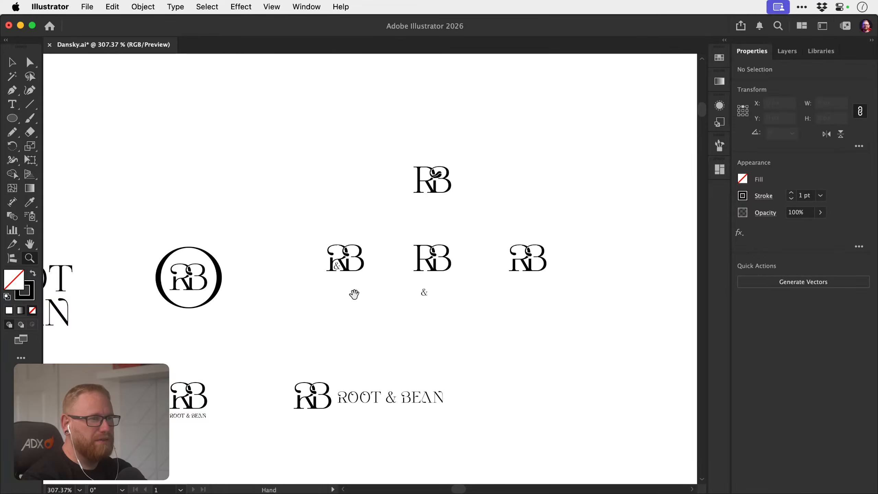
drag(354, 294, 319, 334)
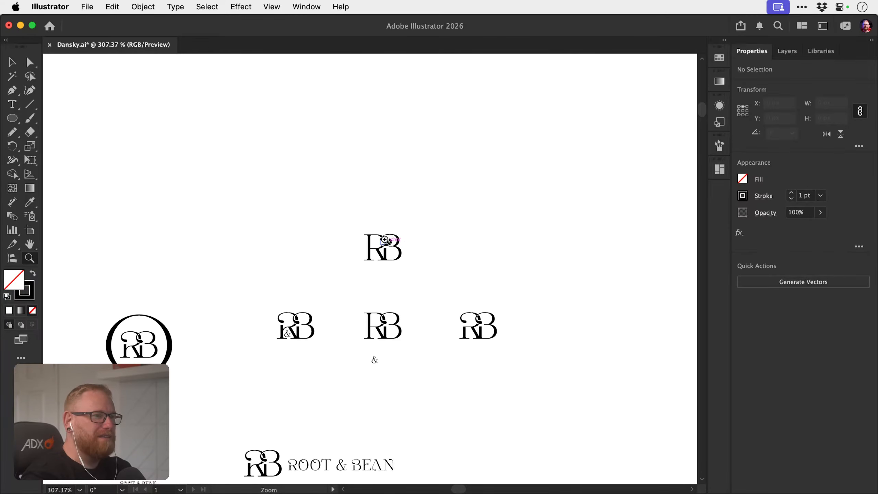
drag(383, 241, 428, 273)
key(space)
key(space)
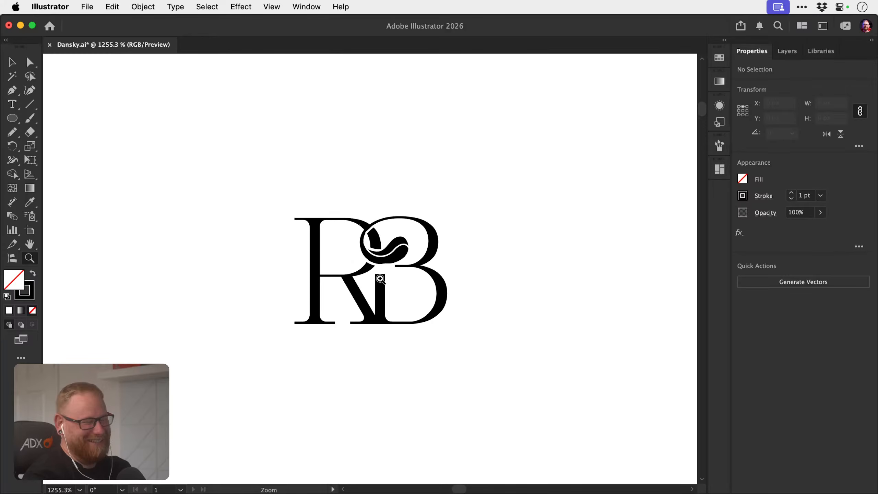
drag(383, 288, 426, 280)
key(space)
key(v)
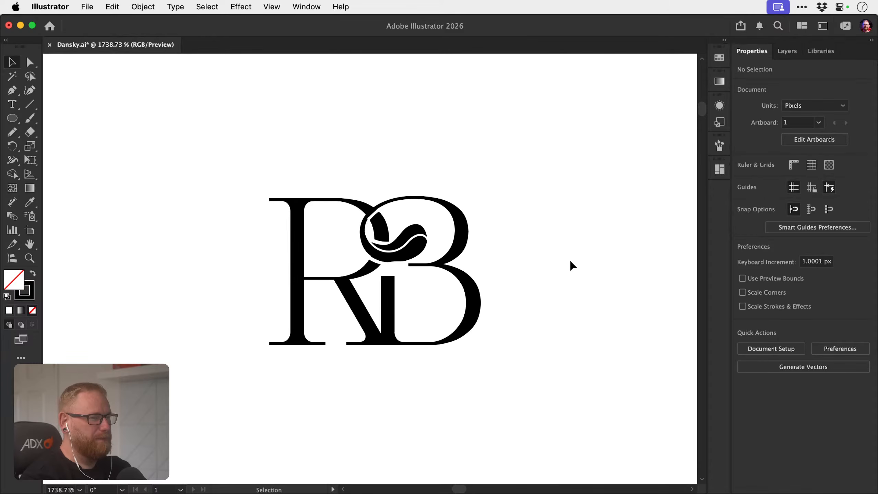
Select the R of the bean RB monogram to check its type properties, and view it among the other variants.
key(a)
click(295, 280)
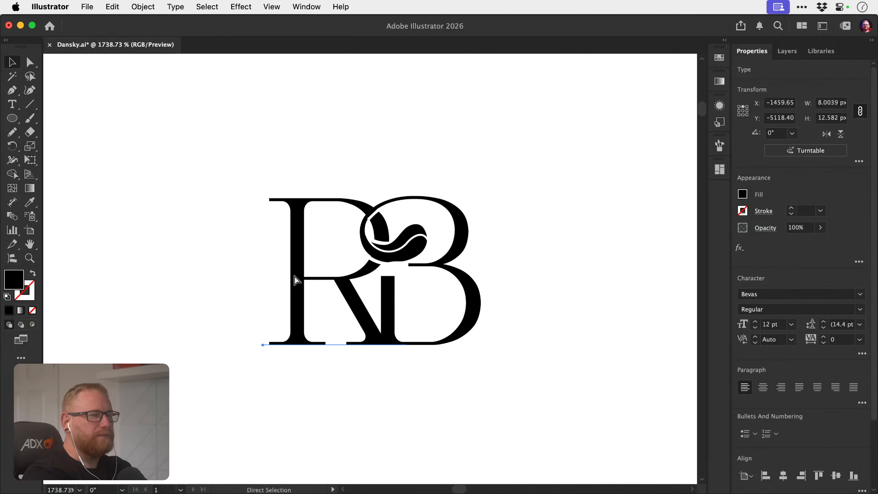
key(super+minus)
key(super+minus)
key(super+minus)
key(super+minus)
key(super+minus)
key(v)
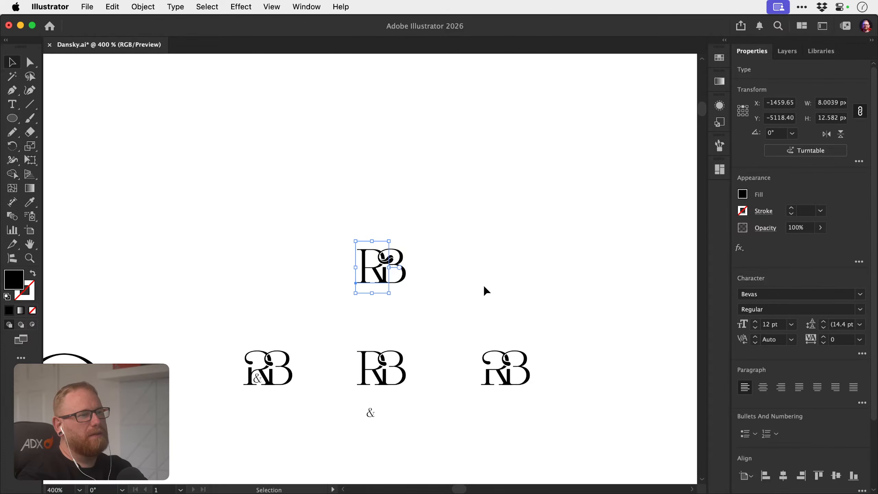
key(a)
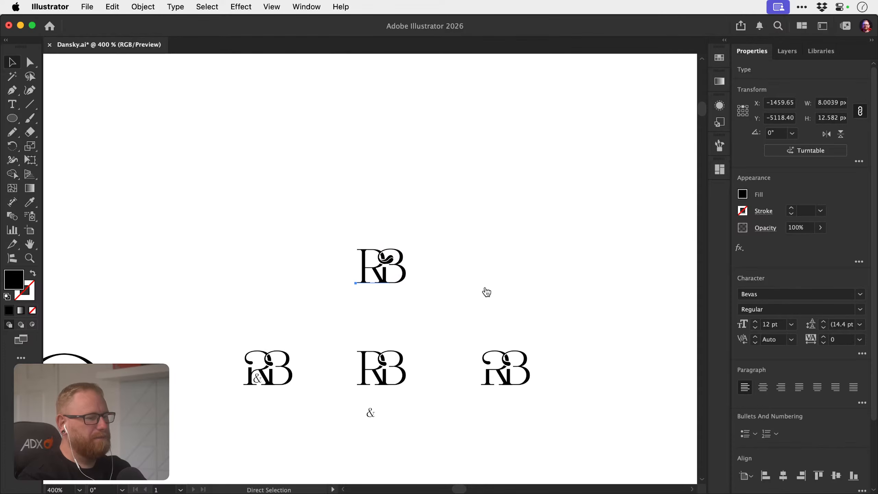
Switch to Photoshop and add a text layer with the Lorem Ipsum placeholder to the blank Dansky.psd canvas.
key(super+Tab)
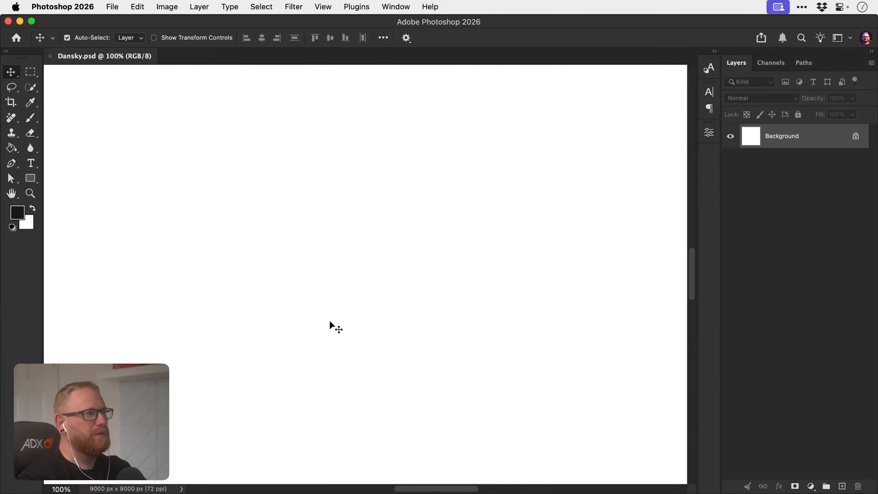
key(super+minus)
key(z)
click(333, 256)
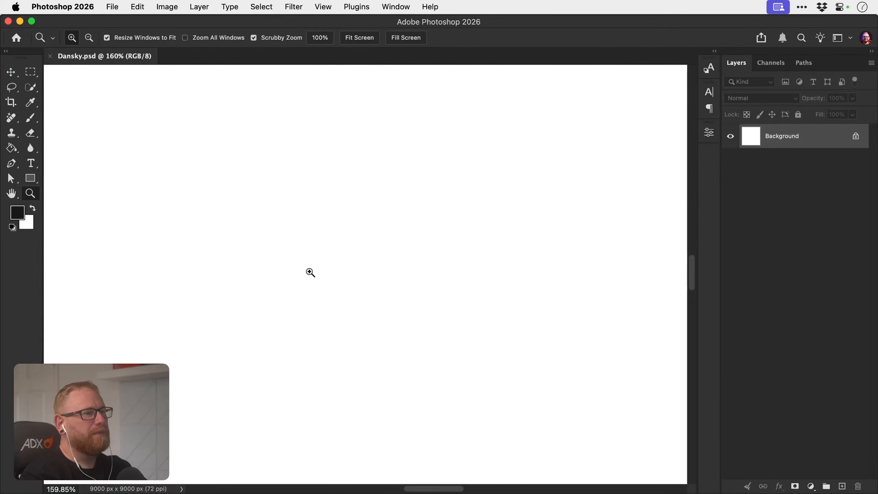
key(t)
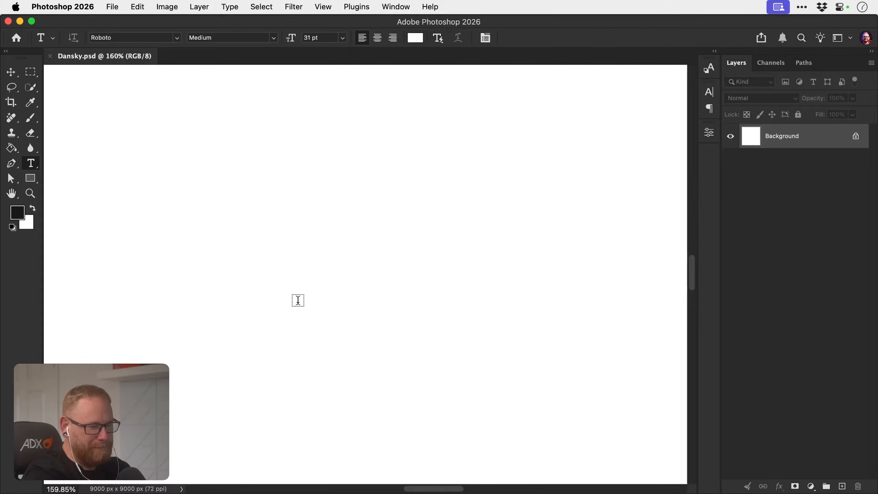
click(298, 300)
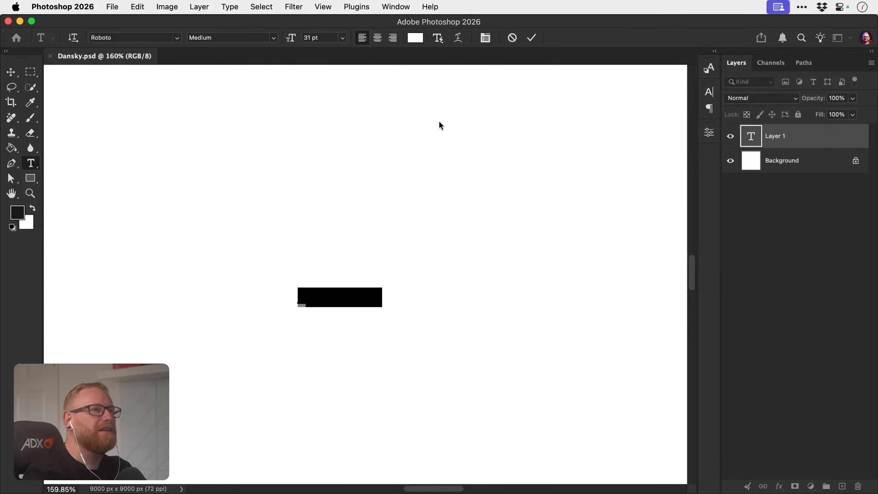
Set the Lorem Ipsum placeholder text's colour to black (000000) and finish editing the layer.
click(414, 38)
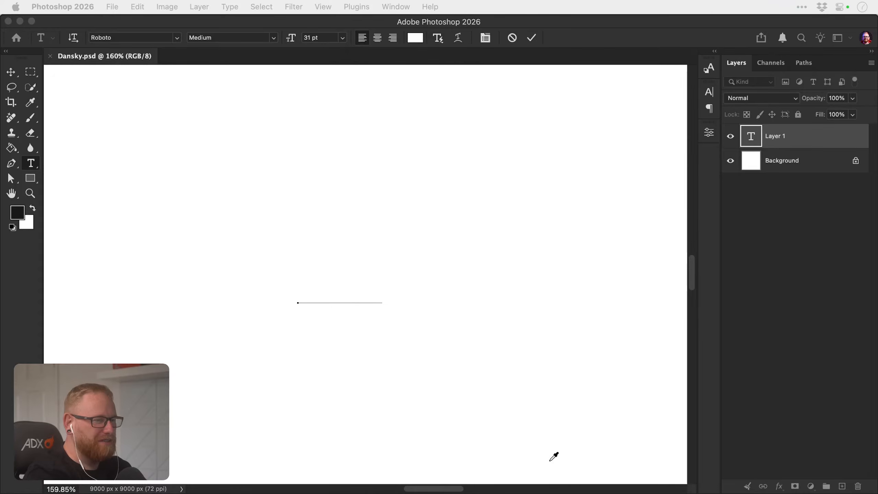
drag(578, 206, 496, 84)
drag(371, 249, 354, 276)
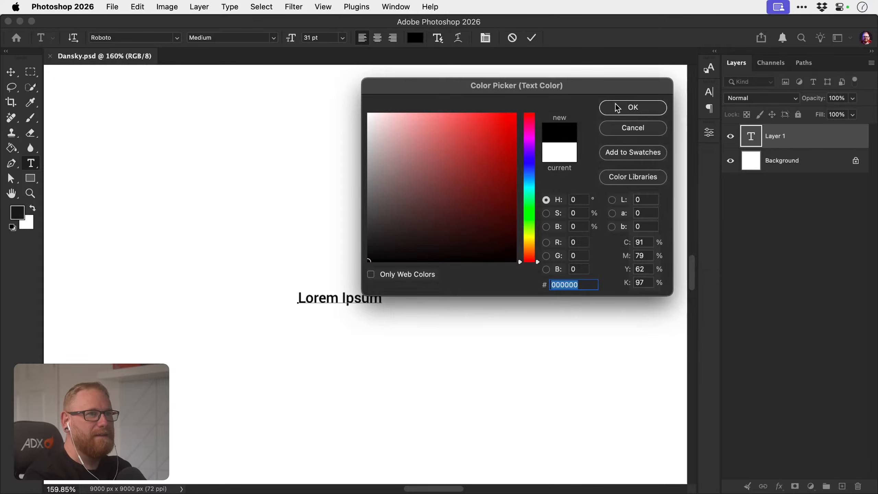
click(633, 107)
click(11, 72)
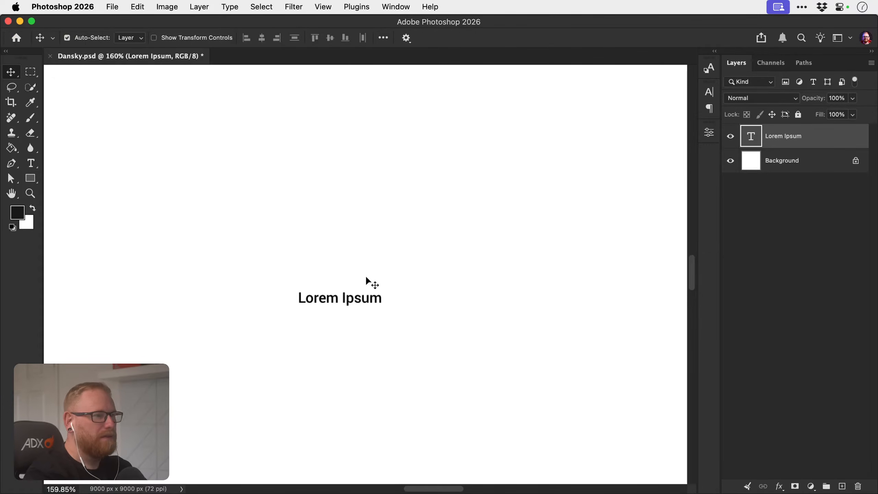
Centre-align the Lorem Ipsum text.
double_click(367, 299)
click(378, 37)
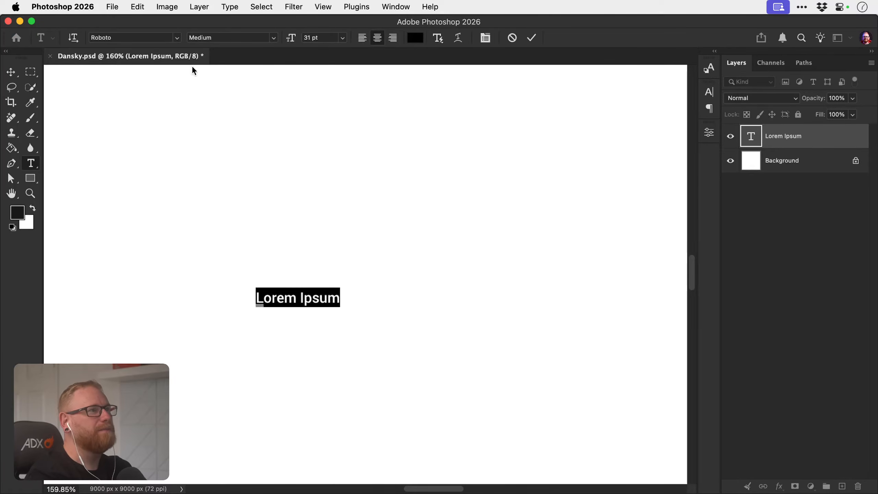
click(11, 72)
Scale the Lorem Ipsum text proportionally to about 249% around its centre and move it higher on the canvas.
key(super+t)
drag(340, 289, 398, 261)
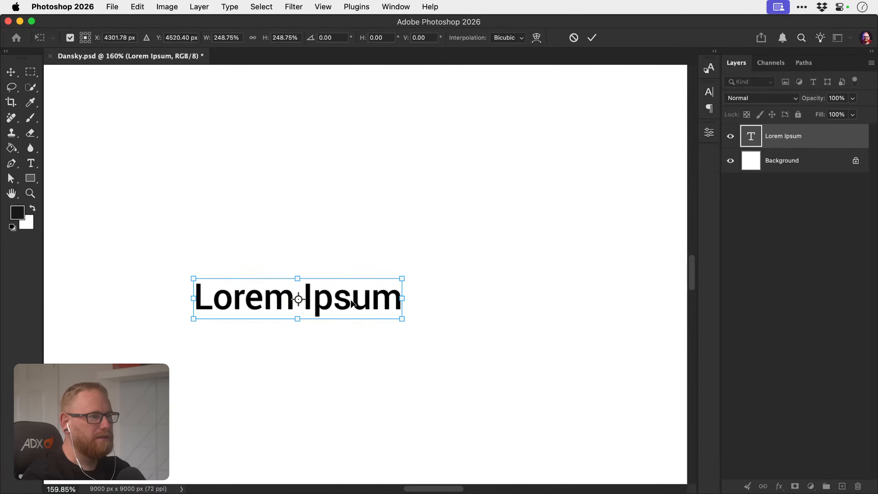
key(Return)
drag(348, 307, 368, 219)
Replace the Lorem Ipsum placeholder with the letters RB.
double_click(368, 217)
key(super+a)
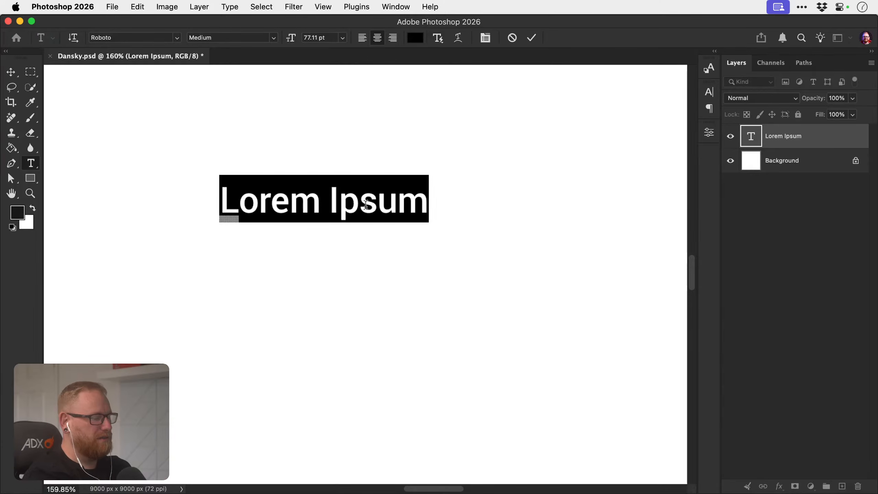
text(RB)
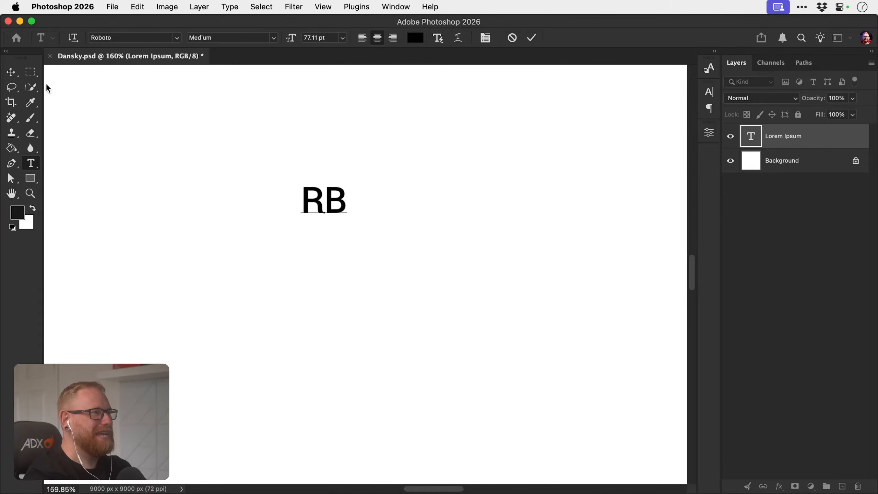
click(11, 71)
Finish editing the RB text layer.
key(z)
drag(333, 190, 395, 189)
key(v)
key(z)
drag(309, 229, 325, 227)
key(v)
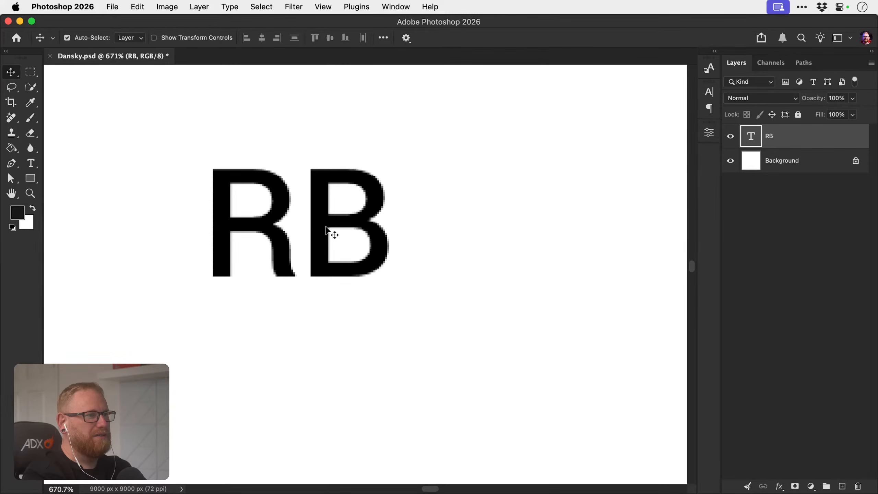
Select both RB letters and set their font to Arial.
scroll(326, 227, up, 2)
scroll(326, 227, left, 2)
key(t)
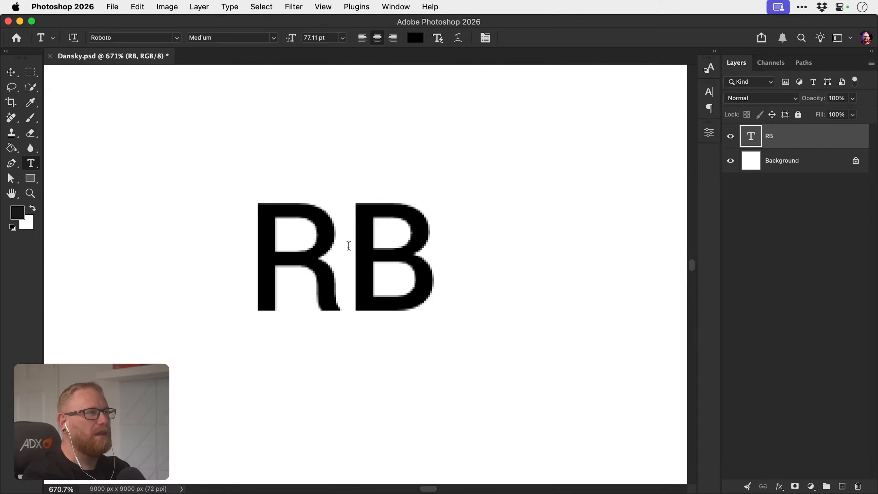
click(349, 249)
key(super+a)
click(149, 36)
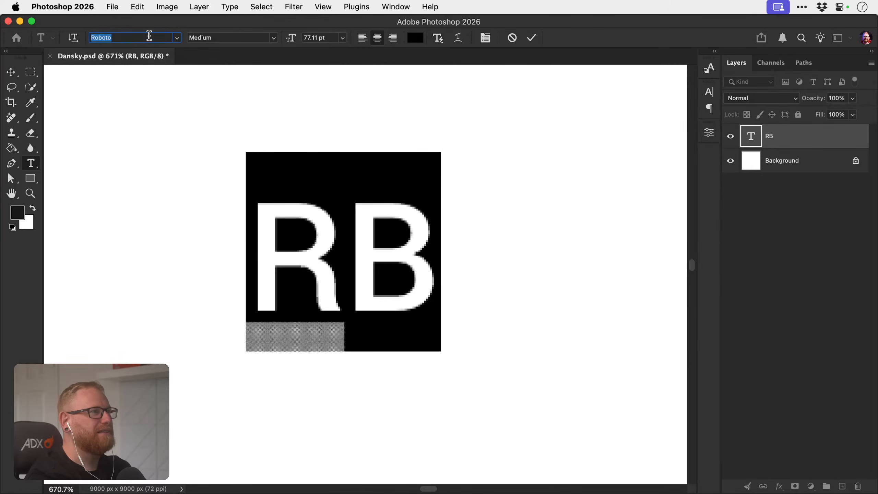
text(arial)
key(Return)
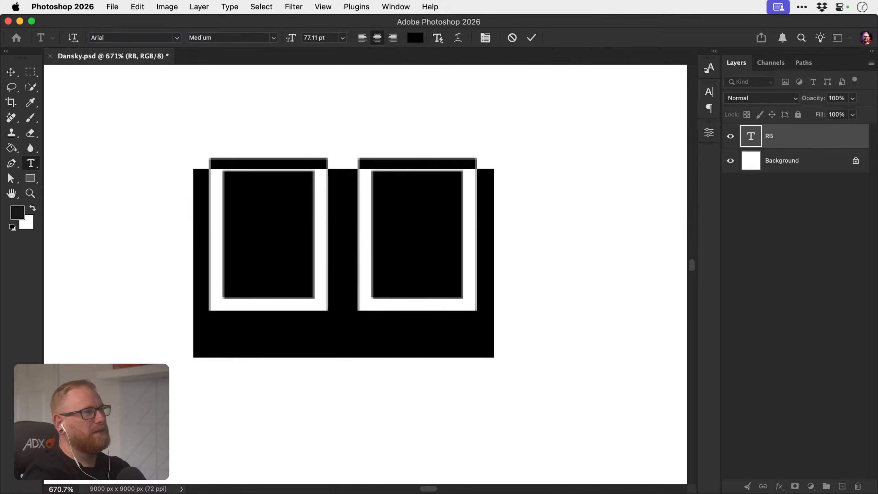
Cycle the RB text through the following fonts to Slightly Marker Regular and finish editing the layer.
click(151, 36)
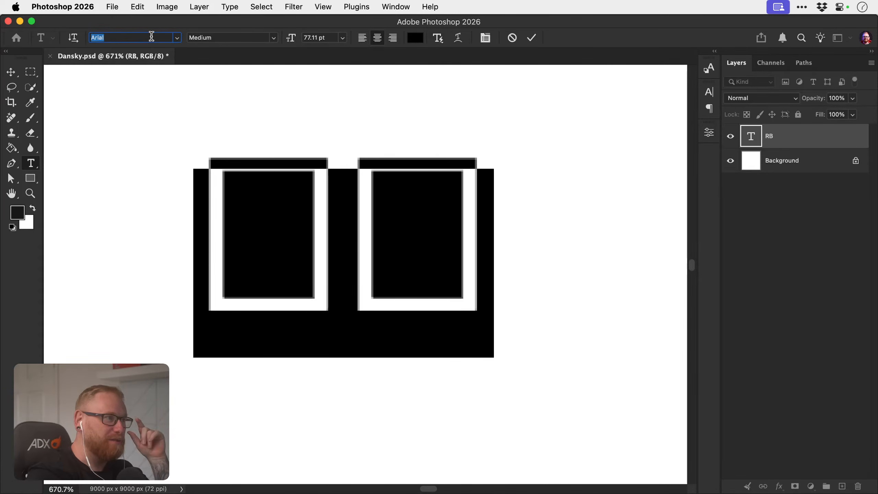
key(Down)
key(Down)
key(Down)
key(Down)
key(Down)
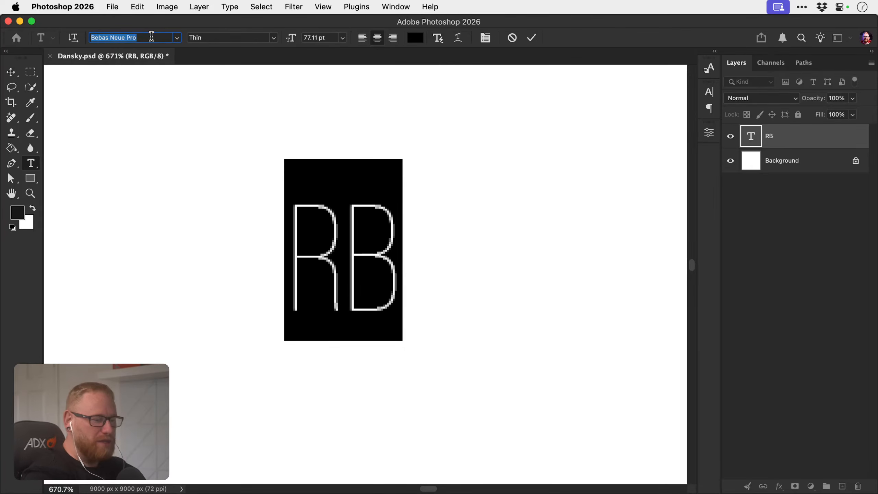
key(Down)
key(Down)
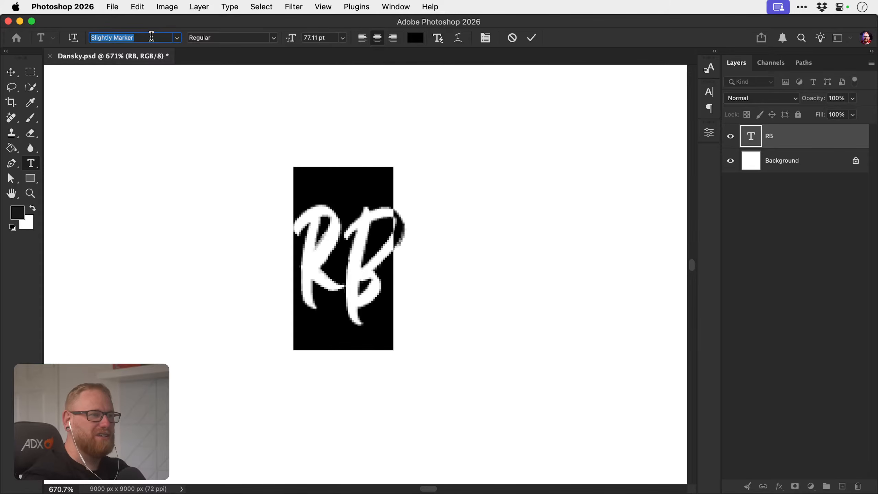
click(347, 288)
click(10, 72)
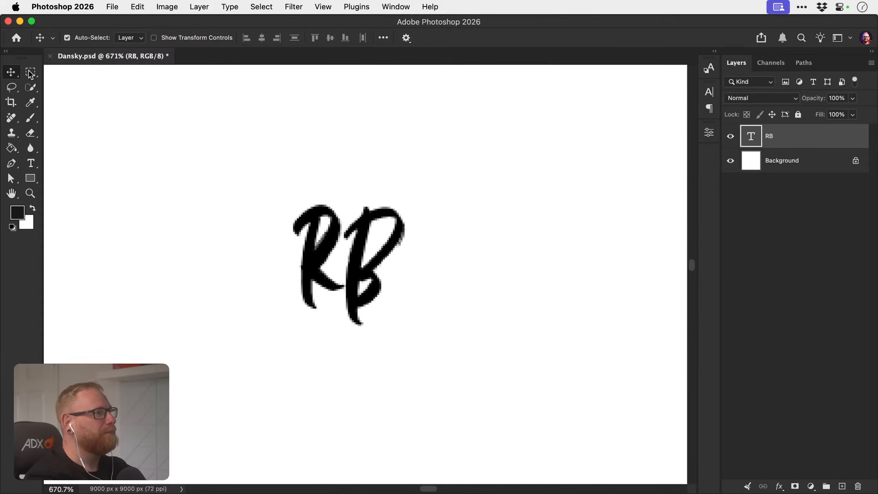
Reselect the RB letters, try the Adelicia Script fonts, then set the font to Adelle Basic Bold and finish editing.
key(super+minus)
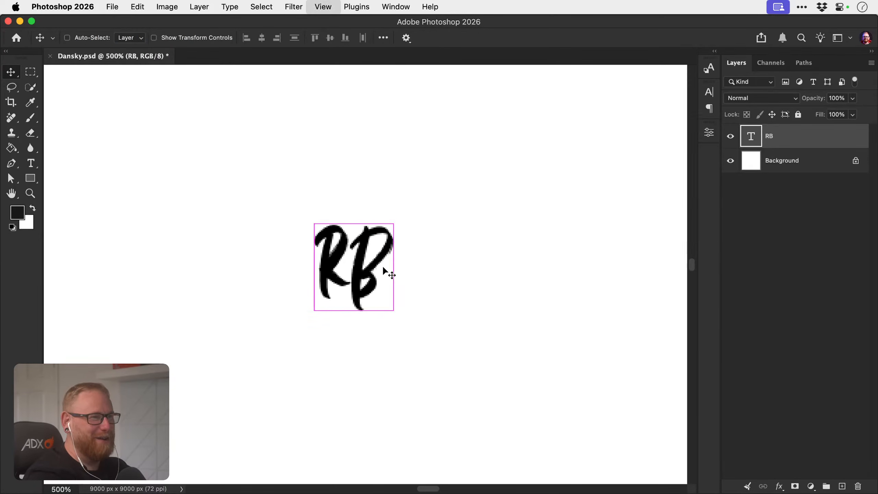
key(super+minus)
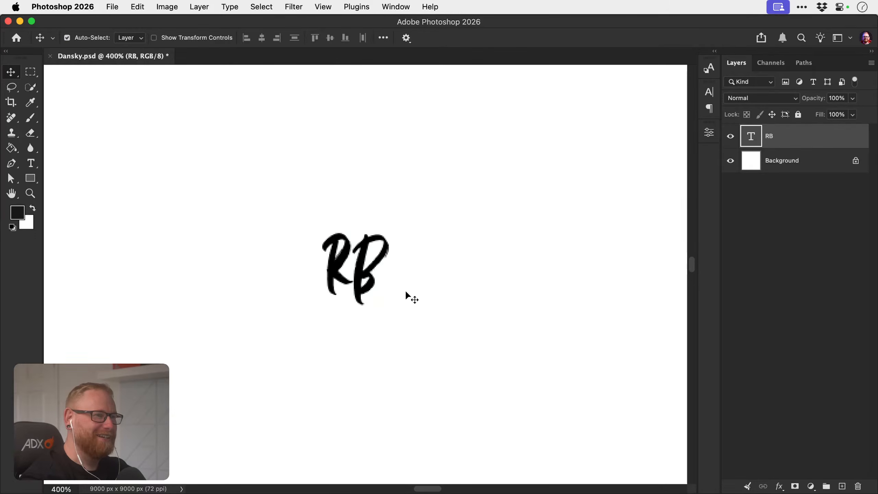
key(z)
drag(382, 275, 311, 285)
key(z)
double_click(310, 283)
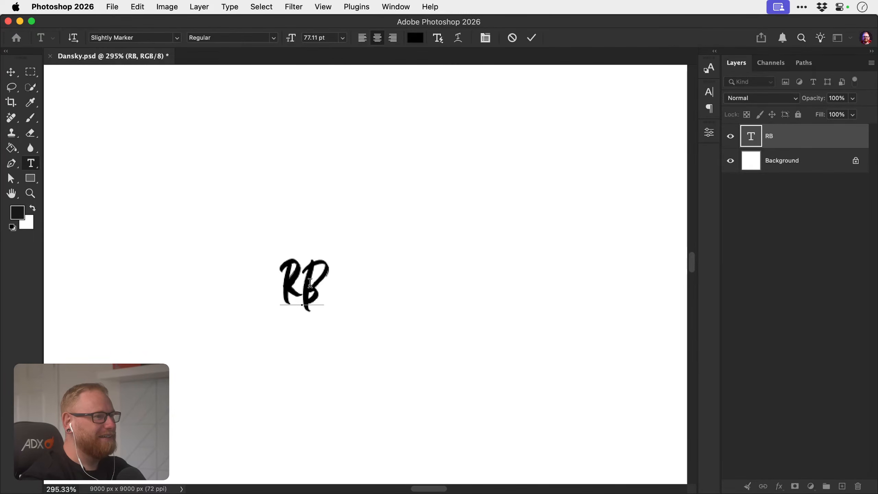
key(super+a)
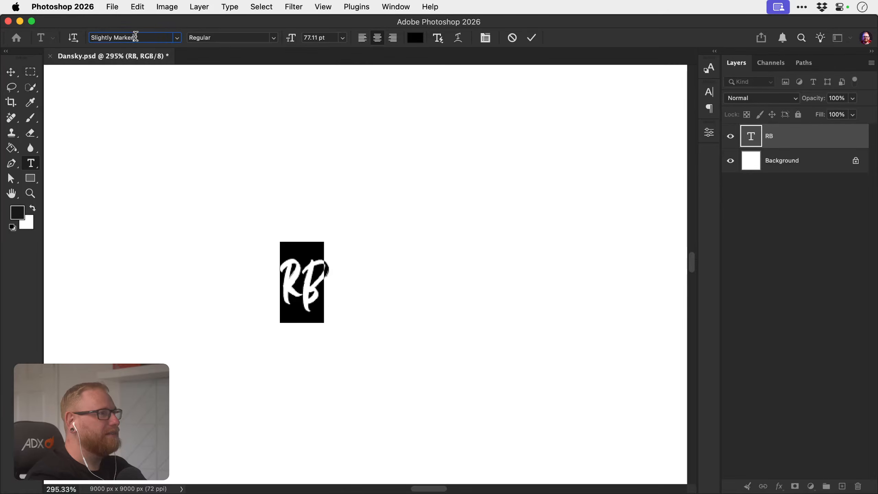
click(136, 37)
click(177, 37)
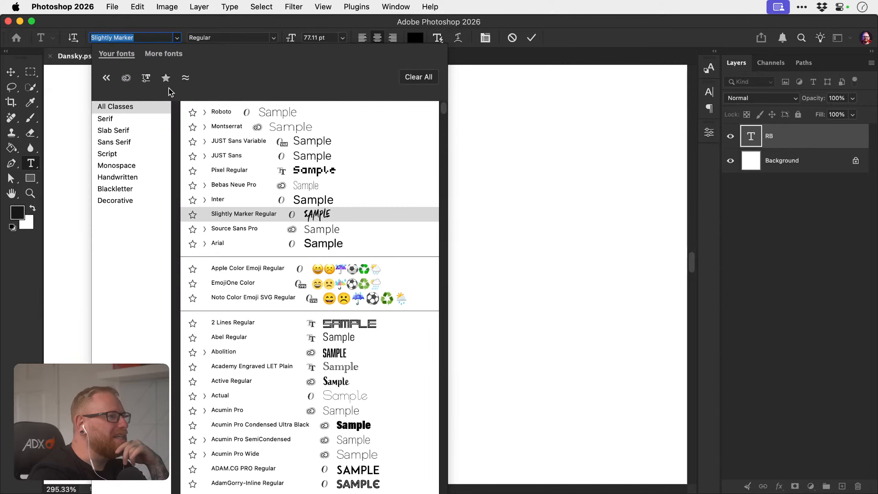
scroll(329, 297, down, 10)
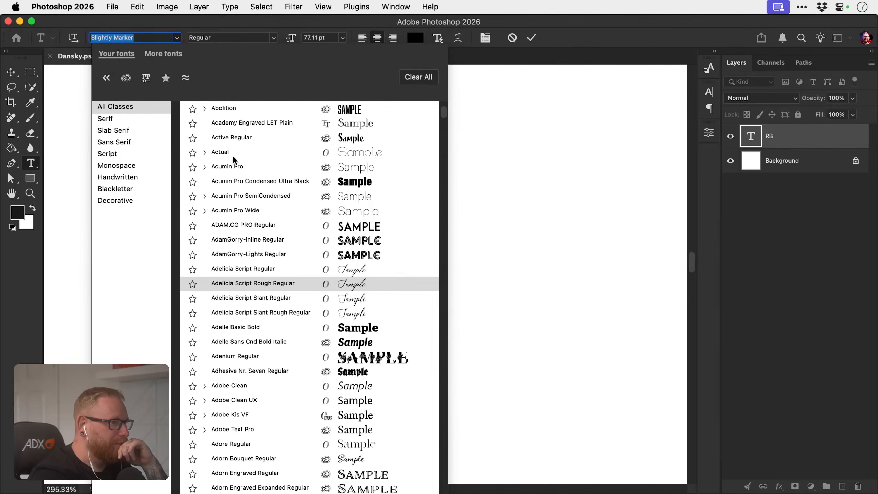
click(151, 37)
key(Down)
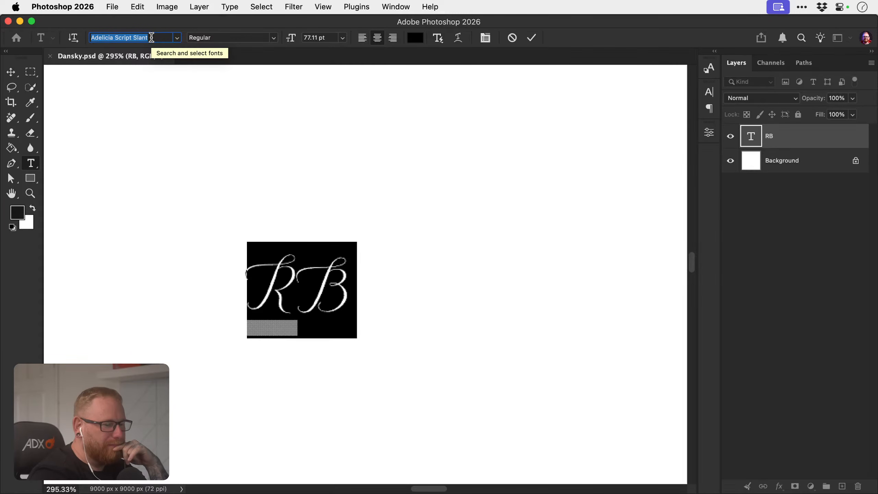
key(Down)
key(Down)
key(Down)
key(Down)
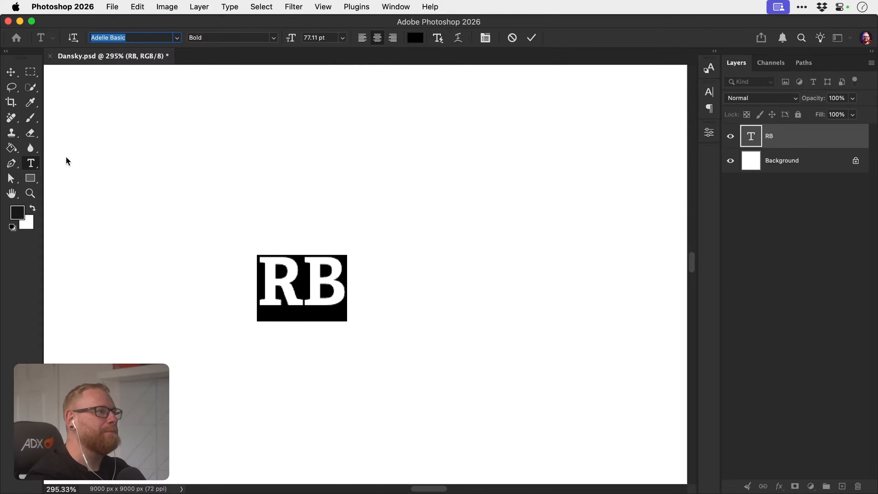
click(13, 73)
Duplicate the Adelle Basic RB text layer and place the copy directly below the original on the canvas.
key(z)
drag(300, 280, 329, 223)
key(v)
key(t)
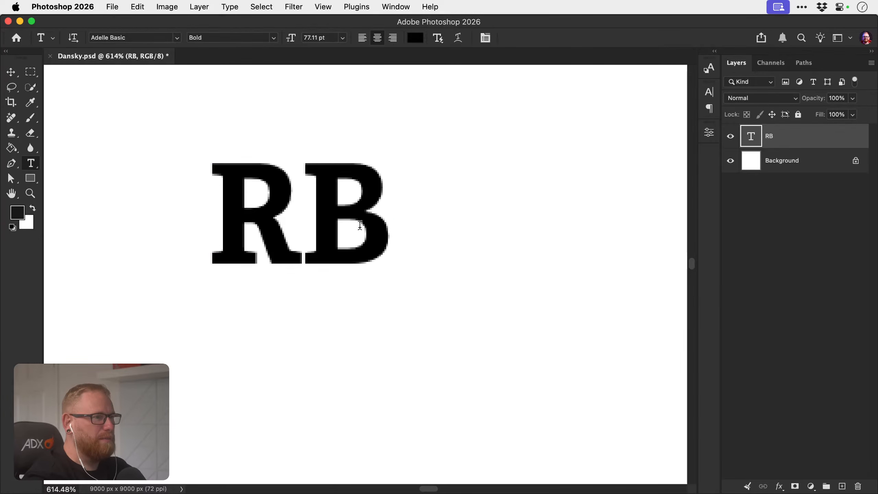
key(v)
key(super+j)
key(super+minus)
key(super+minus)
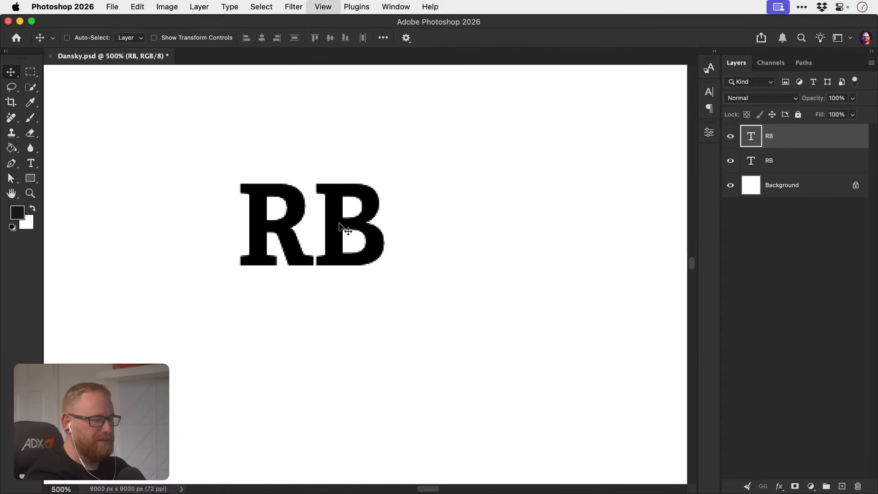
scroll(360, 296, down, 2)
drag(330, 221, 330, 342)
Cycle the lower RB copy through serif fonts, set it to Adore Regular and finish editing the layer.
key(t)
double_click(310, 308)
click(155, 37)
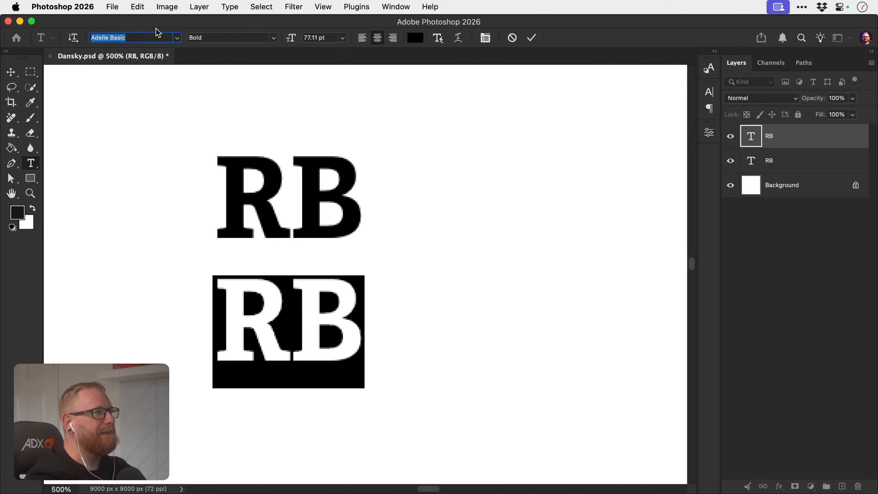
key(Down)
key(Down)
key(Down)
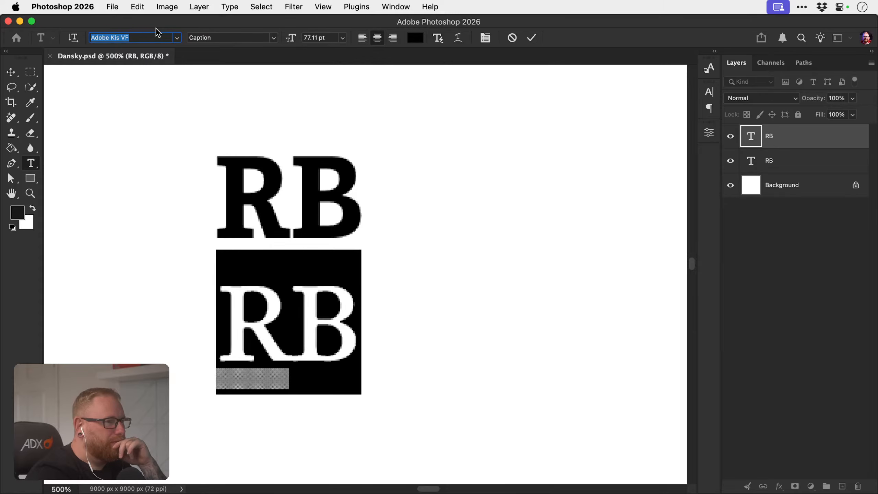
key(Down)
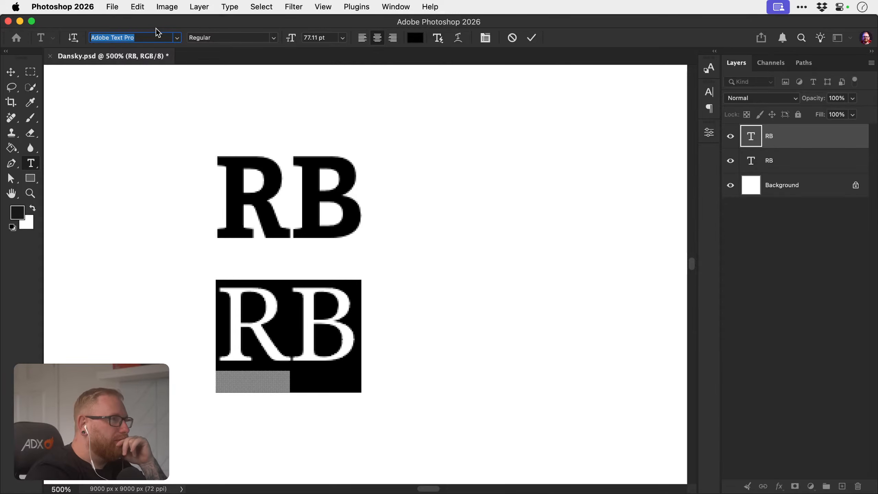
key(Down)
key(Down)
key(Down)
key(Down)
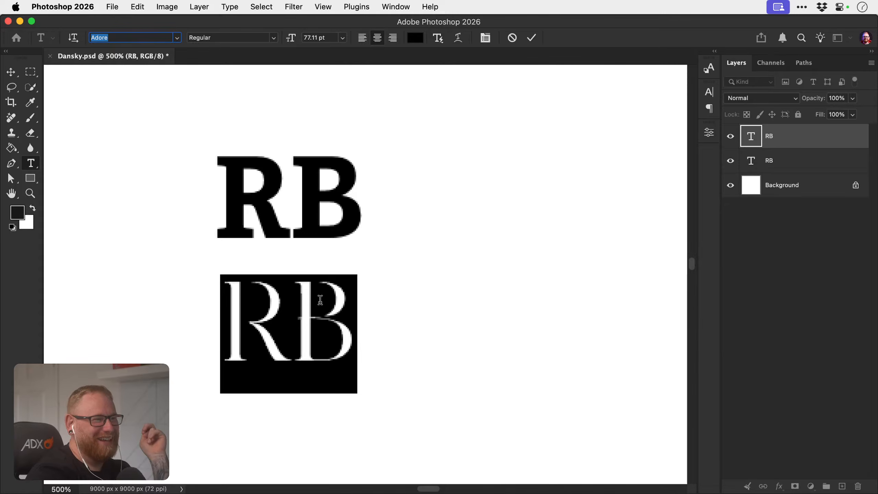
click(343, 366)
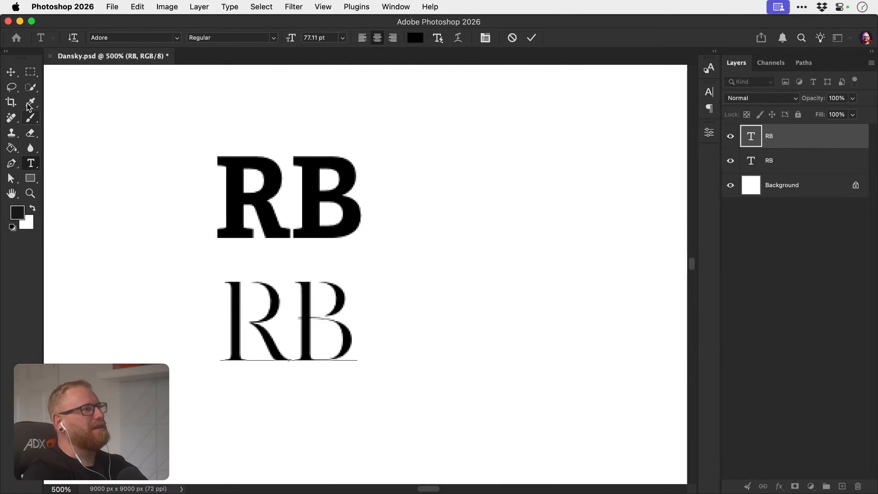
click(10, 73)
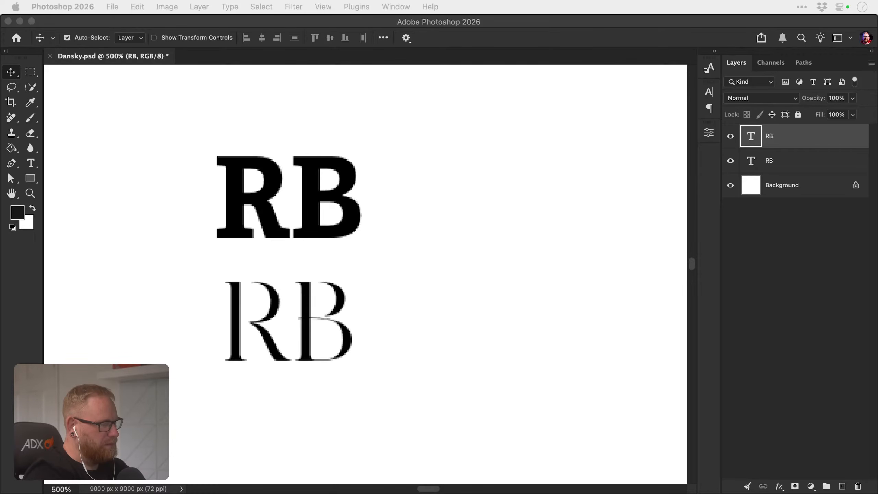
Scale both RB text layers together proportionally to about 205% around their centre, then deselect them.
click(476, 272)
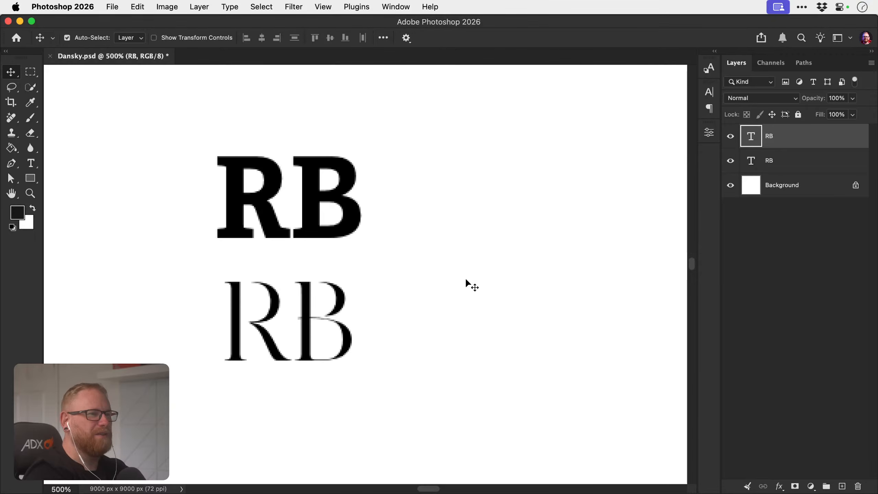
key(super+minus)
key(super+minus)
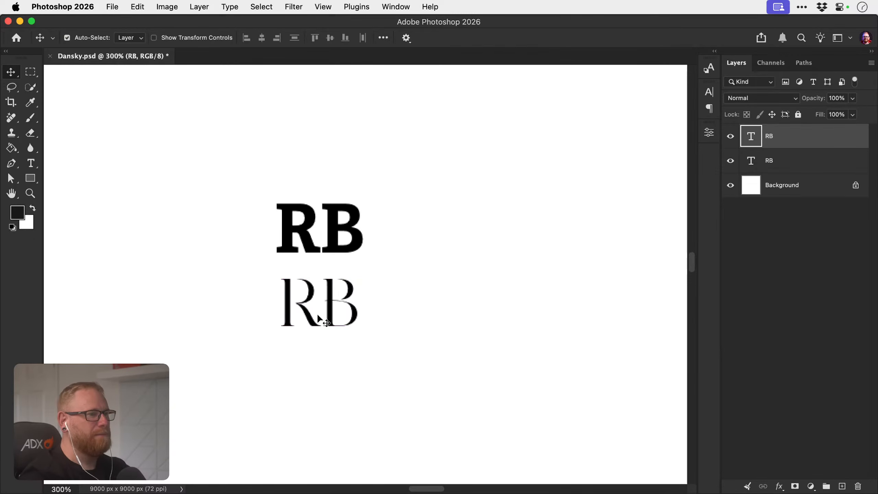
shift+super+click(318, 313)
key(super+t)
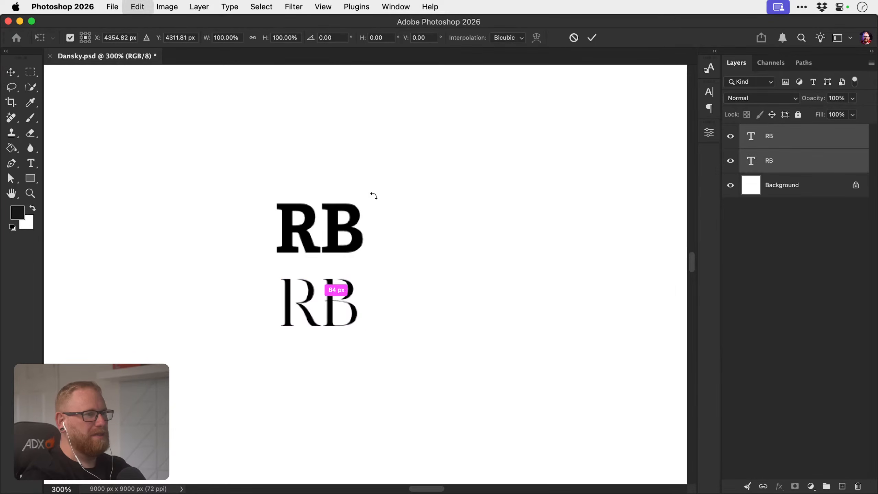
drag(369, 198, 414, 134)
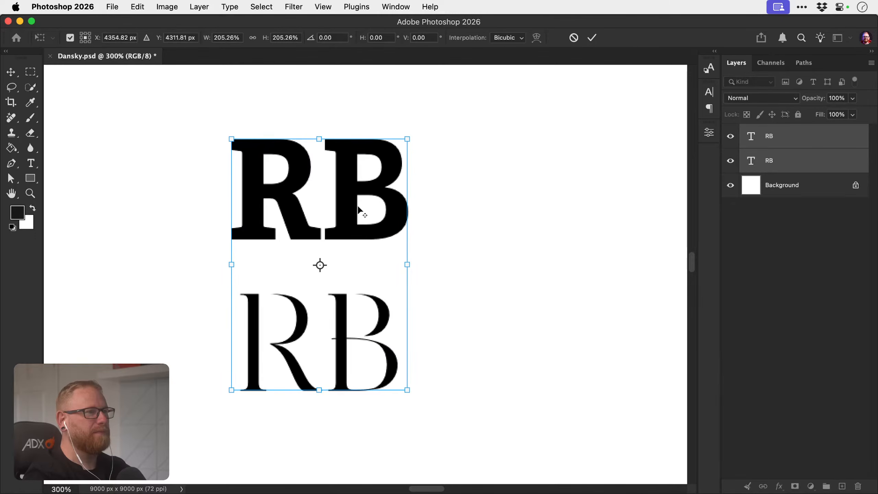
key(Return)
click(458, 334)
Duplicate the Adore RB text layer and place the copy directly below it on the canvas.
drag(397, 365, 340, 280)
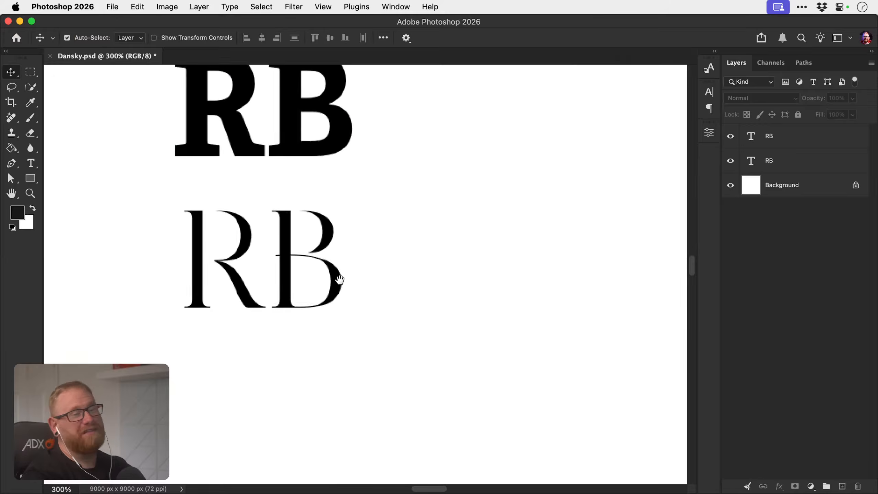
click(301, 272)
scroll(302, 273, down, 5)
key(super+j)
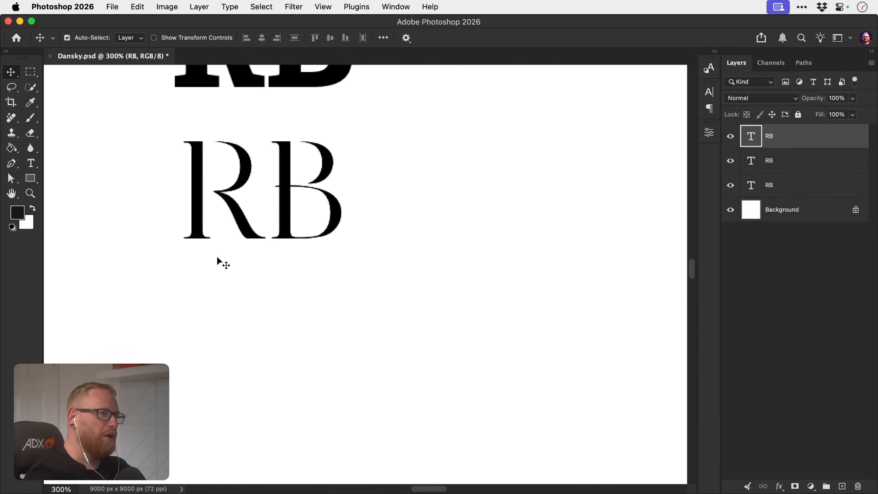
drag(282, 221, 282, 364)
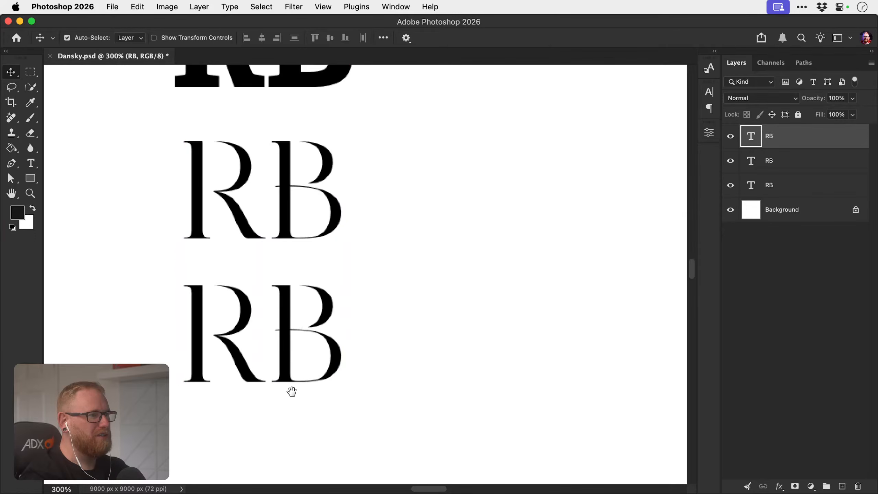
key(z)
scroll(290, 346, down, 3)
drag(273, 325, 298, 312)
key(t)
click(255, 233)
key(super+a)
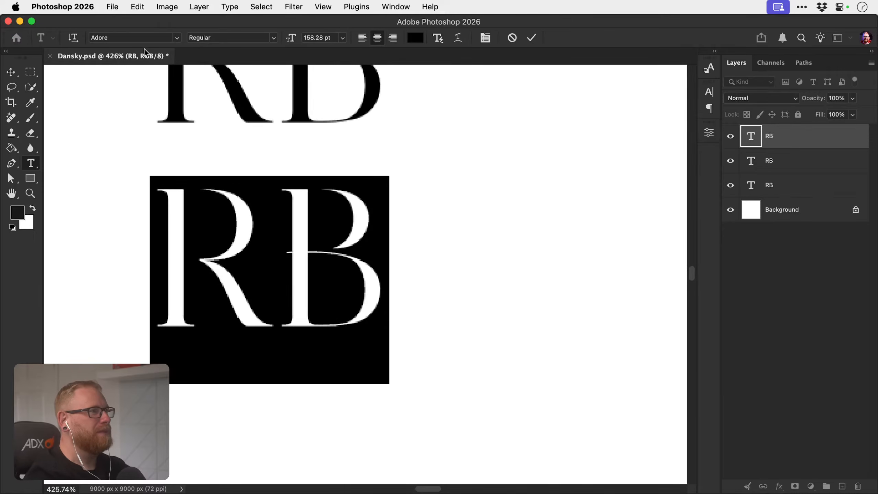
key(super+Tab)
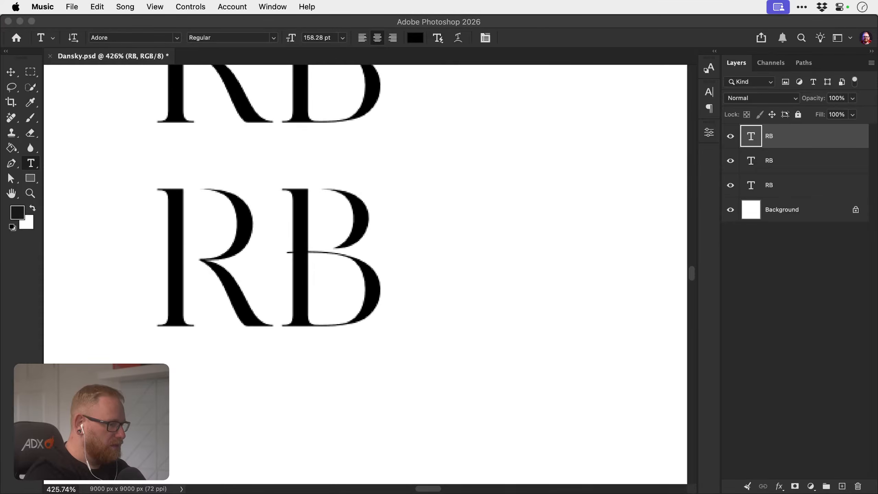
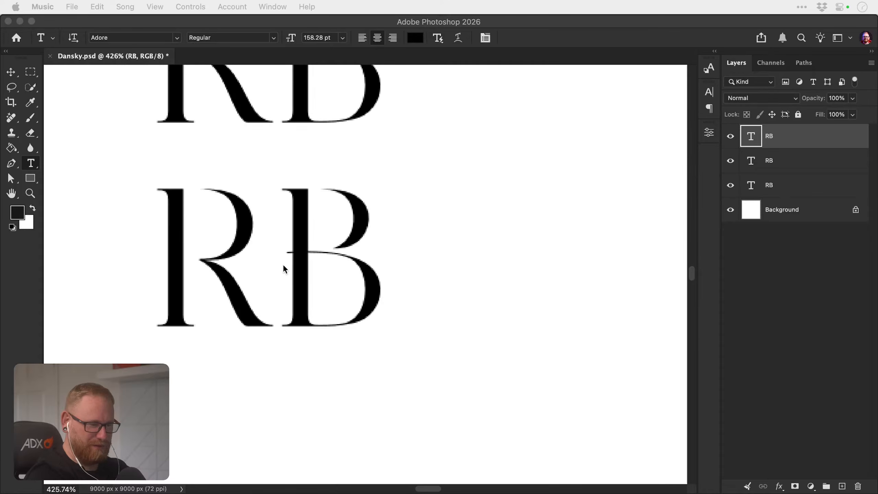
click(299, 278)
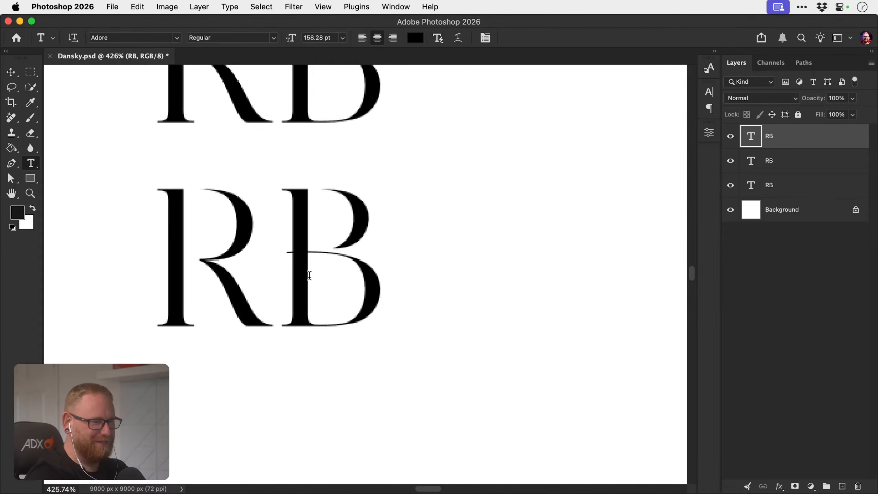
Cycle the lowest RB copy through fonts after Adore, set it to Afterglow Regular and finish editing the layer.
key(super+a)
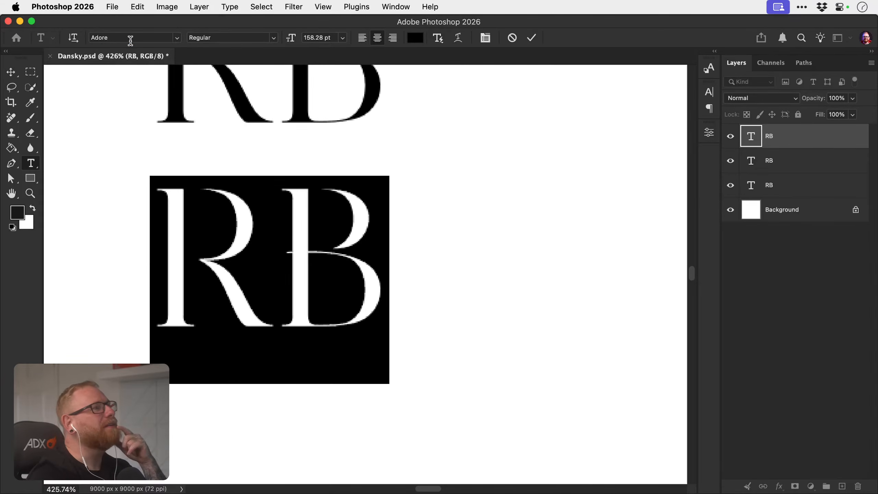
click(131, 38)
key(Down)
key(Down)
key(Down)
key(Down)
key(Down)
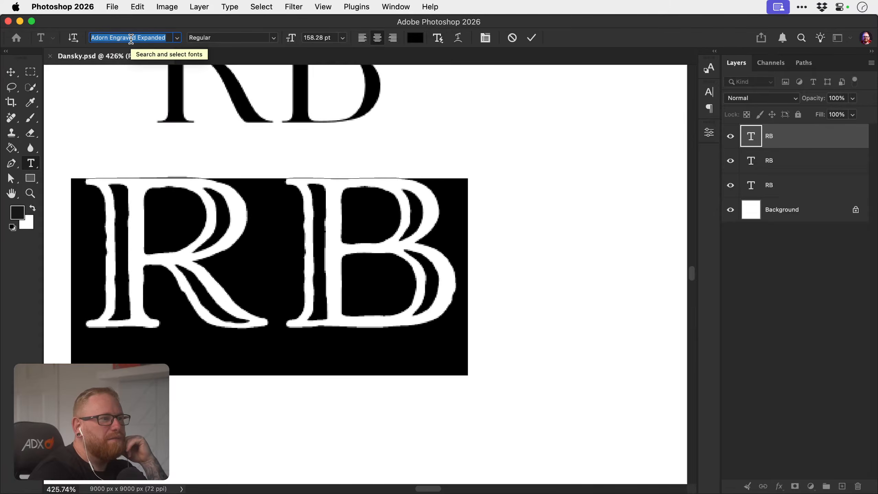
key(Down)
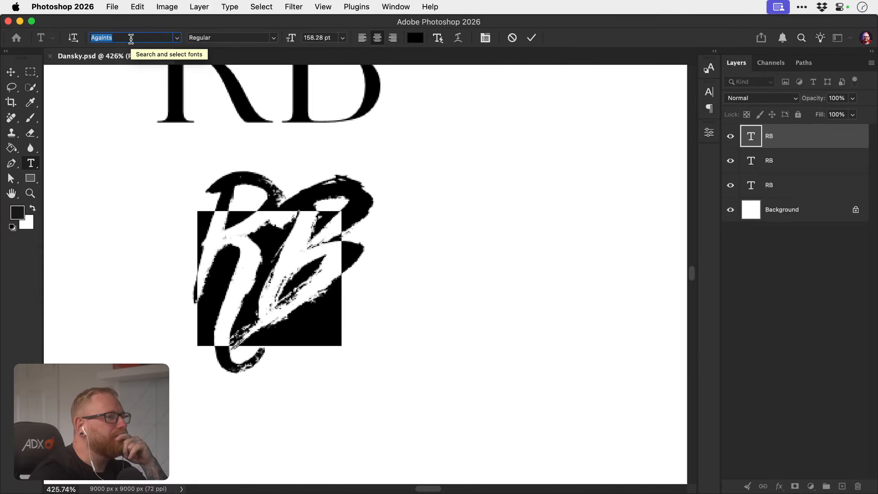
key(Up)
click(293, 313)
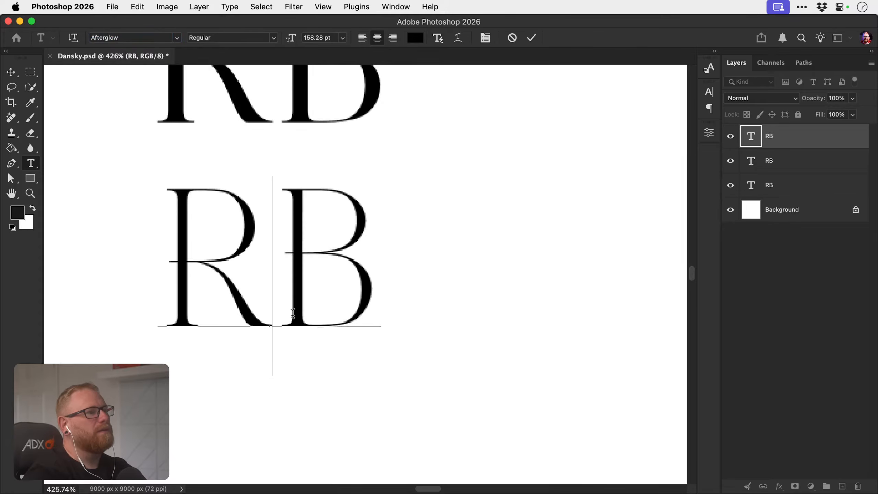
click(12, 72)
Duplicate the Afterglow RB text layer and place the copy directly below it on the canvas.
key(z)
drag(291, 297, 291, 372)
key(v)
key(super+j)
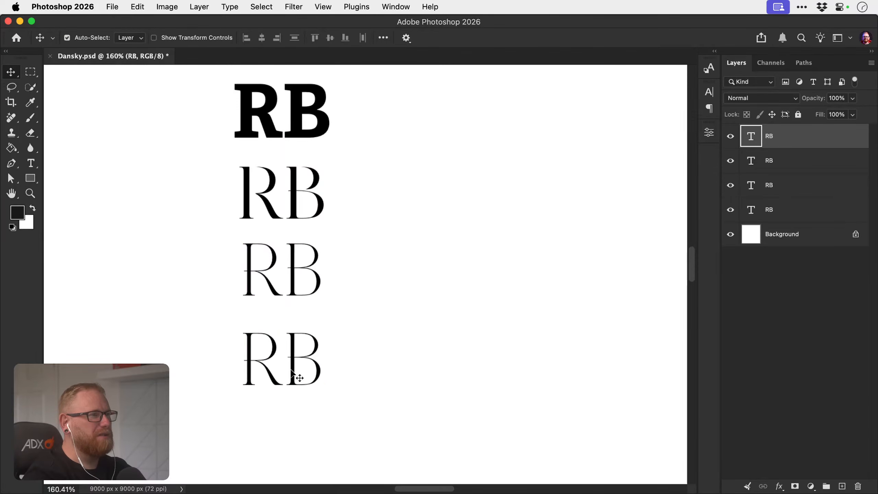
Examine the letter shapes and stroke details of the stacked RB versions up close, comparing the slab serif, Adore and Afterglow lettering.
key(z)
drag(248, 174, 307, 190)
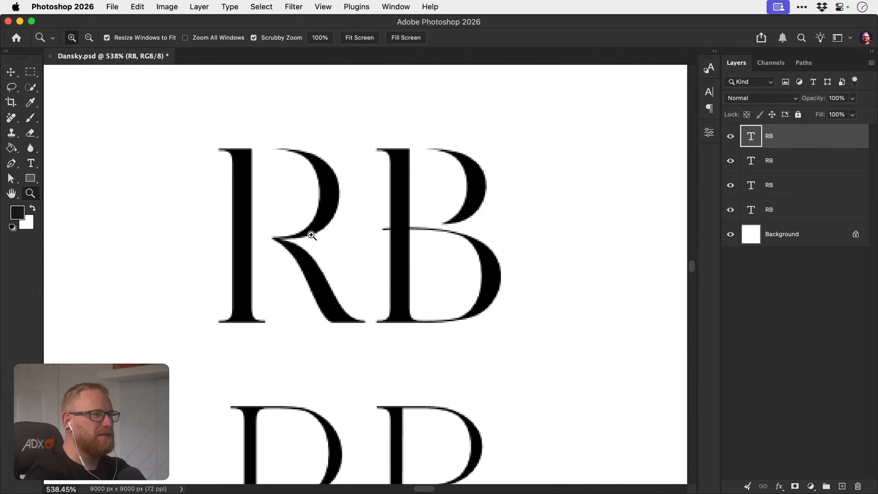
drag(311, 236, 310, 290)
drag(266, 183, 263, 226)
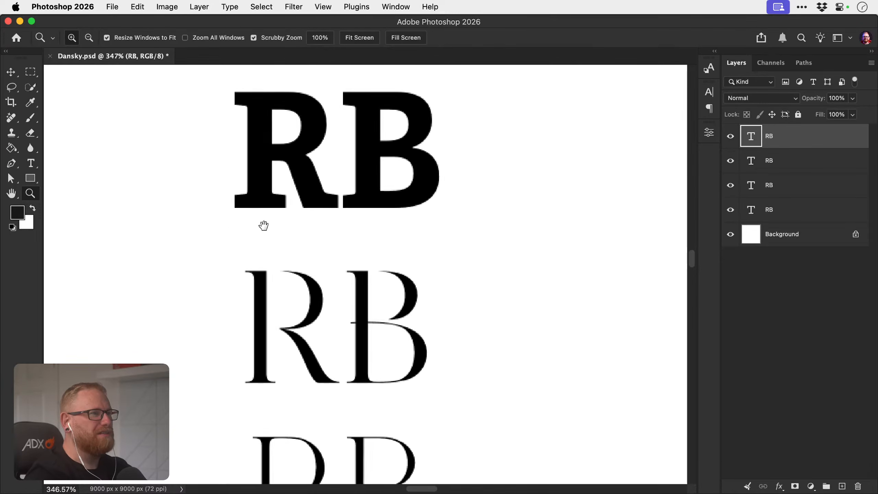
scroll(300, 189, down, 4)
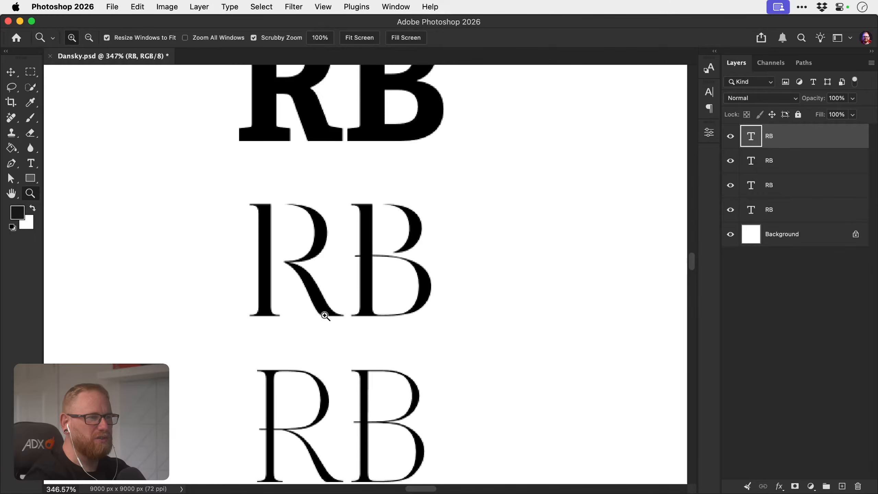
drag(338, 310, 279, 297)
drag(334, 293, 307, 178)
drag(307, 335, 351, 335)
Cycle the lowest RB copy through the fonts following Afterglow, set it to Armature Thin and finish editing the layer.
key(t)
click(318, 300)
key(super+a)
click(145, 35)
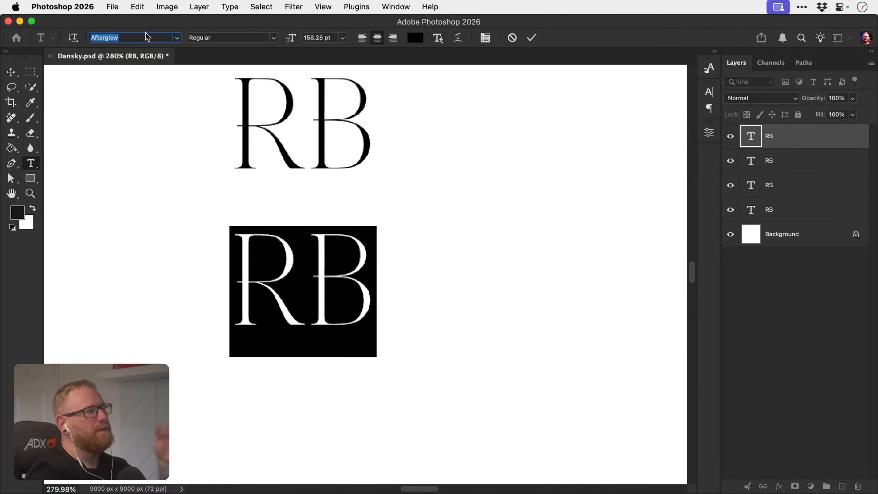
key(Down)
key(Down)
key(Down)
key(Down)
key(Down)
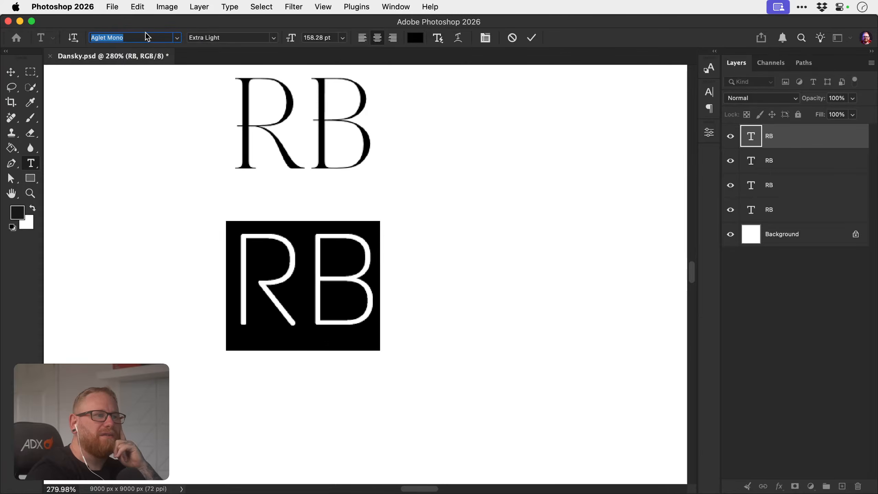
key(Down)
key(Down)
key(Down)
key(Down)
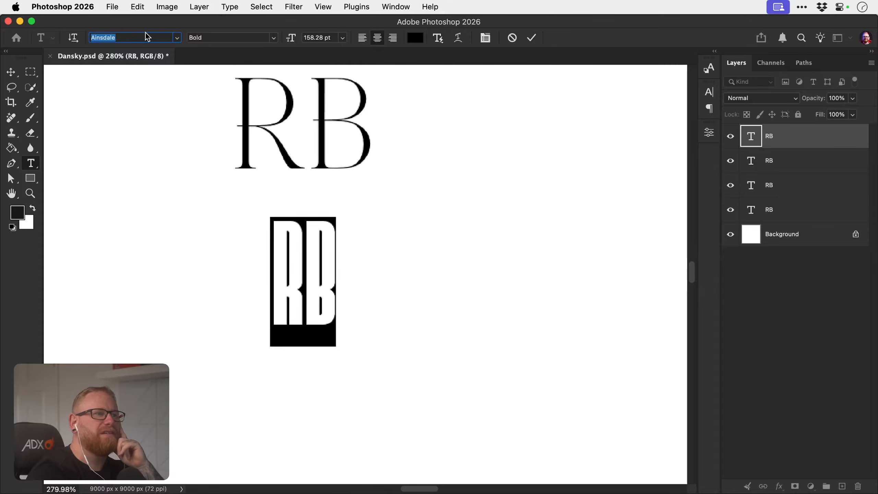
key(Down)
key(Down)
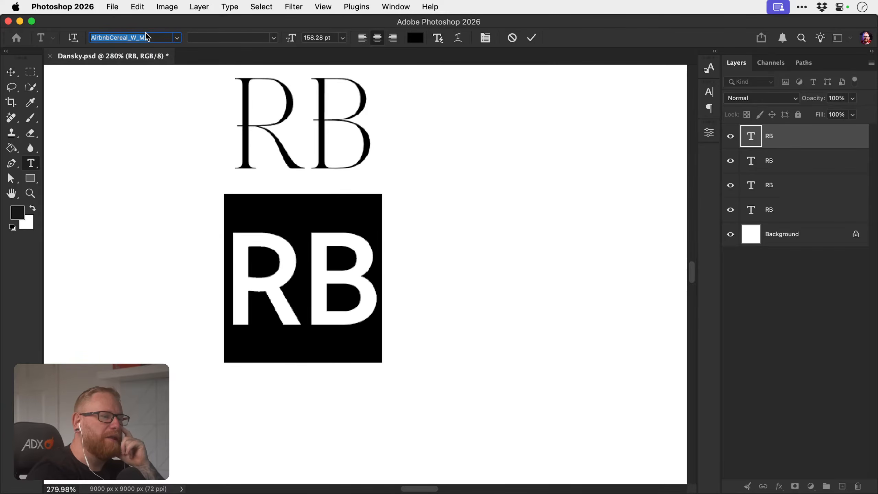
key(Down)
key(Down)
key(Down)
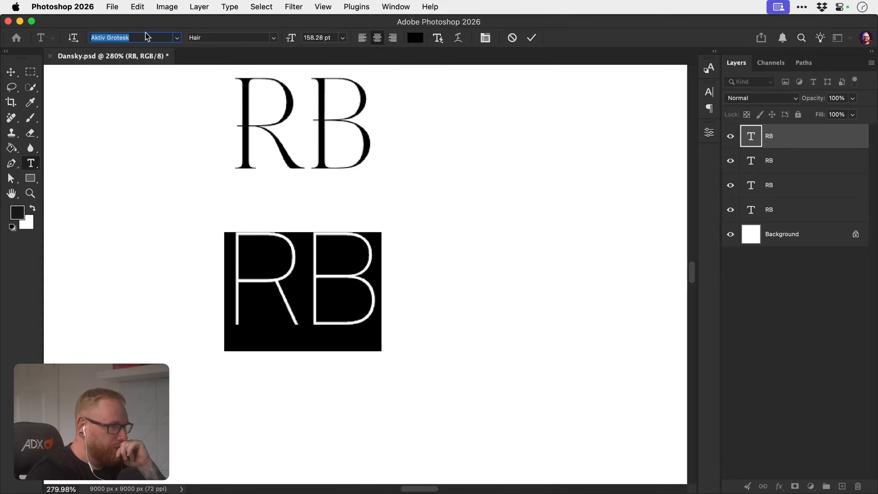
key(Down)
key(Down)
key(Down)
key(Down)
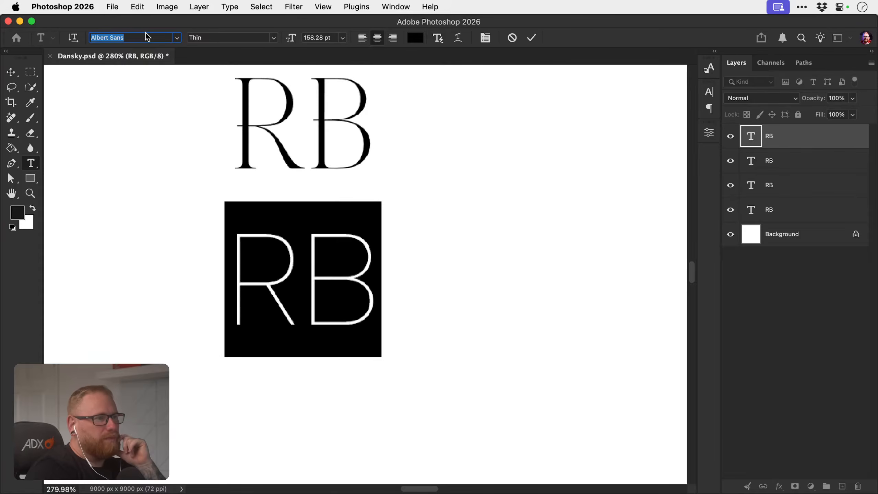
key(Down)
key(Down)
key(Down)
key(Down)
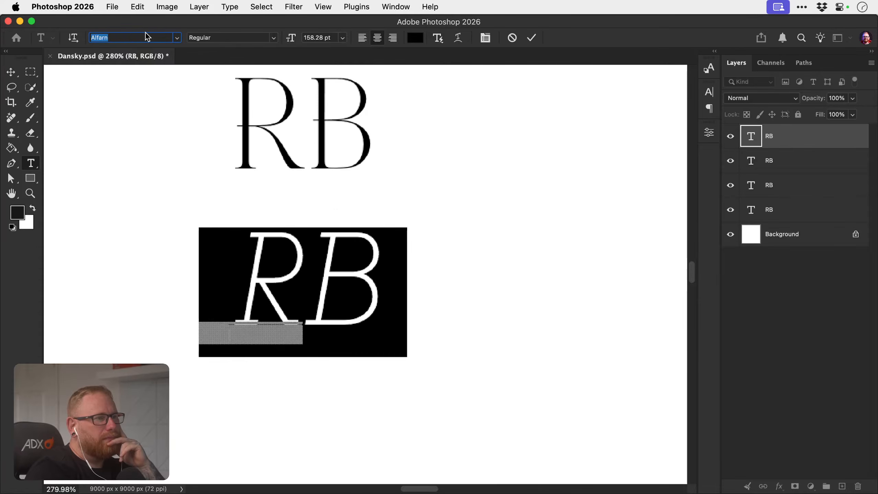
key(Down)
key(Down)
key(Down)
key(Down)
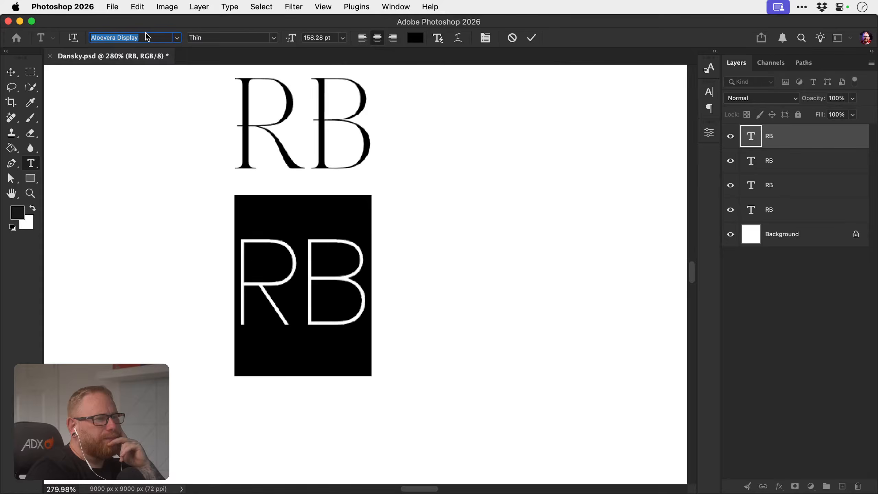
key(Down)
key(Down)
key(Down)
key(Down)
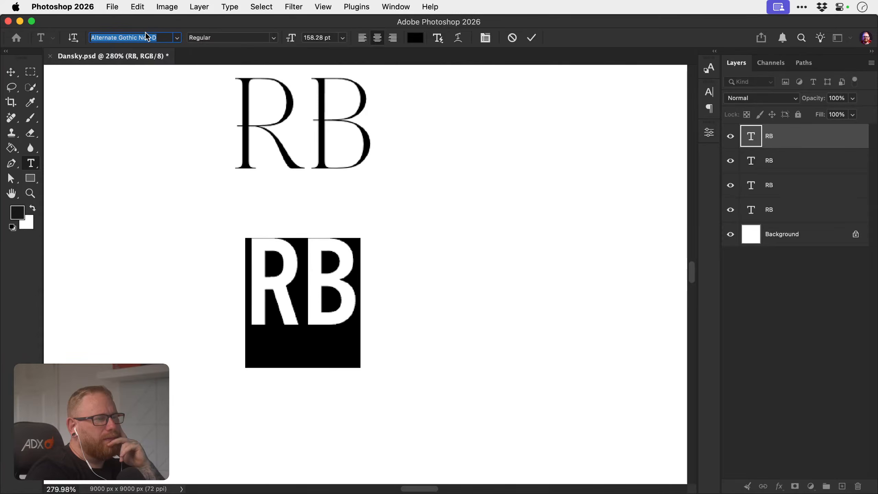
key(Down)
key(Down)
key(Down)
key(Down)
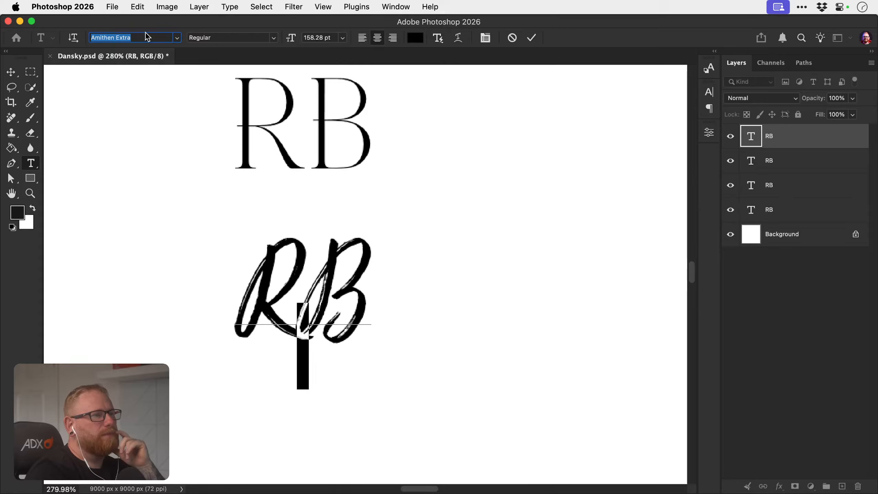
key(Down)
key(Down)
key(Down)
key(Down)
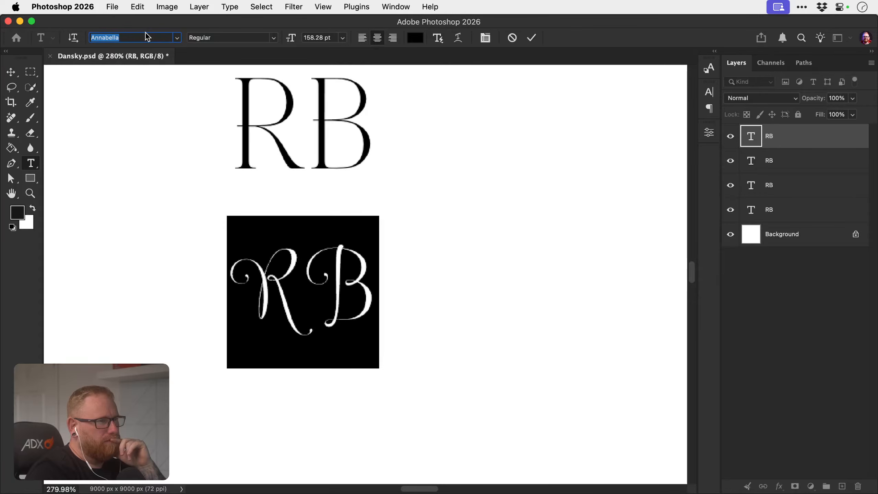
key(Down)
key(Down)
key(Down)
key(Down)
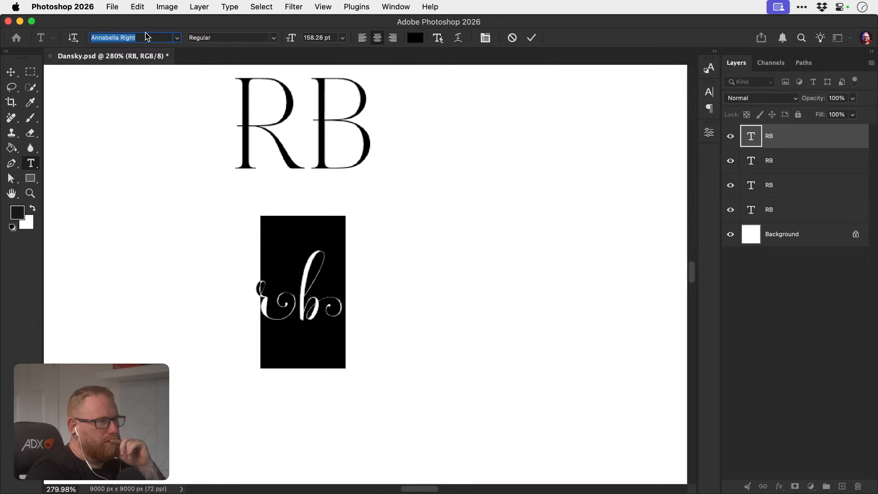
key(Down)
key(Down)
key(Down)
key(Down)
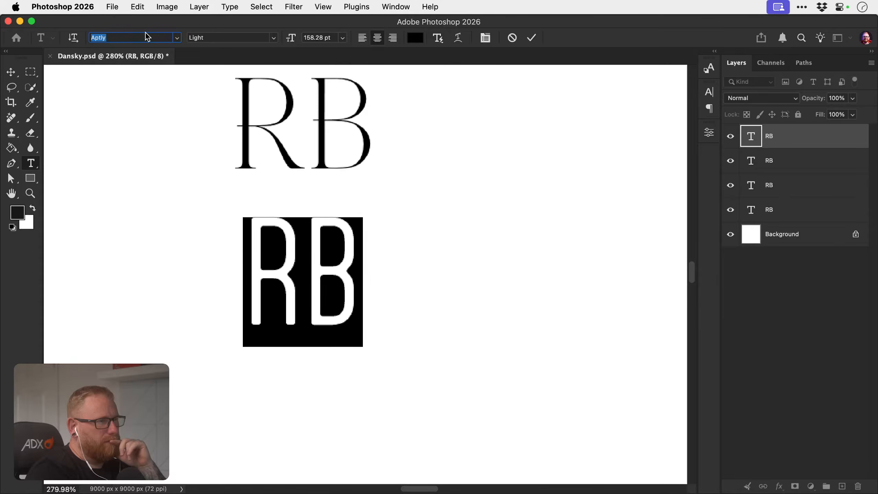
key(Down)
key(Down)
key(Down)
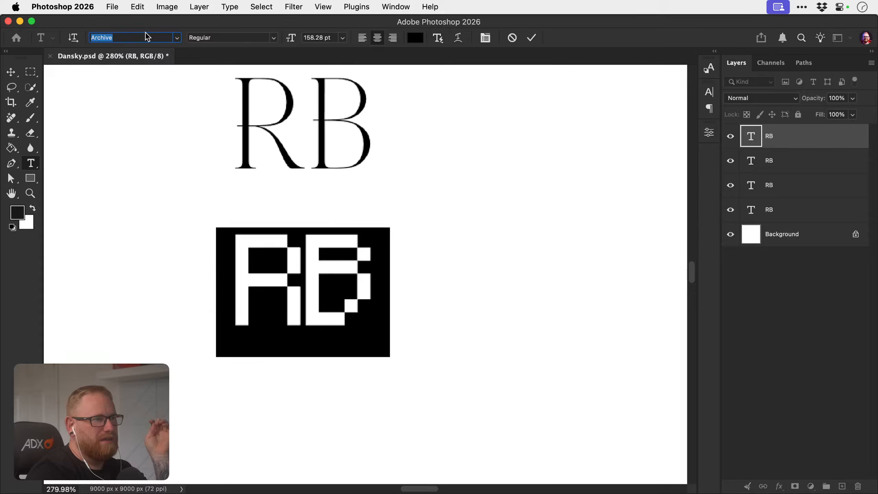
key(Down)
key(Down)
key(Down)
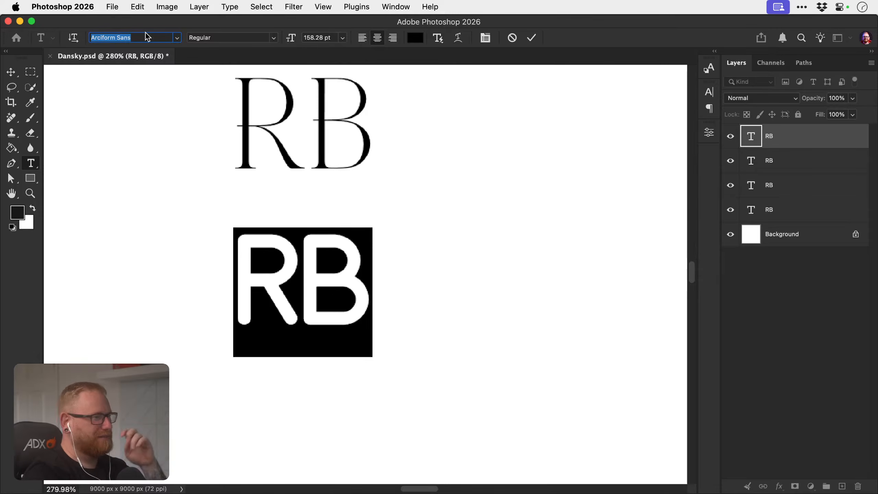
key(Down)
key(Down)
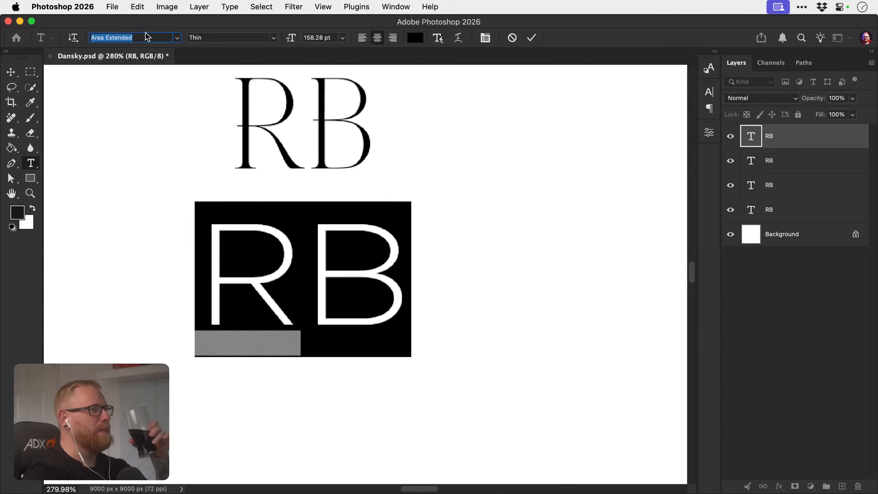
key(Down)
key(Down)
key(Down)
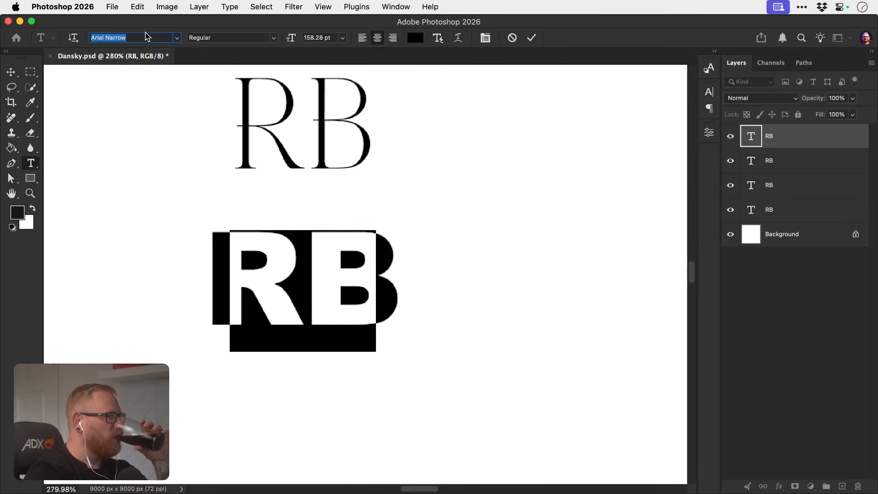
key(Down)
key(Down)
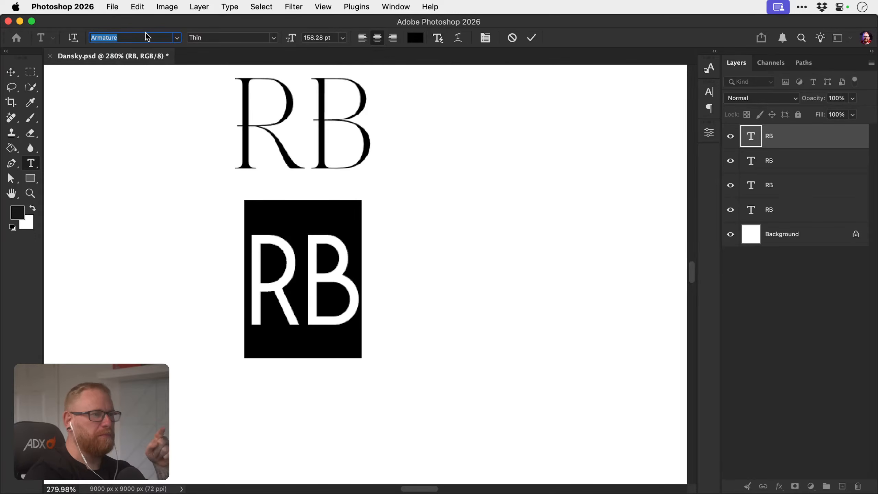
click(16, 75)
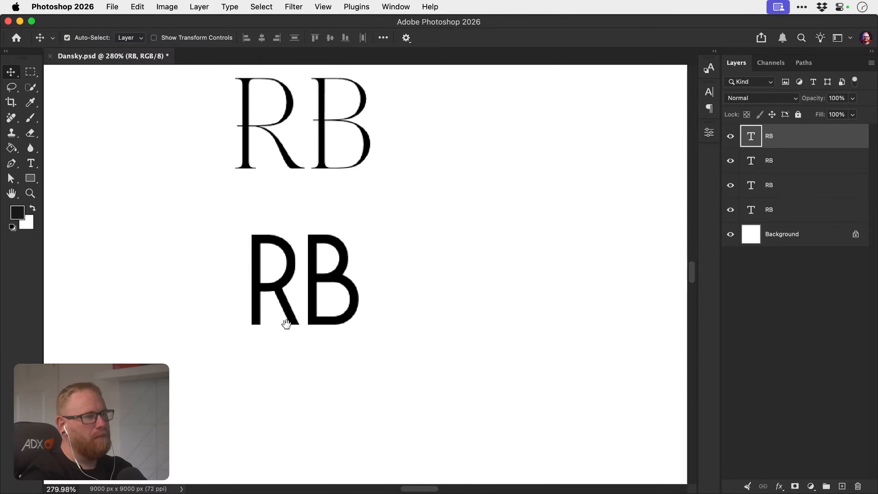
Duplicate the Armature RB text layer and place the copy directly below it on the canvas.
scroll(289, 294, down, 3)
key(super+j)
drag(298, 257, 310, 408)
scroll(310, 408, down, 3)
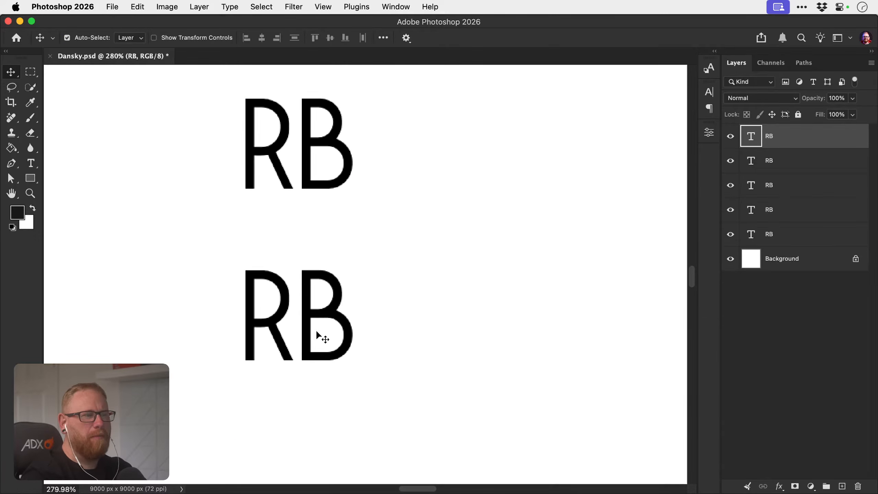
Cycle the lowest RB copy through the fonts following Armature, set it to Azedo Light and finish editing the layer.
double_click(317, 332)
key(super+a)
click(138, 36)
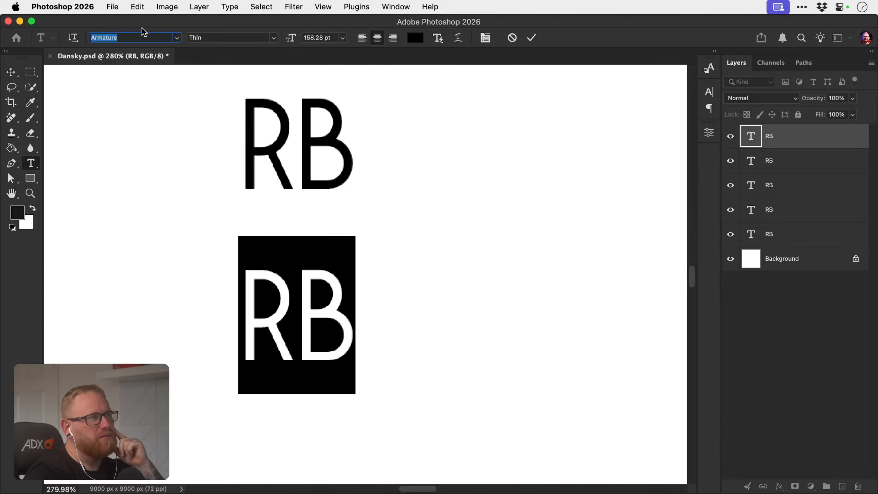
key(Down)
key(Down)
key(Down)
key(Down)
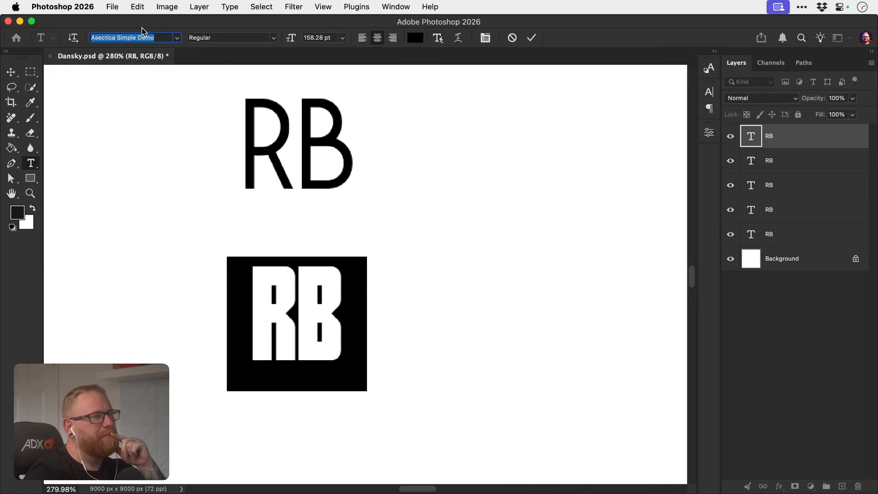
key(Down)
key(Down)
key(Down)
key(Down)
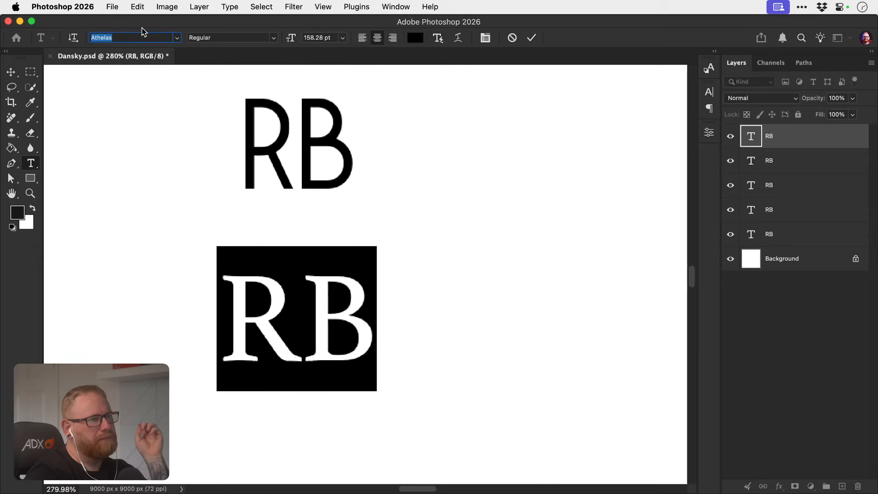
key(Down)
key(Down)
key(Down)
key(Down)
key(Down)
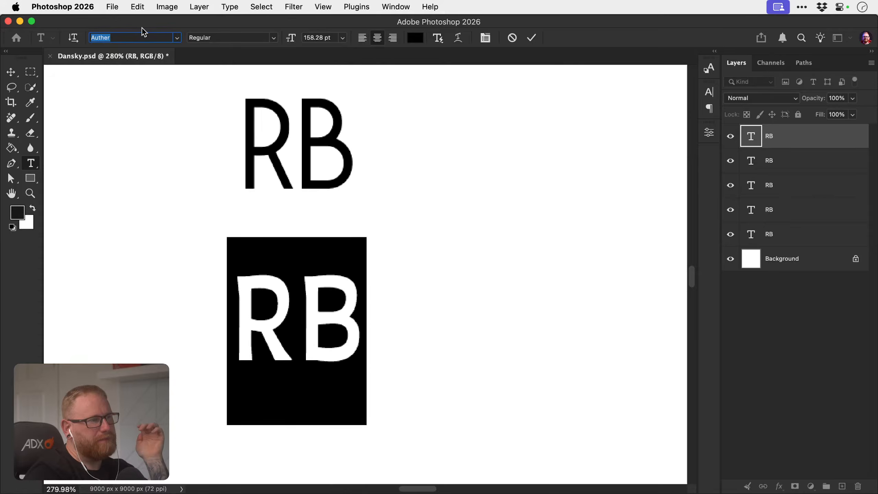
key(Down)
key(Down)
key(Down)
key(Down)
key(Down)
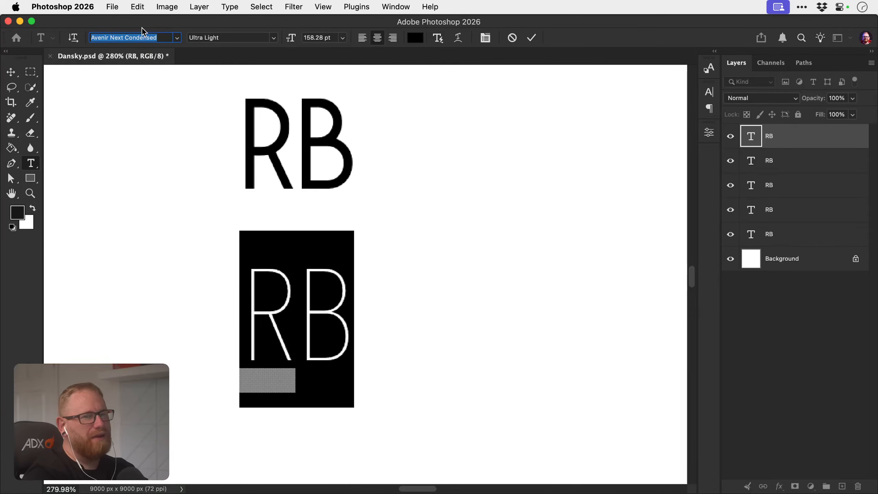
key(Down)
key(Down)
key(Down)
key(Down)
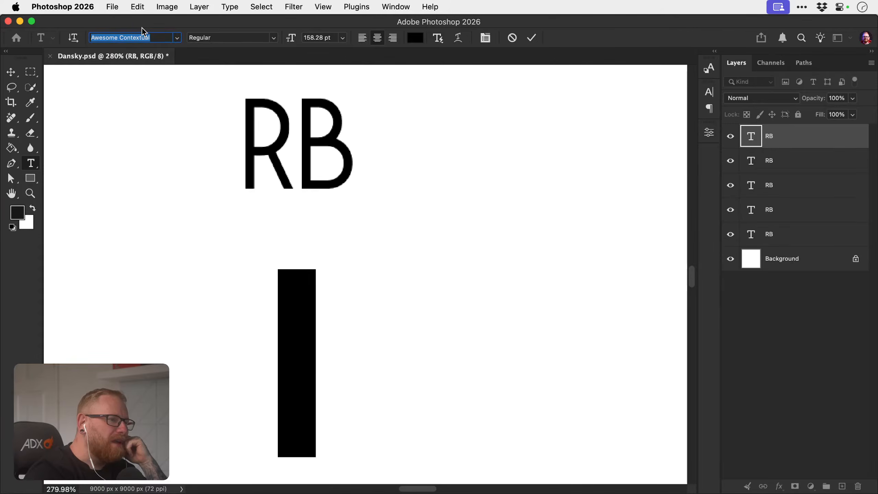
key(Down)
key(Down)
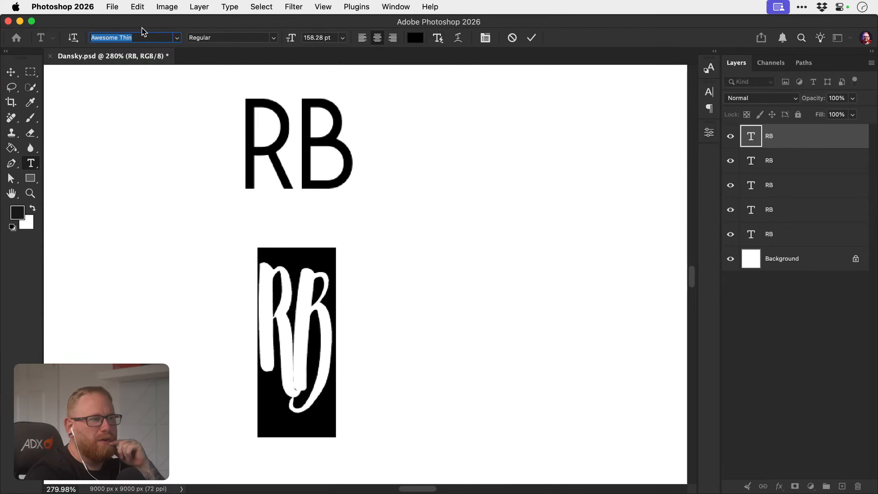
key(Down)
key(Down)
key(Down)
key(Down)
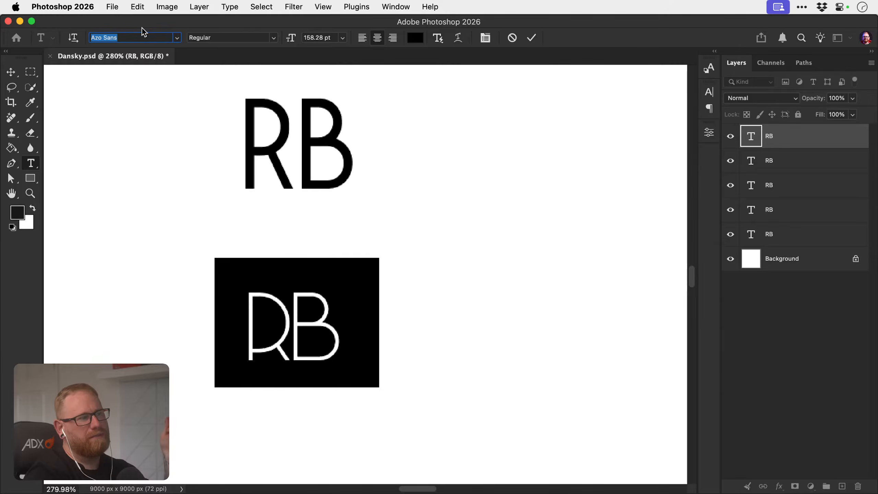
key(Down)
key(Down)
key(Down)
key(Down)
key(Down)
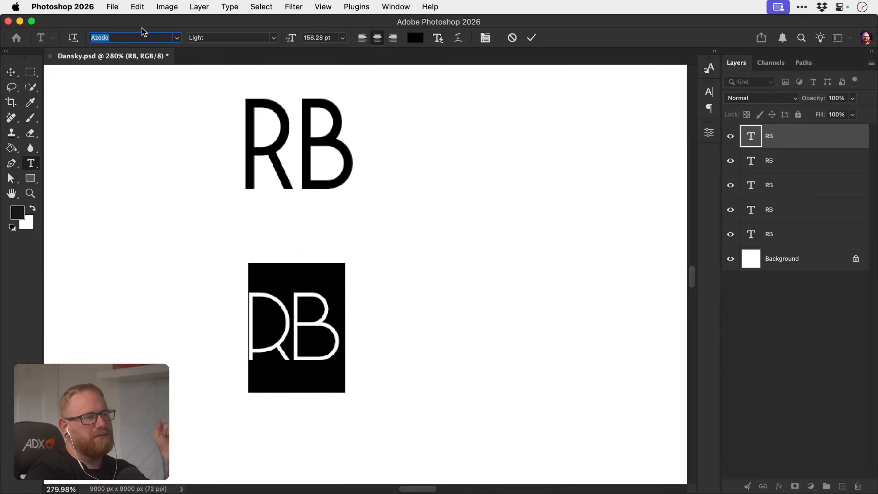
click(323, 357)
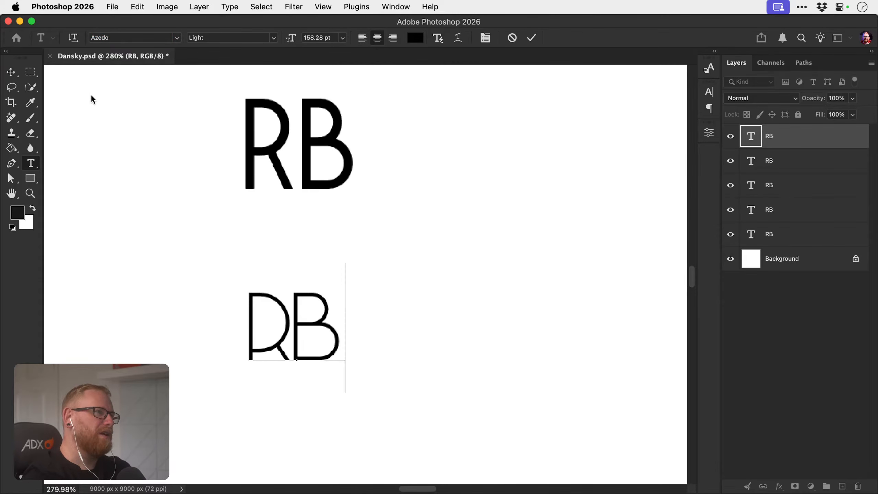
click(10, 72)
Duplicate the Azedo RB text layer, place the copy directly below it on the canvas and save the document.
drag(275, 342, 304, 403)
key(z)
drag(337, 331, 291, 304)
drag(314, 236, 315, 390)
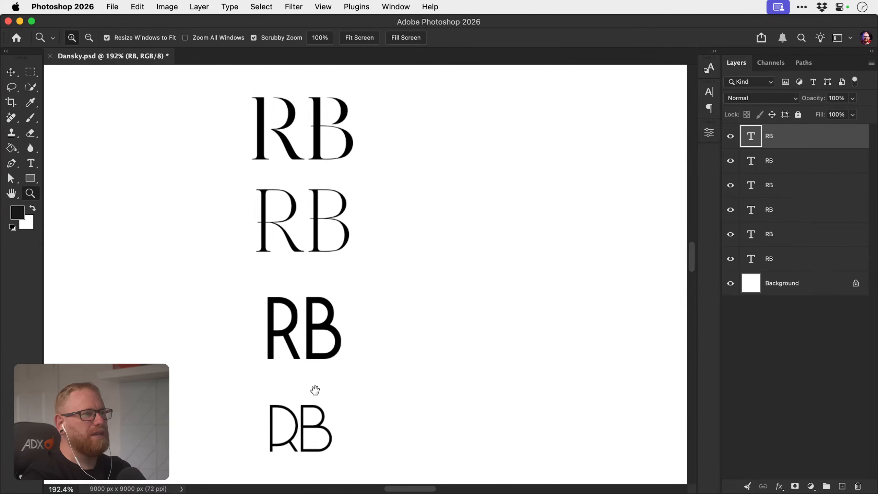
drag(287, 123, 306, 136)
scroll(298, 227, down, 10)
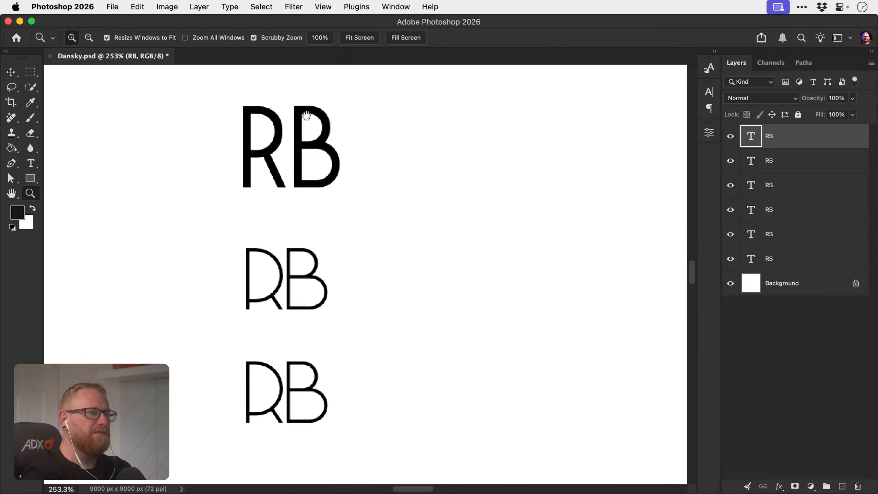
drag(291, 403, 298, 338)
key(super+s)
Cycle the lowest RB copy through the fonts following Azedo, set it to Bastogne Regular and finish editing the layer.
key(t)
click(304, 327)
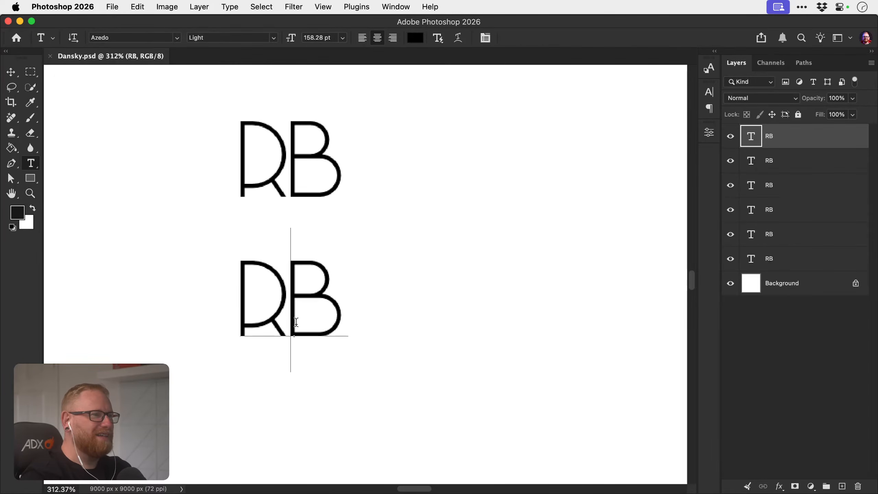
key(super+a)
click(156, 40)
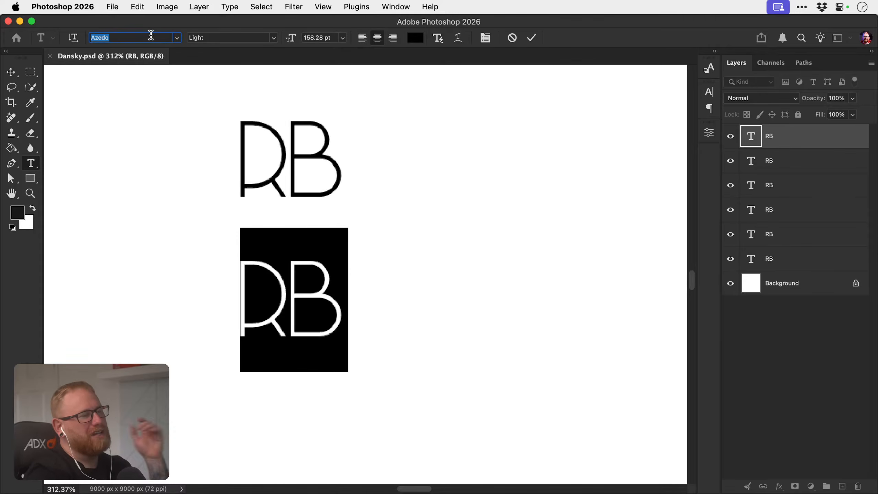
key(Down)
key(Down)
key(Down)
key(Down)
key(Down)
key(Down)
key(Down)
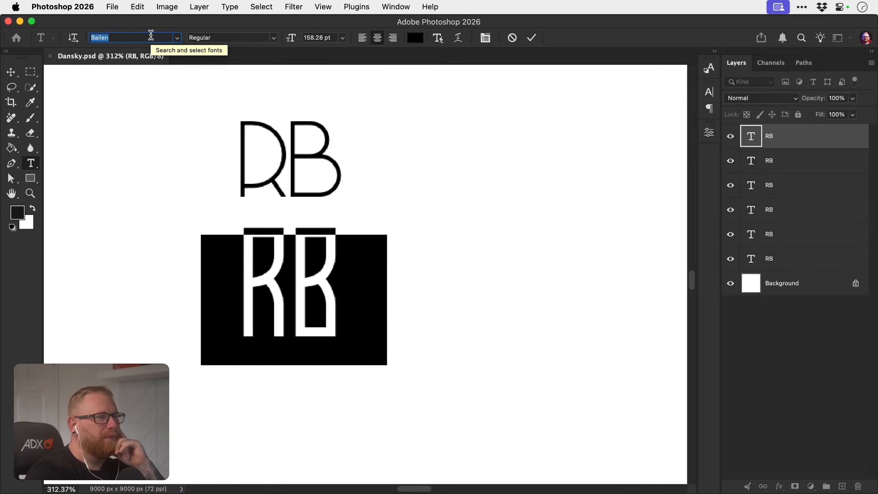
key(Down)
key(Down)
key(Down)
key(Down)
key(Down)
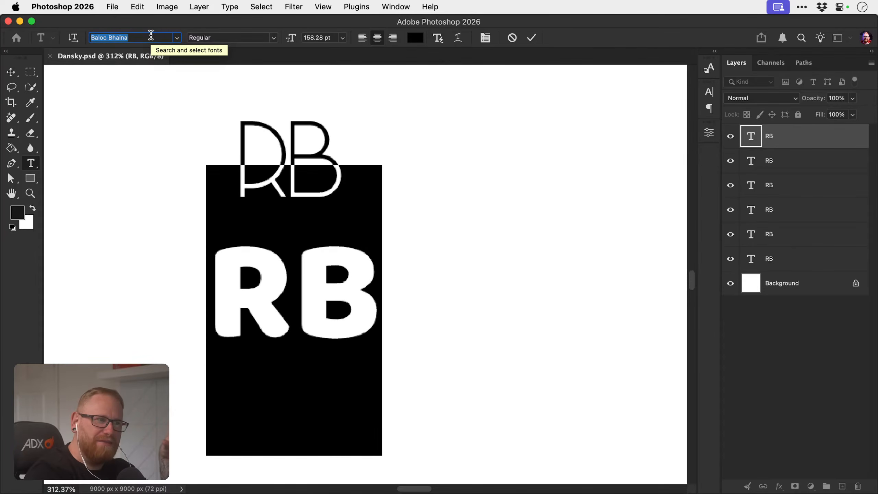
key(Down)
key(Down)
key(Down)
key(Down)
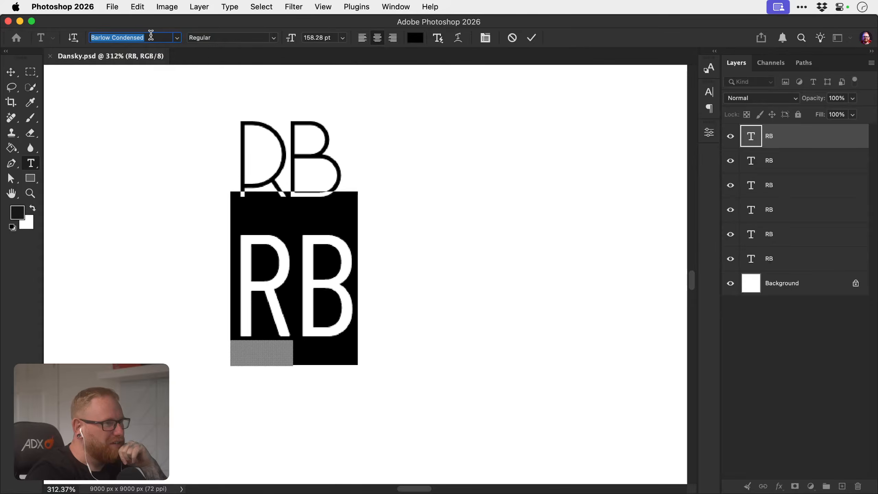
key(Down)
key(Down)
key(Down)
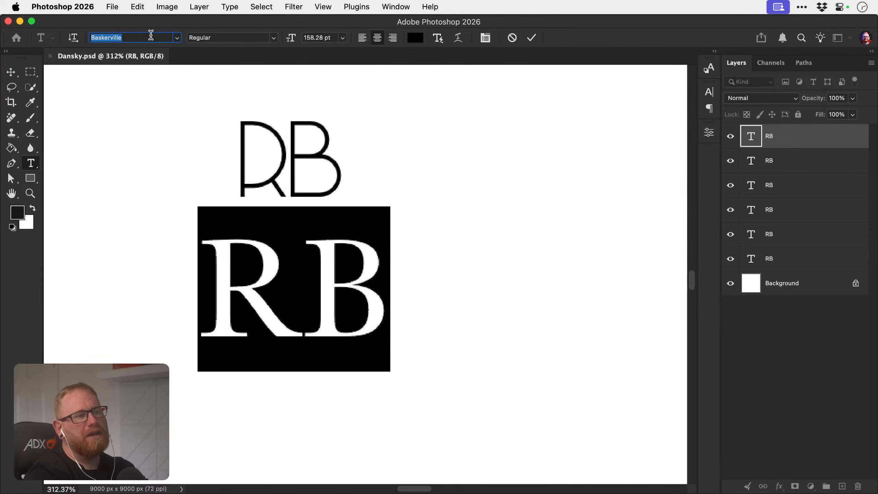
key(Down)
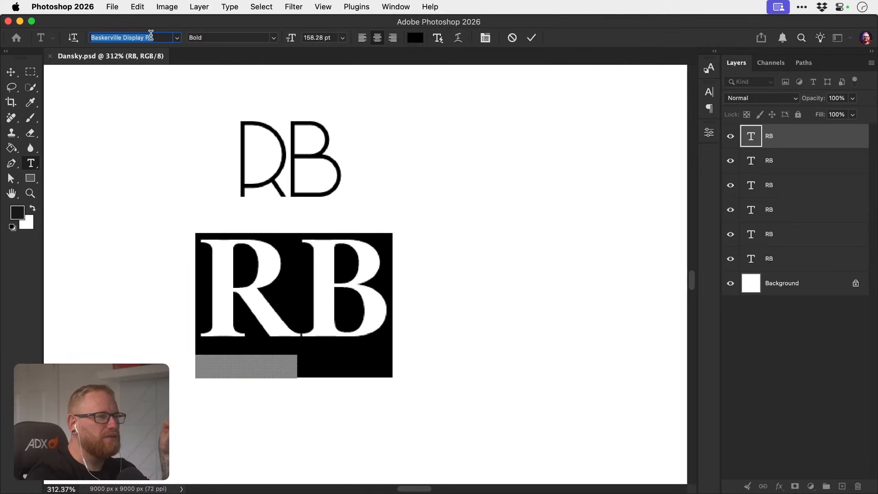
key(Down)
key(Down)
key(Down)
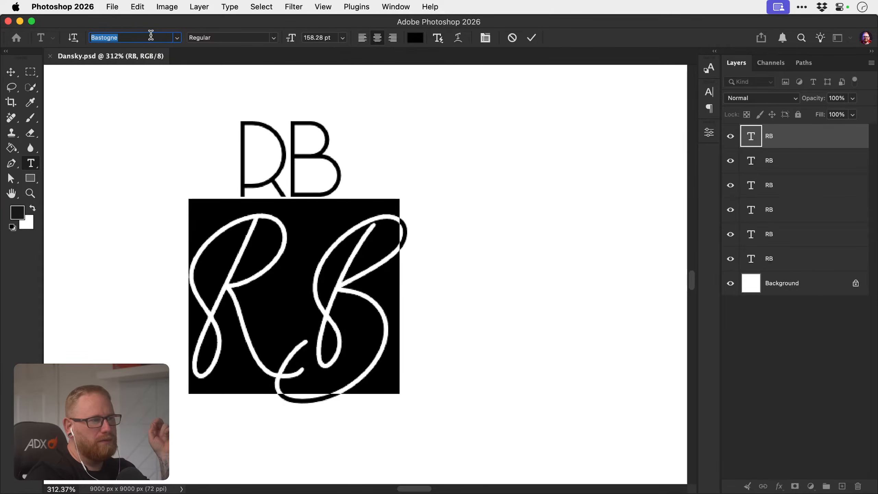
click(261, 290)
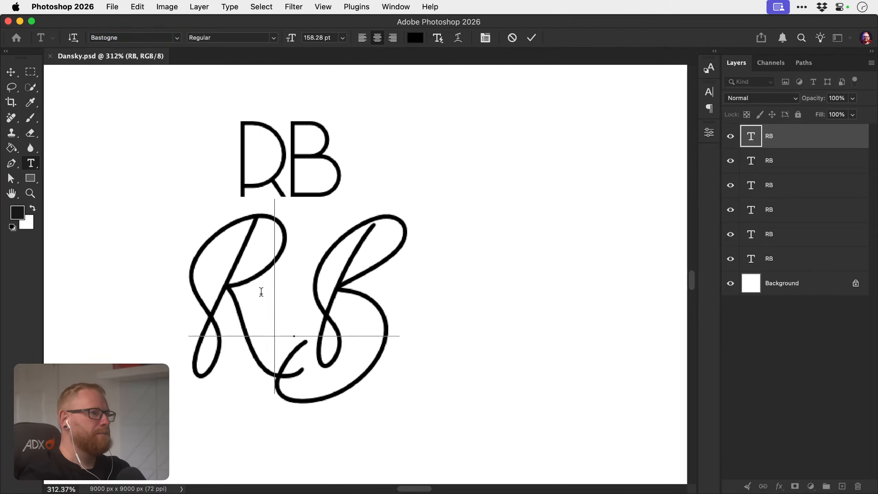
click(10, 72)
Scale the Bastogne RB lettering down to about 102 pt and move it slightly lower beneath the Azedo version.
scroll(291, 313, down, 2)
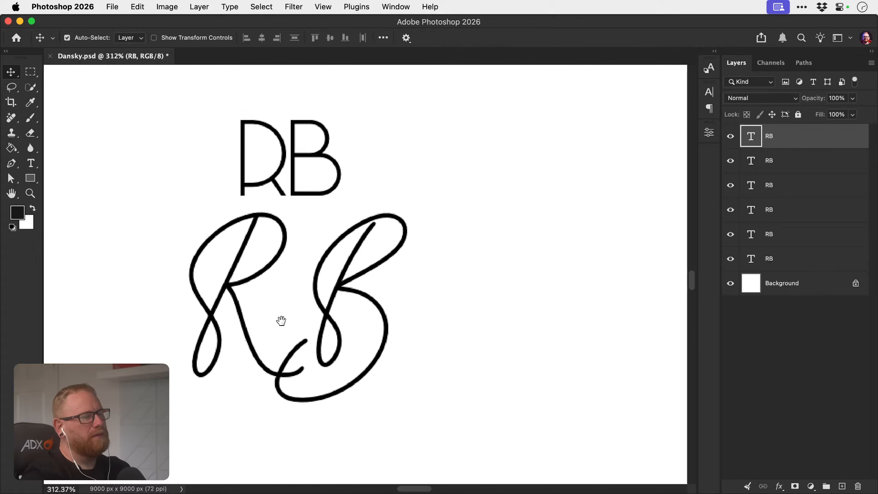
key(super+t)
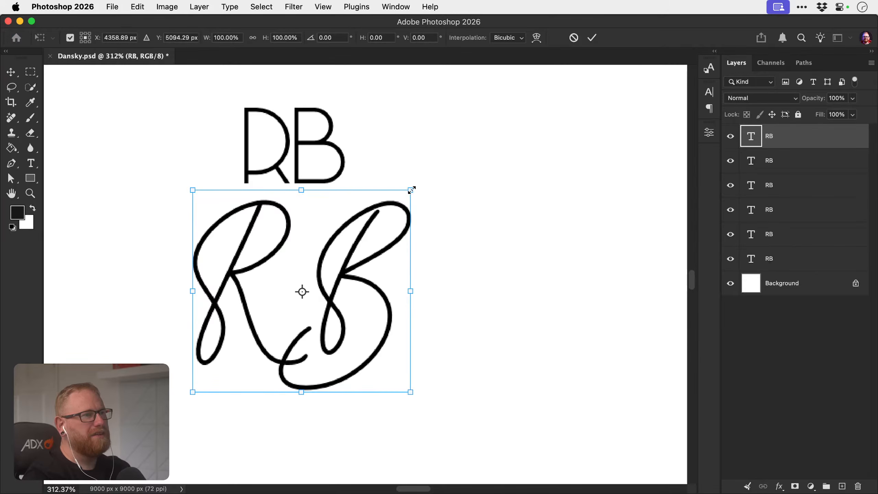
drag(411, 191, 371, 226)
key(Return)
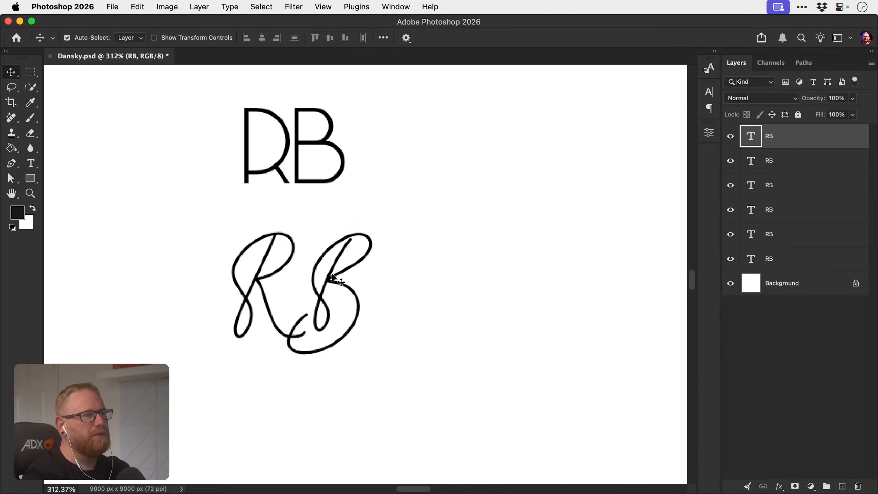
drag(337, 281, 337, 311)
Examine the strokes of the Bastogne script RB up close, and compare it with the versions stacked above.
key(z)
click(262, 321)
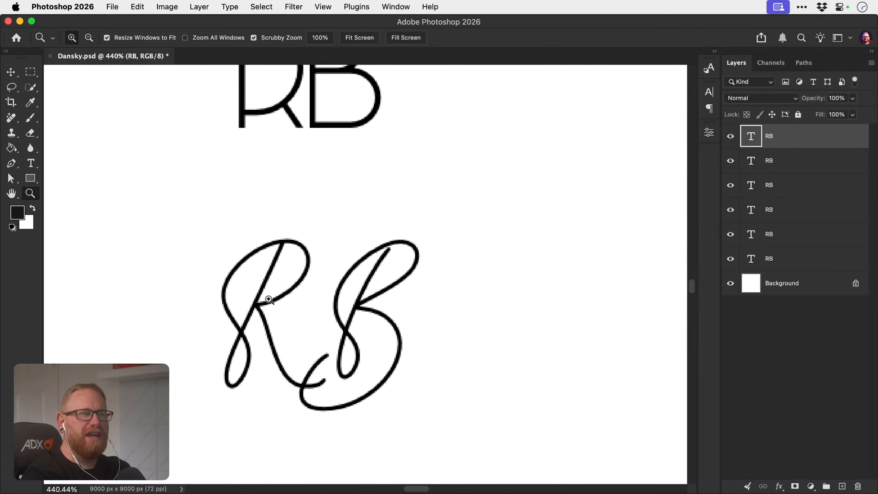
key(b)
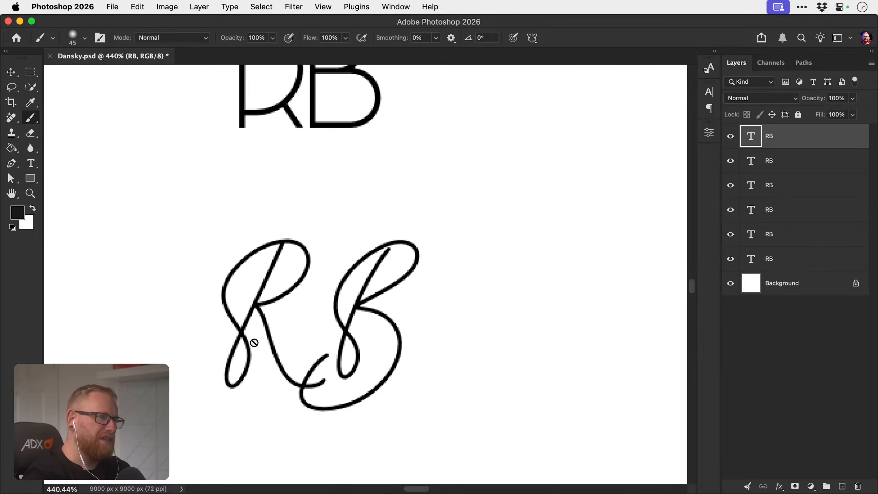
key(z)
drag(316, 349, 268, 323)
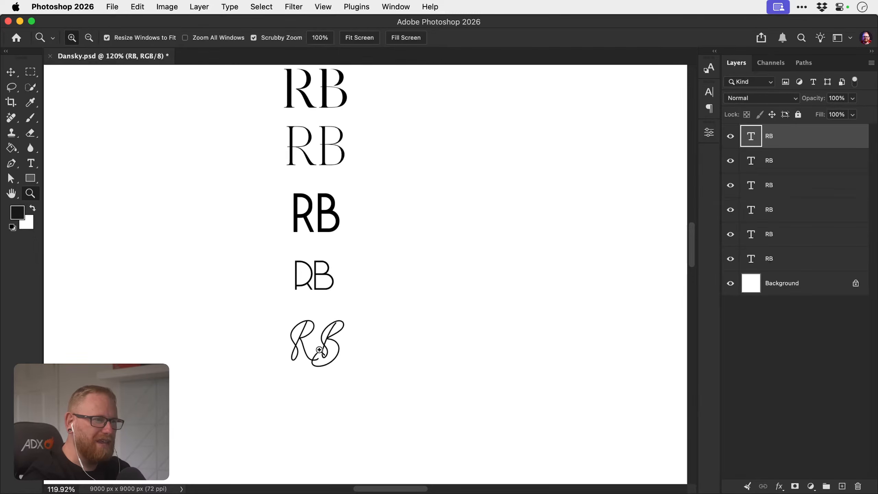
Duplicate the Bastogne RB text layer and place the copy directly below it on the canvas.
scroll(324, 352, down, 3)
key(v)
key(super+j)
drag(320, 299, 321, 371)
key(super+z)
key(super+z)
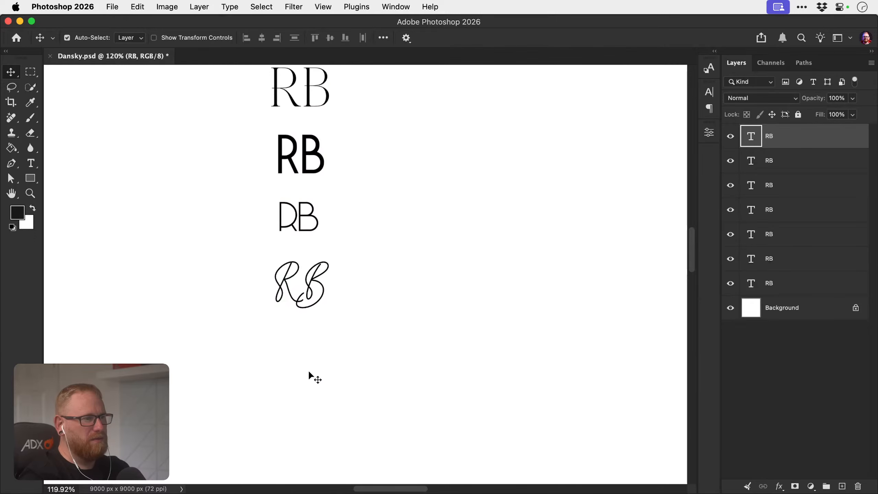
key(z)
key(super+shift+z)
key(v)
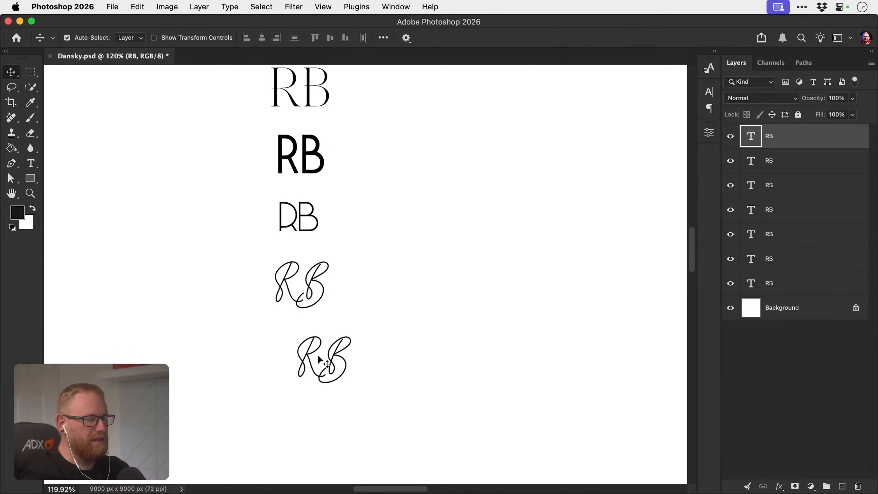
key(super+z)
drag(310, 304, 332, 333)
key(z)
key(v)
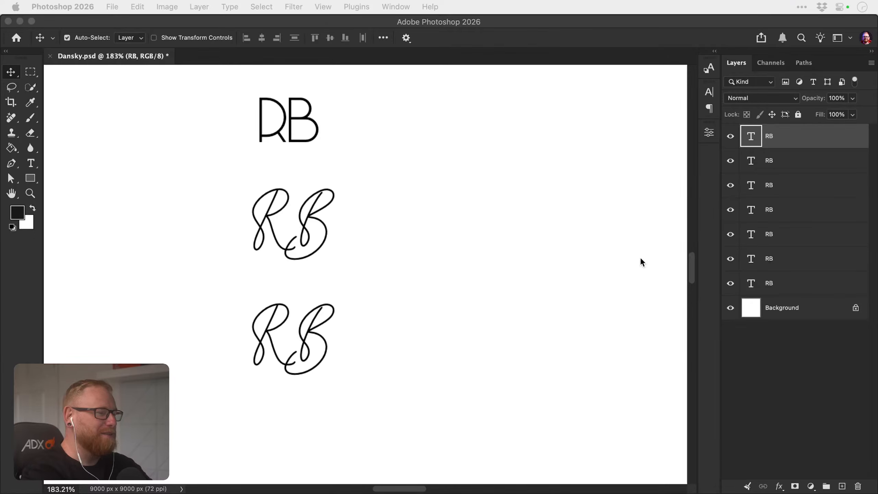
Cycle the lowest RB copy through the fonts following Bastogne, set it to Bella Queta Regular and finish editing the layer.
click(294, 340)
double_click(297, 338)
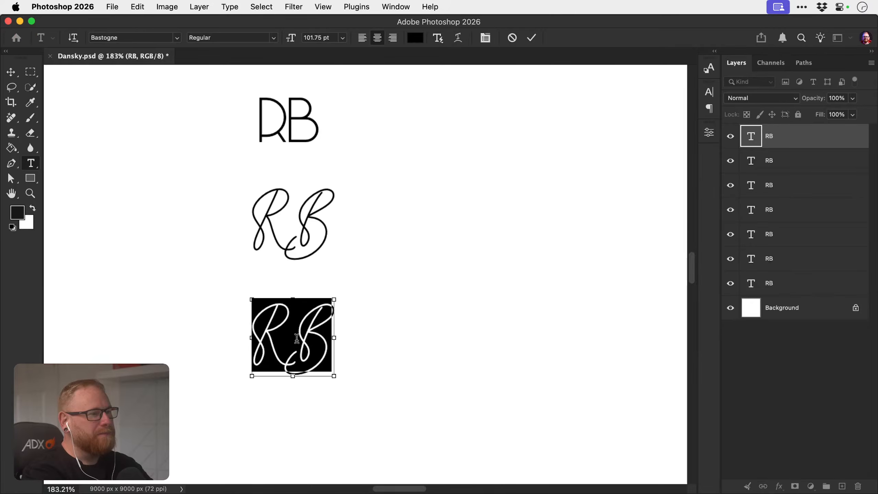
click(134, 40)
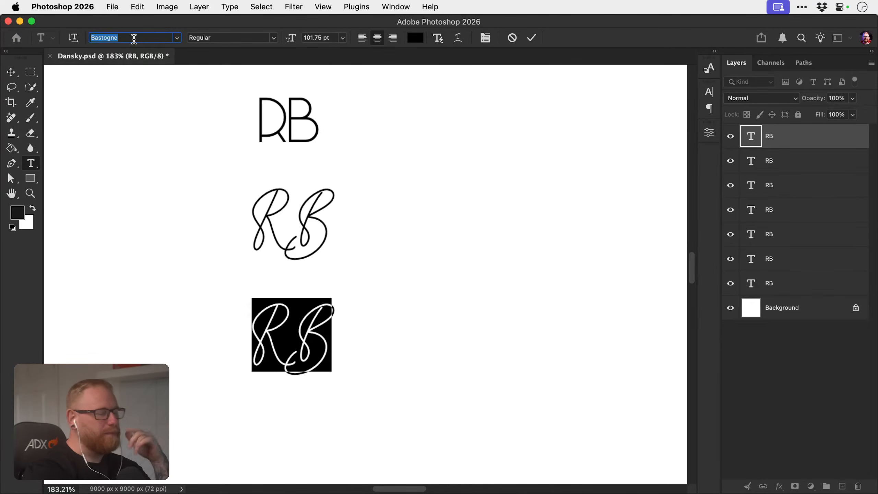
key(Down)
key(Down)
key(Down)
key(Down)
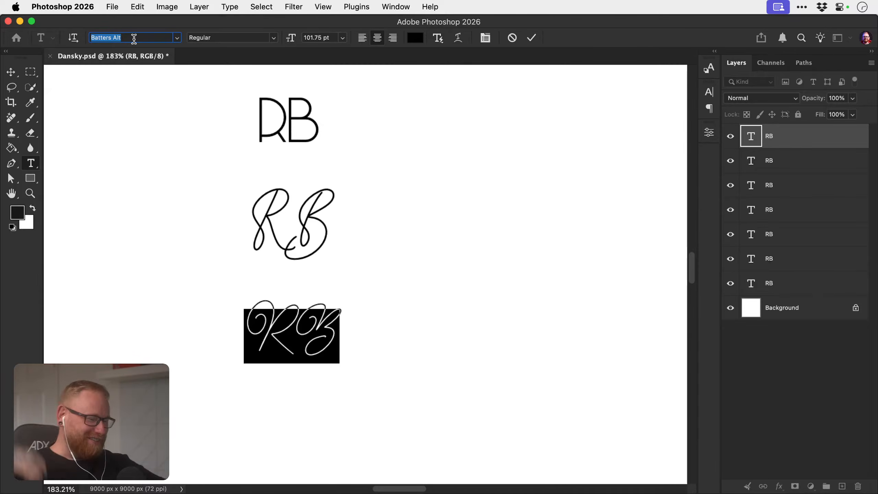
key(Down)
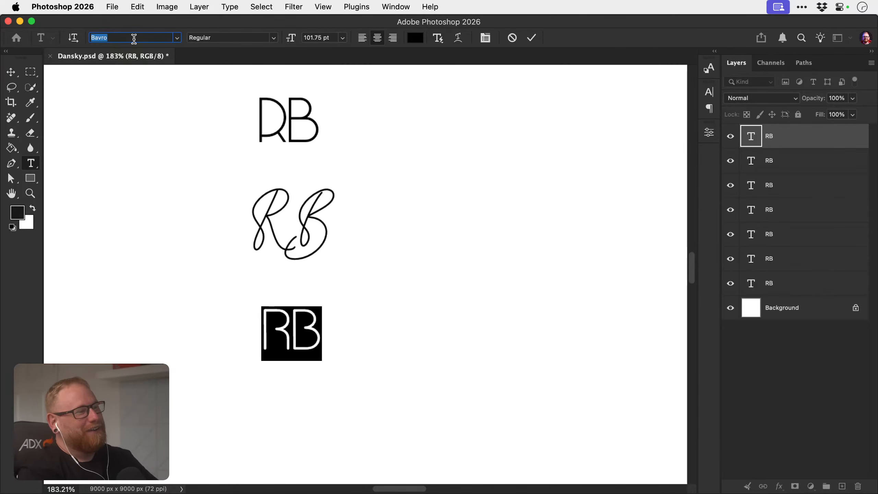
key(Down)
key(Down)
key(Down)
key(Down)
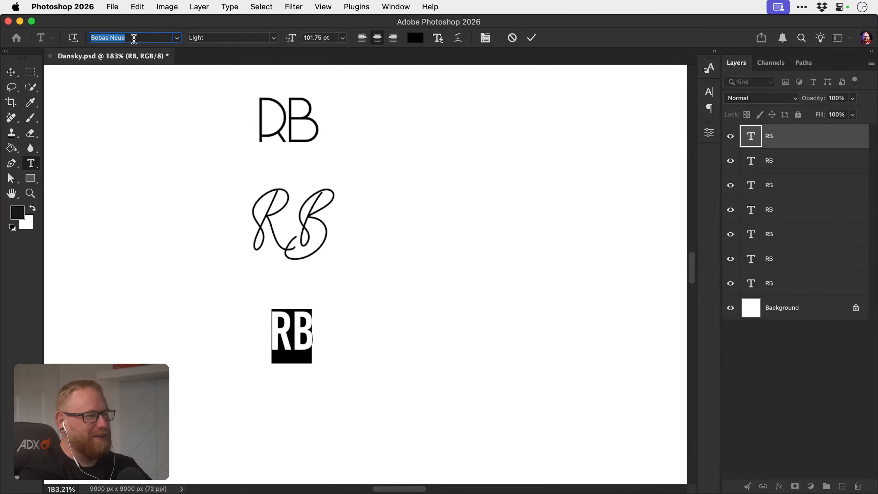
key(Down)
key(Down)
key(Down)
key(Down)
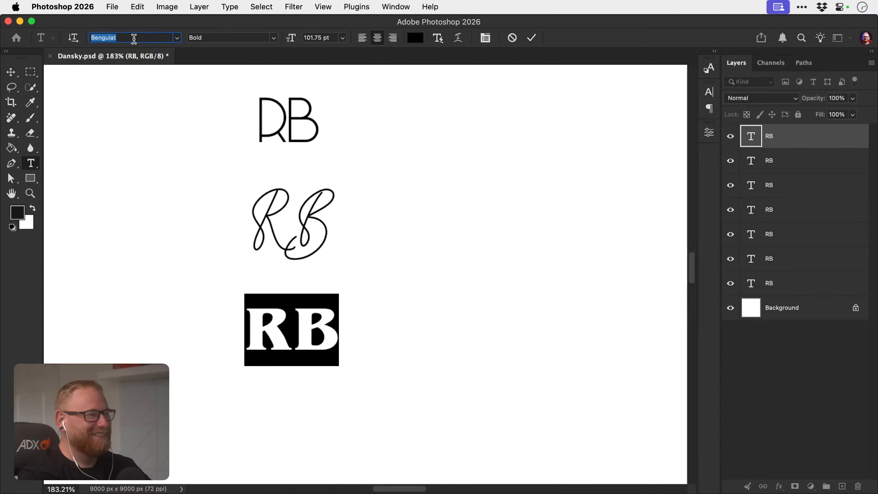
key(Up)
key(Up)
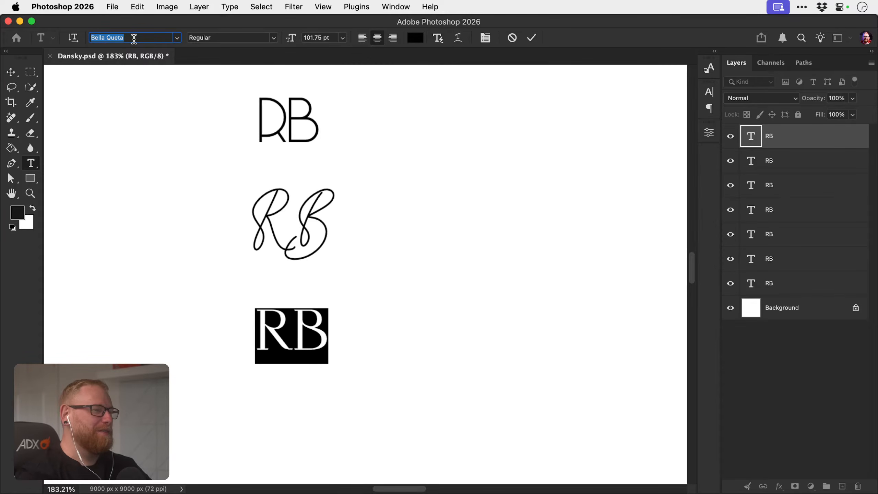
click(12, 72)
Duplicate the Bella Queta RB text layer and place the copy directly below it on the canvas.
key(z)
drag(280, 341, 316, 321)
drag(333, 354, 300, 316)
key(v)
key(super+j)
key(z)
drag(304, 345, 305, 342)
Cycle the new RB copy through the fonts following Bella Queta, set it to Bevas Regular and finish editing the layer.
key(t)
click(298, 291)
key(super+a)
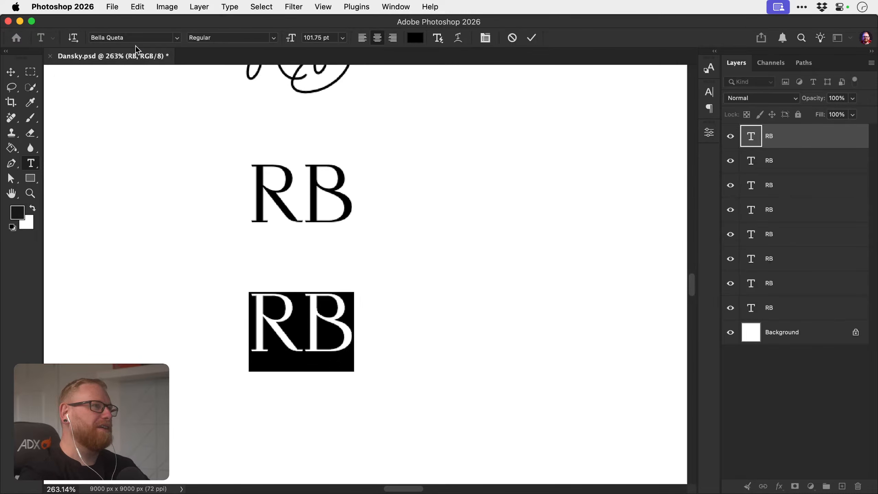
click(139, 38)
key(Down)
key(Down)
key(Down)
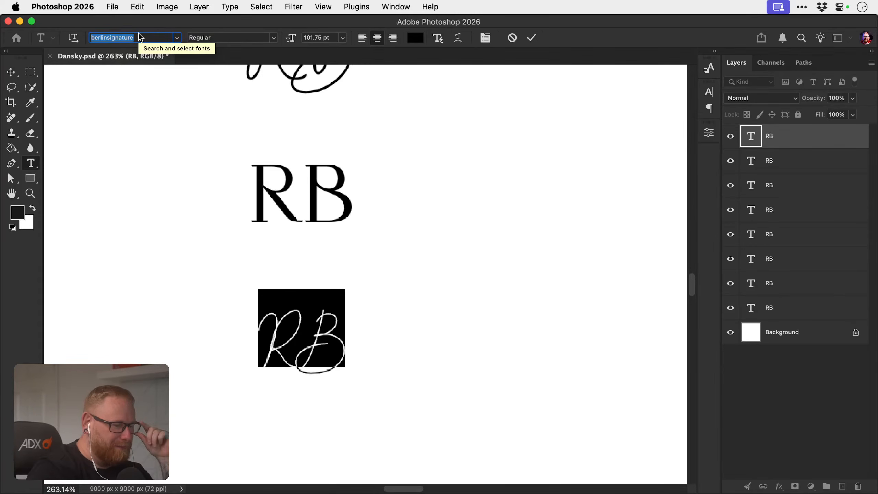
key(Down)
key(Down)
key(Down)
key(Down)
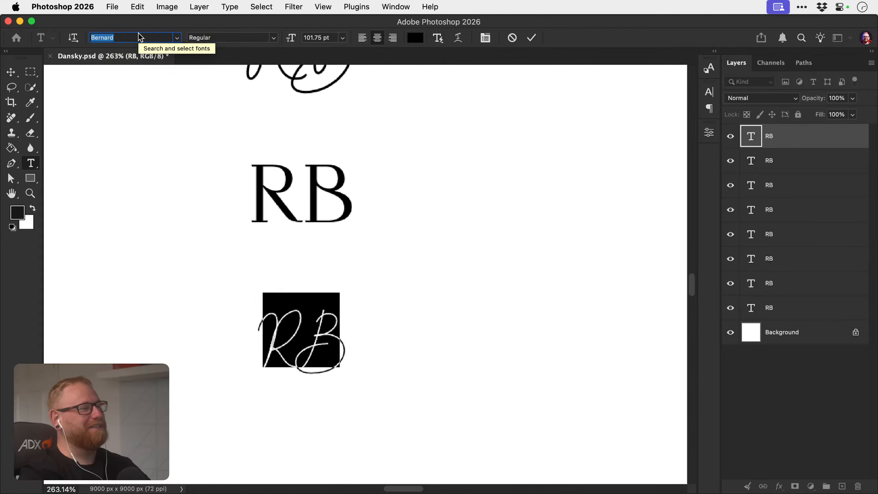
key(Down)
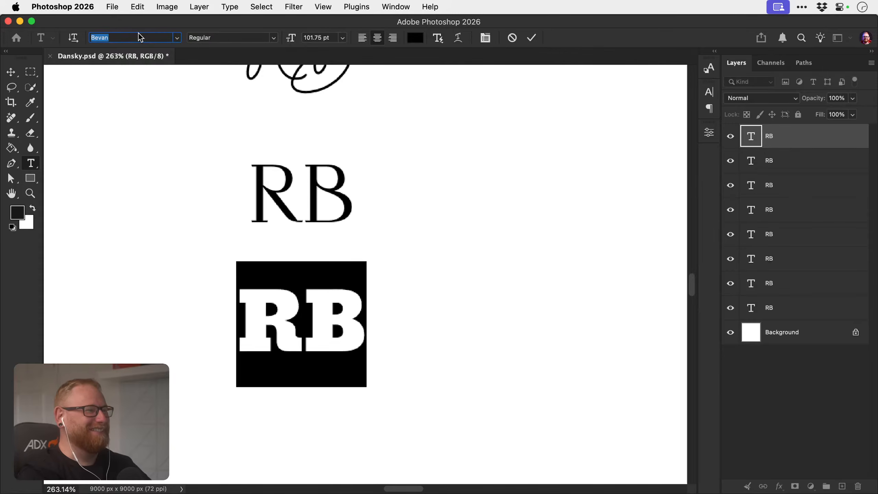
key(Down)
key(Up)
key(Down)
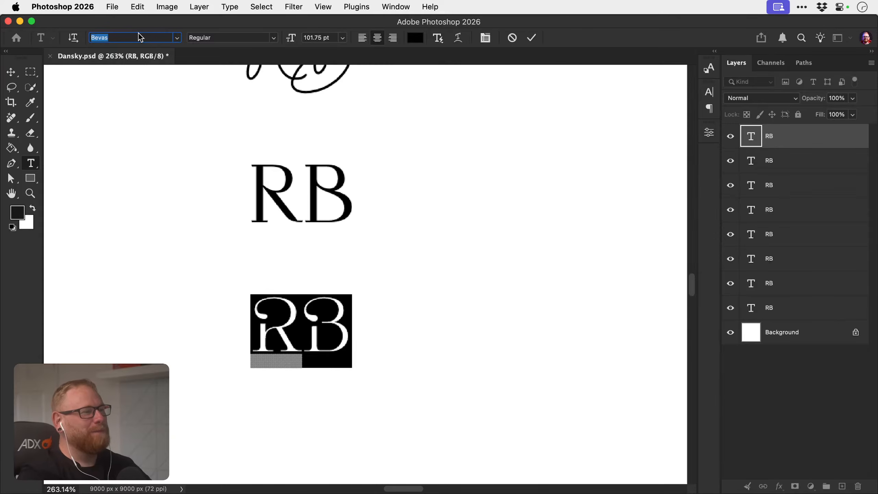
click(306, 347)
click(11, 72)
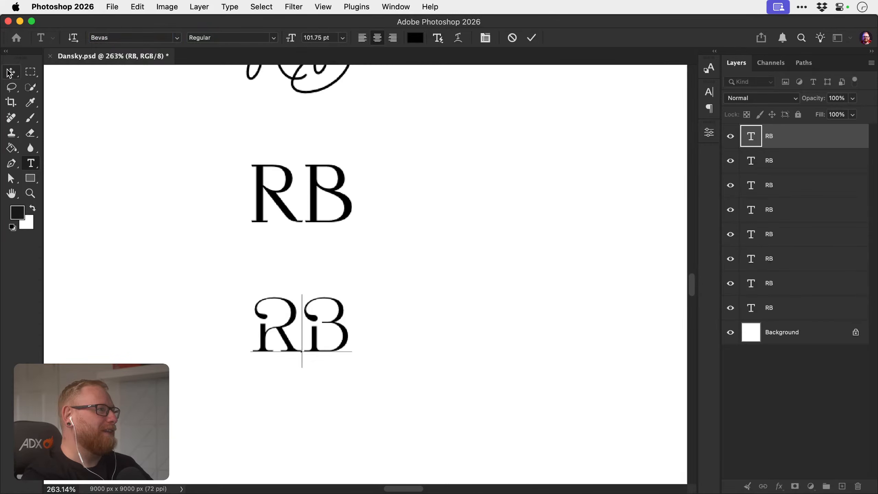
Duplicate the Bevas RB text layer and place the copy directly below it on the canvas.
drag(323, 361, 320, 392)
scroll(320, 346, down, 2)
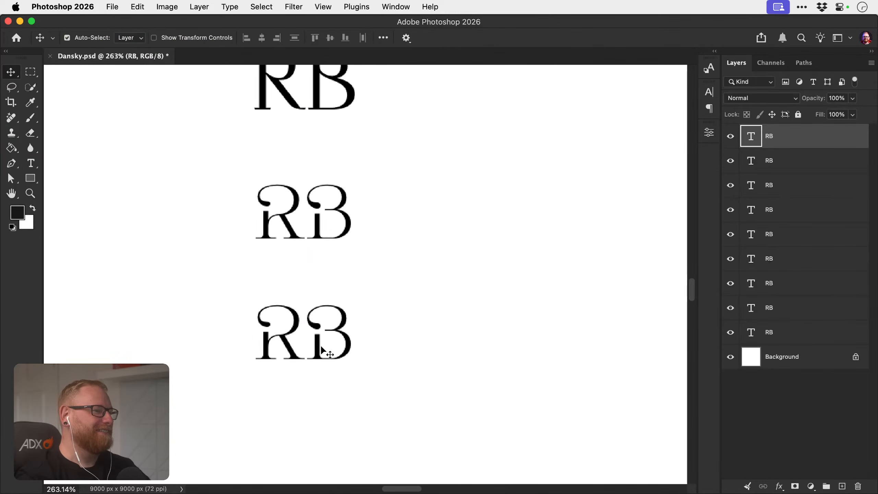
Cycle the lowest RB copy through the fonts following Bevas, set it to Carton Slab and finish editing the layer.
key(t)
key(Return)
click(146, 38)
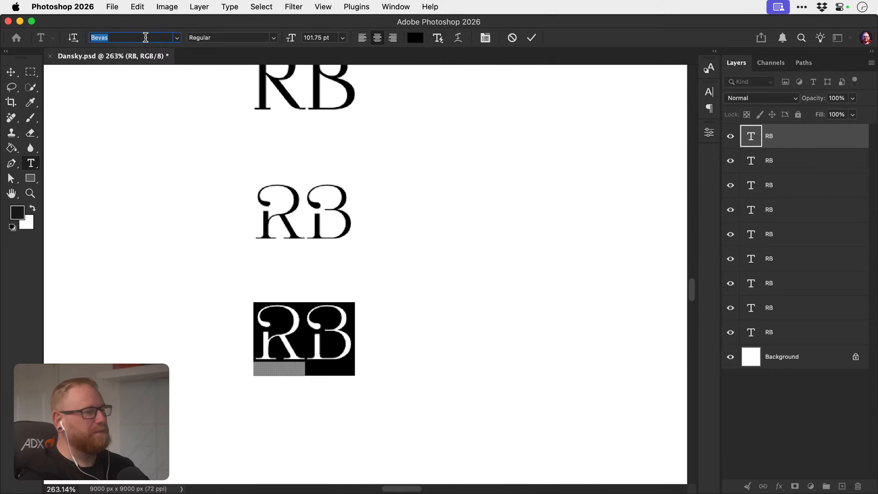
key(Down)
key(Down)
key(Down)
key(Down)
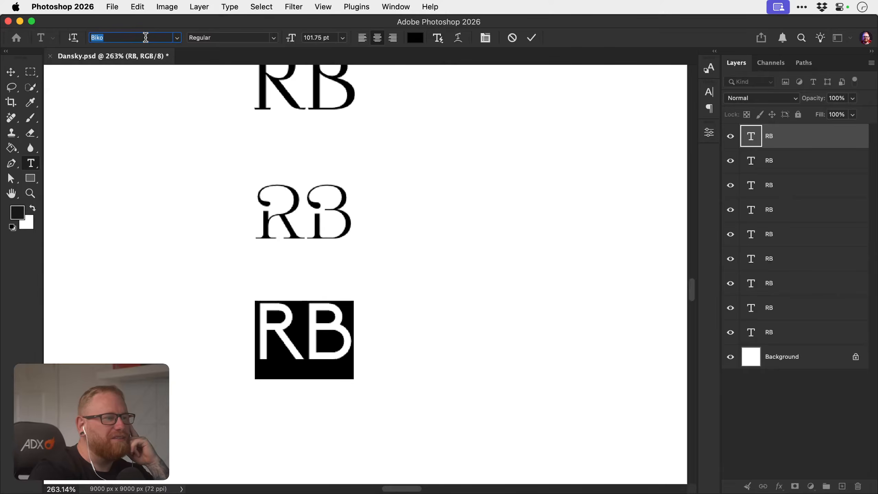
key(Down)
key(Down)
key(Down)
key(Down)
key(Down)
key(Down)
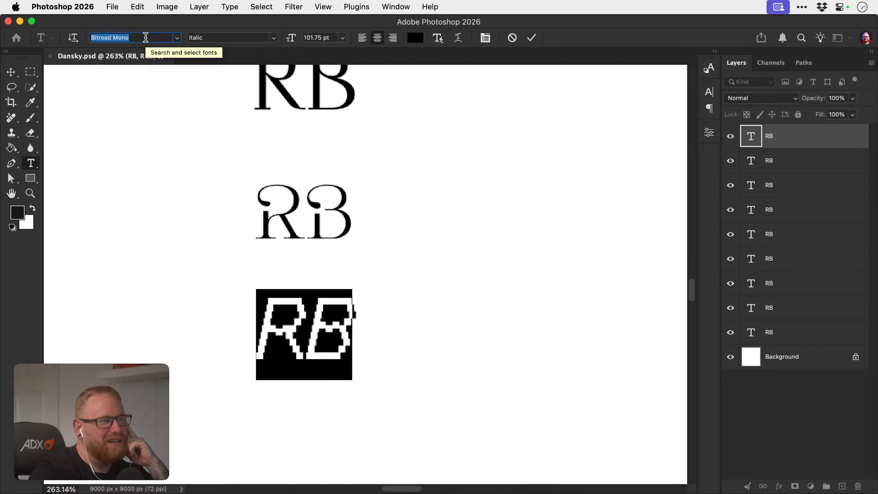
key(Down)
key(Down)
key(Down)
key(Down)
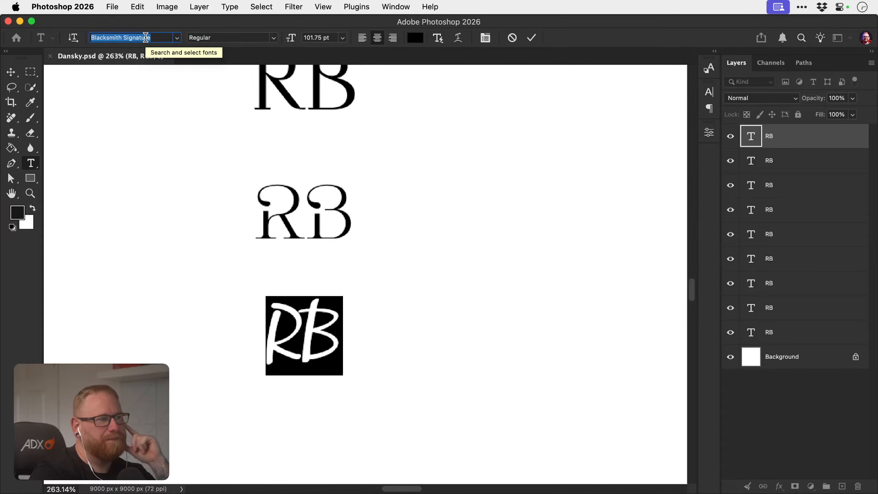
key(Down)
key(Down)
key(Down)
key(Down)
key(Down)
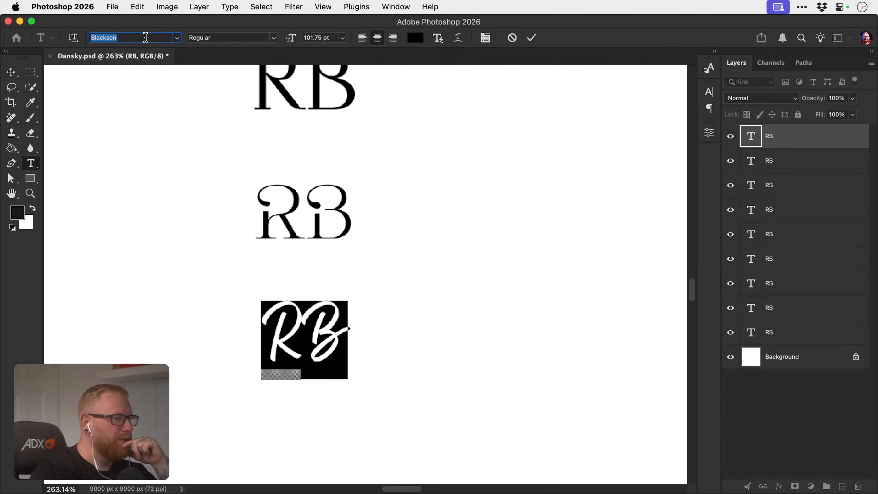
key(Down)
key(Down)
key(Down)
key(Down)
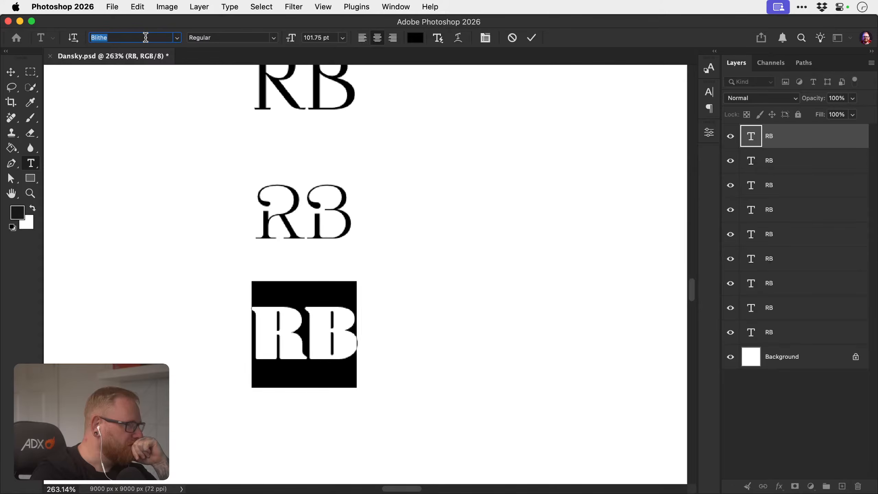
key(Down)
key(Down)
key(Down)
key(Down)
key(Down)
key(Down)
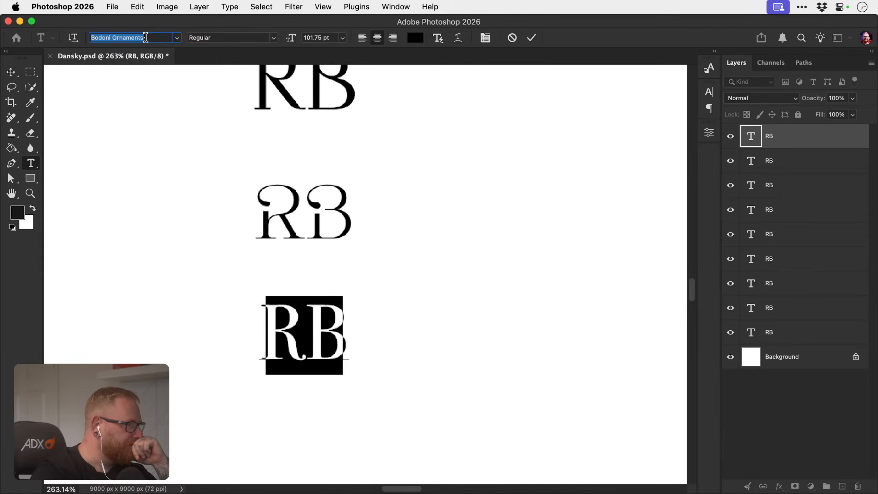
key(Down)
key(Down)
key(Down)
key(Down)
key(Down)
key(Down)
key(Down)
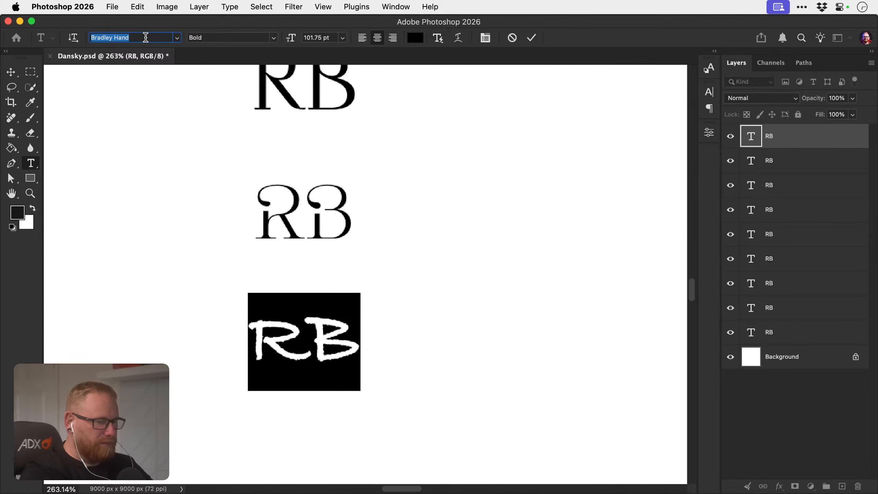
key(Down)
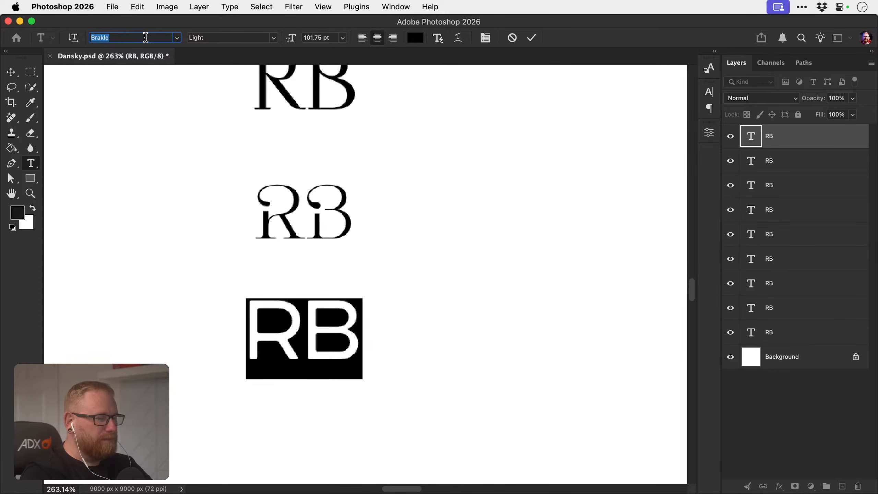
key(Down)
key(Down)
key(Down)
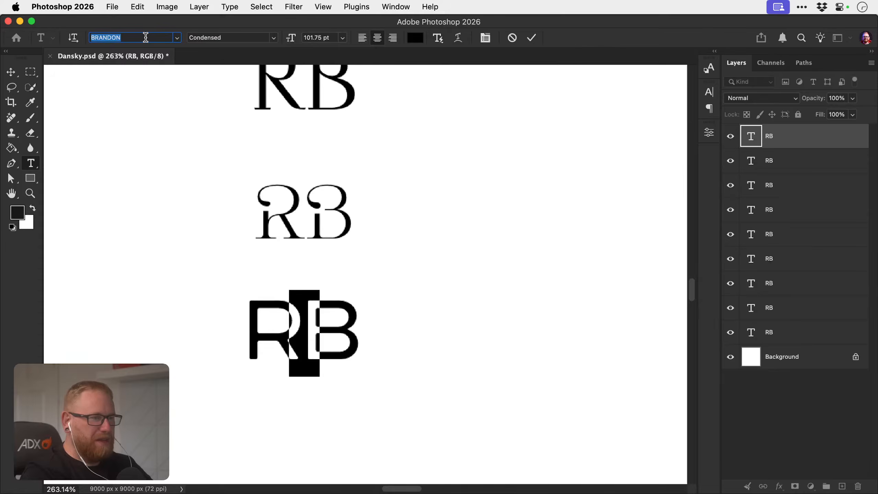
key(Down)
key(Down)
key(Down)
key(Down)
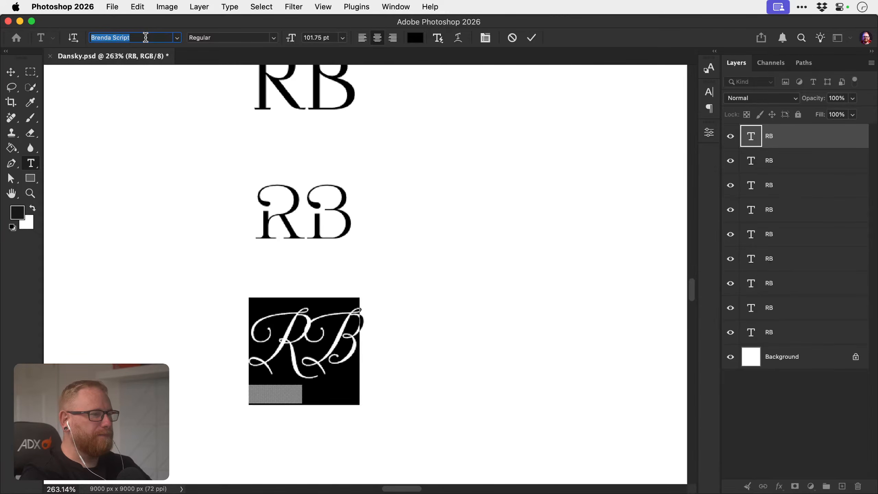
key(Down)
key(Down)
key(Down)
key(Down)
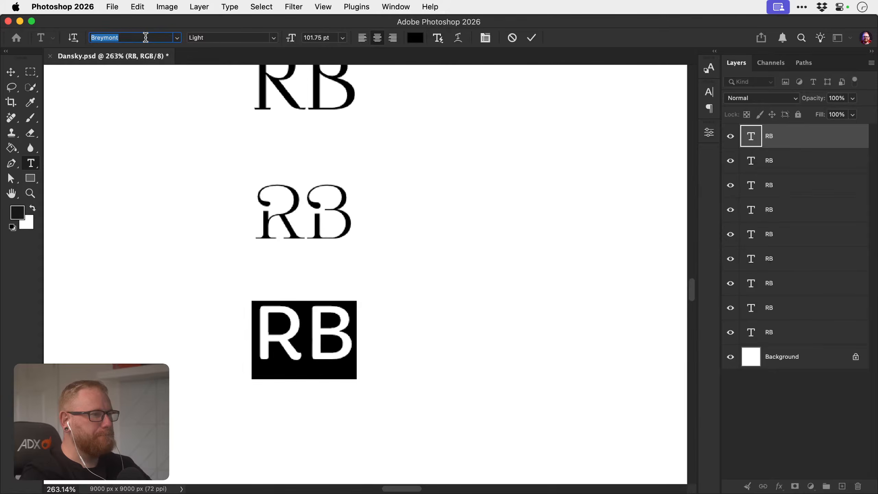
key(Down)
key(Down)
key(Down)
key(Down)
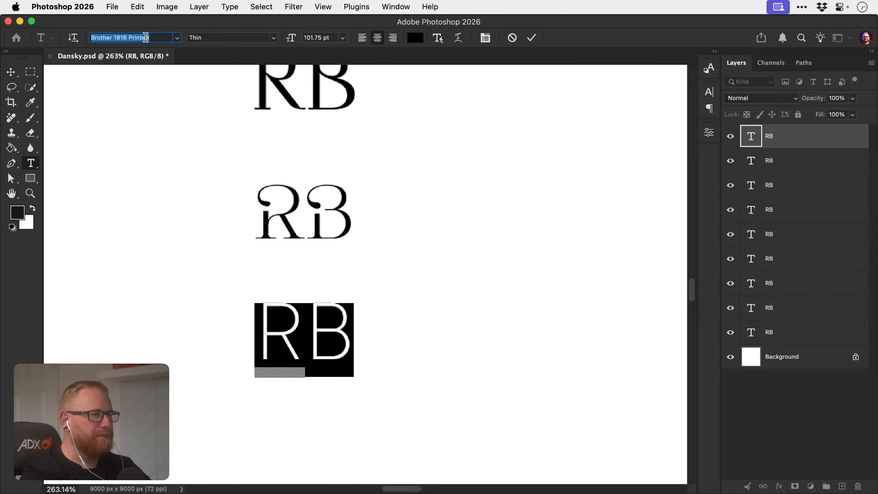
key(Down)
key(Down)
key(Down)
key(Down)
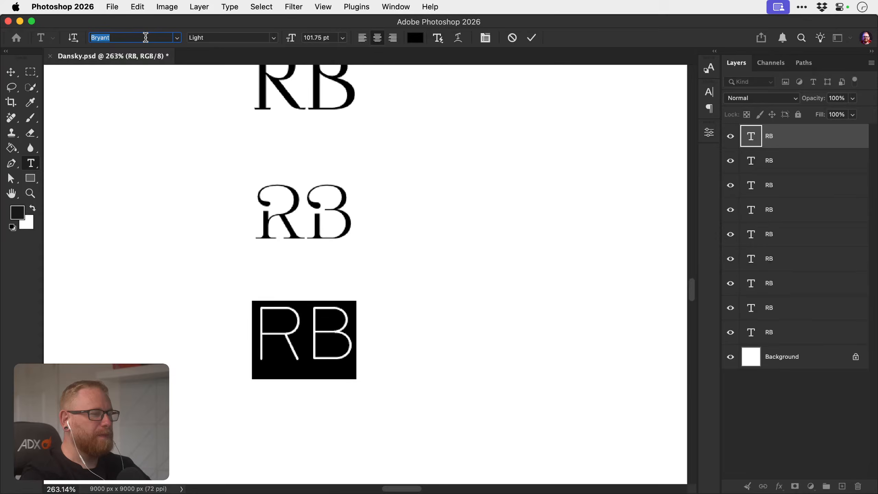
key(Down)
key(Down)
key(Down)
key(Down)
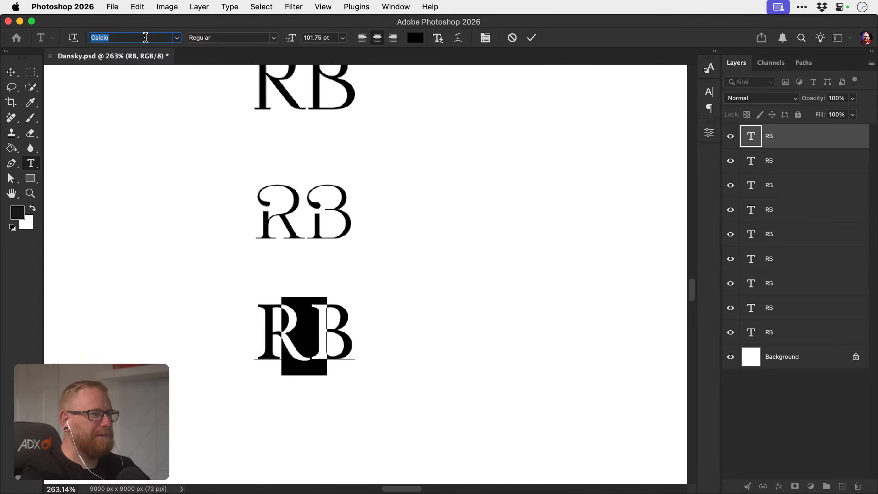
key(Down)
key(Down)
key(Down)
key(Down)
key(Down)
key(Down)
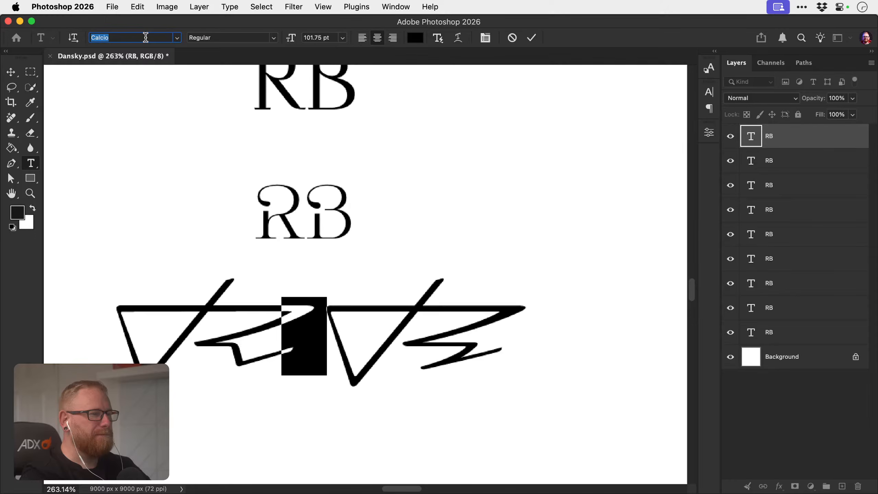
key(Down)
key(Down)
key(Down)
key(Down)
key(Down)
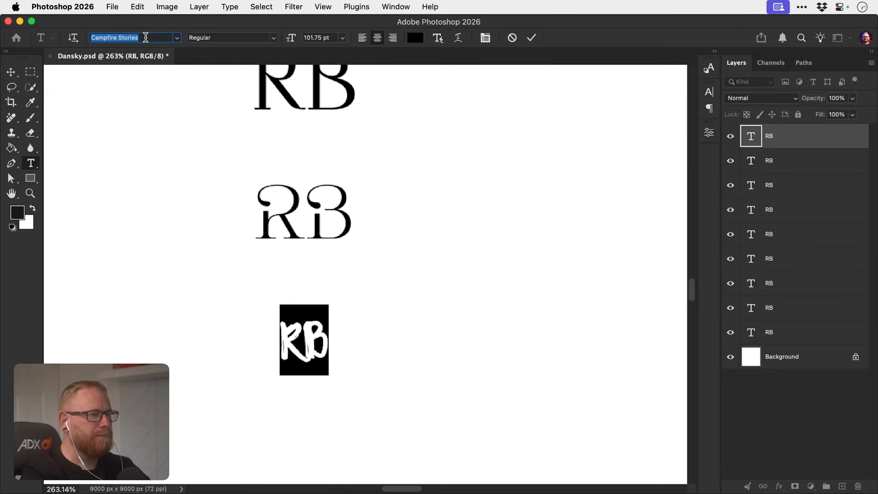
key(Down)
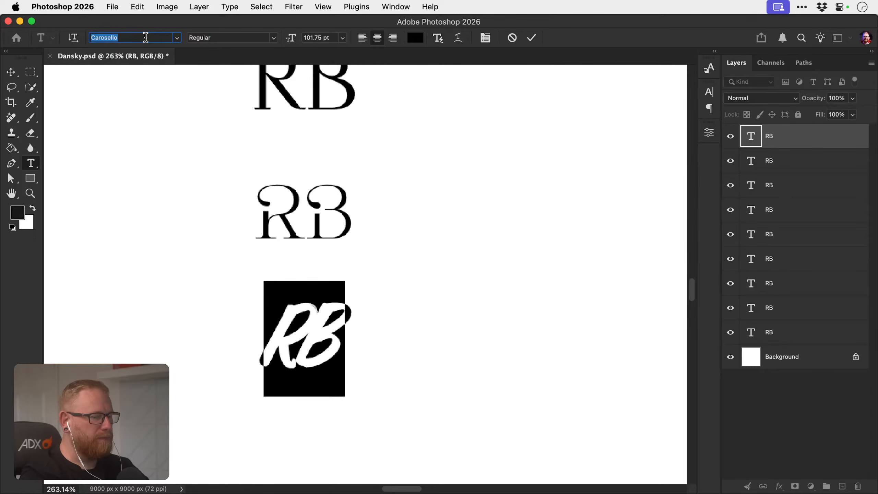
key(Down)
key(Down)
key(Down)
key(Down)
key(Down)
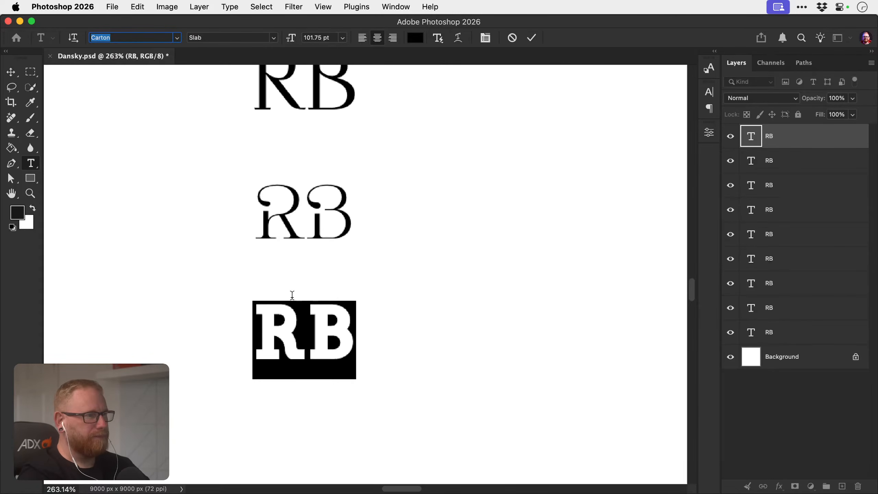
click(11, 72)
Duplicate the Carton Slab RB text layer and place the copy directly below it on the canvas.
key(z)
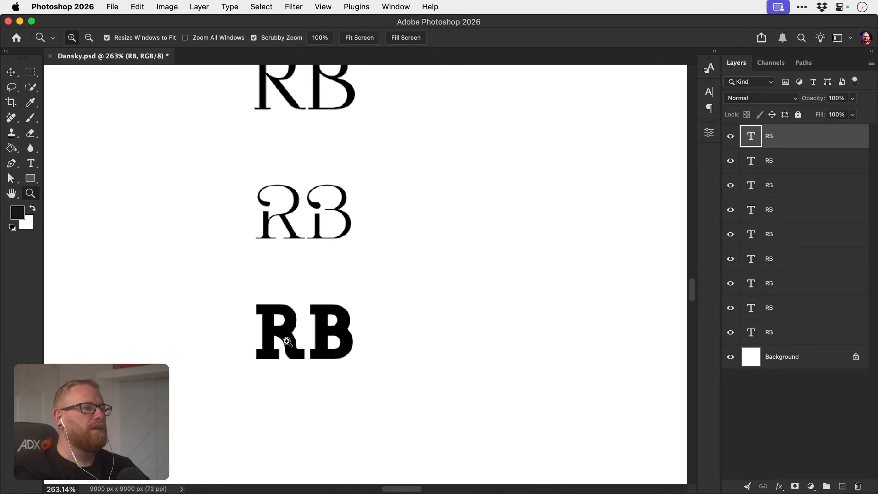
drag(285, 338, 334, 312)
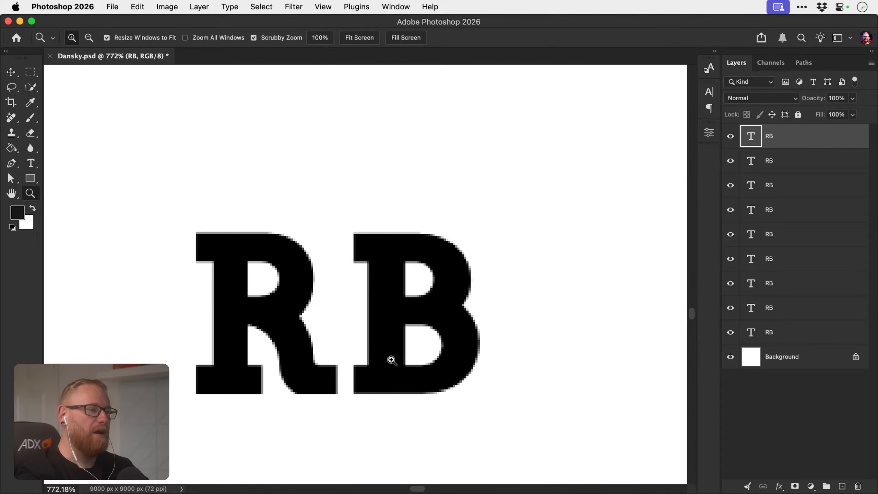
drag(359, 355, 271, 339)
scroll(296, 336, up, 5)
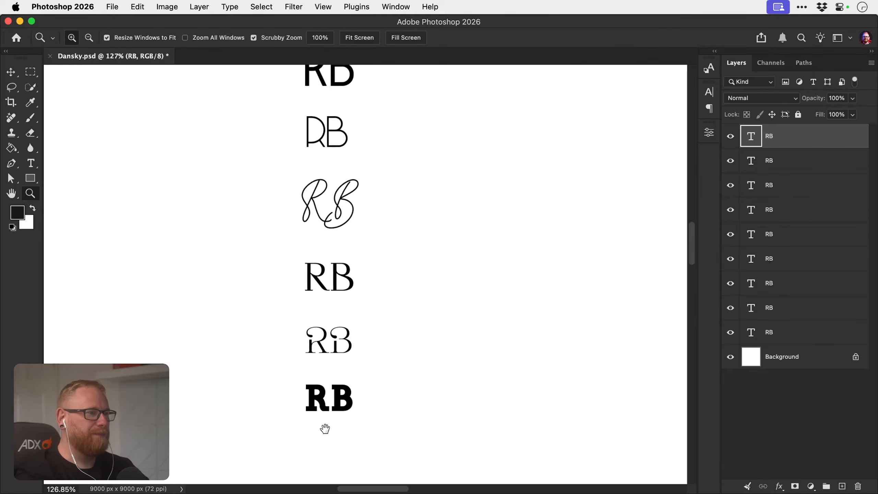
scroll(333, 418, down, 6)
key(v)
drag(314, 308, 298, 321)
Cycle the lowest RB copy through the fonts following Carton, set it to Cayano Pro Thin and finish editing the layer.
key(z)
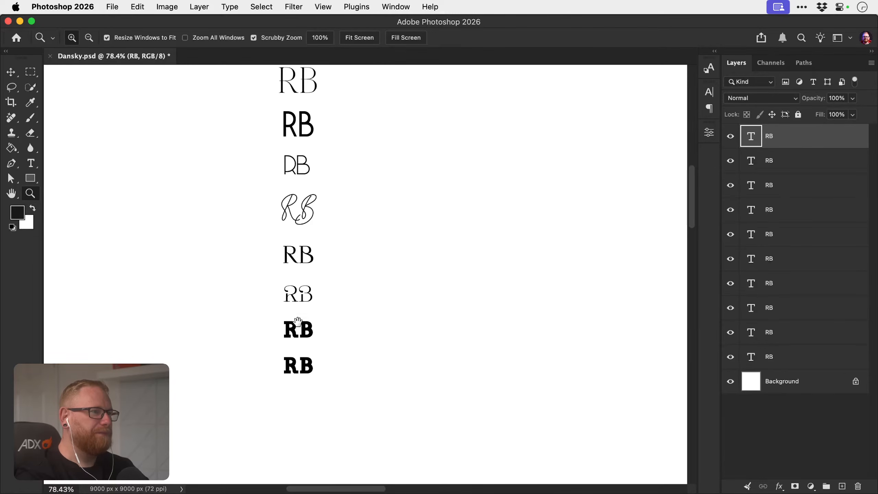
drag(298, 380, 394, 353)
key(v)
double_click(304, 314)
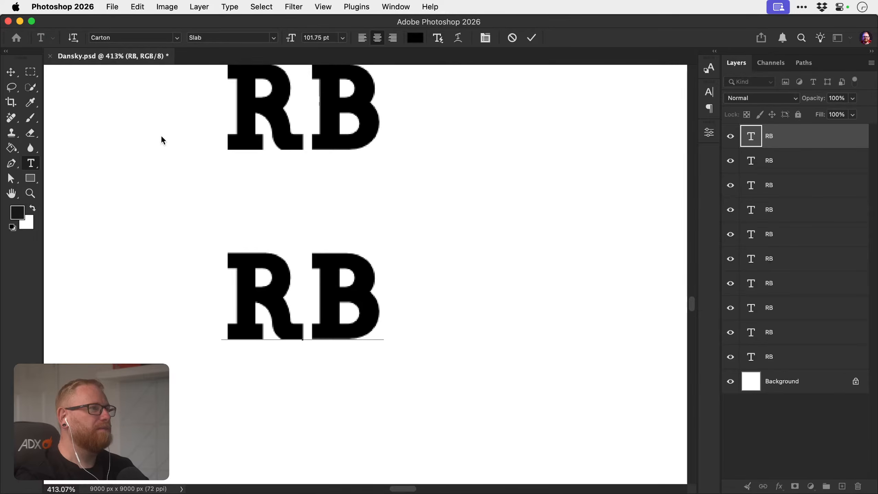
key(super+a)
click(122, 35)
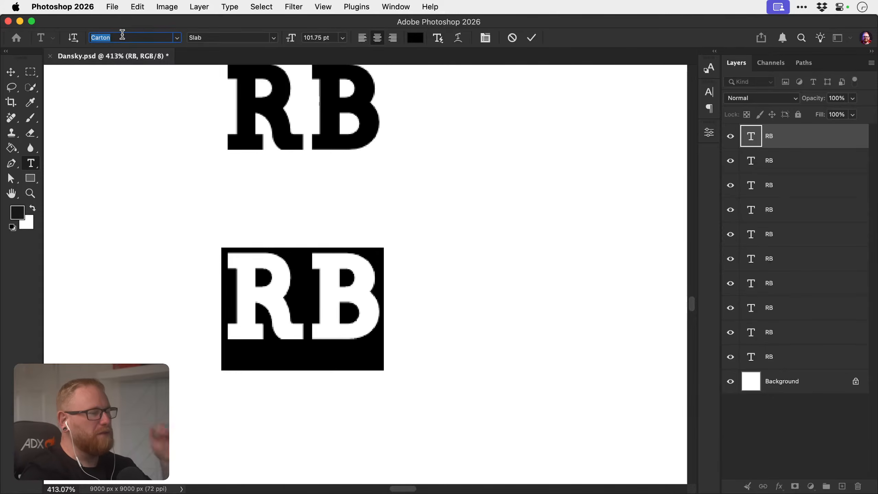
key(Down)
key(Down)
key(Down)
key(Down)
key(Down)
key(Down)
key(Down)
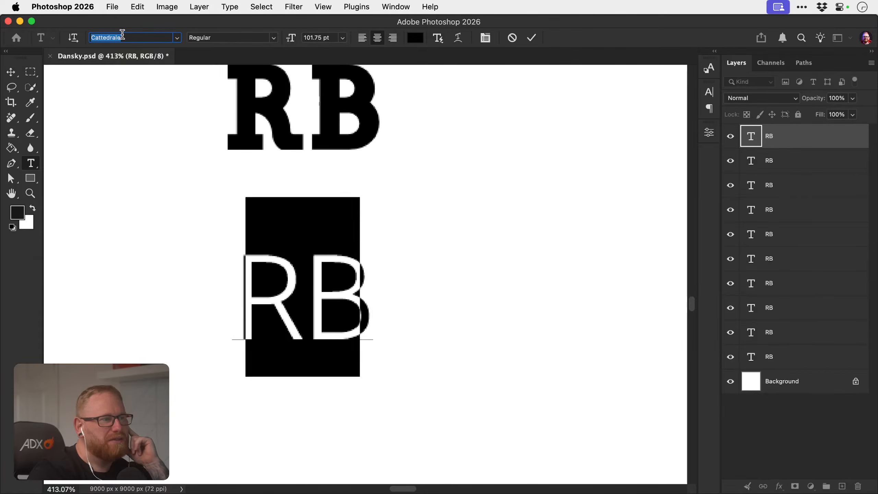
key(Down)
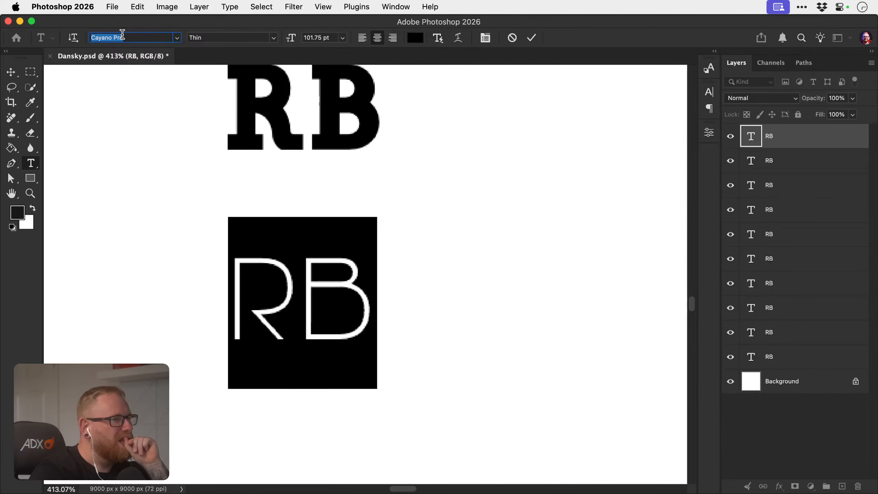
click(11, 71)
Add a new empty layer and set up the Brush tool with the Hard Round Pressure Size brush at 23 px.
click(842, 486)
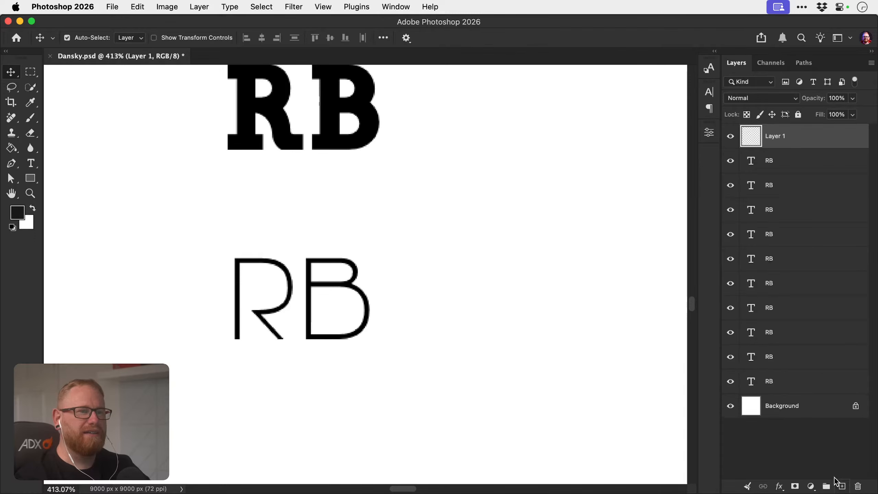
drag(419, 293, 378, 297)
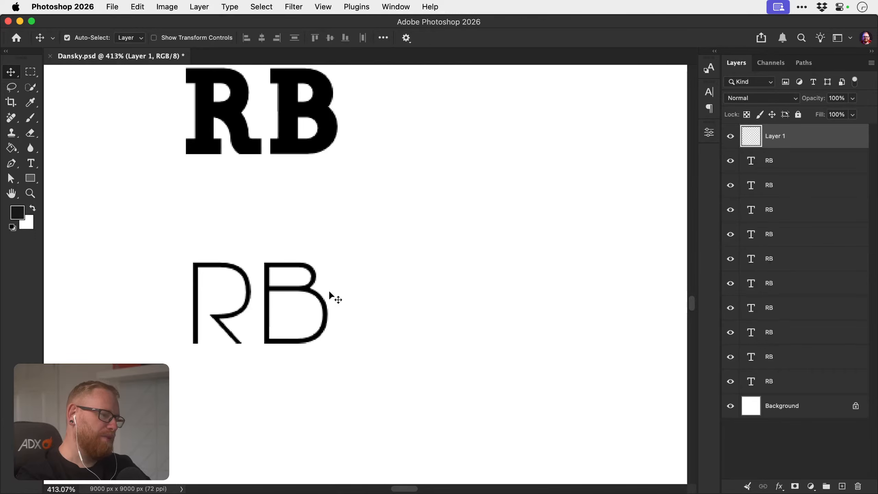
key(b)
click(83, 39)
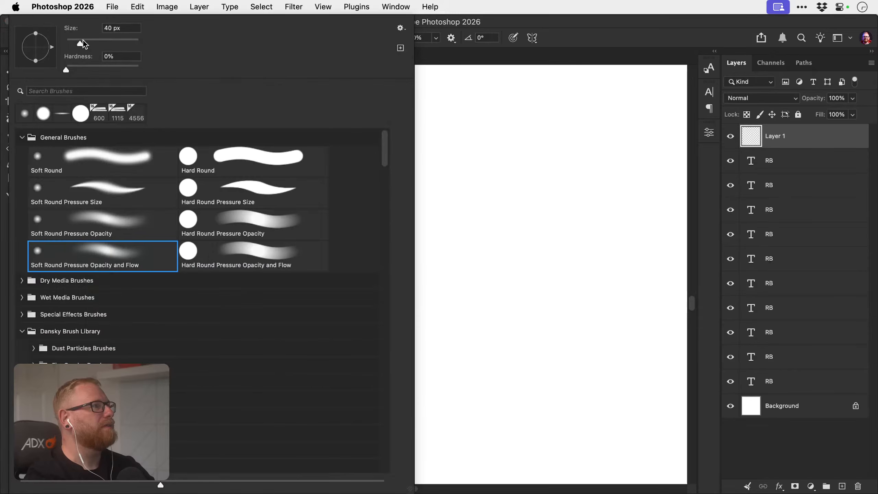
click(218, 194)
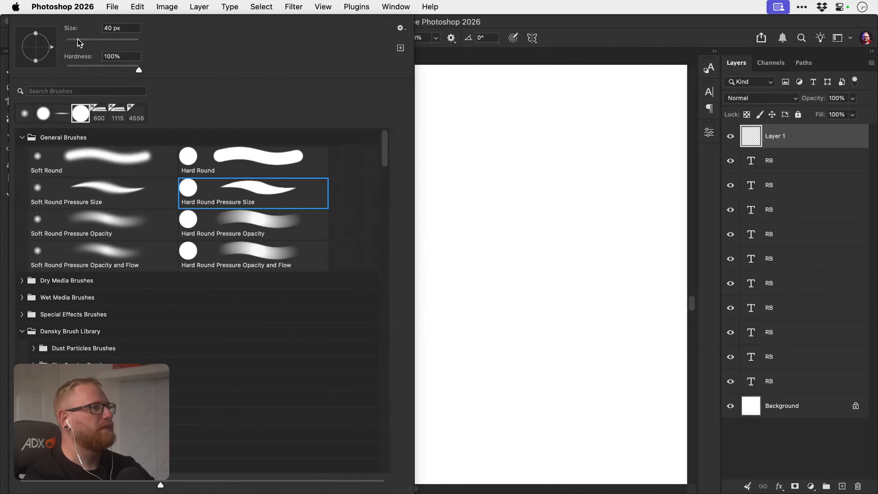
drag(78, 39, 74, 39)
Test brush strokes beside the Cayano Pro RB, undo them and set the brush size to 4 px.
mouse_move(529, 218)
mouse_down()
mouse_move(541, 276)
mouse_move(507, 374)
mouse_up()
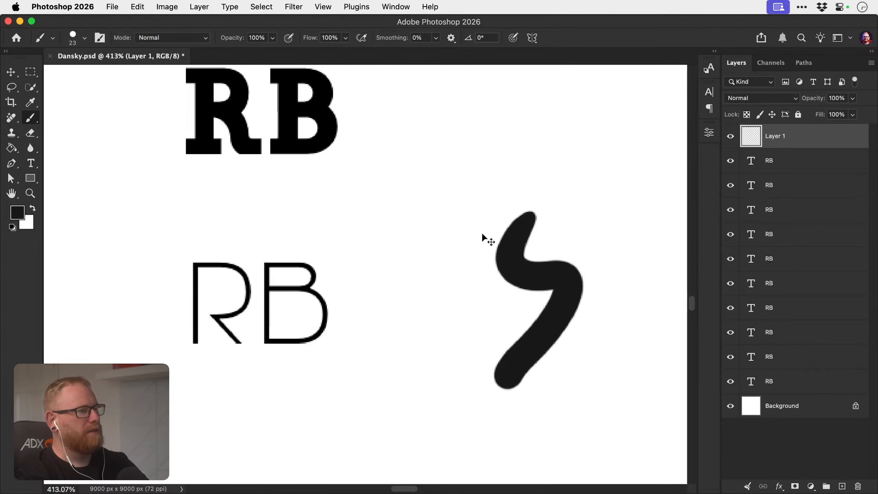
key(super+z)
key(bracketleft)
key(bracketleft)
key(bracketleft)
key(bracketleft)
key(bracketleft)
key(bracketleft)
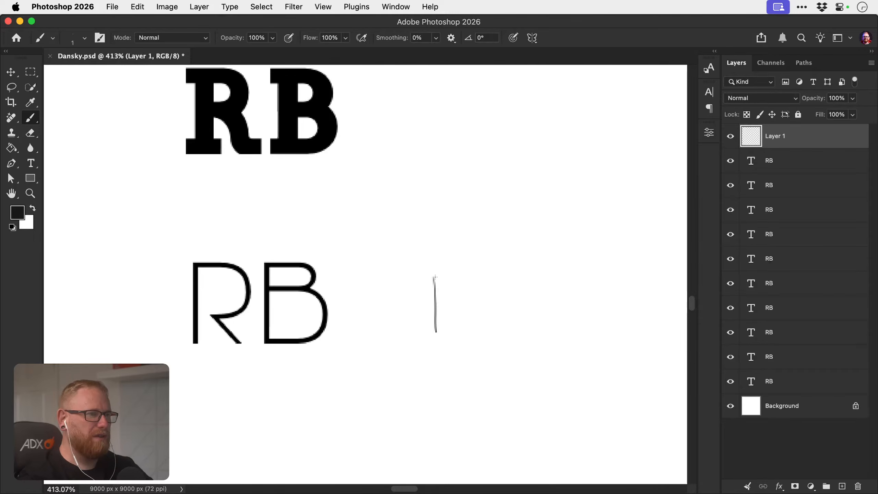
key(super+z)
key(bracketright)
key(bracketright)
key(bracketright)
Sketch a letter B with a small upper bowl beside the Cayano Pro RB, undo the strokes and delete the sketch layer.
mouse_move(435, 278)
mouse_down()
mouse_move(435, 327)
mouse_move(439, 277)
mouse_move(496, 298)
mouse_move(506, 338)
mouse_move(479, 363)
mouse_move(439, 363)
mouse_up()
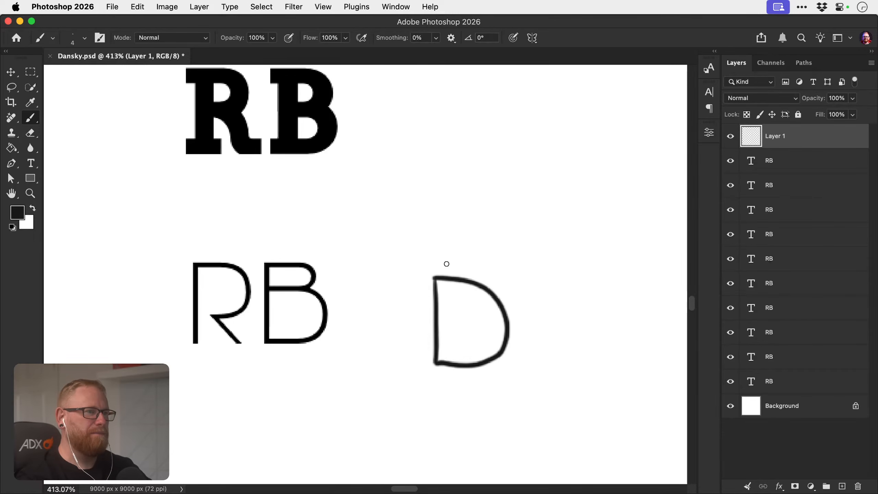
mouse_move(436, 278)
mouse_down()
mouse_move(437, 252)
mouse_move(459, 252)
mouse_move(472, 261)
mouse_move(467, 280)
mouse_up()
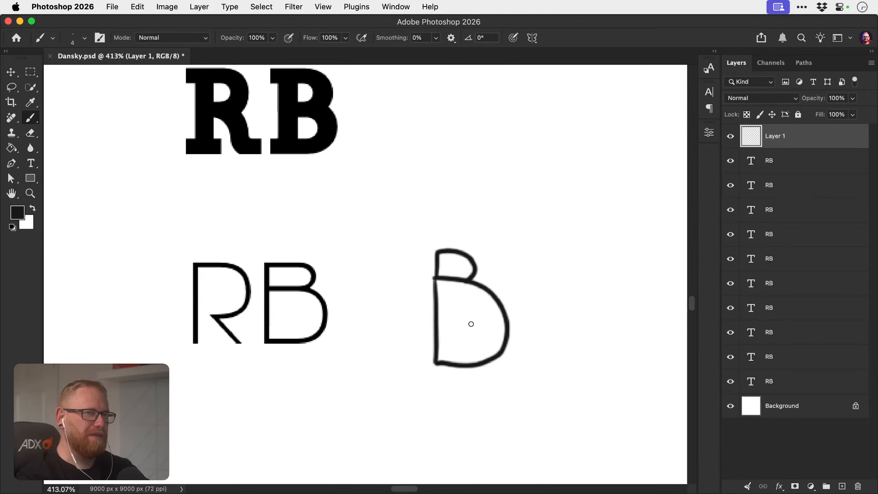
key(super+z)
key(super+z)
key(v)
key(Delete)
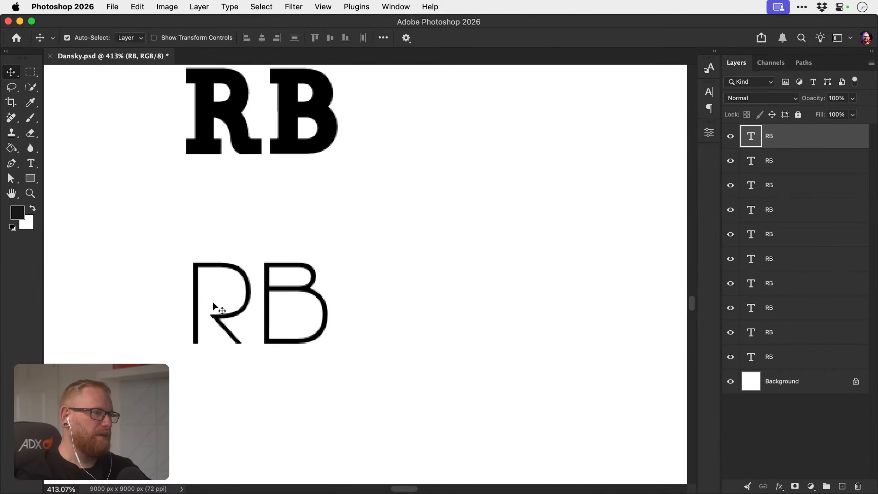
Duplicate the Cayano Pro RB text layer, place the copy directly below it on the canvas and save the document.
key(super+j)
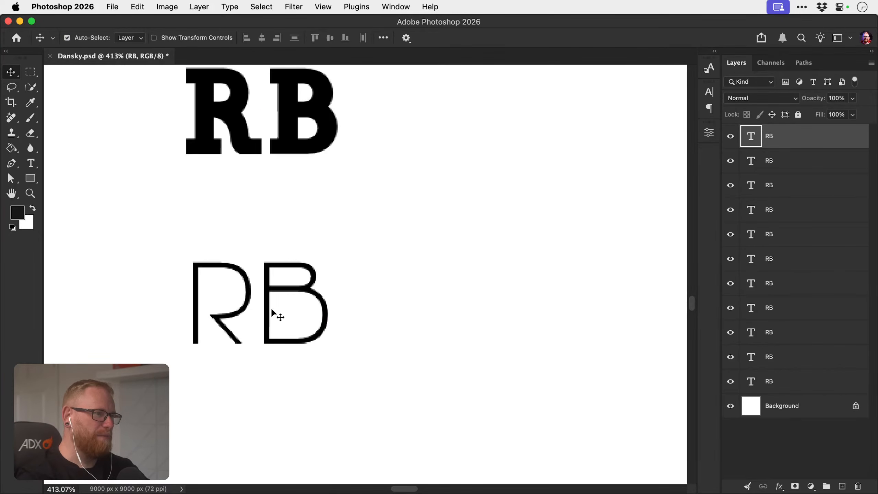
drag(275, 314, 267, 446)
scroll(281, 323, down, 5)
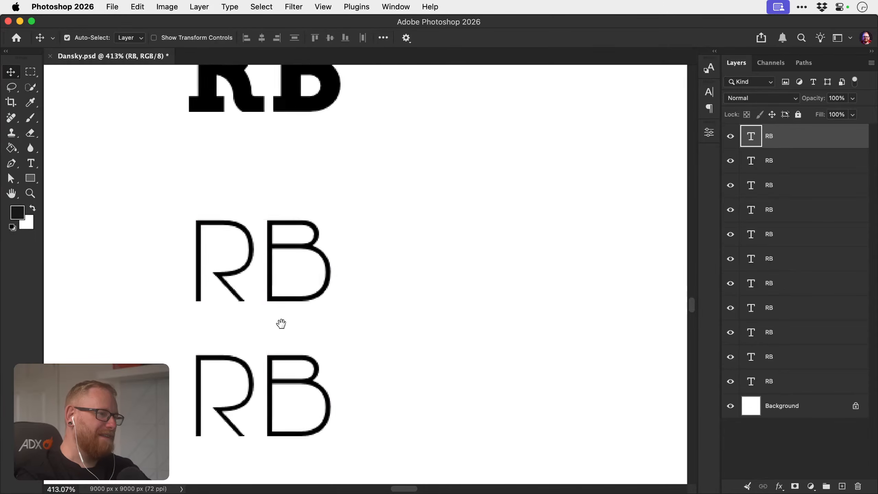
drag(283, 318, 281, 375)
key(super+s)
Cycle the new RB copy through the fonts following Cayano Pro, set it to Champagne & Limousines Regular and finish editing the layer.
double_click(279, 369)
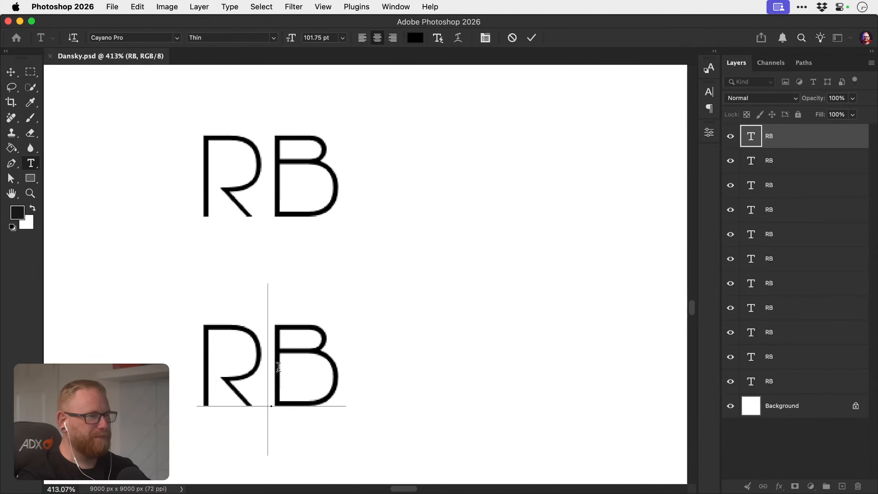
key(super+a)
click(141, 39)
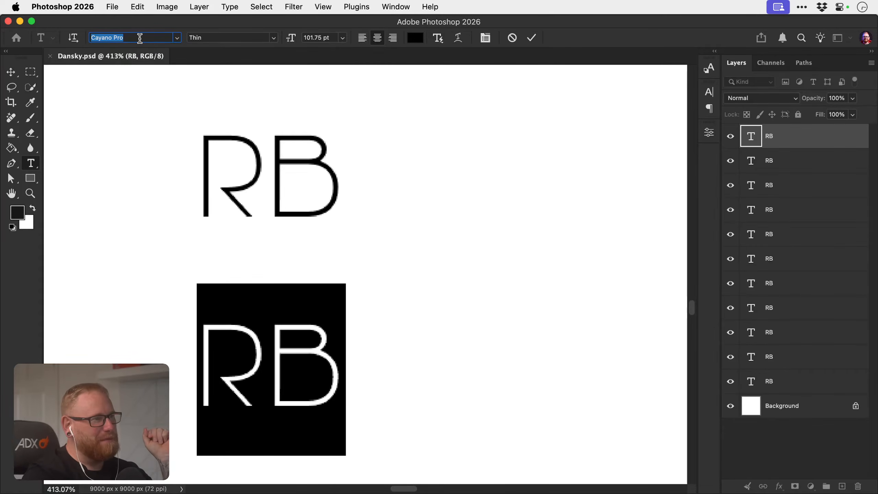
key(Down)
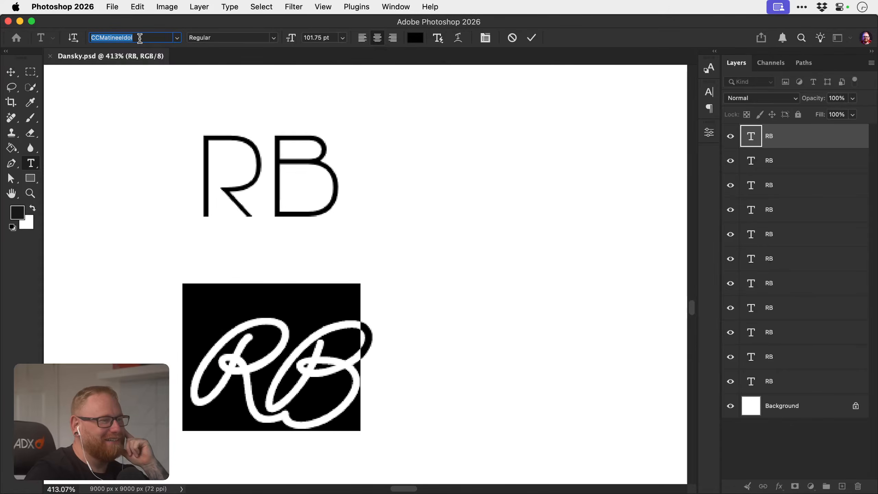
key(Down)
key(Down)
key(Down)
key(Down)
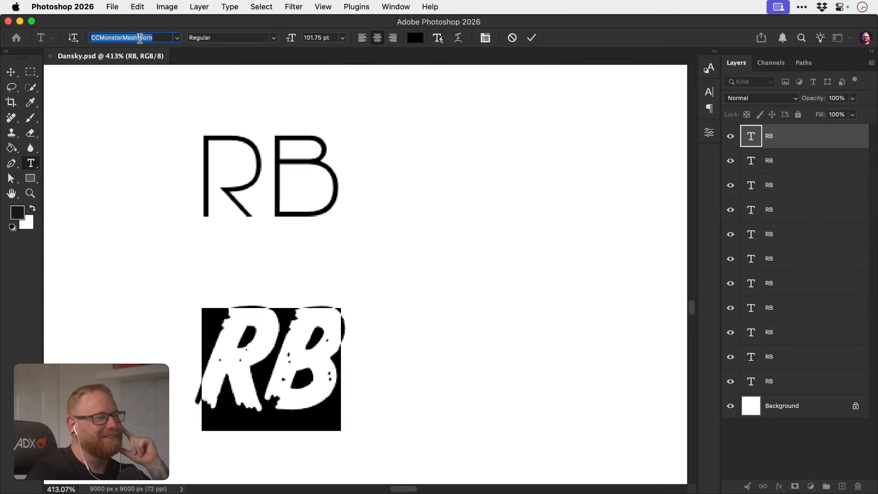
key(Down)
key(Down)
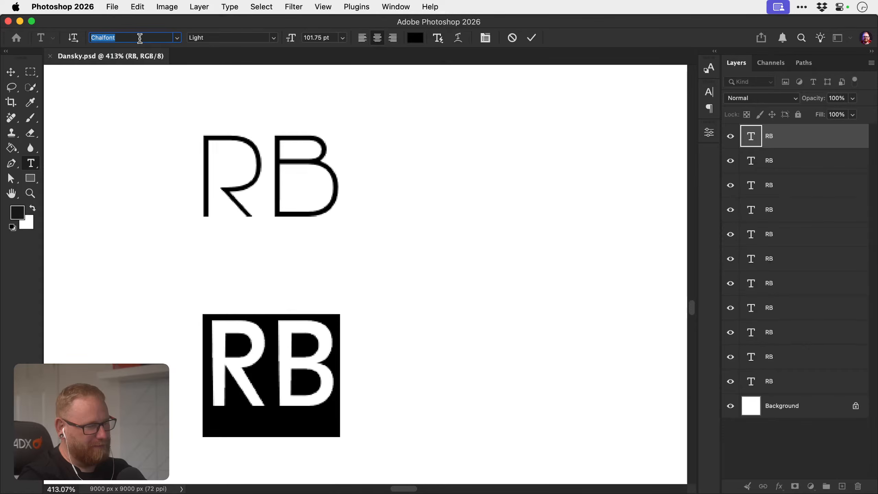
key(Down)
key(Down)
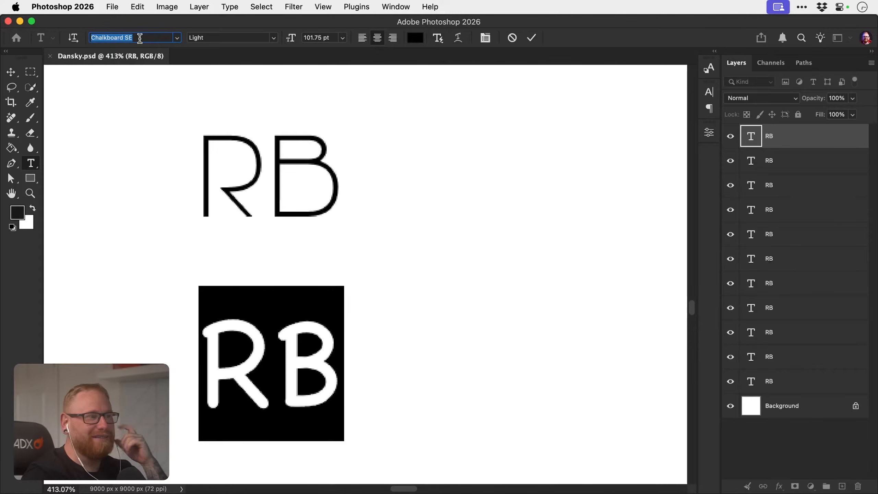
key(Down)
key(Down)
key(Down)
key(Down)
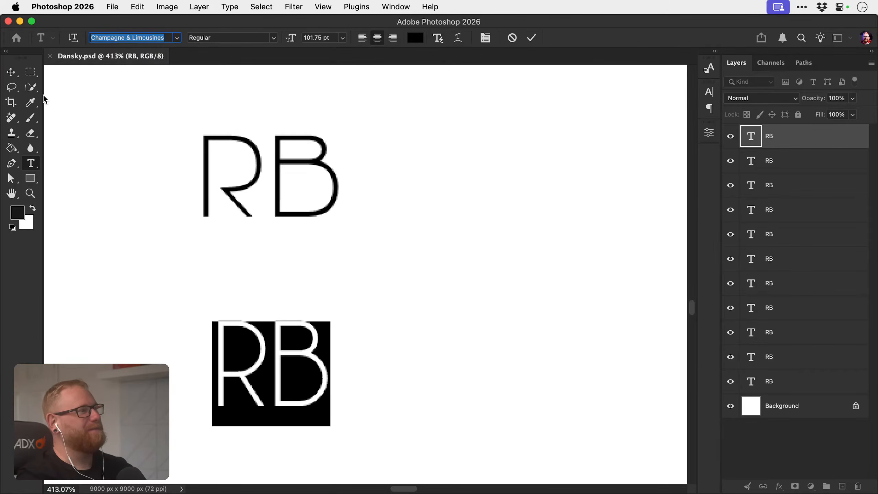
click(11, 72)
Compare the lowest RB with the stack above, cycle it onward from Champagne & Limousines to Charter Roman and finish editing the layer.
key(z)
drag(313, 274, 207, 286)
mouse_move(248, 282)
mouse_down()
mouse_move(254, 384)
mouse_move(257, 284)
mouse_up()
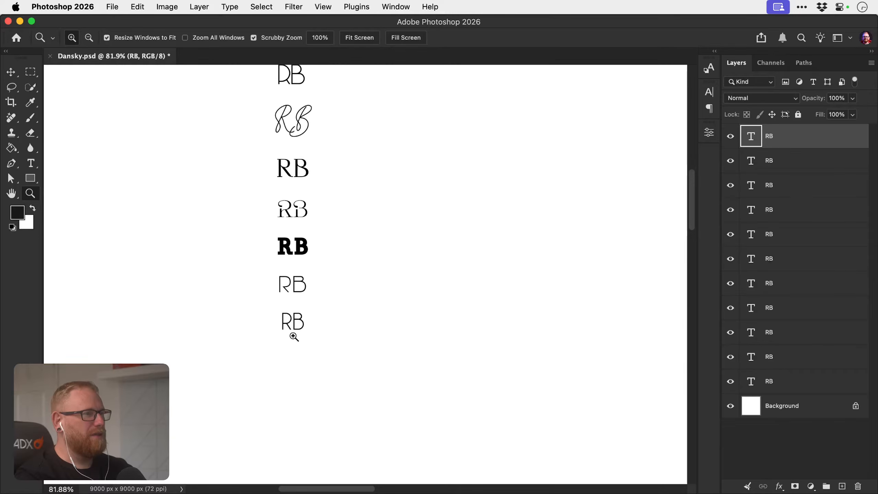
drag(292, 321, 383, 304)
drag(288, 361, 290, 282)
key(t)
click(296, 265)
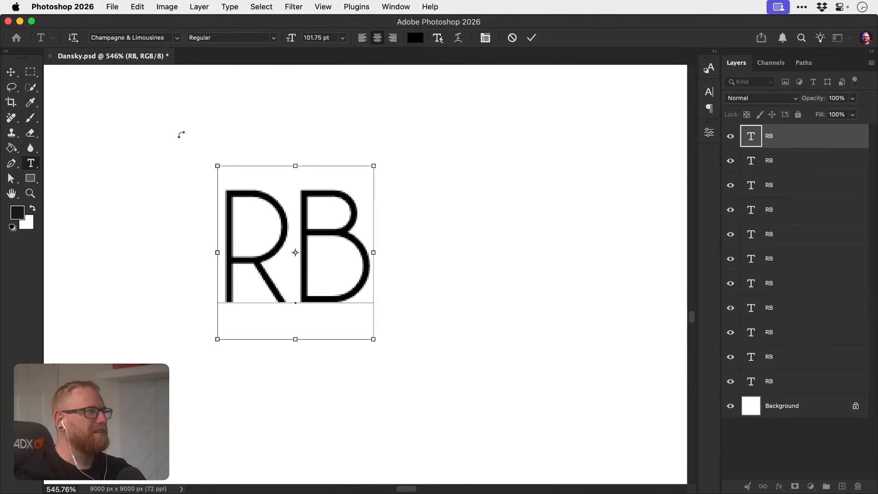
key(super+a)
click(139, 36)
key(Down)
key(Down)
key(Down)
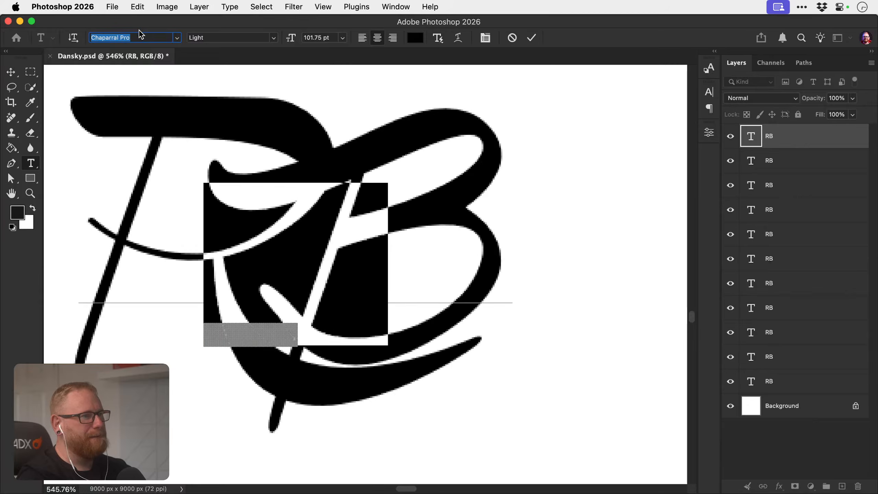
click(10, 74)
Review the RB stack, cycle the lowest RB through the fonts following Charter, set it to Chistelia Regular and finish editing the layer.
key(z)
drag(368, 276, 260, 255)
key(space)
drag(340, 266, 298, 389)
drag(335, 296, 321, 250)
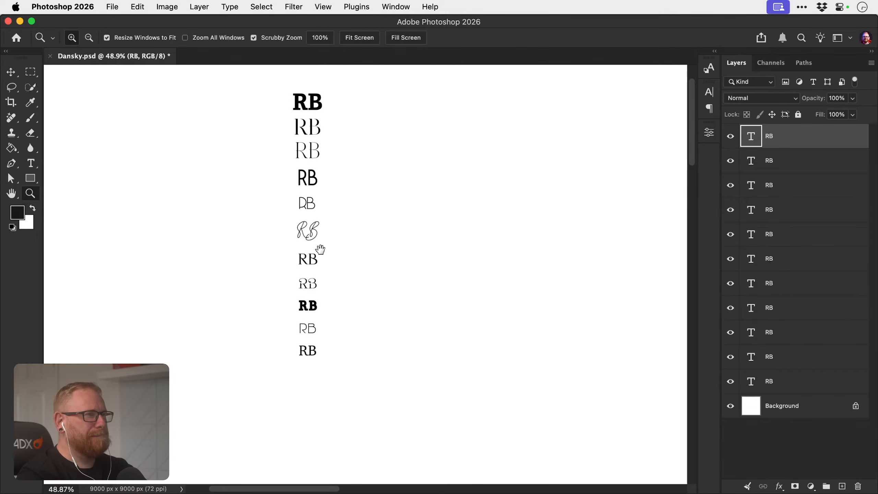
drag(303, 354, 381, 324)
key(t)
click(286, 260)
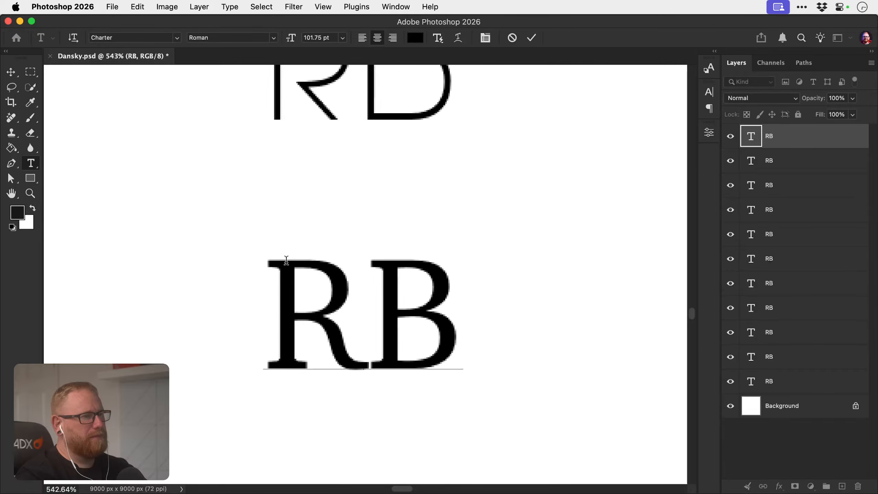
key(super+a)
click(128, 39)
key(Down)
key(Down)
key(Down)
key(Down)
key(Down)
key(Down)
key(Down)
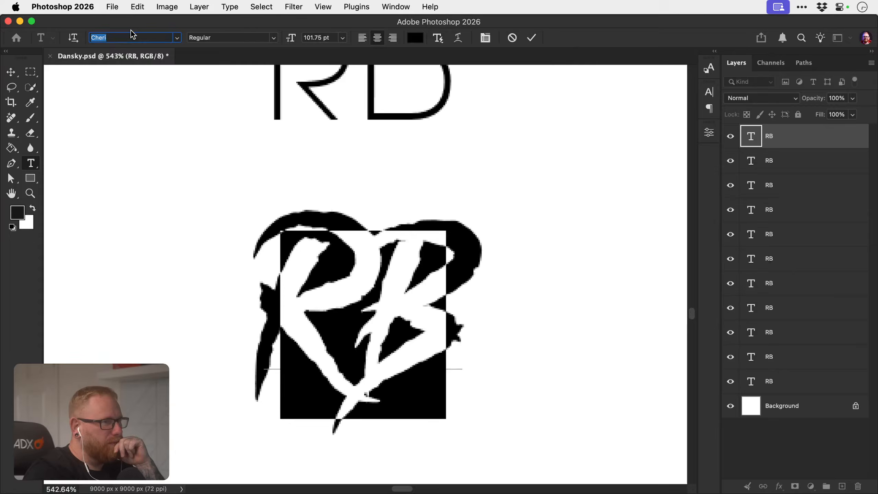
key(Up)
key(Up)
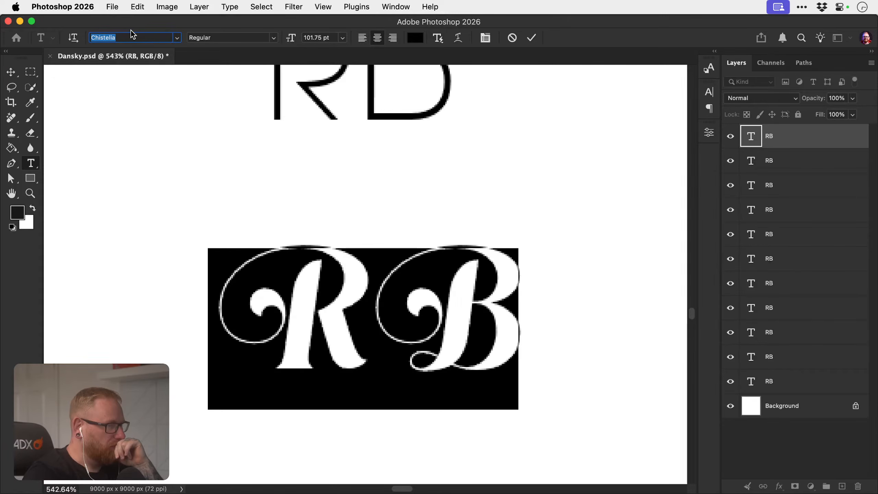
key(super+Return)
key(z)
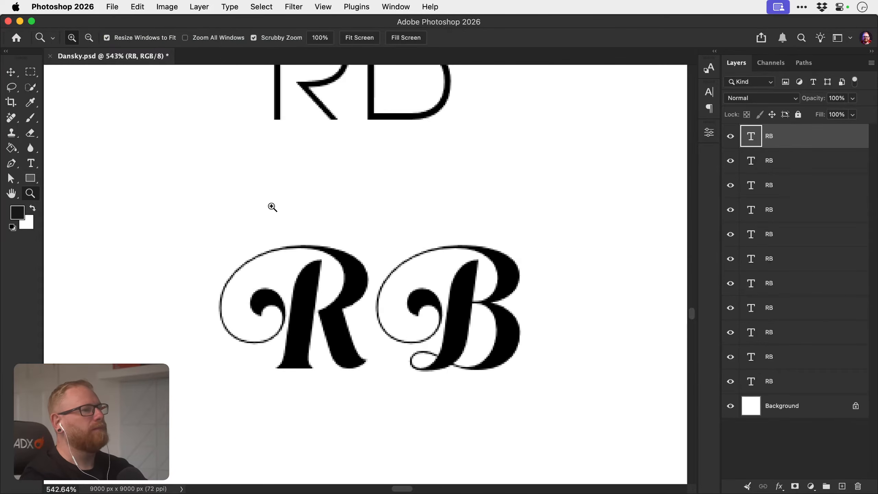
drag(405, 327, 277, 322)
key(space)
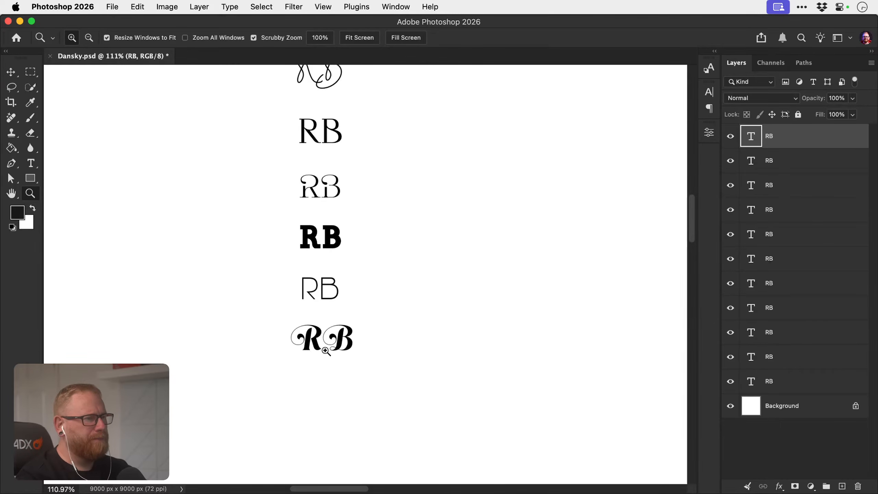
Cycle the lowest RB through the fonts following Chistelia, set it to Cinzel Regular, finish editing and save the document.
drag(327, 351, 333, 346)
key(t)
click(333, 319)
key(super+a)
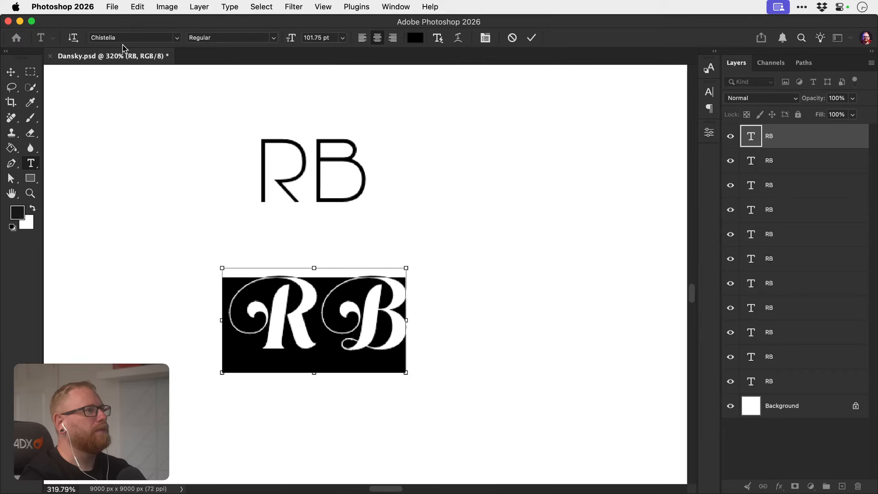
click(124, 38)
key(Down)
key(Down)
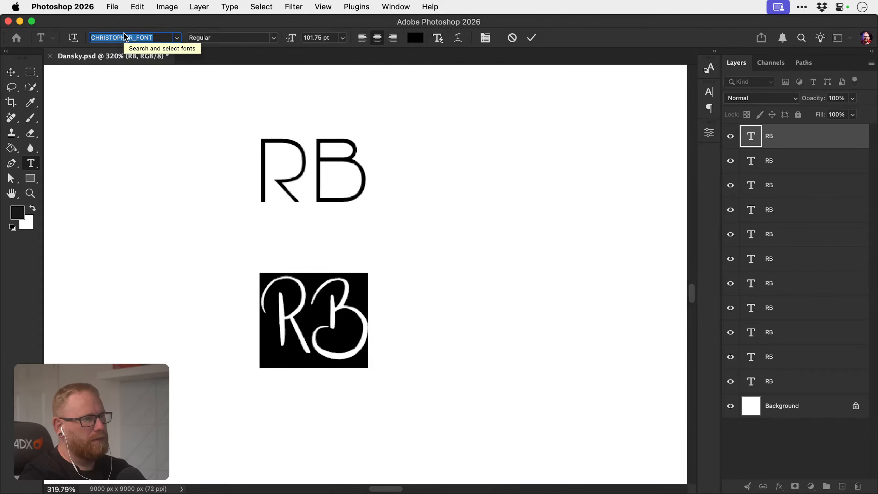
key(Down)
key(Down)
key(Down)
key(Down)
key(Down)
key(Down)
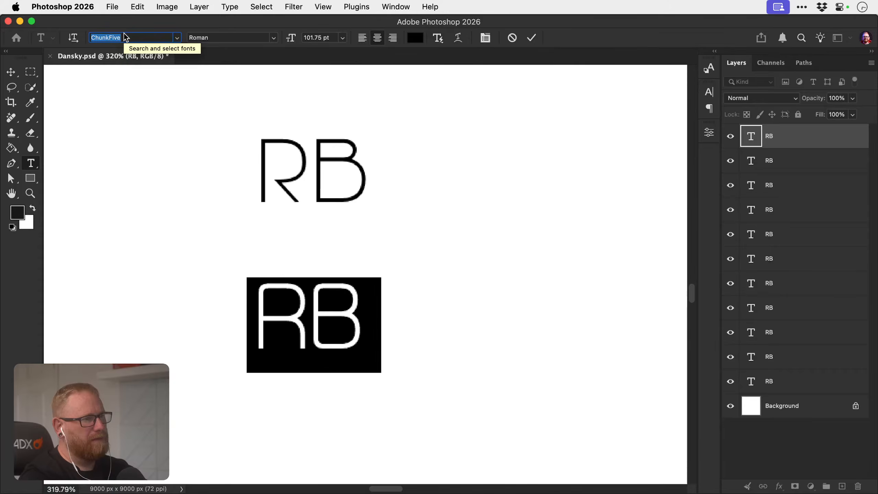
key(Down)
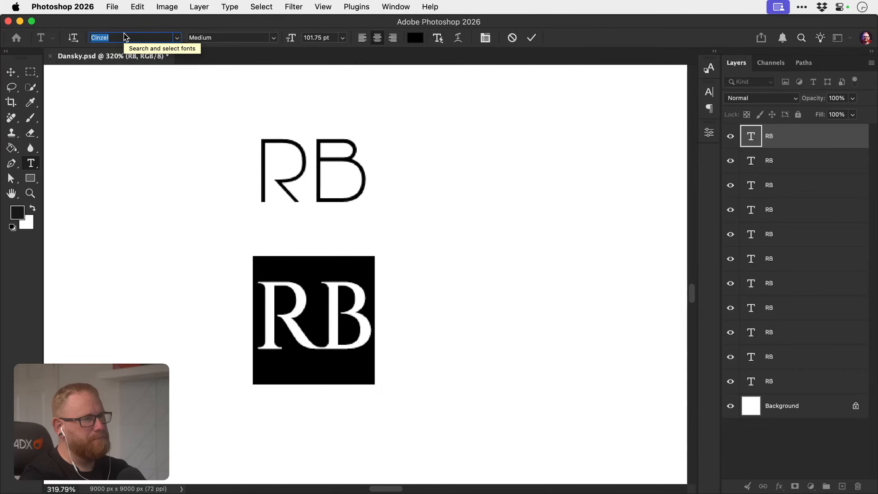
key(Up)
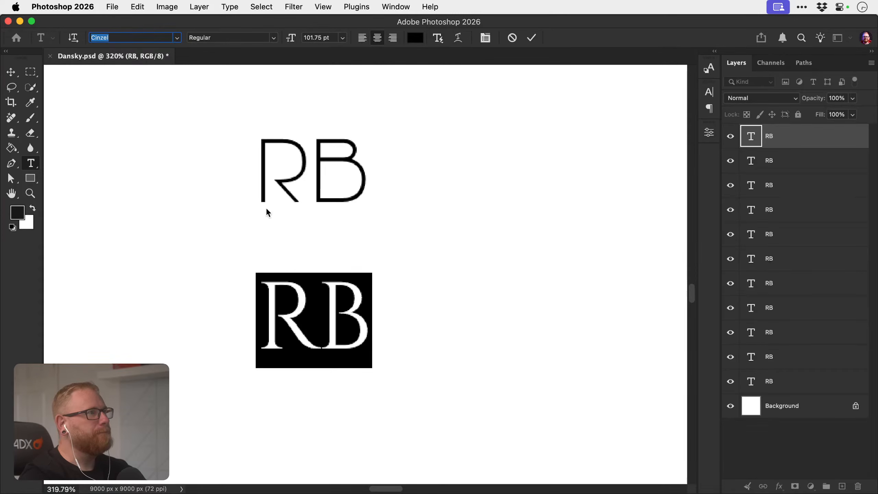
click(325, 280)
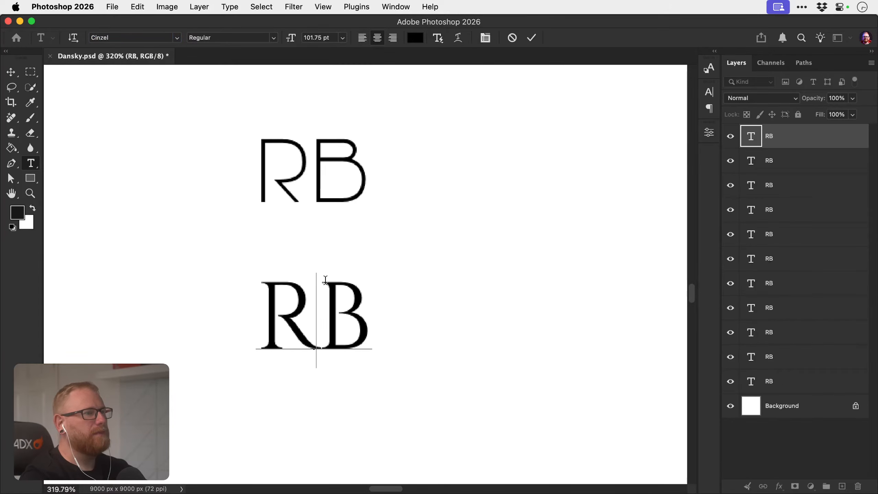
key(Escape)
key(v)
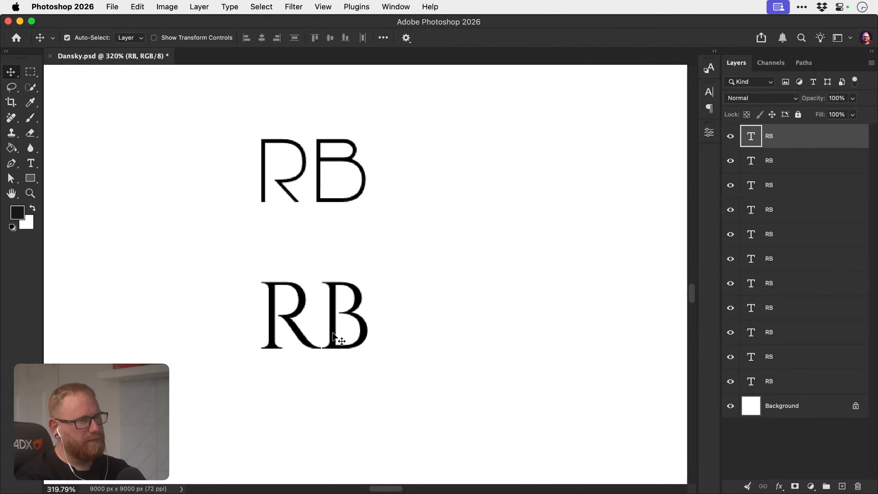
key(z)
drag(342, 337, 276, 316)
key(super+s)
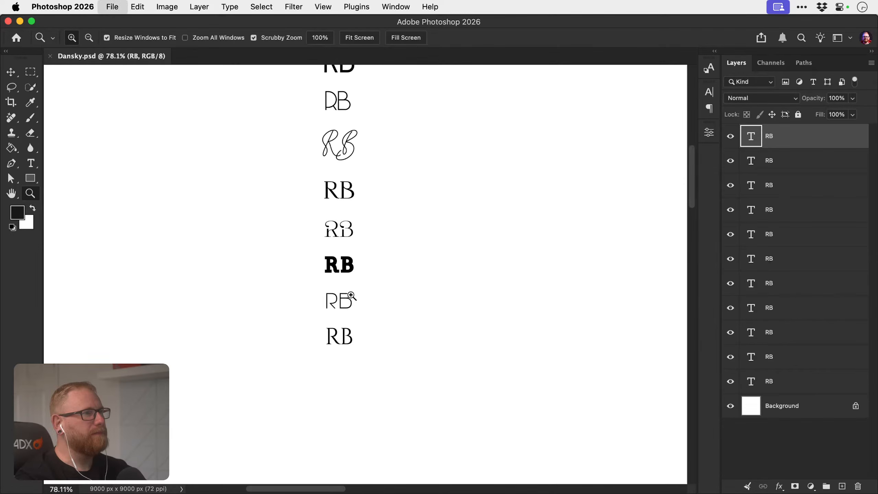
Select the six lowest RB layers of the stack and move them up beside the remaining five as a second column.
drag(351, 310, 298, 376)
key(v)
key(super+minus)
key(super+minus)
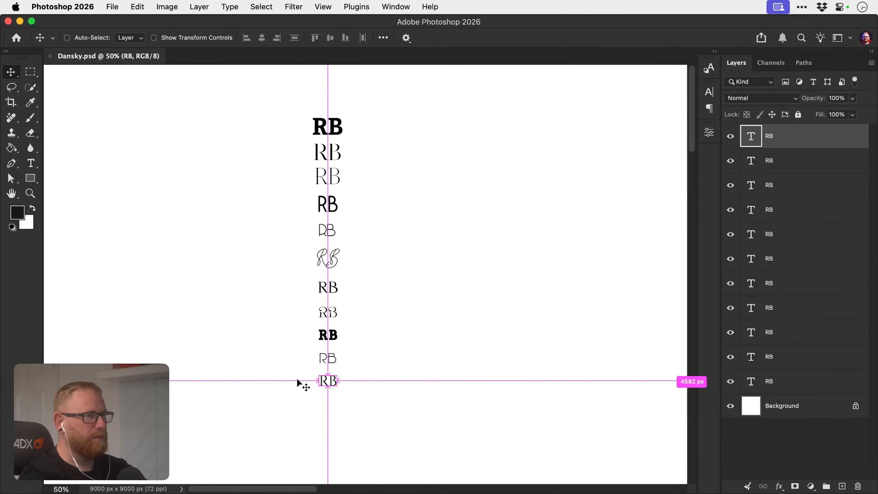
drag(298, 422, 319, 293)
drag(318, 294, 361, 131)
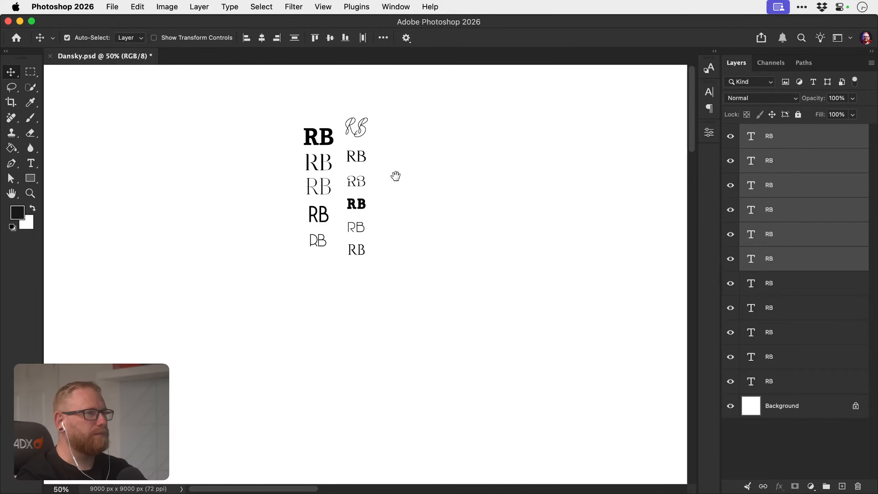
Select both RB columns, move them together towards the canvas's upper-left corner, deselect and save the document.
drag(394, 175, 411, 261)
key(z)
key(v)
drag(333, 239, 400, 335)
drag(364, 268, 157, 84)
drag(198, 104, 240, 171)
key(z)
key(v)
drag(249, 285, 285, 279)
click(300, 232)
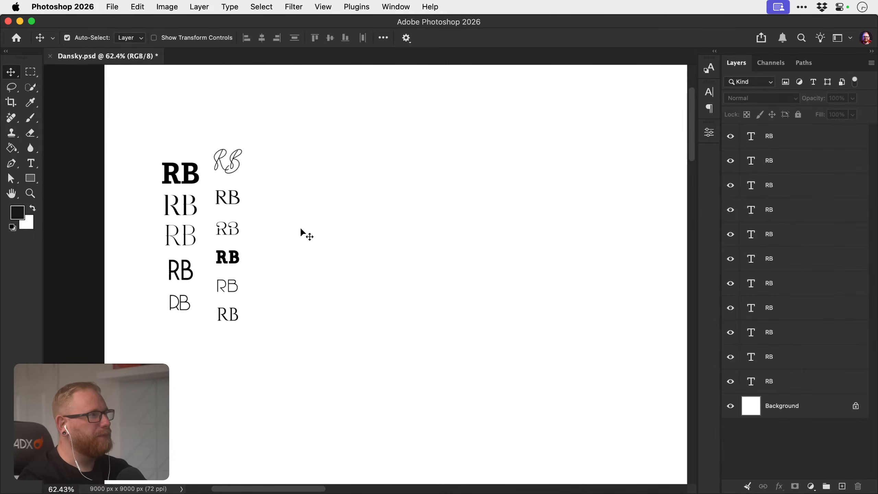
key(super+s)
Add an empty layer for sketching in the blank area beside the RB columns and set the brush flow to 30%, trying one stroke.
key(z)
drag(203, 231, 359, 270)
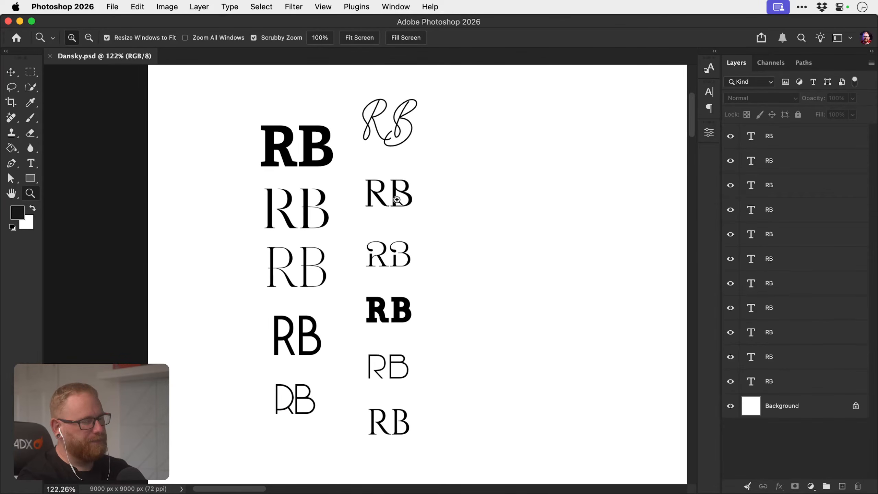
key(v)
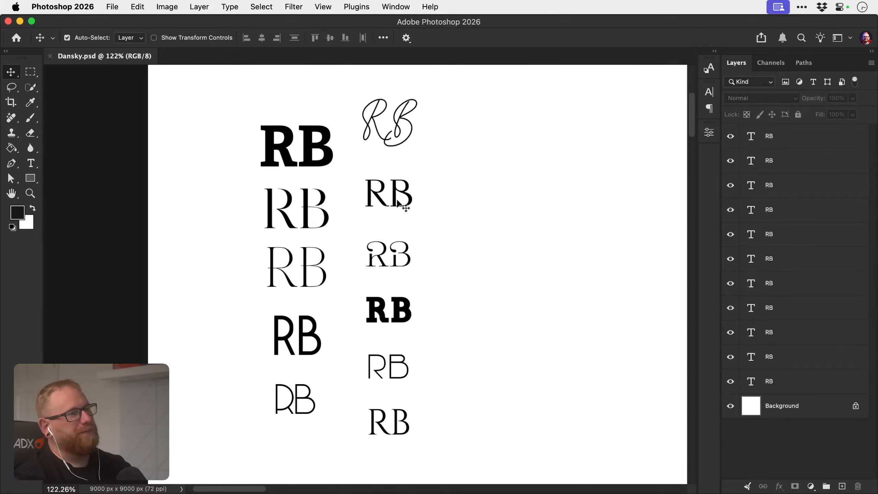
drag(504, 255, 280, 265)
key(z)
drag(345, 257, 385, 253)
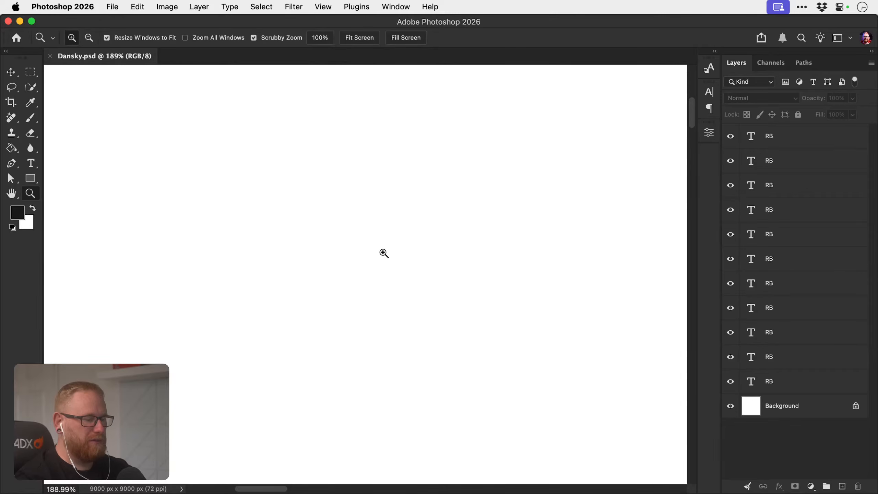
key(super+alt+shift+n)
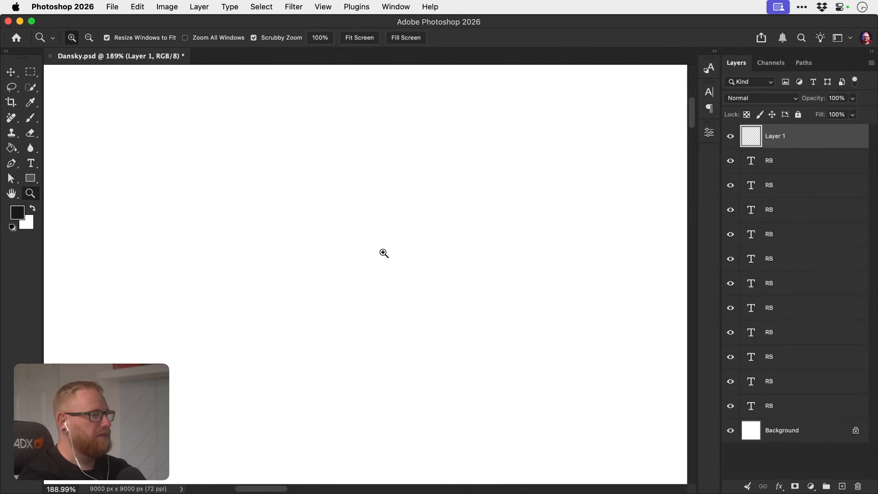
key(b)
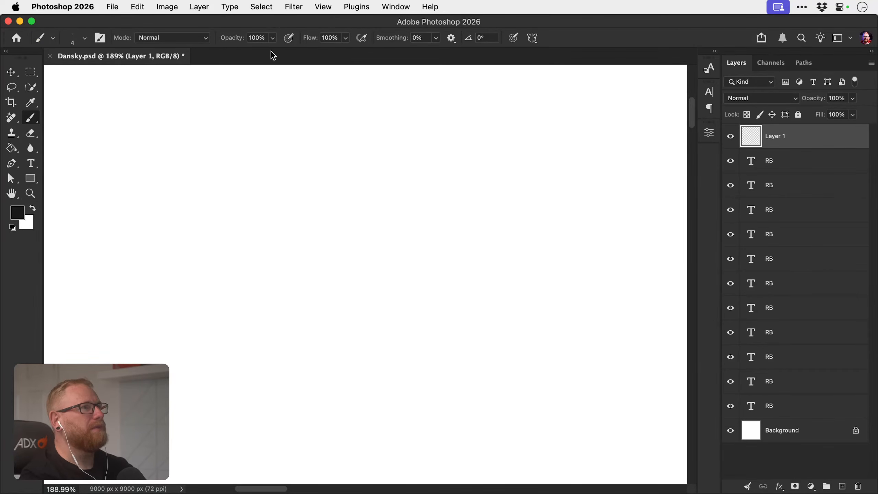
click(307, 38)
text(30)
key(Return)
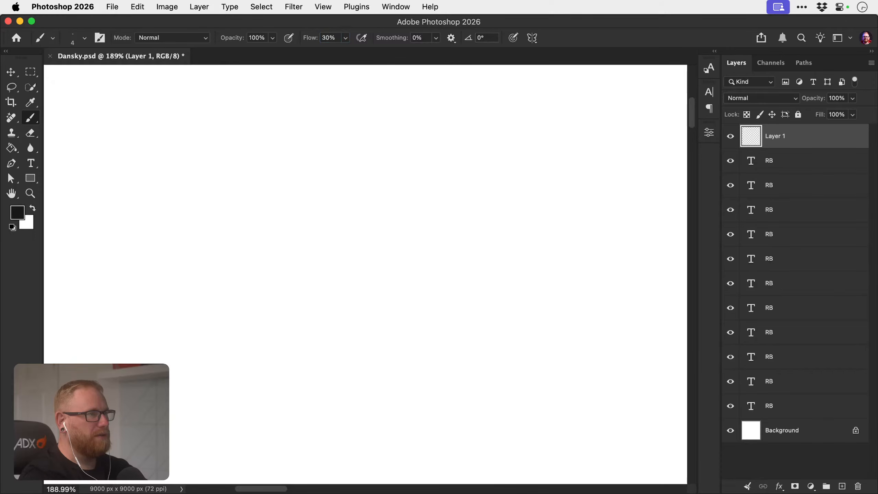
mouse_move(266, 236)
mouse_down()
mouse_move(326, 220)
mouse_move(373, 231)
mouse_up()
key(super+z)
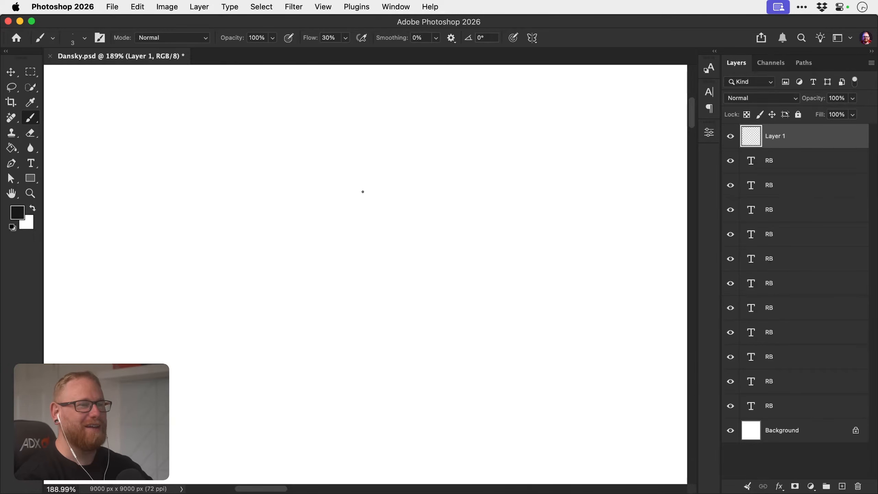
Sketch a light capital R with a doubled vertical stem, open rounded bowl and diagonal leg on the blank area of the new layer.
key(super+minus)
key(z)
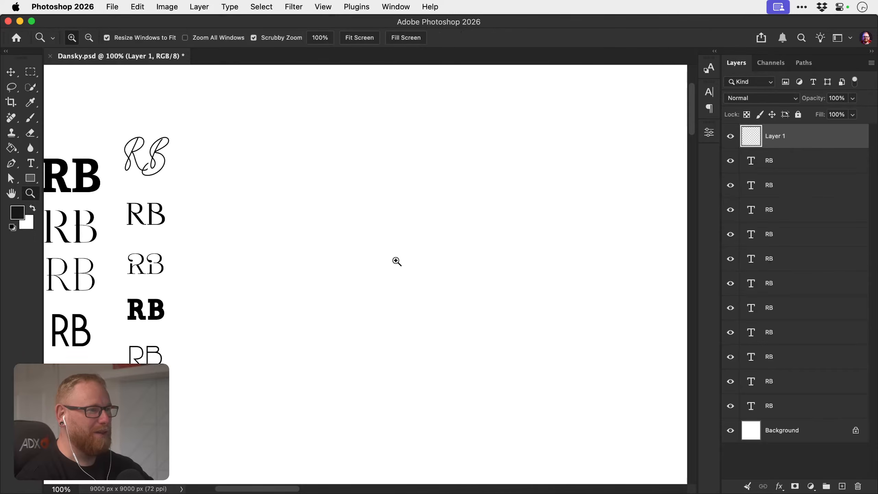
click(395, 261)
key(b)
key(super+minus)
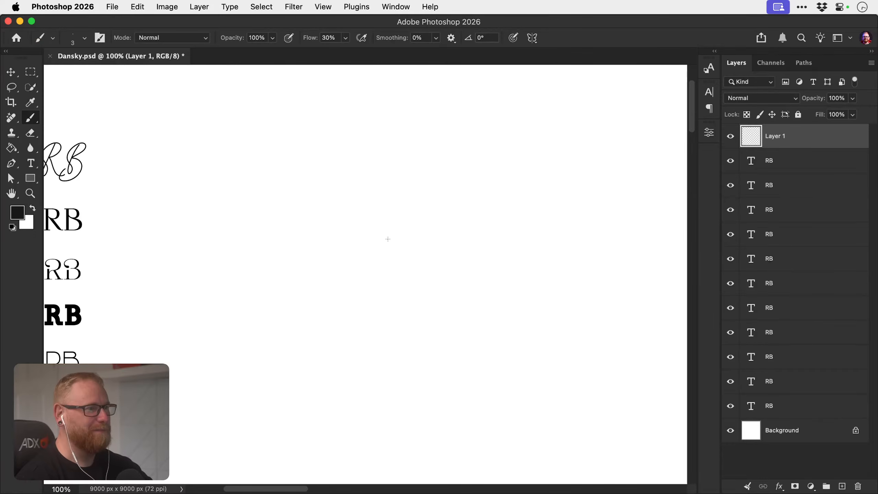
drag(398, 257, 339, 244)
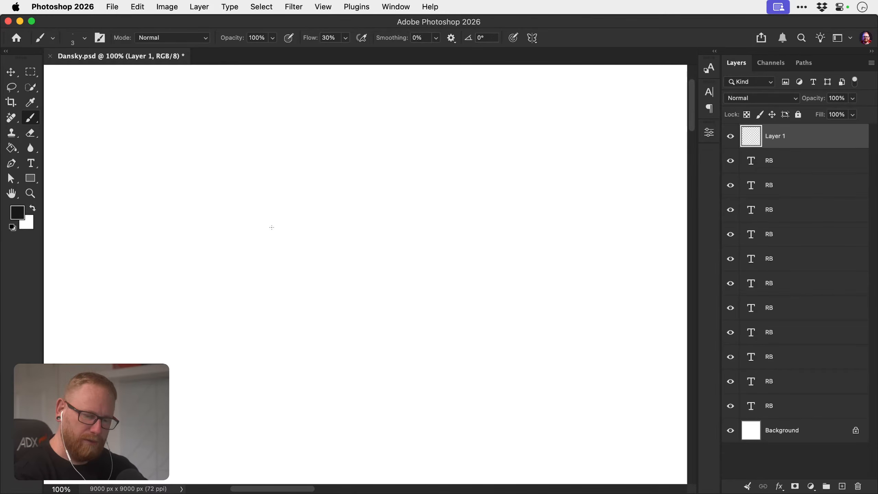
mouse_move(273, 189)
mouse_down()
mouse_move(270, 282)
mouse_move(270, 185)
mouse_move(343, 217)
mouse_up()
mouse_move(311, 186)
mouse_down()
mouse_move(319, 252)
mouse_move(338, 193)
mouse_up()
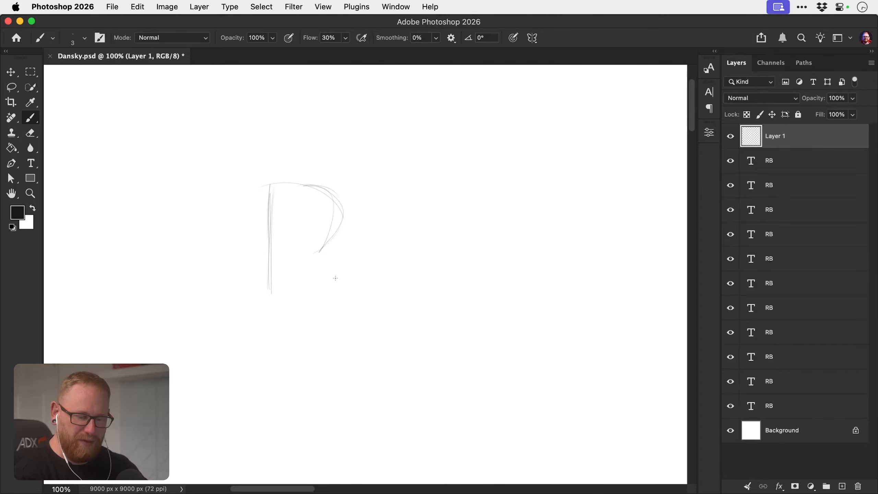
drag(301, 256, 350, 310)
drag(301, 261, 343, 303)
drag(261, 183, 267, 290)
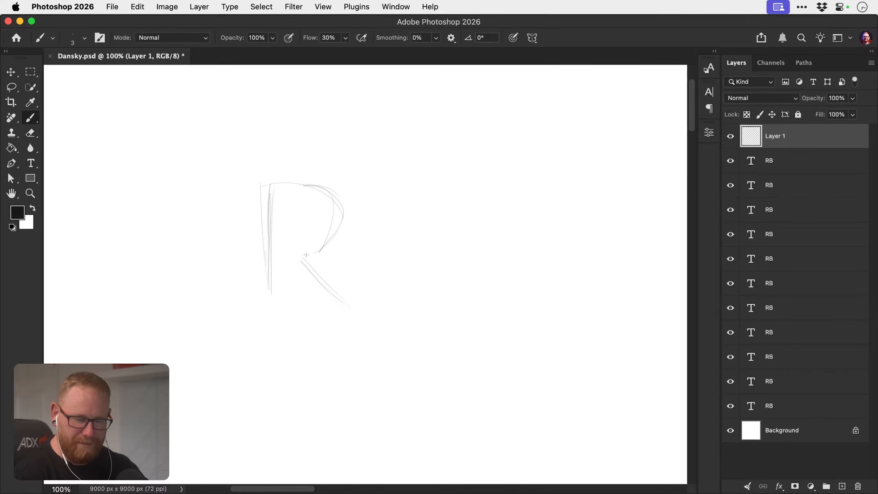
Rework the sketched R with an arched leg curving out from the stem, and lengthen the stem to the leg's foot.
drag(301, 259, 337, 312)
mouse_move(265, 257)
mouse_down()
mouse_move(334, 299)
mouse_move(269, 246)
mouse_move(332, 298)
mouse_move(267, 252)
mouse_move(327, 292)
mouse_move(291, 248)
mouse_move(271, 255)
mouse_move(295, 255)
mouse_move(260, 263)
mouse_move(318, 267)
mouse_up()
drag(273, 185, 275, 310)
drag(272, 251, 268, 313)
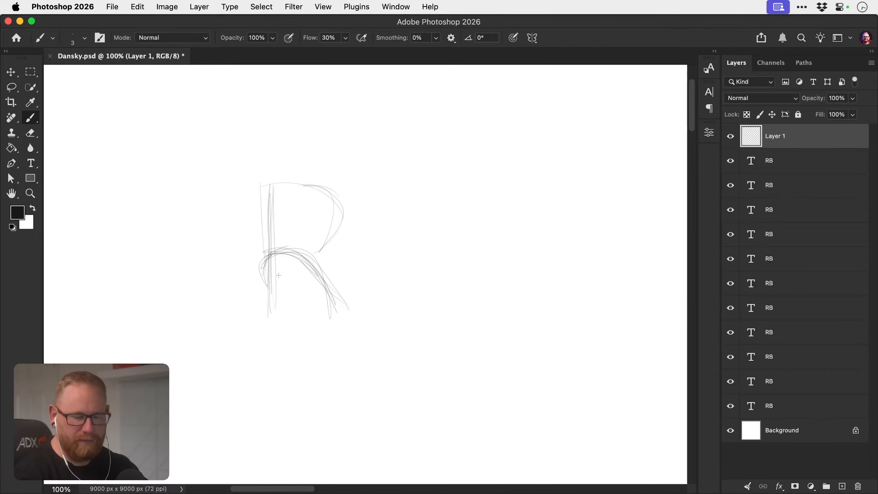
Darken the sketched R's stem and add a spiral swash sweeping over the top into its bowl.
mouse_move(273, 186)
mouse_down()
mouse_move(271, 248)
mouse_move(272, 221)
mouse_up()
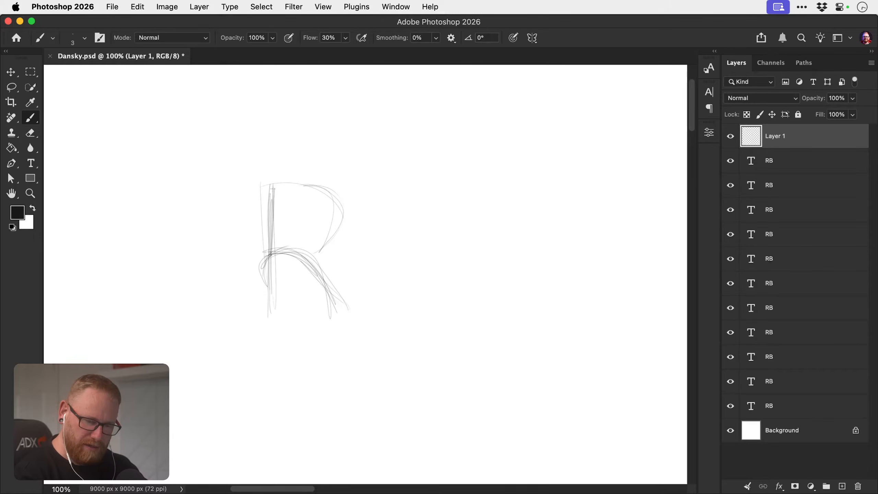
mouse_move(247, 194)
mouse_down()
mouse_move(251, 240)
mouse_move(225, 233)
mouse_move(280, 196)
mouse_move(271, 184)
mouse_move(335, 207)
mouse_move(331, 225)
mouse_move(274, 181)
mouse_move(227, 220)
mouse_move(258, 239)
mouse_move(253, 249)
mouse_move(225, 223)
mouse_move(284, 181)
mouse_move(321, 200)
mouse_move(310, 255)
mouse_up()
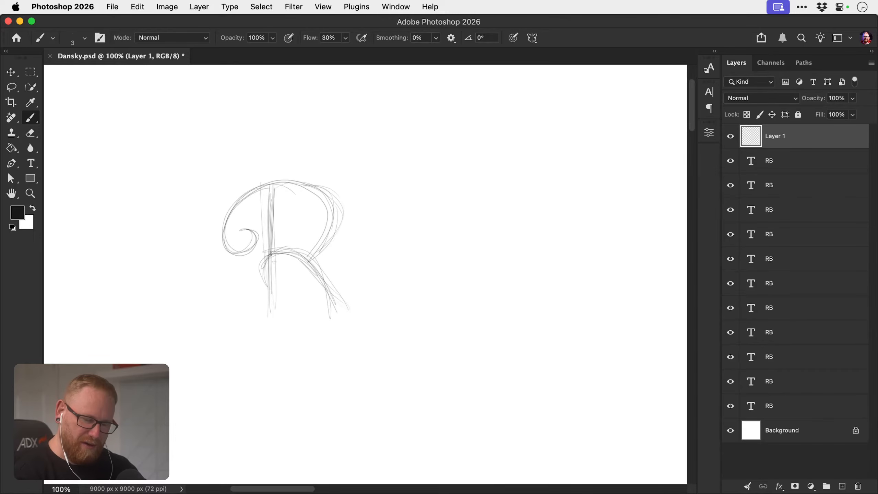
Try extra strokes for a lower B bowl around the R's leg and undo them.
mouse_move(273, 261)
mouse_down()
mouse_move(272, 301)
mouse_move(256, 324)
mouse_move(306, 311)
mouse_up()
key(super+z)
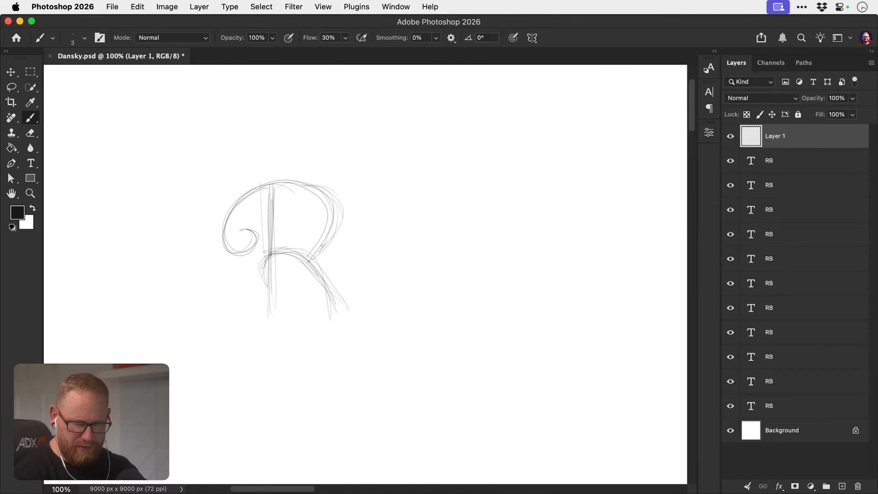
mouse_move(320, 247)
mouse_down()
mouse_move(290, 269)
mouse_move(250, 330)
mouse_move(273, 300)
mouse_up()
key(super+z)
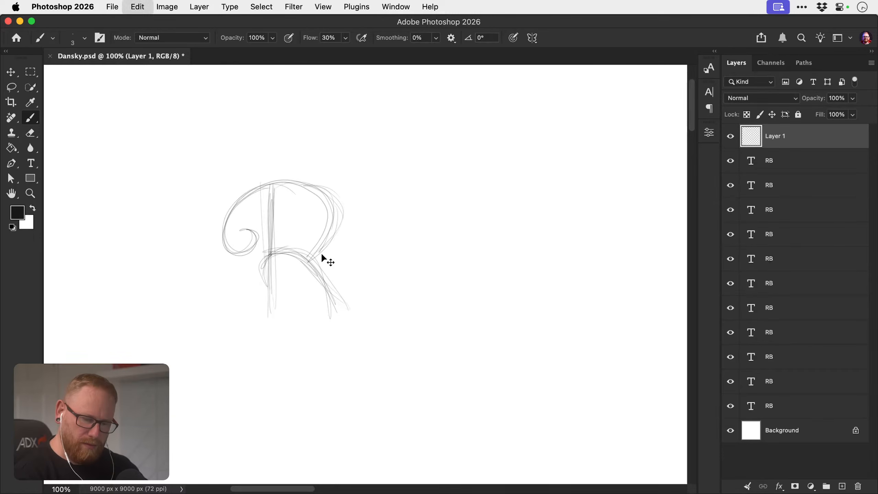
mouse_move(321, 253)
mouse_down()
mouse_move(283, 275)
mouse_move(274, 342)
mouse_move(272, 238)
mouse_move(265, 345)
mouse_move(261, 298)
mouse_move(326, 238)
mouse_move(363, 300)
mouse_move(357, 336)
mouse_move(330, 320)
mouse_up()
key(super+z)
key(super+z)
key(super+z)
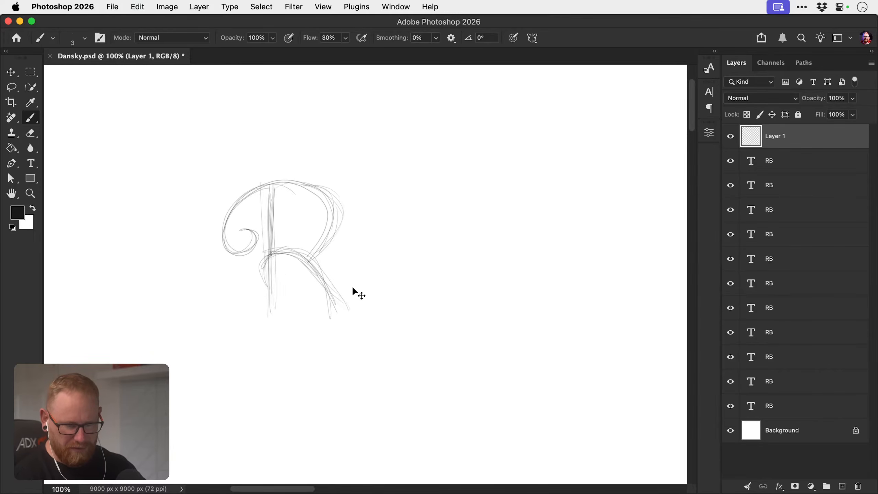
Sketch a merged RB letterform beside the swash R, with a thickened stem, open stacked curves and small serifs.
drag(418, 253, 362, 255)
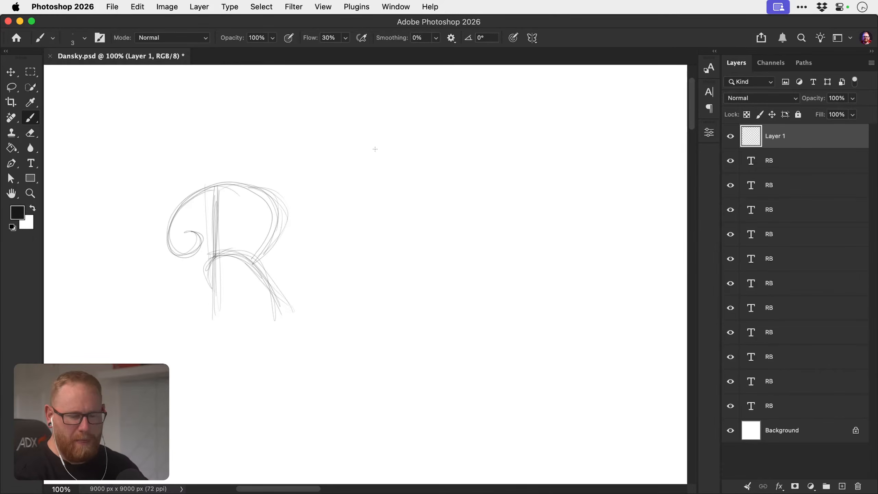
mouse_move(375, 149)
mouse_down()
mouse_move(372, 209)
mouse_move(408, 213)
mouse_up()
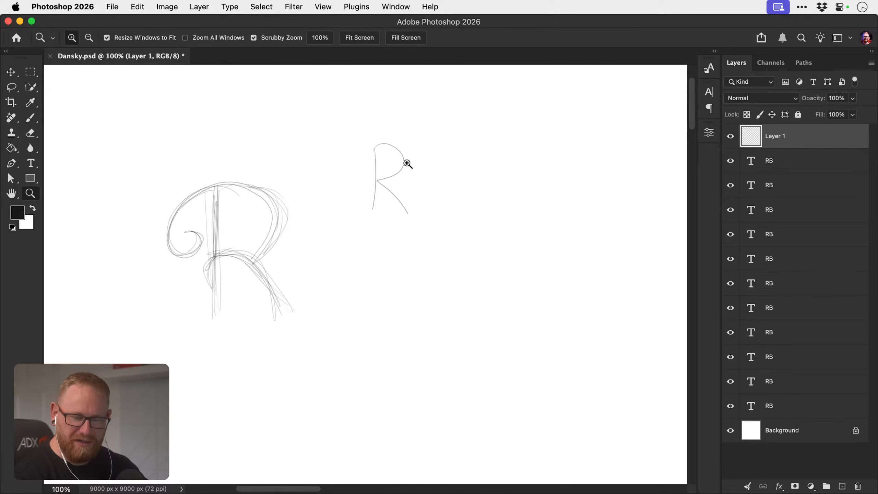
drag(407, 161, 439, 166)
key(super+z)
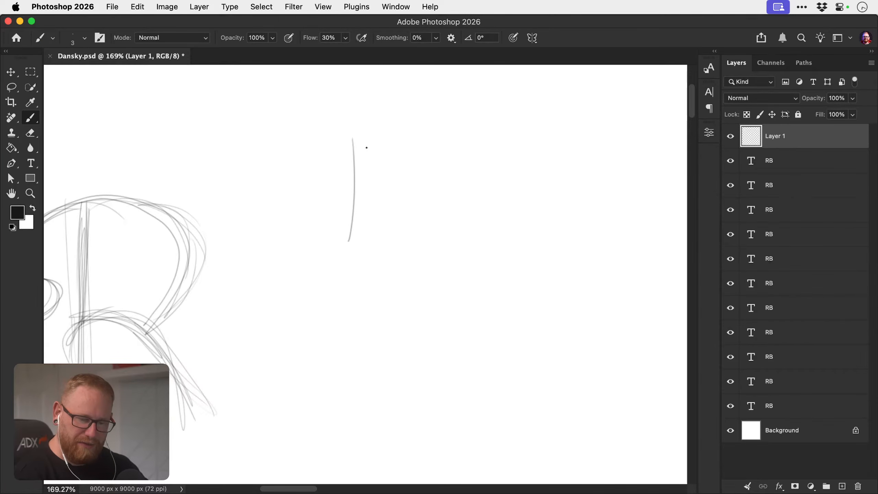
mouse_move(356, 139)
mouse_down()
mouse_move(401, 141)
mouse_move(402, 168)
mouse_move(377, 187)
mouse_move(402, 200)
mouse_move(402, 219)
mouse_up()
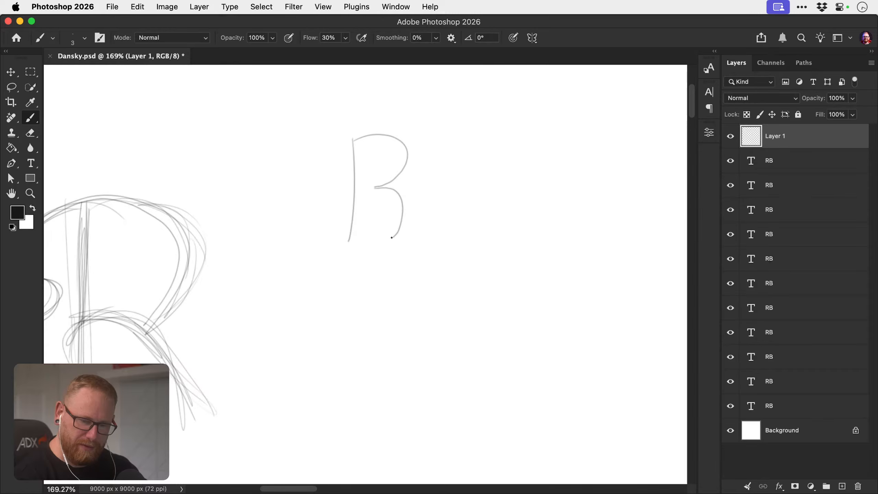
mouse_move(354, 141)
mouse_down()
mouse_move(354, 242)
mouse_move(354, 227)
mouse_move(403, 140)
mouse_move(378, 189)
mouse_up()
mouse_move(391, 136)
mouse_down()
mouse_move(388, 188)
mouse_move(375, 188)
mouse_move(401, 221)
mouse_move(383, 244)
mouse_move(397, 186)
mouse_move(394, 196)
mouse_move(378, 194)
mouse_move(394, 221)
mouse_move(378, 188)
mouse_move(401, 157)
mouse_move(380, 143)
mouse_move(361, 145)
mouse_move(357, 243)
mouse_up()
drag(353, 147, 358, 140)
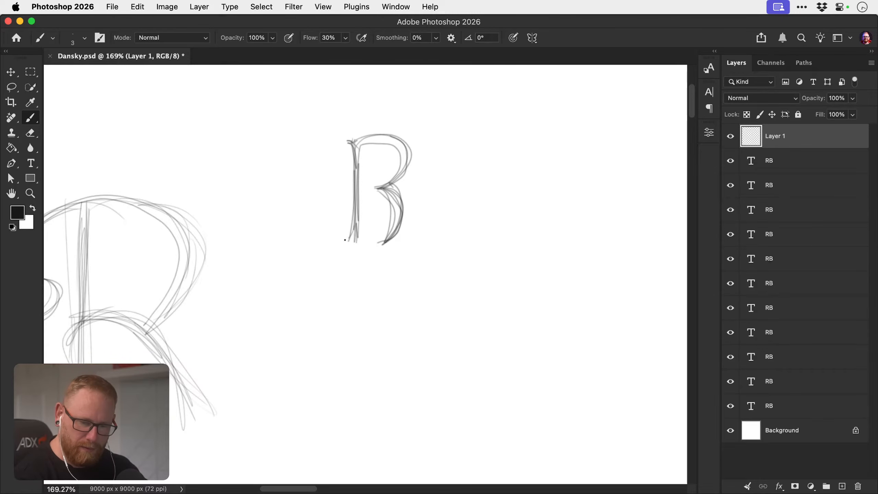
drag(345, 240, 356, 214)
drag(343, 140, 350, 140)
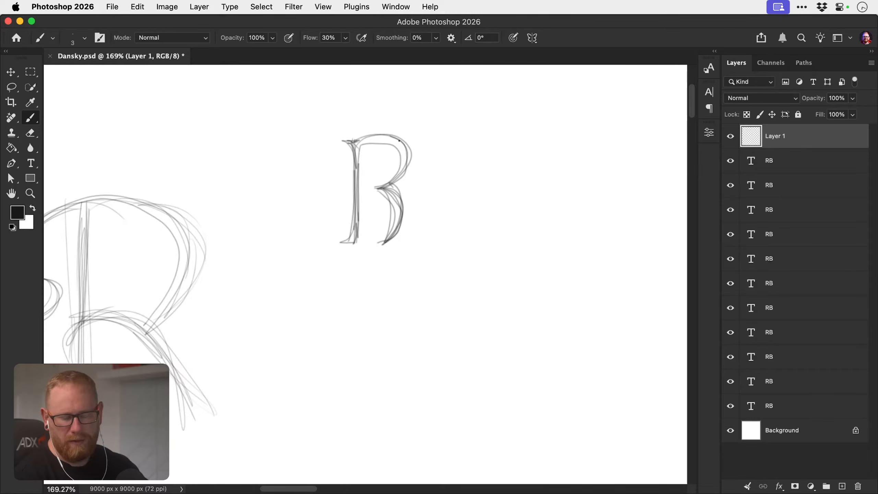
Sketch a thin single-line R with a round bowl and arched leg to the right of the serif letterform.
key(space)
drag(491, 165, 410, 161)
drag(413, 241, 385, 217)
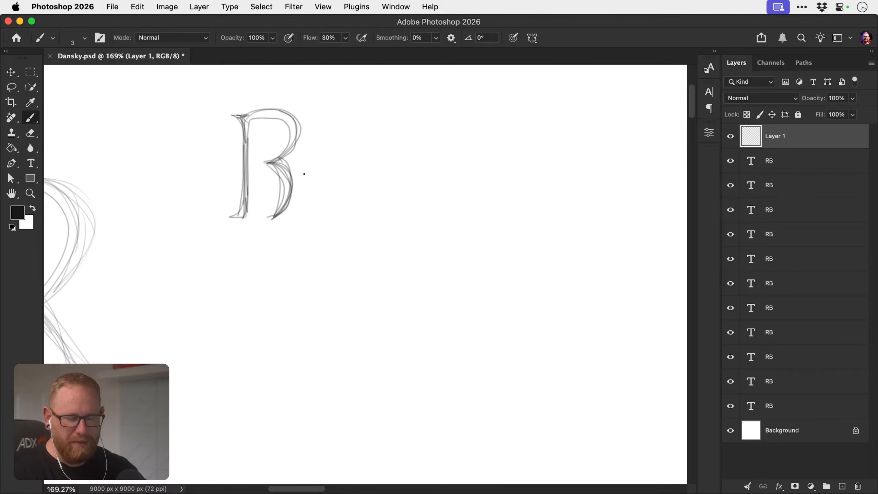
key(space)
drag(375, 256, 343, 210)
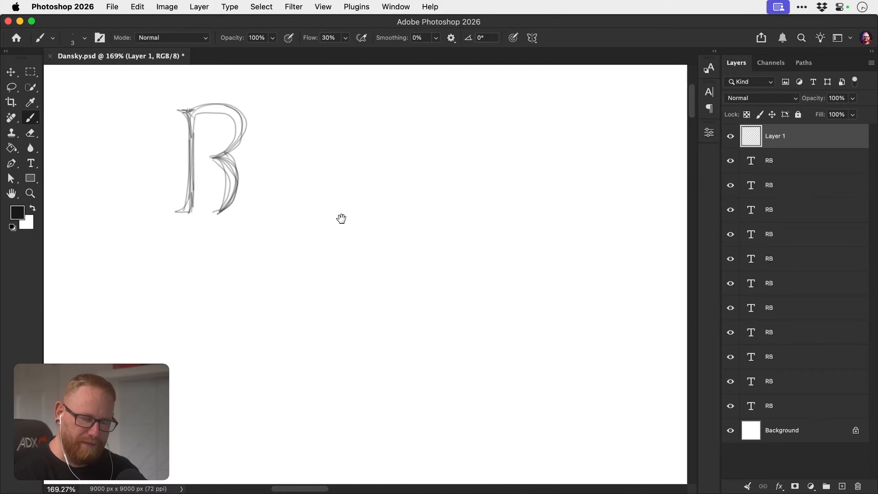
drag(352, 180, 349, 259)
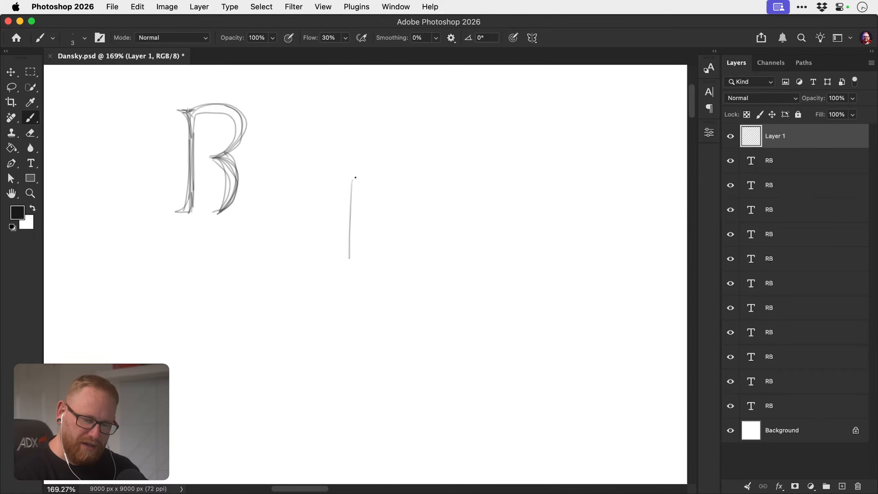
mouse_move(355, 177)
mouse_down()
mouse_move(355, 211)
mouse_move(395, 231)
mouse_move(396, 260)
mouse_up()
key(super+z)
drag(391, 237, 396, 259)
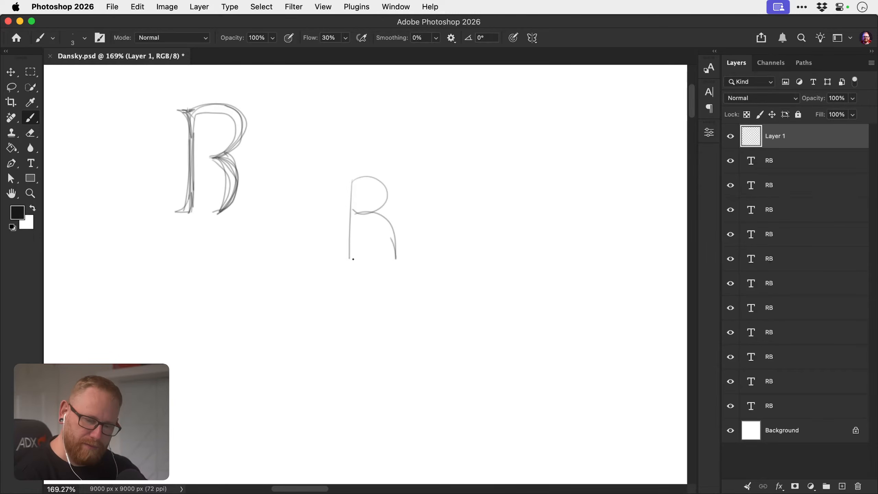
Try joining the thin R's stem and leg with a curved stroke at the base, and undo it.
mouse_move(353, 259)
mouse_down()
mouse_move(401, 249)
mouse_move(395, 257)
mouse_up()
key(super+z)
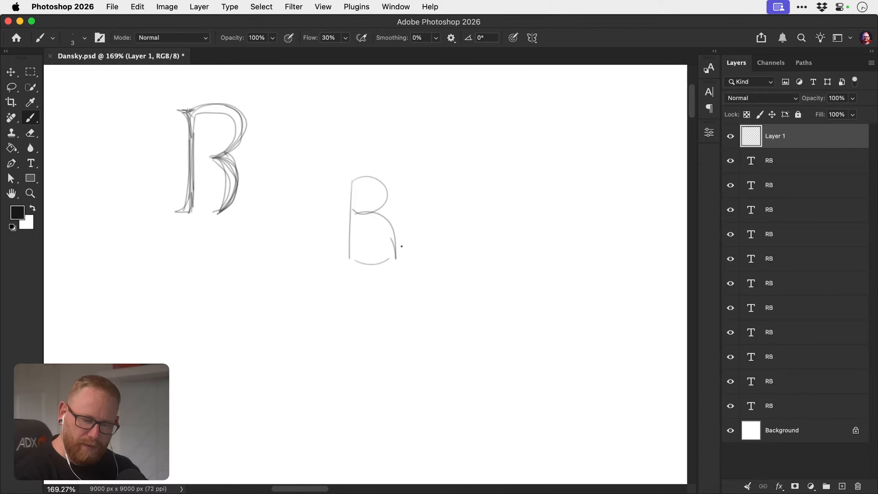
key(super+z)
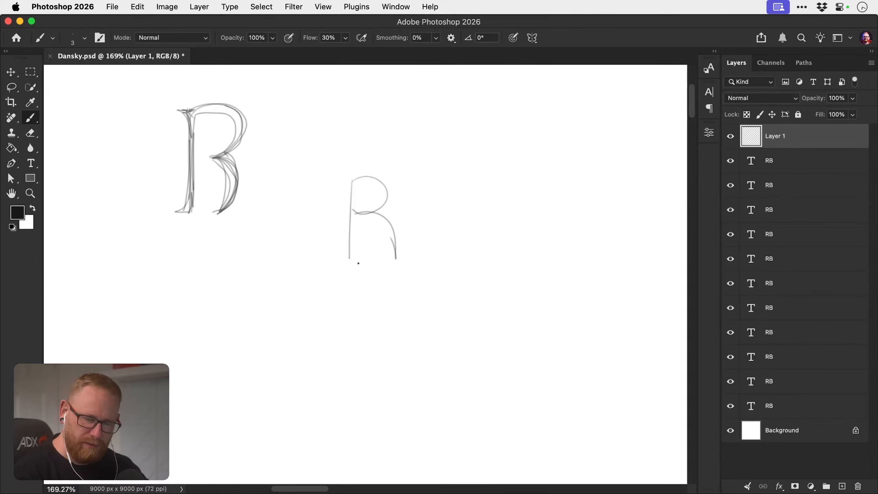
drag(354, 259, 392, 256)
key(super+z)
key(super+z)
Sketch a small R and B side by side with an x between them, right of the thin R.
scroll(384, 210, right, 3)
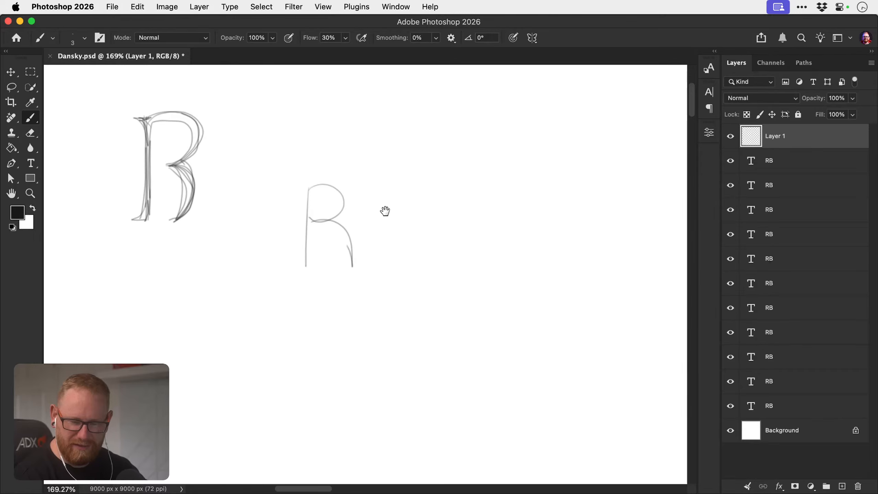
mouse_move(415, 184)
mouse_down()
mouse_move(415, 236)
mouse_move(446, 235)
mouse_up()
drag(452, 194, 453, 229)
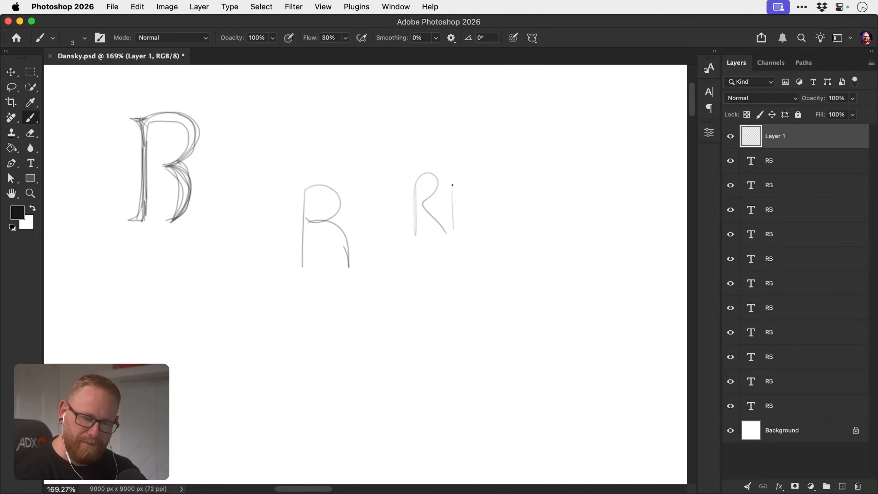
drag(452, 178, 458, 237)
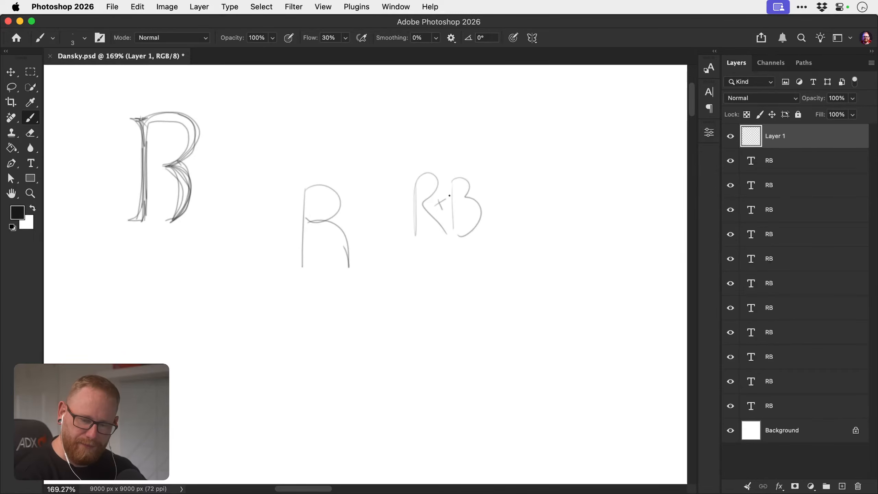
key(super+z)
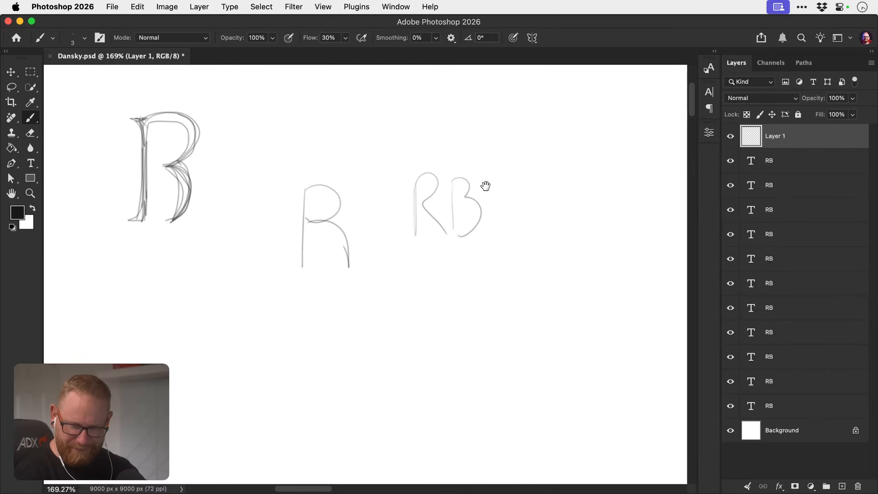
scroll(484, 187, right, 3)
drag(383, 211, 395, 204)
drag(385, 205, 394, 212)
Sketch an R's stem and round bowl touching a B built from two stacked circles, right of the small R×B.
scroll(441, 205, right, 3)
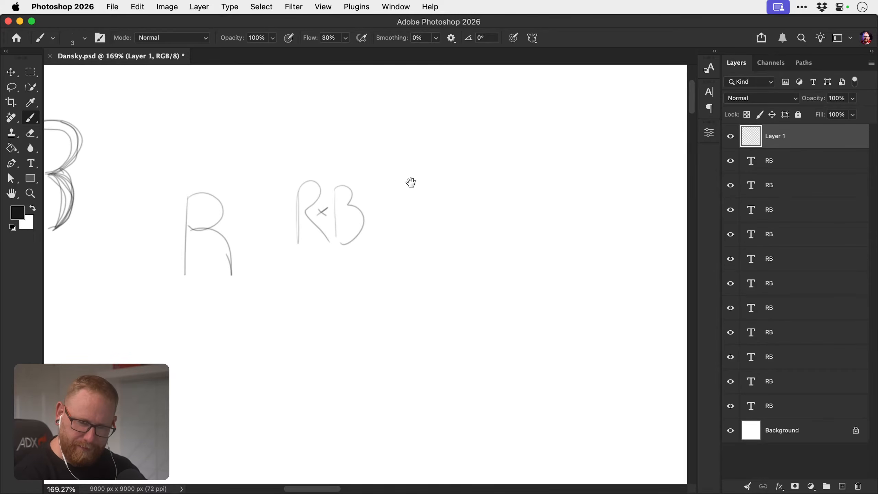
drag(437, 164, 439, 229)
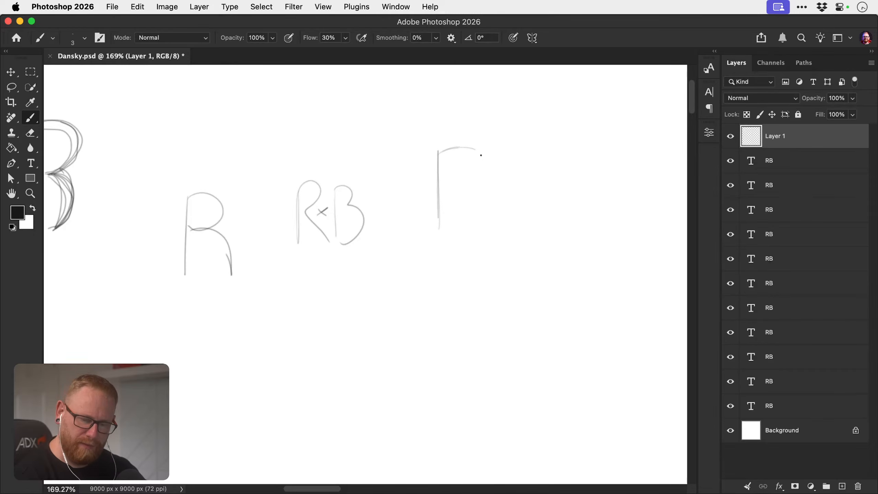
mouse_move(481, 155)
mouse_down()
mouse_move(451, 201)
mouse_move(442, 194)
mouse_move(486, 175)
mouse_move(457, 154)
mouse_move(476, 197)
mouse_move(471, 159)
mouse_move(444, 180)
mouse_move(407, 166)
mouse_move(401, 173)
mouse_move(423, 175)
mouse_move(428, 166)
mouse_move(400, 208)
mouse_move(416, 193)
mouse_move(433, 246)
mouse_move(416, 191)
mouse_move(413, 245)
mouse_move(425, 184)
mouse_move(428, 244)
mouse_up()
scroll(444, 180, right, 3)
drag(423, 195, 436, 249)
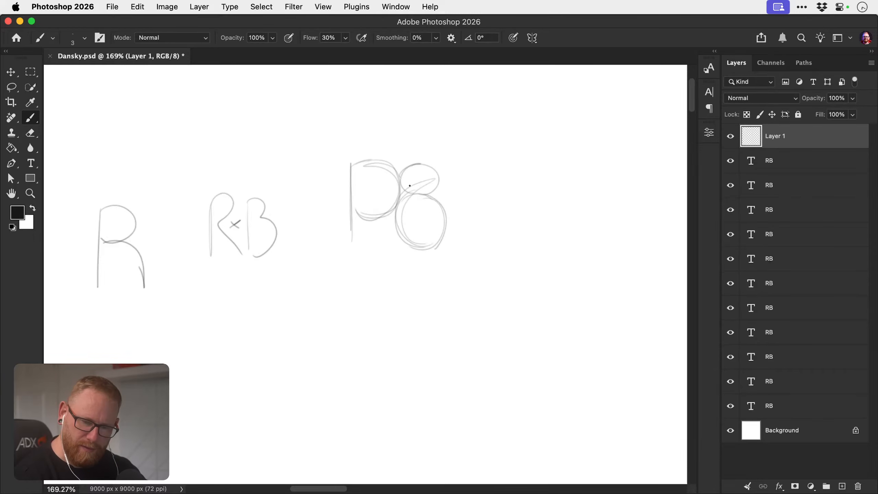
mouse_move(399, 181)
mouse_down()
mouse_move(415, 166)
mouse_move(431, 166)
mouse_move(437, 188)
mouse_move(414, 166)
mouse_move(427, 199)
mouse_move(445, 205)
mouse_move(429, 248)
mouse_up()
mouse_move(398, 201)
mouse_down()
mouse_move(398, 230)
mouse_move(413, 249)
mouse_move(432, 250)
mouse_up()
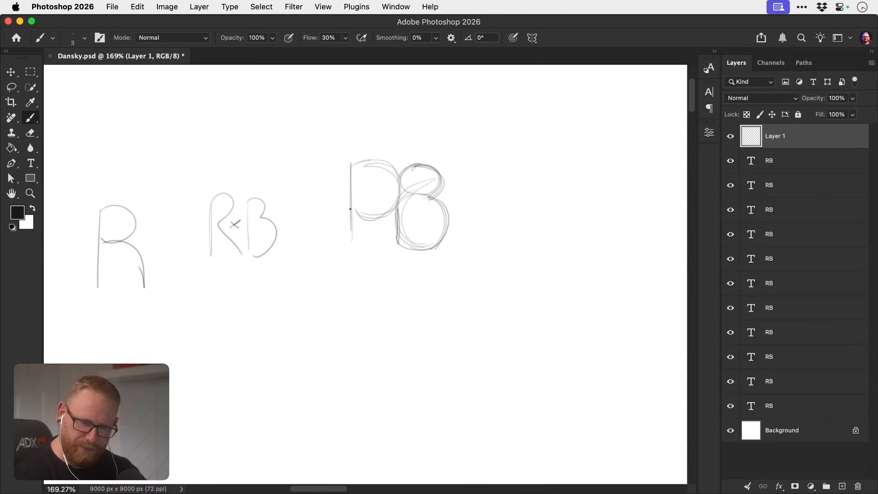
Extend the R's stem downward and add a heavy diagonal leg reaching the base of the touching B.
drag(351, 205, 352, 246)
mouse_move(374, 217)
mouse_down()
mouse_move(399, 247)
mouse_move(386, 231)
mouse_move(428, 249)
mouse_up()
drag(376, 215, 398, 250)
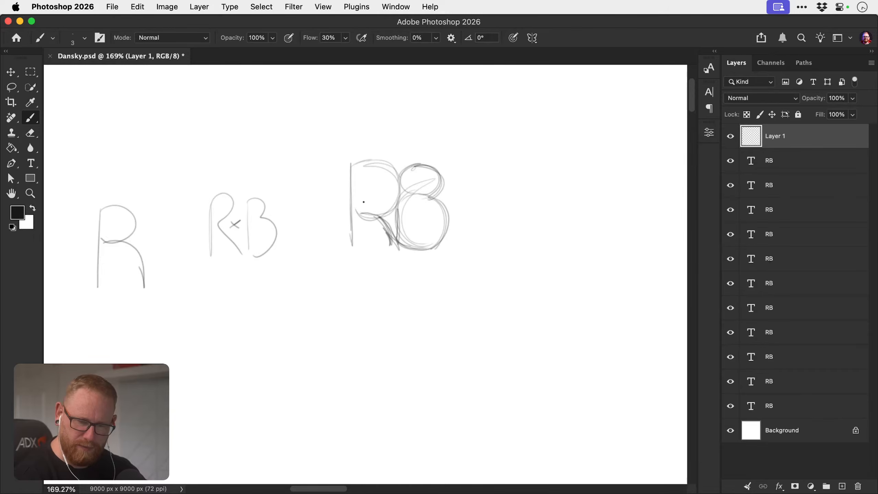
Sketch another RB monogram to the right, with the R's leg flowing into the lower bowl of an open B.
scroll(364, 201, right, 5)
drag(391, 173, 389, 264)
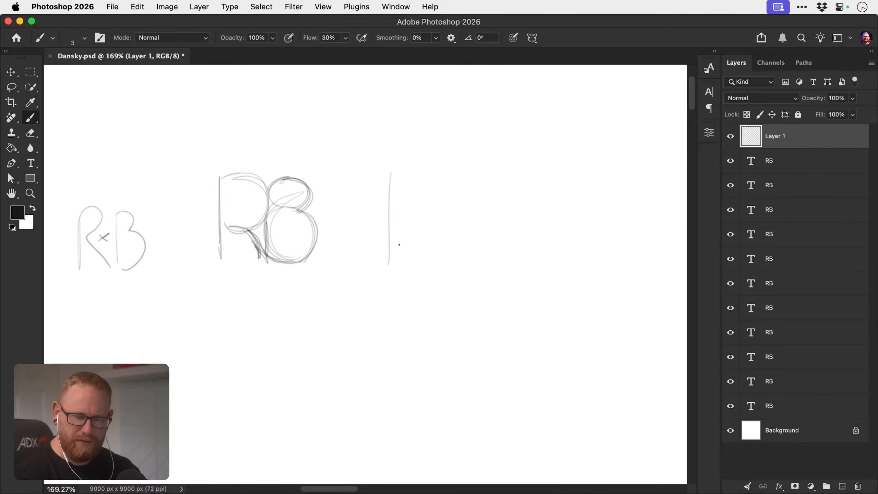
mouse_move(411, 220)
mouse_down()
mouse_move(438, 259)
mouse_move(474, 243)
mouse_move(444, 220)
mouse_up()
drag(439, 172, 463, 214)
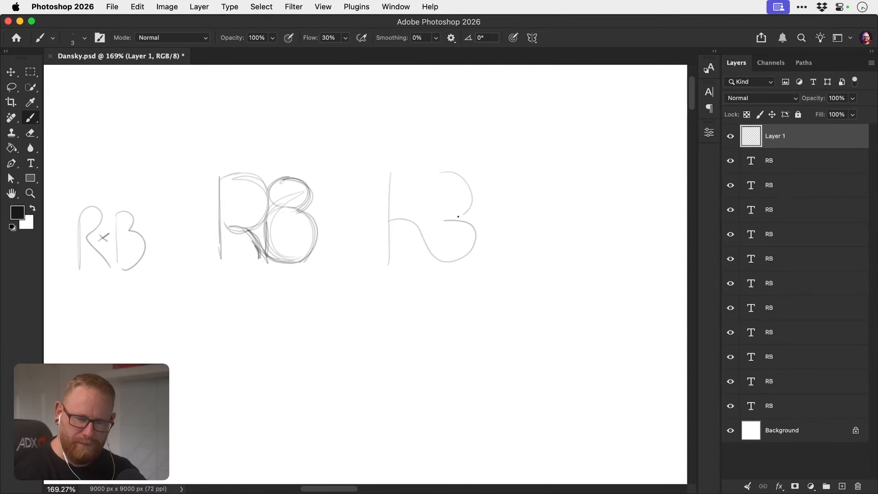
mouse_move(395, 175)
mouse_down()
mouse_move(416, 223)
mouse_move(425, 215)
mouse_up()
mouse_move(438, 170)
mouse_down()
mouse_move(465, 177)
mouse_move(447, 218)
mouse_move(476, 229)
mouse_up()
mouse_move(389, 220)
mouse_down()
mouse_move(438, 260)
mouse_move(438, 249)
mouse_move(473, 241)
mouse_move(445, 218)
mouse_move(469, 230)
mouse_move(448, 218)
mouse_move(470, 207)
mouse_move(435, 175)
mouse_up()
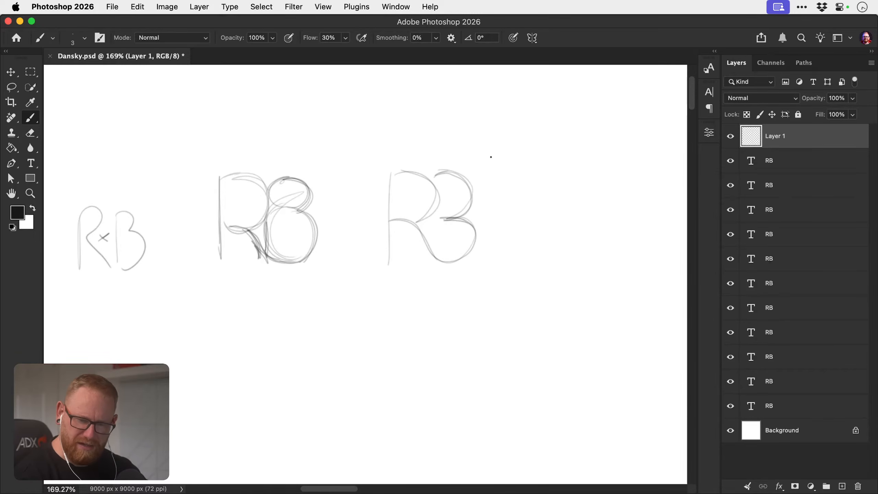
Retrace the flowing RB monogram's stem, bowls and leg with darker strokes.
scroll(451, 186, right, 5)
key(z)
drag(382, 221, 417, 233)
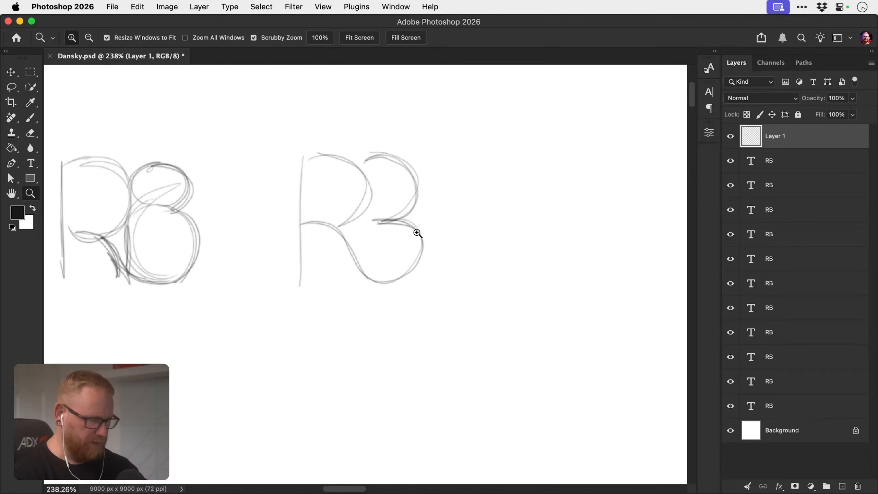
key(b)
mouse_move(300, 168)
mouse_down()
mouse_move(299, 247)
mouse_move(318, 156)
mouse_move(305, 165)
mouse_move(343, 159)
mouse_move(364, 177)
mouse_move(362, 207)
mouse_move(342, 215)
mouse_move(340, 226)
mouse_move(300, 232)
mouse_move(330, 222)
mouse_move(379, 274)
mouse_move(362, 264)
mouse_move(402, 273)
mouse_move(416, 203)
mouse_up()
mouse_move(367, 160)
mouse_down()
mouse_move(408, 163)
mouse_move(417, 201)
mouse_move(387, 221)
mouse_move(416, 194)
mouse_move(392, 158)
mouse_move(365, 160)
mouse_up()
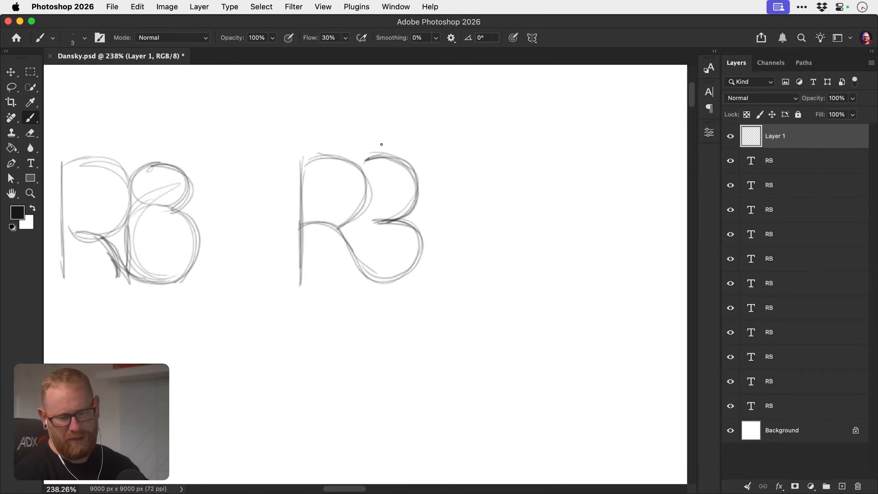
Try a new curved stroke to the right of the flowing RB monogram and undo it.
scroll(372, 243, right, 3)
mouse_move(493, 198)
mouse_down()
mouse_move(489, 231)
mouse_move(460, 263)
mouse_move(508, 290)
mouse_move(523, 250)
mouse_move(541, 285)
mouse_move(474, 270)
mouse_up()
key(super+z)
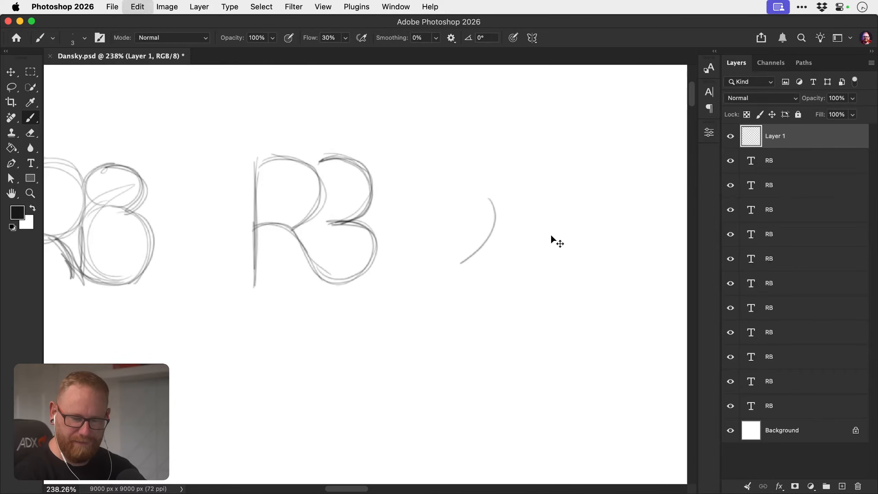
key(super+z)
Add a rounded loop left of the flowing monogram's R stem and close the B's upper bowl into a circle.
scroll(380, 242, up, 2)
scroll(381, 242, left, 3)
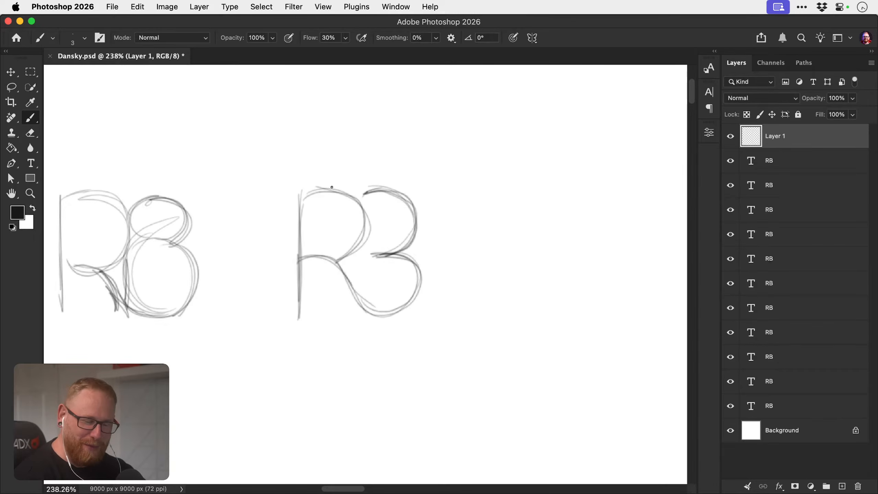
drag(278, 224, 303, 197)
mouse_move(284, 216)
mouse_down()
mouse_move(317, 192)
mouse_move(272, 240)
mouse_move(311, 248)
mouse_move(278, 250)
mouse_move(304, 201)
mouse_move(314, 250)
mouse_up()
key(super+z)
key(super+z)
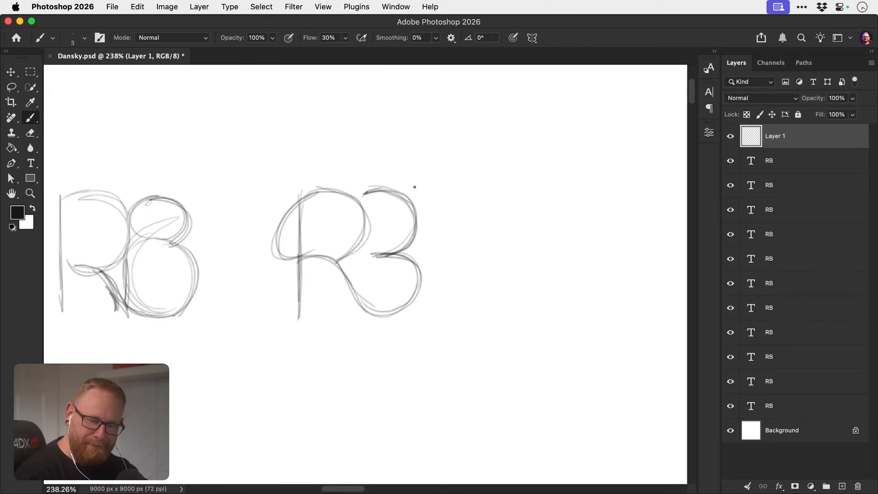
mouse_move(366, 192)
mouse_down()
mouse_move(373, 259)
mouse_move(350, 215)
mouse_move(368, 250)
mouse_up()
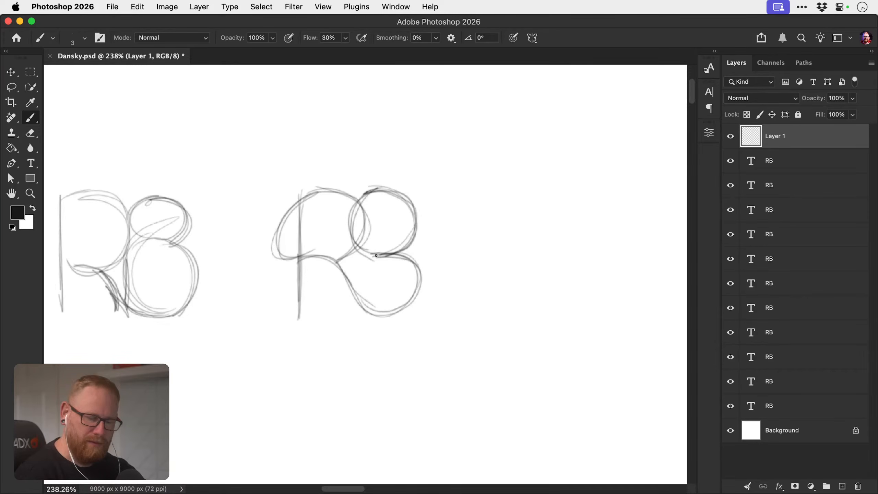
Undo the loop and circle strokes on the flowing monogram, and add a short flick and a foot serif to its R stem.
key(super+z)
key(super+z)
key(super+z)
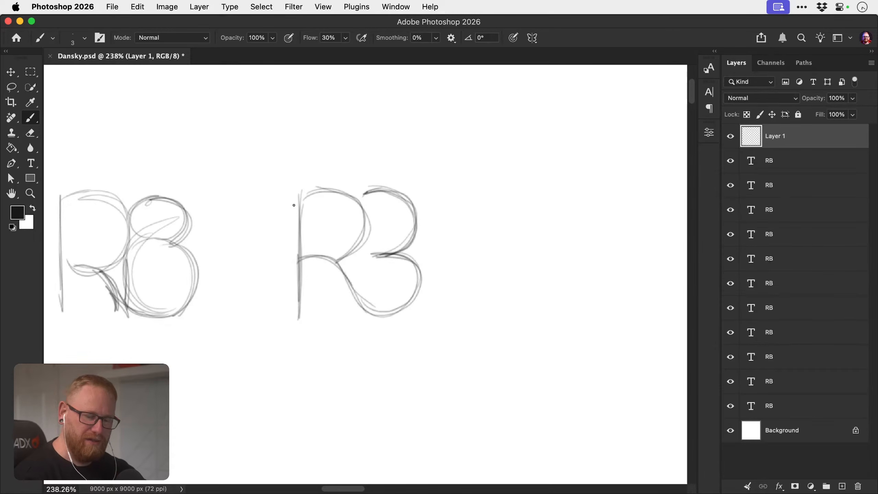
drag(315, 191, 284, 217)
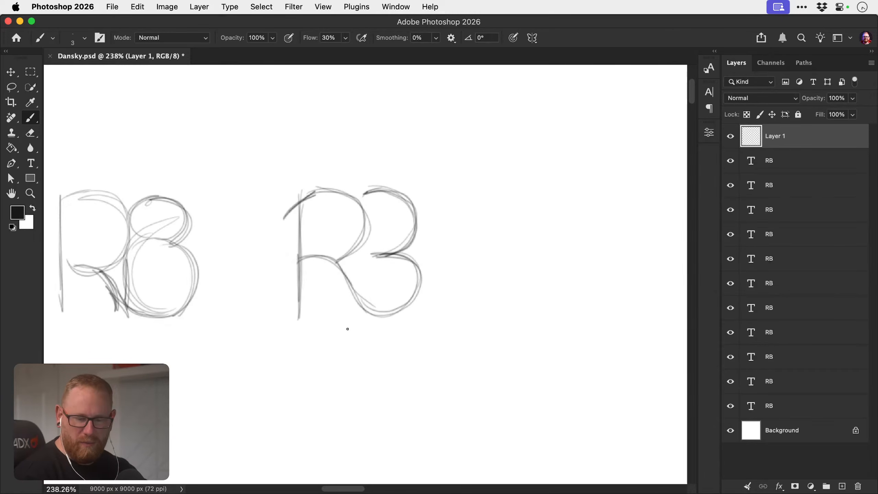
drag(292, 323, 319, 320)
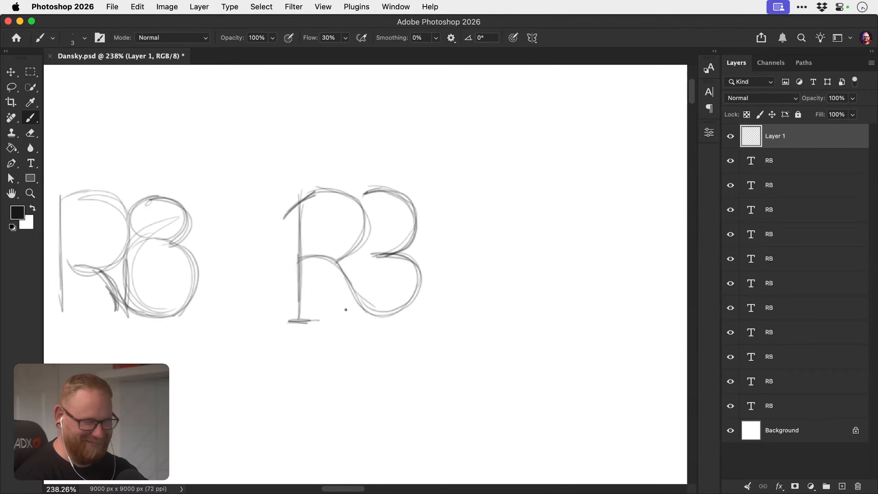
Extend the B's waist stroke into a curve that meets the R's bowl, and darken the B's lower bowl.
scroll(397, 225, right, 2)
key(e)
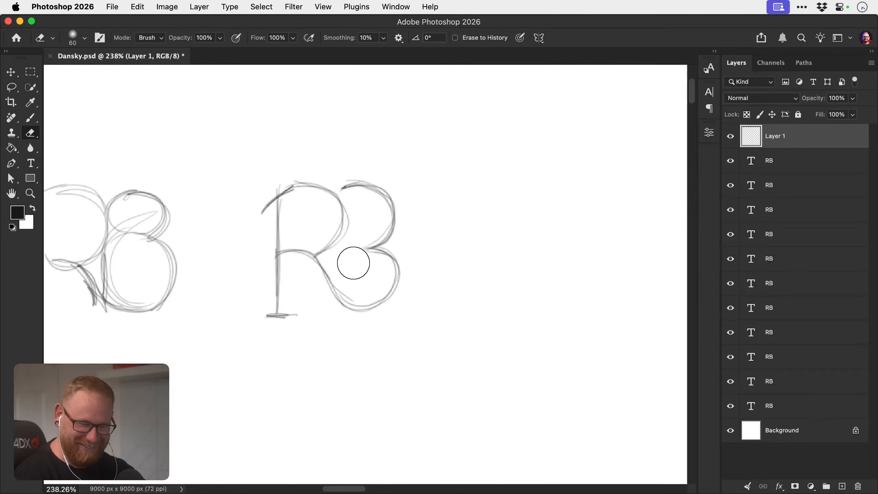
key(b)
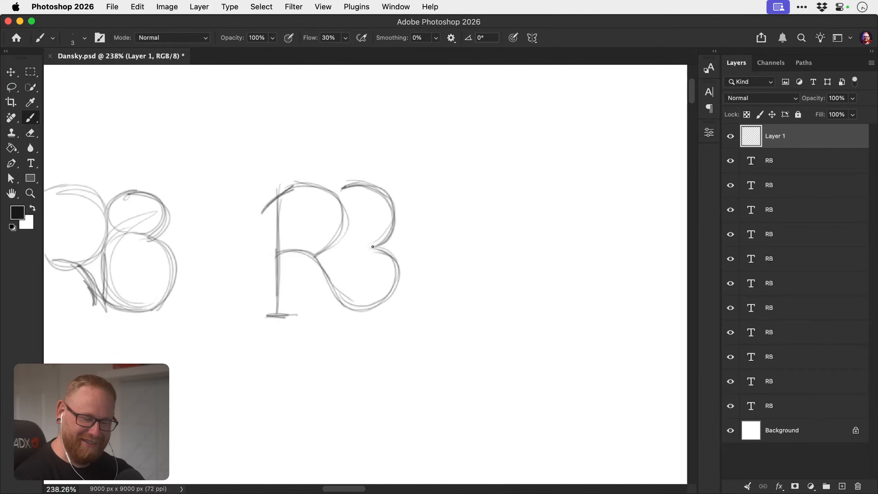
mouse_move(389, 232)
mouse_down()
mouse_move(334, 243)
mouse_move(382, 242)
mouse_move(342, 250)
mouse_move(396, 241)
mouse_move(372, 253)
mouse_move(376, 246)
mouse_move(387, 286)
mouse_move(398, 257)
mouse_move(372, 303)
mouse_up()
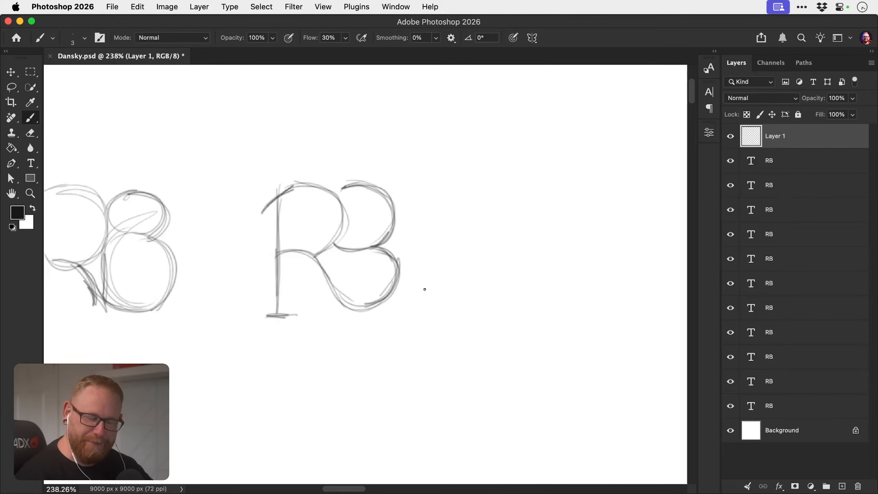
Sketch an angular RB monogram to the right, with a squared R whose diagonal leg runs into a boxy B.
scroll(480, 259, right, 5)
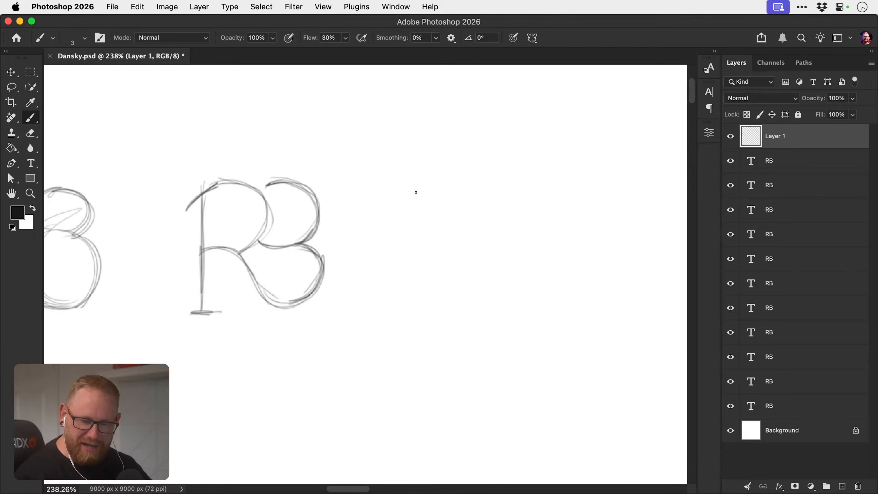
mouse_move(418, 194)
mouse_down()
mouse_move(418, 307)
mouse_move(420, 238)
mouse_move(453, 196)
mouse_move(471, 190)
mouse_move(482, 242)
mouse_move(476, 192)
mouse_move(468, 193)
mouse_move(477, 246)
mouse_move(457, 260)
mouse_move(426, 260)
mouse_move(452, 261)
mouse_move(496, 303)
mouse_up()
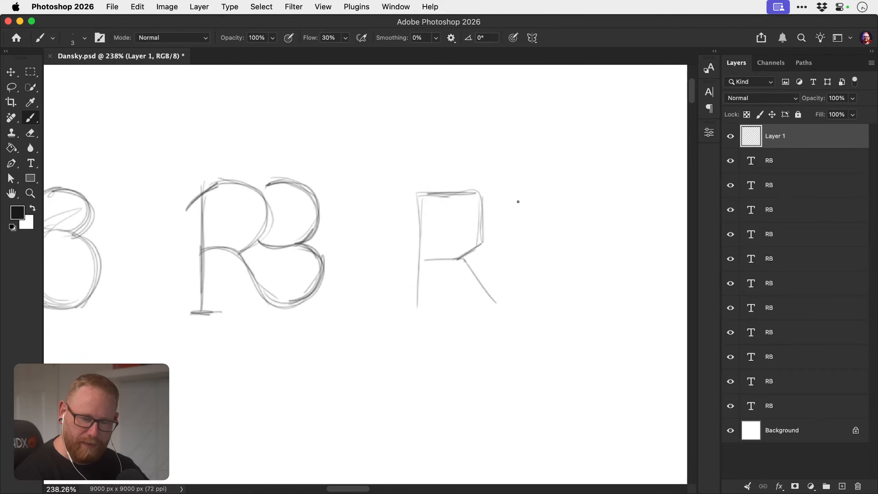
mouse_move(483, 193)
mouse_down()
mouse_move(531, 192)
mouse_move(532, 247)
mouse_move(542, 247)
mouse_move(539, 306)
mouse_up()
mouse_move(495, 303)
mouse_down()
mouse_move(545, 303)
mouse_move(531, 303)
mouse_up()
mouse_move(489, 243)
mouse_down()
mouse_move(537, 246)
mouse_move(524, 243)
mouse_up()
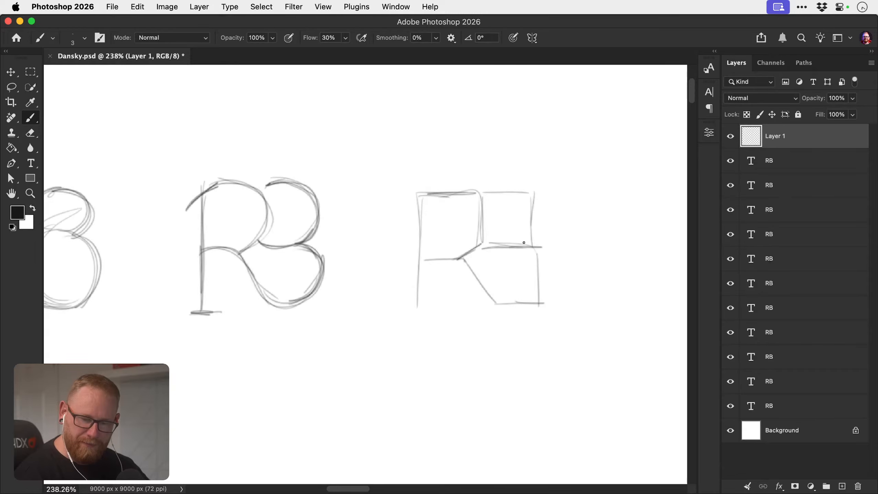
Retrace the angular B's outer edge, waist line and base along with the R's diagonal leg in darker strokes.
drag(534, 191, 532, 247)
mouse_move(477, 193)
mouse_down()
mouse_move(538, 191)
mouse_move(483, 246)
mouse_up()
mouse_move(479, 211)
mouse_down()
mouse_move(478, 250)
mouse_move(462, 258)
mouse_move(492, 248)
mouse_move(484, 248)
mouse_move(542, 247)
mouse_up()
drag(463, 260, 505, 310)
mouse_move(472, 265)
mouse_down()
mouse_move(505, 310)
mouse_move(486, 285)
mouse_move(498, 302)
mouse_up()
mouse_move(498, 304)
mouse_down()
mouse_move(534, 302)
mouse_move(533, 244)
mouse_up()
drag(528, 243, 535, 303)
drag(533, 260, 535, 304)
mouse_move(533, 304)
mouse_down()
mouse_move(507, 306)
mouse_move(531, 307)
mouse_up()
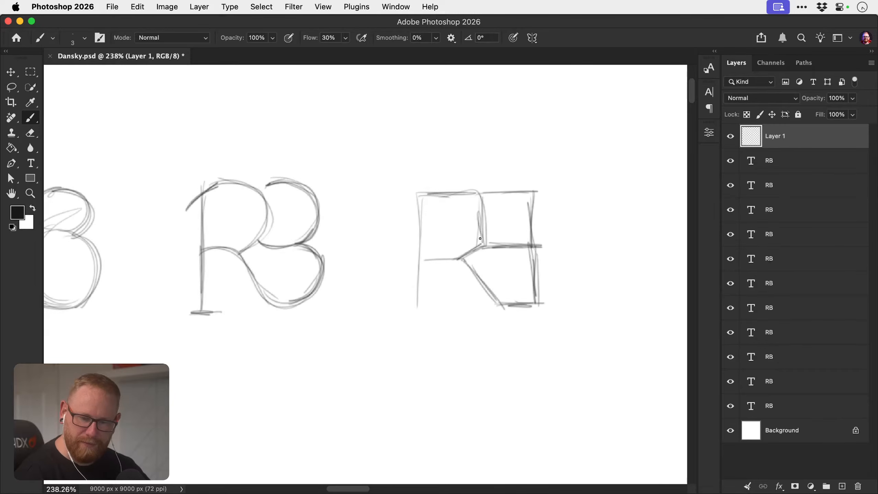
Darken the angular monogram's R stem, crossbar, top edge, central divider and the B's outer vertical edge.
drag(424, 260, 462, 259)
drag(418, 203, 418, 306)
drag(413, 196, 532, 194)
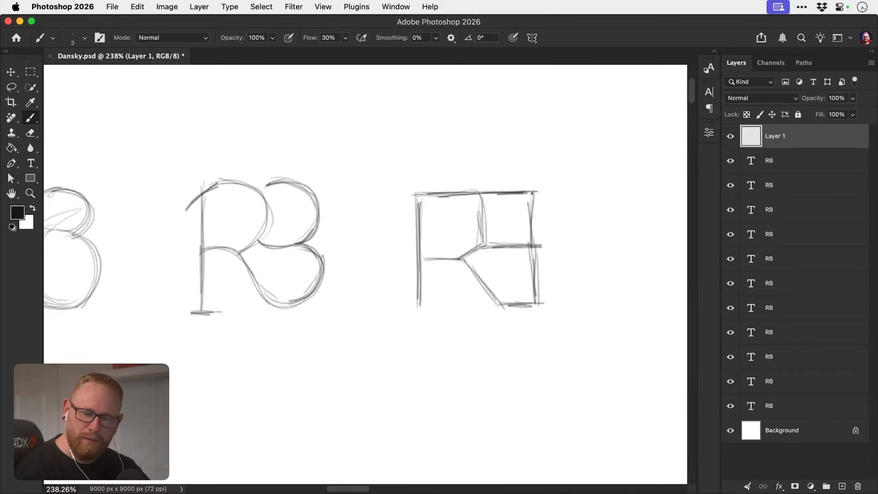
drag(477, 189, 479, 242)
drag(480, 249, 479, 196)
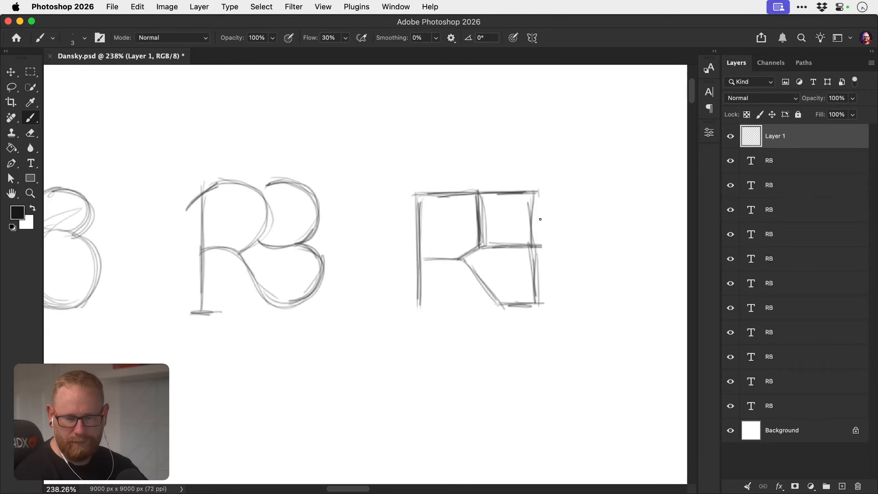
drag(538, 194, 536, 298)
drag(535, 213, 536, 306)
Draw a flat serif under the angular R's stem and extend the top edge past the stem to match.
drag(494, 335, 452, 338)
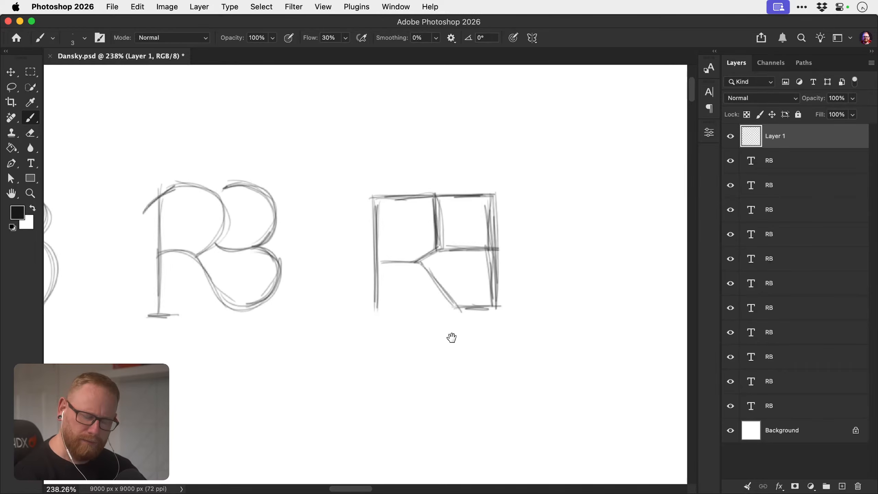
drag(365, 312, 420, 313)
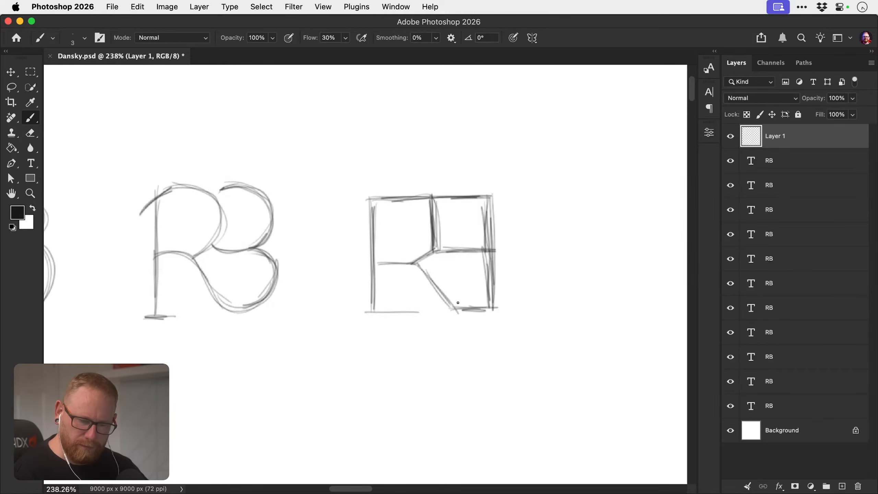
key(super+z)
drag(358, 314, 430, 312)
drag(417, 311, 365, 313)
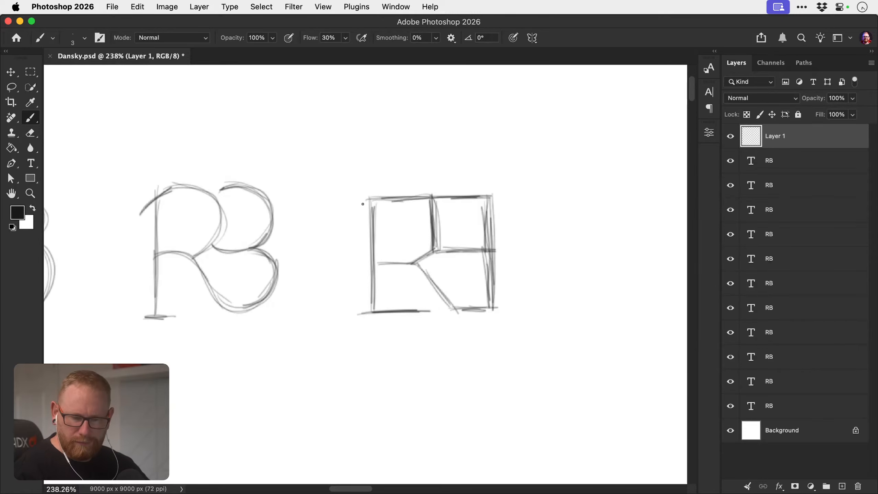
mouse_move(361, 200)
mouse_down()
mouse_move(383, 199)
mouse_move(358, 200)
mouse_up()
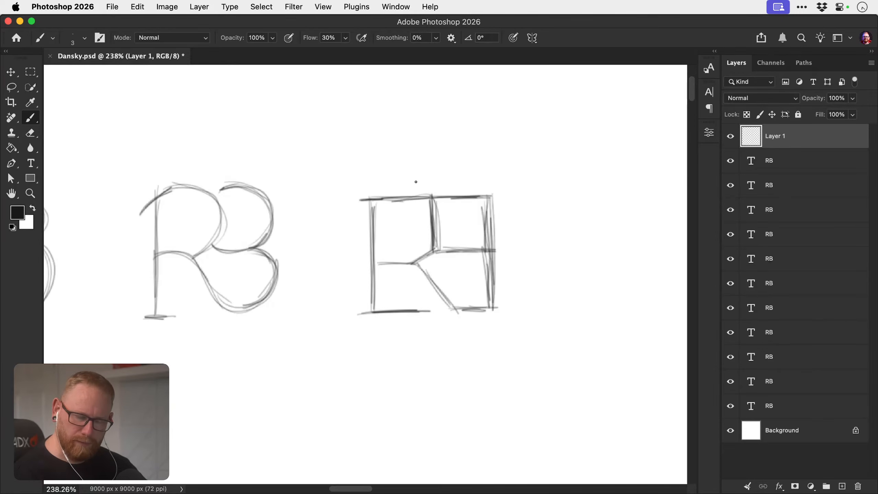
Erase the angular B's outer edge at the waist and redraw it as an angled notch, darkening the R's leg too.
key(e)
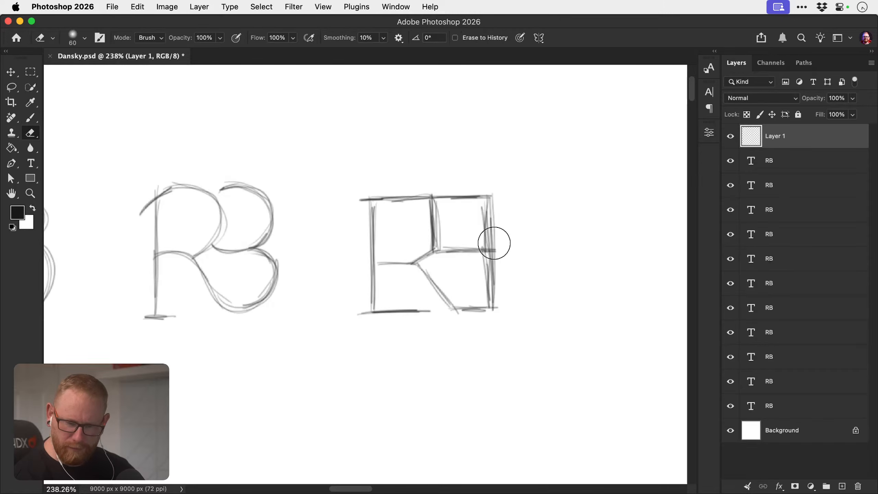
mouse_move(494, 243)
mouse_down()
mouse_move(502, 245)
mouse_move(489, 239)
mouse_move(492, 219)
mouse_move(488, 292)
mouse_up()
key(b)
drag(489, 264, 489, 299)
drag(477, 249, 489, 238)
drag(489, 192, 490, 241)
drag(490, 209, 493, 232)
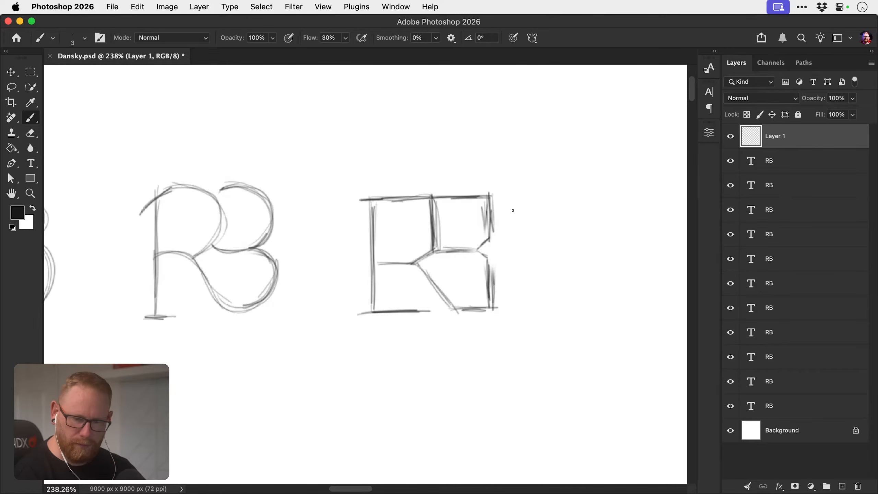
drag(416, 265, 452, 310)
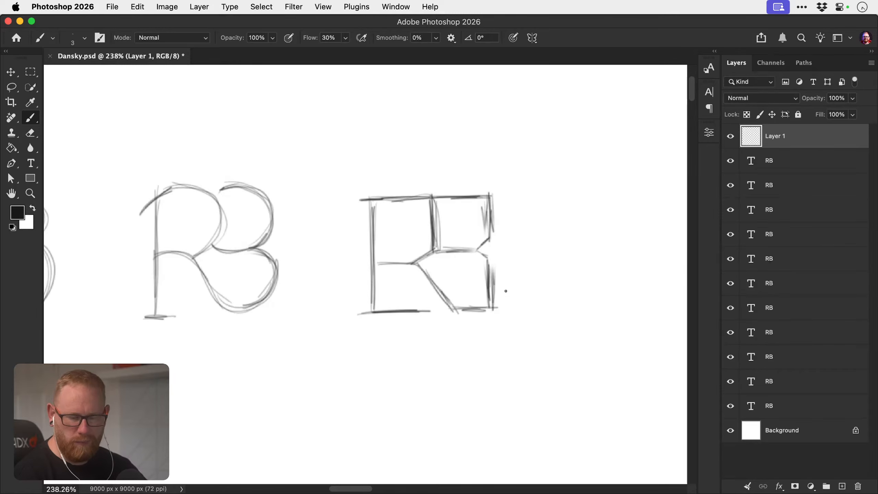
Sketch an RB monogram with rounded corners to the right, curving the R's leg into the B's lower bowl.
scroll(427, 317, right, 5)
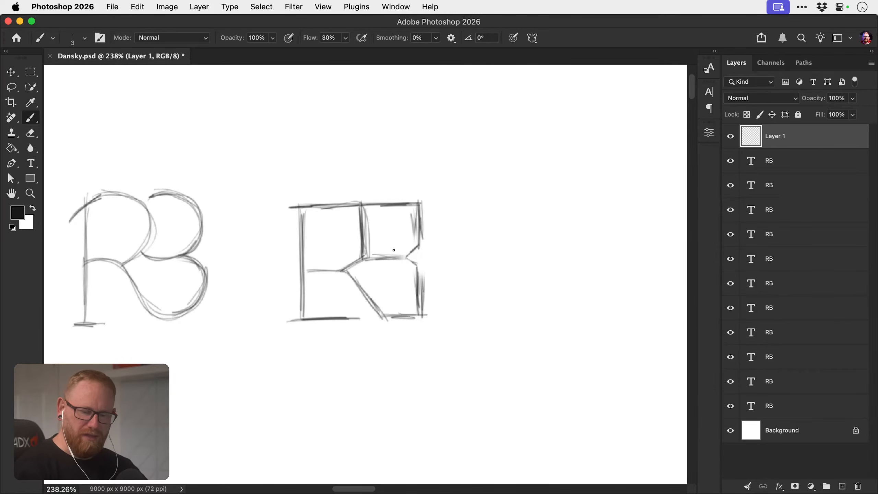
scroll(514, 264, right, 5)
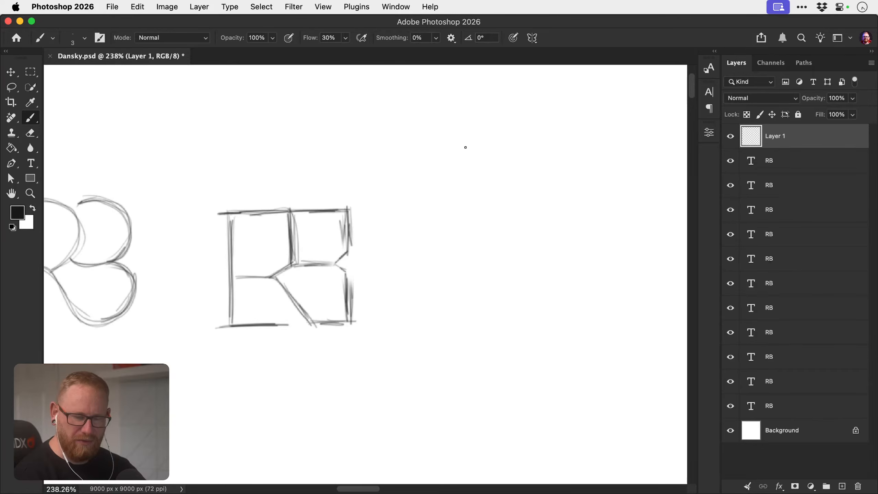
mouse_move(430, 210)
mouse_down()
mouse_move(433, 303)
mouse_move(435, 293)
mouse_up()
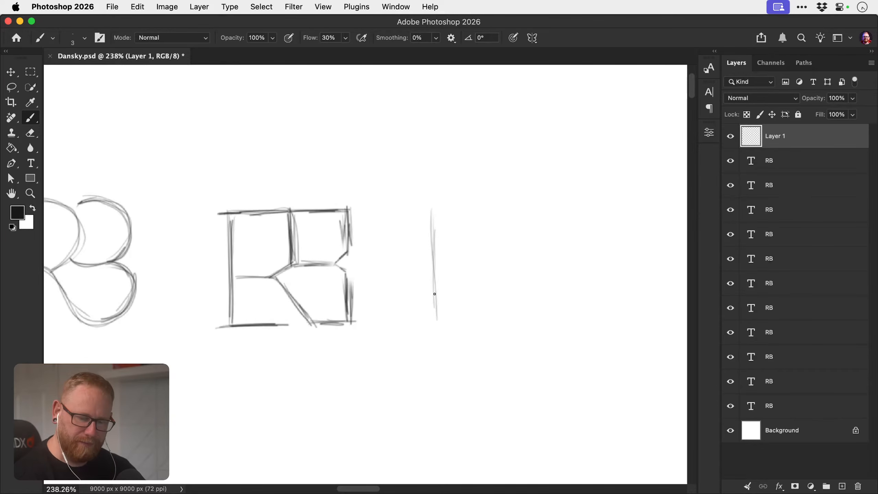
mouse_move(435, 210)
mouse_down()
mouse_move(490, 214)
mouse_move(493, 253)
mouse_move(479, 272)
mouse_move(462, 275)
mouse_move(489, 286)
mouse_move(510, 310)
mouse_move(542, 313)
mouse_up()
mouse_move(556, 268)
mouse_down()
mouse_move(541, 313)
mouse_move(554, 261)
mouse_up()
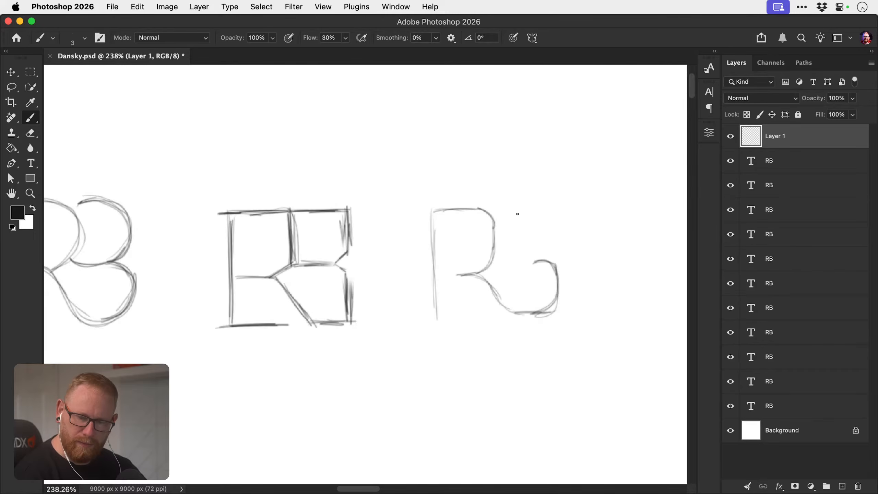
mouse_move(493, 226)
mouse_down()
mouse_move(539, 206)
mouse_move(548, 245)
mouse_up()
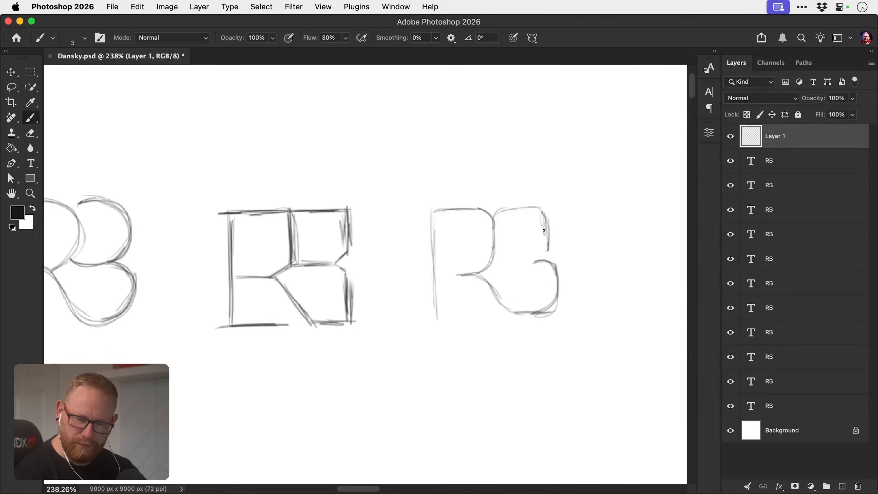
mouse_move(521, 209)
mouse_down()
mouse_move(548, 238)
mouse_move(526, 262)
mouse_move(519, 208)
mouse_move(530, 209)
mouse_move(545, 246)
mouse_up()
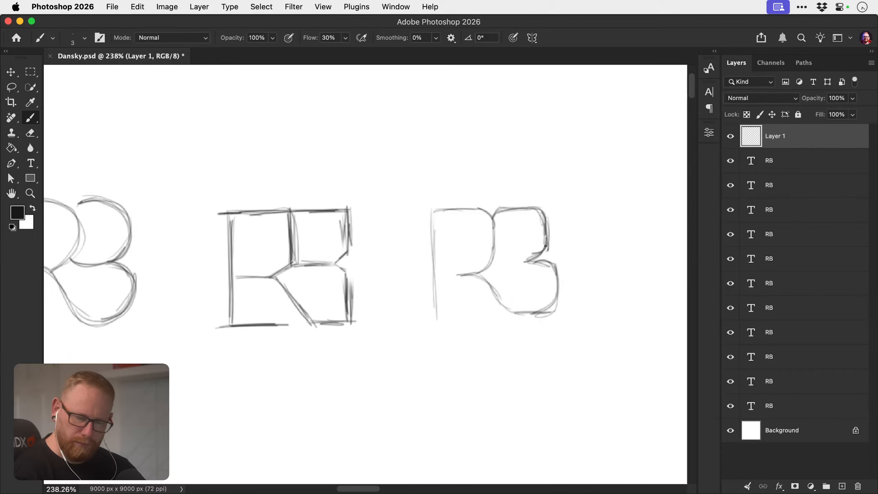
Darken the rounded R's stem, and erase its bowl-to-leg junction and redraw it as a sharper point.
drag(437, 207, 432, 310)
drag(435, 247, 434, 312)
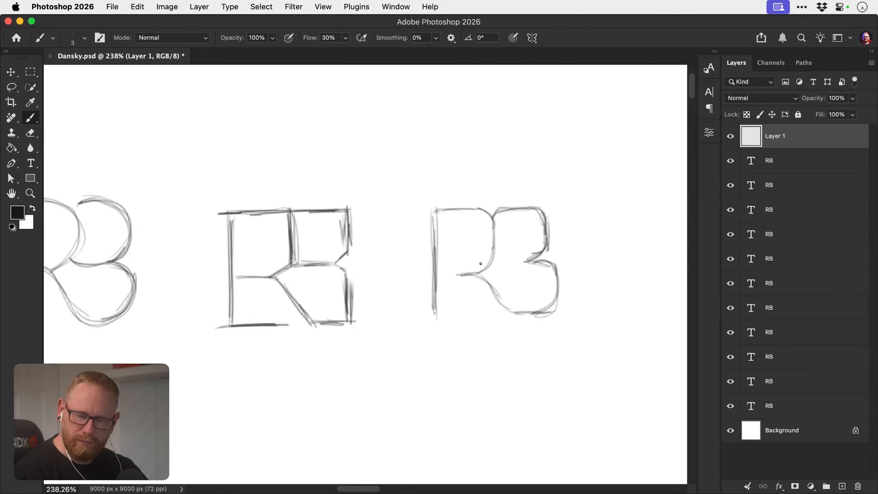
key(e)
mouse_move(477, 272)
mouse_down()
mouse_move(492, 254)
mouse_move(471, 266)
mouse_move(494, 293)
mouse_move(459, 268)
mouse_up()
key(b)
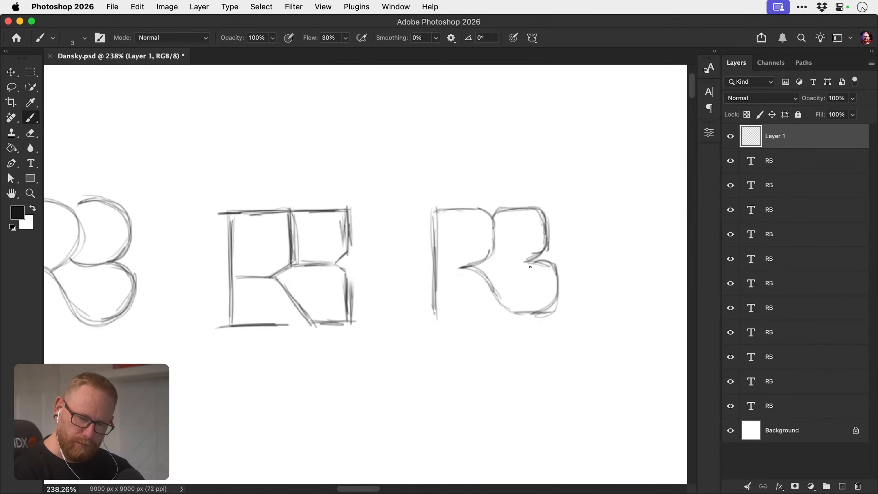
drag(493, 219, 493, 239)
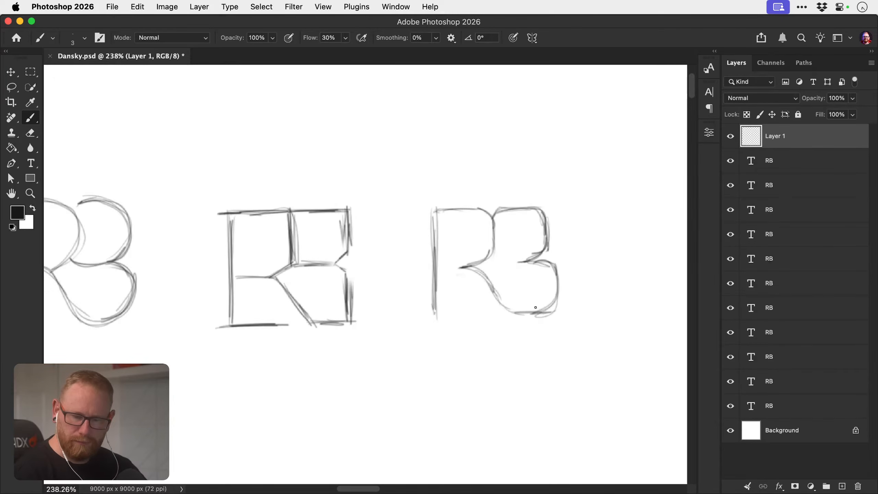
Retrace the rounded monogram's leg and bowls, extend the B's waist inward and round the R's upper outer corner.
mouse_move(485, 278)
mouse_down()
mouse_move(499, 300)
mouse_move(533, 315)
mouse_up()
mouse_move(553, 266)
mouse_down()
mouse_move(551, 303)
mouse_move(531, 318)
mouse_up()
mouse_move(543, 262)
mouse_down()
mouse_move(553, 276)
mouse_move(501, 265)
mouse_move(547, 229)
mouse_move(506, 210)
mouse_move(479, 264)
mouse_up()
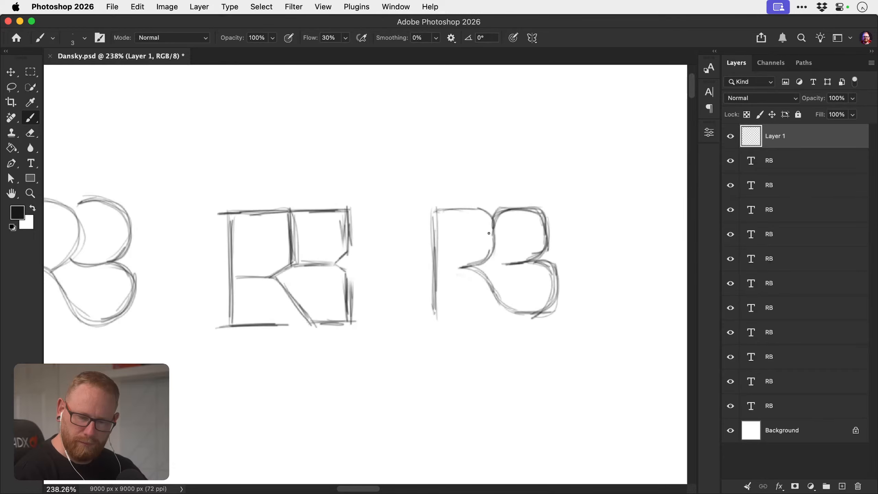
mouse_move(492, 227)
mouse_down()
mouse_move(483, 210)
mouse_move(436, 214)
mouse_up()
mouse_move(447, 210)
mouse_down()
mouse_move(433, 231)
mouse_move(434, 314)
mouse_move(433, 281)
mouse_move(498, 291)
mouse_move(500, 302)
mouse_move(550, 304)
mouse_up()
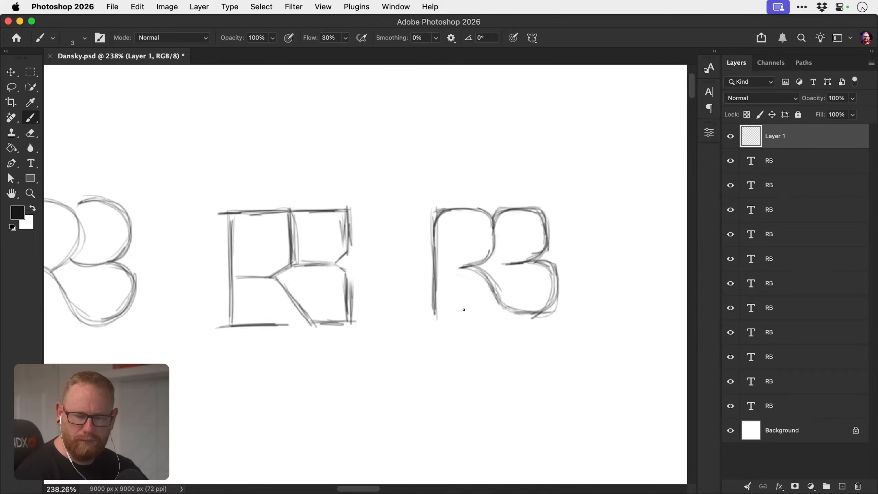
Try a small ampersand in the gap between the rounded R's stem and leg, and undo it.
drag(464, 294, 466, 315)
mouse_move(461, 307)
mouse_down()
mouse_move(461, 285)
mouse_move(454, 311)
mouse_move(478, 297)
mouse_up()
key(super+z)
mouse_move(462, 299)
mouse_down()
mouse_move(476, 314)
mouse_move(456, 298)
mouse_move(459, 315)
mouse_move(458, 294)
mouse_move(484, 317)
mouse_up()
drag(552, 331, 533, 338)
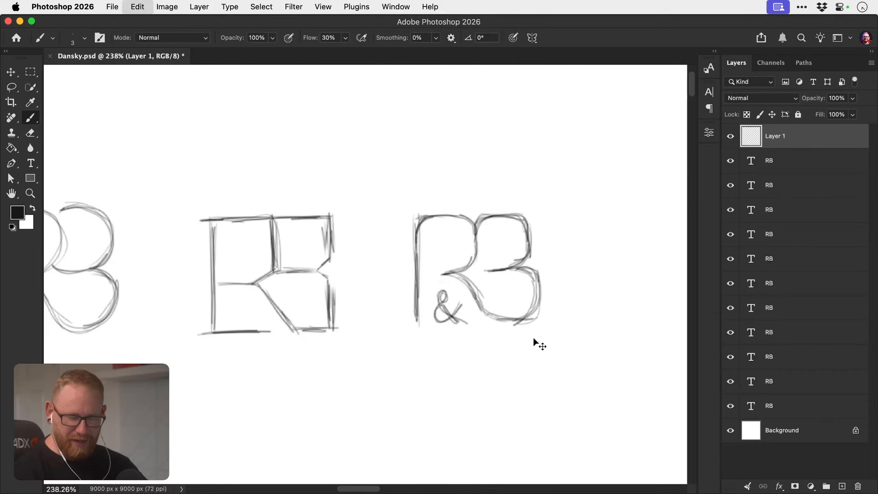
key(super+z)
key(super+z)
key(super+z)
Darken the rounded R's bowl and leg and the B's bowls, and erase the inner end of the B's waist stroke.
drag(518, 335, 473, 340)
mouse_move(436, 227)
mouse_down()
mouse_move(424, 272)
mouse_move(436, 255)
mouse_move(431, 289)
mouse_move(446, 315)
mouse_up()
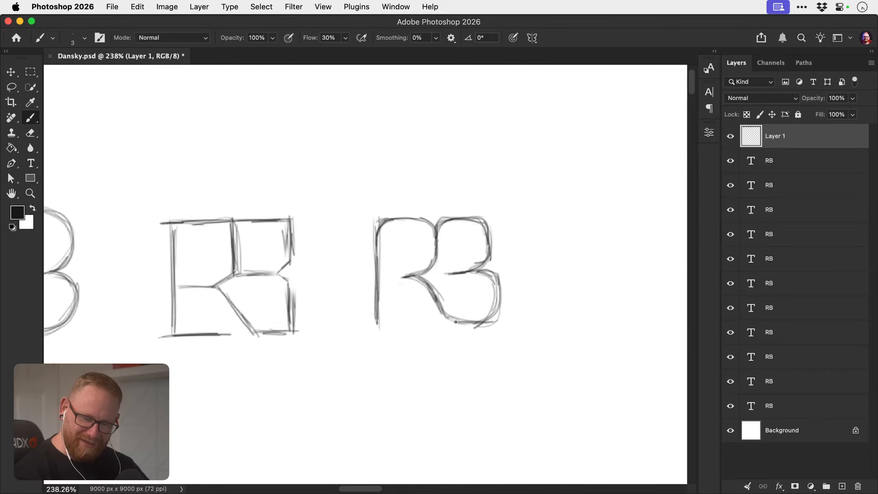
mouse_move(477, 268)
mouse_down()
mouse_move(495, 282)
mouse_move(483, 320)
mouse_move(494, 289)
mouse_move(481, 272)
mouse_move(494, 301)
mouse_move(483, 316)
mouse_up()
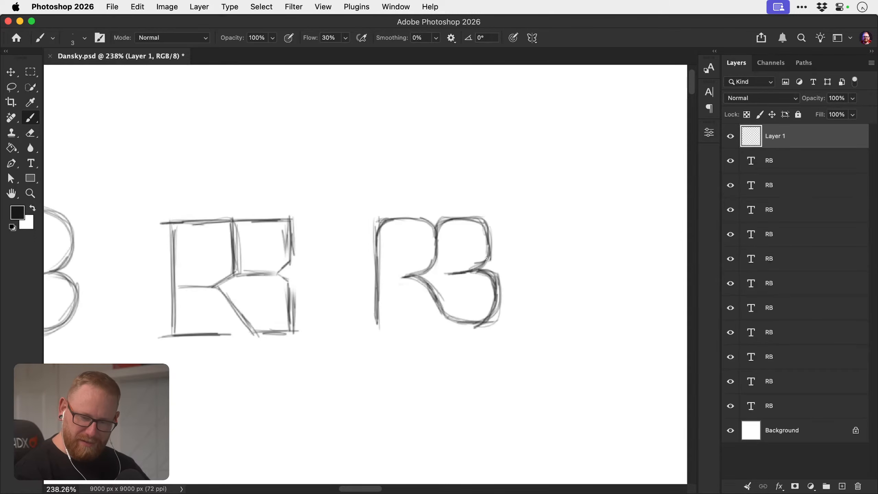
mouse_move(486, 258)
mouse_down()
mouse_move(480, 220)
mouse_move(455, 218)
mouse_move(436, 242)
mouse_move(447, 218)
mouse_move(489, 239)
mouse_up()
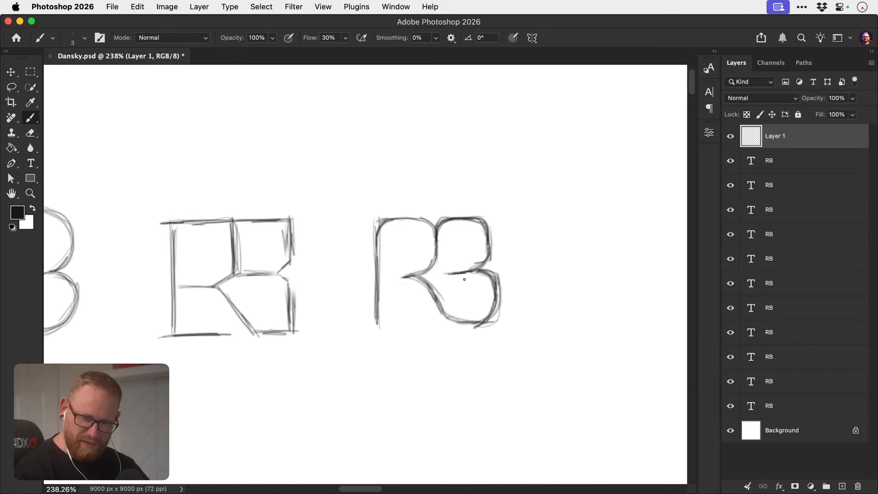
mouse_move(449, 275)
mouse_down()
mouse_move(415, 277)
mouse_move(450, 271)
mouse_move(457, 279)
mouse_up()
key(e)
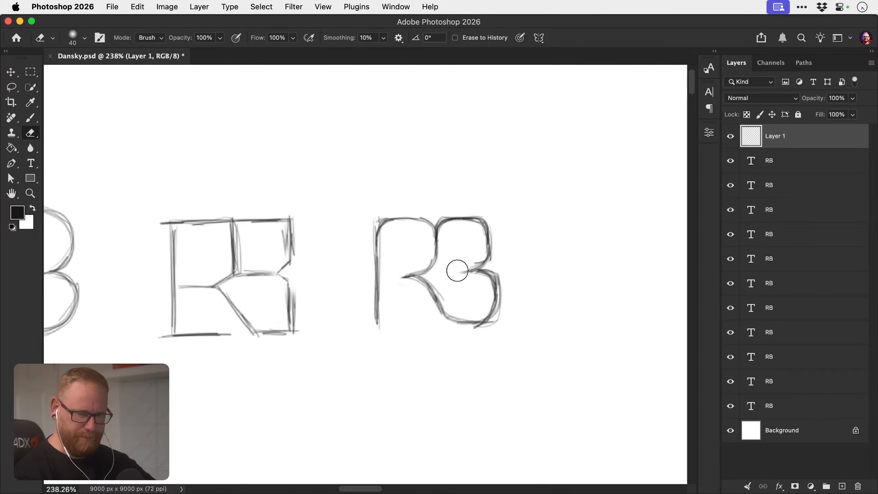
Darken the rounded monogram's R along its rounded top, bowl and leg, and save the document.
key(b)
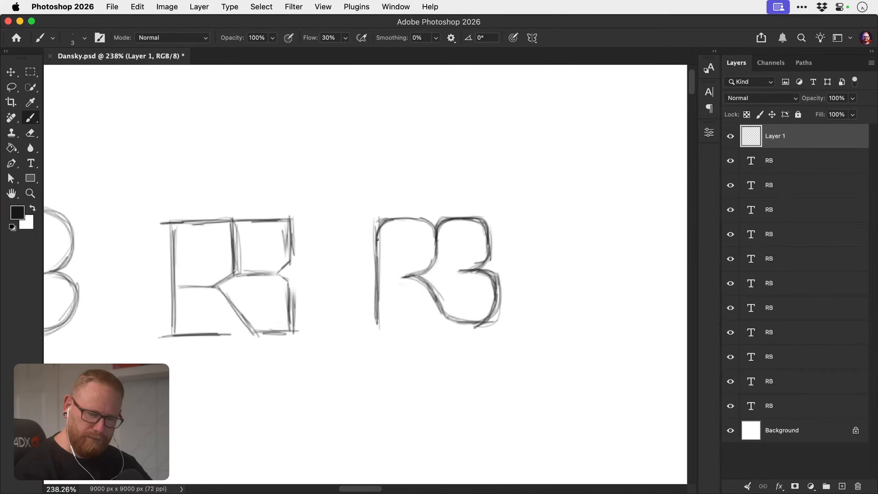
mouse_move(378, 239)
mouse_down()
mouse_move(413, 220)
mouse_move(394, 221)
mouse_move(426, 220)
mouse_move(435, 253)
mouse_move(412, 278)
mouse_move(450, 316)
mouse_up()
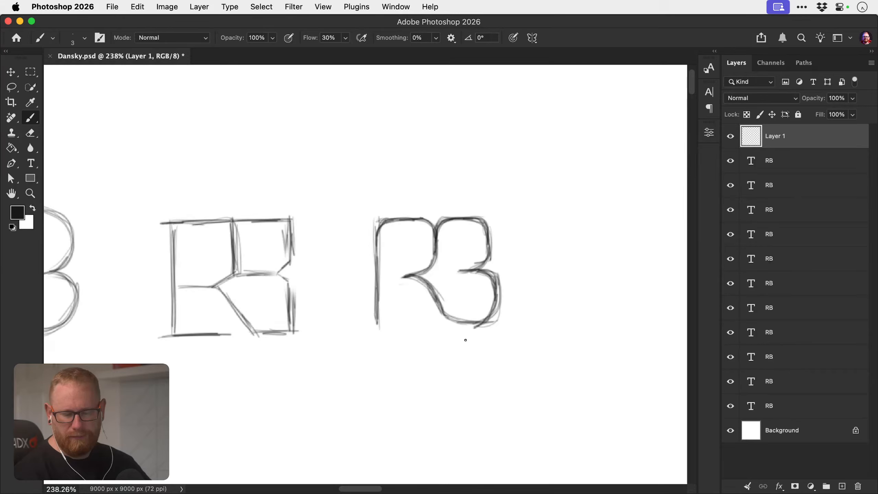
key(z)
drag(456, 364, 415, 332)
mouse_move(451, 399)
mouse_down()
mouse_move(424, 383)
mouse_move(500, 332)
mouse_move(507, 340)
mouse_up()
key(b)
mouse_move(494, 385)
mouse_down()
mouse_move(452, 364)
mouse_move(469, 344)
mouse_move(461, 345)
mouse_up()
key(super+s)
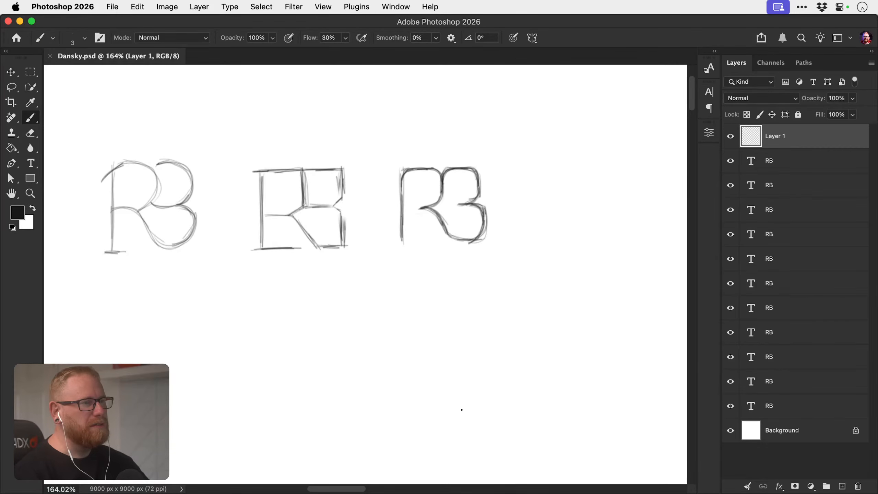
Sketch a new R's stem with a small serif at its head in the blank area below the rounded monogram.
key(z)
drag(442, 194, 447, 193)
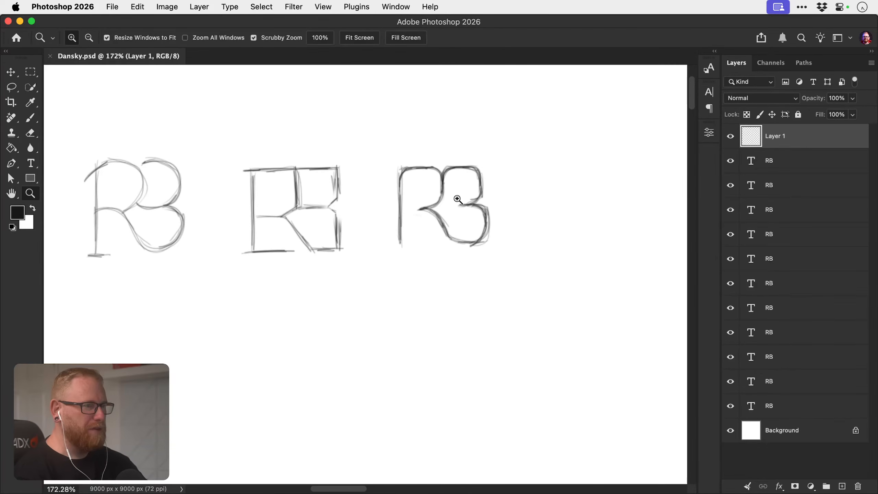
key(b)
key(z)
drag(438, 324, 446, 331)
key(b)
mouse_move(422, 367)
mouse_down()
mouse_move(374, 269)
mouse_move(378, 338)
mouse_up()
mouse_move(374, 243)
mouse_down()
mouse_move(380, 350)
mouse_move(406, 244)
mouse_up()
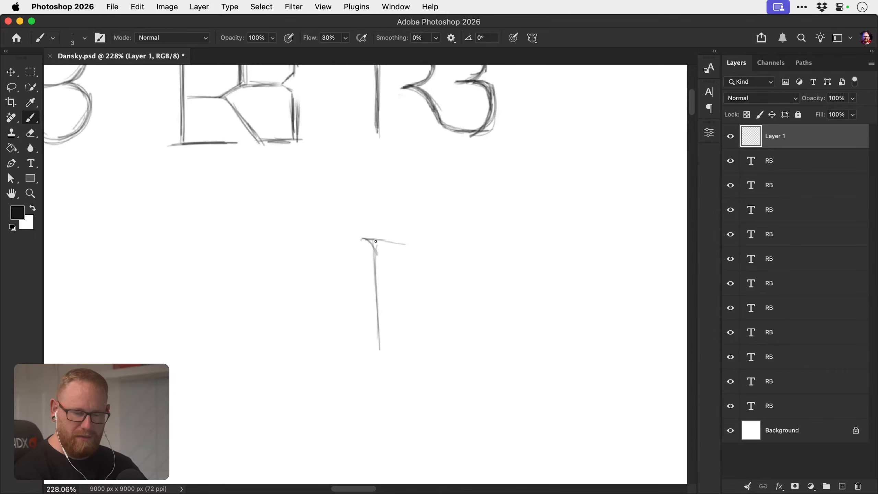
Add a round bowl, foot serif, arched waist and curved leg to the serif R.
mouse_move(376, 241)
mouse_down()
mouse_move(441, 244)
mouse_move(407, 243)
mouse_move(439, 264)
mouse_move(438, 257)
mouse_move(418, 302)
mouse_up()
drag(427, 248, 420, 302)
mouse_move(371, 352)
mouse_down()
mouse_move(390, 351)
mouse_move(379, 333)
mouse_move(399, 352)
mouse_up()
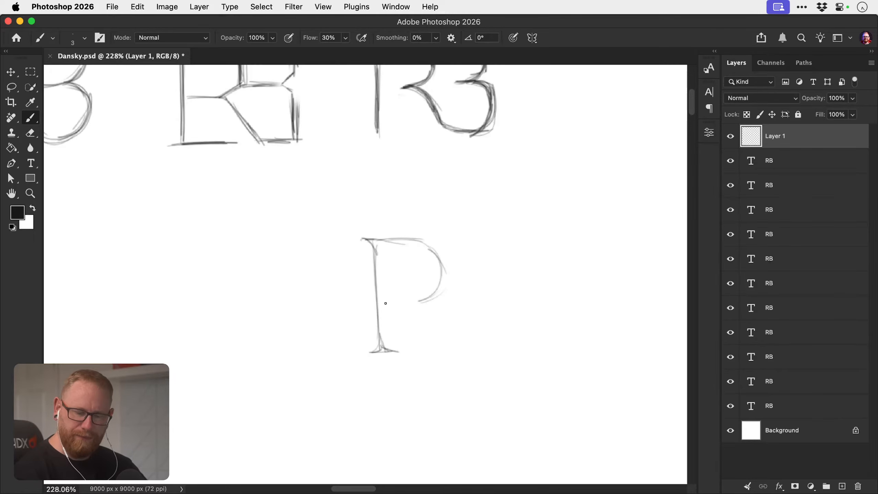
mouse_move(377, 304)
mouse_down()
mouse_move(414, 302)
mouse_move(441, 331)
mouse_up()
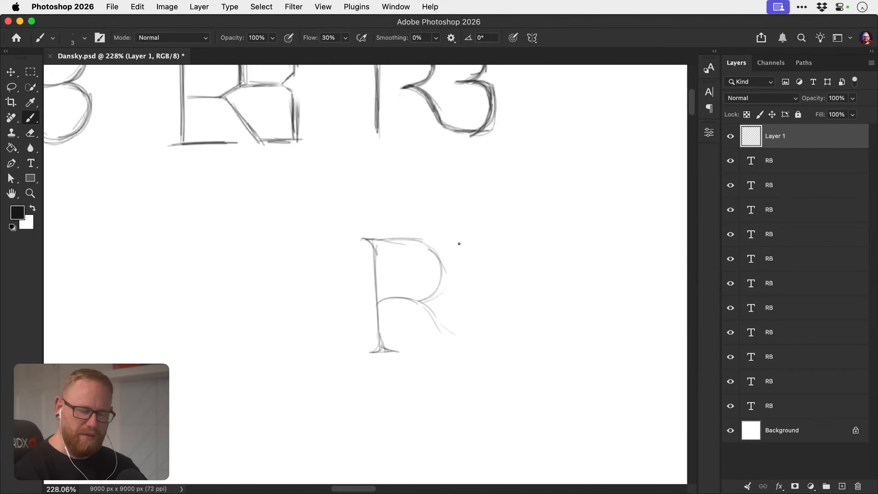
Sketch a B with an inward curl overlapping the serif R's bowl and two rounded bowls, undoing the rejected opening strokes.
mouse_move(465, 240)
mouse_down()
mouse_move(446, 284)
mouse_move(435, 256)
mouse_move(464, 284)
mouse_move(448, 284)
mouse_move(471, 264)
mouse_move(436, 264)
mouse_move(437, 257)
mouse_move(445, 264)
mouse_move(486, 239)
mouse_up()
key(super+z)
key(super+z)
key(super+z)
key(super+z)
key(super+z)
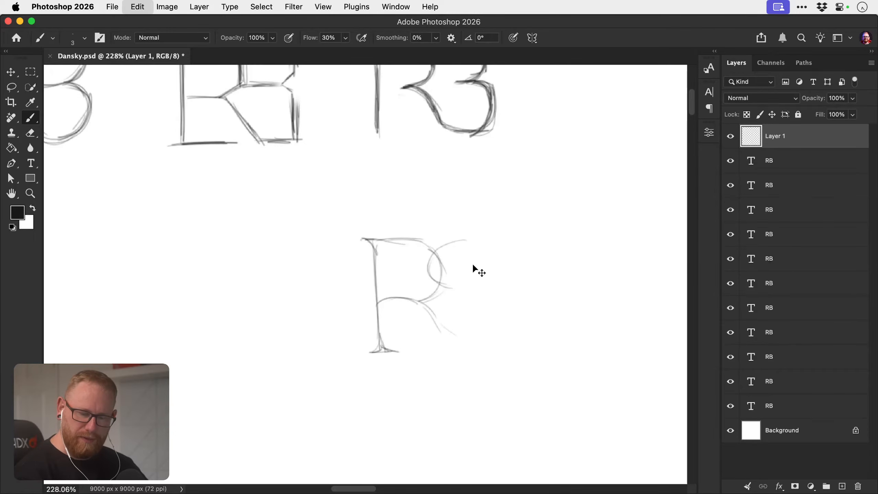
drag(436, 279, 468, 279)
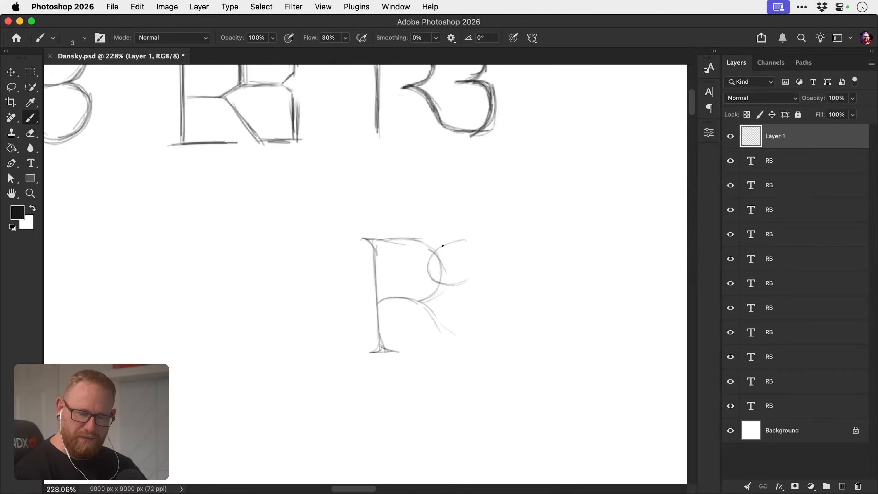
mouse_move(436, 250)
mouse_down()
mouse_move(491, 242)
mouse_move(476, 238)
mouse_up()
mouse_move(431, 261)
mouse_down()
mouse_move(465, 239)
mouse_move(487, 238)
mouse_move(502, 281)
mouse_move(480, 287)
mouse_move(504, 327)
mouse_move(483, 344)
mouse_up()
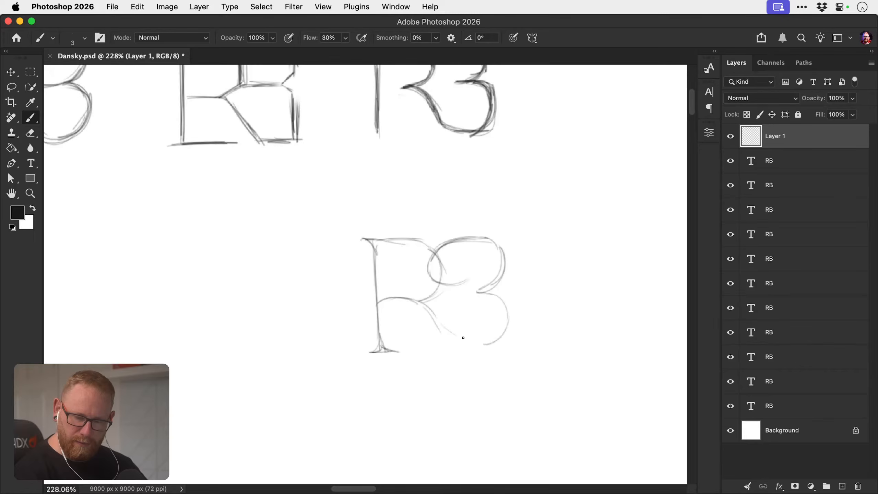
Erase the serif R's leg and the B's lower curve, and redraw them as a leg with a foot serif running into the B's base.
mouse_move(437, 323)
mouse_down()
mouse_move(470, 350)
mouse_move(490, 342)
mouse_move(448, 335)
mouse_move(482, 341)
mouse_move(475, 345)
mouse_up()
key(e)
key(b)
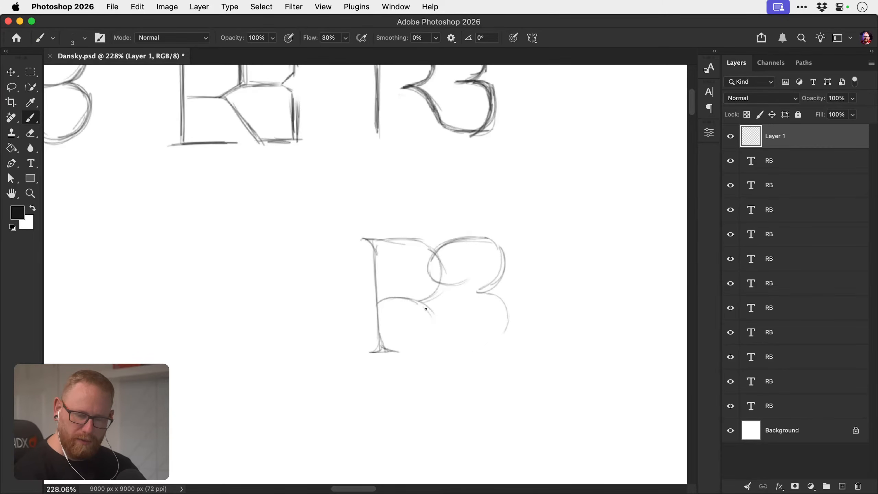
drag(425, 309, 451, 343)
mouse_move(508, 317)
mouse_down()
mouse_move(483, 342)
mouse_move(492, 345)
mouse_move(434, 345)
mouse_up()
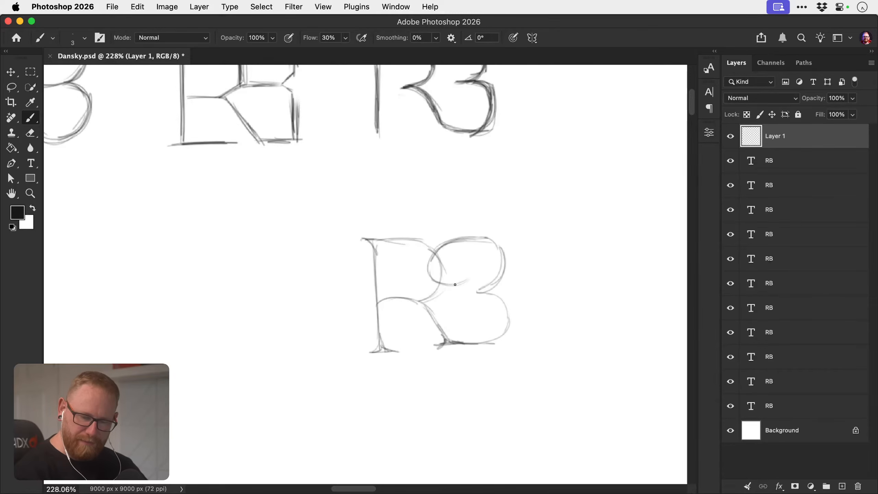
End the B's curl in a small spiral, and thicken the serif R's stem and its head and foot serifs.
mouse_move(455, 285)
mouse_down()
mouse_move(474, 274)
mouse_move(462, 276)
mouse_move(461, 268)
mouse_move(471, 270)
mouse_move(461, 282)
mouse_move(469, 273)
mouse_move(459, 269)
mouse_move(486, 342)
mouse_up()
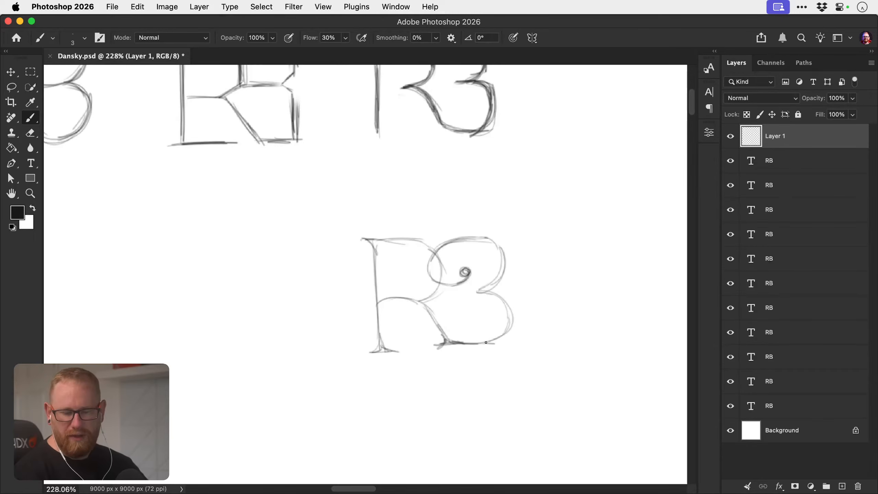
drag(376, 241, 378, 301)
mouse_move(378, 270)
mouse_down()
mouse_move(380, 340)
mouse_move(392, 352)
mouse_up()
drag(377, 252, 387, 238)
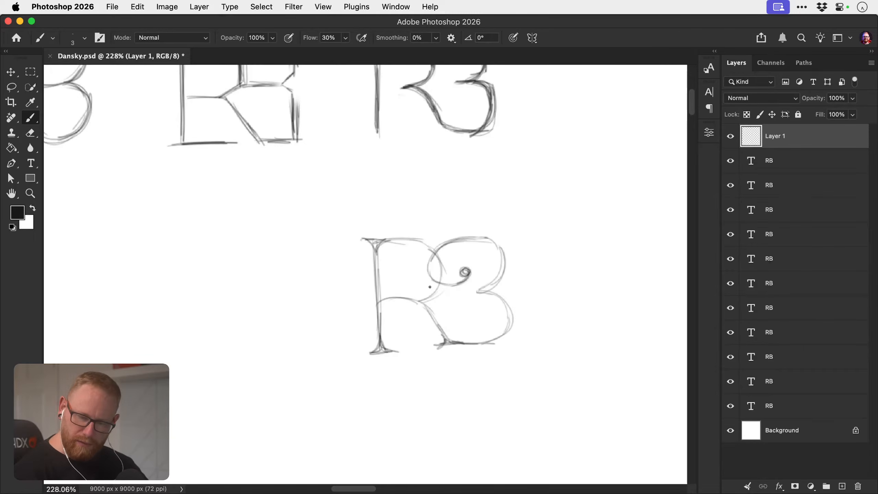
Erase the stem's foot serif and redraw it higher, level with the foot of the leg.
drag(478, 351, 470, 361)
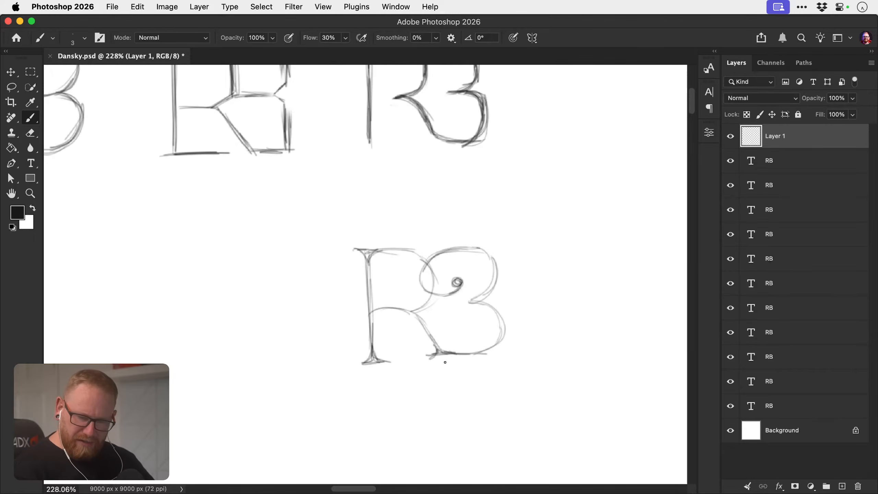
key(e)
mouse_move(383, 364)
mouse_down()
mouse_move(394, 356)
mouse_move(370, 366)
mouse_move(370, 349)
mouse_up()
key(b)
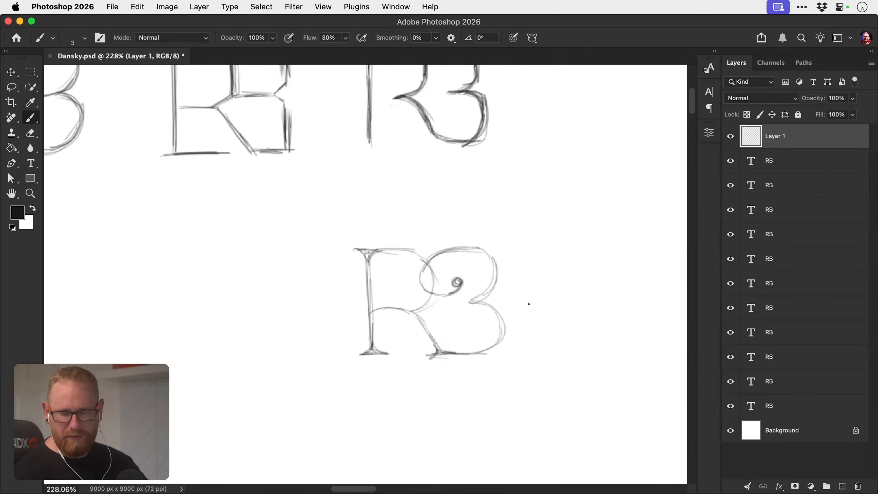
Thicken the serif R's bowl and stem, and retrace the B's curl and both bowls.
mouse_move(413, 255)
mouse_down()
mouse_move(433, 293)
mouse_move(417, 309)
mouse_up()
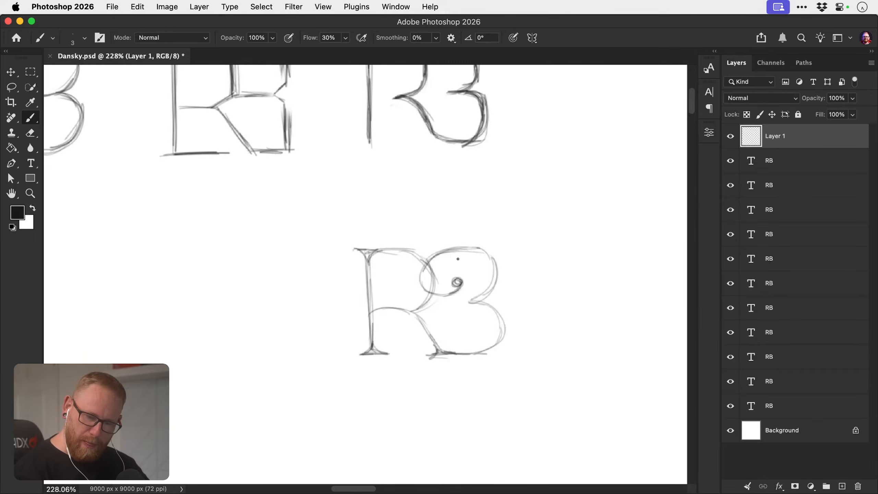
drag(450, 249, 426, 292)
mouse_move(430, 256)
mouse_down()
mouse_move(507, 321)
mouse_move(496, 312)
mouse_move(496, 344)
mouse_move(474, 354)
mouse_move(505, 320)
mouse_up()
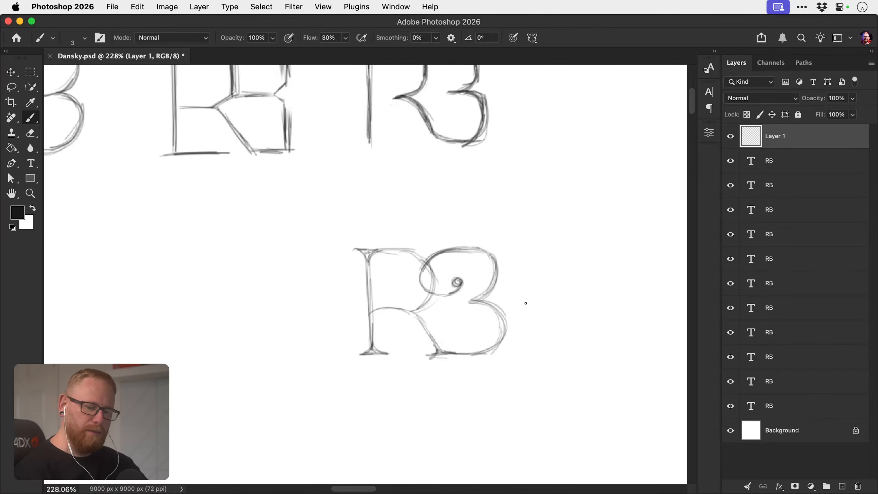
drag(369, 273, 373, 324)
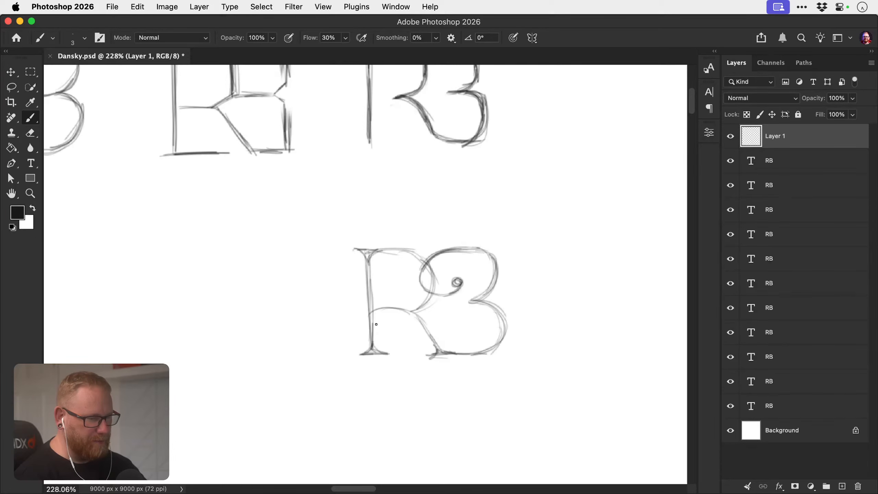
Select the serif RB sketch, copy it and place the duplicate in the blank space to its right.
key(z)
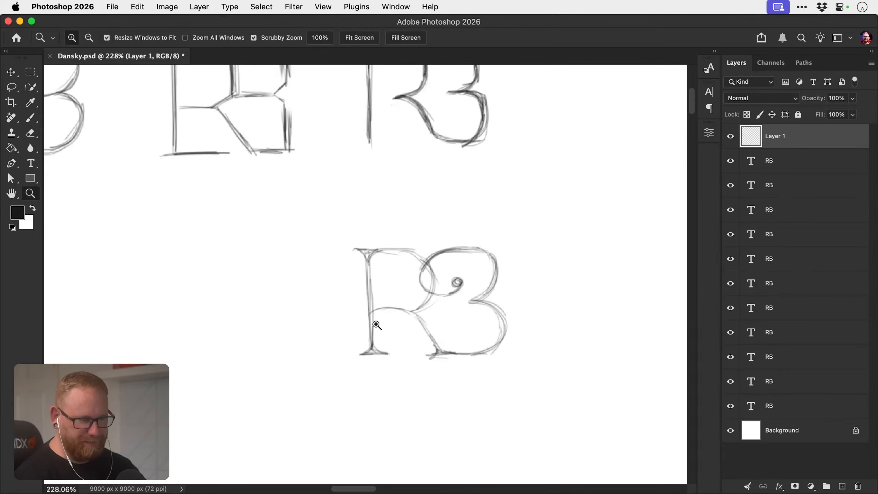
drag(443, 314, 437, 331)
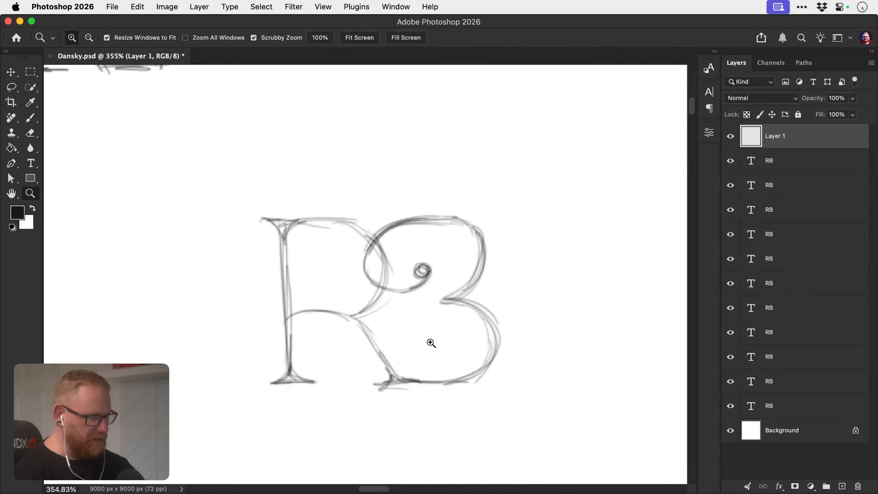
key(b)
key(m)
mouse_move(213, 425)
mouse_down()
mouse_move(555, 194)
mouse_move(533, 189)
mouse_up()
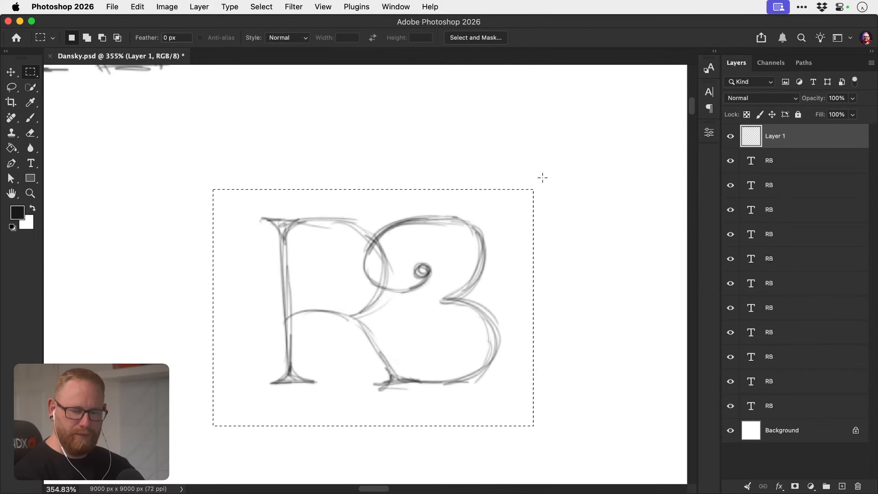
key(super+c)
key(super+d)
mouse_move(523, 324)
mouse_down()
mouse_move(281, 292)
mouse_move(478, 294)
mouse_move(384, 331)
mouse_up()
key(super+v)
key(v)
Outline the duplicate R's stem and foot serif with double contours to give them thickness.
key(z)
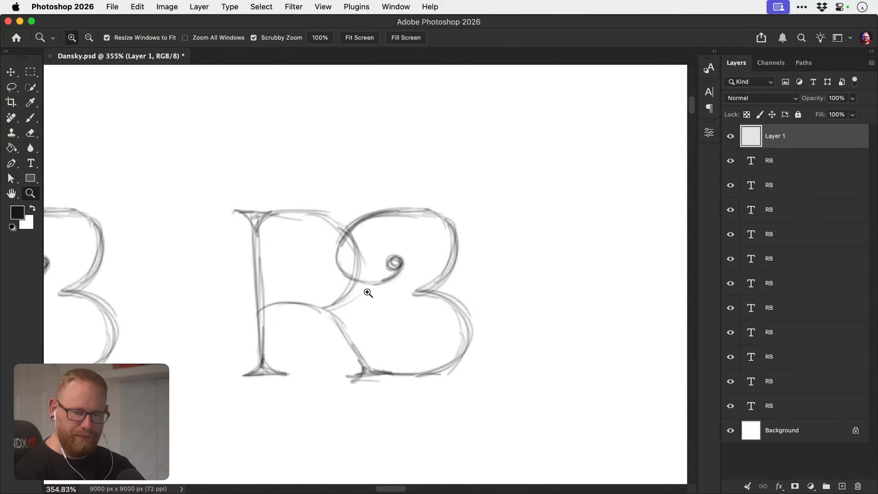
mouse_move(367, 292)
mouse_down()
mouse_move(351, 291)
mouse_move(396, 244)
mouse_up()
key(b)
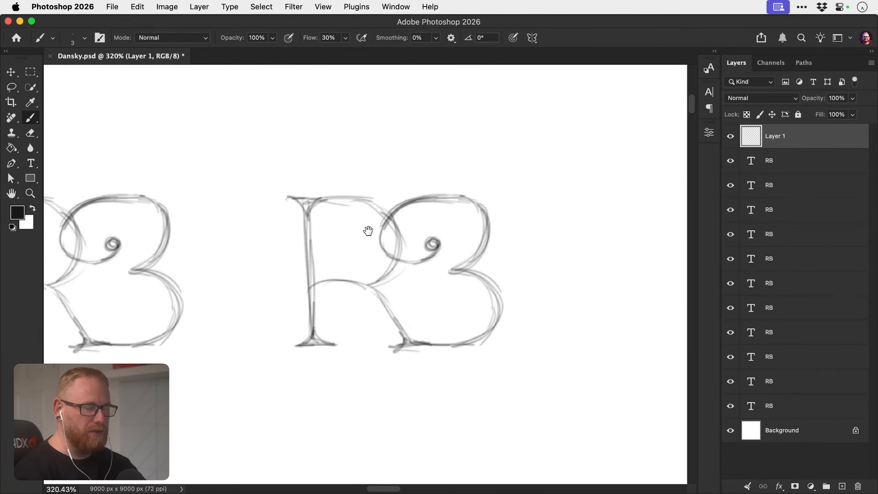
mouse_move(304, 201)
mouse_down()
mouse_move(305, 302)
mouse_move(305, 282)
mouse_up()
mouse_move(308, 205)
mouse_down()
mouse_move(305, 323)
mouse_move(313, 302)
mouse_move(294, 346)
mouse_up()
mouse_move(310, 311)
mouse_down()
mouse_move(300, 338)
mouse_move(335, 348)
mouse_move(313, 317)
mouse_up()
Outline the duplicate R's head serif, bowl and arched waist as thicker strokes.
mouse_move(287, 199)
mouse_down()
mouse_move(305, 221)
mouse_move(326, 199)
mouse_move(375, 205)
mouse_move(395, 226)
mouse_move(391, 271)
mouse_up()
mouse_move(309, 297)
mouse_down()
mouse_move(346, 279)
mouse_move(389, 317)
mouse_up()
mouse_move(313, 291)
mouse_down()
mouse_move(384, 306)
mouse_move(371, 284)
mouse_up()
drag(370, 207, 370, 281)
mouse_move(393, 240)
mouse_down()
mouse_move(368, 282)
mouse_move(386, 217)
mouse_move(312, 207)
mouse_up()
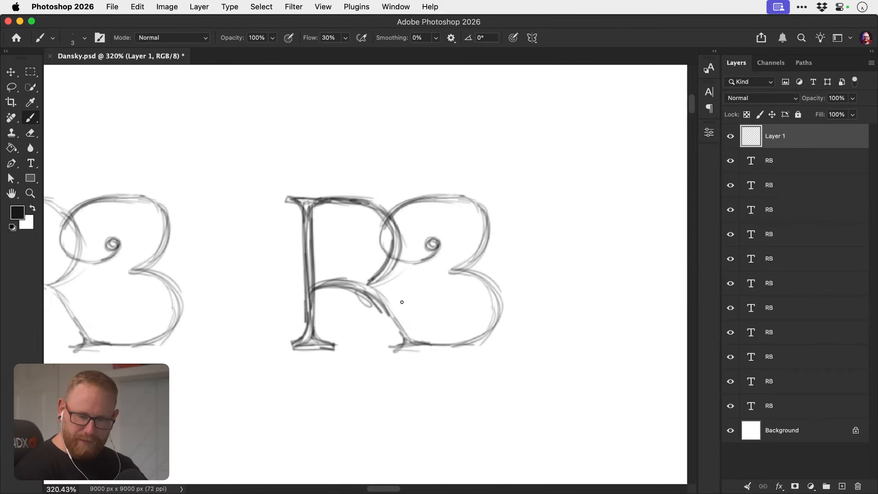
Thicken the duplicate R's leg and foot serif, and continue the contours along the B's base and lower bowl.
mouse_move(365, 286)
mouse_down()
mouse_move(413, 334)
mouse_move(401, 330)
mouse_up()
drag(402, 331, 393, 347)
mouse_move(391, 310)
mouse_down()
mouse_move(412, 338)
mouse_move(436, 344)
mouse_move(485, 325)
mouse_up()
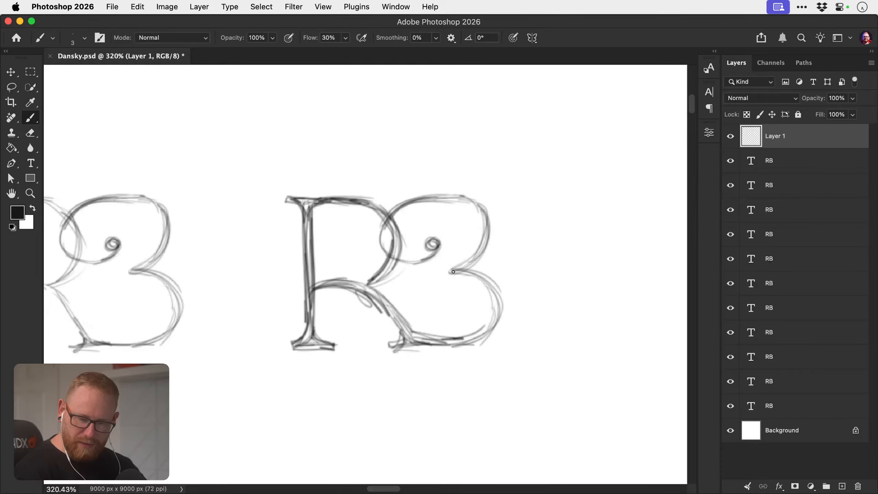
mouse_move(453, 272)
mouse_down()
mouse_move(478, 278)
mouse_move(490, 311)
mouse_move(479, 335)
mouse_move(491, 286)
mouse_move(459, 270)
mouse_move(486, 333)
mouse_up()
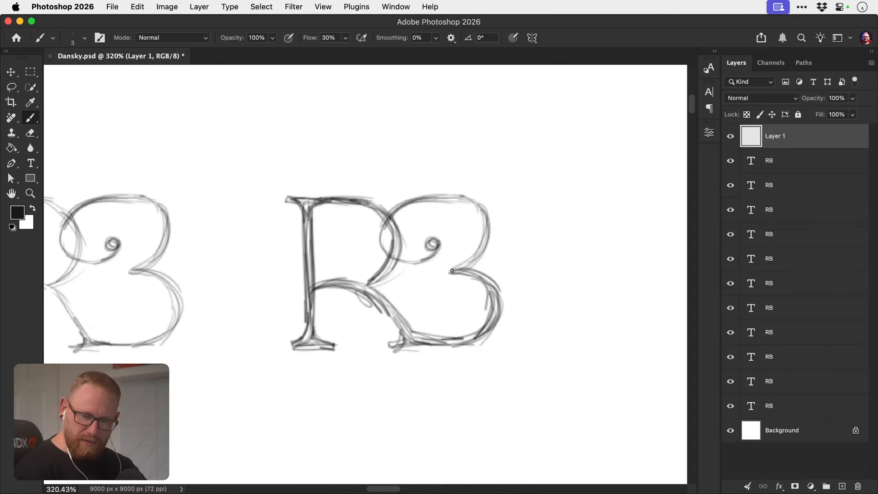
Thicken the duplicate B's upper bowl, curl and spiral terminal, and retrace the lower part of the R's bowl.
mouse_move(451, 271)
mouse_down()
mouse_move(488, 247)
mouse_move(493, 208)
mouse_move(460, 196)
mouse_move(484, 214)
mouse_move(491, 243)
mouse_move(452, 268)
mouse_move(481, 241)
mouse_move(460, 204)
mouse_move(481, 239)
mouse_up()
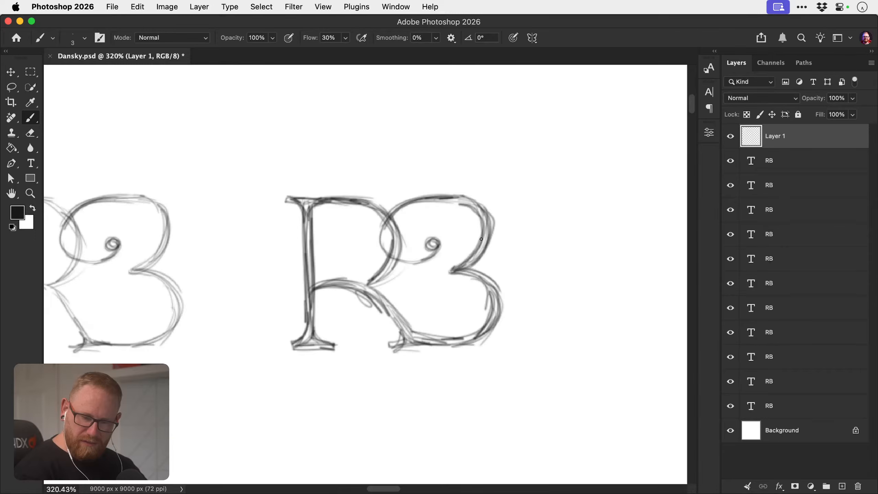
mouse_move(459, 204)
mouse_down()
mouse_move(424, 205)
mouse_move(390, 228)
mouse_move(387, 245)
mouse_move(418, 257)
mouse_up()
mouse_move(392, 223)
mouse_down()
mouse_move(400, 262)
mouse_move(425, 260)
mouse_move(406, 265)
mouse_move(445, 230)
mouse_move(432, 259)
mouse_move(423, 247)
mouse_move(433, 254)
mouse_move(416, 256)
mouse_up()
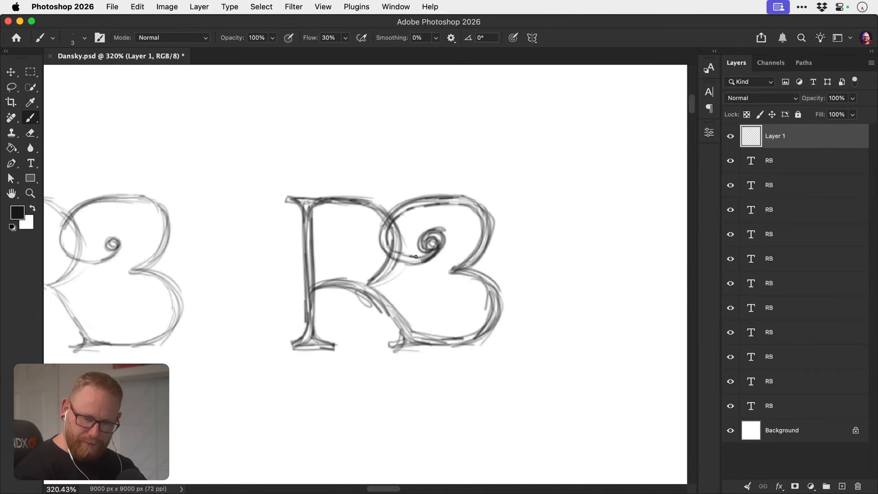
drag(379, 283, 393, 269)
drag(371, 288, 394, 259)
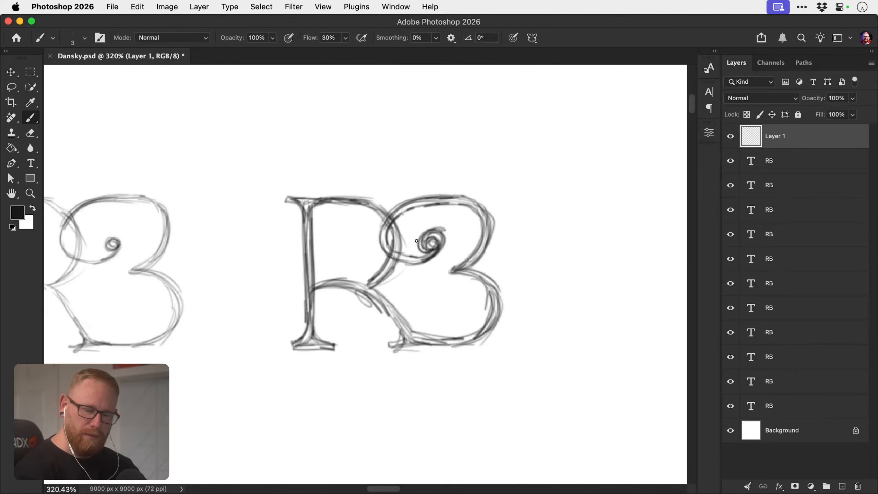
Shade in the duplicate R's stem and foot serif.
drag(403, 308, 361, 335)
key(z)
mouse_move(352, 267)
mouse_down()
mouse_move(372, 270)
mouse_move(360, 266)
mouse_up()
key(b)
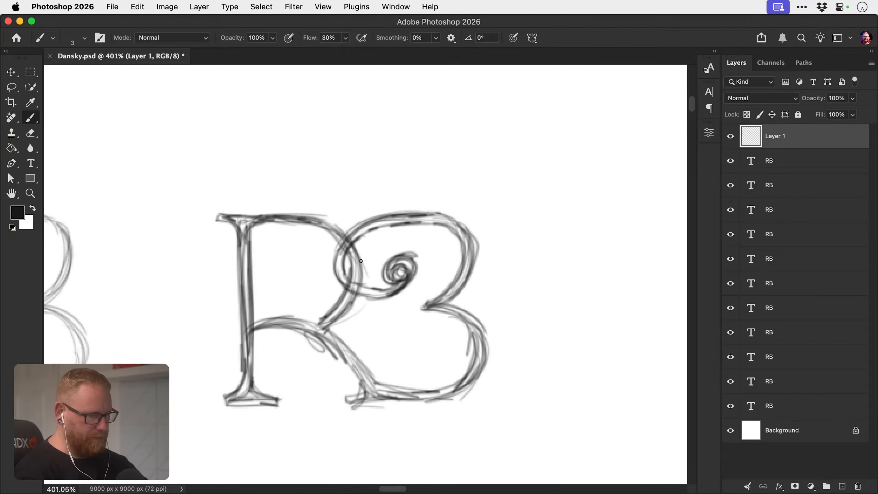
drag(244, 228, 248, 321)
mouse_move(248, 250)
mouse_down()
mouse_move(249, 369)
mouse_move(248, 301)
mouse_move(242, 387)
mouse_move(230, 399)
mouse_move(245, 390)
mouse_up()
drag(246, 384, 247, 403)
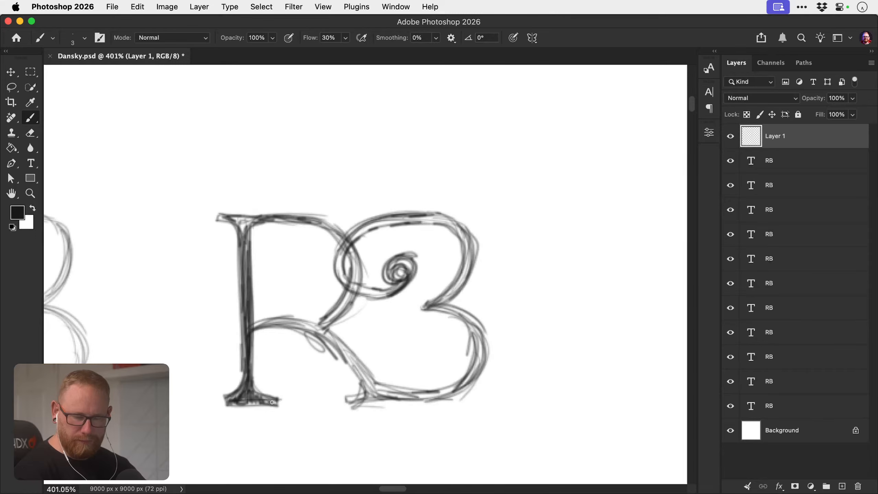
Shade in the remaining strokes of both letters and the spiral terminal, and sketch loose loops inside the B's upper bowl.
mouse_move(219, 218)
mouse_down()
mouse_move(245, 230)
mouse_move(261, 219)
mouse_move(315, 220)
mouse_move(338, 236)
mouse_move(354, 277)
mouse_move(351, 251)
mouse_move(351, 281)
mouse_move(322, 327)
mouse_move(347, 293)
mouse_move(335, 317)
mouse_move(343, 309)
mouse_move(350, 244)
mouse_up()
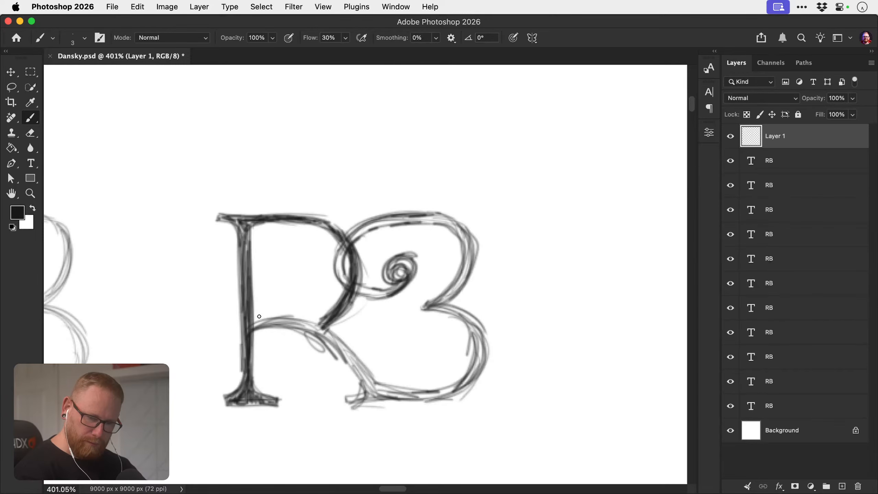
mouse_move(259, 317)
mouse_down()
mouse_move(277, 328)
mouse_move(284, 319)
mouse_move(252, 328)
mouse_move(310, 325)
mouse_move(288, 318)
mouse_move(282, 322)
mouse_move(324, 333)
mouse_move(371, 388)
mouse_move(363, 383)
mouse_move(348, 402)
mouse_move(398, 401)
mouse_move(365, 395)
mouse_move(416, 395)
mouse_move(378, 396)
mouse_move(408, 396)
mouse_move(460, 377)
mouse_move(452, 392)
mouse_move(429, 398)
mouse_move(448, 394)
mouse_move(477, 368)
mouse_move(479, 353)
mouse_move(471, 322)
mouse_move(435, 310)
mouse_move(458, 315)
mouse_move(451, 308)
mouse_move(476, 332)
mouse_move(484, 357)
mouse_move(444, 223)
mouse_move(451, 227)
mouse_move(372, 223)
mouse_move(342, 257)
mouse_move(374, 224)
mouse_move(344, 261)
mouse_move(362, 294)
mouse_move(387, 292)
mouse_move(399, 266)
mouse_move(401, 273)
mouse_move(389, 271)
mouse_move(409, 264)
mouse_move(371, 296)
mouse_move(408, 273)
mouse_up()
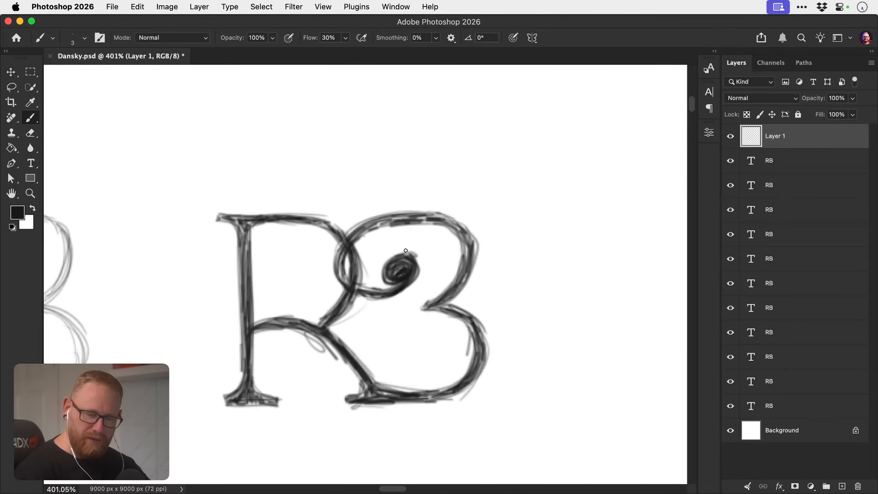
mouse_move(378, 246)
mouse_down()
mouse_move(404, 299)
mouse_move(385, 247)
mouse_up()
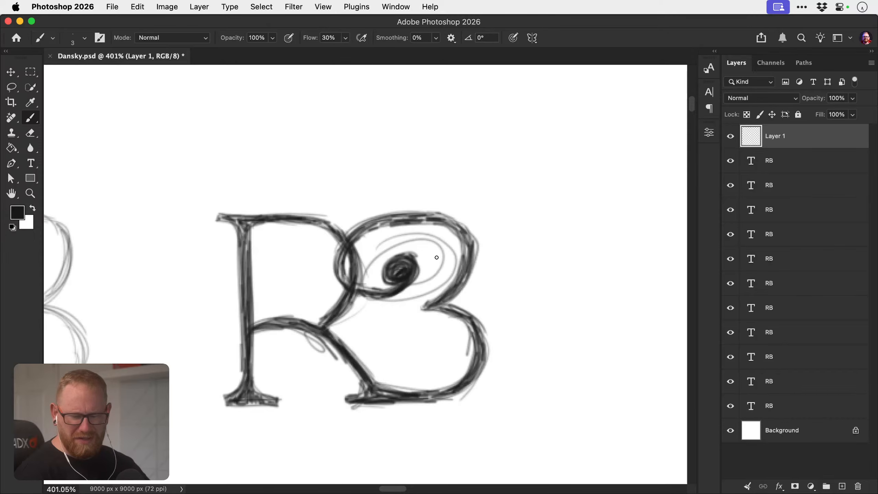
Undo the loose loops inside the B's upper bowl, and erase stray lines under the R's leg and beside its bowl with a smaller eraser.
key(super+z)
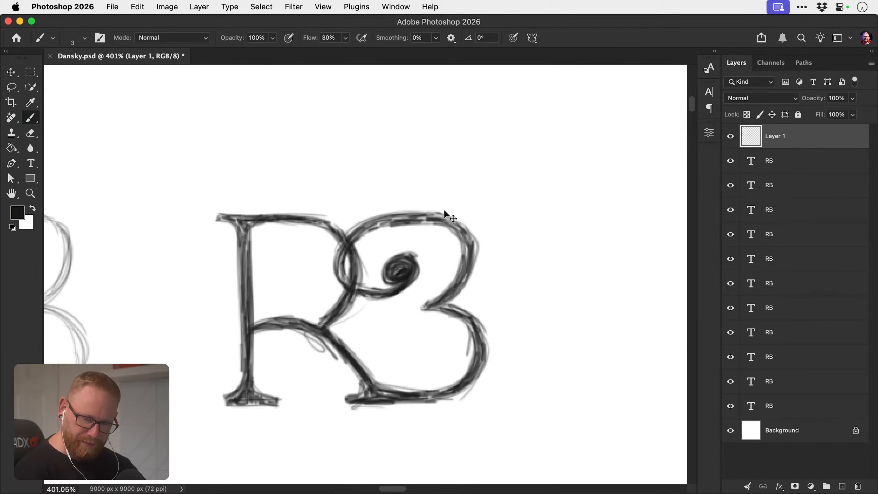
key(e)
click(85, 37)
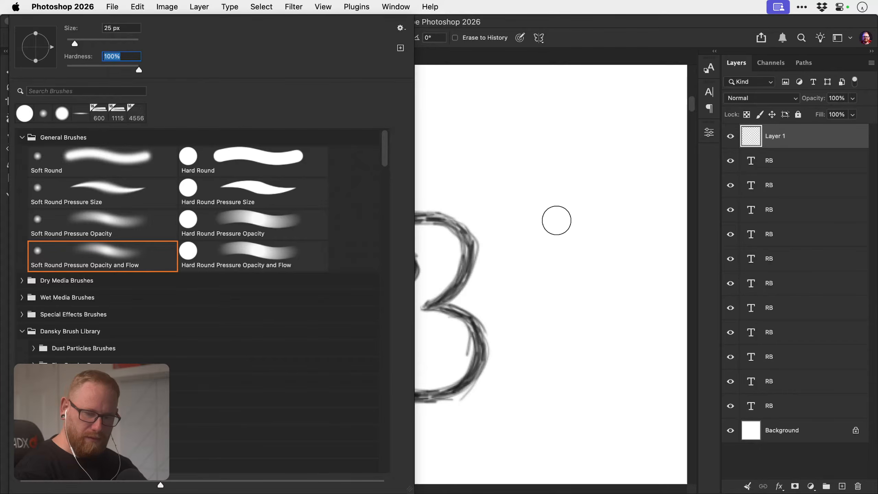
click(557, 221)
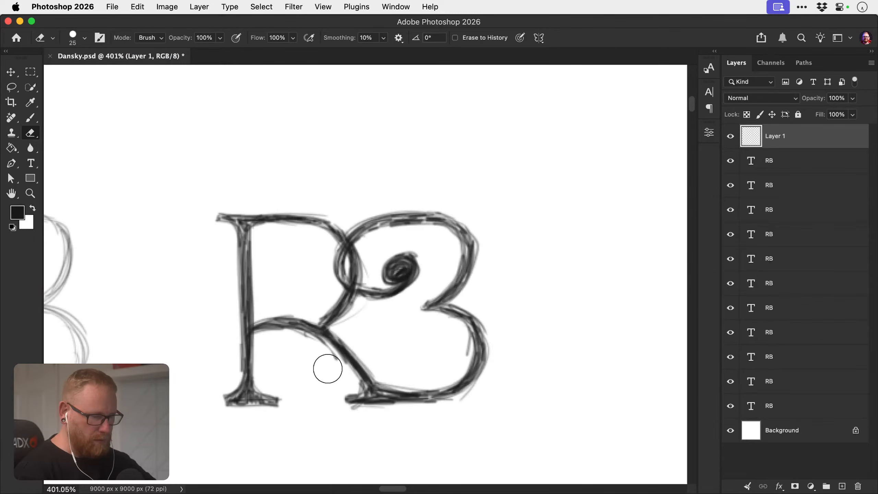
key(bracketleft)
key(bracketleft)
key(bracketleft)
key(bracketleft)
mouse_move(326, 358)
mouse_down()
mouse_move(300, 334)
mouse_move(349, 327)
mouse_move(341, 324)
mouse_move(360, 300)
mouse_up()
drag(363, 258, 366, 278)
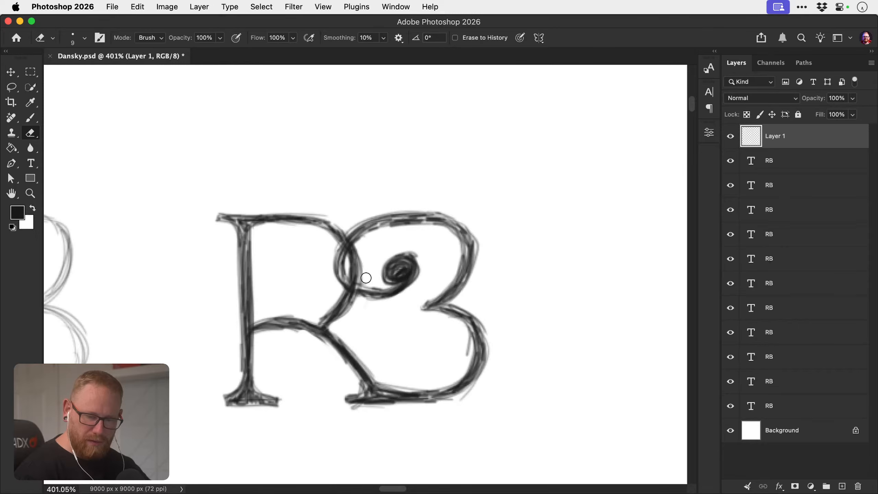
Erase the stray lines above the R's top bar, at its foot serif, and around the B's base and lower bowl.
drag(308, 207, 331, 213)
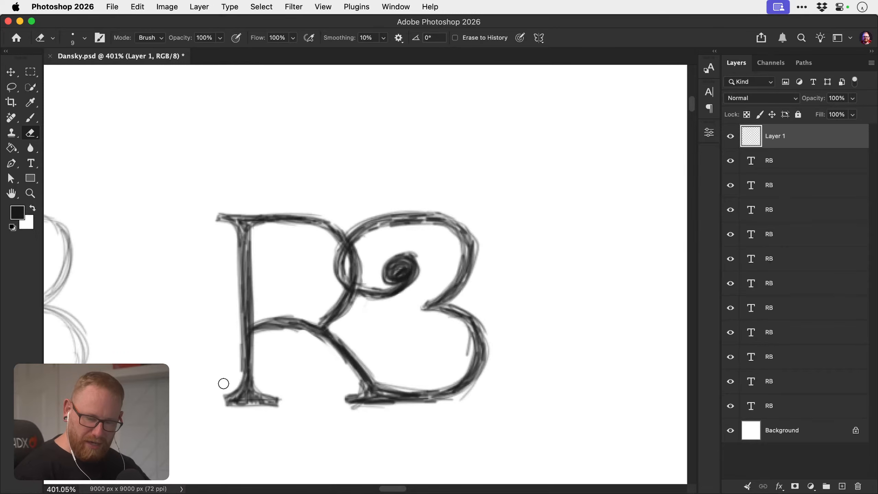
drag(216, 395, 231, 384)
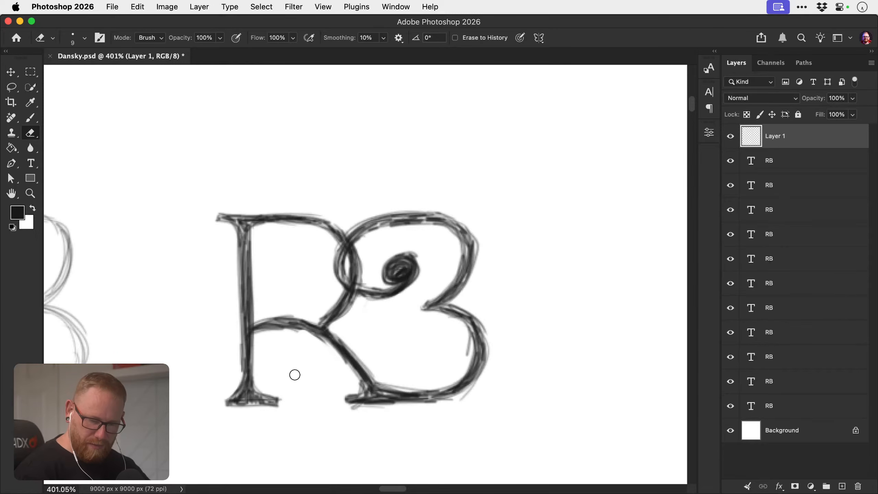
drag(325, 410, 439, 410)
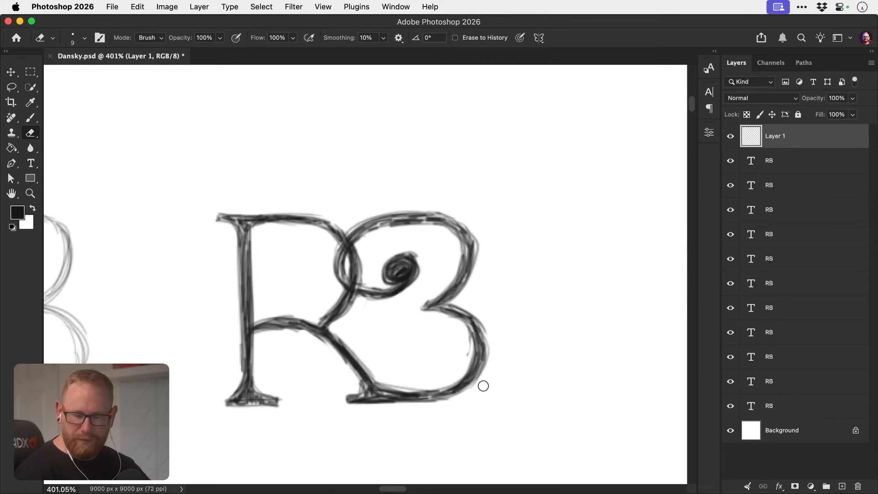
key(b)
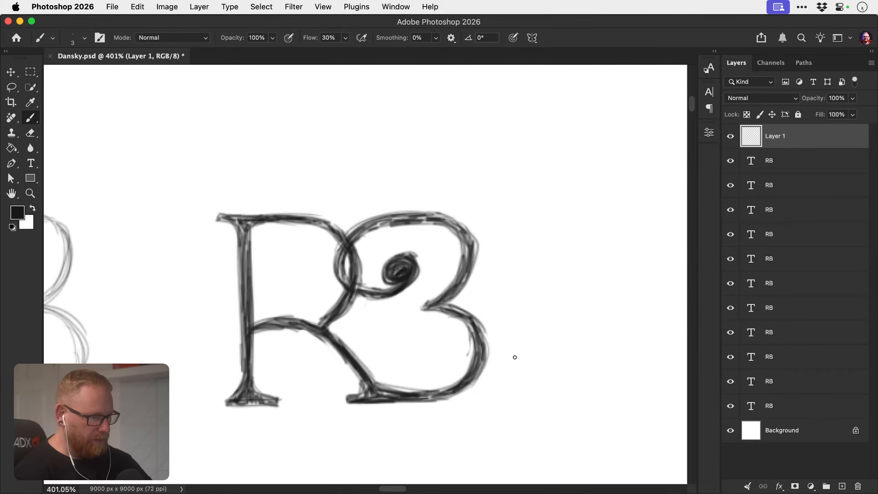
Paint a white S-shaped line across the spiral terminal with the Brush at 100% flow, splitting it like a coffee bean.
key(z)
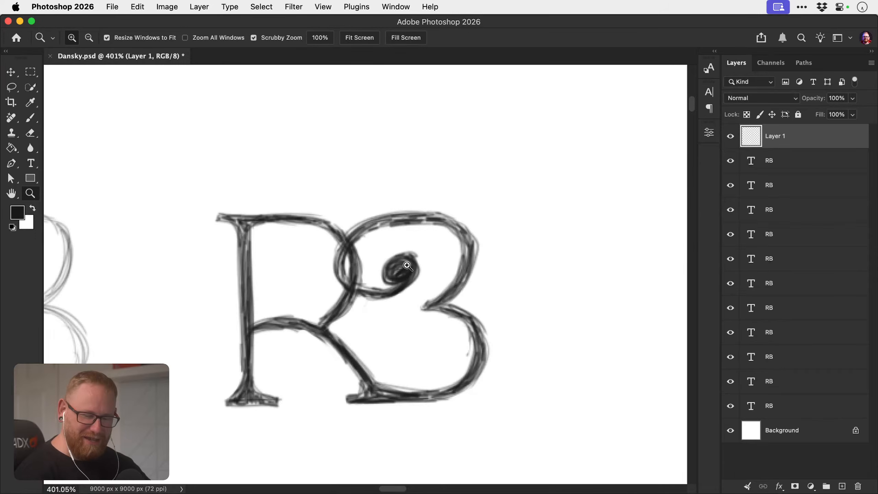
mouse_move(411, 264)
mouse_down()
mouse_move(425, 269)
mouse_move(398, 263)
mouse_move(443, 246)
mouse_up()
key(b)
key(x)
drag(373, 293, 433, 235)
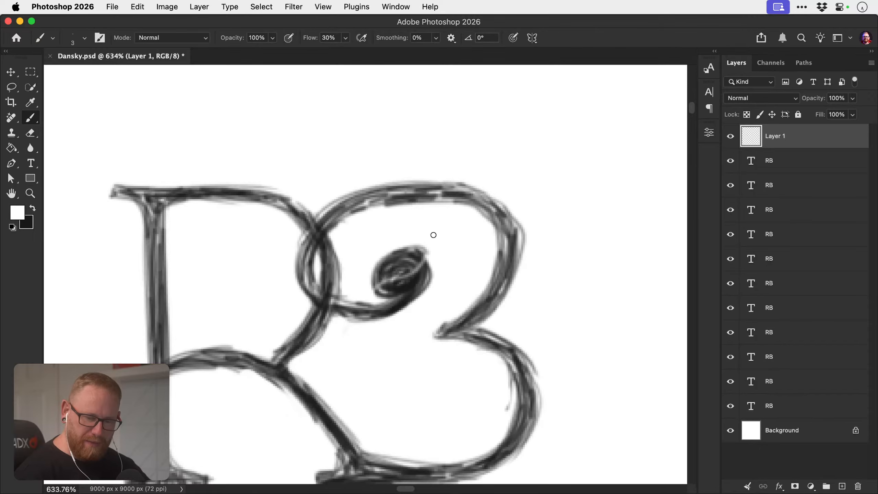
key(super+z)
click(345, 38)
drag(345, 52, 394, 49)
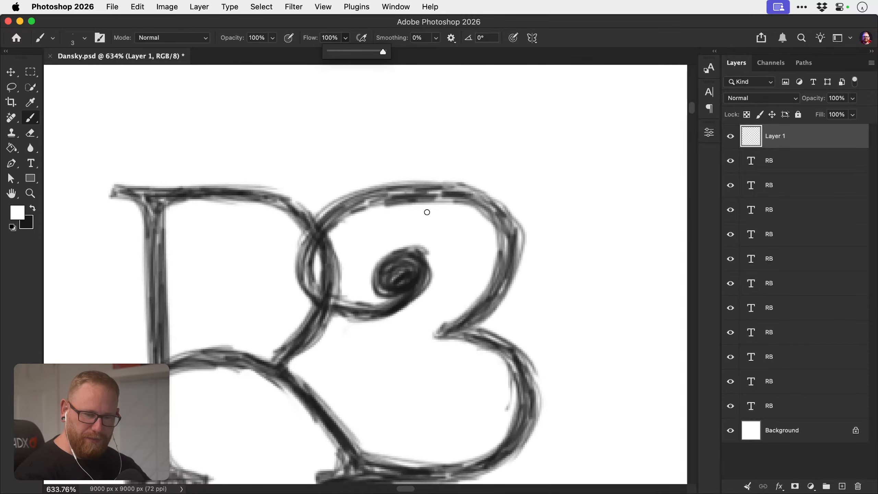
click(384, 290)
mouse_move(374, 290)
mouse_down()
mouse_move(430, 239)
mouse_move(372, 293)
mouse_move(438, 234)
mouse_up()
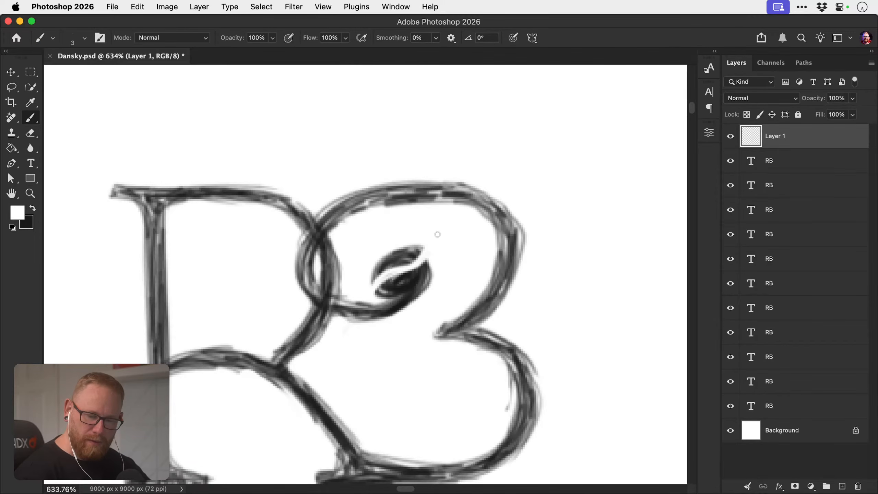
Set the brush flow back to 30%.
key(z)
mouse_move(386, 355)
mouse_down()
mouse_move(349, 343)
mouse_move(354, 330)
mouse_up()
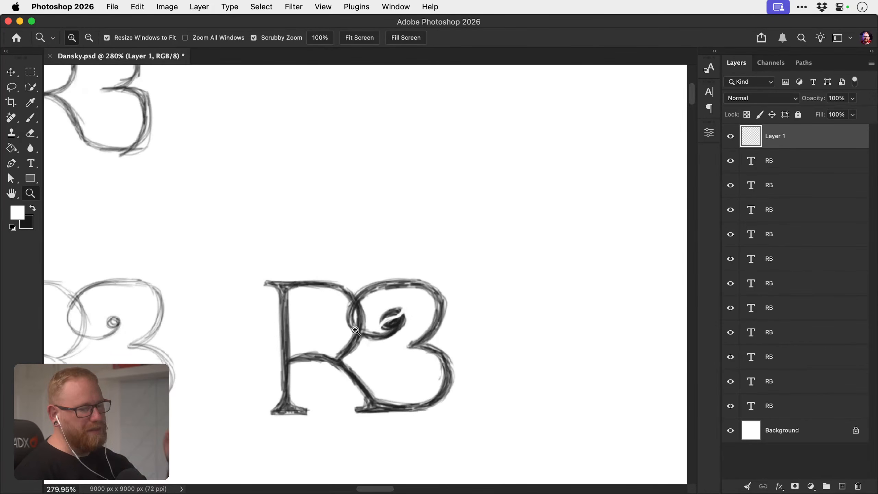
key(b)
click(343, 38)
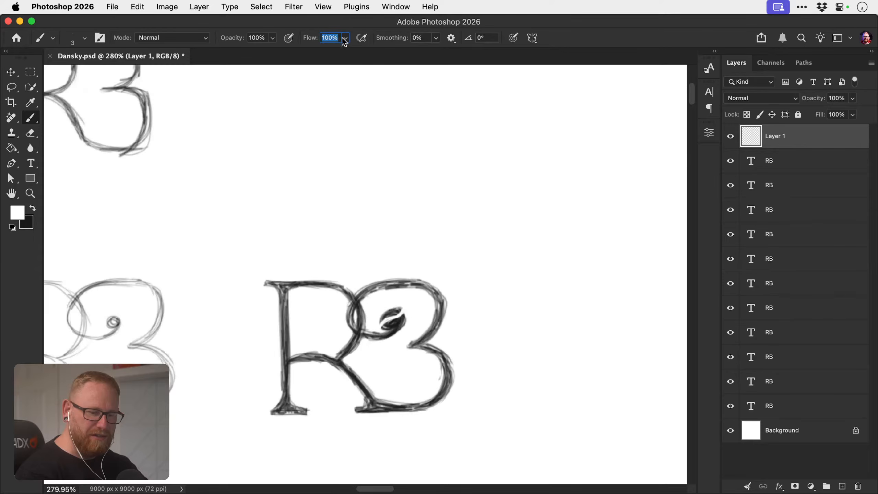
text(30)
key(Return)
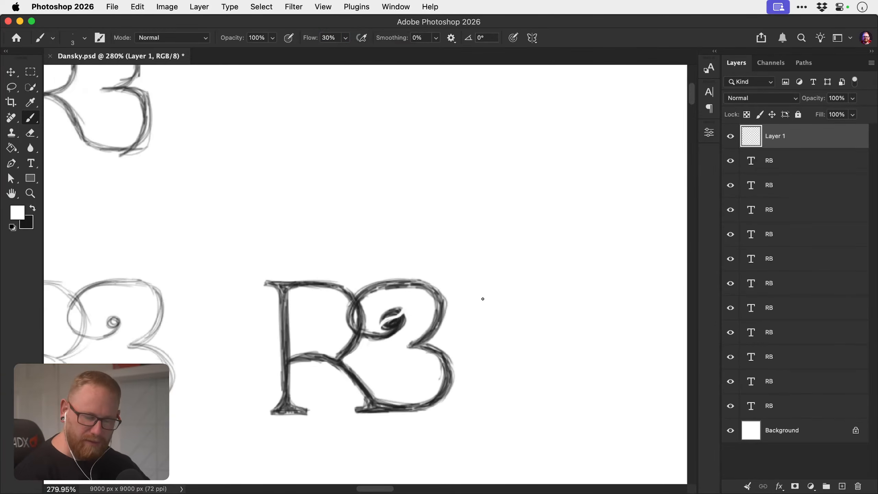
Erase thin gaps in the R's bowl along the B's curl, above, inside and below the overlap of the two letters.
key(z)
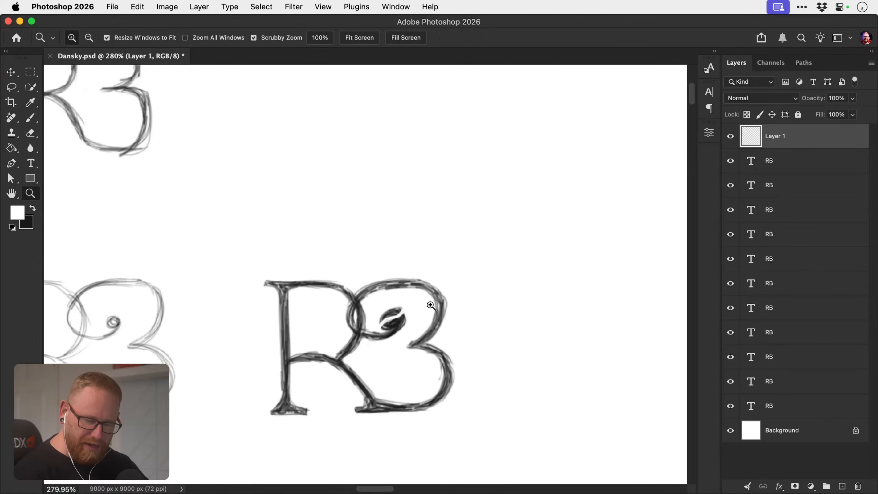
mouse_move(431, 367)
mouse_down()
mouse_move(402, 357)
mouse_move(427, 319)
mouse_up()
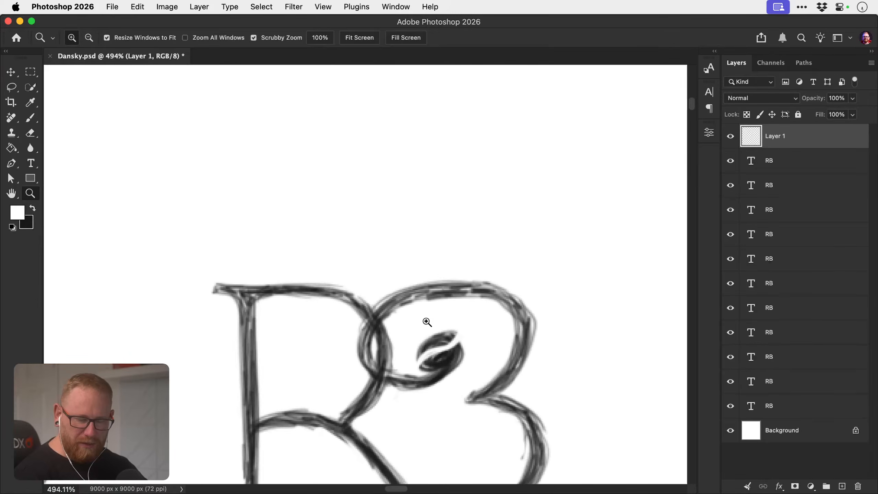
key(e)
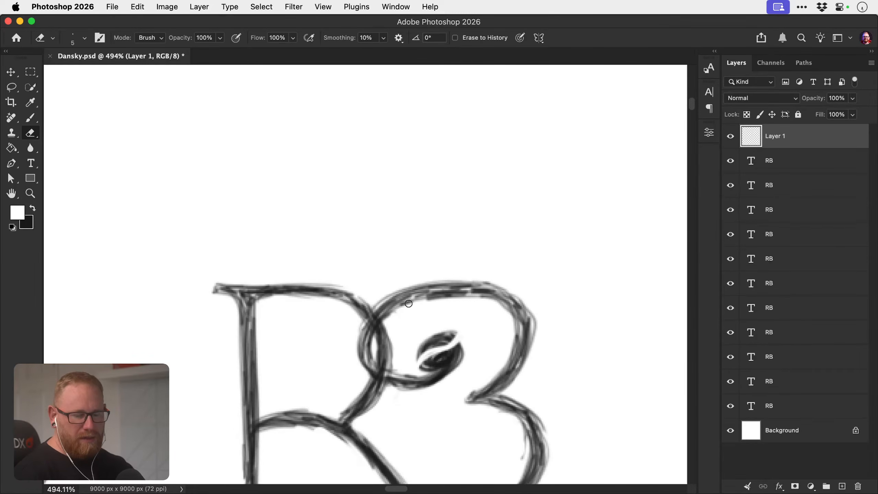
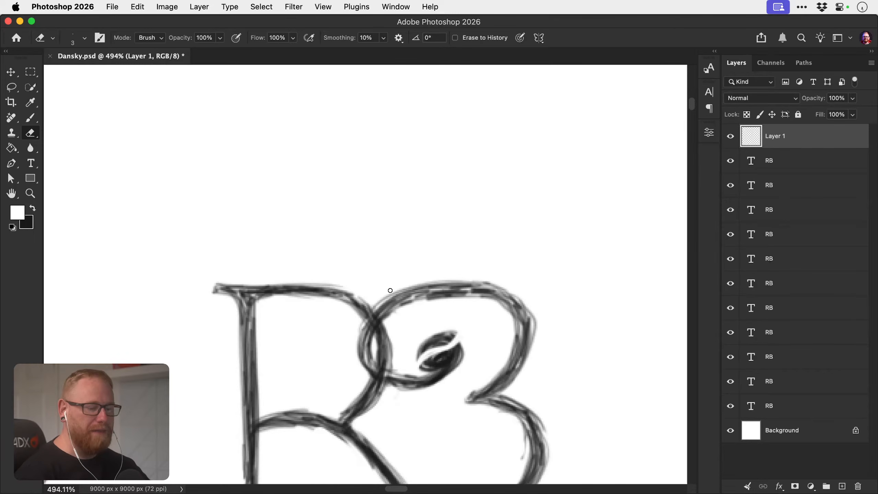
mouse_move(381, 289)
mouse_down()
mouse_move(355, 332)
mouse_move(384, 291)
mouse_move(370, 315)
mouse_up()
drag(411, 284, 374, 218)
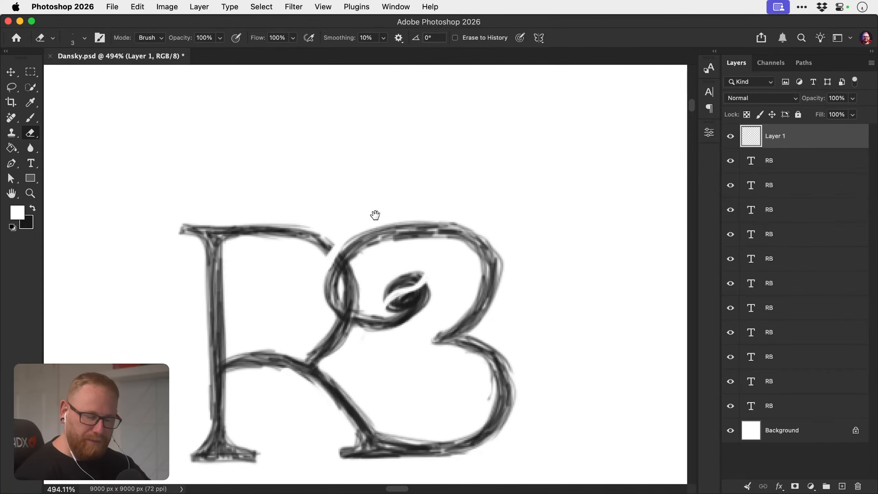
key(super+z)
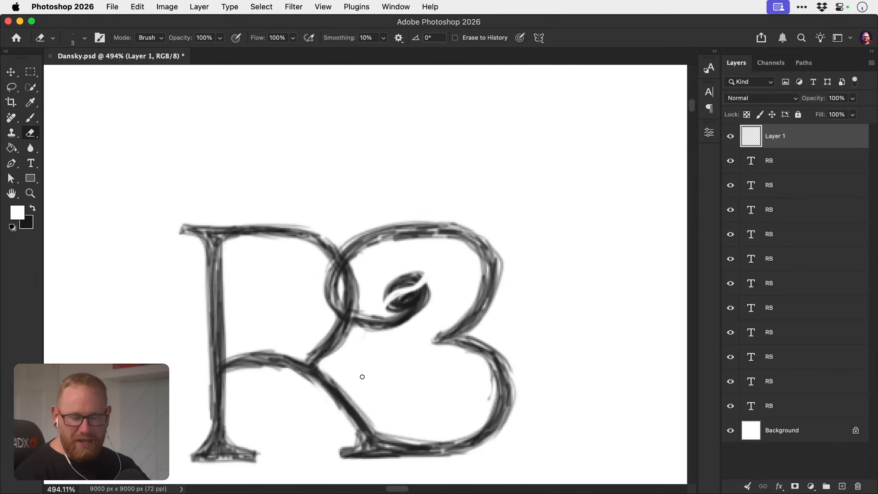
drag(345, 308, 345, 308)
mouse_move(336, 245)
mouse_down()
mouse_move(324, 269)
mouse_move(347, 240)
mouse_up()
mouse_move(342, 300)
mouse_down()
mouse_move(358, 305)
mouse_move(349, 298)
mouse_move(345, 323)
mouse_move(336, 317)
mouse_move(350, 329)
mouse_up()
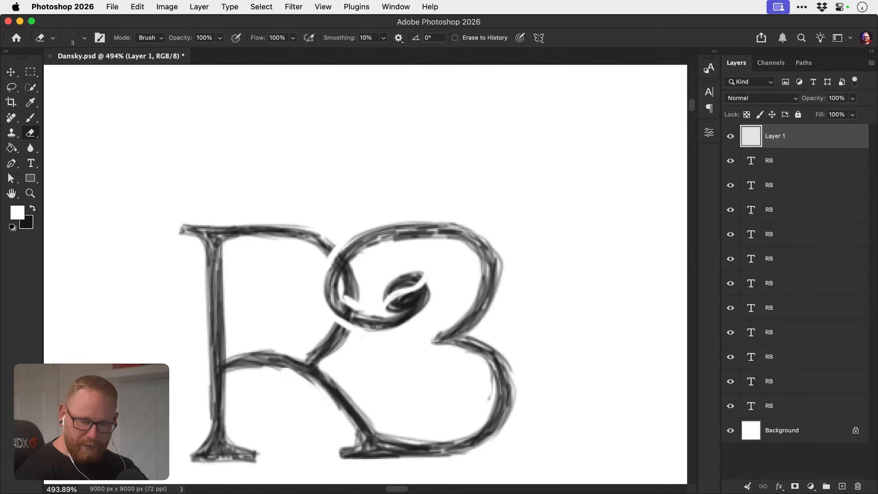
Try to extend the erased gap inside the overlap, and undo it together with the gap below the B's curl.
mouse_move(357, 271)
mouse_down()
mouse_move(346, 277)
mouse_move(350, 267)
mouse_up()
key(super+space)
drag(361, 327, 353, 301)
drag(330, 346, 330, 335)
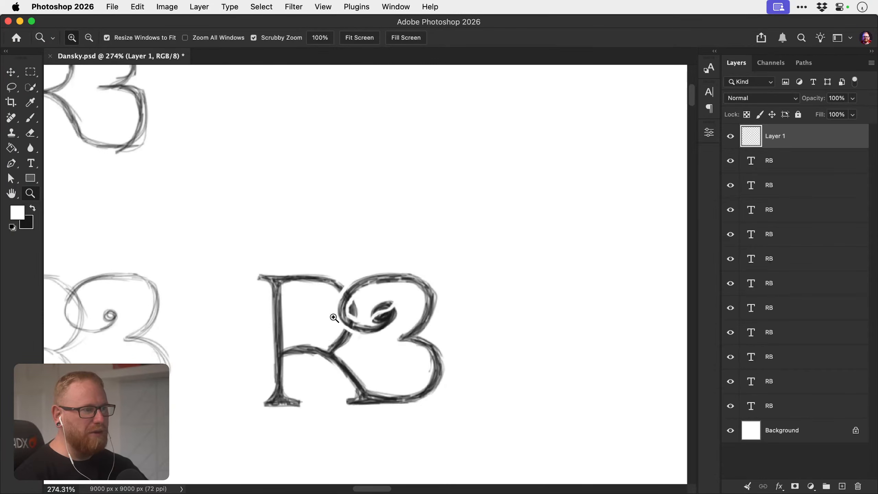
key(super+z)
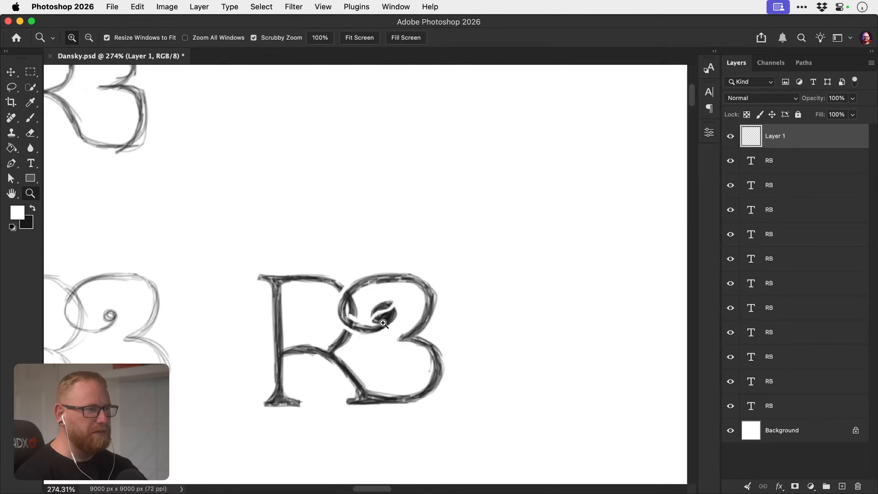
drag(349, 319, 380, 324)
key(super+z)
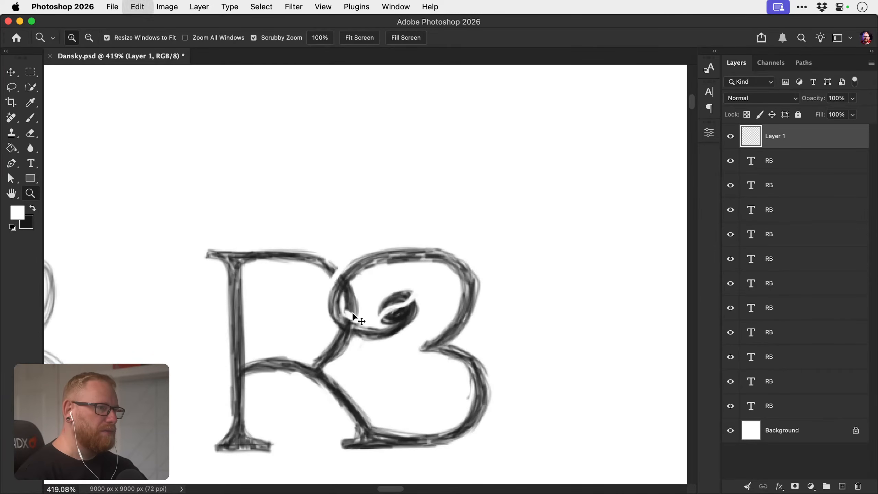
Erase the R's bowl again just below the B's curl, and recut the small gap inside the overlap.
key(e)
mouse_move(334, 327)
mouse_down()
mouse_move(354, 337)
mouse_move(337, 326)
mouse_move(344, 336)
mouse_move(360, 329)
mouse_move(347, 312)
mouse_move(357, 320)
mouse_move(351, 284)
mouse_up()
key(super+z)
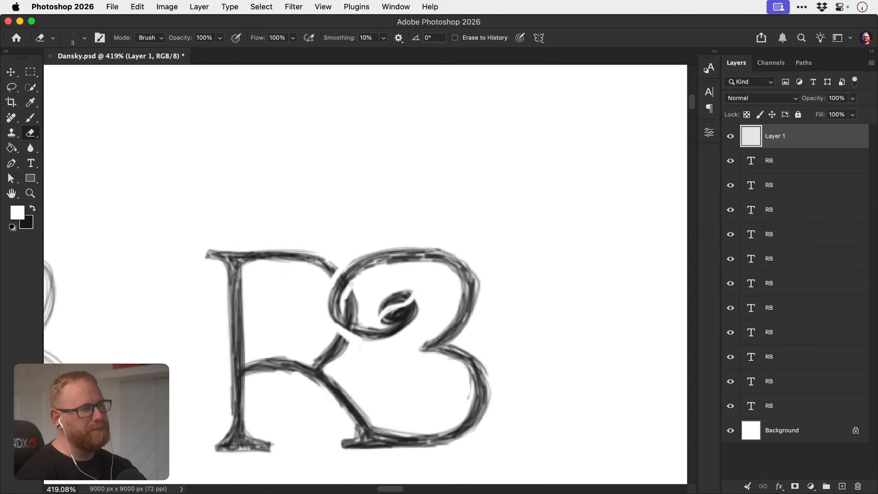
key(super+z)
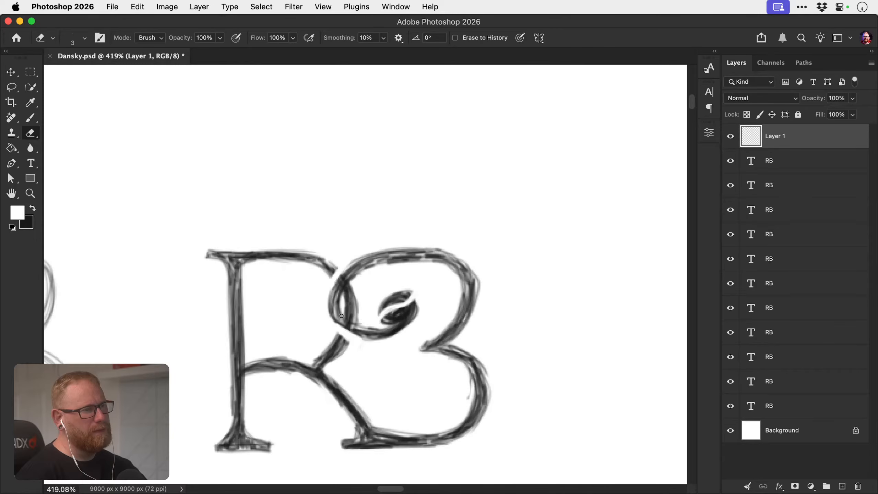
mouse_move(342, 315)
mouse_down()
mouse_move(376, 340)
mouse_move(305, 322)
mouse_move(353, 321)
mouse_up()
Paint over the gap below the B's curl in black so the R's bowl joins the curl again.
key(z)
key(b)
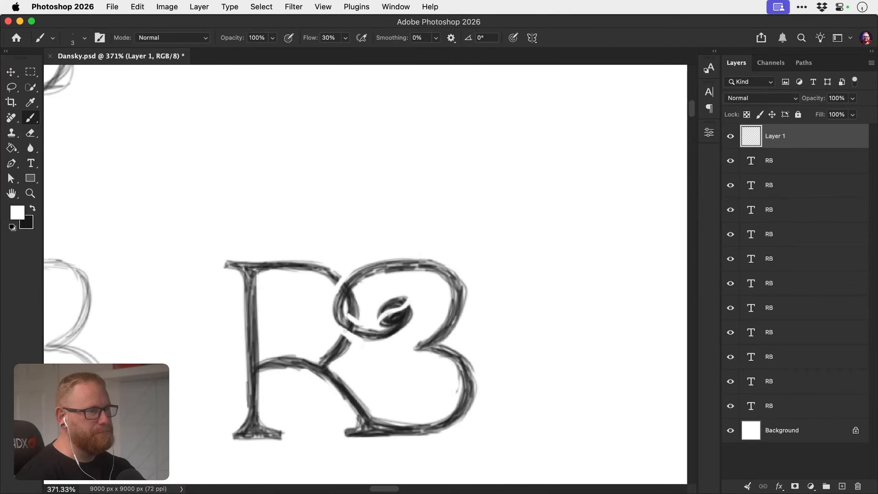
key(x)
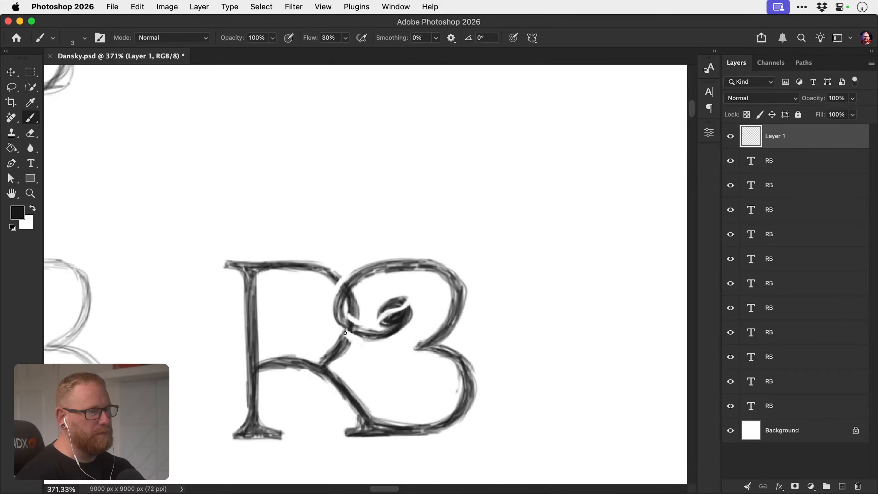
key(e)
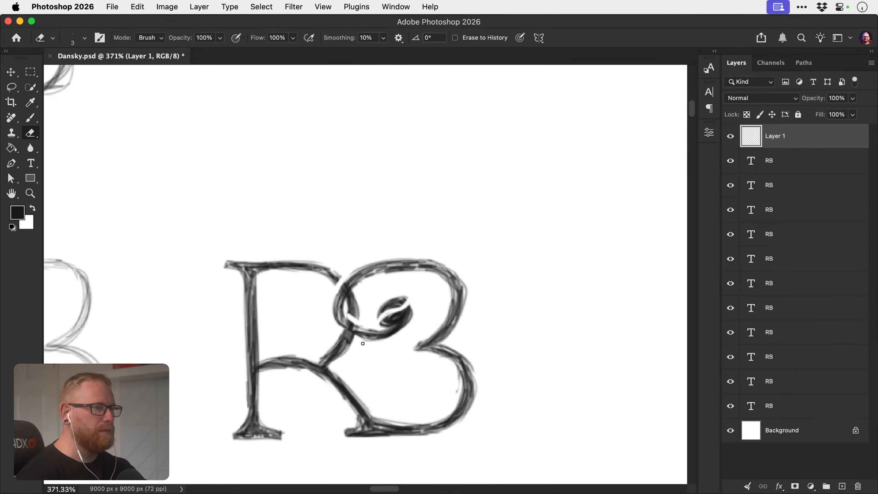
Try loose curved brush strokes above and inside the crossing of the two letters, and undo them.
key(z)
mouse_move(359, 318)
mouse_down()
mouse_move(304, 320)
mouse_move(360, 318)
mouse_move(377, 303)
mouse_up()
key(b)
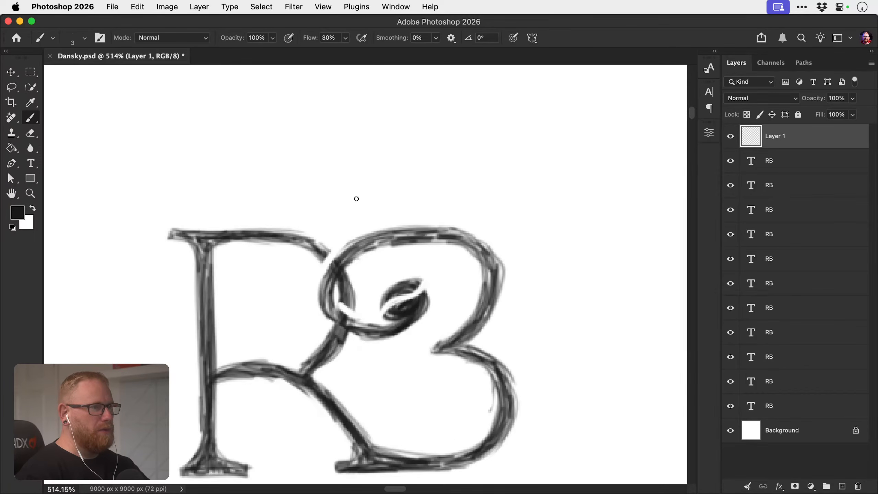
drag(356, 198, 329, 249)
mouse_move(383, 279)
mouse_down()
mouse_move(366, 293)
mouse_move(376, 308)
mouse_up()
key(super+z)
key(super+z)
key(super+z)
key(super+z)
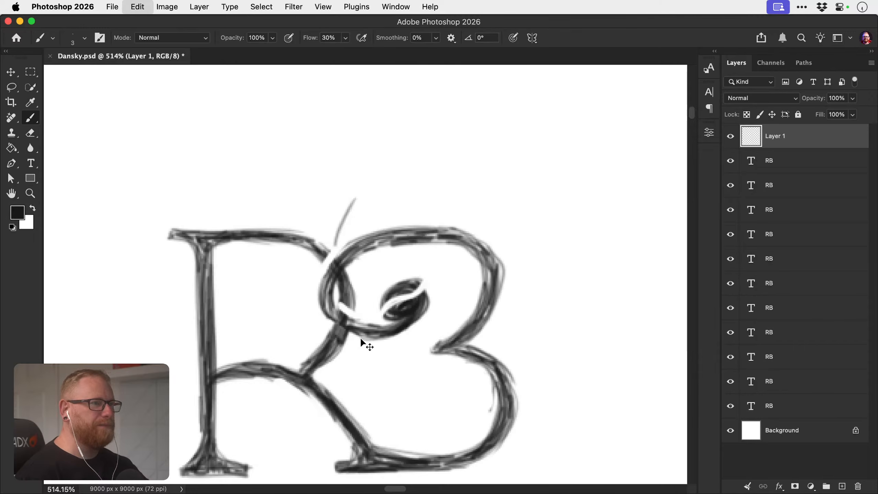
key(z)
mouse_move(358, 333)
mouse_down()
mouse_move(288, 316)
mouse_move(307, 309)
mouse_up()
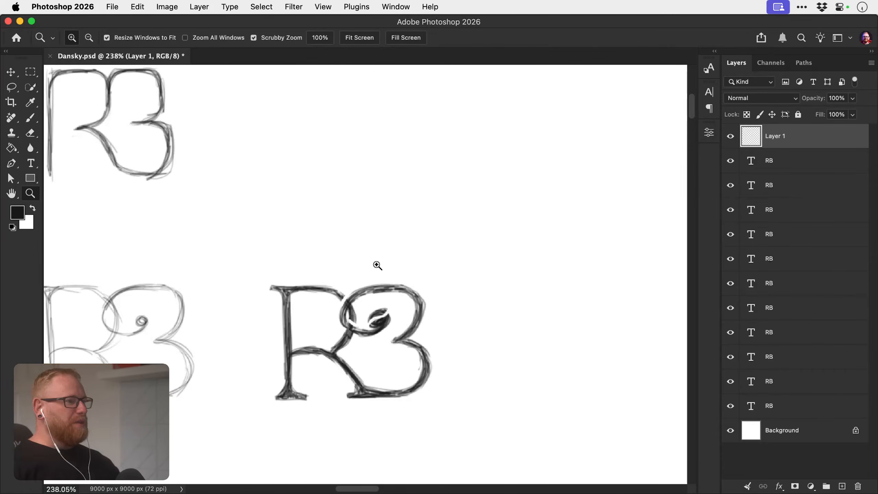
drag(282, 379, 291, 385)
key(e)
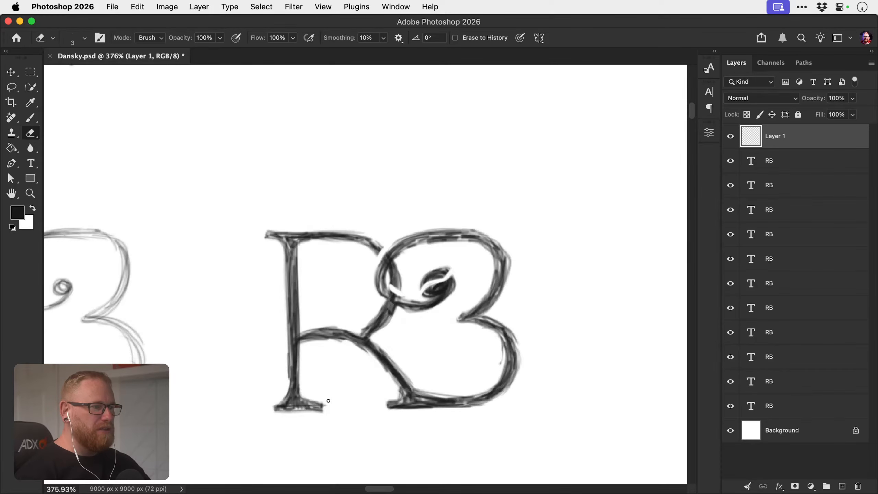
key(b)
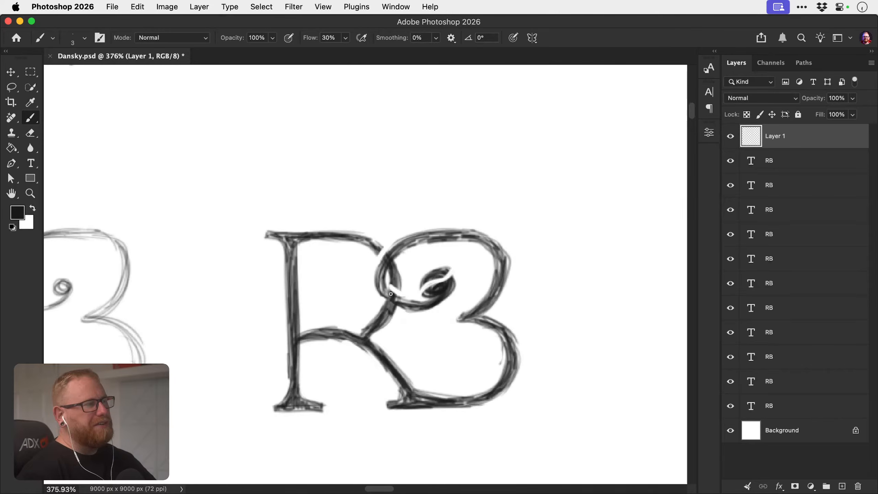
Save the document and review the refined serif RB monogram beside the rougher sketches.
key(super+s)
key(z)
drag(366, 318, 315, 301)
key(b)
drag(366, 316, 365, 351)
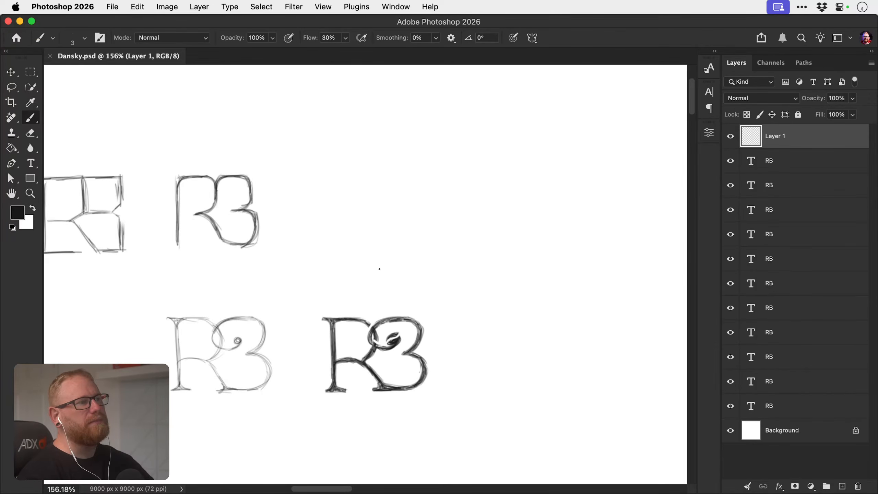
key(z)
key(b)
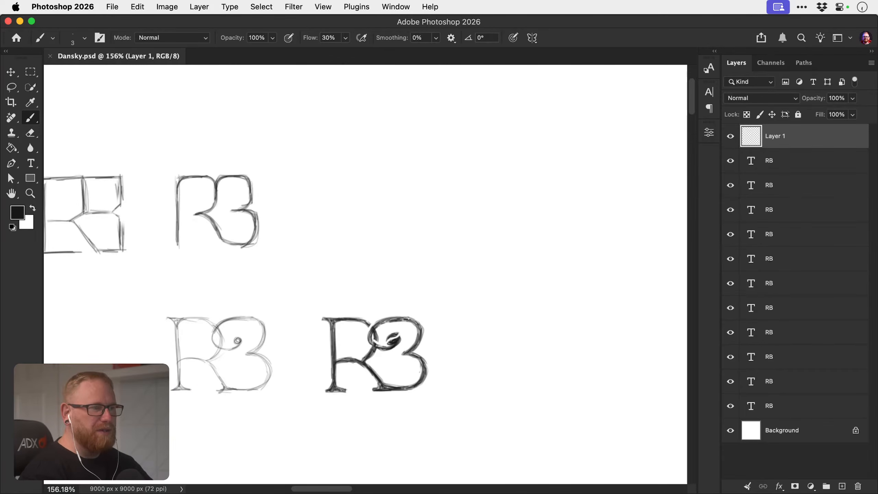
key(z)
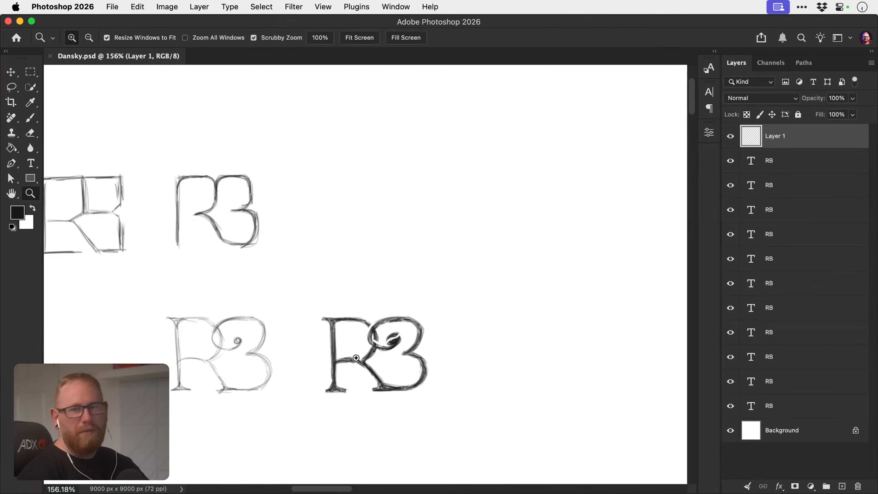
drag(363, 384, 400, 368)
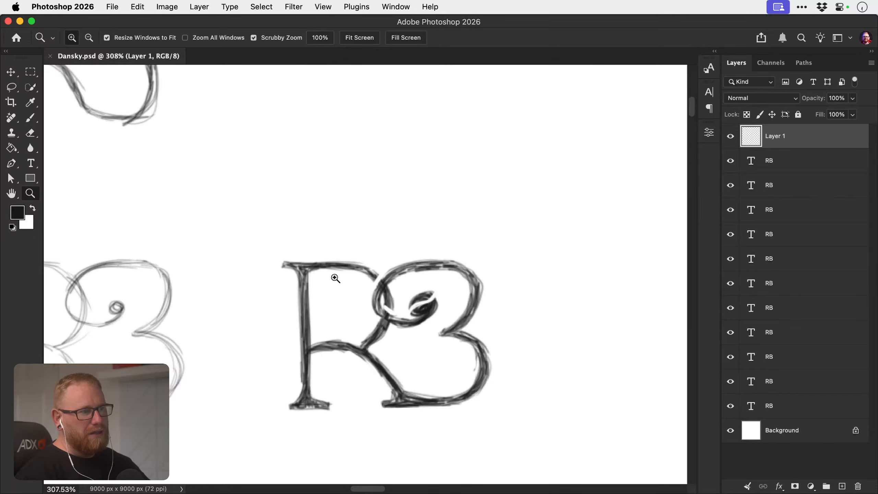
Compare the curled-terminal RB type sample with the hand-drawn monogram sketches, ending on the refined serif version.
drag(429, 369, 335, 333)
drag(257, 342, 462, 303)
drag(268, 314, 480, 260)
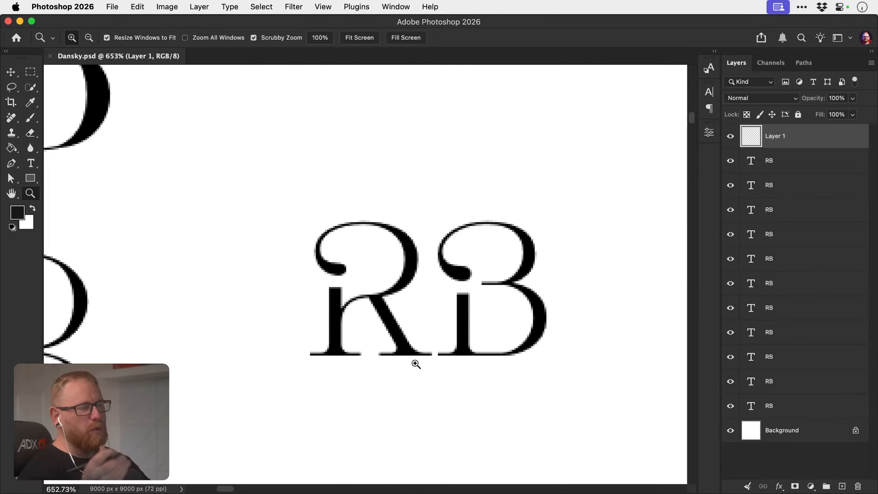
mouse_move(445, 314)
mouse_down()
mouse_move(400, 290)
mouse_move(311, 290)
mouse_up()
drag(500, 294, 474, 290)
drag(661, 304, 384, 278)
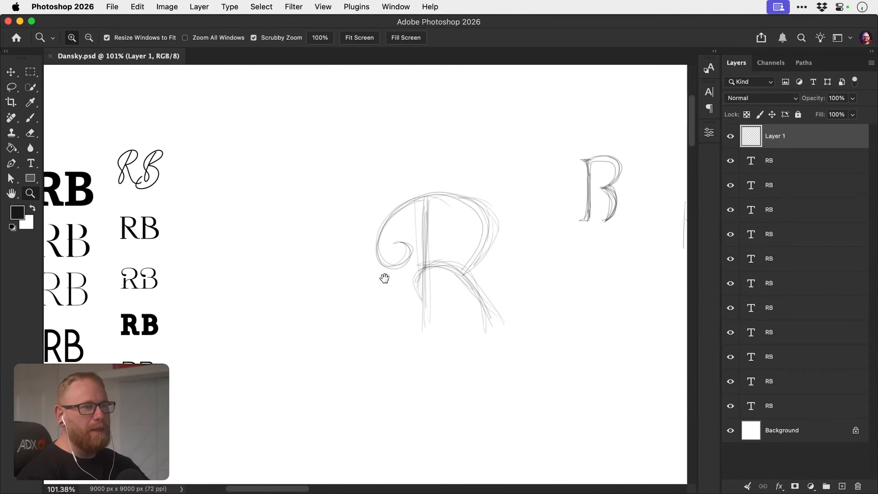
drag(683, 267, 383, 290)
drag(629, 300, 318, 298)
drag(392, 328, 403, 312)
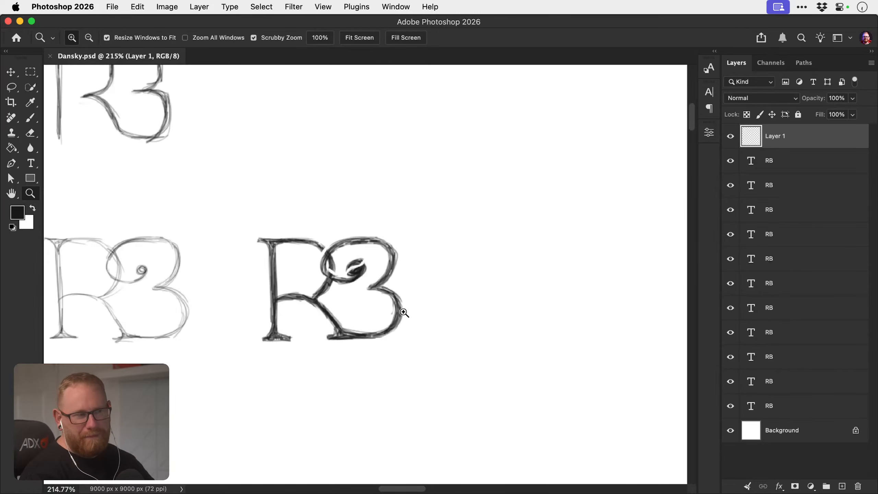
key(z)
mouse_move(360, 324)
mouse_down()
mouse_move(328, 313)
mouse_move(434, 320)
mouse_move(458, 327)
mouse_move(461, 339)
mouse_up()
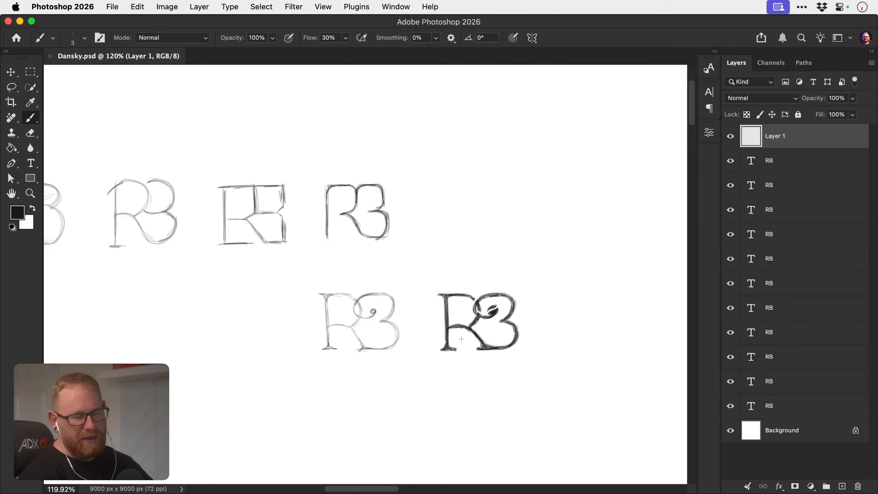
key(z)
drag(393, 342, 335, 251)
mouse_move(400, 283)
mouse_down()
mouse_move(451, 271)
mouse_move(449, 318)
mouse_up()
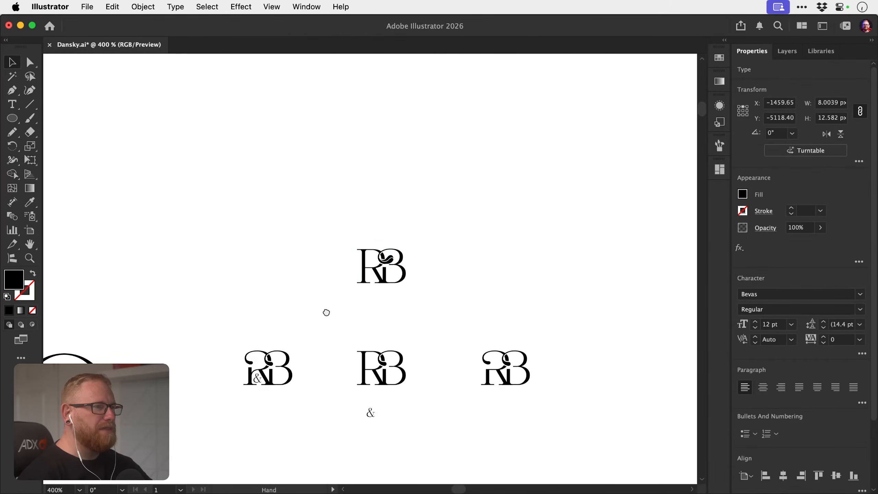
Switch to Illustrator and look over the RB monogram variants, the ROOT BEAN lettering and the bold R with the coffee bean.
scroll(325, 310, left, 10)
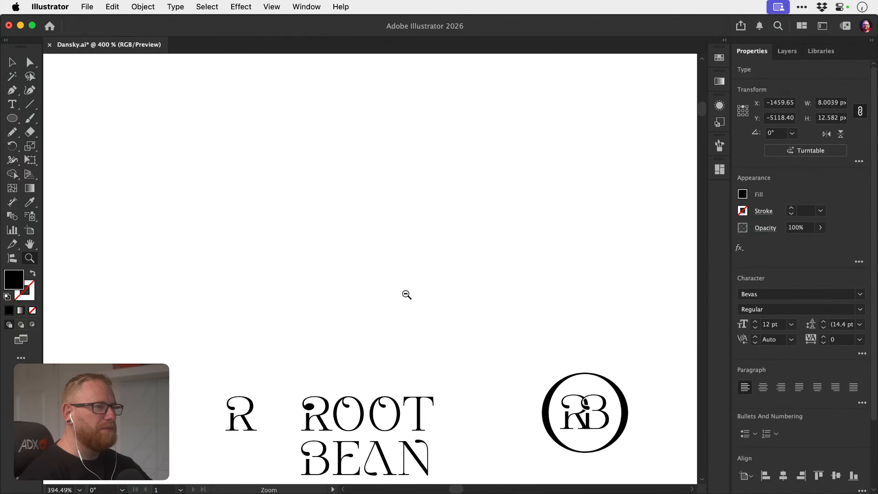
drag(407, 295, 366, 292)
drag(406, 287, 608, 349)
drag(390, 287, 571, 373)
drag(402, 312, 294, 294)
drag(292, 265, 524, 325)
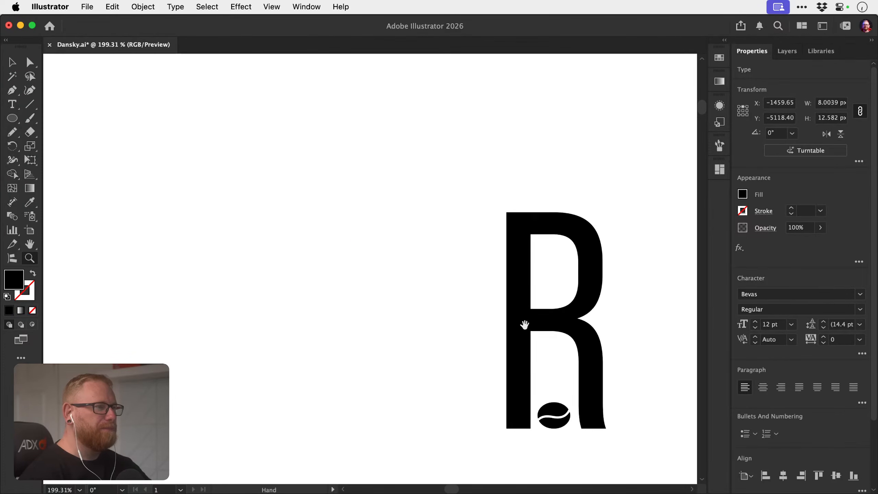
drag(391, 315, 337, 292)
drag(273, 256, 521, 430)
Read the Root & Bean Coffee Roasters brief, including its brand values and visual direction.
drag(393, 340, 298, 276)
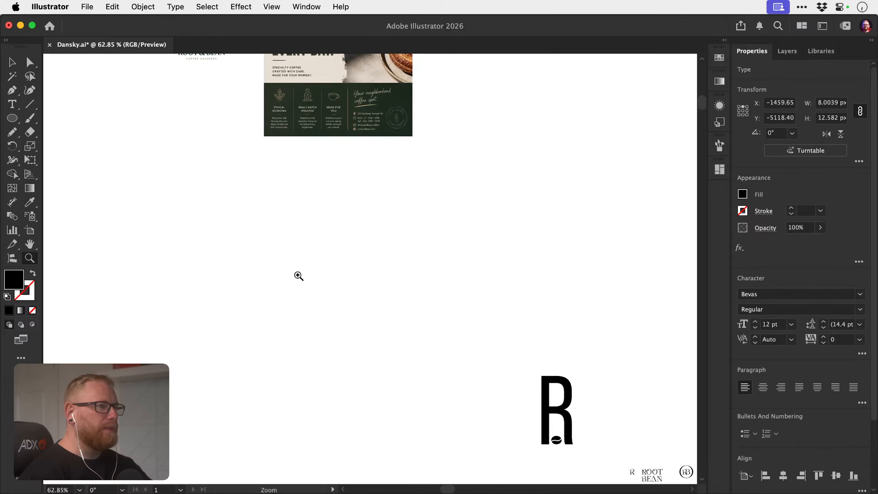
drag(264, 212, 497, 386)
drag(357, 305, 539, 349)
drag(304, 230, 294, 261)
key(v)
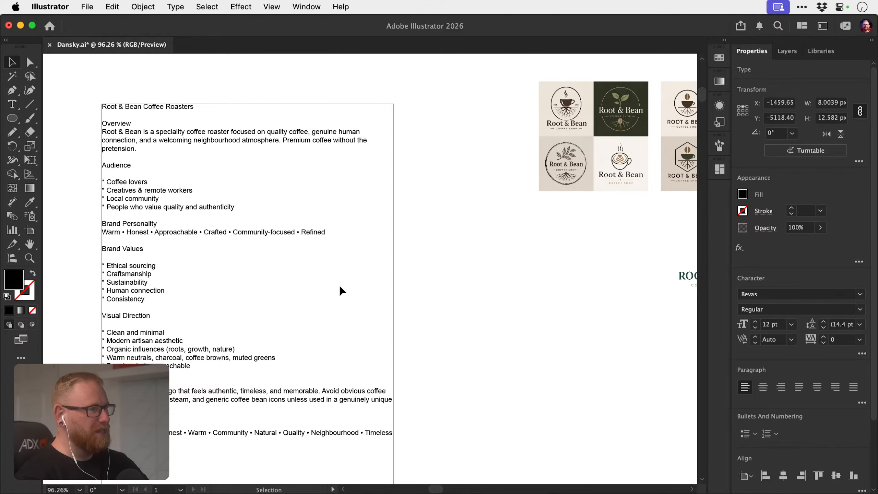
click(428, 297)
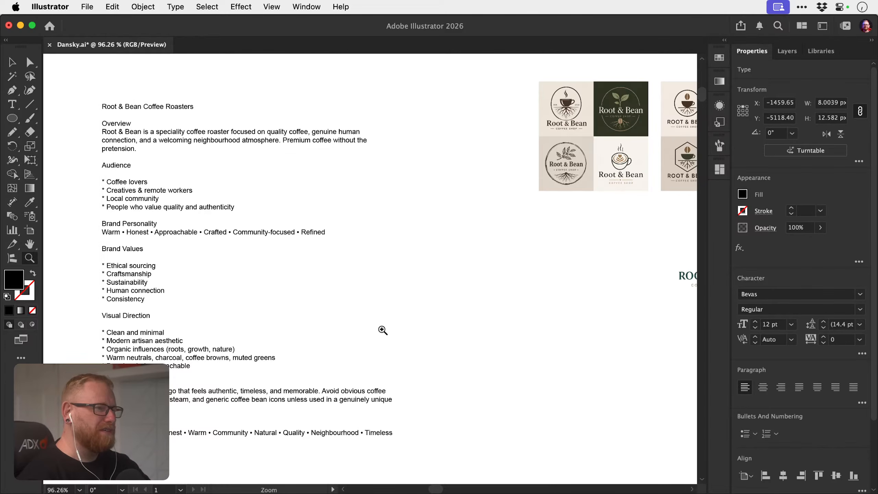
Switch back to Photoshop and examine the refined serif monogram against the earlier sketches.
key(a)
key(super+Tab)
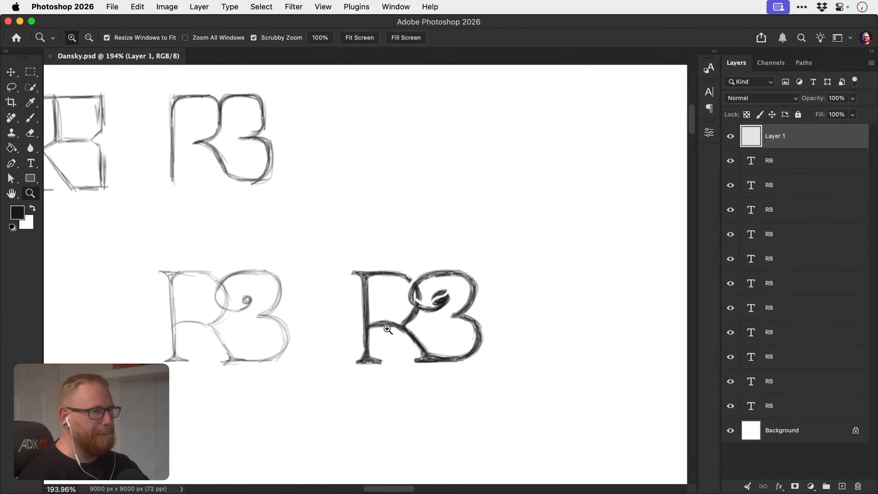
mouse_move(418, 315)
mouse_down()
mouse_move(394, 308)
mouse_move(480, 335)
mouse_move(390, 307)
mouse_move(479, 291)
mouse_move(455, 317)
mouse_up()
scroll(479, 291, up, 5)
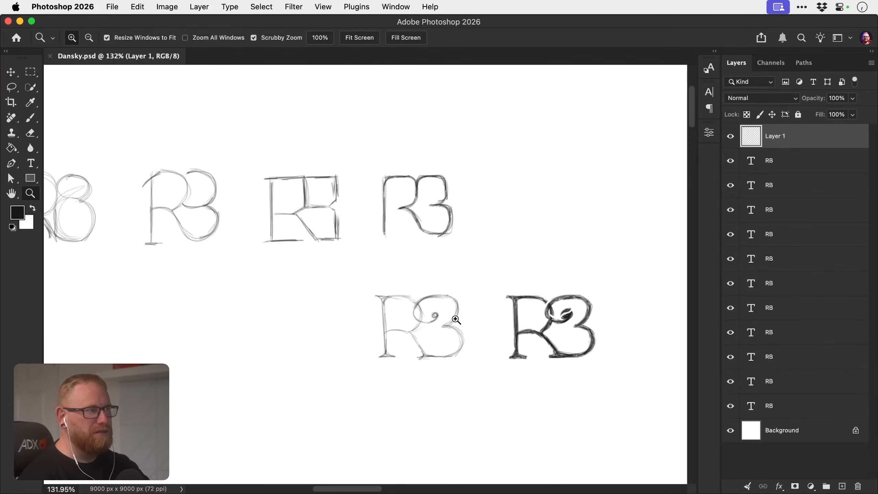
scroll(469, 317, up, 2)
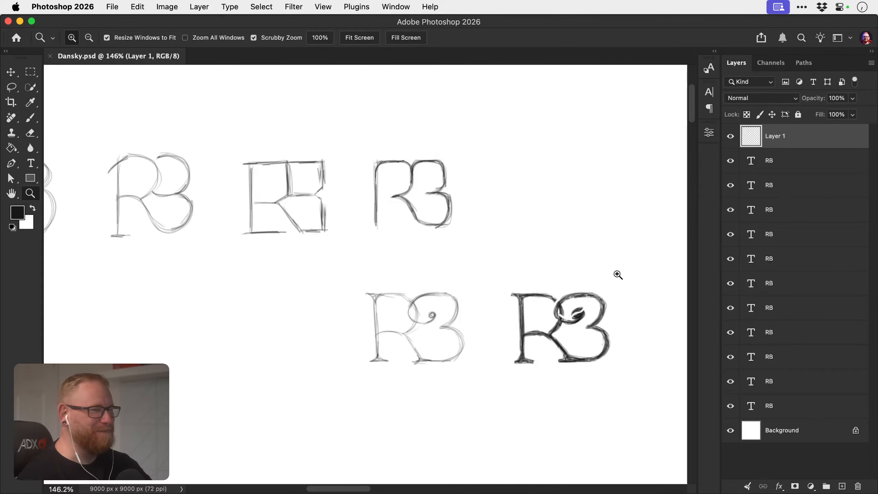
drag(590, 307, 451, 259)
drag(474, 291, 494, 286)
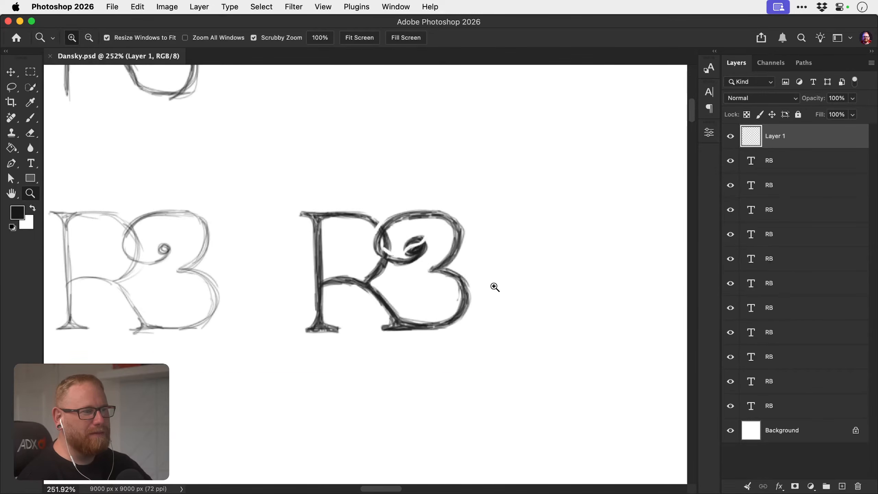
Switch to Illustrator and examine the Root & Bean reference logos beside the brief.
key(v)
key(super+Tab)
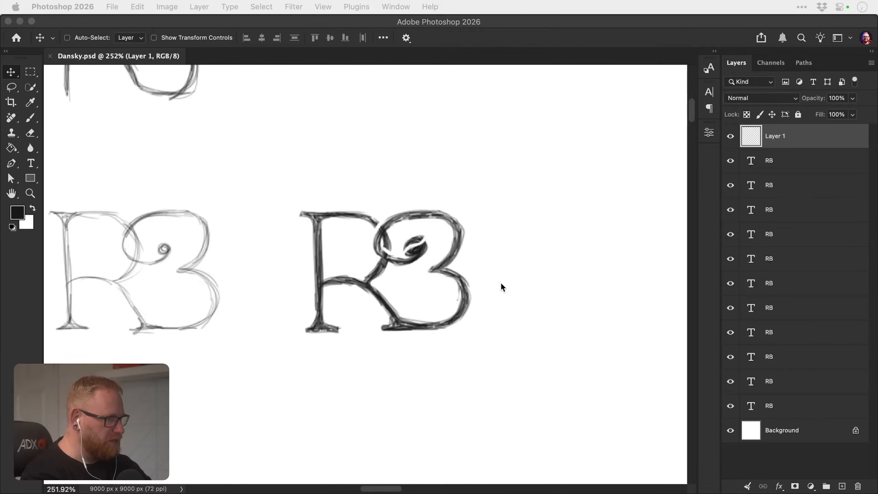
key(super+Tab)
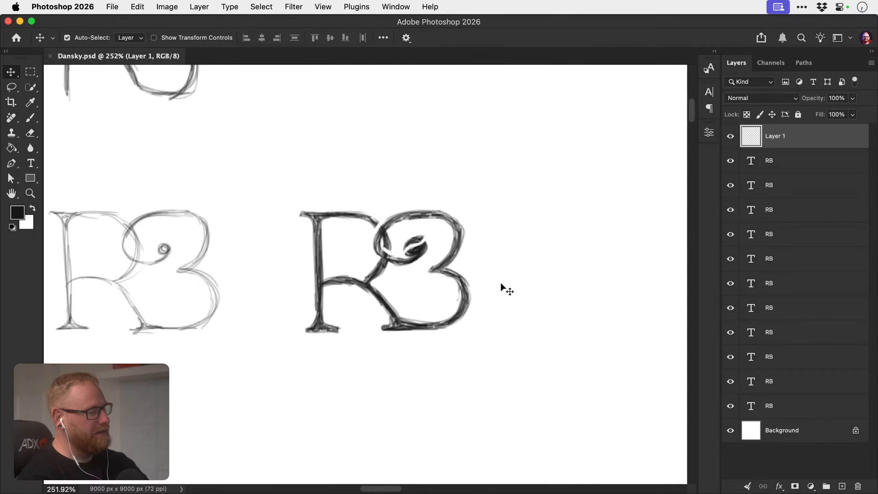
key(super+Tab)
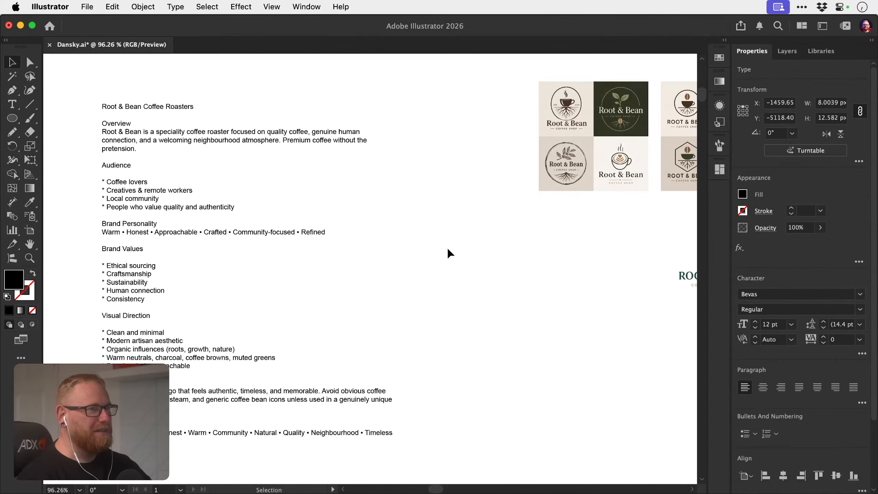
key(z)
drag(450, 250, 431, 250)
drag(471, 227, 372, 256)
drag(548, 168, 574, 159)
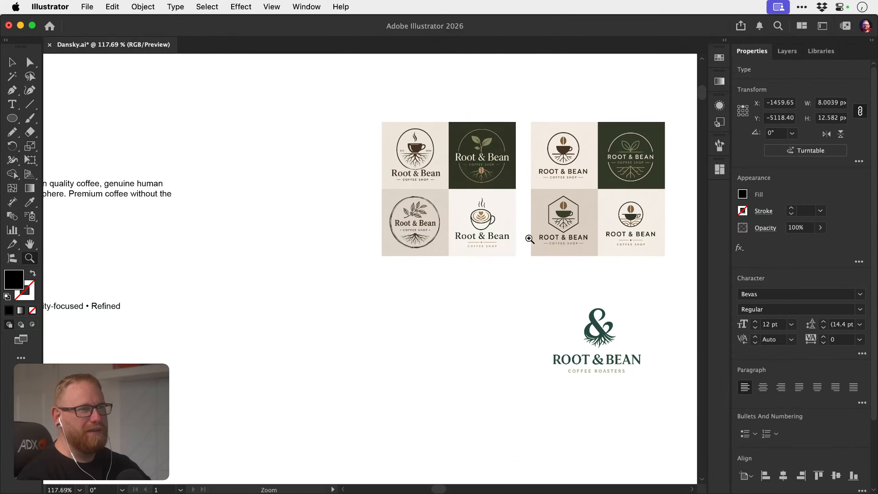
View the coffee-brand Pinterest board in Chrome and return to the monogram sketches in Photoshop.
key(super+Tab)
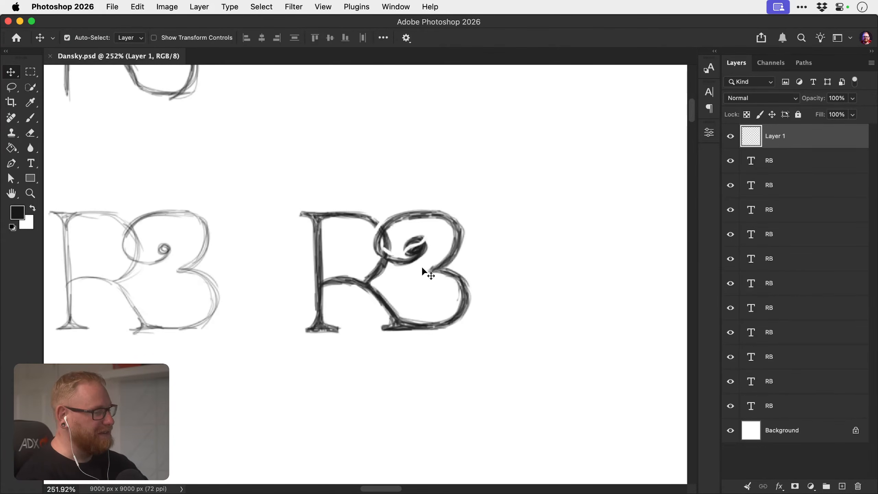
key(super)
key(super+Tab)
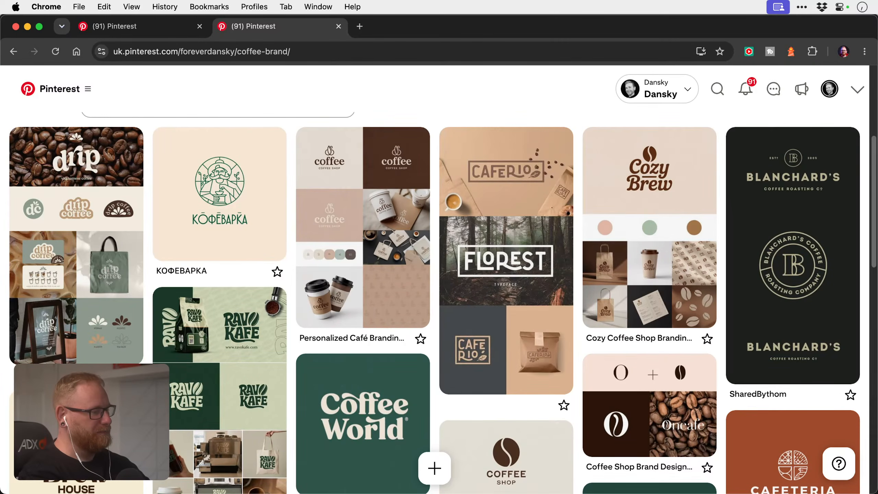
key(super+Tab)
key(super+Tab)
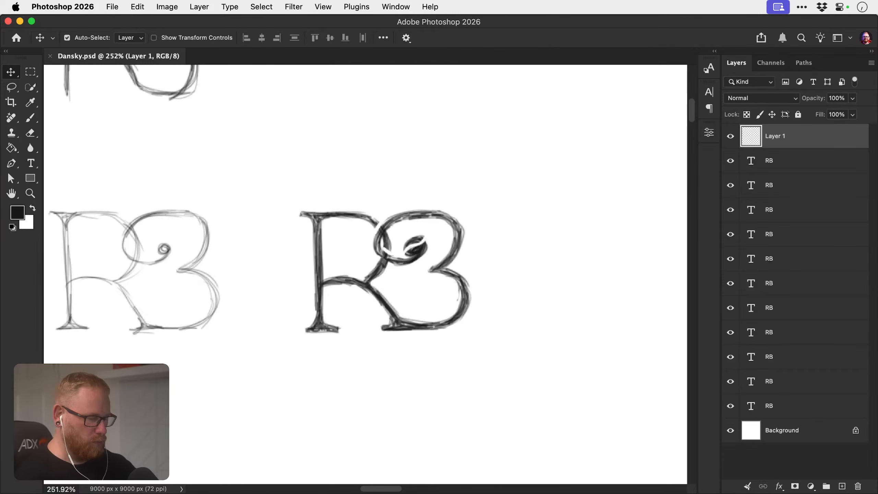
Duplicate the RB text sample with curled terminals and place the copy beside the refined serif sketch.
drag(416, 269, 377, 266)
key(z)
mouse_move(361, 308)
mouse_down()
mouse_move(337, 308)
mouse_move(360, 298)
mouse_move(276, 279)
mouse_up()
drag(309, 290, 489, 243)
key(v)
click(194, 248)
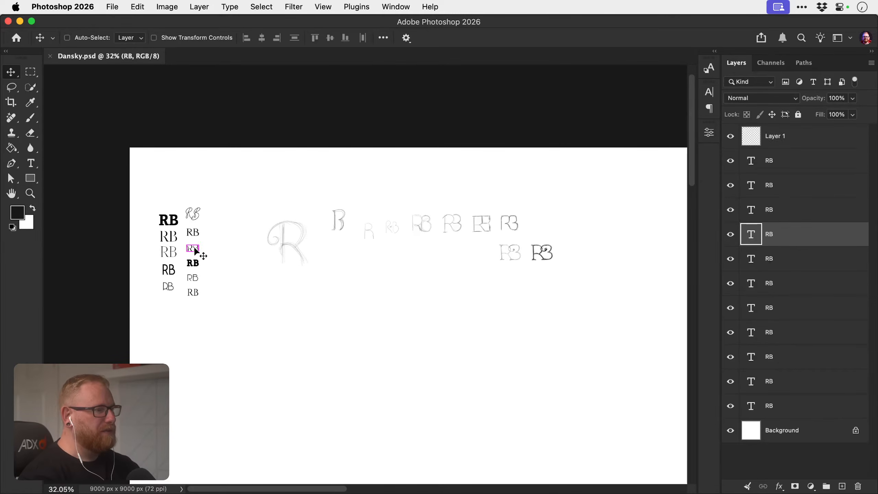
key(super+j)
drag(197, 251, 595, 259)
scroll(413, 243, right, 5)
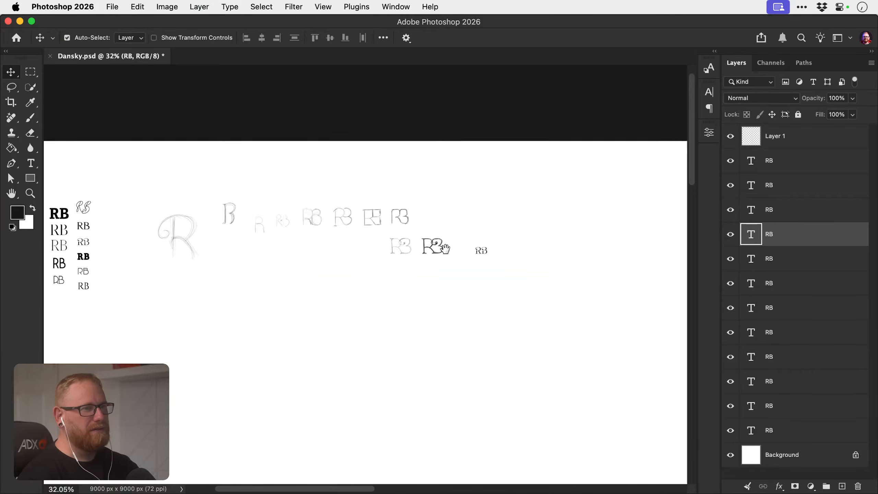
Scale the copied RB text to 235.80% and align it level with the refined serif sketch.
key(z)
drag(413, 243, 516, 197)
key(super+t)
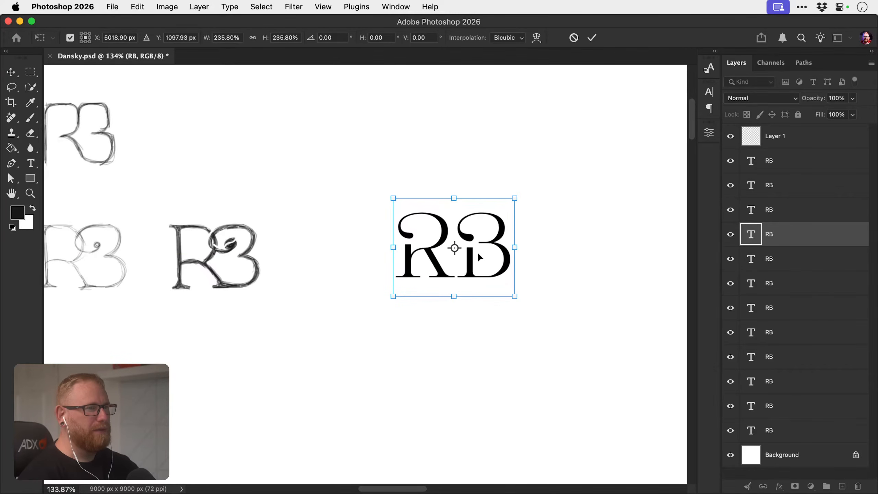
key(Return)
drag(477, 270, 438, 284)
Rasterize the enlarged RB text and move its layer up the stack to just below Layer 1.
right_click(791, 235)
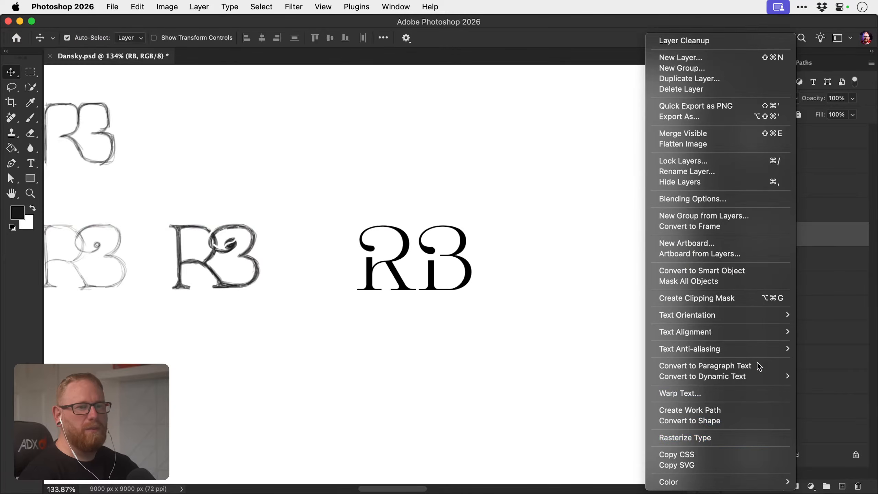
click(721, 420)
key(super+])
key(super+])
key(super+])
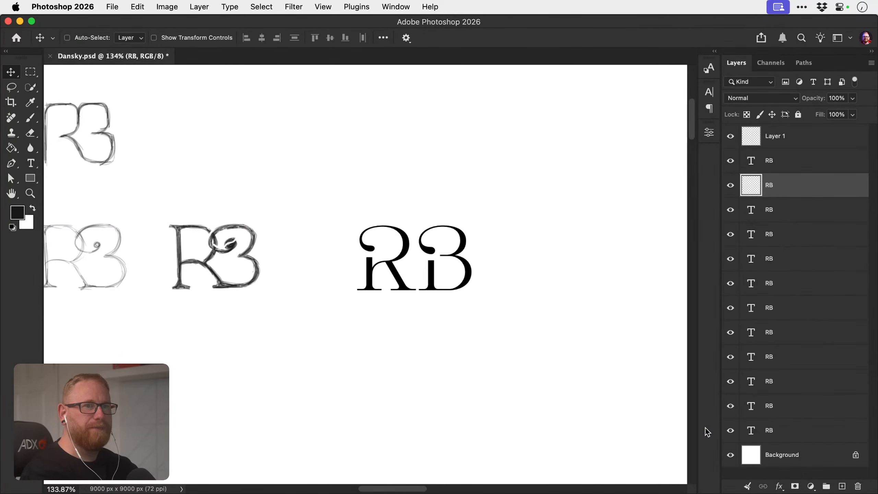
mouse_move(426, 261)
mouse_down()
mouse_move(475, 260)
mouse_move(389, 265)
mouse_move(425, 251)
mouse_up()
Try to erase thin bean-shaped lines into the R's curled terminal.
key(z)
key(b)
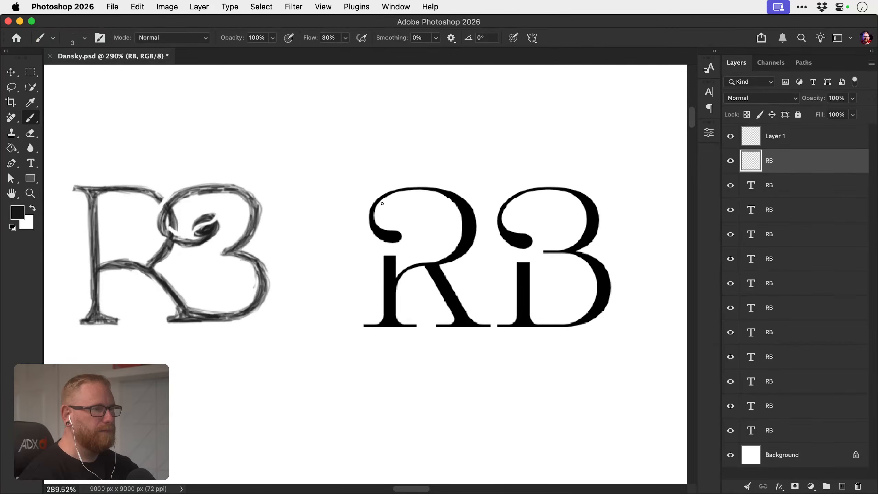
key(e)
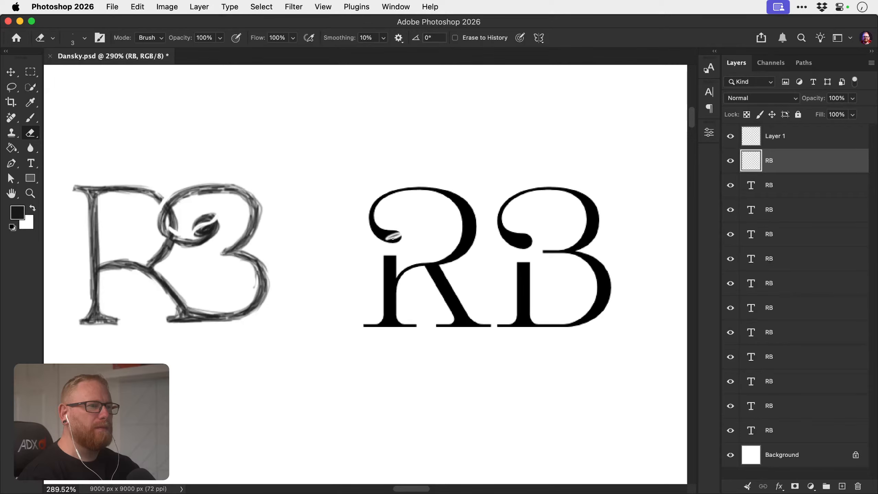
Cut the R out of the rasterized lettering with a rectangular selection and paste it onto its own layer.
key(m)
drag(326, 351, 498, 170)
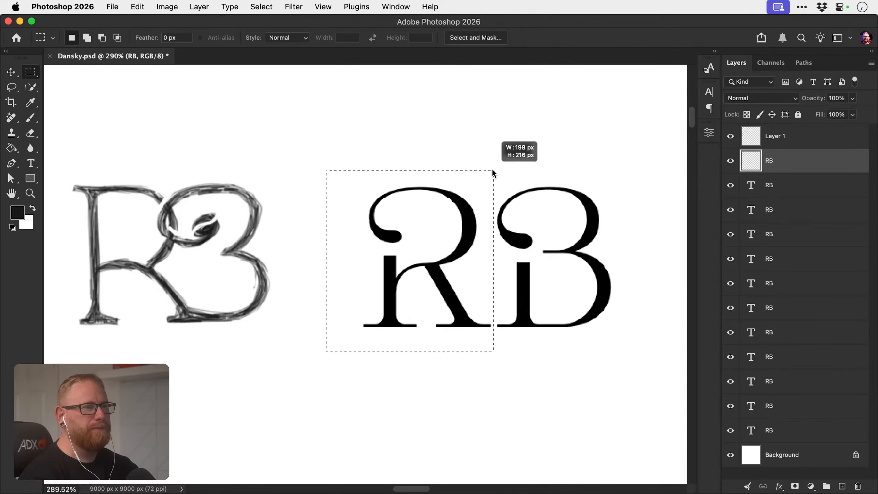
key(ctrl+x)
key(ctrl+v)
Move the R and B together so the B's curled terminal crosses the R's bowl.
key(v)
drag(407, 249, 463, 237)
key(super+z)
key(super+z)
key(super+shift+z)
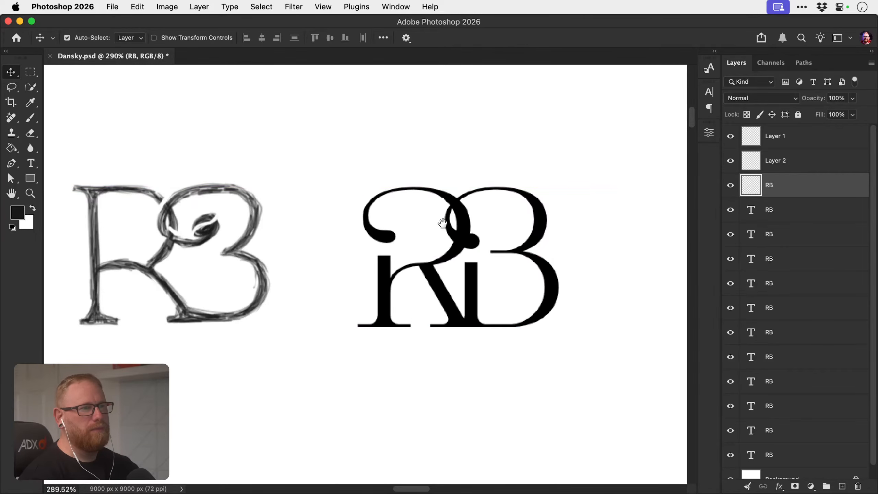
Brush a short stroke out of the B's curled terminal and erase the inner end of its middle bar.
scroll(411, 230, right, 2)
key(e)
scroll(387, 233, up, 3)
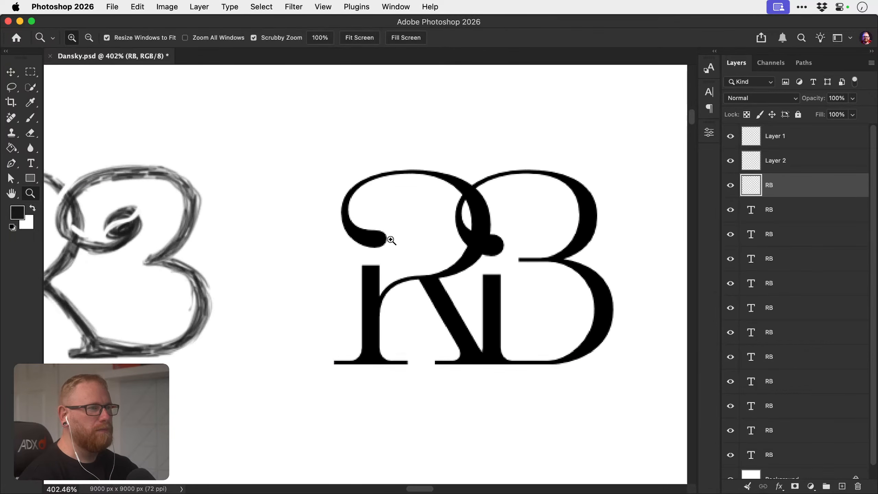
scroll(446, 230, right, 4)
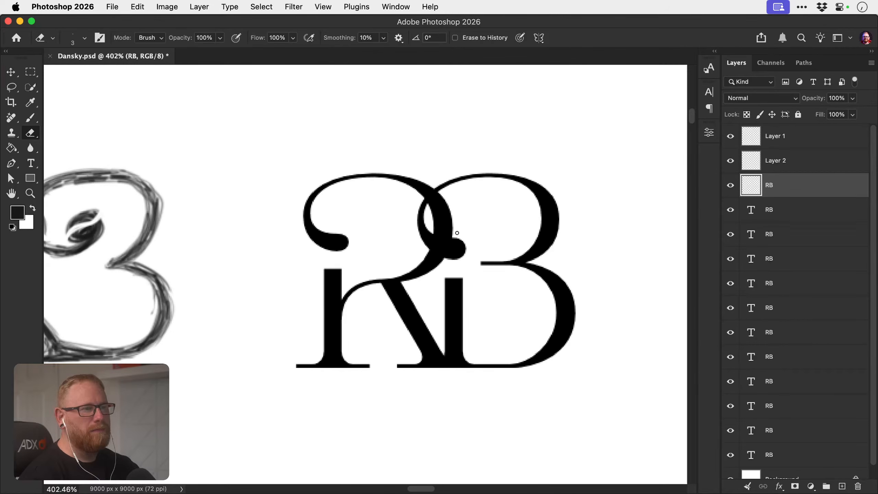
key(b)
drag(453, 241, 481, 230)
key(e)
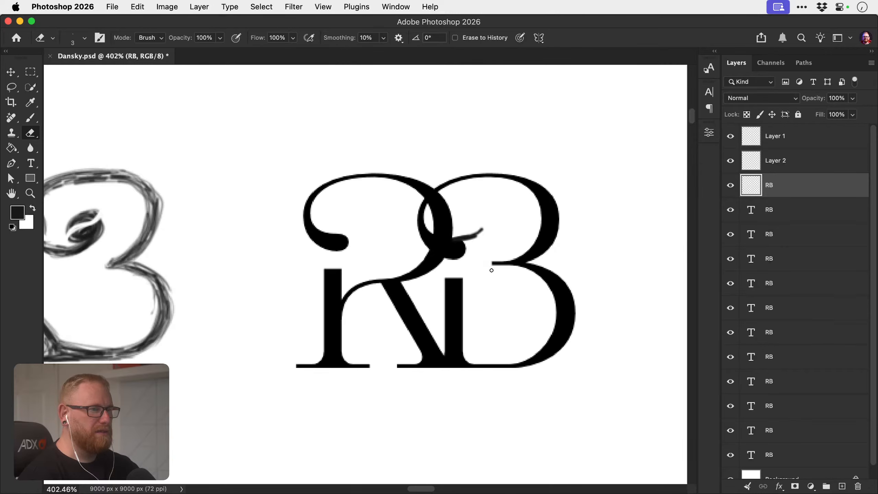
Paint an enlarged rounded terminal curling up from the R's bowl into the B's upper counter.
key(b)
mouse_move(465, 239)
mouse_down()
mouse_move(497, 215)
mouse_move(511, 228)
mouse_move(497, 246)
mouse_move(455, 256)
mouse_move(479, 255)
mouse_move(505, 235)
mouse_move(498, 199)
mouse_move(476, 218)
mouse_move(495, 197)
mouse_move(473, 208)
mouse_move(478, 231)
mouse_move(484, 200)
mouse_move(467, 240)
mouse_move(493, 231)
mouse_move(486, 245)
mouse_move(498, 239)
mouse_move(483, 214)
mouse_move(493, 208)
mouse_move(500, 222)
mouse_move(497, 205)
mouse_move(481, 246)
mouse_move(468, 253)
mouse_move(485, 243)
mouse_move(494, 206)
mouse_move(505, 204)
mouse_move(495, 238)
mouse_move(507, 231)
mouse_move(493, 242)
mouse_move(452, 237)
mouse_move(480, 234)
mouse_move(461, 236)
mouse_move(472, 236)
mouse_move(465, 232)
mouse_move(491, 194)
mouse_move(514, 198)
mouse_up()
key(super+z)
key(bracketright)
key(bracketright)
key(bracketright)
Erase around the painted terminal to thin its neck and refine its rounded, bean-like outline.
key(e)
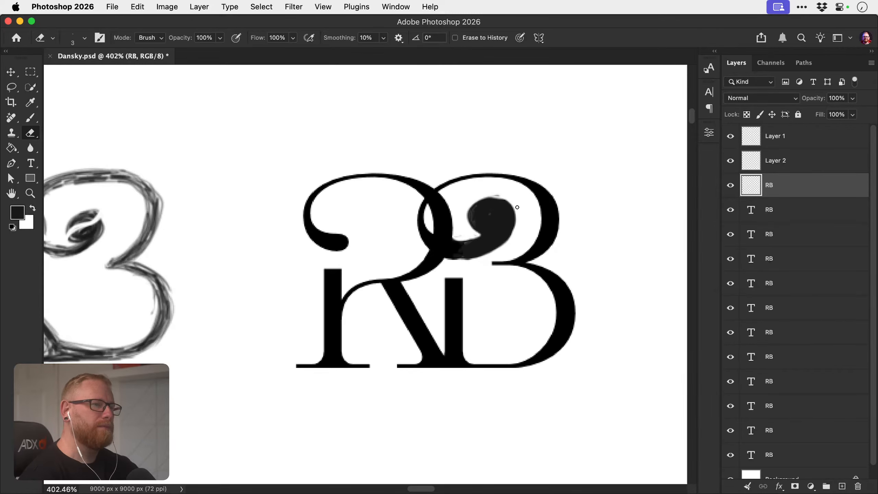
mouse_move(464, 260)
mouse_down()
mouse_move(491, 254)
mouse_move(519, 229)
mouse_move(502, 246)
mouse_move(453, 258)
mouse_move(489, 254)
mouse_up()
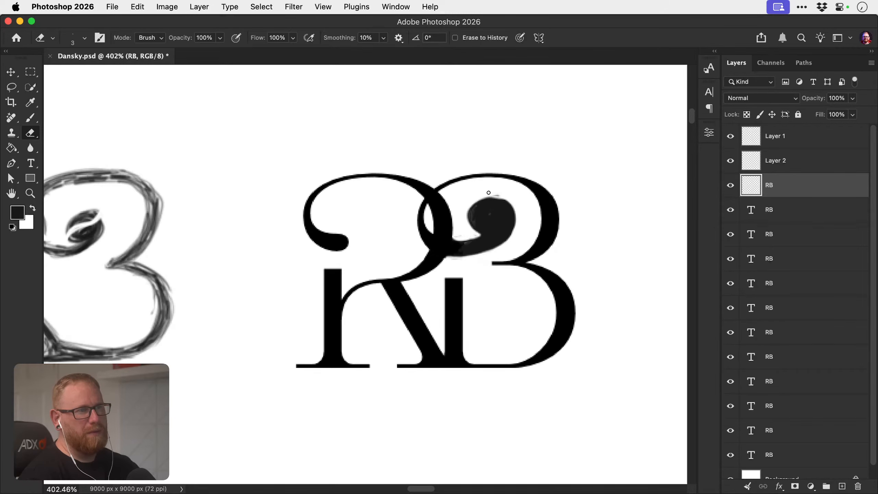
mouse_move(466, 218)
mouse_down()
mouse_move(475, 232)
mouse_move(480, 198)
mouse_up()
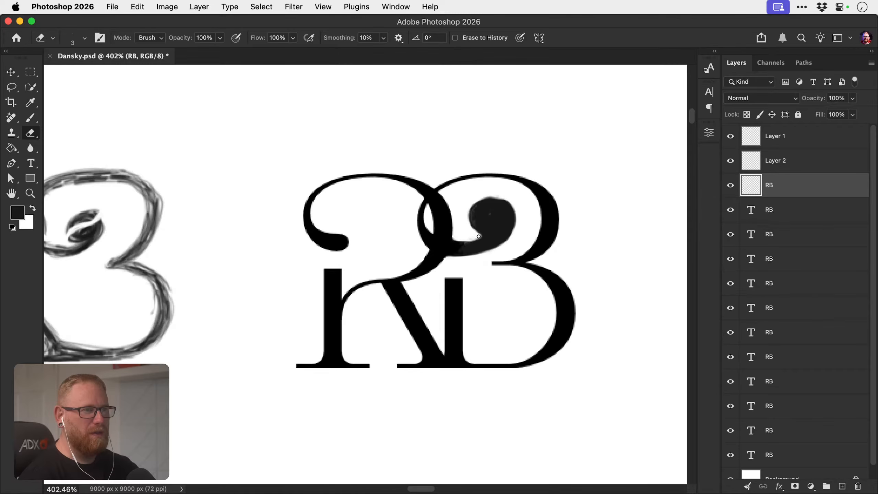
mouse_move(479, 236)
mouse_down()
mouse_move(460, 240)
mouse_move(474, 236)
mouse_move(468, 257)
mouse_move(448, 256)
mouse_move(483, 254)
mouse_up()
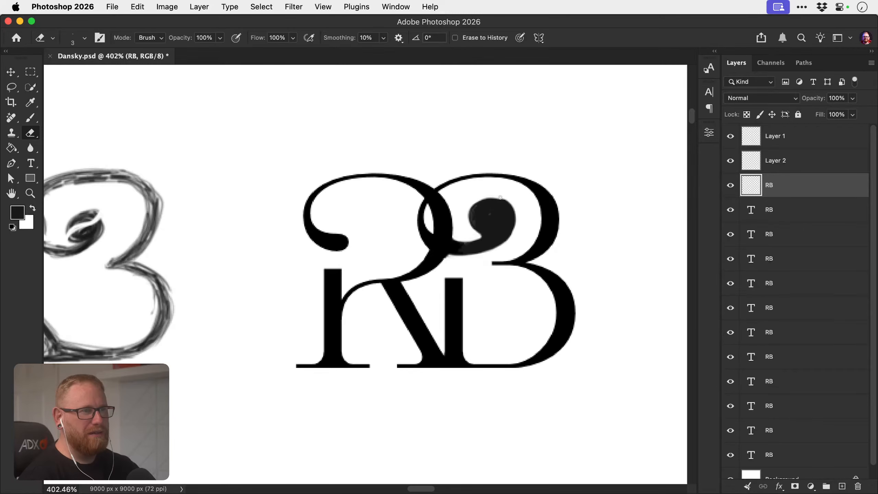
mouse_move(516, 212)
mouse_down()
mouse_move(506, 241)
mouse_move(476, 258)
mouse_move(473, 213)
mouse_move(488, 197)
mouse_move(470, 211)
mouse_move(470, 232)
mouse_move(476, 201)
mouse_move(471, 233)
mouse_move(471, 203)
mouse_up()
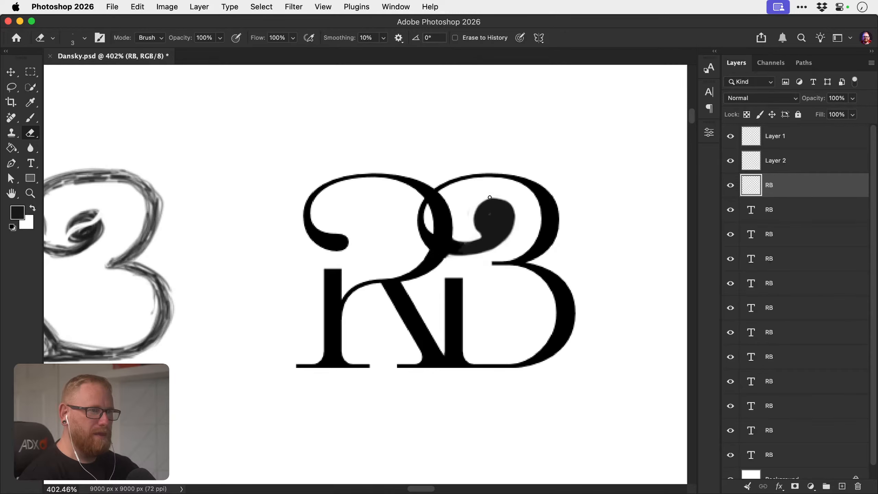
mouse_move(507, 203)
mouse_down()
mouse_move(514, 223)
mouse_move(504, 246)
mouse_up()
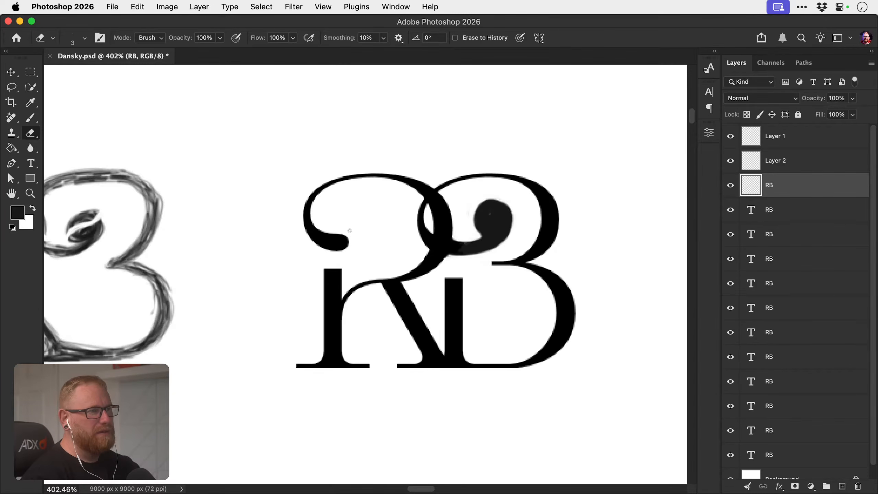
Select Layer 2 and erase the curled terminal on the R.
super+click(342, 242)
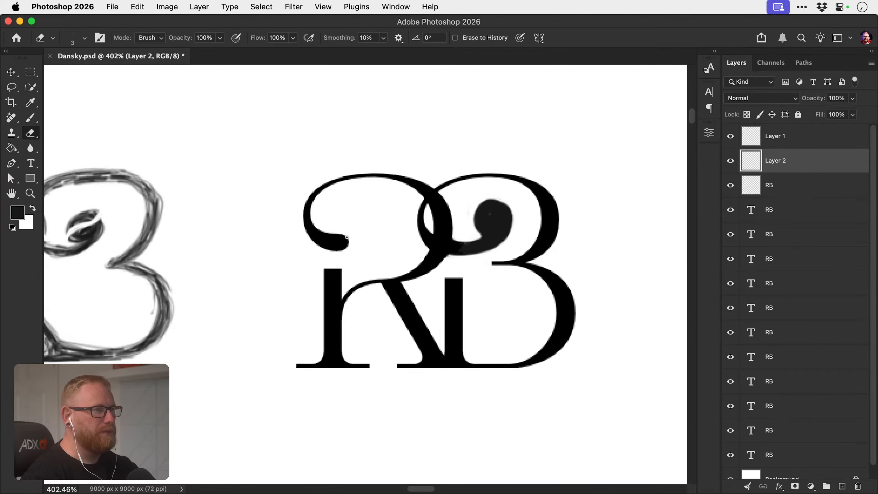
drag(349, 248, 352, 236)
mouse_move(330, 250)
mouse_down()
mouse_move(358, 235)
mouse_move(323, 250)
mouse_move(292, 249)
mouse_move(343, 213)
mouse_move(308, 204)
mouse_move(337, 175)
mouse_move(320, 178)
mouse_up()
Brush a straight top edge on the R and extend its stem up to meet it.
key(bracketright)
key(bracketright)
key(bracketright)
key(b)
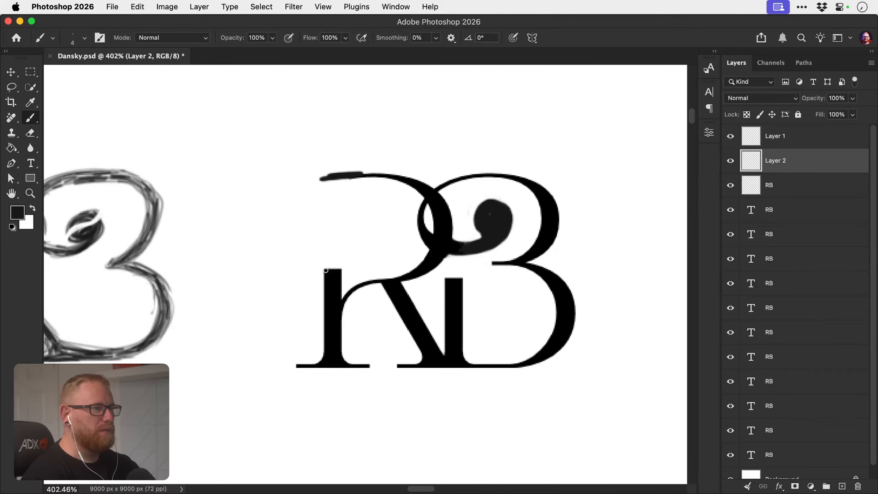
mouse_move(326, 270)
mouse_down()
mouse_move(331, 180)
mouse_move(328, 277)
mouse_up()
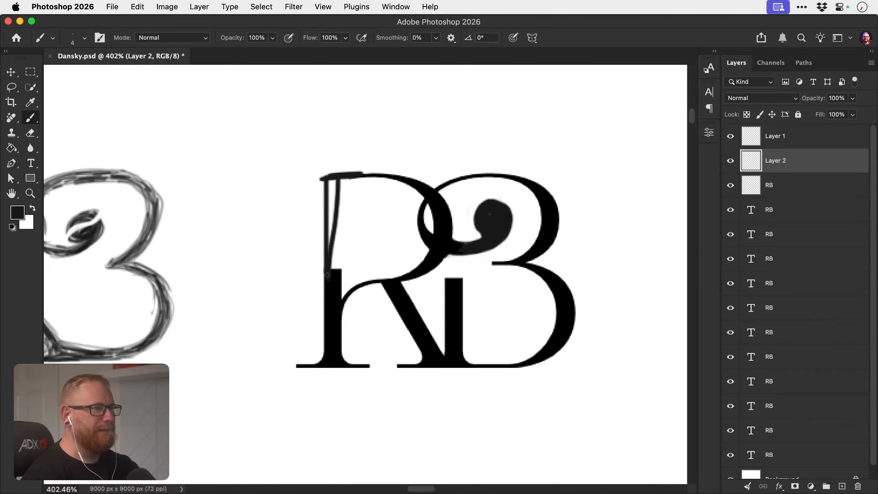
mouse_move(342, 177)
mouse_down()
mouse_move(337, 282)
mouse_move(330, 182)
mouse_move(328, 265)
mouse_move(333, 183)
mouse_move(332, 221)
mouse_up()
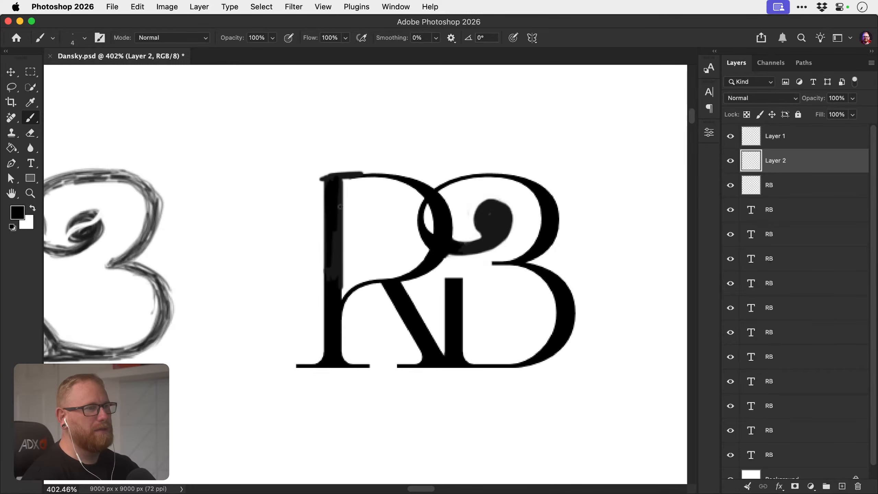
Erase the bowl's lower join to the R's stem and brush a curved stroke linking the leg to the stem.
key(e)
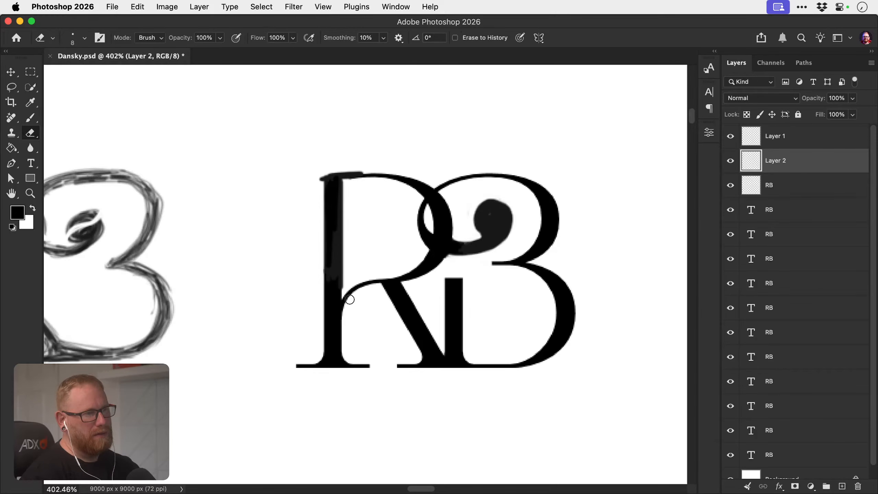
mouse_move(350, 293)
mouse_down()
mouse_move(345, 308)
mouse_move(356, 280)
mouse_move(380, 275)
mouse_up()
key(b)
key(super+z)
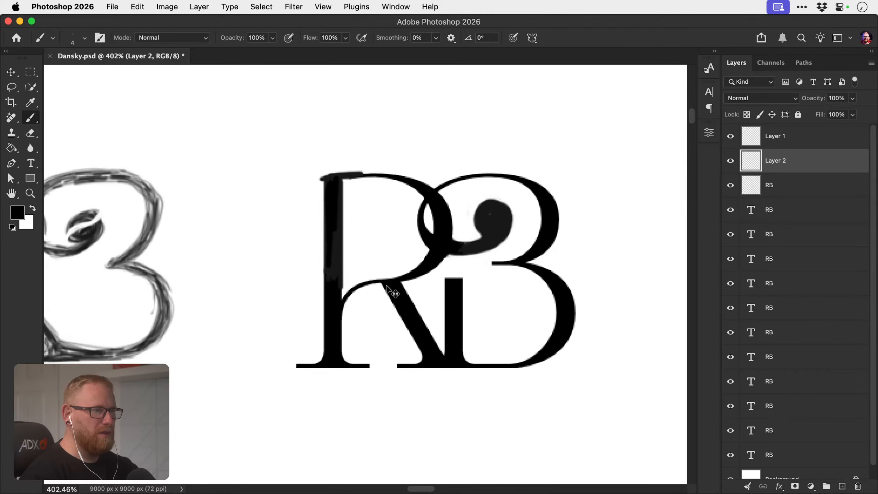
key(super+shift+z)
mouse_move(386, 286)
mouse_down()
mouse_move(362, 266)
mouse_move(339, 272)
mouse_move(362, 267)
mouse_move(396, 284)
mouse_move(374, 266)
mouse_move(351, 263)
mouse_move(336, 280)
mouse_up()
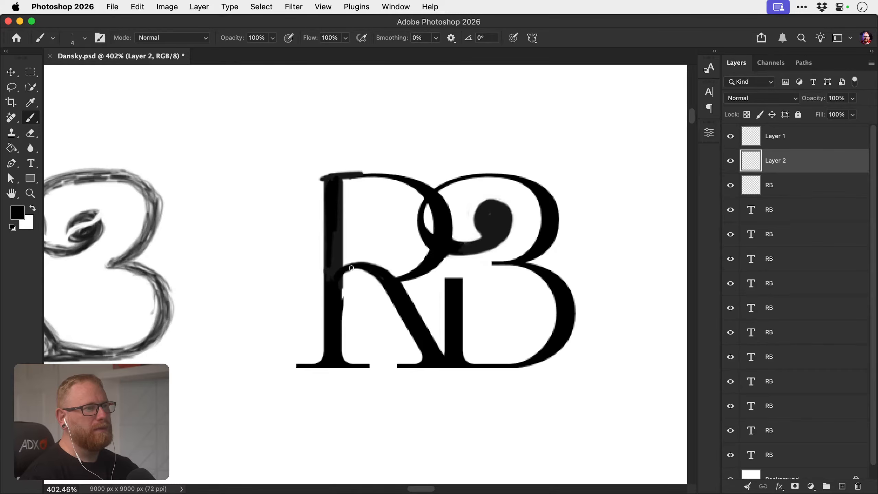
mouse_move(351, 268)
mouse_down()
mouse_move(374, 270)
mouse_move(355, 255)
mouse_move(390, 269)
mouse_up()
key(e)
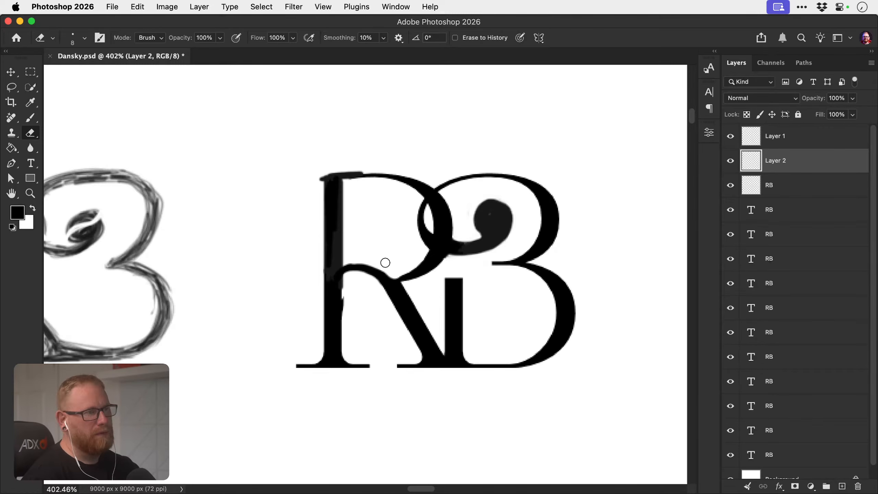
key(b)
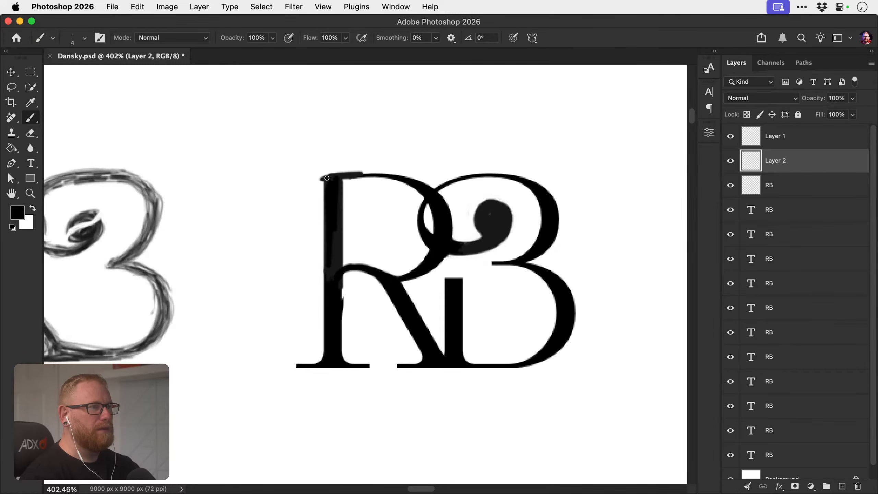
Try a looping curve sweeping out from the top of the R's stem on its outer side.
mouse_move(327, 177)
mouse_down()
mouse_move(300, 196)
mouse_move(294, 227)
mouse_move(336, 265)
mouse_up()
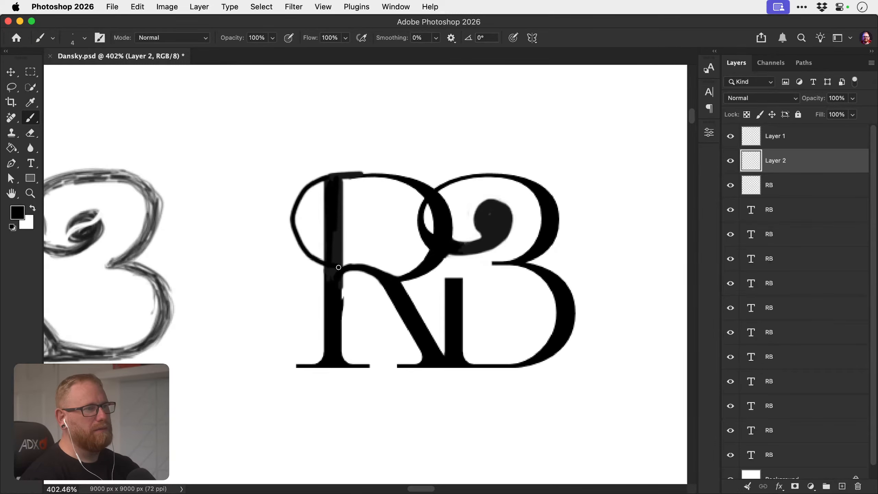
key(super+z)
mouse_move(333, 175)
mouse_down()
mouse_move(313, 178)
mouse_move(319, 259)
mouse_move(360, 265)
mouse_up()
key(super+z)
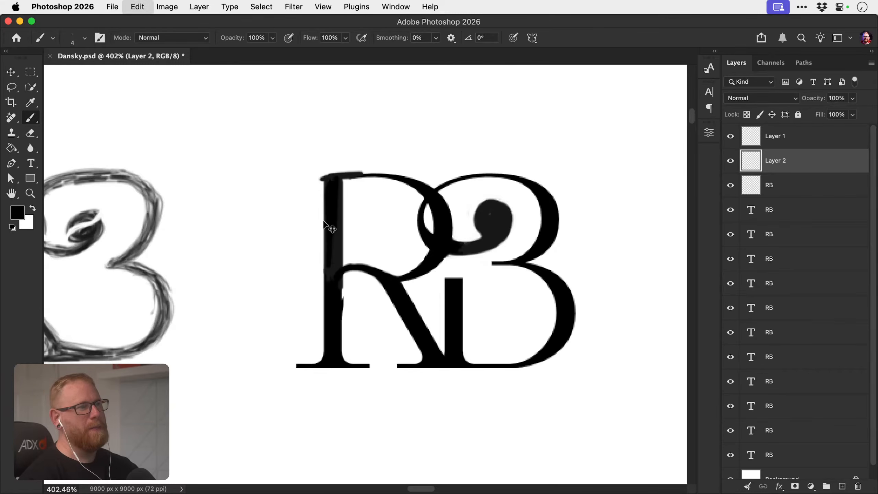
mouse_move(331, 175)
mouse_down()
mouse_move(294, 213)
mouse_move(305, 252)
mouse_up()
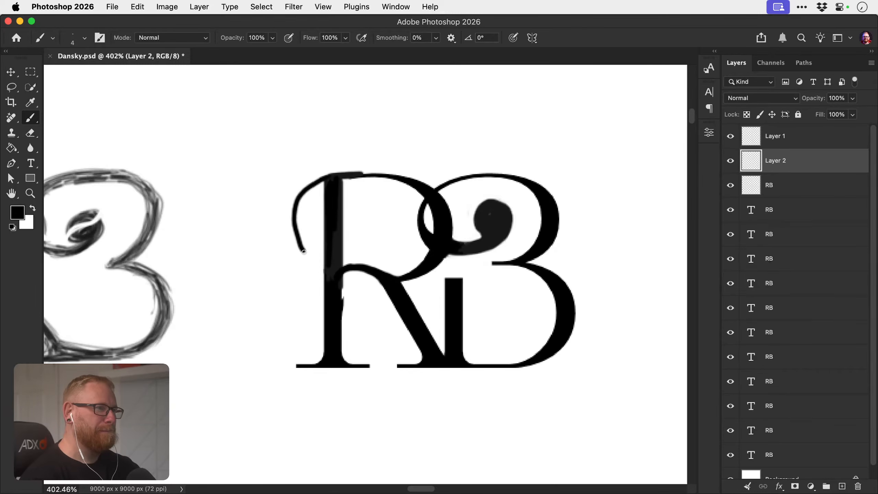
key(super+z)
Brush a short serif outward from the top of the R's stem and clean up its end with the Eraser.
drag(327, 176, 302, 197)
mouse_move(301, 198)
mouse_down()
mouse_move(335, 177)
mouse_move(305, 177)
mouse_up()
key(super+z)
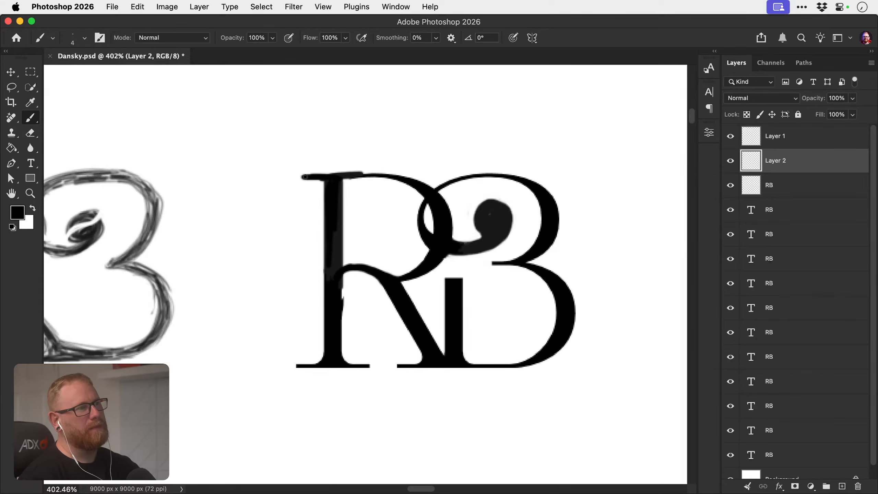
key(e)
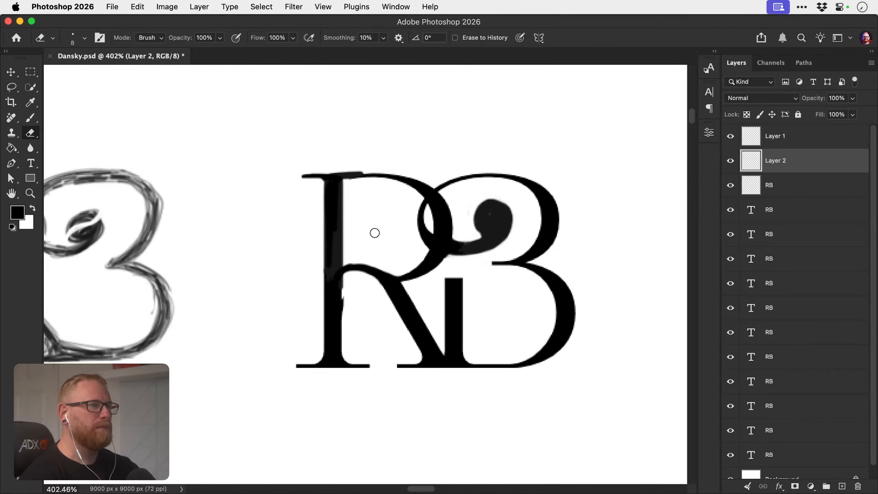
key(v)
mouse_move(410, 258)
mouse_down()
mouse_move(338, 248)
mouse_move(392, 257)
mouse_move(338, 248)
mouse_move(374, 251)
mouse_up()
key(z)
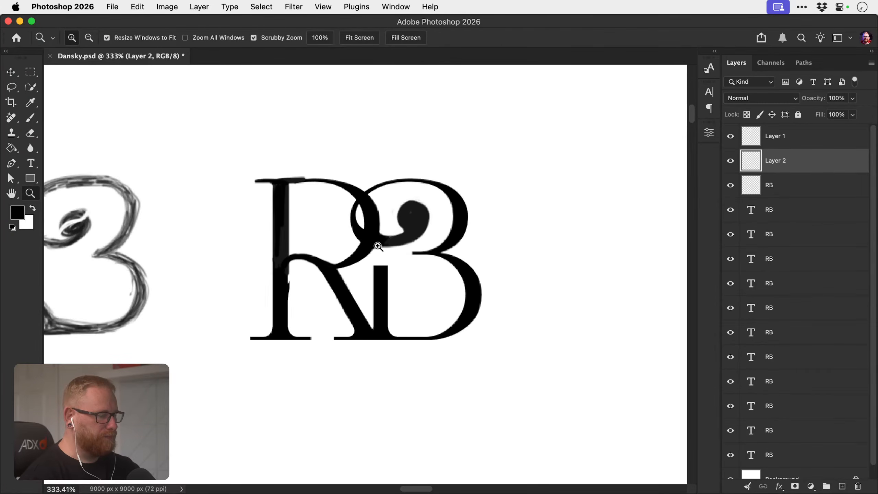
Make the rasterized RB layer holding the B active for erasing around its terminal.
key(b)
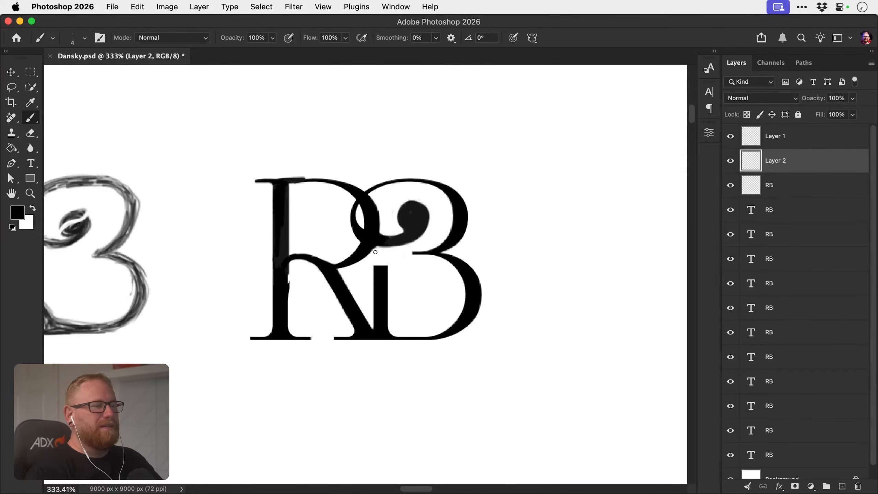
key(z)
click(382, 230)
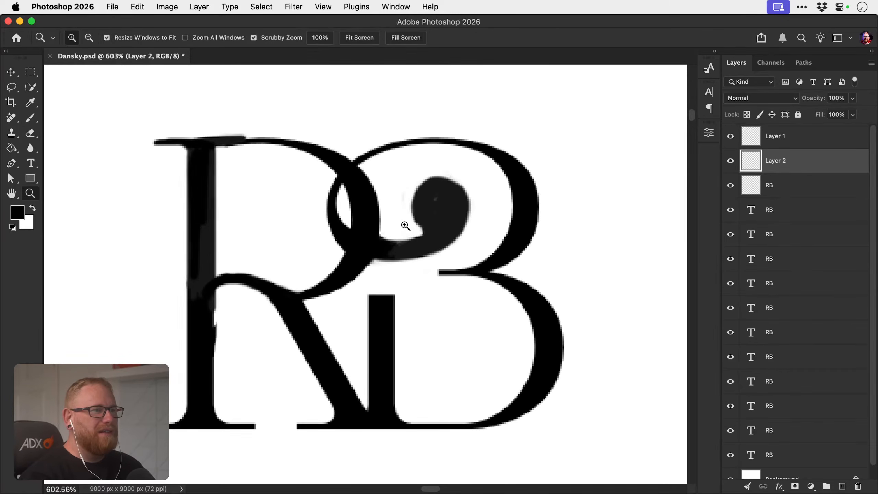
key(e)
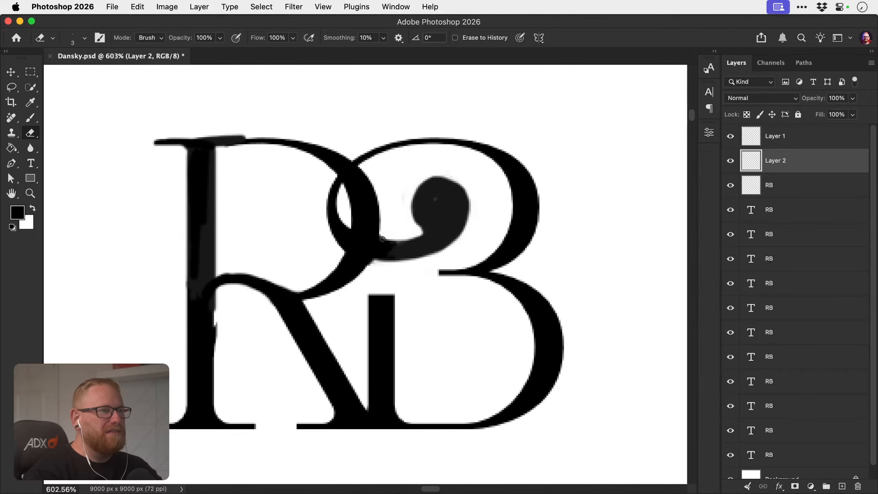
super+click(396, 246)
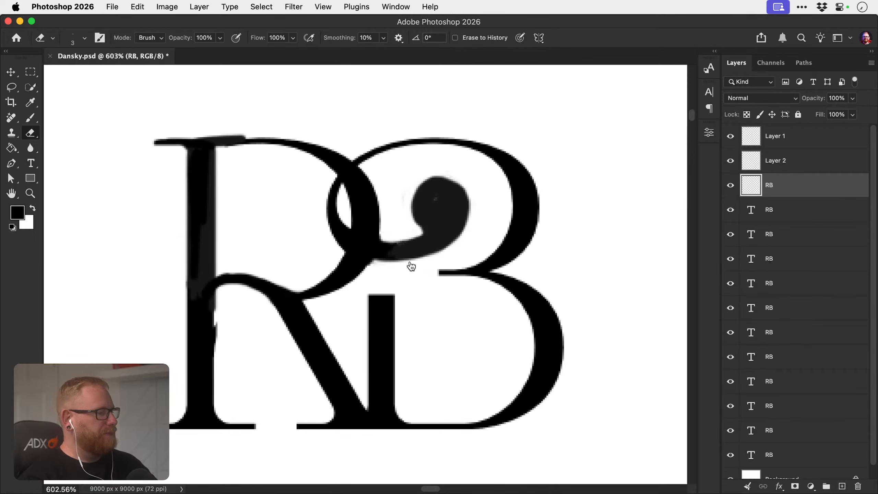
Switch to Illustrator and examine the Root & Bean logo reference boards.
key(super+Tab)
drag(535, 201, 526, 237)
drag(443, 242, 465, 246)
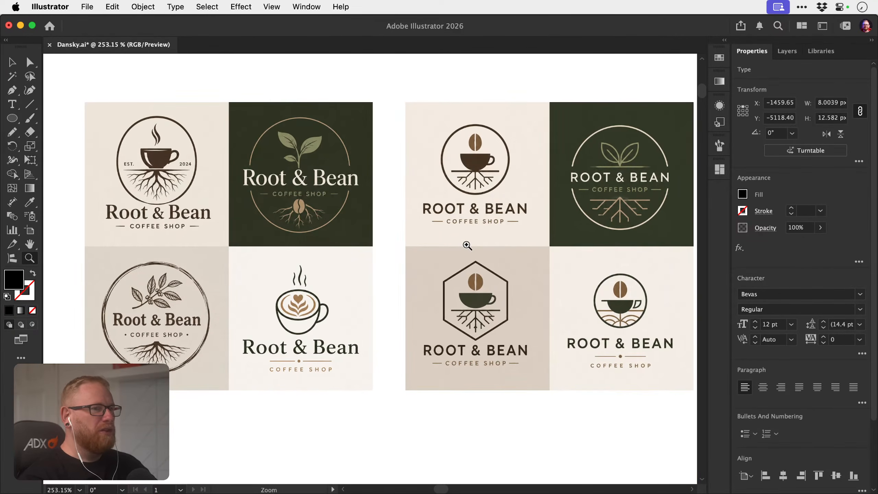
drag(378, 365, 358, 357)
key(v)
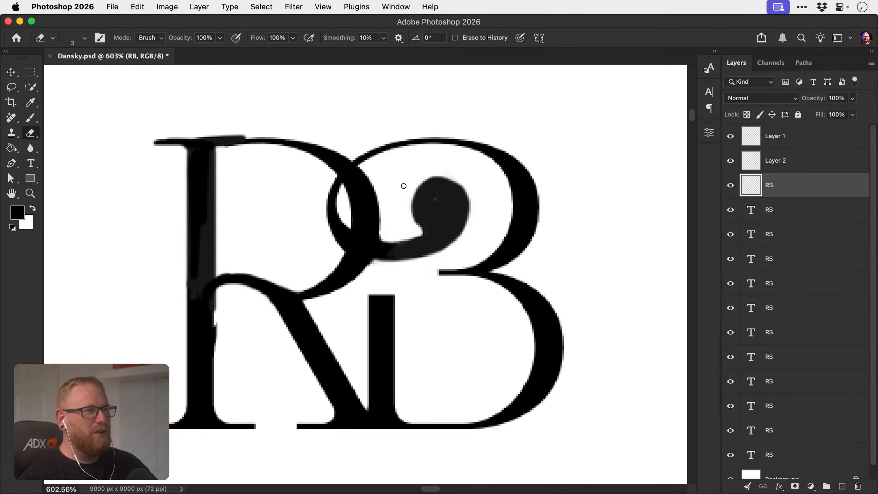
Return to Photoshop and paint the B's curled terminal and its neck solid black with a 9 px brush.
drag(442, 198, 438, 197)
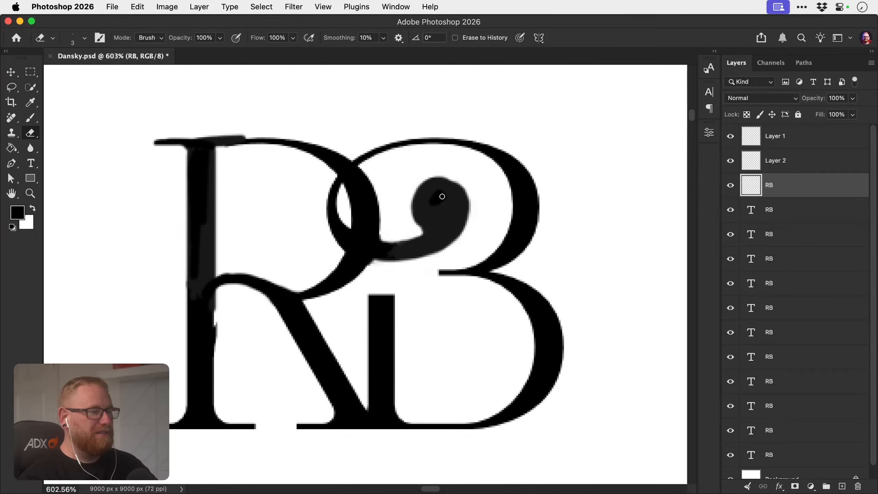
key(b)
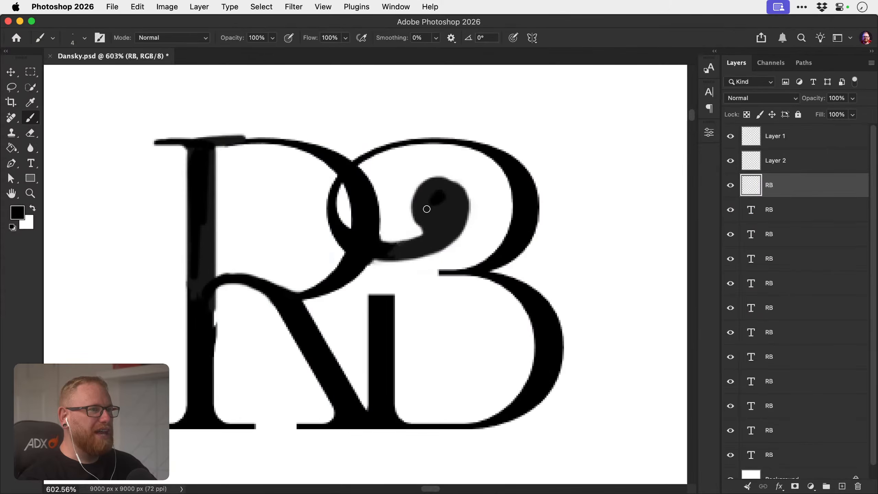
key(bracketright)
key(bracketright)
key(bracketright)
key(bracketright)
key(bracketright)
mouse_move(423, 210)
mouse_down()
mouse_move(445, 210)
mouse_move(440, 217)
mouse_up()
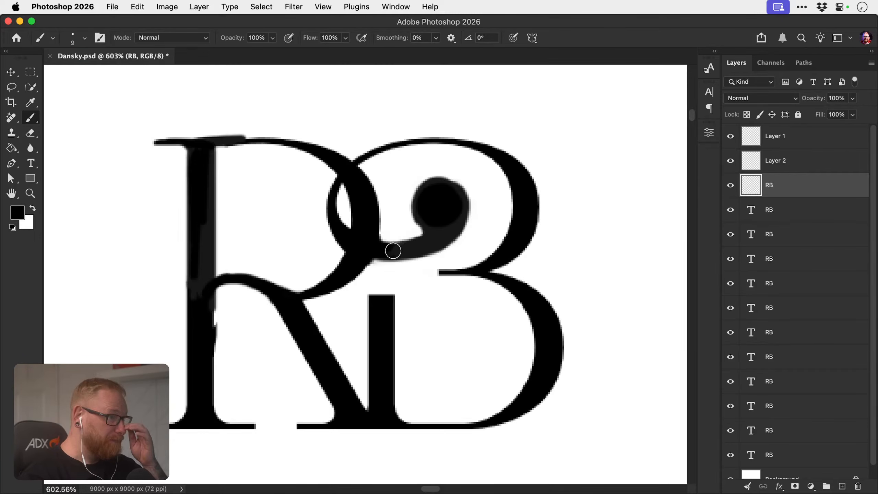
mouse_move(392, 251)
mouse_down()
mouse_move(427, 244)
mouse_move(437, 226)
mouse_move(428, 244)
mouse_move(456, 223)
mouse_move(453, 189)
mouse_move(443, 186)
mouse_move(434, 204)
mouse_up()
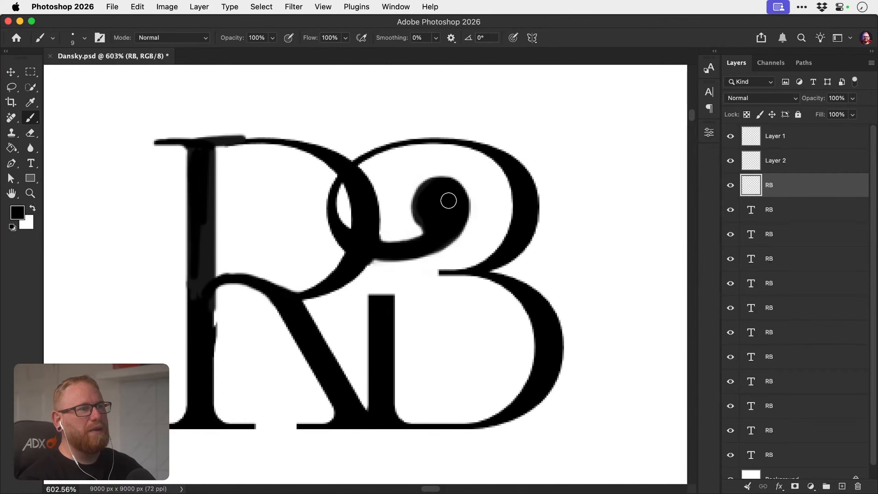
Check the Root & Bean logo reference boards in Illustrator and return to Photoshop.
key(super+Tab)
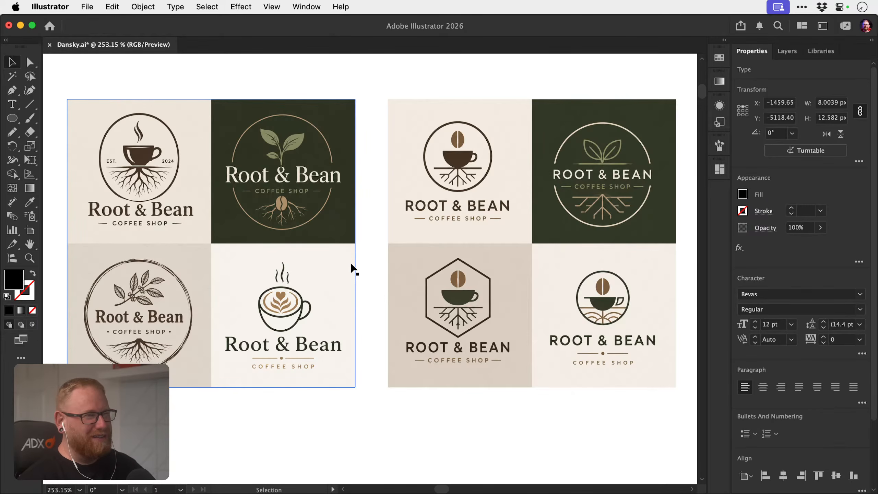
key(super+Tab)
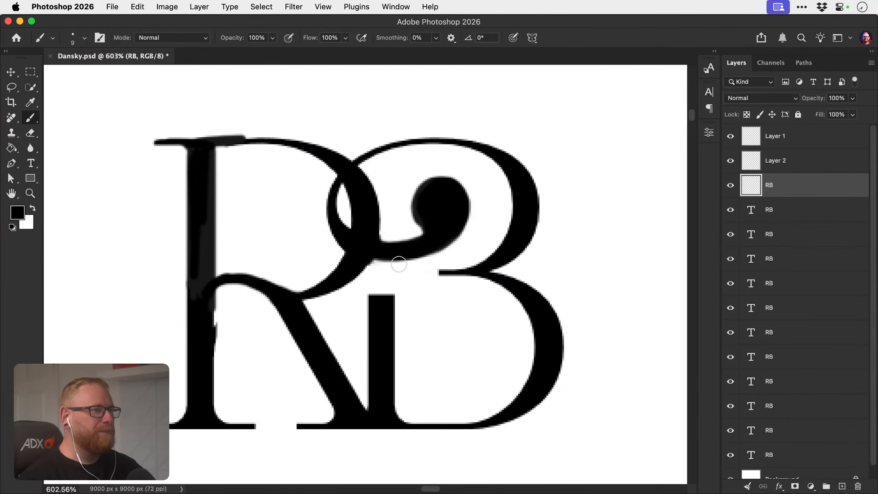
Erase the rough upper edge of the R's top serif on Layer 2 and square off its outer end with a 3 px Eraser.
key(e)
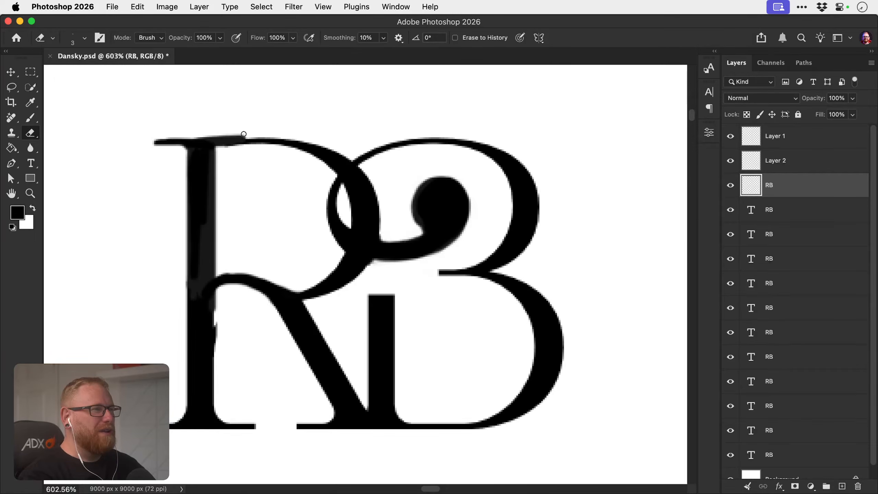
super+click(241, 137)
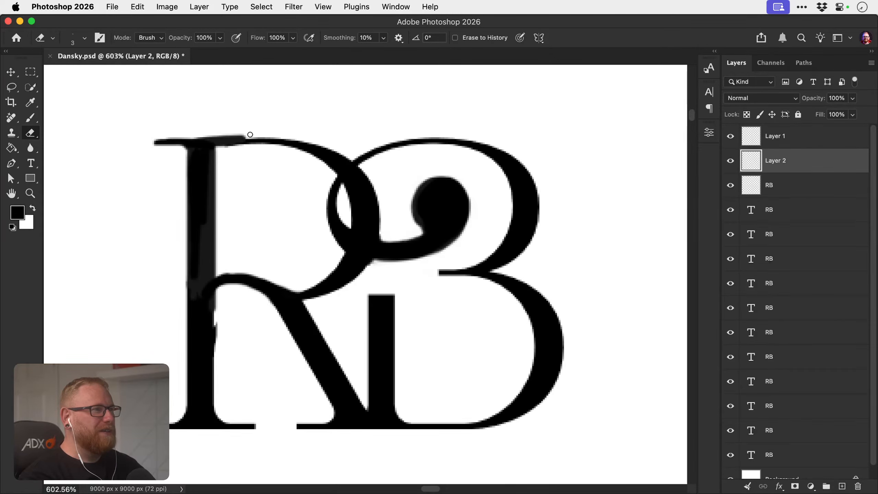
mouse_move(250, 135)
mouse_down()
mouse_move(211, 136)
mouse_move(284, 133)
mouse_up()
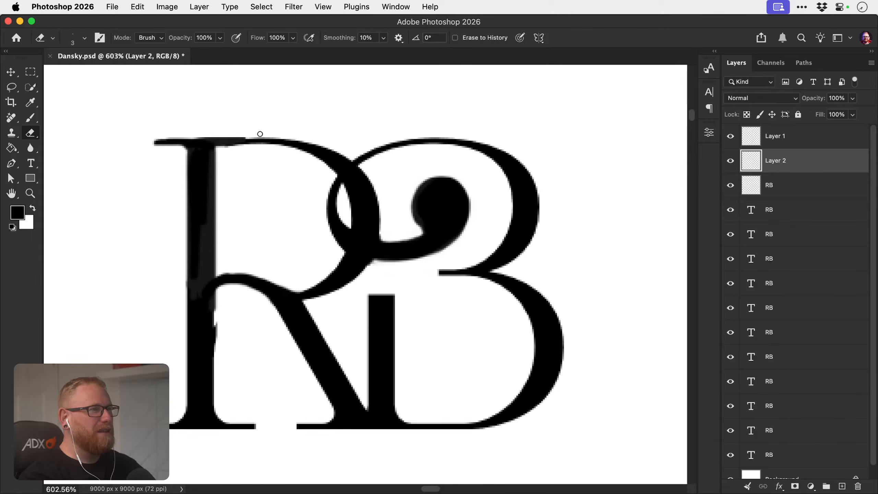
mouse_move(190, 134)
mouse_down()
mouse_move(235, 131)
mouse_move(181, 134)
mouse_move(295, 132)
mouse_up()
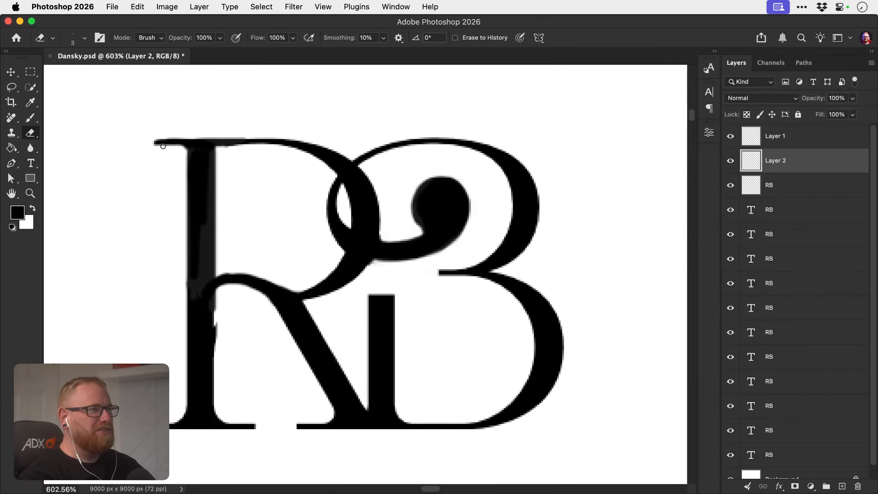
mouse_move(155, 142)
mouse_down()
mouse_move(109, 135)
mouse_move(167, 128)
mouse_move(140, 149)
mouse_move(162, 150)
mouse_move(149, 152)
mouse_up()
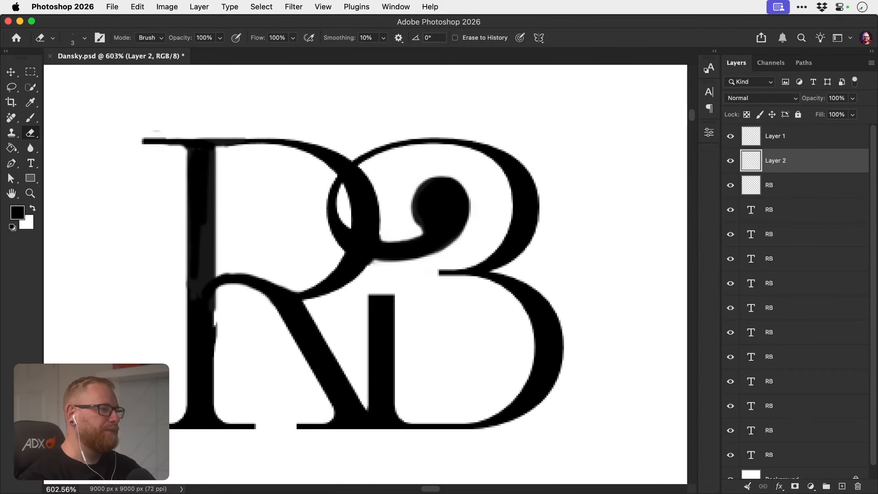
drag(143, 142, 139, 147)
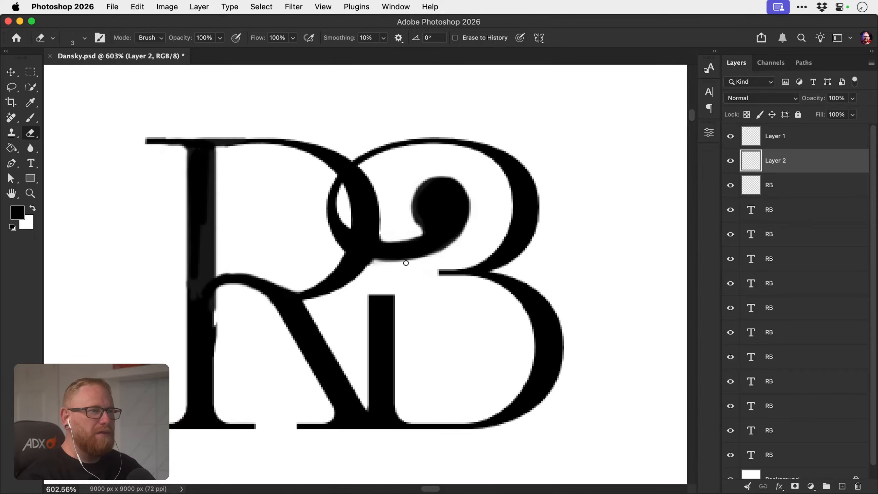
Erase a thin S-shaped crease through the B's round terminal on the rasterized RB layer with the 3 px Eraser.
key(alt+bracketleft)
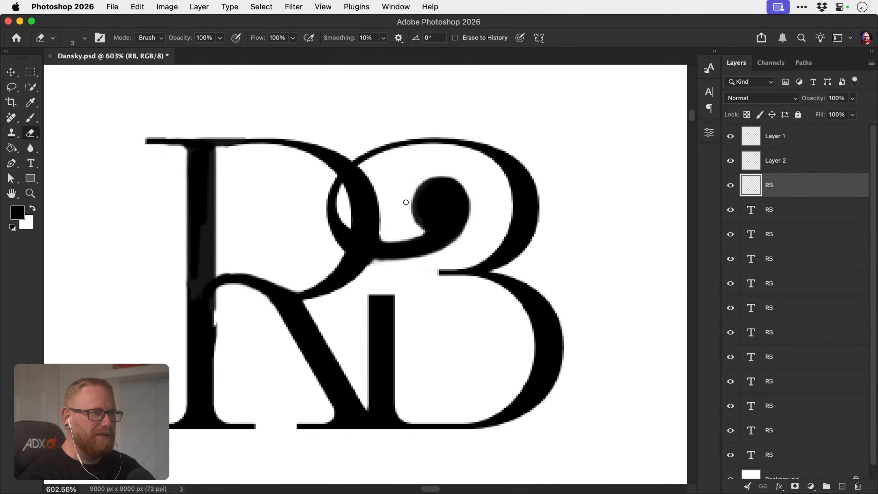
mouse_move(462, 176)
mouse_down()
mouse_move(442, 200)
mouse_move(437, 259)
mouse_up()
key(super+z)
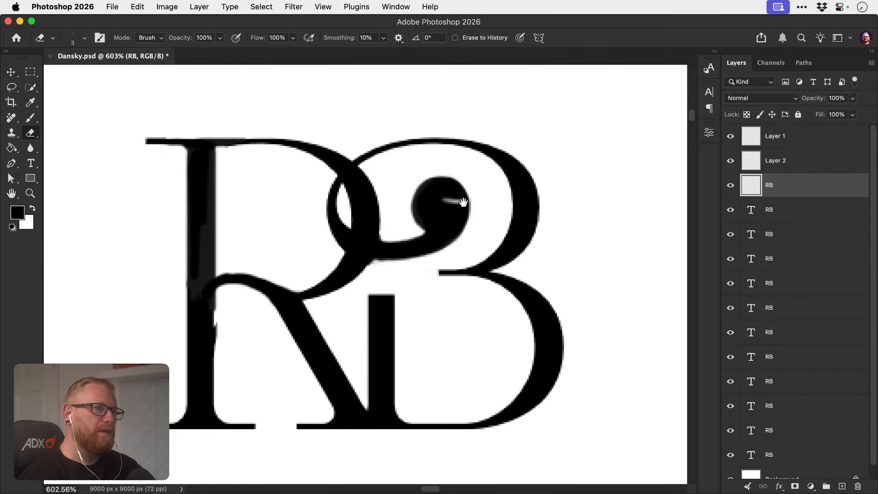
key(z)
drag(448, 201, 468, 205)
key(e)
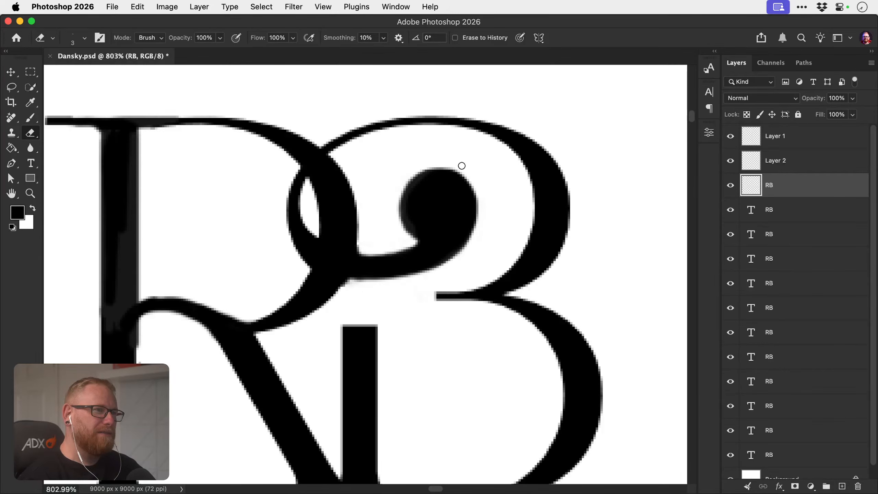
mouse_move(460, 168)
mouse_down()
mouse_move(433, 190)
mouse_move(445, 236)
mouse_move(412, 281)
mouse_up()
key(super+z)
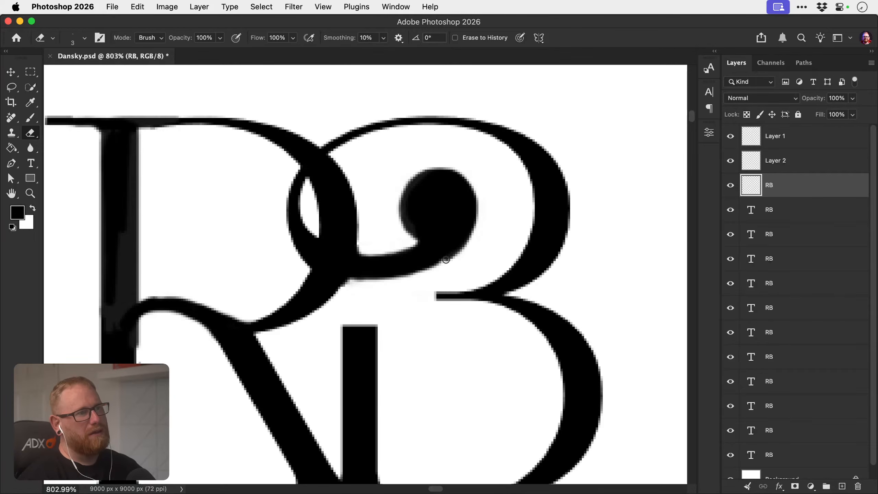
mouse_move(449, 259)
mouse_down()
mouse_move(451, 236)
mouse_move(432, 205)
mouse_move(436, 190)
mouse_move(461, 172)
mouse_move(436, 187)
mouse_move(433, 211)
mouse_move(450, 234)
mouse_move(435, 264)
mouse_move(358, 235)
mouse_move(322, 238)
mouse_up()
Erase along the coffee bean's outer edge to slim it and cut a notch between the bean and its neck.
key(z)
drag(422, 265, 427, 219)
key(e)
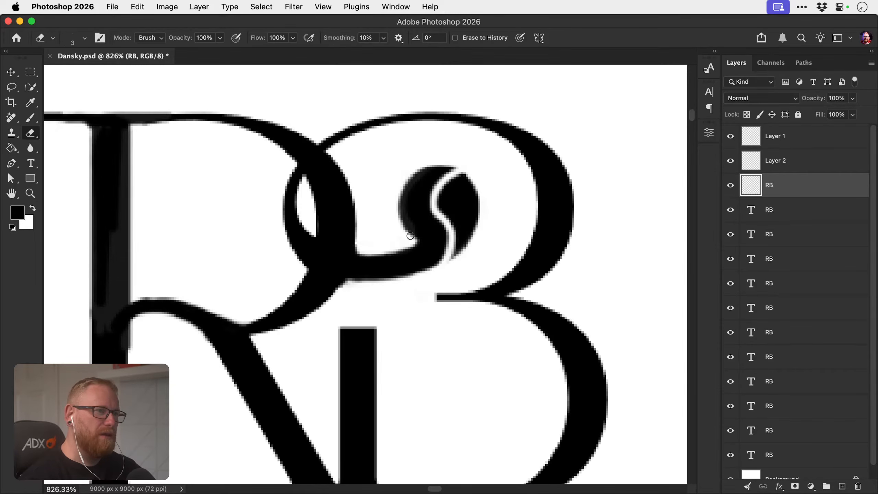
mouse_move(410, 235)
mouse_down()
mouse_move(429, 253)
mouse_move(401, 220)
mouse_move(398, 188)
mouse_up()
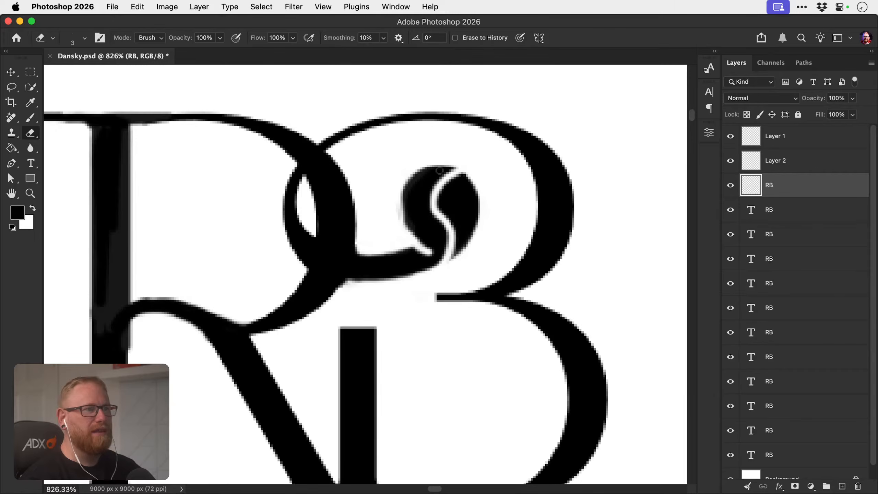
Touch up the notch where the bean meets the neck with a 1 px black brush.
key(z)
drag(422, 250, 449, 250)
key(b)
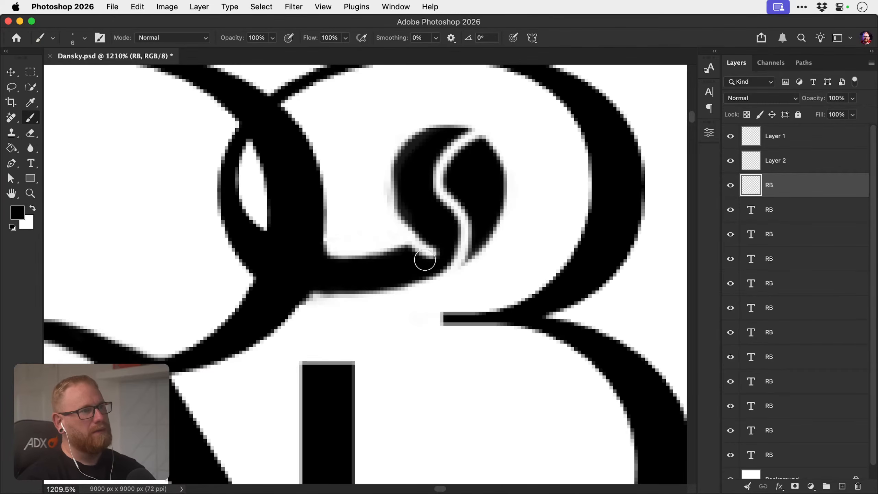
key(bracketleft)
key(bracketleft)
key(bracketleft)
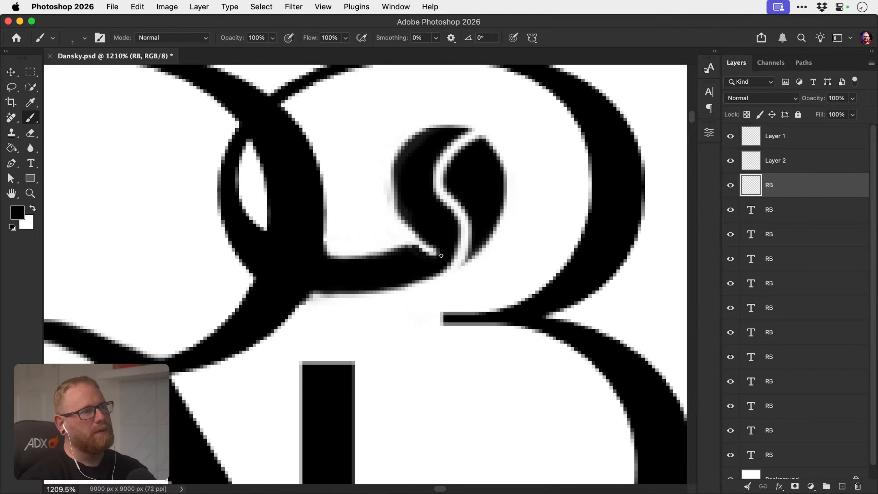
key(z)
mouse_move(431, 254)
mouse_down()
mouse_move(329, 243)
mouse_move(374, 234)
mouse_move(430, 254)
mouse_up()
Smooth the upper edge of the neck leading to the bean, using the 1 px brush and the 3 px Eraser.
key(e)
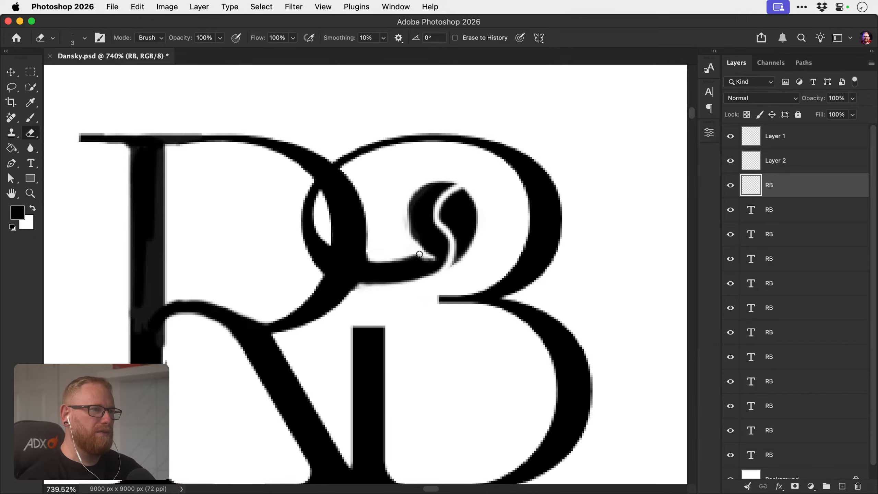
key(b)
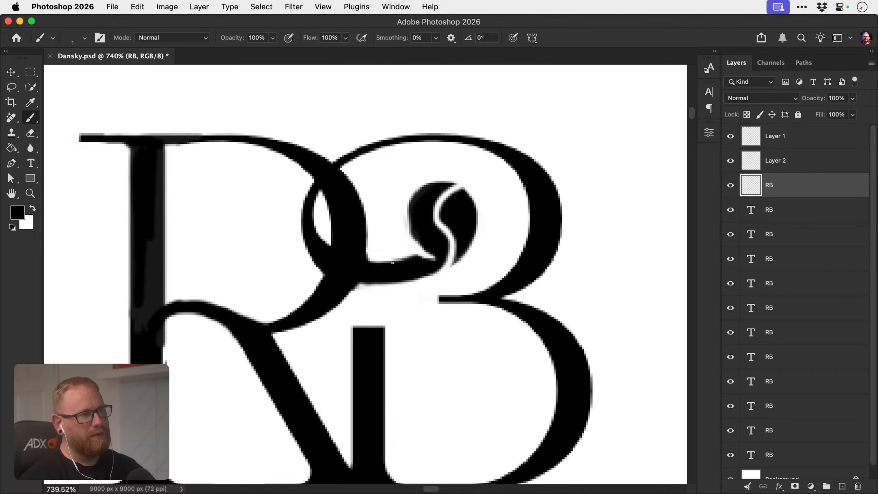
key(e)
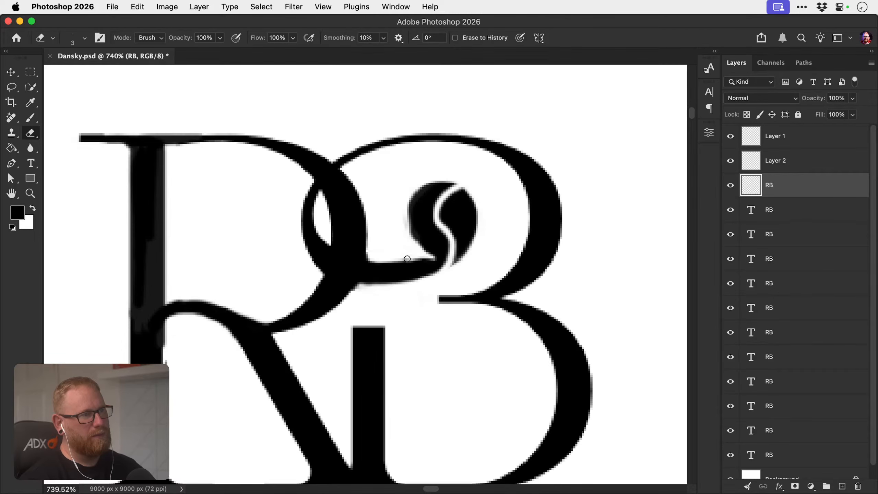
drag(407, 259, 375, 259)
key(super+z)
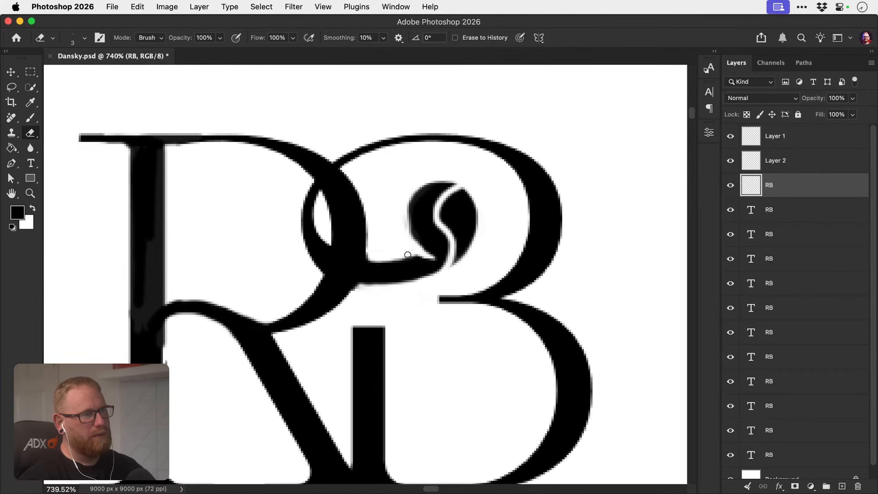
drag(394, 261, 372, 259)
key(z)
mouse_move(427, 270)
mouse_down()
mouse_move(343, 258)
mouse_move(433, 252)
mouse_move(340, 255)
mouse_up()
Undo the last few strokes on the bean's neck and redo one of them.
key(super+z)
key(super+z)
key(super+z)
key(super+z)
key(shift+super+z)
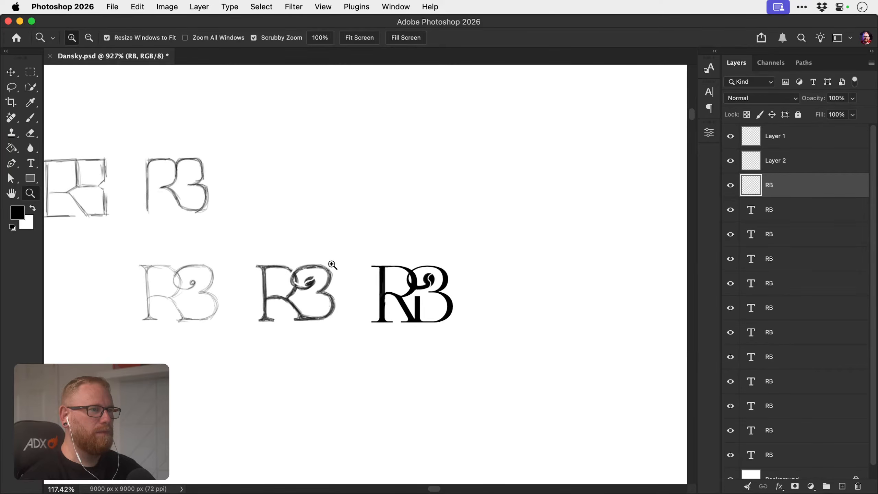
Try to sketch curved 1 px strokes joining the top of the B's stem to its middle bar.
key(v)
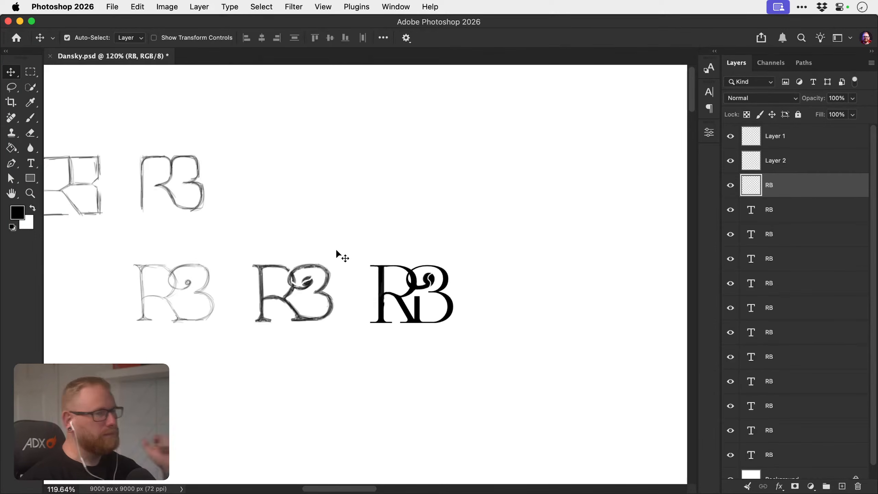
key(z)
scroll(449, 282, right, 2)
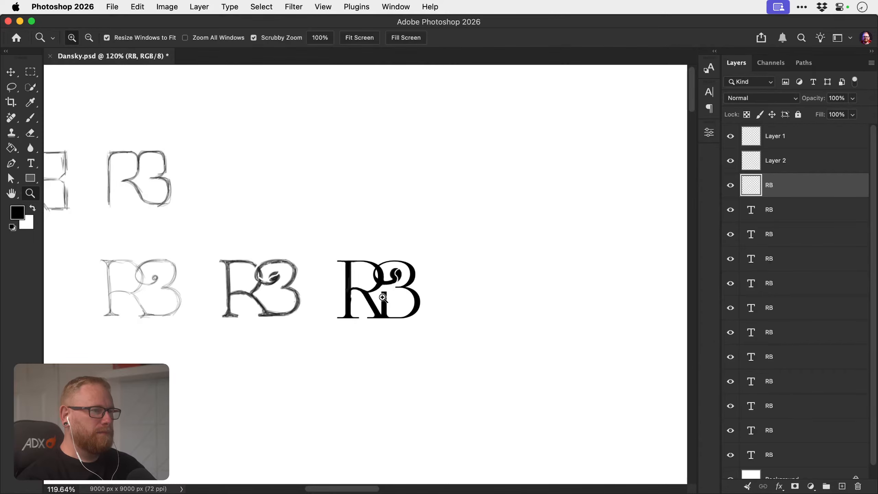
mouse_move(383, 299)
mouse_down()
mouse_move(449, 279)
mouse_move(399, 266)
mouse_move(372, 276)
mouse_up()
key(b)
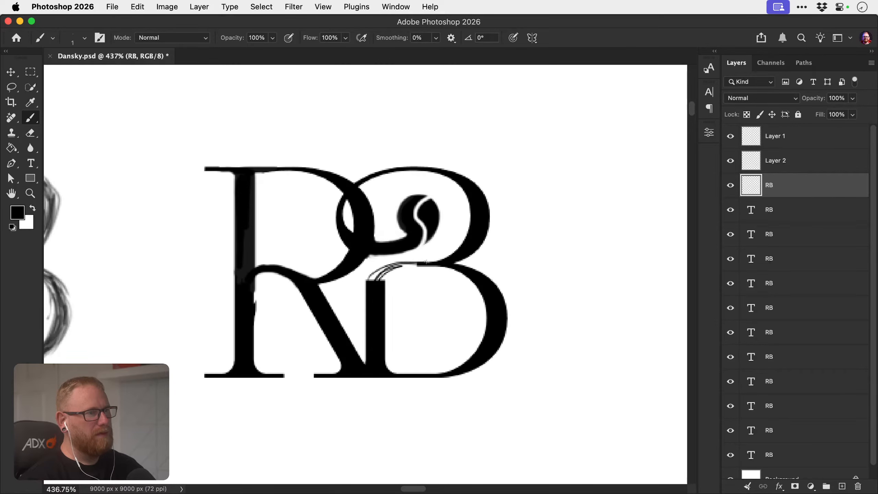
mouse_move(427, 261)
mouse_down()
mouse_move(383, 284)
mouse_move(380, 277)
mouse_move(425, 264)
mouse_move(428, 279)
mouse_move(374, 271)
mouse_move(436, 247)
mouse_up()
key(bracketright)
key(bracketright)
Undo the thin connecting strokes between the B's stem and middle bar.
key(z)
key(super+z)
key(super+z)
key(super+z)
key(super+z)
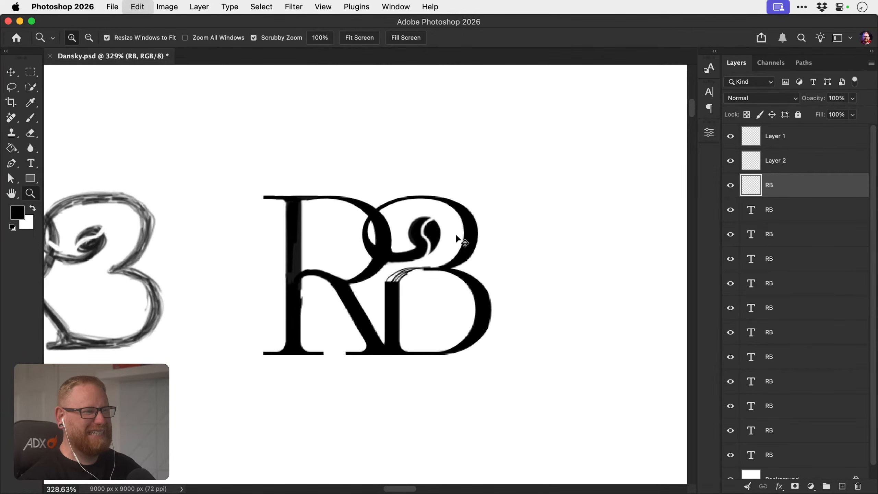
key(v)
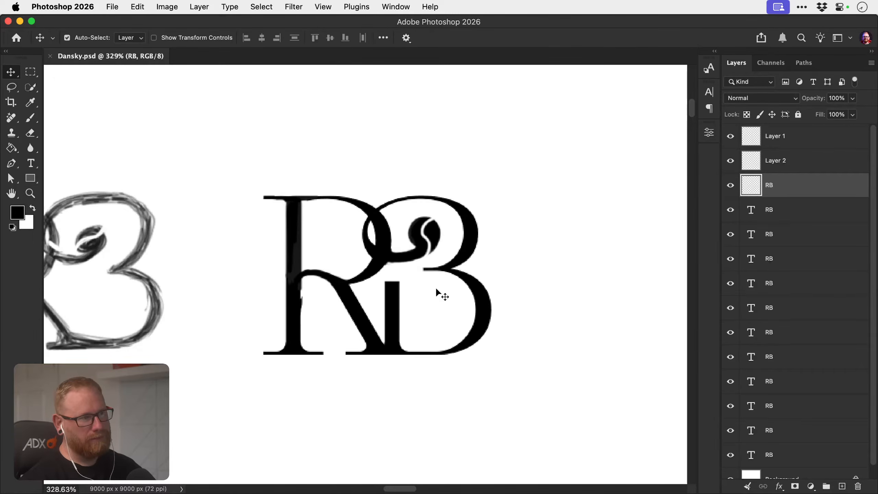
Erase the R's straight diagonal leg on Layer 2 with a 7 px Eraser, keeping the bowl and the base serif.
key(z)
mouse_move(341, 318)
mouse_down()
mouse_move(362, 292)
mouse_move(331, 304)
mouse_up()
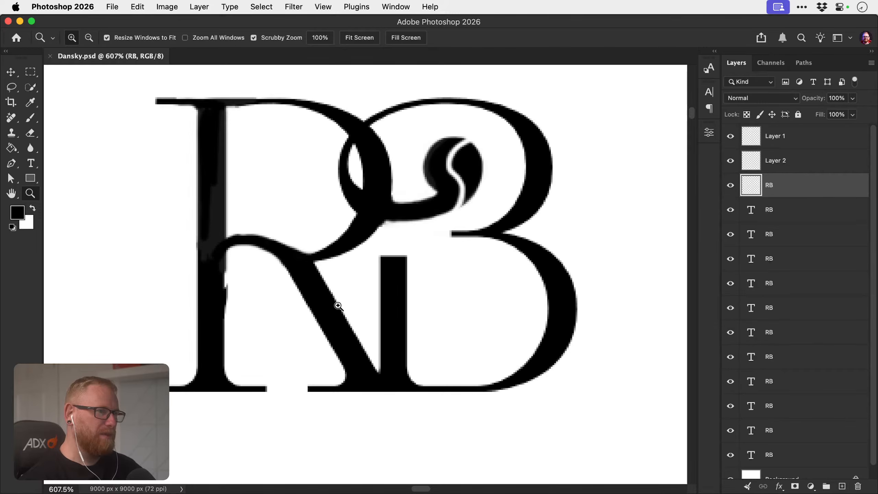
key(e)
super+click(313, 293)
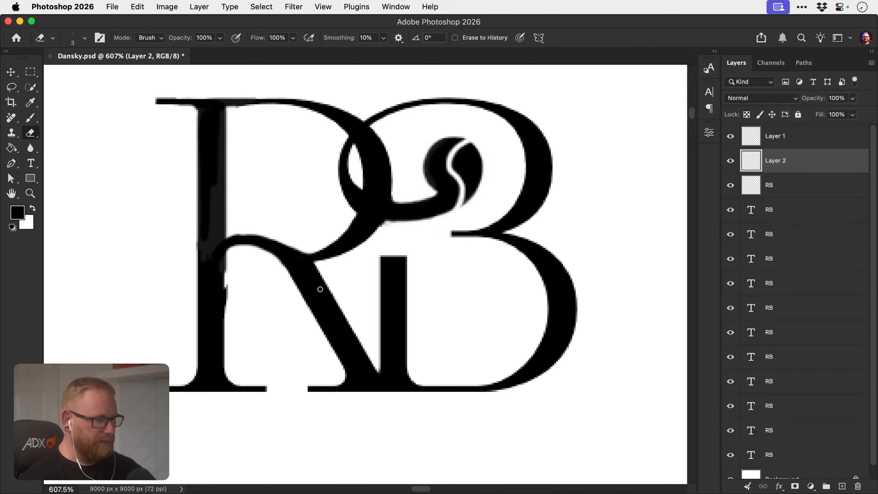
key(bracketright)
key(bracketright)
key(bracketright)
key(bracketright)
mouse_move(311, 282)
mouse_down()
mouse_move(293, 280)
mouse_move(310, 296)
mouse_move(321, 278)
mouse_move(286, 278)
mouse_move(295, 294)
mouse_move(320, 300)
mouse_move(314, 329)
mouse_move(364, 367)
mouse_up()
drag(371, 371, 355, 367)
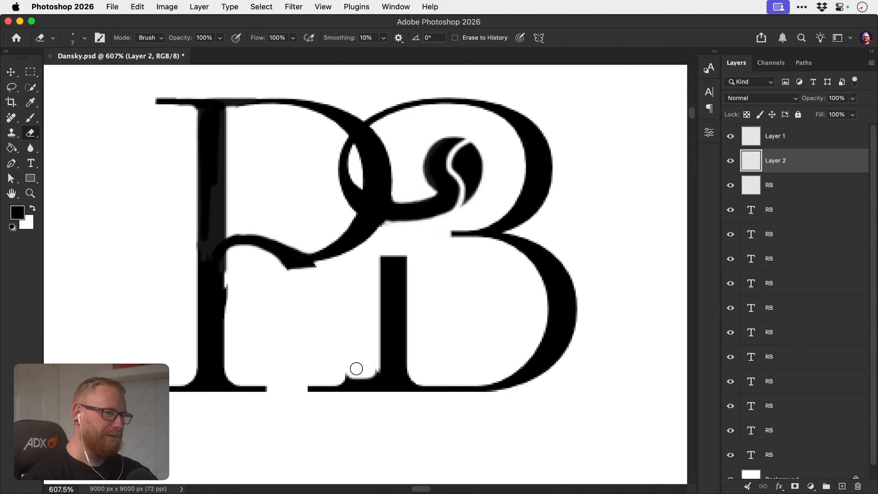
Rotate the canvas clockwise, outline an S-curved leg for the R with a 4 px black brush and fill it in.
key(r)
mouse_move(410, 254)
mouse_down()
mouse_move(455, 274)
mouse_move(442, 309)
mouse_up()
key(b)
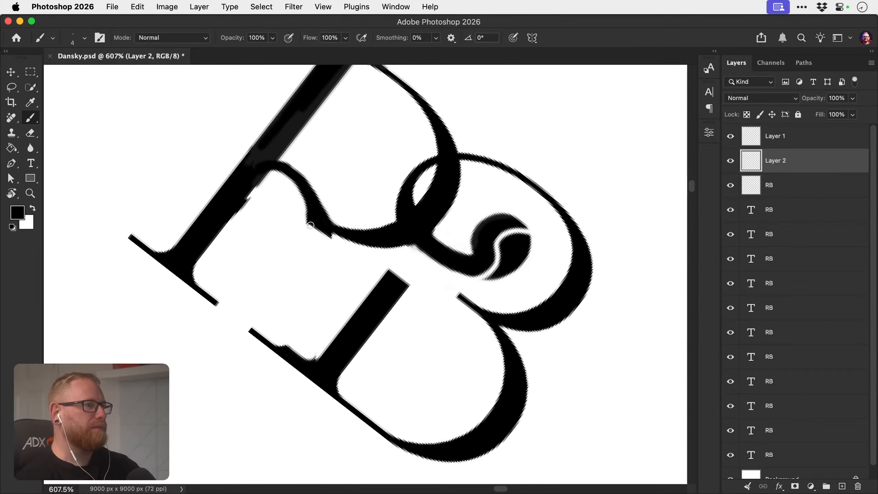
drag(311, 215, 298, 274)
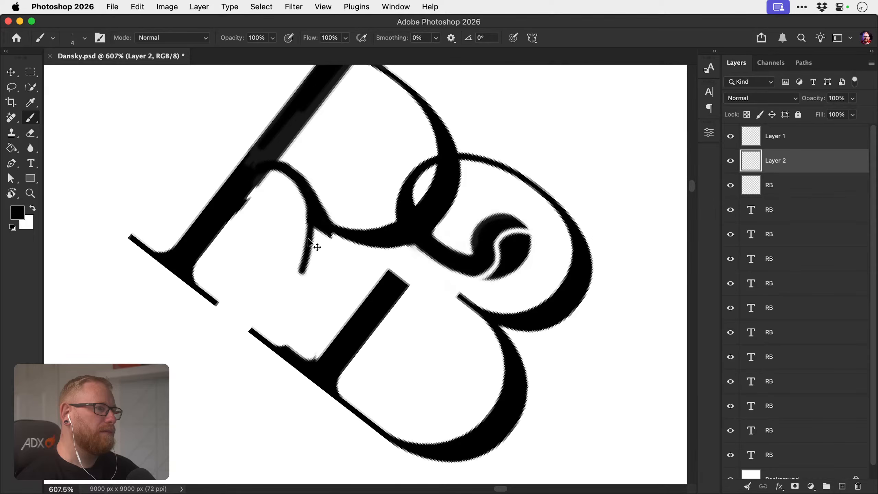
key(super+z)
drag(310, 212, 286, 356)
mouse_move(325, 220)
mouse_down()
mouse_move(330, 247)
mouse_move(309, 341)
mouse_move(314, 361)
mouse_up()
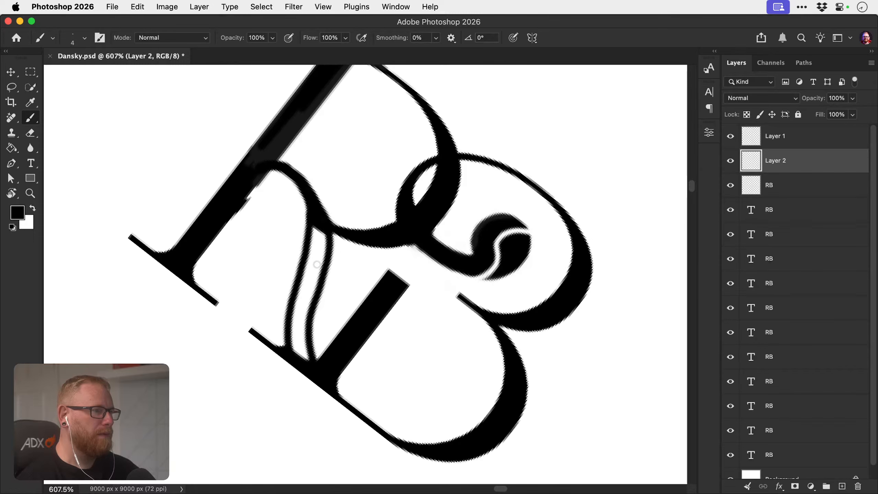
mouse_move(314, 226)
mouse_down()
mouse_move(321, 265)
mouse_move(322, 231)
mouse_move(302, 281)
mouse_move(294, 350)
mouse_move(295, 333)
mouse_move(304, 350)
mouse_move(315, 257)
mouse_move(306, 312)
mouse_up()
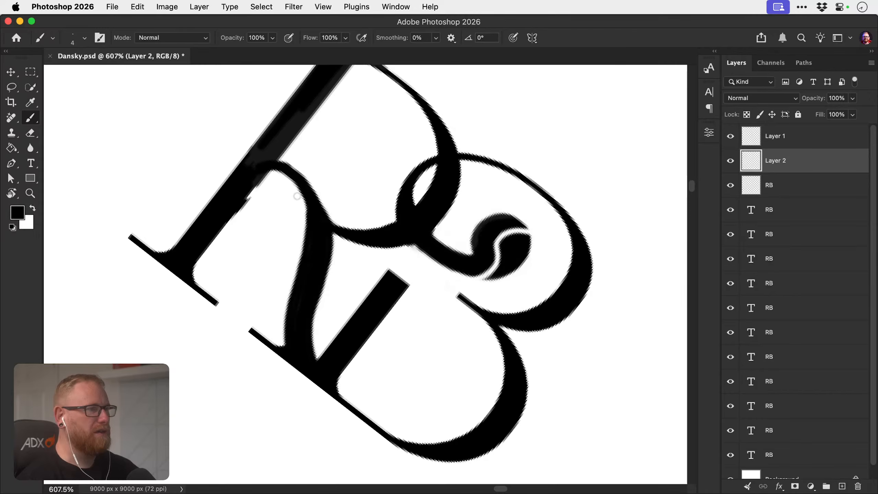
Reset the canvas rotation and review the whole monogram with the redrawn leg.
key(r)
click(189, 40)
key(super+1)
key(z)
drag(360, 283, 416, 273)
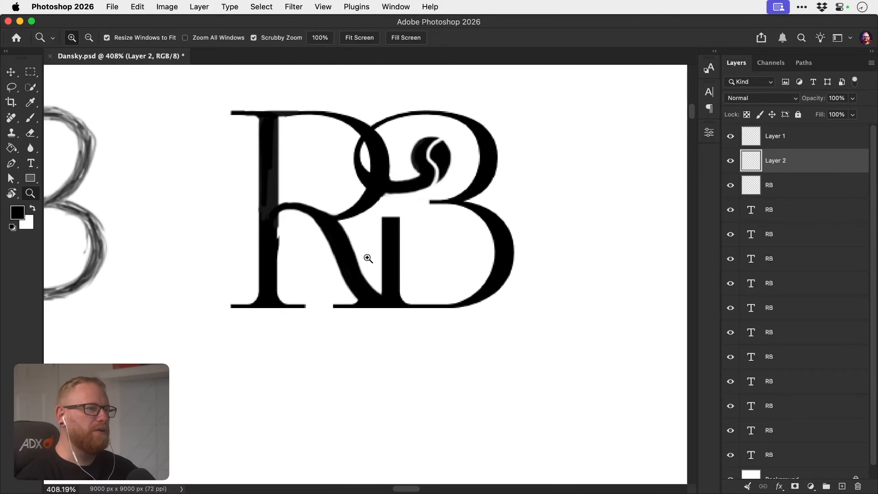
scroll(387, 294, up, 2)
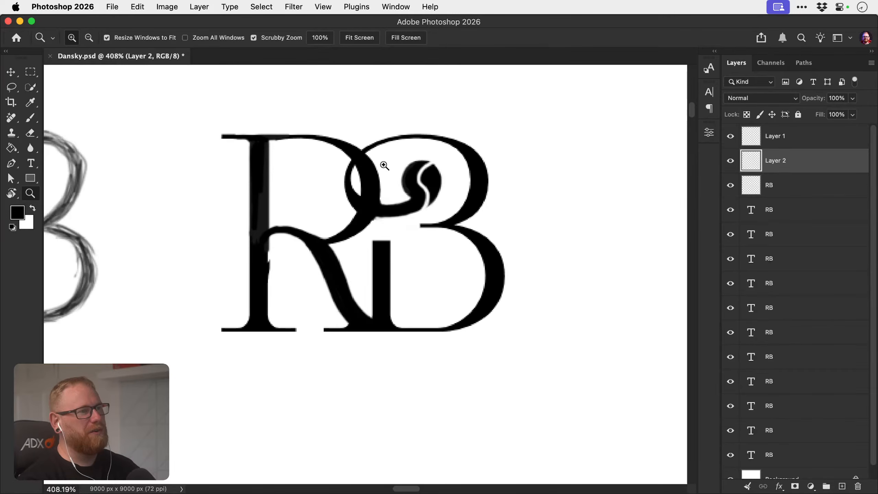
Erase a gap in the R's bowl along the B's upper curve on Layer 2 with a 4 px Eraser, and start the gap at their lower crossing.
drag(381, 169, 414, 171)
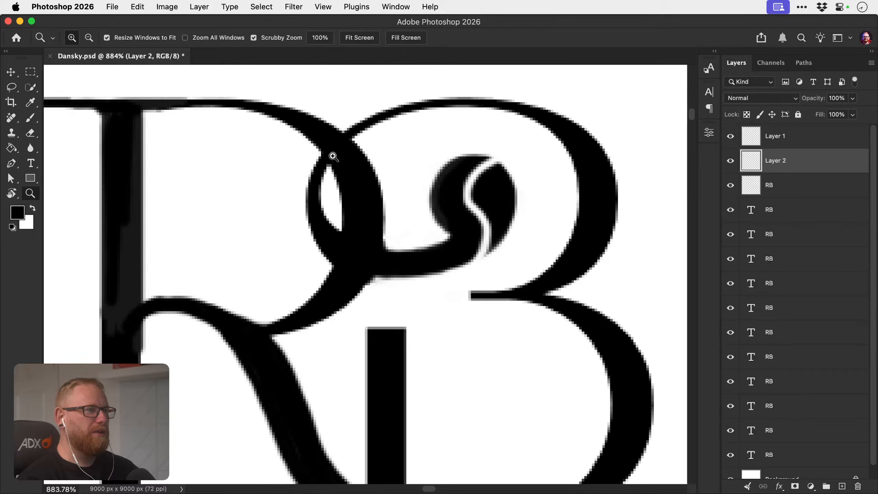
key(e)
key(bracketleft)
key(bracketleft)
key(bracketleft)
drag(320, 148, 343, 128)
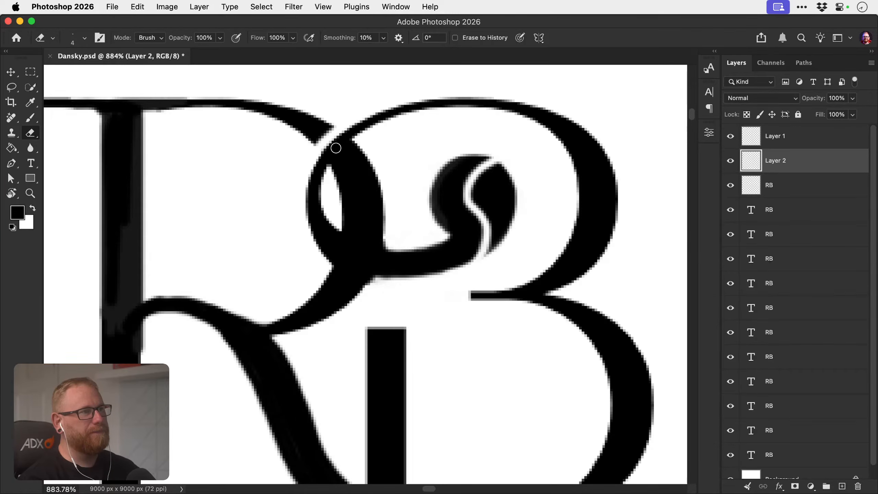
drag(337, 220, 395, 244)
key(super+z)
mouse_move(342, 223)
mouse_down()
mouse_move(404, 245)
mouse_move(337, 246)
mouse_move(375, 216)
mouse_up()
key(z)
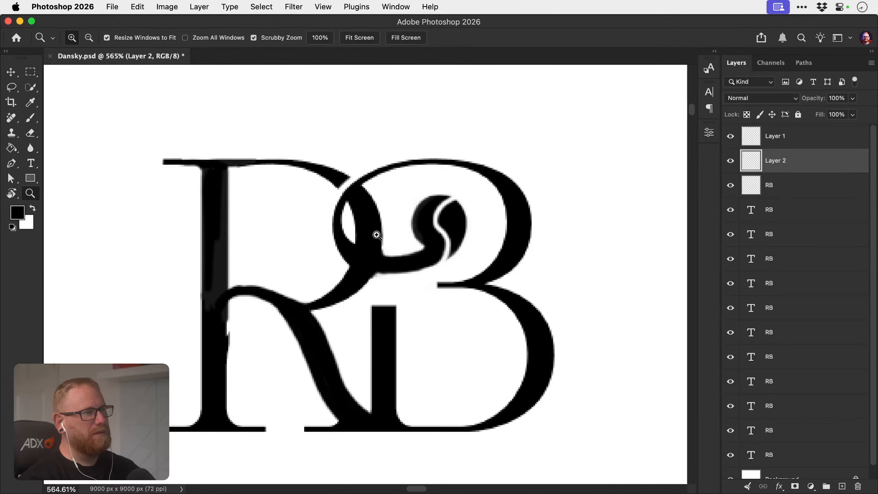
Delete the leftover rasterised RB layer beneath the monogram and erase a gap through the R's bowl along the B's curl.
key(v)
click(397, 268)
key(BackSpace)
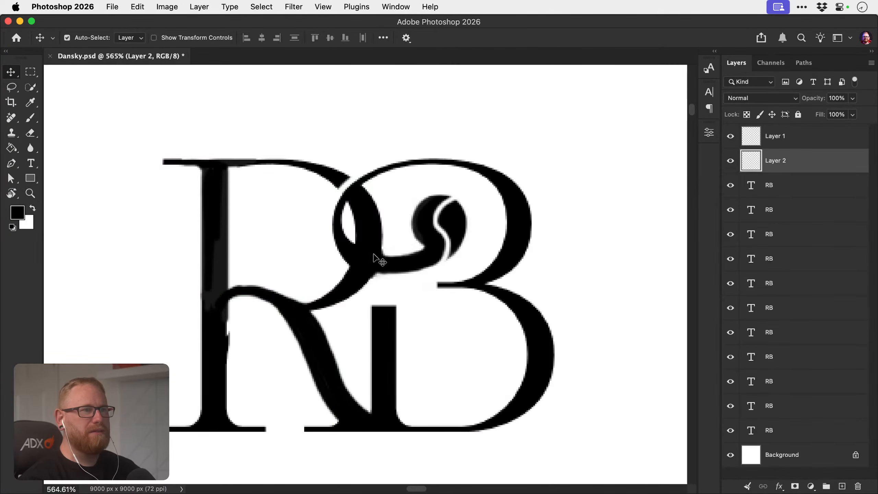
key(e)
mouse_move(354, 238)
mouse_down()
mouse_move(398, 254)
mouse_move(334, 247)
mouse_move(372, 231)
mouse_move(429, 232)
mouse_up()
key(z)
Paint over the coffee bean's white split with a 4 px black brush and compare the monogram with the earlier sketches.
key(b)
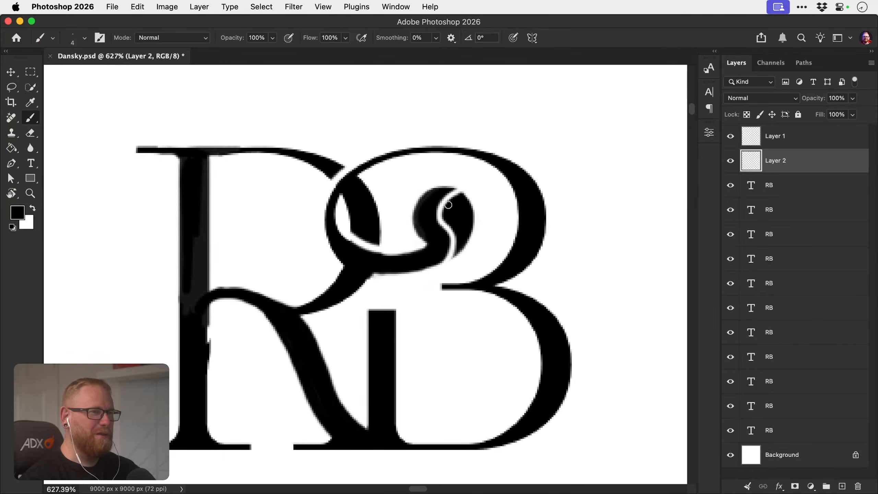
mouse_move(455, 194)
mouse_down()
mouse_move(444, 200)
mouse_move(442, 221)
mouse_move(449, 235)
mouse_move(457, 231)
mouse_move(451, 254)
mouse_move(356, 239)
mouse_move(451, 245)
mouse_move(471, 222)
mouse_up()
key(z)
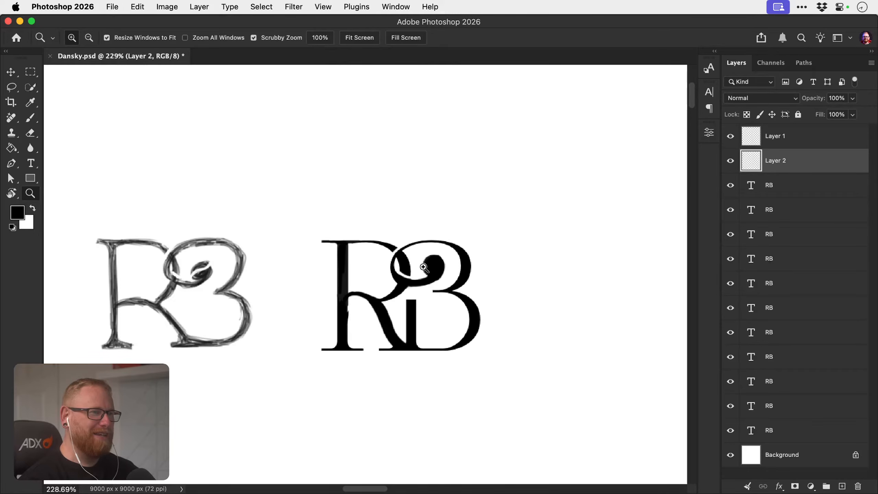
drag(398, 267, 438, 262)
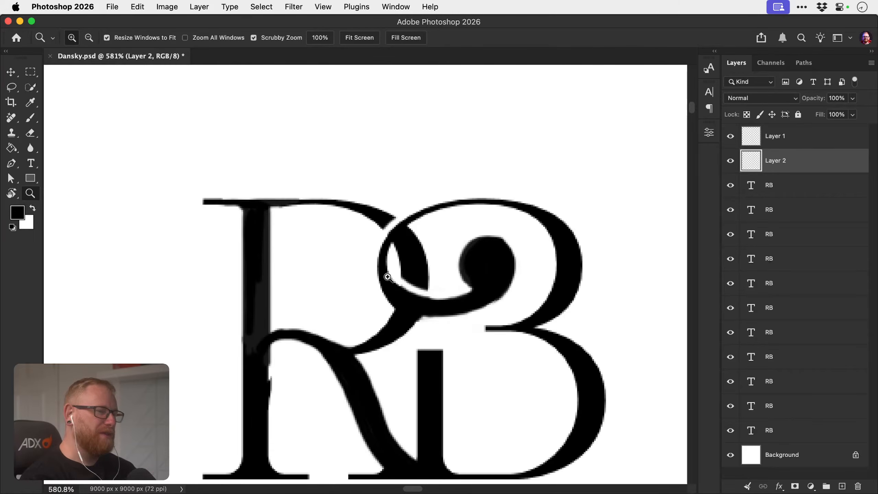
mouse_move(430, 323)
mouse_down()
mouse_move(402, 307)
mouse_move(473, 290)
mouse_move(364, 280)
mouse_move(378, 266)
mouse_up()
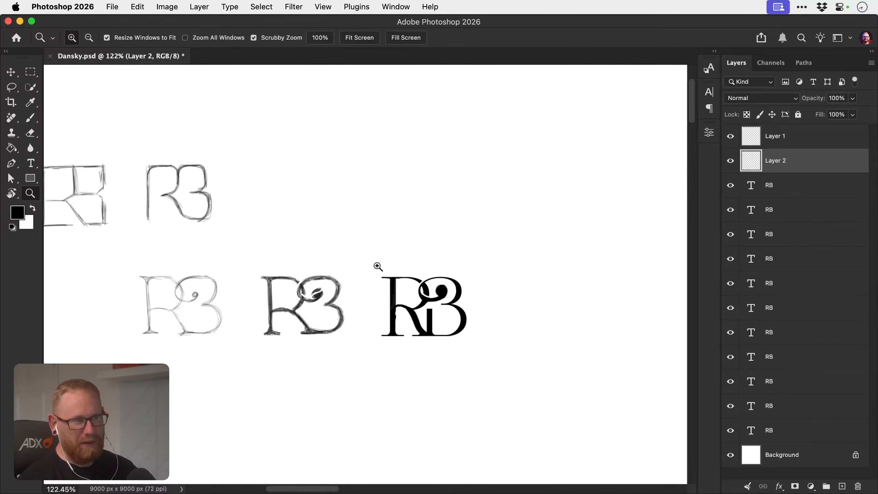
drag(442, 278, 397, 256)
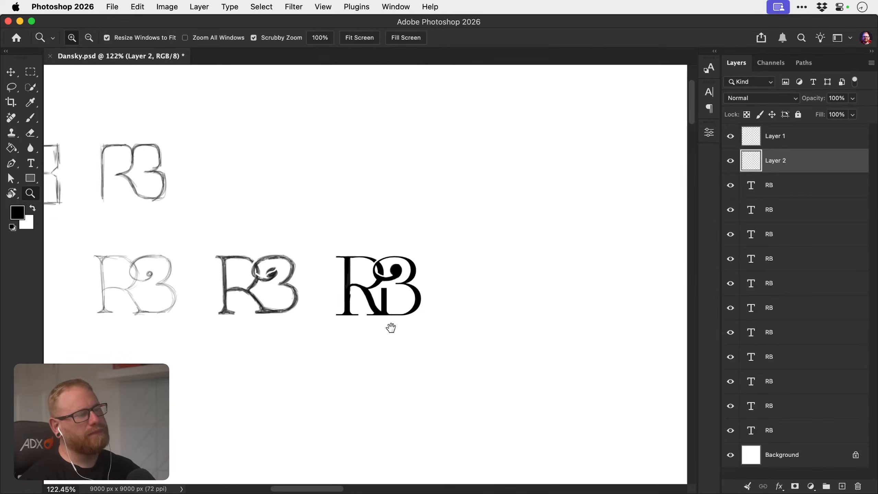
drag(392, 328, 339, 320)
drag(330, 290, 363, 286)
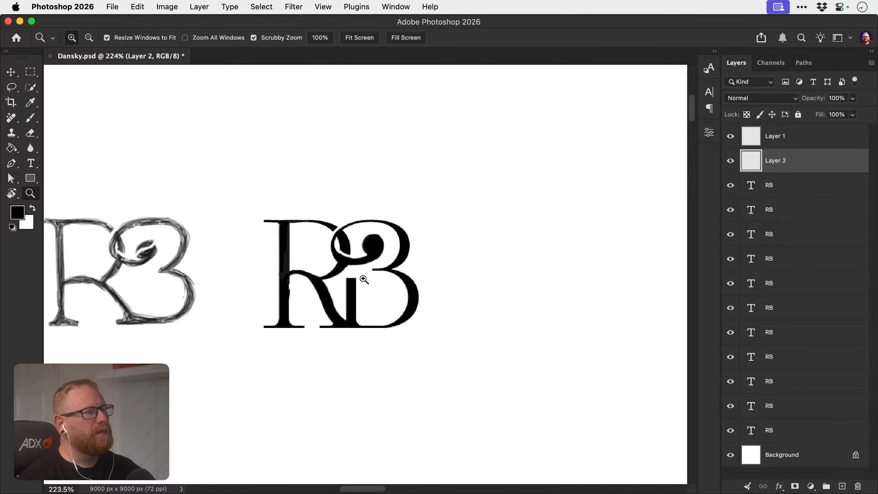
key(v)
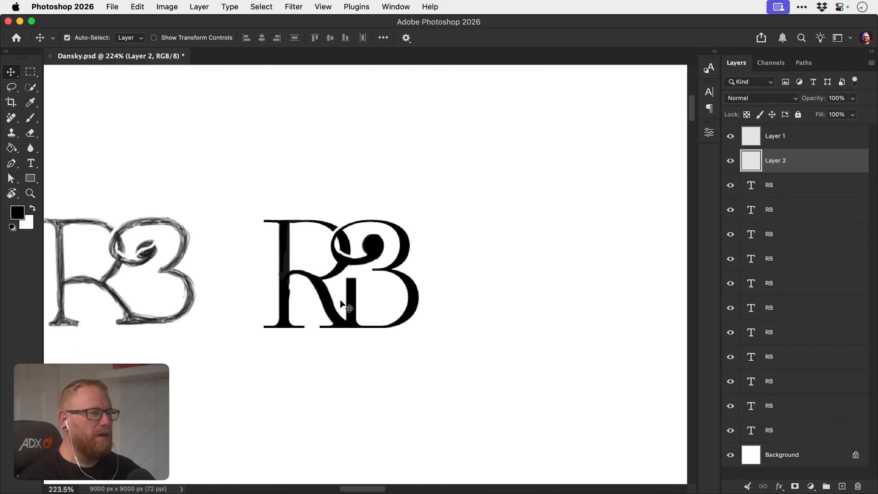
Try framing the monogram with a hand-drawn oval.
key(b)
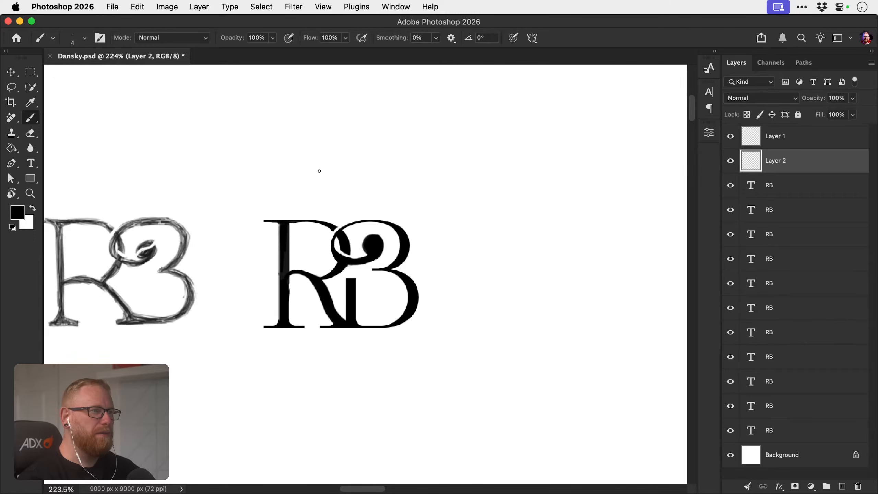
mouse_move(324, 169)
mouse_down()
mouse_move(280, 186)
mouse_move(250, 221)
mouse_move(241, 294)
mouse_move(261, 350)
mouse_move(302, 375)
mouse_move(381, 368)
mouse_move(425, 317)
mouse_move(436, 247)
mouse_move(391, 178)
mouse_move(326, 166)
mouse_move(295, 180)
mouse_up()
key(ctrl+z)
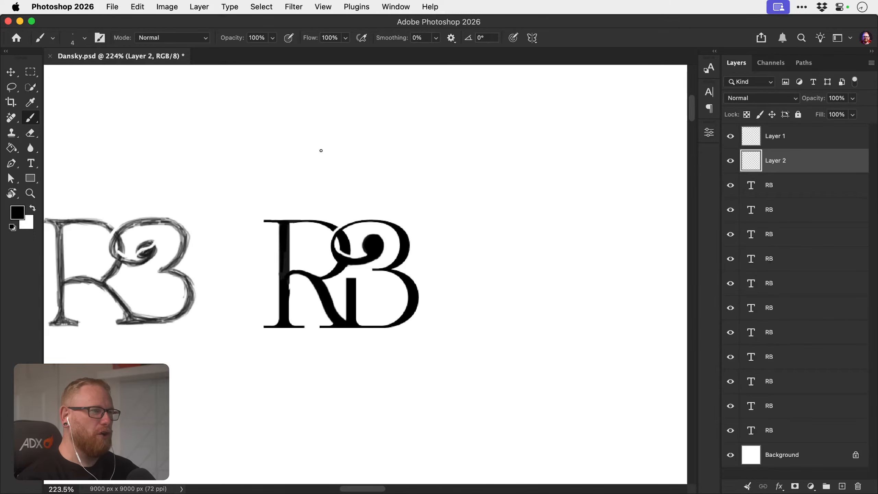
mouse_move(338, 149)
mouse_down()
mouse_move(282, 166)
mouse_move(250, 209)
mouse_move(234, 269)
mouse_move(235, 324)
mouse_move(254, 368)
mouse_move(305, 397)
mouse_move(388, 379)
mouse_move(436, 298)
mouse_move(429, 243)
mouse_move(397, 182)
mouse_move(358, 154)
mouse_move(332, 149)
mouse_up()
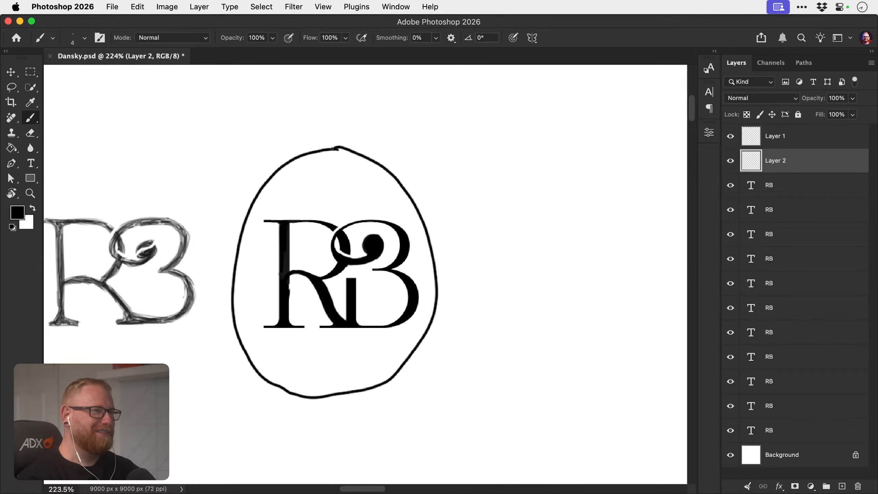
key(z)
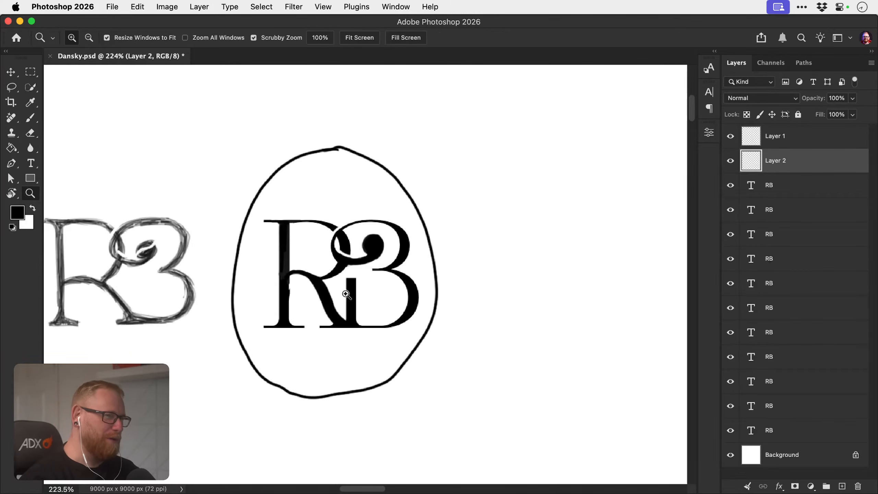
mouse_move(345, 293)
mouse_down()
mouse_move(285, 271)
mouse_move(385, 287)
mouse_move(384, 279)
mouse_up()
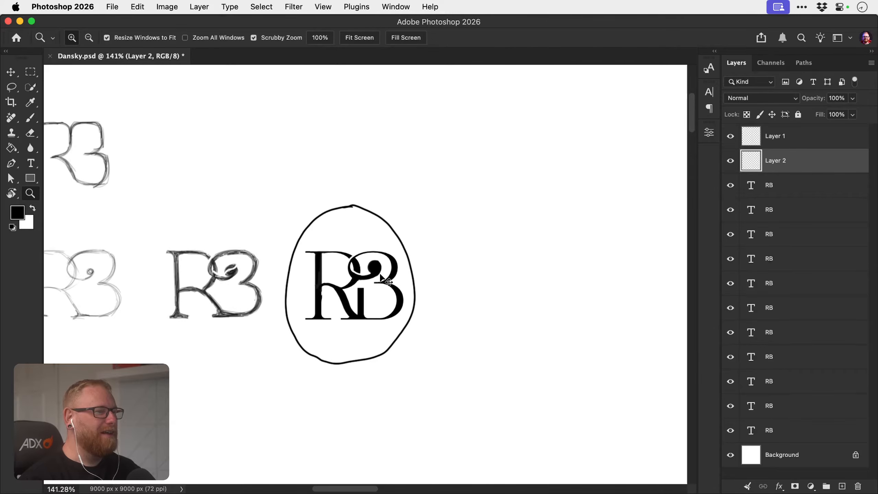
key(super+z)
Try framing the monogram with a hand-drawn six-sided outline pointed above and below the letters.
key(b)
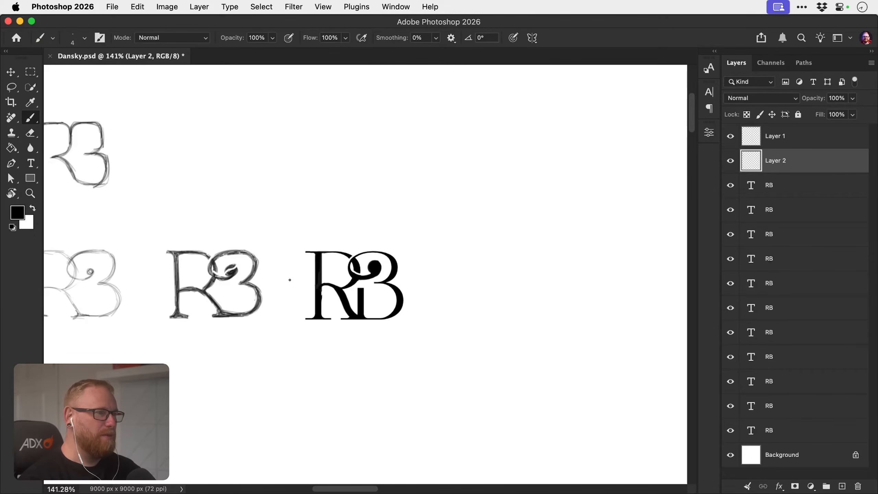
mouse_move(287, 239)
mouse_down()
mouse_move(283, 334)
mouse_move(319, 382)
mouse_move(374, 382)
mouse_move(428, 337)
mouse_move(437, 253)
mouse_move(356, 184)
mouse_move(287, 240)
mouse_up()
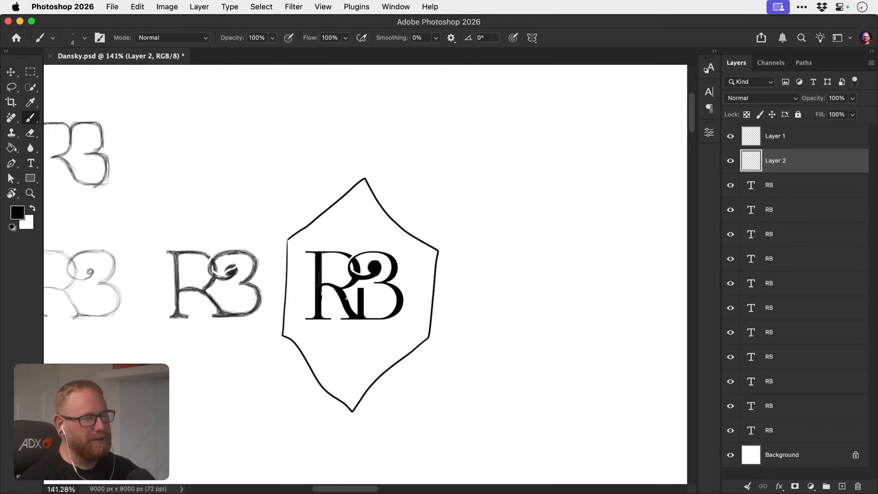
key(super+z)
Try a hand-drawn square frame around the monogram with scribbled placeholder text lines above the frame and beneath the letters.
mouse_move(294, 228)
mouse_down()
mouse_move(287, 358)
mouse_move(377, 354)
mouse_move(419, 304)
mouse_move(417, 236)
mouse_move(290, 228)
mouse_move(356, 213)
mouse_move(403, 218)
mouse_up()
drag(303, 344, 368, 334)
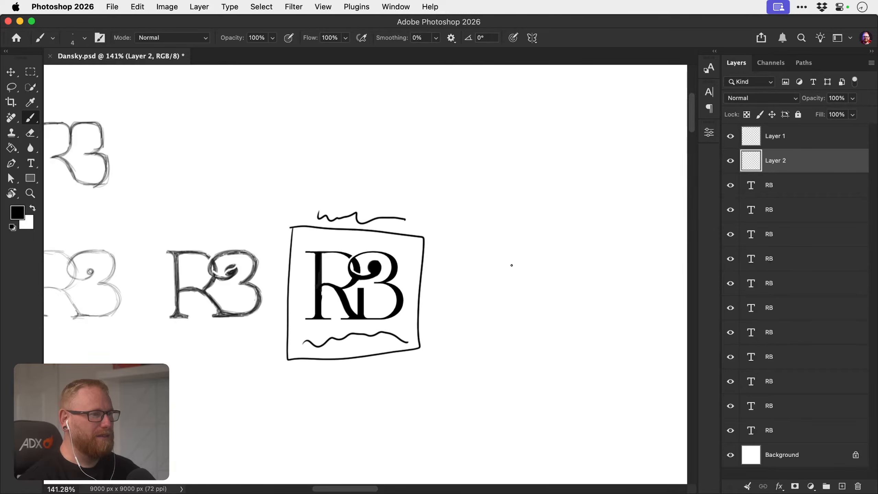
key(super+z)
key(super+z)
key(super+z)
Review the monogram, switch to the Pinterest coffee-brand board in Chrome and examine the Blanchard's coffee badge pin.
key(z)
drag(356, 285, 393, 284)
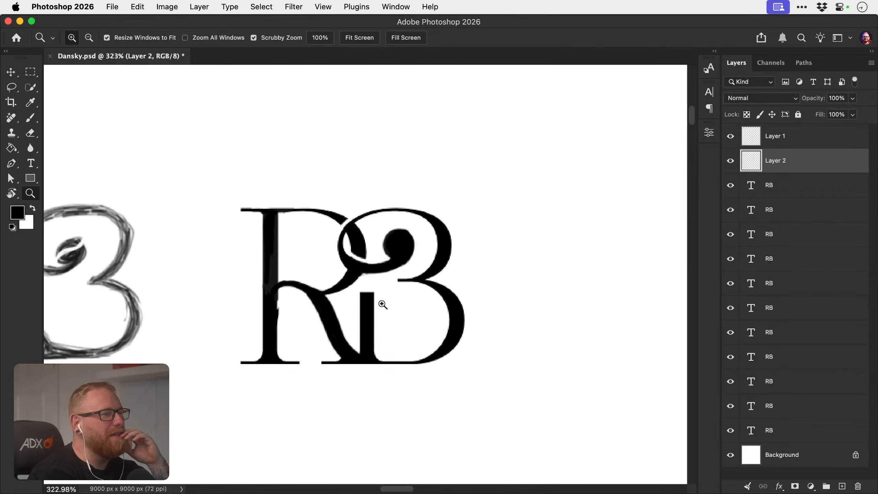
mouse_move(385, 345)
mouse_down()
mouse_move(337, 334)
mouse_move(399, 335)
mouse_move(403, 317)
mouse_up()
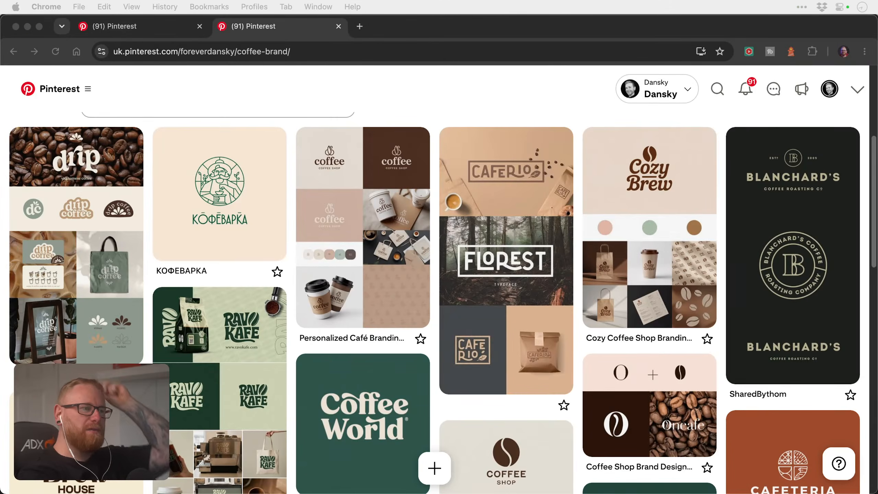
click(765, 244)
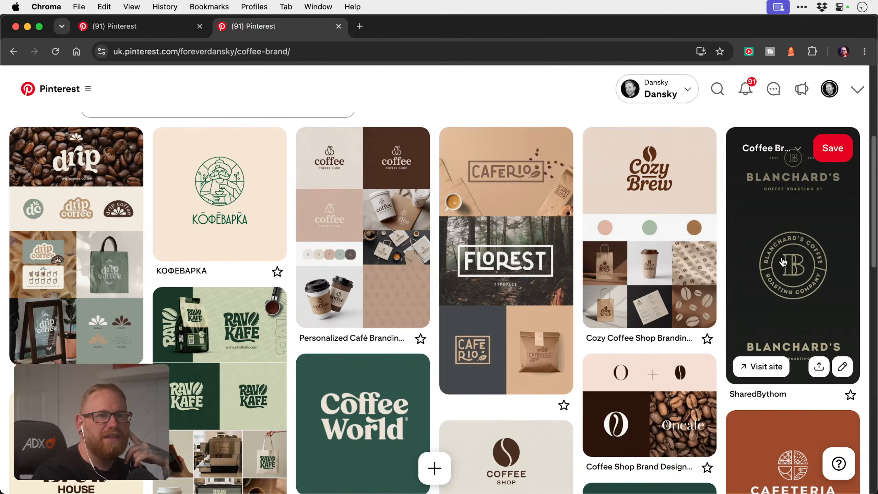
click(790, 267)
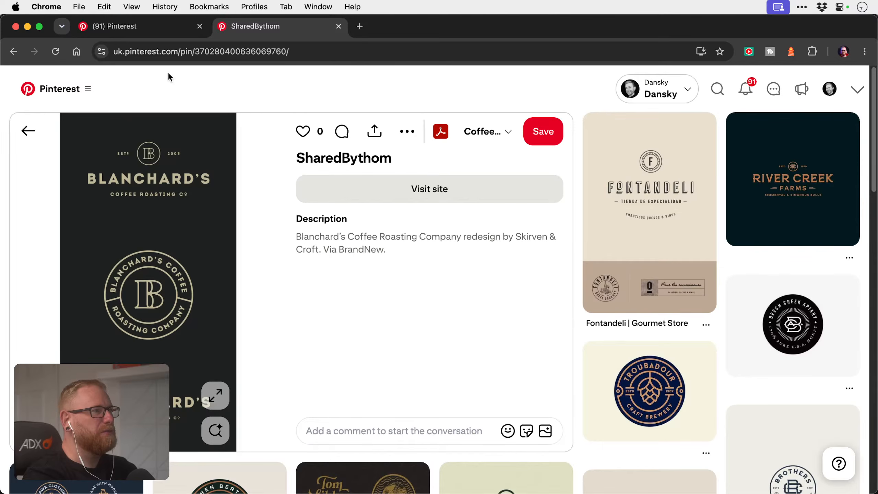
click(30, 132)
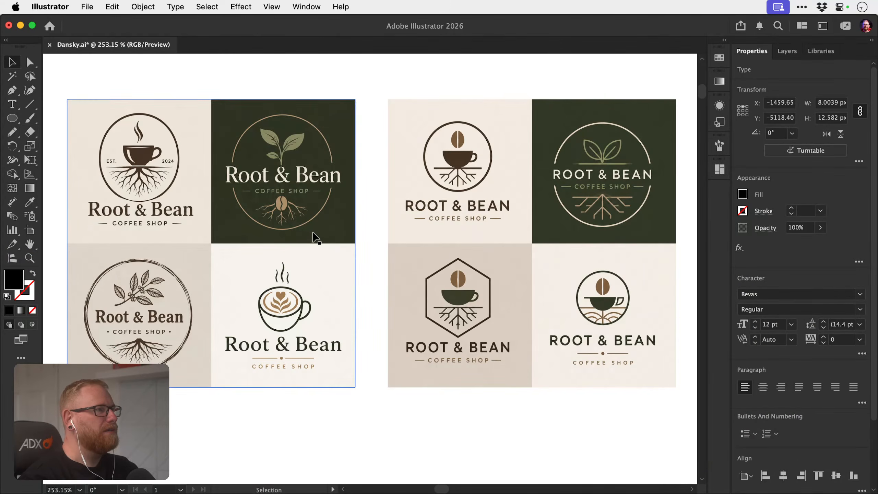
Switch to Illustrator and review the Root & Bean logo references and the Coffee Roasters brief.
key(z)
drag(279, 238, 242, 239)
drag(317, 216, 618, 248)
drag(277, 221, 244, 220)
drag(234, 196, 535, 238)
drag(303, 228, 335, 188)
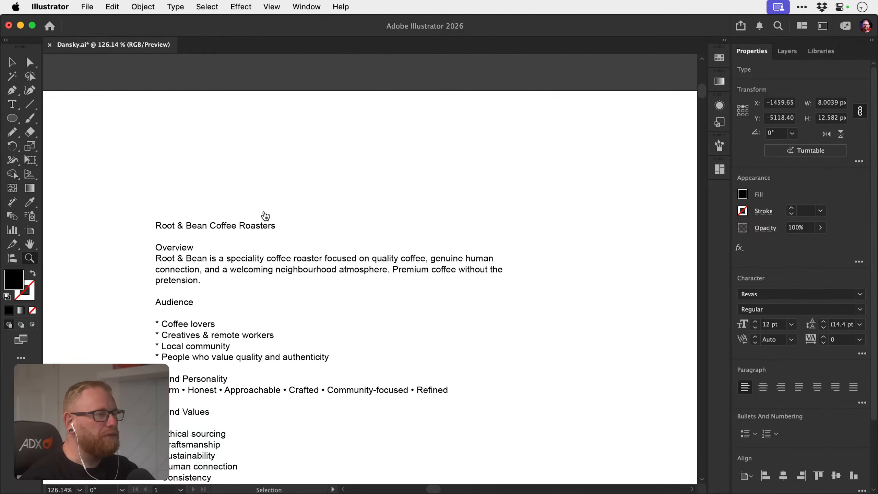
Switch back to Photoshop and duplicate the monogram on Layer 2, placing the copy to the right of the original.
key(super+Tab)
drag(432, 273, 430, 212)
key(v)
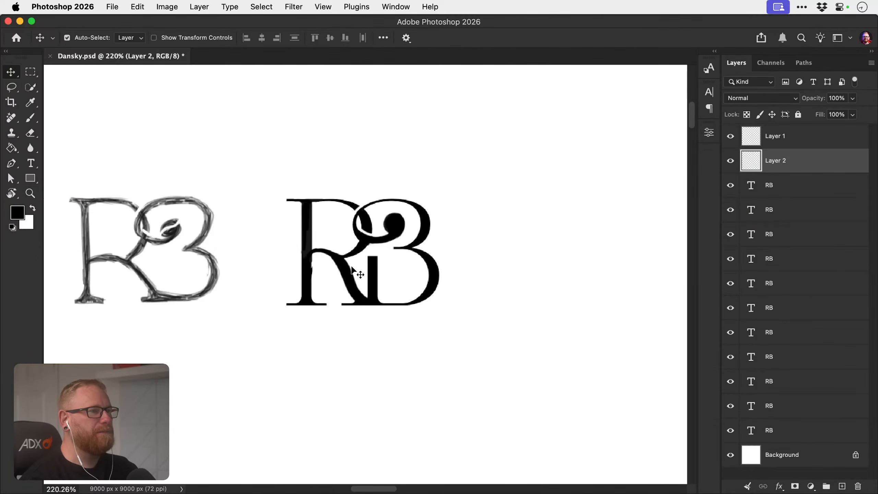
drag(351, 266, 310, 275)
key(super+z)
key(super+j)
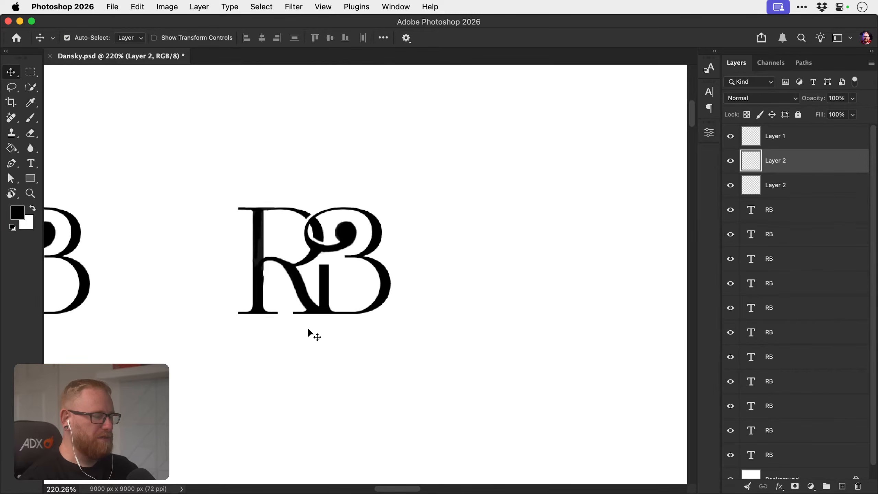
Hand-letter "ROOT & Bean" in an arc above the duplicated monogram with a 4 px black brush.
key(b)
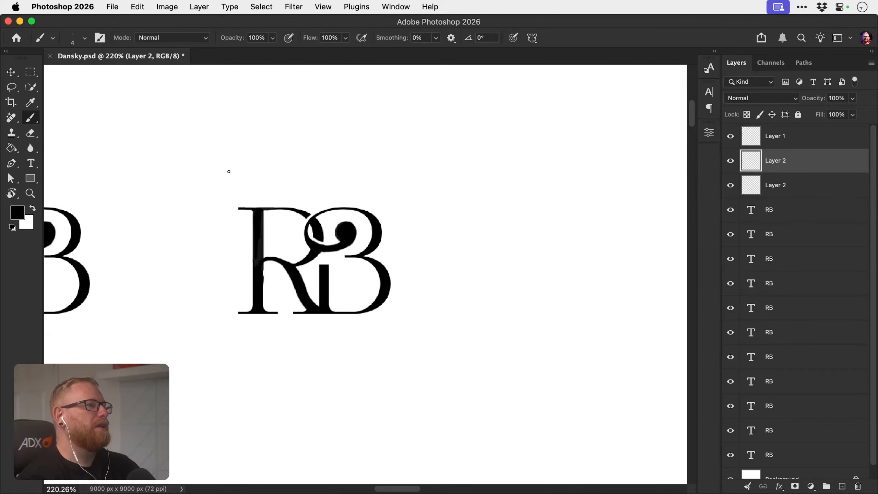
mouse_move(215, 173)
mouse_down()
mouse_move(243, 173)
mouse_move(261, 143)
mouse_move(289, 147)
mouse_up()
mouse_move(316, 120)
mouse_down()
mouse_move(313, 163)
mouse_move(335, 132)
mouse_move(312, 124)
mouse_move(314, 157)
mouse_move(324, 136)
mouse_move(348, 160)
mouse_up()
key(super+z)
key(super+z)
mouse_move(355, 130)
mouse_down()
mouse_move(352, 164)
mouse_move(389, 155)
mouse_move(390, 172)
mouse_move(411, 172)
mouse_move(427, 191)
mouse_up()
drag(335, 252, 358, 196)
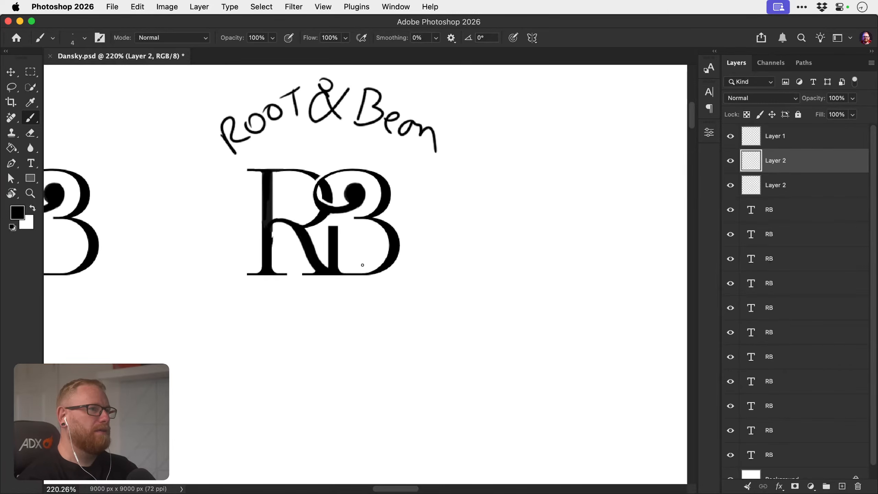
Undo the lowercase letters of the arched lettering and rewrite them in capitals to complete "ROOT & BEAN".
key(super+z)
key(super+z)
key(super+z)
key(super+z)
drag(380, 132, 408, 101)
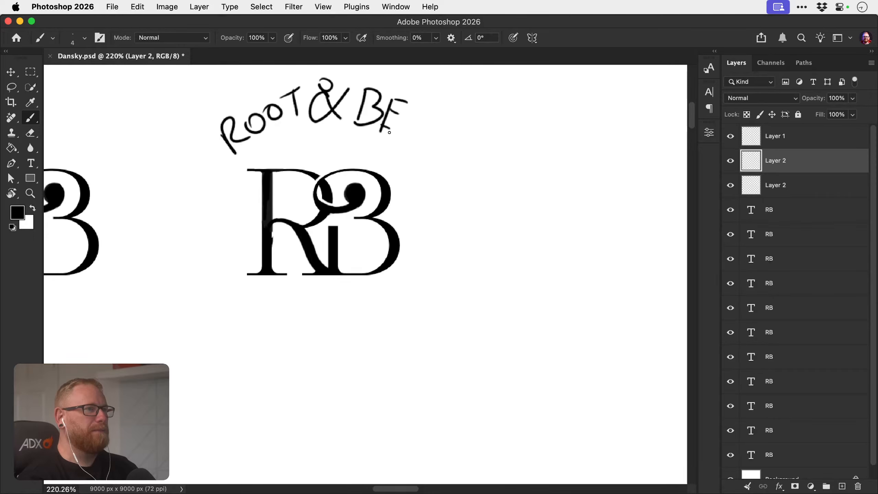
mouse_move(398, 138)
mouse_down()
mouse_move(410, 112)
mouse_move(423, 146)
mouse_move(458, 127)
mouse_up()
Scribble a curved placeholder text line beneath the duplicated monogram and write "EST" and "2026" on either side of it.
drag(325, 271, 331, 245)
mouse_move(235, 270)
mouse_down()
mouse_move(258, 304)
mouse_move(413, 294)
mouse_move(439, 249)
mouse_move(405, 297)
mouse_up()
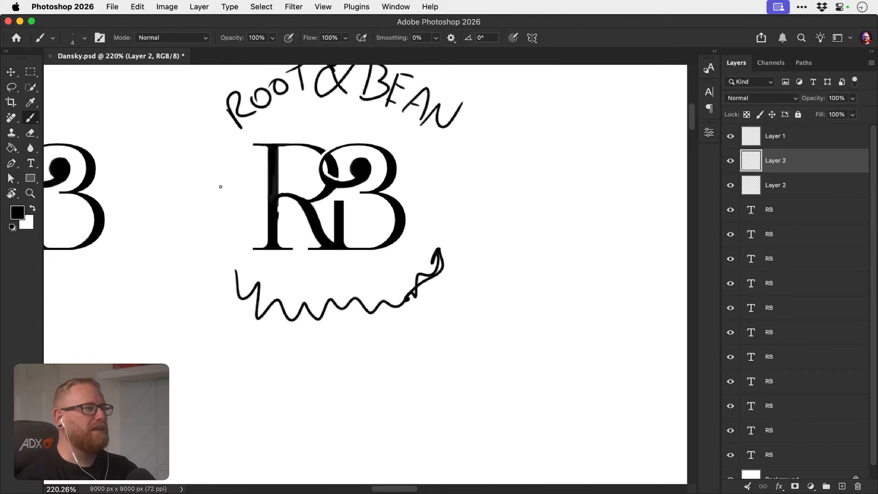
drag(247, 234, 251, 248)
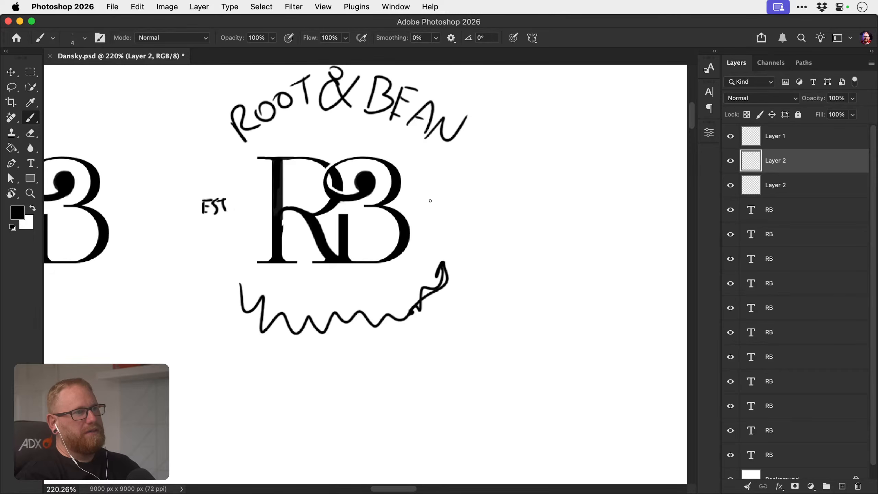
drag(430, 200, 445, 209)
drag(450, 195, 483, 203)
Draw a rough freehand circle around the entire badge sketch with the black brush.
key(z)
drag(398, 245, 341, 217)
key(b)
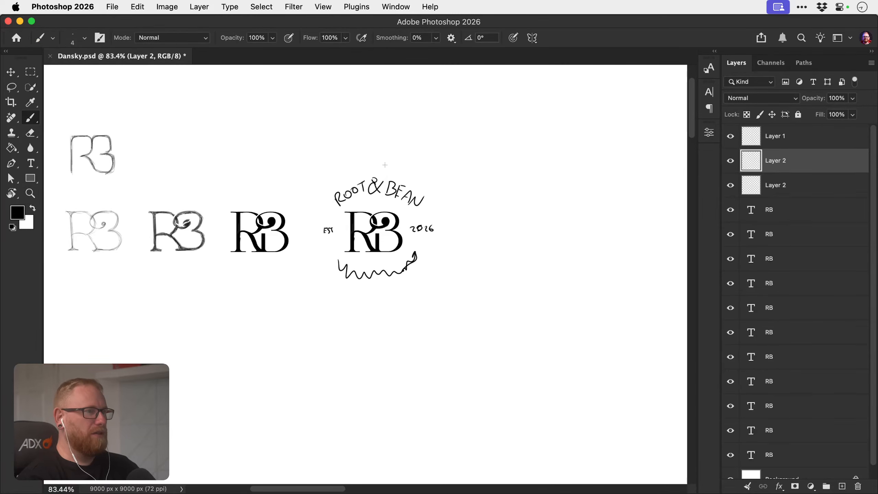
mouse_move(385, 165)
mouse_down()
mouse_move(318, 253)
mouse_move(432, 266)
mouse_move(383, 165)
mouse_up()
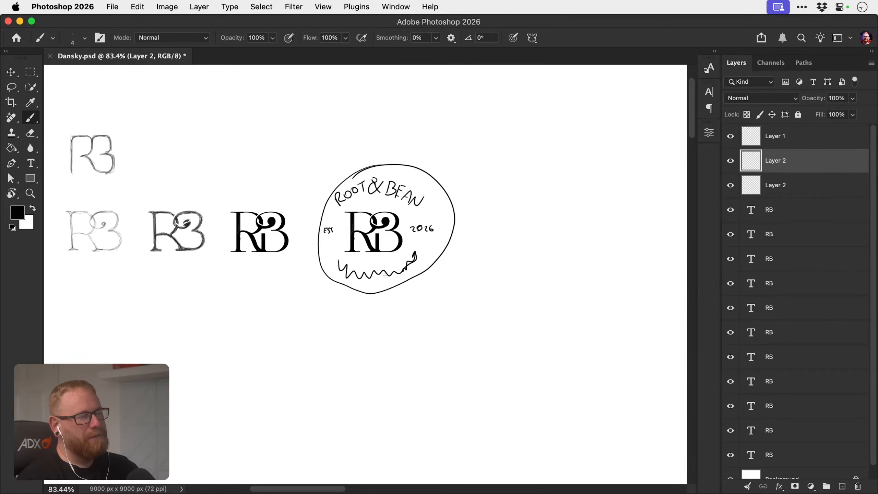
Undo the circle frame and the "EST" and "2026" lettering beside the duplicated monogram.
key(super+z)
key(super+z)
key(super+z)
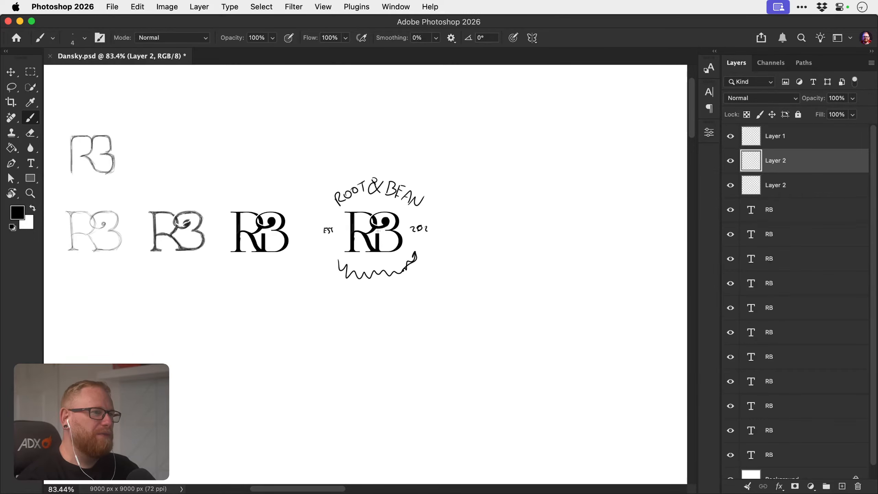
key(z)
drag(368, 230, 493, 231)
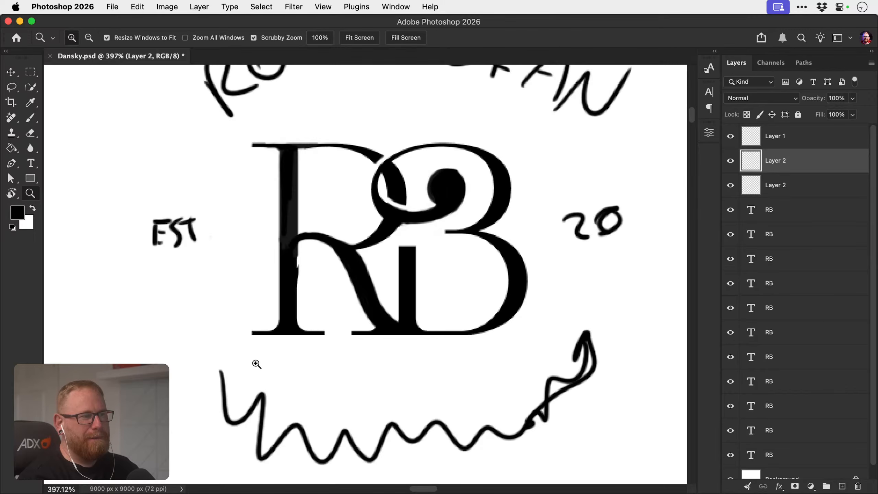
key(super+z)
key(super+z)
key(super+z)
key(super+z)
key(super+z)
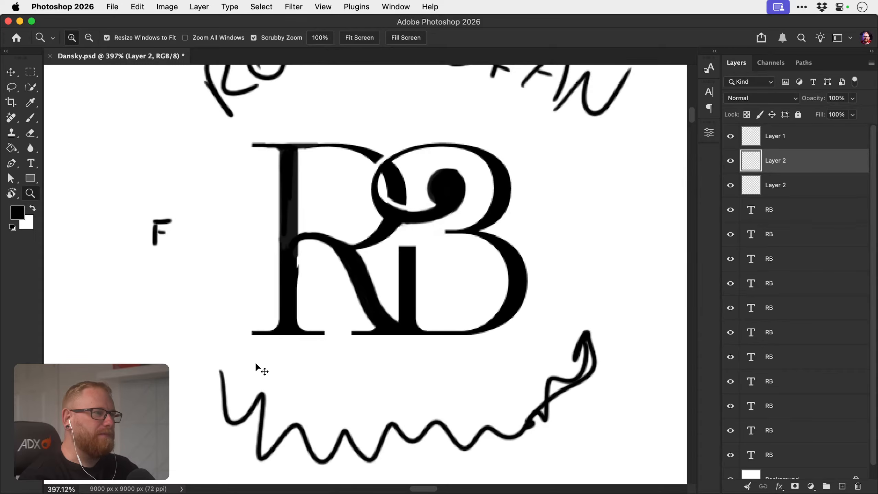
key(super+z)
Undo the scribbled text line and all of the arched "ROOT & BEAN" lettering, leaving only the duplicated monogram.
drag(415, 265, 343, 255)
key(super+z)
key(super+z)
key(super+z)
key(super+z)
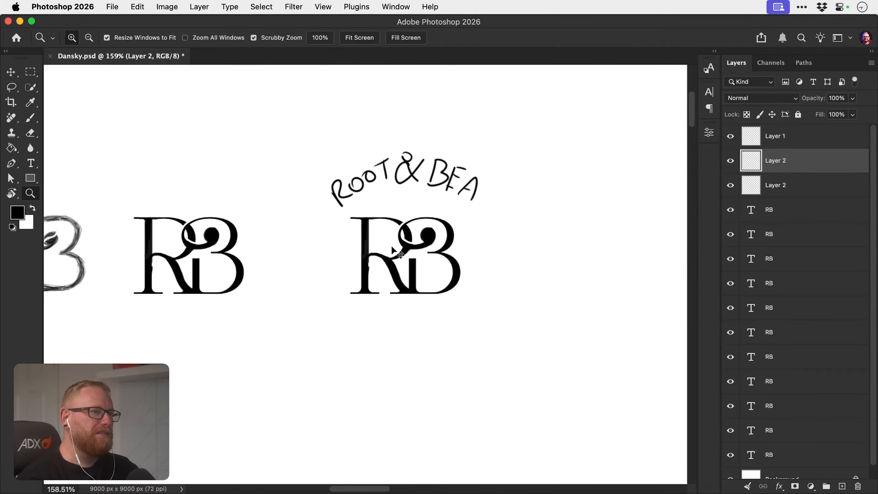
key(super+z)
key(super+z)
key(super+z)
key(super+z)
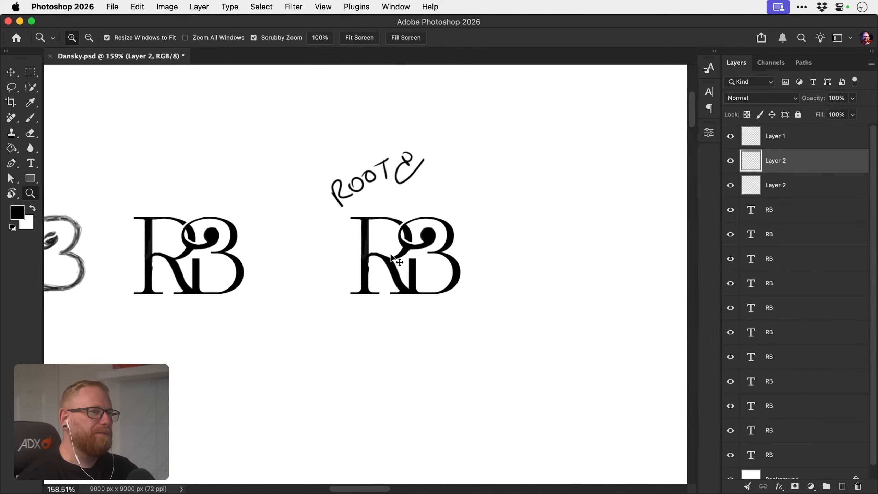
key(super+z)
key(super+z)
key(super+z)
key(super+z)
key(super+z)
key(super+z)
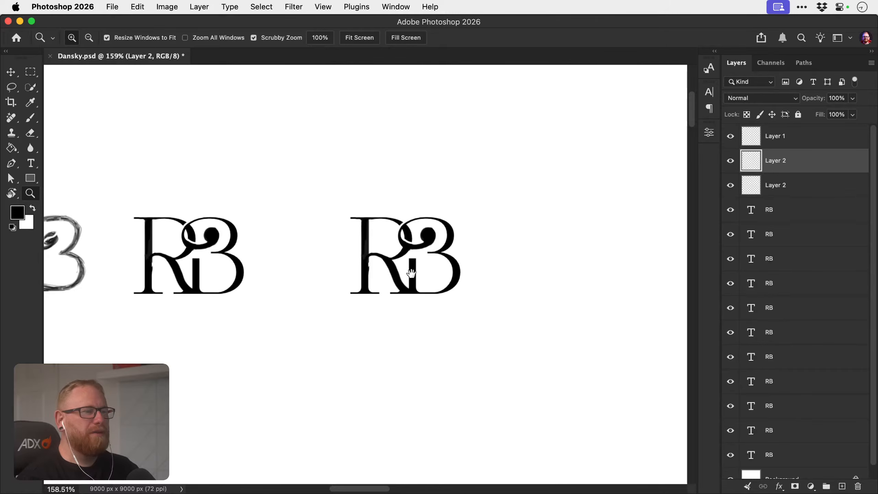
Switch to Illustrator to review the brief's brand personality, values and visual direction, and return to Photoshop.
drag(411, 274, 390, 268)
key(super+Tab)
drag(317, 281, 357, 217)
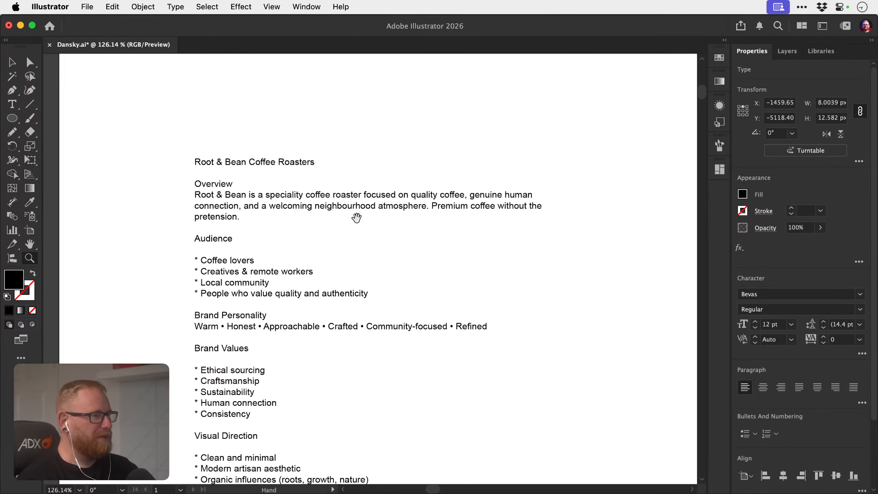
scroll(357, 218, down, 5)
scroll(335, 294, up, 2)
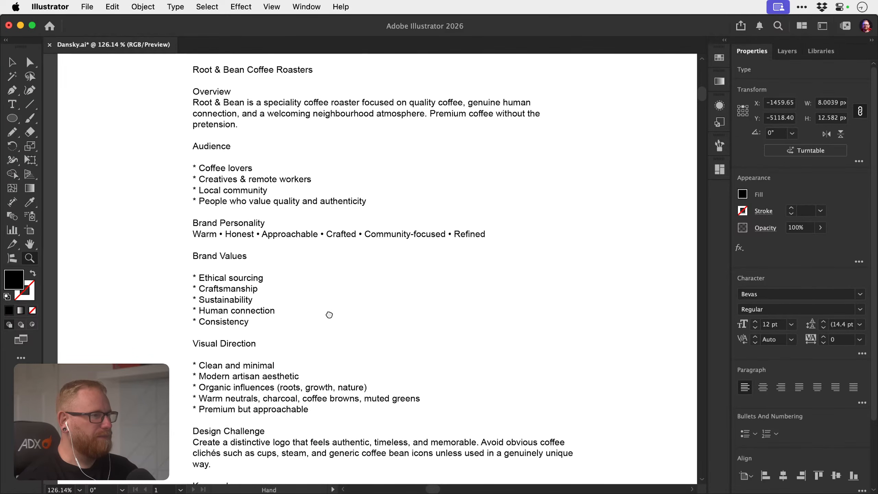
drag(238, 298, 259, 290)
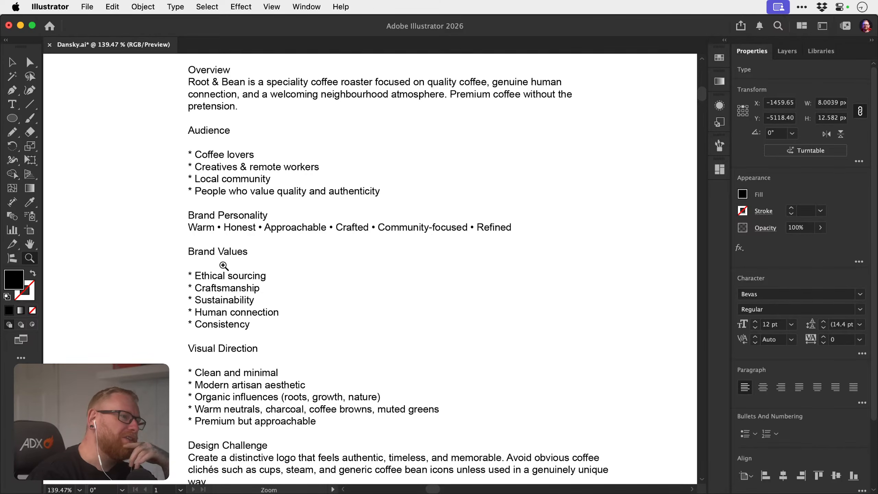
key(v)
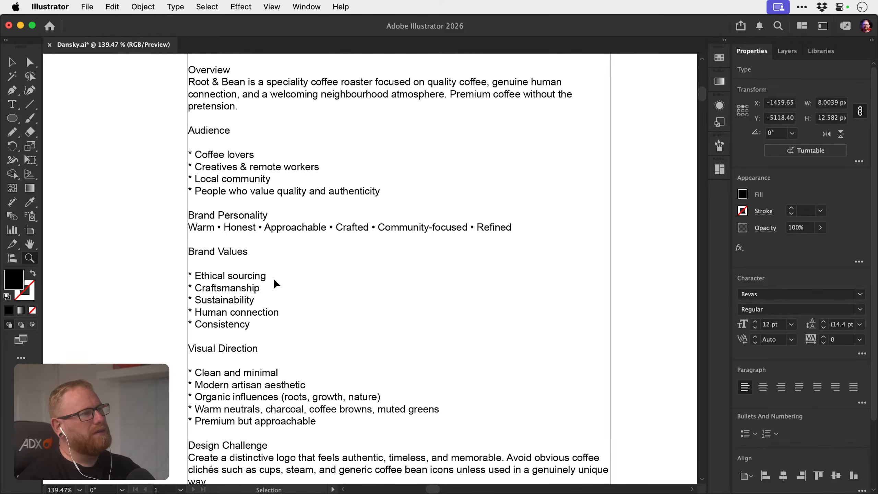
key(super+Tab)
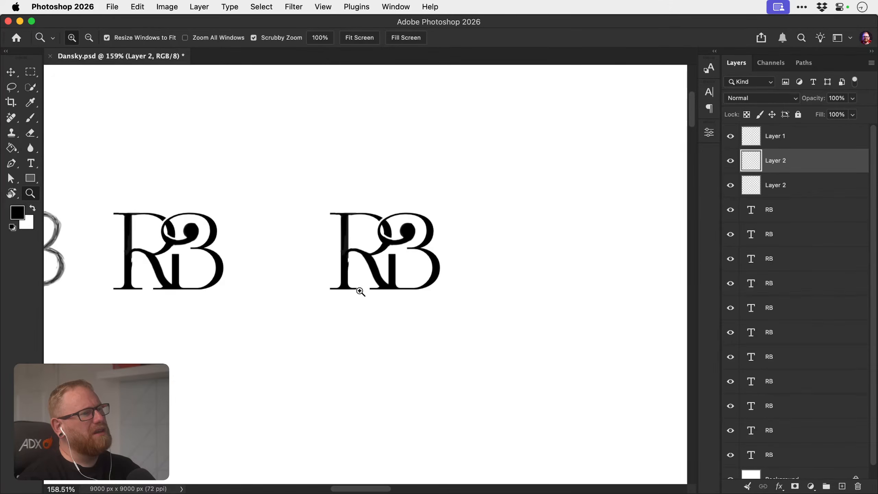
Roughen the edges of the duplicated monogram's R with uneven black brush strokes along its stem, bowl and leg.
drag(360, 291, 411, 261)
key(v)
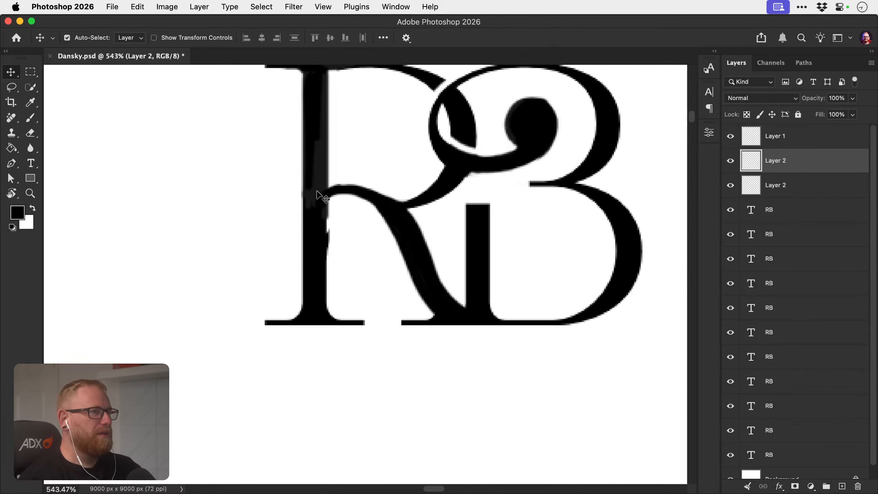
scroll(304, 214, up, 5)
key(b)
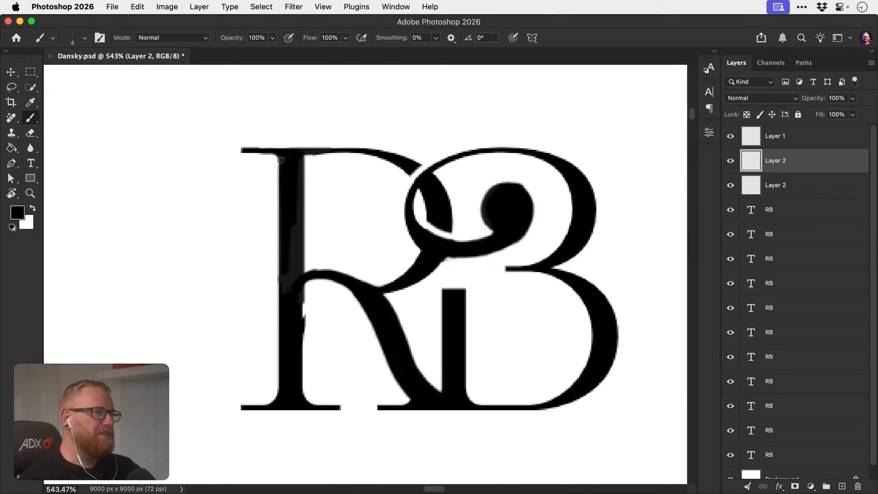
drag(280, 161, 283, 356)
mouse_move(254, 410)
mouse_down()
mouse_move(333, 407)
mouse_move(302, 397)
mouse_move(304, 277)
mouse_up()
key(z)
drag(325, 313, 276, 300)
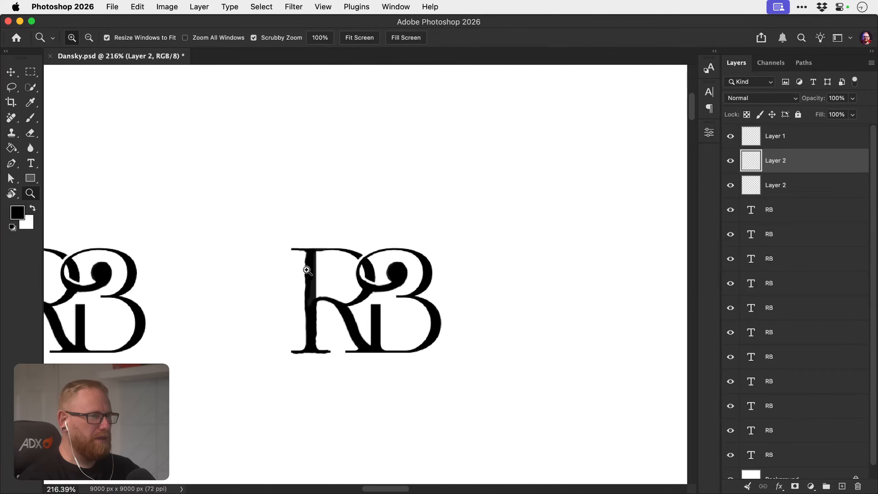
drag(306, 269, 313, 270)
key(b)
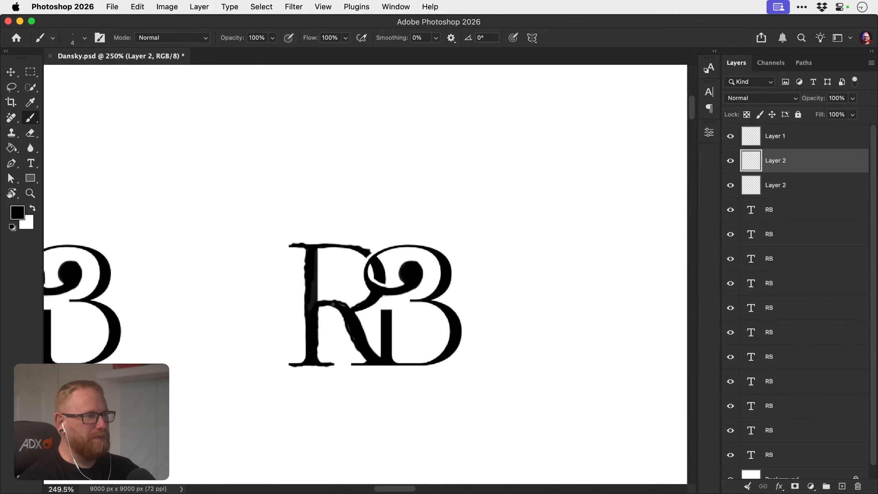
drag(377, 325, 365, 305)
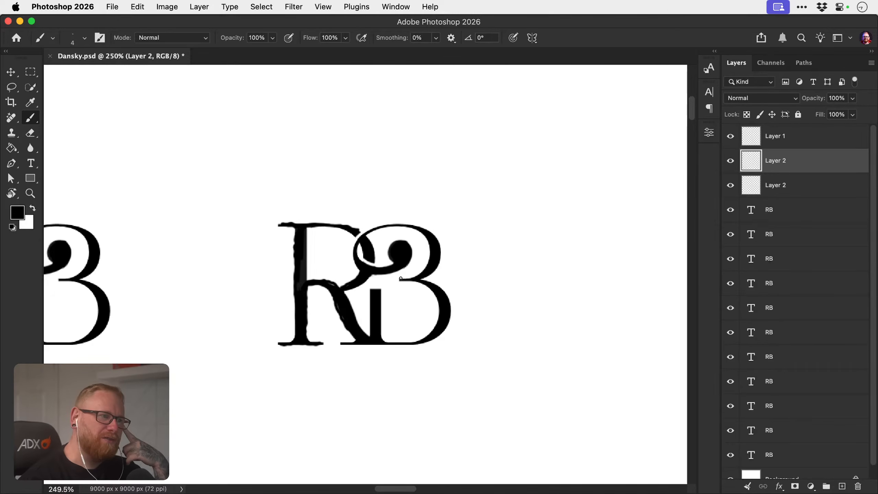
Undo the rough brush strokes on the R to restore its clean outline.
key(super+z)
key(super+z)
key(super+z)
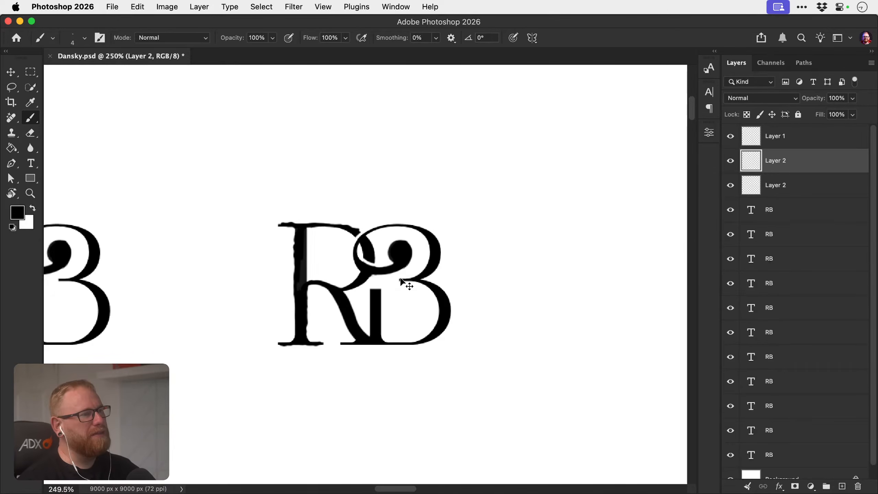
key(super+z)
key(super+z)
key(super+z)
key(super+z)
key(super+shift+z)
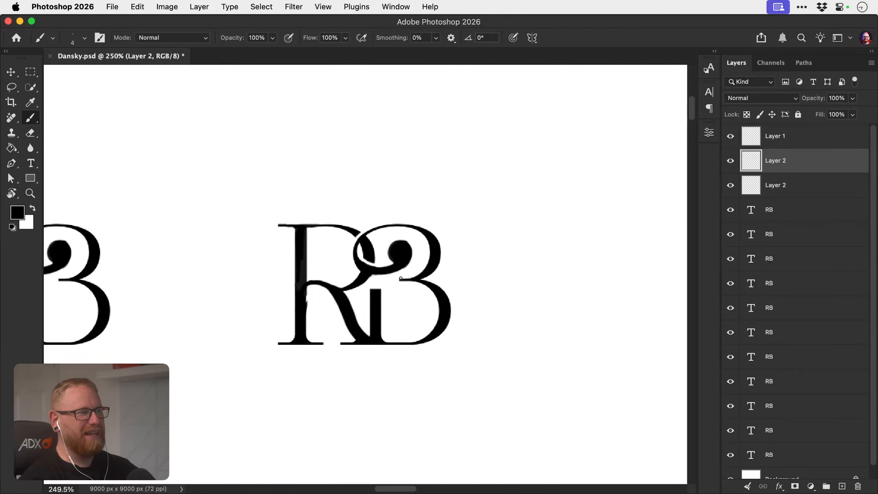
key(v)
key(super+space)
mouse_move(383, 346)
mouse_down()
mouse_move(358, 322)
mouse_move(388, 328)
mouse_up()
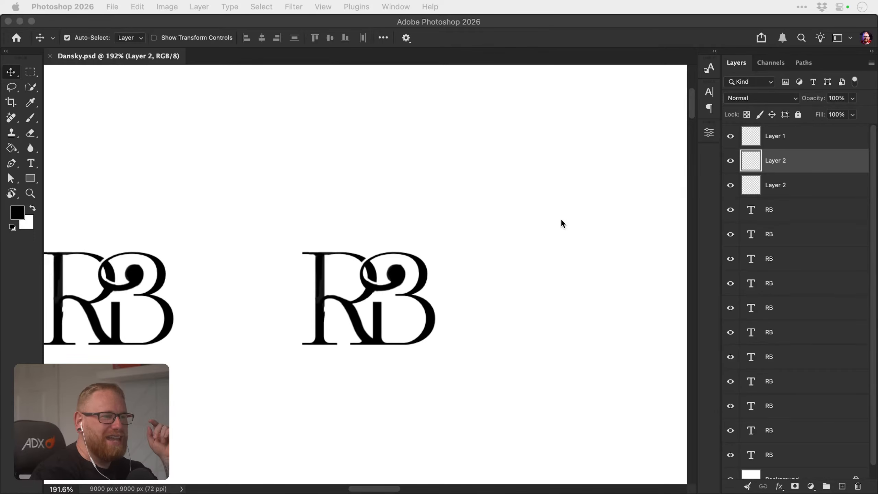
Sketch an ampersand beside the duplicated monogram with the black brush and undo it.
click(469, 296)
key(b)
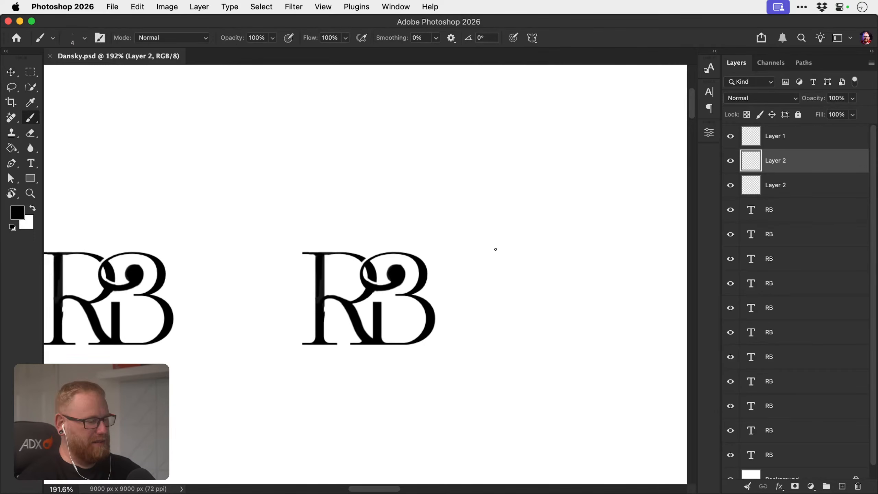
mouse_move(495, 246)
mouse_down()
mouse_move(501, 286)
mouse_move(492, 263)
mouse_move(484, 276)
mouse_move(521, 257)
mouse_up()
key(super+z)
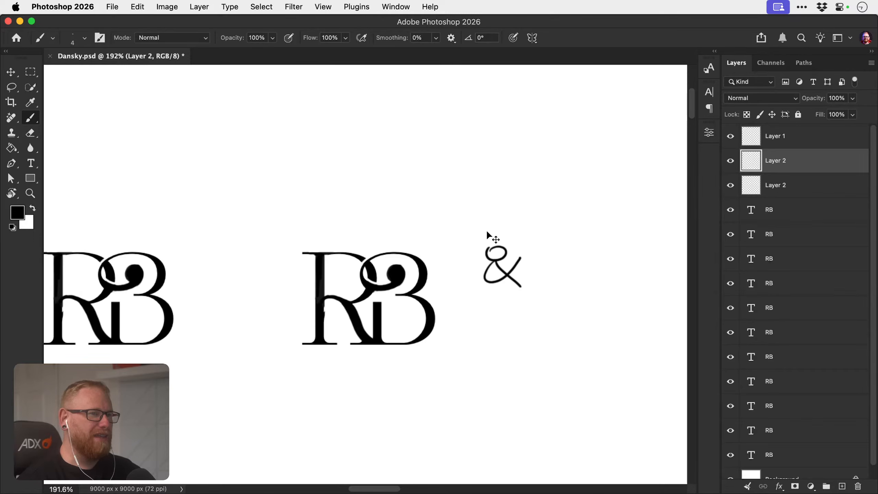
key(super+z)
key(super+z)
Try two hand-drawn ampersands between the stem and leg of the R, undoing each one.
key(z)
drag(377, 307, 415, 302)
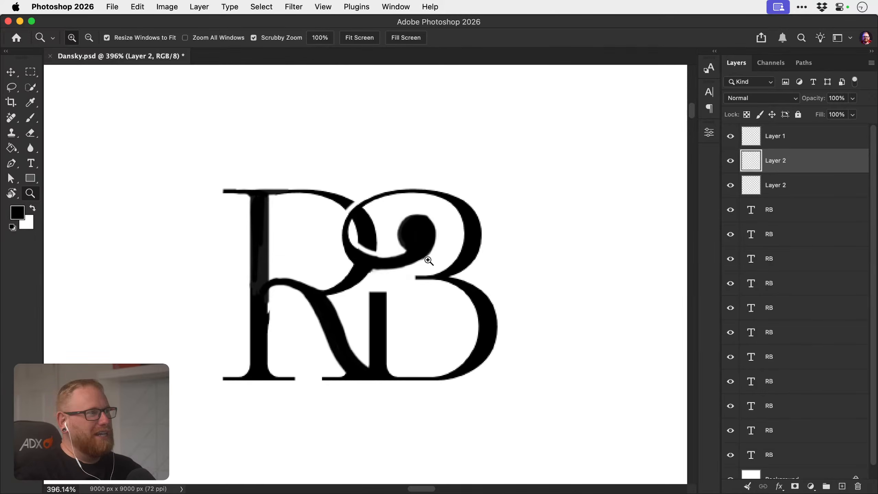
key(b)
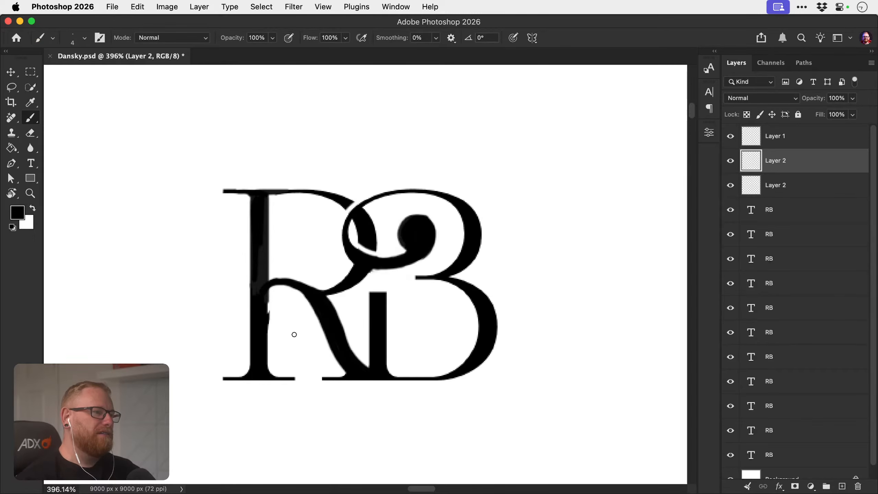
mouse_move(294, 334)
mouse_down()
mouse_move(290, 373)
mouse_move(311, 354)
mouse_move(327, 374)
mouse_move(306, 379)
mouse_move(321, 362)
mouse_up()
key(z)
key(super+z)
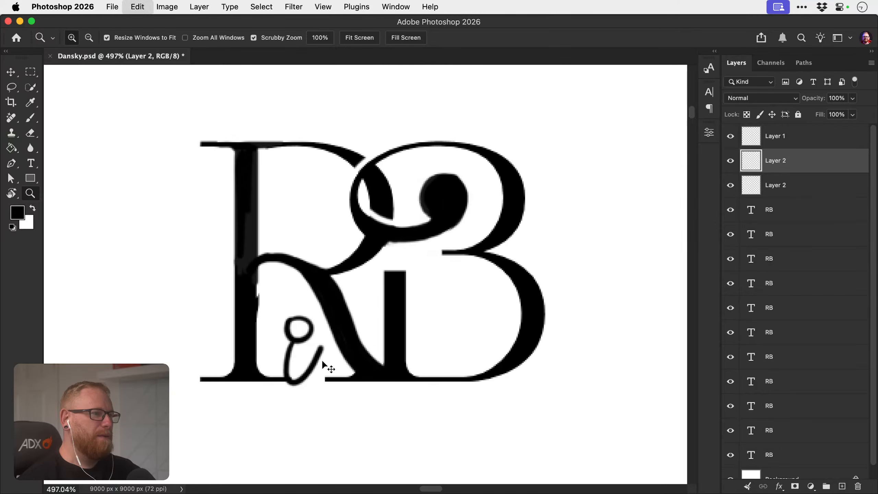
key(super+z)
key(b)
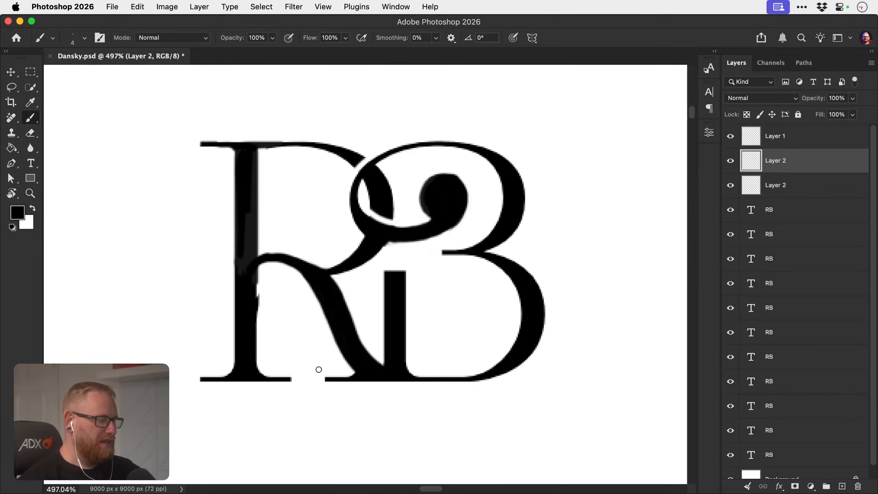
mouse_move(329, 378)
mouse_down()
mouse_move(294, 353)
mouse_move(293, 327)
mouse_move(309, 339)
mouse_move(291, 359)
mouse_move(291, 376)
mouse_move(318, 359)
mouse_move(280, 347)
mouse_move(302, 335)
mouse_up()
key(z)
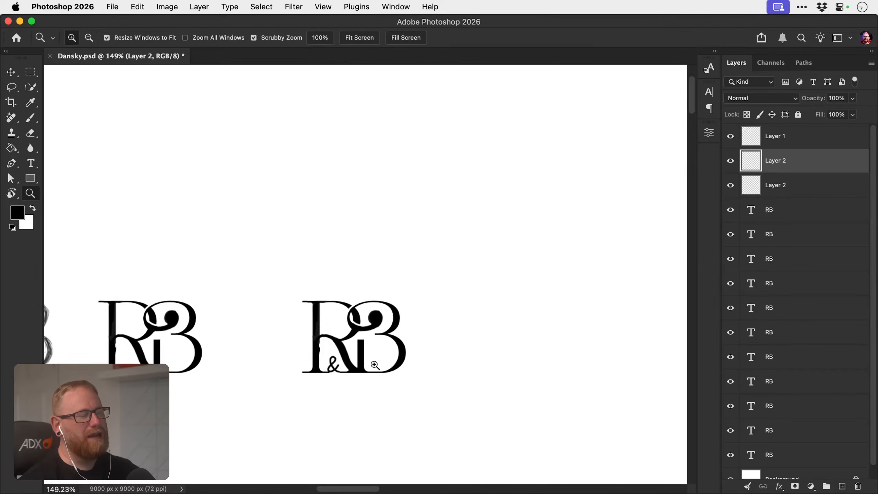
key(super+z)
Add an "&" text layer above the duplicated monogram and set its font to Bevas Regular.
drag(328, 366, 353, 358)
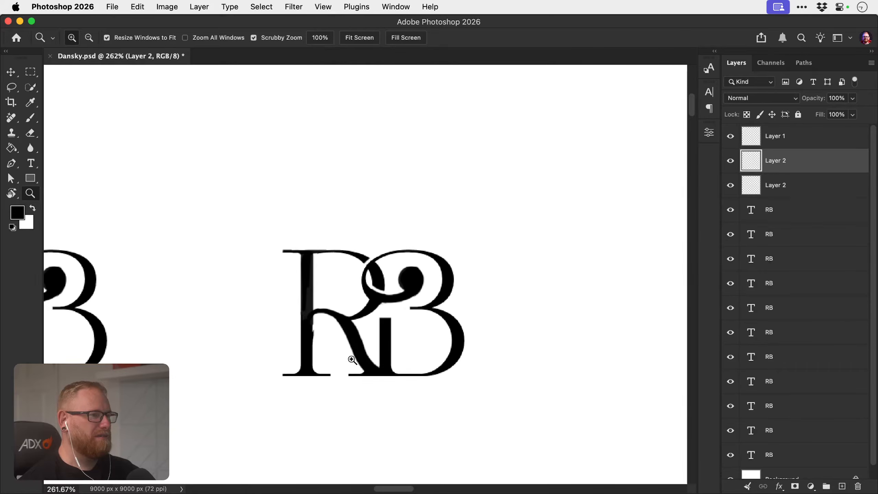
key(t)
click(274, 186)
text(&)
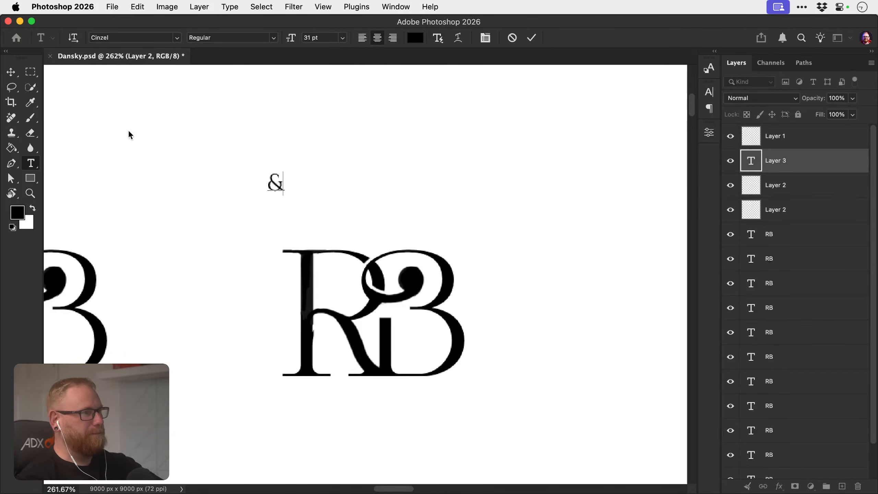
key(super+a)
click(113, 38)
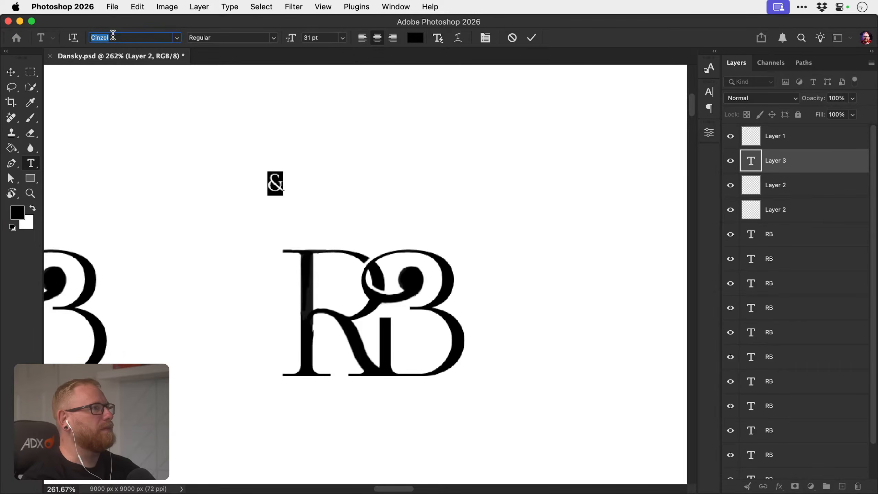
text(bevas)
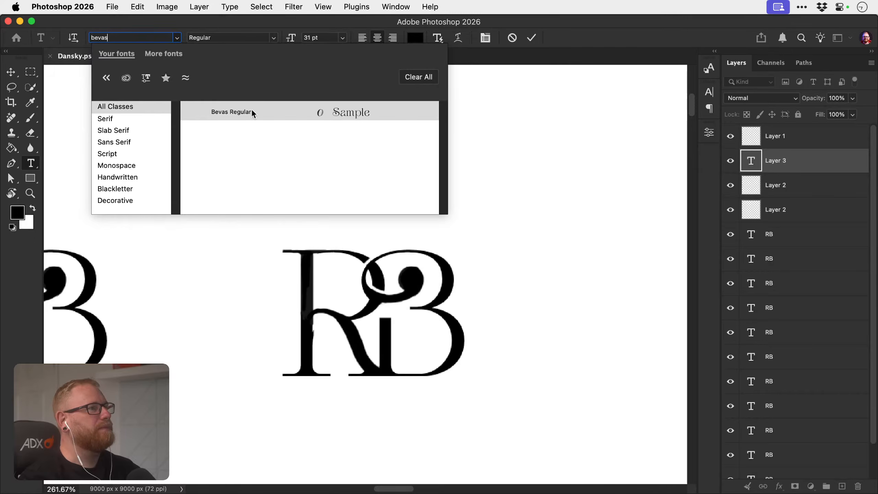
click(231, 112)
click(11, 72)
Enlarge the ampersand text and move it between the stem and leg of the R.
key(super+t)
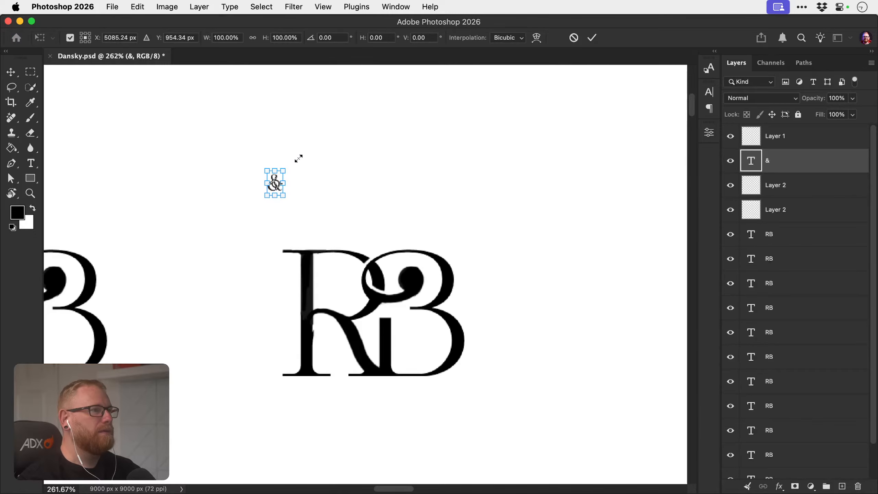
drag(298, 159, 313, 137)
key(Return)
drag(276, 168, 355, 326)
Scale the ampersand to 53.91% and nudge it down to the baseline between the R's stem and leg.
key(super+t)
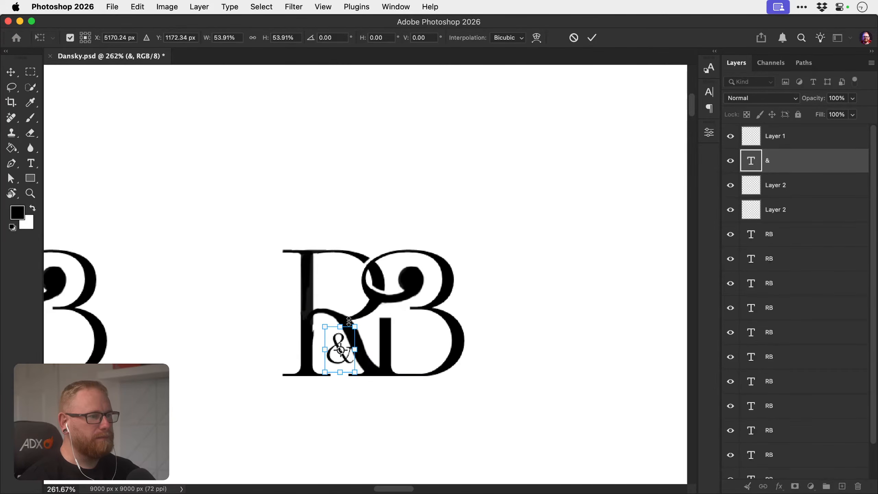
key(Return)
key(shift+Down)
key(shift+Down)
key(Up)
key(Up)
key(Up)
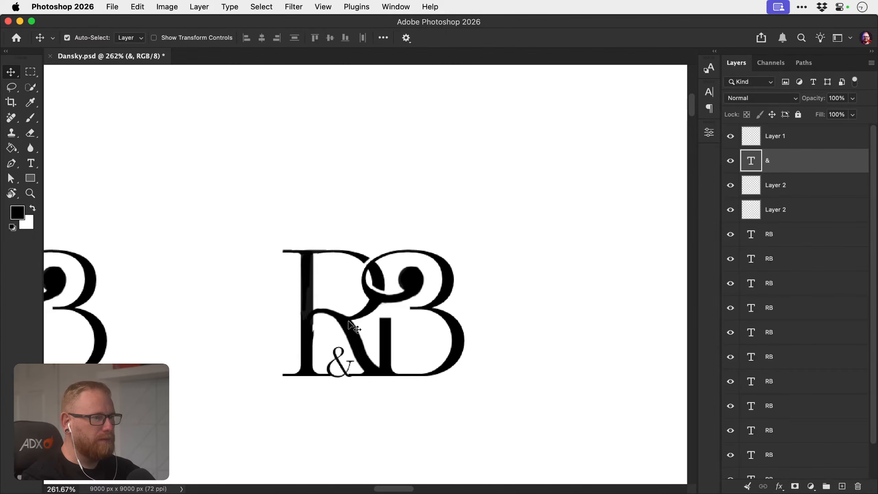
Nudge the ampersand left and slightly up on the R's baseline, and merge it into the monogram layer below.
key(Left)
key(Left)
key(Left)
key(Left)
key(Up)
key(Up)
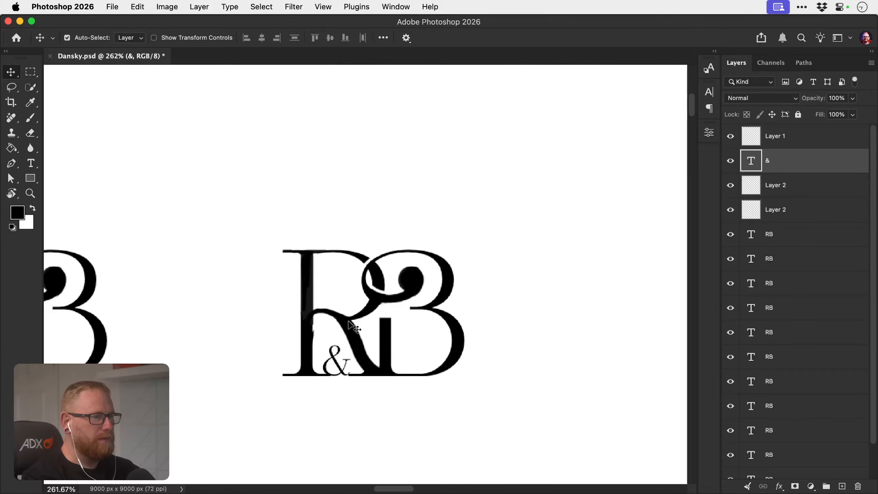
key(z)
drag(339, 371, 390, 359)
key(super+e)
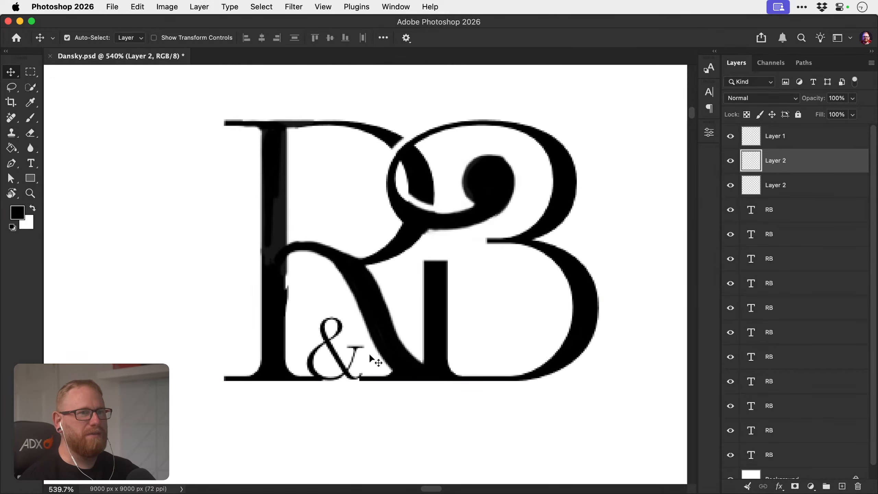
Thicken the thin strokes on the ampersand's right side using a 1 px brush.
key(z)
drag(338, 371, 382, 368)
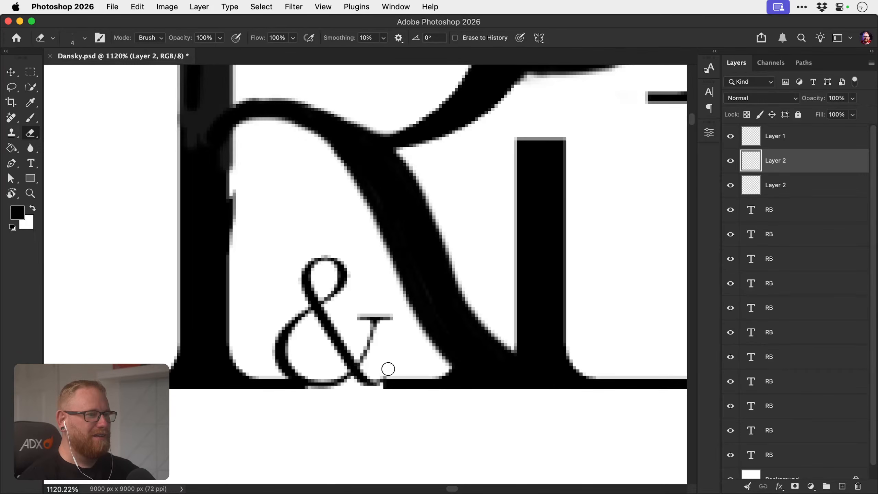
key(b)
key(bracketleft)
key(bracketleft)
key(bracketleft)
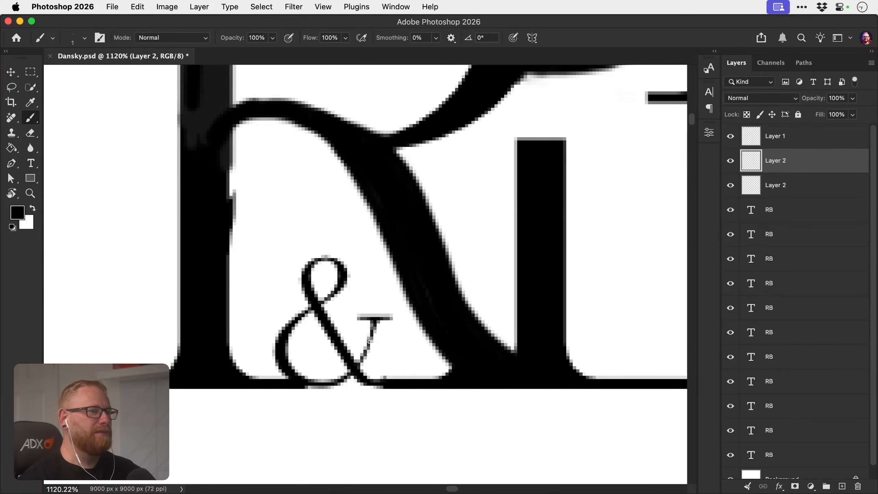
mouse_move(369, 342)
mouse_down()
mouse_move(354, 368)
mouse_move(376, 319)
mouse_move(359, 363)
mouse_move(361, 317)
mouse_move(390, 318)
mouse_move(373, 323)
mouse_move(357, 368)
mouse_move(312, 391)
mouse_move(352, 364)
mouse_move(270, 347)
mouse_move(340, 325)
mouse_up()
Erase small gaps in the baseline on both sides of the ampersand so it stands clear of the serifs.
key(z)
key(p)
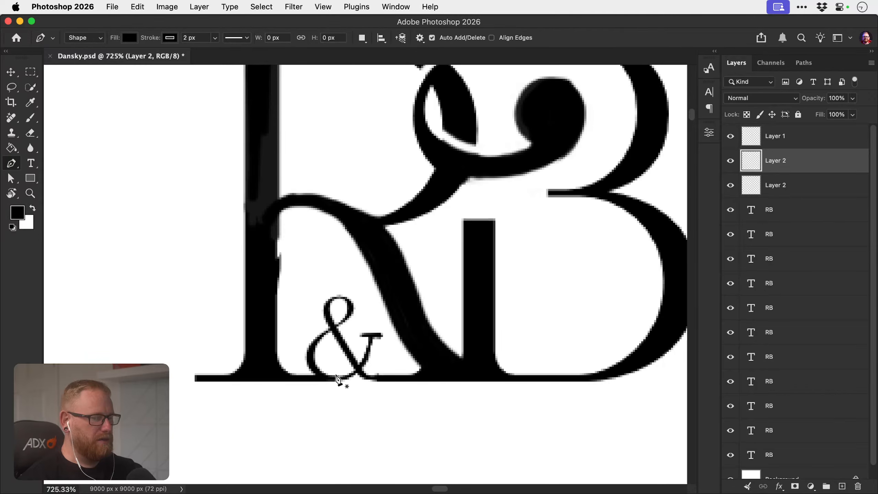
key(e)
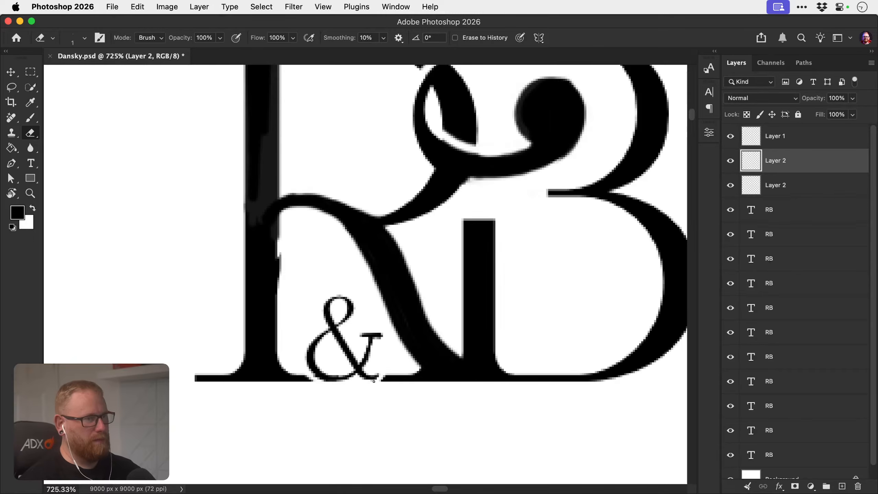
key(z)
drag(374, 380, 304, 363)
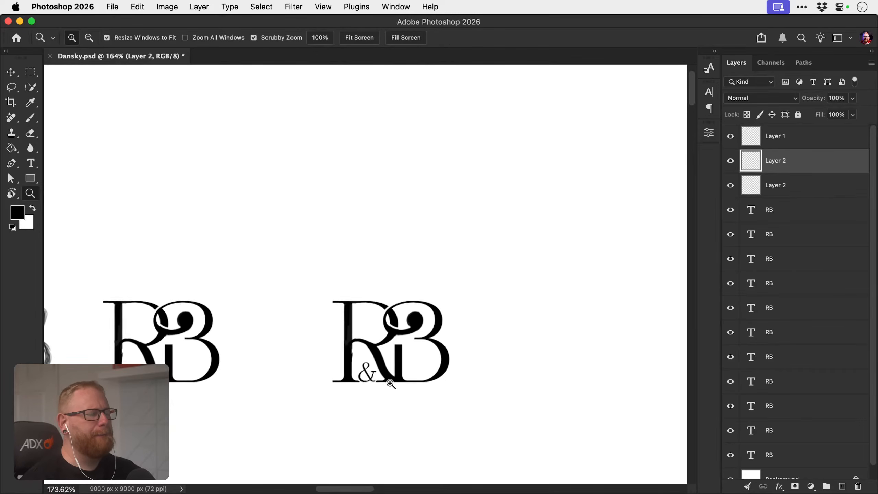
drag(391, 384, 406, 358)
key(e)
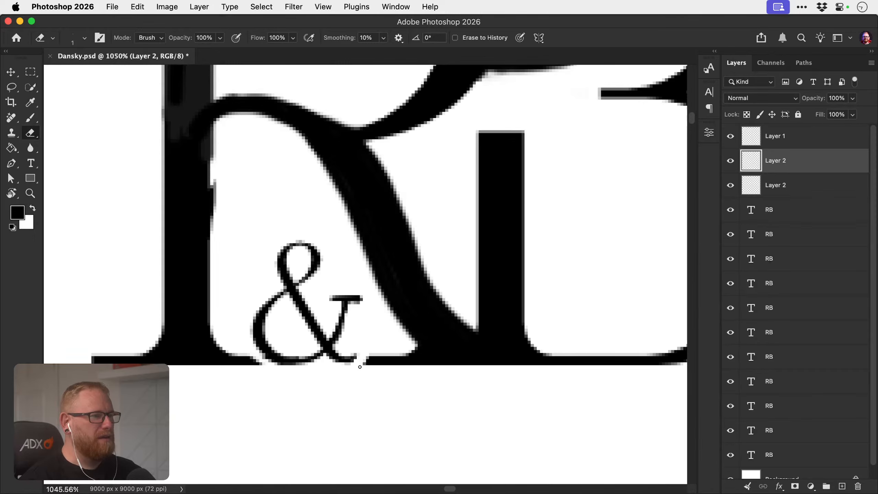
drag(256, 359, 262, 365)
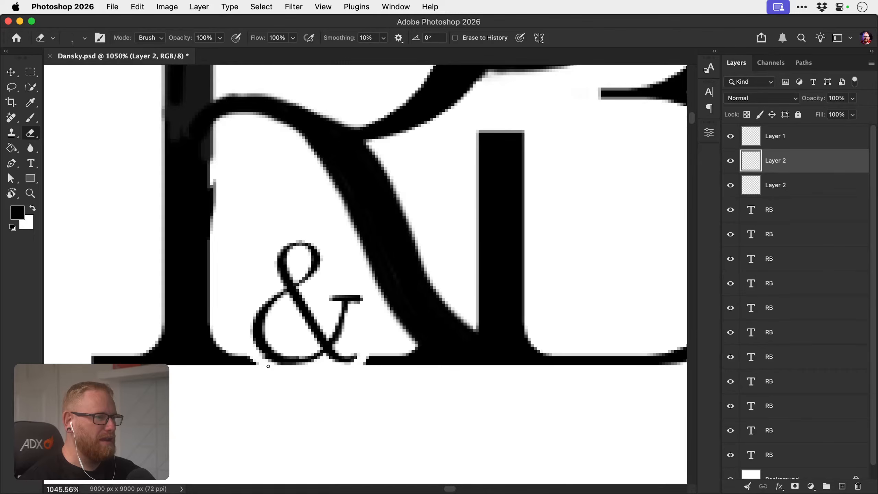
Build up the ampersand's upper loop and thin strokes with the 1 px brush, and save the document.
key(z)
mouse_move(352, 362)
mouse_down()
mouse_move(271, 361)
mouse_move(317, 351)
mouse_up()
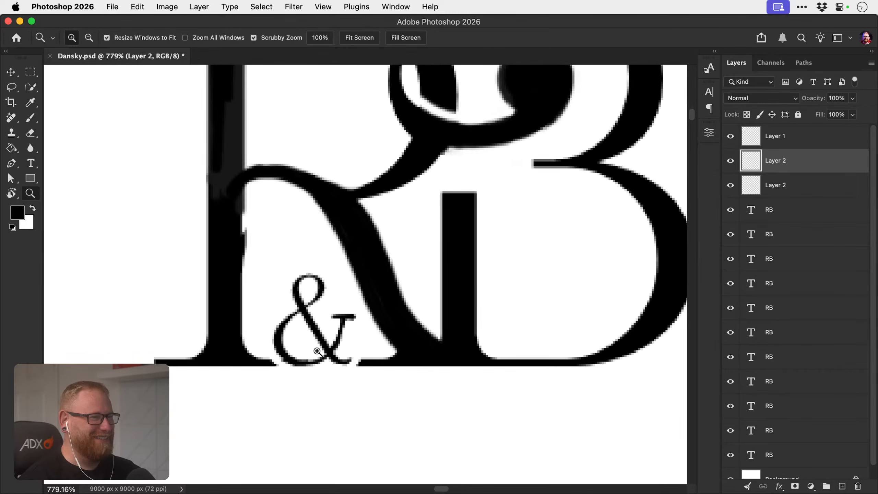
key(b)
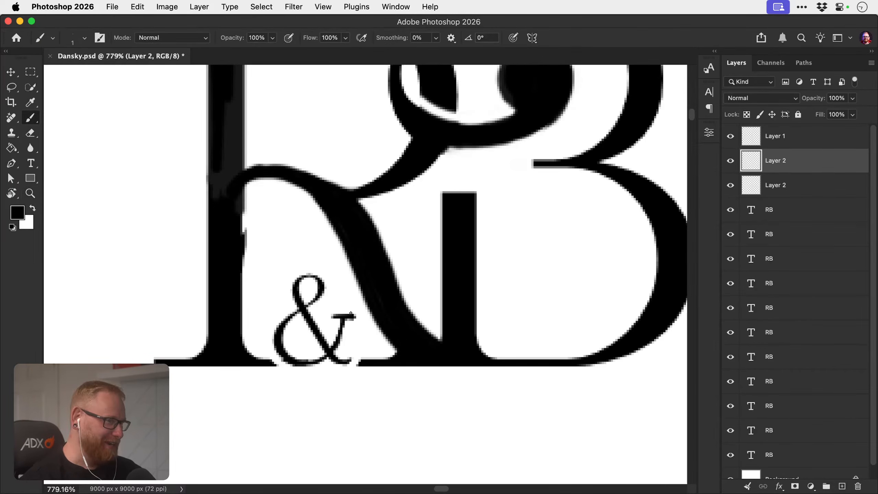
drag(298, 285, 313, 277)
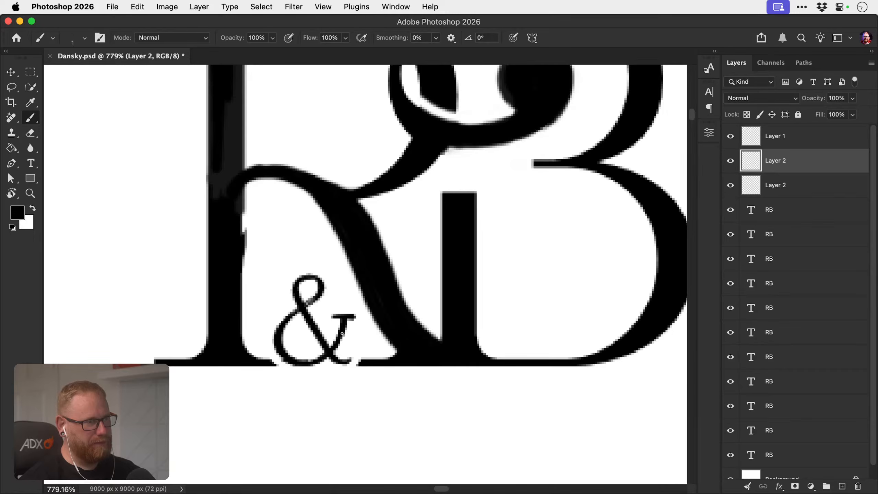
key(z)
drag(337, 336, 253, 315)
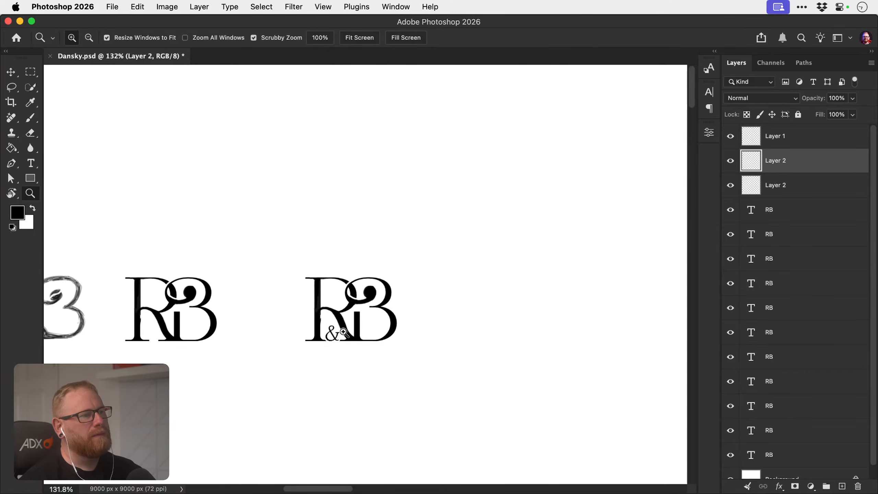
drag(346, 331, 377, 327)
key(v)
key(super+s)
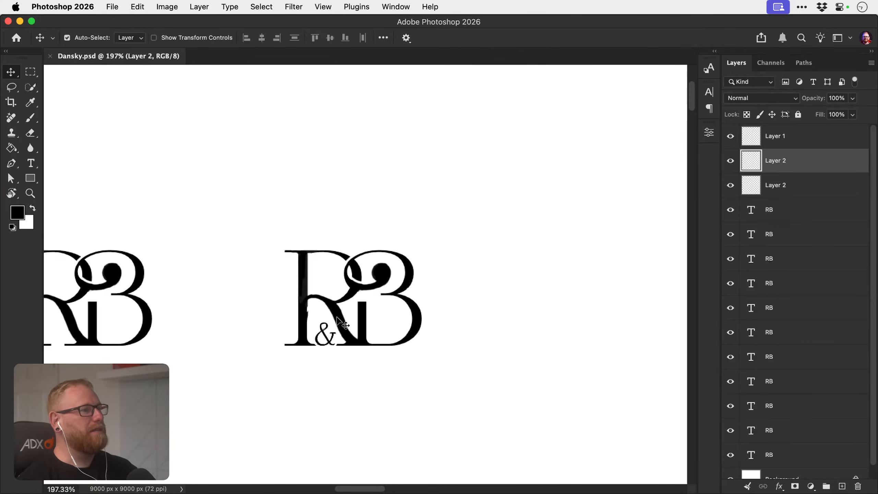
Review the full set of RB sketches, and switch to Illustrator to read the Root & Bean Coffee Roasters brief.
key(z)
drag(339, 320, 280, 295)
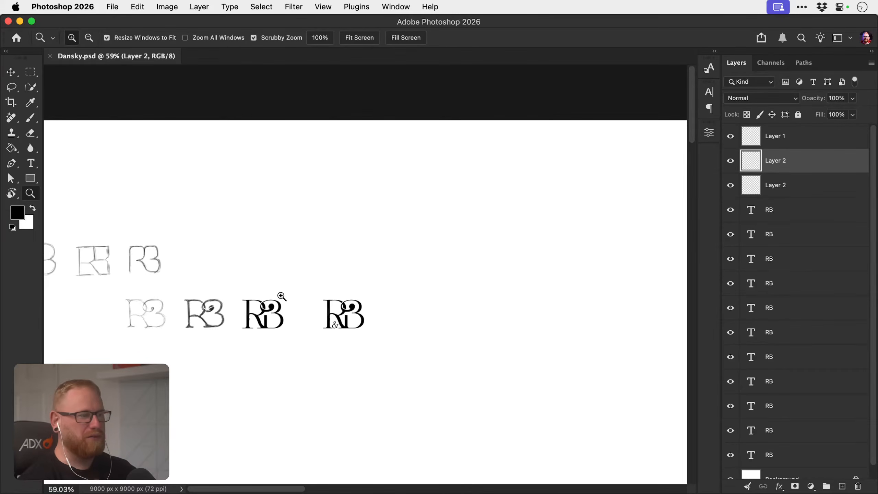
scroll(241, 338, left, 10)
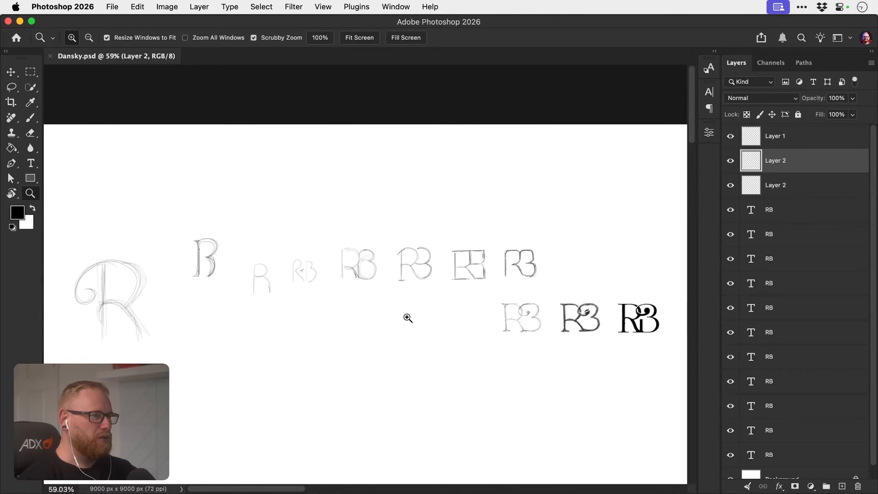
drag(408, 318, 329, 296)
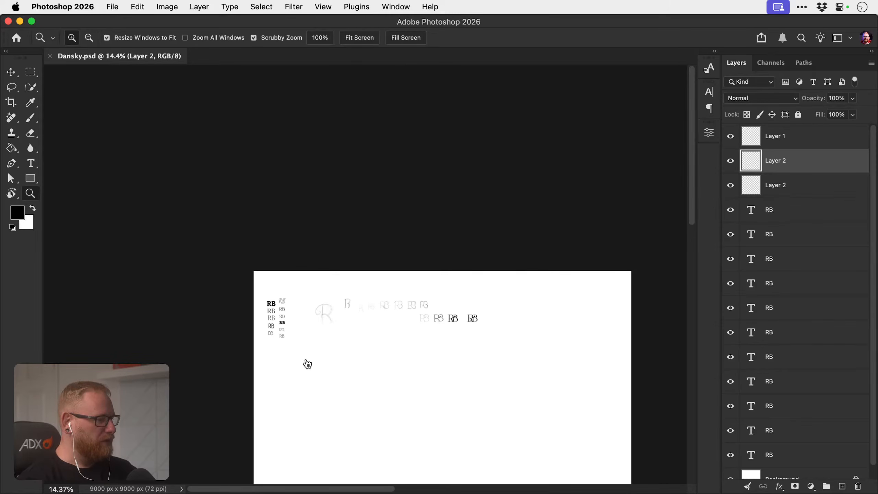
key(super+Tab)
drag(329, 329, 426, 360)
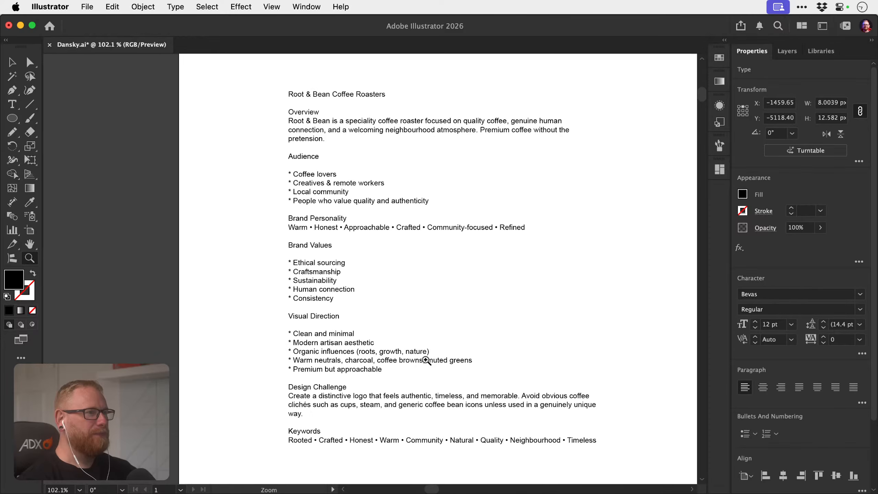
key(v)
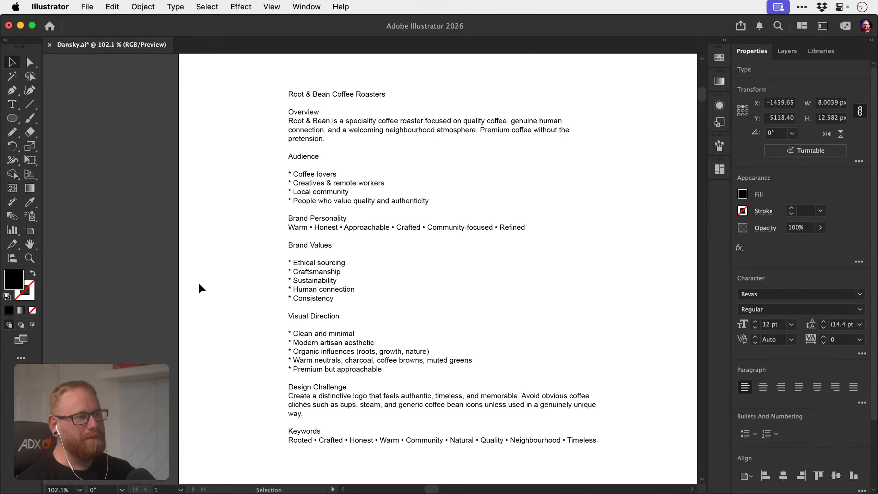
key(a)
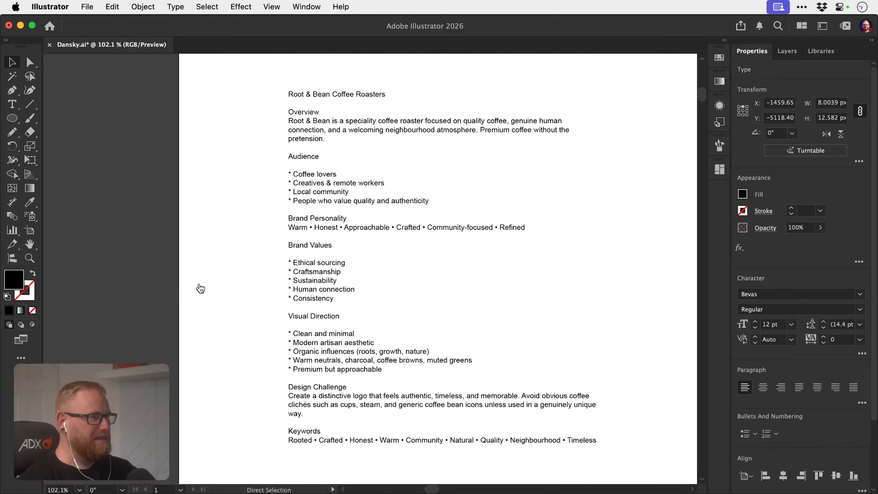
Compare the RB monograms in Photoshop with the brief in Illustrator, finishing back in Photoshop.
key(super+Tab)
drag(396, 292, 434, 267)
drag(321, 277, 428, 299)
drag(381, 284, 410, 269)
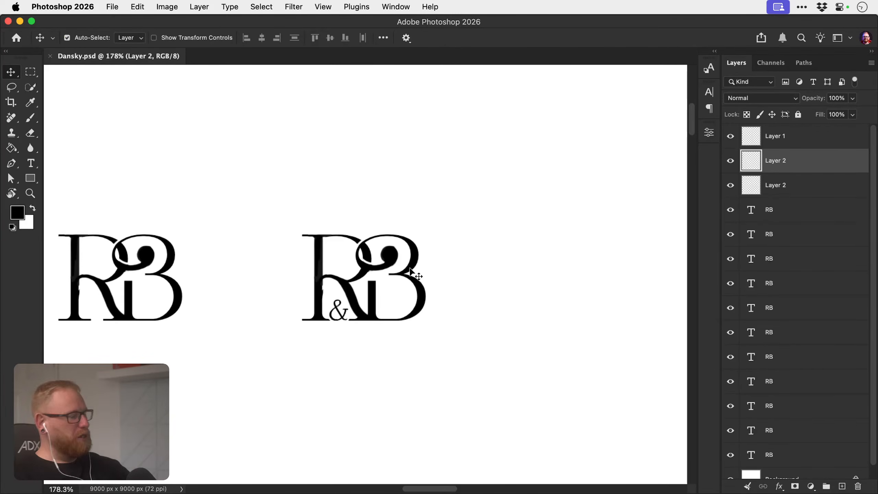
key(super+Tab)
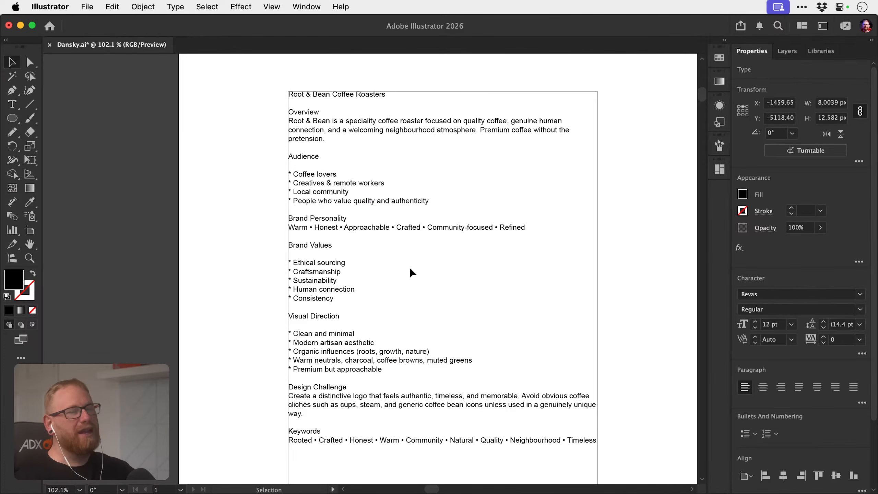
click(231, 269)
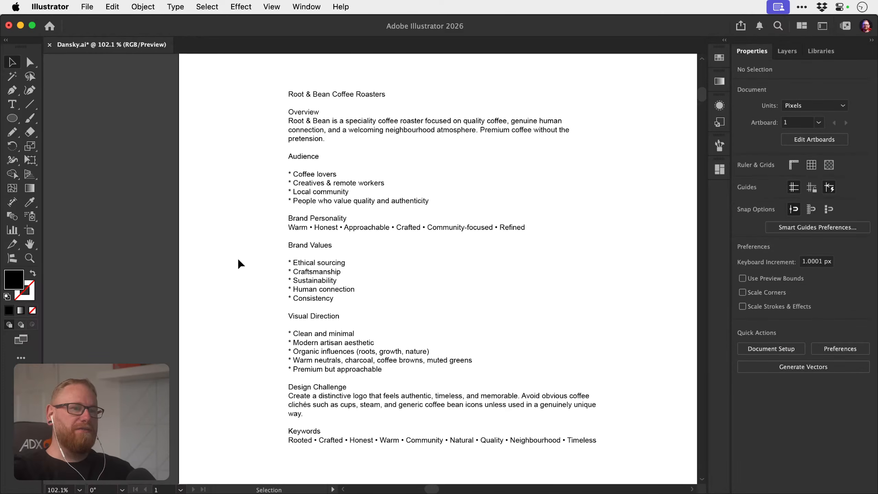
key(super+Tab)
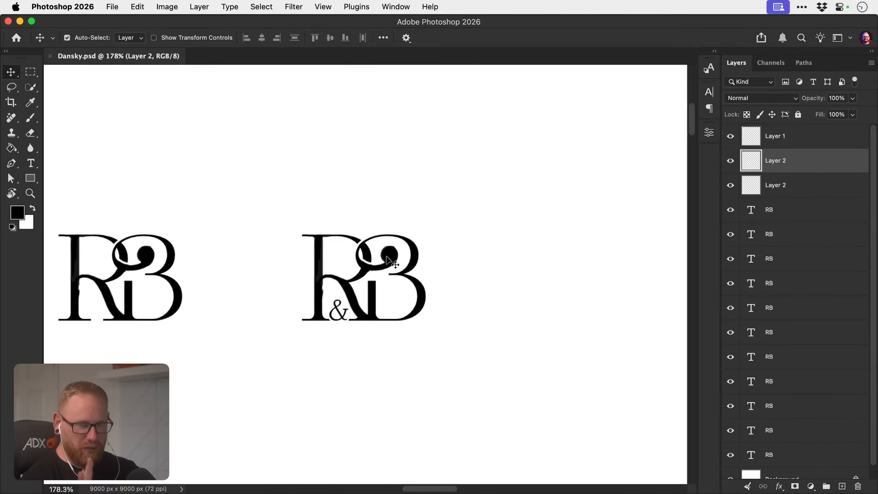
key(super)
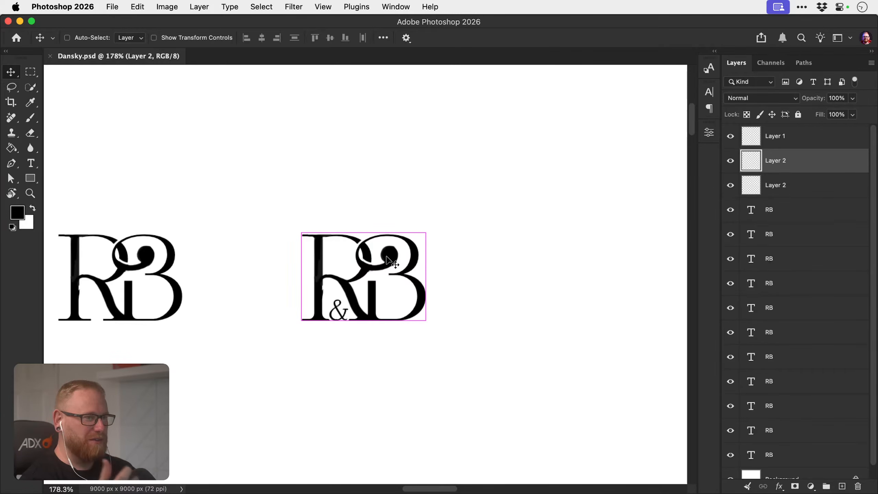
key(super+Tab)
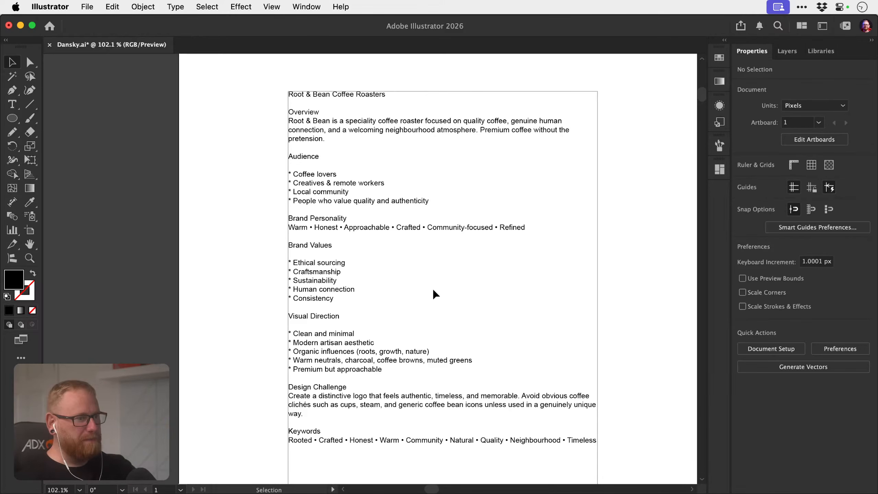
key(super+Tab)
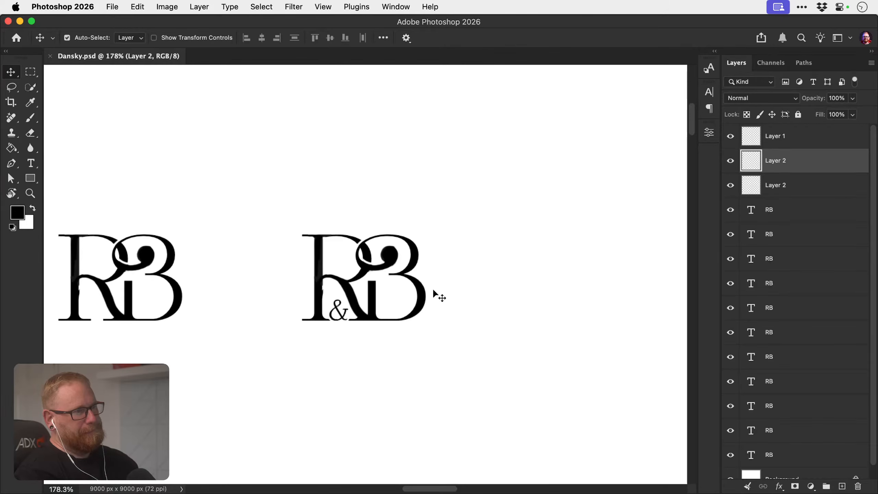
Erase the remaining serif piece between the R's stem and the ampersand, using a 2 px eraser for the last traces.
key(z)
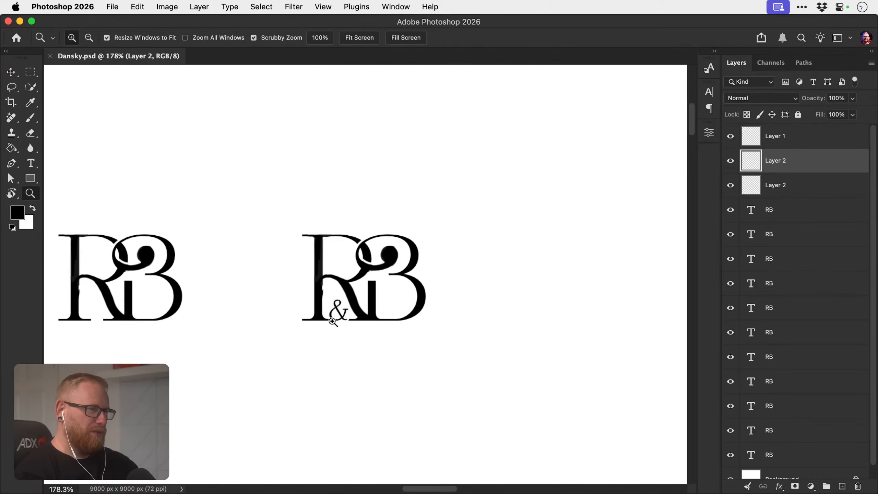
drag(318, 312, 367, 311)
key(e)
key(super)
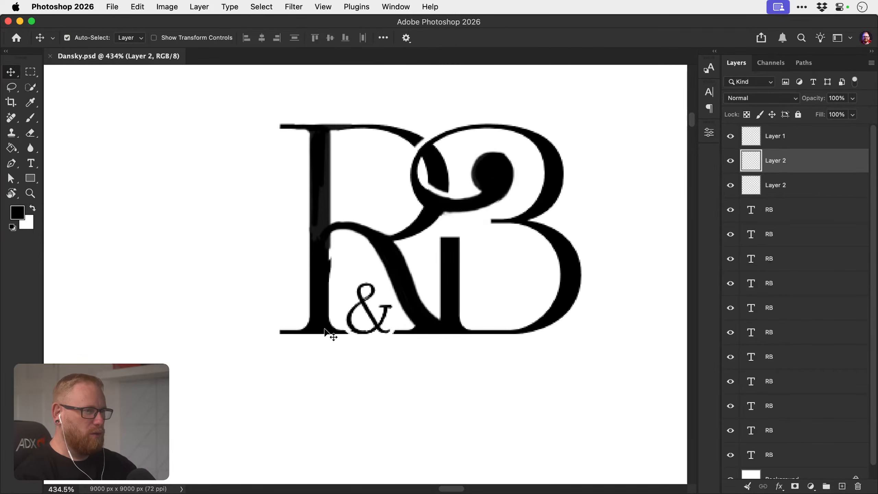
drag(332, 335, 335, 320)
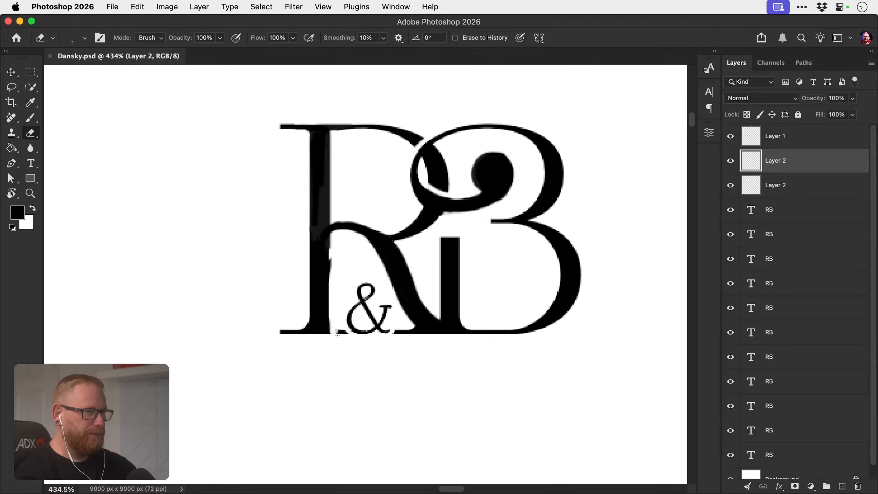
key(bracketright)
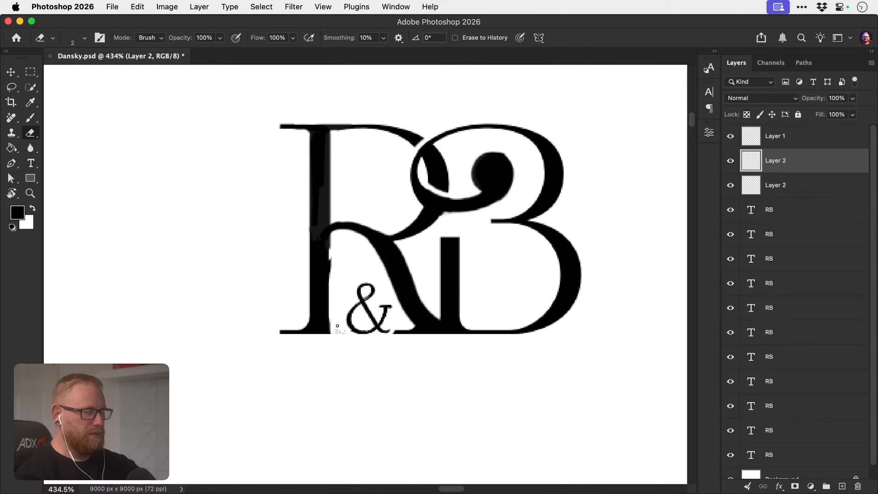
key(v)
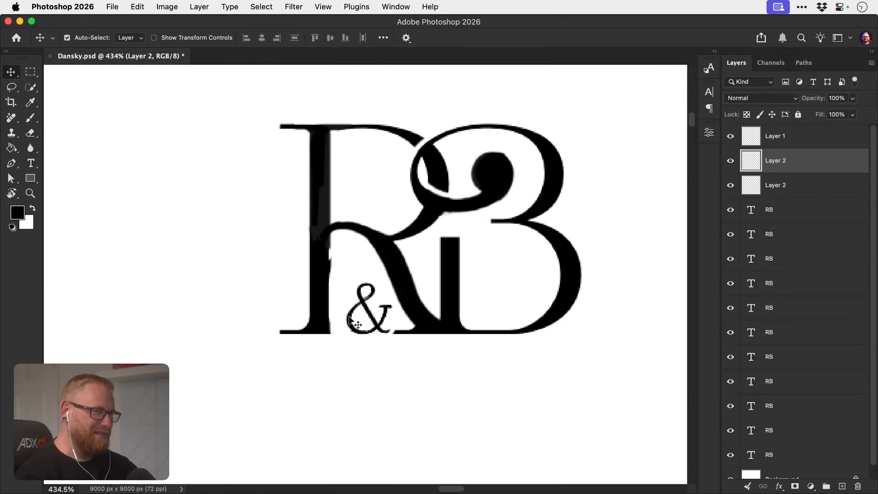
key(super+t)
key(Escape)
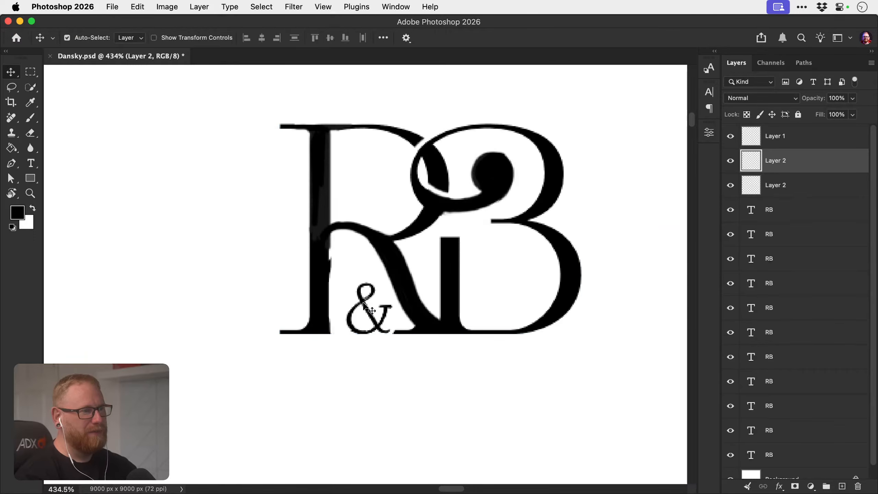
Lasso the ampersand and cut it from the monogram onto its own layer.
mouse_move(363, 305)
mouse_down()
mouse_move(347, 310)
mouse_move(379, 343)
mouse_move(393, 338)
mouse_move(401, 315)
mouse_move(377, 280)
mouse_move(346, 294)
mouse_move(377, 305)
mouse_move(369, 323)
mouse_up()
scroll(348, 311, left, 2)
key(l)
key(super+x)
key(super+v)
Enlarge the ampersand to fill more of the space between the R's stem and leg, and nudge it down.
key(v)
key(super+t)
drag(382, 276, 393, 270)
key(Return)
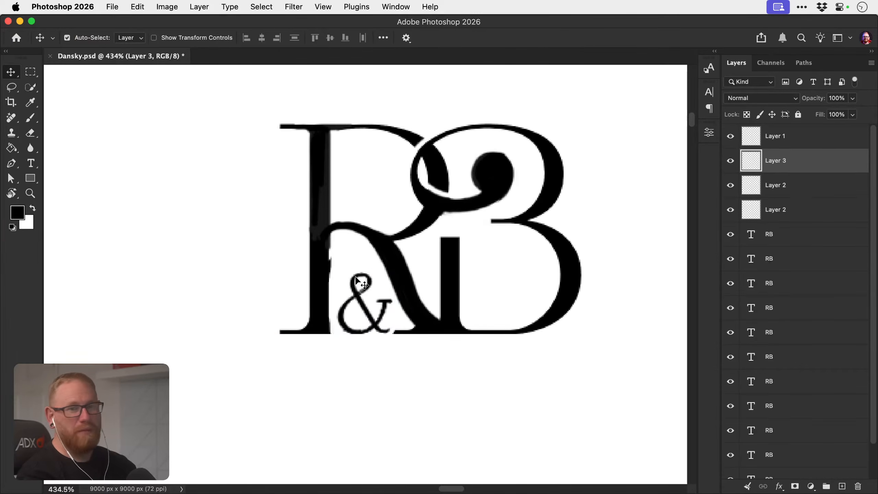
key(Down)
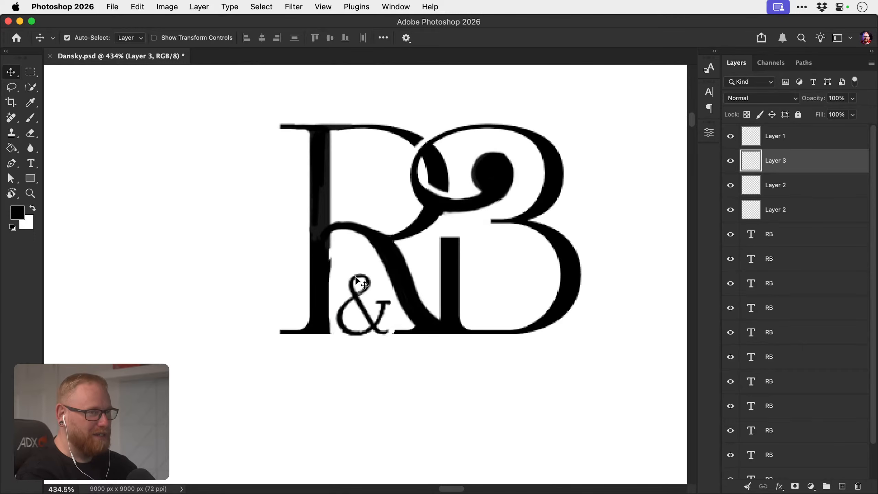
View the monogram with the enlarged ampersand at 100% and then up close.
key(super+1)
key(z)
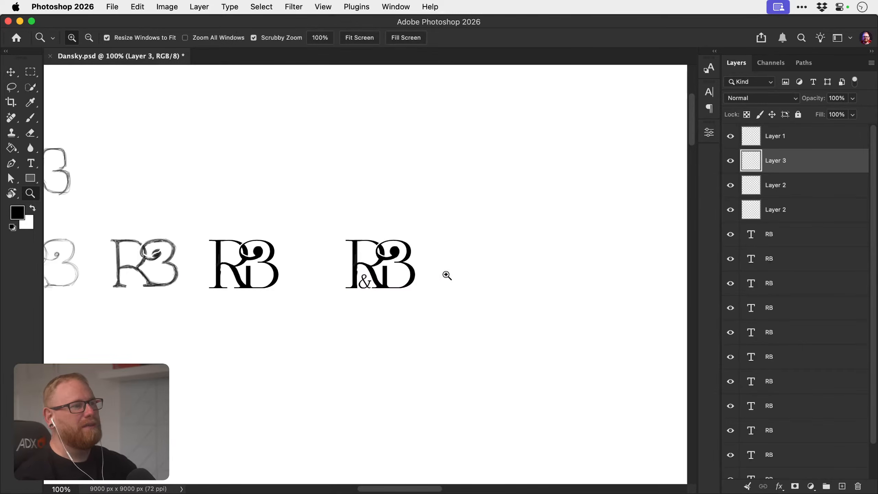
mouse_move(363, 284)
mouse_down()
mouse_move(337, 282)
mouse_move(347, 285)
mouse_up()
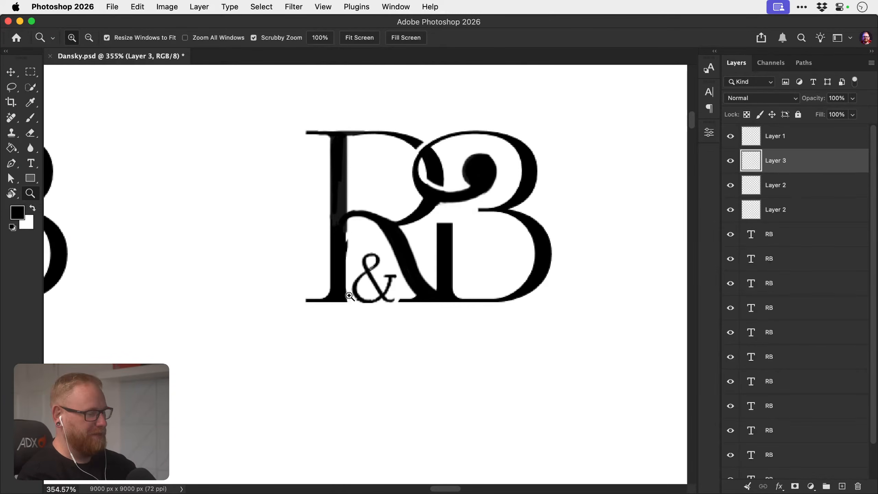
key(v)
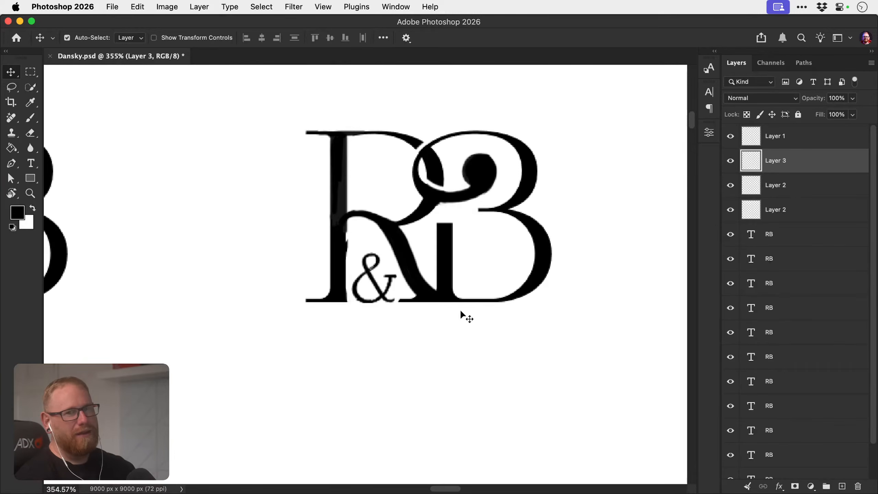
Try hatching over the R's leg with brush strokes in black and white, and undo the strokes.
key(z)
drag(422, 291, 428, 291)
key(b)
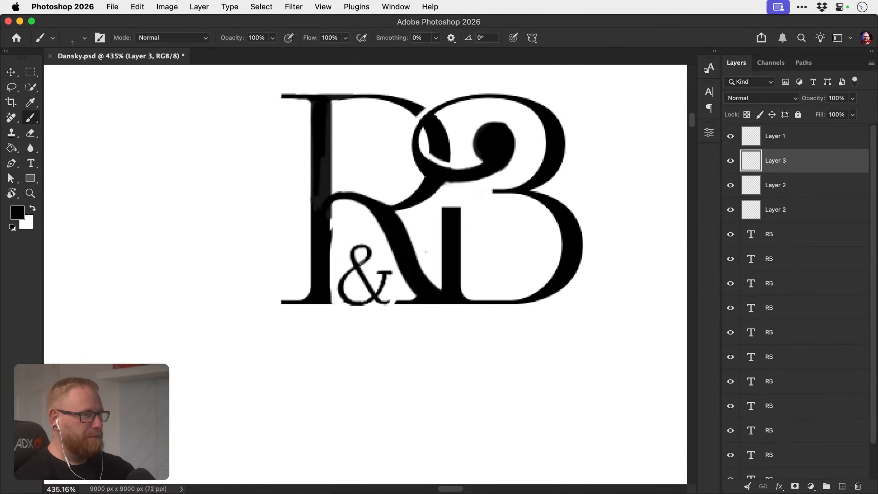
mouse_move(431, 212)
mouse_down()
mouse_move(430, 232)
mouse_move(418, 249)
mouse_move(415, 297)
mouse_up()
key(x)
drag(396, 220, 419, 278)
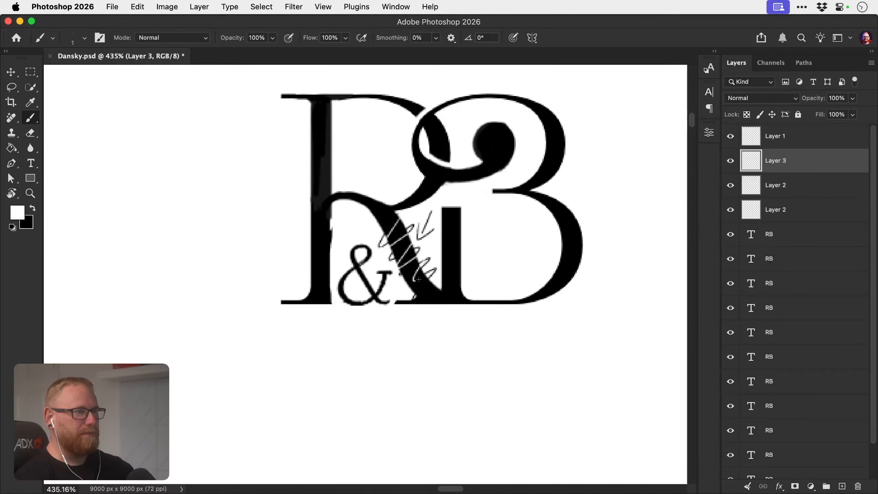
key(super+z)
key(super+z)
key(super+z)
key(super+z)
key(super+z)
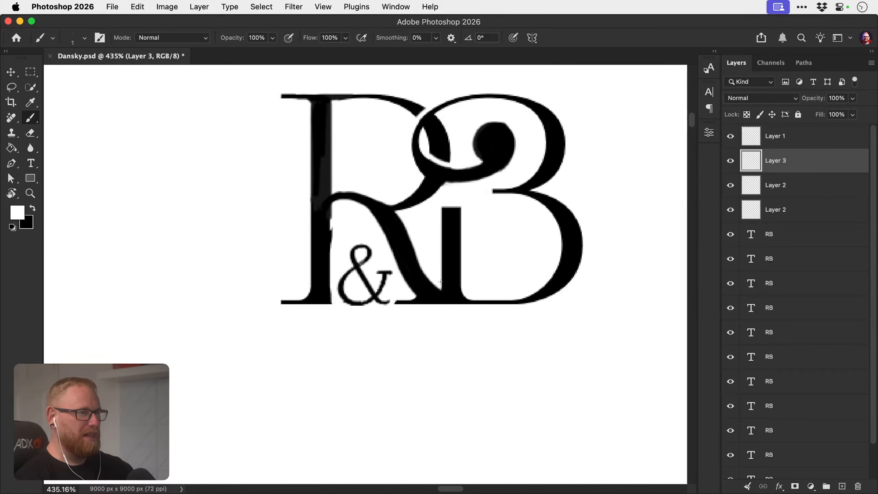
Slim the R's leg by erasing along its inner edge on the monogram's layer with a 4 px eraser.
key(v)
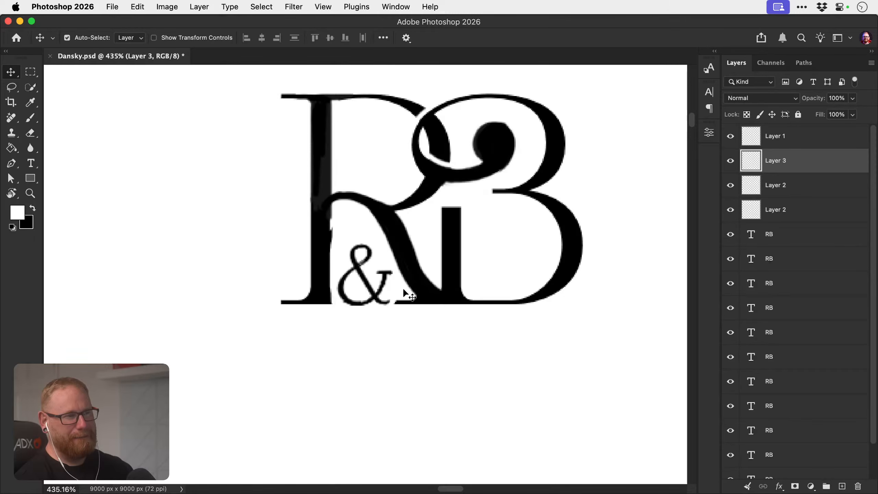
key(b)
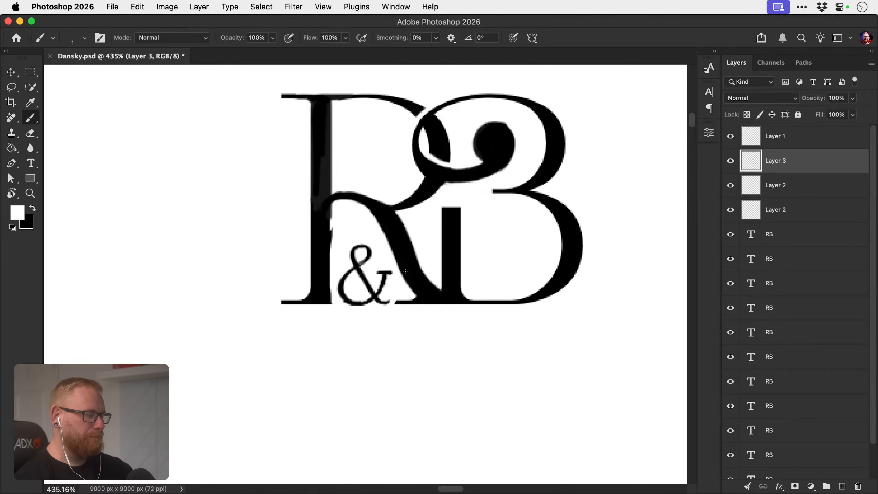
key(e)
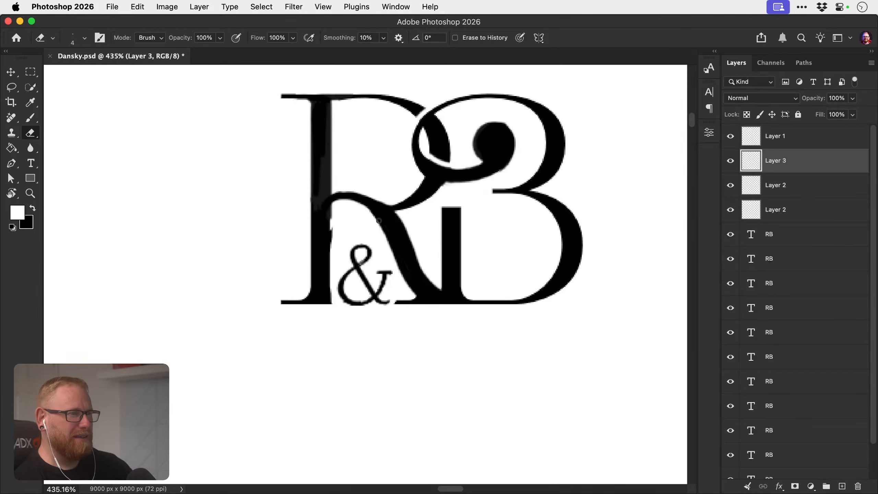
super+click(394, 237)
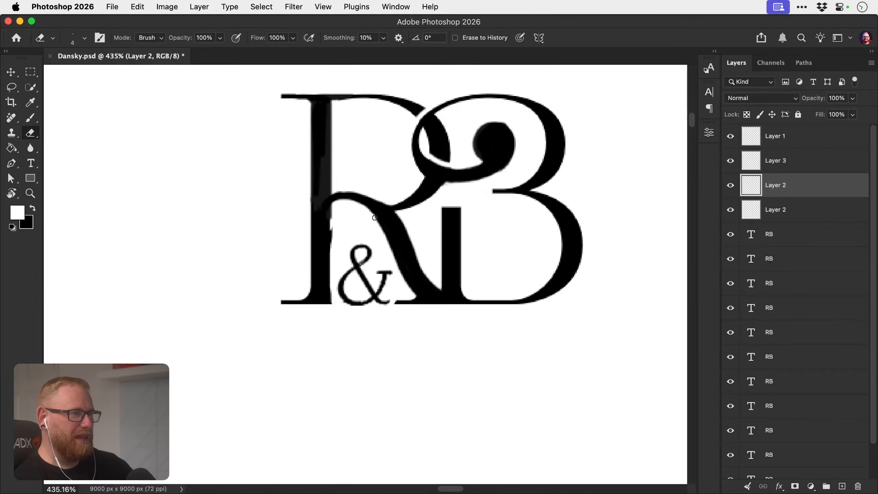
mouse_move(375, 217)
mouse_down()
mouse_move(417, 288)
mouse_move(399, 272)
mouse_up()
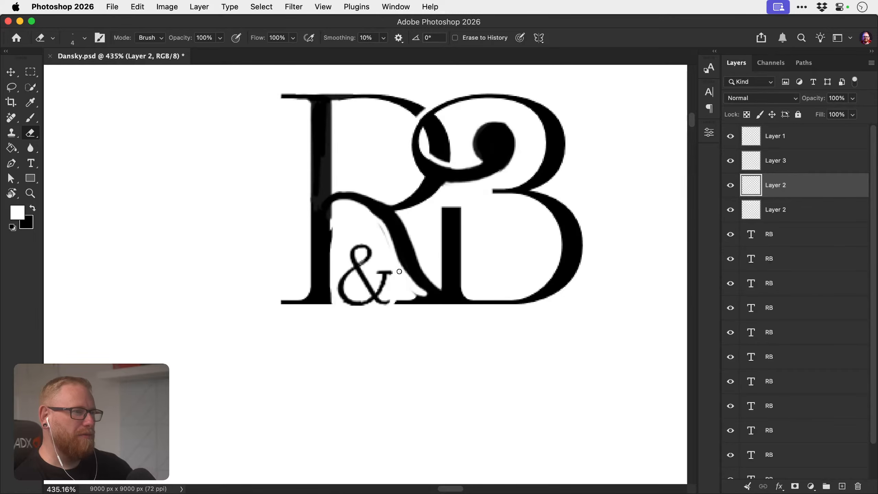
key(super+z)
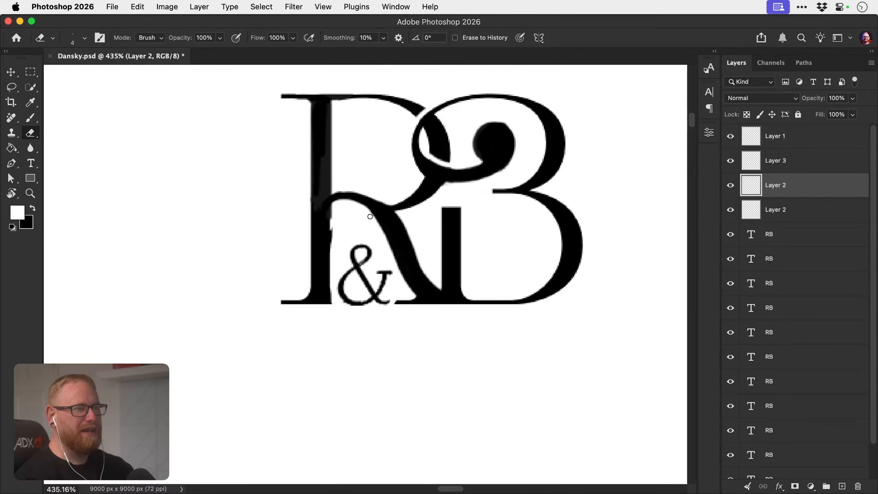
drag(377, 225, 399, 264)
key(super+z)
drag(367, 209, 421, 296)
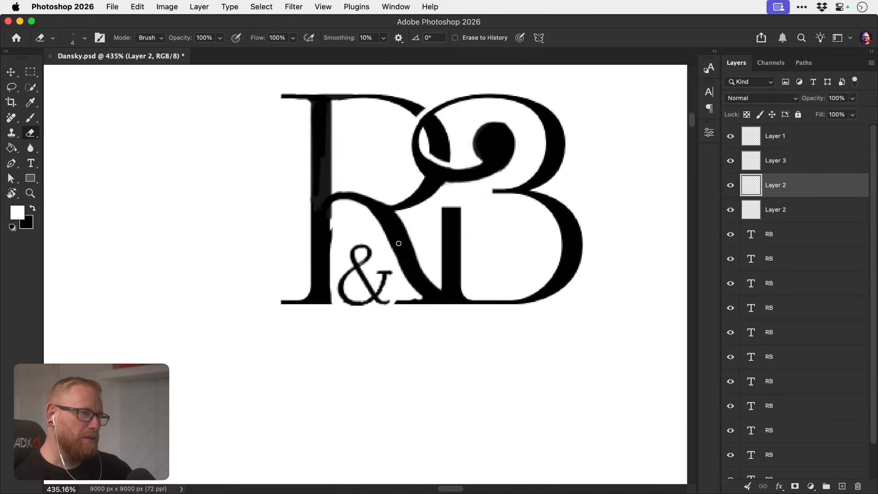
Refine the slimmed edge along the middle of the R's leg and down to its foot with the eraser.
drag(399, 244, 405, 254)
key(super+z)
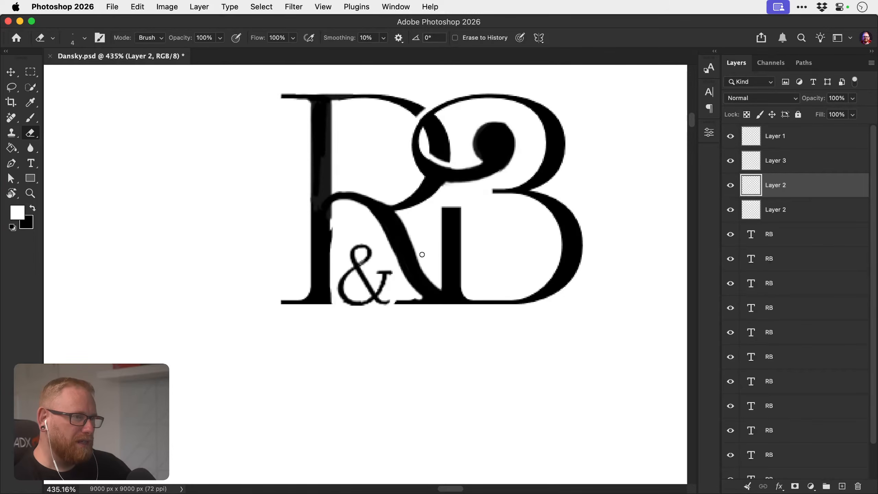
mouse_move(427, 275)
mouse_down()
mouse_move(449, 308)
mouse_move(463, 266)
mouse_up()
key(z)
key(e)
drag(451, 209, 451, 120)
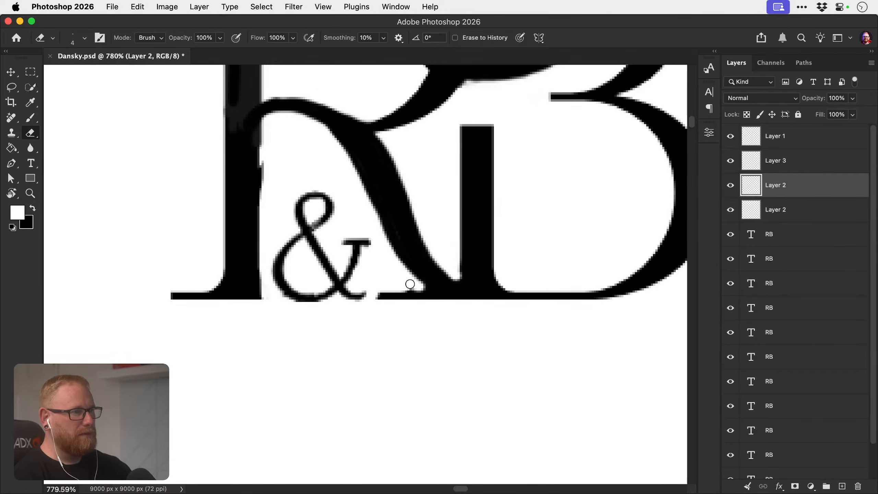
drag(392, 309, 377, 309)
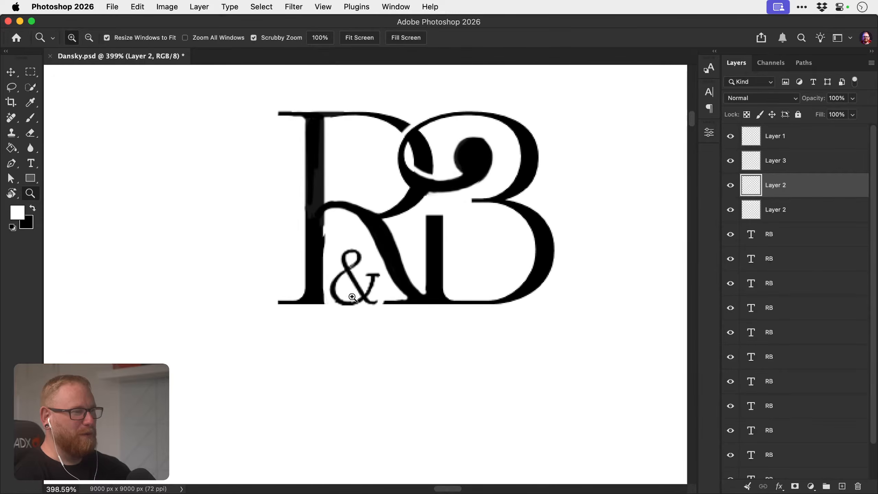
Check the monogram at 100% and erase the ragged inner edge of the R's lower stem beside the ampersand.
key(v)
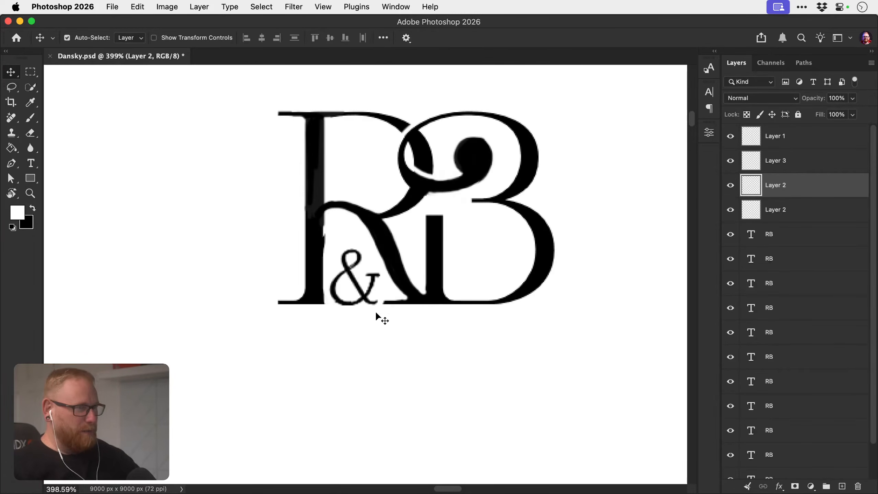
key(super+1)
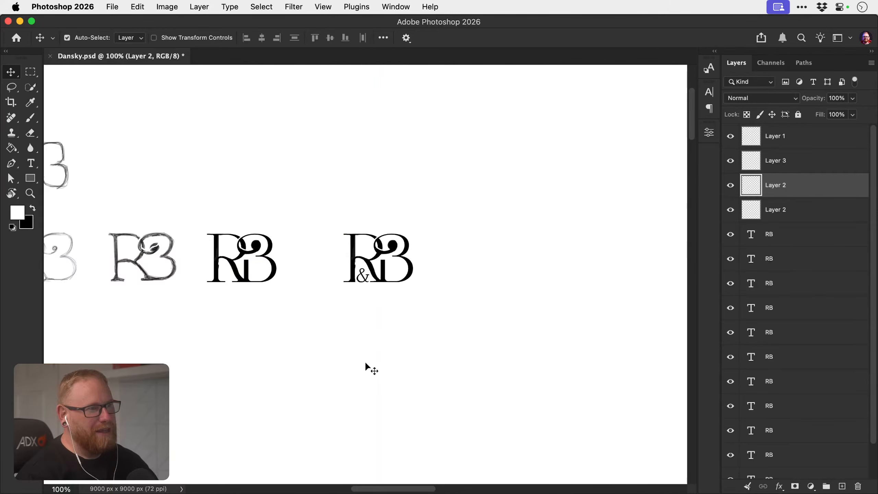
key(z)
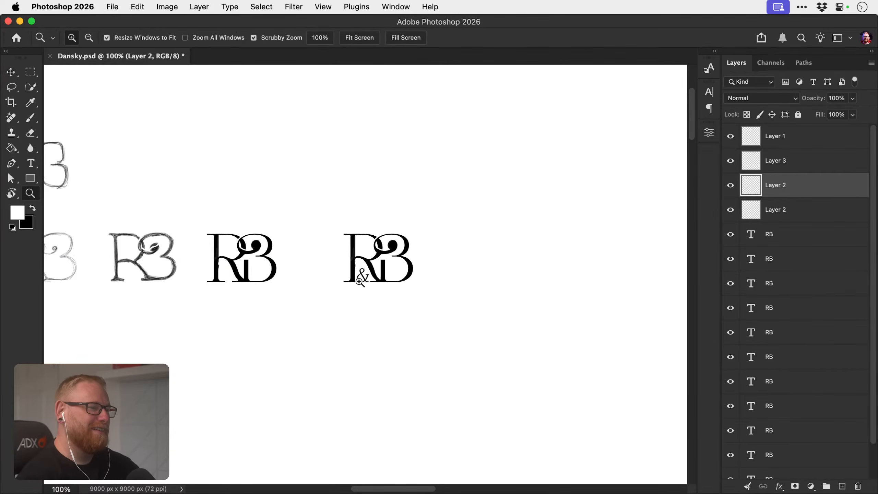
mouse_move(359, 273)
mouse_down()
mouse_move(441, 256)
mouse_move(352, 268)
mouse_up()
key(e)
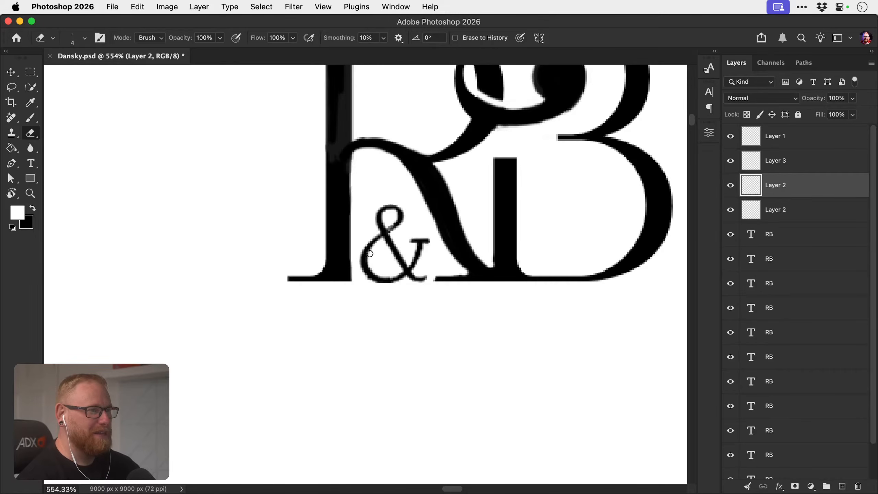
key(z)
drag(419, 255, 377, 256)
key(v)
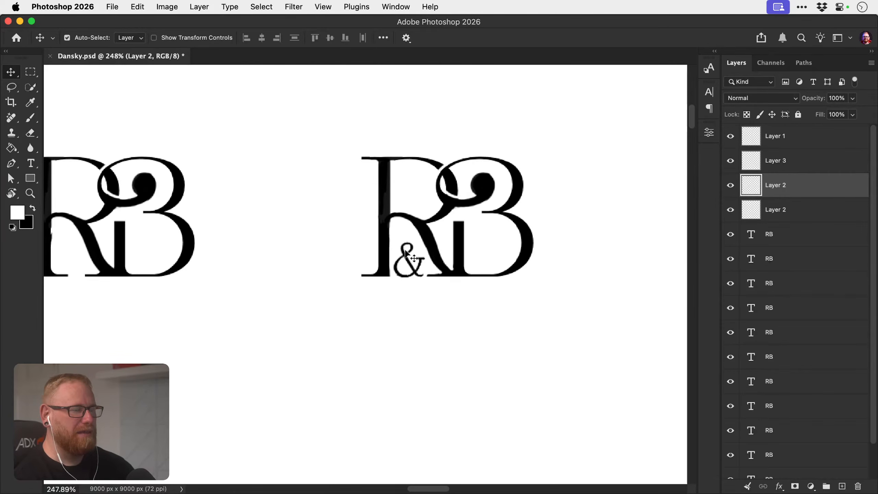
Save the Dansky.psd document with the refined monogram.
scroll(425, 257, right, 3)
key(super+s)
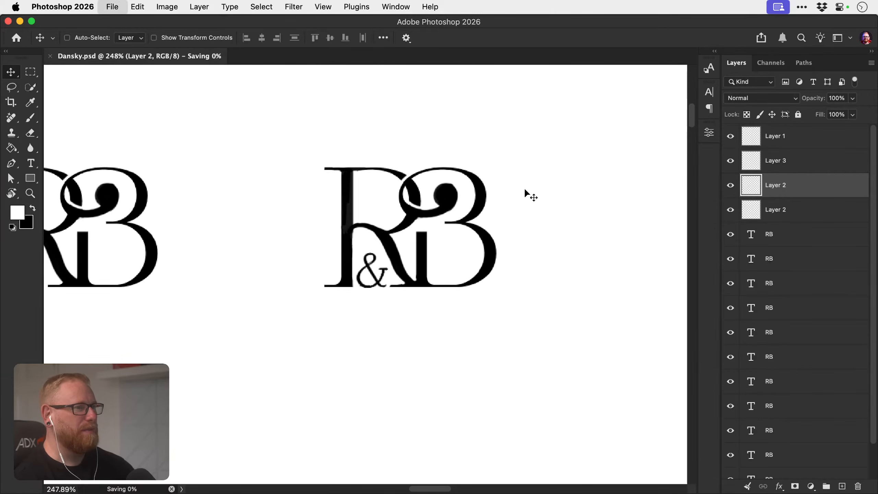
scroll(428, 193, right, 3)
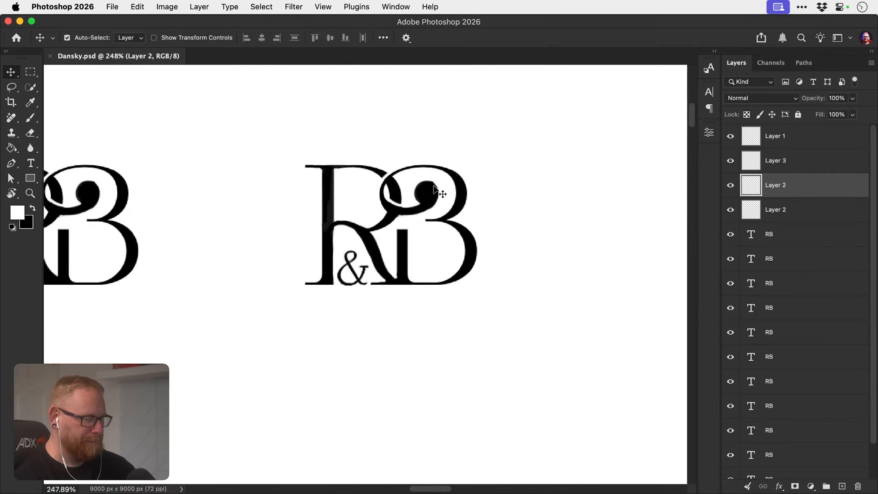
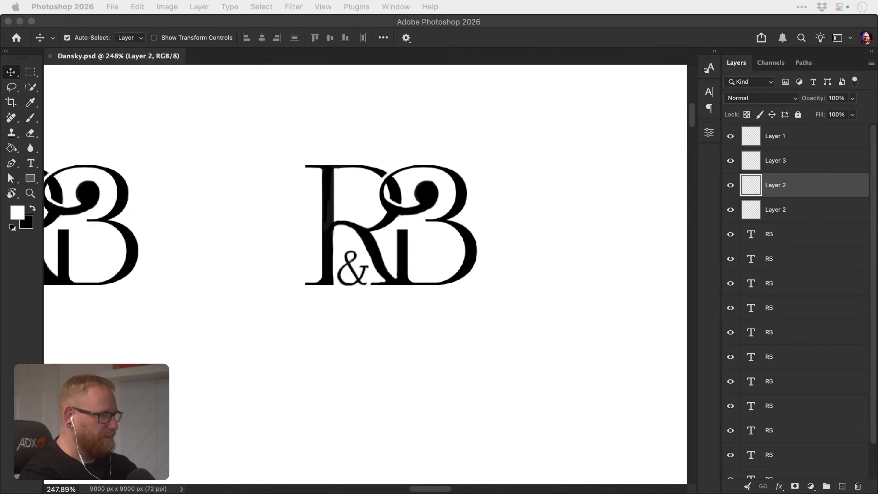
Review the Coffee Brand board in Chrome and the Root & Bean brief in Illustrator, returning to Photoshop for a close view of the monogram.
key(super+Tab)
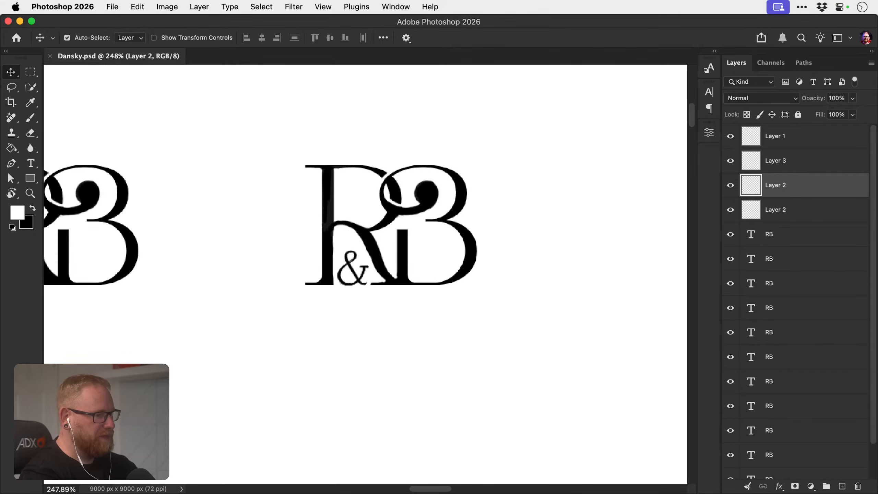
key(super+Tab)
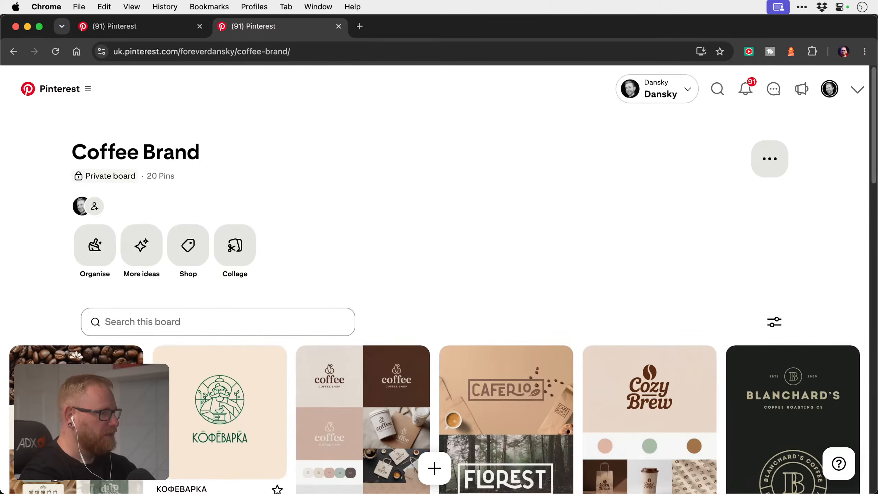
key(super+Tab)
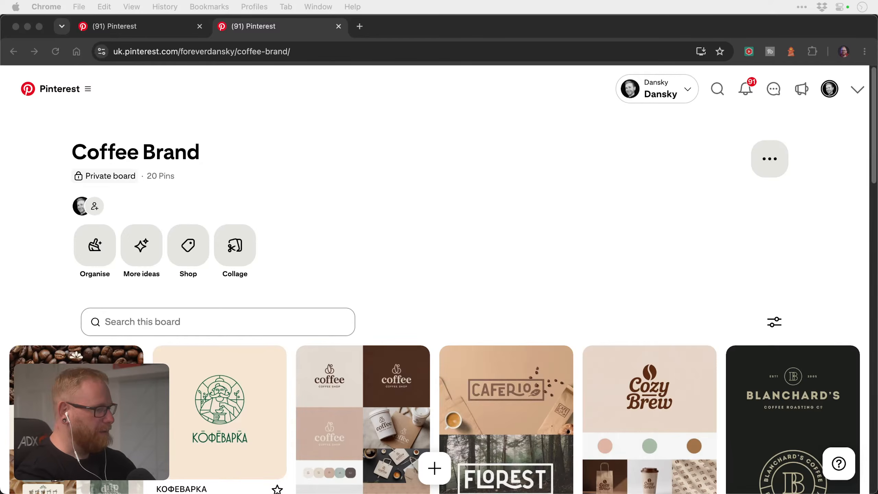
key(super+Tab)
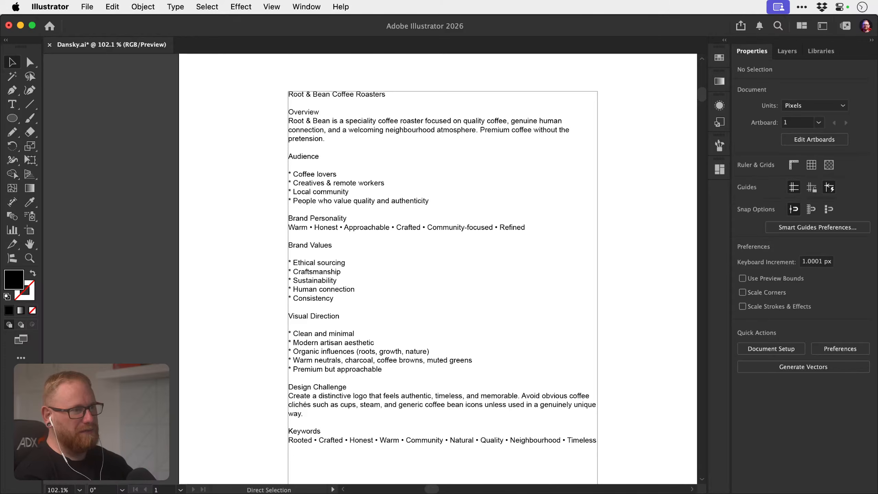
key(super+Tab)
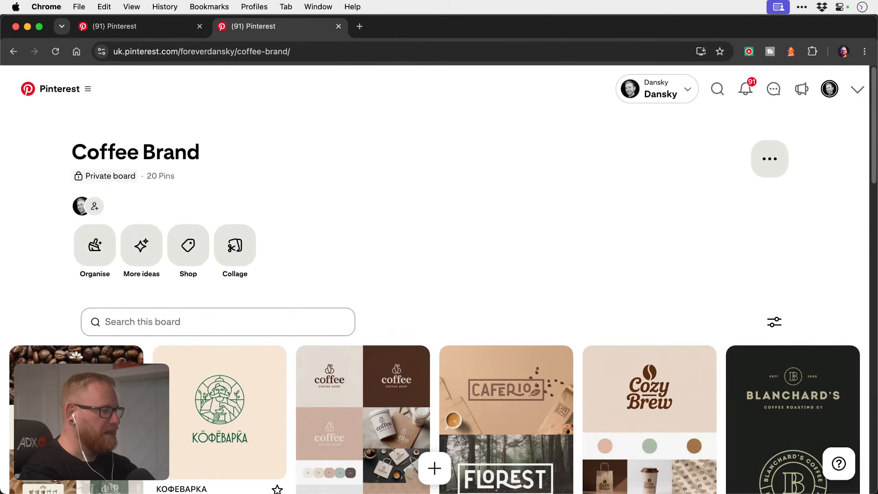
key(super+Tab)
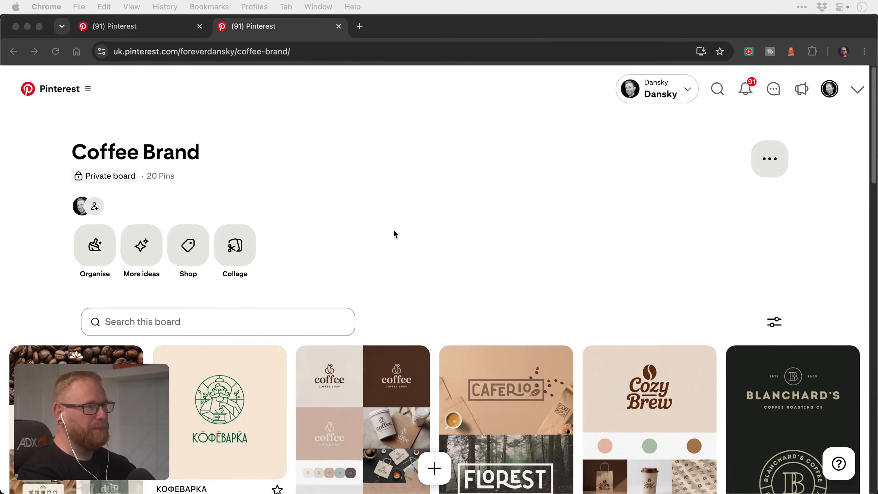
key(super+Tab)
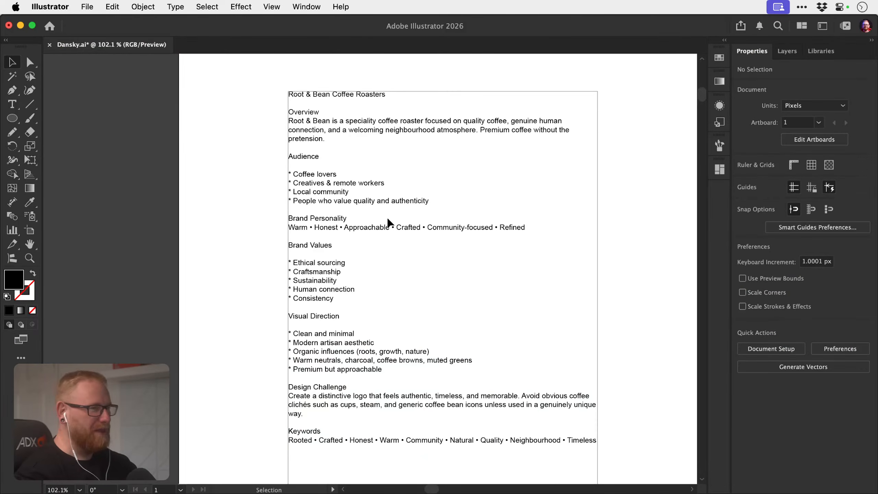
key(a)
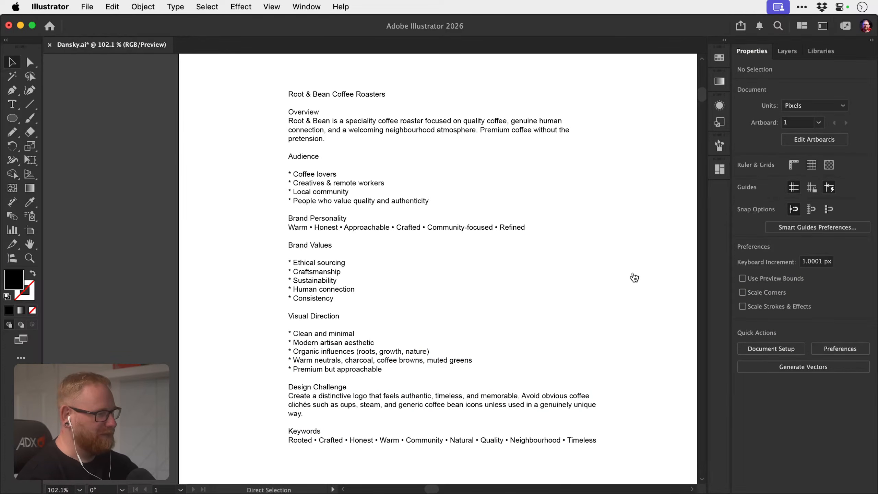
key(super+Tab)
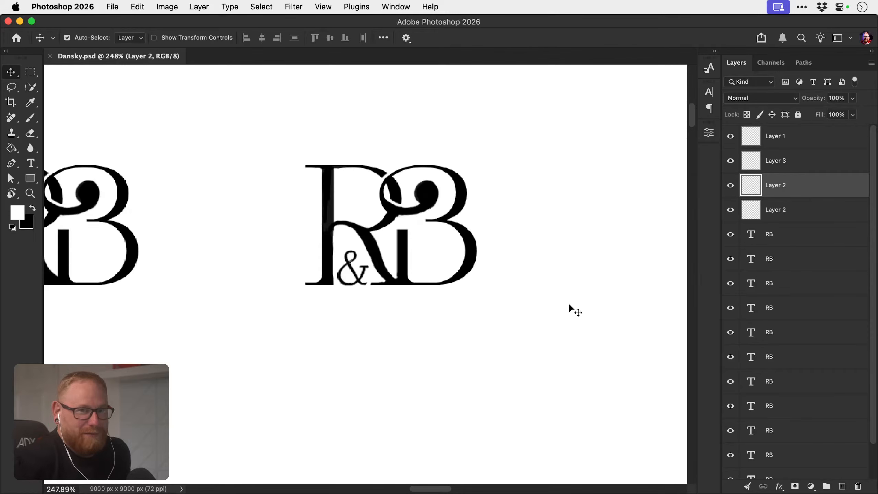
key(e)
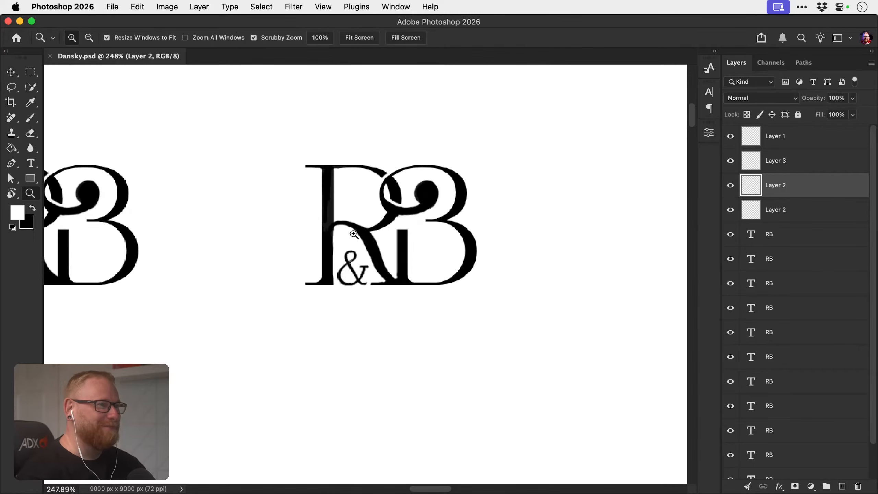
scroll(352, 235, up, 5)
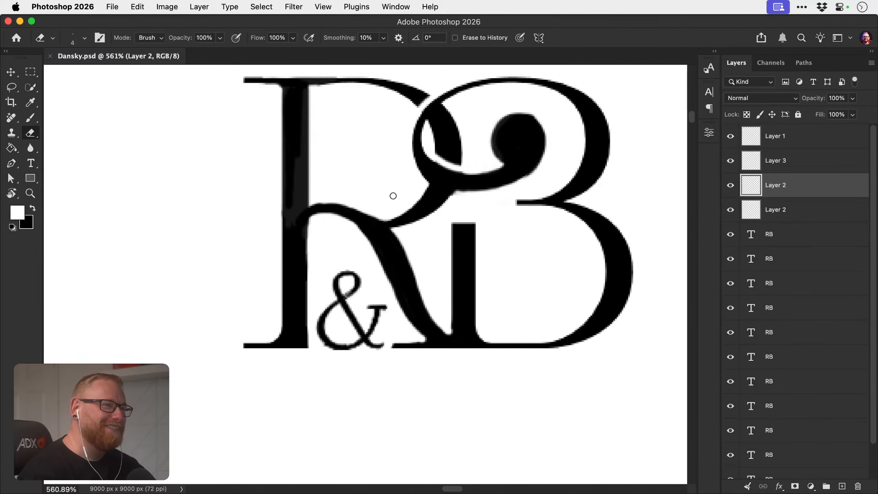
Try to trim both edges of the upper part of the R's leg with the eraser.
drag(364, 243, 373, 260)
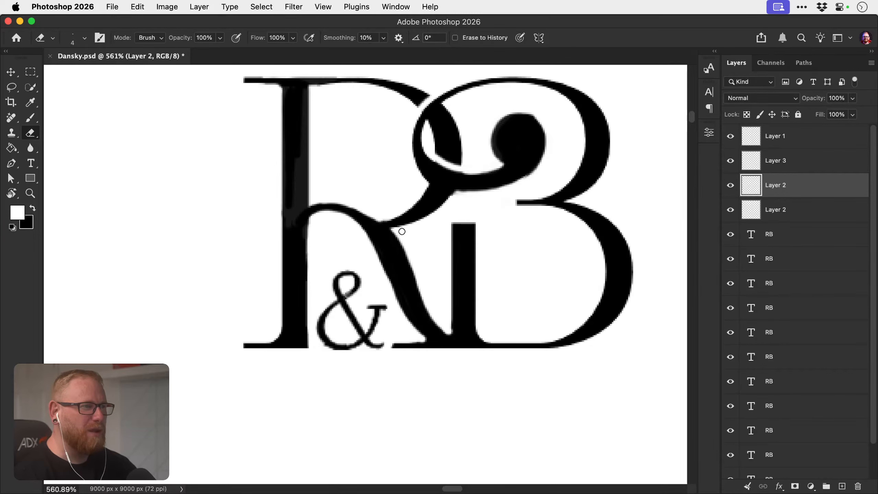
drag(391, 231, 415, 280)
key(super+z)
key(super+z)
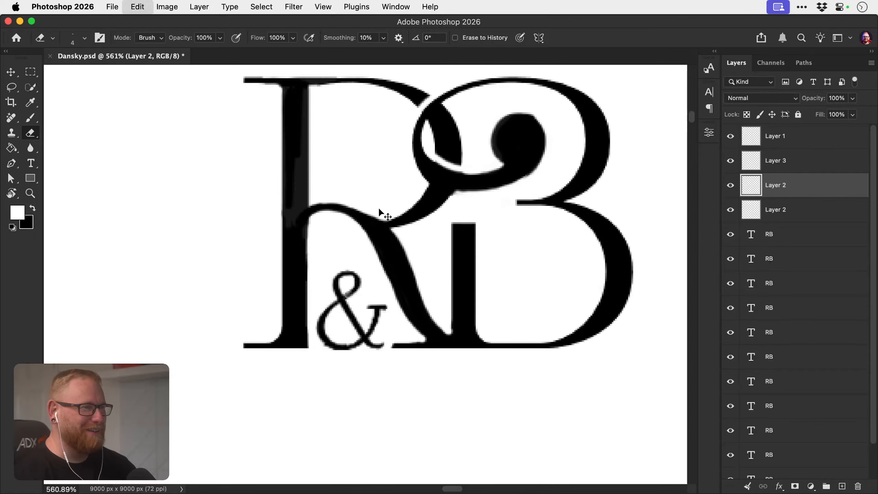
Try to refine the curved join between the R's bowl and leg with an eraser stroke.
key(z)
mouse_move(384, 211)
mouse_down()
mouse_move(357, 209)
mouse_move(366, 206)
mouse_up()
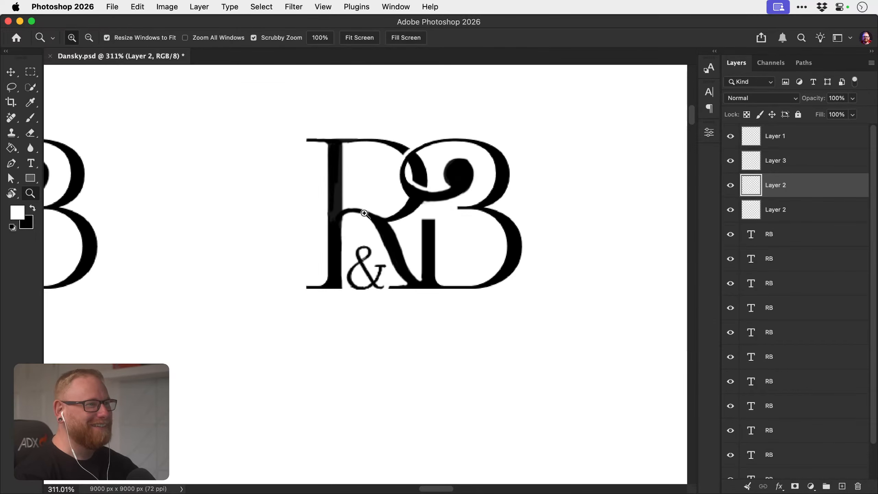
key(v)
drag(422, 241, 397, 251)
key(z)
key(e)
mouse_move(393, 188)
mouse_down()
mouse_move(418, 188)
mouse_move(441, 213)
mouse_up()
key(super+z)
Examine the ampersand monogram at a reduced size for overall balance beside the neighbouring version.
mouse_move(382, 193)
mouse_down()
mouse_move(429, 208)
mouse_move(411, 207)
mouse_move(446, 198)
mouse_move(356, 202)
mouse_up()
key(z)
key(v)
drag(439, 211, 398, 203)
key(z)
drag(345, 257, 313, 252)
key(v)
scroll(350, 274, down, 3)
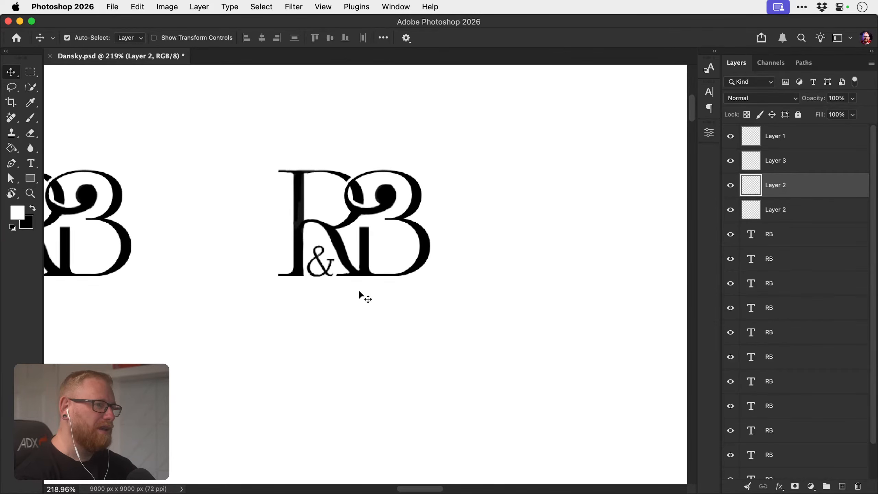
Rotate the canvas view to 100° and touch up the foot of the R's leg with a fine black brush.
key(z)
drag(363, 241, 394, 250)
key(r)
mouse_move(440, 188)
mouse_down()
mouse_move(427, 245)
mouse_move(378, 288)
mouse_up()
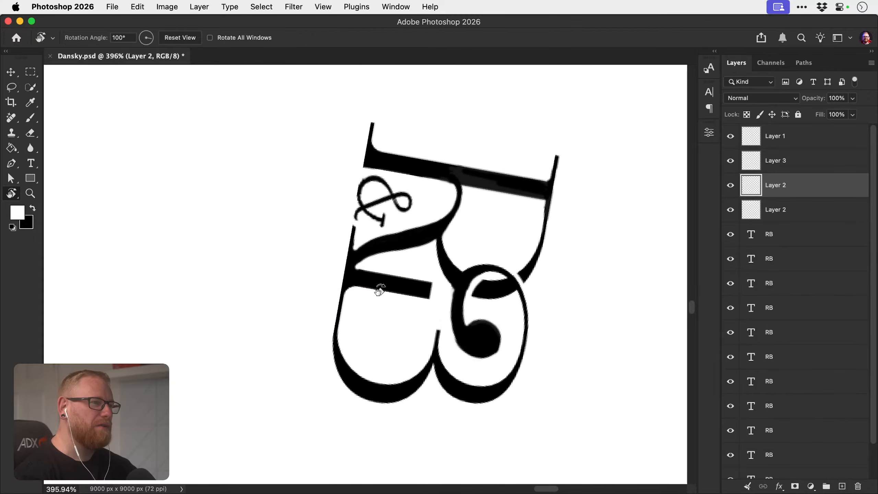
key(b)
scroll(384, 277, up, 3)
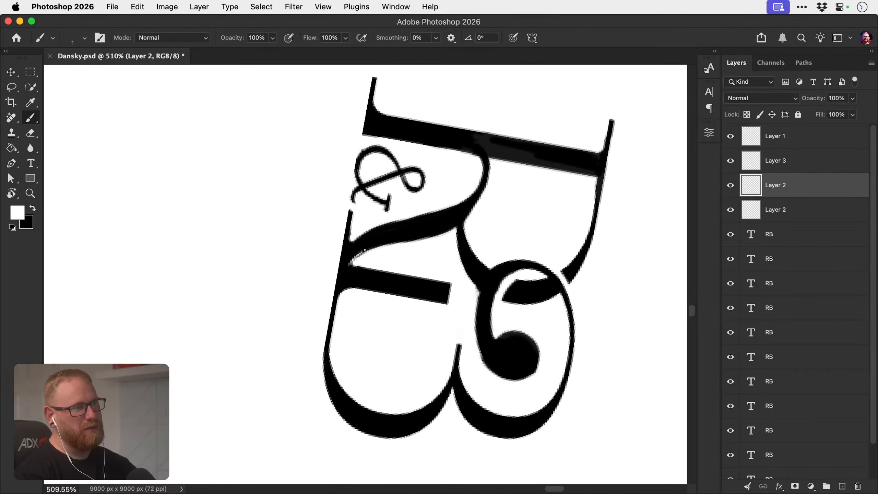
key(x)
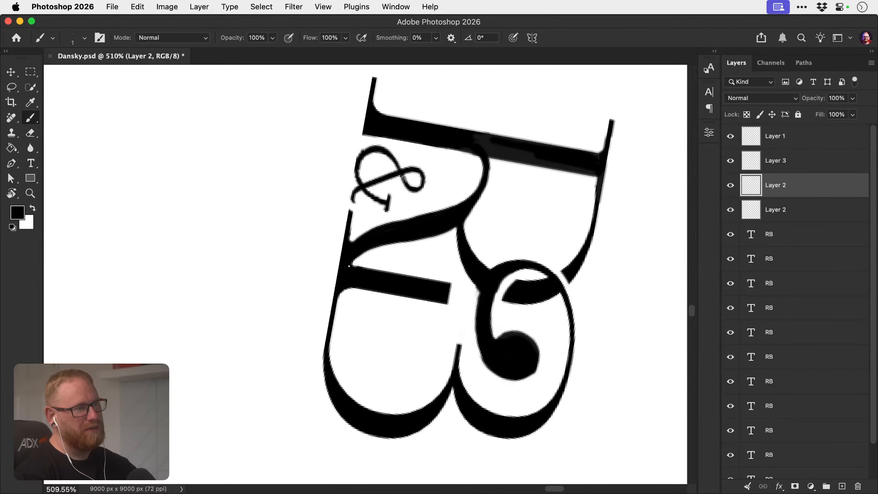
key(super+z)
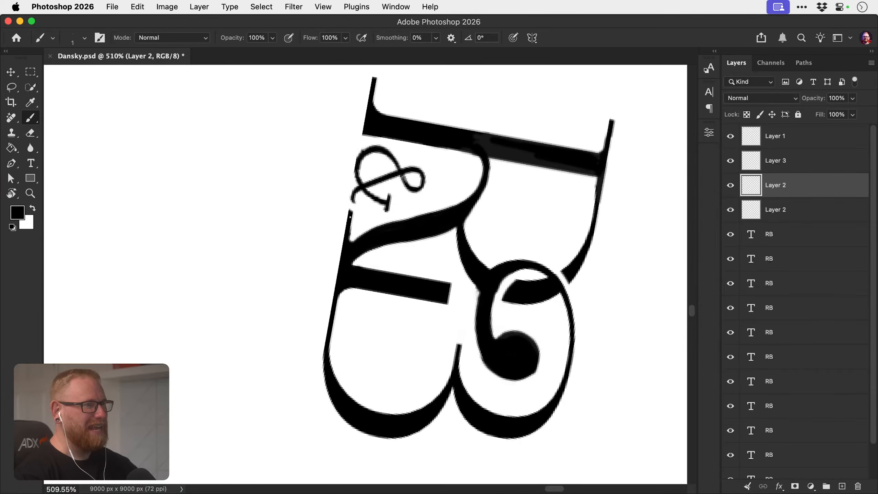
Reset the canvas rotation, check the monogram at 100%, and save the Dansky.psd document.
key(r)
click(198, 36)
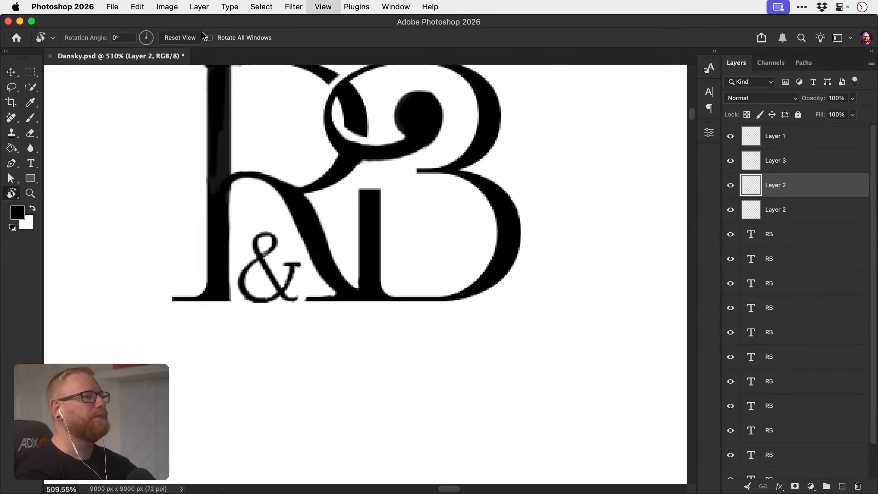
key(super+1)
key(v)
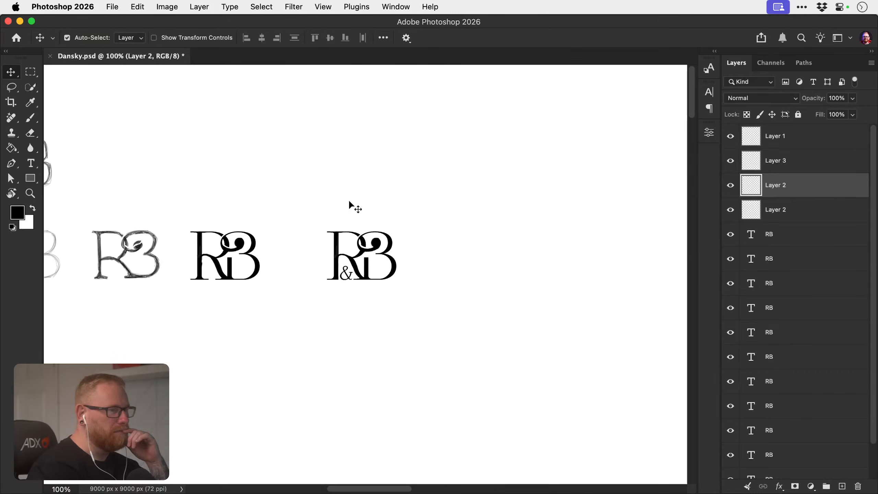
key(super+s)
Try to extend the B's middle bar towards the top of its stem with a fine black brush stroke.
key(z)
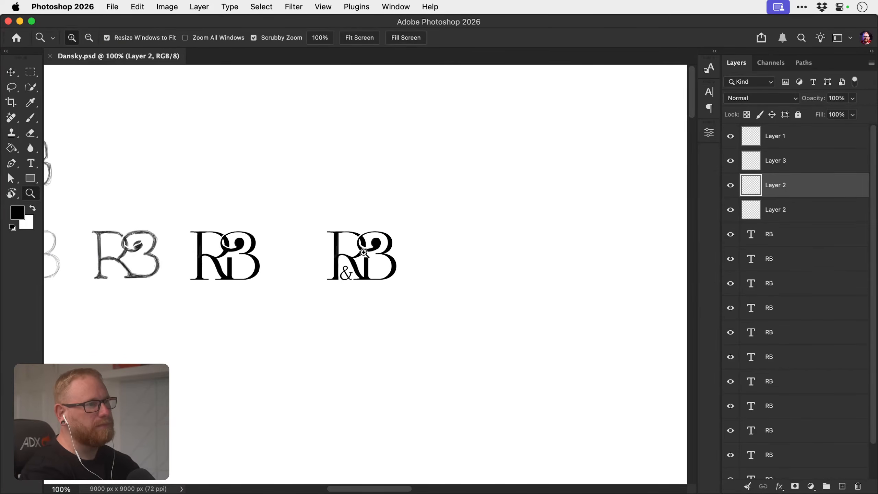
click(360, 256)
click(361, 256)
click(361, 257)
key(v)
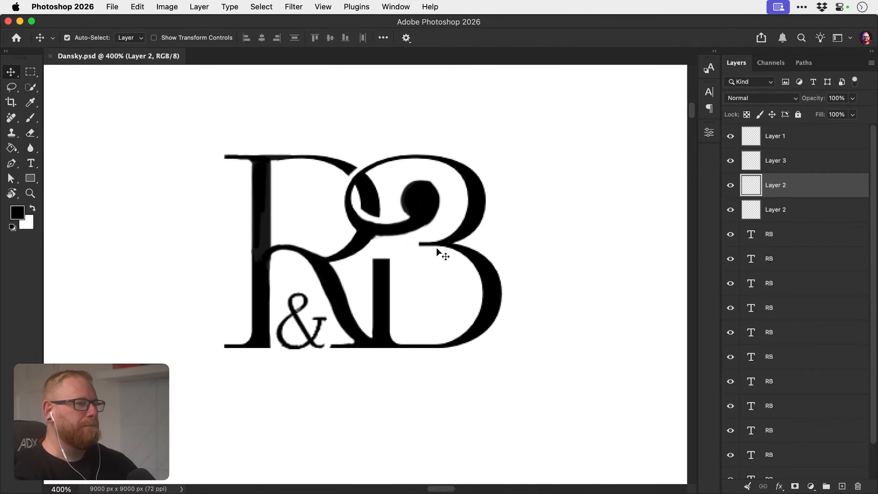
key(b)
mouse_move(380, 249)
mouse_down()
mouse_move(369, 256)
mouse_move(421, 244)
mouse_up()
key(super+z)
key(super+z)
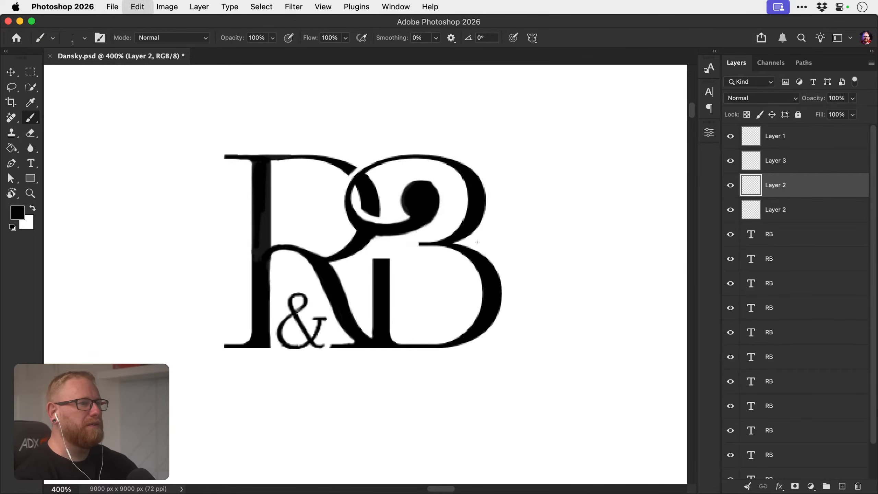
Erase the flat end of the B's waist stroke and repaint it as a short tapered tip.
key(e)
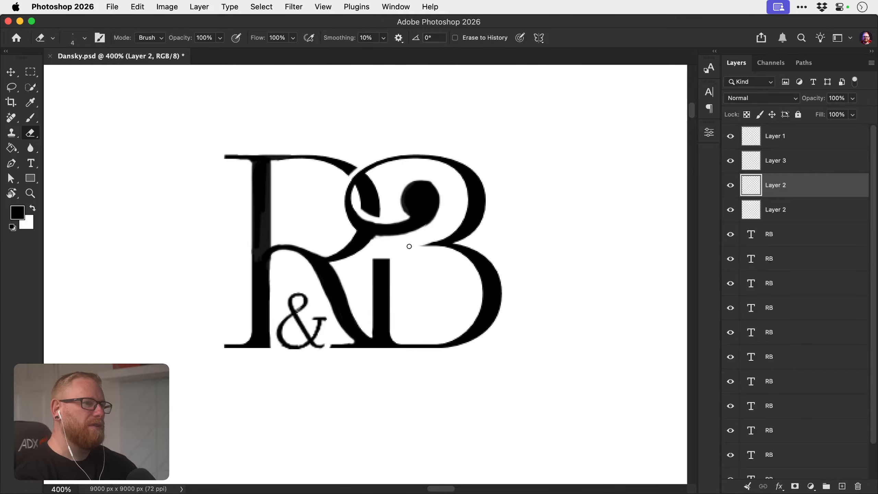
mouse_move(429, 239)
mouse_down()
mouse_move(425, 248)
mouse_move(436, 244)
mouse_up()
key(b)
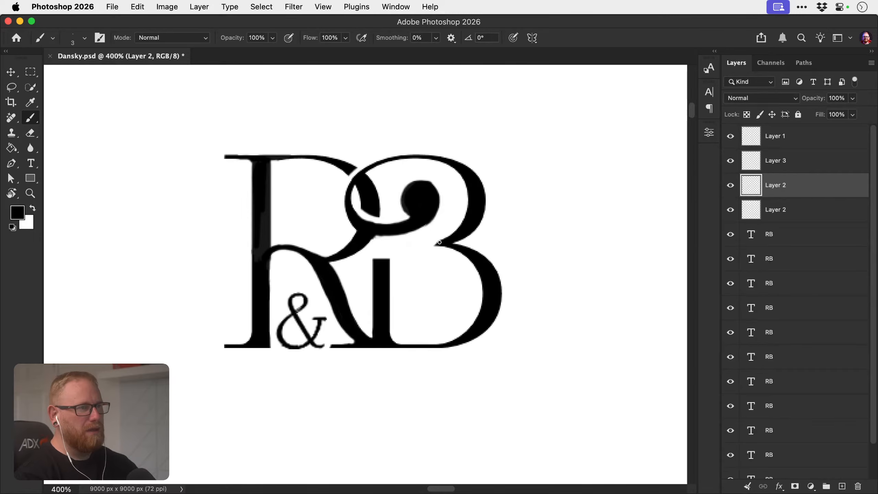
mouse_move(439, 243)
mouse_down()
mouse_move(414, 252)
mouse_move(448, 238)
mouse_move(415, 251)
mouse_move(444, 239)
mouse_move(432, 244)
mouse_move(430, 233)
mouse_move(447, 234)
mouse_move(427, 241)
mouse_up()
key(z)
key(b)
mouse_move(465, 181)
mouse_down()
mouse_move(445, 221)
mouse_move(400, 245)
mouse_move(485, 224)
mouse_move(502, 205)
mouse_move(469, 243)
mouse_move(416, 268)
mouse_move(448, 257)
mouse_move(488, 262)
mouse_move(470, 274)
mouse_move(408, 263)
mouse_move(437, 275)
mouse_up()
key(super+z)
key(super+z)
Try erasing the B's short vertical stem from the R&B monogram.
key(z)
key(e)
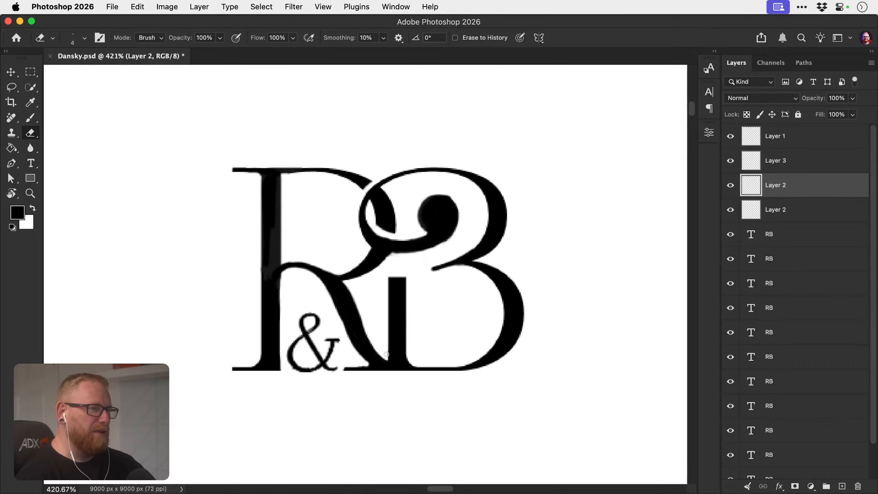
mouse_move(386, 355)
mouse_down()
mouse_move(412, 360)
mouse_move(389, 352)
mouse_move(393, 281)
mouse_move(384, 306)
mouse_move(394, 315)
mouse_move(398, 291)
mouse_move(392, 351)
mouse_move(402, 313)
mouse_move(406, 352)
mouse_move(401, 279)
mouse_up()
key(z)
drag(431, 336, 384, 316)
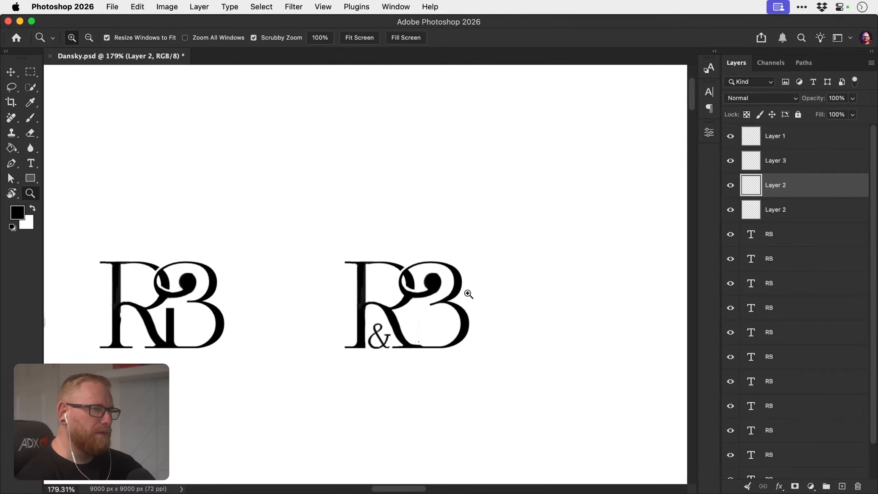
Merge Layer 3 with the upper Layer 2 so the ampersand monogram sits on one layer.
key(v)
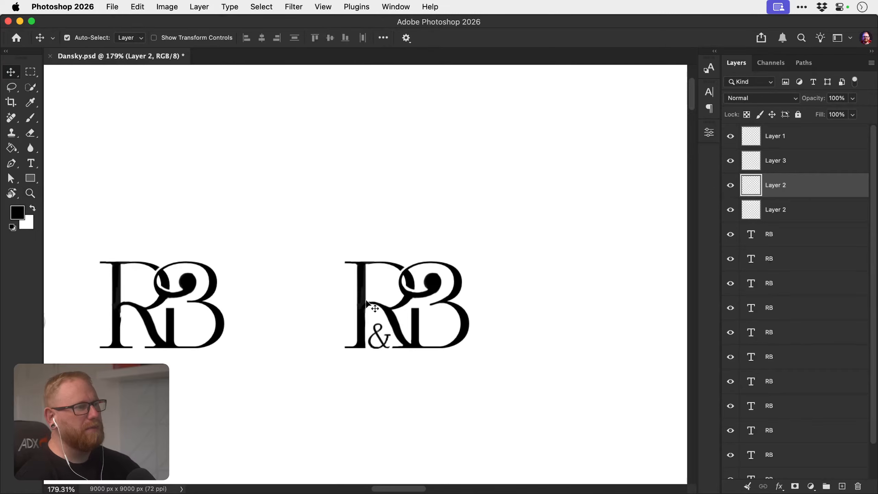
drag(362, 304, 353, 286)
key(super+z)
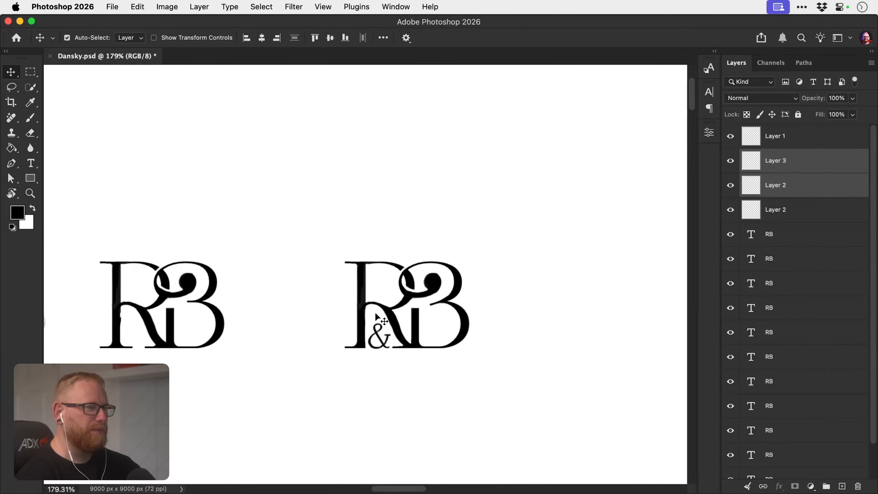
key(super+e)
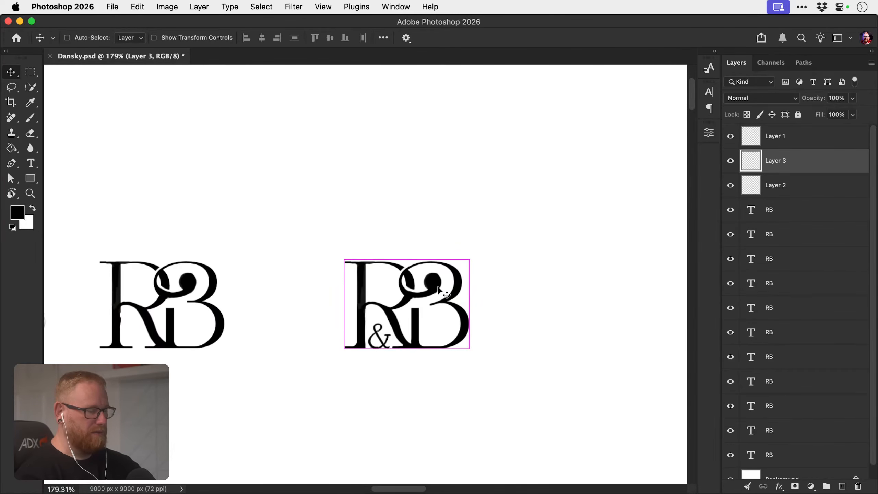
Duplicate the merged R&B monogram and place the copy directly below the original.
key(super+j)
drag(439, 284, 376, 166)
drag(359, 207, 358, 407)
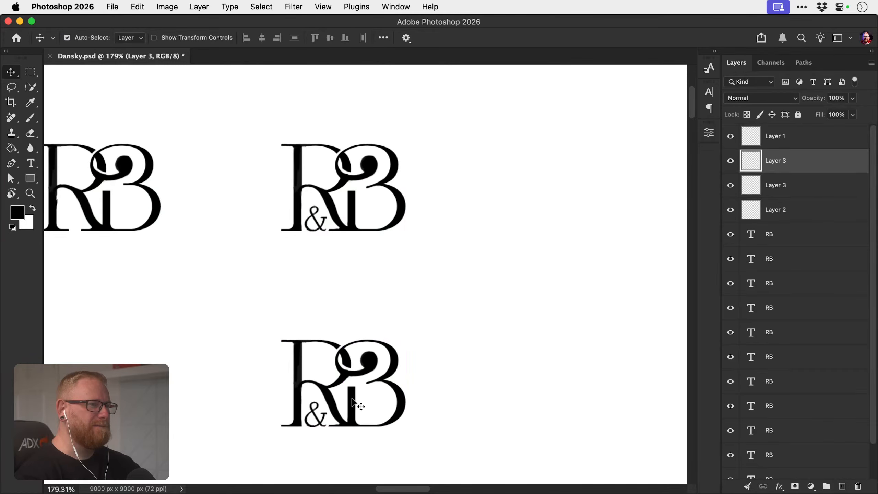
scroll(374, 281, down, 5)
Erase the B's short vertical stem from the lower copy with a larger eraser.
key(z)
mouse_move(375, 281)
mouse_down()
mouse_move(401, 272)
mouse_move(376, 266)
mouse_move(372, 274)
mouse_move(368, 324)
mouse_move(391, 336)
mouse_move(377, 294)
mouse_move(384, 280)
mouse_move(388, 327)
mouse_move(390, 283)
mouse_up()
key(e)
key(bracketright)
Cut out the R's bowl and the whole B, paste them on a new layer and realign them with the R.
key(l)
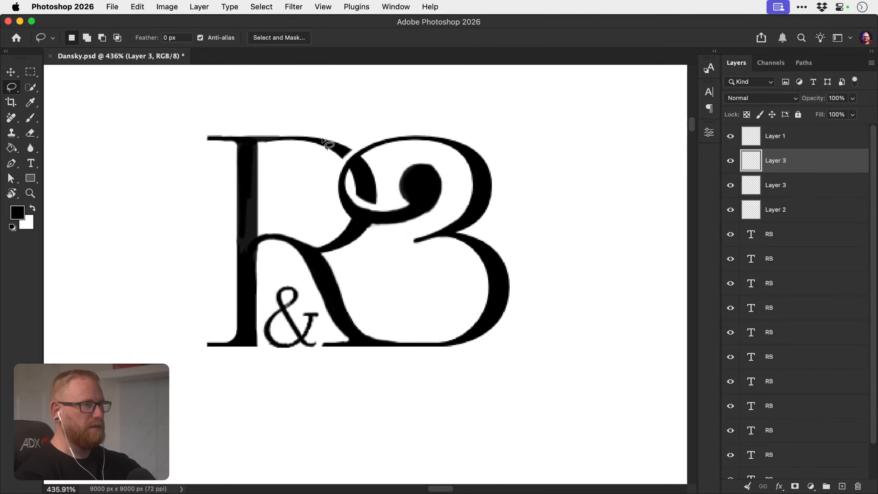
mouse_move(308, 123)
mouse_down()
mouse_move(313, 241)
mouse_move(373, 338)
mouse_move(428, 382)
mouse_move(581, 311)
mouse_move(507, 137)
mouse_move(358, 120)
mouse_up()
key(super+x)
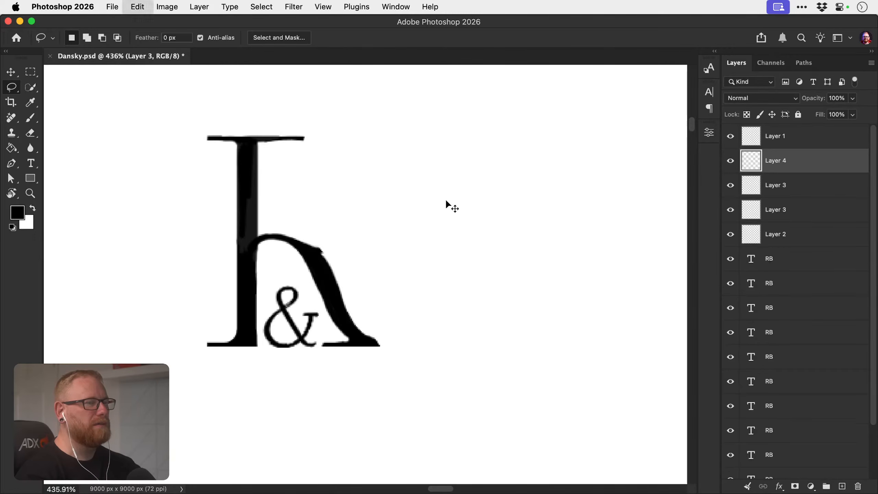
key(super+v)
key(v)
mouse_move(403, 221)
mouse_down()
mouse_move(403, 191)
mouse_move(421, 199)
mouse_move(415, 190)
mouse_up()
Nudge the pasted bowl and B horizontally to test tighter overlaps with the R's leg.
key(Left)
key(Left)
key(Left)
key(Left)
key(Left)
key(Left)
key(Left)
key(Left)
key(Left)
key(Left)
key(Left)
key(Left)
key(Left)
key(Left)
key(Left)
key(Left)
key(Left)
key(Left)
key(Left)
key(Left)
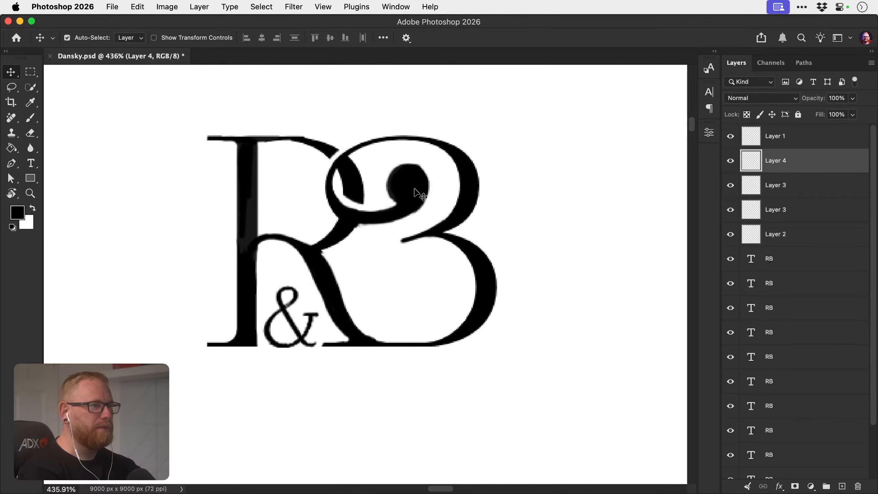
key(Right)
key(Right)
key(Right)
key(Right)
key(Right)
key(Right)
key(Right)
key(Right)
key(Right)
key(Right)
key(Right)
key(Right)
key(Right)
key(Right)
key(Right)
key(Right)
key(Right)
key(Right)
key(Right)
key(Right)
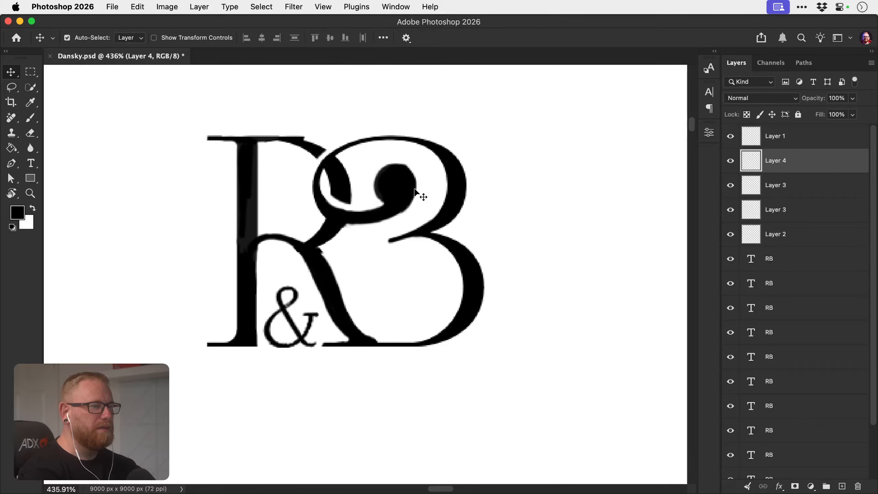
key(Left)
key(Left)
key(Left)
key(Left)
key(Left)
key(Left)
key(Left)
key(Left)
key(Left)
key(Left)
key(Left)
key(Left)
key(Left)
key(Left)
key(Left)
key(Left)
key(Left)
key(Left)
key(Left)
key(Left)
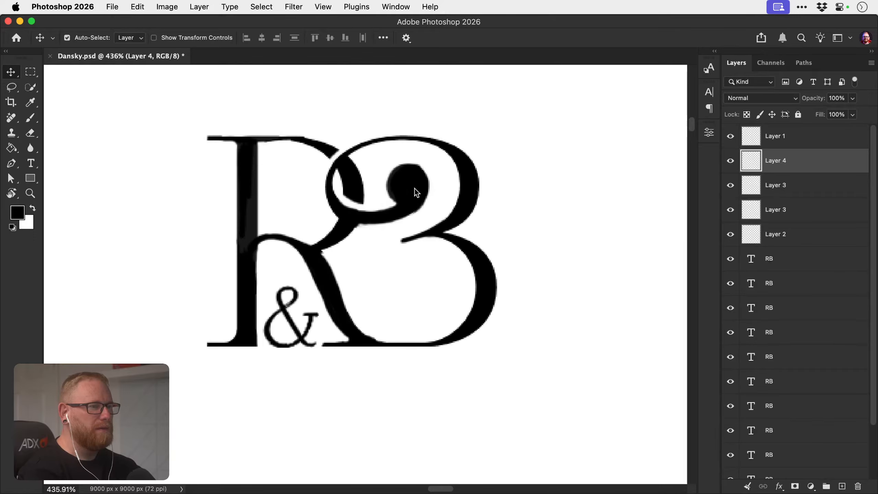
key(Left)
key(Left)
key(Left)
key(Left)
key(Left)
key(Left)
key(Left)
key(Left)
key(Left)
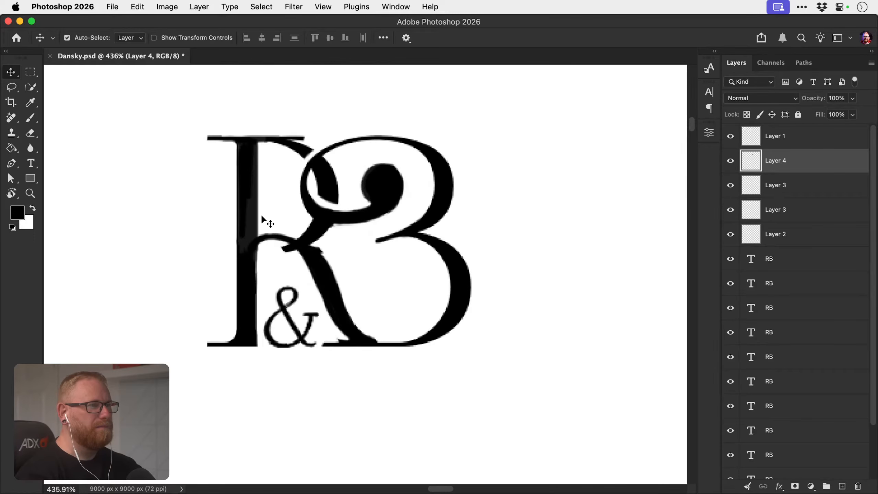
Undo the nudges, paste and cut of the B section, and clear the selection.
key(super+z)
key(super+z)
key(super+z)
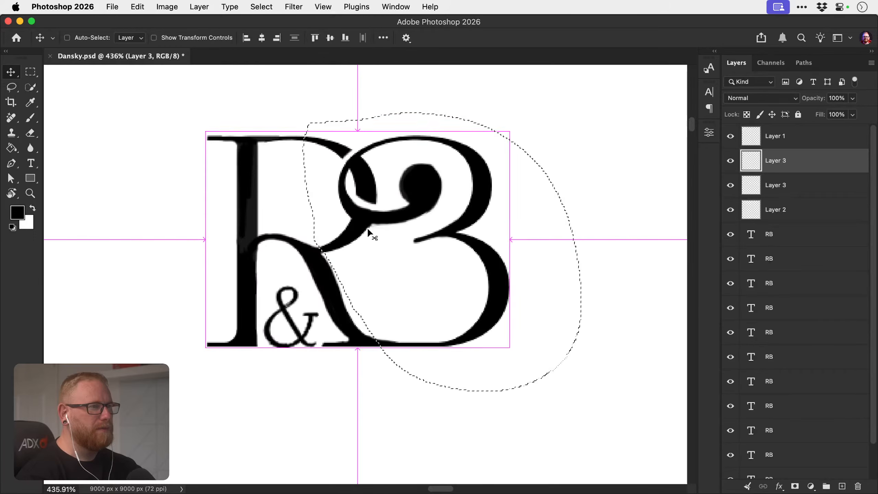
key(super+d)
drag(390, 214, 417, 205)
key(super+z)
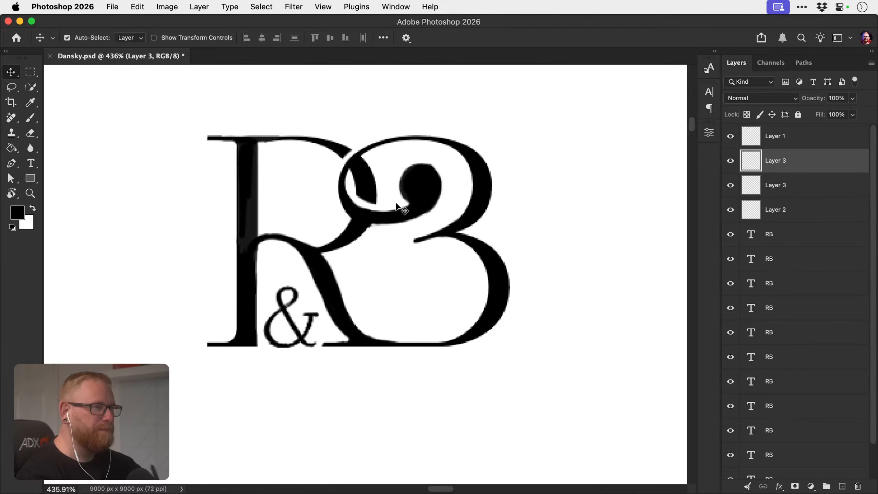
Duplicate the stemless monogram and place the copy immediately to its right at the same height.
key(z)
drag(425, 272, 365, 273)
key(v)
key(z)
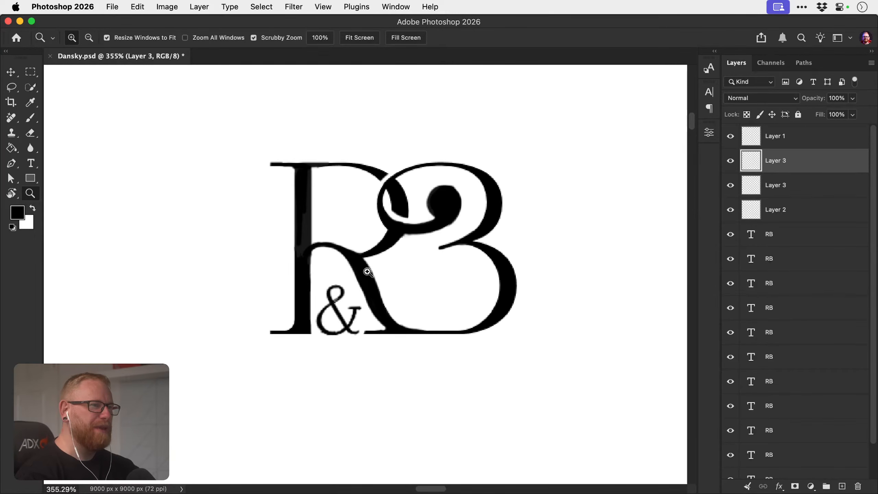
scroll(413, 261, right, 5)
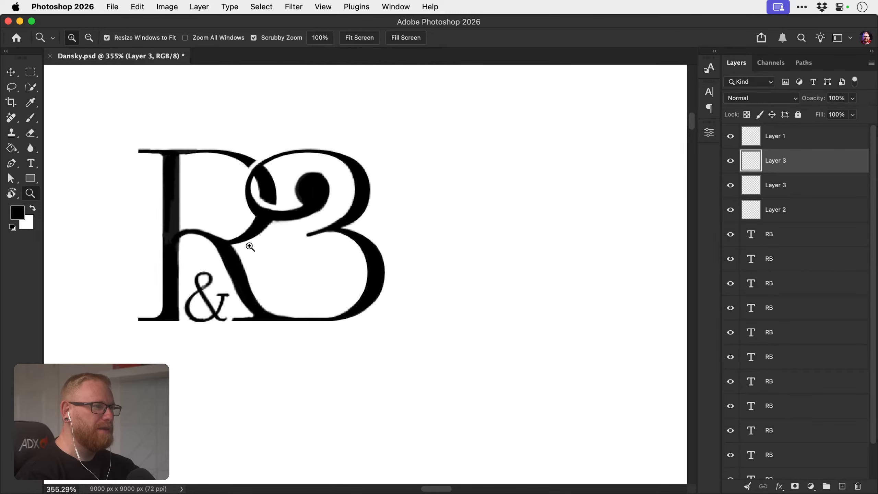
key(v)
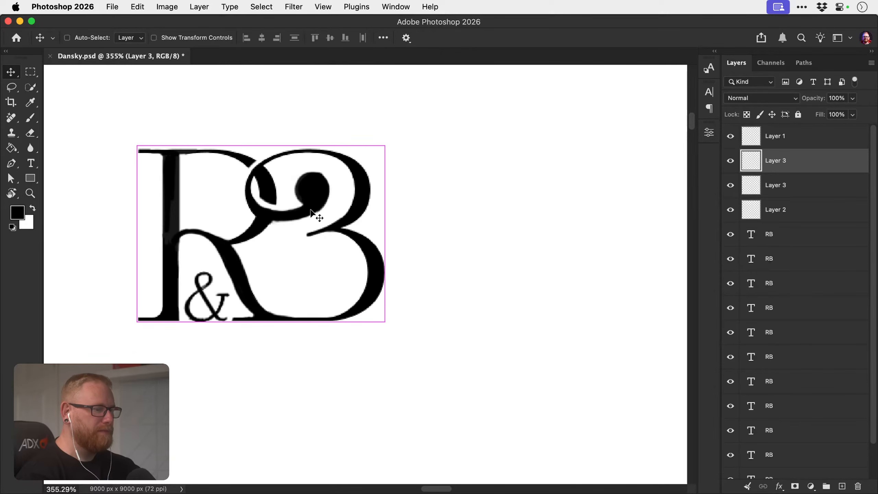
drag(313, 207, 550, 207)
scroll(380, 242, right, 5)
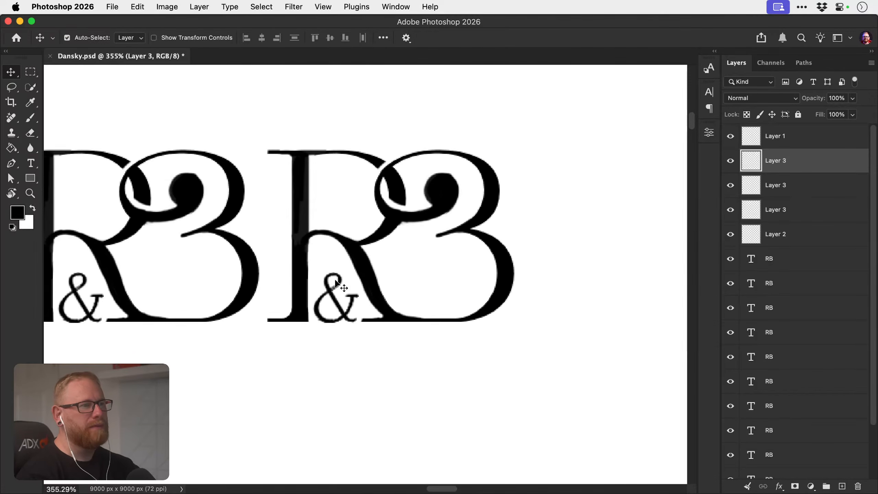
Erase the ampersand from the new right-hand monogram copy.
key(e)
mouse_move(321, 281)
mouse_down()
mouse_move(338, 265)
mouse_move(340, 301)
mouse_move(353, 287)
mouse_move(356, 296)
mouse_move(328, 322)
mouse_up()
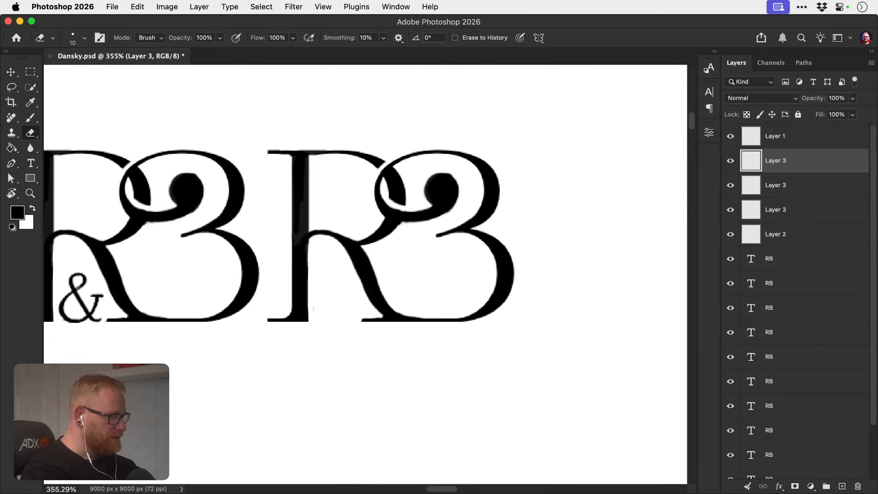
key(super+Tab)
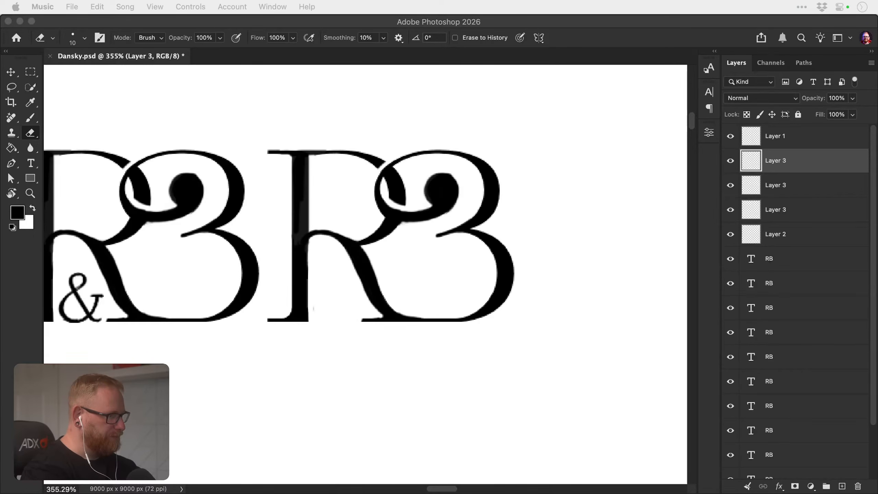
key(super+Tab)
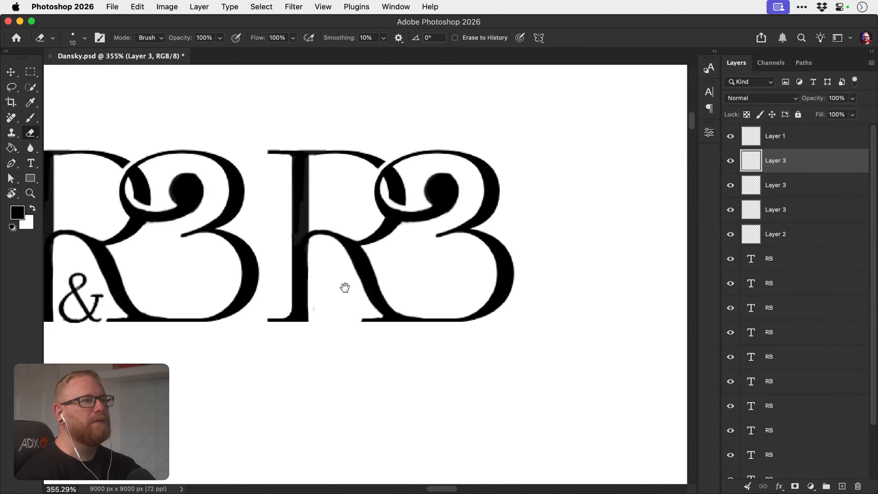
Erase the R's curved leg from the right-hand copy and trim the tip of the bowl's tail.
mouse_move(357, 270)
mouse_down()
mouse_move(349, 279)
mouse_move(361, 269)
mouse_move(343, 251)
mouse_move(313, 246)
mouse_move(349, 277)
mouse_move(348, 257)
mouse_move(371, 311)
mouse_move(400, 318)
mouse_move(391, 320)
mouse_up()
key(b)
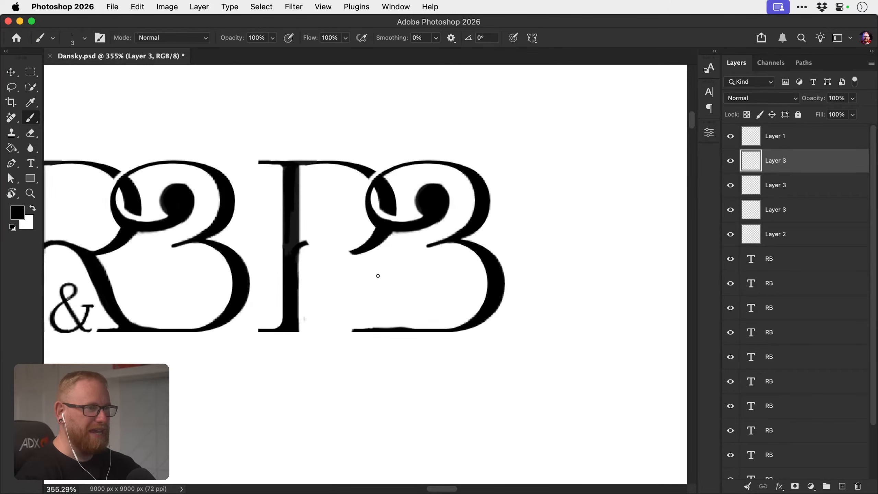
key(e)
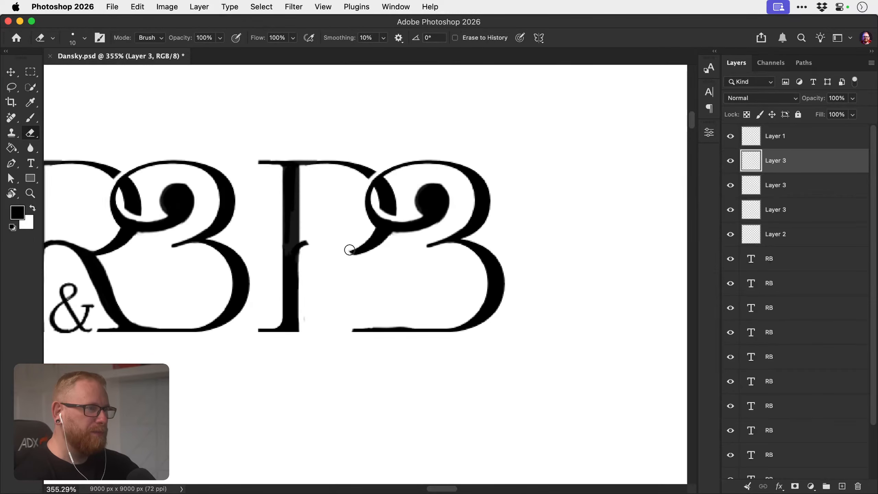
drag(349, 250, 366, 253)
Paint a new arched leg from the R's stem to the baseline, fill it with a size 6 brush and trim its top edge.
key(b)
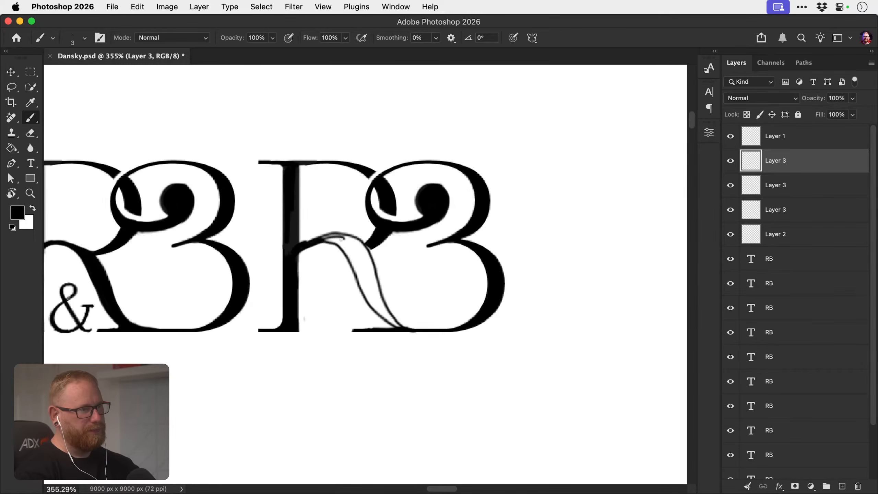
mouse_move(332, 238)
mouse_down()
mouse_move(352, 262)
mouse_move(339, 236)
mouse_move(364, 261)
mouse_move(351, 240)
mouse_move(357, 249)
mouse_move(378, 310)
mouse_move(369, 261)
mouse_move(376, 291)
mouse_up()
key(bracketright)
key(bracketright)
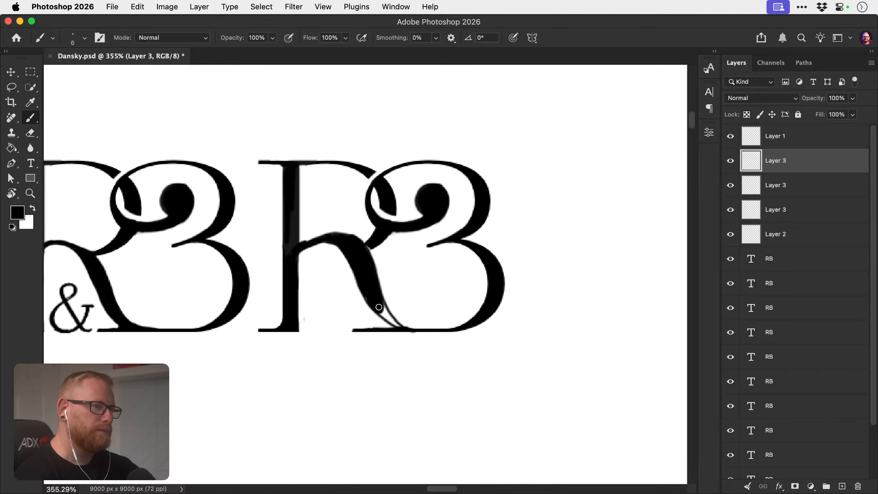
drag(396, 326, 387, 315)
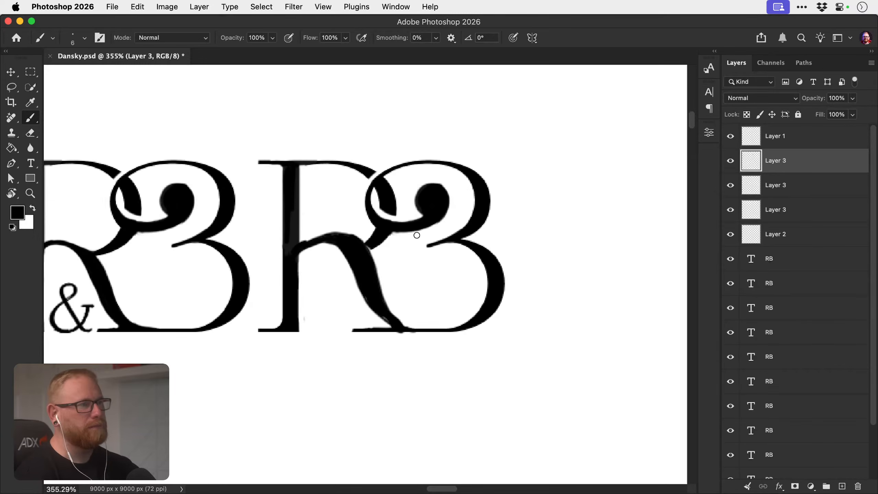
key(e)
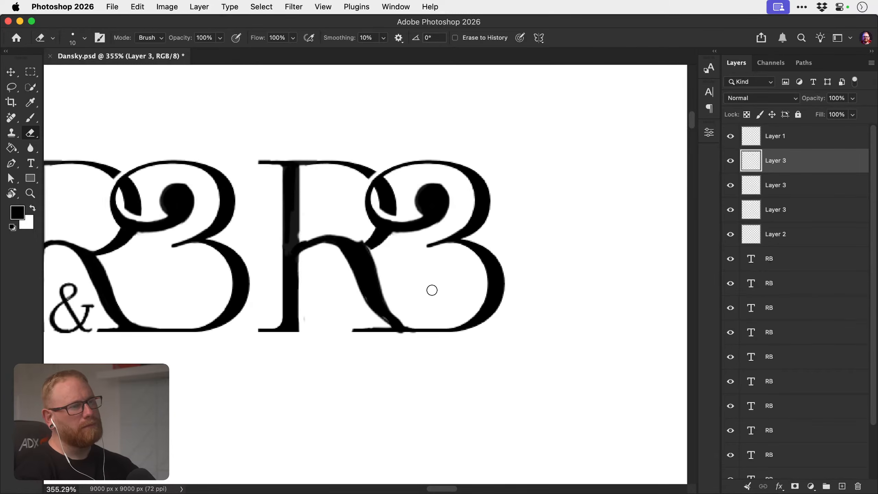
Try extending the B's waist stroke, first as a downward curl, then as a curve reaching the R's bowl.
key(b)
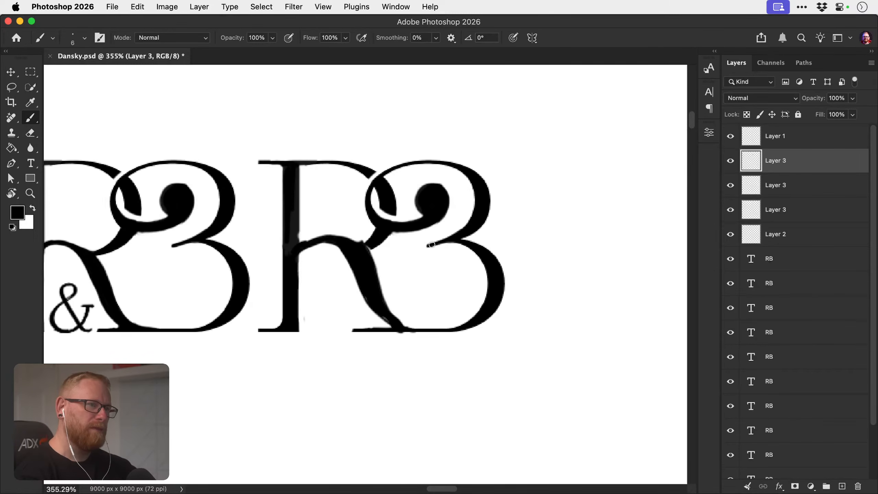
mouse_move(428, 245)
mouse_down()
mouse_move(402, 260)
mouse_move(397, 280)
mouse_up()
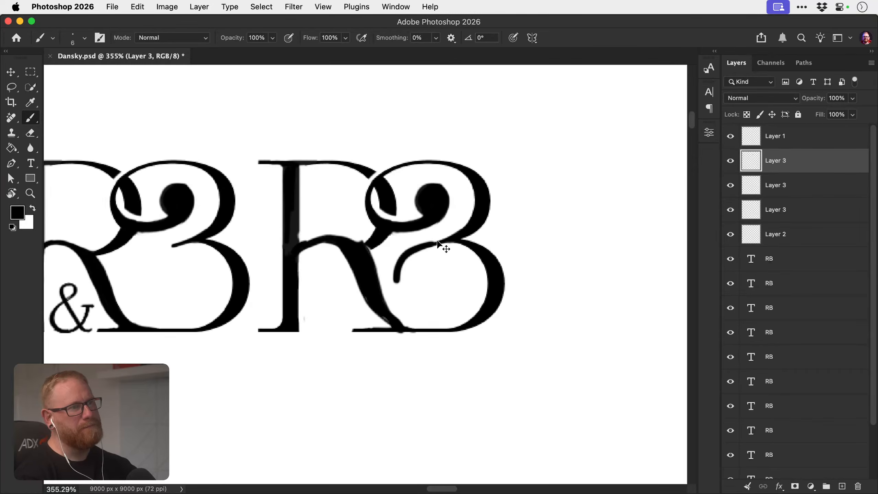
key(cmd+z)
drag(442, 243, 374, 246)
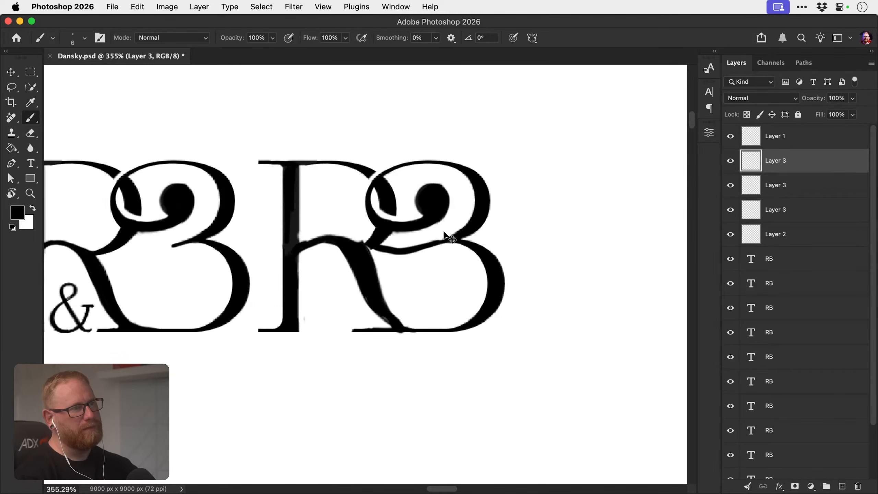
key(cmd+z)
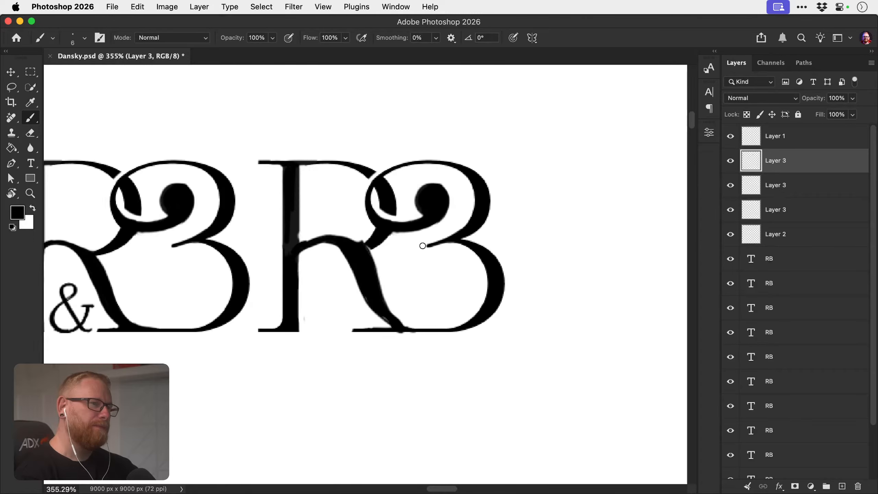
Try circling the R's leg and the B's stem in the upper R&B monogram with the brush, and undo the marks.
key(z)
drag(403, 279, 370, 355)
key(v)
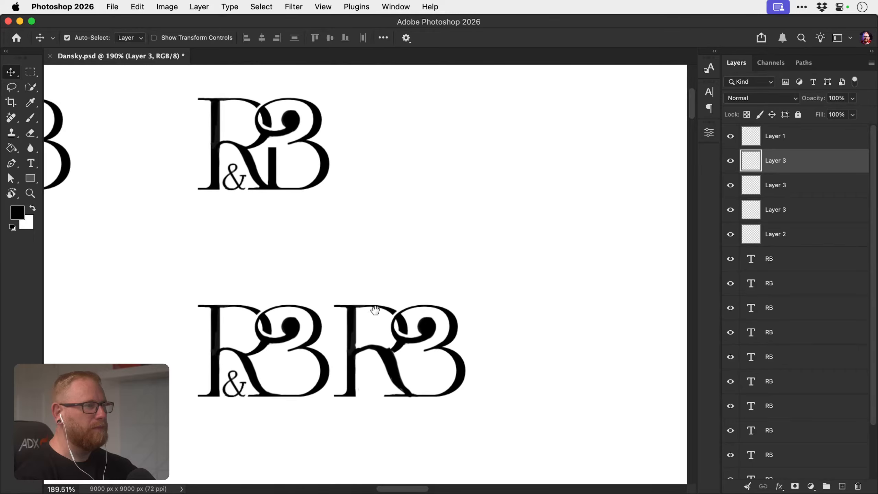
key(z)
drag(254, 161, 296, 157)
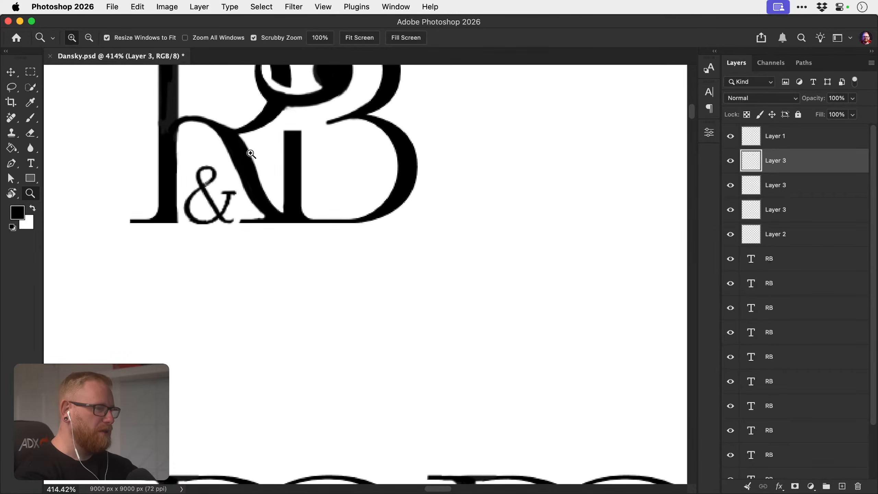
key(b)
mouse_move(224, 156)
mouse_down()
mouse_move(275, 167)
mouse_move(238, 147)
mouse_move(289, 140)
mouse_move(322, 177)
mouse_move(316, 136)
mouse_up()
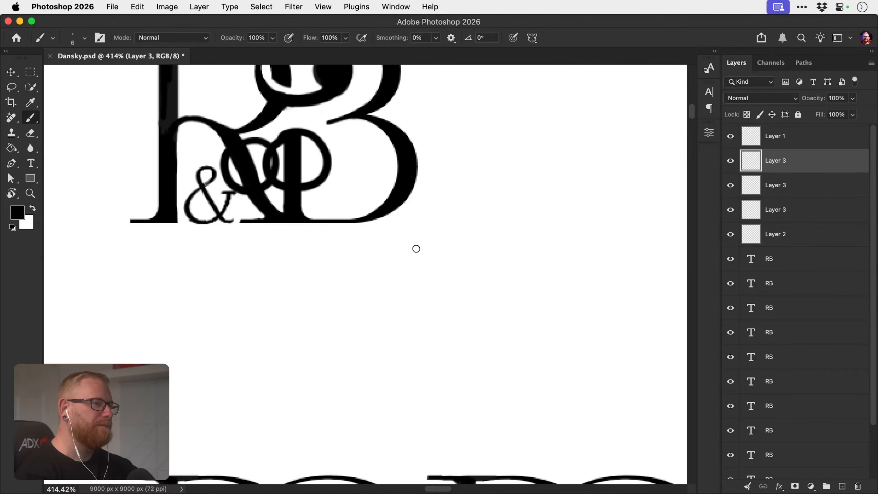
key(super+z)
key(super+z)
Shorten the foot serif of the R's leg in the right-hand monogram and erase along the leg's inner edge to slim it.
mouse_move(378, 265)
mouse_down()
mouse_move(353, 328)
mouse_move(361, 331)
mouse_move(360, 254)
mouse_up()
drag(393, 335, 375, 214)
drag(445, 295, 408, 182)
drag(447, 232, 352, 223)
key(e)
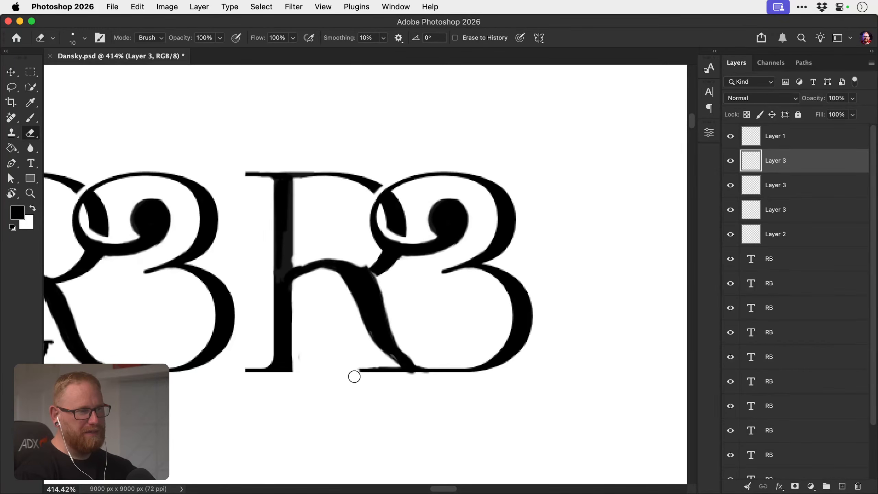
mouse_move(352, 372)
mouse_down()
mouse_move(363, 365)
mouse_move(368, 376)
mouse_up()
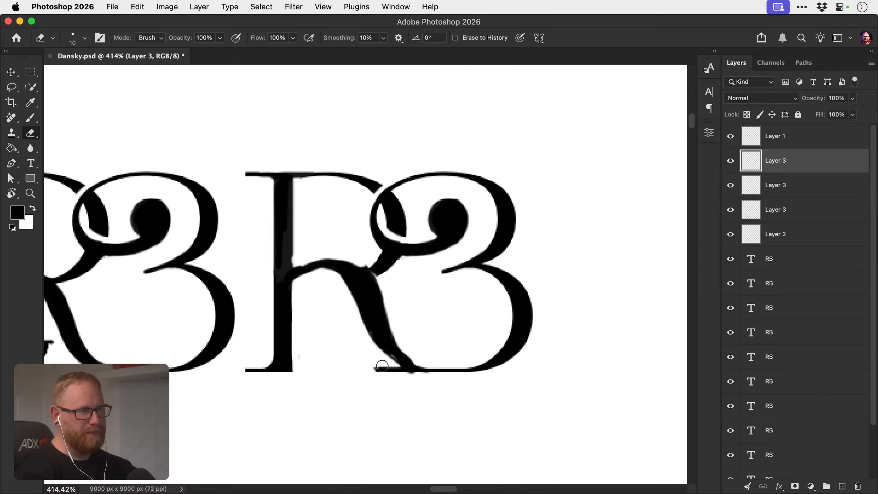
drag(340, 285, 363, 341)
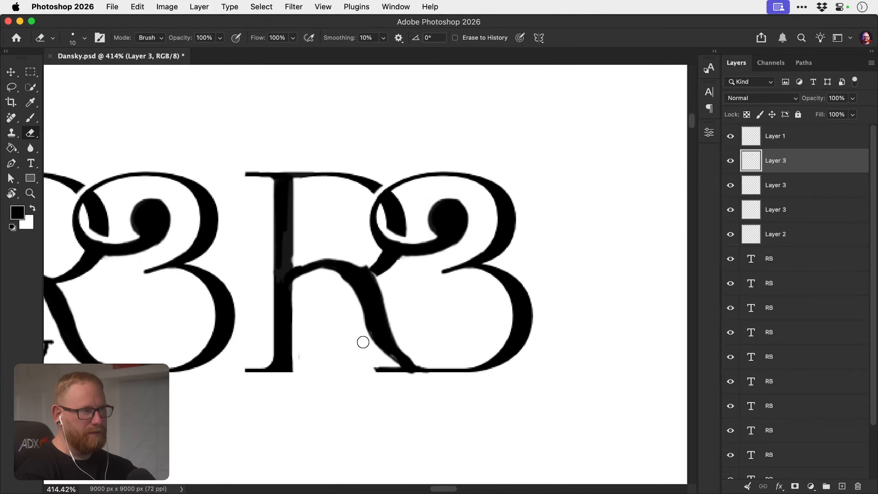
Paint along the R's arch and the outer edge of its leg to thicken the curve down to the baseline.
key(b)
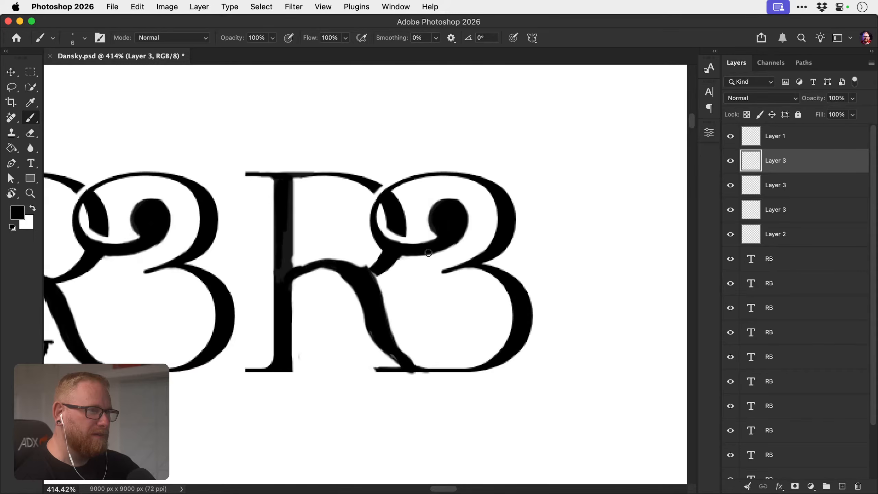
super+drag(429, 253, 447, 244)
key(super+z)
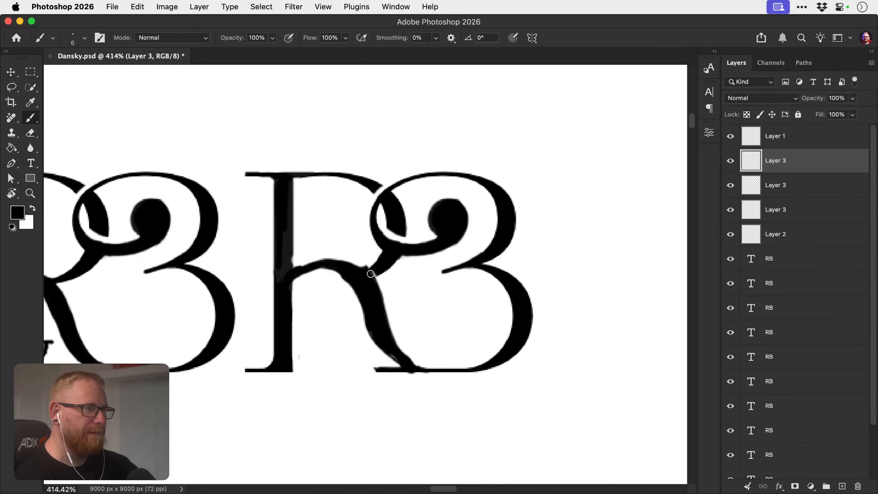
mouse_move(370, 274)
mouse_down()
mouse_move(386, 310)
mouse_move(368, 266)
mouse_move(324, 262)
mouse_up()
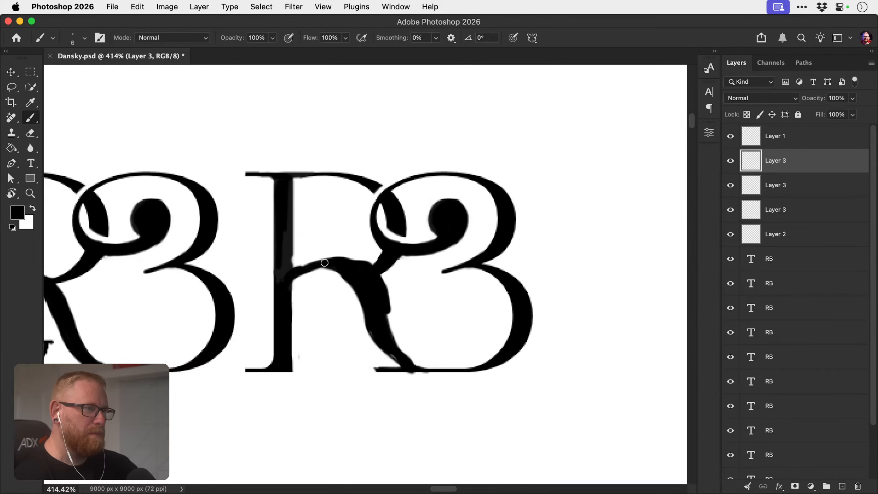
mouse_move(387, 319)
mouse_down()
mouse_move(403, 355)
mouse_move(390, 313)
mouse_move(428, 366)
mouse_up()
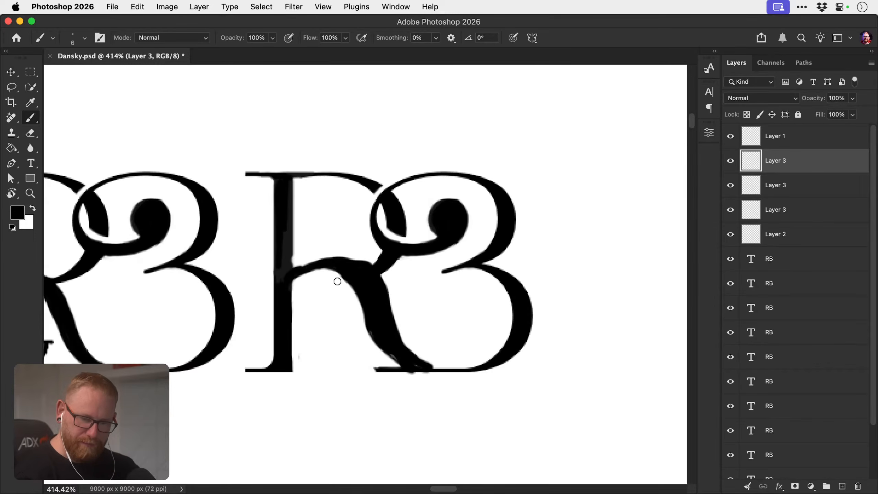
Trim the inner and outer edges of the R's leg with a size 10 eraser to even out its thickness.
key(e)
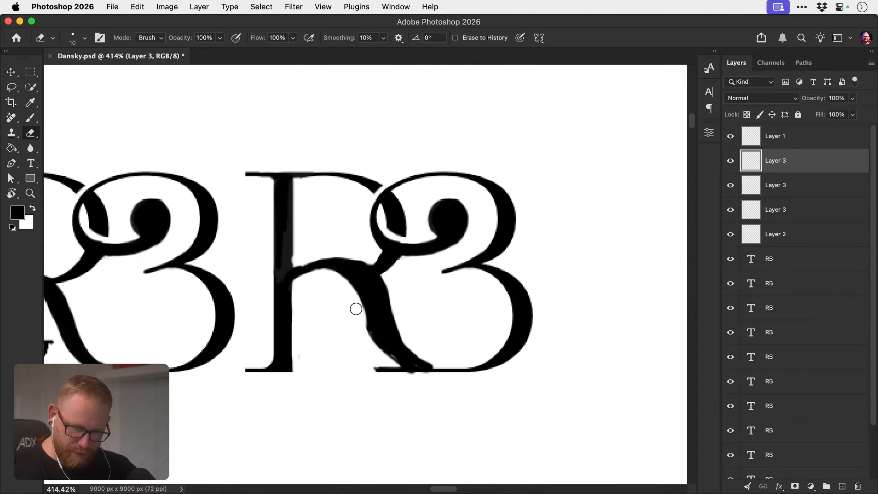
mouse_move(380, 362)
mouse_down()
mouse_move(356, 299)
mouse_move(380, 359)
mouse_up()
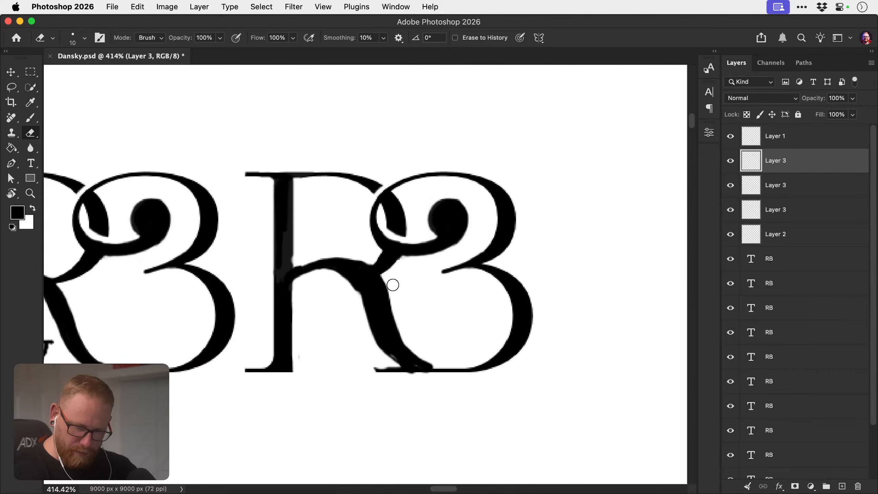
mouse_move(392, 284)
mouse_down()
mouse_move(399, 324)
mouse_move(407, 338)
mouse_move(407, 315)
mouse_move(418, 352)
mouse_move(430, 360)
mouse_move(406, 333)
mouse_move(403, 300)
mouse_move(405, 332)
mouse_move(435, 362)
mouse_up()
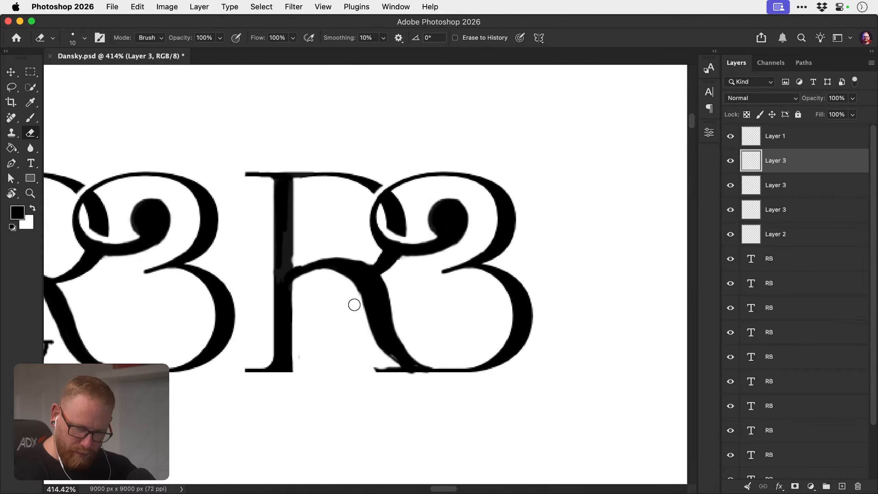
Move the right-hand monogram away from its neighbour, leaving a gap of about 150 px, and save the document.
scroll(397, 302, right, 5)
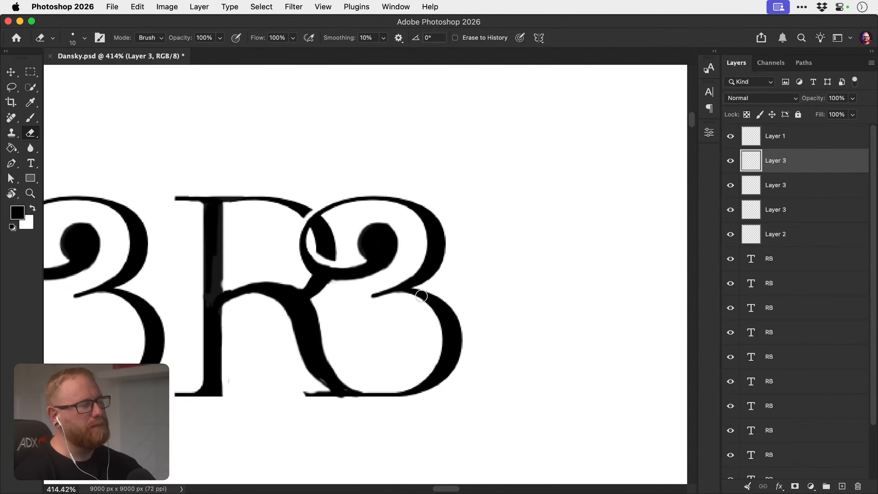
key(z)
drag(328, 363, 426, 286)
key(v)
key(super+s)
key(z)
key(v)
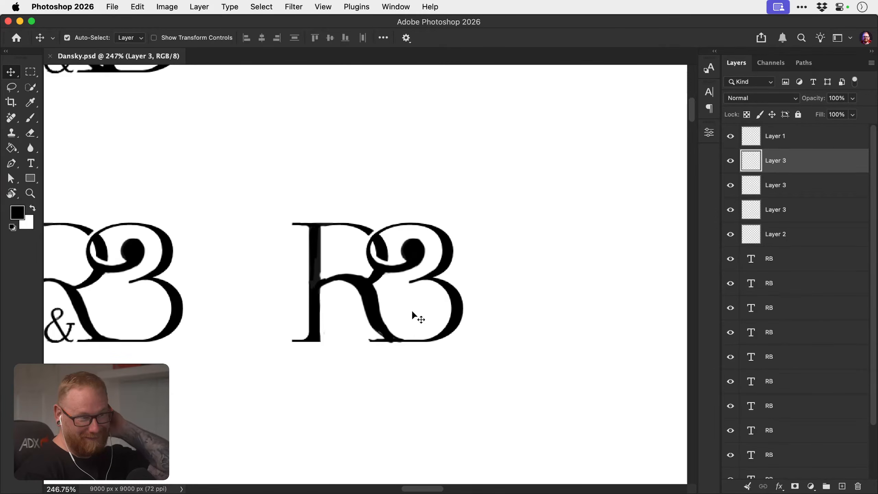
key(super)
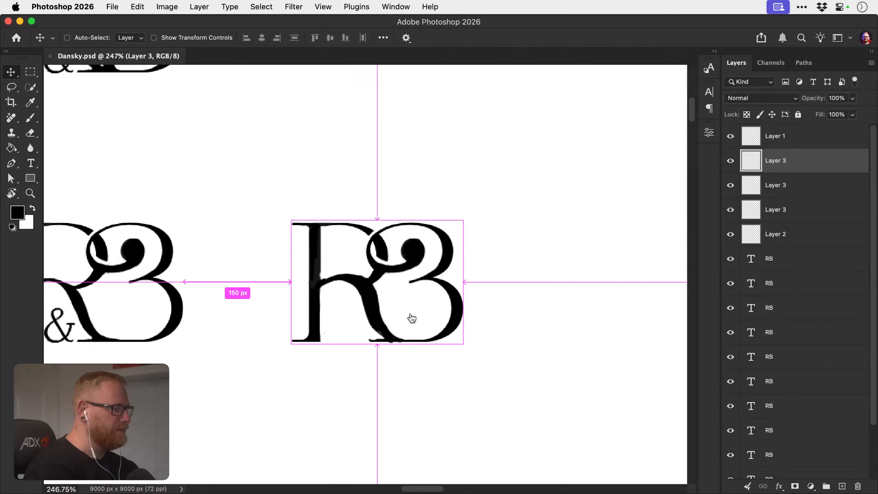
key(super+Tab)
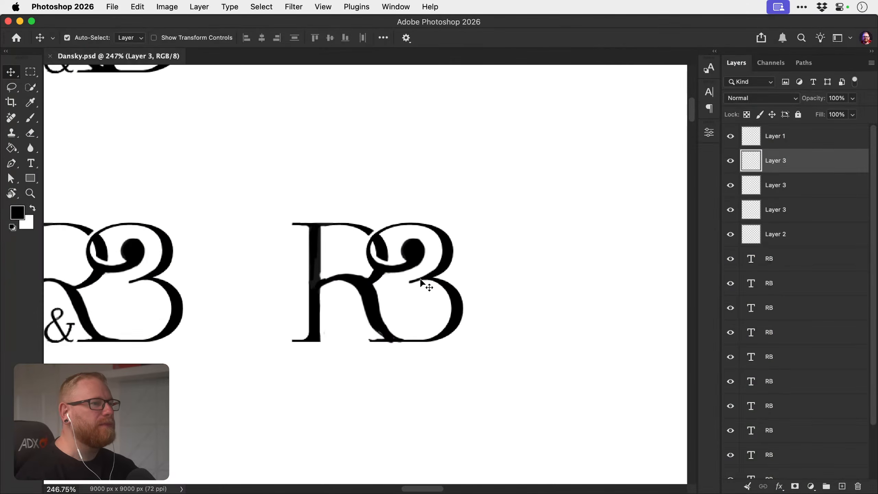
Erase the stray speck beside the R's stem and paint over the rough patch where the arch joins the stem.
key(z)
mouse_move(391, 287)
mouse_down()
mouse_move(425, 274)
mouse_move(392, 347)
mouse_up()
key(e)
click(270, 379)
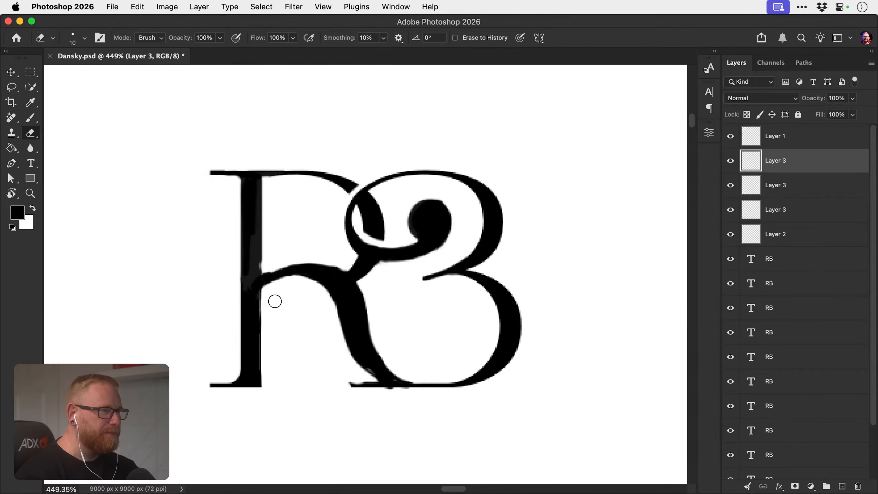
key(b)
mouse_move(254, 262)
mouse_down()
mouse_move(277, 250)
mouse_move(255, 255)
mouse_move(256, 274)
mouse_up()
Clean up the foot serif of the R's leg along the baseline with the brush and eraser at size 3.
key(z)
mouse_move(365, 353)
mouse_down()
mouse_move(328, 318)
mouse_move(337, 314)
mouse_up()
key(b)
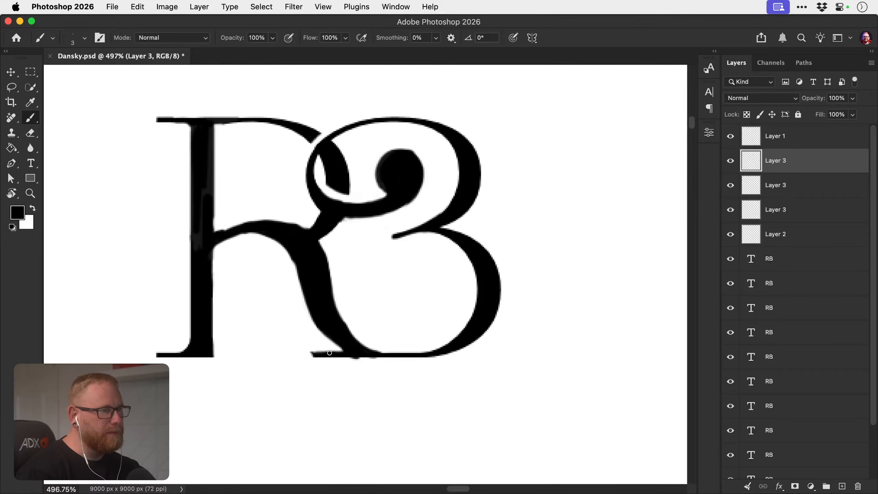
key(e)
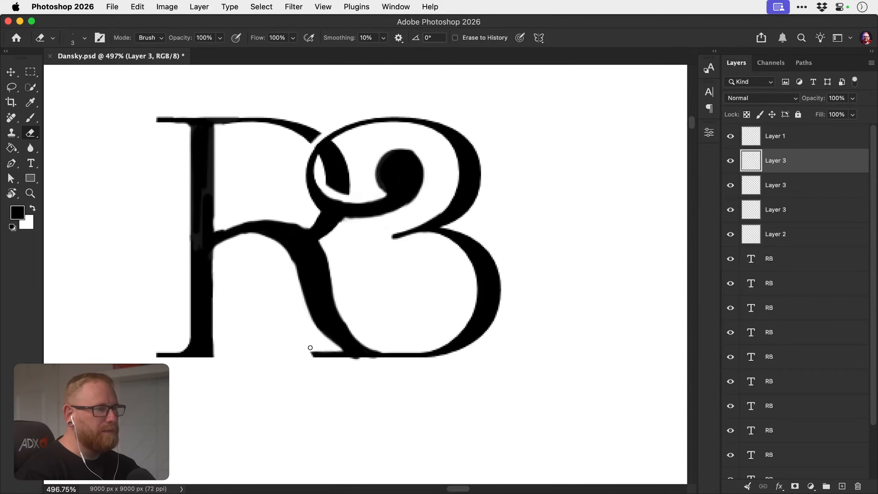
drag(338, 351, 289, 351)
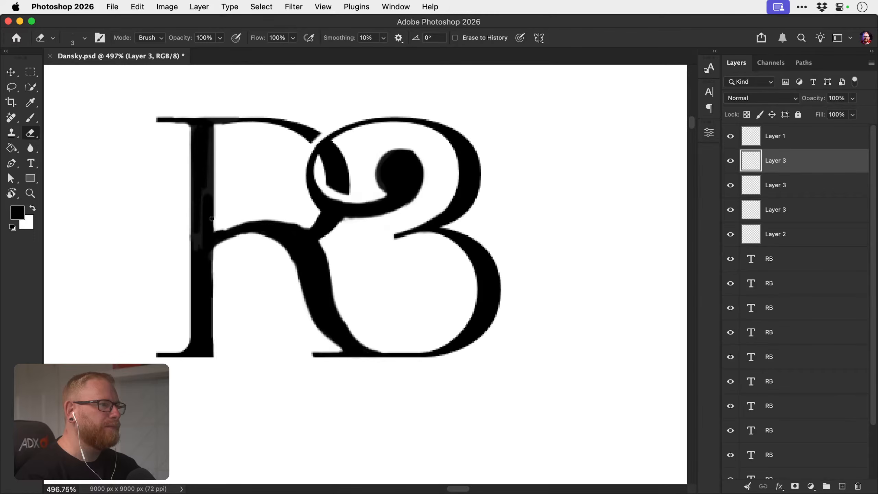
Trim the joint between the R's arch and stem, and fill the grey patches in the stem with black.
drag(222, 229, 215, 235)
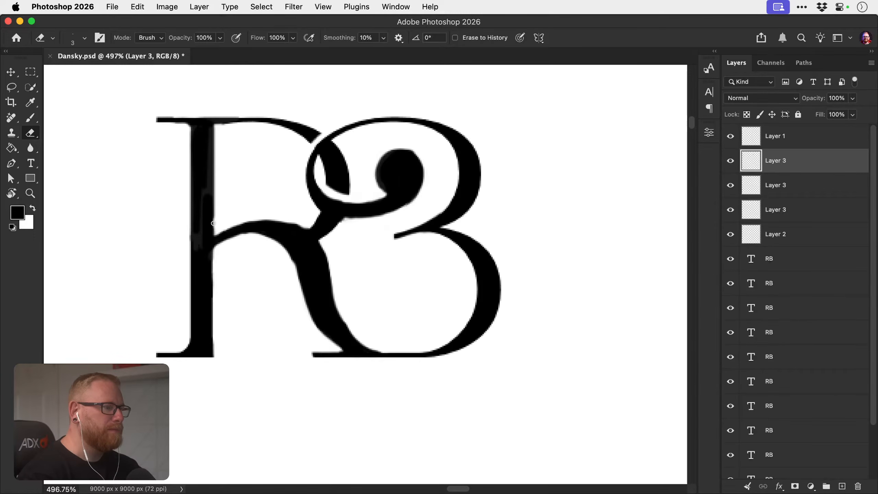
key(b)
drag(209, 231, 203, 188)
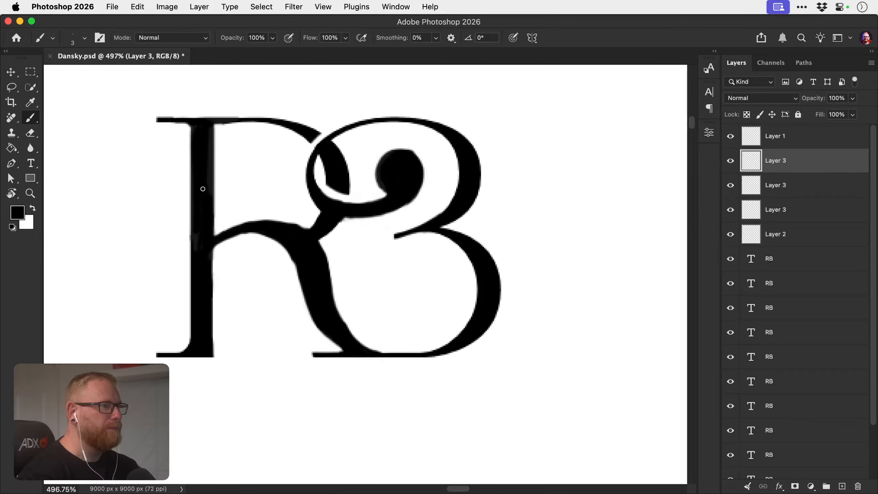
Smooth the outer edge of the R's leg and the inner edge from the arch down to the foot with a size 3 eraser.
key(e)
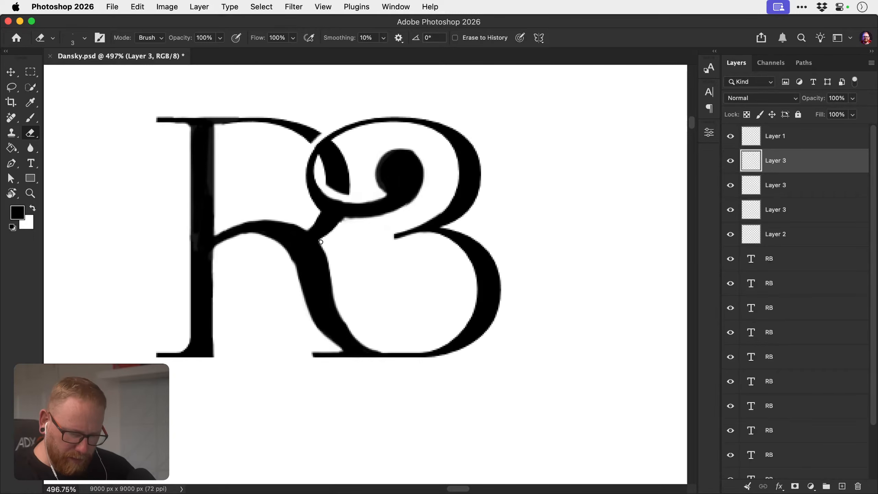
drag(321, 241, 348, 329)
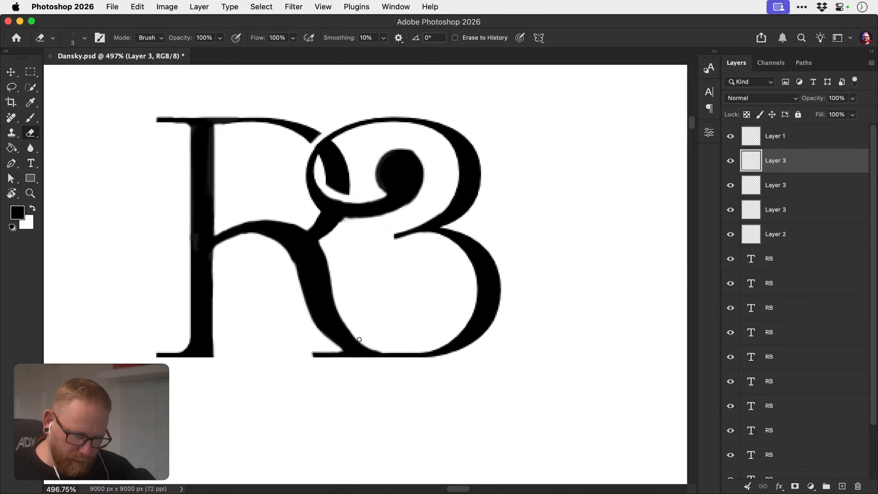
right_click(353, 331)
drag(323, 243, 331, 269)
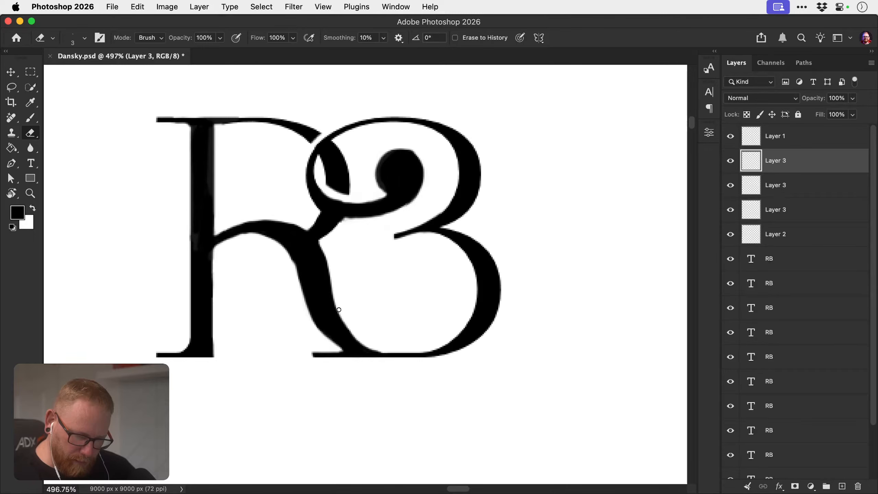
drag(339, 310, 357, 338)
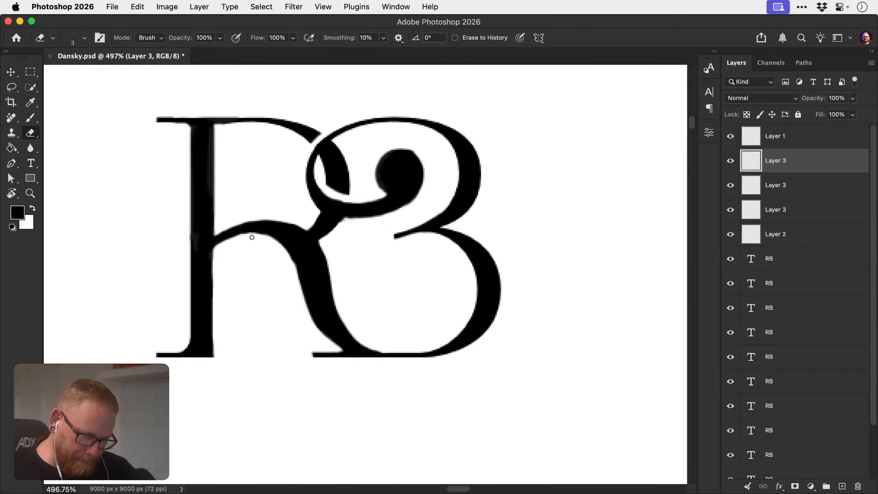
mouse_move(264, 235)
mouse_down()
mouse_move(293, 260)
mouse_move(309, 312)
mouse_up()
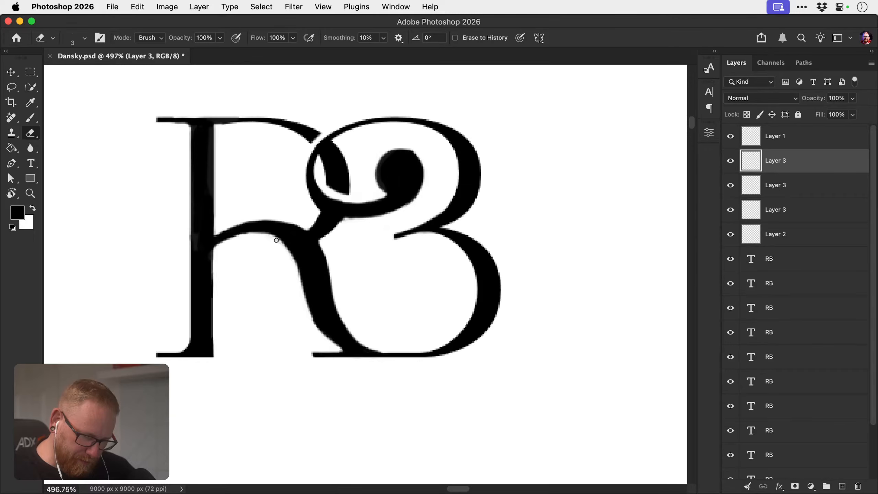
drag(296, 266, 321, 335)
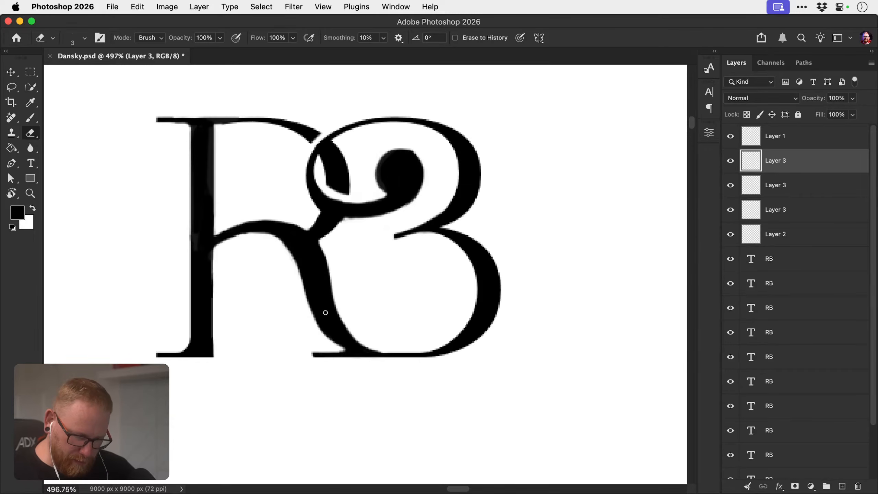
Rotate the canvas view and touch up the foot of the R's leg where it meets the baseline serif at size 3.
drag(380, 284, 301, 263)
key(r)
drag(408, 216, 410, 293)
key(z)
mouse_move(291, 210)
mouse_down()
mouse_move(321, 217)
mouse_move(311, 243)
mouse_up()
key(e)
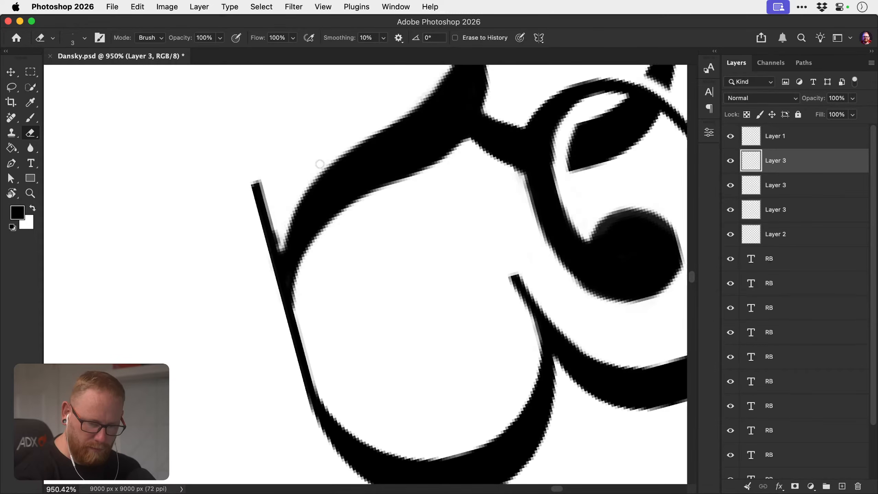
key(b)
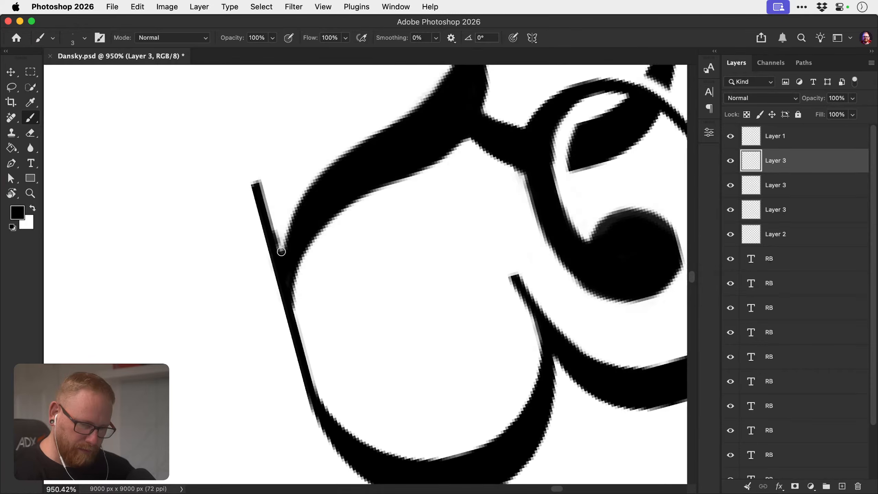
mouse_move(258, 186)
mouse_down()
mouse_move(278, 260)
mouse_move(297, 224)
mouse_up()
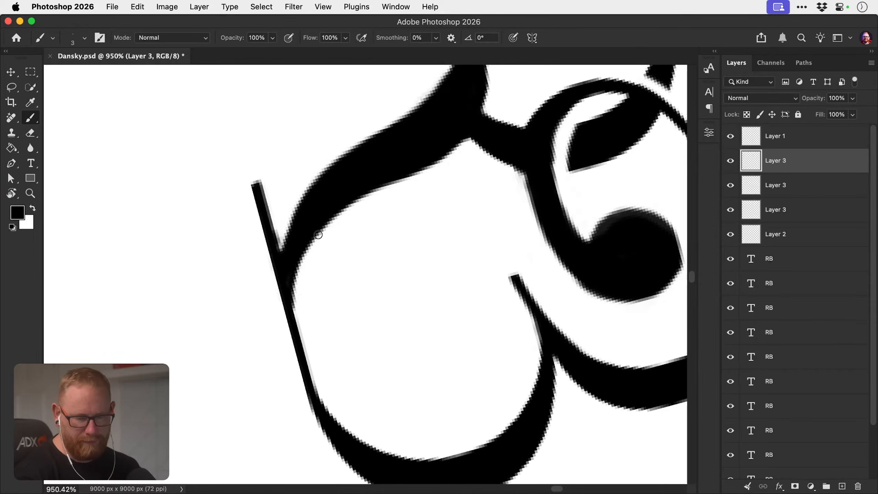
key(e)
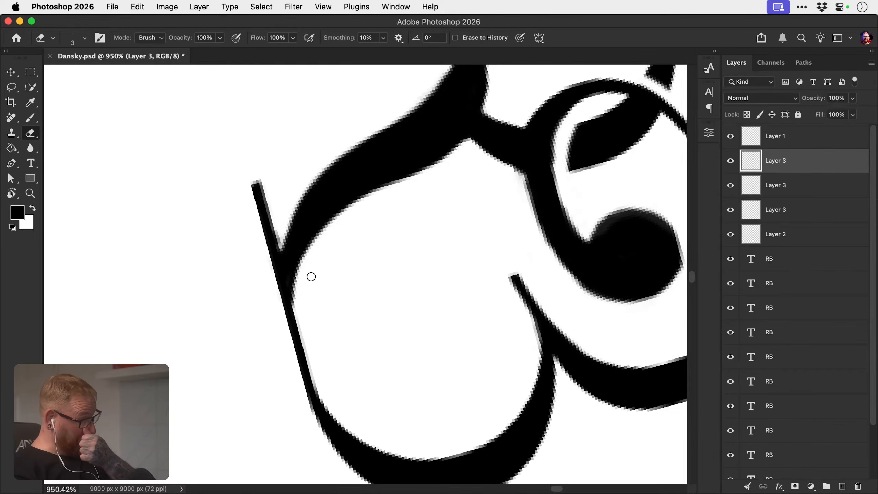
Shave the outer edge of the R's leg just below its junction with the bowl's tail.
drag(423, 221, 390, 302)
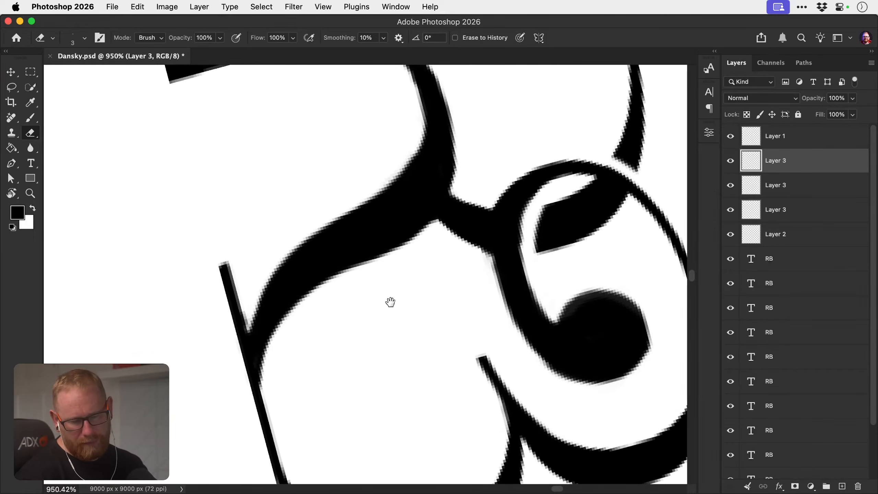
key(r)
key(e)
drag(428, 223, 350, 278)
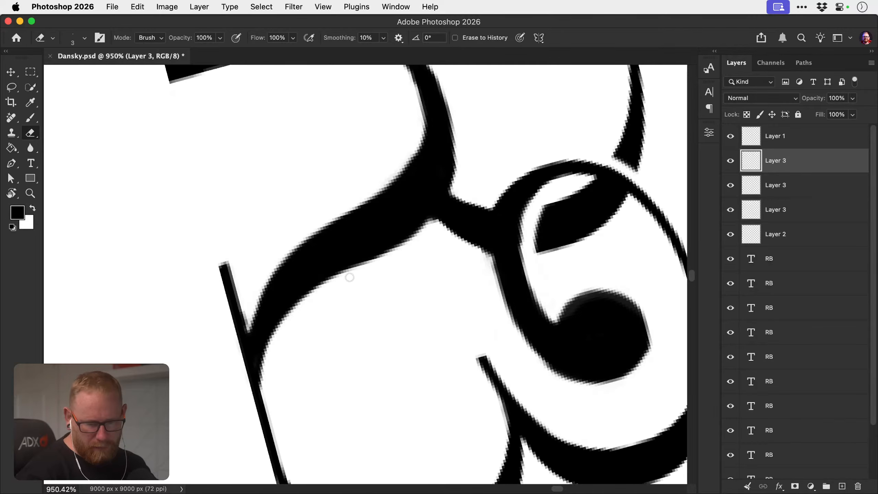
Smooth the outer edge of the R's leg from the tail junction down towards the foot with a size 3 eraser.
drag(429, 224, 333, 275)
shift+click(420, 233)
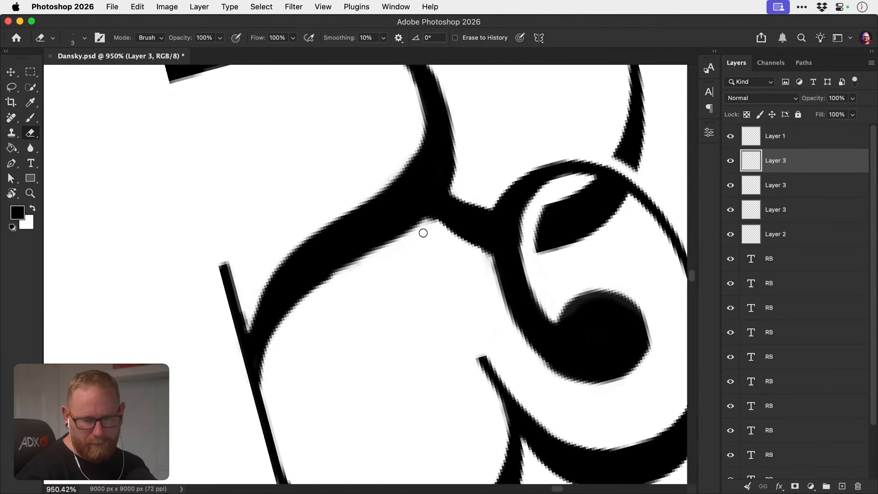
drag(437, 270, 301, 342)
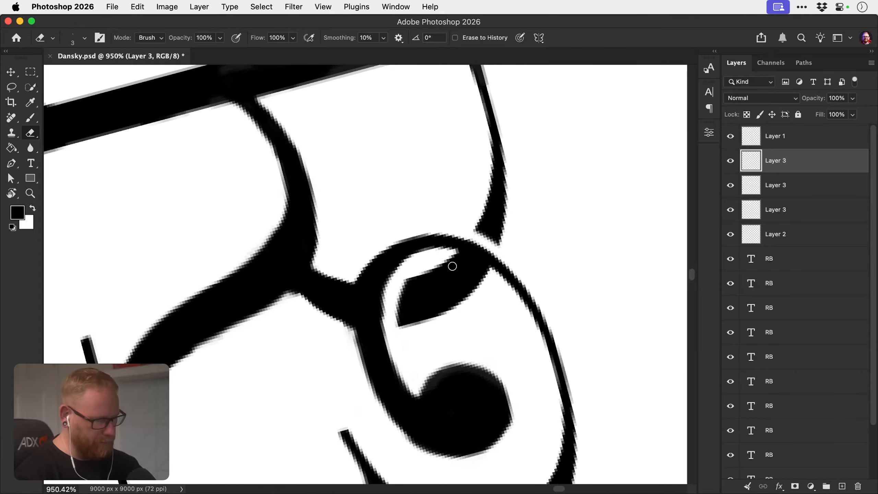
Rotate the canvas back towards upright and clean up the notch where the bowl's tail meets the R's leg.
key(r)
drag(450, 260, 373, 211)
key(z)
drag(414, 363, 430, 333)
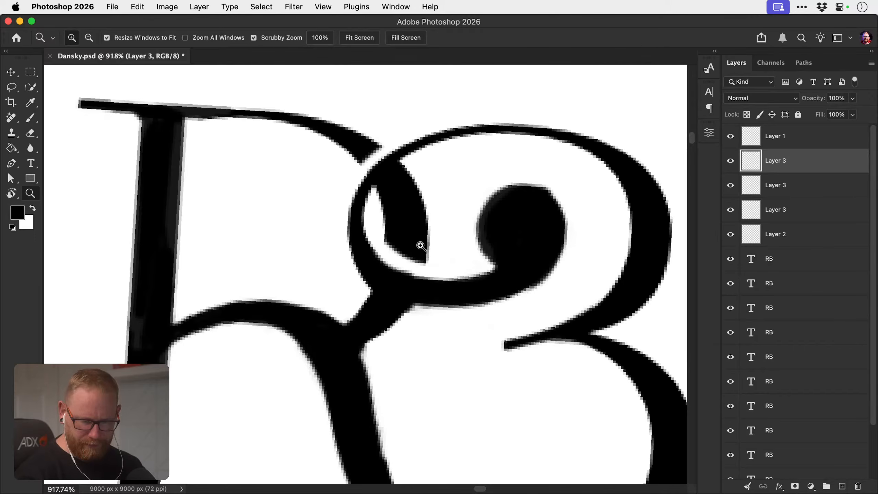
key(b)
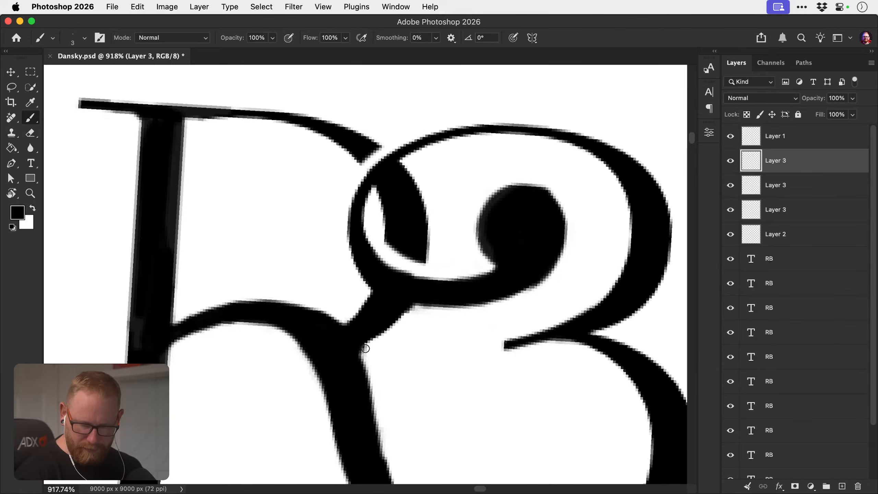
key(e)
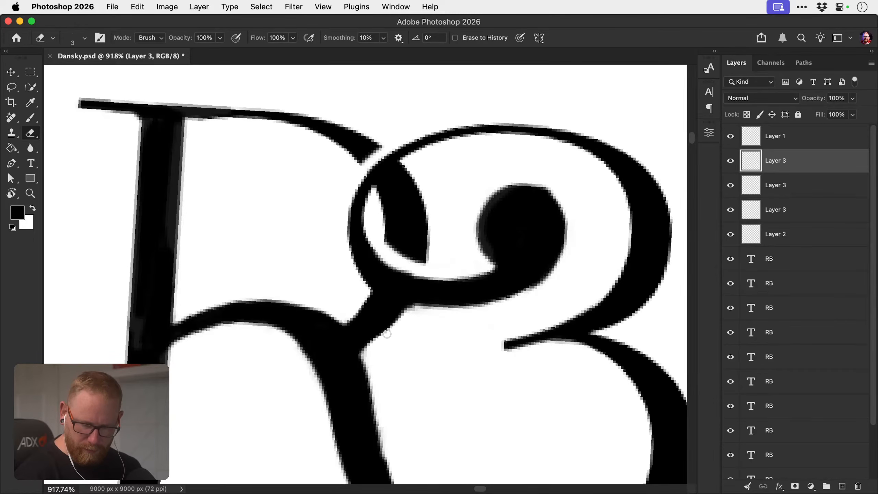
key(z)
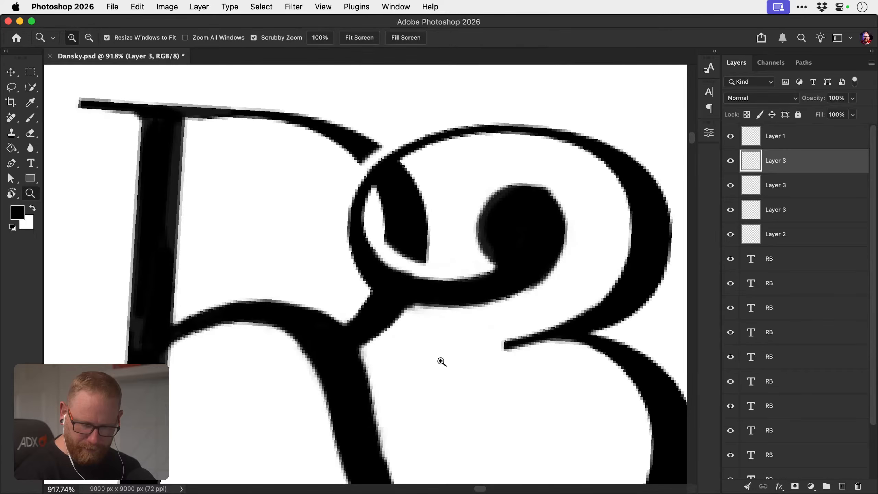
Reset the canvas rotation to 0° and save the document.
drag(439, 361, 402, 329)
drag(468, 325, 371, 274)
key(r)
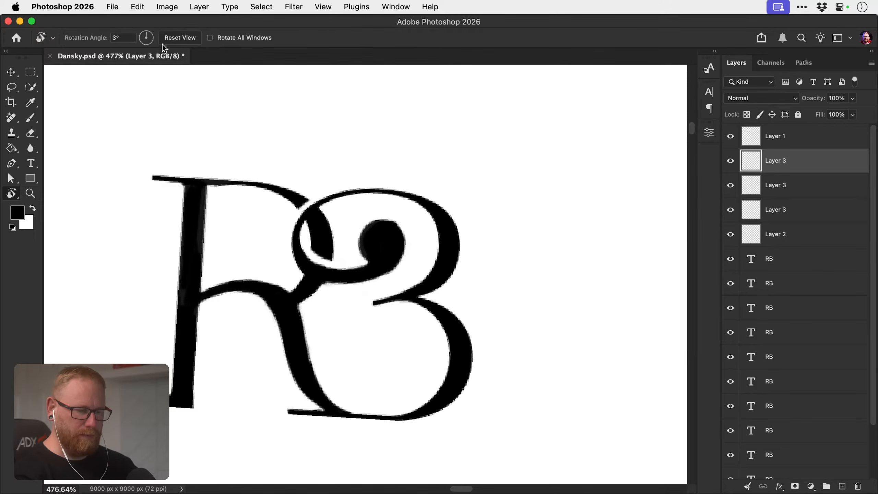
click(181, 38)
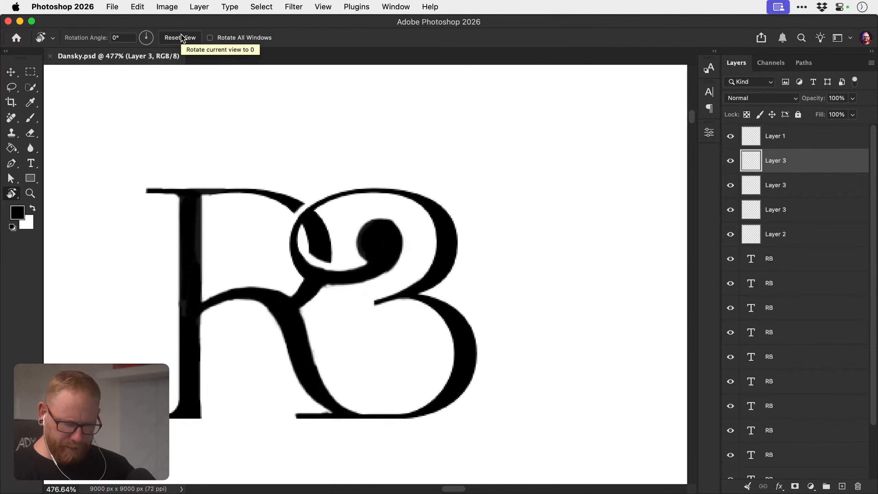
key(super+s)
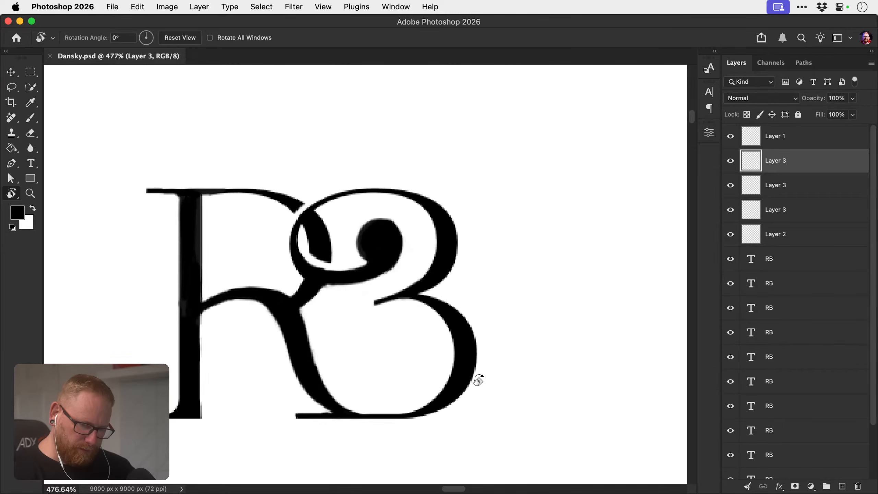
Compare the new monogram's overall shape with the earlier ampersand version.
key(z)
drag(368, 401, 382, 360)
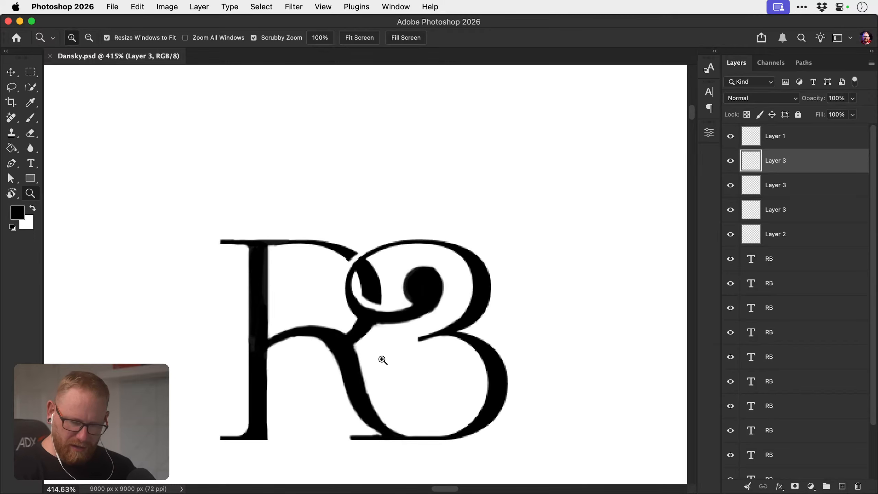
mouse_move(409, 407)
mouse_down()
mouse_move(354, 362)
mouse_move(400, 407)
mouse_up()
drag(278, 289, 319, 277)
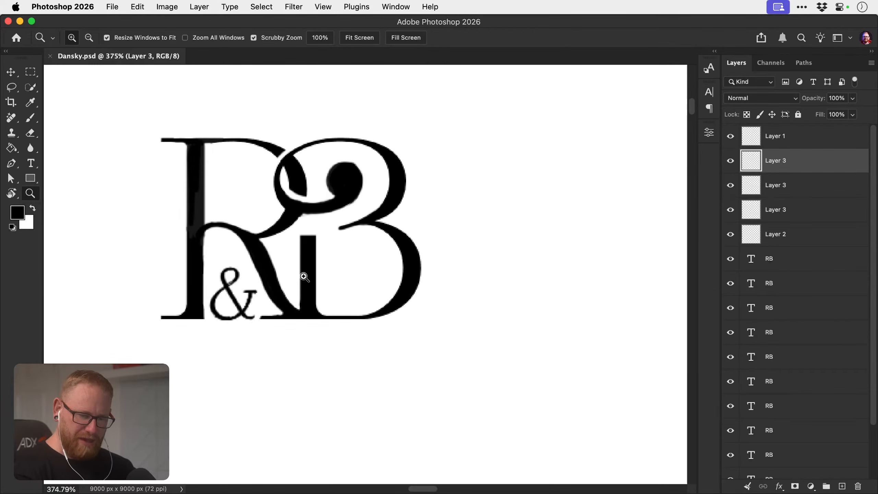
drag(348, 349, 409, 298)
scroll(325, 306, down, 5)
scroll(325, 305, right, 5)
scroll(449, 282, down, 3)
scroll(449, 282, right, 2)
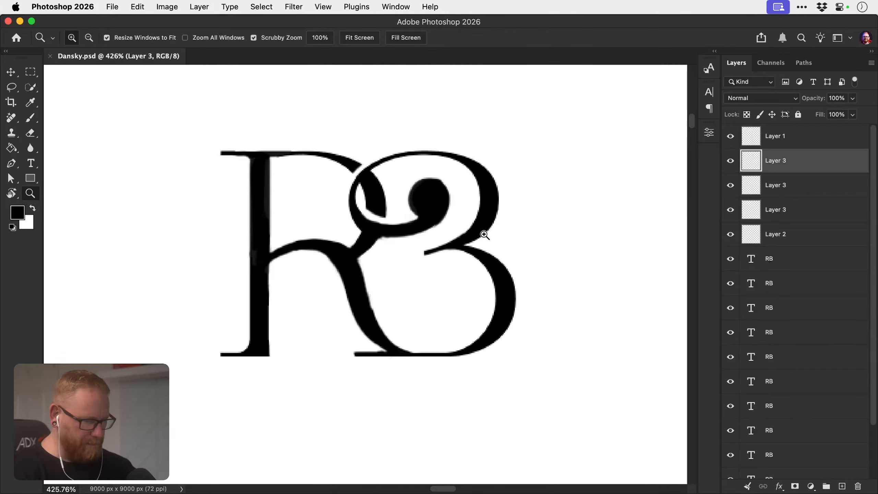
Lasso the outer bowls of the B, cut them out and paste them onto their own layer.
key(l)
mouse_move(381, 147)
mouse_down()
mouse_move(466, 177)
mouse_move(462, 217)
mouse_move(414, 261)
mouse_move(423, 365)
mouse_move(503, 384)
mouse_move(567, 228)
mouse_move(521, 142)
mouse_move(418, 130)
mouse_move(391, 142)
mouse_up()
key(super+x)
key(super+v)
key(v)
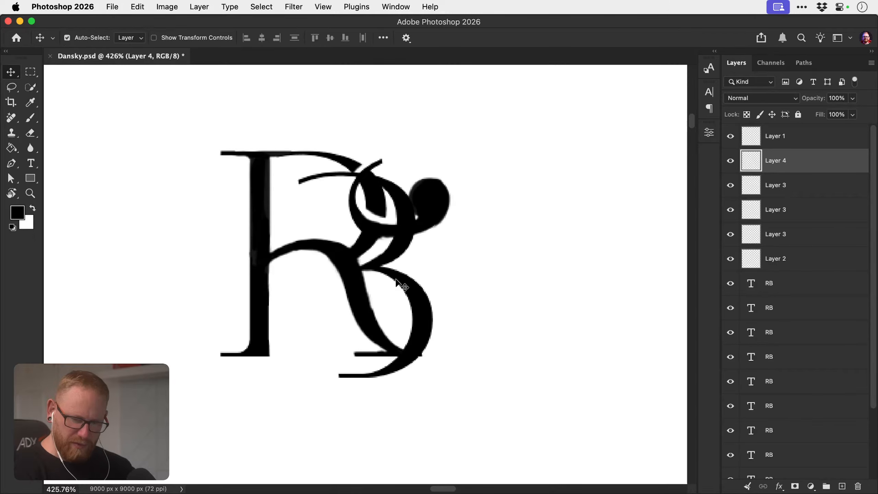
Fit the pasted B bowls back onto the monogram, narrowing the letter with Free Transform, and merge them into the layer below.
mouse_move(402, 284)
mouse_down()
mouse_move(483, 239)
mouse_move(482, 257)
mouse_move(490, 246)
mouse_move(503, 249)
mouse_up()
key(super+t)
key(Return)
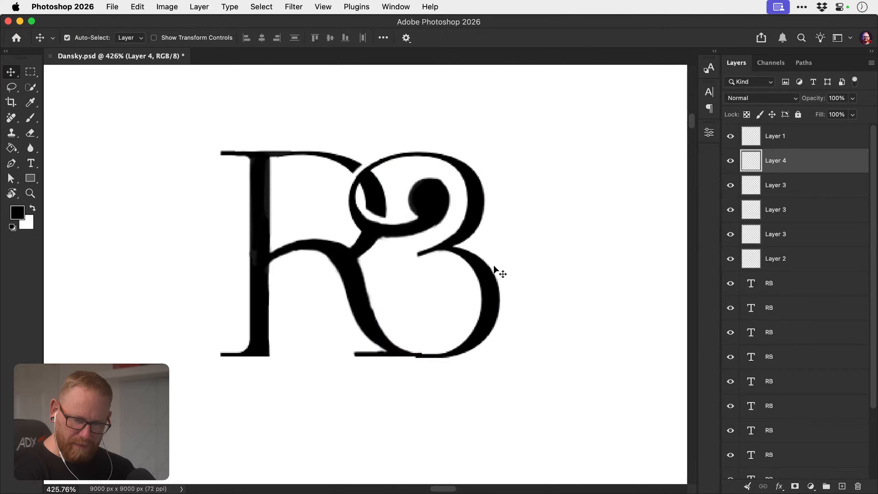
key(Up)
key(Right)
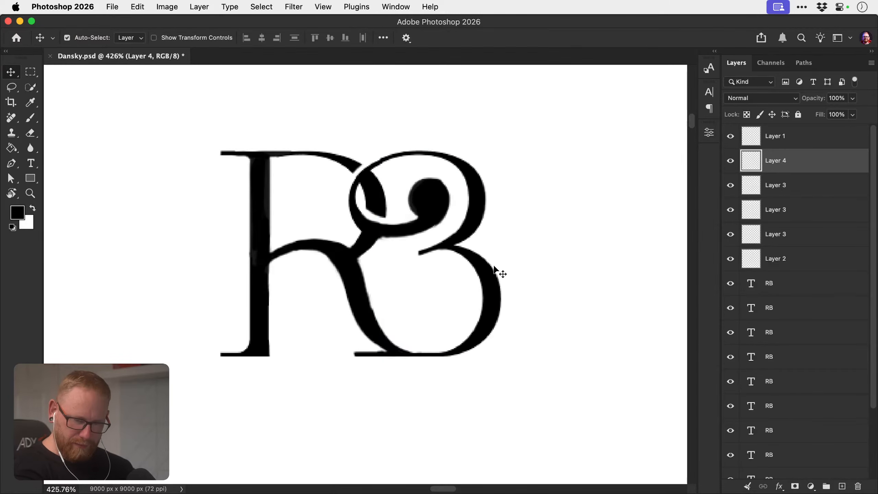
key(Down)
key(super+e)
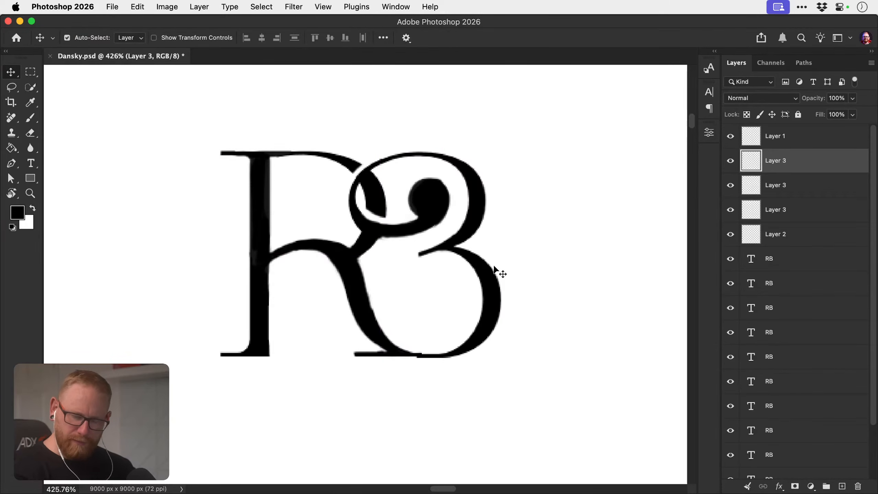
Repair the baseline joint between the R's foot and the B with a size 3 brush, and erase the uneven underside.
key(z)
drag(429, 349, 475, 327)
key(b)
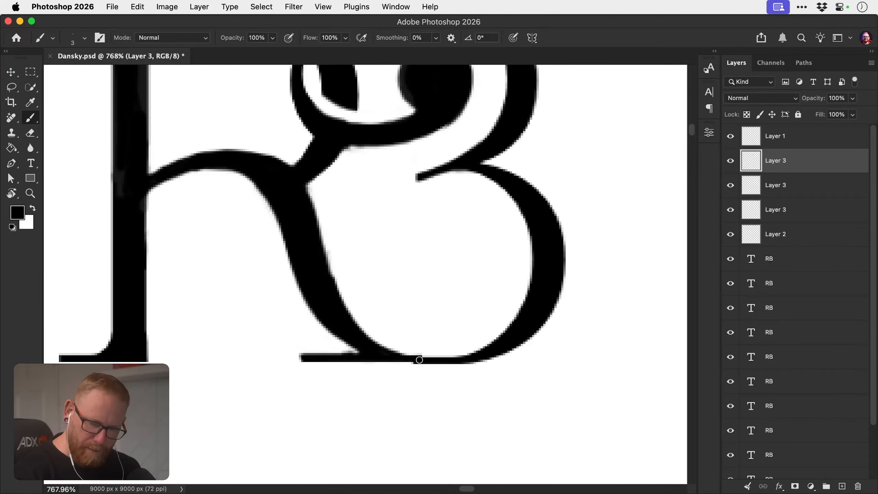
drag(420, 360, 463, 357)
key(e)
drag(411, 366, 559, 367)
key(z)
drag(504, 400, 458, 399)
key(space)
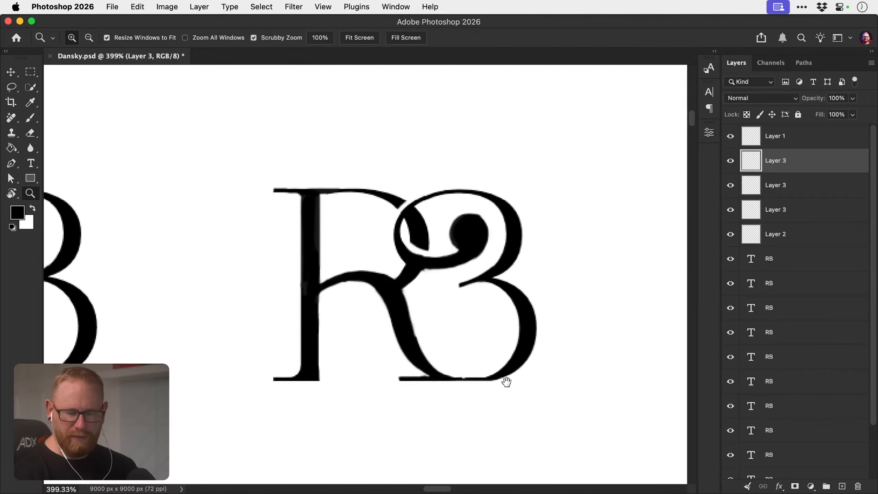
drag(507, 382, 459, 388)
Erase a small gap in the baseline between the R's foot and the B, and shorten the leg's inner serif.
key(e)
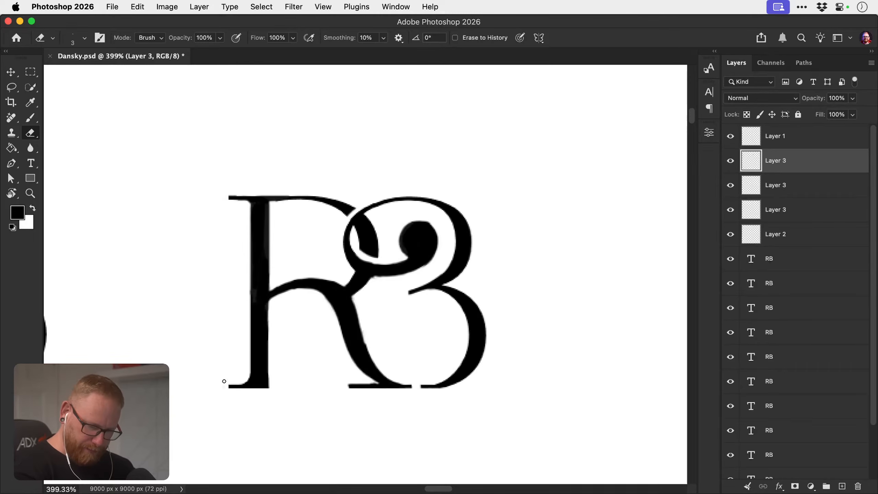
right_click(352, 390)
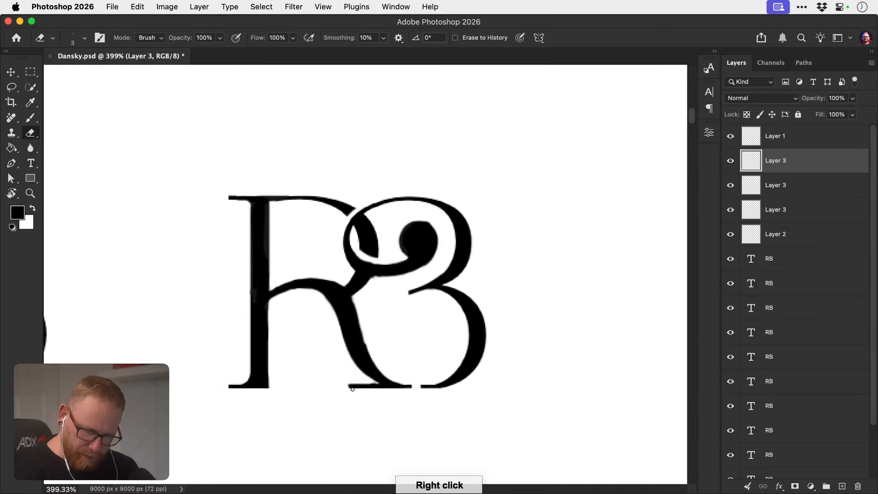
drag(353, 386, 352, 383)
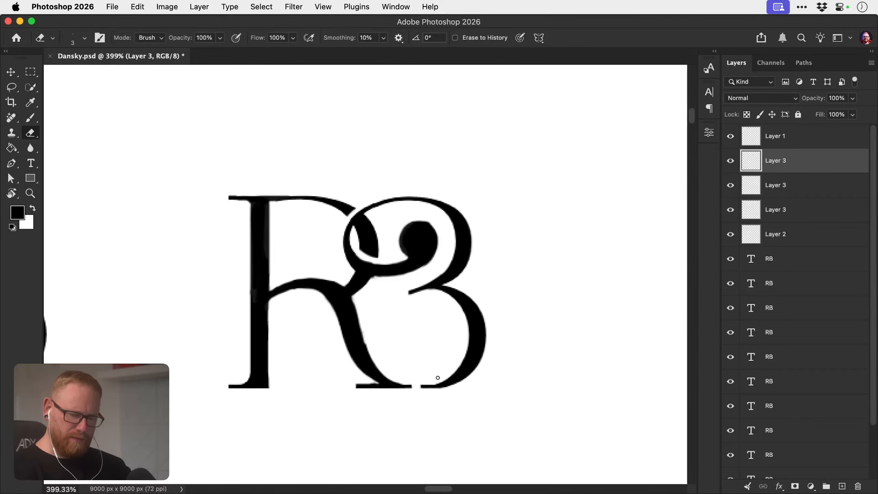
Paint the baseline gap closed so the R's foot joins the B again, using a size 3 brush.
key(z)
mouse_move(428, 385)
mouse_down()
mouse_move(417, 386)
mouse_move(432, 379)
mouse_up()
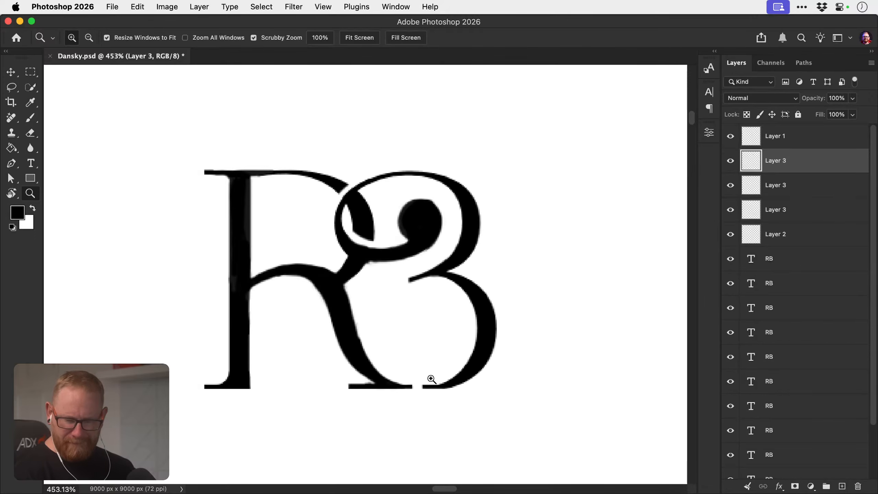
drag(381, 389, 414, 386)
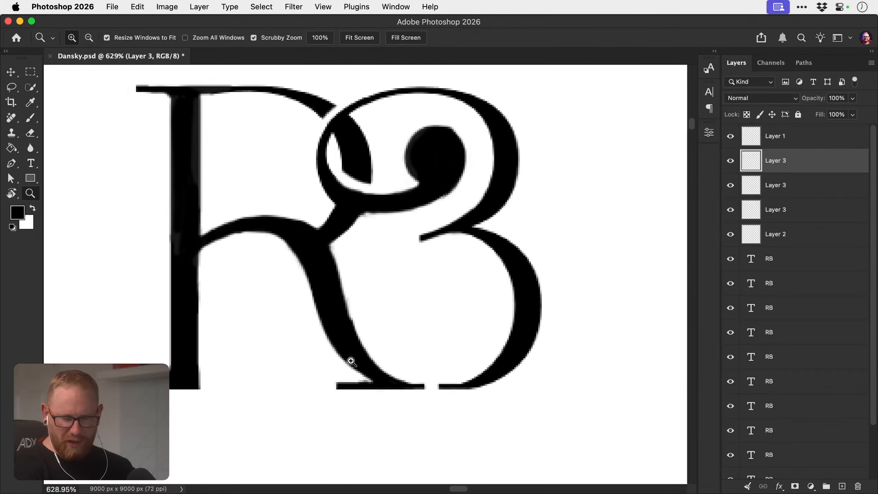
click(423, 403)
key(b)
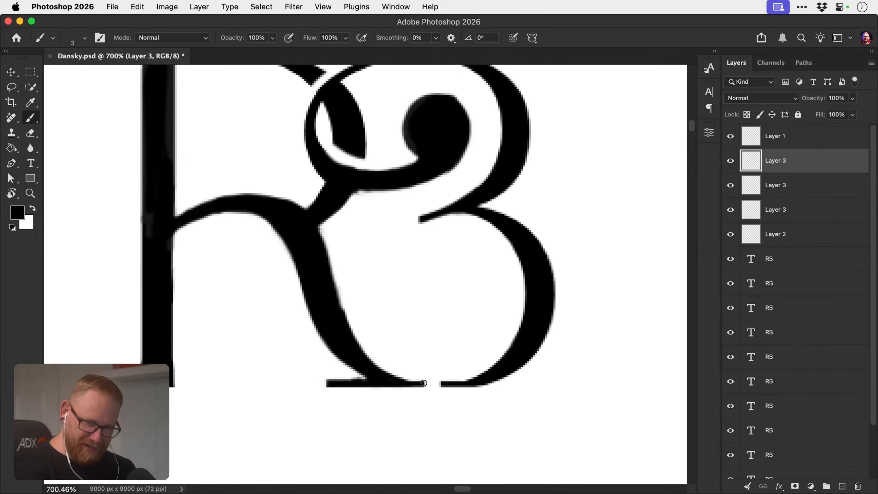
mouse_move(422, 384)
mouse_down()
mouse_move(454, 378)
mouse_move(420, 395)
mouse_up()
key(e)
key(z)
drag(506, 392, 476, 345)
drag(530, 363, 436, 376)
mouse_move(355, 419)
mouse_down()
mouse_move(377, 337)
mouse_move(413, 331)
mouse_up()
Try erasing a curved cut through the ball terminal and a stroke along its tail, undoing each.
key(b)
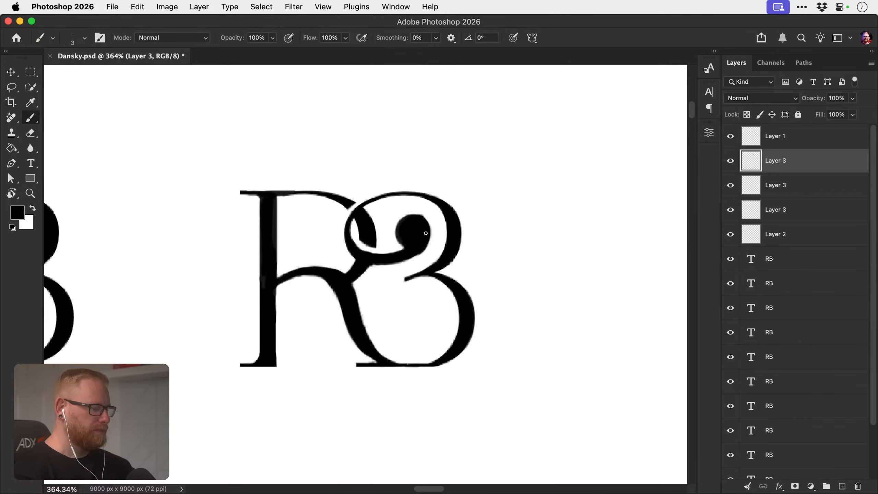
key(e)
drag(413, 223, 416, 258)
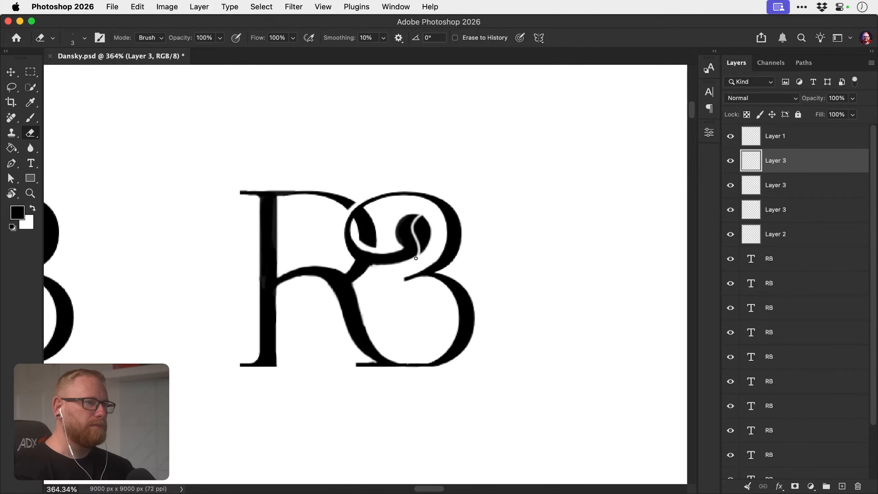
key(super+z)
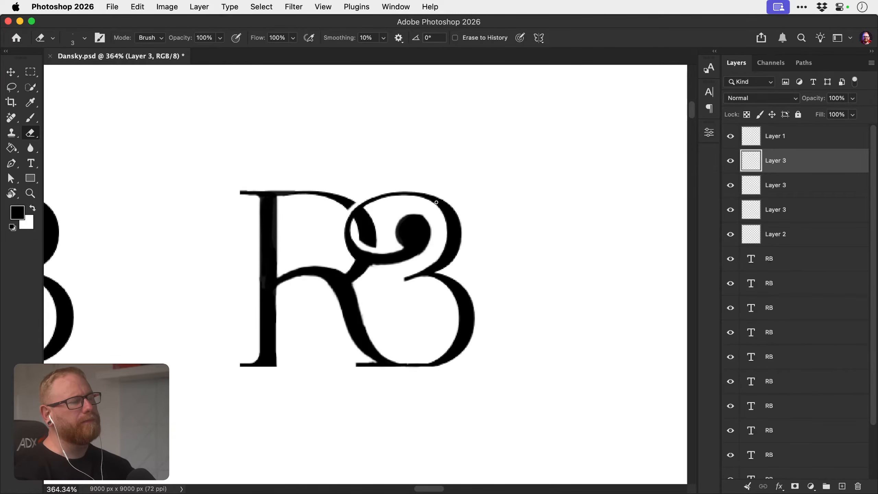
key(z)
mouse_move(429, 277)
mouse_down()
mouse_move(395, 273)
mouse_move(438, 257)
mouse_up()
key(e)
drag(362, 261, 401, 258)
key(super+z)
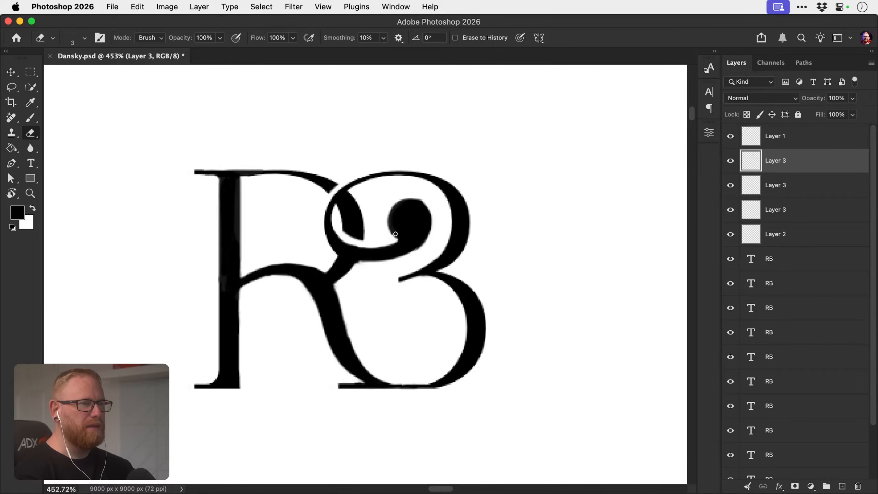
Shave around the ball terminal with the size 3 eraser to make it smaller, and remove the leftover grey fringe.
mouse_move(394, 236)
mouse_down()
mouse_move(391, 216)
mouse_move(401, 203)
mouse_move(423, 205)
mouse_move(431, 226)
mouse_up()
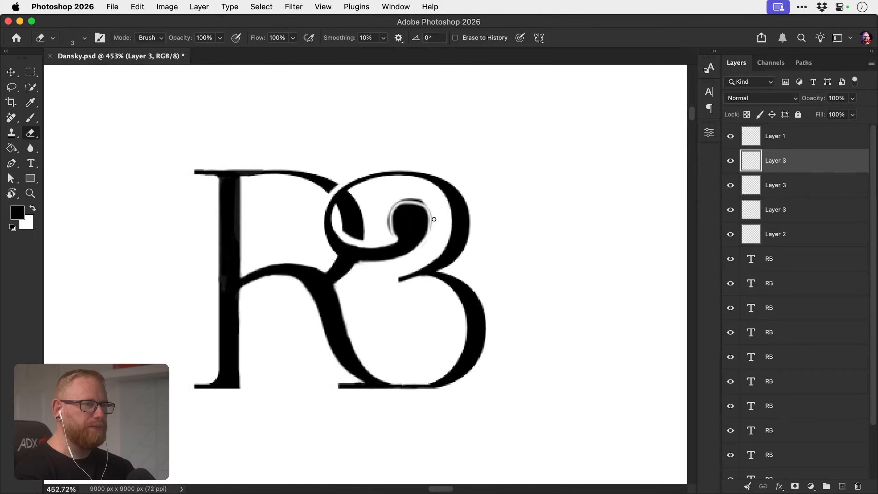
drag(412, 200, 423, 204)
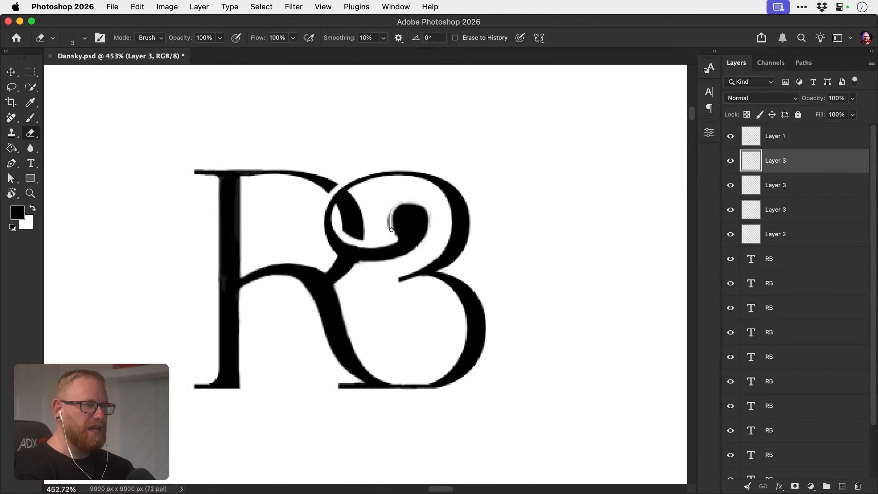
drag(391, 230, 390, 233)
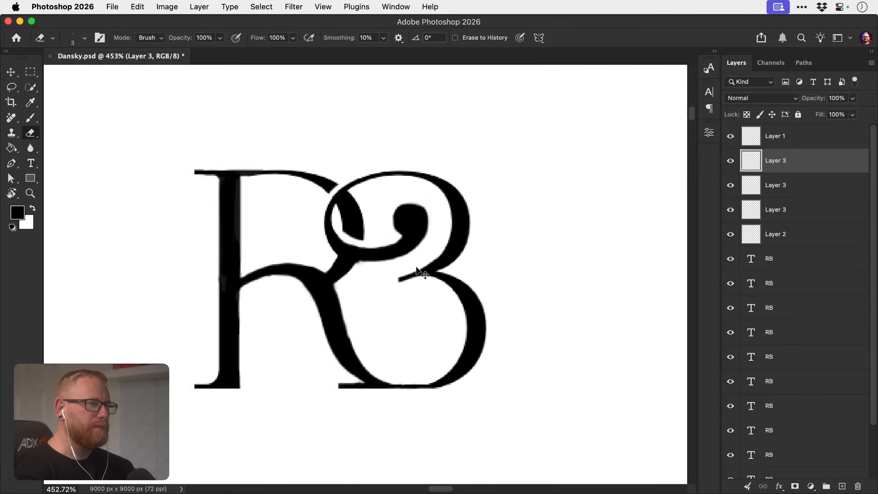
key(z)
drag(381, 313, 352, 298)
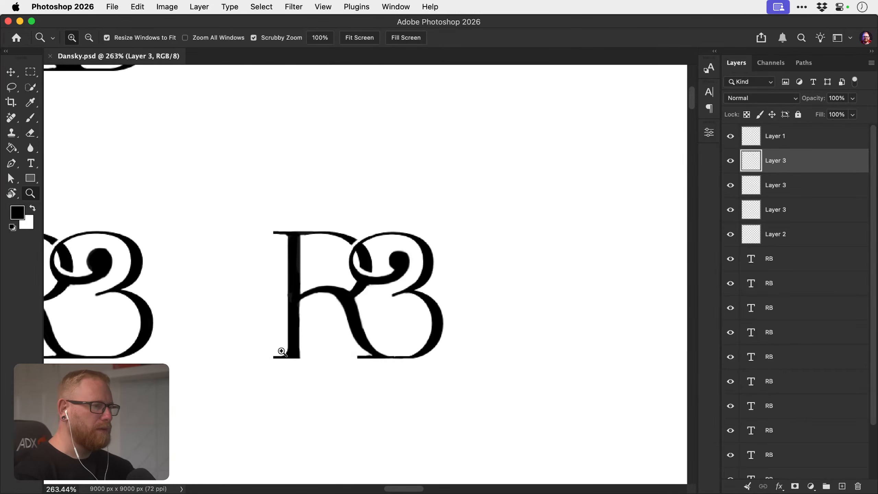
Add a matching serif on the inner side of the R's stem foot and tidy its shape.
mouse_move(281, 353)
mouse_down()
mouse_move(329, 343)
mouse_move(317, 356)
mouse_move(354, 365)
mouse_move(322, 356)
mouse_move(356, 357)
mouse_move(298, 362)
mouse_move(335, 345)
mouse_up()
key(b)
key(e)
key(z)
key(v)
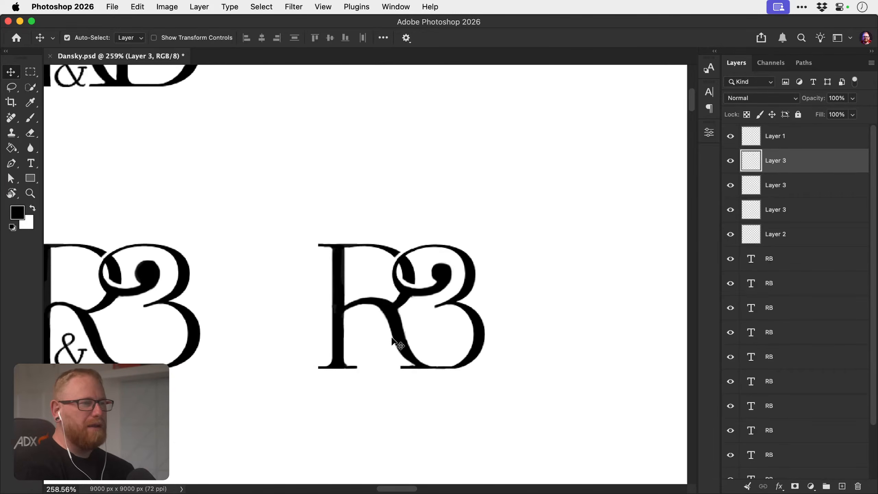
Clean the underside of the R's top bar beside the stem with the size 3 eraser.
key(e)
scroll(348, 249, up, 5)
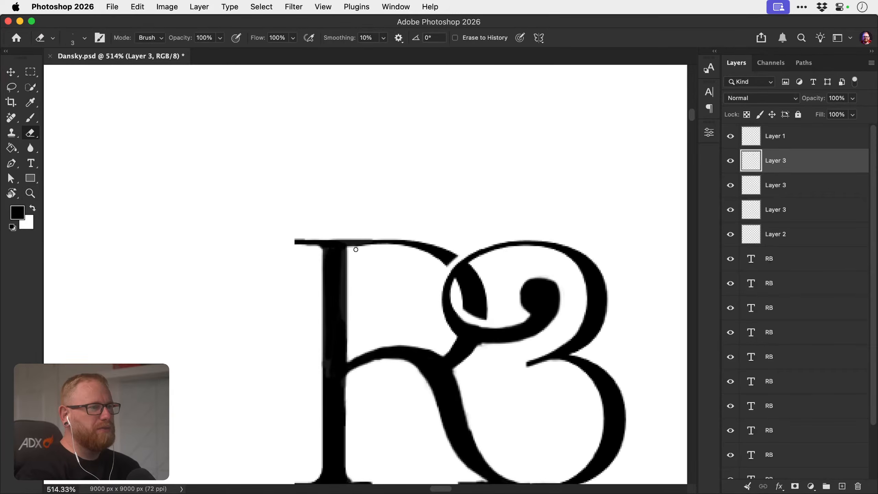
drag(350, 247, 379, 245)
key(z)
scroll(327, 249, down, 5)
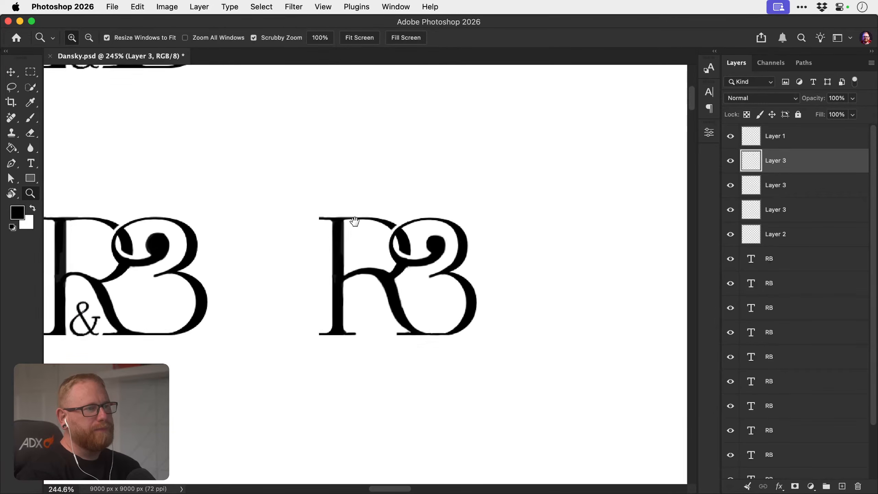
Copy the ampersand from the neighbouring logo into the open space under the newest monogram's R.
key(v)
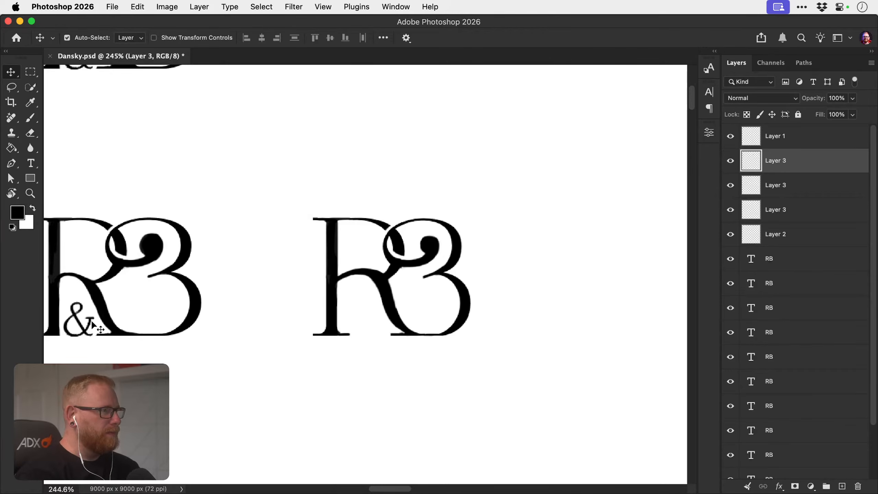
click(83, 331)
mouse_move(81, 327)
mouse_down()
mouse_move(99, 327)
mouse_move(62, 321)
mouse_move(65, 340)
mouse_move(86, 350)
mouse_move(94, 343)
mouse_move(95, 314)
mouse_move(74, 296)
mouse_move(65, 307)
mouse_move(377, 323)
mouse_up()
key(super+z)
key(l)
key(super+c)
key(super+v)
key(v)
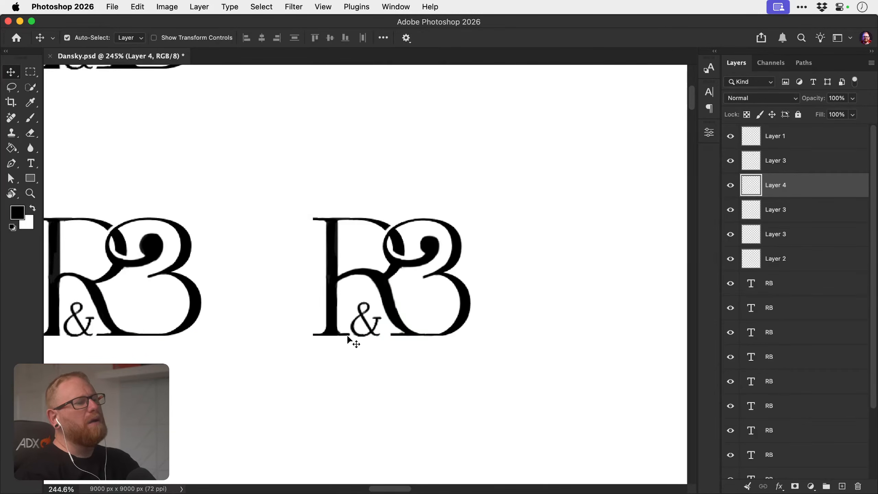
Nudge the copied ampersand slightly up and to the right so it sits between the R's stem and leg.
key(z)
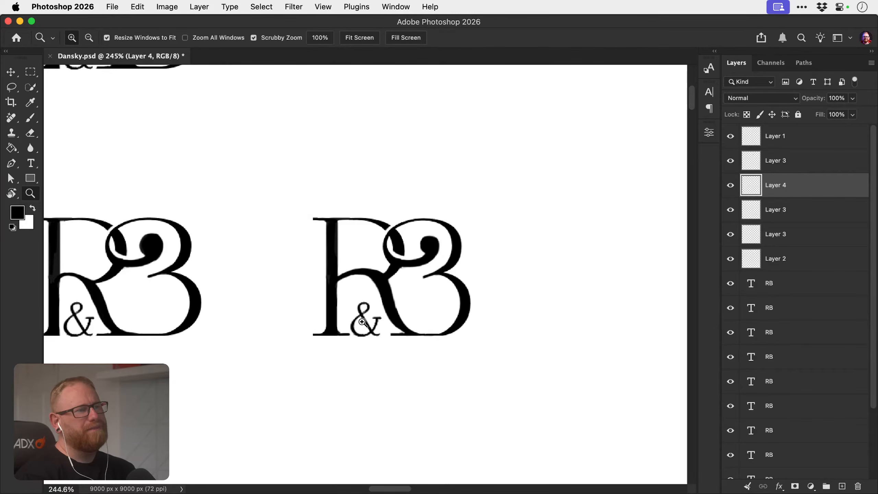
drag(361, 320, 398, 315)
key(v)
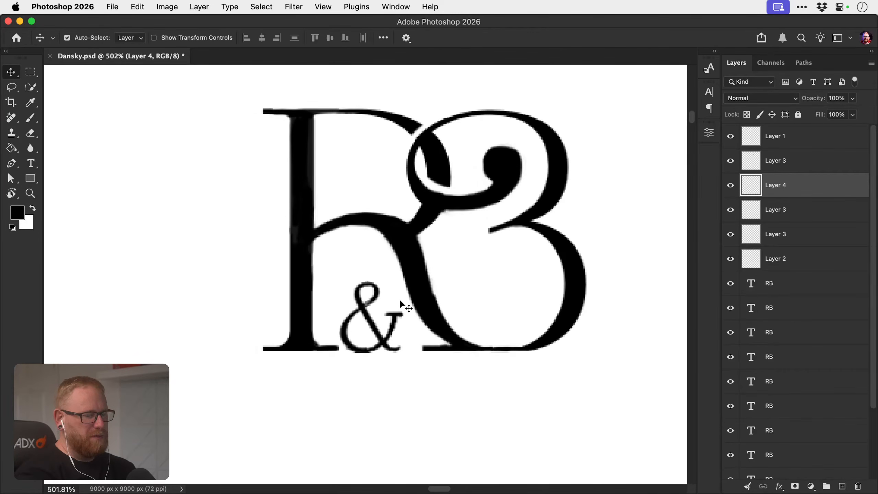
key(Right)
key(Up)
key(Right)
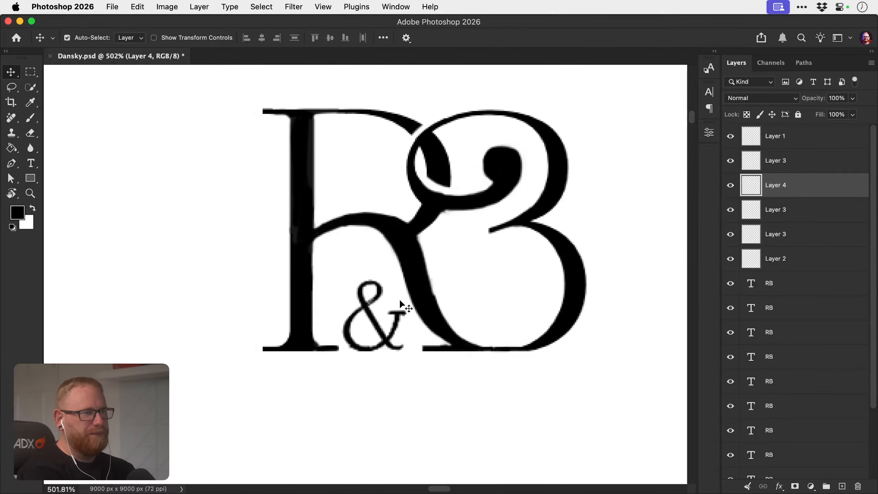
Duplicate the newest monogram together with its ampersand, placing the copy to its right.
key(super+1)
scroll(411, 290, right, 2)
mouse_move(309, 326)
mouse_down()
mouse_move(379, 266)
mouse_move(446, 268)
mouse_up()
Erase the inner serif at the foot of the R's stem on the duplicated monogram with the size 3 eraser.
key(super+space)
drag(419, 293, 532, 294)
click(335, 326)
click(322, 334)
key(e)
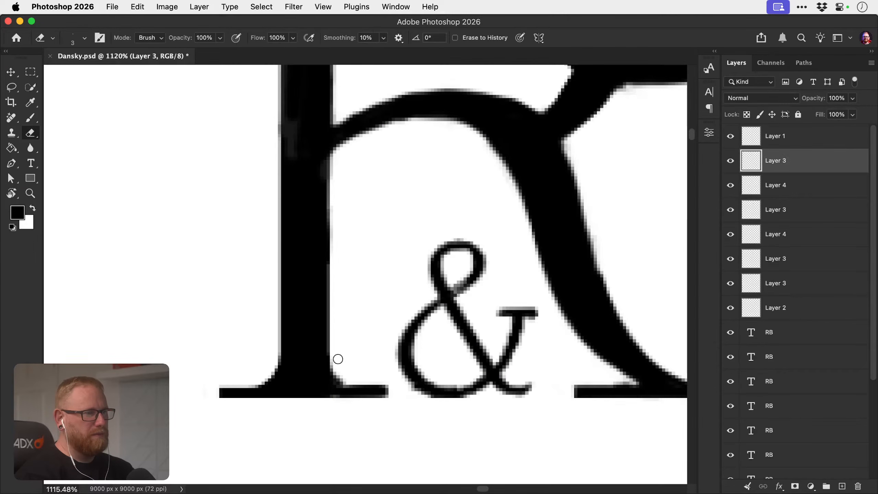
mouse_move(338, 359)
mouse_down()
mouse_move(337, 403)
mouse_move(345, 326)
mouse_move(342, 412)
mouse_move(362, 379)
mouse_move(384, 388)
mouse_up()
Enlarge the duplicate's ampersand to about 123.89% and nudge it left toward the R's stem.
key(v)
click(407, 368)
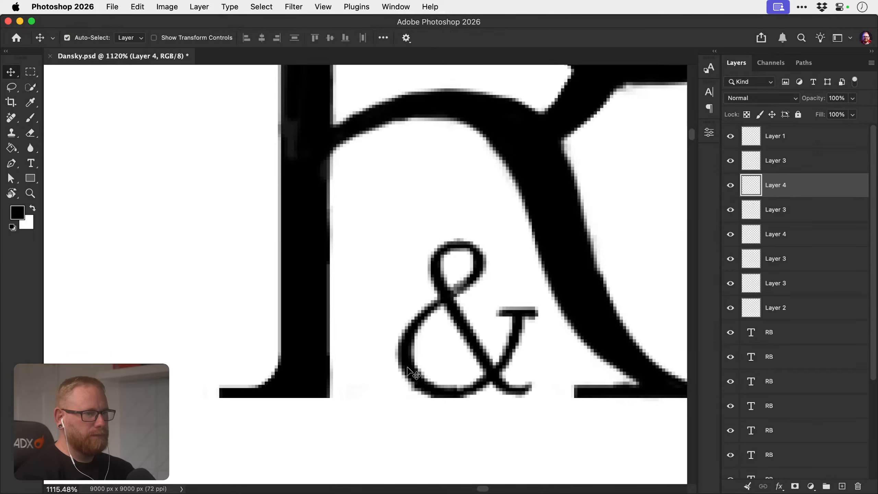
key(super+t)
drag(394, 237, 360, 200)
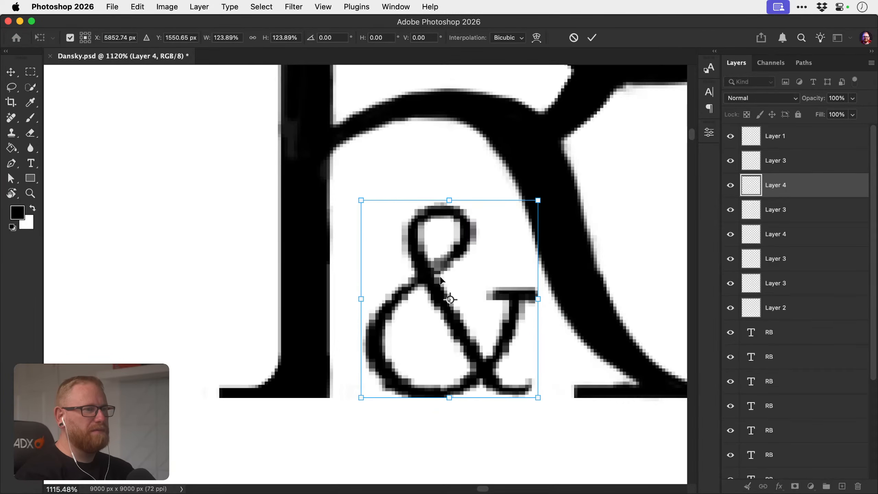
key(Return)
key(Left)
key(Left)
key(Left)
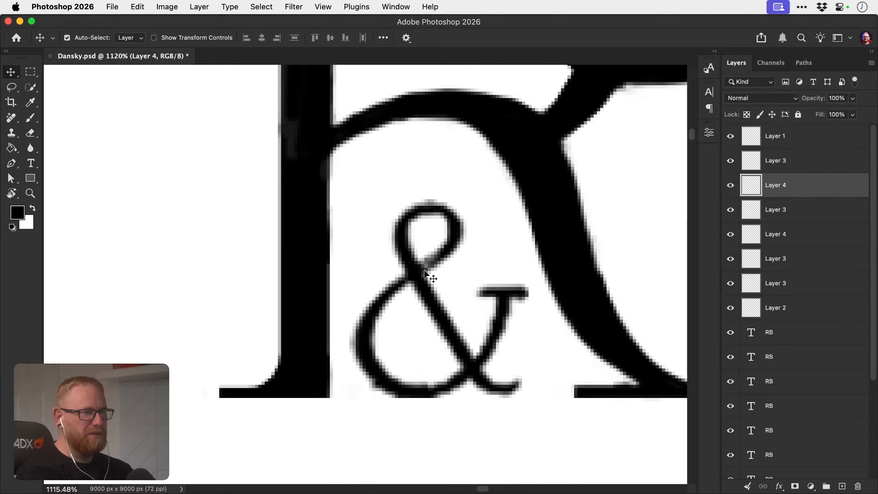
Scale the duplicate's ampersand down slightly to leave more space around it.
key(super+1)
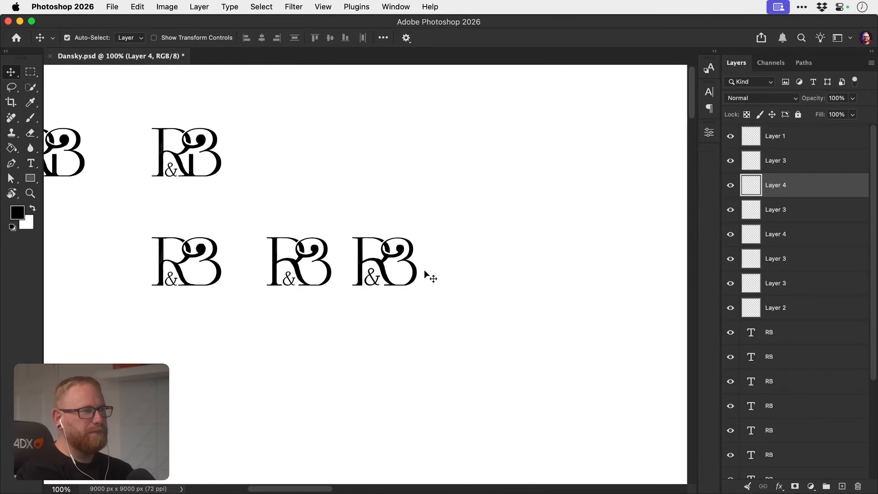
key(super+space)
drag(372, 270, 412, 254)
key(super+t)
key(Return)
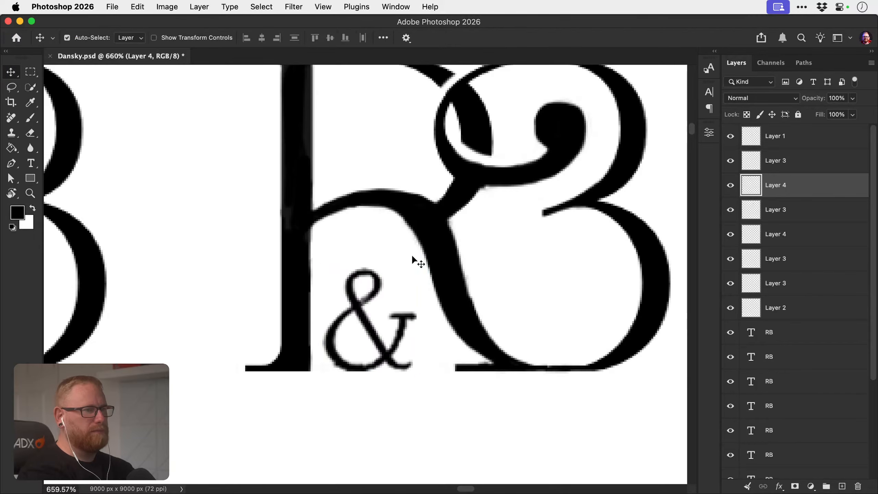
key(super+1)
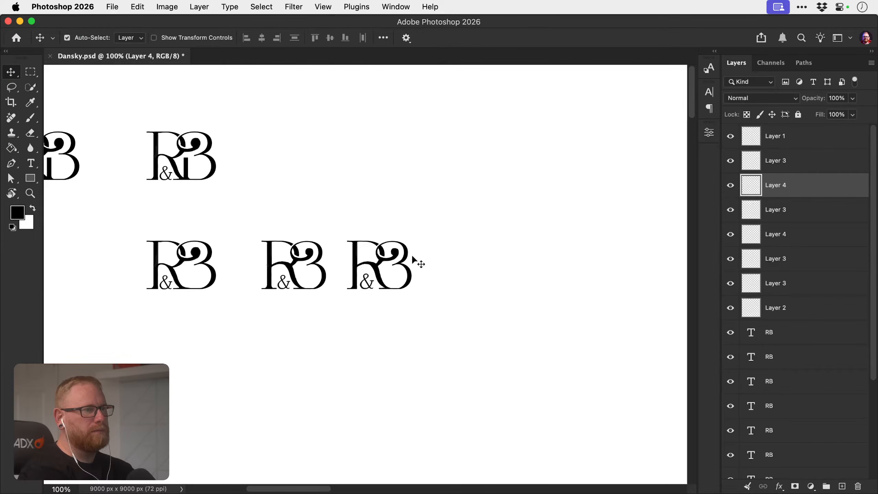
Save the document and move the duplicated monogram with its ampersand further right, away from the previous version.
drag(450, 289, 444, 301)
key(super+space)
drag(334, 278, 364, 266)
key(super+s)
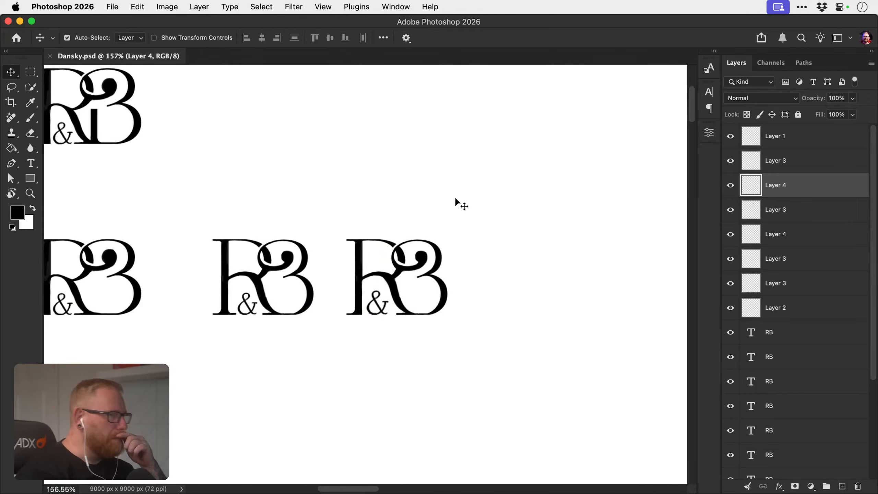
drag(343, 233, 448, 293)
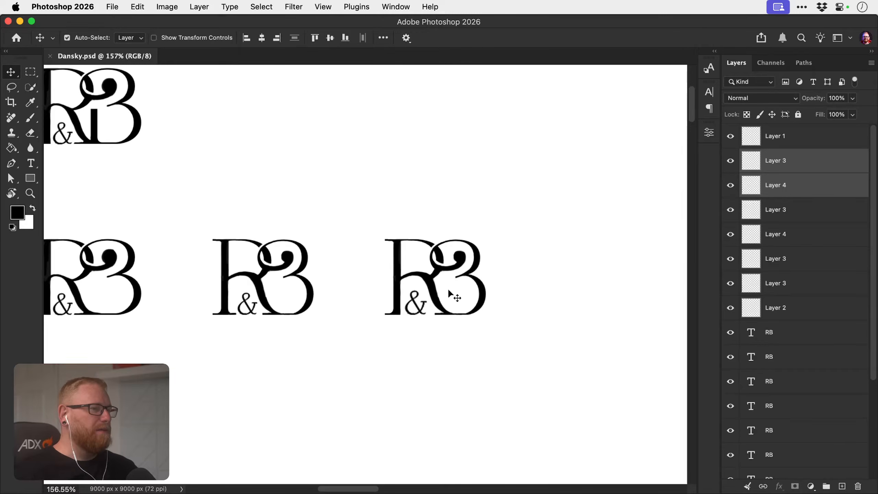
Switch to Illustrator, paste the green tree logo as a reference and scale it down below the Root & Bean logo examples.
key(super)
key(super+Tab)
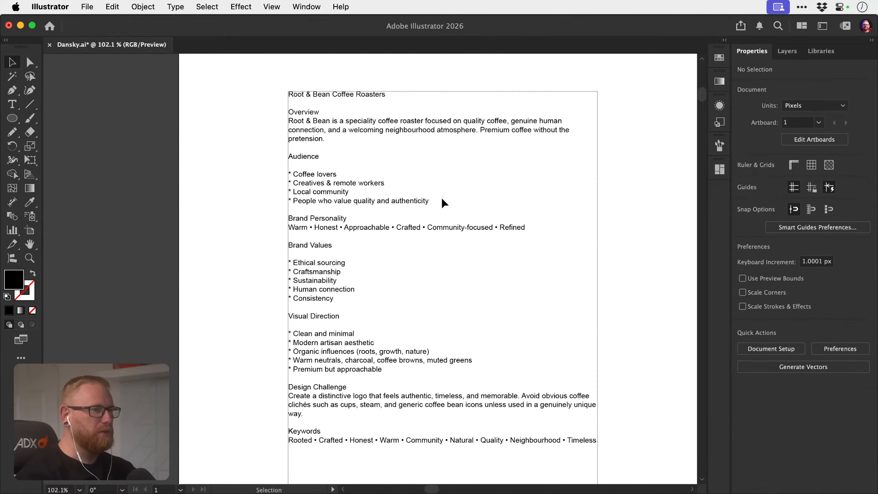
scroll(443, 200, down, 4)
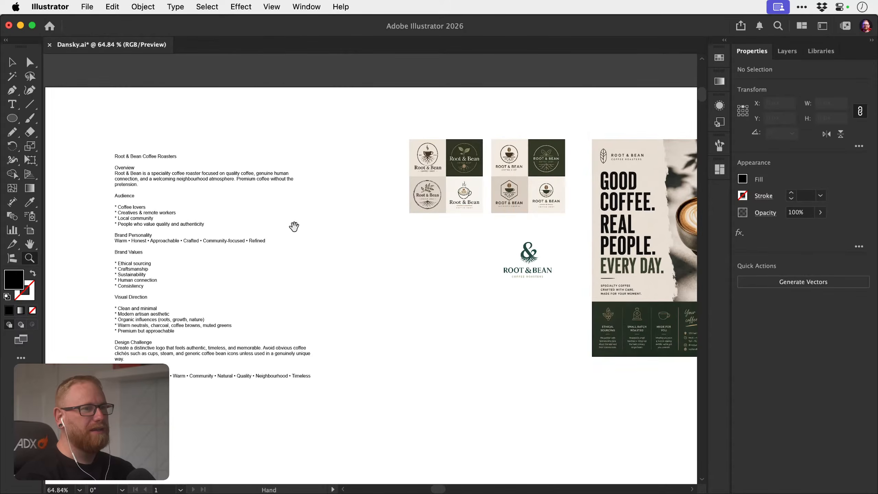
key(super+v)
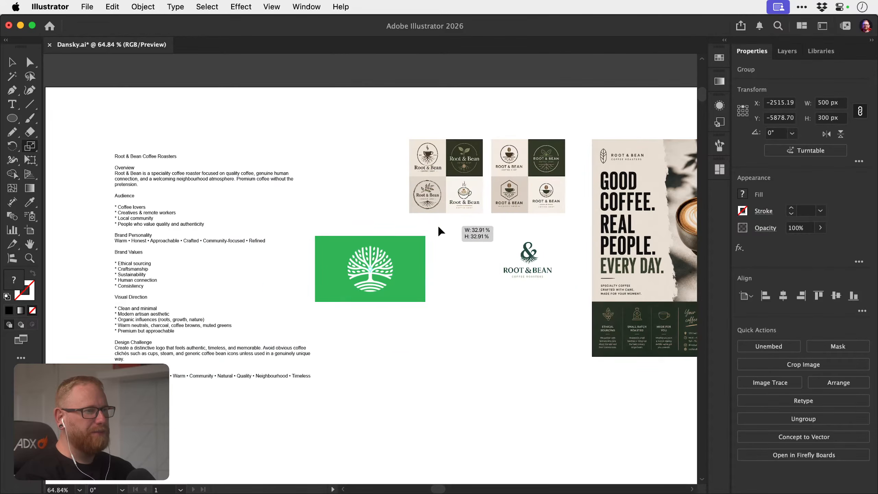
drag(401, 266, 459, 246)
key(s)
drag(529, 191, 501, 207)
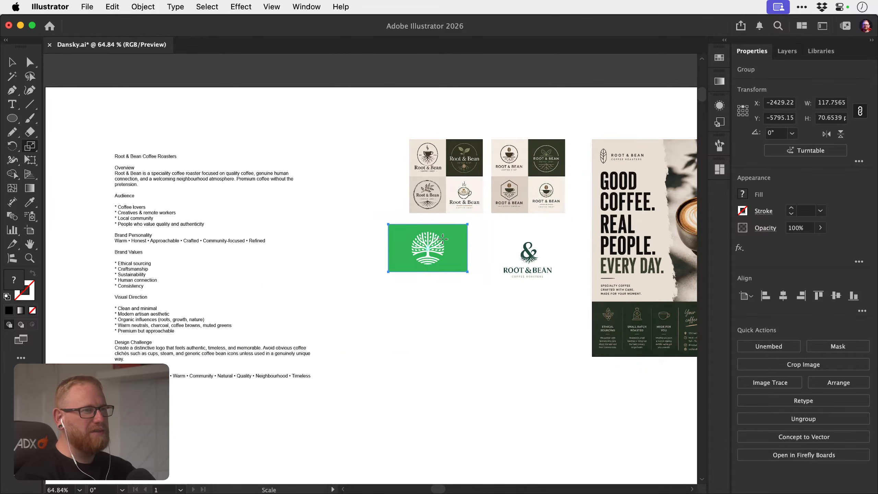
key(v)
drag(441, 243, 474, 245)
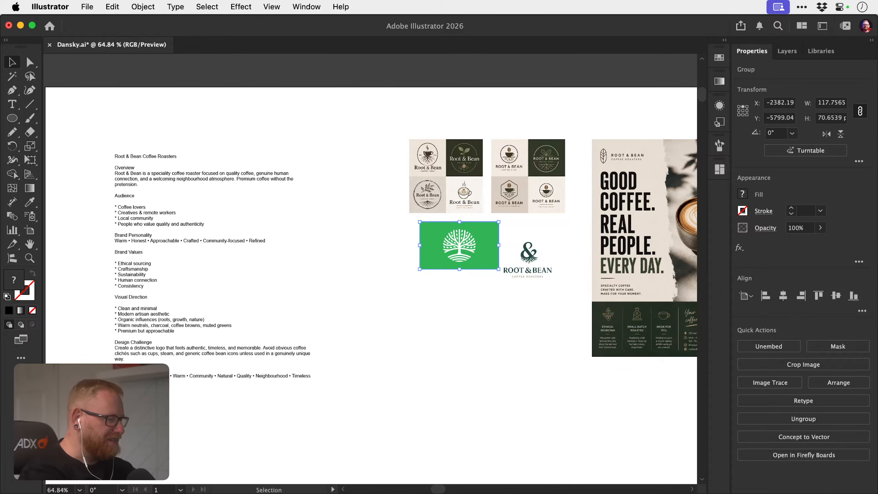
Line up the green tree image beside the Root & Bean ampersand logo and save the document.
key(super+Tab)
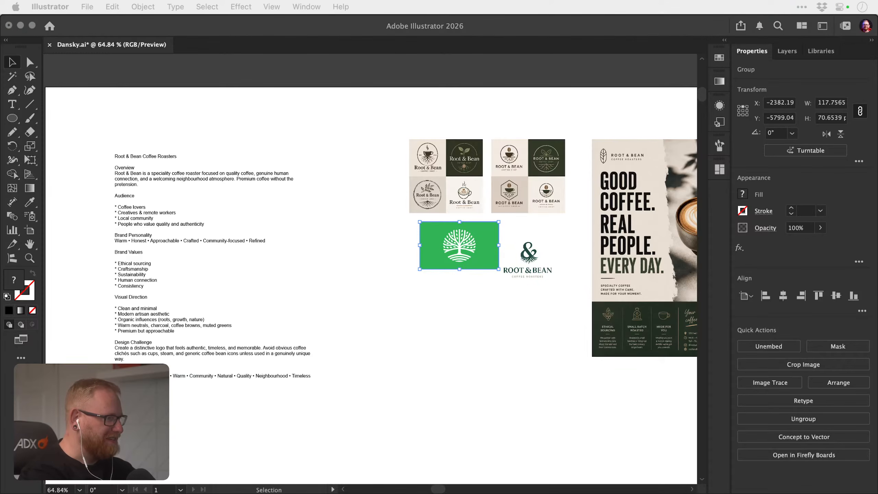
click(430, 308)
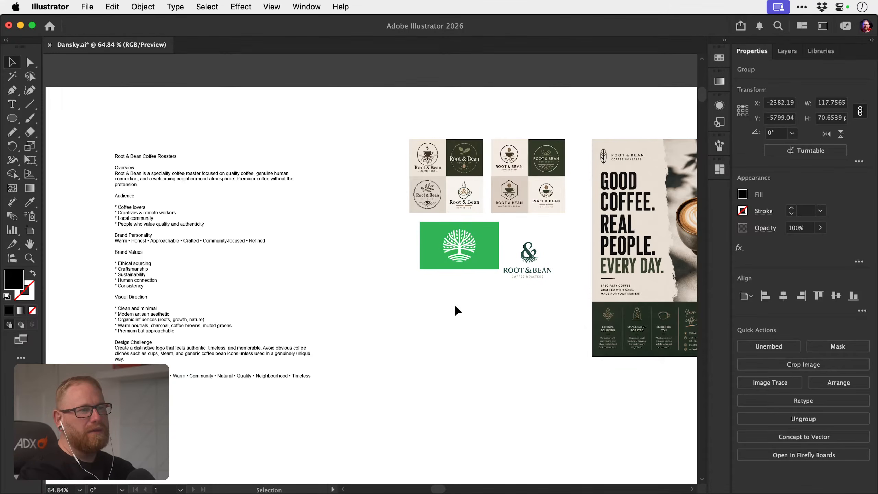
key(space)
drag(465, 258, 413, 284)
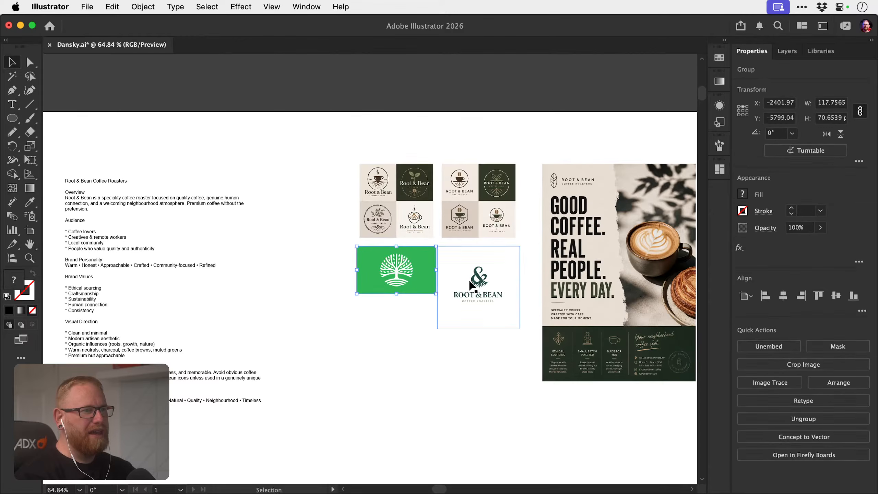
drag(472, 281, 471, 277)
click(414, 278)
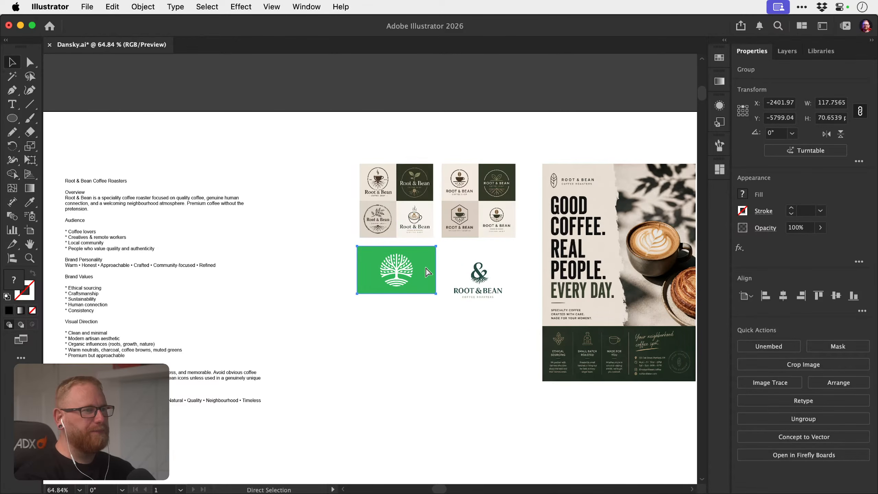
key(super+Tab)
key(super+Tab)
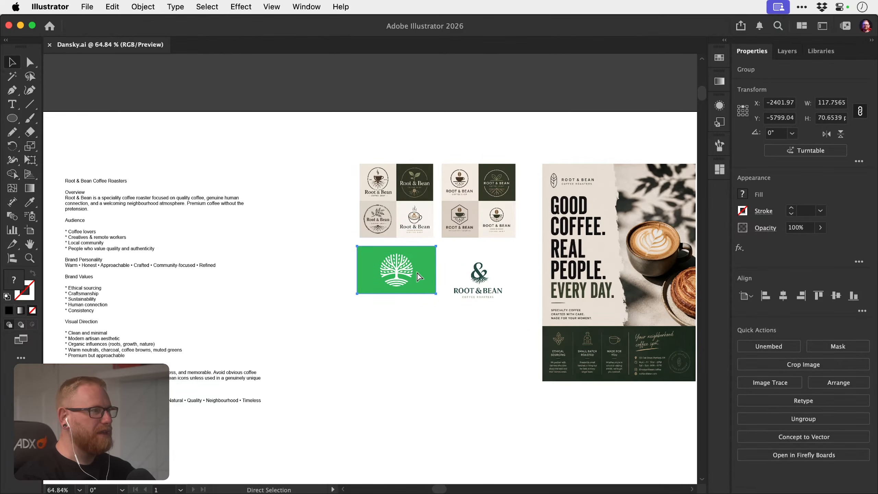
Switch to Photoshop, try erasing a cut where the R's leg meets the B on the newest monogram, and undo it.
key(super+Tab)
mouse_move(423, 298)
mouse_down()
mouse_move(348, 296)
mouse_move(423, 276)
mouse_up()
key(z)
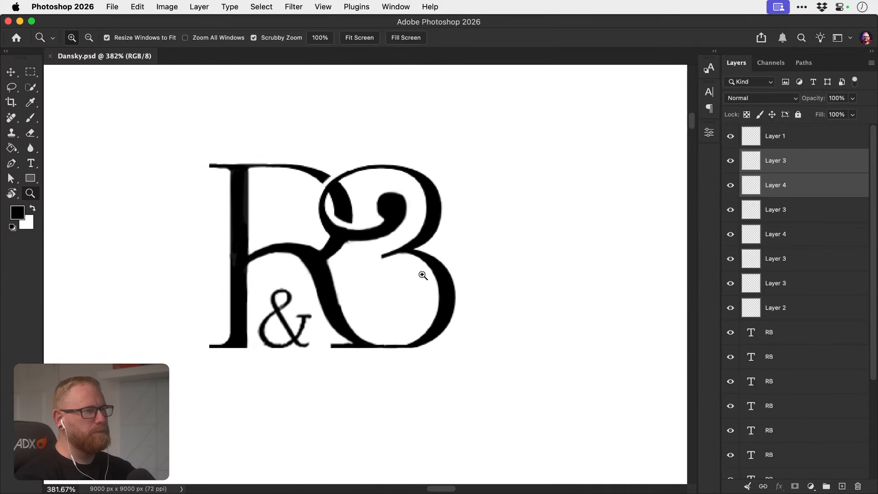
key(e)
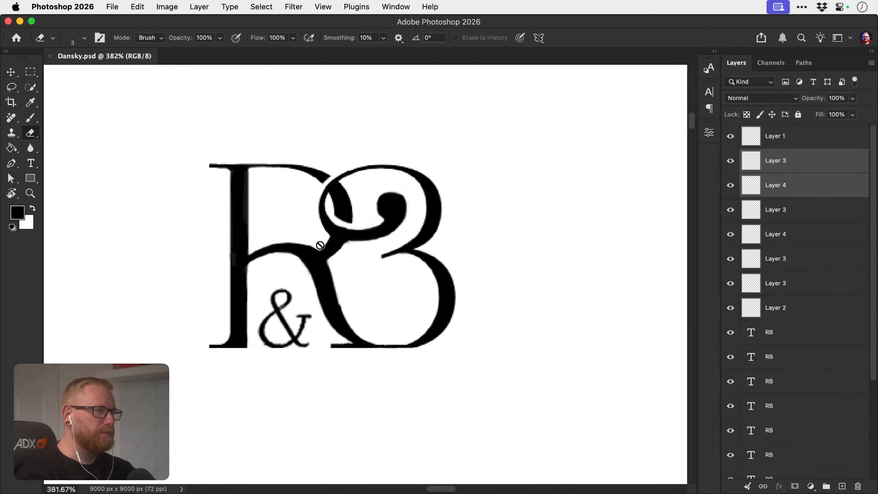
key(v)
click(459, 170)
click(330, 246)
key(e)
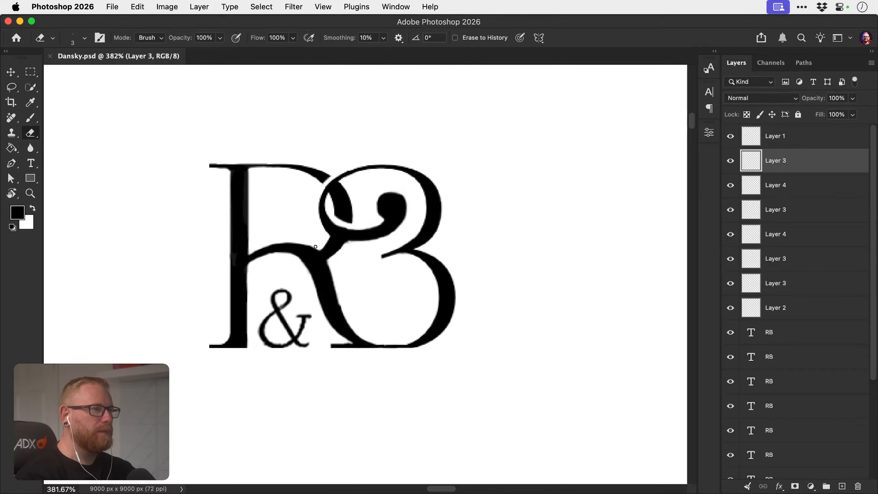
mouse_move(319, 249)
mouse_down()
mouse_move(266, 245)
mouse_move(289, 242)
mouse_move(250, 262)
mouse_move(284, 251)
mouse_move(307, 283)
mouse_up()
key(super+z)
Save the monogram document.
key(z)
mouse_move(389, 296)
mouse_down()
mouse_move(343, 286)
mouse_move(344, 278)
mouse_move(356, 286)
mouse_move(332, 284)
mouse_move(368, 277)
mouse_move(402, 246)
mouse_up()
key(ctrl+s)
key(v)
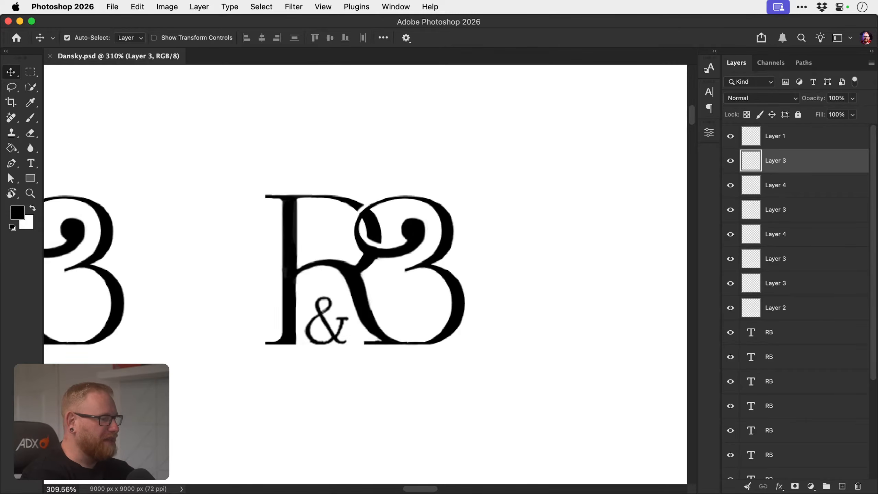
Switch to Illustrator, delete the green tree reference image and save the document.
key(super+Tab)
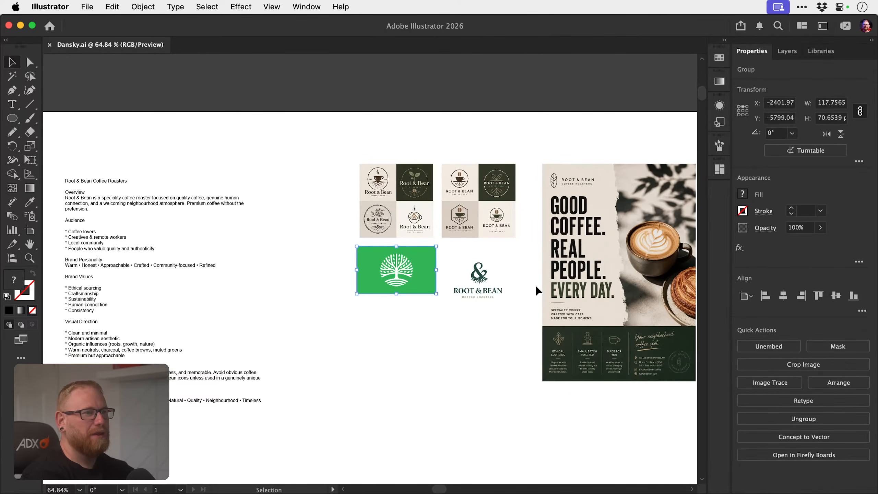
key(z)
drag(421, 260, 534, 251)
drag(407, 277, 511, 277)
key(v)
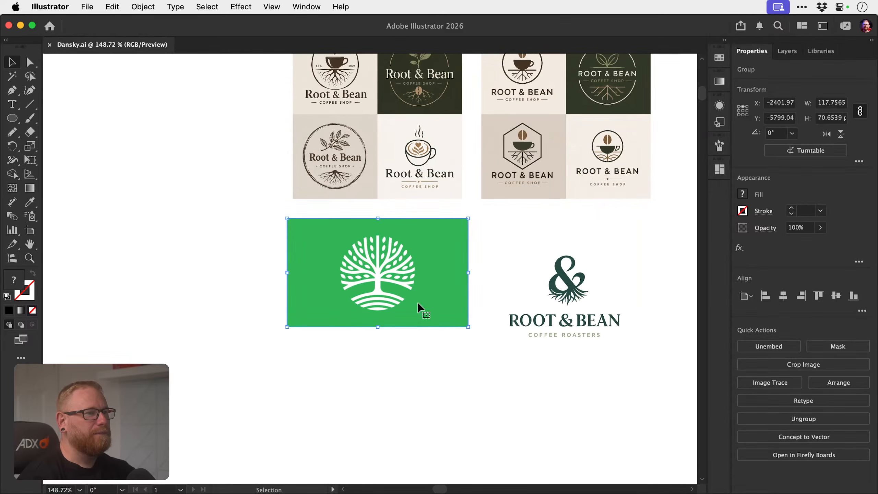
drag(412, 299, 408, 277)
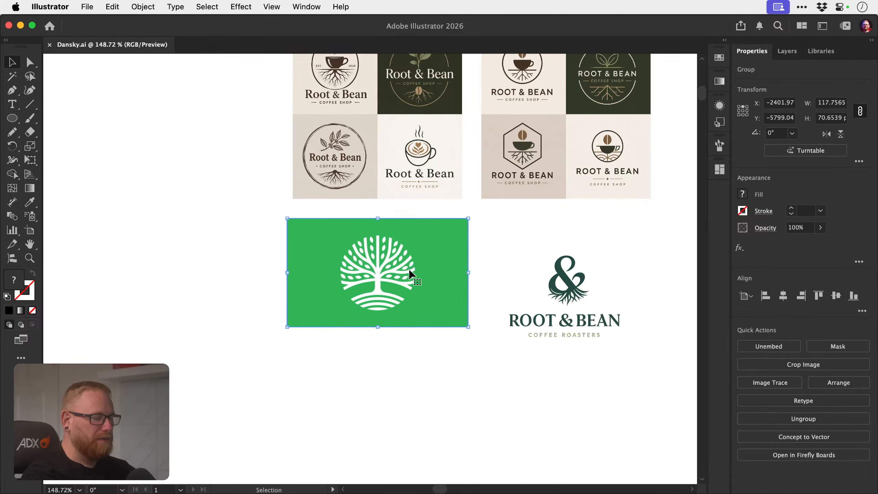
key(Delete)
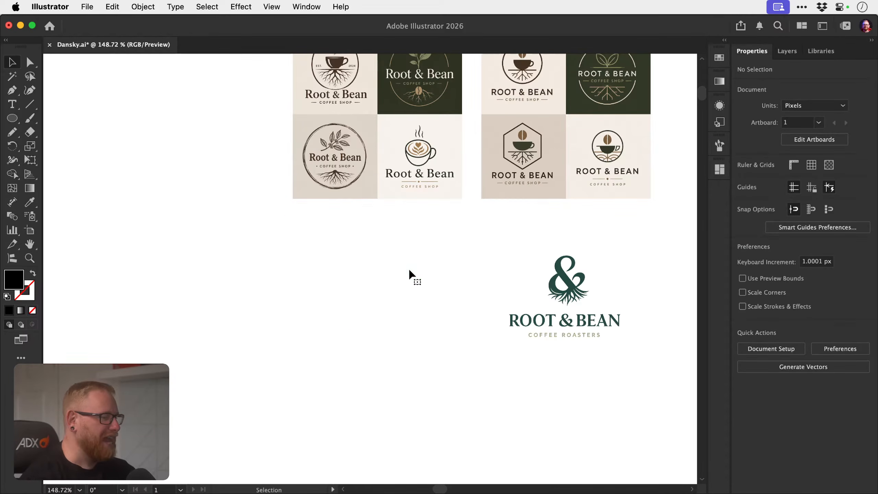
key(super+s)
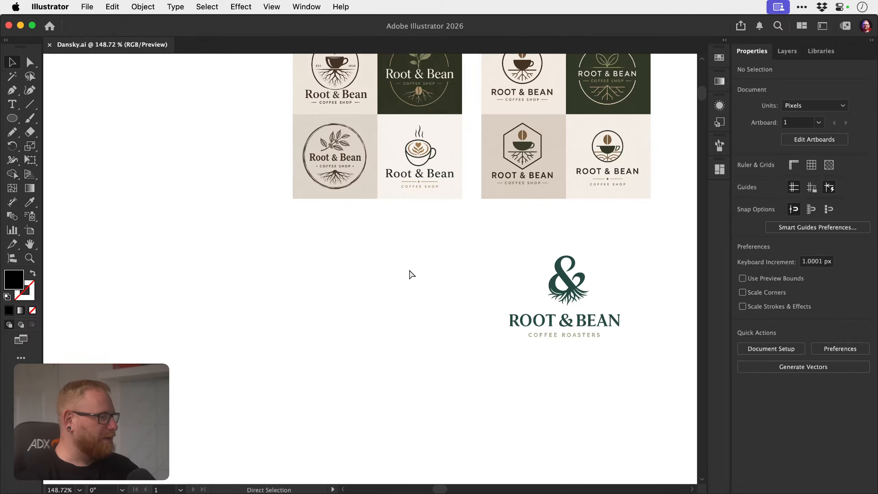
key(super+Tab)
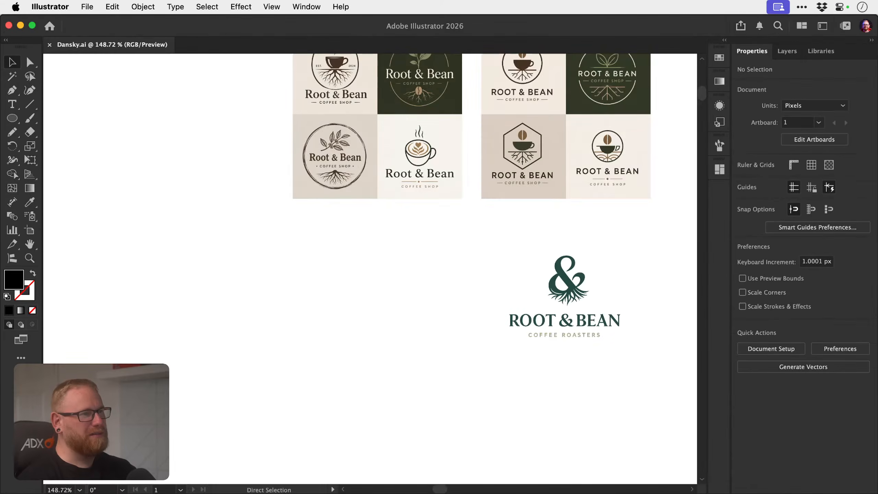
scroll(413, 294, up, 3)
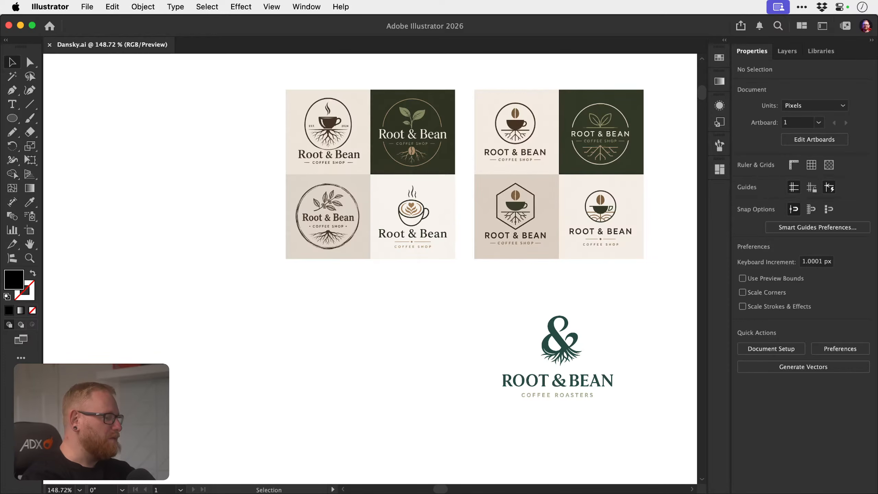
Paste the brown RB coffee-bean logo image, scale it down to about 101 px square and place it below the first logo grid.
key(super+Tab)
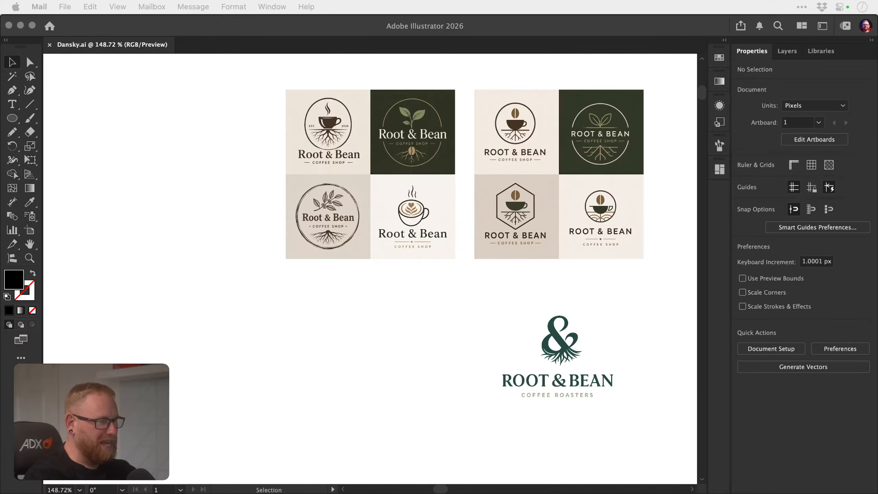
click(431, 290)
key(s)
key(super+v)
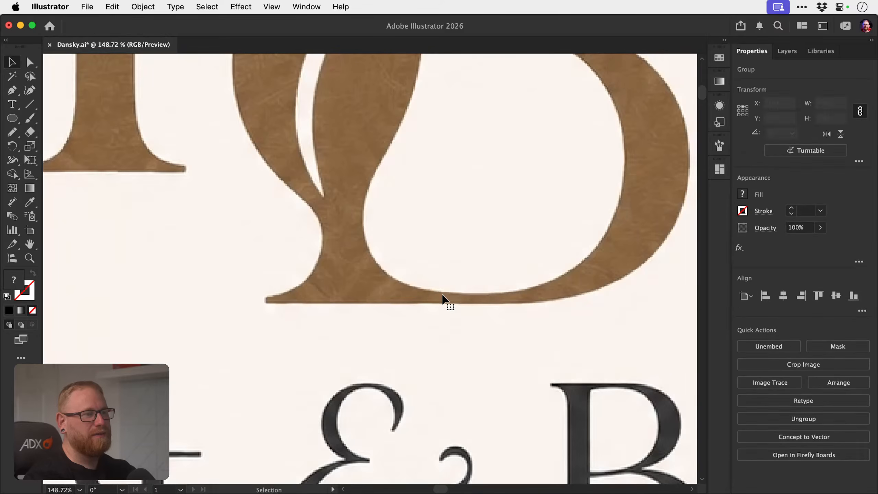
drag(473, 130, 410, 200)
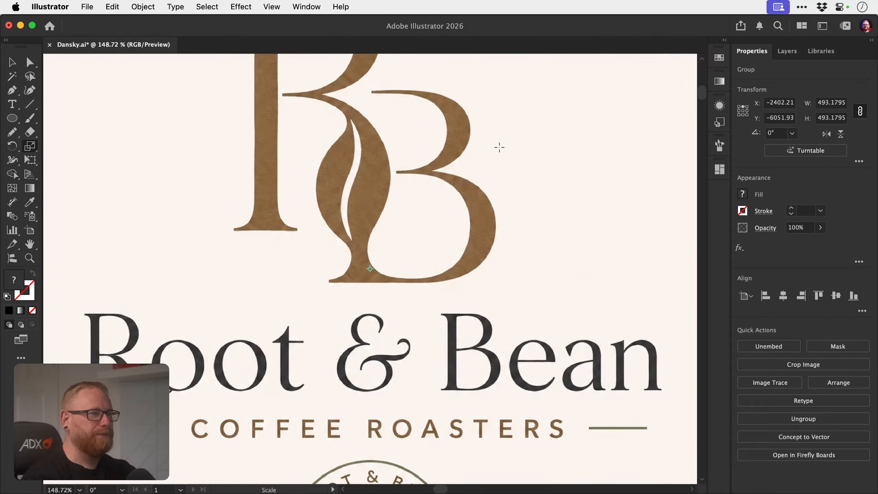
drag(498, 146, 413, 223)
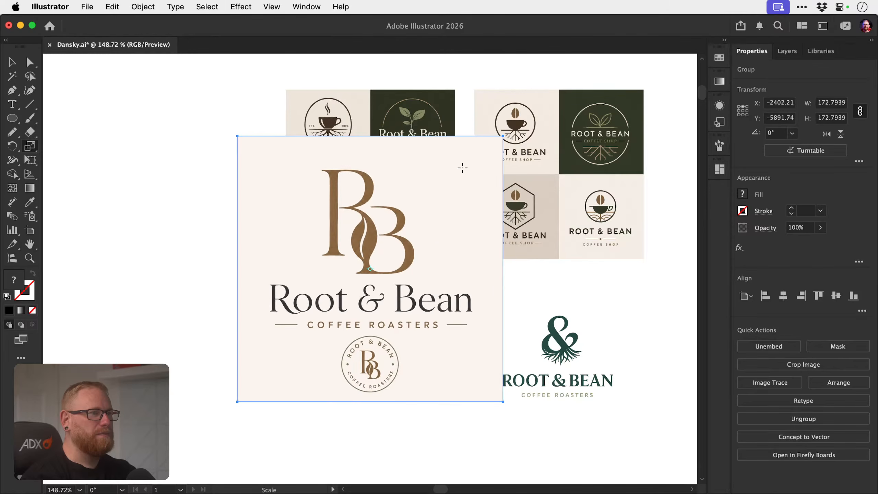
drag(462, 167, 412, 309)
key(v)
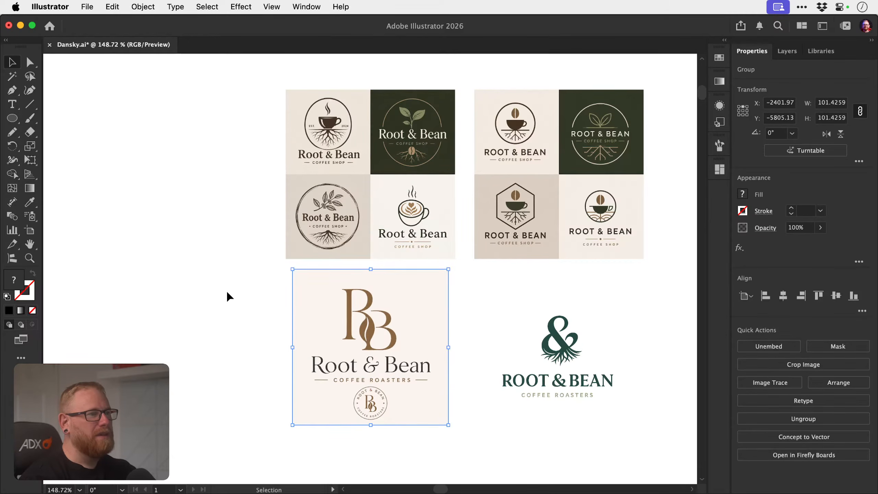
click(228, 297)
Examine the bean-shaped leg and round badge of the brown RB logo against the other references, and save the document.
key(space)
drag(271, 314, 278, 266)
key(z)
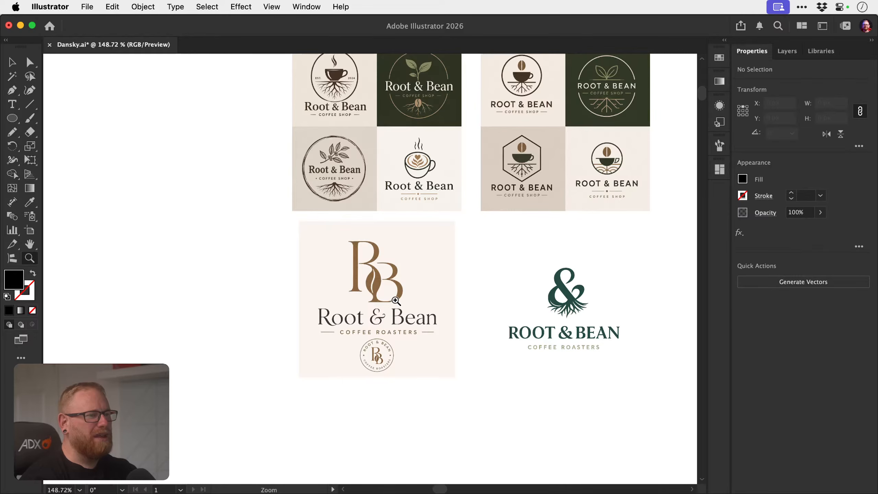
drag(390, 320, 440, 339)
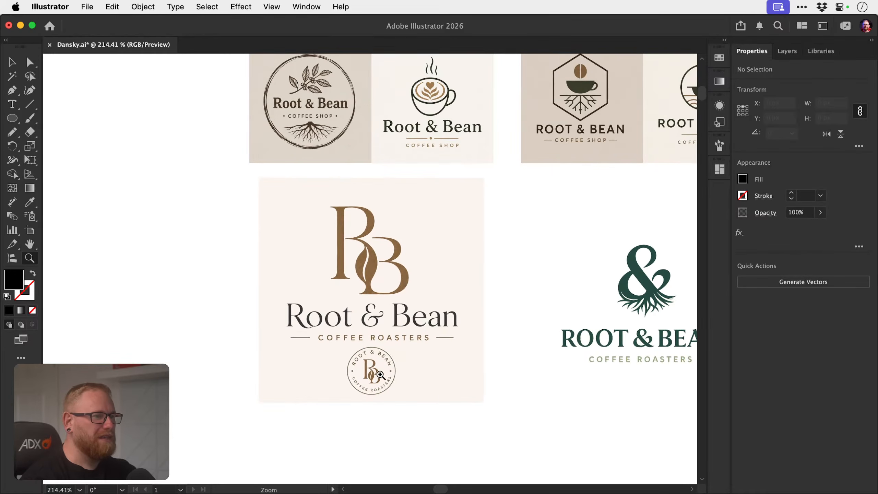
drag(358, 273, 360, 217)
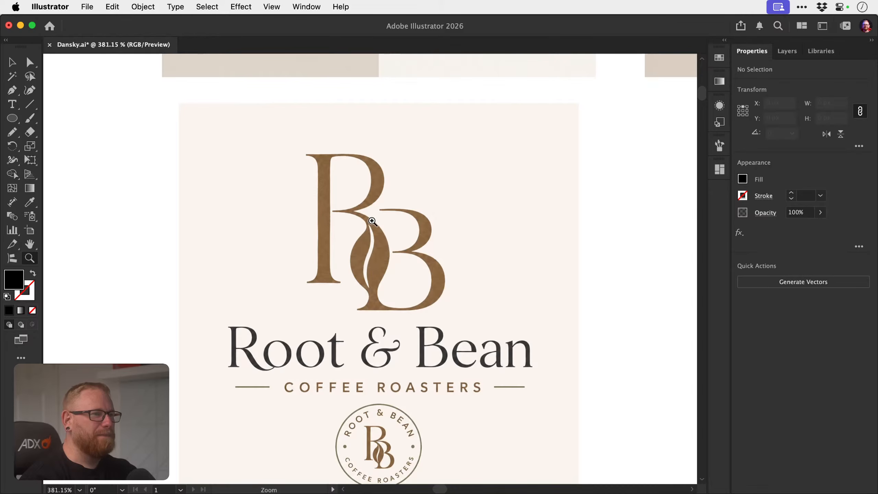
drag(372, 255, 382, 245)
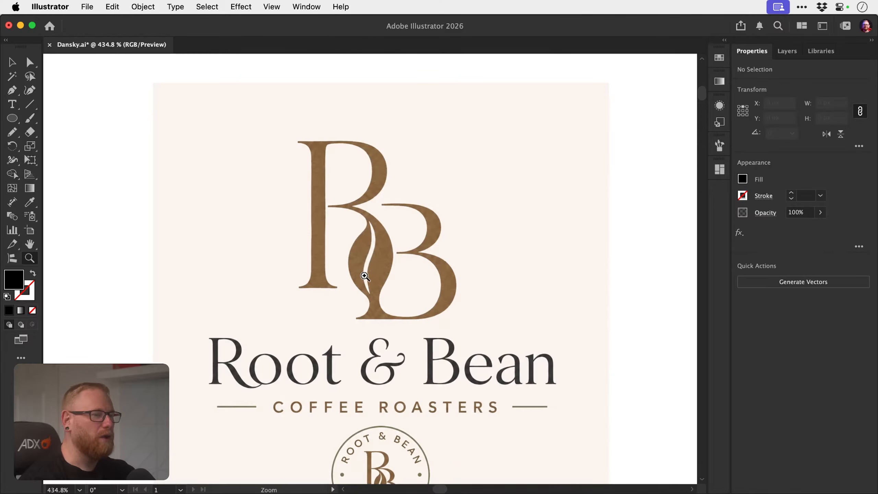
drag(372, 289, 312, 234)
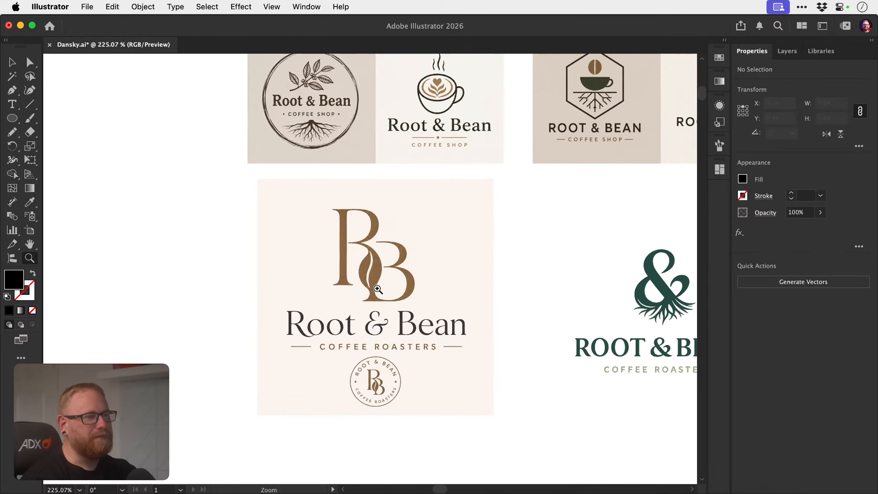
drag(377, 288, 311, 352)
key(space)
drag(338, 291, 331, 296)
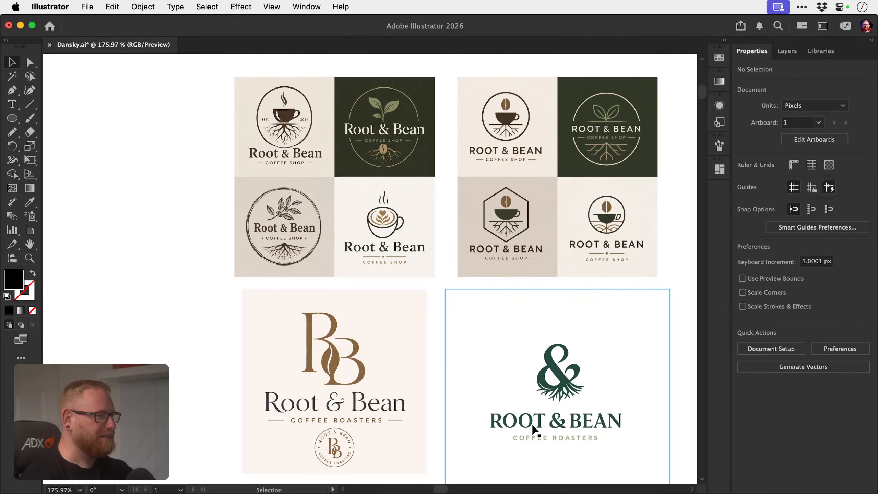
key(super+s)
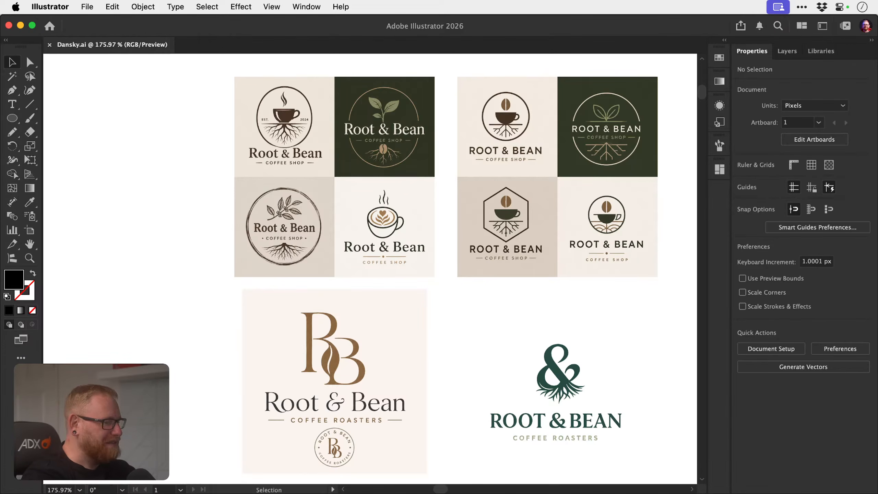
Switch to Chrome to check the Coffee Brand Pinterest board and return to Illustrator.
key(super+Tab)
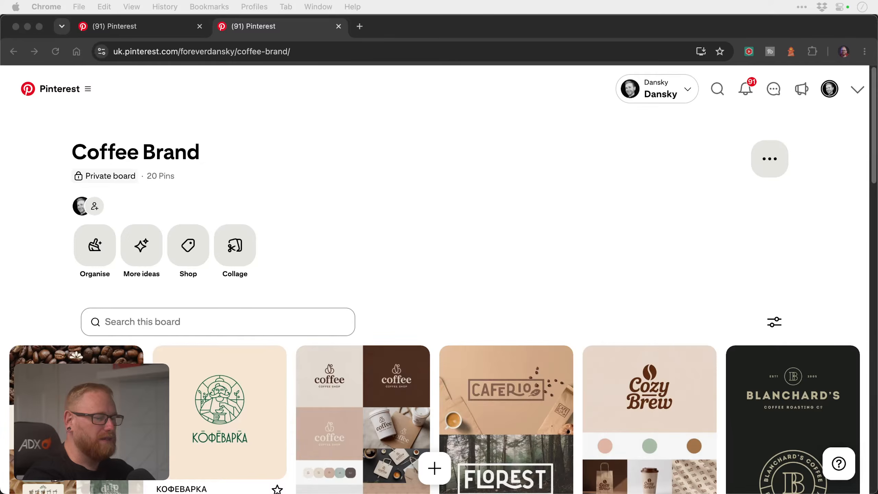
click(433, 232)
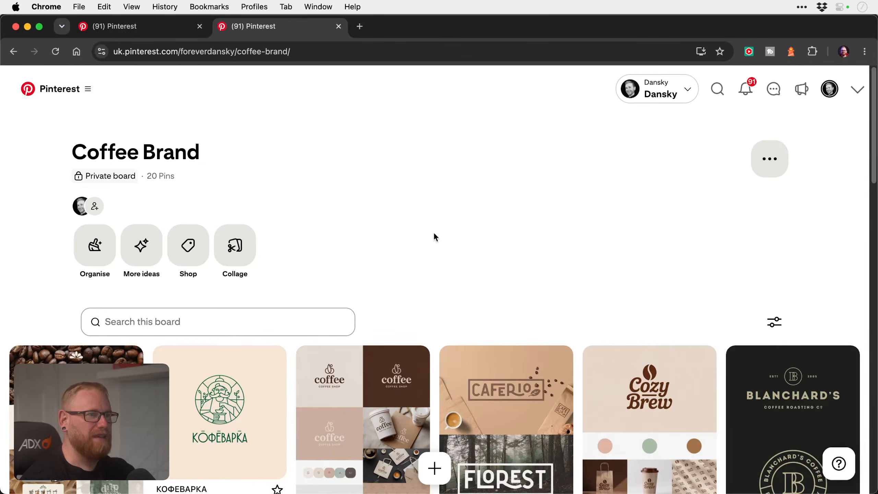
key(super+Tab)
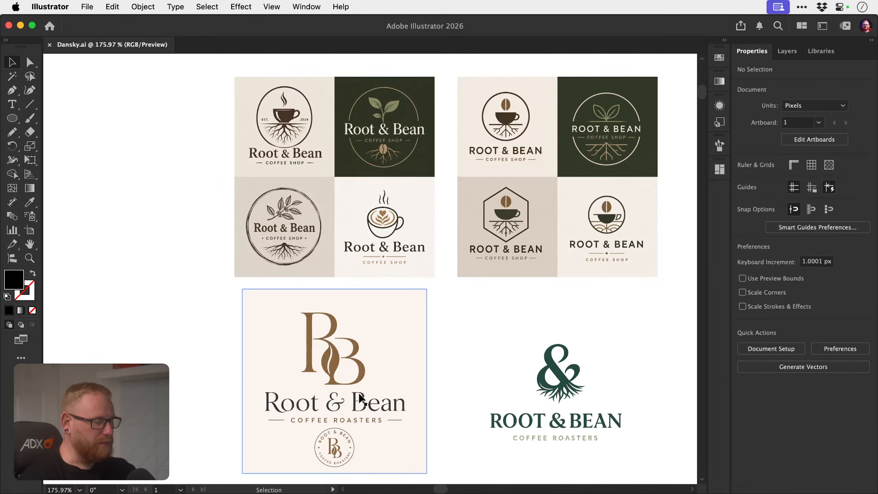
Try a freehand looping curve with the Pencil tool in the empty space beside the reference logos, and delete it.
key(n)
drag(196, 259, 270, 275)
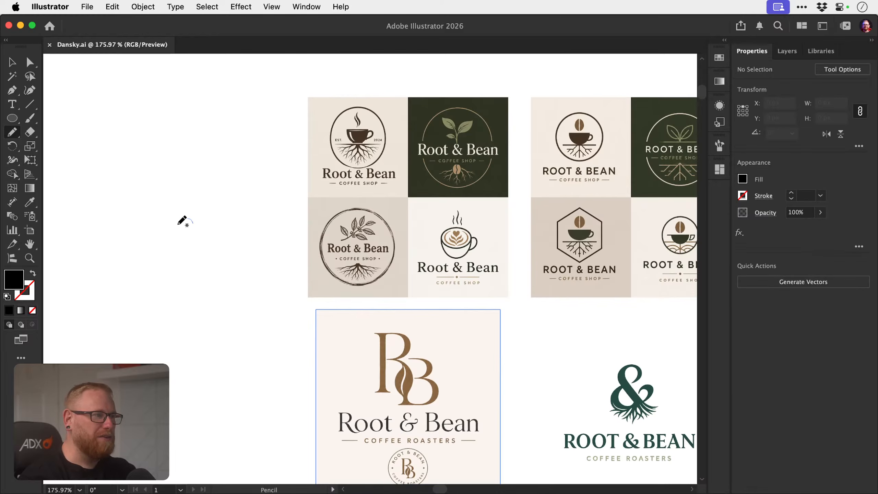
mouse_move(193, 223)
mouse_down()
mouse_move(257, 269)
mouse_move(205, 306)
mouse_move(132, 273)
mouse_up()
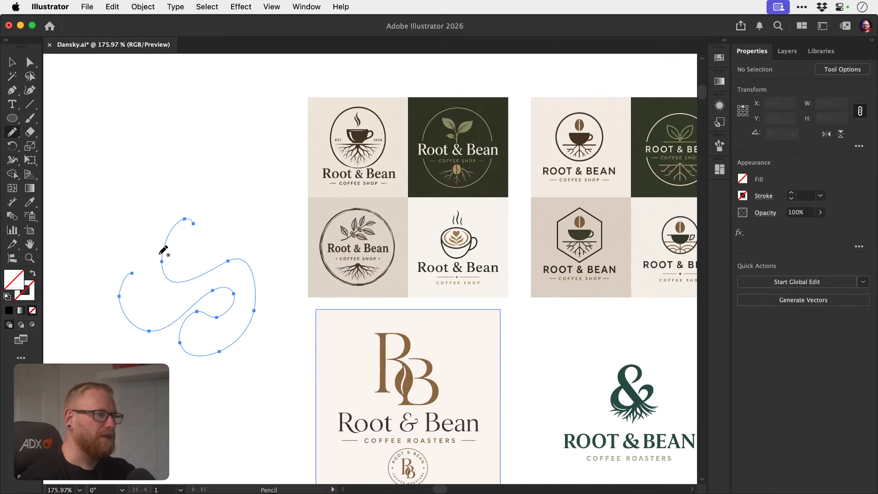
drag(104, 132, 125, 131)
key(v)
click(183, 194)
click(212, 360)
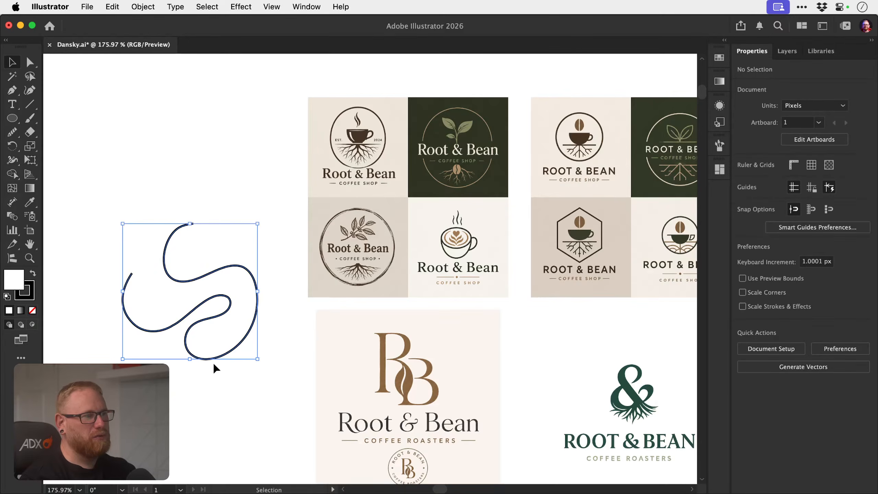
key(Delete)
Save the Illustrator document with the reference logos.
key(z)
drag(363, 318, 296, 310)
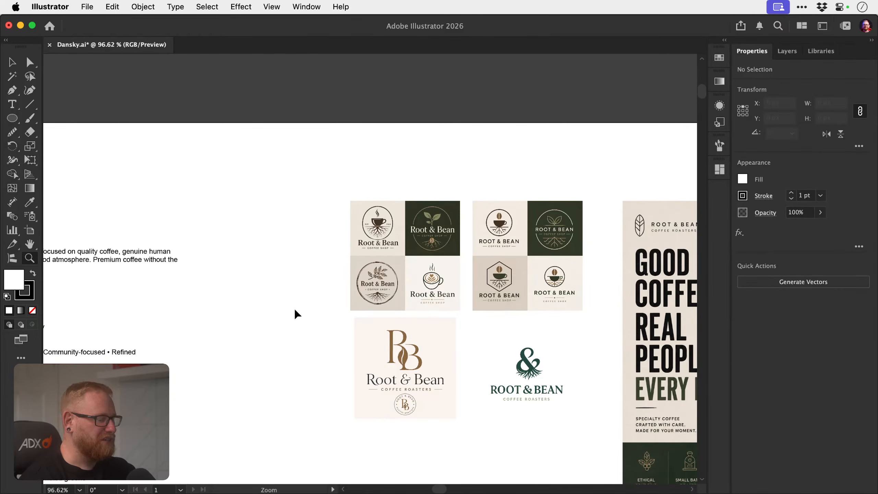
key(super+s)
key(v)
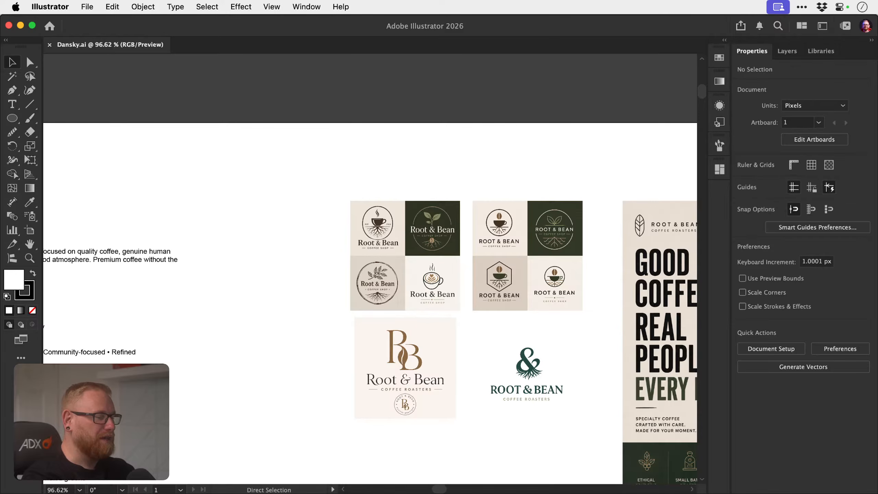
Switch to Photoshop, examine the newest R&B monogram up close and compare it with the full row of sketches and variations.
key(super+Tab)
key(super+space)
drag(365, 287, 380, 304)
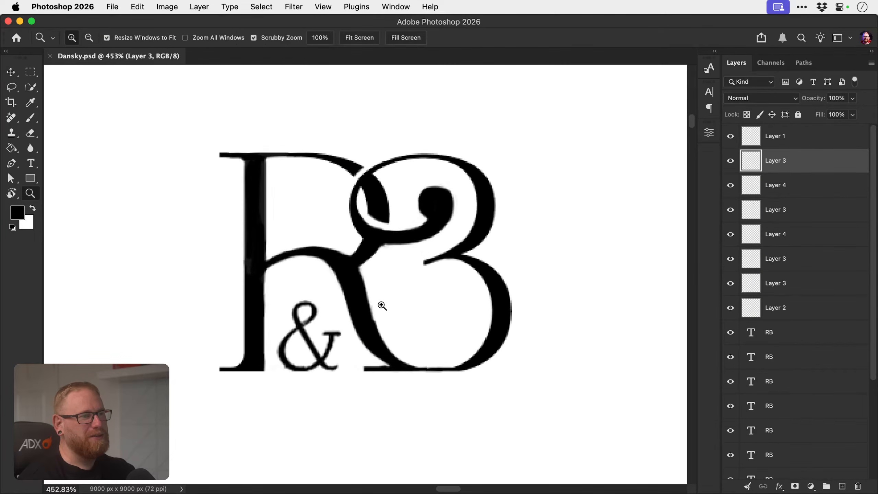
key(b)
scroll(374, 300, up, 2)
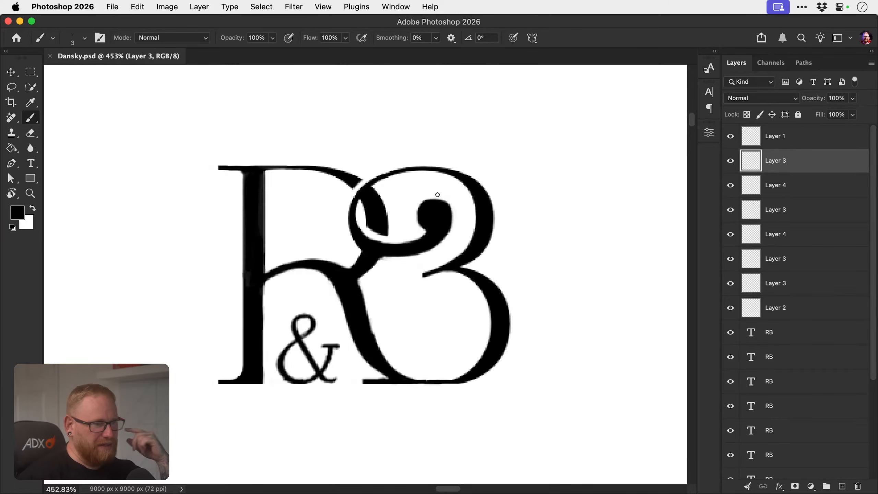
key(v)
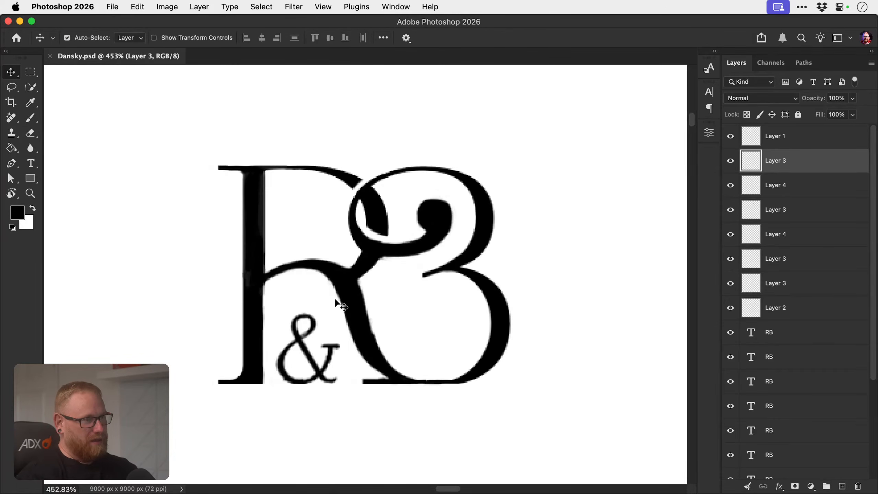
key(z)
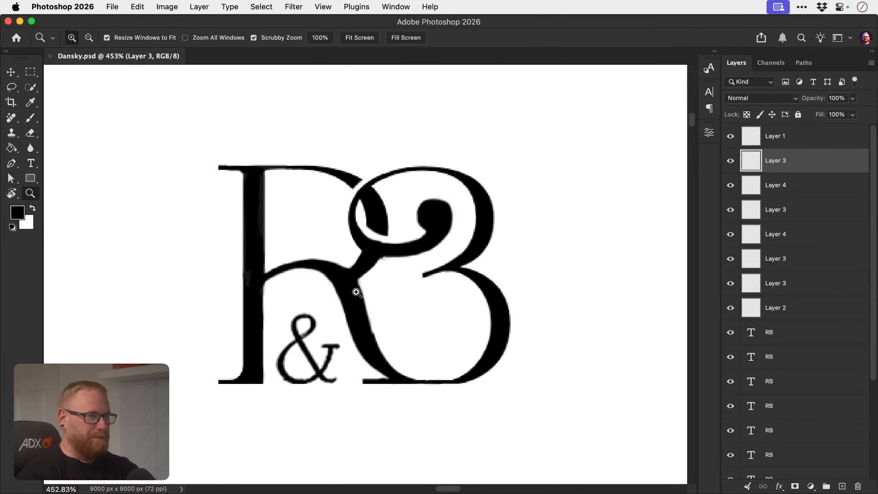
drag(365, 302, 290, 291)
key(v)
key(z)
key(v)
mouse_move(363, 300)
mouse_down()
mouse_move(335, 294)
mouse_move(498, 280)
mouse_up()
key(z)
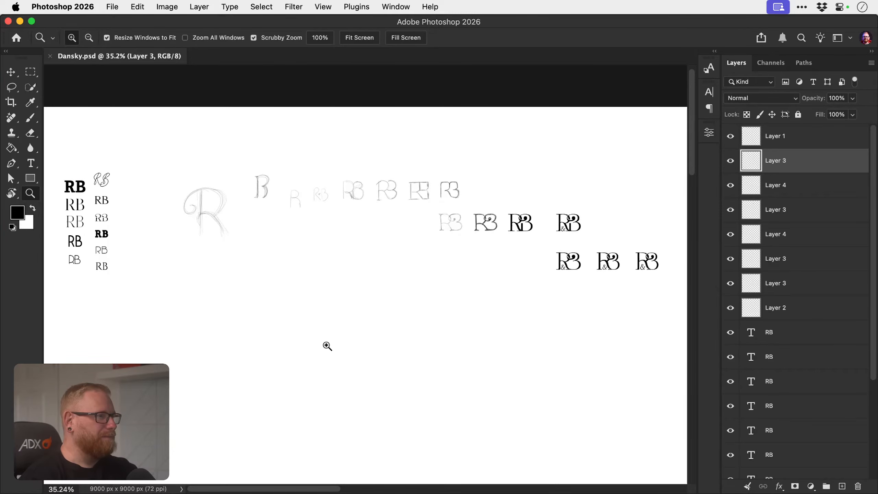
Switch to Illustrator and read the Root & Bean Coffee Roasters brief, including its audience, brand values and visual direction.
key(super+Tab)
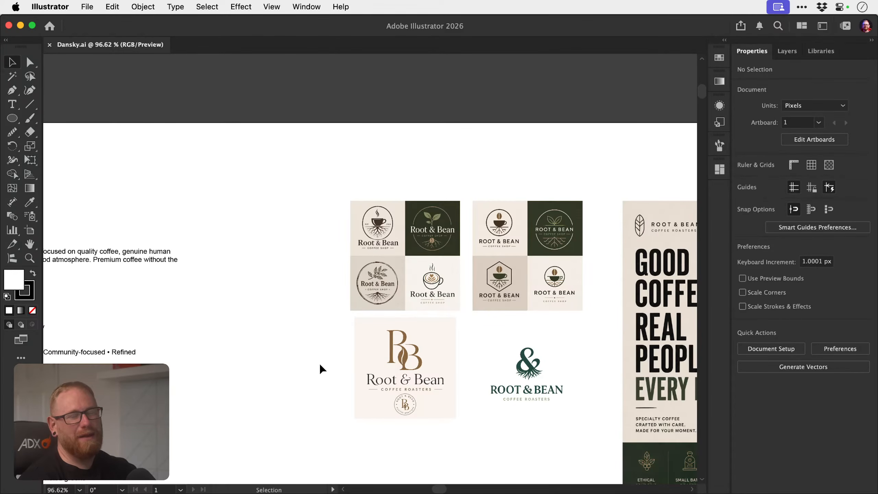
drag(302, 330, 487, 302)
drag(364, 328, 446, 282)
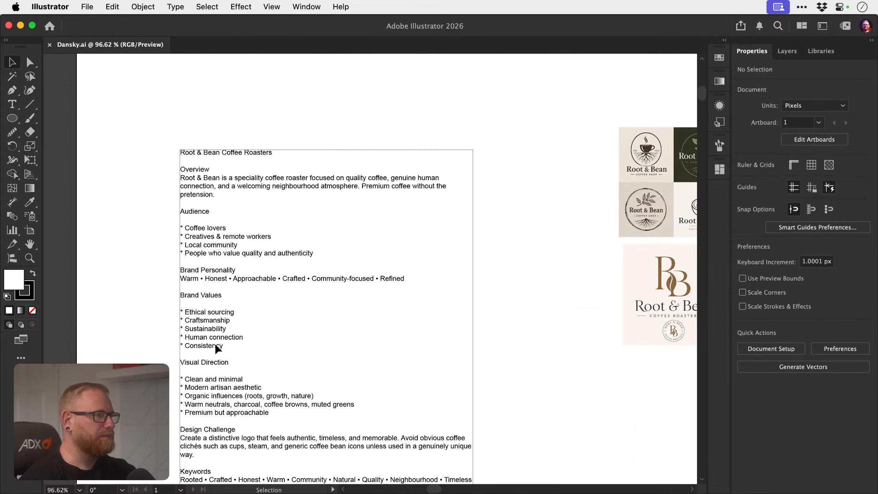
scroll(217, 347, up, 5)
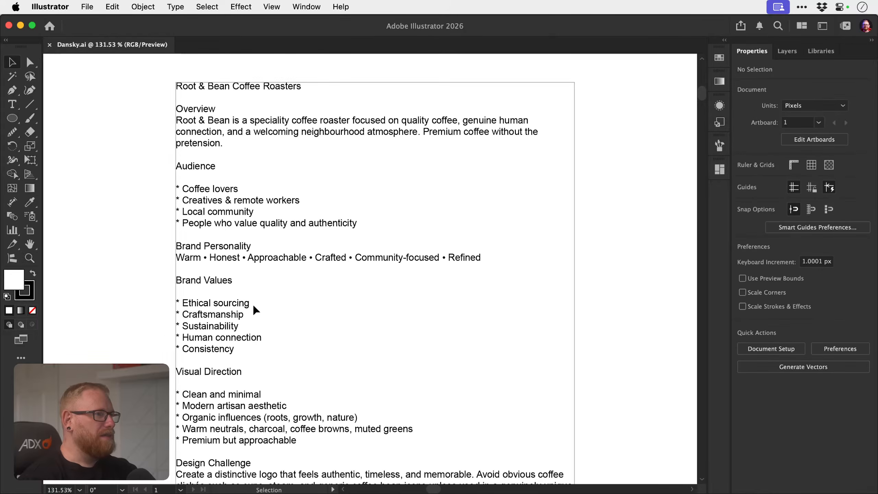
Examine the newest R&B monogram in Photoshop and check it against the brand brief in Illustrator.
scroll(252, 313, right, 3)
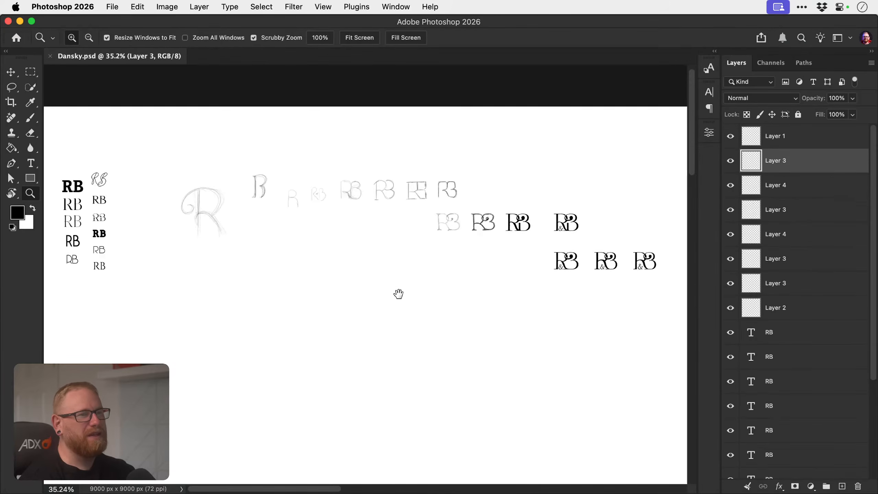
scroll(398, 294, right, 5)
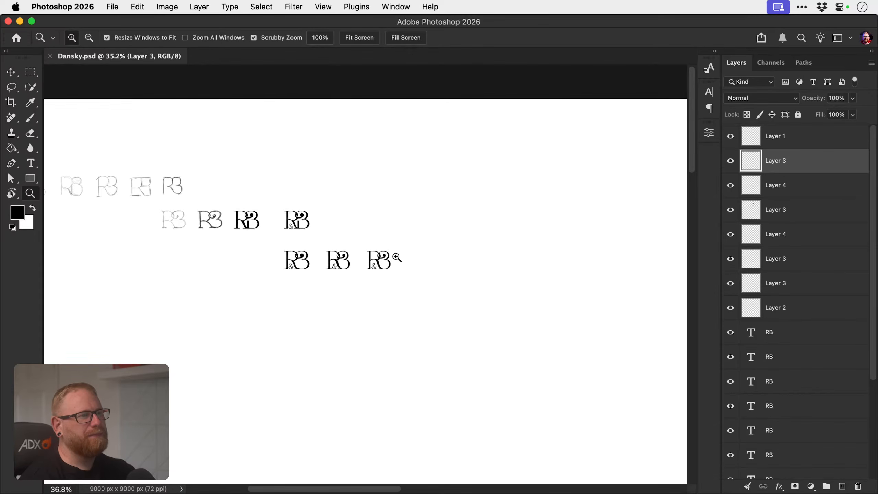
drag(396, 257, 430, 256)
mouse_move(376, 271)
mouse_down()
mouse_move(414, 266)
mouse_move(391, 268)
mouse_up()
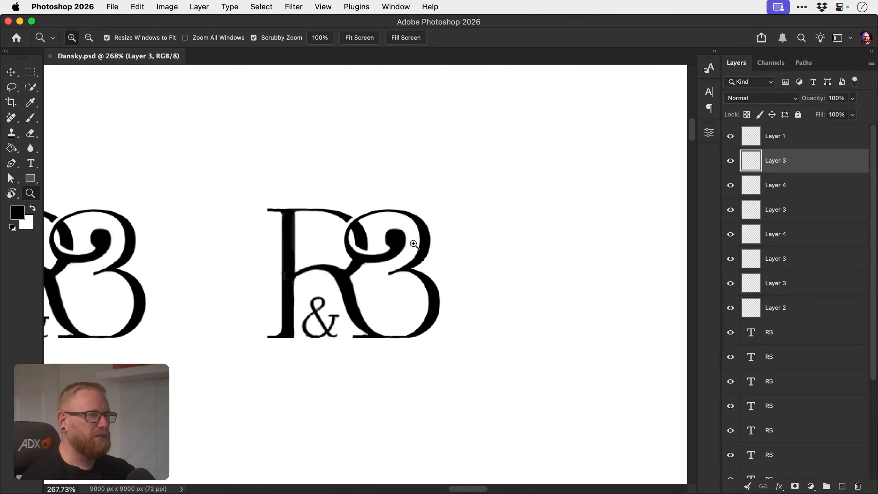
key(b)
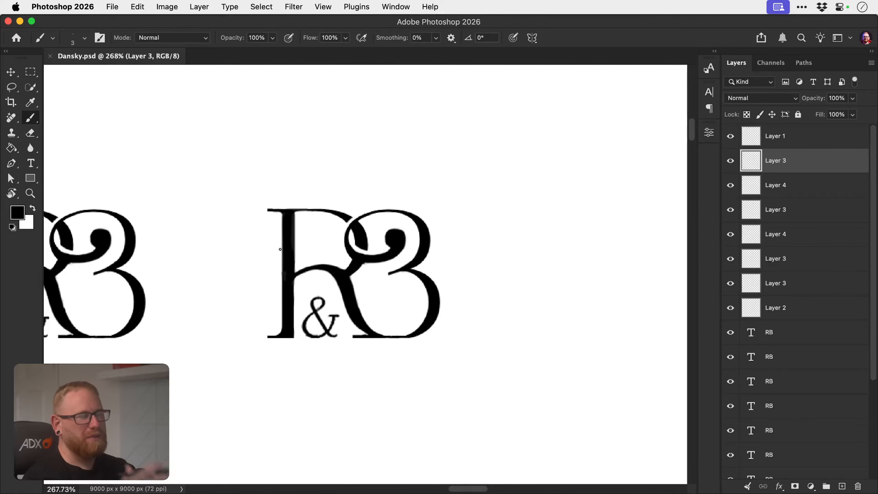
key(super+Tab)
scroll(323, 318, down, 3)
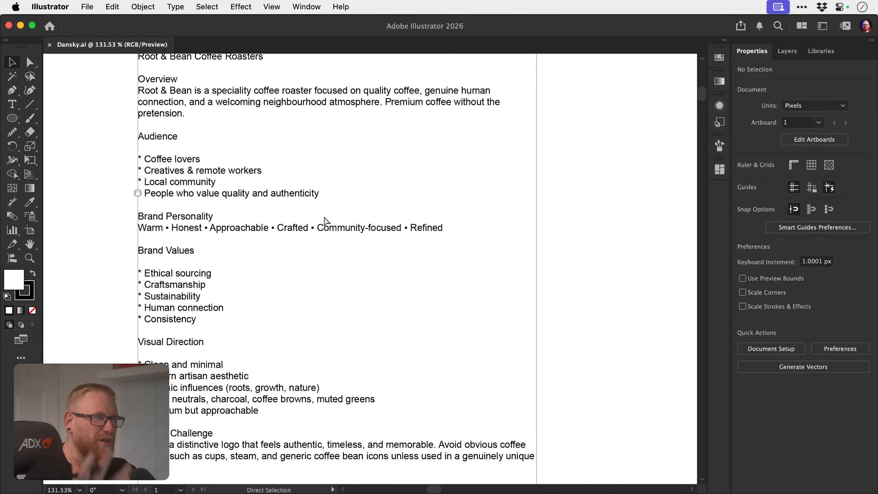
Switch to Photoshop and sketch a rough capital R with serifs and a straight diagonal leg beside the newest monogram.
key(super+Tab)
key(z)
mouse_move(352, 275)
mouse_down()
mouse_move(368, 276)
mouse_move(359, 279)
mouse_up()
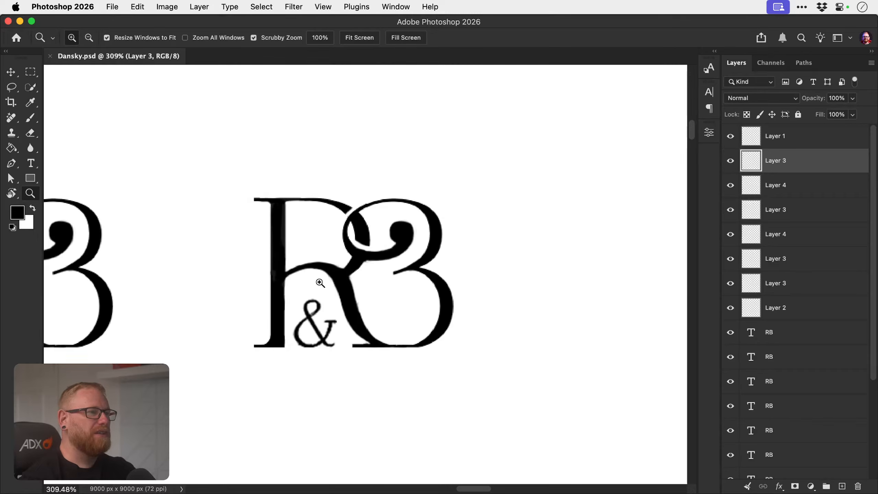
key(b)
drag(381, 242, 253, 243)
mouse_move(428, 180)
mouse_down()
mouse_move(428, 213)
mouse_move(435, 185)
mouse_move(488, 182)
mouse_move(422, 242)
mouse_move(505, 300)
mouse_up()
drag(485, 285, 504, 299)
drag(435, 238, 504, 299)
drag(416, 300, 541, 303)
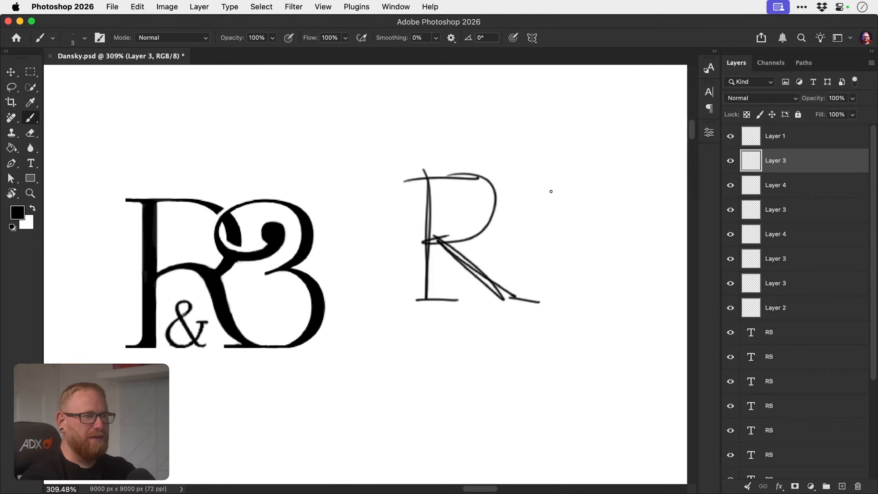
Sketch a rough capital B beside the R, and undo the strokes of both sketched letters.
mouse_move(534, 178)
mouse_down()
mouse_move(544, 303)
mouse_move(615, 221)
mouse_move(563, 300)
mouse_move(522, 294)
mouse_up()
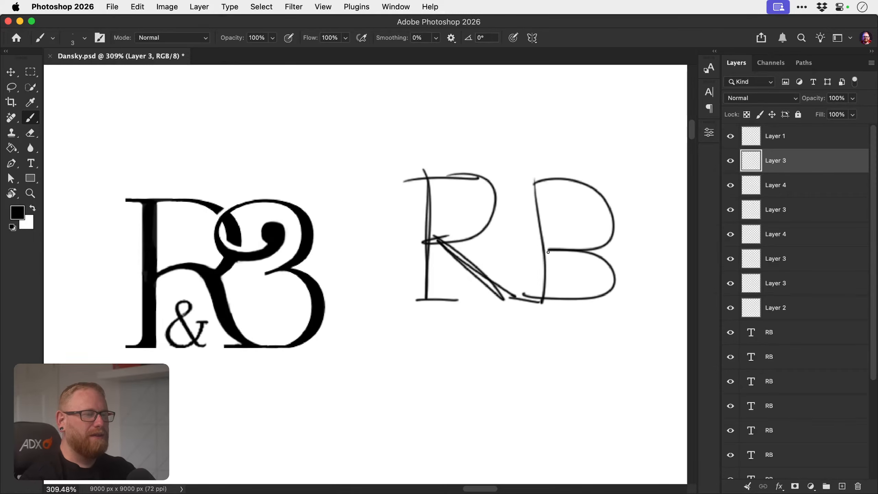
key(super+z)
key(super+z)
key(super+z)
key(super+z)
key(super+z)
key(super+z)
key(super+z)
key(super+z)
key(super+z)
key(super+z)
key(super+z)
key(super+z)
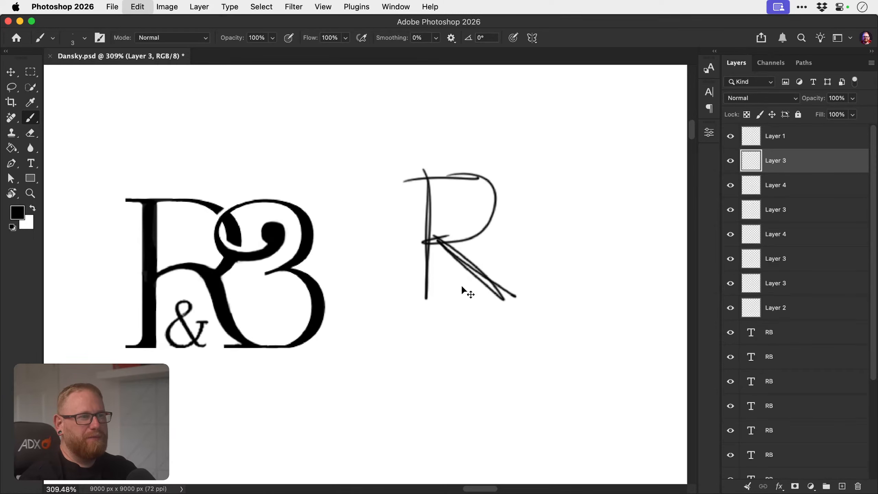
scroll(445, 306, left, 3)
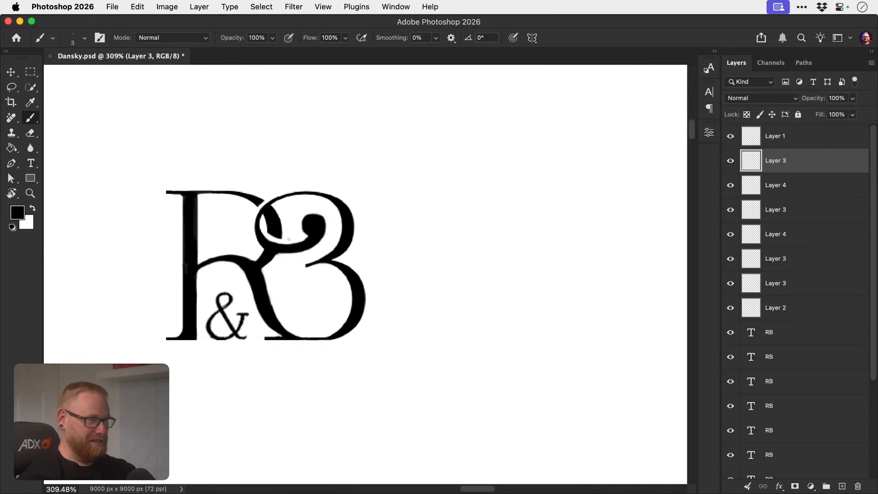
Sketch two filled buds on curved stems beside the newest R&B monogram, with a spiral shell joined to them.
key(z)
mouse_move(267, 224)
mouse_down()
mouse_move(287, 223)
mouse_move(301, 255)
mouse_move(319, 247)
mouse_up()
key(z)
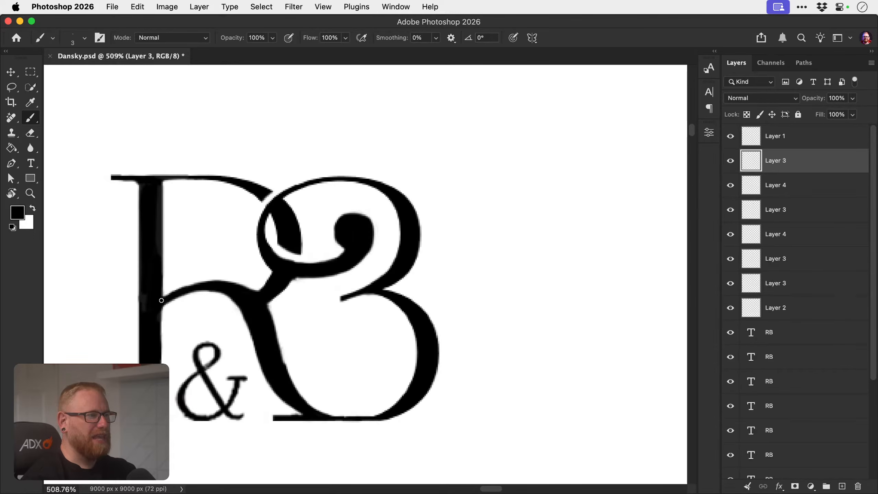
drag(351, 278, 149, 302)
drag(375, 306, 244, 330)
mouse_move(327, 339)
mouse_down()
mouse_move(358, 297)
mouse_move(346, 256)
mouse_move(350, 312)
mouse_move(326, 347)
mouse_move(351, 321)
mouse_move(353, 284)
mouse_move(336, 234)
mouse_move(361, 209)
mouse_move(345, 247)
mouse_move(367, 239)
mouse_move(350, 237)
mouse_move(366, 237)
mouse_move(356, 238)
mouse_move(354, 226)
mouse_move(345, 236)
mouse_move(354, 296)
mouse_move(342, 329)
mouse_move(319, 351)
mouse_move(353, 305)
mouse_move(353, 252)
mouse_move(349, 313)
mouse_move(331, 332)
mouse_move(358, 313)
mouse_move(325, 347)
mouse_move(328, 294)
mouse_move(303, 254)
mouse_move(297, 189)
mouse_move(264, 212)
mouse_move(291, 220)
mouse_move(302, 213)
mouse_move(296, 226)
mouse_move(275, 234)
mouse_move(279, 216)
mouse_move(299, 205)
mouse_move(287, 224)
mouse_move(285, 195)
mouse_move(301, 203)
mouse_move(299, 185)
mouse_move(281, 217)
mouse_move(284, 240)
mouse_move(321, 295)
mouse_move(329, 338)
mouse_move(335, 321)
mouse_move(289, 231)
mouse_move(298, 206)
mouse_move(296, 233)
mouse_move(308, 264)
mouse_move(300, 211)
mouse_move(306, 255)
mouse_move(335, 313)
mouse_move(330, 340)
mouse_move(305, 214)
mouse_move(282, 207)
mouse_move(274, 237)
mouse_move(291, 234)
mouse_move(279, 247)
mouse_up()
key(space)
mouse_move(284, 263)
mouse_down()
mouse_move(350, 259)
mouse_move(394, 321)
mouse_up()
key(space)
mouse_move(357, 284)
mouse_down()
mouse_move(400, 332)
mouse_move(363, 365)
mouse_move(375, 396)
mouse_move(408, 395)
mouse_move(438, 367)
mouse_move(469, 305)
mouse_move(453, 308)
mouse_move(453, 296)
mouse_move(437, 318)
mouse_move(408, 319)
mouse_move(384, 277)
mouse_move(335, 249)
mouse_move(303, 264)
mouse_move(282, 298)
mouse_move(301, 364)
mouse_move(359, 345)
mouse_move(347, 290)
mouse_move(314, 321)
mouse_move(349, 328)
mouse_up()
key(super+z)
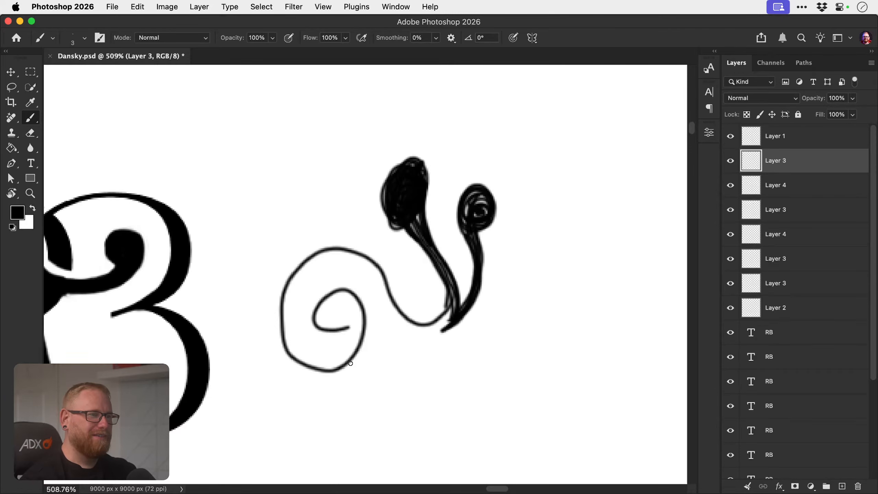
Add a belly line, a round eye and a smile to turn the spiral shell doodle into a snail.
mouse_move(349, 364)
mouse_down()
mouse_move(375, 368)
mouse_move(441, 349)
mouse_move(458, 320)
mouse_up()
mouse_move(415, 288)
mouse_down()
mouse_move(434, 293)
mouse_move(413, 289)
mouse_move(425, 306)
mouse_move(418, 334)
mouse_up()
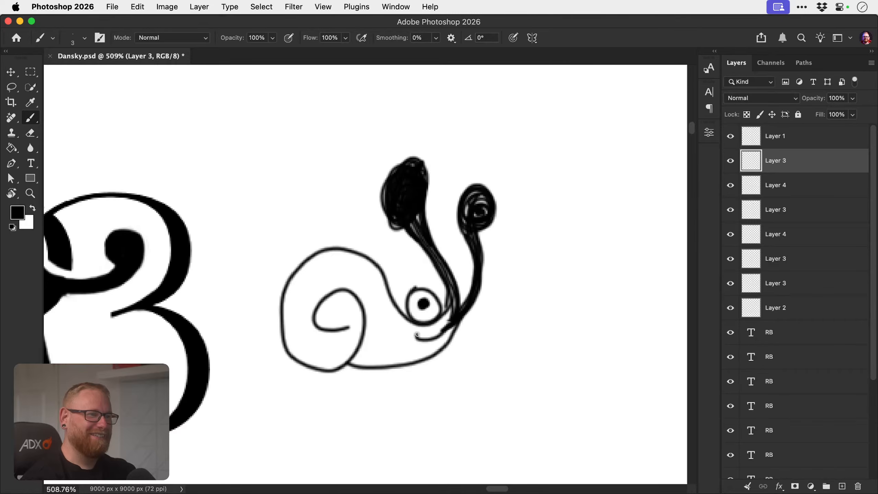
scroll(333, 353, left, 5)
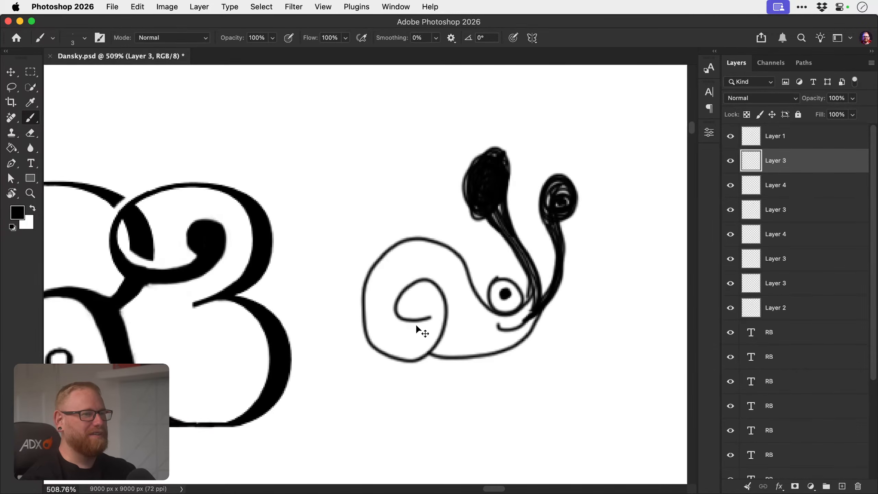
Undo the whole snail and bud doodle beside the monogram and save the document.
scroll(288, 293, left, 7)
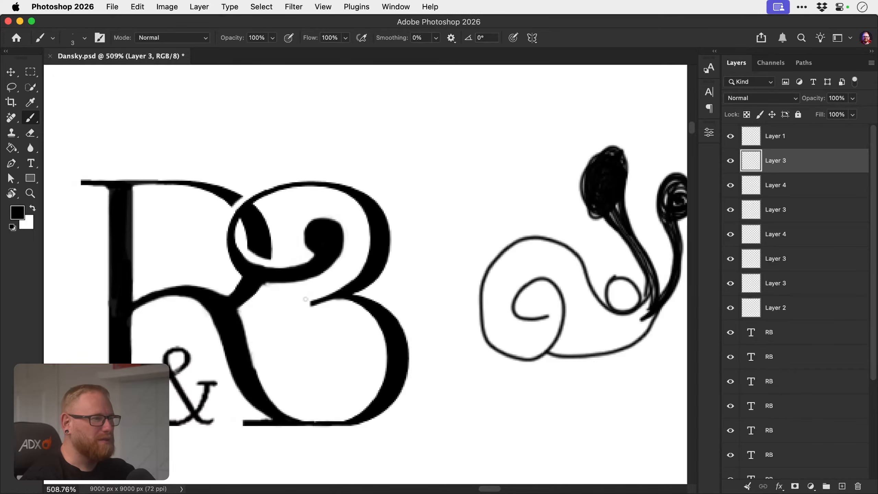
drag(303, 310, 284, 290)
key(z)
drag(317, 281, 294, 285)
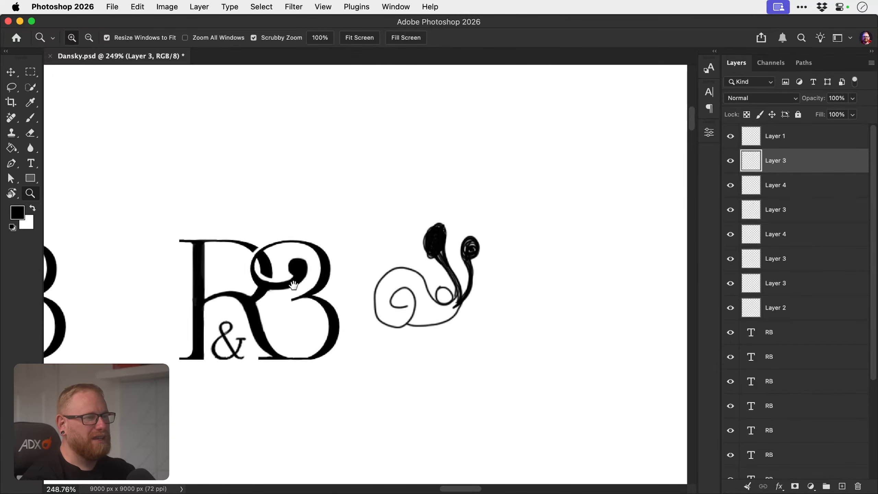
drag(416, 283, 424, 279)
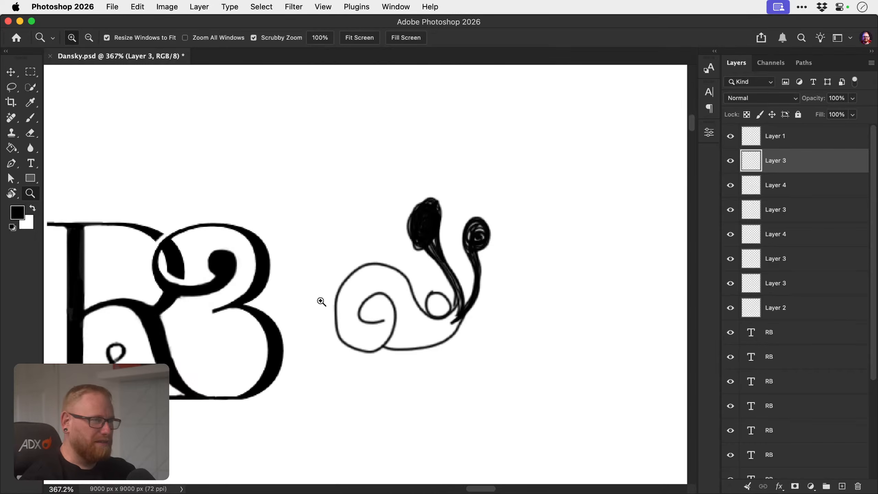
key(super+z)
key(super+z)
key(super+z)
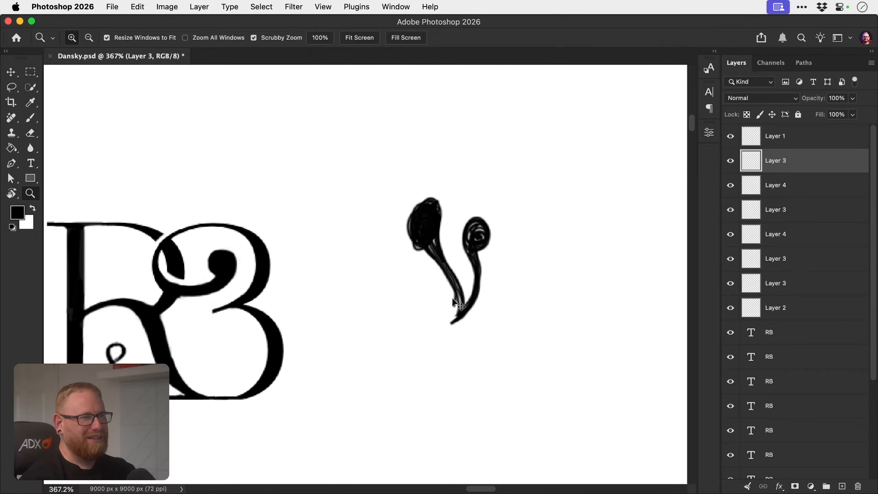
key(super+z)
key(super+z)
key(super+z)
key(super+z)
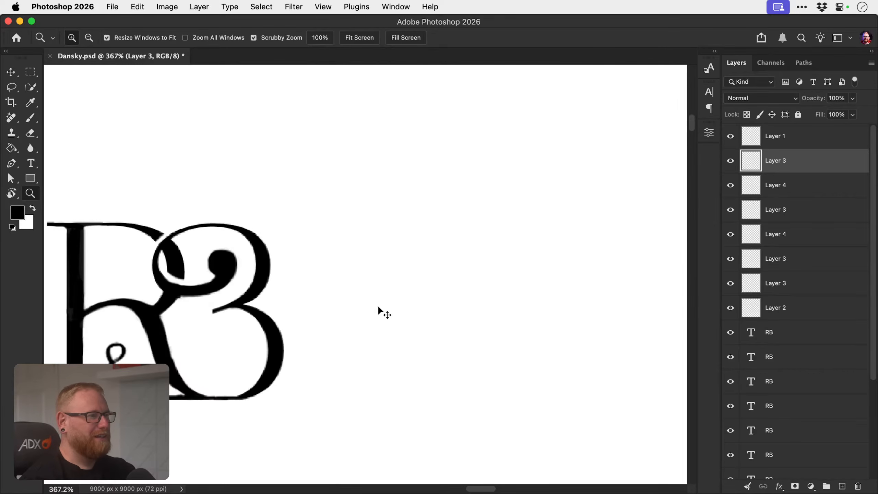
drag(312, 312, 388, 290)
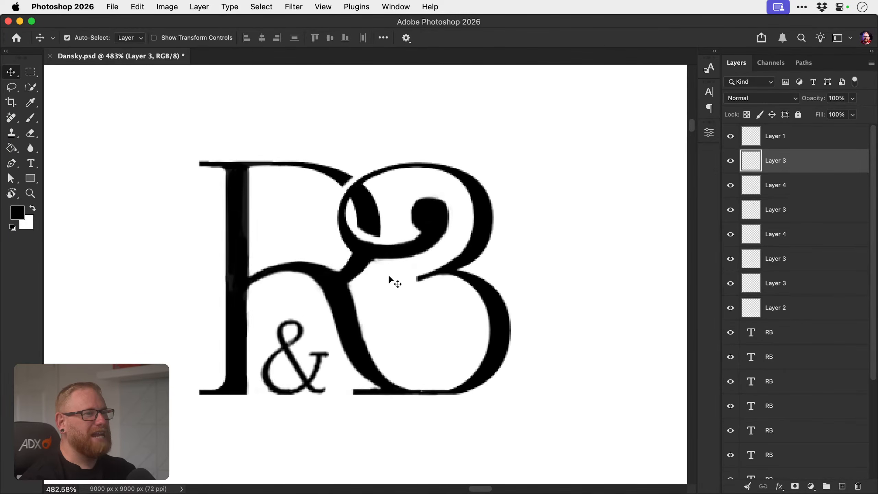
key(super+s)
Compare the newest R&B monogram up close with the rows of earlier sketches and variations.
key(z)
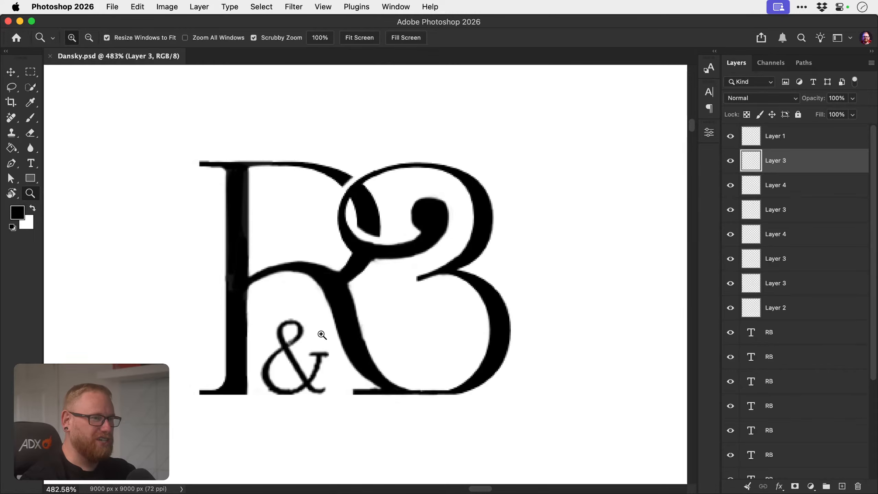
mouse_move(321, 335)
mouse_down()
mouse_move(268, 330)
mouse_move(379, 316)
mouse_up()
mouse_move(357, 329)
mouse_down()
mouse_move(290, 332)
mouse_move(327, 313)
mouse_move(341, 320)
mouse_up()
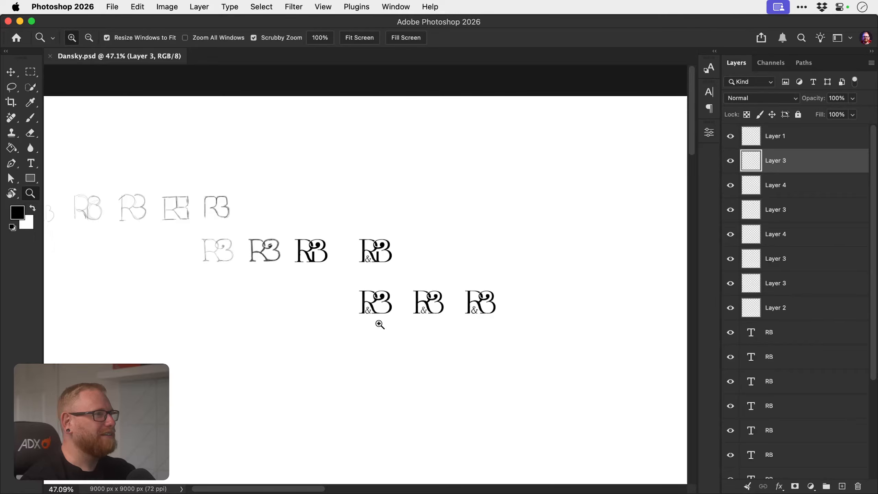
scroll(378, 320, right, 5)
drag(382, 306, 458, 284)
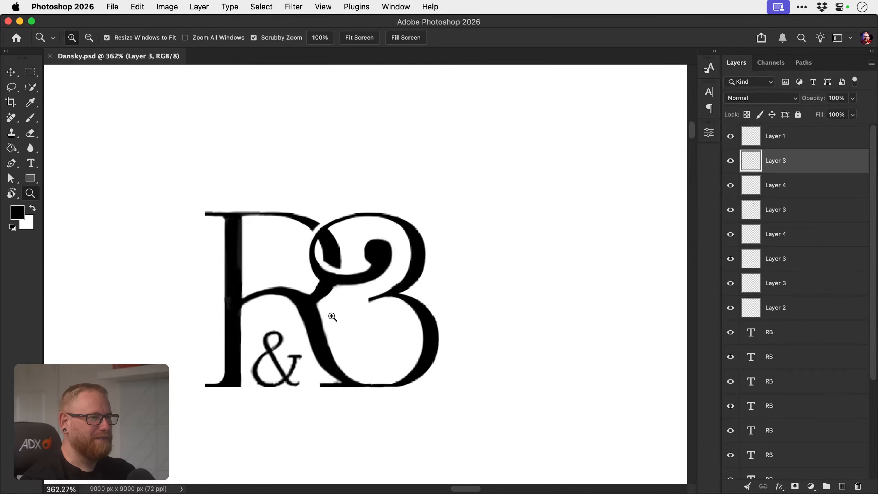
key(v)
drag(347, 320, 382, 301)
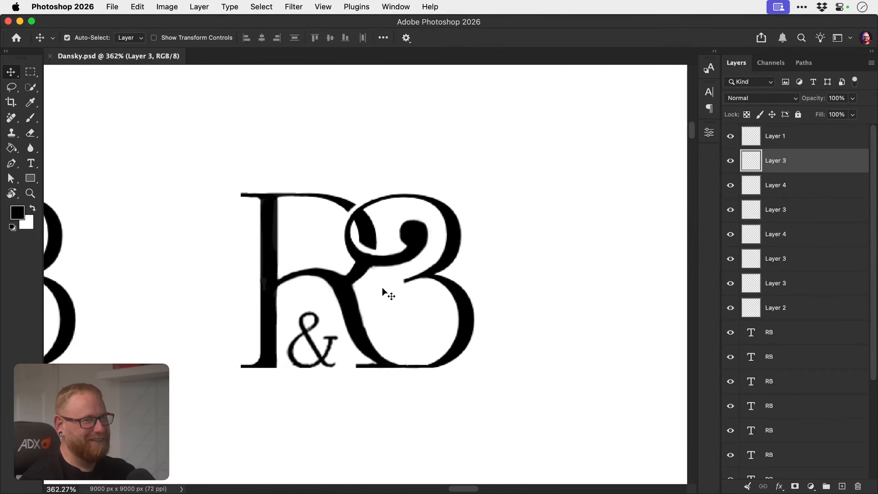
drag(345, 337, 352, 332)
key(z)
mouse_move(355, 290)
mouse_down()
mouse_move(372, 296)
mouse_move(334, 296)
mouse_move(342, 296)
mouse_up()
key(b)
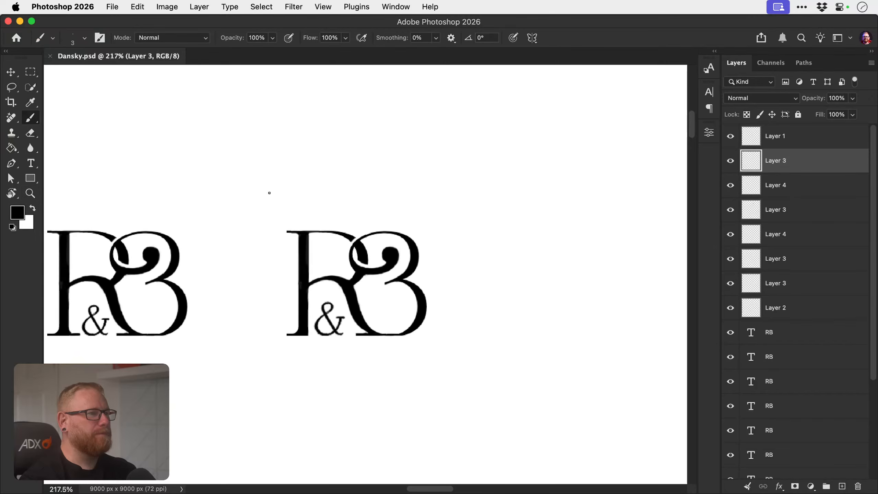
drag(276, 202, 350, 302)
key(super+z)
Duplicate the newest R&B monogram into the empty space to its right.
key(v)
drag(257, 202, 443, 377)
drag(383, 317, 237, 339)
drag(263, 296, 591, 295)
drag(526, 298, 357, 325)
drag(410, 320, 354, 317)
key(z)
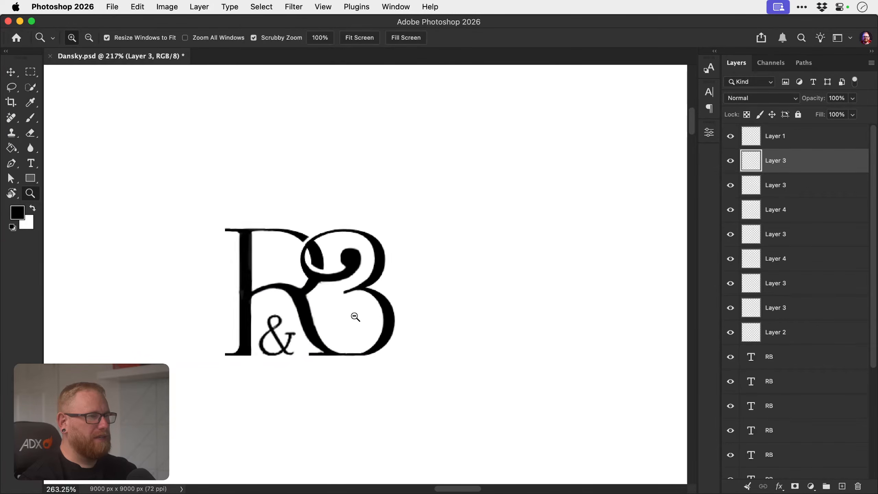
key(v)
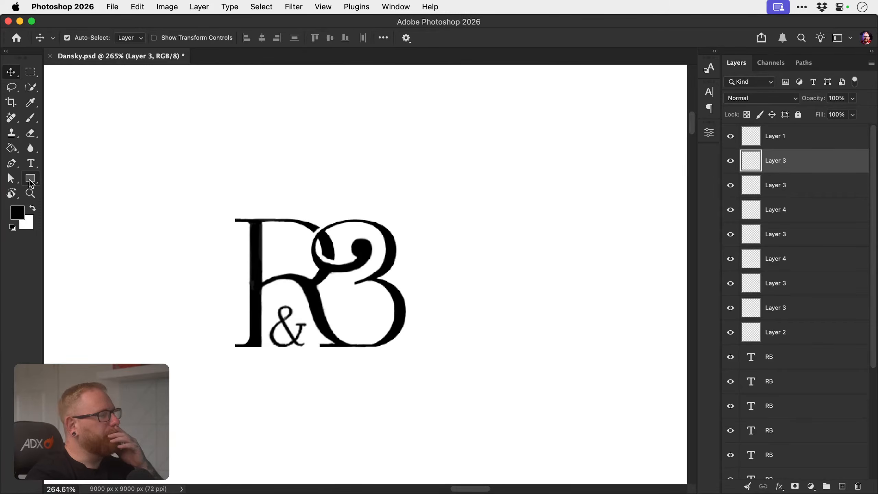
Draw a circle about 351 px wide around the duplicated monogram and remove its fill, leaving only the black stroke.
click(31, 178)
drag(31, 179, 56, 190)
drag(199, 160, 450, 416)
key(v)
click(552, 260)
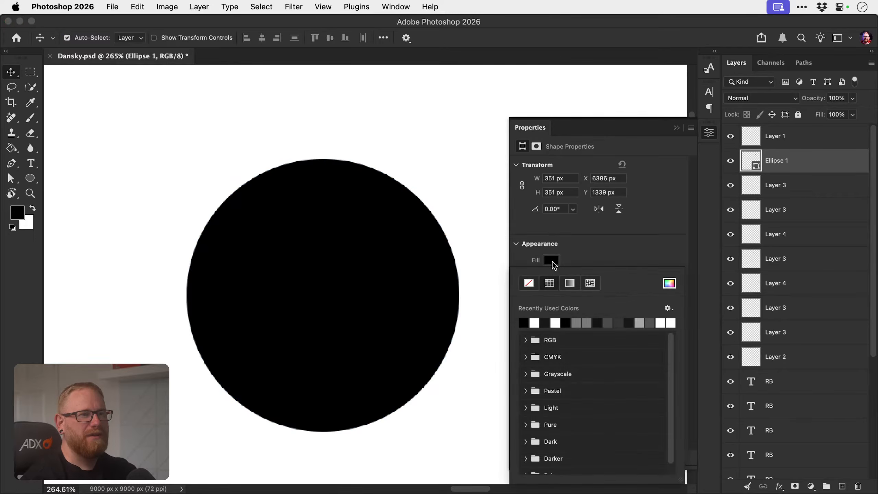
click(528, 286)
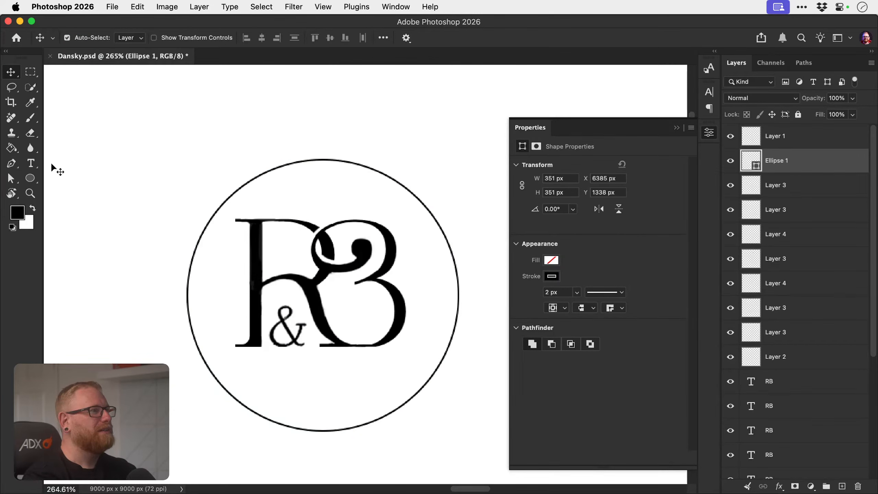
Centre the circle around the monogram and thicken its stroke to 6.99 px.
drag(304, 161, 300, 157)
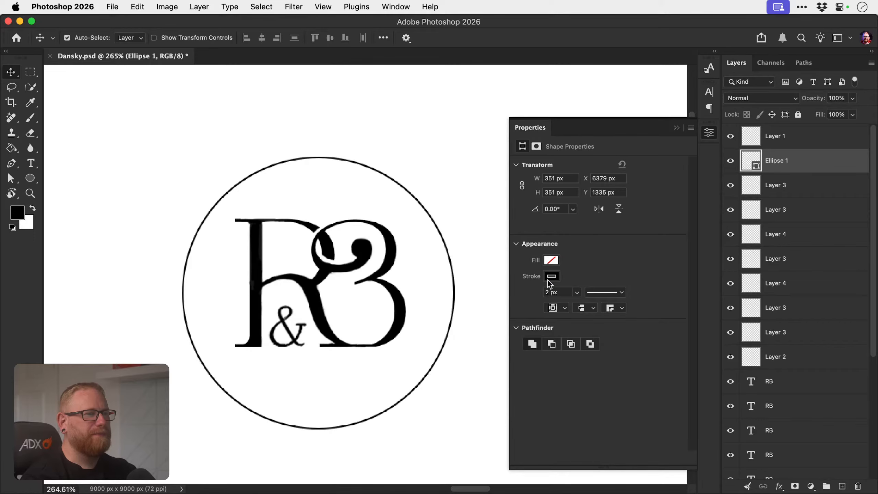
click(576, 292)
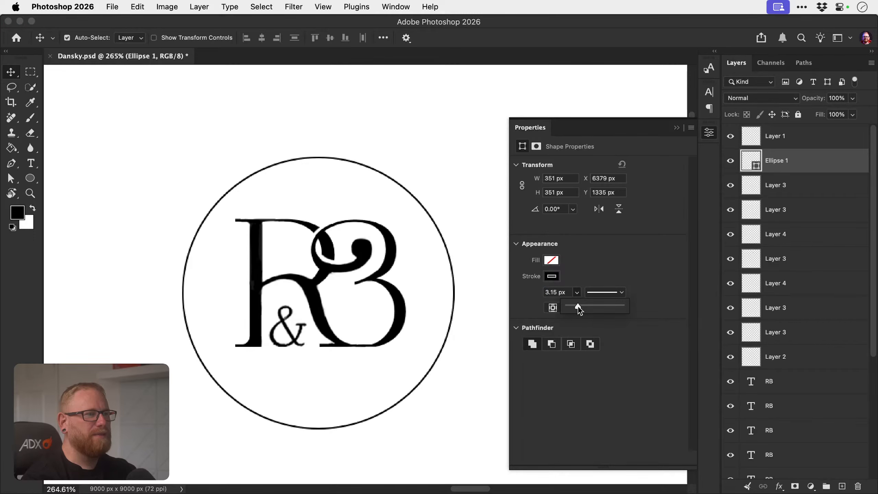
drag(578, 306, 581, 305)
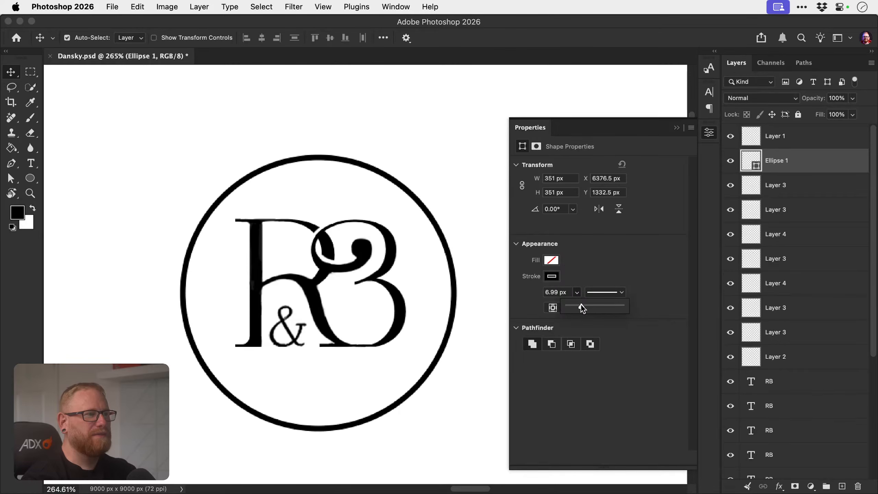
click(196, 164)
Add the centred text "ROOT & BEAN" along the top of the circle's path.
key(t)
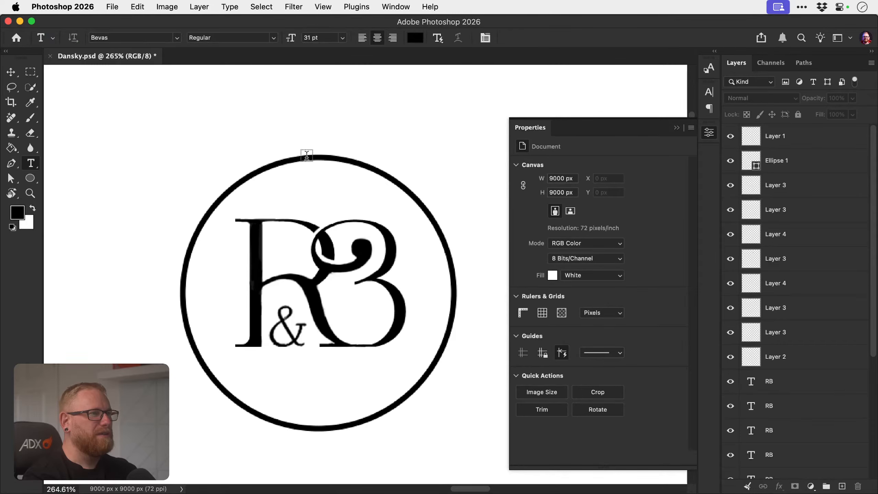
super+click(318, 157)
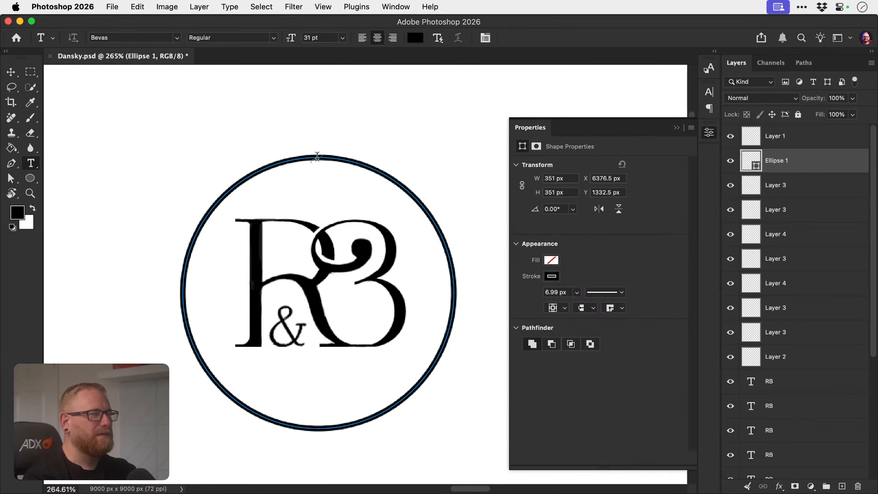
click(316, 155)
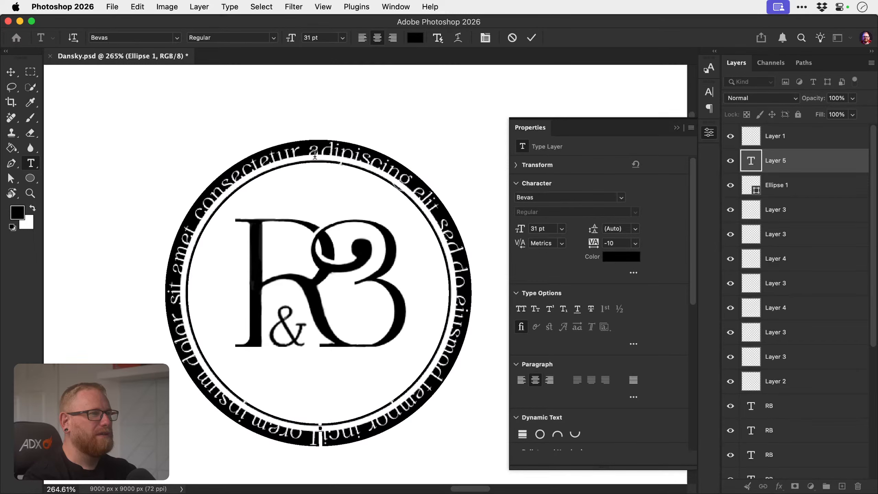
text(ROOT)
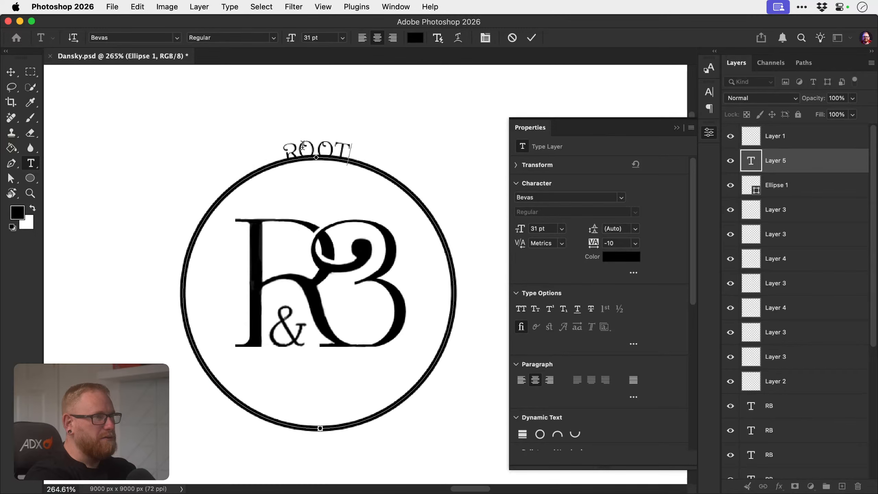
text( & BEAN)
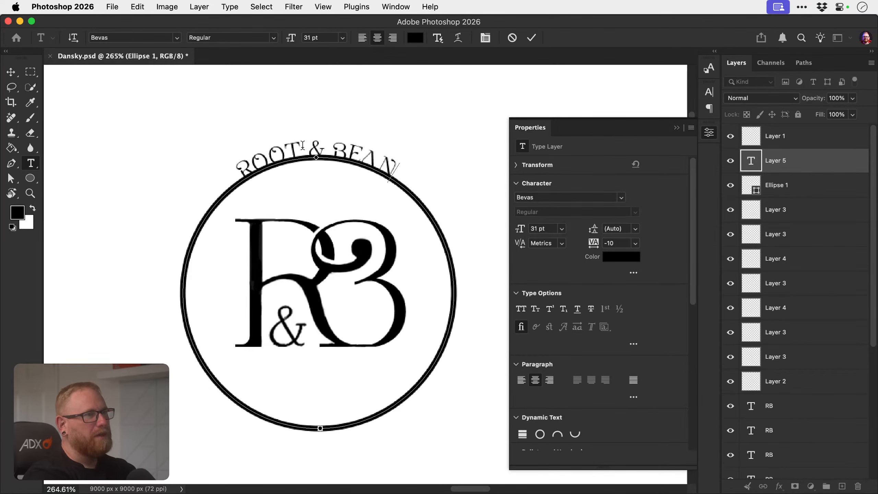
Set the circular ROOT & BEAN text in JUST Sans Variable SemiBold with tracking of 240.
key(super+a)
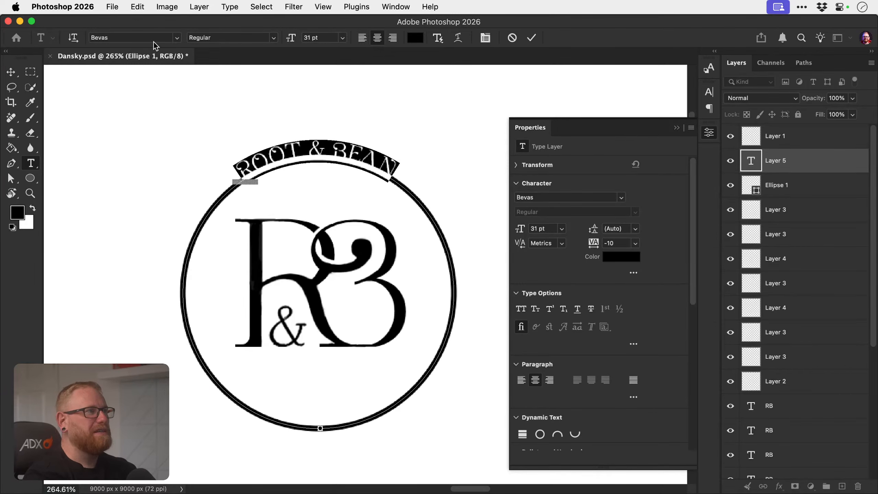
click(126, 39)
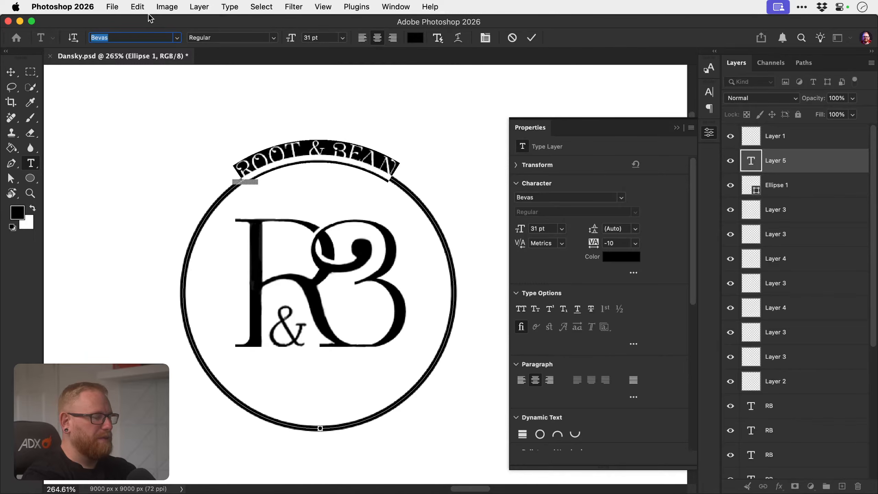
text(just)
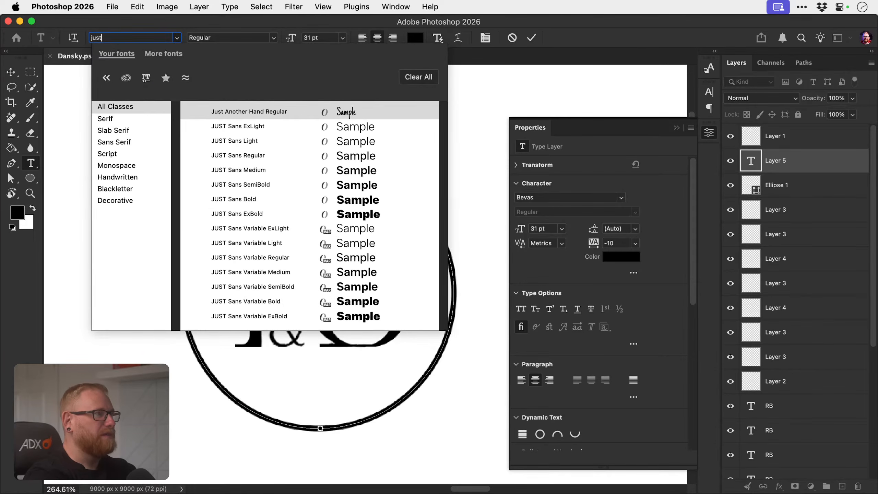
click(288, 287)
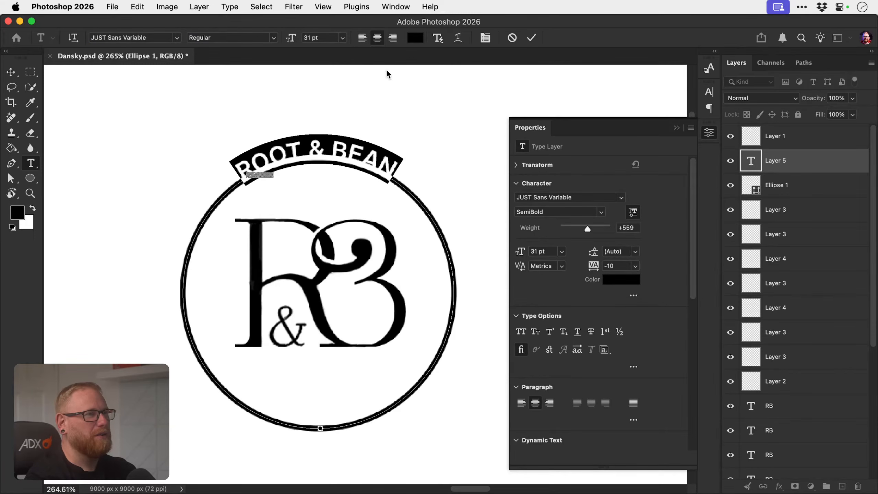
mouse_move(593, 265)
mouse_down()
mouse_move(619, 265)
mouse_move(594, 266)
mouse_up()
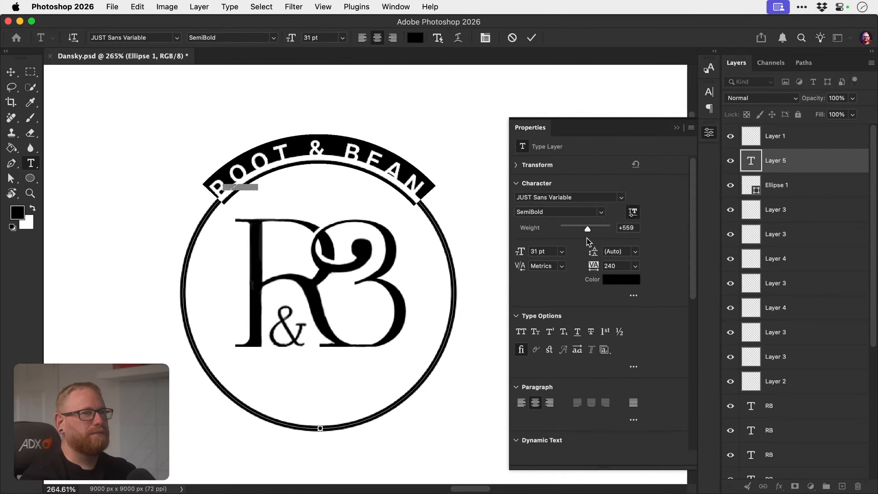
Try to move the ROOT & BEAN text upward off the circle's stroke.
click(13, 75)
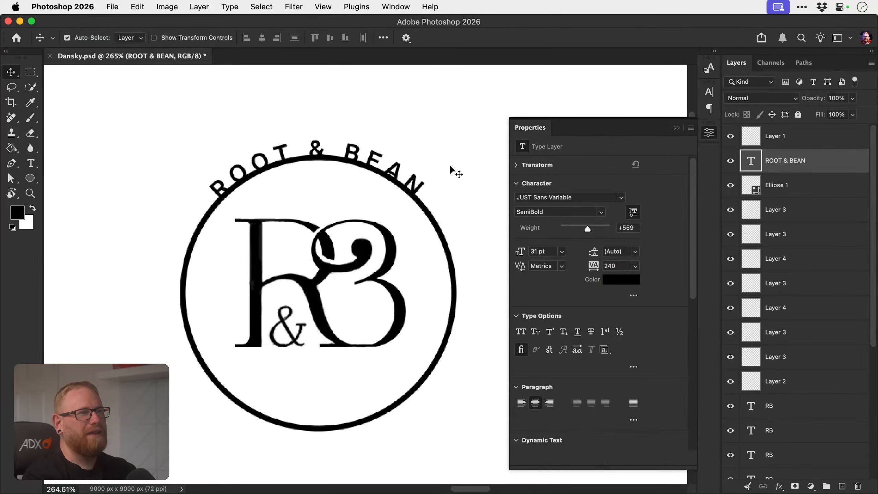
drag(423, 220, 423, 214)
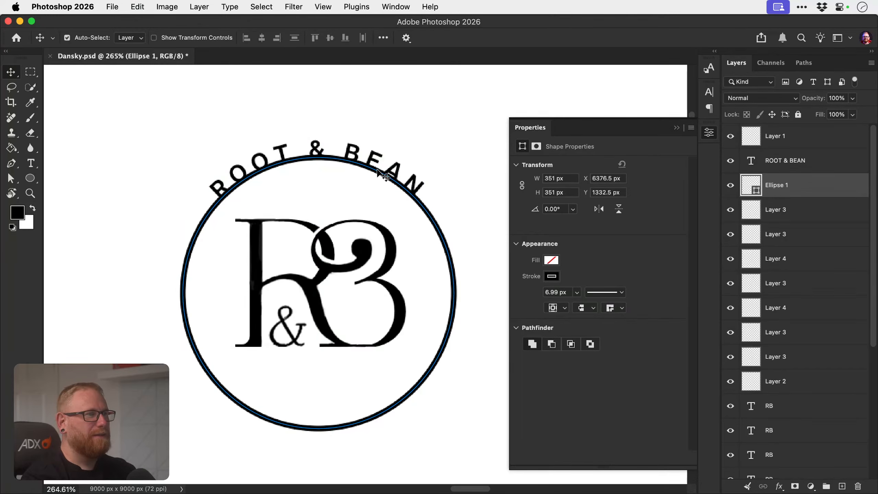
drag(381, 166, 382, 152)
key(super+z)
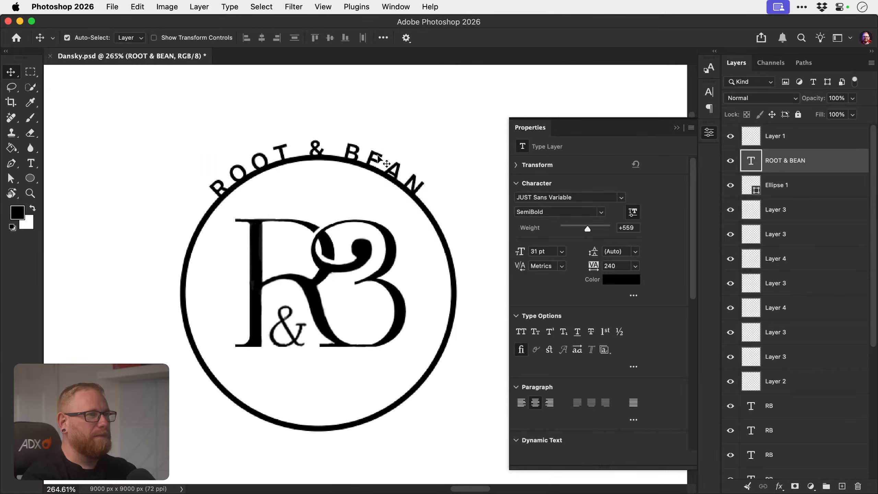
double_click(404, 176)
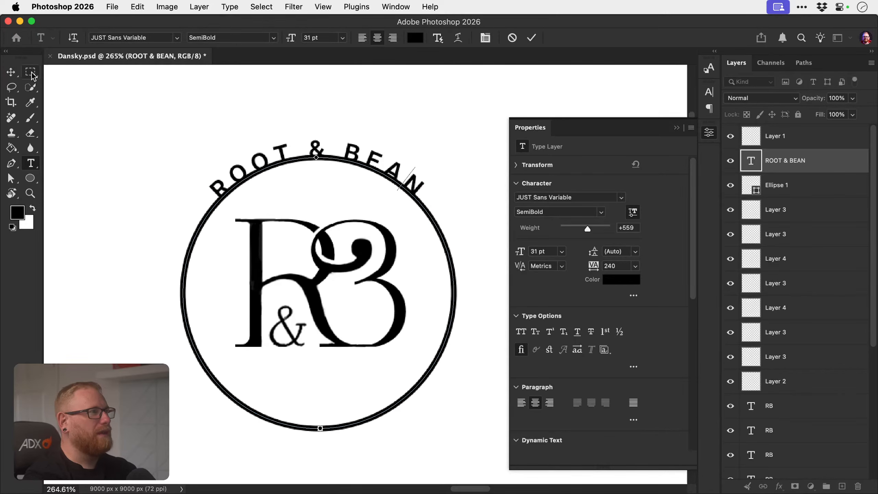
click(11, 72)
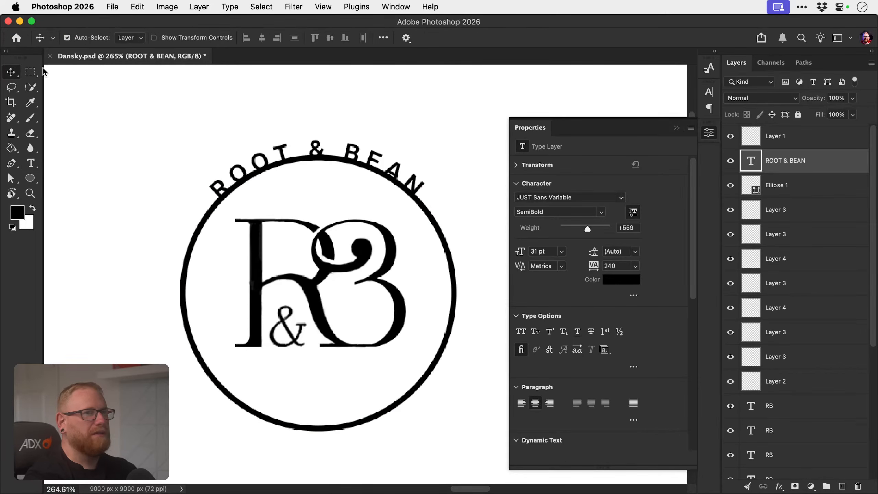
Check the ROOT & BEAN text's path without the circle, and hide the text layer while keeping Ellipse 1 shown.
click(730, 186)
double_click(382, 163)
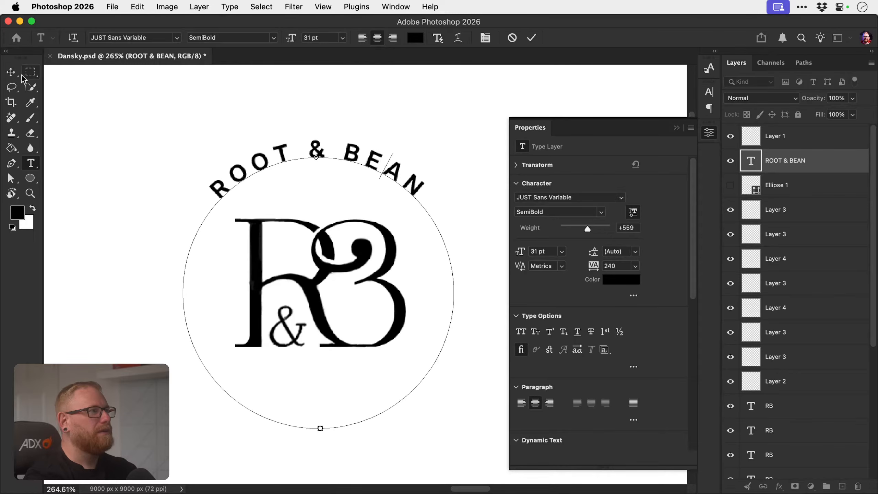
click(11, 72)
click(730, 160)
click(730, 186)
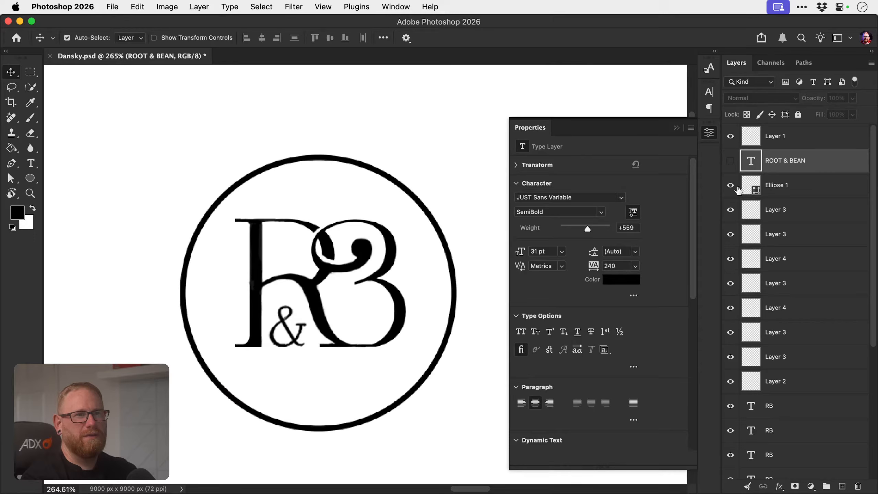
Start a new type layer along Ellipse 1's path from the bottom centre of the circle.
click(785, 188)
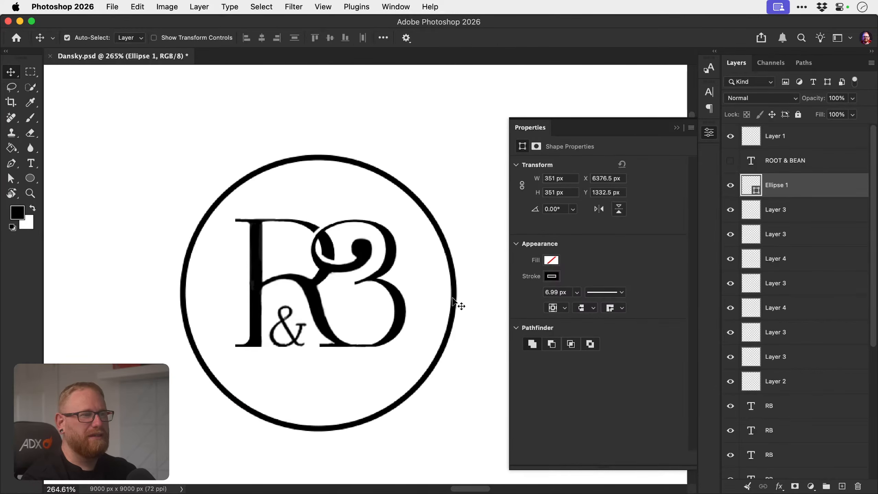
key(t)
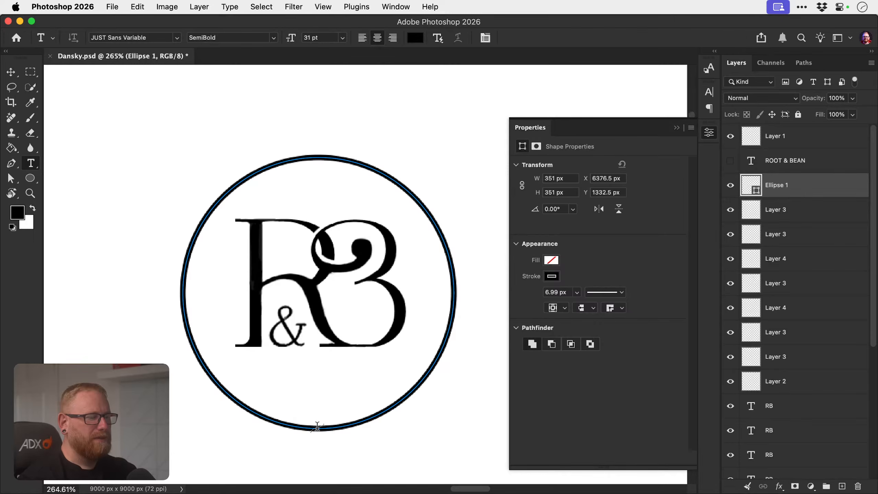
click(317, 426)
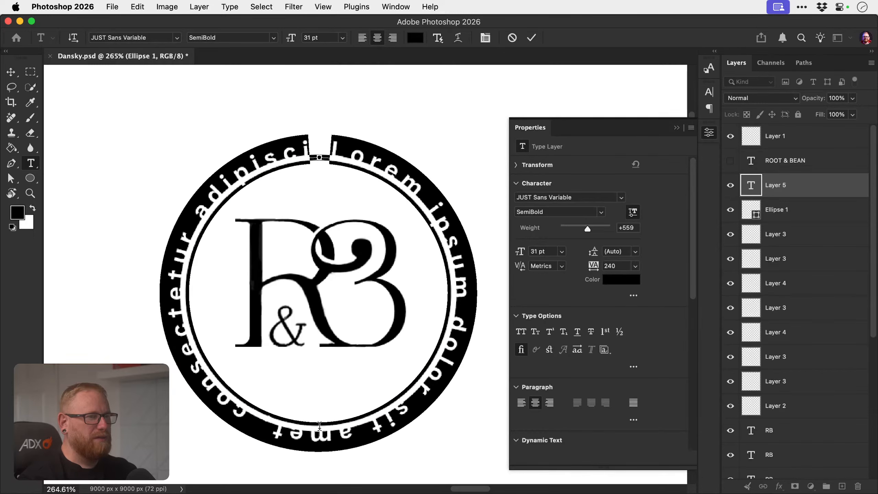
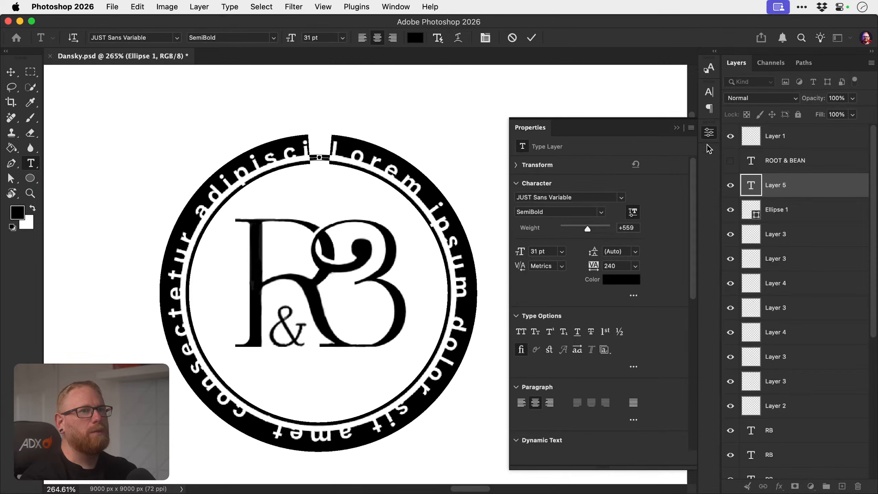
Try to bend the placeholder text into a lower arc with Dynamic Text.
click(709, 134)
click(707, 134)
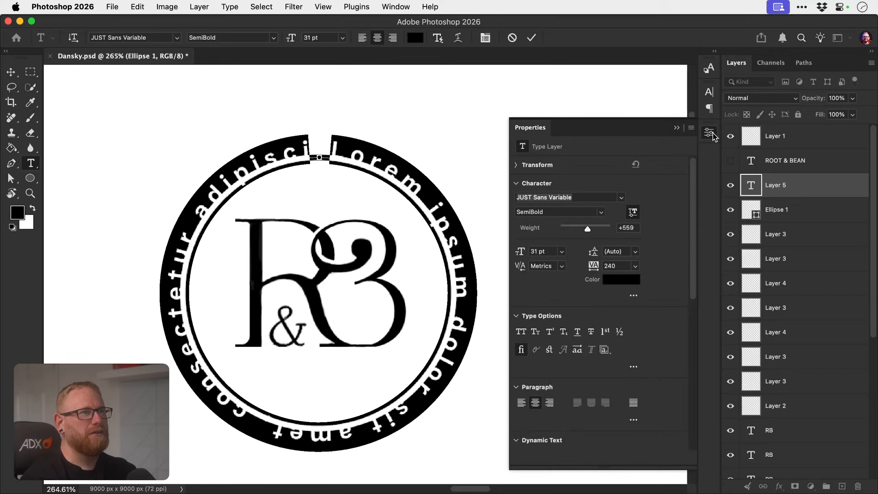
drag(691, 260, 692, 325)
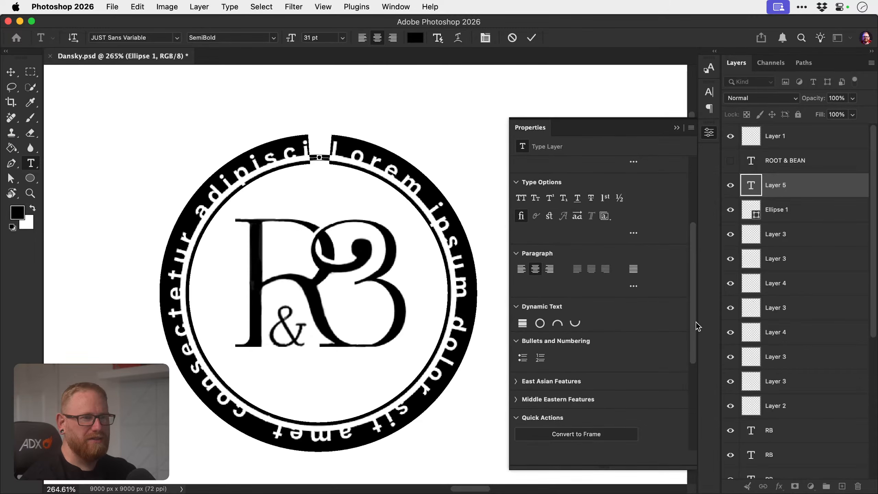
click(575, 323)
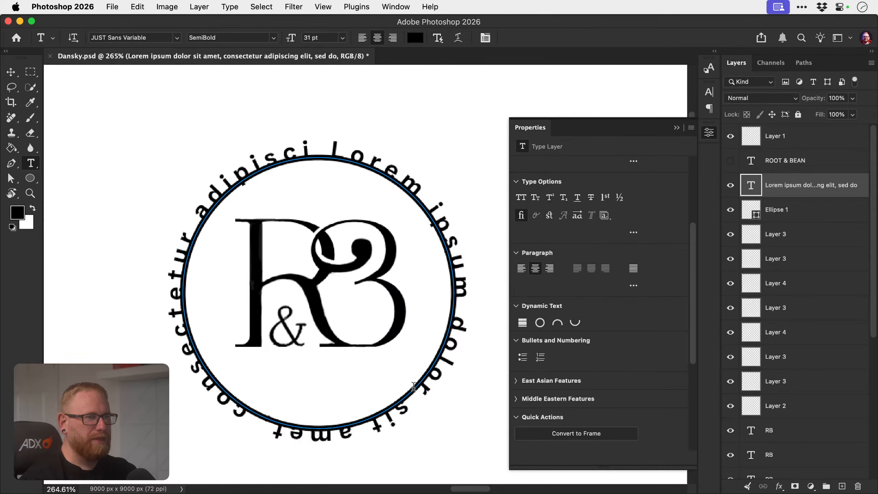
key(super+a)
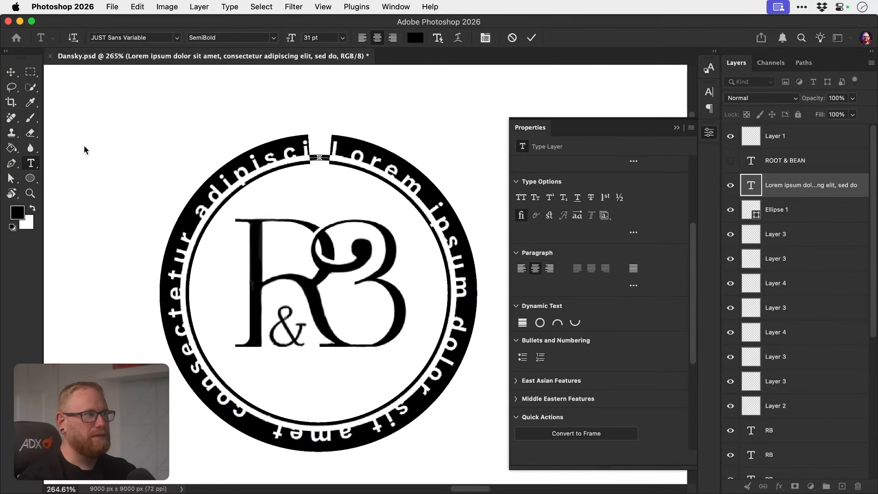
click(11, 72)
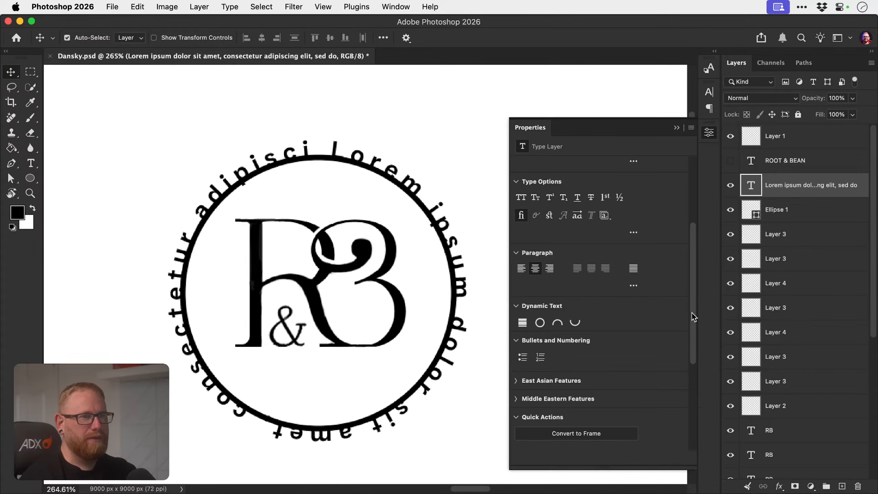
Replace the placeholder text on the circle's path with "COFFEE ROASTERS".
scroll(693, 335, down, 5)
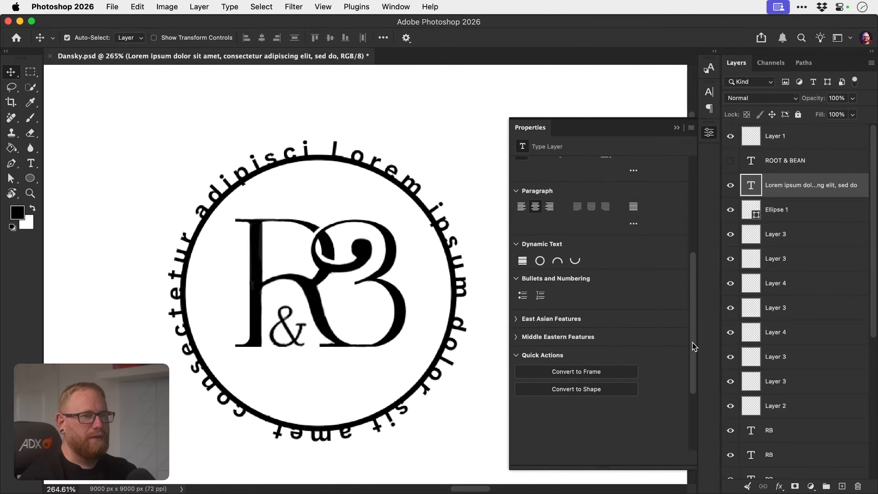
key(t)
click(429, 384)
key(super+a)
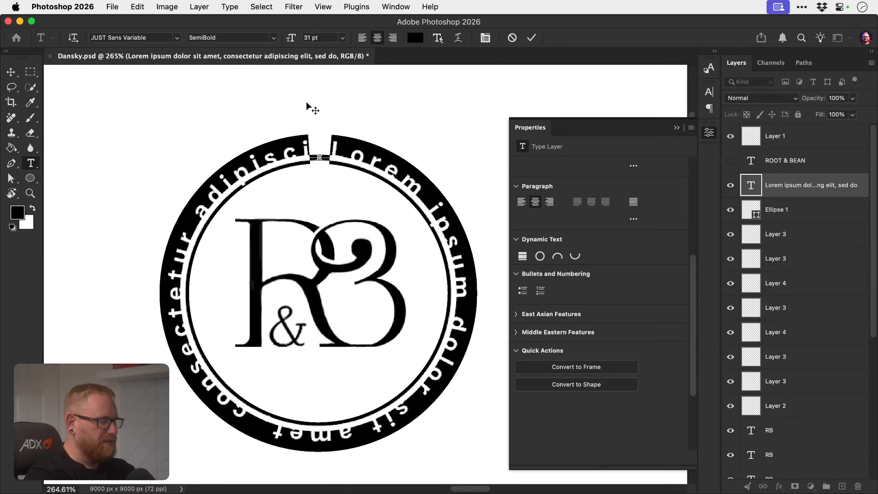
text(cO)
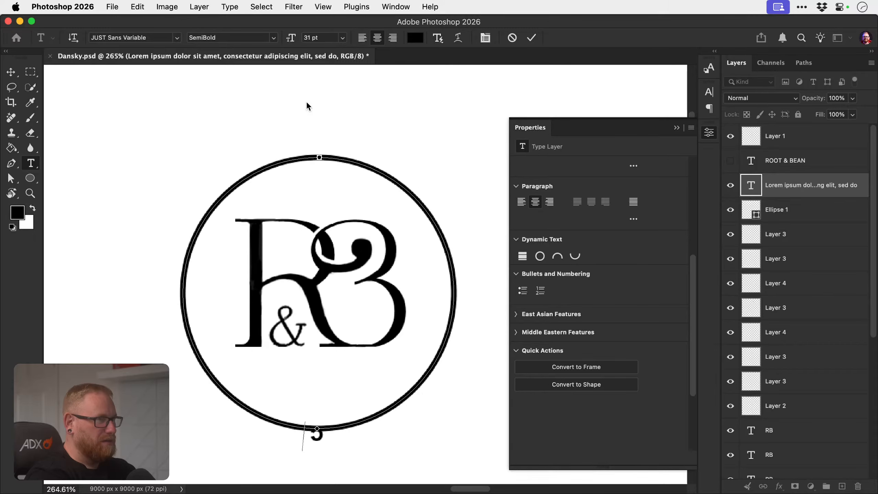
text(F)
key(super+a)
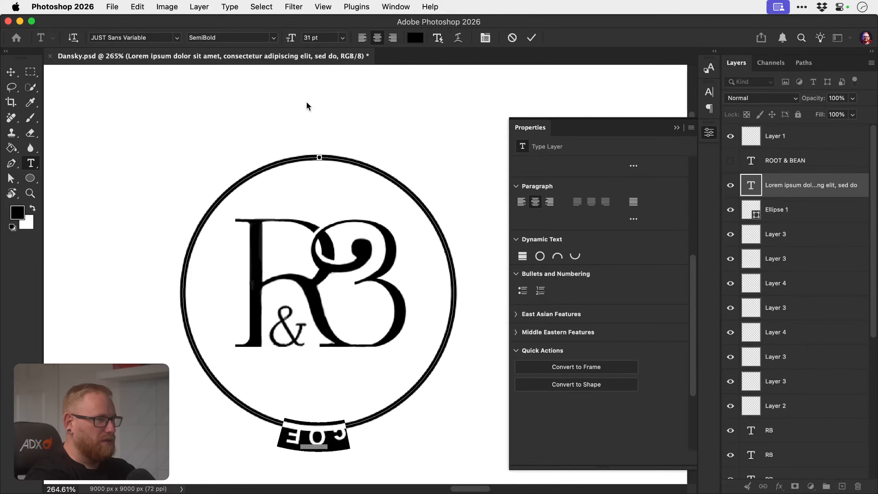
text(COFF)
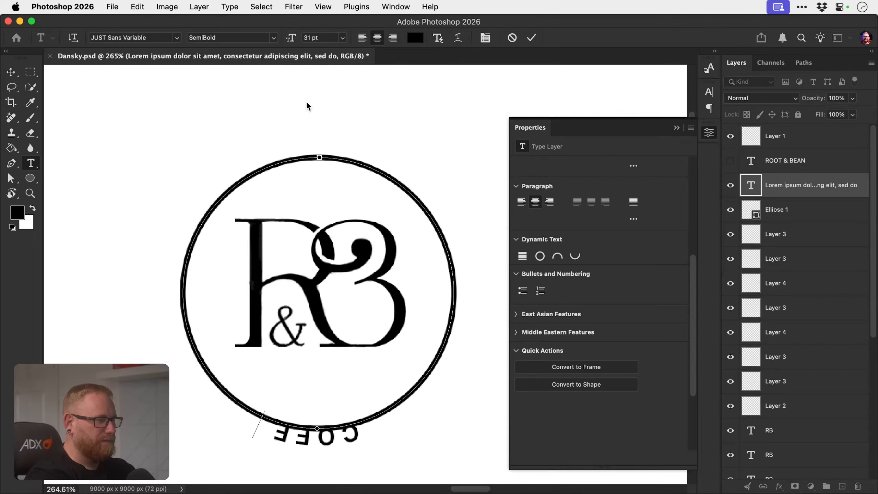
text(EE ROAS)
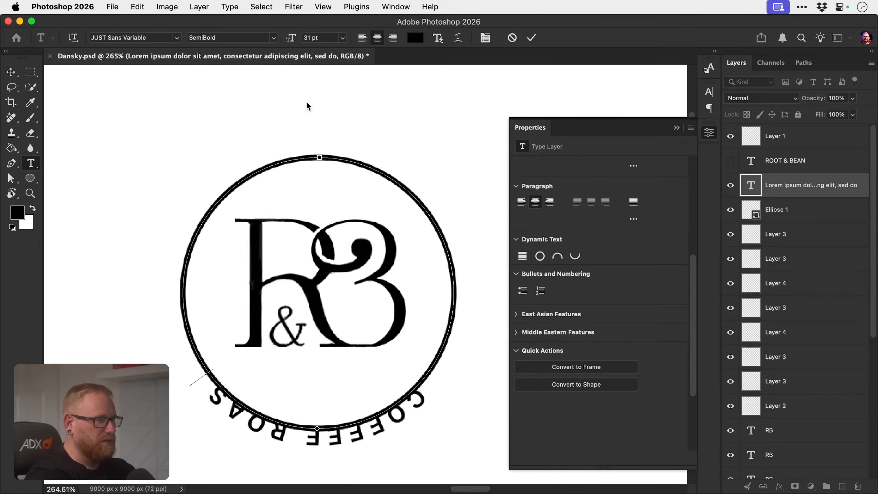
text(TERS)
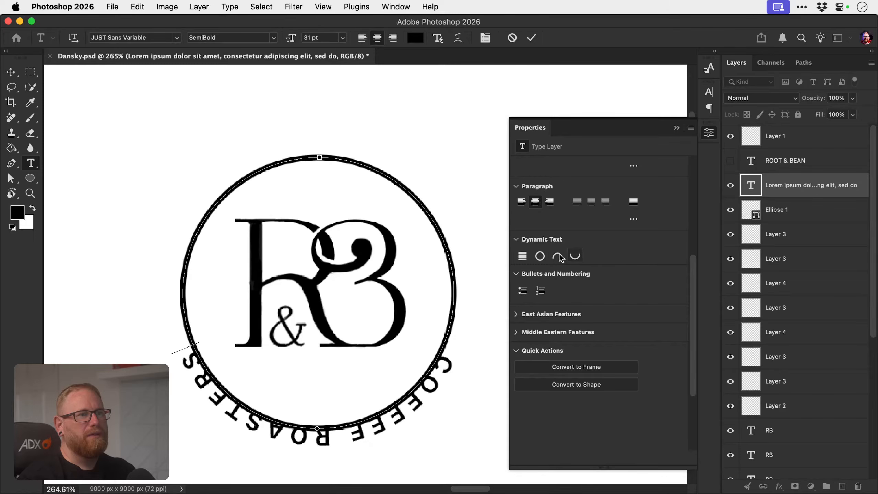
click(11, 72)
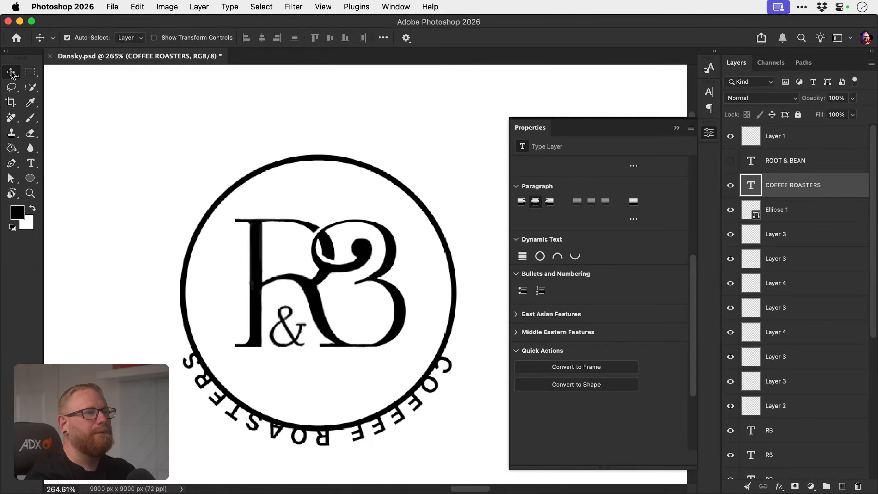
Try a lower Dynamic Text arc on the COFFEE ROASTERS text and flip its reading direction back and forth.
double_click(280, 434)
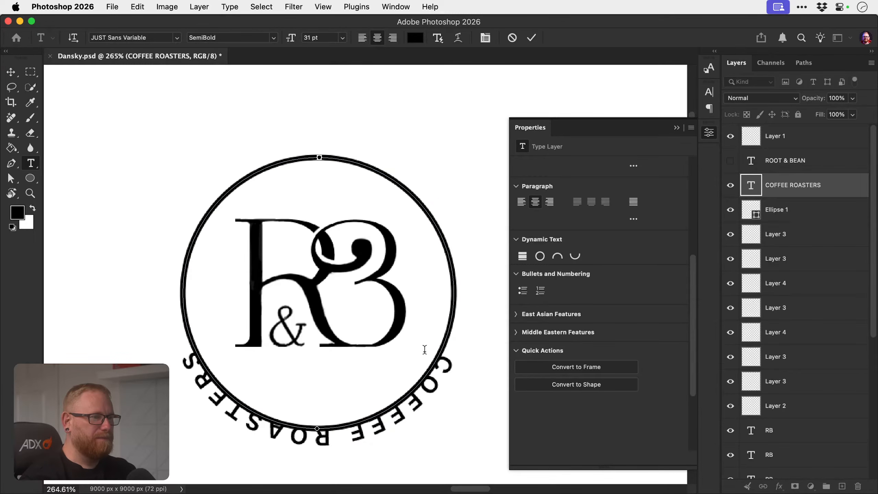
click(12, 72)
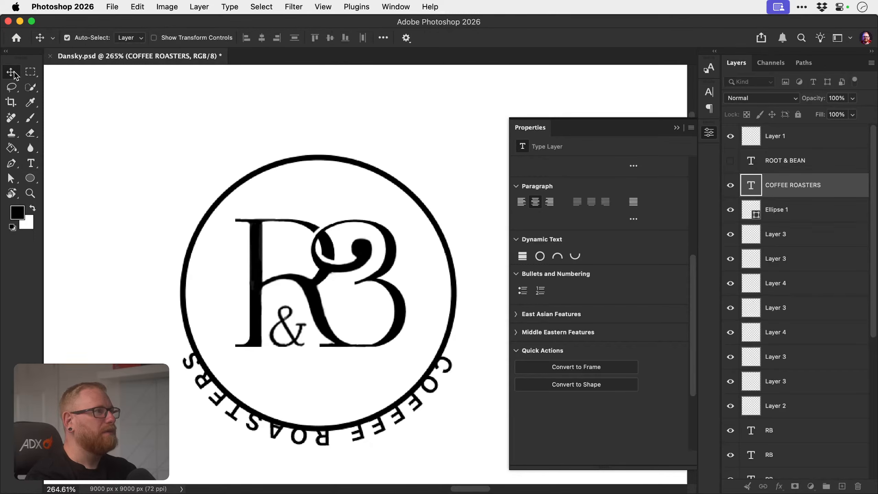
key(t)
click(424, 387)
key(ctrl+a)
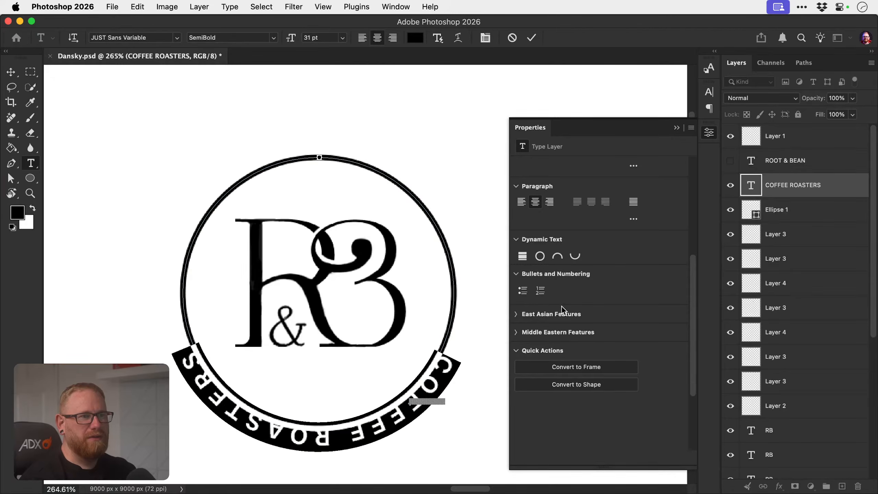
click(575, 257)
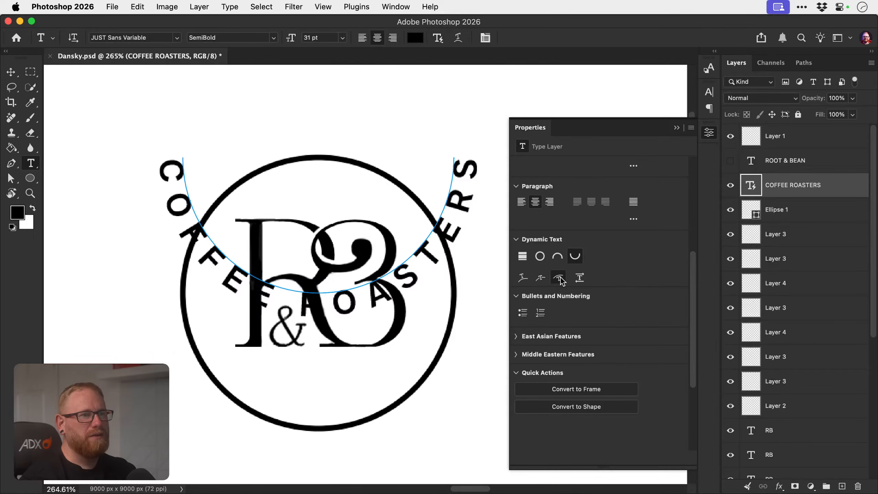
click(581, 280)
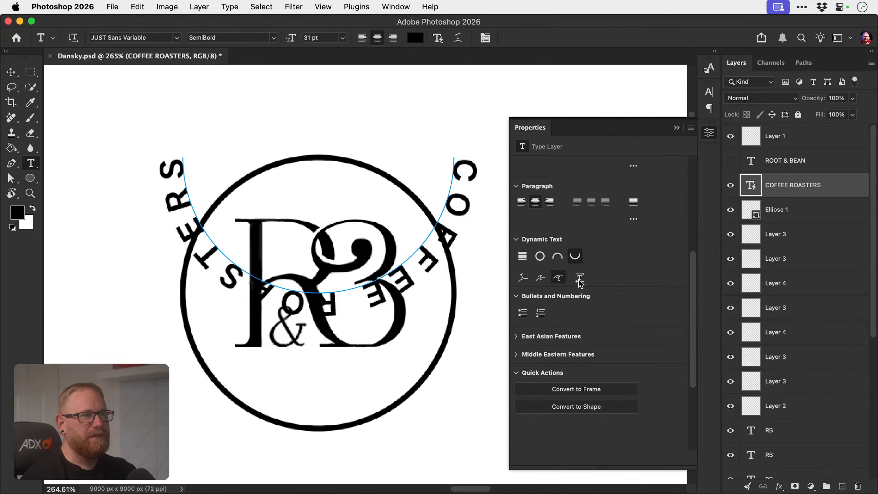
click(580, 281)
click(16, 74)
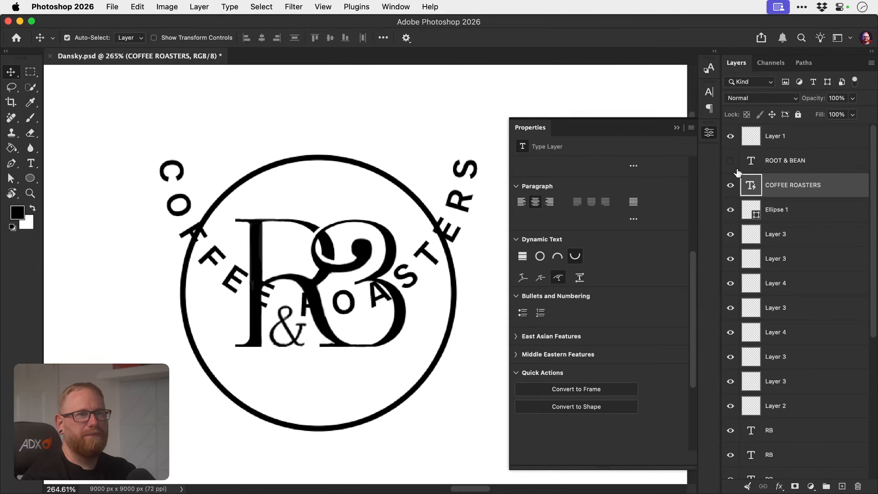
Show the ROOT & BEAN layer and try an upper Dynamic Text arc on it.
click(731, 161)
click(786, 161)
key(t)
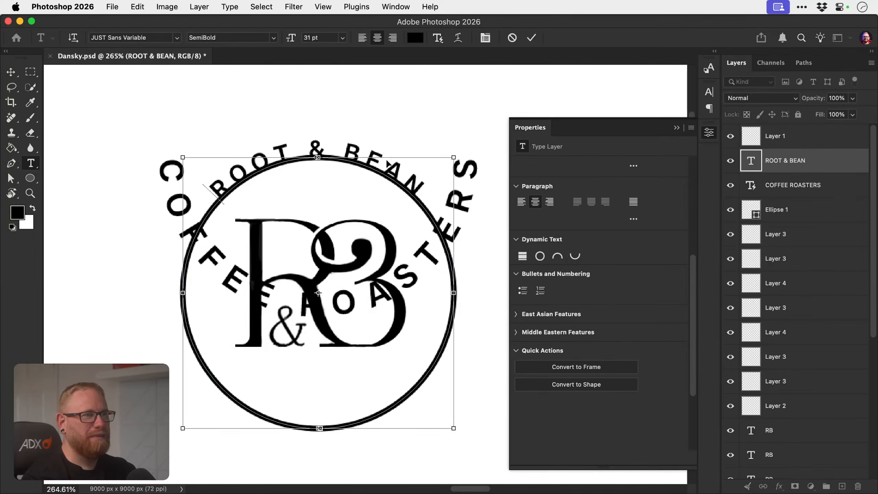
click(559, 256)
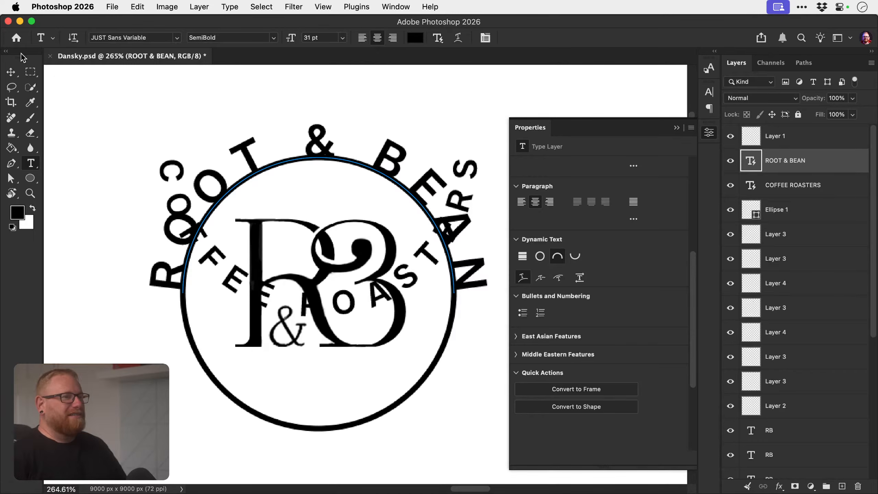
click(18, 74)
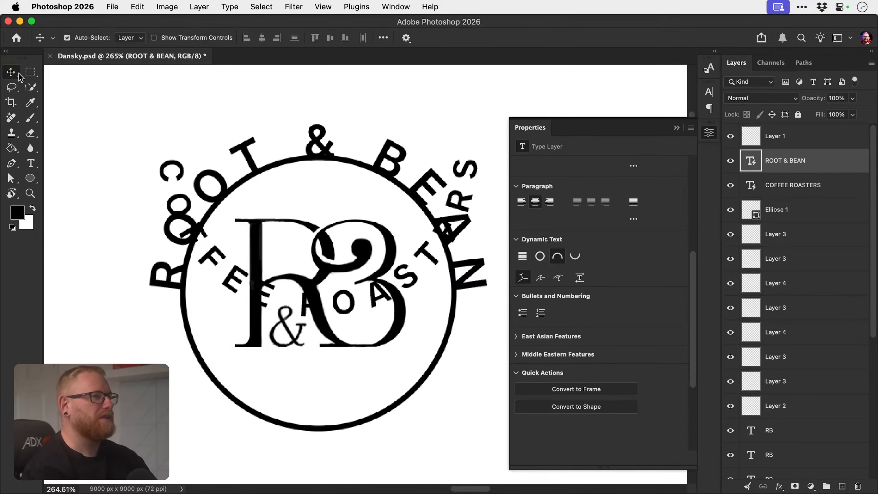
Undo the Dynamic Text arcs on both text layers and the showing of the ROOT & BEAN layer.
key(super+z)
key(super+z)
key(super+z)
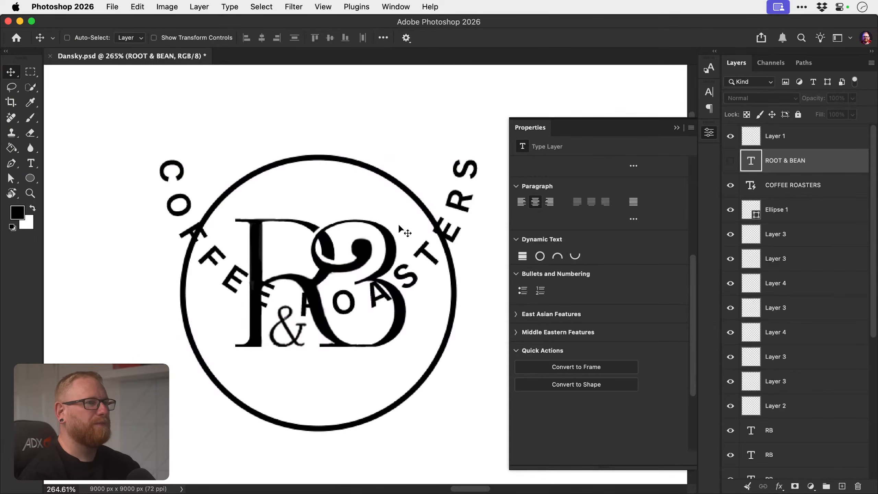
key(super+shift+z)
key(super+shift+z)
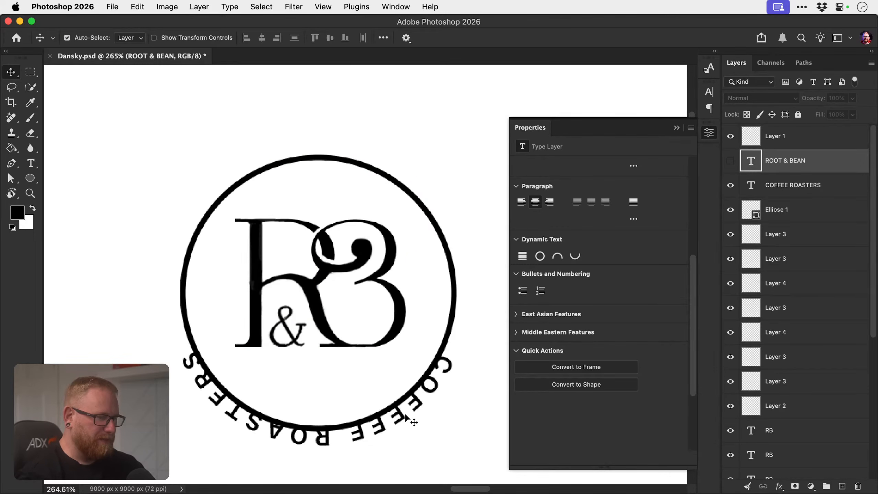
Select all of the COFFEE ROASTERS text and examine its figure and position type options.
key(t)
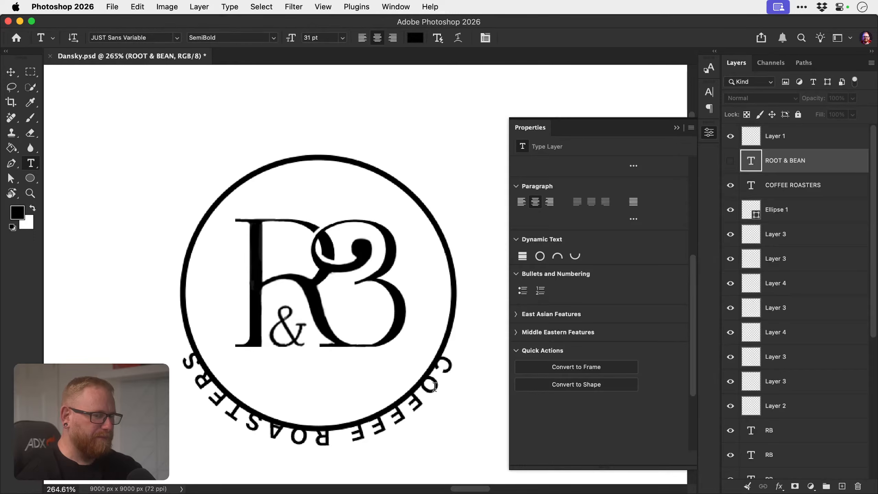
click(427, 399)
key(super+a)
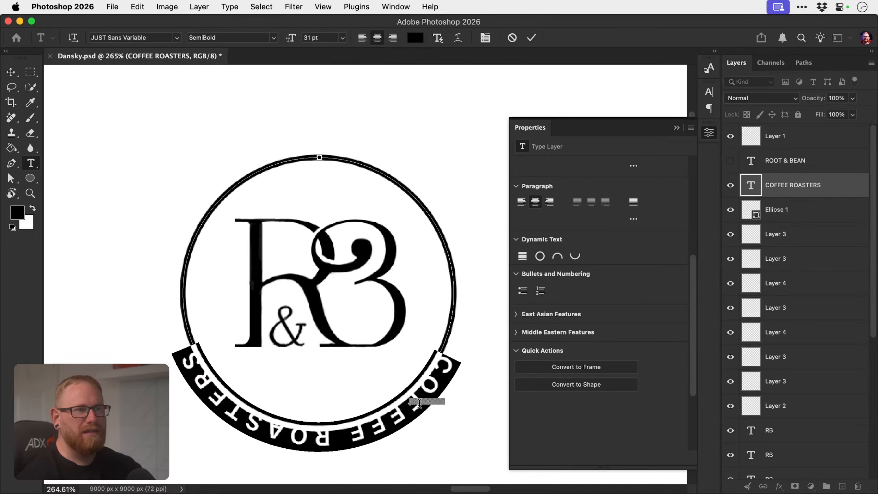
click(633, 166)
click(634, 170)
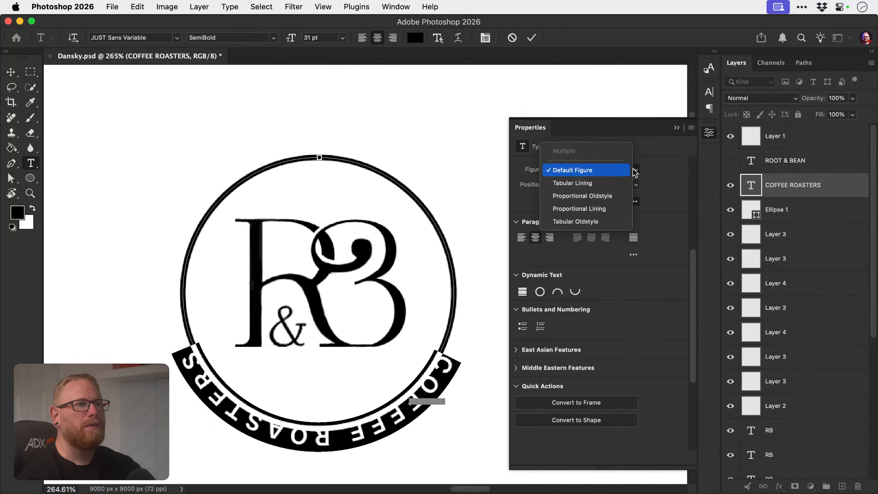
click(645, 171)
click(637, 184)
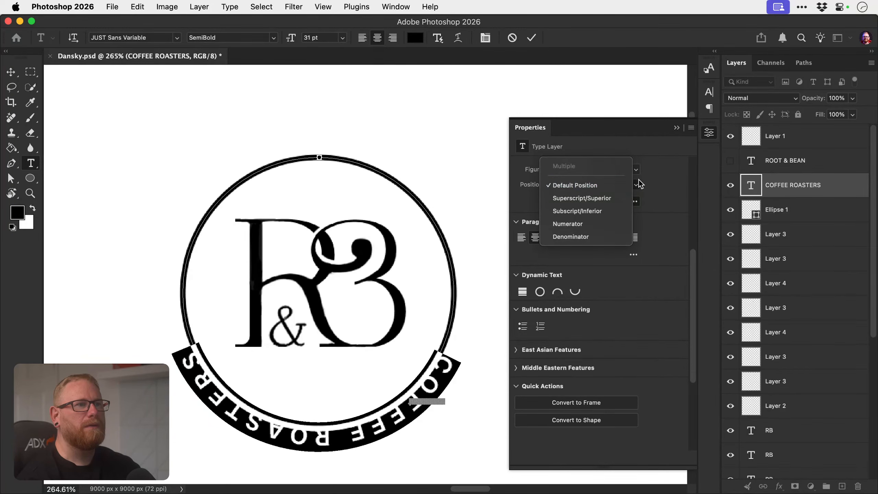
click(655, 170)
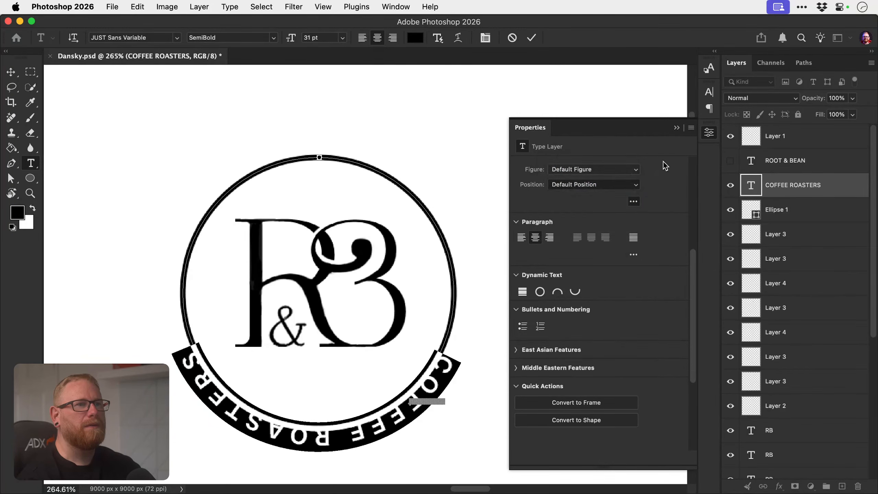
Look through the character, character style and type layer settings for a way to flip the COFFEE ROASTERS text.
click(709, 93)
click(710, 69)
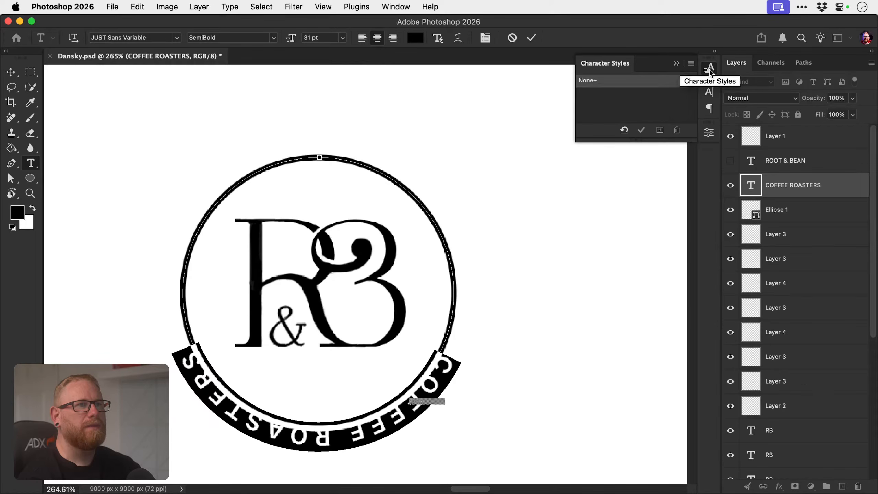
click(710, 68)
click(709, 131)
click(709, 132)
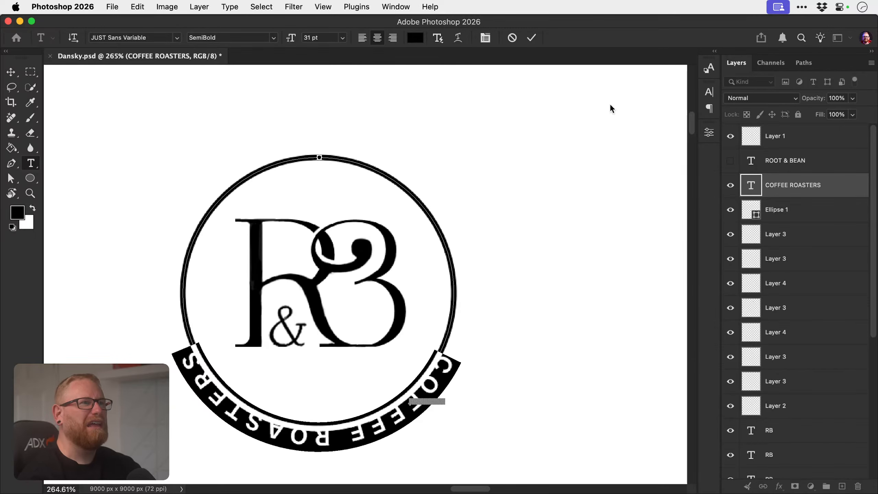
click(486, 37)
click(485, 37)
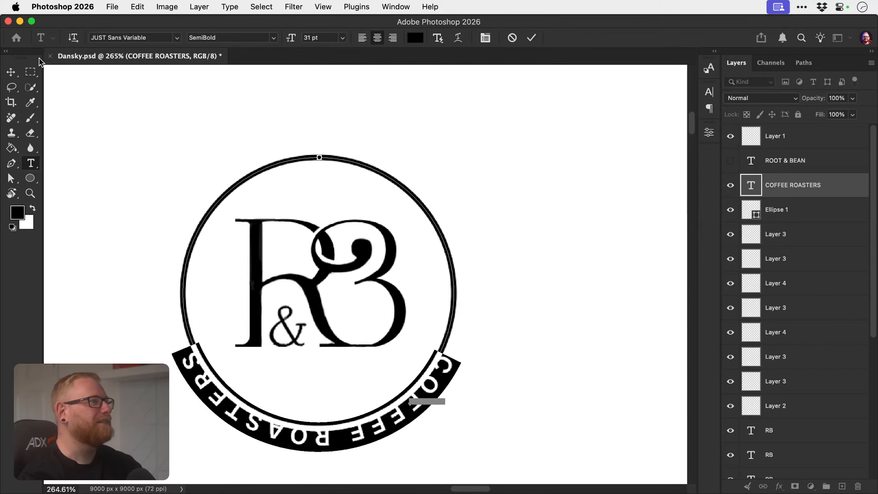
click(10, 72)
Show the ROOT & BEAN layer together with the COFFEE ROASTERS layer around the circle.
key(z)
drag(312, 312, 284, 313)
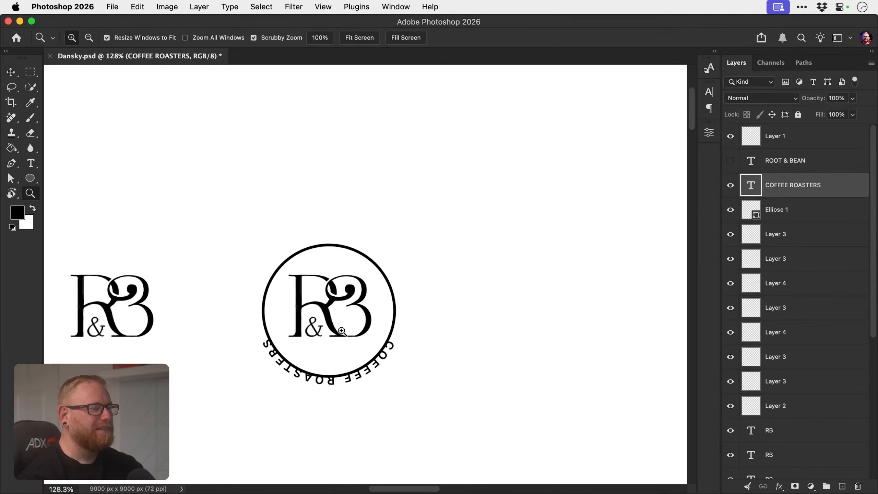
drag(338, 371, 393, 388)
key(super+z)
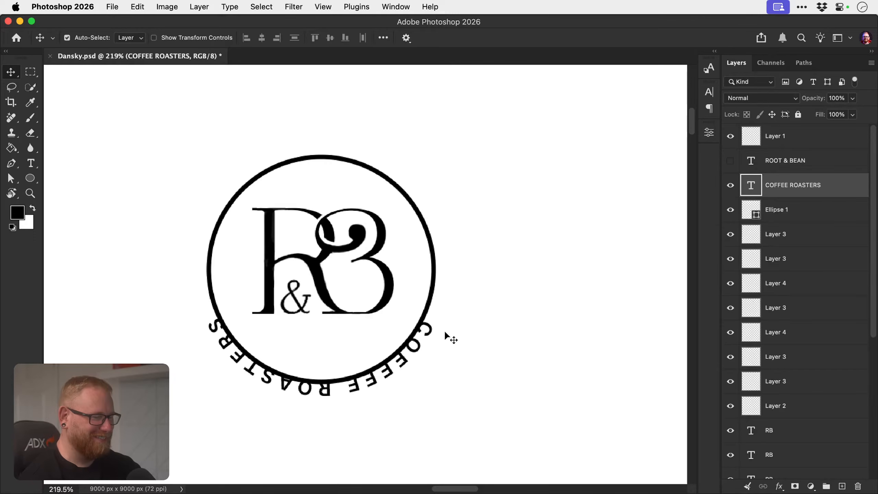
click(730, 161)
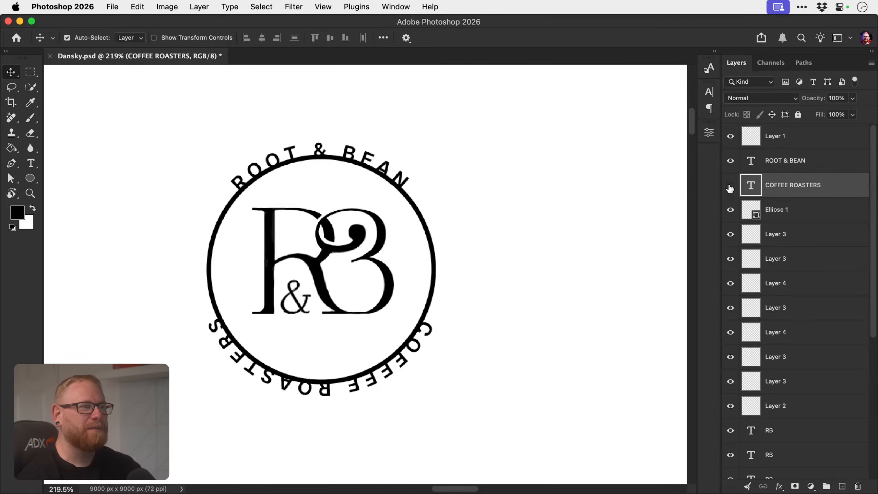
click(730, 185)
click(729, 186)
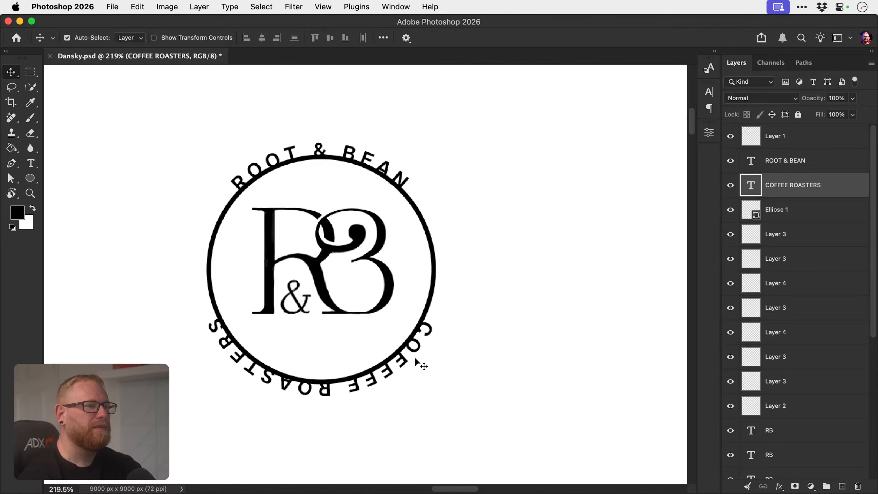
Try moving the COFFEE ROASTERS text down off the circle and undo the move.
key(t)
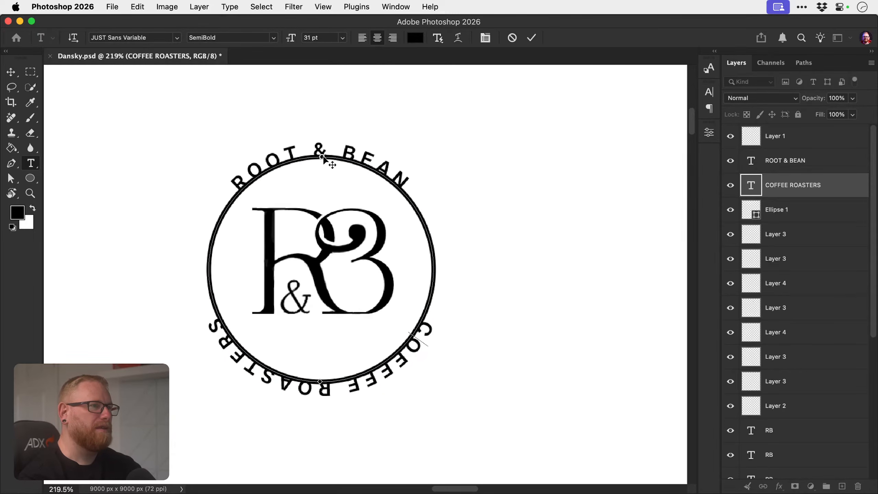
drag(333, 163, 344, 230)
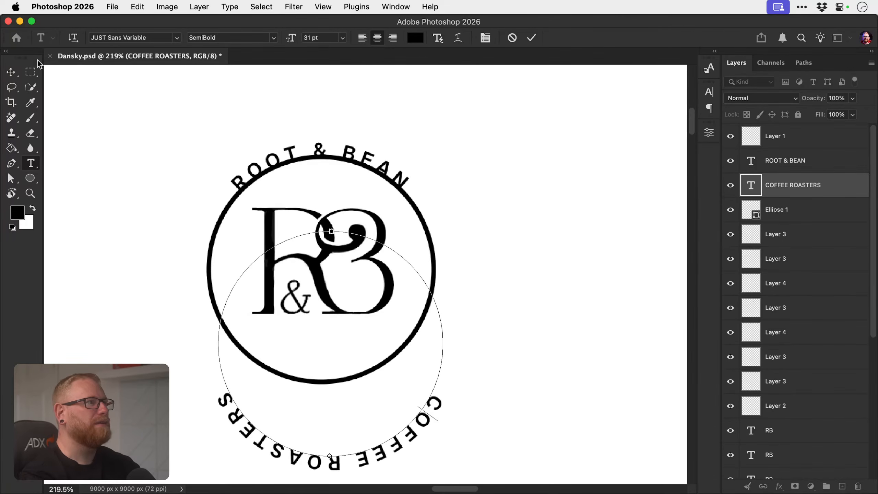
click(12, 73)
key(super+z)
Try a vertical text orientation on the COFFEE ROASTERS text and switch it back to horizontal.
key(t)
click(386, 364)
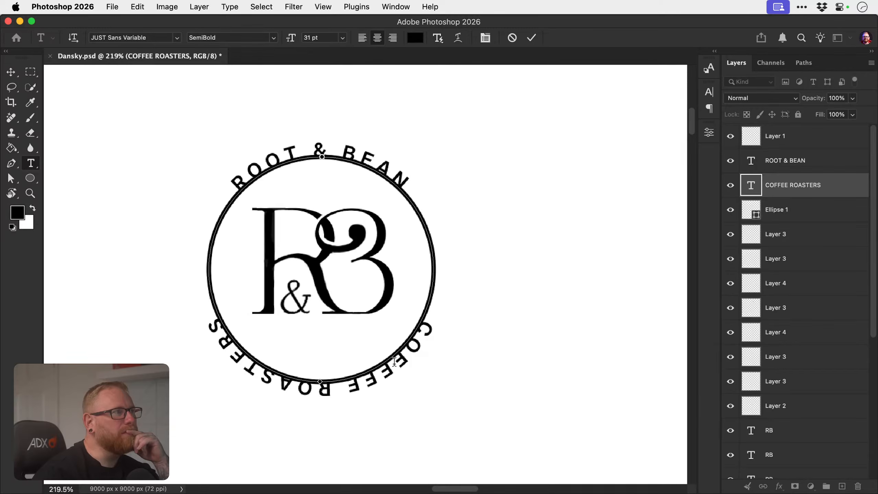
click(77, 38)
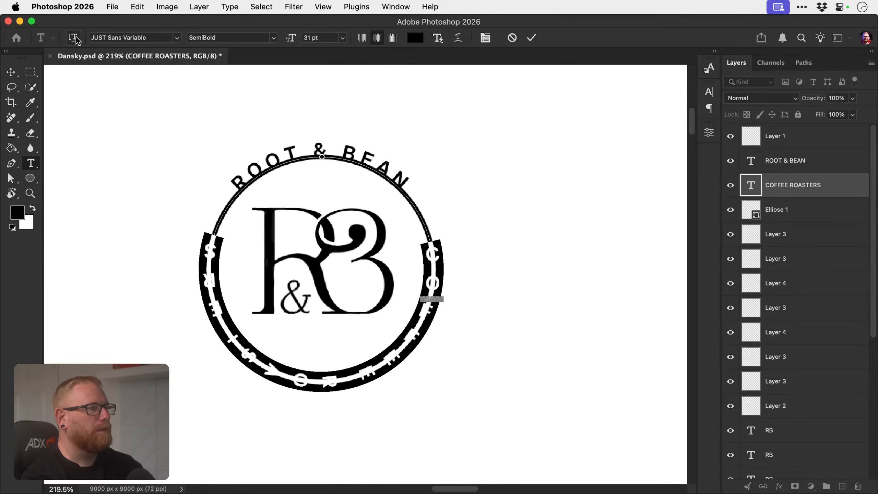
click(74, 39)
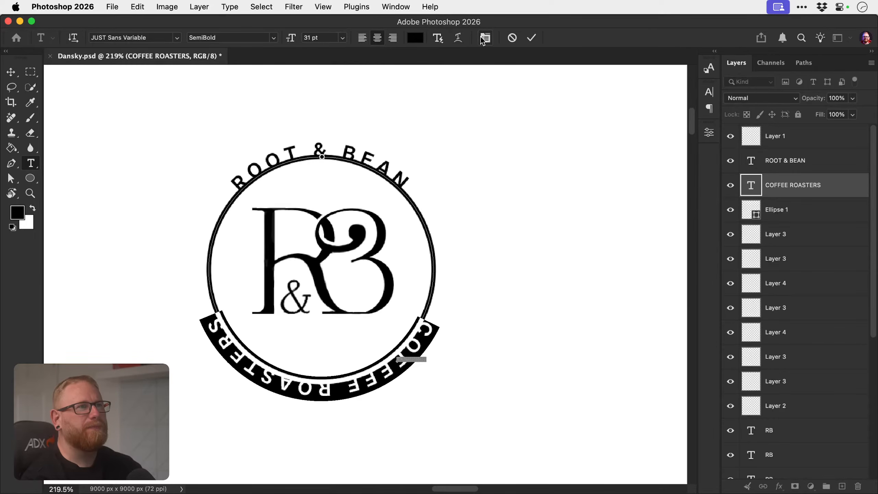
Try the Tabular Lining figure style on the COFFEE ROASTERS text and restore Default Figure.
click(709, 132)
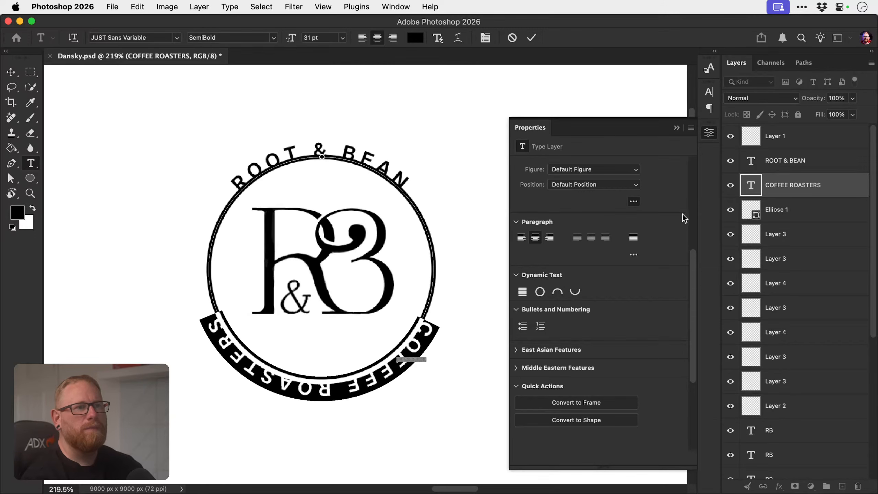
drag(694, 296, 695, 213)
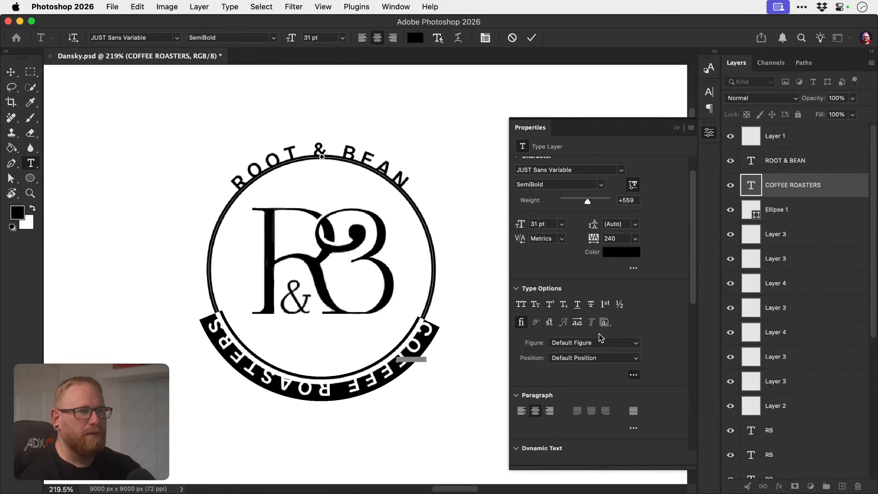
click(598, 342)
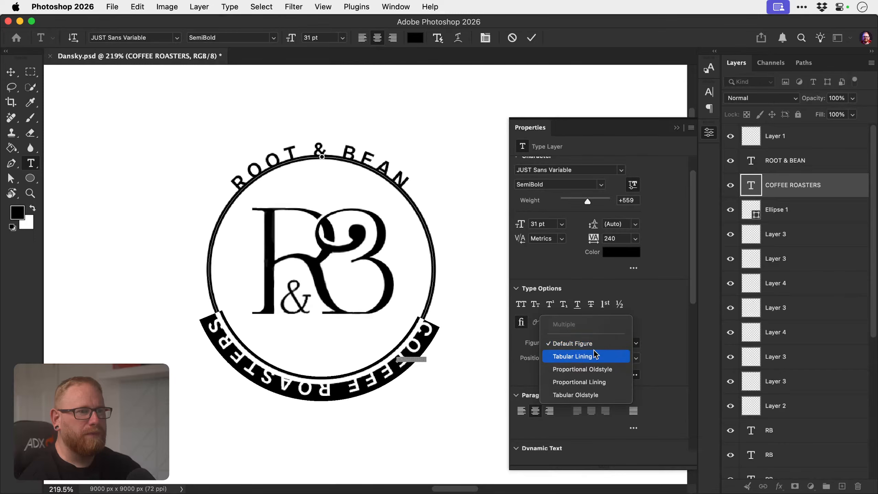
click(593, 356)
click(597, 342)
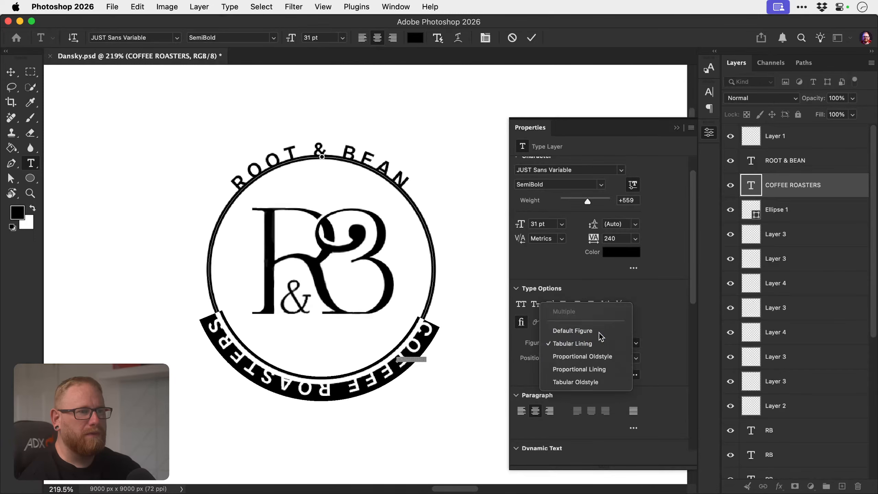
click(587, 329)
Try the Superscript/Superior position on the COFFEE ROASTERS text and restore Default Position.
click(592, 358)
click(587, 372)
click(588, 359)
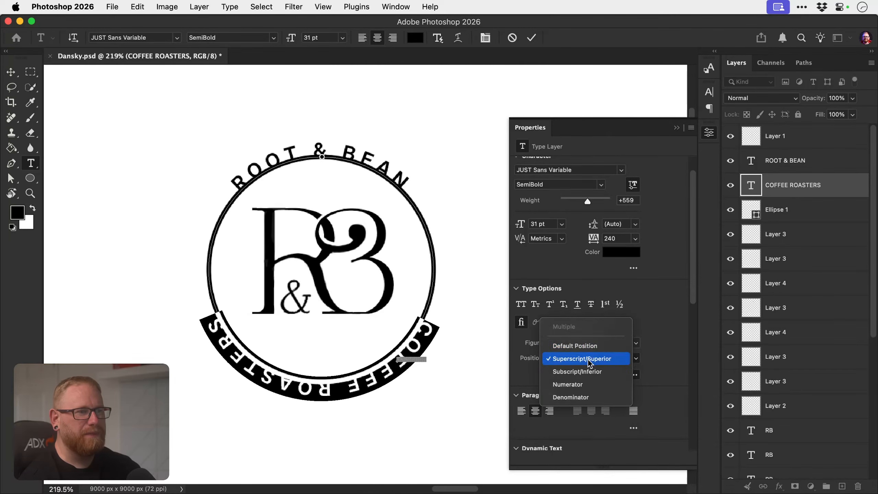
click(592, 346)
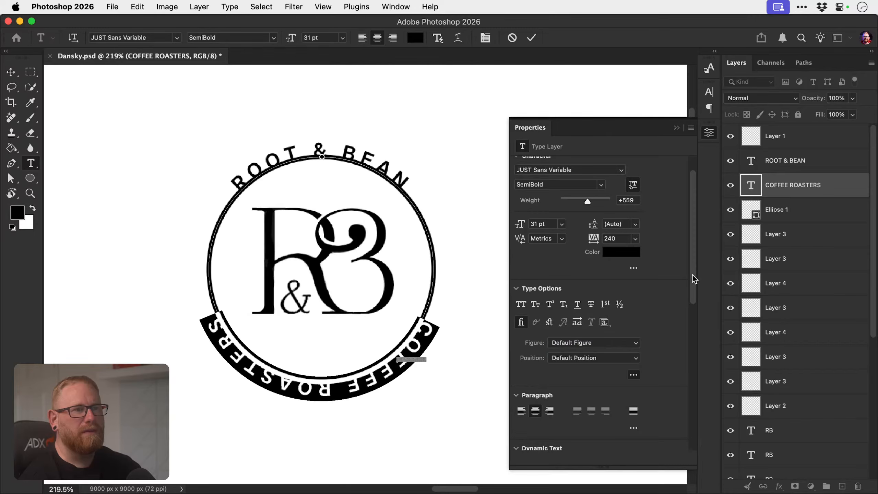
scroll(693, 274, up, 2)
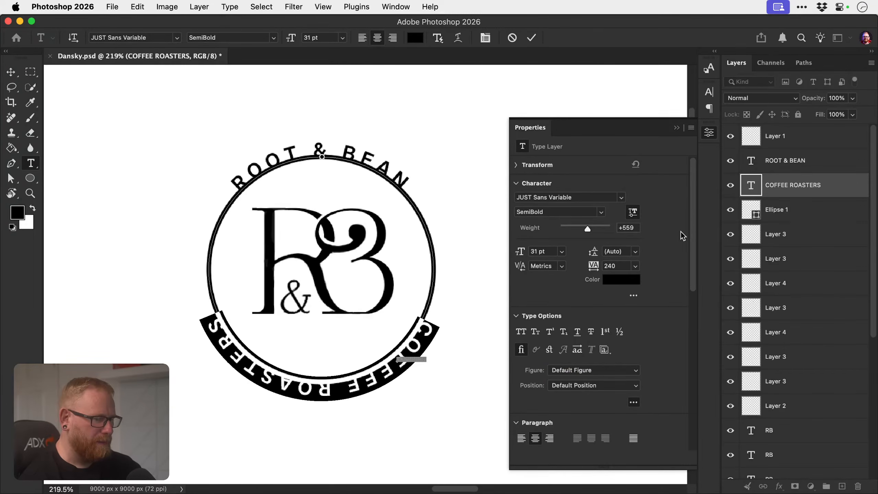
Try rotating the COFFEE ROASTERS text to the top of the circle with Free Transform and undo it.
click(11, 71)
key(super+t)
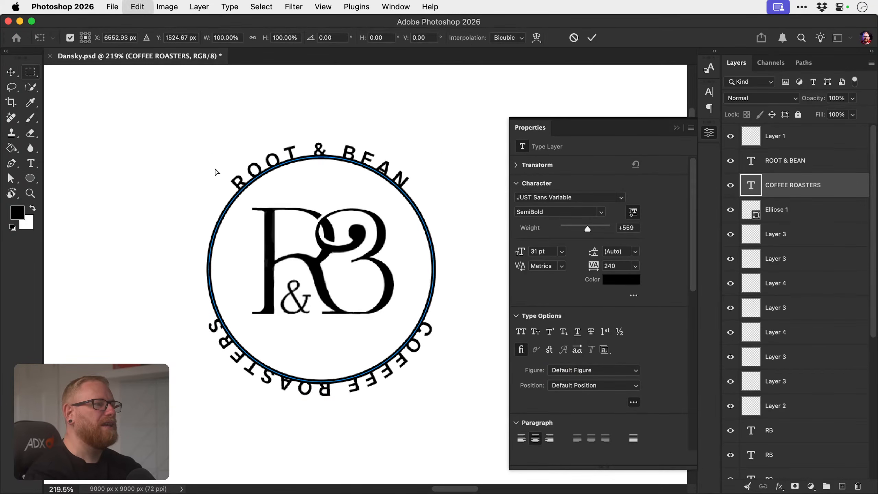
drag(216, 249, 359, 276)
key(Return)
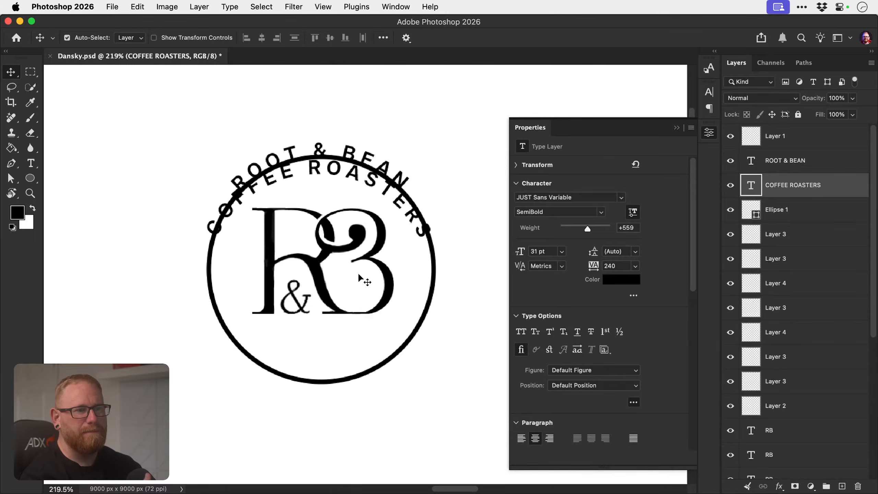
key(super+z)
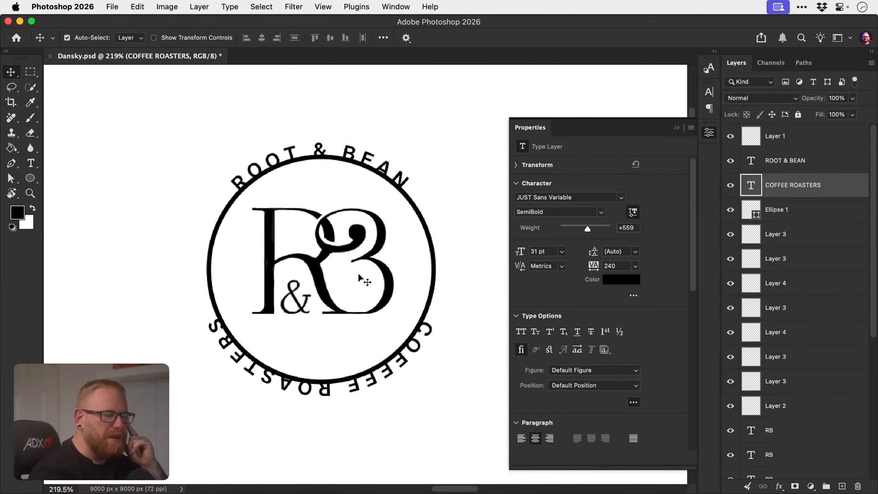
Hide the Ellipse 1 circle outline around the monogram.
click(426, 313)
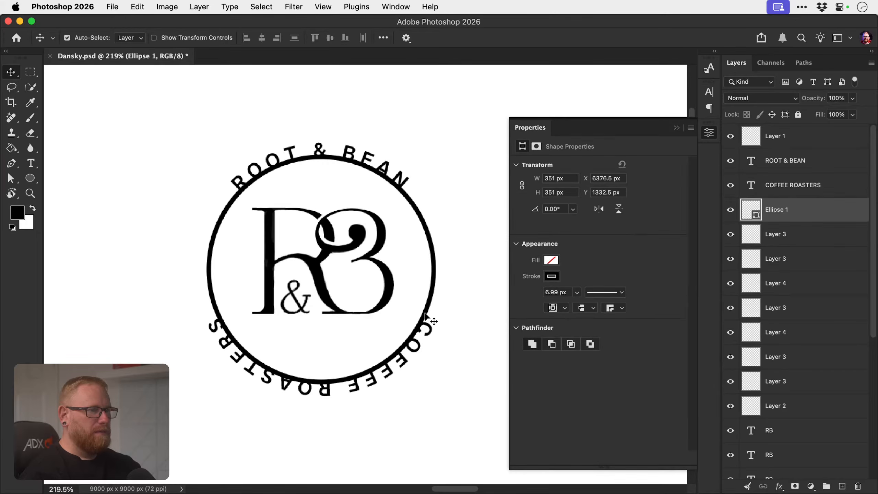
click(730, 209)
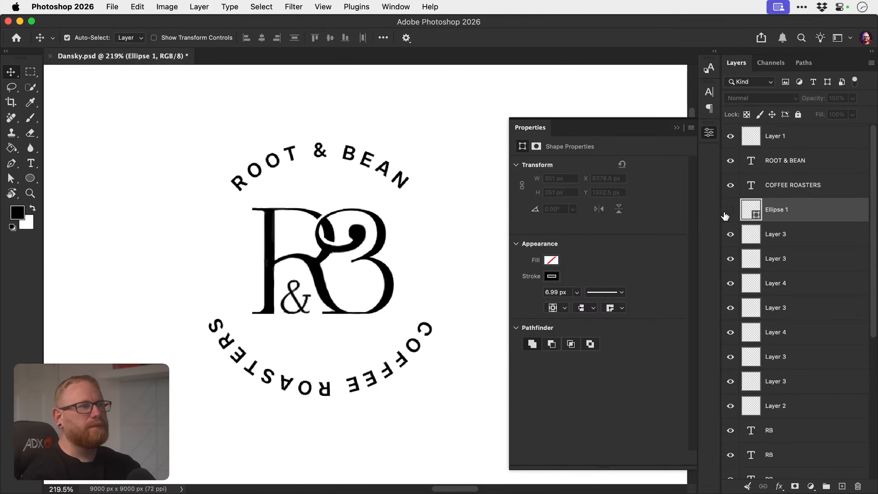
drag(288, 283, 281, 282)
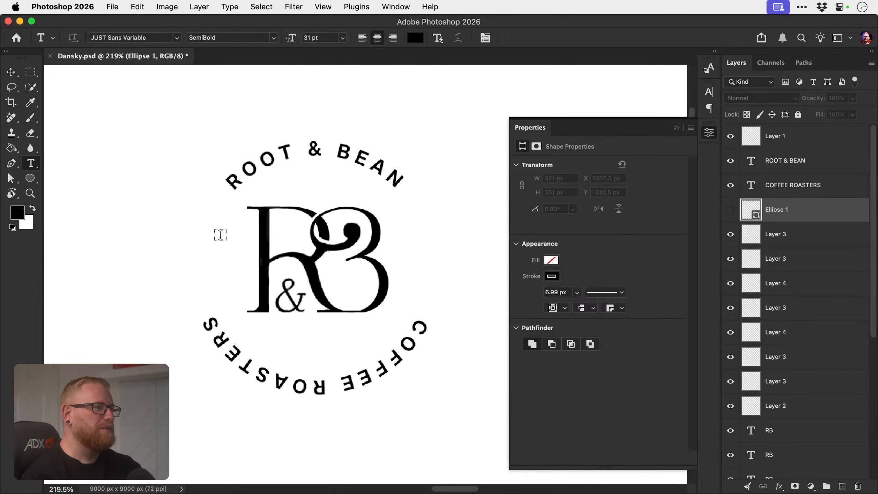
Add the text "EST" beside the left side of the R&B monogram.
key(t)
click(146, 251)
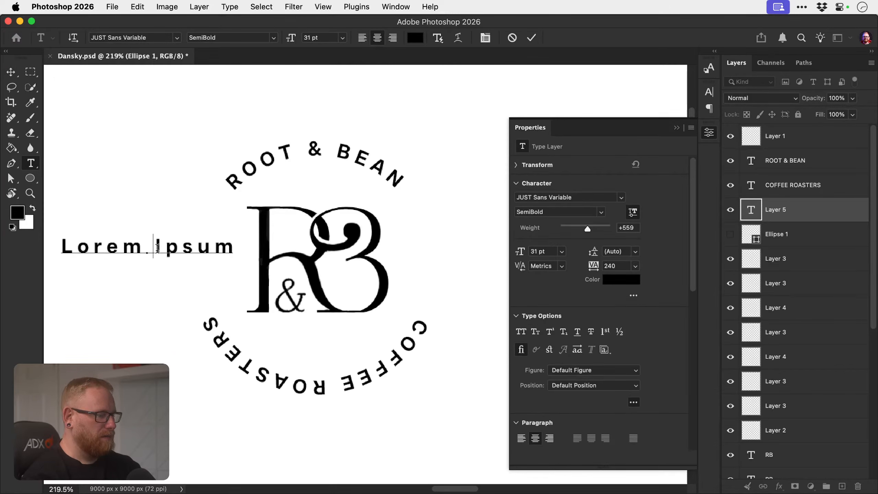
text(EST)
key(super+Return)
Scale the EST text down to 17.37 pt and place a copy reading "2026" on the monogram's right side.
key(super+t)
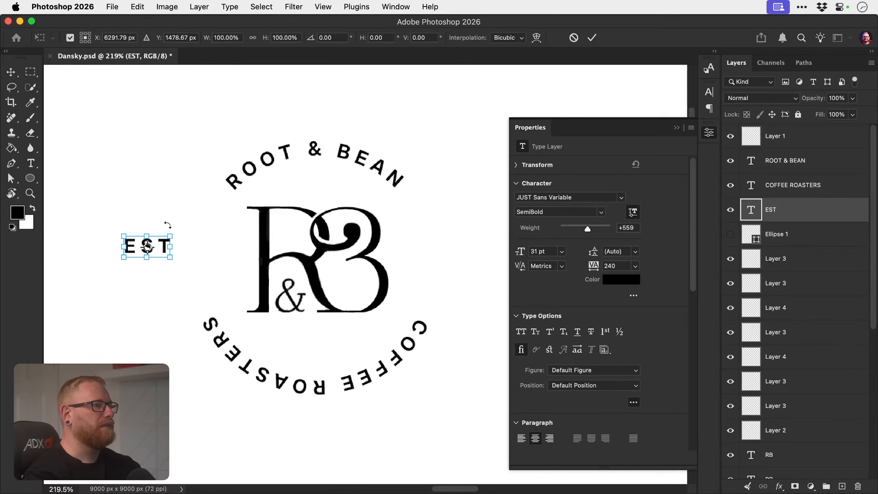
drag(168, 235, 428, 257)
key(Return)
double_click(429, 257)
text(2026)
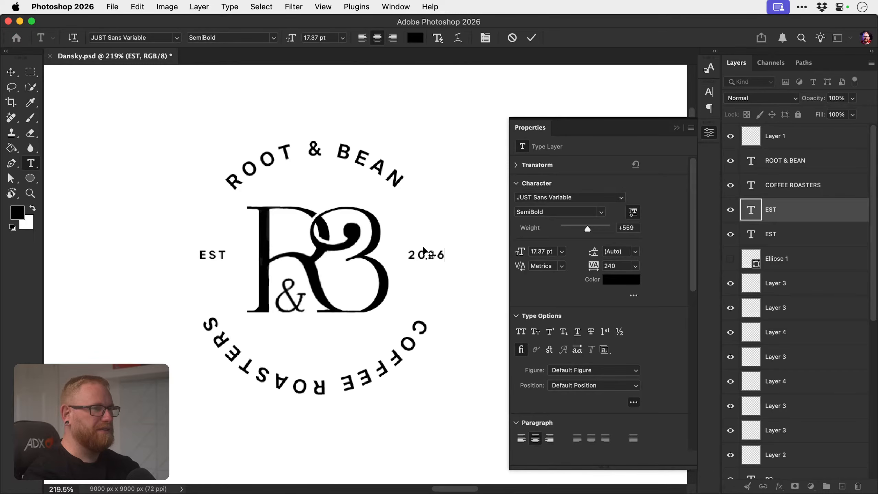
Select the EST and 2026 labels together with the monogram and align their bottom edges.
click(10, 72)
shift+click(214, 257)
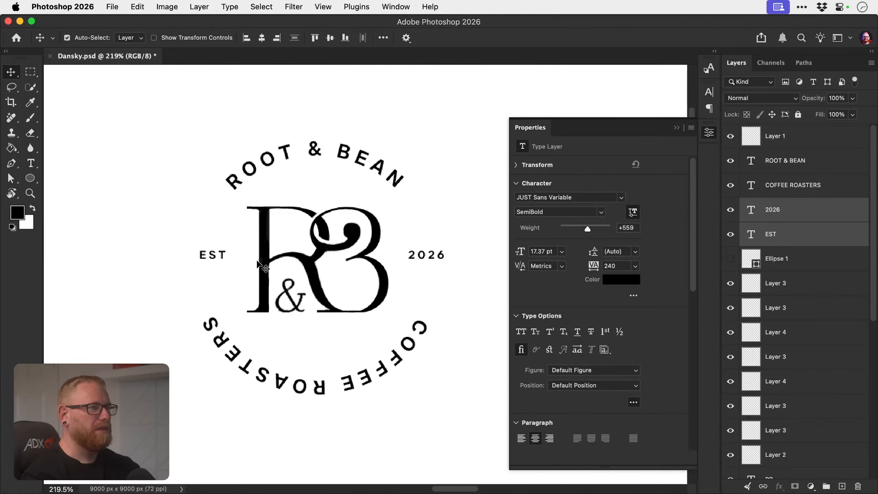
shift+click(259, 260)
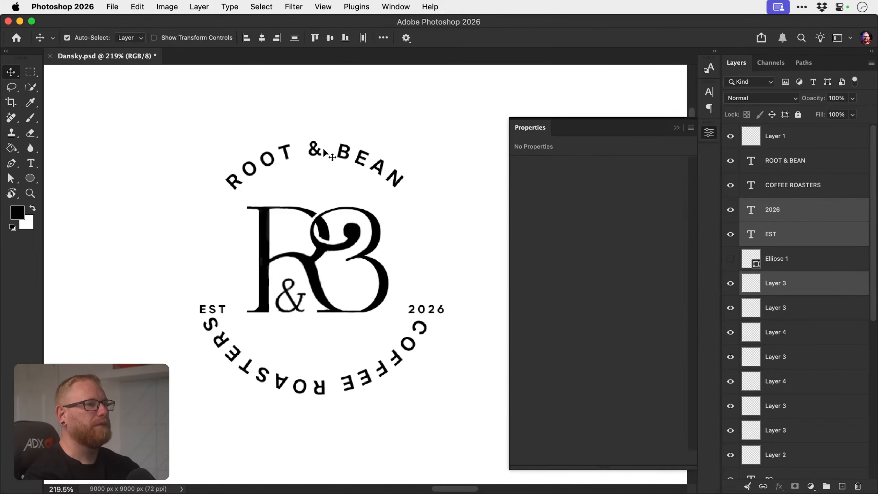
Move the EST and 2026 labels up to about the monogram's mid-height, spacing 2026 farther from the B.
click(142, 246)
drag(428, 258, 406, 252)
shift+click(215, 251)
key(Down)
key(Down)
key(Down)
key(Down)
key(Down)
key(Down)
key(Down)
key(Down)
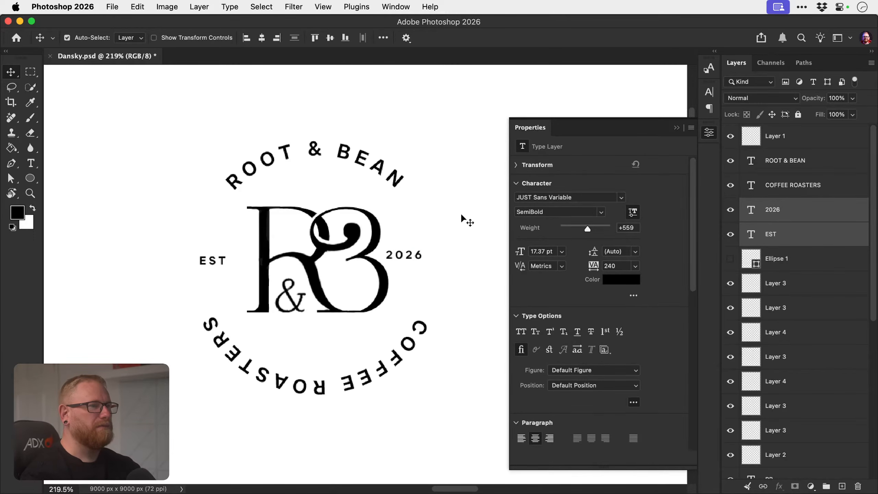
click(427, 253)
mouse_move(410, 259)
mouse_down()
mouse_move(432, 257)
mouse_move(411, 249)
mouse_up()
key(space)
click(710, 135)
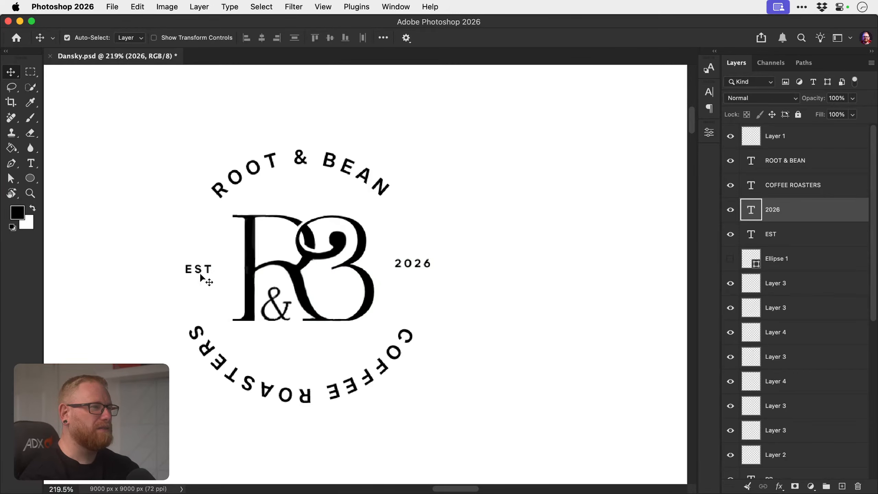
Select the 2026 and EST labels together, align their top edges and nudge them slightly downward.
shift+click(204, 270)
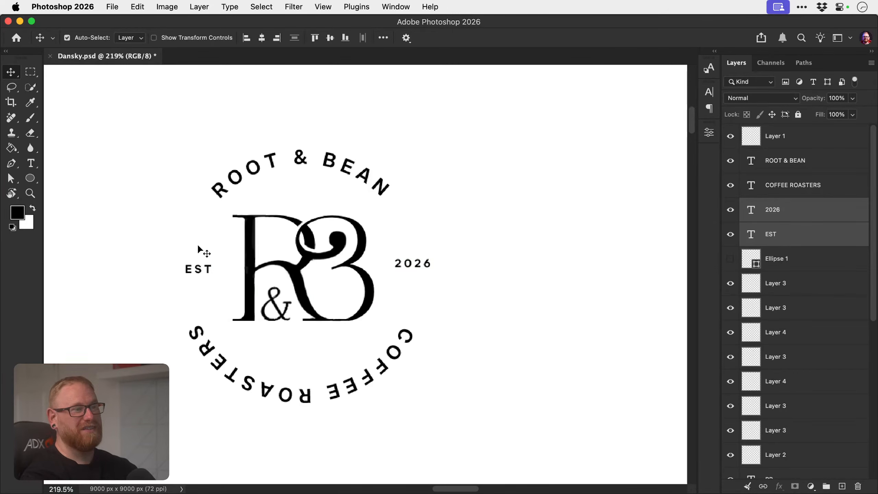
key(Down)
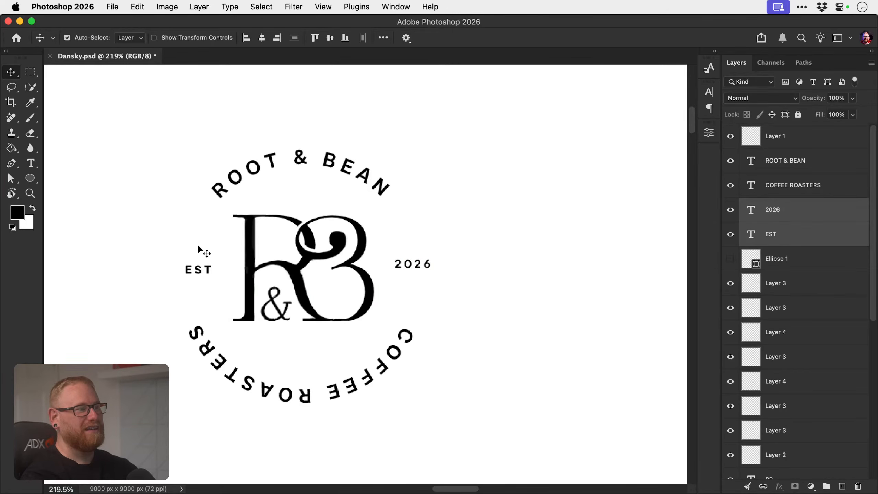
click(316, 37)
key(Down)
key(Down)
key(Down)
key(Down)
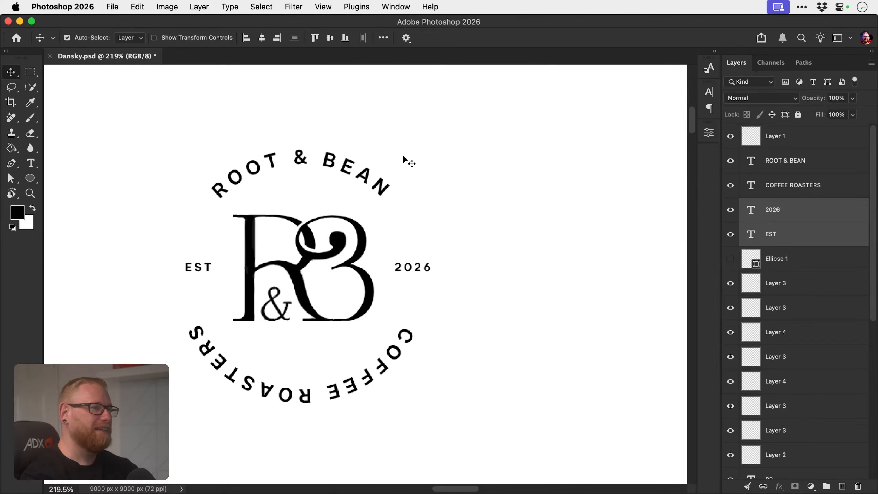
Set the tracking of the curved ROOT & BEAN text to 600.
key(t)
click(396, 175)
key(super+a)
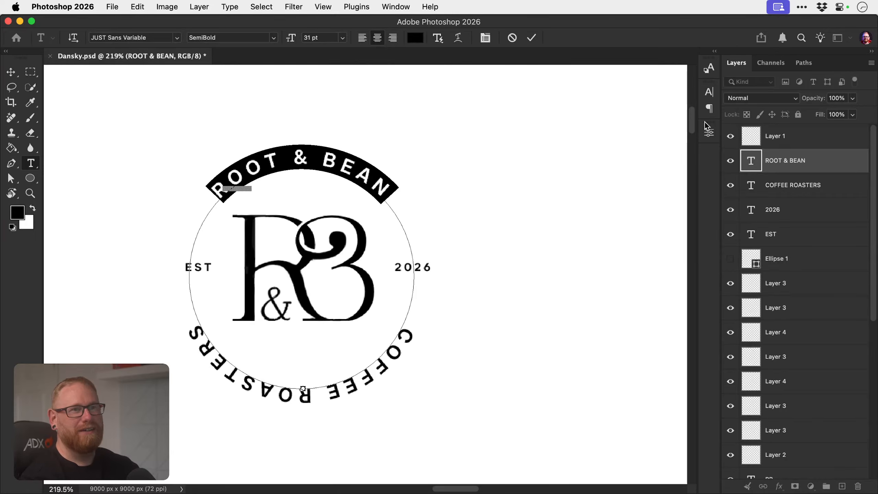
click(710, 134)
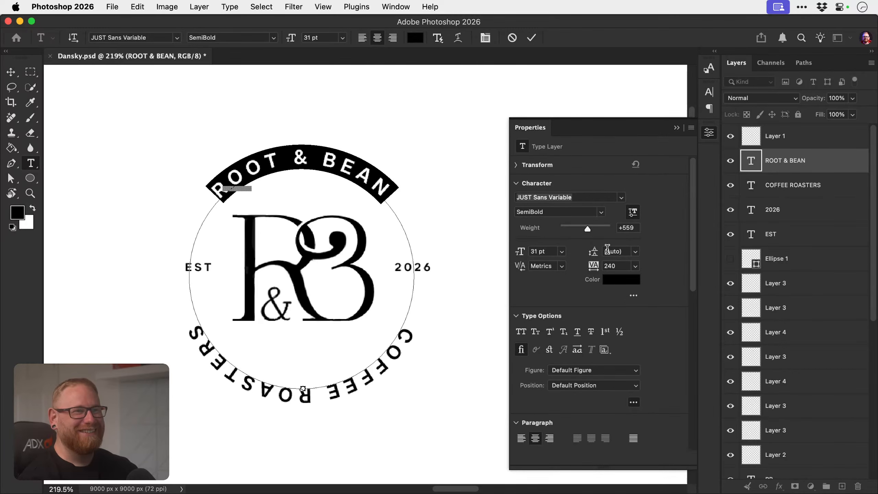
drag(594, 265, 596, 266)
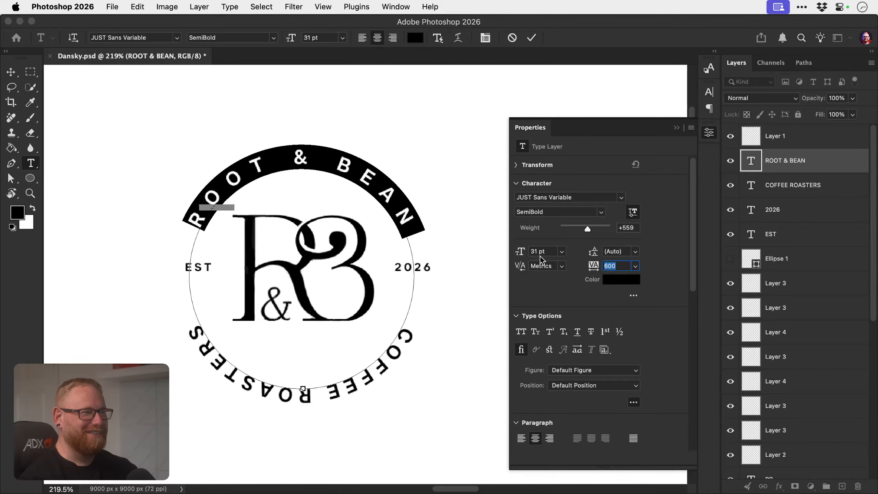
click(11, 71)
click(708, 132)
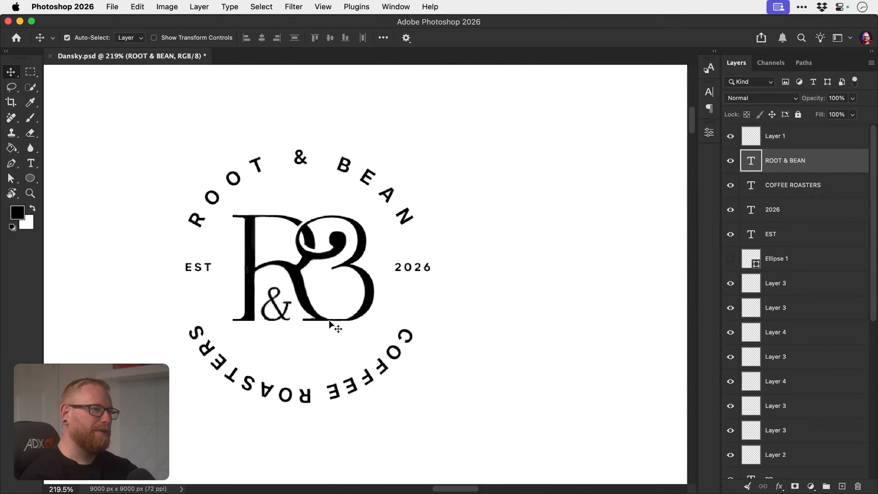
Nudge the EST and 2026 labels down together to centre them vertically between the two curved texts.
click(199, 269)
shift+click(423, 270)
key(Down)
key(Down)
key(Down)
key(Down)
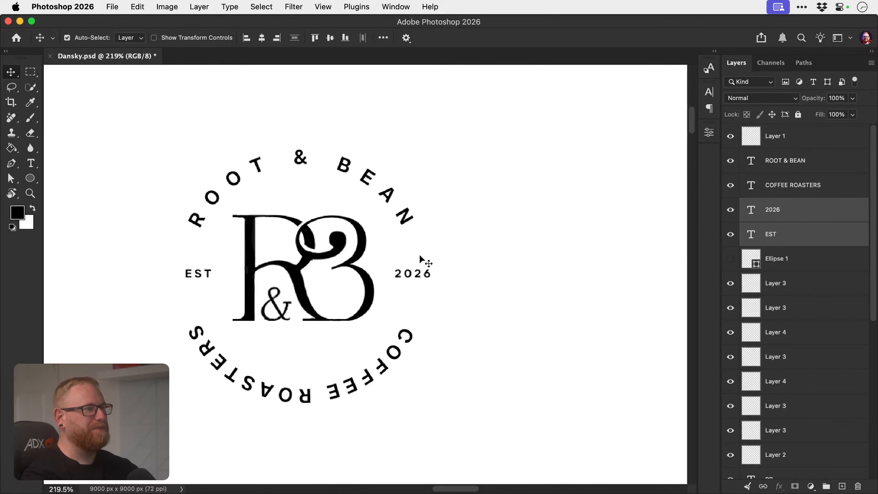
click(496, 238)
Select ROOT & BEAN, COFFEE ROASTERS, EST and 2026 together and nudge them slightly up around the monogram.
key(z)
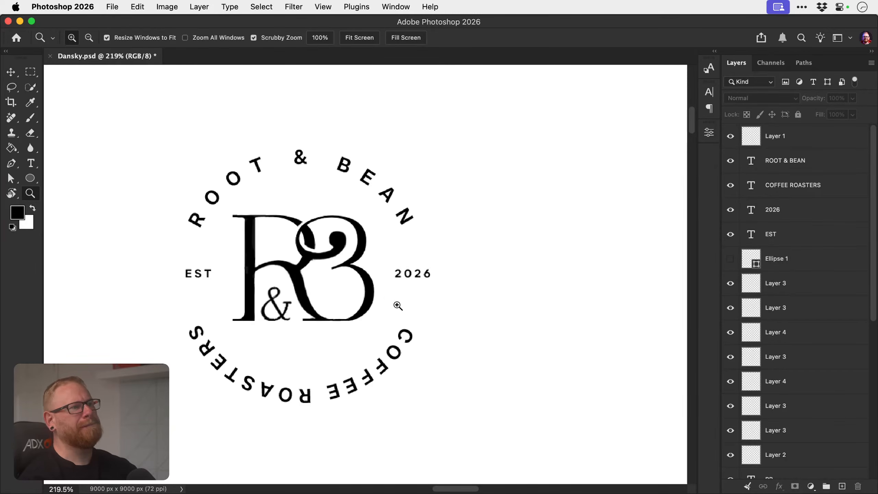
drag(398, 304, 385, 270)
key(v)
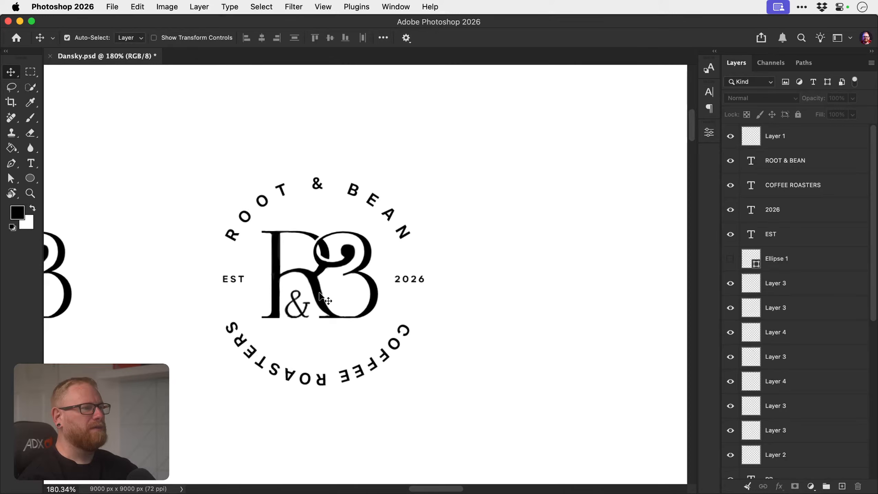
click(246, 219)
shift+click(261, 363)
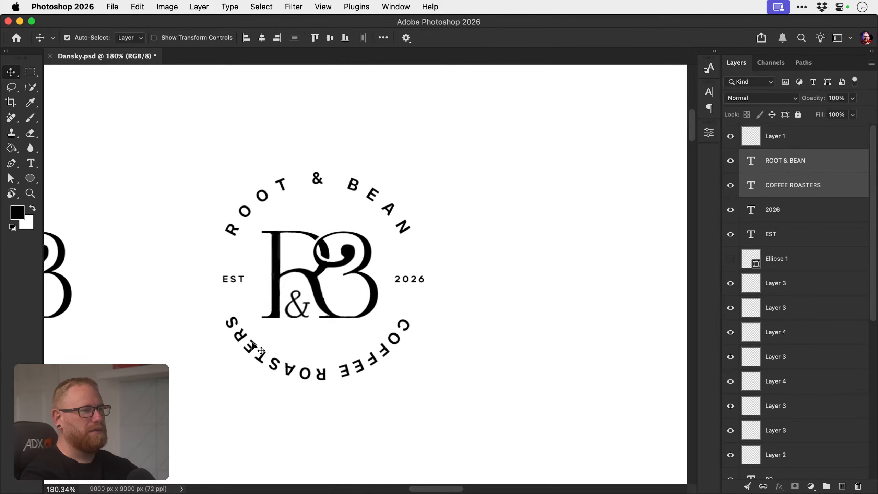
shift+click(239, 278)
shift+click(404, 282)
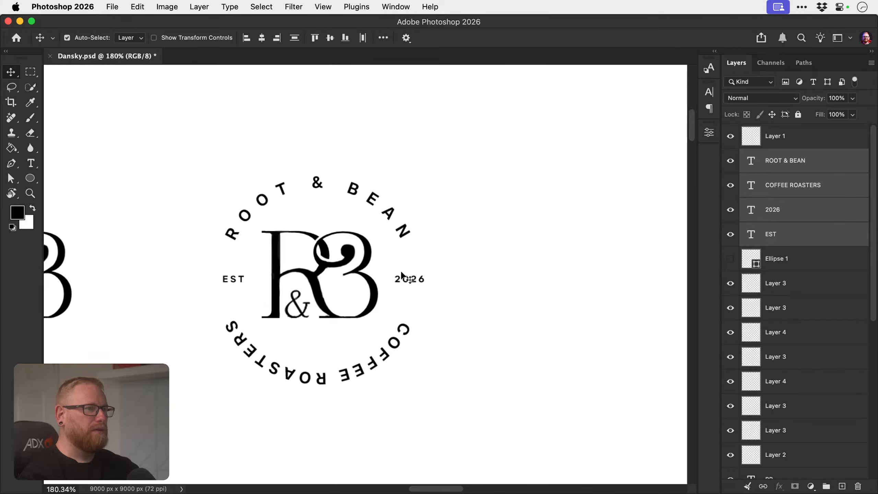
key(Up)
key(Up)
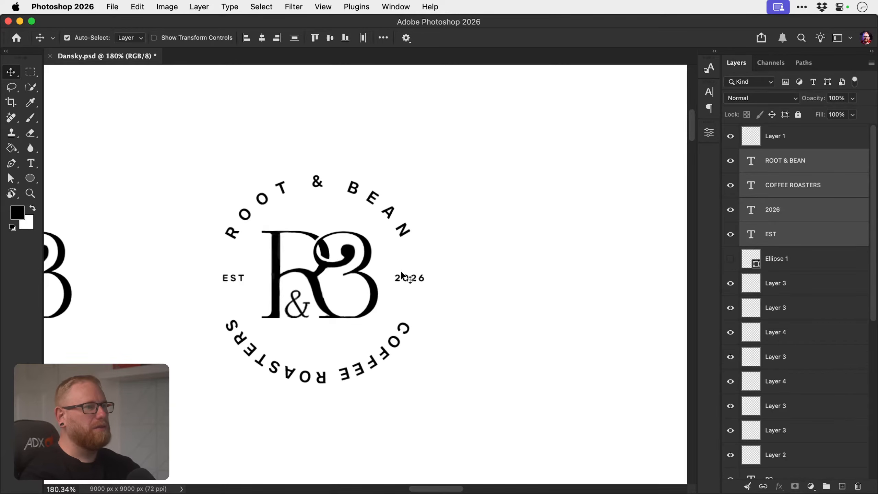
click(471, 239)
Show the Ellipse 1 circle and scale it up from its centre to enclose all the badge text.
click(730, 259)
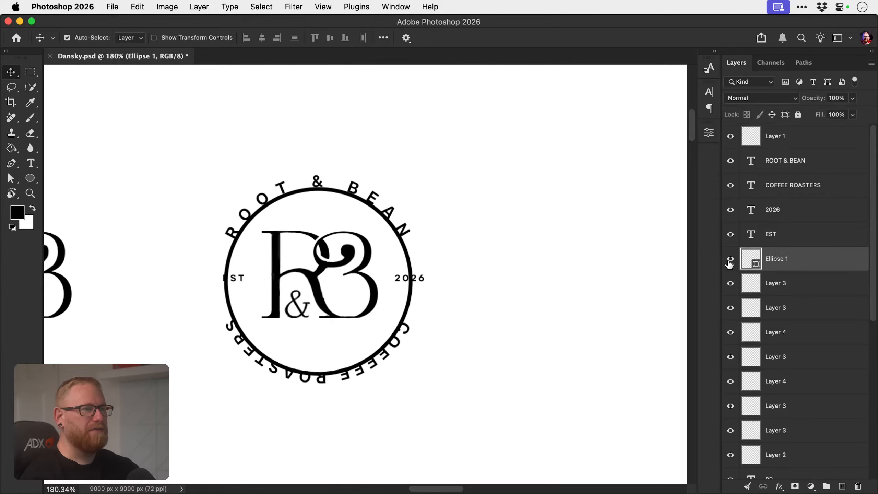
key(ctrl+t)
drag(412, 187, 437, 153)
key(Return)
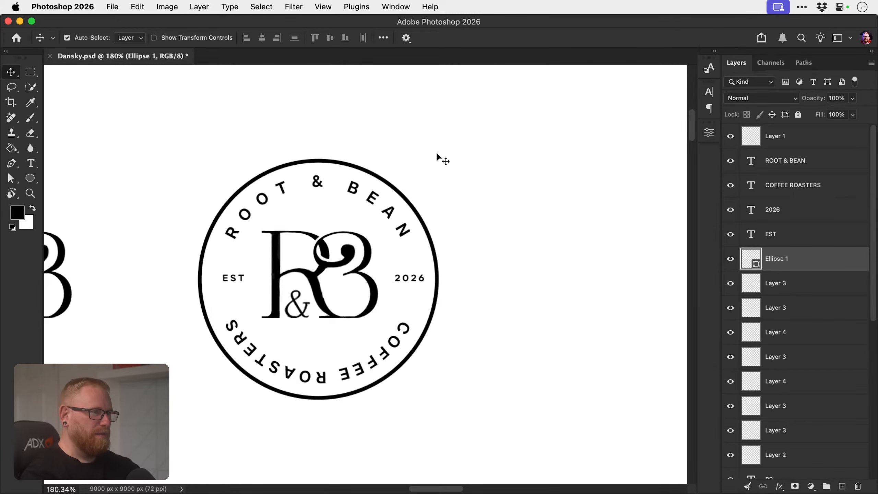
Nudge the R&B monogram slightly left and down to centre it inside the circle.
click(278, 306)
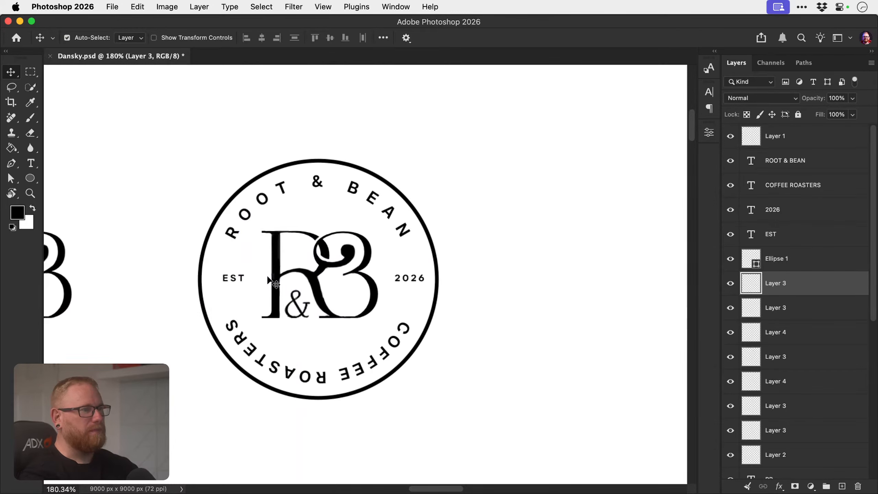
key(Left)
key(Left)
key(Left)
key(Down)
key(Down)
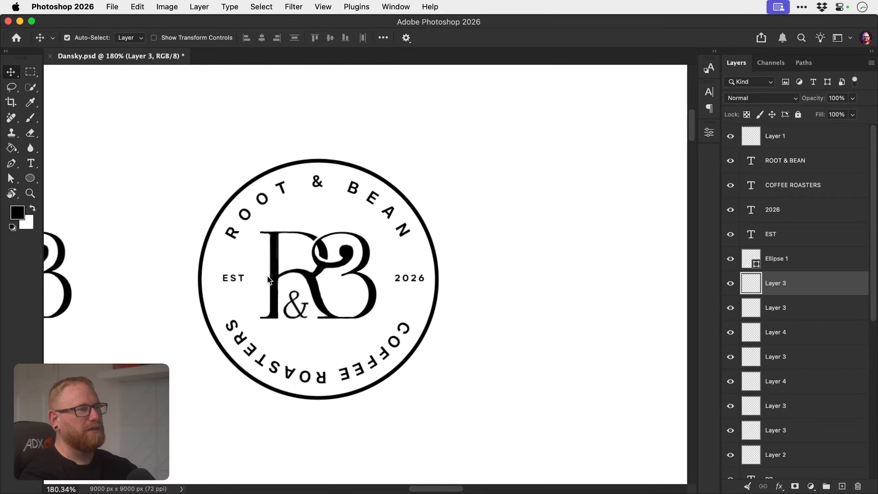
Nudge the 2026 label left, closer to the monogram, to even its gap to the circle.
click(405, 274)
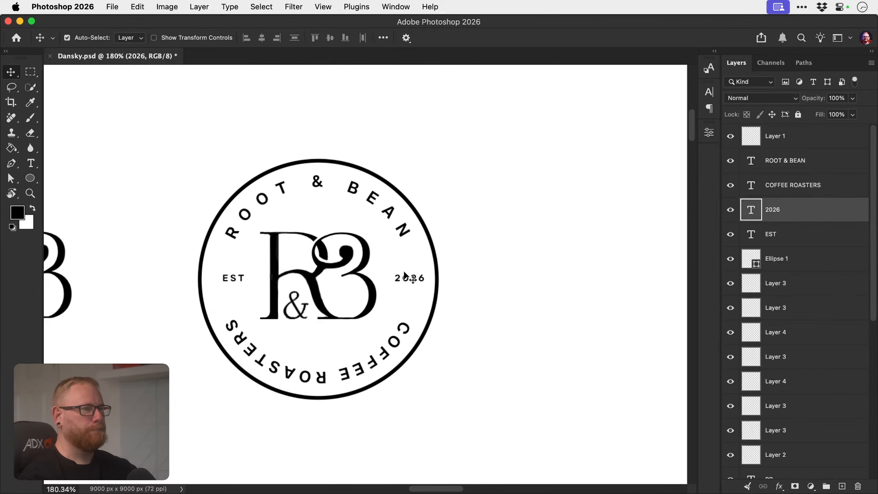
key(Left)
key(Left)
key(Left)
key(Left)
key(Left)
key(Left)
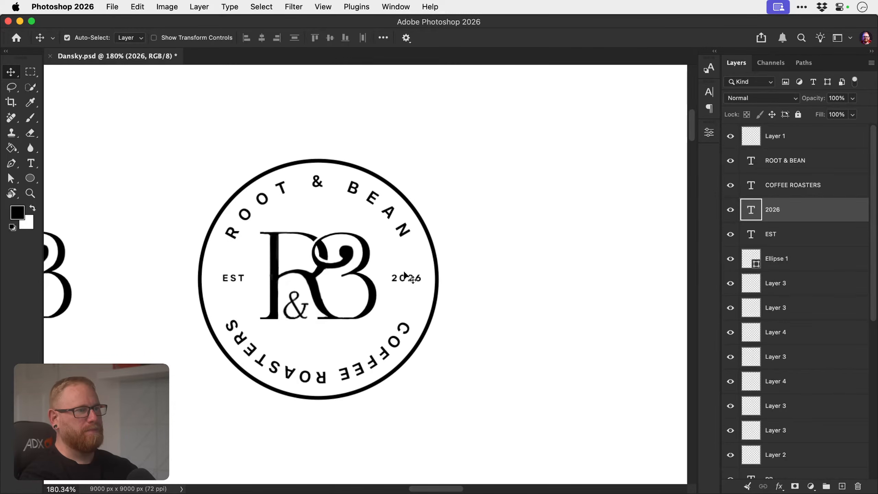
key(Left)
key(Left)
Nudge the EST label slightly left, away from the monogram.
click(235, 278)
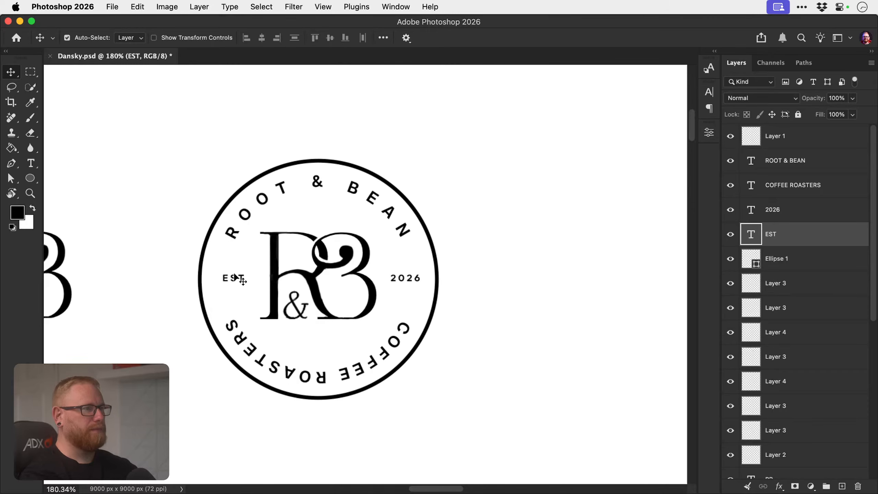
key(Left)
key(Left)
key(Left)
Save the Dansky.psd document with the badge enlarged in view.
drag(324, 307, 276, 300)
scroll(341, 304, left, 2)
drag(343, 290, 368, 291)
drag(360, 328, 372, 321)
drag(349, 293, 525, 271)
key(super+s)
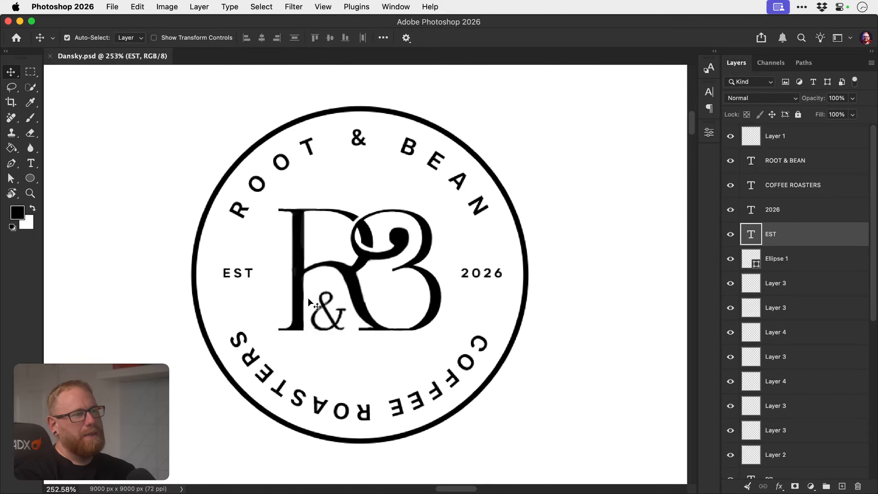
Review the design progression on the canvas, from the RB typeface samples through the sketches and monogram versions to the circular badge.
key(z)
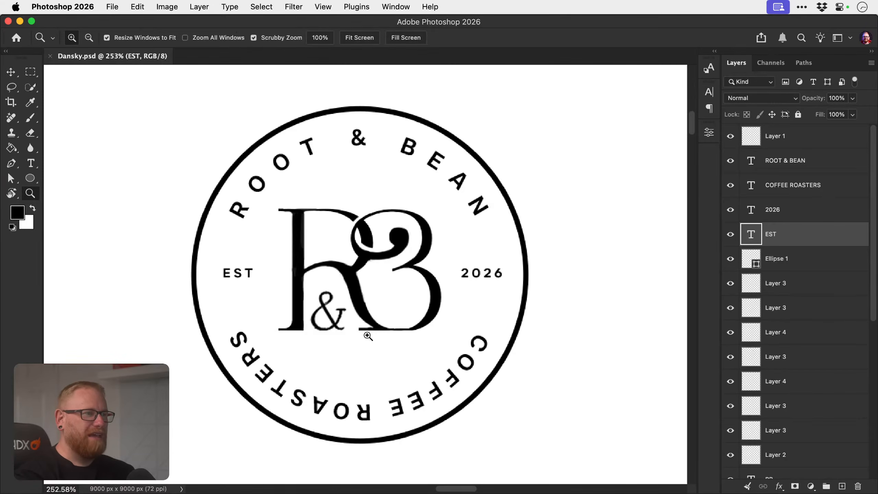
drag(365, 334, 389, 343)
key(v)
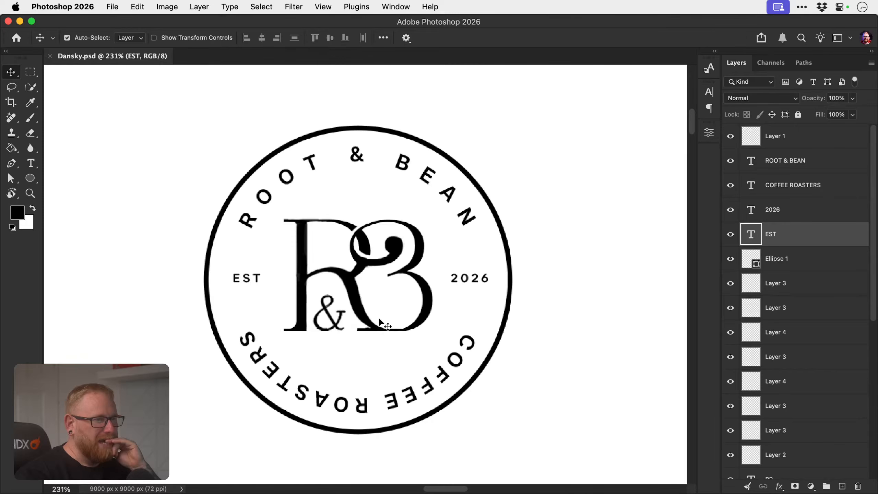
click(508, 274)
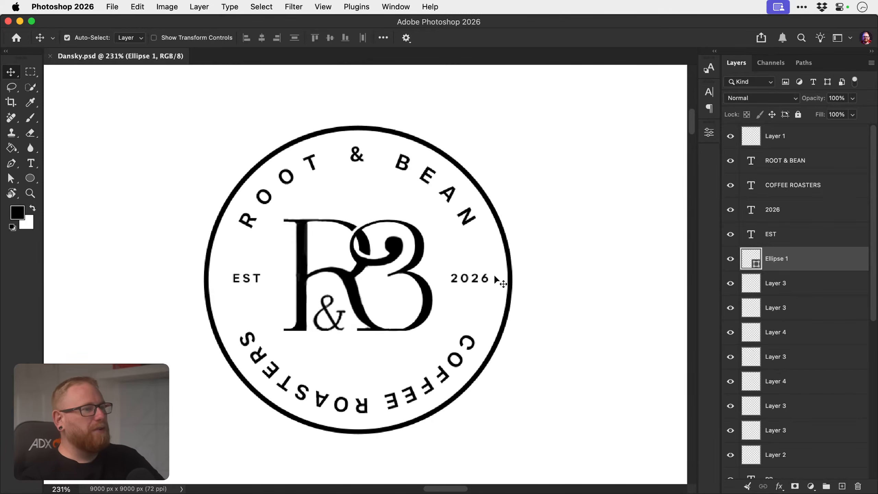
key(z)
mouse_move(367, 306)
mouse_down()
mouse_move(316, 297)
mouse_move(275, 302)
mouse_move(457, 307)
mouse_move(496, 270)
mouse_move(473, 301)
mouse_up()
key(space)
drag(221, 273, 670, 253)
drag(218, 248, 254, 246)
key(space)
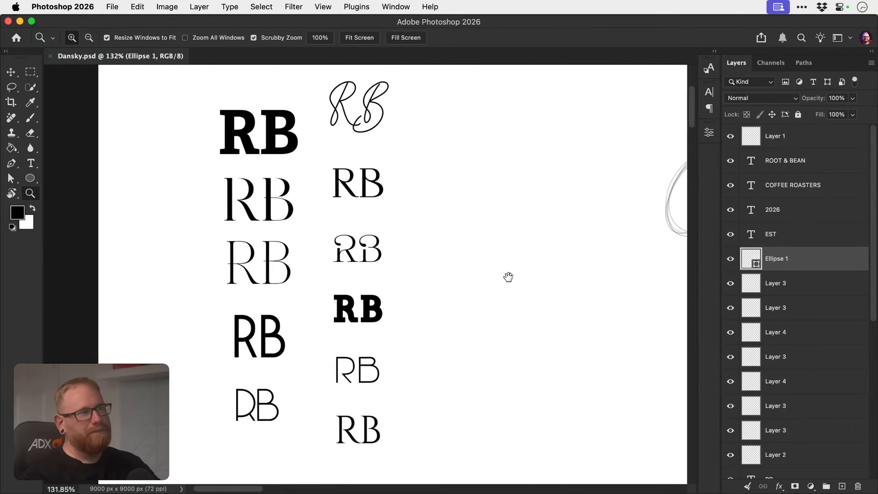
drag(508, 276, 205, 287)
drag(444, 280, 228, 306)
drag(413, 290, 259, 304)
drag(425, 275, 386, 274)
key(space)
mouse_move(417, 280)
mouse_down()
mouse_move(192, 288)
mouse_move(432, 283)
mouse_up()
drag(372, 268, 390, 271)
key(space)
drag(506, 301, 310, 270)
drag(387, 286, 332, 283)
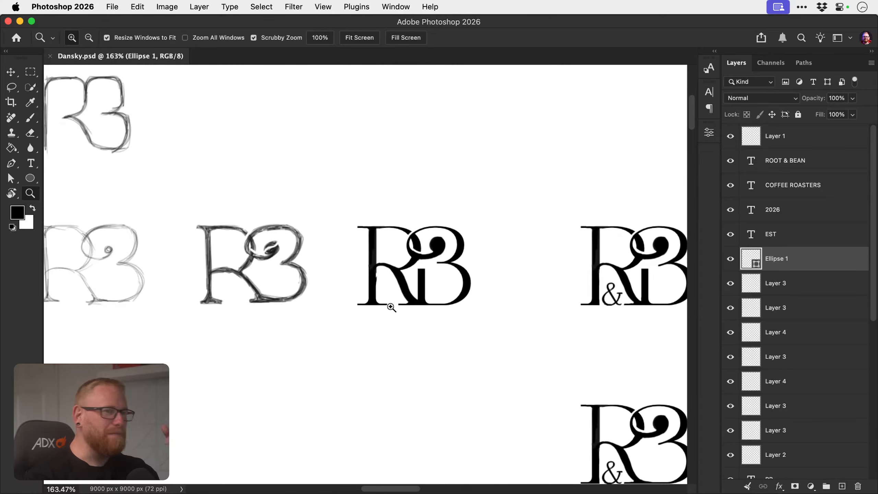
key(space)
drag(442, 293, 284, 278)
drag(432, 322, 292, 246)
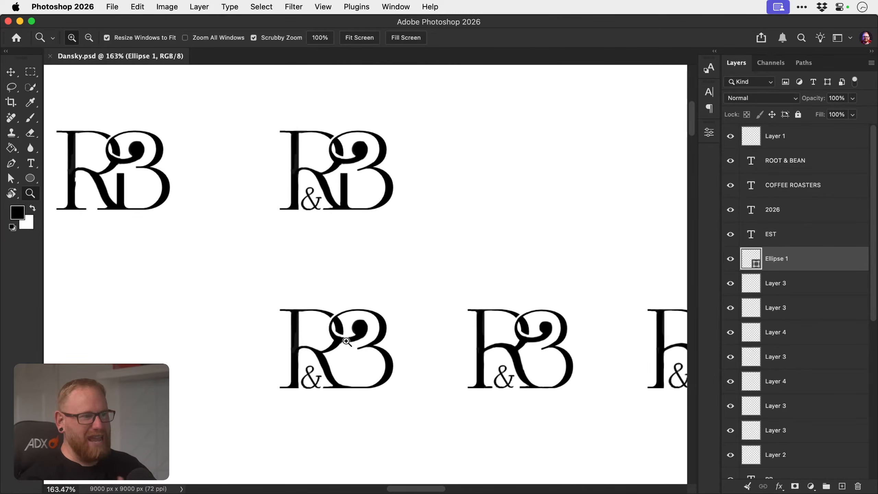
key(space)
drag(418, 328, 235, 313)
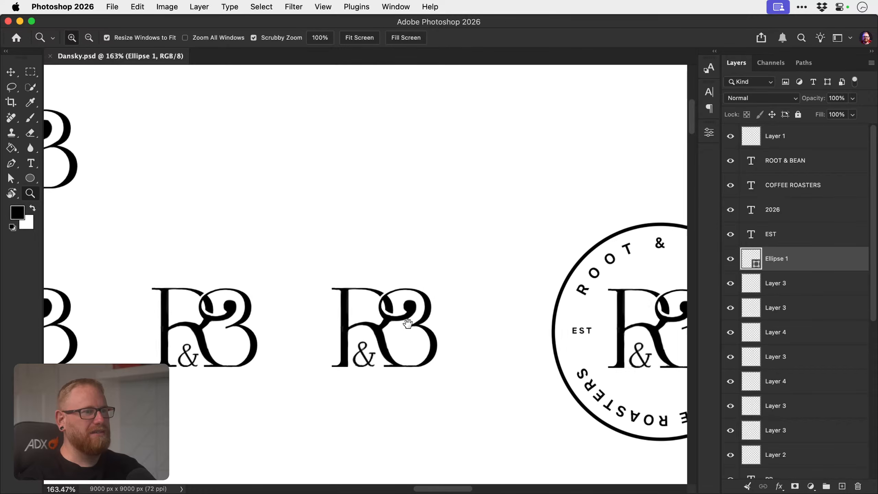
drag(465, 321, 293, 315)
drag(418, 326, 435, 313)
key(v)
key(space)
drag(388, 332, 401, 316)
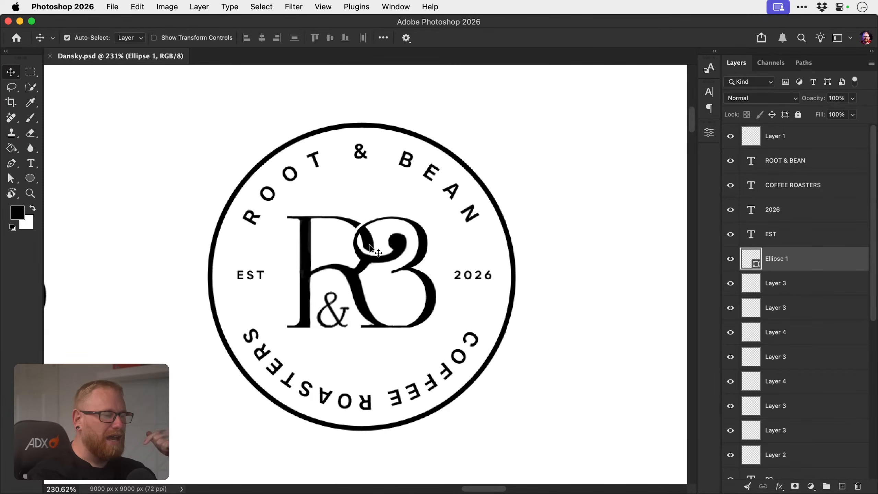
key(b)
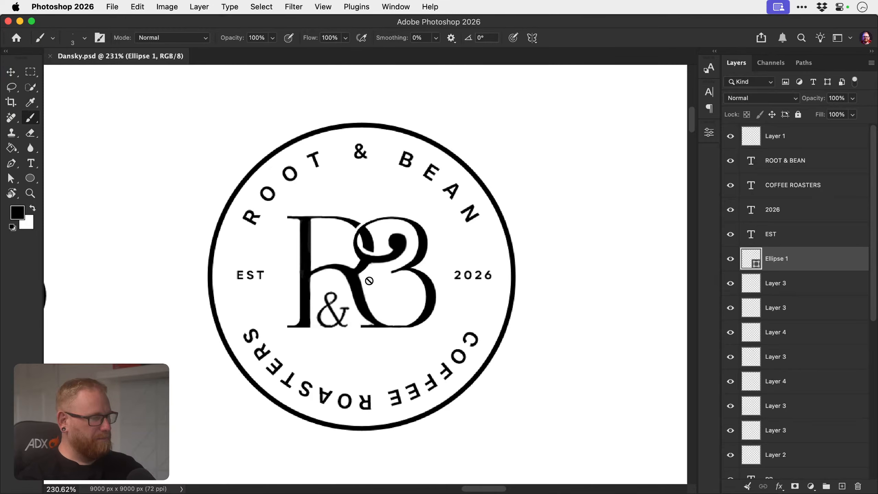
key(v)
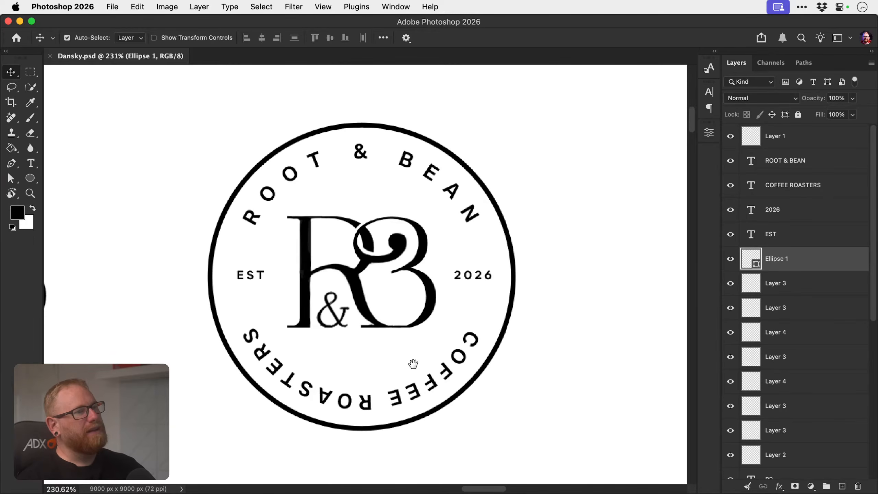
drag(413, 363, 405, 361)
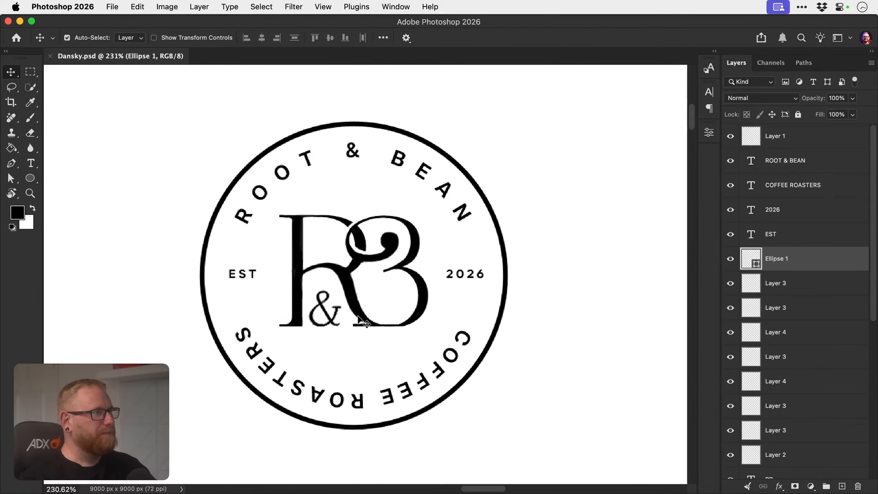
key(m)
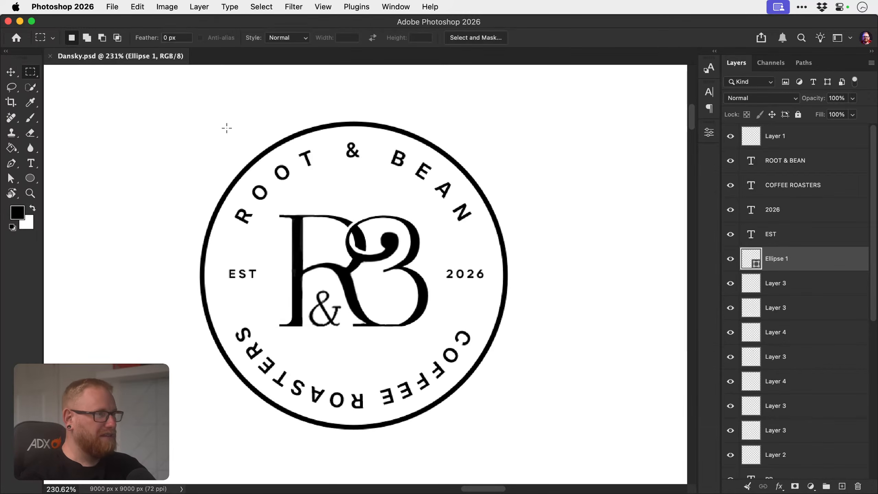
Copy the entire circular badge area with a rectangular marquee, deselect, and switch to Dansky.ai in Illustrator.
drag(169, 85, 535, 456)
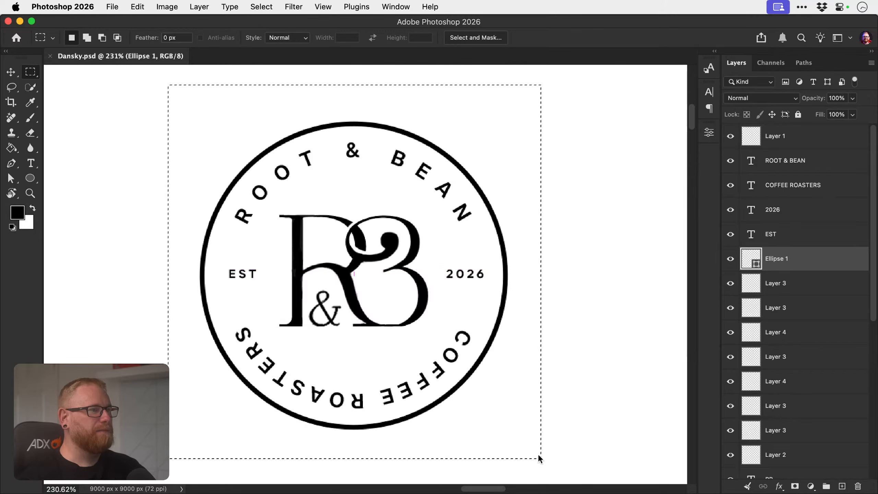
key(ctrl+d)
key(v)
key(super+Tab)
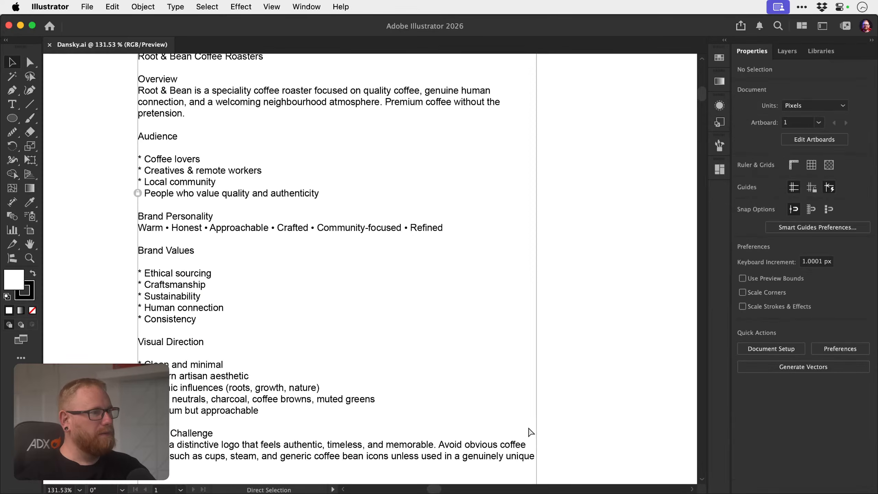
Examine the Root & Bean reference logo concepts and the coffee poster beside the written brief.
key(z)
drag(434, 284, 291, 234)
drag(479, 291, 315, 258)
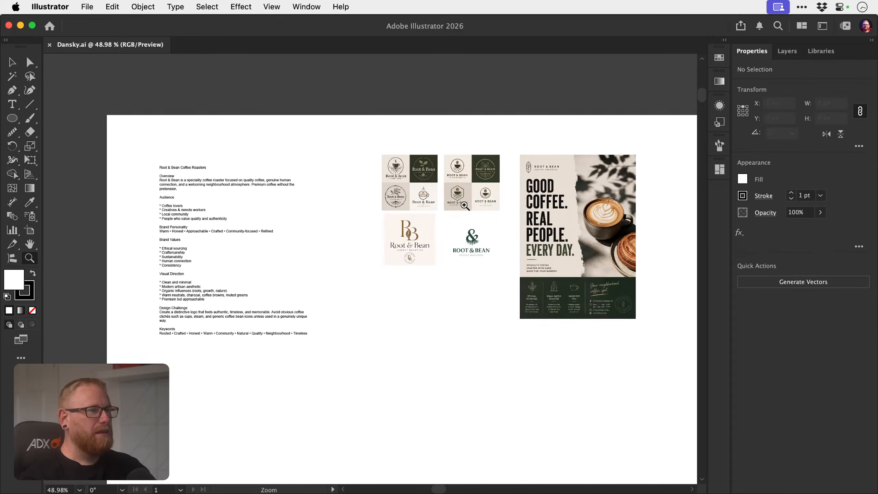
drag(462, 203, 540, 215)
drag(478, 218, 468, 242)
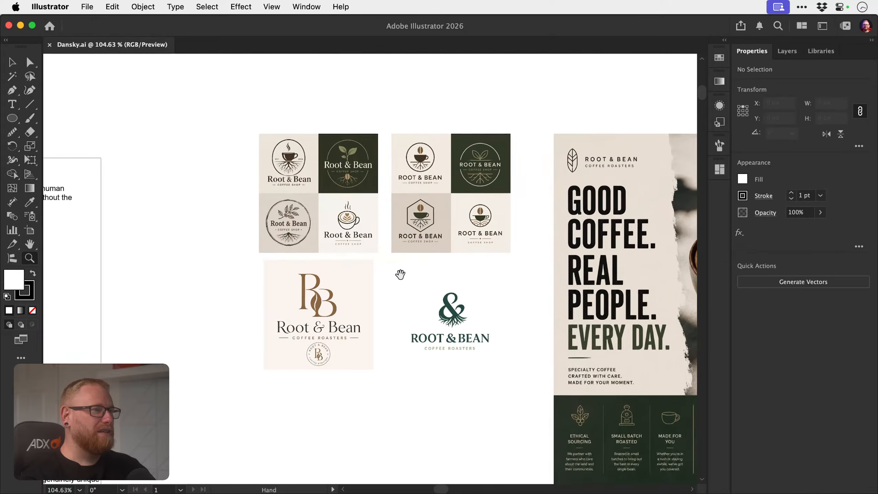
drag(244, 334, 372, 277)
drag(469, 275, 328, 288)
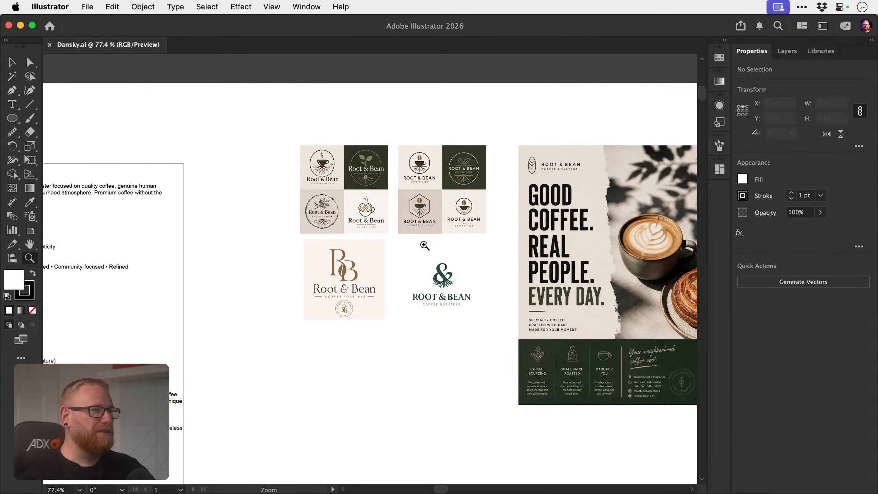
drag(392, 250, 445, 274)
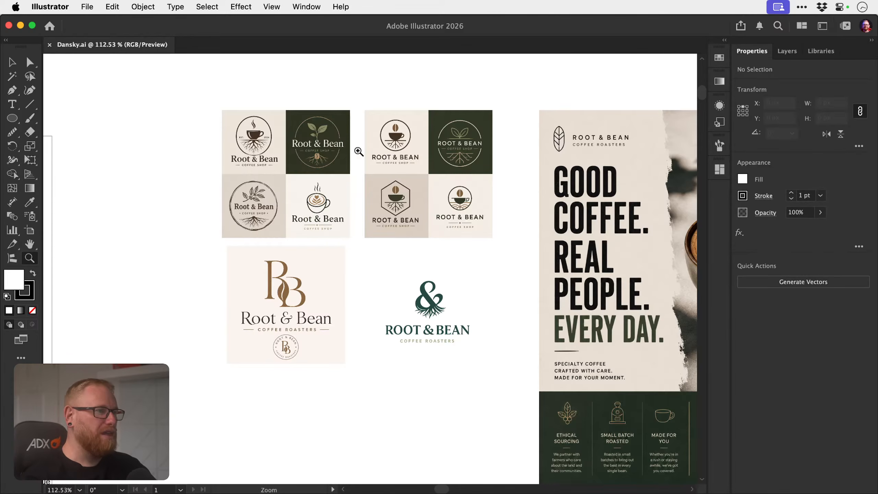
drag(369, 380, 329, 361)
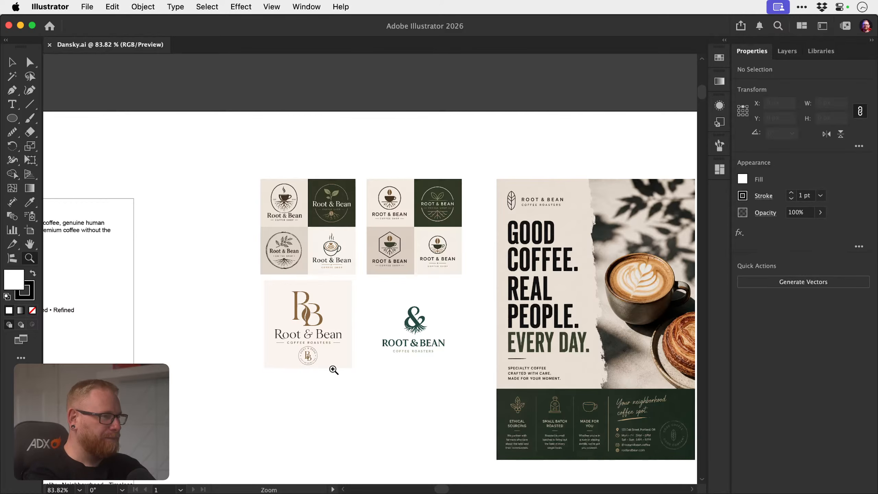
drag(307, 269, 359, 275)
key(space)
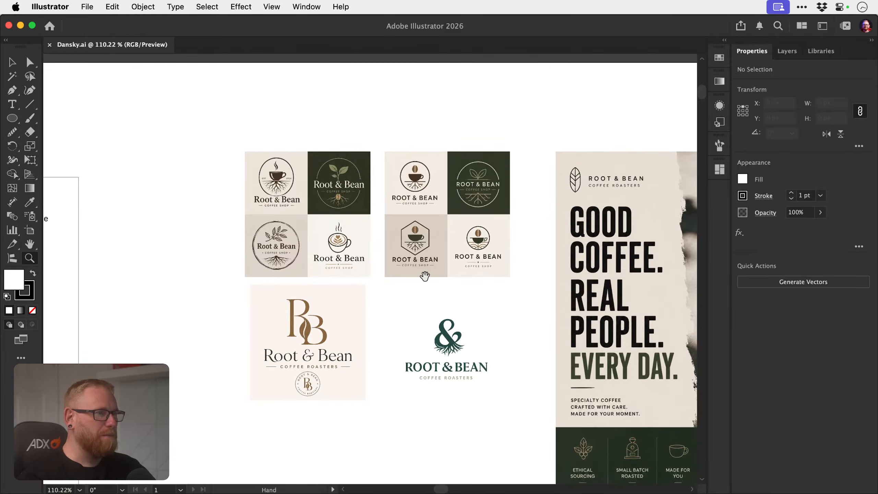
drag(425, 276, 415, 277)
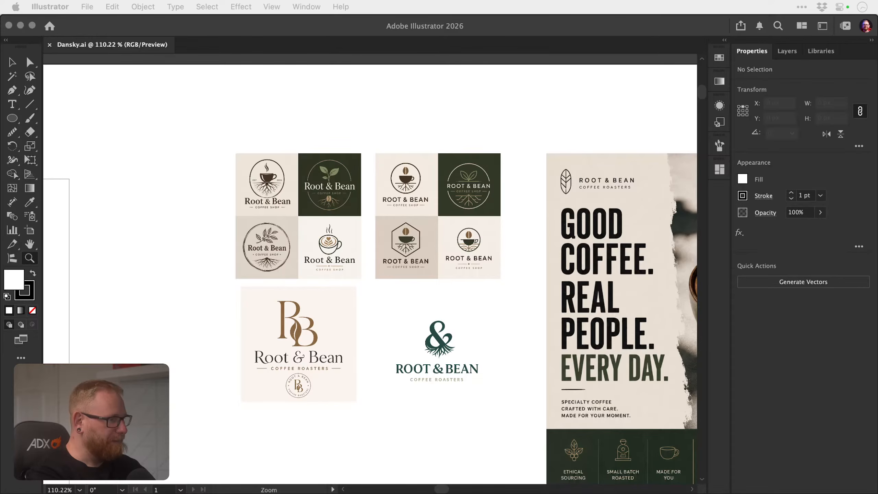
Compare the Pinterest Coffee Brand board, the Illustrator reference concepts and the Photoshop badge, ending back in Illustrator.
key(super+Tab)
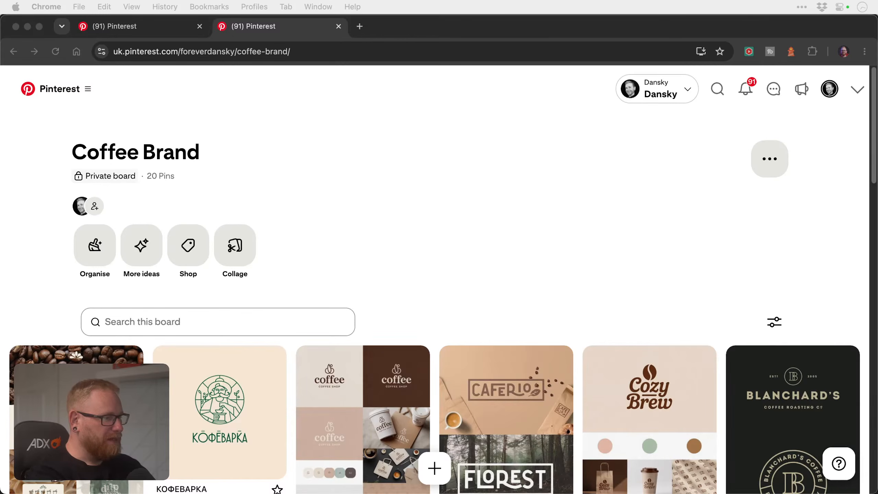
key(super+Tab)
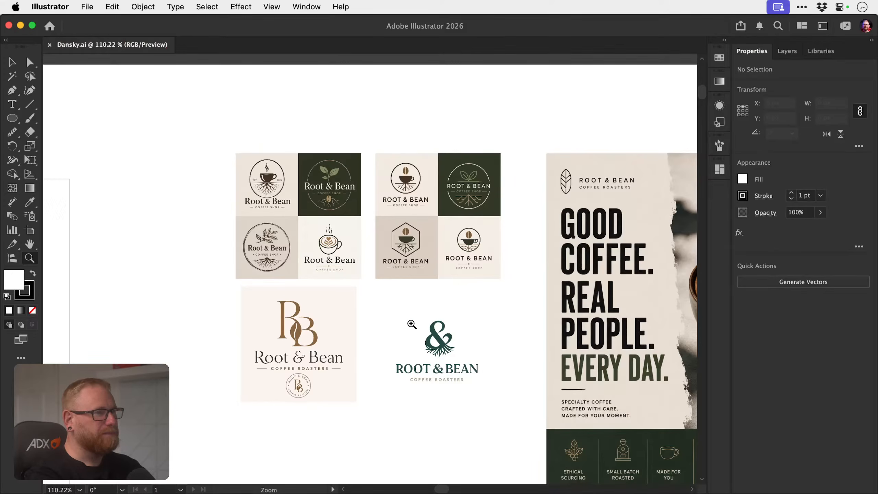
alt+click(388, 328)
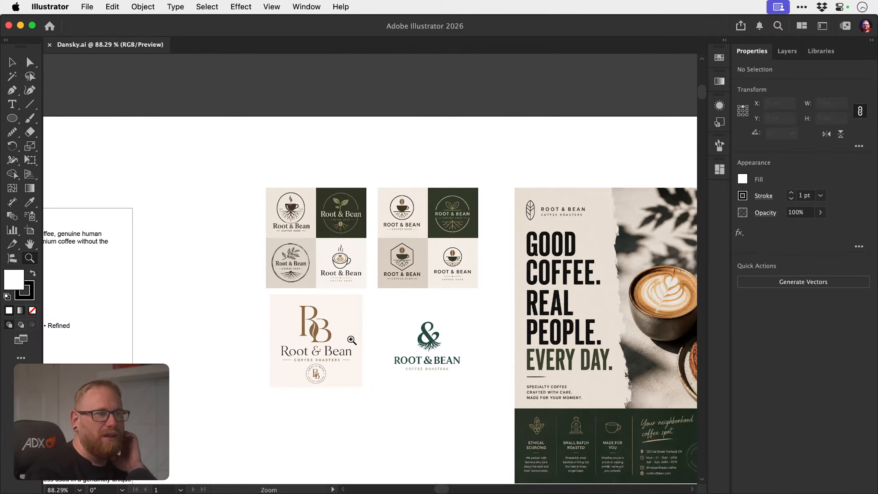
key(v)
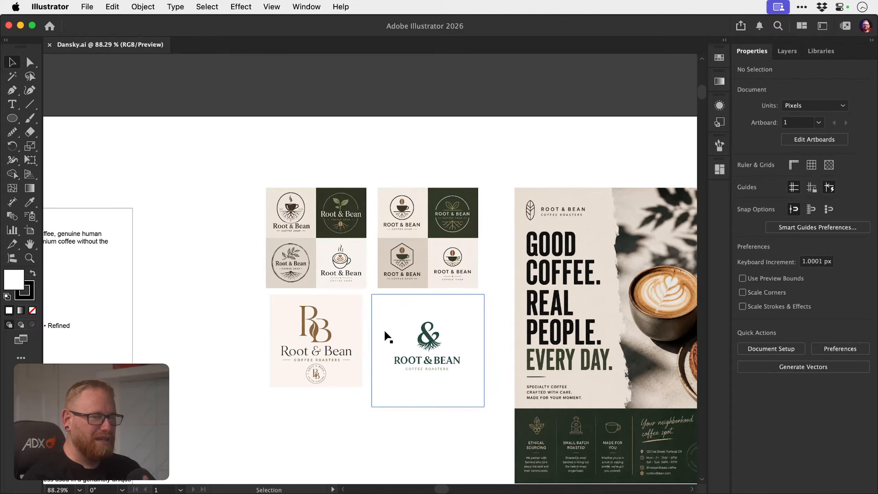
key(z)
drag(346, 325, 242, 291)
drag(305, 331, 375, 286)
key(v)
drag(343, 318, 350, 245)
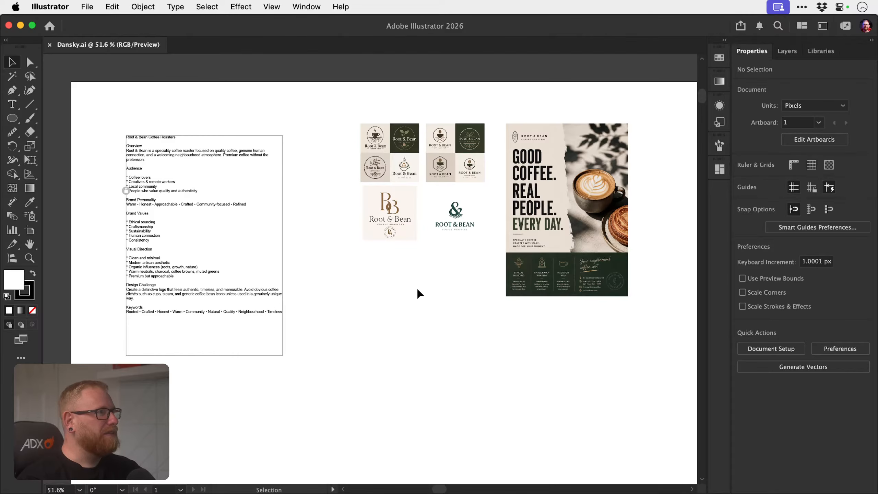
key(a)
key(super+Tab)
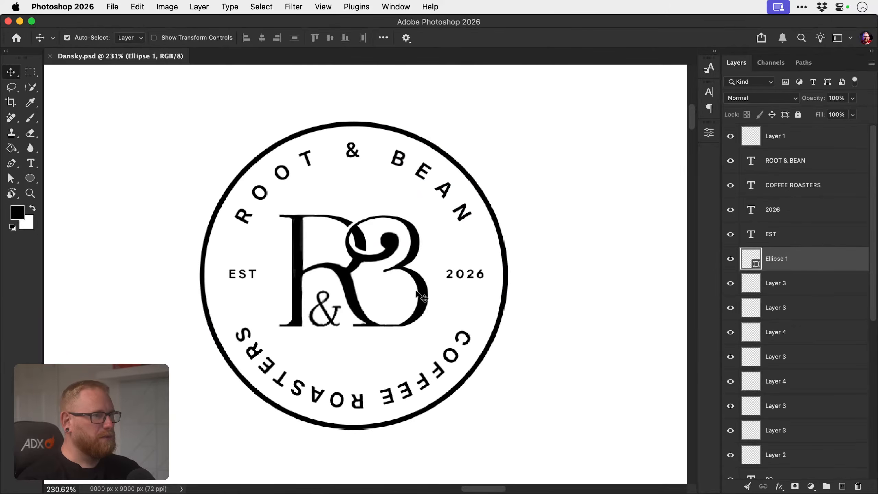
key(super+Tab)
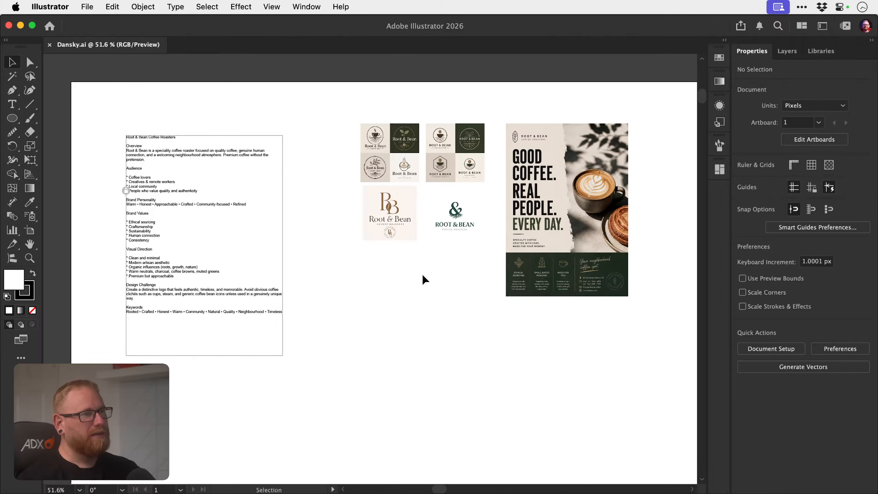
Scale the GOOD COFFEE poster down proportionally to about three quarters of its size and deselect it.
drag(410, 296, 367, 324)
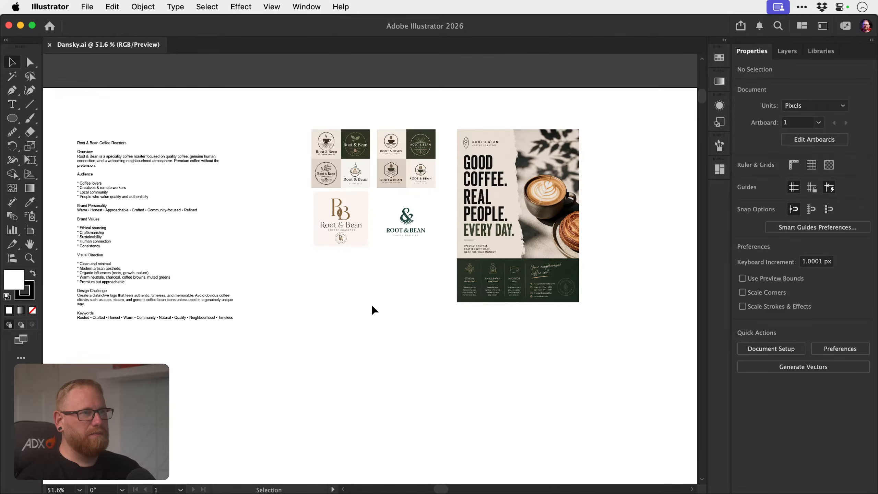
click(517, 291)
drag(579, 302, 548, 257)
click(386, 323)
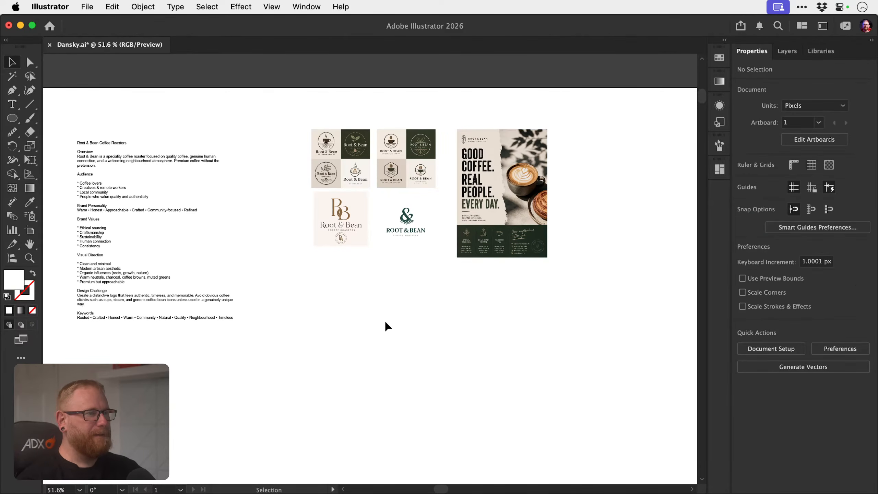
Shrink the large stacked R lettering to a small size beside the other small type samples.
drag(394, 336, 393, 285)
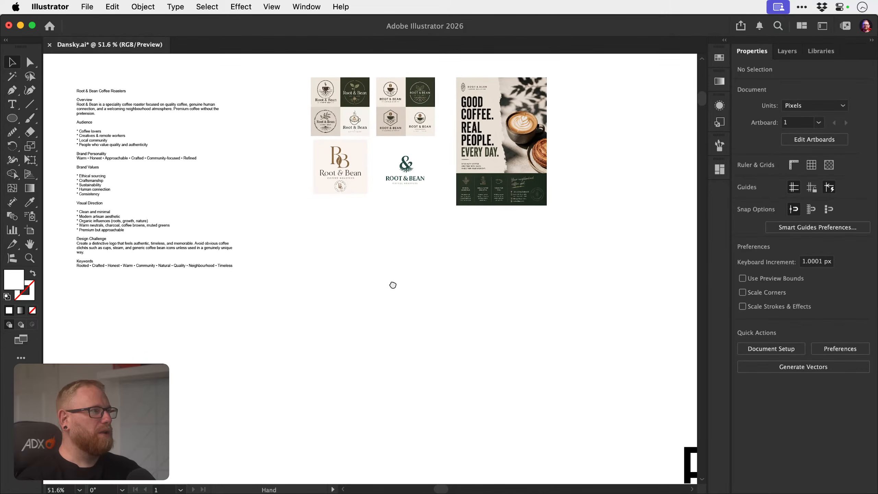
drag(483, 331, 291, 296)
key(z)
drag(423, 317, 328, 316)
key(v)
drag(421, 340, 441, 390)
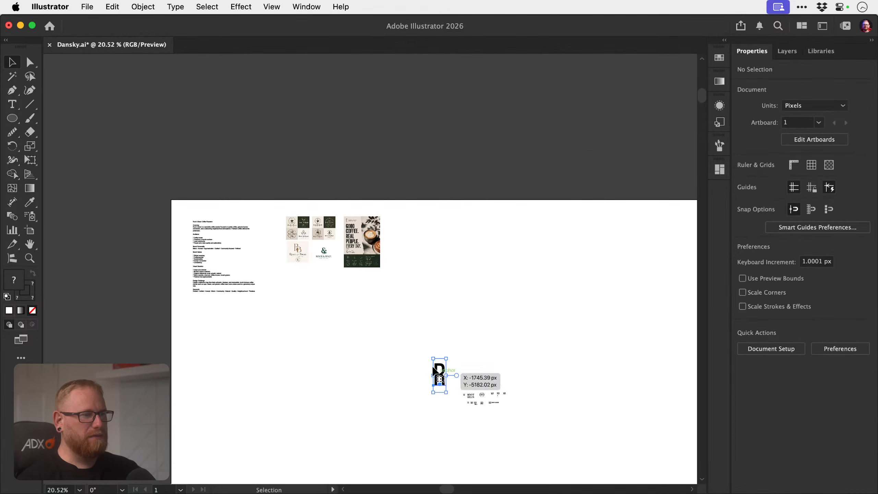
drag(432, 356, 455, 390)
click(439, 355)
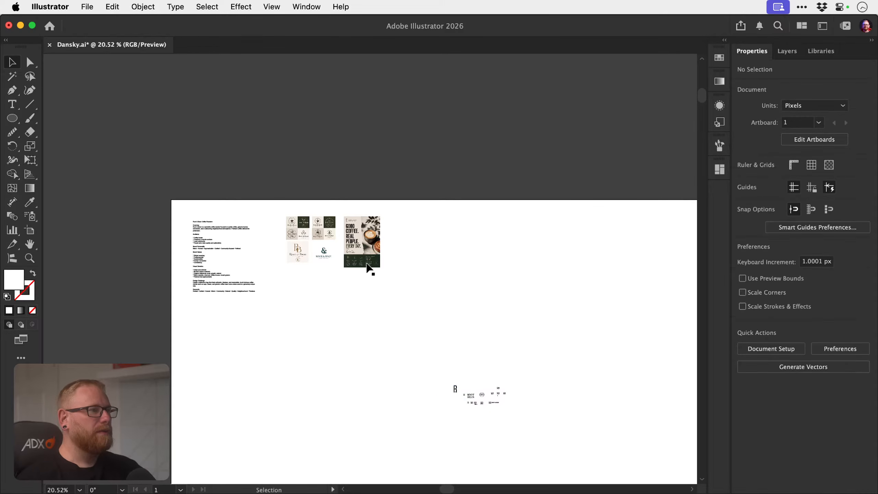
Paste the copied badge to the right of the coffee poster and scale it down to roughly half size.
key(super+v)
drag(402, 274, 491, 289)
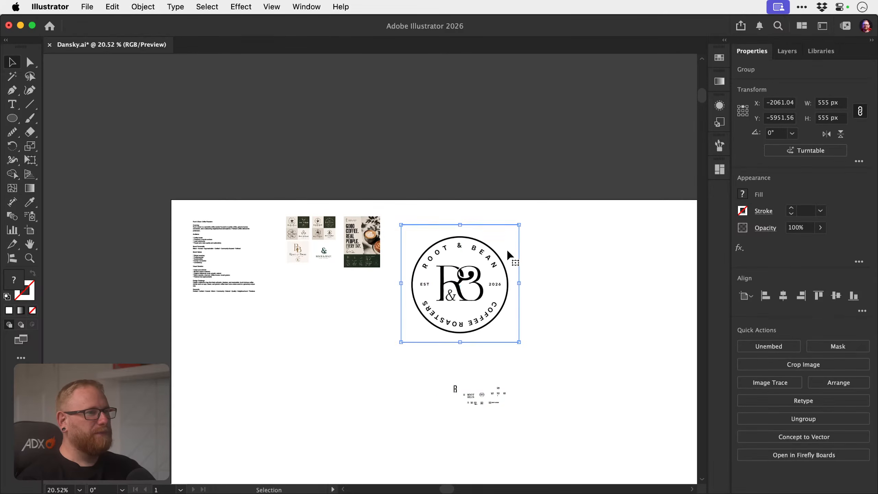
key(s)
drag(541, 189, 502, 238)
key(v)
Move the group of small type samples to the space below the reference logo concepts.
drag(423, 360, 534, 435)
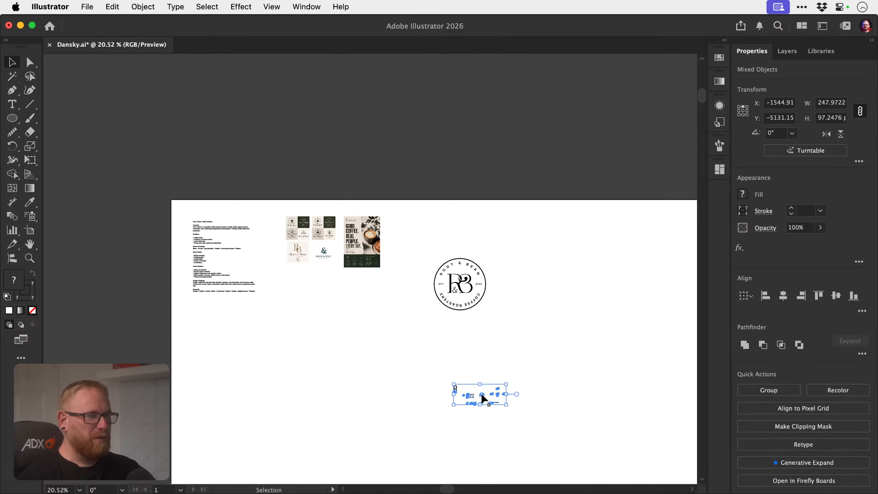
drag(478, 389, 312, 317)
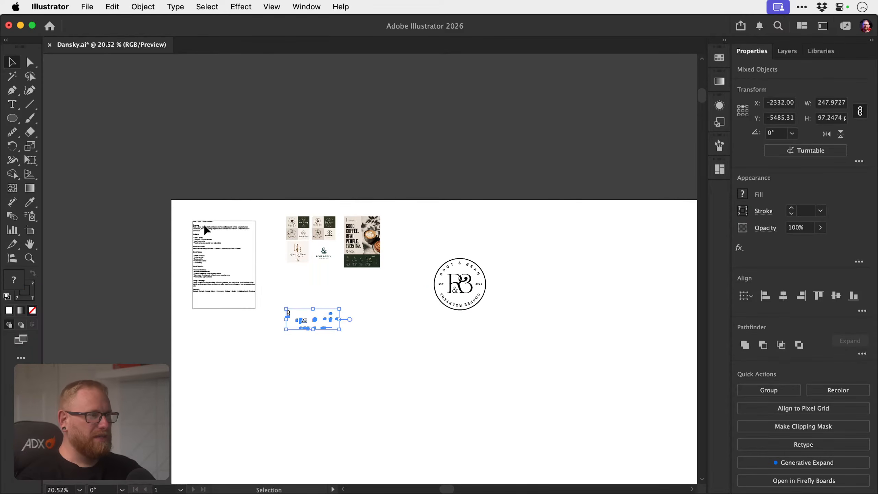
drag(414, 300, 290, 248)
Reposition the pasted badge on the artboard and scale it down to about 168 px wide.
drag(343, 235, 397, 398)
drag(403, 361, 360, 277)
key(s)
drag(426, 221, 396, 245)
Fade the pasted badge image to about 14% opacity and lock it as a tracing template.
key(z)
drag(363, 280, 508, 277)
drag(345, 292, 464, 296)
key(v)
click(446, 287)
click(422, 294)
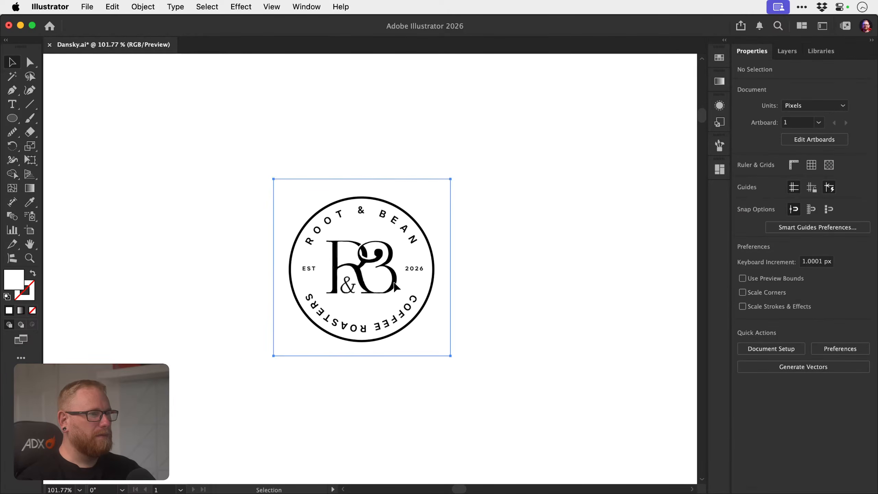
click(820, 227)
drag(802, 242, 783, 242)
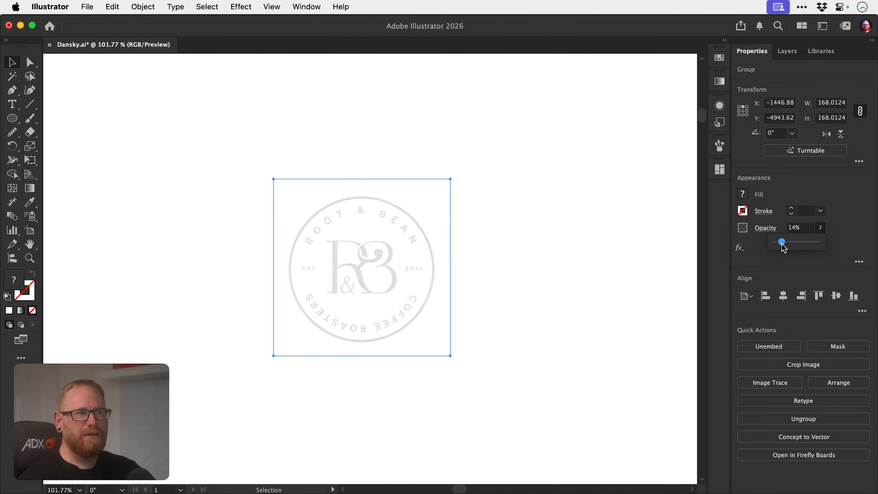
drag(782, 248, 783, 248)
drag(346, 277, 446, 270)
click(382, 282)
key(super+2)
Add a text letter "R" beside the faded badge and set its font to Bevas Regular.
key(t)
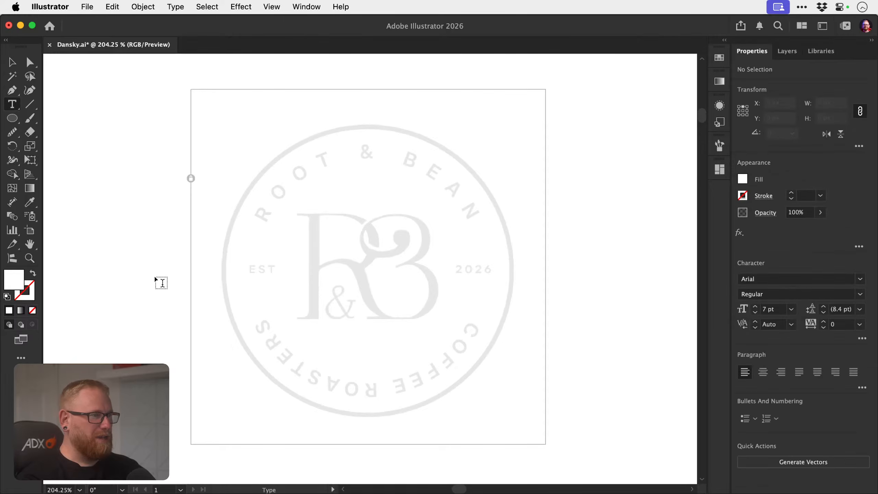
click(158, 278)
text(R)
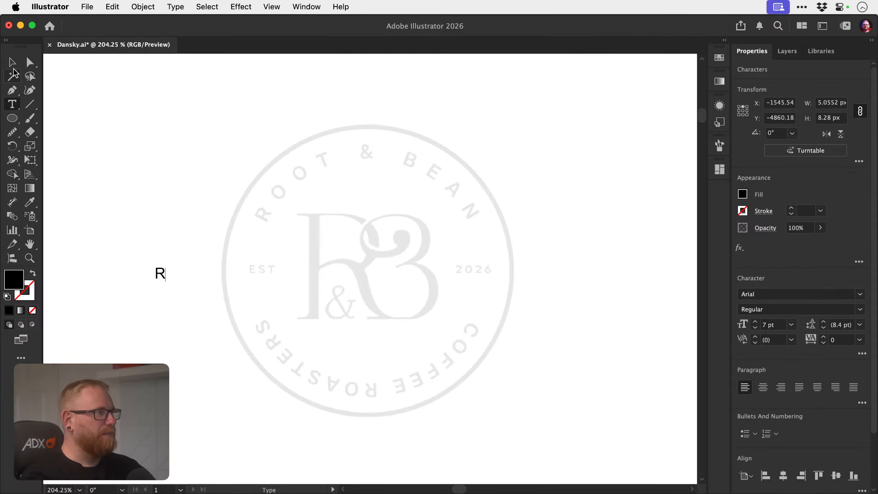
click(12, 63)
click(771, 294)
text(Bevas)
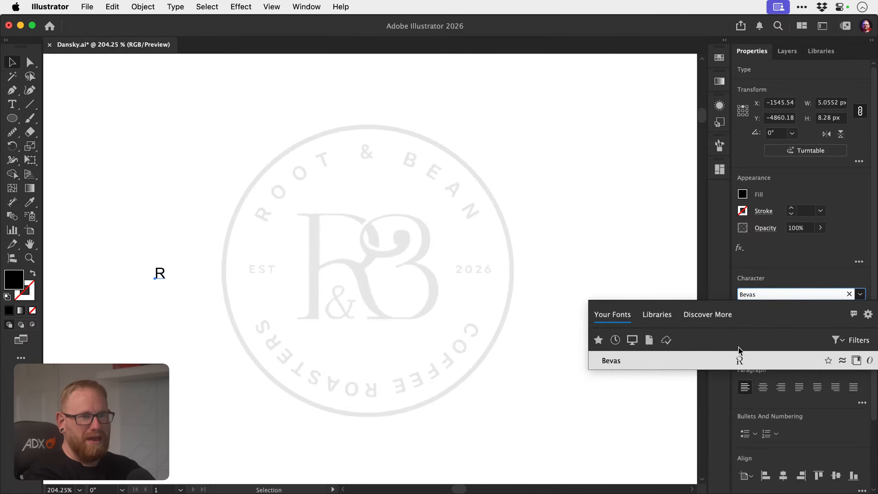
click(734, 360)
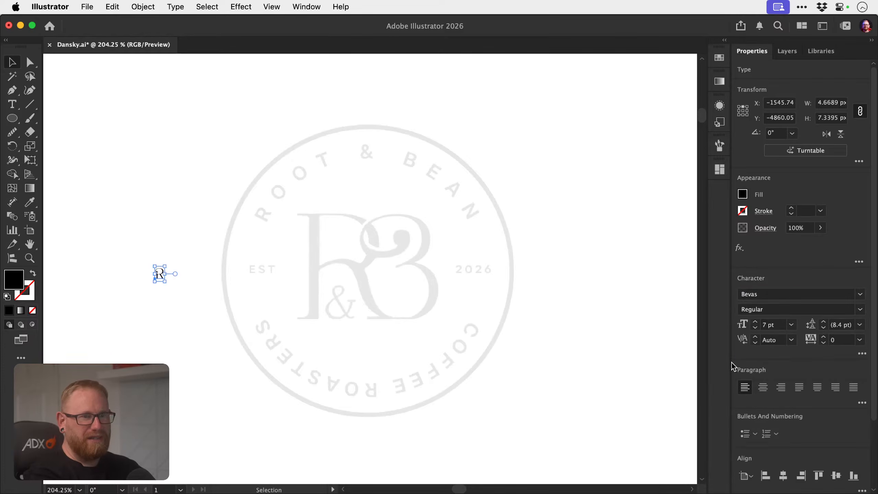
Enlarge the R to 59.6 pt and place it over the R of the faded monogram.
drag(166, 266, 346, 276)
key(z)
click(347, 276)
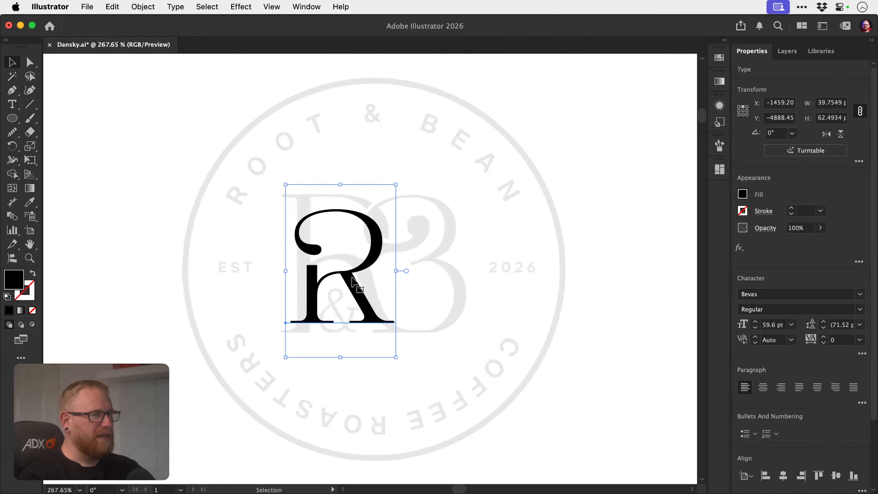
Swap the R for the Bevas alternate glyph with a full straight stem and top serif.
key(t)
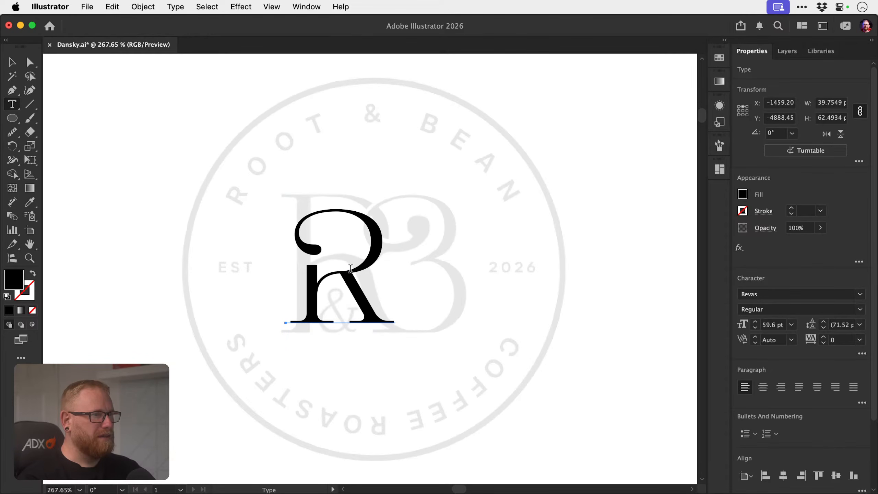
double_click(347, 272)
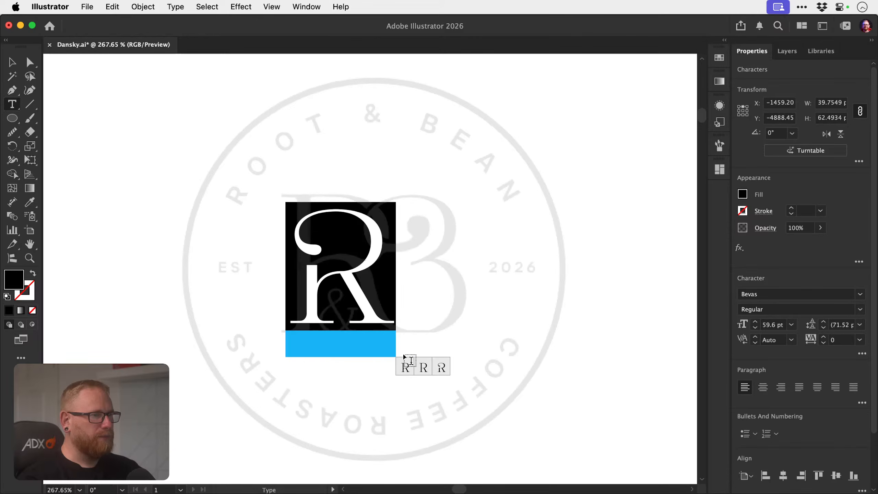
click(423, 369)
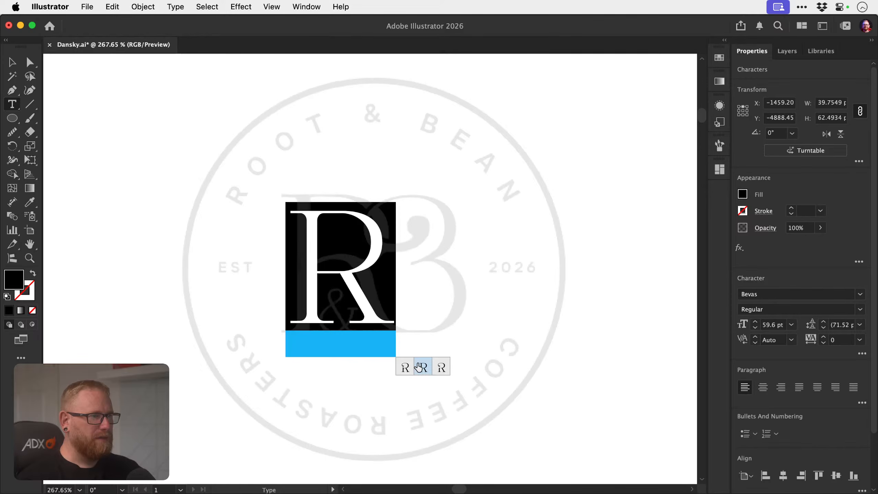
click(12, 63)
Align the R's baseline and left foot with the bottom-left of the faded monogram's R.
drag(357, 281, 348, 290)
key(a)
key(super+t)
key(super+t)
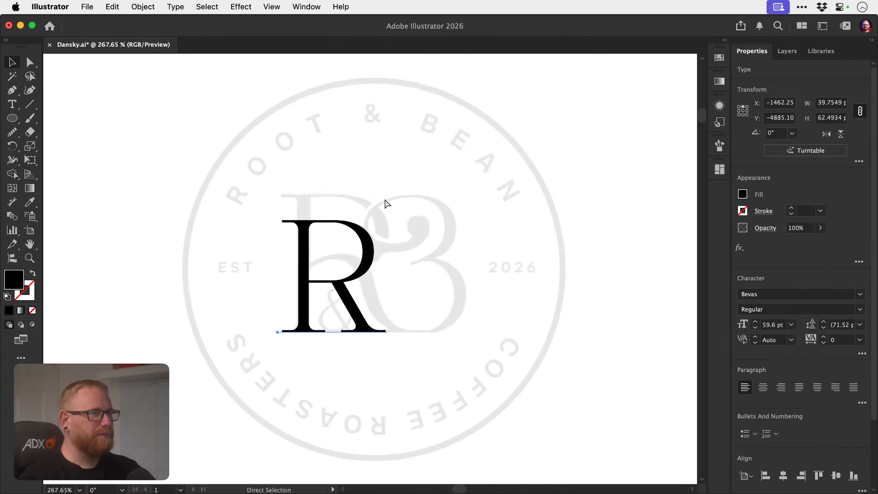
Enlarge the R to 72.47 pt so it matches the height of the faded monogram's R.
drag(389, 195, 428, 164)
drag(364, 231, 362, 231)
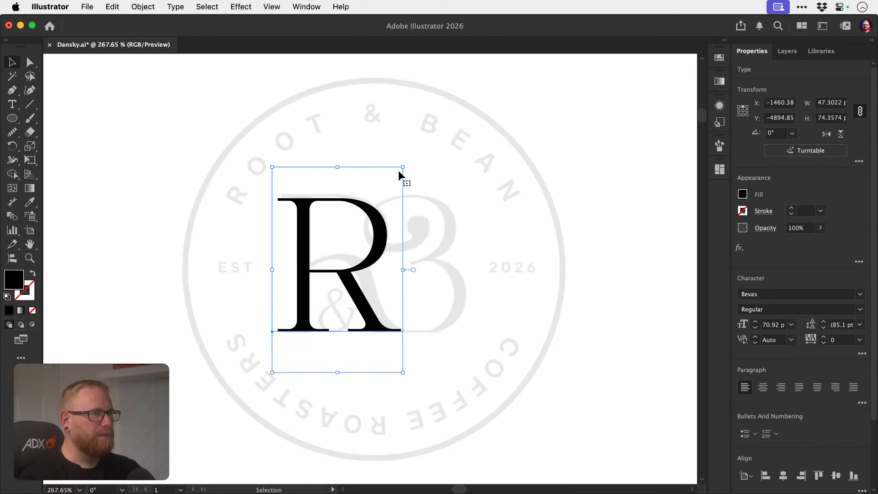
drag(399, 172, 402, 168)
Duplicate the R, change the copy to "B", and place it over the faded monogram's B.
drag(348, 244, 500, 249)
double_click(492, 239)
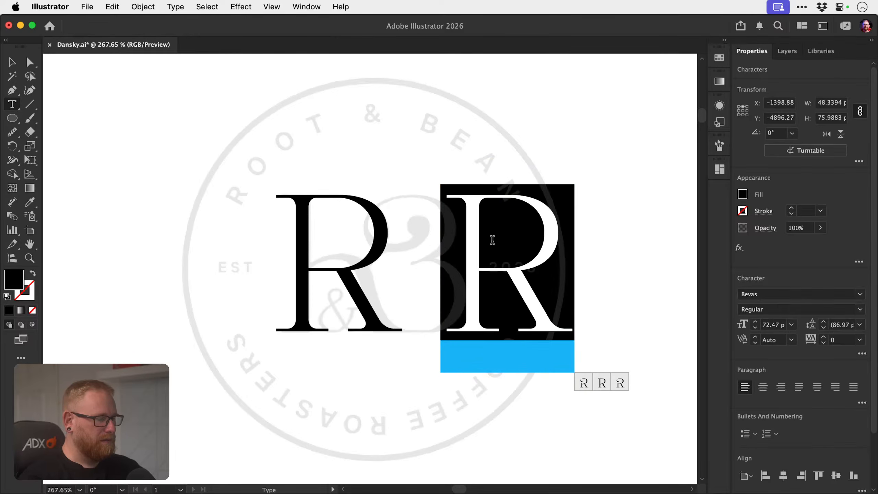
text(B)
click(12, 64)
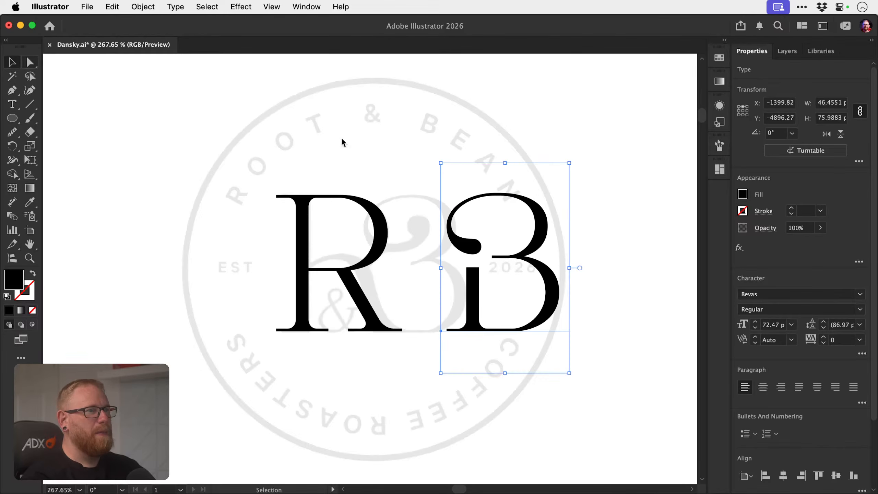
drag(513, 257, 423, 261)
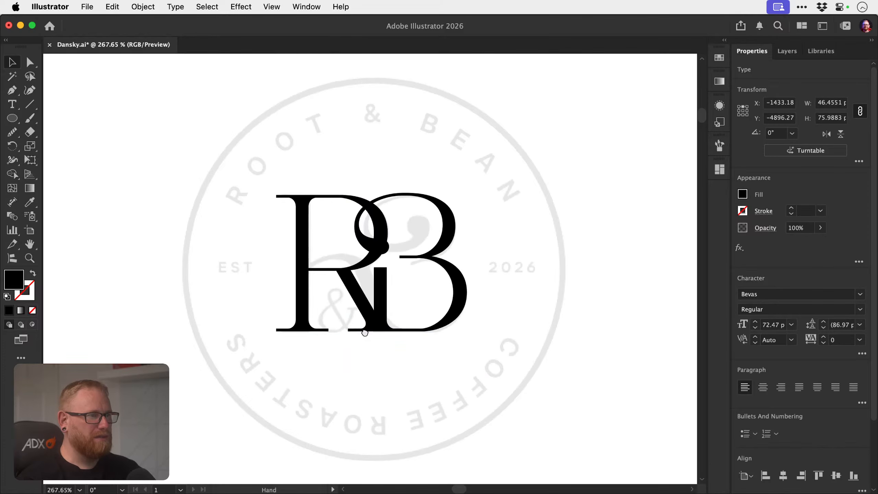
Duplicate the B, change the copy to "&", and place it well below the faded badge.
scroll(345, 294, down, 3)
drag(419, 245, 425, 406)
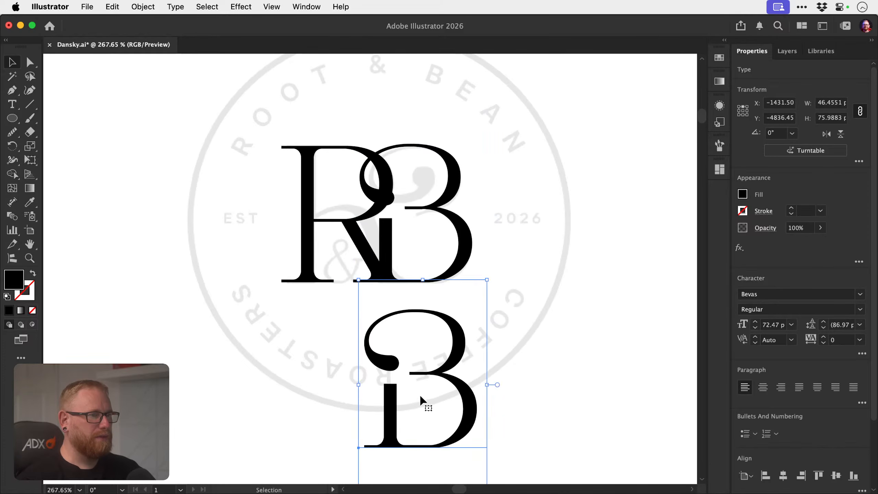
double_click(421, 396)
text(&)
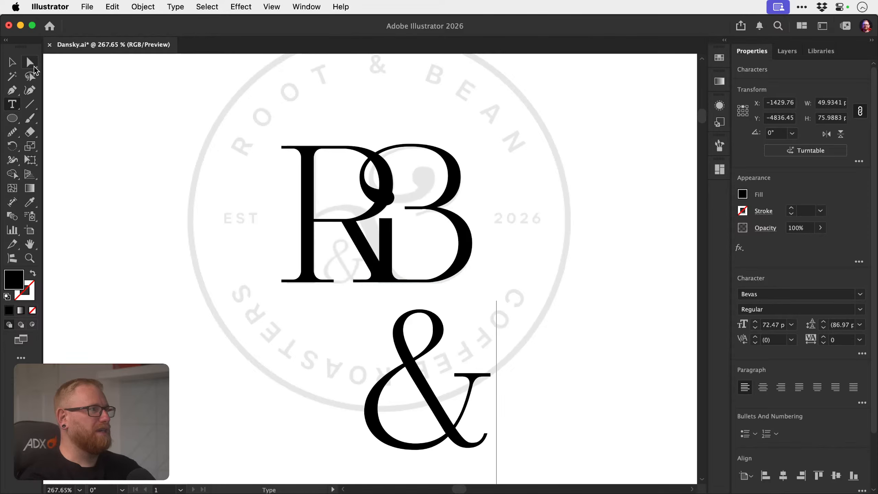
click(12, 62)
drag(340, 300, 331, 143)
drag(420, 253, 424, 456)
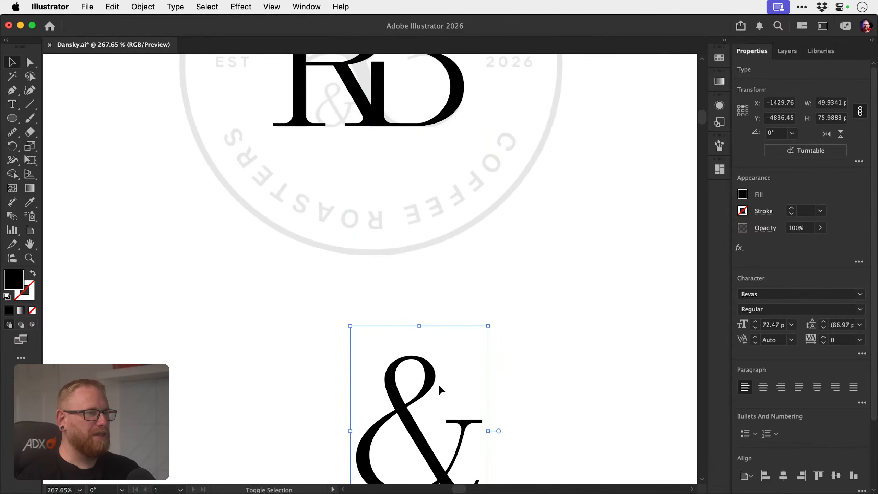
drag(439, 389, 439, 484)
drag(425, 170, 418, 362)
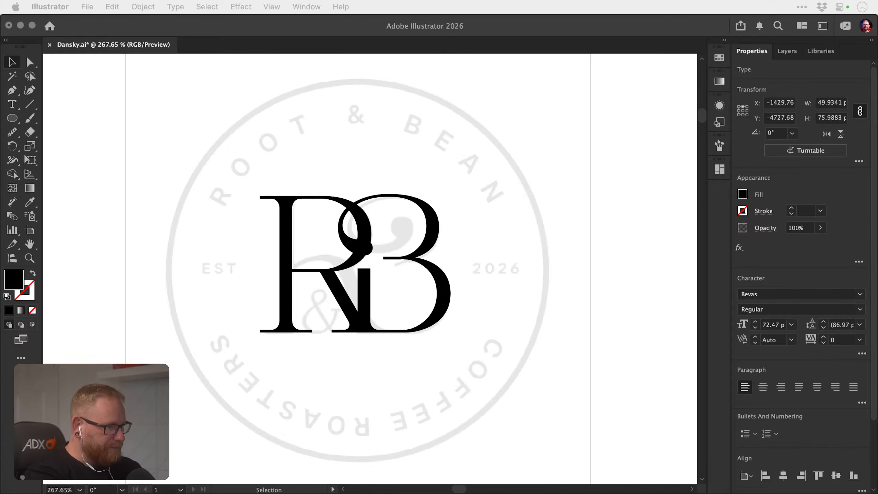
Paste the four-tile R&B monogram image near the logo references and scale it to about 178 px wide.
key(super+Tab)
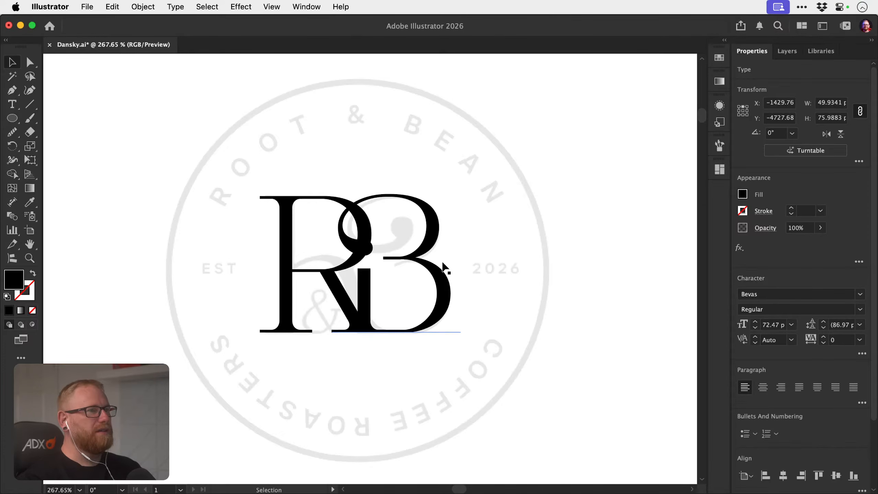
key(z)
drag(424, 291, 265, 191)
drag(309, 108, 363, 273)
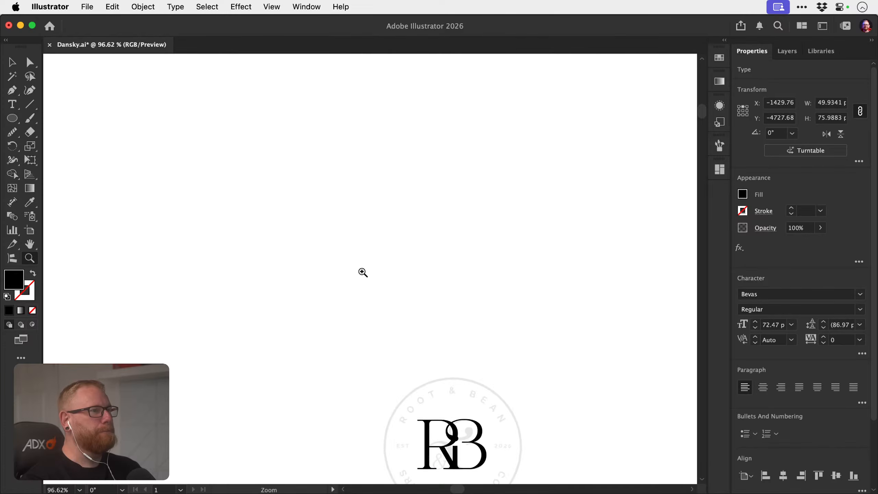
drag(406, 418, 319, 323)
drag(304, 210, 308, 324)
drag(300, 264, 442, 299)
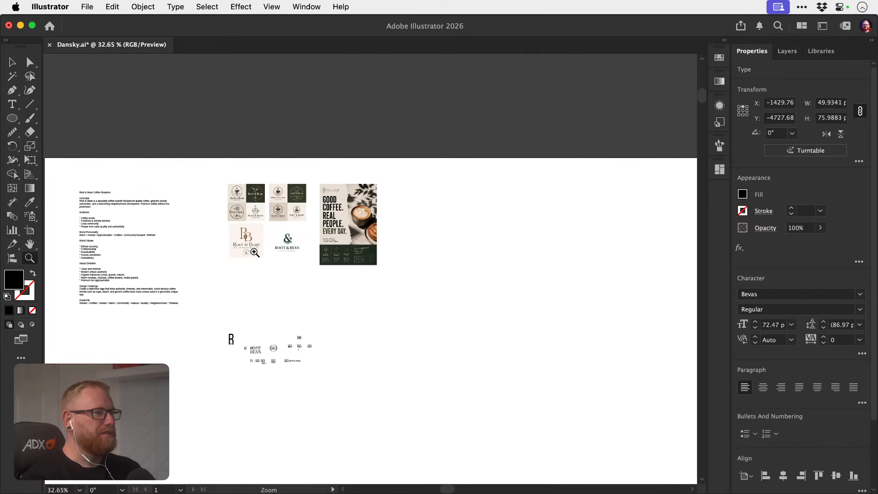
drag(254, 253, 280, 263)
key(v)
key(super+v)
key(super+z)
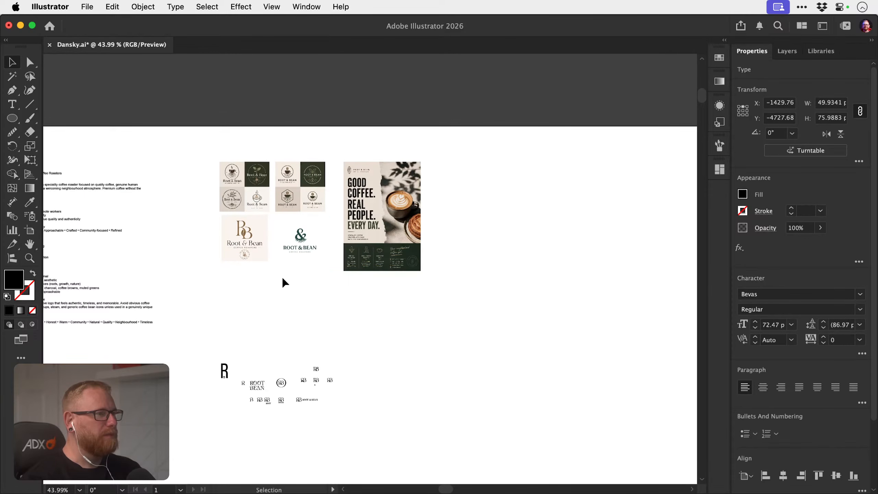
key(super+Tab)
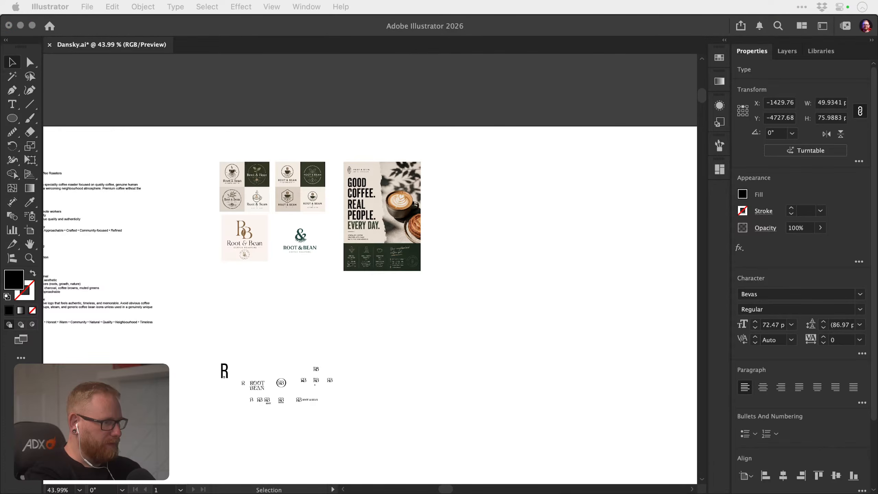
key(super+Tab)
key(super+v)
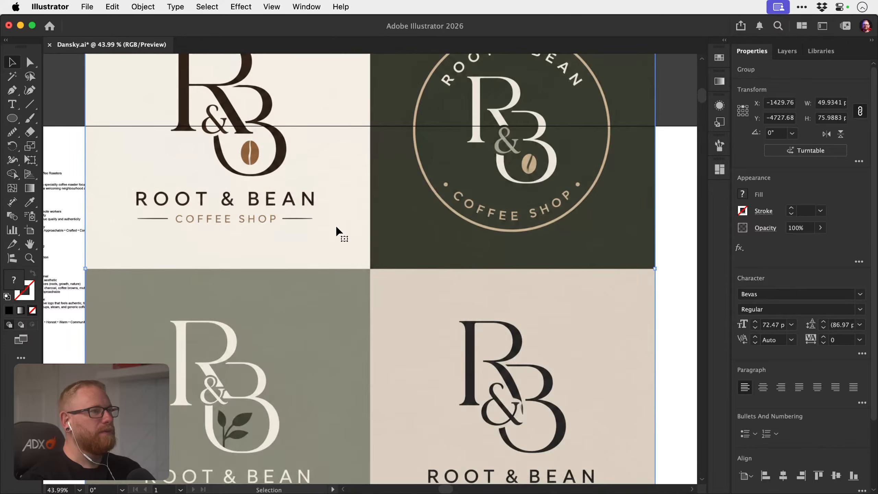
key(s)
drag(464, 203, 384, 259)
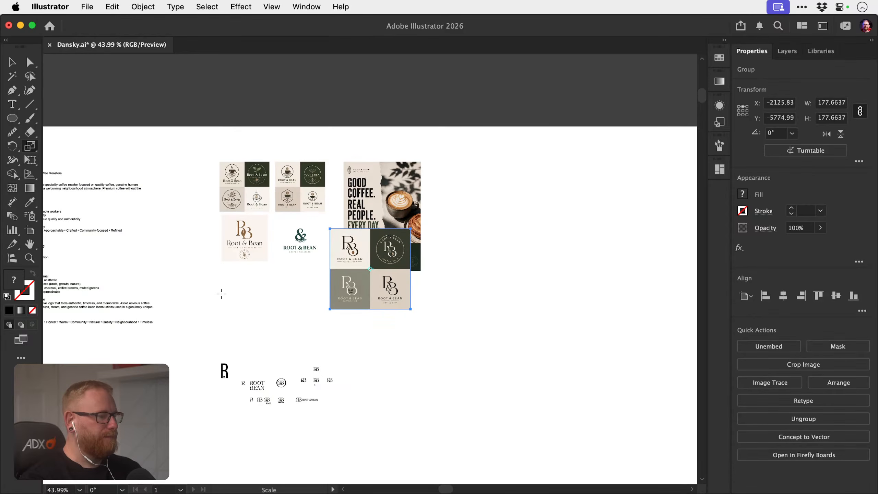
Paste the beige four-logo Root & Bean image and scale it to about 167 px wide.
key(super+Tab)
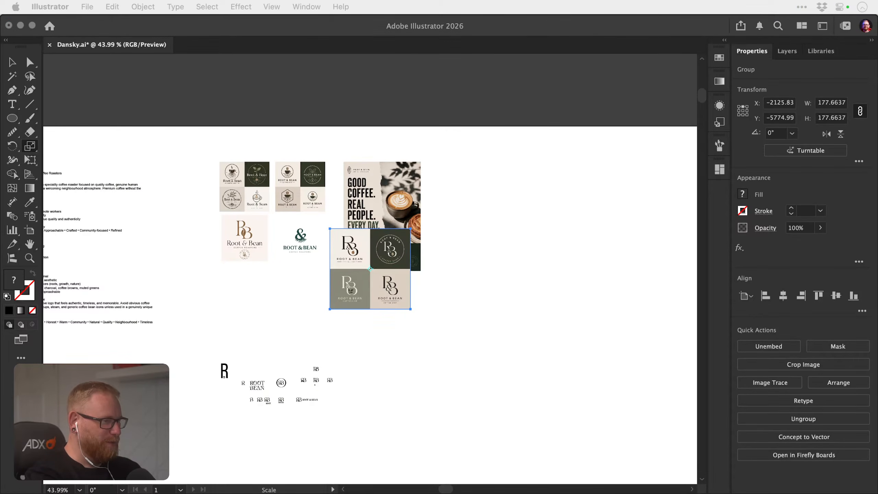
key(super+Tab)
key(super+v)
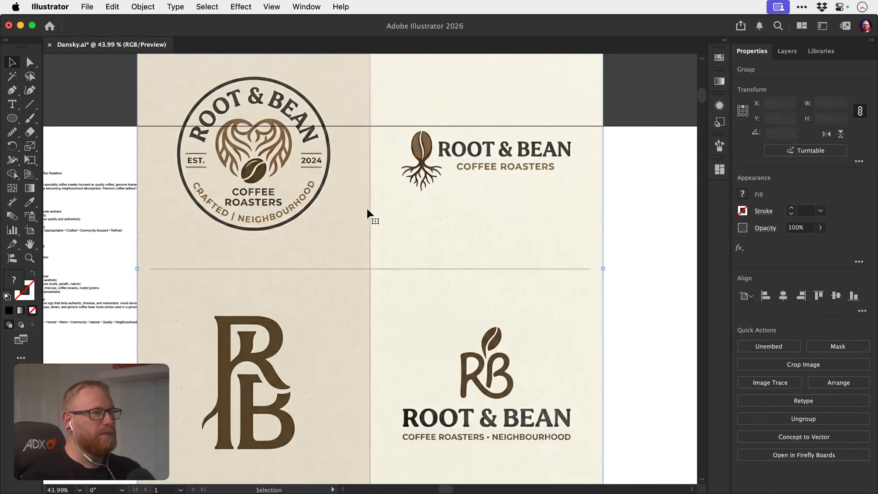
drag(523, 125, 440, 294)
Shrink the four-tile R&B monogram image further and place it directly under the gold RB logo reference.
key(v)
drag(349, 282, 236, 320)
key(s)
drag(350, 217, 306, 269)
key(super+z)
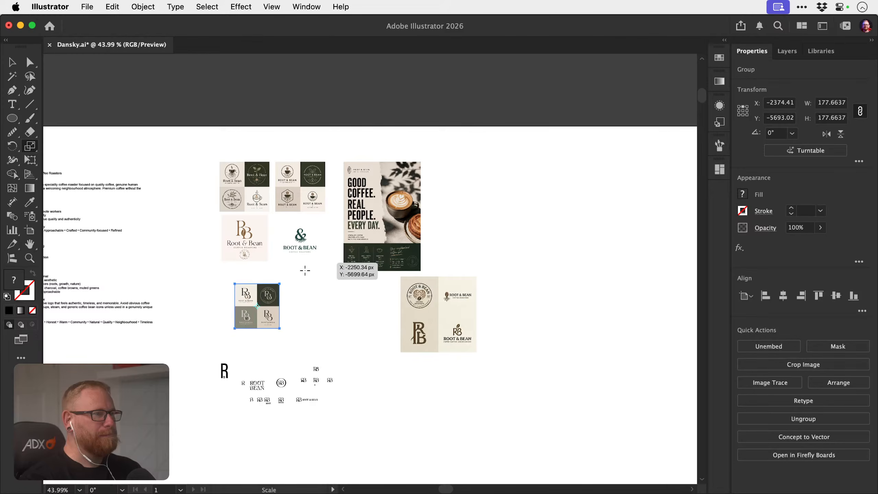
key(v)
drag(282, 298, 266, 281)
Scale the beige four-logo image to about 100 px wide and place it beside the four-tile monogram image.
drag(422, 310, 285, 297)
key(s)
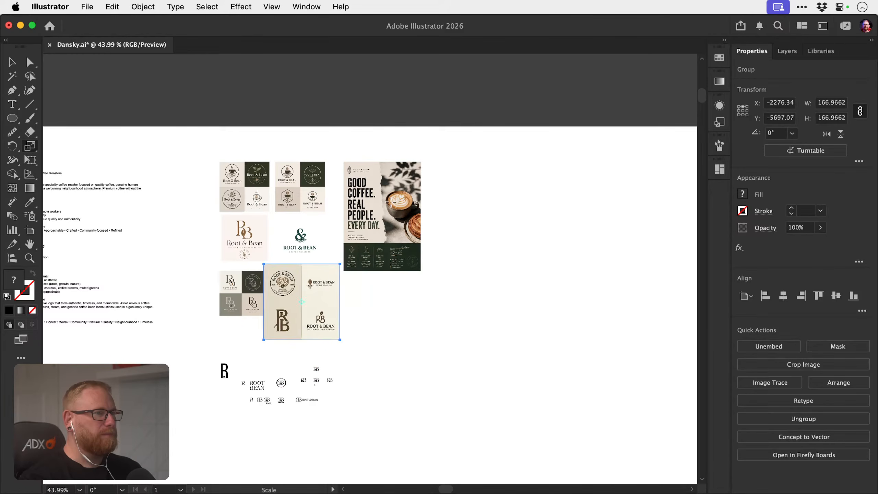
drag(409, 199, 366, 244)
key(v)
drag(306, 309, 304, 283)
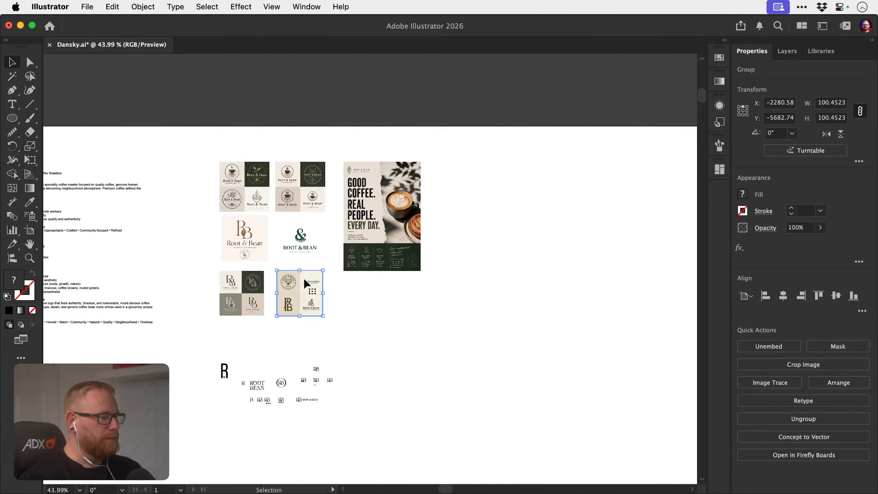
Paste the dark blue Root & Bean Coffeehouse logo image and scale it down to thumbnail size.
key(super+Tab)
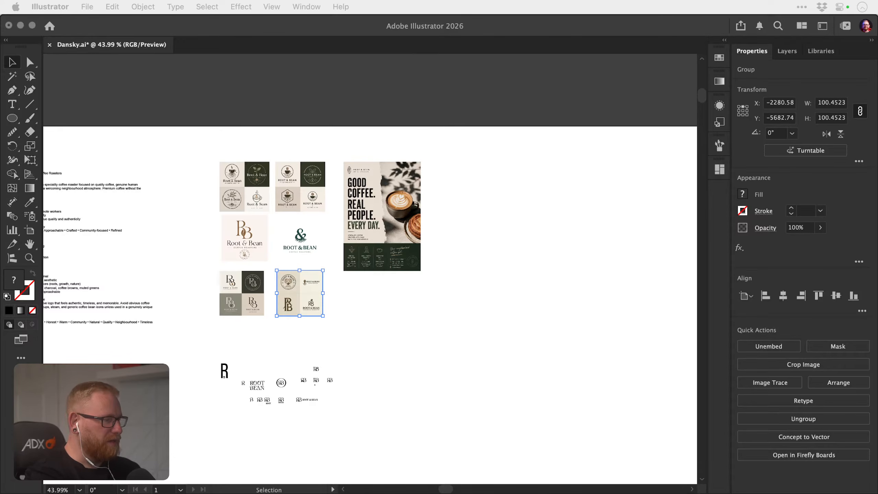
key(super+v)
key(s)
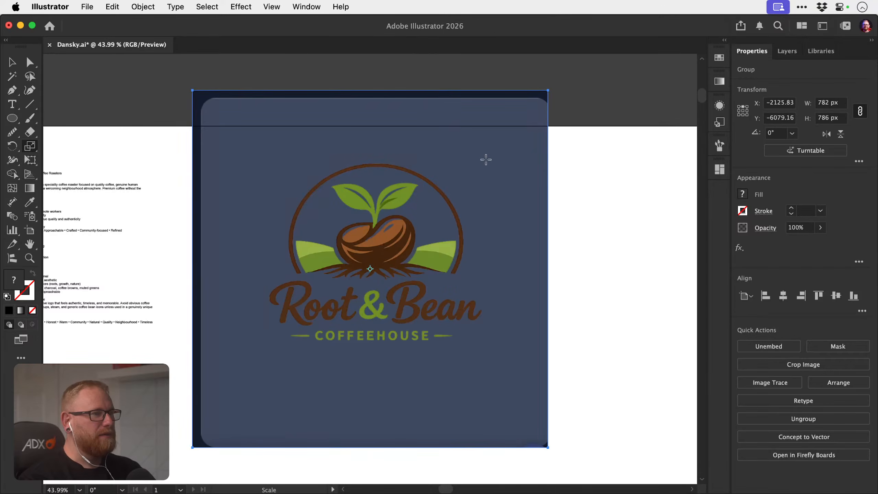
drag(503, 145, 391, 250)
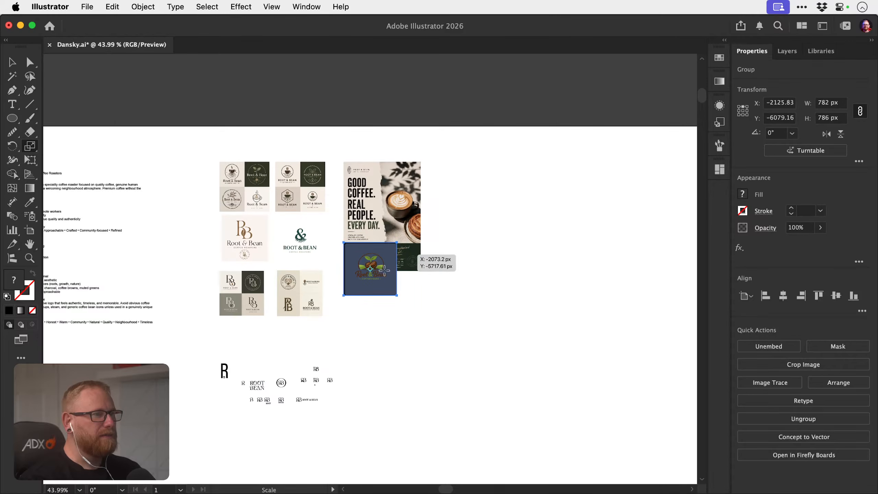
Move the small black monogram drafts further down and place the coffeehouse logo image under the four-tile monogram image.
key(v)
drag(215, 356, 337, 415)
drag(280, 388, 277, 464)
drag(364, 291, 249, 351)
click(331, 351)
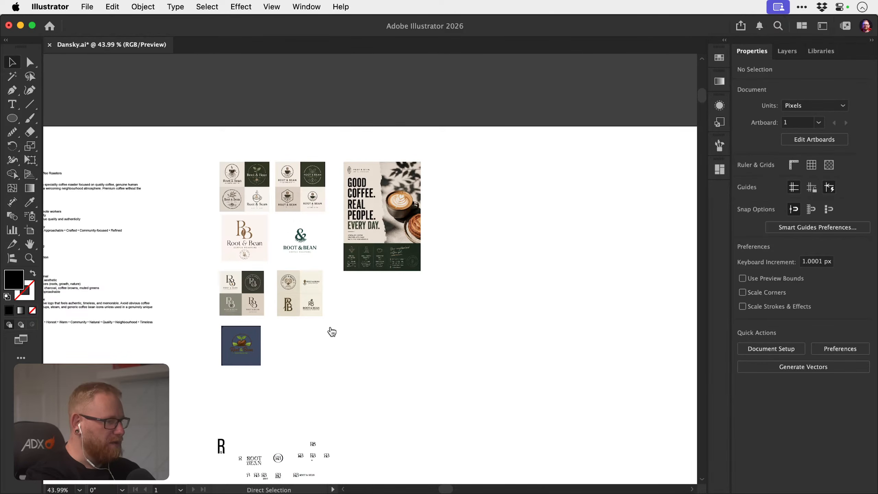
key(super+Tab)
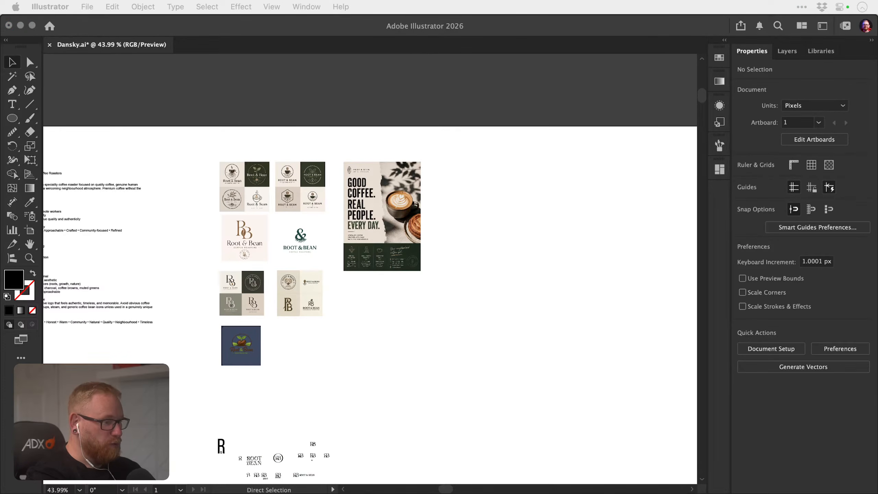
key(super+Tab)
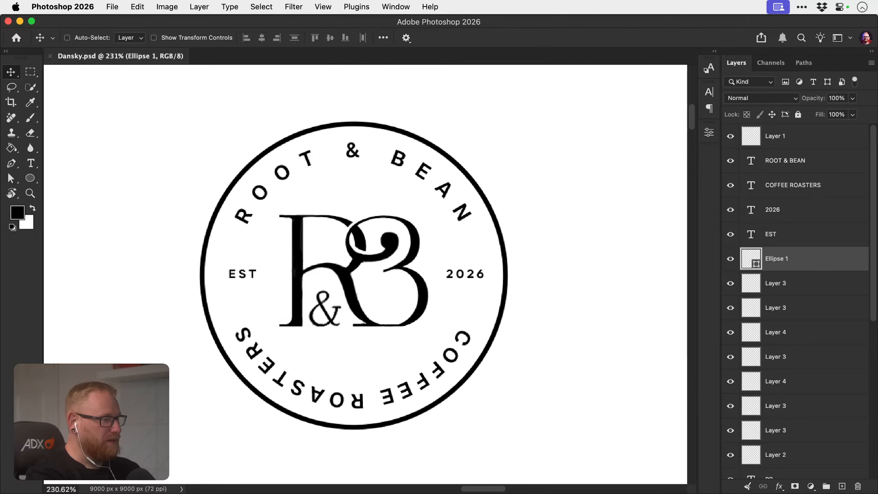
key(super+Tab)
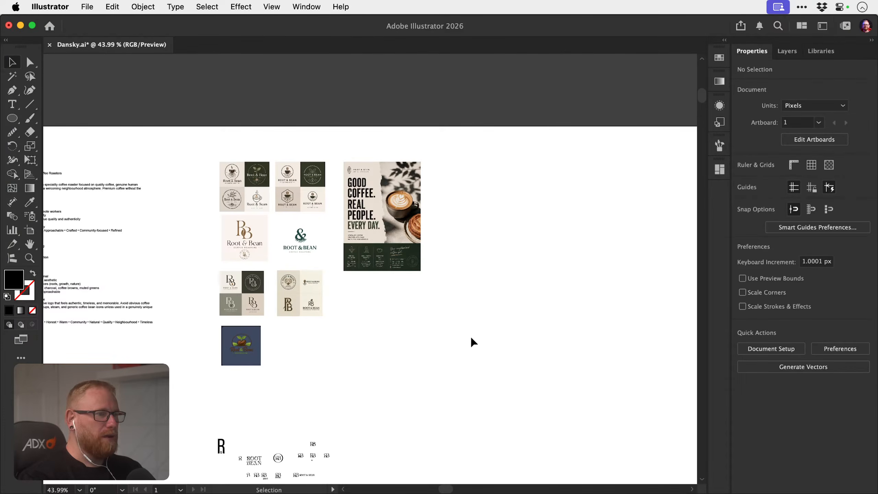
key(super+Tab)
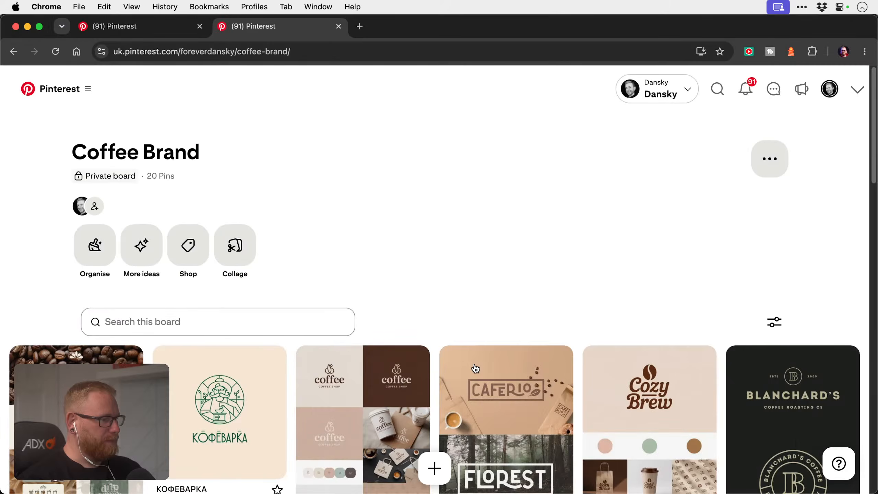
key(super+Tab)
Return to the faded badge and move the B horizontally to the right, clear of the R.
drag(478, 361, 312, 168)
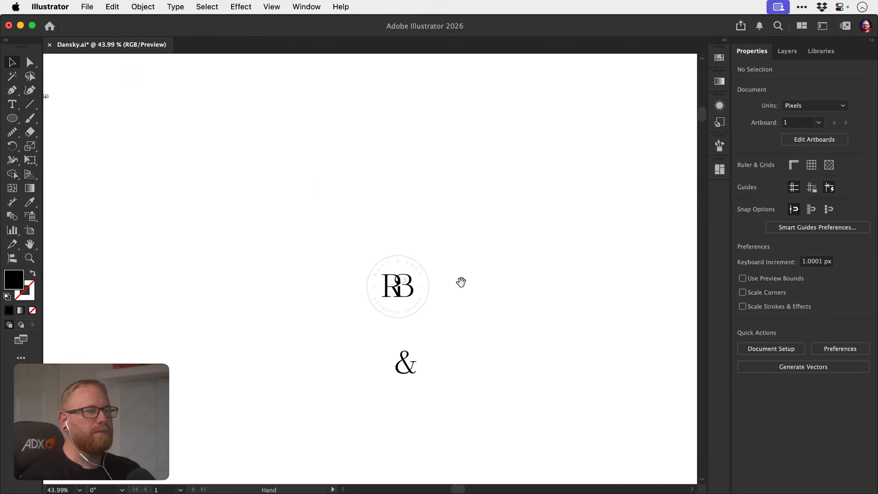
drag(460, 283, 396, 247)
key(z)
drag(358, 189, 500, 281)
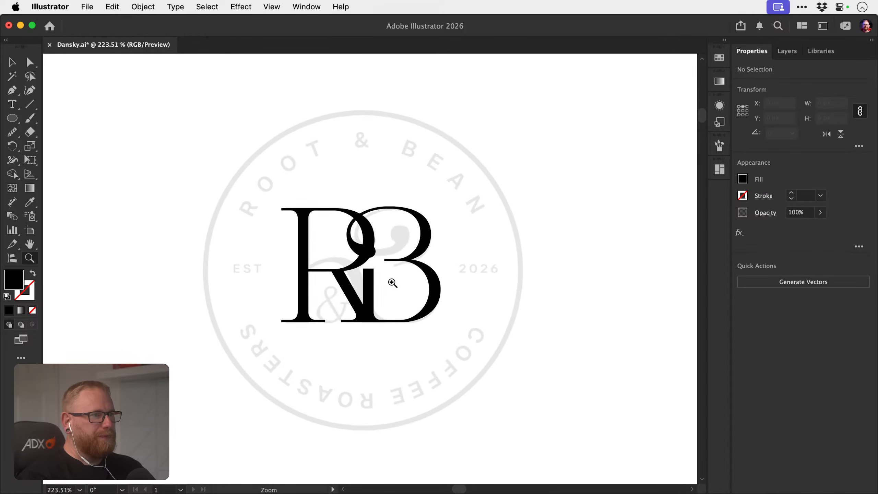
drag(392, 282, 448, 283)
key(super+space)
drag(332, 245, 427, 249)
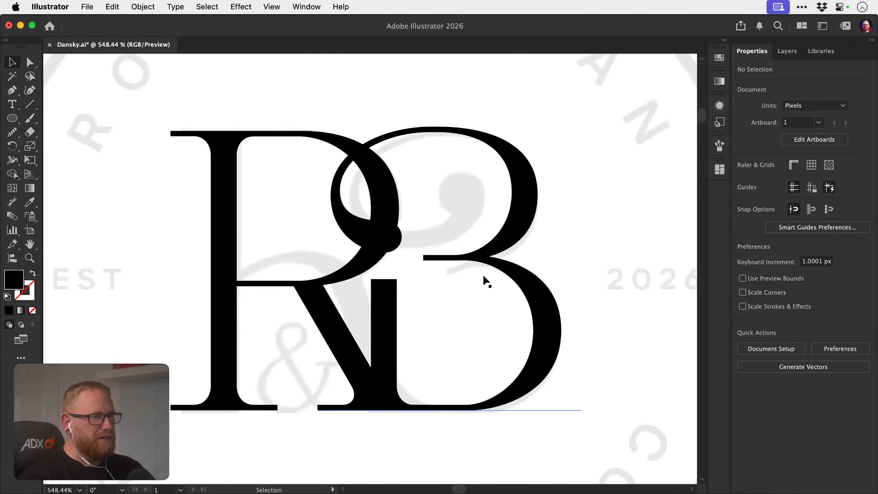
click(487, 266)
key(shift+Right)
key(shift+Right)
key(shift+Right)
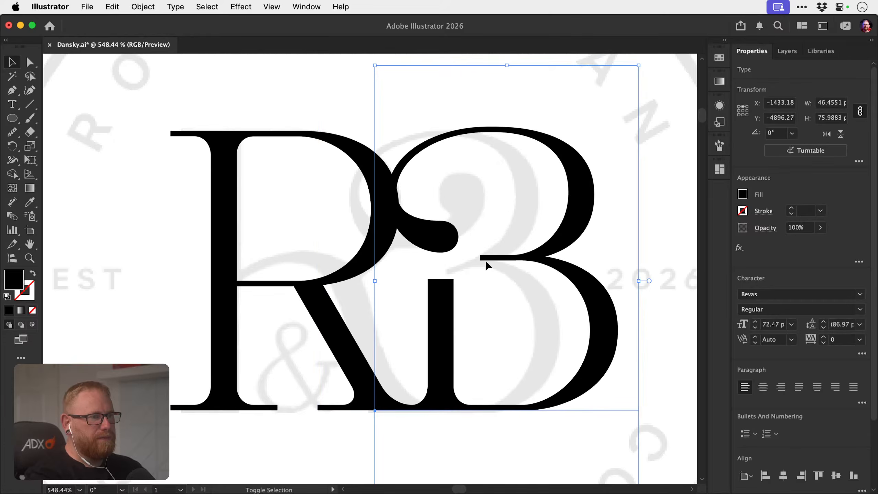
Convert the B and the R to outlines.
key(super+shift+o)
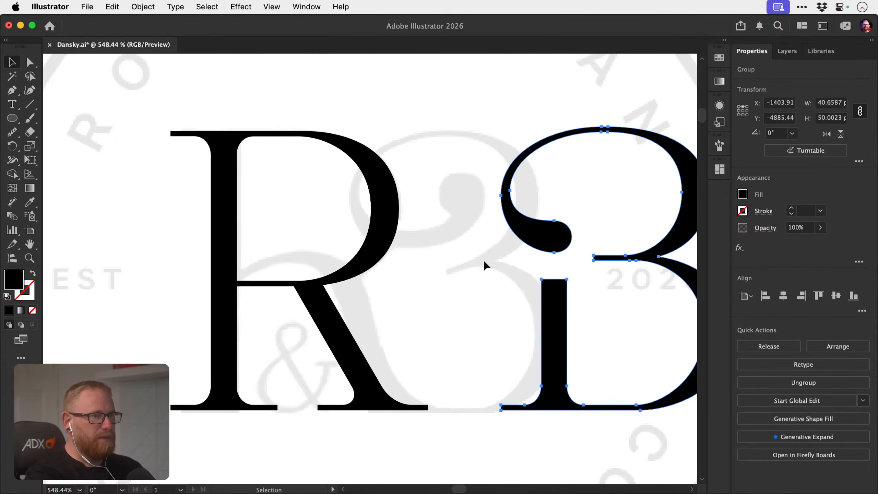
click(367, 272)
scroll(367, 272, right, 5)
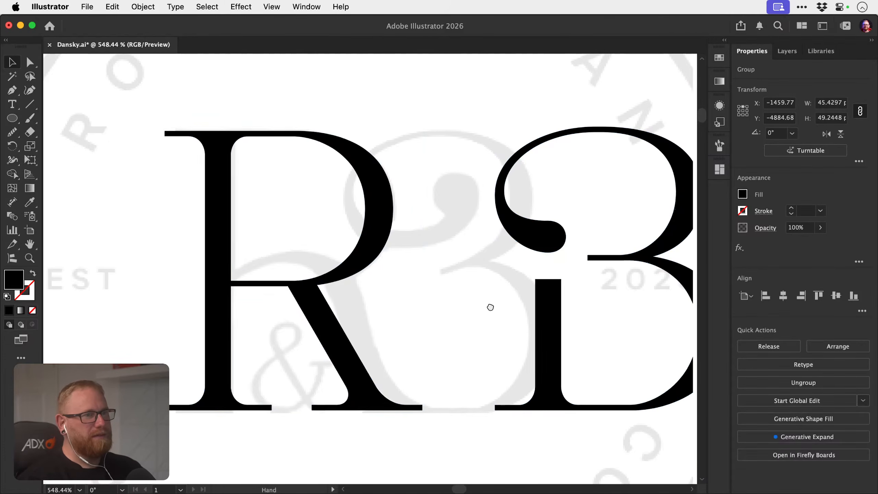
Delete the B's vertical stem by removing its upper end anchors and the remaining stub above the base serif.
key(a)
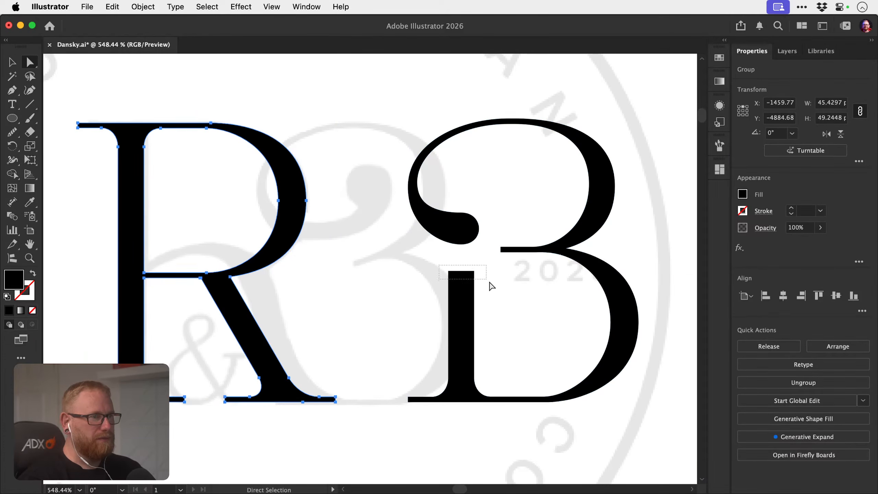
click(487, 285)
key(Delete)
drag(423, 316, 471, 315)
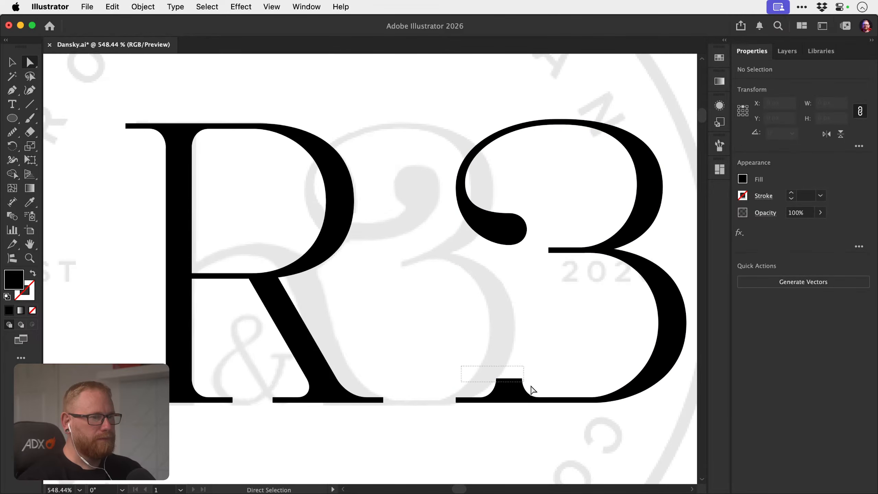
drag(532, 390, 537, 372)
key(Delete)
Show the artwork as outlines and delete the leftover stem anchor on the upper edge of the B's base serif.
key(super+y)
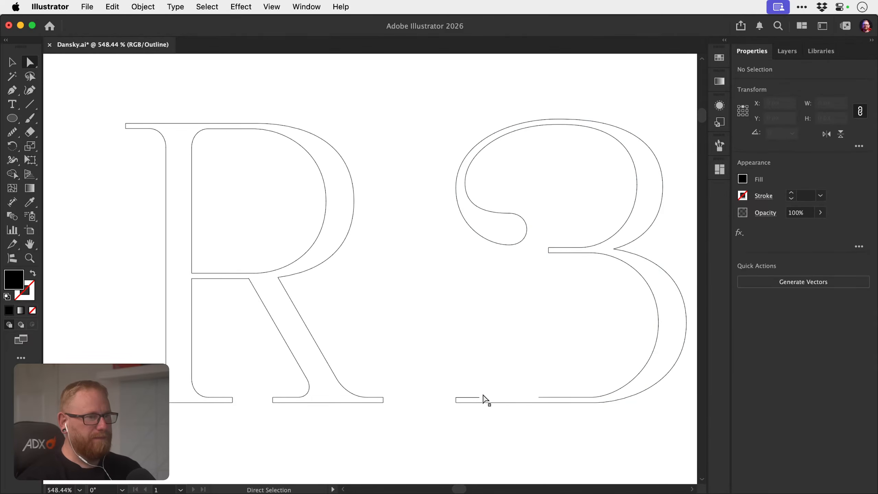
drag(473, 392, 505, 400)
key(Delete)
key(super+shift+a)
Join the open ends along the B's base into one closed straight bar and return to the filled preview.
click(456, 397)
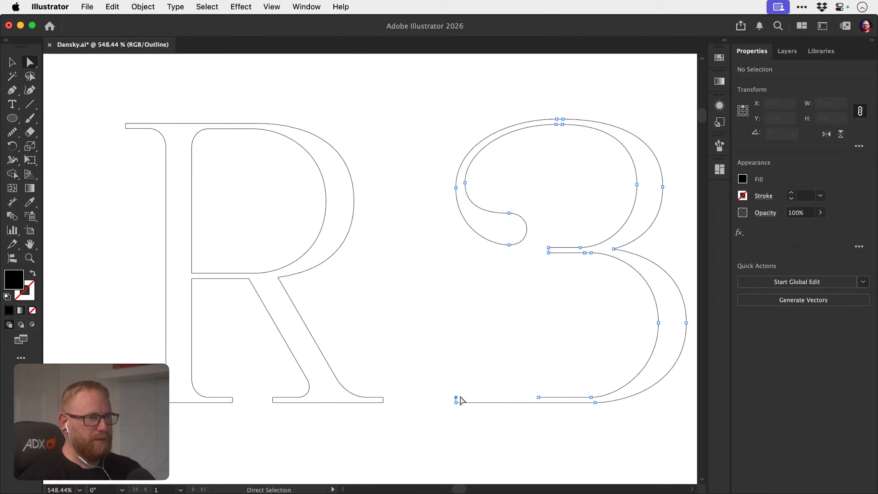
shift+click(543, 397)
key(super+j)
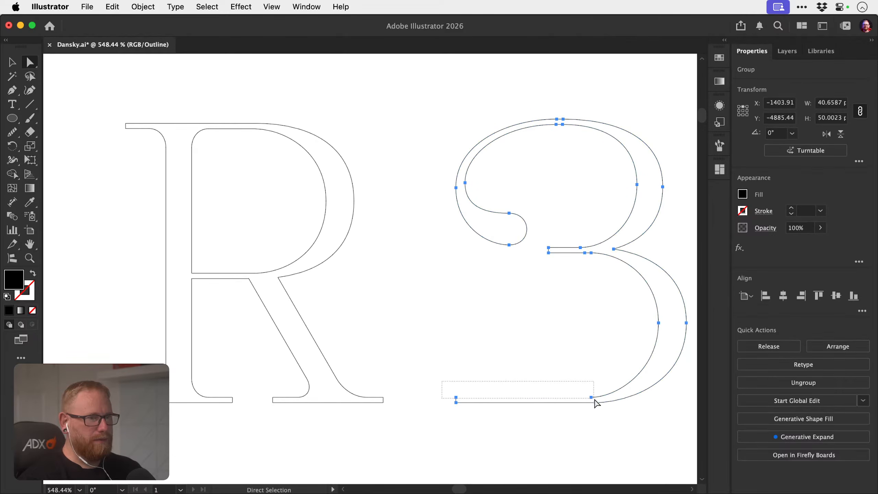
drag(596, 402, 592, 398)
key(v)
key(super+shift+a)
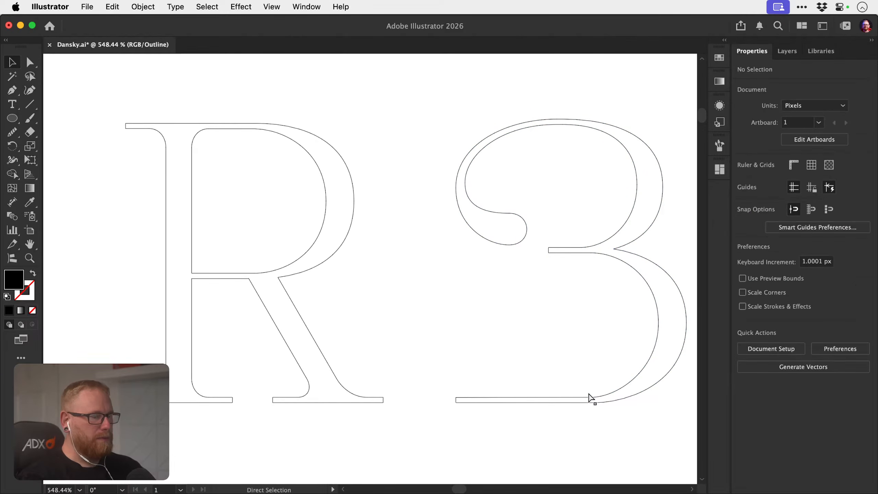
key(super+y)
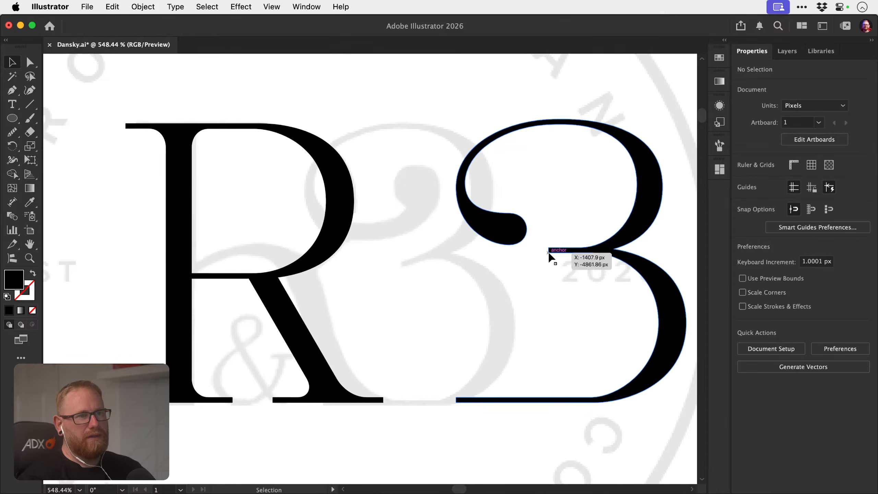
click(281, 294)
scroll(266, 284, up, 2)
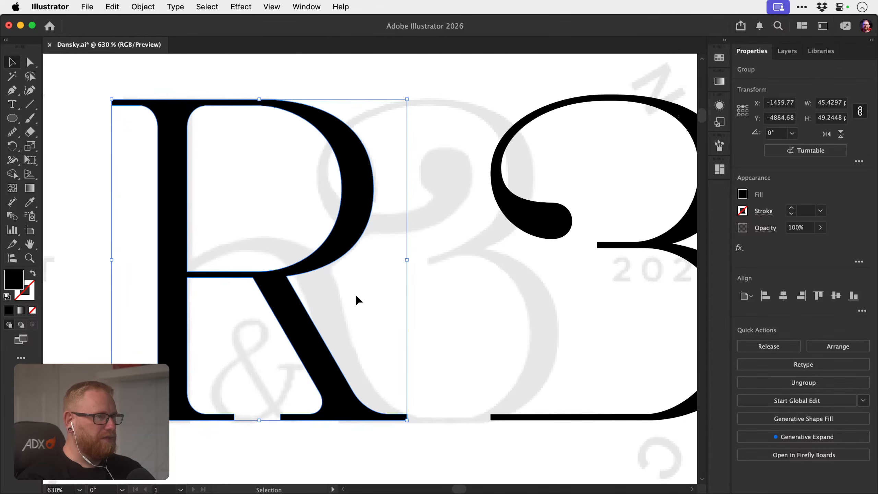
key(super+shift+a)
key(a)
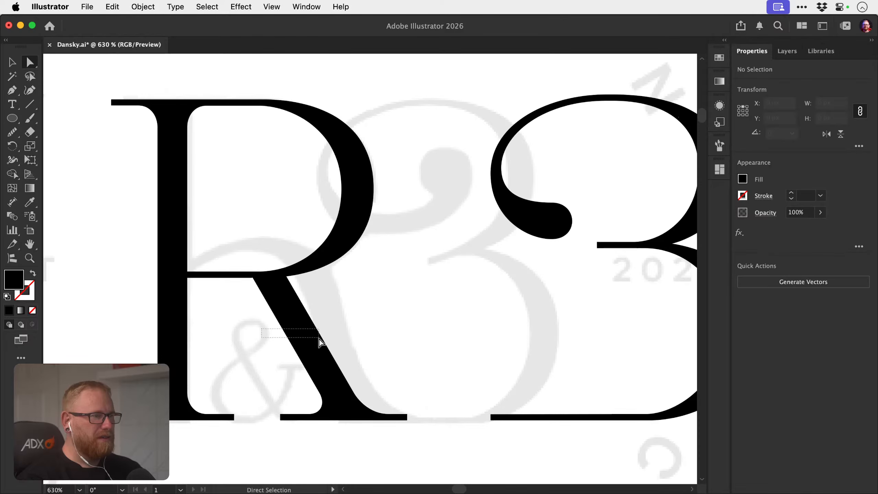
drag(323, 340, 324, 328)
Duplicate the outlined R horizontally to the left of the original.
key(v)
scroll(325, 304, down, 3)
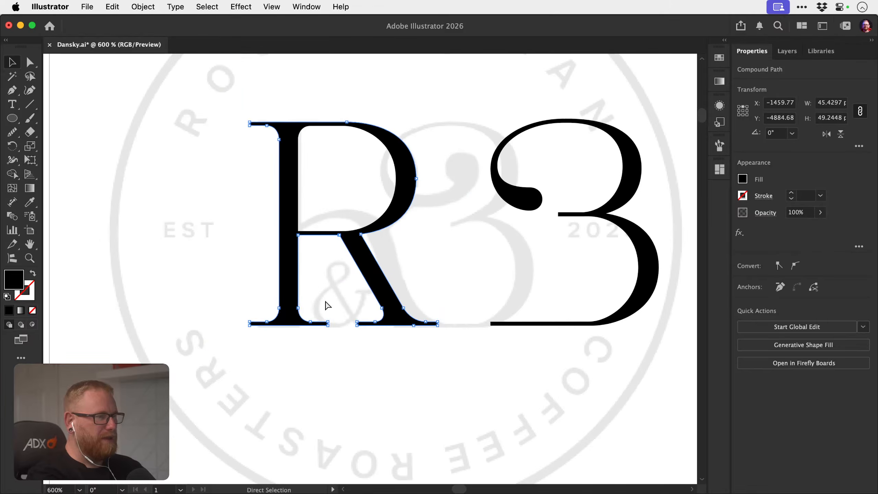
key(super+shift+a)
drag(298, 261, 296, 301)
drag(369, 310, 157, 311)
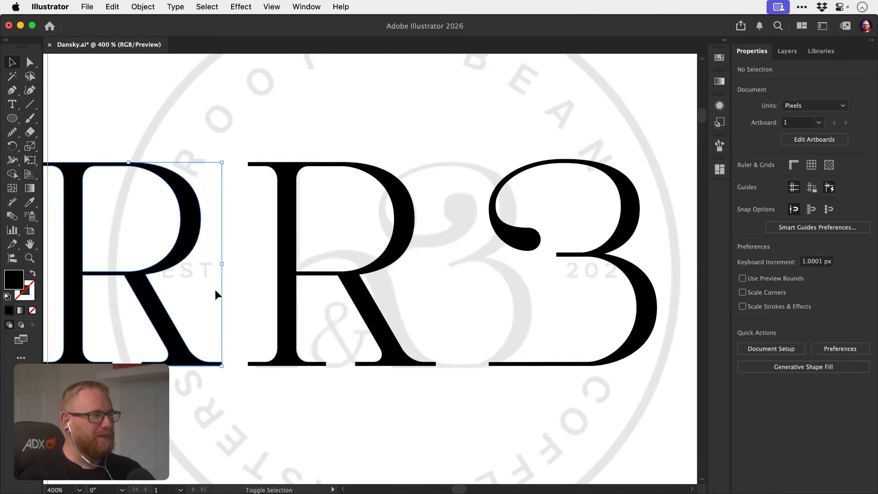
Delete the crossbar segments of the middle R using the Direct Selection tool.
drag(221, 309, 249, 313)
click(273, 306)
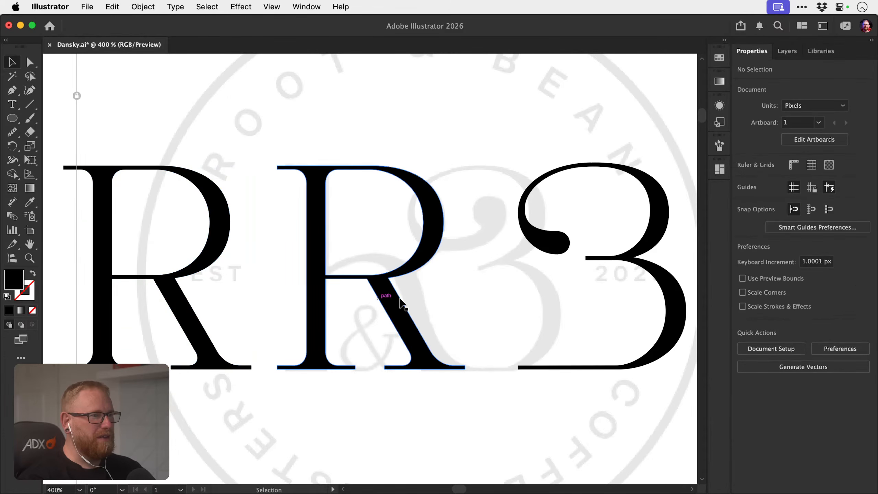
key(a)
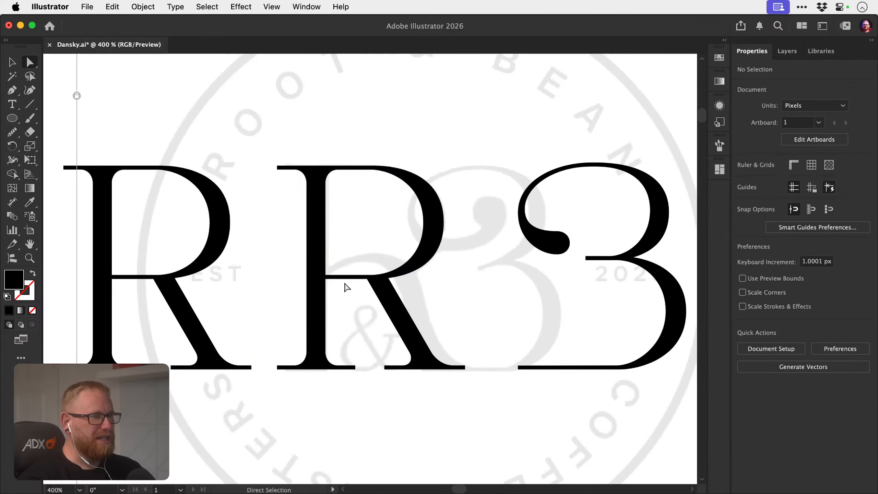
drag(339, 271, 352, 293)
key(Delete)
click(356, 297)
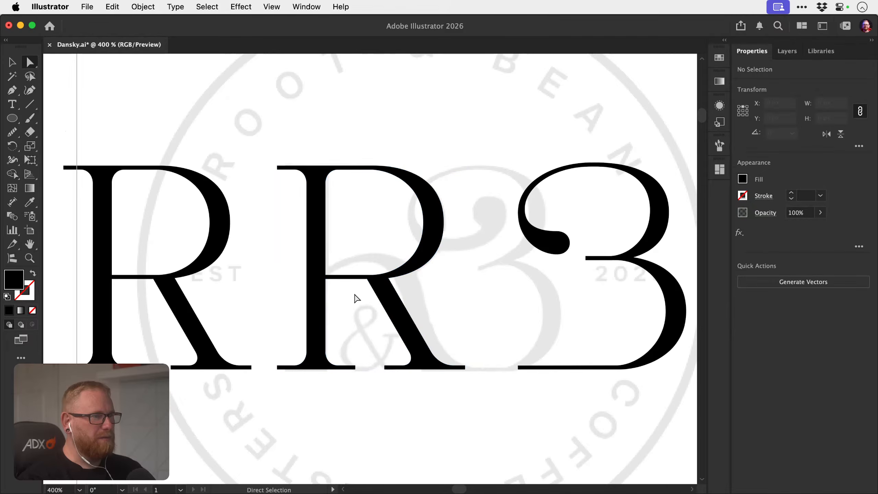
In outline view, remove the leftover crossbar anchors on the middle R's stem and join the stem's inner edge into one line.
key(ctrl+y)
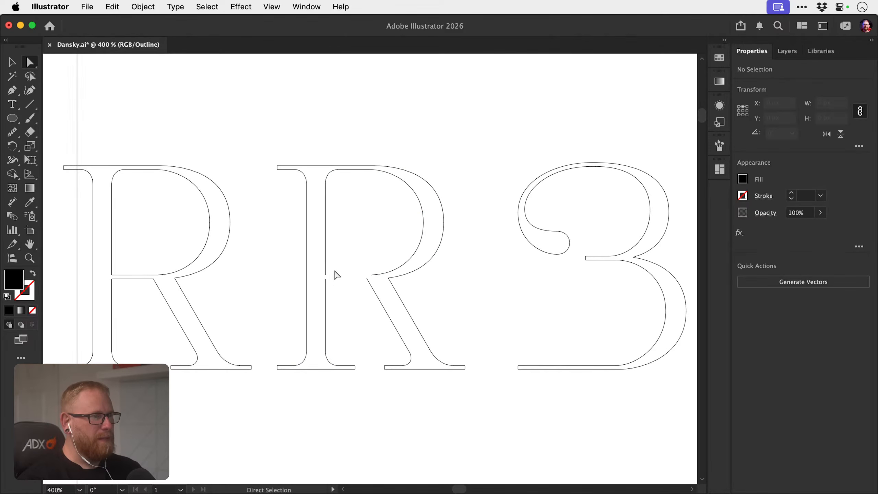
drag(321, 281, 340, 266)
key(Delete)
key(super+shift+a)
click(325, 183)
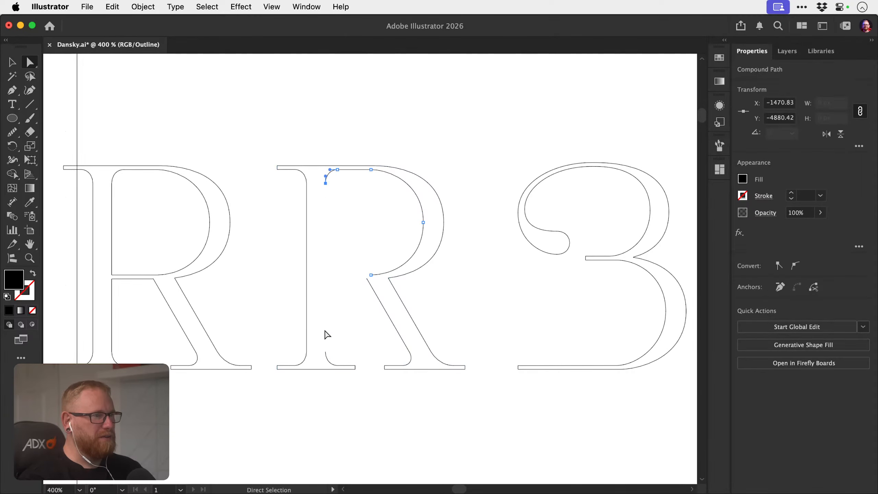
shift+click(326, 352)
key(super+j)
key(super+shift+a)
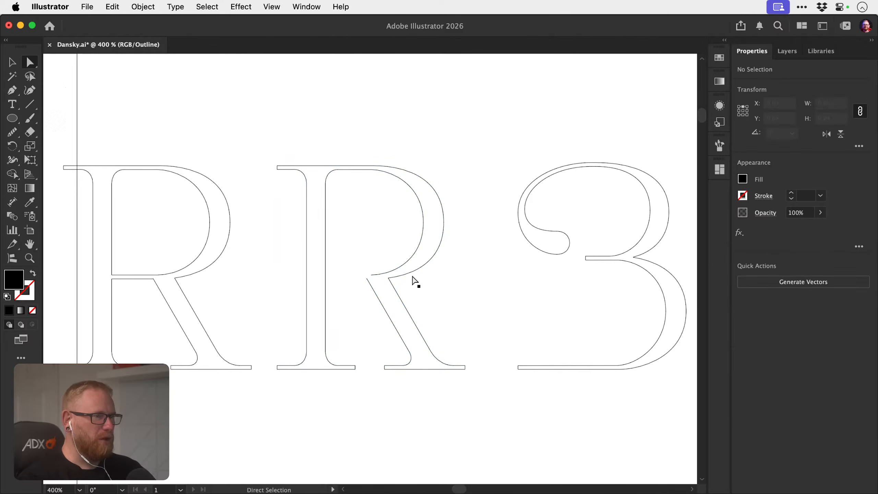
Delete both edges of the middle R's straight diagonal leg, keeping the bowl and the foot serif.
click(367, 281)
key(super+shift+a)
click(366, 279)
key(Delete)
key(super+shift+a)
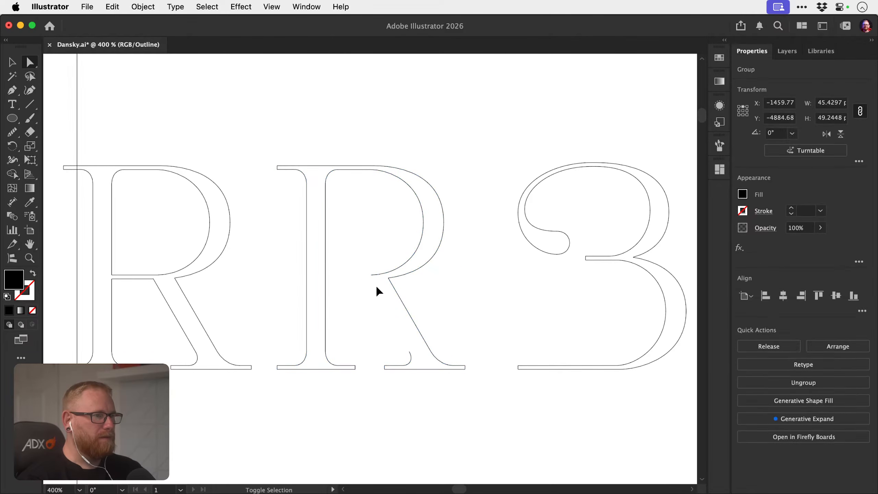
click(392, 289)
key(Delete)
key(super+shift+a)
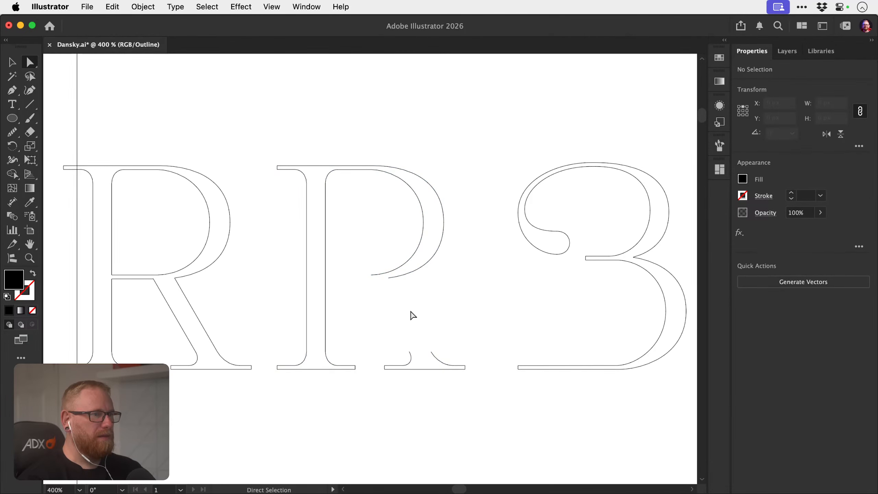
In preview, draw an arched leg with the Pen tool from the R's stem down to the foot, as a black 1 pt stroke without fill.
key(super+space)
drag(374, 304, 393, 309)
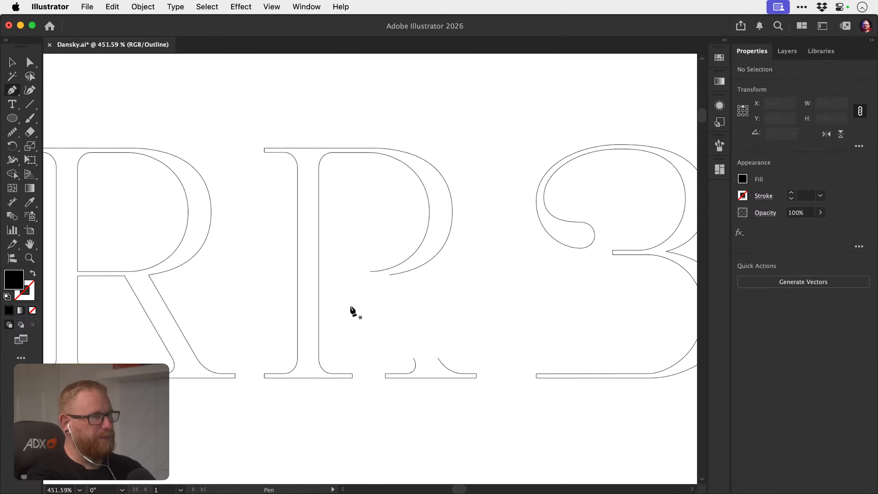
key(super+y)
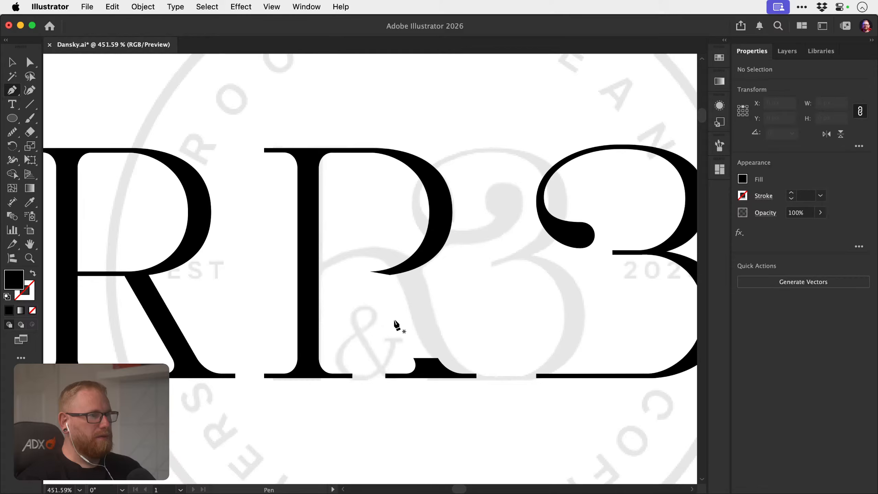
click(313, 275)
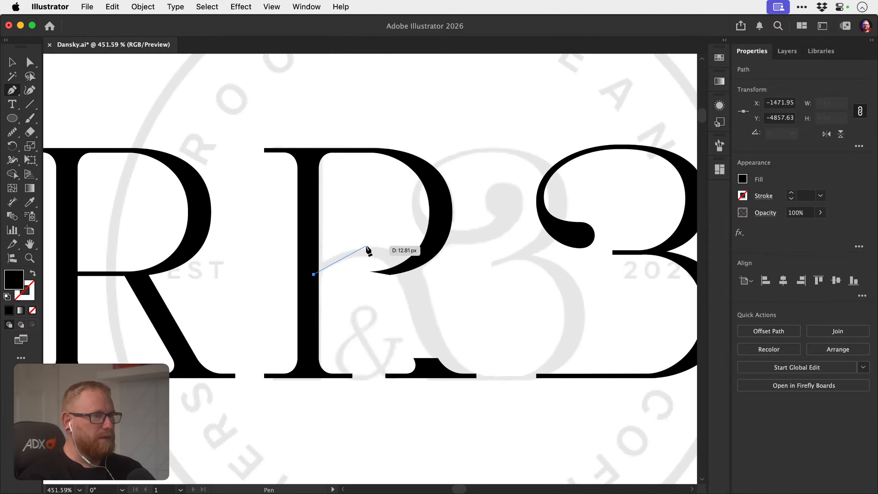
drag(366, 245, 401, 245)
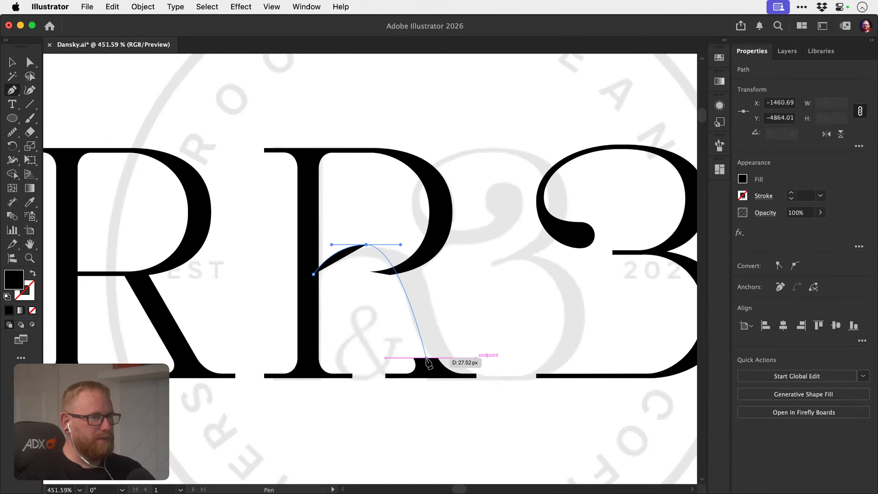
drag(427, 358, 427, 392)
key(v)
key(shift+x)
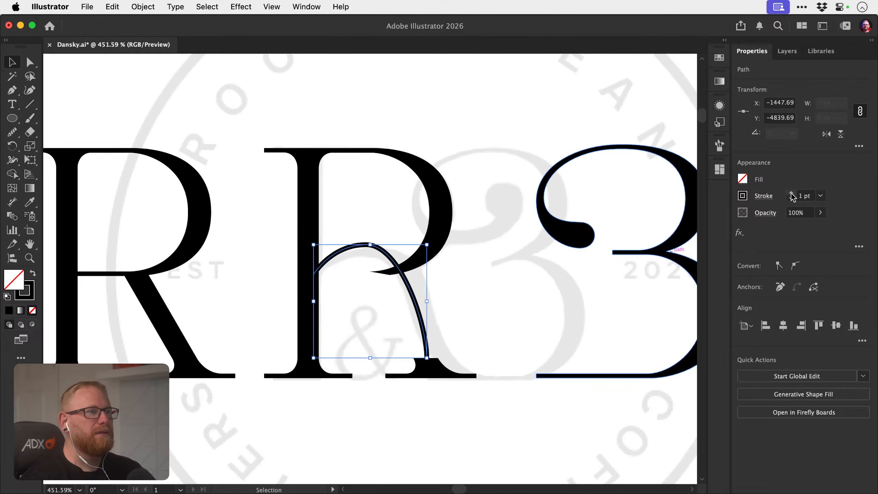
click(654, 221)
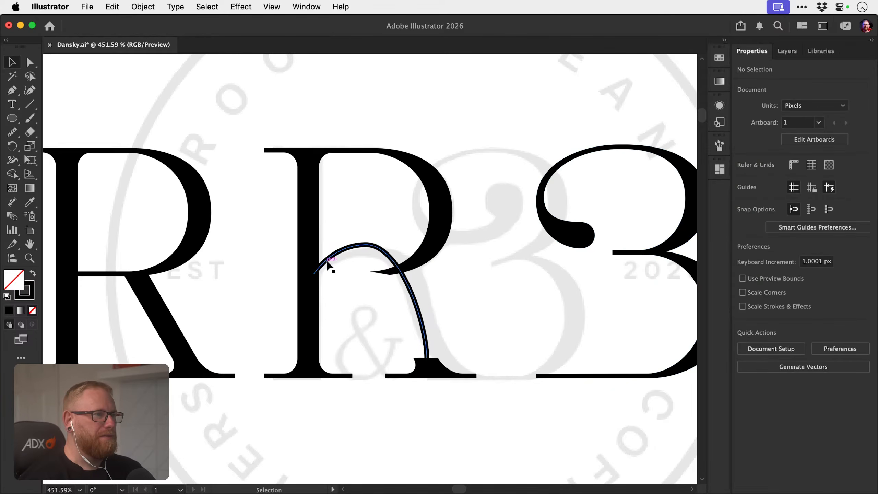
Widen the lower end of the arched leg to about 6 pt with the Width tool, leaving it tapered towards the stem.
click(428, 356)
key(shift+w)
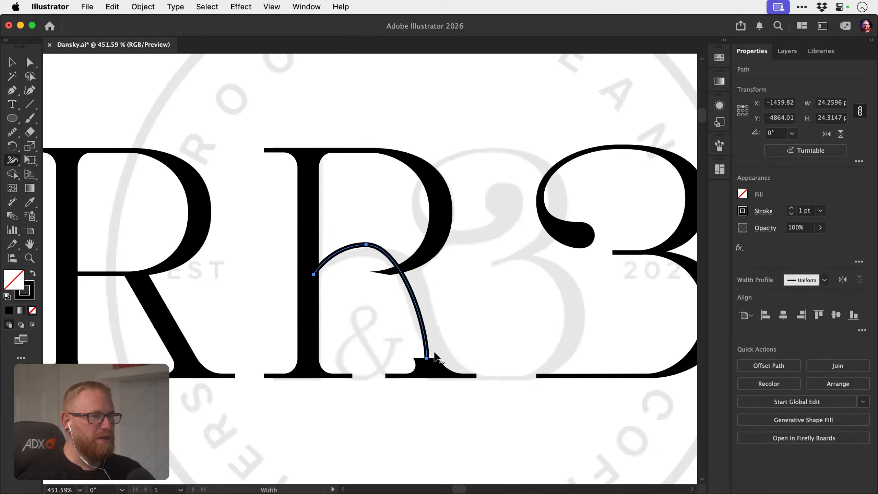
mouse_move(435, 354)
mouse_down()
mouse_move(441, 359)
mouse_move(401, 340)
mouse_up()
super+click(470, 331)
Lengthen the right-hand handle of the arched leg's top anchor to make the curve fuller.
key(a)
click(361, 253)
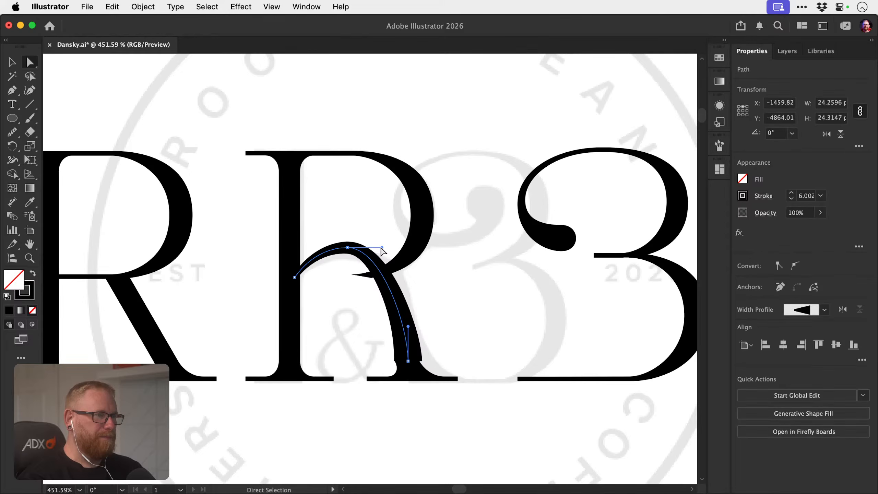
drag(382, 248, 390, 248)
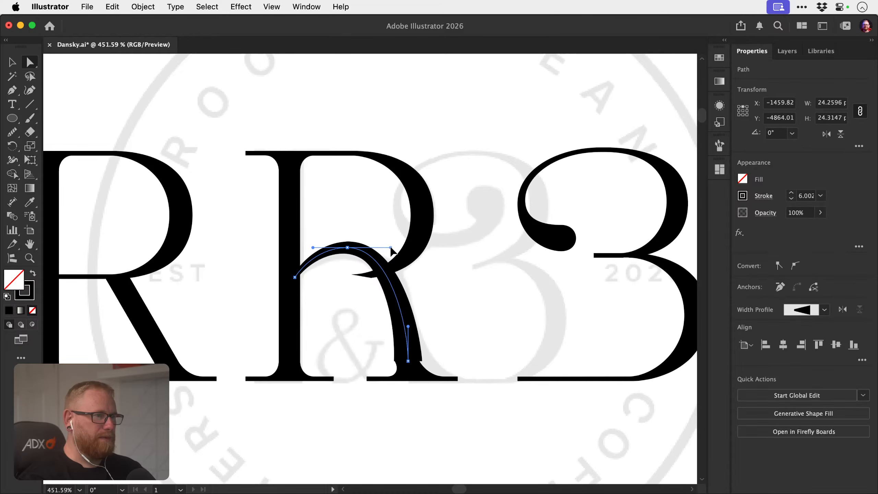
click(421, 348)
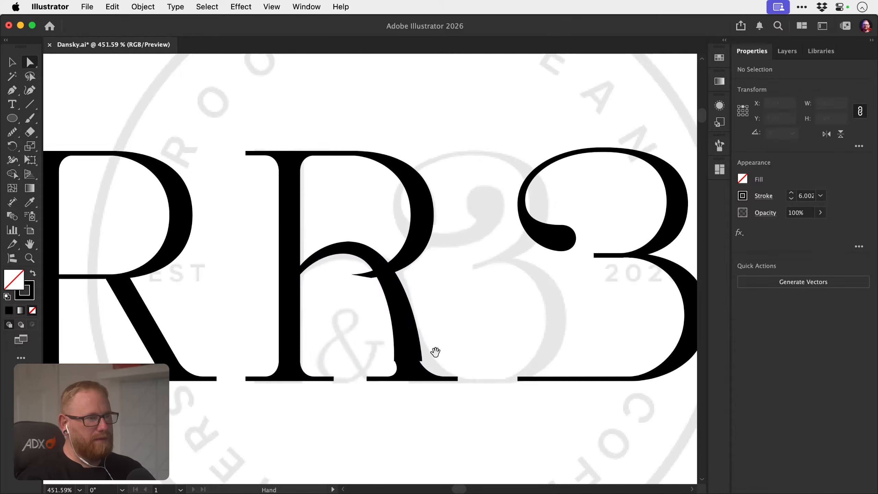
In outline view, cut the foot serif out of the middle R and paste it in front in place.
drag(421, 346, 398, 331)
key(v)
drag(377, 362, 411, 358)
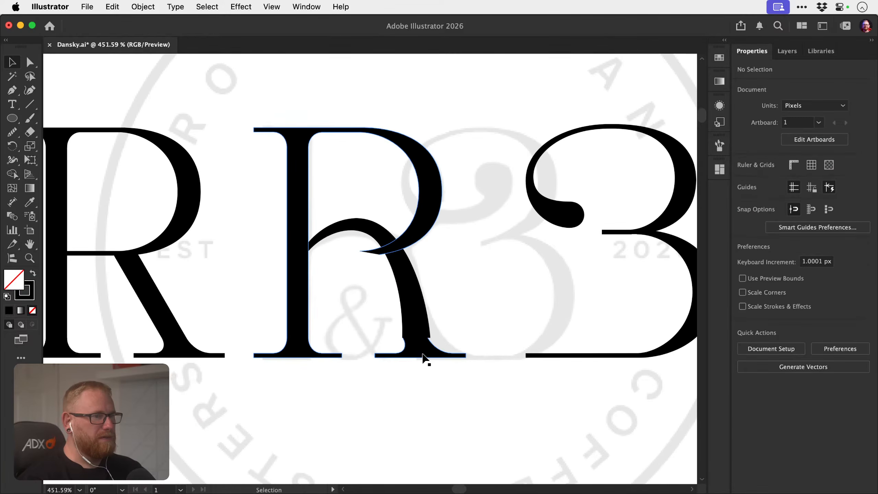
click(421, 354)
click(421, 355)
click(425, 362)
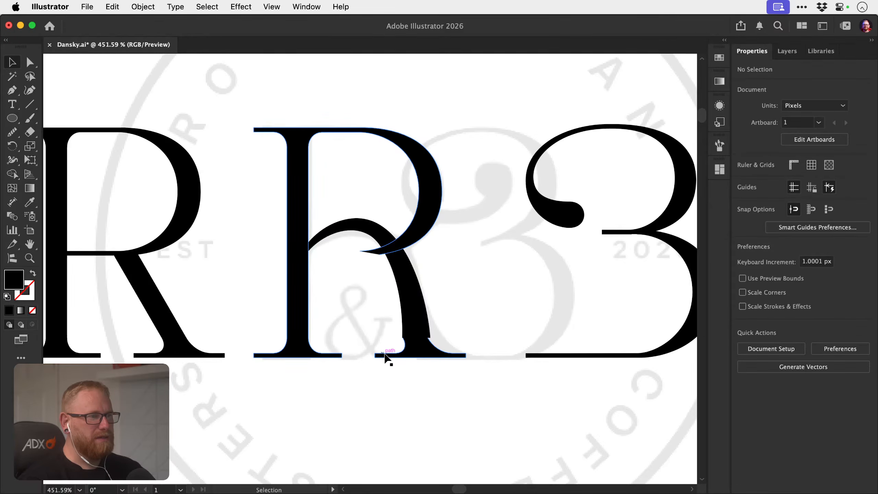
key(a)
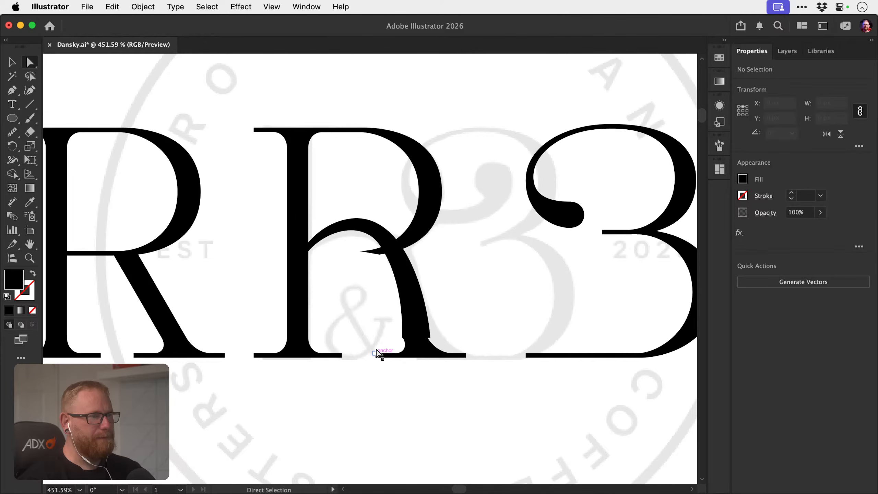
click(423, 349)
click(418, 360)
key(super+y)
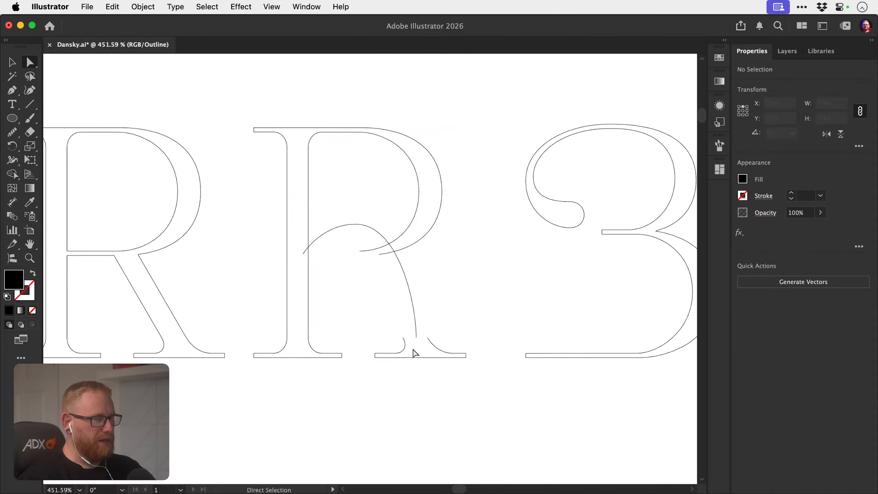
drag(393, 357, 411, 373)
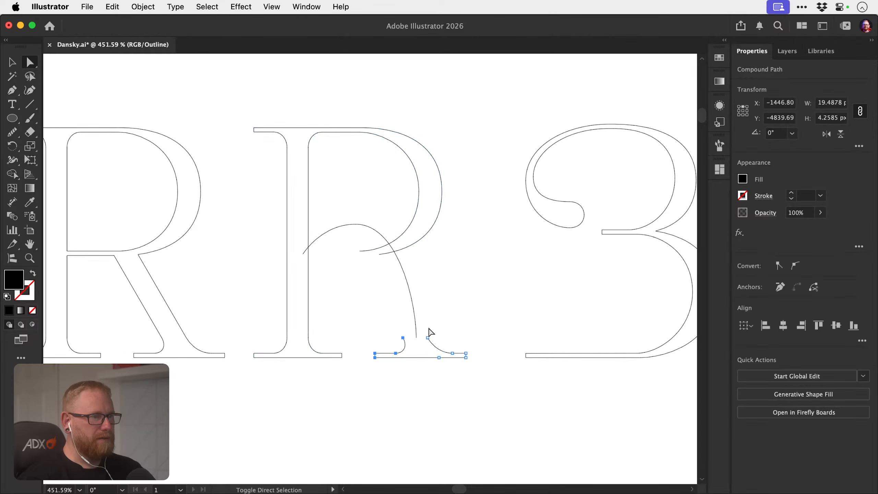
key(super+x)
key(super+f)
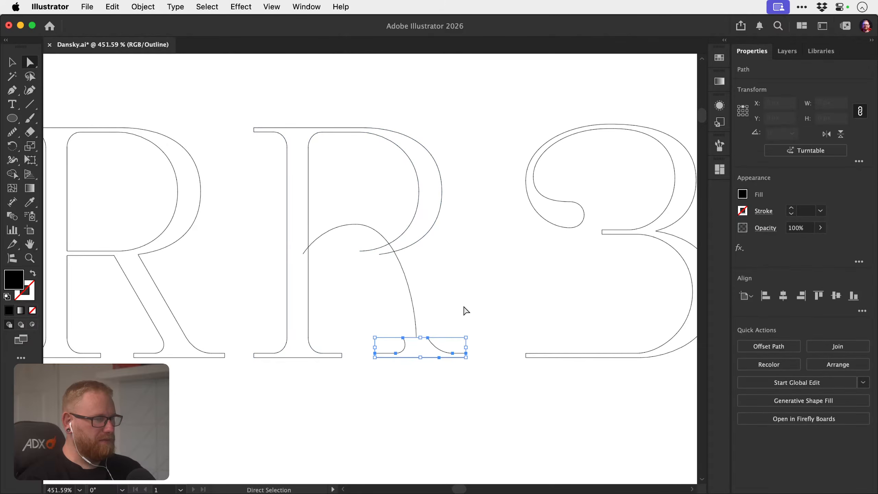
Nudge the separated foot serif 2 px to the right and return to preview.
key(Right)
key(Right)
key(super+y)
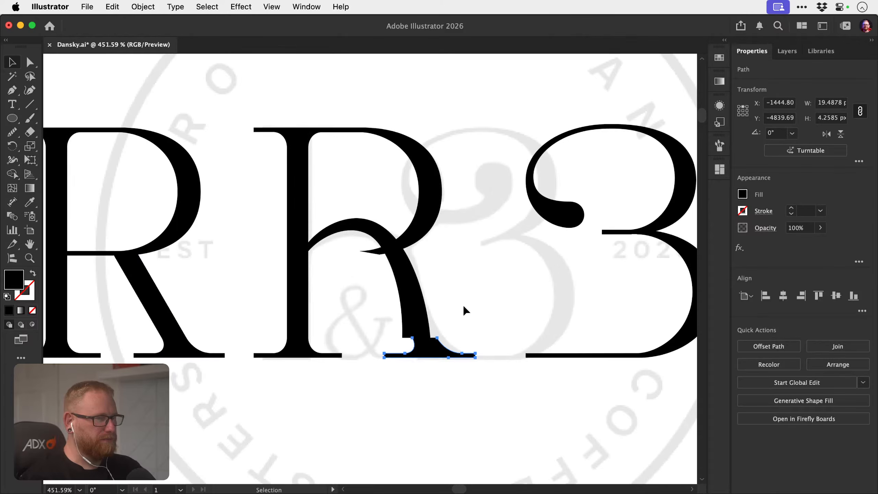
key(a)
key(super+shift+a)
Move the arched leg's lower end right onto the foot serif and narrow its stroke width to about 5.24 pt.
key(z)
mouse_move(401, 326)
mouse_down()
mouse_move(467, 328)
mouse_move(425, 342)
mouse_move(477, 348)
mouse_move(325, 291)
mouse_up()
key(a)
key(super+z)
click(425, 332)
key(shift+w)
scroll(465, 346, up, 3)
key(z)
key(super+shift+a)
key(a)
key(v)
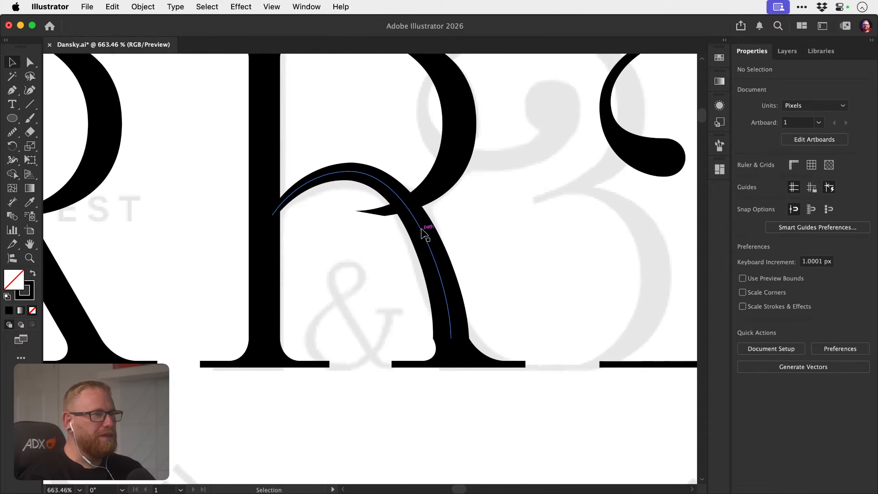
Try moving the arched leg's top anchor to the left.
click(421, 230)
key(super+shift+a)
key(a)
click(417, 222)
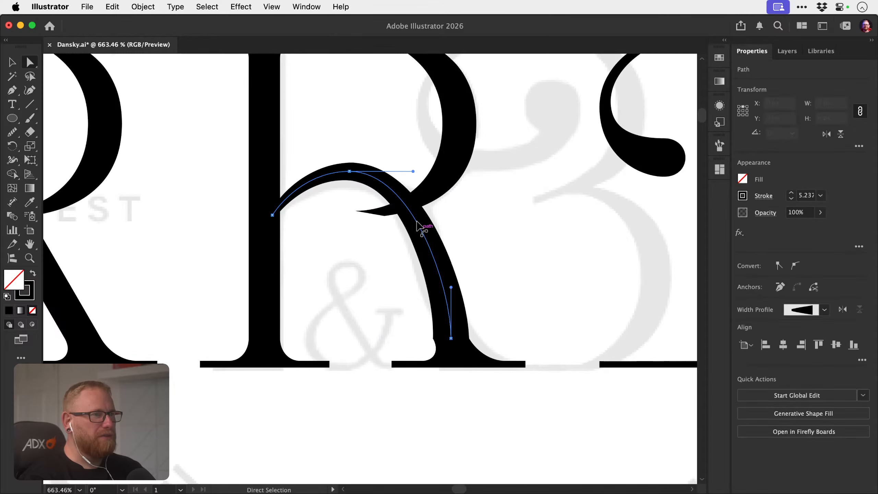
drag(349, 172, 325, 173)
key(super+z)
Lower the top of the arched leg by scaling its height to about 23.06 px, keeping its base in place.
key(z)
drag(433, 249, 346, 245)
drag(386, 250, 307, 268)
drag(336, 239, 392, 237)
key(v)
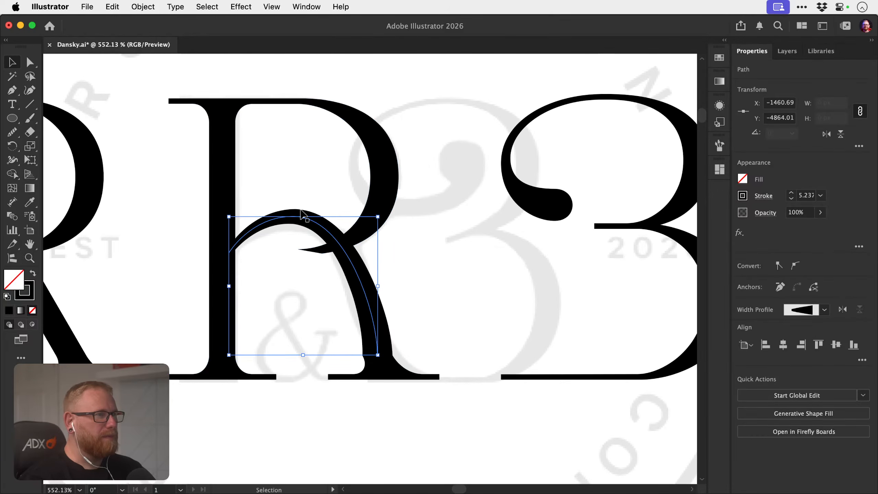
drag(282, 221, 394, 239)
key(super+z)
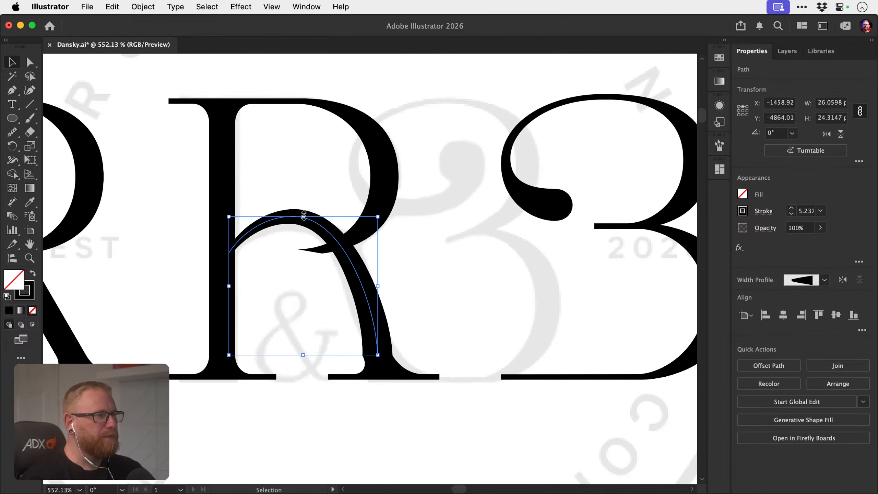
drag(303, 215, 304, 225)
click(390, 279)
Try deleting the foot serif and moving the arched leg up into the R's bowl.
key(a)
key(space)
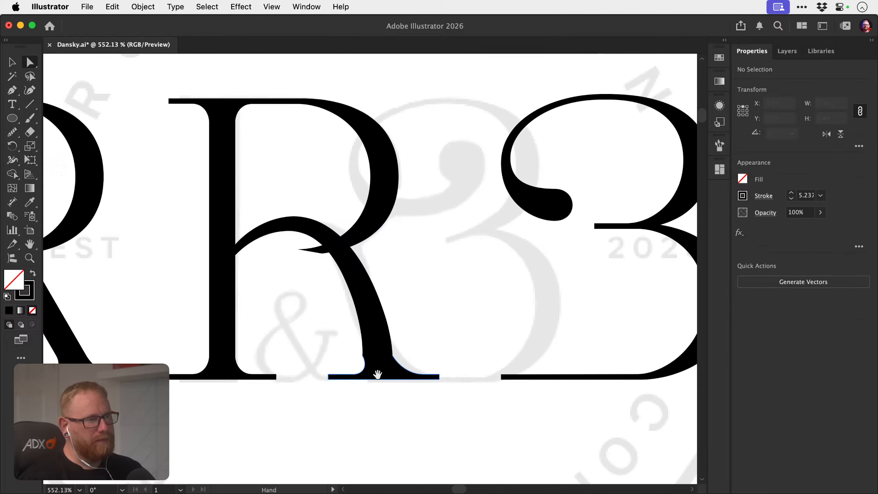
key(v)
click(385, 371)
key(z)
mouse_move(354, 365)
mouse_down()
mouse_move(408, 361)
mouse_move(343, 349)
mouse_move(372, 336)
mouse_move(376, 296)
mouse_up()
key(v)
key(Delete)
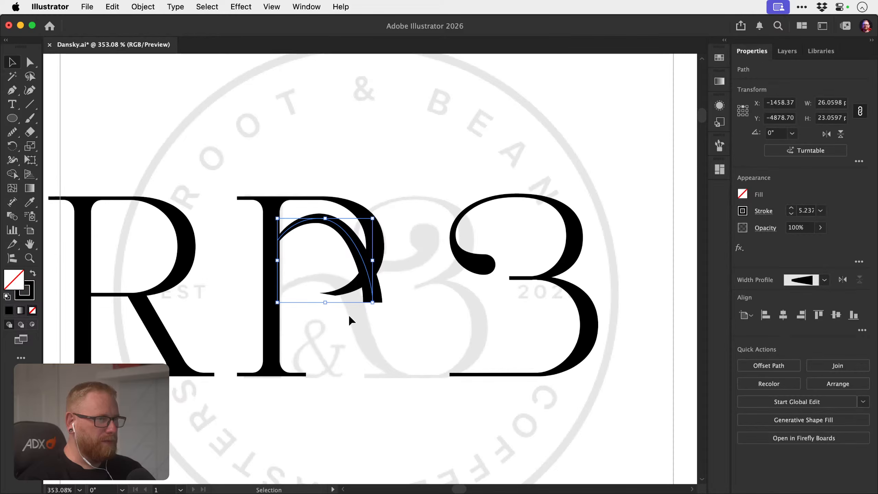
key(super+z)
key(super+z)
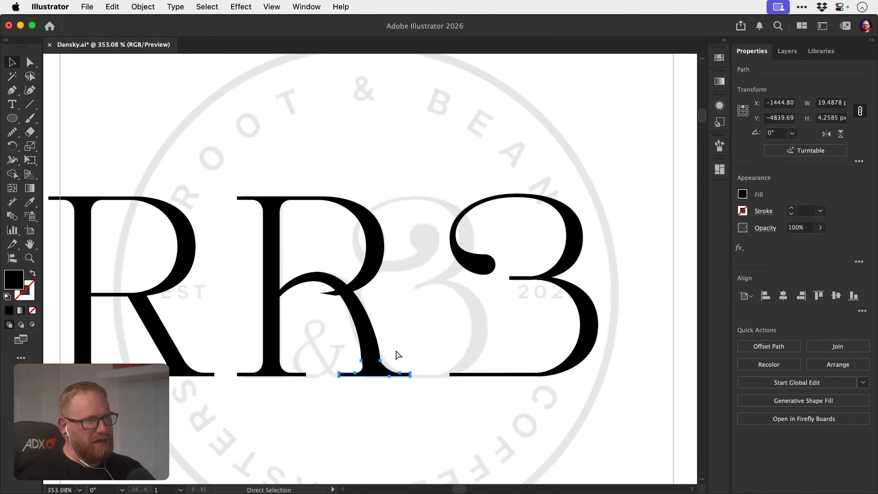
Delete the separated foot serif under the arched leg.
click(397, 353)
click(394, 376)
key(Delete)
With the arched leg selected, set the Pencil tool's fidelity to the middle mark between Accurate and Smooth.
key(z)
drag(372, 364, 462, 360)
key(v)
click(372, 333)
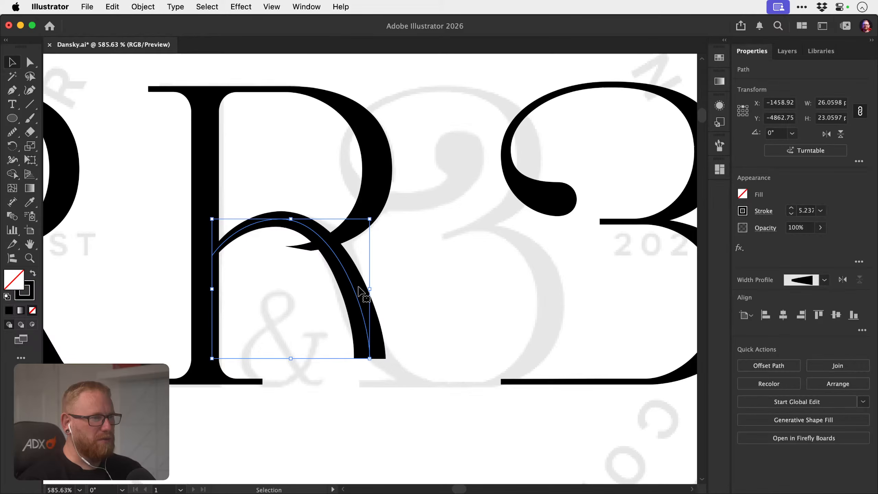
key(n)
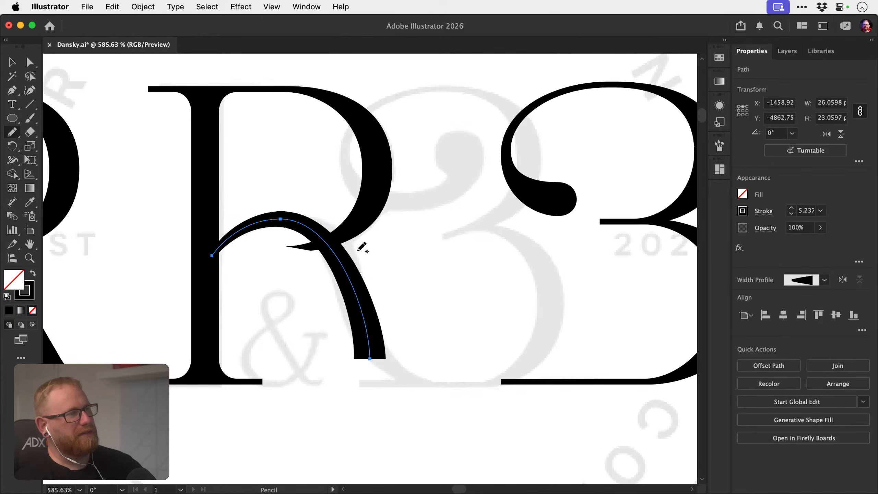
double_click(12, 133)
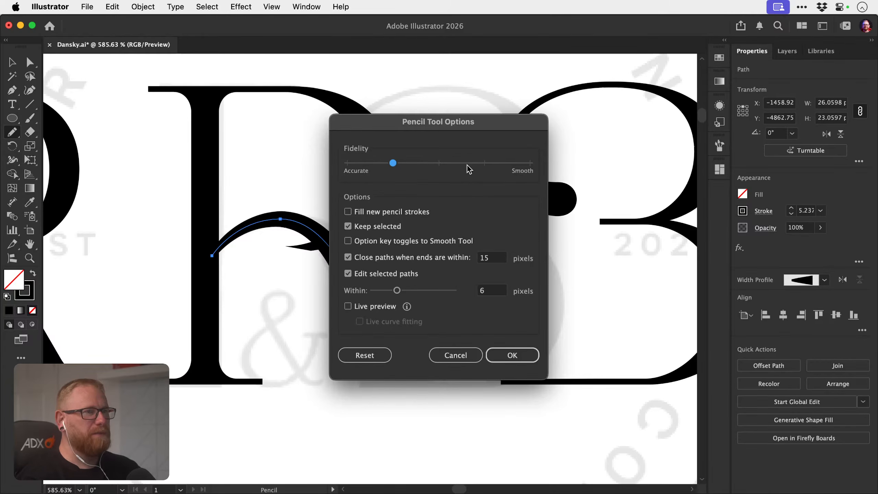
mouse_move(467, 165)
mouse_down()
mouse_move(476, 167)
mouse_move(456, 168)
mouse_up()
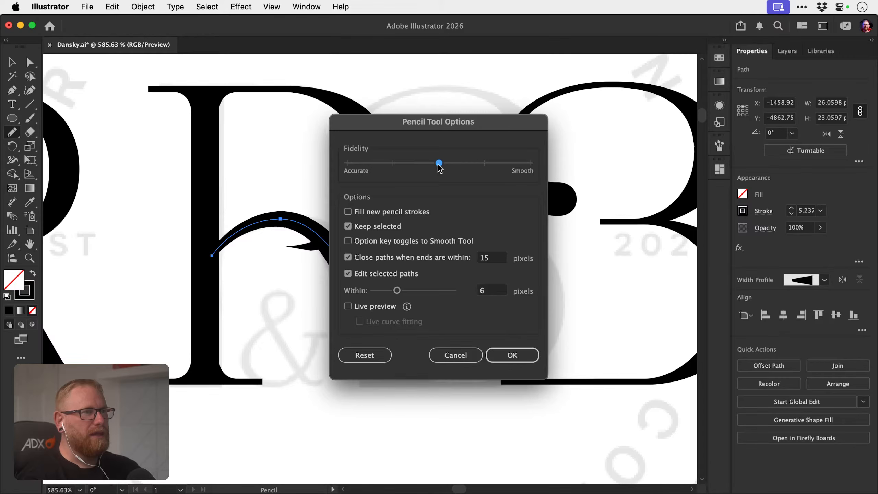
click(512, 356)
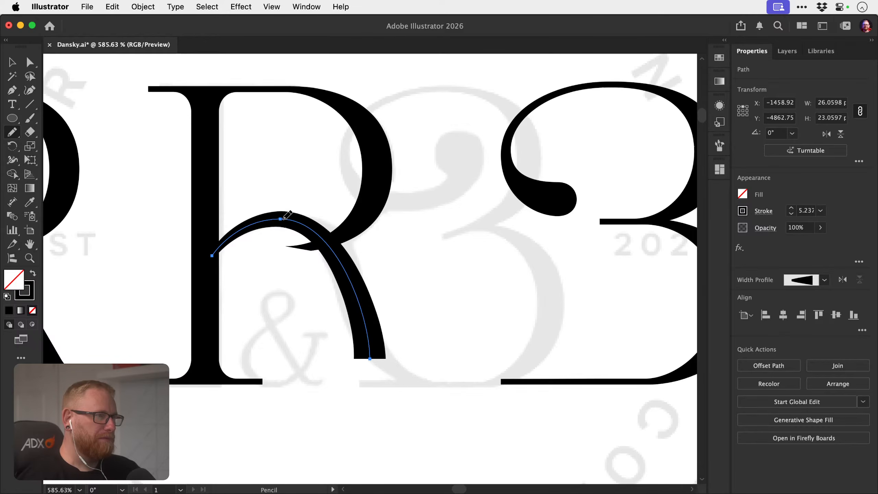
Give the arched leg a Uniform width profile and a 1 pt stroke.
key(v)
click(824, 280)
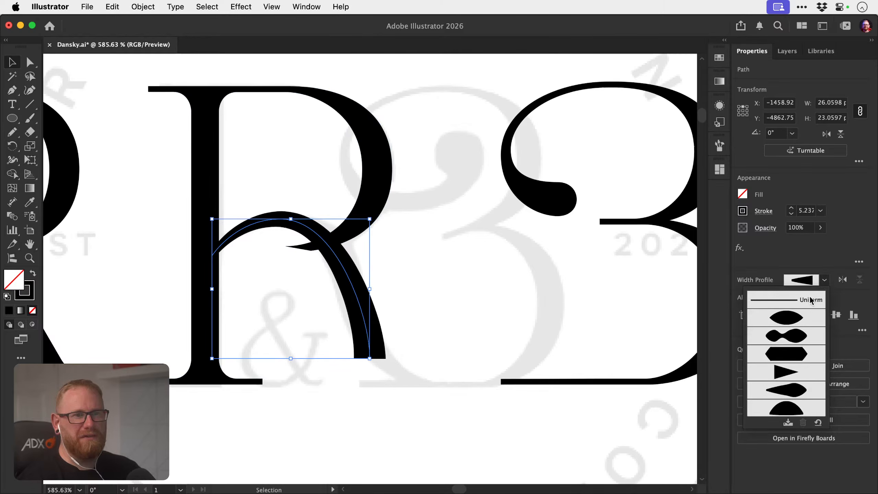
click(810, 299)
click(807, 210)
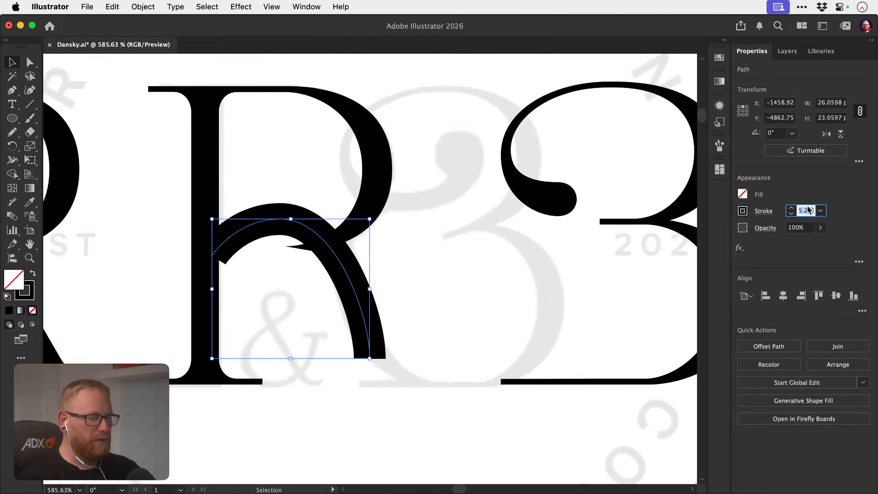
text(1)
key(Return)
click(860, 161)
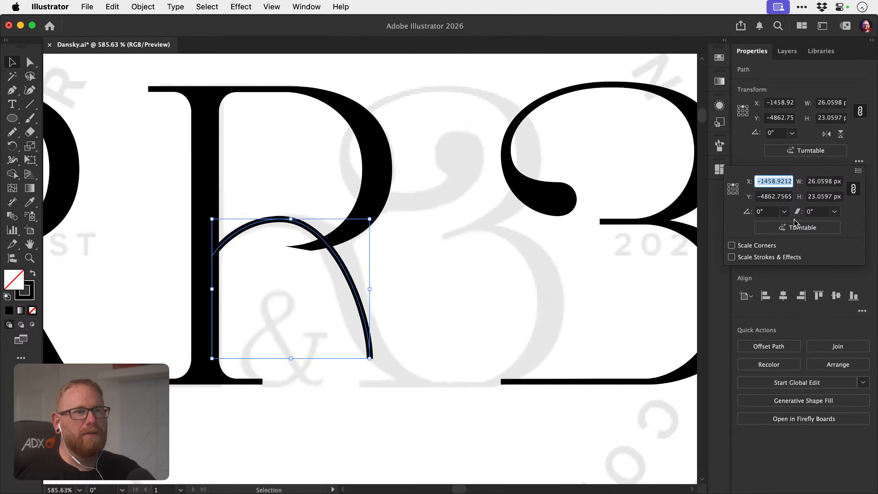
click(859, 161)
Redraw the leg's lower part with the Pencil tool so it sweeps outward to the baseline, and smooth the path.
click(274, 201)
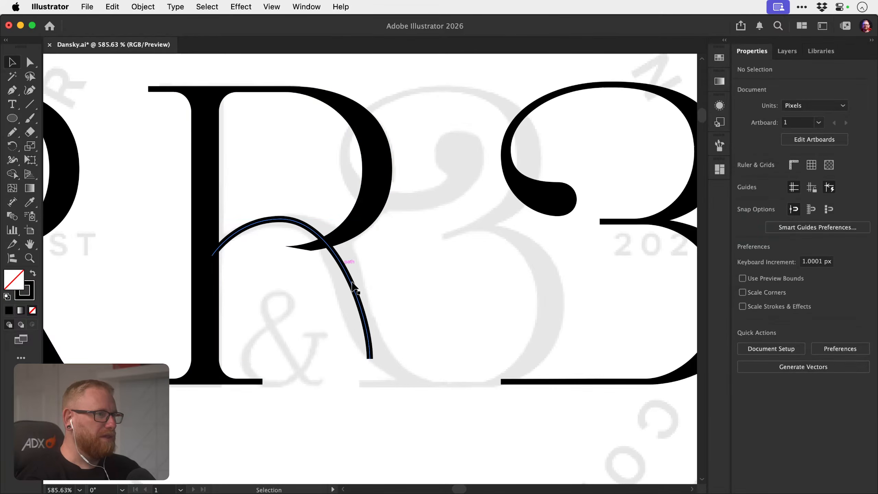
click(359, 296)
key(n)
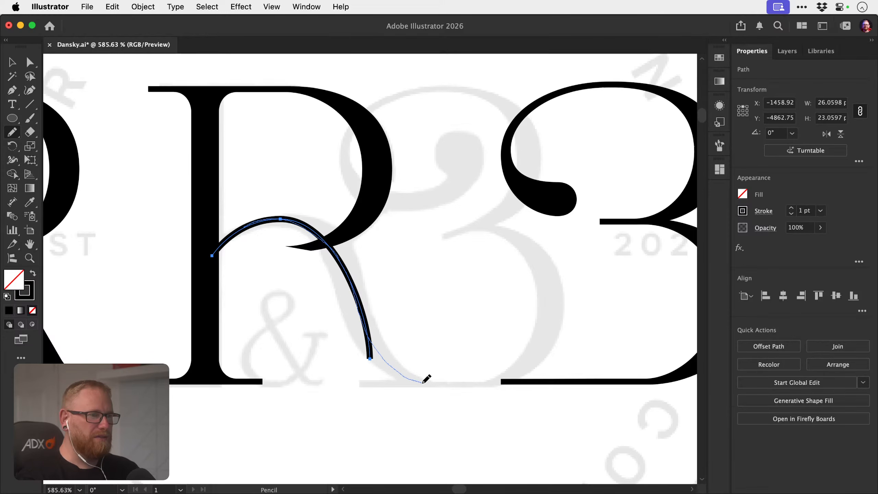
drag(435, 383, 435, 384)
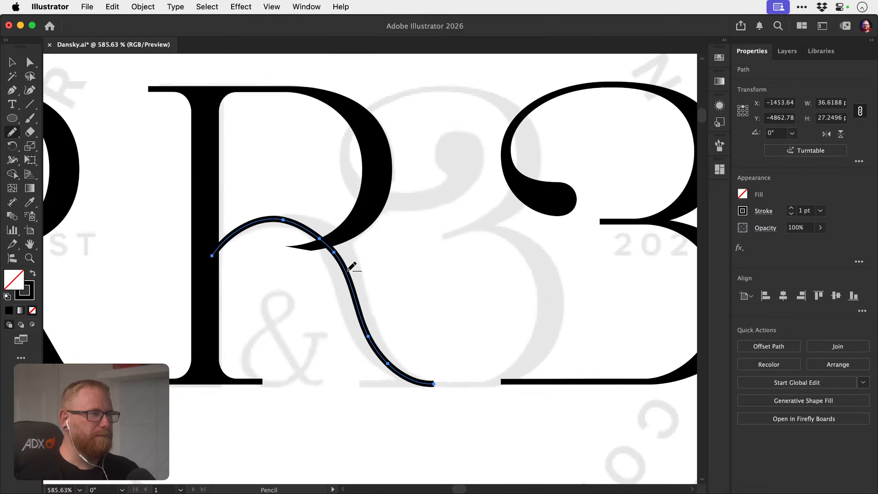
key(alt)
drag(104, 131, 122, 132)
Redraw the leg's lower half with the Pencil tool, making it drop more steeply before curving out to the baseline.
key(n)
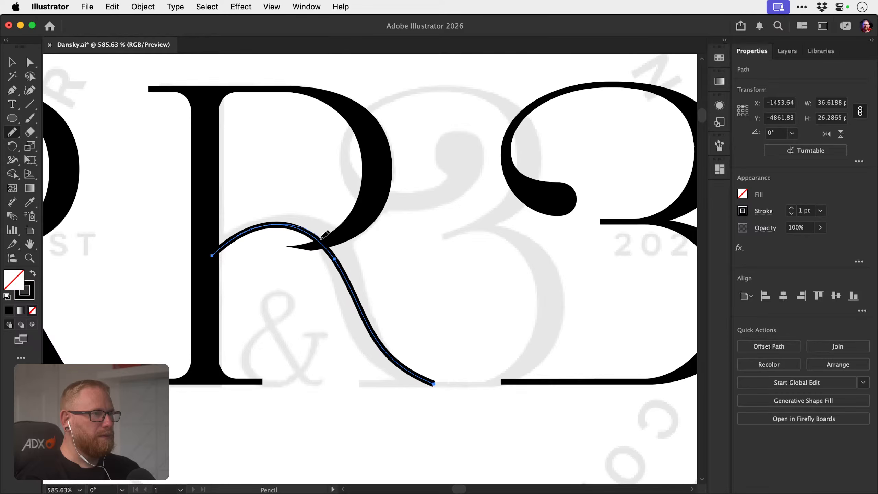
drag(358, 302, 367, 325)
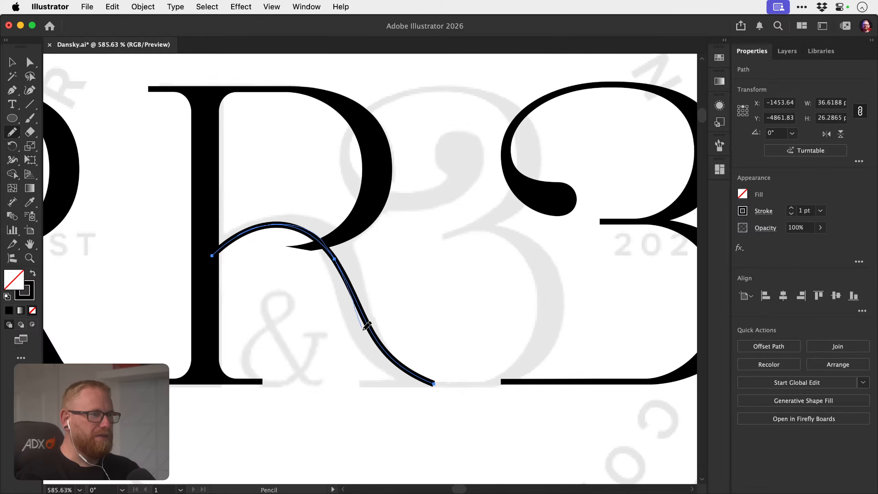
drag(420, 379, 433, 383)
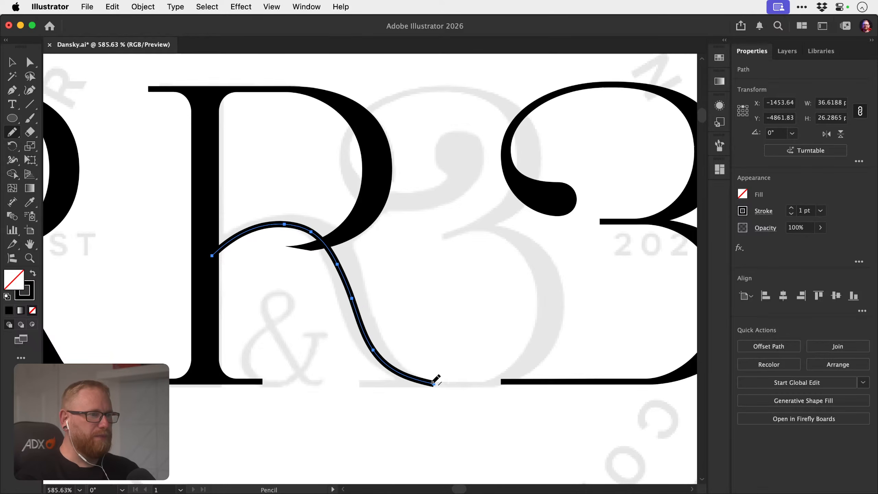
key(v)
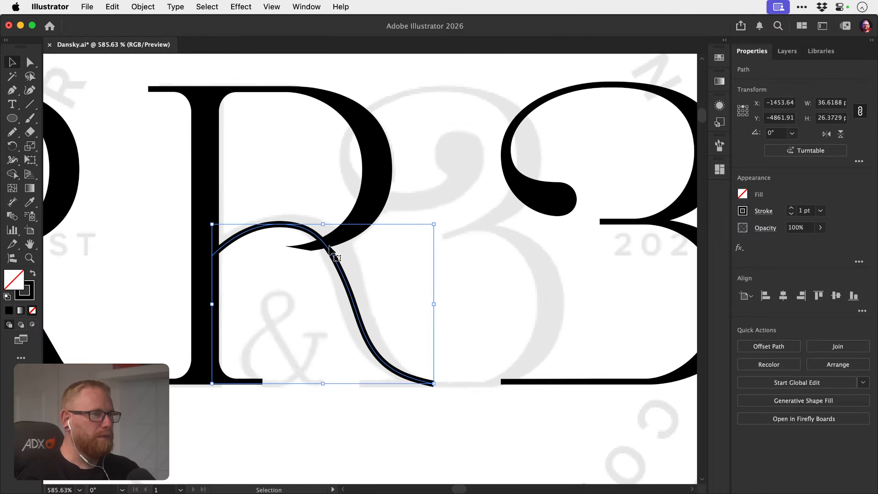
Redraw the leg's upper arch slightly higher and fuller with the Pencil tool, and smooth the path by about 19%.
key(n)
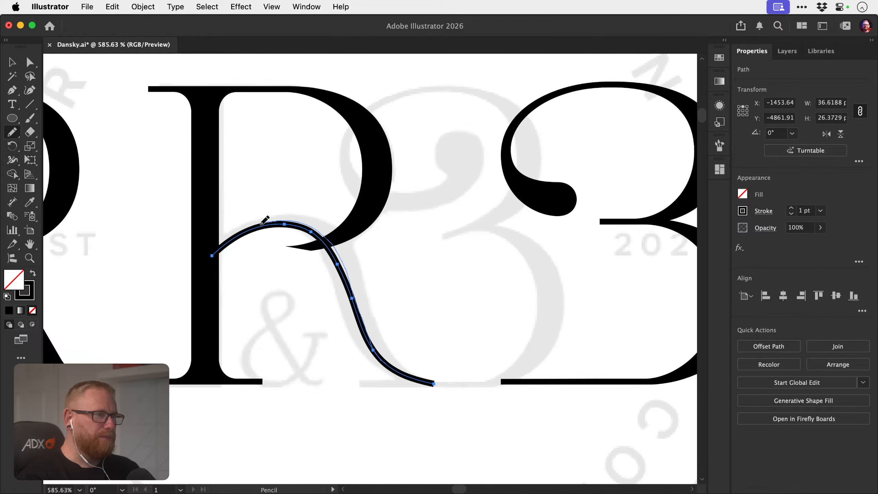
drag(236, 235, 239, 235)
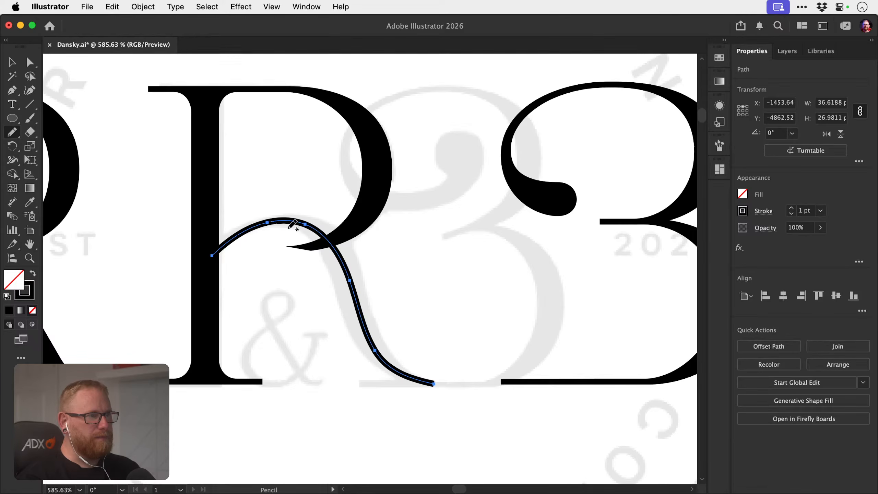
key(alt)
drag(102, 132, 113, 133)
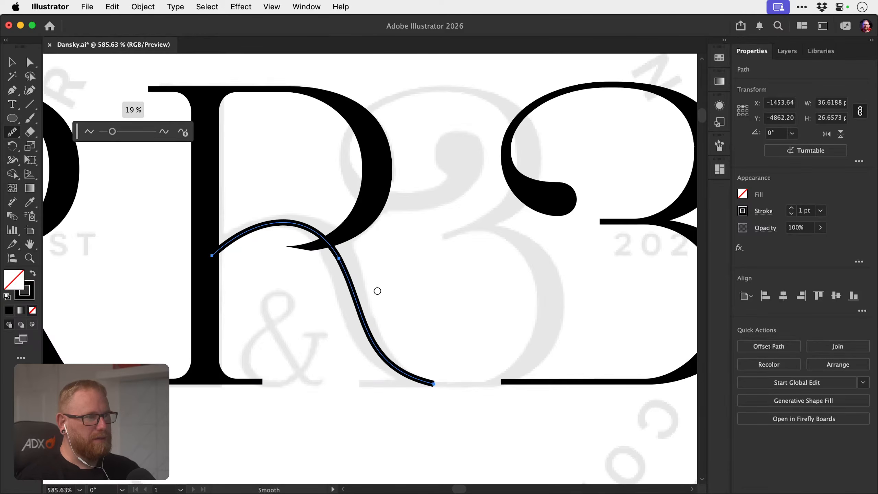
Refine the leg's S-curve between bowl and baseline with the Pencil tool, and smooth the path by about 25%.
key(super+shift+a)
key(v)
key(super+space)
drag(352, 290, 374, 297)
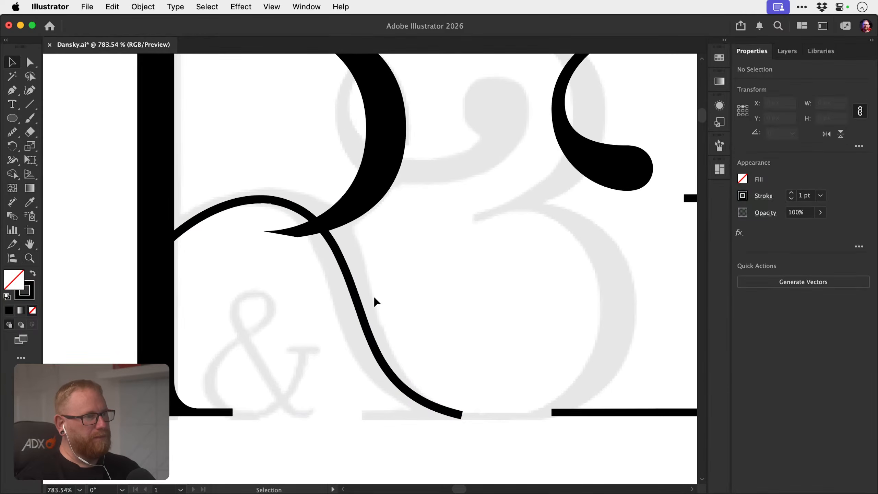
click(361, 298)
key(n)
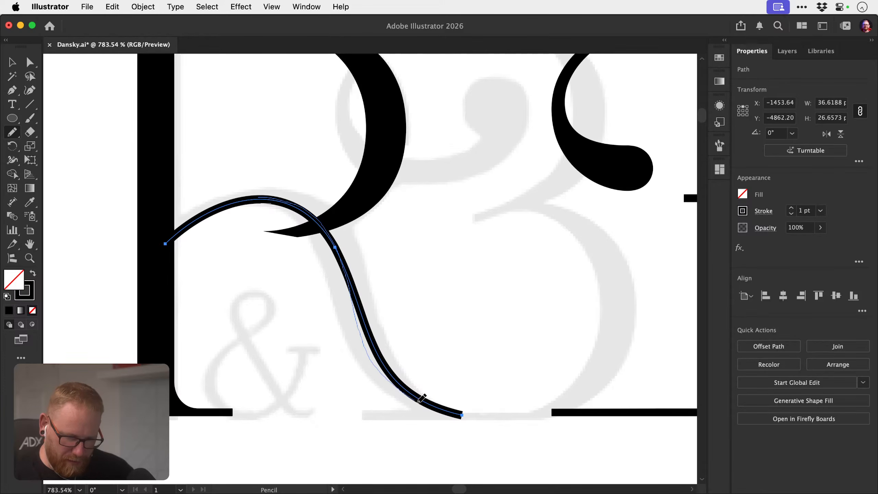
drag(460, 417, 459, 417)
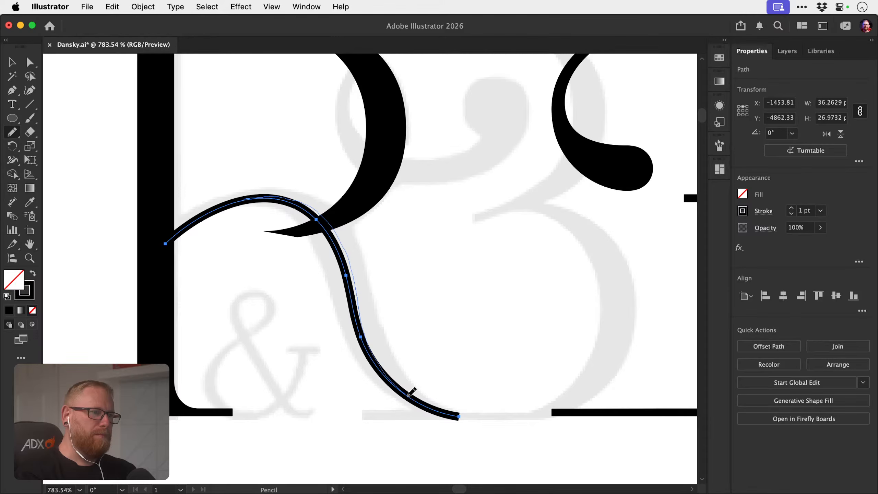
drag(455, 414, 459, 415)
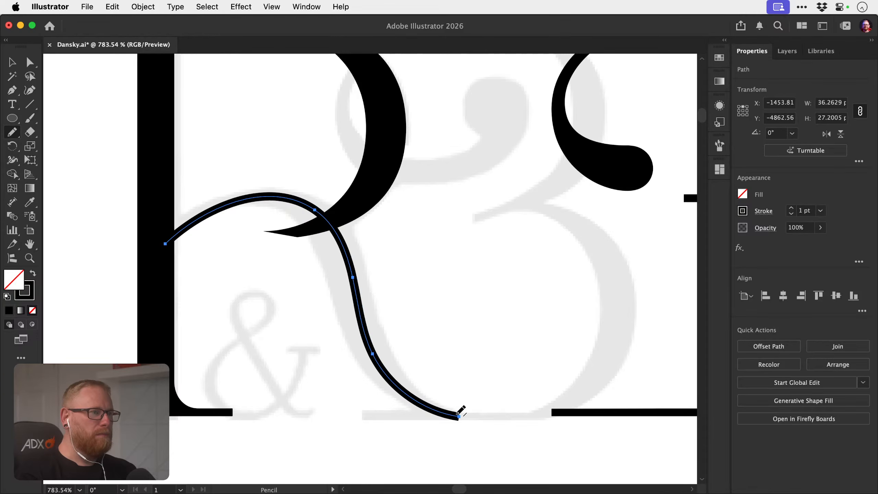
key(alt)
drag(104, 132, 115, 132)
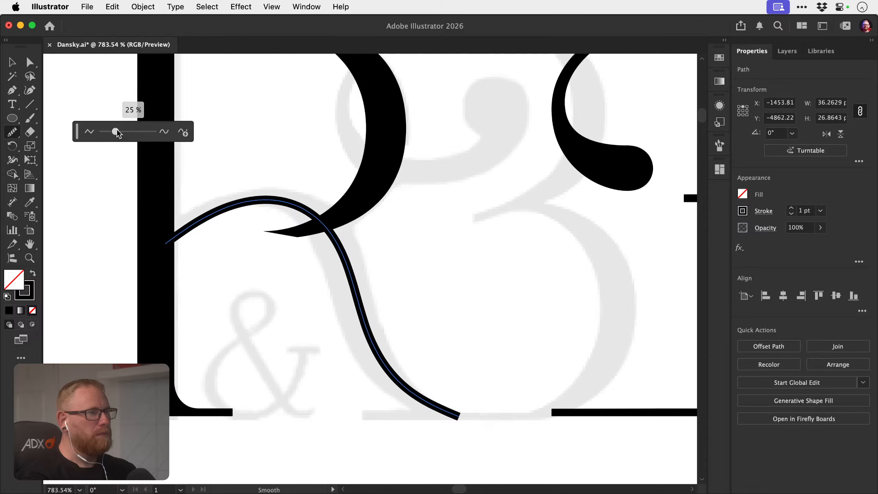
Extend the leg's lower end with the Pencil tool so it levels out along the baseline, about 39 px wide overall.
key(super+shift+a)
key(z)
alt+click(333, 307)
drag(334, 307, 310, 304)
key(v)
drag(416, 386, 488, 383)
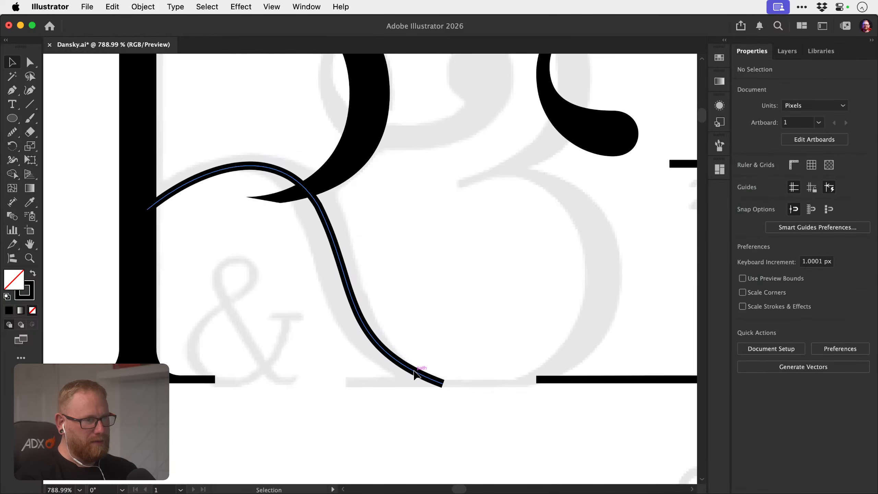
click(442, 380)
key(b)
key(n)
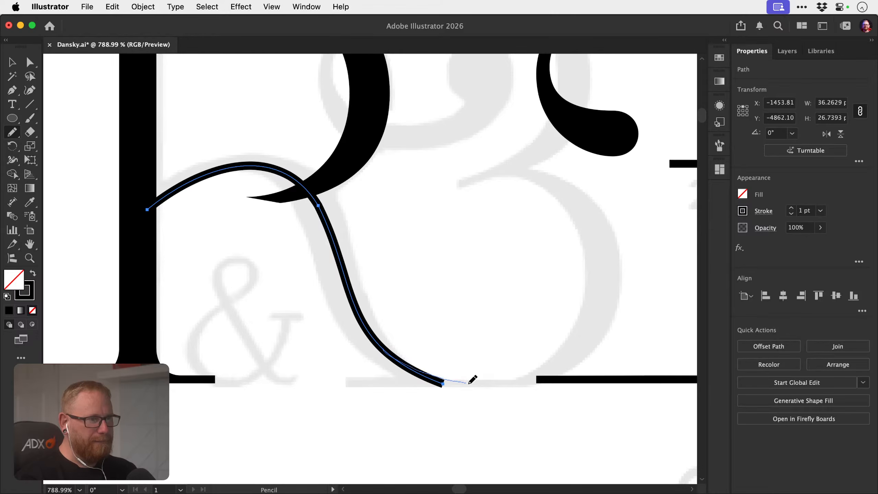
mouse_move(469, 383)
mouse_down()
mouse_move(411, 370)
mouse_move(462, 383)
mouse_move(445, 382)
mouse_move(489, 382)
mouse_up()
key(super+z)
key(alt)
super+click(530, 373)
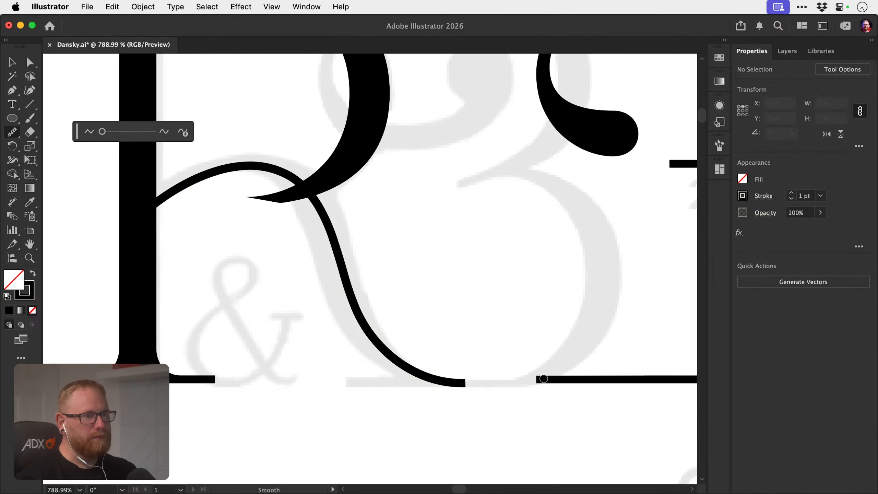
Copy the straight end of the stem's foot serif and shift it horizontally toward the new leg's foot.
key(z)
drag(490, 385, 403, 359)
drag(404, 381, 436, 381)
drag(281, 384, 360, 347)
key(a)
click(315, 382)
key(shift+Right)
key(shift+Right)
key(shift+Right)
key(shift+Right)
key(shift+Right)
key(shift+Right)
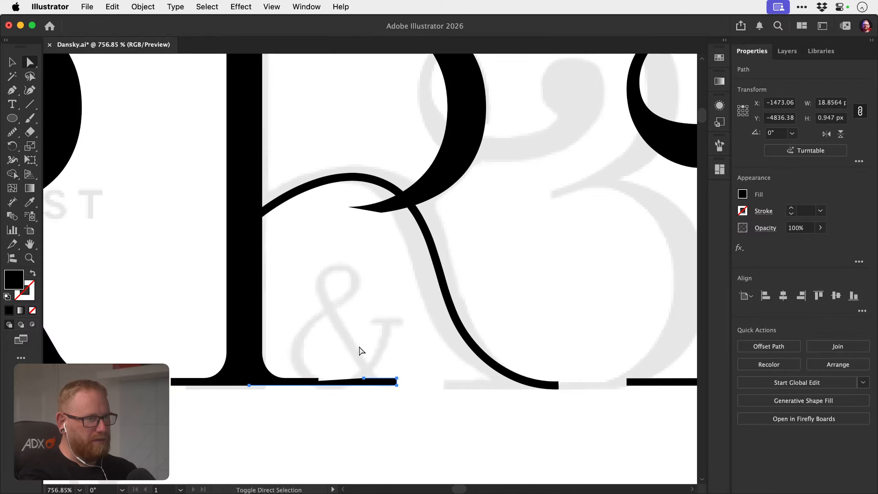
Reduce the copied serif piece to a separate bar about 10.63 px wide and inspect it in outline view.
click(358, 353)
drag(327, 385, 394, 376)
key(super+y)
key(super+shift+a)
key(super+shift+a)
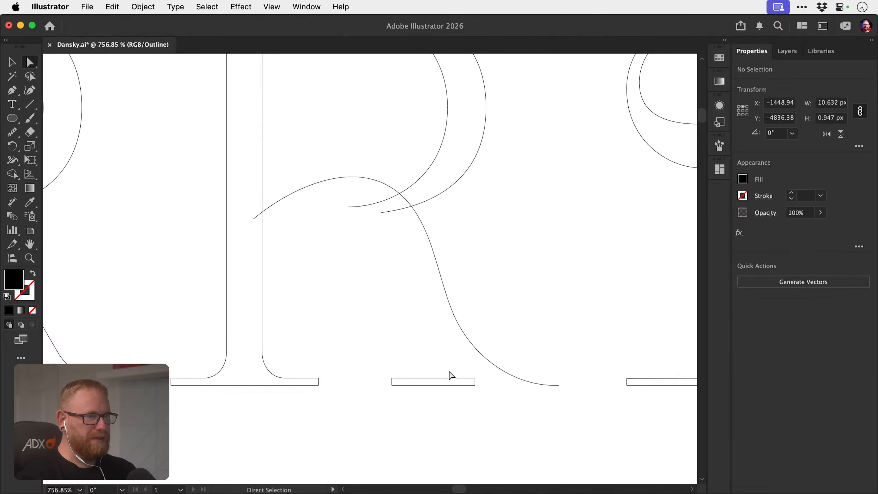
Return to preview mode and move the serif bar along the baseline under the curved leg's foot.
key(v)
key(super+y)
mouse_move(456, 384)
mouse_down()
mouse_move(509, 380)
mouse_move(435, 386)
mouse_move(484, 383)
mouse_up()
click(590, 387)
Scale the curved leg's base up to the baseline, about 26.19 px high, and slide the serif bar flush with its end.
click(446, 379)
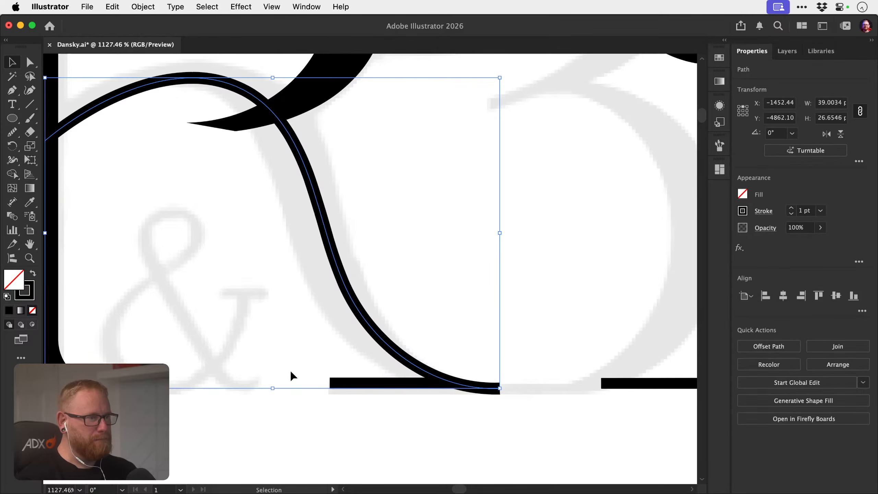
drag(272, 388, 275, 386)
click(300, 376)
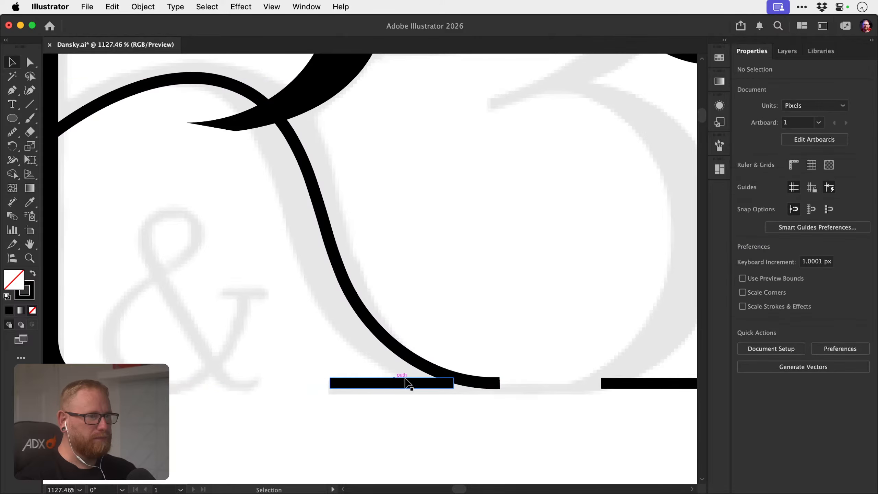
drag(423, 384, 459, 388)
click(490, 403)
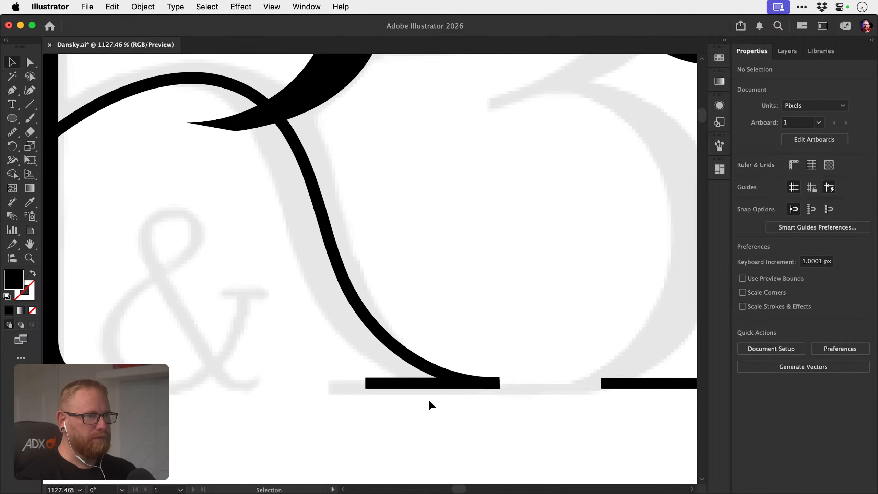
Select the curved leg and add a stroke width point at its crest with a total width of 1 px.
drag(395, 382, 270, 320)
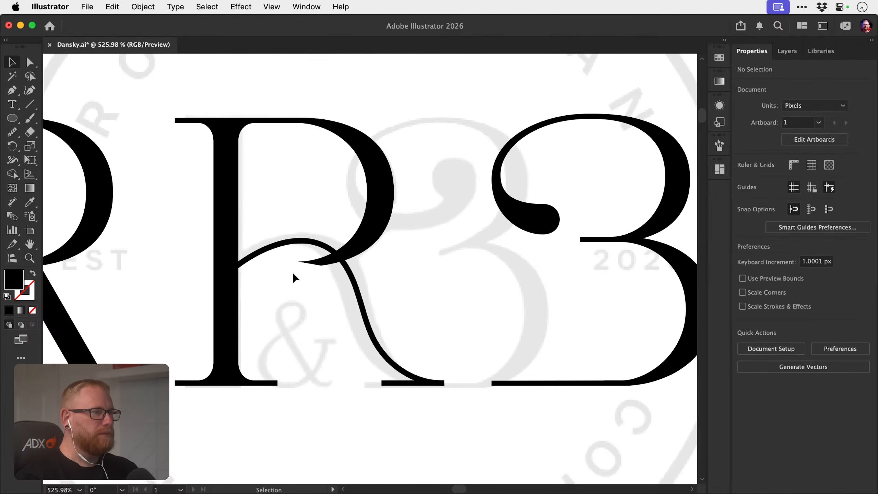
drag(286, 250, 443, 268)
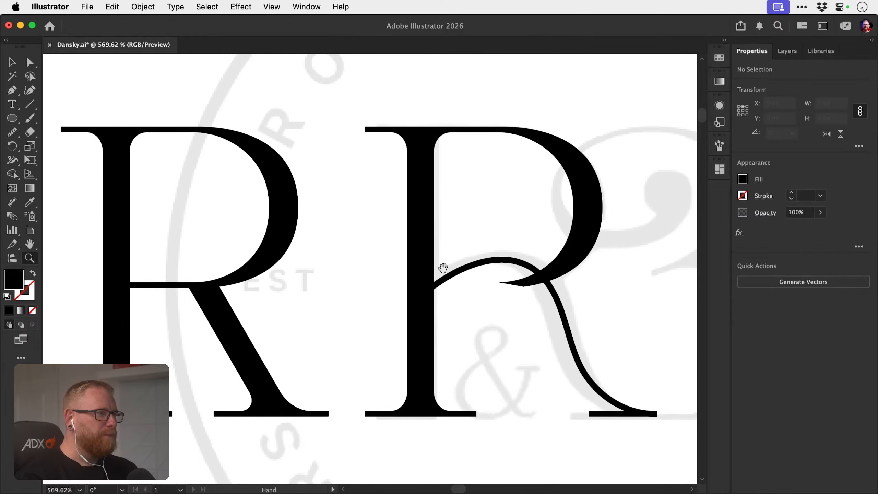
key(v)
click(448, 276)
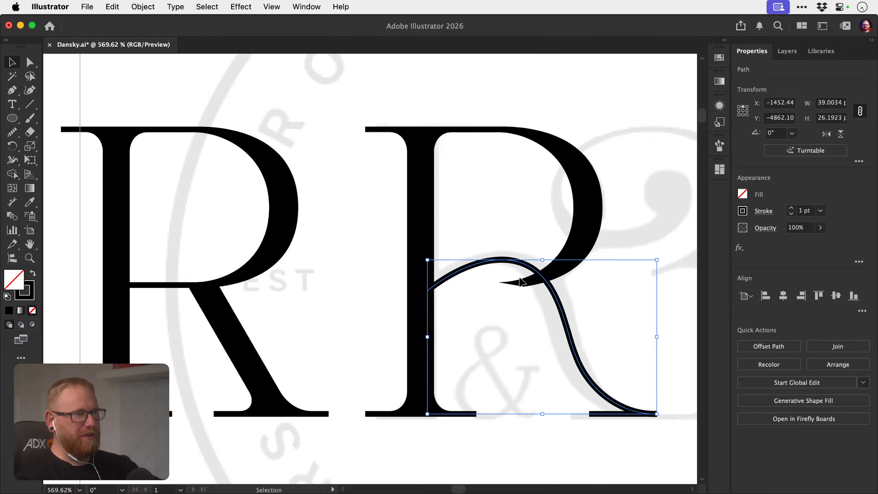
mouse_move(535, 304)
mouse_down()
mouse_move(443, 304)
mouse_move(481, 308)
mouse_up()
key(shift+w)
key(super+z)
drag(372, 292, 428, 290)
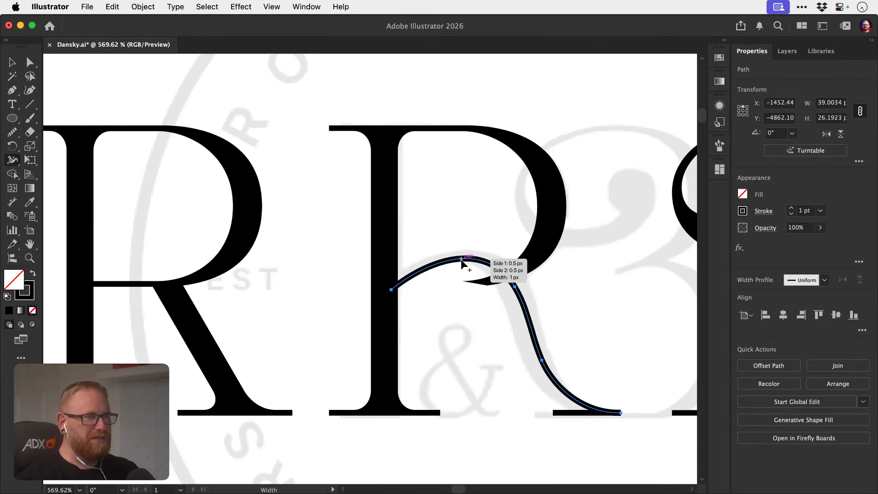
drag(466, 261, 466, 264)
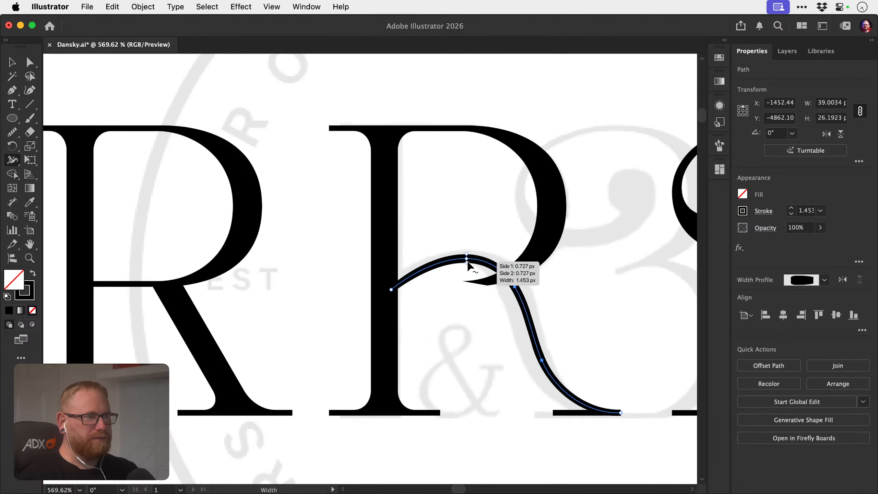
double_click(465, 258)
text(1)
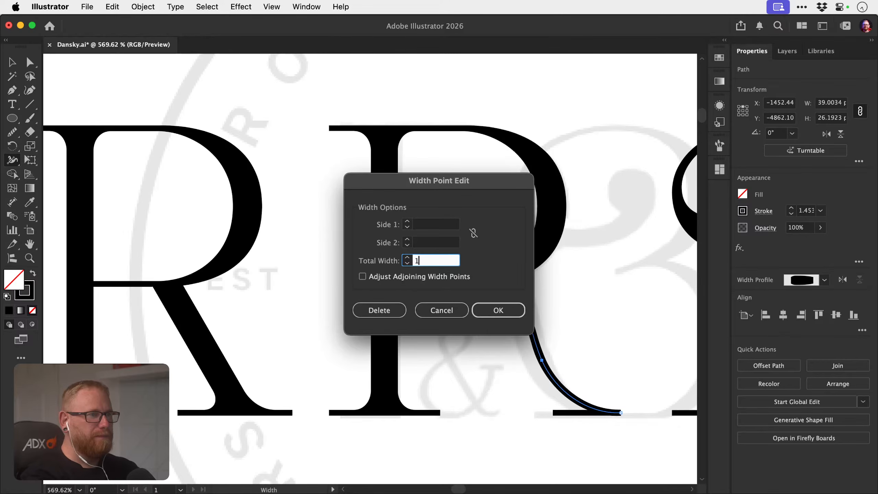
key(Return)
Add a width point midway down the leg's diagonal and widen the stroke there to about 4.39 px.
drag(528, 318, 546, 320)
key(v)
click(465, 329)
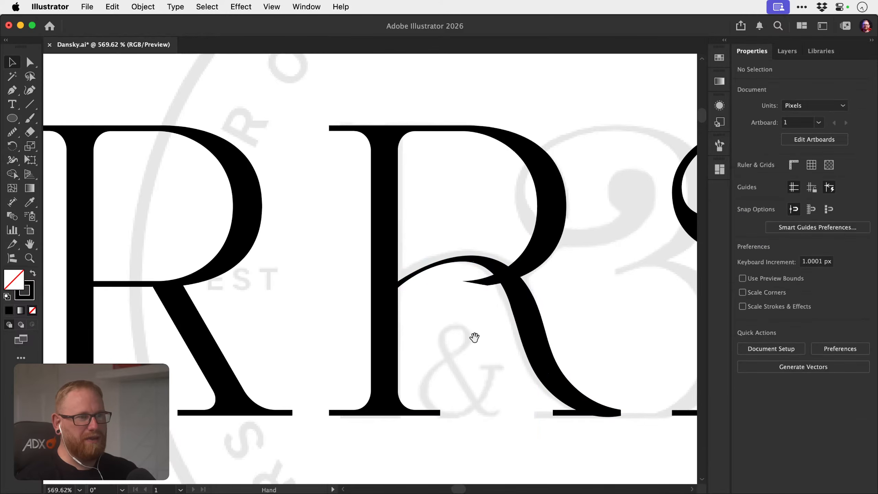
drag(467, 337, 362, 333)
drag(433, 334, 394, 329)
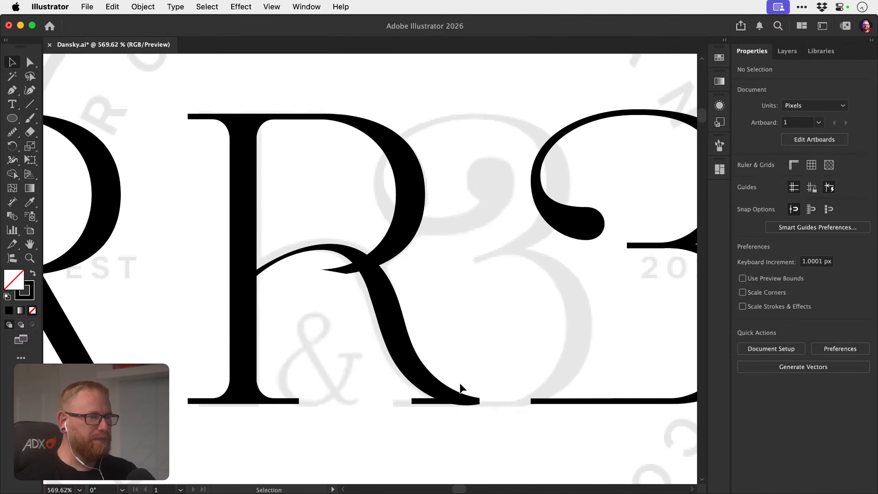
Add a stroke width point just above the leg's foot and thin the stroke there so it tapers into the serif bar.
click(442, 393)
key(shift+w)
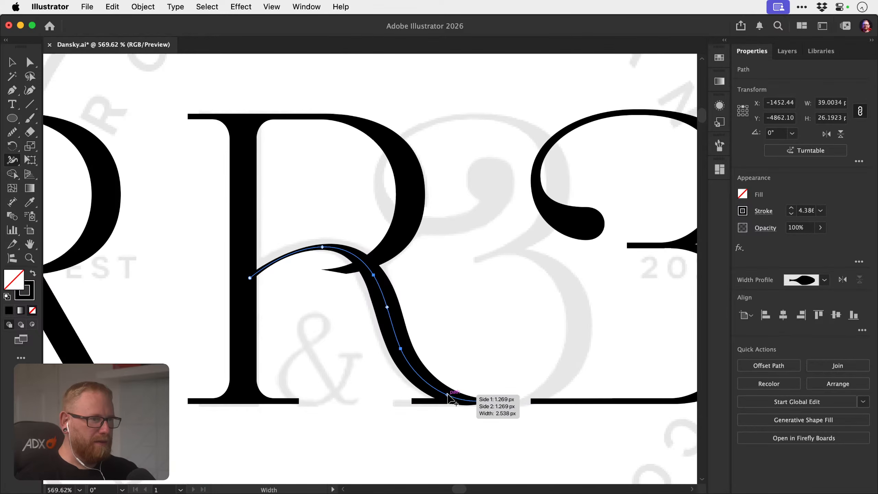
drag(453, 397, 455, 394)
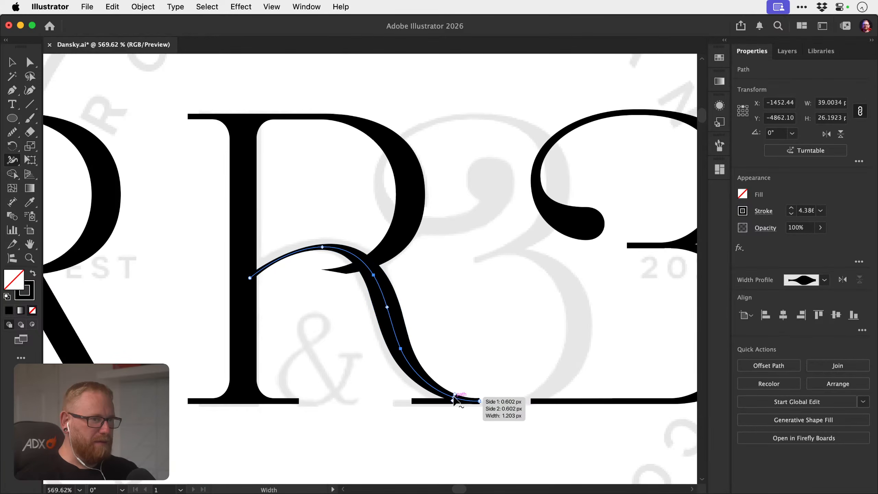
double_click(453, 397)
key(Return)
click(480, 320)
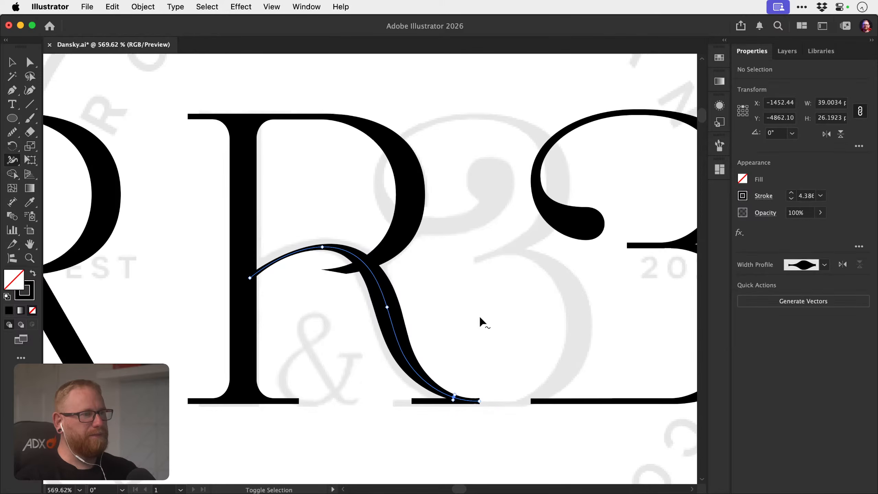
Undo a trial width point on the lower leg and widen the leg's middle width point to about 5.08 px.
drag(304, 285, 362, 269)
scroll(361, 293, up, 2)
click(392, 303)
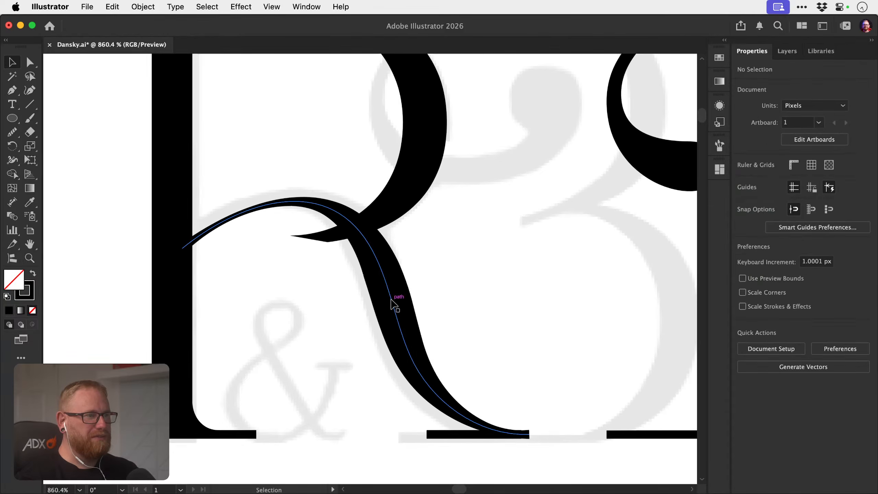
key(shift+w)
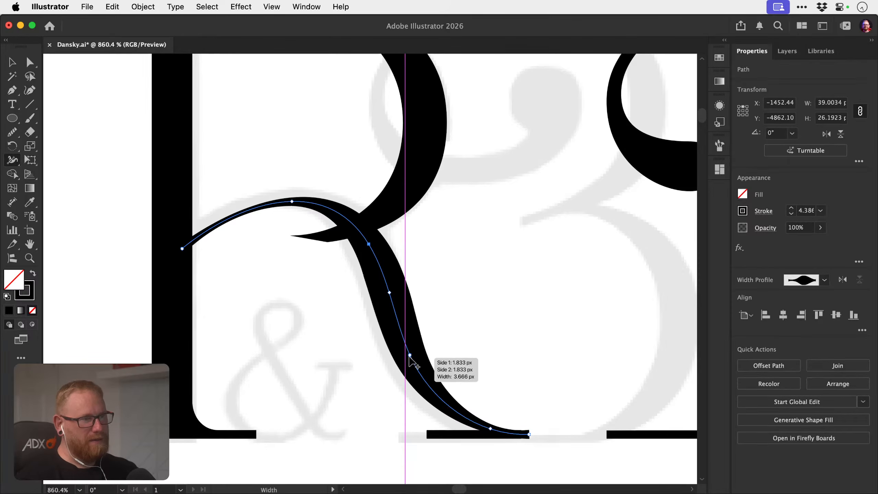
mouse_move(416, 369)
mouse_down()
mouse_move(400, 373)
mouse_move(425, 375)
mouse_up()
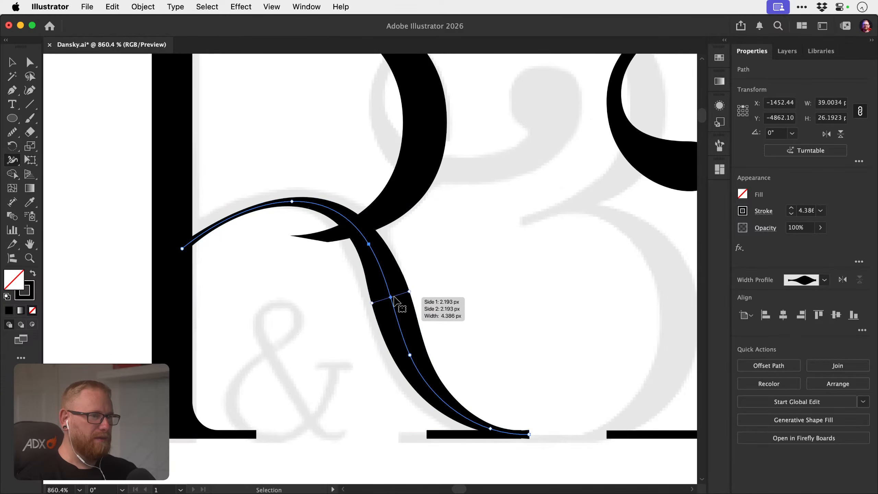
key(super+z)
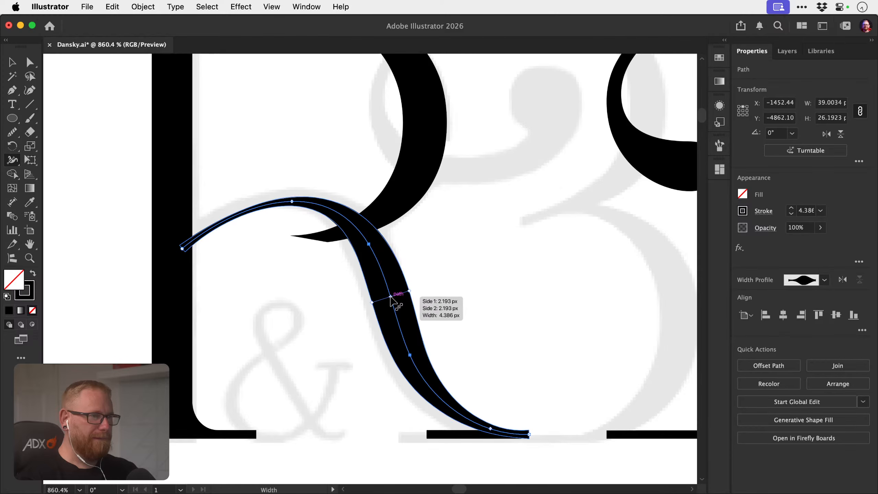
drag(410, 291, 412, 292)
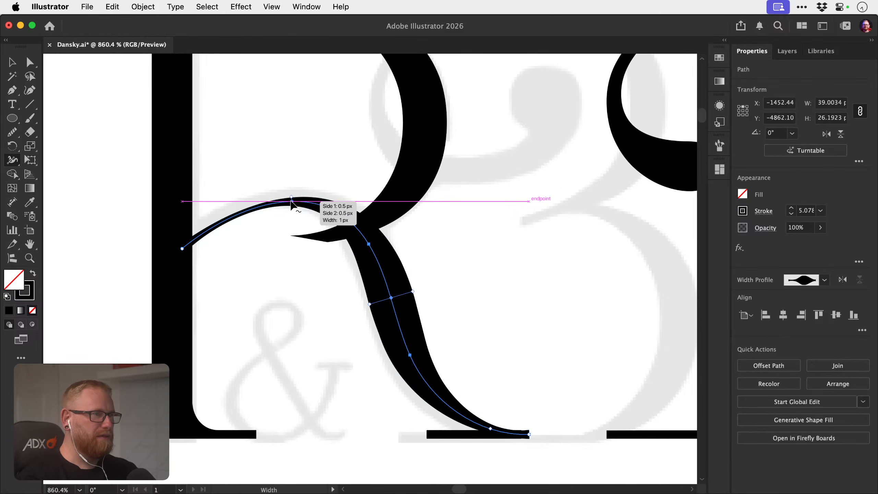
Check the total width values of the width points at the leg's start by the stem and at its crest.
drag(315, 207, 182, 249)
double_click(183, 248)
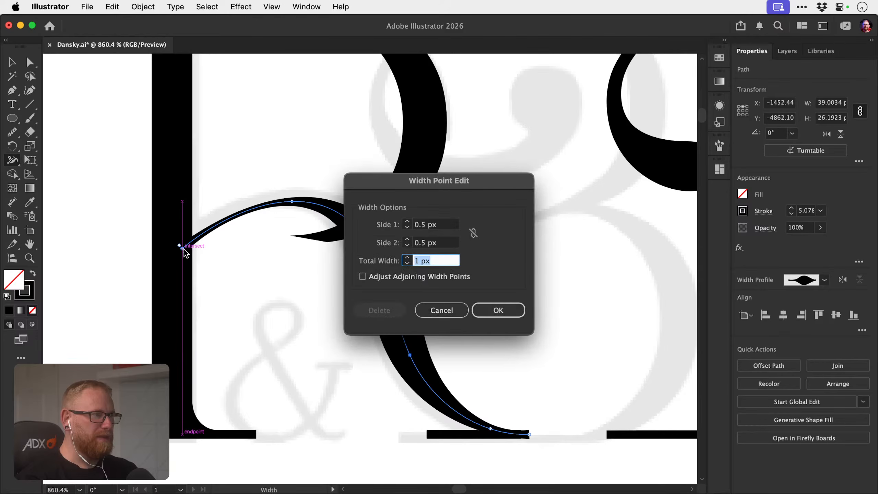
click(497, 310)
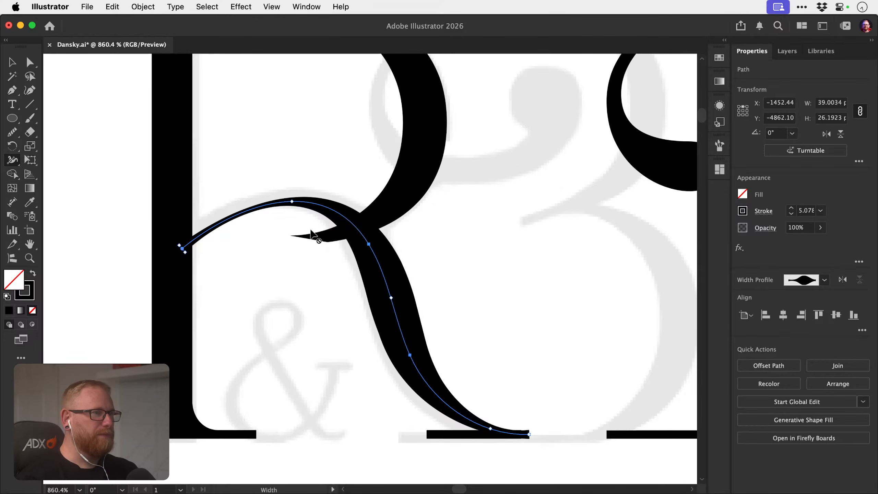
double_click(293, 204)
click(498, 310)
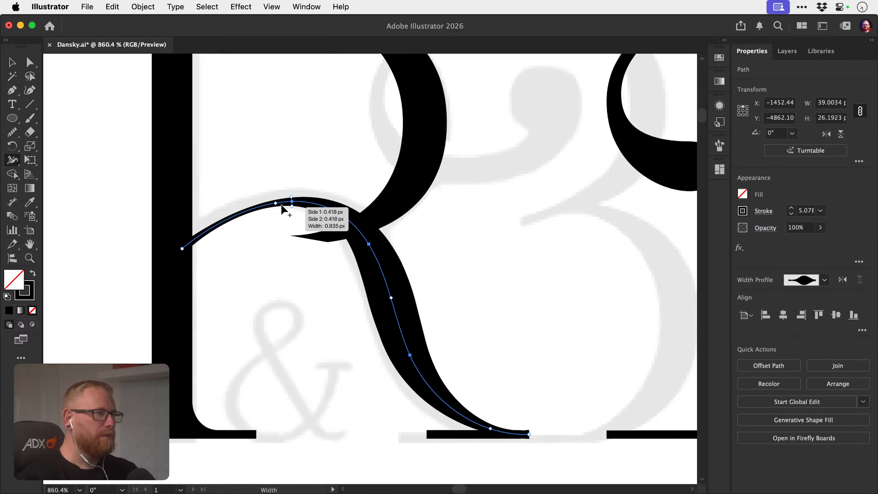
Add a 1 px width point on the leg's rising curve before the crest and slide it toward the stem.
mouse_move(284, 202)
mouse_down()
mouse_move(238, 221)
mouse_move(267, 209)
mouse_up()
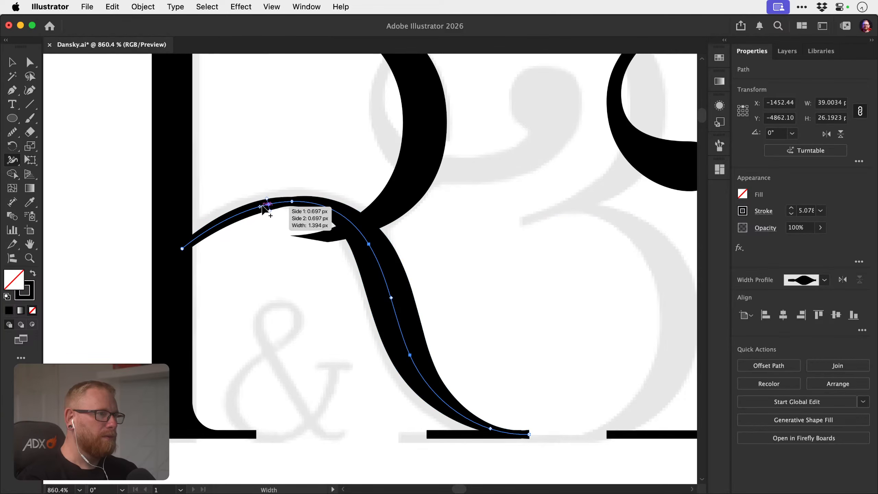
double_click(268, 204)
text(1)
key(Return)
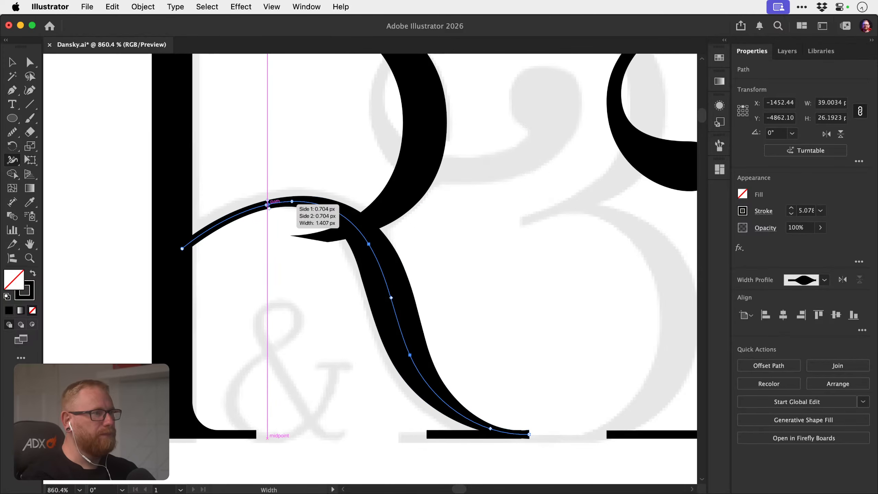
double_click(267, 205)
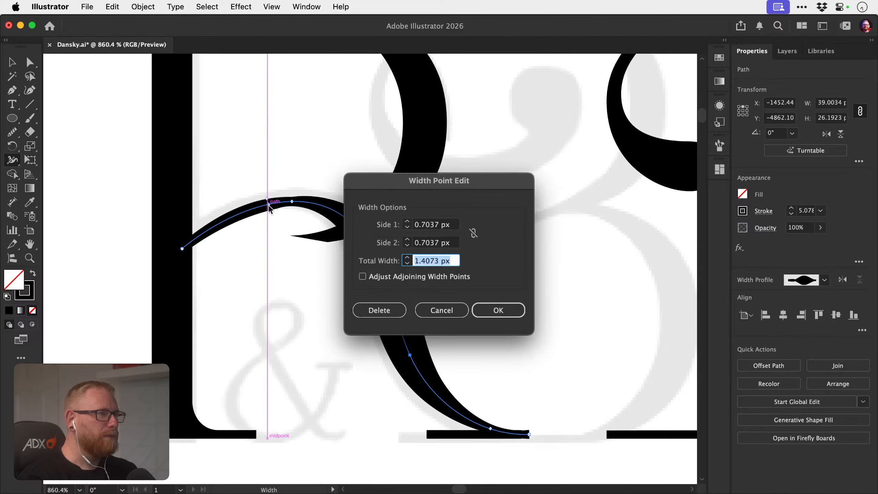
text(1)
key(Return)
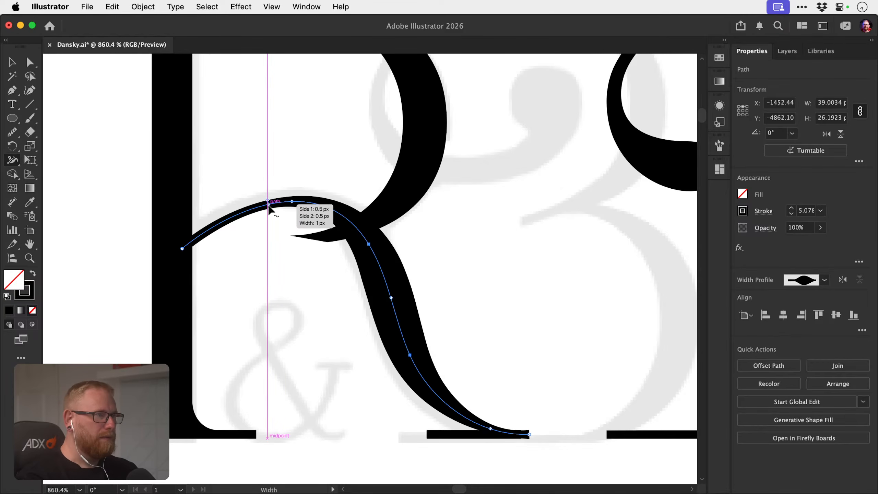
drag(269, 205, 236, 219)
key(v)
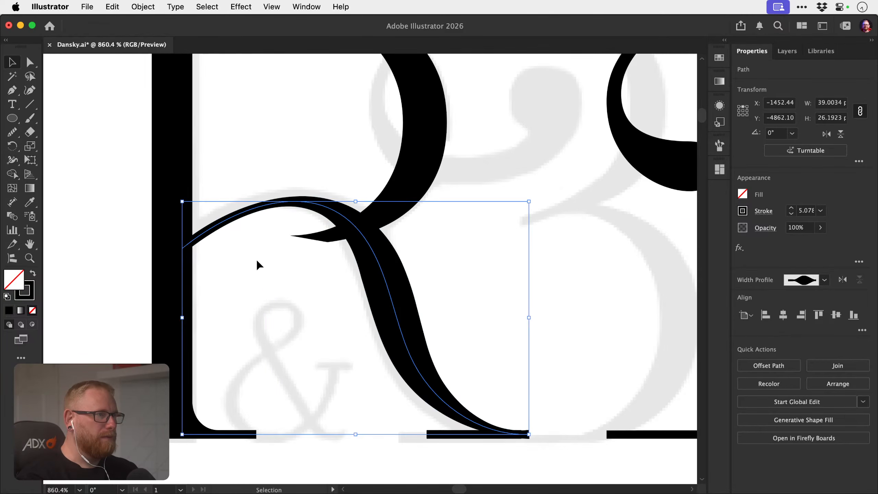
click(258, 262)
Examine the tapered leg and its foot up close, and compare it with the original R and the 3.
key(z)
drag(376, 307, 337, 261)
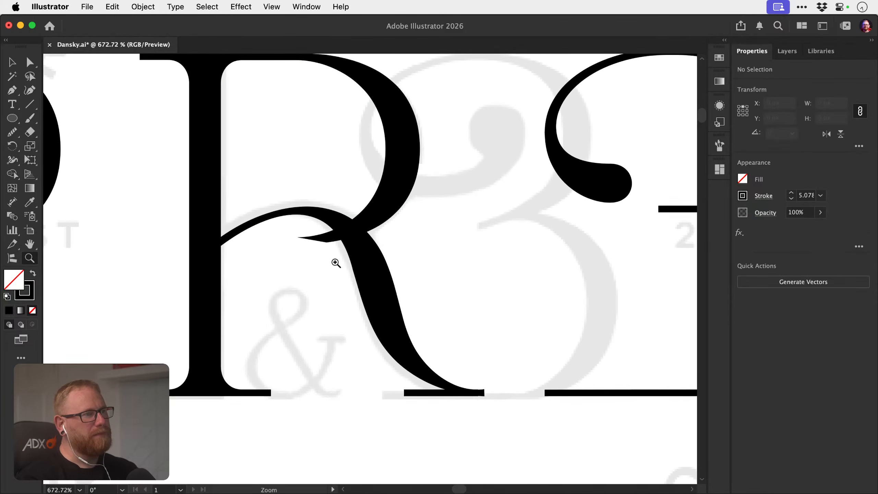
key(v)
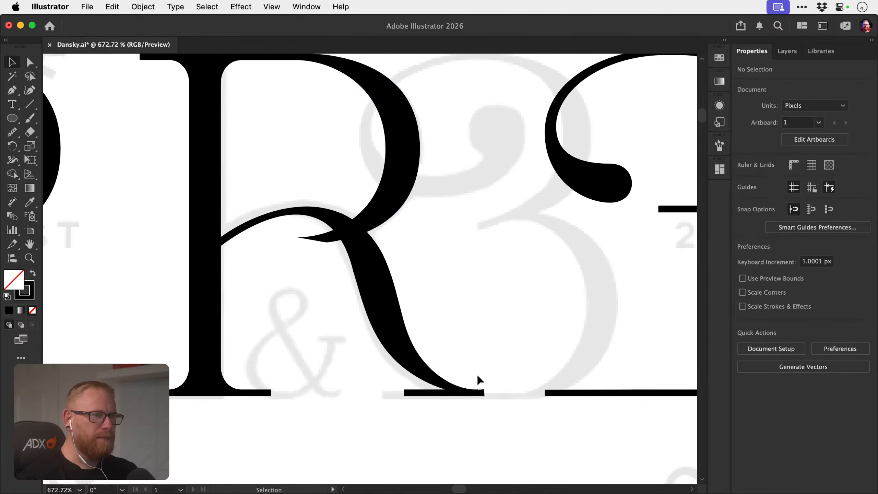
key(z)
drag(338, 314, 234, 292)
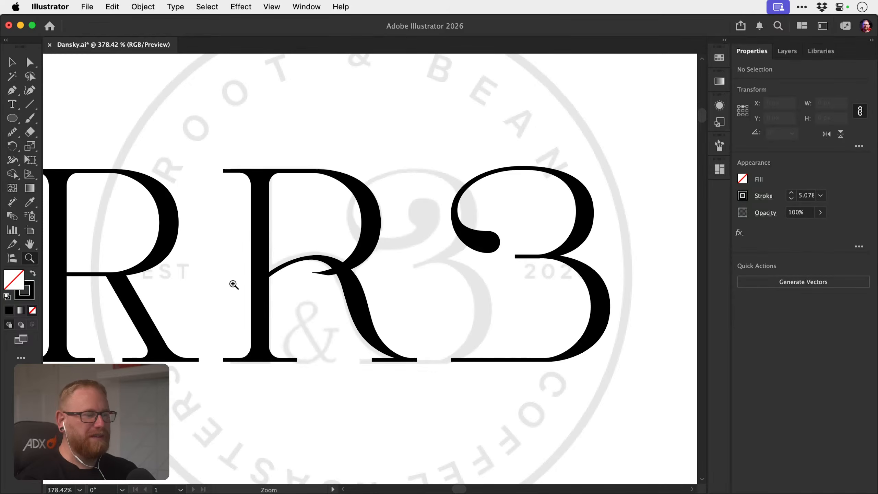
key(v)
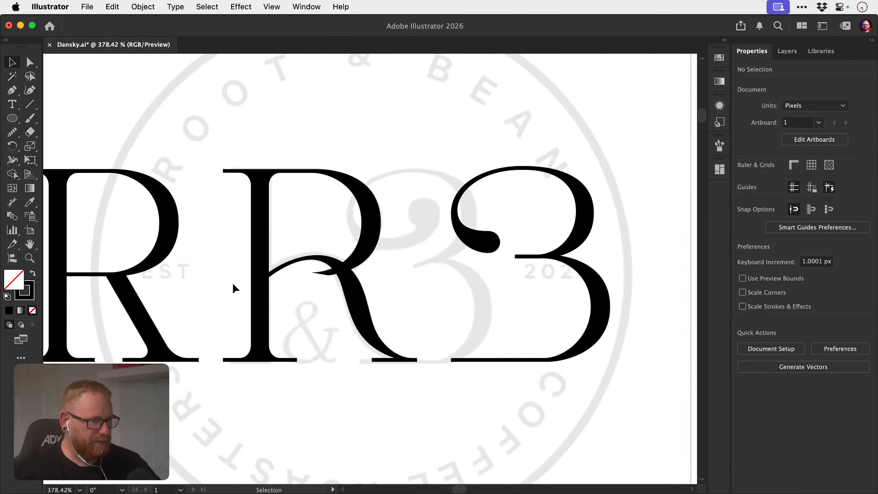
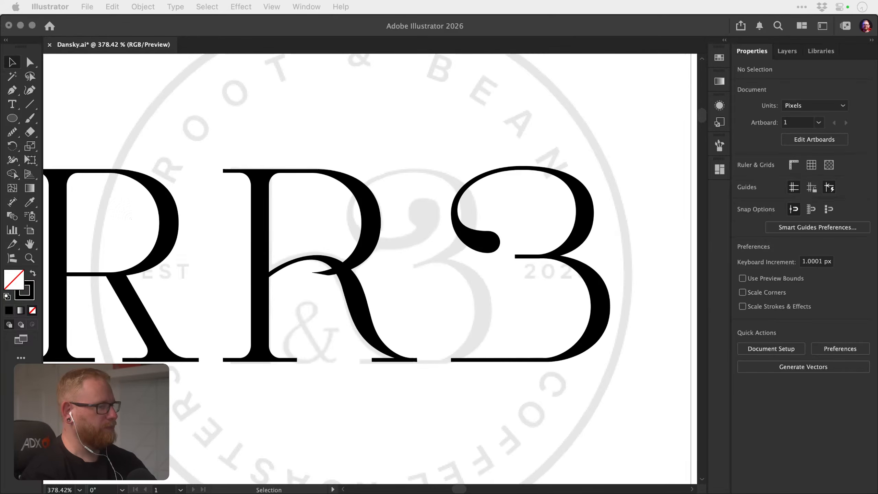
key(super+Tab)
key(super+Tab)
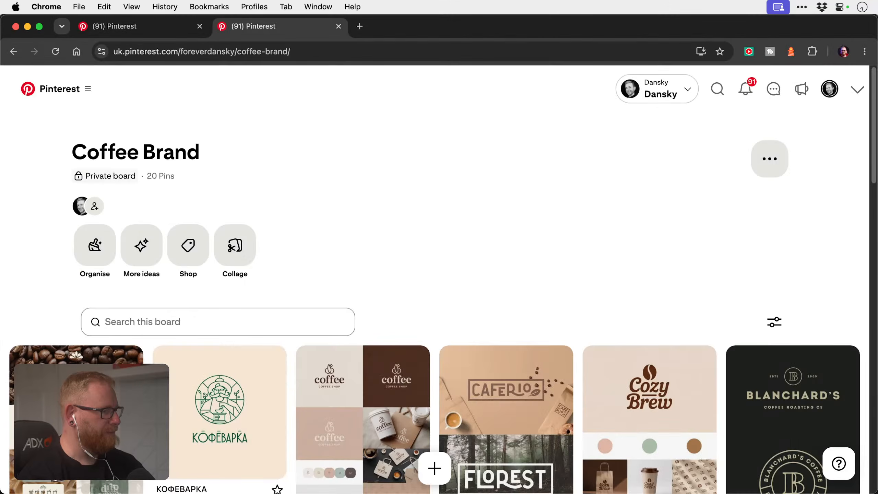
key(super+Tab)
Select the modified R and cut through its bowl's pointed tail with the Knife where it overlaps the curved leg.
key(space)
drag(427, 323, 372, 329)
key(super+space)
drag(396, 236, 419, 237)
key(space)
drag(236, 305, 317, 311)
key(super+space)
drag(345, 285, 501, 279)
click(397, 267)
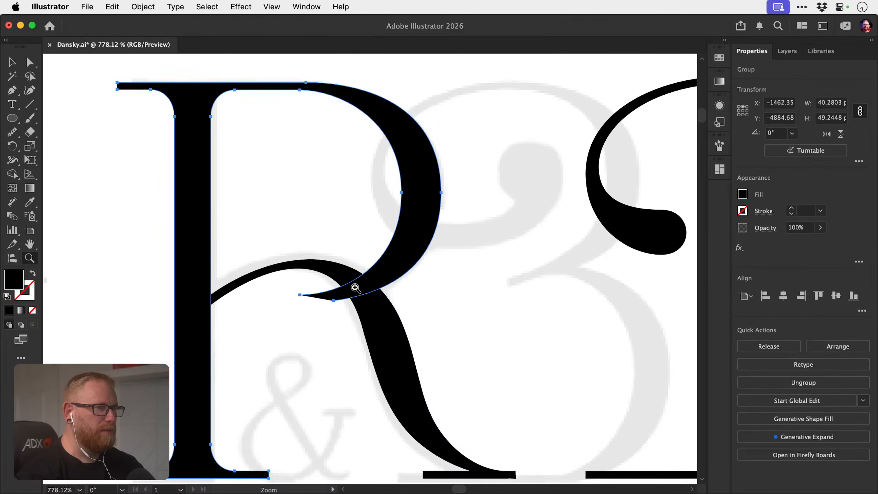
key(super+space)
drag(396, 266, 395, 263)
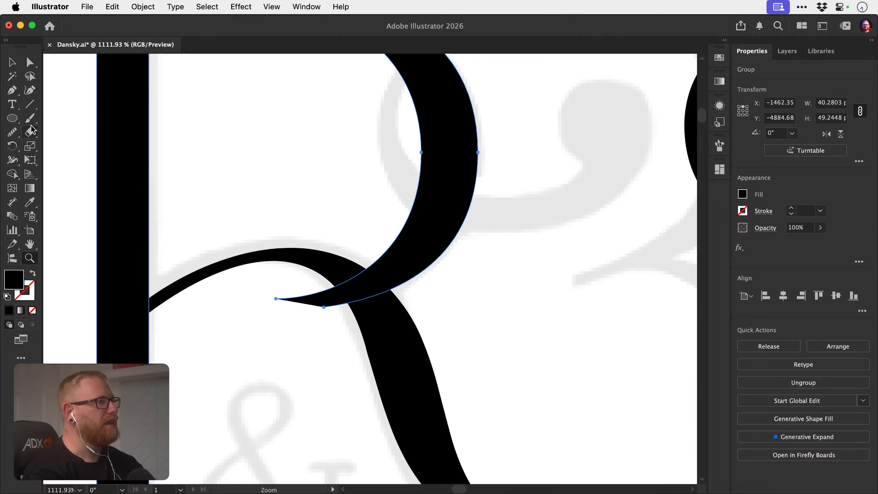
drag(31, 137, 82, 159)
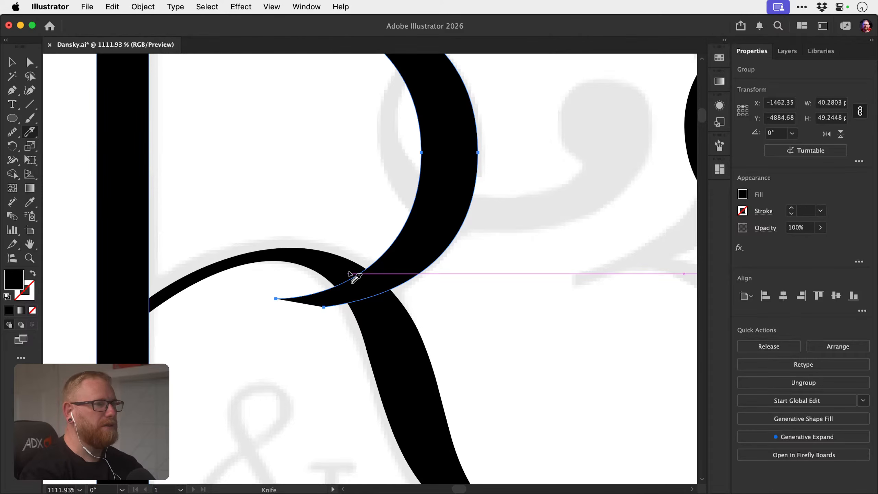
mouse_move(353, 274)
mouse_down()
mouse_move(405, 315)
mouse_move(222, 296)
mouse_up()
Delete the cut-off tail tip of the bowl so the bowl ends at the curved leg.
key(super+shift+a)
key(a)
click(276, 298)
key(Delete)
key(Delete)
key(z)
drag(325, 320, 470, 308)
key(a)
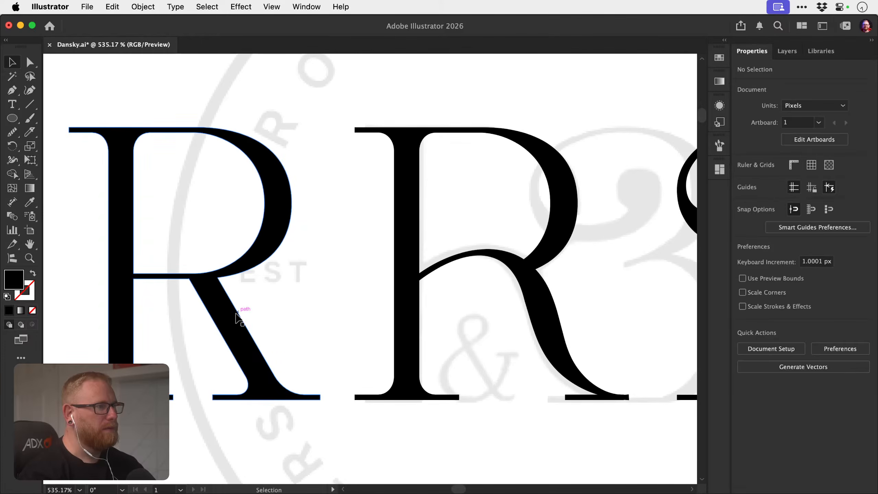
click(238, 313)
key(v)
click(327, 300)
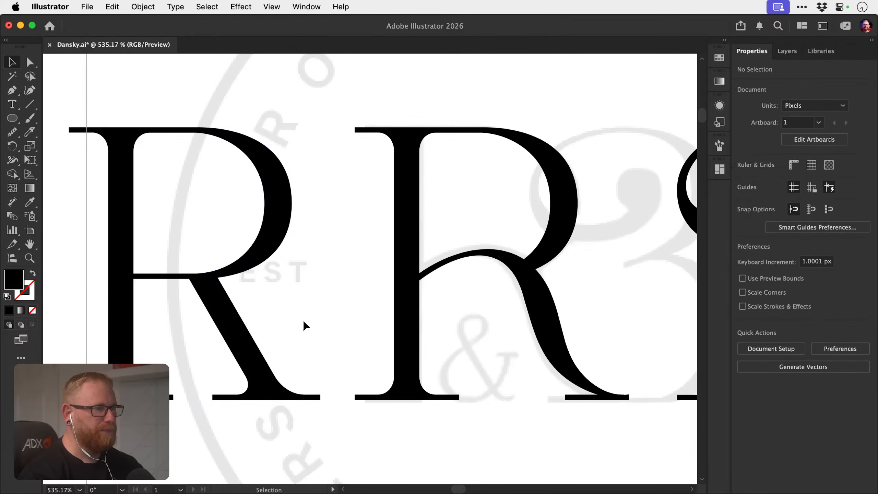
Delete the unmodified original R that stands beside the customised one.
click(256, 354)
key(super)
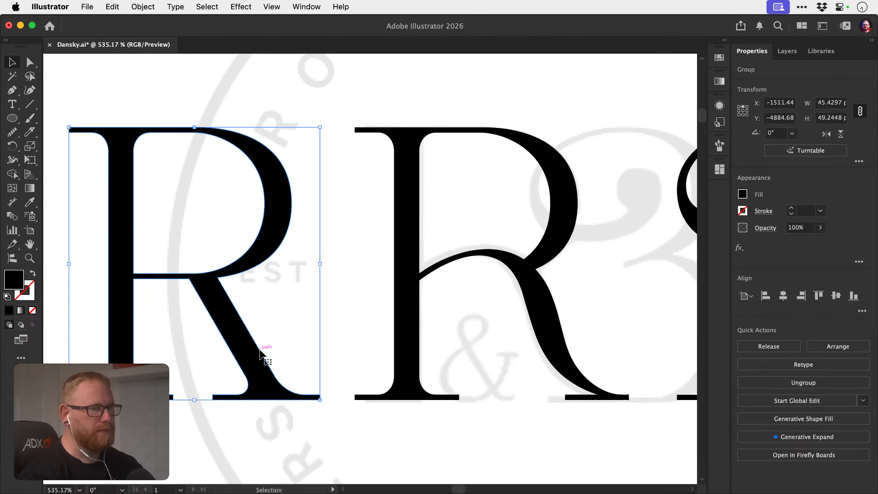
key(Delete)
Shorten the 3's base bar by shifting the anchor points at its open end toward the lower bowl.
drag(345, 317, 185, 304)
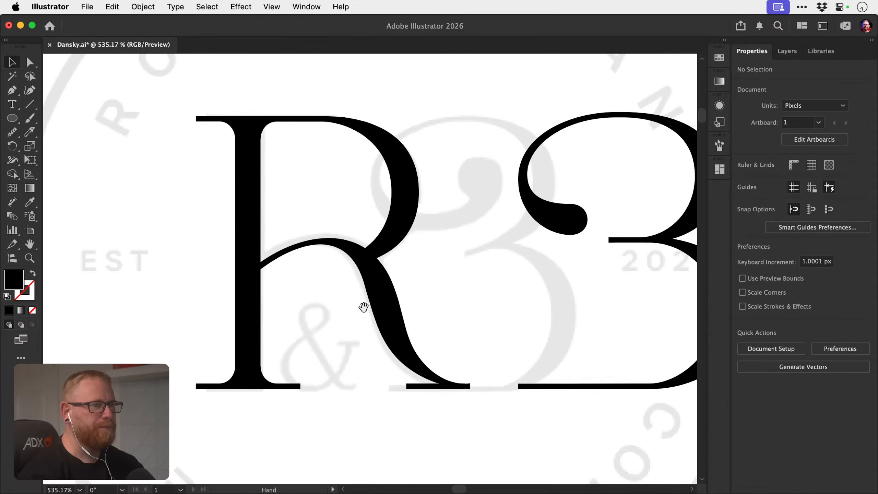
drag(379, 316, 309, 320)
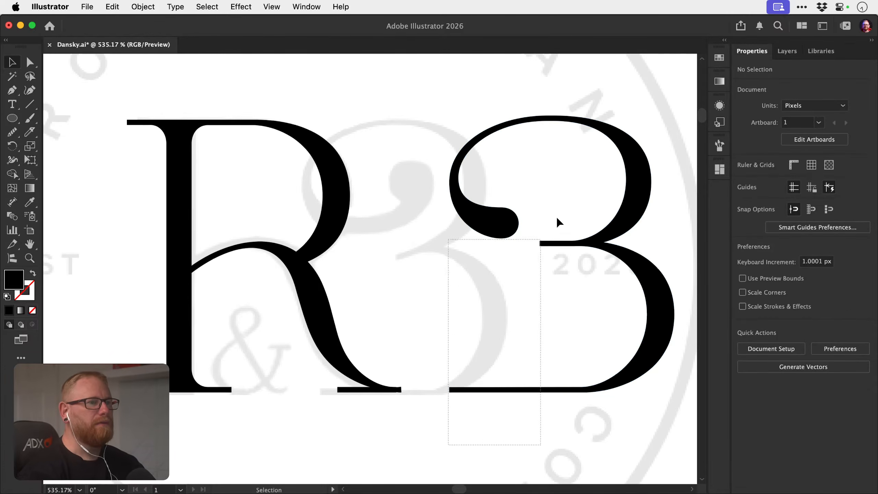
mouse_move(588, 238)
mouse_down()
mouse_move(531, 244)
mouse_move(579, 252)
mouse_move(580, 244)
mouse_up()
key(super+z)
key(a)
drag(435, 371, 503, 387)
click(543, 398)
Bring the 3 closer to the R and trim its base bar further from the open end.
key(v)
drag(615, 377, 575, 377)
key(a)
drag(431, 409, 505, 387)
click(555, 396)
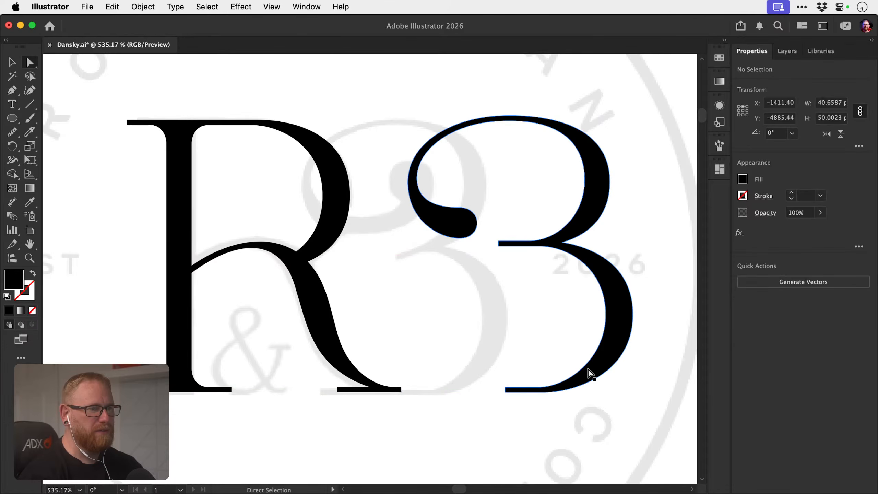
Move the 3 horizontally into the R until its base bar overlaps the curved leg's foot, and deselect it.
key(v)
drag(579, 366, 472, 367)
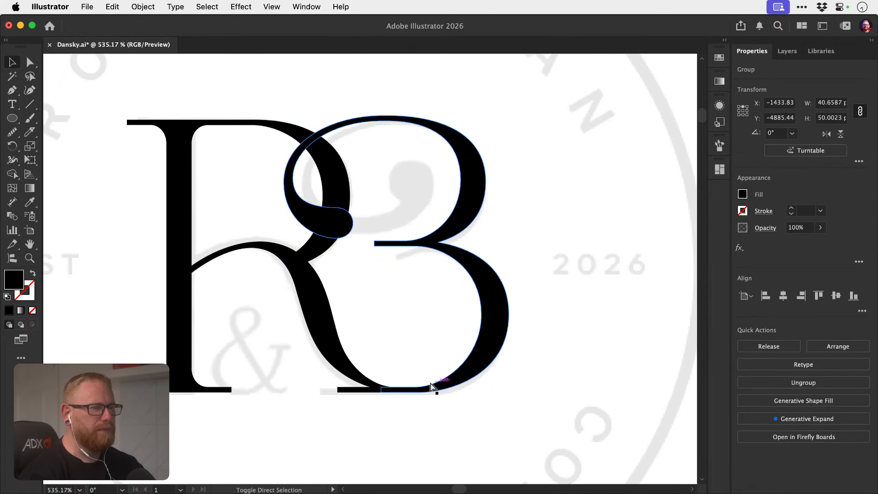
click(511, 421)
Examine the join between the R's foot and the 3's base bar, and the overlap of their upper bowls.
key(super+space)
drag(403, 393, 614, 372)
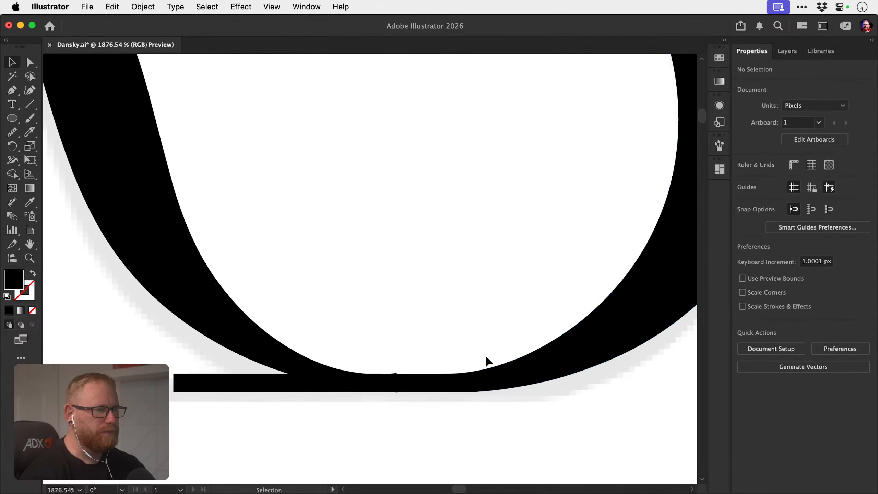
key(super+t)
key(super+y)
key(super+t)
key(super+y)
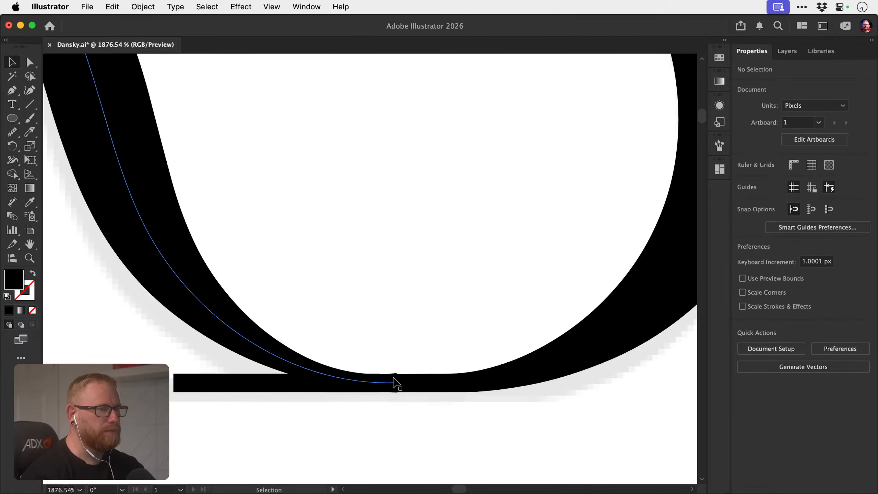
key(z)
drag(417, 390, 195, 346)
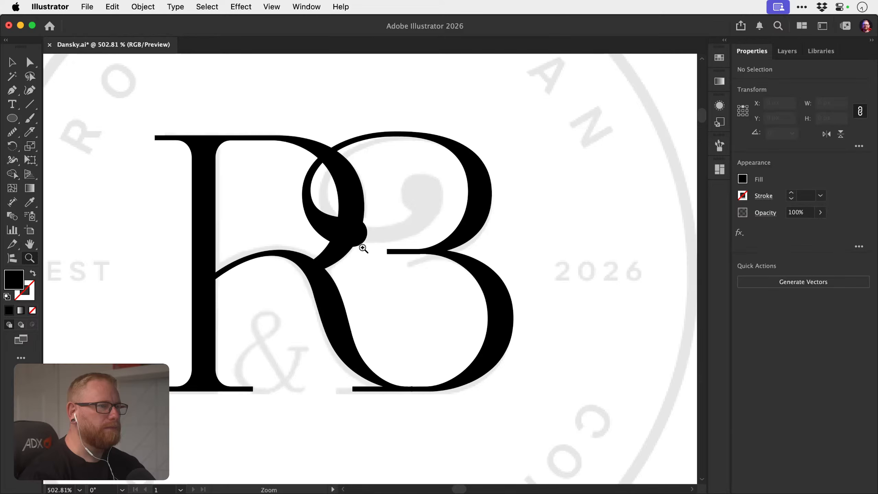
drag(424, 204, 470, 206)
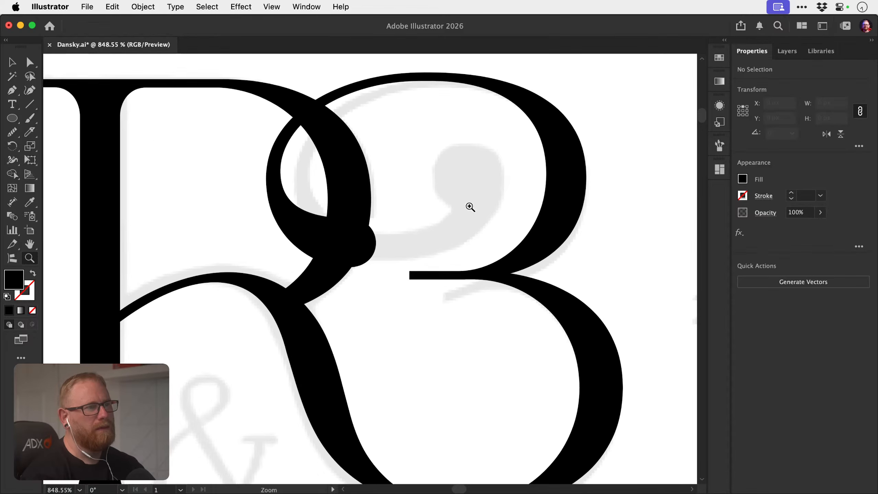
key(v)
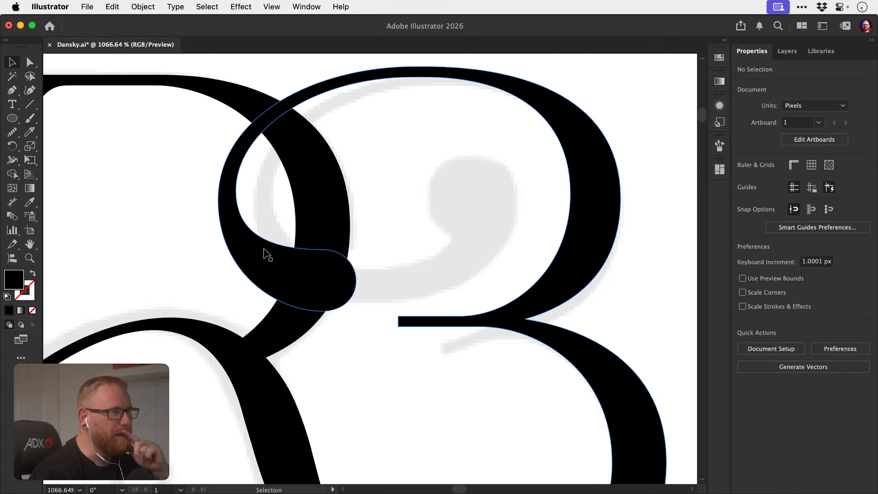
Duplicate the 3 and nudge the copy horizontally to the right to set it aside as a spare.
click(277, 272)
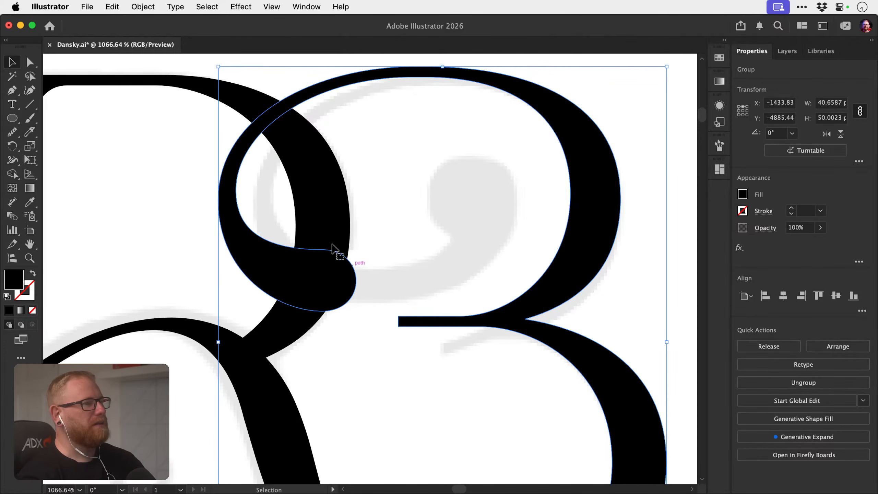
key(super+minus)
key(super+minus)
key(super+minus)
key(alt+shift+Right)
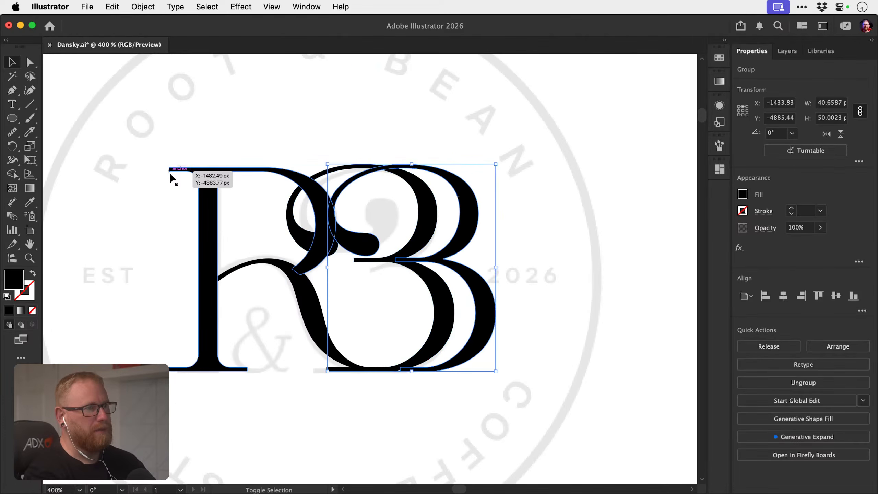
key(shift+Right)
key(shift+Right)
key(shift+Right)
key(shift+Right)
key(shift+Right)
key(shift+Right)
key(shift+Right)
key(shift+Right)
key(shift+Right)
key(shift+Right)
key(shift+Right)
key(shift+Right)
key(shift+Right)
Start a Puppet Warp on the 3 overlapping the R and pin the thin curve at its upper start.
key(z)
drag(427, 236, 499, 216)
key(v)
click(482, 218)
key(z)
drag(275, 233, 328, 234)
key(v)
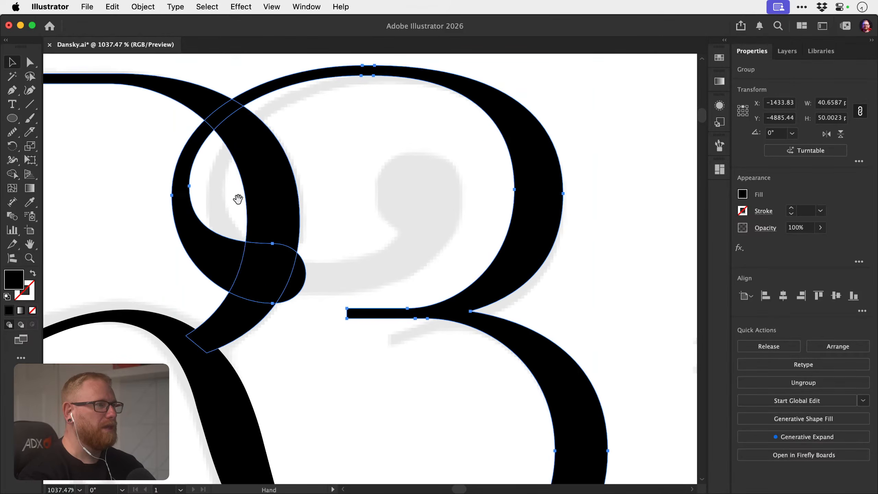
drag(225, 203, 258, 206)
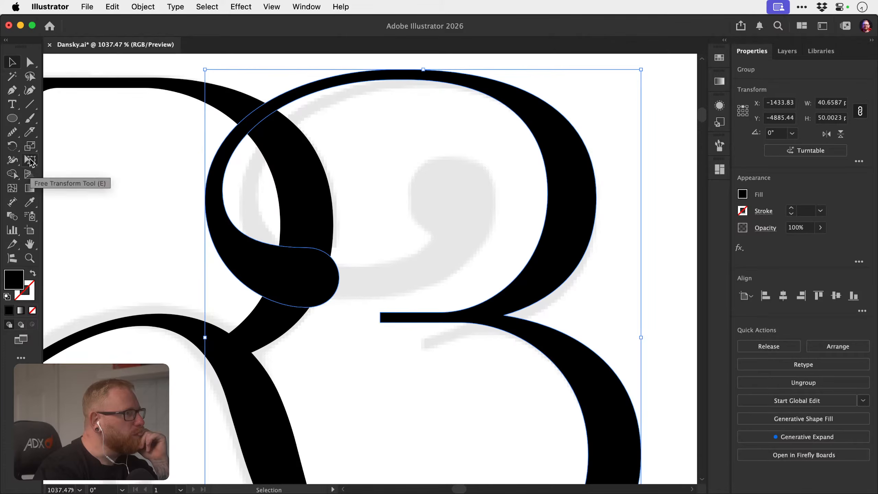
click(29, 178)
click(79, 172)
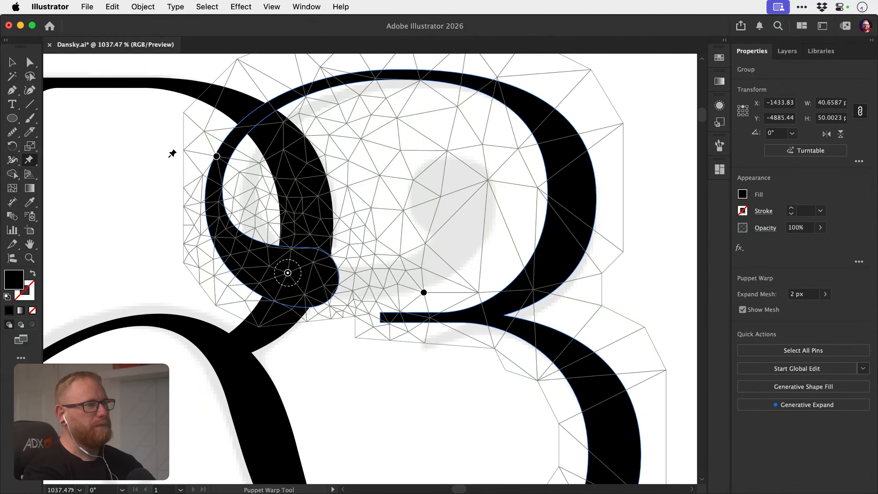
click(230, 144)
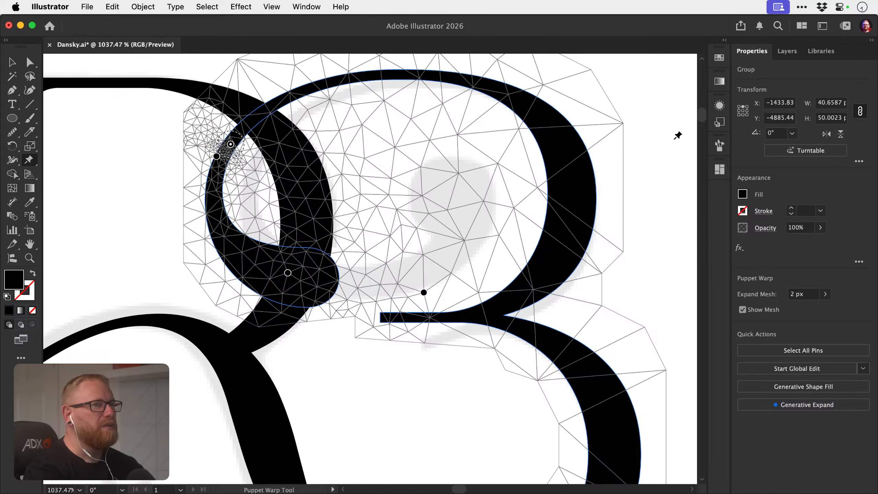
Add Puppet Warp pins on the 3's upper bowl, middle bar, bowl junction, base bar and lower bowl.
click(558, 152)
click(389, 319)
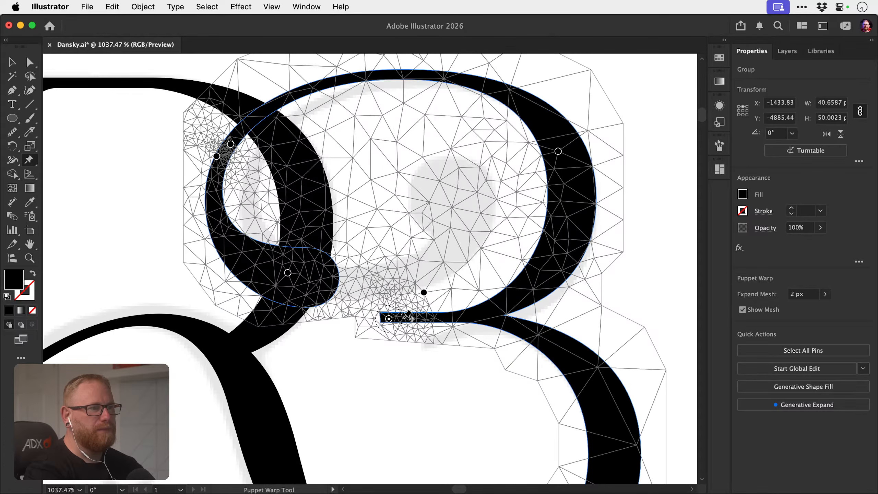
click(498, 320)
scroll(499, 321, down, 10)
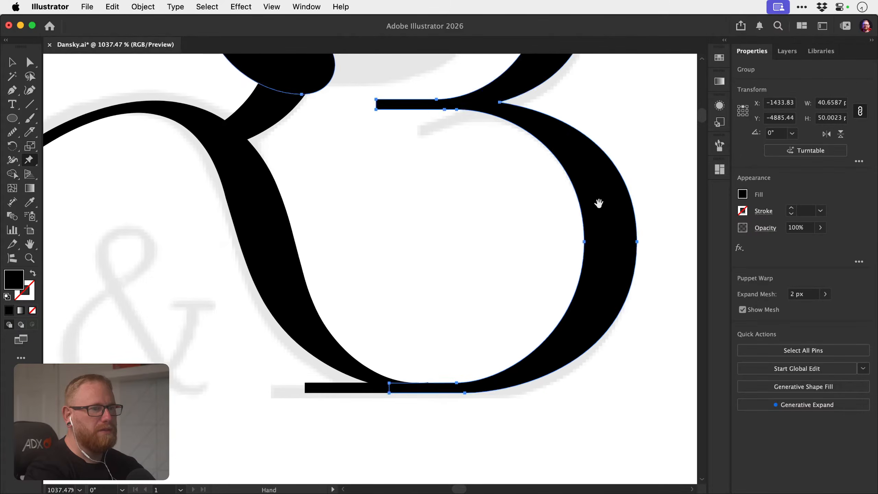
click(410, 385)
click(612, 266)
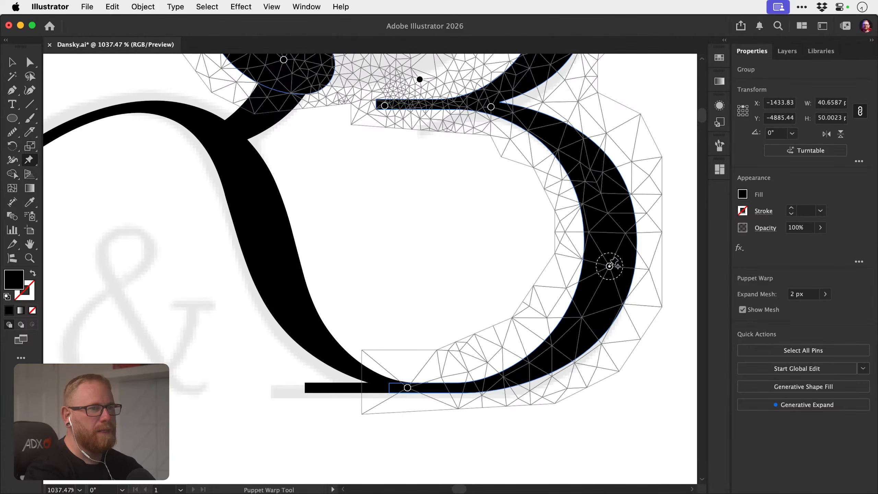
scroll(484, 278, up, 8)
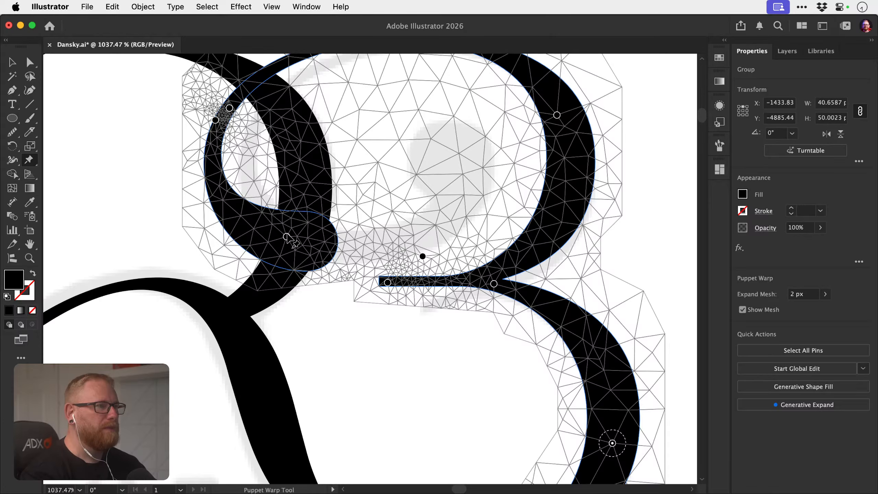
Try to warp the 3's rounded terminal out past the R's bowl, adding and repositioning pins along its curved stroke.
drag(286, 238, 455, 195)
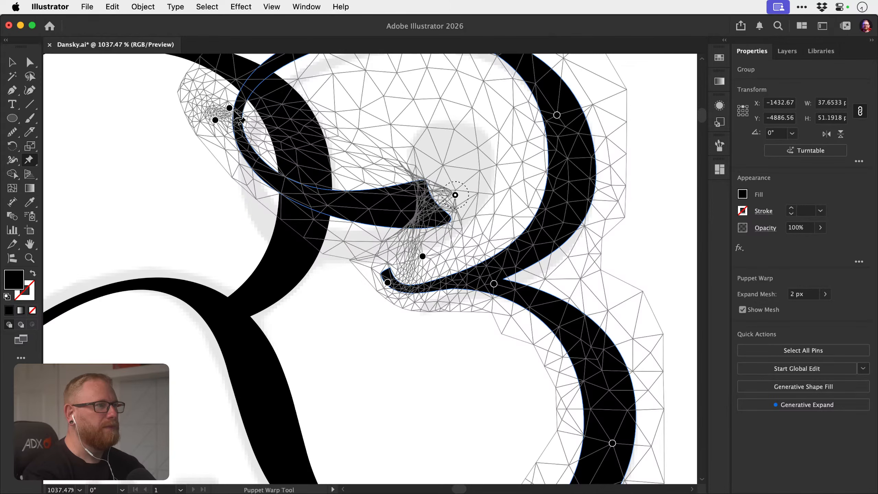
drag(230, 108, 226, 128)
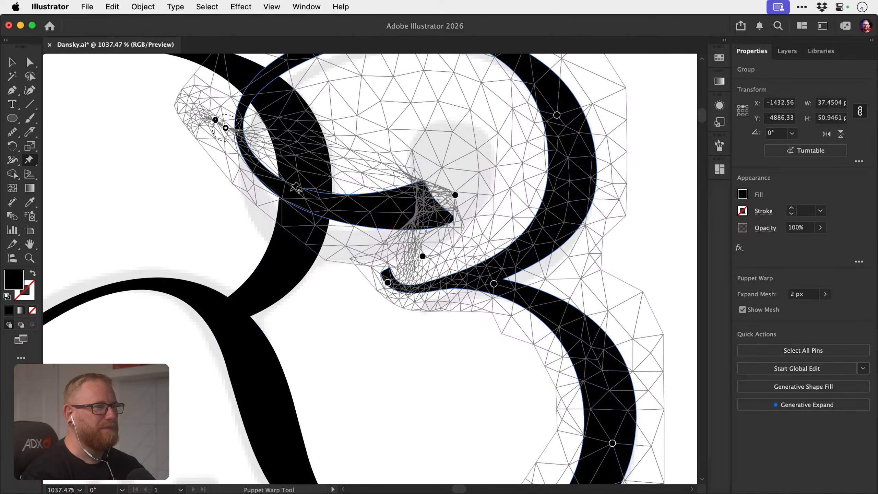
drag(295, 194, 258, 238)
click(237, 179)
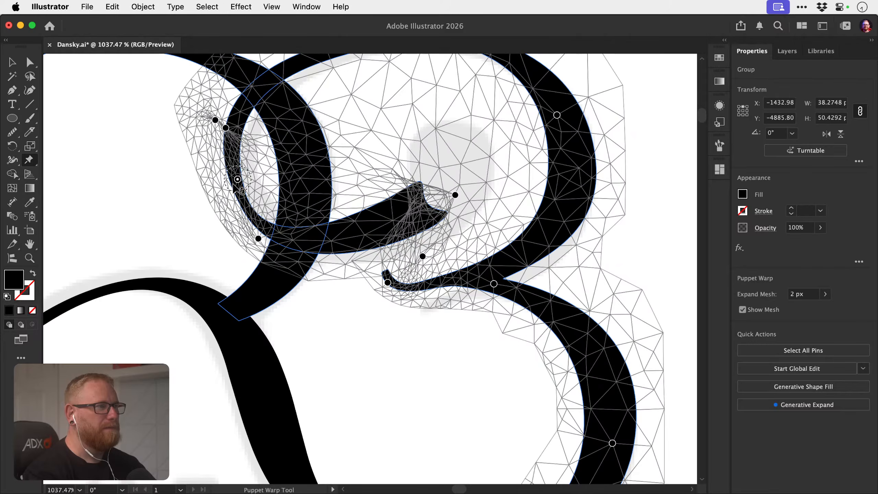
drag(237, 179, 220, 191)
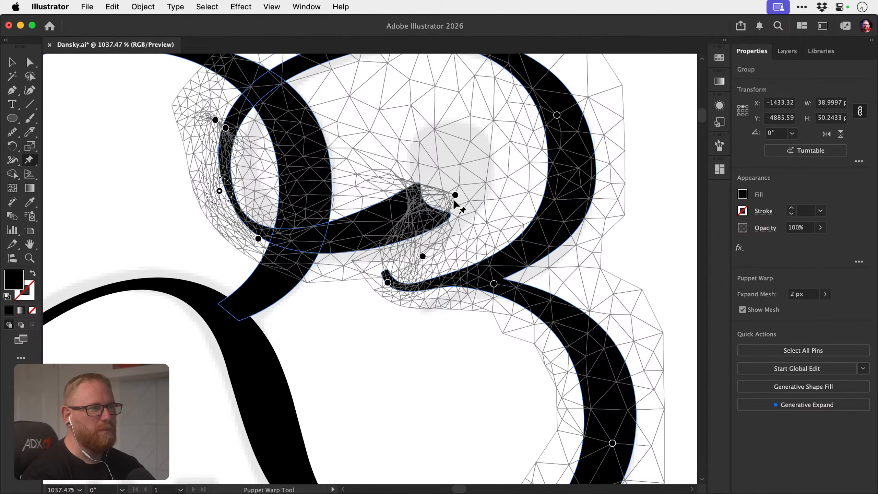
drag(453, 200, 470, 208)
click(6, 67)
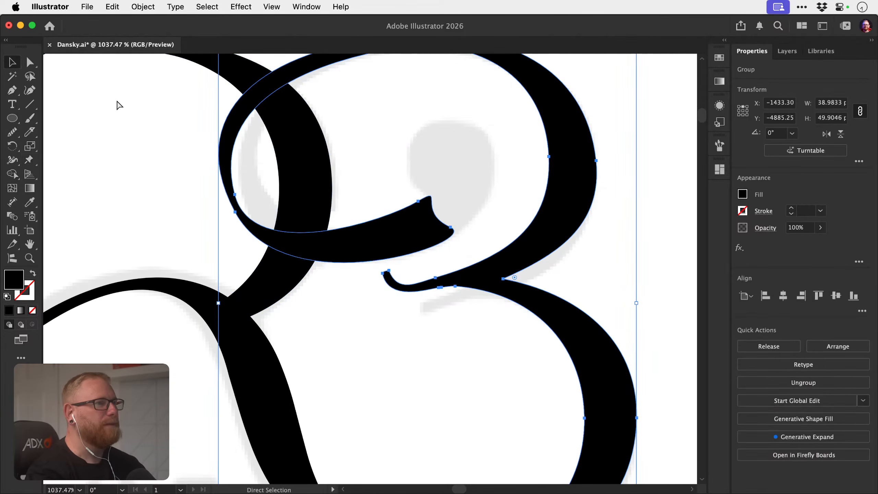
Undo the Puppet Warp distortion of the 3 and deselect it.
key(super+z)
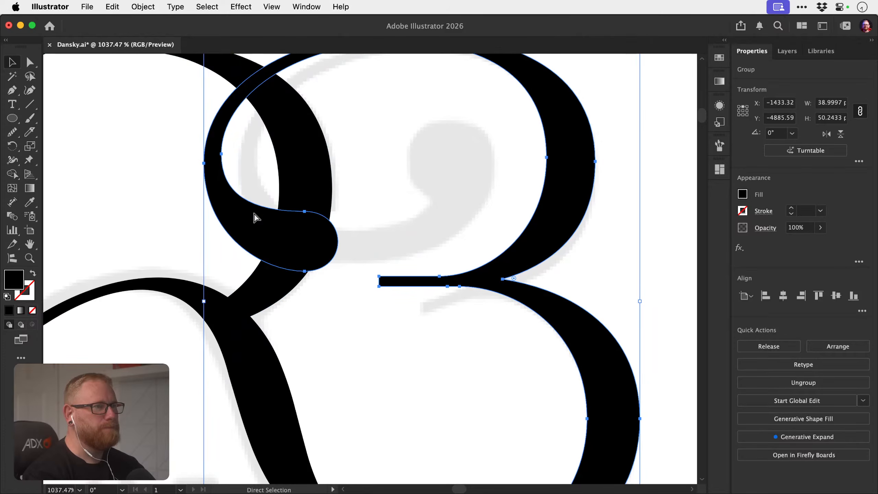
key(super+z)
key(super+shift+z)
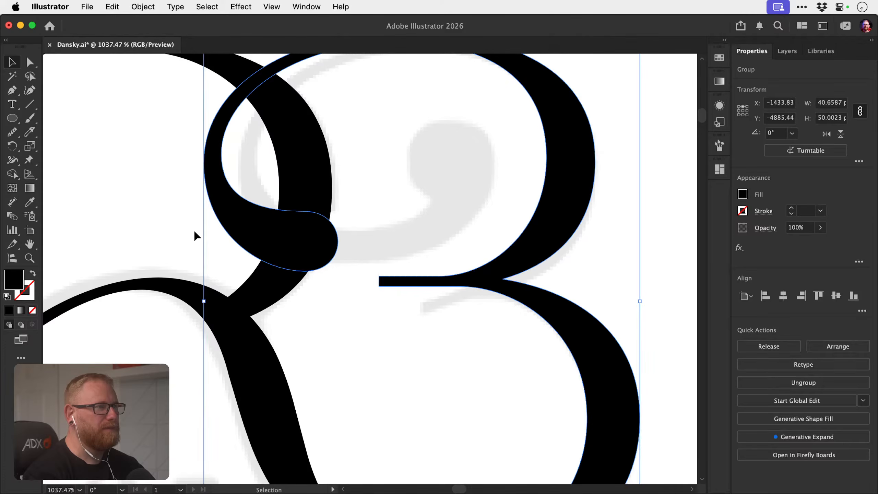
click(193, 232)
Draw a shallow upward-sweeping Pen curve about 20 px wide from the 3's rounded terminal to the faint reference ball.
drag(192, 221, 185, 259)
drag(231, 244, 253, 246)
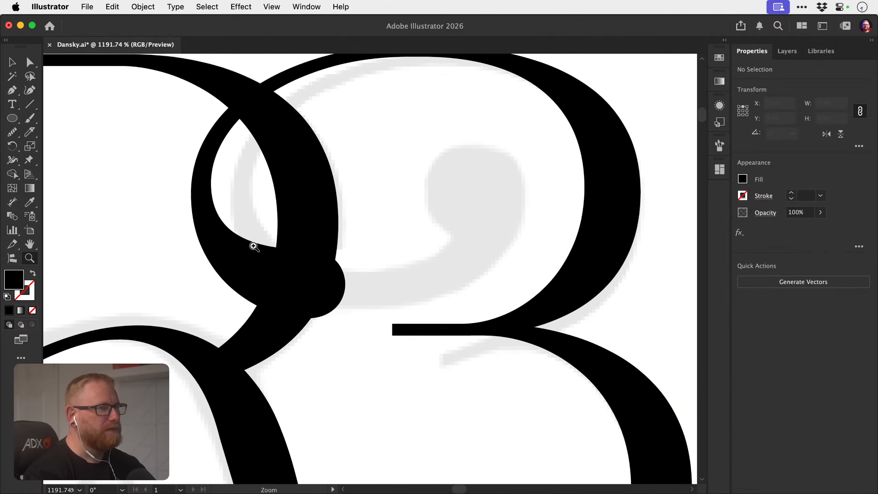
click(239, 252)
key(p)
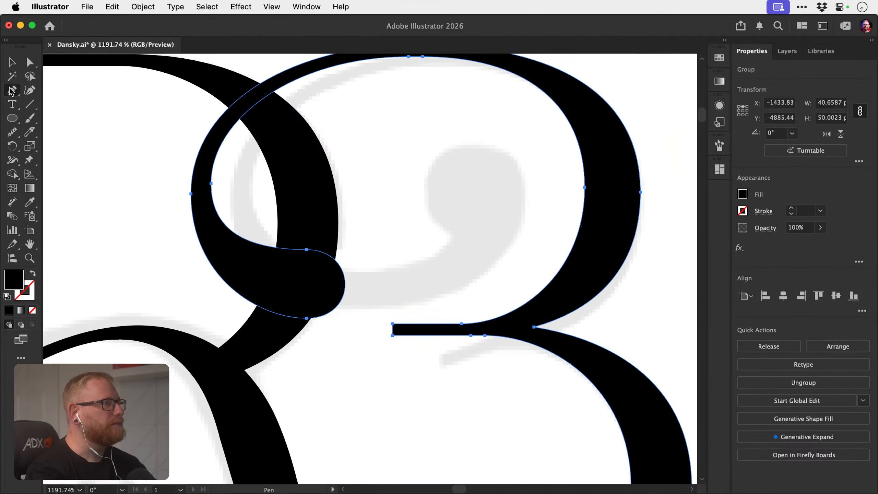
key(super+shift+a)
click(230, 255)
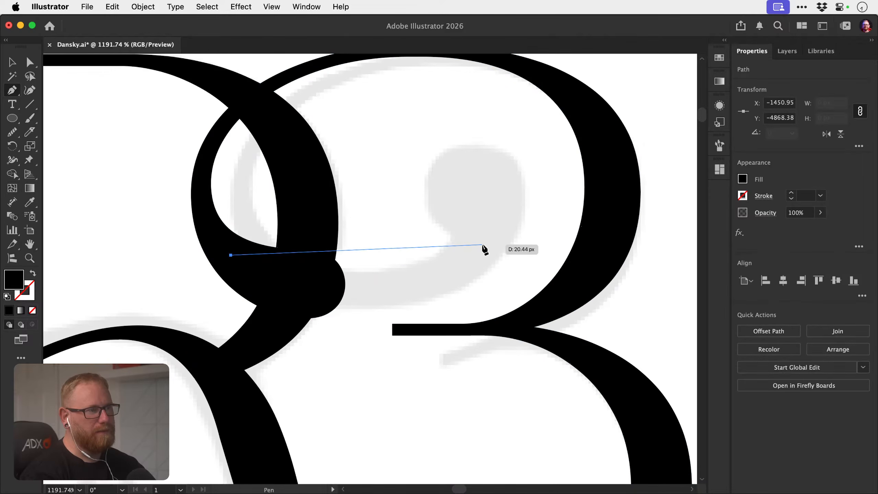
mouse_move(481, 245)
mouse_down()
mouse_move(513, 234)
mouse_move(594, 153)
mouse_up()
Give the new curve a 1 pt black stroke with no fill, and deselect it.
key(shift+x)
key(v)
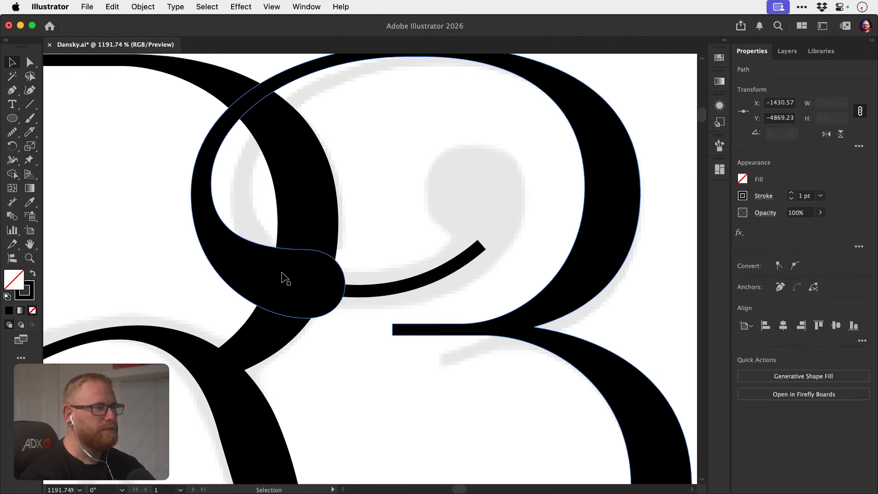
click(401, 284)
click(477, 258)
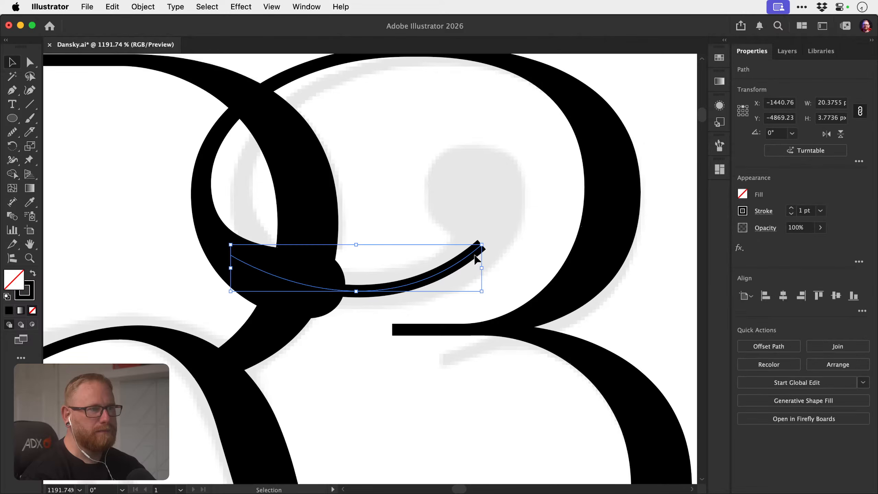
key(super+shift+a)
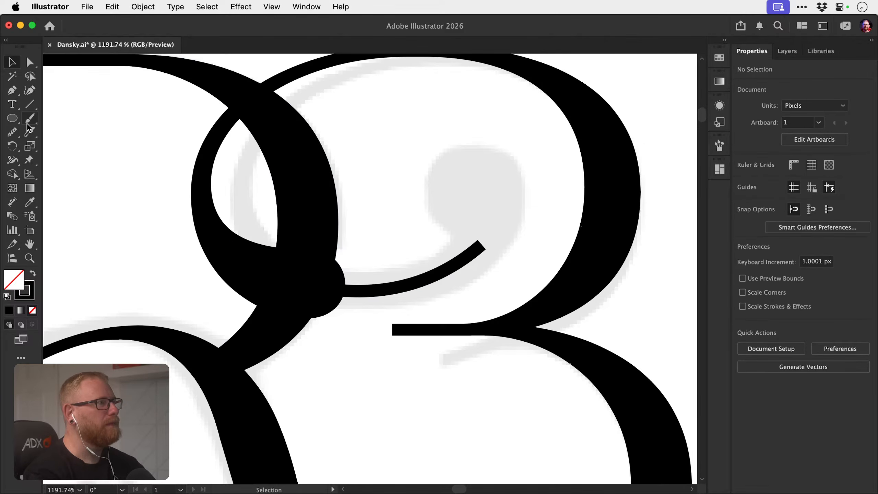
Draw a circle at the curve's free end over the reference ball and fill it black without a stroke.
key(l)
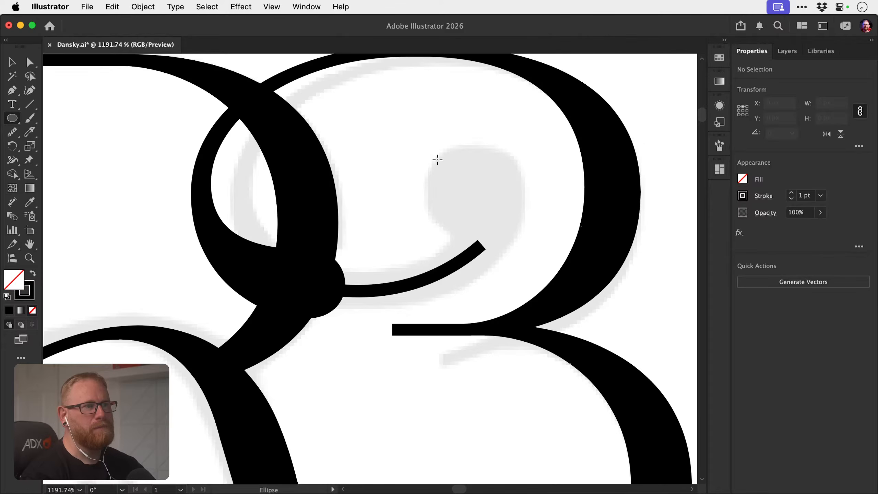
mouse_move(424, 149)
mouse_down()
mouse_move(518, 241)
mouse_move(486, 234)
mouse_move(475, 242)
mouse_up()
key(shift+x)
key(v)
key(super+shift+a)
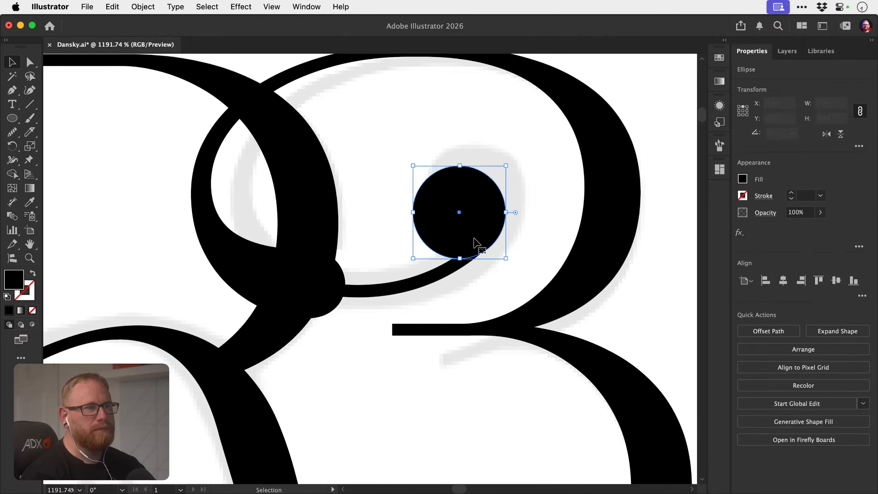
Redraw the 3's rounded terminal and inner curve slimmer with the Pencil tool, and deselect the shape.
key(super+shift+a)
click(245, 254)
key(n)
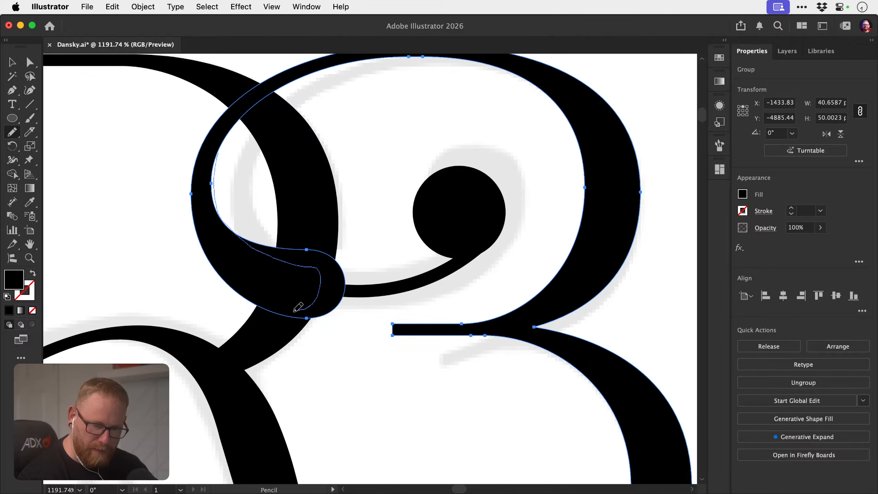
drag(246, 292, 237, 284)
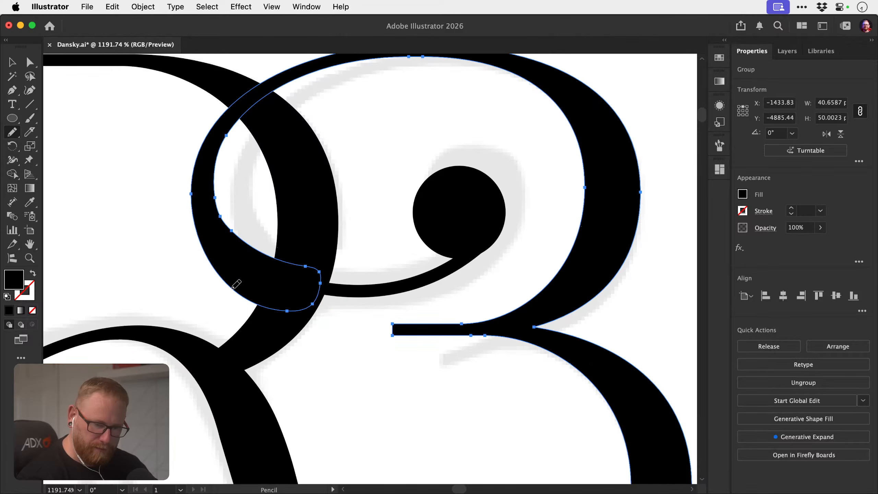
scroll(276, 241, right, 3)
scroll(276, 241, up, 2)
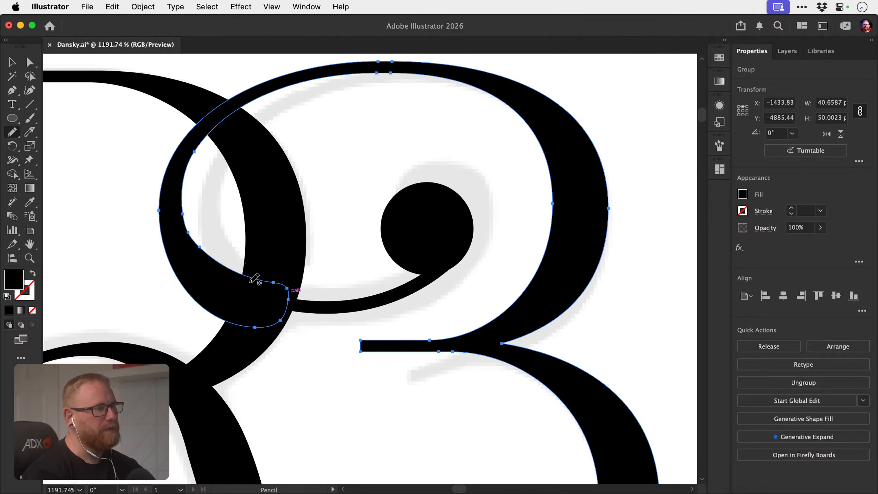
scroll(214, 273, right, 2)
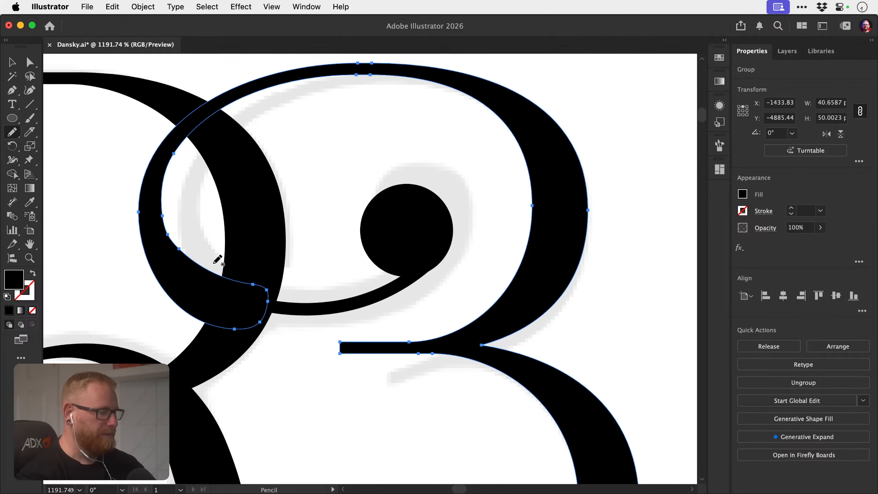
scroll(390, 266, right, 2)
scroll(390, 267, up, 2)
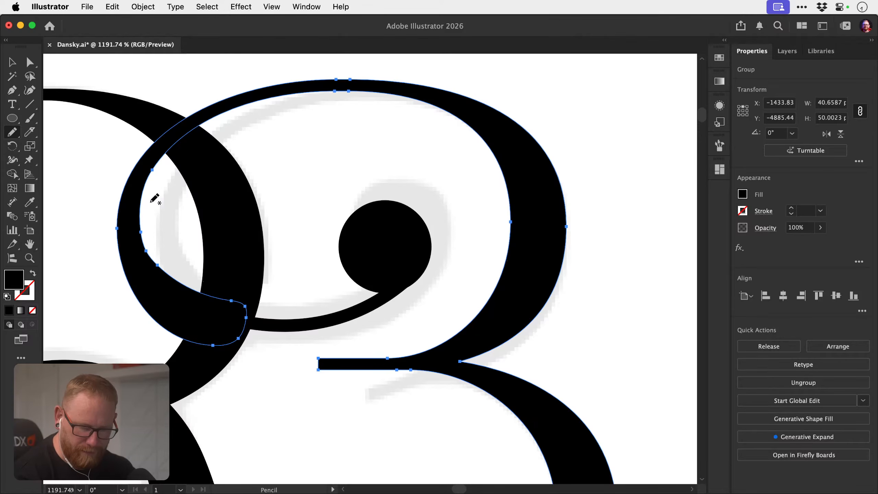
key(super+shift+a)
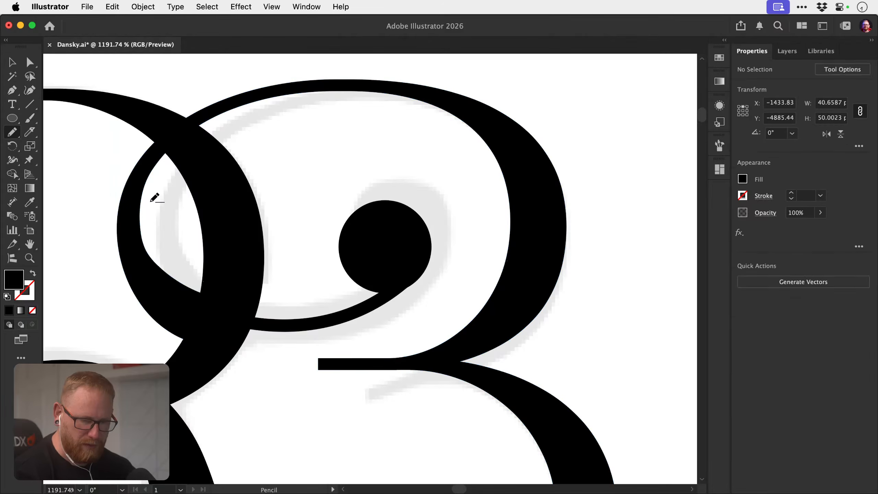
Delete the anchor points forming the 3's rounded terminal and its lower inner curve, leaving an open stroke end beside the R's bowl.
key(a)
click(195, 290)
click(231, 301)
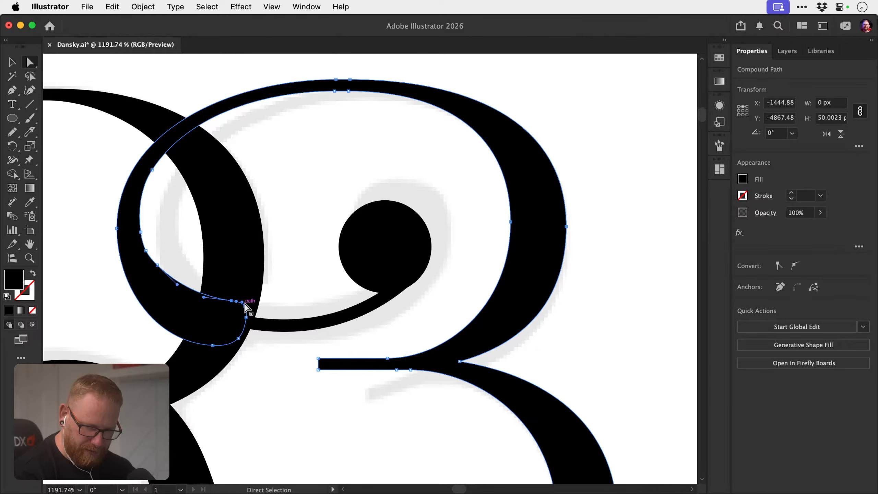
shift+click(245, 306)
shift+click(246, 318)
shift+click(237, 338)
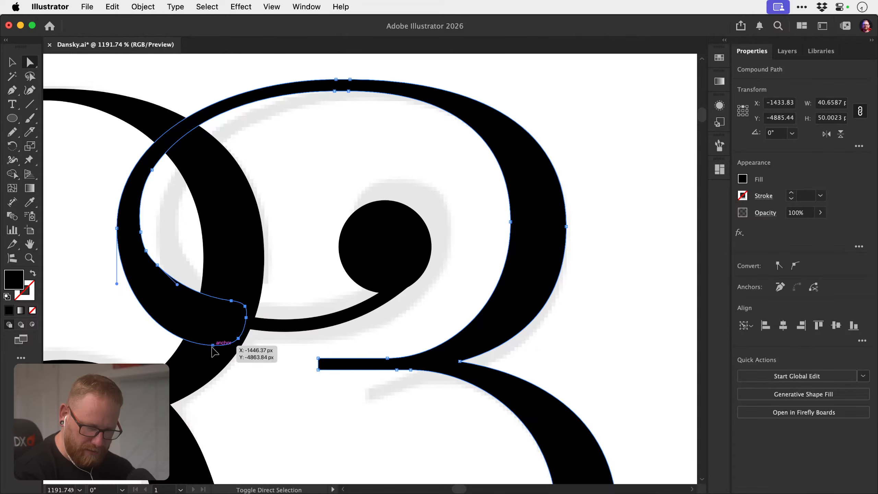
key(Delete)
key(super+shift+a)
click(157, 265)
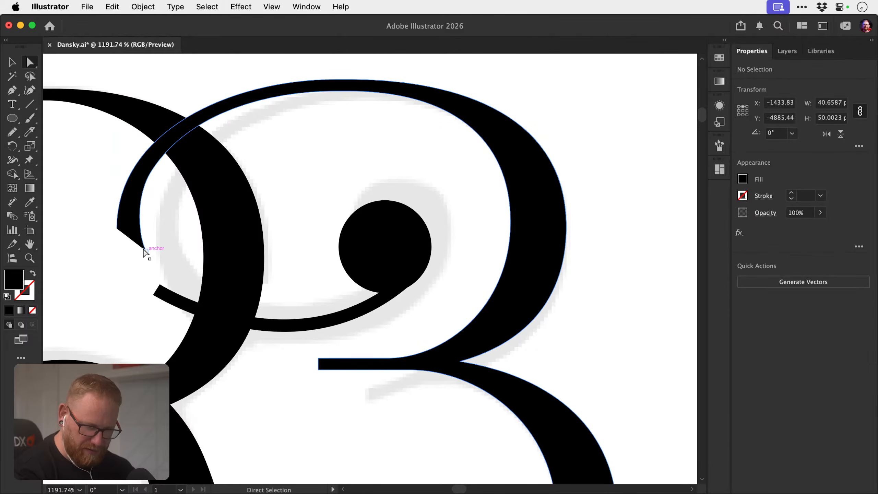
key(Delete)
key(super+shift+a)
Cut both edges of the 3's open stroke end with the Scissors tool and delete the pieces below the cuts.
click(141, 194)
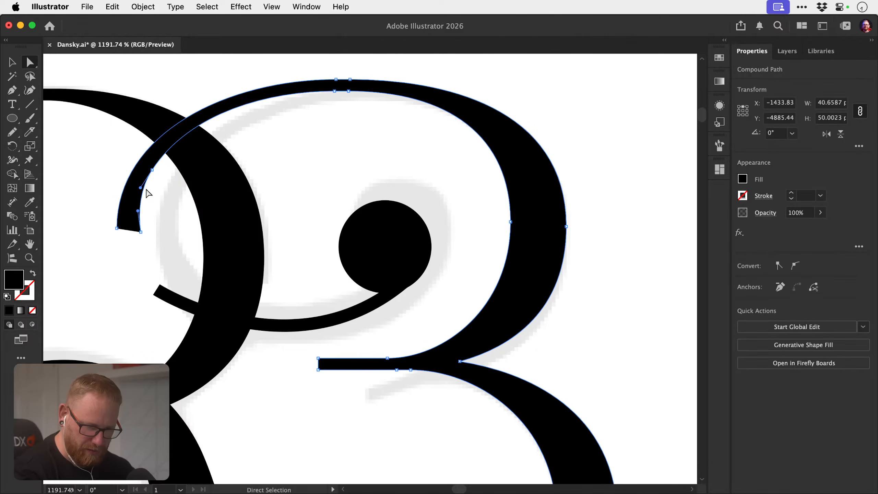
key(c)
click(128, 181)
click(143, 189)
key(a)
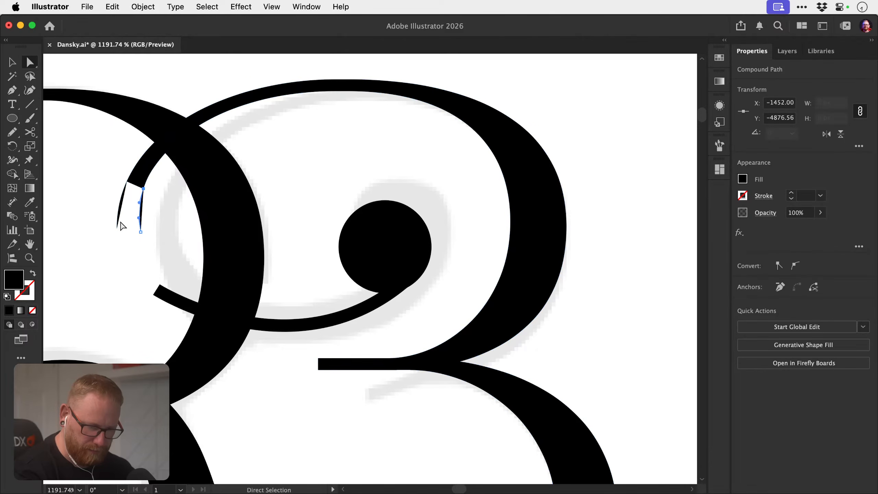
key(Delete)
key(Delete)
key(super+shift+a)
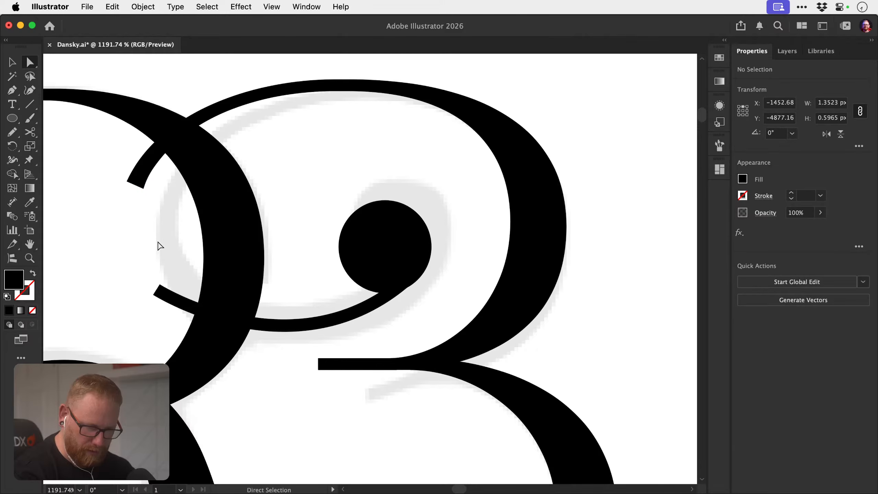
Split the thin connecting curve at its lowest anchor and delete the part running behind the R.
click(283, 324)
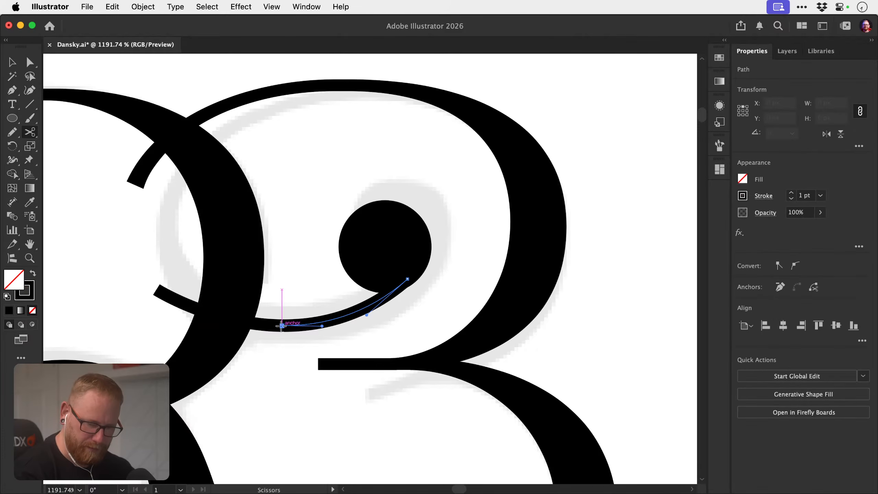
click(172, 303)
key(Delete)
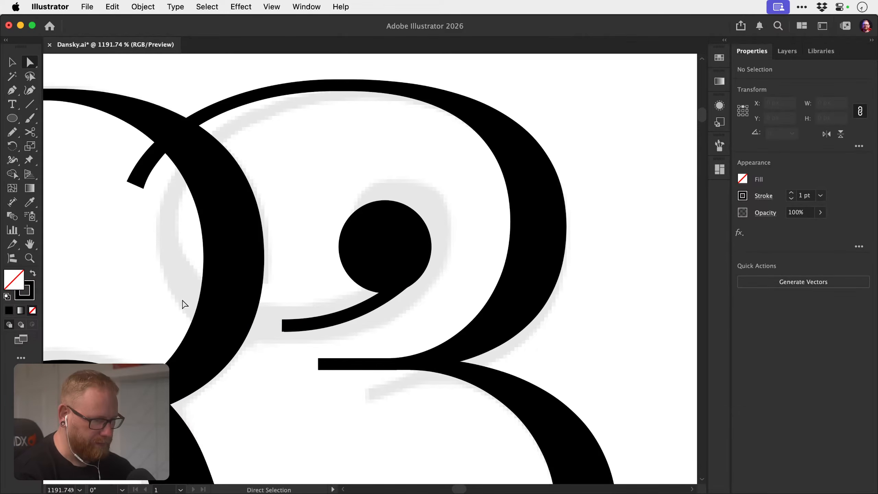
key(v)
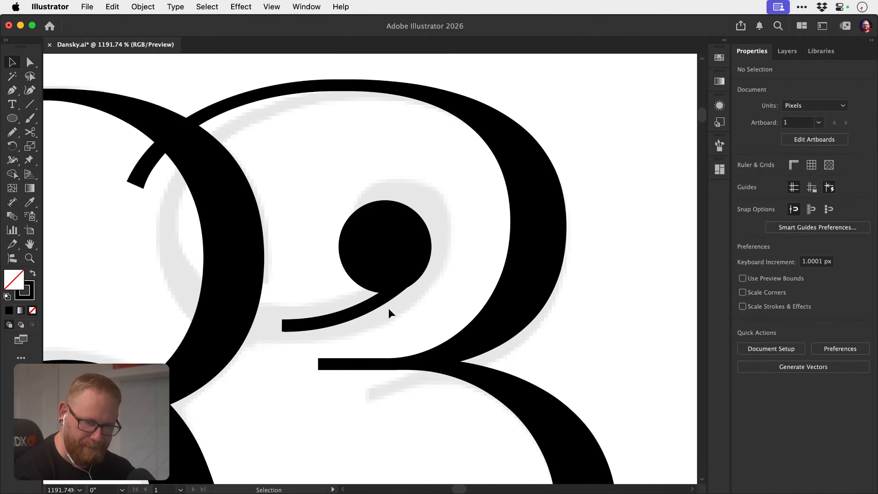
Trim the 3's stroke end further up by cutting both edges at the inner anchor and deleting the leftover slivers.
click(152, 174)
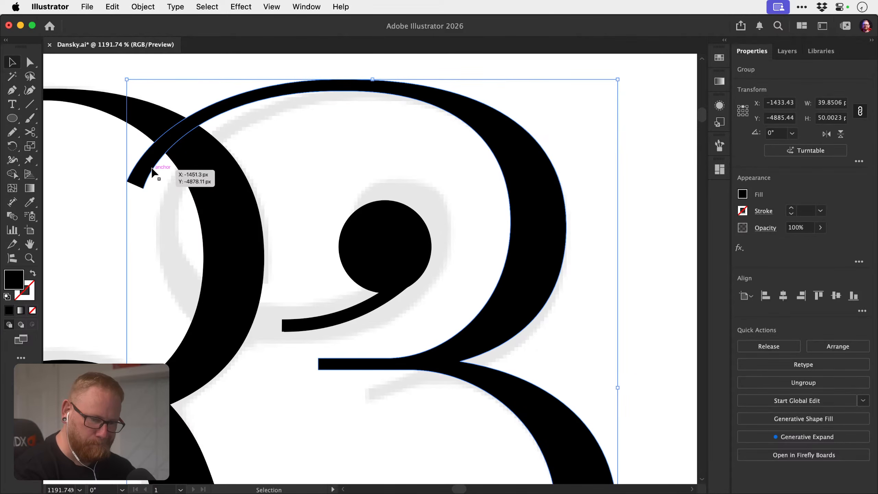
key(c)
click(152, 170)
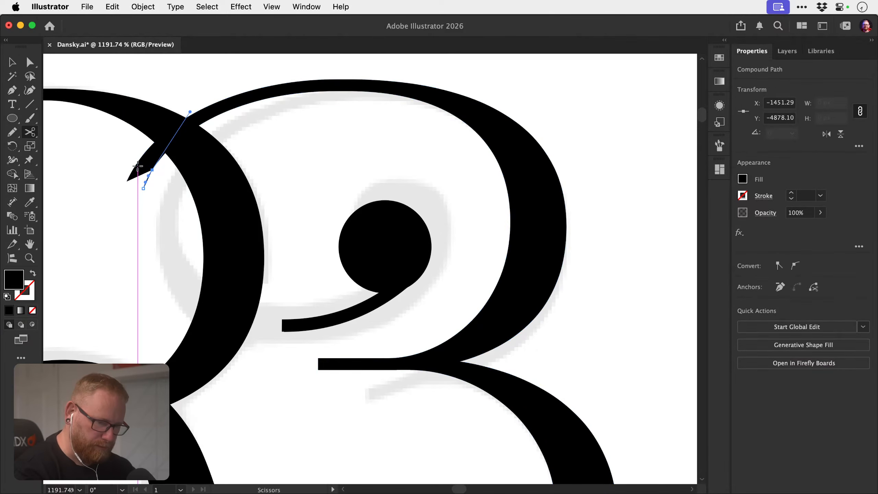
click(138, 162)
key(a)
drag(154, 209, 162, 199)
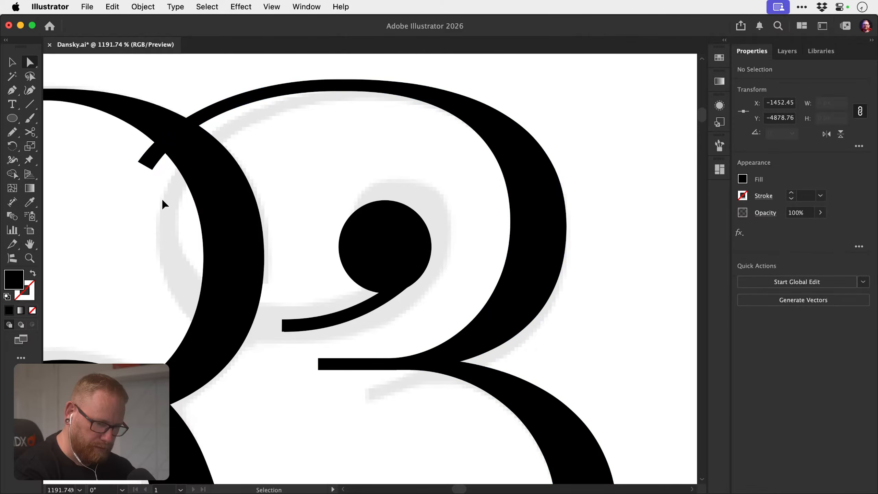
key(Delete)
Draw a Pen curve about 11.7 px wide and 13.9 px high from the 3's stroke end around and under the R's bowl.
key(p)
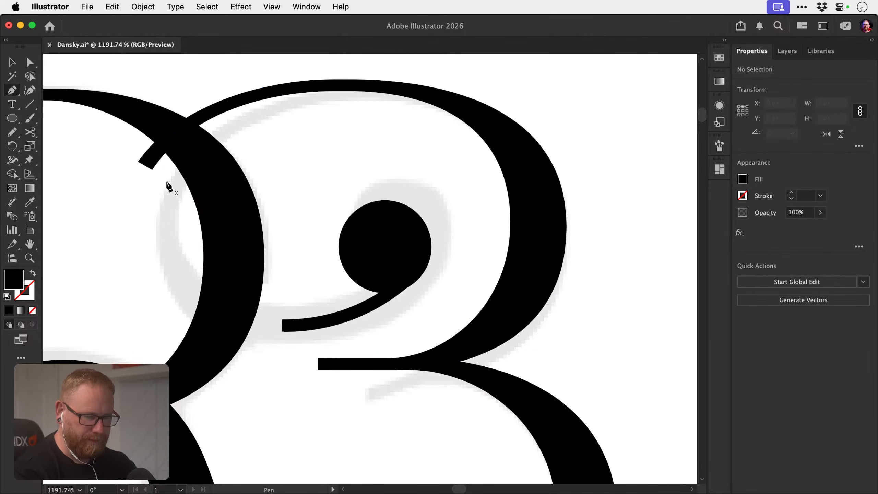
click(151, 155)
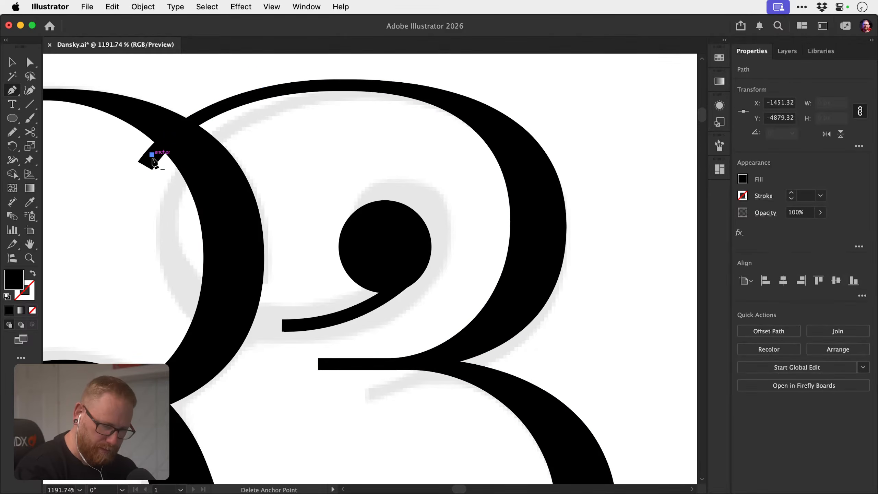
drag(127, 247, 129, 286)
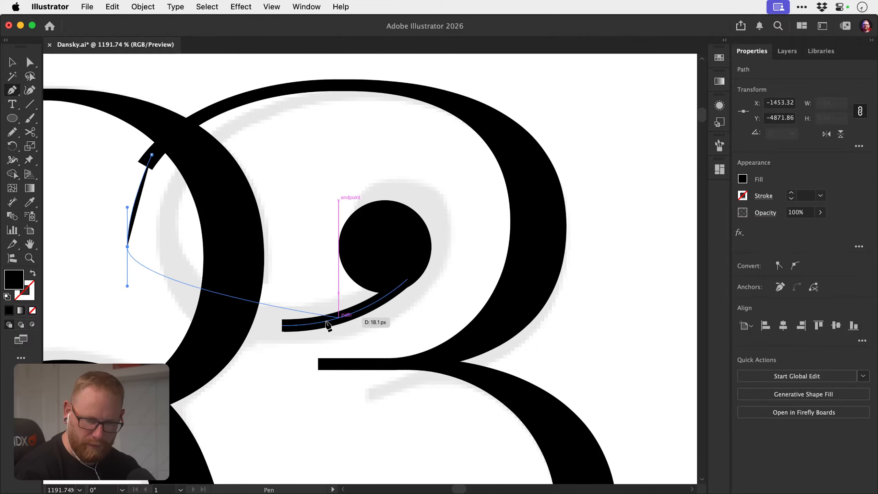
drag(271, 325, 341, 327)
key(super+shift+a)
Delete the remaining piece of the old connecting curve below the ball.
key(a)
click(282, 325)
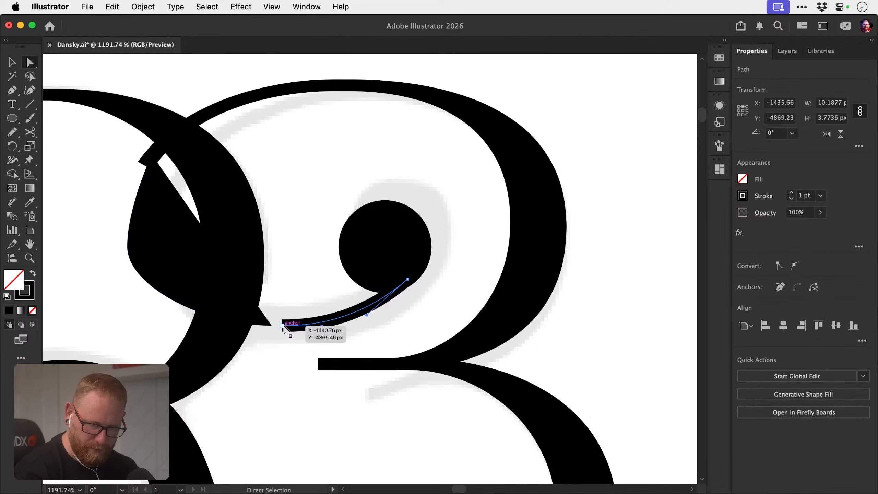
key(Delete)
key(Delete)
Swap the new curve's fill and stroke so it has a 1 pt black stroke and no fill.
key(v)
click(266, 325)
key(shift+x)
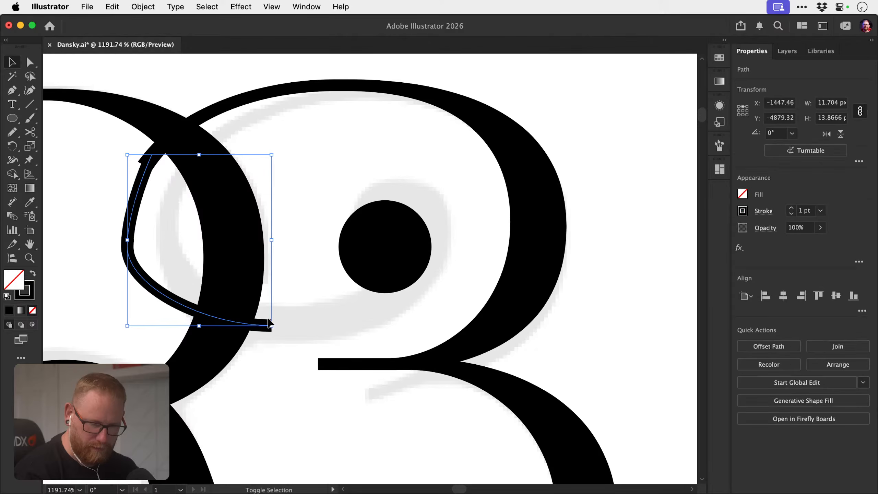
Continue the Pen curve from its open end upward into the ball, and move the black circle up clear of it.
key(p)
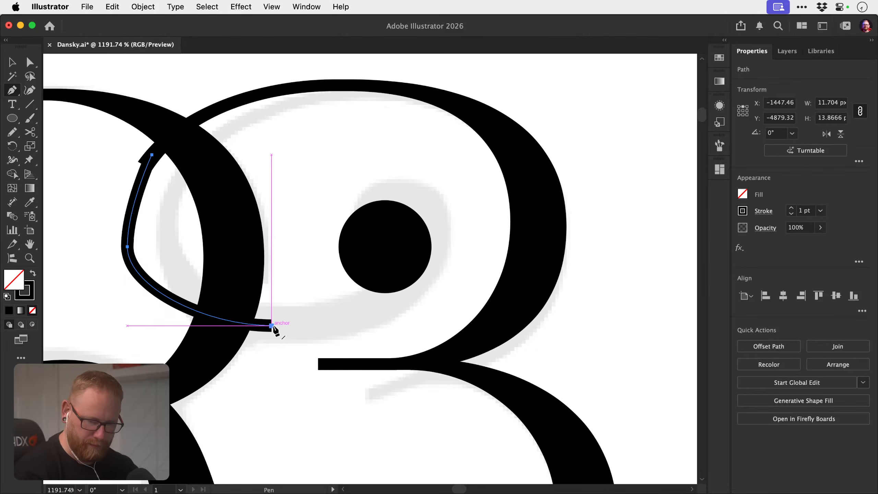
drag(272, 326, 320, 325)
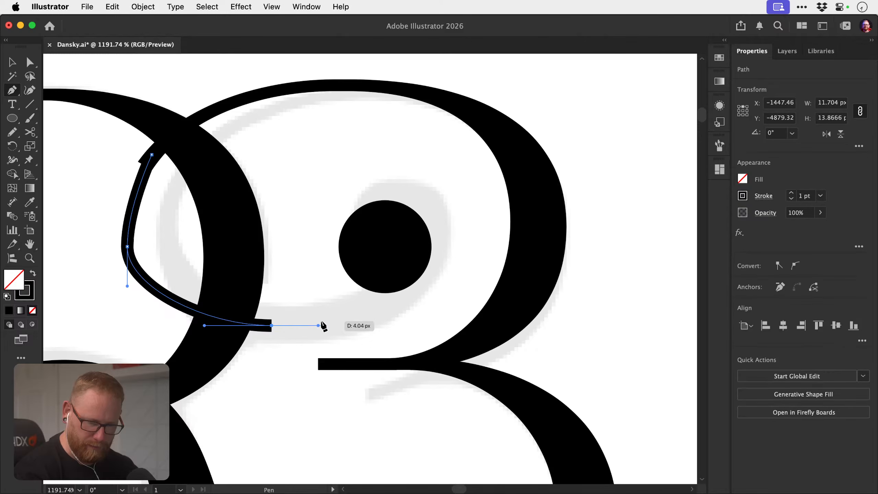
drag(420, 246, 425, 187)
key(v)
click(426, 187)
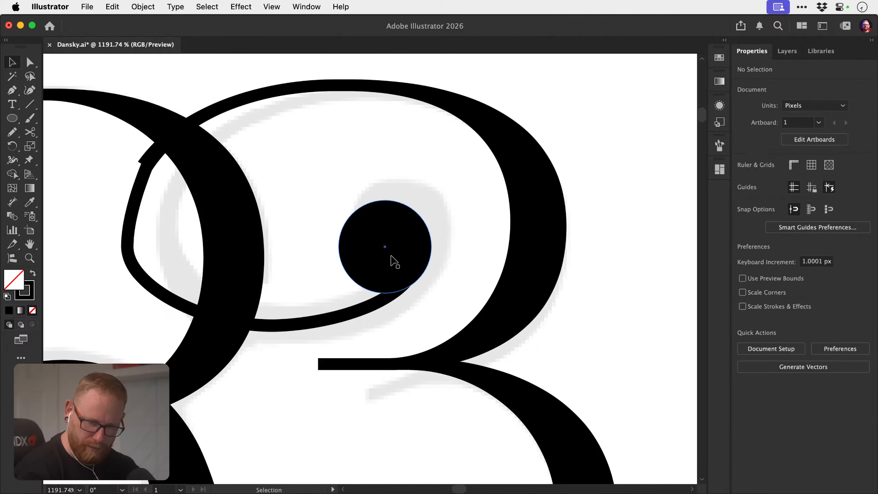
drag(392, 257, 361, 169)
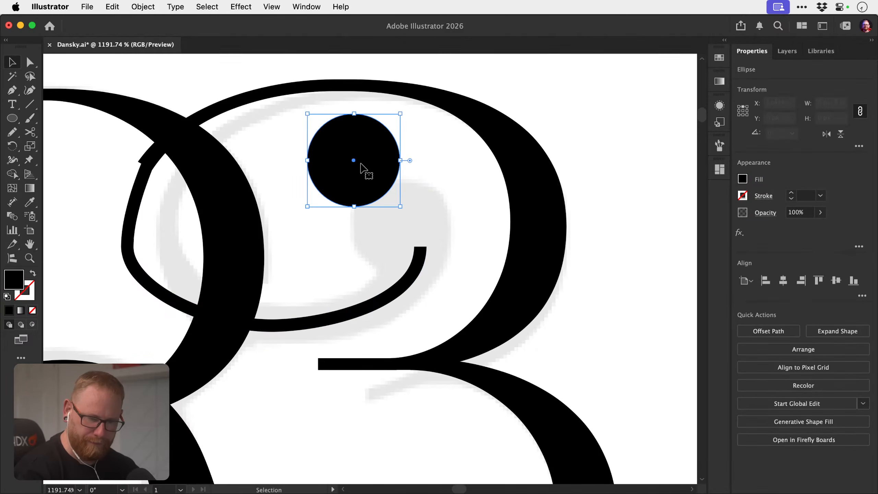
Reshape the curve's outermost bend by moving its anchor slightly up and inward and lengthening its upper handle.
click(128, 239)
key(a)
click(148, 211)
drag(128, 239, 121, 241)
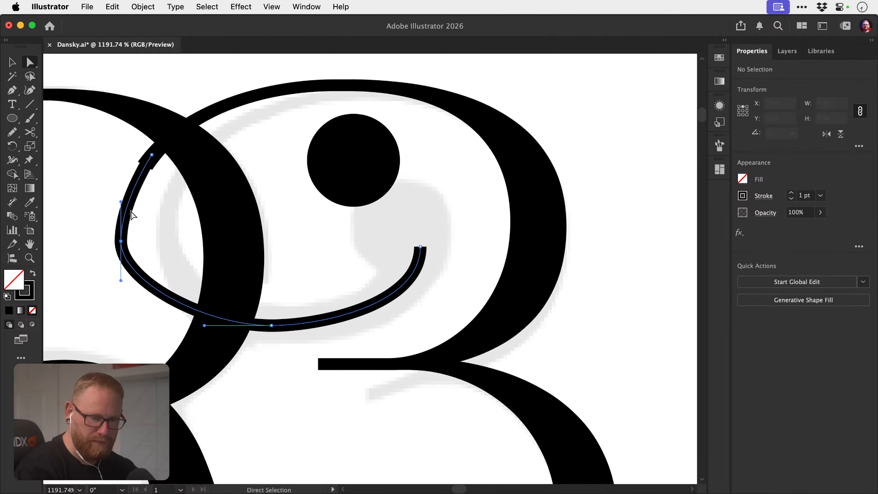
drag(121, 202, 122, 189)
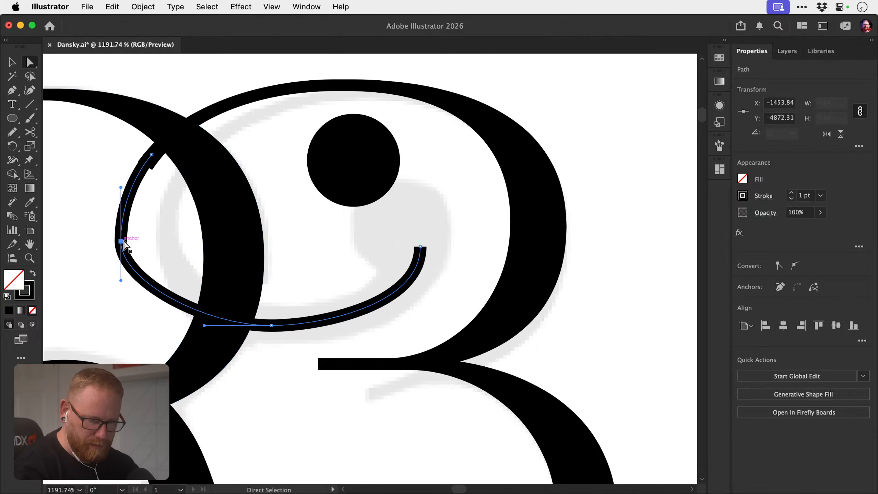
drag(123, 242, 130, 230)
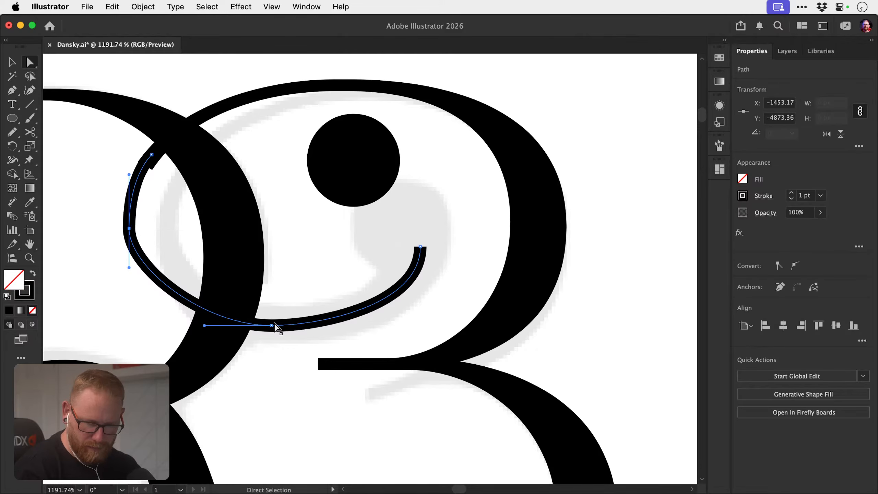
drag(270, 324, 271, 325)
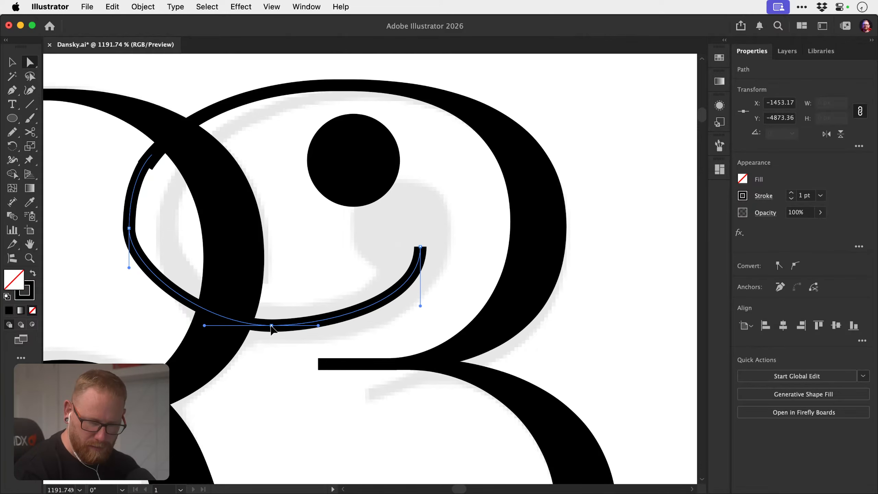
click(421, 247)
Cut the curve with the Scissors tool just before its upturned end and delete the cut-off end segment.
key(c)
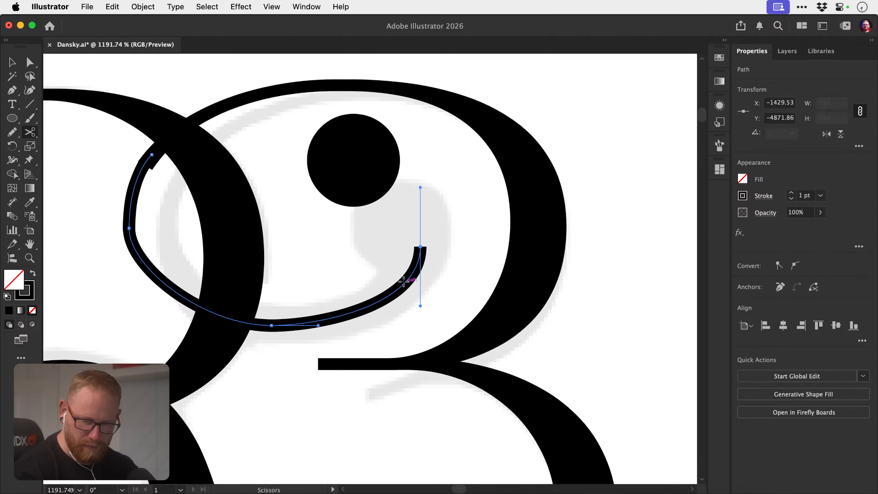
click(406, 283)
key(a)
click(421, 247)
key(BackSpace)
key(BackSpace)
key(v)
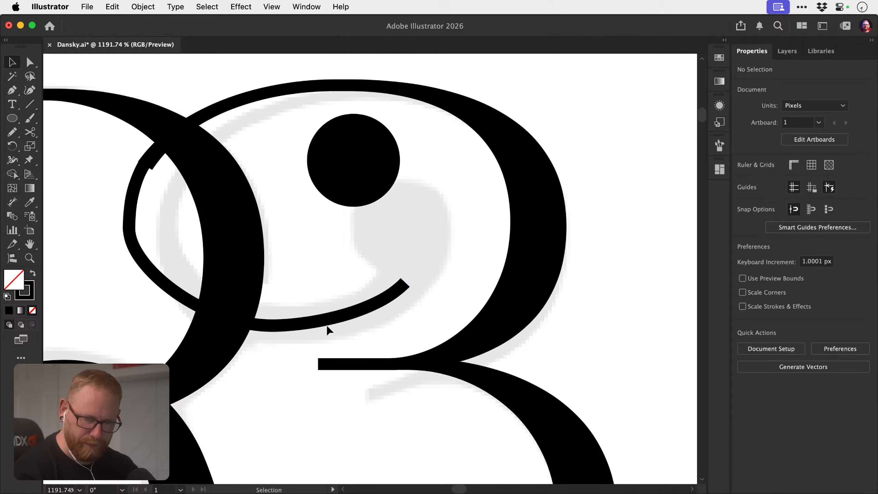
Move the thin curve's upper end anchor slightly further up into the crossing with the R's bowl and check the stroke width there.
click(283, 328)
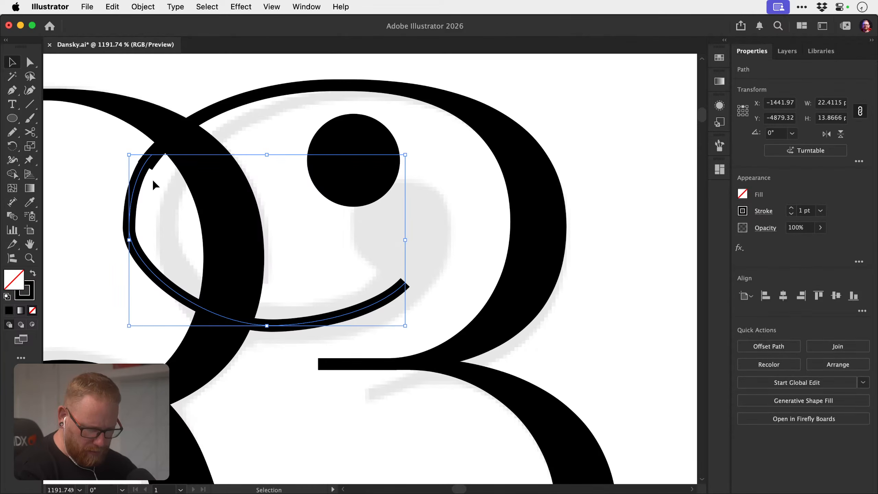
key(a)
key(super+shift+a)
mouse_move(143, 157)
mouse_down()
mouse_move(173, 157)
mouse_move(171, 149)
mouse_up()
click(143, 186)
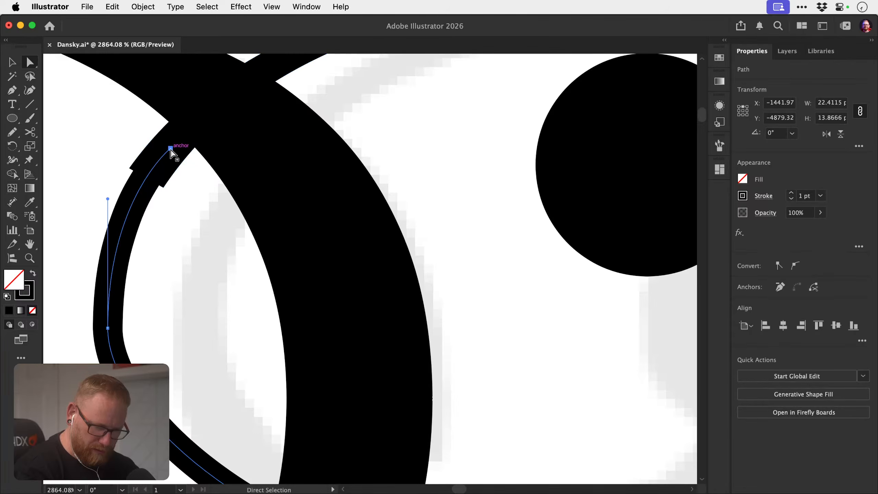
key(shift+w)
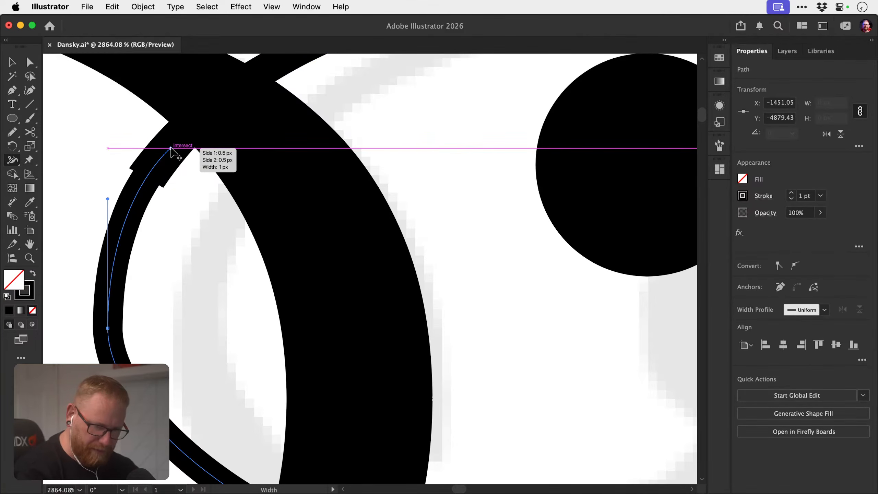
Set the thin curve's stroke weight to 1.3 pt to match the thickness of the B's arc where they meet.
key(v)
key(super+shift+a)
click(130, 245)
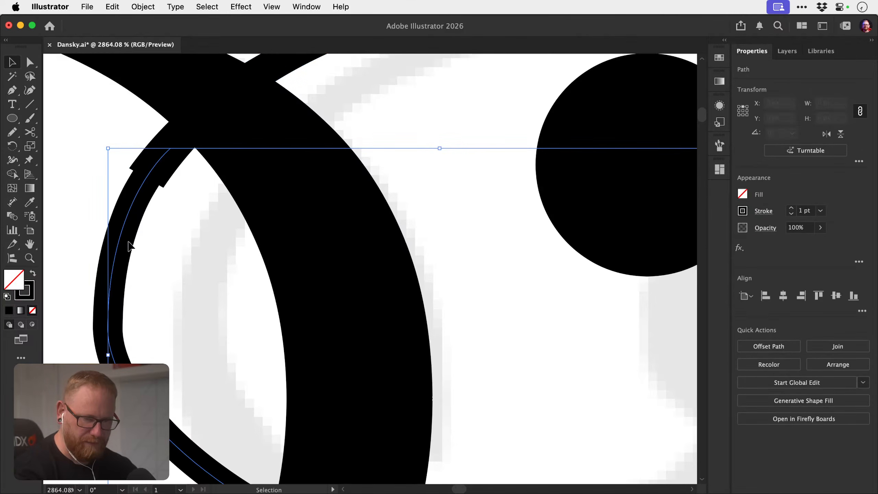
click(791, 209)
click(791, 209)
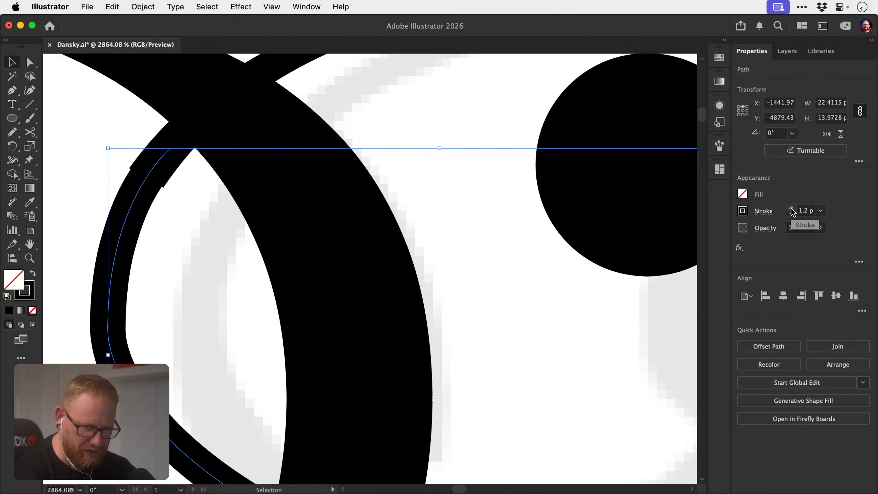
click(791, 209)
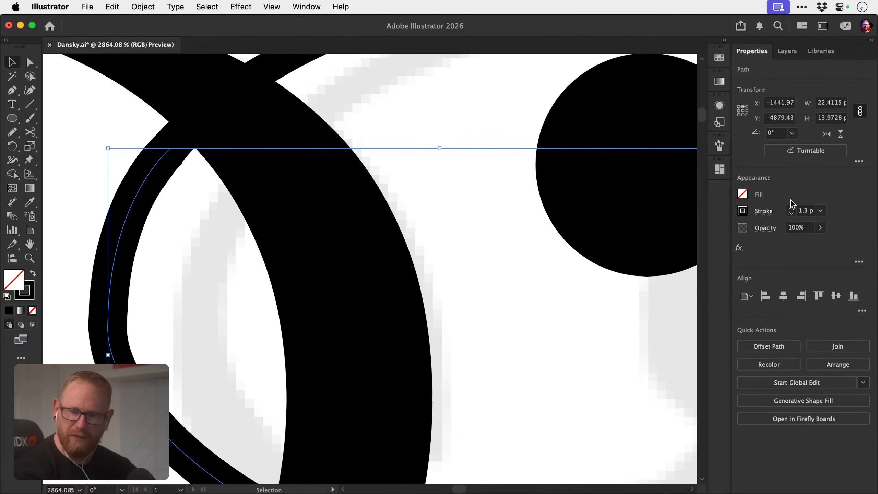
key(super+shift+a)
Round out the curve's lower part by lengthening the downward handle of its outermost bend anchor.
key(a)
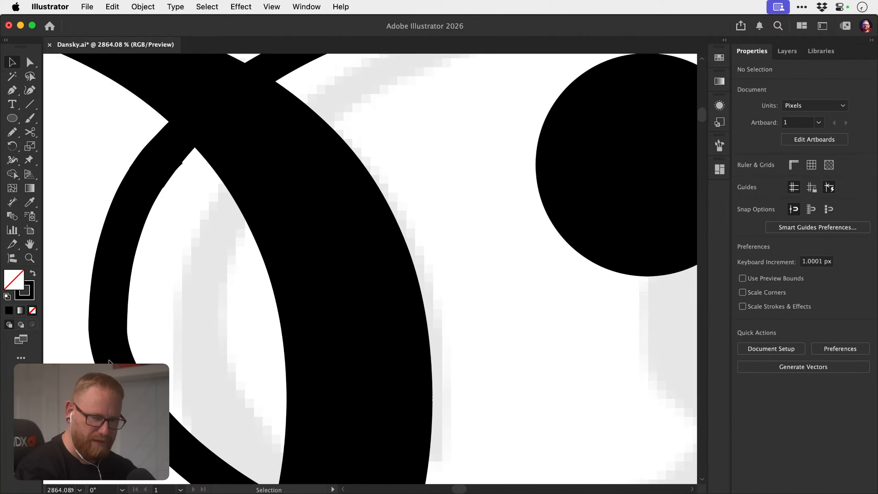
click(110, 326)
mouse_move(110, 334)
mouse_down()
mouse_move(110, 320)
mouse_move(110, 328)
mouse_up()
key(z)
drag(254, 399, 178, 355)
drag(300, 365, 273, 275)
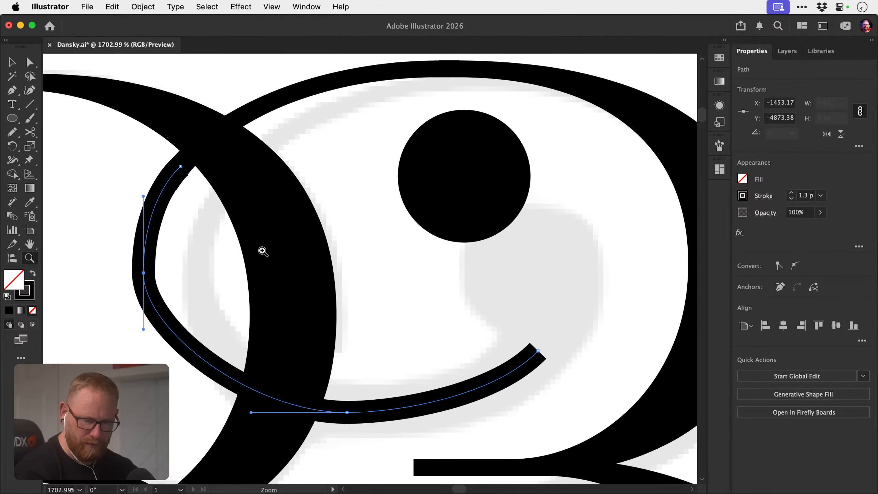
key(a)
drag(143, 329, 143, 365)
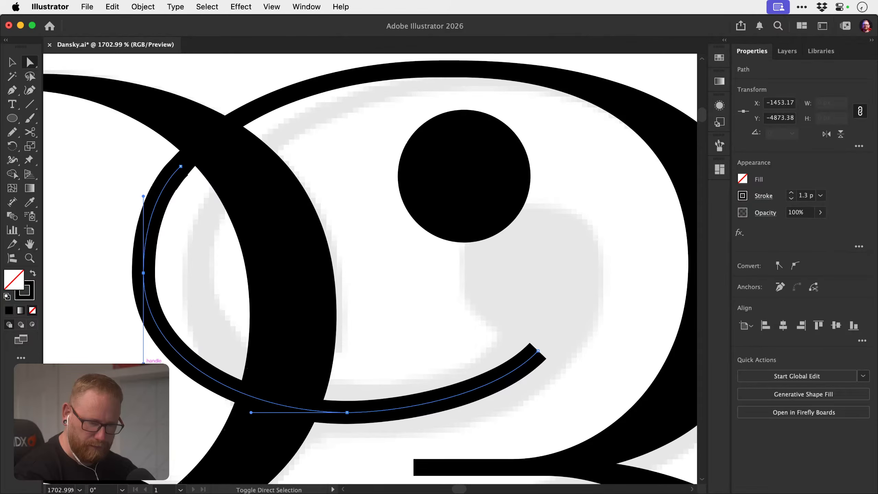
key(super+shift+a)
key(z)
drag(392, 413, 328, 407)
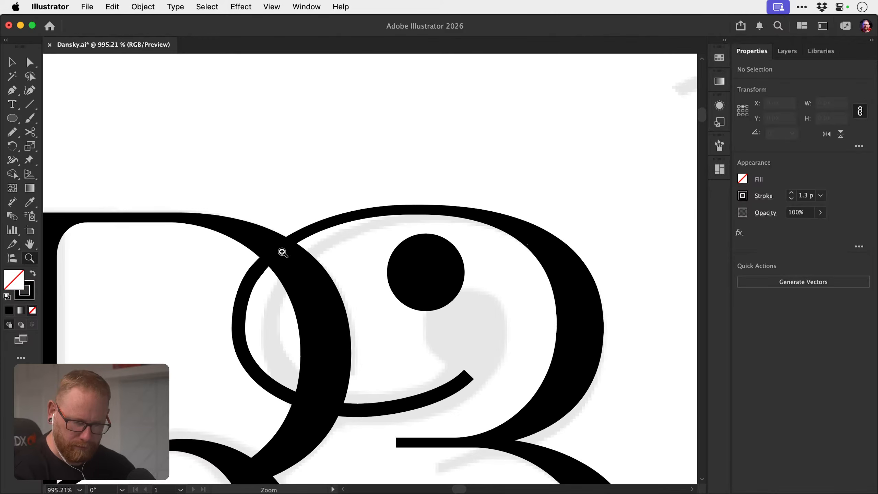
Widen the thin curve near its lower open end to about 2.46 px with the Width tool.
key(v)
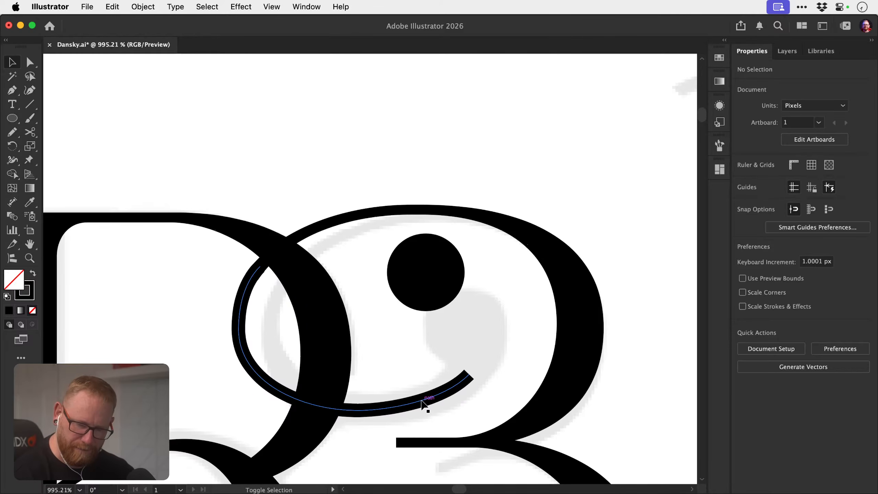
key(shift+w)
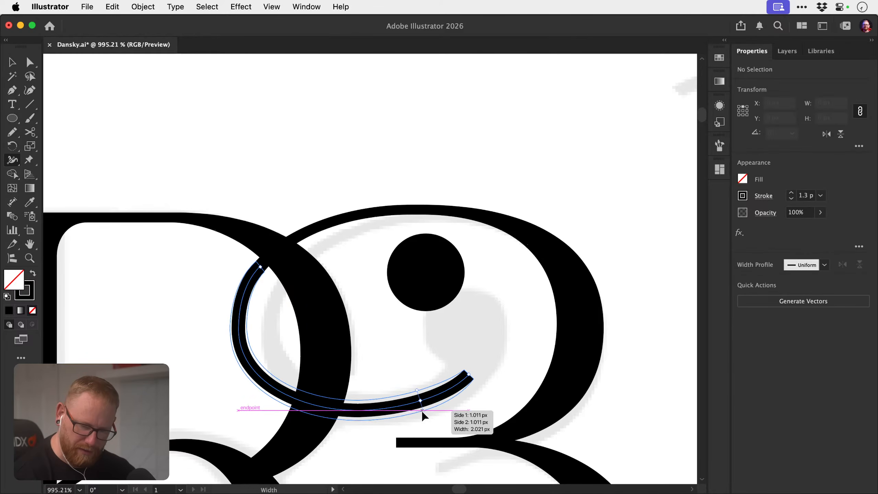
drag(423, 411, 424, 413)
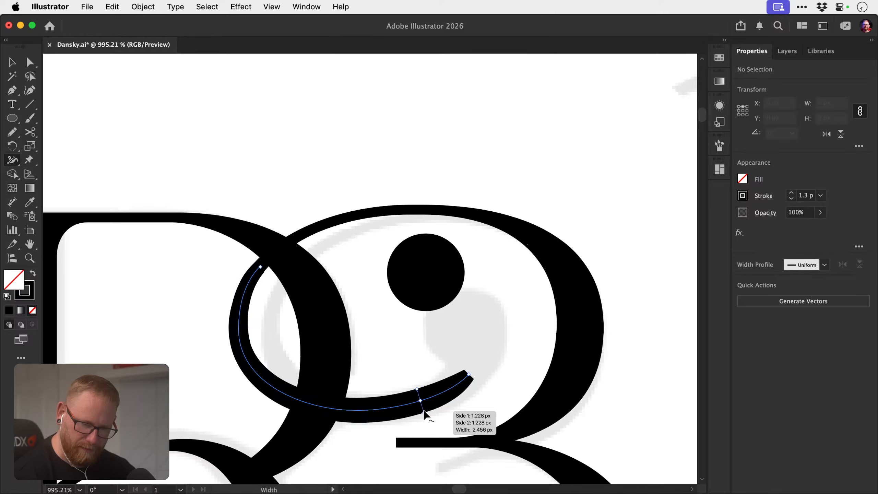
Add a width point with 1.3 px total width on the curve's outer lower bend, and move the black circle closer to the open end.
double_click(244, 354)
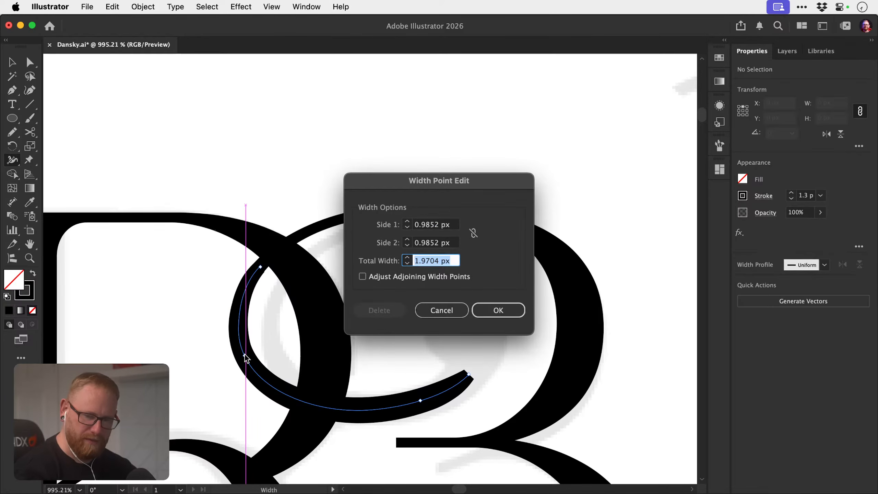
text(1.3)
key(Return)
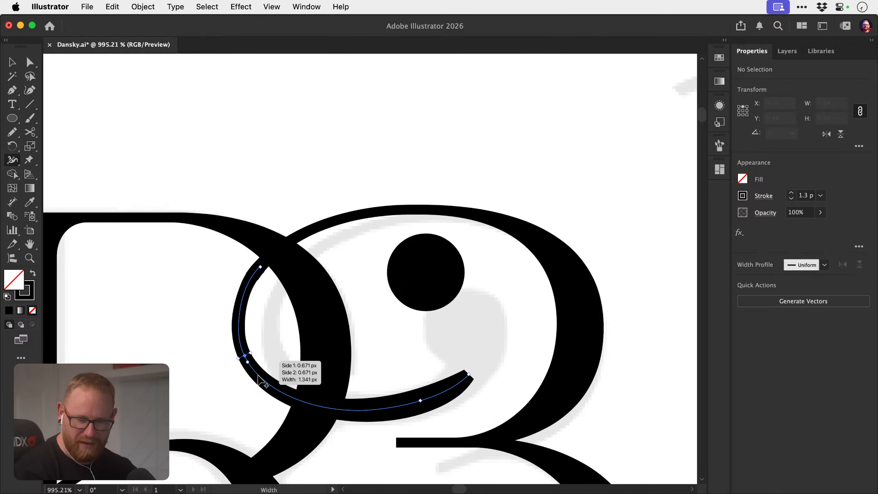
key(v)
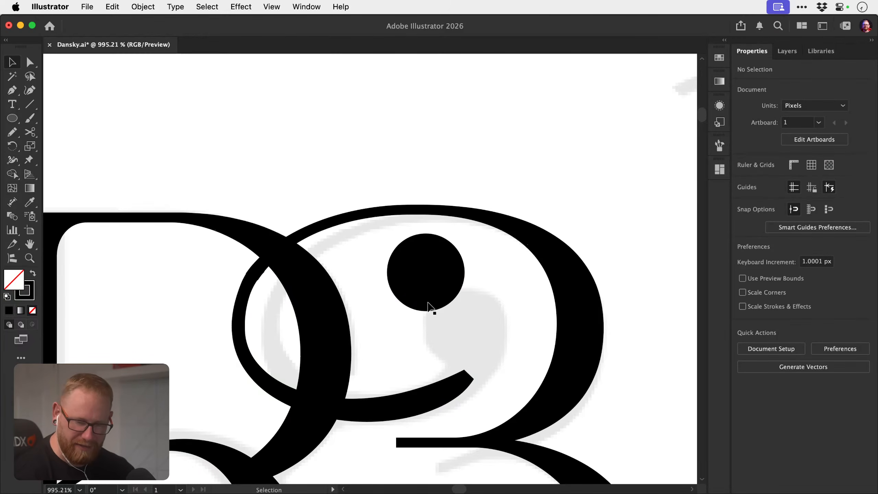
drag(427, 290, 450, 304)
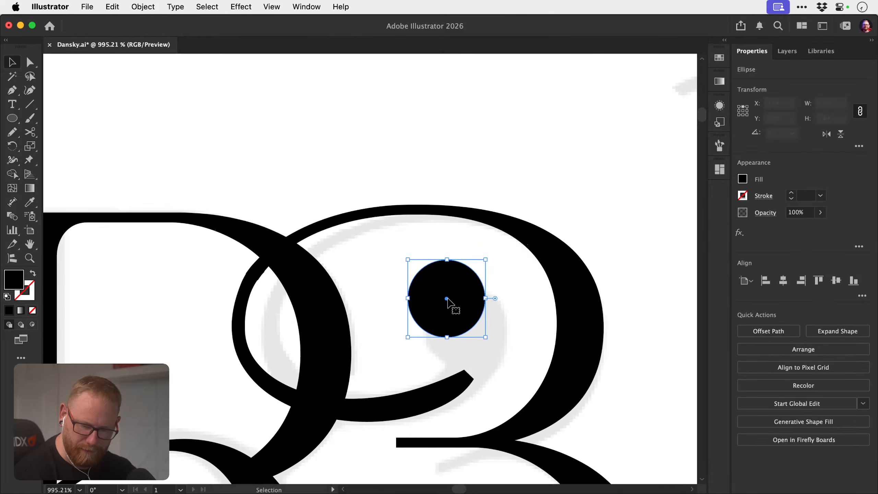
Add a width point at the curve's lowest anchor and copy its 2.2384 px total width to the open end's width point.
click(453, 391)
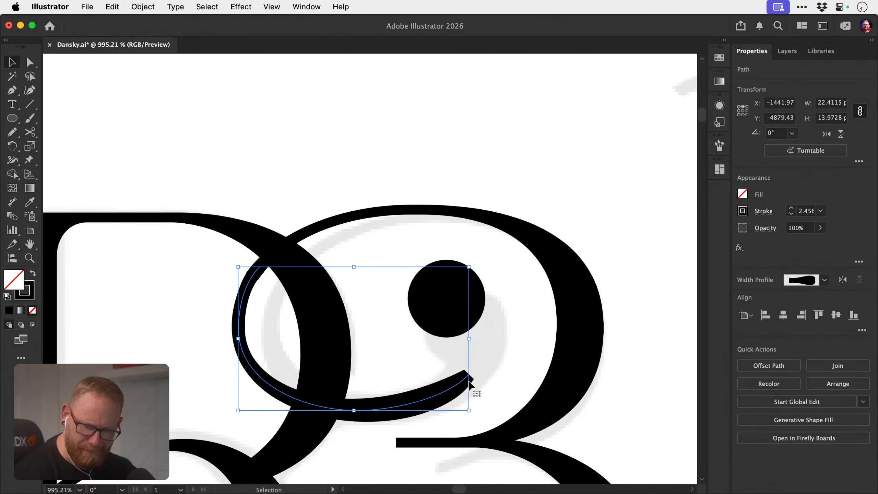
key(shift+w)
double_click(358, 410)
key(super+c)
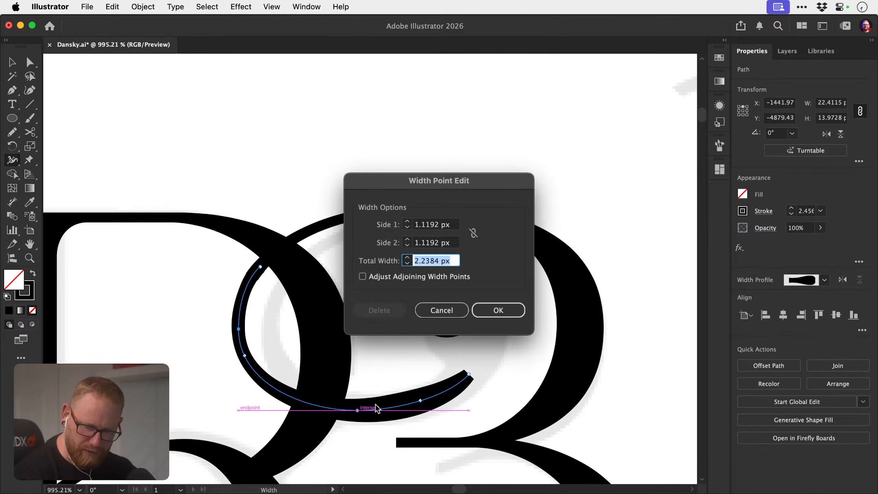
click(485, 314)
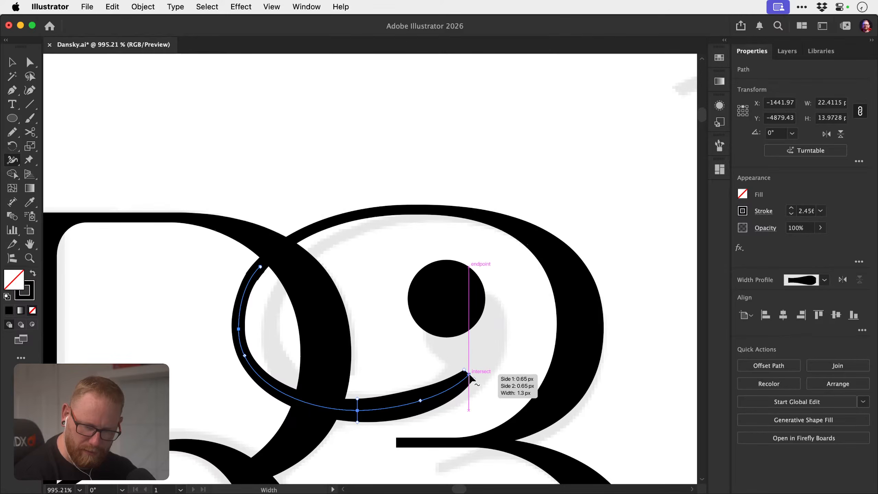
double_click(470, 374)
key(super+v)
click(498, 310)
key(v)
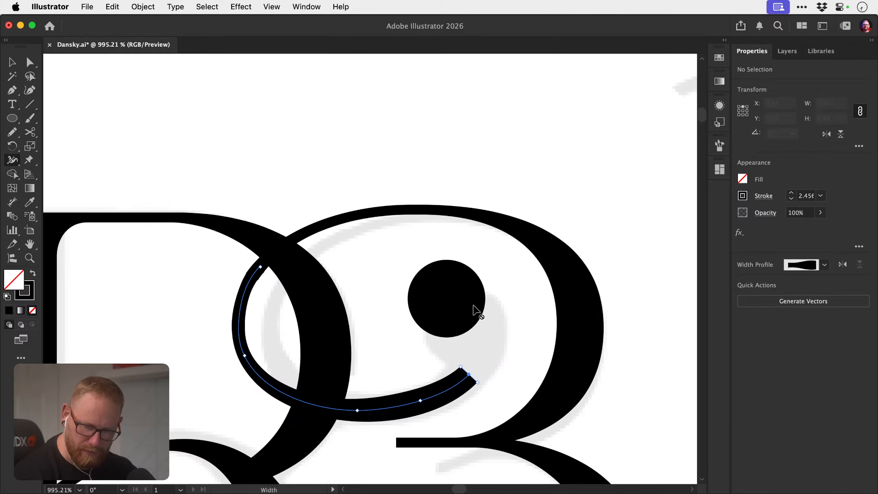
Move the black circle onto the curve's open end and stretch it upward to about 8.84 px tall.
click(477, 308)
drag(458, 331, 475, 344)
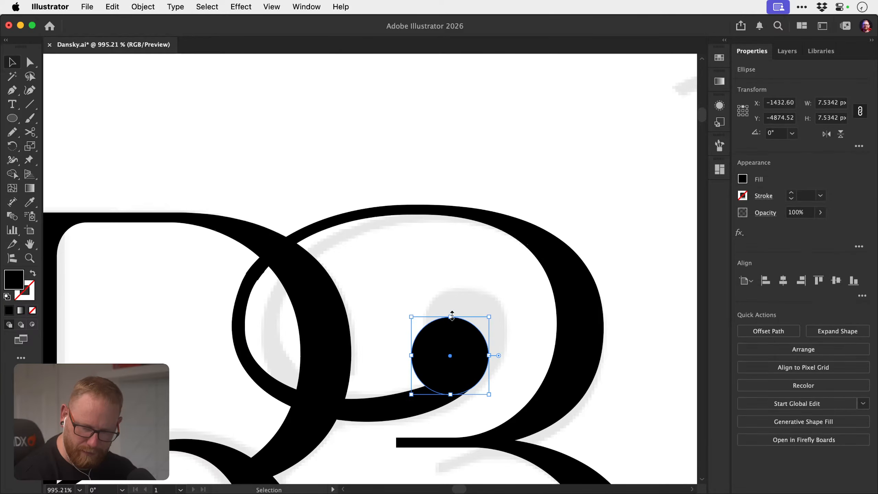
drag(452, 315, 452, 305)
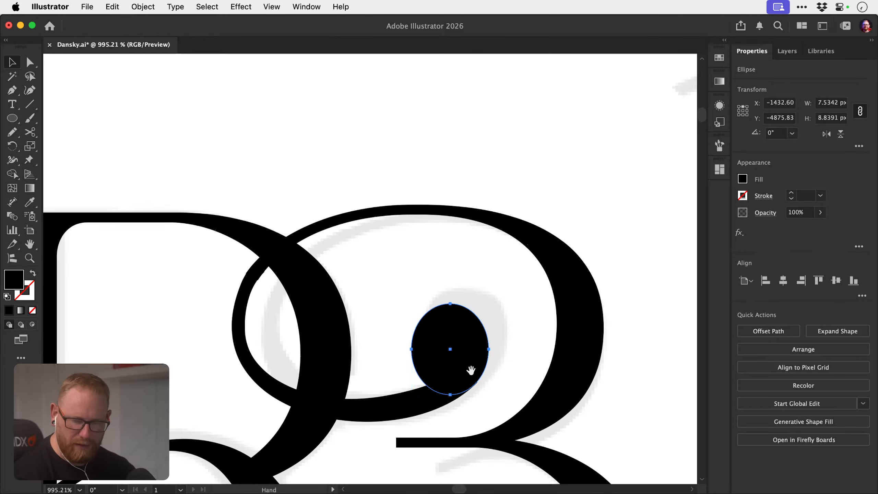
drag(470, 370, 483, 351)
key(z)
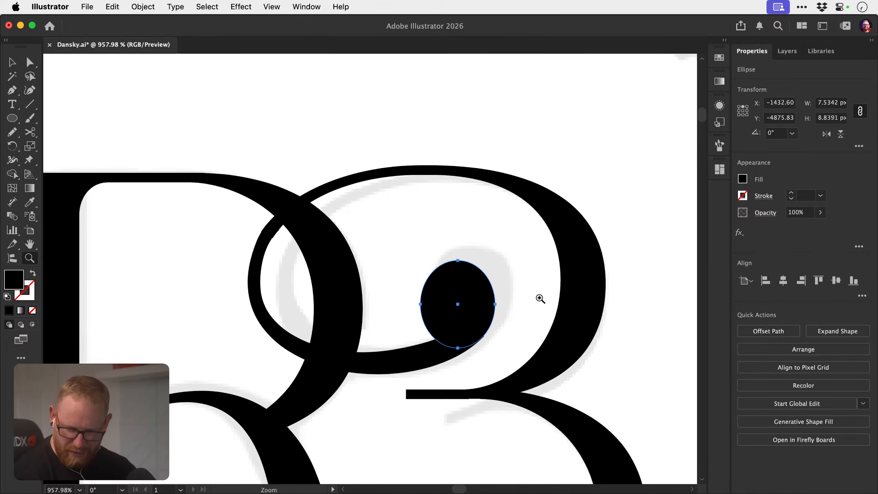
Rotate the ellipse clockwise about its bottom anchor by about 31°, then enlarge and shift it slightly so it blends with the curve's end.
key(r)
click(458, 348)
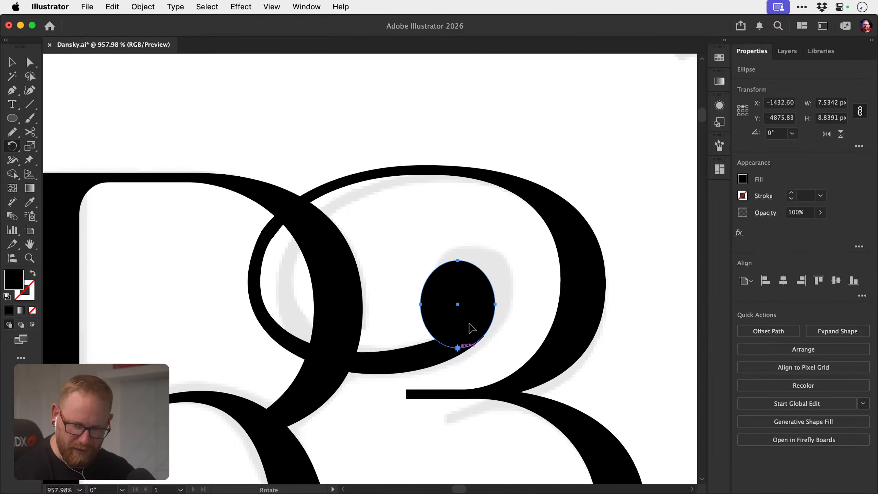
drag(537, 283, 493, 318)
key(v)
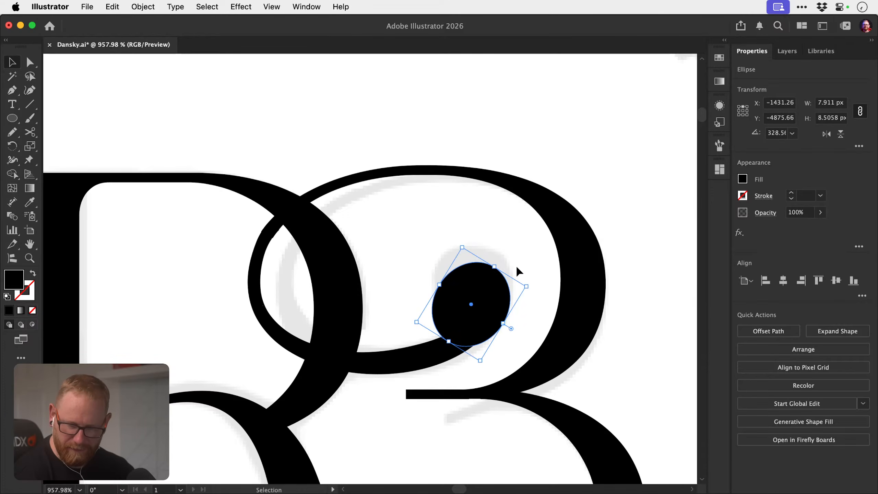
drag(463, 250, 463, 236)
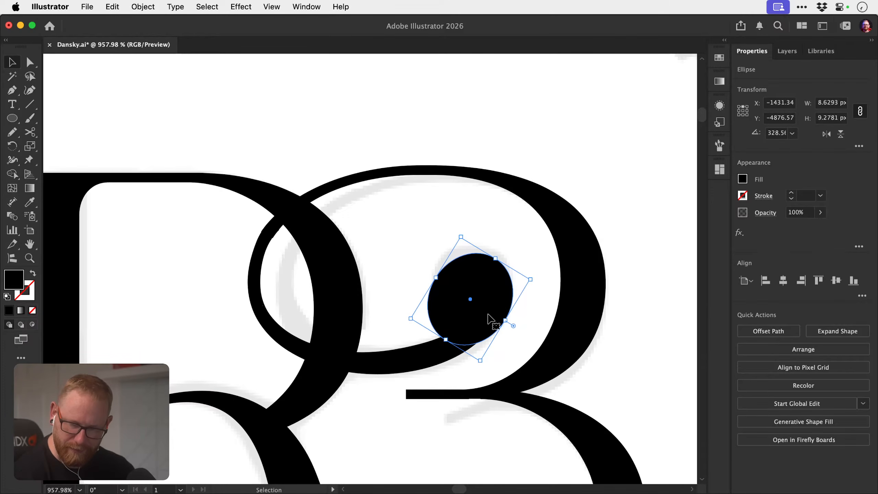
drag(490, 319, 481, 318)
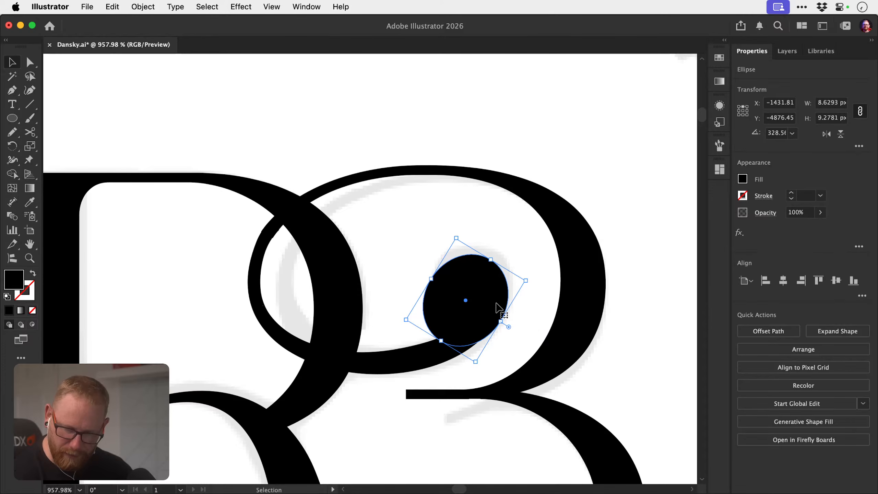
Cut the B's horizontal middle bar with the Knife tool just before it meets the curves, and select the cut-off bar segment.
click(472, 400)
key(z)
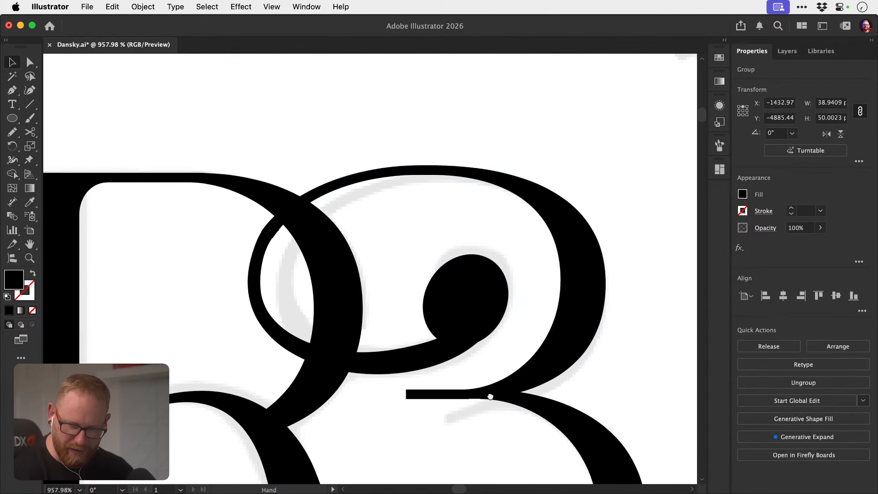
scroll(464, 388, down, 2)
drag(464, 387, 484, 388)
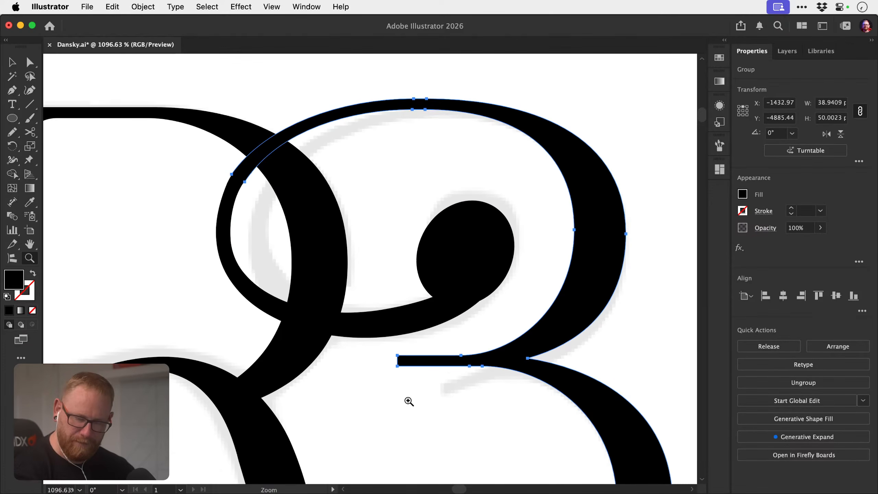
key(v)
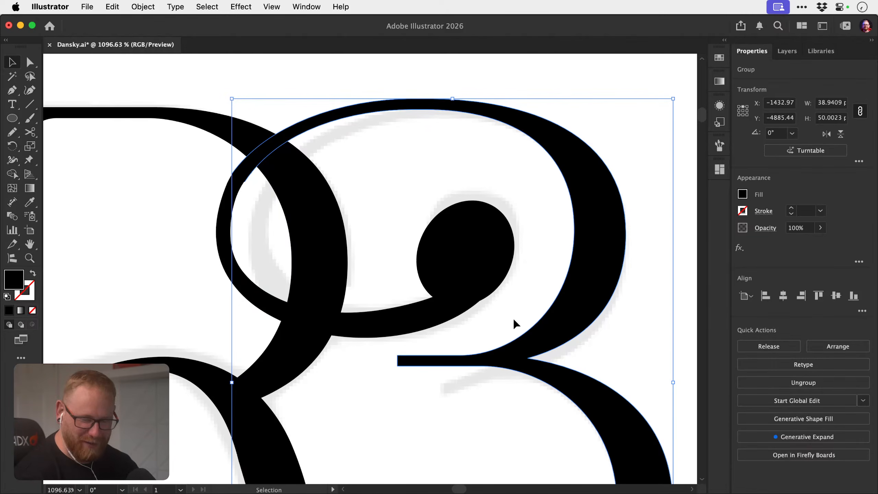
click(39, 135)
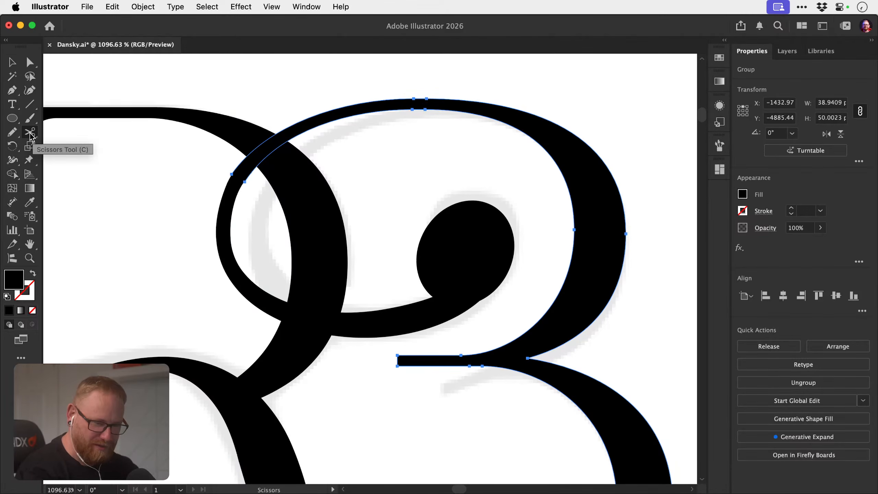
click(42, 134)
click(62, 159)
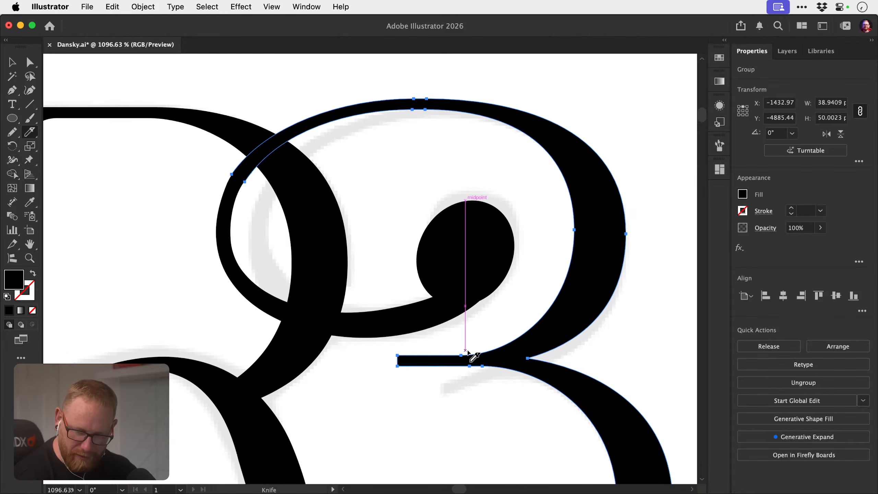
drag(468, 352, 470, 386)
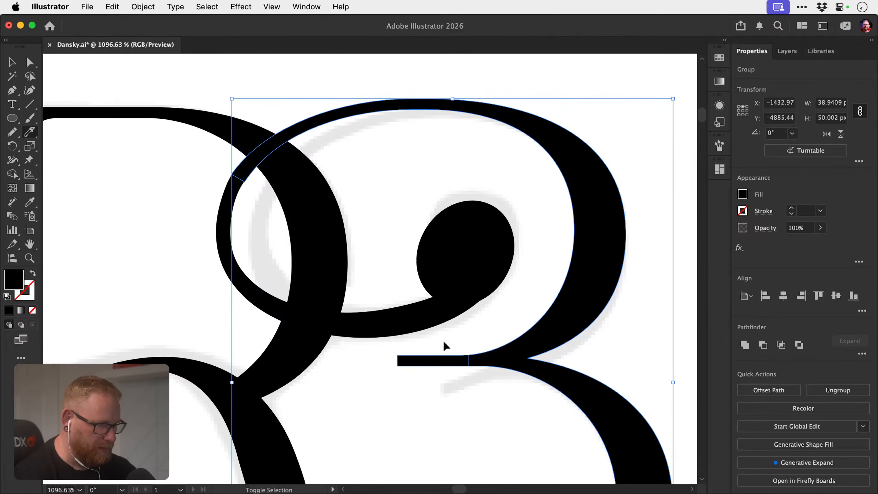
key(a)
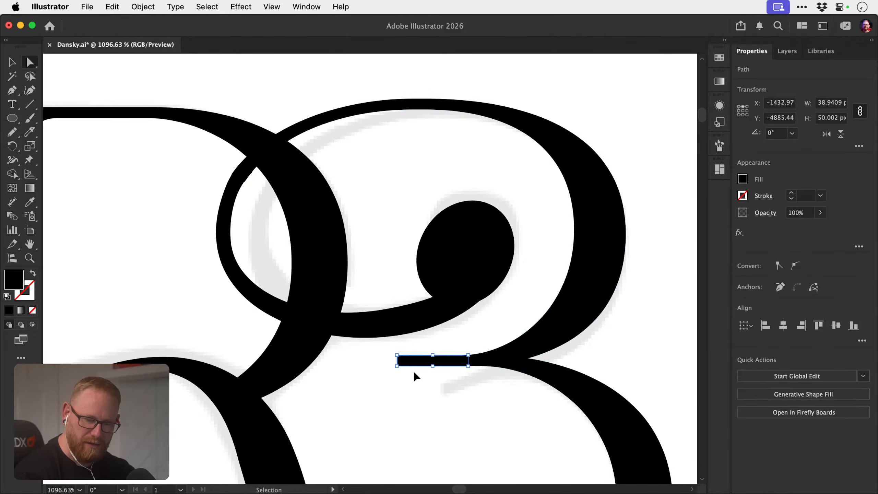
Delete the cut-off segment of the B's horizontal middle bar.
key(Delete)
key(v)
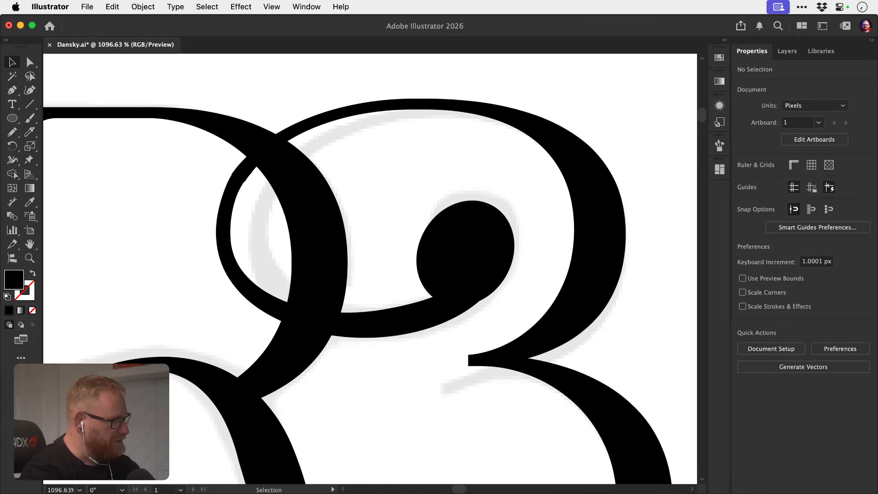
Switch to Chrome, send the Google Drive request for Editor access to the file, and close that tab.
key(super+Tab)
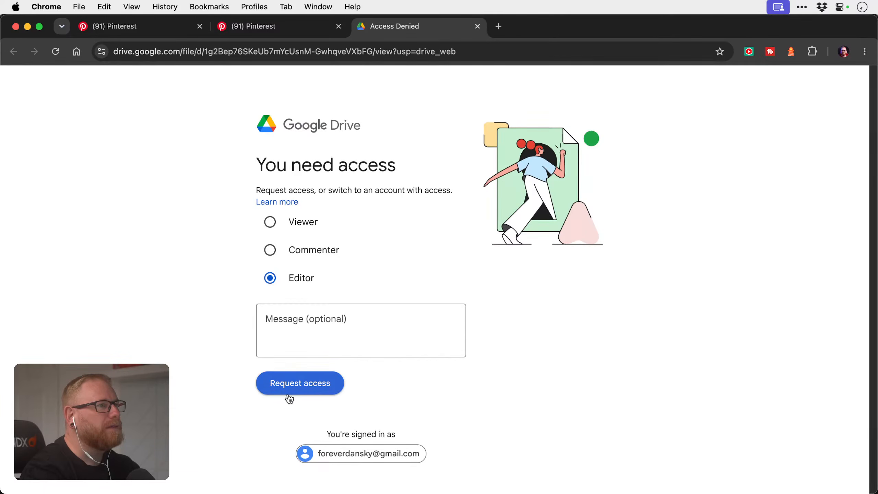
click(302, 383)
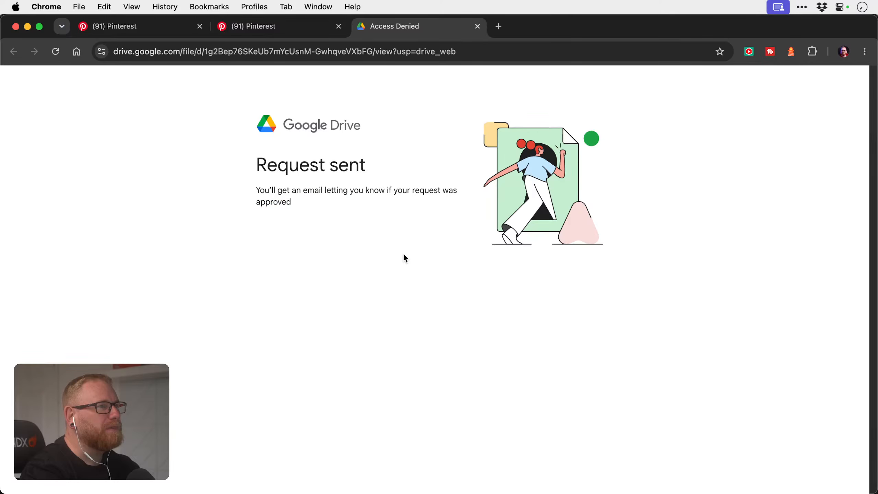
key(super+w)
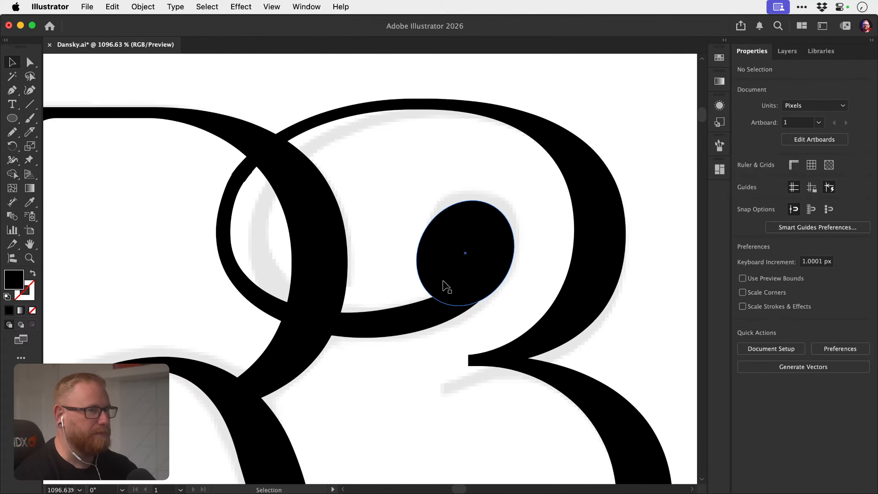
Try to shift the leftmost anchor of the B's thin curve slightly upward, then undo the move.
scroll(450, 294, right, 2)
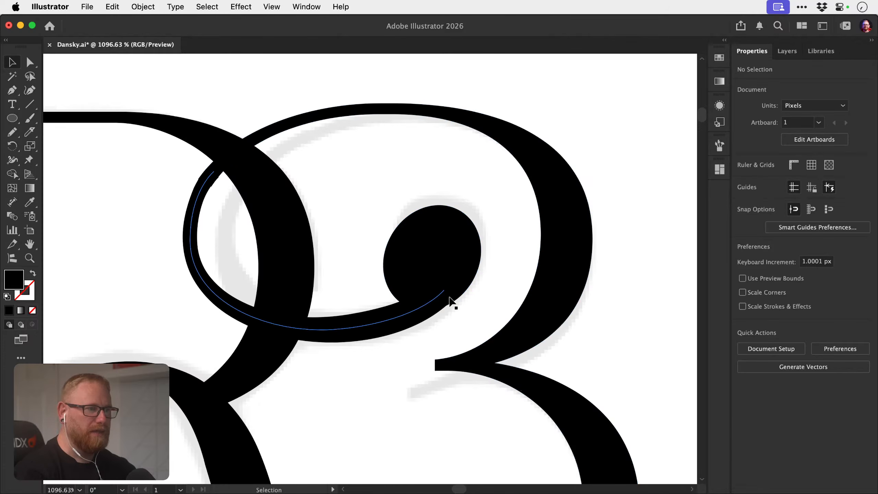
scroll(406, 330, down, 2)
scroll(406, 330, right, 2)
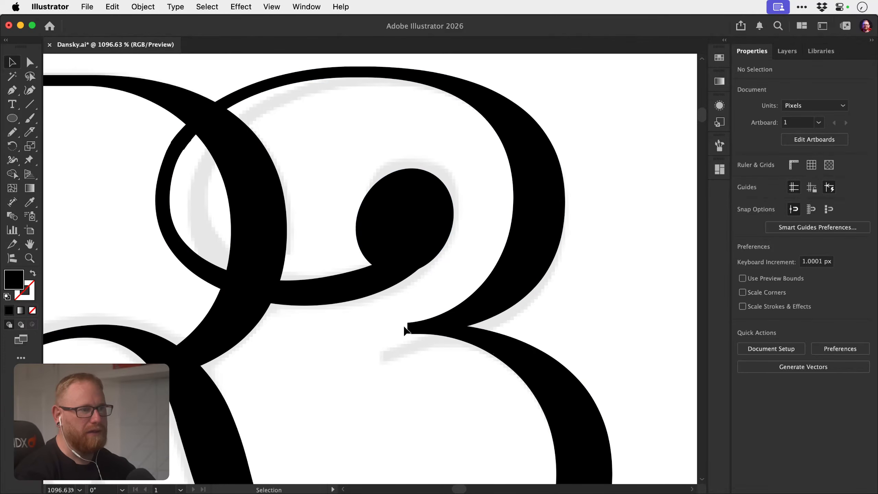
scroll(406, 330, up, 3)
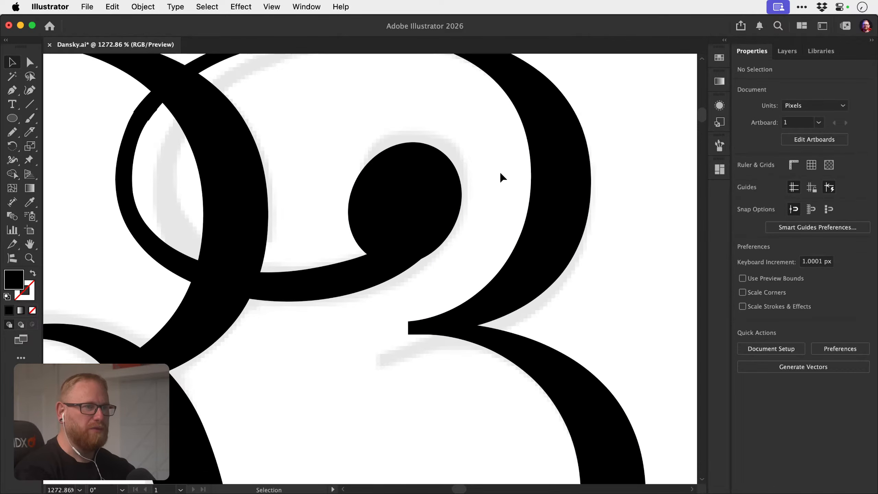
key(a)
click(320, 287)
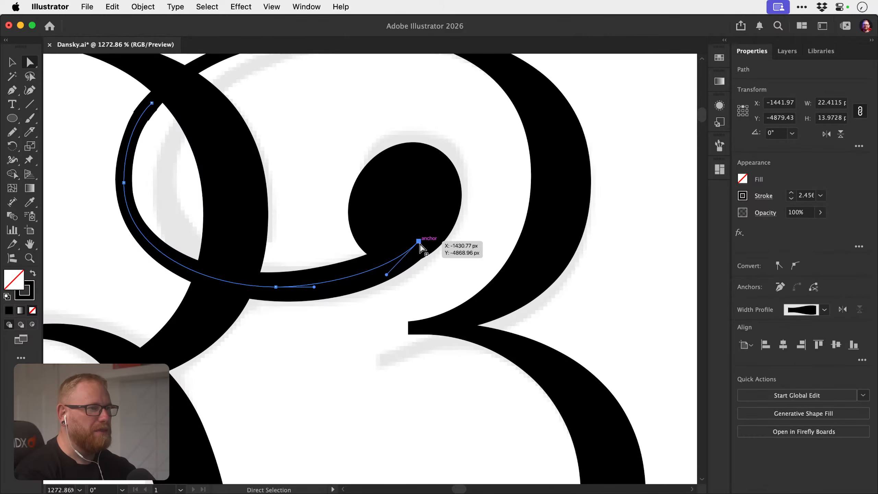
click(418, 242)
shift+click(276, 287)
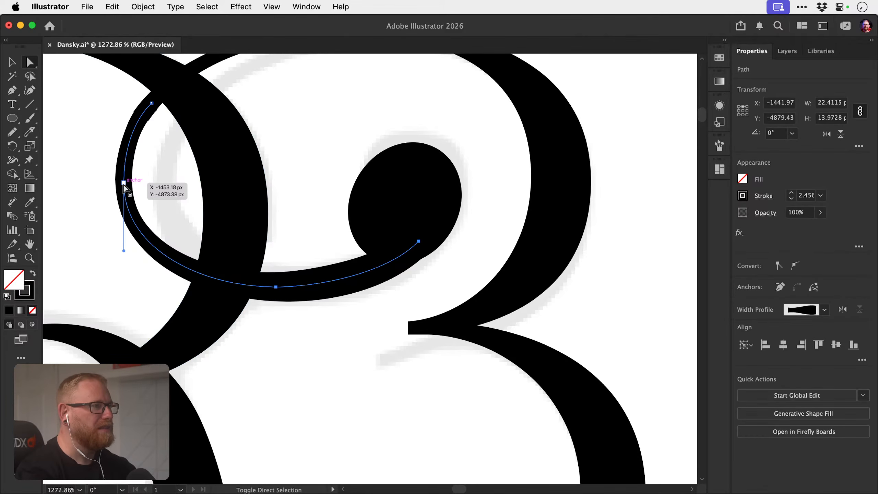
shift+click(123, 183)
drag(123, 183, 123, 179)
key(super+z)
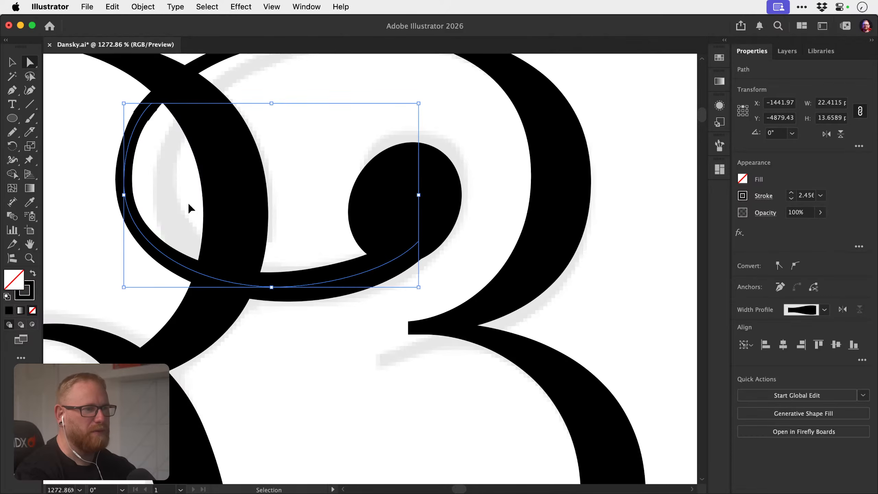
Draw an angled, slightly flared tail about 12.16 by 6.49 px off the B's middle junction with the Pencil tool and fill it black without a stroke.
key(n)
key(super+shift+a)
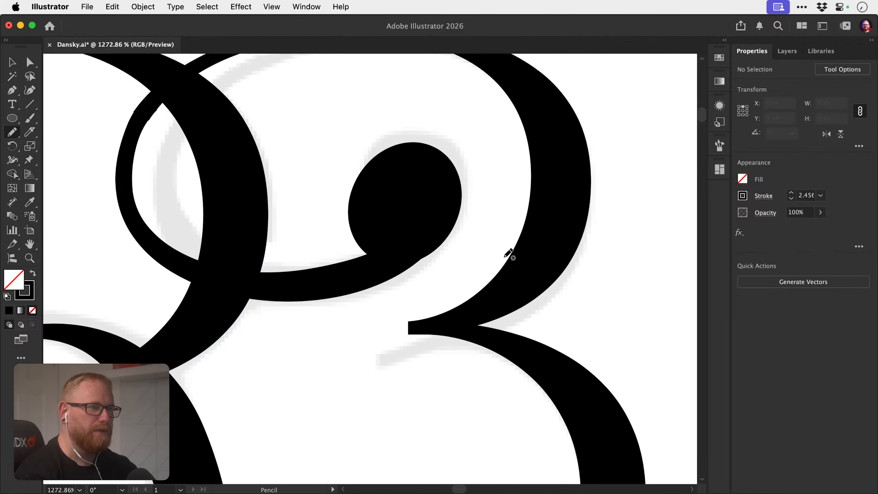
drag(459, 297, 418, 320)
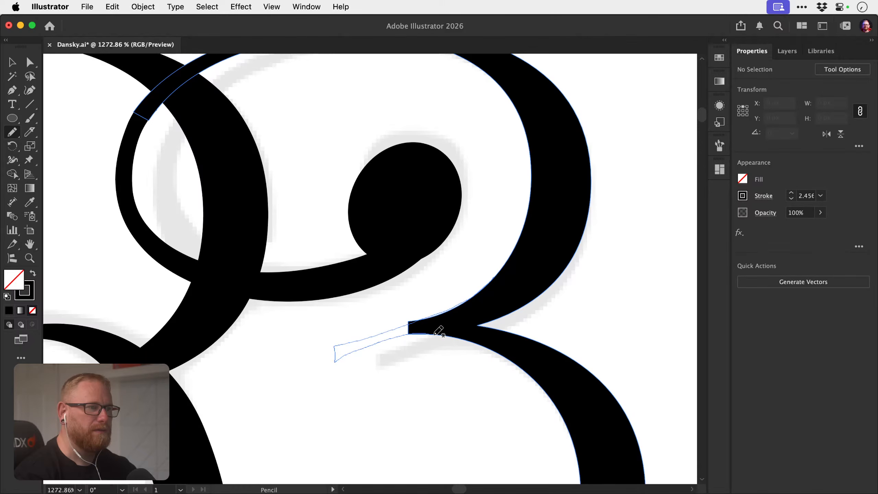
drag(467, 309, 470, 299)
key(shift+x)
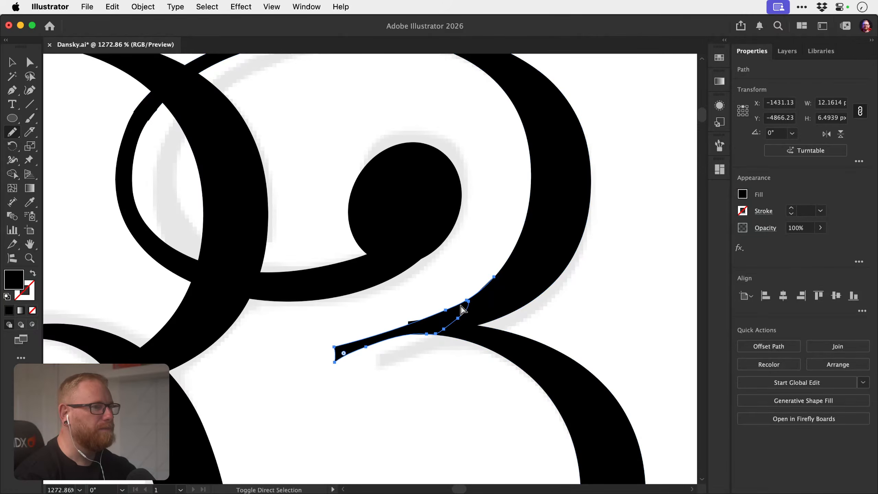
super+click(429, 343)
Place a backup copy of the thin variable-width curve straight above the monogram.
key(z)
drag(331, 362, 189, 339)
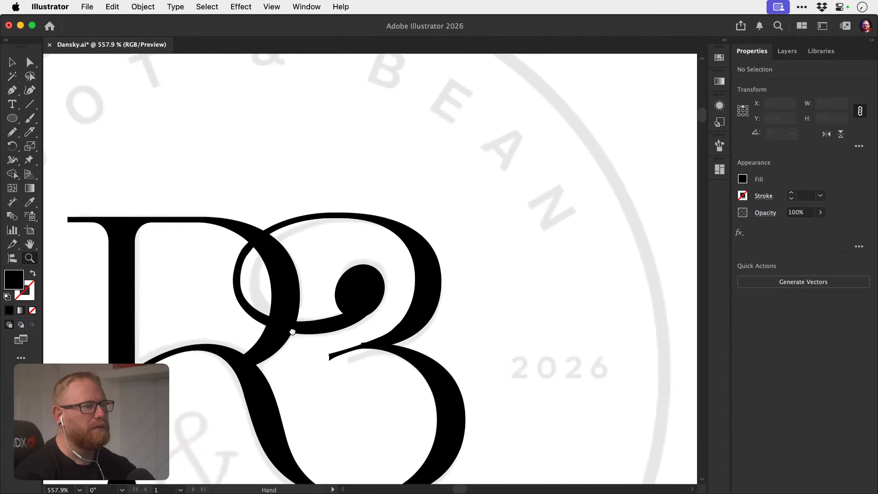
drag(294, 317, 409, 258)
drag(452, 238, 572, 251)
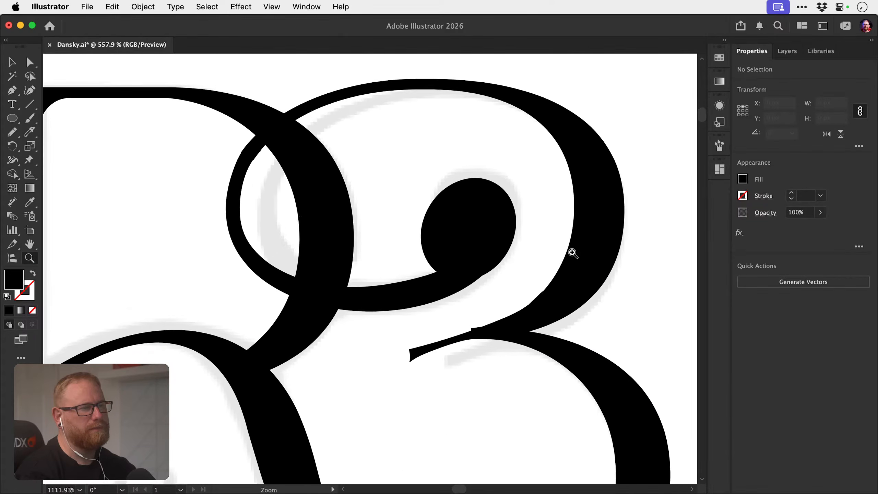
drag(473, 234, 343, 229)
key(z)
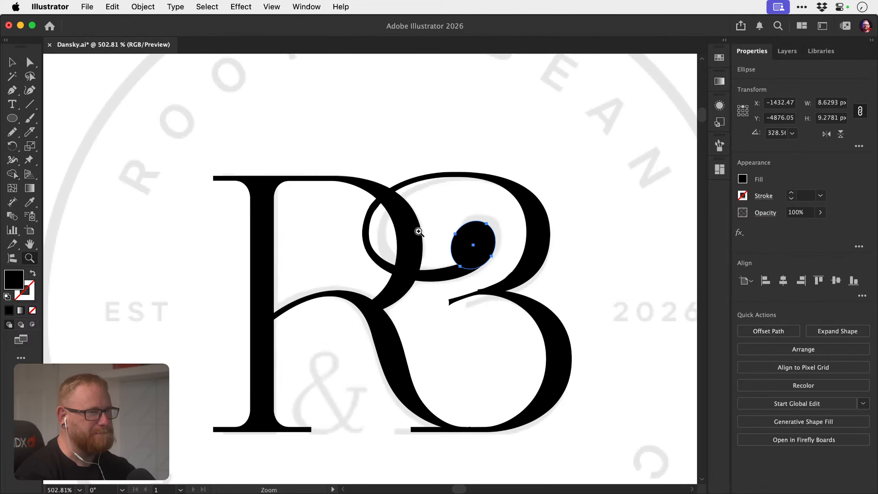
mouse_move(459, 258)
mouse_down()
mouse_move(441, 264)
mouse_move(575, 268)
mouse_up()
key(v)
click(456, 289)
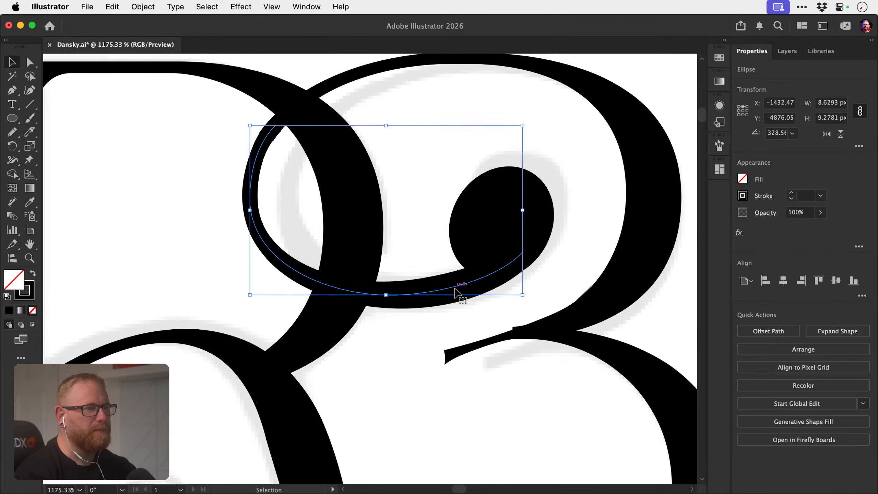
drag(451, 295, 434, 312)
key(z)
drag(383, 296, 309, 355)
key(v)
drag(397, 419, 438, 270)
key(z)
key(v)
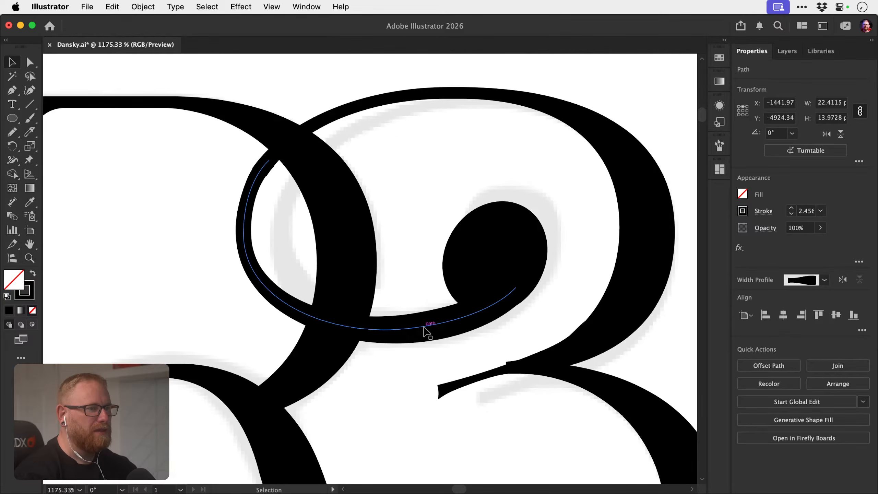
Expand the appearance of the original thin curve inside the monogram into a filled outline and deselect it.
click(427, 332)
click(143, 6)
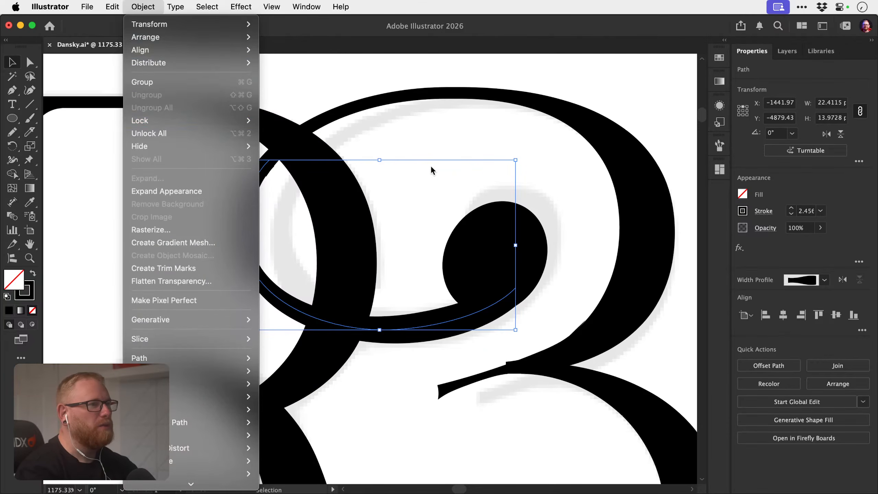
key(Escape)
key(z)
drag(397, 322, 445, 319)
key(v)
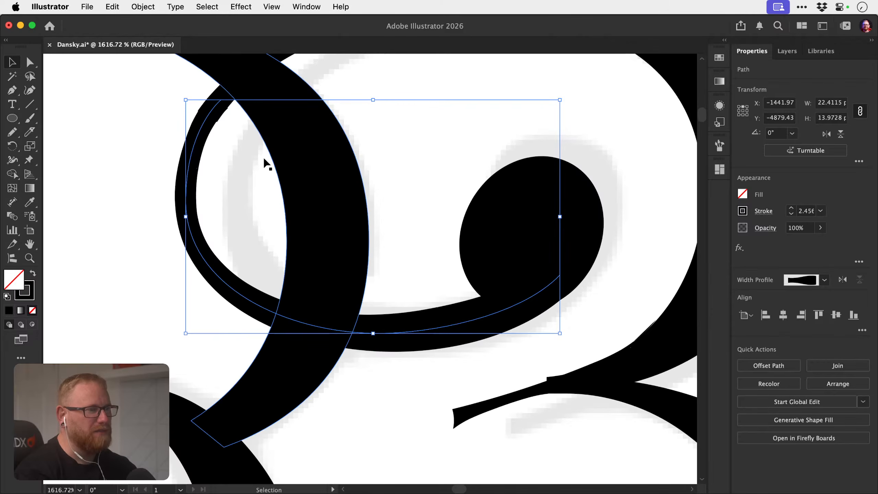
click(153, 7)
click(151, 190)
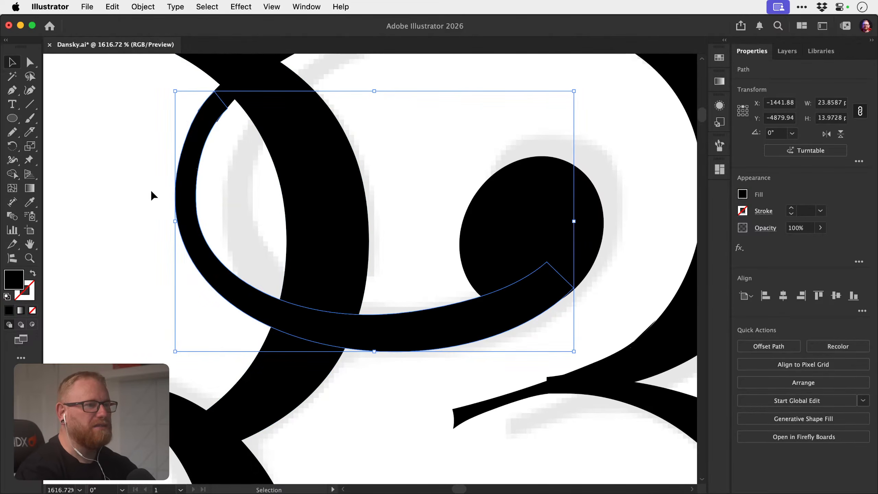
click(440, 292)
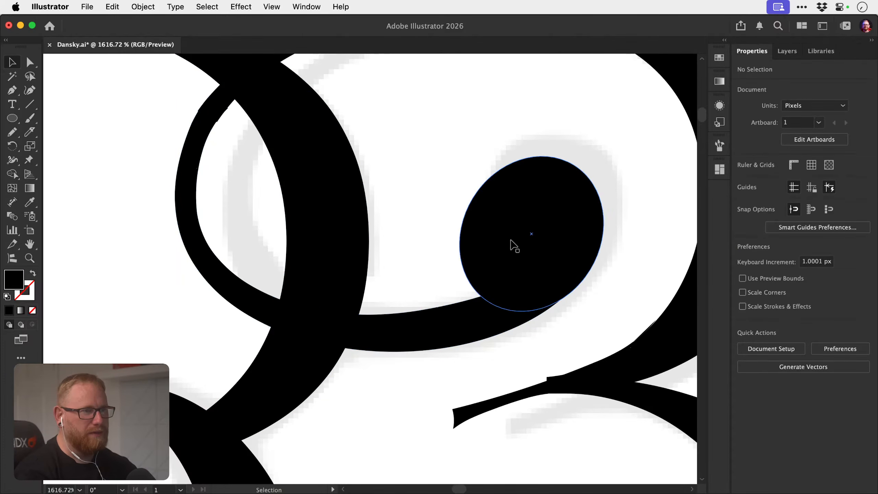
Undo a trial move of the ball terminal and enlarge the ellipse to about 9.22 by 9.49 px.
drag(512, 242, 492, 155)
key(super+z)
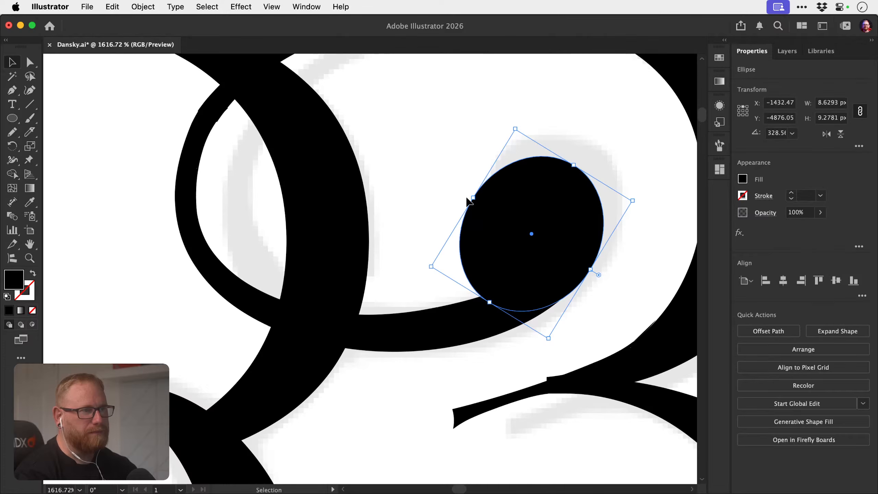
drag(472, 199, 463, 191)
drag(545, 236, 545, 236)
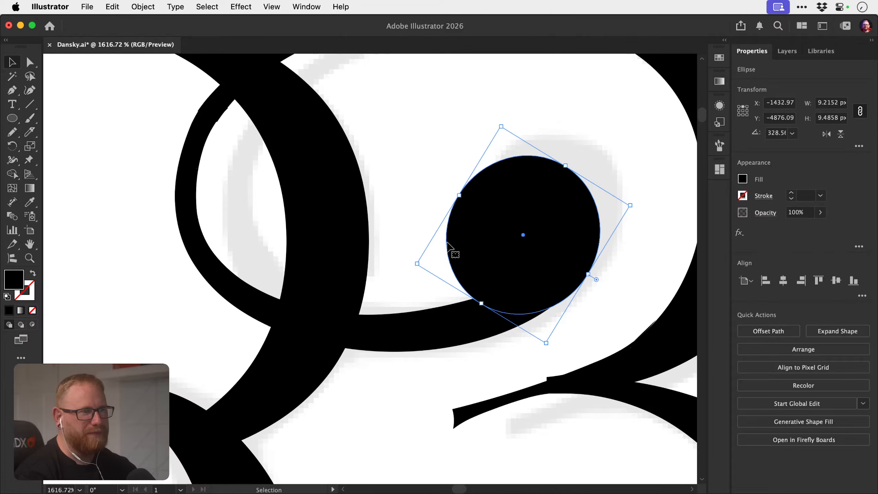
click(408, 211)
Redraw the inner upper edge of the expanded curve with the Pencil tool between the R's bowl and the ball terminal.
click(397, 325)
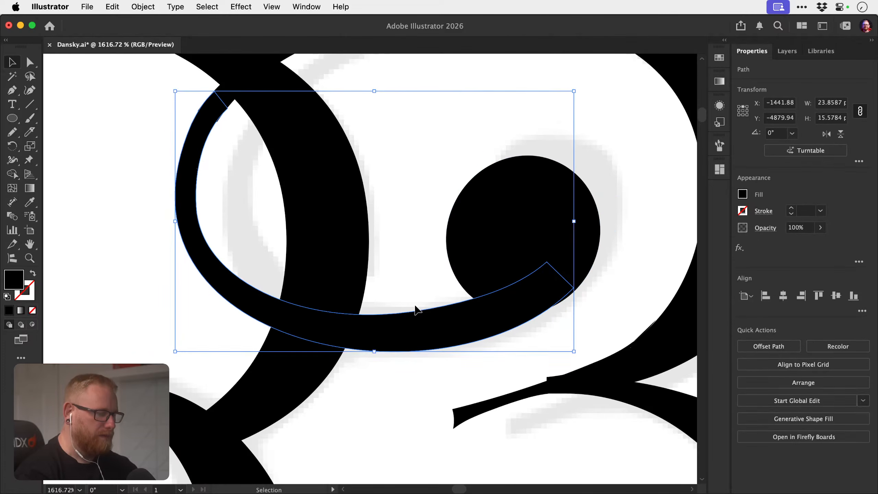
key(n)
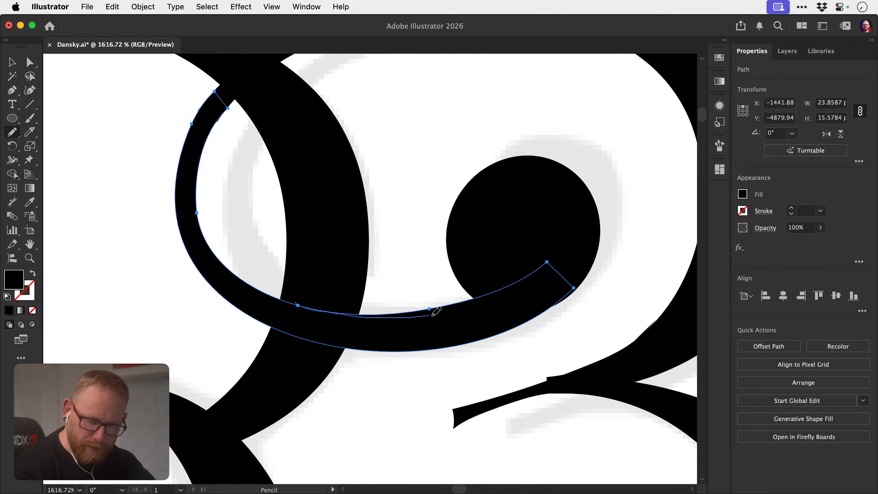
mouse_move(520, 281)
mouse_down()
mouse_move(530, 263)
mouse_move(467, 263)
mouse_up()
key(super+shift+a)
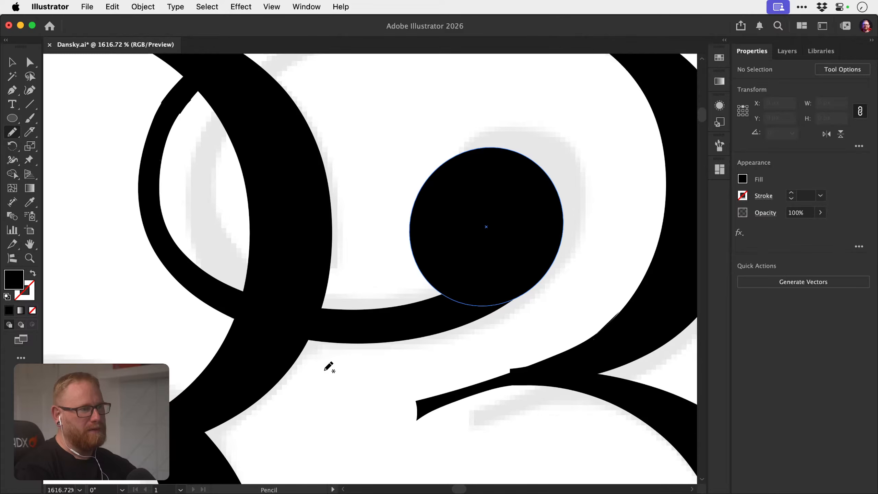
Nudge the ball terminal so it sits against the curve's end, checking its overlap with the curve's outline.
key(v)
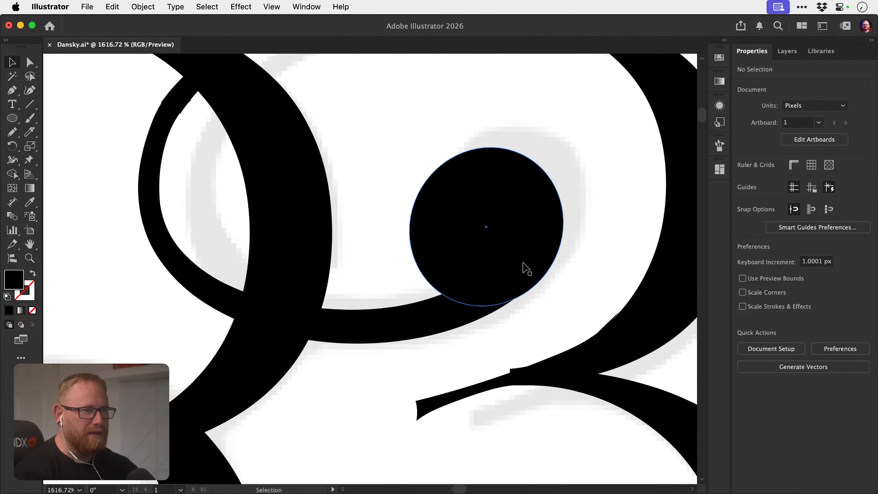
drag(522, 267, 605, 263)
mouse_move(553, 254)
mouse_down()
mouse_move(543, 255)
mouse_move(552, 256)
mouse_up()
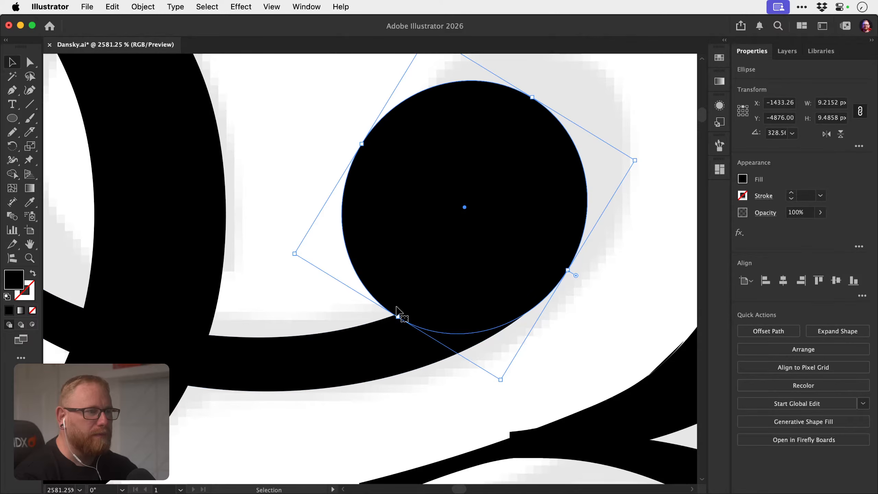
drag(397, 315, 478, 275)
key(a)
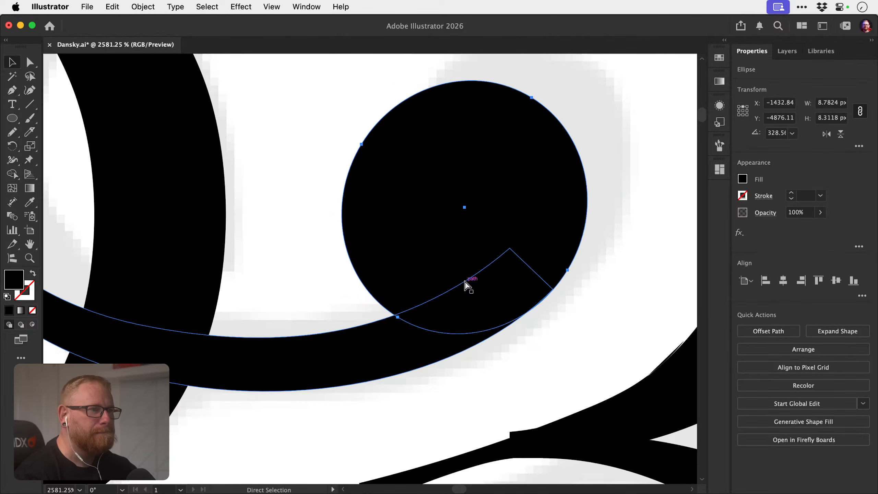
key(v)
key(super+shift+a)
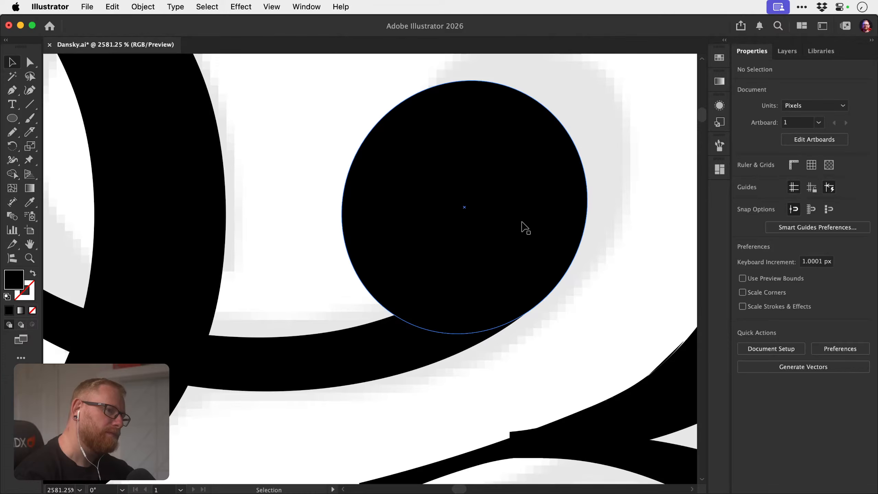
Try moving the ball terminal off the curve to a spot above the B, then undo the move.
key(z)
drag(451, 301, 144, 300)
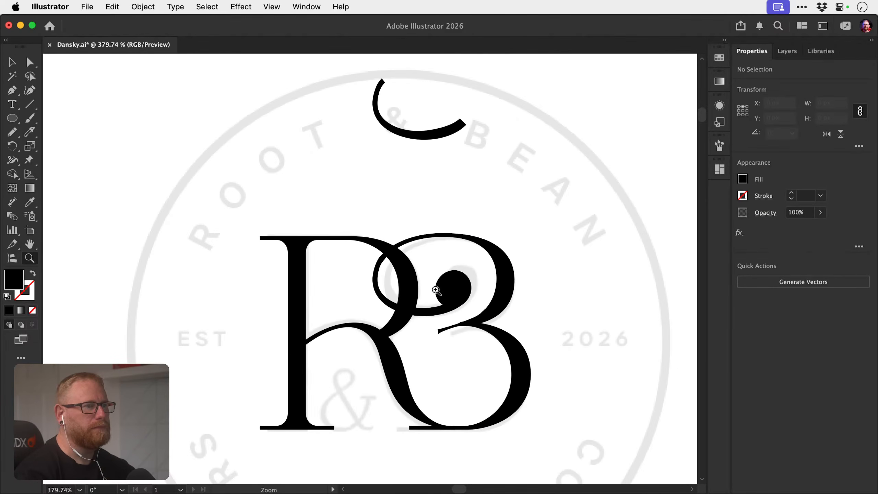
key(v)
drag(444, 290, 482, 218)
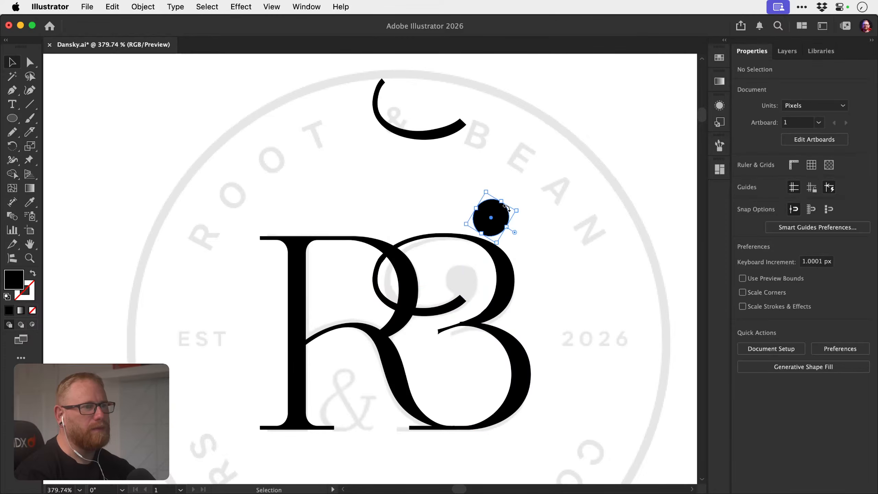
key(super+z)
Scale the ball terminal down slightly with the Scale tool, keeping it seated on the curve's end.
key(z)
drag(466, 291, 518, 274)
key(v)
key(s)
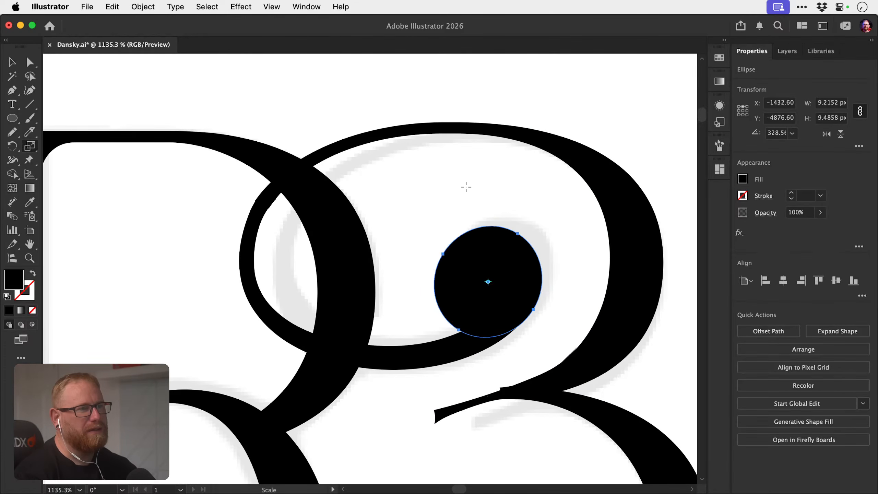
drag(465, 185, 477, 226)
key(v)
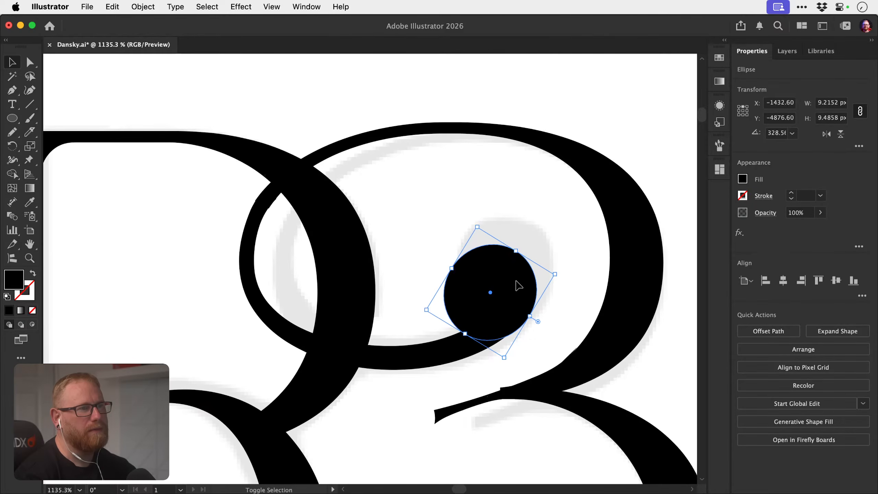
Reposition the ball terminal so its edge blends into the outer edge of the curve's end.
drag(518, 285, 528, 253)
click(553, 279)
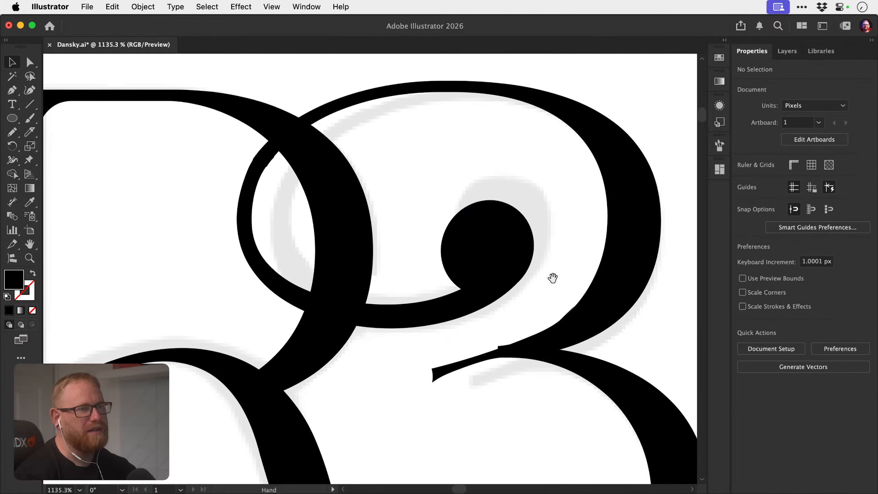
drag(563, 281, 542, 228)
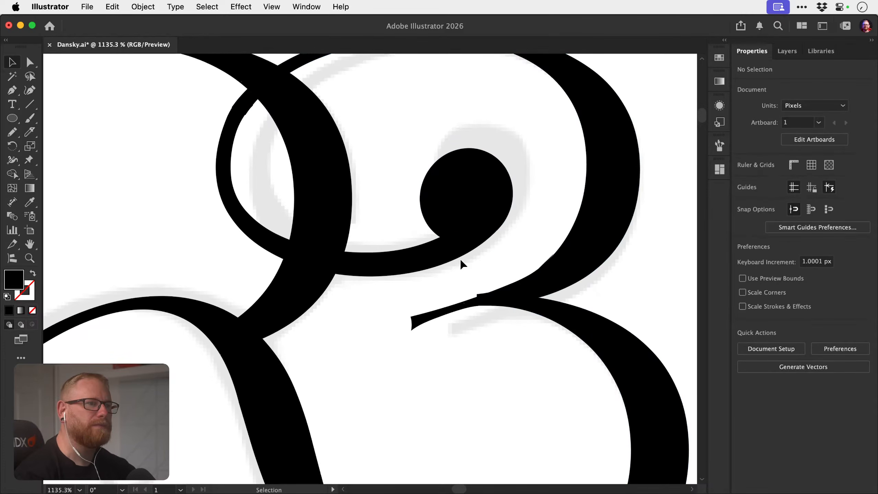
click(477, 214)
mouse_move(496, 186)
mouse_down()
mouse_move(509, 188)
mouse_move(499, 192)
mouse_up()
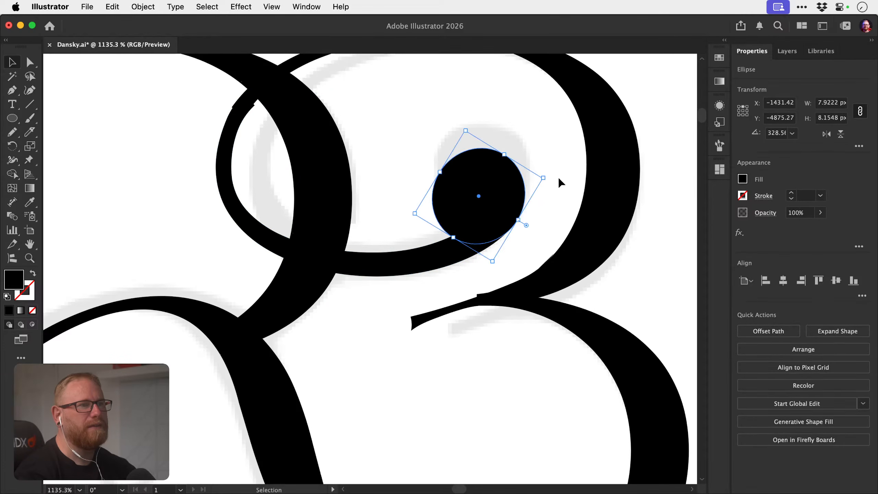
click(543, 148)
key(space)
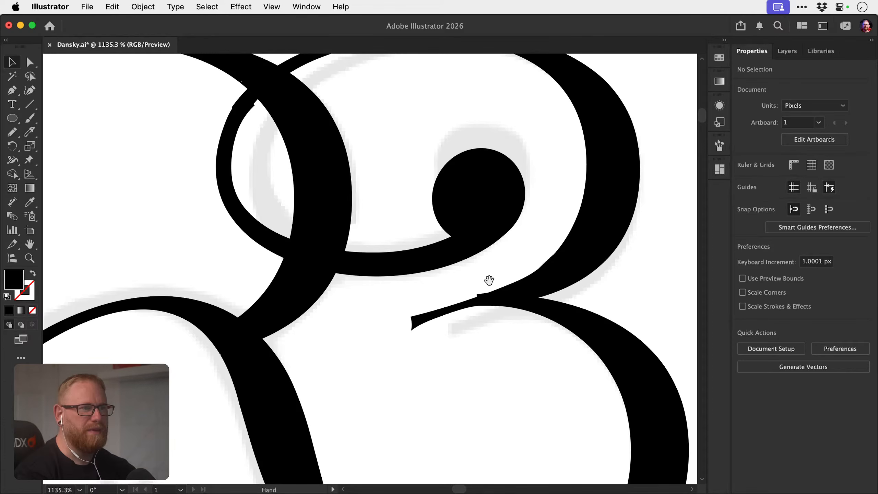
Delete the separate tail piece overlapping the B's middle junction, leaving only the letter's own blunt stub.
click(448, 317)
scroll(445, 310, up, 3)
key(a)
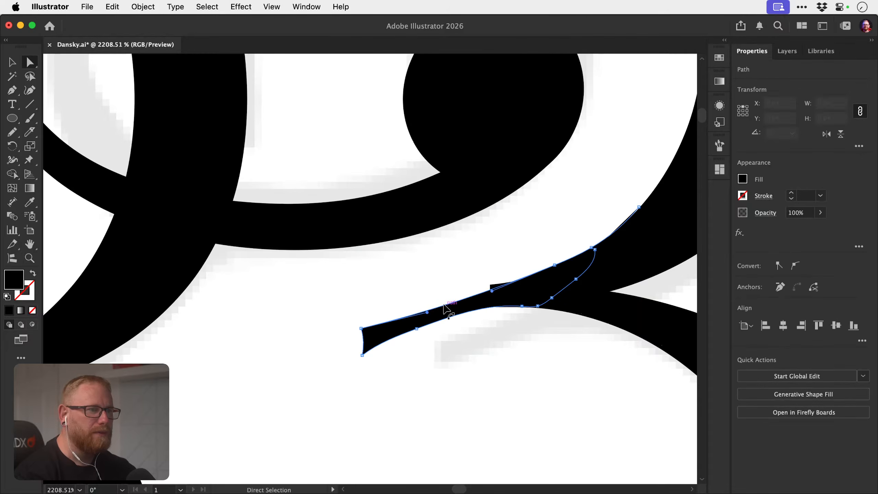
click(531, 271)
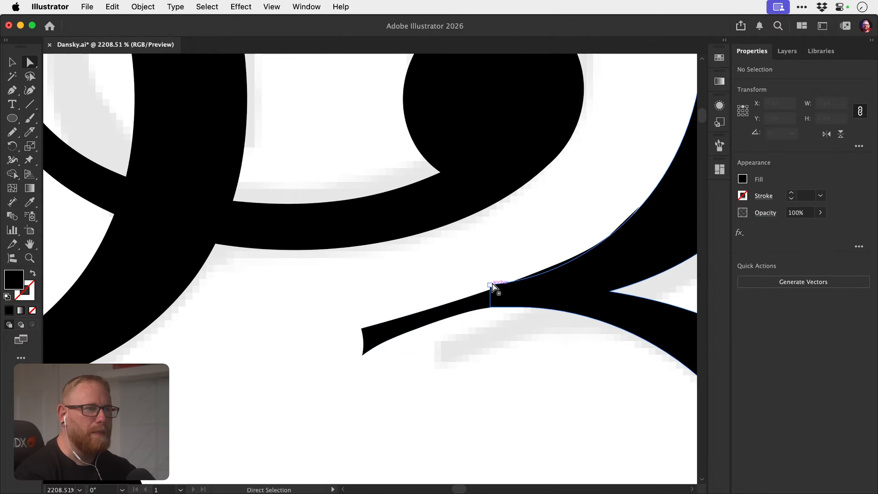
click(490, 286)
super+click(472, 304)
key(Delete)
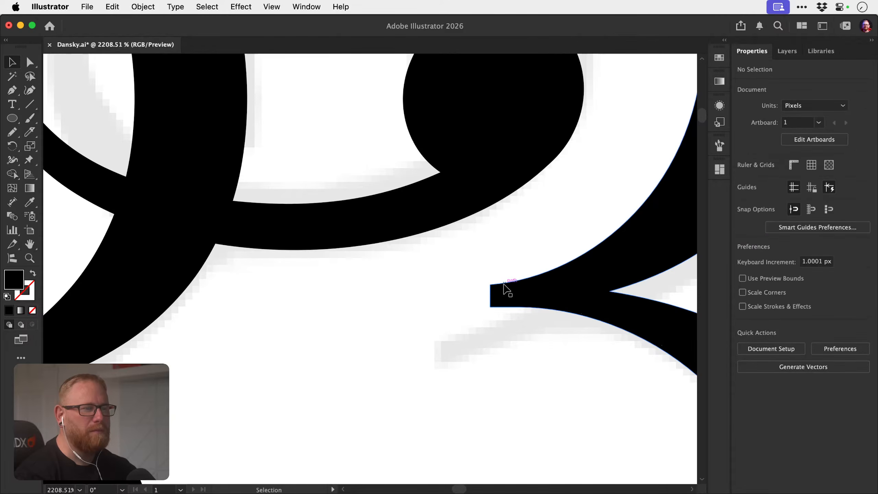
Try masking the B's blunt middle stub with a closed Pen shape filled with the background white.
drag(540, 284, 466, 297)
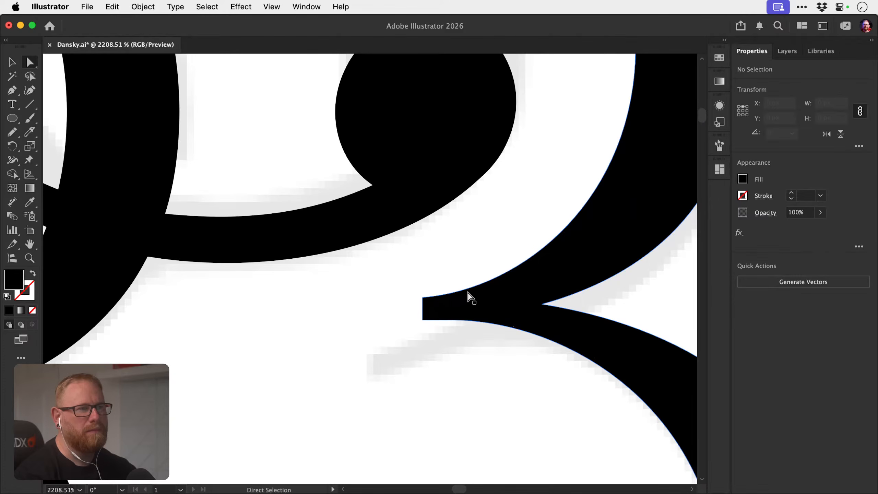
click(508, 271)
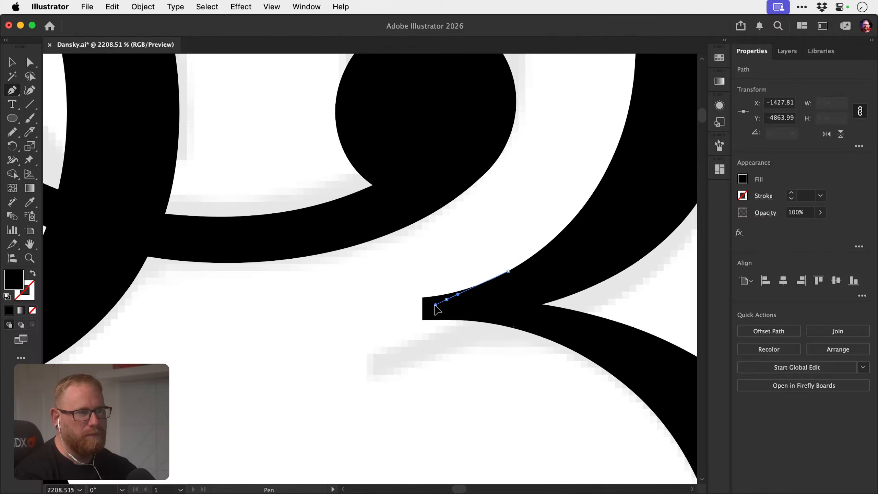
click(423, 308)
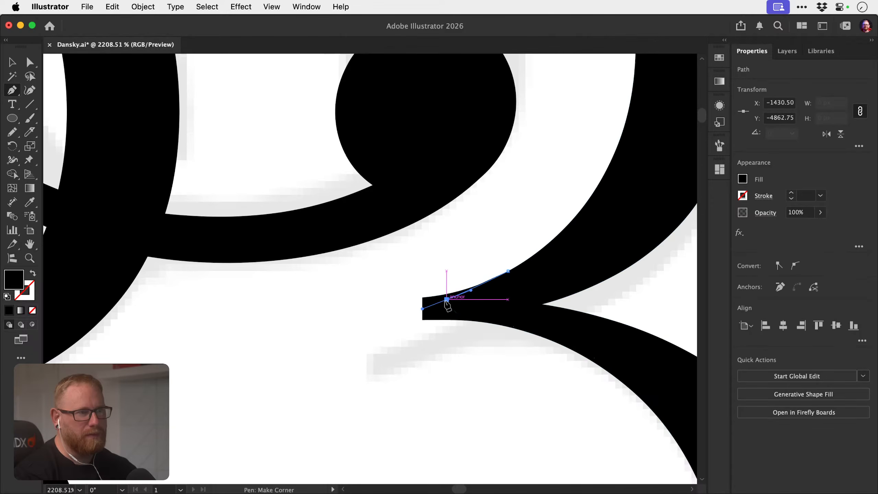
click(469, 321)
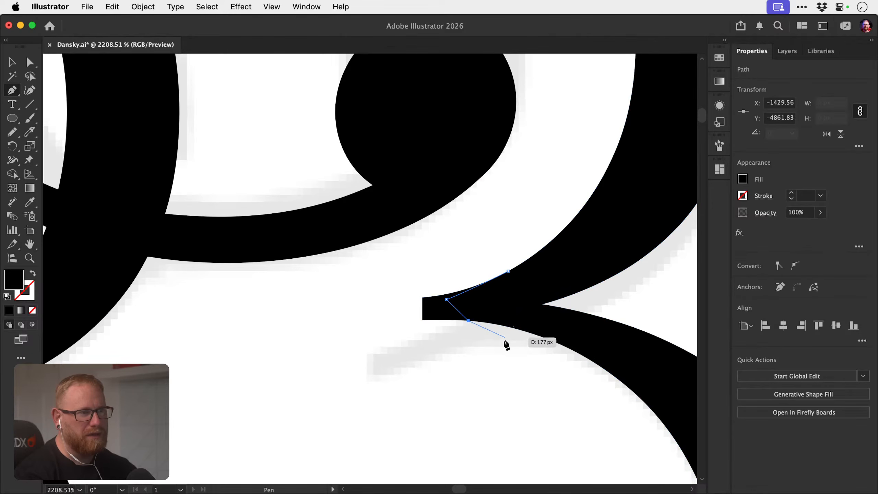
click(478, 332)
click(402, 334)
click(408, 284)
click(508, 271)
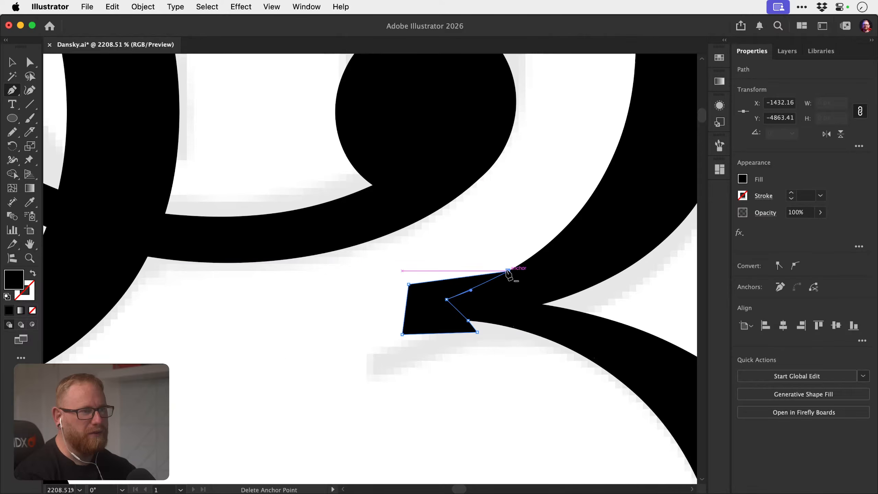
key(i)
click(276, 361)
key(super+shift+a)
Create an enlarged copy of the curve carrying the ball terminal with Offset Path at about 4 px.
key(z)
drag(428, 343, 329, 337)
drag(363, 331, 436, 323)
key(v)
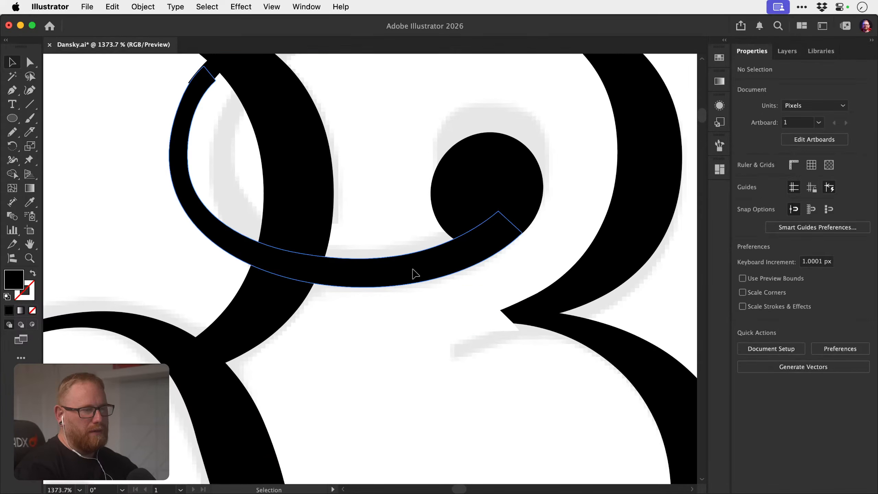
click(415, 273)
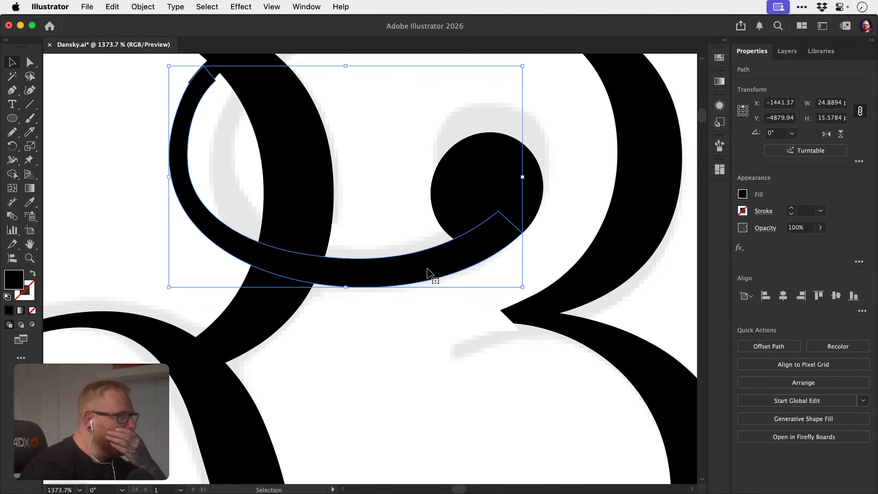
click(150, 8)
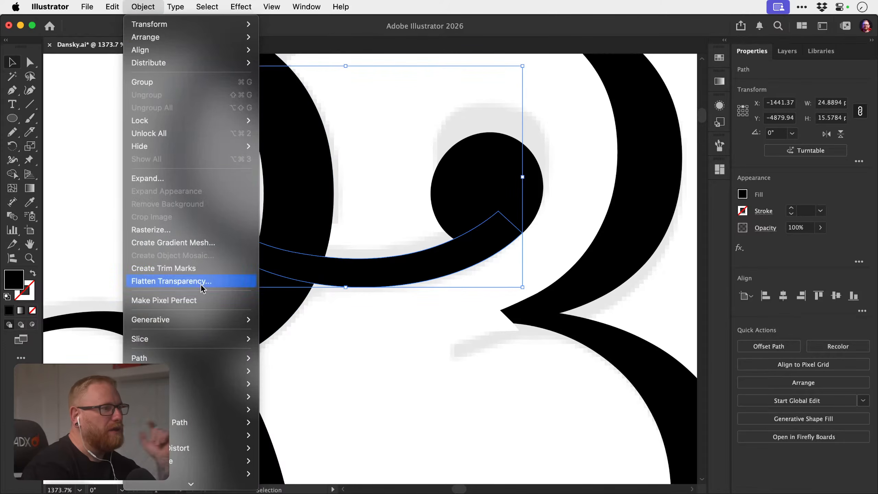
mouse_move(212, 360)
click(289, 364)
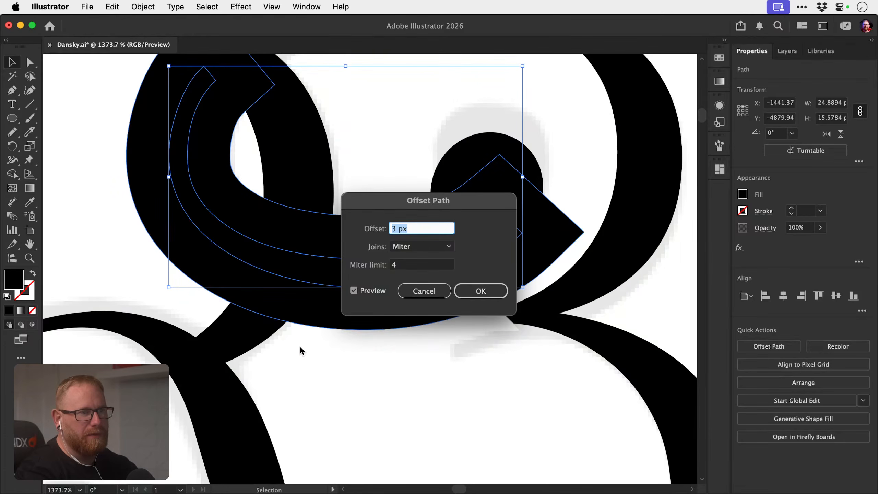
text(3.6)
key(Up)
key(Up)
key(Up)
key(Up)
key(Up)
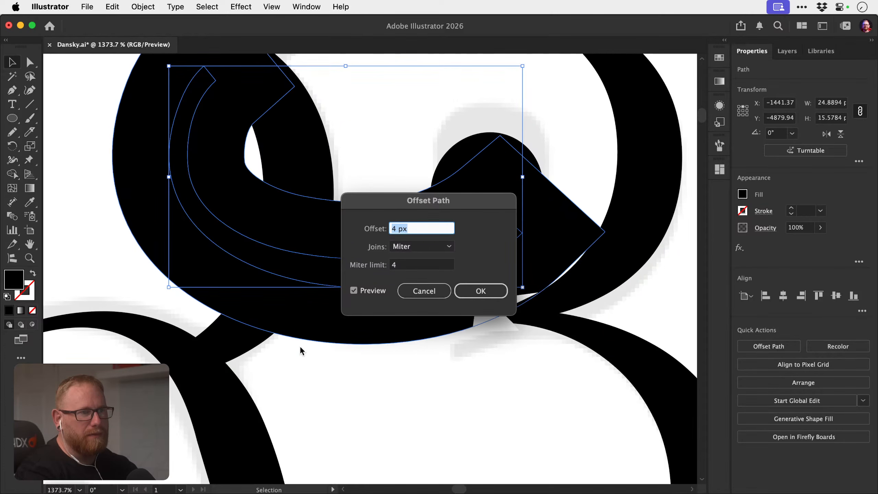
key(Return)
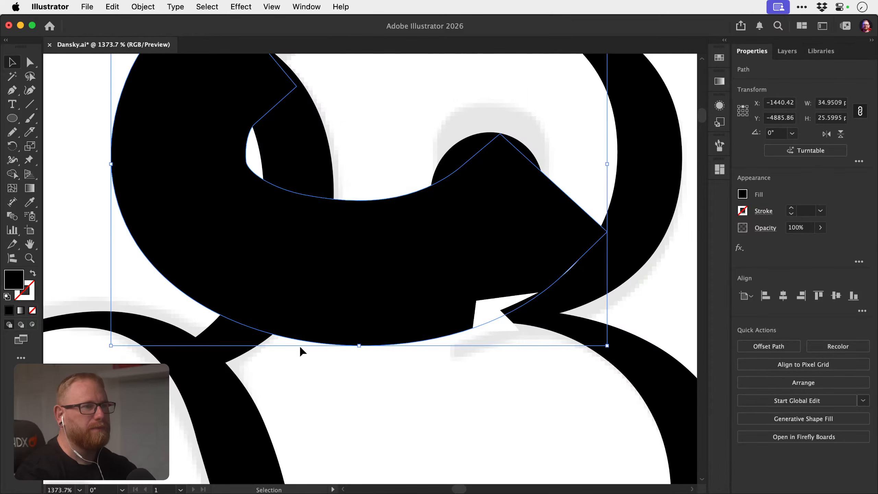
Move the offset copy of the curve 60 px to the right, clear of the monogram.
key(a)
scroll(299, 349, down, 3)
key(super+minus)
key(shift+Right)
key(shift+Right)
key(shift+Right)
key(shift+Right)
key(shift+Right)
key(shift+Right)
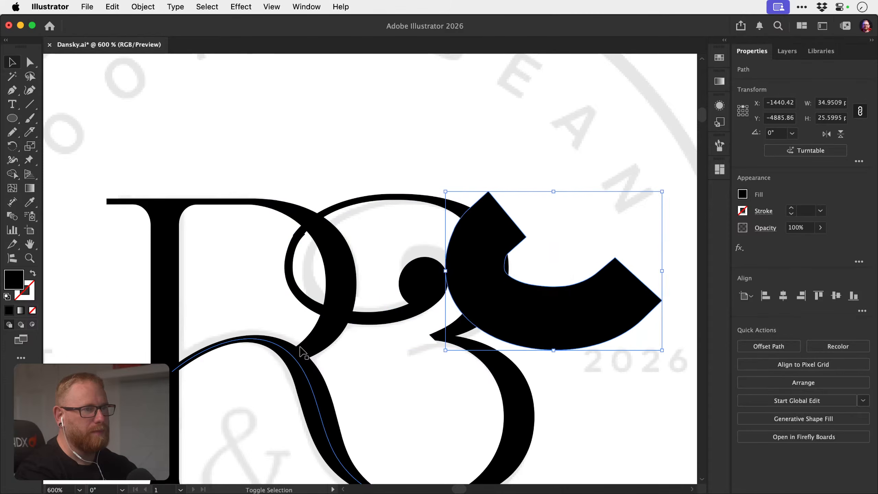
key(space)
drag(532, 246, 351, 210)
Delete the anchors at the offset copy's upper-left end and swap its black fill for a 1 pt stroke.
key(a)
drag(487, 147, 510, 173)
key(Delete)
key(super+shift+a)
click(530, 201)
key(Delete)
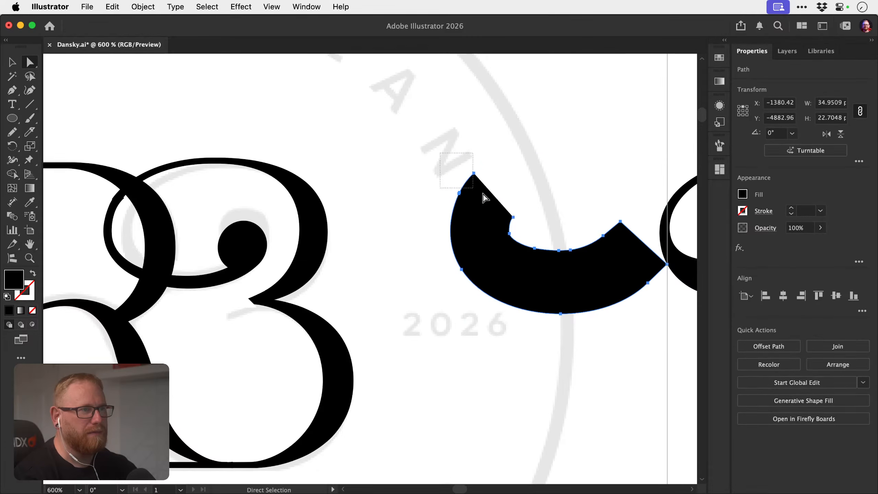
click(459, 192)
shift+click(474, 173)
key(Delete)
key(shift+x)
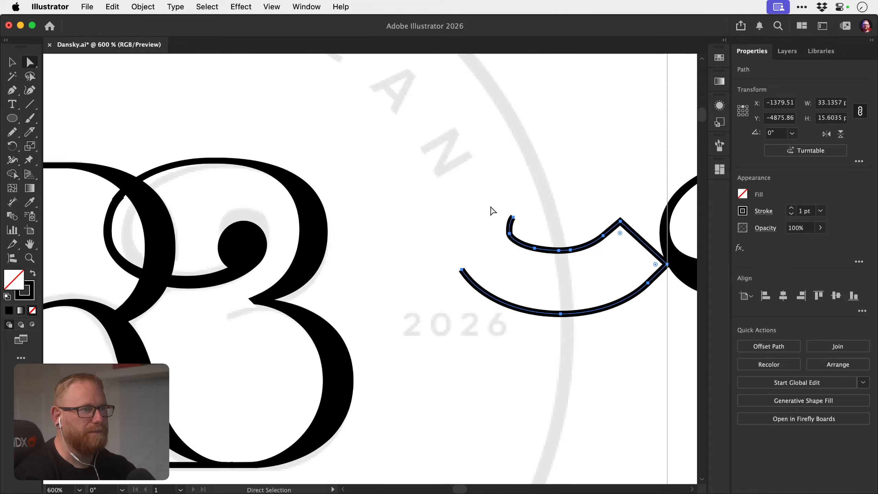
Remove the copy's inner edge, end cap and left part, keeping only the lower-right outer segment.
drag(587, 264, 588, 263)
key(Delete)
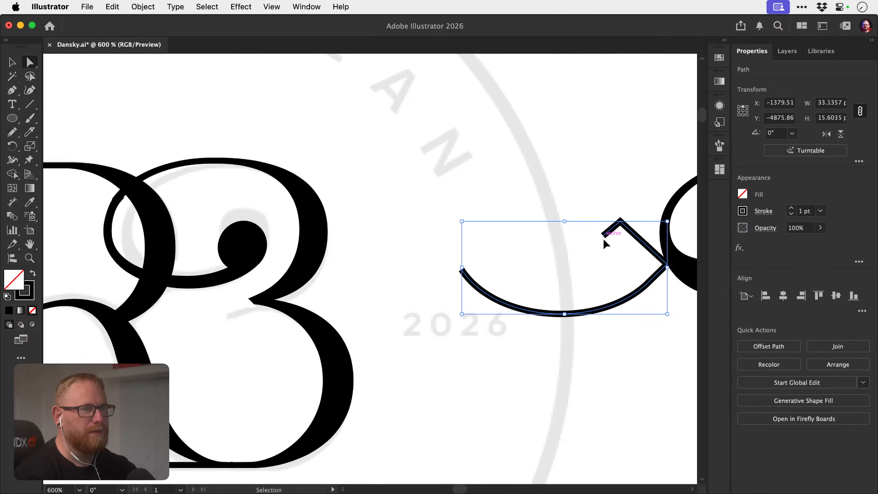
click(612, 229)
key(Delete)
click(620, 221)
key(Delete)
key(super+shift+a)
click(461, 269)
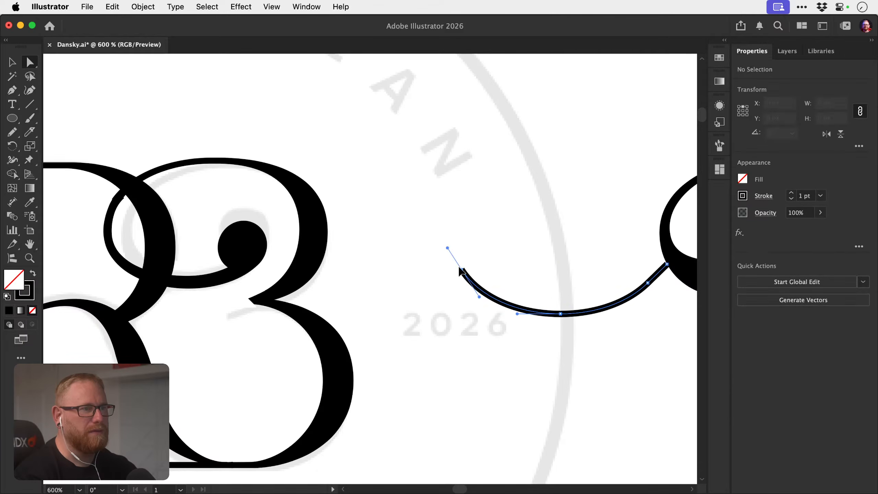
key(Delete)
key(super+shift+a)
click(574, 313)
Move the remaining curve segment 60 px back left onto the B's middle junction and bring it to the front.
key(v)
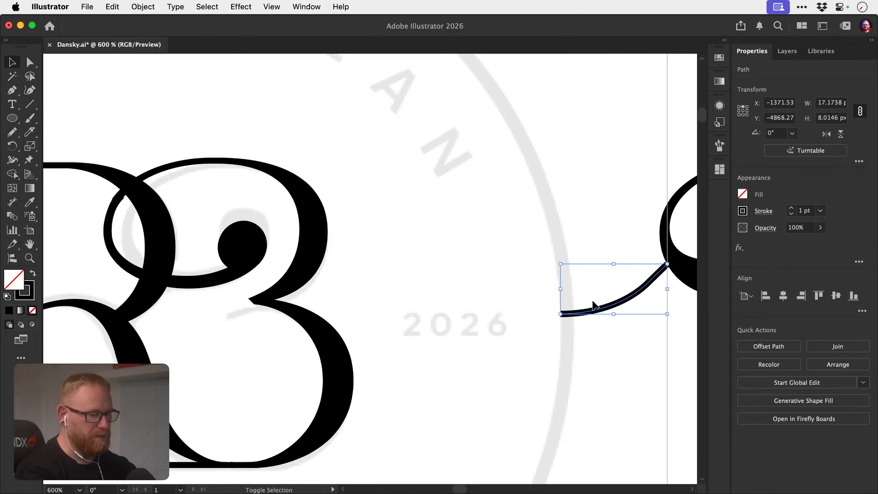
key(shift+Left)
key(shift+Left)
key(shift+Left)
key(shift+Left)
key(shift+Left)
key(shift+Left)
key(shift+Left)
key(shift+Left)
key(shift+Left)
key(shift+Left)
key(shift+Left)
key(shift+Left)
key(shift+Left)
key(shift+Left)
key(shift+Left)
key(shift+Left)
key(shift+Left)
key(shift+Left)
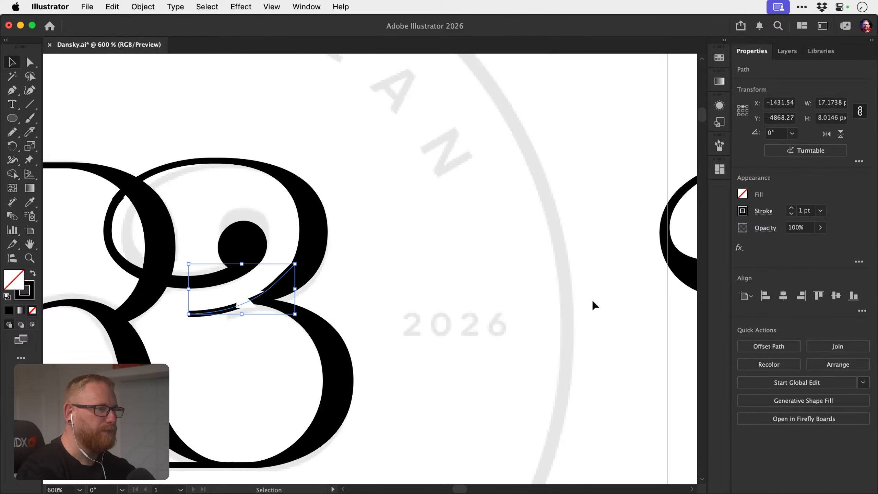
key(super+shift+])
key(super+shift+a)
Shorten the new tail stroke by cutting it with Scissors near its left end and deleting the short piece.
drag(286, 292, 384, 298)
scroll(383, 297, up, 5)
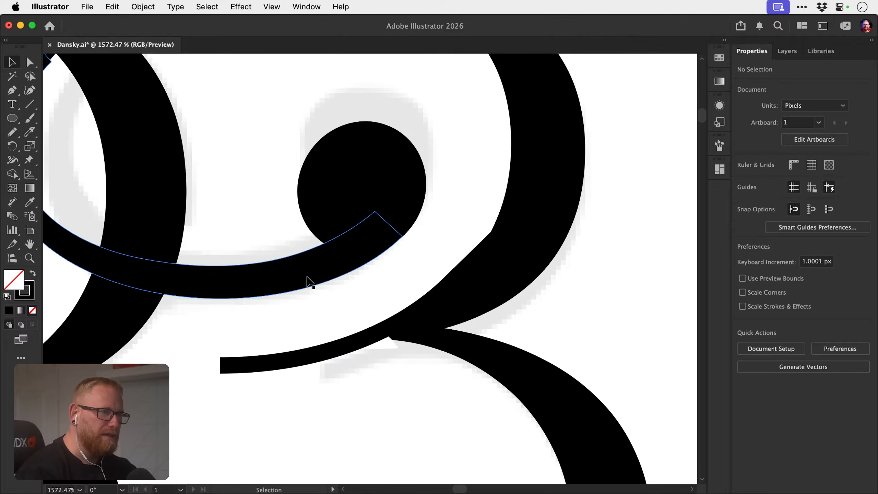
key(c)
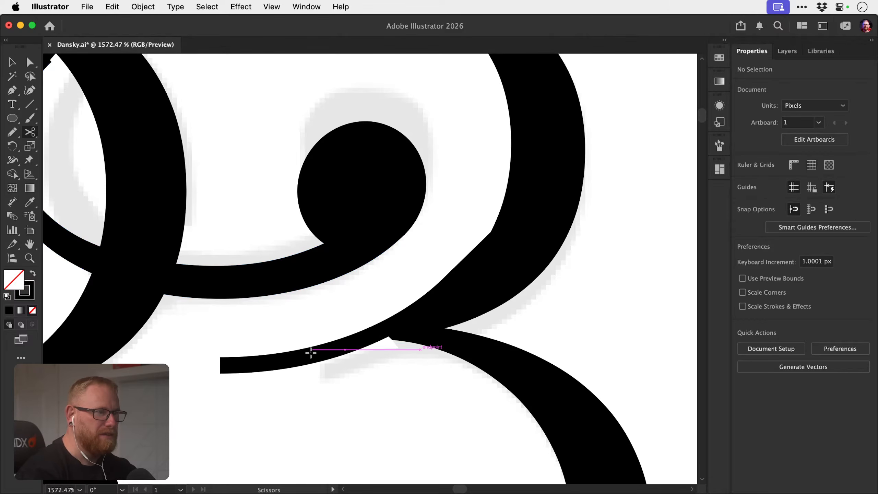
click(298, 358)
click(224, 368)
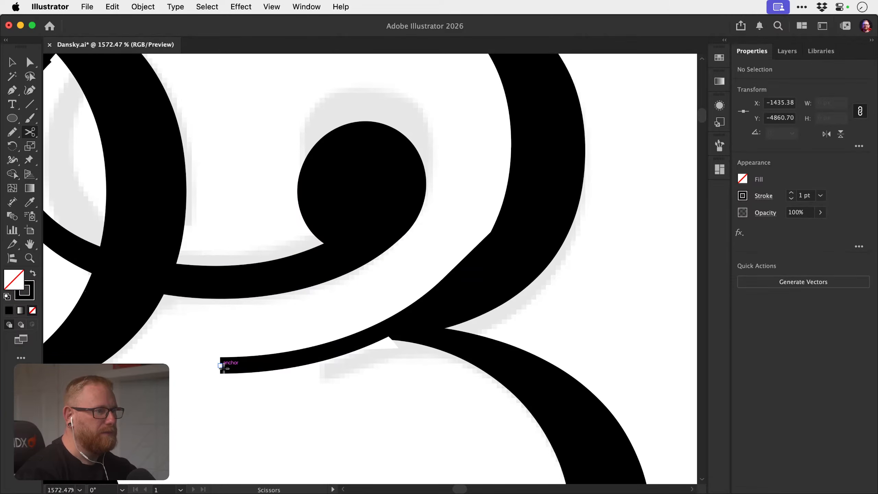
click(276, 361)
key(a)
key(super+shift+a)
click(238, 365)
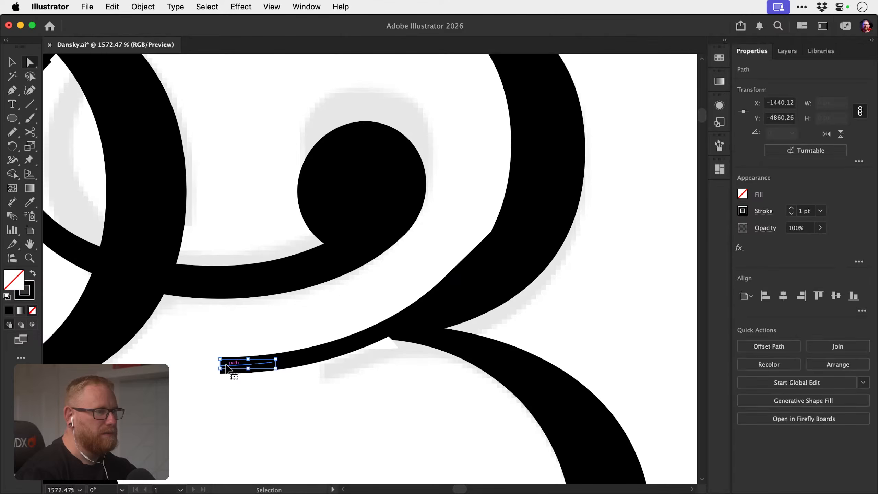
key(BackSpace)
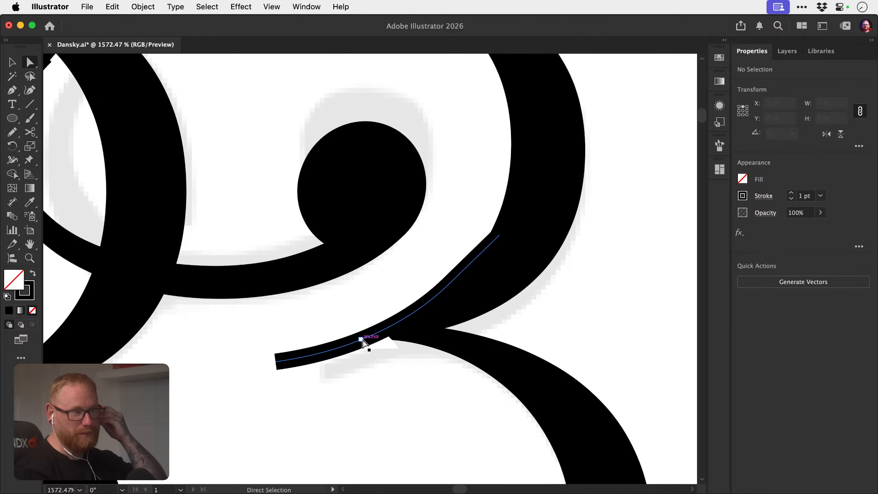
Try deleting the whole tail stroke from the B's middle junction, then undo the deletion.
key(v)
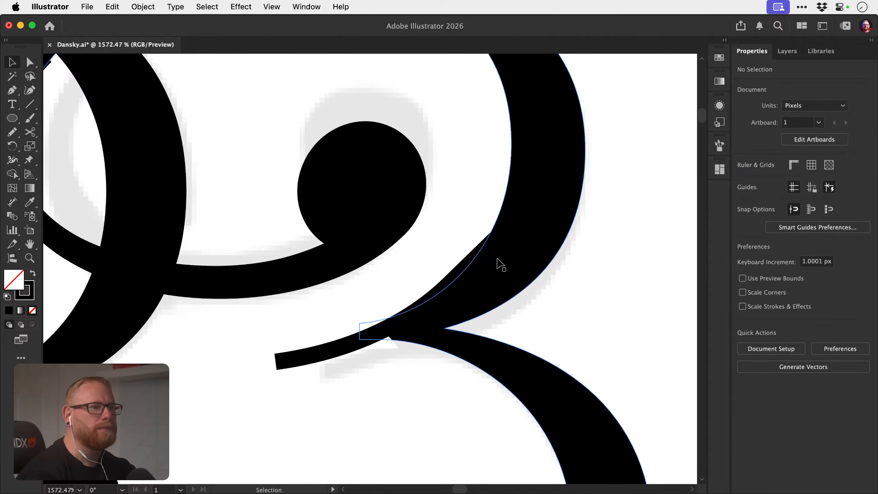
click(366, 346)
key(BackSpace)
key(a)
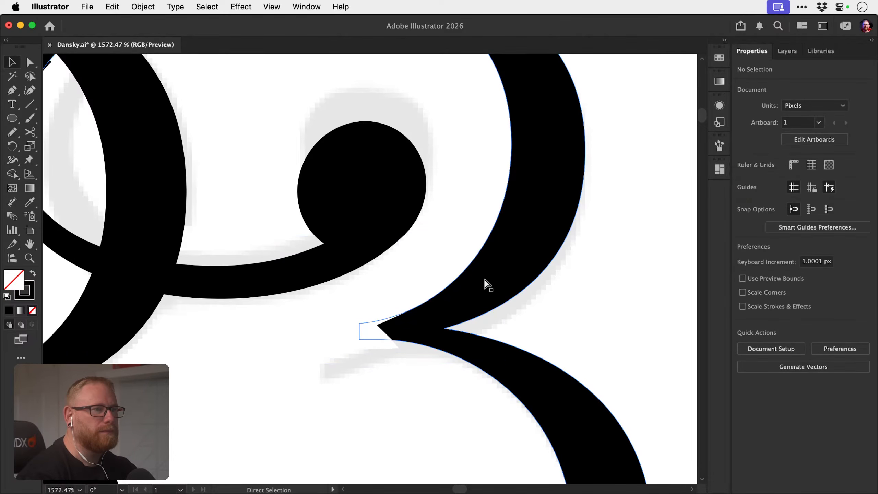
key(super+z)
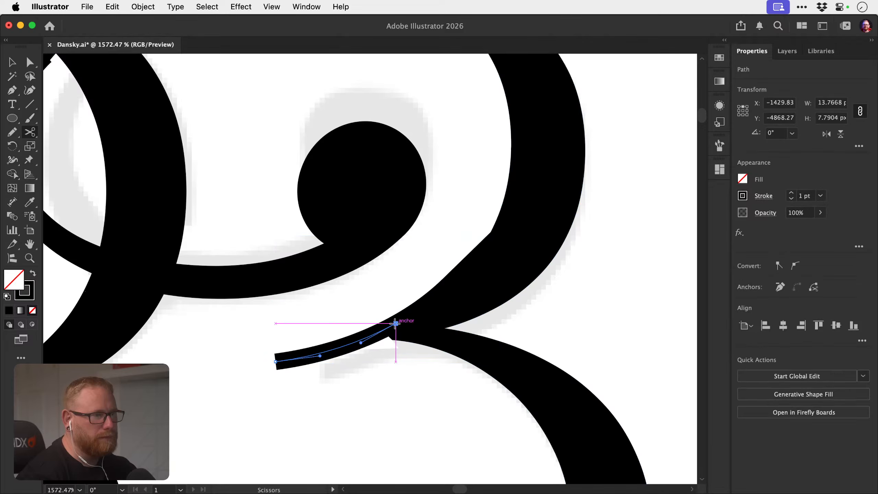
Delete the white mask shape over the B's middle stub and display the artwork in Outline mode.
key(BackSpace)
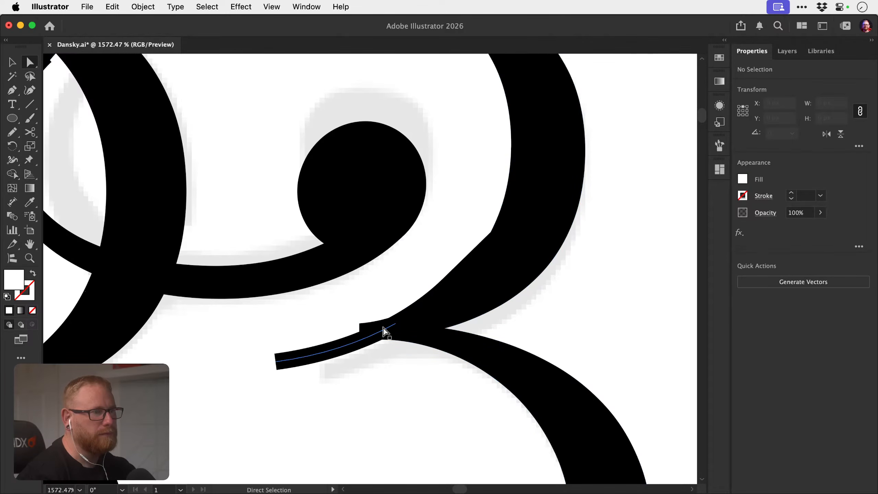
key(v)
key(super+y)
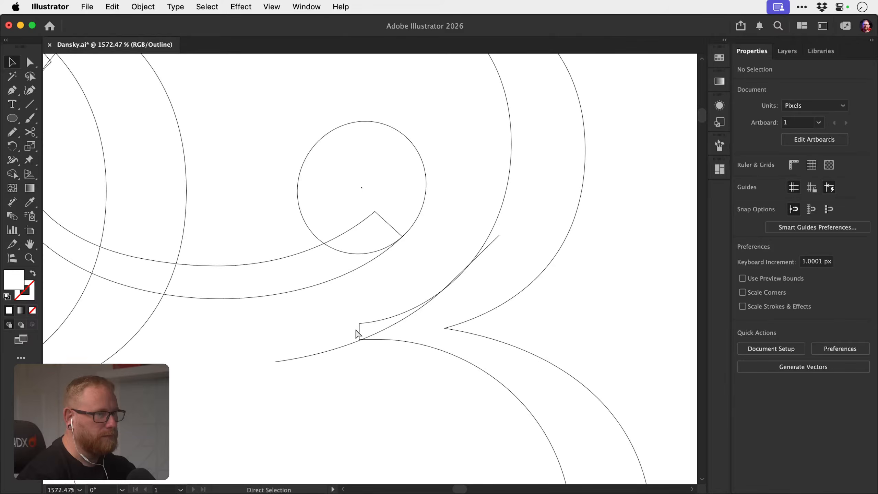
Return the artwork to Preview mode and undo the sideways shift of the B's main shape.
key(super+y)
drag(356, 331, 465, 327)
key(p)
key(v)
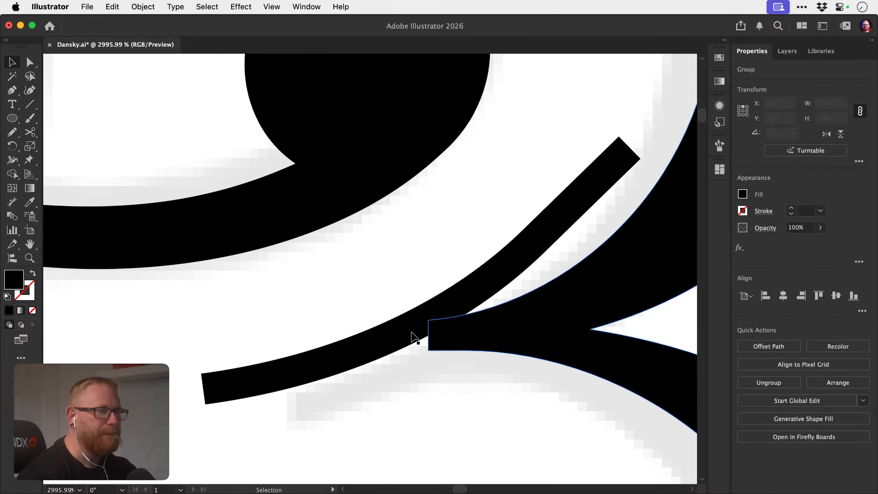
key(super+z)
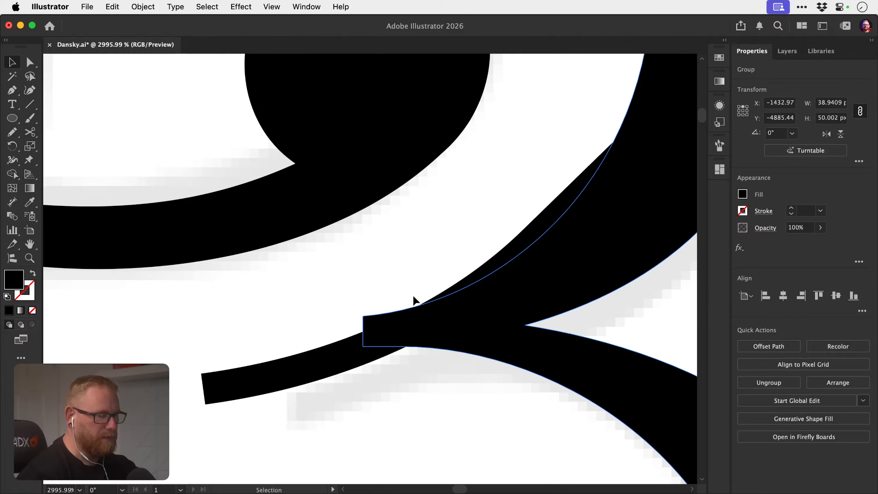
Draw a closed curved shape along the tail's upper edge with the Pen tool and fill it white to mask the B's stub corner.
super+click(428, 297)
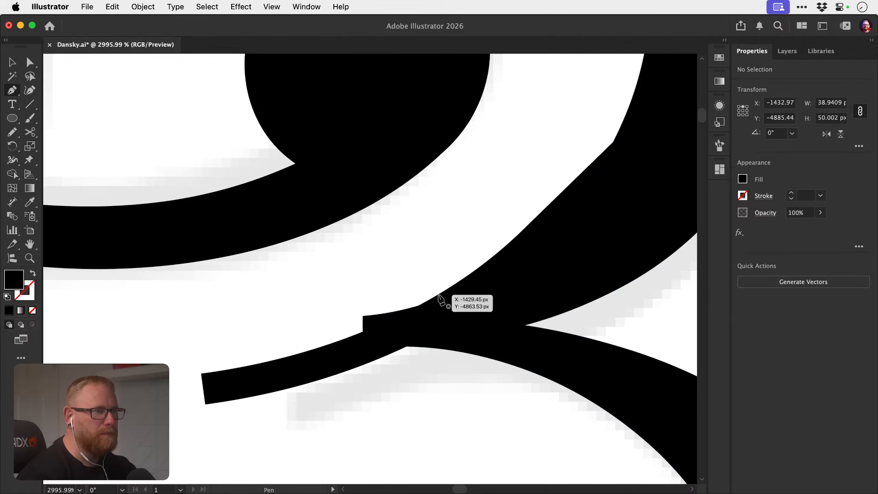
click(362, 332)
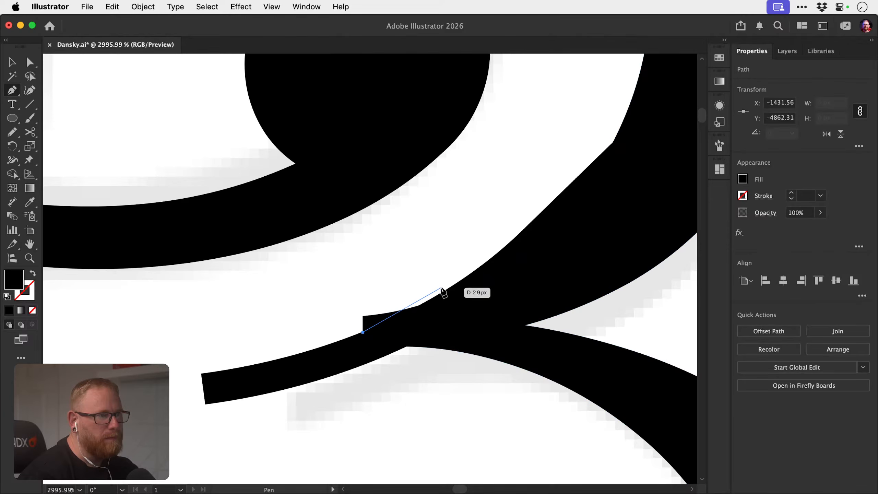
key(super+z)
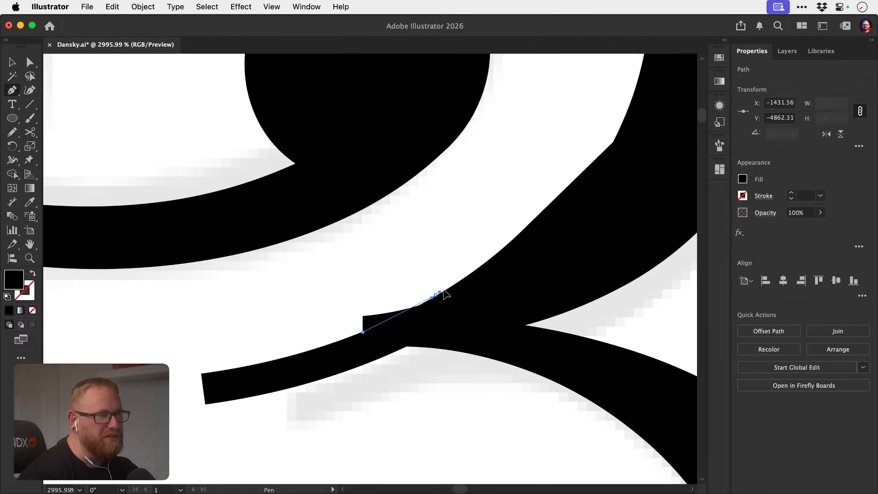
drag(465, 275, 465, 276)
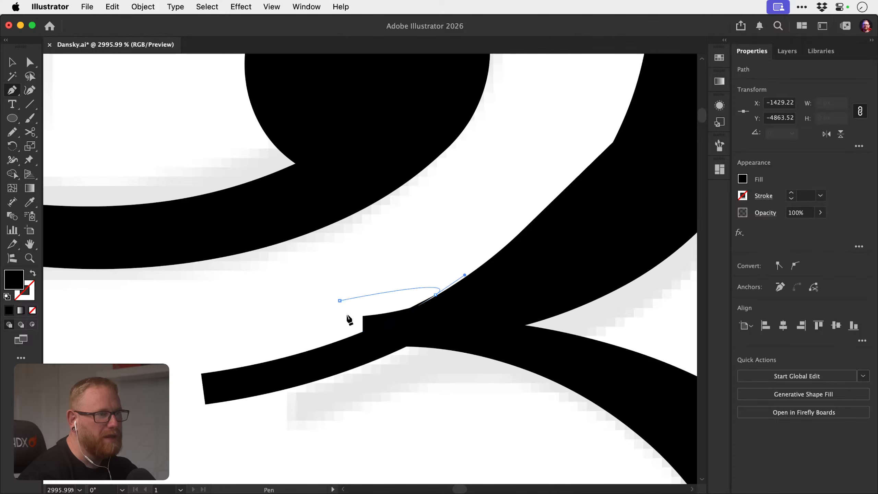
click(340, 300)
click(363, 332)
key(i)
click(189, 393)
key(super+shift+a)
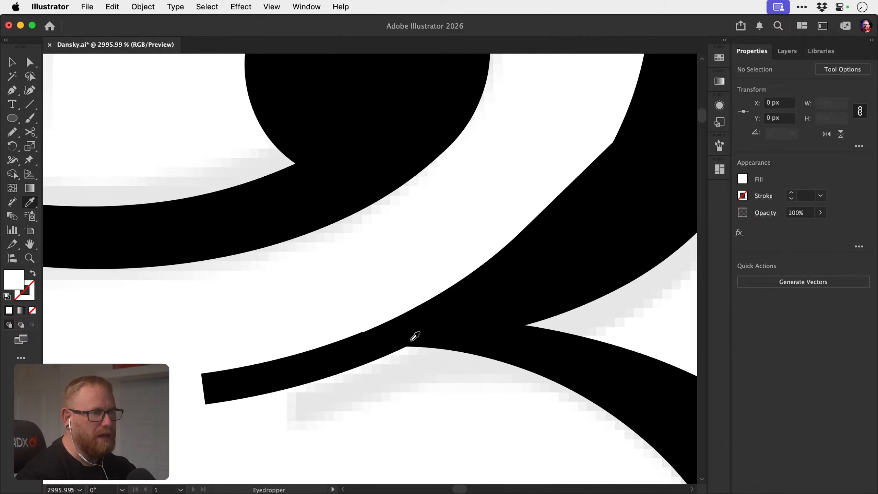
Draw a white curved wedge with the Pen tool beneath the B's middle junction to blend the tail's underside into the lower bowl.
key(v)
key(n)
scroll(372, 365, down, 5)
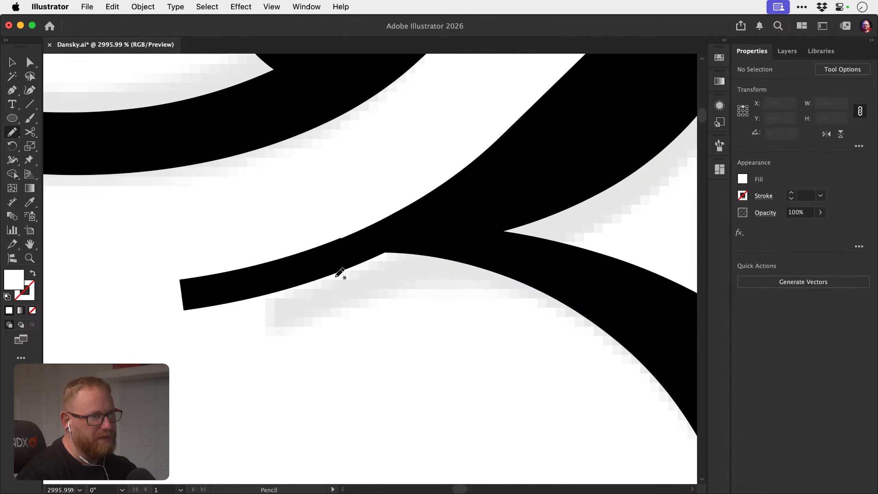
key(p)
click(307, 282)
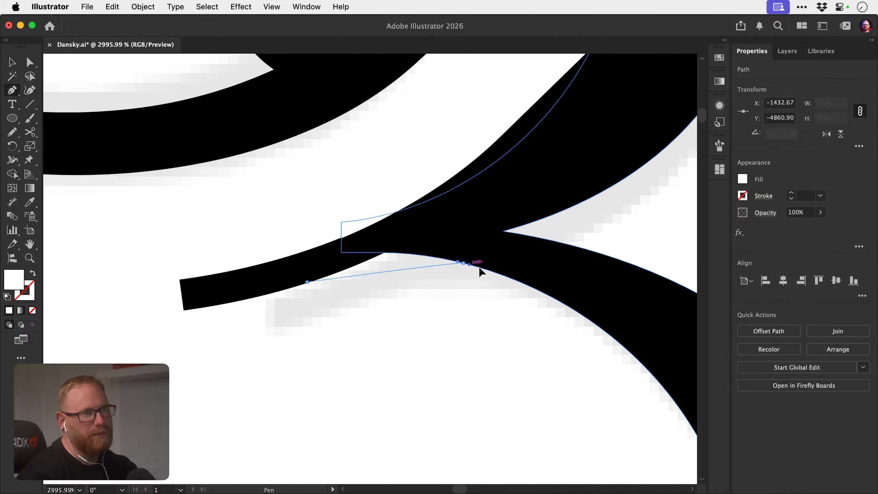
drag(464, 262, 535, 282)
click(385, 232)
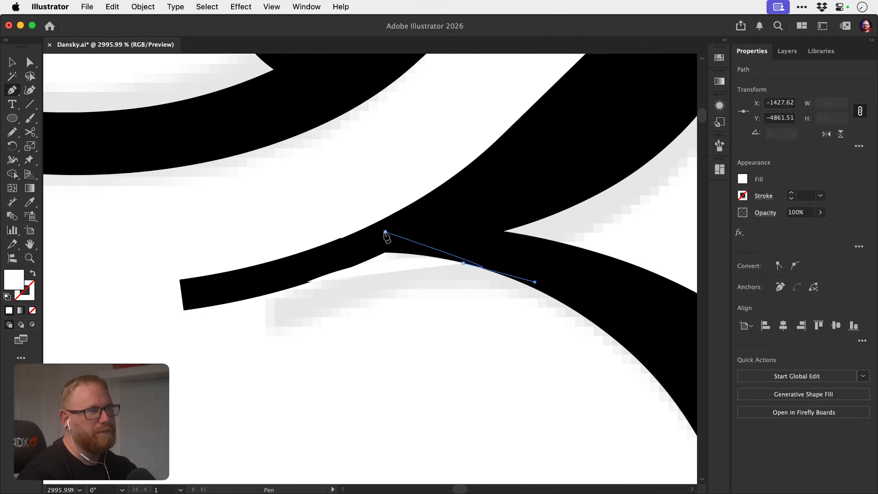
click(307, 282)
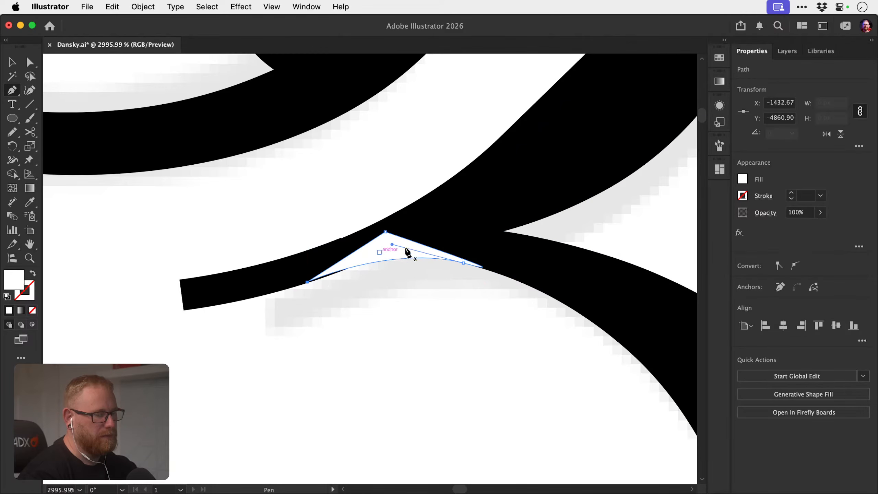
click(447, 229)
super+click(423, 302)
Delete the part of the tail stroke that runs beyond the middle junction along the B's upper bowl.
key(z)
drag(388, 335, 207, 290)
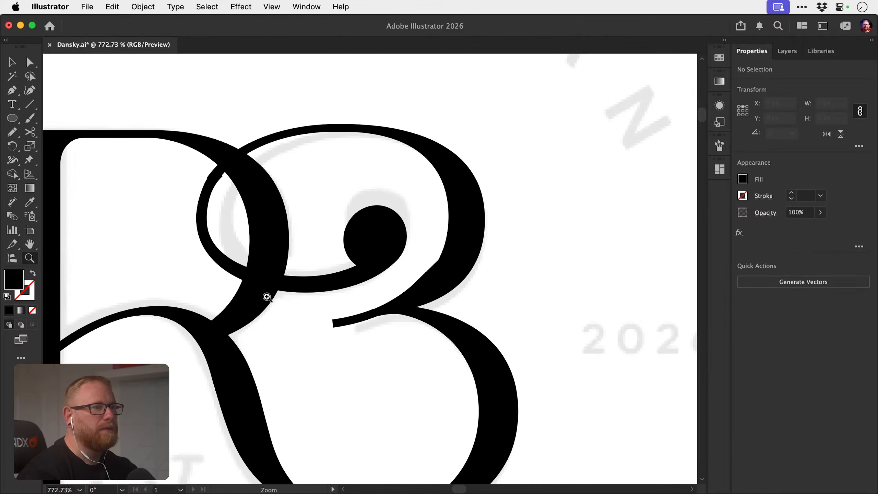
drag(321, 332, 365, 294)
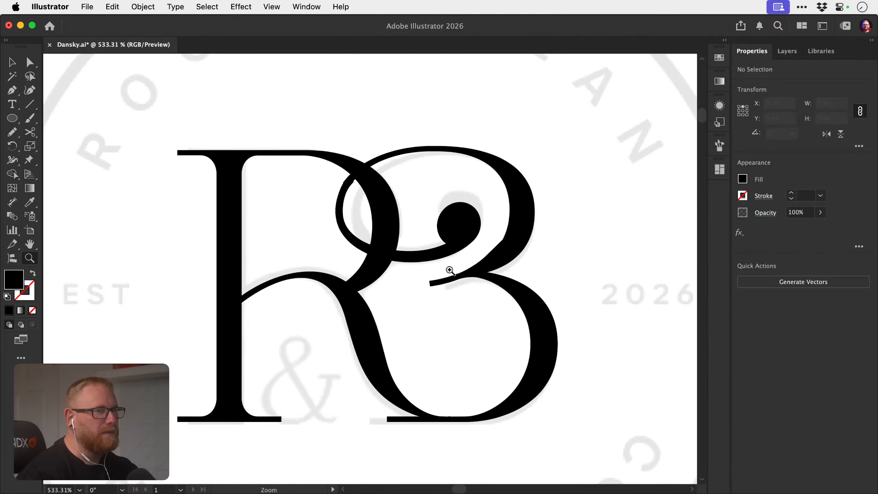
key(v)
key(z)
drag(493, 242, 619, 253)
key(v)
key(c)
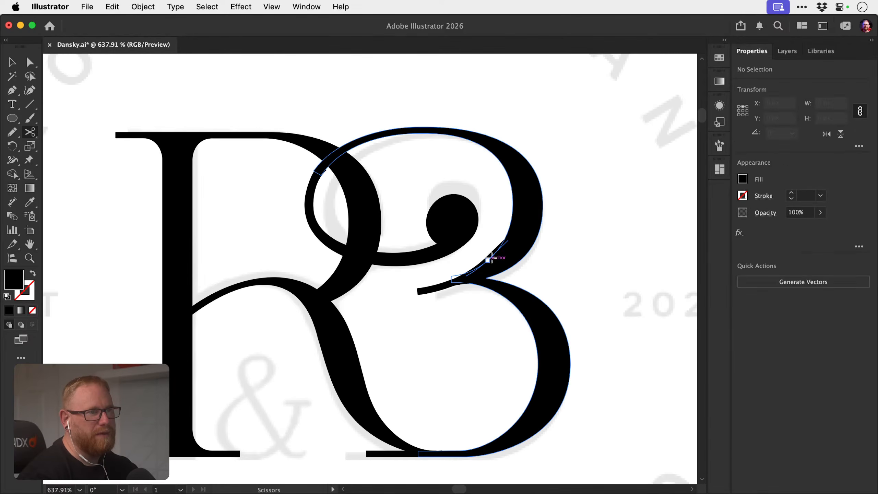
key(a)
key(z)
drag(500, 242, 650, 248)
key(a)
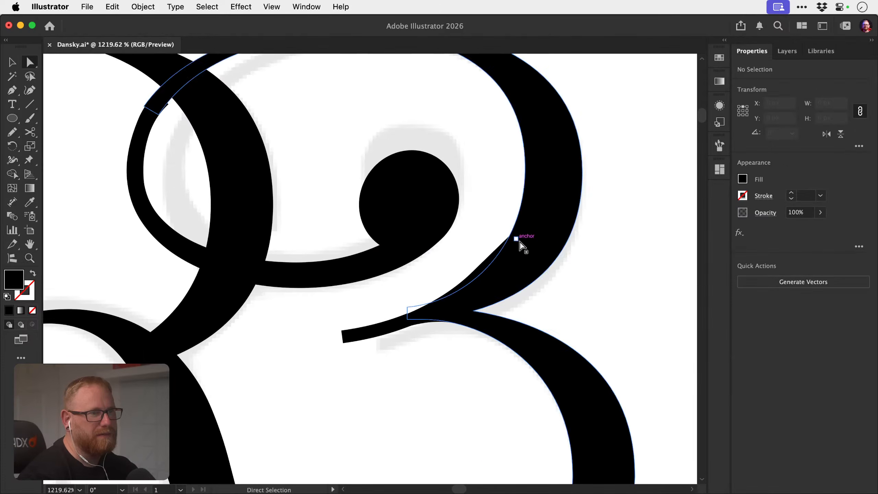
click(516, 239)
key(Delete)
key(v)
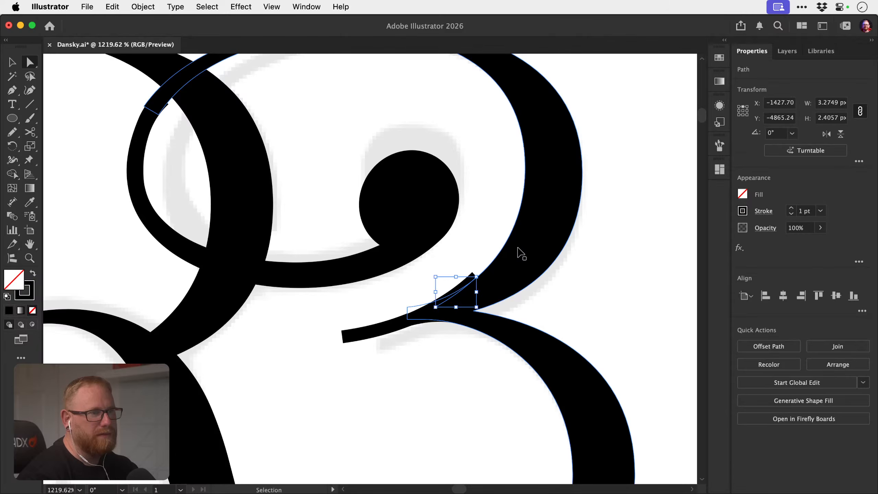
key(Delete)
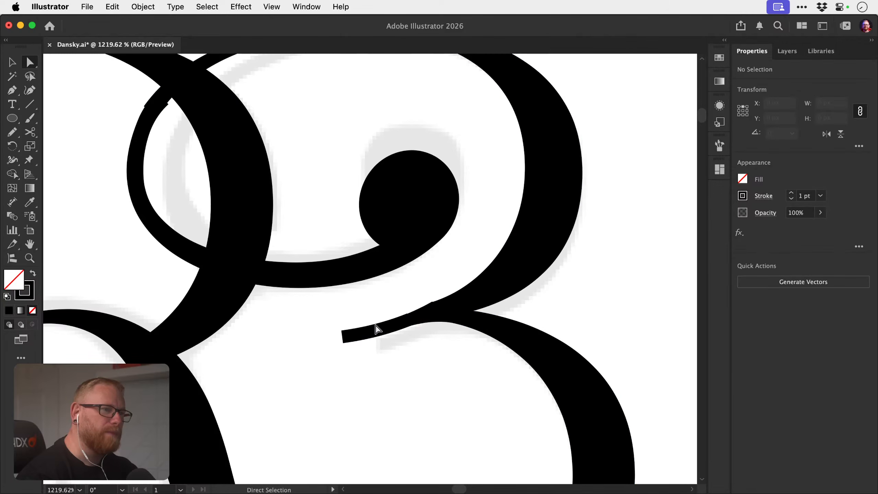
Save the document.
key(v)
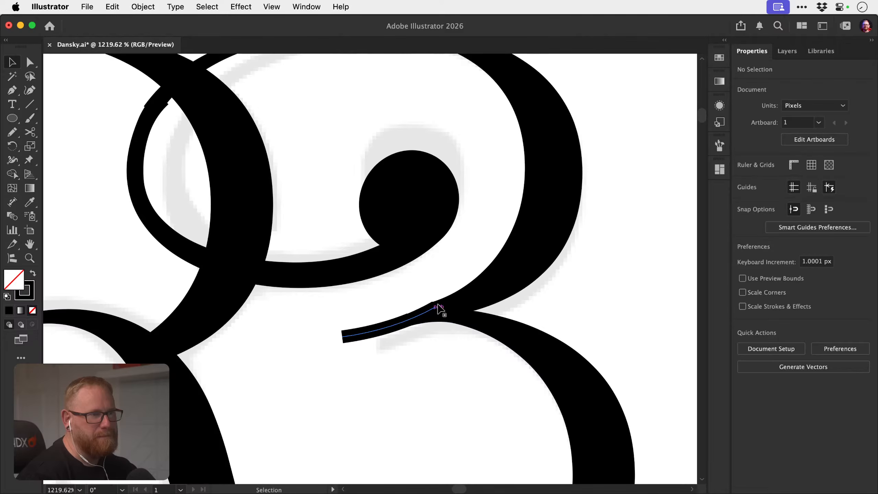
key(z)
drag(441, 318, 343, 290)
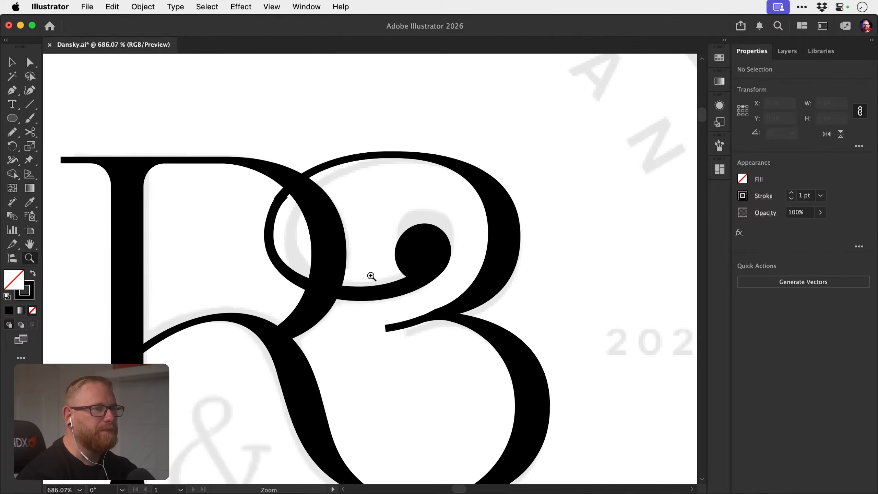
key(v)
key(super+s)
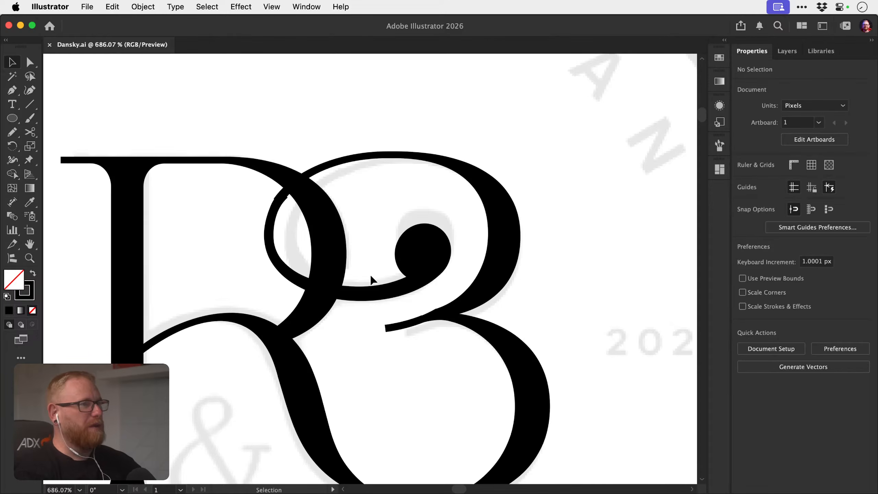
Try moving the outer-edge anchor of the loop's lower segment near its join with the upper curve, then undo the move.
key(a)
scroll(264, 188, up, 10)
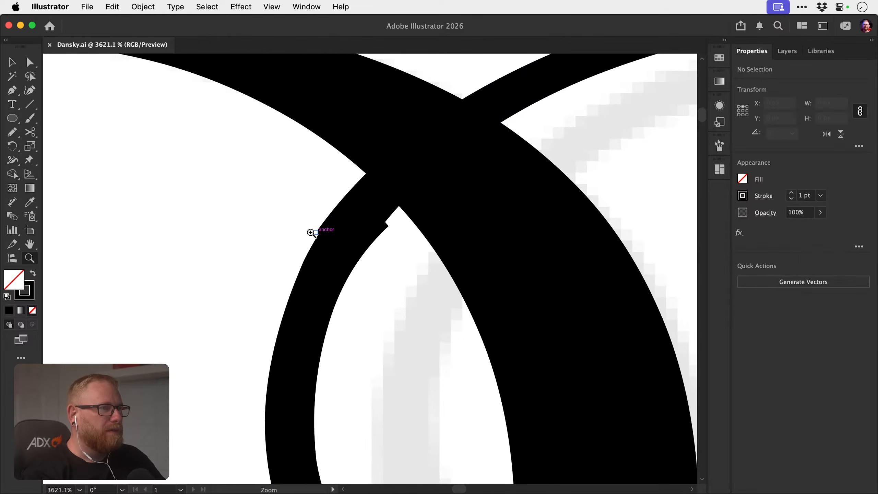
click(317, 238)
scroll(301, 235, up, 5)
key(v)
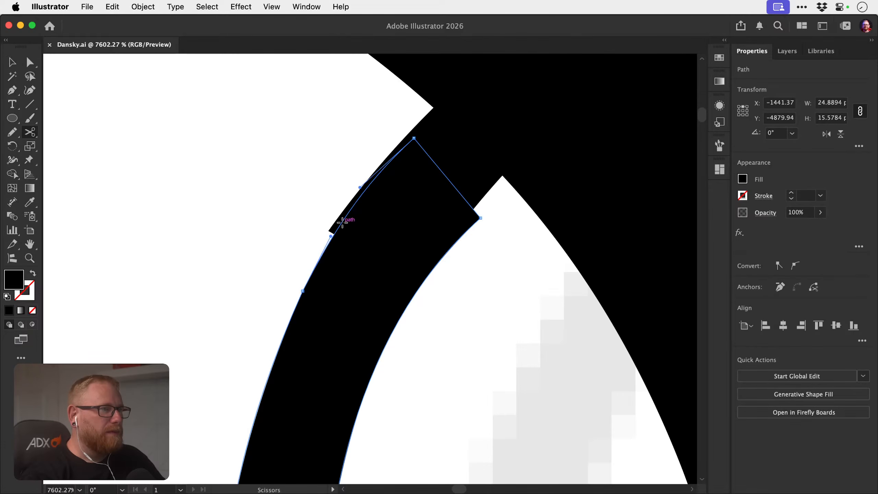
scroll(324, 239, up, 2)
key(a)
drag(303, 295, 345, 232)
key(super+z)
key(z)
key(super+shift+a)
Add an anchor on the upper curve's outer edge and move its outer end corner inward onto the loop segment's edge.
key(a)
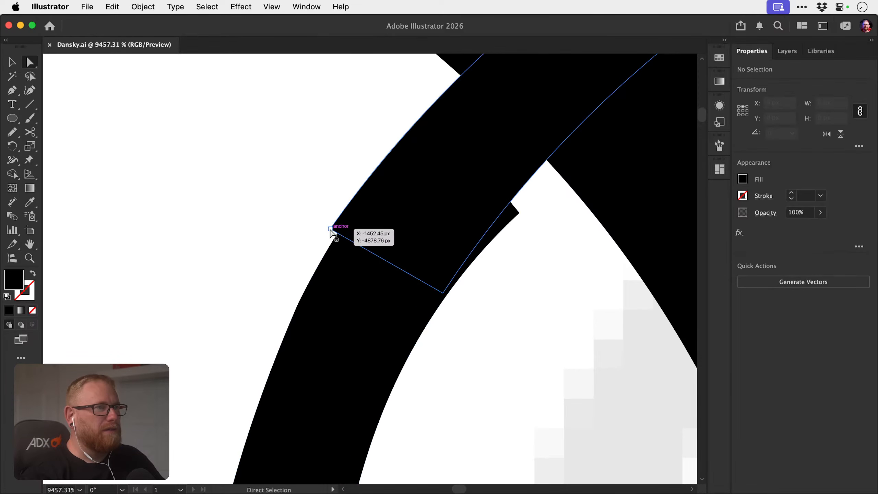
click(330, 230)
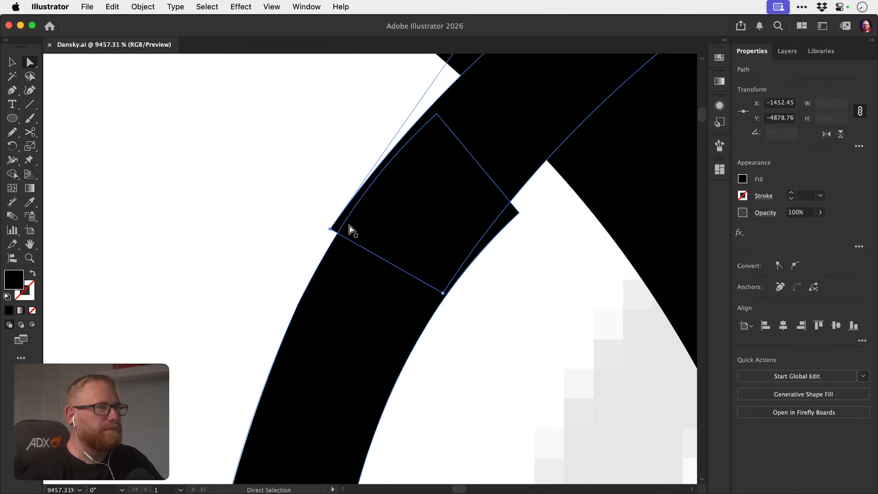
key(c)
drag(474, 69, 414, 172)
key(v)
key(p)
click(420, 159)
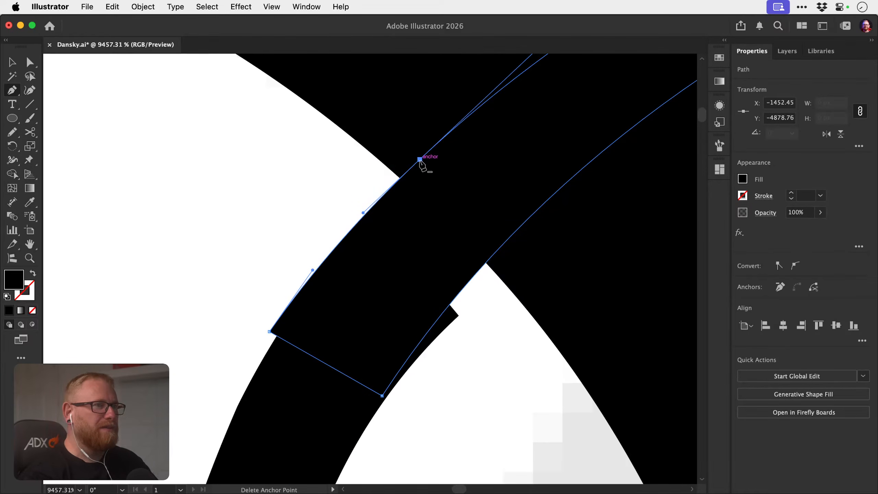
drag(271, 331, 286, 321)
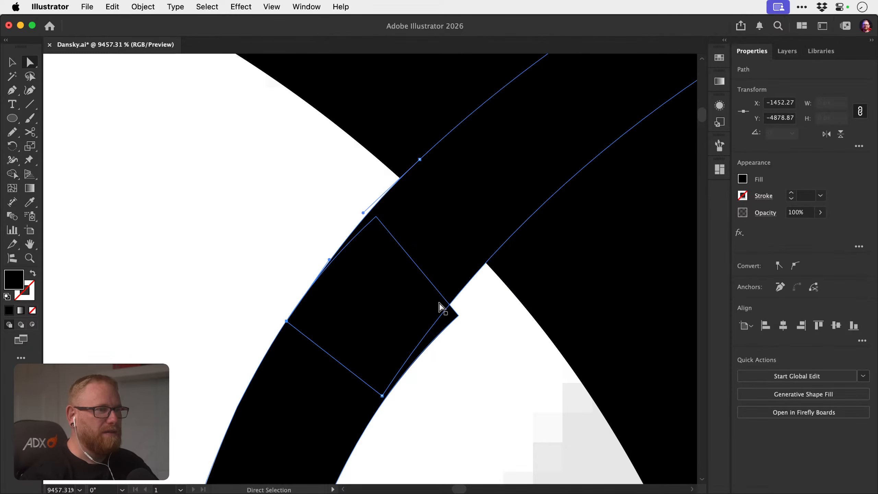
Move the inner end corner of the loop's lower segment onto the upper curve's inner edge to smooth the join.
key(space)
drag(434, 354, 411, 333)
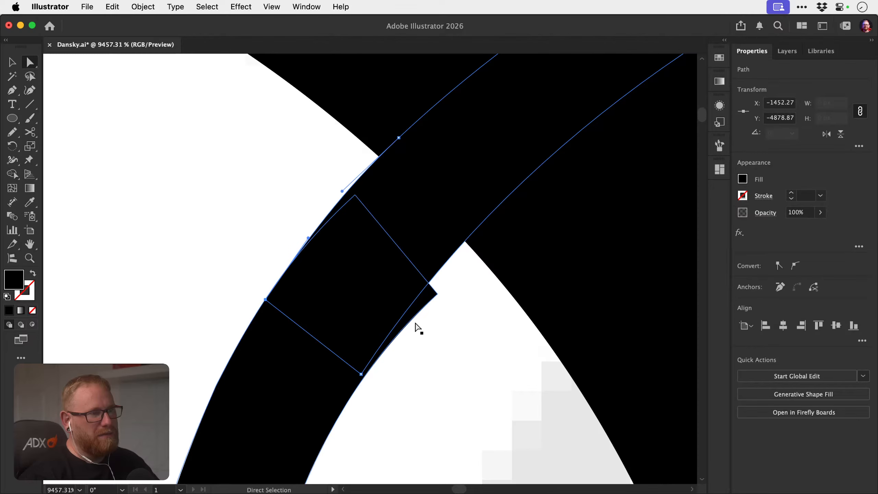
click(437, 294)
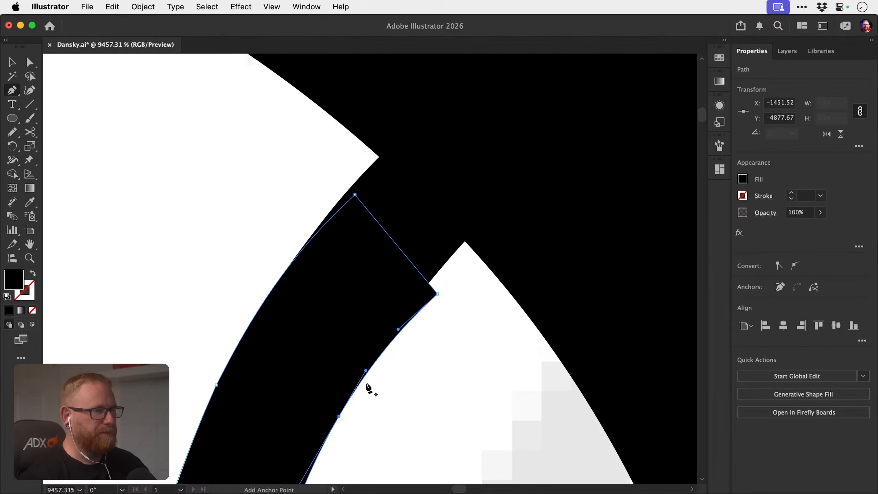
key(a)
drag(438, 294, 429, 283)
click(427, 355)
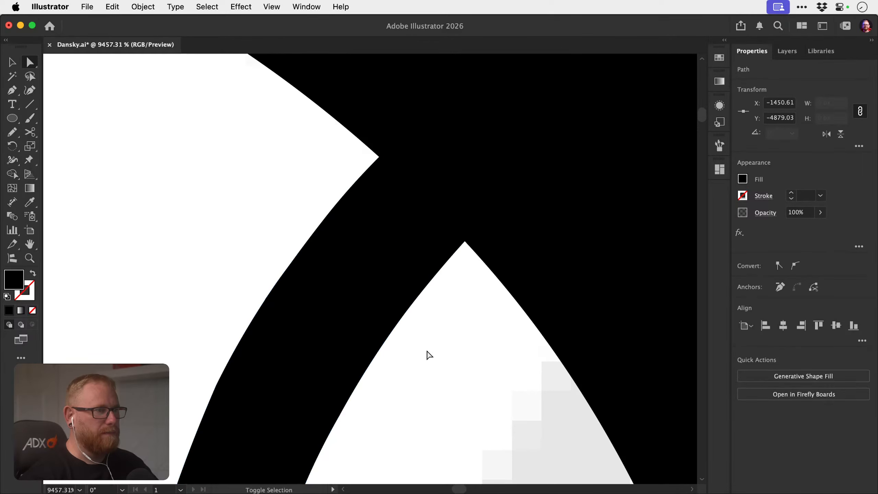
Examine the joined loop at the R crossing, the ball terminal and the B's middle tail at several zoom levels.
key(z)
drag(413, 380, 173, 287)
drag(398, 352, 299, 177)
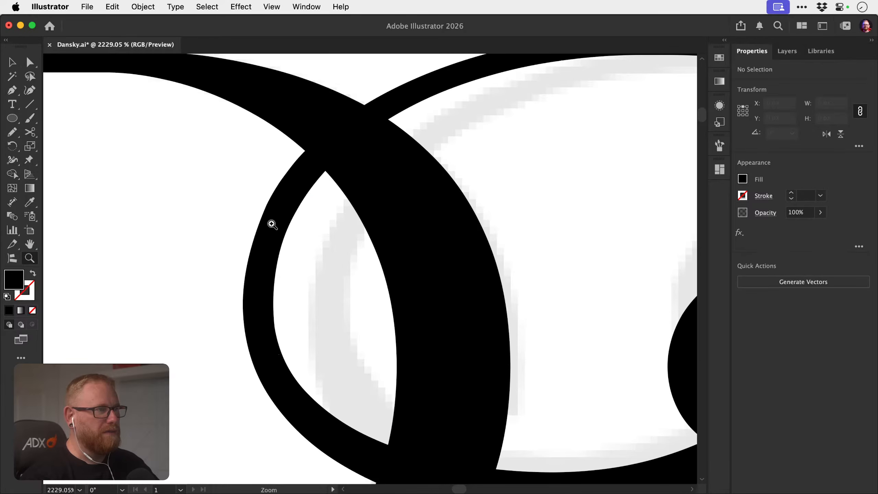
drag(320, 293, 208, 242)
drag(343, 296, 276, 273)
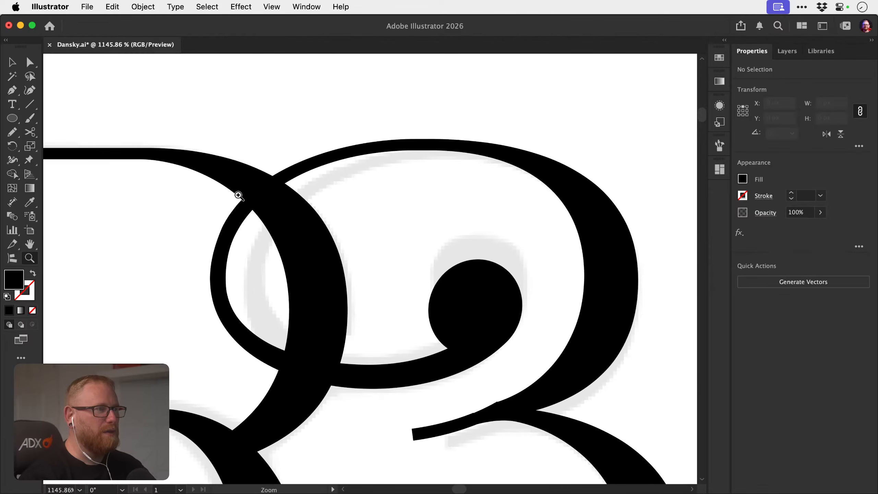
drag(342, 332, 364, 319)
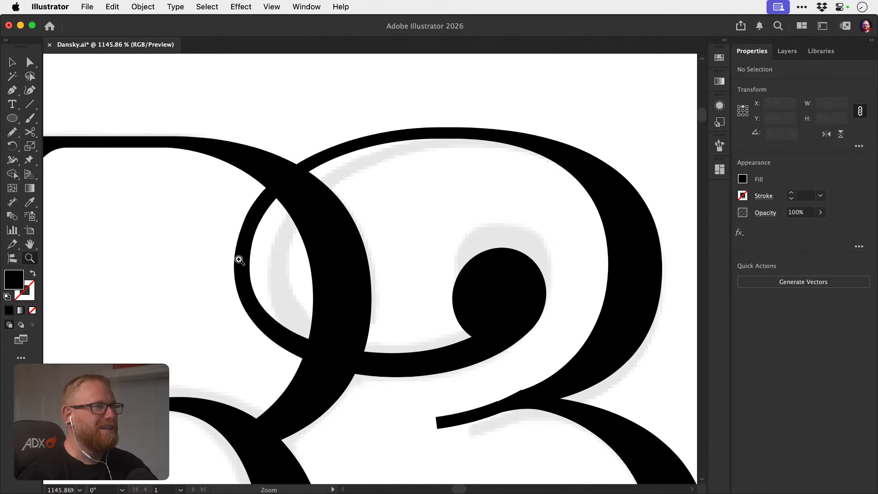
drag(269, 277, 197, 260)
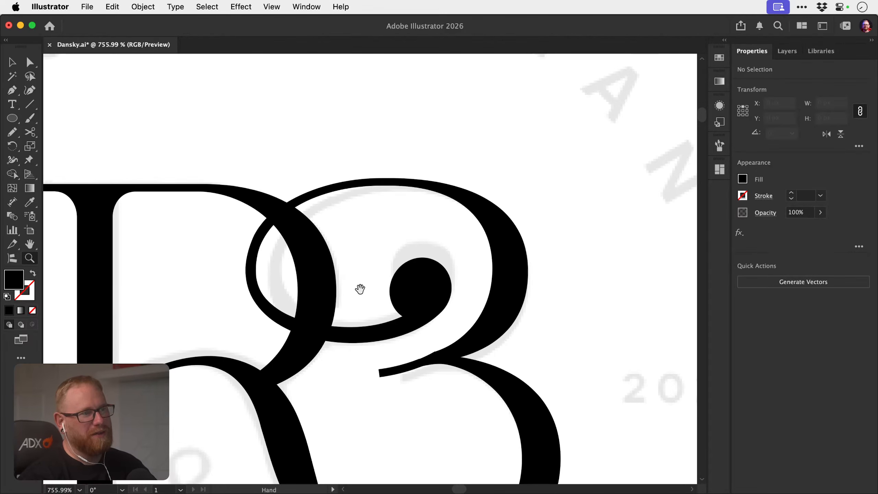
drag(360, 288, 416, 217)
drag(422, 244, 382, 306)
drag(436, 345, 583, 312)
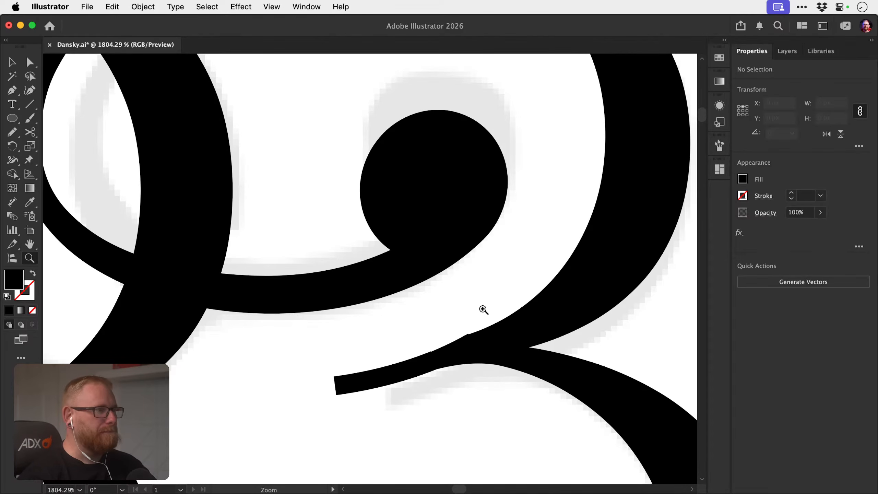
key(v)
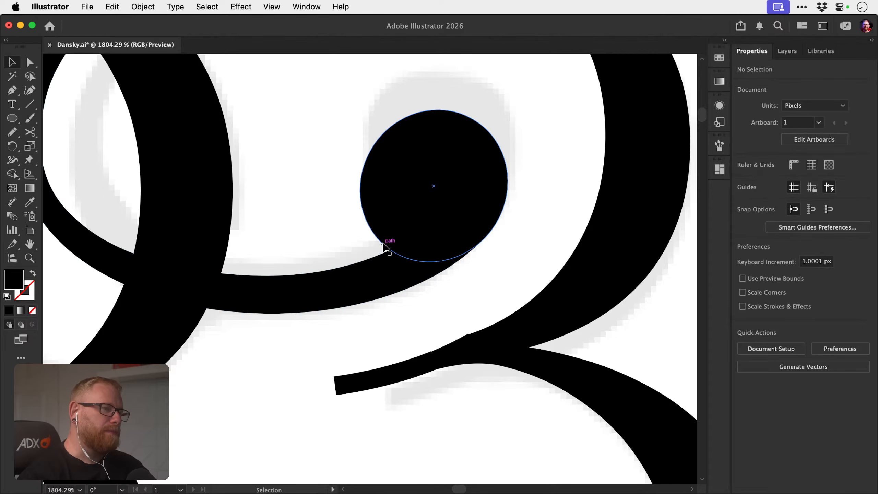
Refine the end of the loop's lower segment with the Pencil tool where its edges meet the ball terminal.
click(369, 274)
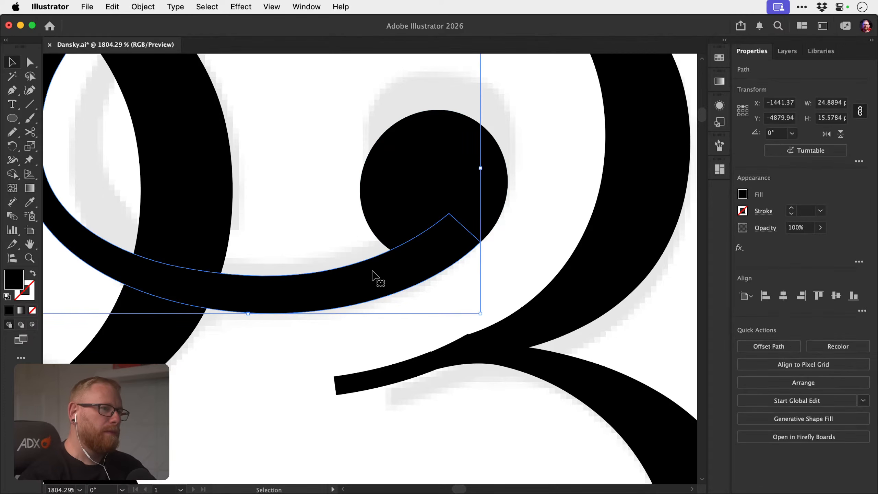
drag(316, 276, 333, 298)
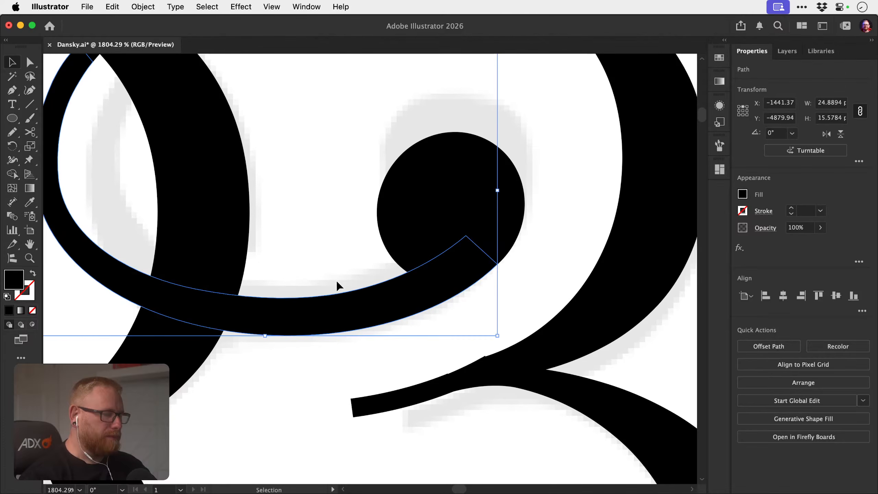
key(n)
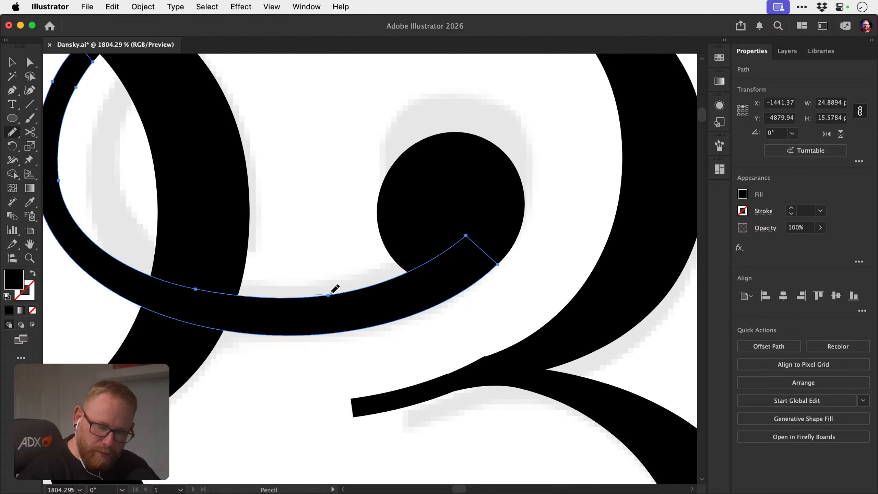
drag(432, 257, 428, 265)
drag(467, 237, 474, 239)
super+click(489, 140)
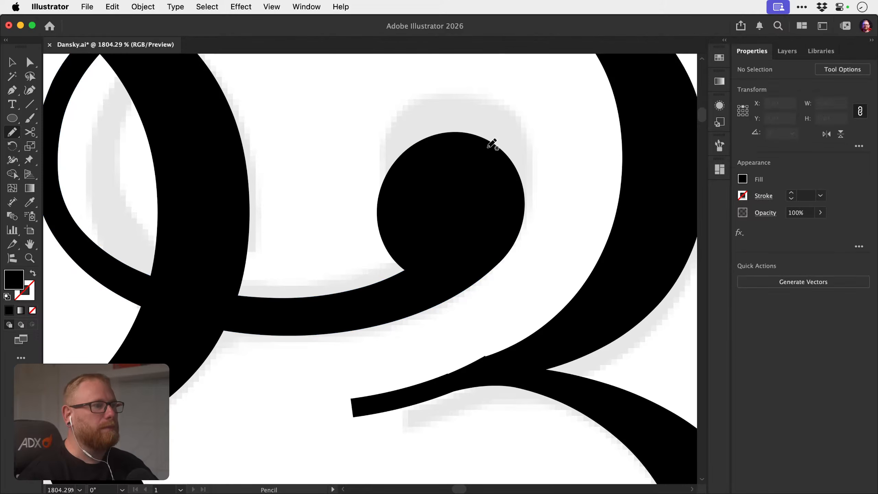
Compare the ball terminal before and after the edit, and examine it with the B's middle tail at several zoom levels.
drag(416, 244, 214, 256)
key(ctrl+z)
key(ctrl+shift+z)
key(ctrl+shift+a)
key(z)
drag(430, 317, 581, 299)
key(v)
key(z)
drag(464, 300, 511, 304)
key(v)
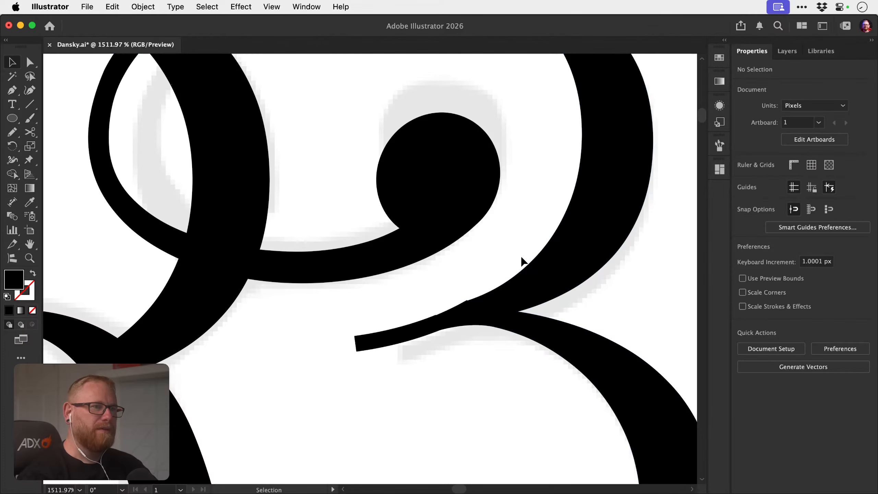
Try rotating the B's middle tail stroke to a flatter angle about its inner end, then undo the rotation.
click(426, 333)
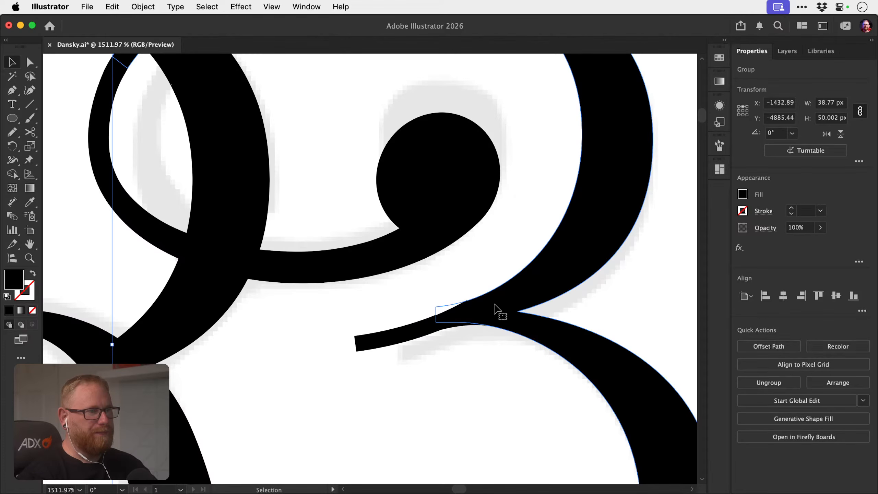
click(513, 278)
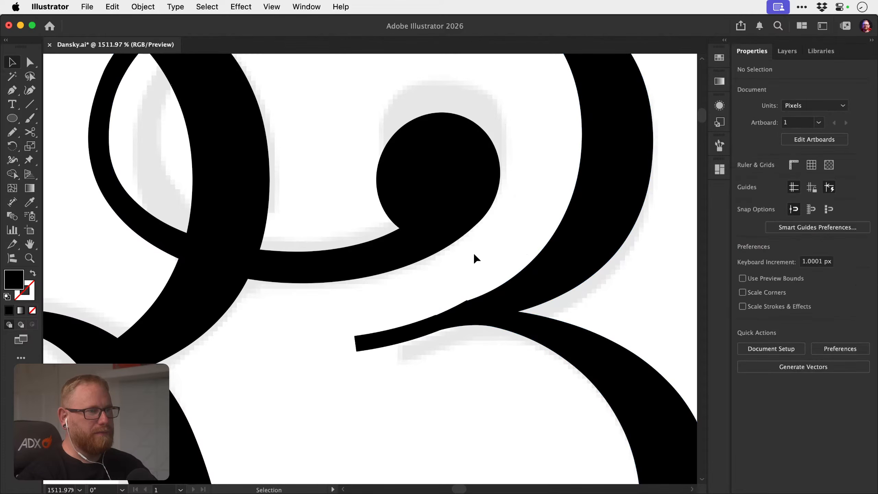
click(392, 341)
key(r)
drag(501, 275, 506, 280)
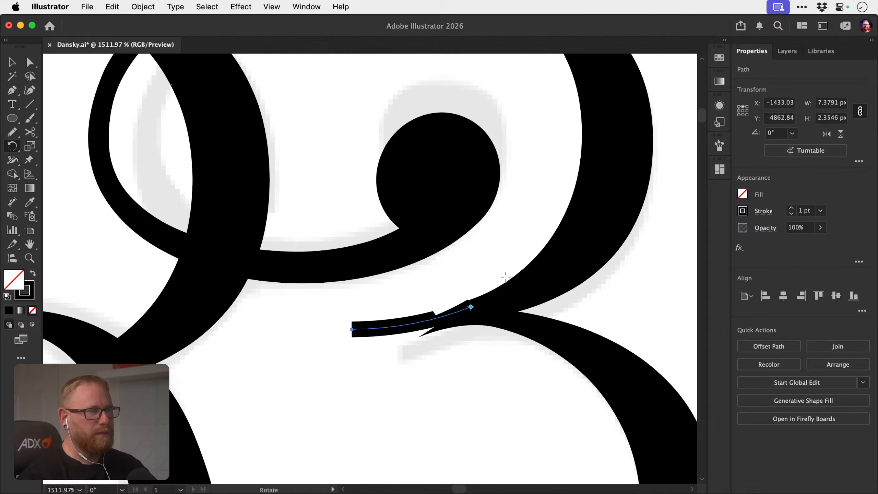
key(super+z)
Retry a flatter rotation of the middle tail about its inner end, check it against the whole monogram, and undo it.
key(v)
key(r)
click(471, 307)
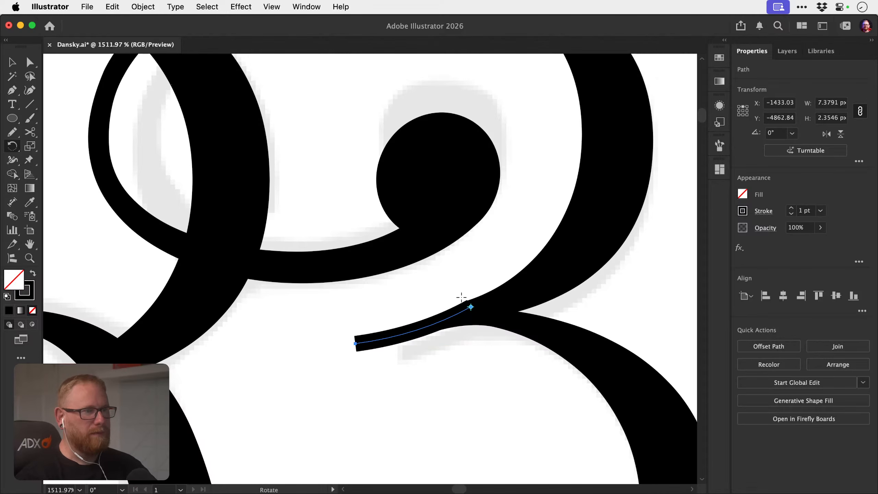
drag(506, 295, 512, 298)
key(z)
drag(454, 336, 268, 316)
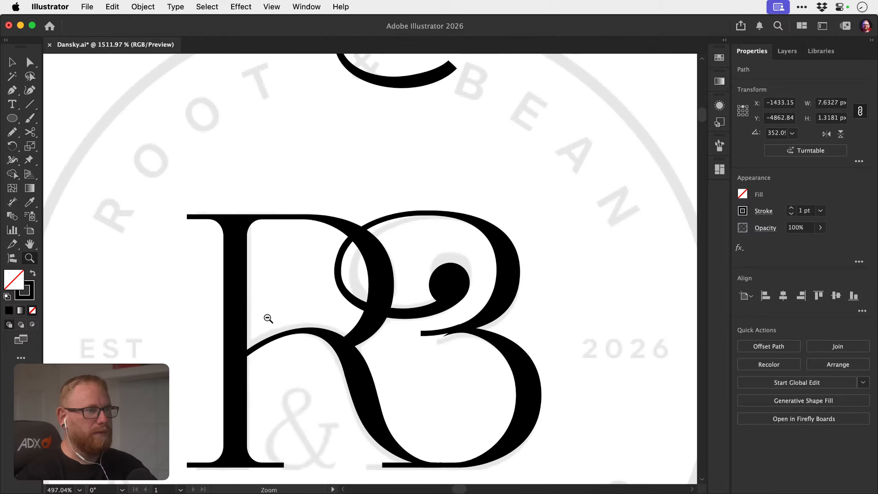
super+click(295, 305)
drag(449, 326, 600, 312)
Try hiding the tail stroke to inspect the patch shape beneath it, then restore the stroke and deselect.
key(v)
click(419, 348)
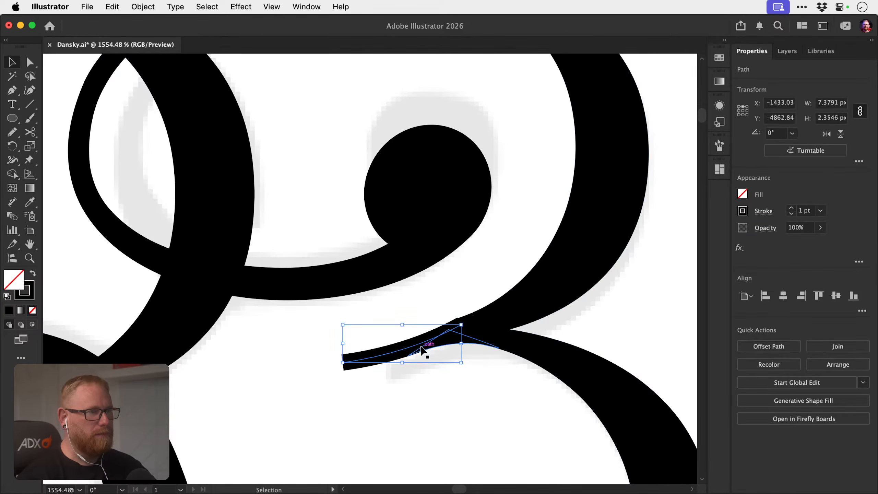
key(super+3)
click(449, 340)
key(super+z)
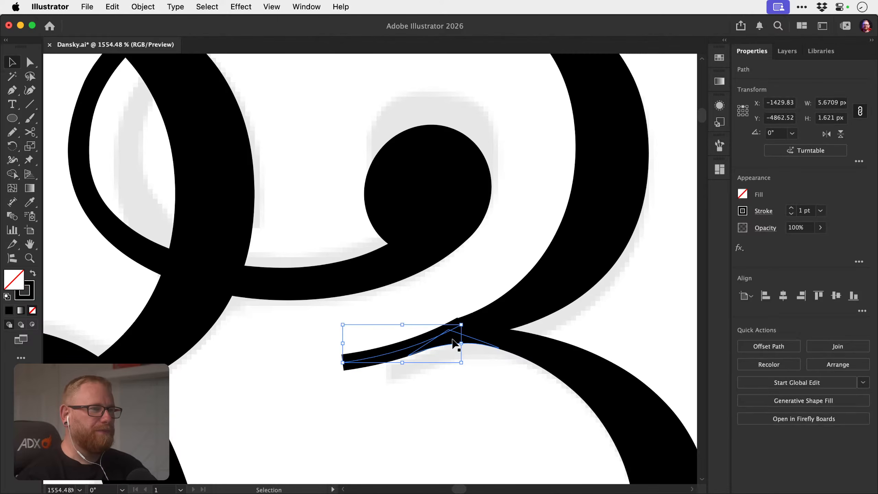
key(super+shift+a)
drag(484, 315, 468, 320)
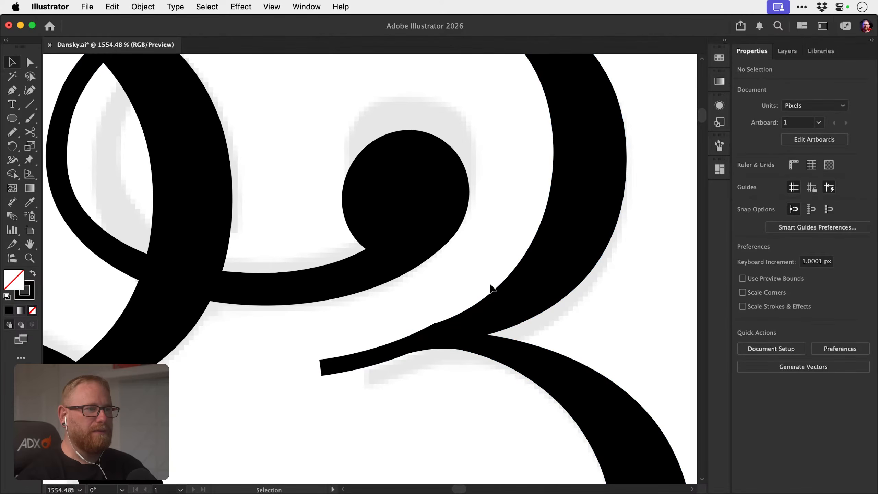
Delete the old middle tail stroke and the two patch shapes at its join with the B.
click(415, 345)
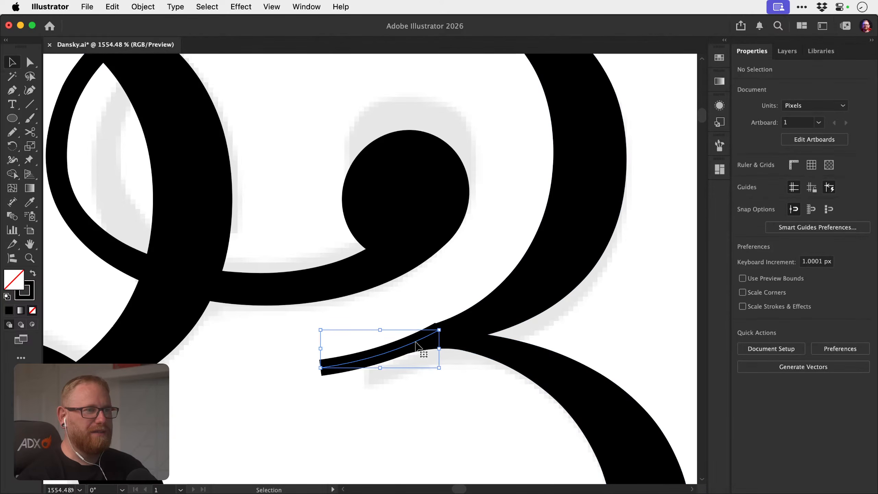
key(a)
key(BackSpace)
key(v)
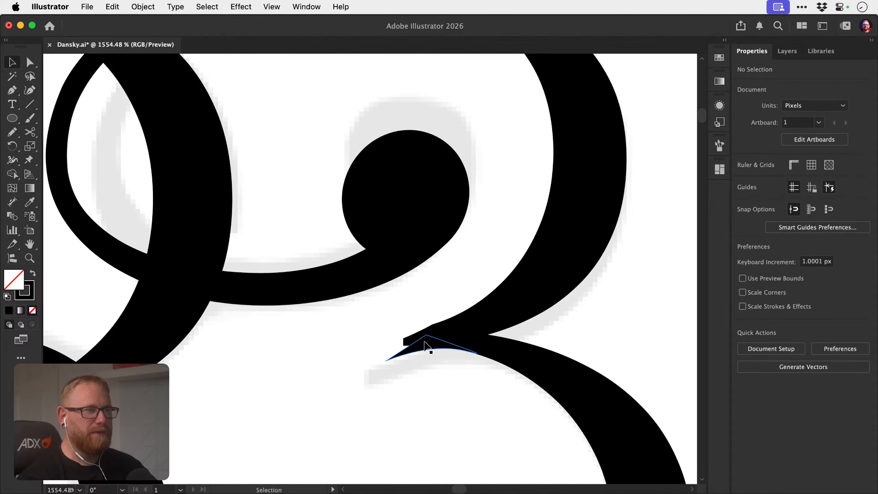
click(424, 341)
key(BackSpace)
click(420, 331)
key(BackSpace)
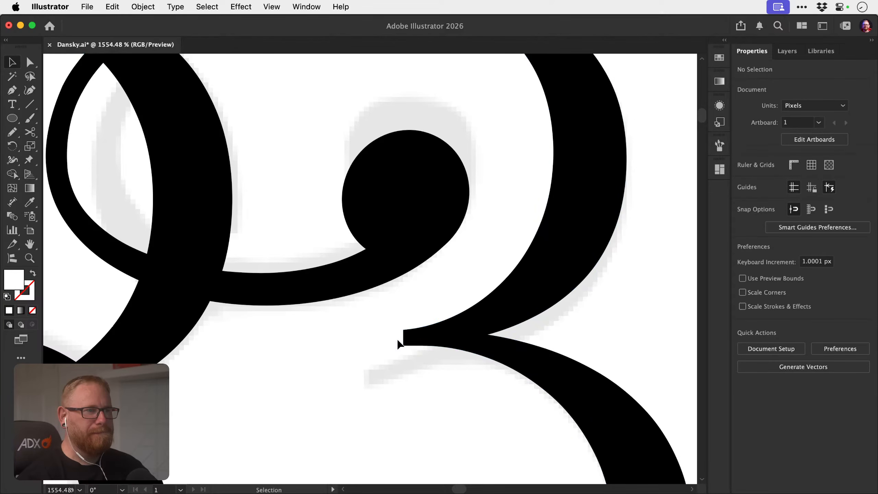
Draw a curved Pen path from the upper bowl's inner edge out to the tail tip, unfilled with a 0.25 pt stroke.
key(p)
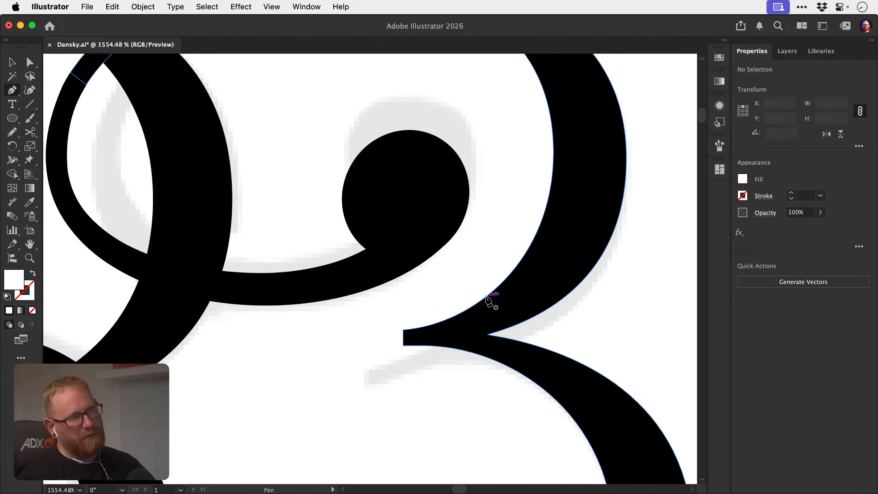
click(500, 283)
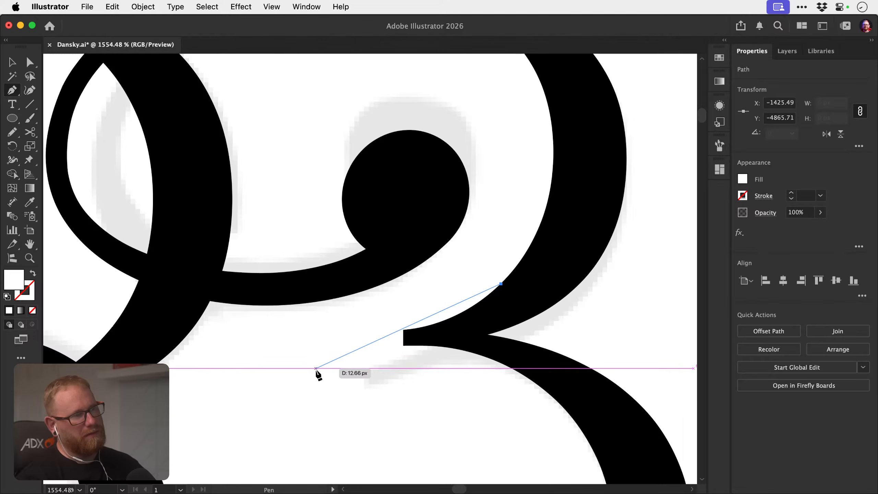
mouse_move(315, 369)
mouse_down()
mouse_move(235, 386)
mouse_move(225, 376)
mouse_move(237, 378)
mouse_move(218, 375)
mouse_up()
key(a)
key(d)
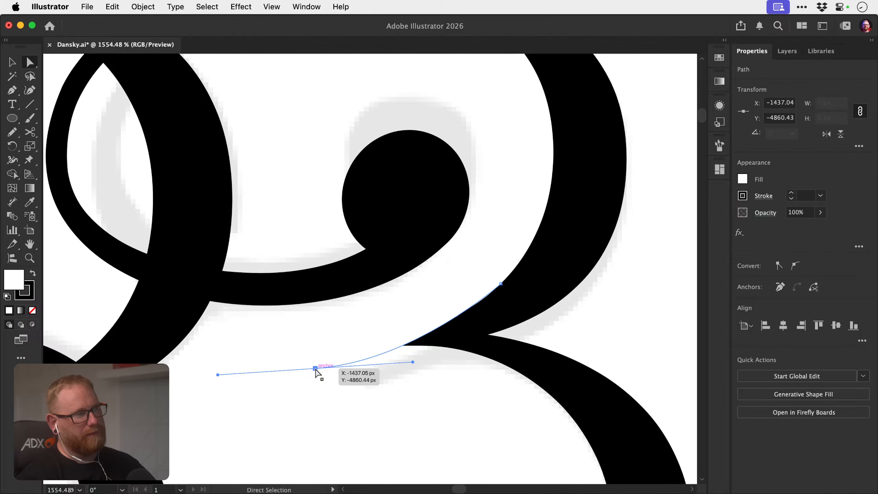
click(792, 198)
click(791, 198)
click(791, 198)
key(super+shift+a)
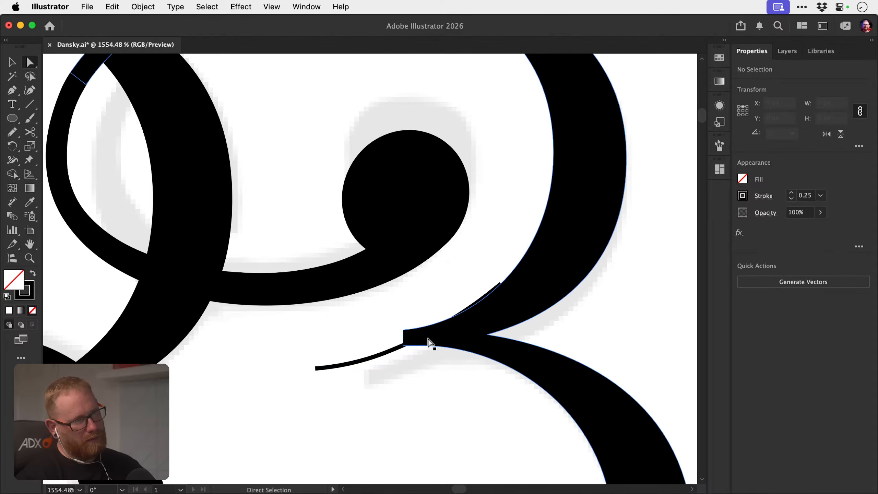
Move the outer end anchor of the tail's upper curve slightly up and toward the B.
drag(316, 367, 322, 362)
key(space)
drag(383, 324, 362, 320)
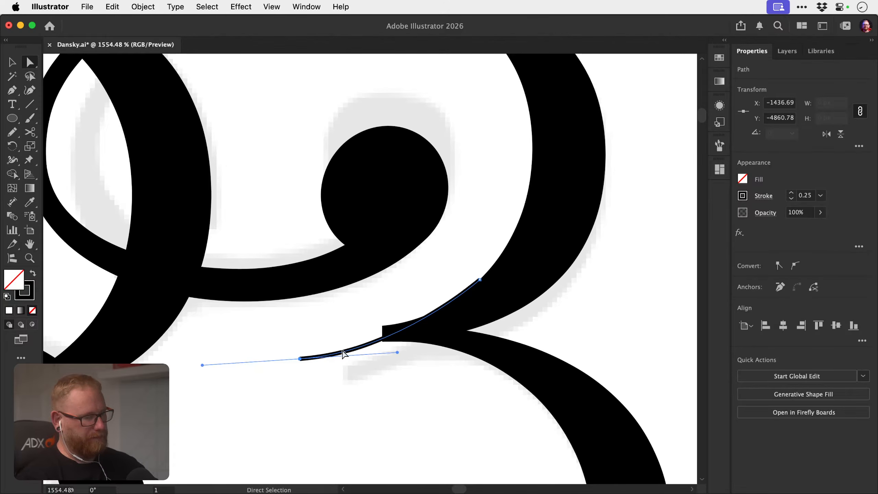
Try extending the tail outline with a short vertical end and a curve into the lower bowl, then undo the curve.
key(p)
click(300, 359)
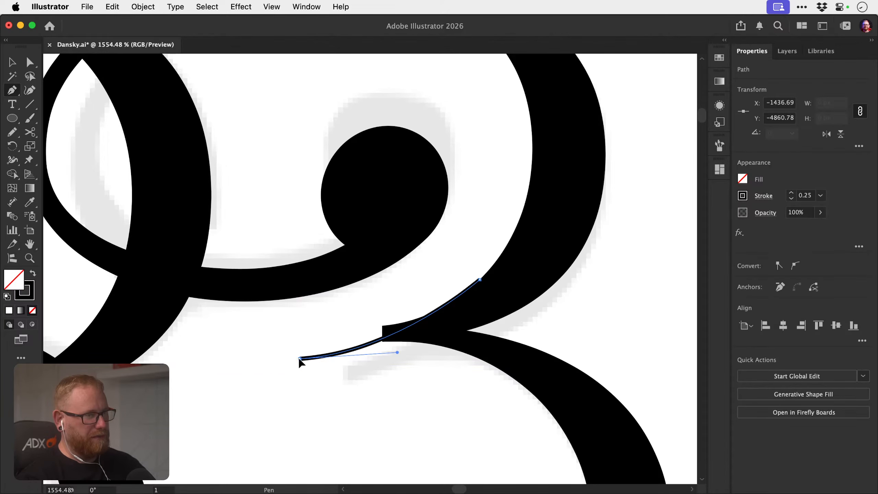
drag(300, 359, 300, 374)
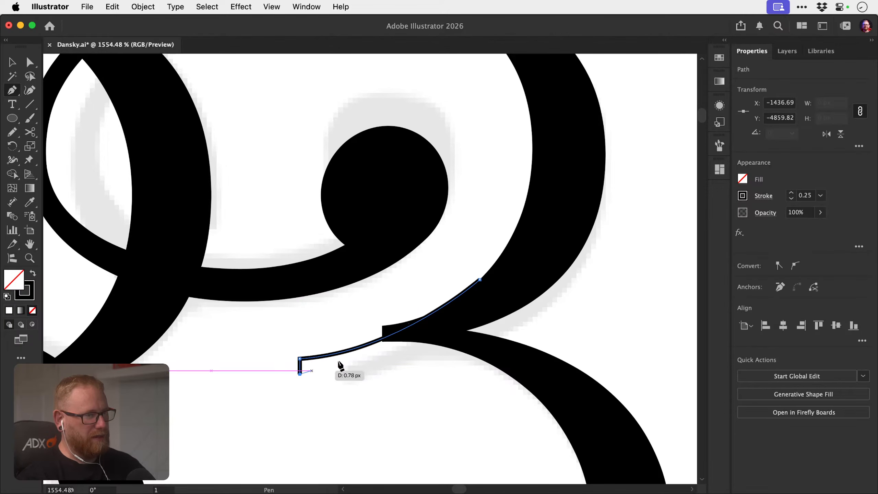
scroll(359, 338, down, 2)
scroll(359, 339, right, 2)
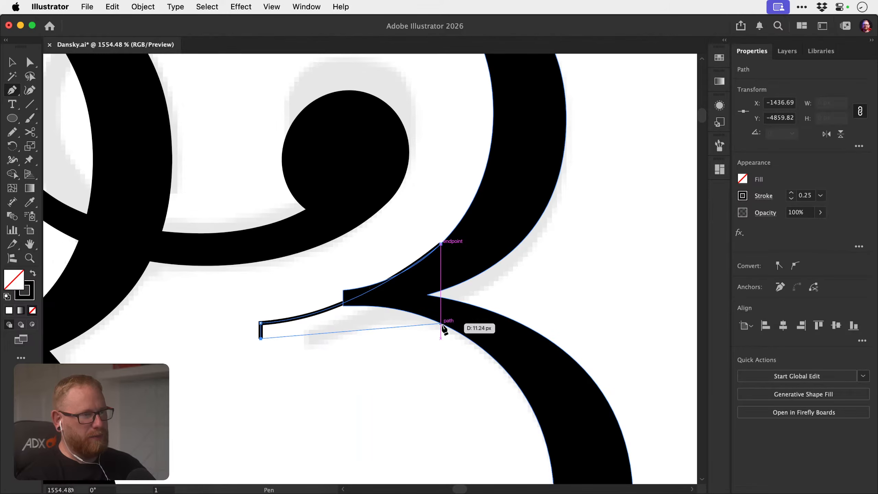
drag(466, 336, 542, 382)
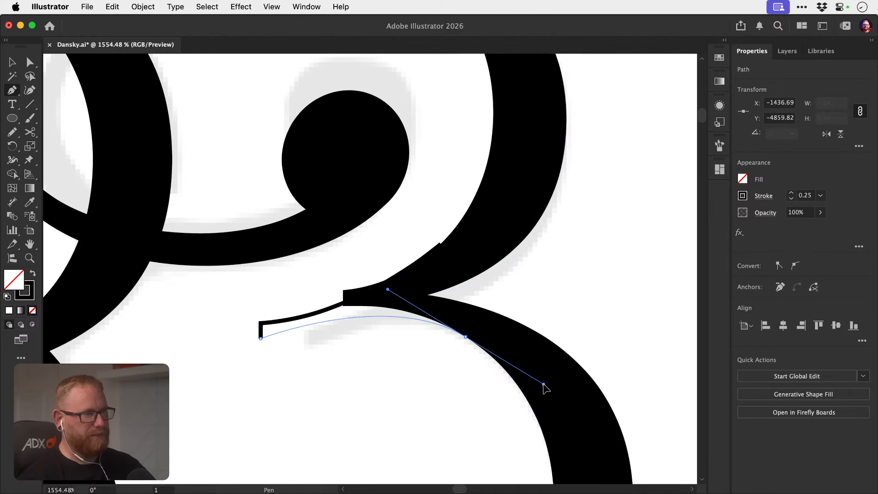
key(super+z)
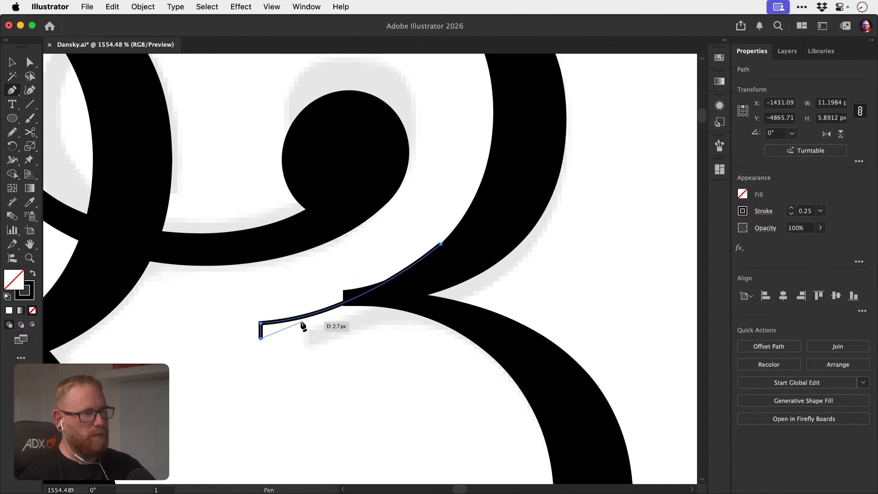
Undo the short vertical end segment so only the tail's upper curve is left.
key(super+shift+a)
key(v)
click(264, 336)
key(a)
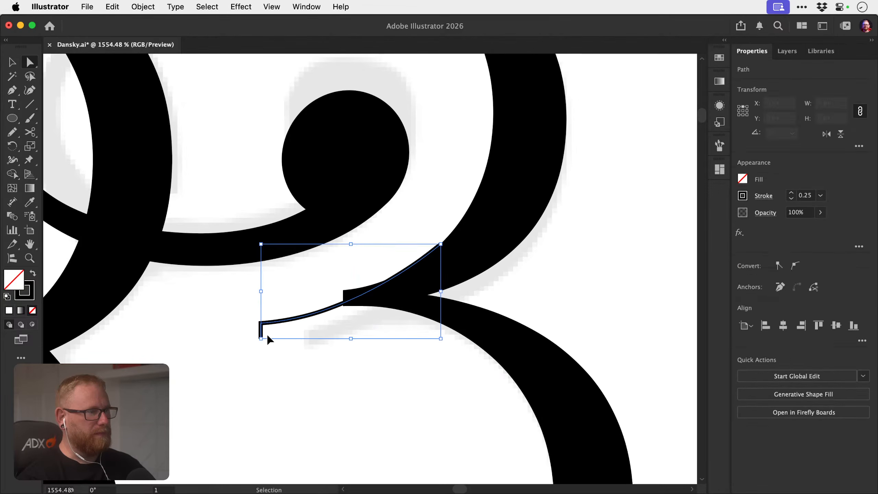
key(super+z)
key(super+shift+a)
Duplicate the tail curve just below the original and join the two outer ends into a squared tip.
key(v)
drag(291, 319, 294, 338)
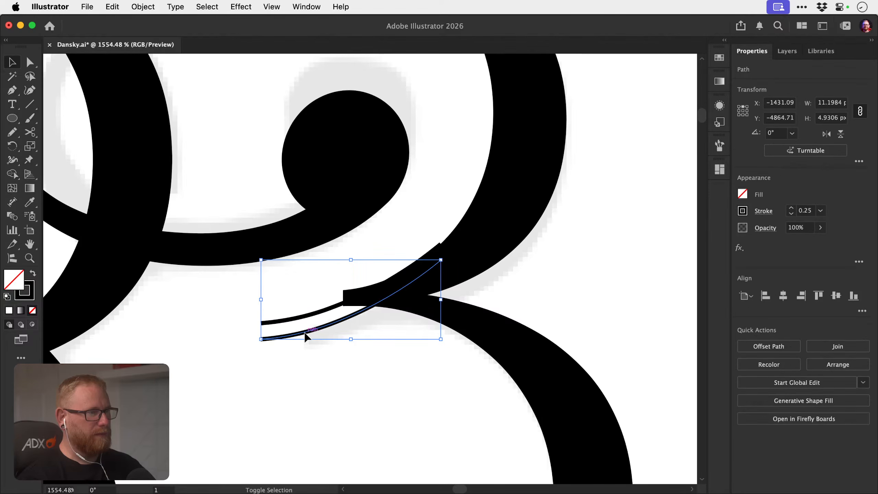
key(a)
drag(247, 312, 261, 349)
key(super+j)
key(super+shift+a)
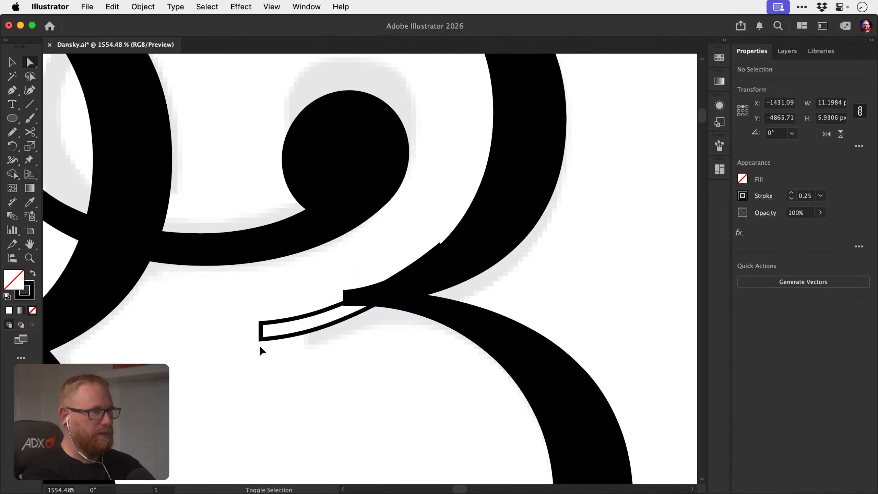
Cut the tail's lower curve with the Scissors tool just outside the B's lower edge.
key(v)
key(c)
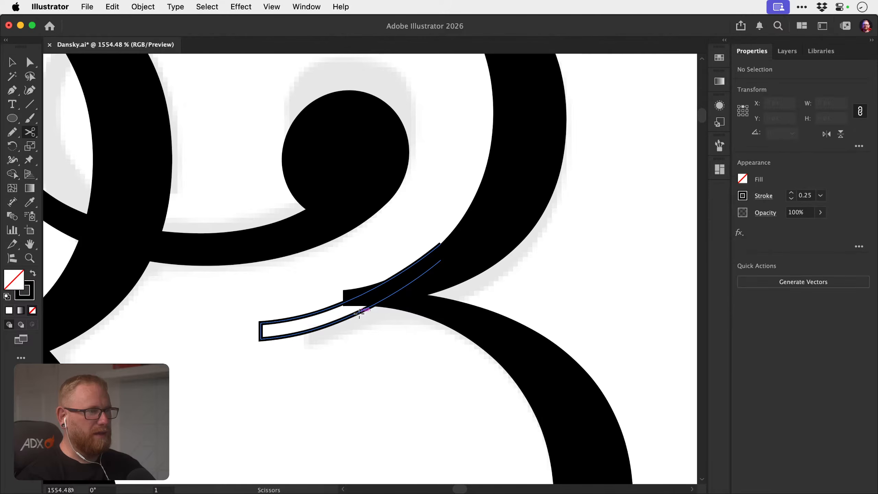
click(361, 311)
key(super+shift+a)
Try deleting the part of the lower curve that runs into the B, then undo the deletion.
key(a)
click(367, 310)
key(Delete)
key(Delete)
key(super+z)
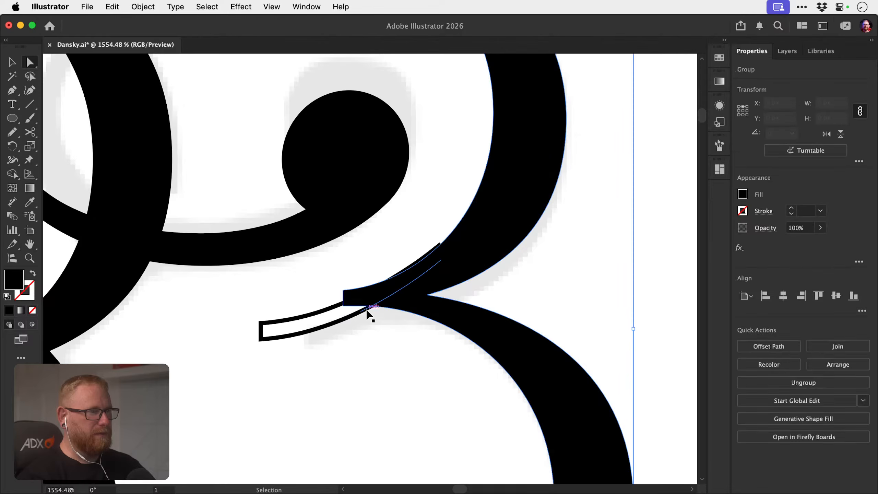
Delete the cut-off inner part of the tail's lower curve that overlaps the B.
key(super+shift+a)
scroll(368, 311, up, 5)
key(v)
click(378, 307)
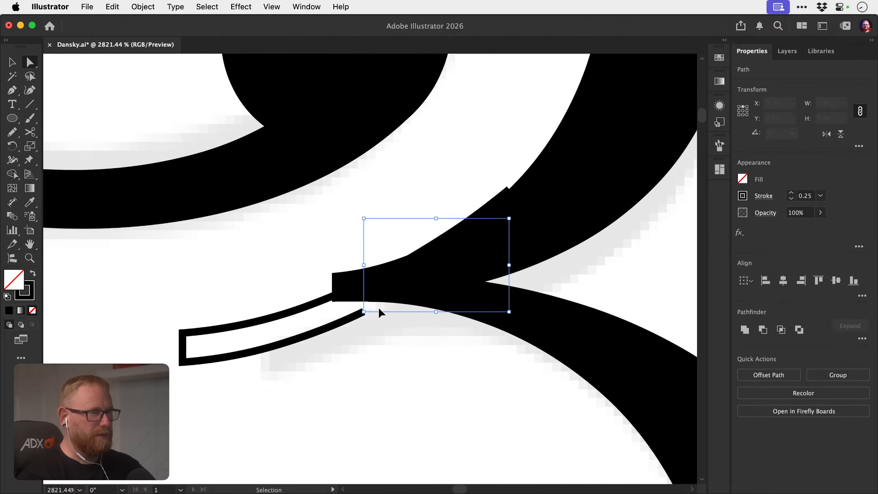
key(Delete)
Cut the tail's lower curve again closer to the tip and delete the leftover piece beside the B.
drag(380, 346, 280, 328)
click(352, 339)
key(z)
drag(352, 340, 394, 343)
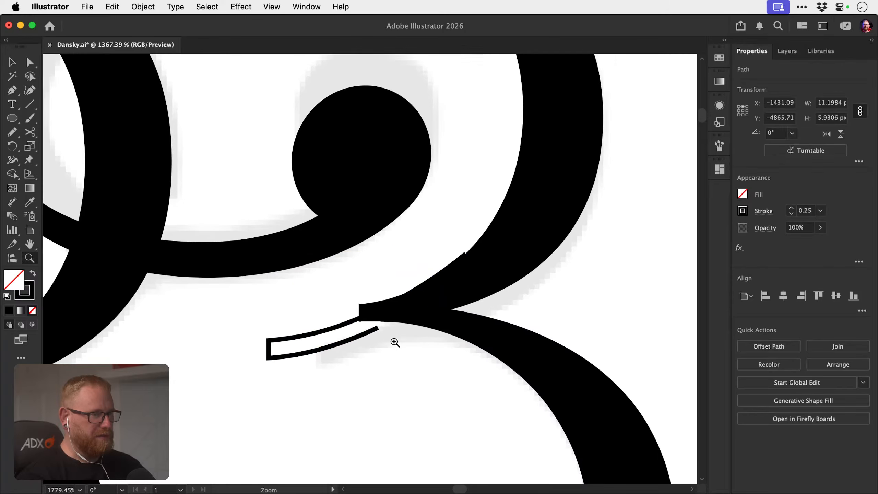
click(350, 339)
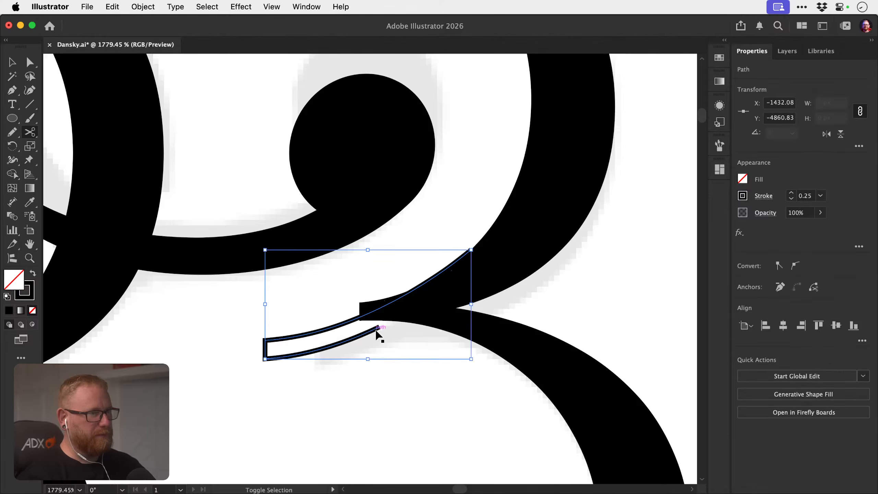
key(super+shift+a)
key(a)
click(379, 327)
key(Delete)
Continue the tail's lower curve into the B's stroke with the Pen tool, close the outline and swap it to a solid black fill.
key(v)
click(347, 341)
key(p)
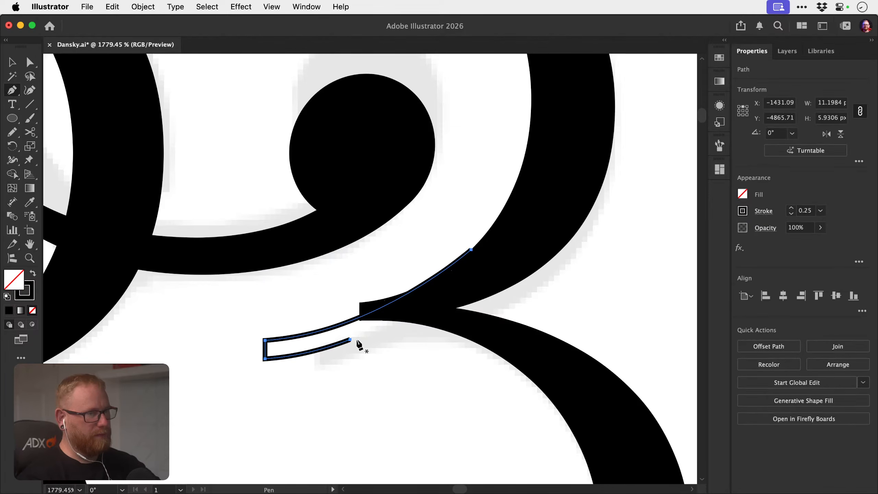
click(350, 340)
drag(471, 341, 537, 371)
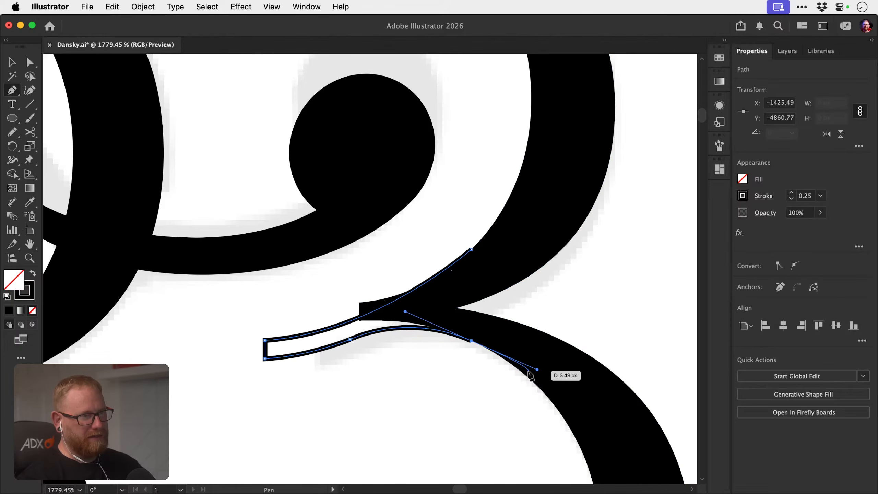
click(471, 341)
click(435, 304)
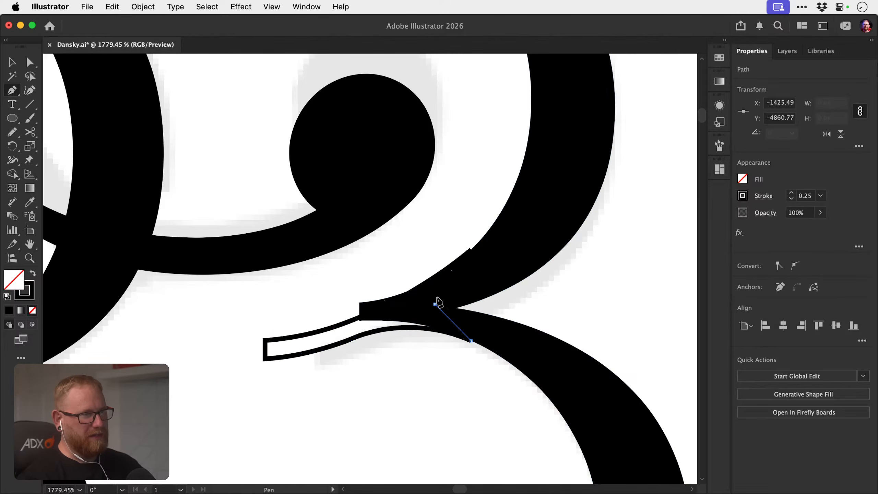
click(471, 249)
key(shift+x)
key(super+shift+a)
Hide the redrawn tail shape so only the B's original blunt stub is left showing.
key(v)
click(346, 334)
key(Delete)
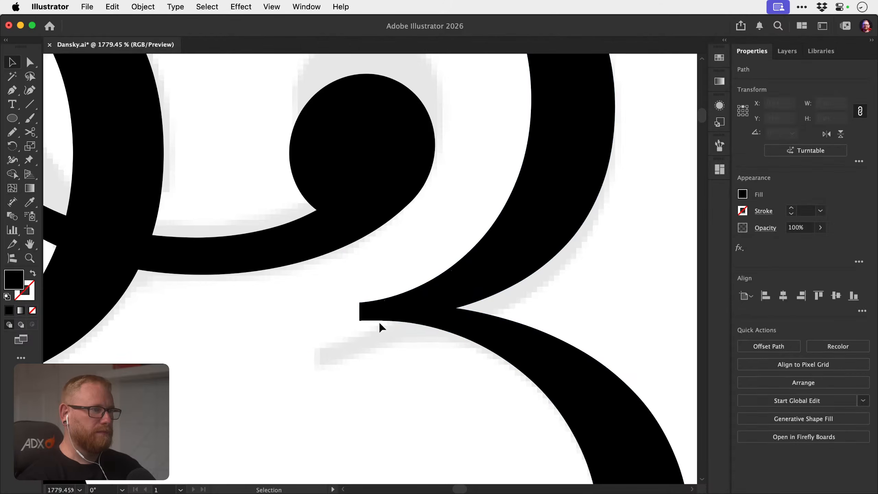
key(z)
key(v)
key(super+z)
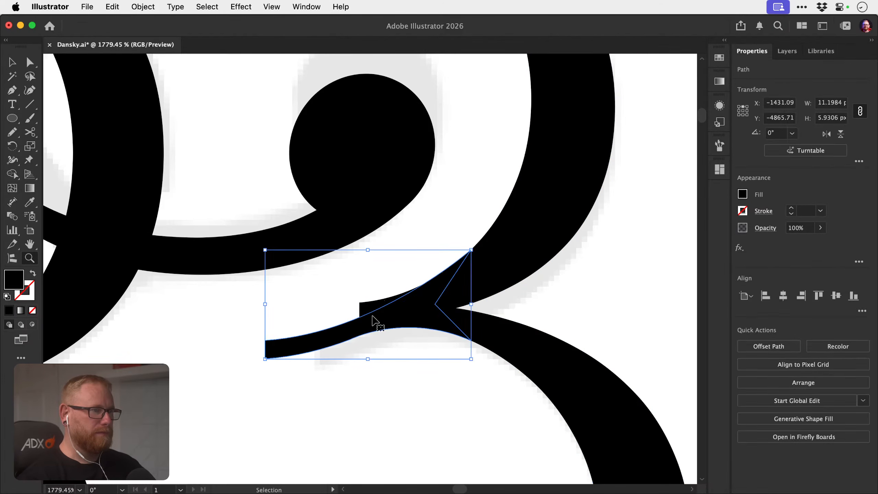
key(super+shift+a)
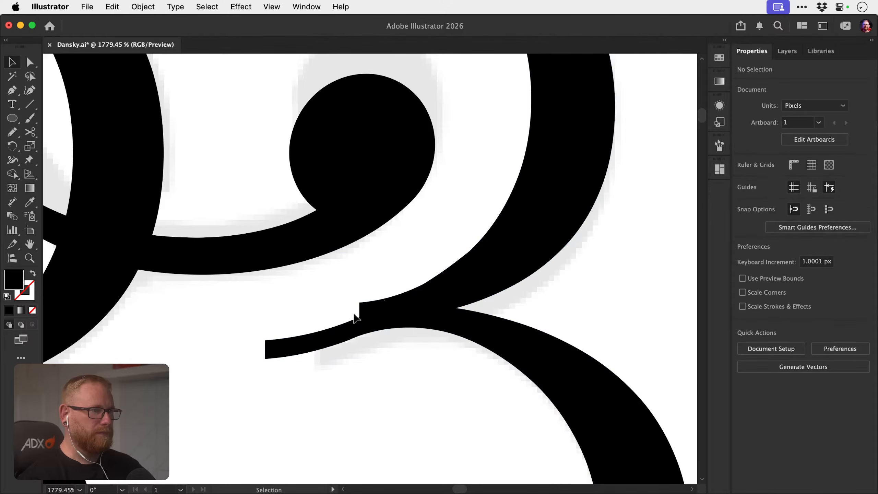
drag(354, 313, 375, 318)
key(super+shift+z)
Draw a closed shape around the B's original stub with the Pen tool and sample the white background as its fill.
key(p)
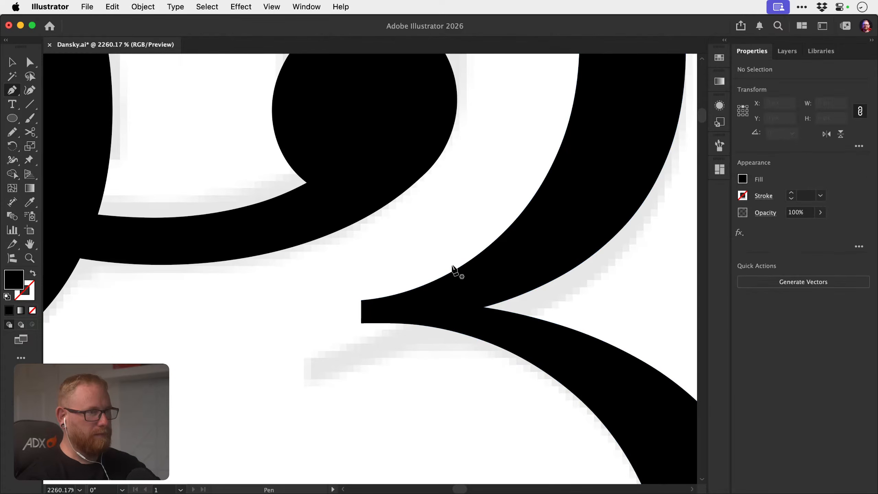
click(473, 252)
drag(428, 301, 394, 328)
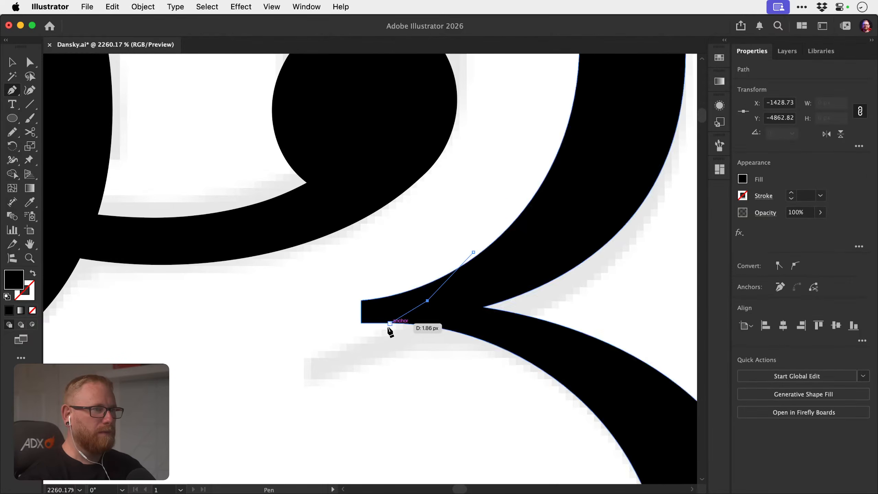
click(385, 336)
click(345, 332)
click(345, 295)
click(374, 278)
click(473, 253)
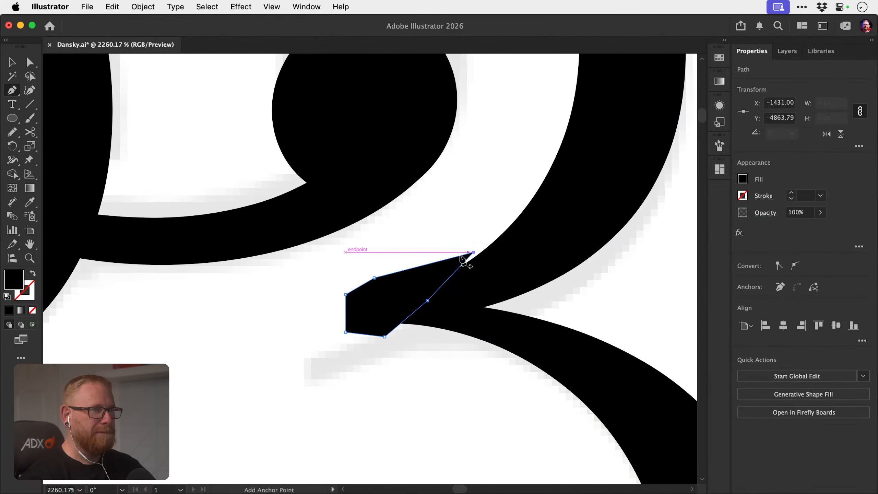
key(i)
click(235, 360)
Show the hidden tail again and bring it in front of the white cover shape.
key(v)
key(super+alt+3)
key(super+shift+])
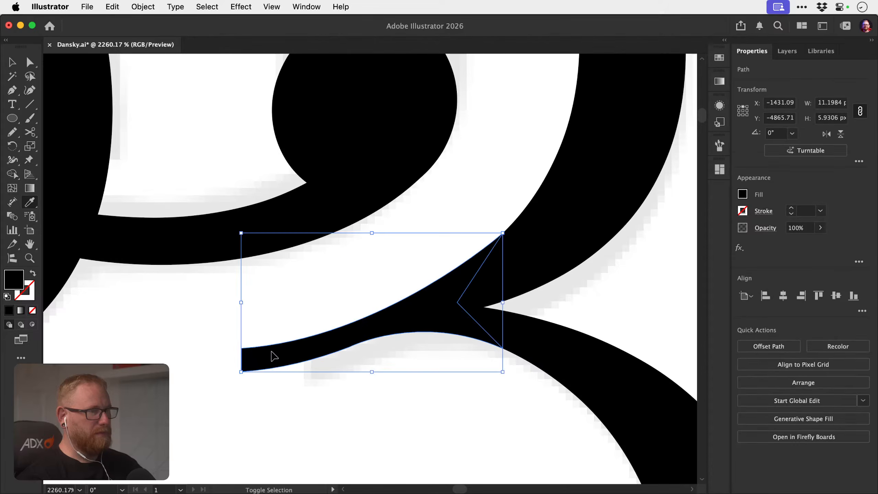
key(super+shift+a)
Draw a Pen curve across the R's upper bowl, following the outer edge of the B's loop at a small distance.
key(z)
drag(392, 357, 163, 325)
drag(341, 354, 387, 272)
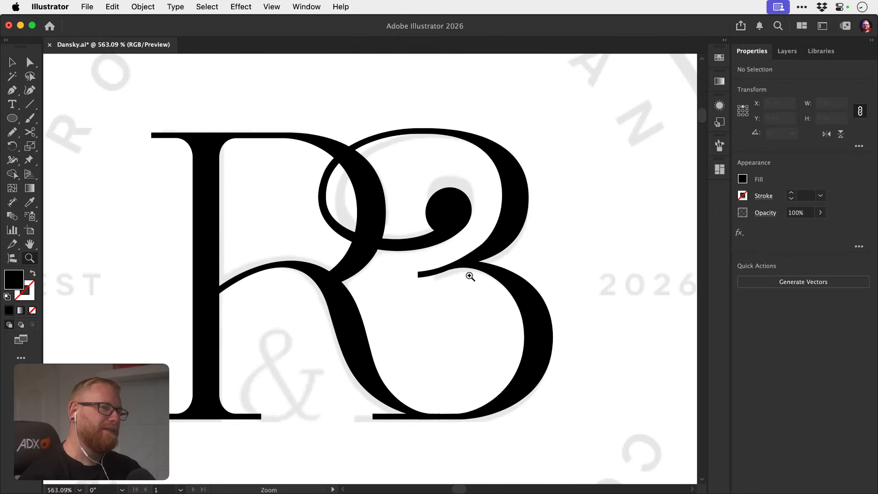
drag(414, 315, 404, 289)
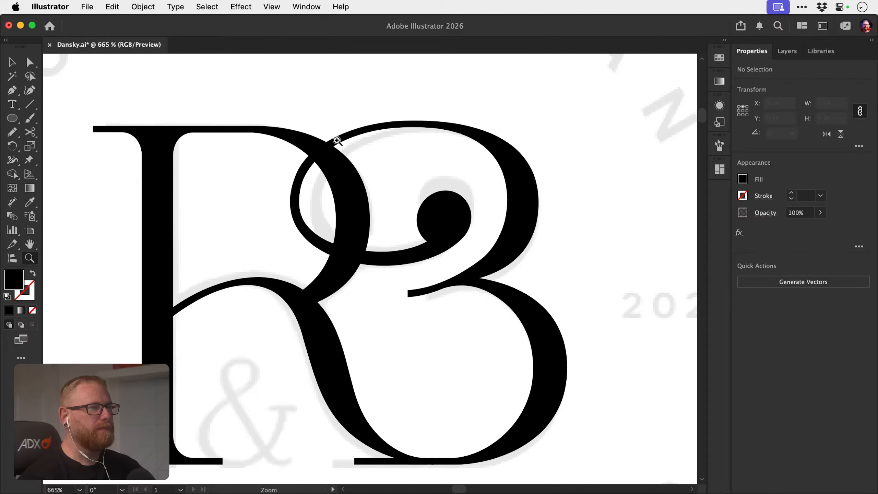
drag(298, 146, 529, 156)
key(v)
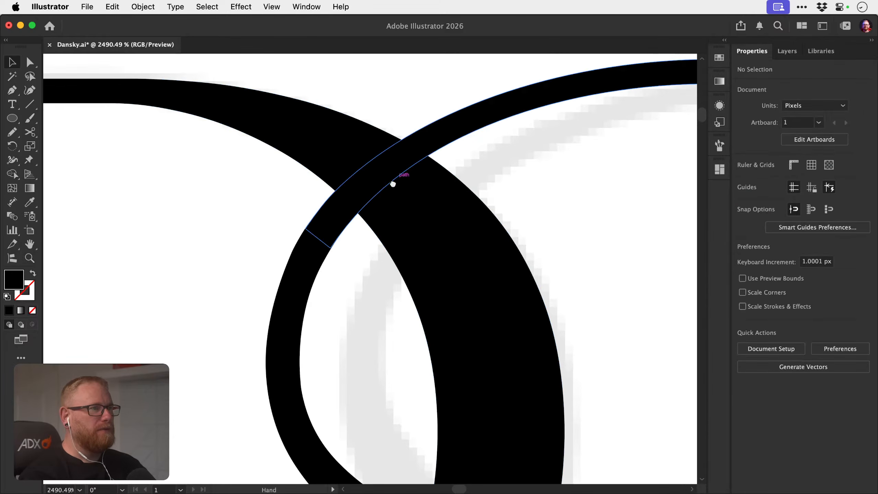
drag(362, 158, 351, 205)
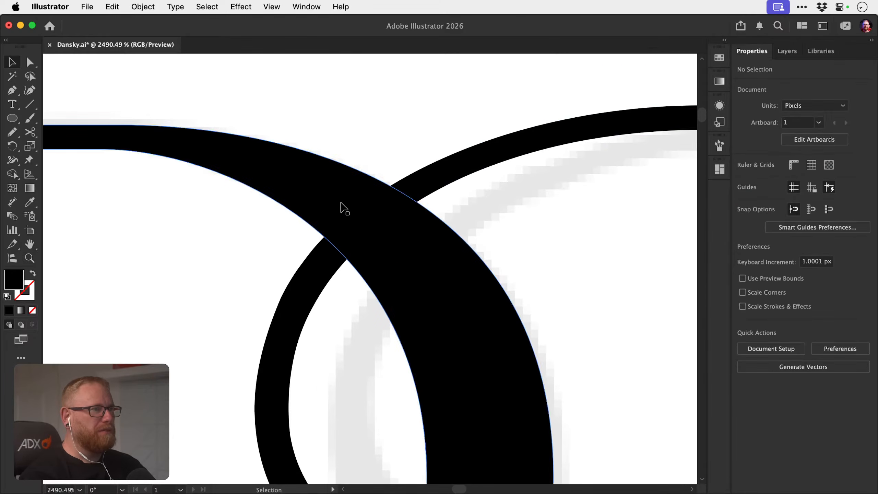
click(332, 246)
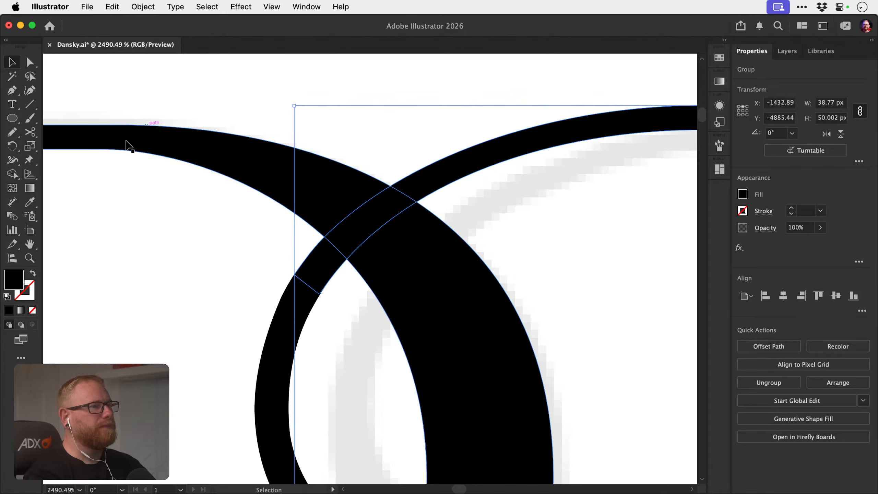
click(13, 89)
super+click(363, 165)
click(377, 162)
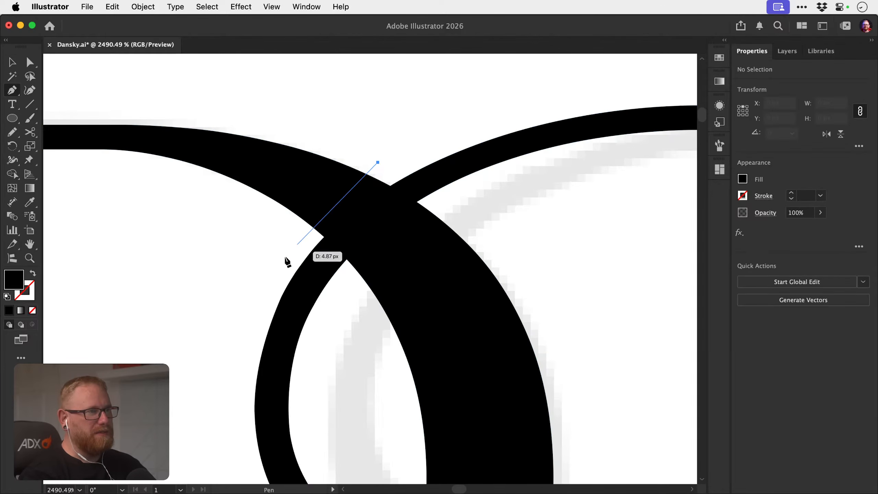
drag(269, 264, 229, 331)
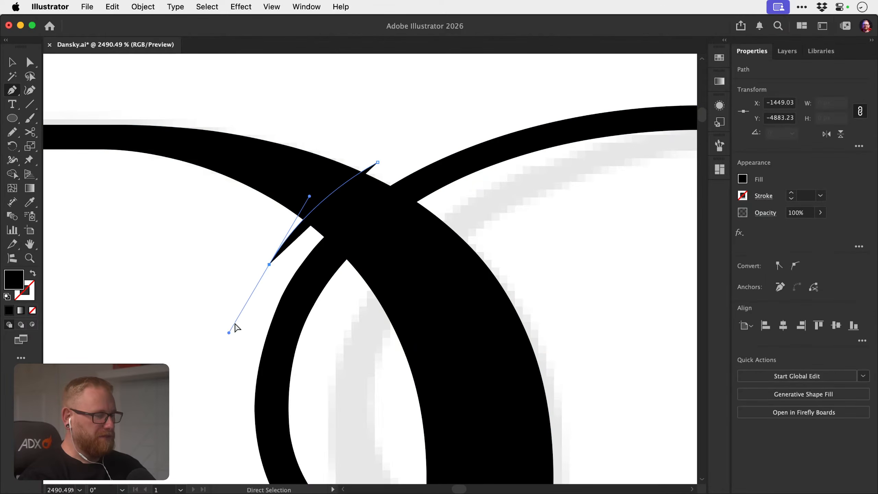
In outline view, extend the curve with straight segments inside the B's loop and close it into a cutting shape.
key(super+y)
super+click(398, 165)
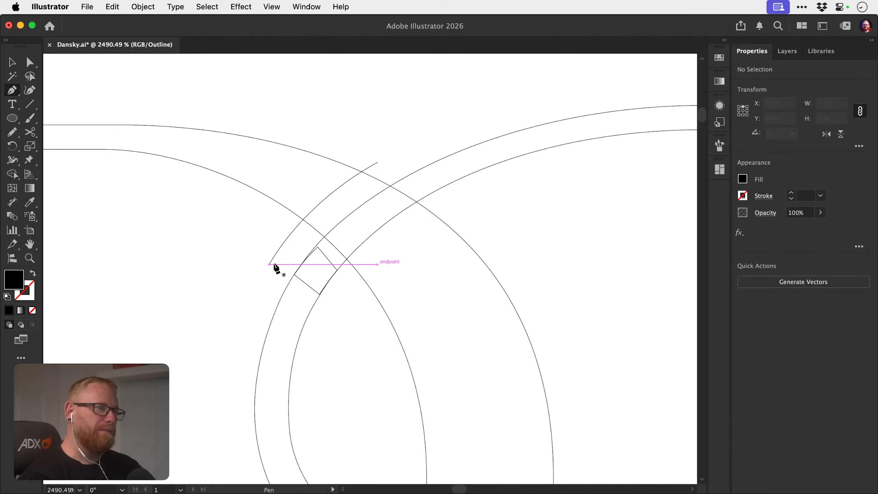
drag(269, 264, 399, 185)
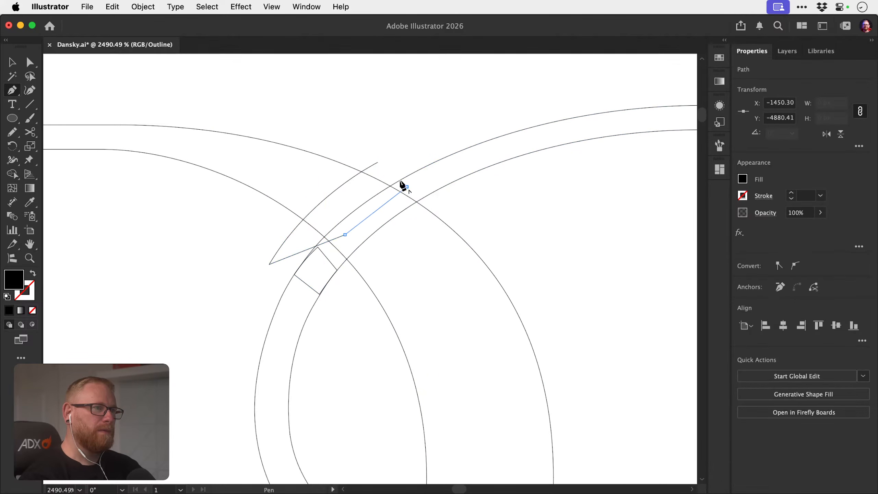
click(378, 162)
key(v)
click(391, 148)
Select all the artwork and remove the strip of the R's upper bowl beside the B's loop with the Shape Builder tool.
key(super+a)
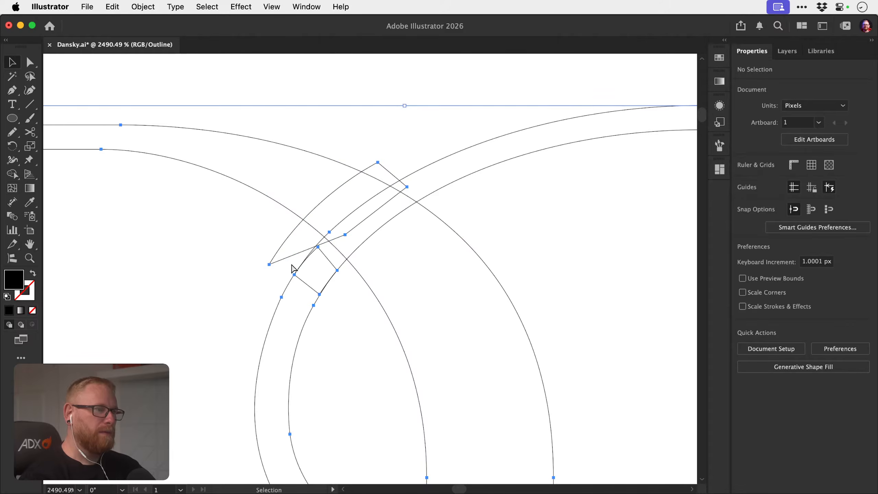
key(super+y)
key(shift+m)
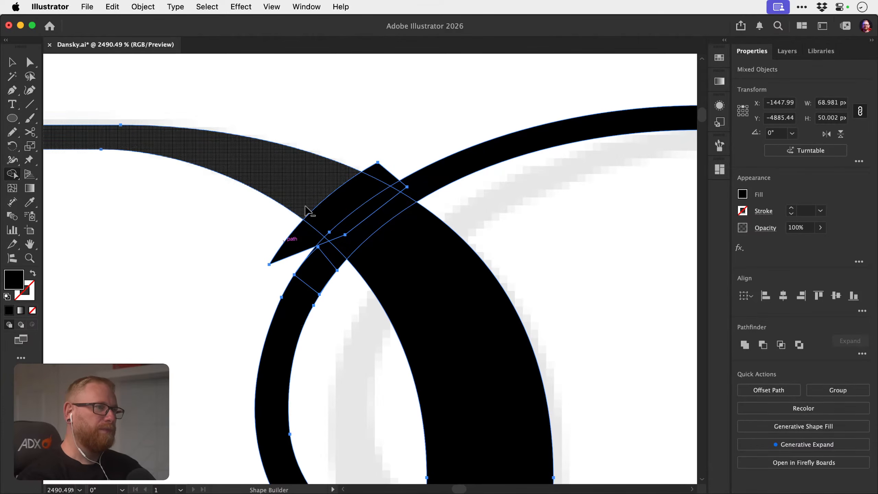
drag(312, 223, 407, 140)
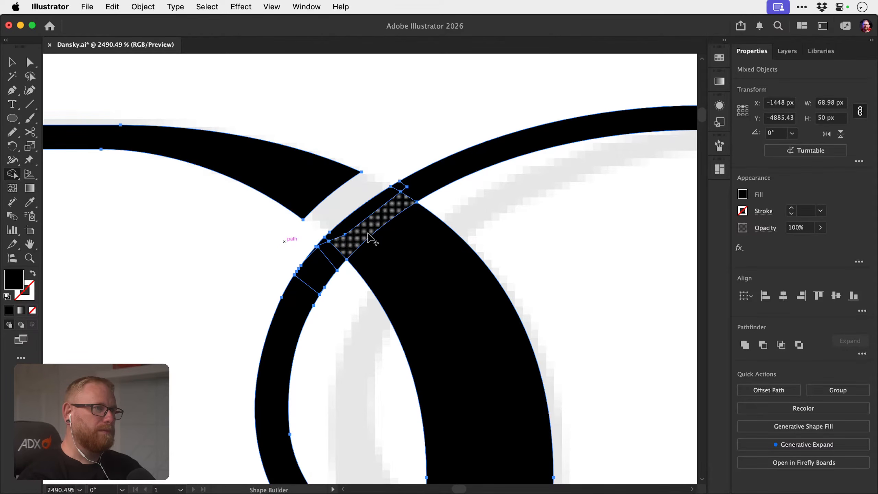
drag(366, 239, 228, 212)
key(super+shift+a)
Draw a Pen curve about 6.4 px wide across the R's lower bowl, following the B's curl just above its inner edge.
drag(420, 305, 385, 232)
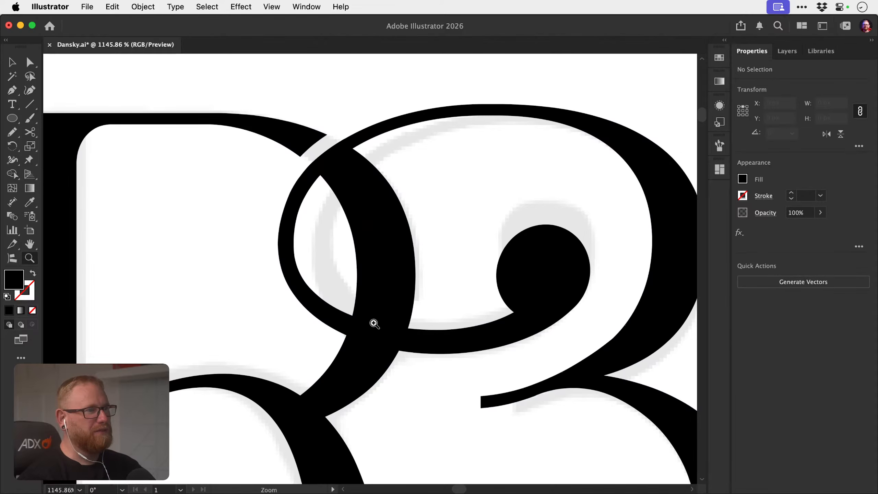
drag(367, 321, 394, 320)
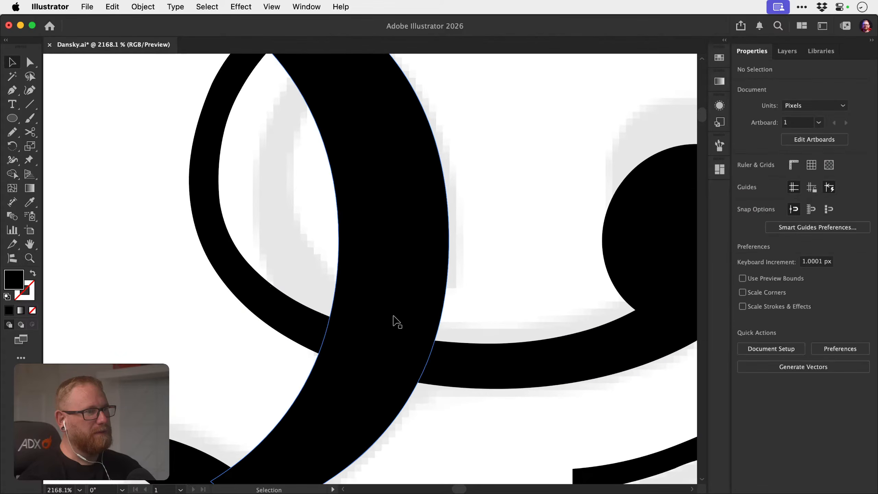
key(v)
click(384, 319)
key(p)
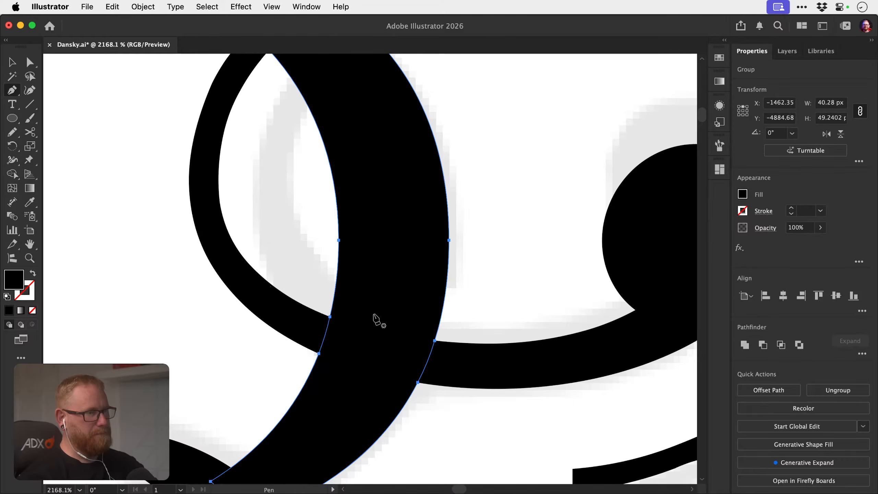
key(super+shift+a)
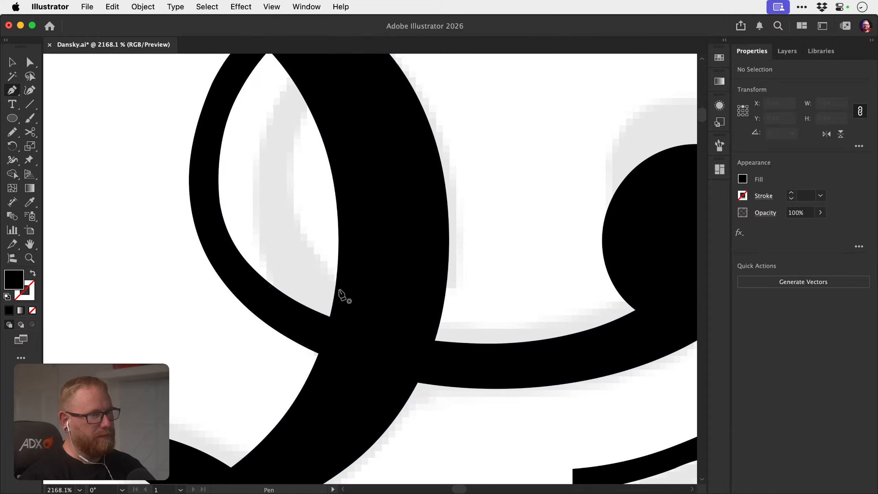
click(330, 276)
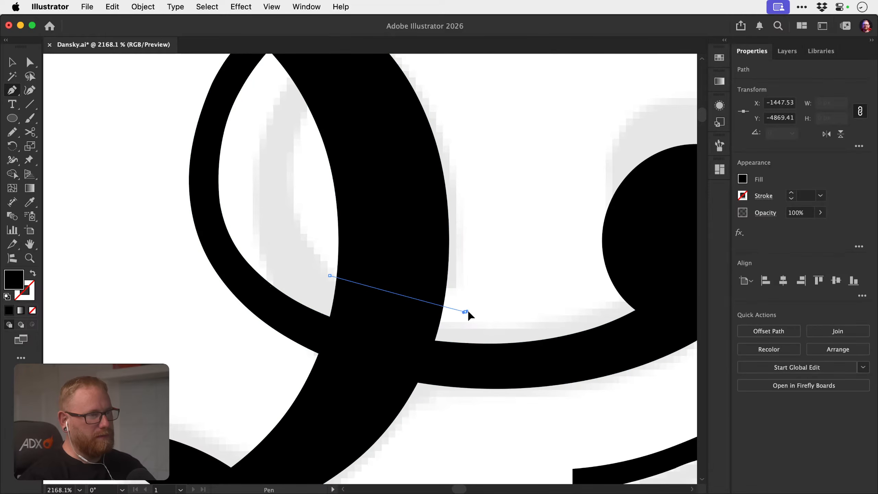
key(super)
drag(330, 275, 325, 277)
drag(468, 310, 541, 313)
key(super+y)
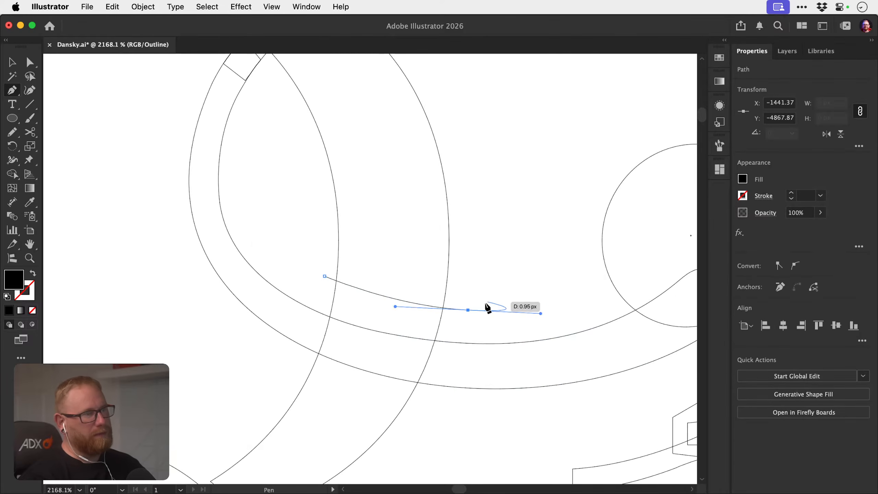
Continue the curve from its open end through the B's curl and close it into a cutting shape at the lower crossing.
key(z)
drag(457, 322, 370, 265)
drag(380, 294, 392, 298)
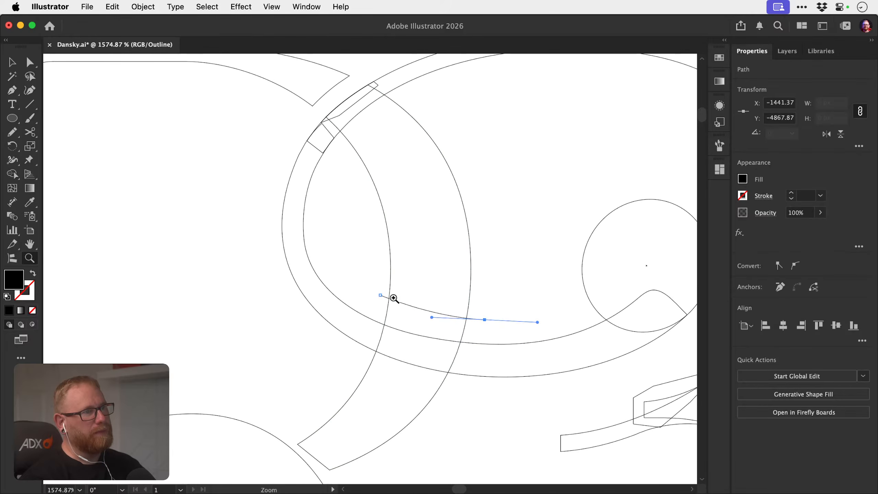
super+click(381, 295)
drag(486, 322, 438, 295)
drag(394, 293, 475, 294)
key(p)
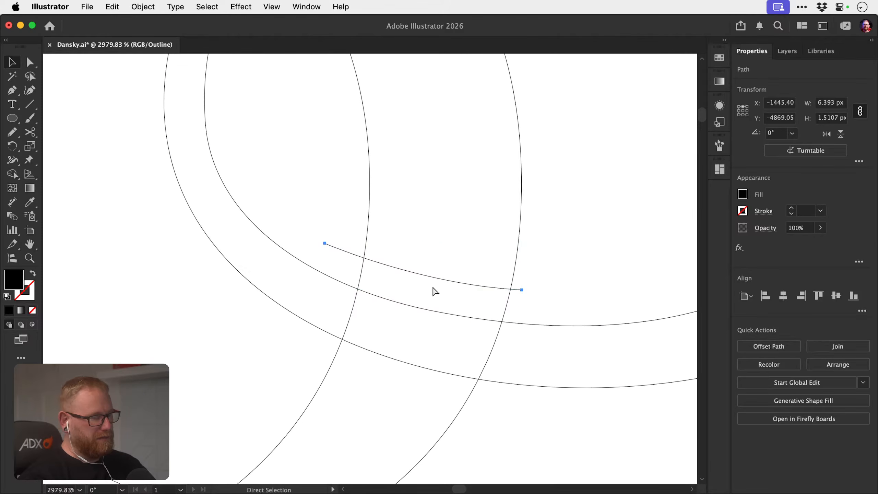
key(super+y)
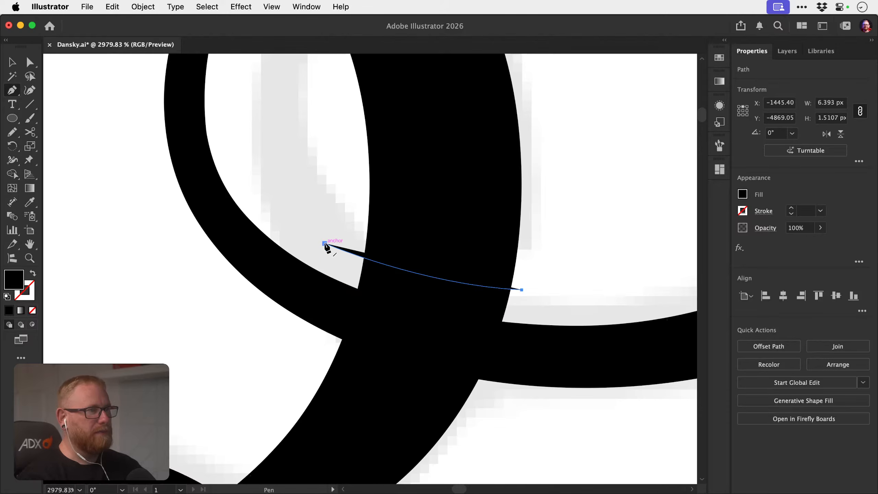
click(324, 244)
click(350, 302)
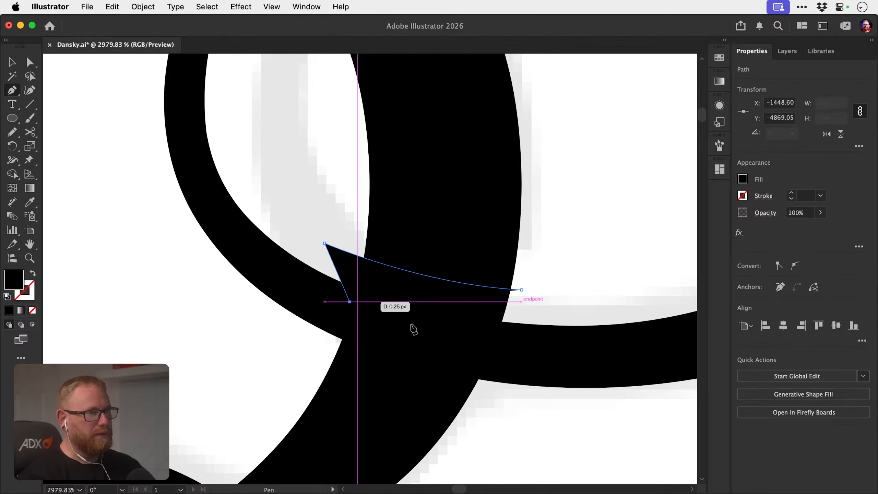
click(502, 346)
click(521, 291)
Select the cutting shape with the overlapping letter shapes and remove the strip of the R's bowl above the B's curl with Shape Builder.
key(v)
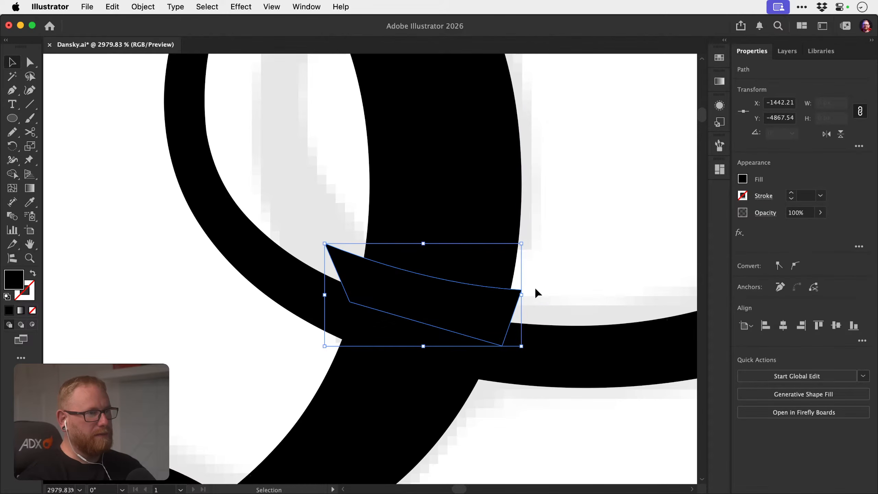
shift+click(286, 326)
key(super+y)
key(shift+m)
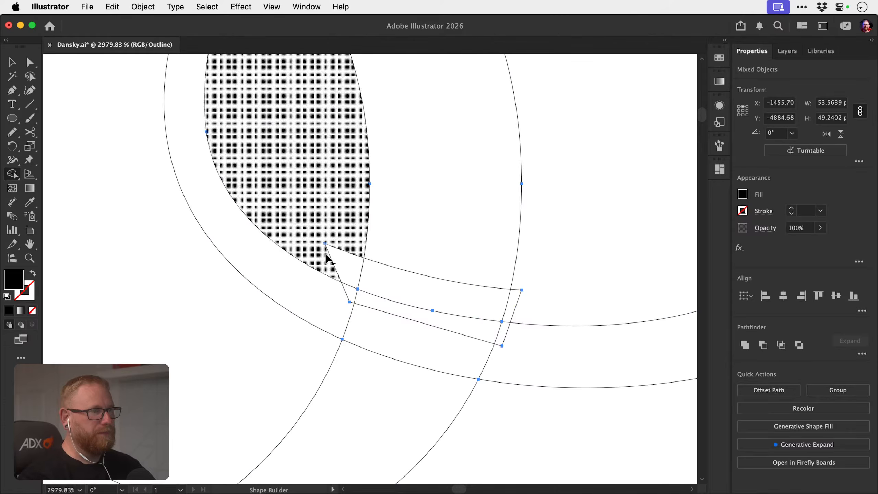
drag(352, 267, 473, 304)
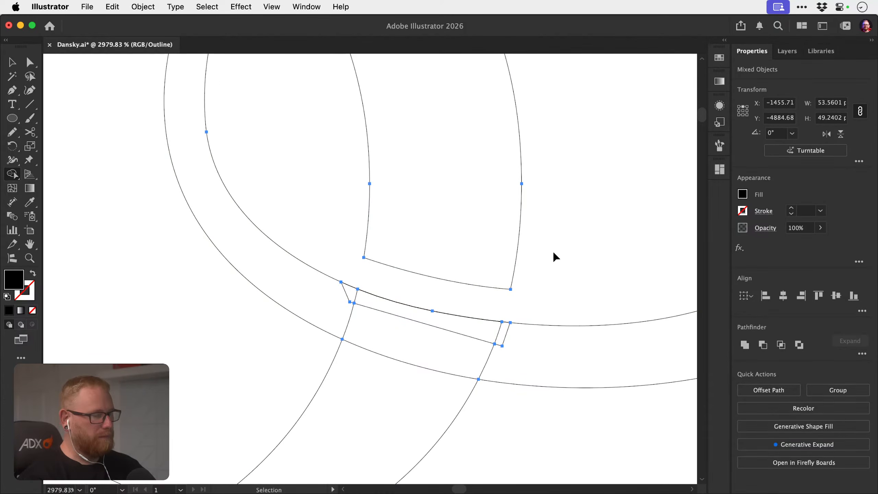
Switch the monogram from outline to preview display, save the document and clear the selection.
key(super+y)
key(super+s)
key(super+minus)
key(super+minus)
key(super+minus)
key(super+minus)
key(super+minus)
key(super+minus)
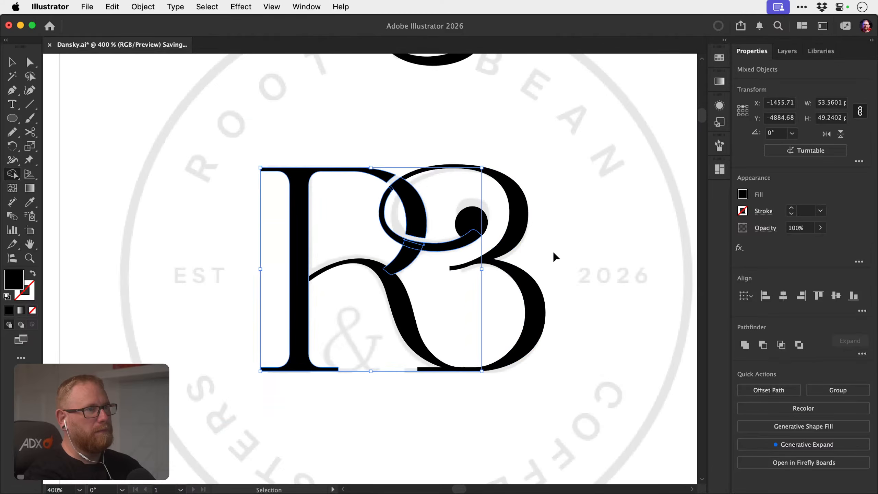
key(v)
click(526, 154)
Examine the cut overlaps between the R and B and how the B's curl meets its ball terminal.
drag(486, 281, 425, 312)
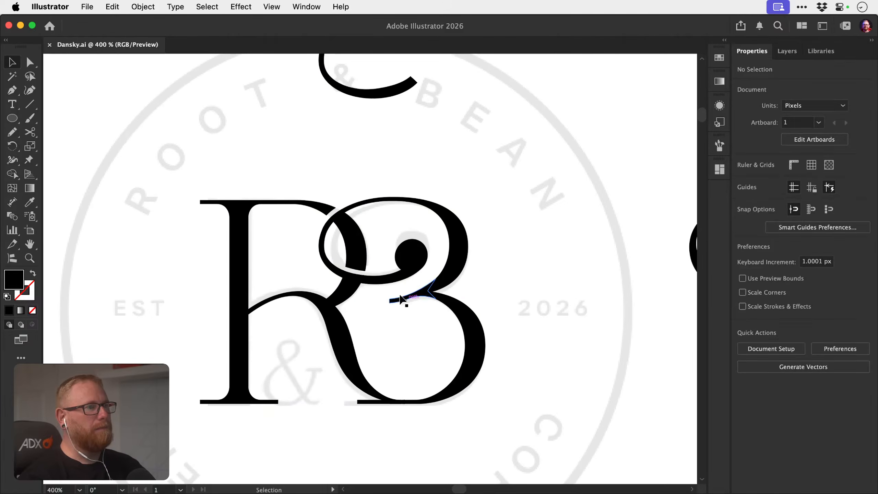
key(z)
drag(346, 285, 398, 277)
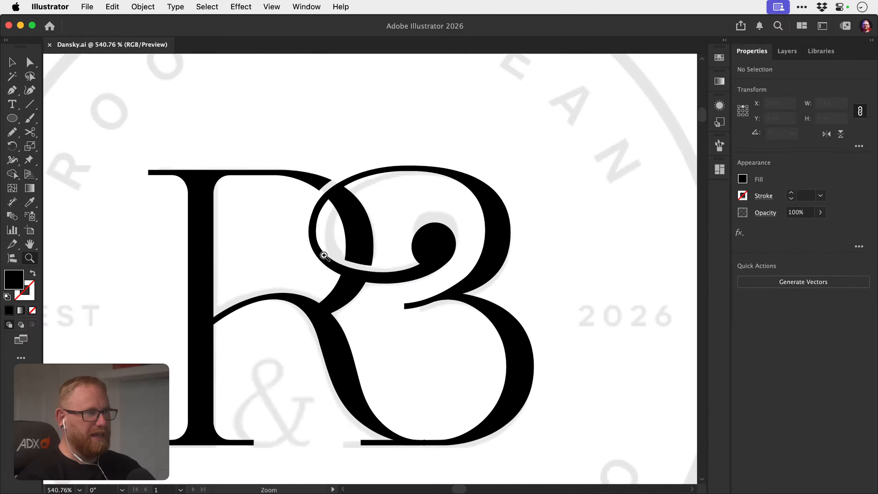
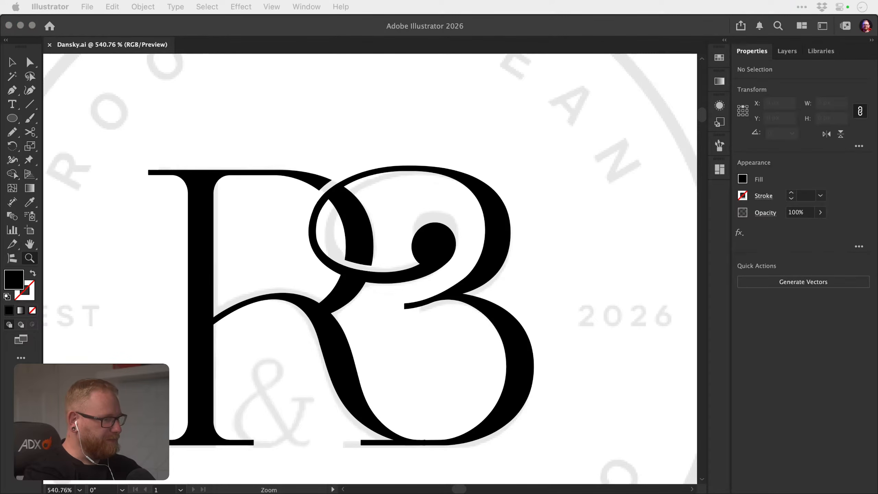
click(531, 290)
drag(452, 309, 494, 290)
scroll(450, 242, up, 3)
scroll(400, 188, up, 3)
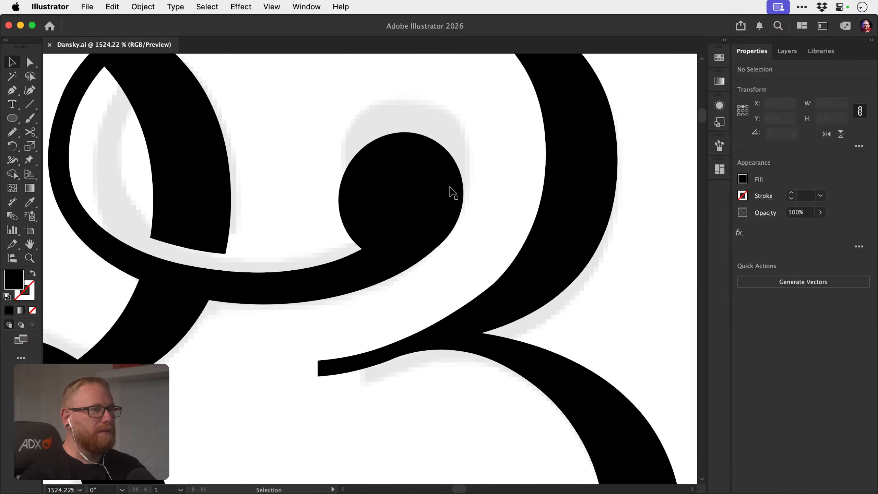
key(v)
click(452, 194)
click(468, 207)
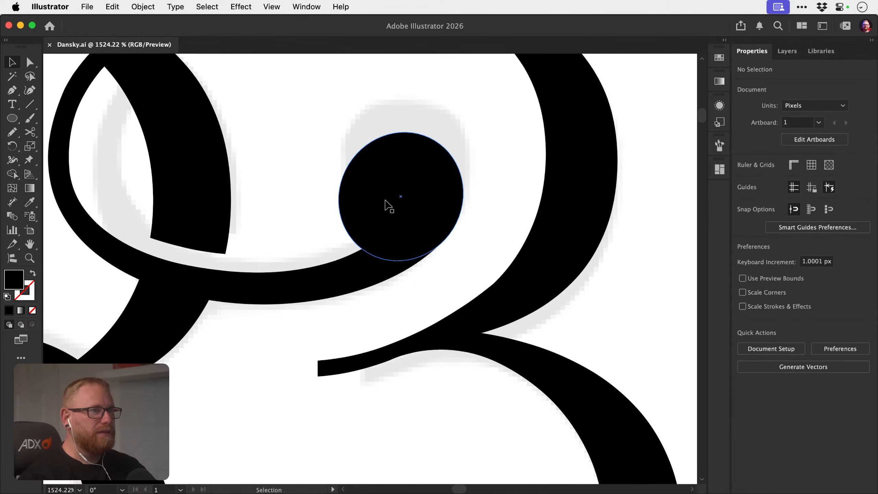
click(378, 210)
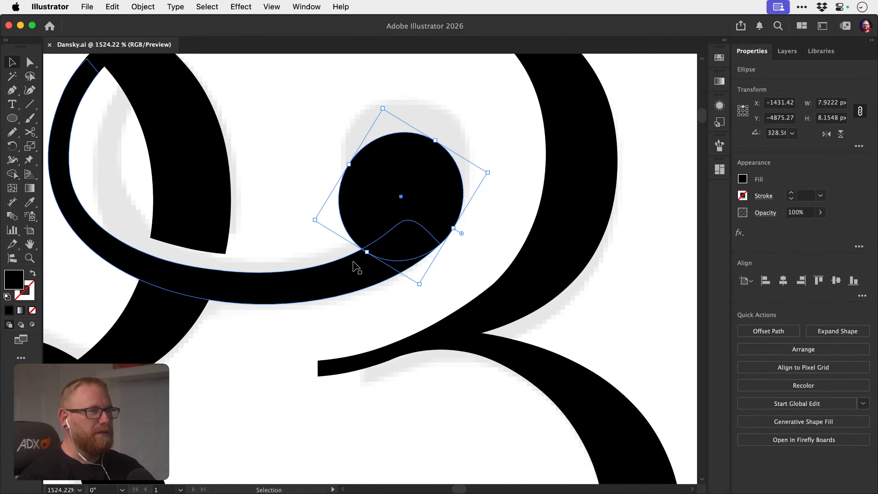
shift+click(355, 272)
key(super+shift+a)
key(z)
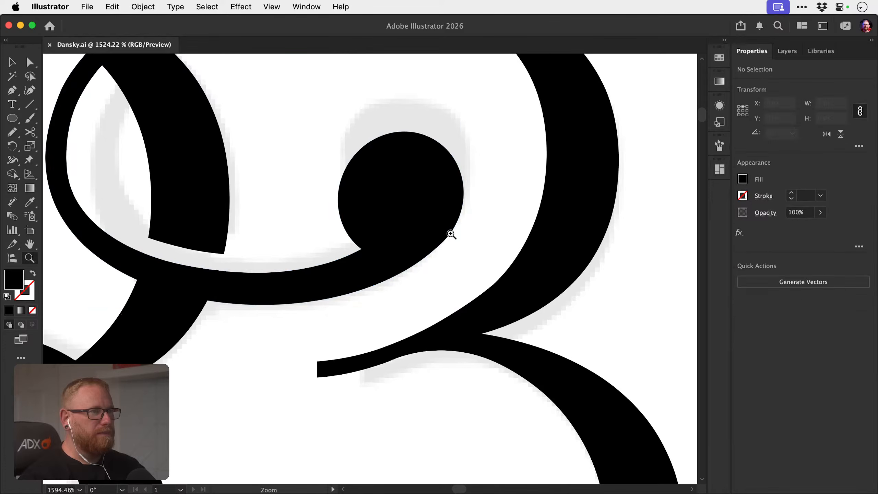
Nudge the ball terminal slightly down and left to meet the curl's lower edge, and unite the two shapes.
key(v)
drag(429, 237, 474, 207)
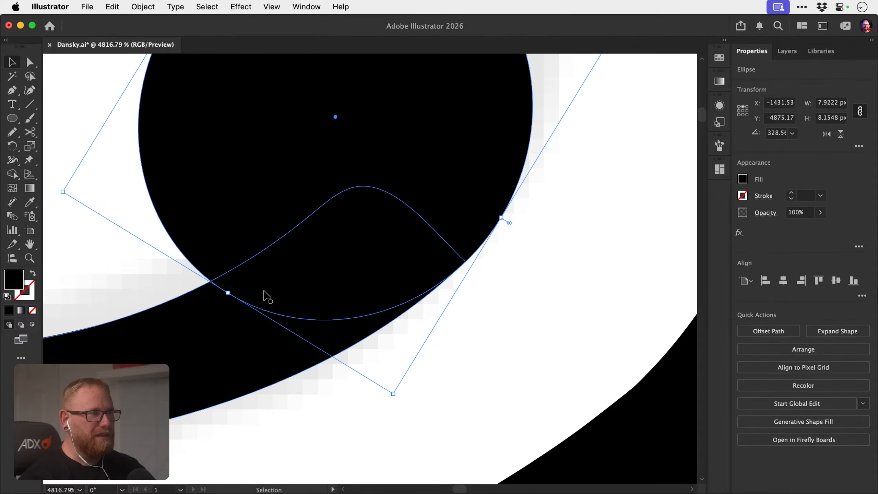
shift+click(207, 333)
click(744, 345)
key(z)
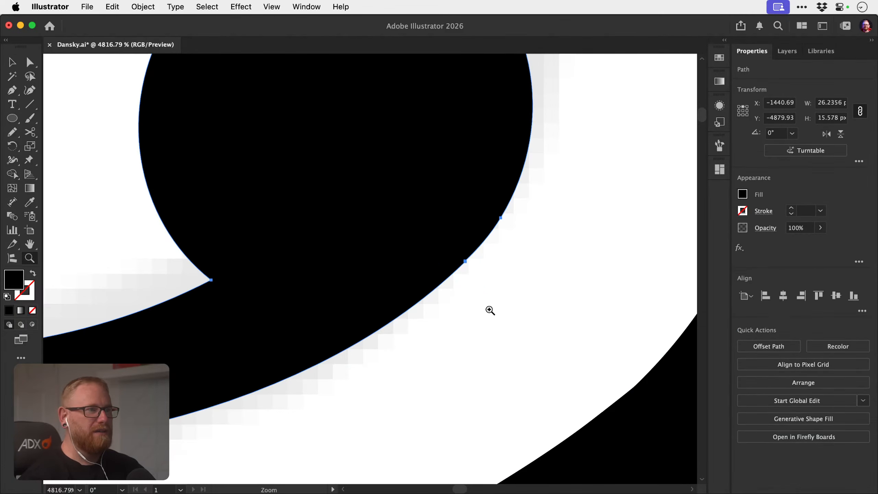
drag(454, 296, 235, 248)
key(super+shift+a)
Try to redraw the ball terminal's outline slightly inside its outer edge with the Pencil tool, and undo it.
drag(409, 264, 431, 263)
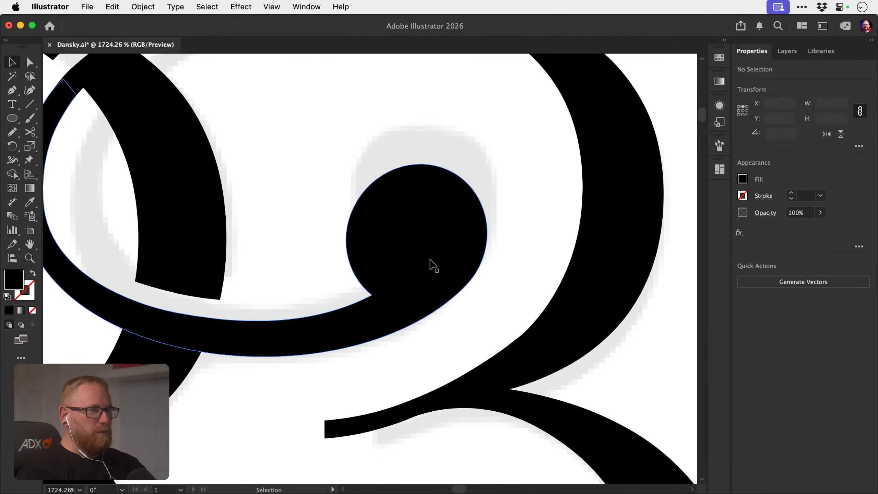
super+click(431, 257)
key(n)
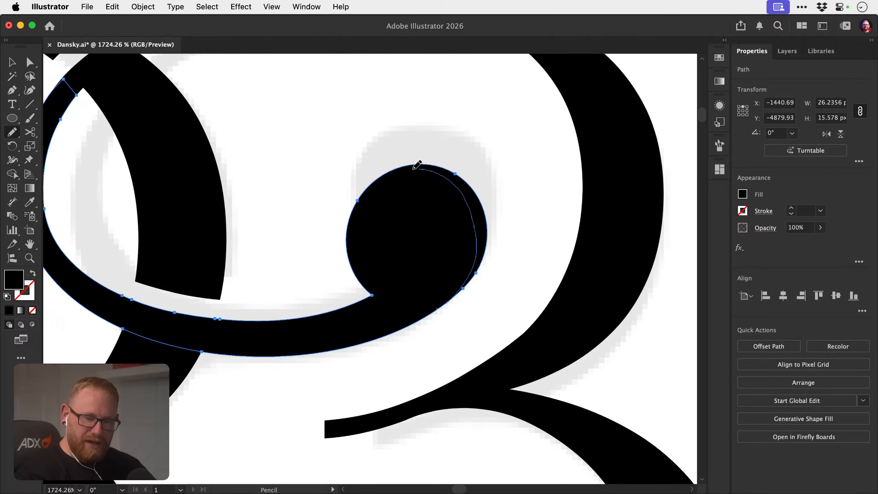
drag(352, 263, 367, 276)
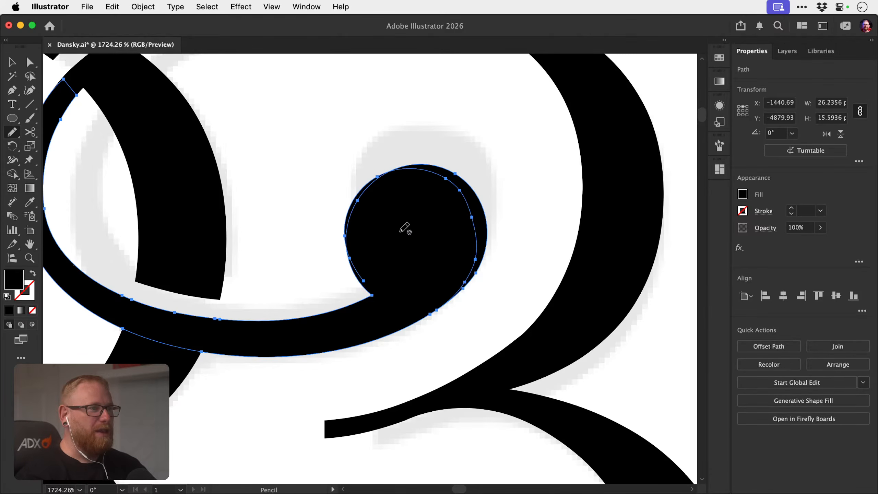
key(super+z)
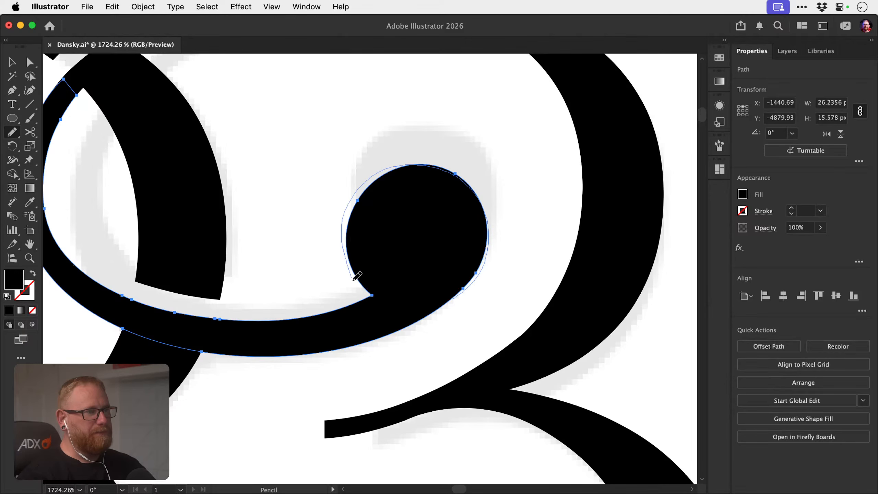
Try to redraw the ball terminal with Pencil strokes, making it slightly fuller where it flows into the curl's lower edge.
drag(367, 293, 369, 294)
mouse_move(481, 224)
mouse_down()
mouse_move(501, 253)
mouse_move(465, 285)
mouse_up()
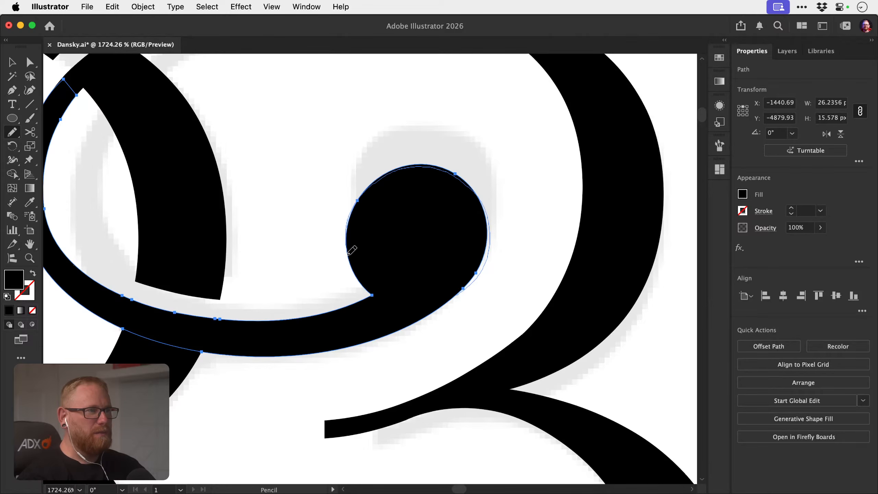
drag(365, 287, 367, 287)
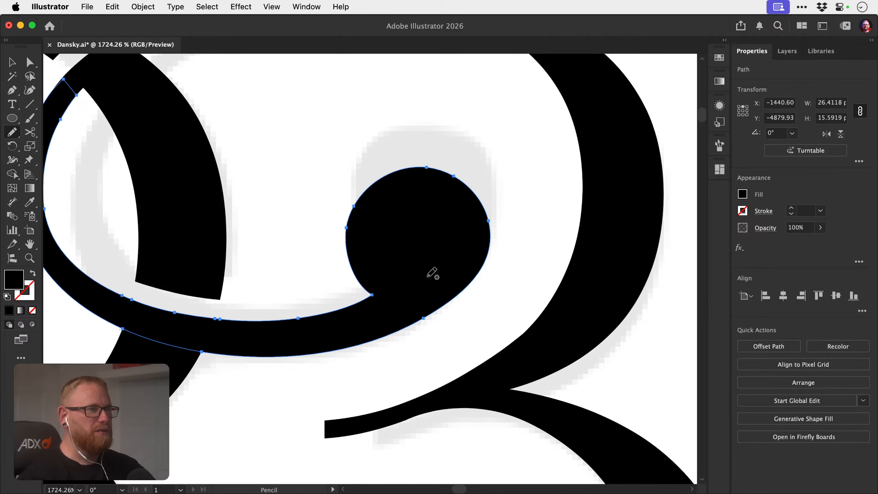
key(z)
drag(424, 287, 312, 253)
key(super+shift+a)
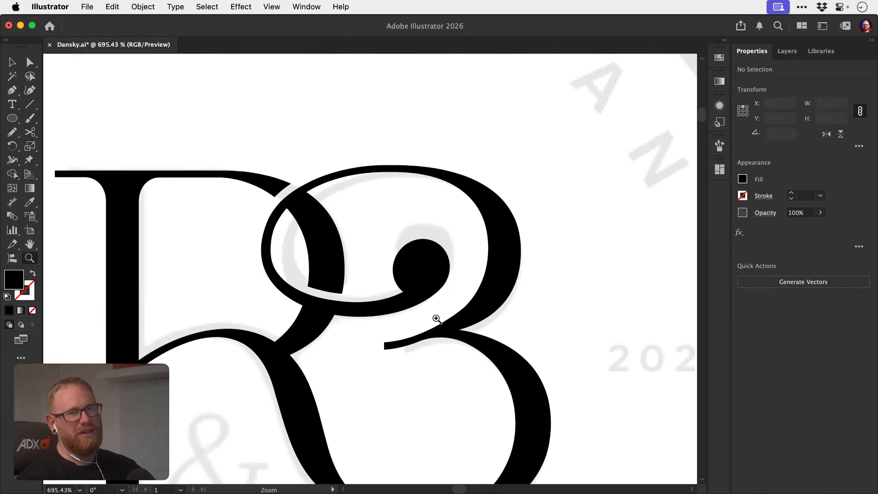
Redraw the united curl's ball terminal with the Pencil tool, from the curl's lower edge up and around the ball.
mouse_move(430, 271)
mouse_down()
mouse_move(532, 269)
mouse_move(482, 271)
mouse_up()
super+click(433, 274)
key(super+space)
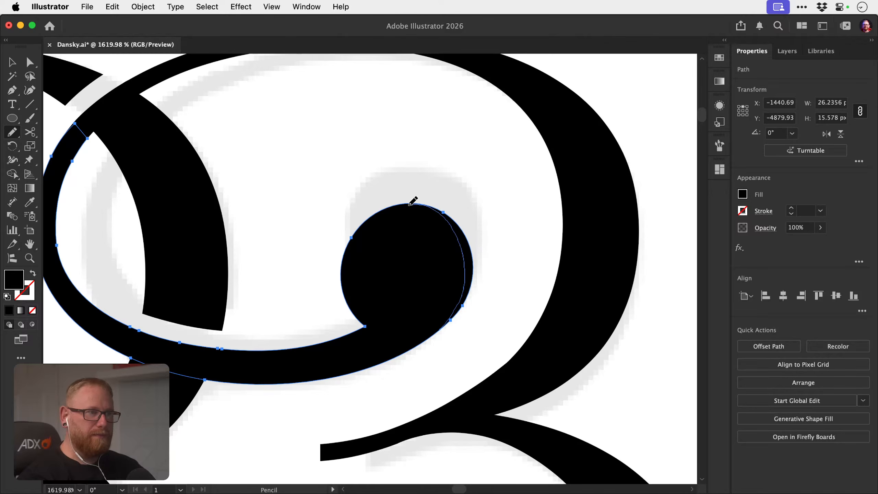
Try to redraw the top and right edge of the B's ball terminal with the Pencil tool.
drag(411, 203, 413, 203)
key(z)
drag(443, 242, 333, 246)
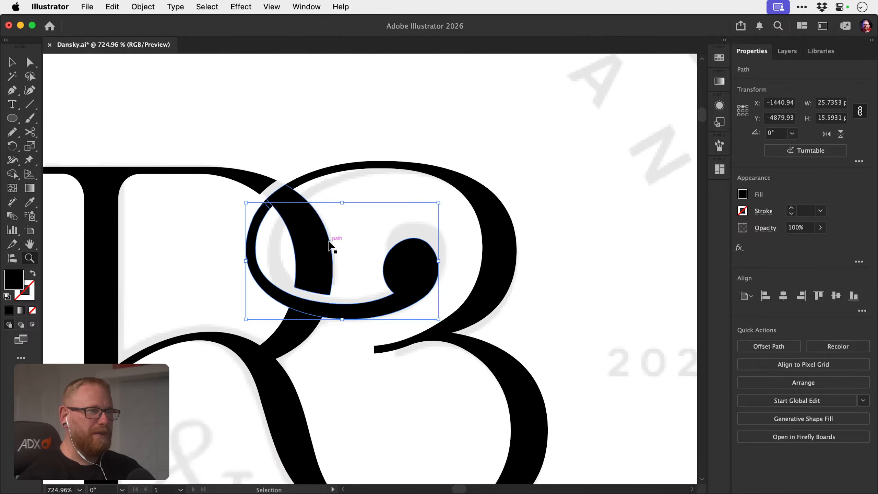
key(super+shift+a)
Try another Pencil stroke along the right edge of the ball terminal and undo it.
key(super+space)
drag(425, 272, 551, 272)
click(433, 282)
key(n)
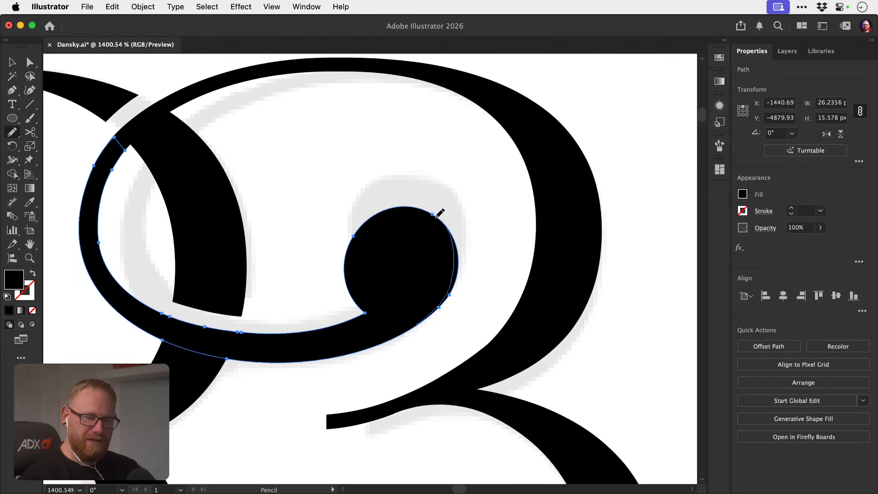
drag(439, 213, 451, 236)
key(super+z)
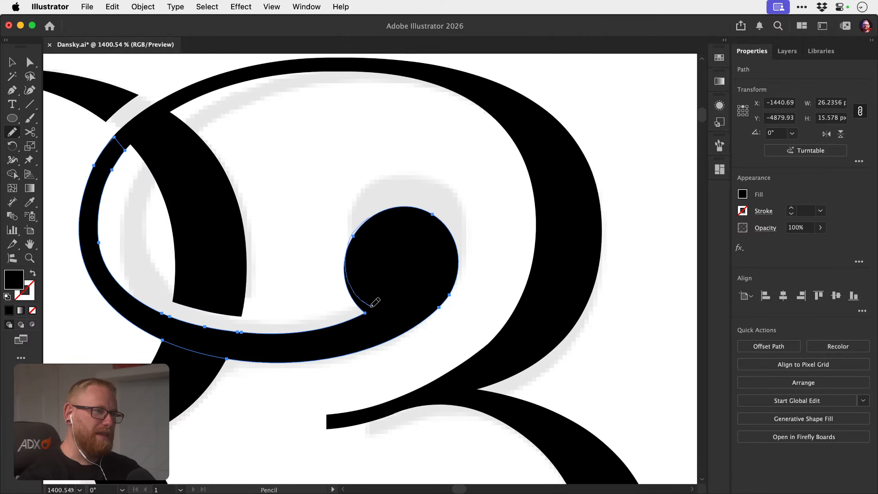
Try to redraw the lower edge of the ball terminal where it meets the thin swash.
drag(371, 308, 367, 309)
key(z)
drag(436, 288, 278, 274)
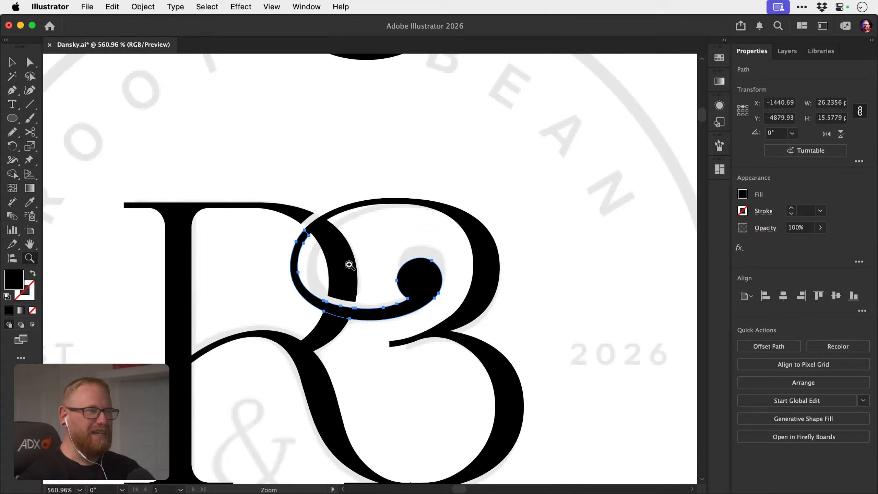
super+click(364, 293)
key(v)
click(441, 310)
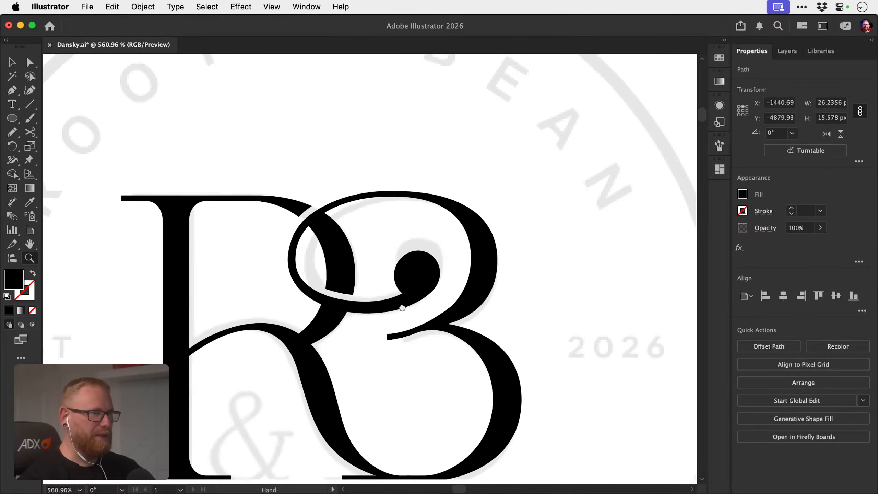
Try to move the middle anchor on the underside of the B's middle tail toward the lower bowl.
scroll(402, 304, down, 2)
click(553, 288)
key(z)
drag(421, 298, 436, 280)
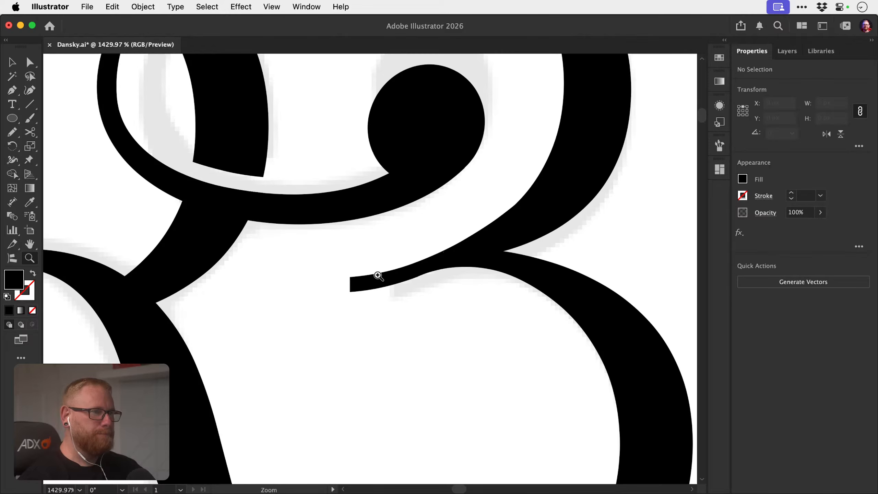
key(a)
click(398, 288)
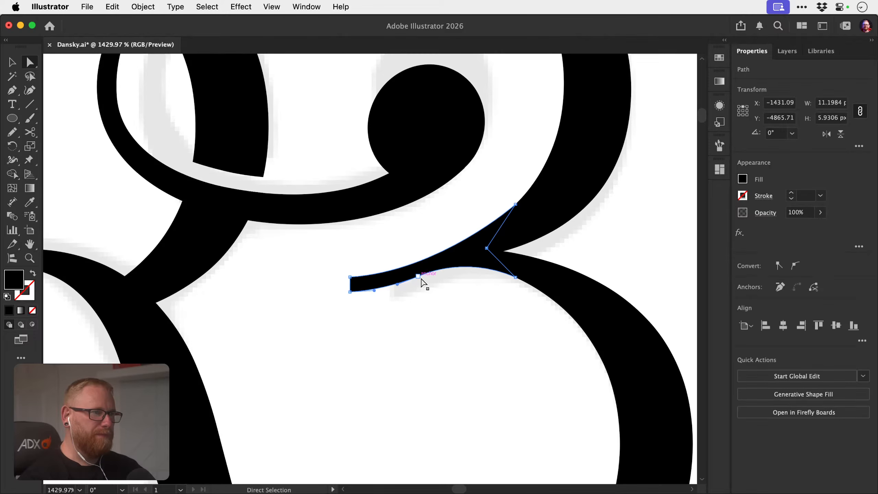
scroll(453, 269, up, 5)
drag(563, 284, 594, 297)
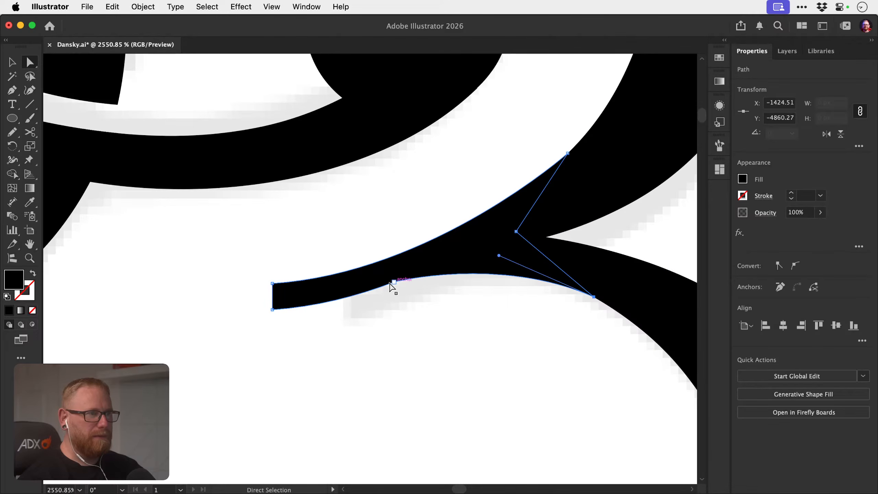
drag(390, 283, 464, 270)
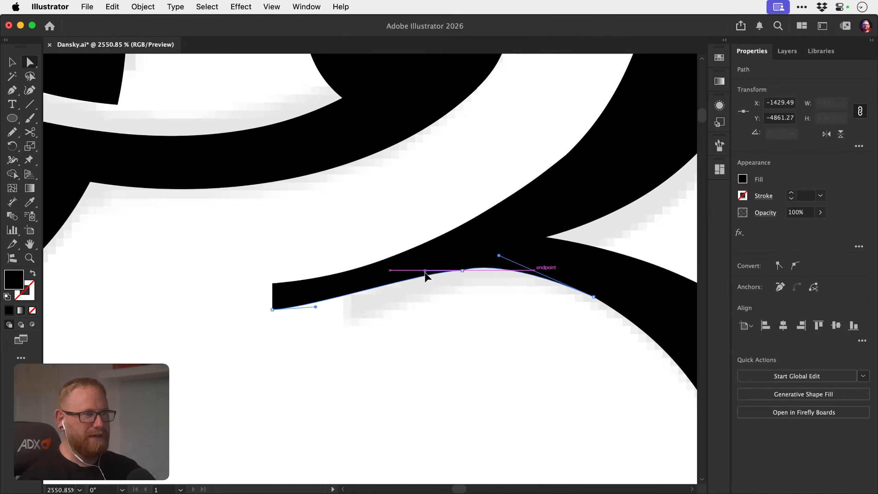
Delete the B's middle tail piece to view the shapes beneath it, and restore it.
alt+super+click(382, 296)
drag(382, 296, 532, 297)
key(super+shift+a)
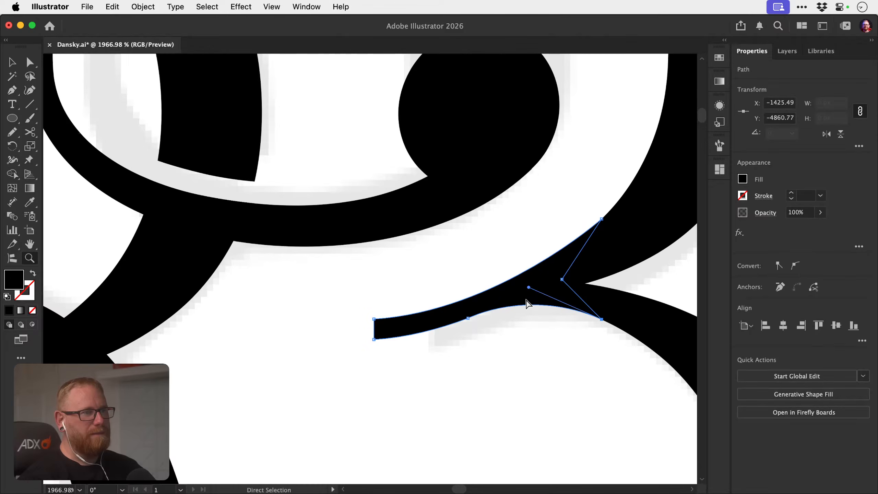
key(v)
key(Delete)
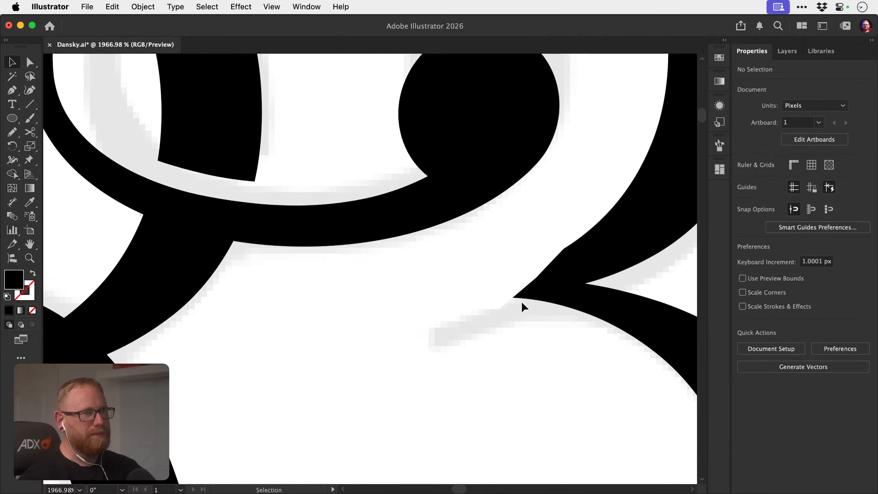
key(super+z)
Reshape the underside of the B's middle tail into one continuous curve up to the lower bowl.
key(a)
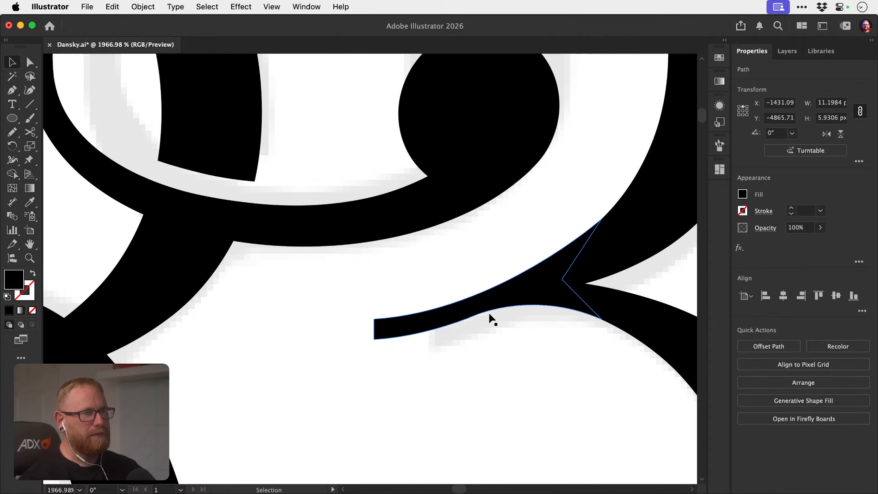
drag(494, 310, 290, 324)
click(467, 351)
Examine the reshaped middle tail of the B up close and together with the surrounding letterforms.
key(z)
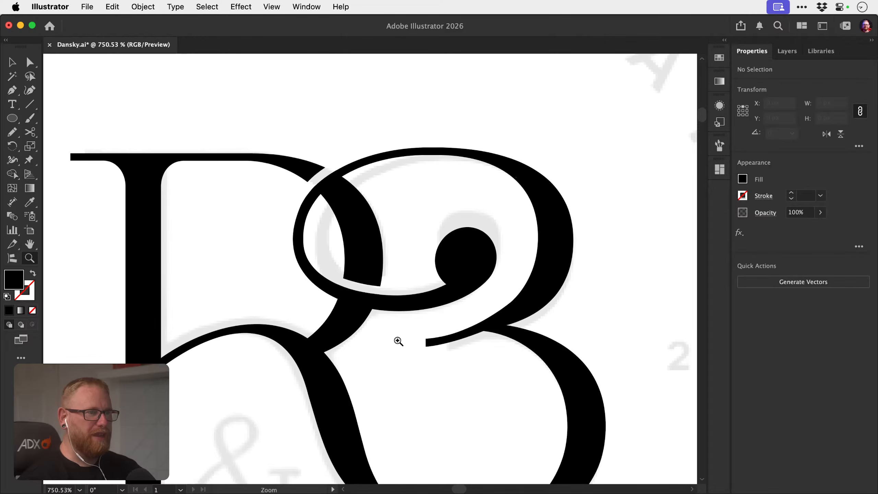
drag(428, 346, 560, 346)
key(v)
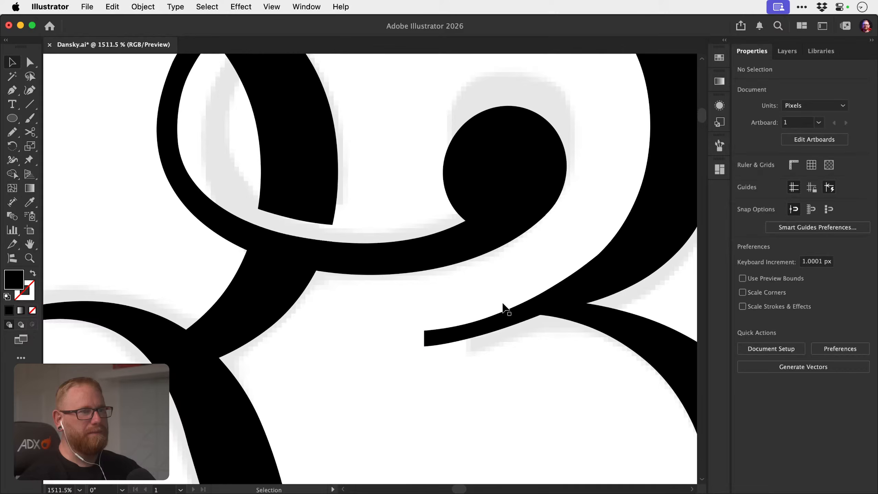
click(454, 341)
key(z)
drag(463, 353, 222, 335)
key(space)
drag(454, 370, 553, 325)
key(v)
click(305, 187)
key(z)
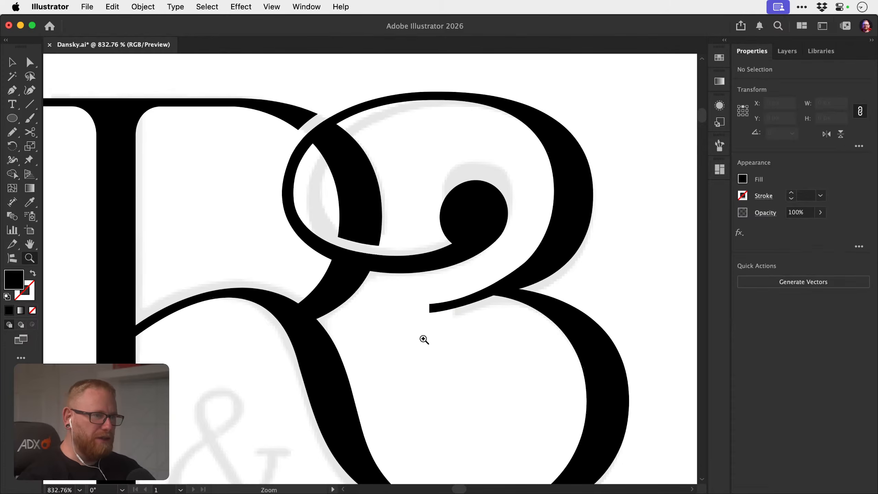
Lengthen the B's bottom serif slightly toward the ampersand by moving its end points.
scroll(425, 359, down, 5)
scroll(430, 353, left, 2)
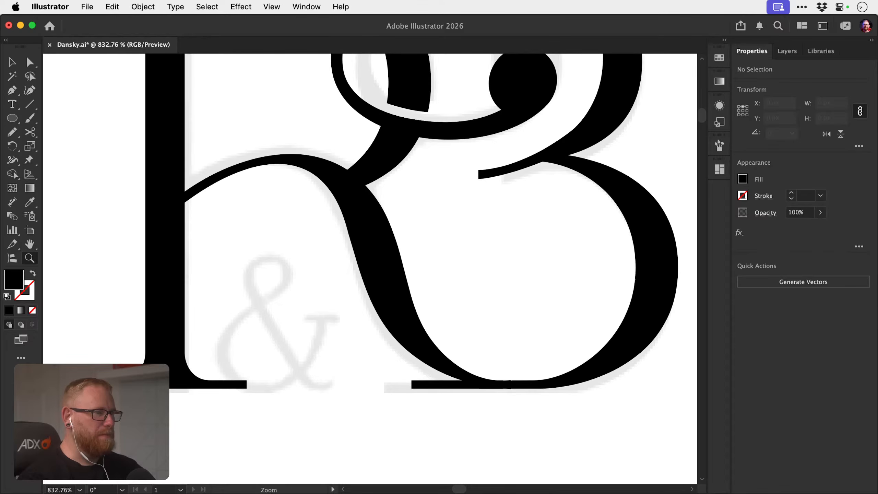
key(a)
drag(412, 384, 295, 341)
click(294, 404)
Swap fill and stroke, and circle the thin start of the R's leg and the B's tail end with the Pencil tool.
key(z)
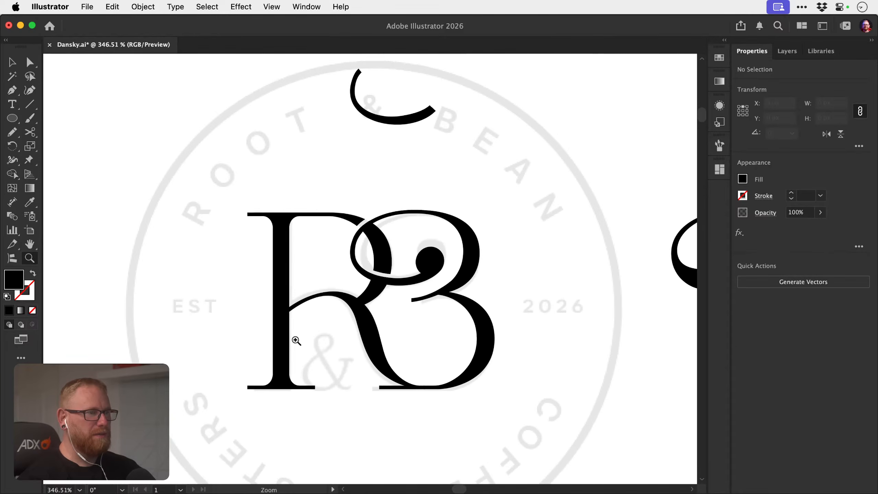
drag(349, 362, 332, 384)
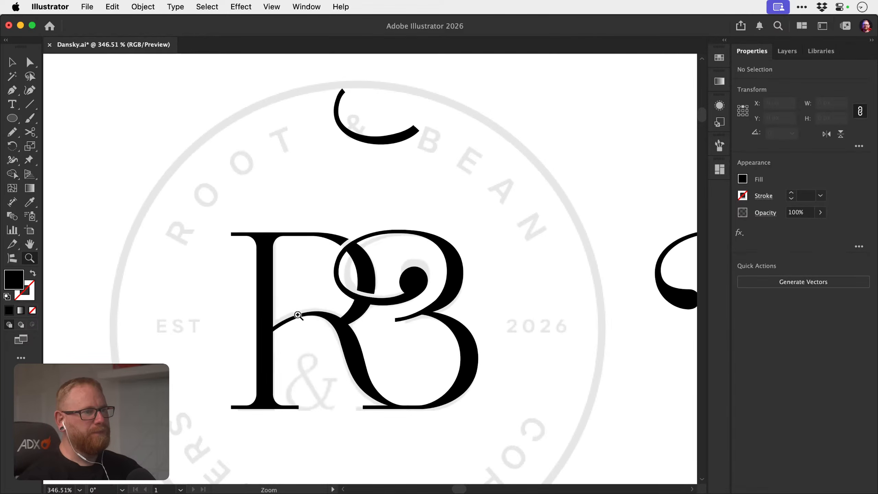
drag(297, 315, 397, 313)
key(n)
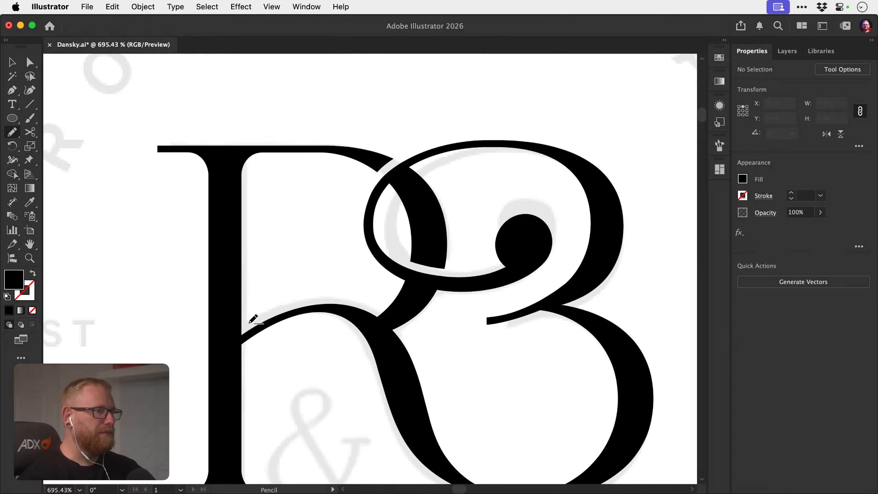
key(shift+x)
mouse_move(250, 323)
mouse_down()
mouse_move(267, 337)
mouse_move(251, 320)
mouse_up()
drag(497, 310, 479, 310)
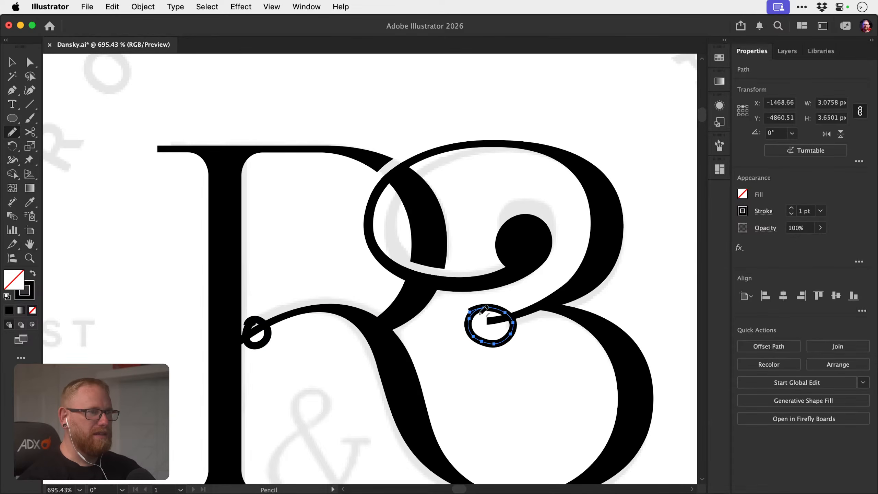
Delete the two circles marking the R's leg and the B's tail.
key(v)
key(Delete)
click(267, 328)
key(Delete)
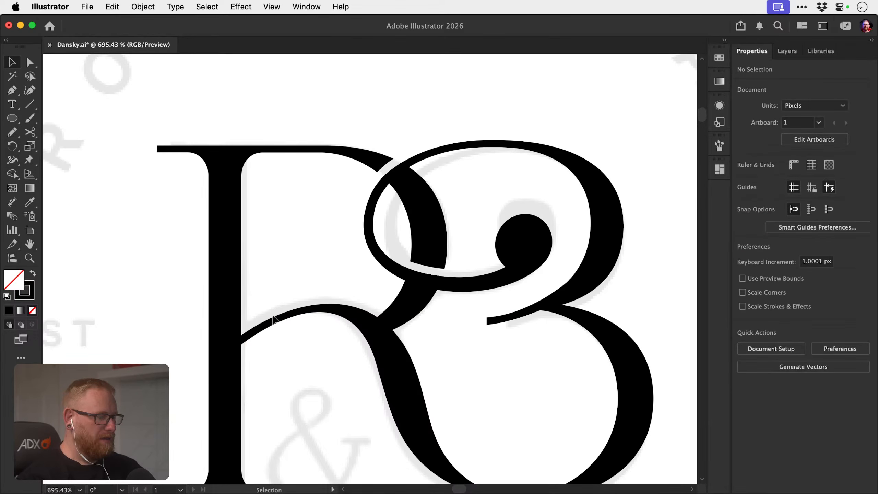
Circle the thin start of the R's leg and the end of its upper serif, and delete both circles.
key(n)
drag(252, 318, 254, 318)
drag(152, 137, 154, 134)
key(v)
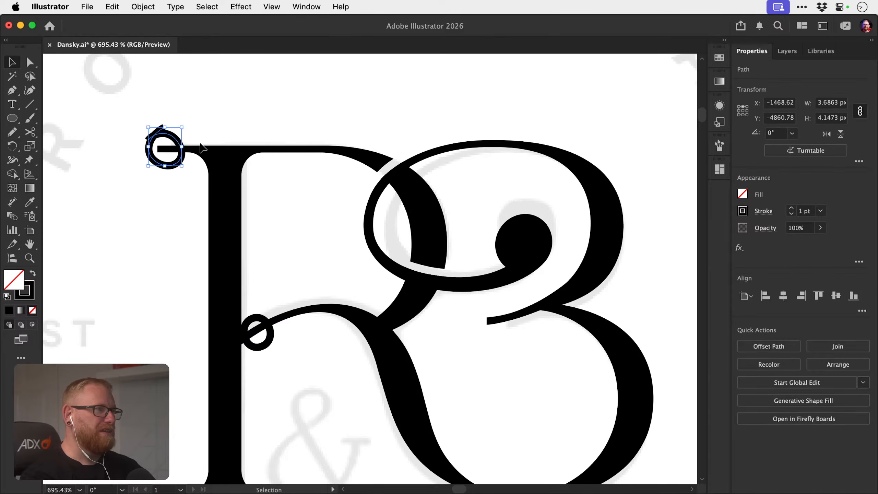
key(Delete)
click(270, 329)
key(Delete)
Save the document.
drag(361, 357, 315, 345)
key(z)
drag(399, 315, 311, 302)
key(super+s)
scroll(346, 312, down, 2)
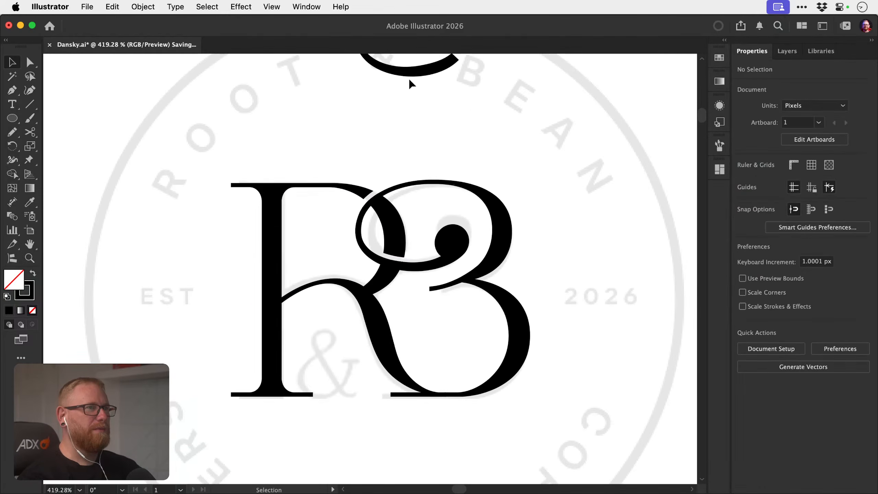
drag(424, 265, 473, 254)
drag(428, 292, 426, 271)
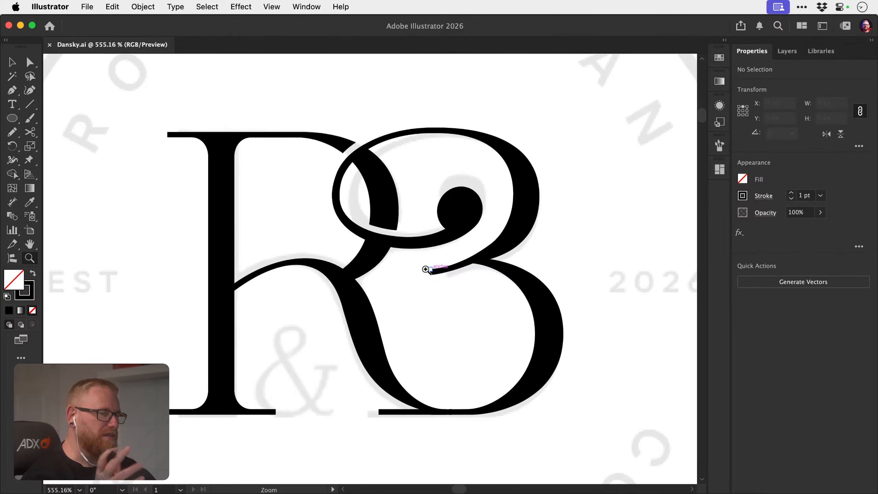
Try to cut the R's leg path with the Scissors tool near its lower end, and undo the cut.
drag(446, 410, 554, 373)
key(v)
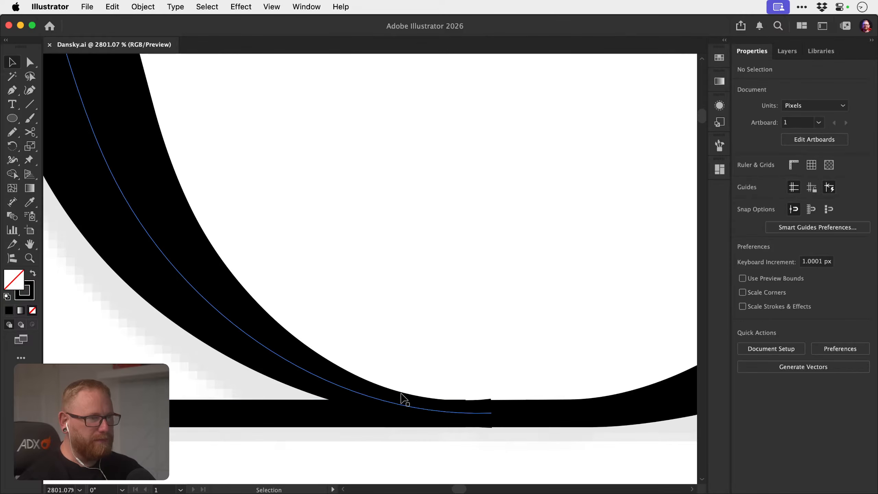
click(403, 405)
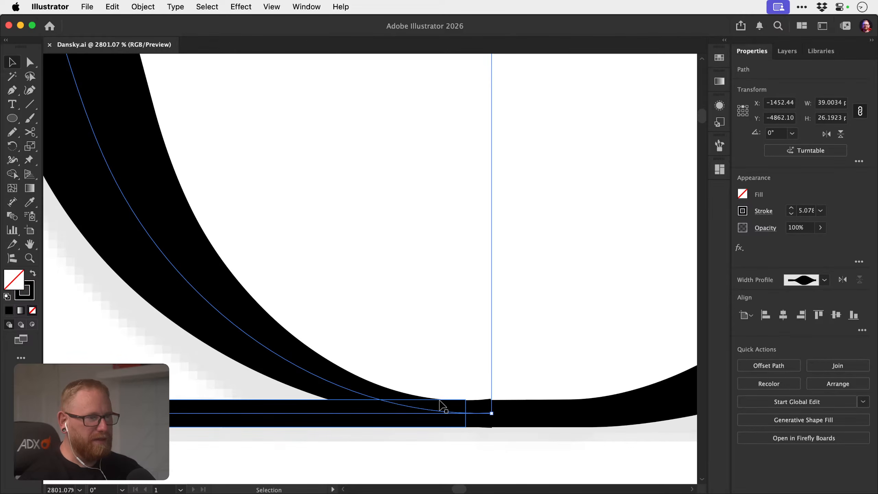
drag(439, 404, 582, 412)
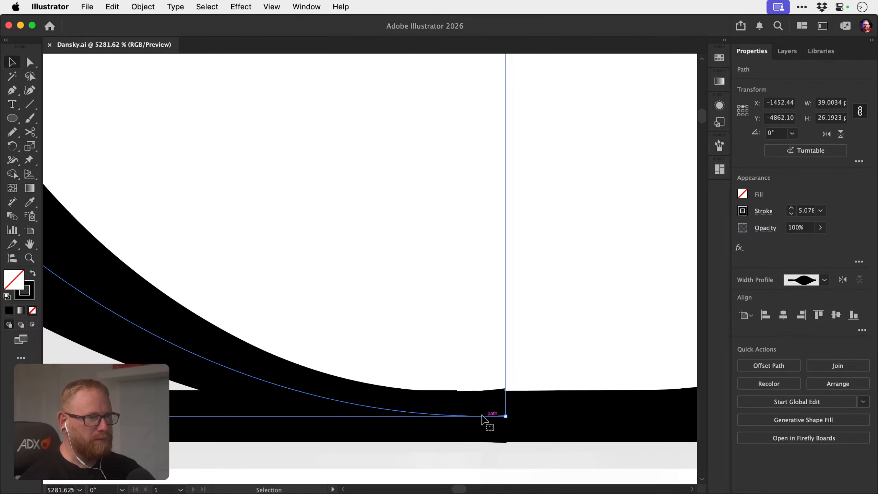
key(c)
click(467, 416)
key(super+z)
key(super+shift+a)
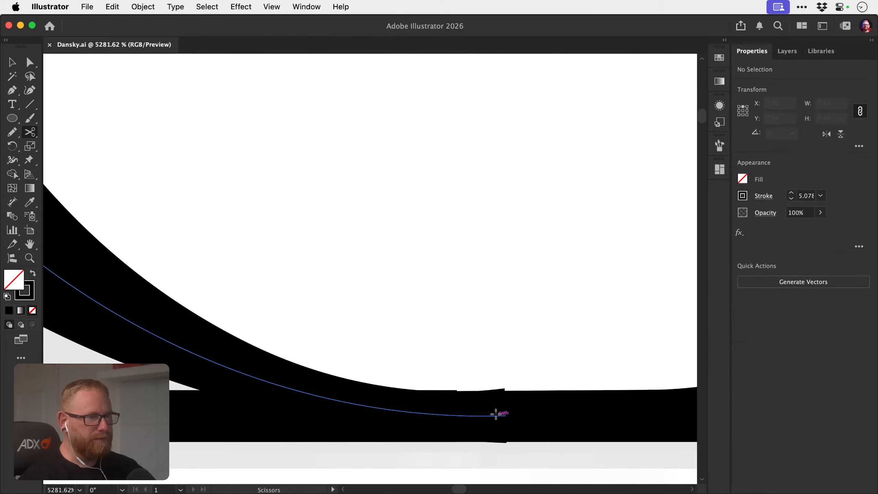
Expand the R's variable-width leg stroke into a filled black shape.
key(v)
click(496, 416)
key(z)
drag(481, 400, 251, 261)
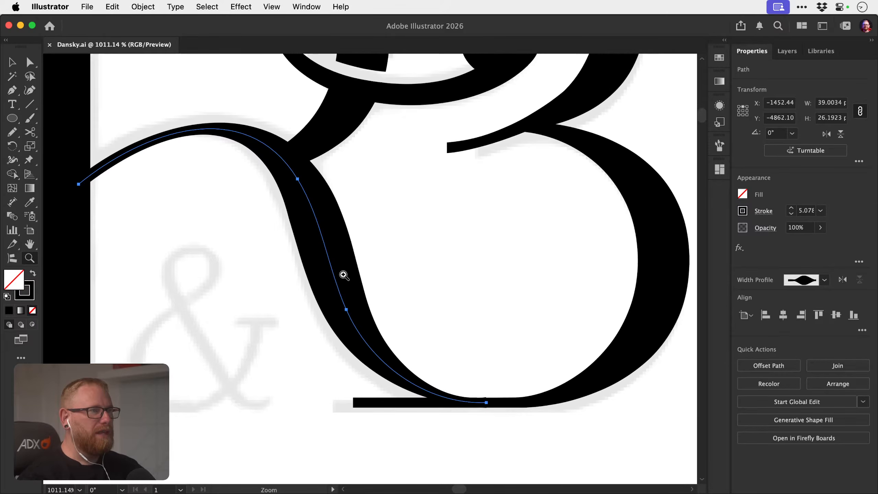
drag(343, 275, 180, 254)
key(v)
scroll(332, 418, up, 5)
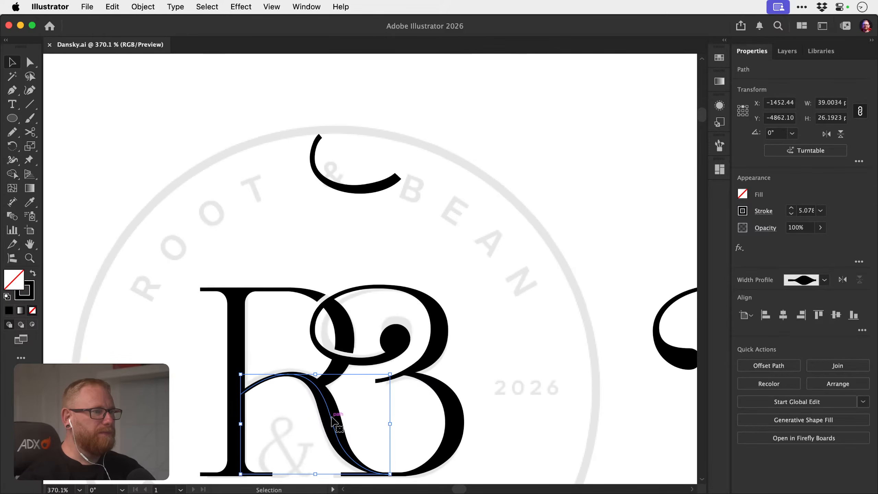
mouse_move(332, 418)
mouse_down()
mouse_move(333, 104)
mouse_move(342, 336)
mouse_move(345, 326)
mouse_up()
key(z)
drag(345, 326, 427, 314)
key(v)
click(352, 324)
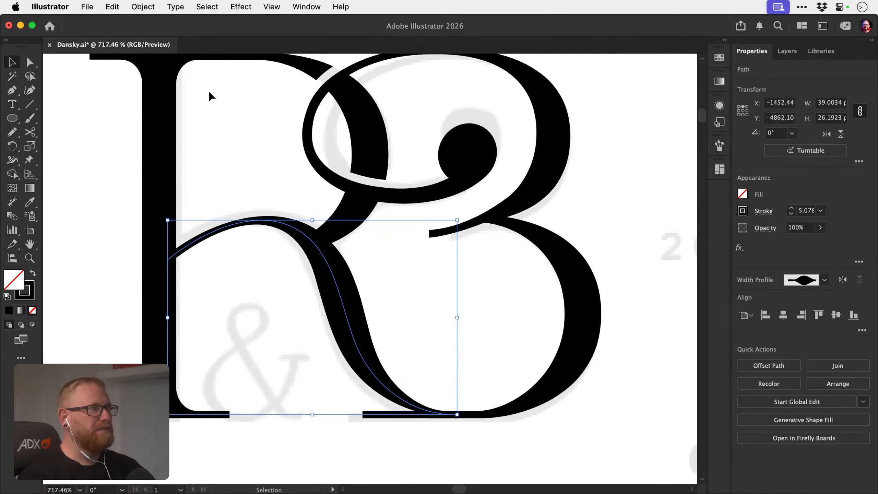
click(142, 7)
click(159, 193)
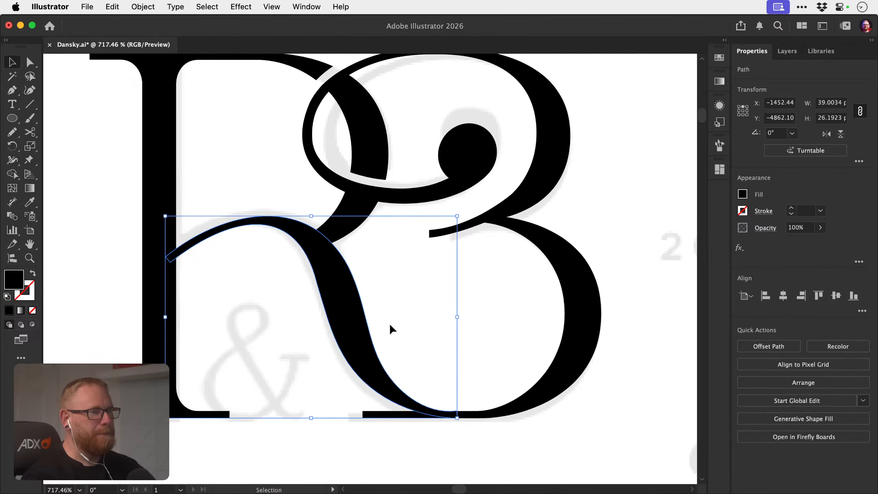
Slice the expanded leg shape vertically with the Knife tool just before its lower end on the B's baseline.
key(super+shift+a)
drag(445, 408, 653, 374)
key(z)
key(v)
click(403, 355)
key(z)
drag(487, 365, 666, 372)
key(v)
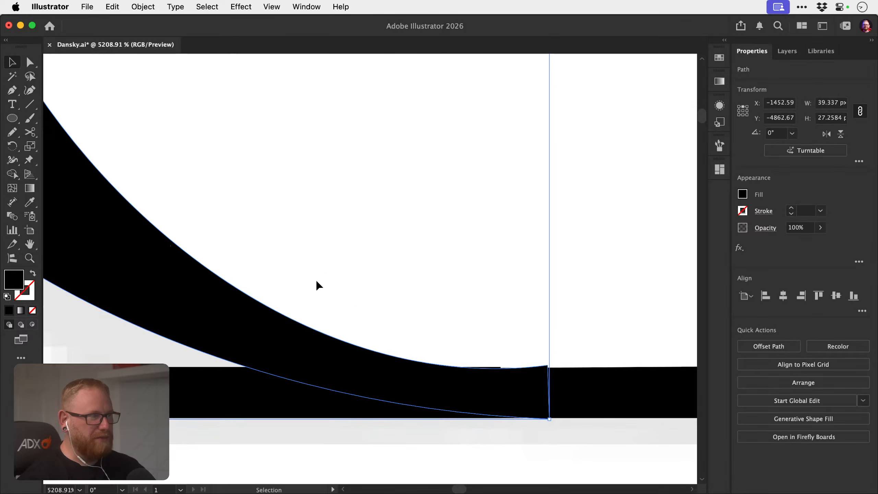
drag(33, 128, 65, 159)
drag(482, 359, 482, 426)
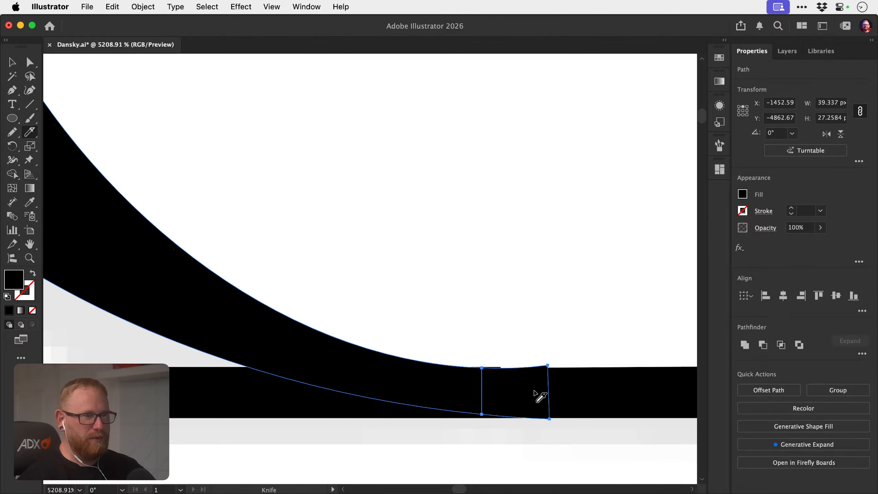
Delete the cut-off end piece of the R's leg at the junction with the B.
key(a)
key(super+shift+a)
click(548, 366)
key(BackSpace)
key(BackSpace)
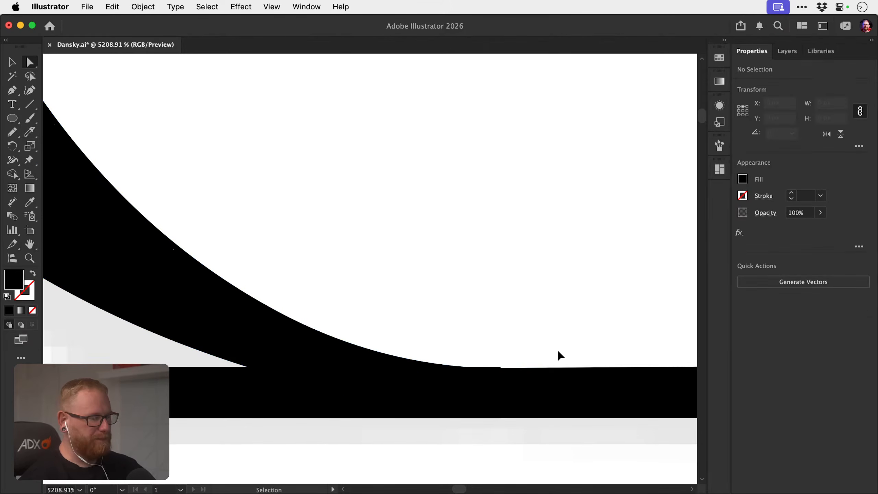
Lower the end corner anchor of the B's baseline serif onto the B's upper edge at the leg junction, working in outline view.
key(super+y)
key(z)
drag(486, 369, 592, 360)
click(518, 364)
key(a)
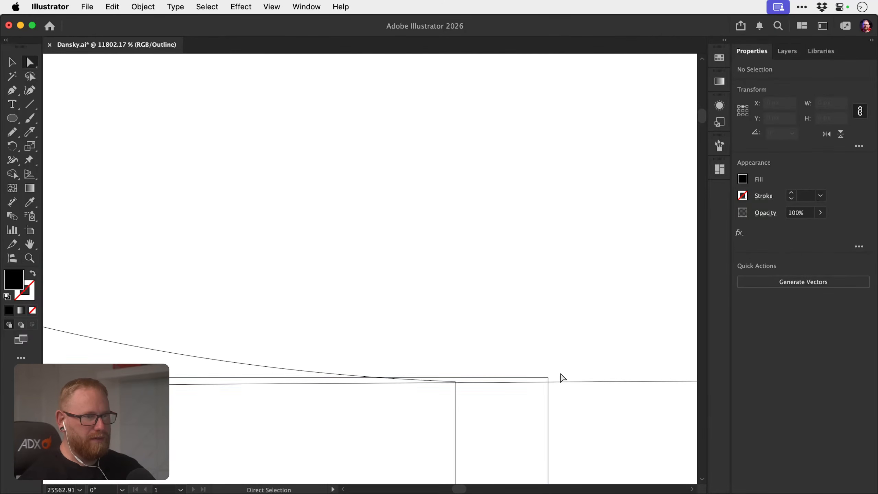
drag(547, 380, 548, 382)
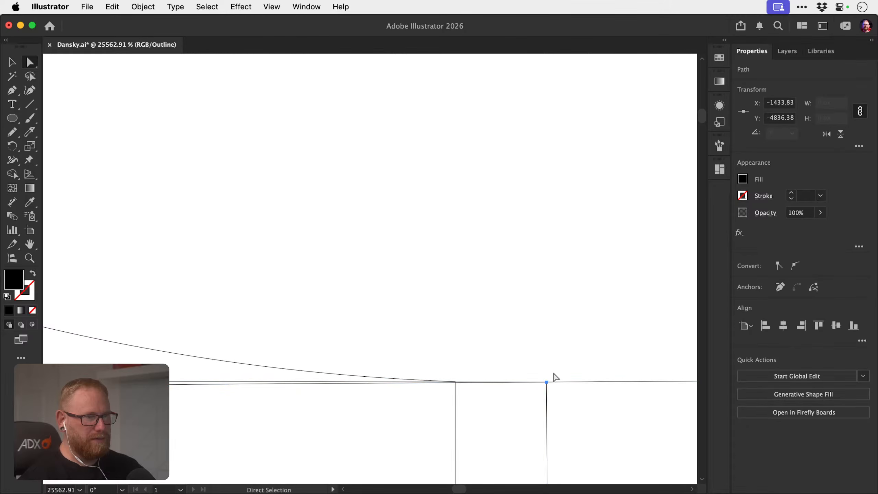
Level the baseline serif's upper edge by lowering its outer upper anchor and aligning both upper anchors with Vertical Align Top.
key(super+minus)
key(super+minus)
key(super+minus)
key(super+minus)
key(super+minus)
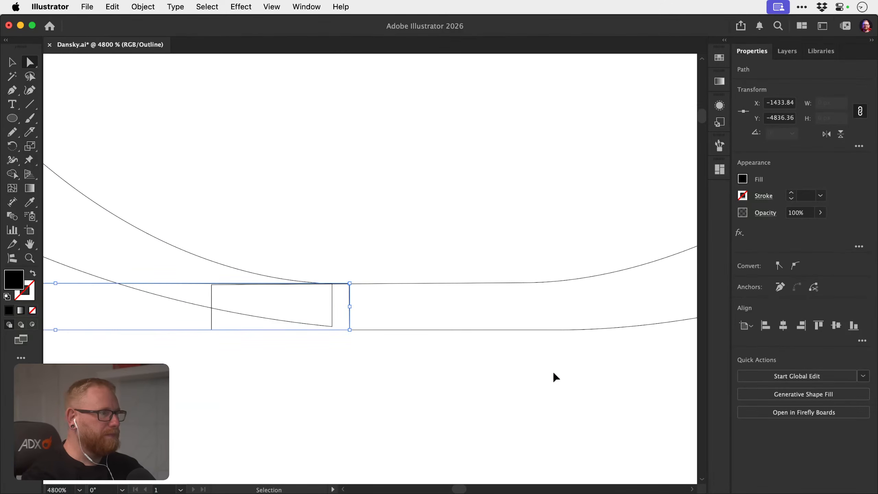
key(space)
drag(302, 307, 545, 306)
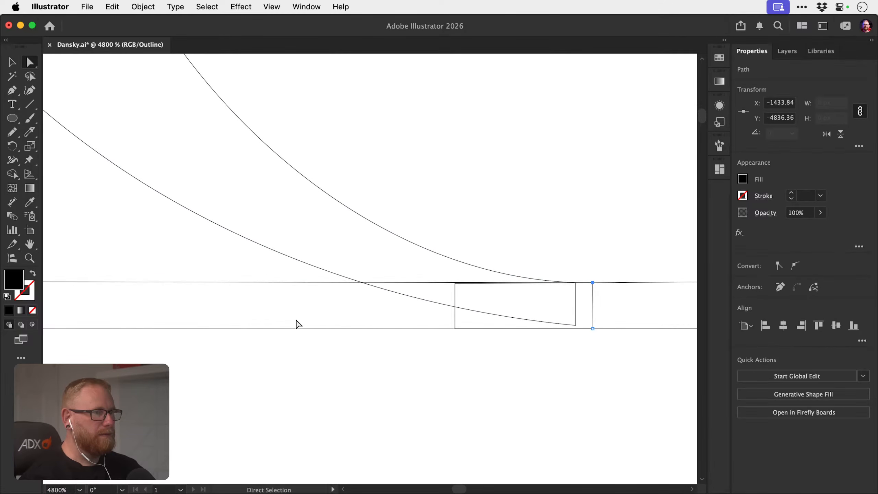
key(super+space)
drag(304, 325, 161, 288)
shift+click(172, 306)
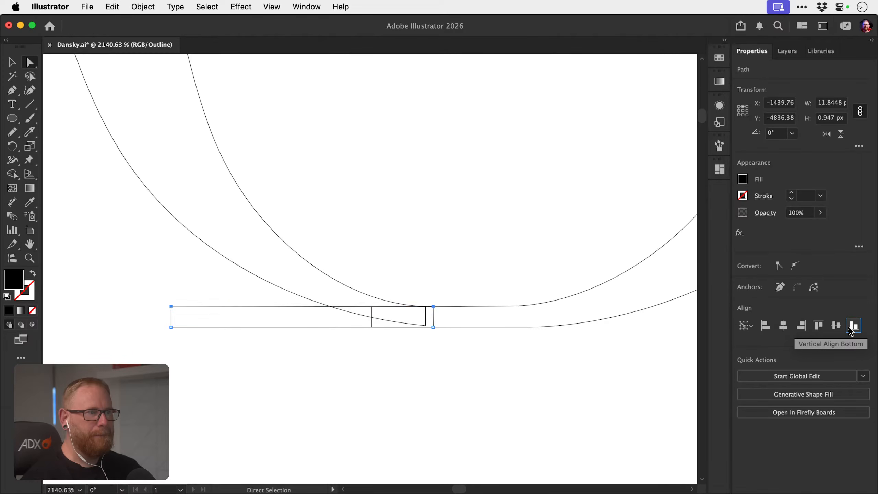
drag(171, 306, 172, 313)
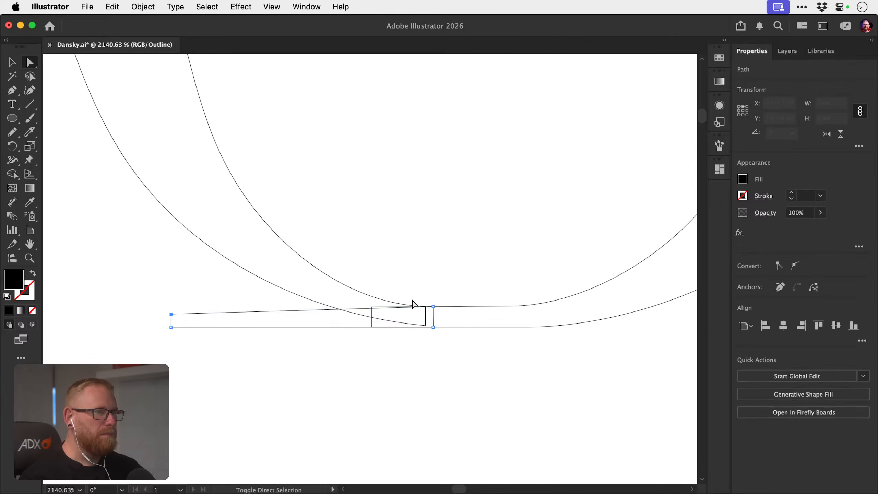
shift+click(433, 306)
click(818, 326)
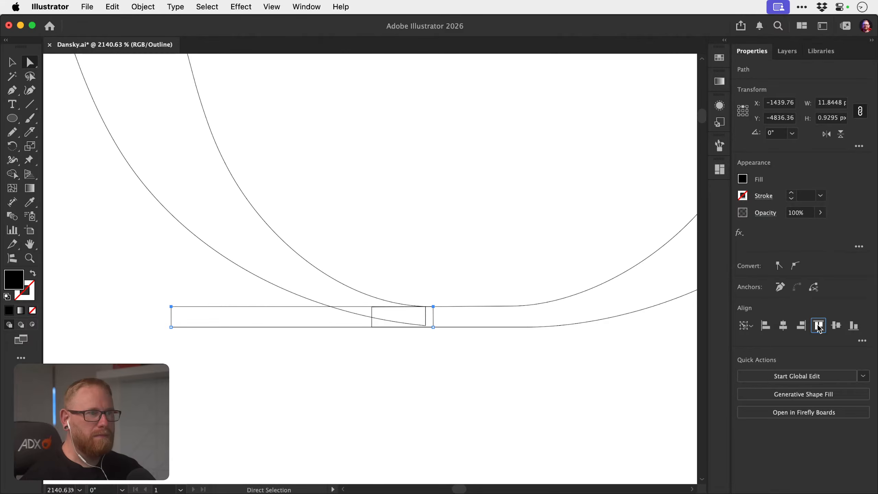
Return to the filled preview, deselect the serif and save the document.
key(super+y)
key(v)
click(445, 255)
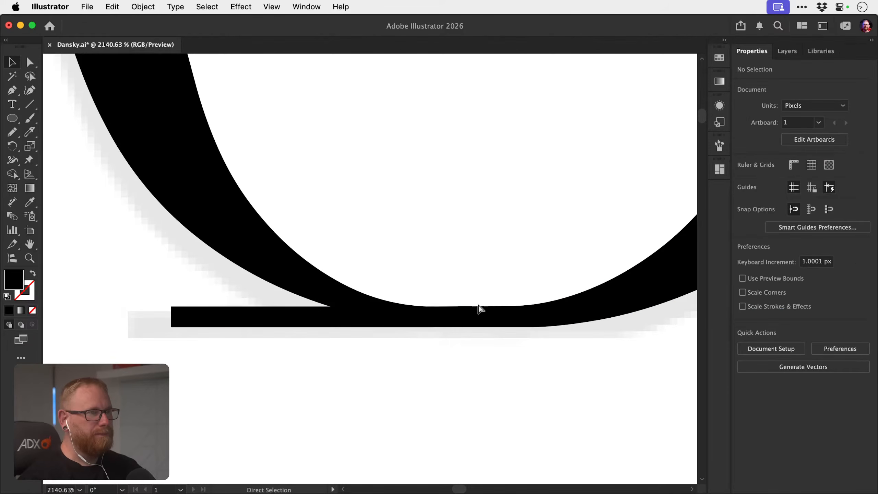
key(super+s)
Examine the R leg's junction on the baseline and the join between the B's middle serif and its bowls.
key(super+space)
drag(423, 304, 570, 304)
key(super+space)
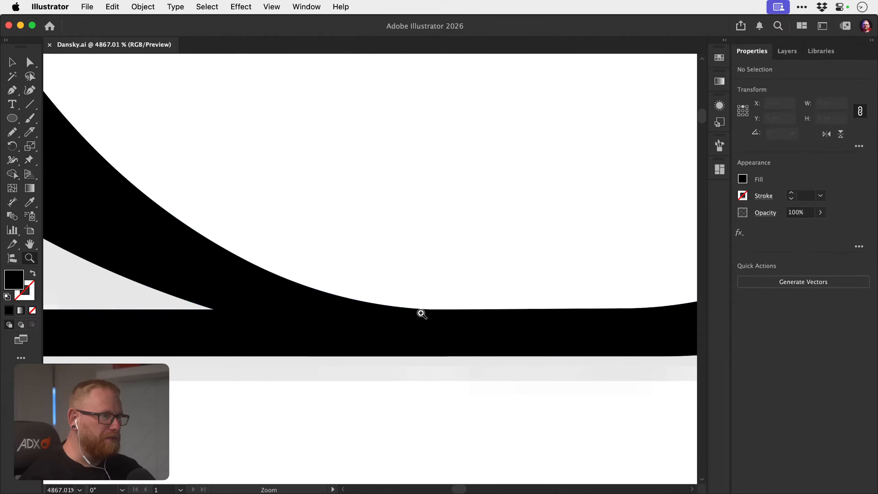
drag(422, 314, 164, 264)
drag(398, 277, 274, 236)
key(space)
drag(330, 234, 346, 321)
drag(467, 257, 517, 257)
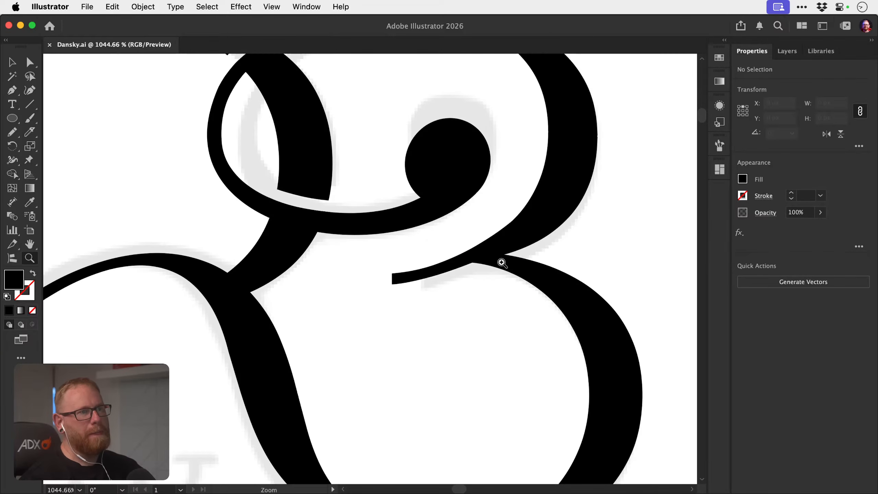
mouse_move(464, 236)
mouse_down()
mouse_move(571, 245)
mouse_move(382, 304)
mouse_up()
key(space)
Try to draw an unfilled 1 pt Pencil curve along the underside of the B's middle serif into the upper bowl.
key(n)
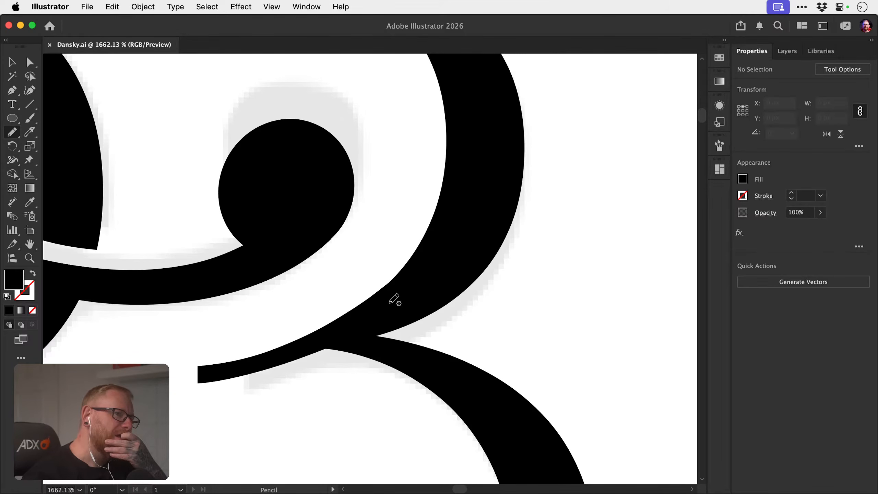
key(shift+x)
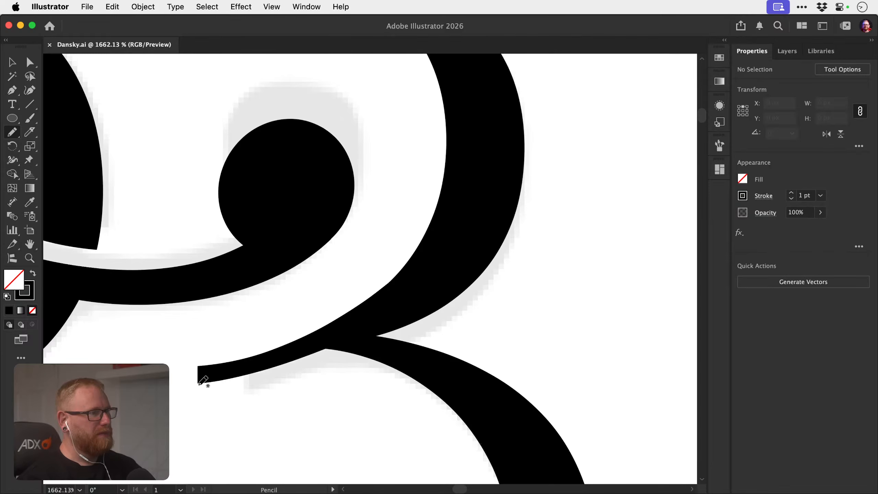
drag(196, 383, 221, 381)
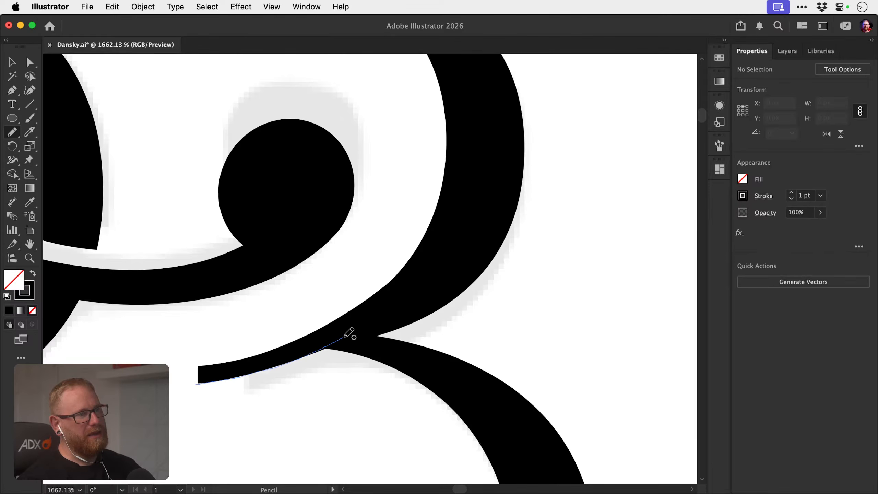
drag(440, 316, 441, 315)
key(super+z)
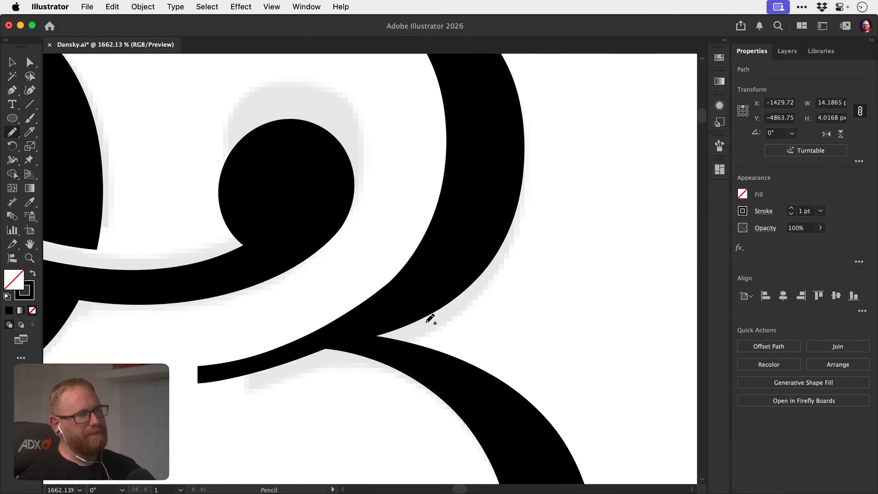
Try to move the B's middle serif piece sideways into the bowls.
key(z)
drag(386, 350, 149, 312)
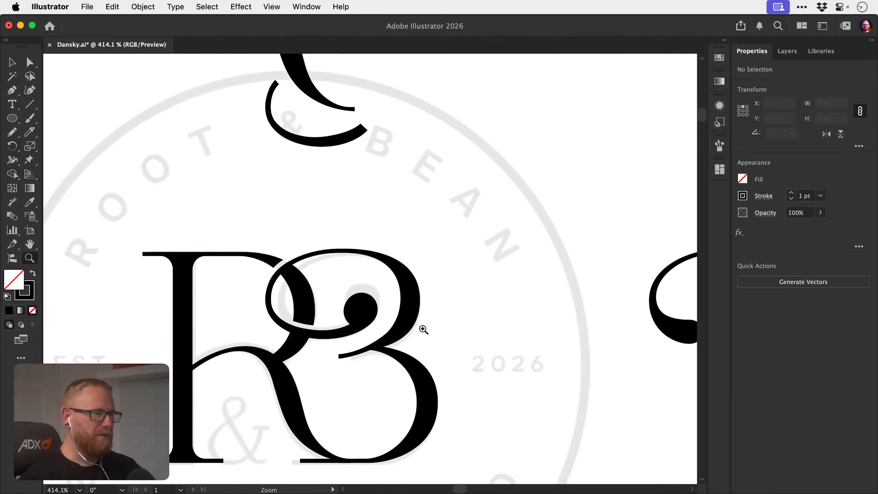
drag(374, 338, 537, 318)
key(v)
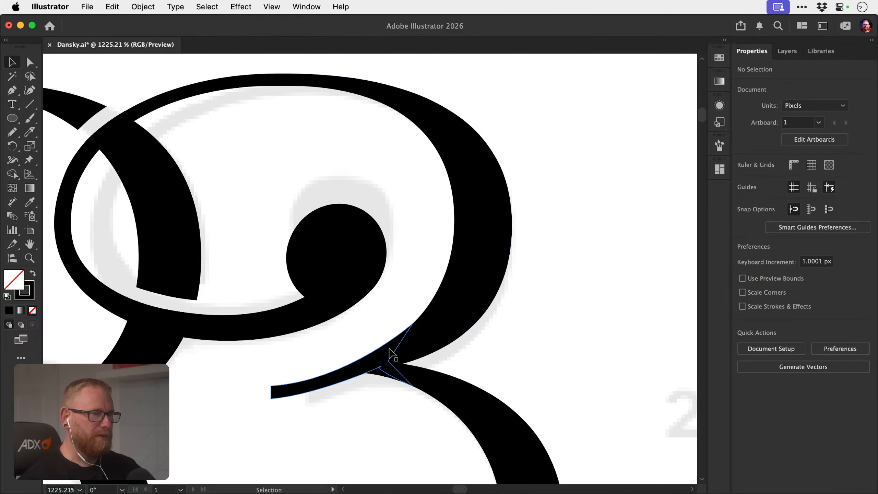
drag(390, 350, 436, 351)
key(super+z)
Examine the middle serif piece's overlap with the B up close and in the whole monogram at 100%.
key(z)
drag(387, 337, 505, 336)
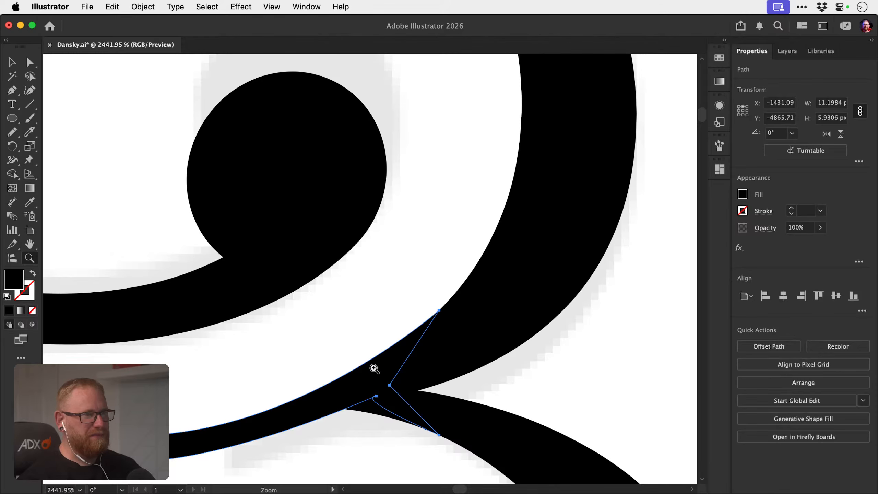
drag(374, 369, 258, 361)
key(v)
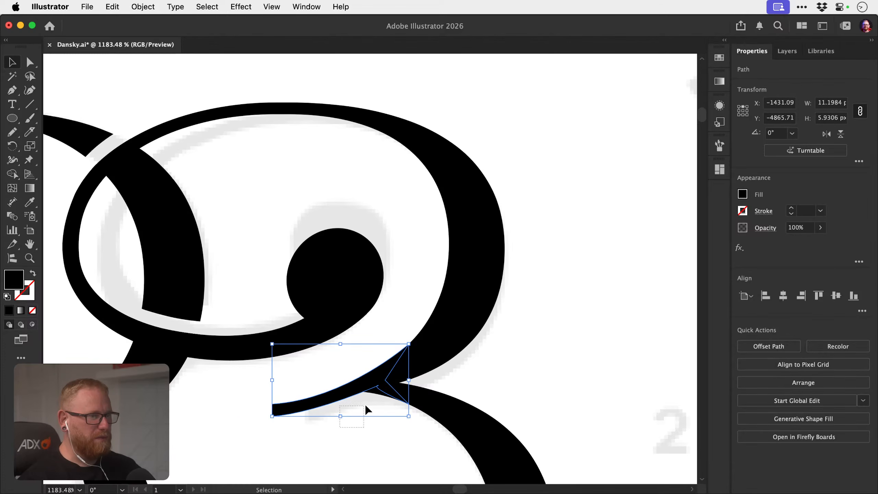
drag(365, 404, 368, 384)
key(super+1)
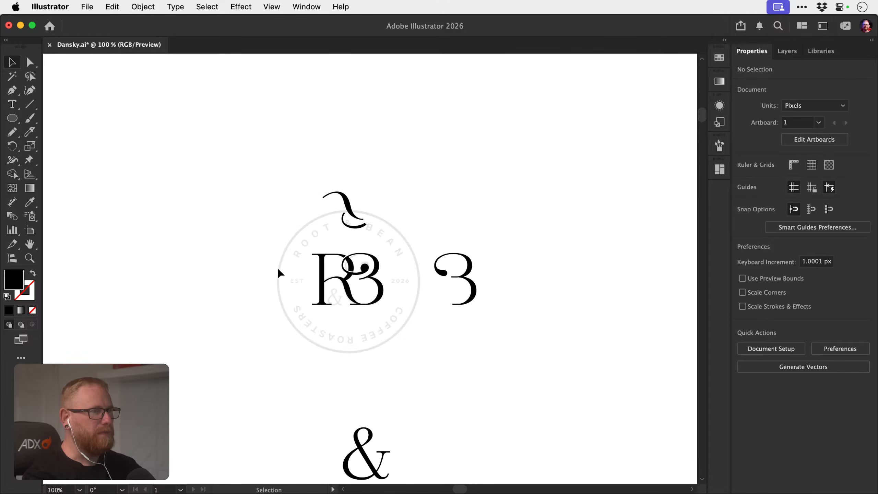
Try deleting the overlapping shapes where the middle serif meets the B's bowls.
drag(372, 276, 508, 282)
key(z)
key(v)
click(385, 318)
shift+click(456, 290)
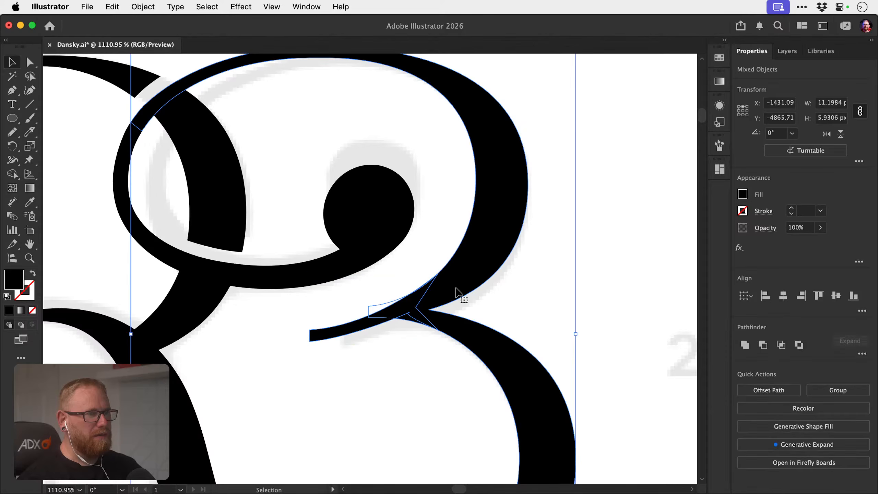
key(Delete)
key(super+z)
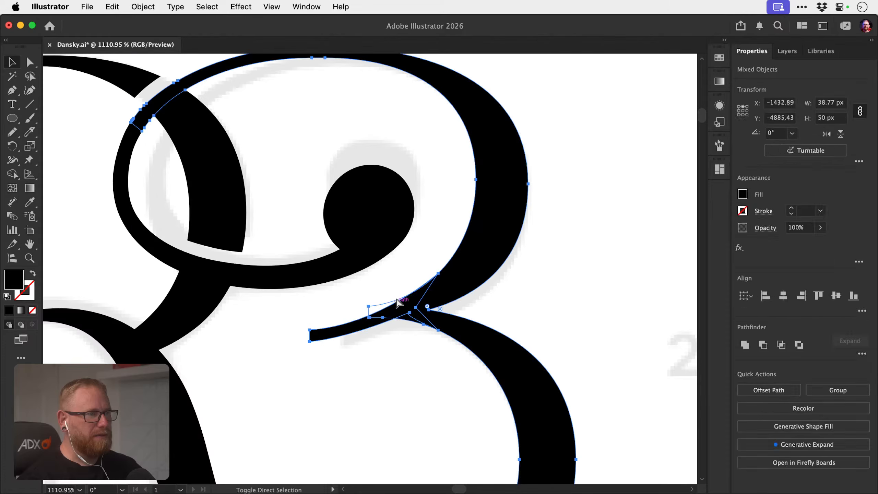
click(389, 306)
click(390, 303)
key(Delete)
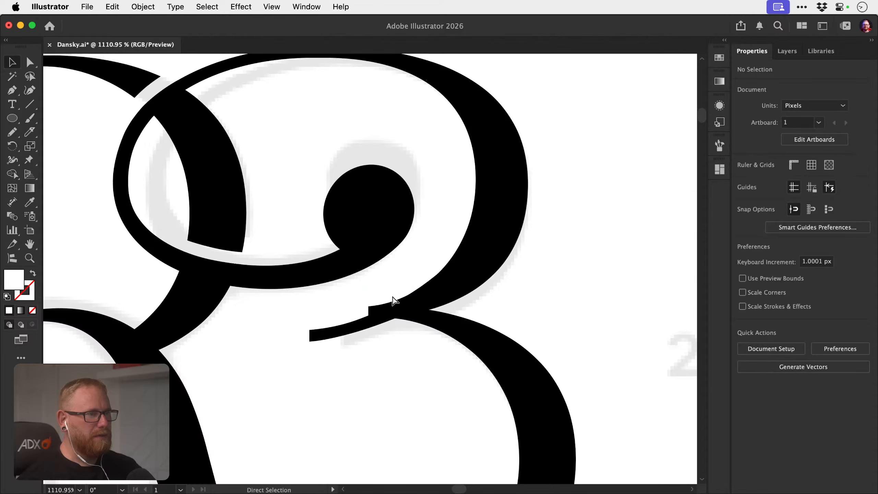
Isolate the white patch and the B from the middle serif piece in outline view, and try deleting them.
click(392, 301)
scroll(394, 299, up, 2)
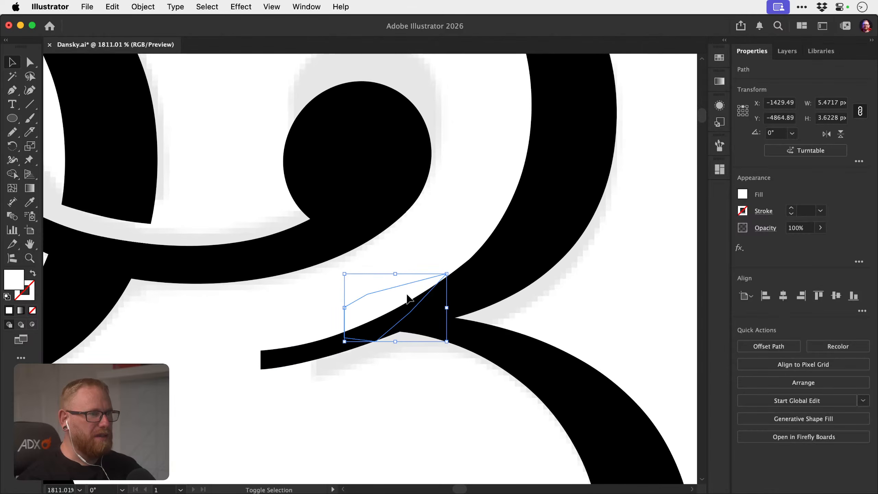
shift+click(434, 287)
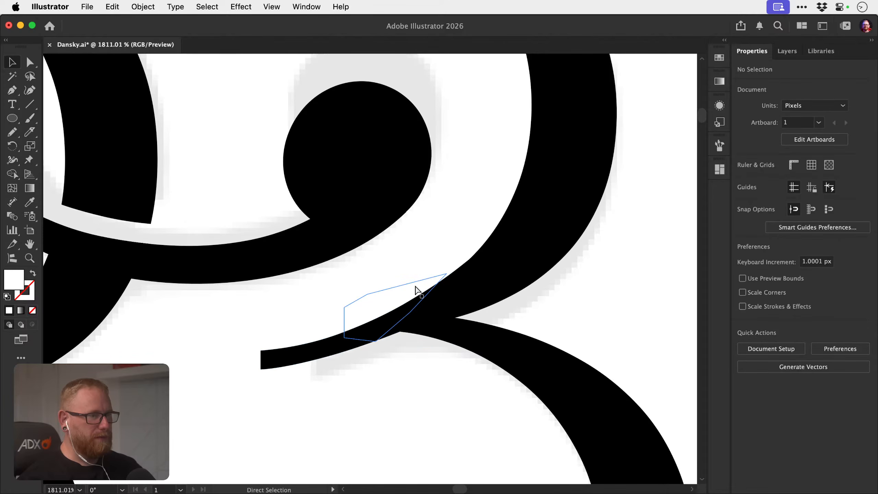
key(super+y)
drag(368, 301, 367, 304)
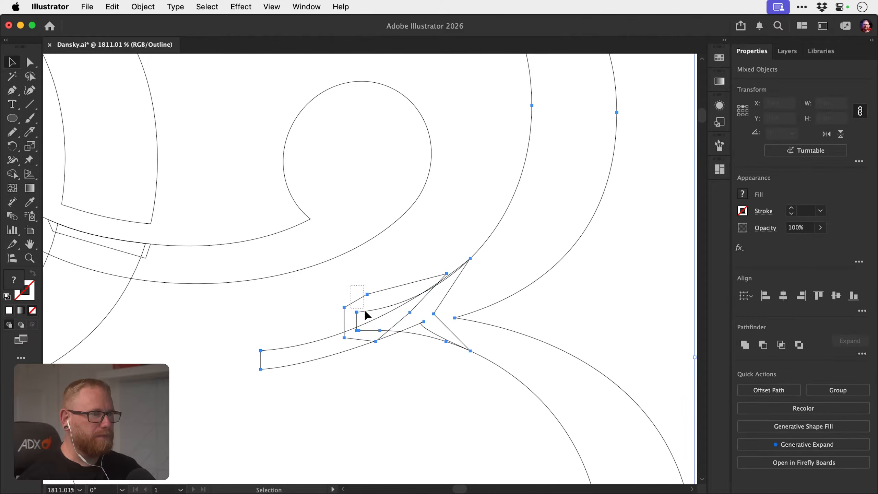
shift+click(368, 320)
key(super+y)
key(Delete)
key(super+z)
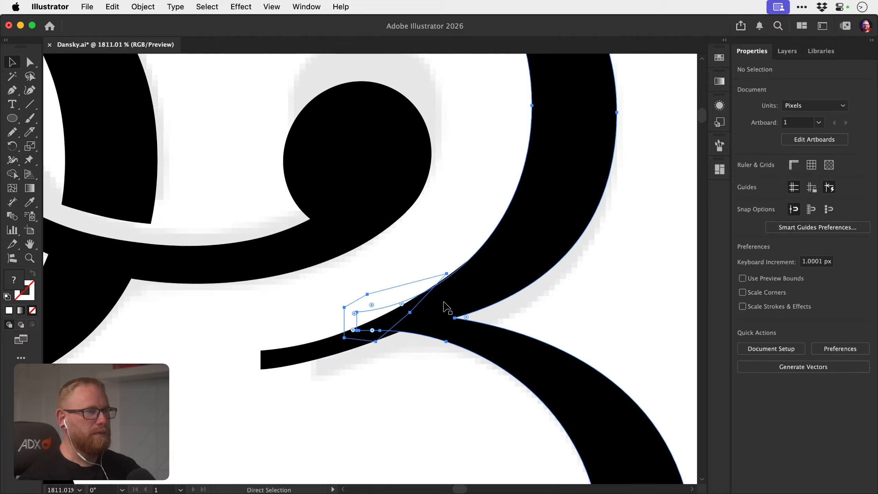
Select the white patch and send it backward behind the middle serif piece.
click(380, 284)
drag(374, 295, 415, 292)
key(v)
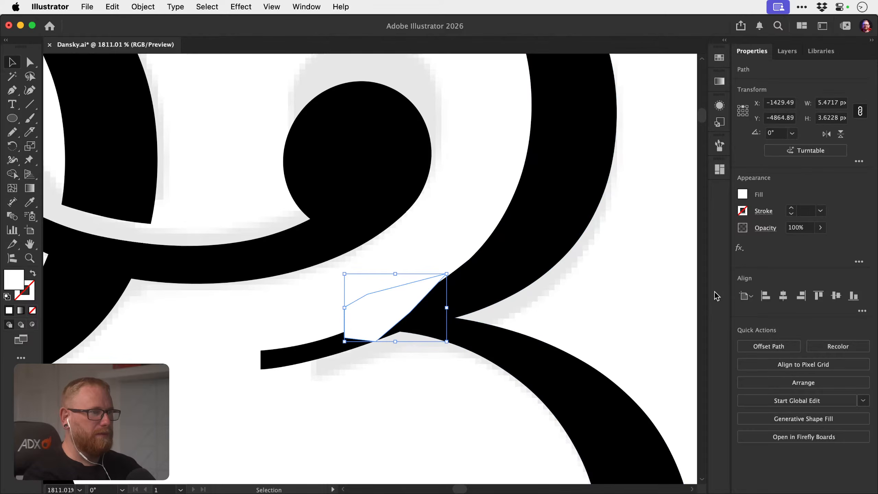
key(super+[)
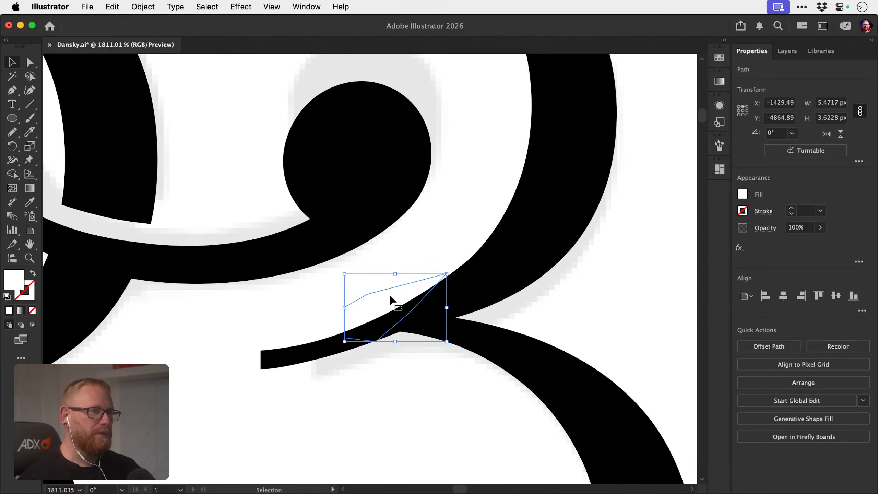
Move the middle serif piece down 10 px out of the way and subtract the white patch from the B with Minus Front.
click(324, 344)
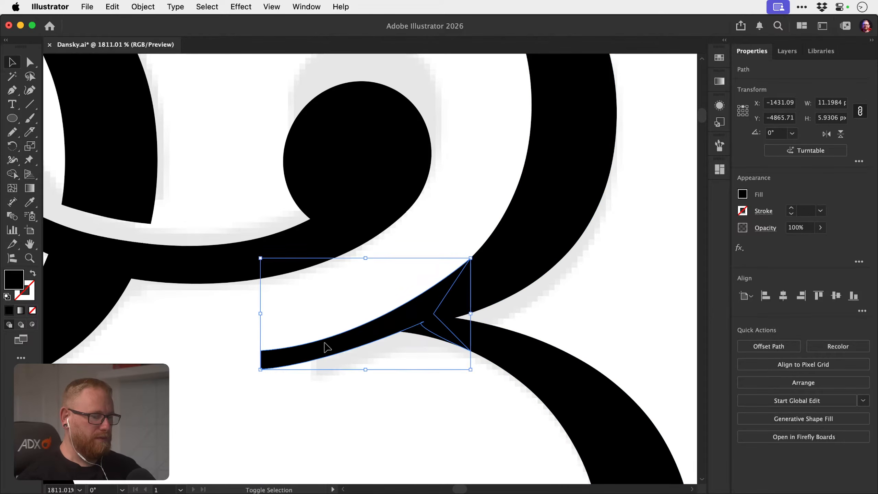
key(shift+Down)
click(395, 313)
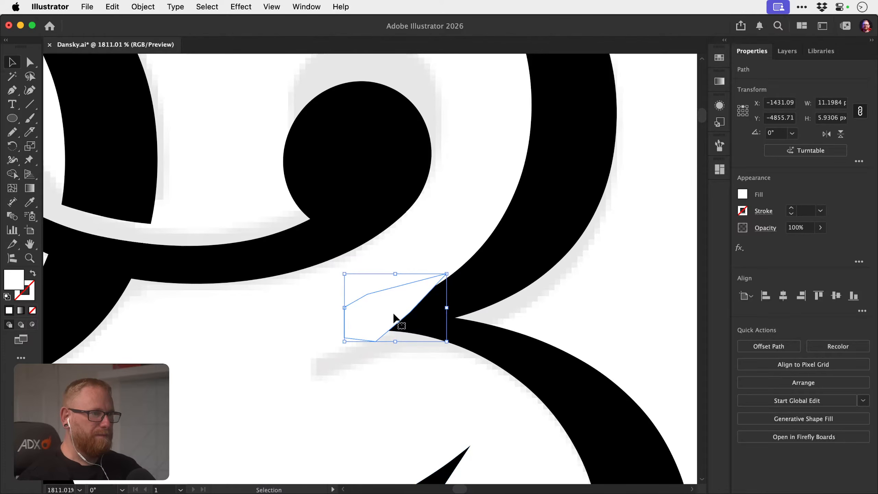
shift+click(466, 300)
click(764, 345)
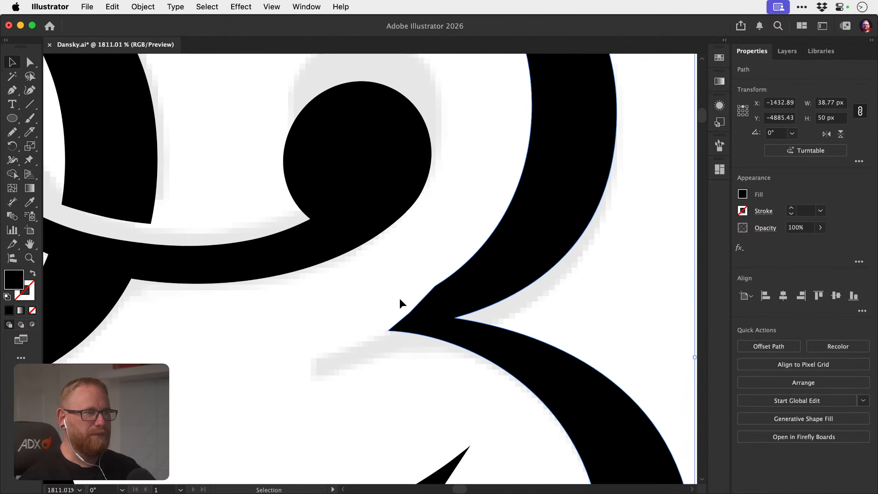
key(super+y)
key(super+y)
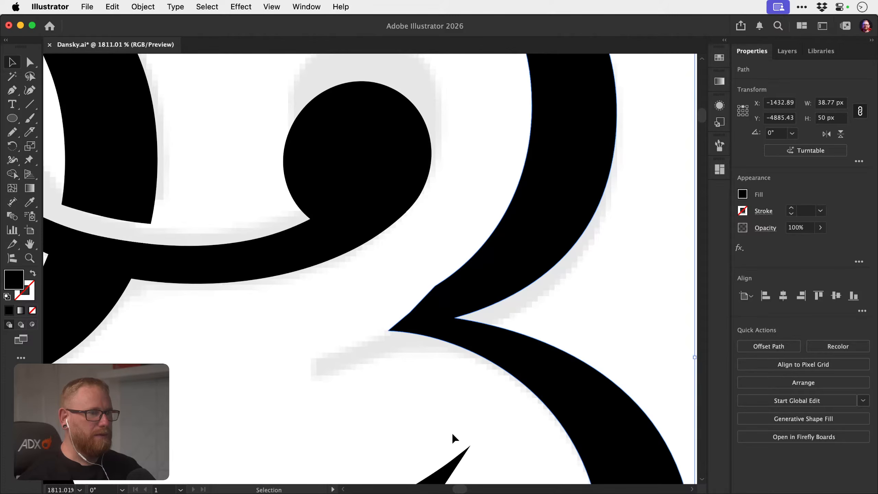
Return the middle serif piece to its original position and unite it with the B into one shape.
click(465, 452)
key(super+z)
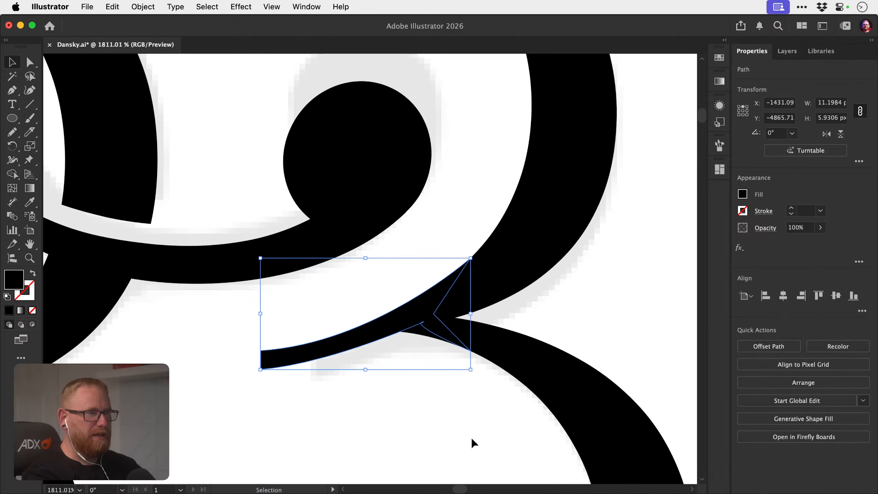
shift+click(449, 316)
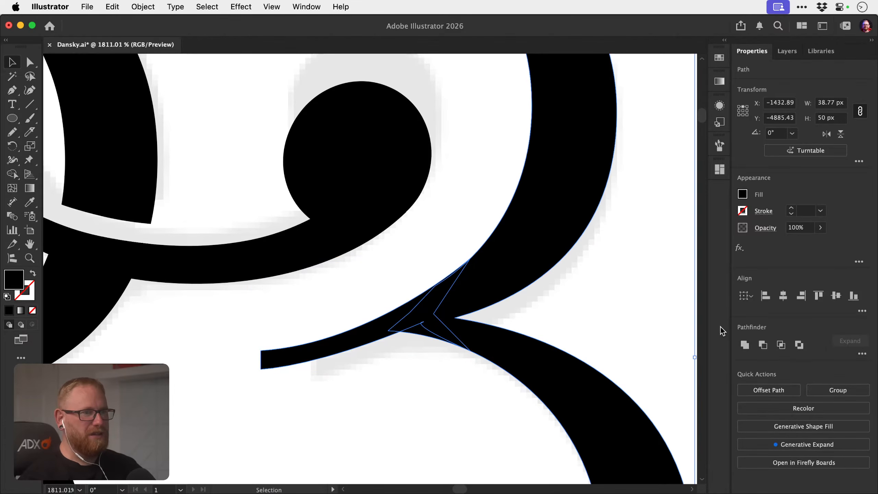
click(745, 345)
key(super+shift+a)
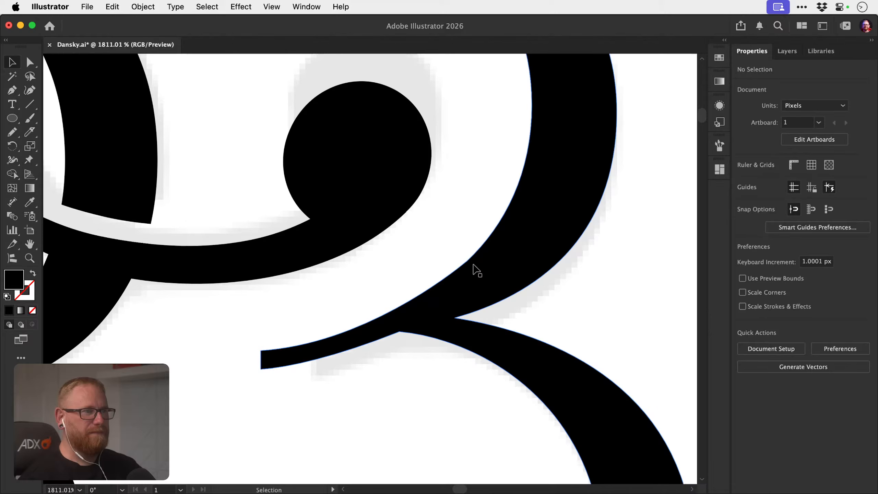
Smooth the B's inner curve from the upper bowl into the middle serif with the Smooth tool, and compare before and after.
click(449, 292)
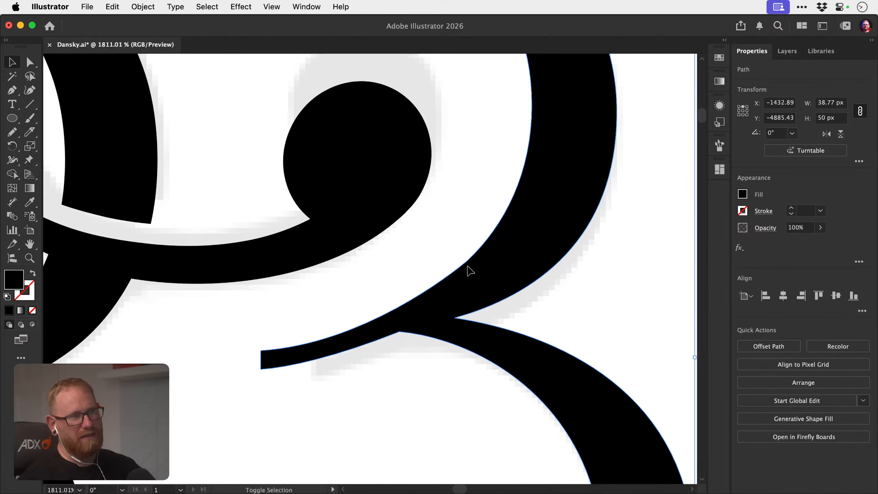
key(n)
drag(480, 246, 355, 328)
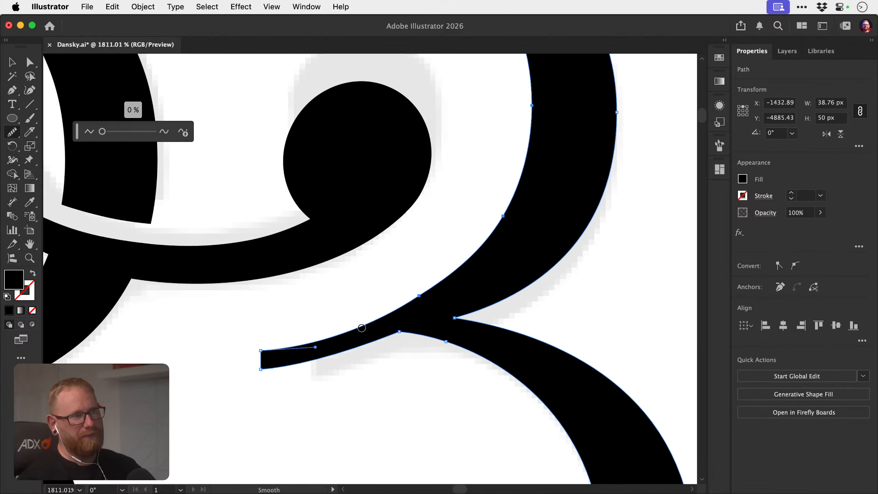
key(v)
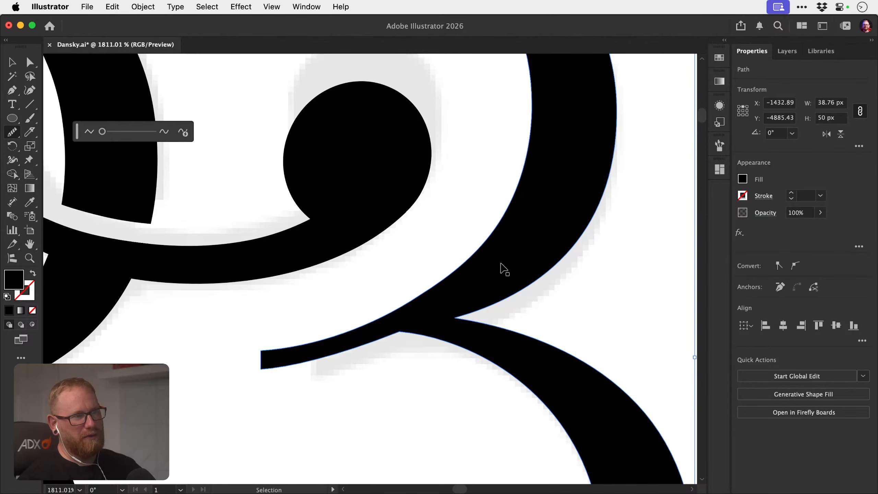
key(super+z)
key(super+shift+z)
key(super+shift+a)
key(z)
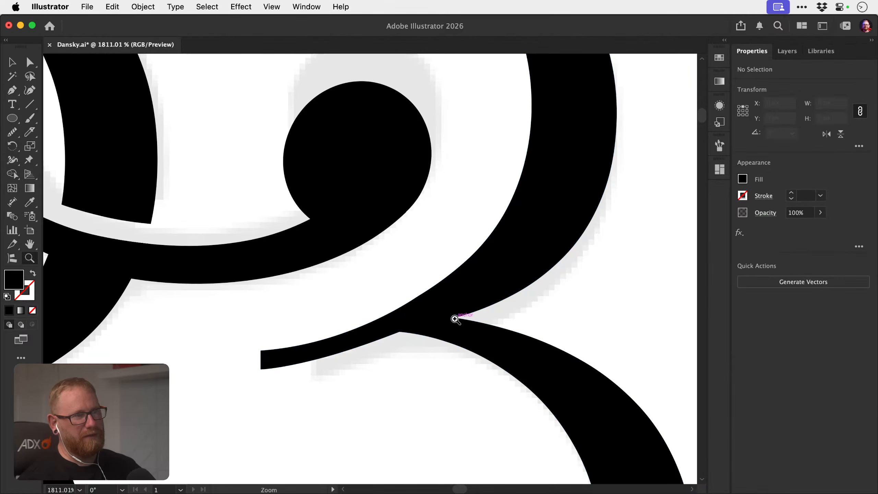
Sketch two short black pencil strokes across the gap between the B's ball-terminal curl and the middle serif, and undo them.
drag(455, 318, 358, 265)
drag(369, 298, 400, 292)
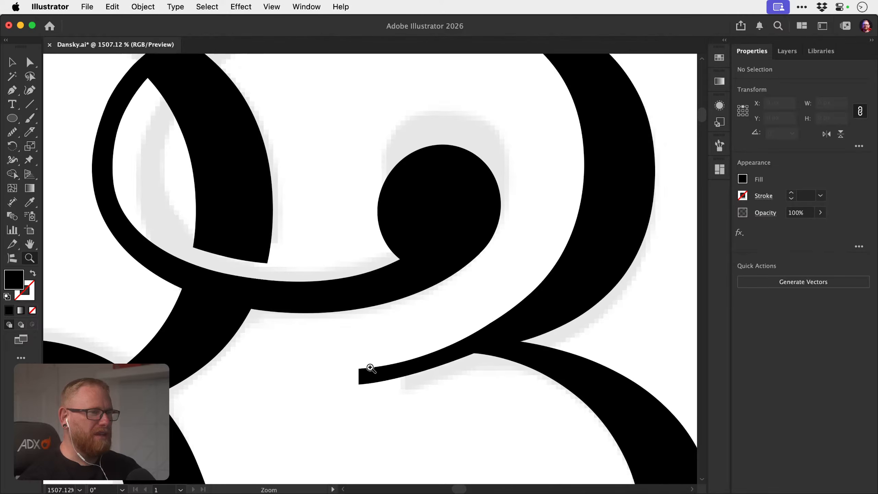
key(n)
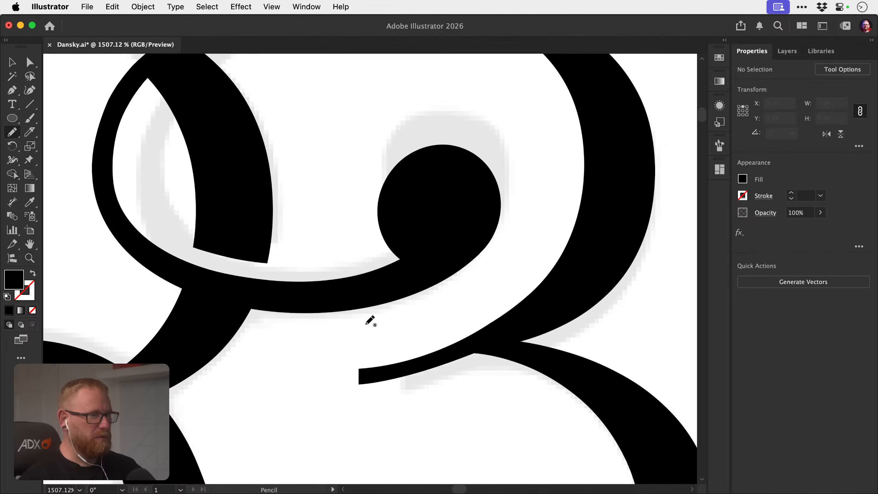
key(shift+x)
drag(364, 365, 364, 366)
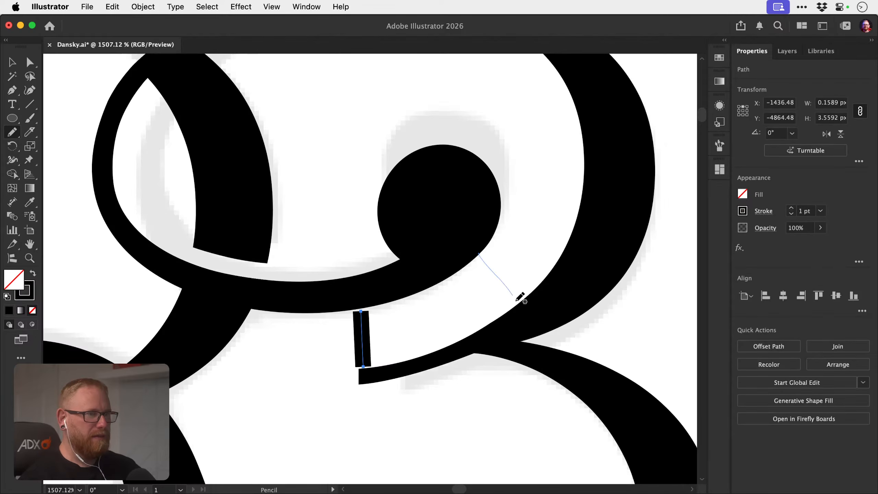
drag(516, 300, 516, 302)
key(super+z)
key(super+z)
key(super+z)
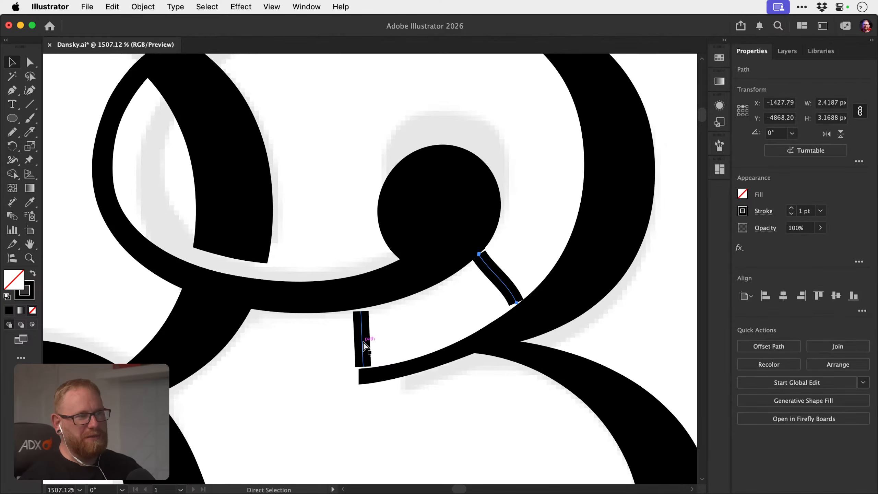
Cut the B's outline with Scissors just beside the corner where the middle serif's lower edge meets the lower bowl.
scroll(386, 332, right, 5)
scroll(386, 332, down, 1)
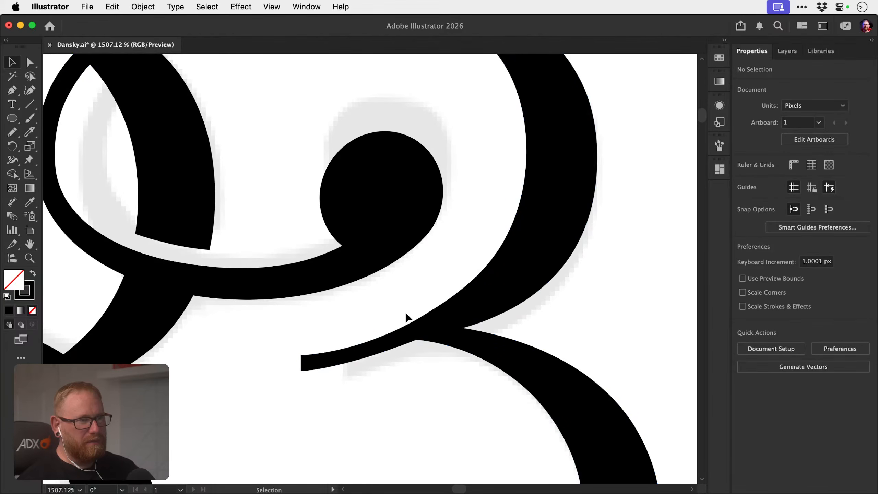
click(473, 300)
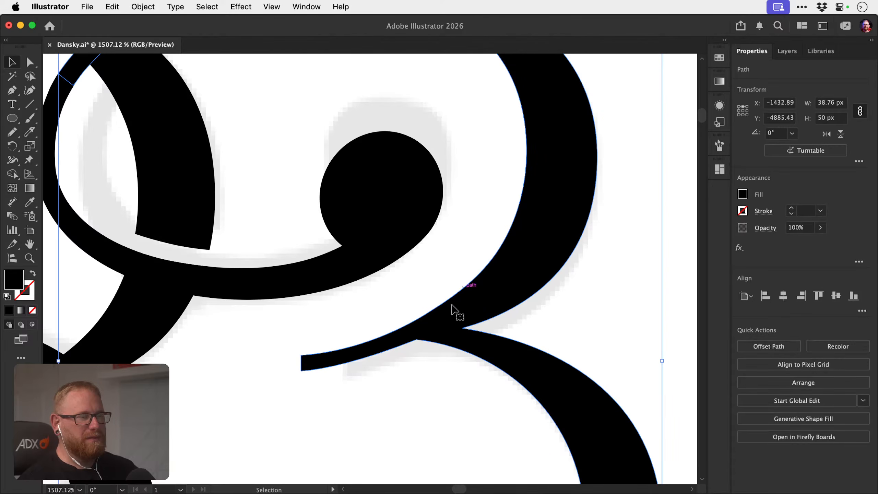
click(415, 385)
key(z)
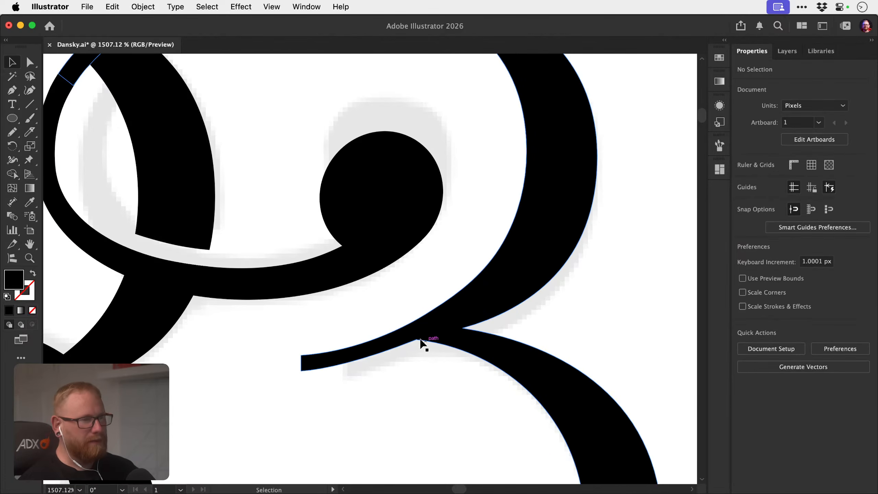
drag(421, 345, 483, 332)
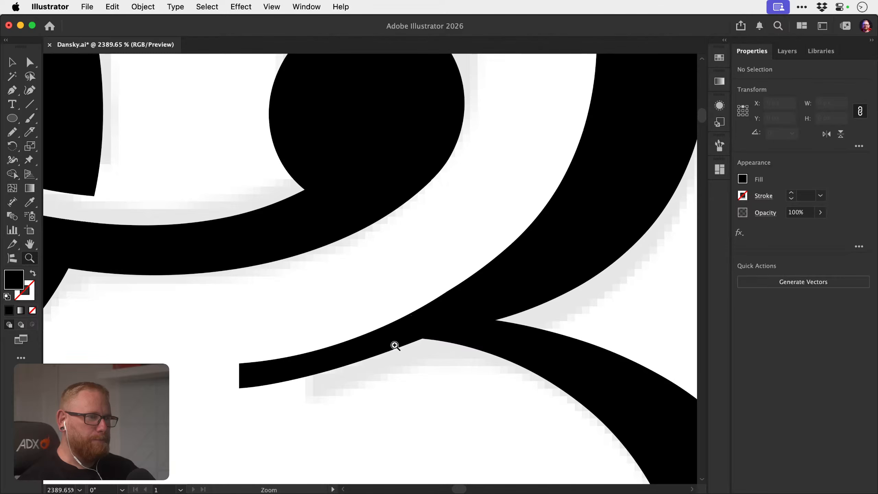
drag(322, 365, 419, 352)
key(a)
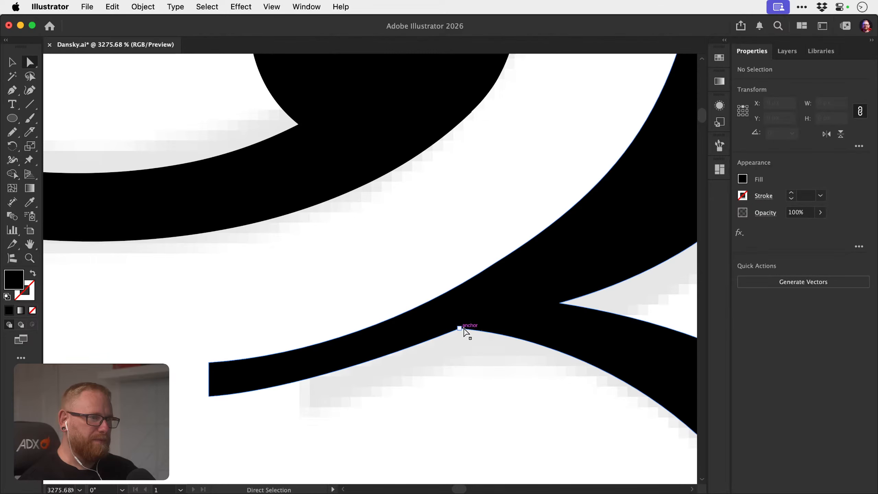
click(439, 339)
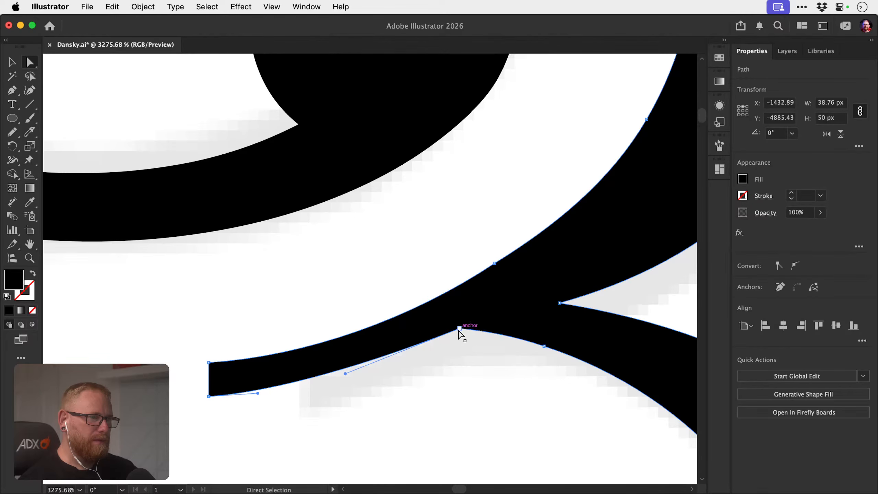
key(c)
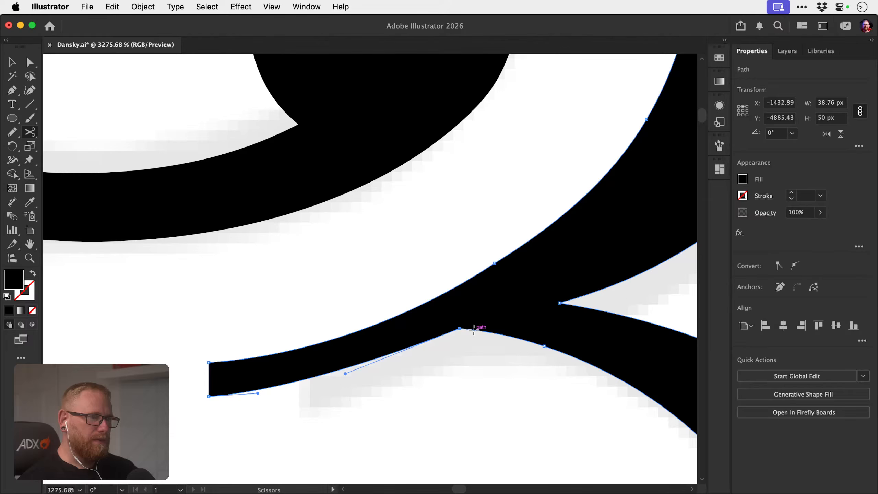
click(472, 329)
Delete the corner anchor point under the B's middle serif and view the artwork as outlines.
key(a)
key(super+shift+a)
click(459, 329)
key(Delete)
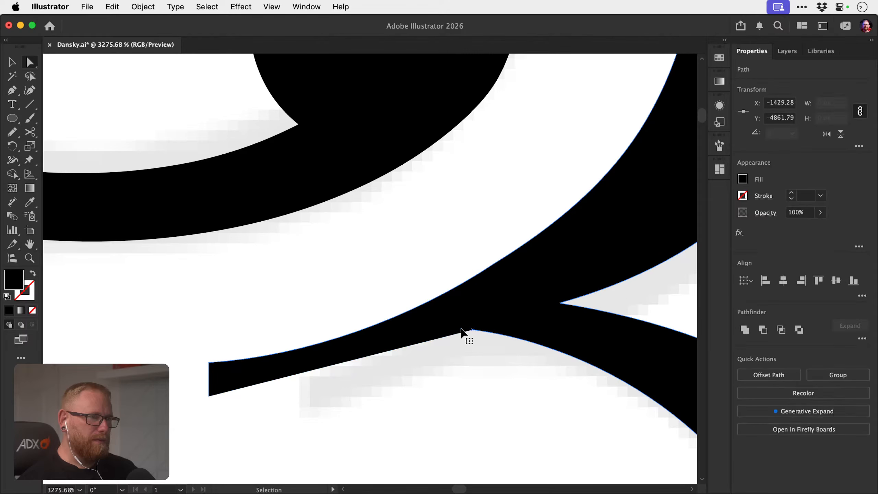
key(super+y)
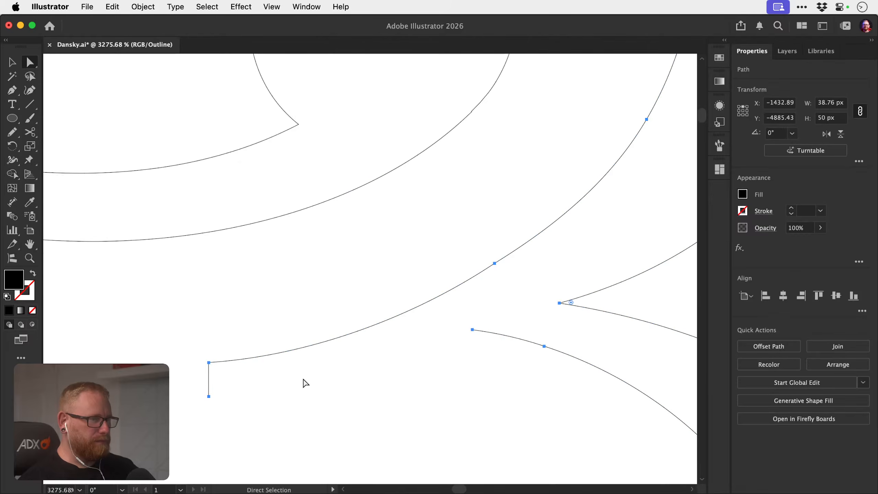
Redraw the middle serif's lower edge as a single Pen tool curve closing the B's path, and return to preview.
key(p)
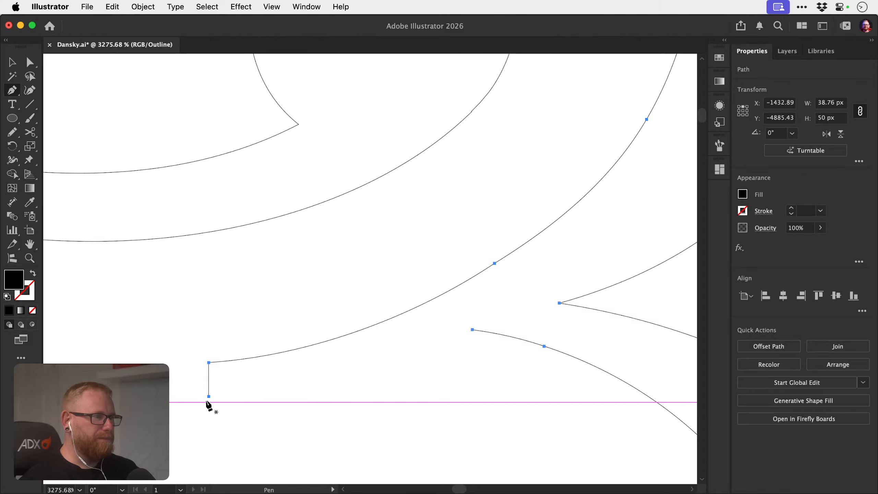
drag(208, 396, 244, 380)
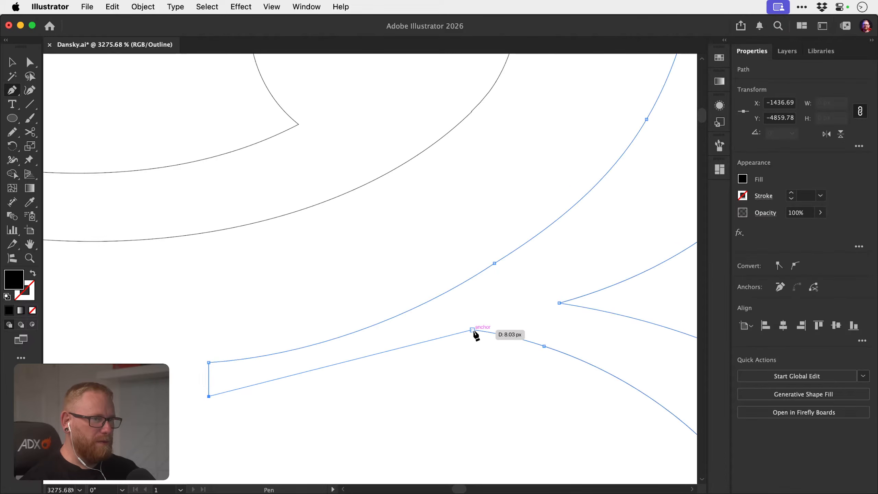
click(473, 330)
drag(473, 331, 598, 272)
key(super)
key(super+y)
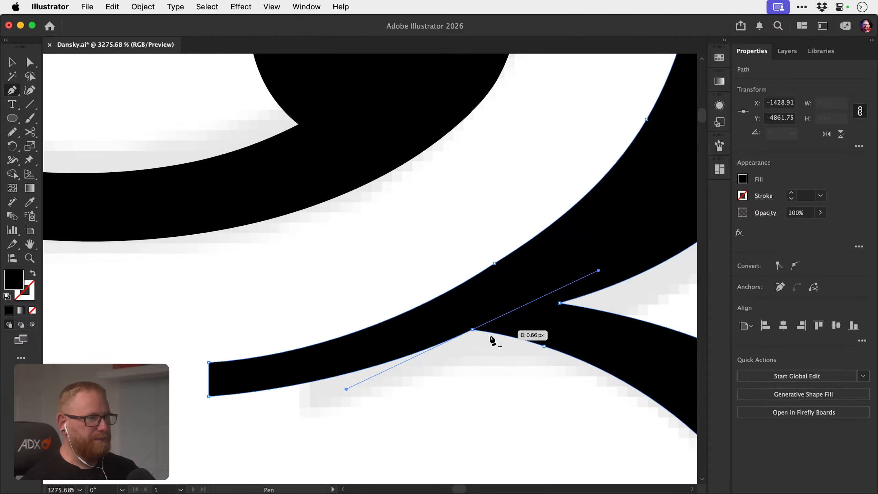
Undo the redrawn serif edge and the deletion of the corner anchor point.
super+click(448, 366)
key(a)
key(z)
mouse_move(462, 341)
mouse_down()
mouse_move(296, 335)
mouse_move(460, 324)
mouse_up()
key(super+z)
key(super+z)
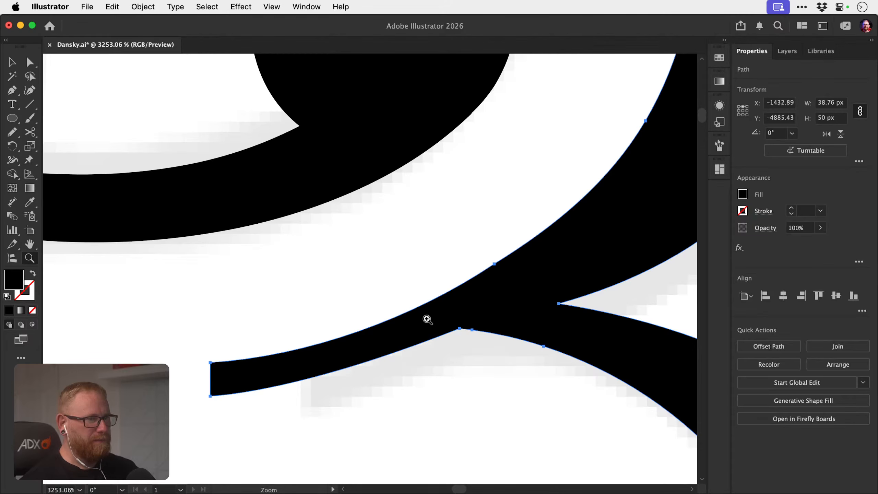
Lower the corner anchor's direction handle slightly to deepen the curve of the middle serif's lower edge.
key(super+shift+a)
key(a)
click(374, 362)
mouse_move(347, 372)
mouse_down()
mouse_move(356, 378)
mouse_move(346, 379)
mouse_up()
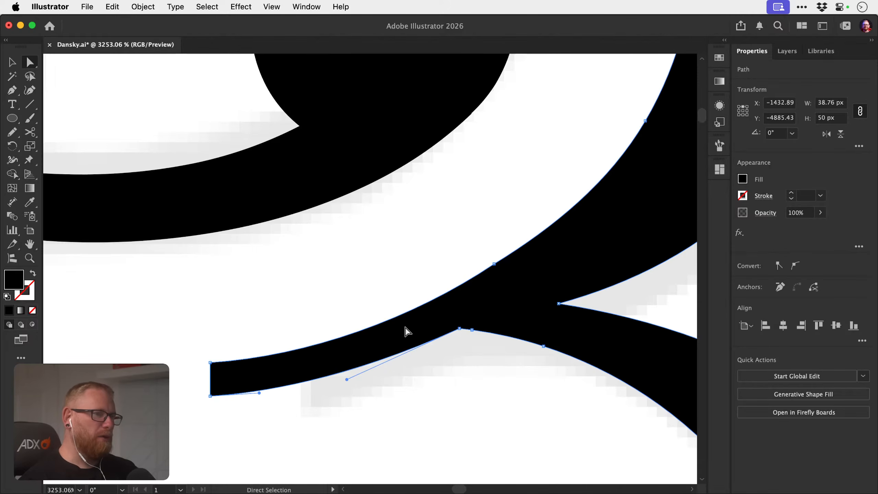
super+click(473, 380)
Smooth the outer contour where the B's ball terminal flows into the curl with the Smooth tool.
key(z)
drag(463, 371, 257, 312)
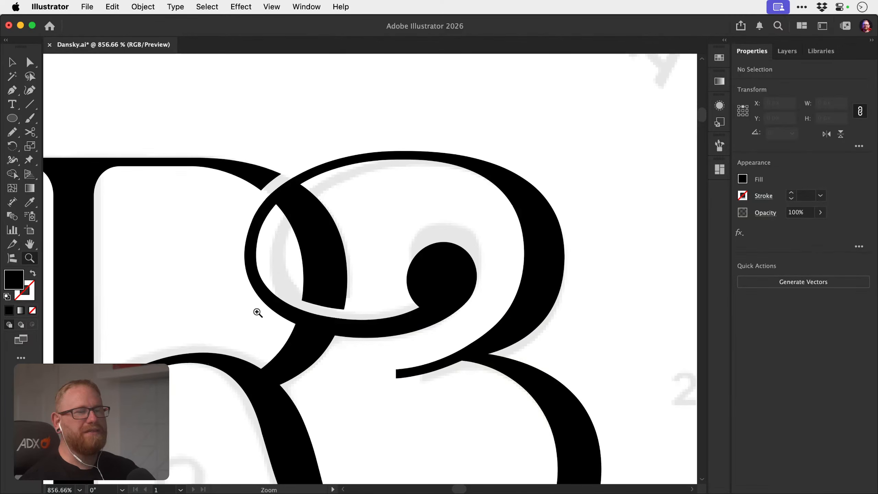
drag(448, 333, 422, 322)
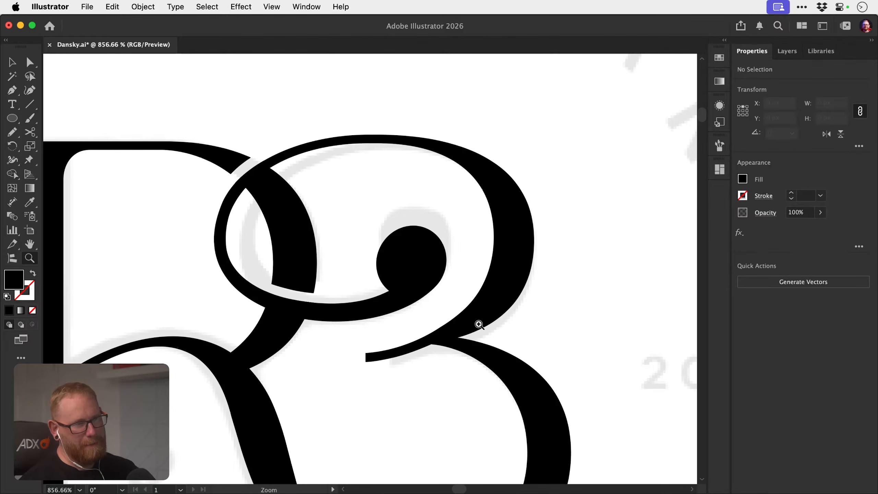
drag(435, 364, 323, 338)
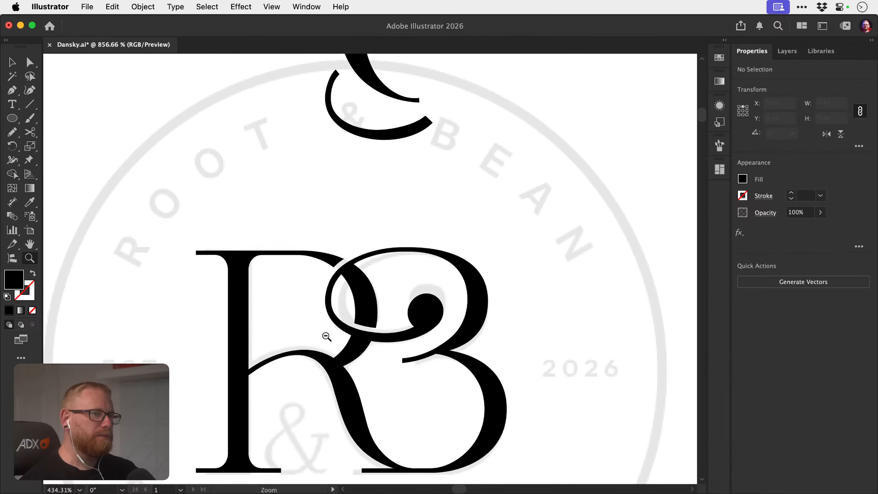
drag(418, 319, 569, 300)
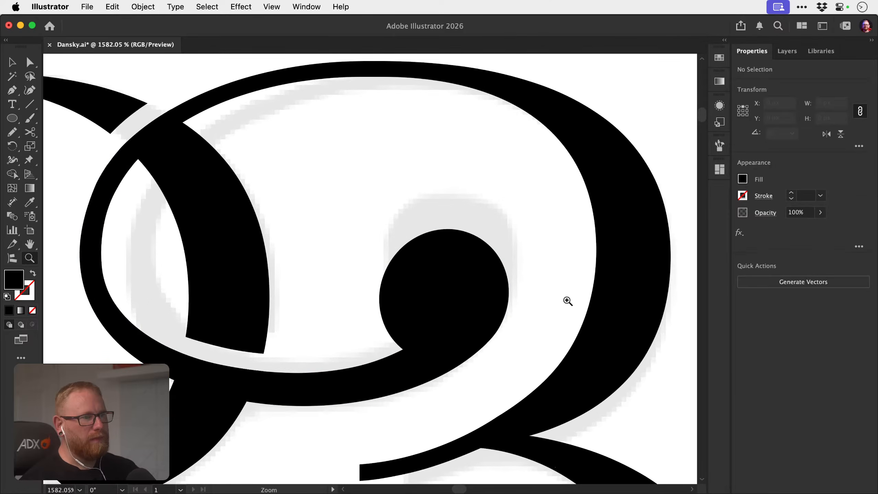
super+click(470, 336)
drag(469, 343, 486, 365)
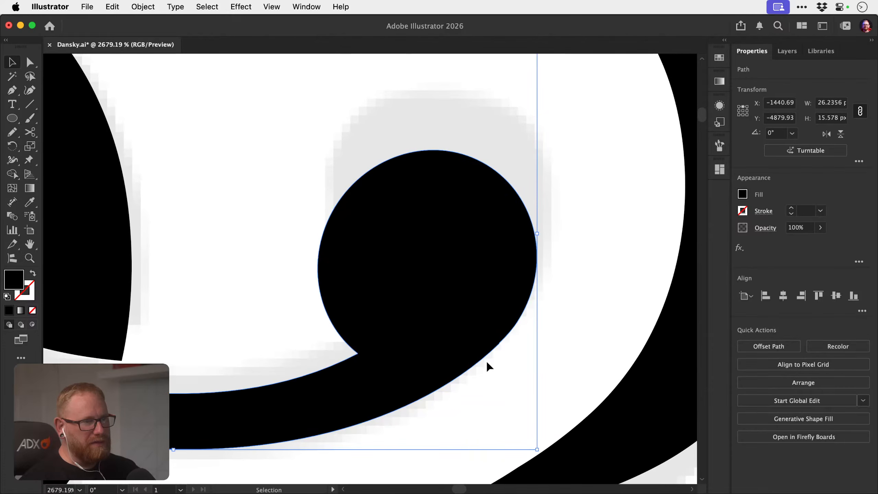
drag(528, 305, 496, 353)
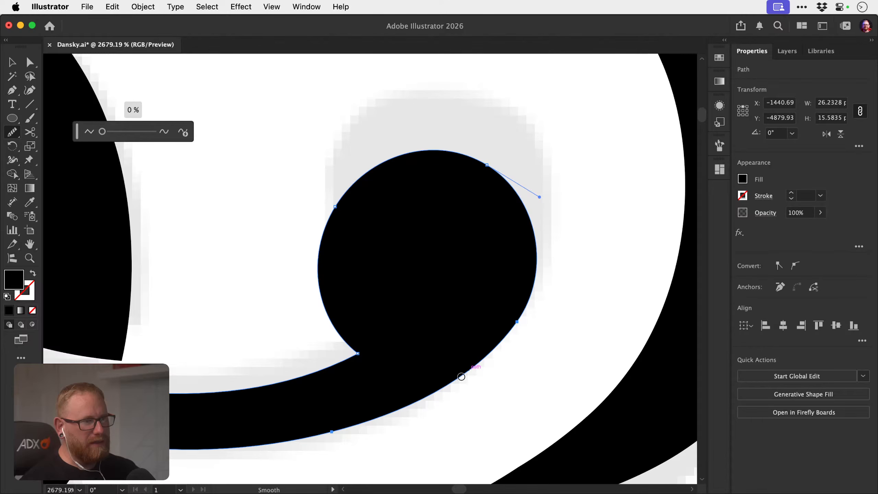
mouse_move(461, 376)
mouse_down()
mouse_move(514, 320)
mouse_move(531, 274)
mouse_up()
mouse_move(499, 346)
mouse_down()
mouse_move(542, 248)
mouse_move(534, 210)
mouse_up()
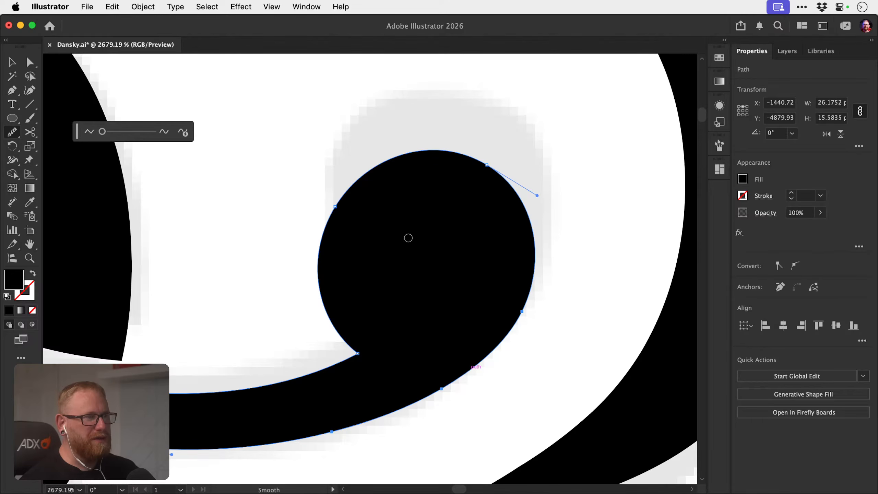
key(super+shift+a)
Examine the shape and overlap of the R and B across the whole monogram.
key(z)
drag(474, 356, 345, 331)
drag(397, 349, 359, 327)
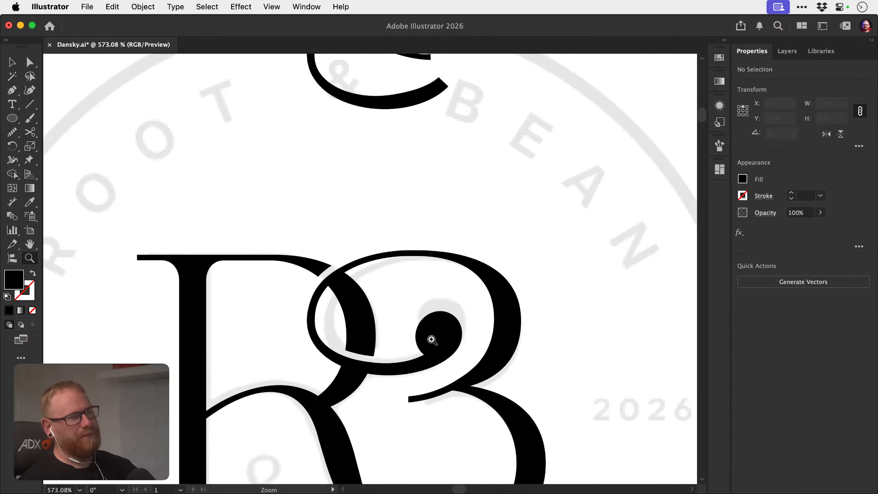
key(space)
drag(410, 346, 423, 285)
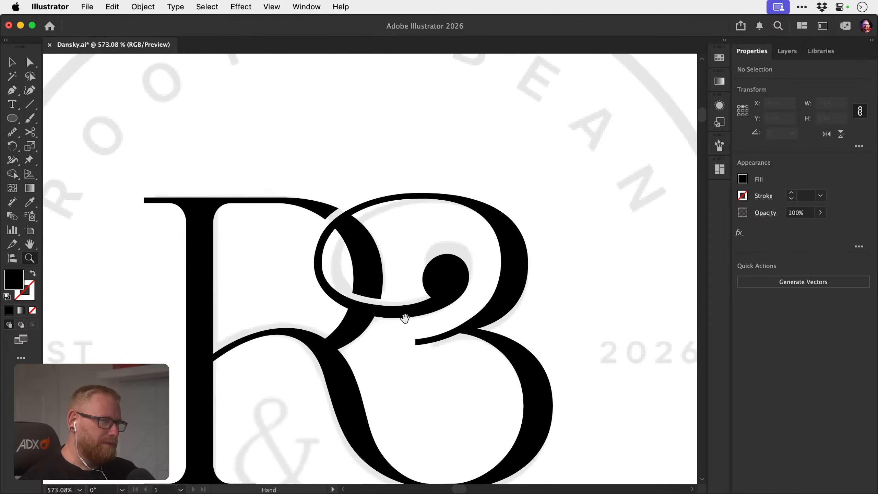
drag(404, 328, 469, 263)
key(v)
key(super+z)
drag(569, 290, 588, 255)
key(super+z)
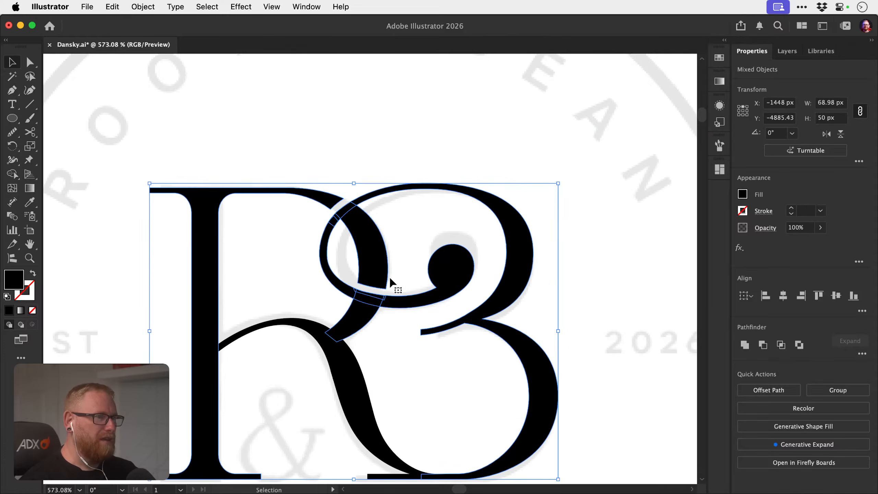
Try moving the R's stem and bowl group up and away from the B, and undo the move.
click(372, 158)
drag(325, 194, 297, 171)
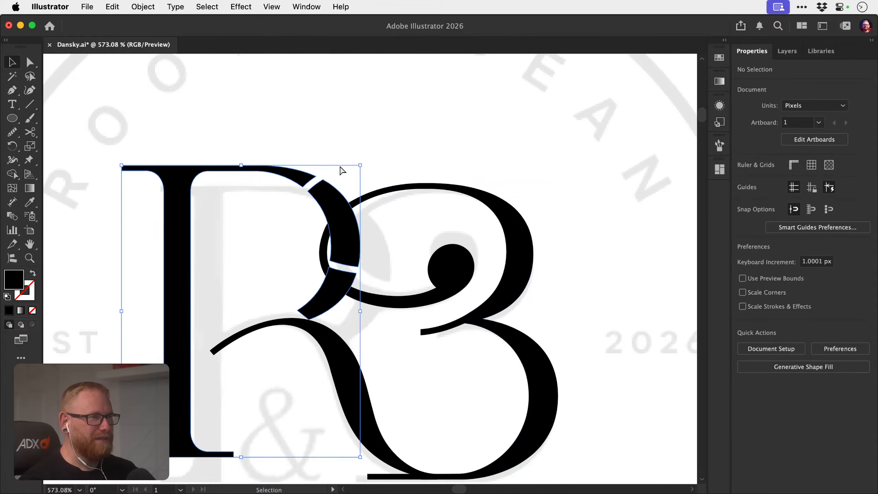
key(super+z)
drag(369, 309, 352, 296)
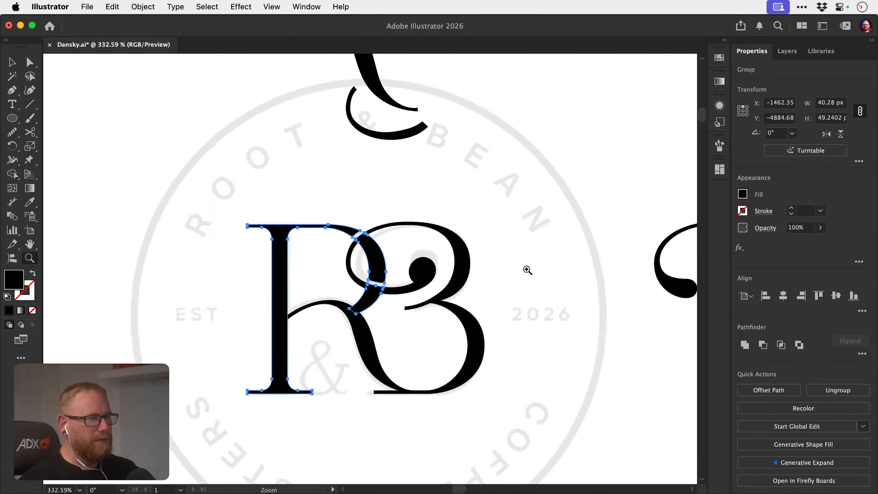
click(502, 288)
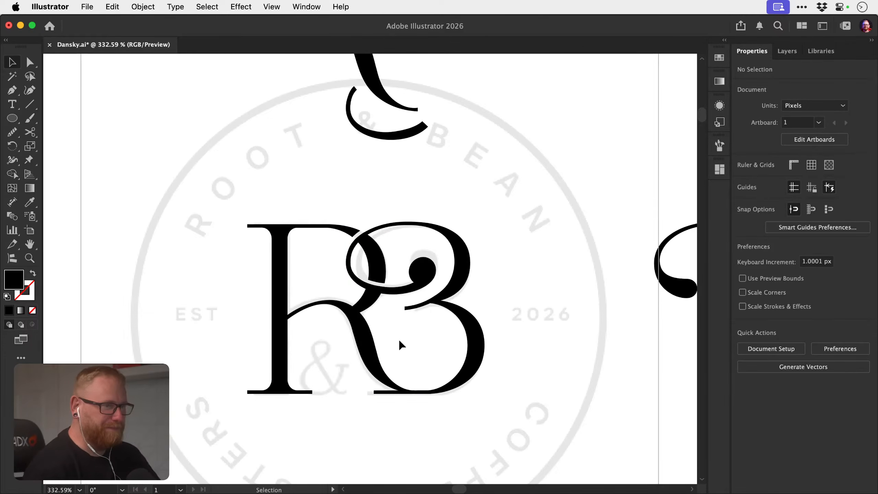
Add two anchor points to the lower edge of the R's leg, one at its crest and one near its foot.
scroll(400, 344, up, 6)
key(a)
click(380, 361)
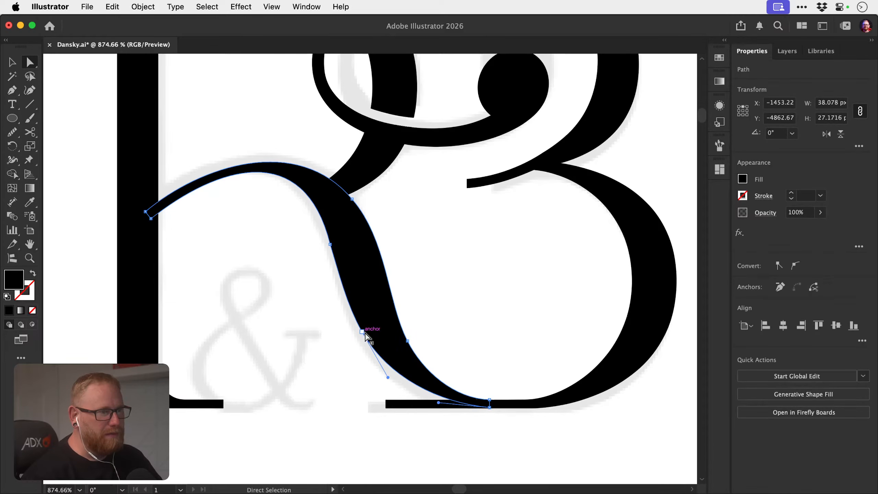
key(v)
key(p)
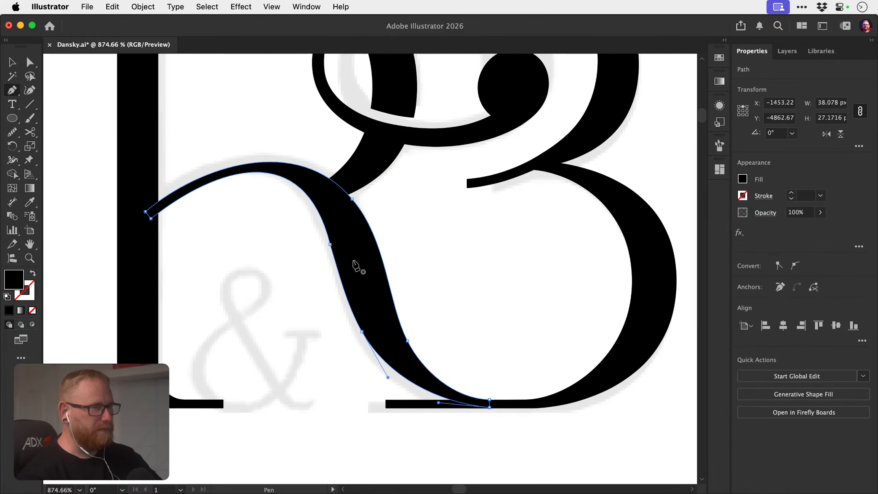
key(a)
click(263, 173)
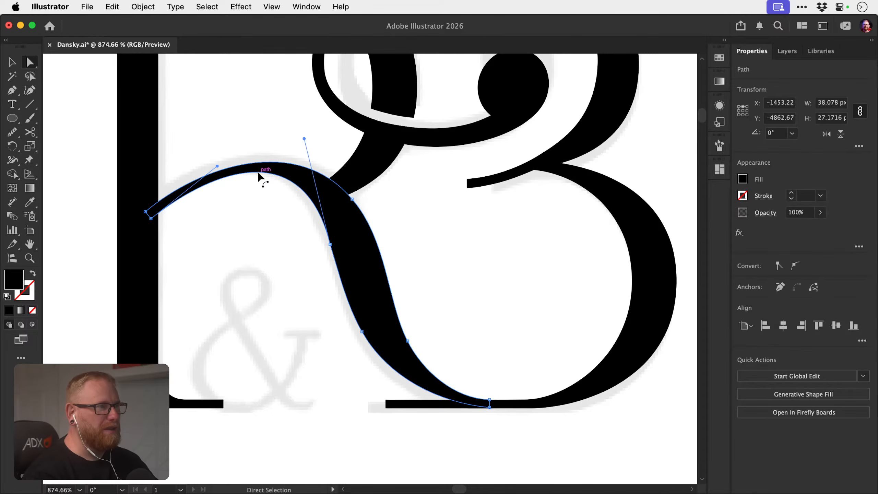
key(v)
key(p)
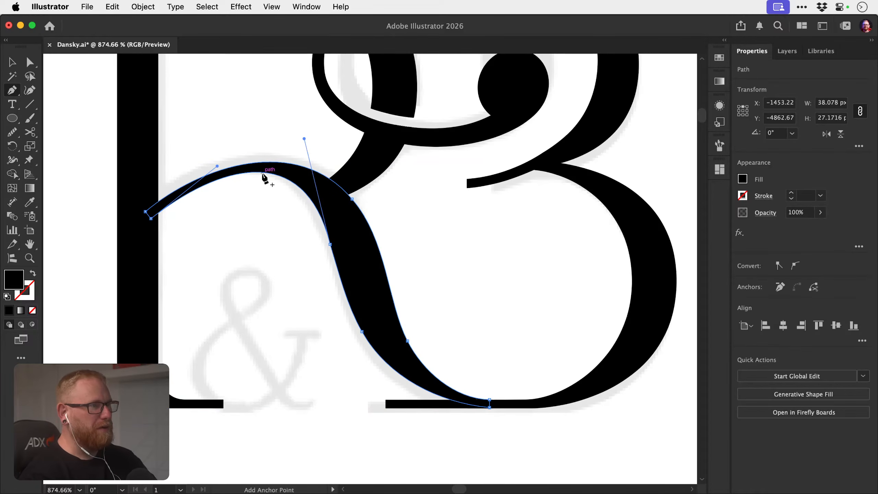
click(255, 172)
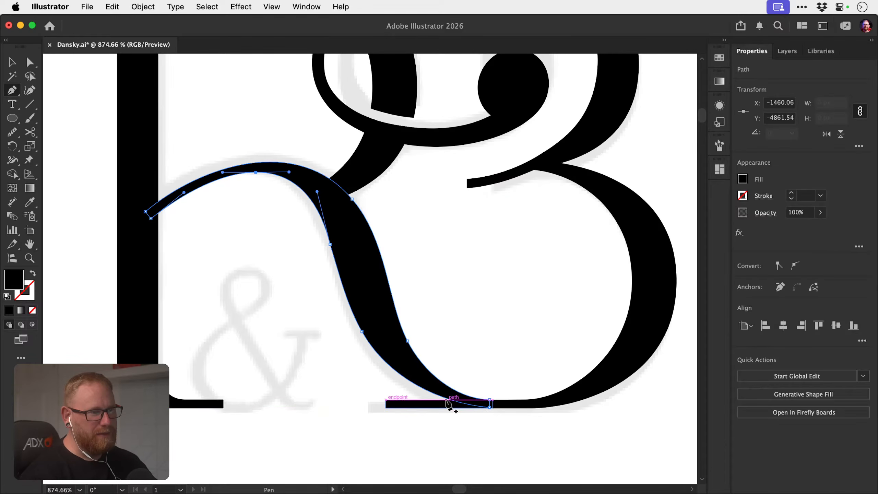
click(480, 407)
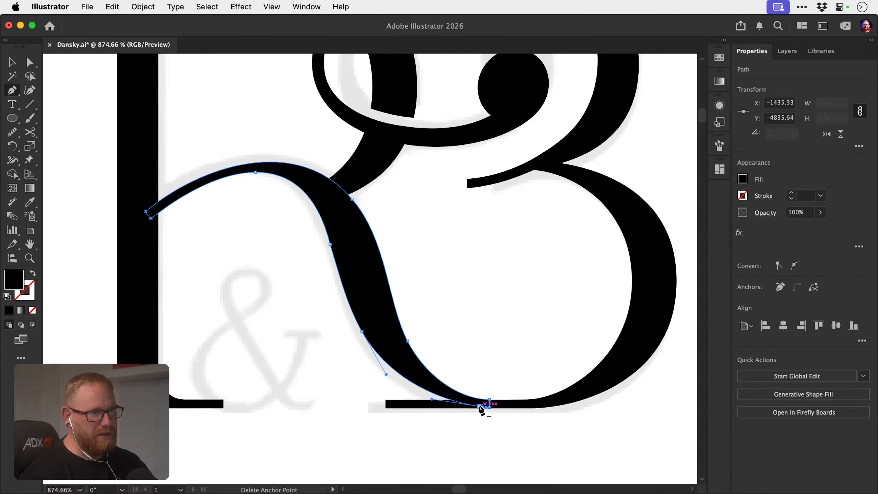
Delete the two intermediate anchors on the leg's lower edge, between the crest and foot anchors.
key(super+shift+a)
key(a)
click(361, 331)
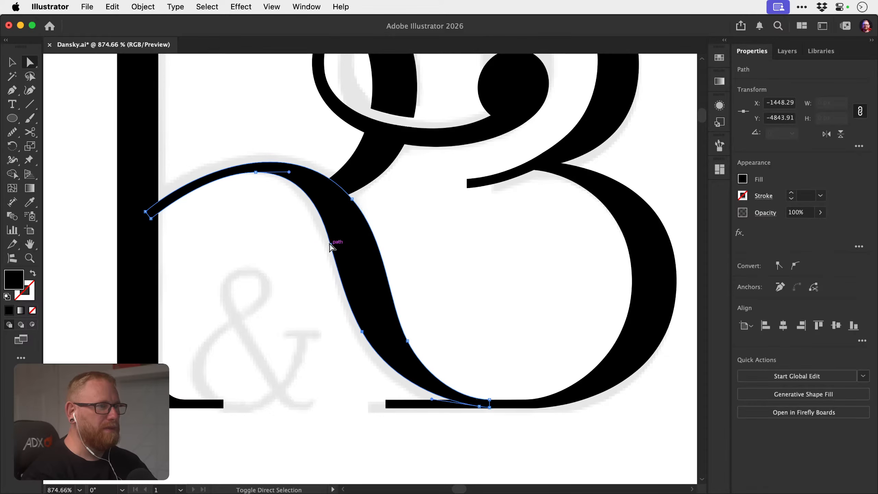
key(BackSpace)
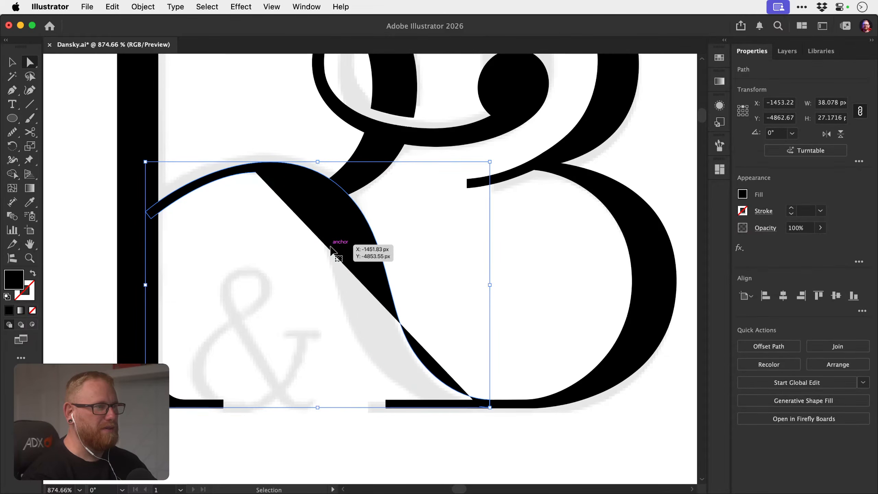
In outline view, redraw the leg's lower edge with the Pen tool as one curve from the crest to the foot anchor.
key(super+y)
key(p)
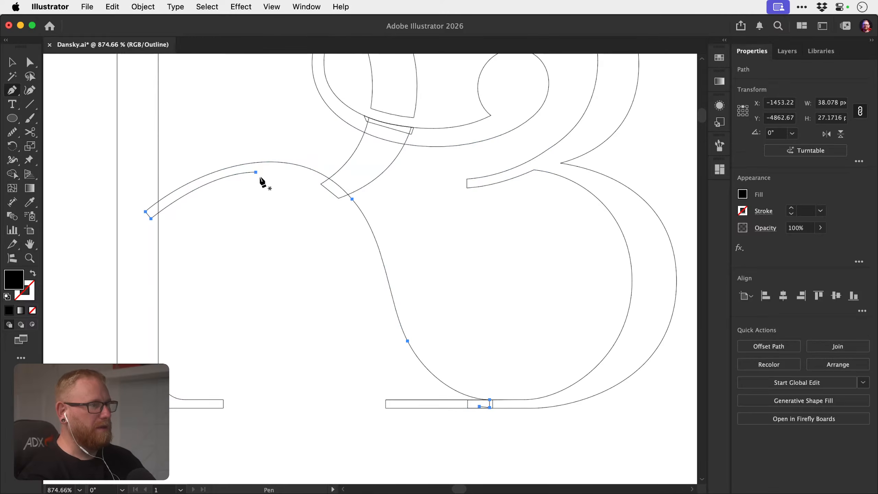
drag(255, 171, 295, 172)
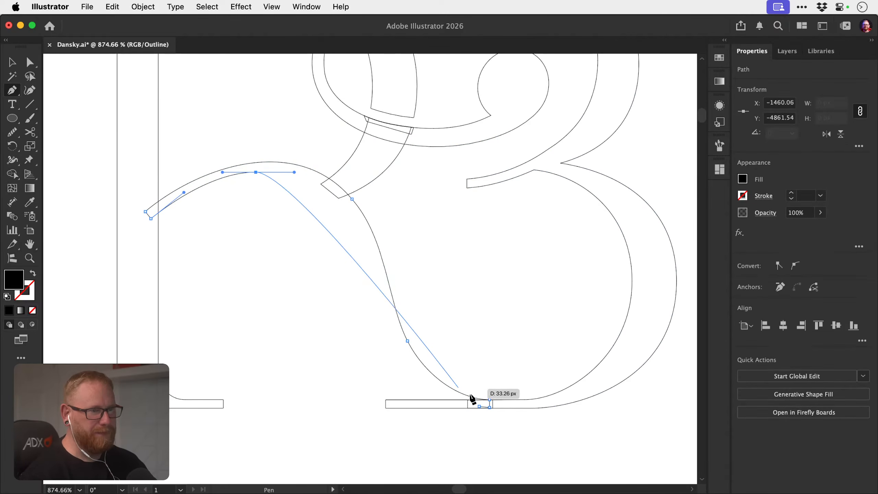
drag(481, 406, 610, 393)
Lengthen the crest and foot handles horizontally to shape the leg's lower edge into a fuller S-curve, and return to preview.
key(a)
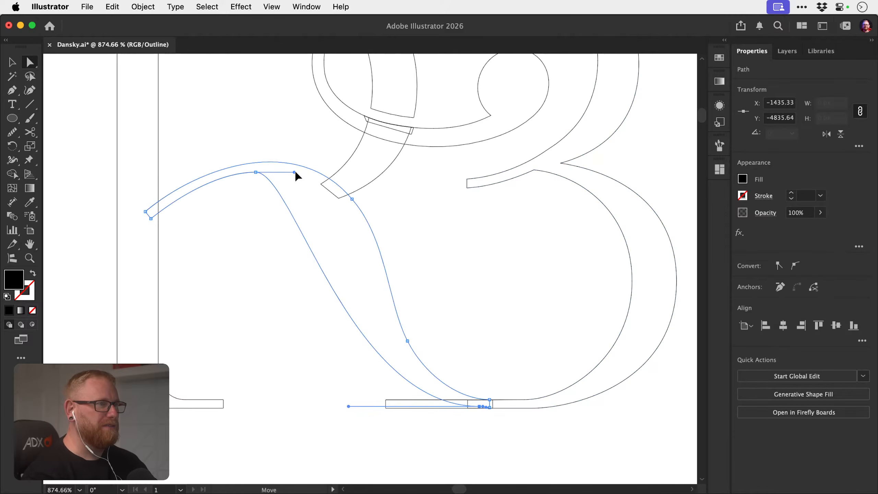
drag(294, 172, 350, 171)
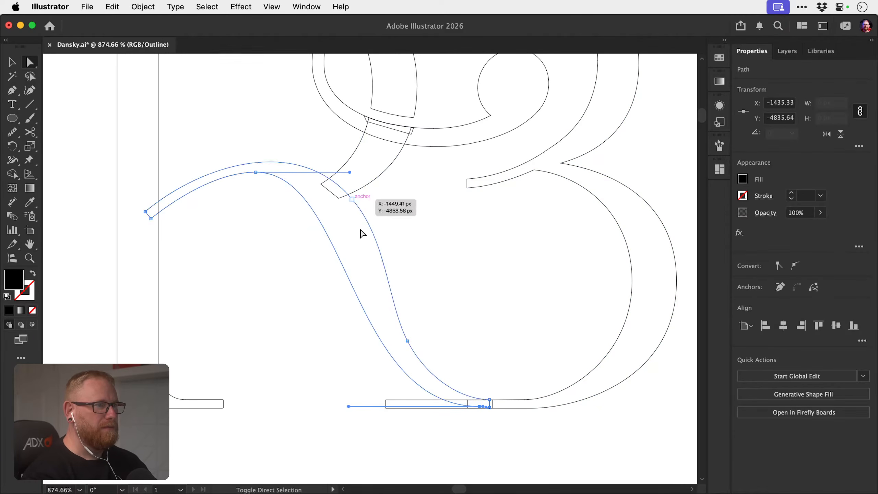
drag(349, 407, 301, 397)
key(super+y)
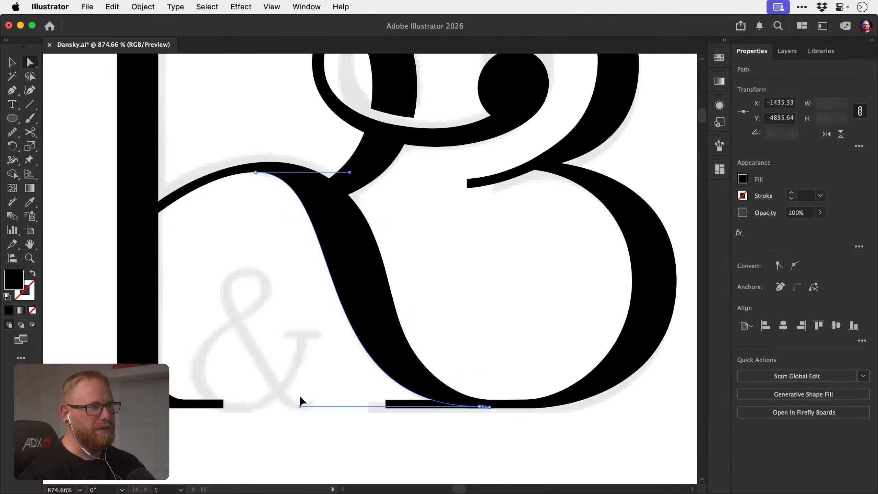
mouse_move(350, 172)
mouse_down()
mouse_move(387, 173)
mouse_move(363, 172)
mouse_up()
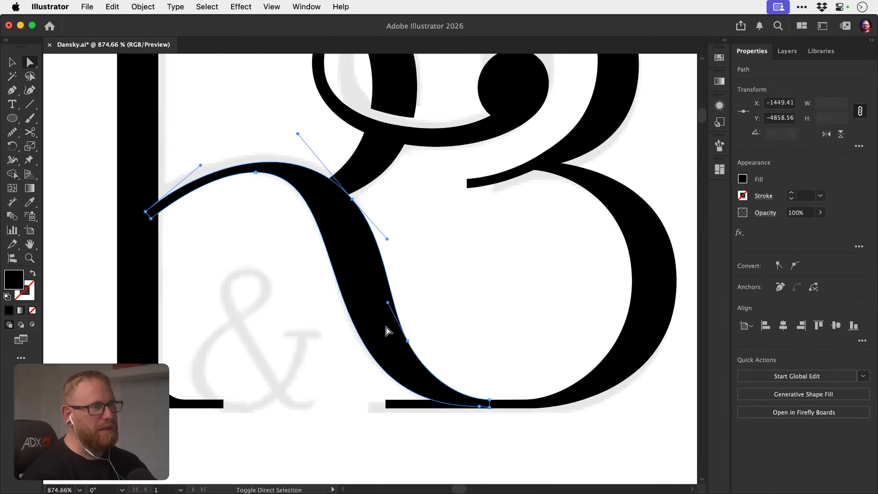
Try deleting the leg's upper edge without a crest anchor, and undo the deletion in outline view.
click(408, 341)
key(Delete)
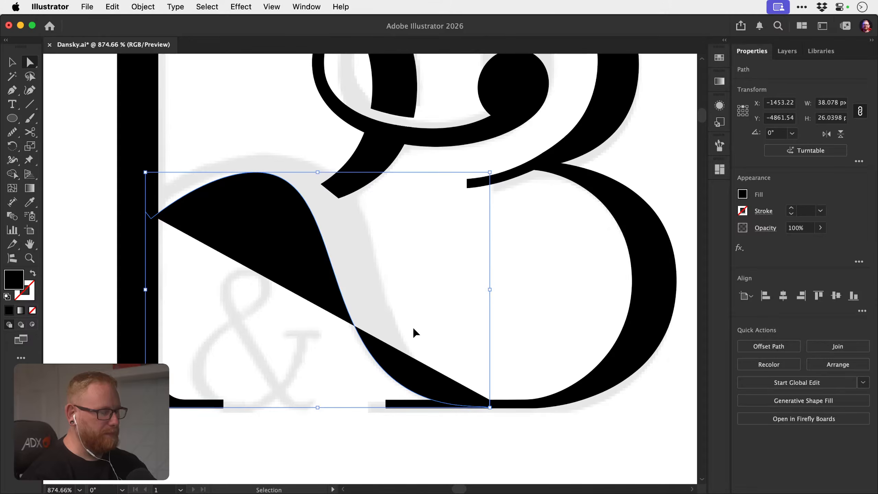
key(super+y)
key(super+z)
key(super+shift+a)
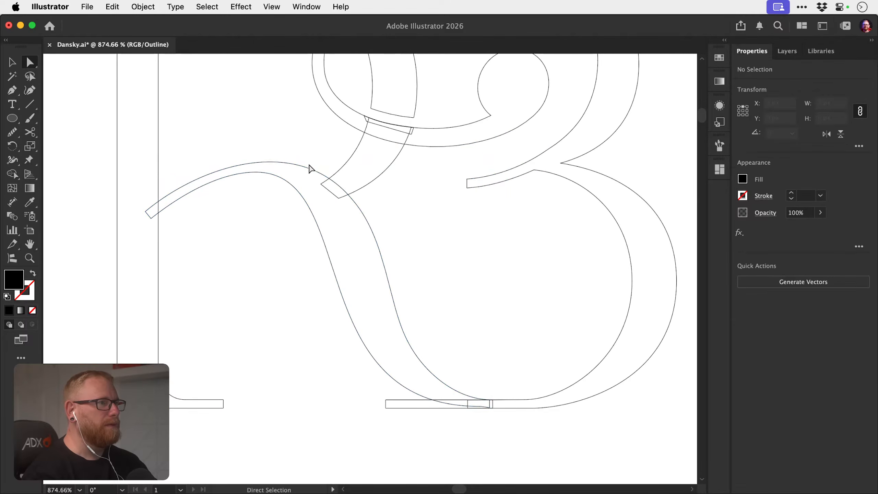
Cut the leg's upper edge at its crest with the Scissors tool and delete the section running down to the foot.
key(c)
click(271, 162)
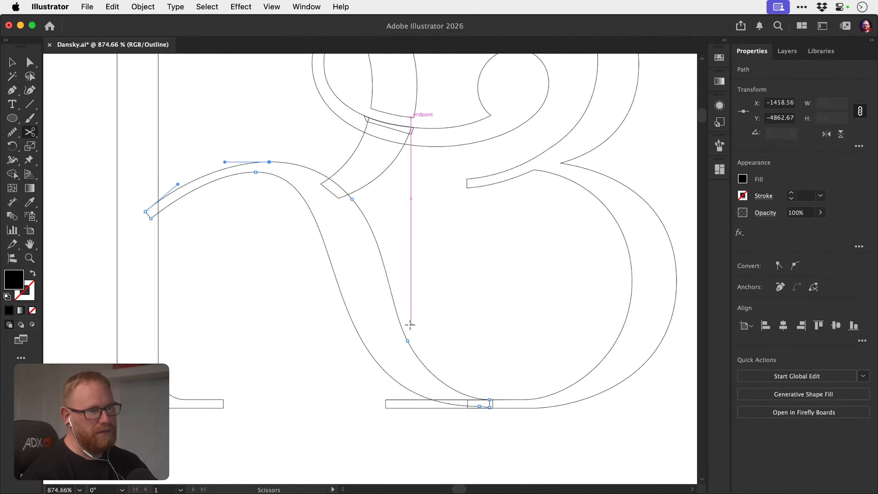
key(a)
click(408, 341)
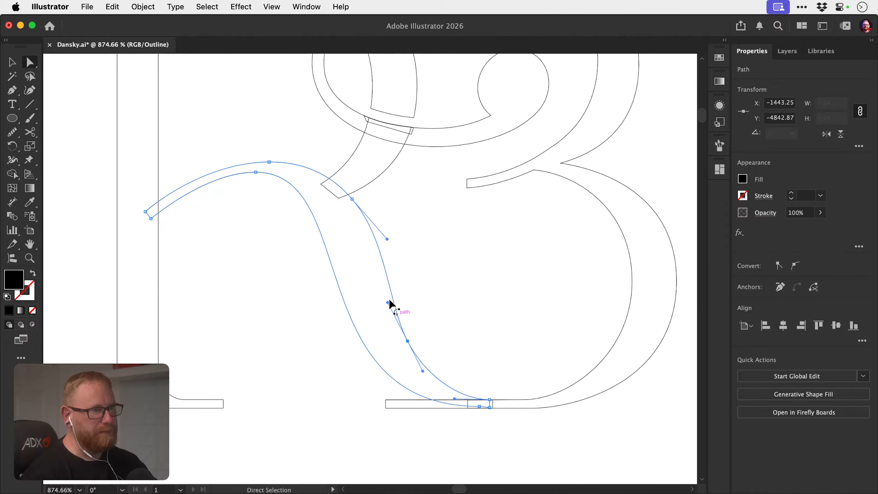
click(358, 202)
key(BackSpace)
Try raising the upper edge of the B's base where it meets the R's foot, and undo the move.
scroll(427, 338, down, 3)
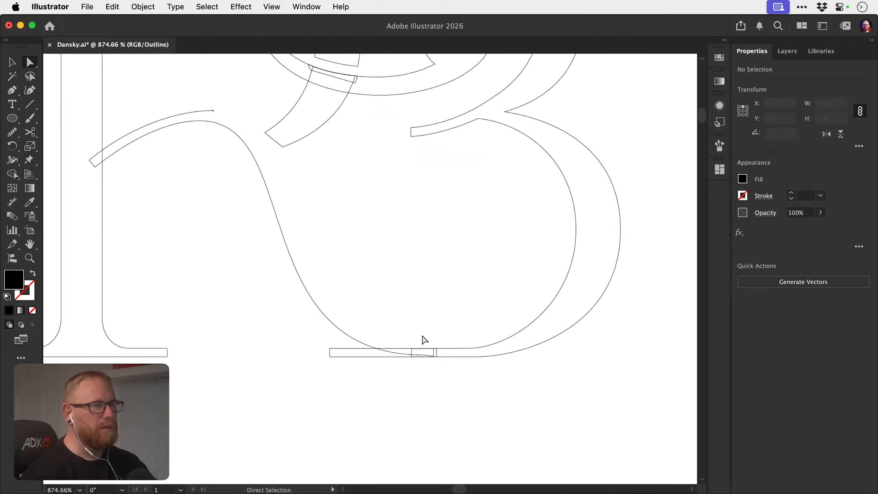
scroll(423, 338, up, 3)
key(v)
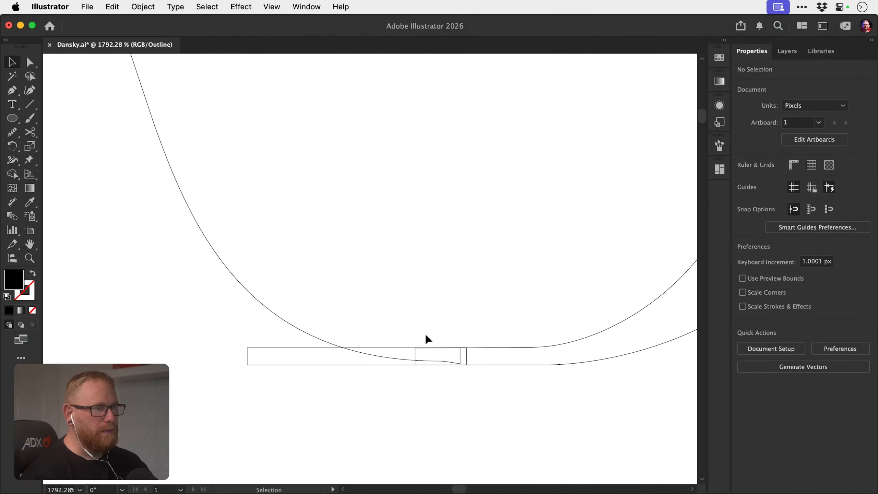
key(a)
click(467, 357)
drag(467, 347, 467, 339)
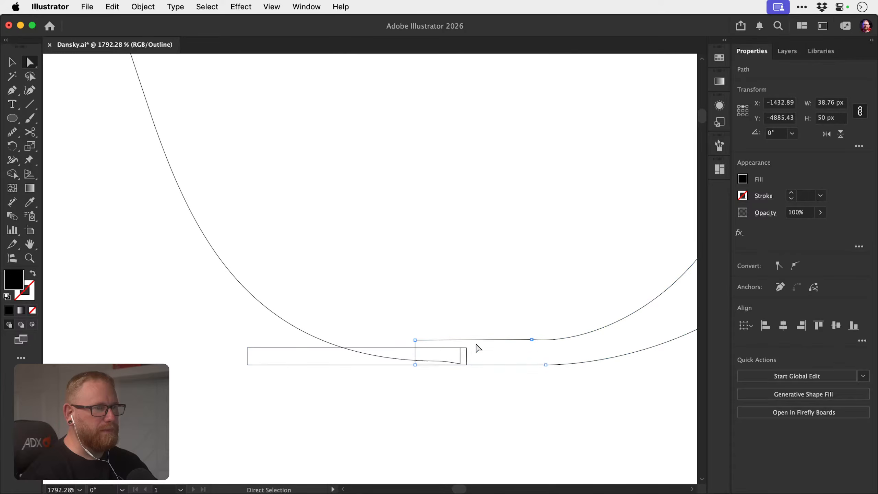
key(super+z)
click(436, 324)
Draw a new upper edge for the R's leg with the Pen tool as one curve from the crest to the baseline.
key(z)
drag(410, 298, 312, 251)
key(space)
drag(311, 218, 369, 336)
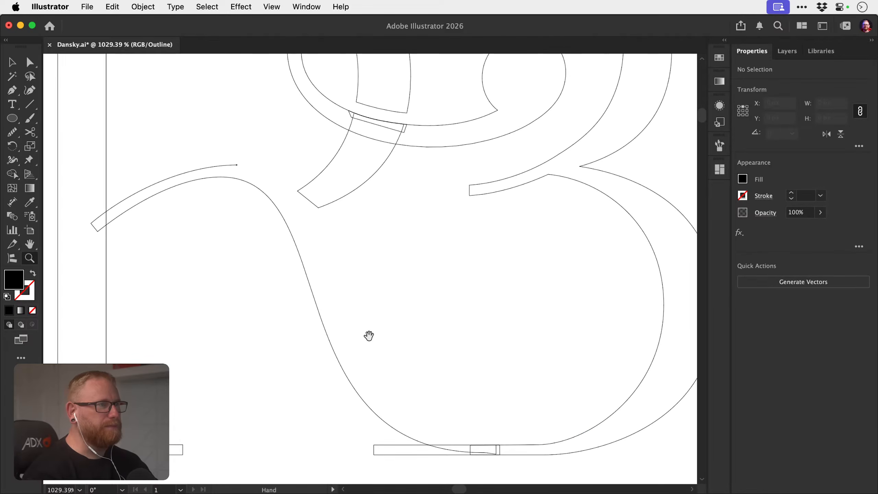
key(p)
drag(237, 165, 257, 169)
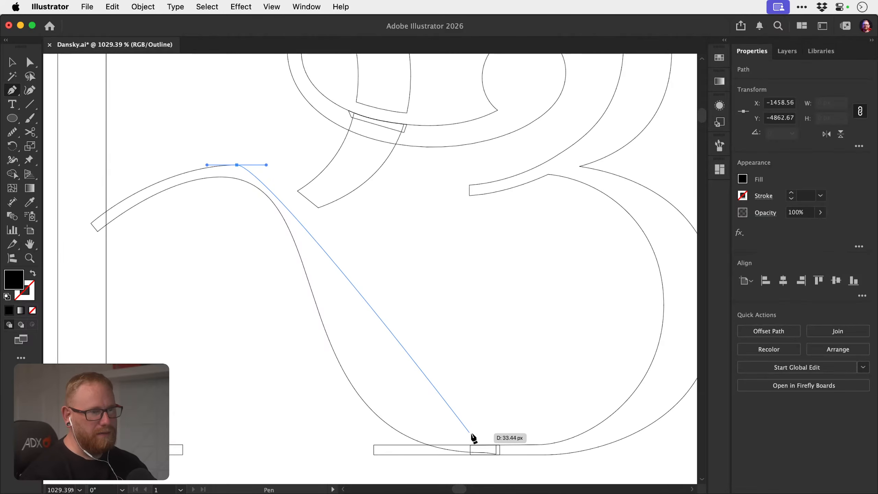
drag(468, 437, 531, 438)
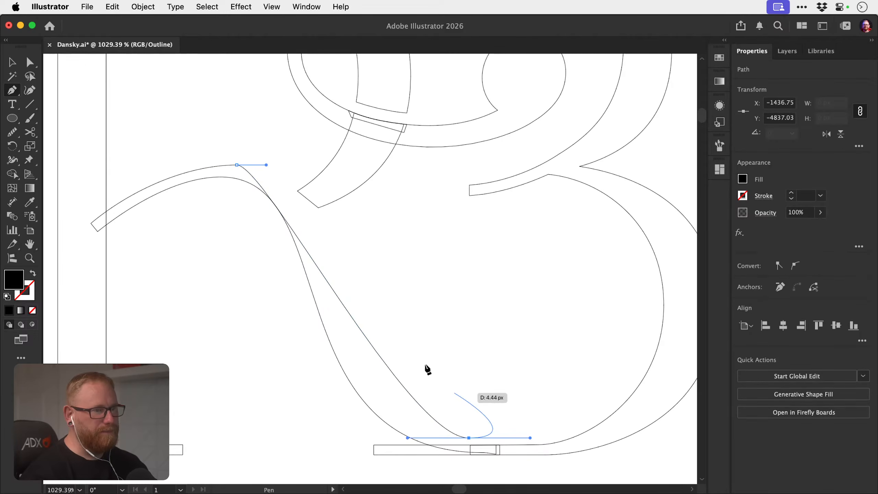
Snap the new curve's end anchor to the upper corner of the B's base and lengthen both handles to thicken the leg.
key(a)
drag(267, 165, 306, 165)
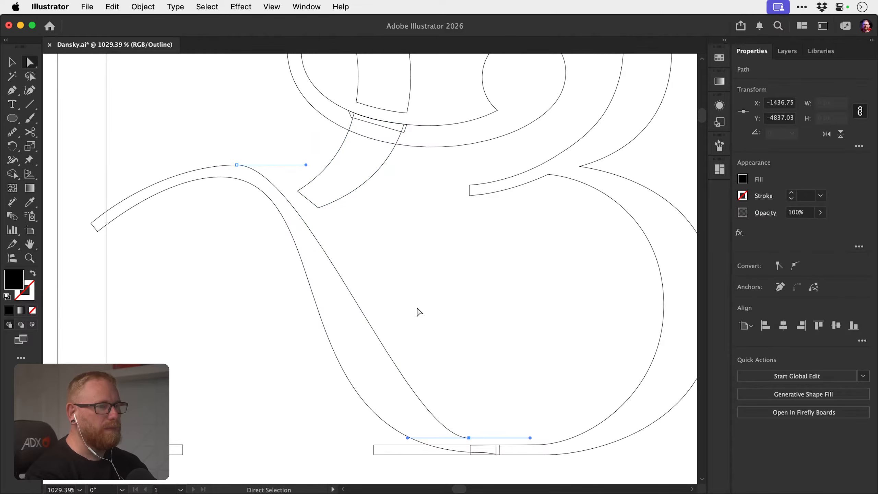
drag(469, 438, 471, 445)
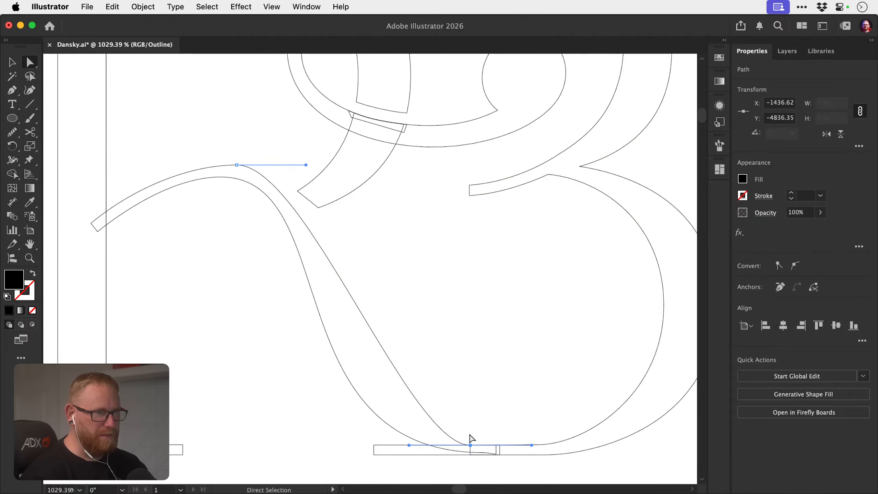
drag(306, 165, 360, 160)
drag(410, 445, 374, 445)
drag(362, 160, 411, 164)
key(super)
key(super+y)
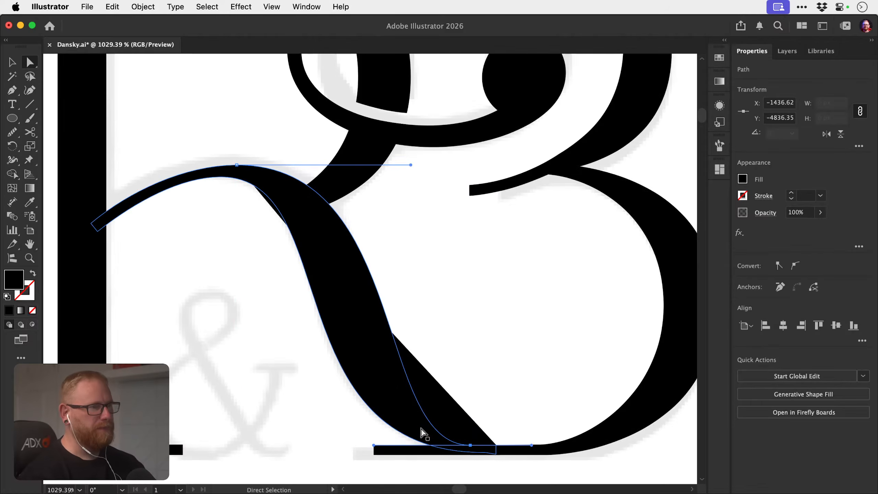
drag(374, 445, 381, 445)
Try deleting the leg's original path, and undo the deletion.
key(super)
key(BackSpace)
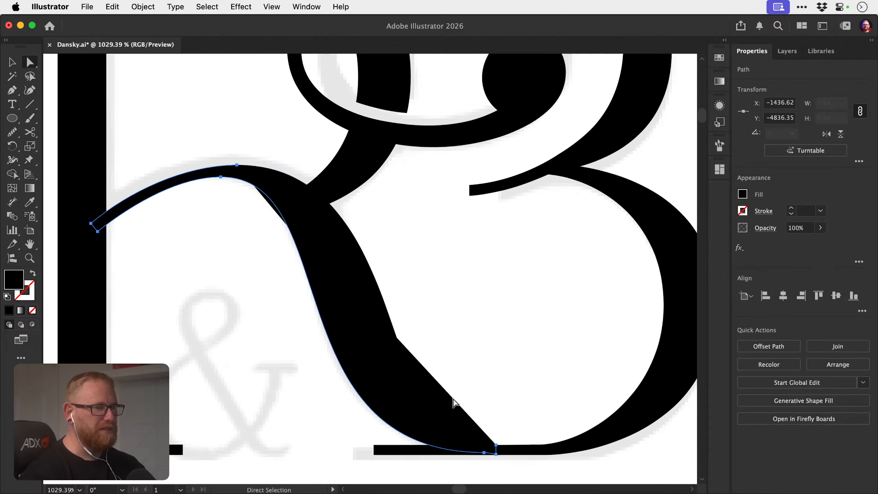
key(BackSpace)
key(super+z)
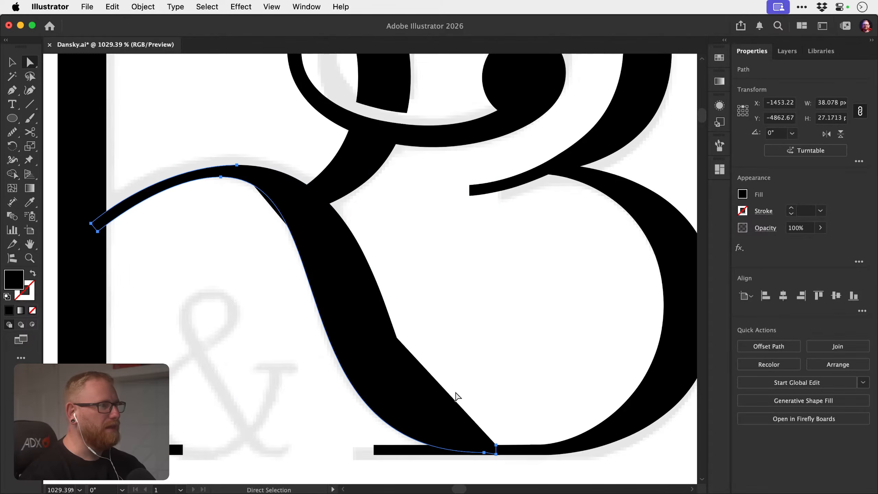
Try deleting the newly drawn upper edge curve, compare outline and preview views, and restore the curve.
key(super+y)
click(388, 260)
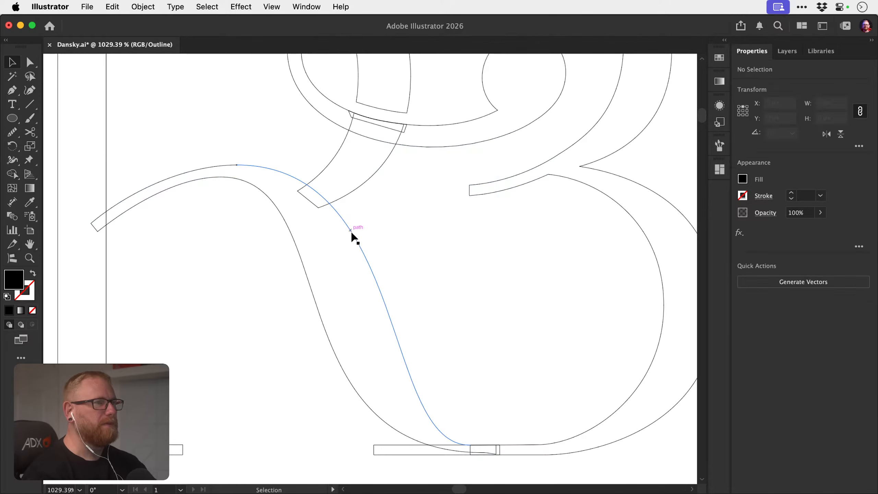
key(super+y)
mouse_move(351, 237)
mouse_down()
mouse_move(304, 250)
mouse_move(298, 290)
mouse_move(290, 284)
mouse_up()
key(BackSpace)
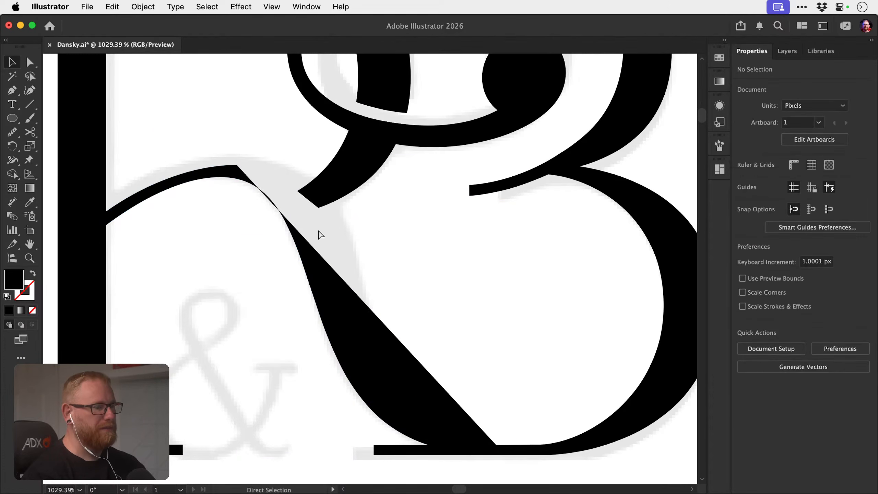
key(super+y)
key(a)
key(v)
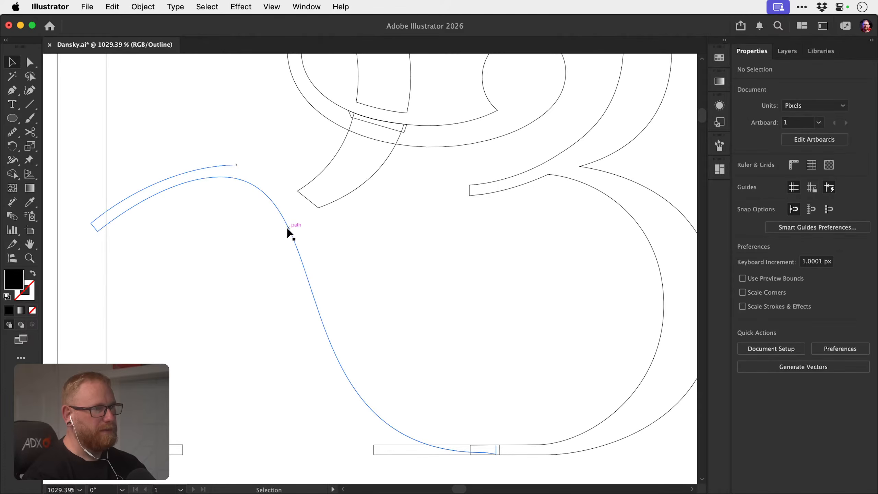
key(a)
key(super+y)
key(super+z)
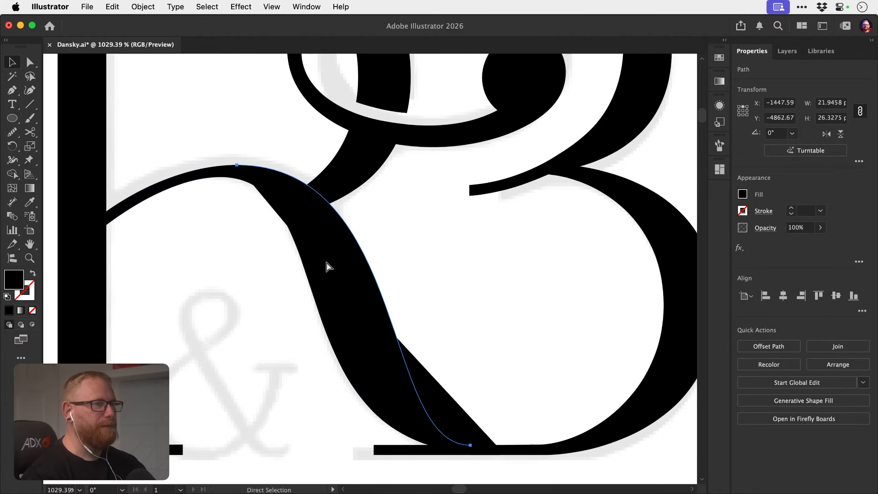
Move the separate upper edge curve about 10 px to the right, away from the R's leg, and deselect it.
key(super+shift+a)
click(348, 228)
key(shift+Right)
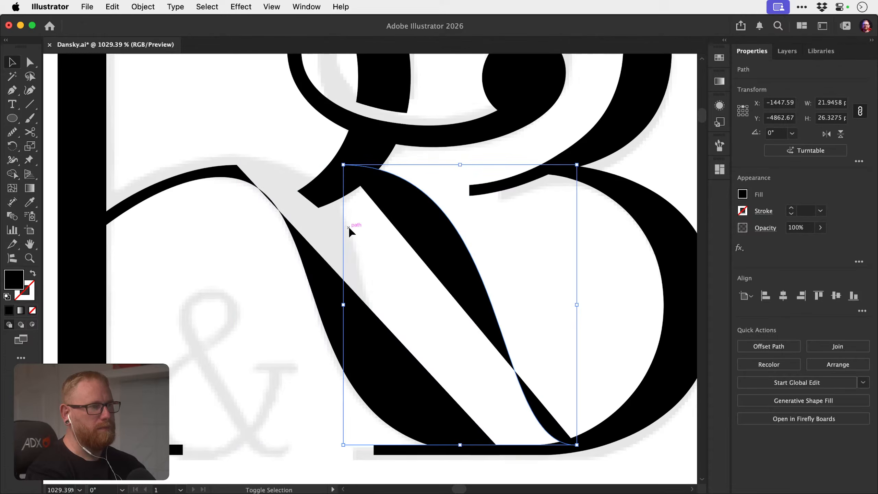
key(super+shift+a)
key(a)
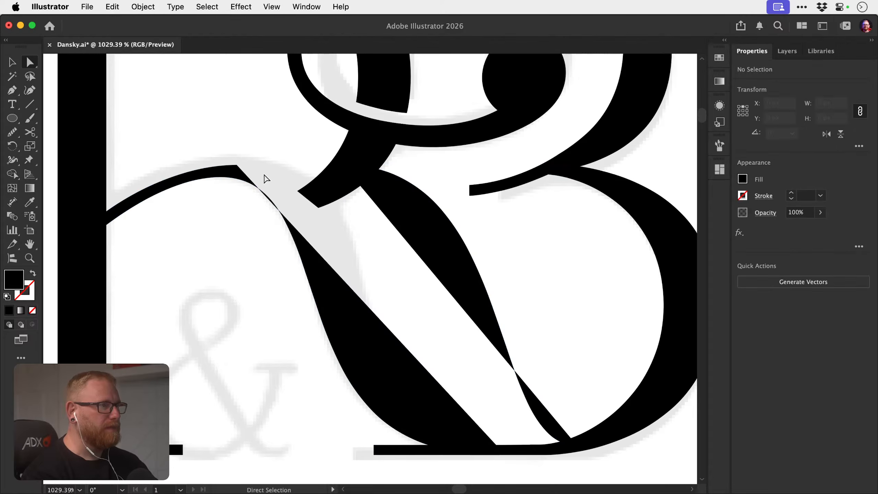
Try moving the open end anchor of the leg's upper edge in outline view, and undo the move.
key(super+y)
drag(240, 166, 259, 154)
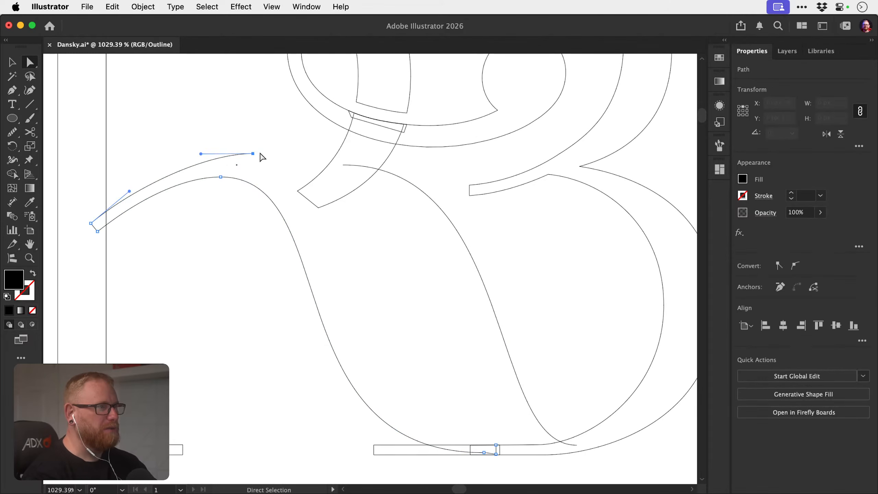
key(super+z)
click(337, 255)
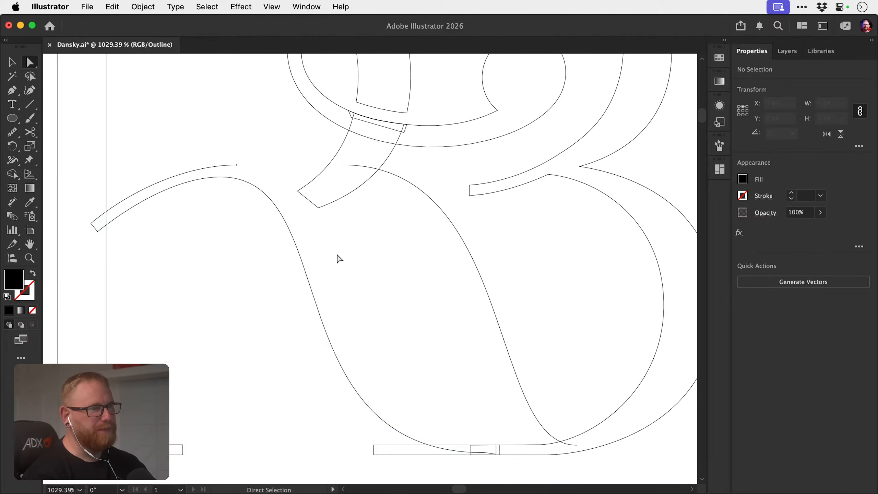
Move the separate upper edge curve back about 10 px so its start meets the R leg's open end anchor.
click(310, 288)
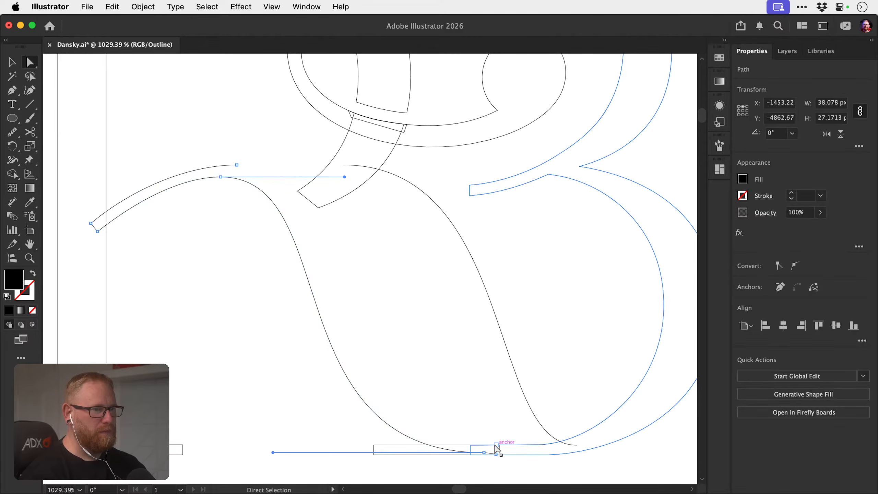
key(v)
click(532, 411)
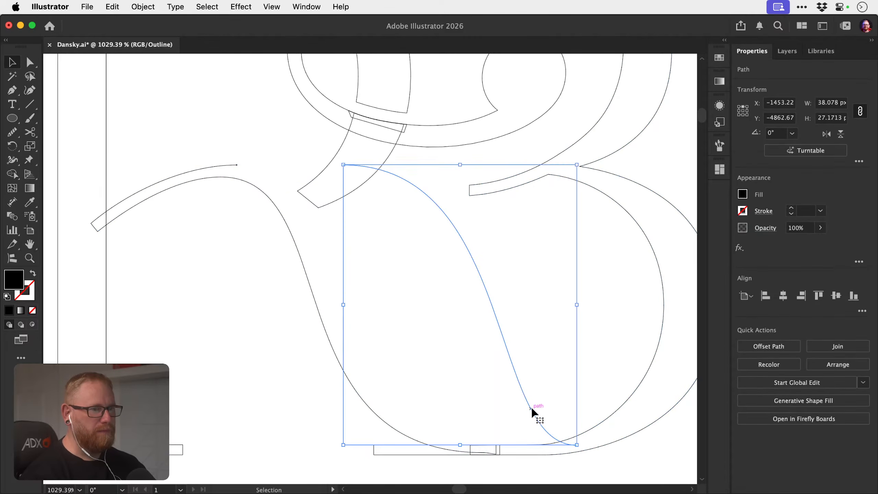
key(shift+Left)
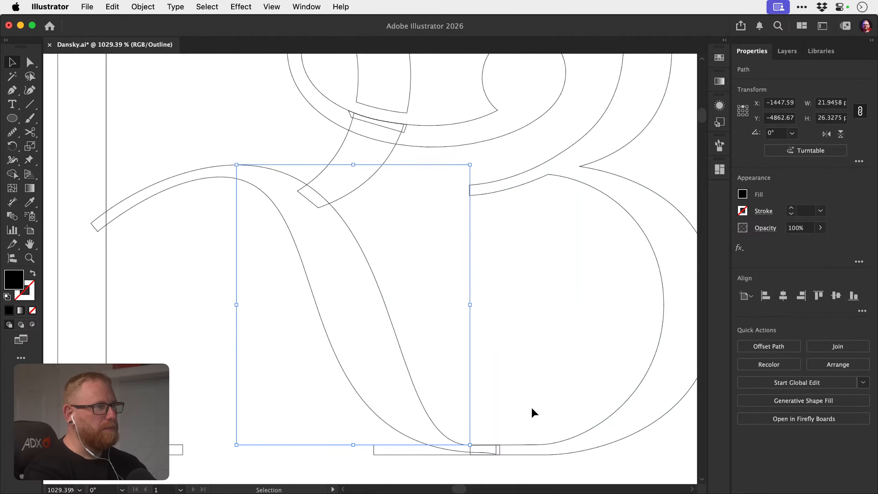
Cut the upper edge curve, delete the stray anchor left at its start, and paste the curve back in place.
key(a)
drag(242, 168, 243, 165)
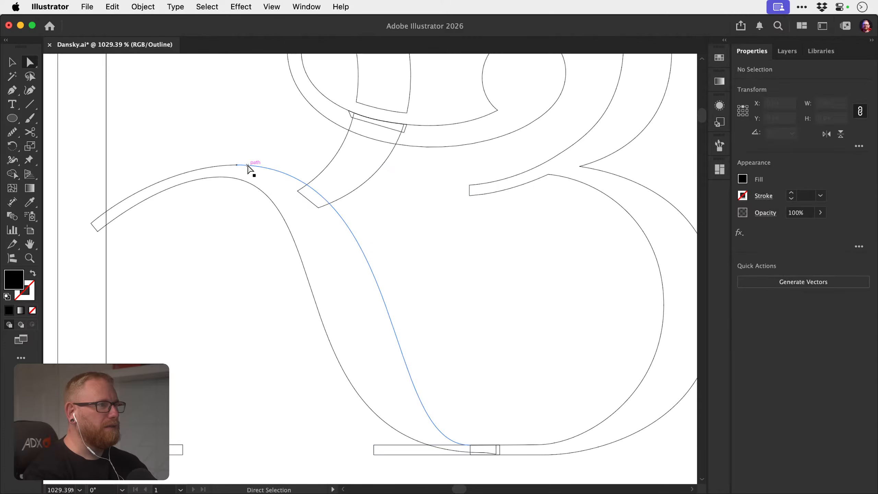
key(v)
click(245, 166)
key(Delete)
click(227, 168)
key(Left)
key(Left)
key(Left)
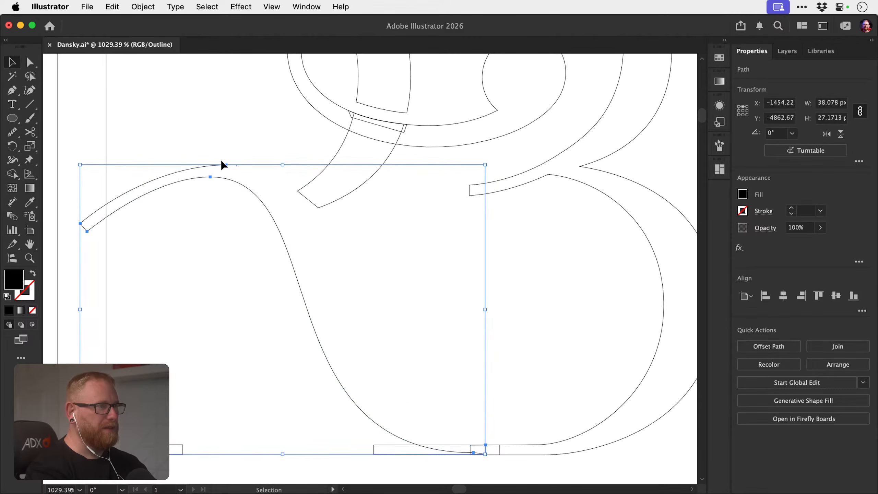
super+click(240, 161)
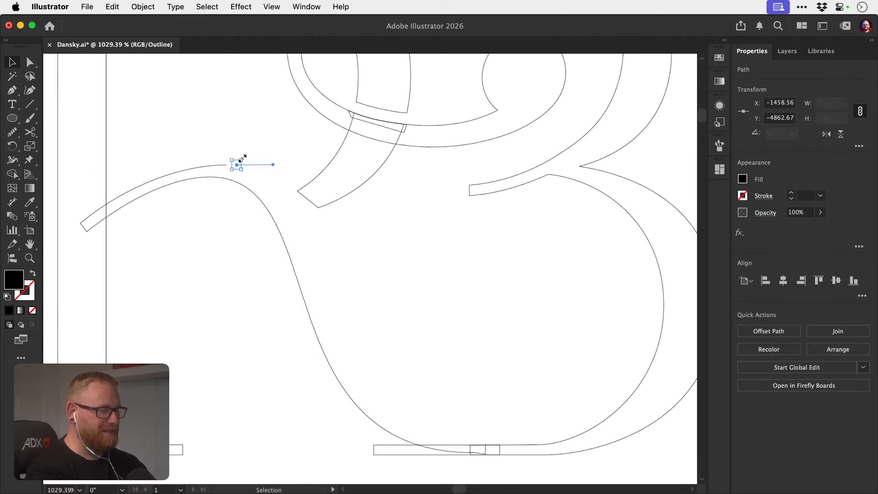
key(Delete)
key(super+f)
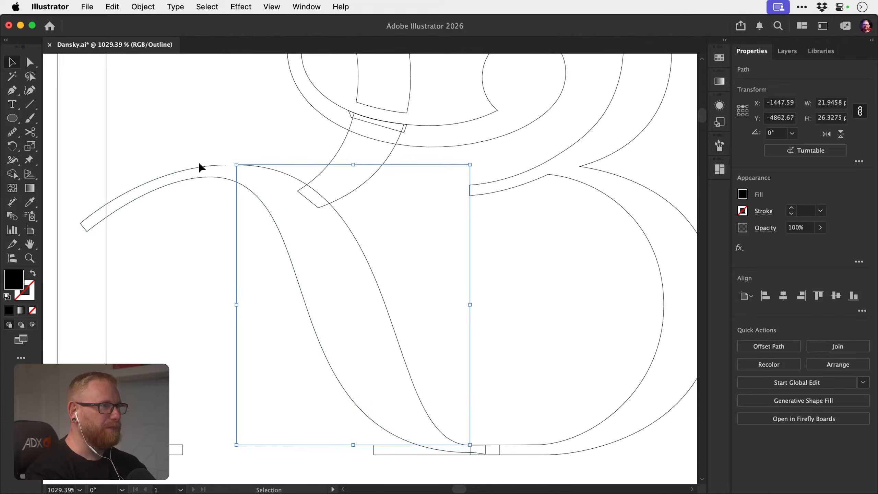
Nudge the R's leg back 1 px to the right and join its open end to the upper edge curve.
drag(200, 173, 200, 170)
key(shift+Right)
key(super+z)
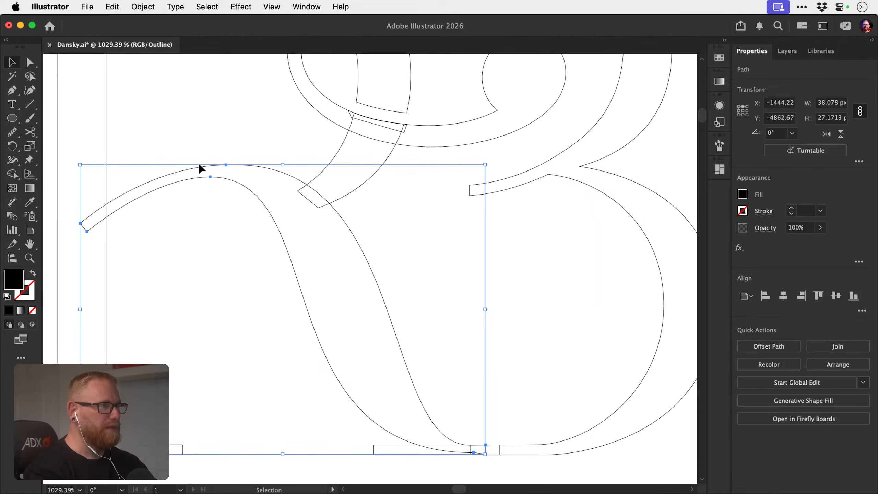
key(Right)
key(a)
click(238, 165)
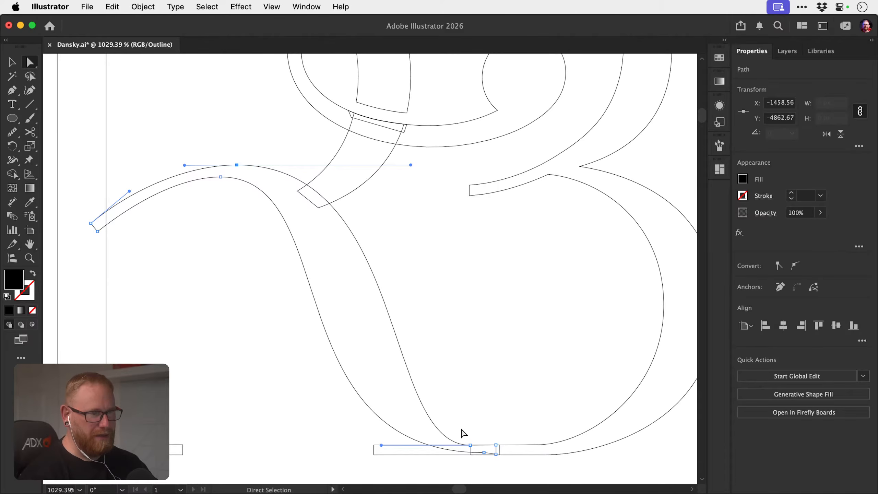
Move the whole leg outline about 4 px up, clear of the B's base, and deselect it.
key(v)
click(445, 415)
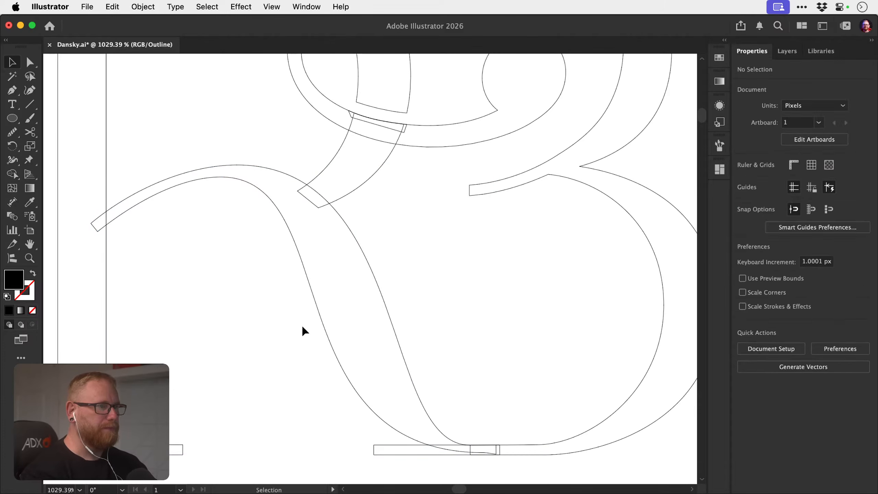
drag(304, 329, 407, 269)
key(Up)
key(Up)
key(Up)
key(Up)
key(Up)
click(392, 299)
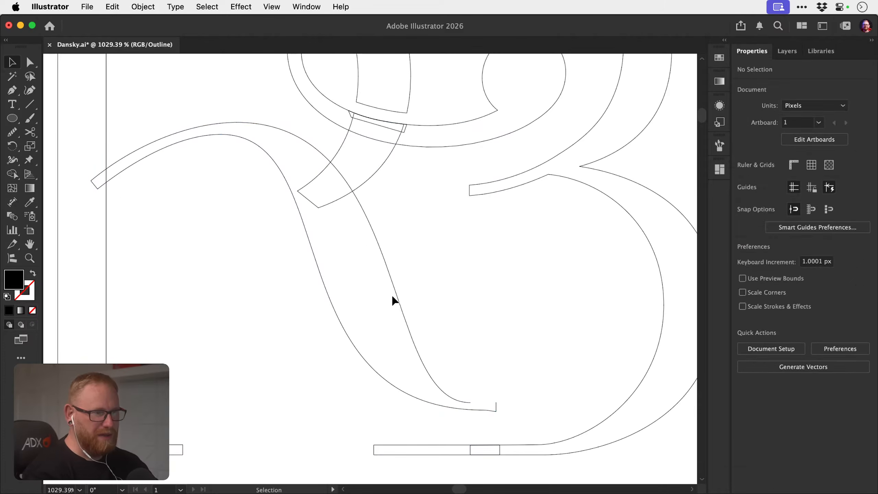
Close the leg shape by joining its two open anchors at the lower end, and return to preview view.
key(a)
click(483, 404)
key(v)
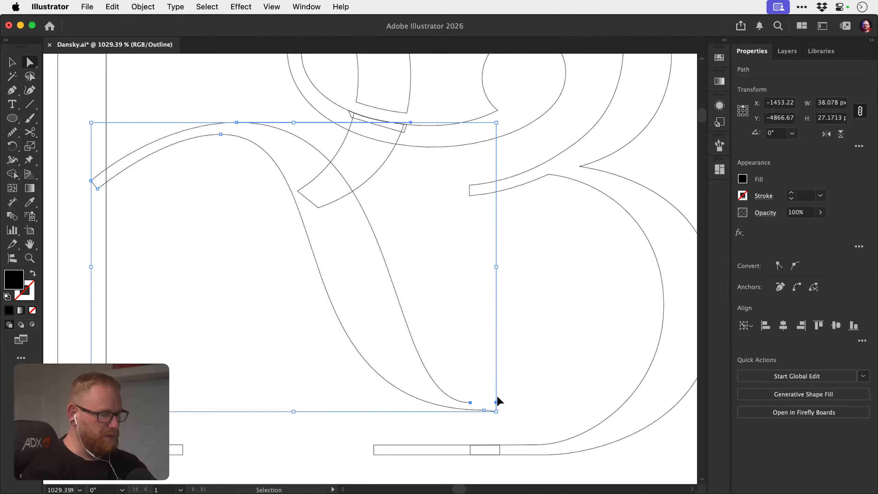
key(cmd+y)
click(474, 328)
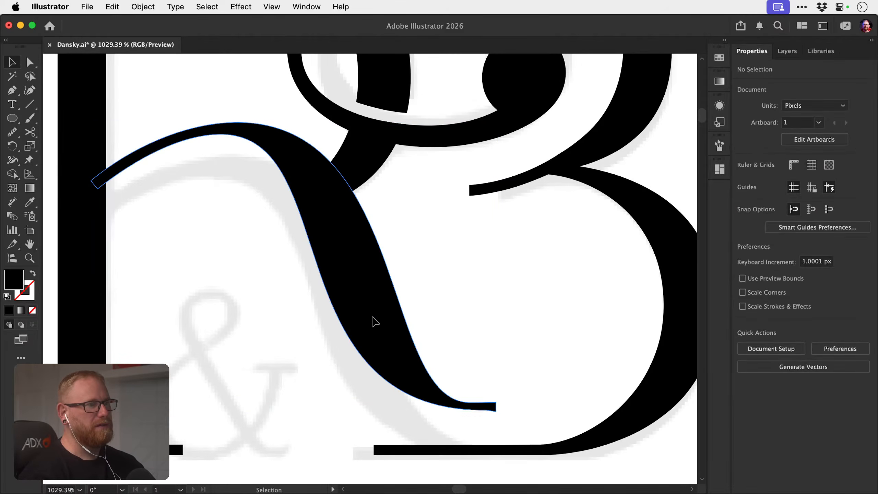
Move the closed leg shape down until it sits on the B's base again, and deselect it.
click(374, 318)
key(Down)
key(Down)
key(Down)
key(Down)
key(Down)
key(Down)
key(Down)
key(Down)
key(Down)
key(Down)
key(Down)
key(Down)
key(Down)
key(Down)
key(Down)
key(shift+Up)
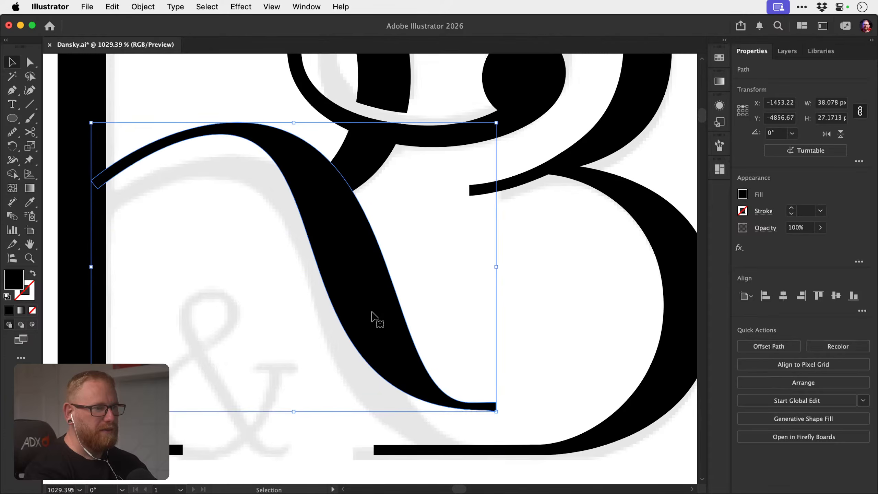
key(Down)
key(Down)
key(Down)
key(Down)
key(super+shift+a)
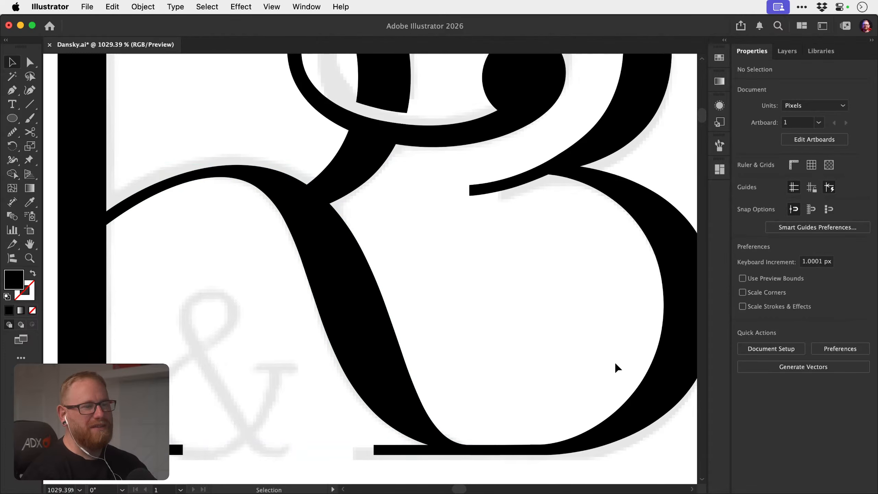
Reshape the leg's upper edge by lengthening the handles of its crest anchor and base anchor horizontally.
key(a)
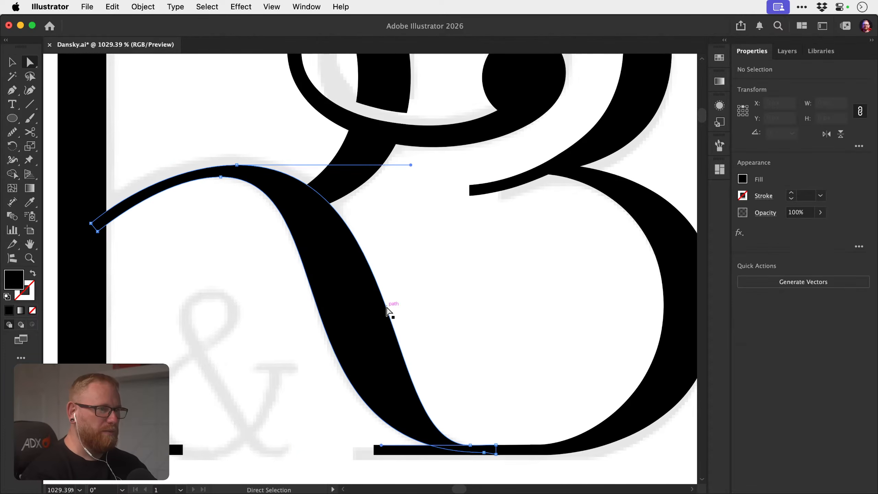
click(387, 311)
drag(410, 165, 395, 162)
click(470, 445)
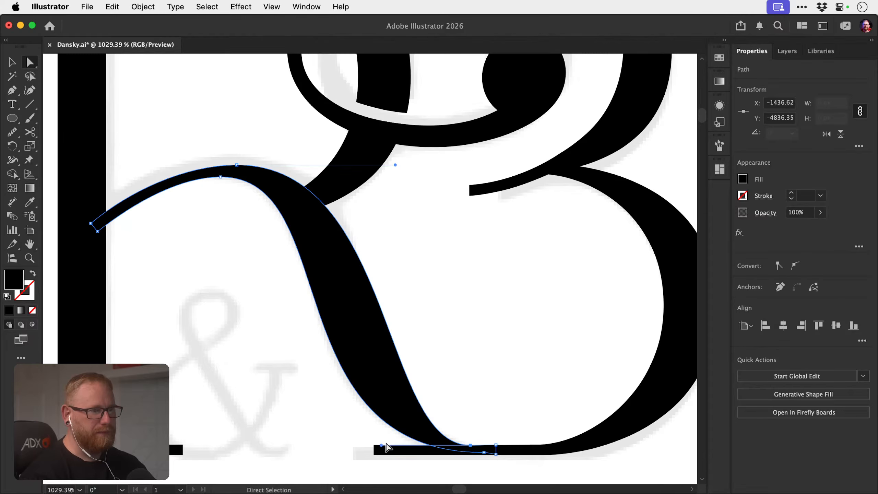
drag(381, 445, 363, 445)
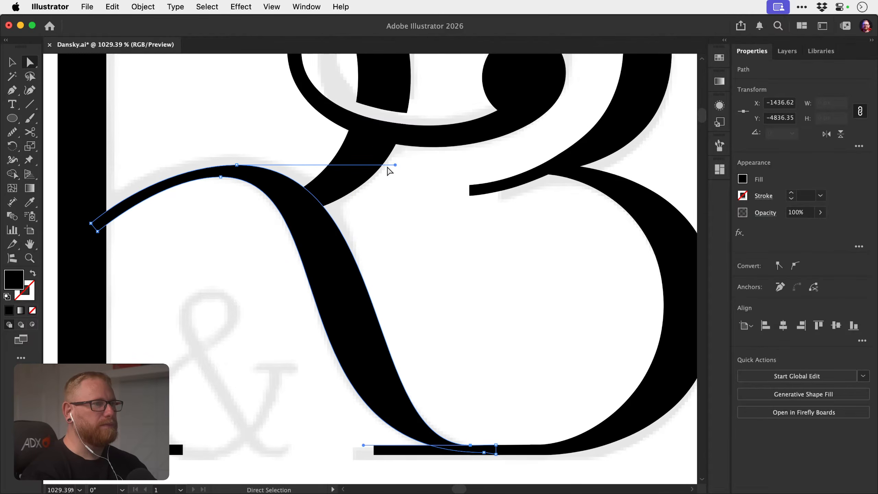
drag(395, 165, 419, 165)
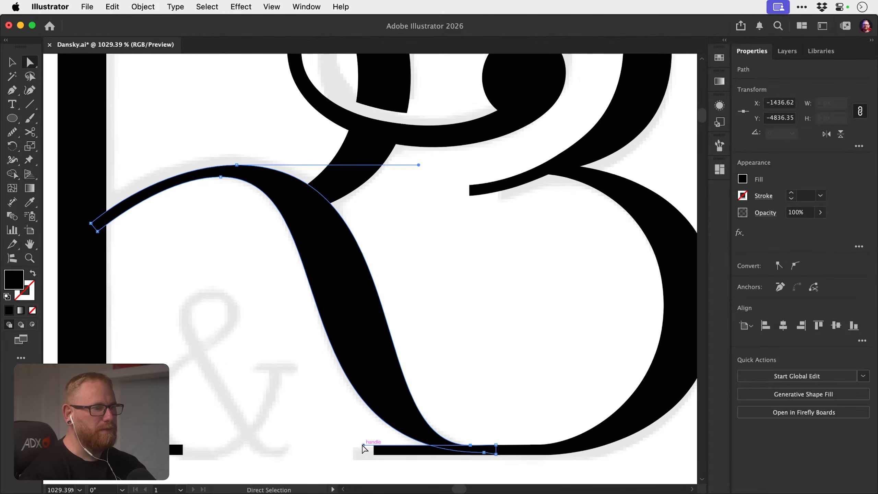
mouse_move(362, 445)
mouse_down()
mouse_move(345, 444)
mouse_move(371, 443)
mouse_move(353, 442)
mouse_up()
click(365, 408)
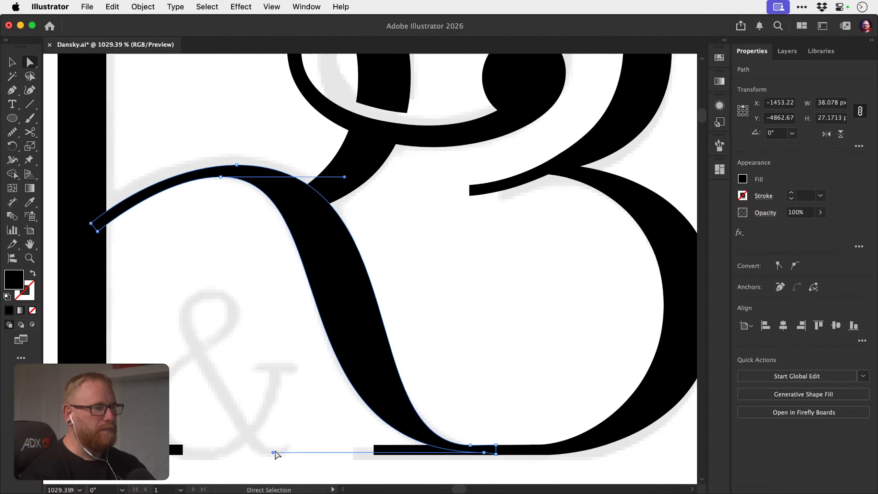
Refine the leg's lower edge by shortening its base handle and slightly lengthening its crest handle.
mouse_move(274, 452)
mouse_down()
mouse_move(241, 452)
mouse_move(287, 449)
mouse_up()
drag(345, 177, 349, 176)
key(z)
drag(384, 358, 278, 303)
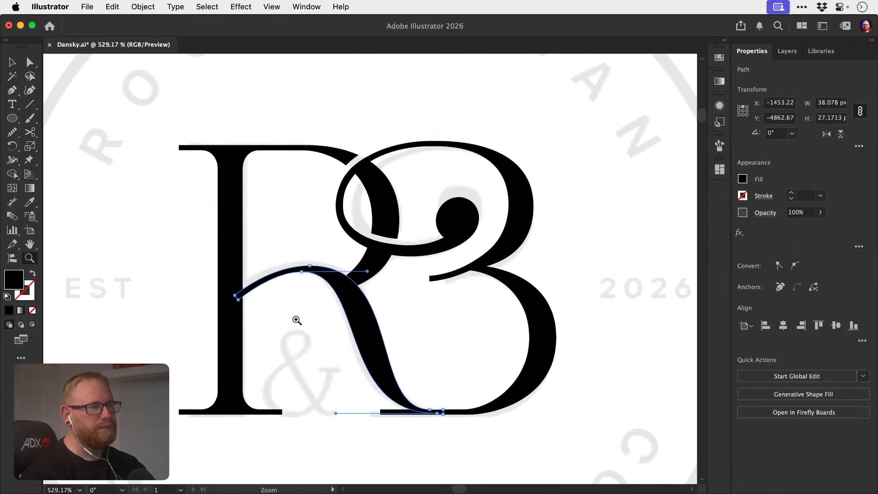
Move the end anchor of the leg's lower edge up to the upper edge of the B's base, and deselect.
key(v)
key(z)
drag(435, 408, 500, 393)
drag(434, 418, 464, 409)
key(a)
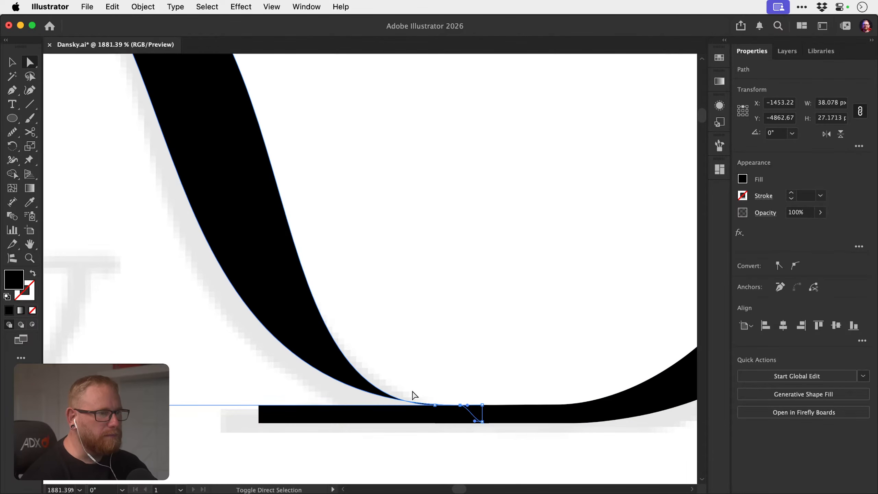
key(z)
alt+click(392, 380)
alt+click(303, 342)
key(a)
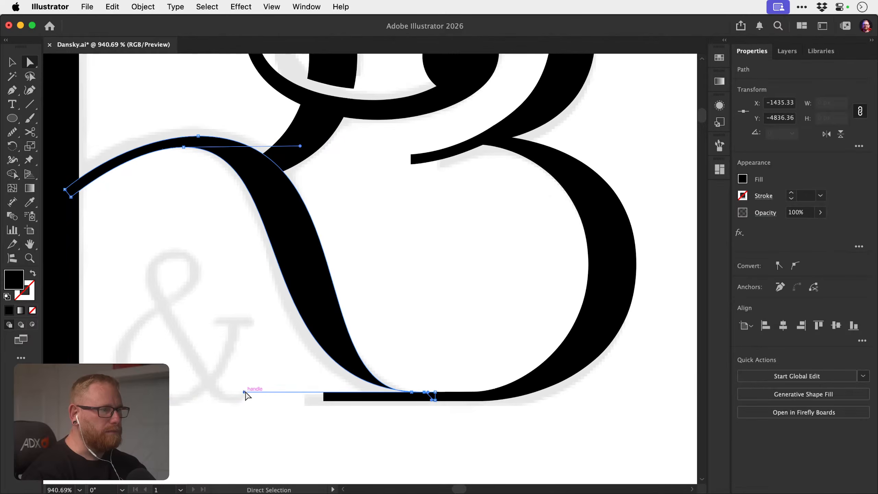
click(260, 382)
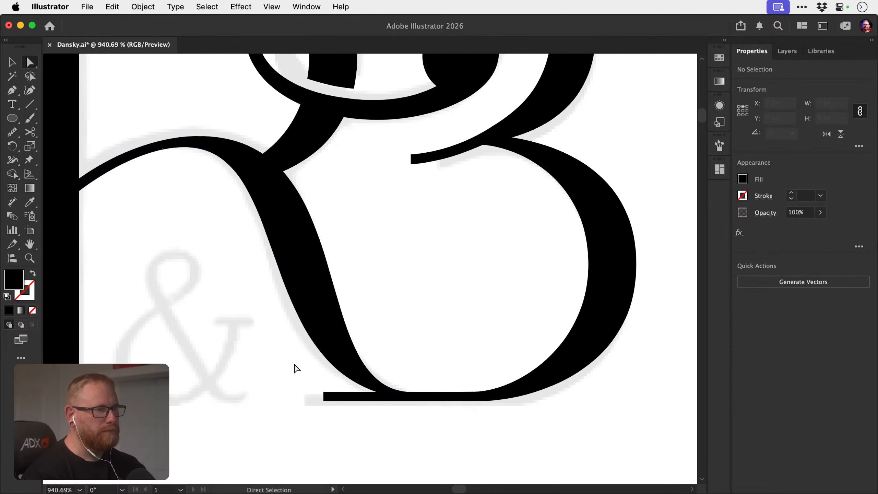
Check the reshaped leg within the whole monogram, undo the last change, and save the document.
click(337, 371)
drag(417, 400, 214, 377)
click(359, 423)
key(z)
key(super+z)
super+click(266, 381)
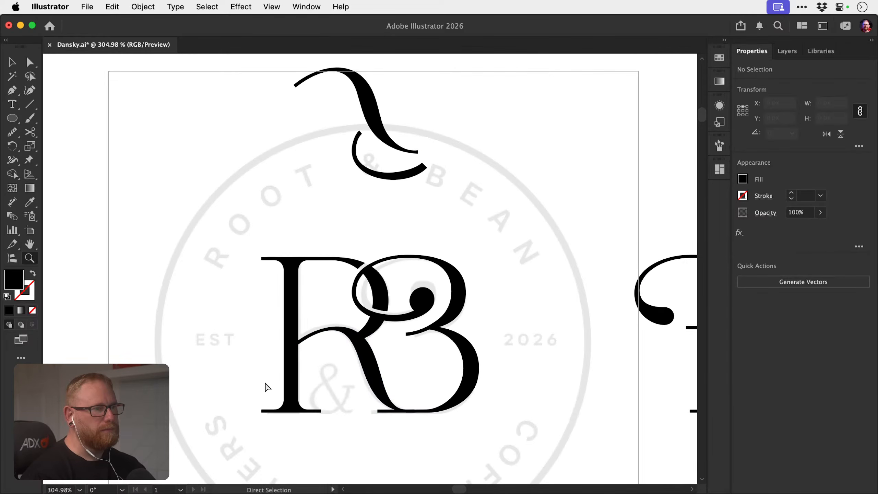
key(super+s)
Examine the monogram's overlaps and the spacing between the B's ball terminal loop and its middle serif.
drag(371, 360, 404, 334)
key(v)
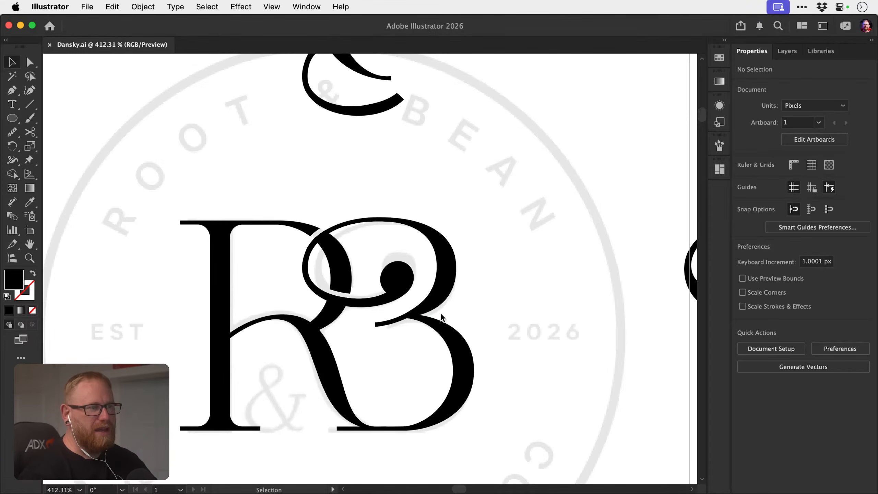
key(z)
click(398, 310)
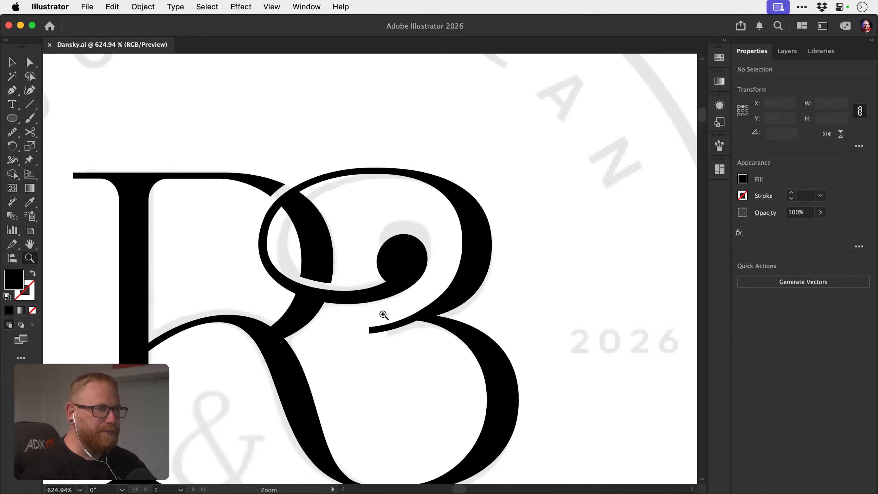
key(v)
key(space)
drag(418, 337, 452, 289)
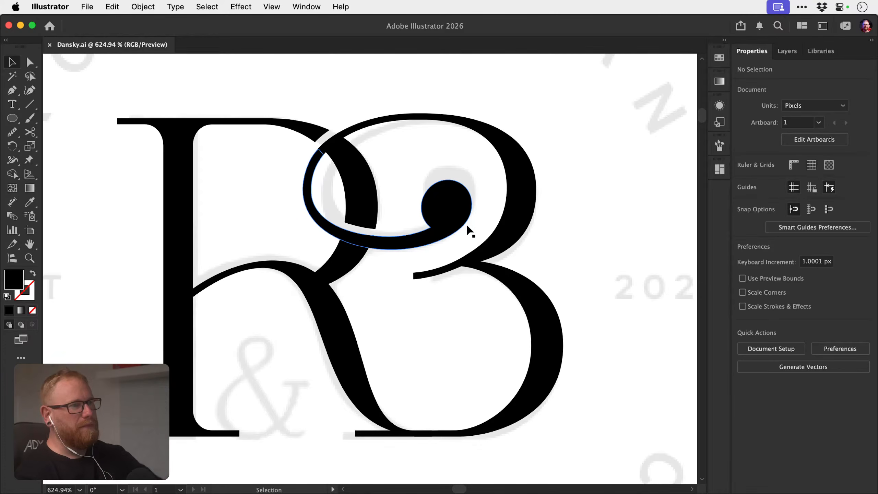
scroll(446, 240, up, 3)
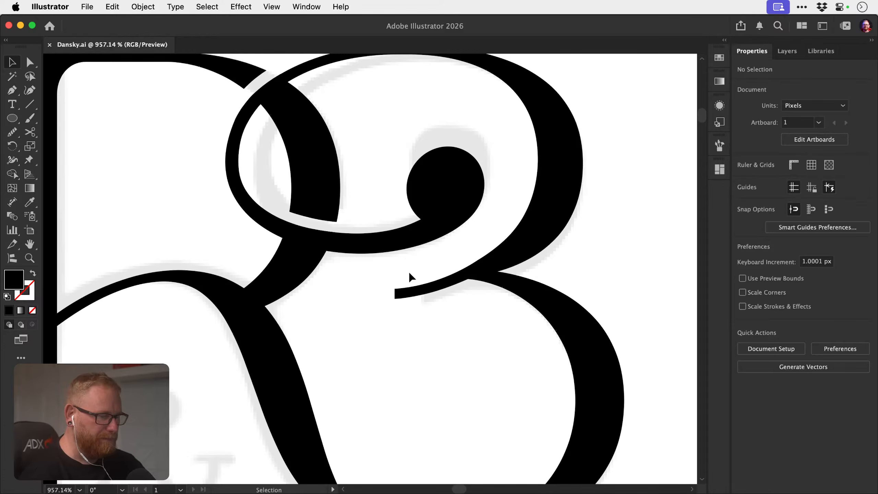
Offset the path of the B's ball terminal loop by 3.9 px with mitered joins.
drag(441, 232, 359, 263)
key(super+z)
click(144, 8)
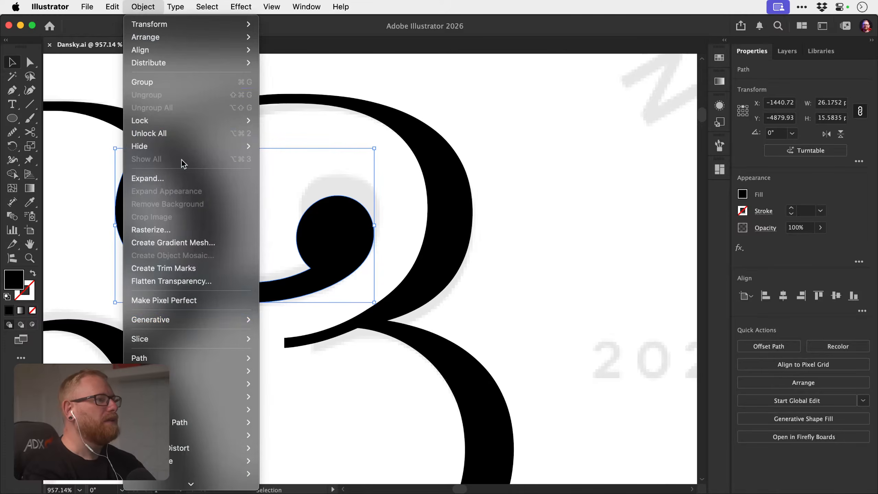
mouse_move(196, 358)
click(288, 359)
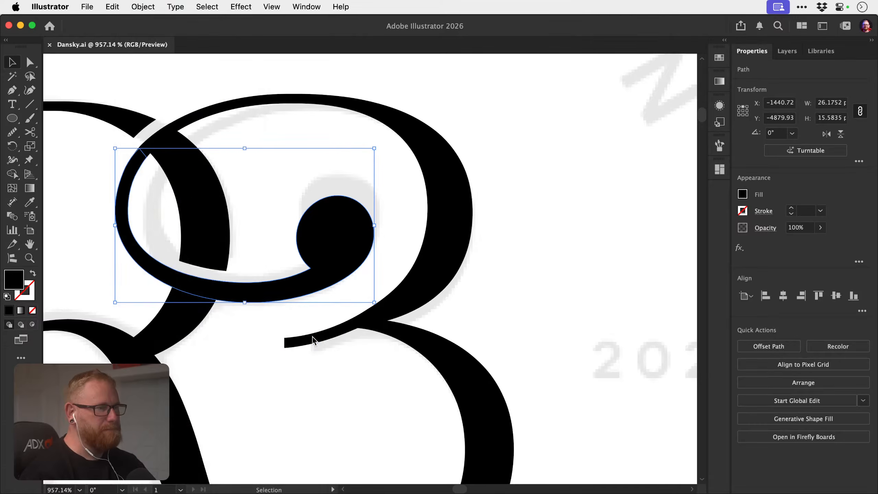
text(2)
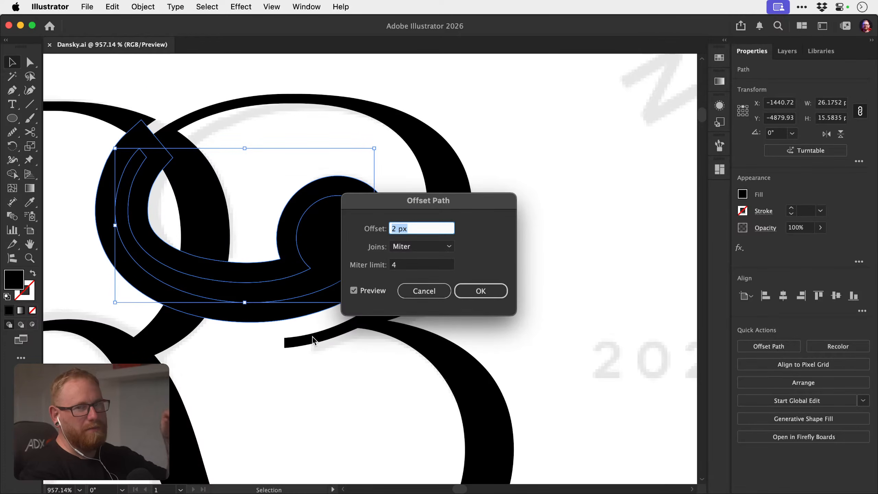
key(Up)
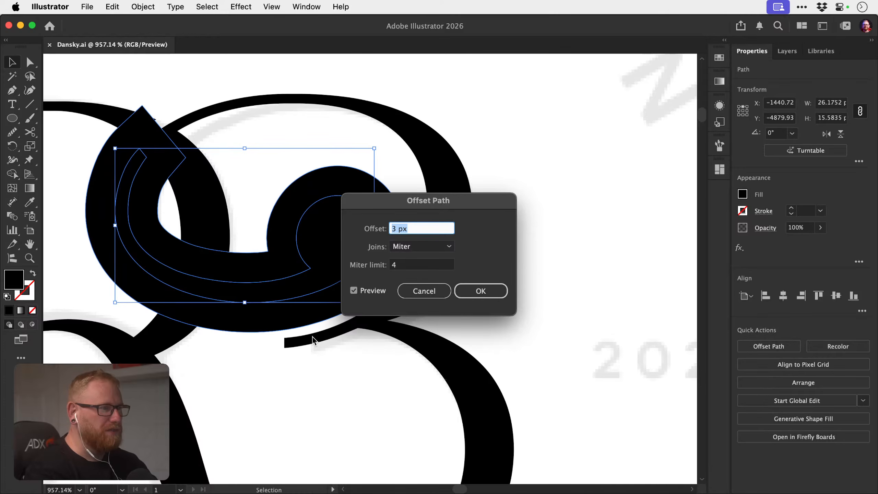
drag(446, 205, 614, 79)
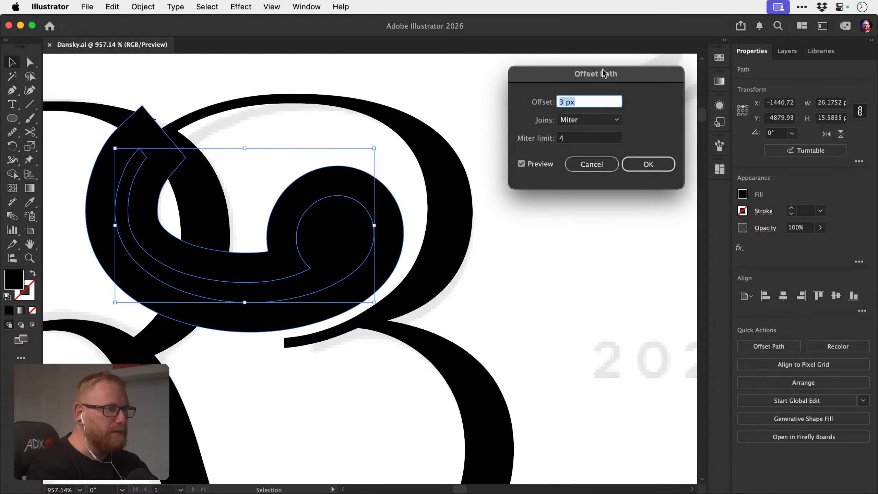
key(super+Up)
key(super+Up)
key(super+Up)
key(super+Up)
key(super+Up)
key(super+Up)
key(super+Up)
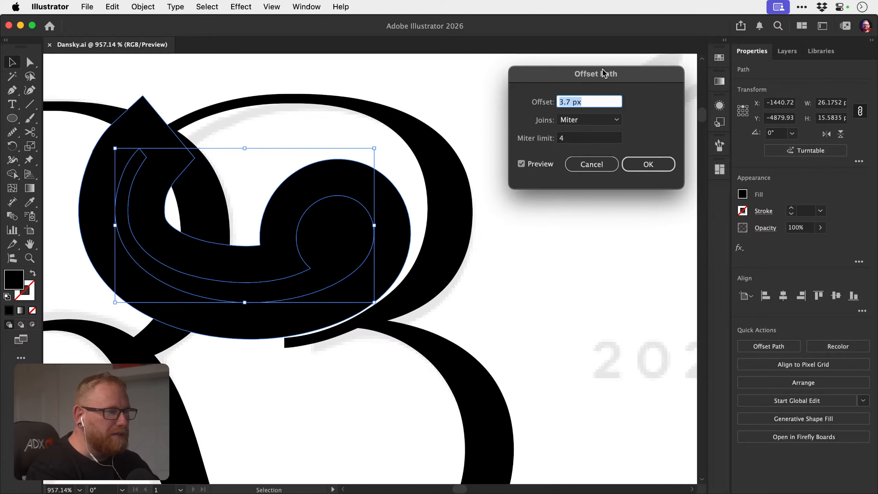
key(super+Up)
key(super+Up)
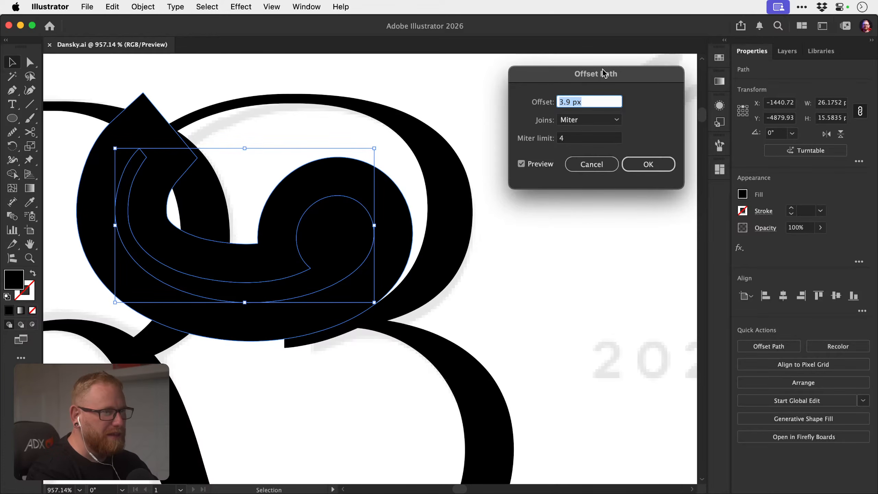
key(Return)
Move the offset shape horizontally clear of the monogram and delete the anchors along its inner edge.
scroll(602, 69, left, 15)
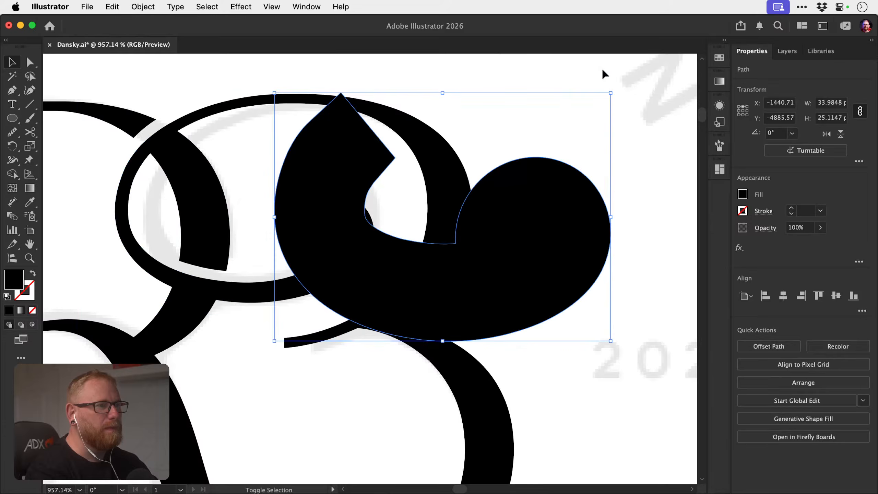
drag(532, 258, 233, 284)
key(a)
drag(368, 98, 473, 265)
key(Delete)
key(Delete)
click(467, 191)
key(v)
click(494, 220)
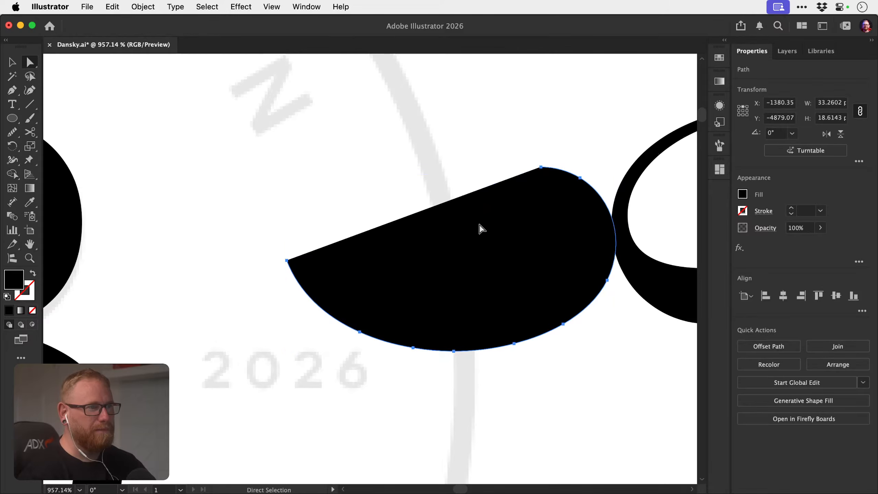
Swap the offset shape's fill to a stroke and delete its end anchors, keeping only the lower arc.
key(shift+x)
key(a)
drag(526, 145, 562, 169)
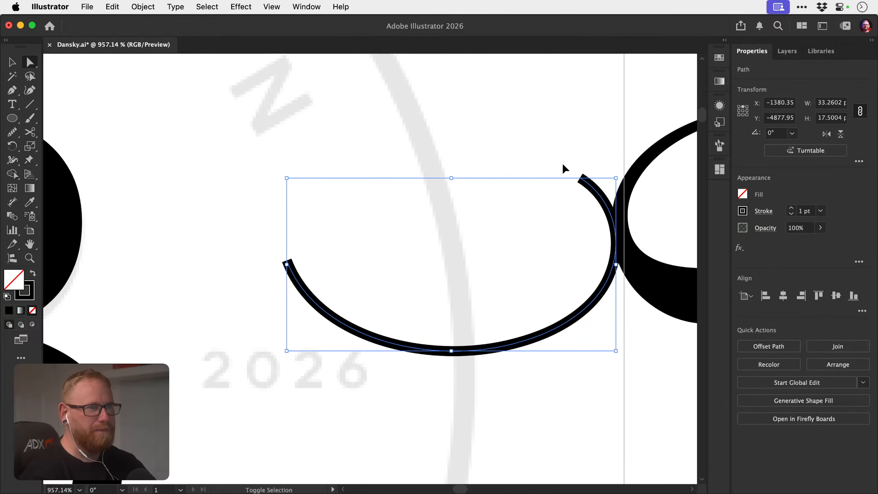
key(Delete)
click(307, 221)
drag(271, 242, 307, 272)
key(Delete)
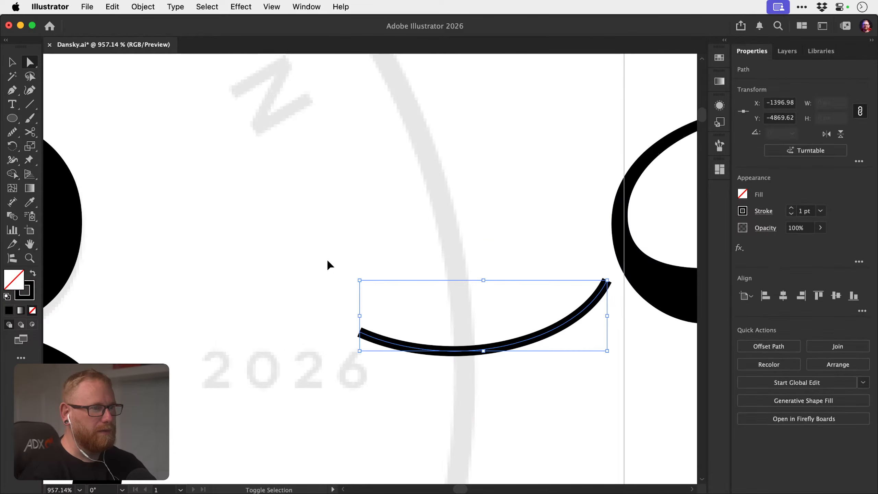
Move the arc 60 px horizontally back onto the B, beneath the ball terminal loop.
key(v)
drag(418, 334, 569, 268)
key(shift+Left)
key(shift+Left)
key(shift+Left)
key(shift+Left)
key(shift+Left)
key(shift+Left)
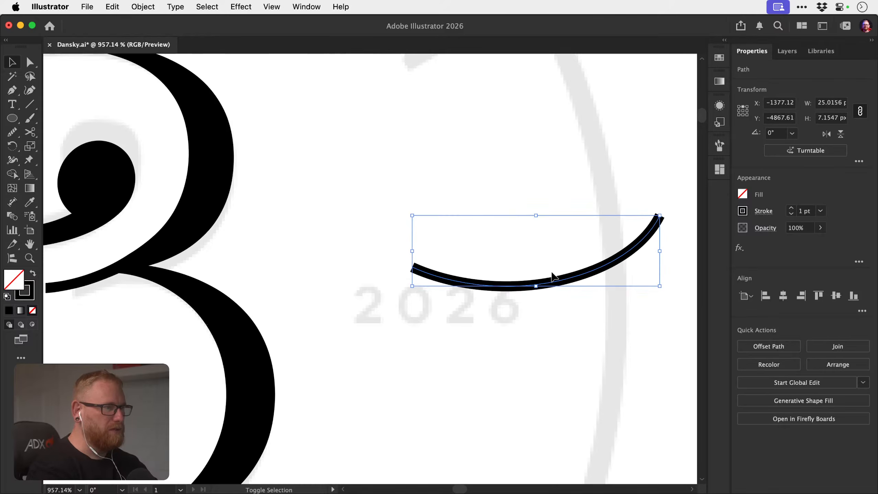
drag(388, 247, 535, 247)
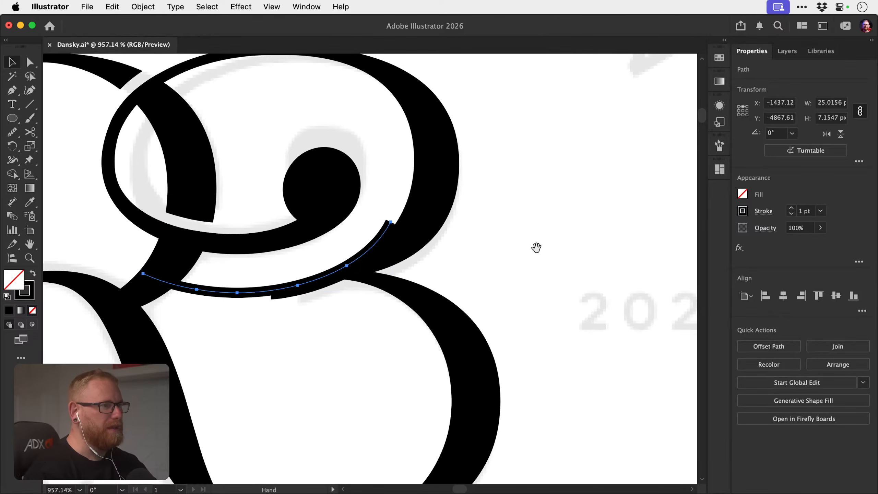
Set the arc's stroke to 0.25 pt and color it red, then deselect it.
click(791, 213)
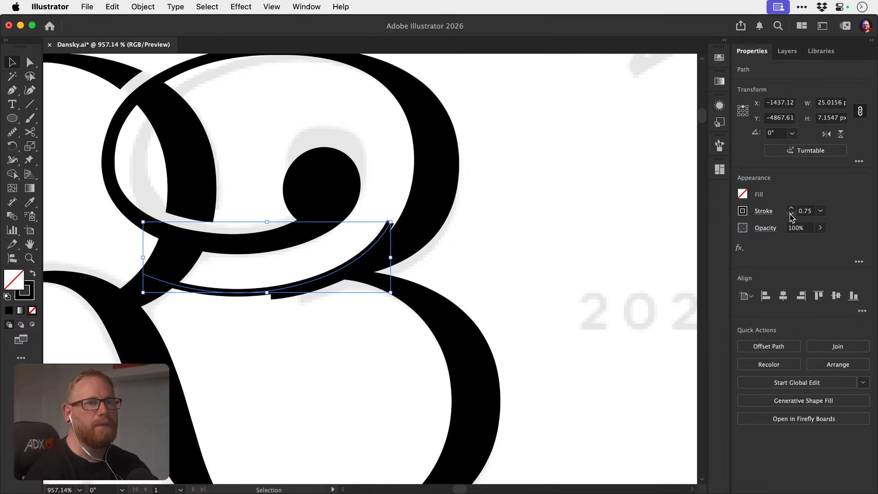
click(791, 214)
click(791, 214)
click(719, 57)
click(603, 129)
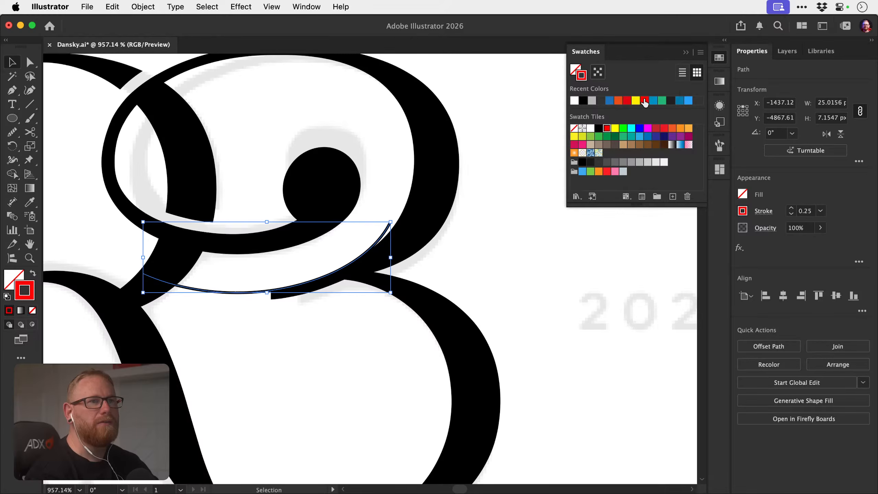
click(719, 57)
click(551, 198)
Compare the red arc with the upper edge of the B's middle serif in outline and preview views.
key(z)
drag(261, 269, 392, 251)
key(super+y)
drag(362, 300, 499, 280)
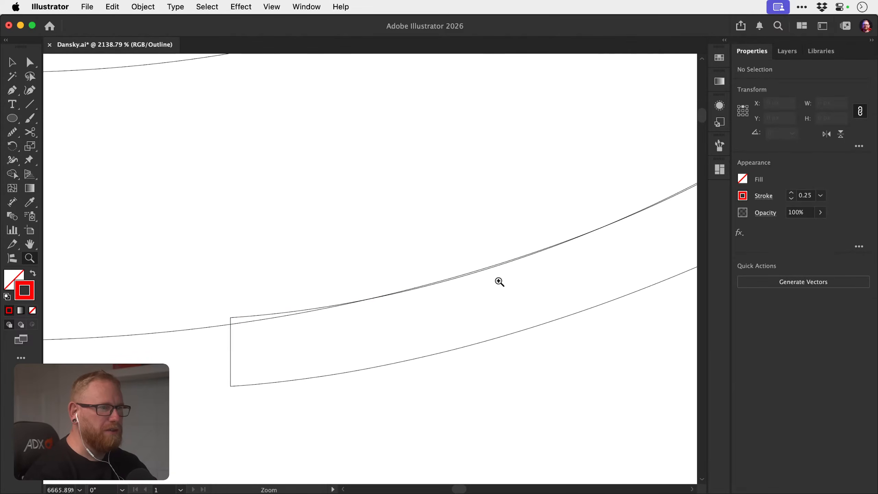
key(v)
key(super+y)
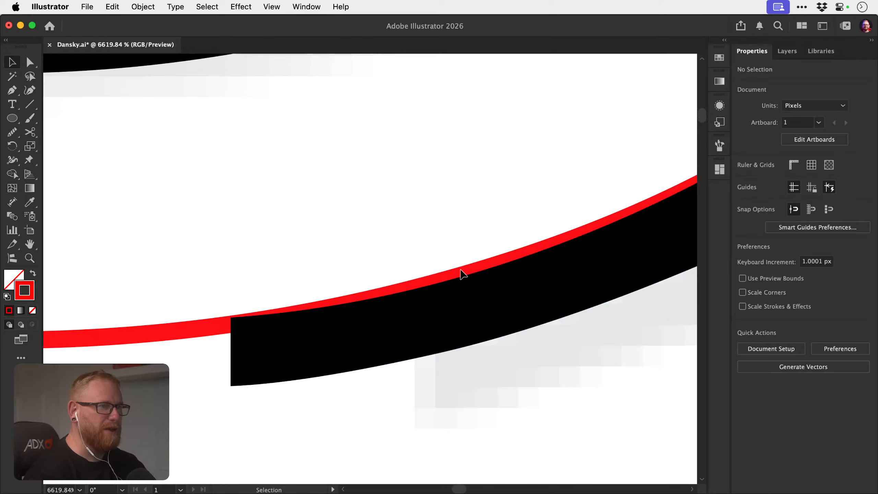
key(z)
drag(427, 299, 242, 300)
Split the red arc just beyond the middle serif's free end and delete the excess part.
key(c)
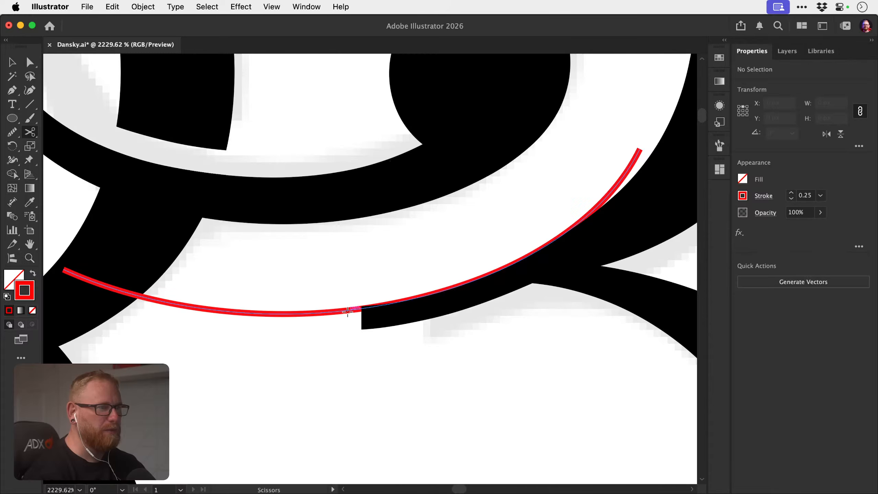
click(347, 311)
key(a)
super+click(323, 314)
key(BackSpace)
key(space)
drag(374, 302, 281, 317)
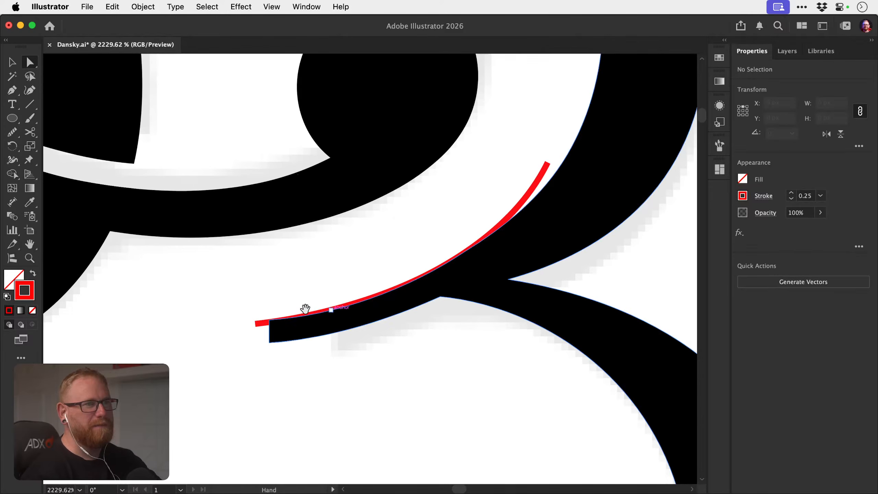
Cut the red arc to the clipboard and split the B's edge where the arc meets it, using outline view.
key(v)
click(267, 324)
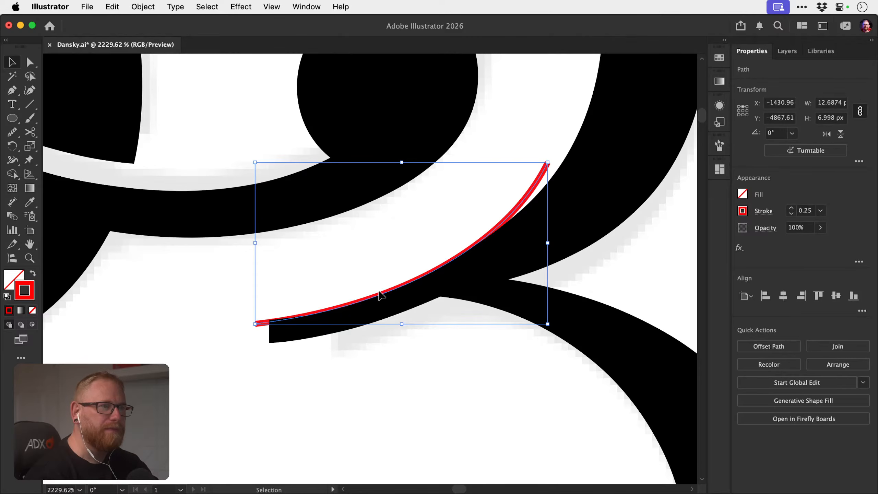
key(a)
key(super+y)
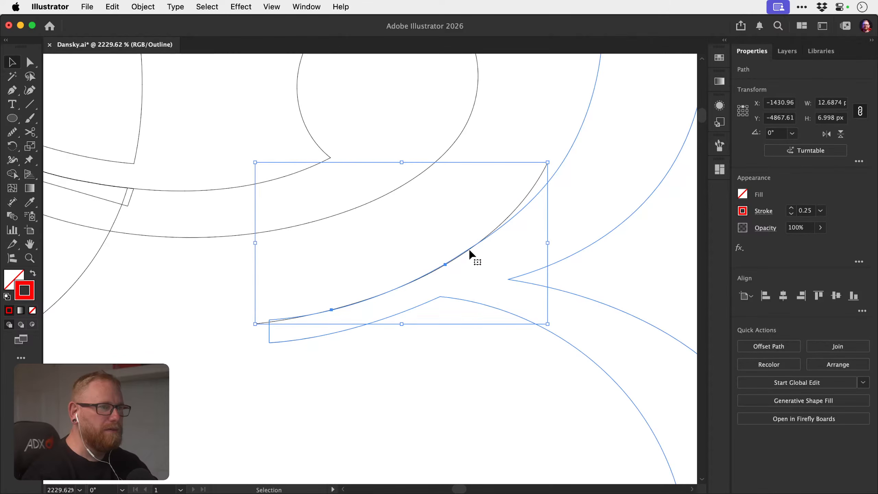
key(BackSpace)
key(c)
click(469, 249)
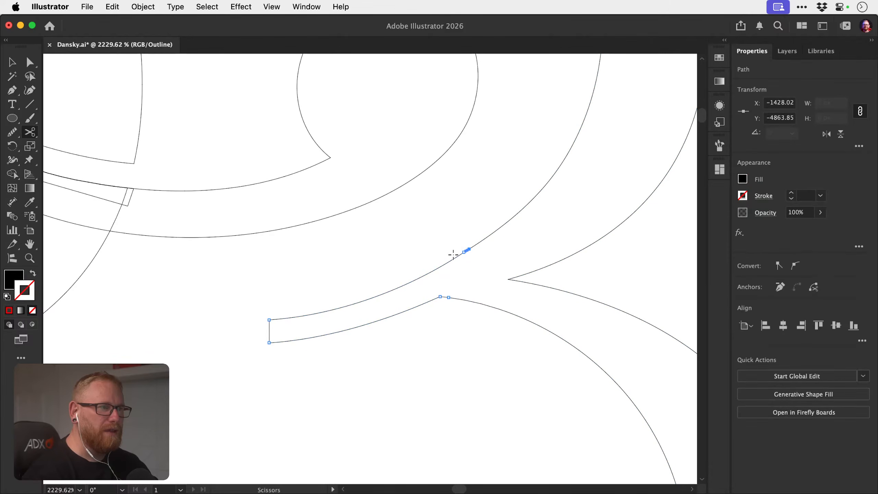
Delete the middle serif's old upper edge and the short leftover segment beside the split.
key(a)
click(336, 320)
click(339, 309)
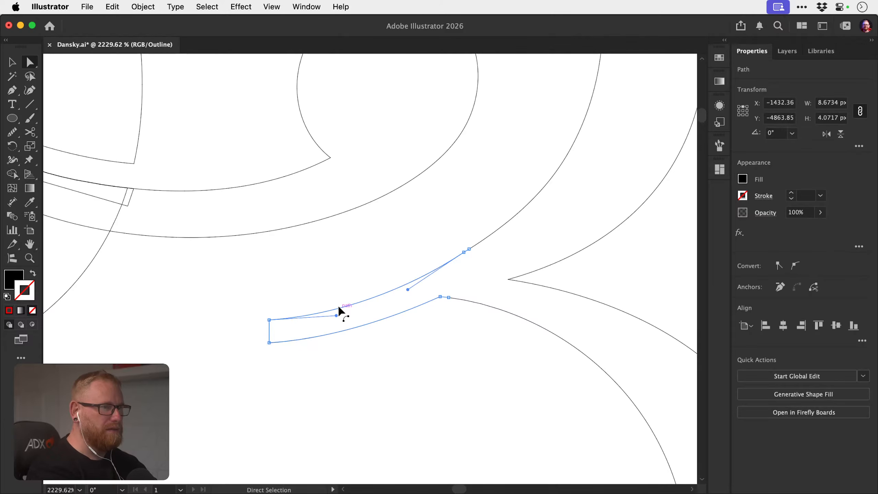
key(BackSpace)
click(465, 260)
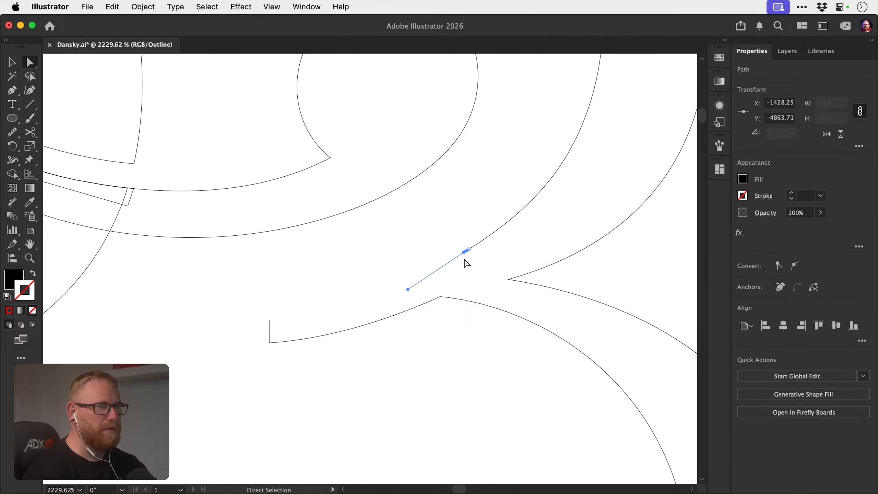
key(BackSpace)
click(412, 251)
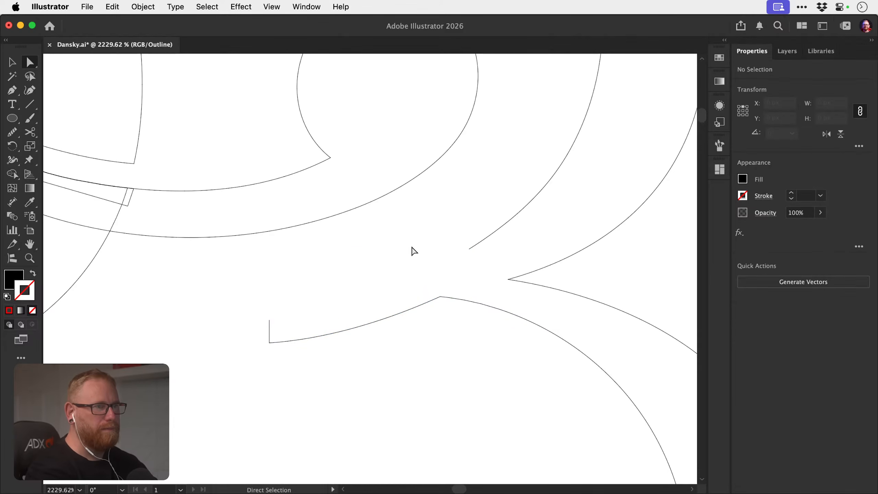
Paste the red arc in front at its original place as the middle serif's new upper edge, and deselect.
key(v)
key(super+f)
click(410, 255)
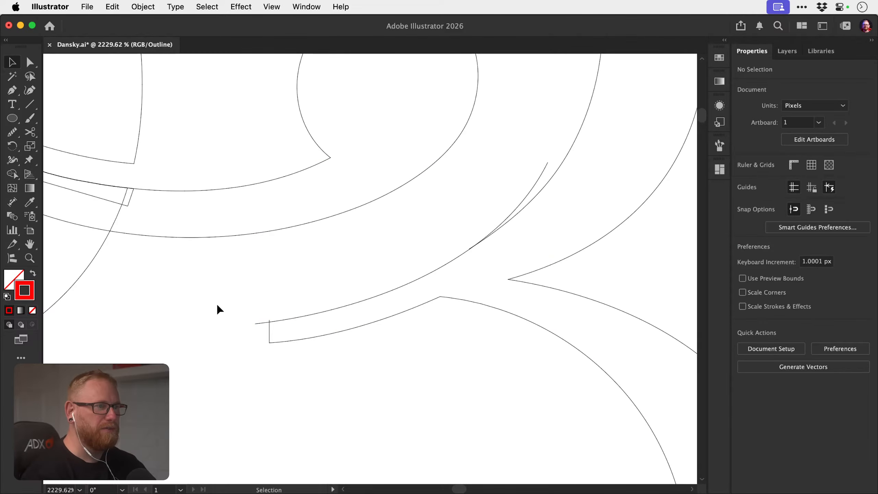
Offset the red arc by 1 px with mitered joins.
click(375, 298)
click(143, 7)
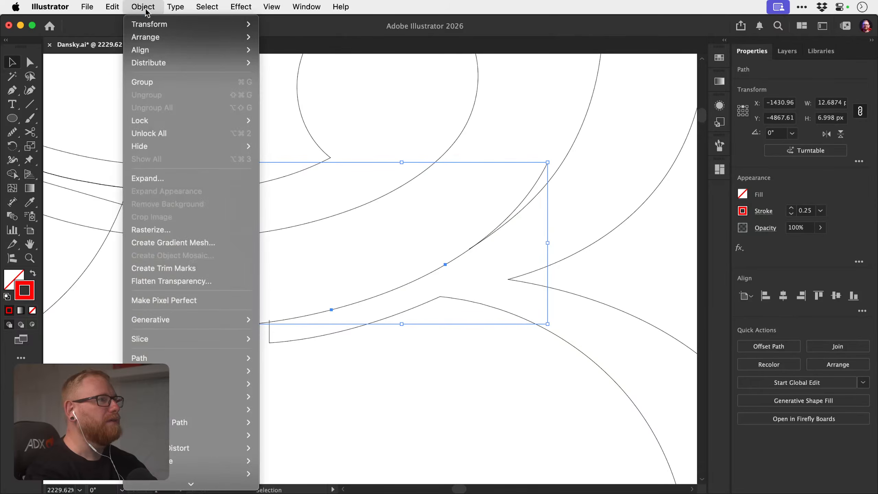
mouse_move(209, 360)
click(294, 363)
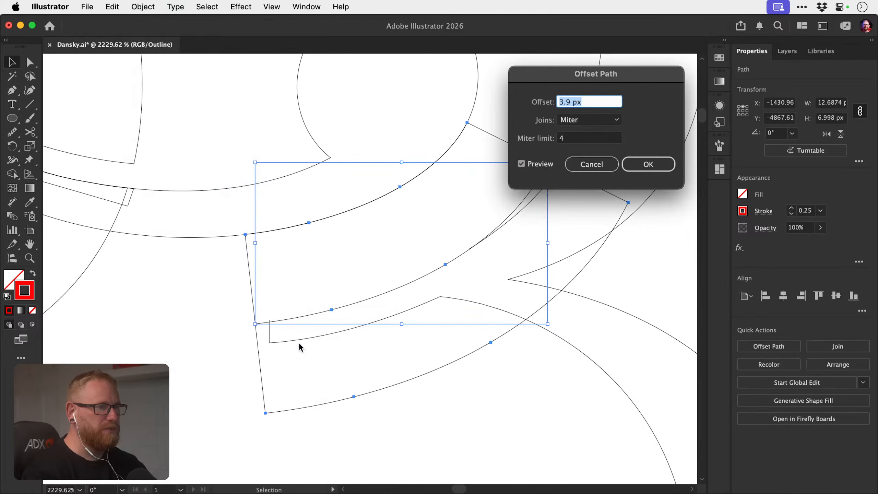
key(Down)
key(Down)
key(Down)
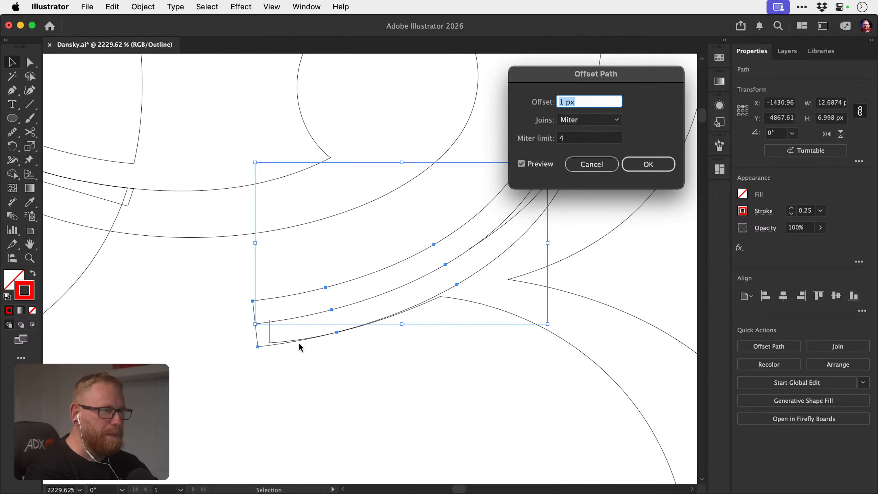
key(Return)
Move the offset outline straight down clear of the middle serif, try deleting part of it, and undo that deletion.
key(shift+Down)
drag(386, 359, 393, 189)
click(261, 345)
key(a)
click(260, 363)
key(Delete)
click(321, 360)
super+click(416, 317)
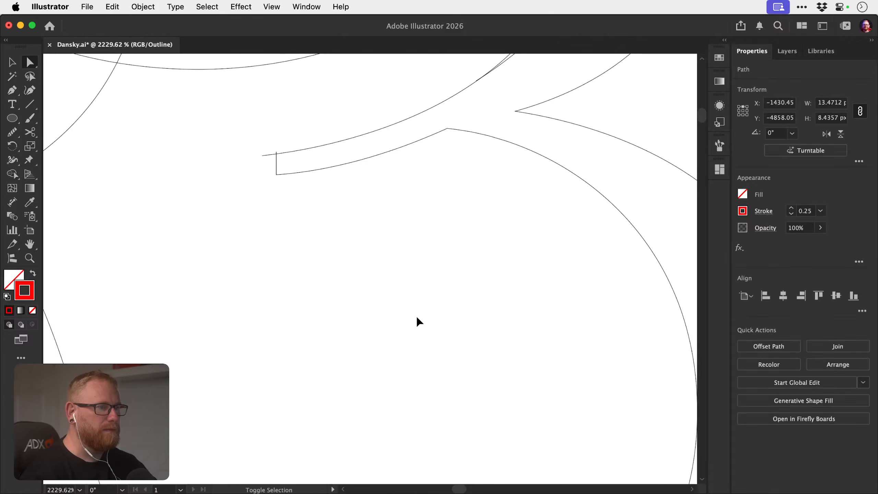
key(super+z)
Delete the offset outline's upper side and test the remaining lower curve against the middle serif's underside.
drag(324, 363, 346, 338)
drag(418, 295, 456, 319)
drag(519, 194, 546, 225)
key(Delete)
click(516, 290)
key(v)
click(525, 303)
key(shift+Up)
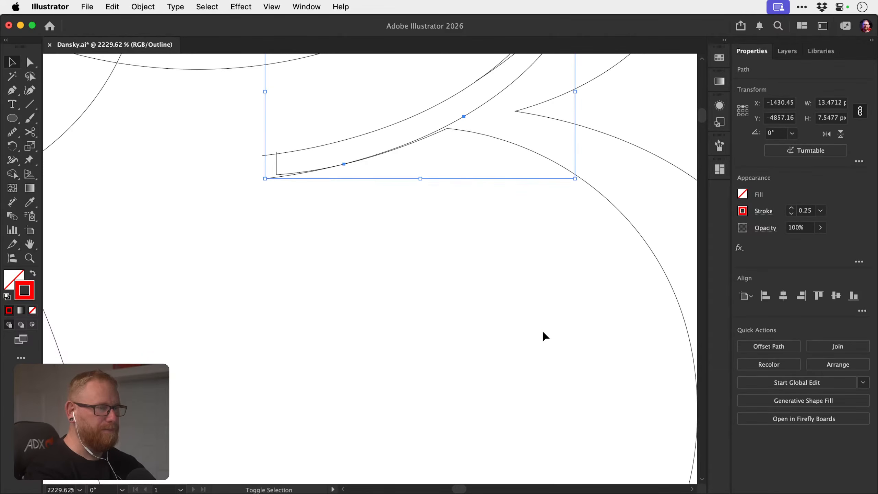
key(shift+Down)
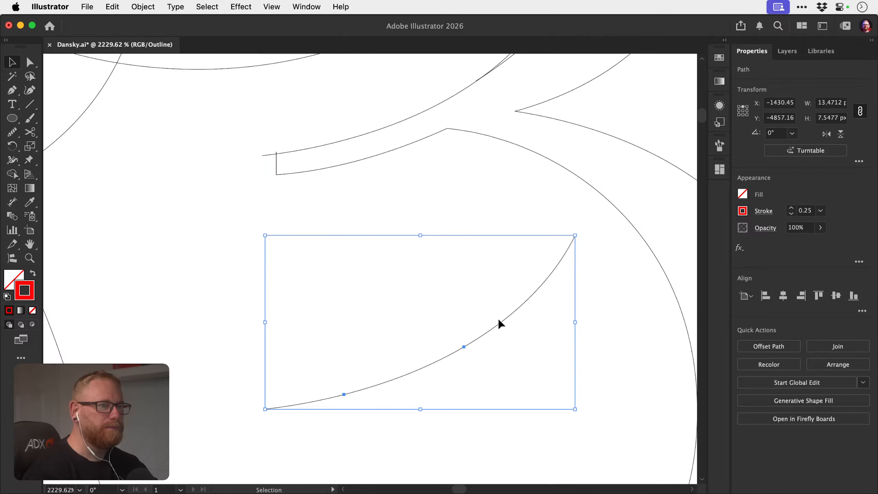
Split the lower curve near its raised end with the Scissors and delete the excess end piece.
key(c)
click(511, 314)
key(a)
key(super+shift+a)
drag(572, 229, 586, 257)
key(Delete)
key(Delete)
key(v)
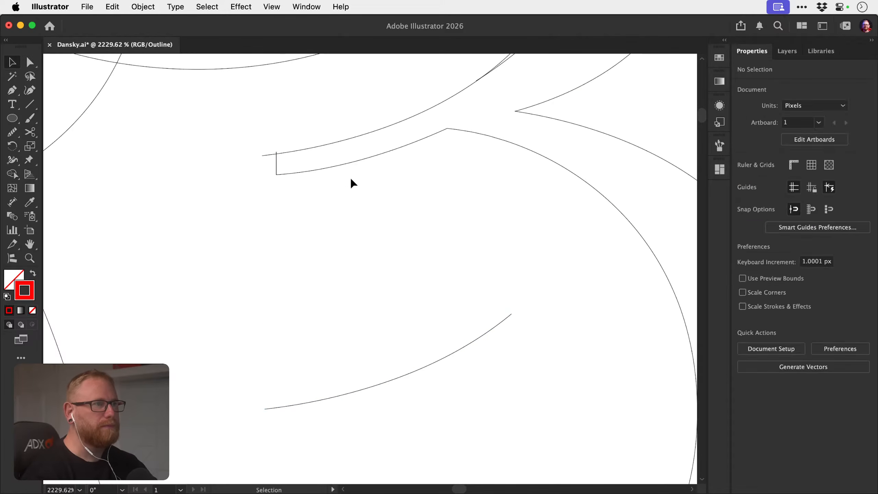
Delete the middle serif's old lower edge and move the trimmed curve up into its place.
click(334, 171)
key(Delete)
click(434, 363)
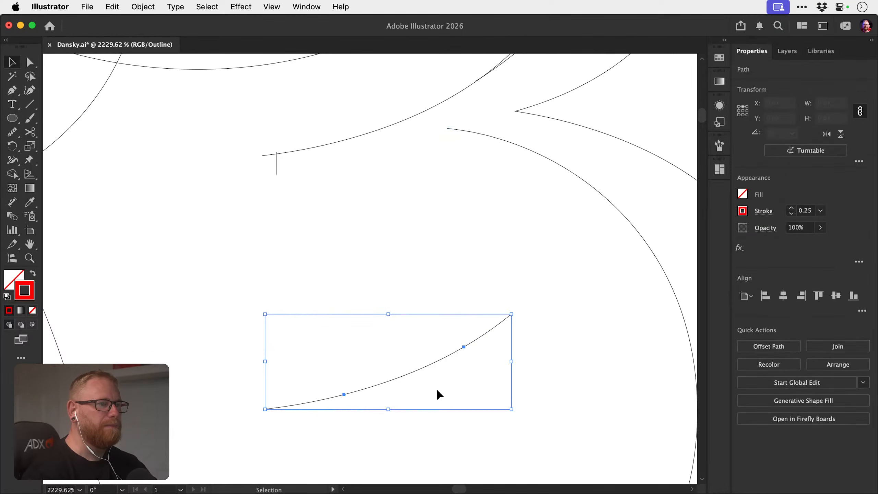
key(shift+Up)
key(super+shift+a)
Examine the joins between the middle serif's new edges and the outlines of the B's bowls.
drag(403, 217, 381, 317)
drag(269, 274, 281, 306)
key(a)
drag(418, 274, 383, 265)
key(z)
drag(404, 252, 322, 252)
drag(424, 230, 159, 277)
drag(374, 237, 510, 234)
key(v)
key(a)
drag(411, 239, 175, 255)
key(z)
key(v)
drag(511, 154, 483, 123)
key(super+z)
Split the middle serif's upper curve just past its crossing with the bowl's inner outline and delete the excess piece.
key(z)
drag(462, 171, 686, 177)
key(c)
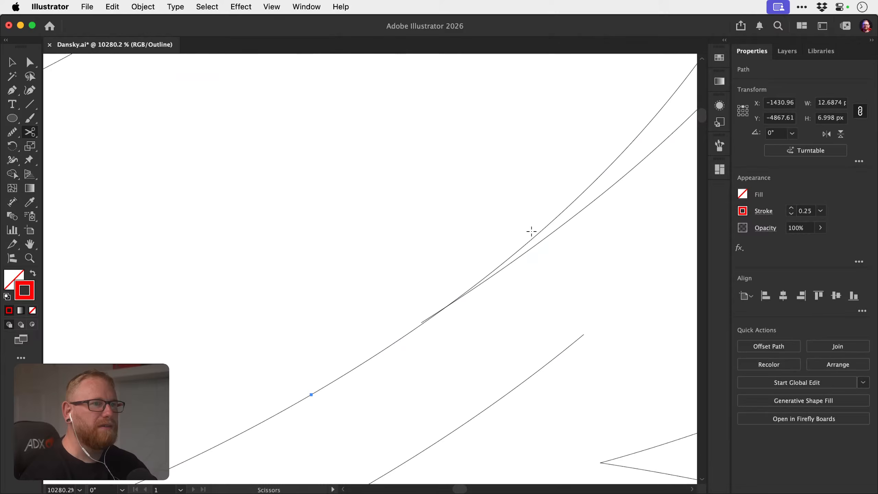
click(499, 264)
key(a)
click(514, 254)
key(Delete)
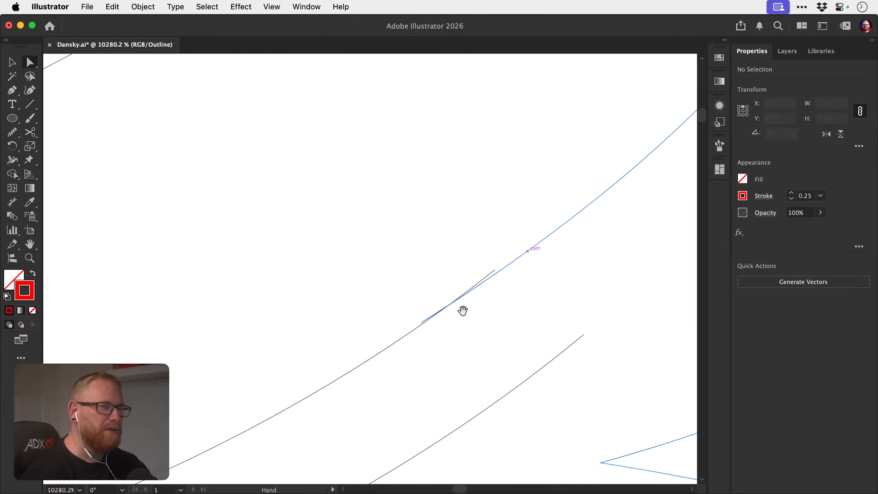
key(super+space)
drag(452, 310, 567, 273)
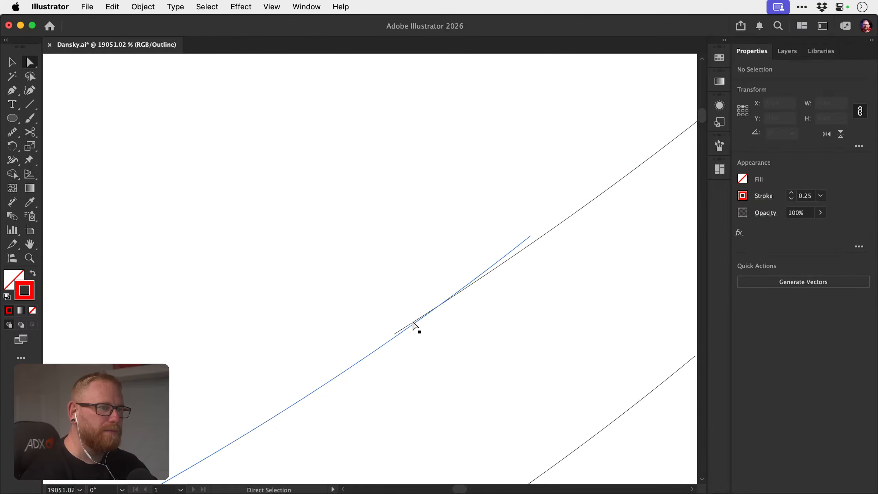
drag(413, 322, 488, 307)
key(super+z)
key(super+shift+a)
key(v)
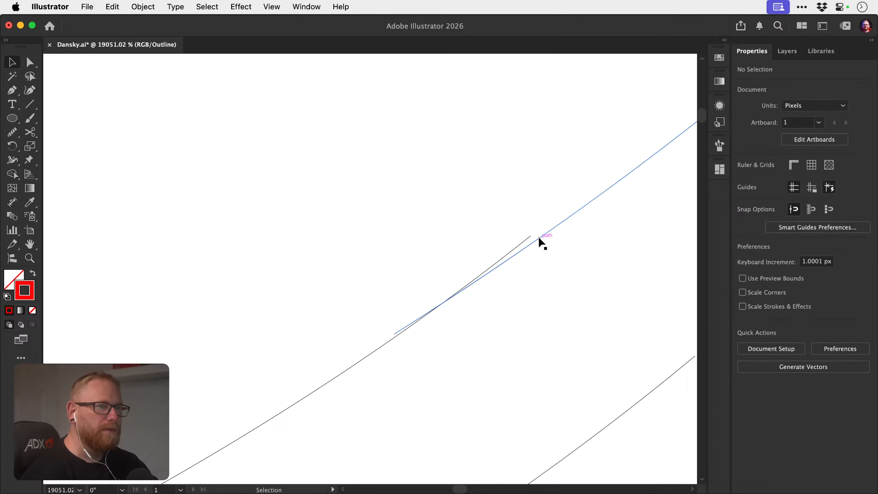
Shorten the serif's upper curve again by splitting it closer to the crossing and deleting the leftover end.
key(a)
click(531, 236)
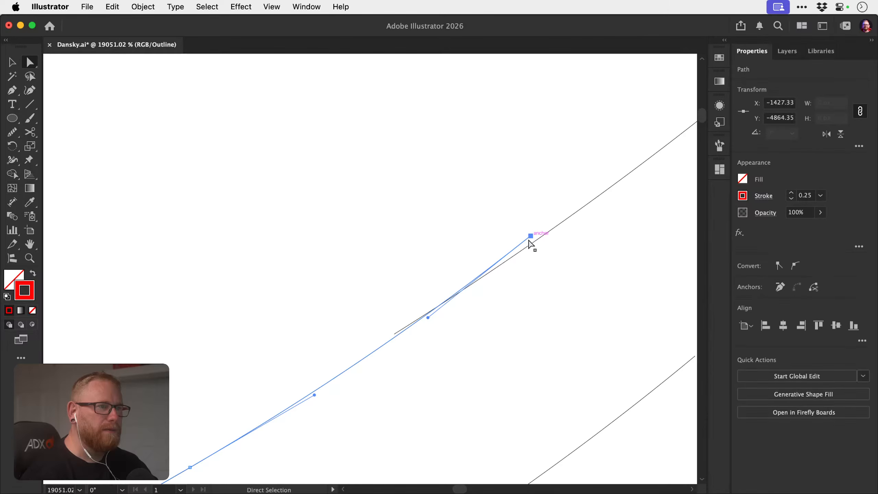
key(c)
click(483, 271)
key(super+shift+a)
key(a)
click(530, 237)
key(Delete)
key(Delete)
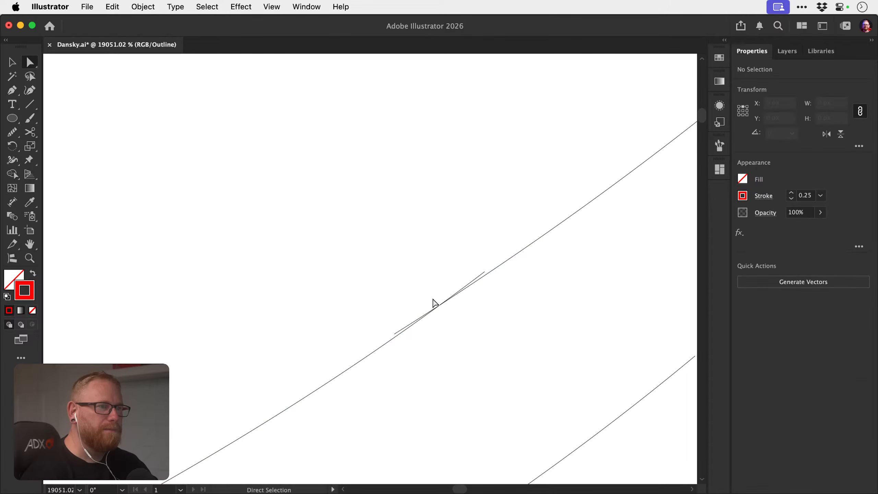
Split the upper bowl's inner outline close to the crossing and remove its overhanging lower end.
click(394, 336)
key(z)
drag(396, 329, 494, 298)
key(c)
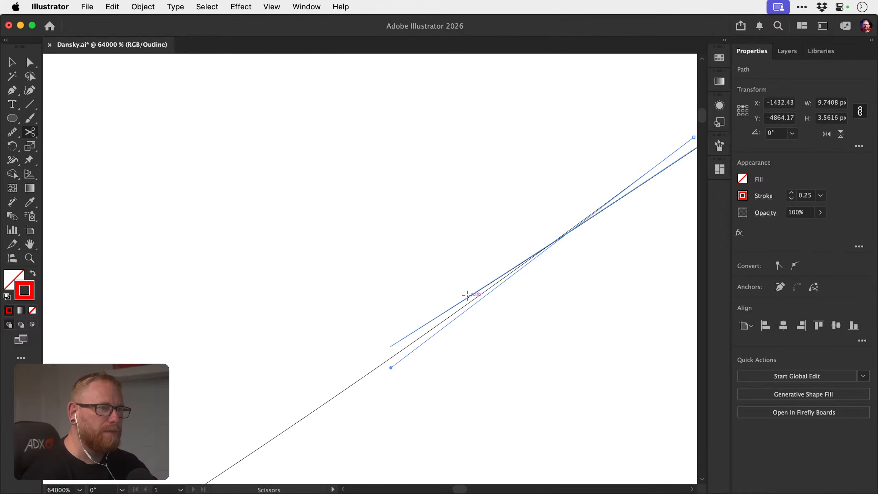
click(466, 296)
key(super+shift+a)
key(z)
drag(452, 317, 230, 281)
drag(472, 306, 298, 302)
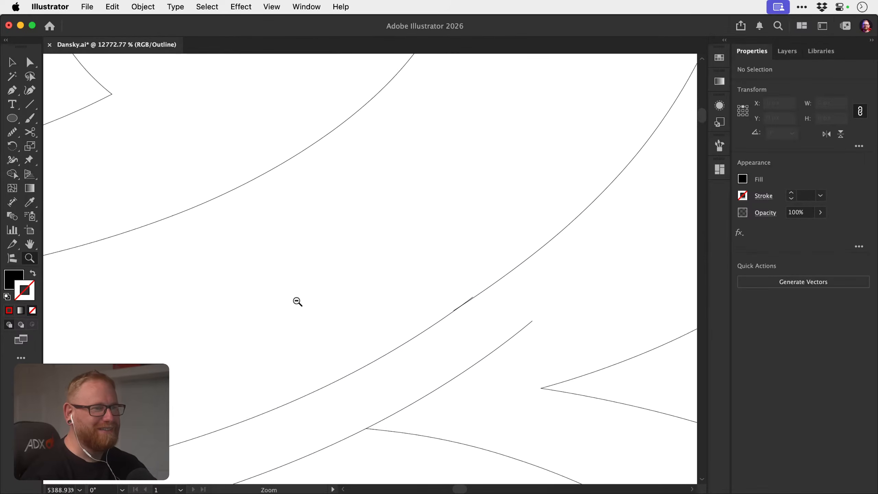
Trim the stubs of the serif's two curves back to the vertical end line with the Shape Builder.
key(super+y)
drag(422, 327, 290, 310)
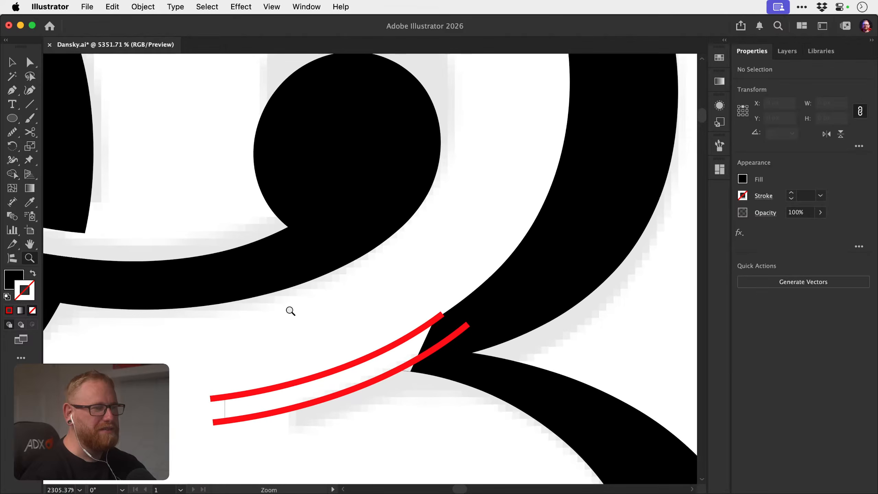
key(v)
drag(246, 397, 309, 335)
key(a)
key(super+y)
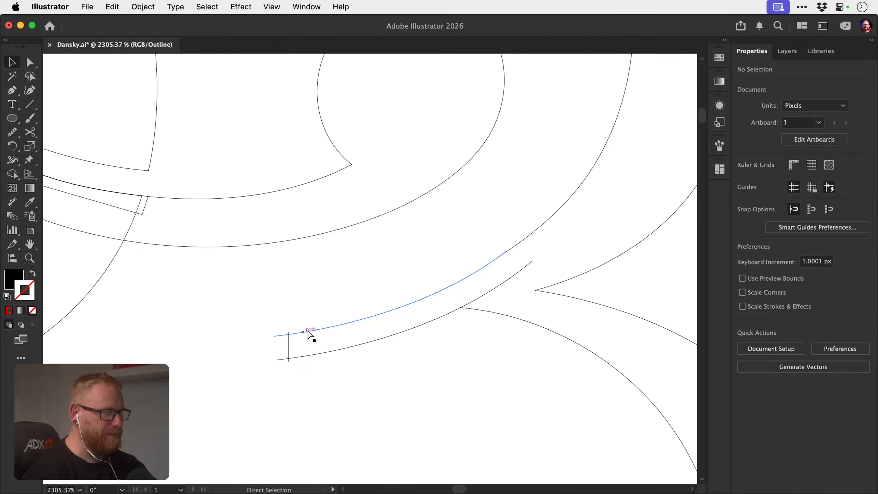
drag(301, 386, 300, 383)
key(shift+m)
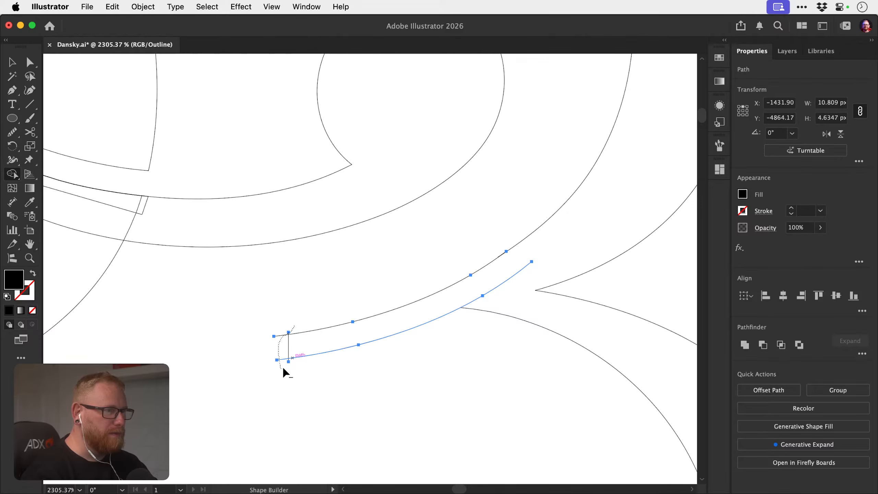
drag(398, 324, 324, 335)
Try to move the overlapping end anchors of the serif curve and the bowl outline along each other's paths.
key(z)
drag(426, 258, 514, 266)
key(super+shift+a)
key(a)
drag(453, 282, 471, 270)
drag(393, 321, 466, 276)
key(super+z)
key(super+z)
click(391, 341)
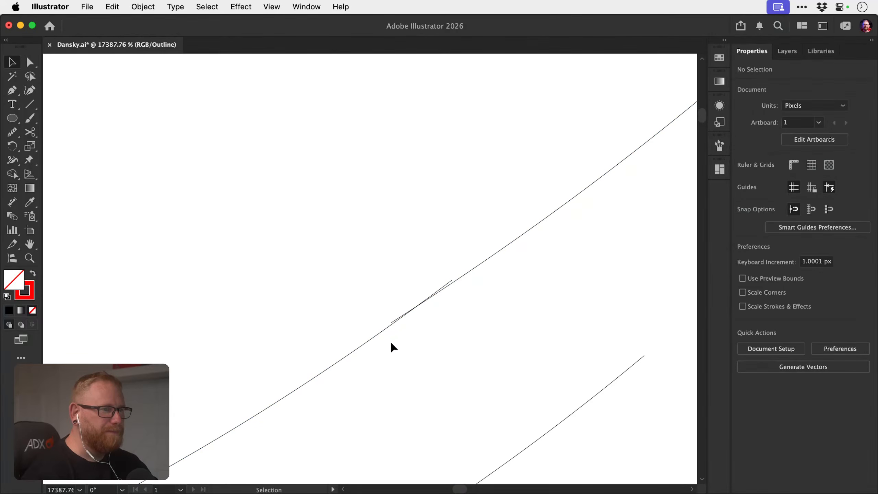
Trim the overhanging ends of the bowl outline and the serif curve just past their crossing with the Scissors.
key(z)
drag(392, 323, 492, 301)
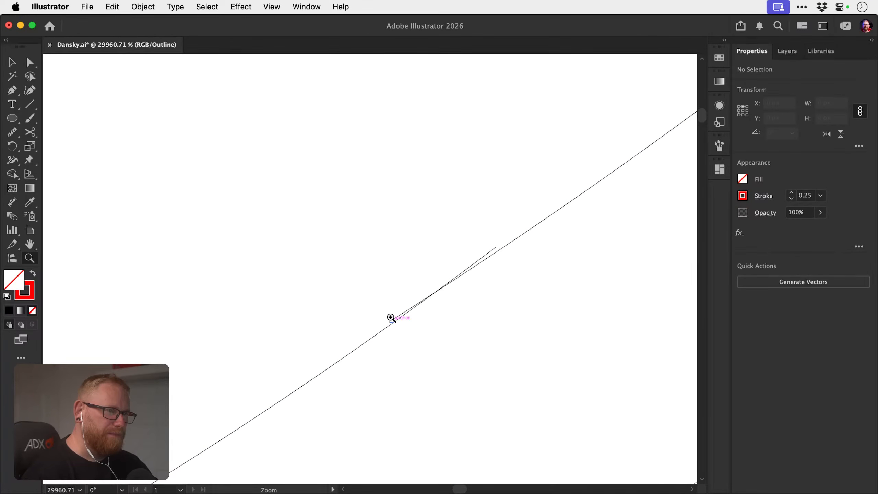
drag(407, 306, 562, 288)
key(c)
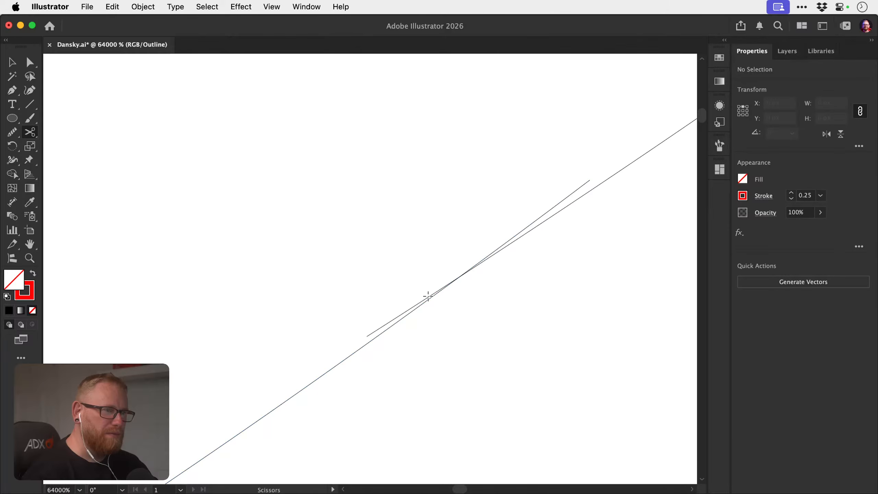
click(428, 296)
key(a)
click(367, 336)
key(Delete)
key(Delete)
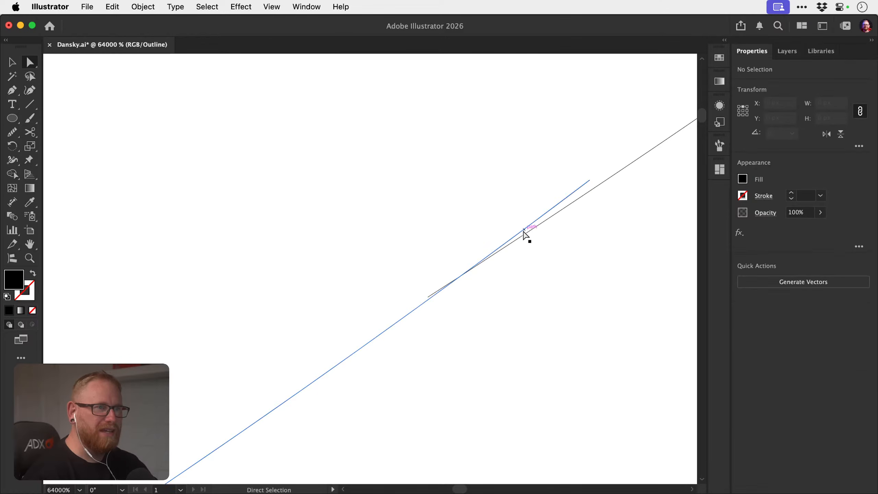
click(506, 242)
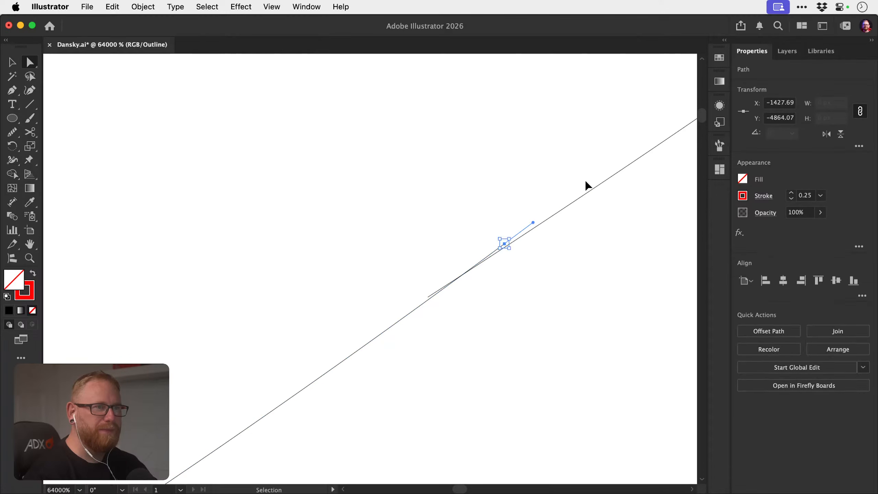
super+click(586, 182)
Average the facing end anchors of the serif curve and the bowl outline to one point and join them.
drag(406, 225, 530, 308)
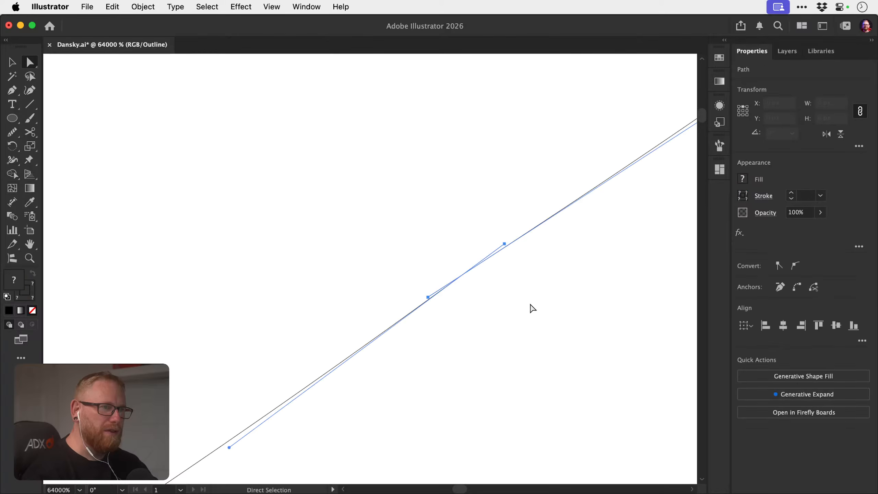
key(alt+super+j)
key(Return)
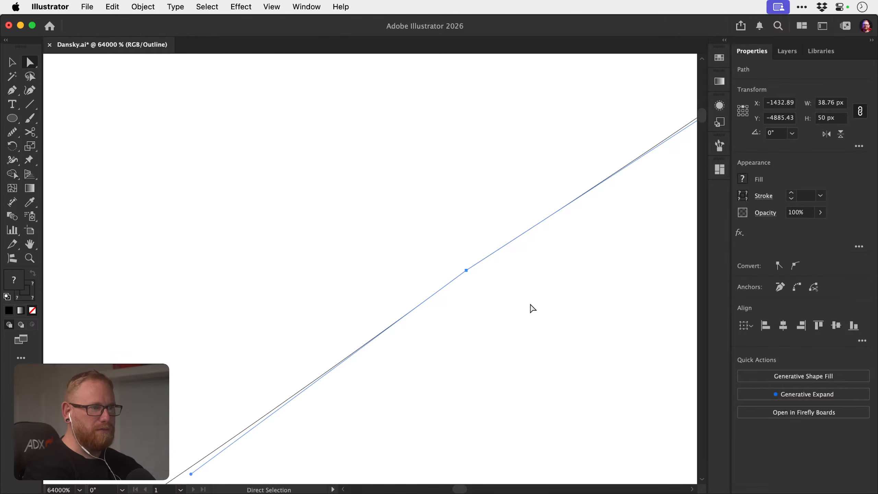
key(super+minus)
key(super+minus)
key(super+minus)
key(super+minus)
key(super+minus)
key(super+minus)
key(super+minus)
key(super+minus)
key(super+minus)
key(super+minus)
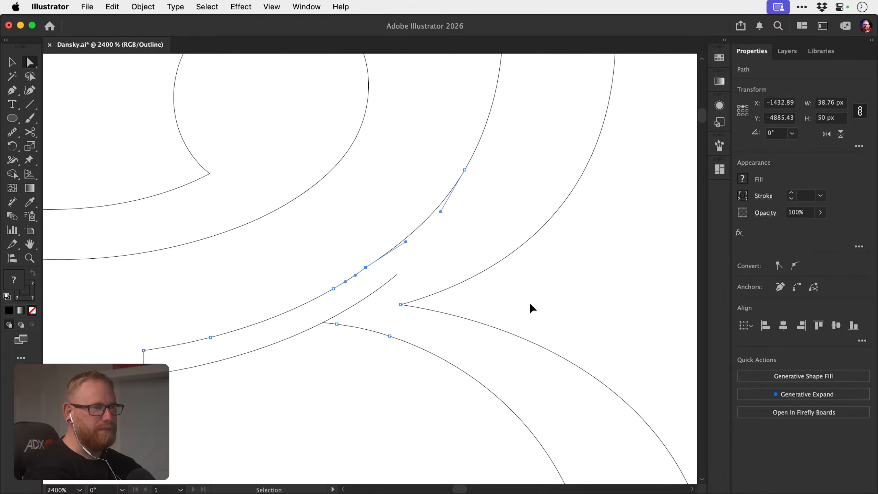
Smooth the join between the serif's upper edge and the bowl's inner outline with the Smooth tool.
key(shift+s)
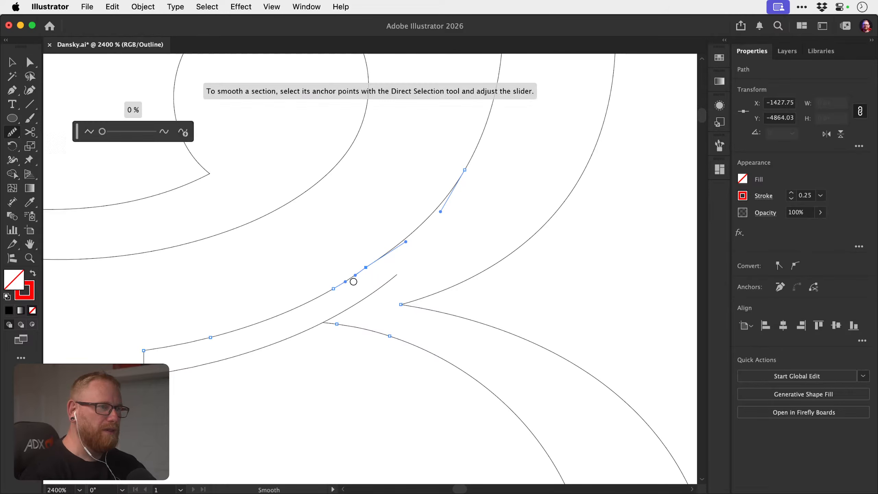
drag(382, 255, 398, 244)
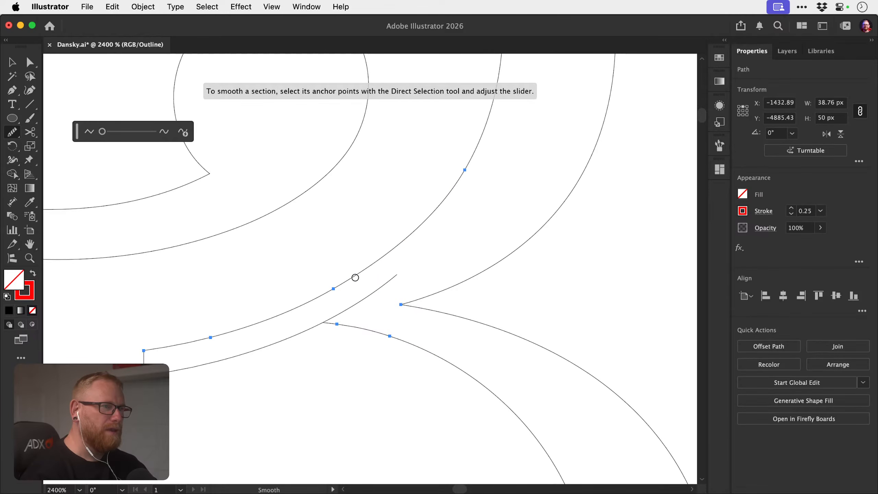
key(v)
key(super+y)
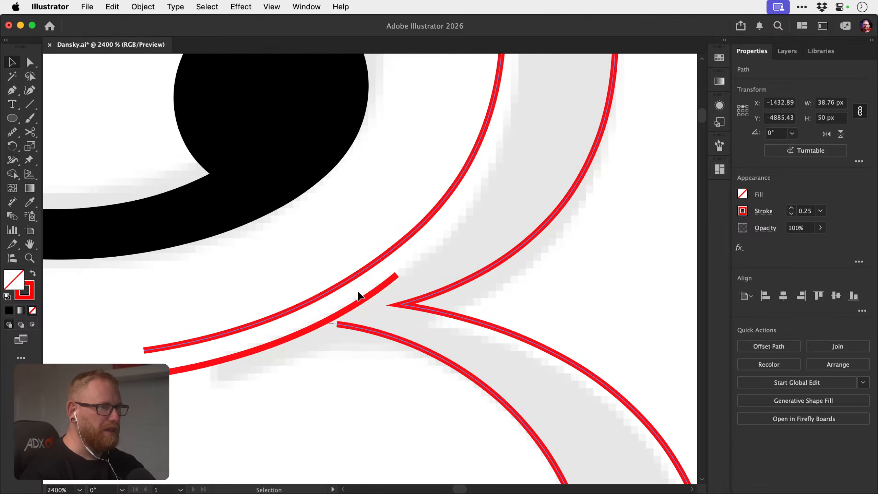
Join the vertical end line to the free ends of the serif's upper and lower edges.
key(z)
key(a)
drag(127, 337, 163, 377)
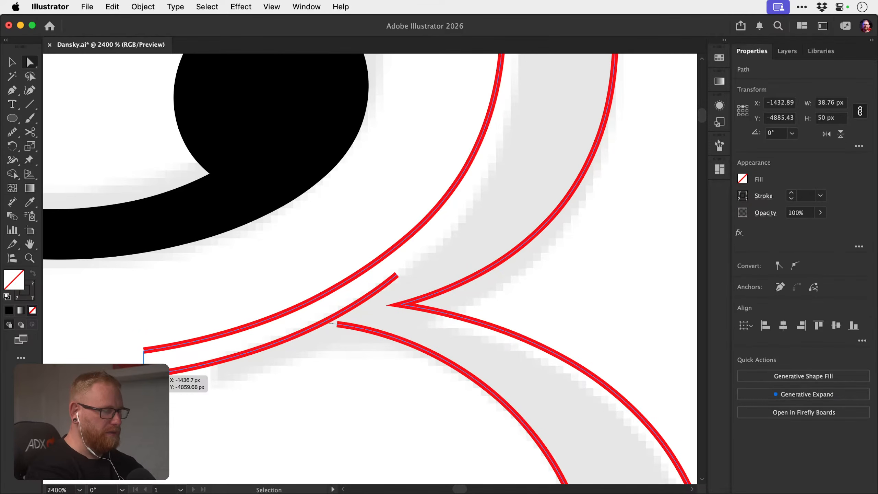
click(211, 351)
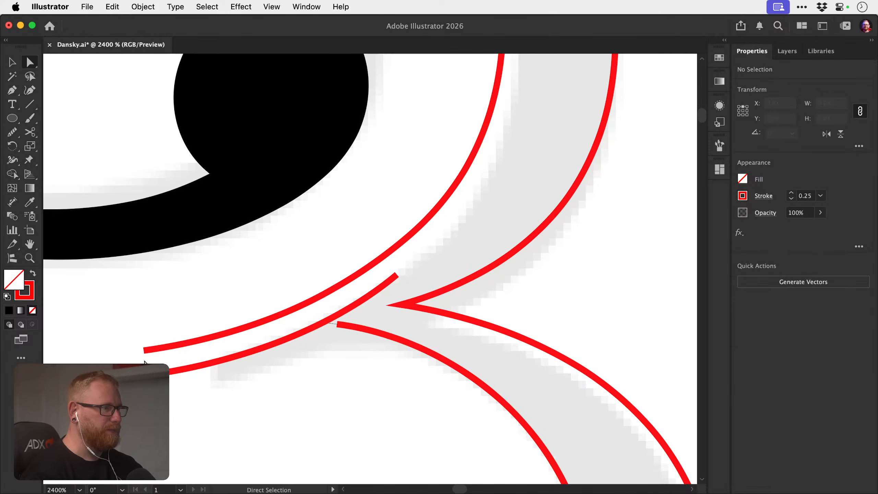
click(144, 350)
key(super+shift+a)
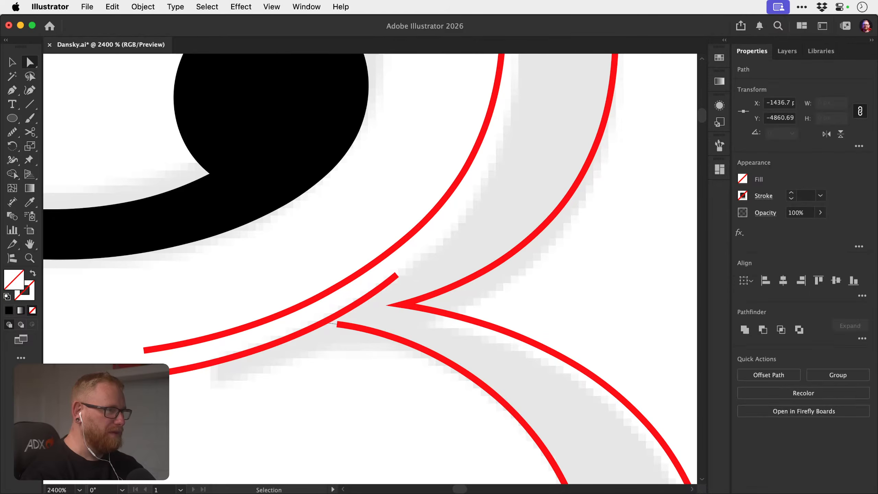
drag(138, 349, 151, 379)
key(super+j)
key(super+shift+a)
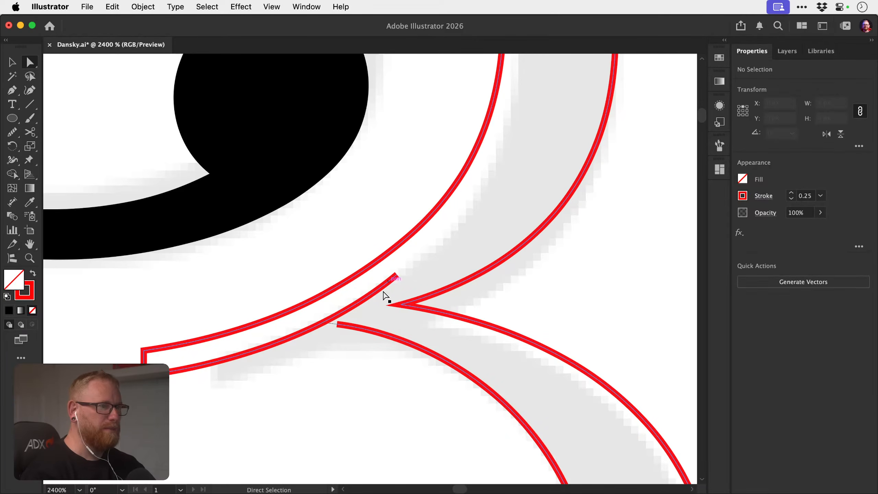
Delete the short stray segment between the lower bowl's inner outline and the serif's lower edge.
key(super+space)
drag(320, 324, 484, 315)
click(367, 321)
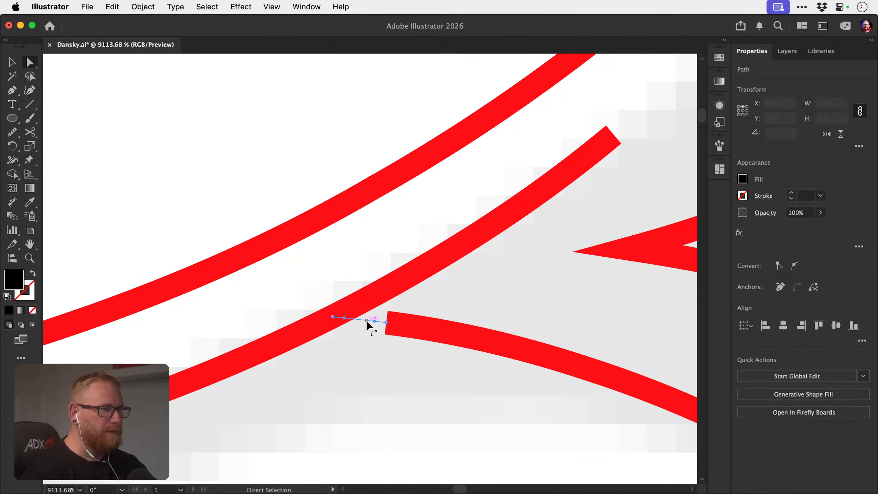
key(v)
key(Delete)
Move the end anchor of the lower bowl's inner outline onto the serif's lower edge.
click(395, 324)
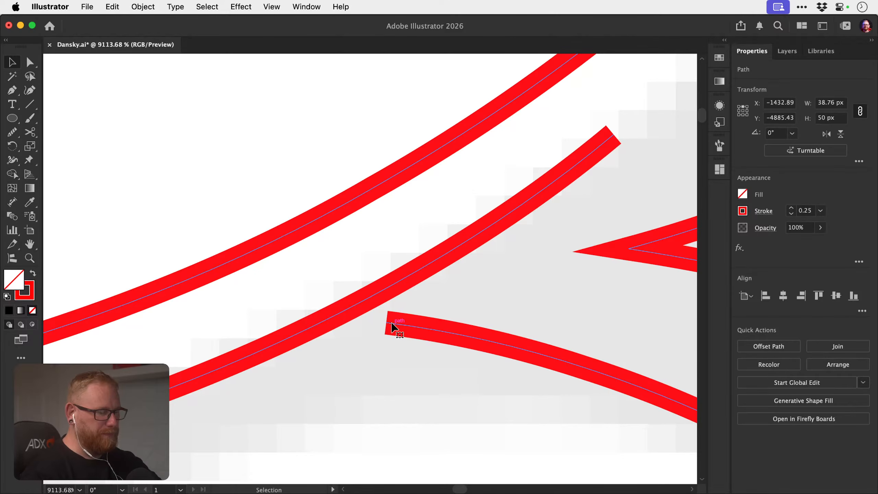
key(a)
drag(383, 328, 337, 314)
drag(403, 322, 452, 331)
key(super+z)
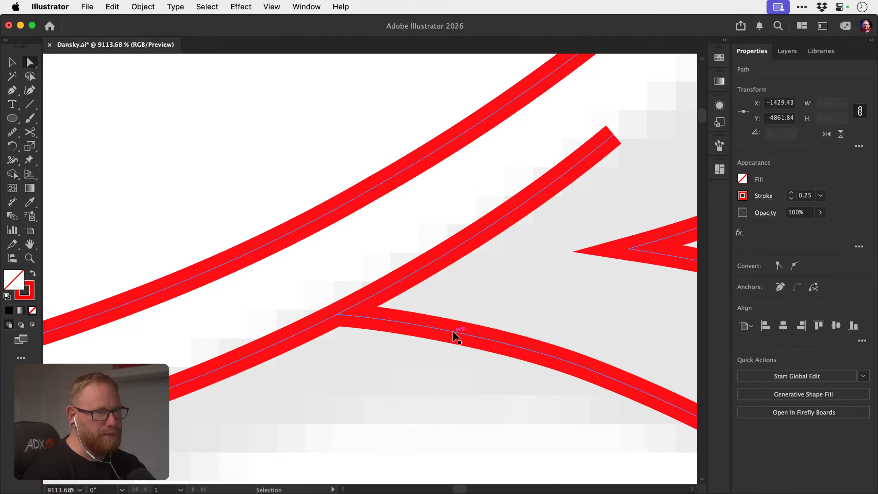
key(super+z)
Apply the ball terminal's solid black fill without stroke to the B's outline using the Eyedropper.
key(super+space)
drag(428, 357, 180, 274)
drag(310, 307, 226, 284)
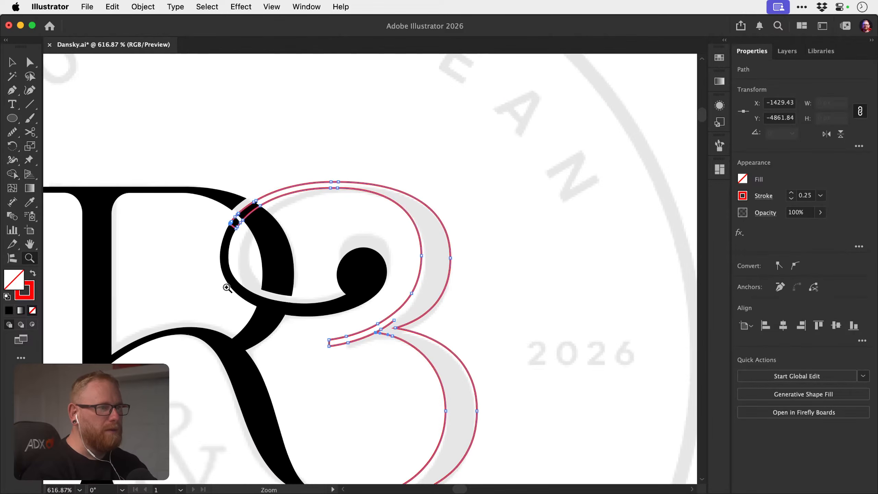
drag(327, 332, 341, 258)
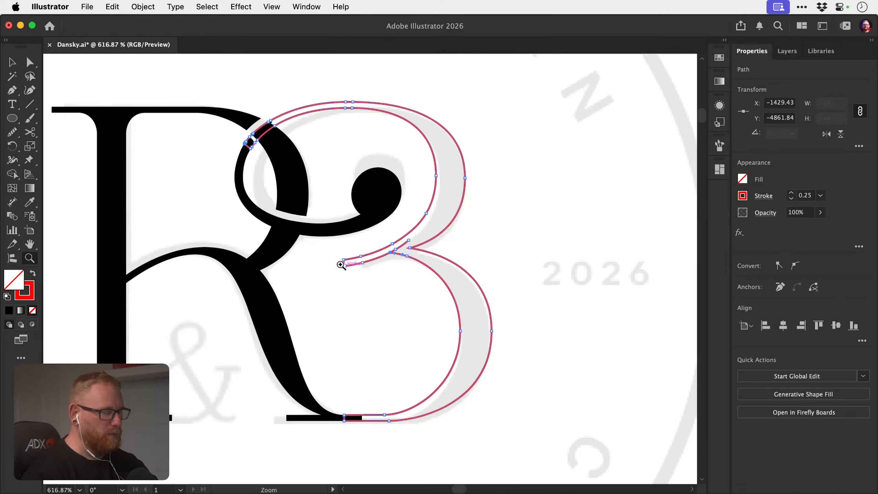
key(i)
click(384, 196)
key(super+shift+a)
key(v)
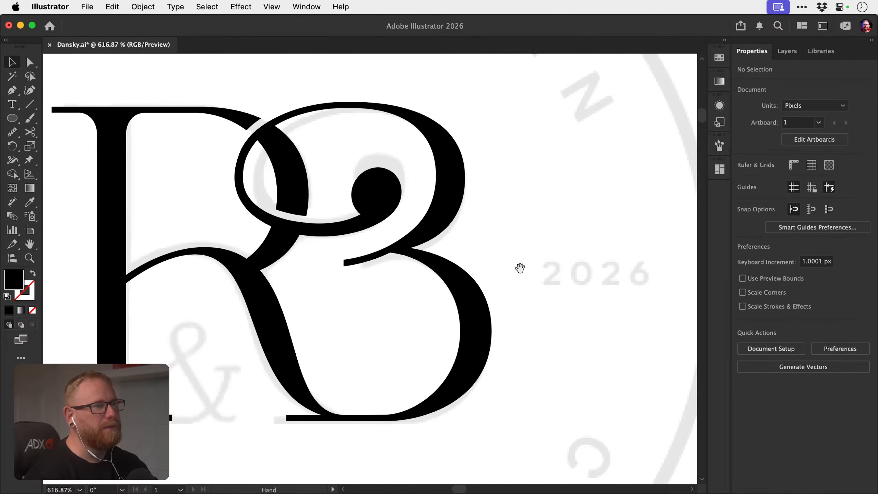
Try to nudge the anchor in the notch where the serif's lower edge meets the lower bowl.
drag(520, 269, 540, 281)
key(z)
drag(409, 263, 636, 259)
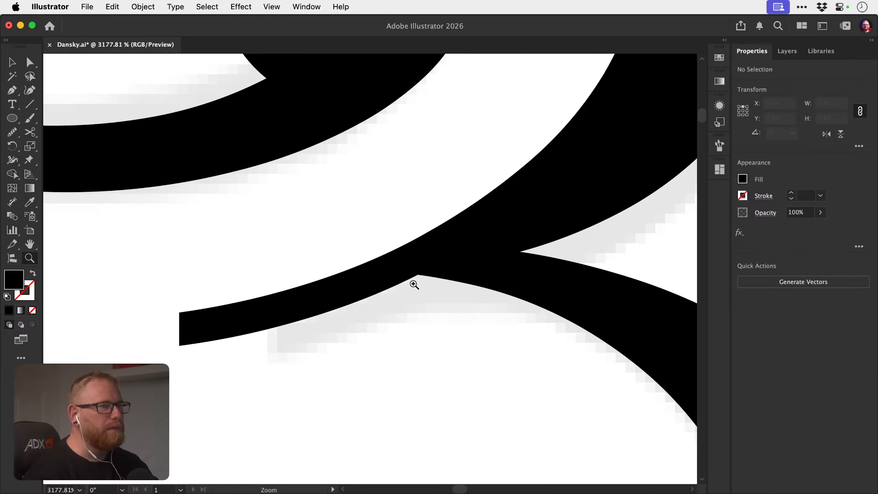
key(a)
click(392, 289)
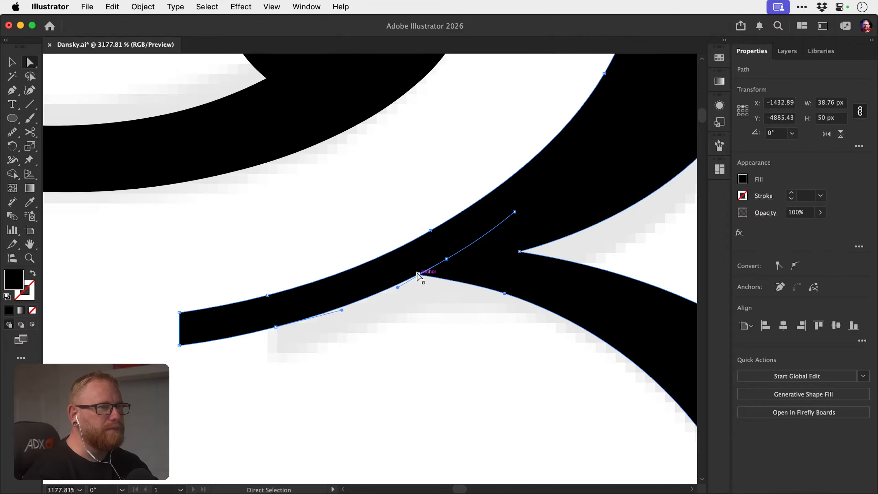
drag(419, 275, 428, 278)
key(super+z)
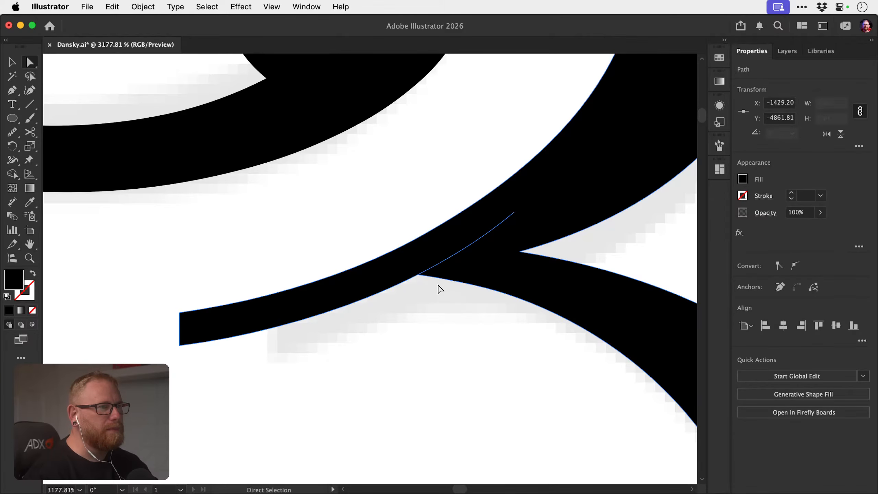
Examine the junction of the B's middle serif and bowls within the whole monogram, including the gap below the ball terminal.
click(428, 333)
key(z)
drag(415, 315, 160, 253)
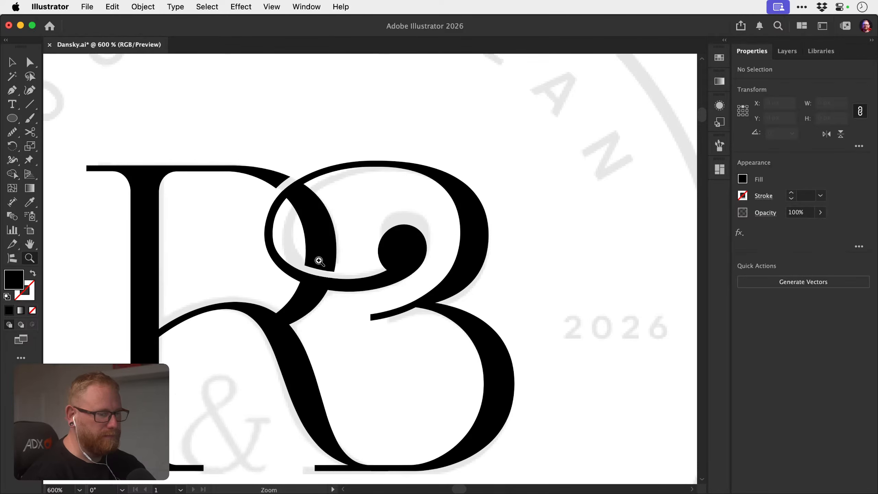
key(v)
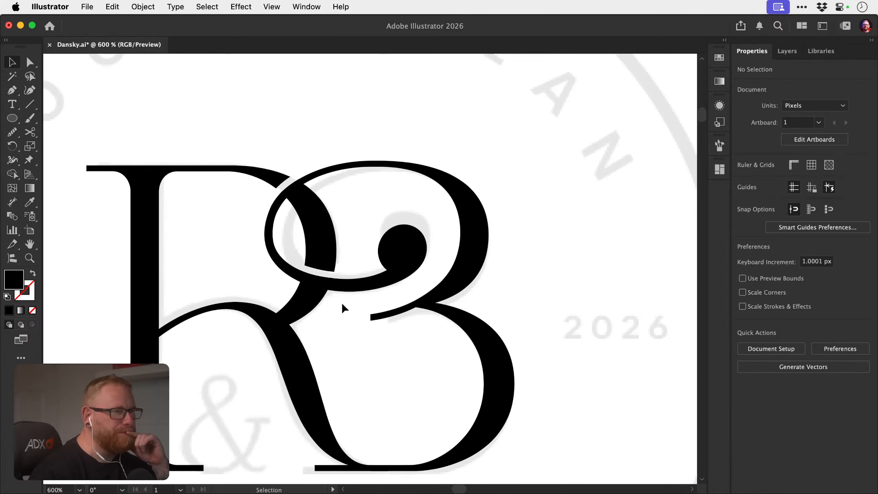
key(space)
drag(377, 313, 344, 300)
key(super+space)
mouse_move(360, 290)
mouse_down()
mouse_move(449, 290)
mouse_move(435, 281)
mouse_up()
Sketch short pencil strokes across the gap between the ball terminal's curved stroke and the B's middle serif.
key(n)
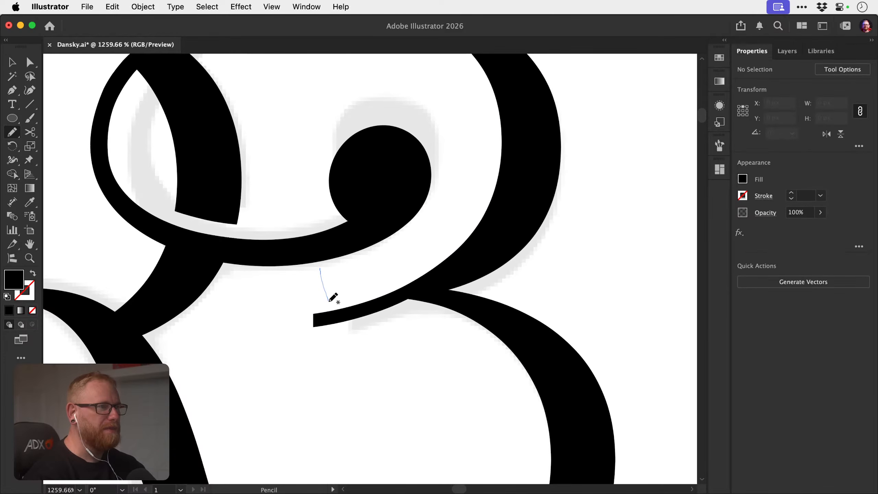
drag(329, 300, 357, 295)
key(d)
drag(375, 255, 394, 283)
drag(400, 248, 415, 268)
drag(419, 234, 441, 245)
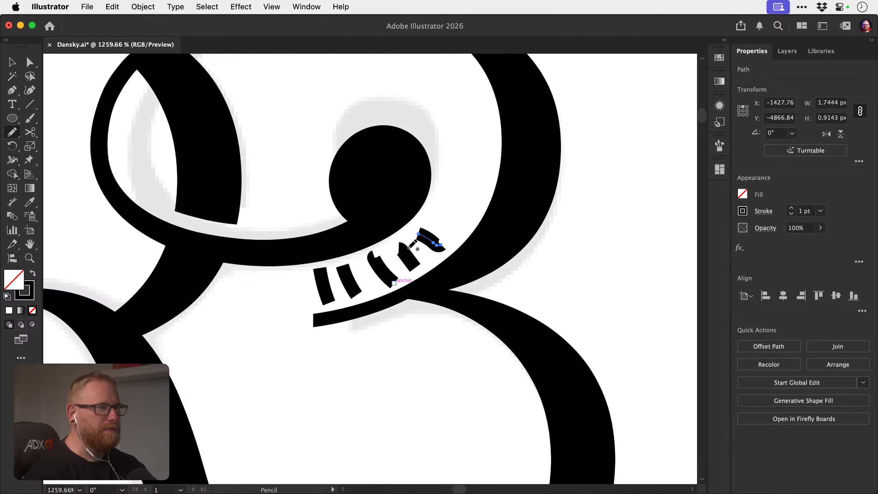
Undo the pencil strokes in the gap above the middle serif.
key(v)
key(super+z)
key(super+z)
key(super+z)
key(super+z)
key(super+z)
key(super+z)
key(super+z)
key(super+z)
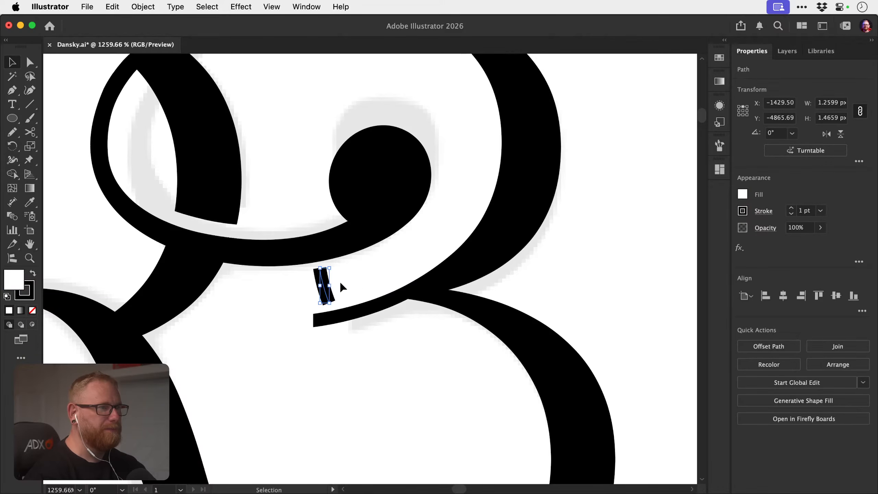
Redraw the upper edge of the ball terminal's curved stroke and its sharp corner with the ball using the Pencil tool.
key(z)
drag(355, 305, 393, 312)
drag(359, 285, 379, 282)
key(v)
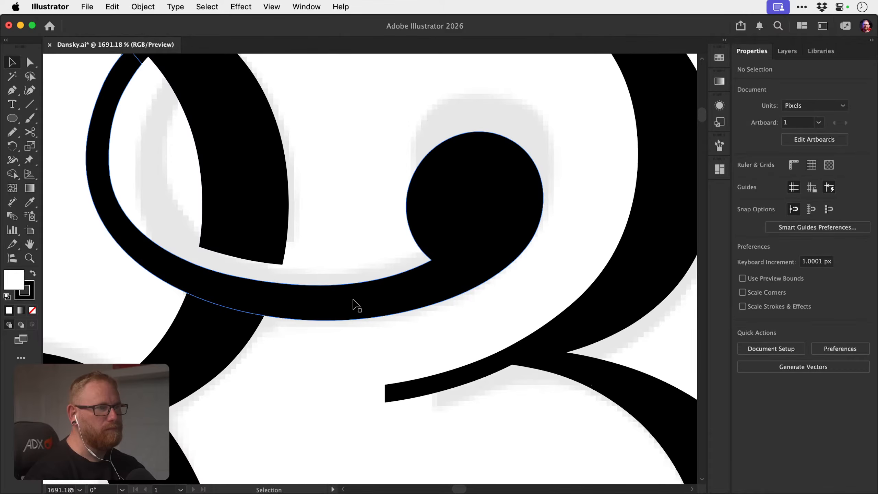
click(356, 305)
key(n)
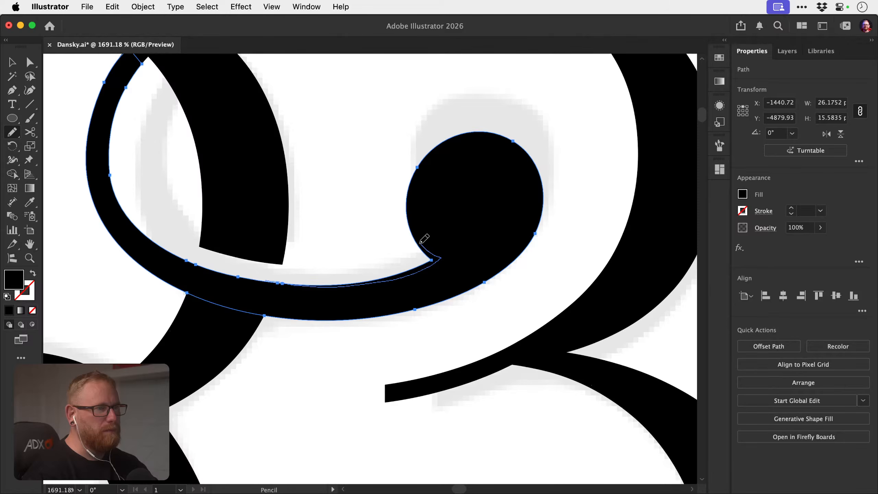
drag(408, 217, 411, 192)
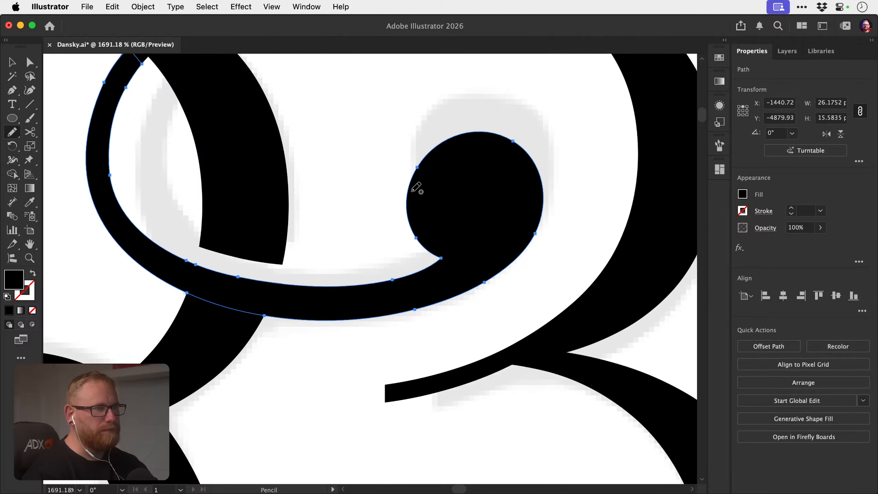
Smooth the upper edge of the ball terminal's curved stroke where it passes below the R's bowl.
key(alt)
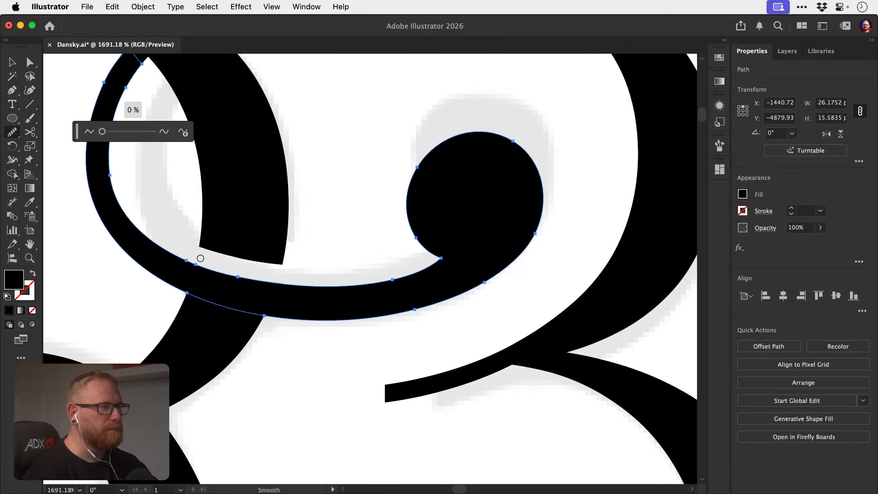
drag(205, 266, 348, 284)
super+click(406, 251)
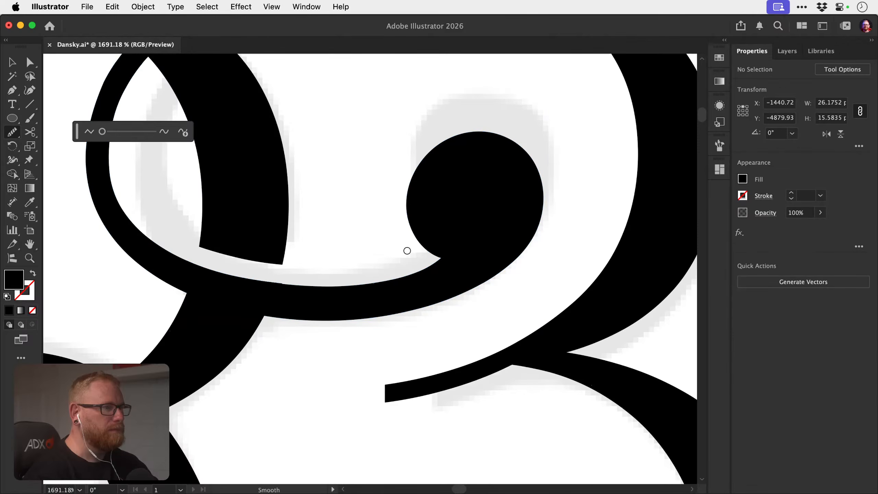
key(space)
drag(373, 226, 364, 238)
Redraw the ball terminal's left contour slightly fuller and rounder with the Pencil tool.
key(v)
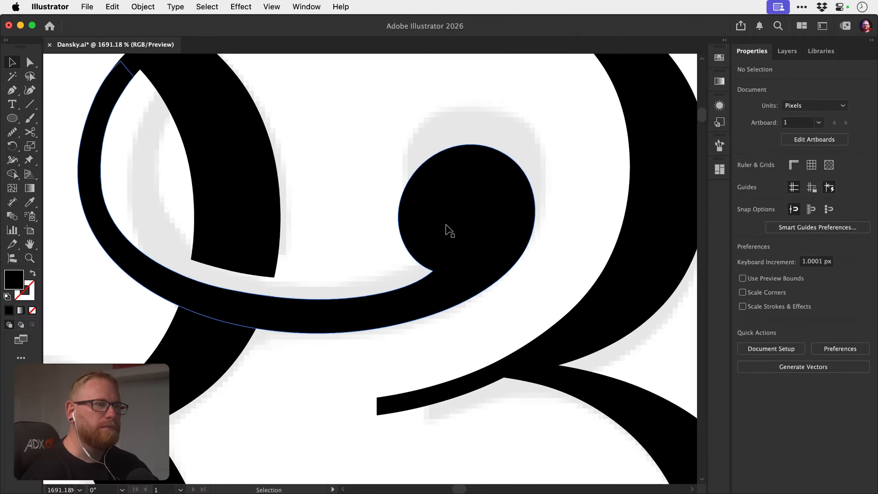
click(444, 228)
drag(444, 227, 406, 234)
key(n)
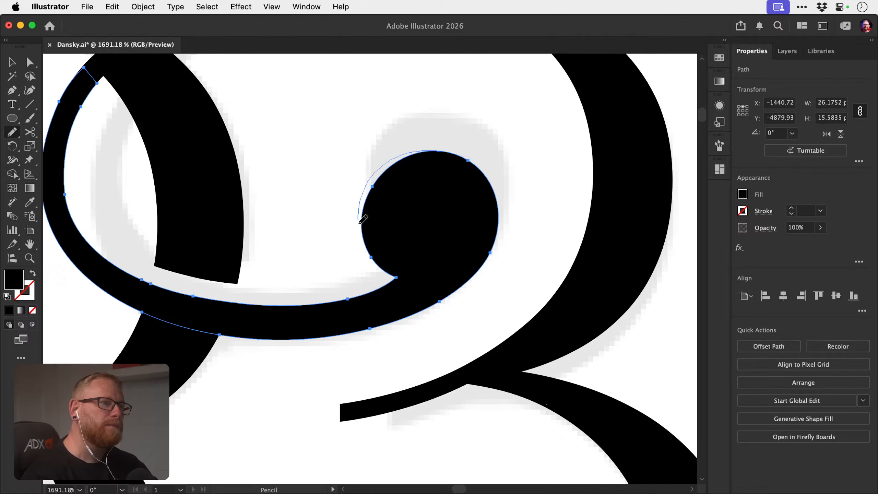
drag(367, 250, 372, 256)
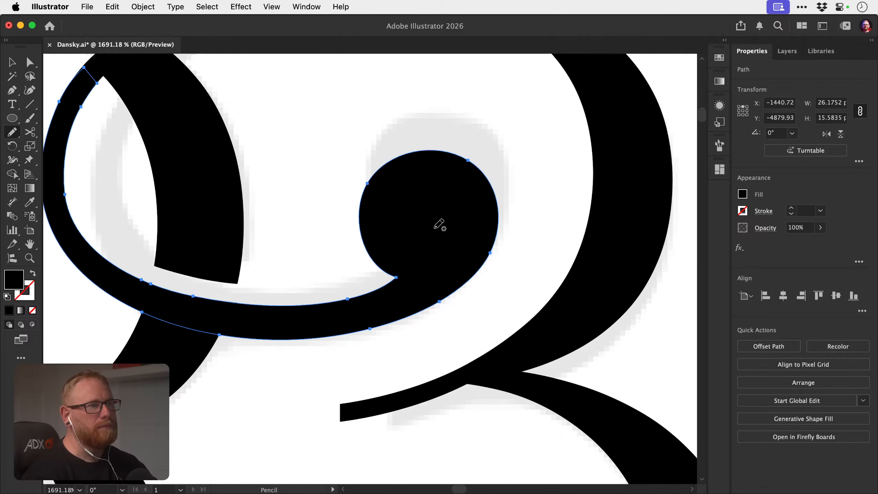
key(super+shift+a)
Try to average and join the anchors at the small bump on the curved stroke's upper edge below the R's bowl.
drag(324, 285, 392, 259)
key(z)
drag(286, 278, 518, 282)
key(a)
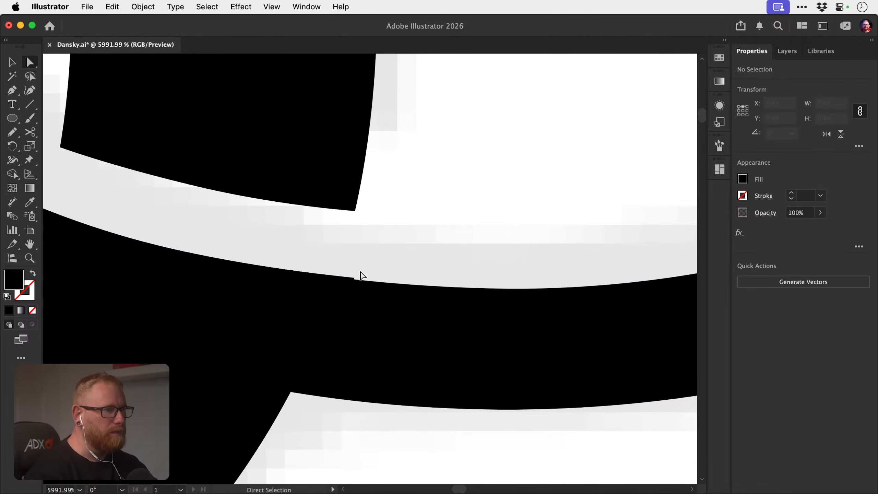
click(360, 276)
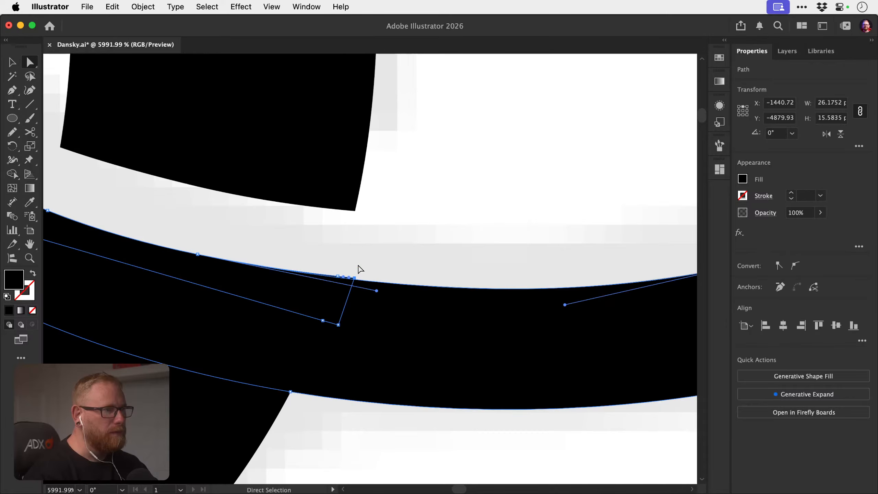
key(alt+super+j)
key(Return)
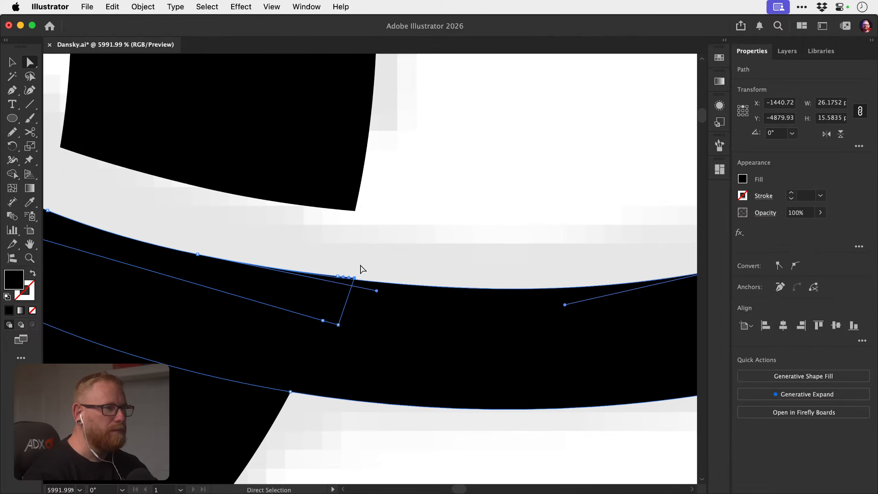
key(alt+super+j)
key(Return)
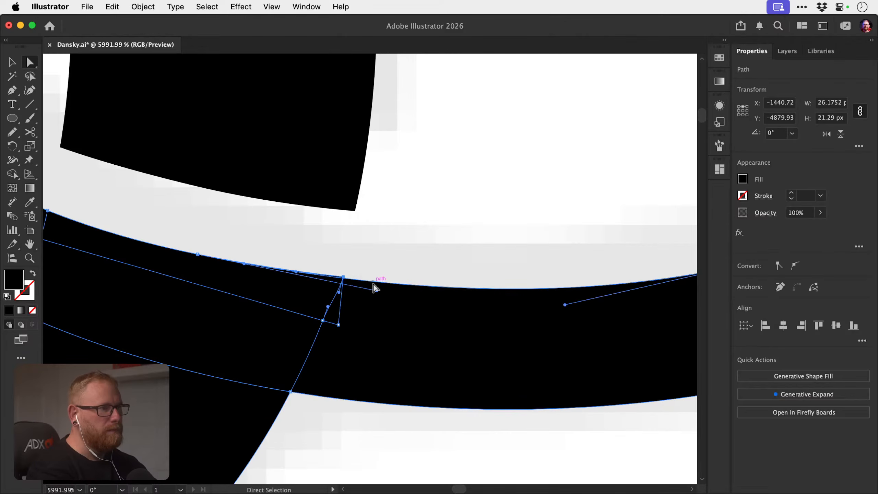
key(super+j)
key(shift+super+a)
key(super+space)
drag(337, 277, 504, 260)
key(super+z)
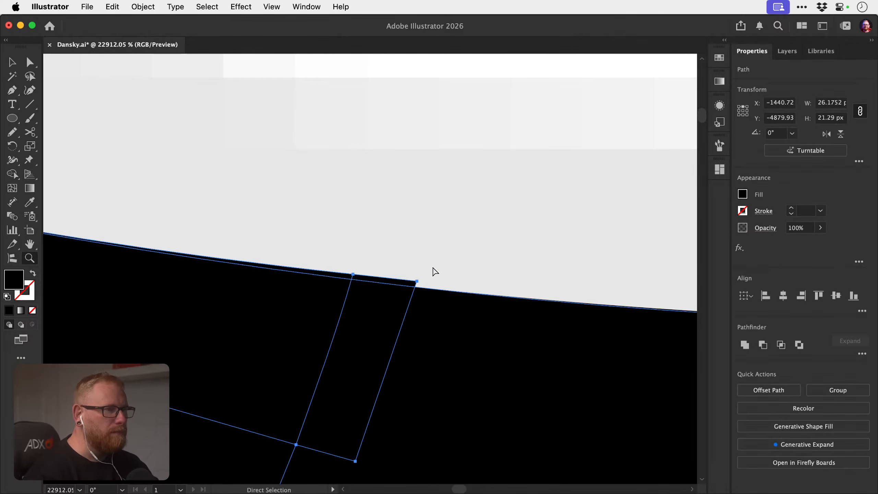
Delete the separate leftover patch shape that causes the bump on the curved stroke's upper edge.
click(434, 273)
click(419, 282)
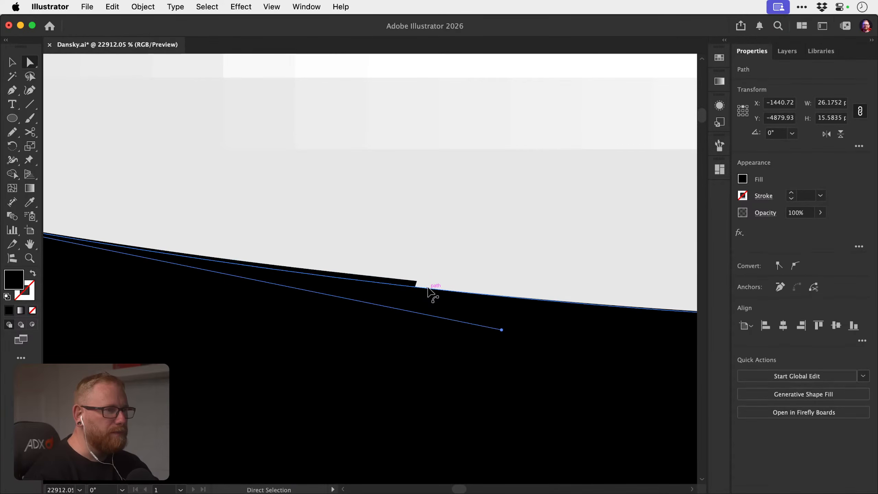
scroll(401, 282, down, 2)
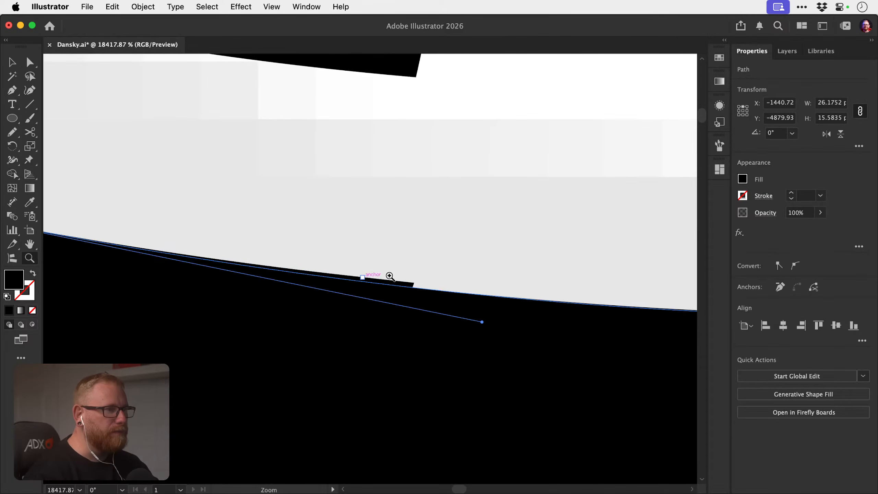
click(414, 284)
scroll(433, 297, down, 5)
key(v)
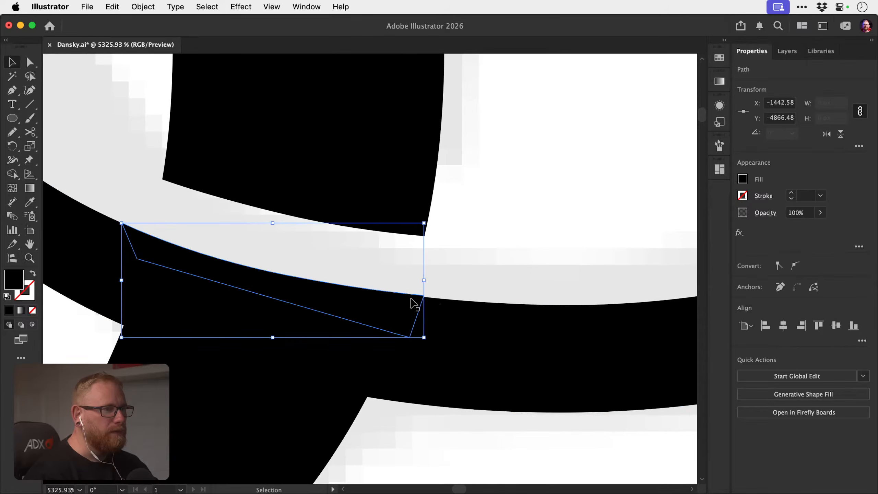
drag(372, 299, 349, 325)
key(super+z)
key(BackSpace)
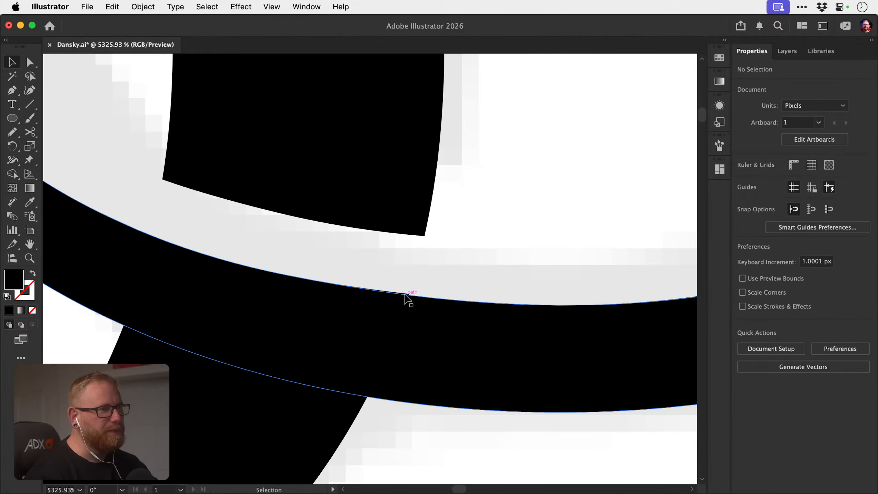
Examine the cleaned upper edge of the curved stroke up close and the overall shape of the monogram.
drag(403, 283, 469, 305)
key(z)
key(super+shift+a)
key(a)
key(super+shift+a)
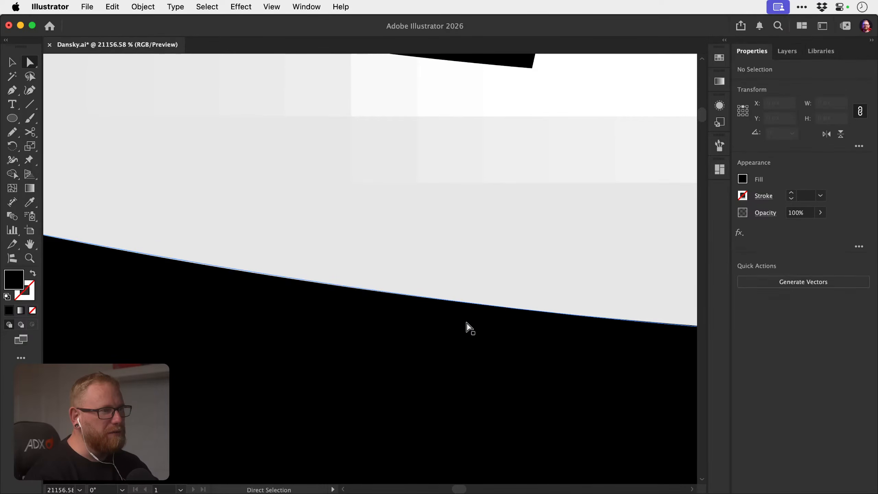
key(z)
drag(430, 329, 145, 278)
drag(375, 298, 242, 304)
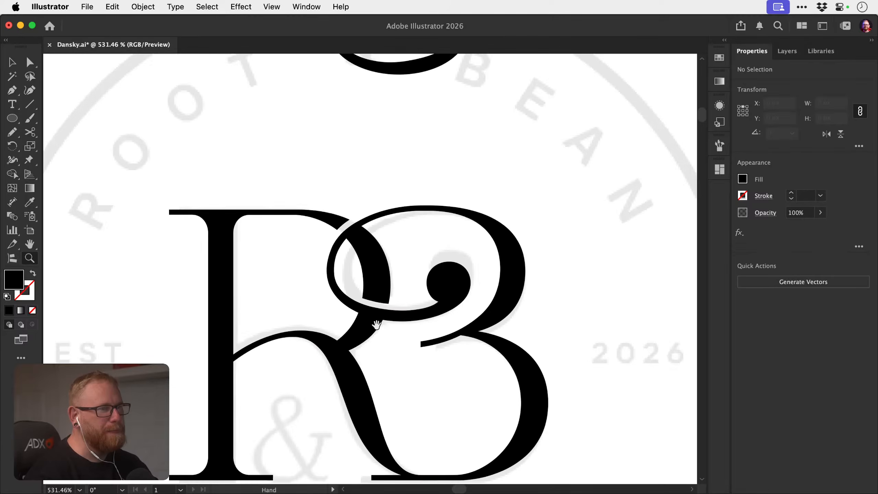
drag(376, 325, 379, 249)
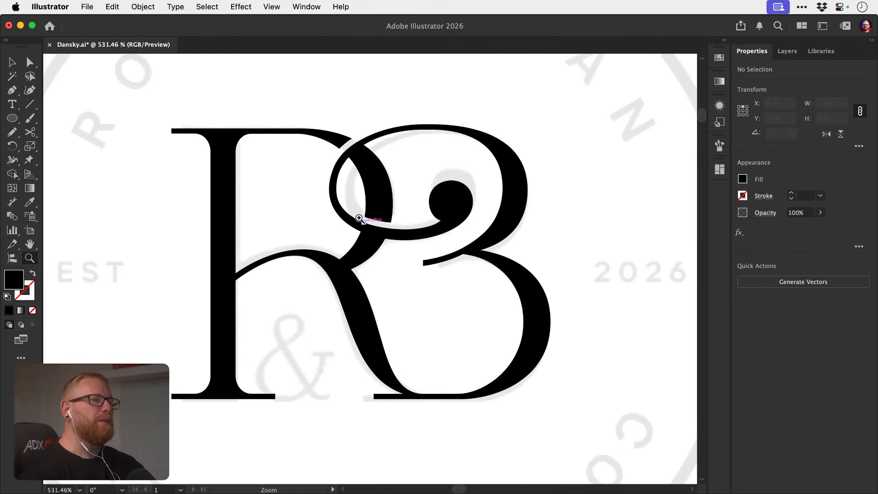
Check the crossing of the R's bowl and the B's curved stroke, and save the document.
drag(359, 218, 535, 216)
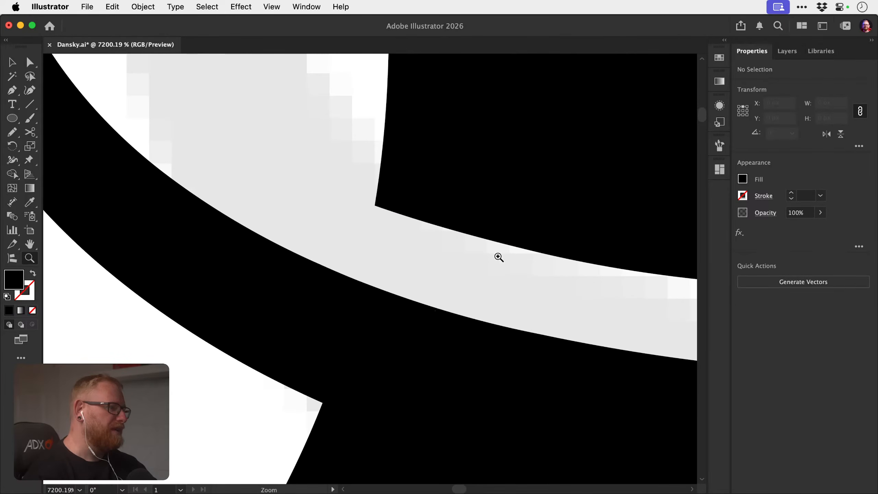
drag(498, 257, 269, 218)
drag(484, 242, 361, 233)
key(v)
key(super+s)
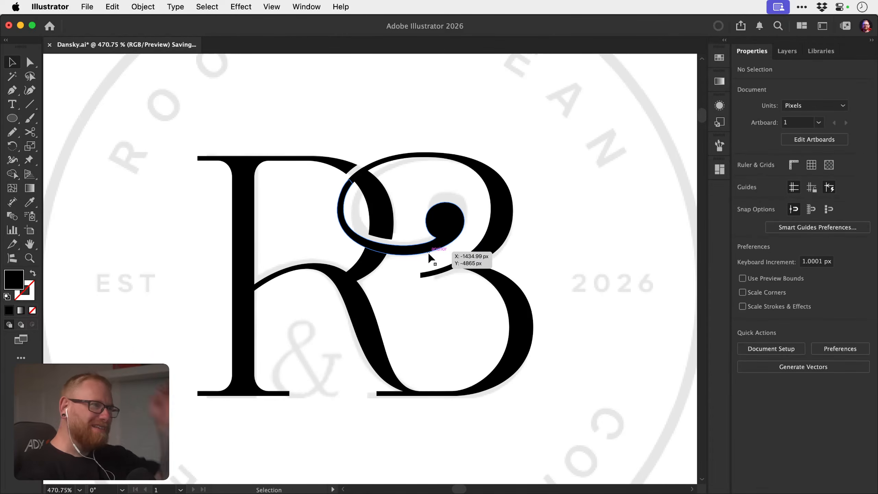
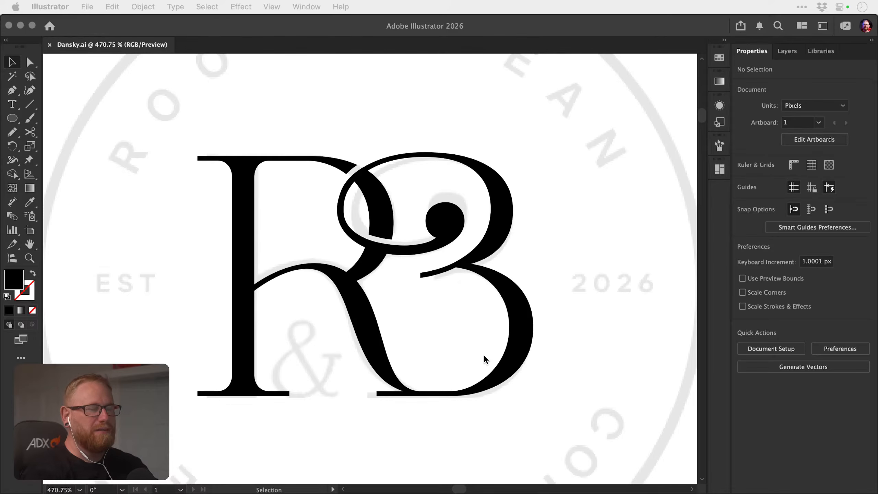
Examine the B's upper bowl, ball terminal and middle serif up close and within the whole monogram.
click(562, 234)
key(z)
drag(490, 220, 608, 233)
key(v)
click(500, 262)
click(597, 251)
key(z)
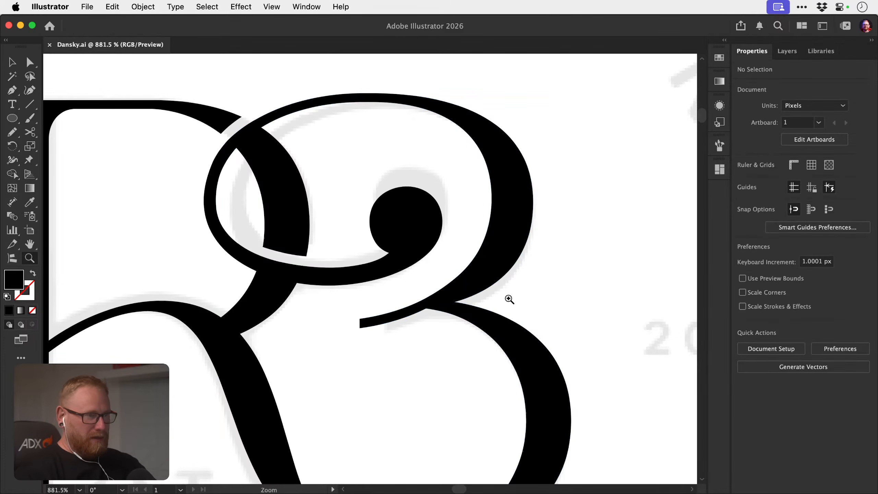
drag(508, 298, 411, 257)
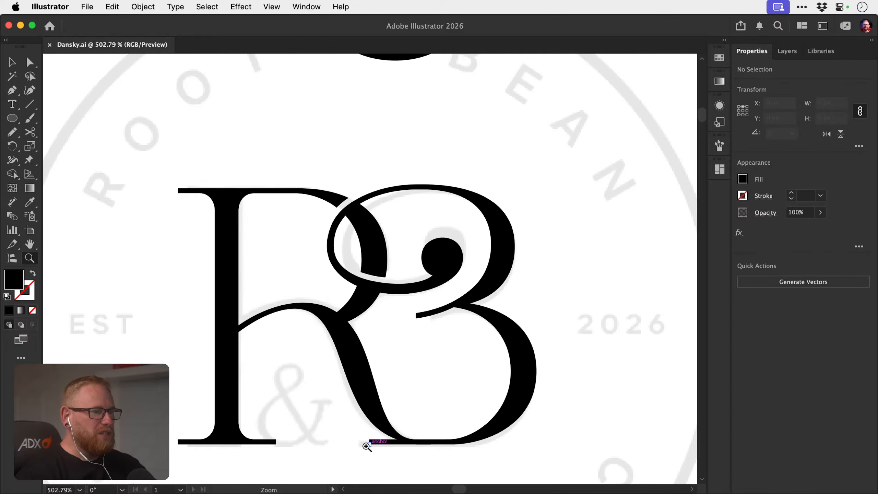
Extend the left end of the foot serif beneath the R's leg slightly to the left, and save the document.
key(a)
drag(366, 446, 363, 424)
key(super+s)
key(z)
drag(475, 326, 415, 294)
drag(490, 259, 452, 337)
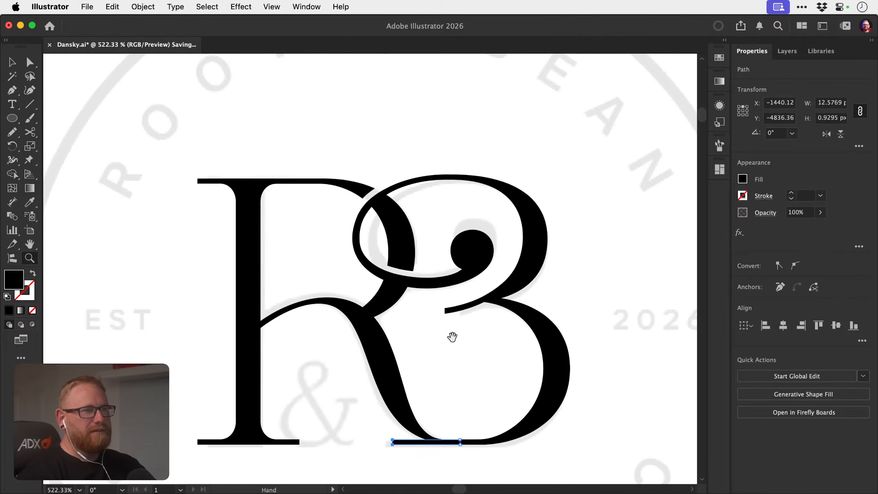
drag(484, 297, 497, 297)
key(v)
click(592, 285)
Circle the junction of the B's middle serif and bowls with a pencil stroke, and delete that stroke.
drag(548, 305, 554, 265)
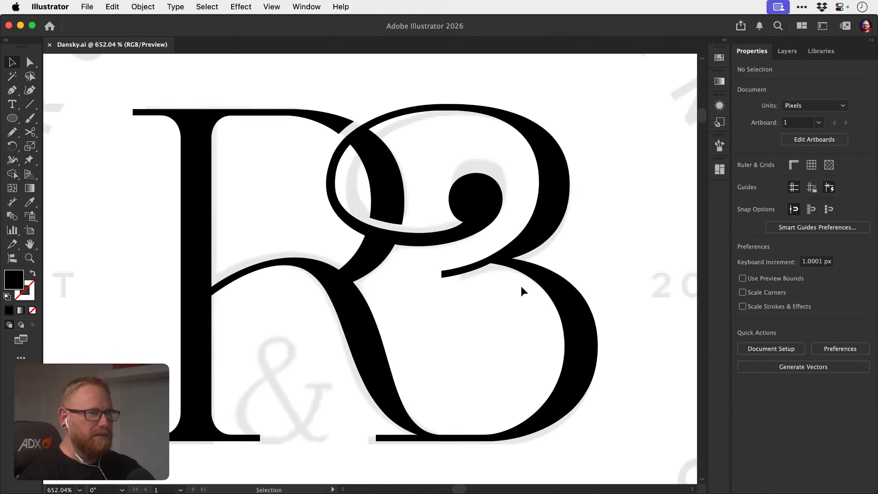
key(z)
drag(491, 235, 556, 237)
key(v)
mouse_move(503, 300)
mouse_down()
mouse_move(412, 308)
mouse_move(514, 306)
mouse_move(391, 332)
mouse_move(408, 311)
mouse_up()
key(n)
key(v)
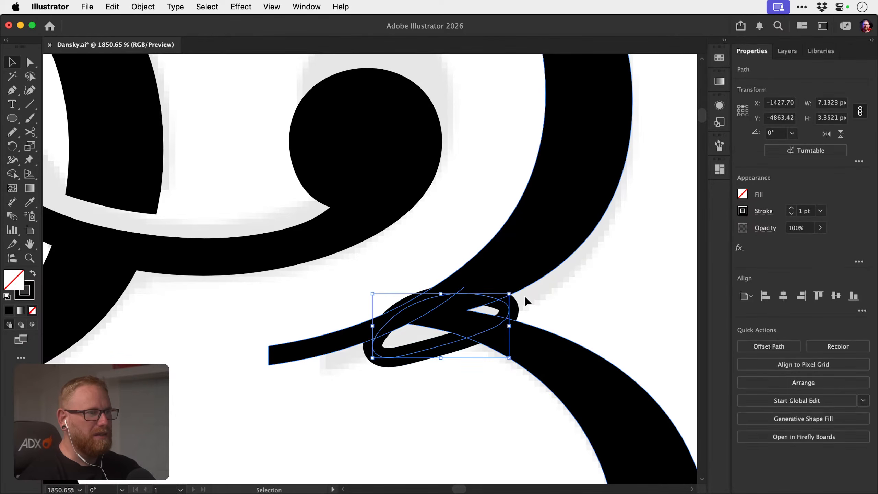
key(Delete)
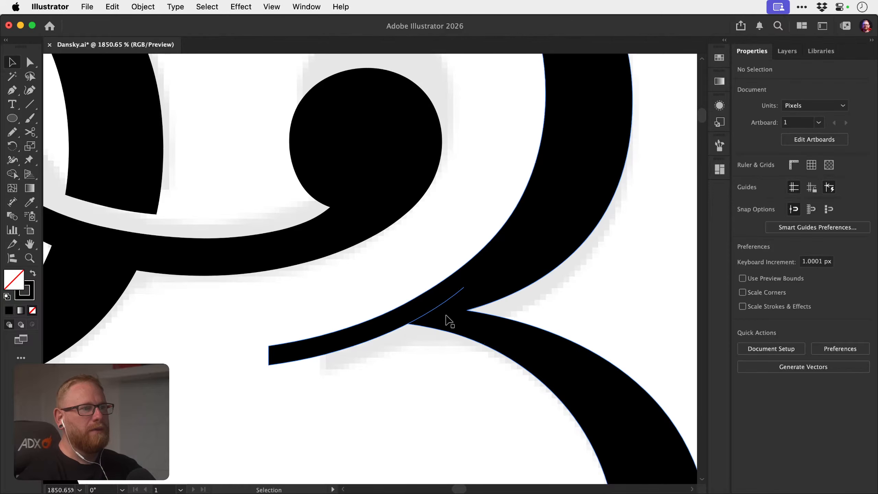
Draw a closed black-filled Pen shape that smooths the underside of the B's middle serif, from its lower left corner into the upper bowl.
key(p)
click(268, 365)
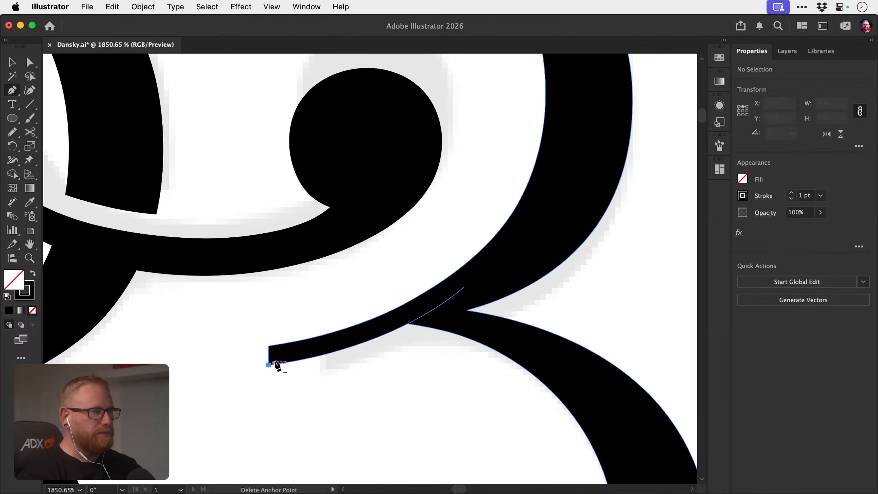
drag(566, 258, 659, 179)
drag(566, 260, 501, 265)
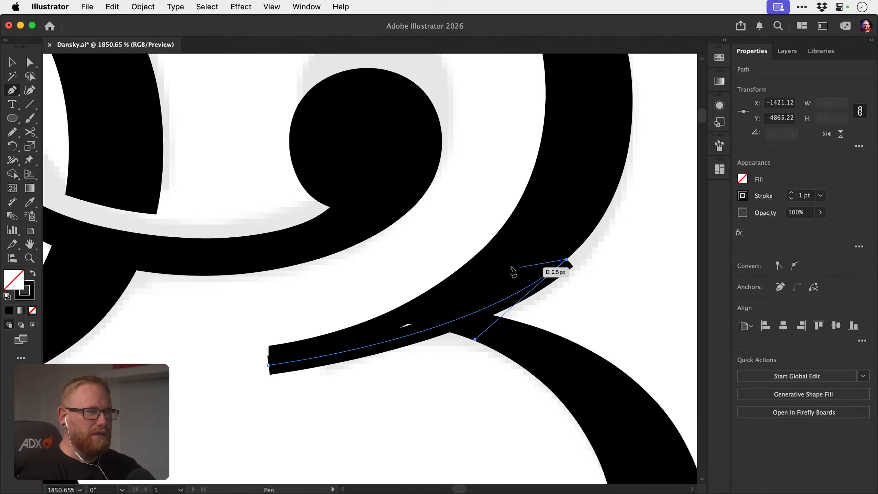
click(269, 365)
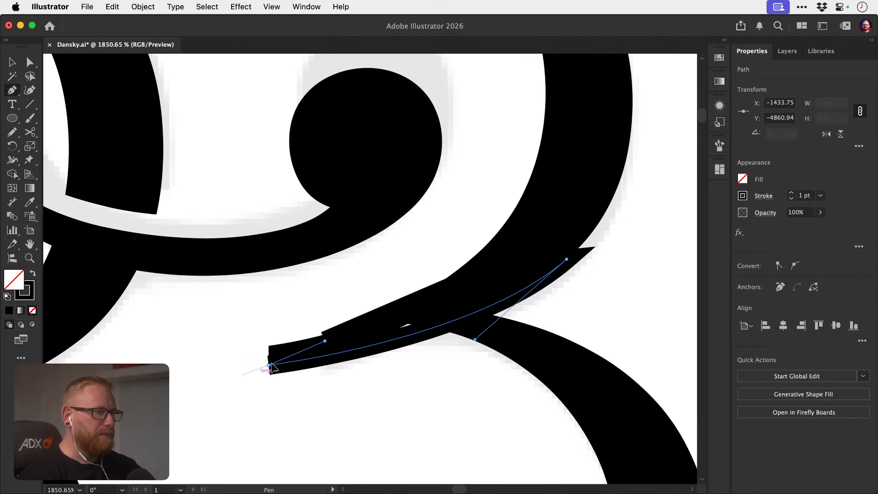
key(shift+x)
key(super+shift+a)
key(z)
drag(420, 353, 196, 333)
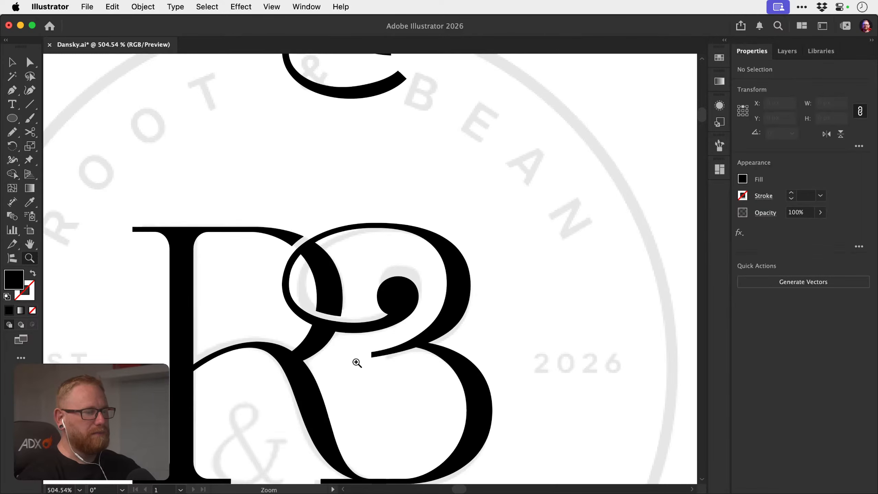
drag(357, 362, 436, 335)
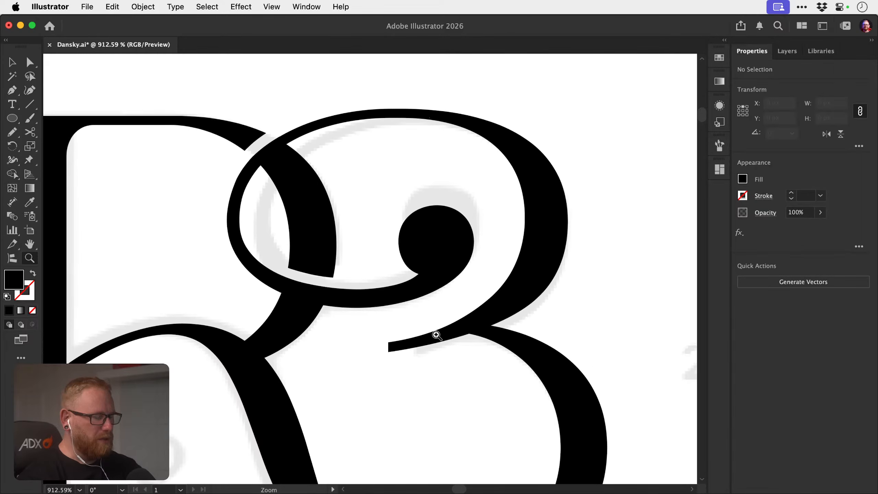
Trace the middle serif's underside up past the B's upper bowl with a pencil stroke, and undo that stroke.
key(n)
key(shift+x)
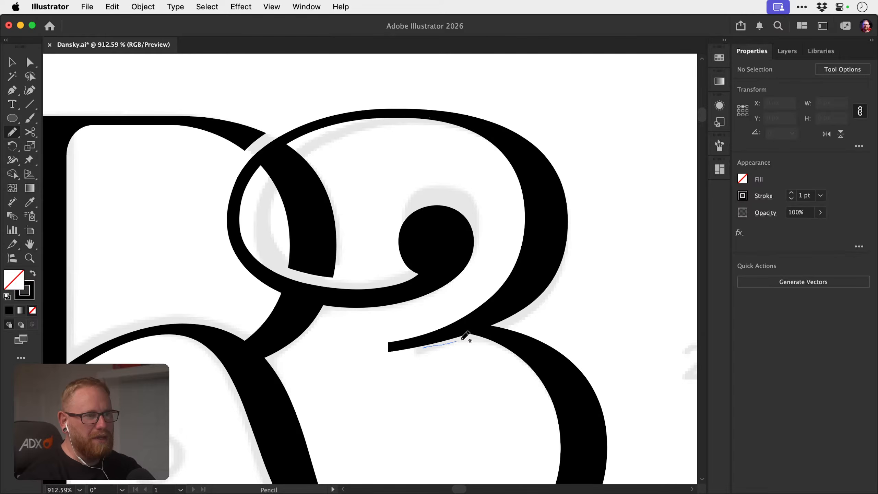
drag(593, 244, 598, 224)
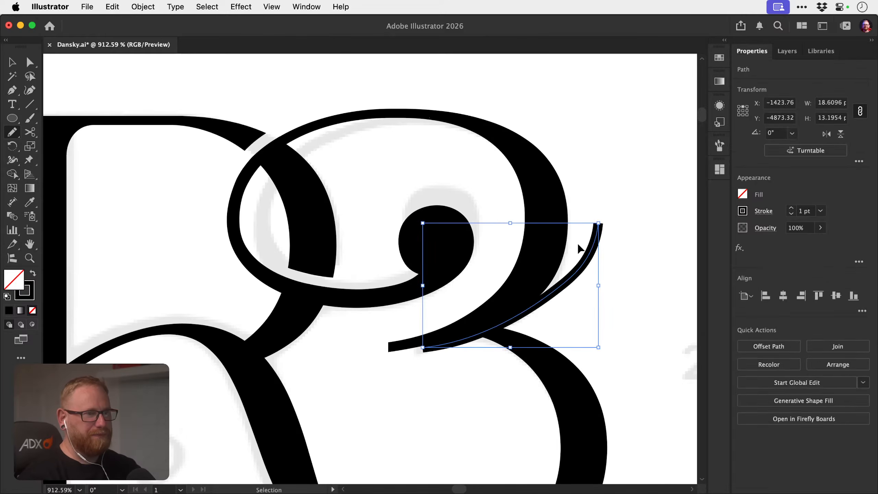
key(super+z)
key(v)
key(z)
mouse_move(440, 347)
mouse_down()
mouse_move(332, 316)
mouse_move(352, 343)
mouse_move(351, 312)
mouse_move(460, 321)
mouse_move(425, 306)
mouse_move(447, 304)
mouse_up()
key(v)
key(z)
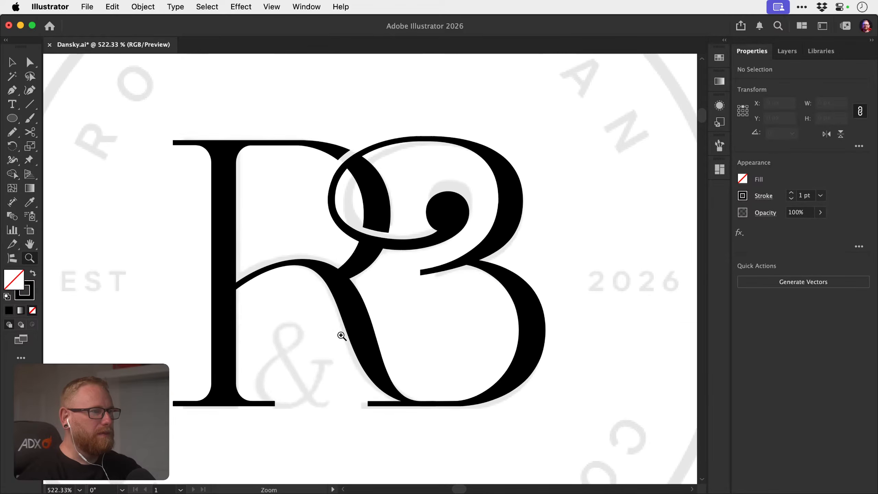
Circle the thick and thin parts of the R's leg and the B's lower bowl with pencil strokes, and undo those strokes.
drag(337, 357, 392, 344)
key(v)
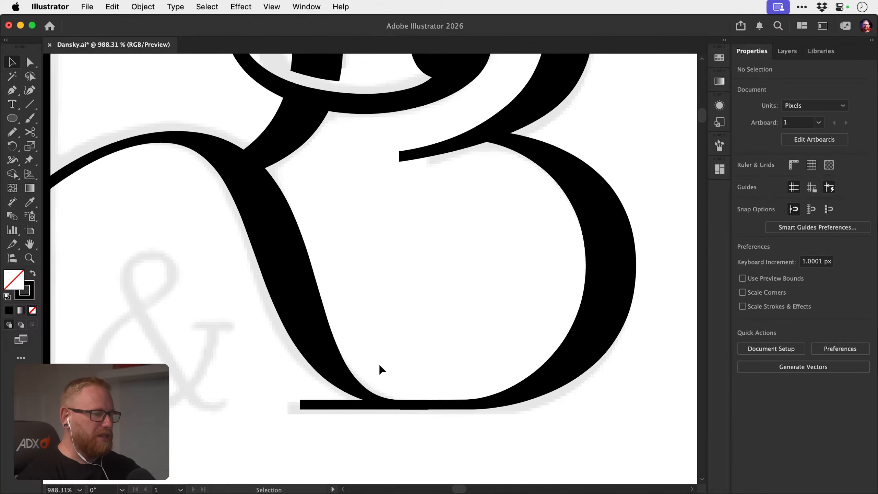
click(330, 369)
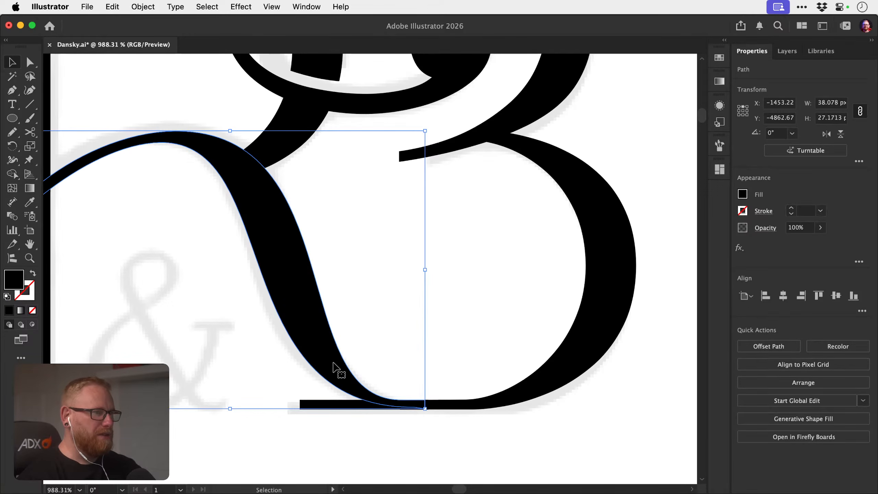
key(n)
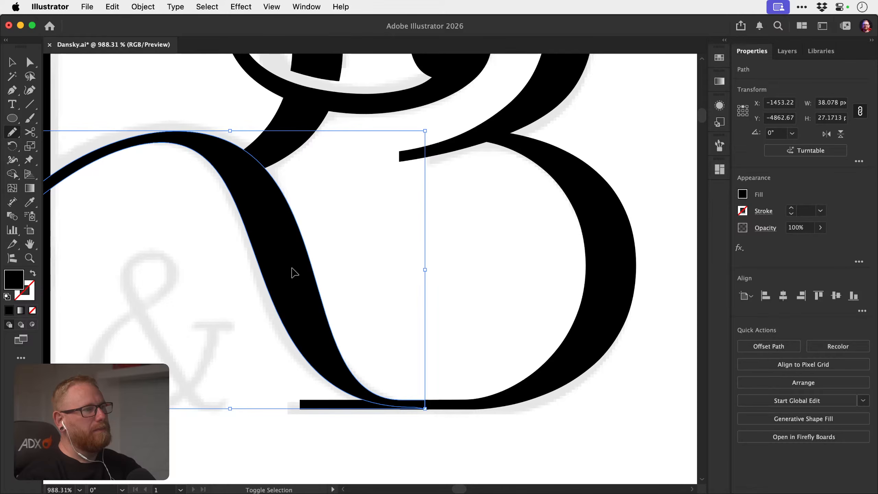
key(super+shift+a)
mouse_move(242, 261)
mouse_down()
mouse_move(260, 292)
mouse_move(238, 258)
mouse_up()
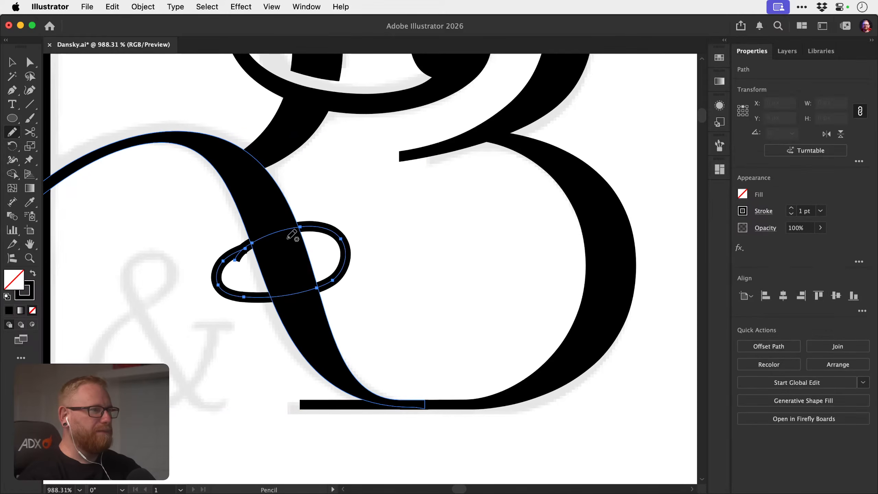
mouse_move(567, 247)
mouse_down()
mouse_move(556, 236)
mouse_move(562, 245)
mouse_up()
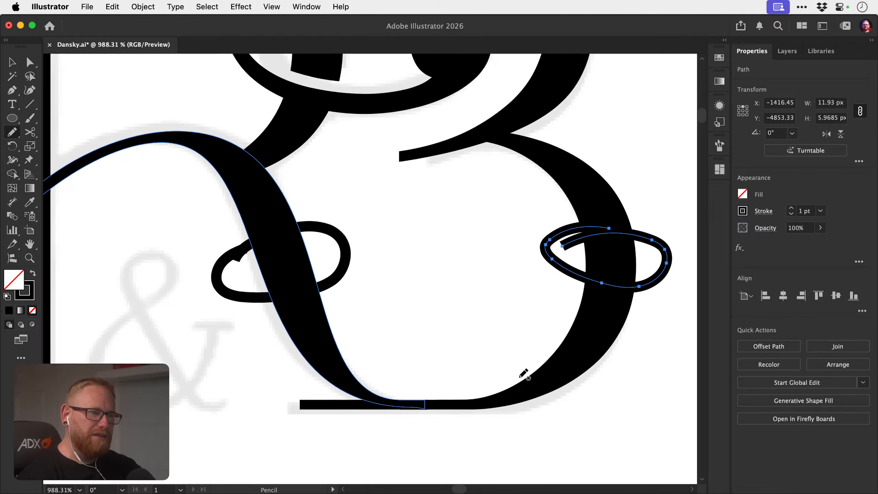
drag(526, 365, 544, 384)
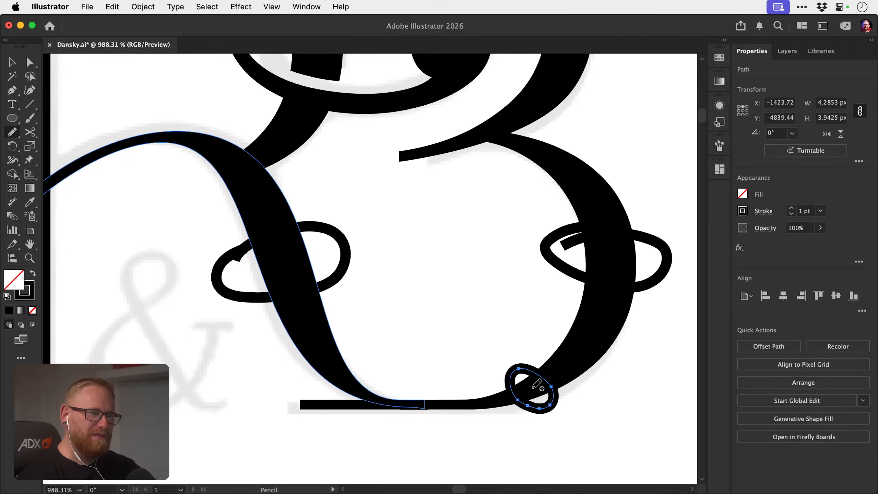
drag(362, 373, 362, 380)
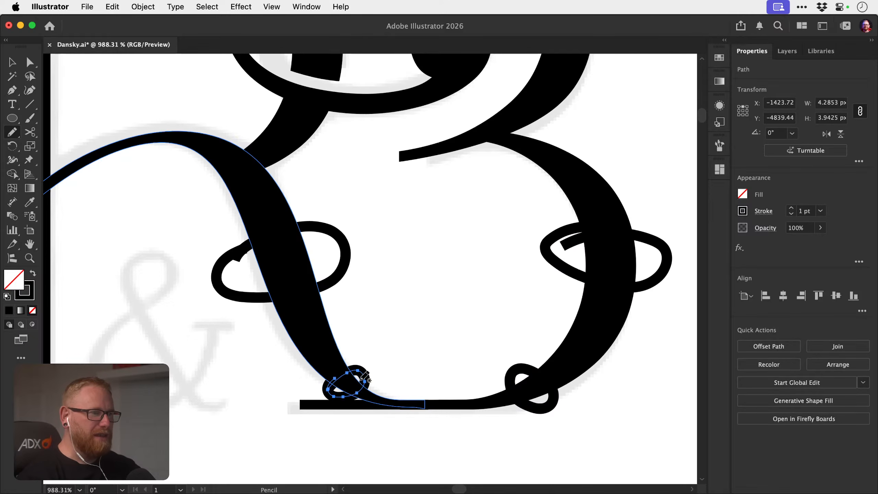
key(super+z)
key(super+z)
key(super+z)
key(super+z)
key(super+z)
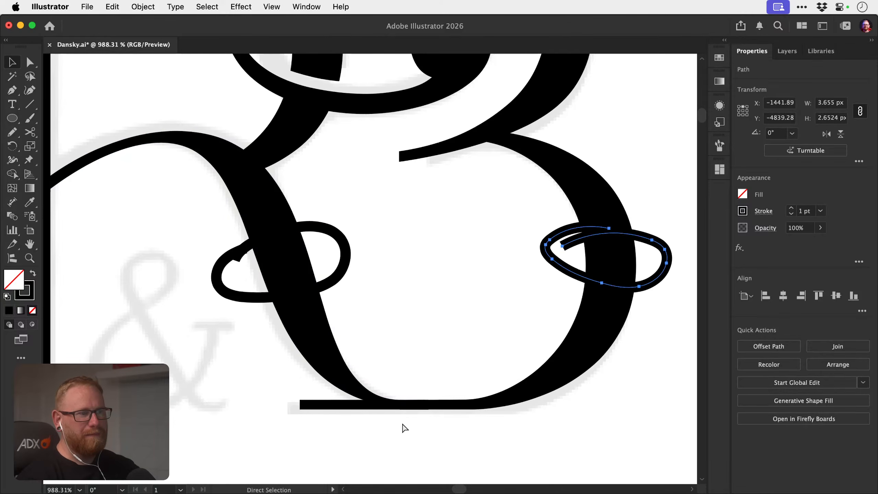
Reshape the left edge of the R's leg by moving its base anchor slightly left along the foot serif and adjusting its horizontal handle.
key(z)
key(a)
click(344, 394)
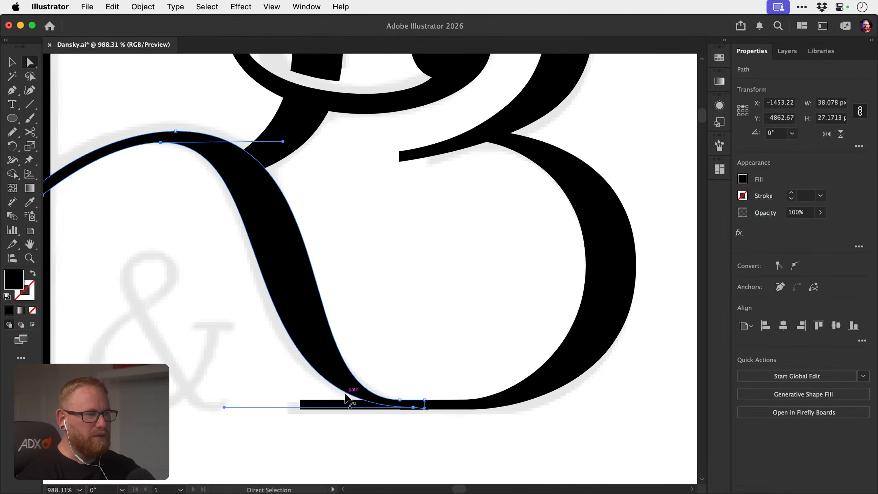
mouse_move(414, 408)
mouse_down()
mouse_move(405, 412)
mouse_move(400, 400)
mouse_up()
drag(288, 398, 277, 400)
click(313, 382)
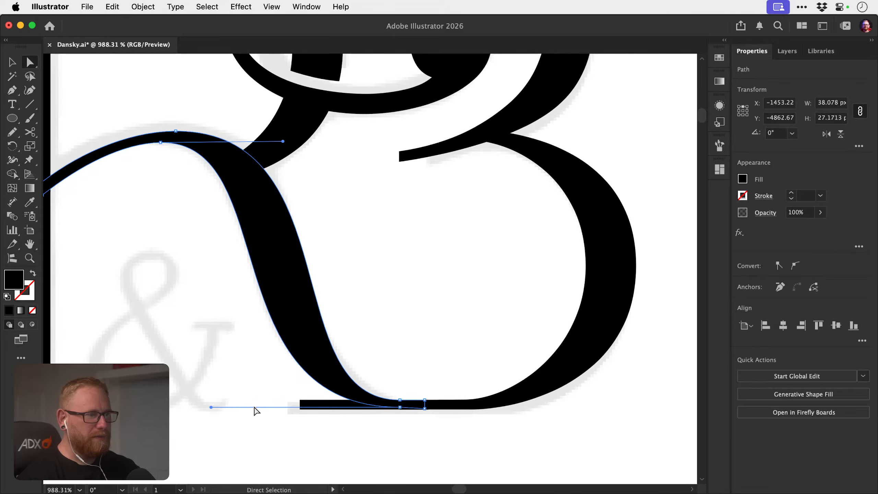
mouse_move(211, 407)
mouse_down()
mouse_move(204, 408)
mouse_move(213, 408)
mouse_up()
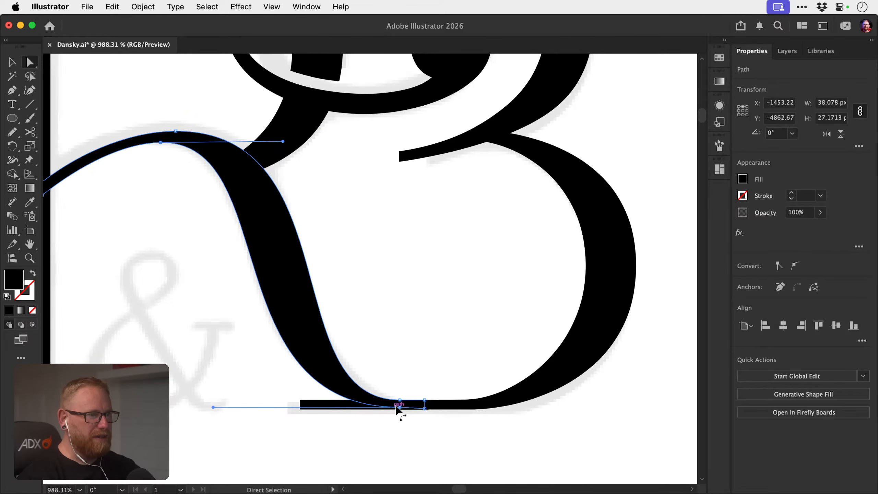
drag(399, 407, 393, 410)
drag(207, 407, 215, 409)
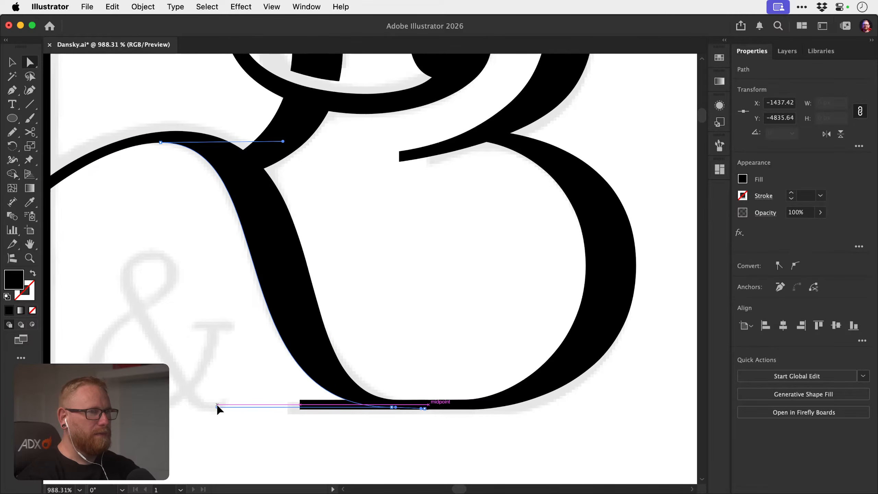
drag(216, 405, 216, 407)
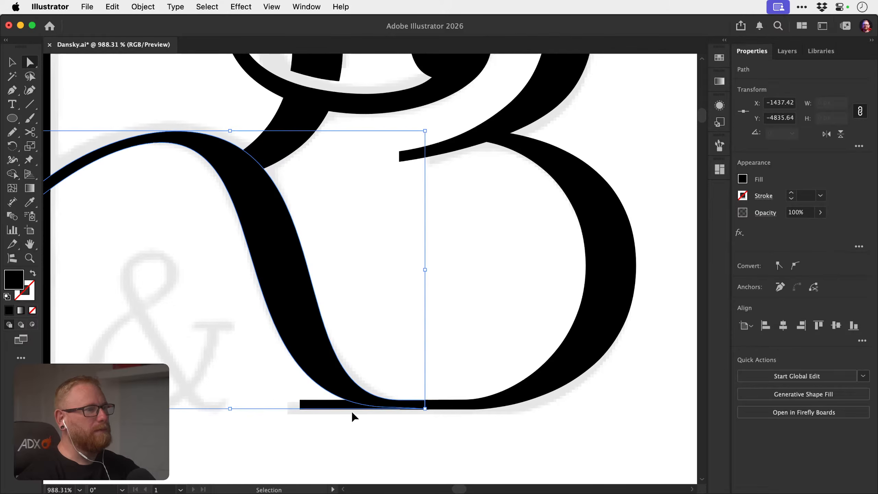
key(super+shift+a)
Refine the right edge of the R's leg by shifting its base anchor right and adjusting the curve's upper and lower handles, and save the document.
drag(334, 429, 375, 418)
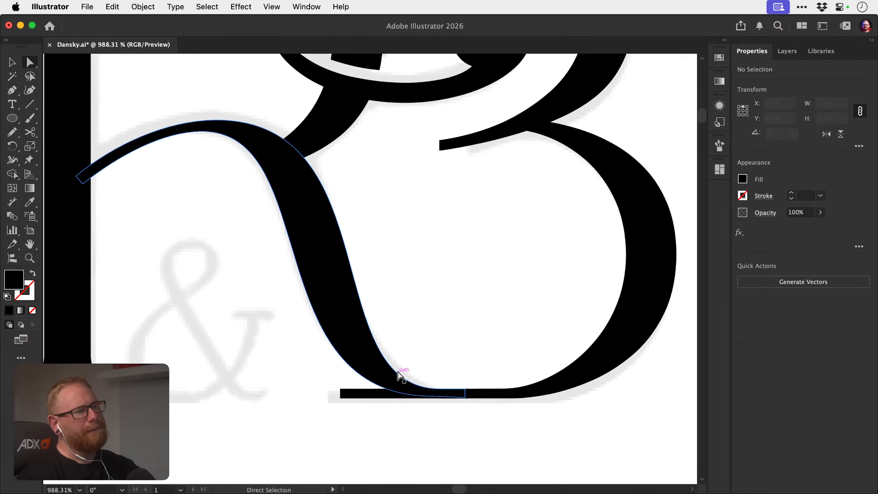
click(440, 389)
drag(441, 390, 447, 390)
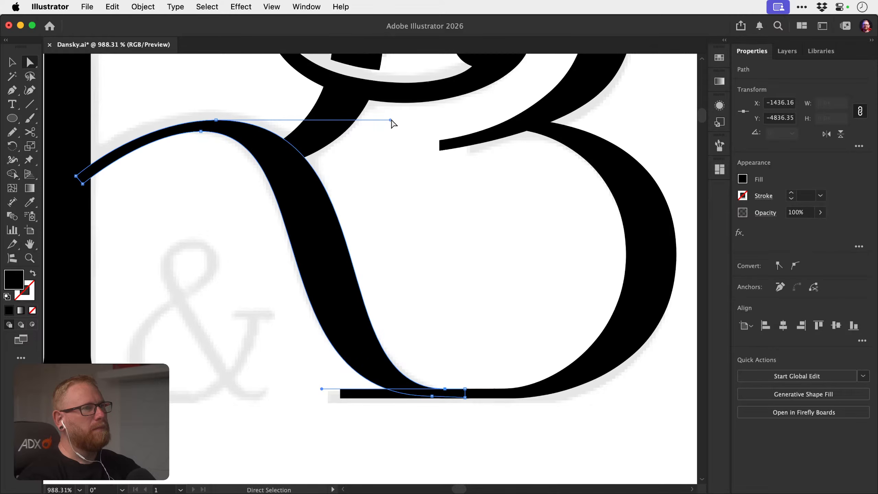
drag(391, 121, 384, 120)
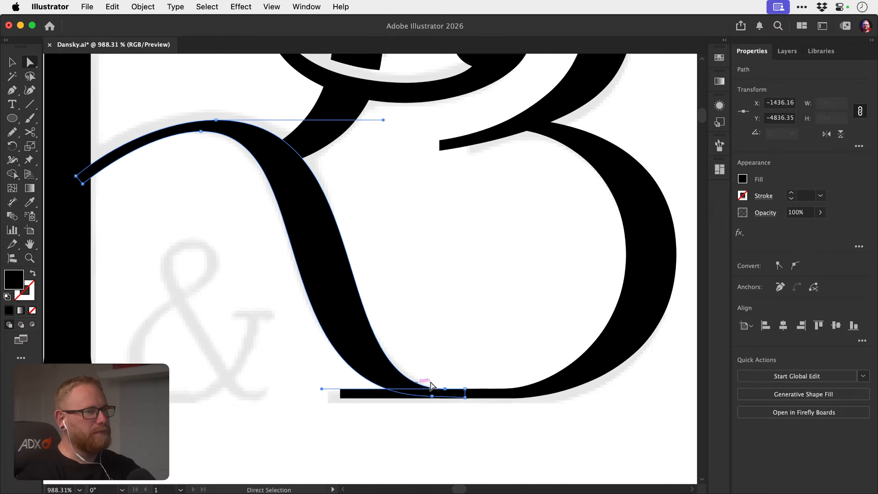
click(448, 376)
click(448, 391)
key(super+s)
click(394, 366)
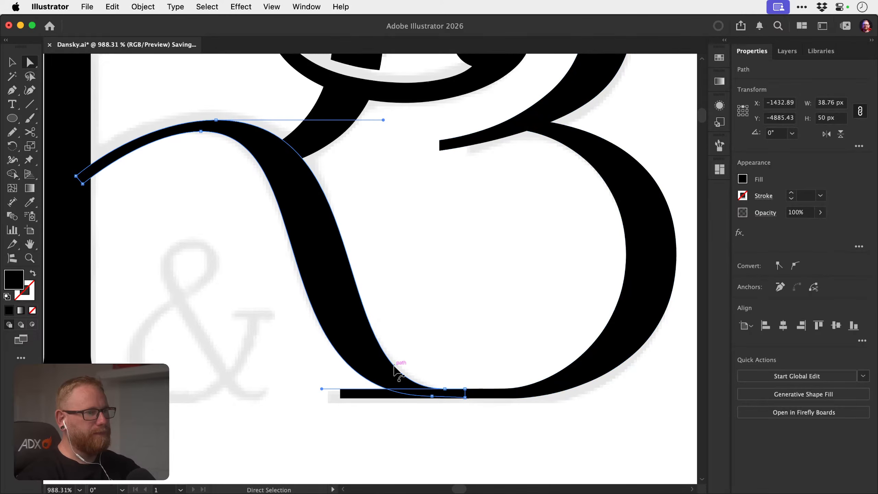
click(444, 389)
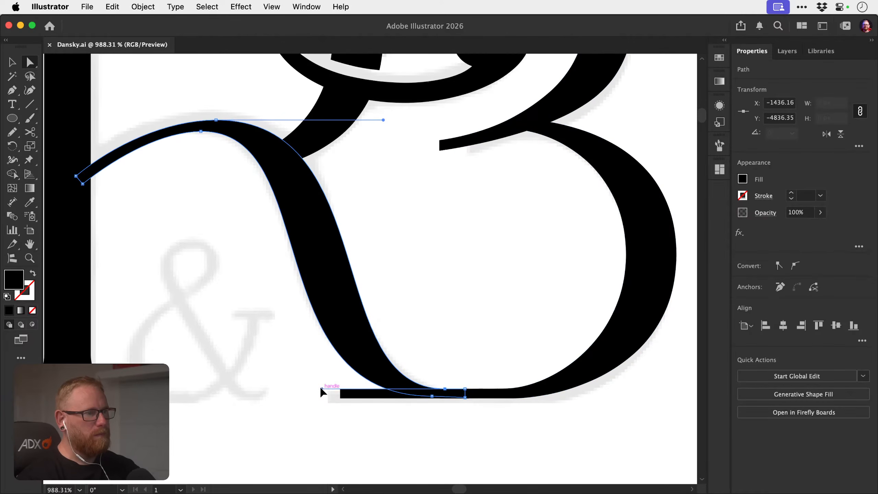
drag(322, 392, 317, 388)
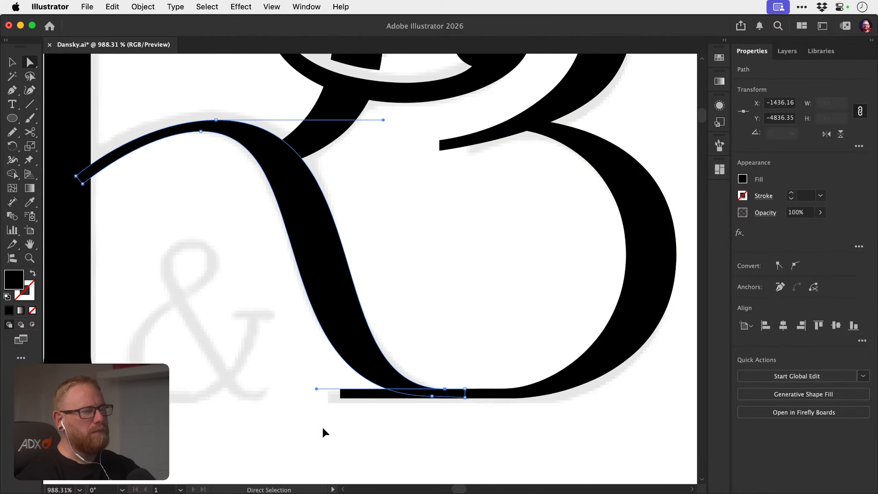
click(323, 431)
Compare the R's leg before and after its latest curve adjustments within the whole monogram.
key(z)
drag(366, 413, 194, 363)
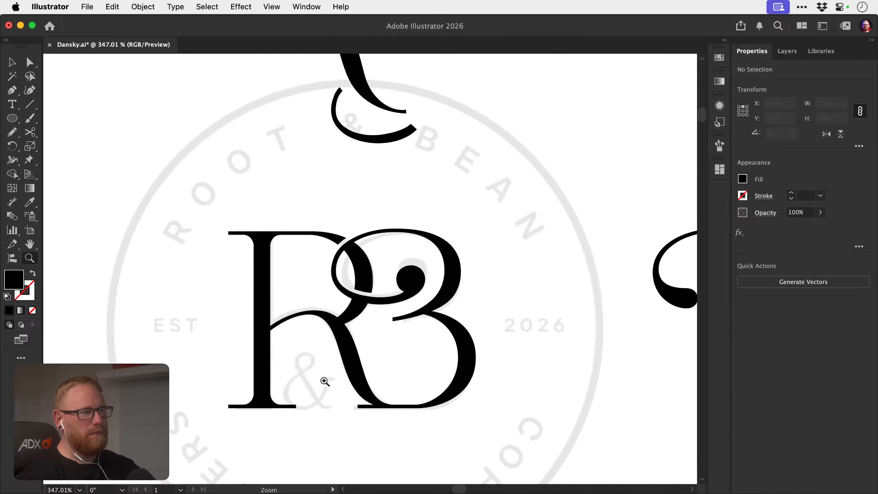
key(super+z)
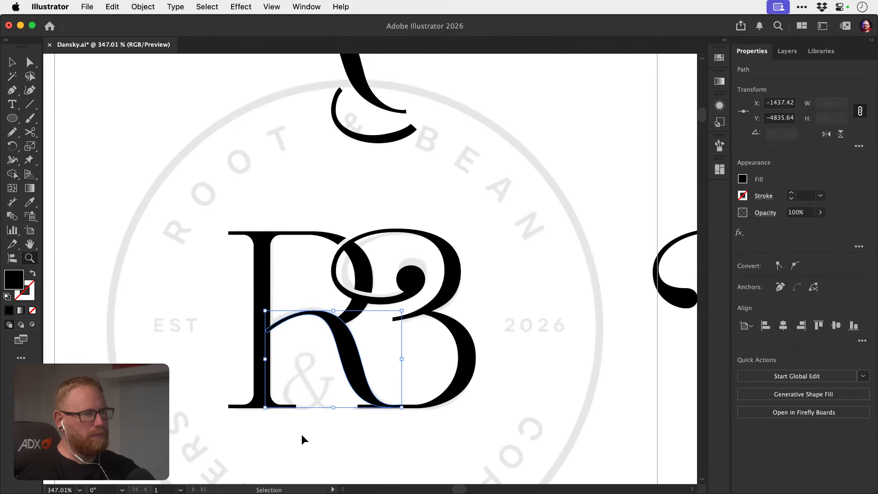
key(super+z)
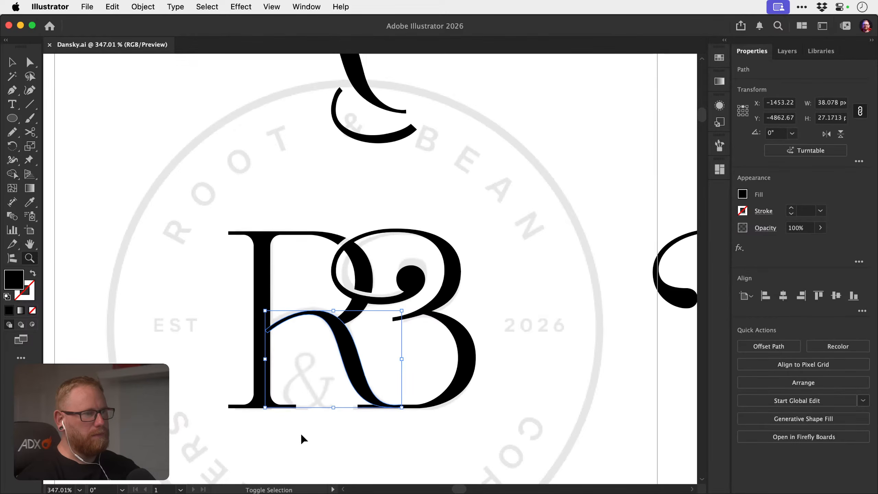
super+click(302, 435)
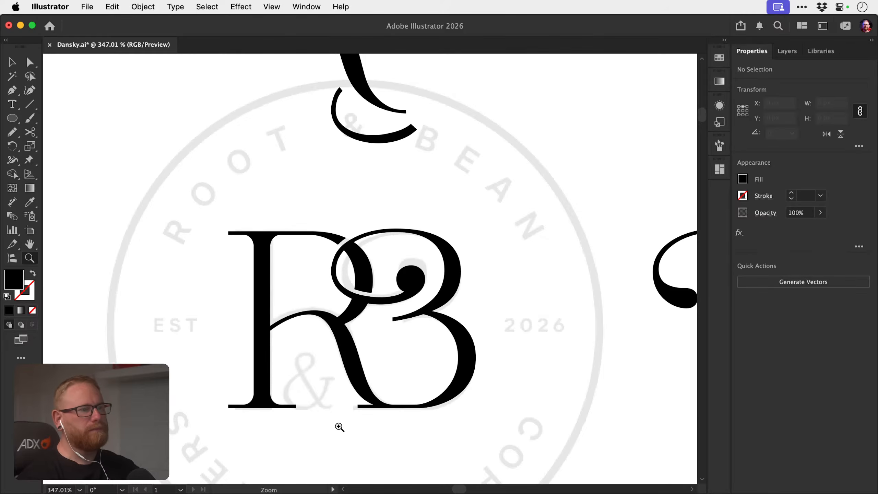
Extend the left end of the foot serif beneath the R's leg about 1 px to the left.
drag(340, 427, 368, 402)
key(a)
click(375, 398)
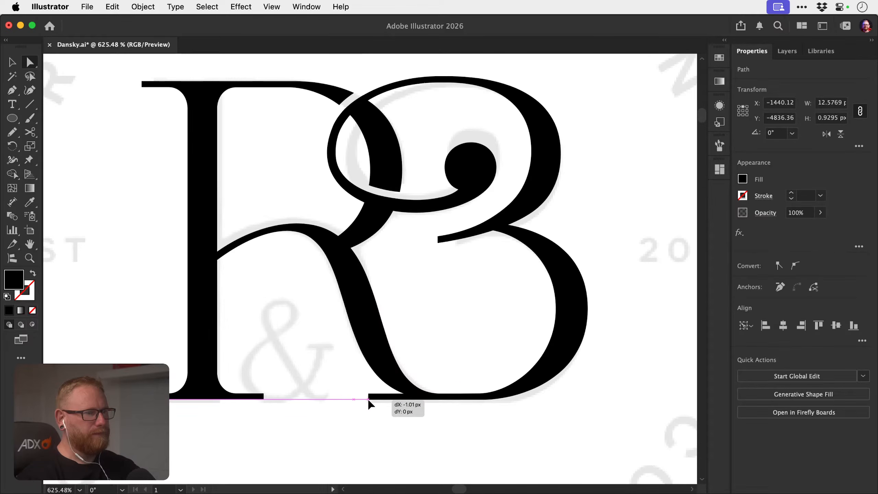
click(376, 422)
Shorten the left ends of the R stem's upper and lower serifs, and trim the right end of its foot serif.
key(z)
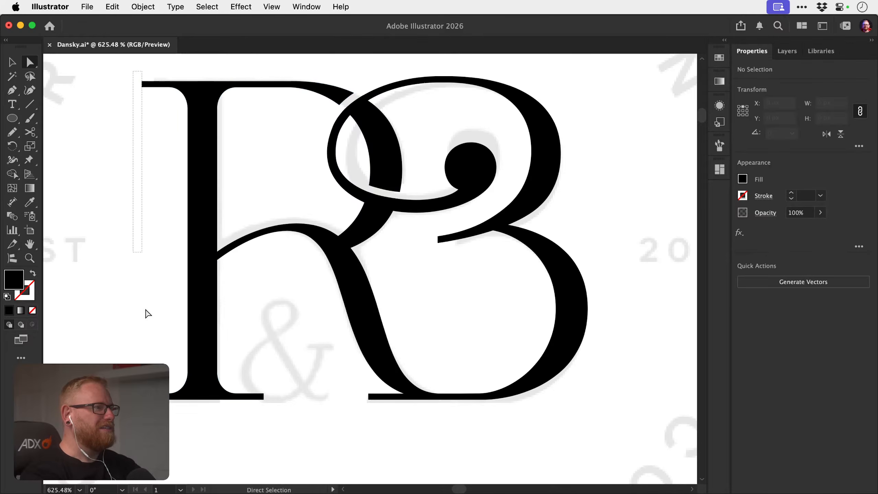
drag(145, 310, 152, 411)
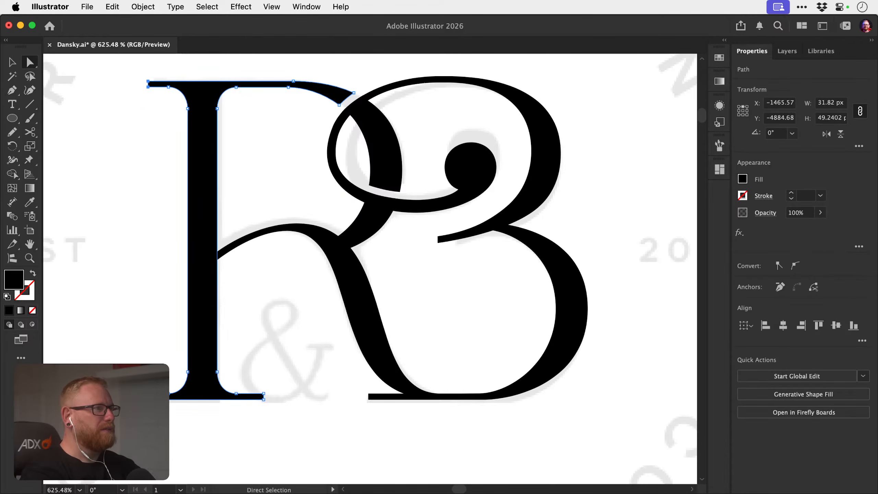
click(278, 412)
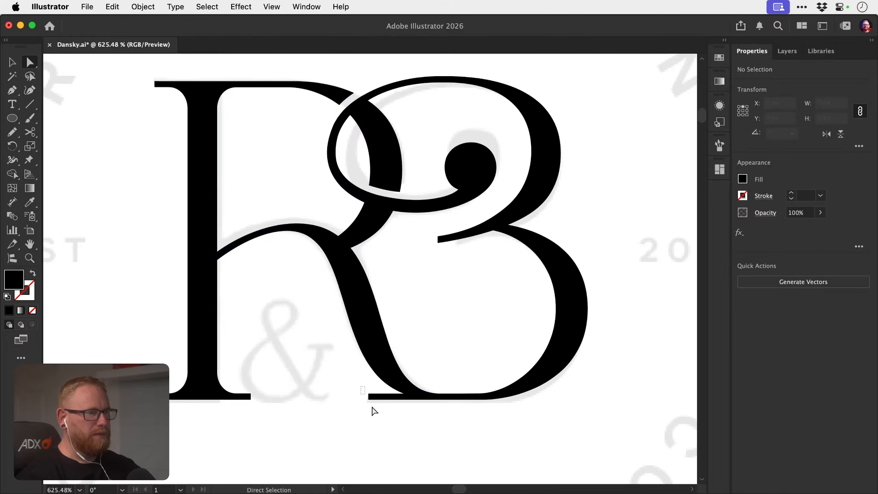
Trim the left end of the foot serif beneath the R's leg slightly.
drag(375, 412, 375, 412)
click(375, 413)
key(z)
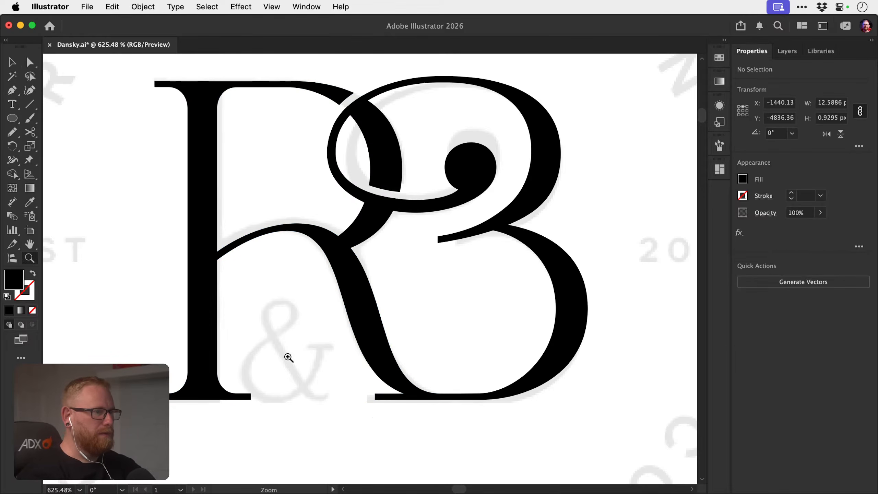
alt+click(193, 365)
alt+click(216, 360)
key(v)
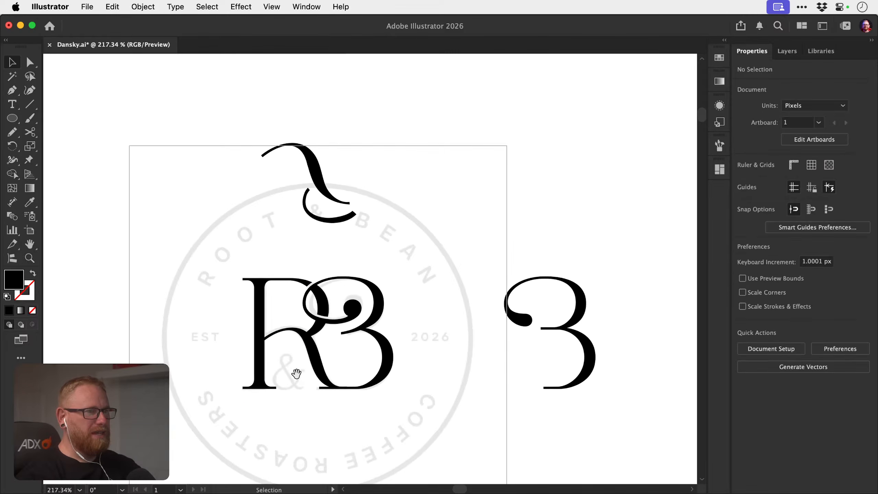
Move the Bevas ampersand text into the space between the R's stem and leg.
drag(296, 374, 315, 258)
drag(361, 396, 284, 219)
key(s)
drag(342, 204, 387, 289)
key(z)
click(336, 289)
key(v)
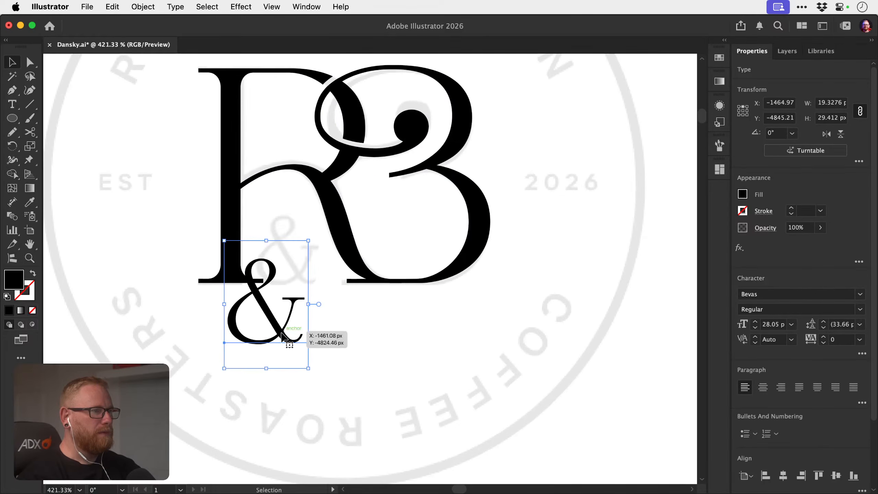
drag(282, 331, 313, 270)
Scale the ampersand down to about 24.35 pt and place it near the baseline between the R's stem serif and leg.
key(z)
drag(294, 262, 384, 256)
key(v)
key(s)
key(v)
drag(379, 110, 359, 141)
drag(254, 286, 256, 328)
drag(305, 314, 322, 300)
key(a)
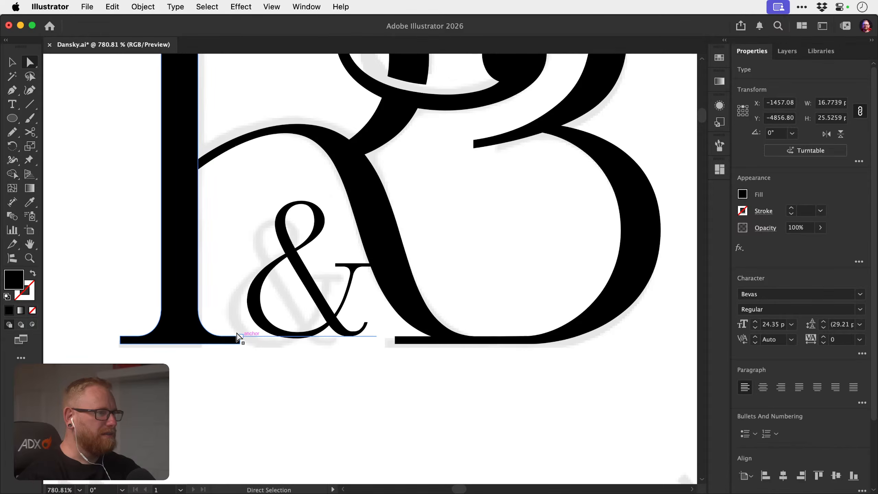
key(Delete)
click(240, 337)
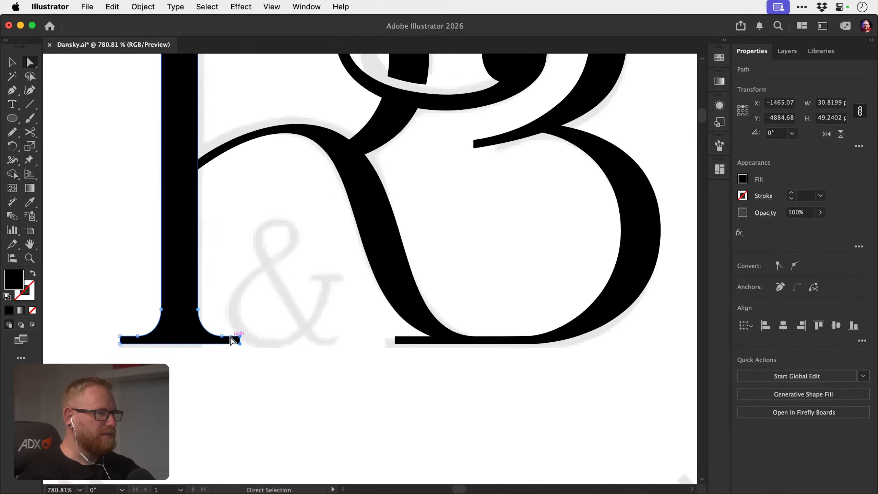
drag(191, 337, 323, 307)
key(v)
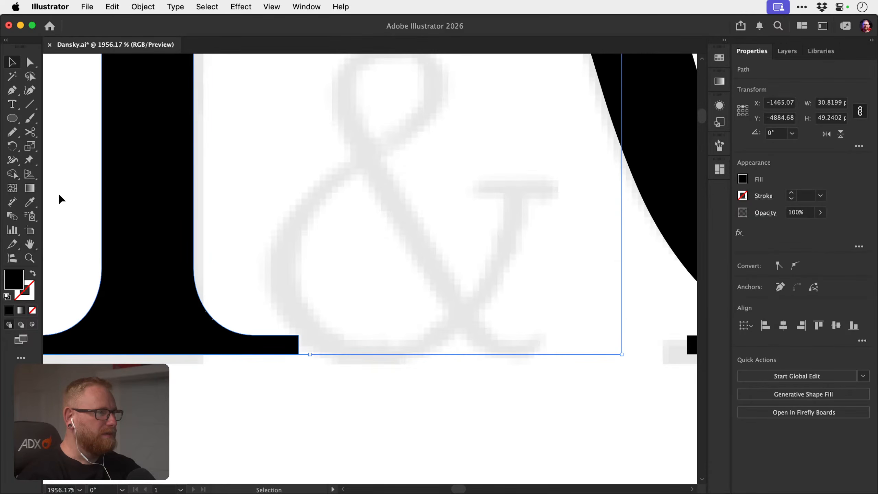
drag(10, 120, 69, 118)
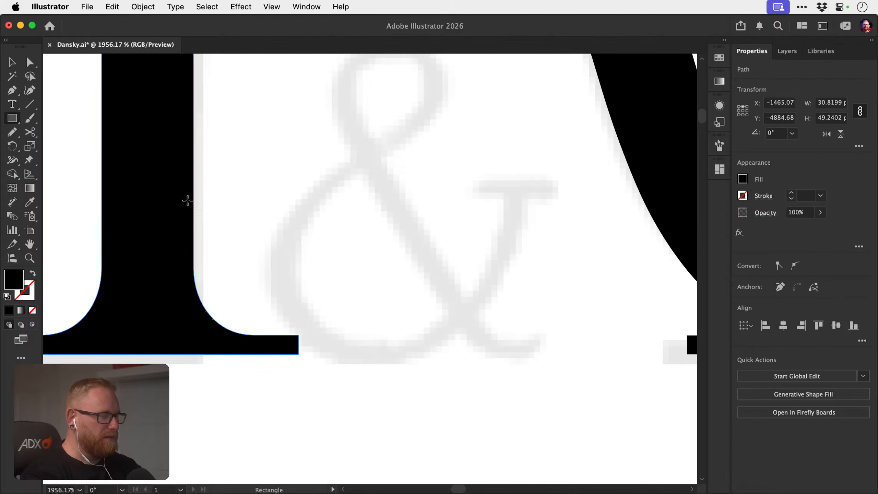
key(p)
click(193, 240)
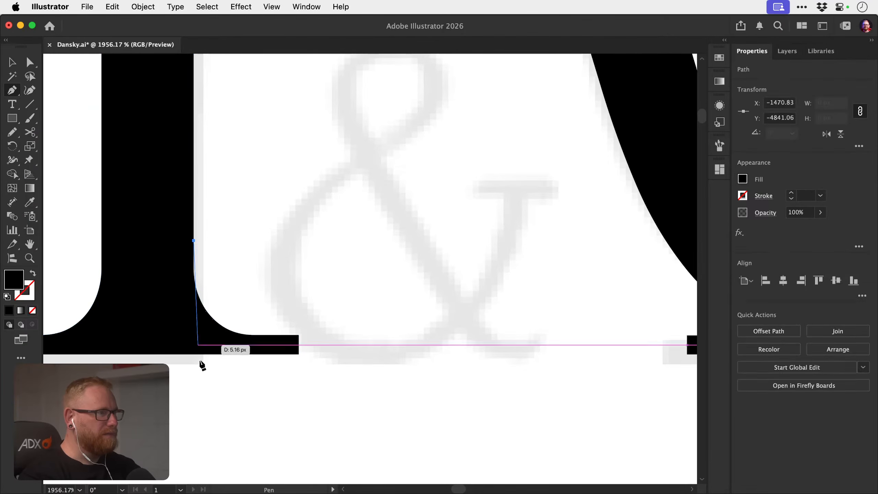
key(super+z)
key(super+z)
key(z)
drag(367, 369, 192, 255)
key(v)
drag(316, 349, 601, 332)
key(z)
drag(213, 373, 560, 315)
drag(245, 375, 349, 314)
drag(235, 353, 355, 326)
key(v)
click(314, 332)
key(p)
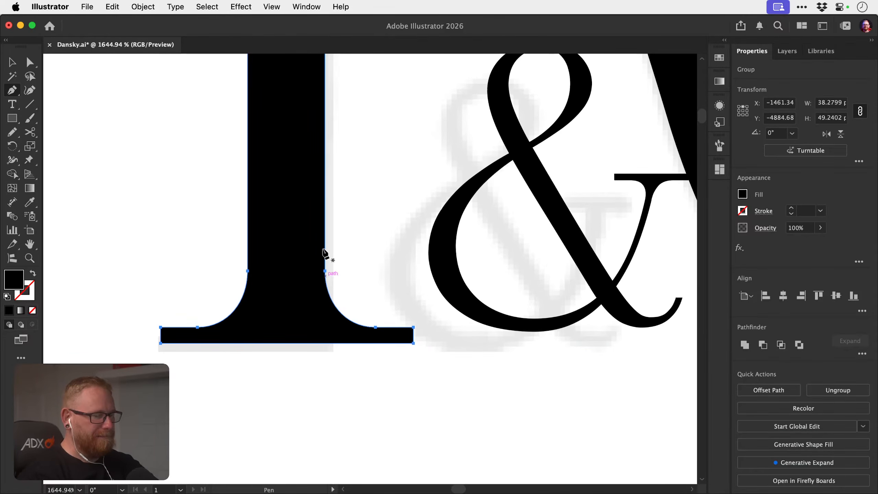
click(325, 197)
key(super+z)
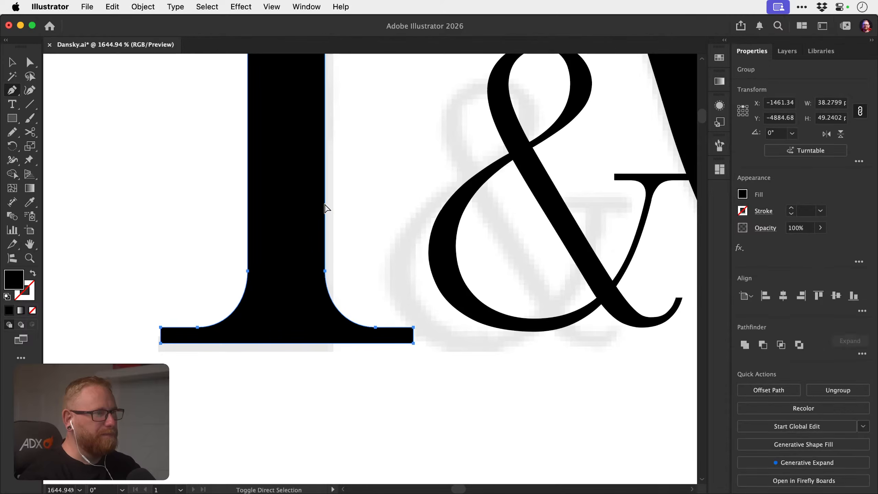
Draw a closed four-point Pen shape covering the right half of the R stem's foot serif, flush with the stem's right edge.
key(super+shift+a)
click(325, 201)
click(325, 368)
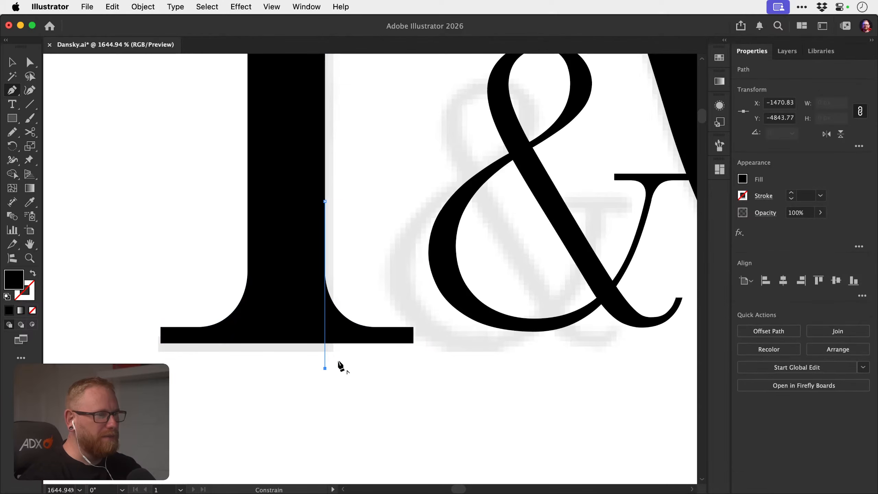
click(433, 368)
click(410, 285)
click(325, 201)
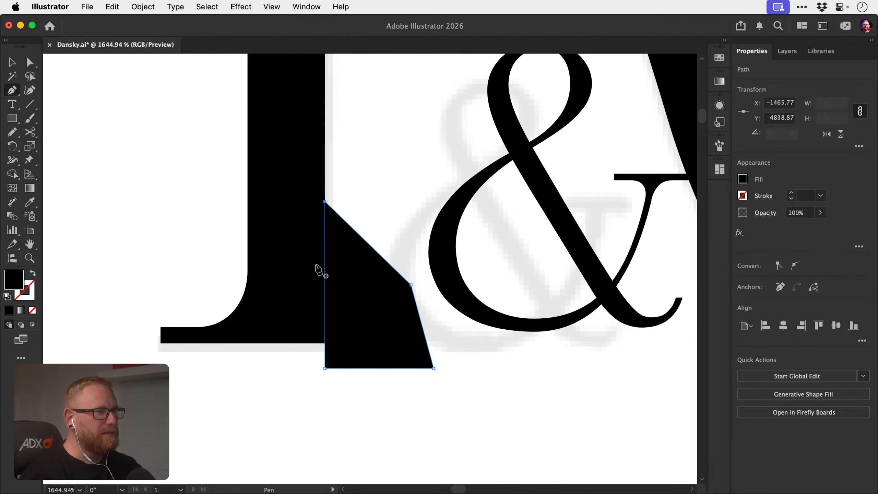
Remove the covering shape and the right half of the R stem's foot serif with the Shape Builder.
key(v)
drag(299, 371, 339, 310)
key(shift+m)
mouse_move(359, 213)
alt+mouse_down()
mouse_move(389, 319)
mouse_move(259, 415)
alt+mouse_up()
key(z)
key(super+shift+a)
Enlarge the ampersand to about 26.11 pt and reposition it on the baseline between the R's stem and leg.
key(v)
drag(338, 368, 190, 381)
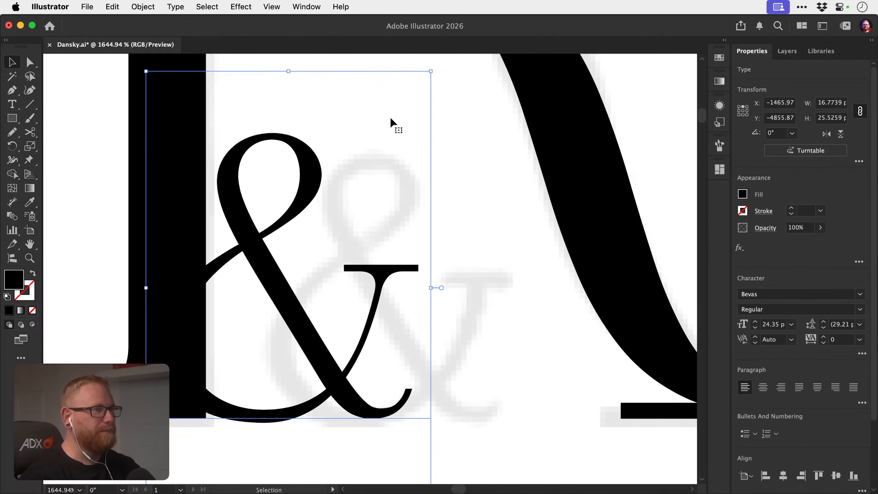
key(z)
drag(333, 362, 215, 329)
key(v)
shift+drag(387, 205, 397, 189)
drag(330, 344, 384, 348)
key(z)
drag(343, 393, 478, 380)
key(v)
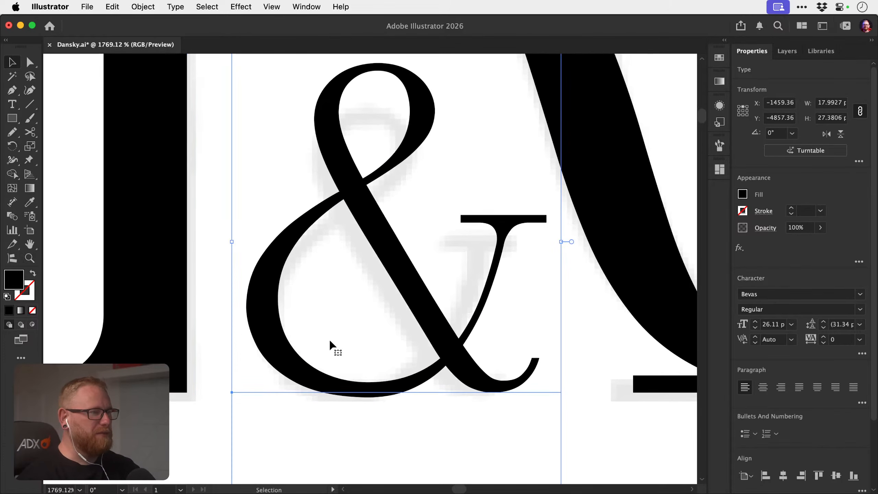
click(14, 91)
key(super+shift+a)
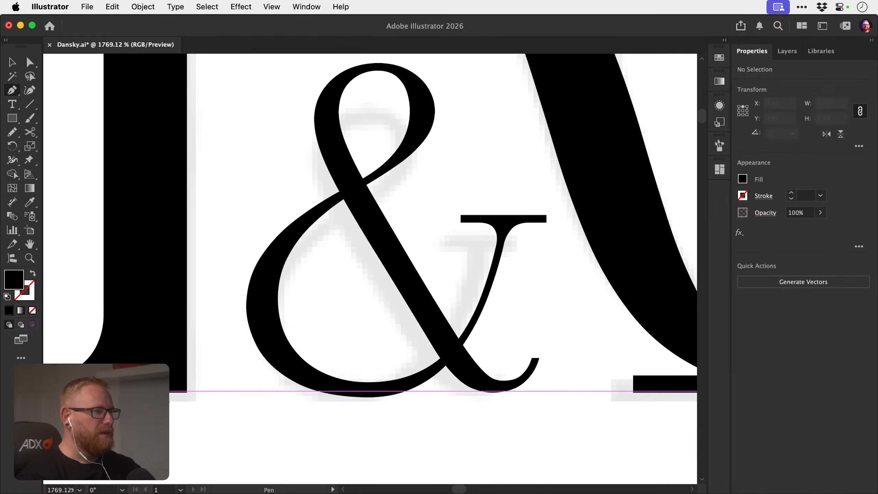
click(159, 392)
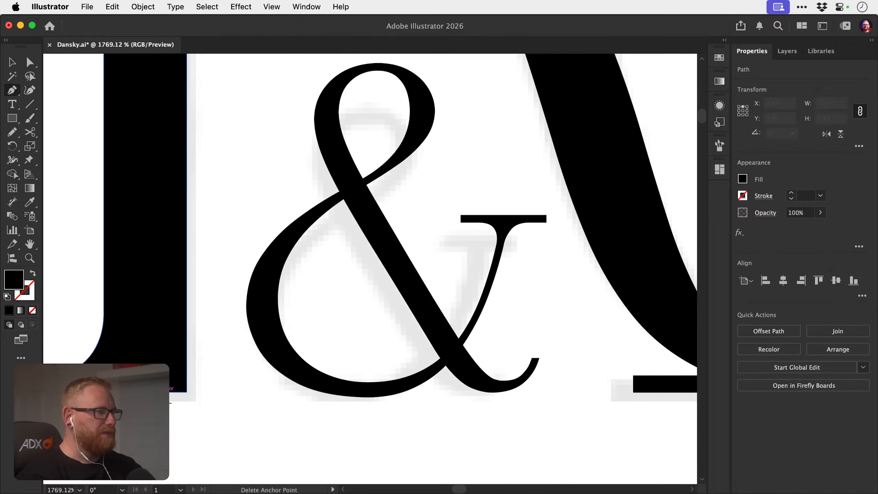
click(572, 392)
key(super+z)
key(super+z)
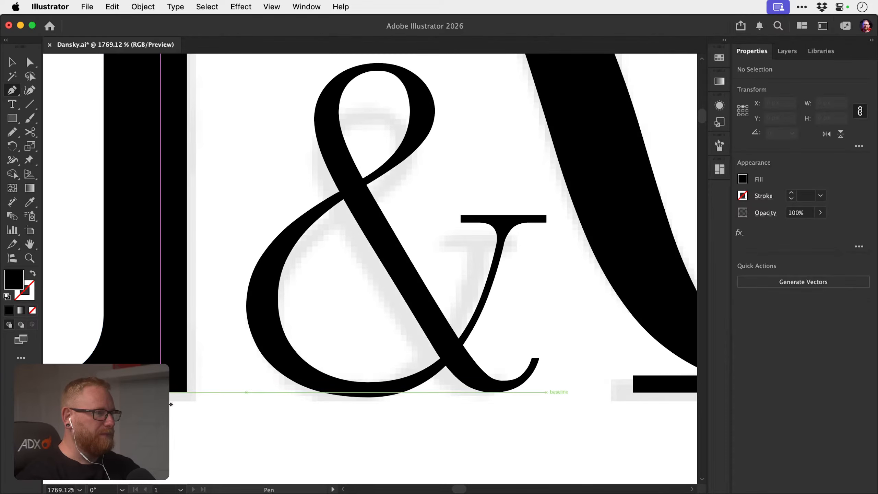
Draw a horizontal line about 23 px long from the R stem's base under the ampersand, with no fill and a 1 pt stroke.
click(160, 393)
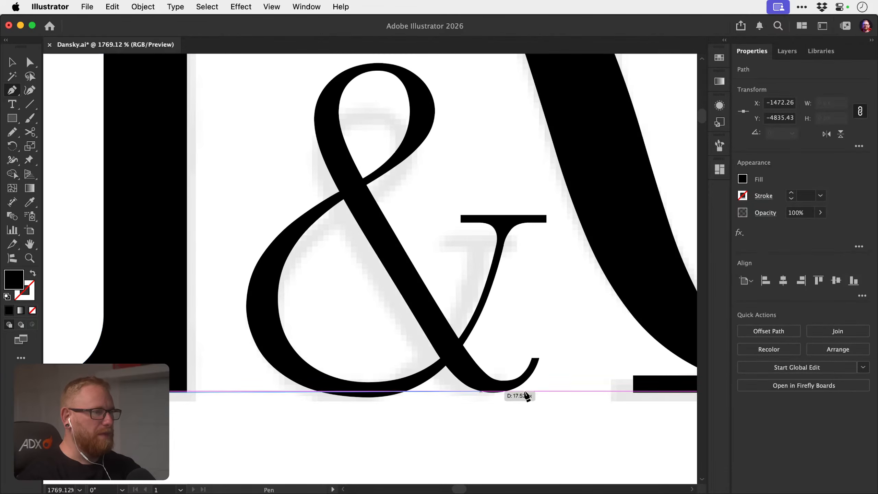
click(582, 393)
key(d)
click(33, 311)
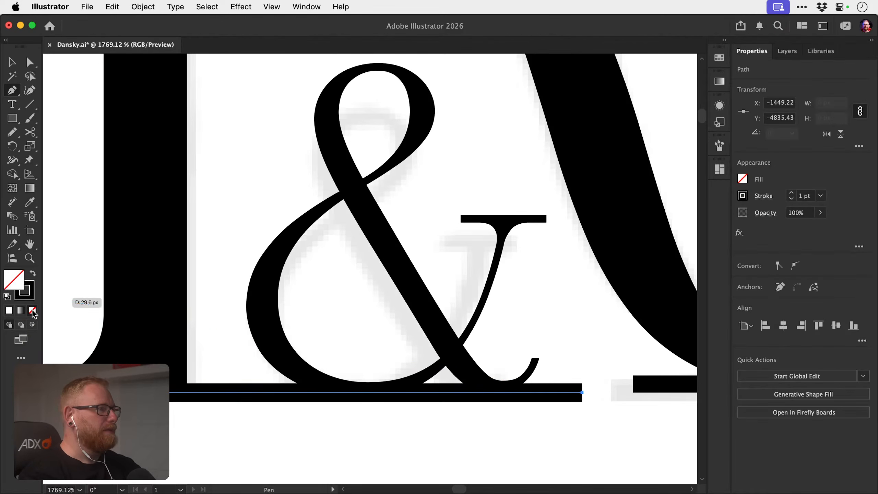
key(v)
key(super+shift+a)
click(281, 394)
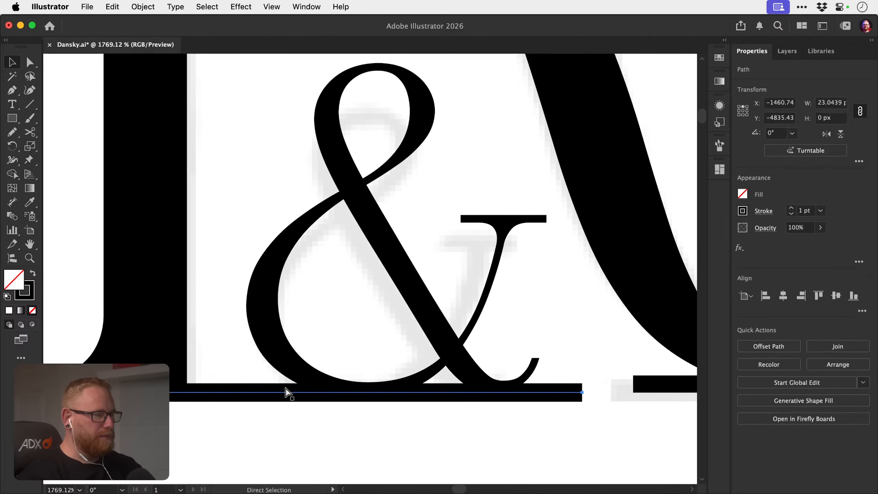
Switch to outline view and shift the ampersand slightly left along the baseline.
key(super+y)
key(super+shift+a)
drag(297, 366, 299, 366)
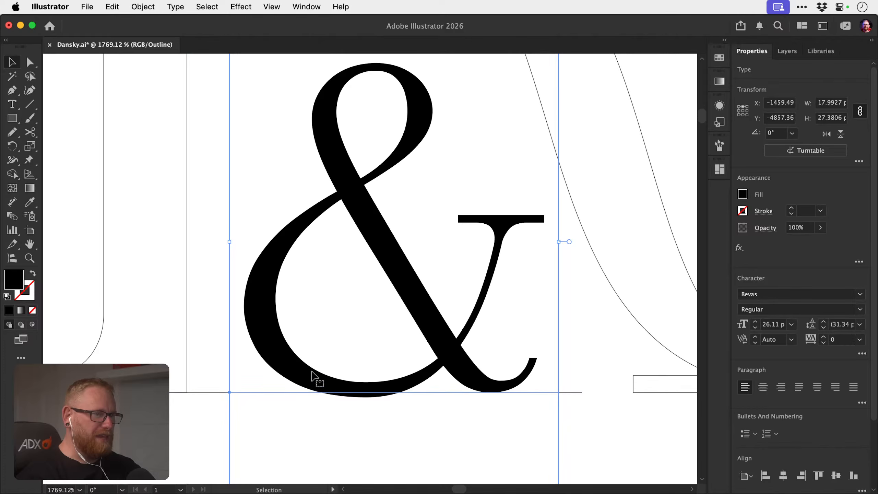
Replace the ampersand with a T and an O in turn to compare how each character sits on the baseline.
double_click(364, 310)
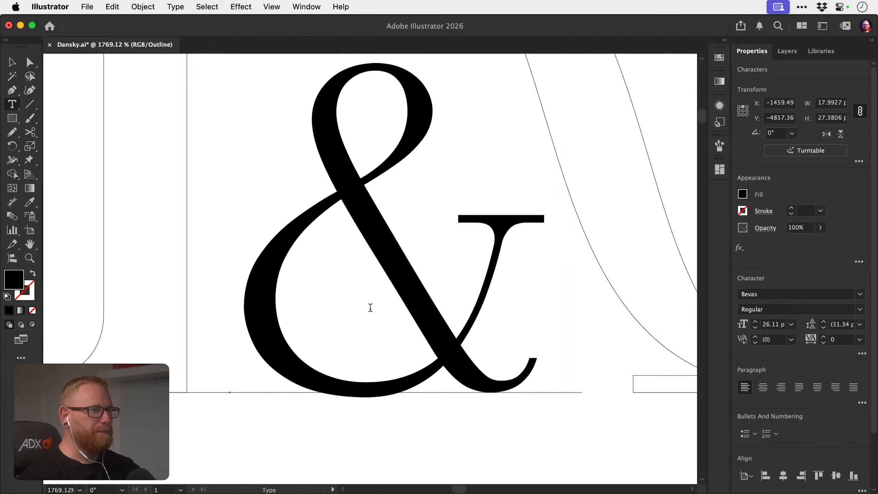
double_click(356, 300)
text(T)
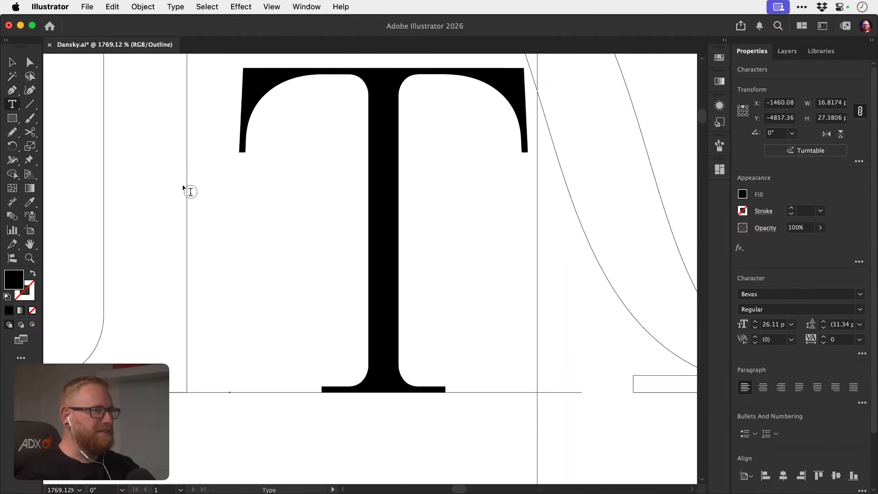
click(12, 62)
double_click(386, 337)
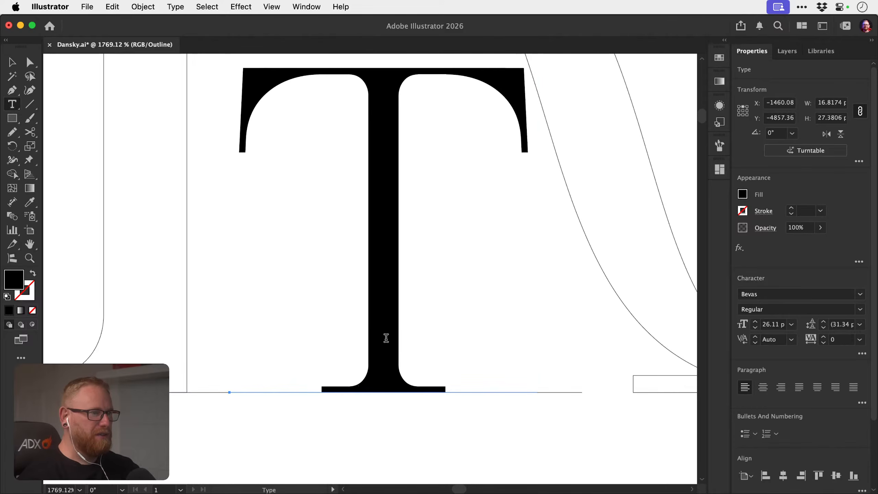
key(super+a)
text(O)
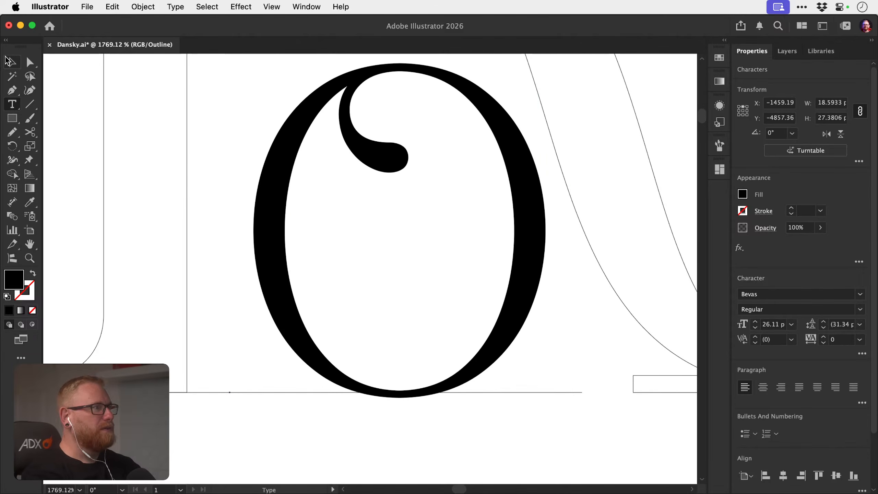
click(9, 60)
Undo the T and O replacements and return to the preview view.
key(super+z)
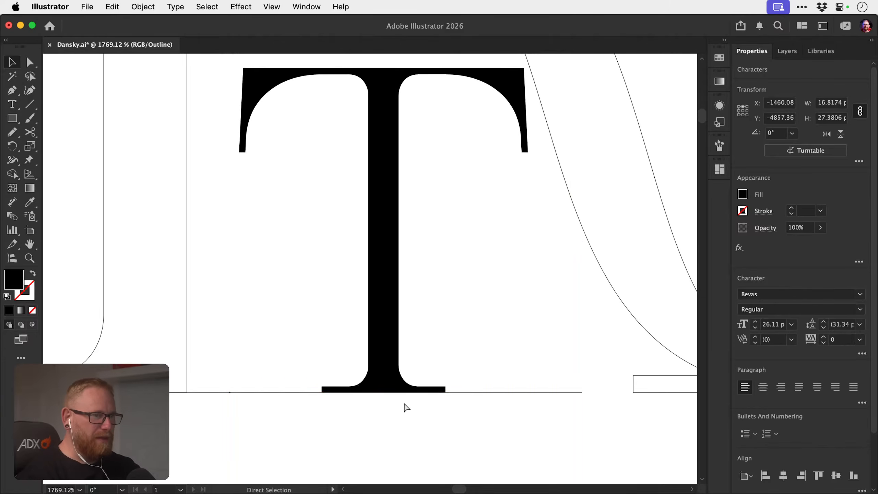
key(super+z)
click(175, 426)
key(super+y)
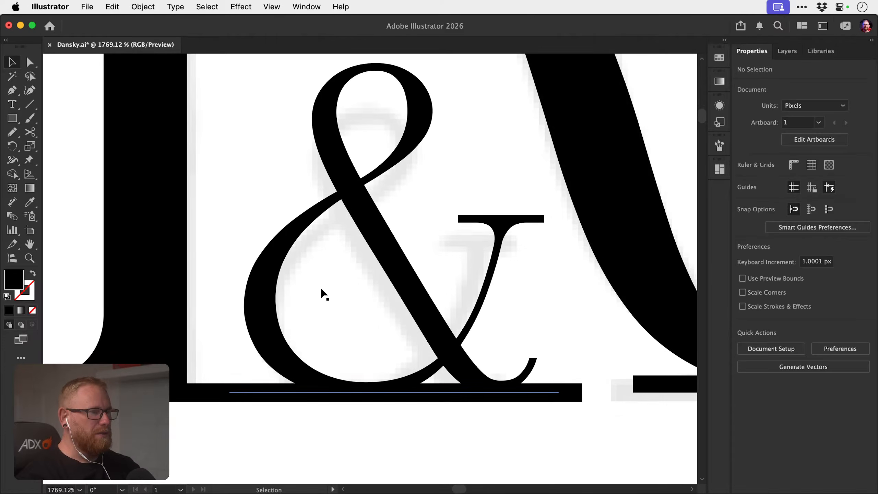
Delete the horizontal line beneath the ampersand.
click(248, 392)
key(Delete)
key(z)
drag(408, 363, 139, 331)
key(v)
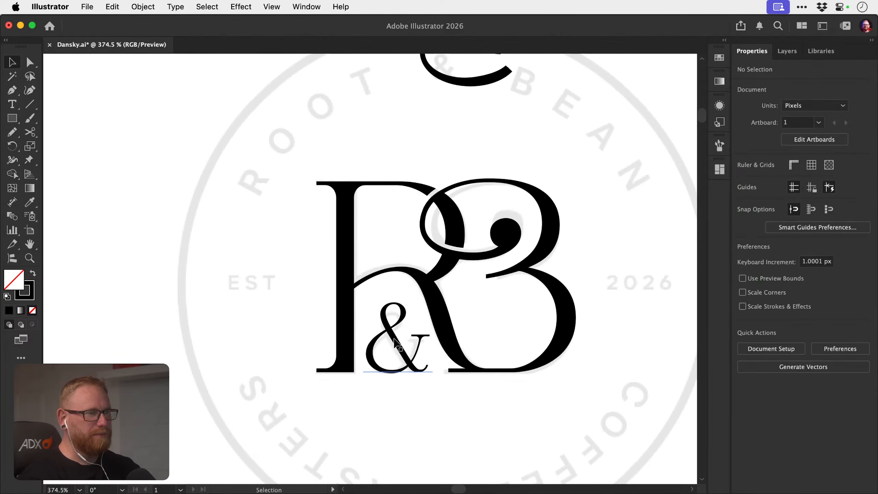
Scale the ampersand down to about 24.85 pt.
click(409, 335)
key(z)
drag(409, 326, 447, 301)
key(v)
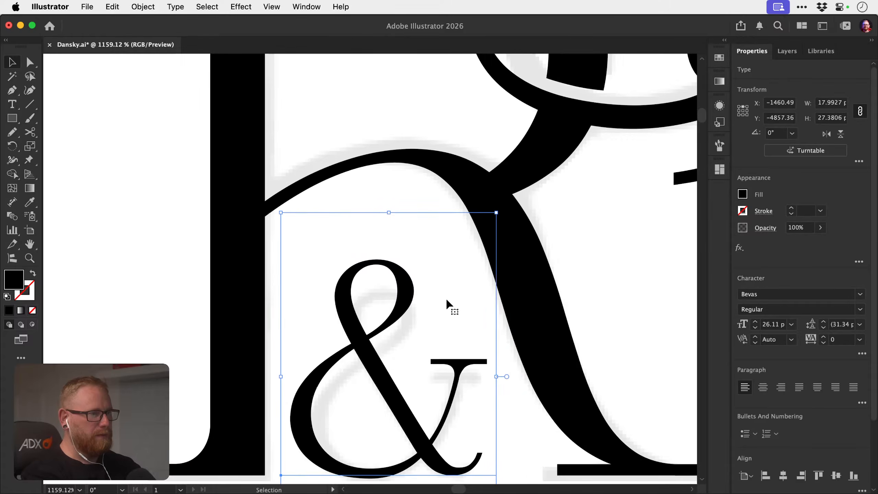
drag(508, 212, 498, 229)
Reposition the ampersand on the baseline between the R's stem and leg, at about X -1460 px.
drag(420, 380, 369, 266)
drag(366, 316, 283, 306)
drag(205, 363, 282, 363)
drag(385, 335, 240, 292)
drag(398, 335, 541, 351)
drag(487, 351, 420, 352)
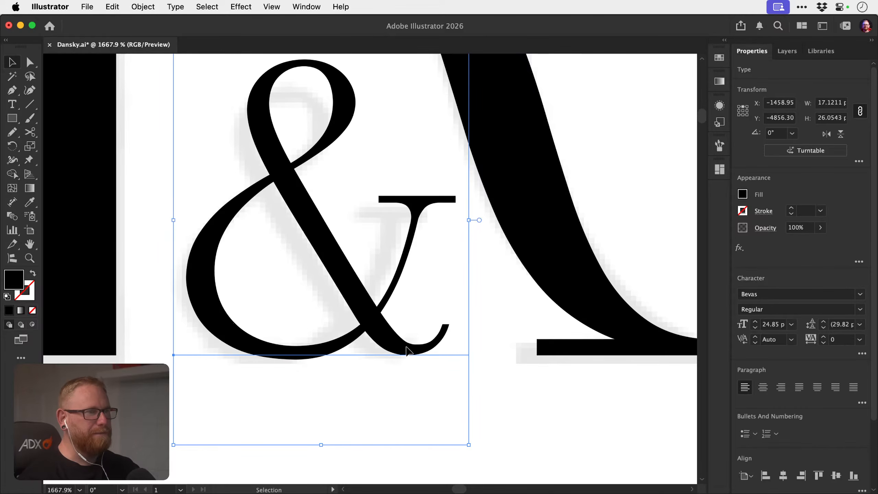
drag(406, 351, 390, 346)
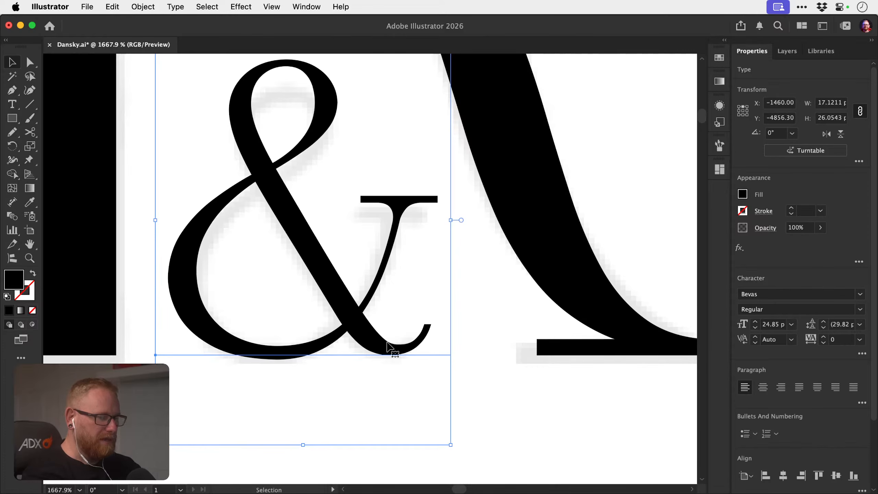
Save the document and review the ampersand within the whole monogram.
key(a)
key(super+s)
key(super+minus)
key(super+minus)
key(super+minus)
key(super+minus)
key(super+minus)
key(super+minus)
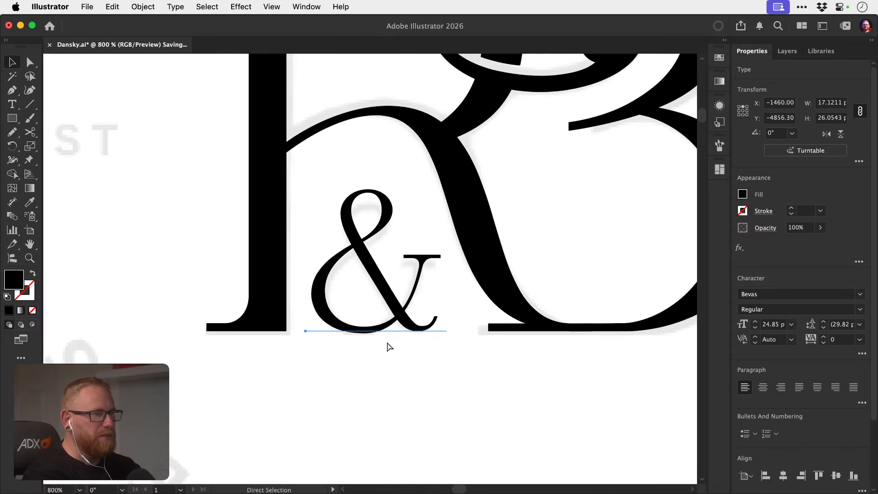
click(424, 348)
drag(412, 338, 347, 395)
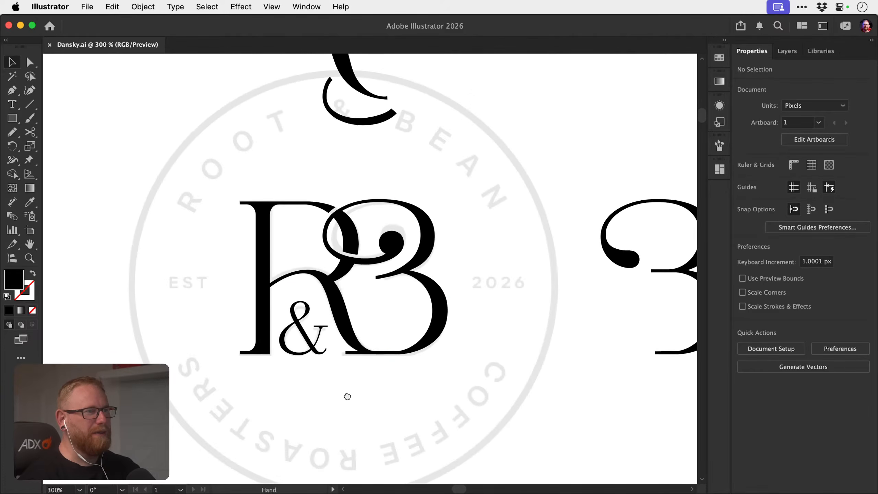
Add a 0.25 pt stroke to the ampersand to thicken its thin lines.
key(z)
drag(306, 328, 582, 299)
key(v)
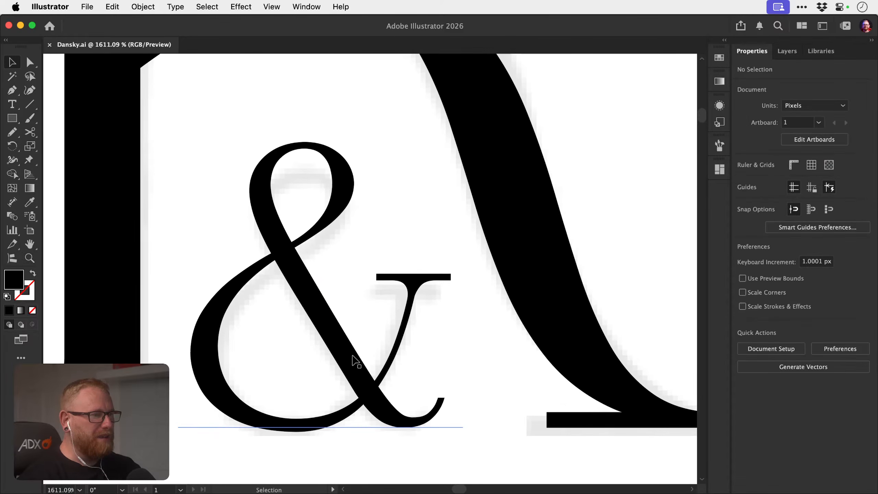
click(347, 373)
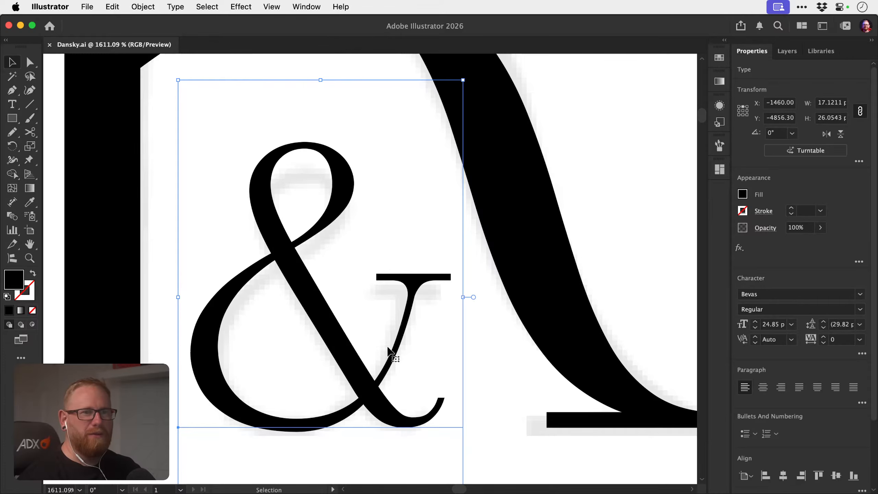
click(792, 210)
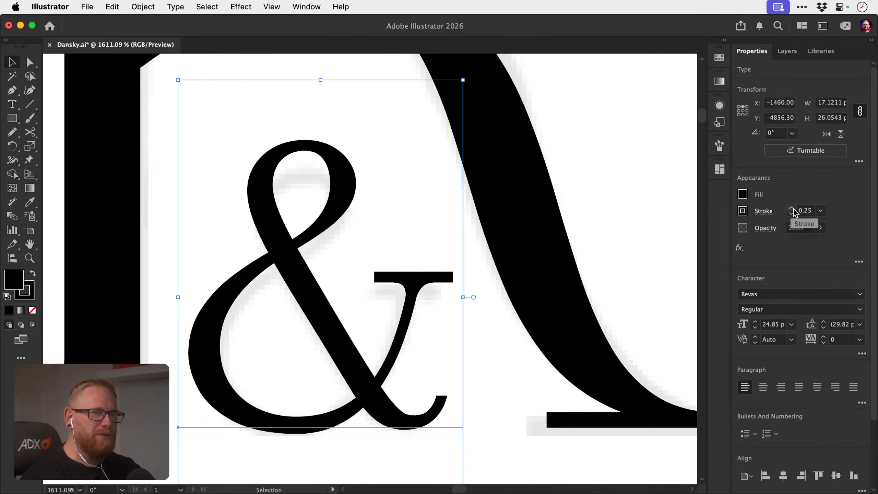
Try heavier strokes up to 2 pt on the ampersand, and return it to 0.25 pt.
click(791, 209)
click(792, 209)
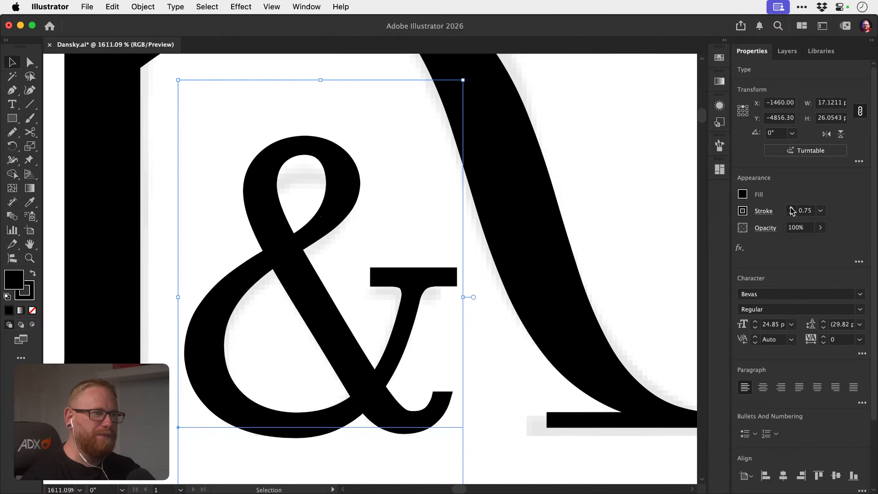
click(792, 209)
click(792, 208)
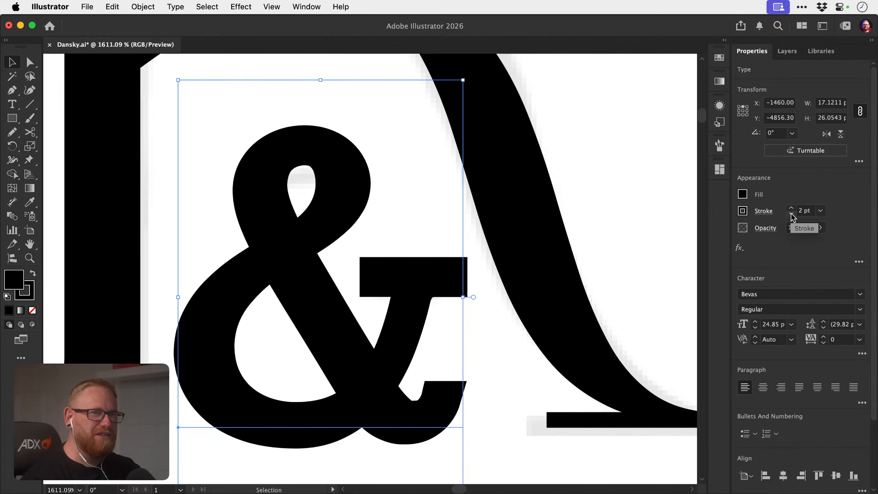
click(791, 213)
click(792, 214)
click(792, 213)
click(792, 214)
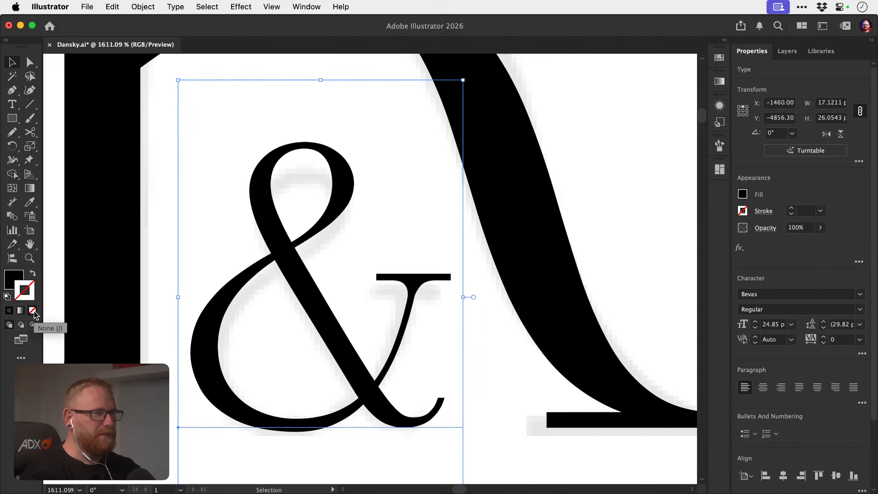
click(170, 320)
Move the ampersand over the foot serif of the R's leg to compare their line thickness.
key(z)
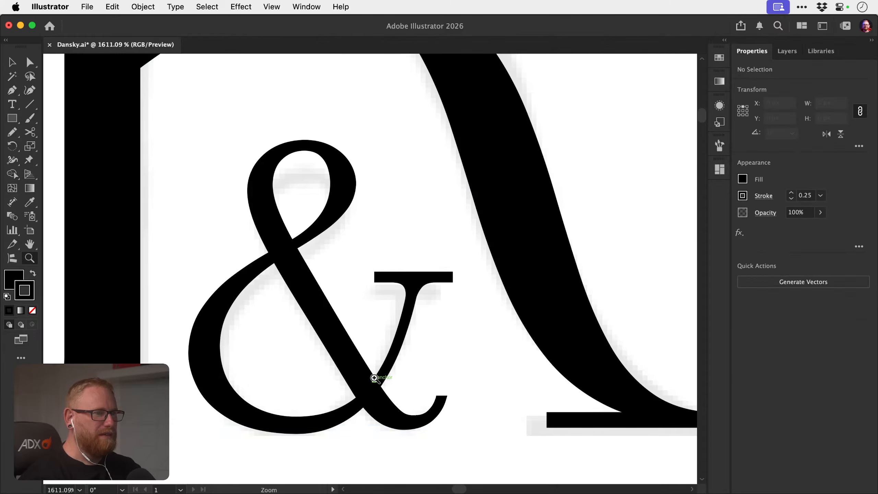
drag(371, 375, 267, 356)
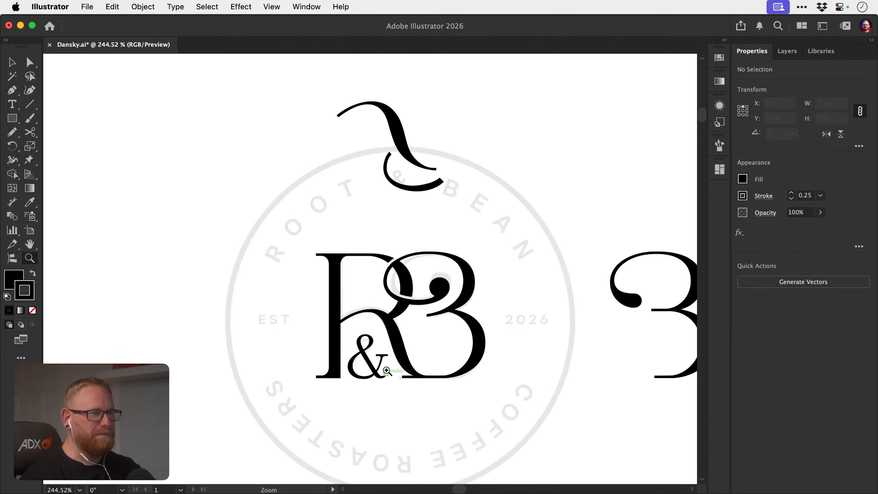
drag(376, 370, 504, 363)
key(v)
drag(392, 401, 689, 389)
key(z)
key(v)
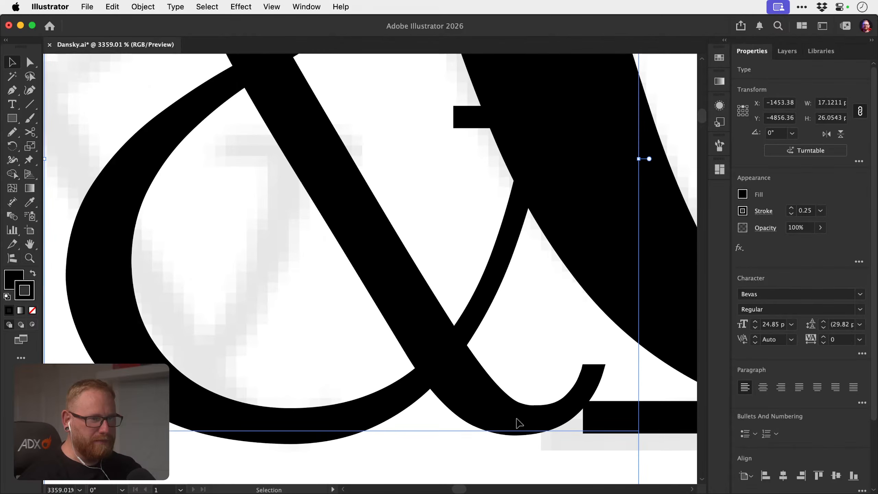
drag(518, 423, 733, 416)
key(z)
key(v)
drag(530, 409, 538, 413)
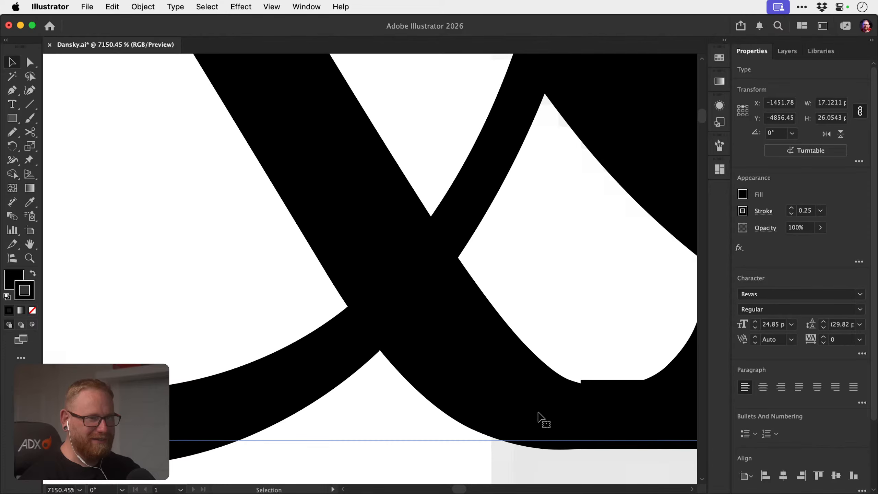
Move the ampersand back between the R's stem and leg, at about X -1460 px, and save the document.
scroll(443, 386, down, 10)
drag(465, 343, 345, 347)
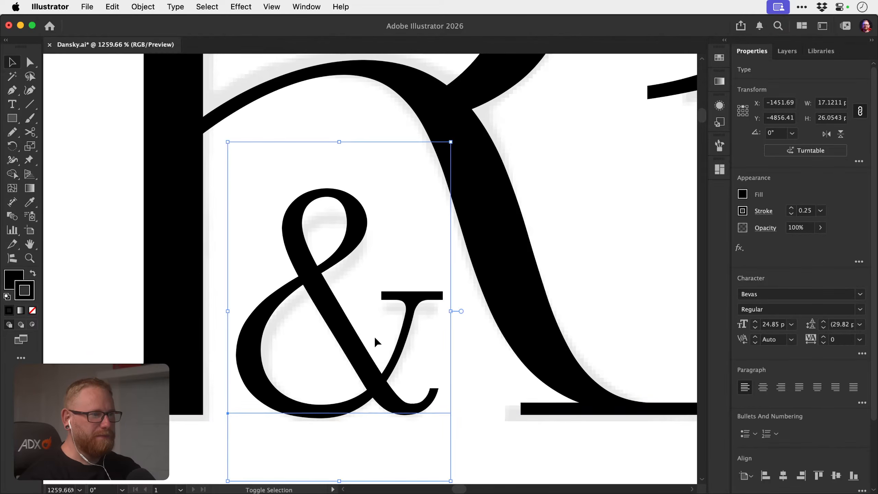
key(super+s)
scroll(310, 338, down, 5)
scroll(358, 333, up, 3)
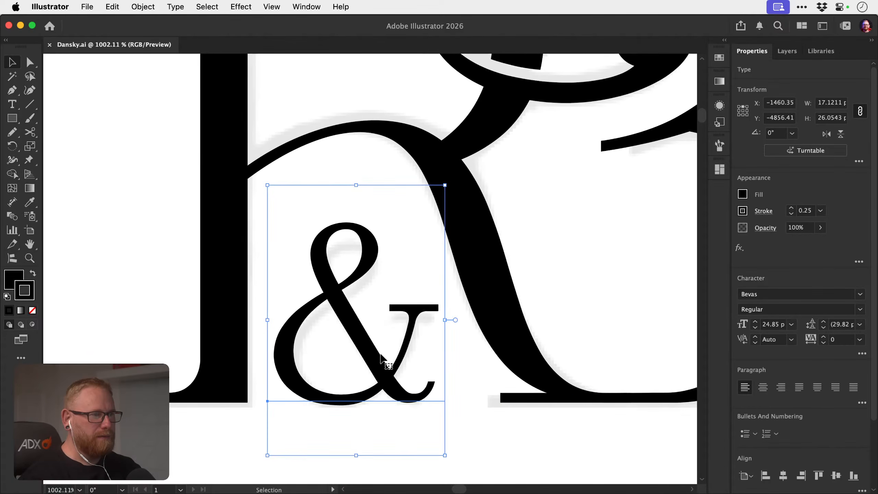
Scale the ampersand down to about 23.49 pt.
key(z)
drag(408, 371, 155, 311)
drag(402, 331, 436, 318)
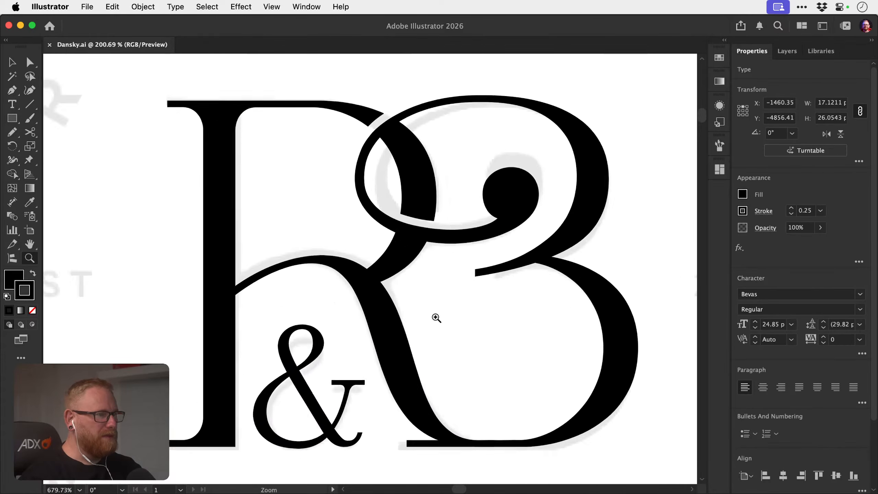
key(v)
mouse_move(255, 304)
mouse_down()
mouse_move(250, 300)
mouse_move(254, 310)
mouse_up()
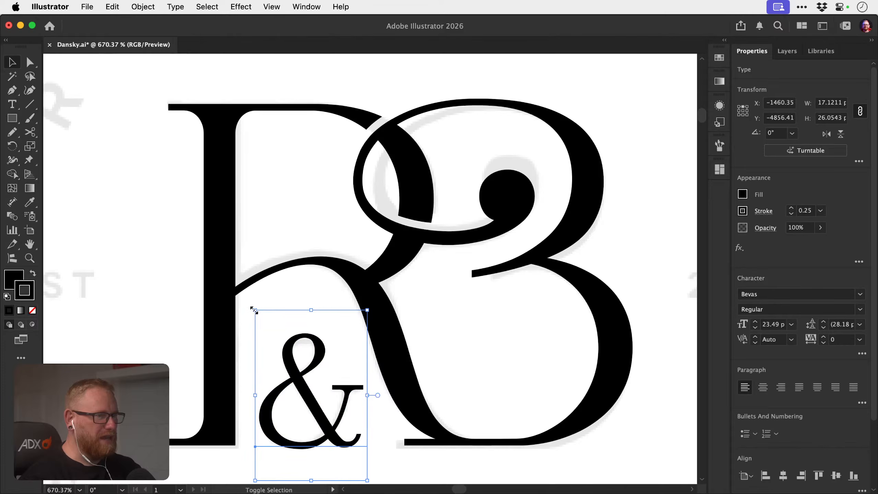
Shift the ampersand over the foot of the R's leg and adjust its height against the serif's baseline.
key(shift+Right)
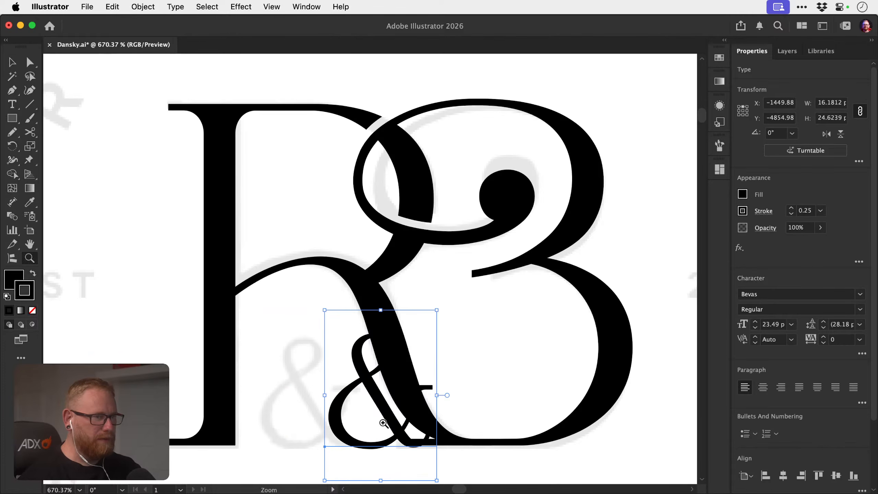
drag(393, 445, 617, 388)
key(v)
drag(393, 375, 361, 369)
key(z)
key(v)
Nudge the ampersand back between the R's stem and leg, at about X -1460 px, and deselect it.
drag(395, 420, 90, 259)
key(z)
key(v)
key(shift+Left)
key(Right)
key(shift+super+a)
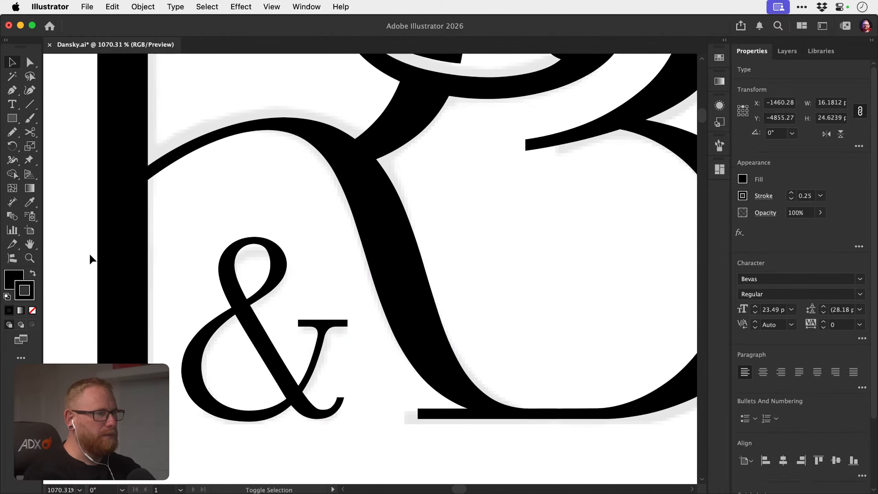
Try moving the whole monogram out of the circular badge, and undo the move.
key(z)
drag(425, 348, 207, 284)
drag(407, 330, 309, 300)
drag(383, 323, 305, 334)
key(v)
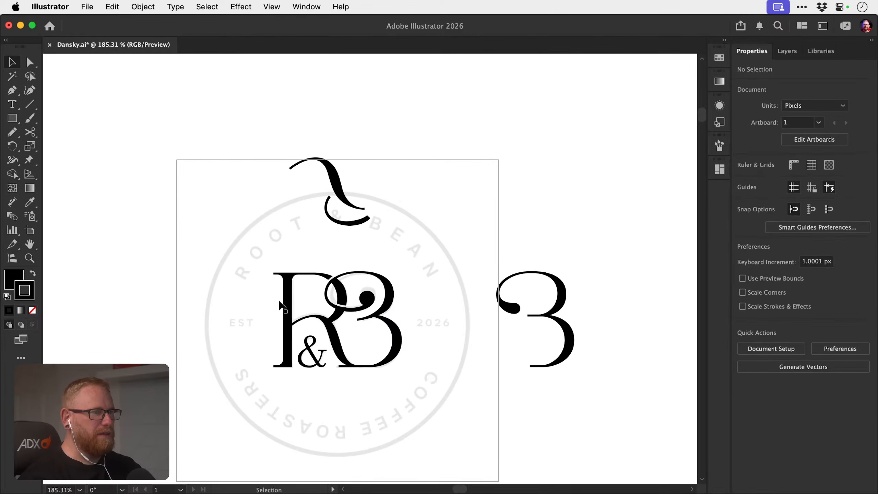
drag(403, 387, 405, 388)
drag(405, 389, 239, 348)
drag(237, 305, 563, 435)
click(592, 406)
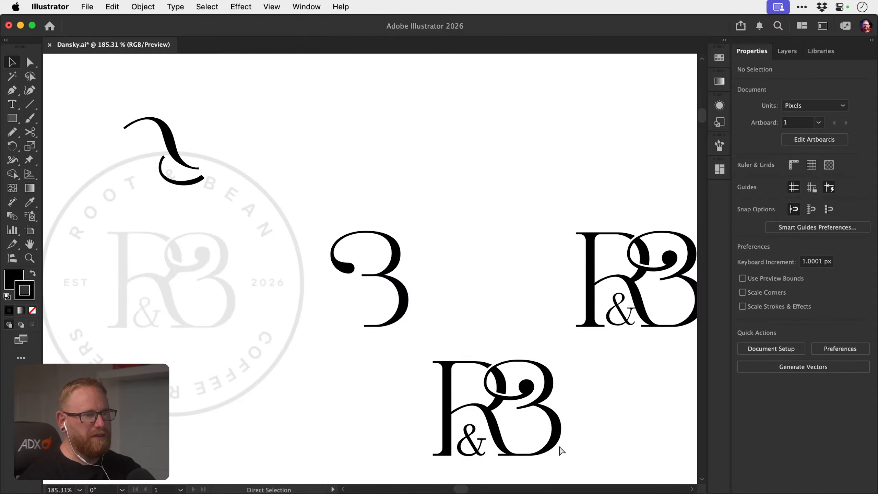
key(super+z)
Move the spare swash, the spare B shape and the spare monogram with ampersand to the left of the circular badge.
drag(208, 280, 333, 299)
key(z)
key(v)
drag(357, 413, 138, 400)
drag(400, 252, 176, 361)
mouse_move(345, 254)
mouse_down()
mouse_move(156, 252)
mouse_move(106, 301)
mouse_up()
click(266, 186)
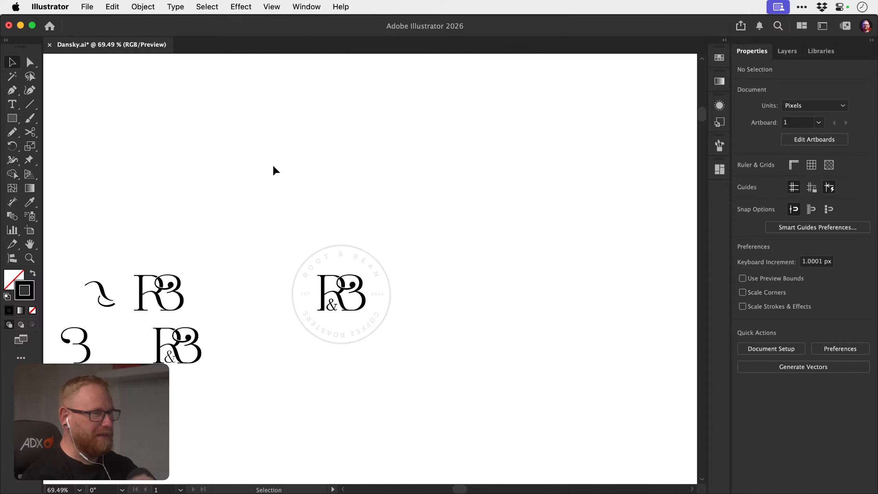
Examine the R's leg and its join with the stem, close up and within the whole monogram.
key(z)
drag(333, 299, 484, 287)
key(v)
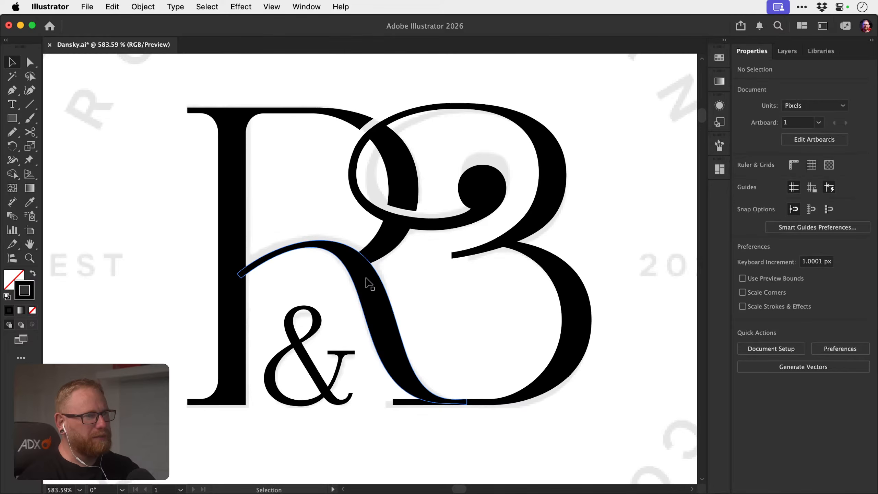
key(z)
drag(396, 347, 93, 326)
key(v)
key(z)
drag(387, 336, 507, 305)
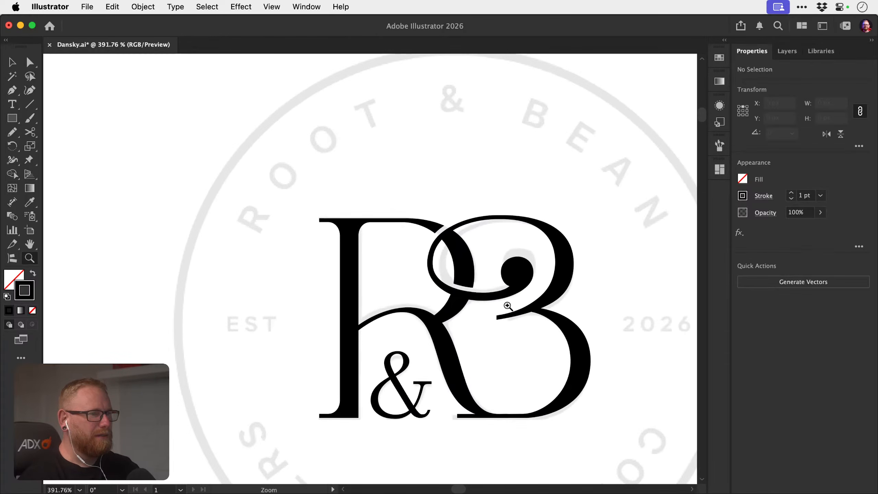
drag(355, 331, 458, 308)
key(v)
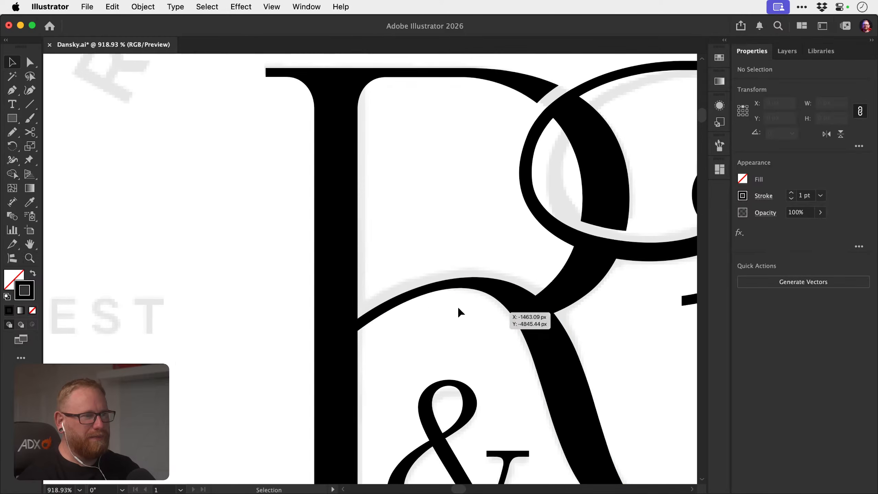
Inspect the anchor points of the R's leg around its stem end and arch.
click(413, 296)
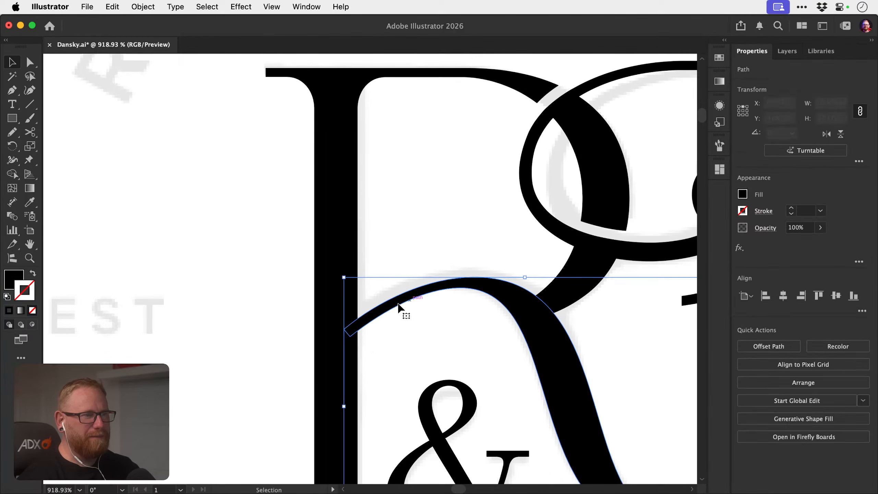
key(a)
click(351, 336)
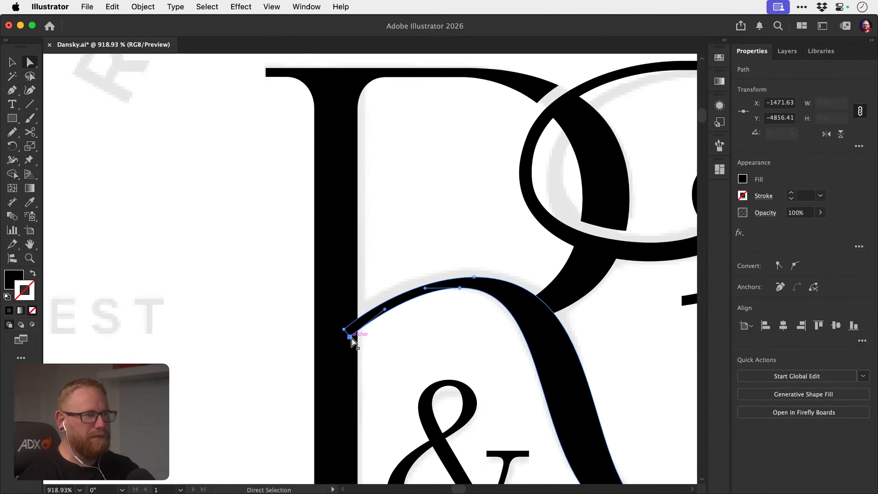
click(433, 304)
key(v)
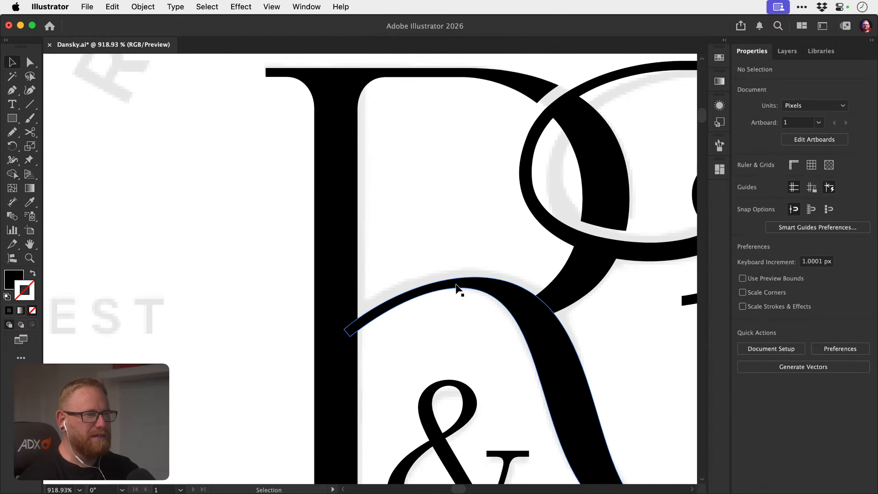
click(458, 285)
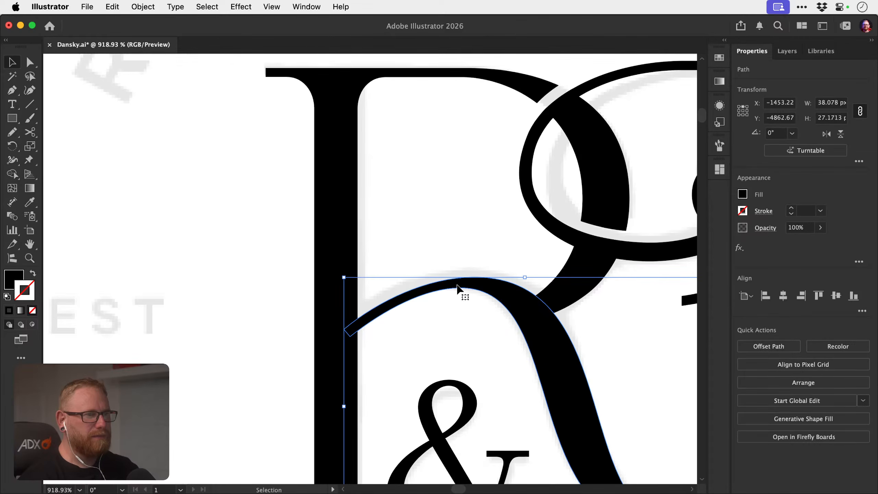
key(n)
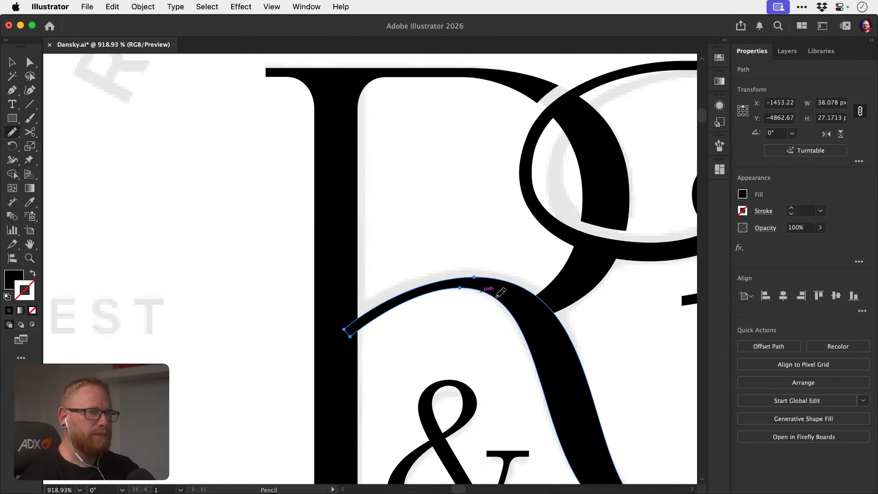
key(z)
drag(475, 330, 294, 278)
super+click(294, 278)
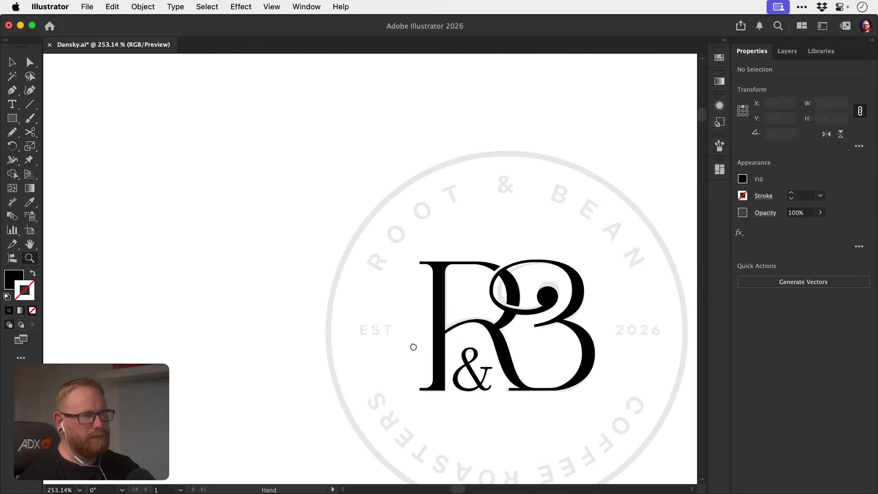
drag(427, 342, 397, 282)
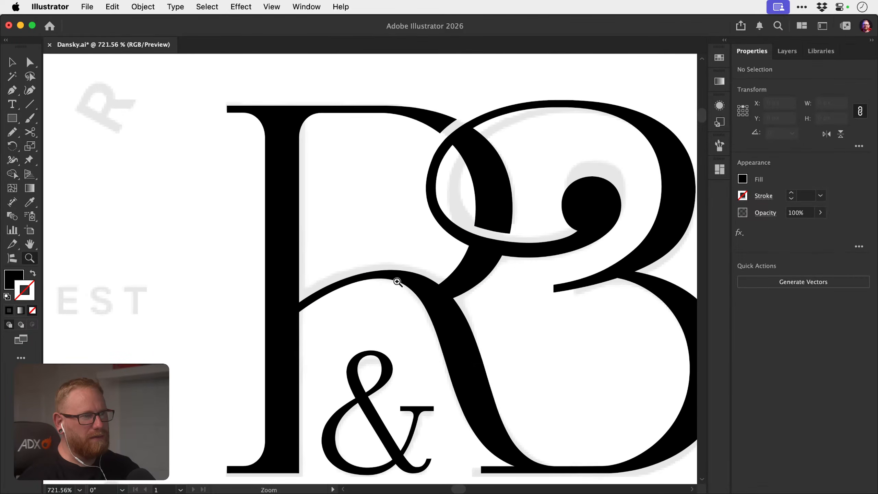
Delete the two anchor points at the stem end of the R's leg, and try left-aligning the remaining end points.
key(n)
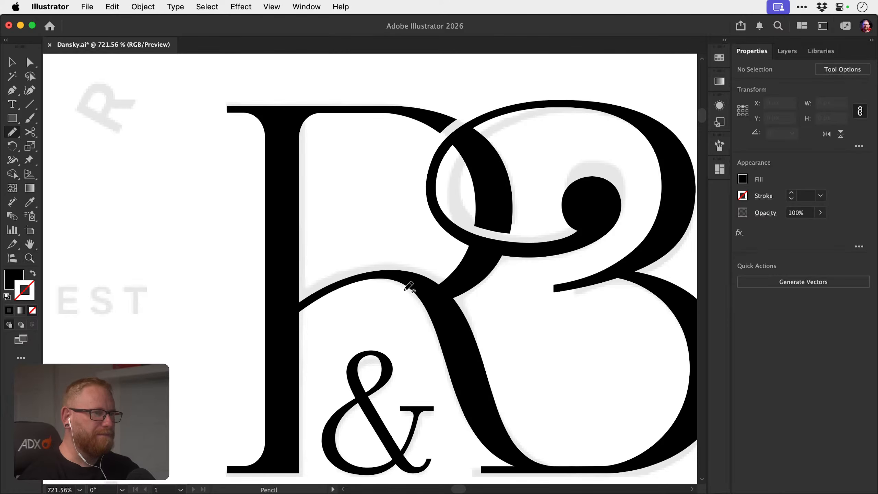
key(a)
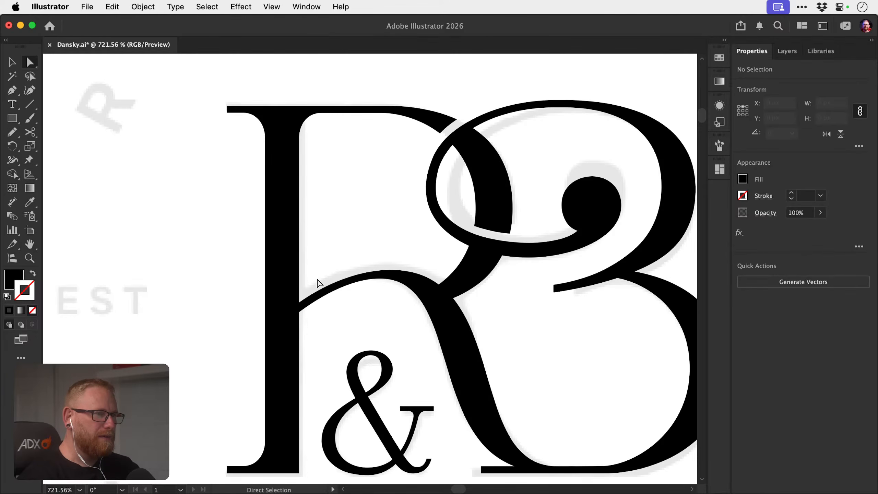
drag(324, 310, 324, 311)
click(289, 311)
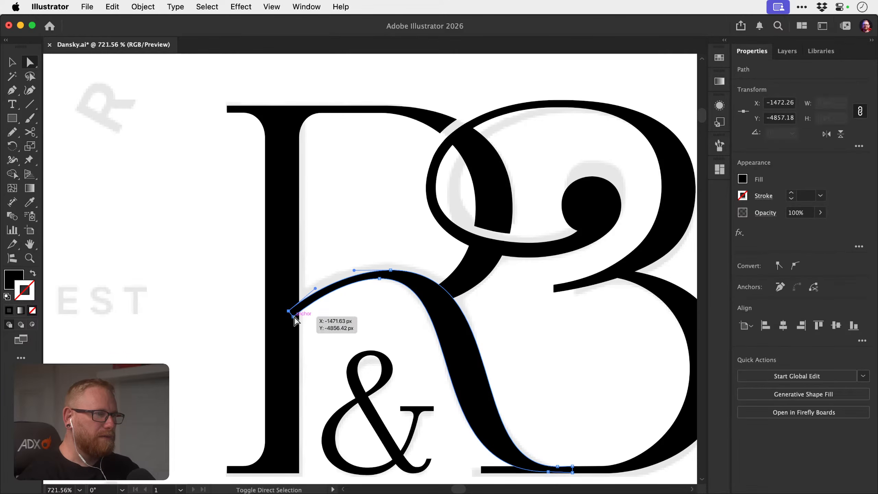
key(Delete)
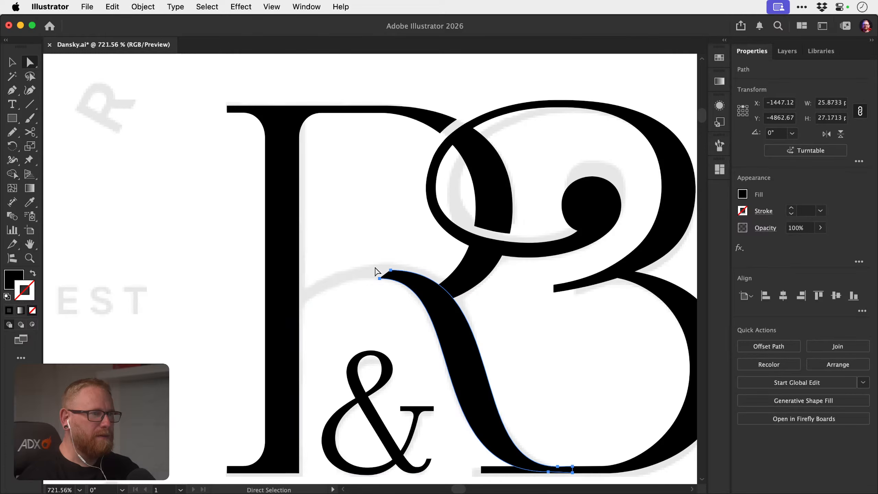
click(765, 326)
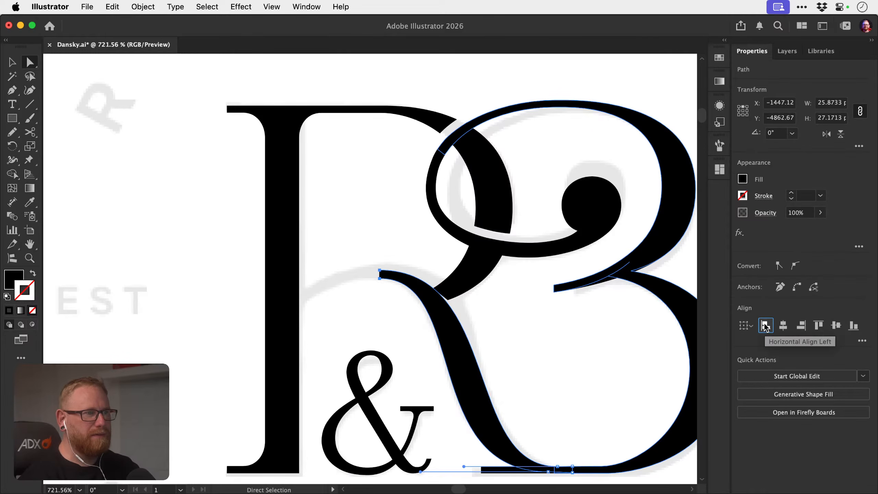
key(super+shift+a)
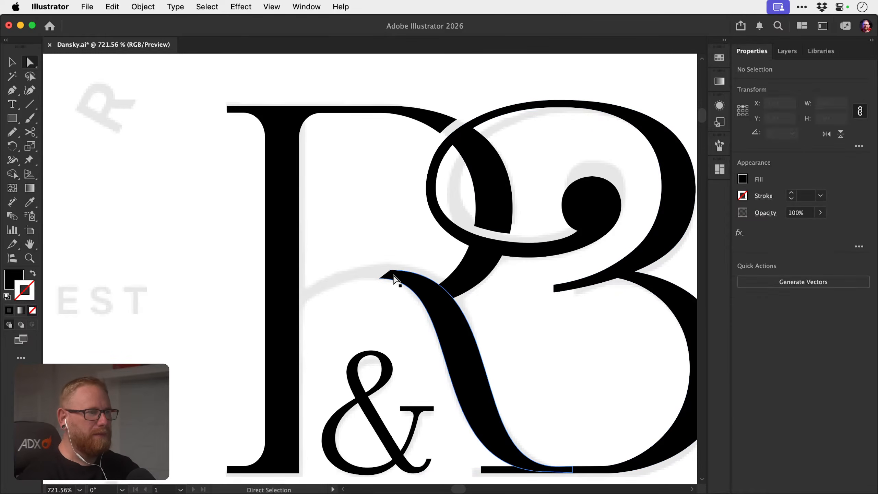
Try redrawing the arch of the R's leg with the Pen tool, curving from its open end to the stem and back to close the outline.
key(p)
drag(380, 278, 299, 316)
drag(391, 271, 404, 273)
drag(461, 271, 469, 271)
key(super+shift+a)
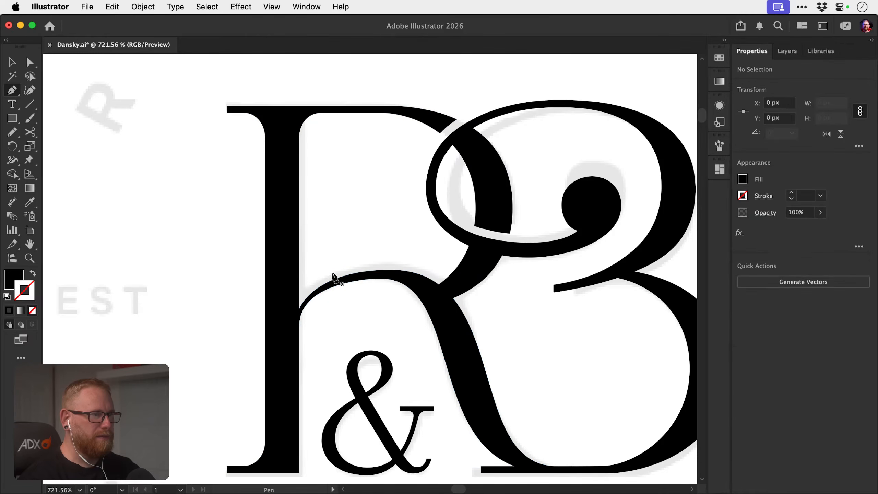
Try refining the redrawn arch by shifting its inner top anchor and adjusting the curve at the stem.
key(a)
click(360, 286)
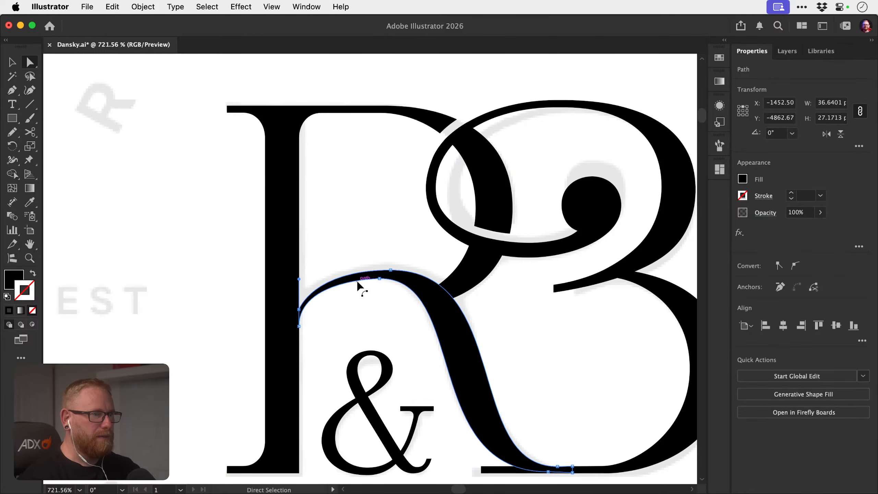
click(379, 279)
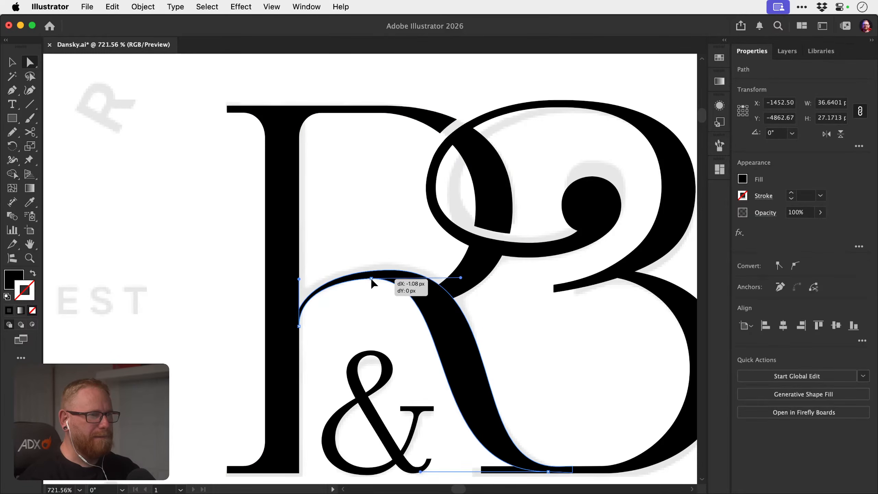
click(300, 308)
drag(298, 313, 298, 333)
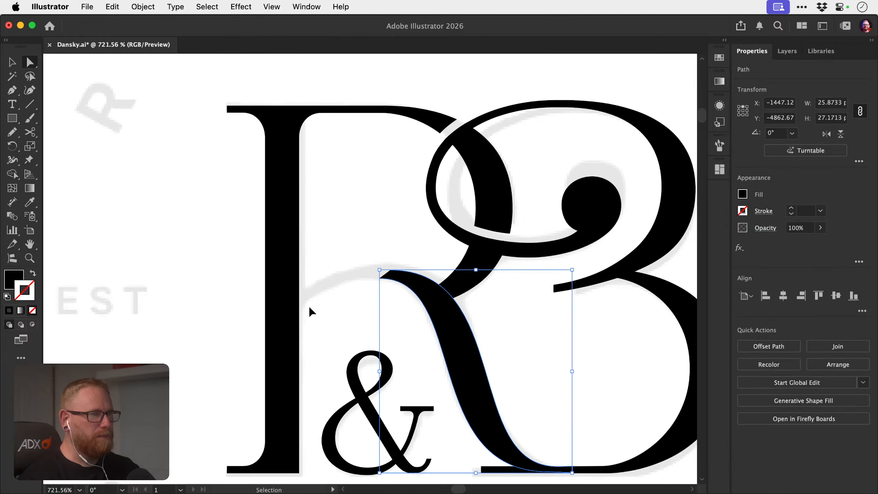
Extend the inner edge of the R's leg with a curved Pen segment from its open end point to the stem's edge.
click(357, 296)
key(p)
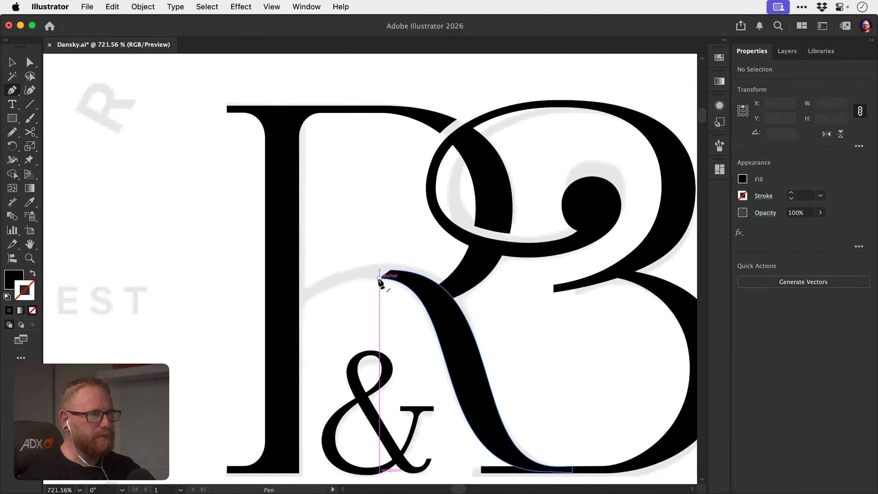
click(380, 278)
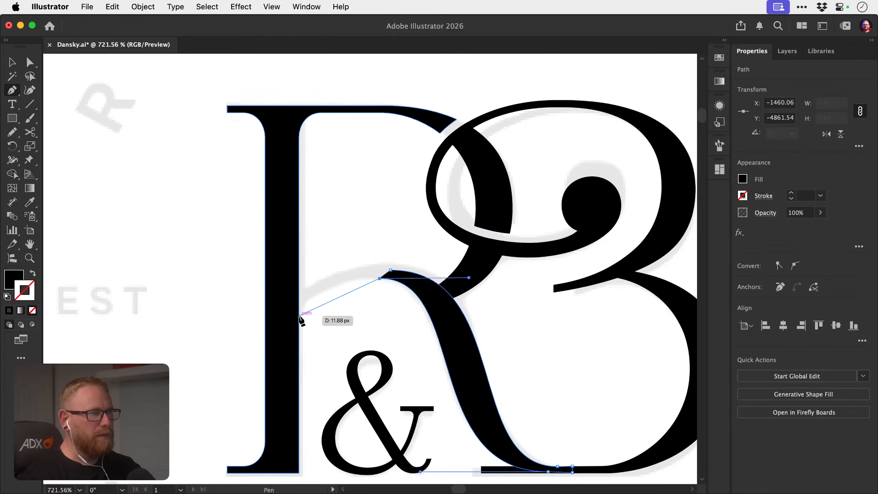
drag(299, 317, 265, 356)
Swap the leg's fill and stroke to show it as an outline, and set the stroke weight to 0.25 pt.
key(shift+x)
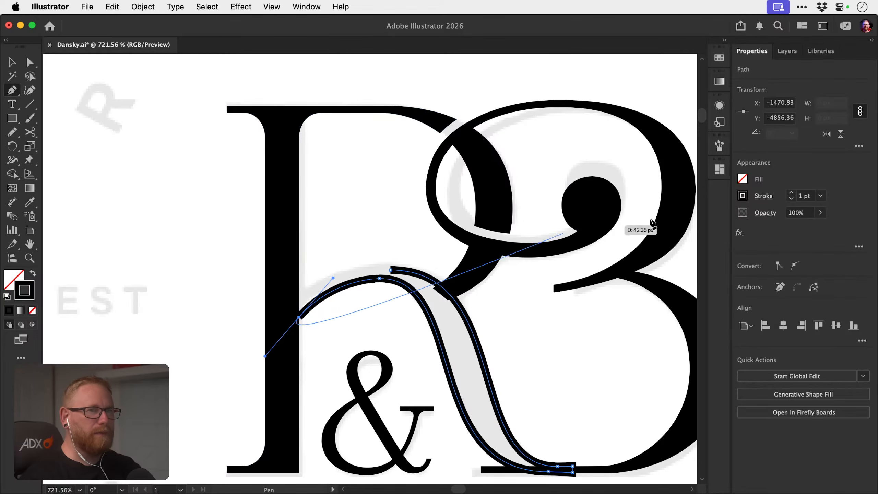
click(791, 198)
click(790, 198)
click(791, 198)
key(super+shift+a)
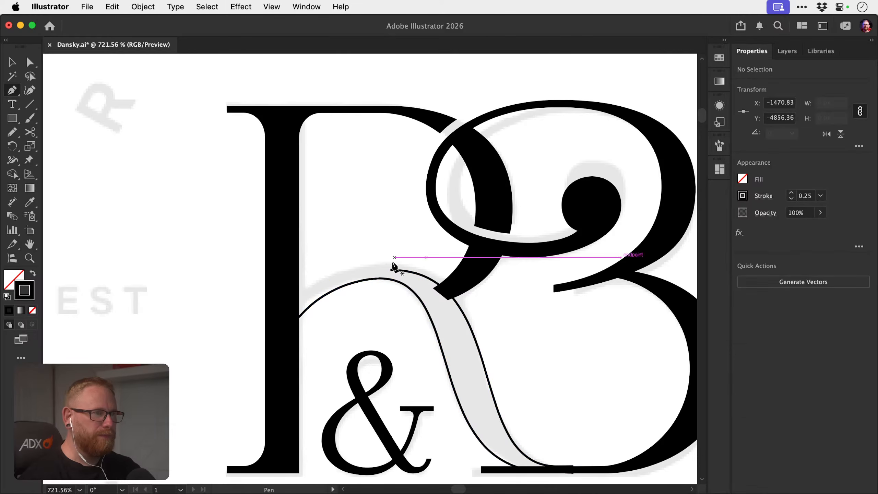
Extend the leg's outer edge with a matching curve to the stem, and swap the leg back to a black fill without stroke.
click(391, 270)
drag(299, 305, 259, 331)
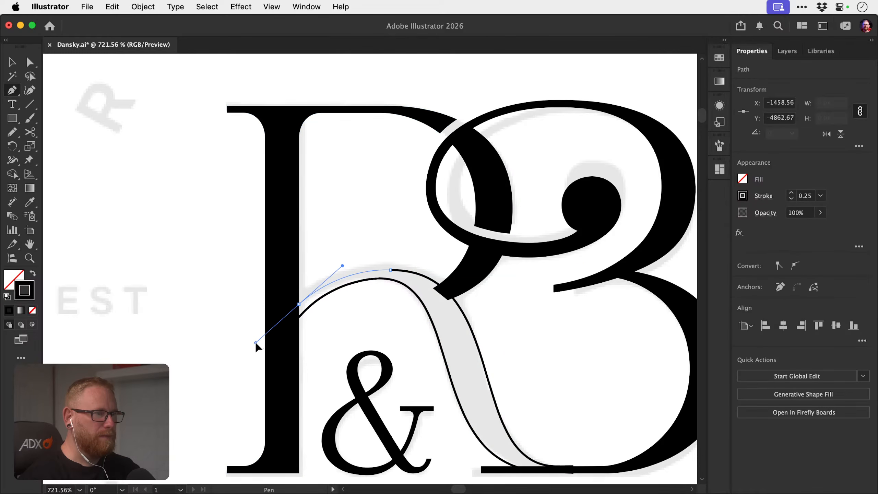
key(super+shift+a)
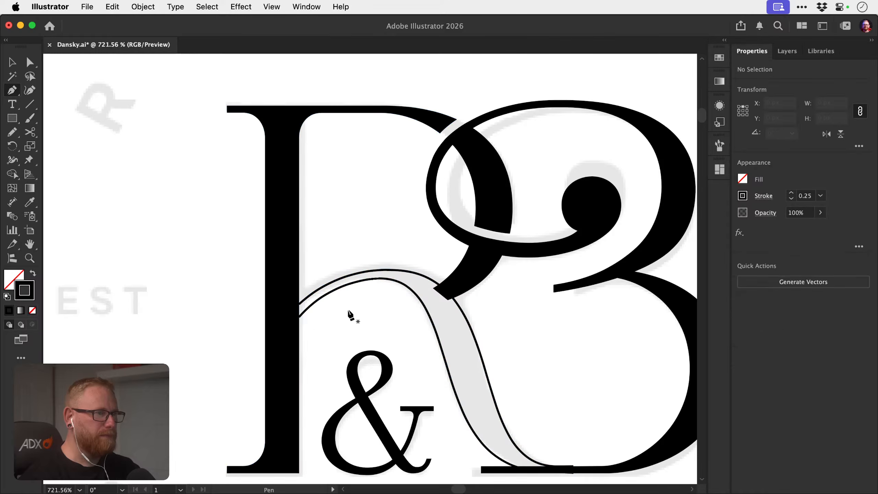
key(v)
click(340, 287)
key(shift+x)
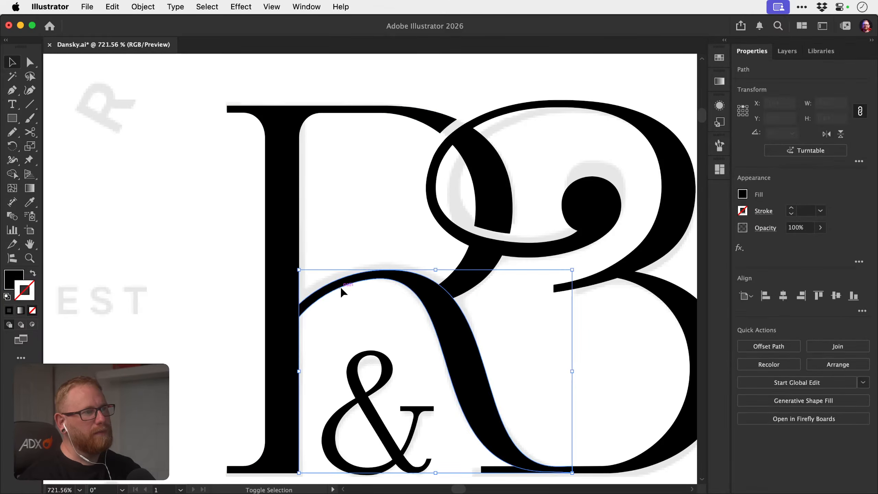
Steepen the arch where it meets the stem by adjusting the direction handles of its outer and inner edges.
key(super+shift+a)
key(z)
drag(346, 349, 395, 279)
key(a)
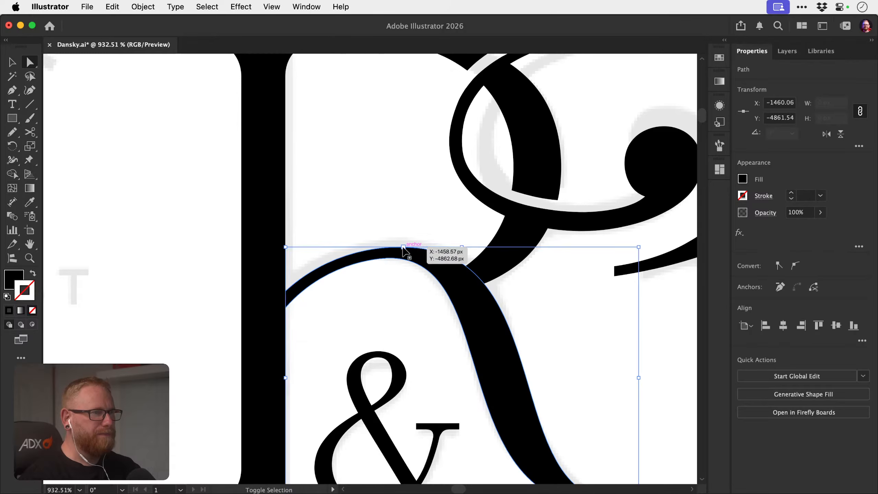
key(super+shift+a)
click(403, 248)
drag(339, 241, 322, 254)
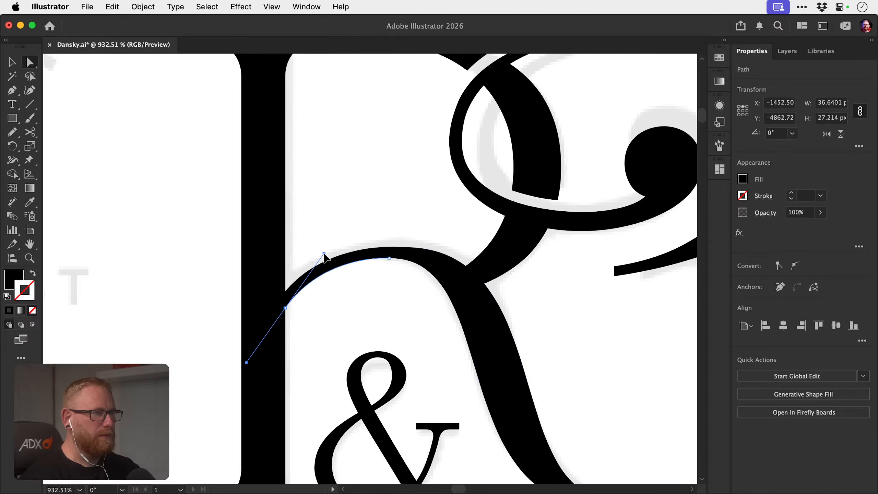
Examine the arch's join with the stem up close, checking the thickness of the stroke and the outer edge's end anchor.
click(349, 337)
key(z)
drag(328, 337, 164, 274)
drag(296, 313, 485, 298)
key(v)
key(a)
click(401, 308)
key(z)
key(a)
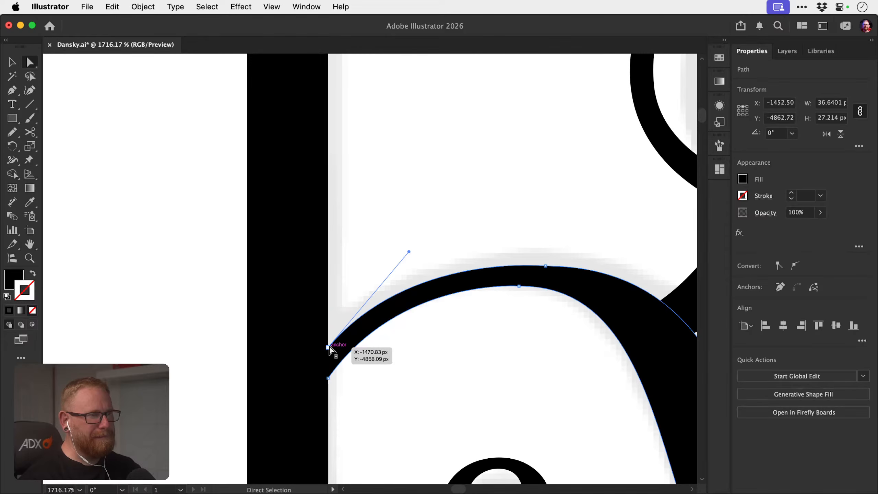
drag(328, 347, 328, 347)
click(398, 327)
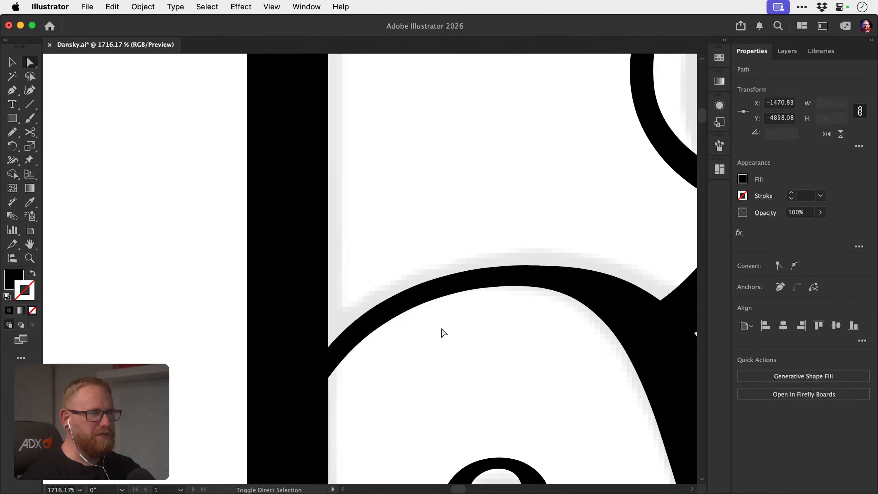
Select the anchor point at the top of the arch's outer edge on the R's leg.
key(z)
drag(441, 346, 242, 325)
key(a)
click(469, 328)
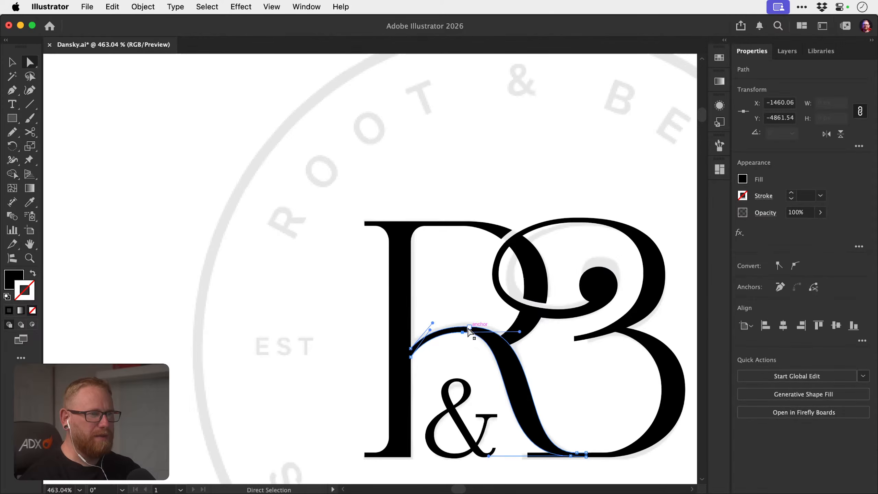
Shift the outer top anchor of the R's leg arch, toggling the change to compare the curve before and after.
drag(470, 327, 494, 301)
click(448, 341)
key(space)
key(z)
key(super+z)
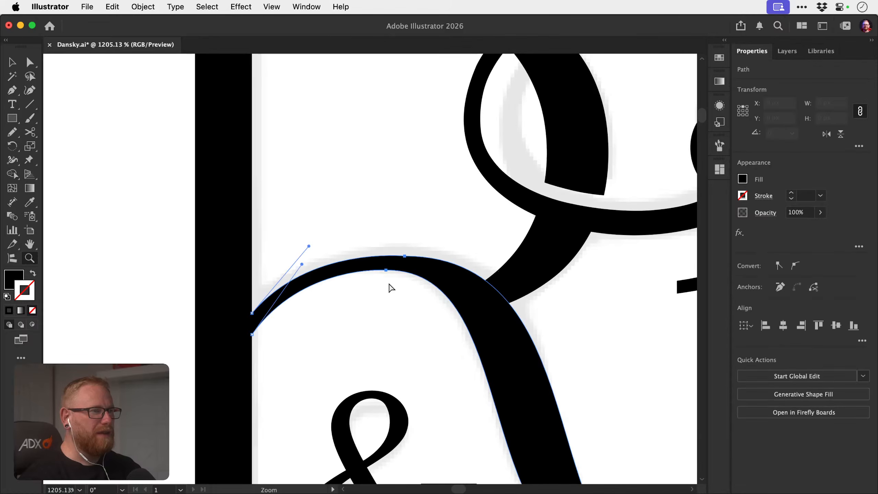
key(super+shift+z)
key(super+shift+a)
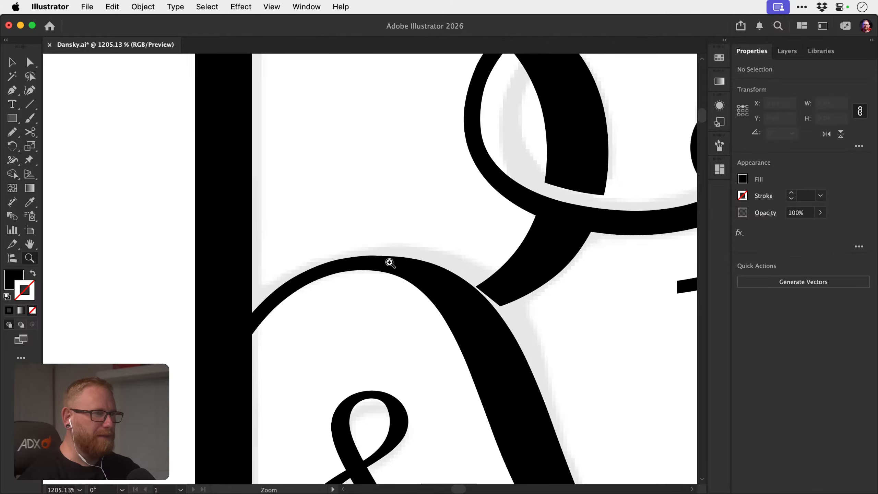
Shorten the direction handle at the stem end of the leg's outer arch curve.
super+click(384, 257)
key(a)
key(super+equal)
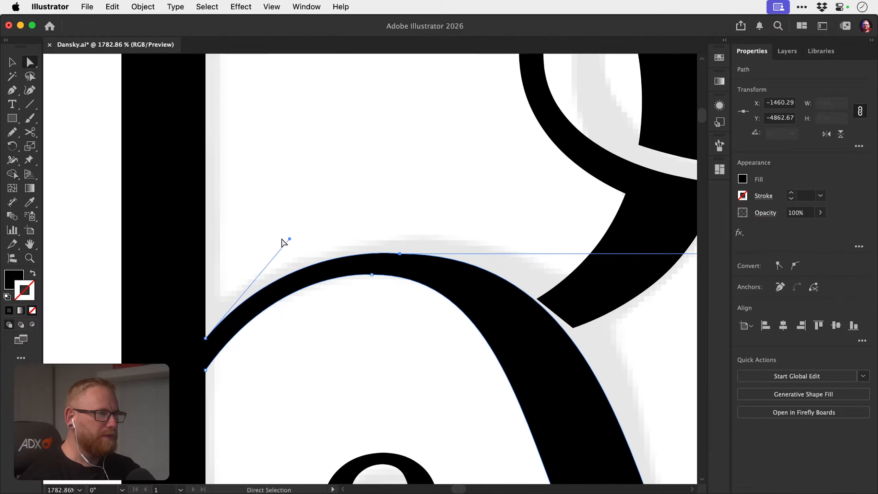
drag(290, 239, 285, 245)
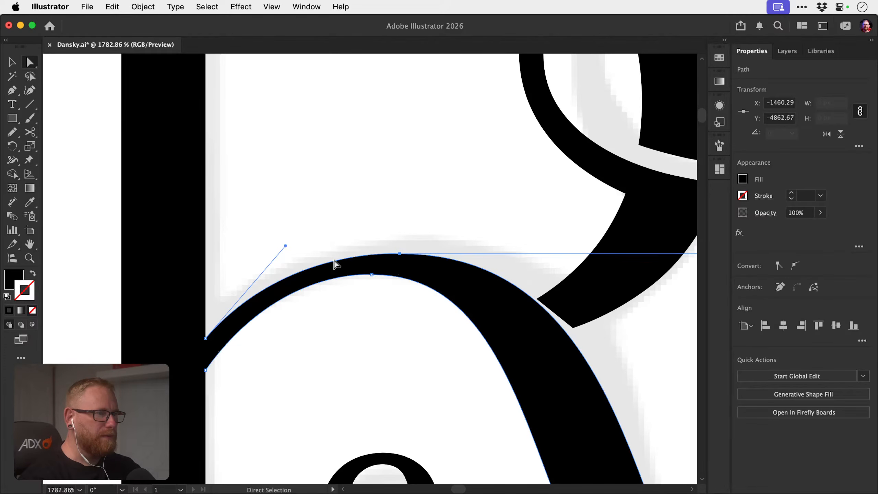
Move the leg's inner top anchor horizontally about 0.38 px and adjust the inner curve's handle near the stem.
click(338, 279)
drag(374, 275, 380, 277)
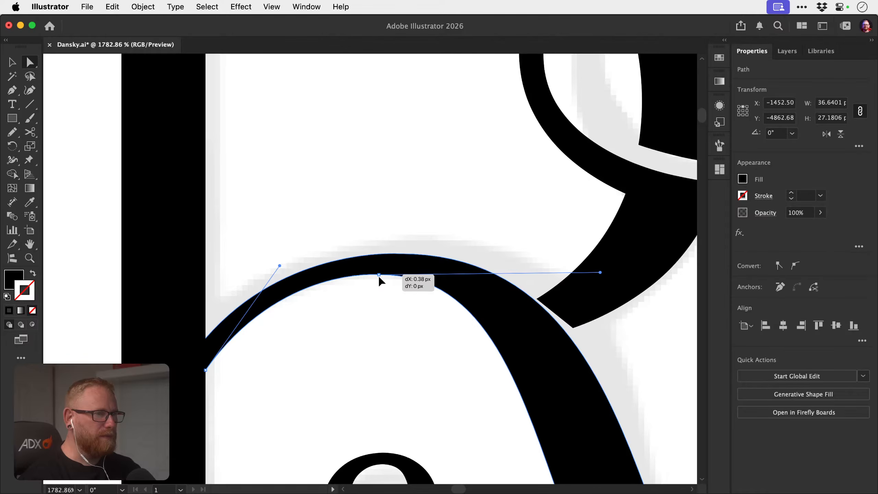
drag(280, 268, 285, 270)
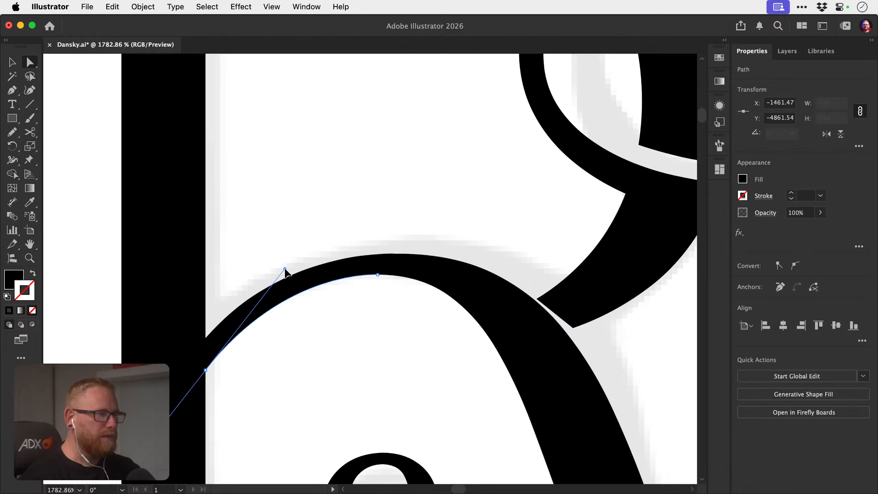
click(370, 275)
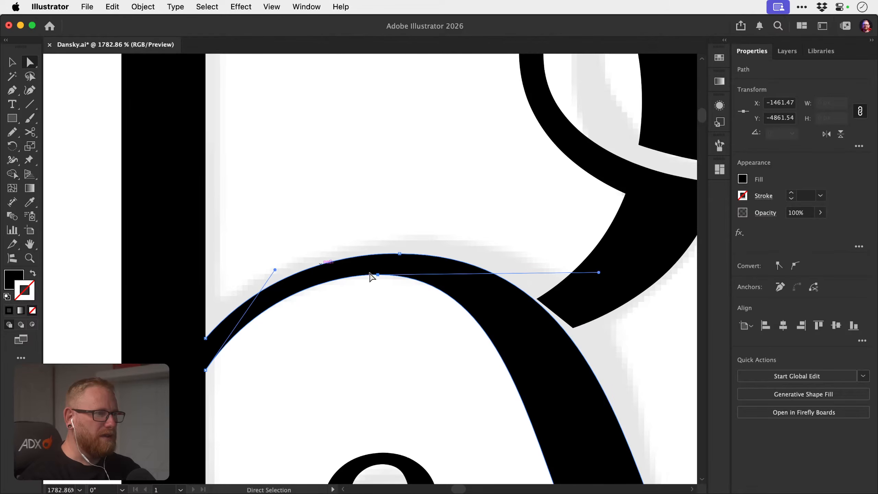
click(394, 317)
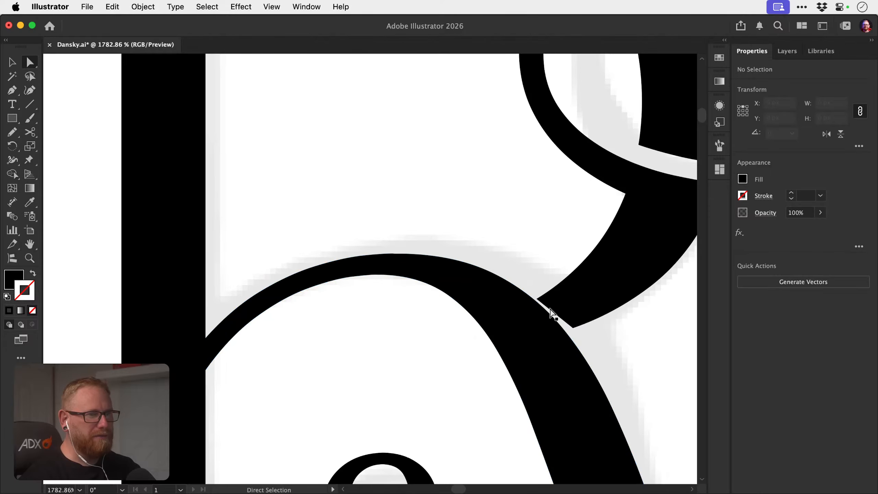
Move both end anchors of the R bowl's tail onto the leg to close the gap between them.
drag(553, 310, 521, 294)
click(406, 265)
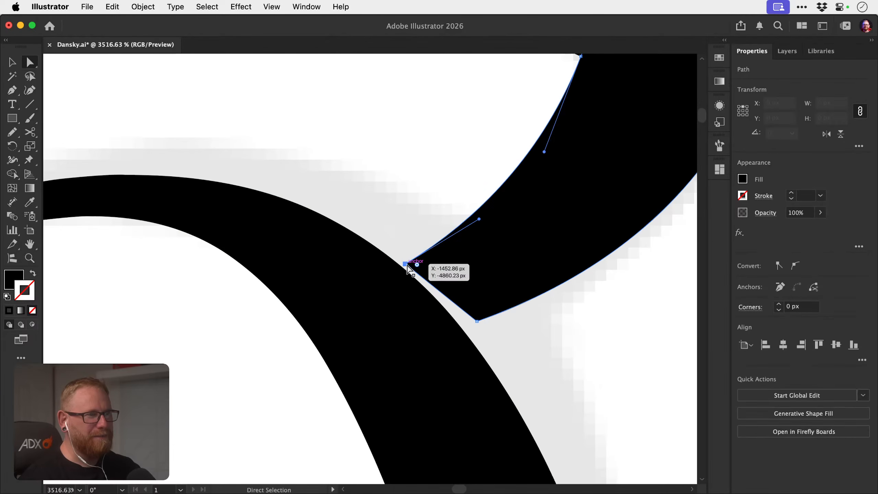
drag(405, 264, 405, 270)
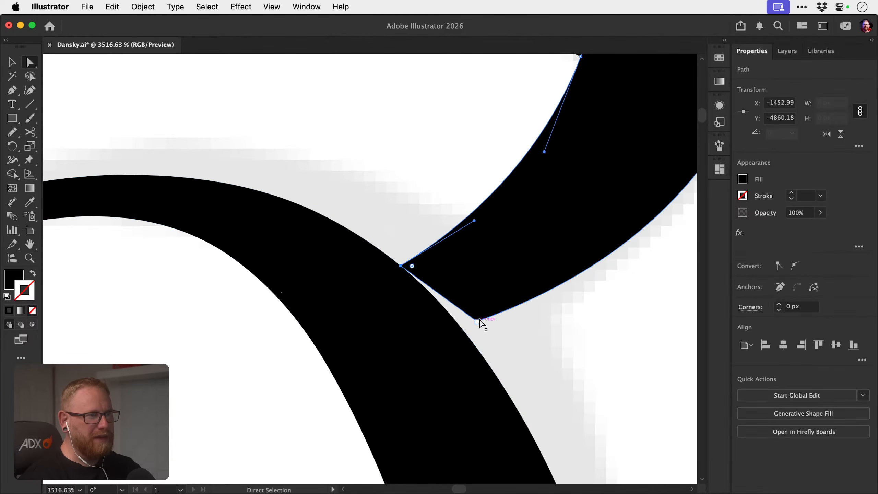
drag(479, 321, 211, 275)
click(481, 341)
Place a copy of the earlier R&B monogram beside the refined one for comparison.
key(z)
drag(424, 323, 323, 304)
drag(324, 346, 287, 344)
key(v)
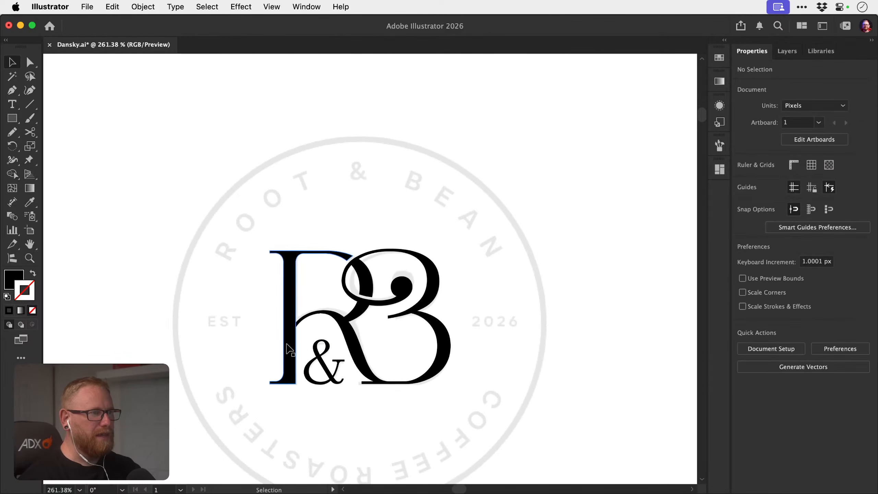
key(z)
drag(362, 369, 375, 173)
key(v)
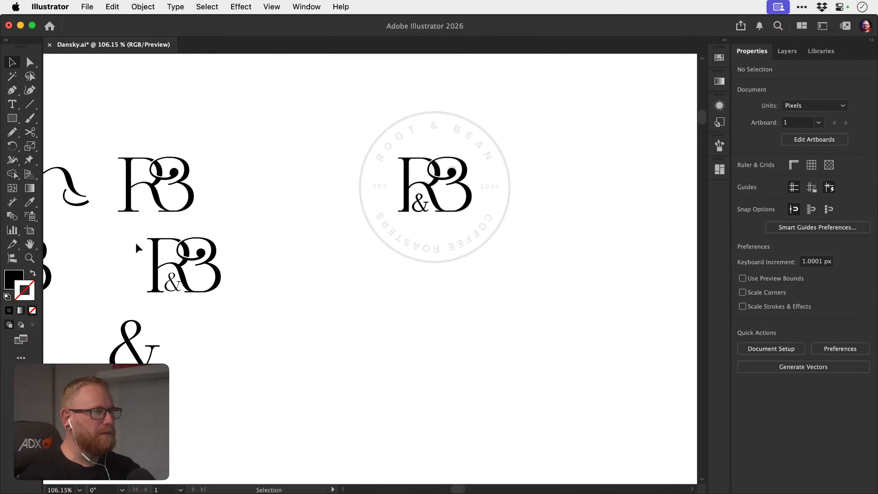
drag(223, 301, 223, 301)
alt+drag(218, 277, 392, 216)
key(z)
key(super+shift+a)
Circle the leg's arch on both monograms with the Pencil tool to mark the difference.
scroll(392, 204, up, 2)
key(n)
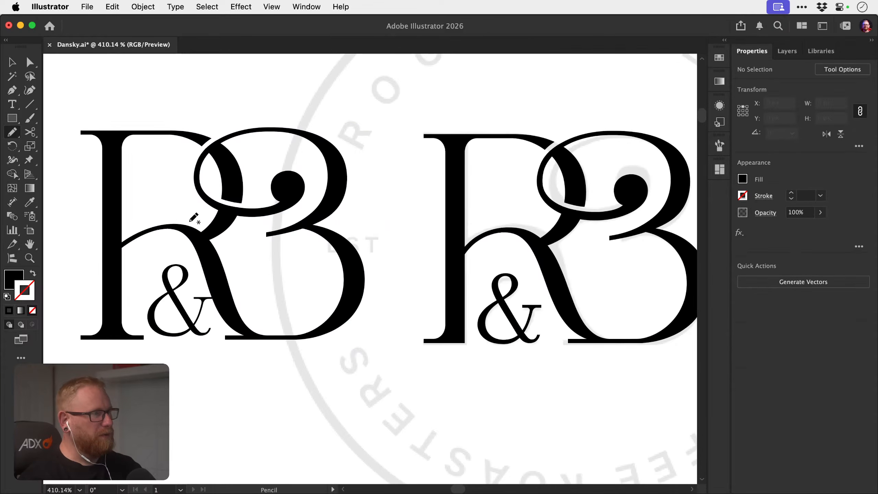
drag(172, 215, 165, 212)
scroll(304, 251, right, 5)
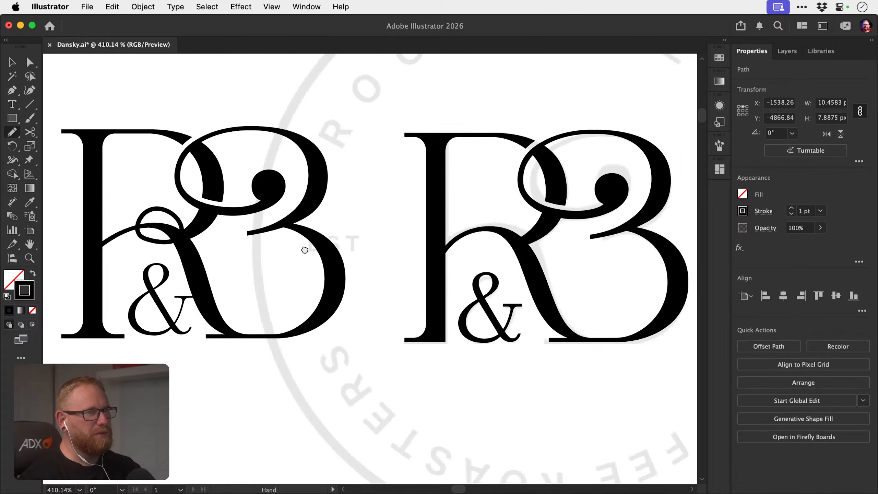
drag(414, 260, 420, 216)
key(v)
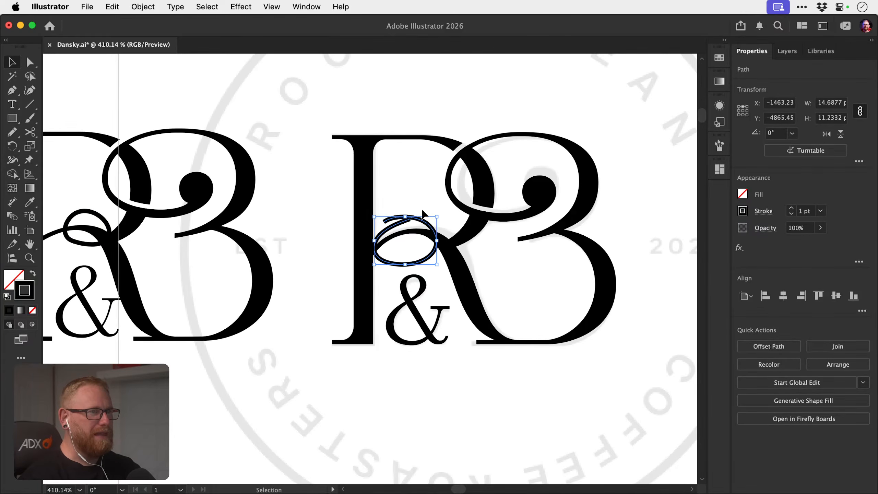
Delete the pencil circles and the comparison copy of the monogram, and save the document.
key(Delete)
scroll(115, 130, left, 6)
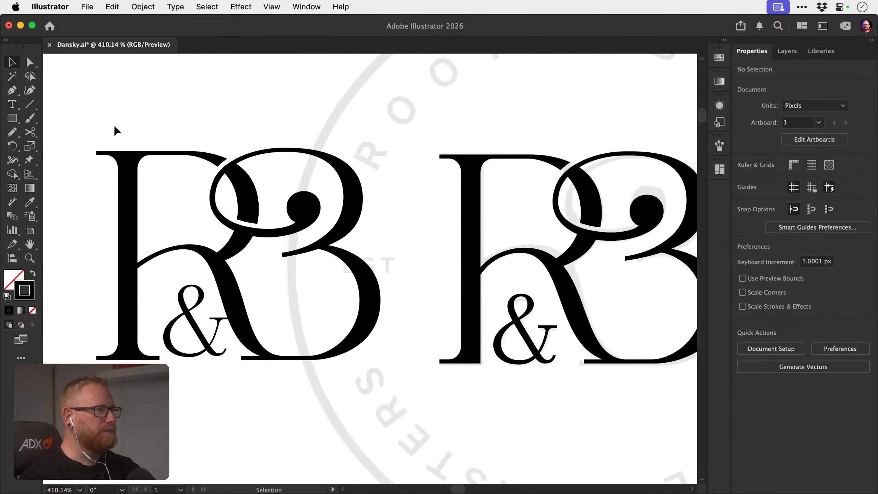
drag(336, 402, 349, 407)
key(Delete)
key(super+s)
drag(442, 320, 235, 329)
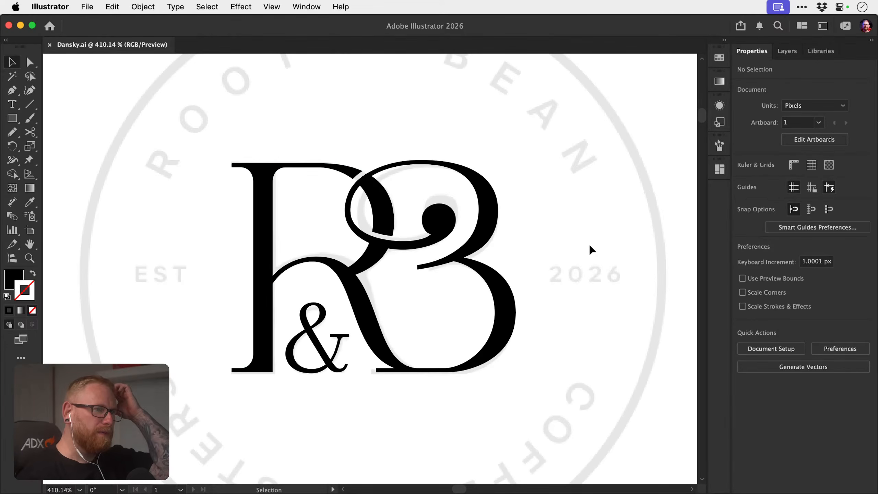
Fine-tune the handles of the R leg's inner curve at the arch and baseline, and save the document.
key(z)
click(391, 325)
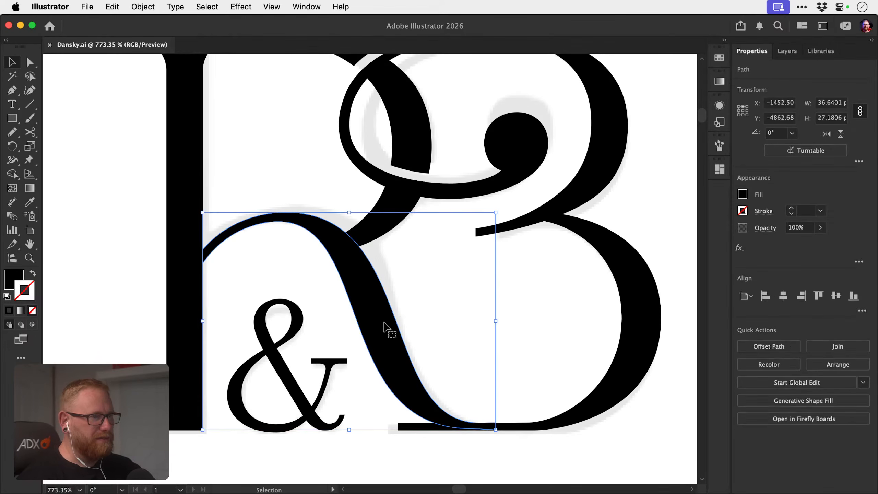
key(a)
click(325, 245)
mouse_move(374, 220)
mouse_down()
mouse_move(379, 226)
mouse_move(370, 221)
mouse_up()
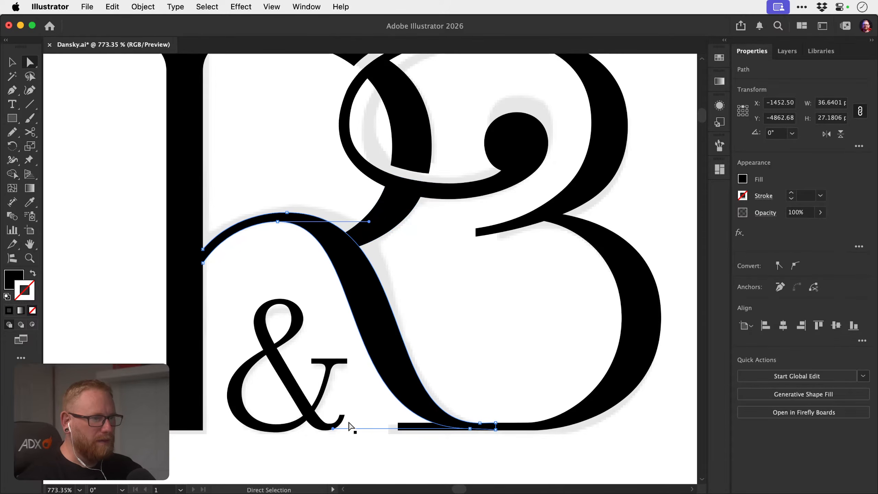
drag(333, 427, 333, 428)
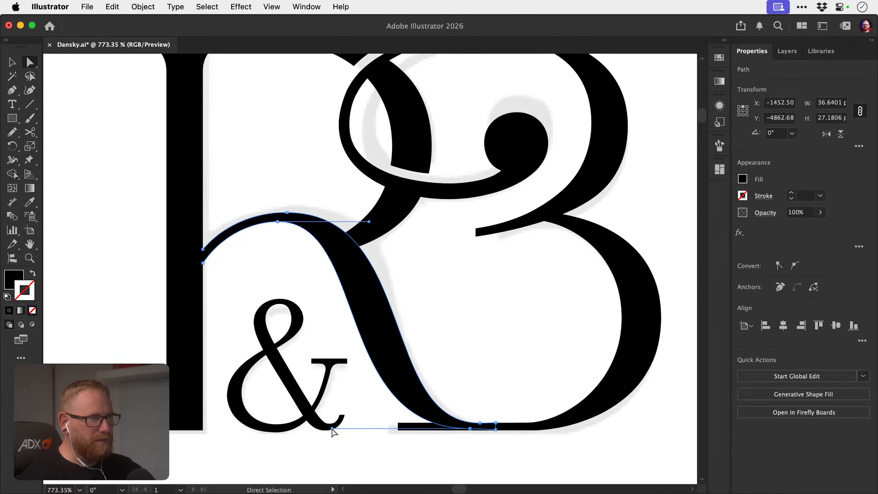
click(367, 411)
key(super+s)
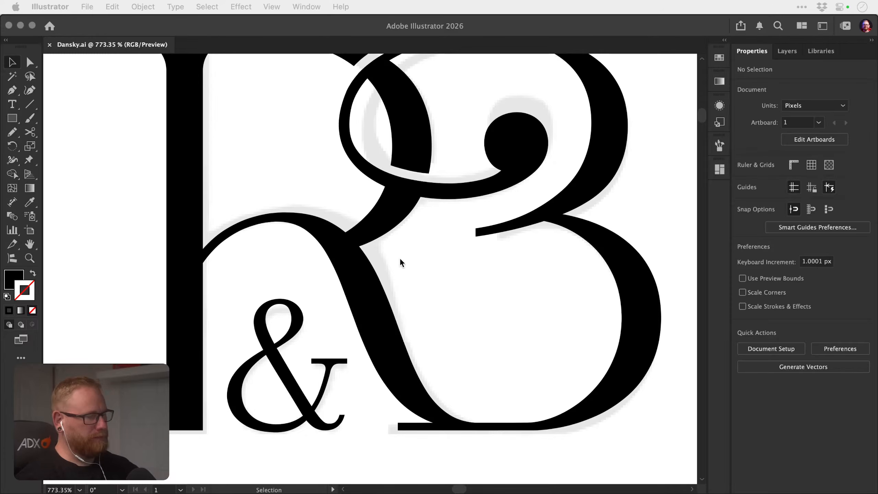
Add a line of text reading EST above the monogram.
click(151, 296)
key(z)
drag(398, 296, 348, 293)
drag(401, 294, 351, 298)
key(v)
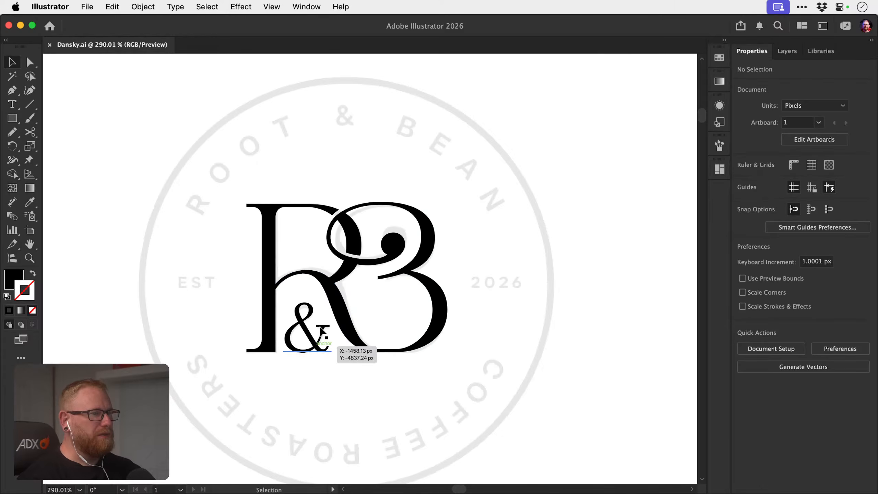
key(t)
click(324, 163)
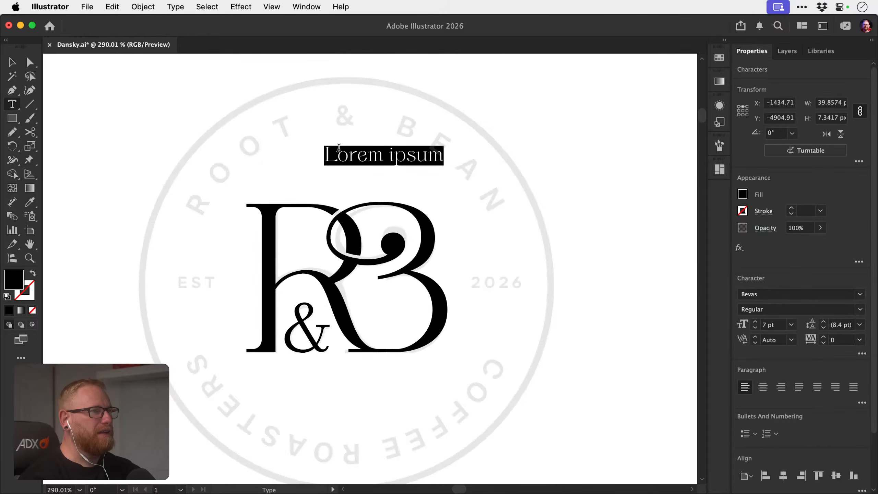
text(EST)
key(Escape)
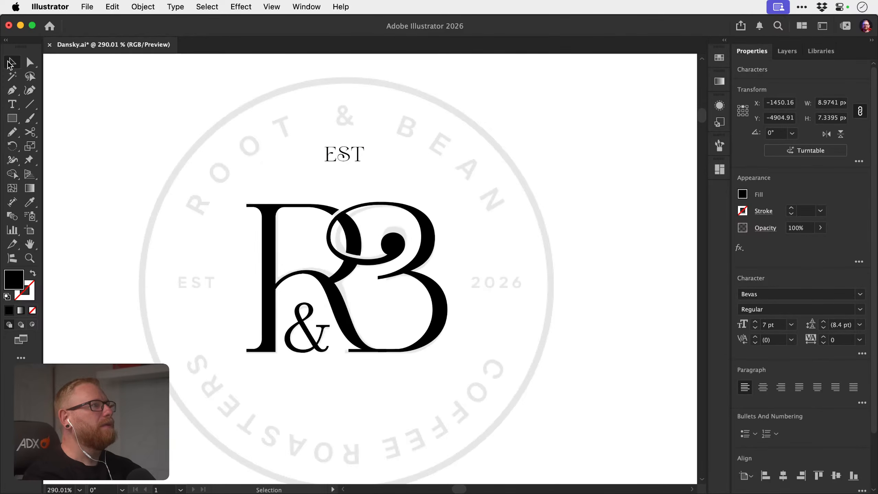
Set the EST text in JUST Sans Variable SemiBold with centred paragraph alignment.
click(767, 291)
text(just)
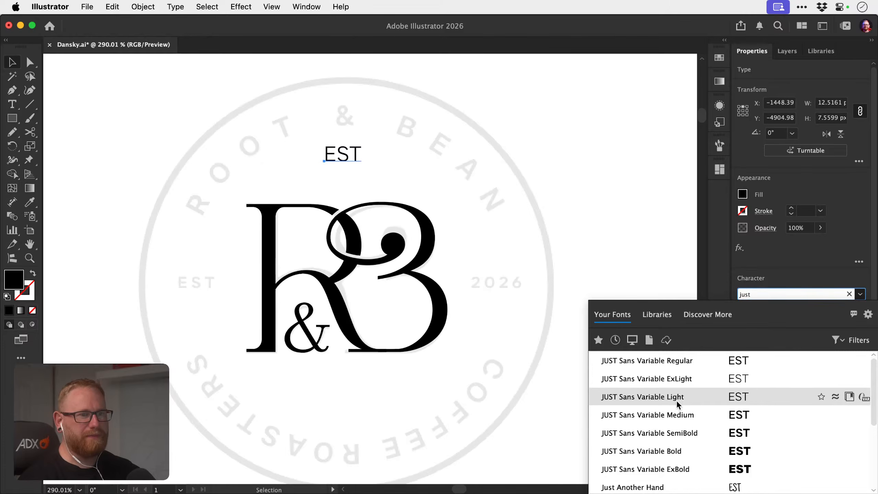
click(672, 433)
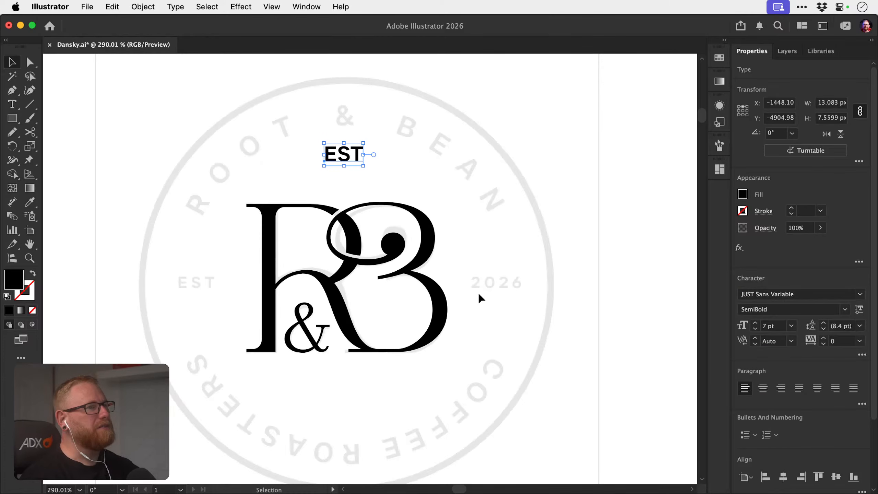
click(766, 390)
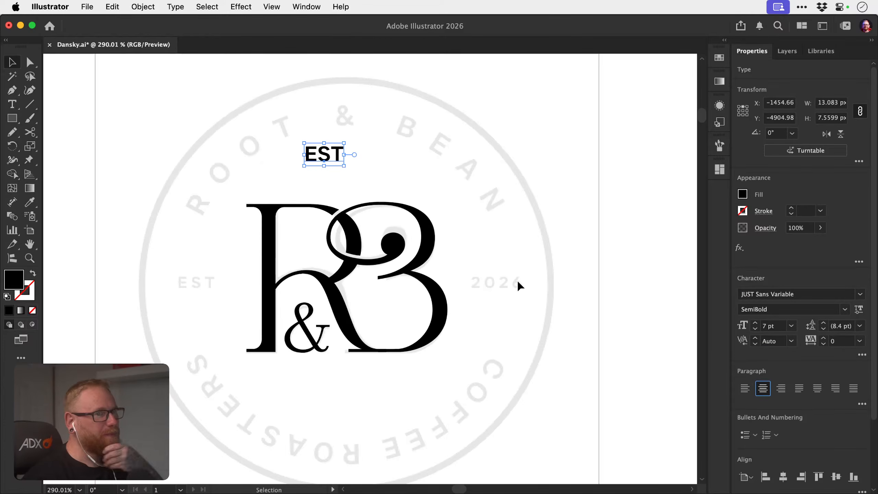
Position EST over its faint template lettering and place a copy over the template year, changing it to 2026.
drag(331, 157, 504, 284)
key(t)
double_click(504, 284)
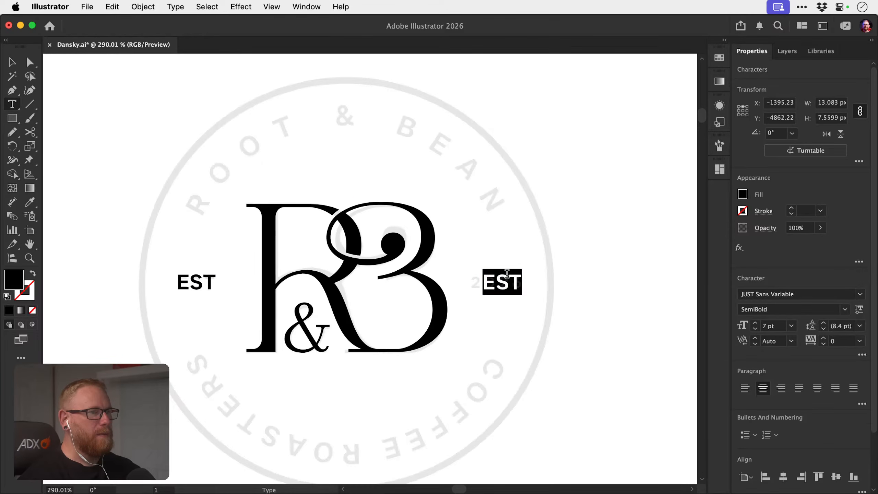
text(2026)
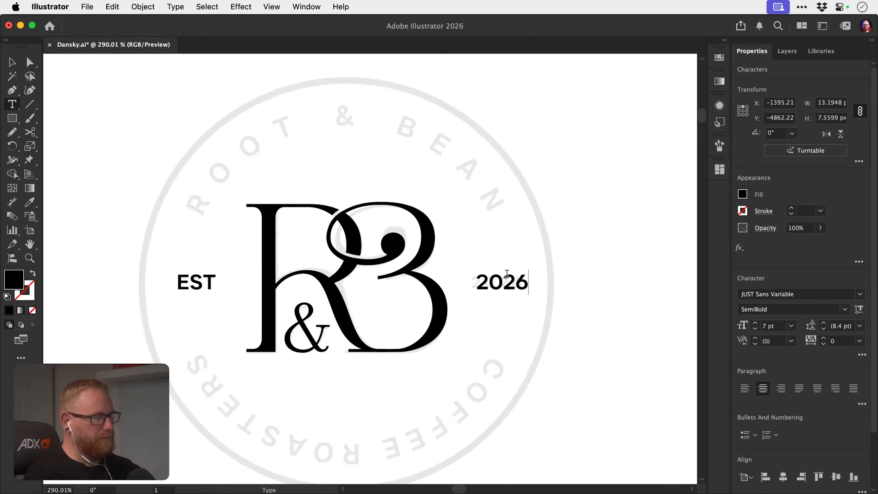
Add a full stop to the EST text so it reads EST.
click(214, 273)
text(.)
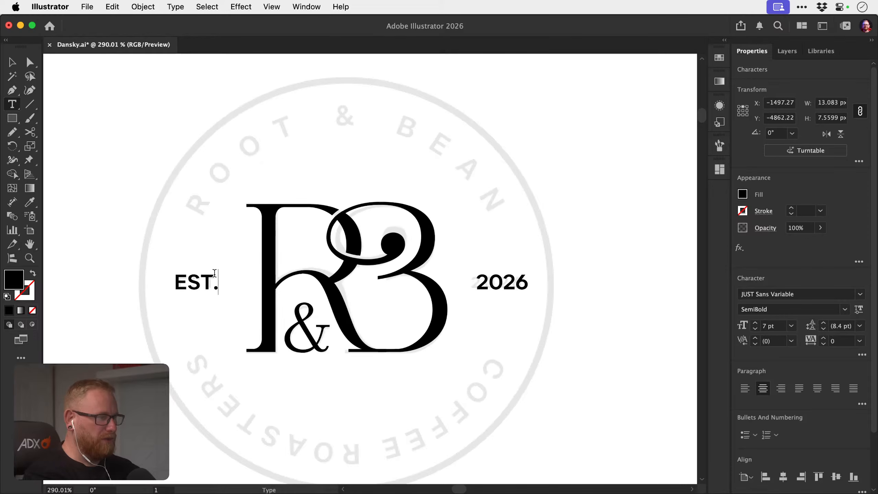
click(12, 63)
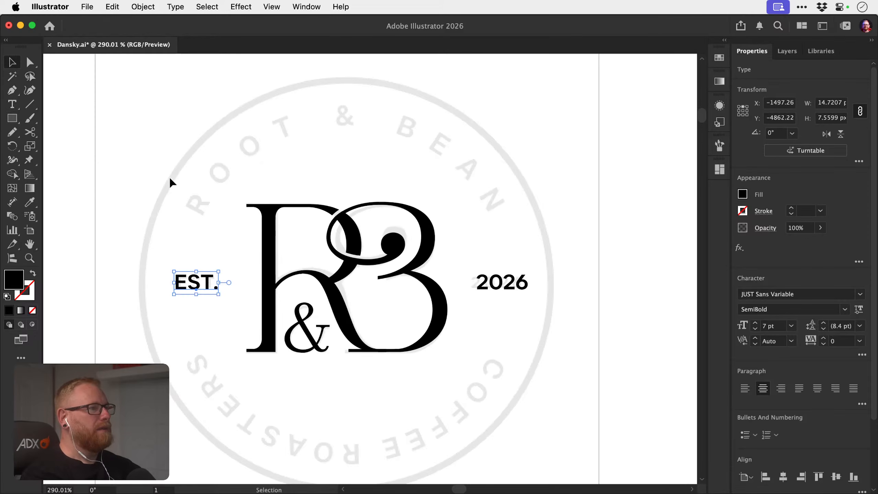
drag(21, 123, 43, 146)
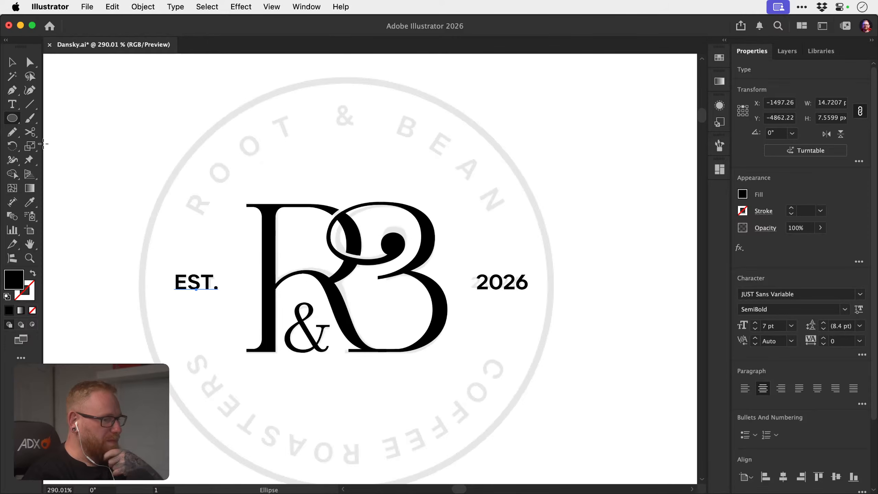
key(v)
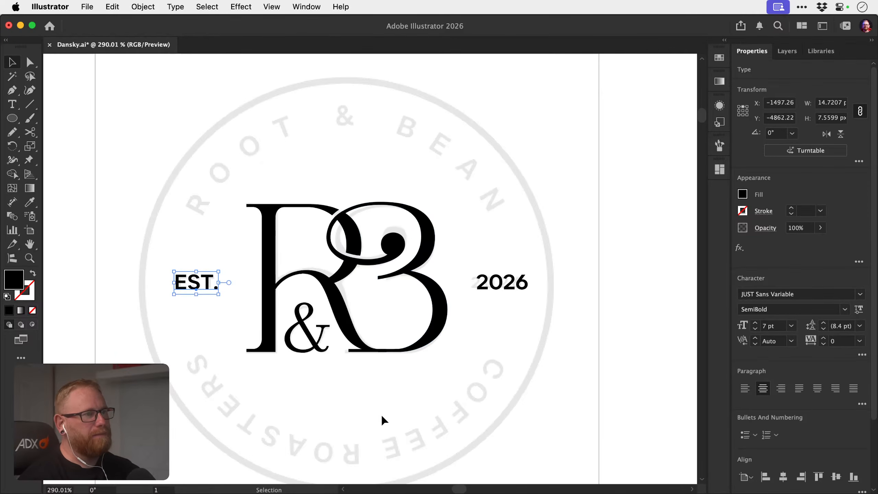
key(z)
drag(372, 313, 431, 314)
key(n)
mouse_move(384, 300)
mouse_down()
mouse_move(413, 331)
mouse_move(385, 301)
mouse_up()
key(Delete)
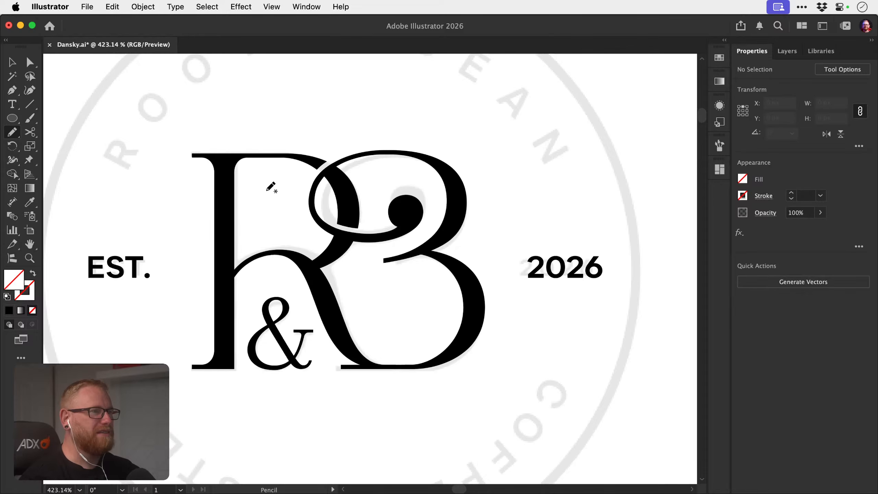
key(v)
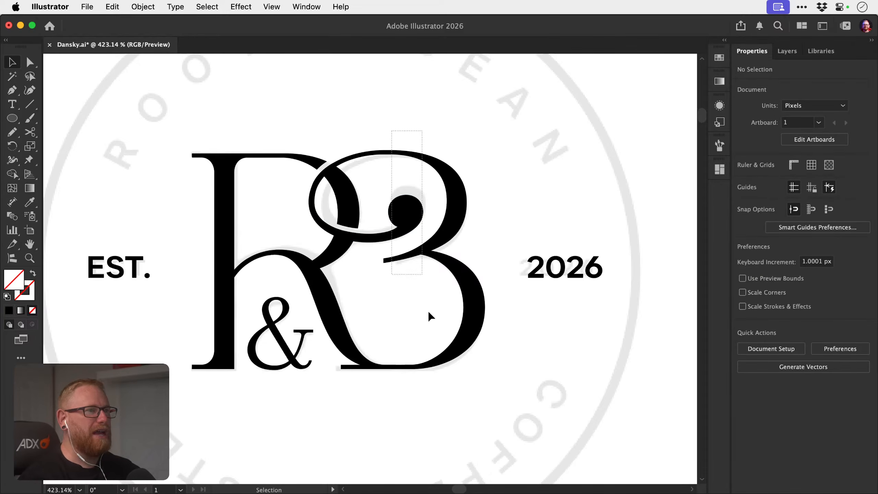
click(480, 337)
mouse_move(464, 298)
mouse_down()
mouse_move(457, 296)
mouse_move(477, 301)
mouse_up()
key(z)
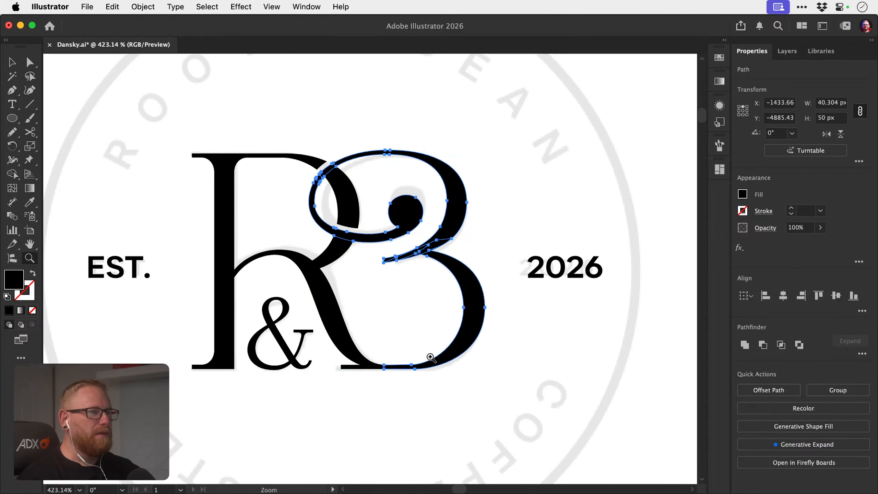
drag(429, 356, 238, 320)
key(v)
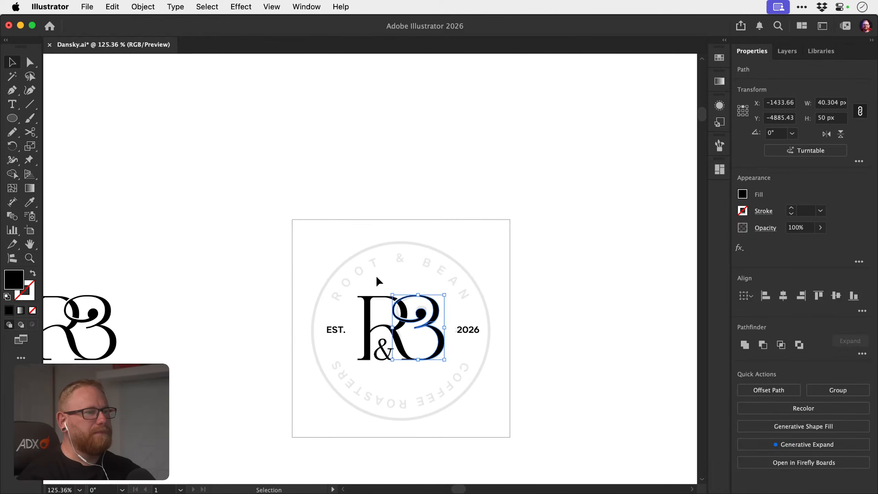
click(462, 224)
key(space)
drag(432, 282, 415, 282)
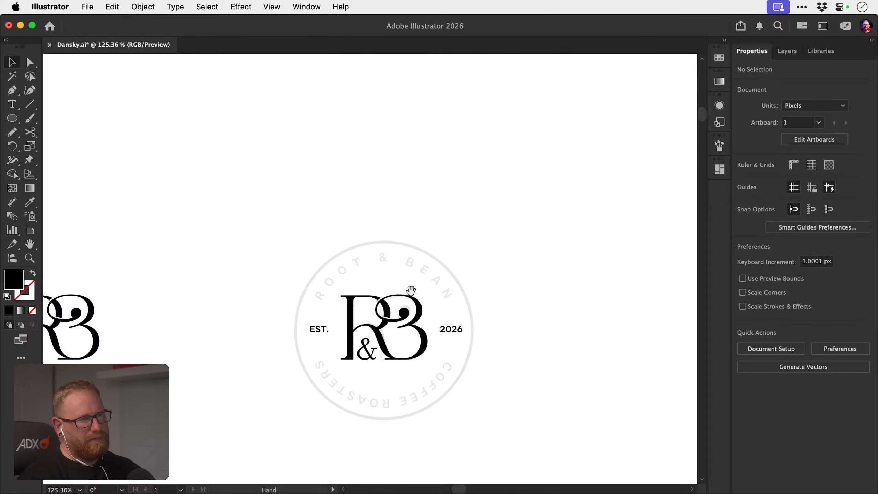
Delete the R&B monogram from the badge to expose its faint template, and undo the deletion.
drag(371, 380, 424, 287)
key(Delete)
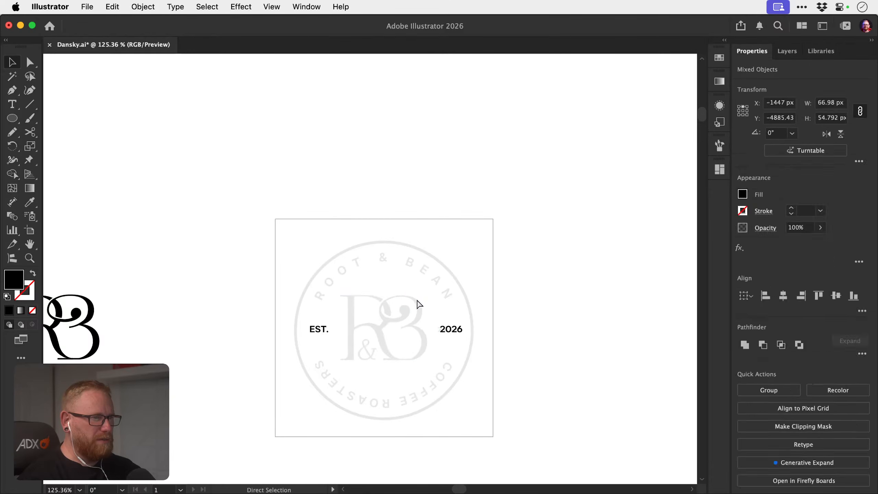
key(z)
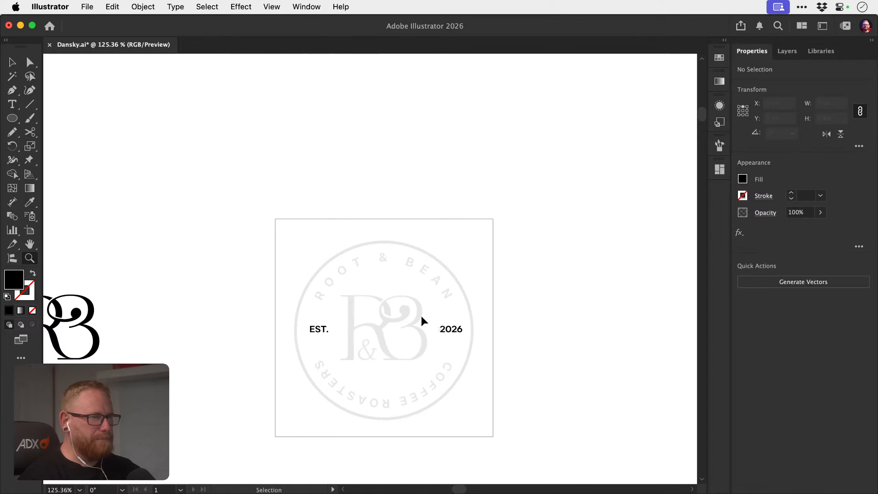
key(super+z)
drag(388, 338, 535, 321)
key(v)
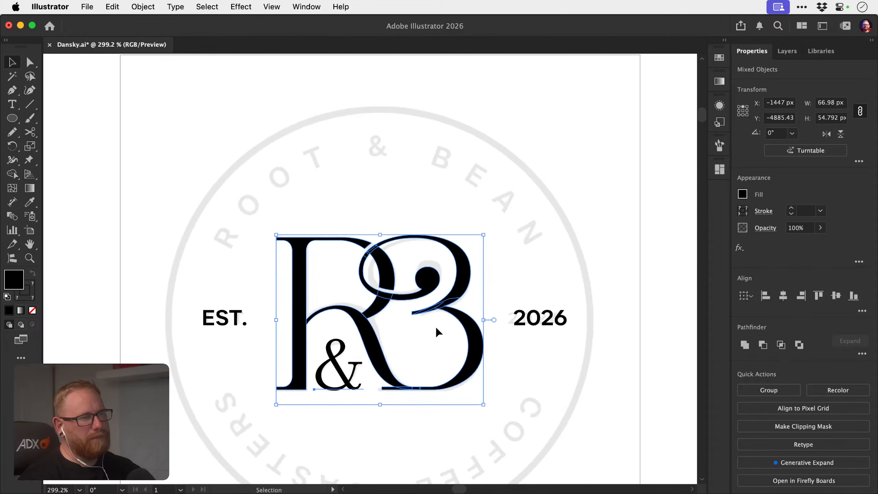
Try placing the ampersand inside the lower bowl of the B, and undo the move.
click(428, 333)
drag(340, 381, 420, 351)
key(super+z)
drag(543, 218, 514, 207)
drag(313, 365, 394, 334)
click(613, 267)
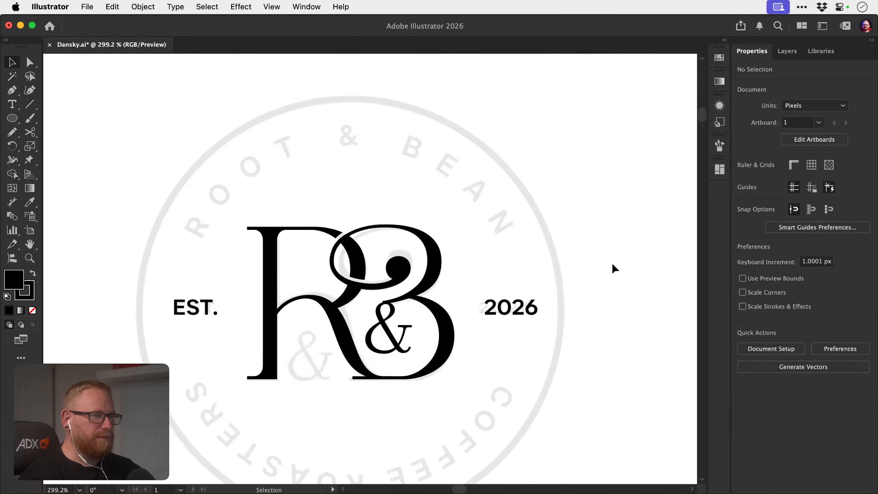
key(super+z)
click(606, 270)
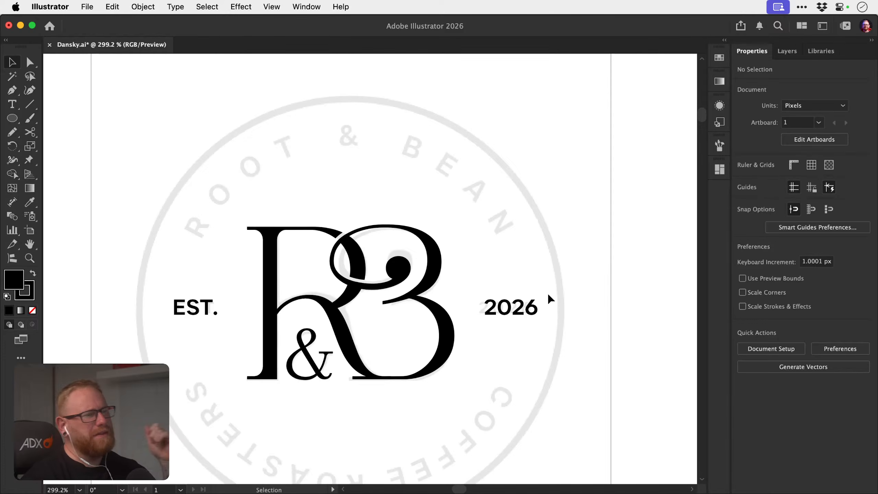
scroll(378, 364, up, 3)
click(353, 350)
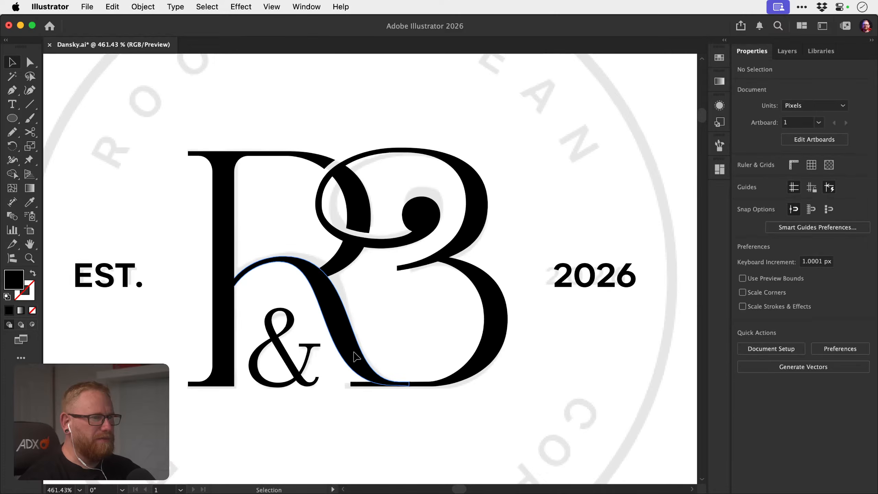
click(462, 338)
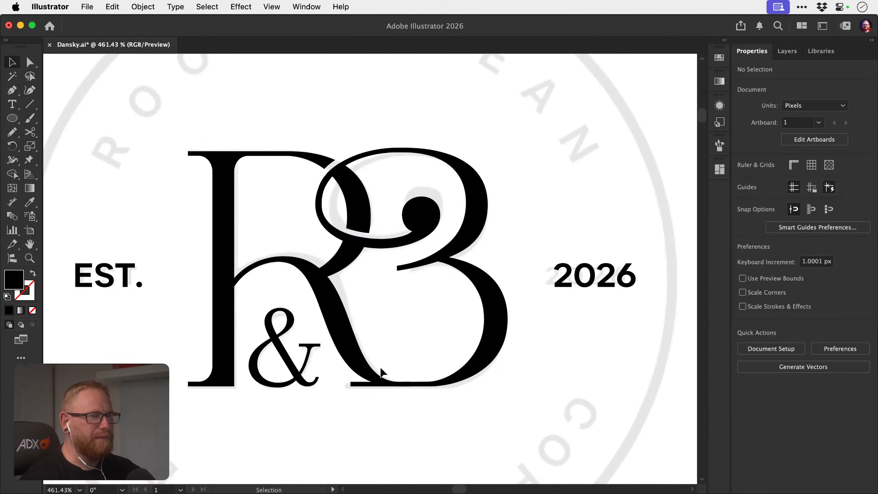
key(z)
click(390, 381)
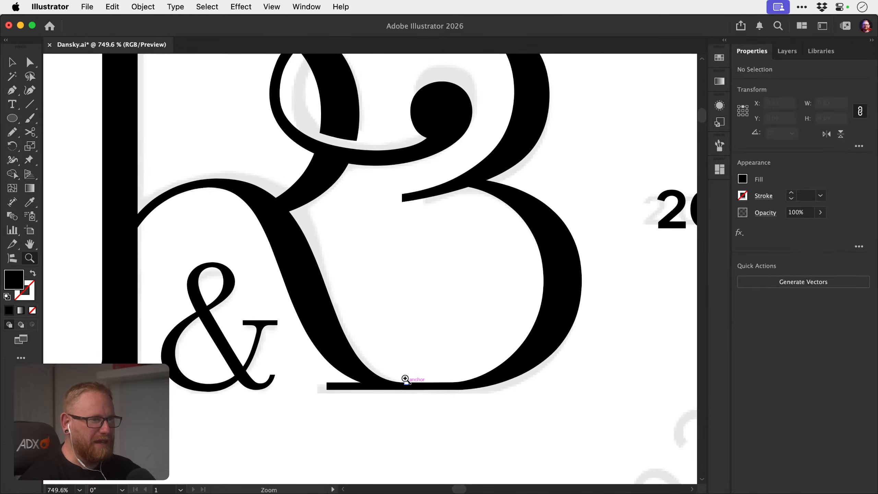
key(super+0)
key(v)
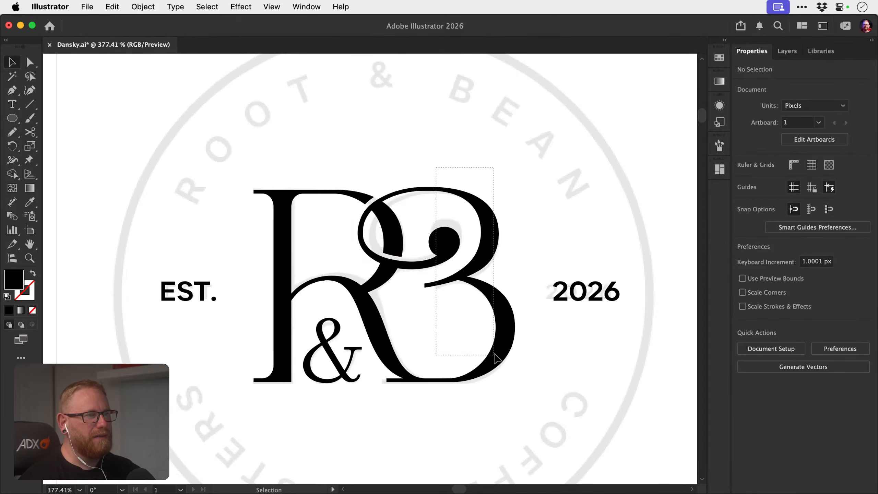
Try shifting the B closer to the R's stem, and undo the move.
drag(511, 336, 493, 326)
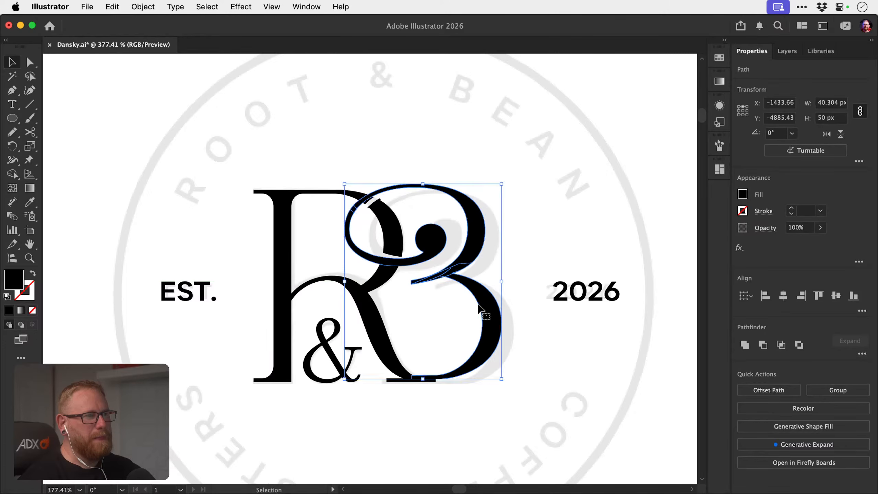
key(super+z)
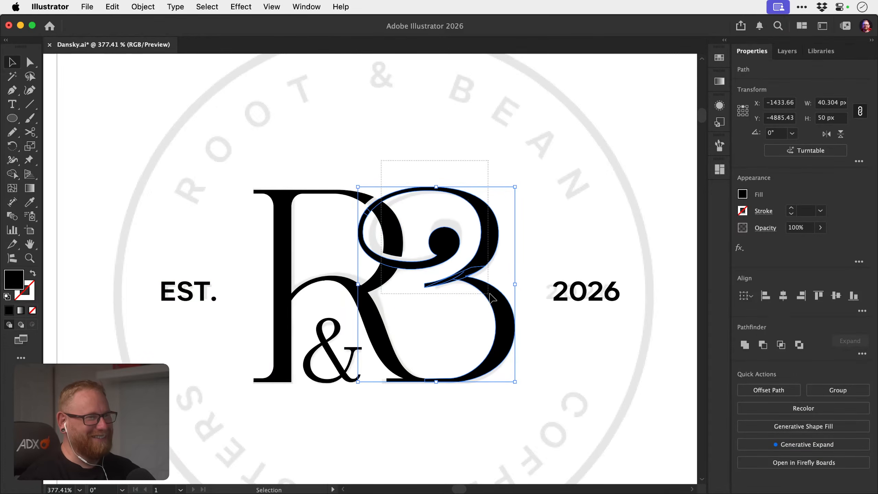
click(490, 276)
key(super+z)
key(super+shift+z)
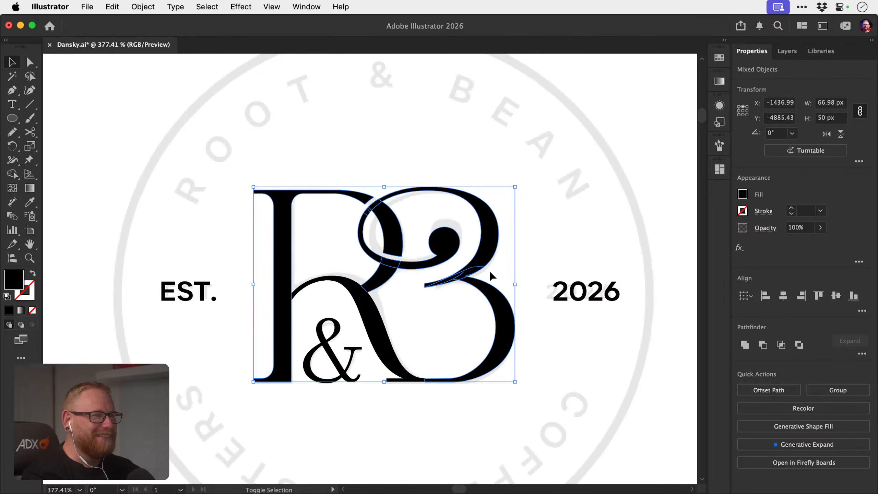
key(super+z)
key(super+shift+z)
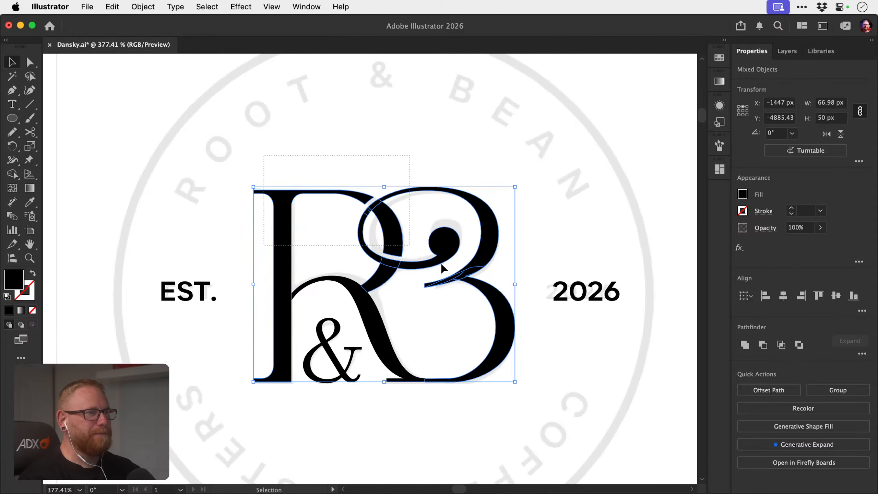
Duplicate the R and B letters in place without the ampersand, and move the copy 110 px up, above the badge.
scroll(416, 353, up, 5)
key(super+c)
key(super+f)
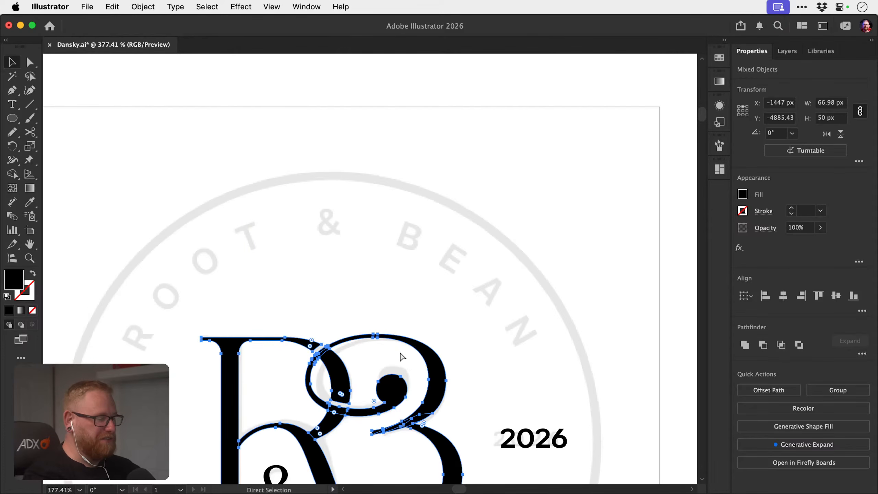
key(shift+Up)
key(shift+Up)
key(shift+Up)
key(shift+Up)
key(shift+Up)
key(shift+Up)
key(shift+Up)
key(shift+Up)
key(shift+Up)
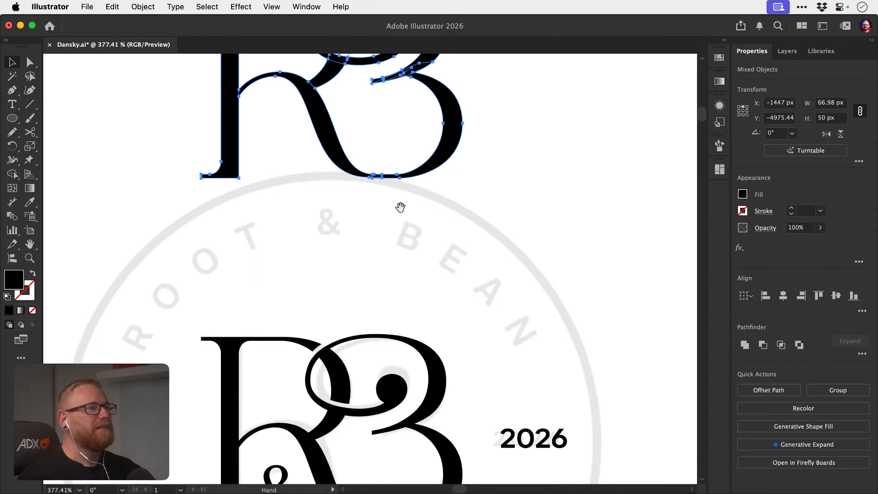
drag(370, 160, 374, 359)
key(shift+Up)
key(shift+Up)
click(374, 360)
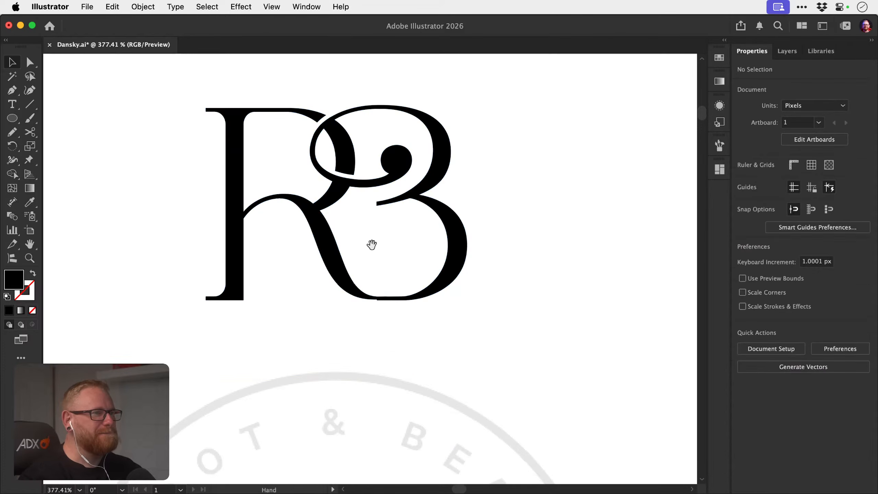
drag(372, 243, 367, 316)
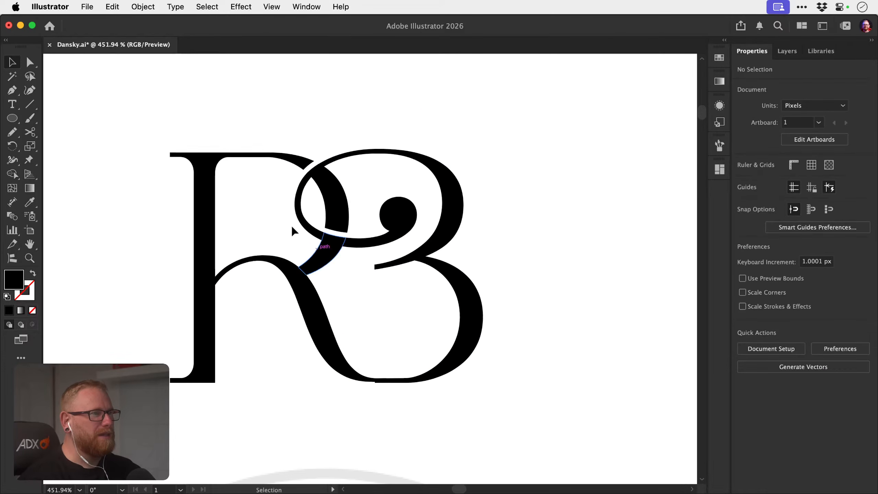
Cut vertically through the R's top bar between stem and bowl with the Knife tool.
click(257, 160)
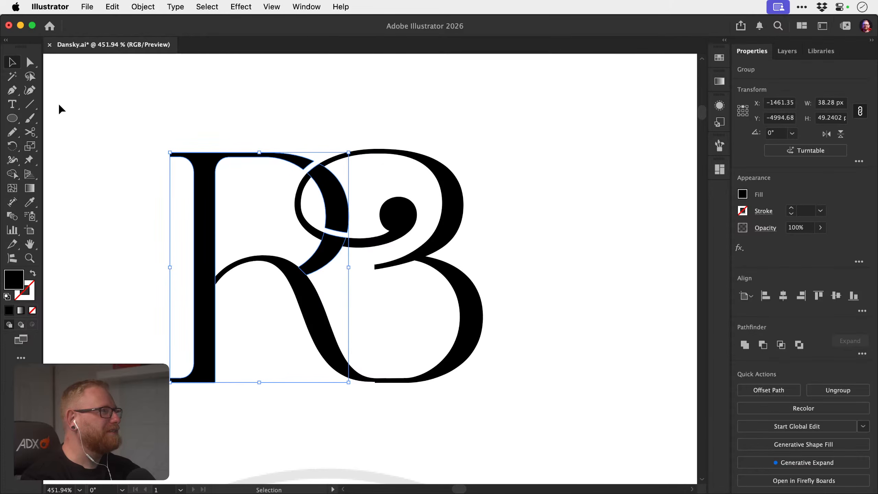
drag(30, 132, 71, 158)
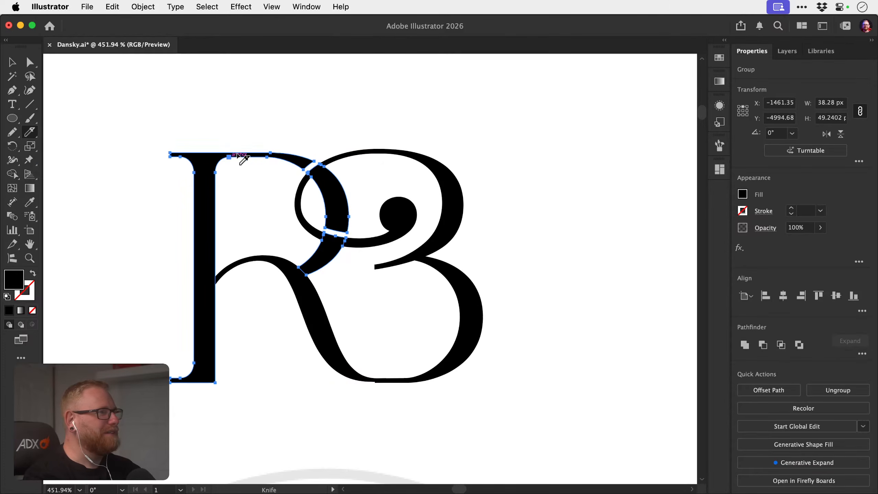
drag(260, 149, 259, 169)
Try nudging the R's bowl and the B sideways, and return them to their place.
key(v)
mouse_move(290, 121)
mouse_down()
mouse_move(292, 133)
mouse_move(469, 224)
mouse_move(489, 222)
mouse_up()
key(shift+Right)
key(shift+Left)
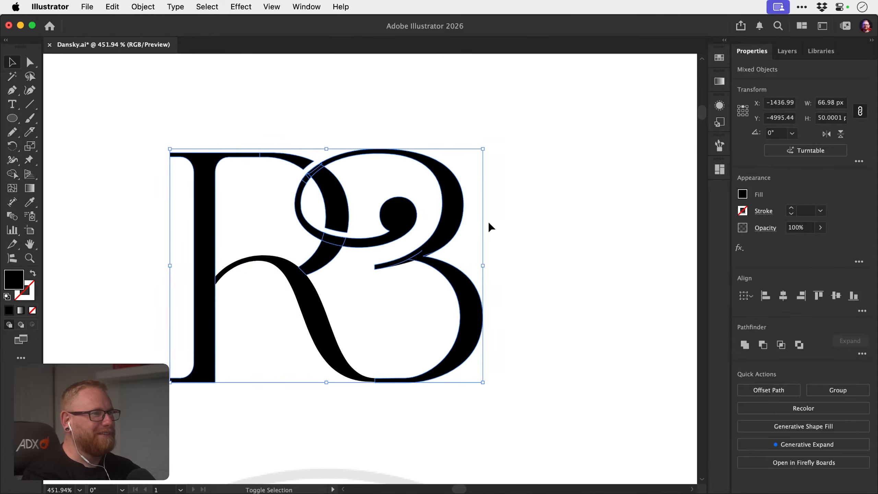
key(super+shift+a)
Delete the R's separated stem piece, and undo the deletion.
click(210, 197)
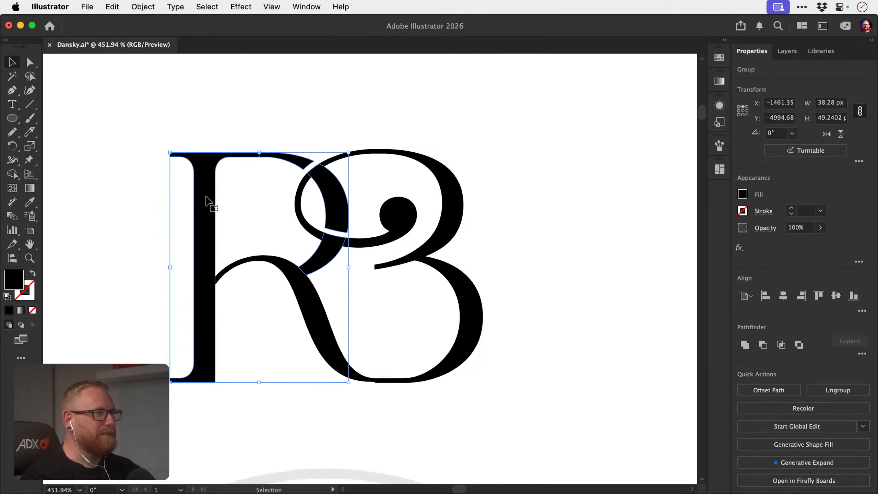
key(a)
click(205, 199)
key(BackSpace)
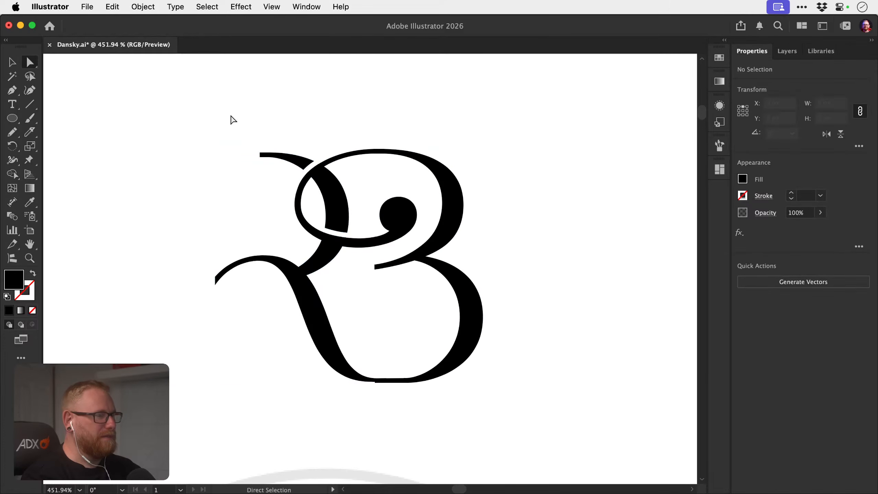
key(super+z)
Nudge the R's bowl pieces and the B together 3 px left to narrow the copied monogram.
key(v)
drag(295, 118, 465, 239)
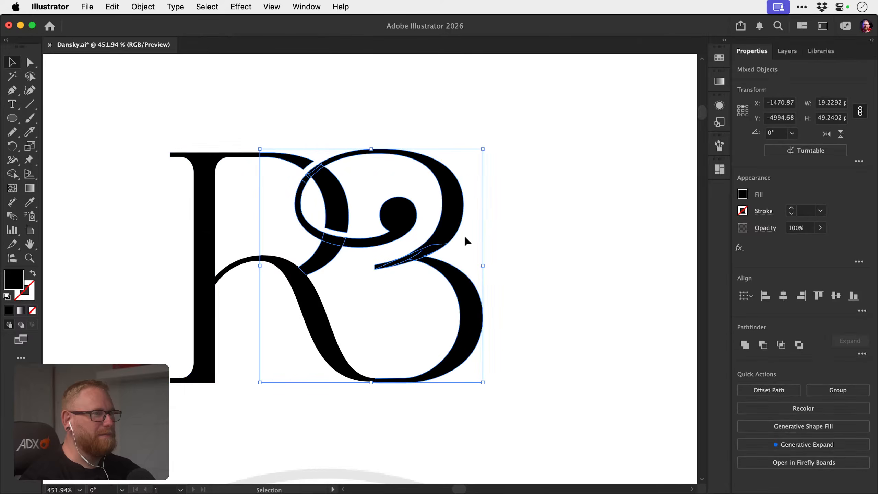
key(shift+Right)
key(shift+Right)
key(shift+Right)
key(shift+Left)
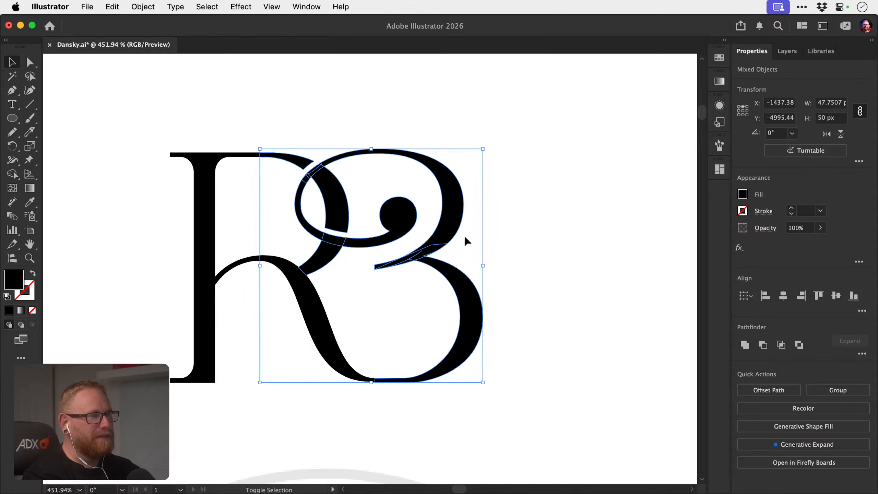
key(Left)
key(Left)
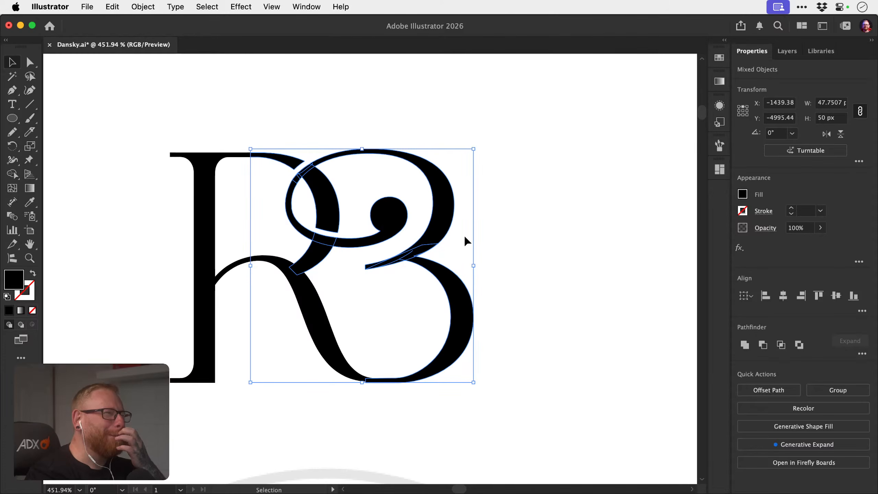
key(Left)
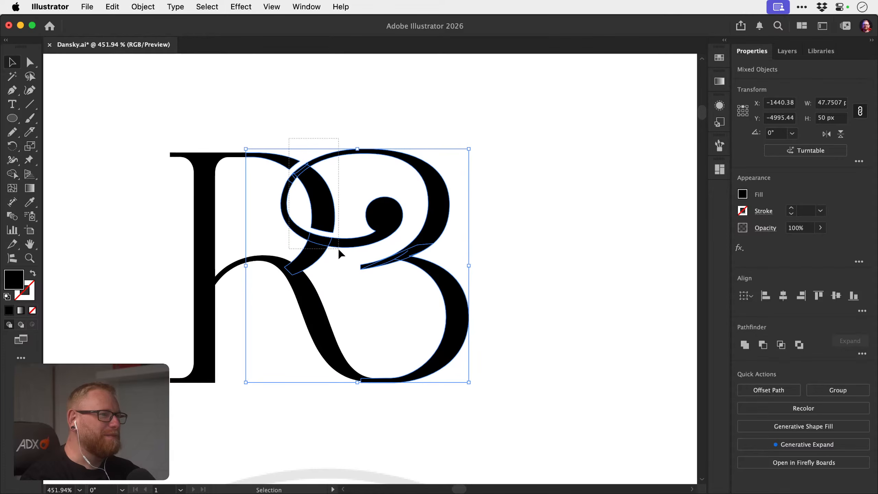
Compare the narrowed R and B copy with the monogram inside the badge.
key(super+shift+a)
drag(289, 133, 331, 247)
key(super+shift+a)
drag(287, 140, 439, 236)
key(super+shift+a)
key(z)
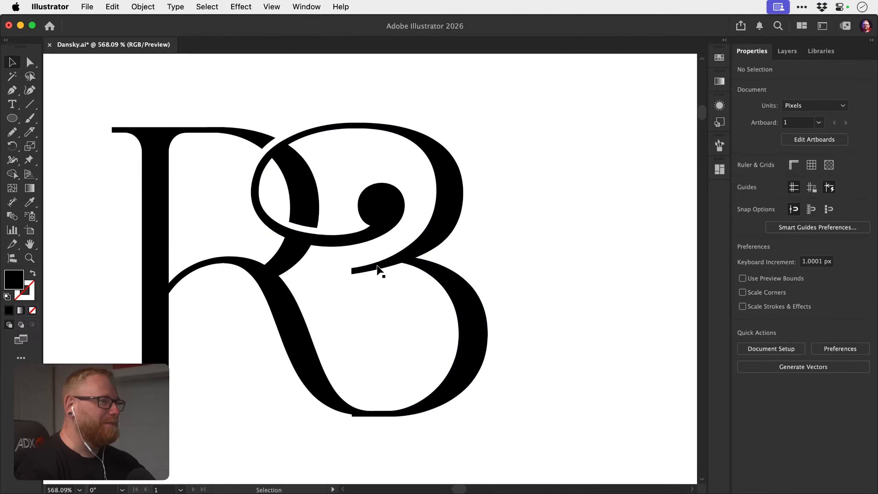
drag(378, 274, 187, 277)
drag(307, 320, 306, 259)
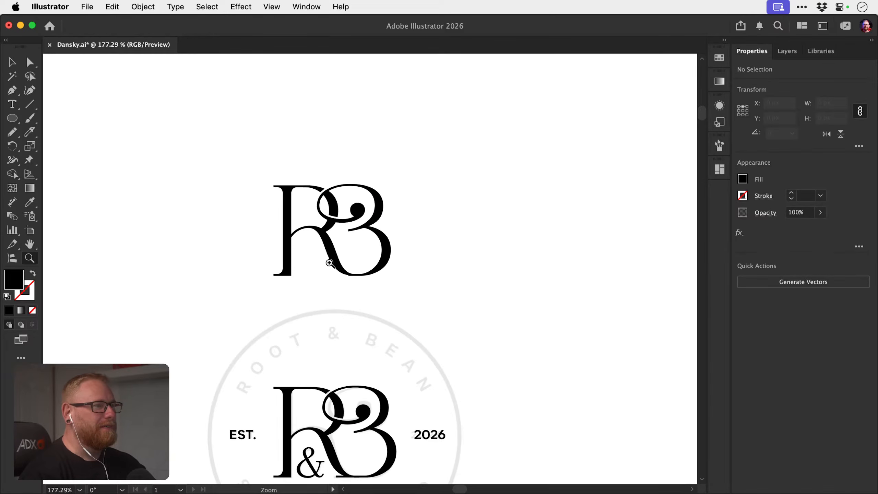
drag(328, 229, 439, 221)
Nudge the B and the R's lower bowl pieces about 2 px right, leaving the R's top arc in place.
key(v)
click(446, 189)
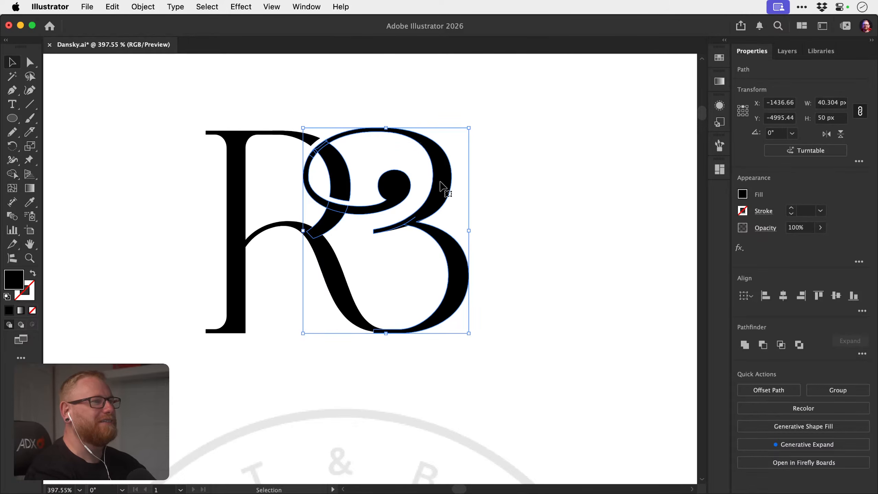
key(Right)
key(Right)
key(Right)
key(Right)
key(Right)
key(Right)
key(Left)
key(Left)
key(Left)
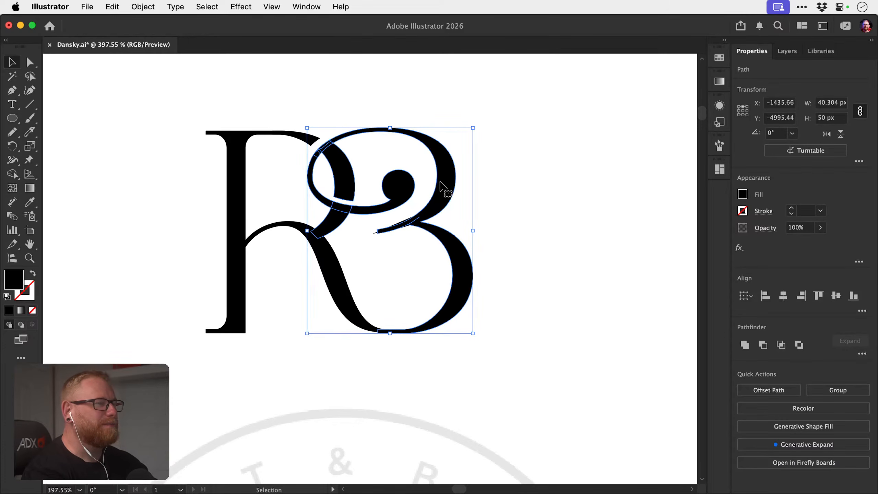
key(Right)
key(Right)
key(Right)
click(428, 162)
Nudge the R's top arc piece about 2 px right so it meets the gap beside the B's loop.
drag(312, 141, 323, 134)
key(super+z)
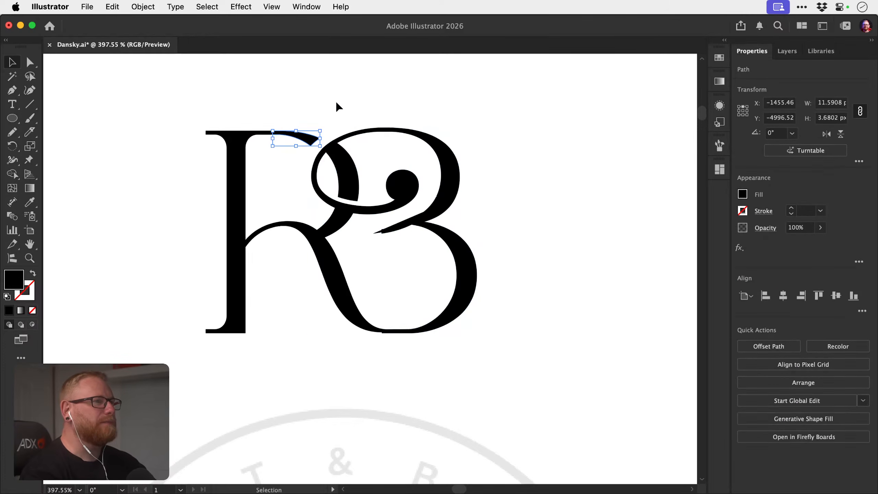
key(Right)
key(Right)
key(Right)
key(Right)
key(Right)
key(Right)
click(339, 106)
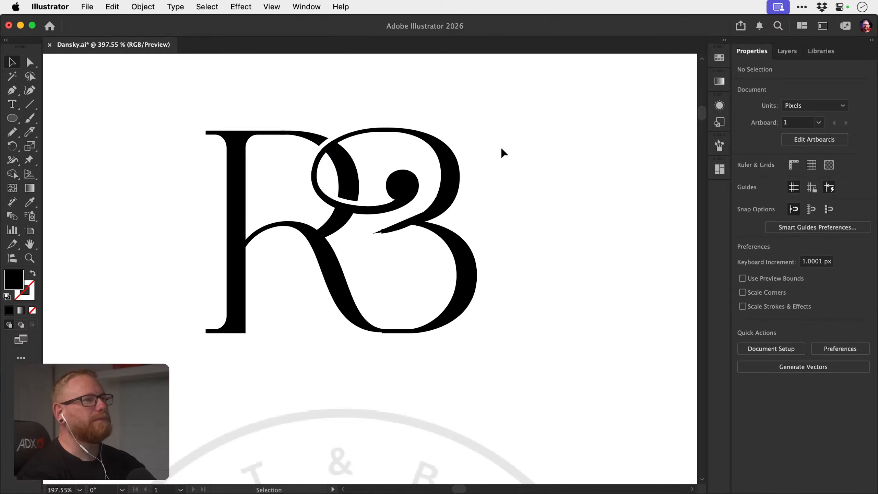
Move the B's main shape 10 px right, away from the R's leg.
key(z)
drag(401, 180, 447, 166)
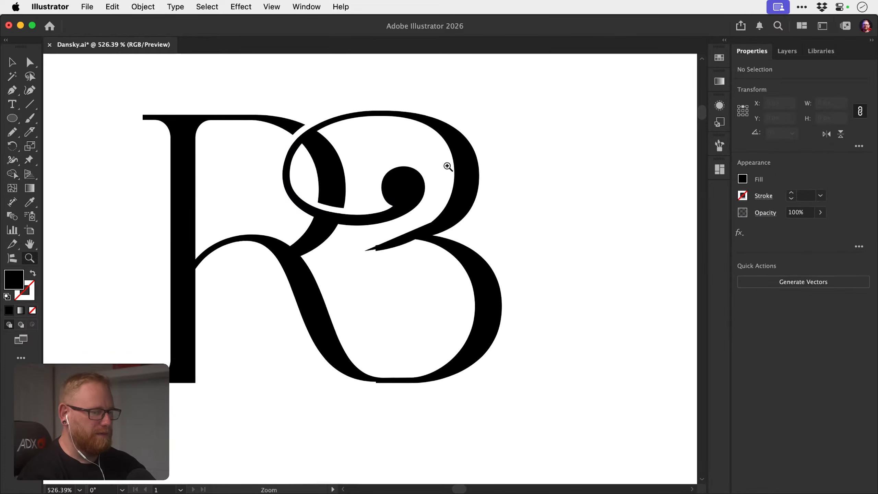
key(v)
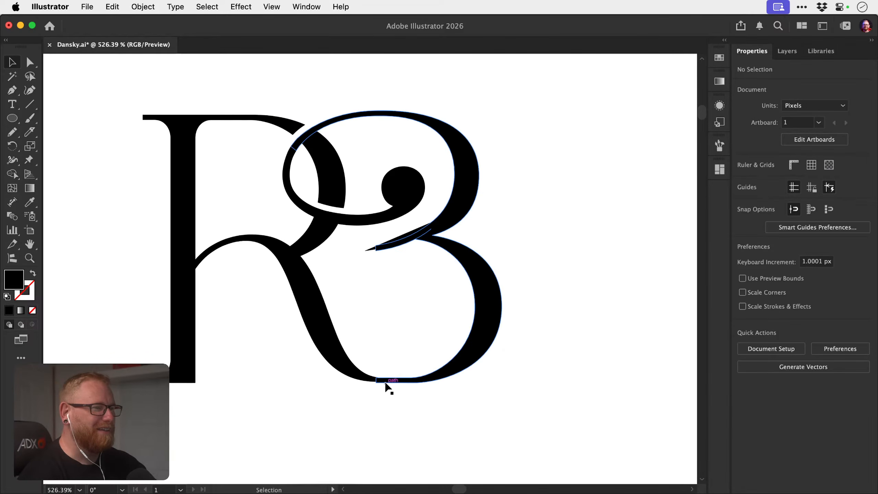
click(403, 384)
key(shift+Right)
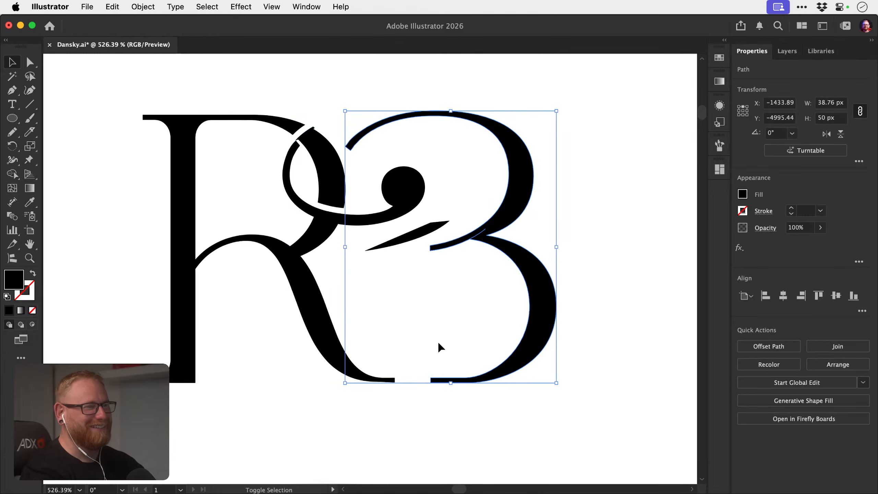
Slice the B's bottom foot vertically with the Knife and delete the cut-off left end.
click(30, 132)
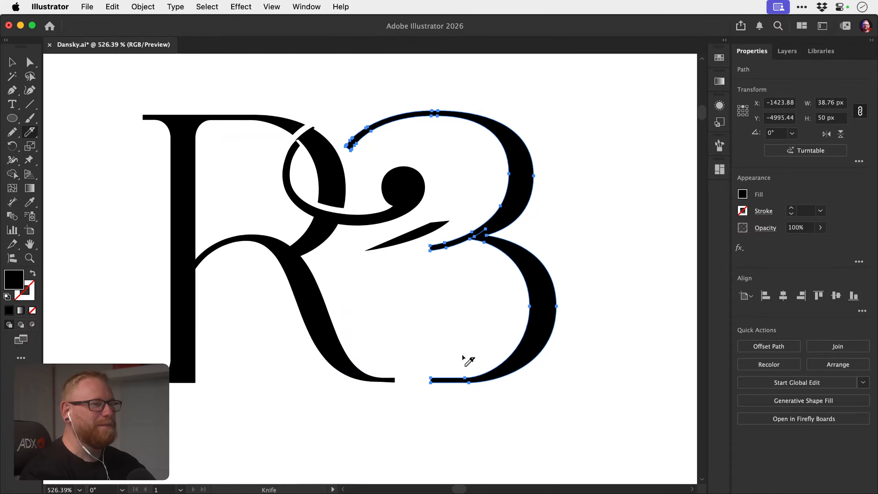
drag(451, 218, 451, 407)
key(a)
drag(423, 372, 437, 397)
key(Delete)
key(Delete)
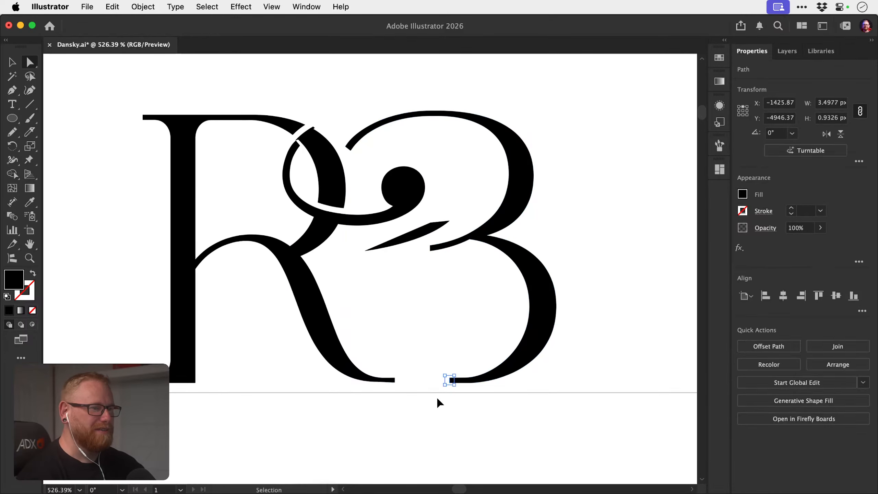
Move the B's main shape together with its thin middle piece 10 px left, so its trimmed foot meets the R's leg.
key(v)
click(525, 349)
drag(617, 181, 437, 273)
key(shift+Left)
key(shift+Left)
key(shift+Left)
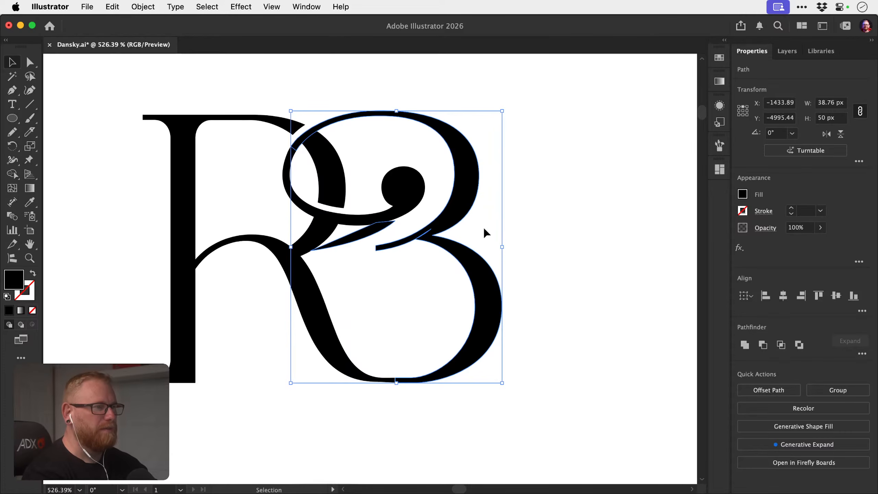
key(shift+super+a)
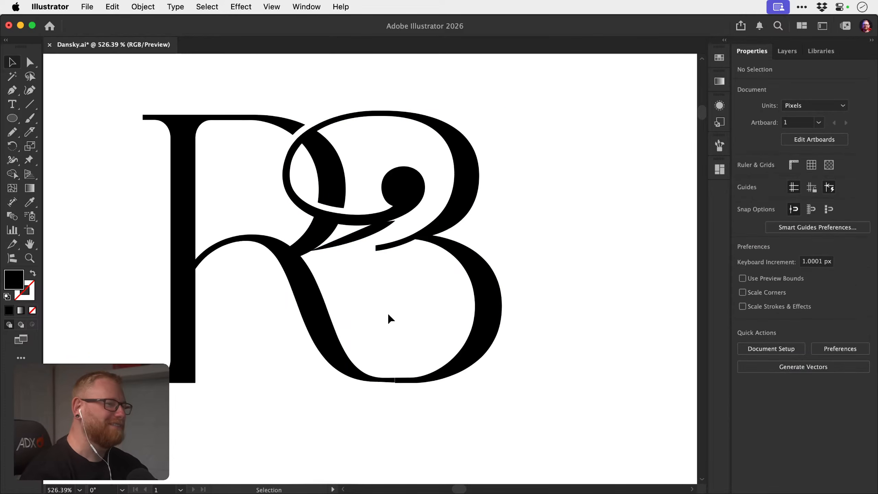
Move the thin piece below the ball terminal about 12 px right onto the B's middle tail.
click(362, 236)
key(Delete)
key(super+z)
key(super+z)
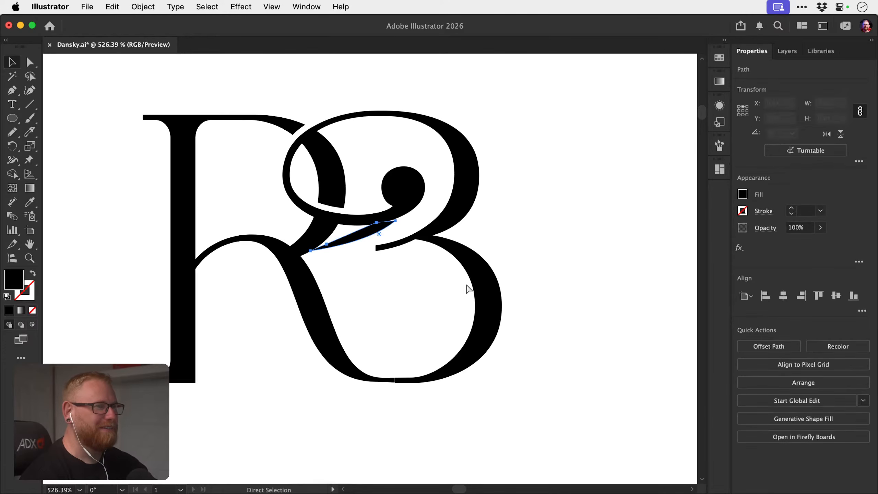
key(Right)
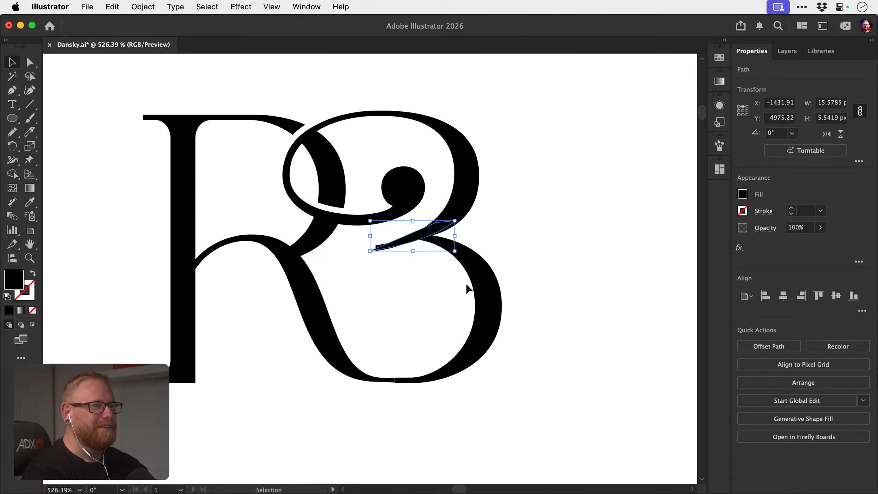
key(Right)
click(467, 288)
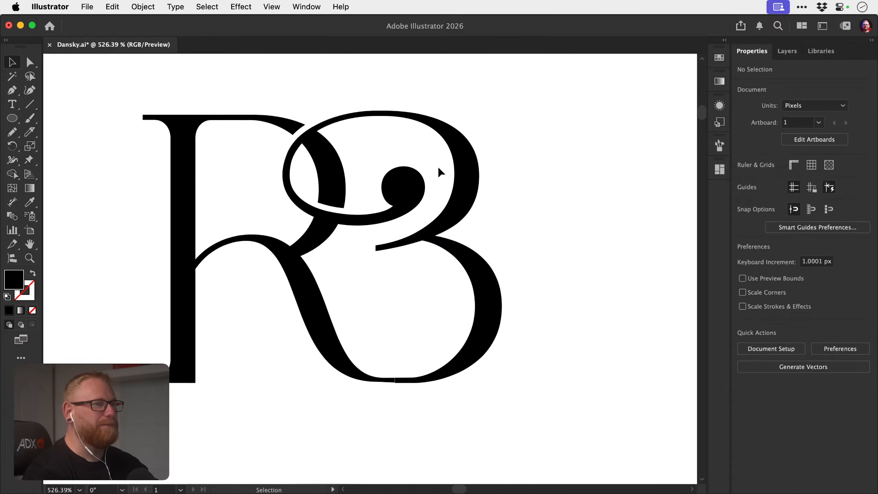
Bottom-align the lower anchor points at the seam between the R's leg and the B's foot.
key(z)
drag(370, 384, 501, 349)
key(a)
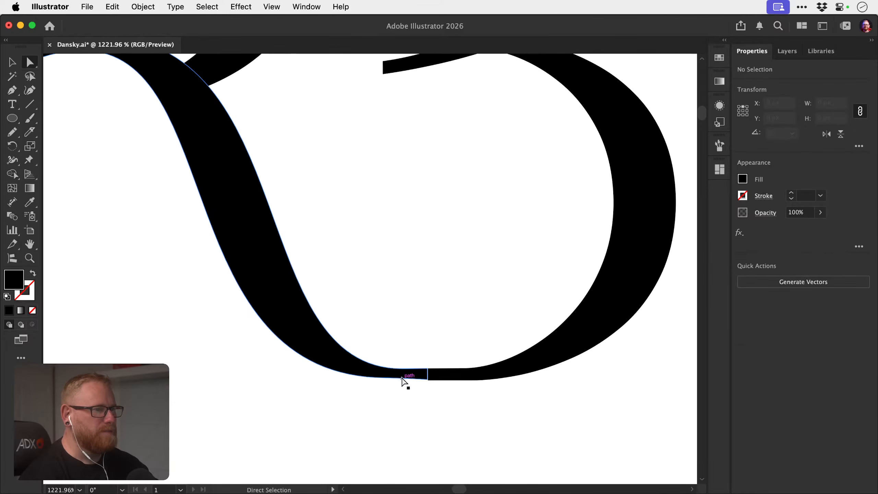
click(403, 379)
key(z)
drag(401, 382, 464, 374)
key(a)
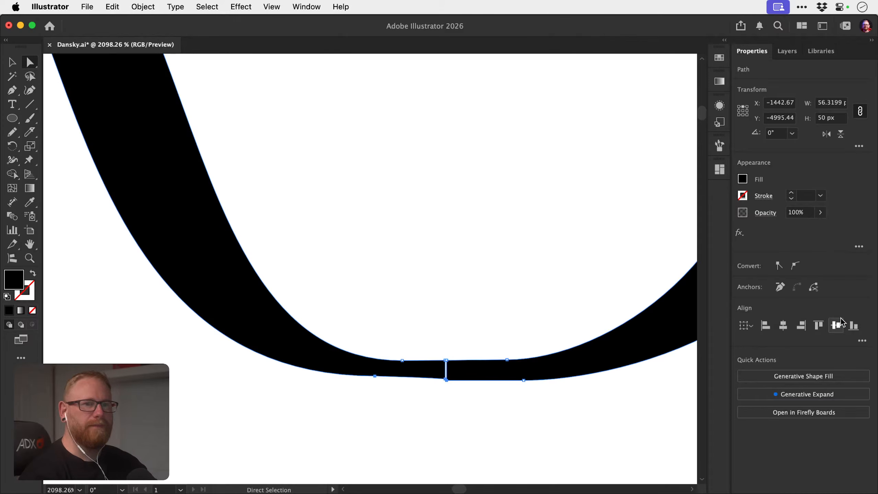
click(854, 326)
key(z)
drag(476, 318, 292, 296)
key(super+shift+a)
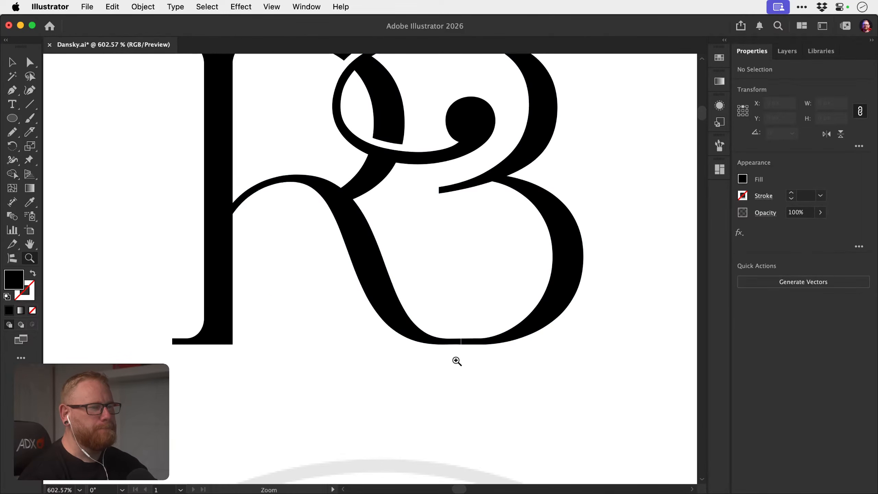
Examine the revised R and B copy and compare it with the monogram inside the badge.
key(v)
key(z)
key(v)
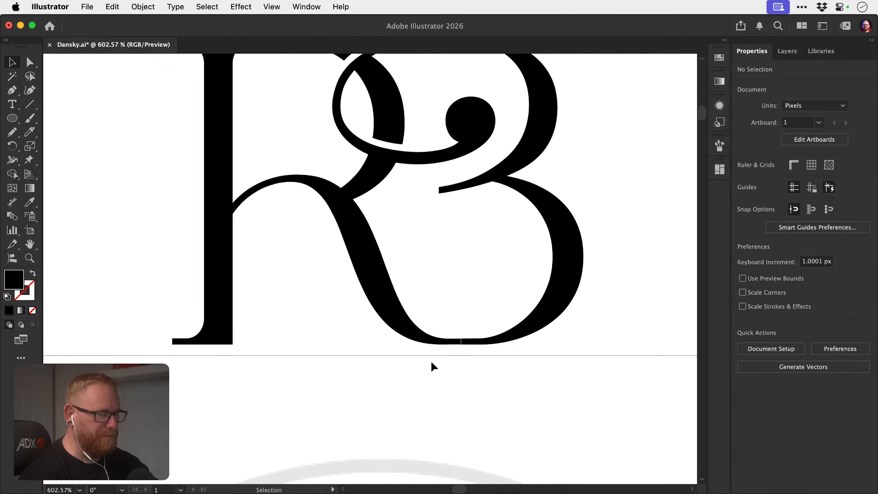
key(space)
drag(434, 357, 395, 408)
drag(418, 369, 416, 383)
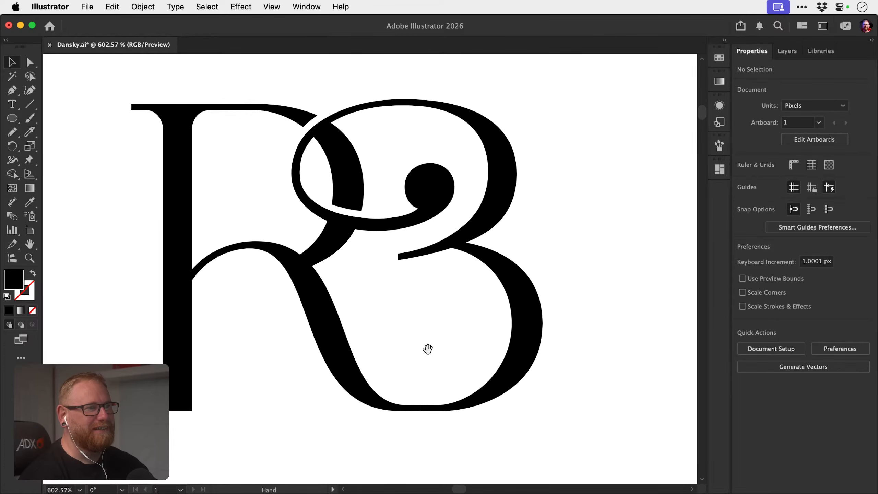
key(z)
drag(431, 355, 265, 333)
key(space)
drag(354, 416, 344, 216)
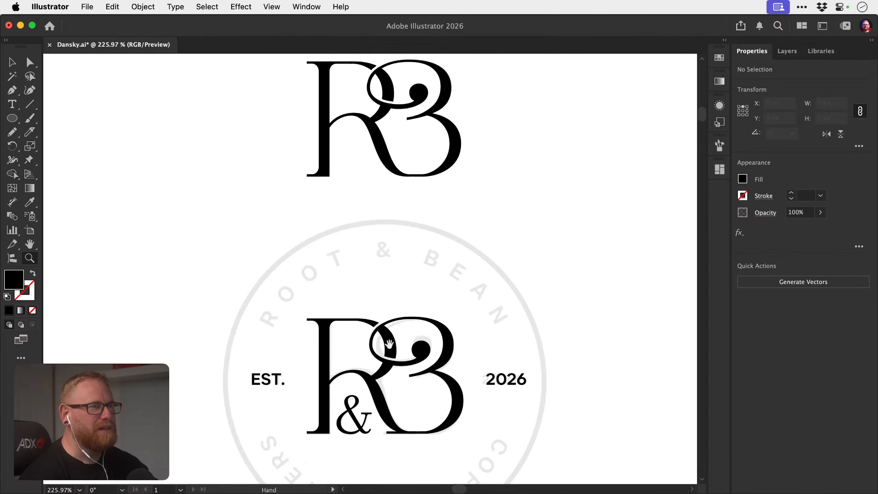
Average the upper and lower anchor pairs at the seam to close the gap between R and B, and save the document.
drag(418, 155, 511, 214)
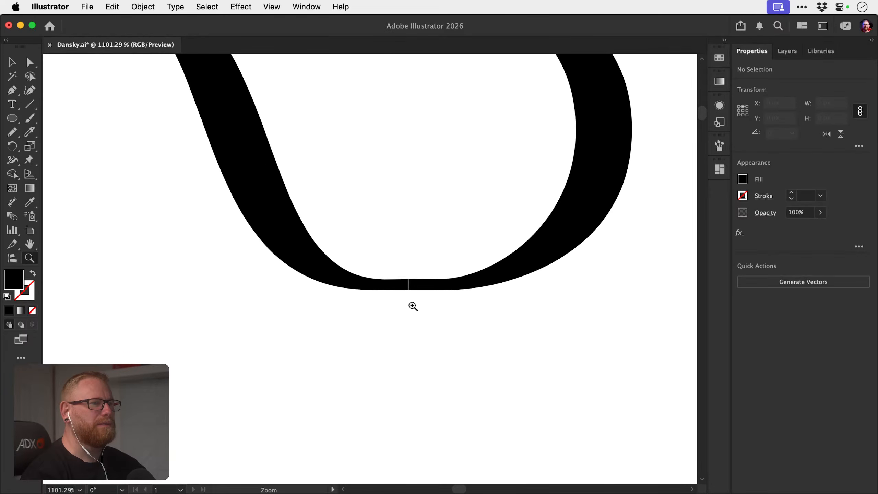
key(a)
drag(409, 304, 660, 264)
key(z)
super+click(438, 259)
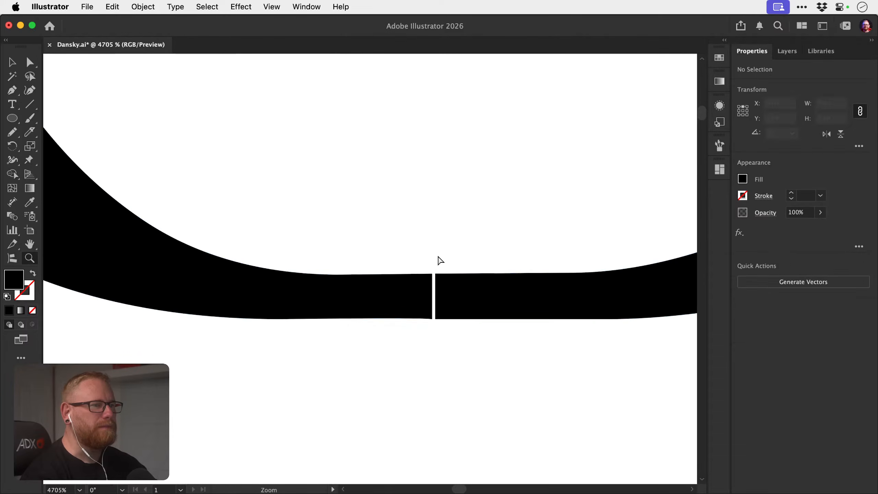
key(a)
drag(422, 261, 447, 281)
key(super+alt+j)
key(Return)
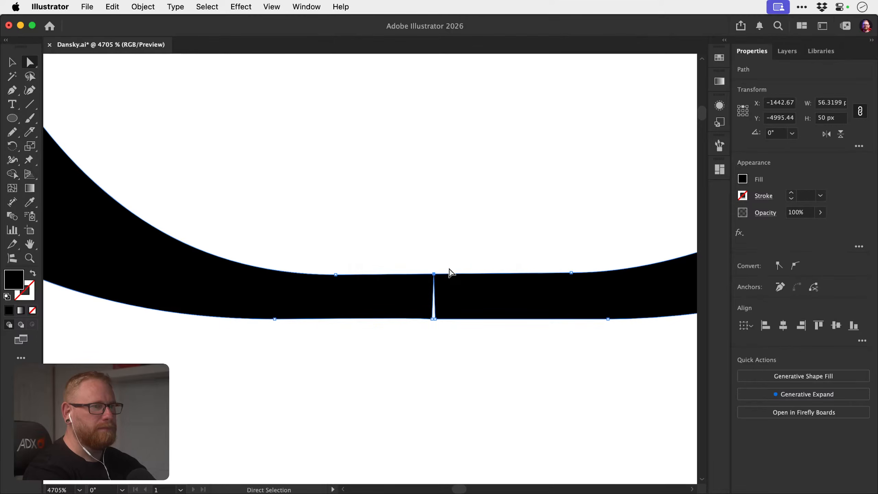
key(super+alt+j)
key(Return)
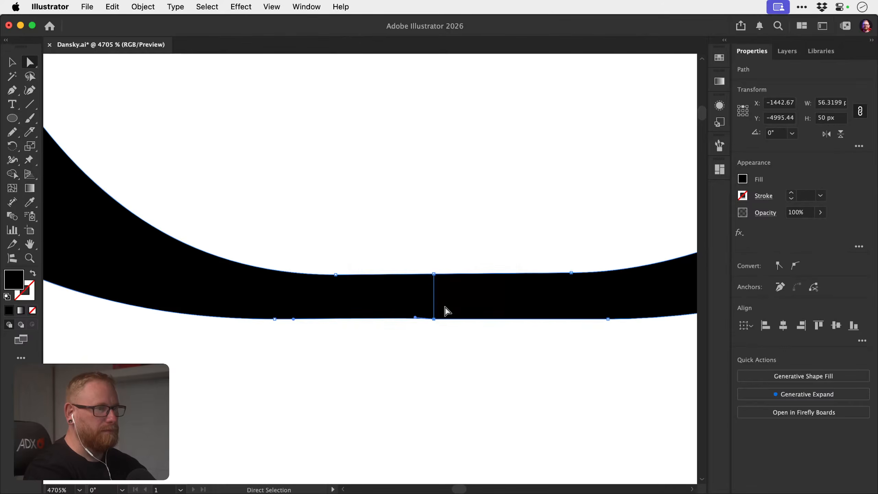
key(super+s)
Review the overall shape of the monogram copy and the join between the R's leg and the B.
key(super+minus)
key(super+minus)
key(super+minus)
key(super+minus)
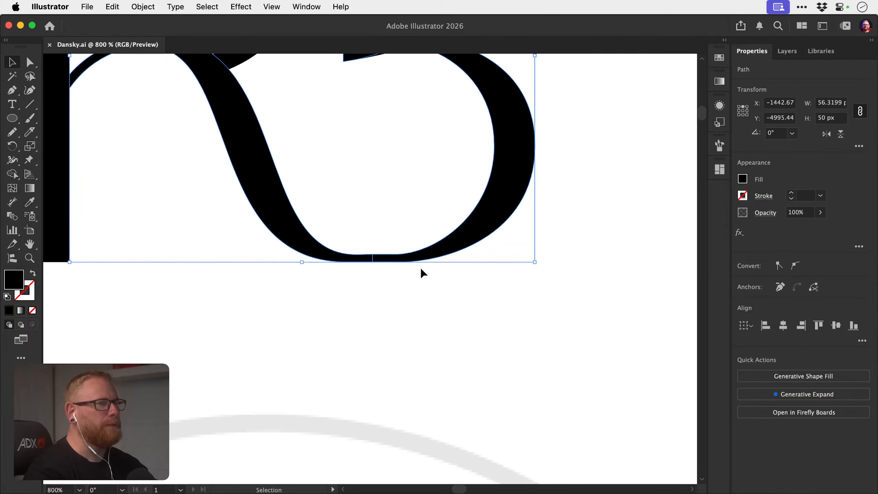
super+click(428, 315)
key(z)
drag(416, 317, 330, 360)
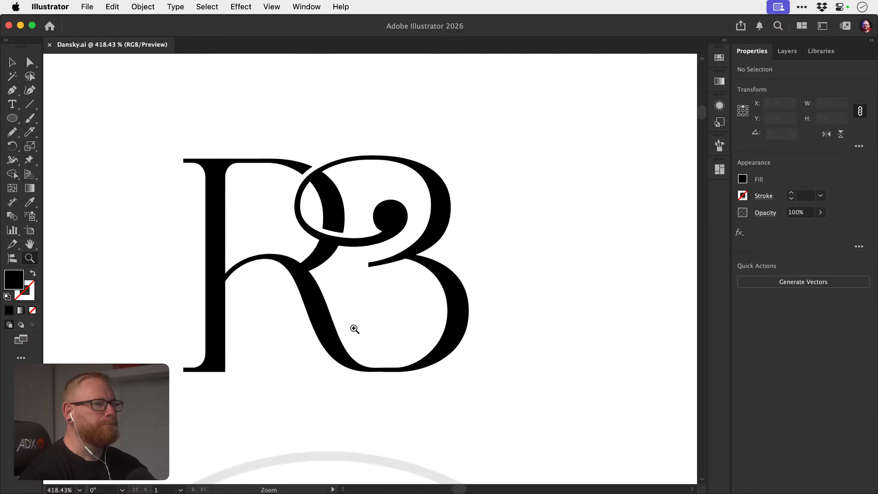
key(v)
drag(355, 328, 330, 370)
key(z)
key(v)
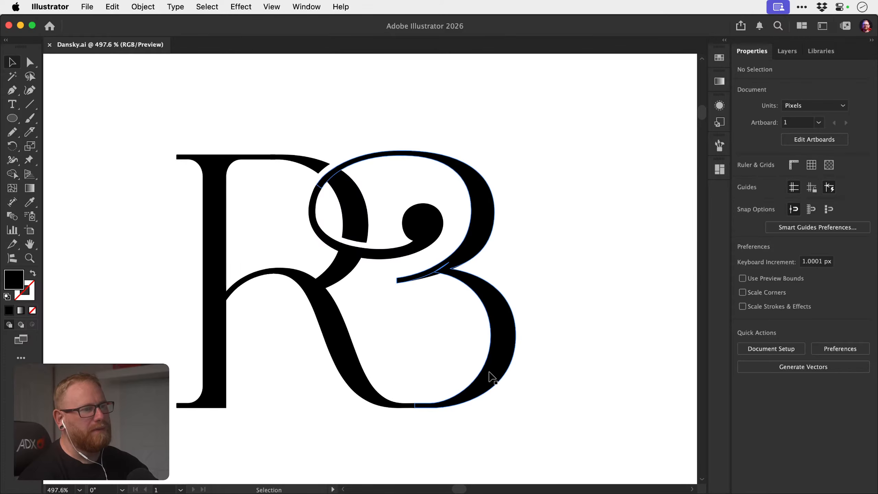
Try moving the B's main shape and middle tail piece 2 px left to narrow the monogram.
mouse_move(492, 377)
mouse_down()
mouse_move(508, 372)
mouse_move(493, 380)
mouse_up()
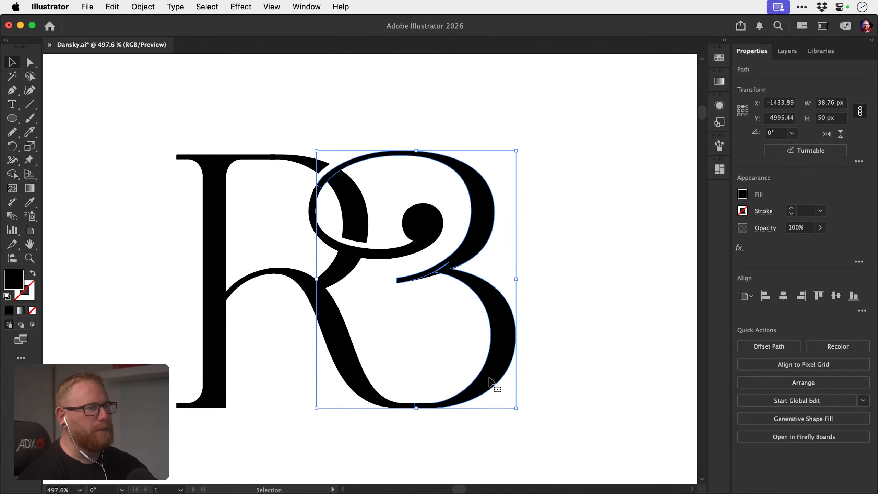
drag(489, 382, 519, 366)
key(super+z)
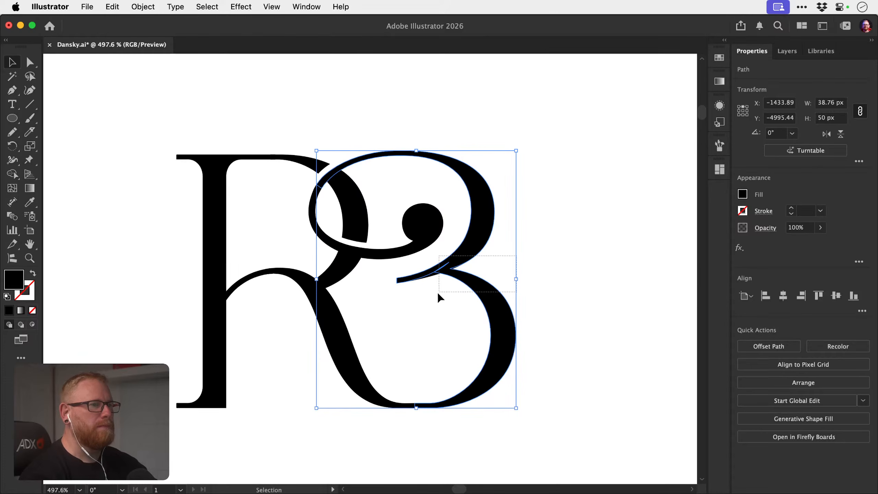
key(Left)
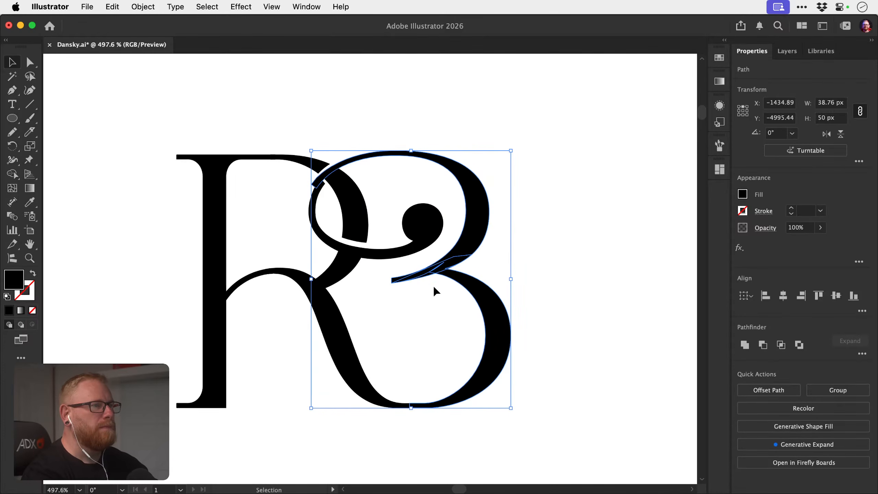
key(Left)
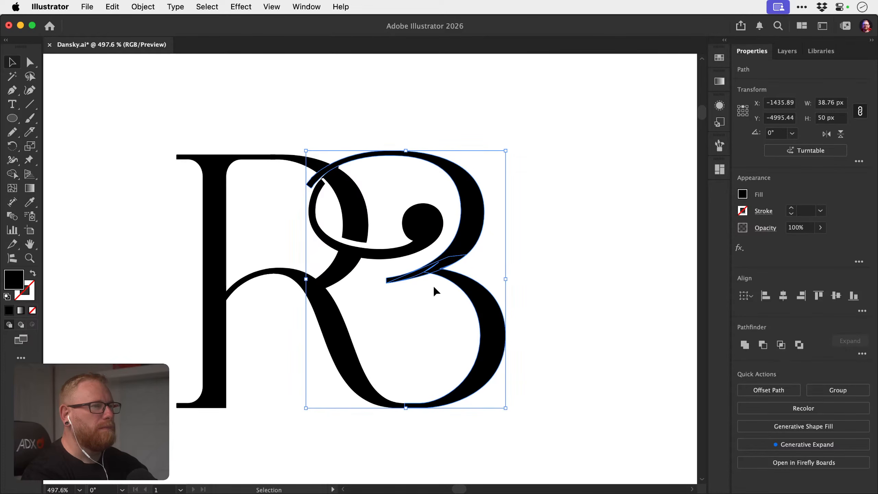
click(433, 286)
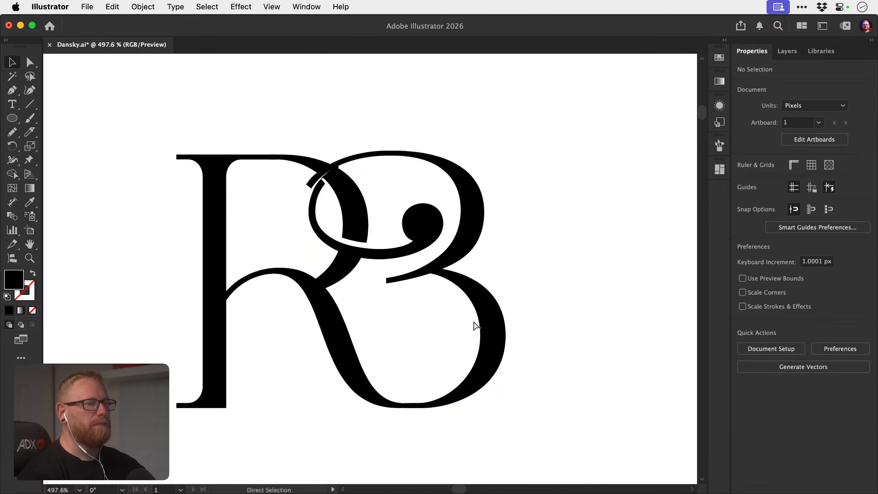
Try shifting the B's main shape and tail piece further left, to about 4 px from their starting position.
key(super+z)
key(Left)
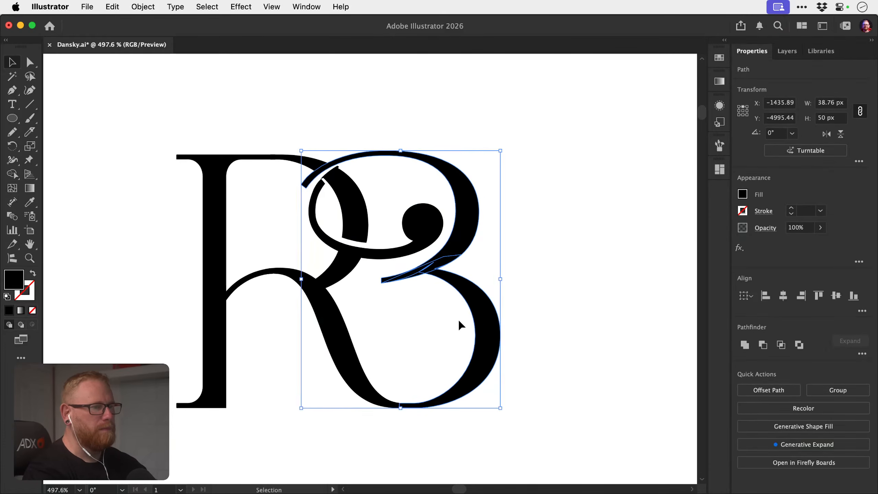
click(458, 321)
click(490, 344)
key(Left)
key(Left)
key(Left)
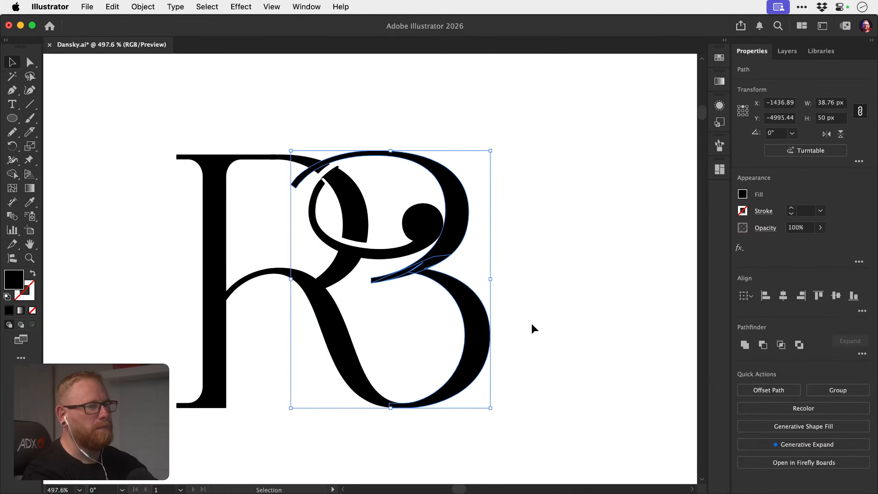
click(532, 324)
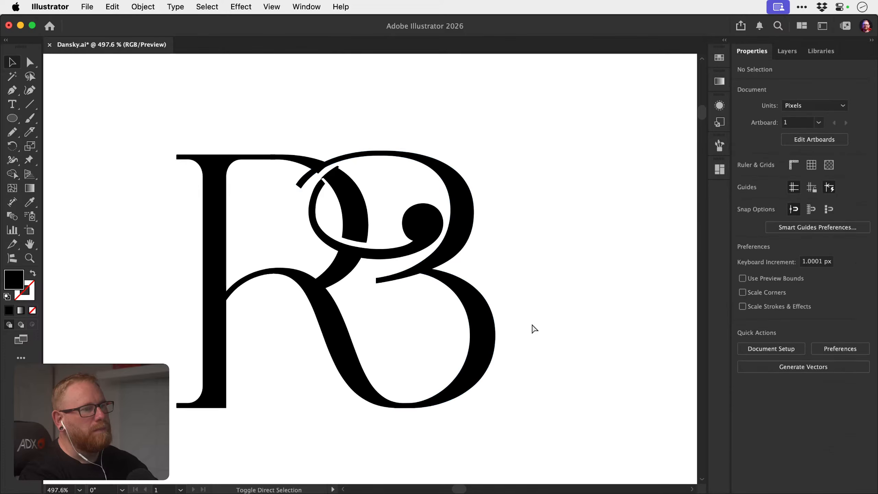
key(z)
drag(363, 344, 361, 288)
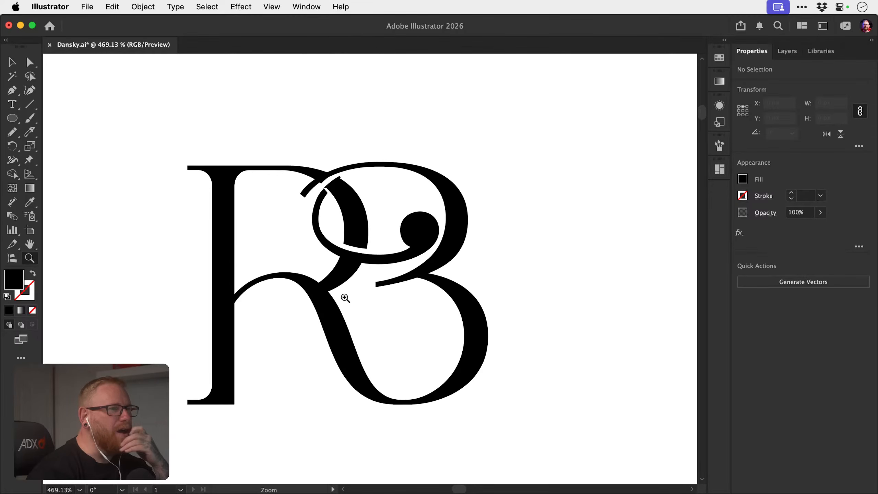
Undo the leftward nudges of the B and view the copy beside the badge.
key(super+z)
key(super+z)
key(super+z)
key(super+z)
key(super+z)
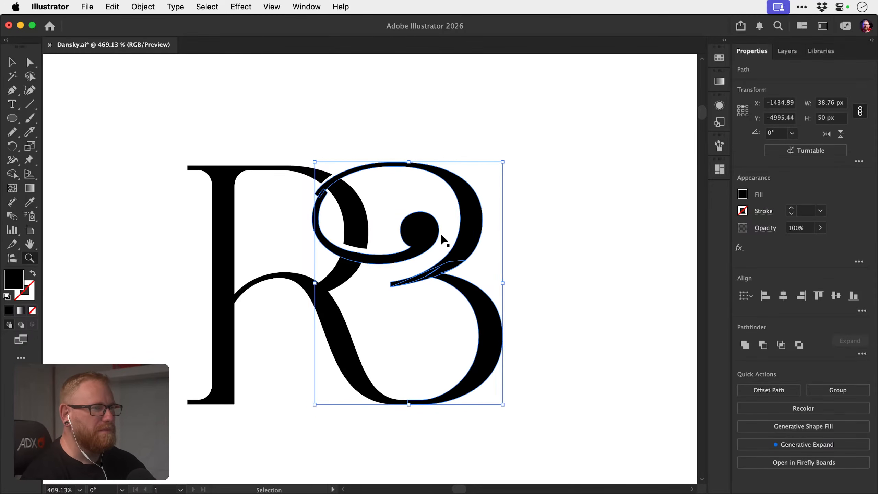
click(445, 236)
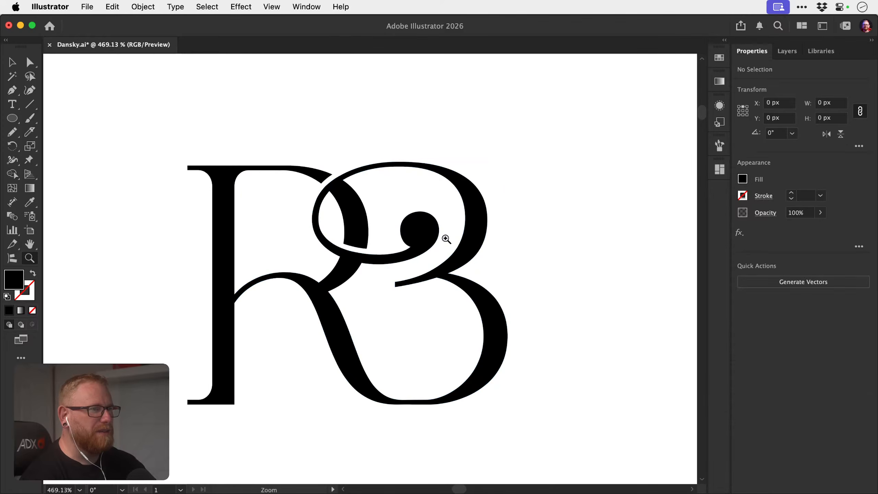
key(z)
drag(440, 304, 250, 245)
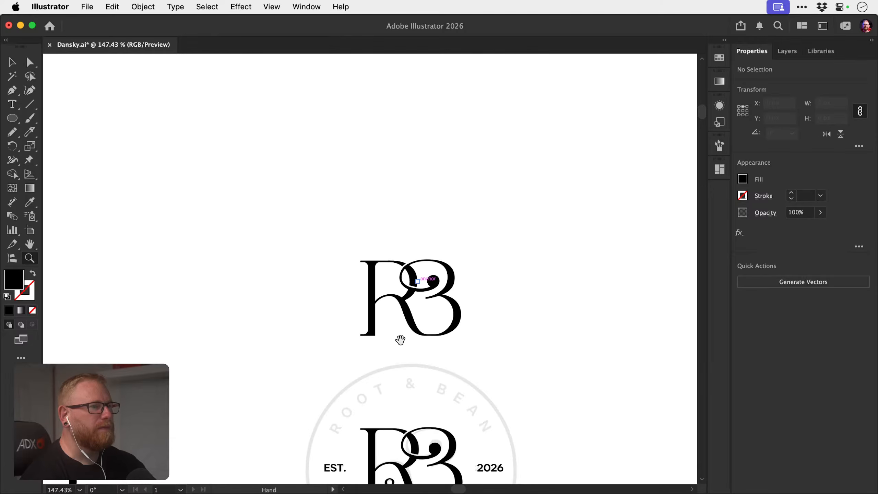
Duplicate the R&B monogram from the badge and place the copy directly below the badge.
drag(400, 339, 405, 214)
drag(358, 287, 312, 240)
key(v)
mouse_move(251, 155)
mouse_down()
mouse_move(334, 287)
mouse_move(375, 299)
mouse_move(379, 248)
mouse_move(382, 480)
mouse_up()
key(shift+super+a)
Draw a white rectangle about 0.8 by 3.3 px across the copy's baseline join to separate the R's foot from the B.
drag(376, 336, 372, 180)
key(z)
drag(330, 326, 399, 311)
key(v)
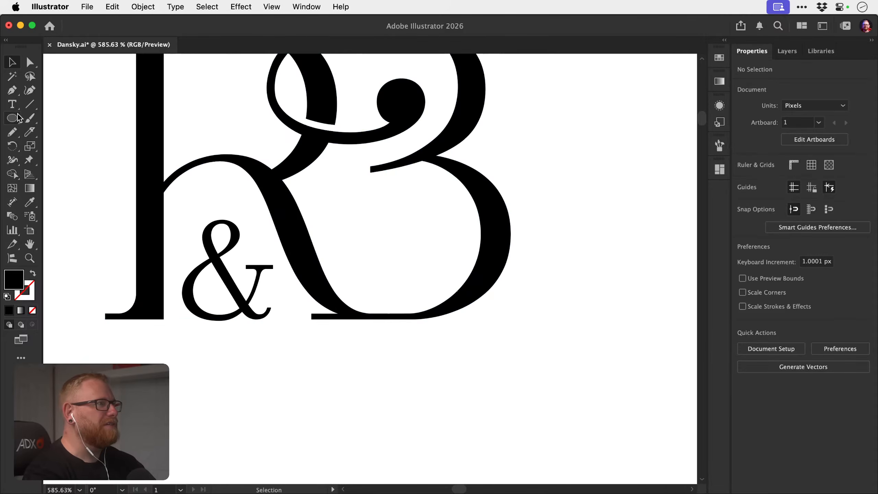
drag(18, 118, 70, 118)
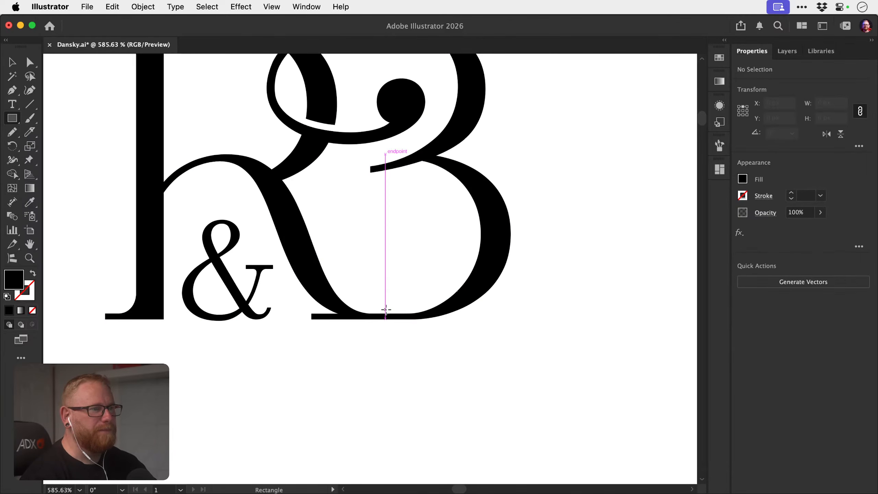
mouse_move(386, 309)
mouse_down()
mouse_move(391, 328)
mouse_move(251, 298)
mouse_move(511, 285)
mouse_move(484, 286)
mouse_up()
key(i)
click(400, 286)
super+click(462, 309)
key(z)
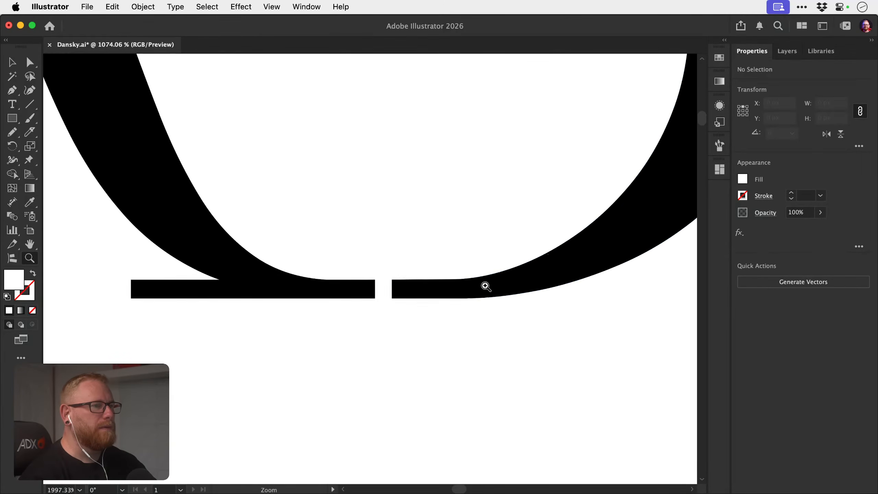
Adjust the white rectangle's right edge to widen the gap between the R's foot and the B.
key(a)
drag(391, 275, 396, 334)
key(z)
drag(401, 350, 200, 273)
key(super+z)
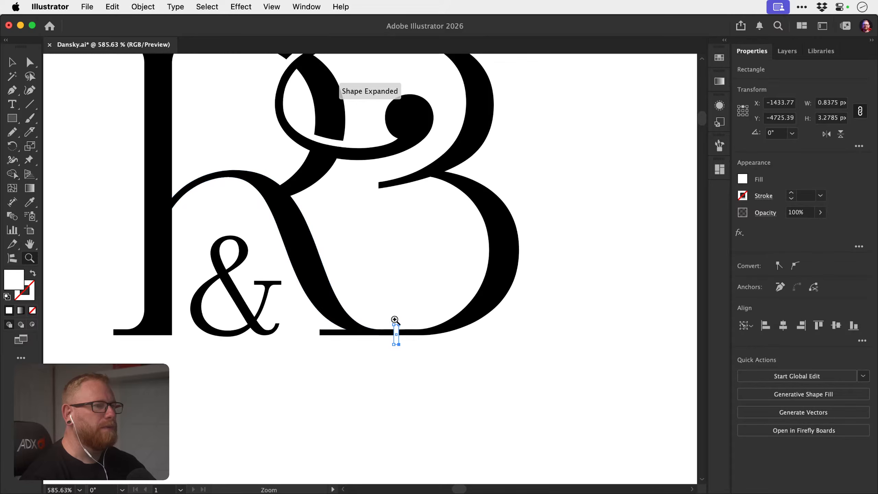
drag(396, 323, 427, 341)
key(a)
key(super+shift+a)
key(z)
drag(449, 371, 138, 262)
drag(366, 307, 338, 278)
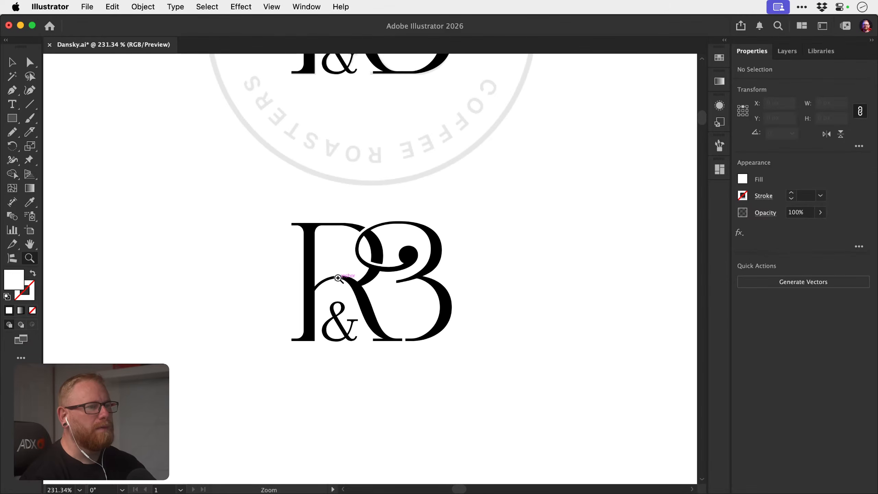
Compare the monogram copy with the split baseline against the badge version and the plain copy above it.
scroll(338, 278, right, 3)
scroll(338, 278, up, 1)
key(v)
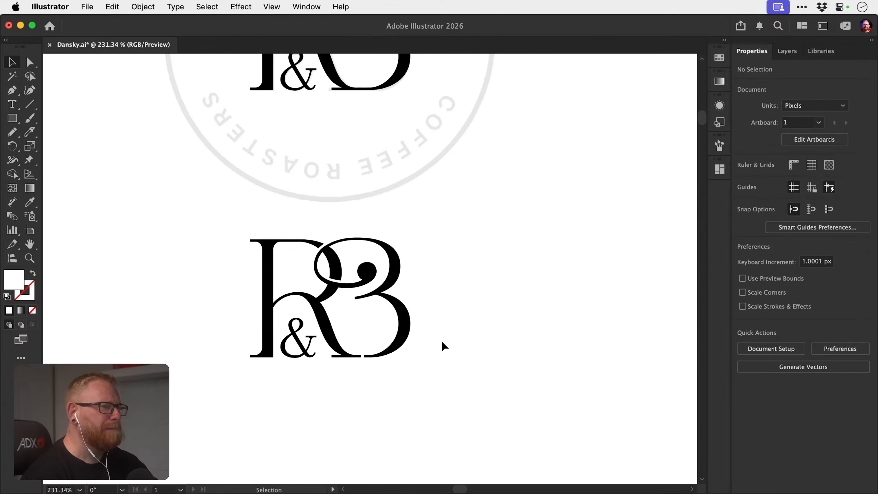
key(z)
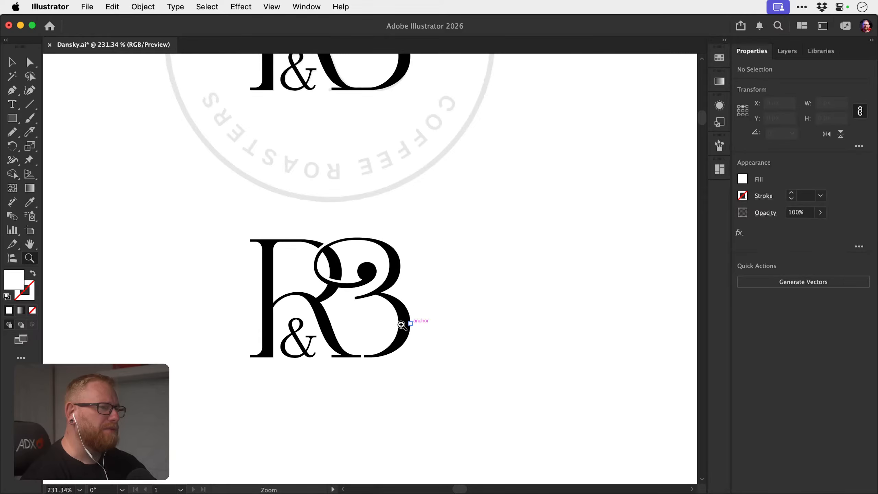
drag(320, 364, 286, 341)
key(v)
key(z)
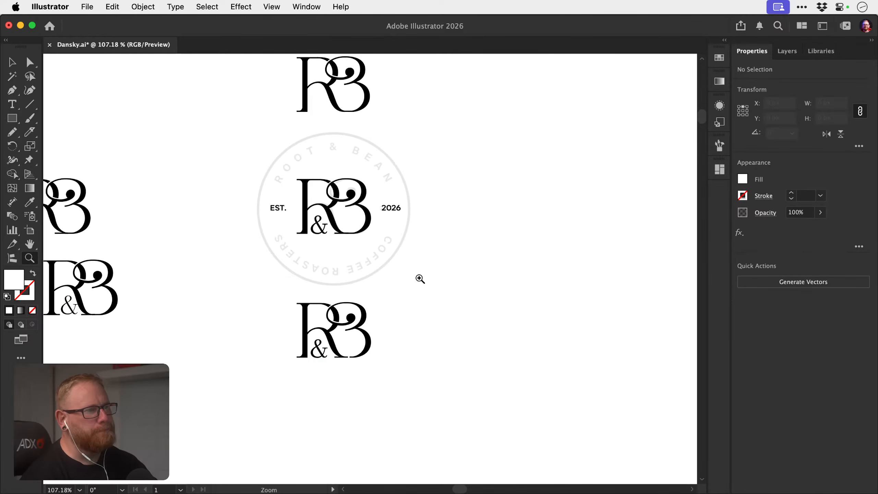
drag(410, 298, 383, 400)
Delete the RB monogram copy above the badge.
drag(289, 178, 419, 210)
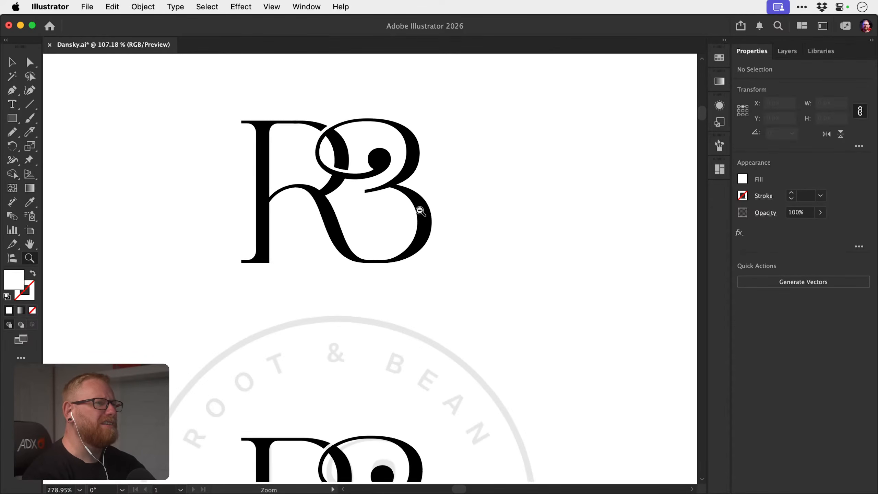
key(v)
drag(219, 93, 512, 322)
key(Delete)
Compare the badge's joined monogram with the split-baseline copy below it, checking their overall shapes and baselines.
key(z)
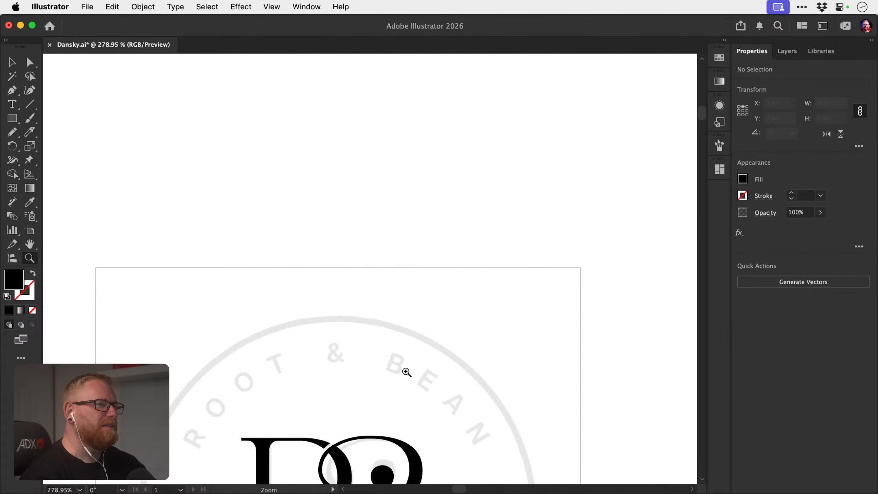
drag(405, 370, 361, 264)
key(v)
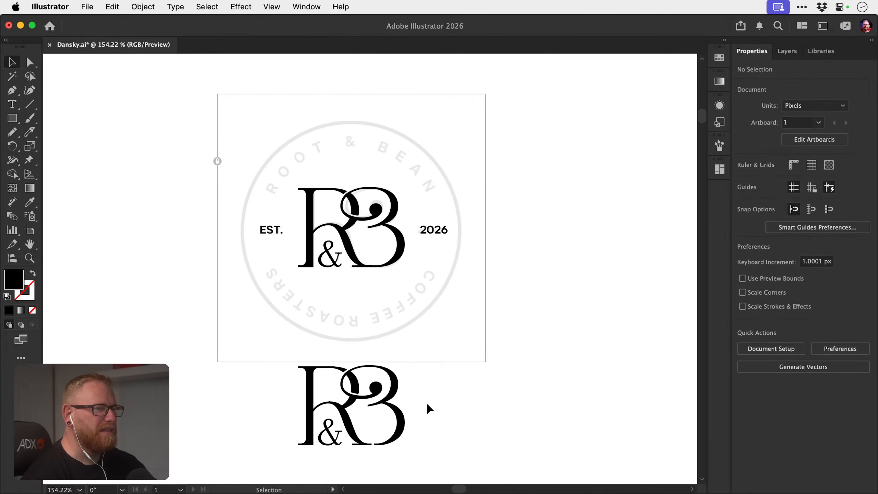
drag(520, 302, 541, 254)
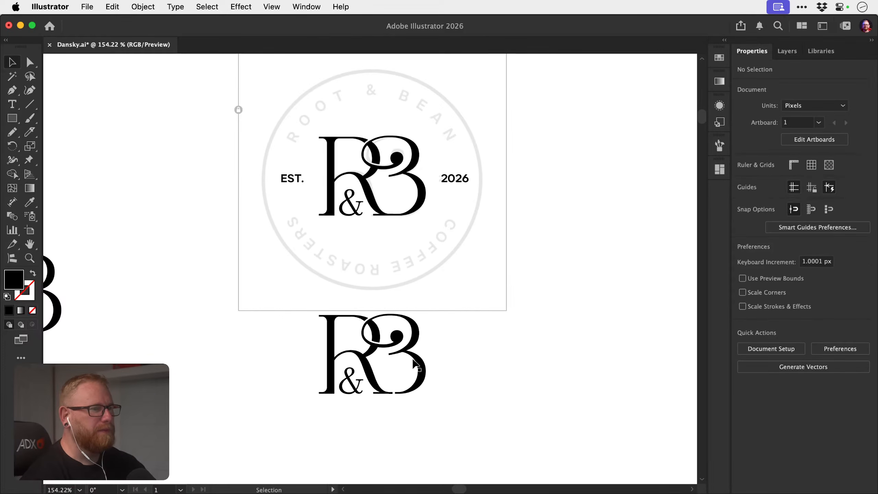
key(z)
drag(386, 375, 535, 299)
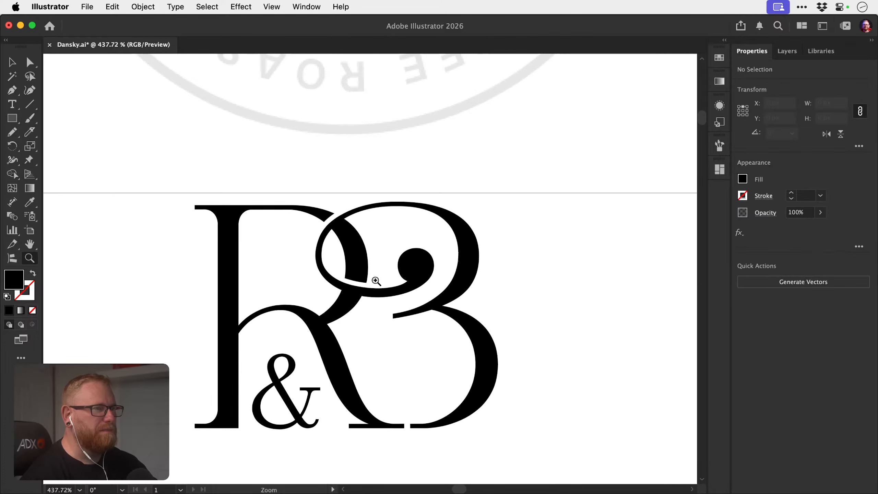
drag(386, 333, 330, 333)
drag(331, 136, 296, 359)
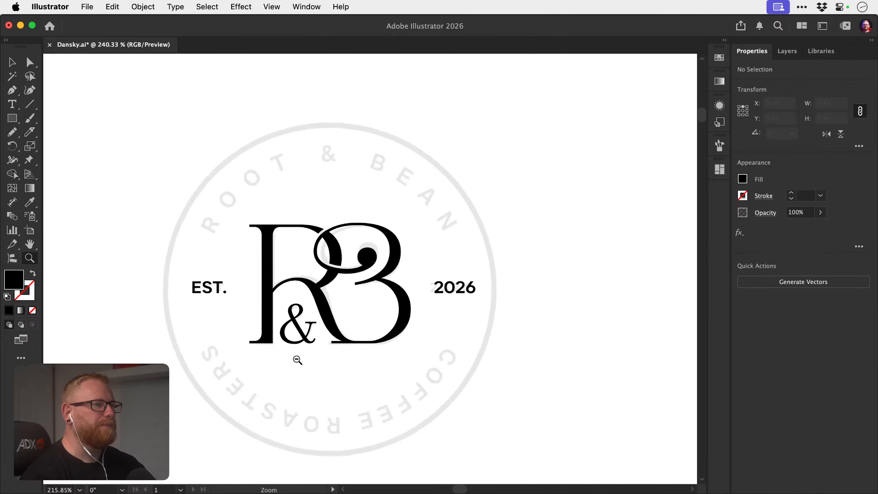
alt+click(326, 365)
Move the joined R&B monogram out of the badge to above the earlier monogram variations on the left.
key(v)
drag(267, 398, 342, 267)
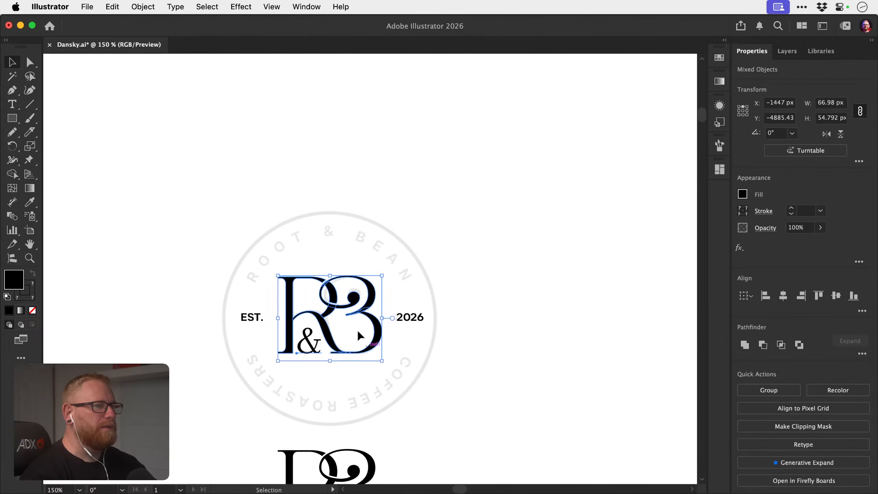
key(z)
drag(345, 390, 242, 342)
key(v)
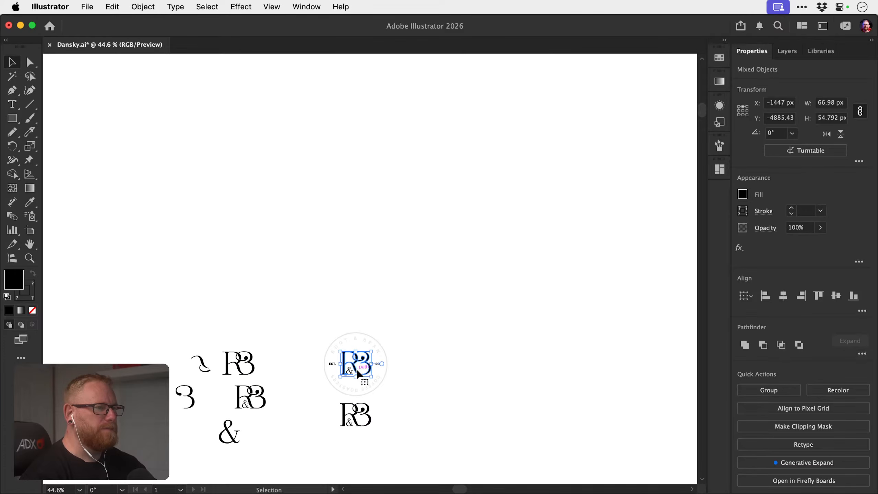
drag(353, 369, 225, 329)
Place a duplicate of the split-baseline monogram beside the earlier variations, keeping the original below the badge.
drag(333, 404, 412, 425)
key(z)
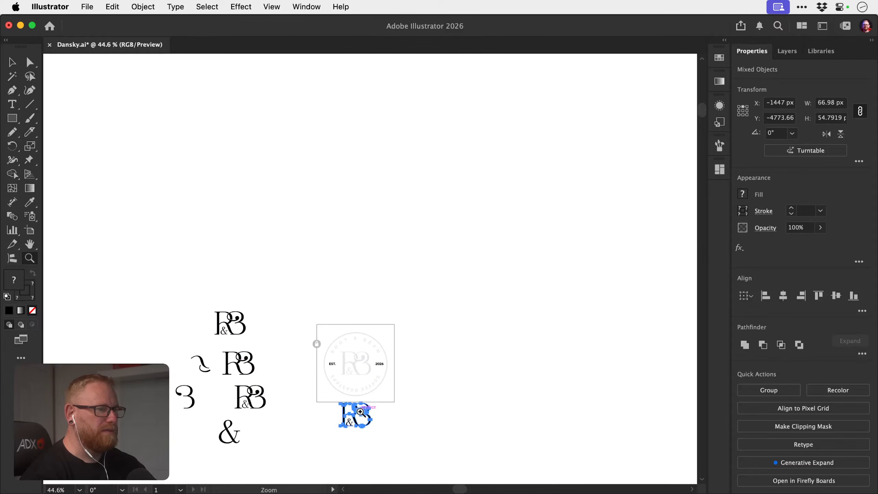
key(v)
drag(355, 409, 199, 463)
drag(290, 390, 432, 464)
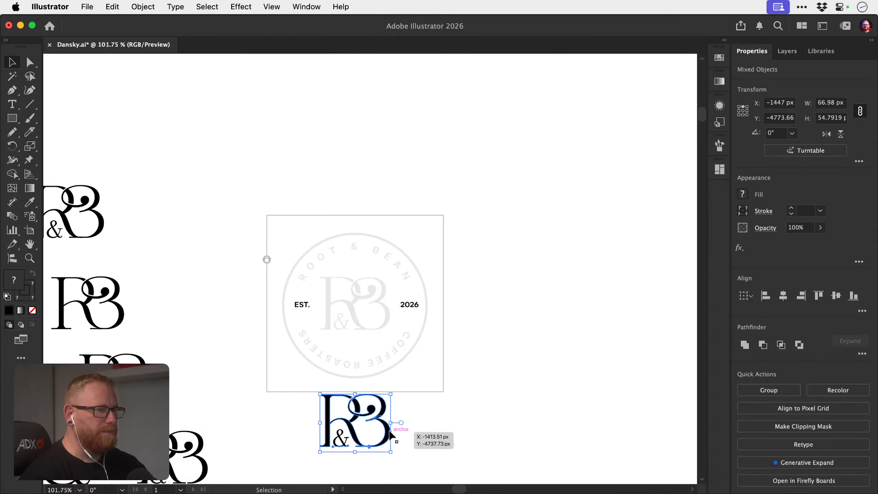
Move the split-baseline monogram up into the badge over the faded template and save the document.
drag(388, 429, 388, 317)
key(super+space)
drag(352, 290, 388, 233)
click(405, 203)
key(super+s)
Examine the split-baseline monogram inside the badge, including its balance with the EST. and 2026 text.
key(space)
key(super+space)
drag(389, 281, 243, 273)
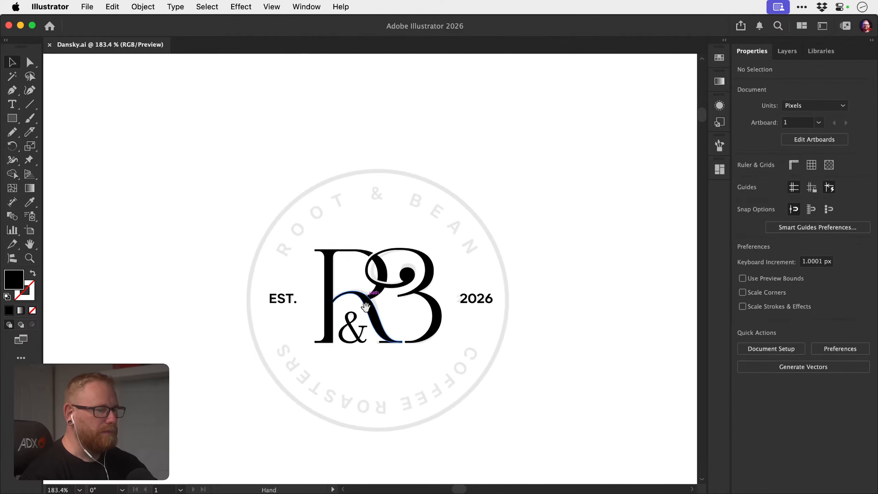
key(space)
drag(365, 301, 364, 282)
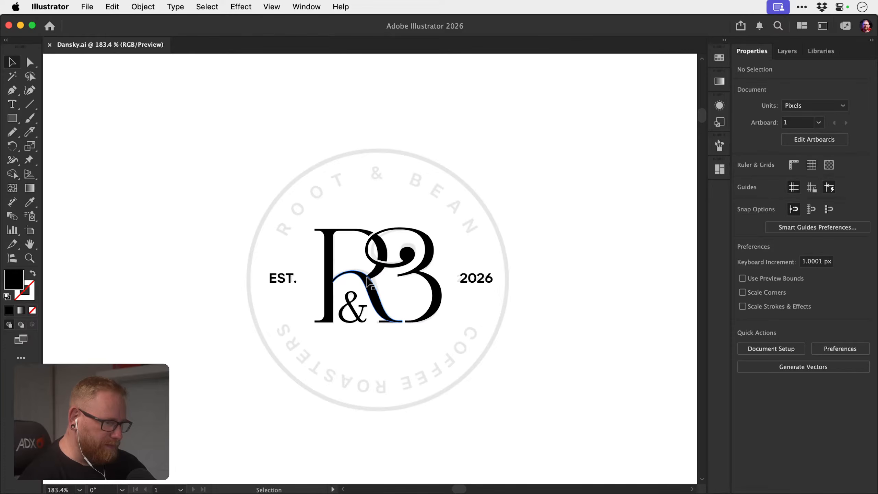
key(super+space)
drag(367, 280, 409, 271)
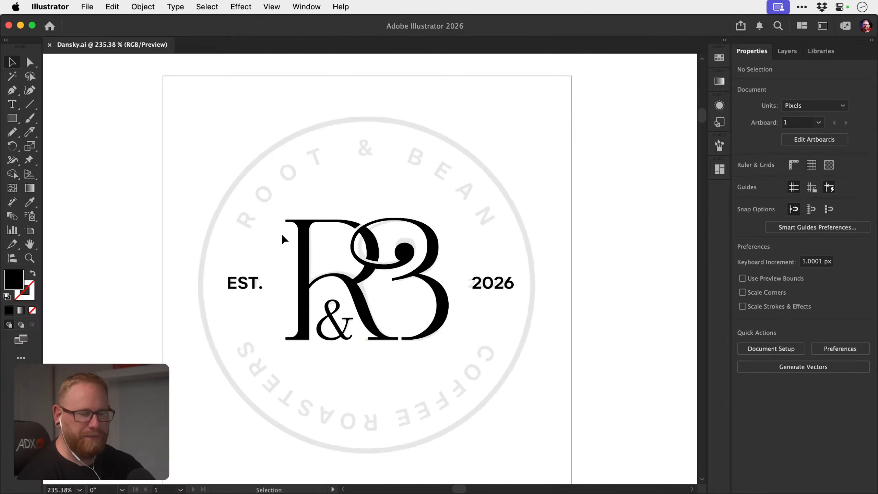
click(253, 286)
click(386, 196)
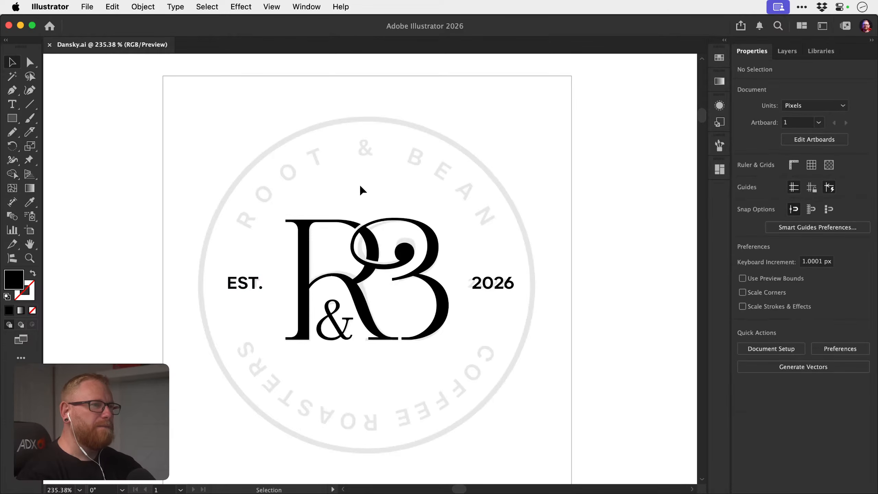
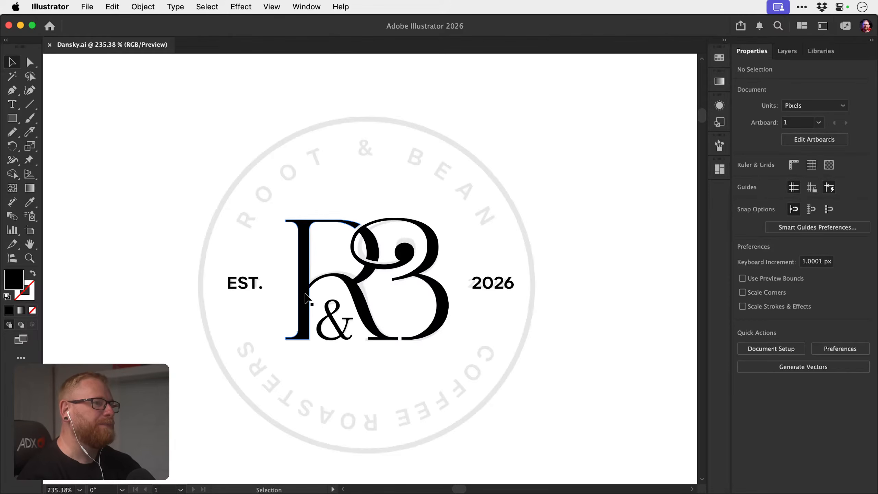
key(z)
drag(380, 229, 359, 205)
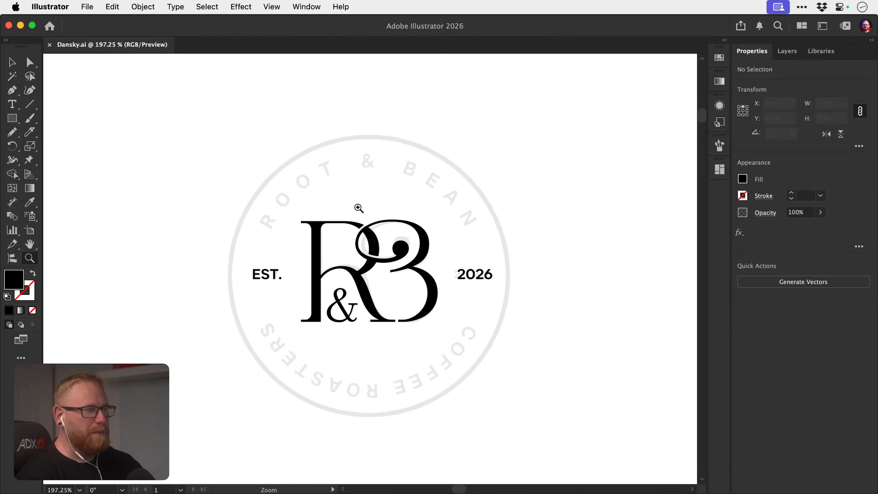
key(v)
drag(417, 240, 363, 233)
key(z)
key(v)
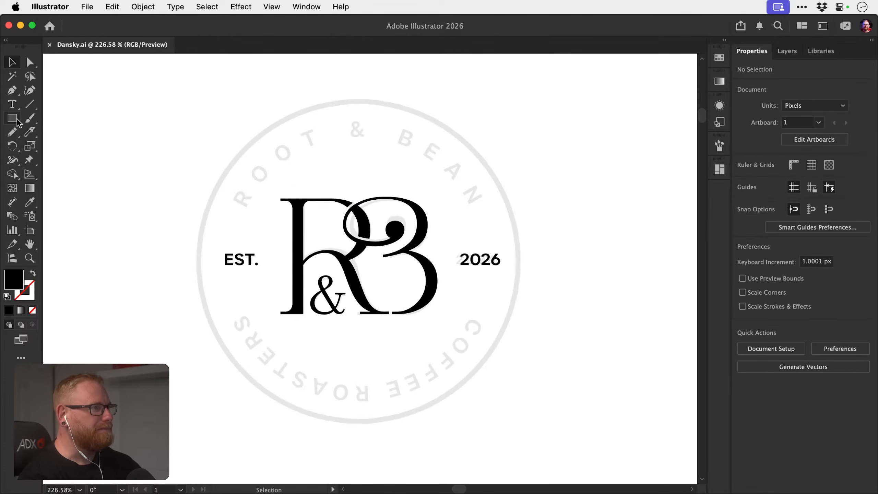
Switch to Chrome, browse the Coffee Brand Pinterest board for badge references, and return to Illustrator.
key(super+Tab)
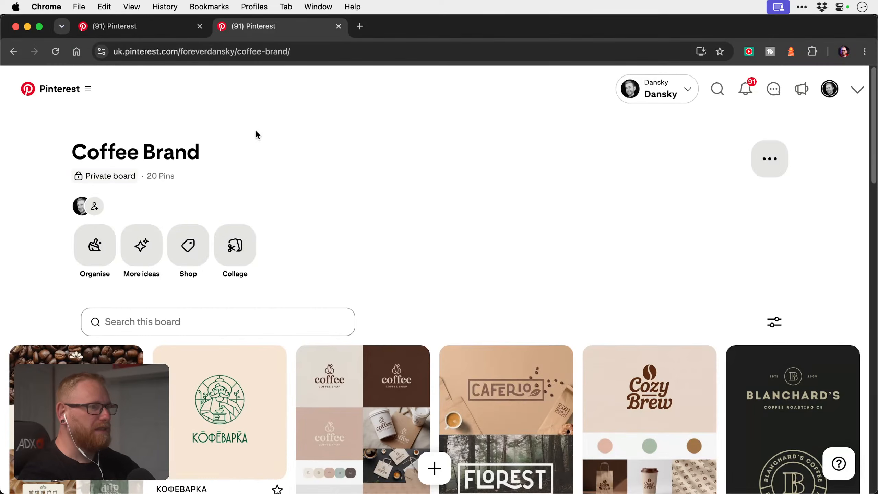
scroll(487, 260, down, 5)
scroll(487, 259, down, 10)
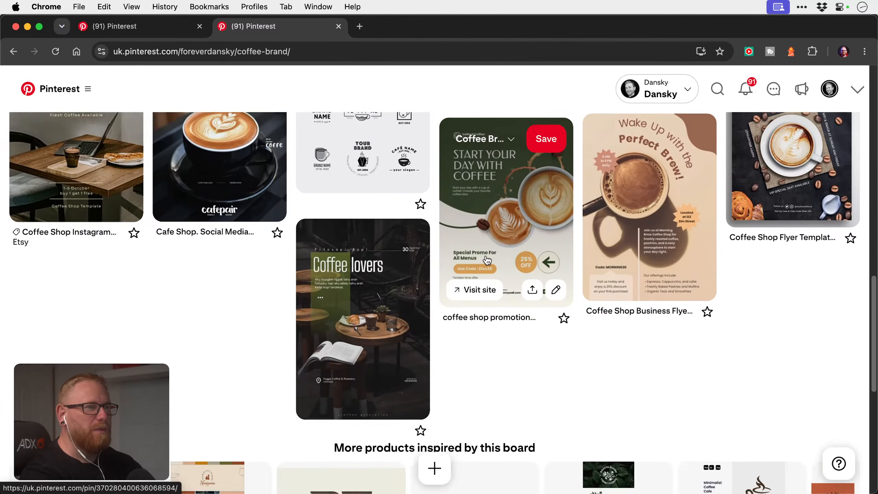
scroll(487, 260, up, 10)
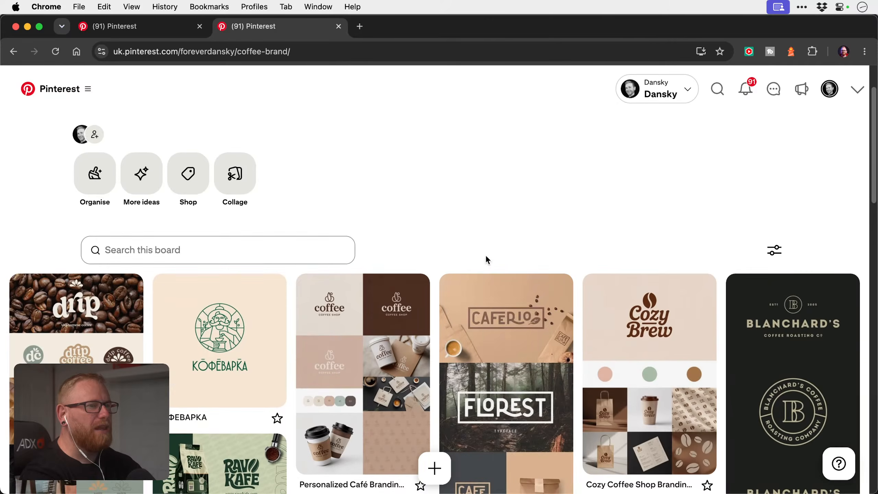
key(super+Tab)
Draw a circle about 131 px in diameter around the badge content, with no fill and a 1 pt black stroke.
key(super+space)
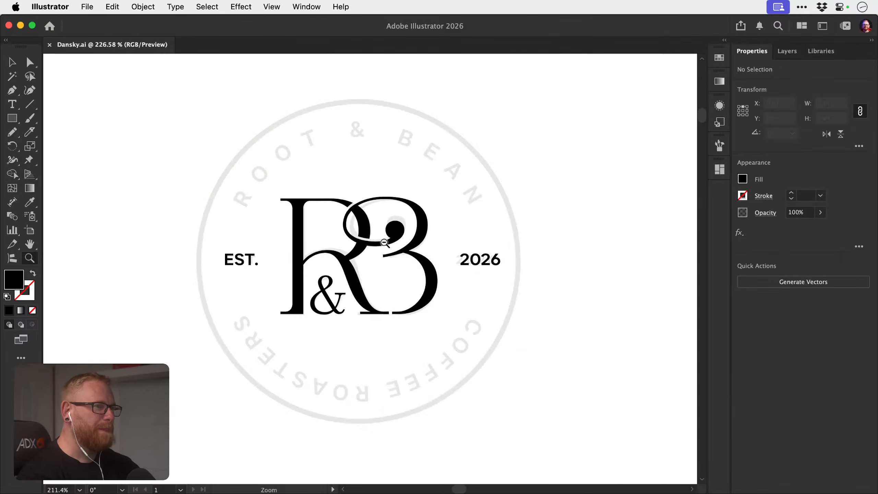
drag(403, 246, 279, 219)
key(space)
key(super+space)
drag(383, 229, 484, 232)
drag(13, 124, 52, 160)
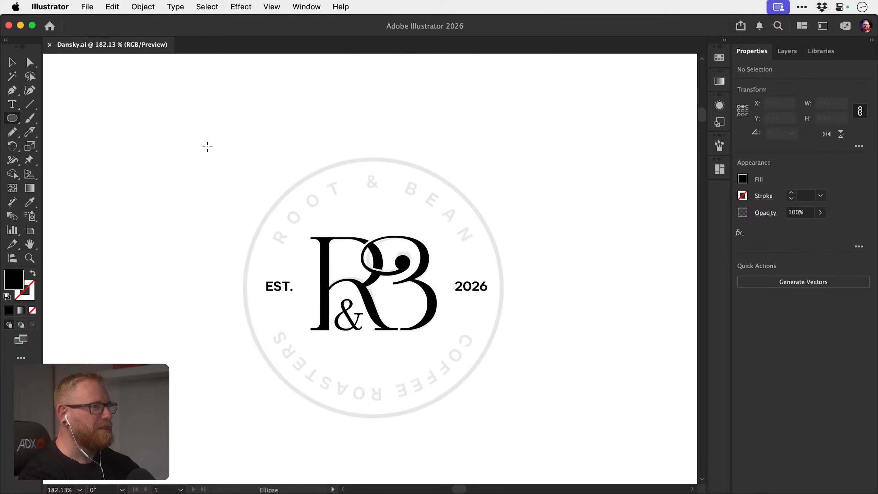
mouse_move(251, 164)
mouse_down()
mouse_move(447, 403)
mouse_move(469, 406)
mouse_up()
key(shift+x)
key(v)
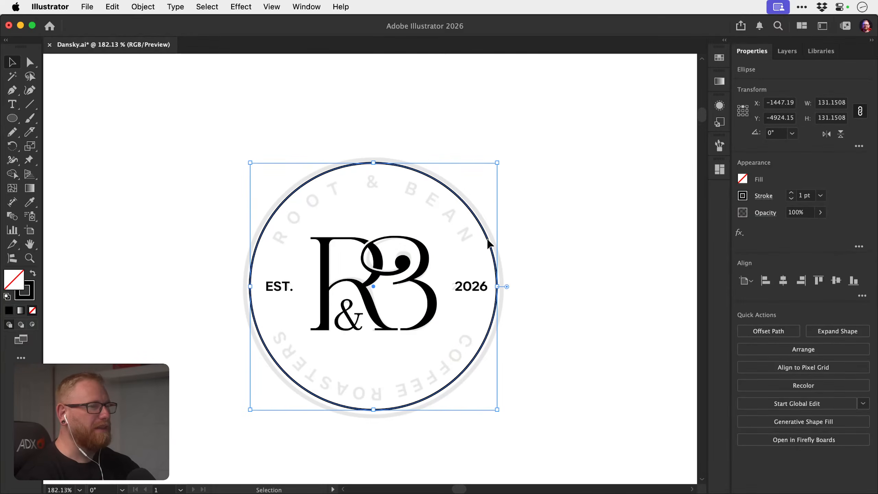
Align the circle with the faded outer ring and enlarge it from its centre to about 137.6 px in diameter.
drag(483, 232, 479, 230)
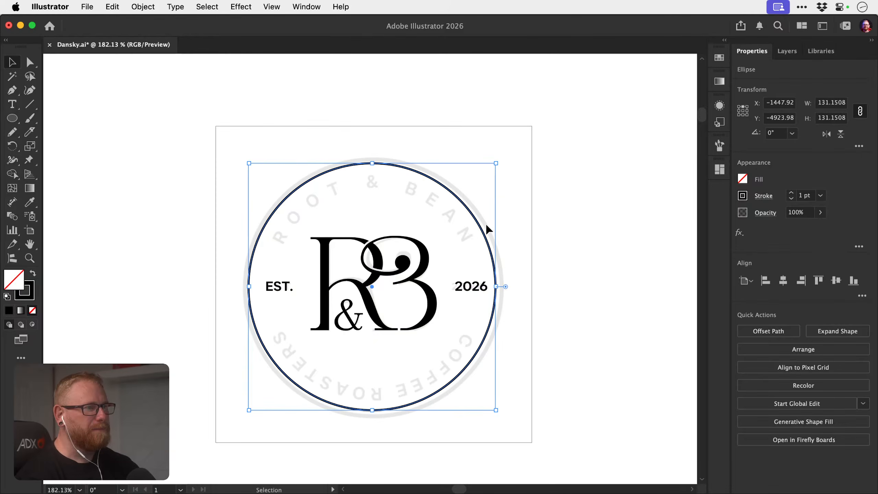
drag(499, 161, 504, 157)
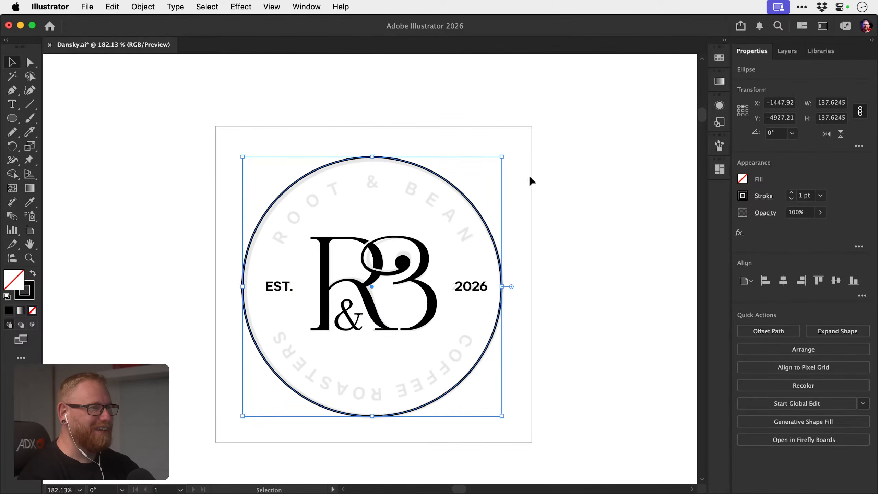
scroll(392, 202, right, 5)
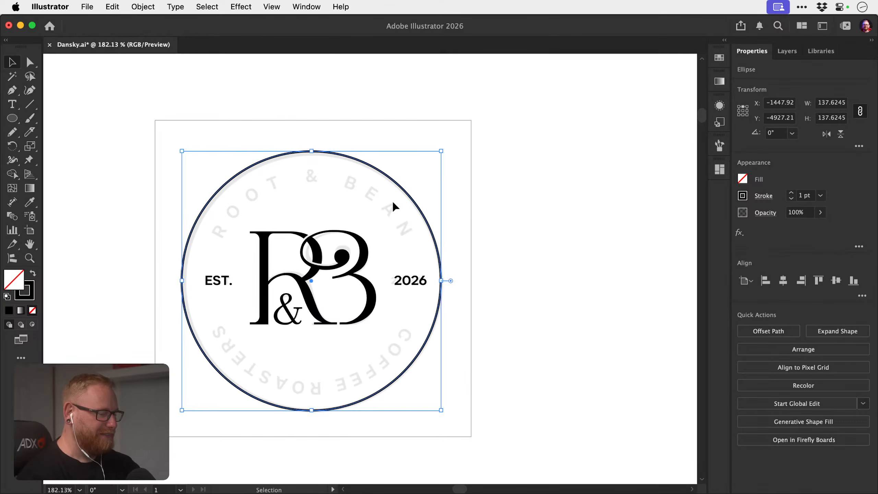
Duplicate the outer ring circle in place and move the copy 160 px horizontally to the right of the badge.
key(super+c)
key(super+f)
key(shift+Right)
key(shift+Right)
key(shift+Right)
key(shift+Right)
key(shift+Right)
key(shift+Right)
key(shift+Right)
key(shift+Right)
key(shift+Right)
key(shift+Right)
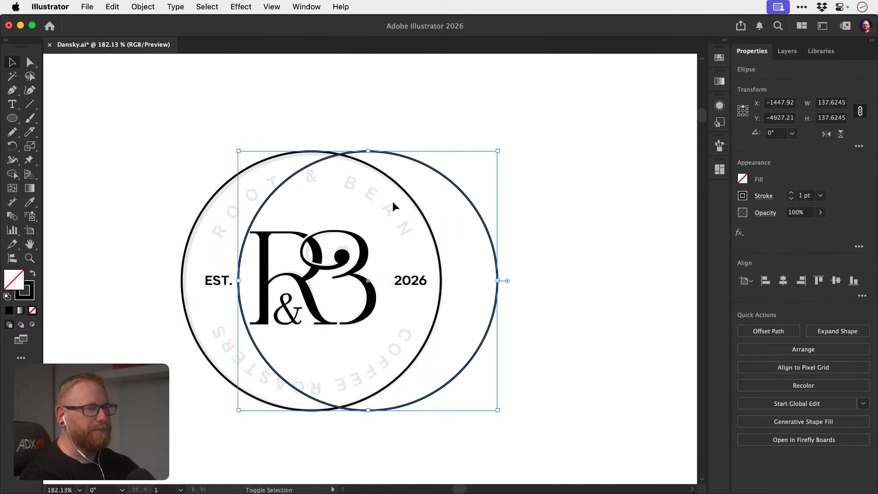
key(shift+Right)
key(shift+Right)
key(shift+Right)
key(shift+Right)
key(shift+Right)
key(shift+Right)
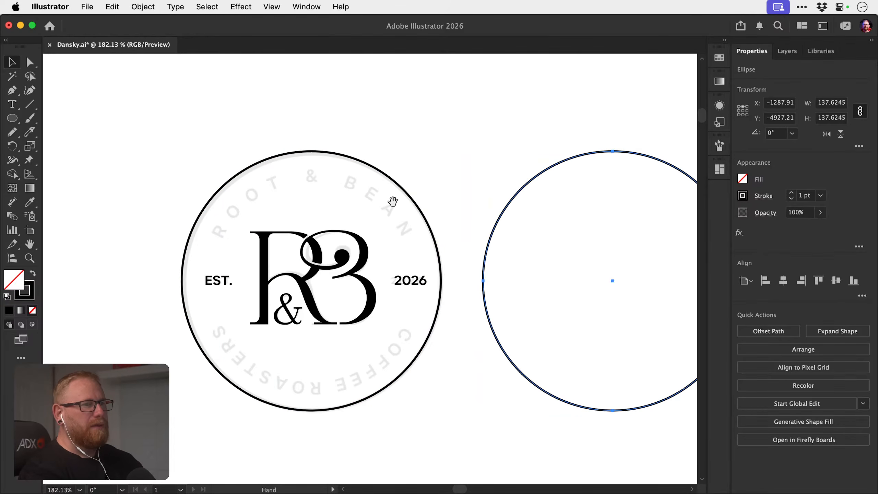
Place the centred text ROOT & BEAN on the duplicate circle's path and move it to the top of the arc.
scroll(265, 230, right, 5)
drag(11, 103, 65, 129)
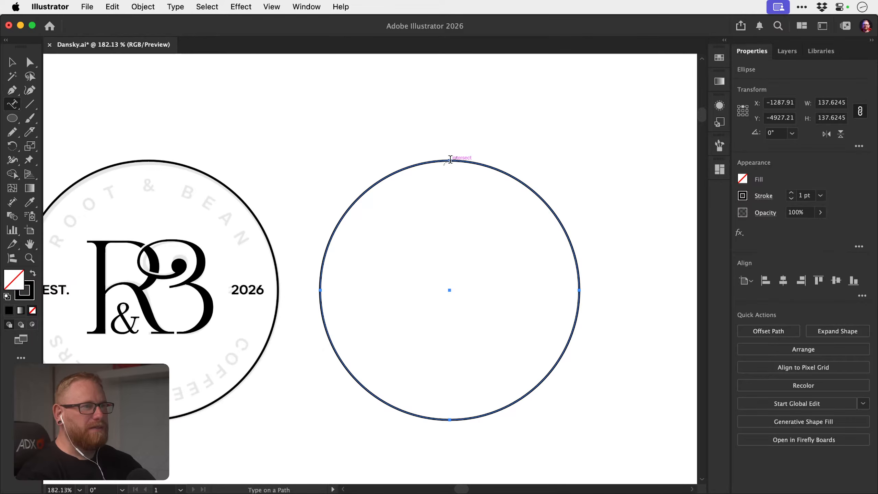
click(449, 160)
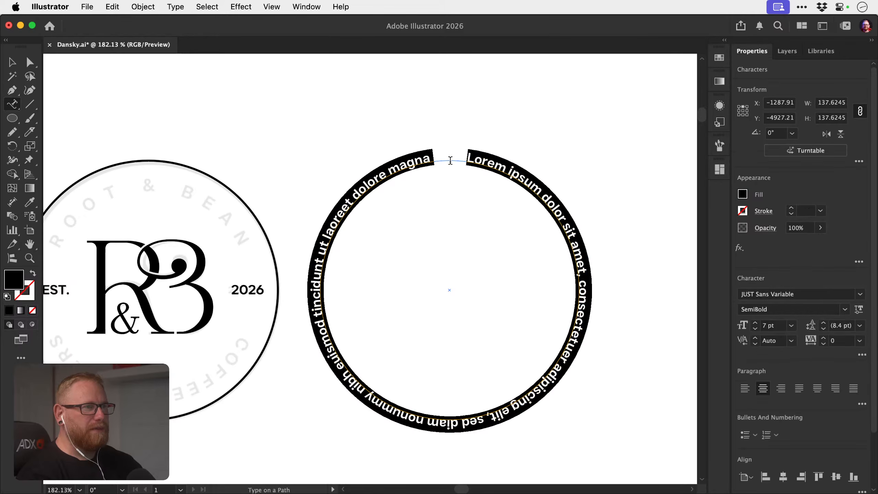
text(ROO)
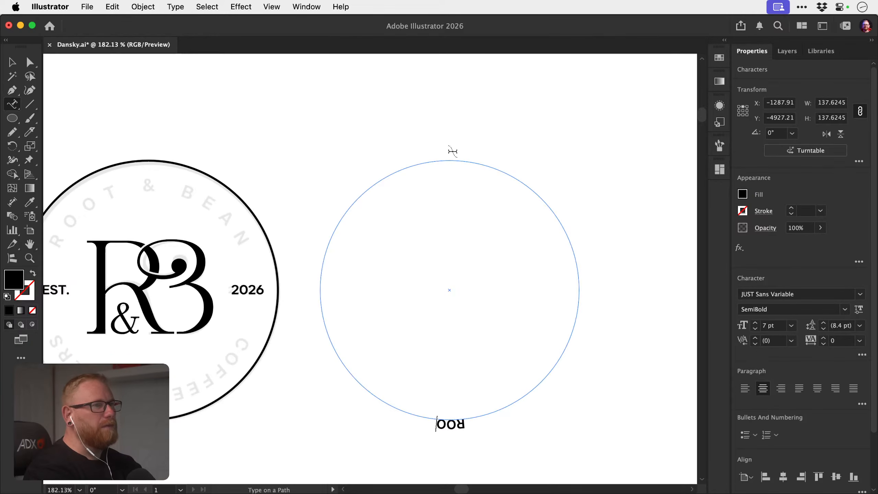
text(T & BEAN)
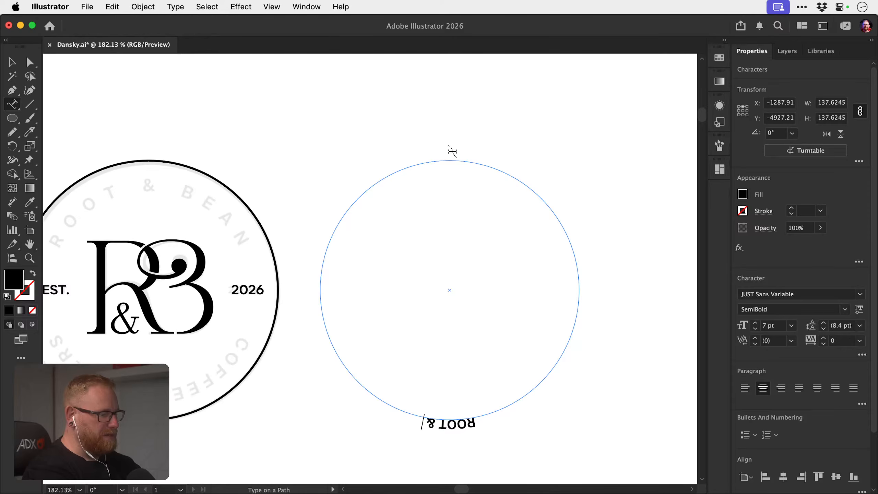
click(12, 66)
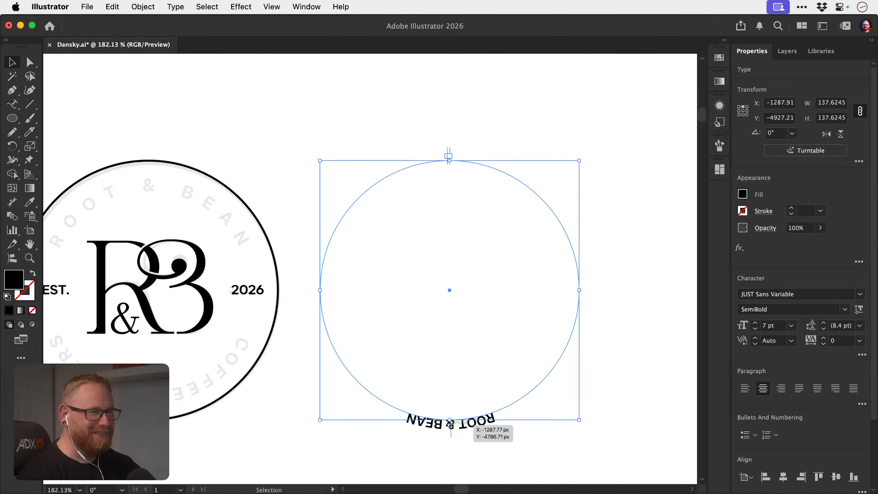
drag(450, 431, 468, 188)
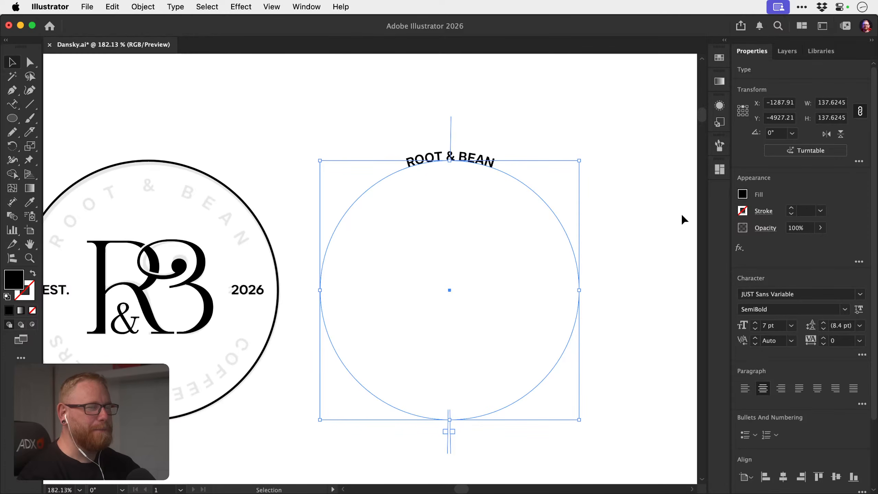
Set the ROOT & BEAN path text to 11 pt with tracking of 790.
click(824, 338)
click(824, 338)
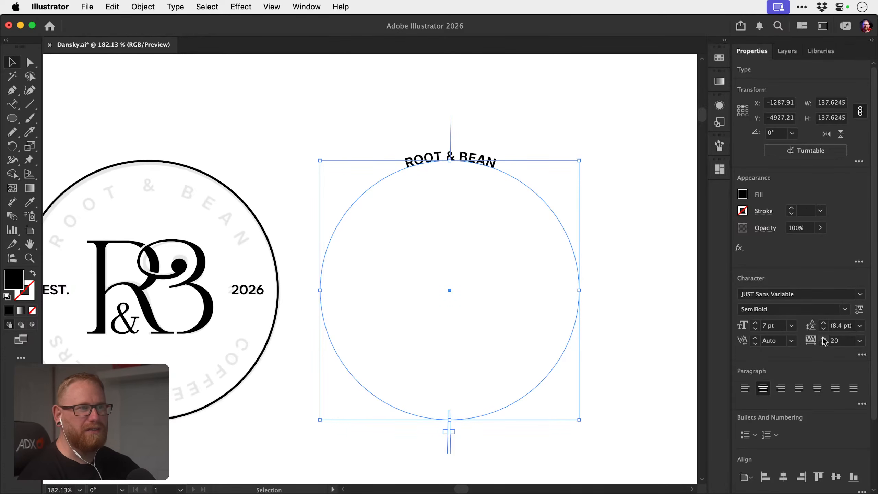
click(824, 338)
click(824, 338)
click(756, 326)
click(756, 326)
click(756, 326)
click(755, 325)
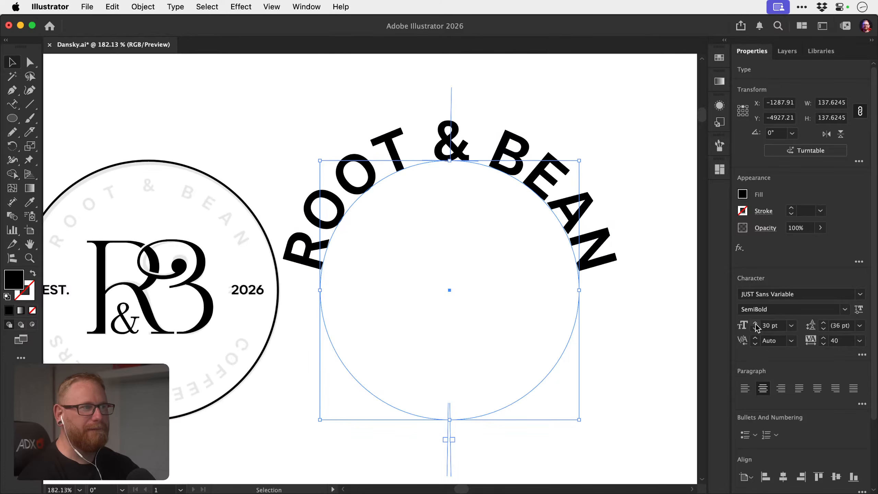
click(755, 330)
click(755, 331)
click(755, 330)
click(756, 331)
click(756, 331)
click(755, 330)
click(756, 330)
click(755, 330)
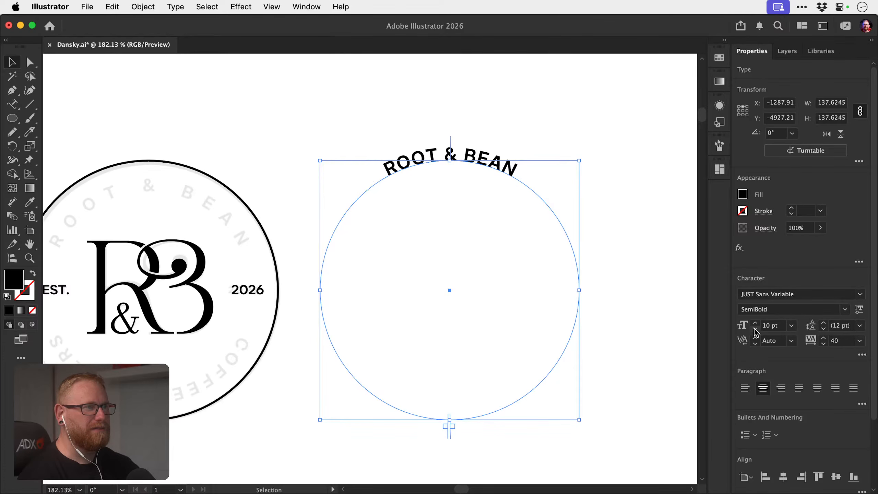
click(824, 339)
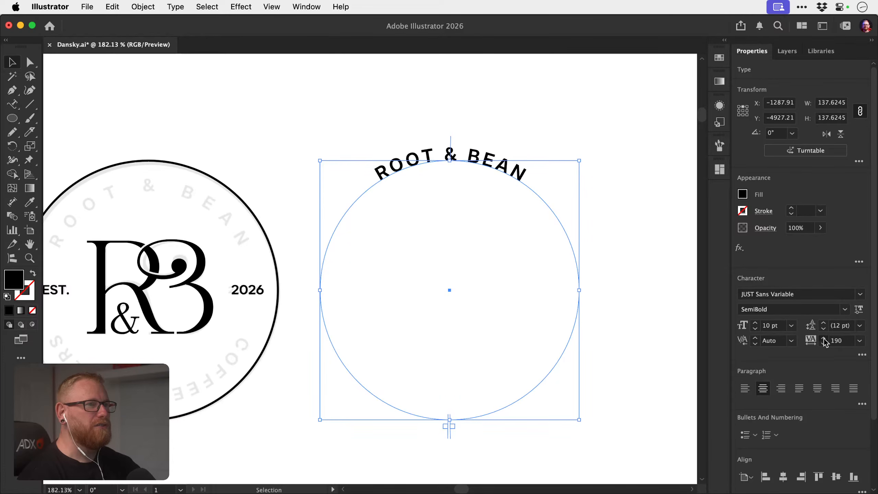
click(824, 338)
click(824, 338)
click(824, 338)
click(824, 339)
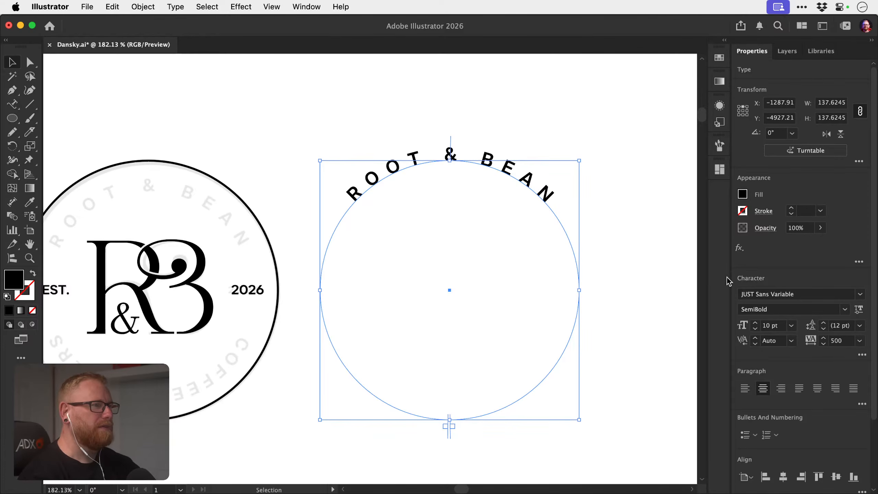
click(824, 339)
click(824, 339)
click(823, 339)
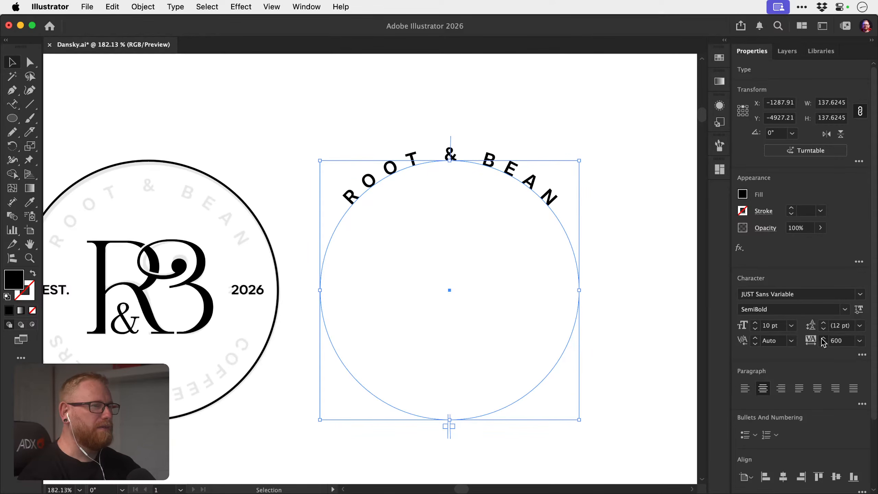
click(824, 339)
click(824, 338)
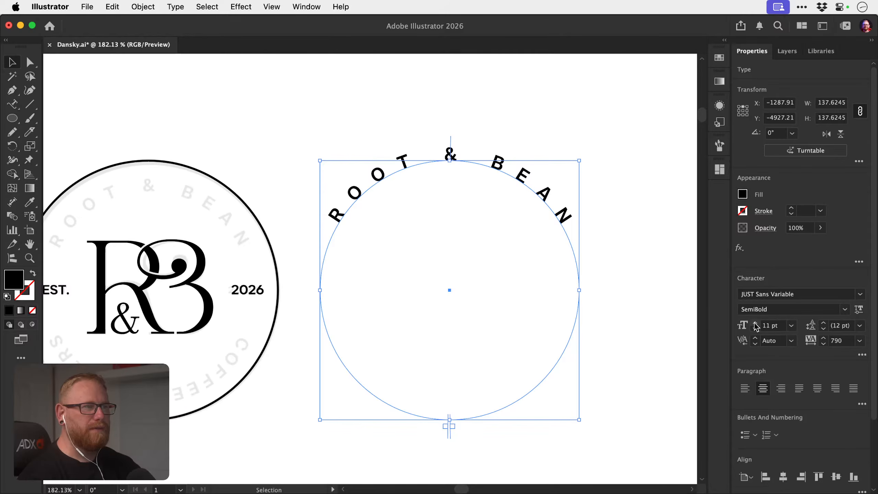
Move the ROOT & BEAN text circle 160 px back to the left so it sits exactly over the badge's outer ring.
drag(398, 277, 460, 238)
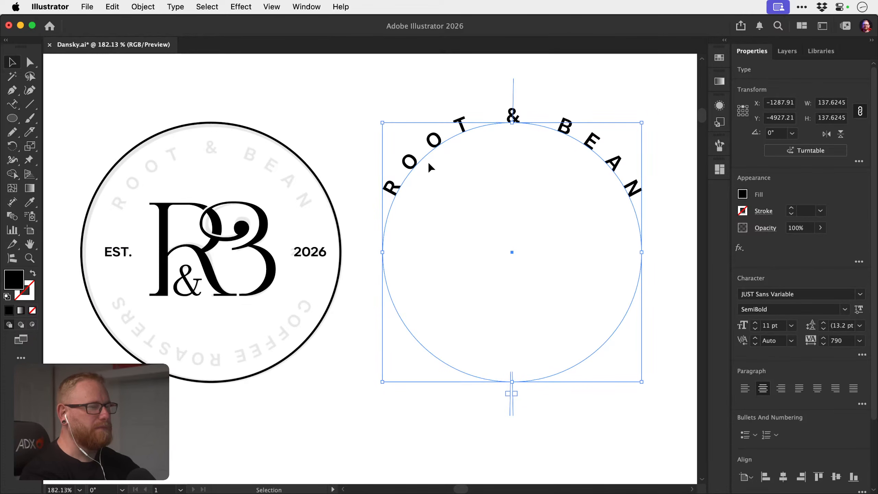
key(shift+Left)
key(shift+Left)
key(shift+Left)
key(shift+Left)
key(shift+Left)
key(shift+Left)
key(shift+Left)
key(shift+Left)
key(shift+Left)
key(shift+Left)
key(shift+Left)
key(shift+Left)
key(shift+Left)
key(shift+Left)
key(shift+Left)
key(shift+Left)
key(shift+Left)
key(shift+Left)
key(shift+Left)
key(shift+Left)
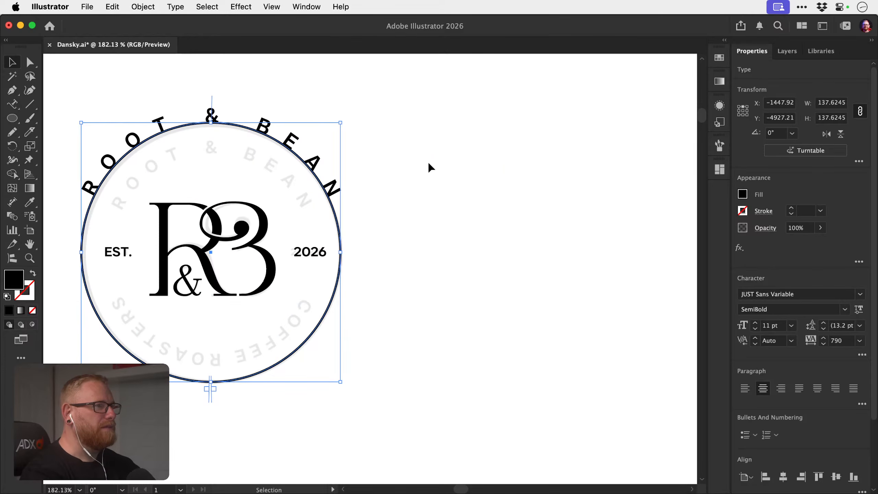
Set the ROOT & BEAN text's path alignment to Ascender so the lettering sits inside the outer ring.
drag(284, 189, 385, 208)
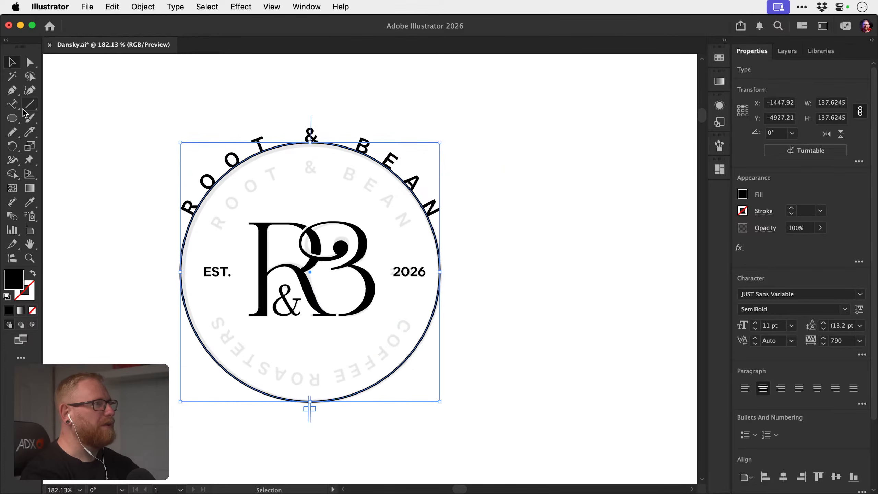
drag(13, 104, 30, 132)
double_click(13, 104)
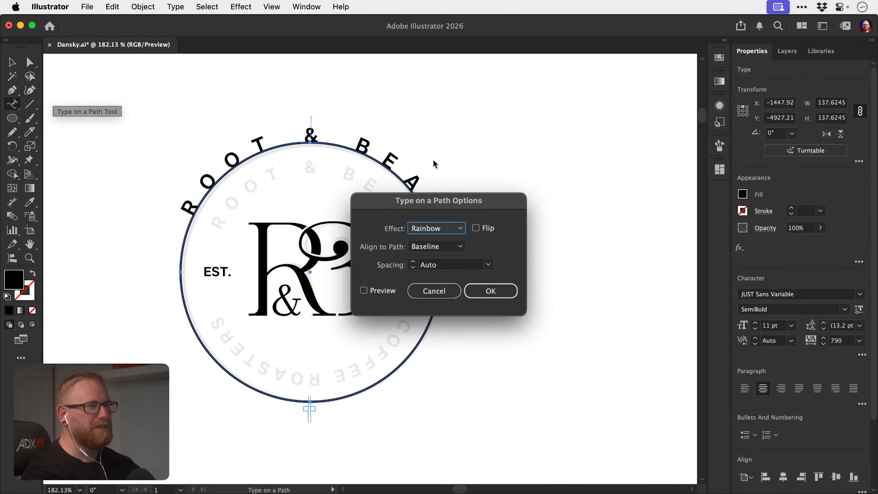
drag(457, 200, 608, 79)
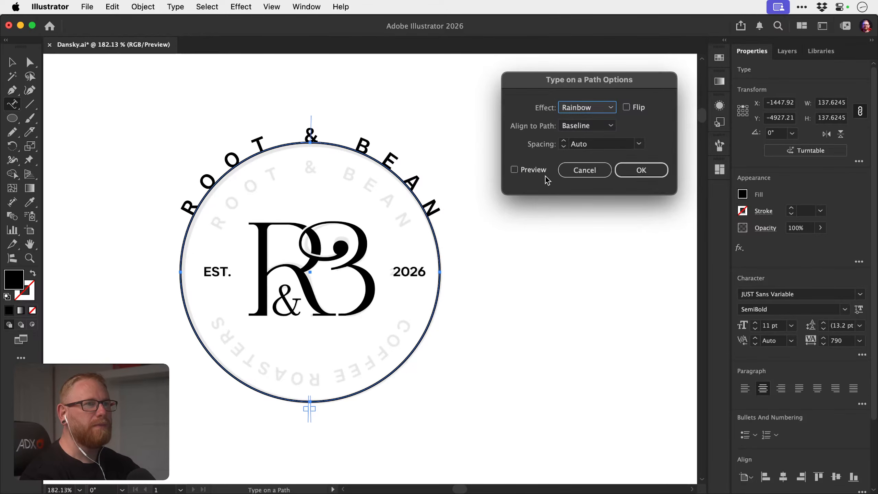
click(537, 171)
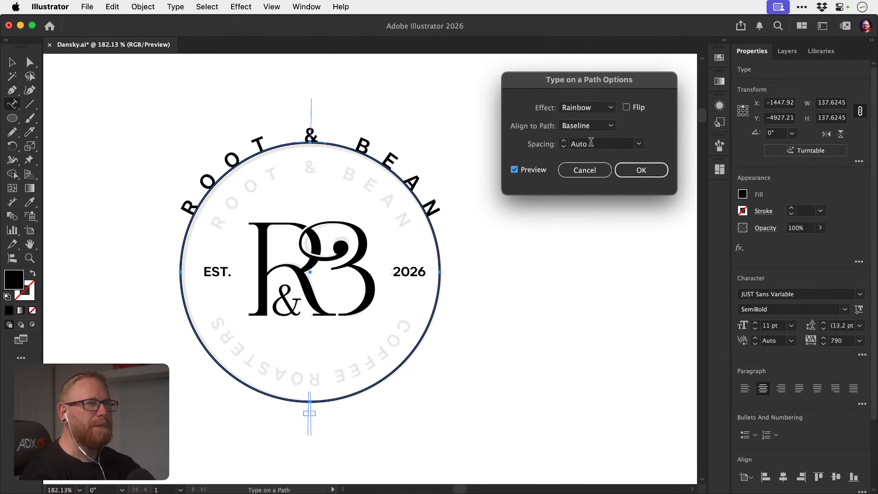
click(581, 131)
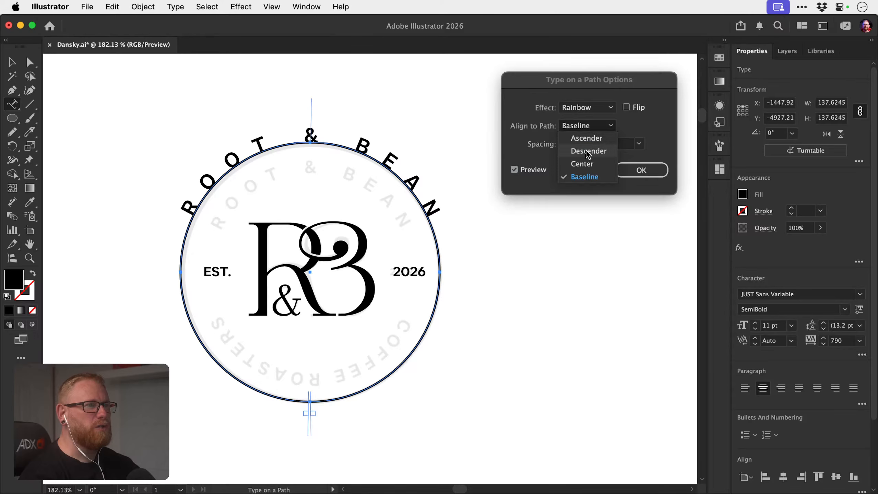
click(584, 148)
click(587, 126)
click(586, 135)
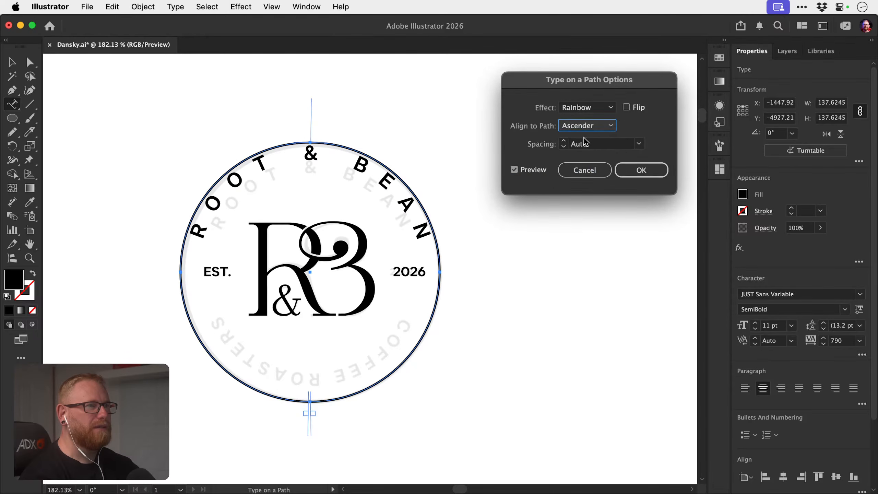
click(630, 168)
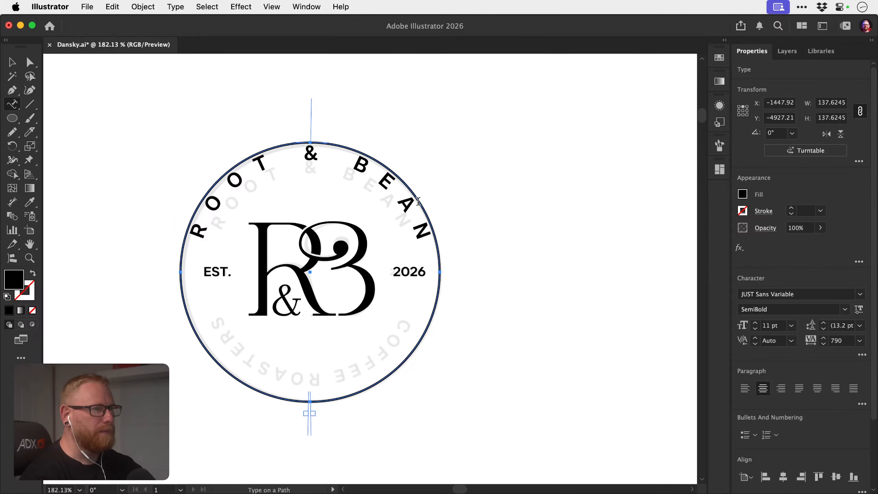
Duplicate the baseline-aligned version of the ROOT & BEAN text circle and place the copy 160 px to the right of the badge.
key(super+z)
key(super+shift+z)
key(v)
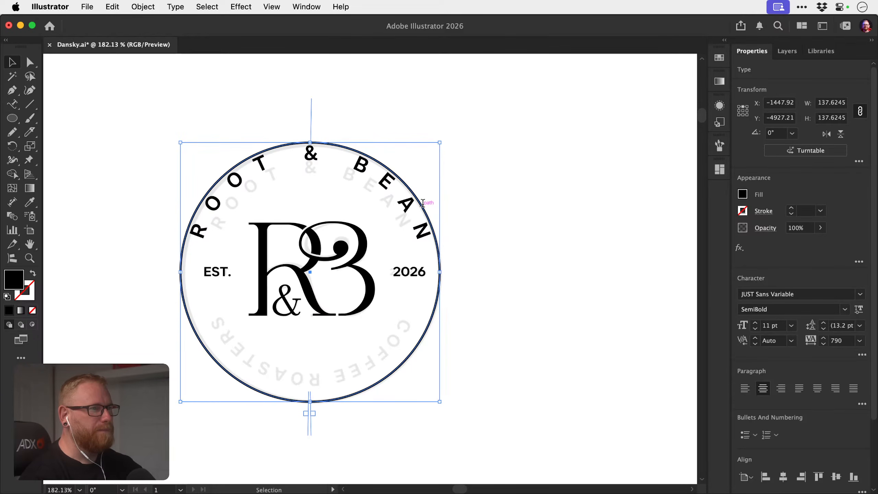
click(521, 201)
key(super+f)
drag(546, 213, 381, 207)
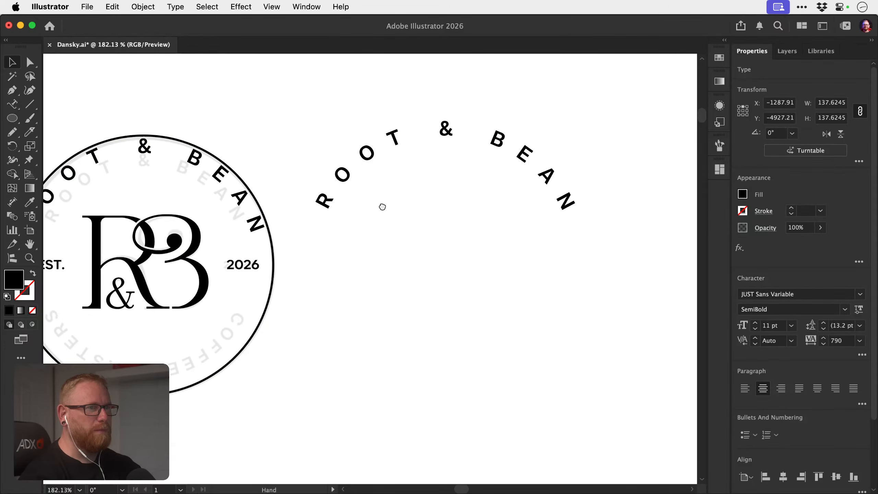
key(t)
click(441, 122)
key(super+a)
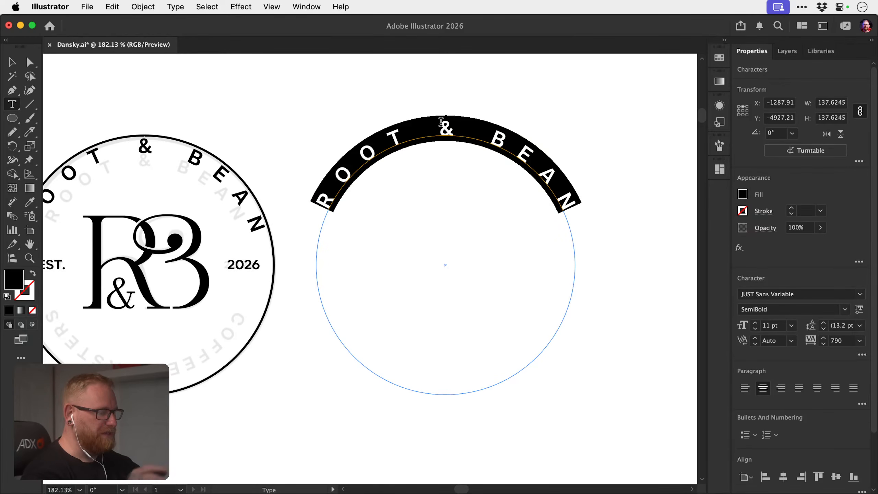
key(super)
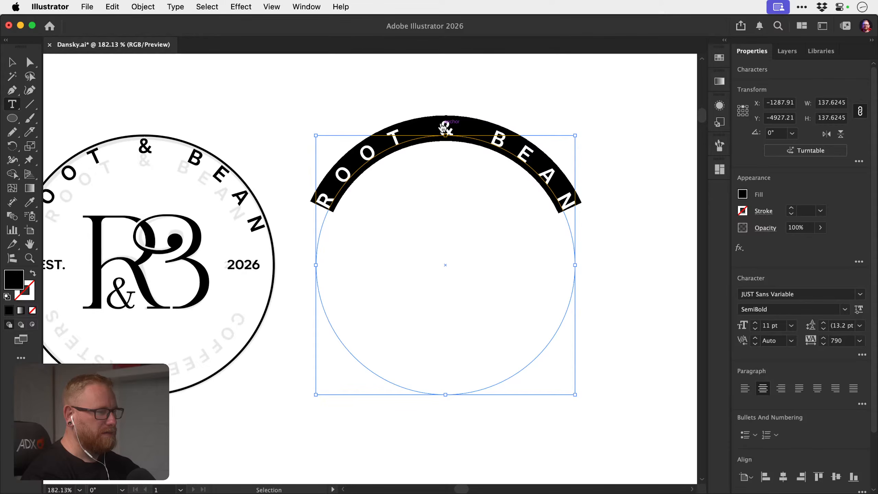
click(13, 62)
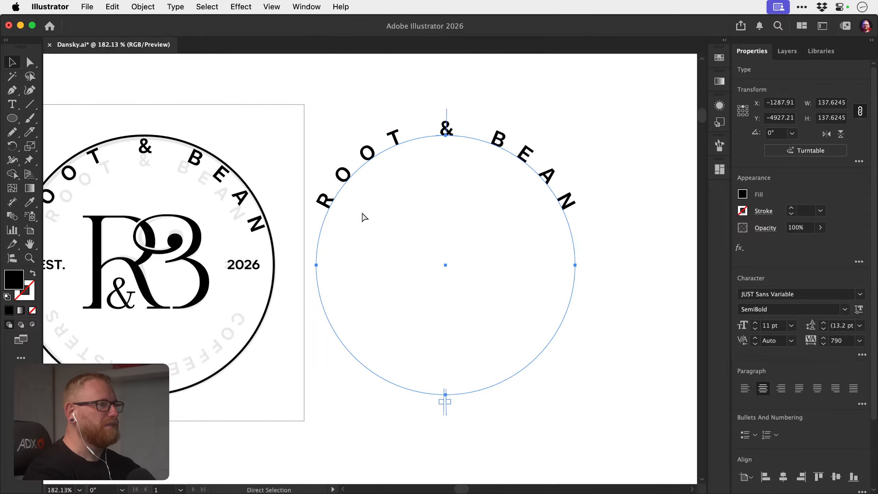
Save the document and consult the Root & Bean Coffee Roasters design brief for the badge wording.
key(super+s)
key(z)
drag(390, 274, 277, 227)
key(space)
key(space)
drag(277, 226, 438, 348)
drag(275, 169, 455, 159)
drag(332, 223, 392, 218)
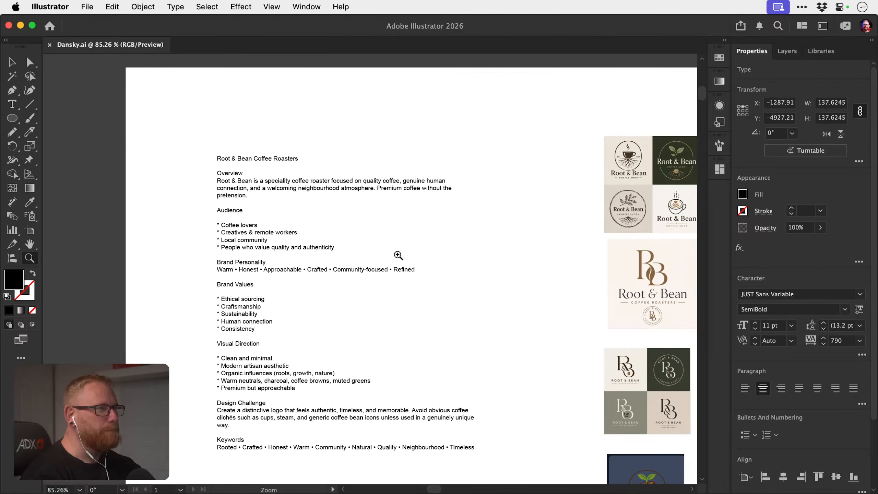
Replace the duplicated text circle's wording with COFFEE ROASTERS.
drag(436, 285, 286, 226)
key(space)
drag(510, 289, 251, 197)
drag(456, 293, 331, 149)
drag(454, 275, 339, 194)
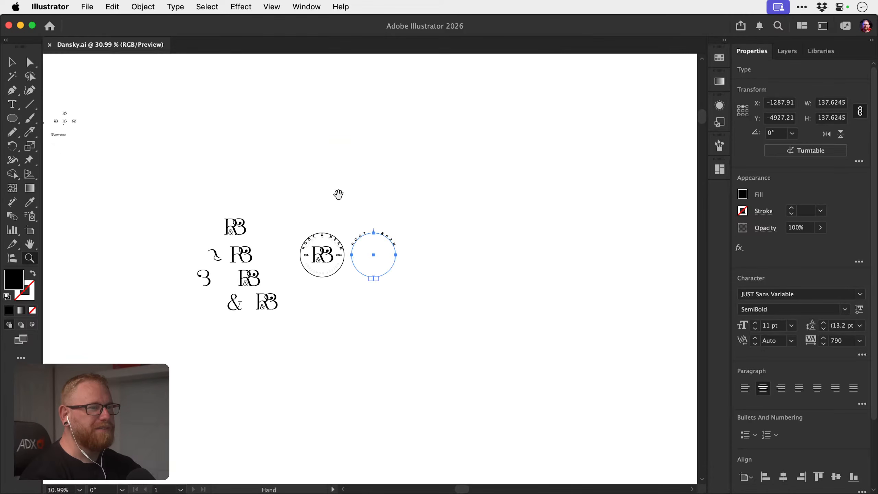
drag(375, 259, 657, 258)
drag(370, 234, 448, 228)
key(t)
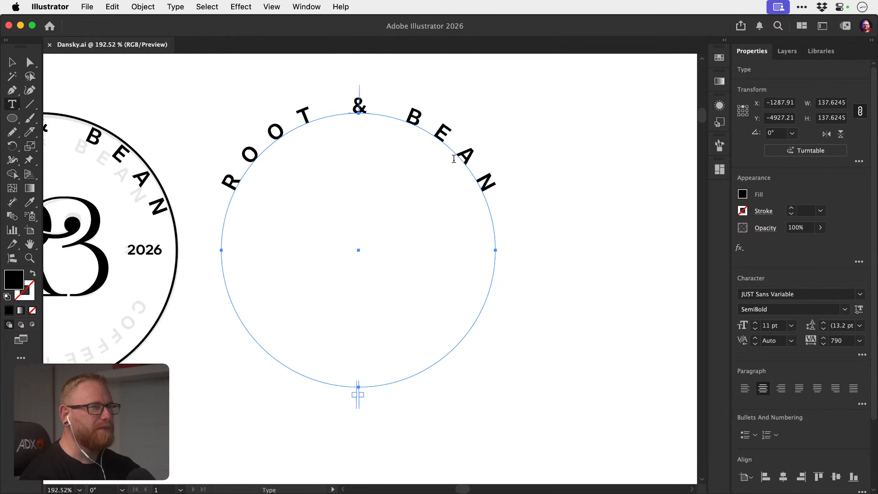
click(456, 155)
key(super+a)
text(COFFE)
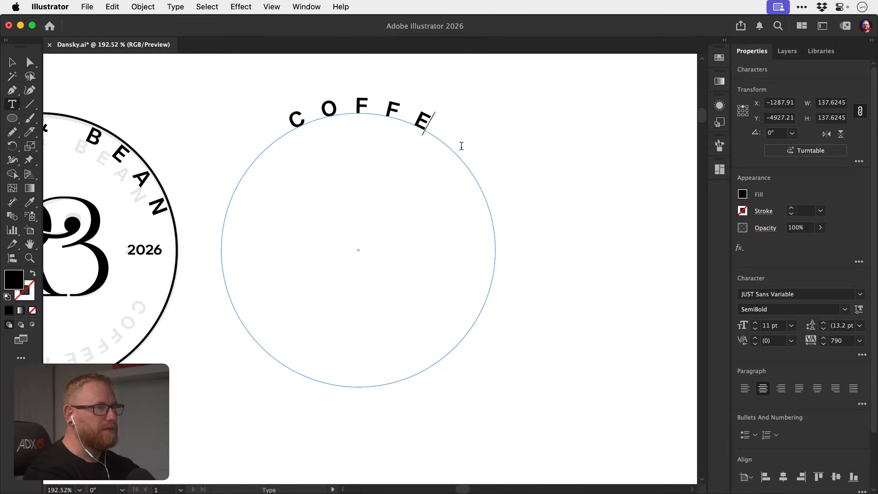
text(E ROASTERS)
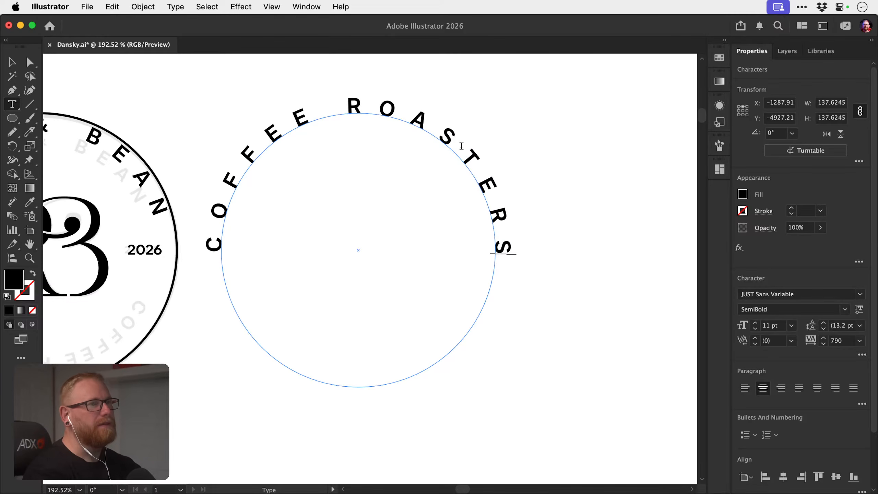
key(Escape)
drag(305, 232, 411, 249)
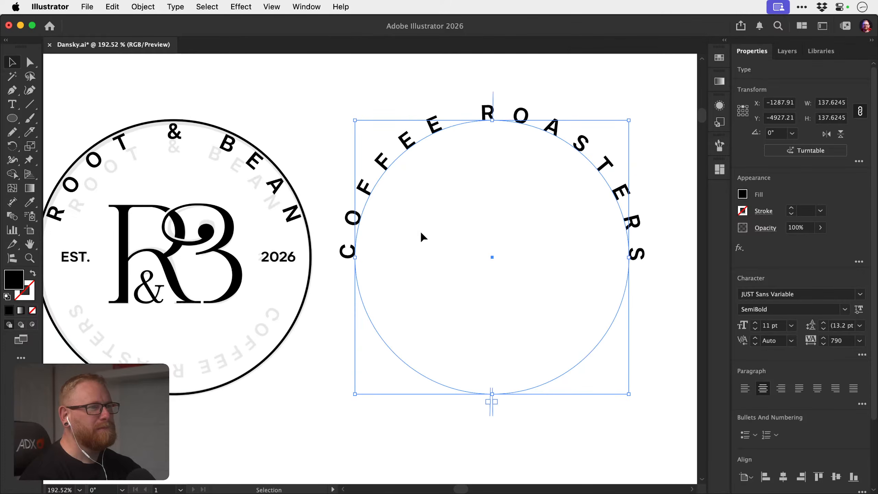
Rotate the COFFEE ROASTERS lettering to the lower half of its circle and flip it to read upright inside the path.
drag(493, 110, 491, 394)
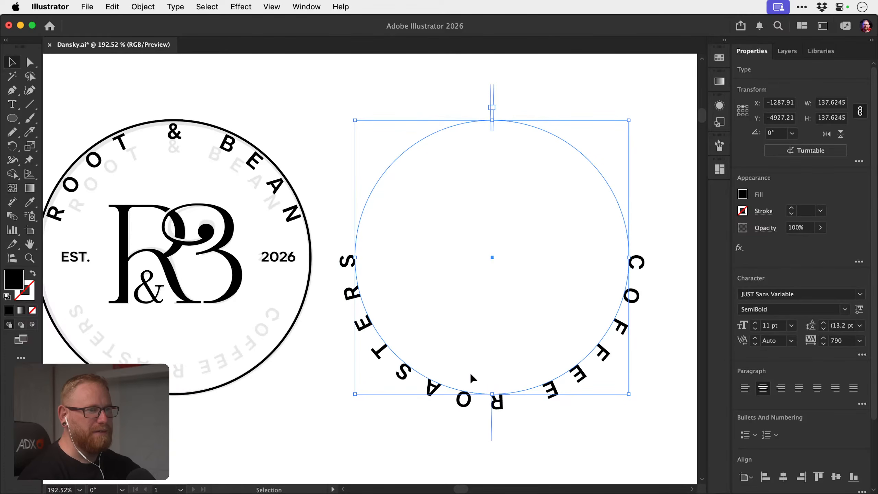
click(10, 107)
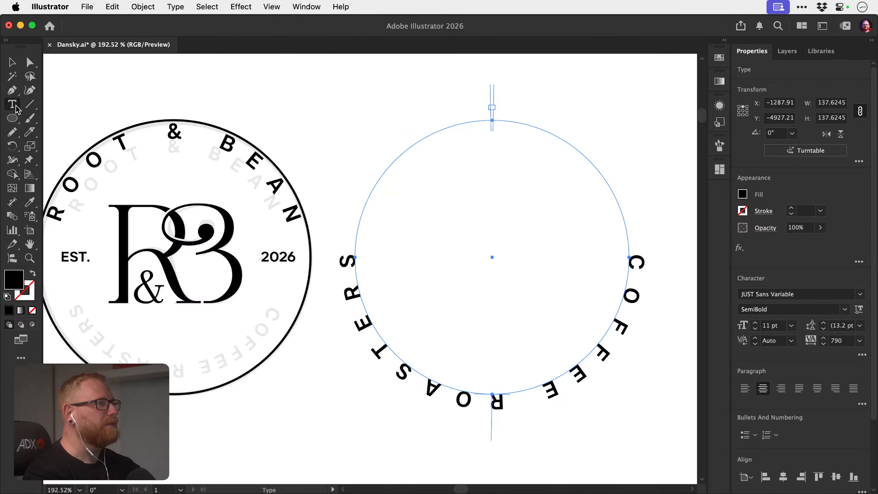
drag(16, 110, 78, 132)
double_click(13, 105)
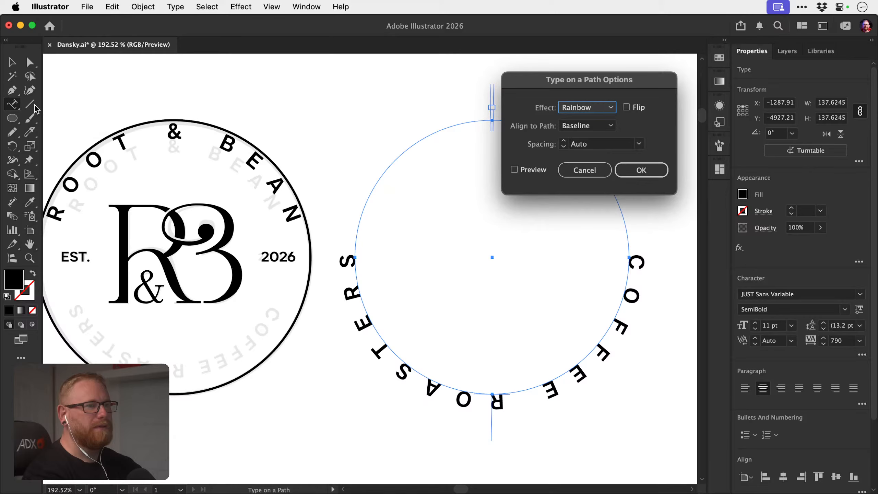
click(638, 107)
click(539, 170)
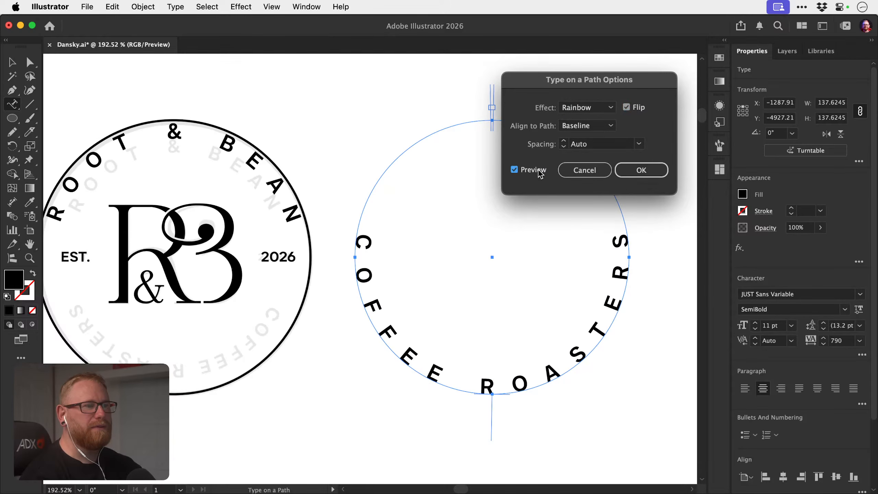
click(634, 175)
Move the COFFEE ROASTERS text circle 160 px left so it sits concentric with the badge's outer ring.
key(shift+Left)
key(shift+Left)
key(shift+Left)
key(shift+Left)
key(shift+Left)
key(shift+Left)
key(shift+Left)
key(shift+Left)
key(shift+Left)
key(shift+Left)
key(shift+Left)
key(shift+Left)
key(shift+Left)
key(shift+Left)
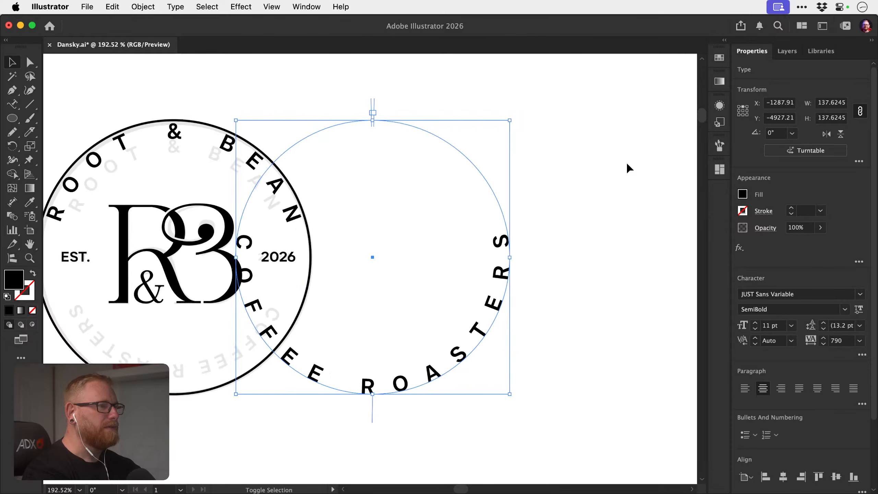
key(shift+Left)
key(shift+Left)
key(space)
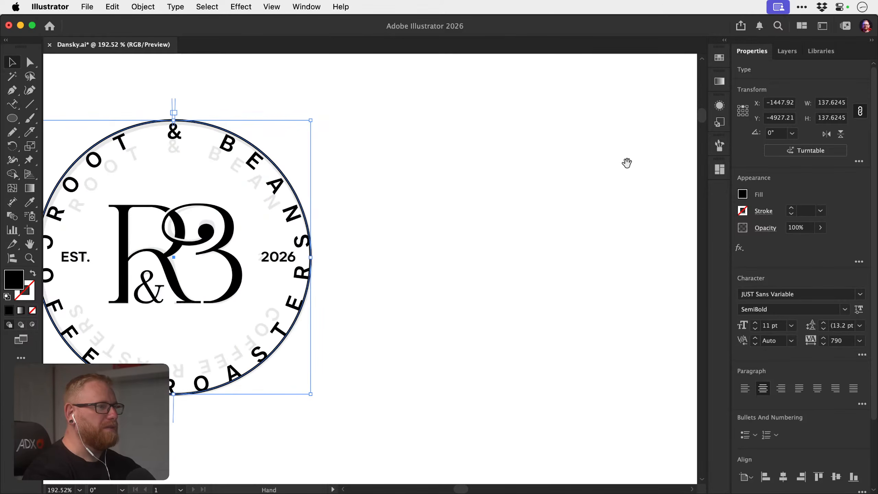
drag(286, 273, 420, 263)
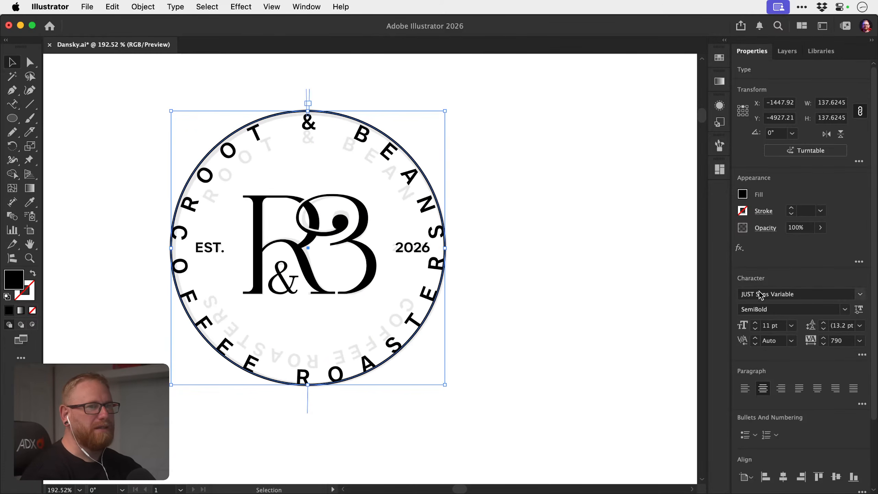
Set the COFFEE ROASTERS lettering to 9 pt with a tracking of 527.
click(755, 330)
click(754, 330)
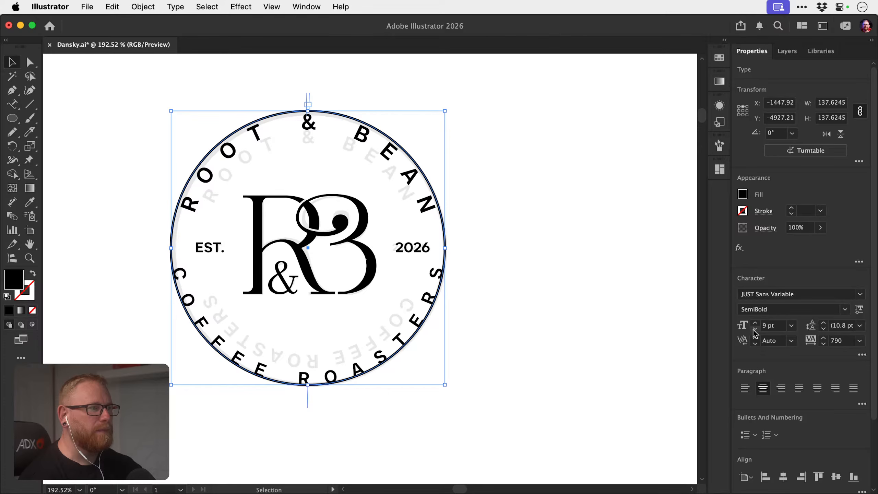
click(755, 331)
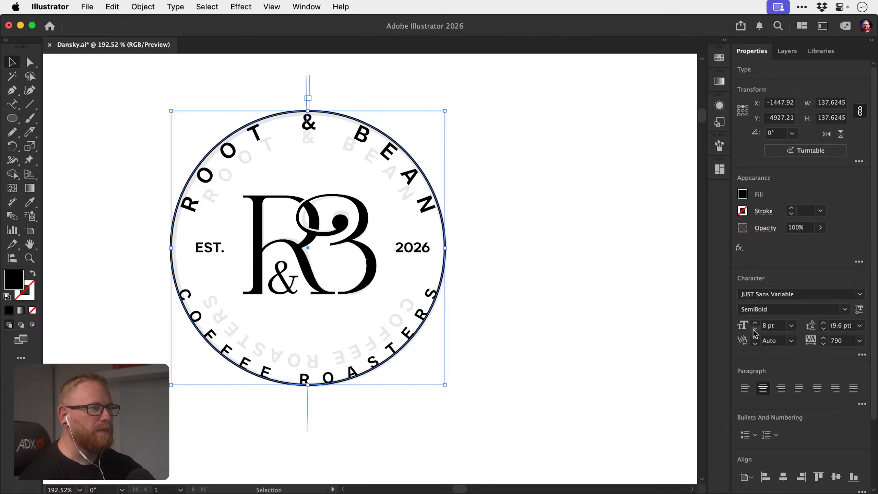
click(823, 344)
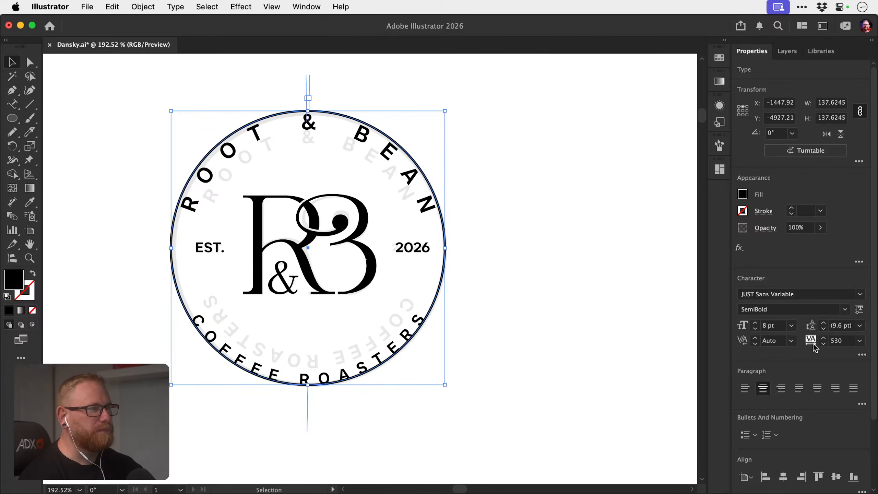
click(755, 322)
click(823, 344)
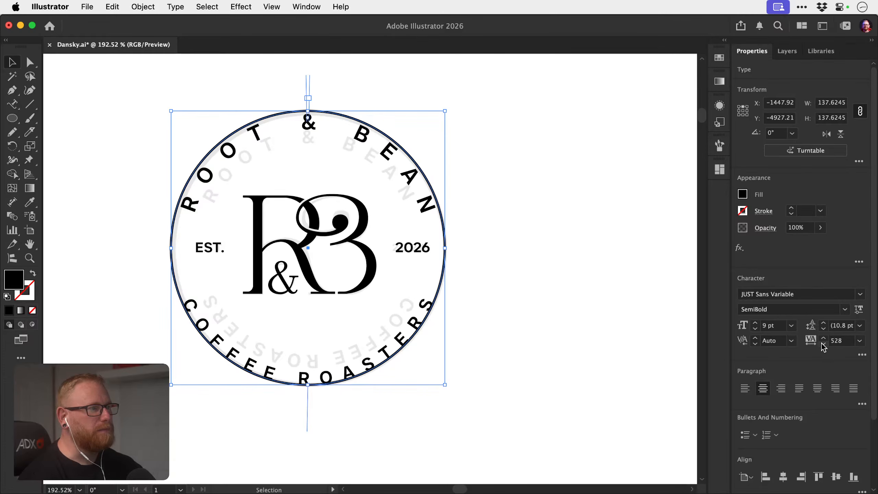
click(823, 344)
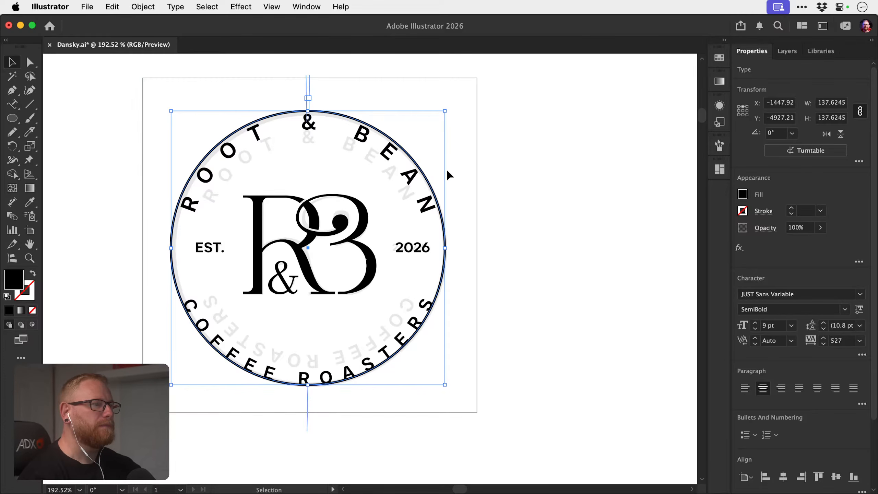
Scale the ROOT & BEAN and COFFEE ROASTERS text circles down together about their centre to about 125 px wide.
click(434, 178)
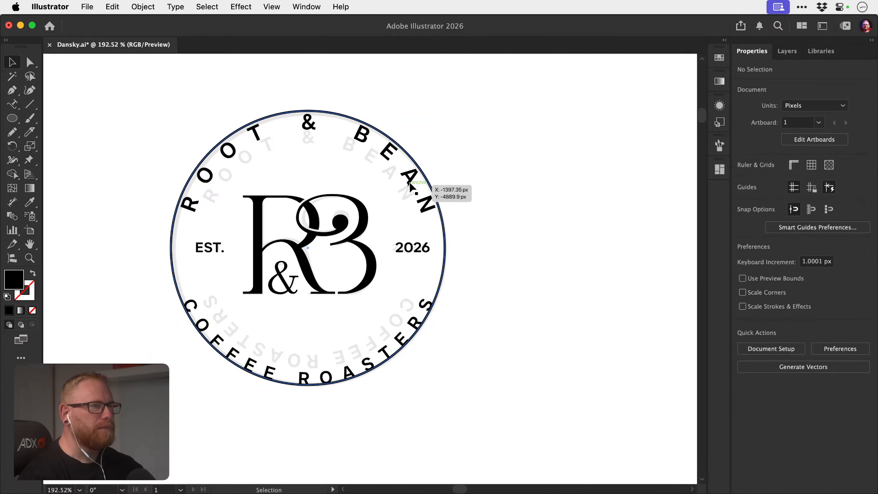
click(412, 217)
shift+click(418, 315)
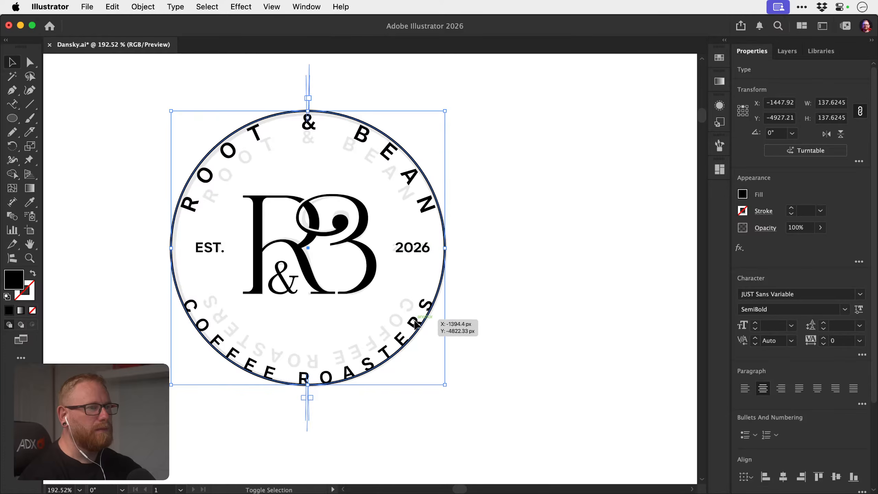
mouse_move(418, 319)
mouse_down()
mouse_move(440, 301)
mouse_move(429, 311)
mouse_up()
key(super+z)
key(s)
drag(472, 90, 463, 108)
key(v)
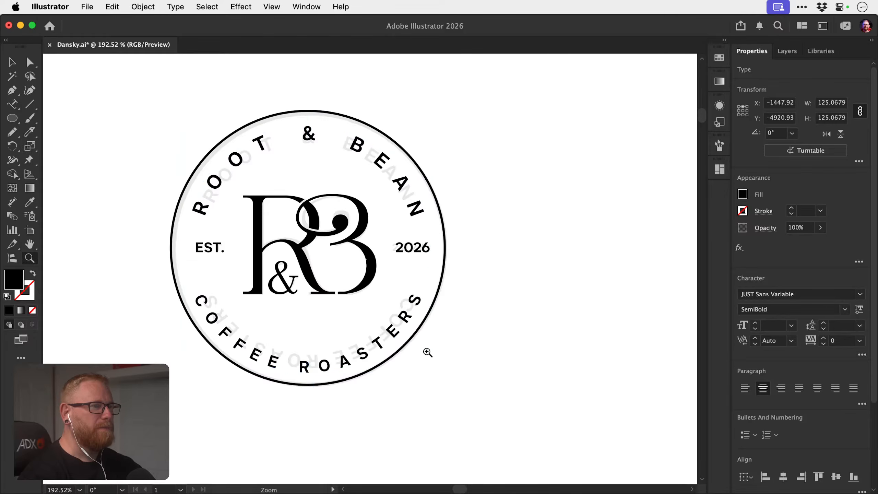
Duplicate the complete badge and place the copy 290 px to the right of the original.
scroll(426, 353, down, 5)
drag(457, 237, 457, 237)
drag(447, 249, 269, 243)
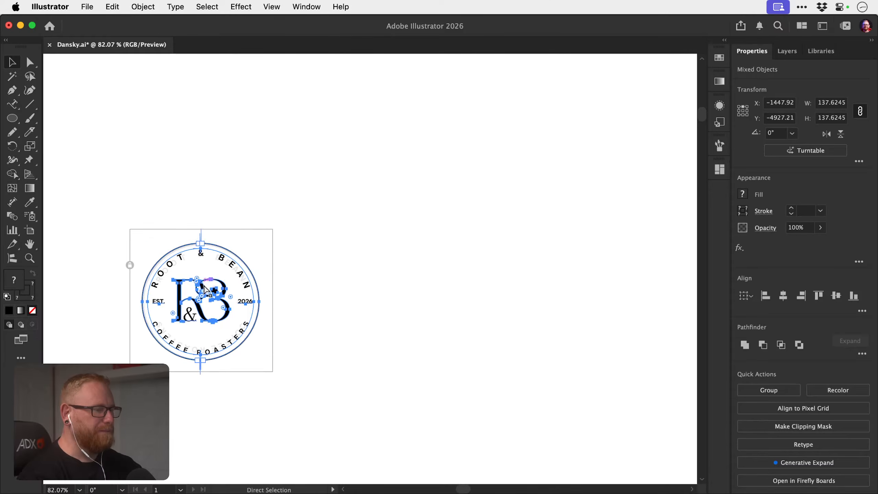
drag(195, 285, 204, 285)
key(shift+Right)
key(shift+Right)
key(shift+Right)
key(shift+Right)
key(shift+Right)
key(shift+Right)
key(shift+Right)
key(shift+Right)
key(shift+Right)
key(shift+Right)
key(shift+Right)
key(shift+Right)
key(shift+Right)
key(shift+Right)
key(shift+Right)
key(shift+Right)
key(shift+Right)
key(shift+Right)
key(shift+Right)
key(shift+Right)
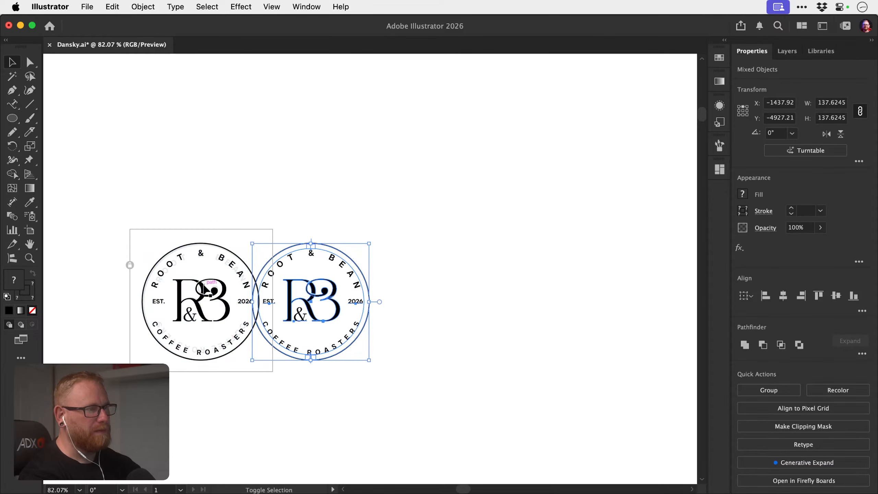
key(shift+Right)
key(shift+Right)
key(shift+Right)
key(shift+Right)
key(shift+Right)
key(shift+Right)
key(shift+Right)
key(shift+Right)
key(shift+Right)
key(shift+Right)
key(shift+Right)
key(shift+Right)
key(shift+Right)
key(shift+Right)
key(shift+Right)
key(shift+Right)
key(shift+Right)
key(shift+Right)
key(shift+Right)
key(shift+Right)
Bring the duplicated badge into close view, deselect it and save the document.
key(super+0)
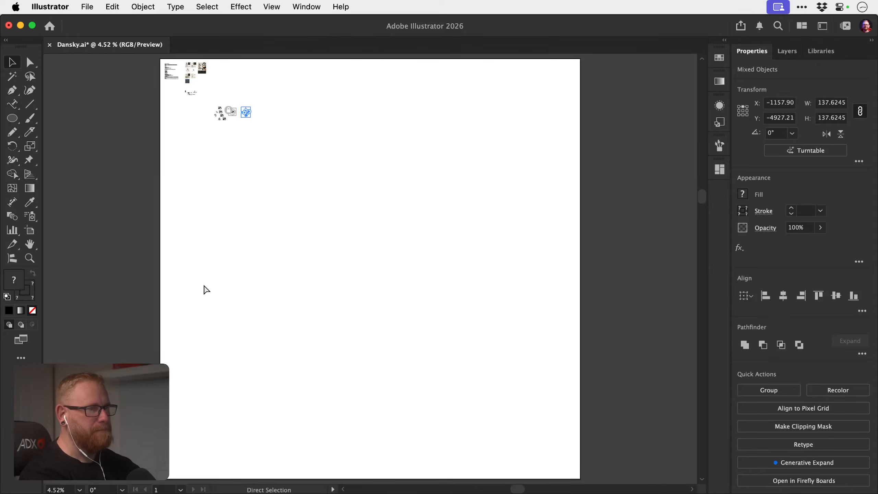
key(super+equal)
key(super+equal)
key(super+equal)
key(super+equal)
key(super+equal)
key(super+equal)
key(super+equal)
key(super+equal)
key(super+equal)
key(super+equal)
key(super+equal)
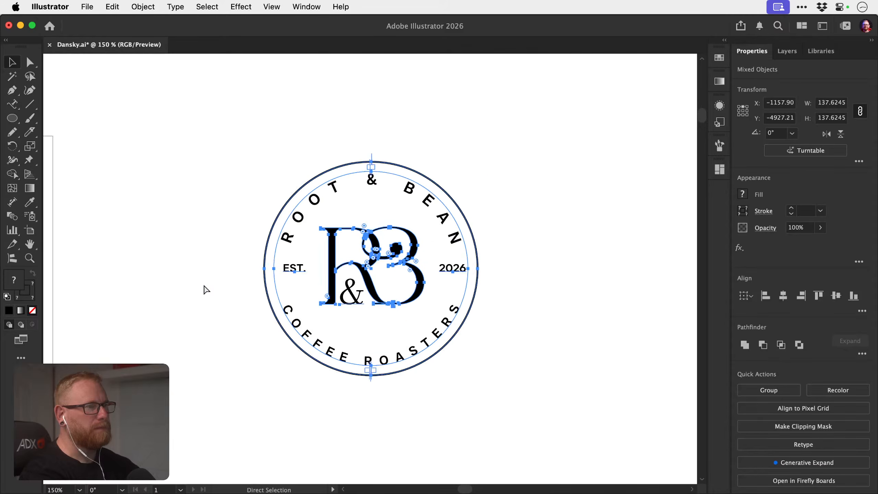
key(v)
click(619, 134)
key(super+s)
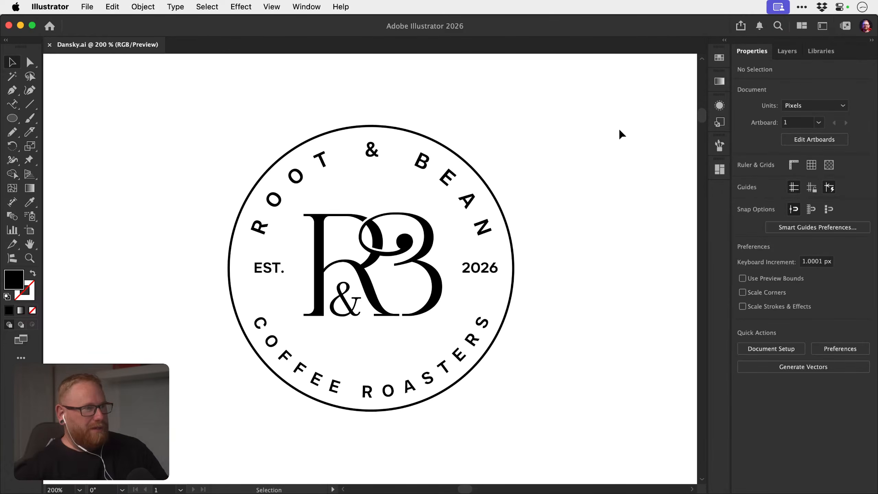
Align the EST. and 2026 labels vertically to the centre of the duplicated badge's outer ring.
click(278, 268)
shift+click(490, 267)
shift+click(513, 252)
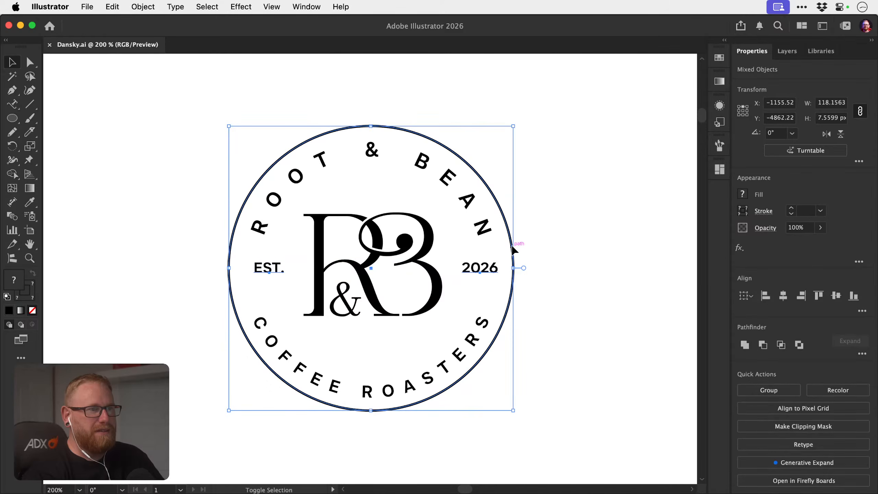
click(836, 296)
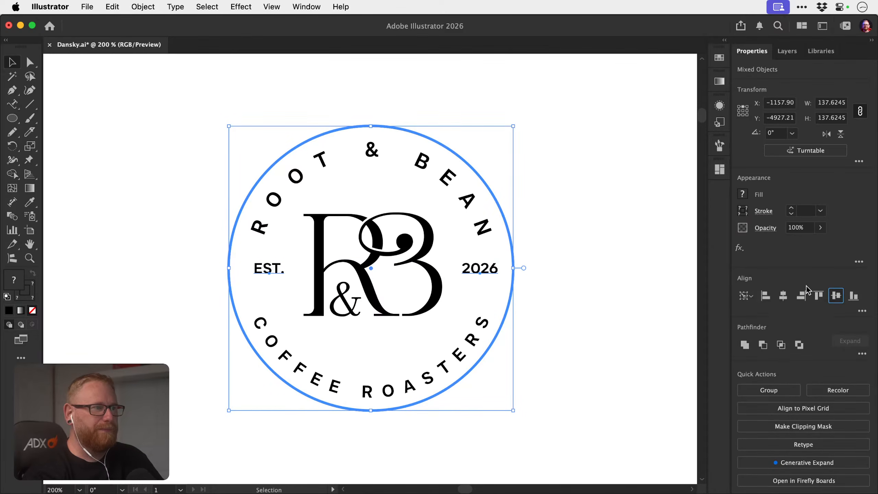
Examine the EST. and 2026 labels and the COFFEE ROASTERS lettering within the duplicated badge.
click(287, 256)
click(273, 272)
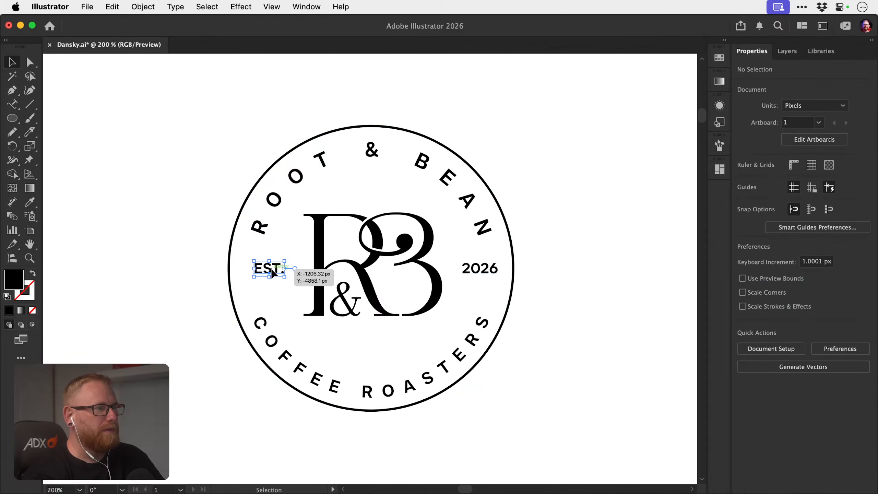
shift+click(474, 273)
drag(230, 270, 245, 256)
drag(378, 243, 247, 265)
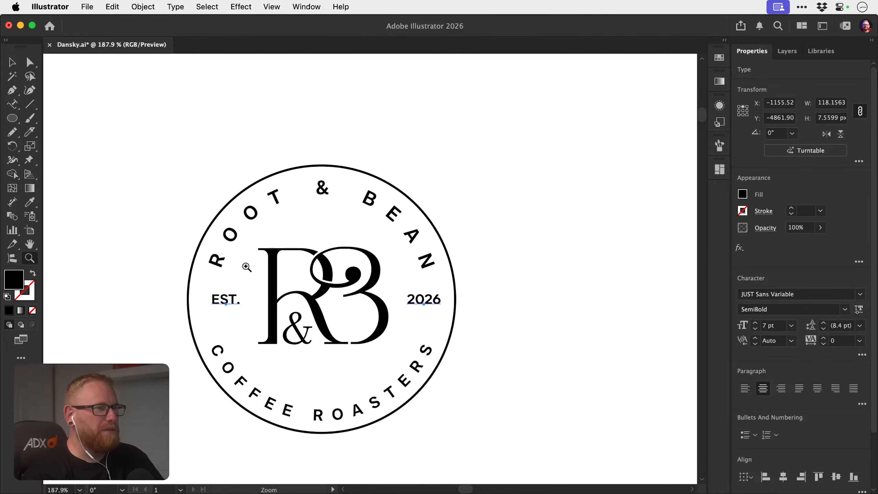
click(141, 231)
key(z)
key(v)
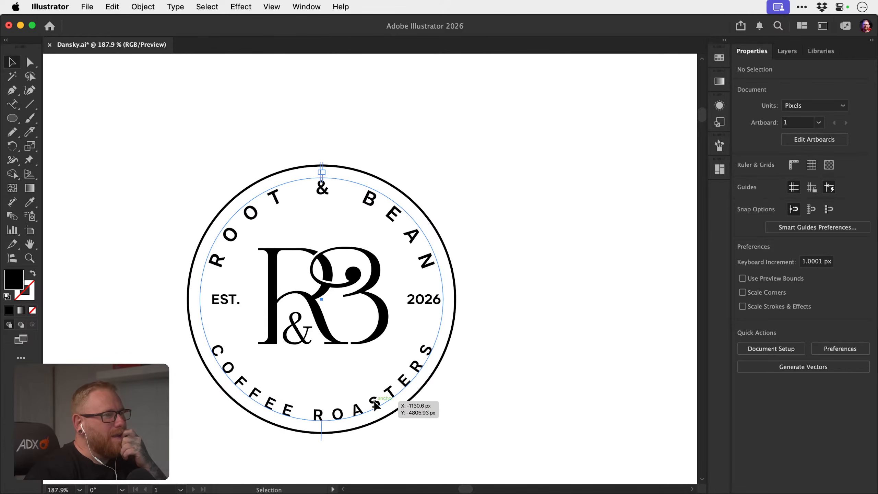
click(375, 408)
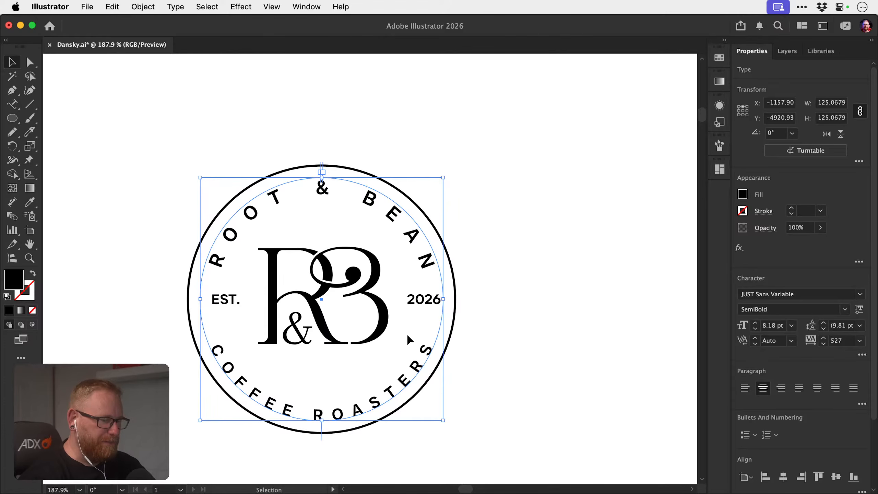
click(530, 318)
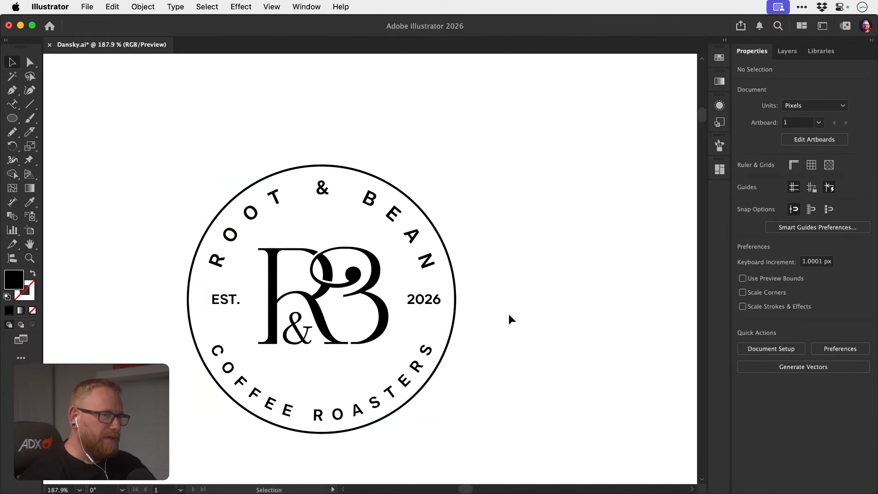
Insert THE REAL in front of COFFEE ROASTERS in the duplicated badge's lower curved lettering.
double_click(413, 372)
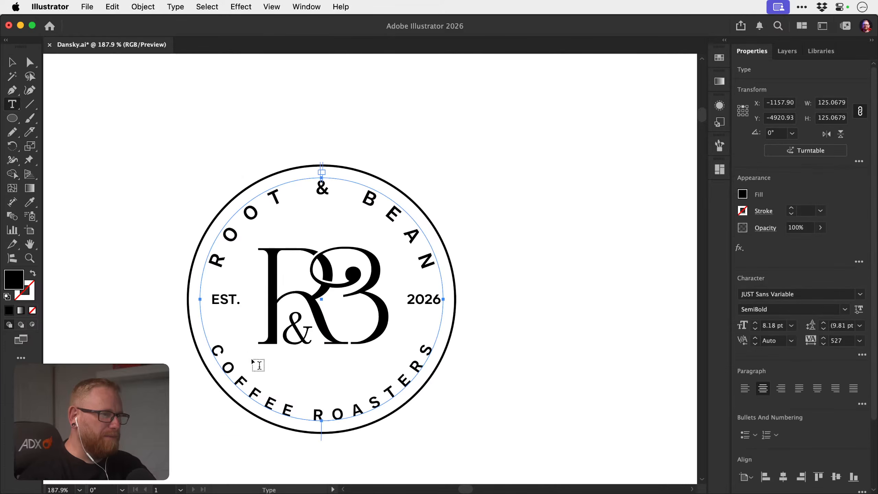
click(216, 347)
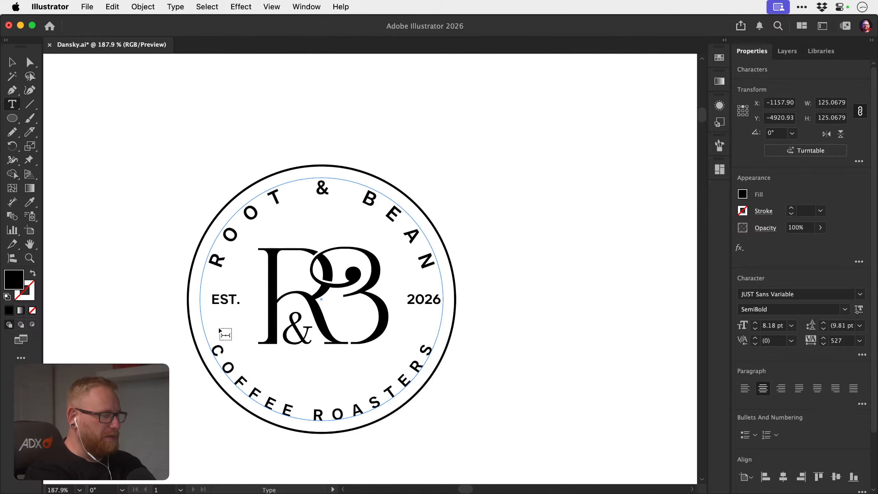
text(THE REAL)
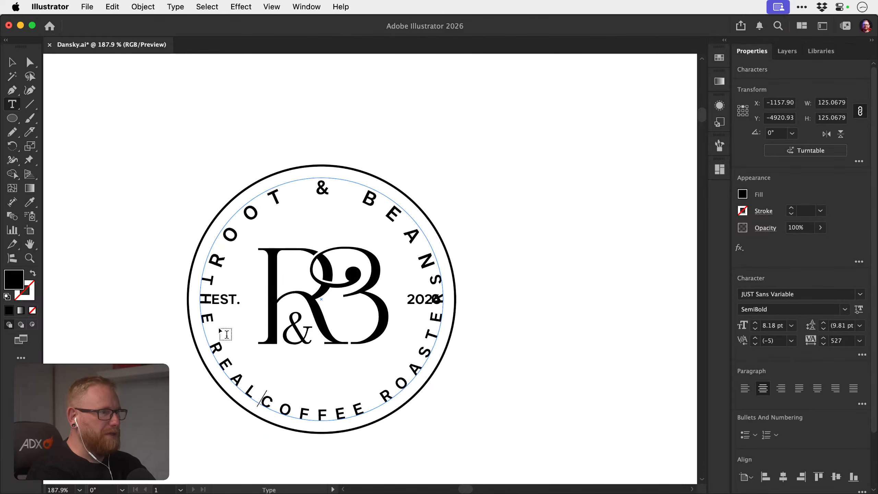
Set the extended lower lettering to 6 pt with a tracking of 480 to fit between EST. and 2026.
click(11, 64)
click(755, 329)
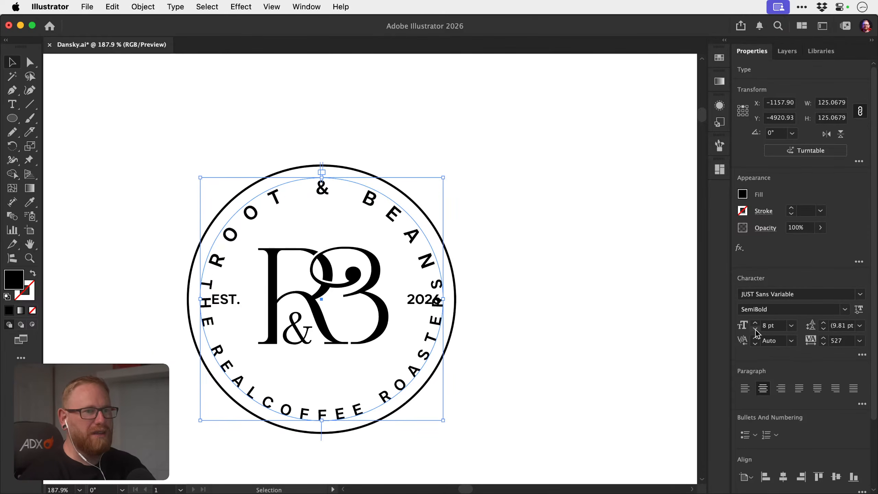
click(755, 328)
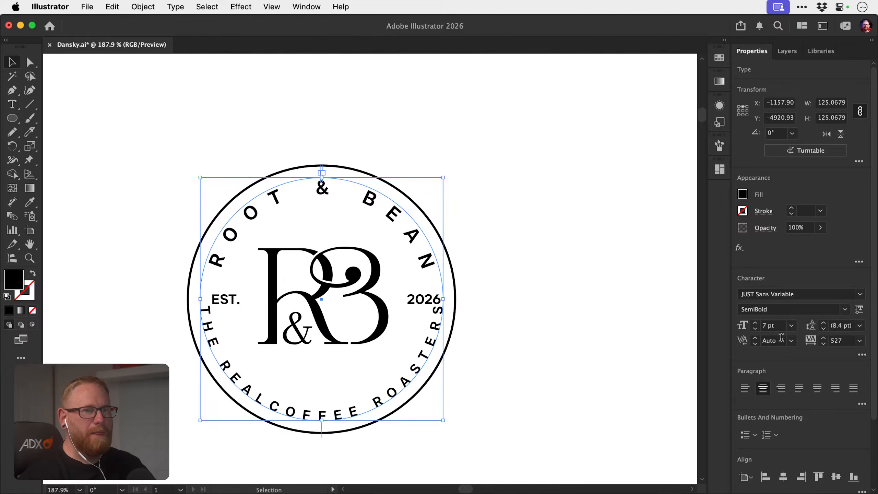
click(823, 344)
click(823, 344)
click(823, 344)
click(823, 344)
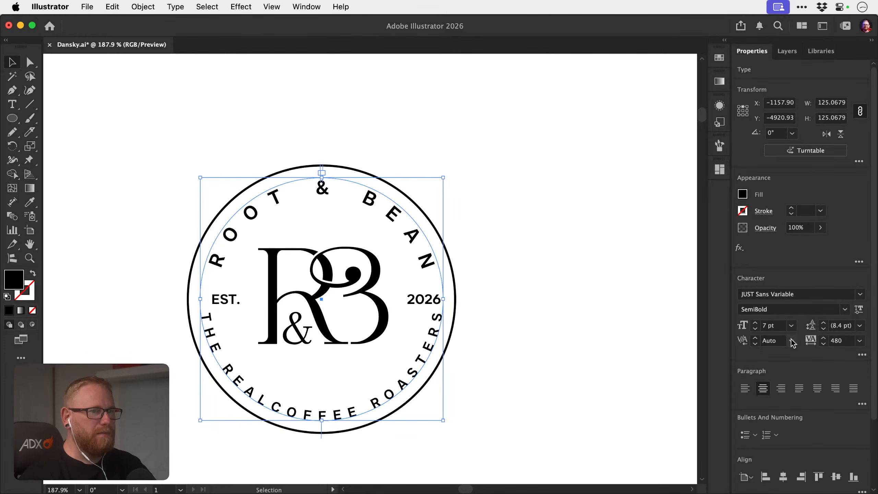
click(756, 330)
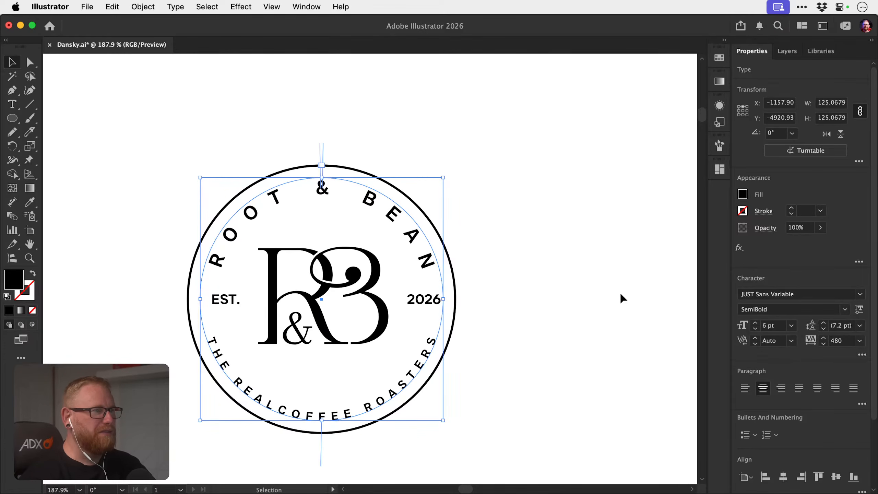
click(546, 229)
key(z)
drag(321, 349, 267, 294)
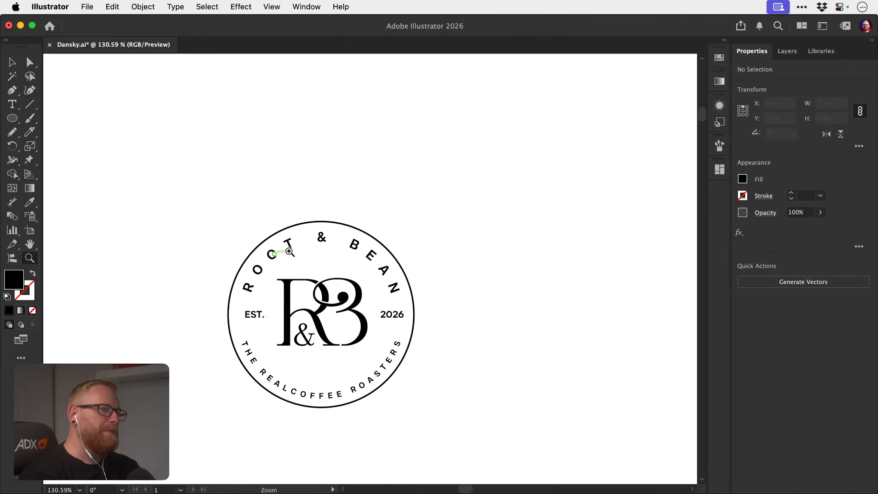
Scale both curved lettering circles down to about 119 px around their centre, inside the duplicated badge's outer ring.
click(335, 270)
key(v)
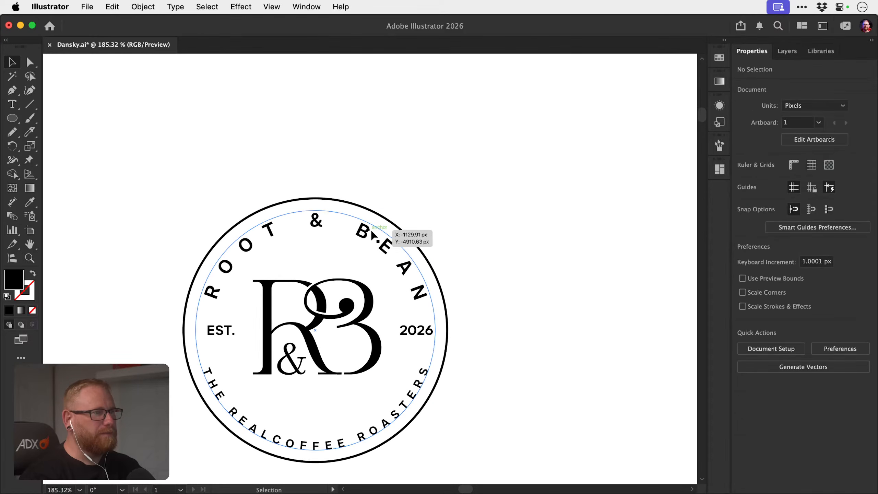
click(371, 231)
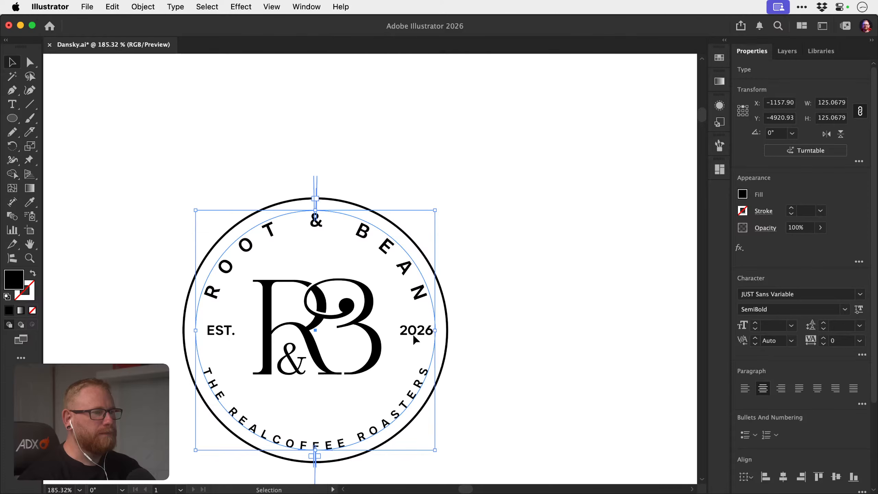
key(s)
drag(471, 173, 463, 184)
key(z)
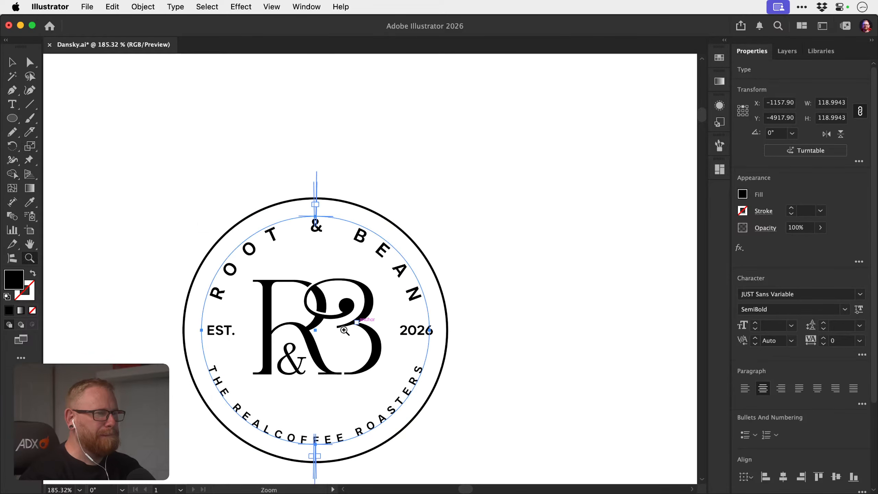
drag(320, 338, 419, 321)
key(v)
click(525, 296)
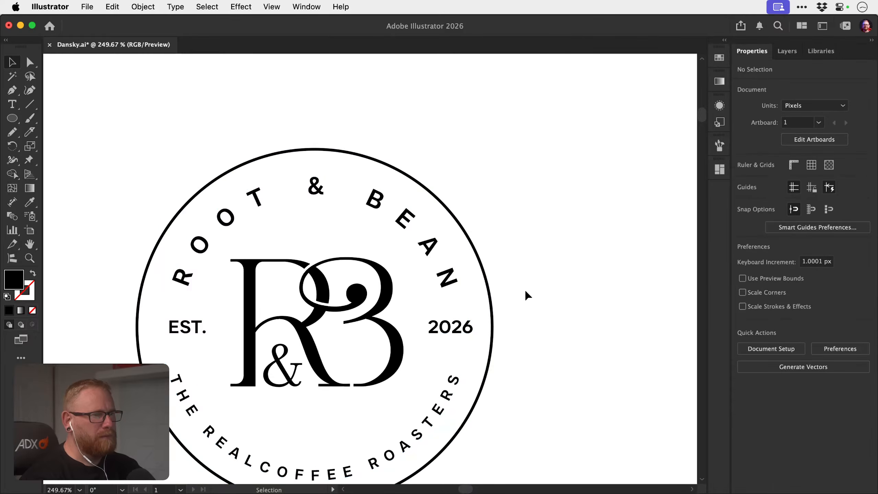
Set the EST. and 2026 labels to 6 pt with a tracking of 190.
click(197, 332)
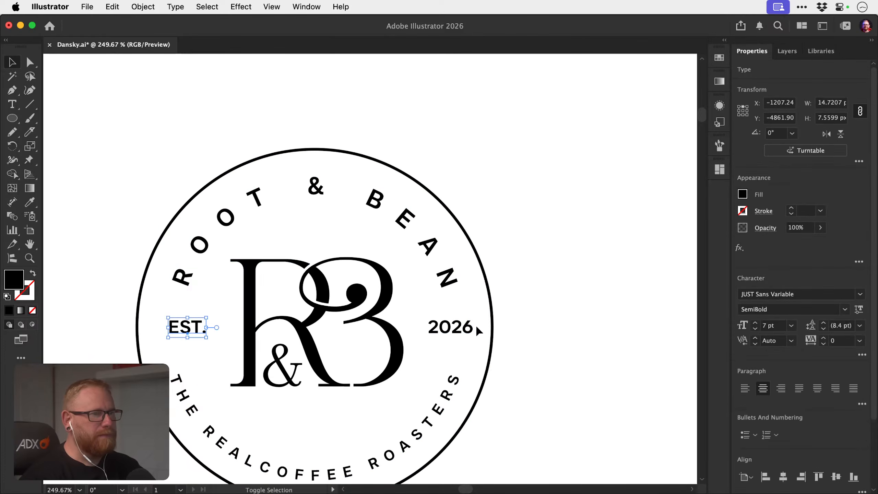
shift+click(446, 331)
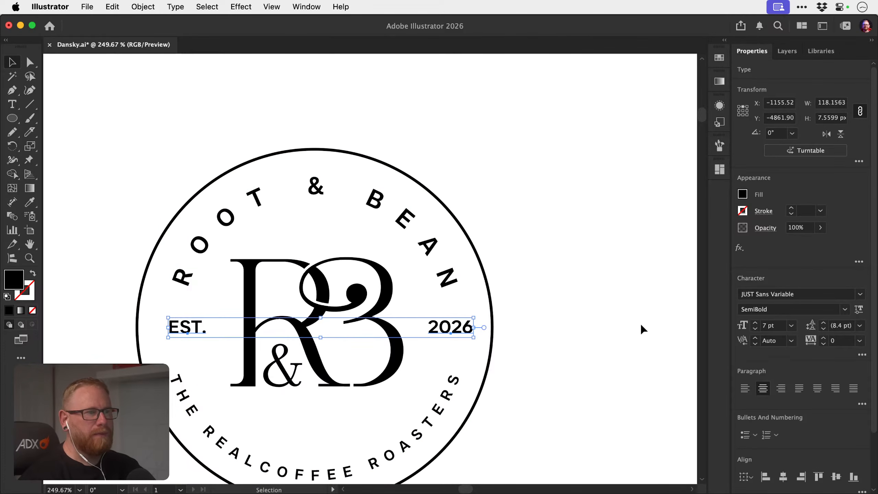
click(823, 338)
click(823, 338)
click(823, 338)
click(823, 338)
click(823, 338)
click(823, 338)
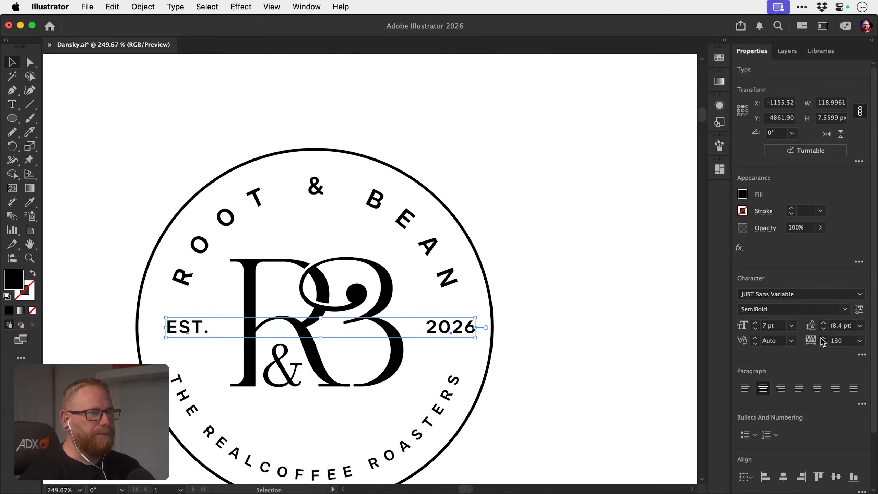
click(823, 339)
click(823, 339)
click(823, 338)
click(823, 339)
click(823, 339)
click(823, 338)
click(755, 329)
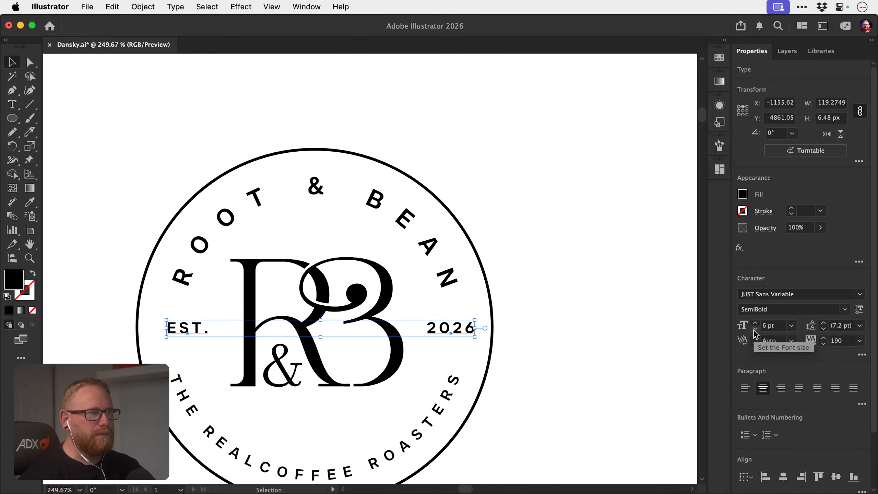
Copy the lower curved lettering's font size of 5.71 pt and apply it to the EST. and 2026 labels.
double_click(243, 452)
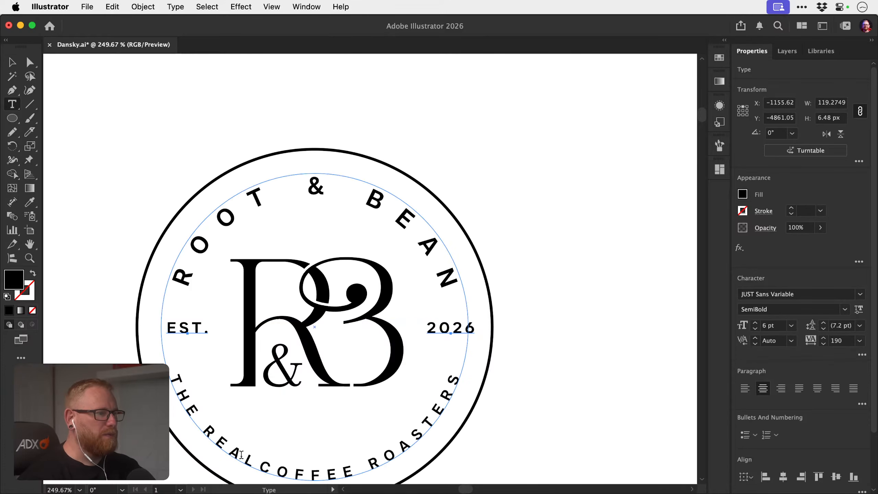
triple_click(770, 326)
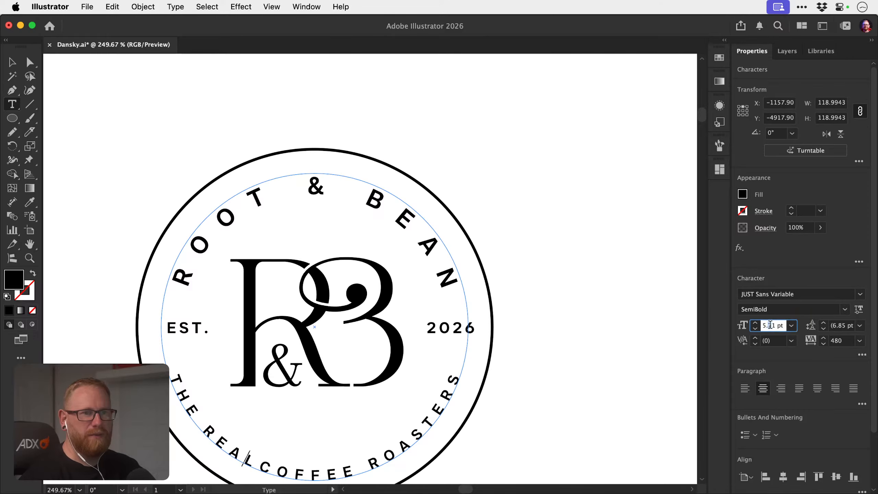
key(super+c)
click(13, 64)
click(198, 344)
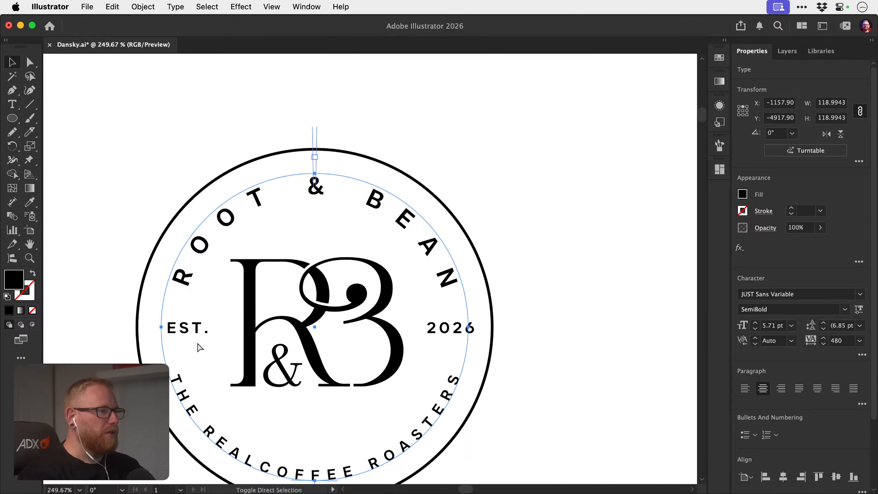
click(456, 328)
shift+click(183, 331)
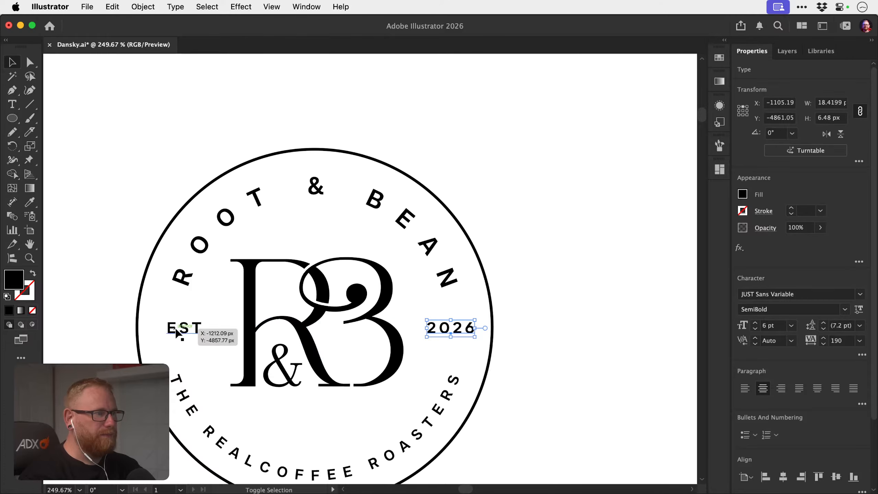
triple_click(771, 325)
key(super+v)
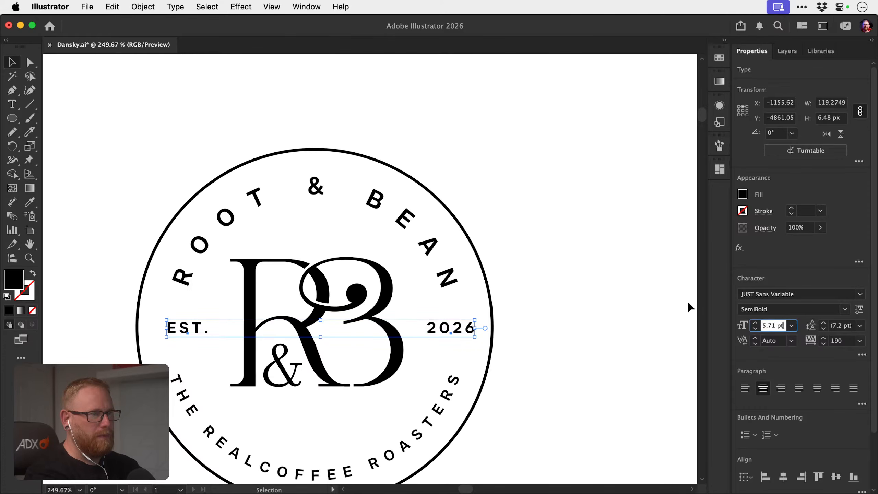
key(Return)
Try to align the EST. and 2026 labels vertically to the centre of the outer ring.
scroll(173, 346, up, 3)
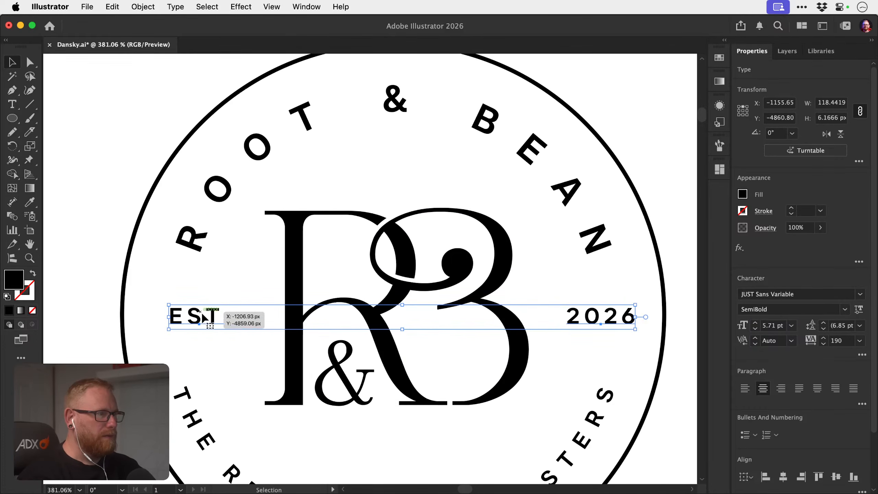
shift+click(122, 321)
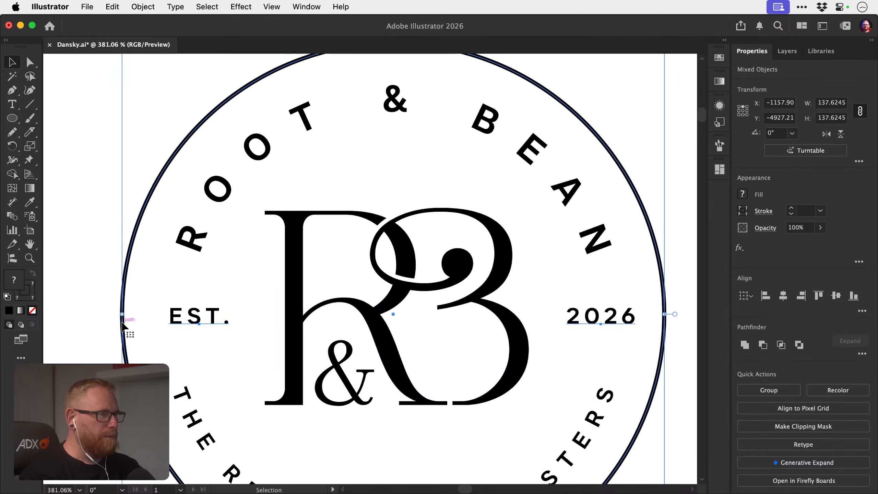
click(123, 328)
click(836, 296)
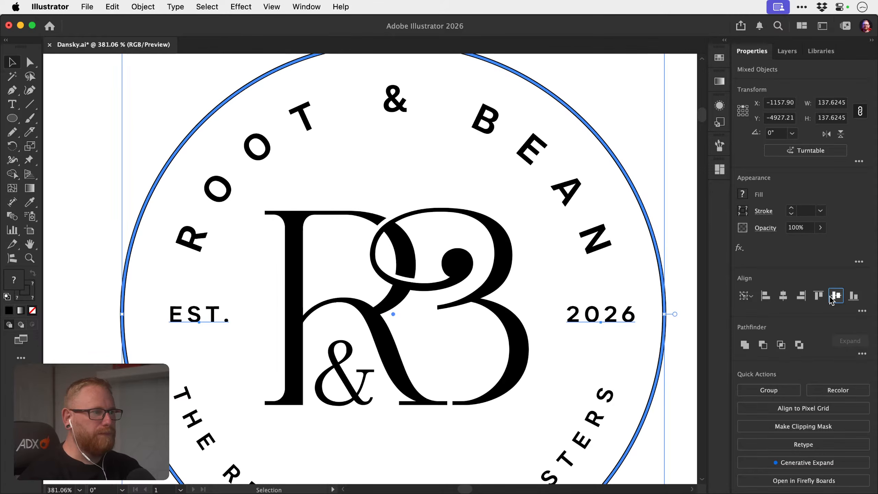
key(super+shift+a)
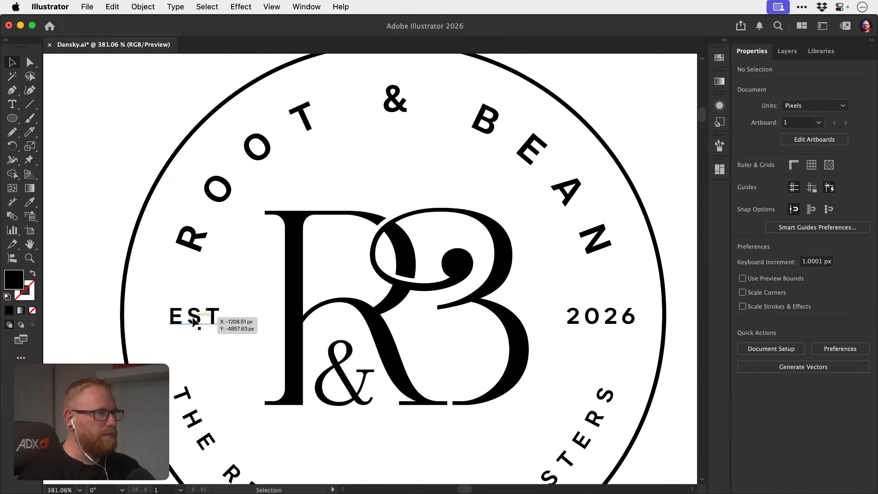
Tighten the tracking of the upper ROOT & BEAN lettering slightly.
click(207, 317)
key(t)
click(194, 235)
key(super+a)
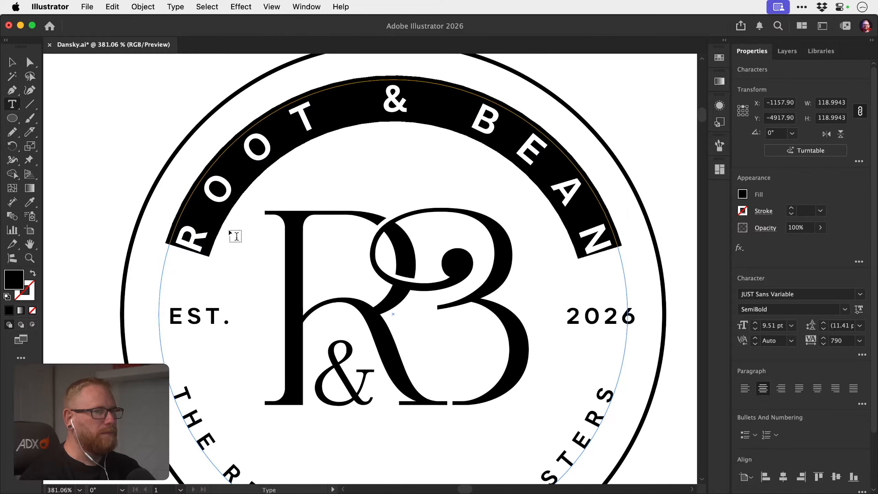
click(825, 346)
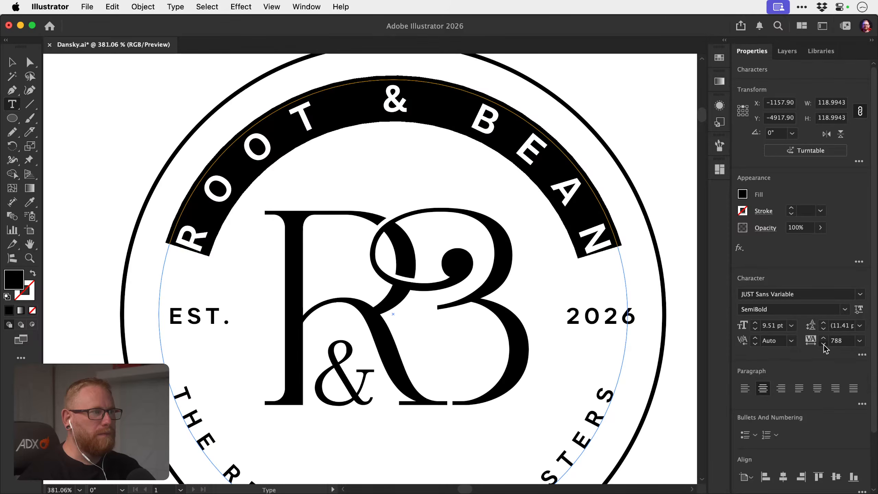
click(825, 346)
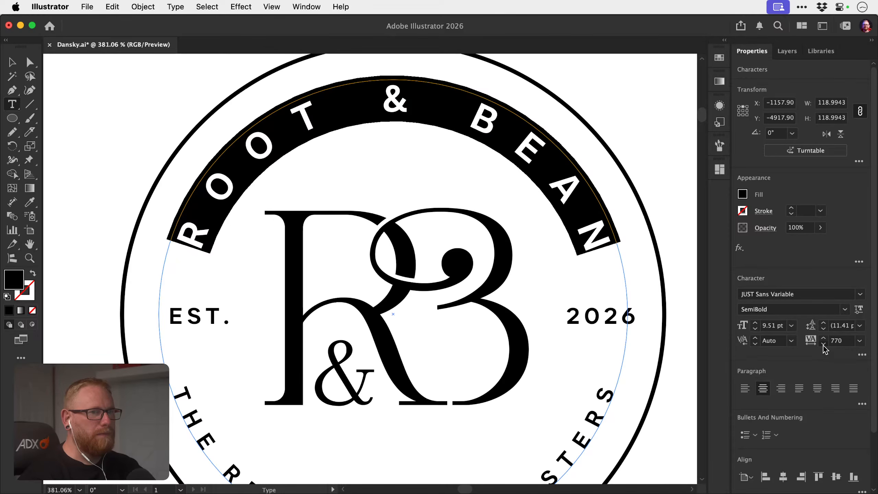
click(823, 346)
click(12, 62)
click(91, 101)
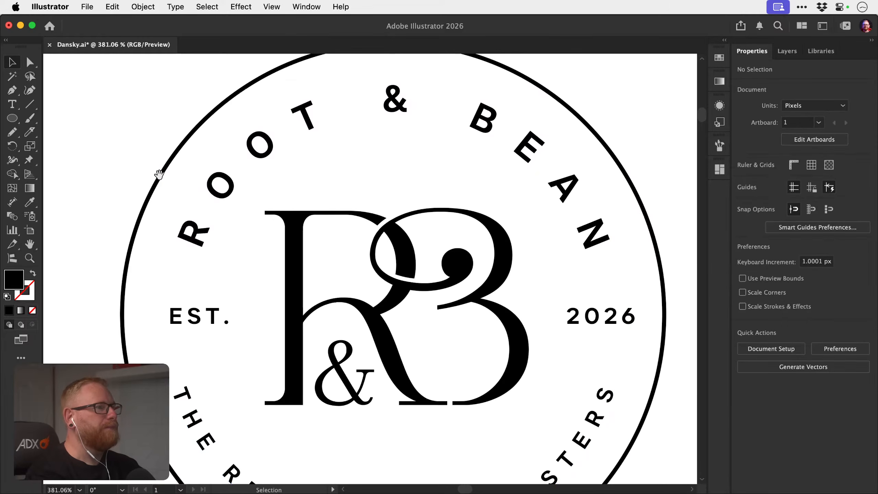
Delete the outer ring to preview the badge without it, and undo the deletion.
drag(239, 315, 175, 303)
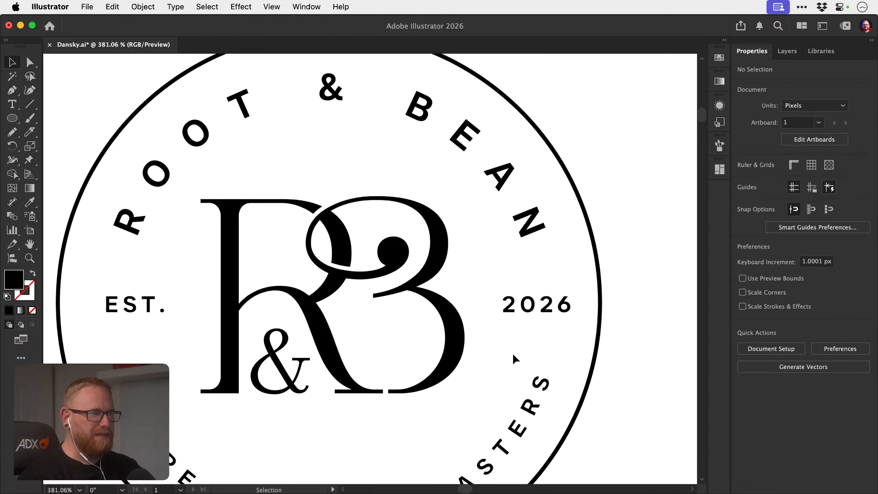
key(z)
drag(451, 366, 305, 329)
key(space)
drag(435, 348, 380, 332)
key(v)
click(428, 279)
key(Delete)
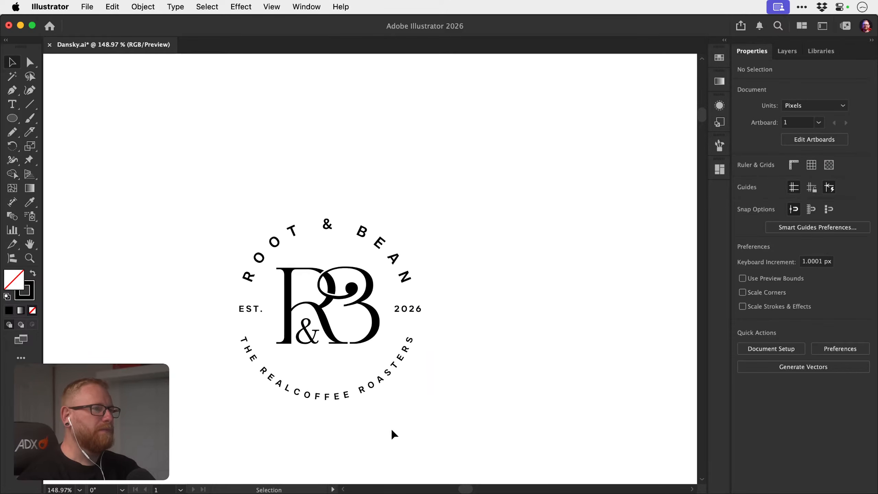
key(super+z)
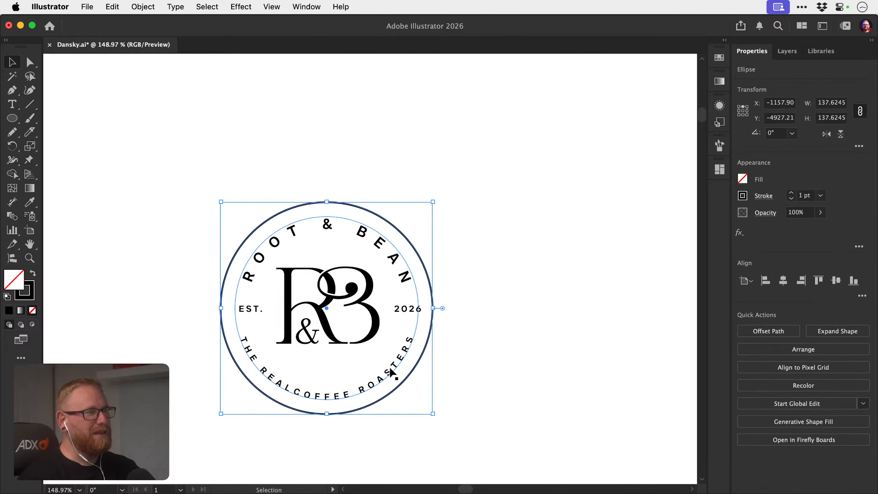
click(392, 415)
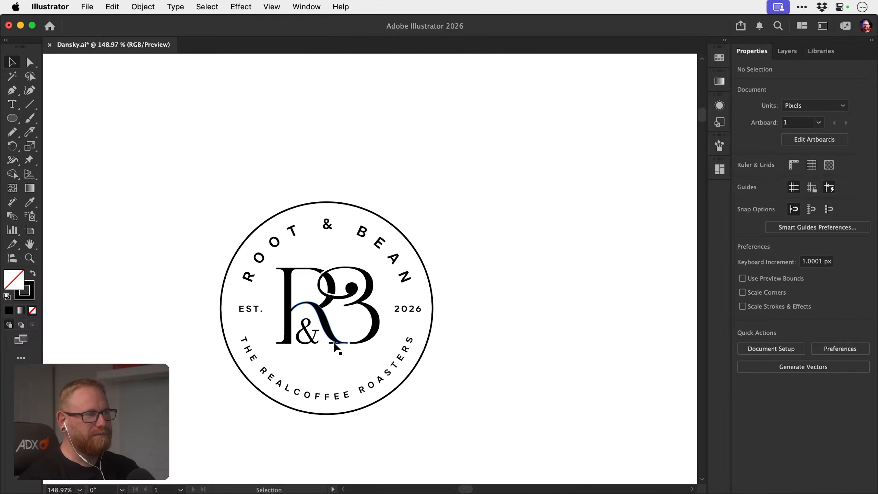
click(324, 337)
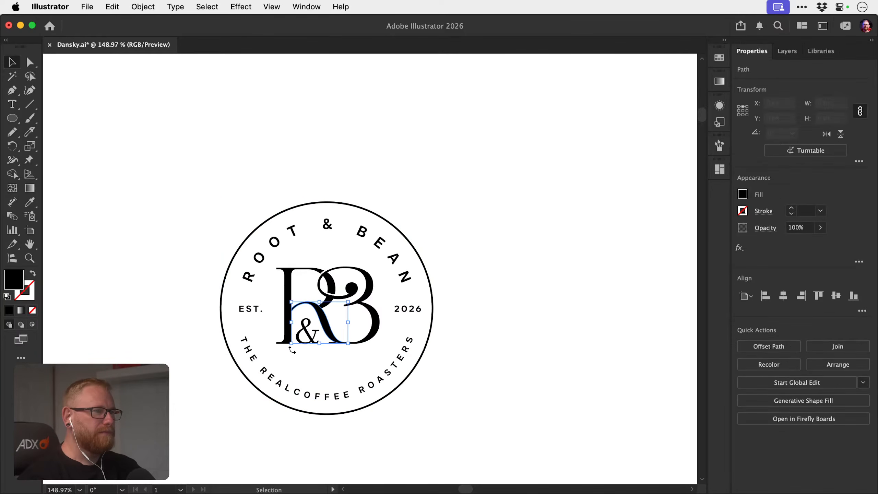
drag(375, 272, 361, 332)
key(super+z)
Switch to outline view and lock the outer ring and curved lettering so that the monogram can be selected on its own.
key(super+y)
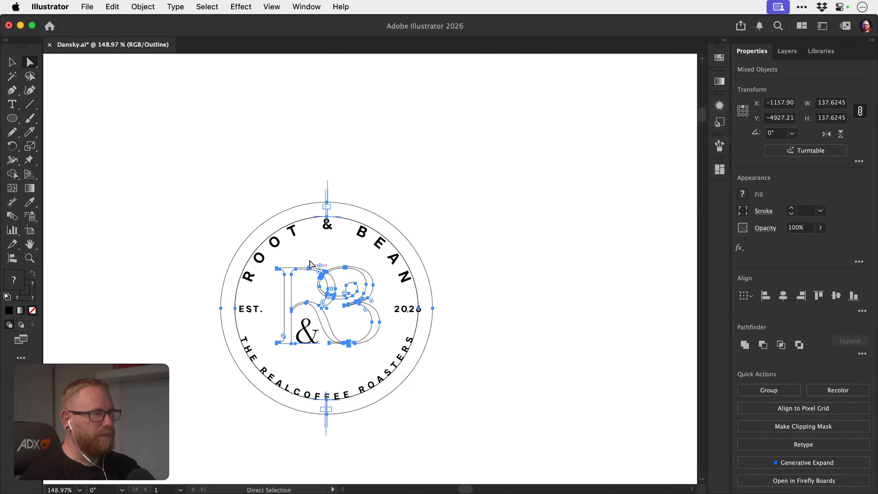
click(313, 256)
key(z)
drag(316, 281, 361, 275)
key(v)
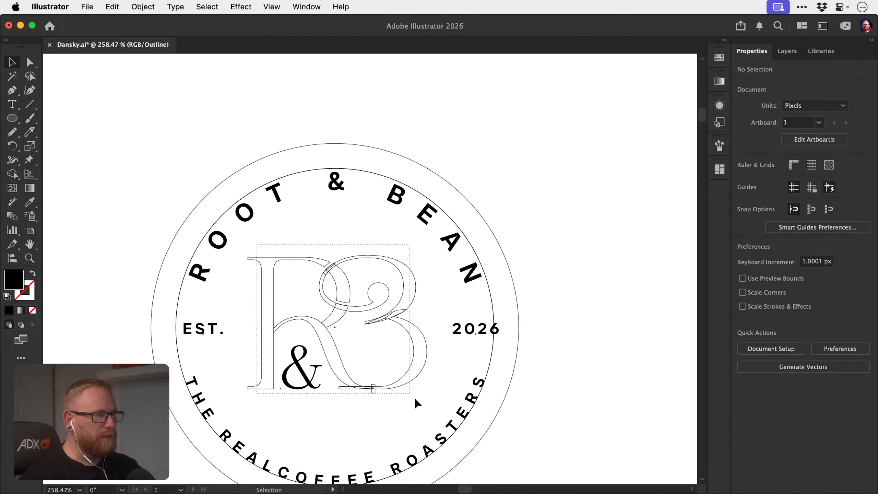
drag(415, 399, 416, 401)
key(super+shift+a)
key(a)
drag(242, 244, 436, 405)
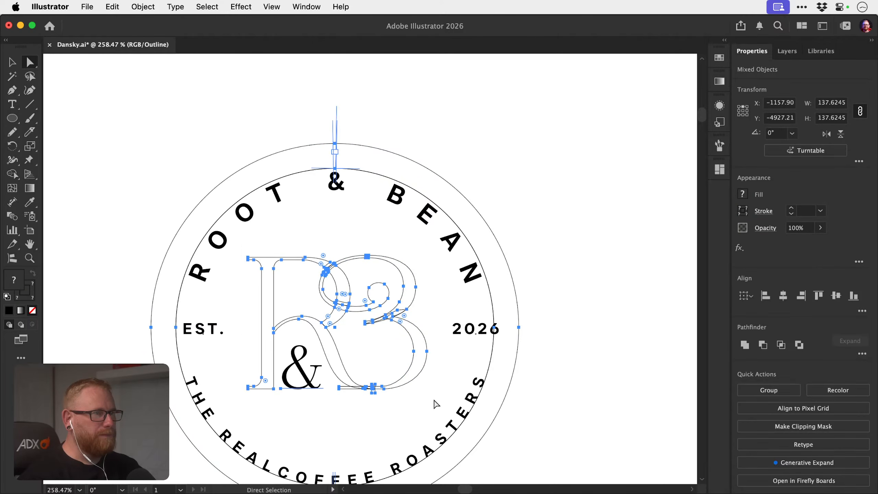
key(super+shift+a)
key(v)
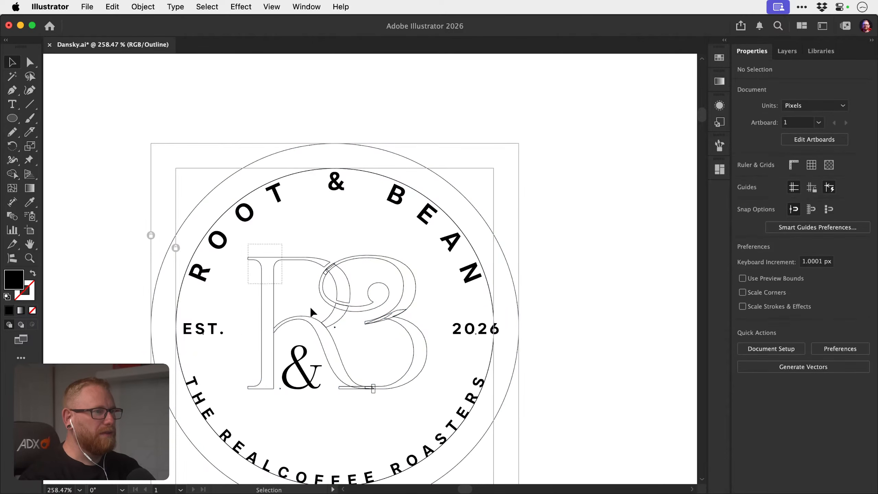
Group all pieces of the R&B monogram, including the ampersand, and return to the preview display.
drag(430, 400, 430, 402)
key(super+x)
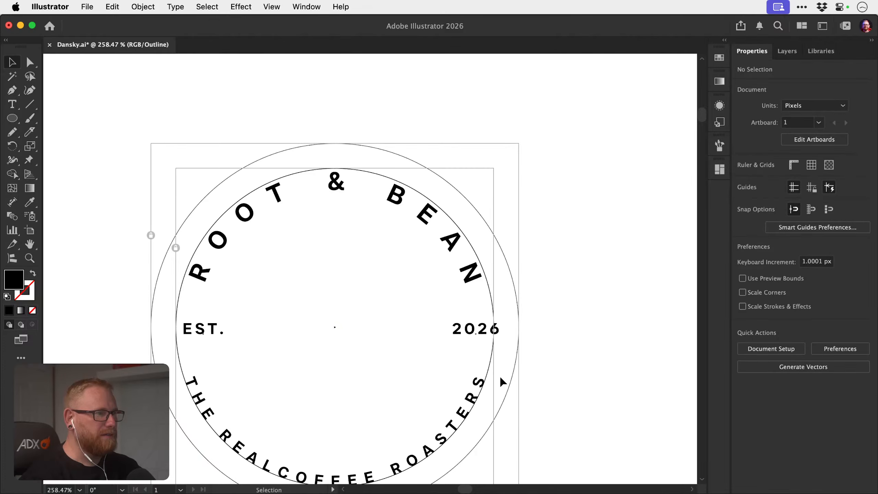
key(super+z)
key(super+g)
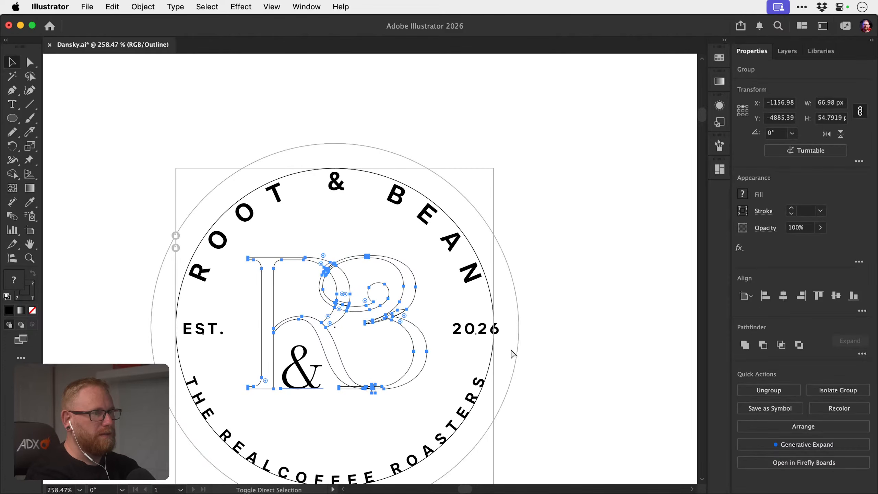
key(super+y)
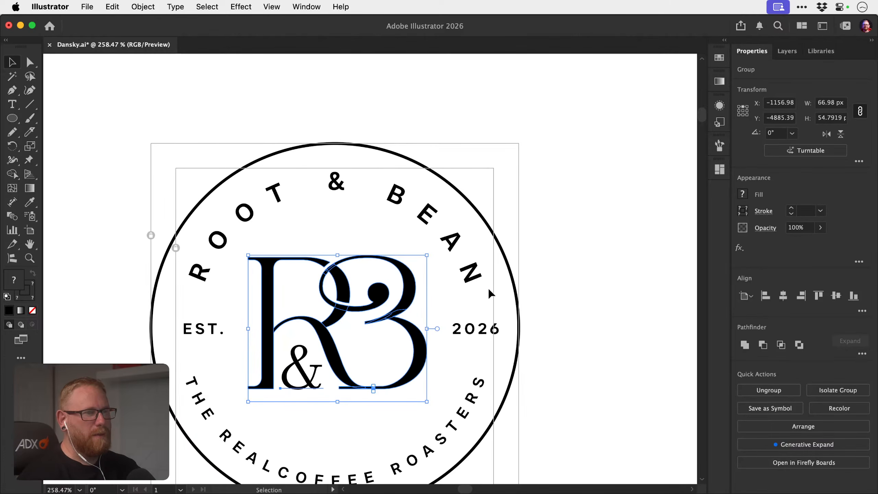
Unlock the outer ring and curved lettering, and select the grouped monogram.
click(143, 6)
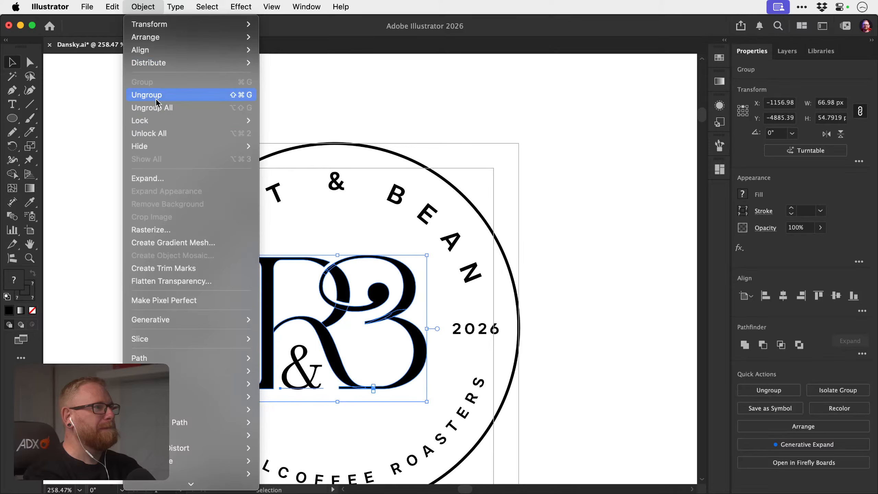
click(161, 134)
click(258, 247)
click(272, 289)
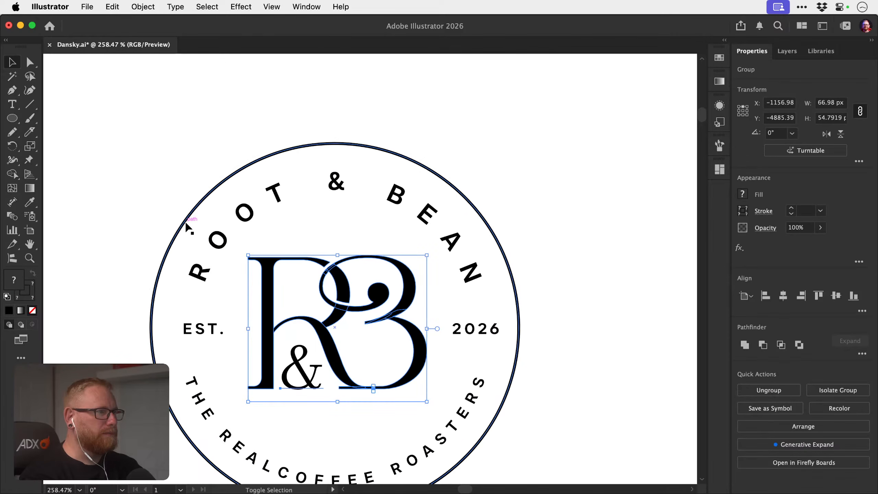
Vertically centre the grouped monogram on the outer ring, and check the pair at a smaller size.
shift+click(186, 225)
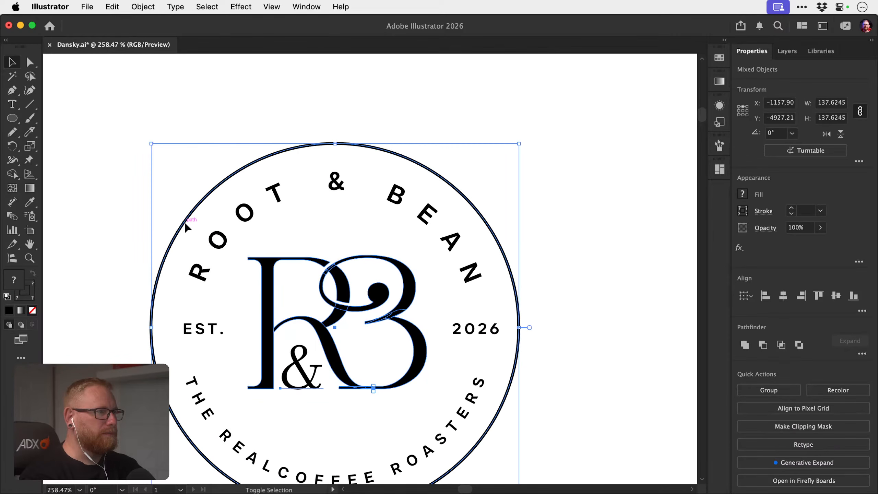
click(835, 299)
click(617, 288)
key(z)
drag(487, 343, 282, 314)
drag(410, 314, 338, 310)
super+click(352, 317)
shift+super+click(418, 306)
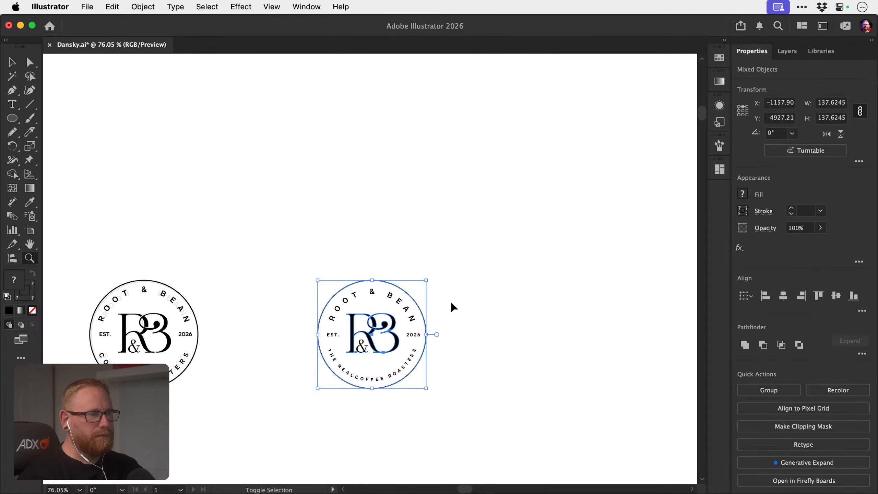
super+click(451, 307)
Nudge the grouped monogram about 1 px downwards inside the ring and deselect it.
key(v)
mouse_move(379, 341)
mouse_down()
mouse_move(393, 337)
mouse_move(366, 349)
mouse_up()
key(z)
key(v)
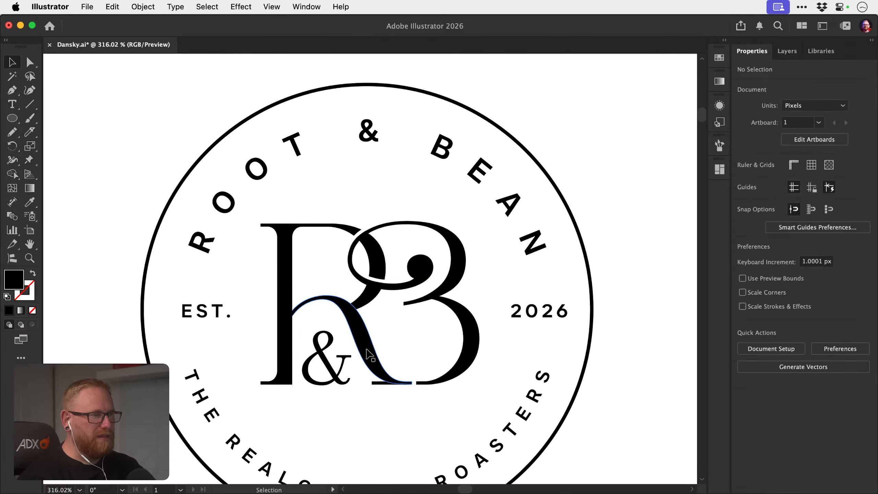
click(371, 340)
key(Down)
key(Down)
key(Down)
key(super+shift+a)
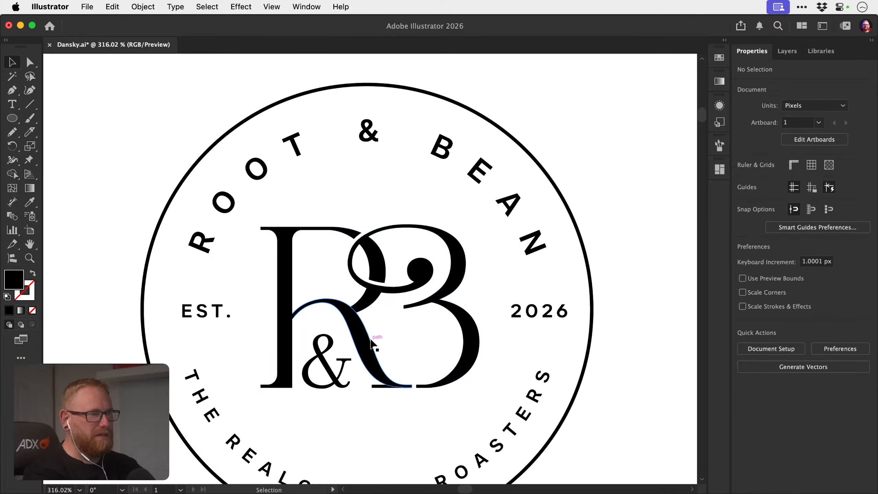
Check the badge from further away, and nudge the monogram down by one more 1 px increment.
key(z)
drag(450, 331, 310, 298)
key(space)
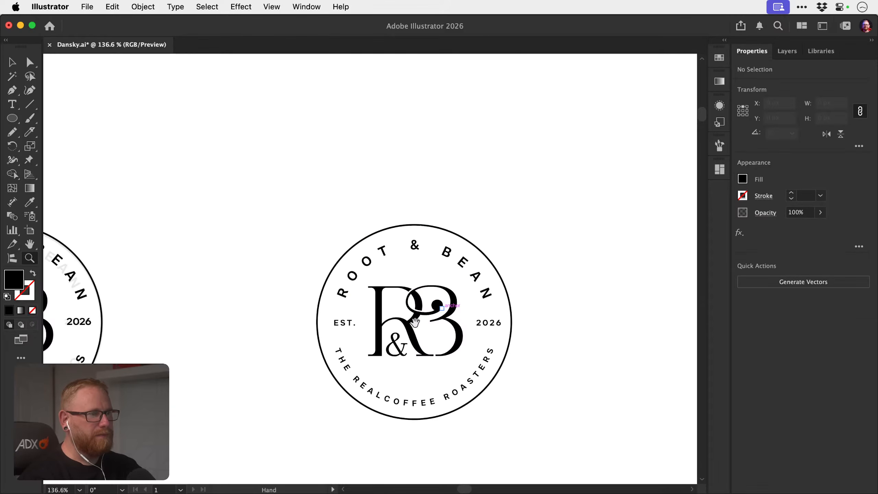
drag(414, 323, 328, 330)
click(328, 347)
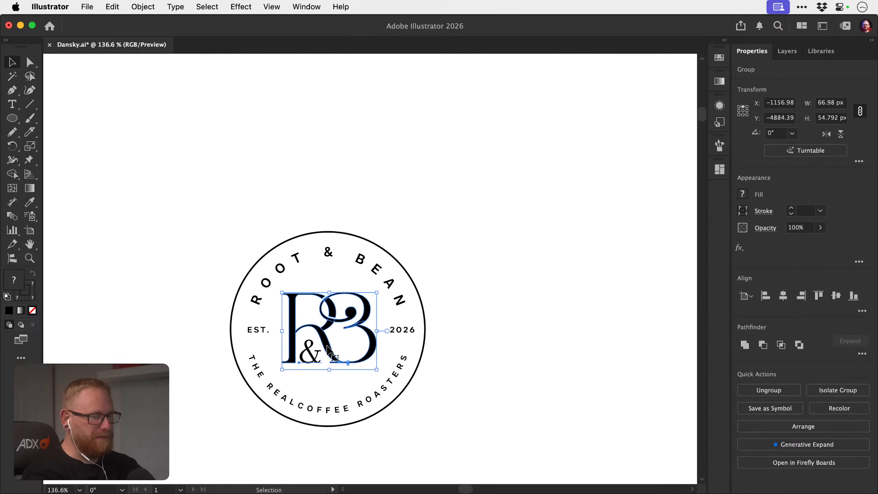
key(Down)
key(super+shift+a)
Compare the refined badge with the original badge side by side for balance and monogram position.
key(z)
drag(460, 341, 290, 299)
key(space)
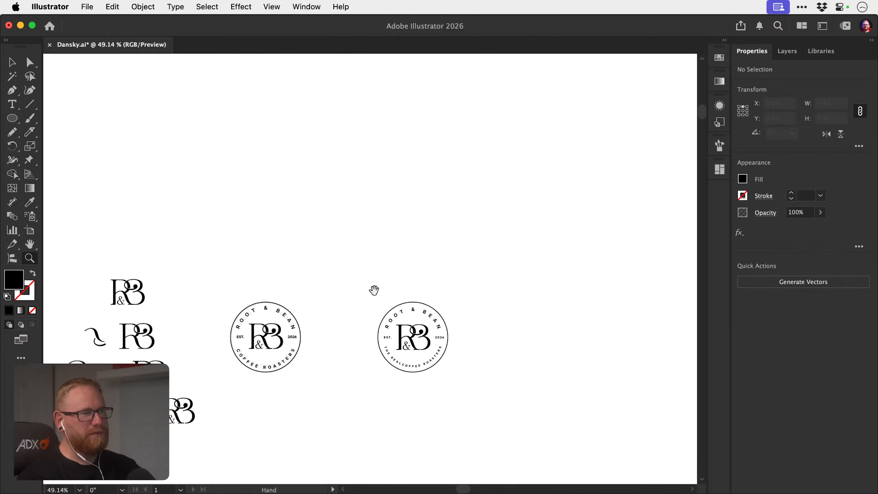
drag(447, 310, 360, 298)
drag(325, 333, 353, 316)
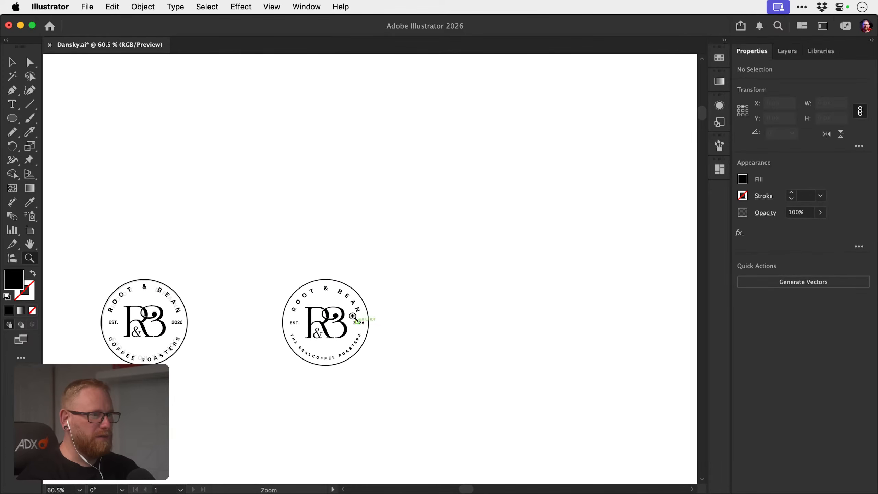
key(v)
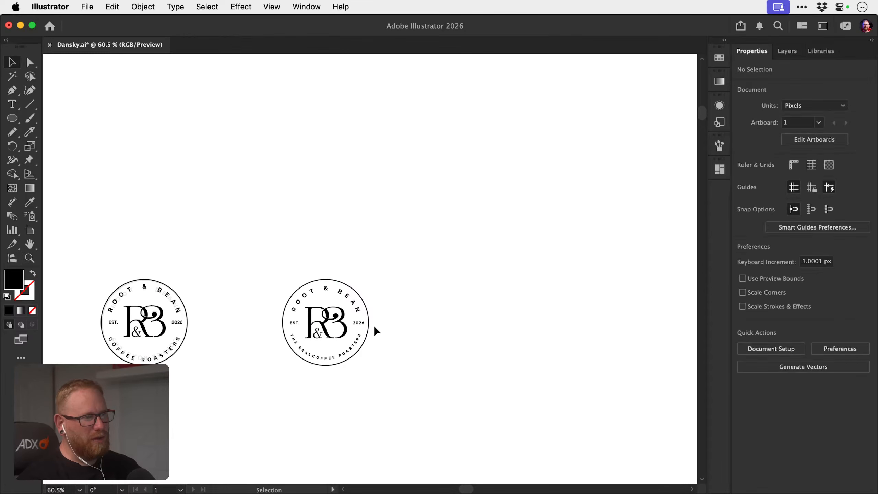
click(368, 333)
click(369, 334)
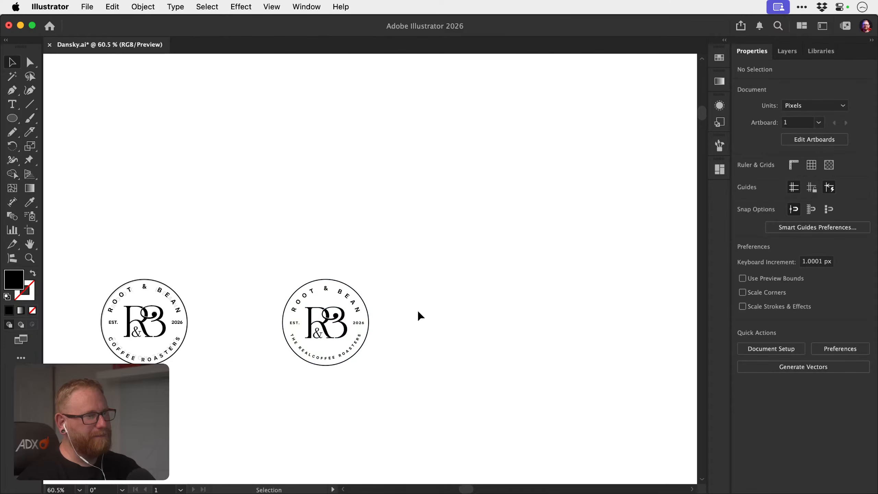
Insert the missing space between REAL and COFFEE in the refined badge's lower curved lettering.
key(z)
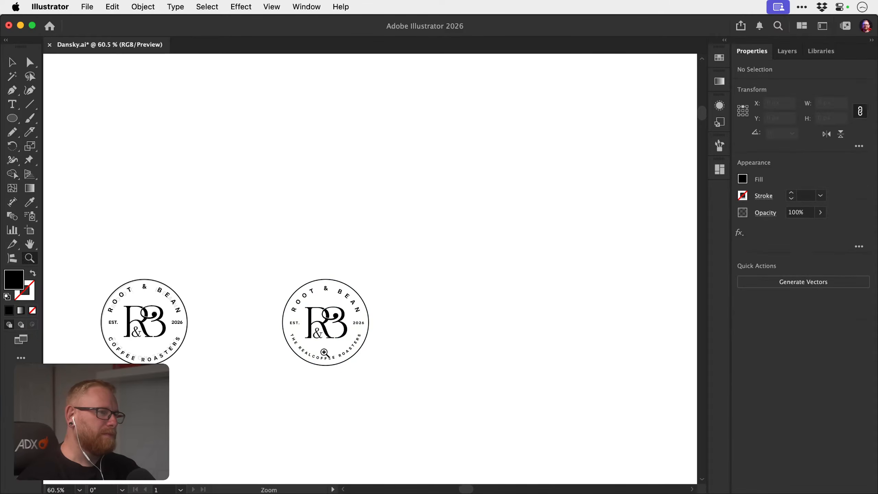
drag(310, 357, 415, 333)
key(t)
click(317, 352)
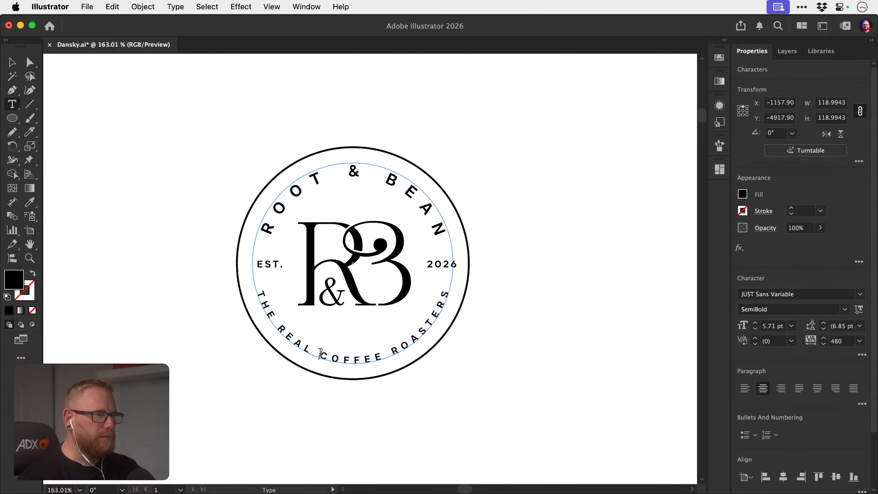
click(18, 62)
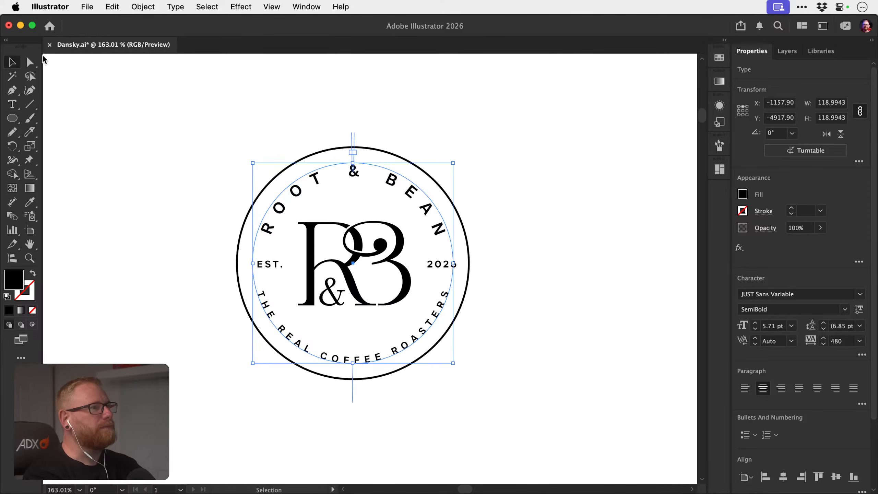
click(380, 320)
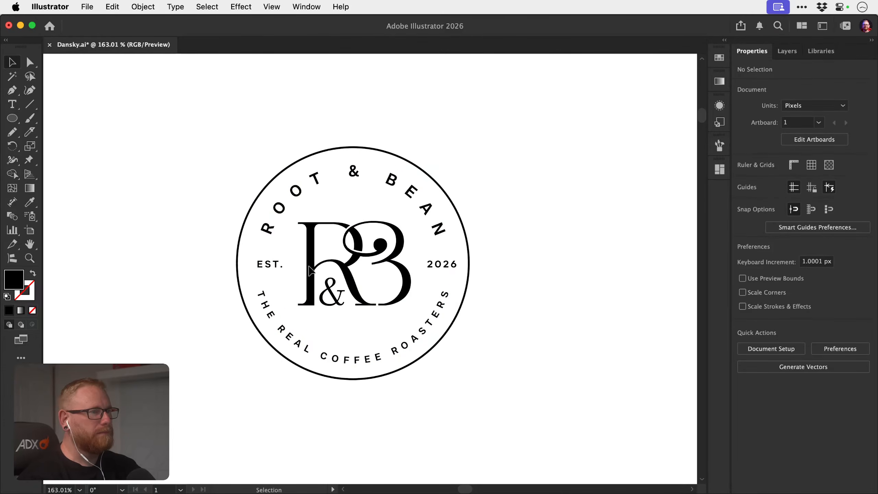
Compare both badges again, and examine the crown of the B's upper loop in the refined monogram up close.
key(z)
drag(477, 310, 314, 290)
key(v)
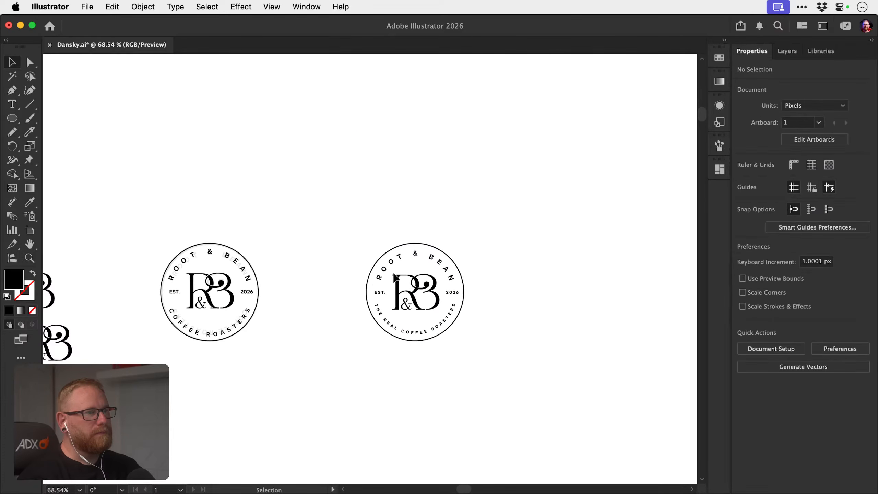
scroll(288, 305, right, 5)
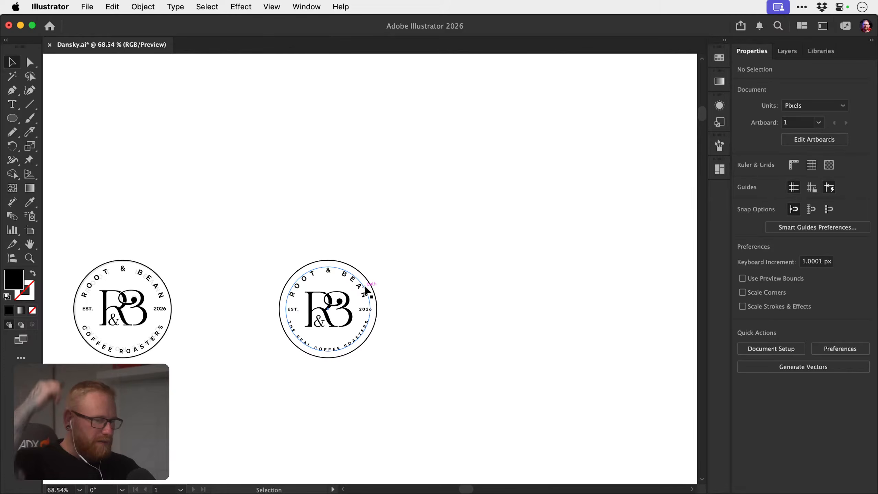
key(z)
drag(324, 317, 459, 292)
drag(327, 296, 405, 305)
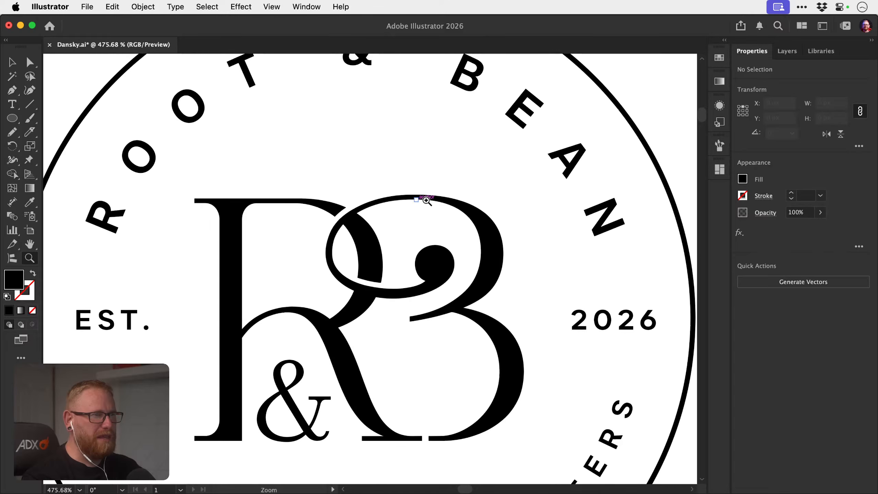
drag(381, 203, 480, 216)
key(v)
click(446, 205)
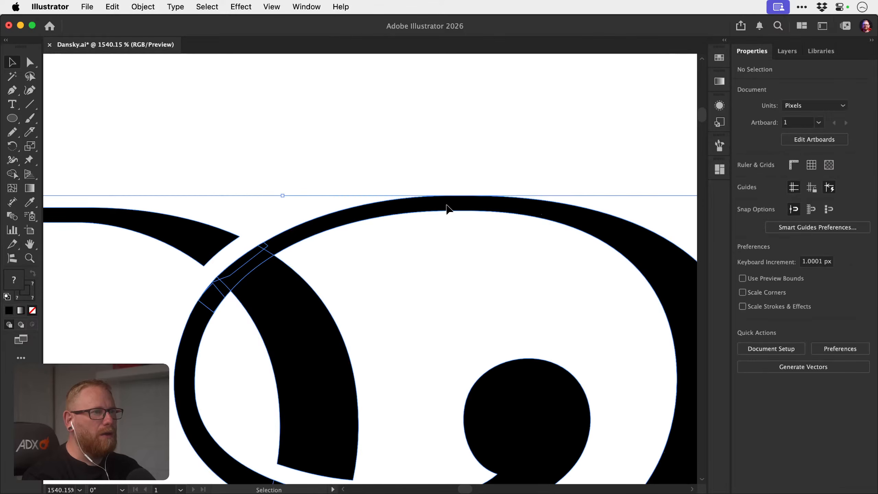
click(449, 166)
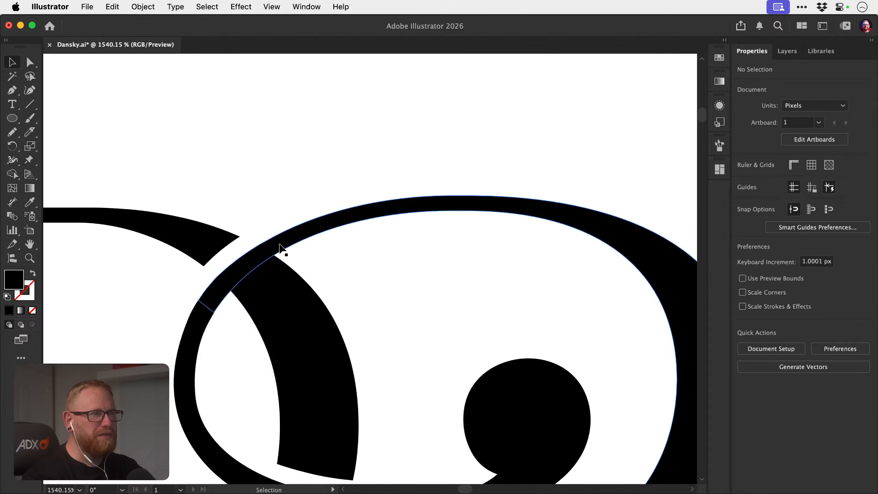
Try to bottom-align the anchor points at the crown of the B's upper loop, and undo the alignment.
key(a)
click(450, 197)
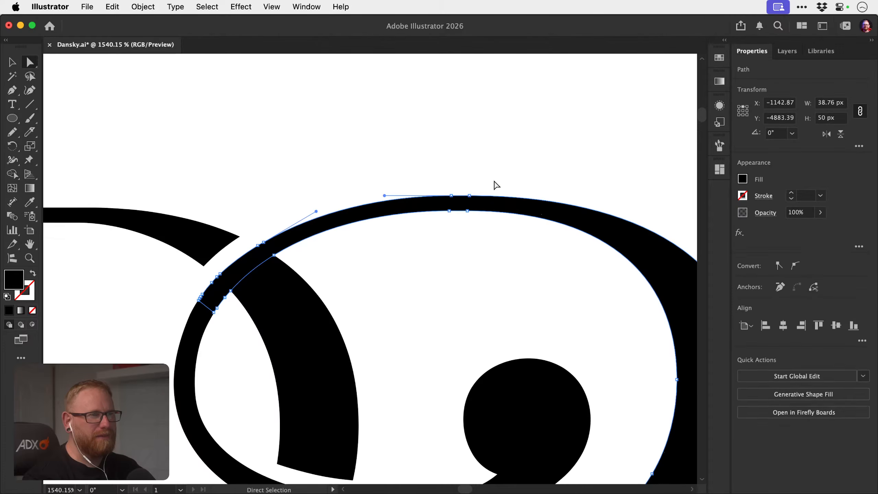
click(494, 181)
drag(442, 185, 480, 202)
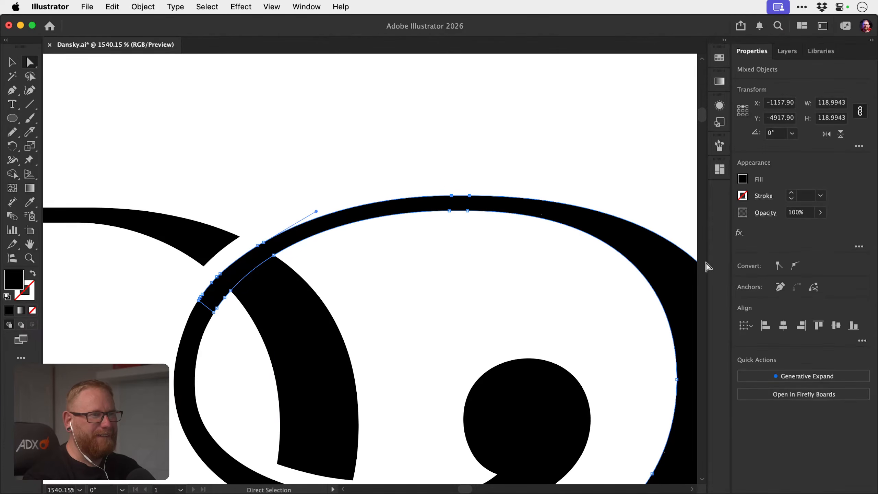
click(854, 325)
key(super+z)
click(643, 292)
Try the Smooth tool on the outer left edge of the B's loop where it crosses the R, and undo the strokes.
key(z)
drag(424, 310, 286, 264)
drag(346, 326, 319, 284)
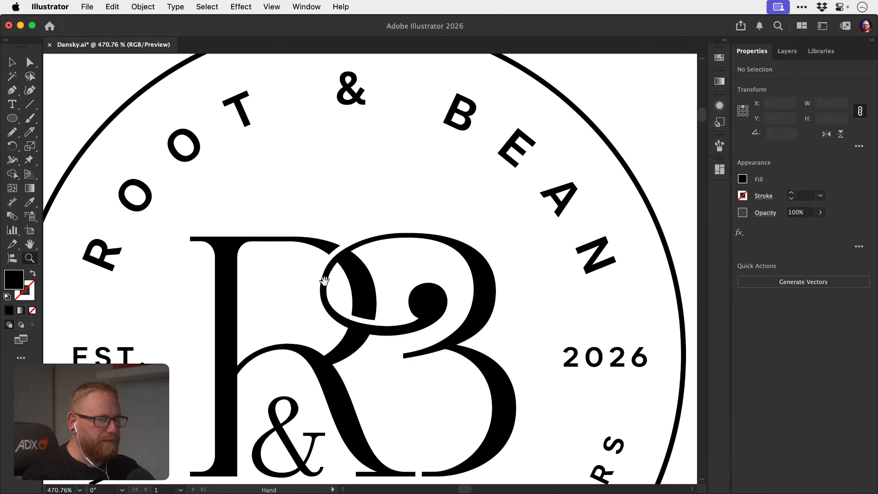
drag(366, 245, 510, 239)
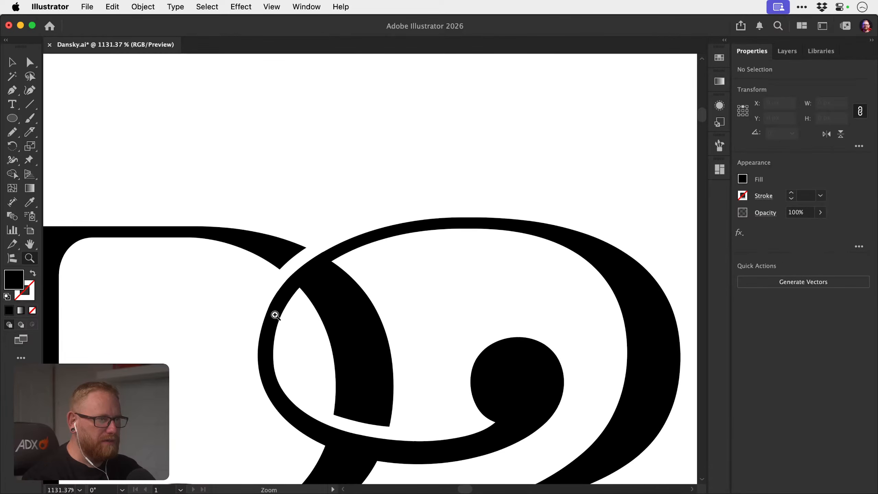
mouse_move(275, 315)
mouse_down()
mouse_move(288, 320)
mouse_move(264, 317)
mouse_up()
key(v)
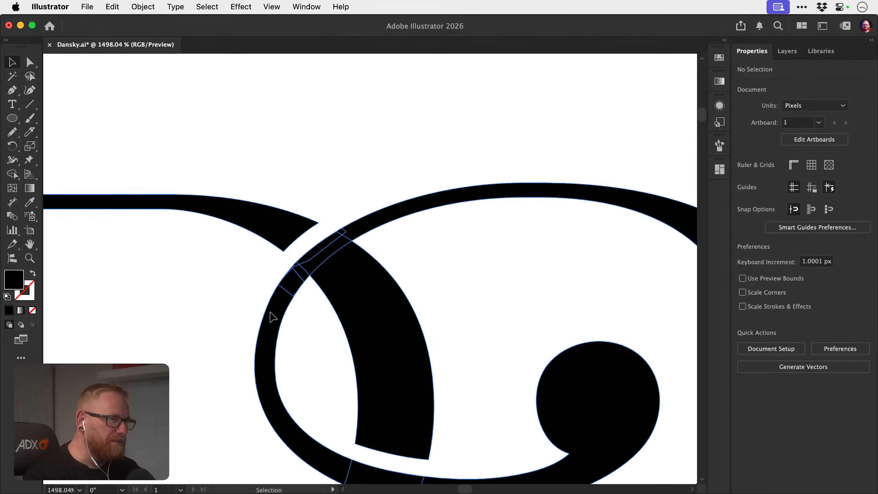
click(271, 314)
key(n)
drag(283, 280, 261, 345)
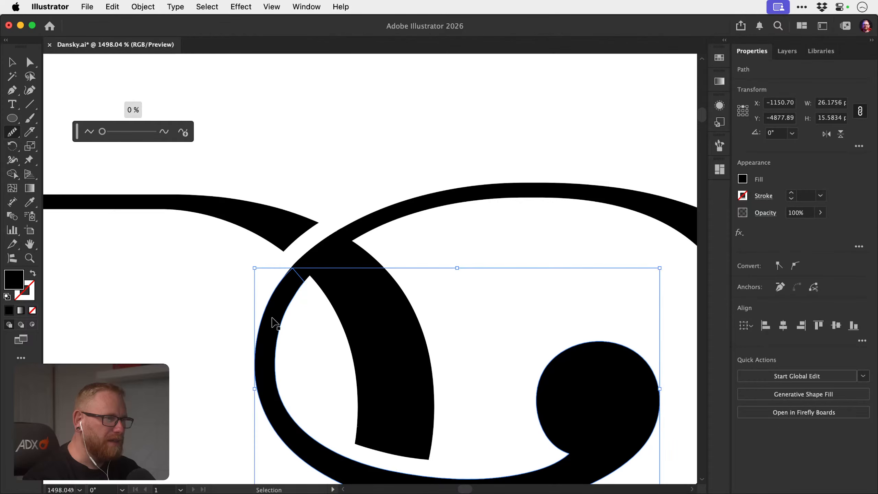
key(super+z)
drag(289, 274, 260, 360)
key(super+z)
key(super+shift+a)
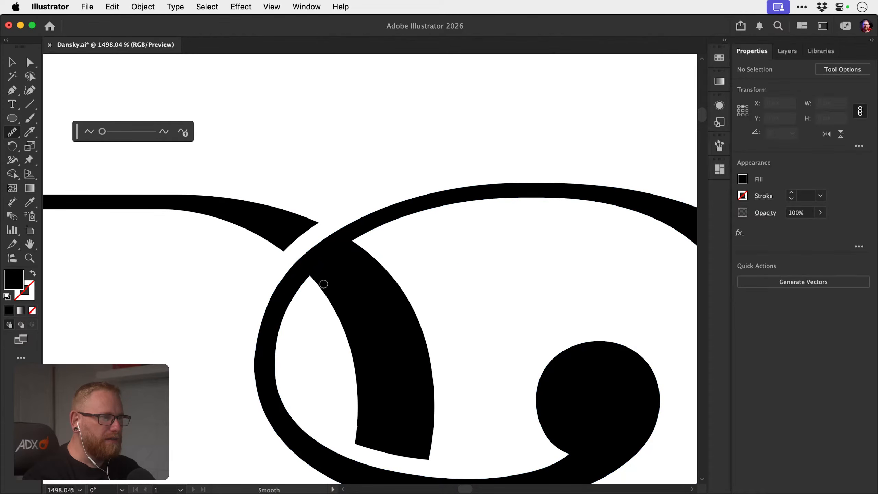
Select the monogram and smooth the outer and inner edges of the B's loop beside the R crossing.
key(super+a)
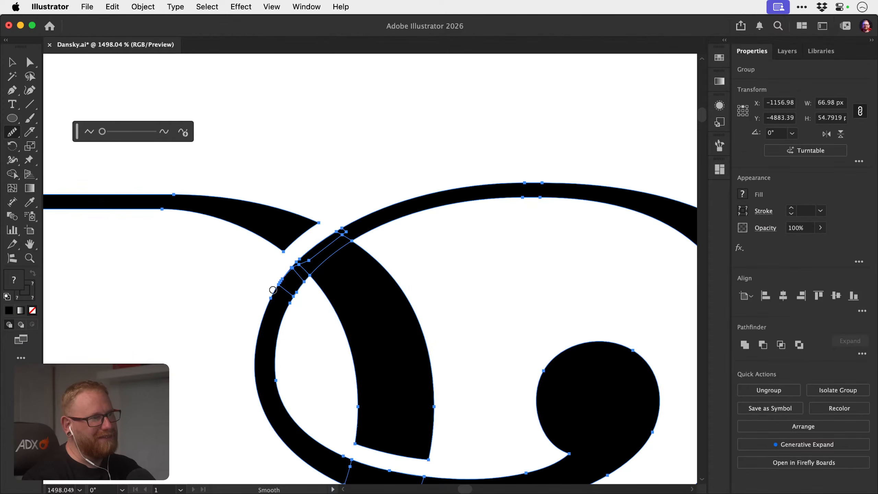
drag(273, 290, 259, 343)
super+click(335, 319)
super+click(281, 313)
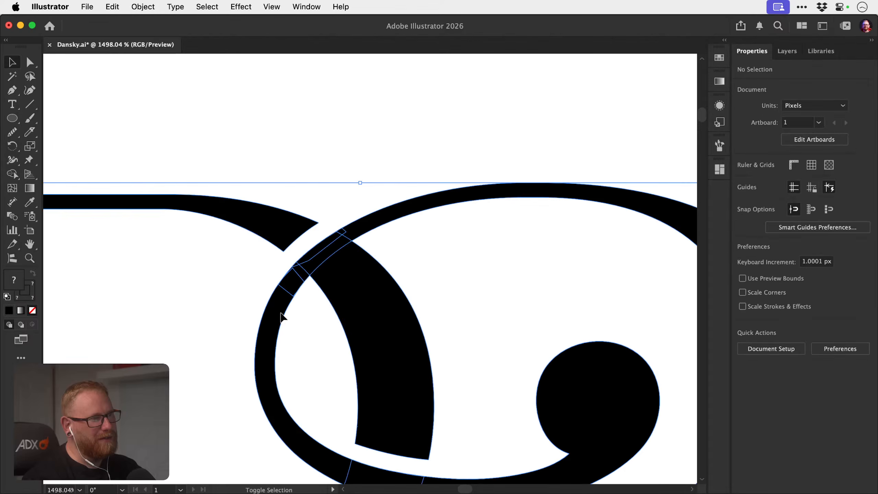
drag(301, 290, 278, 343)
key(super+shift+a)
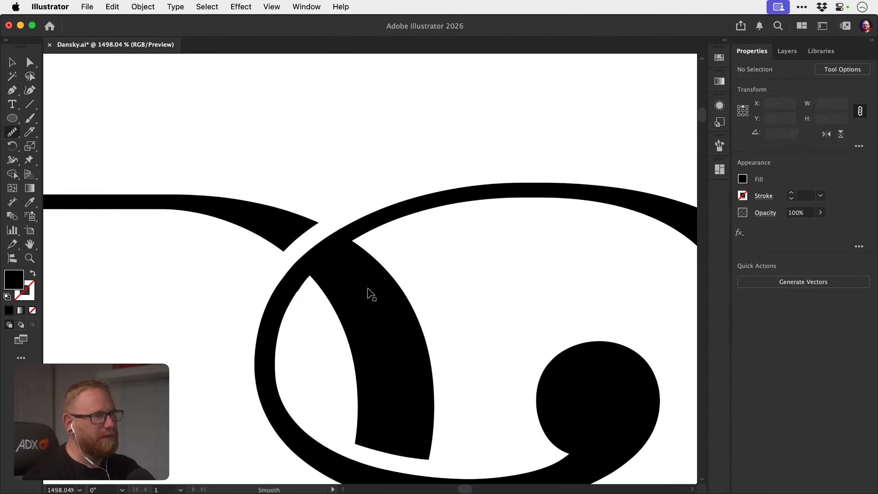
Reshape the kink on the inner edge of the B's loop by adjusting the direction handle of its anchor point.
key(v)
key(z)
drag(286, 292, 524, 269)
key(a)
drag(323, 295, 435, 275)
key(z)
key(super+shift+a)
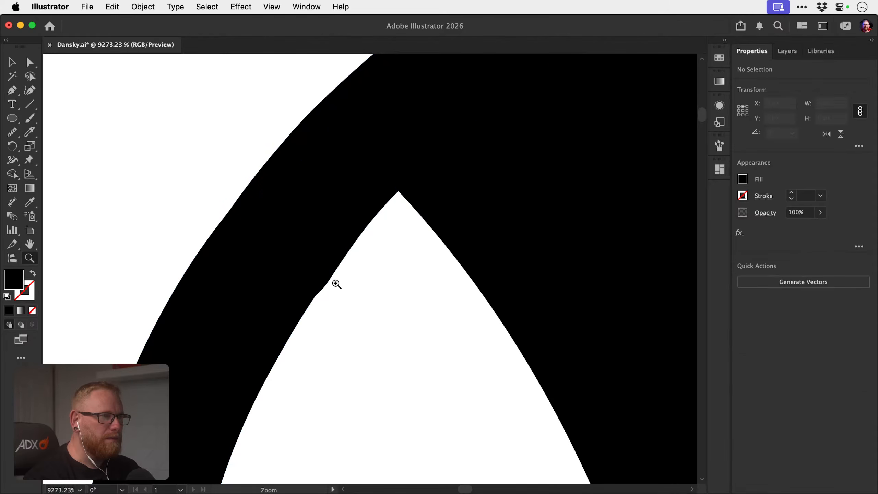
key(a)
click(334, 280)
drag(333, 267, 324, 263)
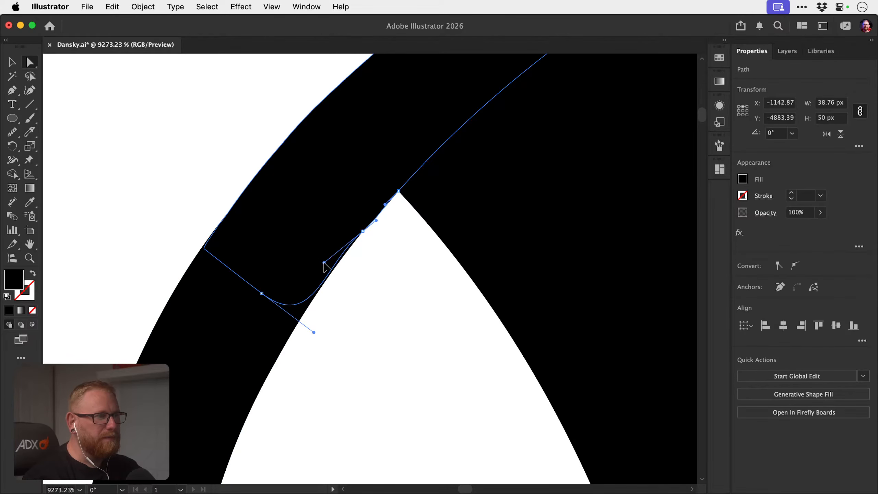
key(super+shift+a)
Select the overlapping pieces where the B's loop crosses the R, apply Unite, and check the joined curve.
key(z)
drag(387, 307, 505, 287)
key(v)
click(379, 290)
key(z)
key(super+shift+a)
key(v)
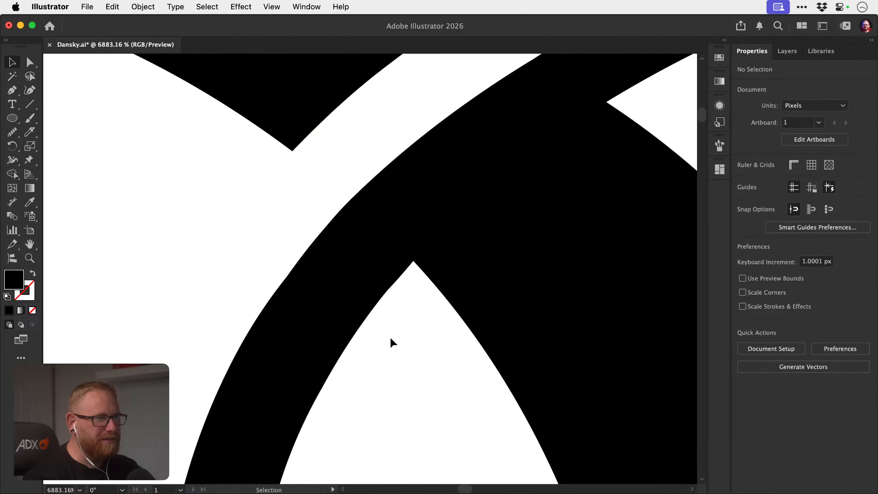
drag(359, 287, 380, 290)
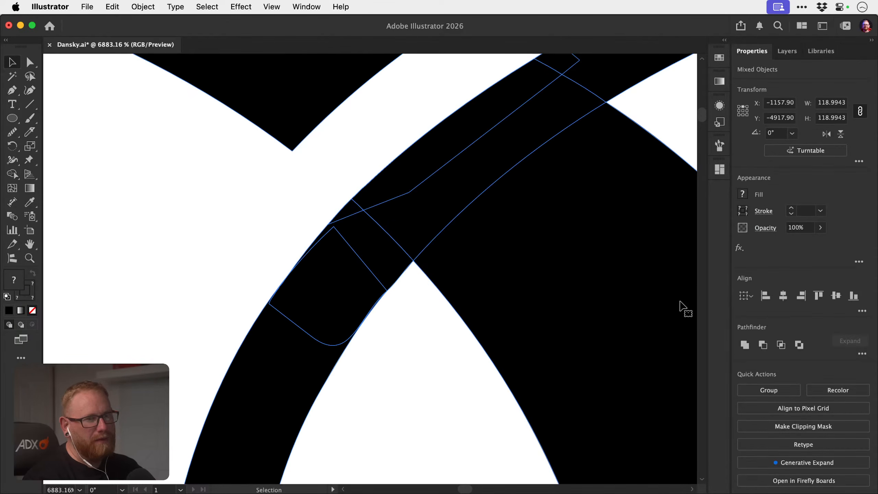
click(744, 344)
key(super+shift+a)
key(z)
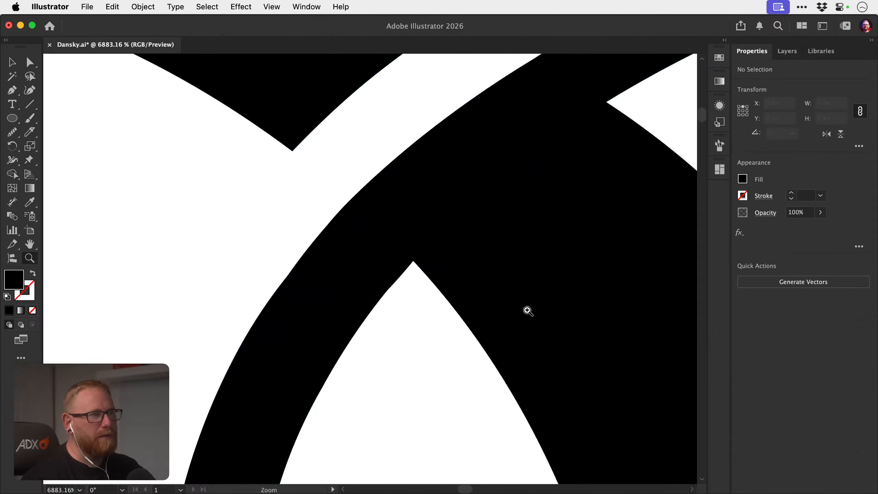
drag(526, 308, 227, 228)
drag(600, 293, 360, 285)
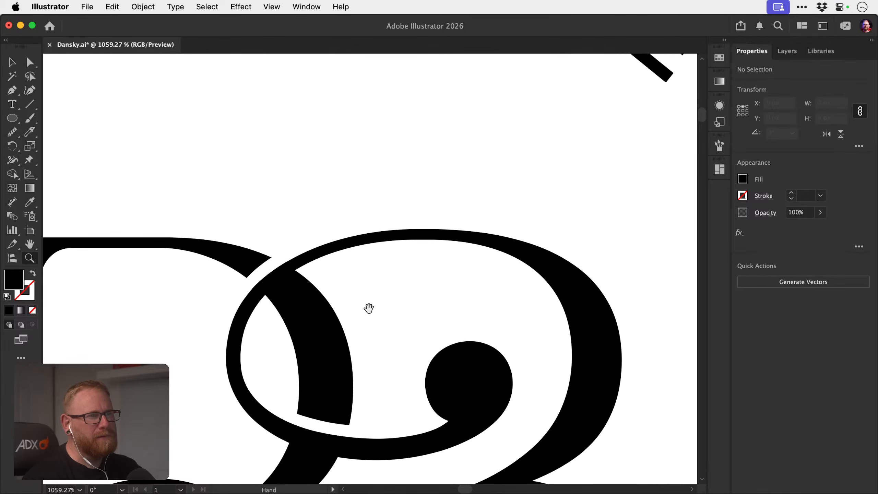
Cut out the upper stretch of the B's loop between the R crossing and the loop's peak.
drag(384, 239, 472, 243)
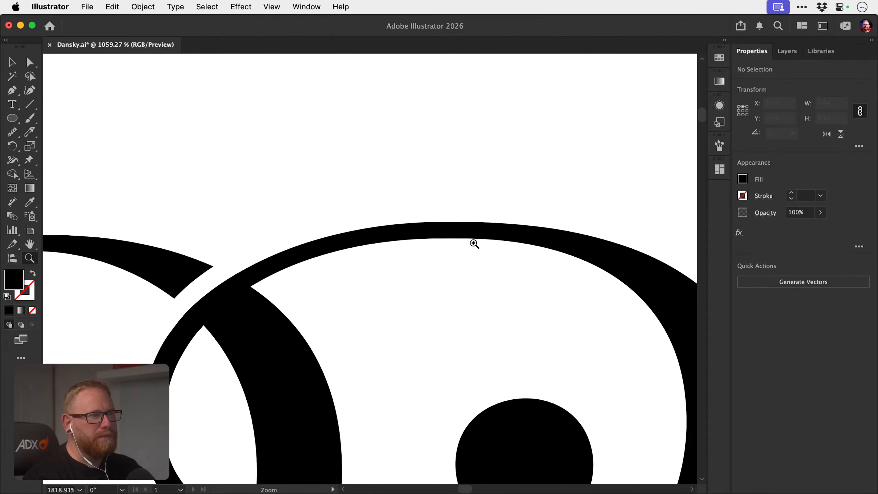
key(a)
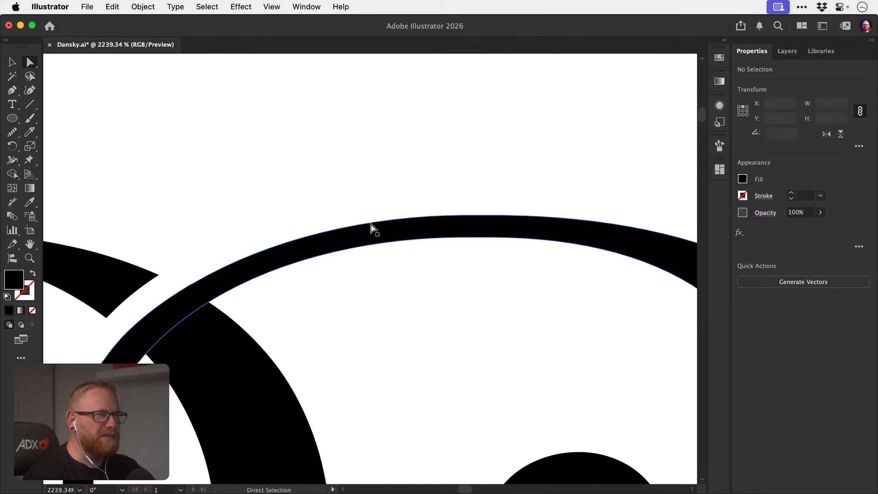
click(347, 241)
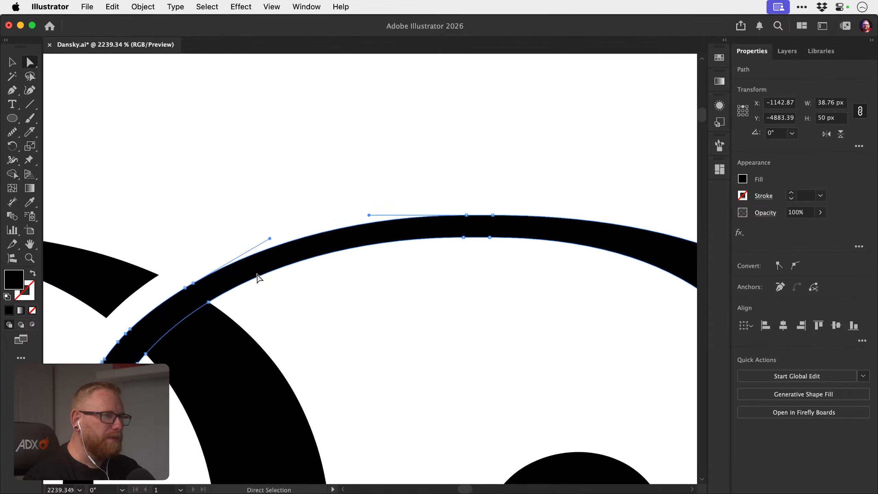
key(super)
drag(300, 246, 325, 287)
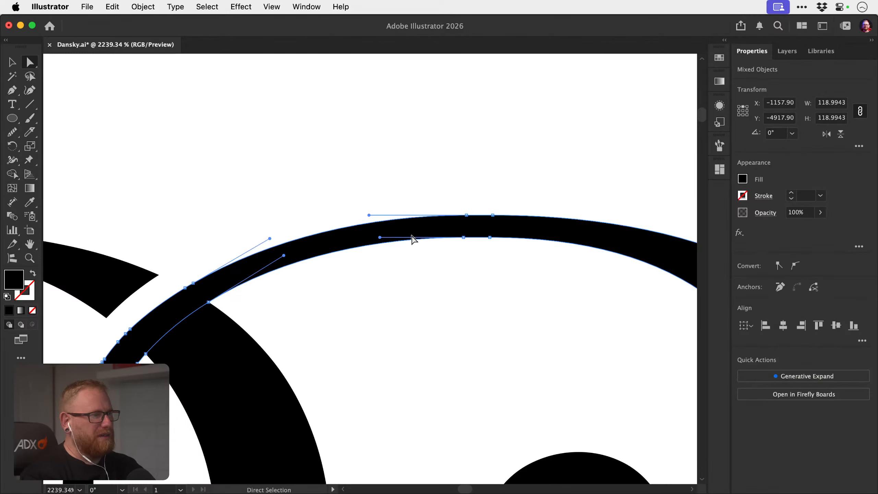
key(super+shift+a)
drag(438, 199, 444, 261)
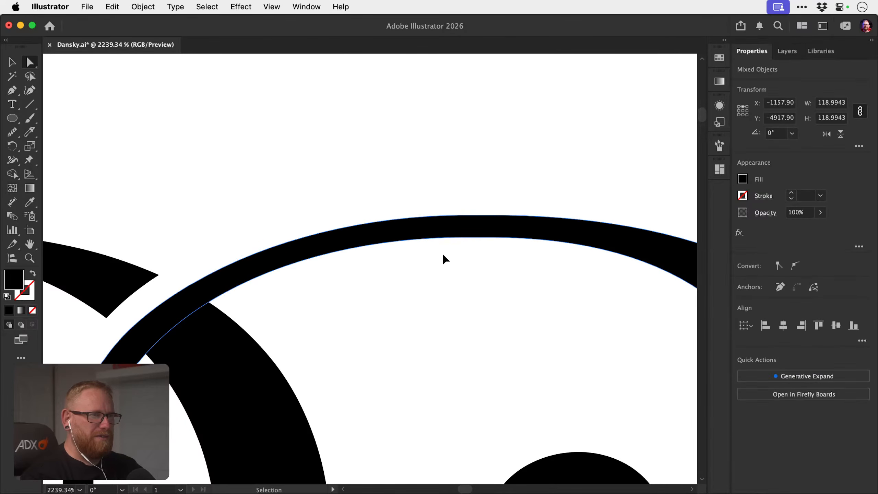
key(super+x)
key(a)
drag(461, 203, 474, 233)
key(super+j)
key(super+shift+a)
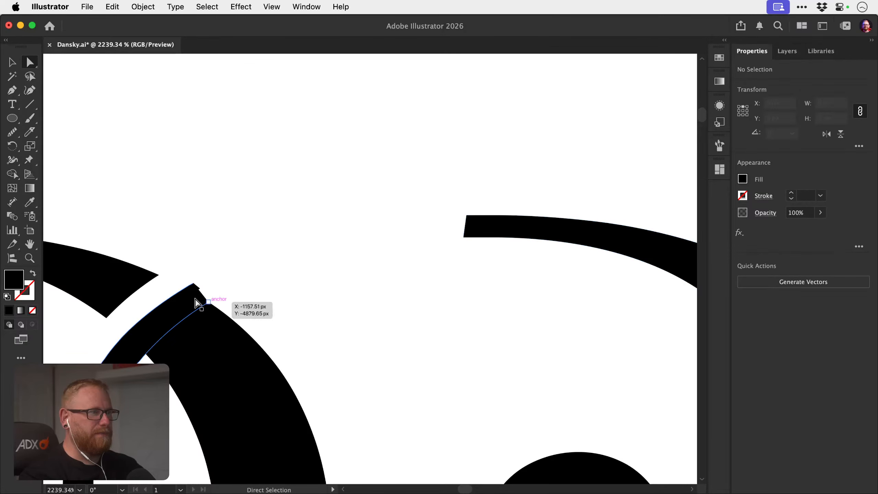
Ungroup the monogram pieces and delete the leftover overlapping fragments where the B's loop crosses the R.
click(195, 284)
key(super+shift+a)
key(z)
drag(168, 354, 284, 310)
key(v)
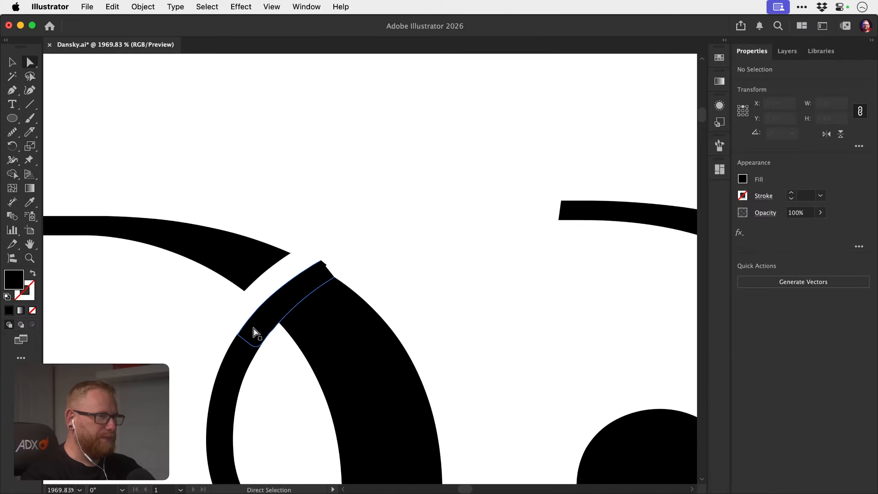
click(255, 332)
key(super+shift+g)
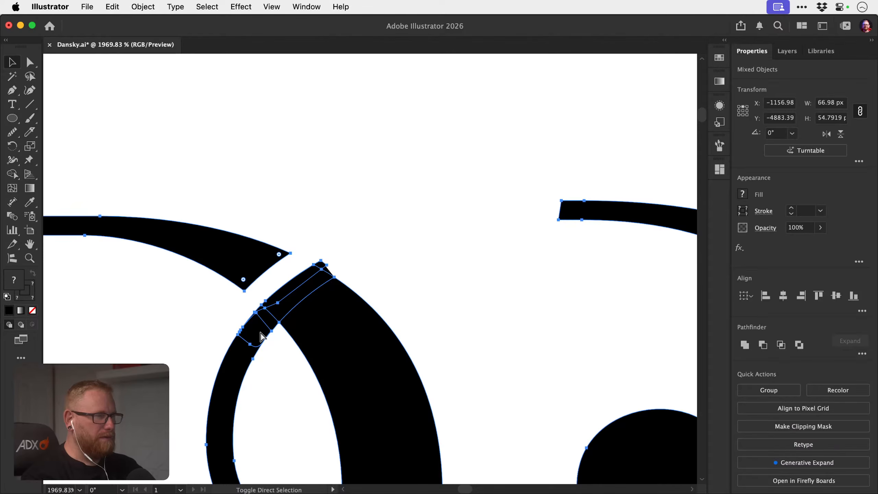
key(super+shift+a)
click(264, 330)
key(Delete)
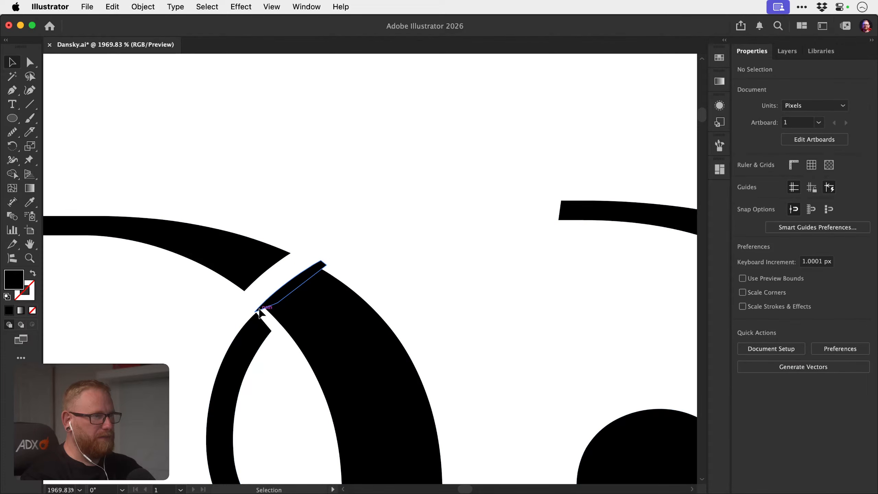
click(258, 313)
key(Delete)
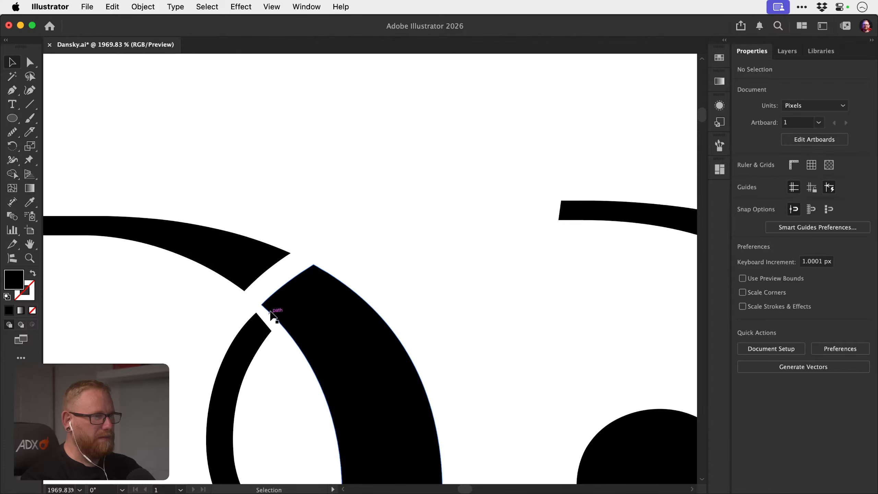
Try moving the end anchors of the B's cut loop onto the R's edge, and undo the changes.
key(a)
click(264, 314)
scroll(265, 313, up, 2)
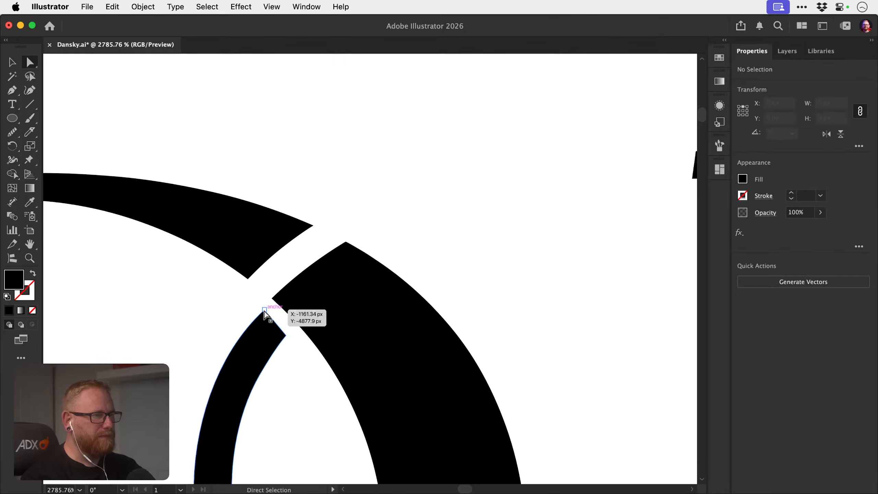
drag(264, 313, 273, 301)
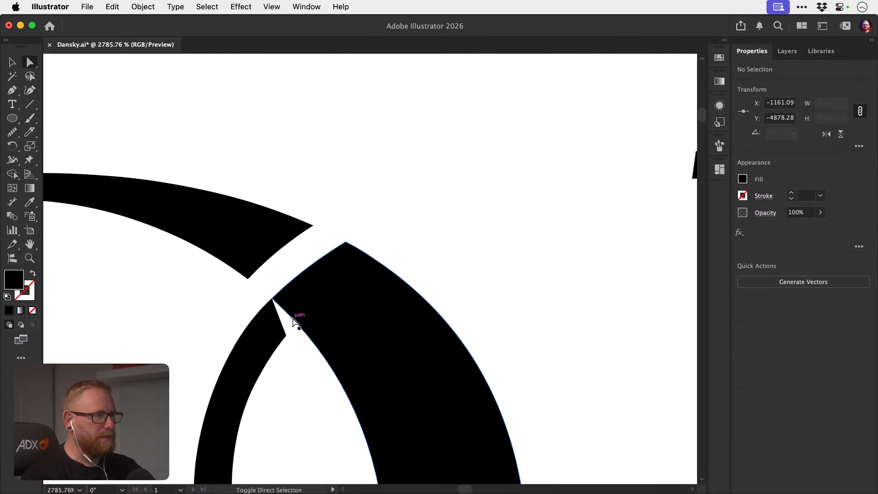
drag(285, 335, 296, 321)
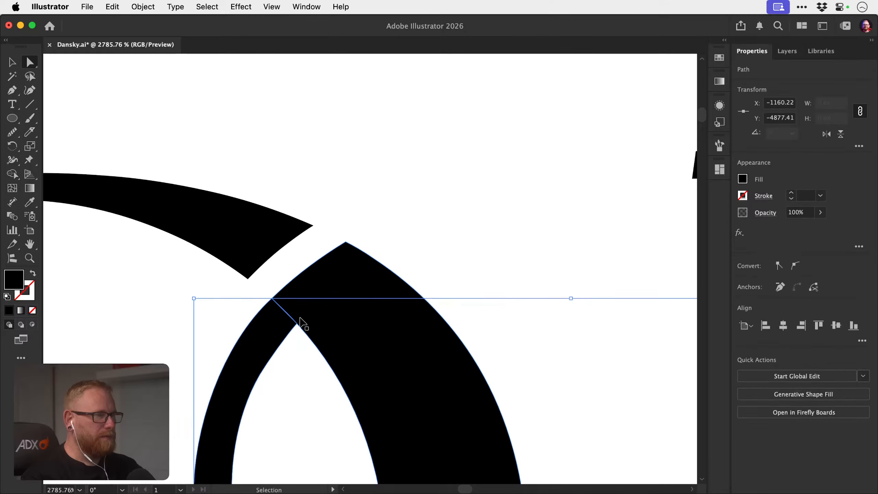
key(super+x)
key(super+shift+a)
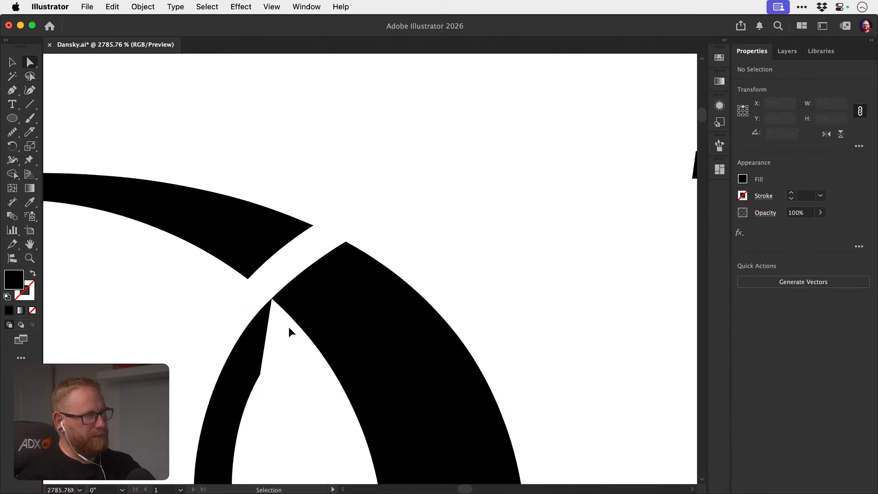
key(super+z)
key(super+z)
key(super+z)
key(super+shift+a)
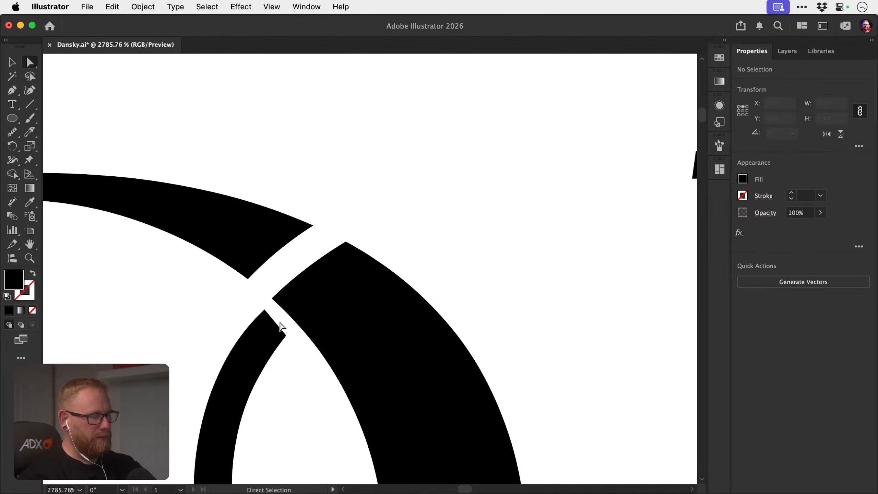
Draw a new outer edge with the Pen tool from the loop's cut left side to its peak, and fine-tune its curvature.
key(p)
click(228, 354)
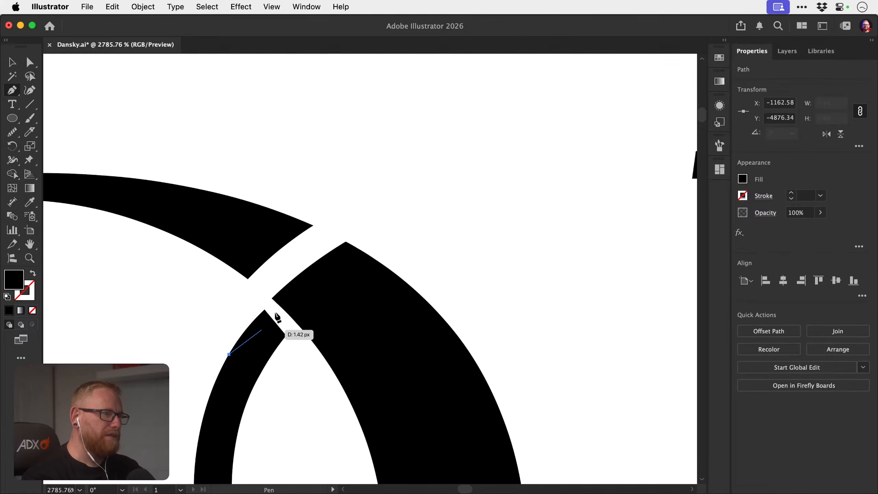
key(super+minus)
key(super+minus)
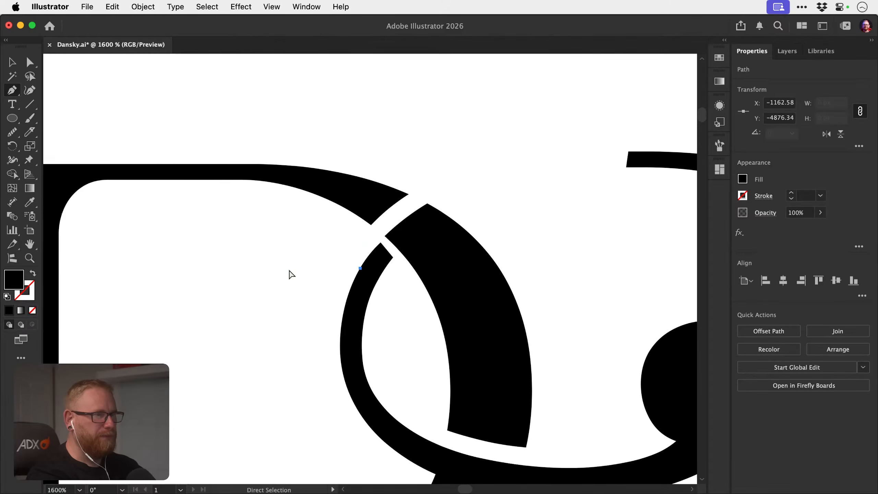
drag(518, 201, 340, 241)
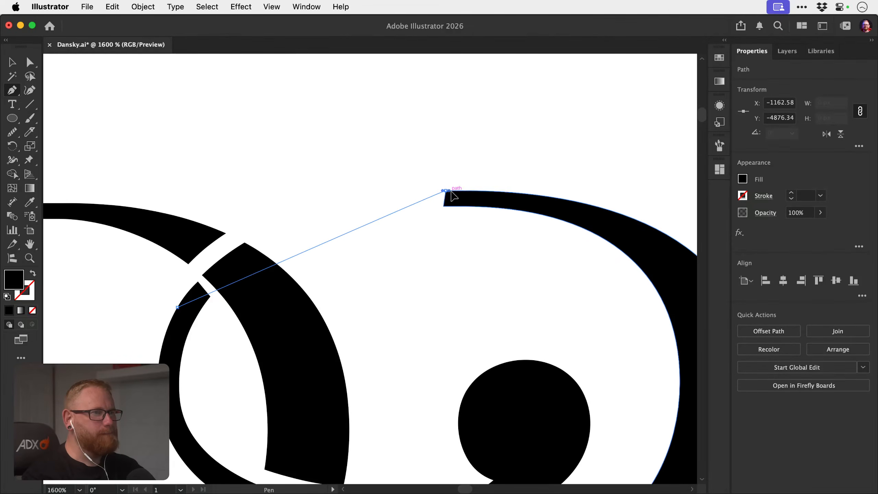
drag(446, 191, 649, 197)
drag(171, 297, 268, 284)
key(super+shift+a)
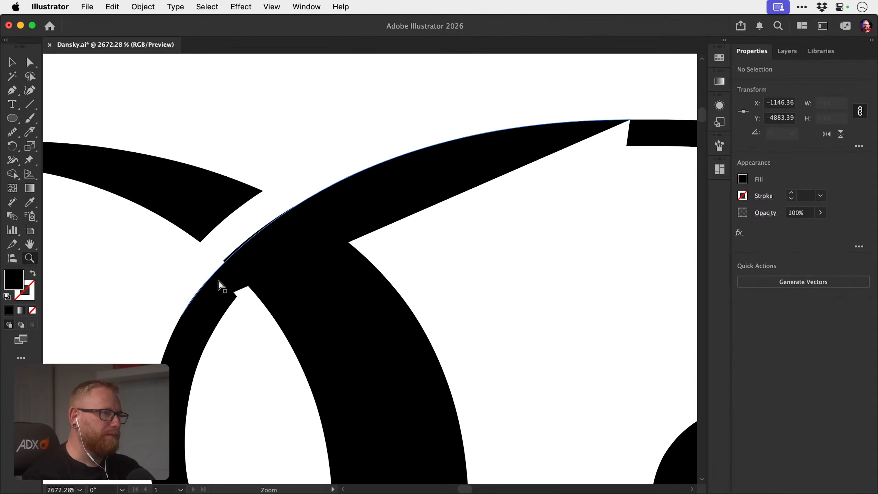
key(a)
click(216, 281)
drag(290, 121, 274, 123)
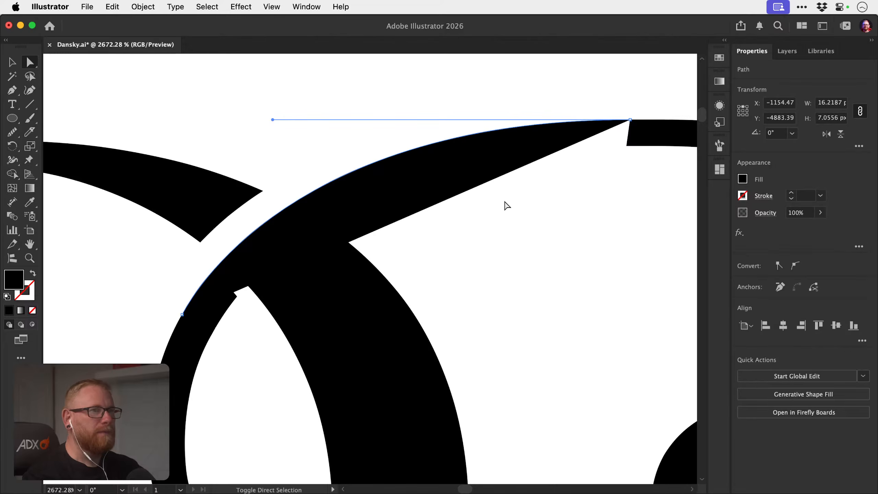
Swap the new curve's fill and stroke, and set its stroke weight to 0.25 pt.
key(shift+x)
key(p)
click(791, 198)
click(790, 199)
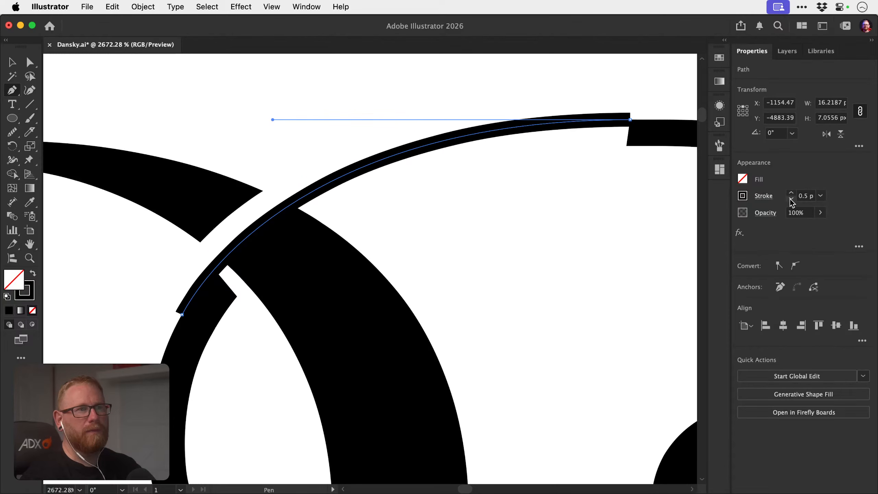
click(791, 198)
Draw the matching inner edge of the loop with the Pen tool from the peak's lower corner to the cut left end.
key(super+shift+a)
click(627, 146)
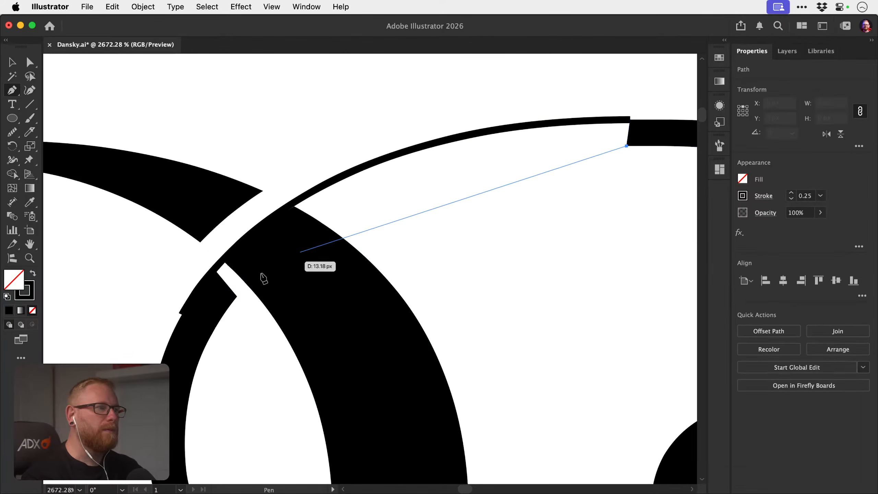
drag(237, 296, 162, 364)
mouse_move(118, 406)
mouse_down()
mouse_move(88, 460)
mouse_move(101, 456)
mouse_up()
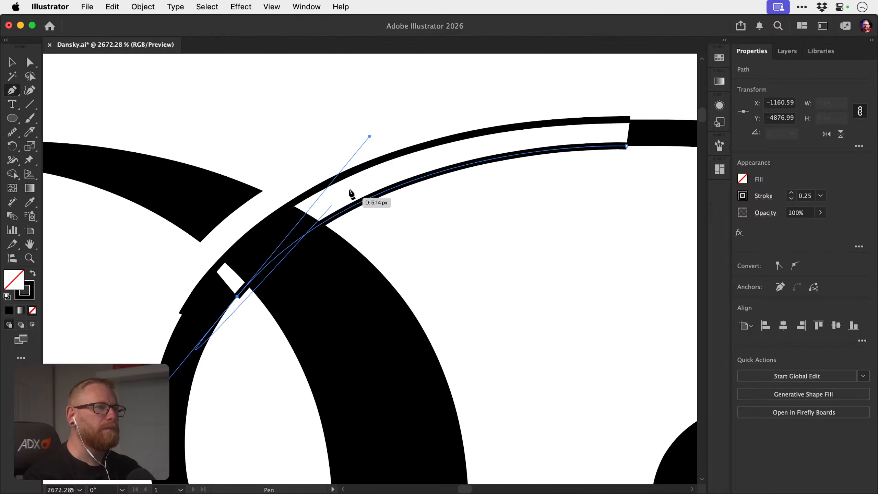
Join the outer and inner curves at the loop's peak and swap their stroke for a black fill.
key(v)
key(a)
key(v)
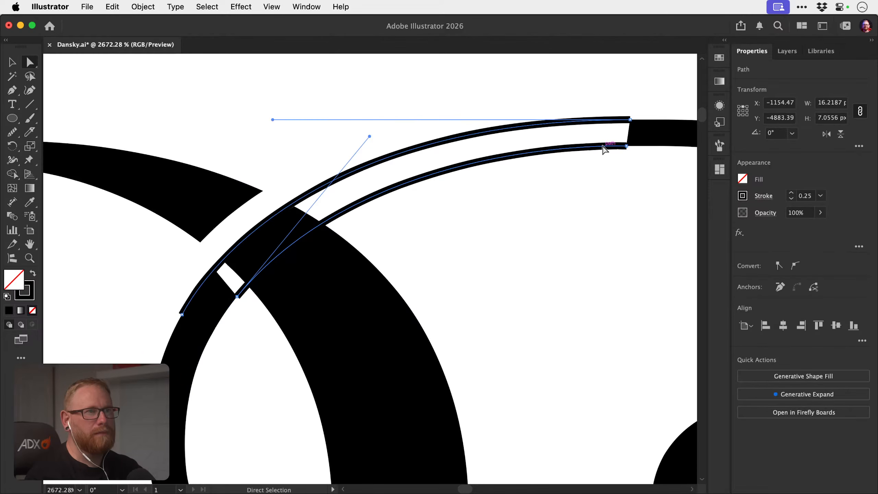
key(super+shift+a)
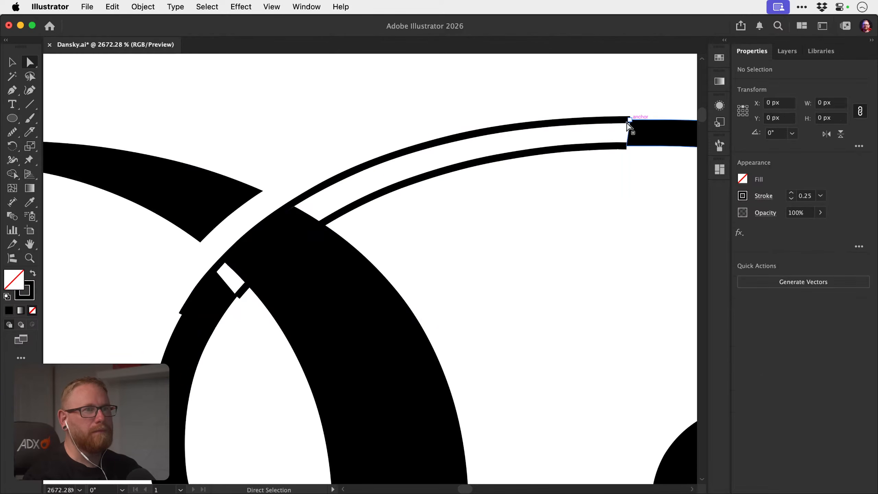
drag(629, 120, 621, 108)
key(super+z)
key(super+j)
key(v)
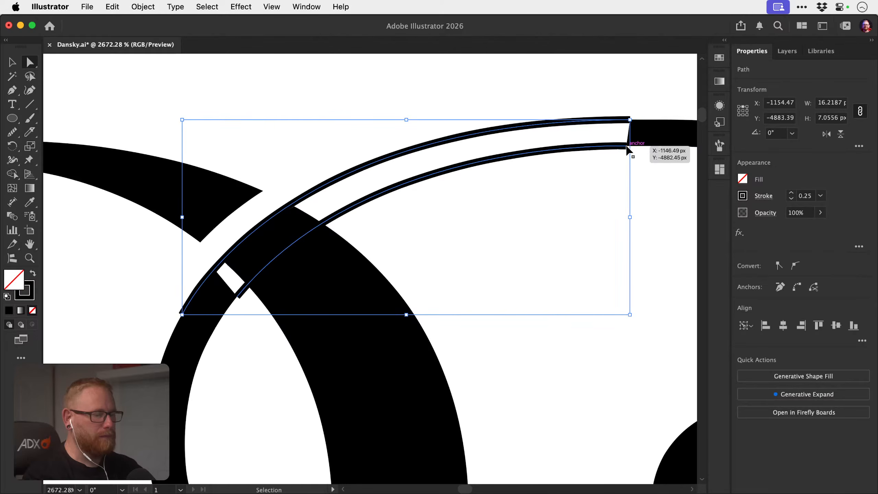
key(shift+x)
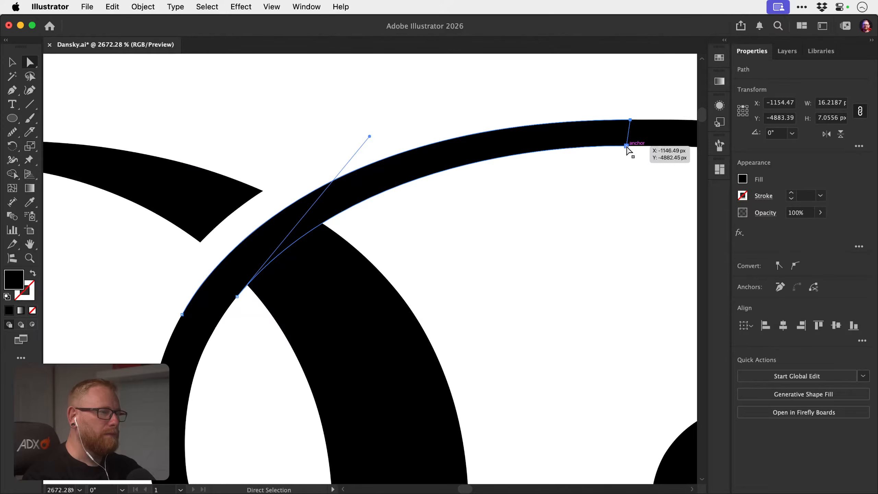
Move the new loop segment up 10 px in Outline view and join the open anchors at its lower-left end.
key(super+y)
key(v)
key(super+shift+a)
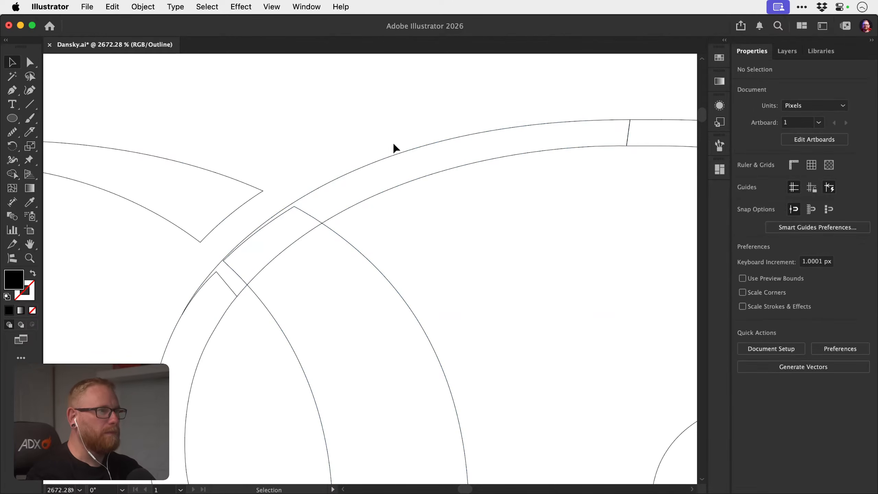
click(403, 151)
drag(450, 161, 444, 228)
key(shift+Up)
key(shift+Up)
key(shift+Up)
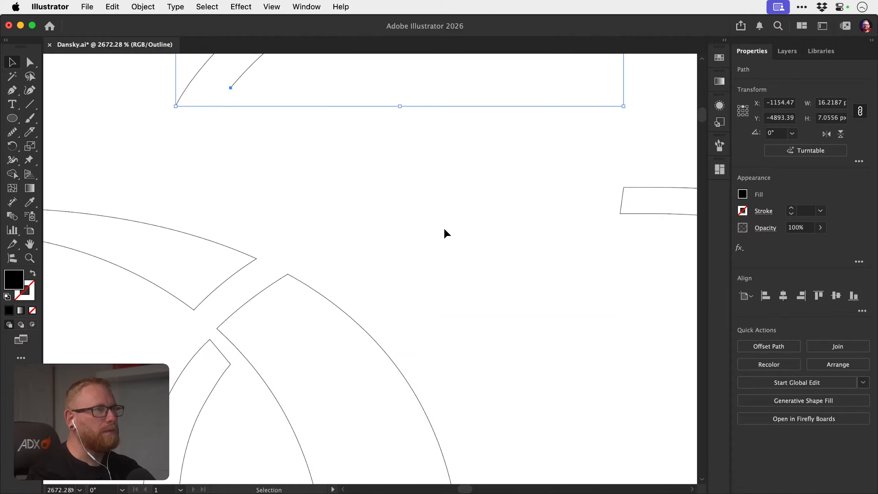
key(a)
drag(158, 148, 250, 77)
key(super+j)
key(super+shift+a)
key(v)
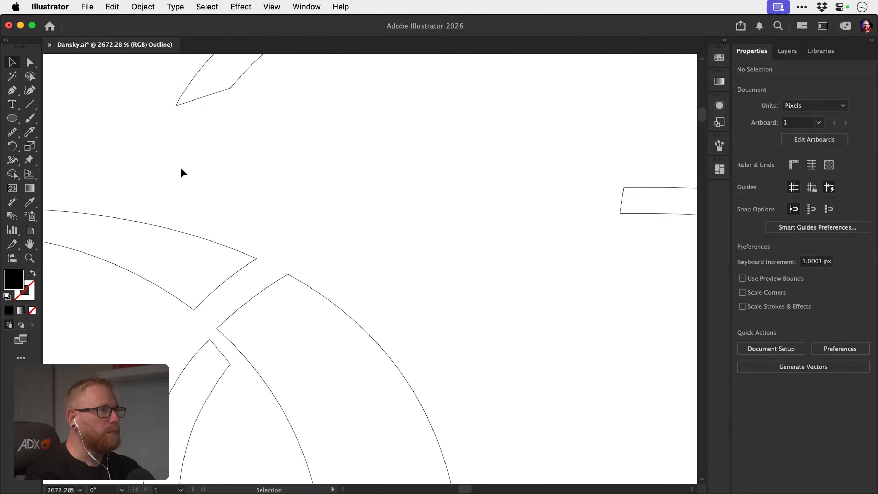
Return to the filled preview and move the closed segment back down 10 px into the gap in the B's loop.
click(233, 80)
key(super+y)
key(shift+Down)
key(shift+Down)
key(shift+Down)
key(super+shift+a)
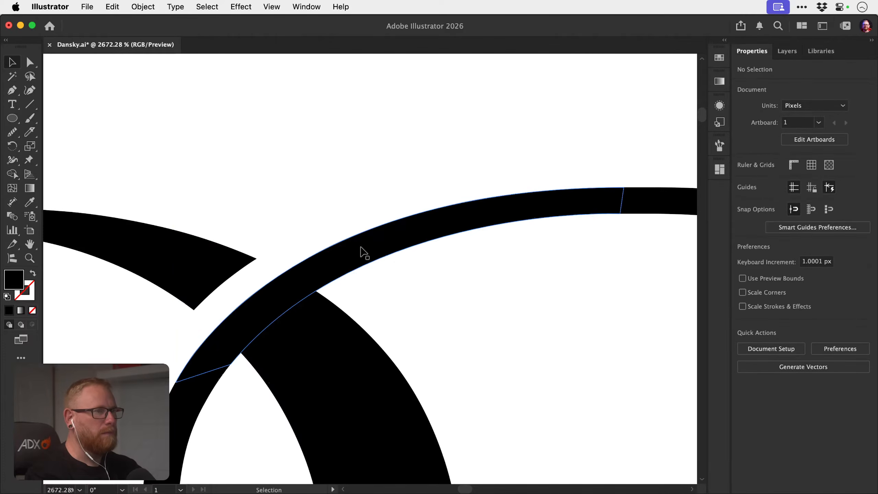
Refine the new segment's inner edge by adjusting its lower-left direction handle, and check the loop's curve.
key(z)
drag(432, 299, 552, 266)
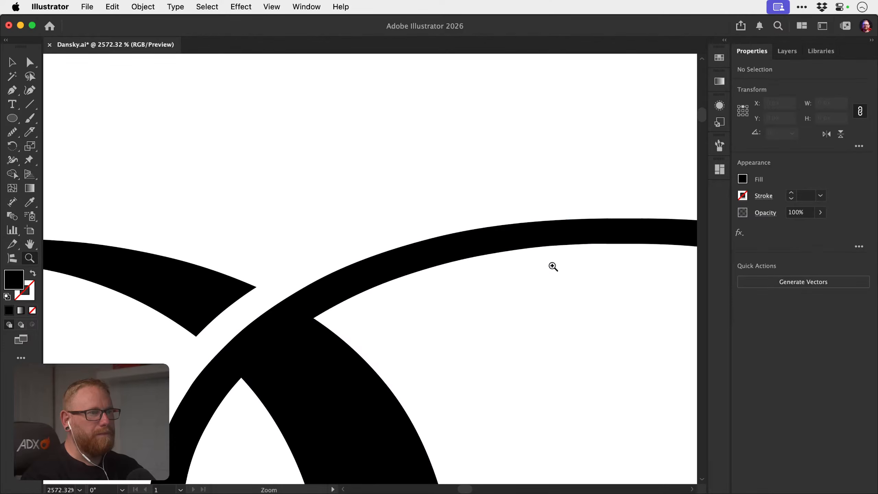
key(a)
click(415, 276)
scroll(368, 286, right, 3)
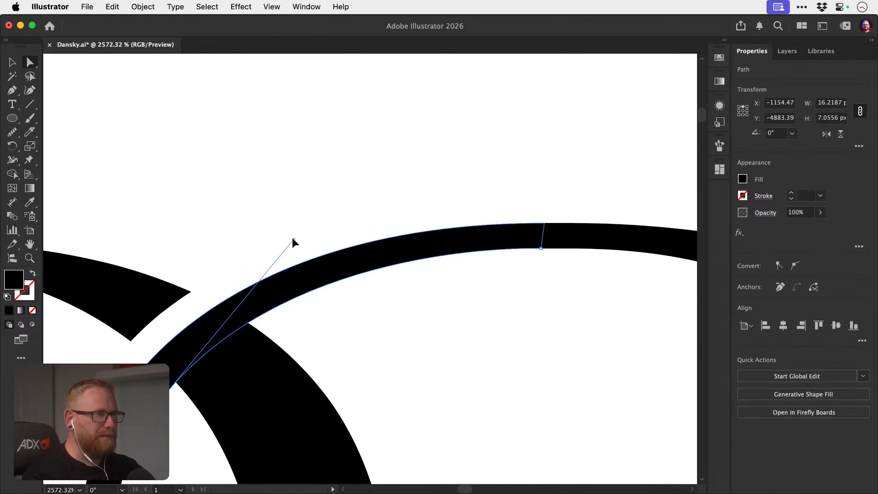
drag(293, 239, 285, 243)
key(super+shift+a)
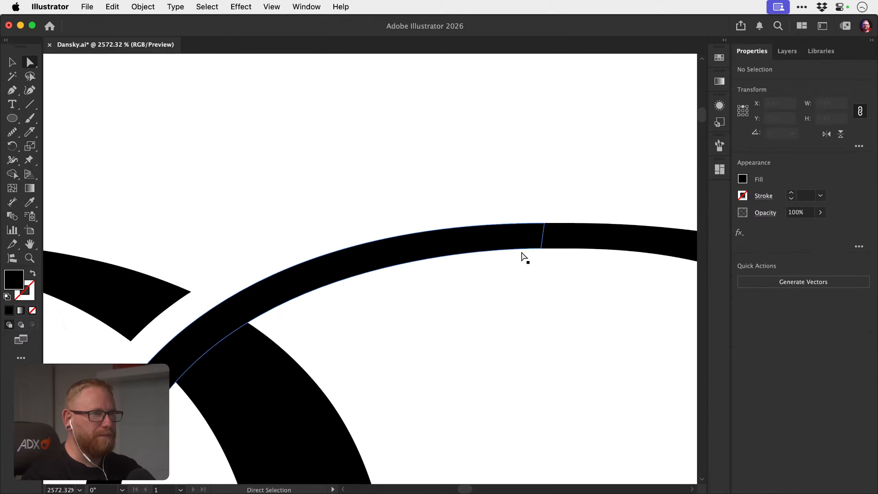
key(super+z)
click(434, 315)
scroll(368, 254, down, 6)
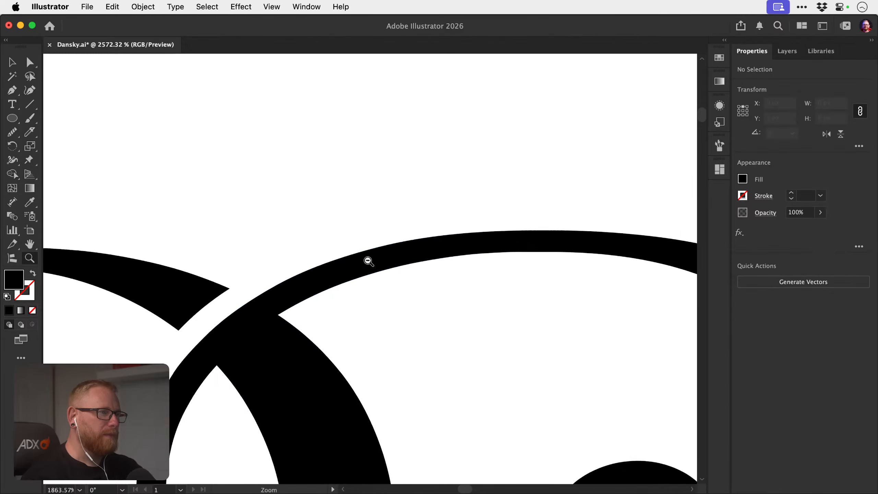
Refine the new loop segment's outer edge by adjusting the direction handle of its anchor at the loop's peak.
super+click(433, 265)
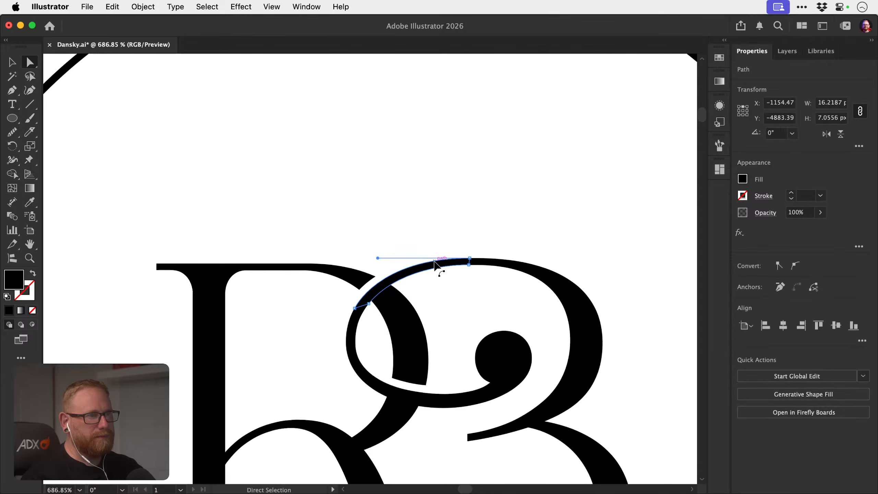
scroll(434, 266, up, 3)
drag(330, 251, 321, 256)
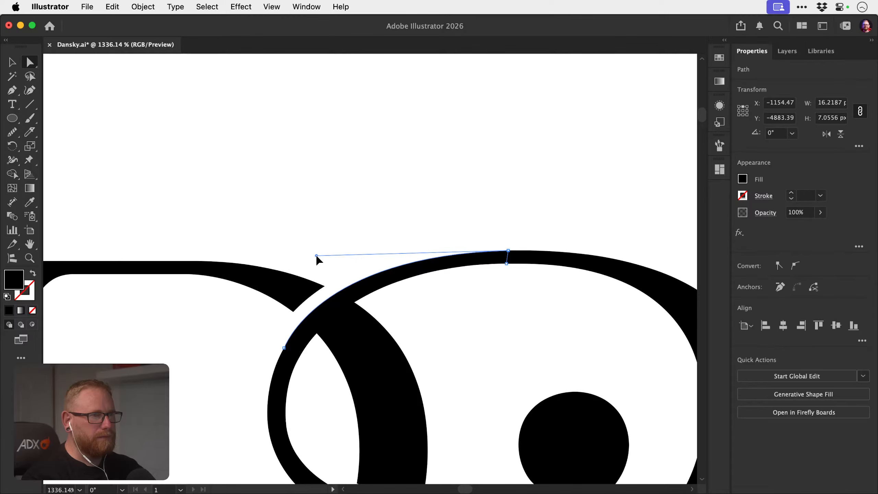
drag(315, 256, 328, 256)
key(super+shift+a)
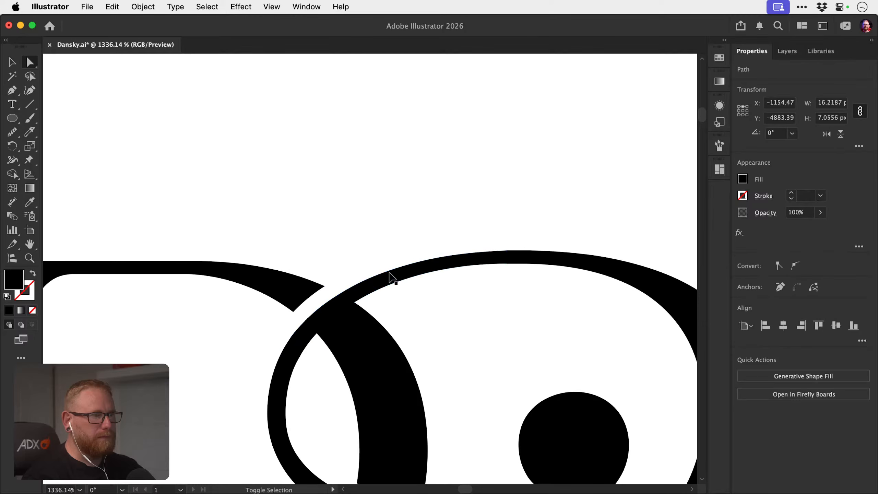
Lower the direction handle on the segment's outer lower-left anchor slightly to smooth the curve over the R.
key(space)
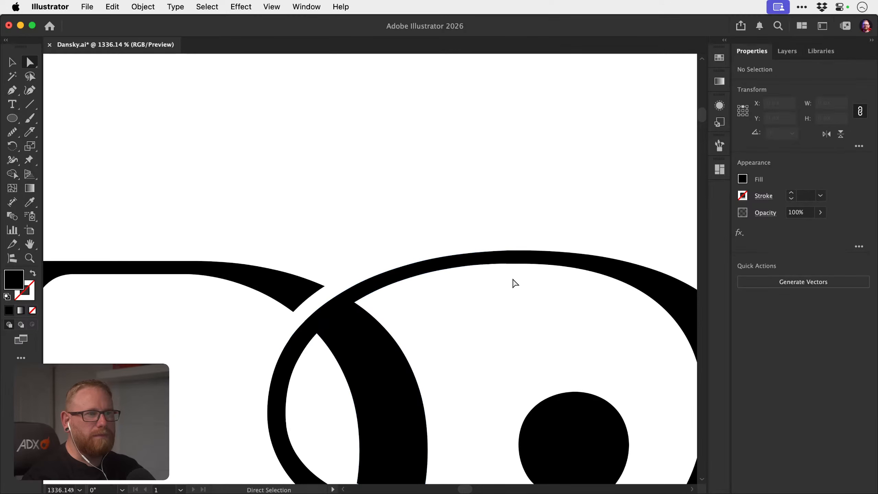
scroll(515, 283, up, 5)
click(510, 260)
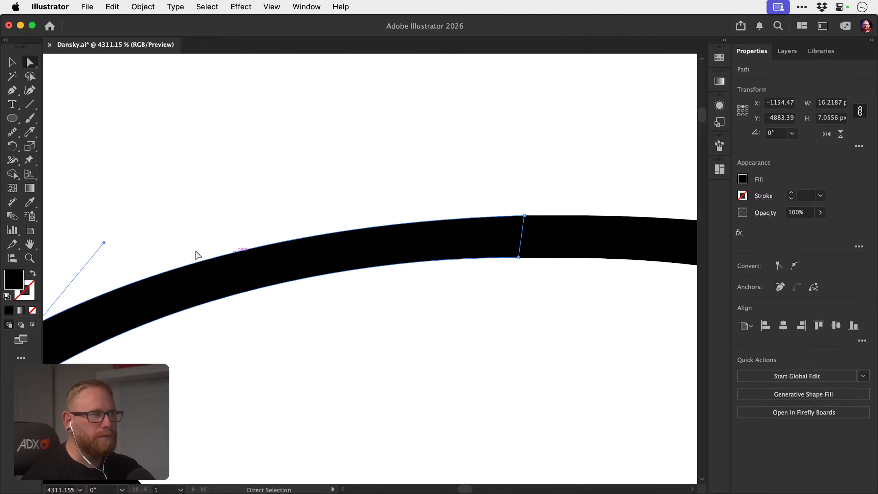
drag(104, 243, 105, 250)
click(120, 250)
key(z)
drag(282, 327, 425, 236)
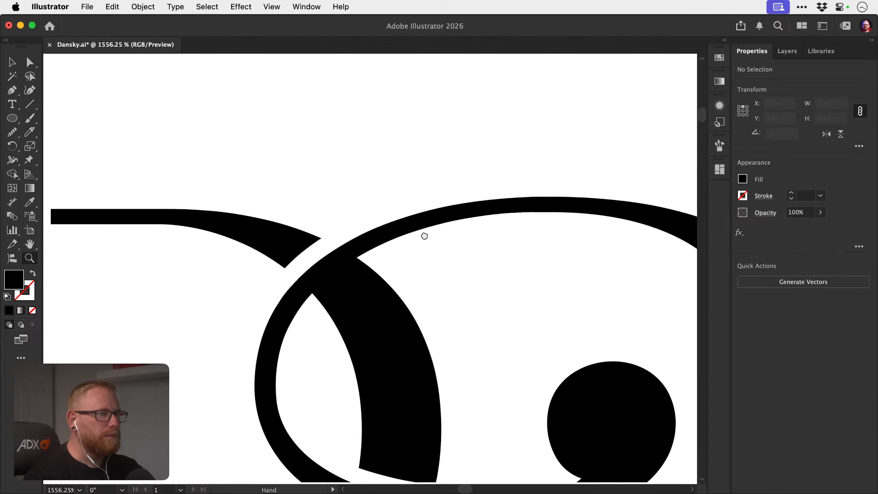
In Outline view, shift the segment's outer lower-left anchor to align with the adjoining corner of the B's loop, and return to the filled preview.
drag(297, 298, 500, 265)
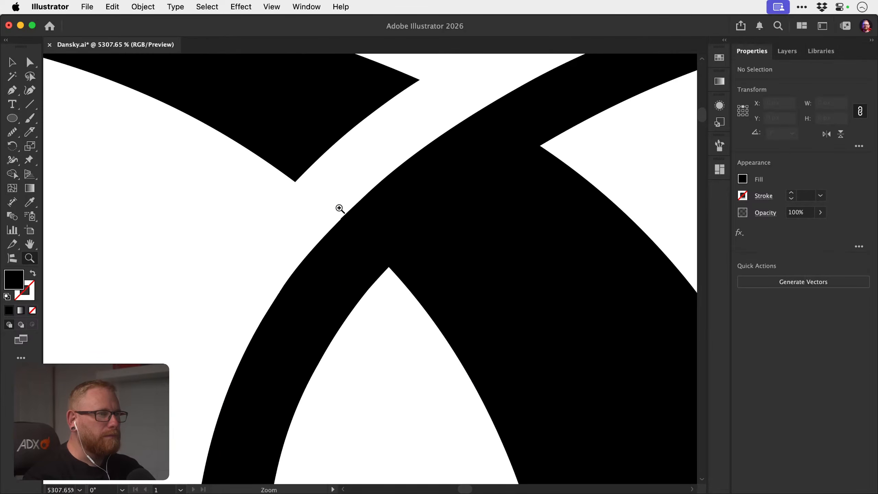
drag(340, 208, 655, 210)
key(a)
key(super+y)
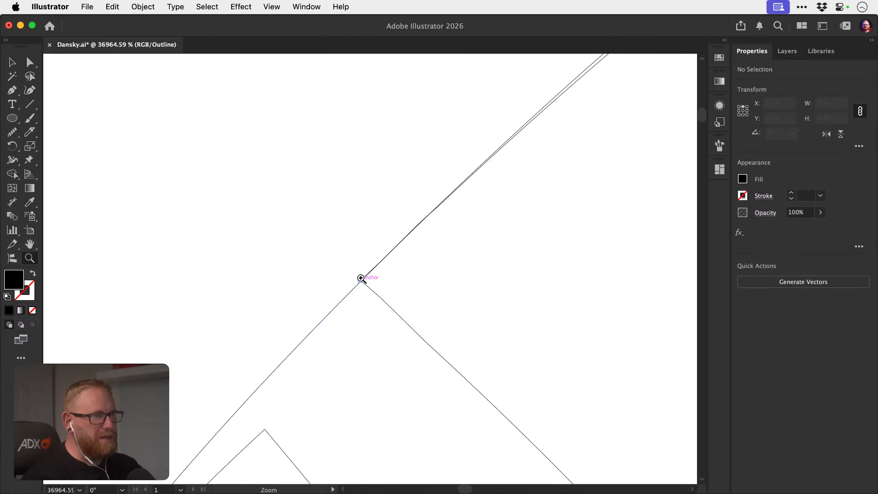
click(361, 280)
key(z)
drag(354, 274, 566, 272)
key(super+shift+a)
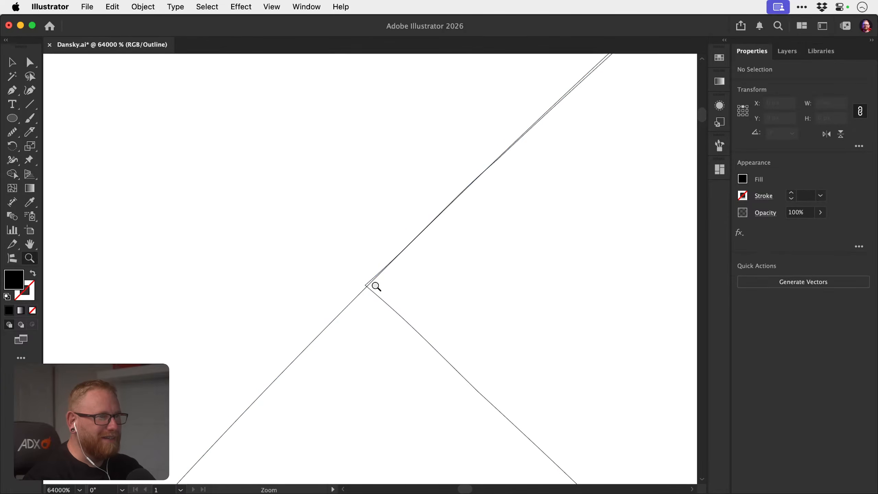
key(a)
click(364, 284)
mouse_move(365, 287)
mouse_down()
mouse_move(349, 274)
mouse_move(369, 287)
mouse_up()
key(super+shift+a)
key(super+y)
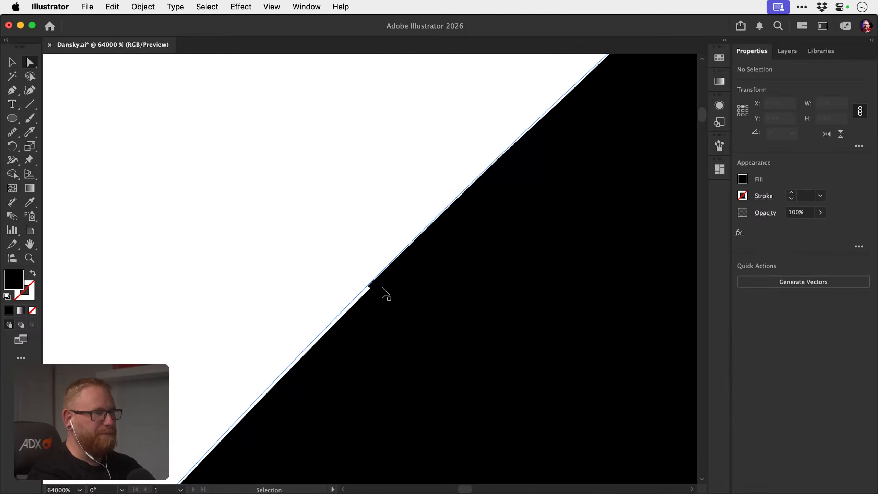
Save the document and review the interlocking R and B inside the badge circle.
scroll(384, 294, down, 15)
key(super+s)
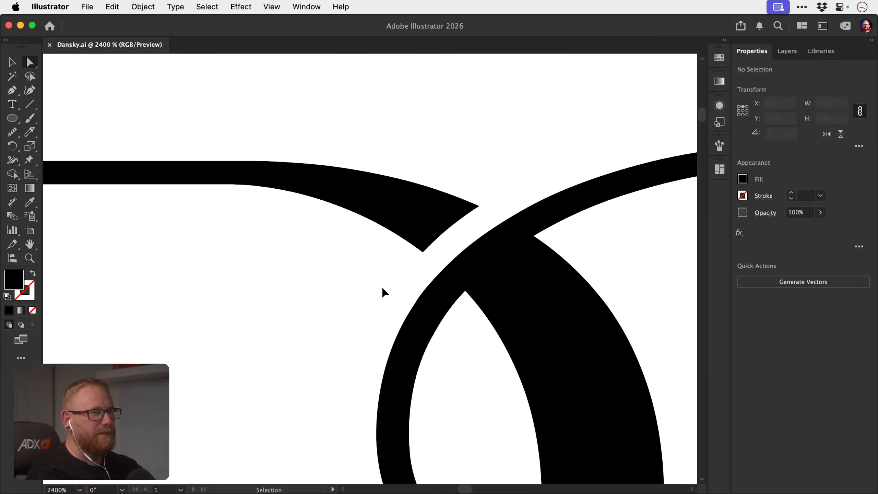
scroll(383, 293, down, 5)
key(v)
scroll(386, 290, right, 5)
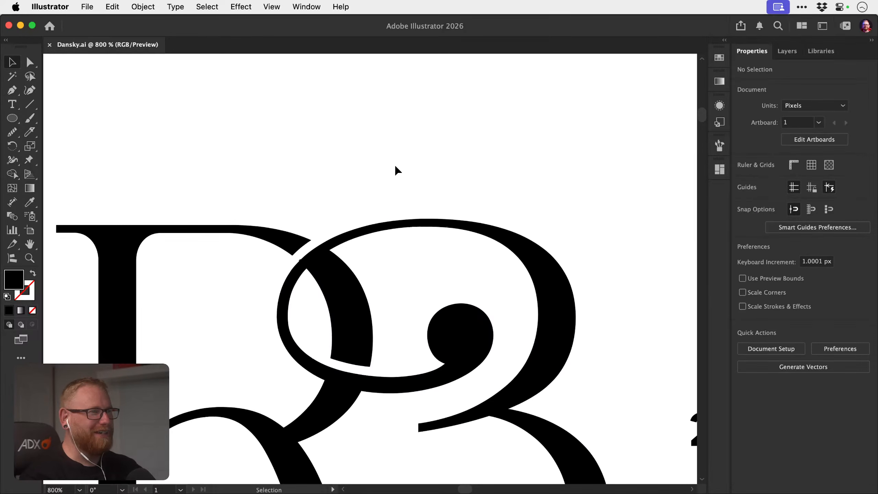
key(z)
drag(308, 265, 263, 229)
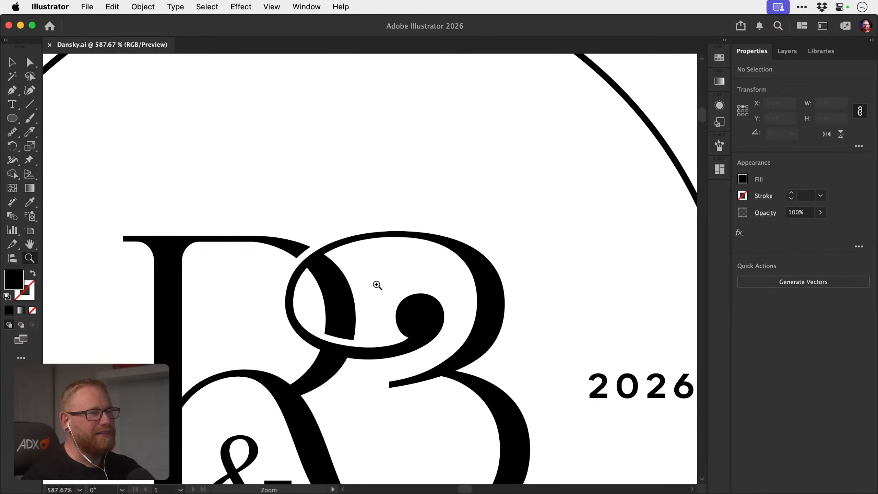
scroll(378, 274, down, 4)
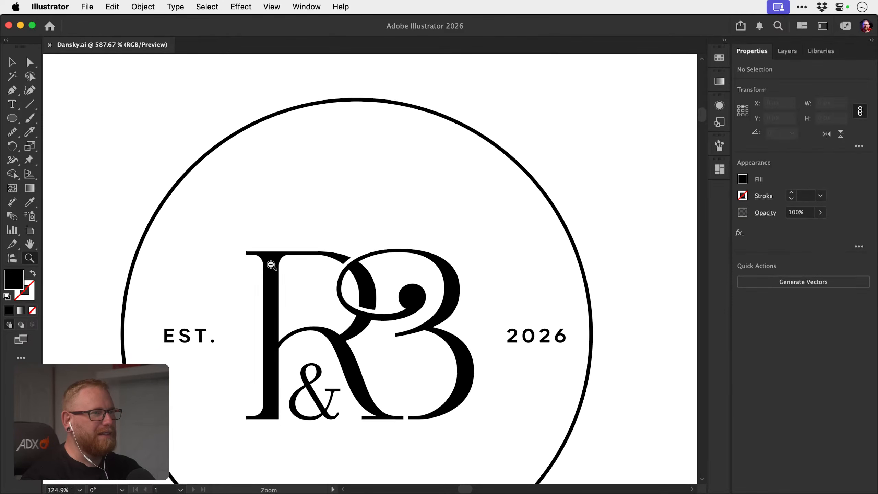
key(v)
drag(318, 356, 323, 298)
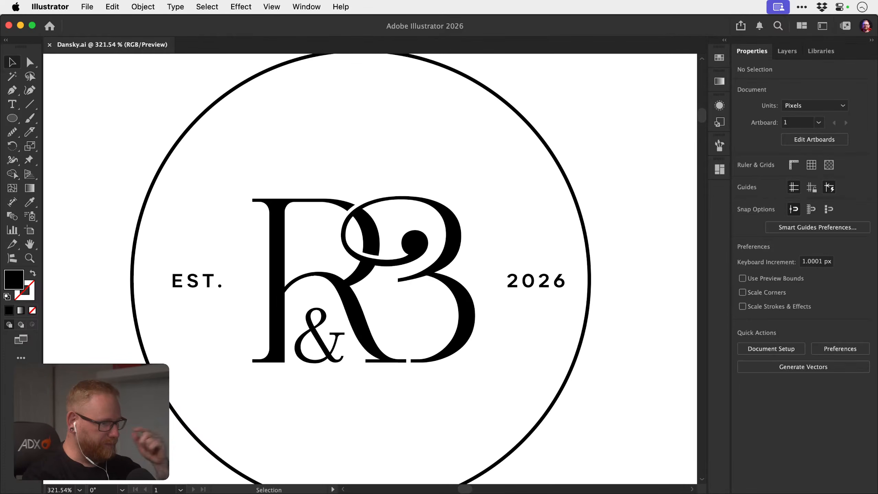
Check how the B's loop crosses the R's bowl in both Outline view and filled preview.
key(super+y)
key(super+y)
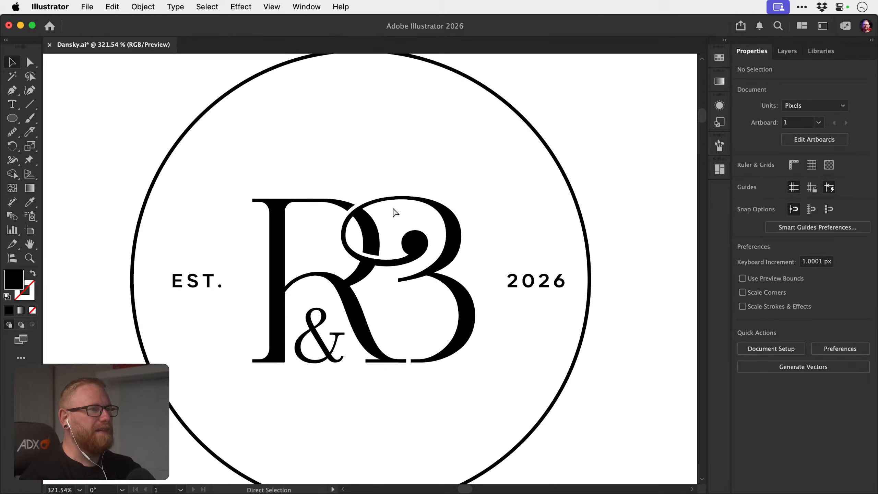
key(z)
drag(350, 215, 515, 212)
key(a)
key(super+y)
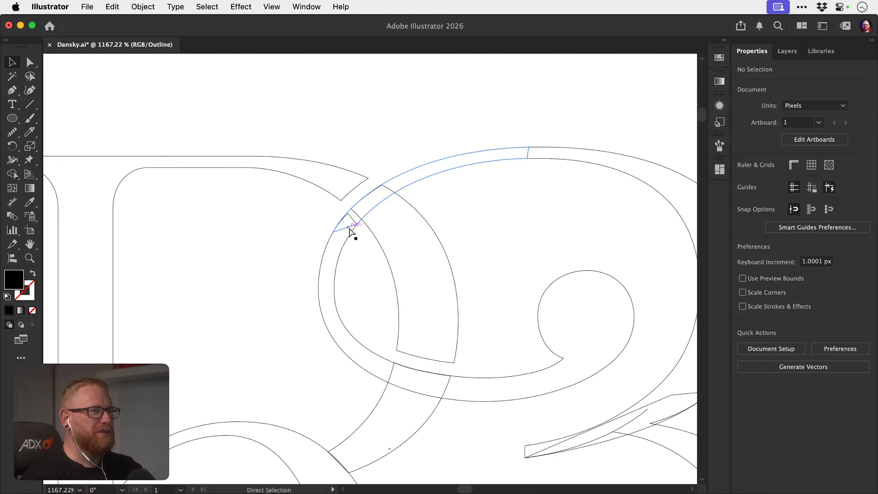
key(super+y)
key(z)
drag(462, 247, 330, 213)
key(space)
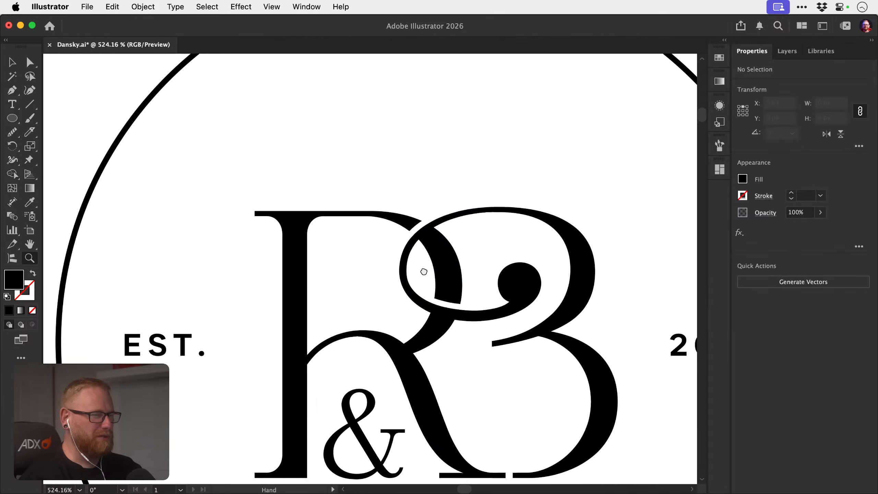
Save the document and compare the revised monogram with the original badge.
drag(424, 273, 378, 209)
key(v)
key(super+s)
key(space)
drag(447, 324, 421, 317)
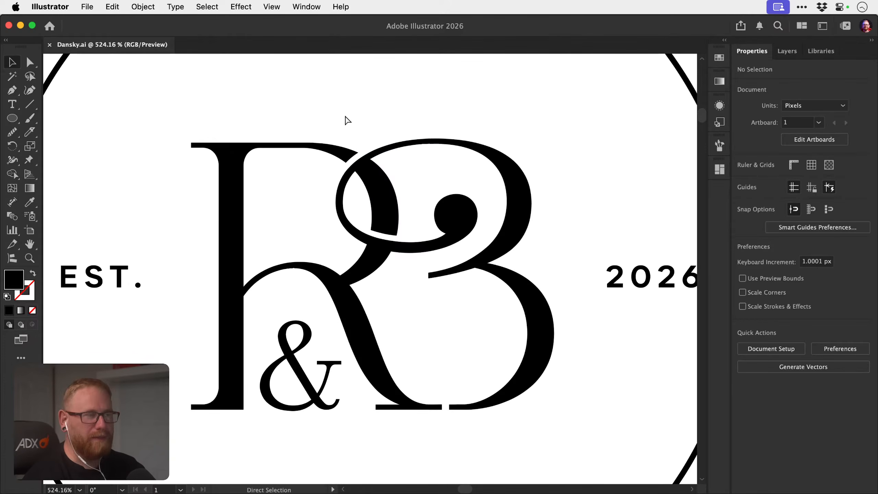
scroll(304, 298, right, 3)
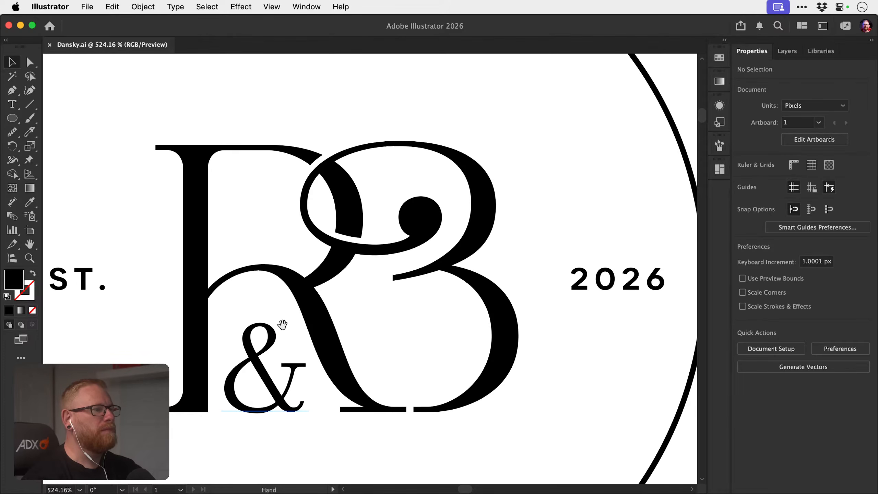
drag(329, 337, 186, 314)
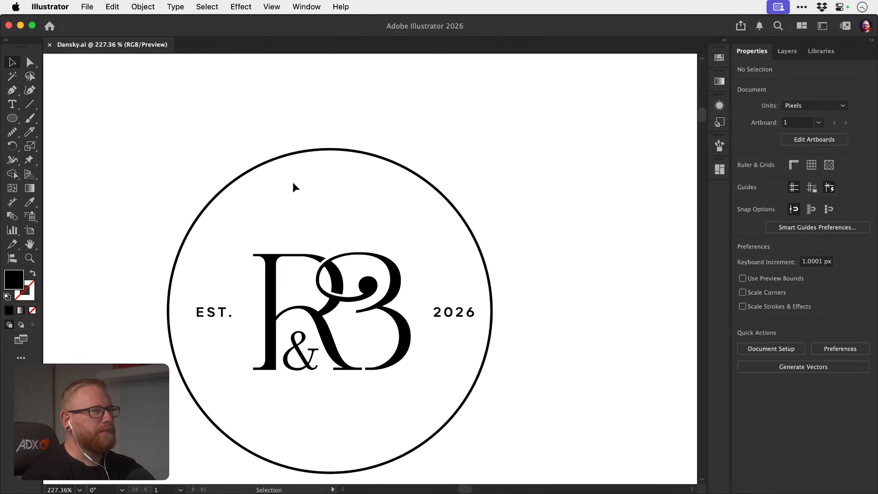
key(super+y)
drag(358, 339, 207, 306)
key(super+y)
key(v)
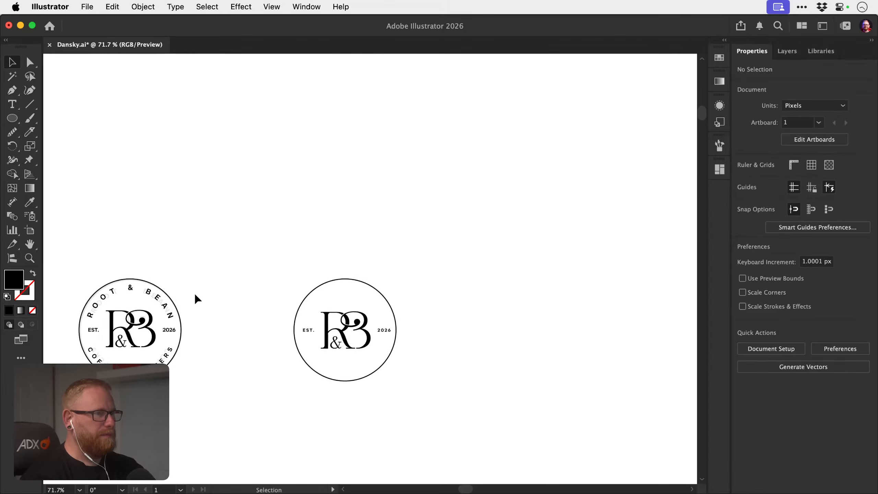
Copy the curved ROOT & BEAN and COFFEE ROASTERS texts from the original badge and move the copies horizontally into the revised badge's circle.
click(147, 293)
shift+click(148, 369)
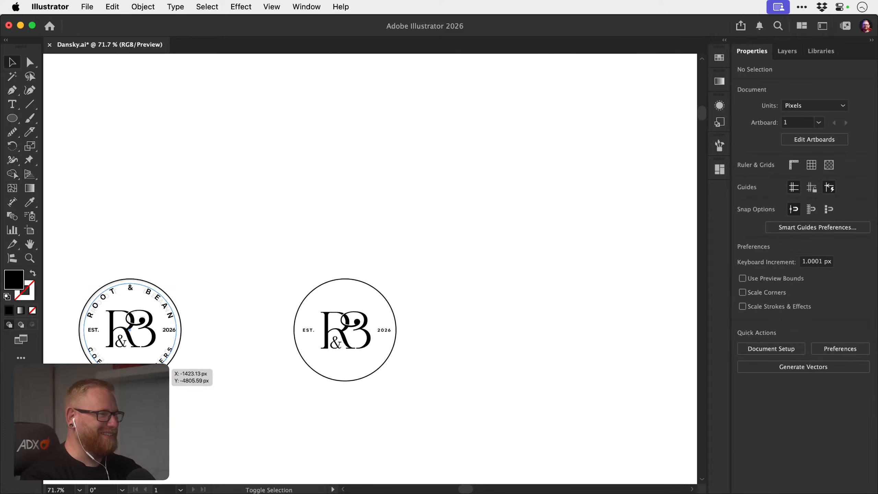
click(148, 369)
shift+click(164, 297)
drag(163, 300, 230, 299)
key(super+z)
shift+click(159, 296)
key(super+z)
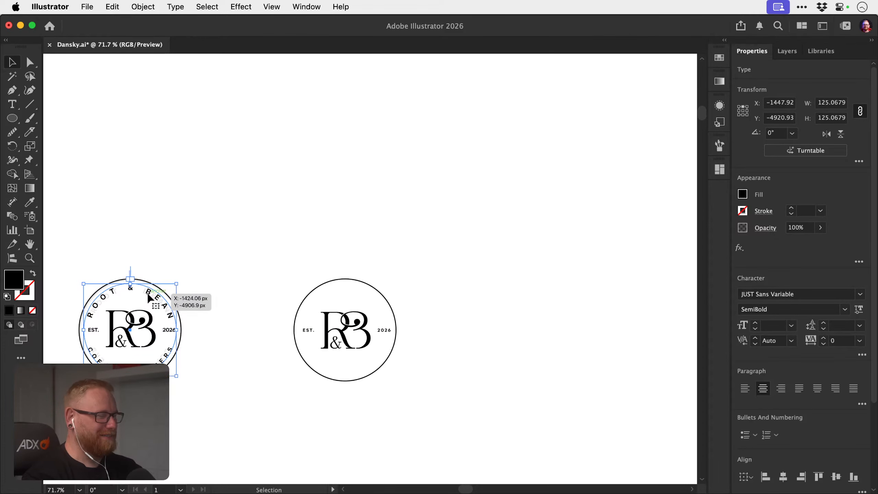
key(shift+Right)
key(shift+Right)
key(shift+Right)
key(shift+Right)
key(shift+Right)
key(shift+Right)
key(shift+Right)
key(shift+Right)
key(shift+Right)
key(shift+Right)
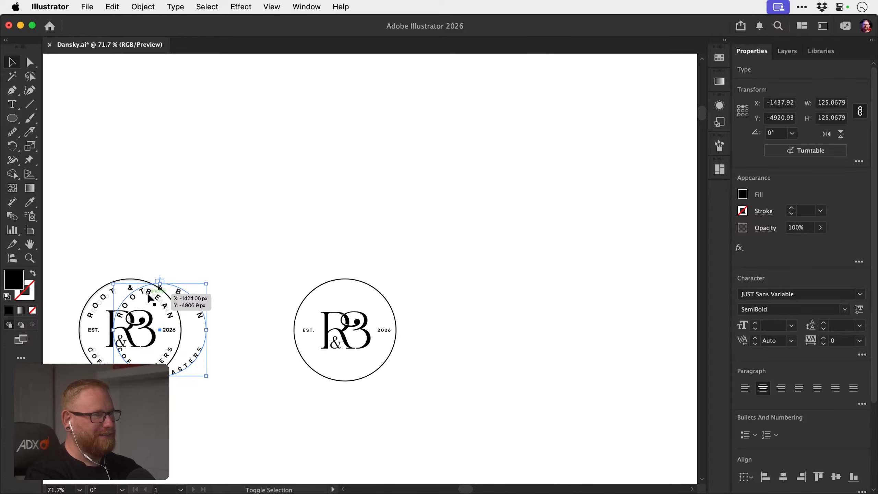
key(shift+Right)
key(shift+Right)
key(shift+Right)
key(shift+Right)
key(shift+Right)
key(shift+Right)
key(shift+Right)
key(shift+Right)
key(shift+Right)
key(shift+Right)
key(shift+Right)
key(shift+Right)
key(shift+Right)
key(shift+Right)
key(shift+Right)
key(shift+Right)
key(shift+Right)
key(shift+Right)
key(shift+Right)
key(shift+Right)
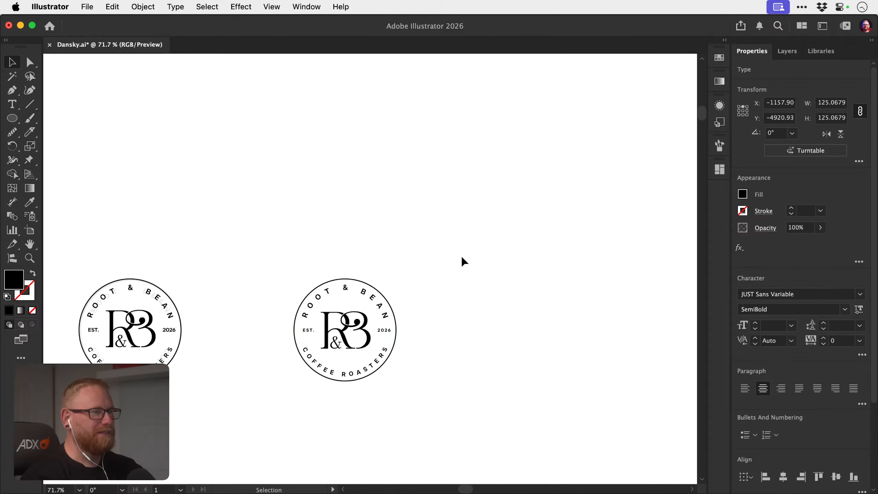
click(433, 281)
Save the document and review the completed badge with its curved texts and refined monogram.
key(z)
key(cmd+s)
drag(349, 317, 549, 310)
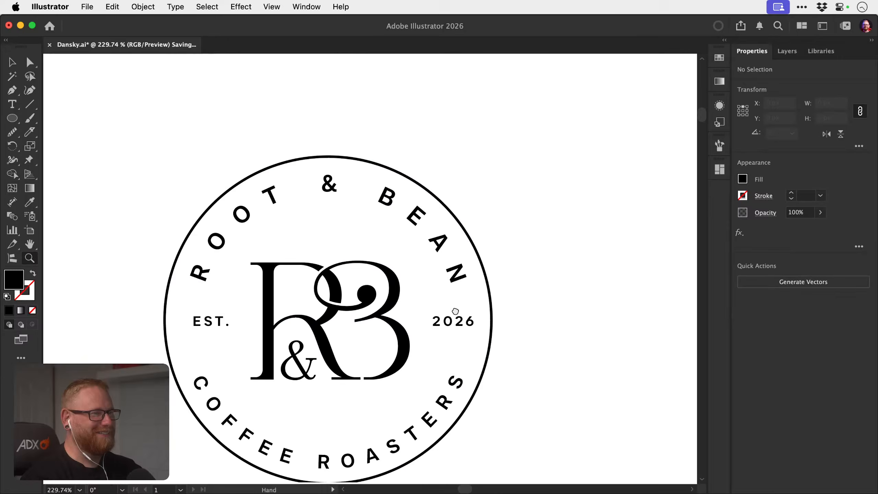
key(space)
drag(454, 312, 488, 274)
key(v)
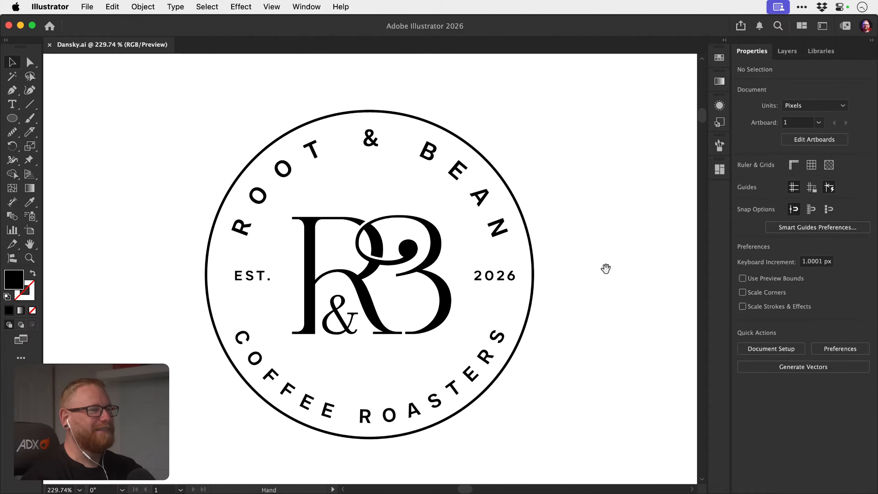
drag(591, 282, 525, 279)
key(z)
key(v)
key(space)
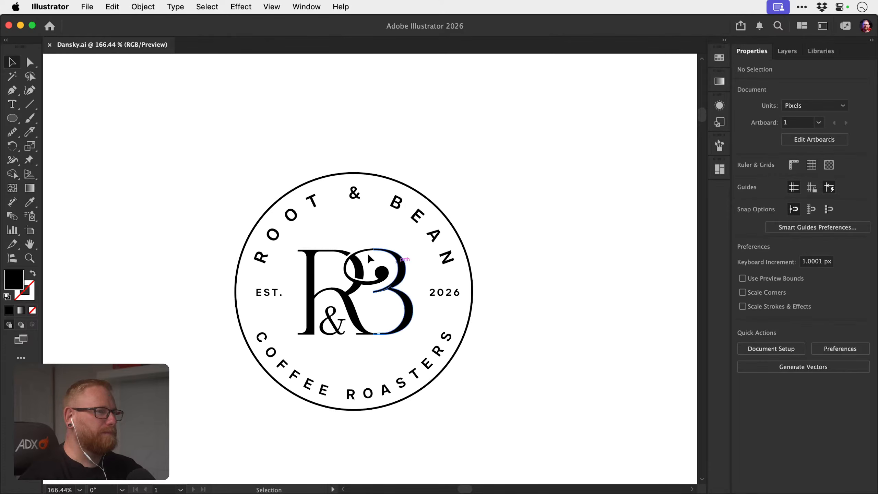
Duplicate the completed badge to its right and remove the EST. and 2026 texts from the copy.
key(super+a)
key(z)
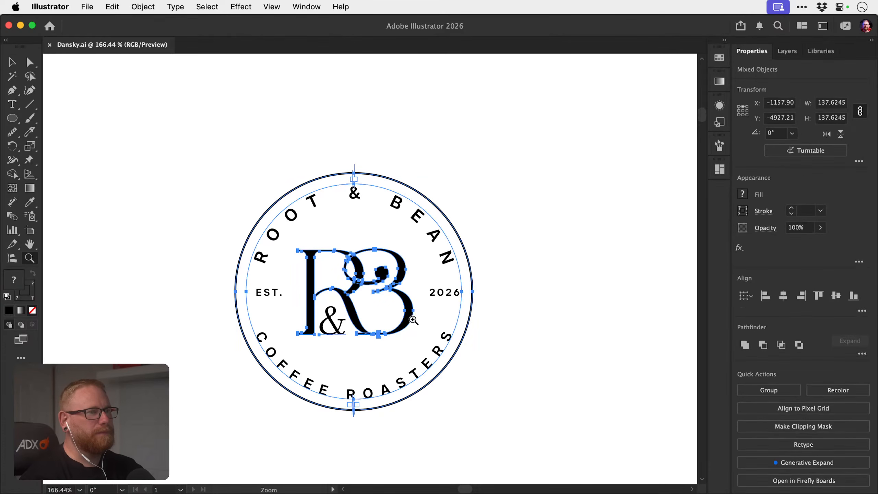
key(v)
key(space)
drag(416, 321, 223, 299)
key(z)
key(space)
drag(322, 298, 438, 247)
key(space)
drag(405, 262, 421, 255)
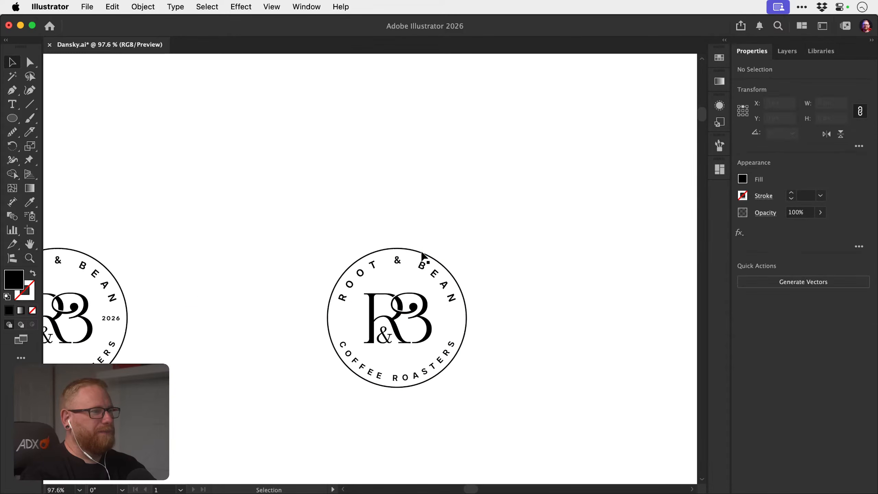
Delete the outer circle and curved texts from the badge copy, and convert the remaining ampersand to outlines.
drag(335, 233, 437, 271)
key(Delete)
drag(384, 374, 548, 323)
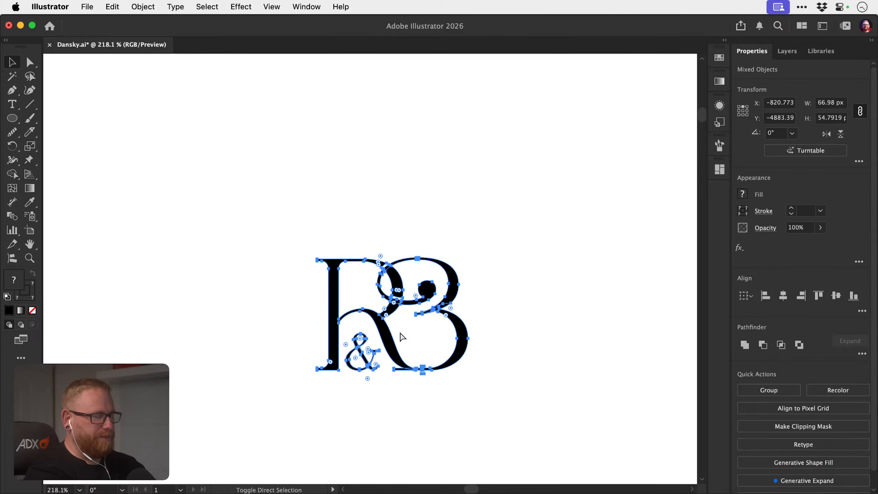
Try to unite all the monogram's shapes with Pathfinder, and undo it.
key(z)
drag(397, 345, 464, 327)
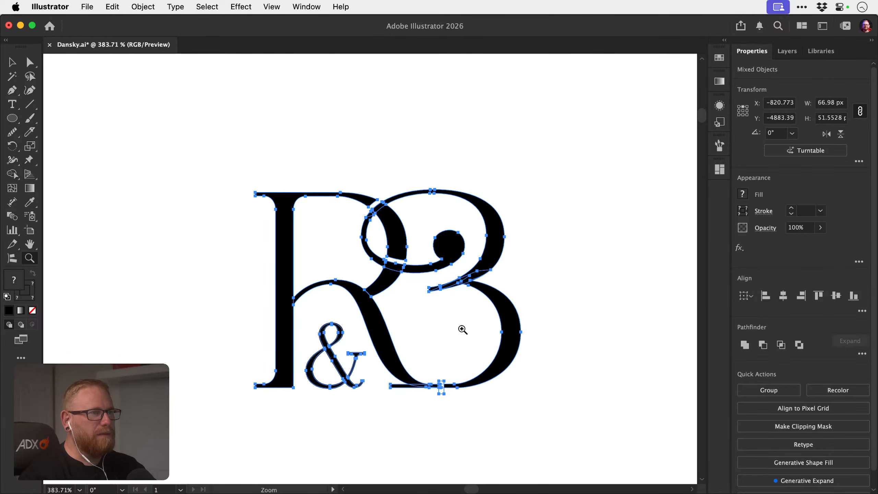
key(v)
click(745, 344)
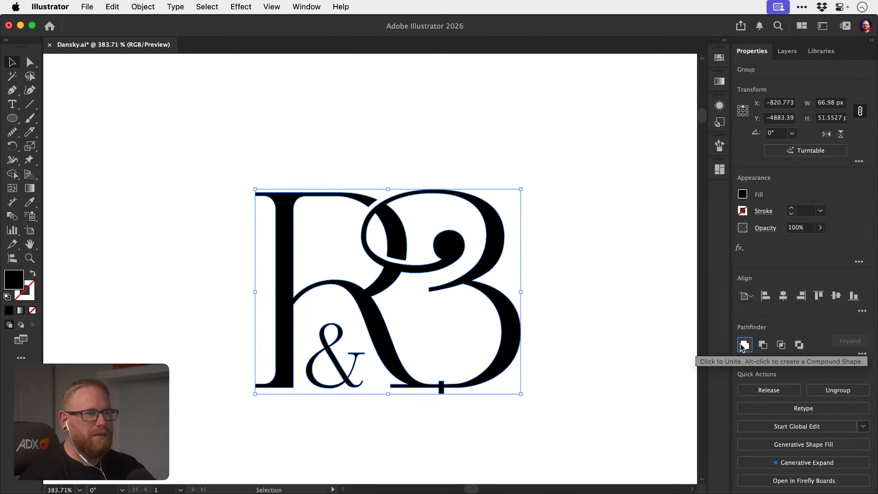
key(super+z)
Select the R and B shapes with the small divider rectangle and cut the gap between their feet using Shape Builder.
key(super+shift+a)
key(z)
drag(433, 384, 466, 384)
key(v)
drag(428, 423, 343, 357)
key(shift+m)
key(z)
drag(450, 387, 688, 356)
key(shift+m)
key(z)
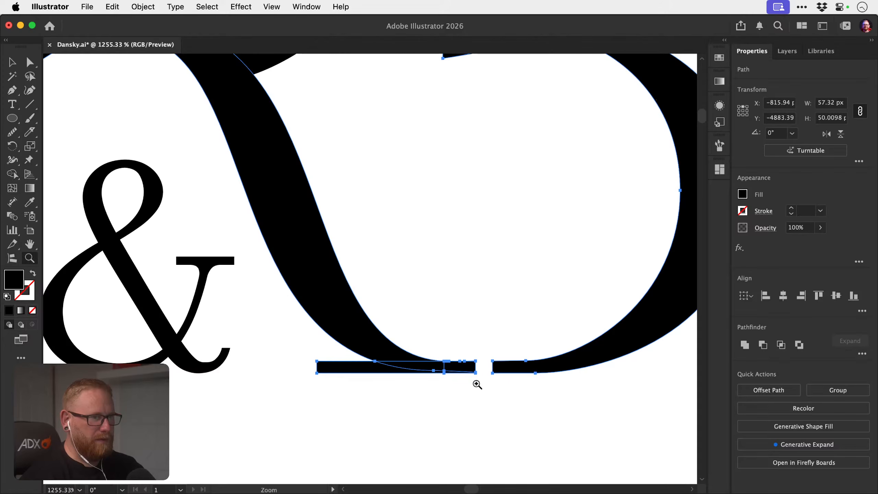
Select all the standalone monogram's shapes and unite them with Pathfinder.
drag(476, 382, 247, 331)
key(v)
drag(583, 191, 584, 191)
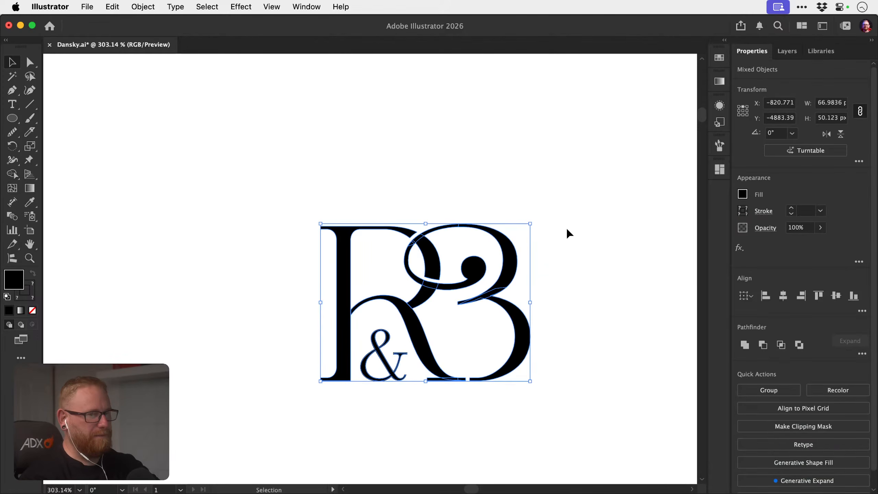
click(755, 344)
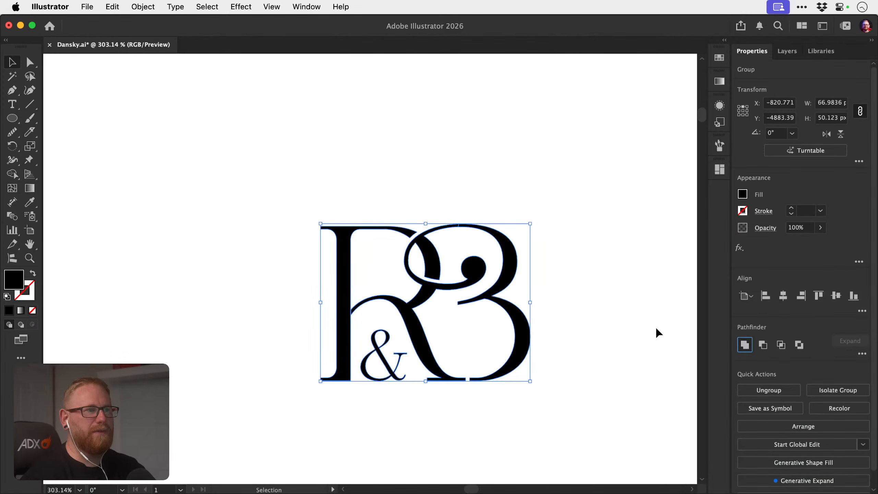
click(575, 307)
drag(570, 303, 522, 311)
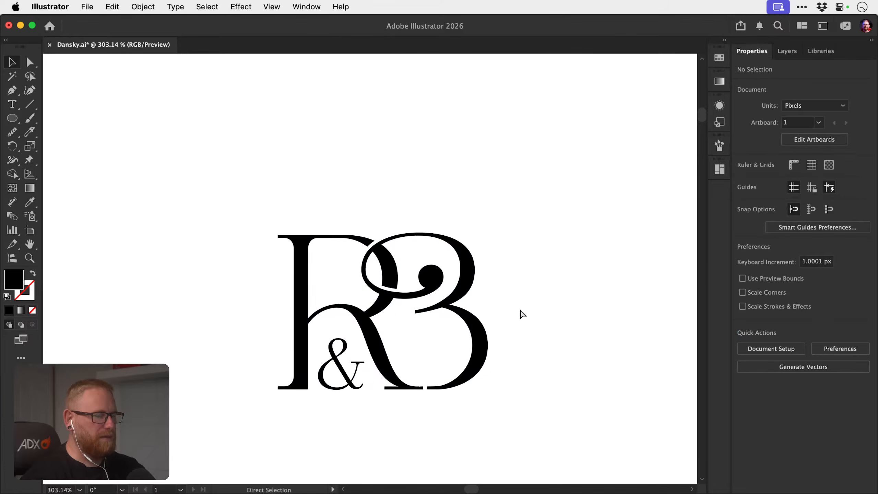
In outline view, delete the stray short segment crossing the top of the B's upper loop.
key(super+y)
key(z)
drag(437, 228, 653, 255)
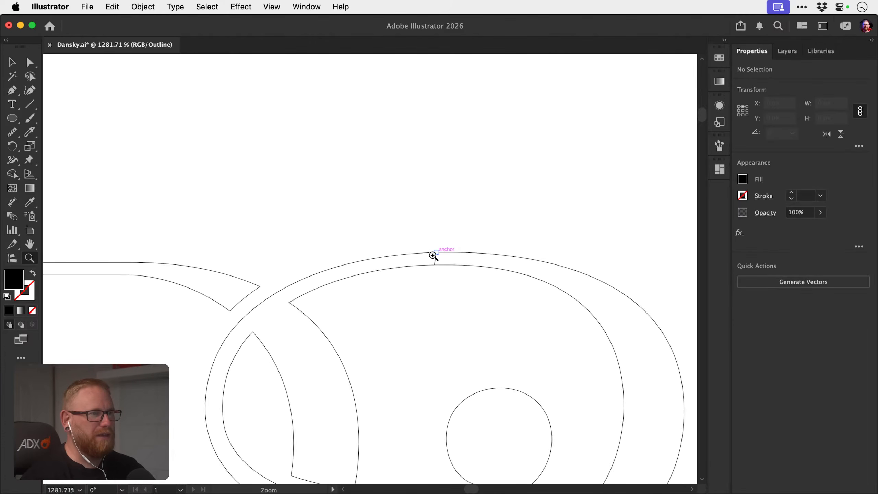
drag(440, 253, 622, 256)
key(a)
drag(414, 277, 480, 281)
key(Delete)
key(super+shift+a)
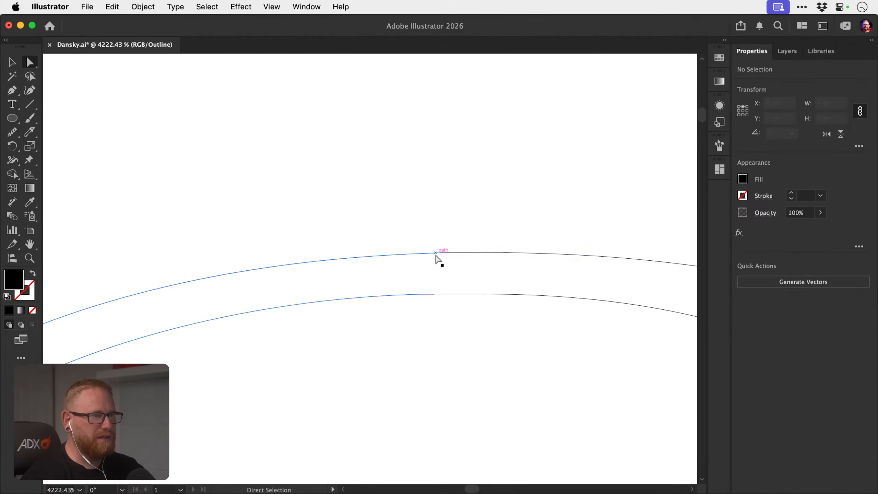
Average and join the open anchor points on the outer curve at the top of the B.
click(441, 252)
drag(434, 243, 458, 268)
click(440, 252)
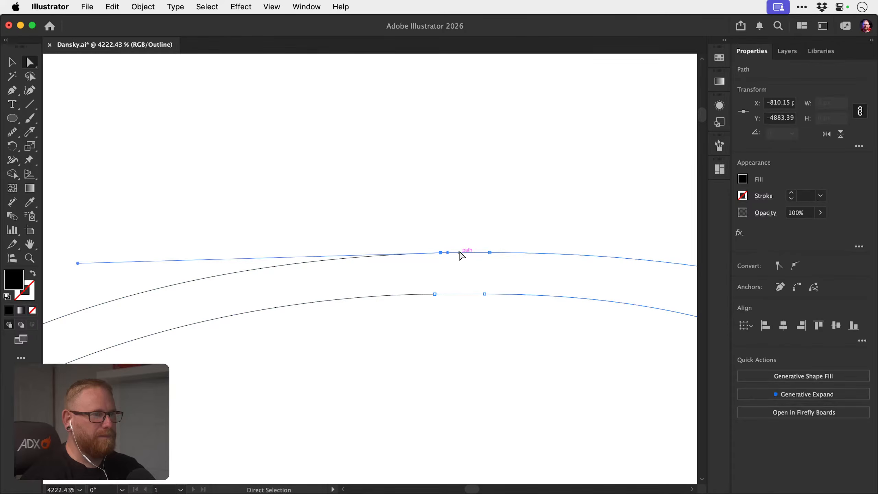
key(alt+super+j)
key(Return)
key(super+j)
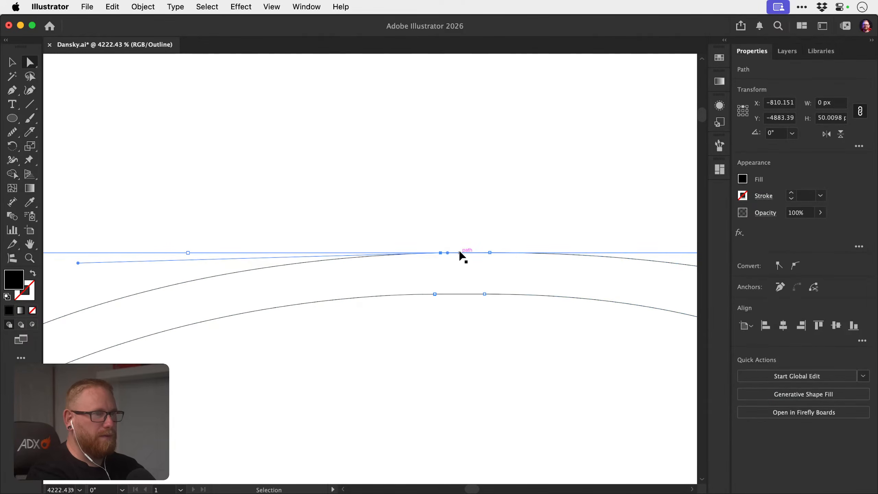
Average the open anchor points on the B's inner top curve along both axes and join them.
drag(431, 305, 437, 276)
key(alt+super+j)
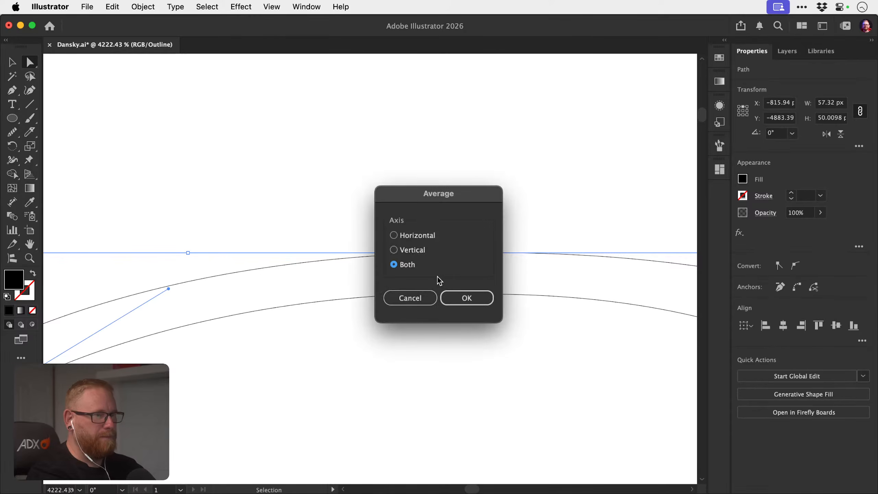
key(Return)
key(super+j)
click(437, 277)
Smooth the inner curve at the top of the B's upper loop with the Smooth tool.
key(z)
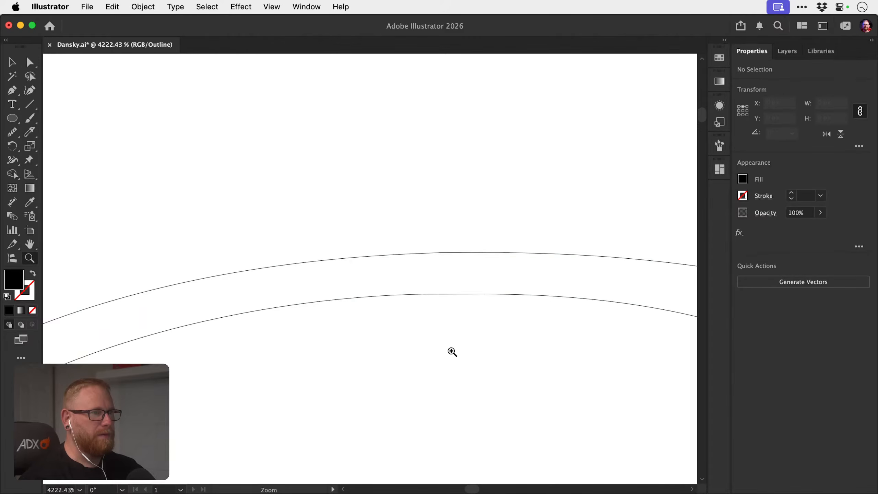
alt+click(450, 351)
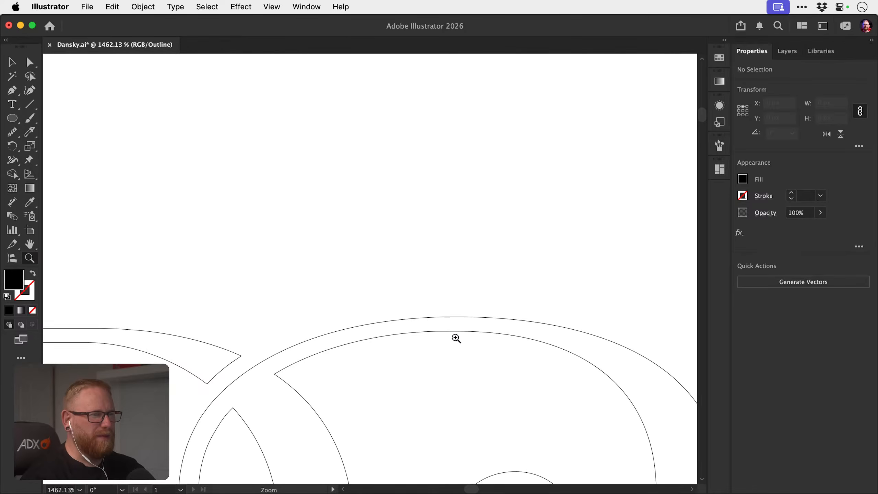
drag(456, 334, 556, 328)
key(v)
click(455, 329)
key(n)
drag(410, 331, 523, 329)
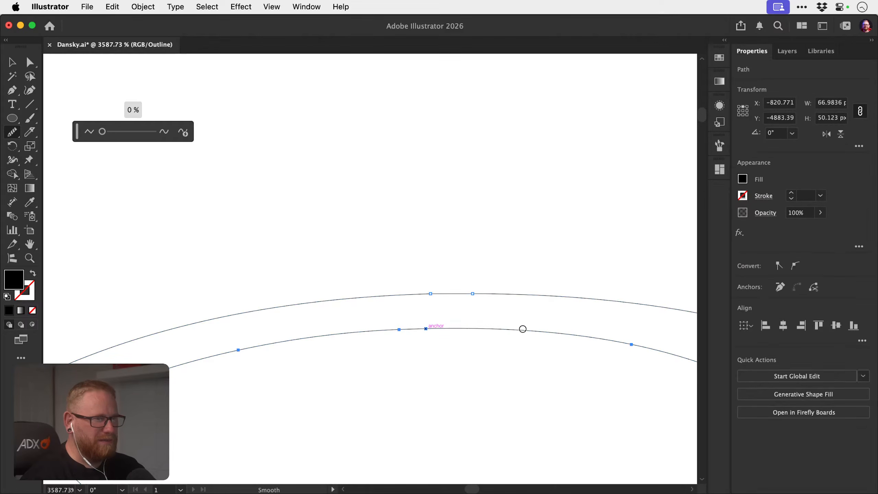
Smooth the outer curve at the top of the B's upper loop and return to preview view.
key(super+shift+a)
super+click(433, 293)
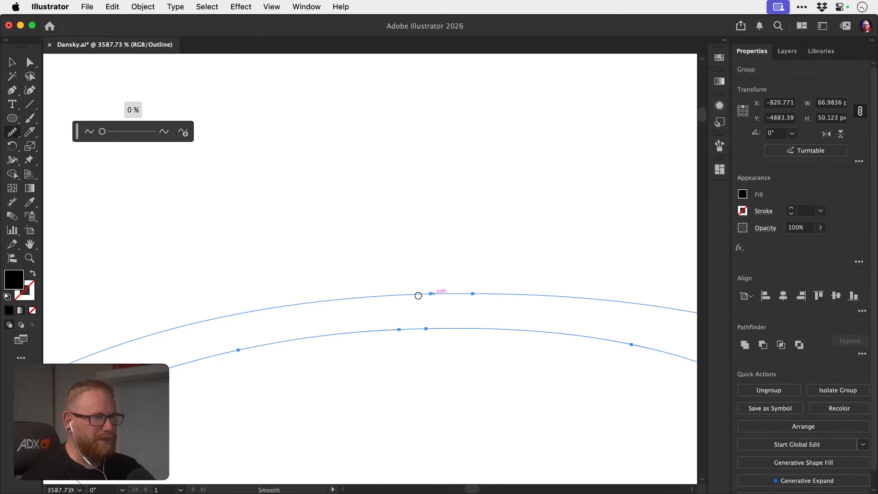
drag(419, 295, 541, 303)
key(super+shift+a)
key(z)
drag(474, 378, 286, 355)
key(super+y)
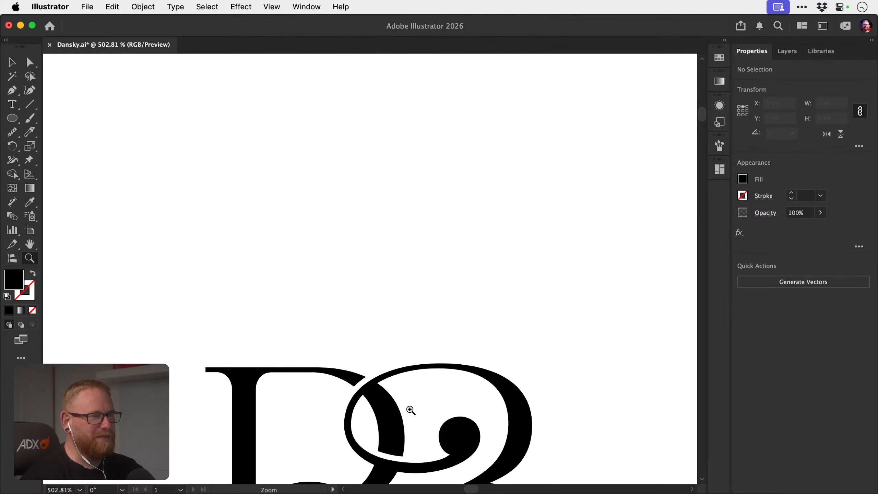
Frame the cleaned-up monogram and save the document.
drag(410, 410, 372, 370)
drag(406, 394, 395, 217)
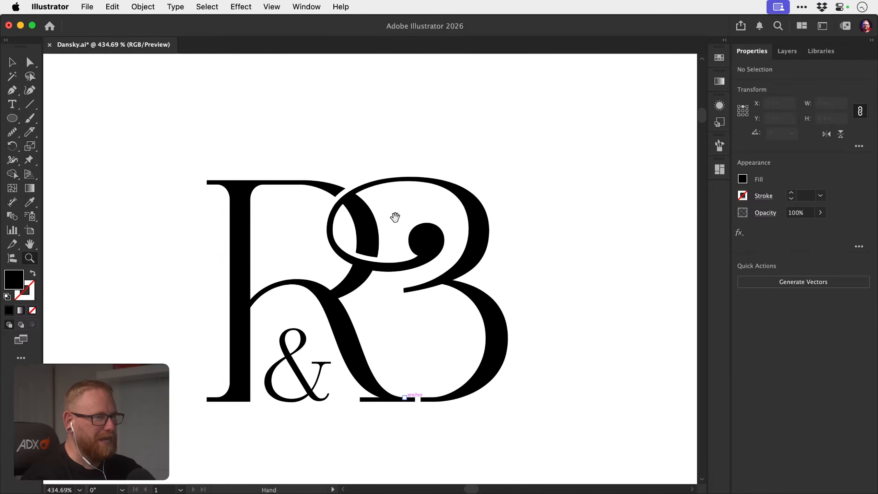
key(v)
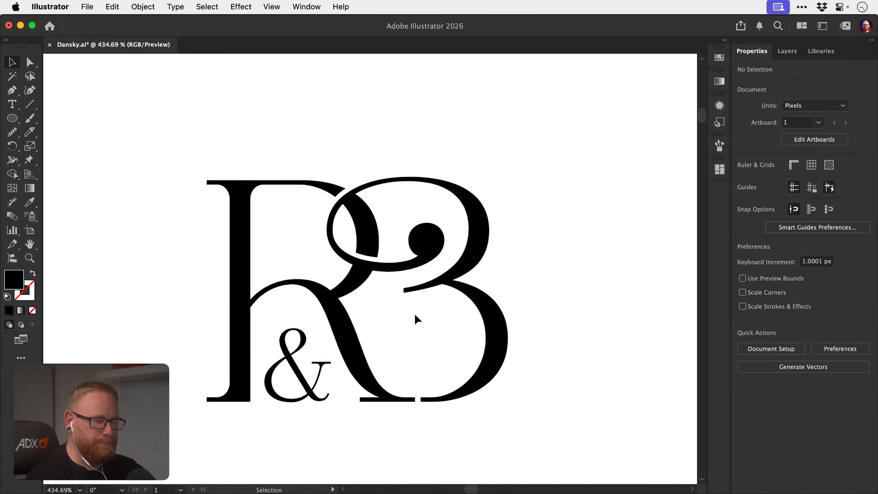
scroll(413, 280, down, 2)
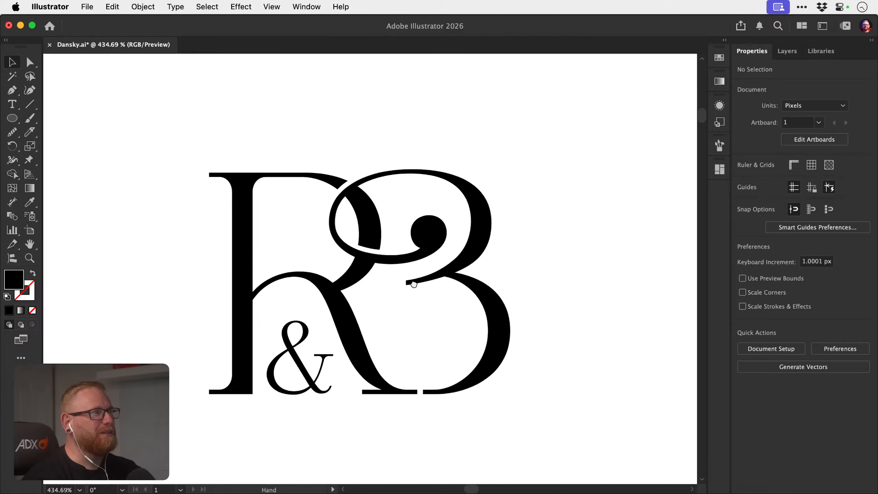
key(super+s)
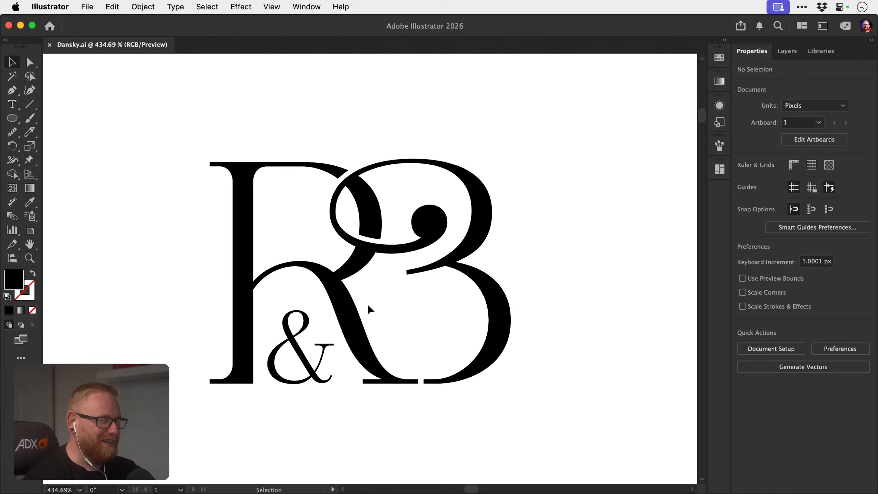
Copy the live-text ampersand with its 0.25 stroke from the earlier artwork onto the standalone monogram's ampersand.
click(332, 345)
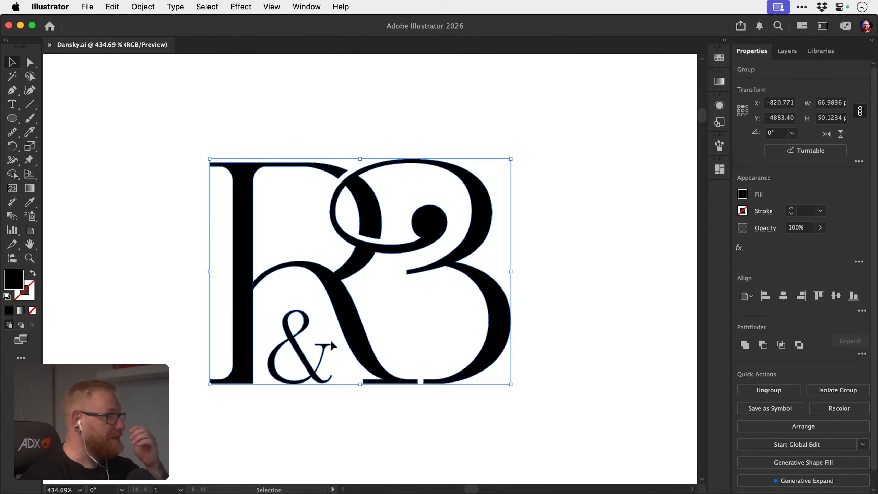
click(328, 317)
key(z)
drag(348, 394, 175, 339)
drag(356, 340, 256, 331)
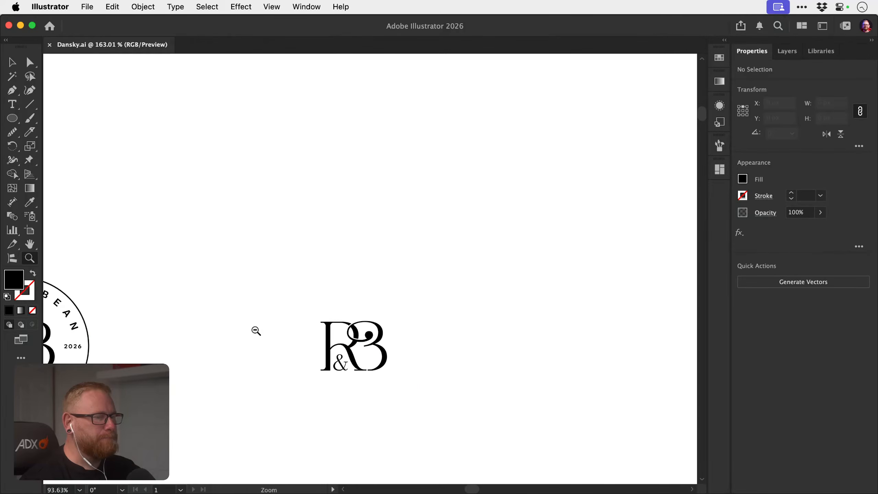
drag(280, 379, 390, 268)
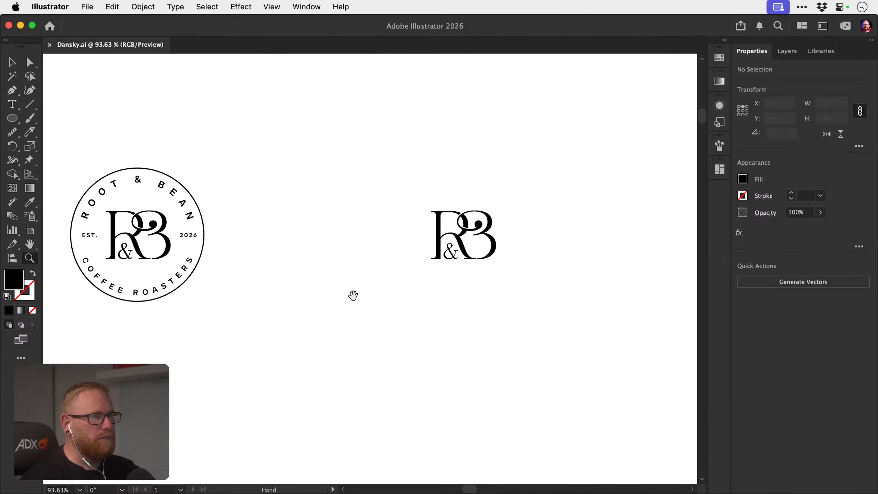
drag(124, 255, 695, 296)
key(v)
click(134, 265)
drag(442, 282, 305, 292)
drag(328, 279, 476, 280)
drag(270, 305, 433, 309)
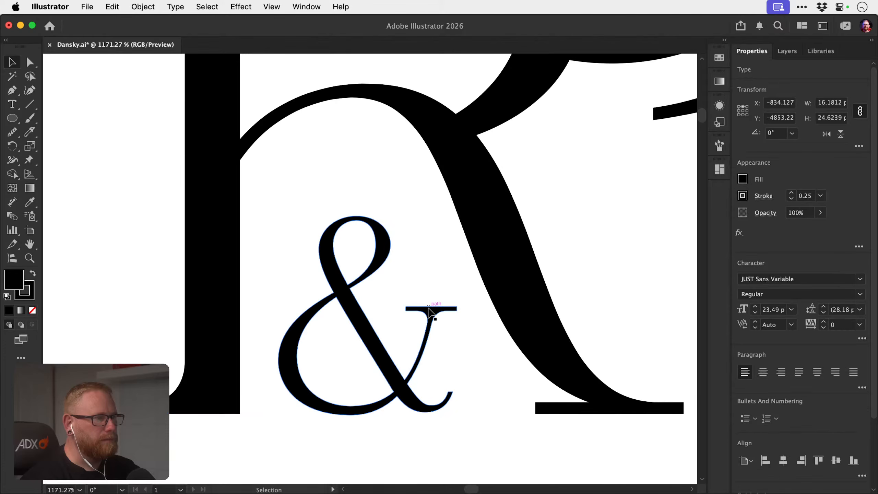
Delete the outlined ampersand from the monogram and paste the live-text ampersand in front in its place.
click(307, 269)
key(a)
click(376, 332)
key(BackSpace)
key(BackSpace)
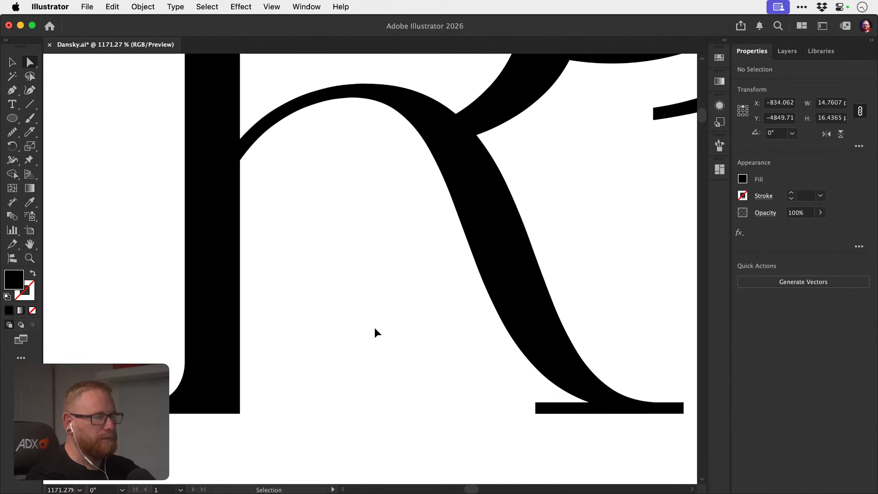
key(super+f)
key(v)
Expand the live-text ampersand into shapes and unite them using the Pathfinder's Unite mode.
click(143, 6)
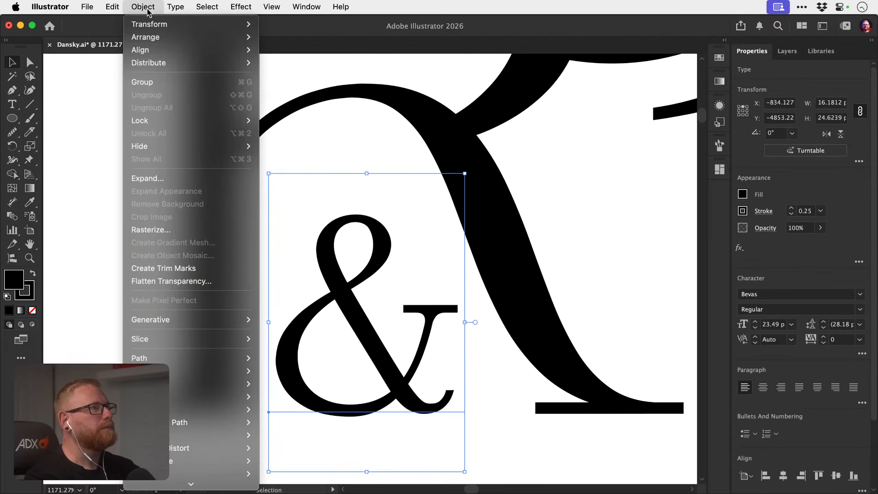
click(174, 178)
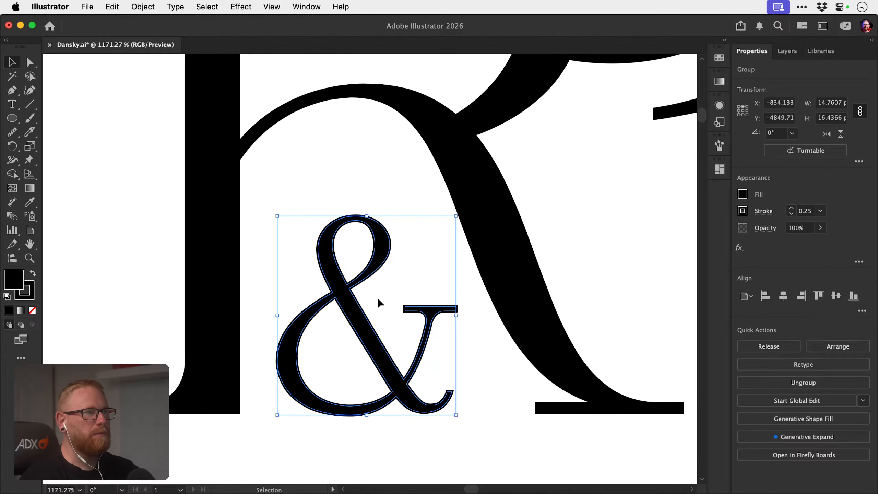
click(306, 7)
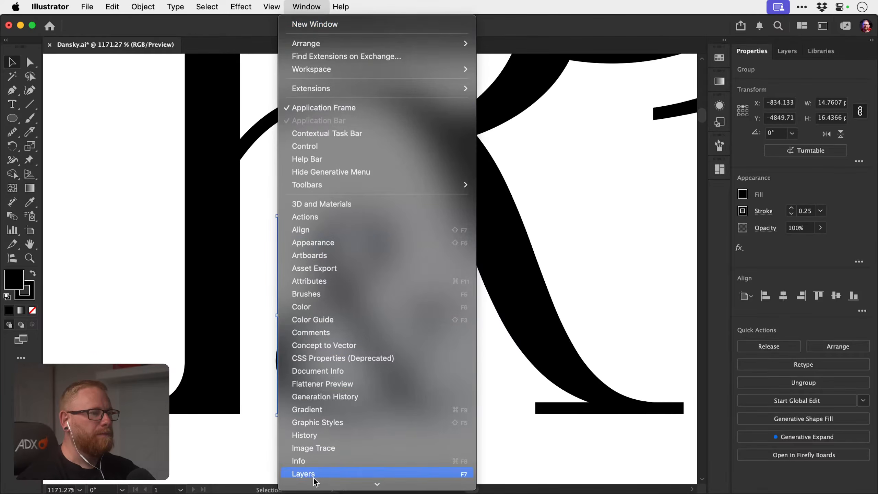
click(319, 418)
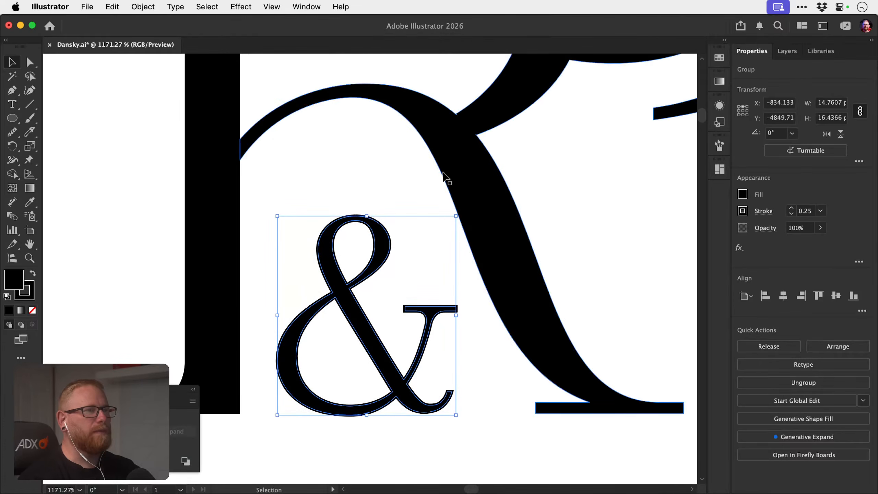
drag(183, 388, 645, 75)
click(552, 116)
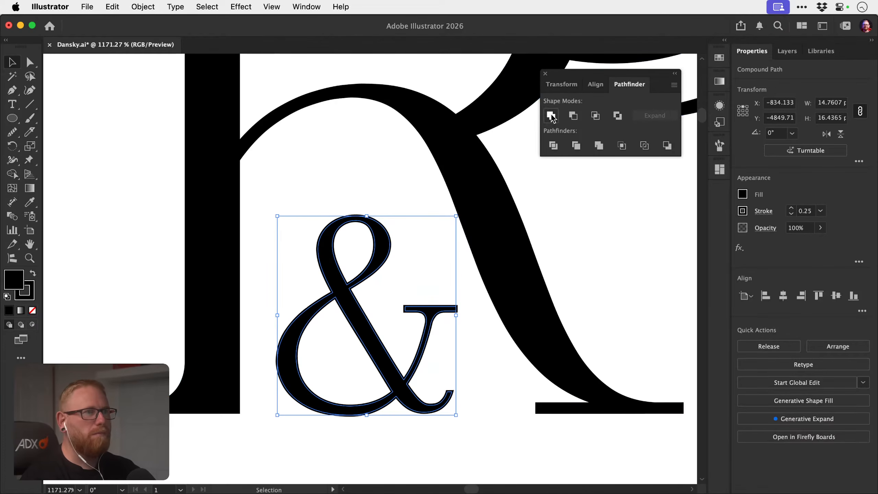
Expand the ampersand's stroke and unite it with the fill into a single shape.
click(143, 7)
click(150, 177)
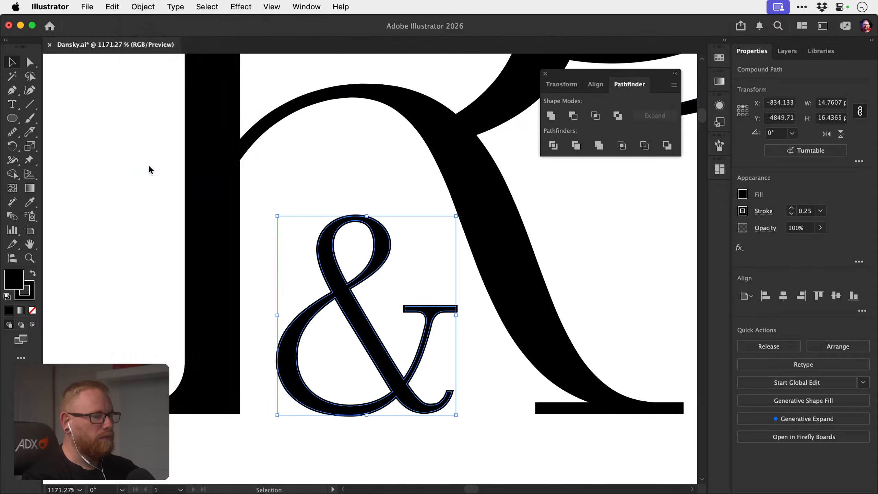
key(Return)
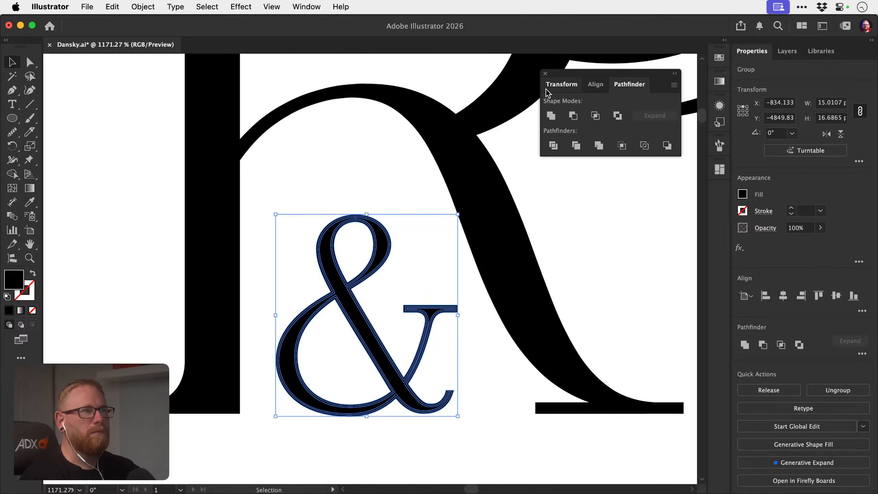
click(545, 74)
click(744, 345)
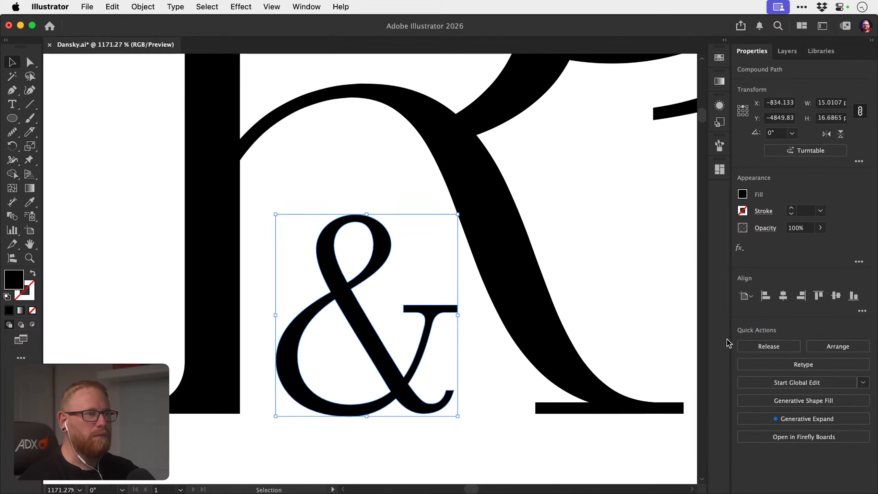
click(567, 304)
Duplicate the monogram with its new ampersand toward the badge, reframe the original, and save the document.
key(z)
drag(500, 334, 264, 271)
drag(444, 309, 398, 305)
drag(460, 312, 347, 284)
key(v)
drag(384, 246, 243, 311)
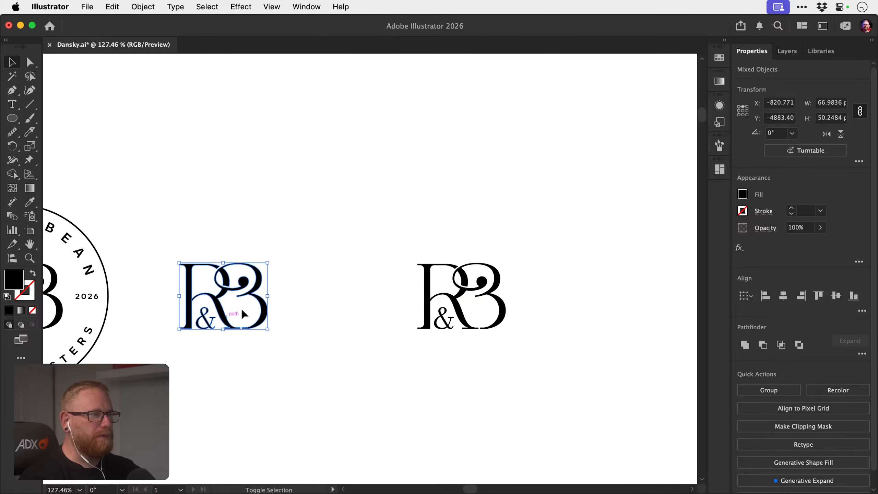
key(z)
drag(464, 289, 553, 293)
drag(553, 293, 490, 261)
key(super+s)
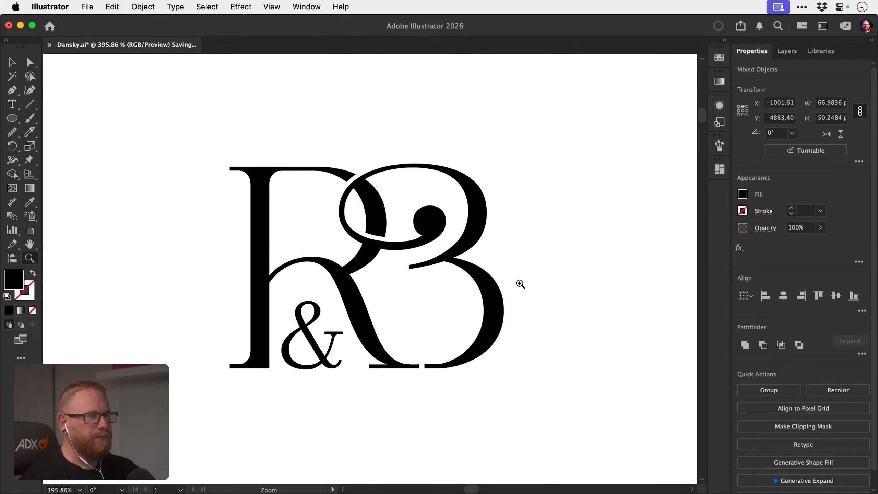
Try moving the ampersand down within the monogram, and undo the move.
key(v)
click(535, 288)
drag(314, 351, 327, 382)
key(super+z)
Select the whole monogram, unite its shapes, and make the result a compound path.
drag(242, 417, 391, 242)
click(745, 344)
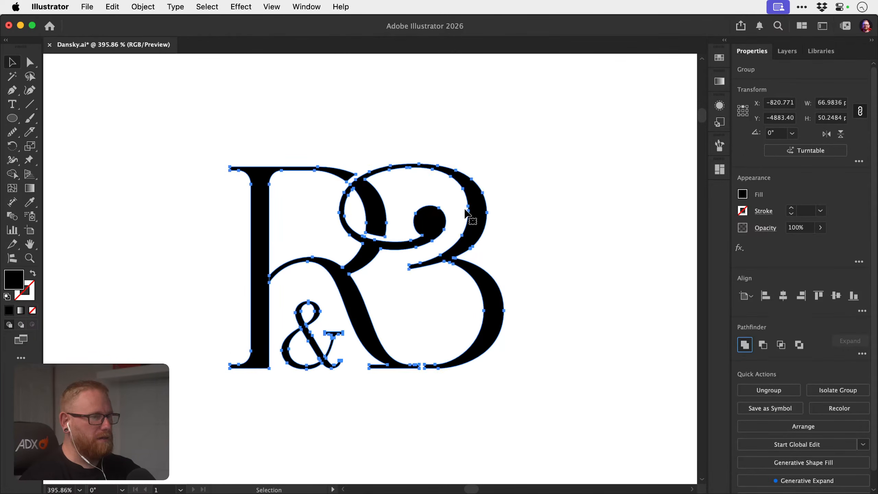
key(super+8)
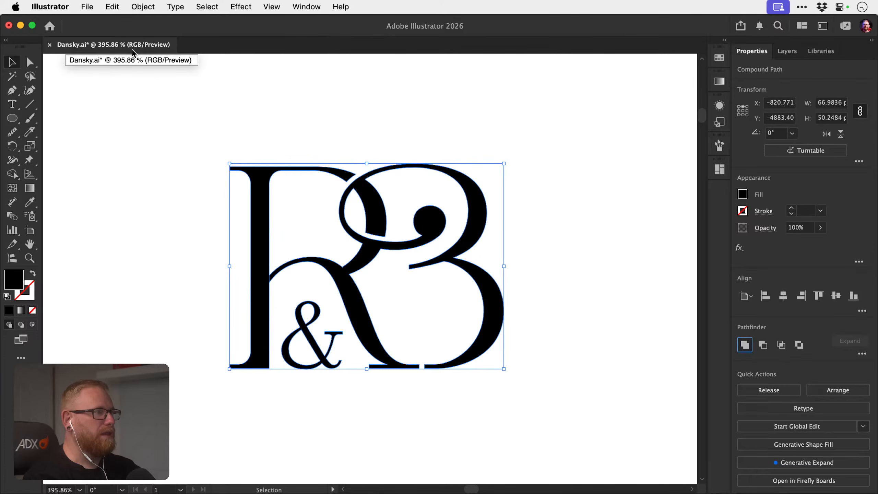
Apply a Roughen effect to the monogram with a relative size of 0.1%, detail of 63 per inch, and smooth points.
click(243, 7)
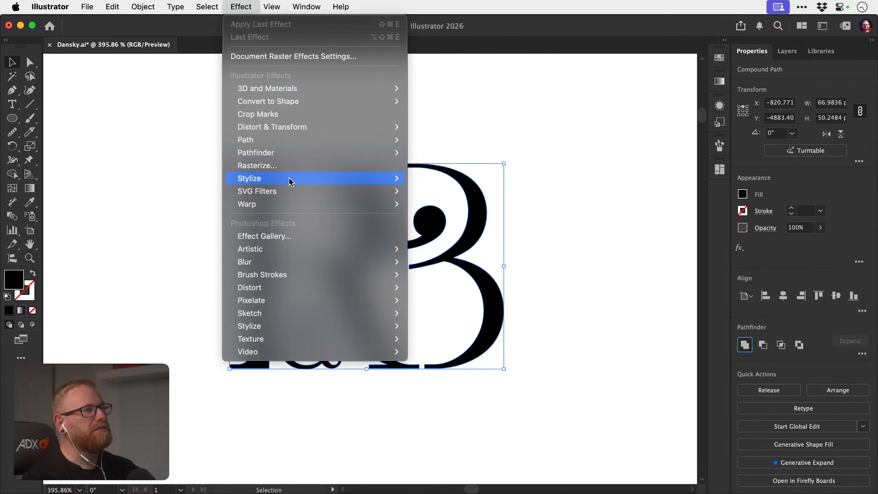
mouse_move(301, 131)
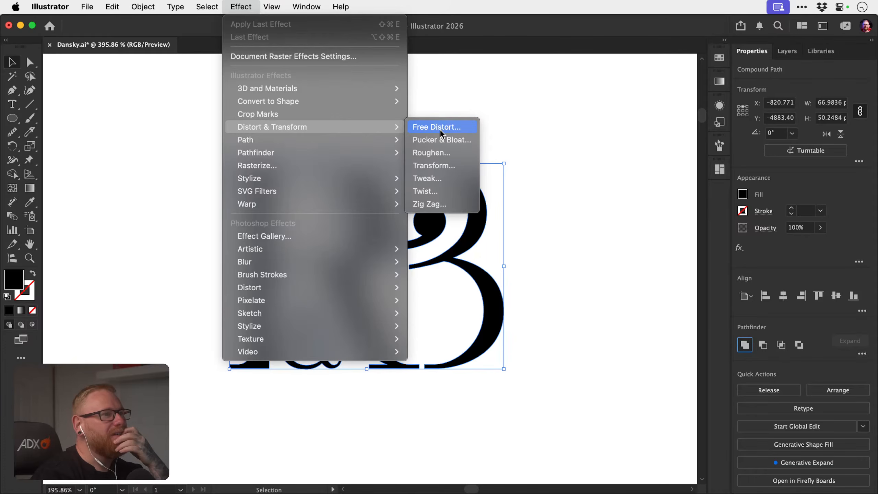
key(Escape)
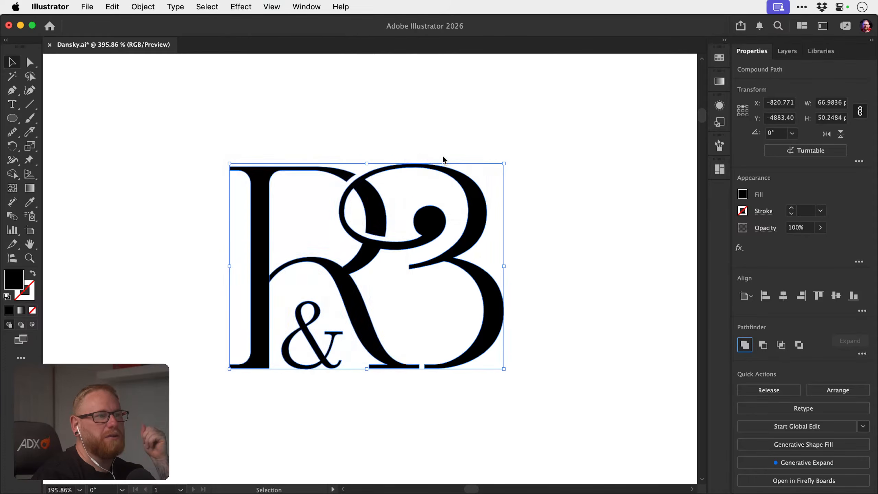
drag(436, 174, 563, 83)
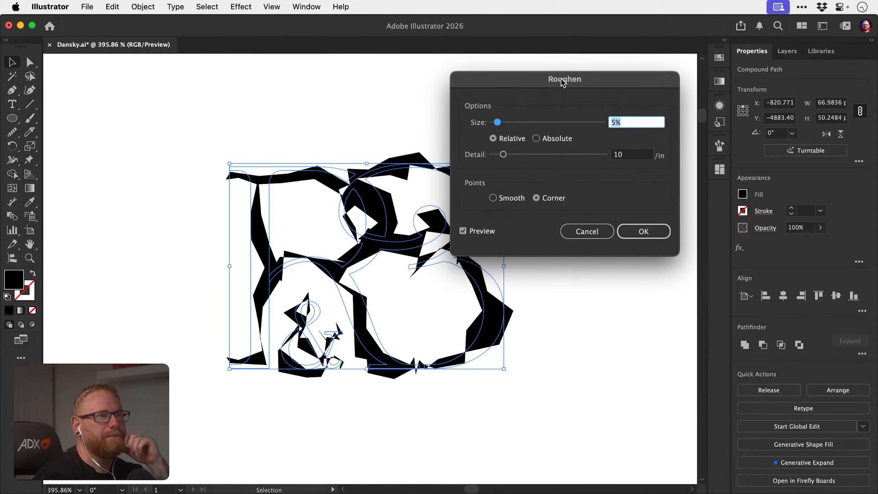
click(506, 204)
drag(503, 155, 498, 155)
mouse_move(512, 124)
mouse_down()
mouse_move(525, 122)
mouse_move(495, 121)
mouse_up()
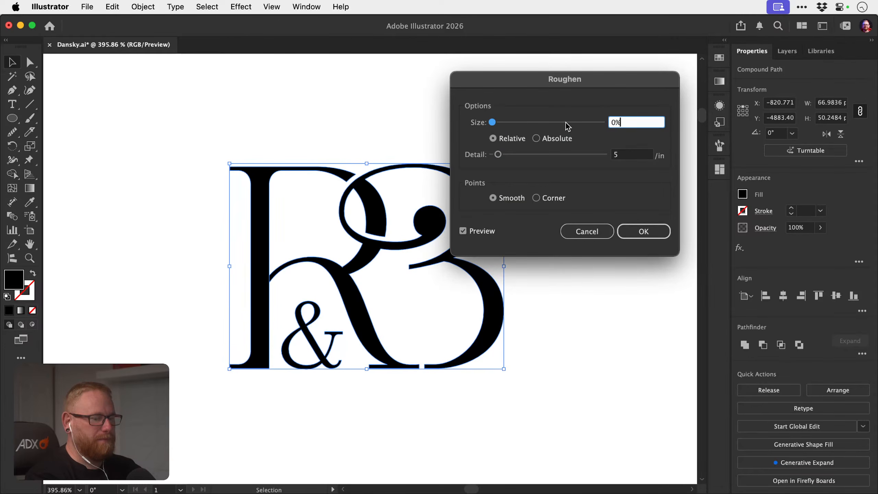
key(super+Up)
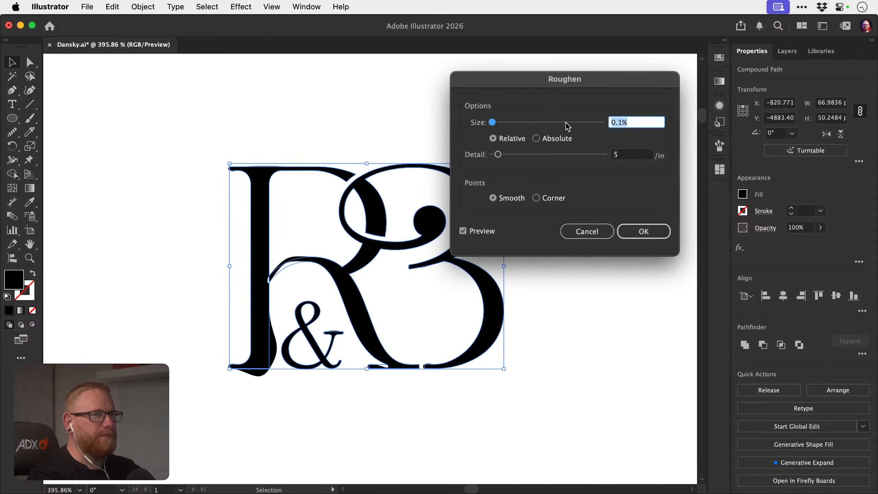
drag(511, 155, 535, 156)
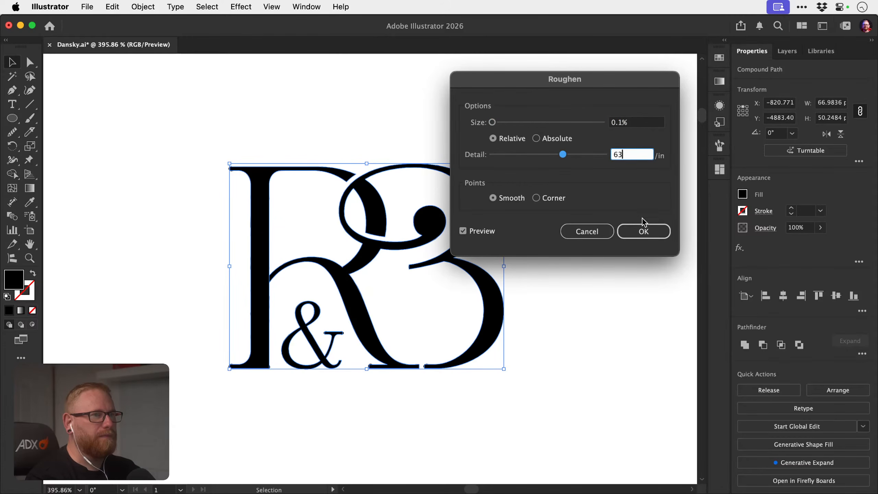
click(643, 230)
Deselect the monogram and examine its roughened edges up close and at a reduced size.
click(606, 221)
key(z)
drag(238, 277, 353, 266)
drag(306, 304, 186, 292)
drag(299, 269, 357, 258)
drag(411, 265, 461, 255)
key(v)
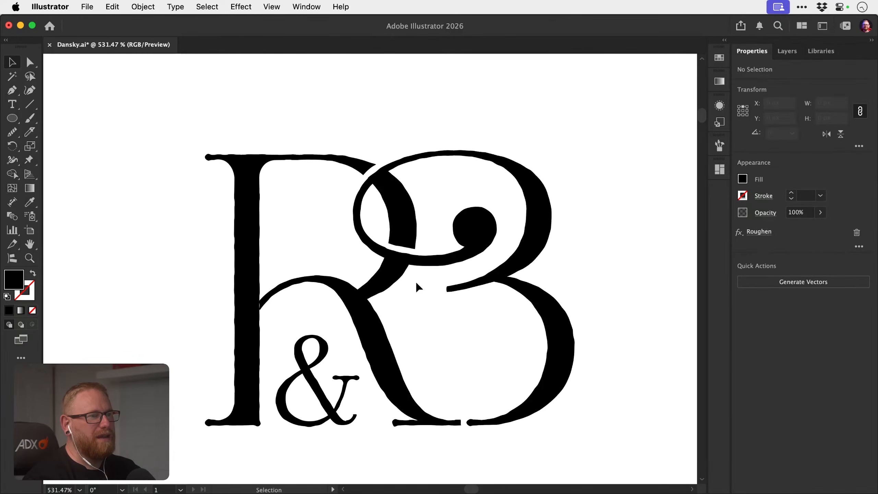
key(z)
drag(416, 308, 287, 296)
key(v)
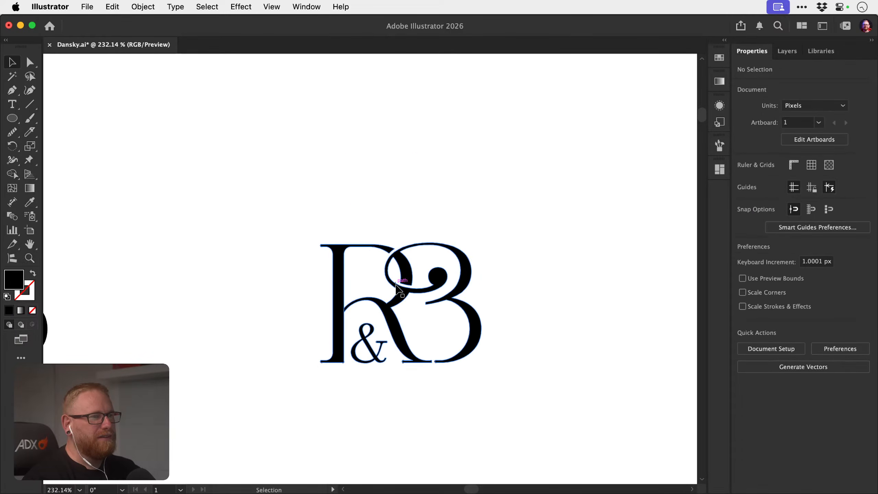
Duplicate the roughened monogram horizontally about 113 px to the right and frame the copy.
drag(392, 294, 538, 316)
drag(430, 280, 208, 260)
key(z)
drag(330, 287, 398, 272)
key(v)
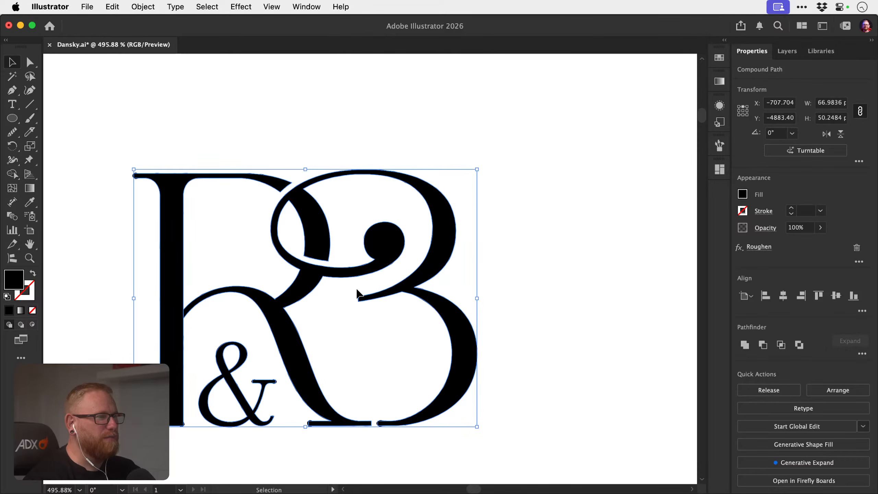
Show the Brushes panel and open the Artistic_Ink brush library.
click(306, 7)
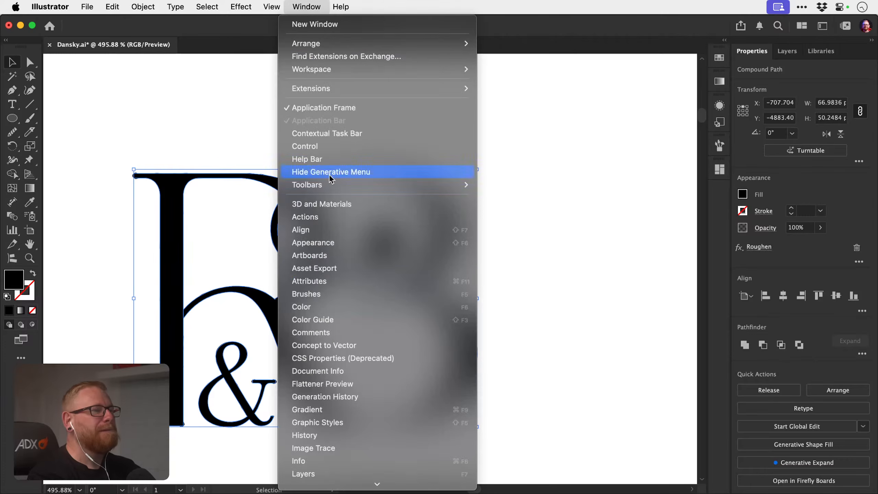
click(333, 292)
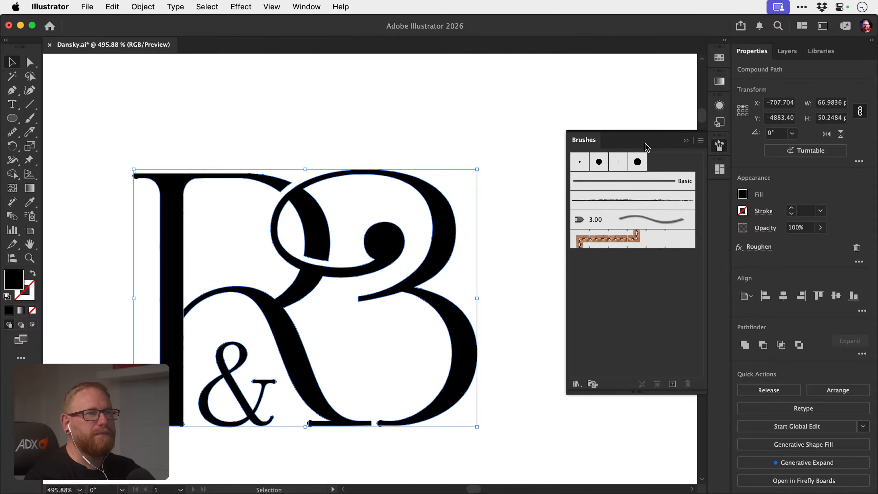
click(701, 140)
mouse_move(830, 360)
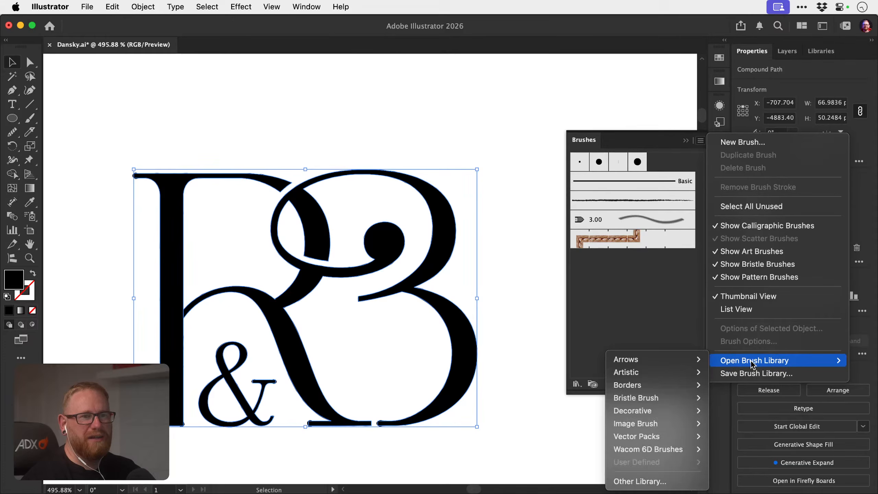
mouse_move(653, 375)
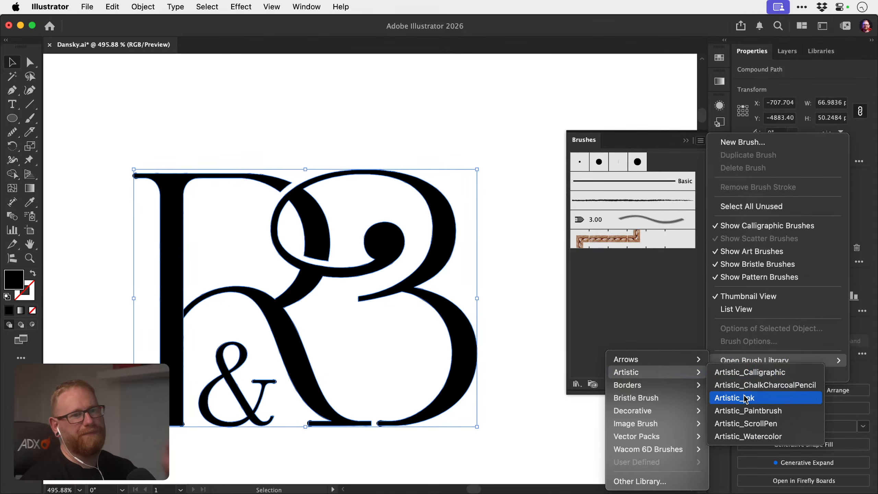
click(755, 397)
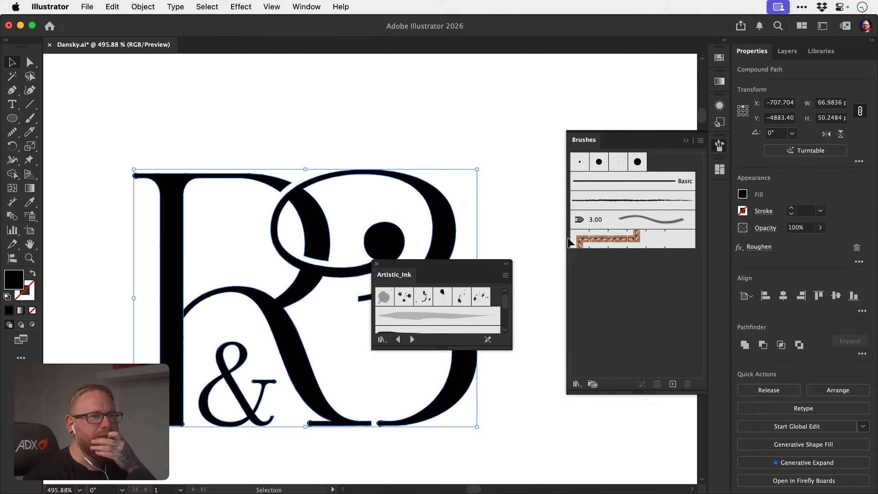
Collapse the Brushes panel, place the Artistic_Ink library beside the monogram and enlarge it to show more brushes.
click(718, 146)
mouse_move(470, 263)
mouse_down()
mouse_move(614, 83)
mouse_move(635, 76)
mouse_up()
drag(596, 156, 586, 342)
Browse the neighbouring brush libraries and switch to Artistic_ChalkCharcoalPencil.
click(580, 334)
click(580, 334)
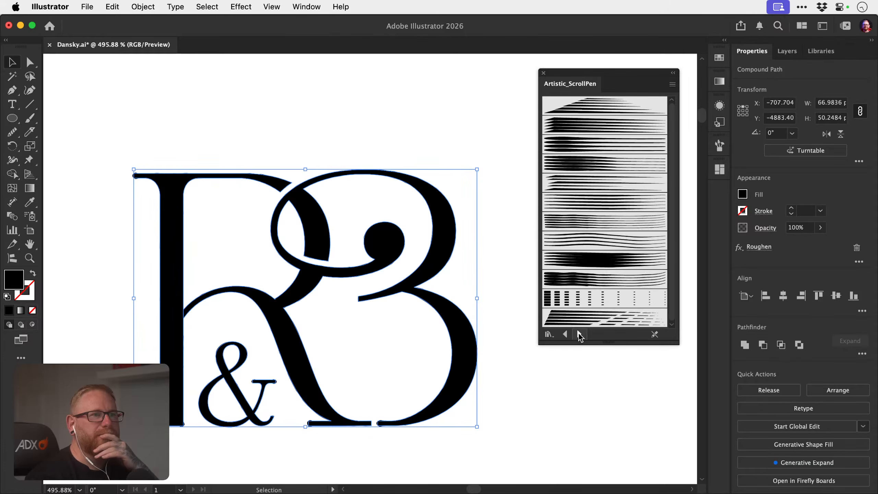
click(579, 334)
click(580, 334)
click(580, 334)
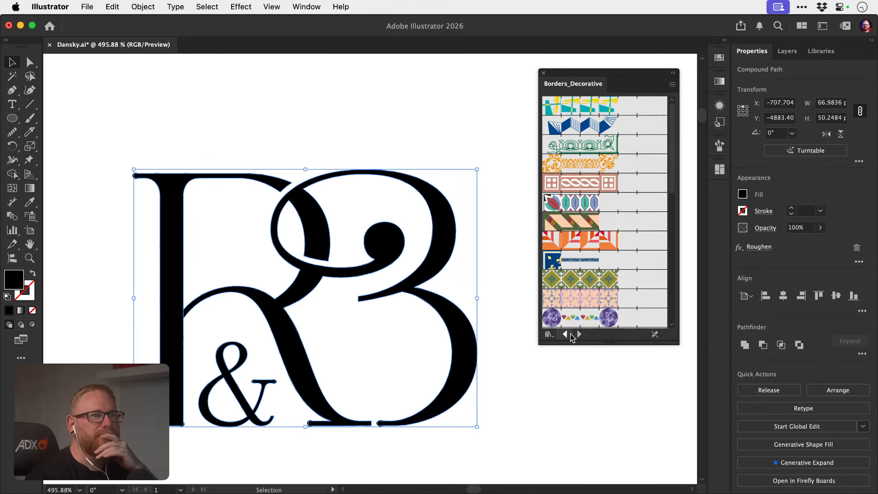
click(566, 334)
click(566, 334)
click(566, 334)
click(567, 334)
click(566, 334)
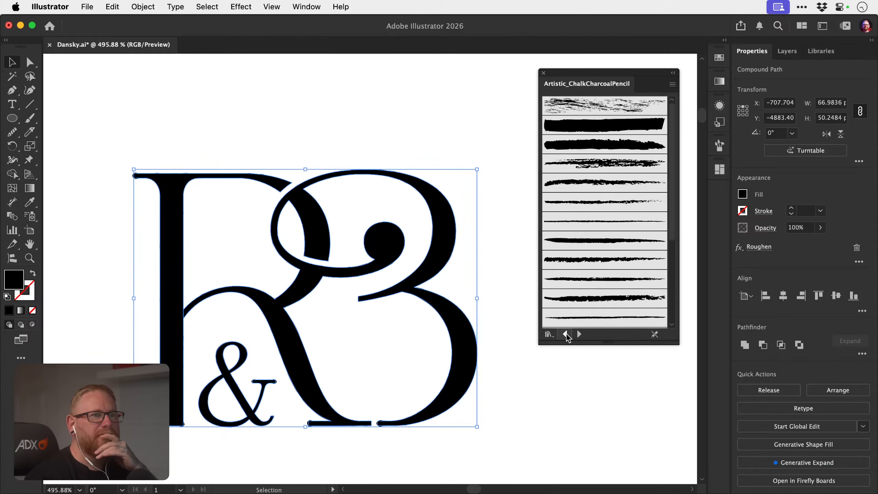
Apply the solid tapered charcoal brush to the monogram's outline and reduce its stroke weight to 0.25 pt.
click(599, 246)
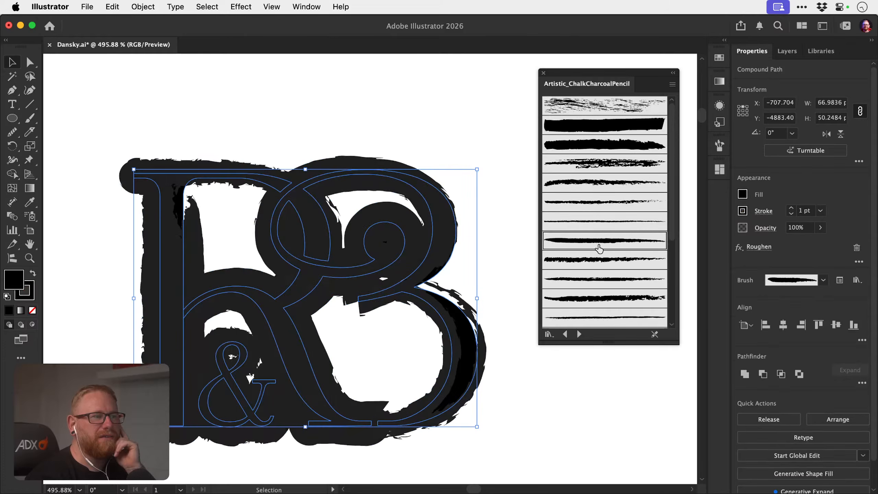
click(791, 214)
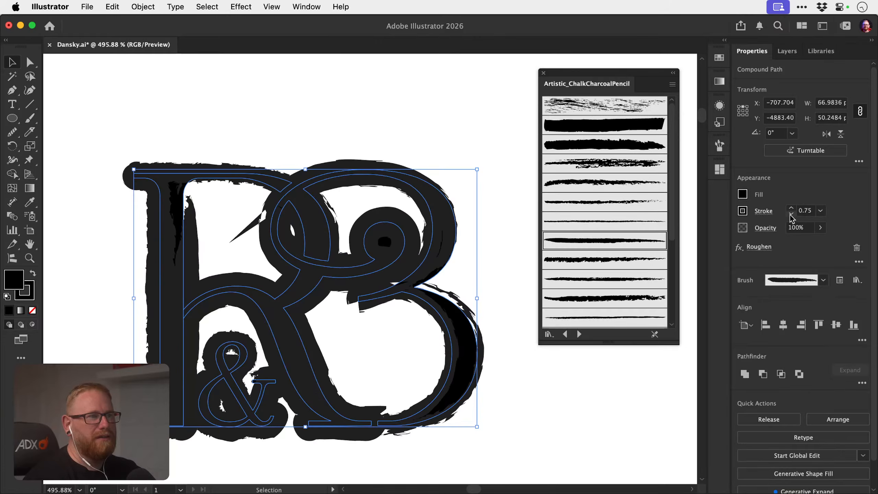
click(791, 213)
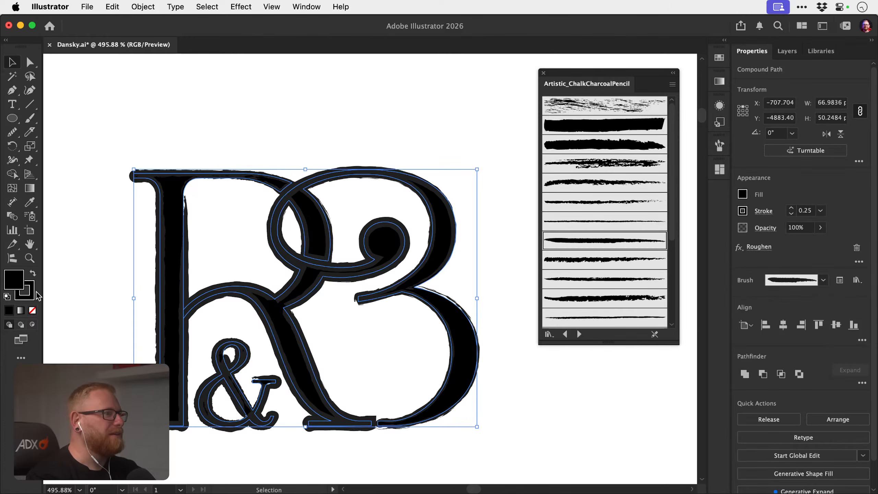
Check the monogram's stroke color in the Color Picker, keeping black (000000).
double_click(30, 297)
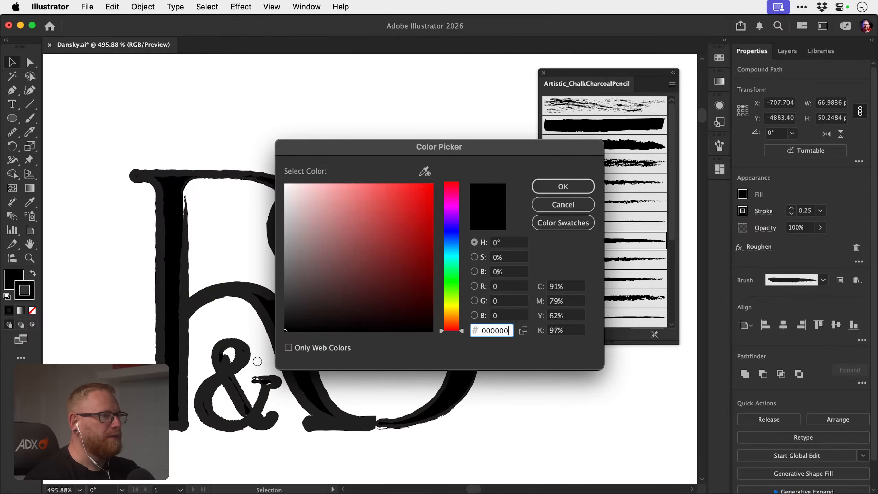
click(567, 187)
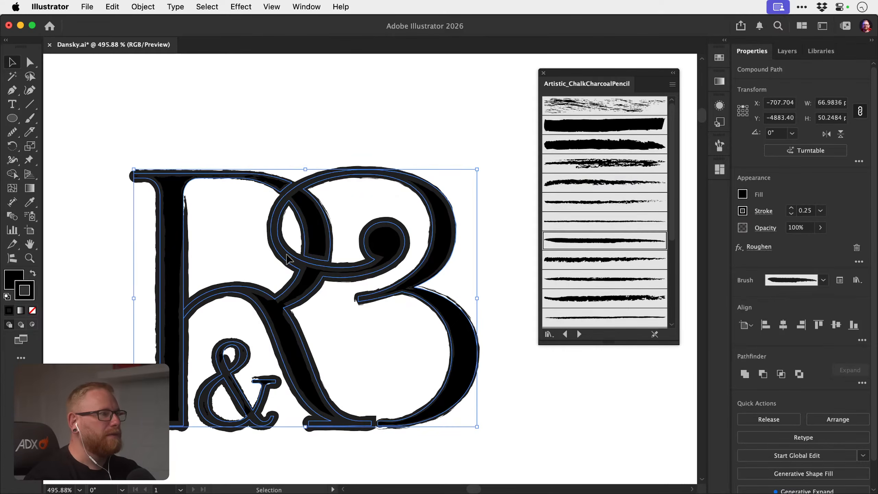
double_click(28, 283)
key(Return)
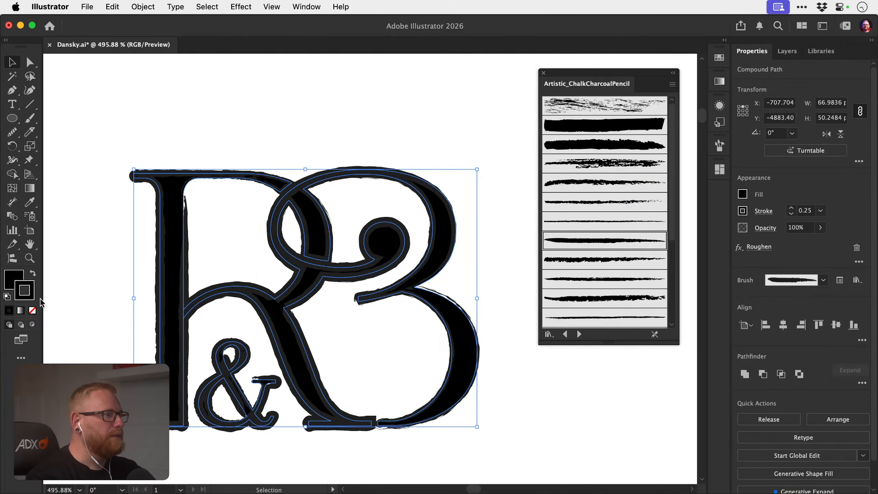
double_click(30, 299)
click(546, 187)
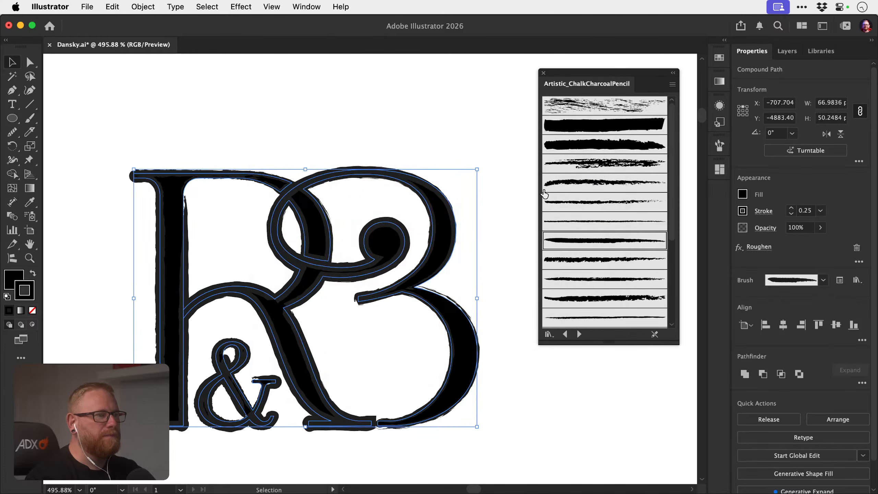
Apply the Chalk - Blunt brush to the monogram and reduce its stroke weight to 0.025 pt.
click(584, 126)
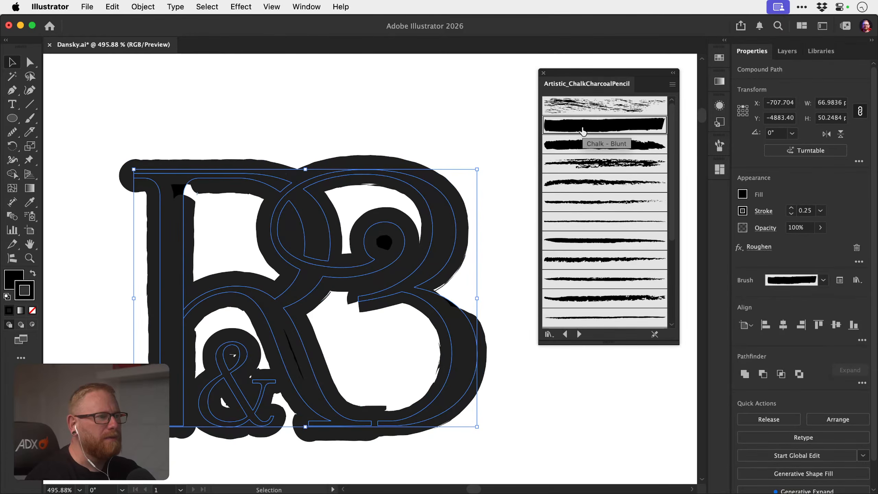
click(792, 216)
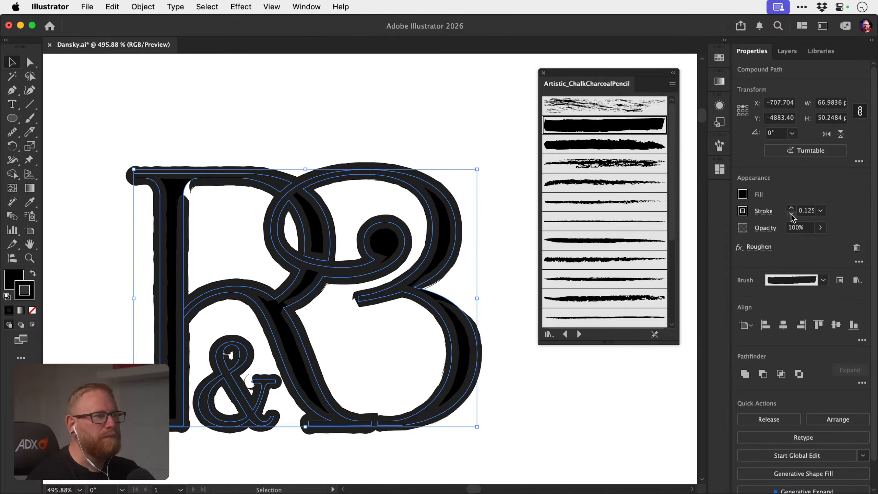
click(792, 216)
click(792, 215)
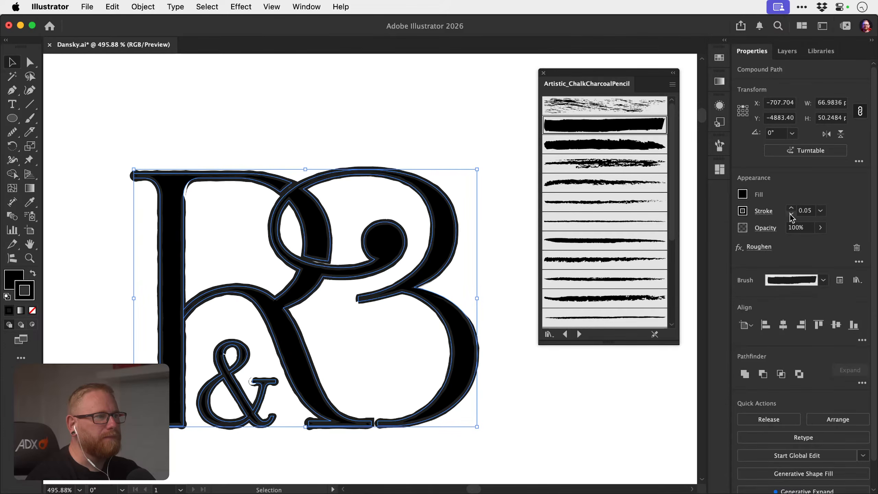
click(792, 216)
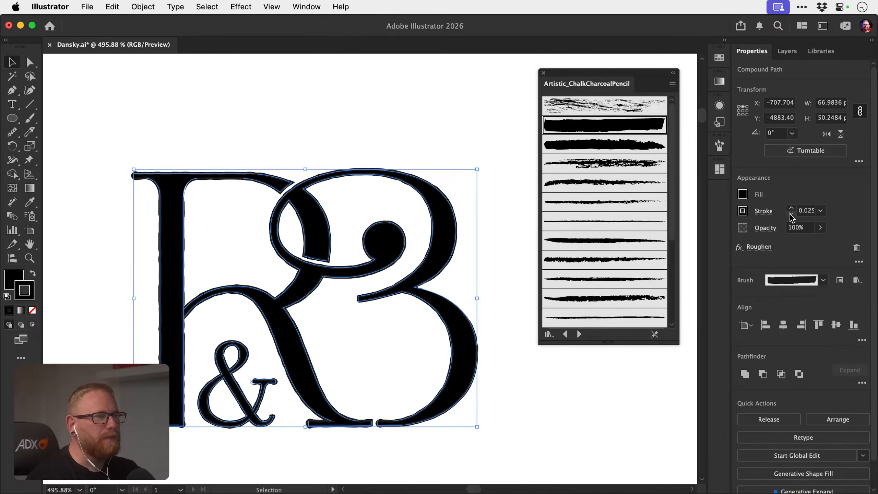
click(454, 128)
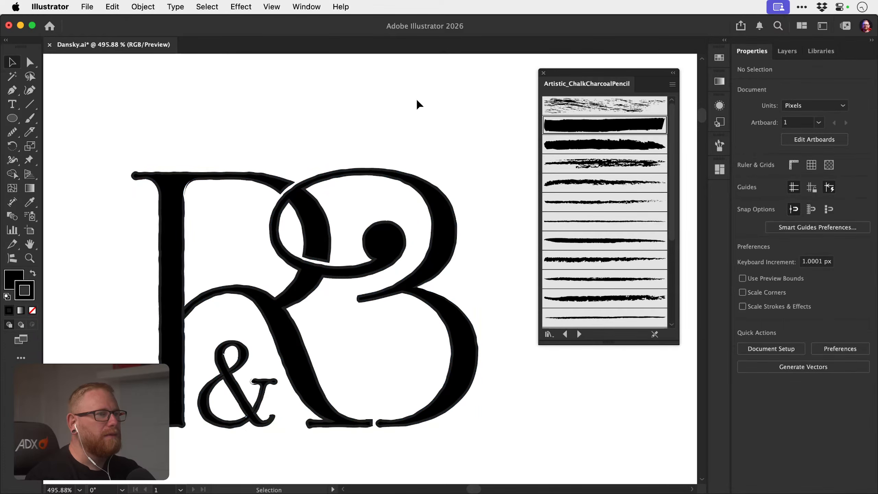
Try the brushed monogram without its Roughen effect, and restore the effect.
click(174, 286)
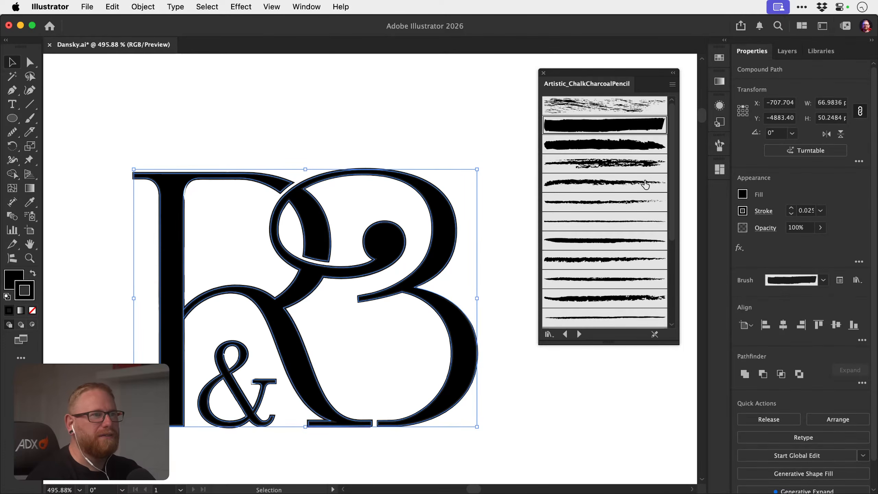
click(445, 125)
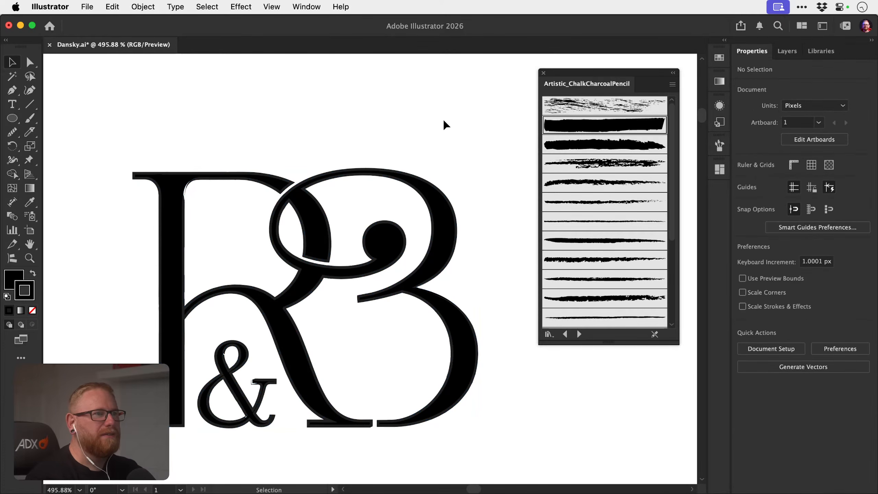
click(182, 263)
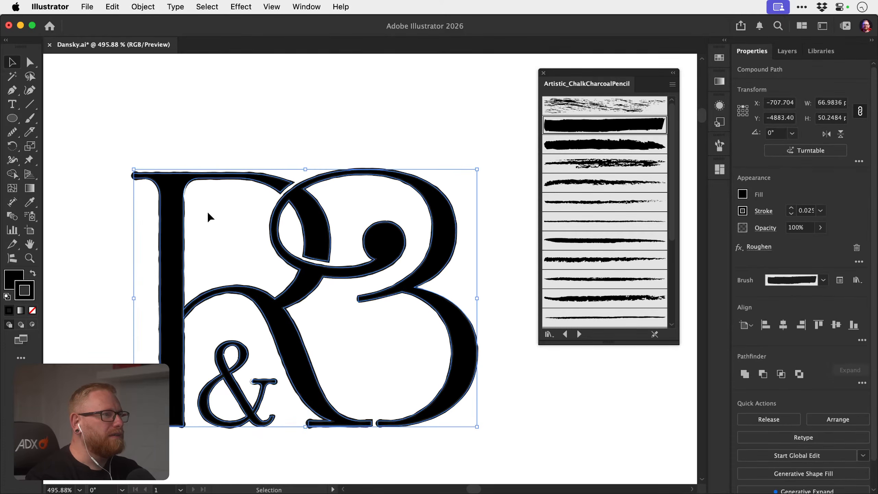
Replace the monogram's Chalk - Blunt brush with the solid tapered charcoal brush.
click(597, 240)
click(456, 152)
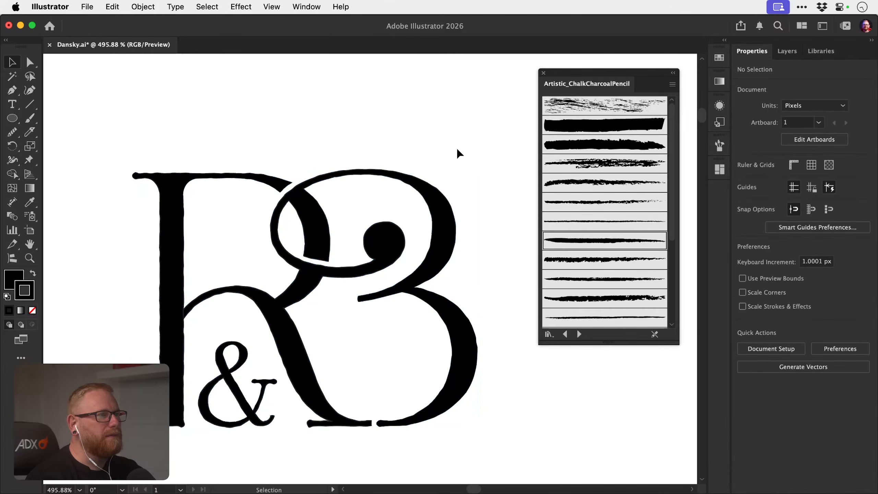
key(z)
drag(325, 305, 294, 308)
key(v)
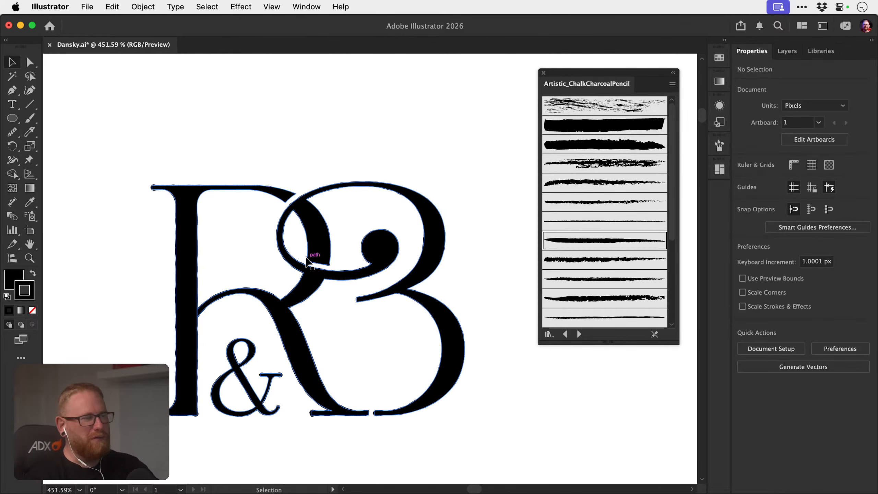
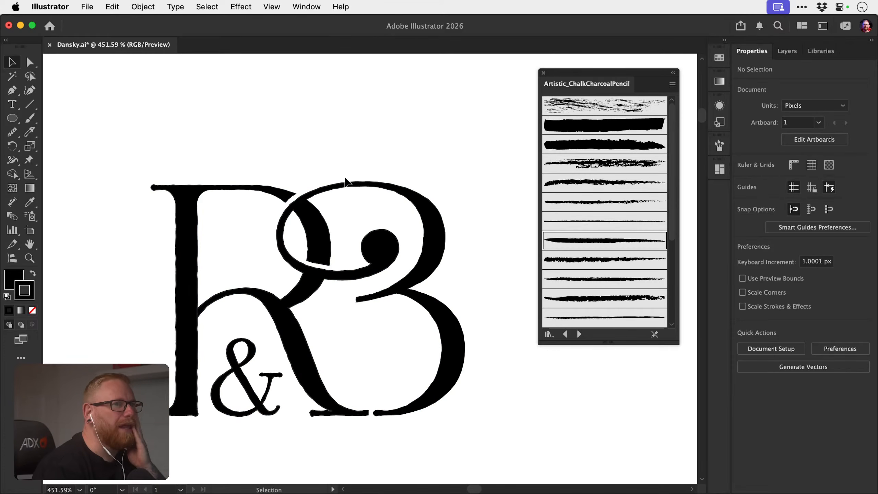
drag(178, 145, 410, 428)
click(507, 383)
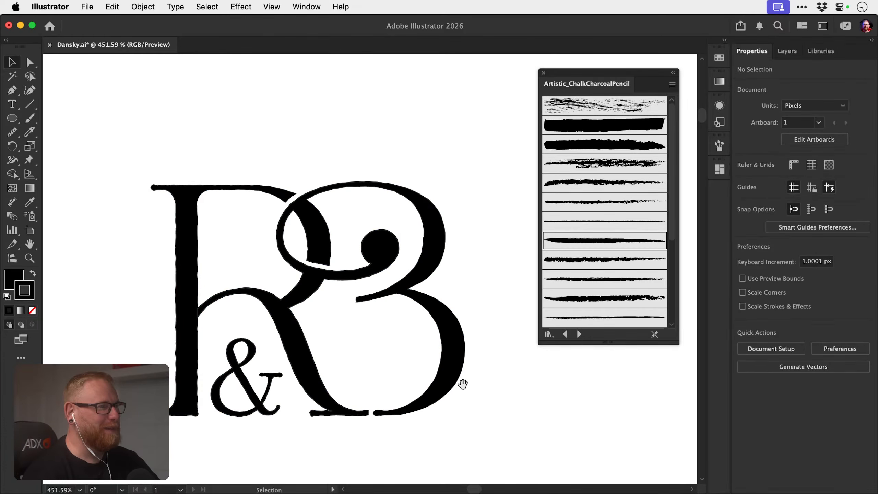
drag(463, 384, 453, 355)
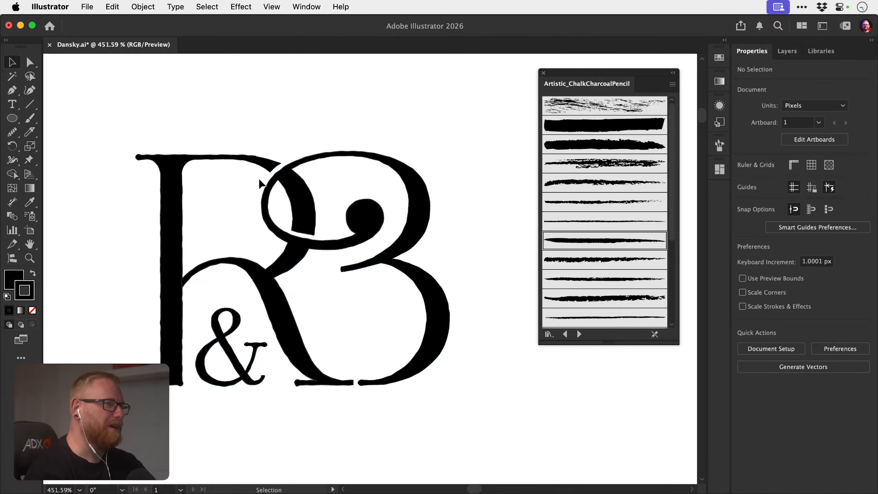
drag(162, 210, 211, 201)
key(super+z)
Check the stroke alignment options of the brushed monogram up close.
key(z)
drag(131, 197, 235, 173)
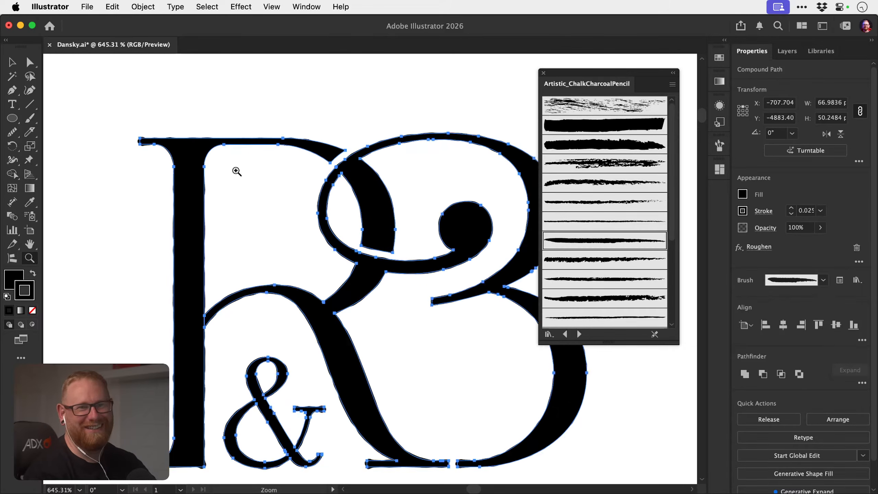
key(v)
click(763, 210)
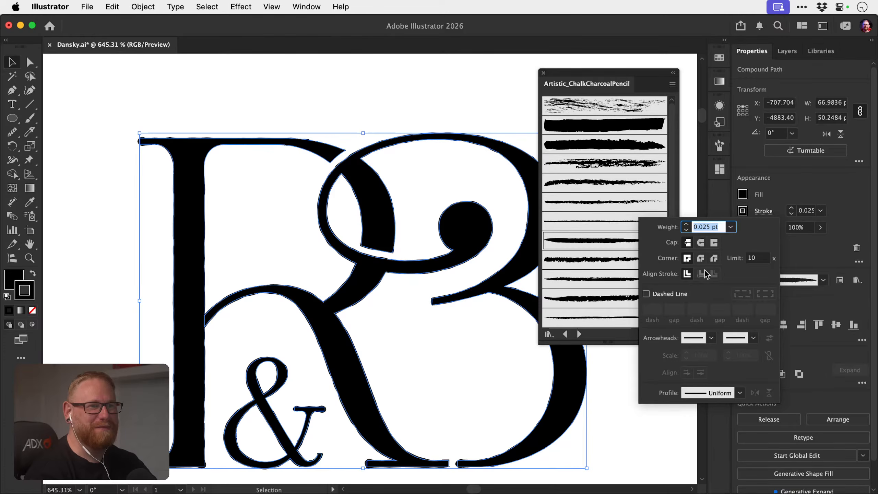
click(409, 100)
click(412, 102)
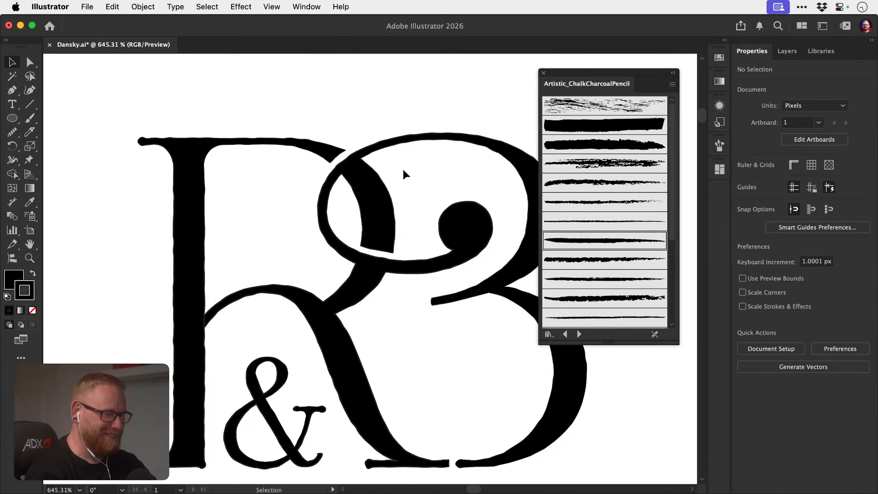
Compare the brushed monogram with the copy beside it, and examine the rough edges of its R up close.
key(z)
drag(405, 173, 284, 200)
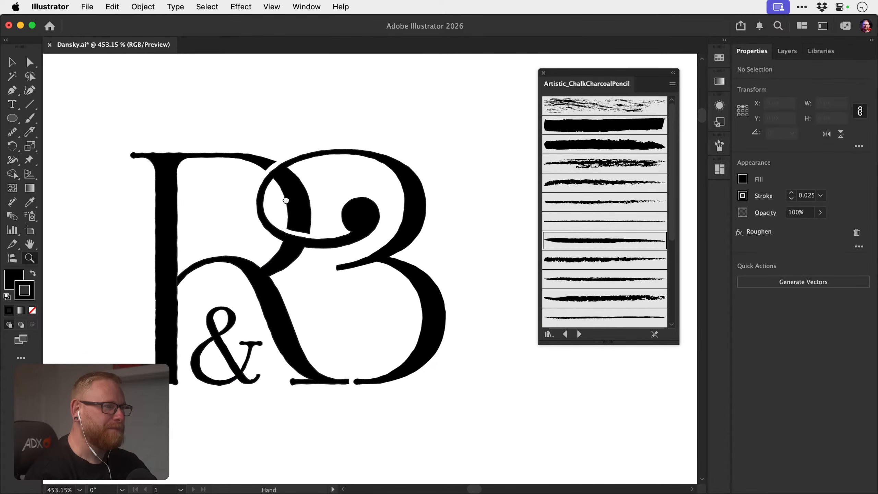
key(v)
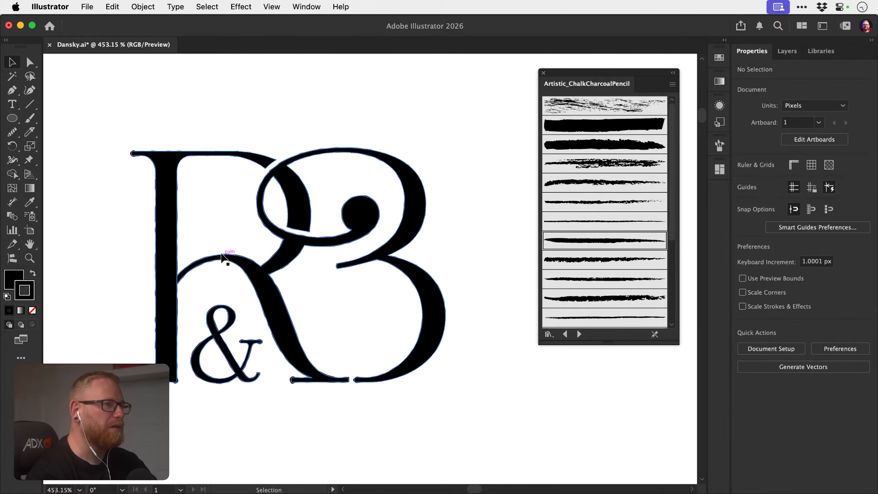
key(z)
drag(231, 231, 560, 169)
key(v)
click(390, 198)
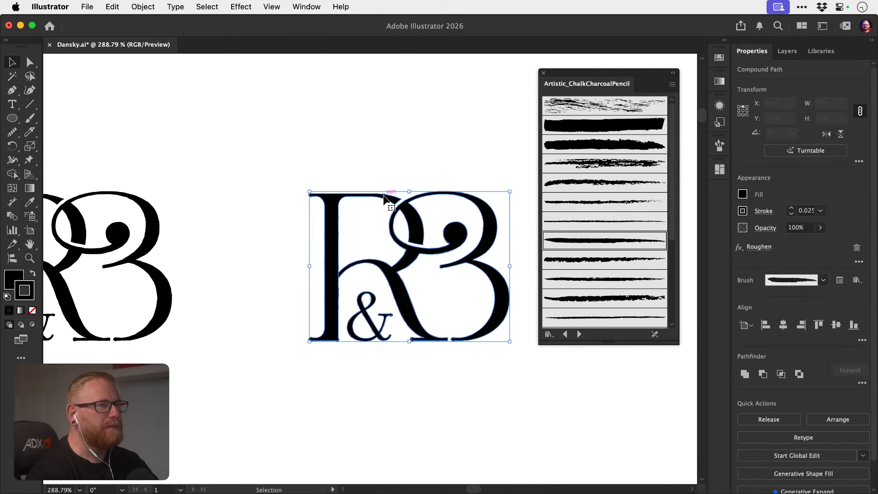
key(z)
drag(405, 197, 471, 170)
key(v)
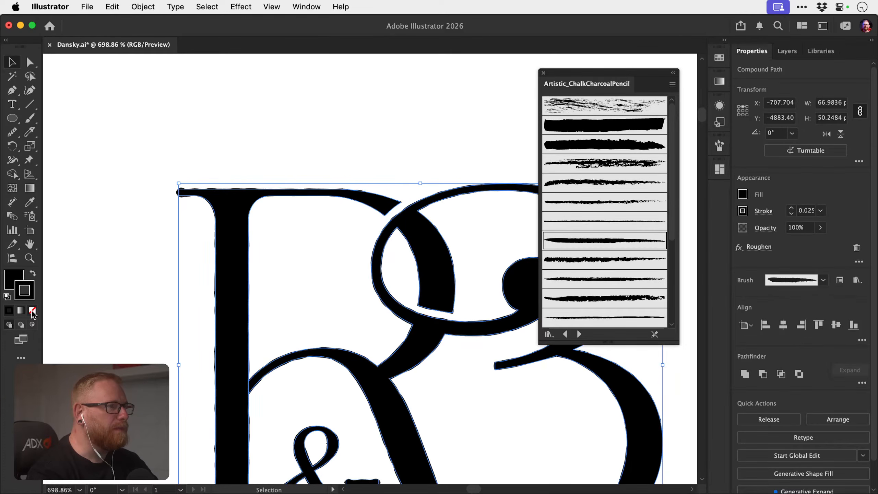
Try the monogram without its brushed stroke, and restore the stroke.
click(32, 311)
click(101, 201)
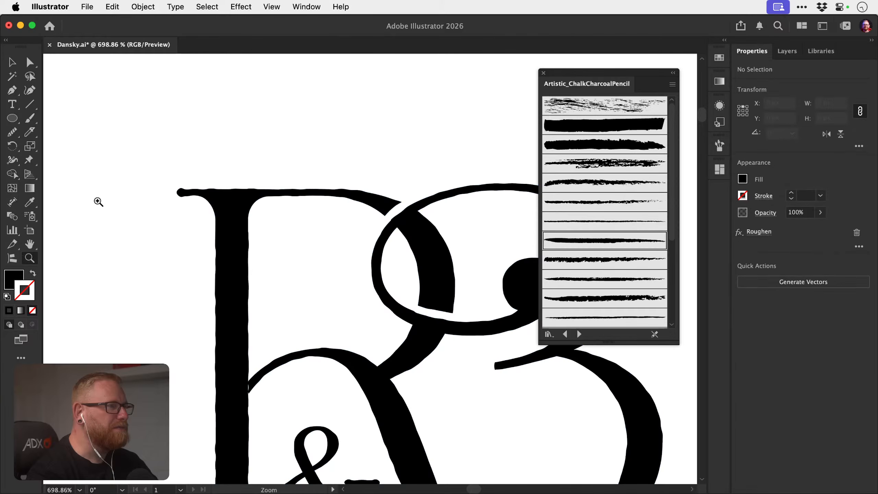
key(super+a)
key(z)
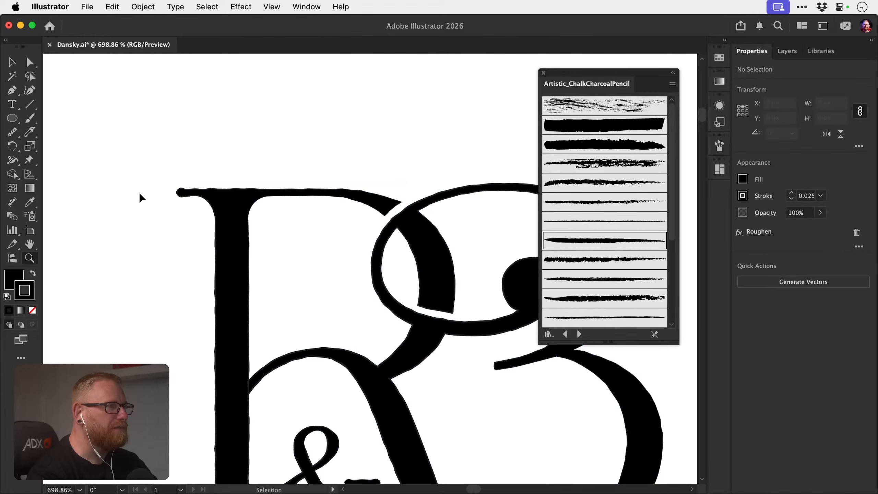
Increase the stroke weight of the brushed monogram to 0.05.
key(super+a)
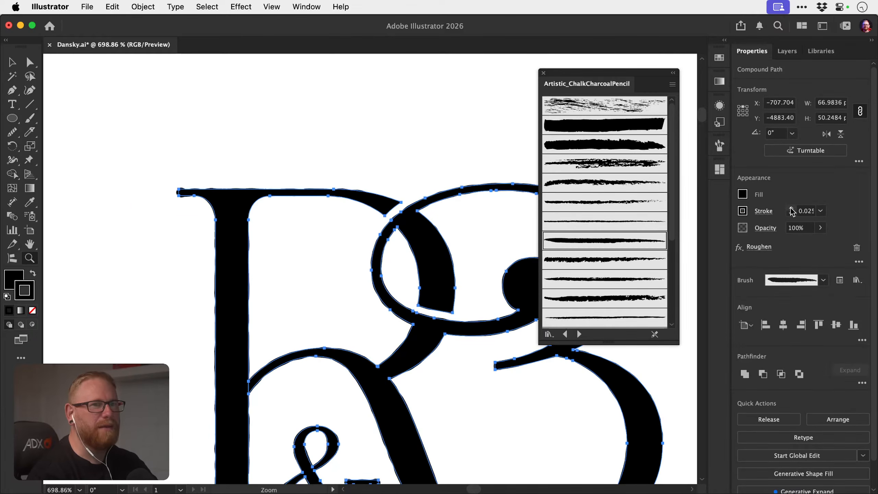
click(791, 208)
click(790, 207)
key(super+shift+a)
drag(397, 245, 292, 219)
key(space)
Set the Roughen detail of the brushed monogram to 81 per inch.
click(363, 207)
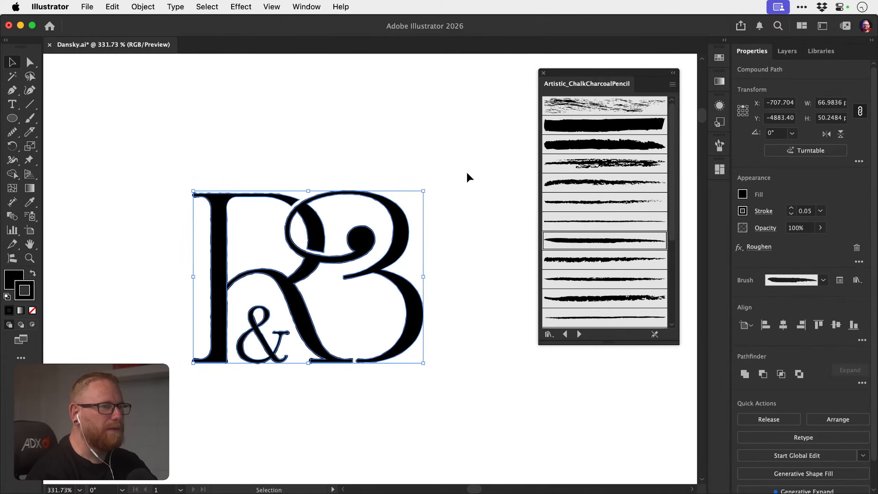
click(760, 247)
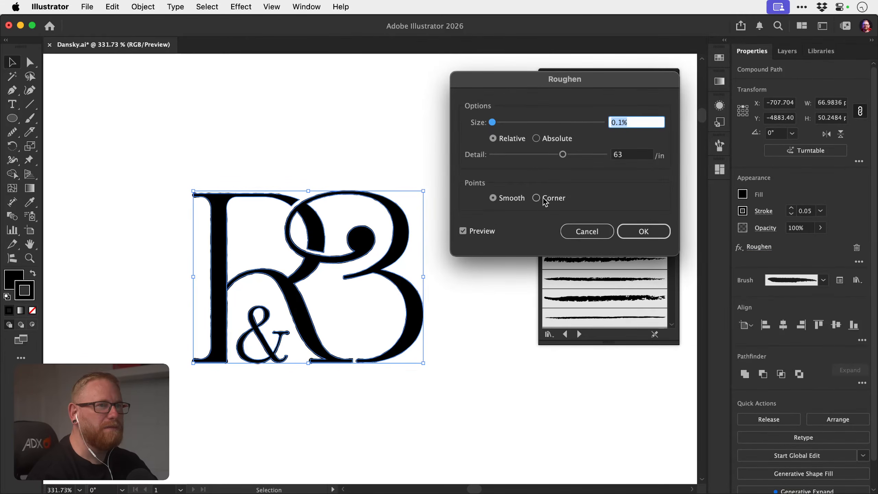
key(Tab)
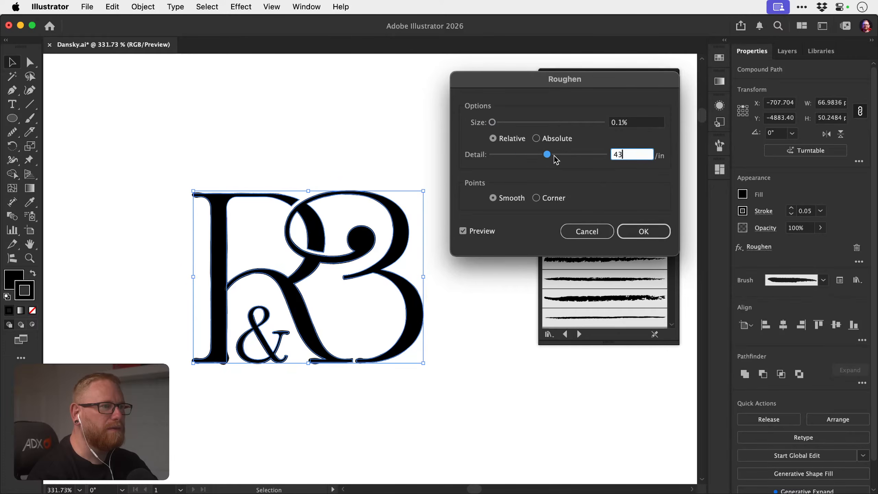
drag(558, 158, 581, 155)
click(643, 230)
click(516, 210)
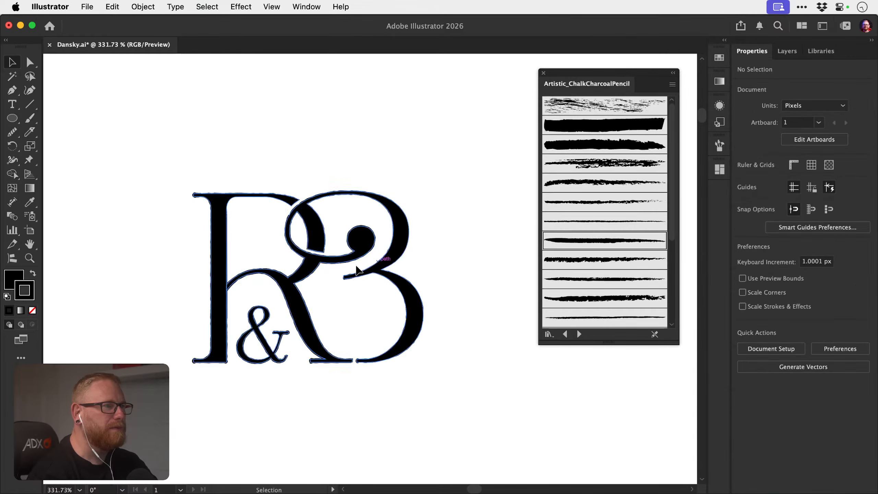
Set the Roughen size of the brushed monogram to 0.05%.
key(z)
drag(241, 229, 375, 206)
key(v)
click(192, 227)
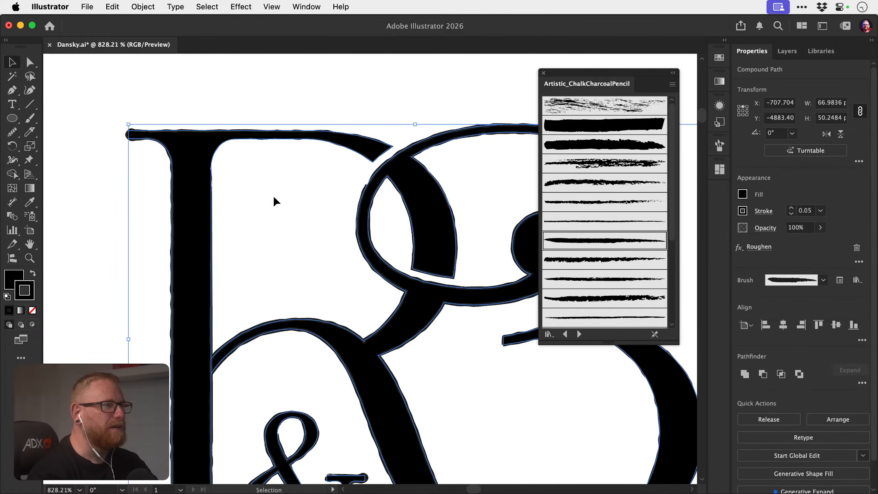
click(765, 246)
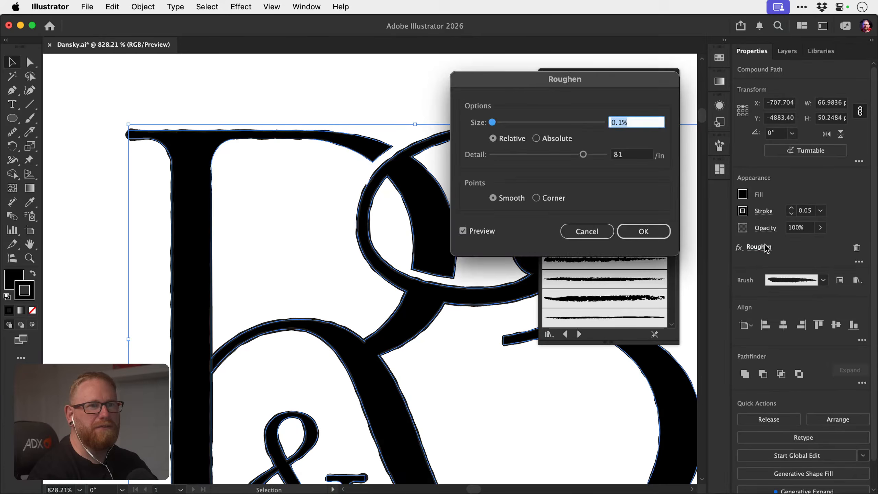
click(618, 122)
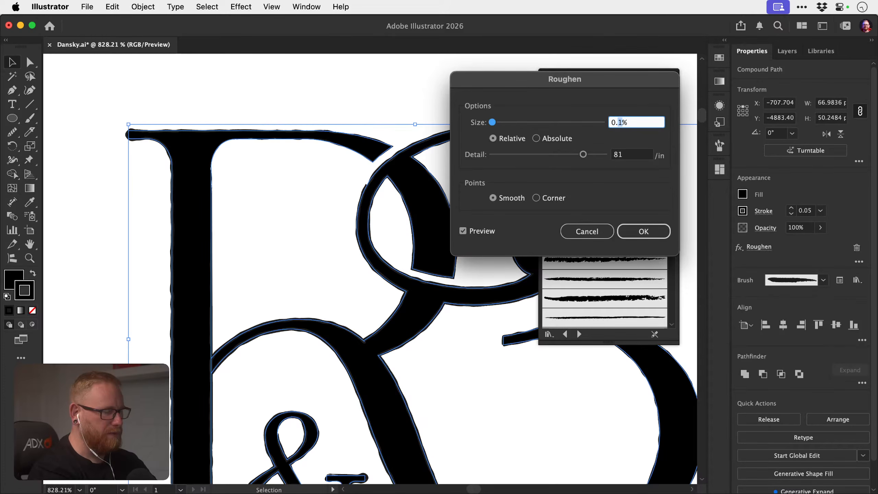
key(Tab)
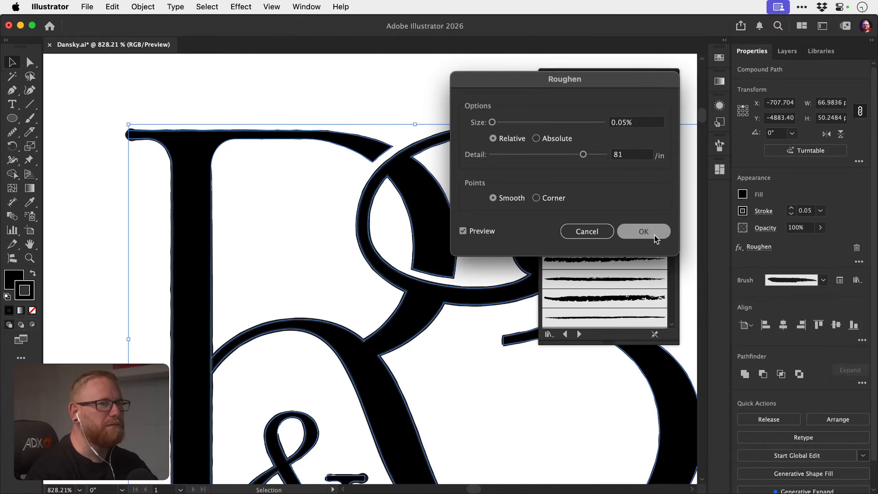
click(644, 231)
click(760, 247)
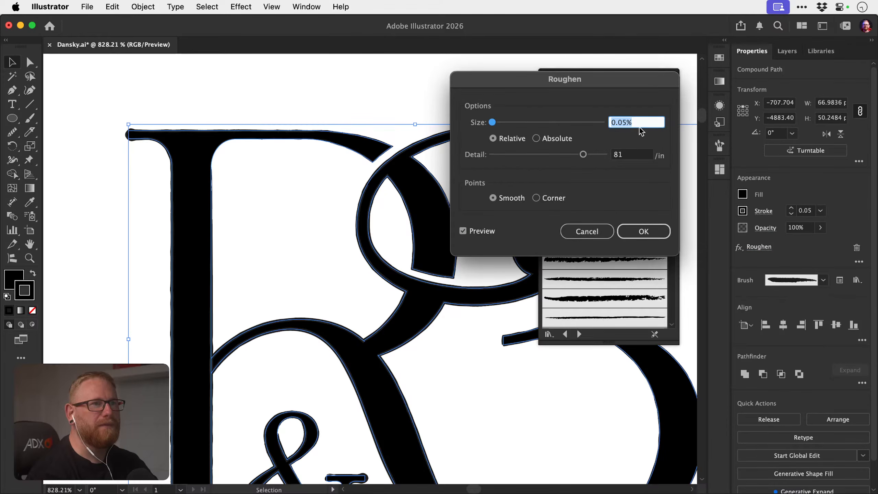
click(655, 231)
click(388, 209)
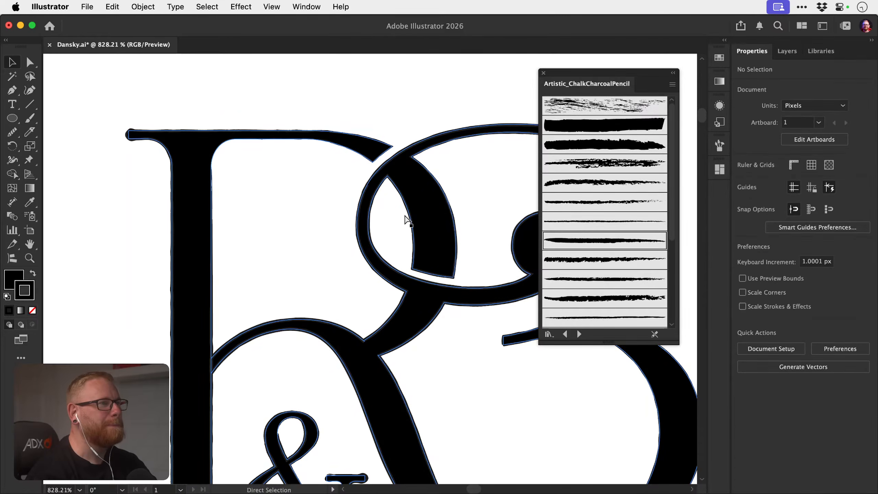
Save the document and close the chalk, charcoal and pencil brush library.
key(super+s)
key(z)
drag(416, 276, 196, 237)
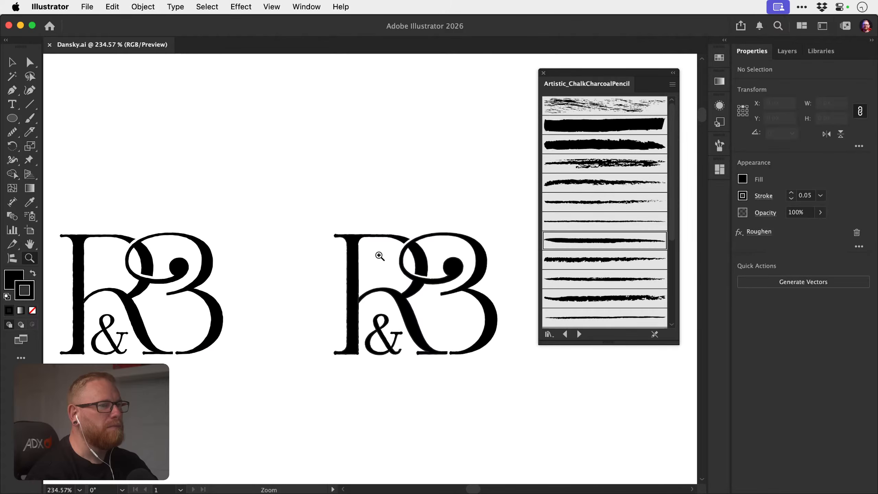
drag(400, 288, 453, 285)
key(v)
drag(475, 236, 430, 224)
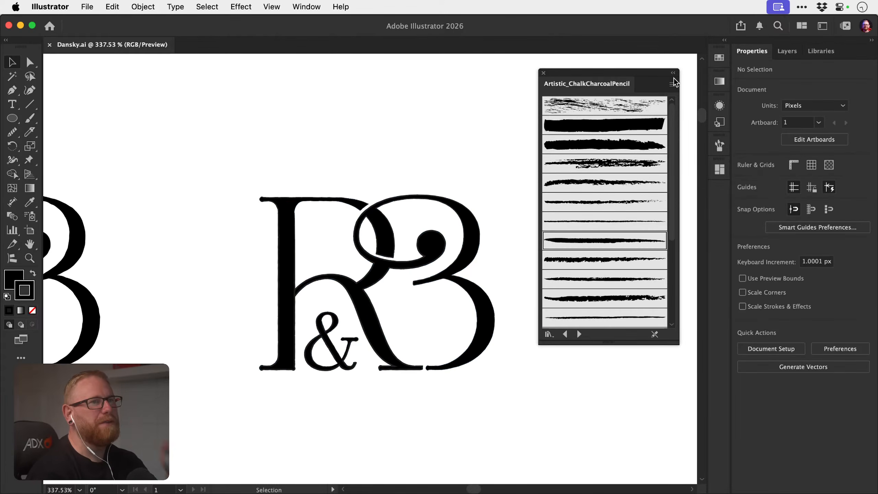
click(543, 73)
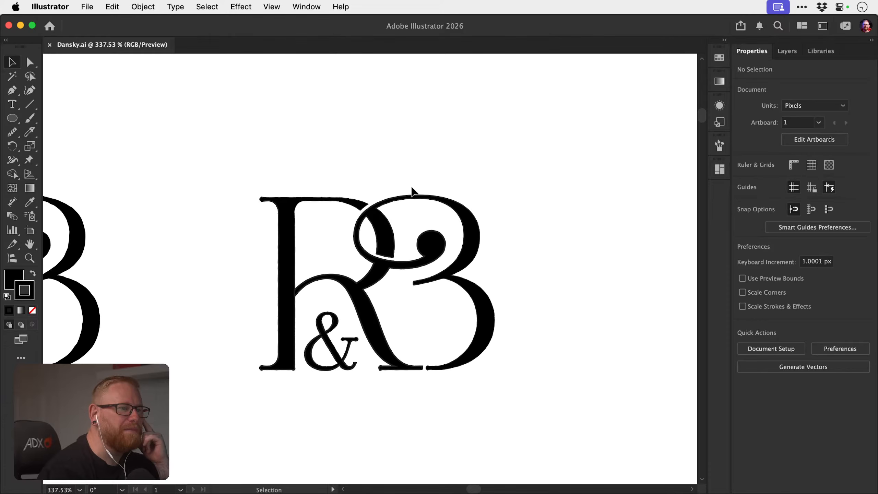
Compare the monogram versions and delete the brushed copy, keeping the roughened one without a stroke.
key(z)
drag(386, 299, 457, 282)
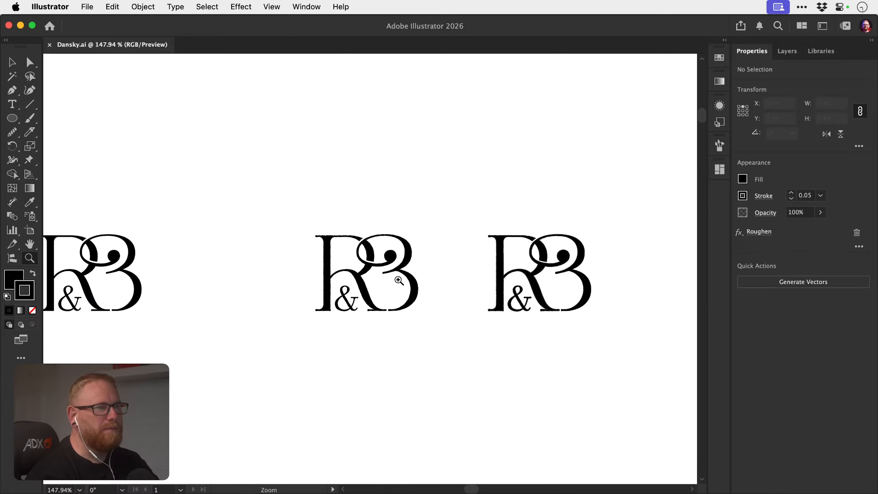
drag(321, 276, 442, 249)
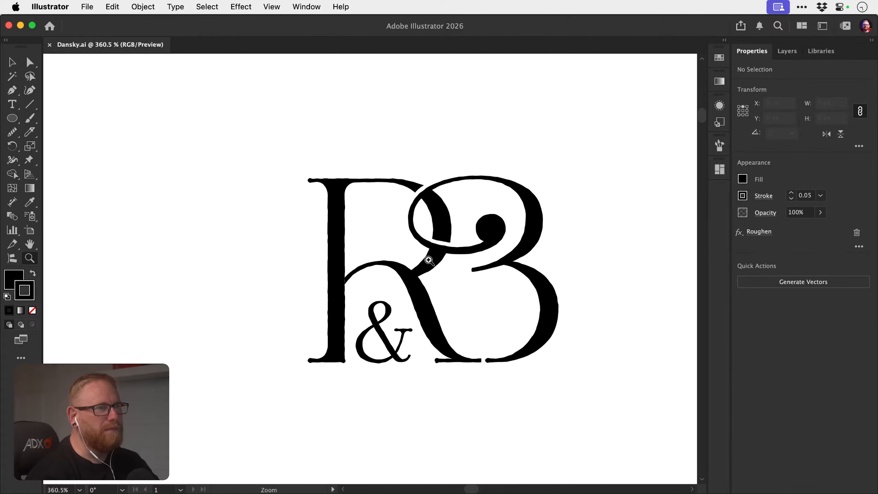
drag(455, 294, 361, 271)
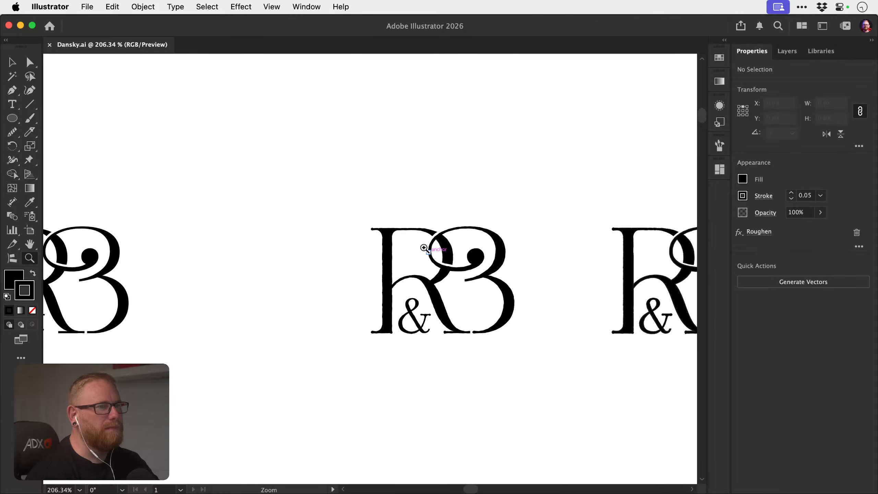
drag(432, 287, 332, 286)
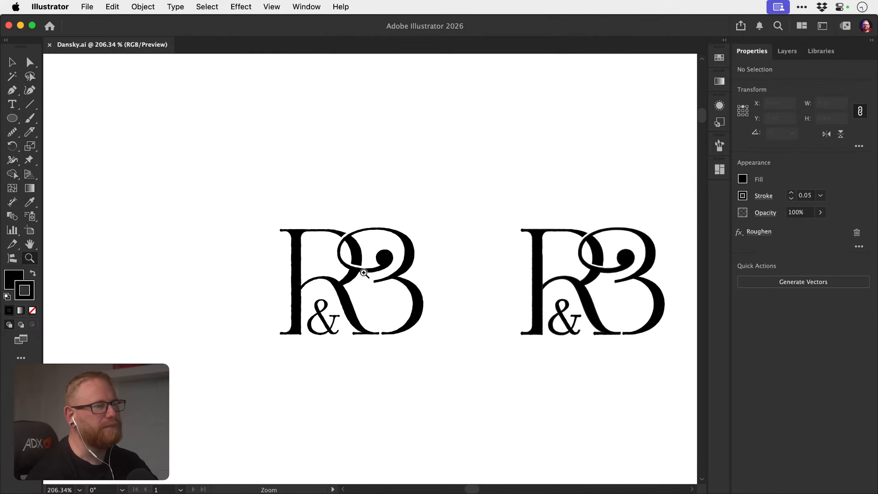
drag(518, 199, 670, 351)
key(Delete)
Set the remaining roughened monogram's Roughen effect to size 0.2% and detail 93 per inch.
drag(349, 281, 552, 276)
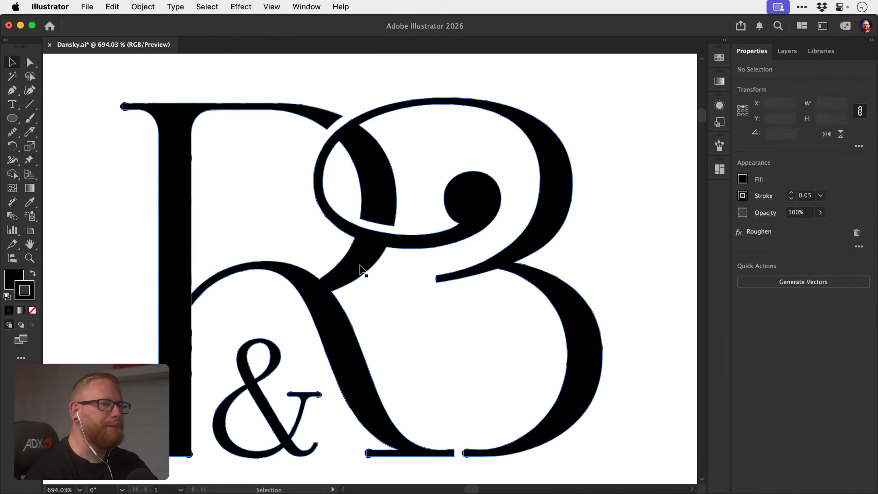
click(355, 270)
click(649, 168)
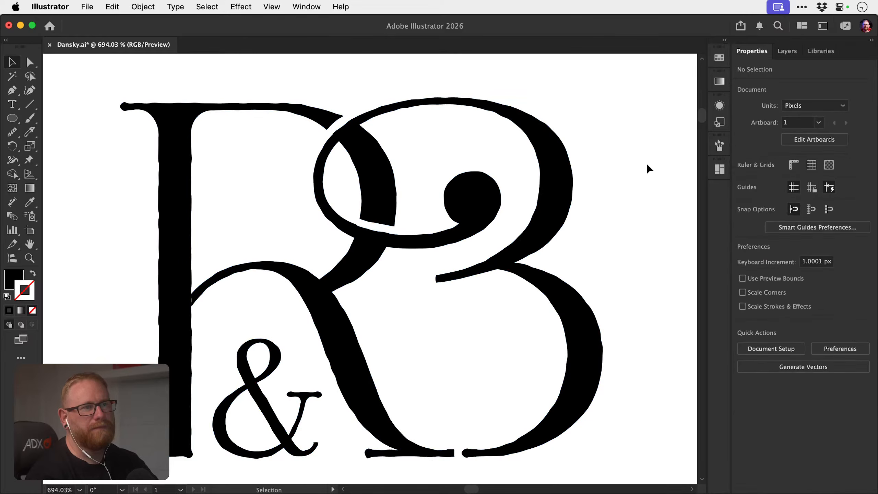
click(572, 177)
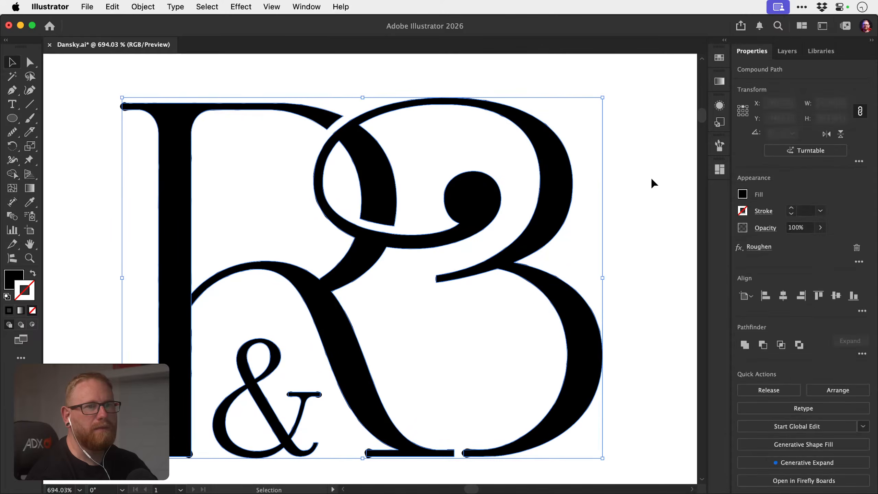
click(759, 246)
drag(572, 156, 597, 156)
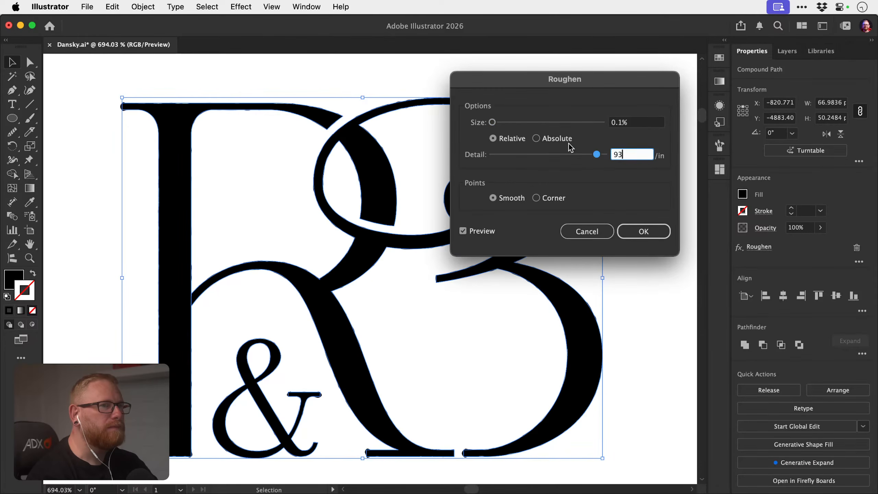
click(617, 123)
text(0.2)
key(Tab)
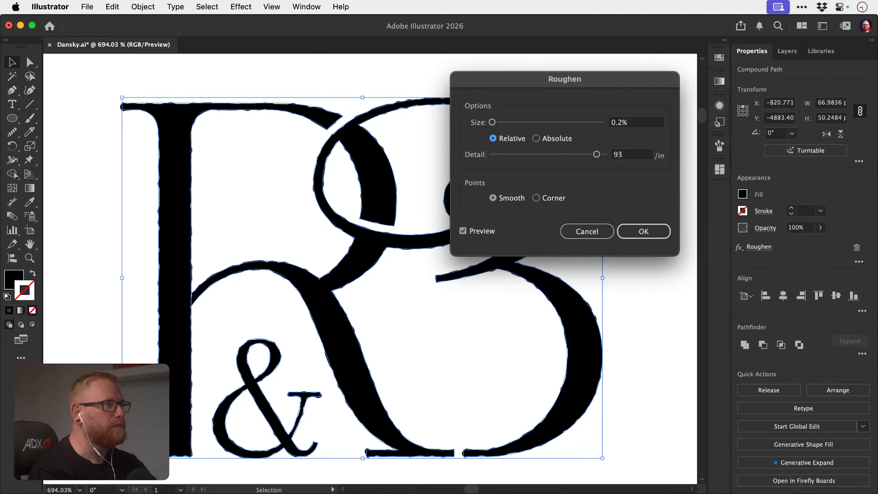
key(Return)
key(super+shift+a)
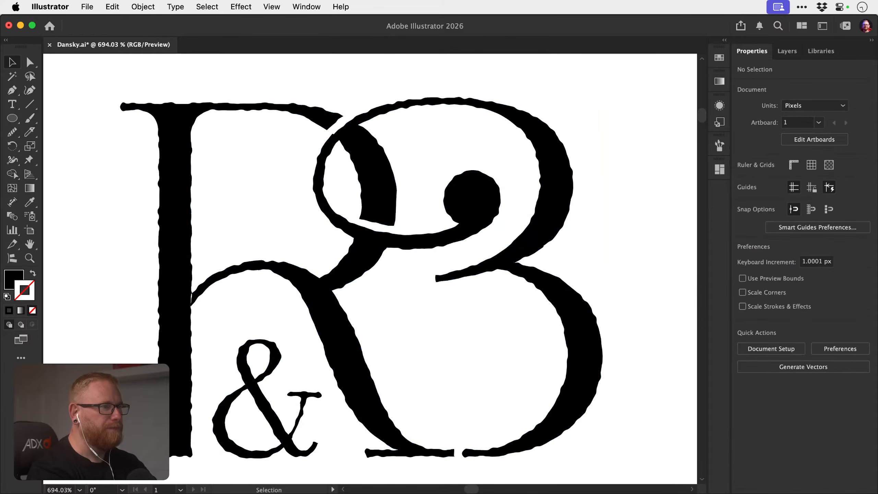
Lower the Roughen size of the monogram for a subtler edge, and save the document.
key(a)
key(super+minus)
key(super+minus)
key(super+minus)
key(z)
drag(358, 269, 403, 265)
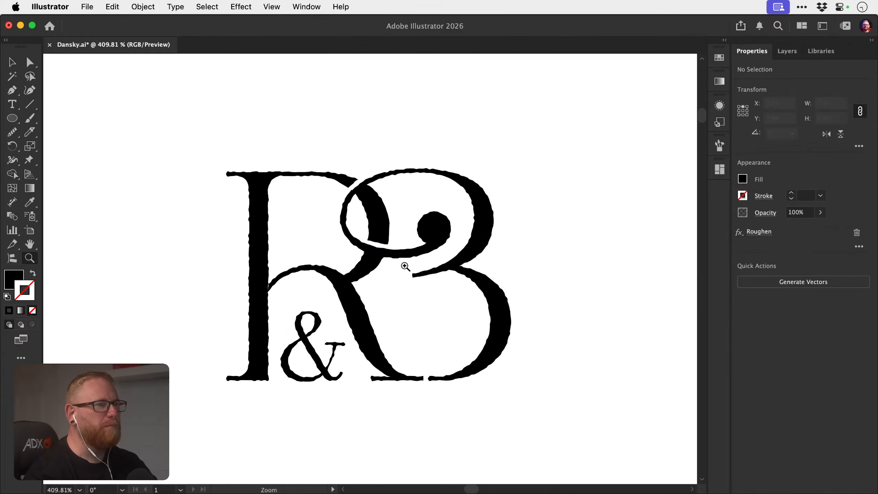
key(v)
click(404, 255)
click(759, 247)
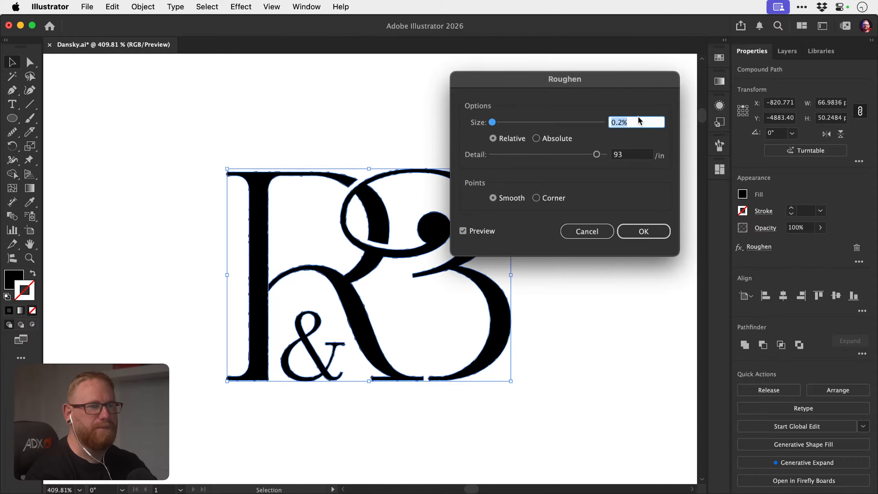
text(.2)
key(Return)
key(super+shift+a)
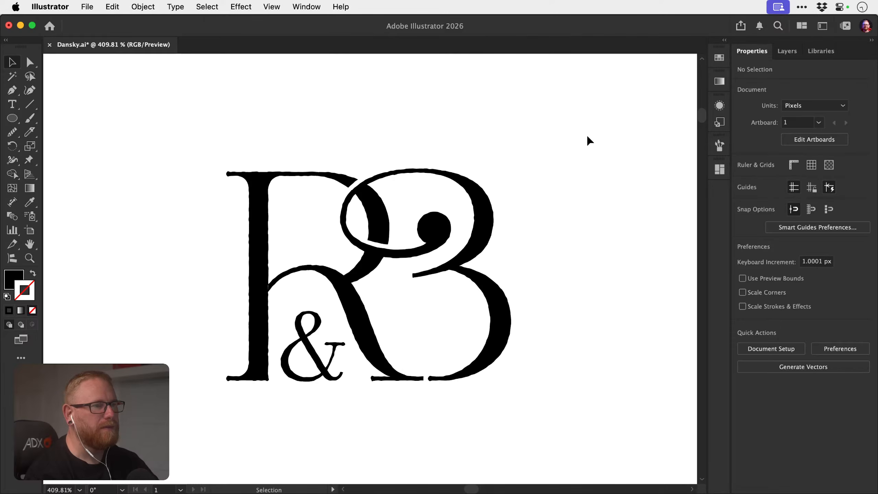
key(super+s)
Move the roughened monogram closer to the clean monogram beside it, and save the document.
key(z)
drag(401, 221, 390, 206)
key(v)
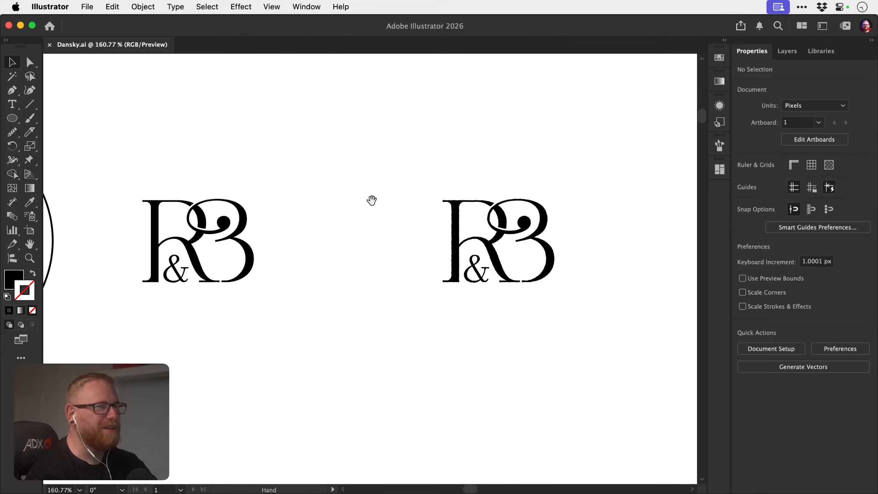
drag(418, 156, 598, 326)
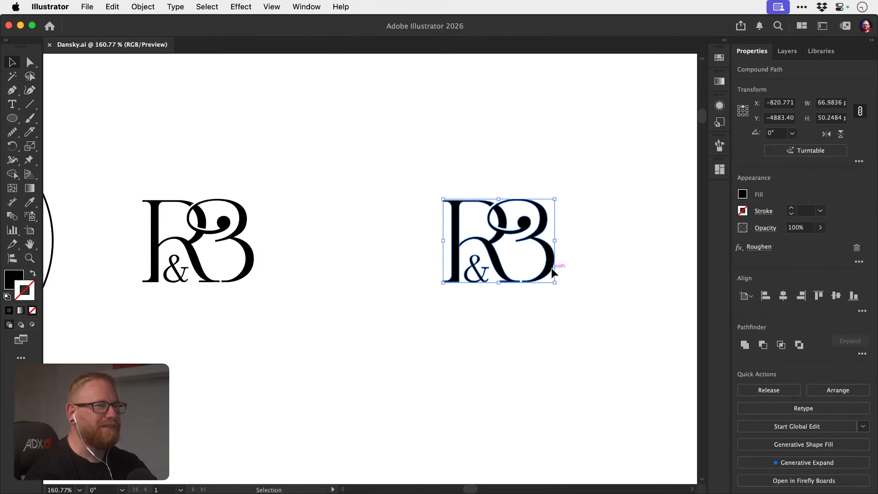
drag(551, 268, 429, 269)
key(z)
drag(202, 233, 294, 225)
key(v)
click(367, 123)
drag(359, 139, 384, 124)
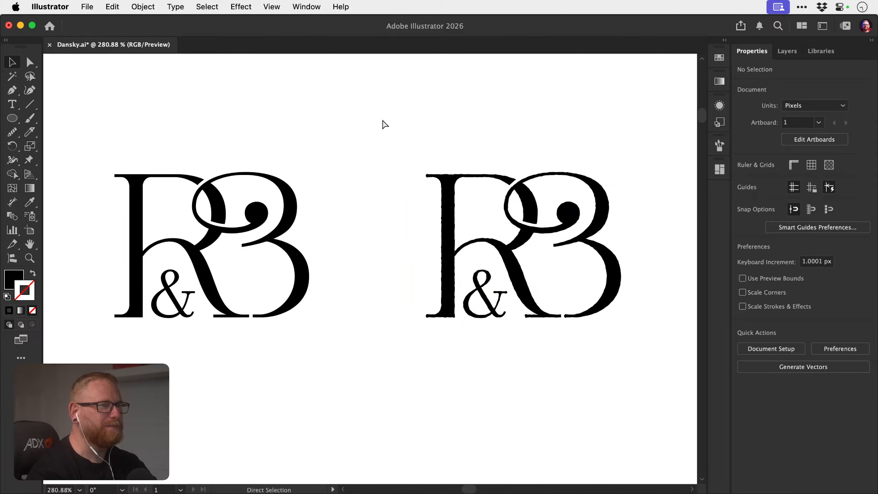
key(super+s)
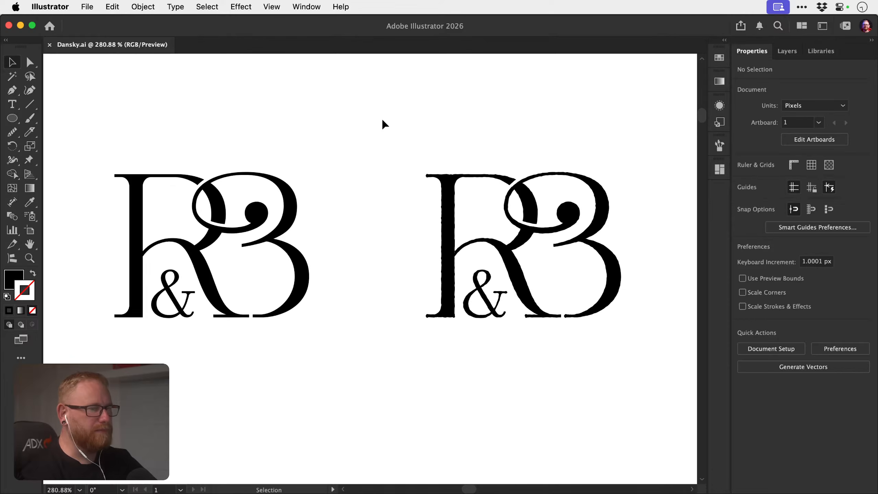
Compare the clean and roughened monograms with the circular Root & Bean badge at a small display size.
key(space)
drag(427, 250, 393, 252)
key(z)
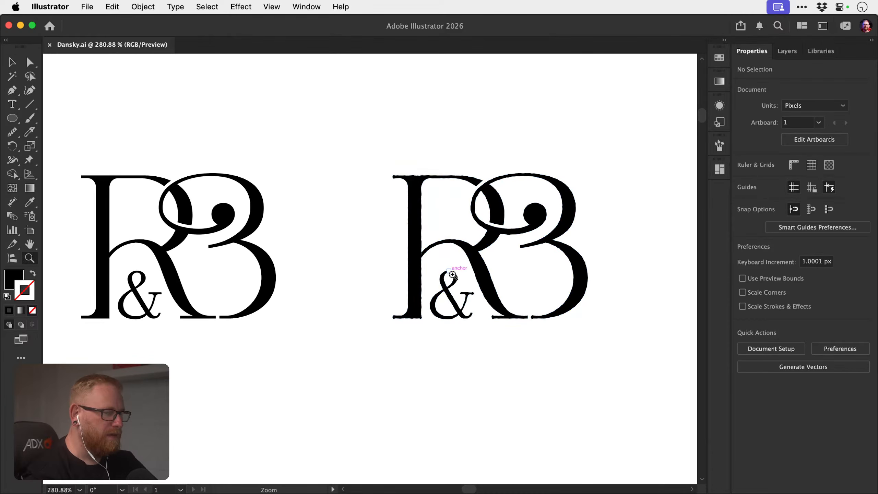
drag(450, 274, 318, 272)
key(space)
drag(361, 257, 408, 257)
key(v)
drag(275, 204, 454, 368)
key(z)
drag(435, 316, 374, 249)
key(v)
click(388, 233)
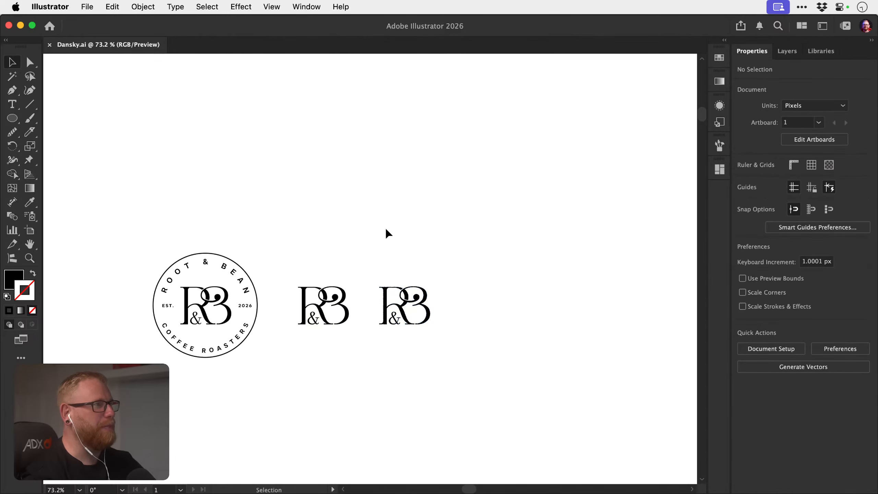
Find the earlier RB monogram without an ampersand among the small logo sketches and copy it.
key(z)
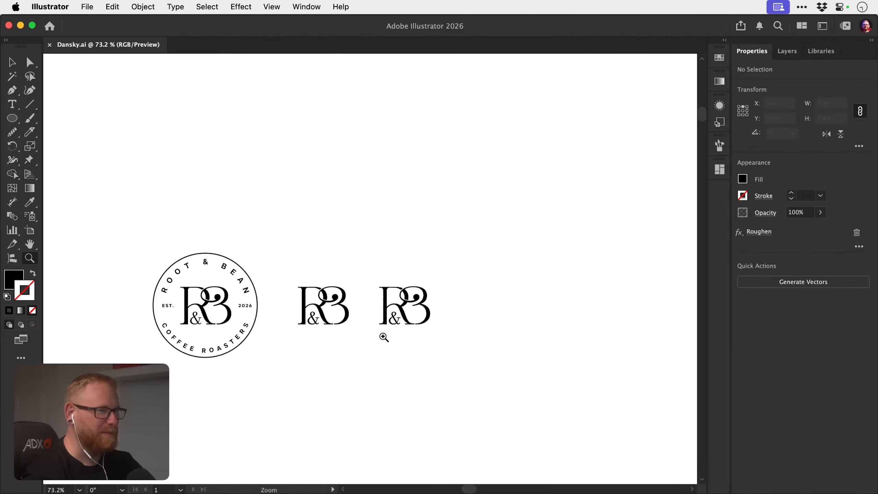
drag(383, 333, 264, 298)
key(space)
drag(317, 298, 387, 307)
mouse_move(223, 270)
mouse_down()
mouse_move(462, 251)
mouse_move(400, 263)
mouse_move(368, 263)
mouse_move(483, 242)
mouse_up()
drag(369, 243, 458, 239)
key(a)
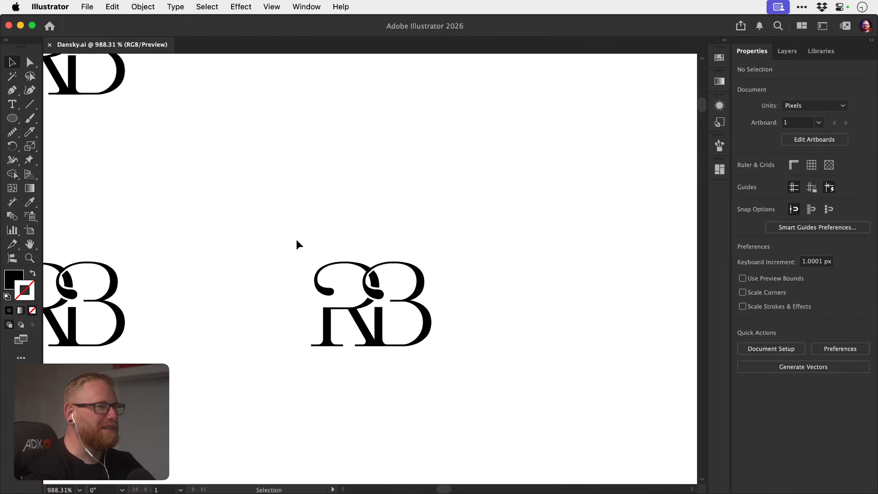
mouse_move(296, 239)
mouse_down()
mouse_move(478, 330)
mouse_move(337, 262)
mouse_move(287, 255)
mouse_up()
Return to the clean and roughened monograms and paste the copied RB sketch there.
key(z)
drag(494, 278, 380, 275)
key(space)
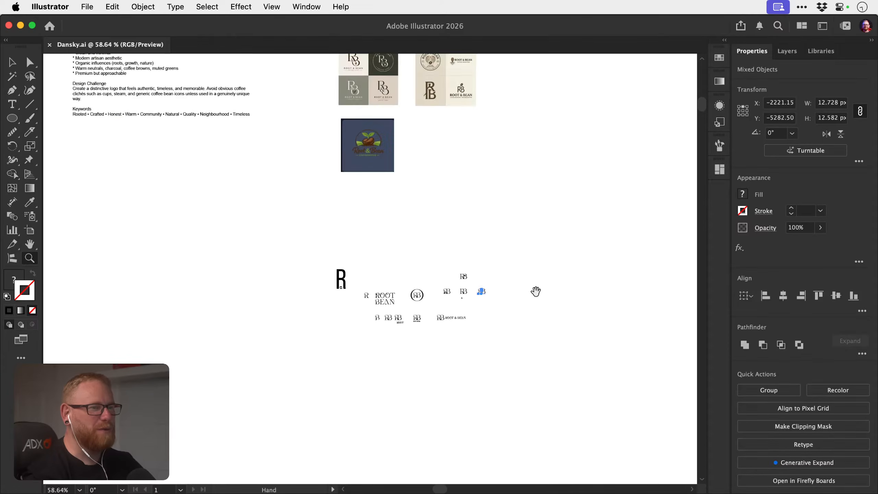
drag(535, 292, 271, 238)
drag(691, 377, 518, 278)
drag(668, 341, 508, 243)
drag(693, 259, 477, 225)
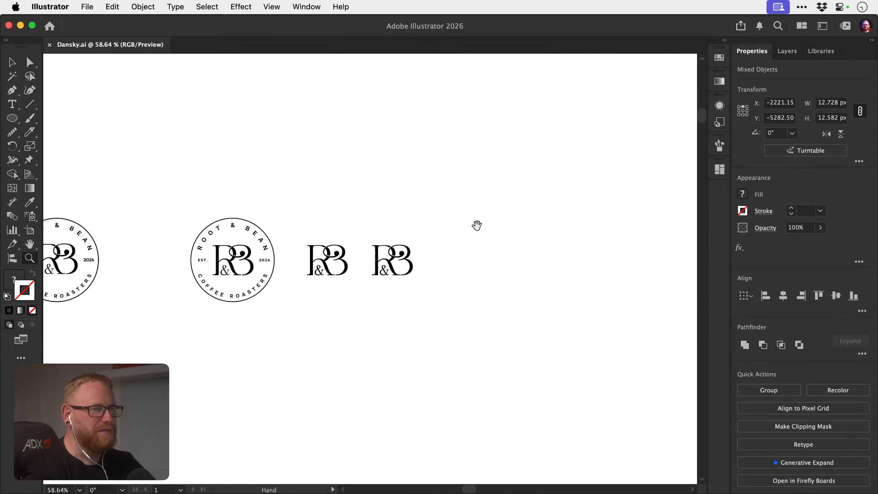
drag(429, 250, 579, 246)
key(super+v)
key(v)
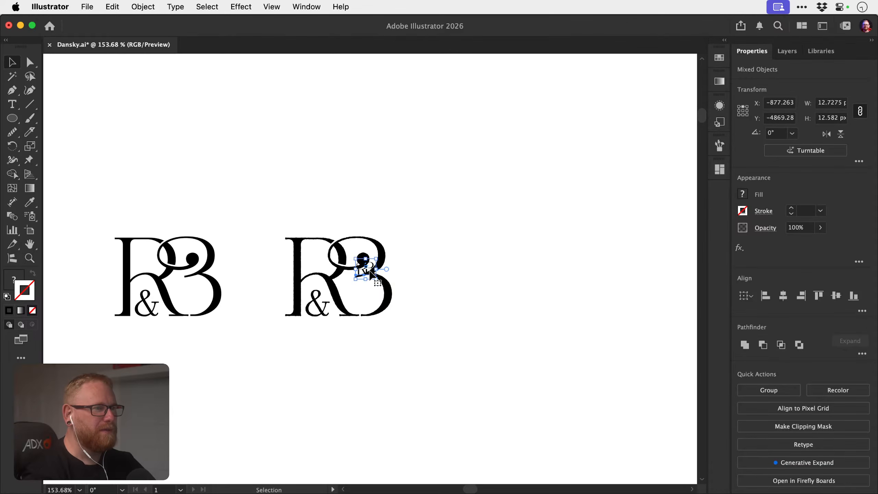
Place the pasted RB sketch beside the roughened monogram, enlarge it to a similar size, and save the document.
drag(372, 270, 517, 214)
drag(491, 249, 535, 273)
click(519, 182)
mouse_move(424, 263)
mouse_down()
mouse_move(369, 261)
mouse_move(432, 265)
mouse_up()
scroll(432, 265, right, 3)
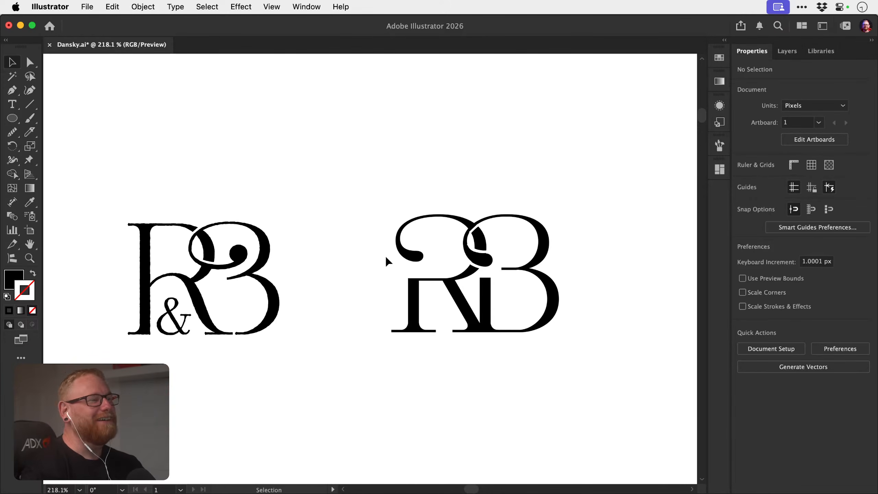
key(super+s)
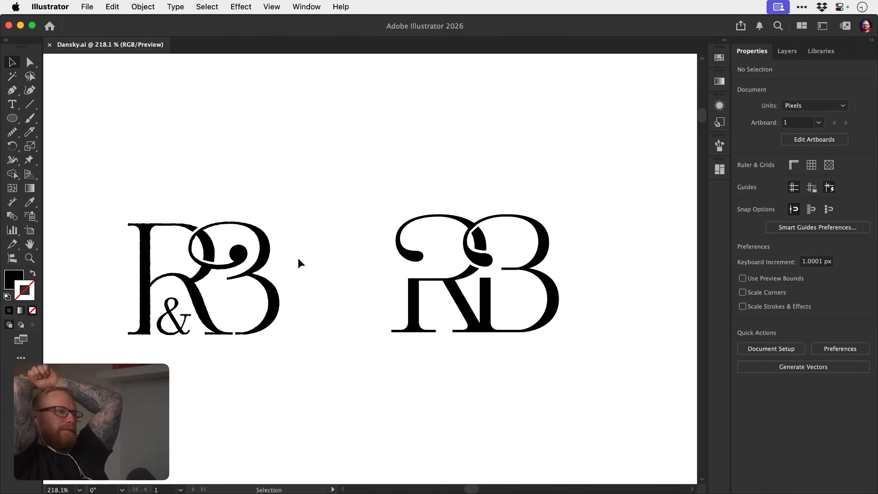
Delete the pasted RB sketch beside the roughened monogram and save the document.
drag(347, 139, 585, 357)
key(Delete)
key(z)
drag(158, 273, 256, 266)
drag(256, 266, 396, 245)
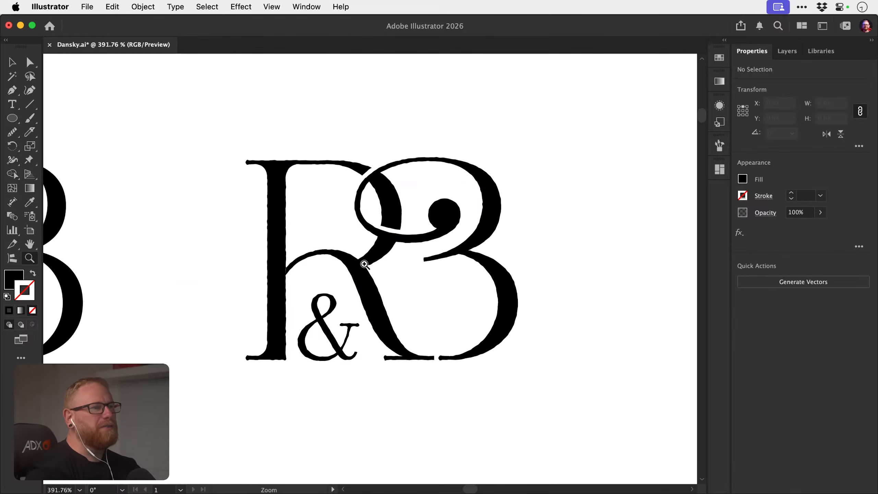
drag(394, 275, 294, 260)
key(v)
key(super+s)
key(z)
drag(391, 259, 463, 259)
key(v)
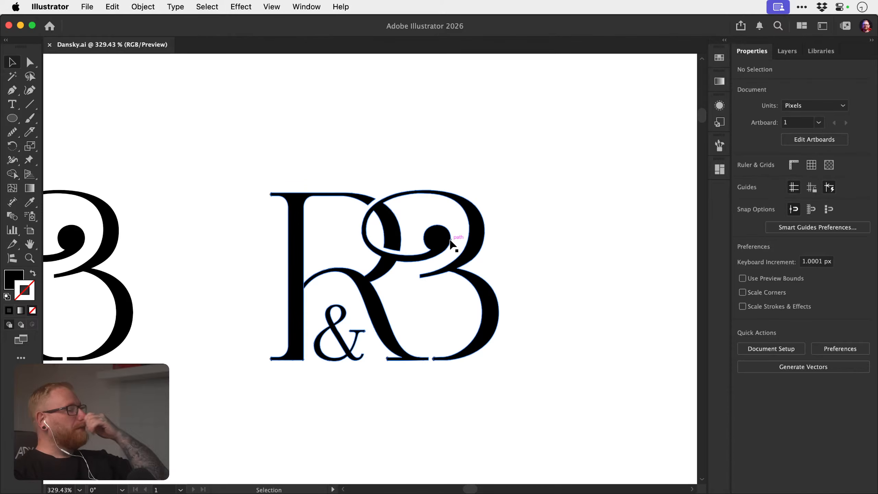
key(a)
Switch to Chrome, browse the coffee brand board on Pinterest, view the Coffee World pin, and return to Illustrator.
key(super+Tab)
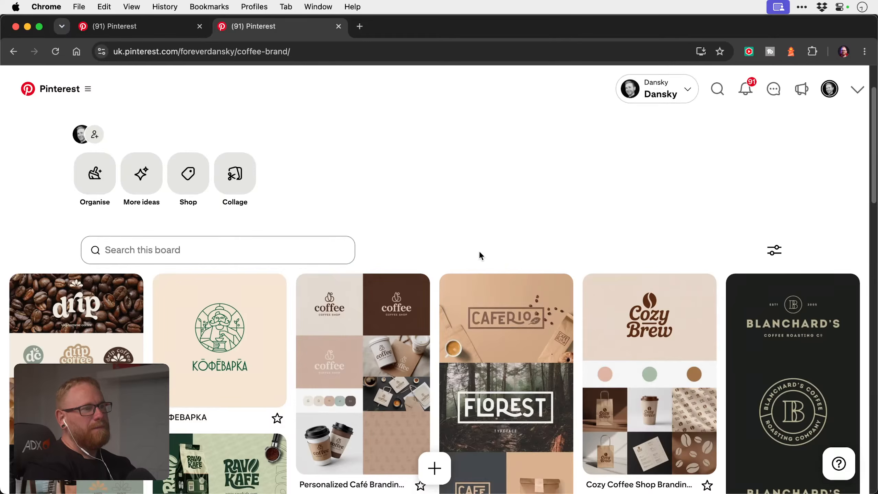
scroll(479, 255, down, 5)
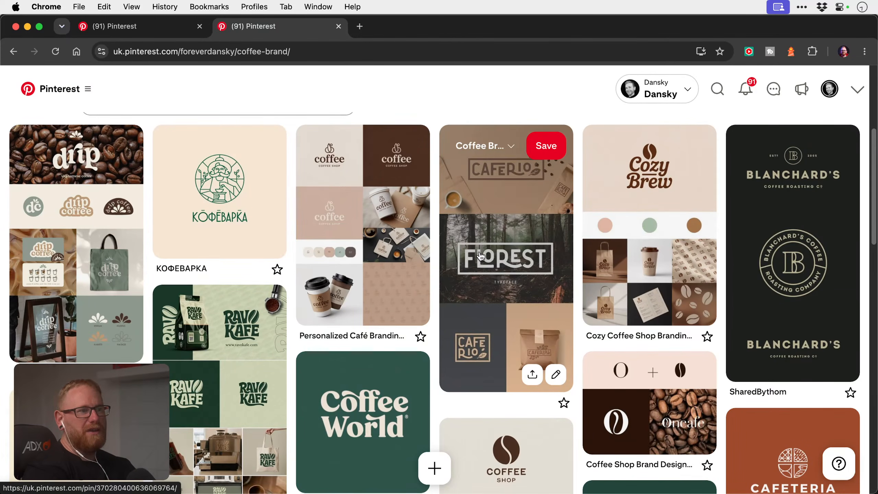
scroll(481, 256, down, 5)
click(364, 263)
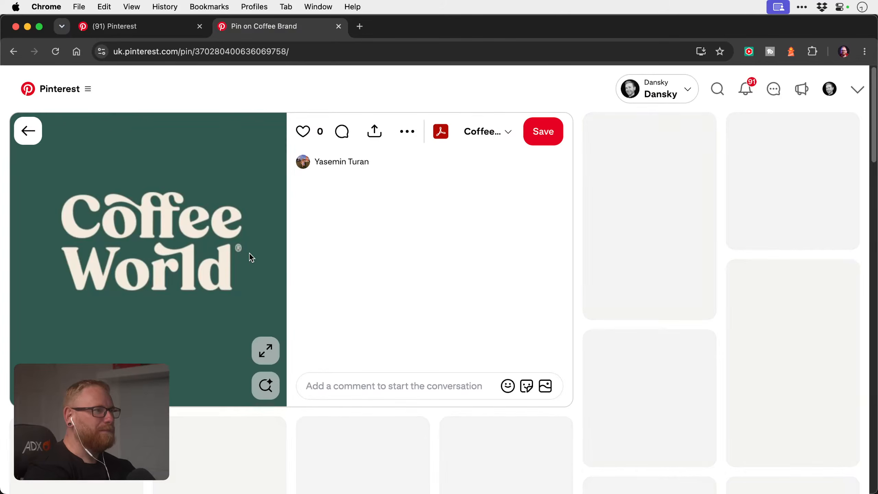
click(28, 131)
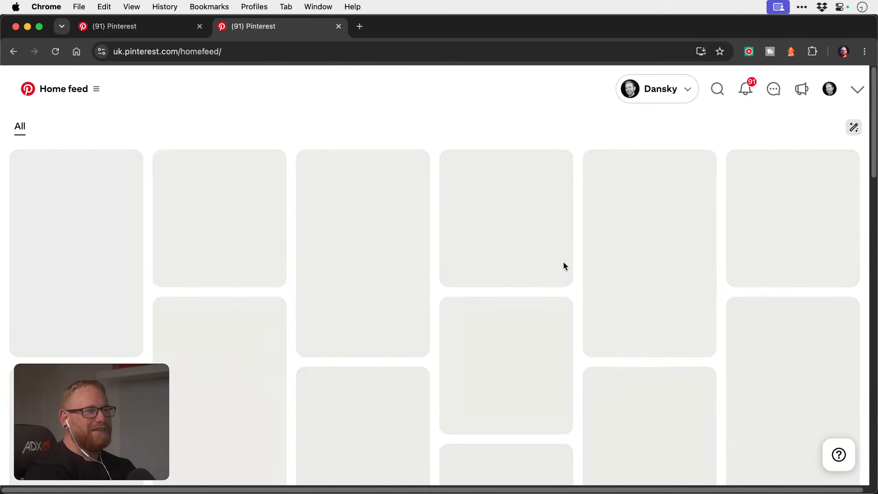
key(super+Tab)
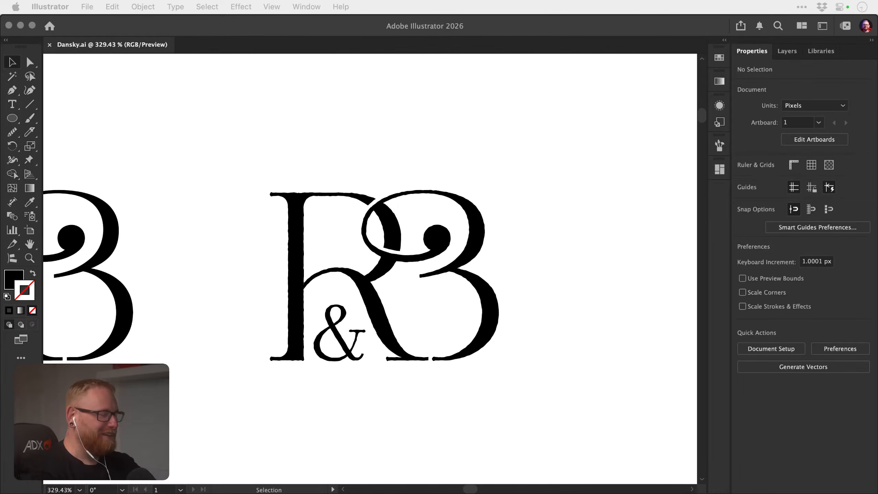
key(super+Tab)
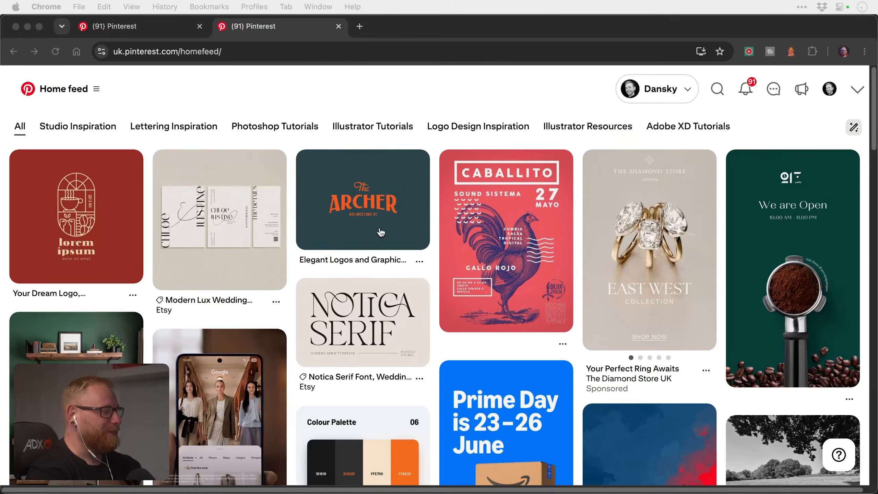
key(super+Tab)
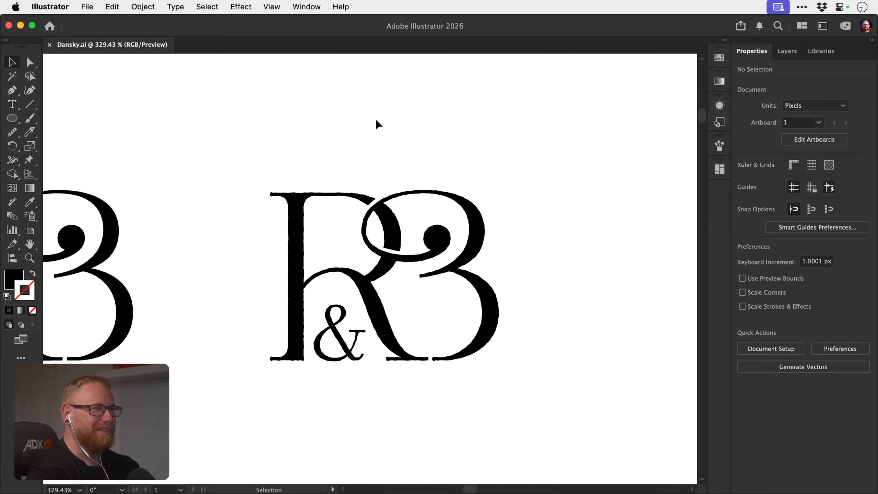
key(a)
key(v)
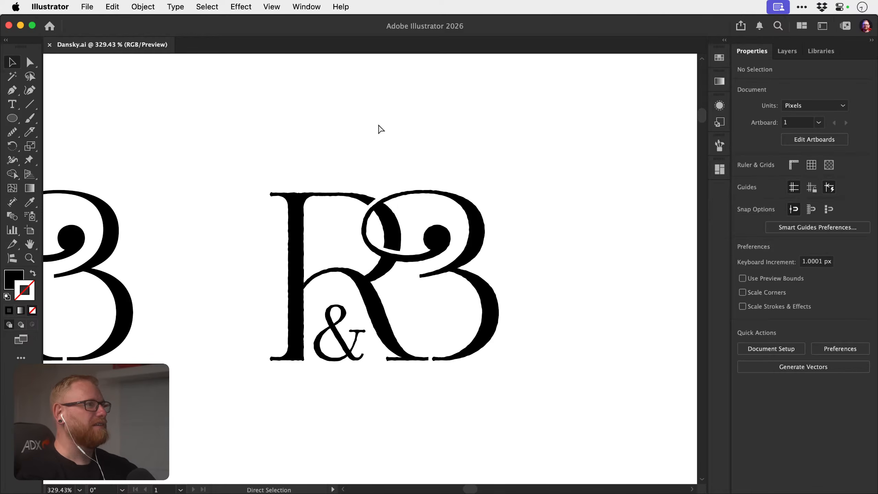
Compare the edges of the clean and roughened R&B monograms side by side.
drag(353, 229, 505, 212)
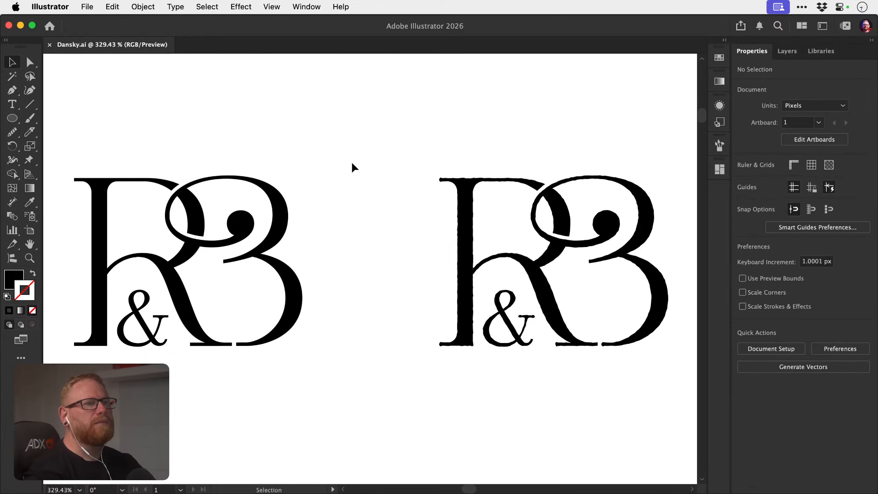
key(space)
drag(372, 217, 256, 208)
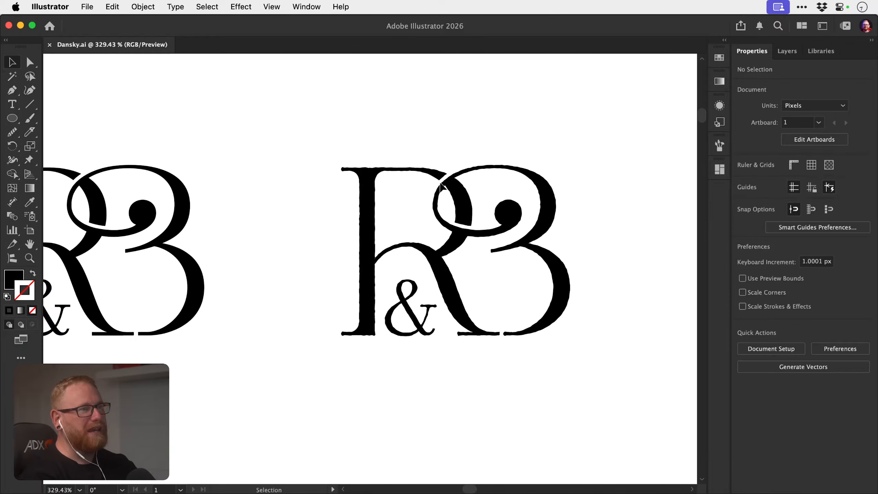
key(super+space)
drag(414, 232, 323, 235)
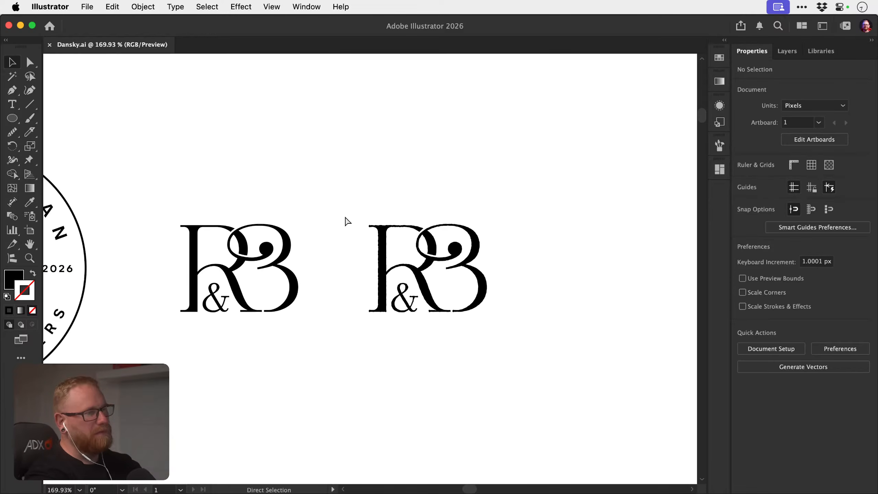
Examine the logo and headline lettering on the "Good Coffee. Real People. Every Day." reference poster.
key(super+minus)
key(super+minus)
key(super+minus)
key(super+minus)
key(super+minus)
drag(308, 242, 211, 183)
drag(208, 174, 391, 295)
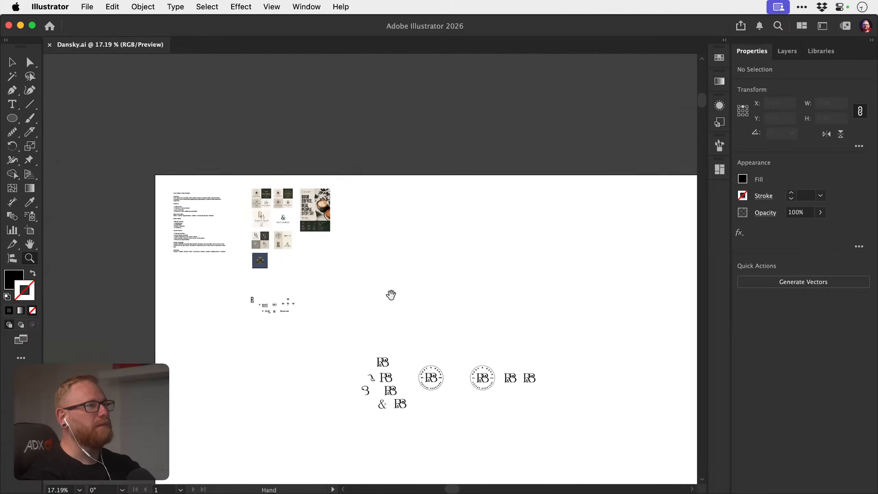
drag(313, 196, 605, 206)
drag(329, 257, 377, 230)
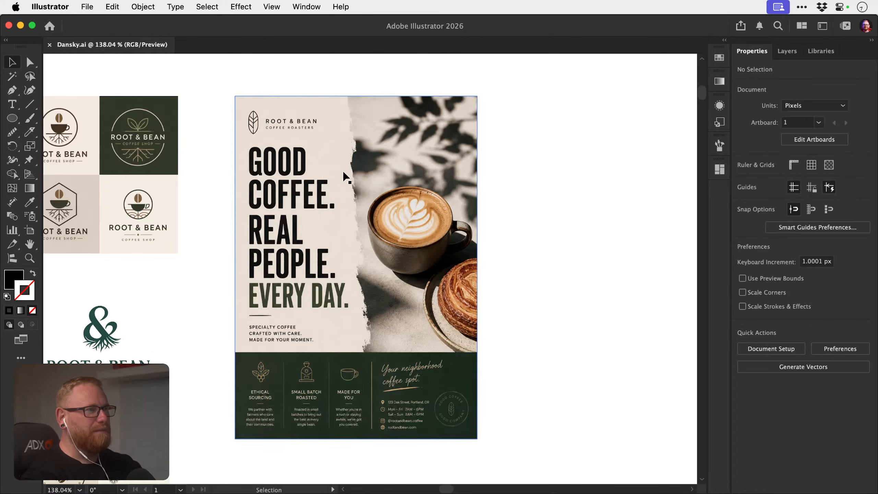
key(z)
drag(269, 112, 341, 121)
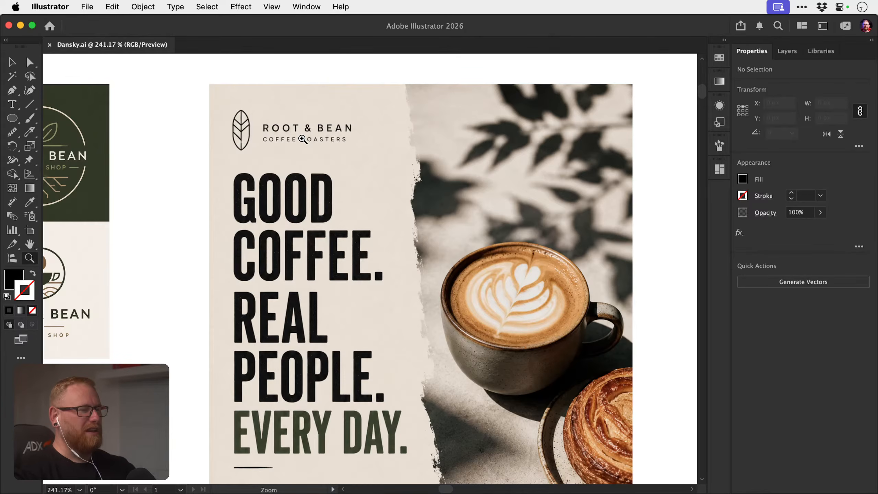
drag(387, 290, 361, 220)
drag(395, 244, 363, 243)
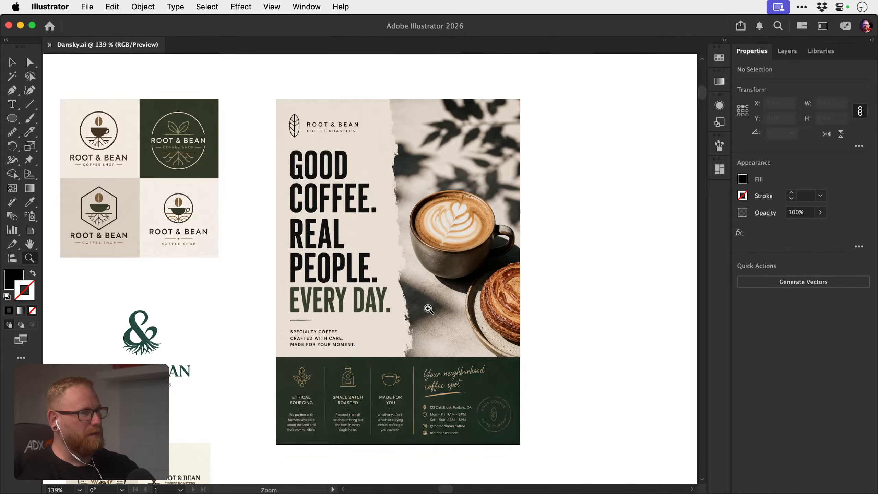
Go back to the logo artwork and compare the clean and roughened monograms next to the circular badge.
drag(414, 317, 297, 206)
drag(418, 361, 302, 242)
drag(521, 364, 404, 279)
drag(494, 322, 562, 308)
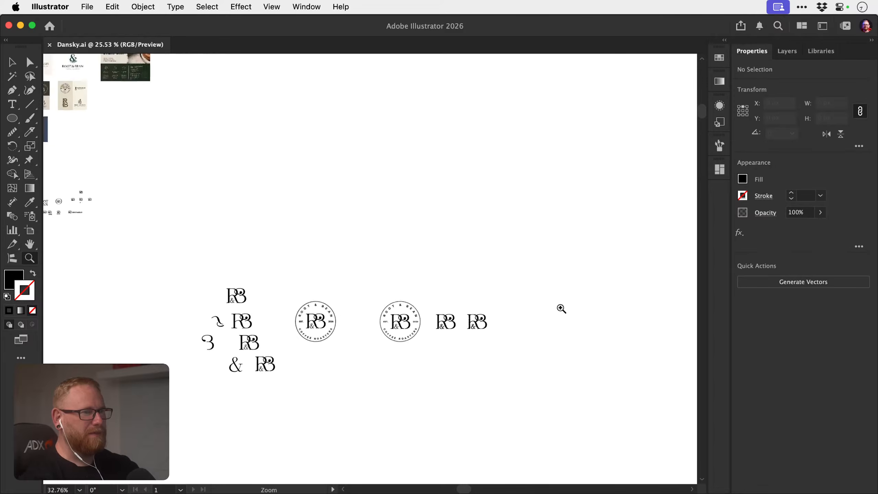
drag(467, 311, 429, 291)
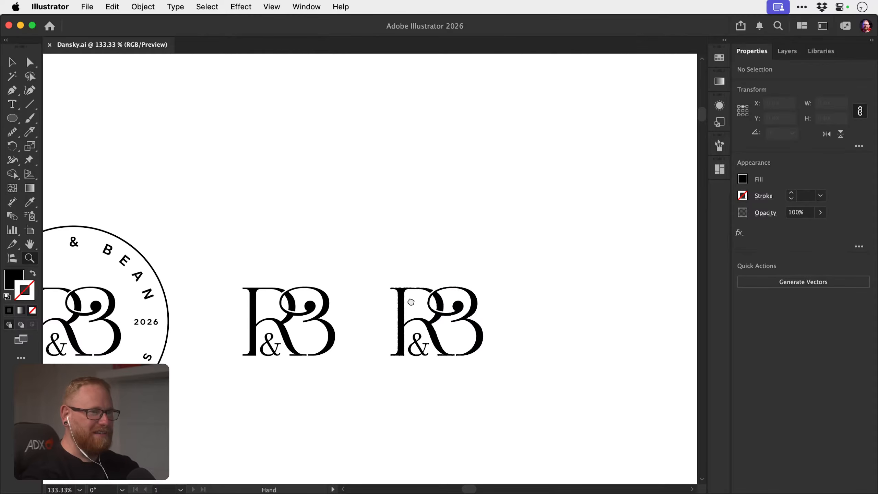
drag(467, 322, 517, 313)
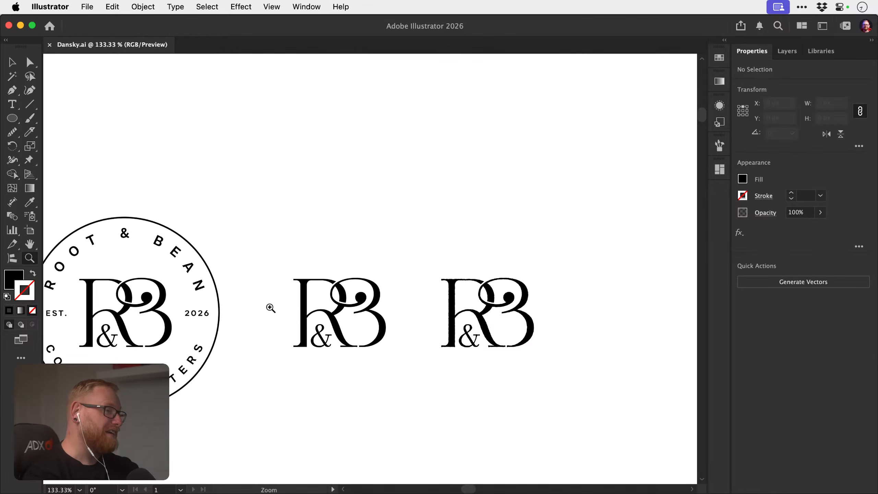
key(v)
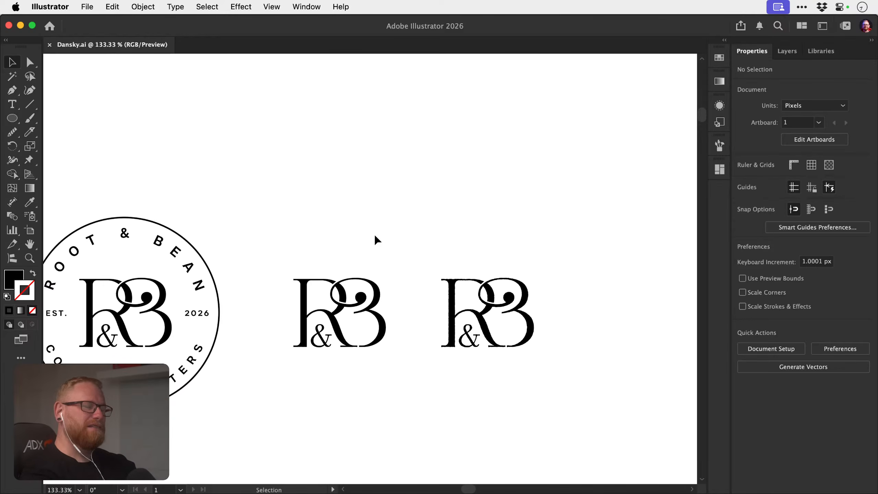
scroll(416, 284, right, 3)
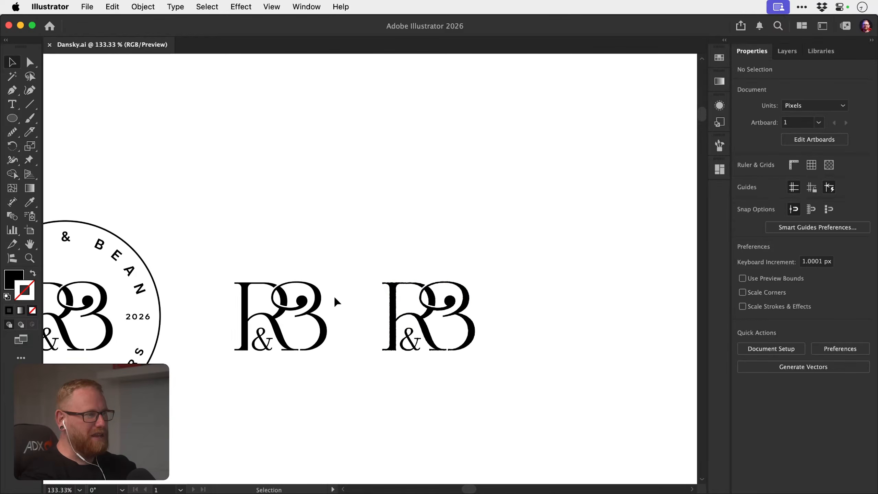
drag(288, 312, 360, 275)
key(v)
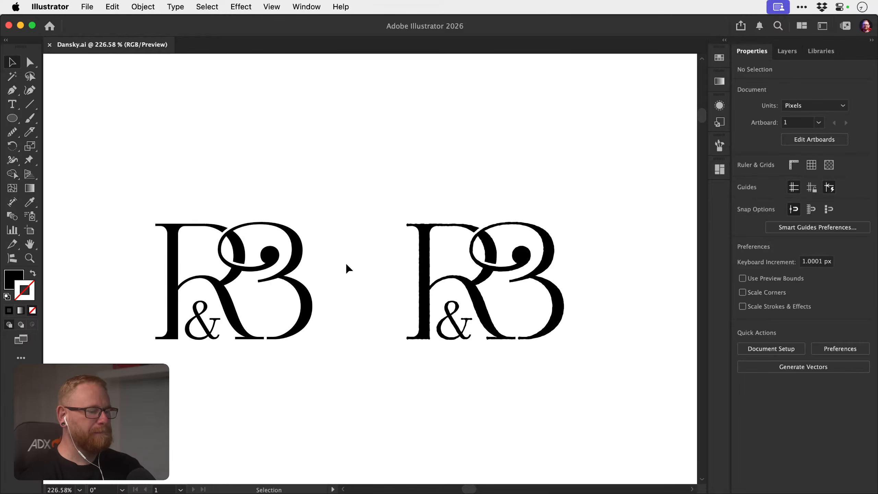
Duplicate the circular Root & Bean badge into the empty space beyond the roughened monogram.
drag(354, 310, 196, 279)
drag(86, 207, 238, 377)
drag(204, 303, 434, 252)
Convert the badge copy's text to outlines and expand its fills and strokes.
key(super+shift+o)
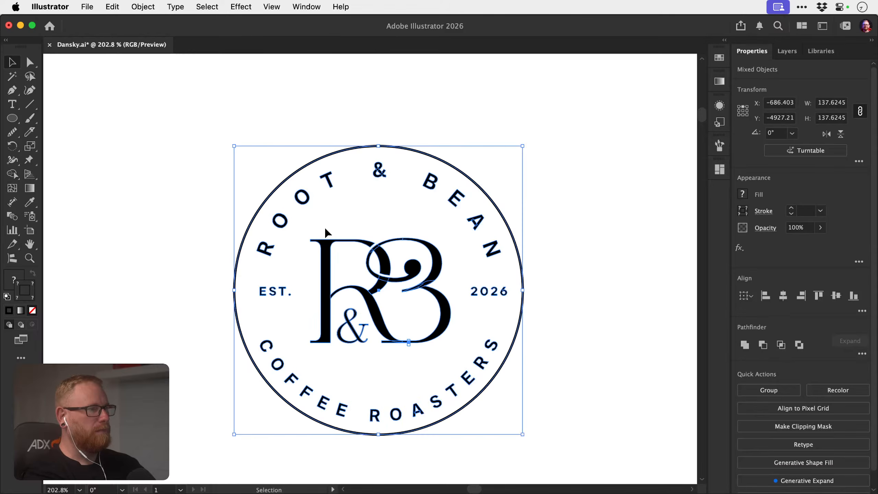
click(145, 7)
click(166, 178)
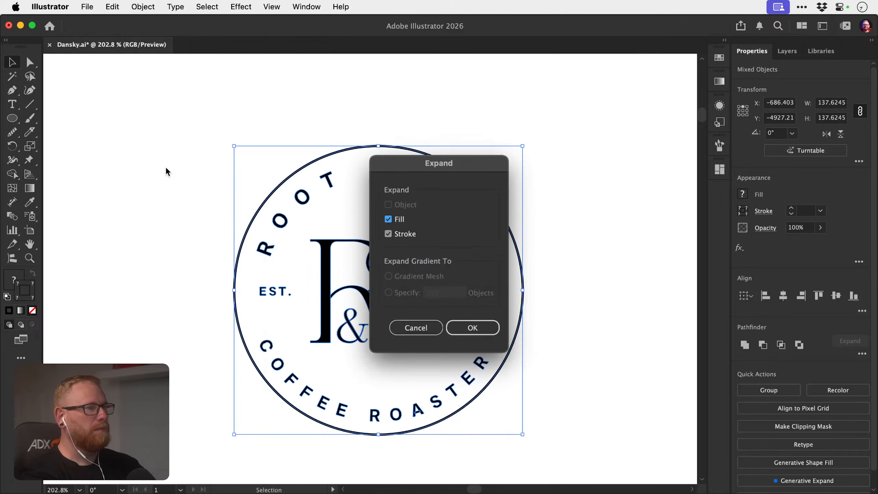
key(Return)
Unite all the expanded shapes of the badge copy into one shape and deselect it.
key(z)
drag(304, 307, 239, 272)
key(v)
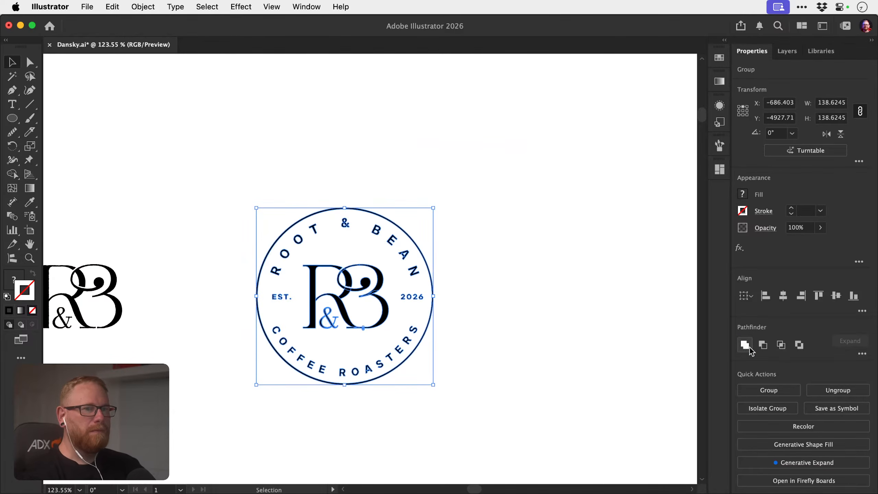
click(745, 344)
click(567, 316)
Delete the tiny stray mark at the foot of the monogram in the united badge copy.
key(space)
drag(314, 285, 409, 273)
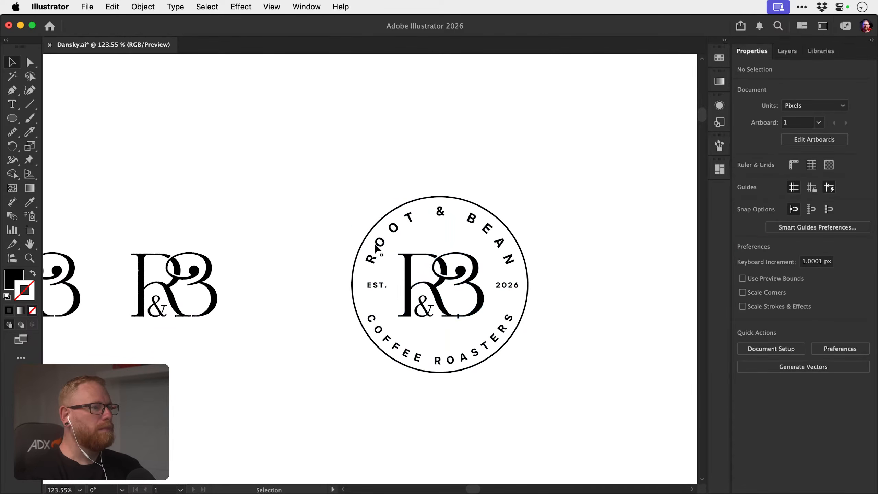
key(a)
drag(337, 186, 503, 340)
key(Delete)
Compare the united badge copy with the original badge and both monograms, checking the lettering inside the circle.
key(z)
drag(325, 283, 195, 252)
key(space)
drag(127, 266, 261, 257)
key(v)
drag(143, 211, 541, 300)
key(super+shift+a)
click(509, 283)
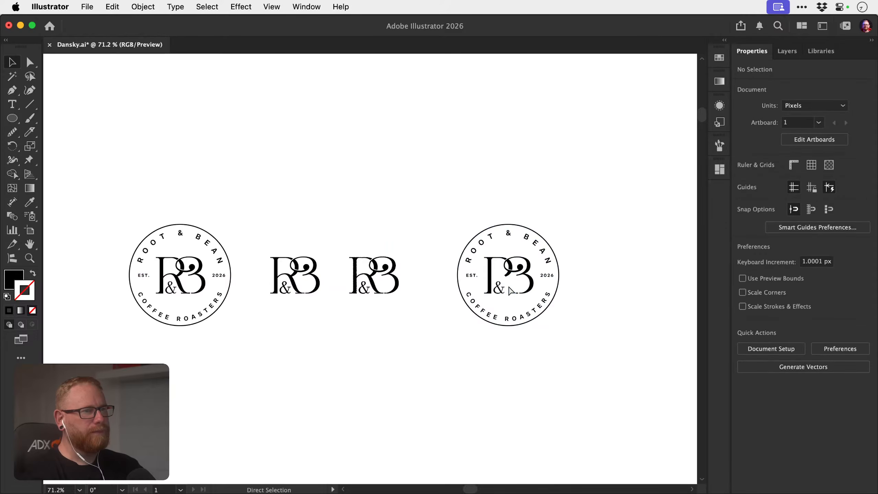
Delete every remaining piece of the monogram from inside the badge copy, leaving only the ring and its lettering.
click(505, 282)
key(Delete)
click(523, 277)
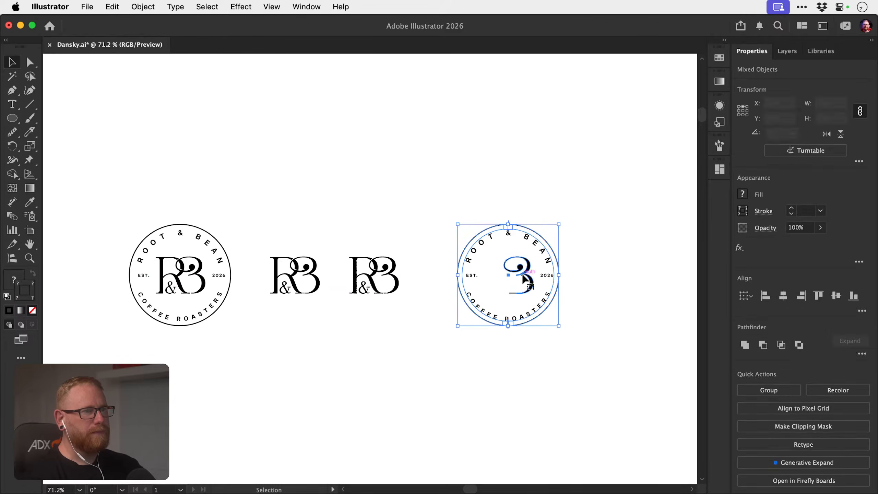
key(super+shift+a)
super+click(519, 267)
key(Delete)
click(527, 275)
key(Delete)
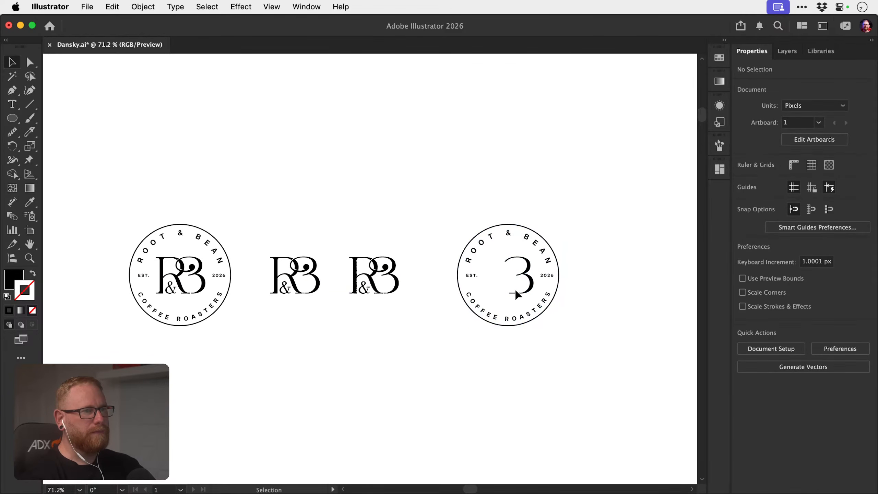
super+click(524, 292)
key(Delete)
click(513, 260)
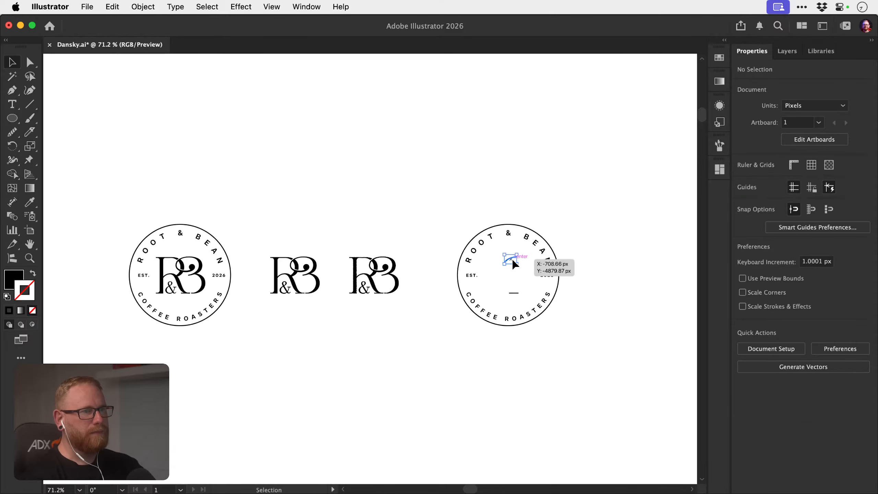
key(Delete)
click(514, 293)
key(Delete)
key(super+y)
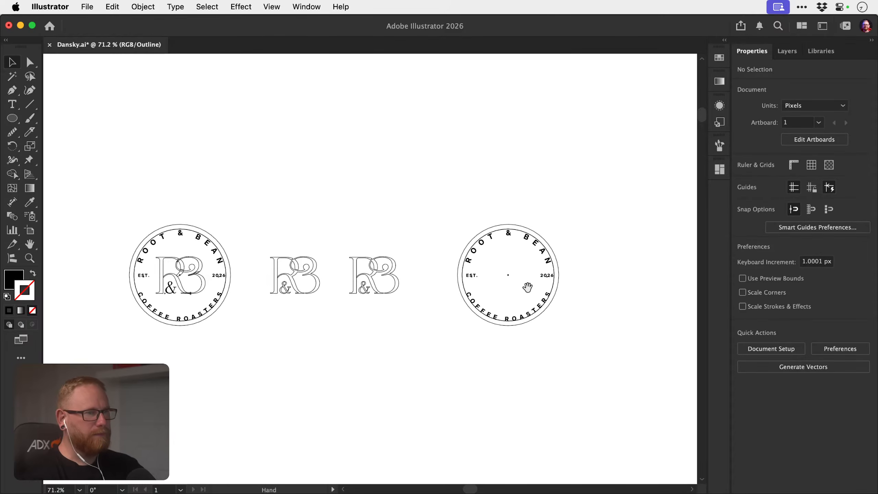
scroll(430, 278, right, 5)
key(super+y)
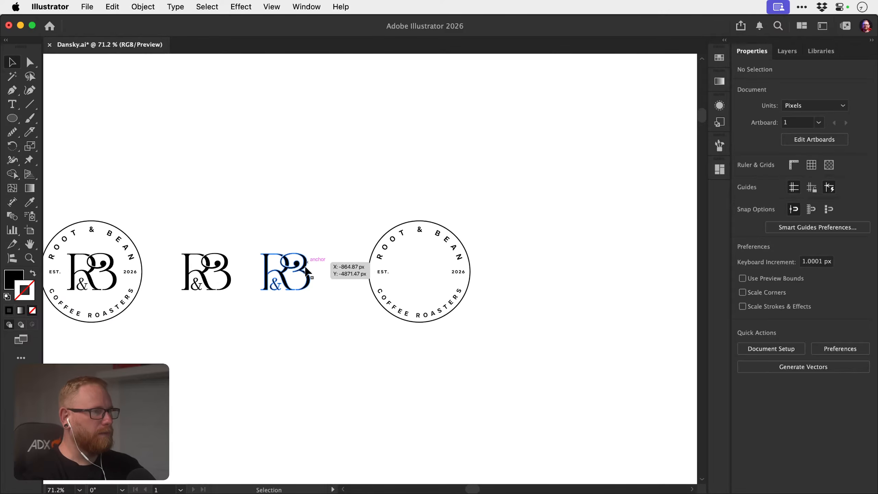
Place a copy of the roughened monogram in the empty centre of the badge copy.
drag(294, 265, 494, 265)
drag(265, 279, 315, 295)
key(super+z)
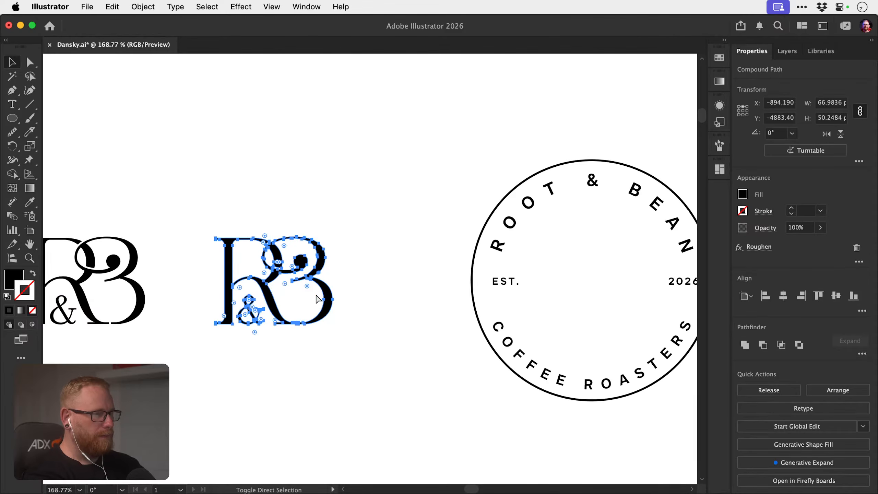
drag(381, 242, 225, 257)
drag(153, 293, 479, 293)
Centre the roughened monogram horizontally on the badge's outer circle.
shift+click(335, 241)
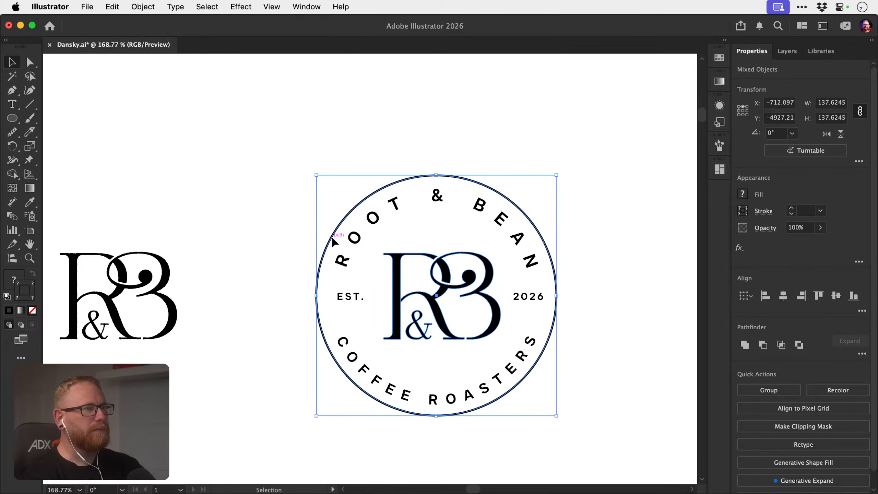
click(336, 241)
click(784, 295)
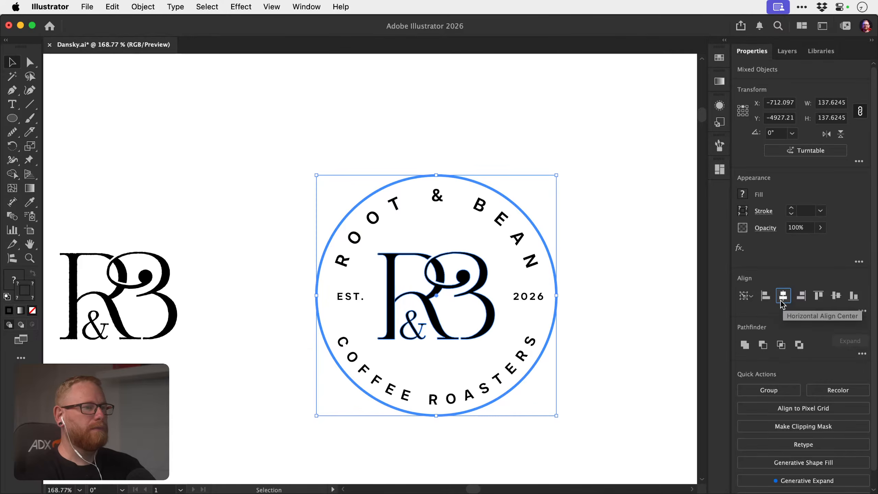
click(584, 226)
Convert the badge copy's circular lettering, EST. and 2026 text to outlines.
scroll(343, 220, right, 5)
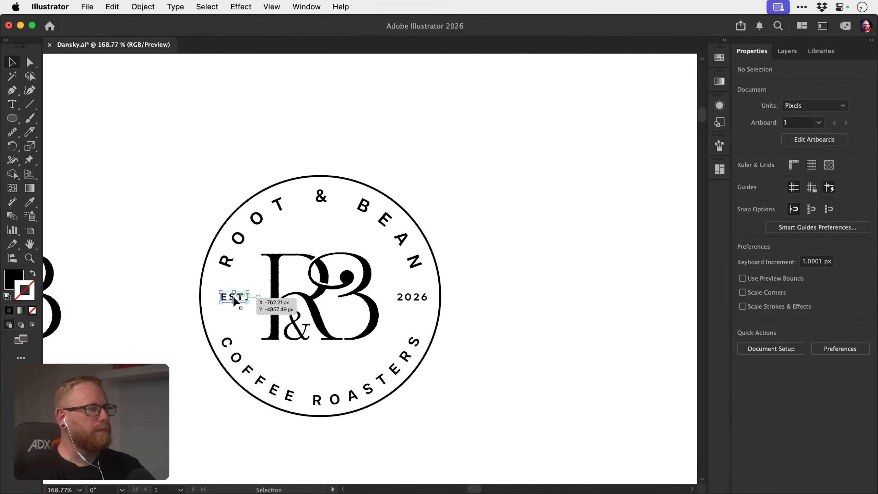
click(232, 300)
shift+click(238, 248)
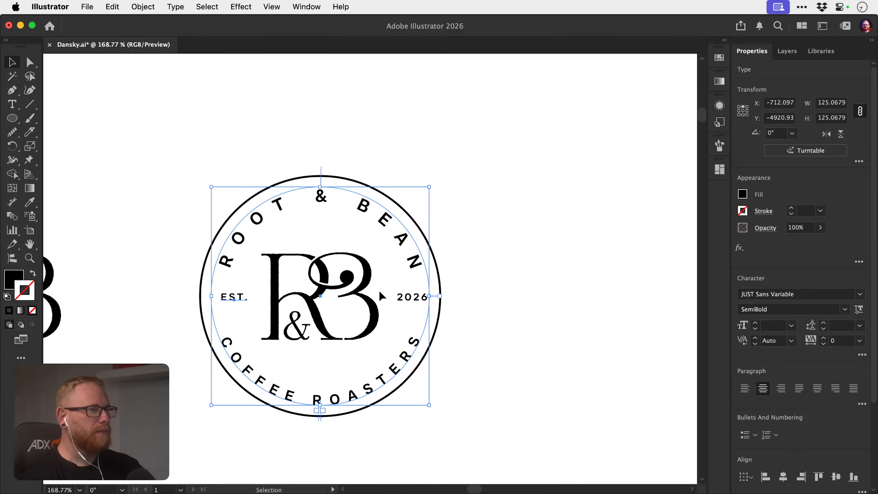
drag(178, 184, 476, 422)
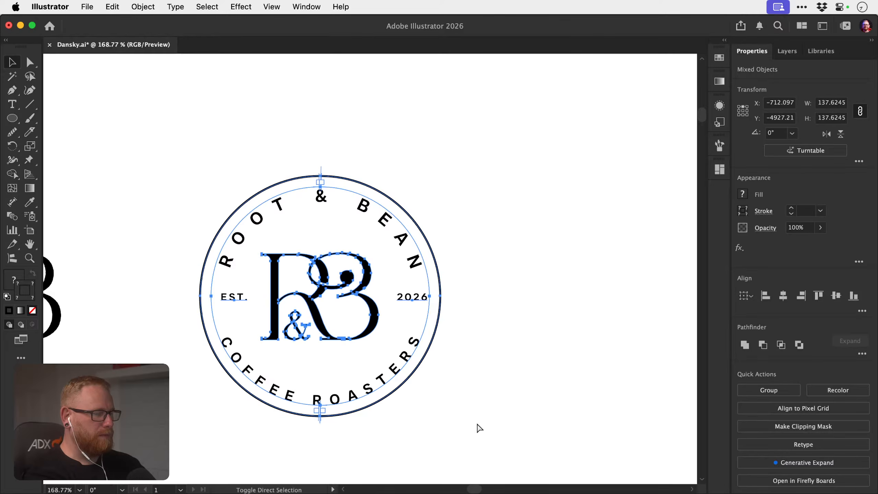
key(super+h)
click(282, 236)
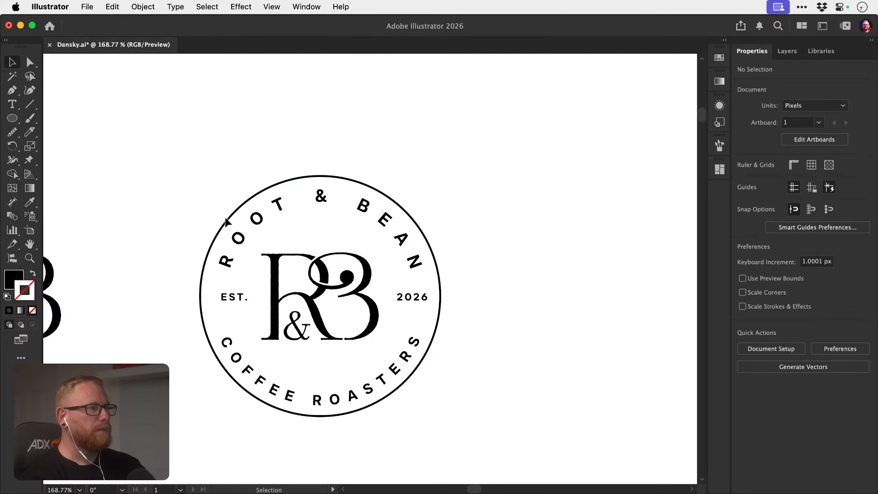
Try removing the monogram and grouping the badge's ring with its outlined lettering, and undo both changes.
click(270, 274)
key(Delete)
drag(163, 148, 432, 413)
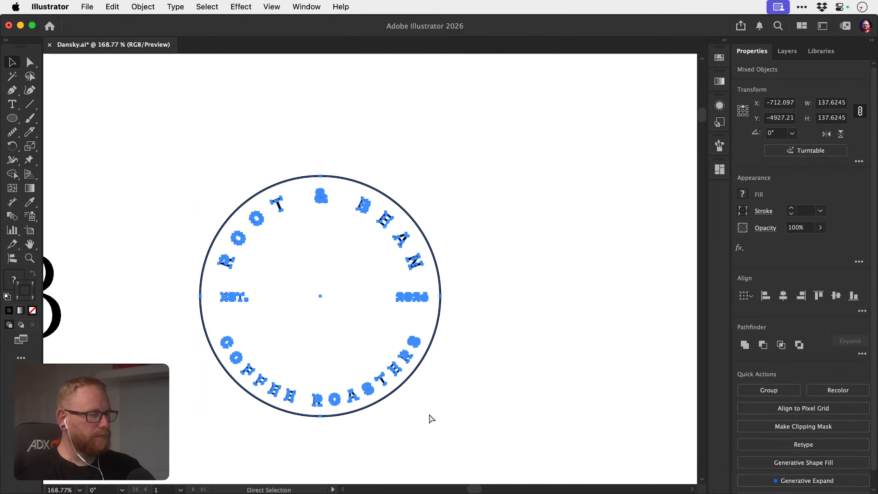
key(super+g)
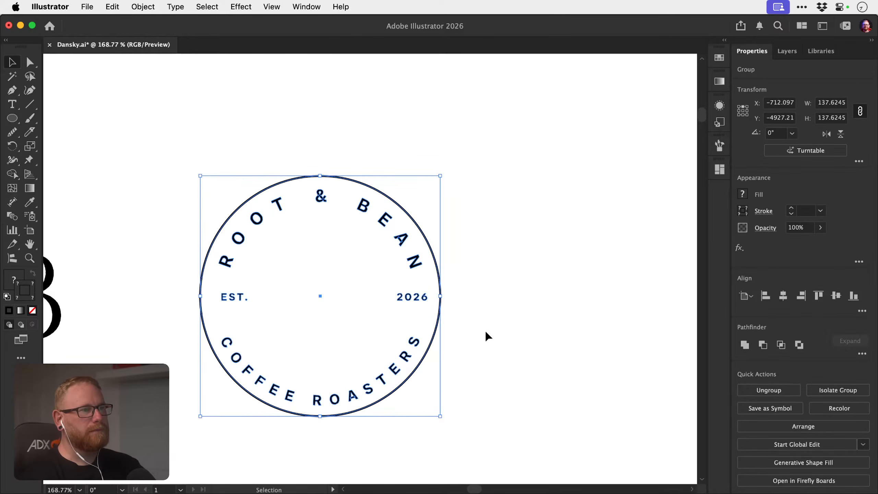
key(super+z)
key(super+z)
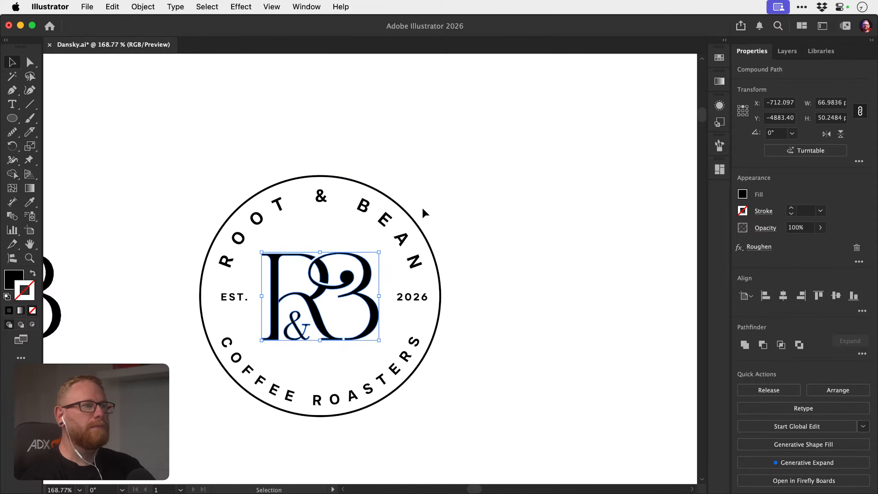
Try to copy the monogram's Roughen appearance onto the badge's unexpanded ring and lettering.
click(720, 106)
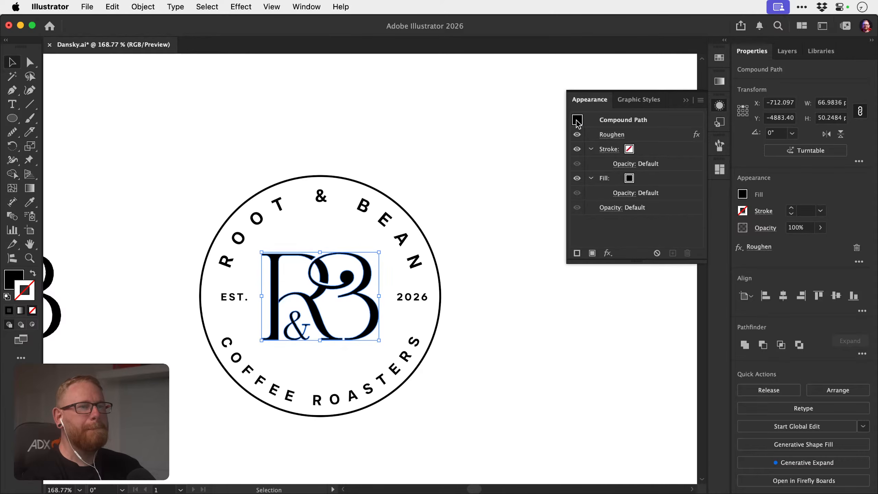
drag(577, 123, 414, 204)
key(super+z)
click(418, 199)
key(super+z)
Expand the outer circle's 1 pt stroke into a filled ring shape.
key(a)
click(272, 178)
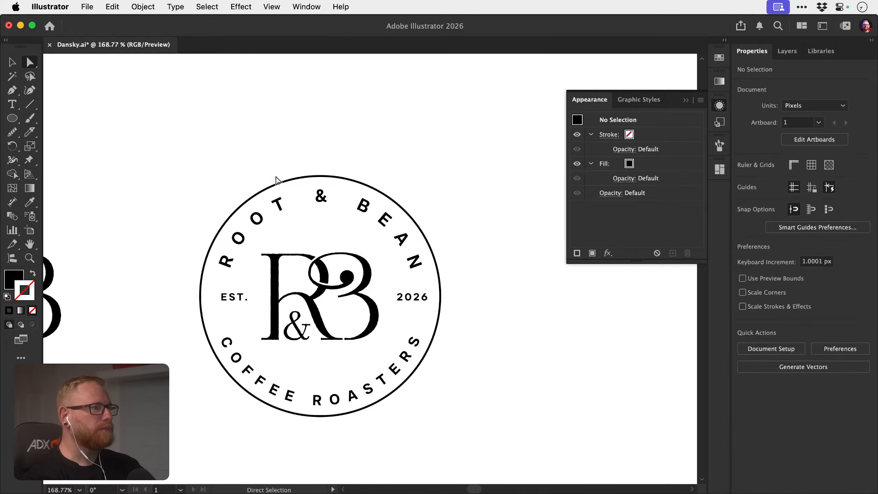
click(294, 180)
click(144, 6)
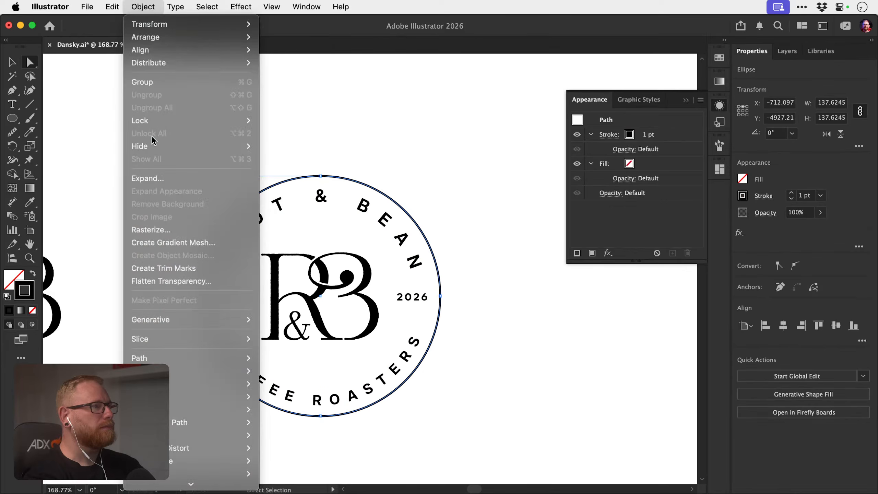
click(146, 169)
key(Return)
key(v)
click(185, 159)
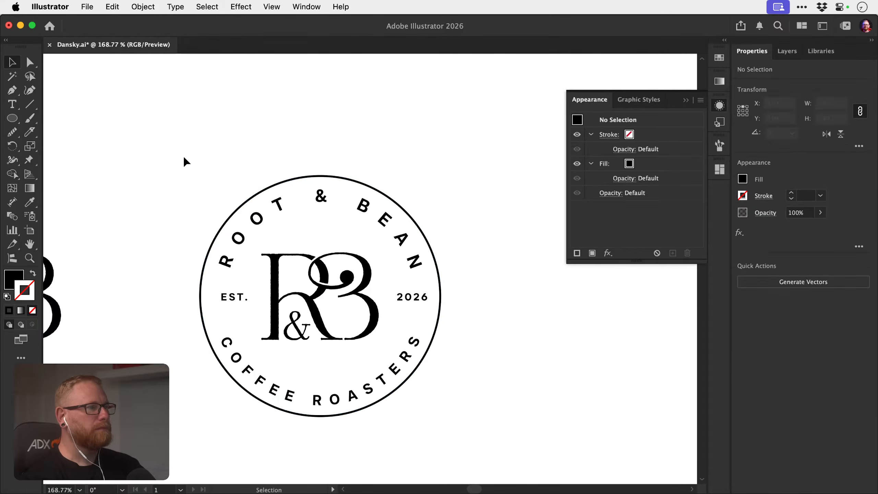
Group the expanded ring with the outlined lettering, keeping the monogram out of the group.
drag(185, 161, 447, 390)
click(458, 231)
click(428, 293)
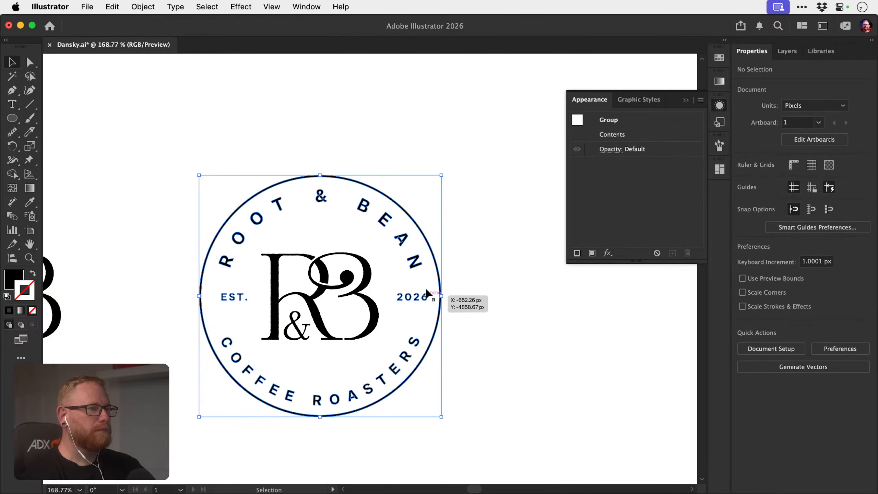
Try to copy the monogram's Roughen appearance onto the grouped ring and lettering.
click(370, 266)
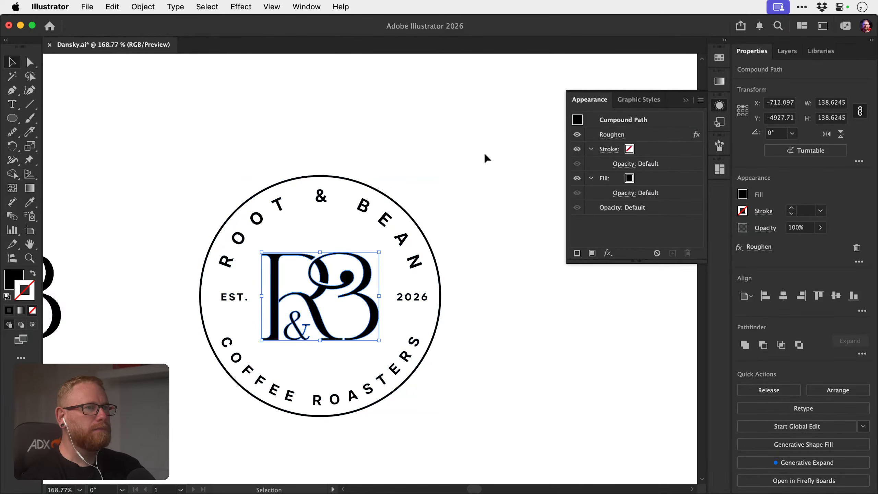
click(576, 119)
drag(413, 210, 418, 214)
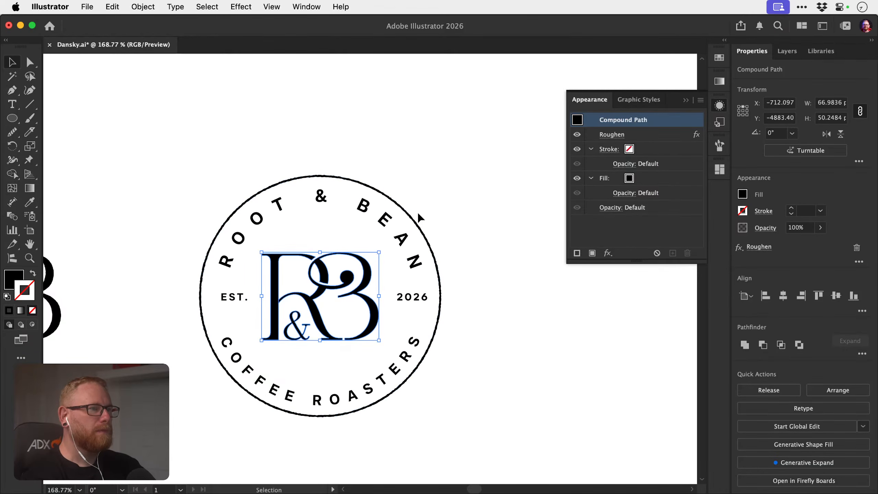
click(714, 109)
click(550, 158)
Undo the Roughen transfer and turn the badge's ring and lettering into a single compound path.
key(z)
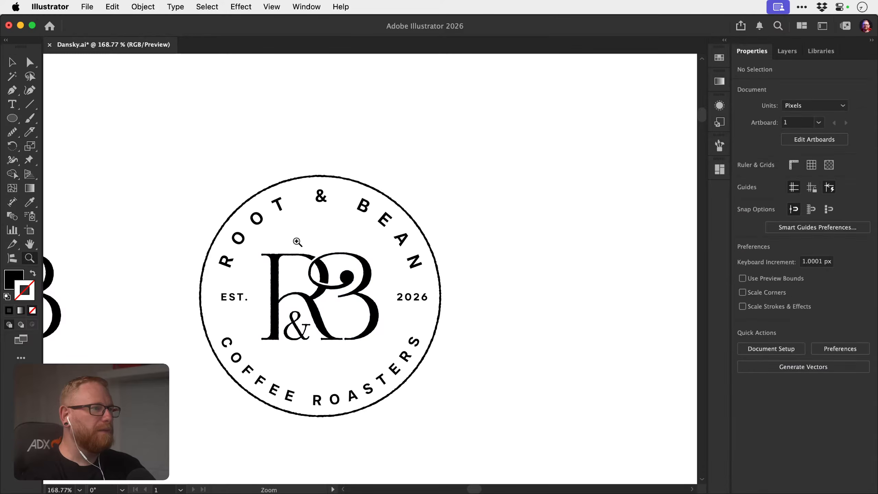
drag(230, 231, 212, 234)
key(super+z)
key(v)
key(super+shift+a)
click(266, 217)
key(super+z)
key(super+8)
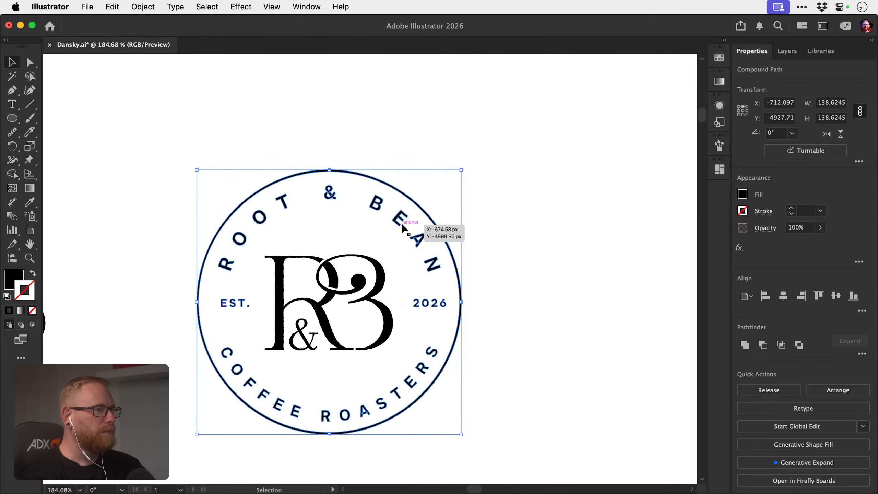
Apply the monogram's Roughen appearance to the compound path of ring and lettering, and clear the selection.
click(380, 266)
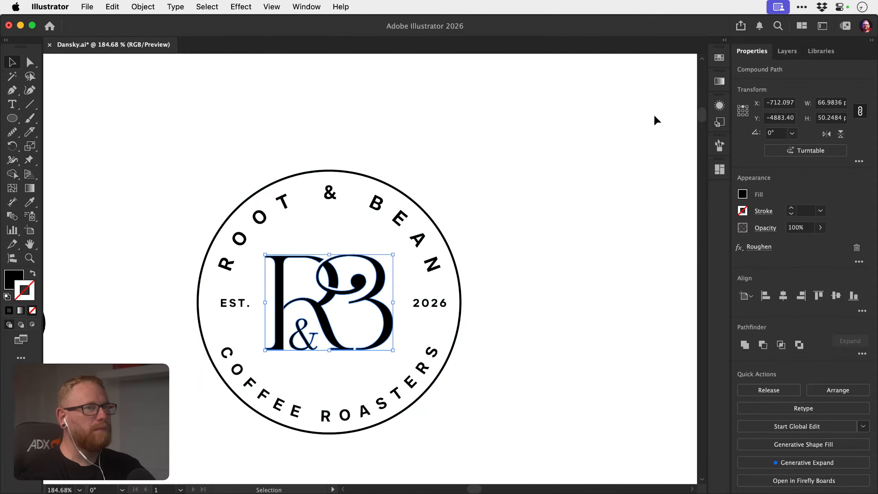
click(720, 105)
drag(578, 120, 405, 195)
click(720, 106)
click(422, 201)
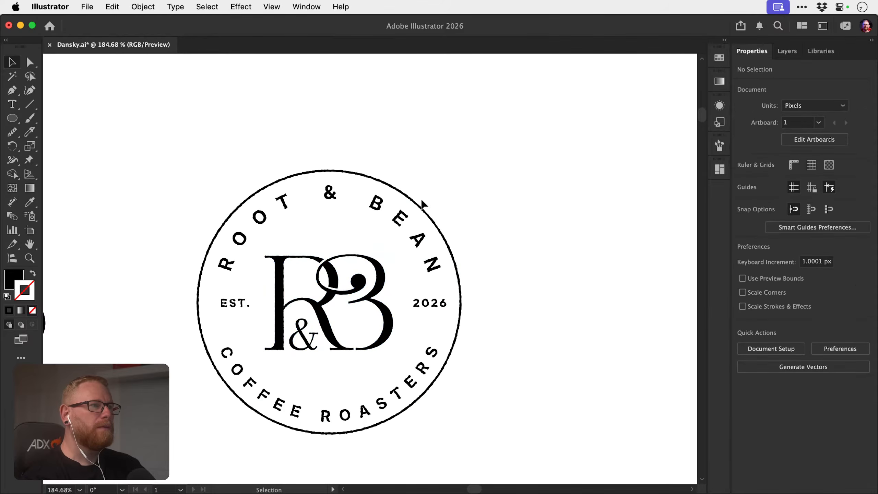
Examine the roughened edges of the badge's ring, lettering and monogram at different magnifications.
key(z)
drag(214, 290, 315, 255)
drag(263, 245, 213, 238)
mouse_move(336, 218)
mouse_down()
mouse_move(392, 220)
mouse_move(408, 251)
mouse_move(456, 254)
mouse_move(338, 215)
mouse_up()
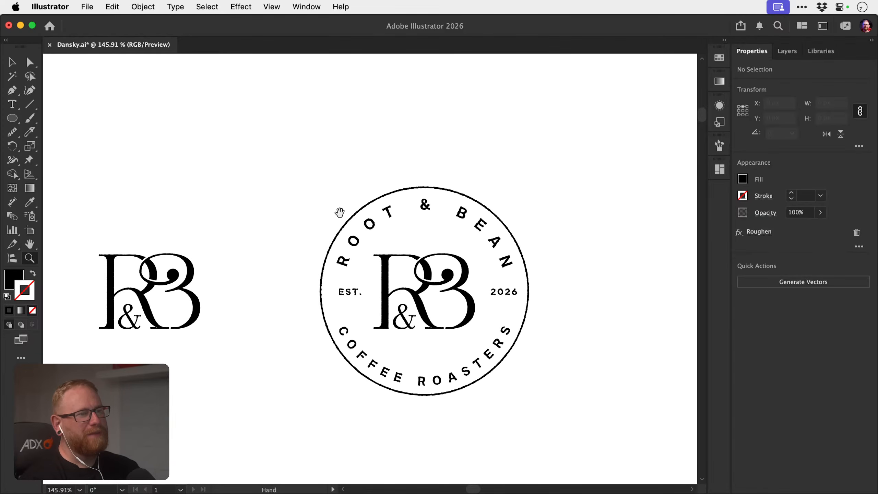
drag(428, 271, 360, 267)
super+click(395, 263)
key(shift+super+a)
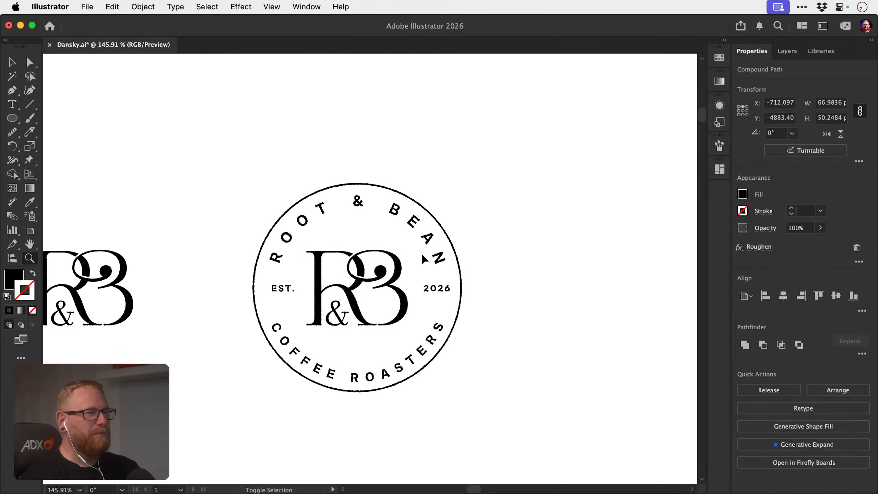
key(super+z)
key(shift+super+z)
key(super+z)
key(shift+super+a)
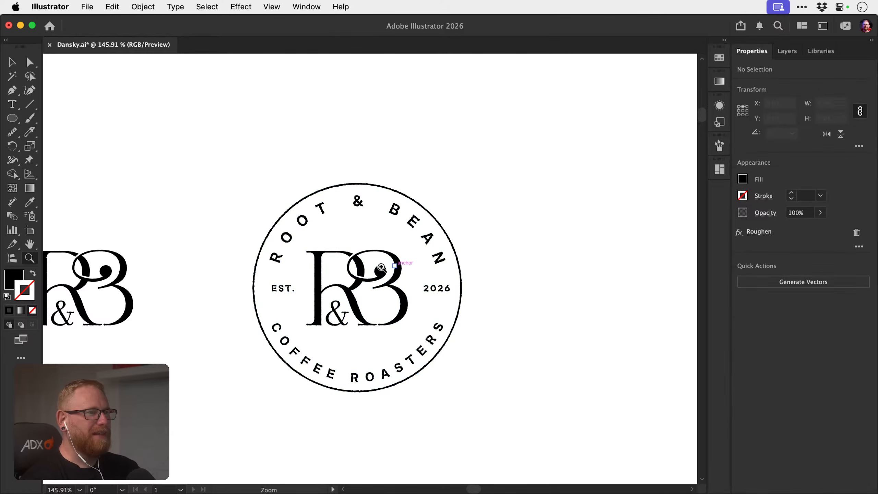
drag(368, 271, 394, 270)
key(v)
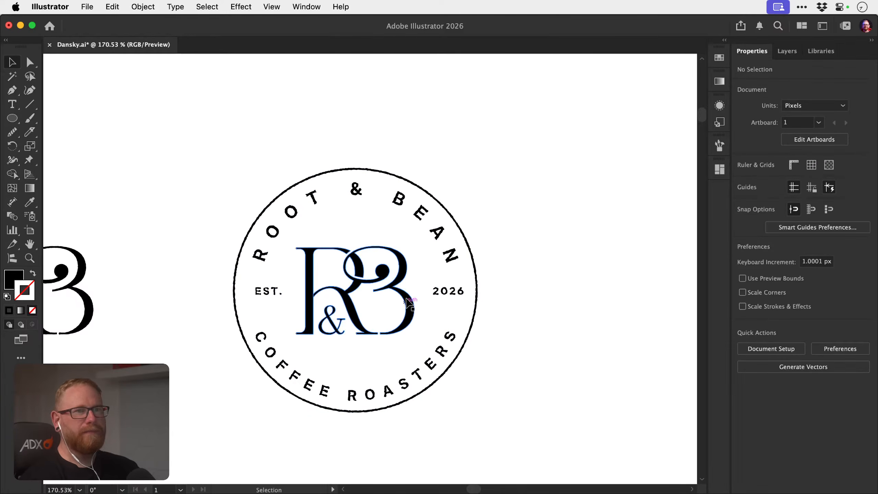
Duplicate the set of seven reference logo images onto an empty part of the canvas and open Mosaic Grid.
key(z)
drag(414, 296, 240, 286)
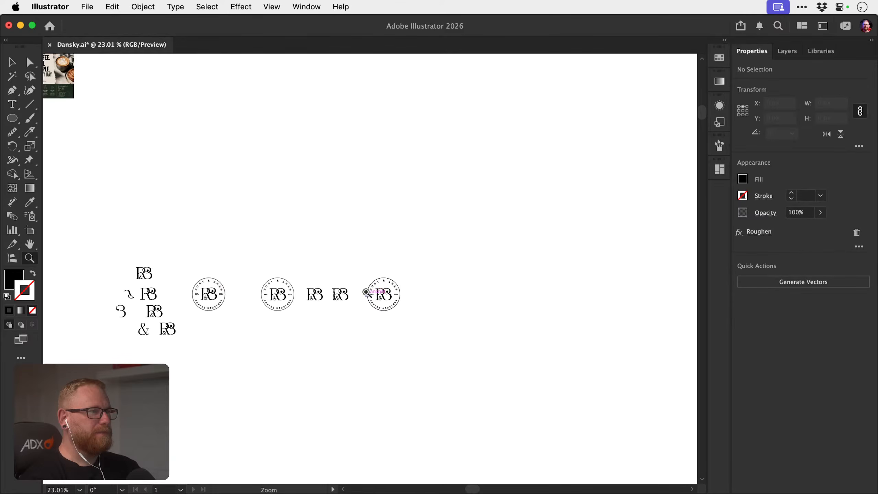
drag(367, 292, 457, 287)
key(v)
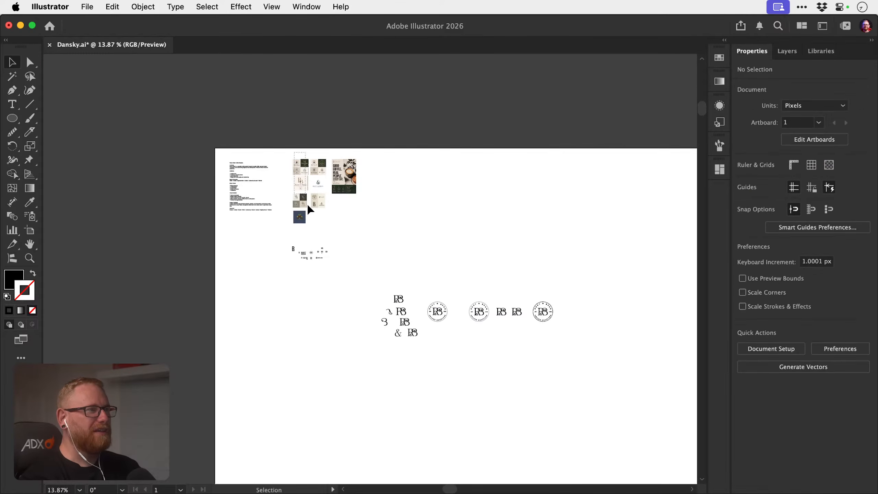
drag(308, 206, 578, 235)
drag(483, 230, 227, 244)
key(z)
key(v)
drag(308, 233, 466, 247)
key(z)
key(v)
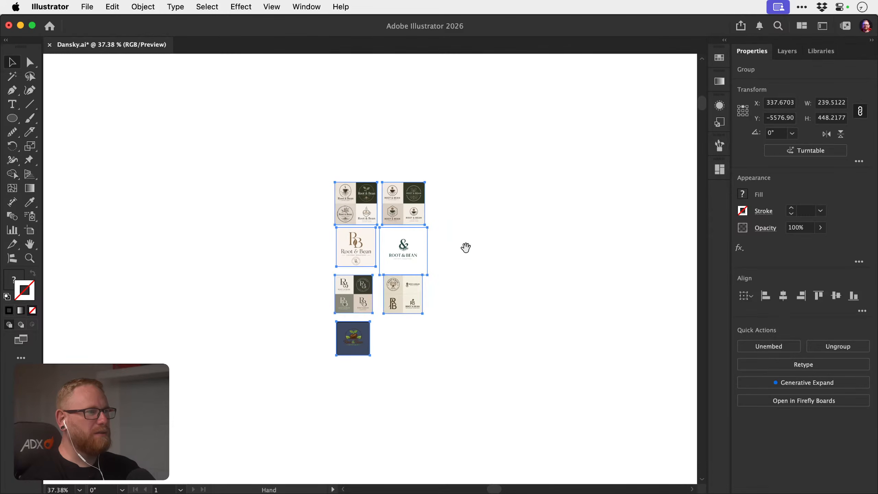
click(721, 170)
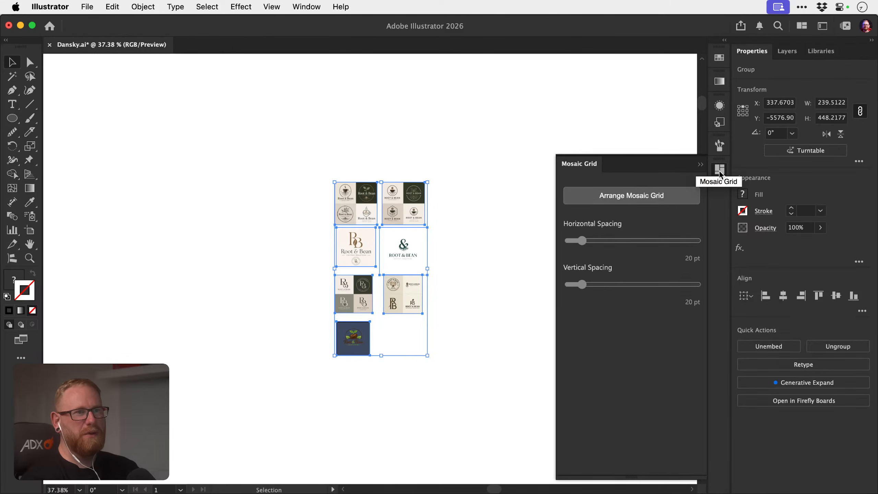
click(460, 166)
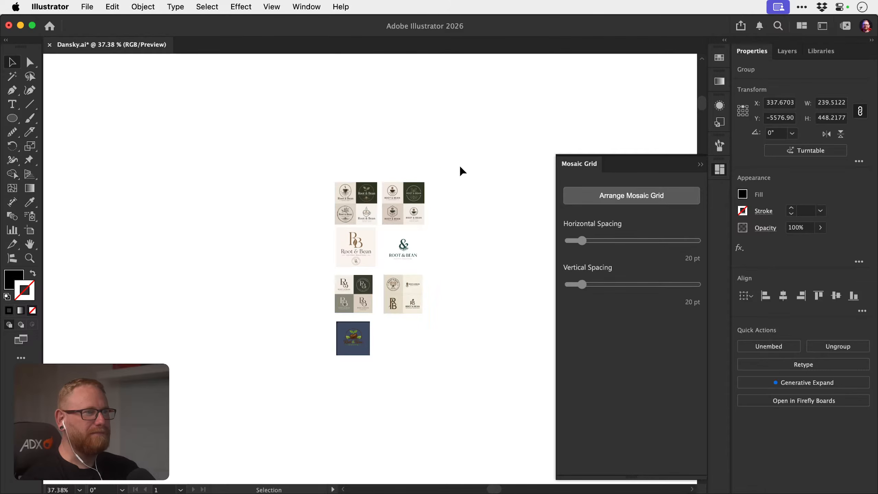
Scatter individual duplicates of the reference logo images around the copied set.
scroll(408, 236, up, 2)
drag(231, 176, 436, 409)
key(z)
drag(425, 356, 290, 277)
key(v)
click(303, 241)
drag(356, 278, 312, 183)
drag(403, 281, 416, 171)
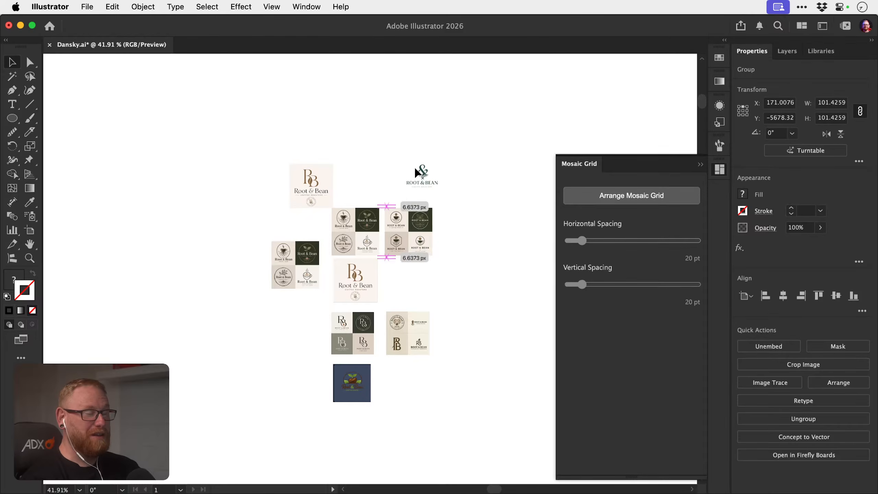
drag(399, 319, 252, 319)
drag(350, 336, 234, 283)
drag(352, 383, 276, 402)
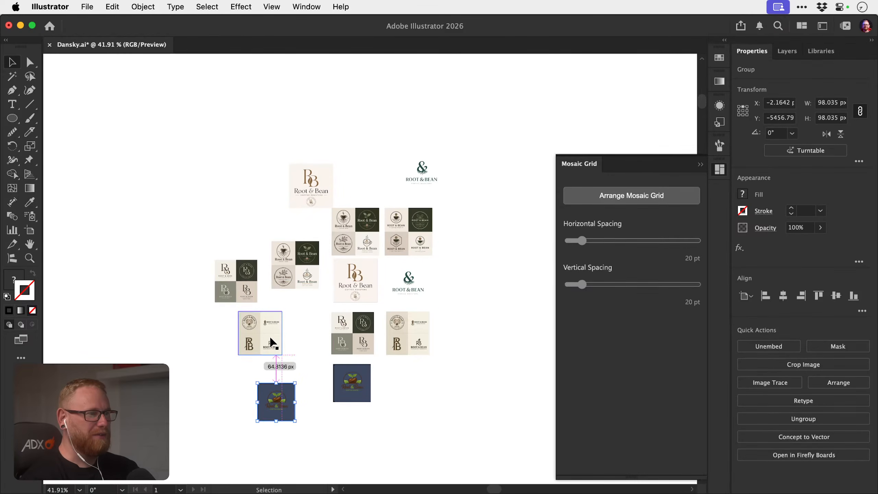
Duplicate more of the lower logo sheets, rotate a monogram copy, and undo the rotation and the last duplicate.
drag(269, 337, 315, 348)
drag(224, 291, 269, 300)
drag(306, 315, 313, 303)
drag(346, 242, 314, 188)
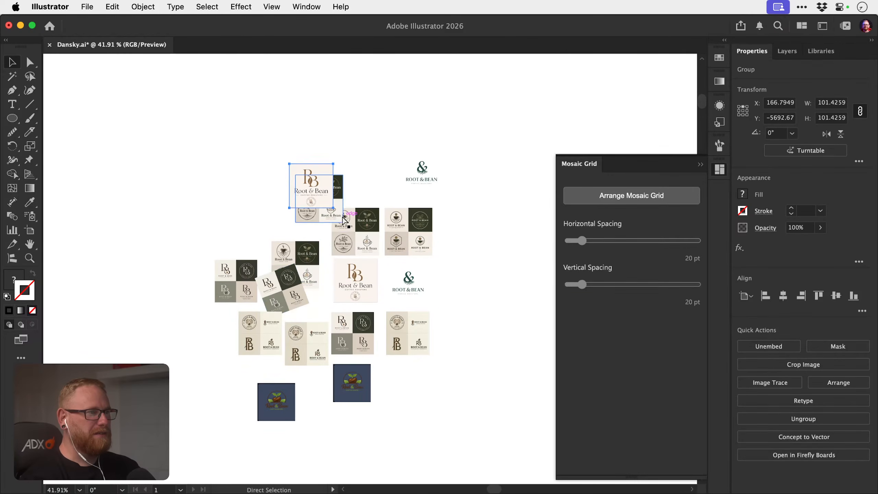
key(super+z)
key(super+z)
Add further overlapping duplicates of the logo sheets, the ampersand logo and the blue logo to the scattered cluster.
drag(359, 234, 250, 198)
drag(311, 183, 316, 154)
drag(364, 221, 368, 175)
drag(408, 236, 418, 203)
drag(428, 154, 442, 120)
drag(413, 281, 225, 238)
drag(349, 374, 436, 383)
Arrange all the scattered logo images with Mosaic Grid and clear the selection.
drag(165, 444, 485, 129)
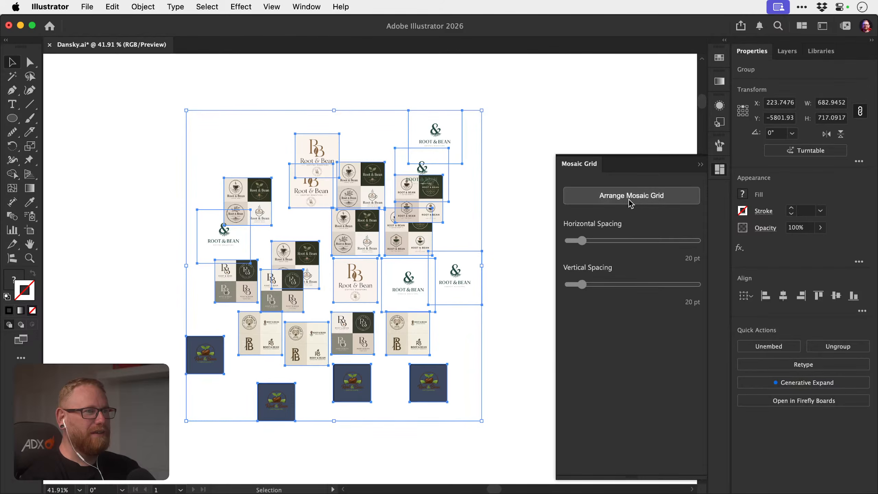
click(615, 197)
click(528, 138)
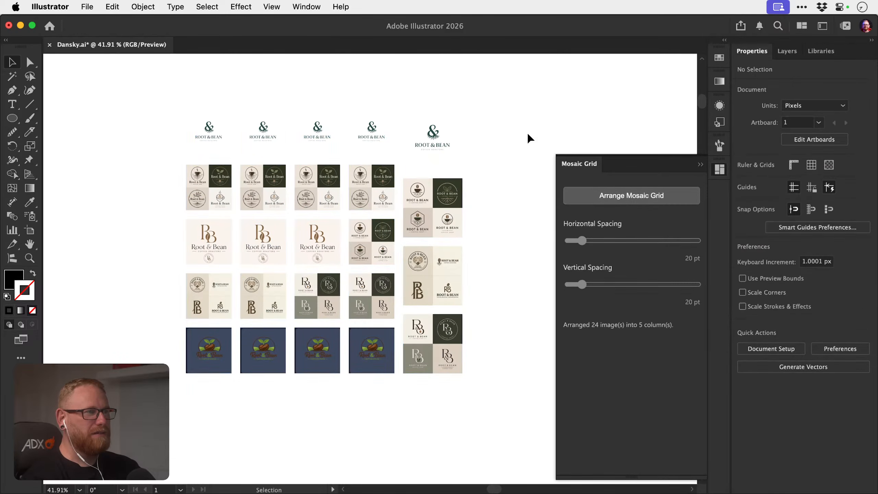
Set the mosaic's horizontal and vertical spacing to 0 pt.
drag(186, 398, 488, 105)
drag(578, 238, 561, 252)
drag(574, 284, 532, 282)
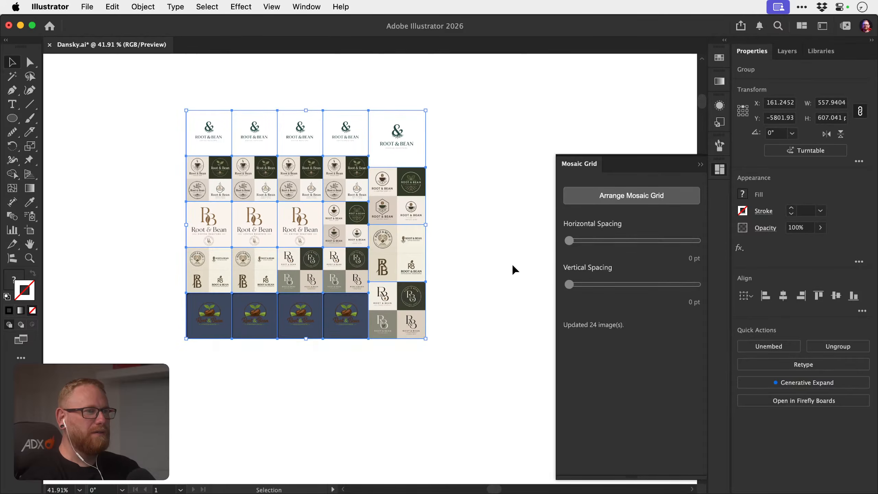
click(513, 269)
key(z)
drag(268, 231, 233, 232)
key(v)
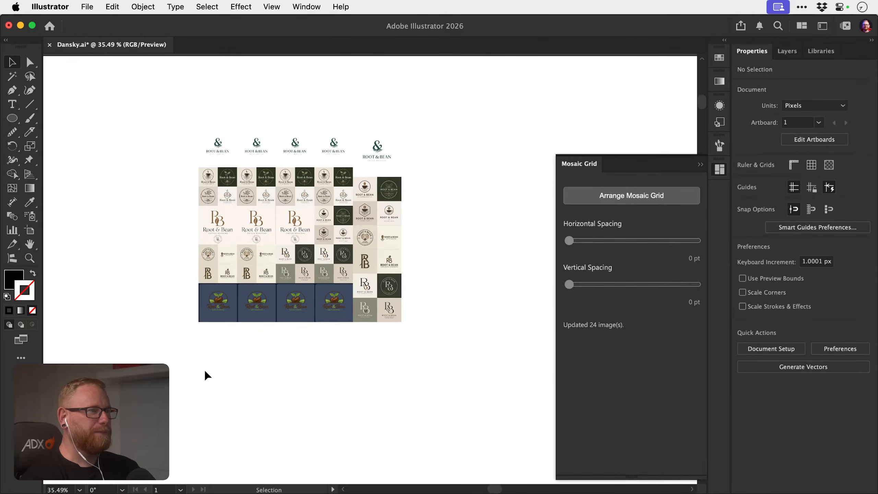
Move several logo tiles out of the mosaic so that they overlap unevenly.
drag(207, 331, 459, 122)
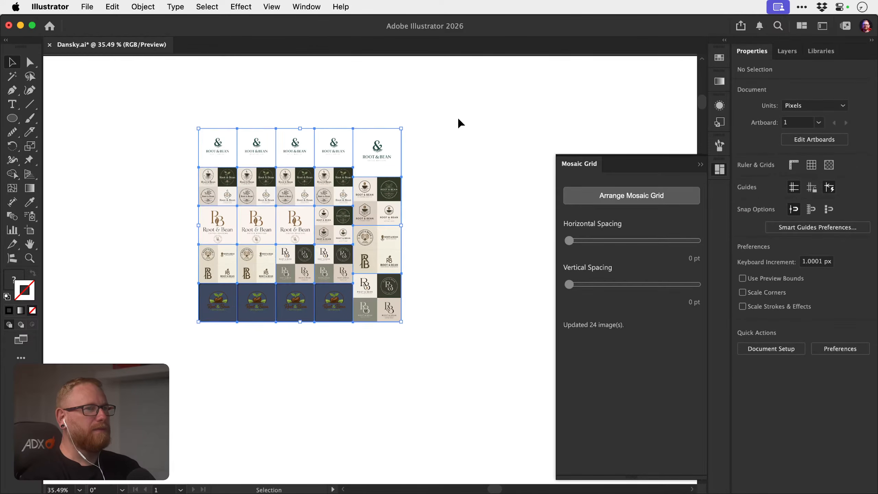
drag(428, 182, 377, 228)
drag(378, 229, 373, 292)
drag(282, 215, 279, 287)
drag(244, 190, 242, 279)
drag(226, 190, 249, 285)
drag(257, 317, 258, 344)
drag(216, 308, 216, 342)
drag(263, 236, 271, 270)
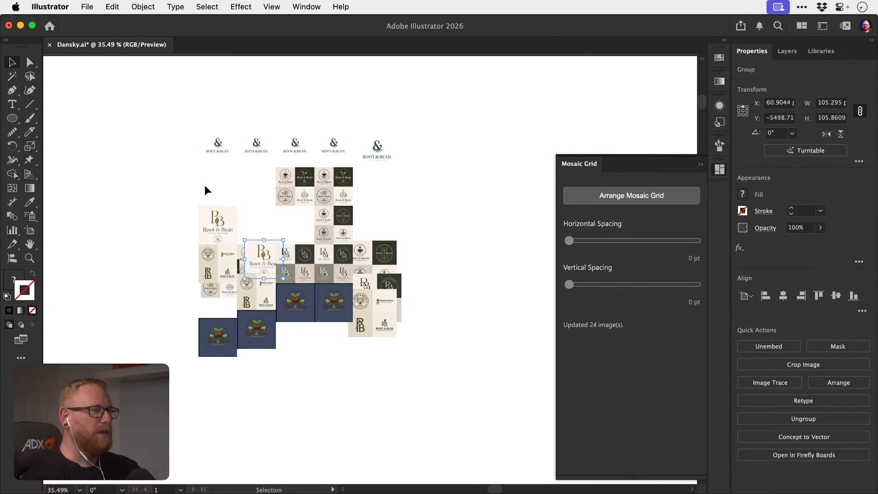
Rearrange the displaced logo images with Mosaic Grid, using 15 pt horizontal and 16 pt vertical spacing.
drag(164, 126, 411, 370)
click(574, 200)
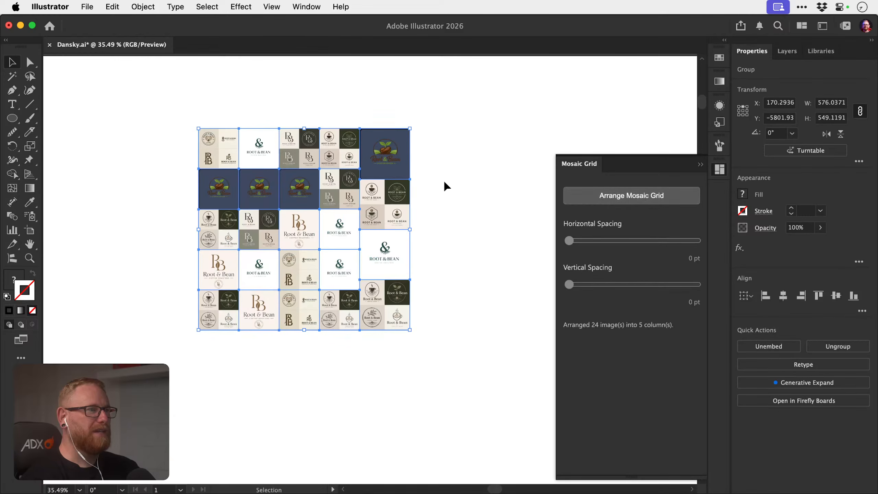
drag(570, 240, 578, 241)
drag(570, 284, 584, 287)
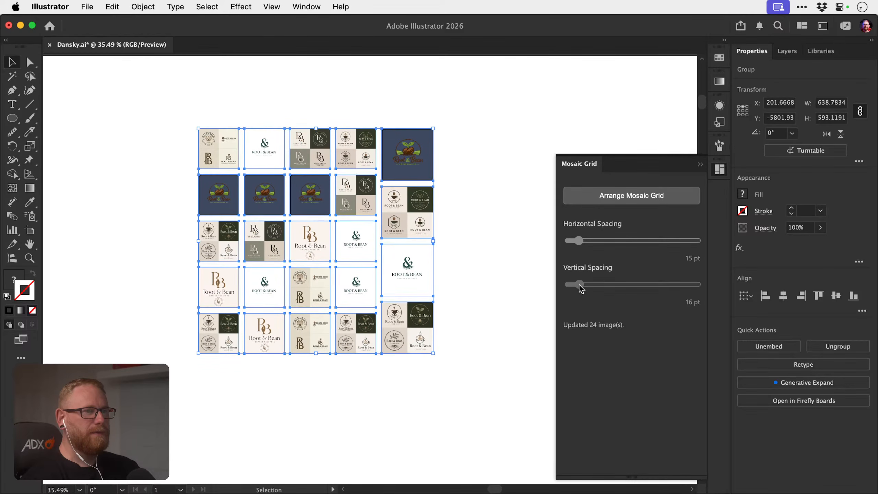
click(510, 265)
key(z)
drag(359, 231, 420, 198)
key(v)
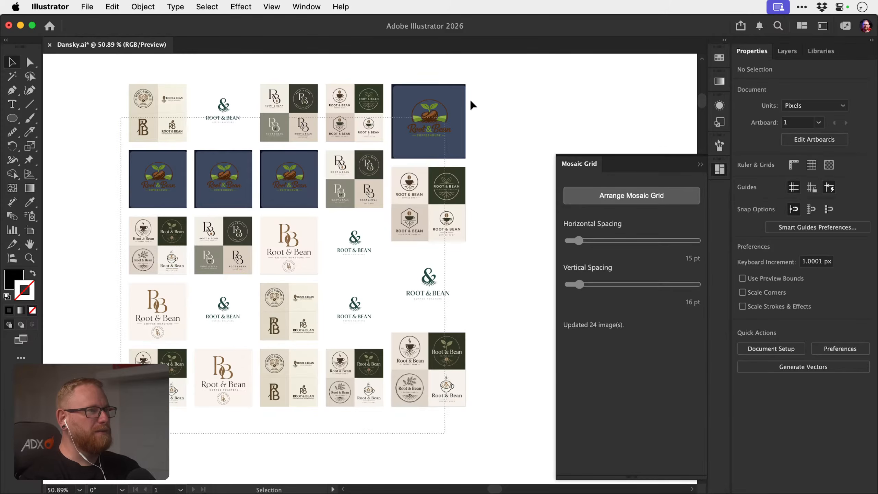
Delete the whole test mosaic of duplicated logo images.
key(super+a)
key(super+minus)
key(super+minus)
key(super+minus)
key(super+minus)
key(Delete)
Move the "Good coffee. Real people." poster farther right to make room beside the original reference logos.
drag(258, 221, 501, 243)
key(z)
key(v)
drag(301, 187, 395, 205)
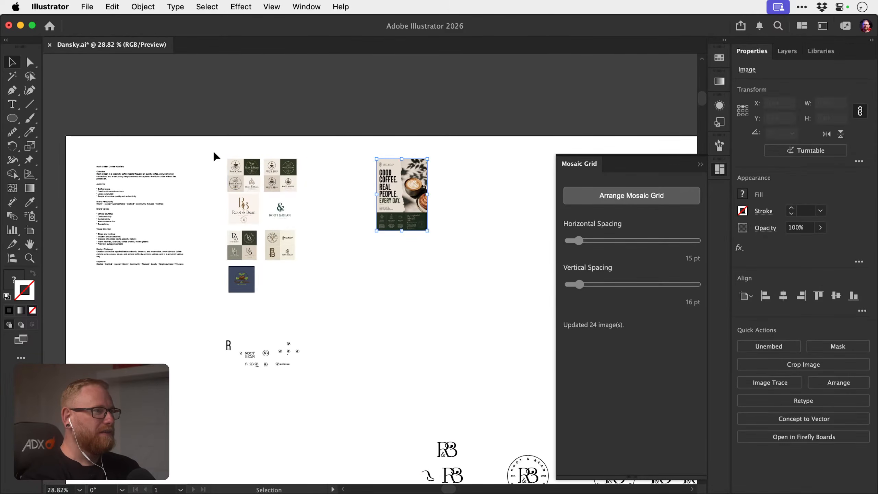
Arrange the seven original reference logo images with Mosaic Grid and clear the selection.
drag(215, 153, 301, 295)
key(z)
drag(253, 203, 342, 215)
key(v)
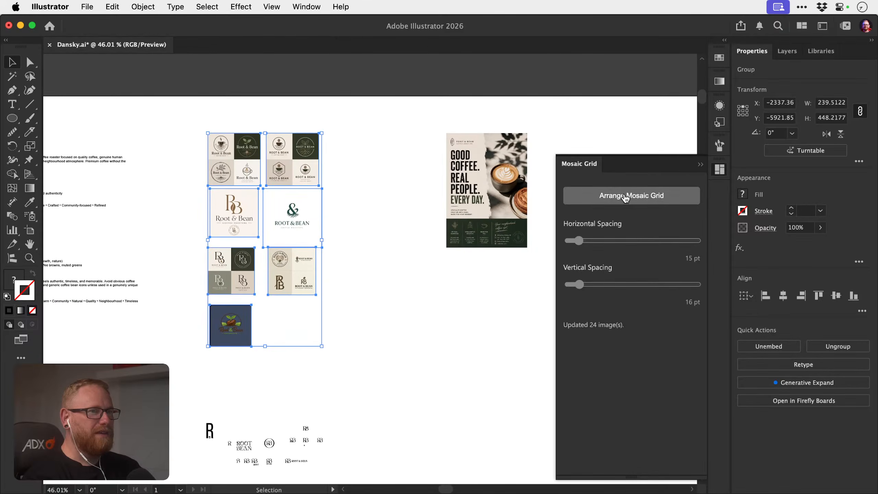
click(631, 196)
drag(383, 189, 385, 190)
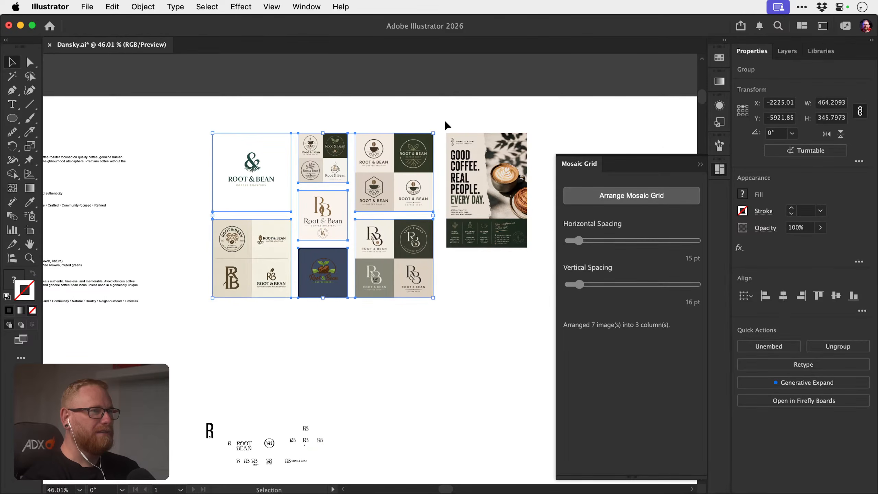
click(447, 125)
Return to the monograms and badges, close Mosaic Grid, and save the document.
key(z)
drag(432, 256, 289, 232)
key(space)
drag(378, 234, 322, 204)
drag(456, 333, 304, 220)
drag(399, 298, 205, 264)
drag(330, 262, 491, 242)
key(v)
click(718, 169)
key(super+s)
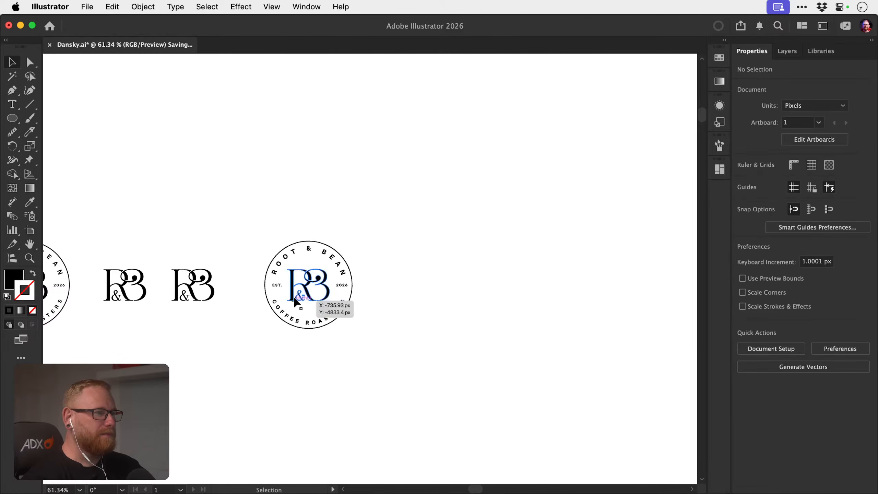
key(z)
drag(296, 291, 446, 286)
key(v)
key(space)
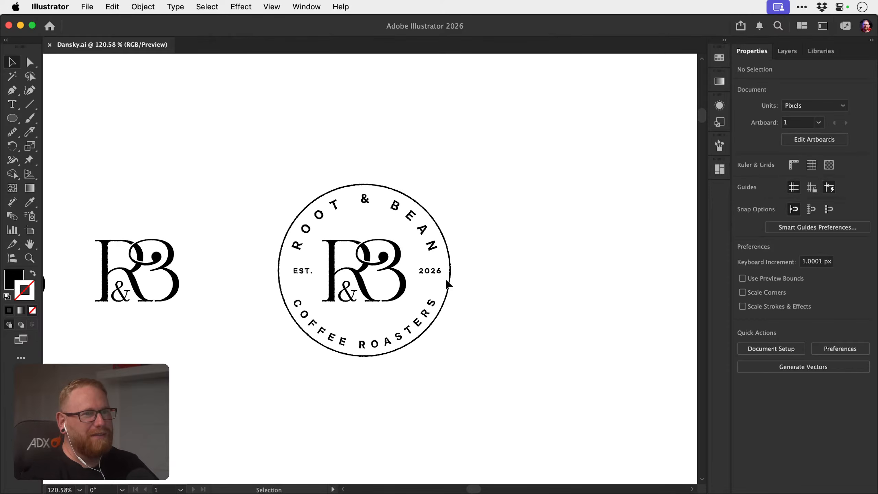
click(719, 170)
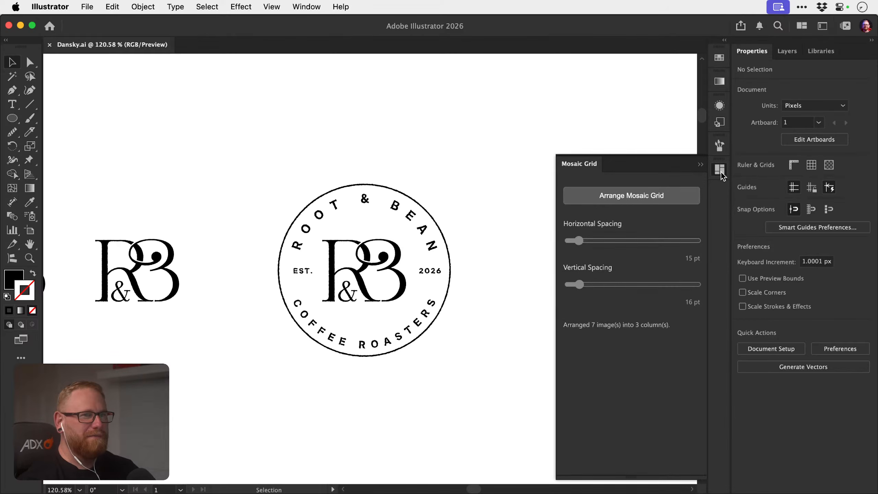
click(720, 170)
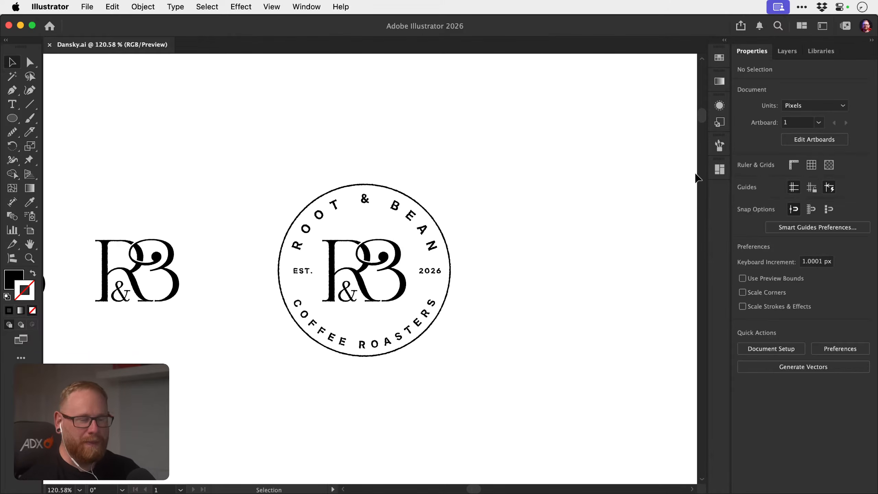
click(720, 169)
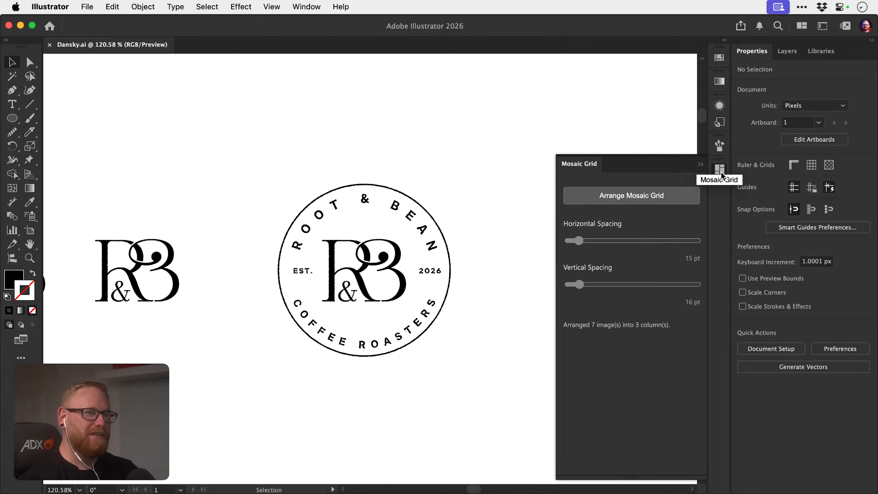
click(719, 171)
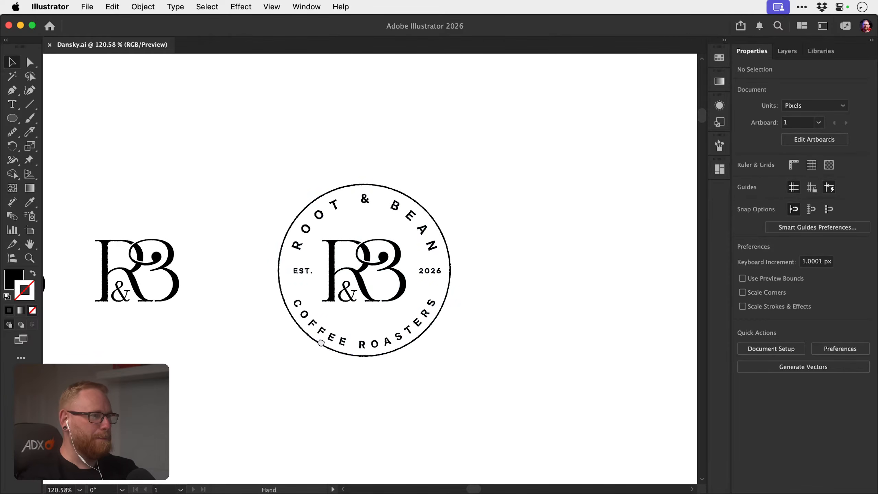
Delete the roughened badge to the right of the two standalone monograms.
drag(321, 343, 331, 345)
drag(302, 389, 405, 354)
key(z)
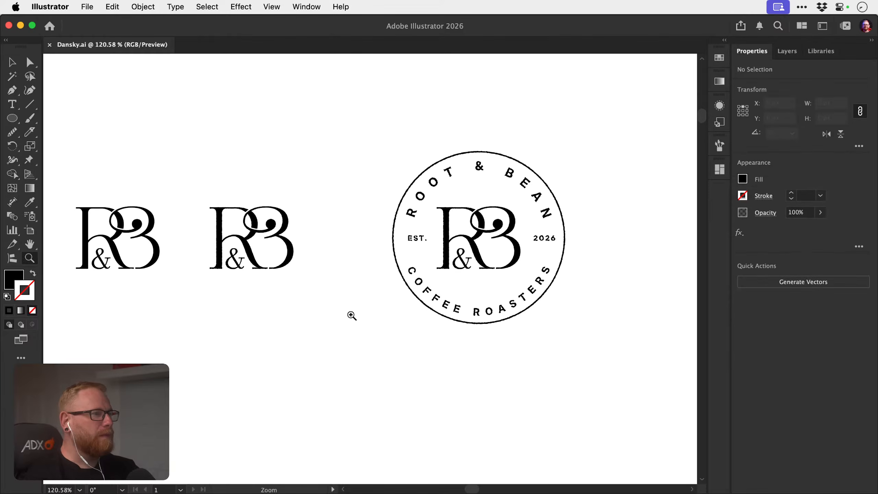
drag(357, 314, 294, 314)
key(space)
drag(264, 362, 366, 354)
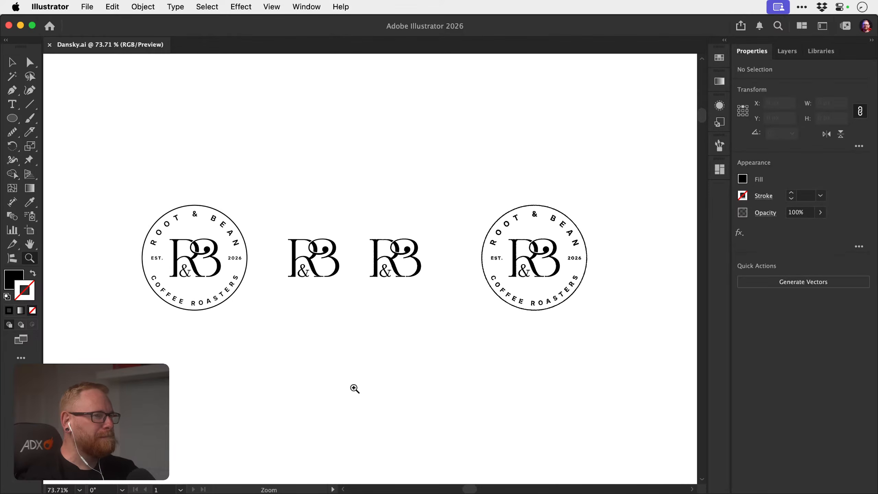
key(v)
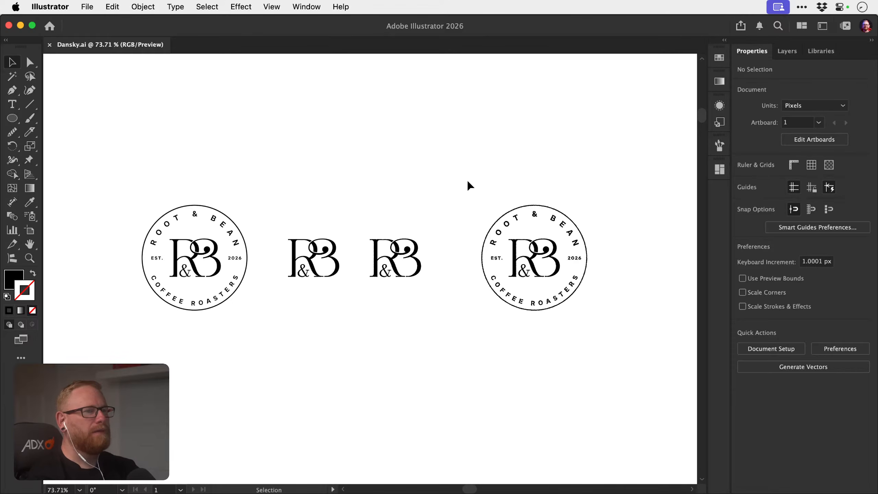
drag(468, 186, 491, 310)
key(Delete)
Duplicate the clean-edged circular badge straight below the original.
scroll(396, 310, left, 3)
key(z)
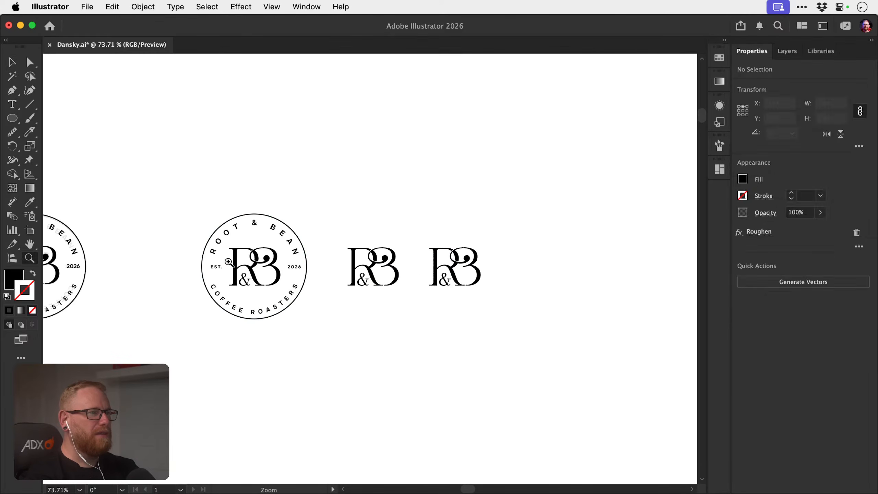
key(v)
drag(191, 206, 306, 332)
drag(284, 281, 338, 189)
drag(290, 250, 291, 421)
drag(321, 344, 341, 284)
Scale a concentric copy of the badge's ring inward to about 101 by 104 px, between the lettering and the monogram.
drag(347, 327, 406, 331)
click(394, 302)
click(386, 298)
drag(298, 322, 339, 323)
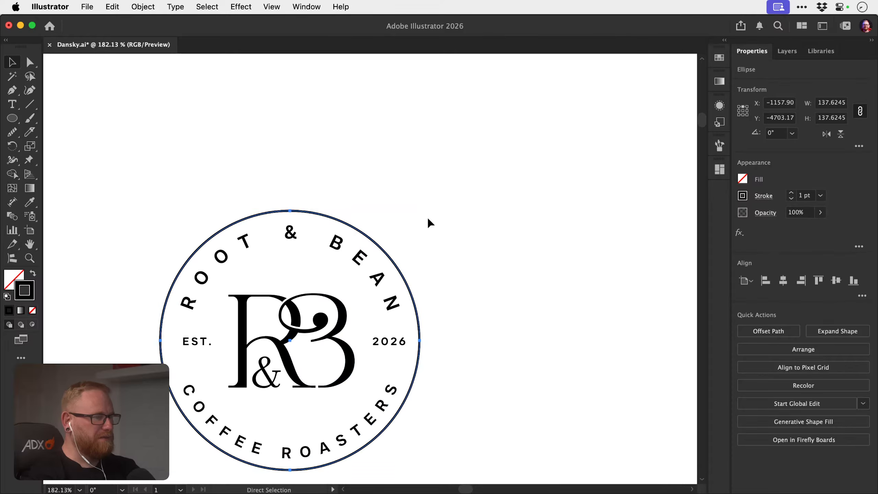
key(s)
drag(428, 217, 414, 231)
key(v)
Enlarge the badge's outer ring and both curved texts together about their centre, then clear the selection.
click(380, 272)
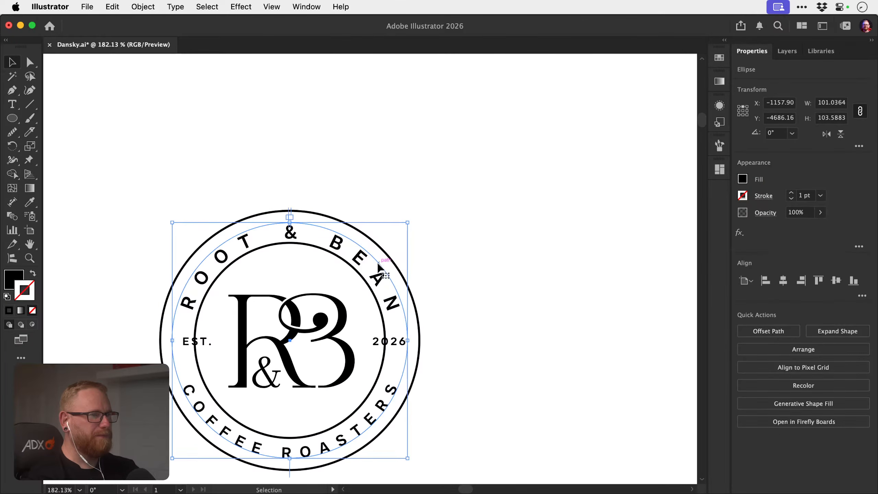
click(385, 401)
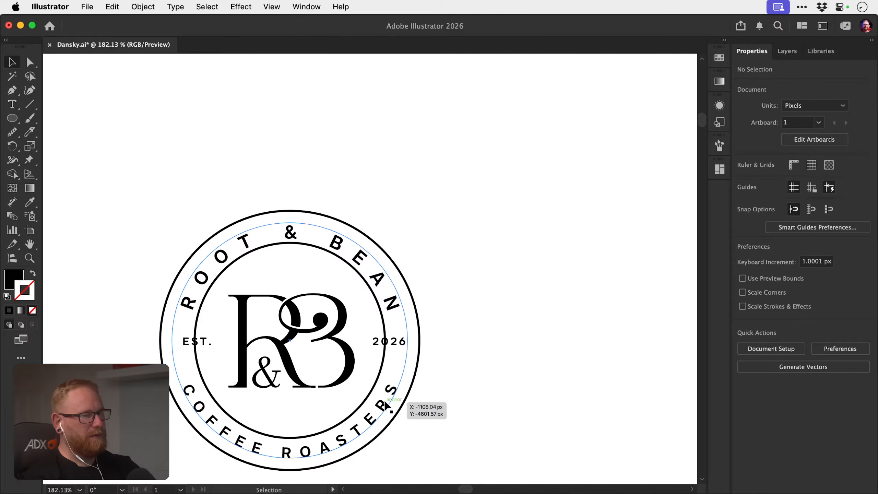
click(385, 404)
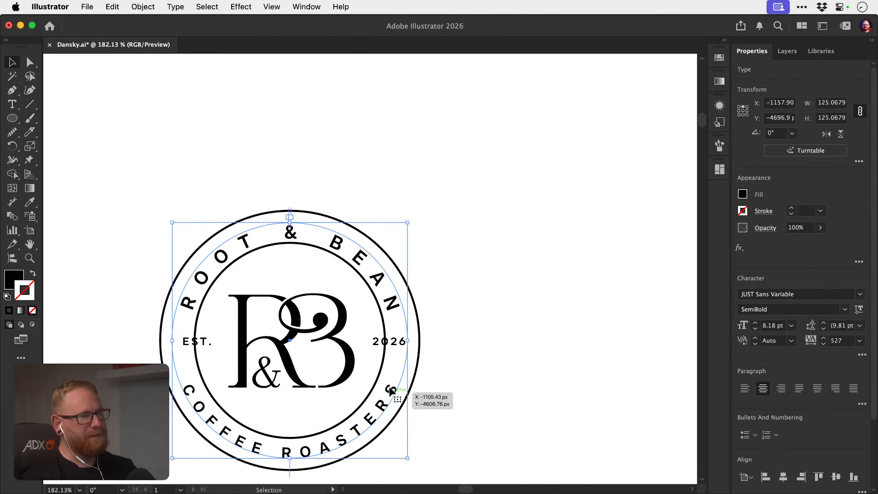
shift+click(387, 260)
drag(420, 212, 433, 196)
click(467, 293)
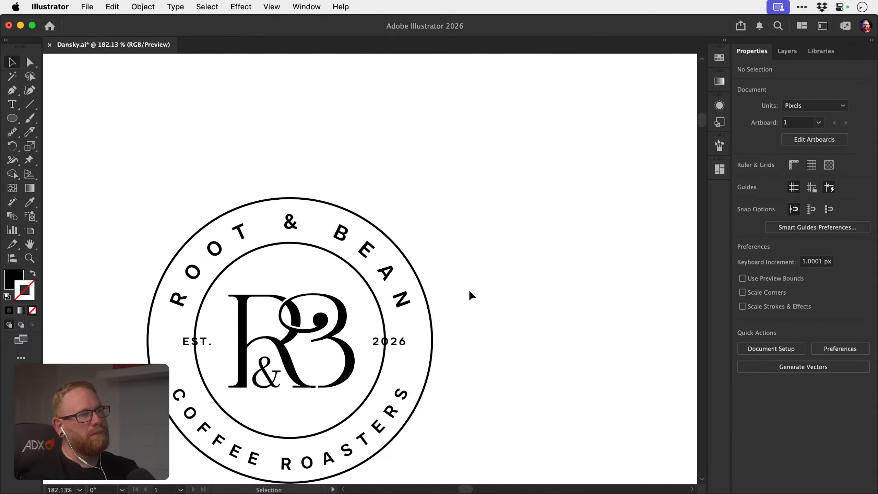
Move the "EST." and "2026" texts outward into the band between the badge's two rings and deselect them.
drag(201, 343, 163, 346)
drag(402, 347, 420, 342)
key(super+z)
key(shift+Right)
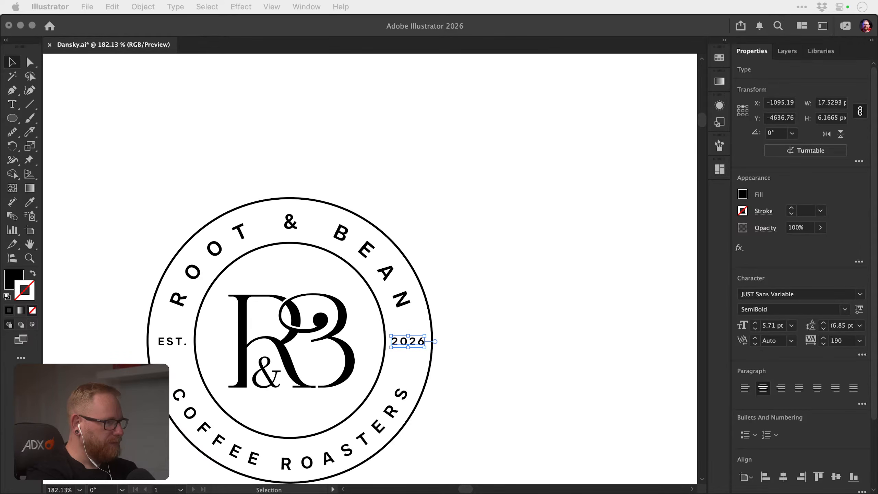
click(538, 253)
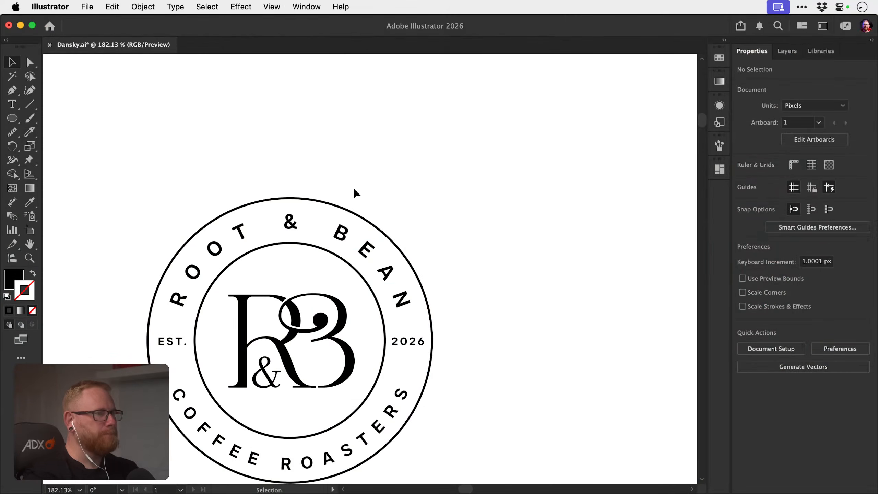
Switch to Pinterest in Chrome, search for "logo badge" and look through the circular badge designs.
drag(351, 343, 270, 312)
drag(299, 318, 317, 268)
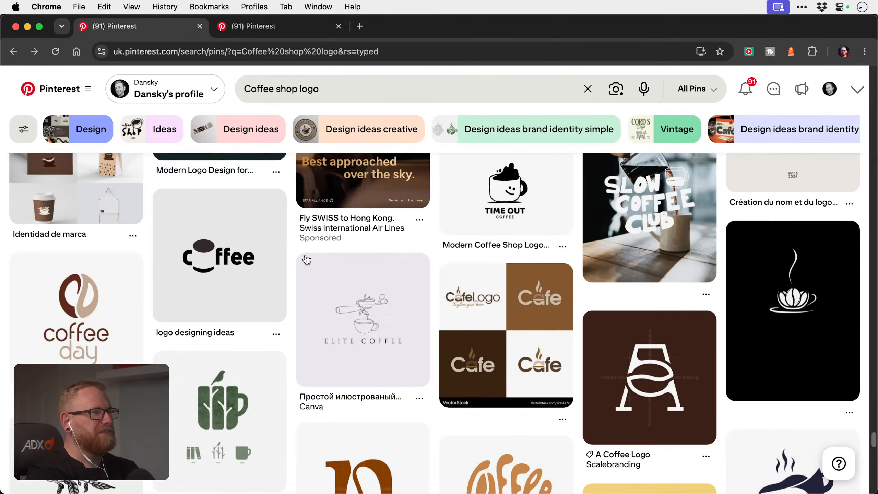
scroll(363, 343, up, 3)
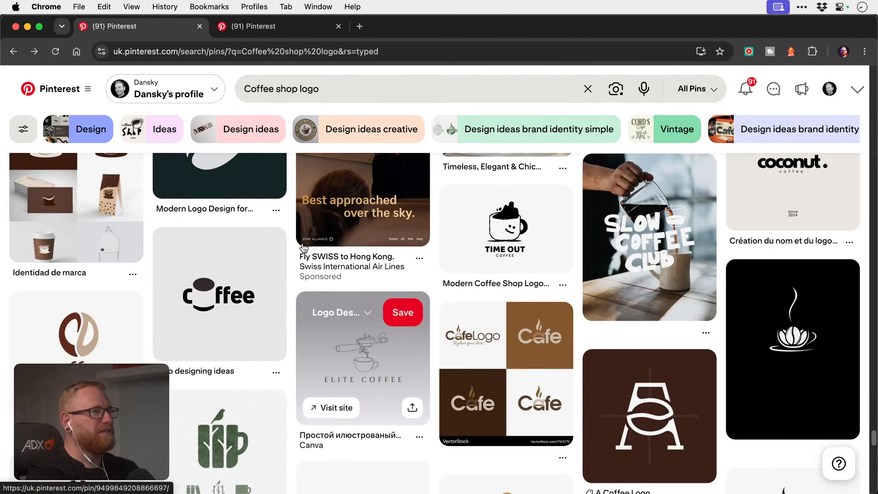
click(325, 92)
text(logo badge)
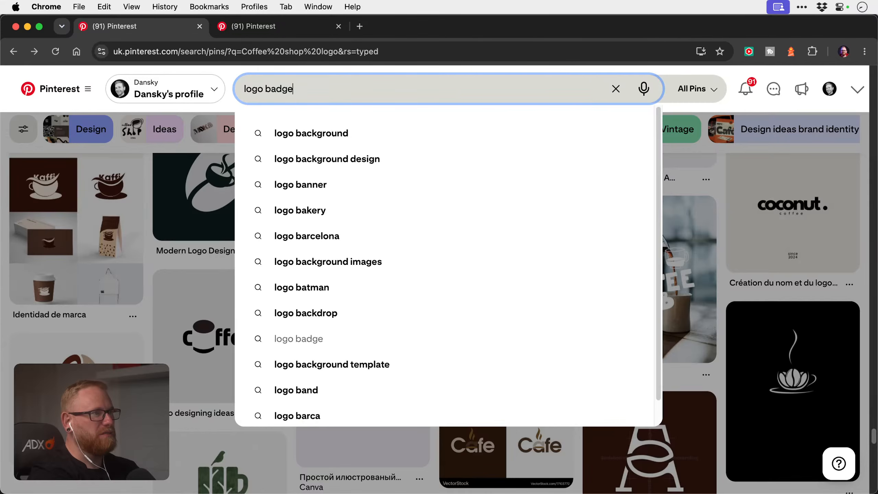
key(Return)
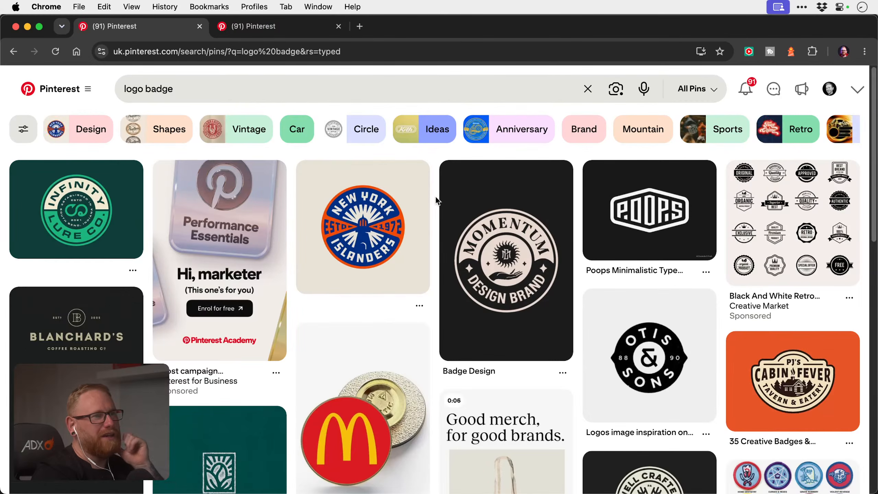
scroll(436, 210, down, 2)
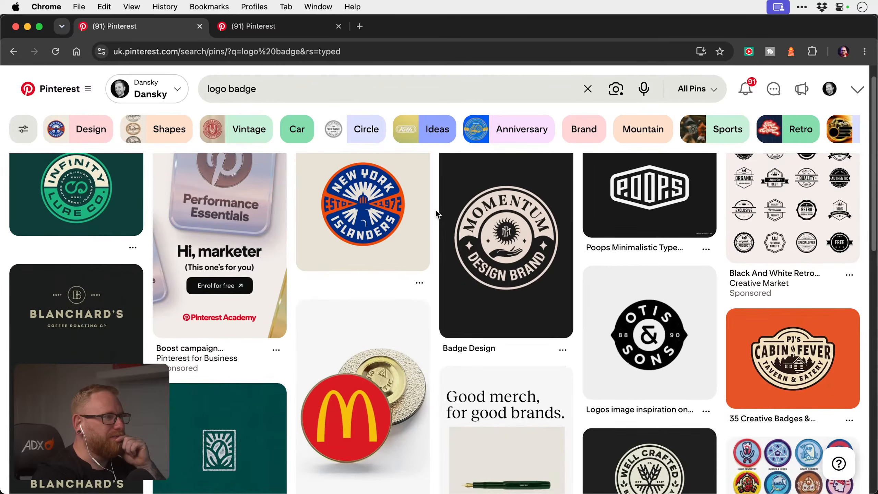
scroll(436, 210, down, 3)
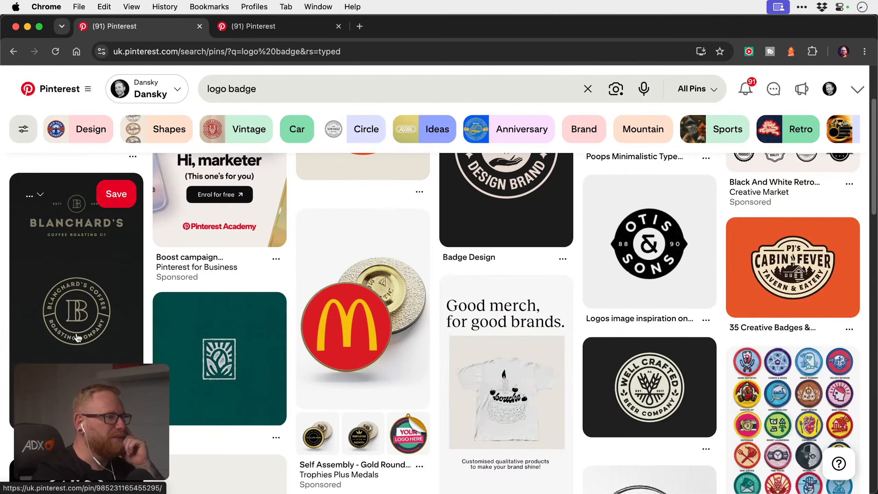
Switch back to Illustrator and delete the "EST." and "2026" texts from the double-ring badge.
key(super+Tab)
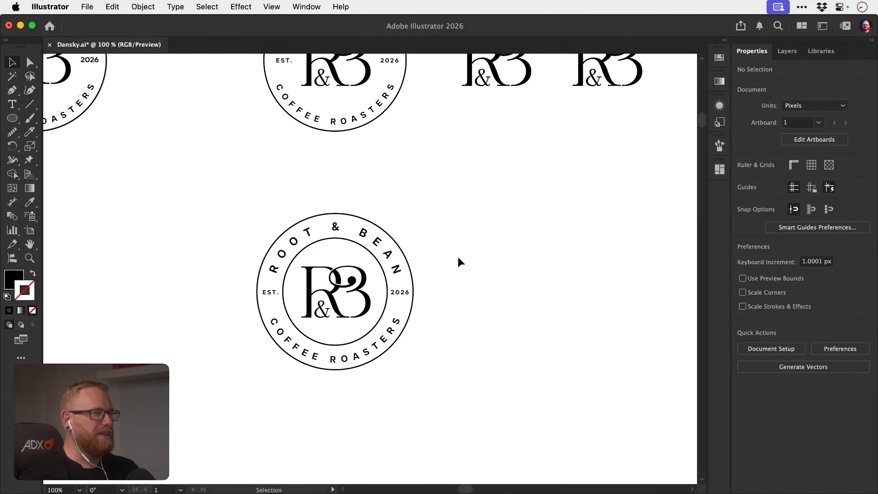
key(super+space)
drag(334, 300, 384, 298)
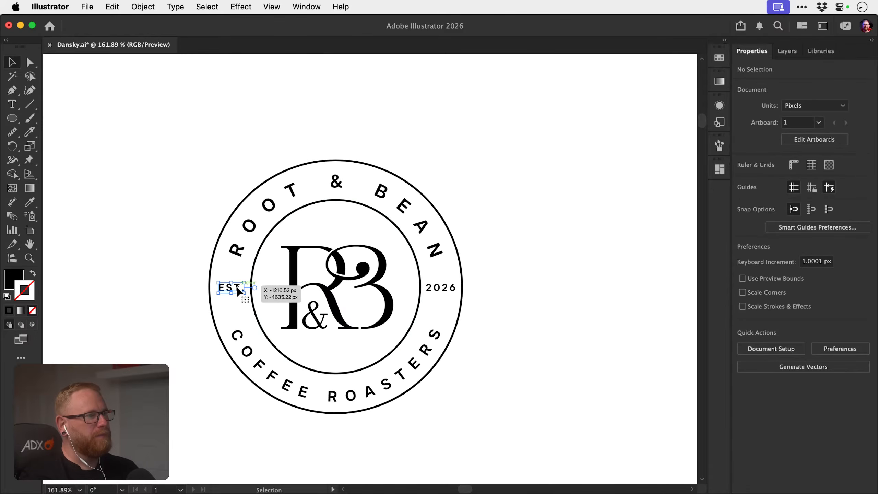
key(BackSpace)
Draw a slanted 1 pt black line about 23.5 by 6.5 px between the outer and inner rings, just above the "C" of "COFFEE".
key(p)
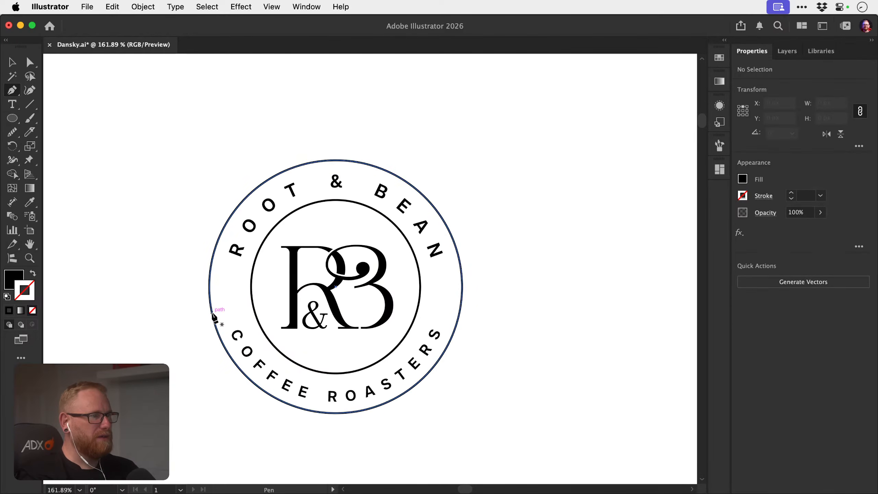
click(212, 313)
click(252, 301)
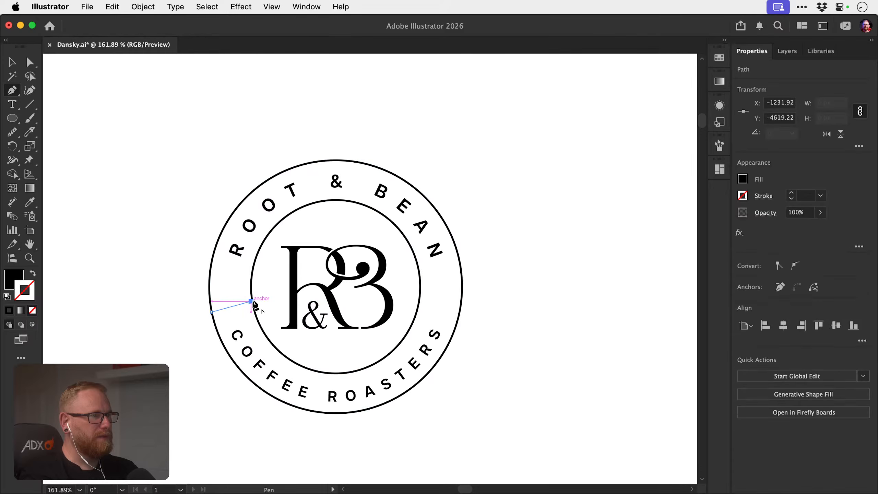
key(v)
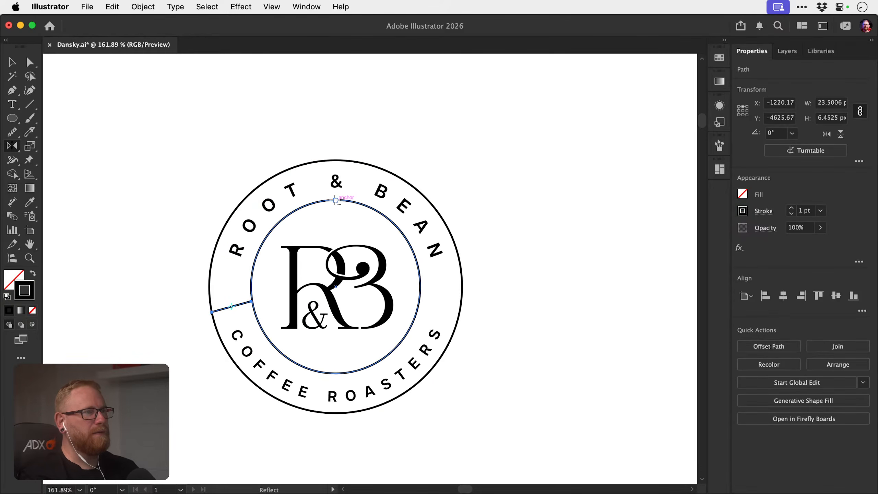
Reflect a copy of the slanted line across the badge's vertical centre axis and clear the selection.
alt+click(335, 200)
click(381, 335)
click(553, 256)
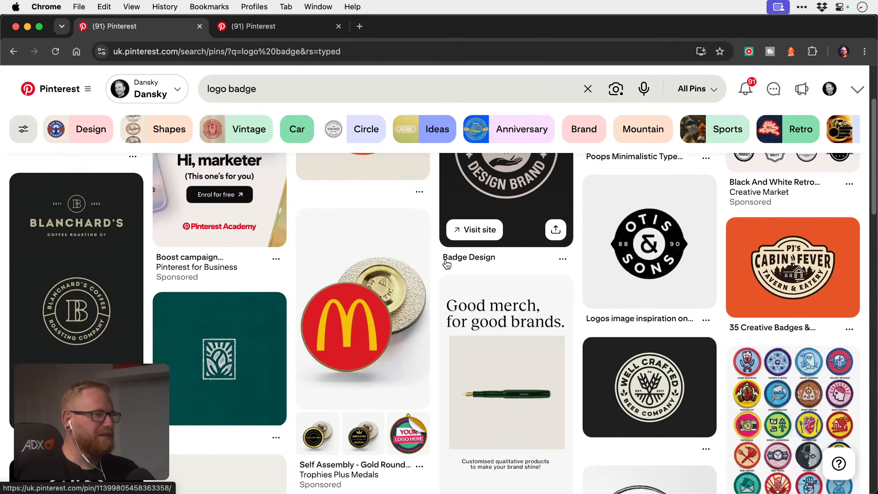
Switch to Pinterest, view the green Coffee Farming Badge pin and save it to the Coffee Brand board.
click(251, 354)
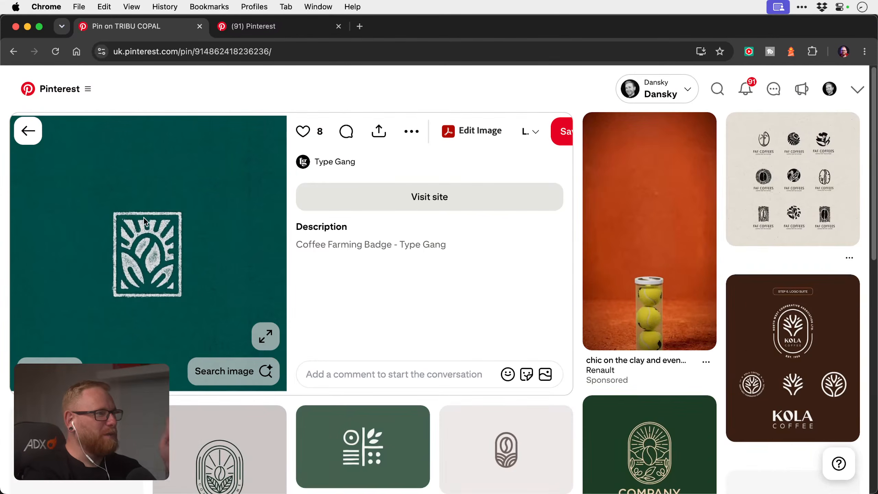
click(33, 132)
click(223, 194)
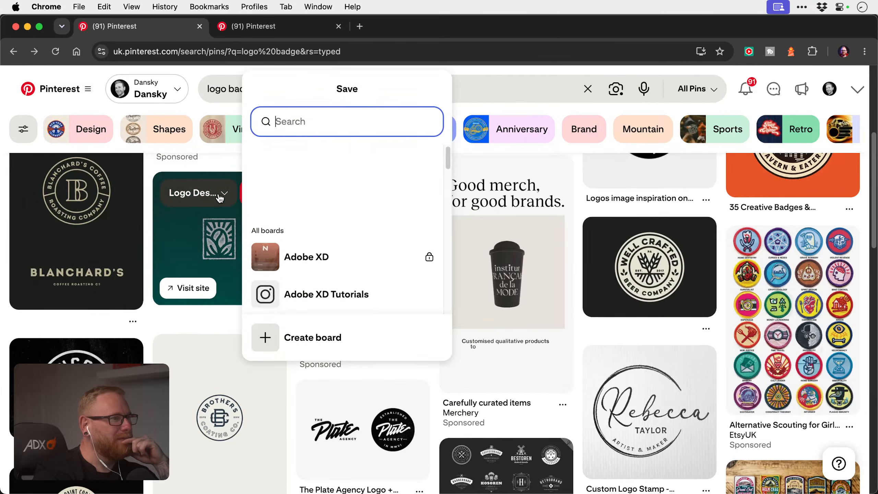
click(398, 181)
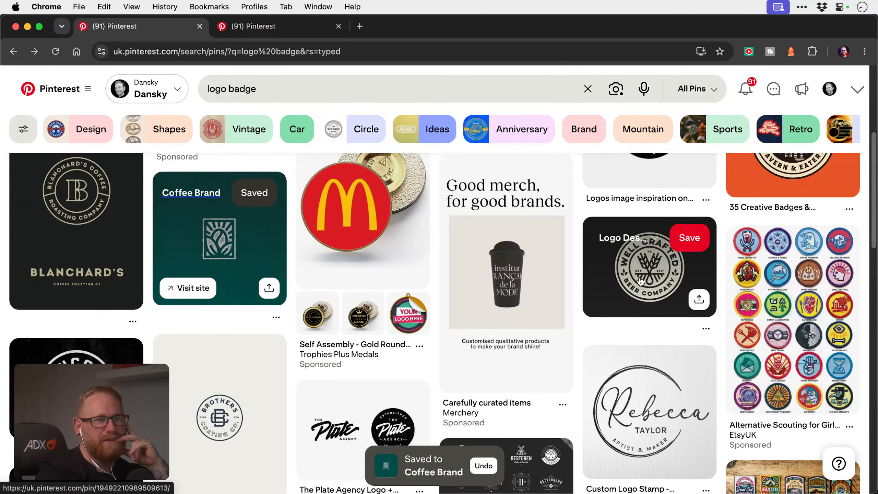
Save the black automotive detailing badge pin, "40 Trendy Logo Badge...", to the Coffee Brand board.
scroll(626, 277, down, 3)
scroll(621, 281, down, 4)
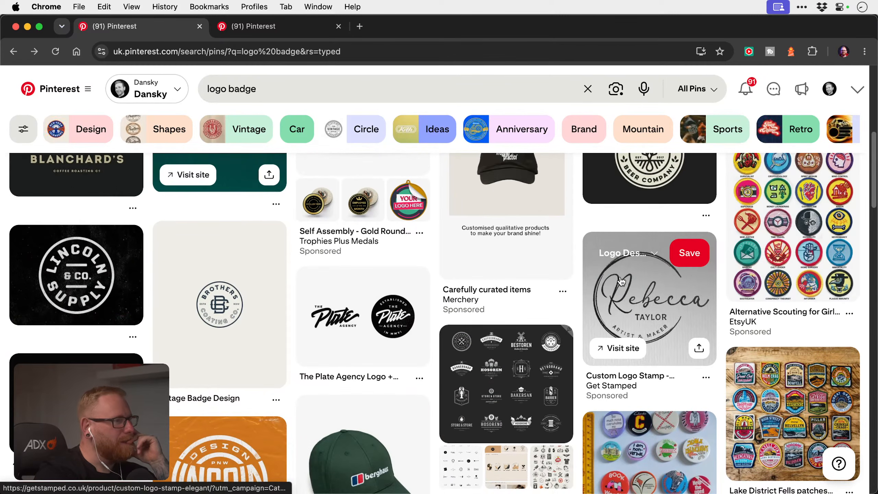
scroll(621, 281, down, 7)
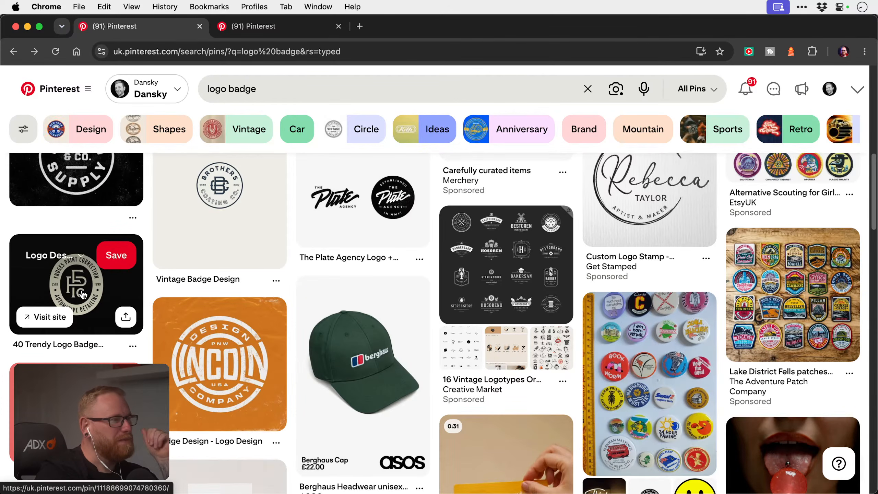
click(56, 258)
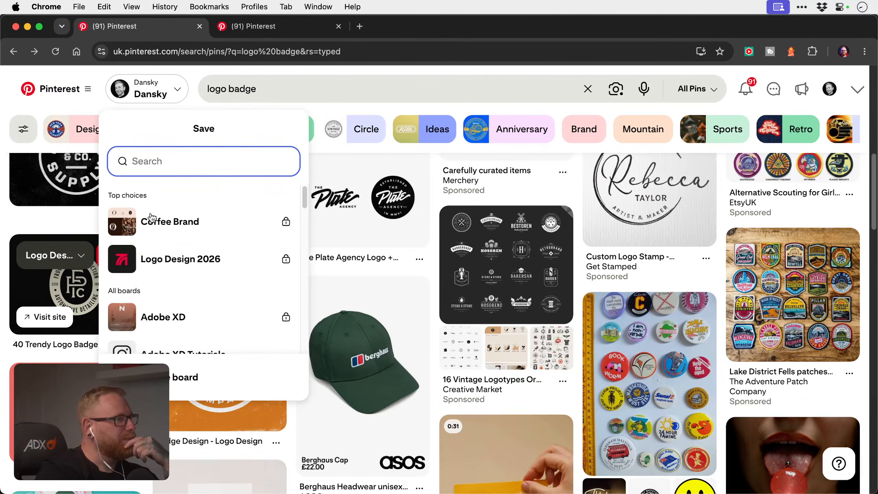
click(250, 229)
Find the cream Greatland Clothing Co badge pin, view it in detail and save it to the Coffee Brand board.
scroll(417, 231, down, 6)
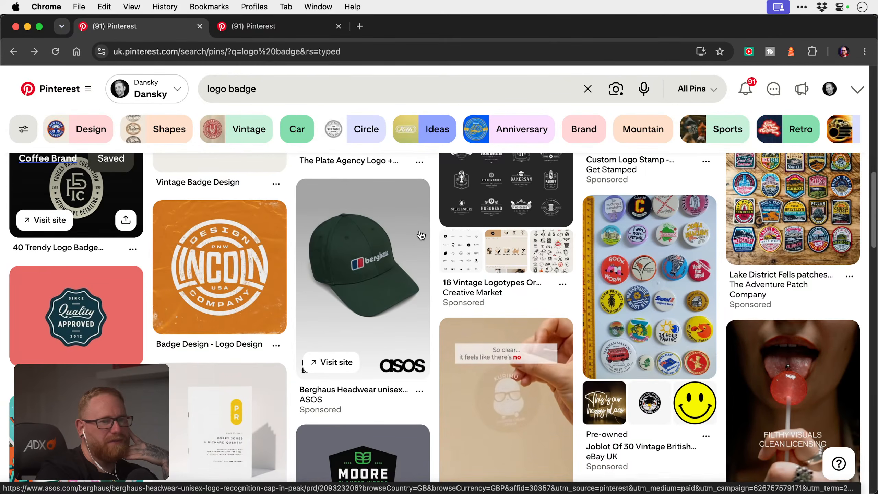
scroll(420, 236, down, 3)
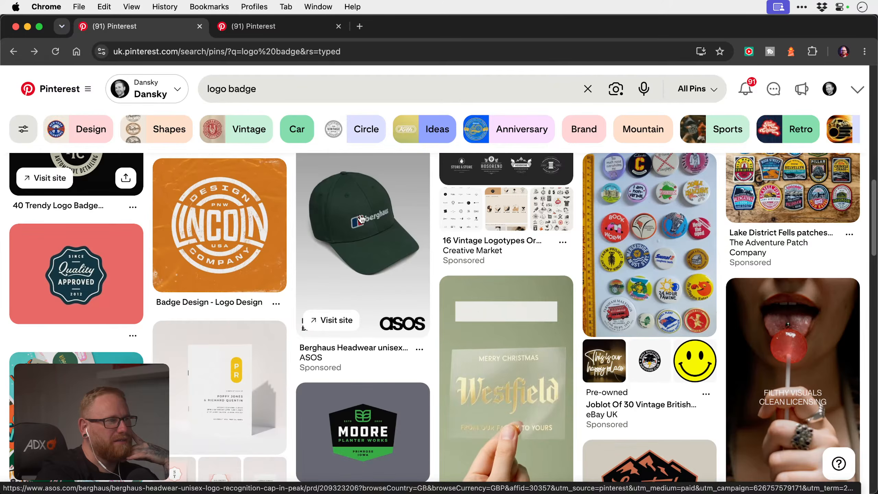
scroll(420, 235, down, 5)
scroll(362, 218, down, 4)
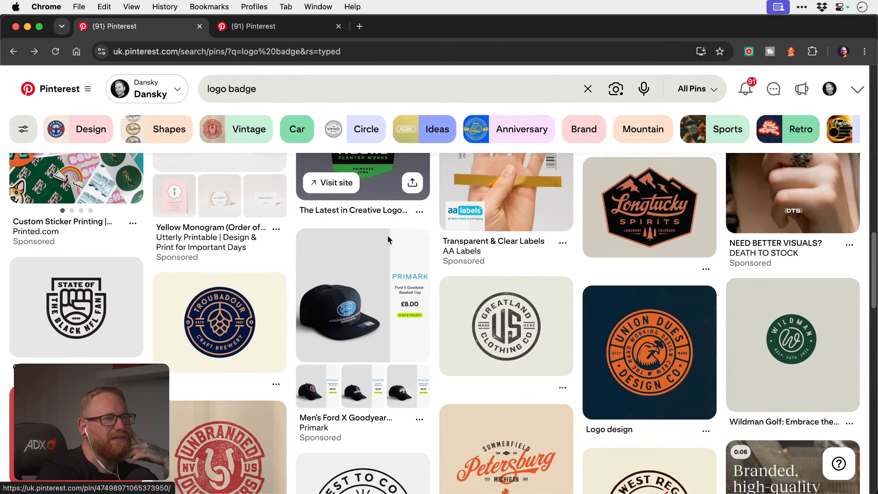
click(508, 315)
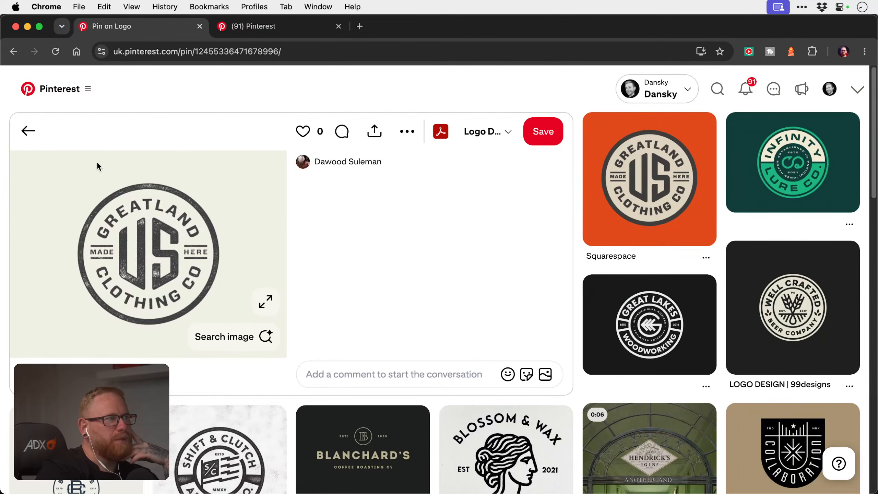
click(30, 131)
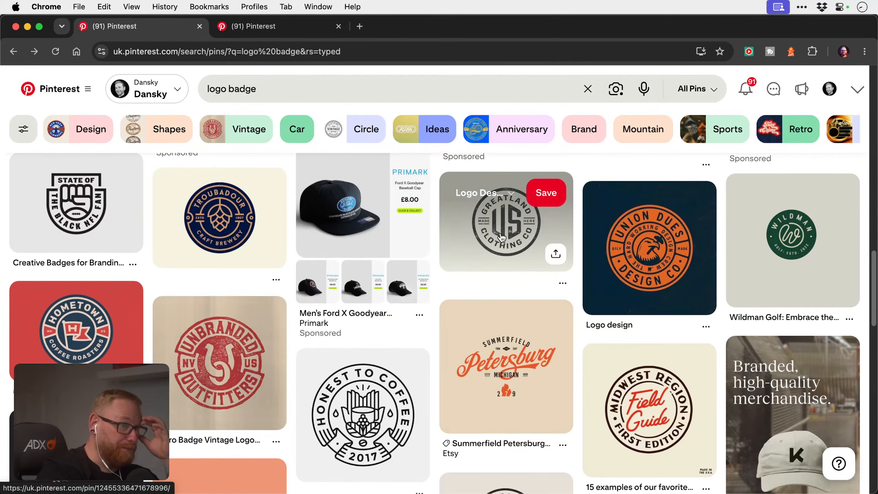
click(492, 200)
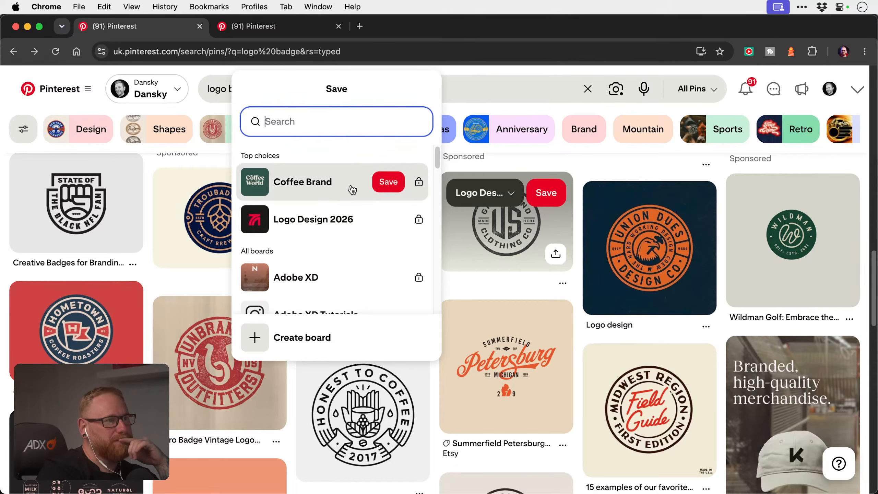
click(388, 194)
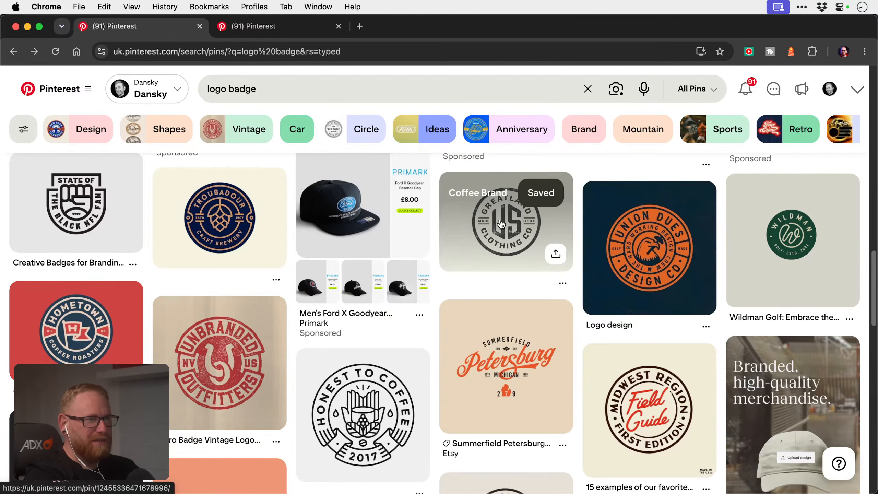
Save the dark green sheet of small shield and circle badges to the Coffee Brand board.
scroll(507, 222, down, 5)
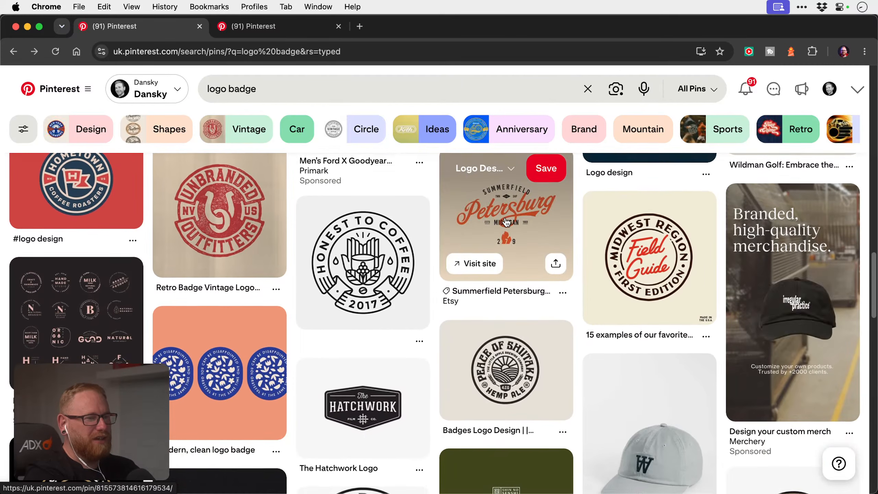
scroll(507, 221, down, 4)
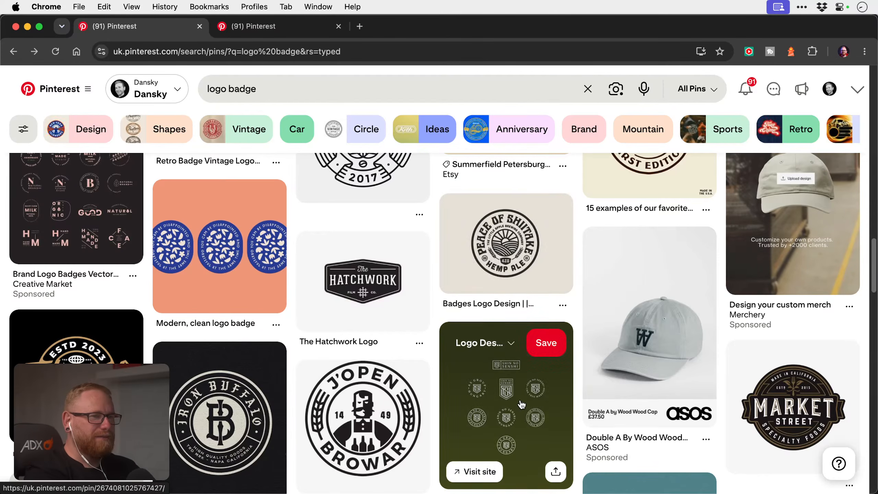
click(499, 344)
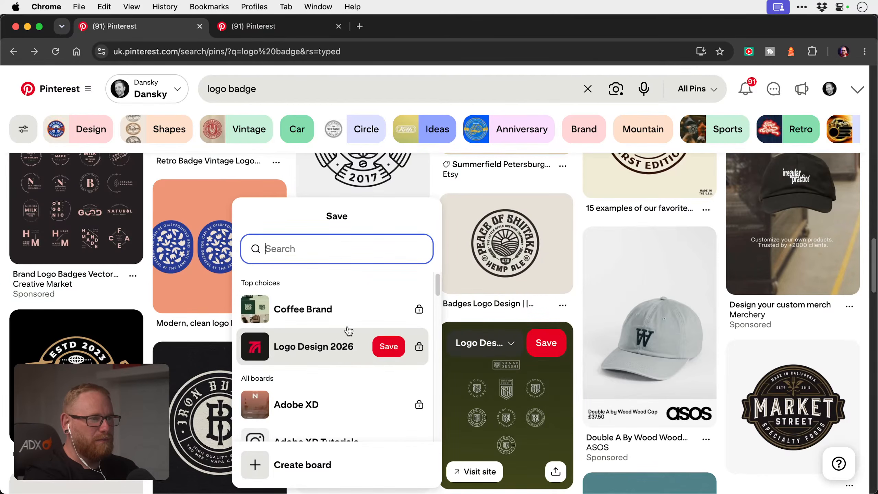
click(393, 310)
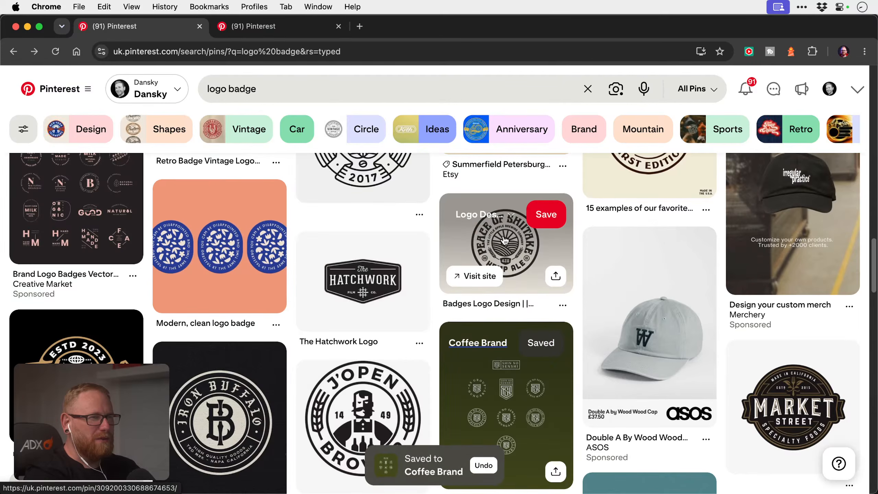
Save the grey All American Maker monogram badge pin to the Coffee Brand board and continue through the results.
scroll(504, 244, down, 5)
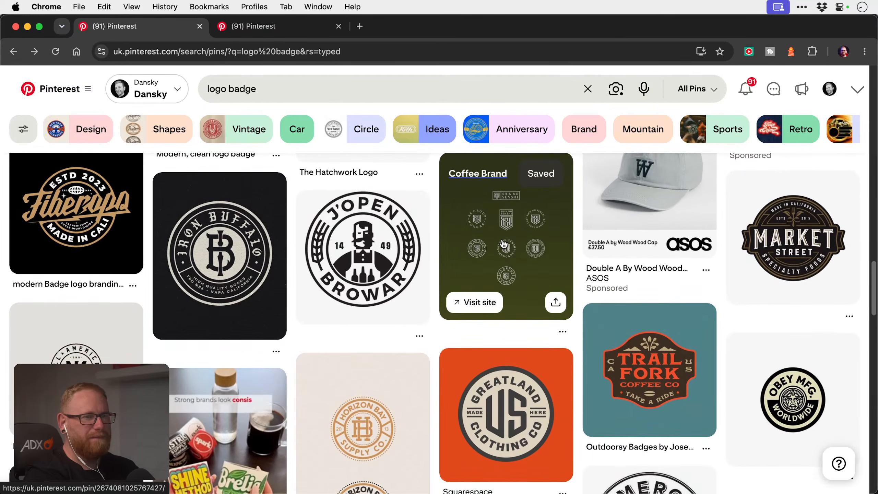
scroll(504, 244, down, 1)
scroll(503, 244, down, 1)
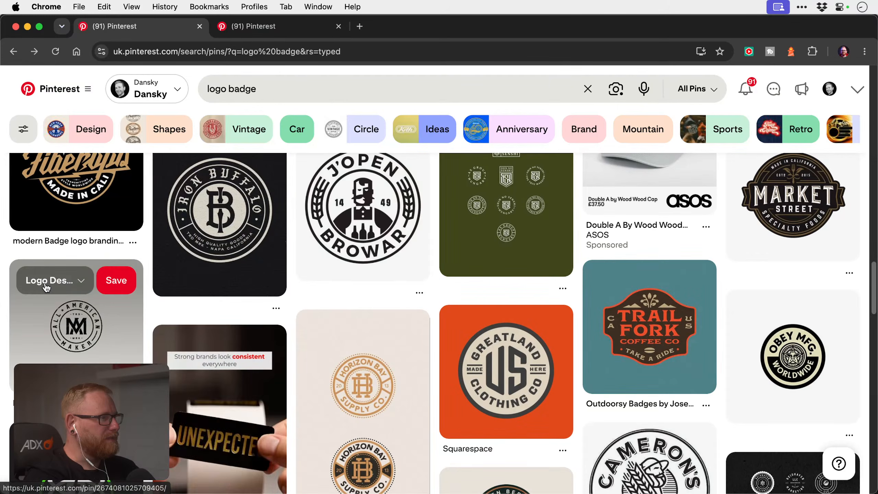
click(60, 287)
click(190, 254)
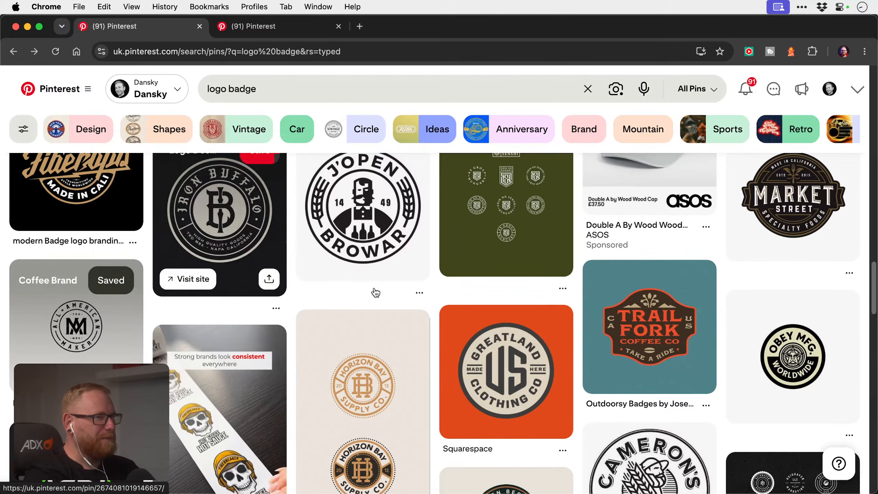
scroll(434, 298, down, 5)
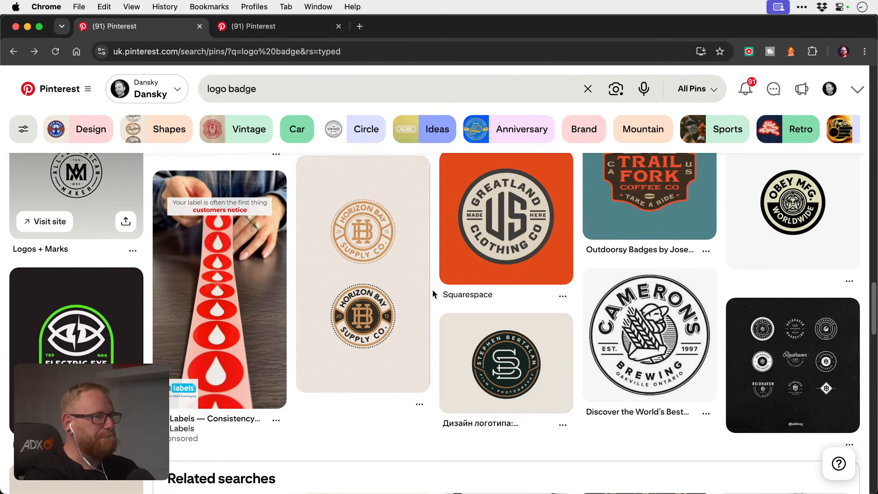
Browse the logo badge results to the dark green BSY Education Logo pin, view it in detail and return to the results.
scroll(434, 294, down, 2)
scroll(434, 294, down, 6)
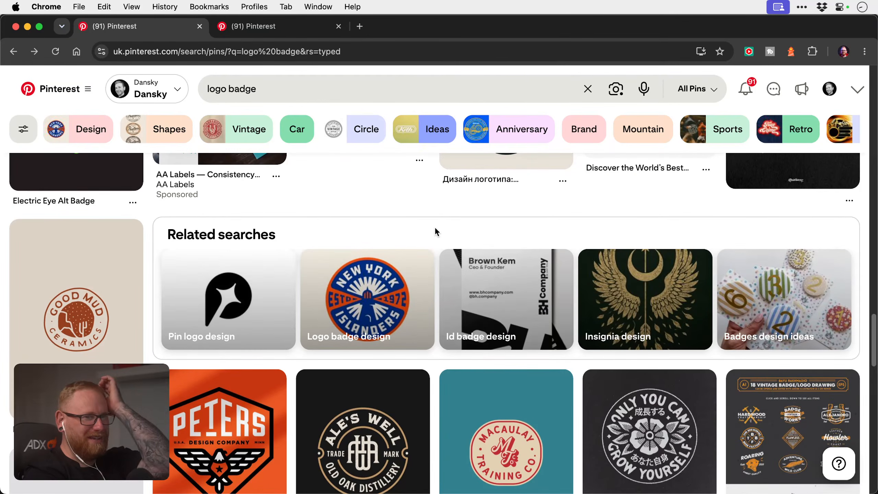
scroll(435, 231, down, 6)
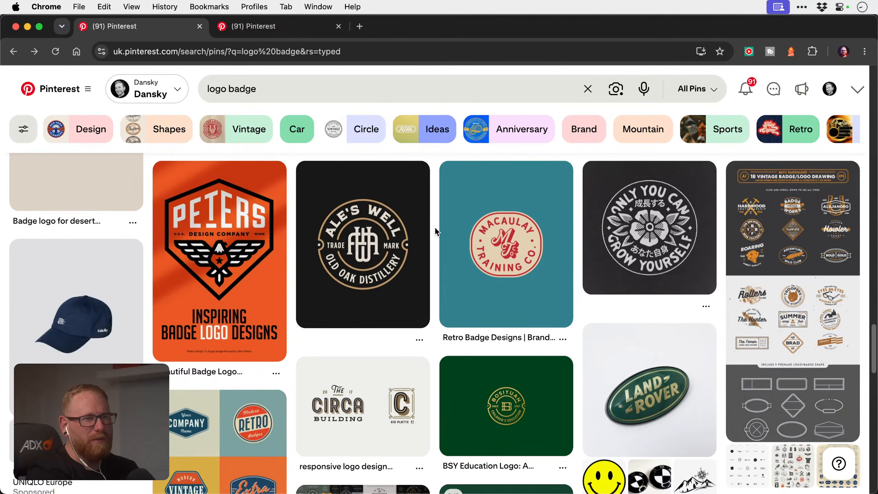
scroll(435, 231, down, 1)
scroll(436, 231, down, 4)
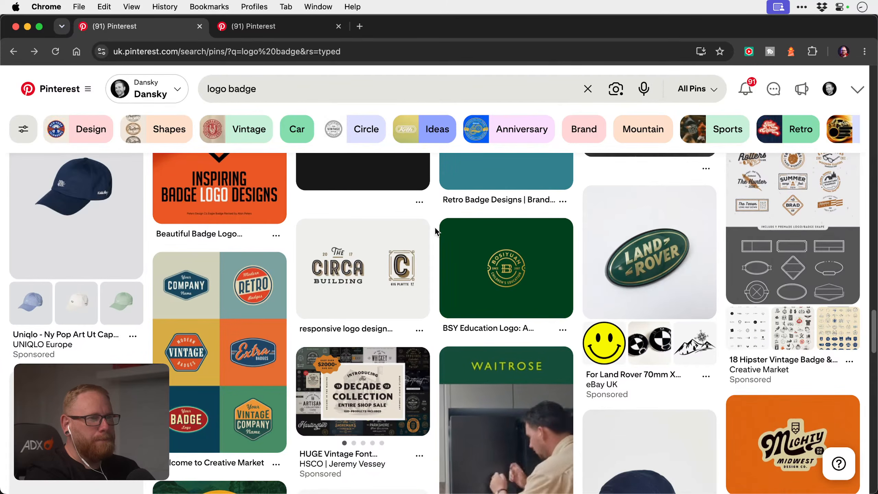
click(480, 253)
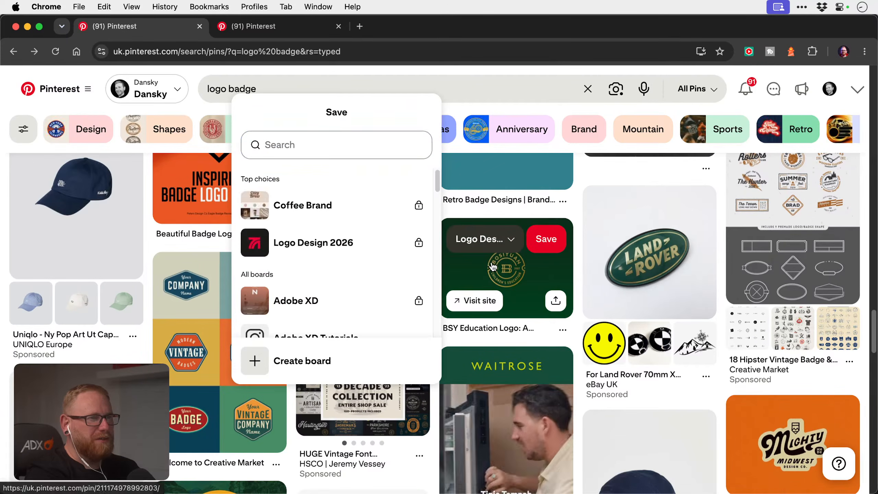
click(480, 255)
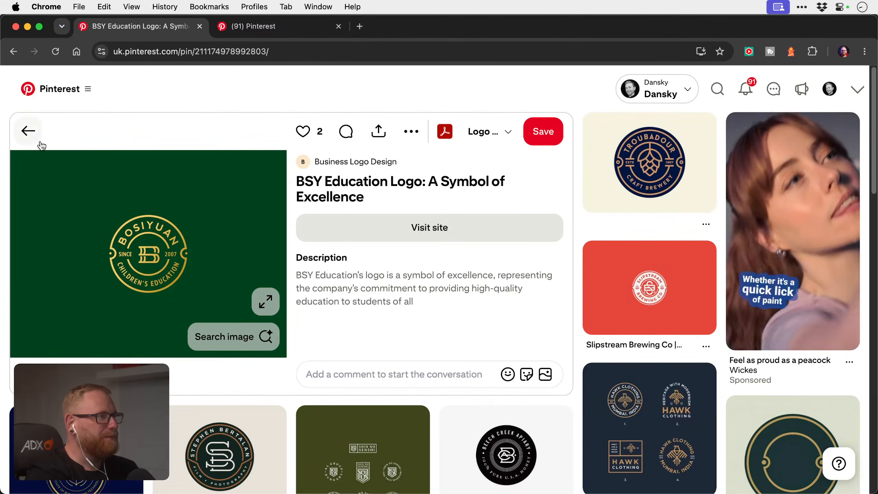
click(28, 131)
Find the grey San Miniato, Italy badge with the tree illustration and save it to the Coffee Brand board.
scroll(488, 203, down, 5)
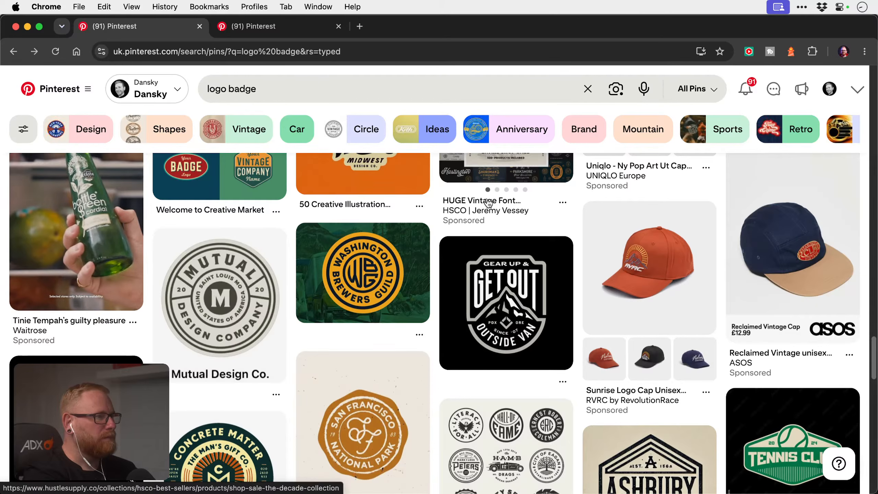
scroll(488, 202, down, 2)
scroll(487, 203, down, 2)
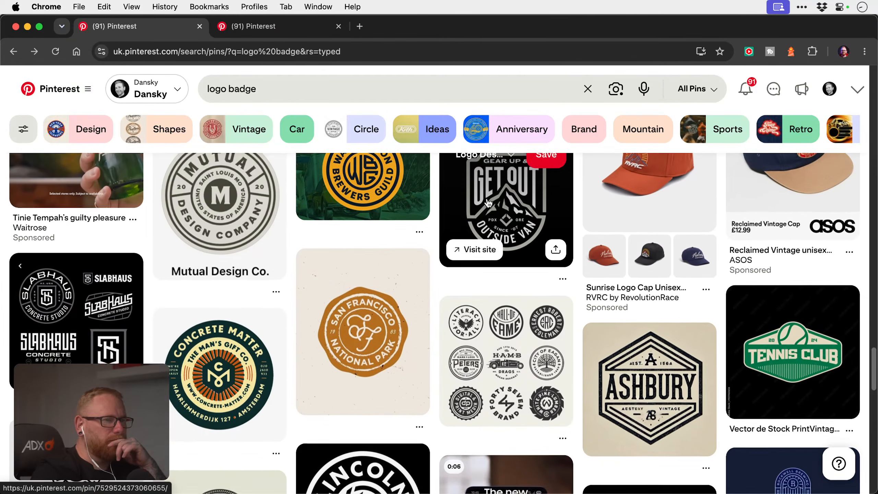
scroll(488, 202, down, 1)
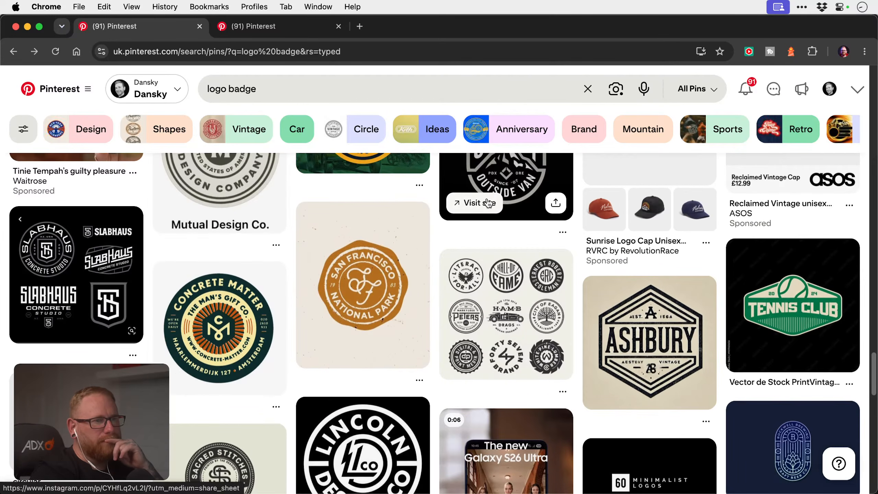
scroll(484, 214, down, 5)
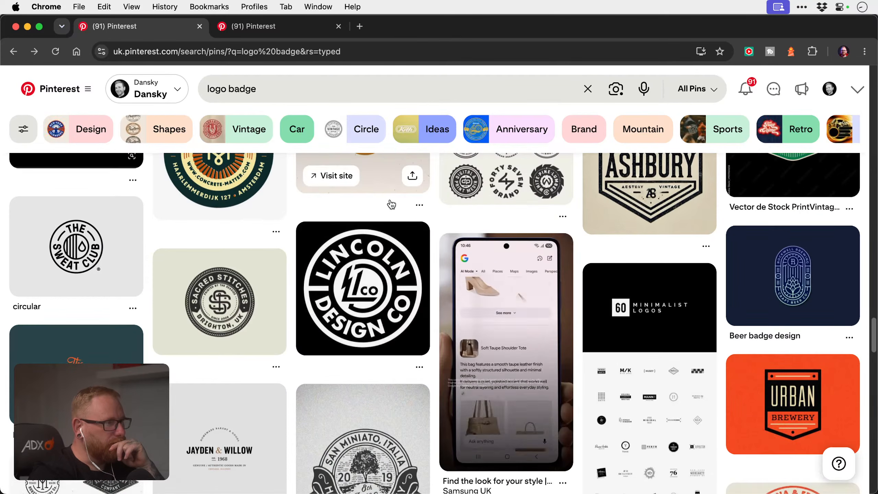
scroll(391, 204, down, 3)
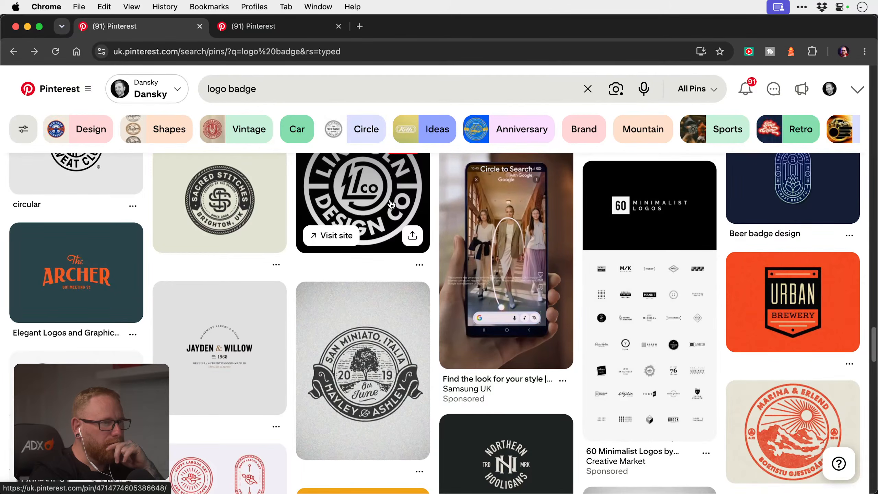
scroll(391, 204, down, 1)
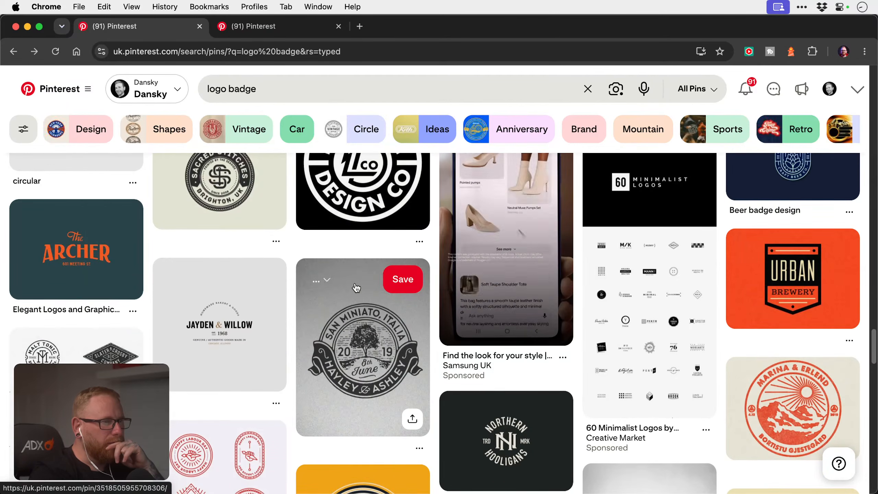
click(356, 281)
click(235, 246)
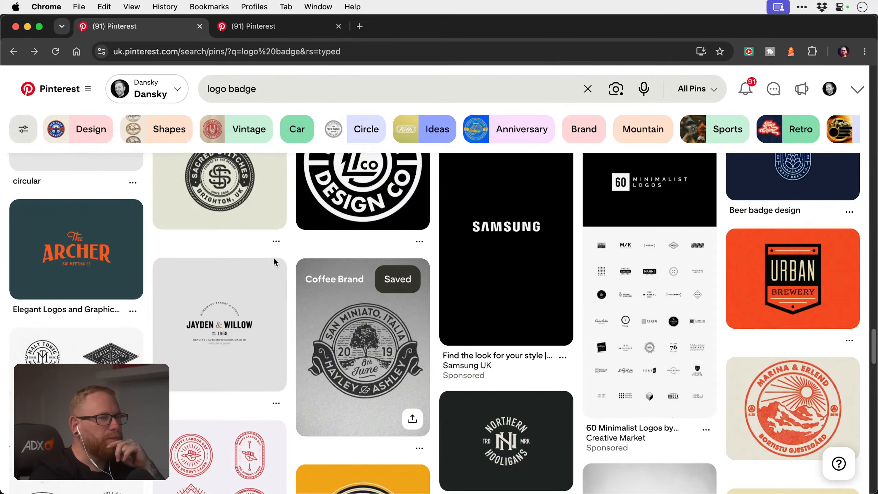
Save the black Northern Hooligans monogram badge pin to the Coffee Brand board and continue through the results.
scroll(370, 294, down, 5)
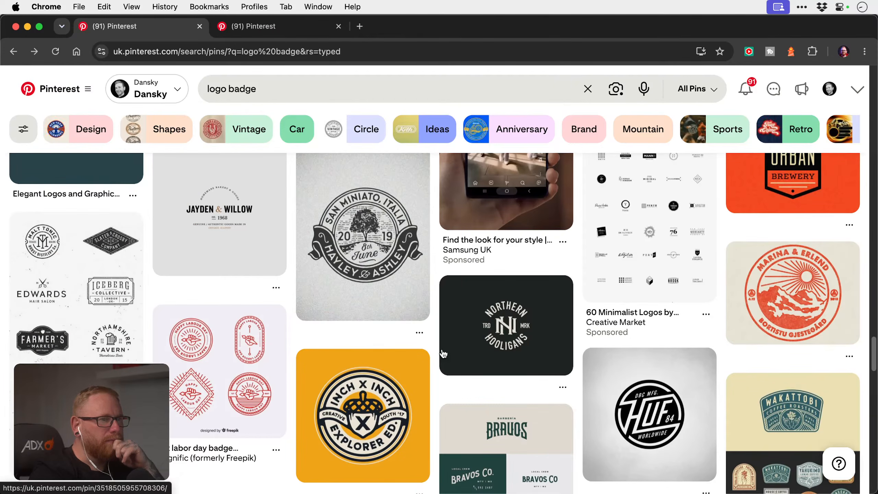
click(480, 297)
click(388, 263)
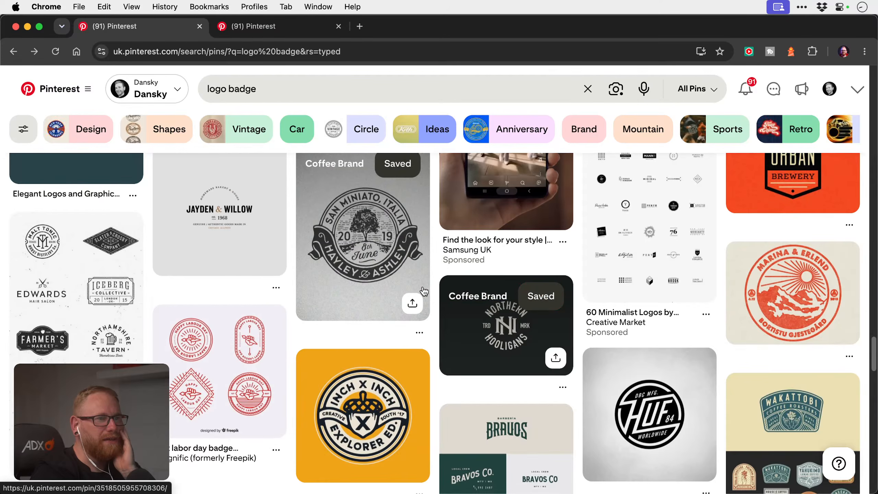
scroll(498, 245, down, 3)
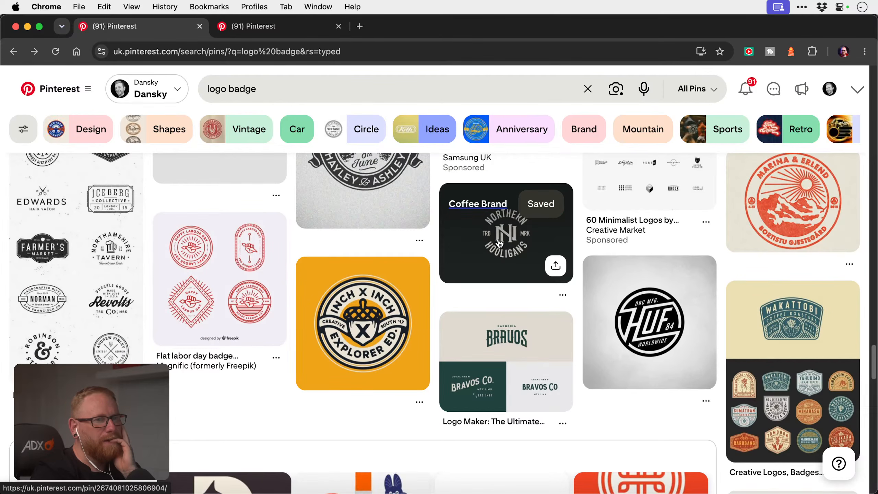
scroll(499, 243, down, 10)
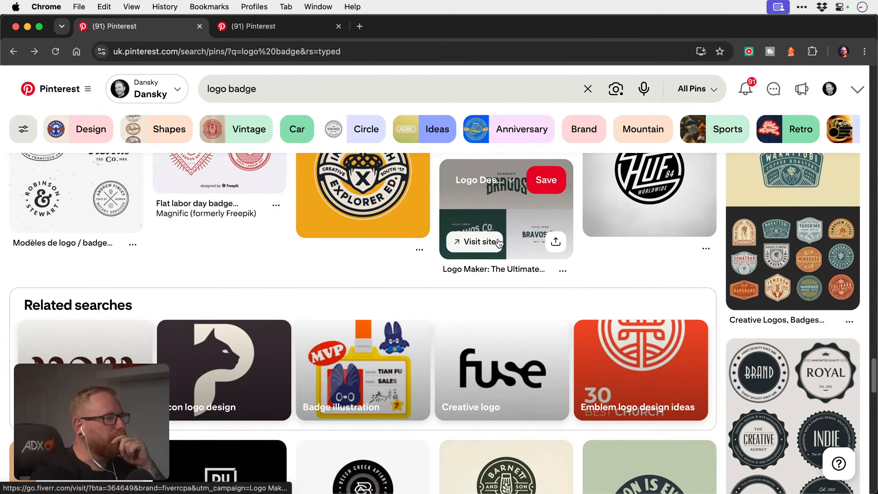
scroll(499, 243, down, 1)
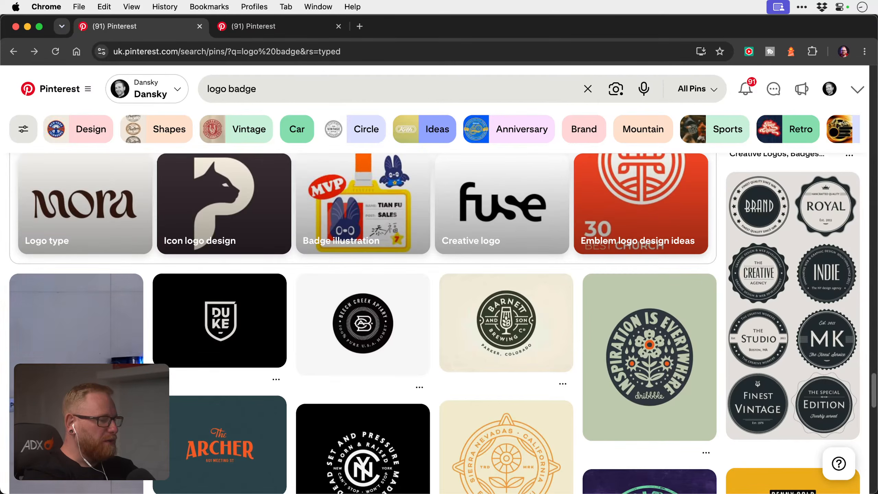
Switch to Photoshop, compare The Scorpion King 1.jpg with The Scorpion King 3.jpg and close both images.
key(F11)
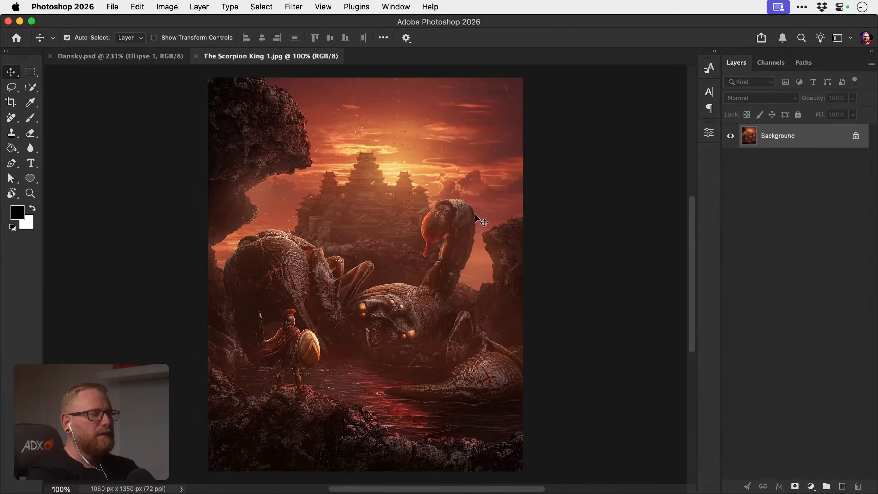
key(super+0)
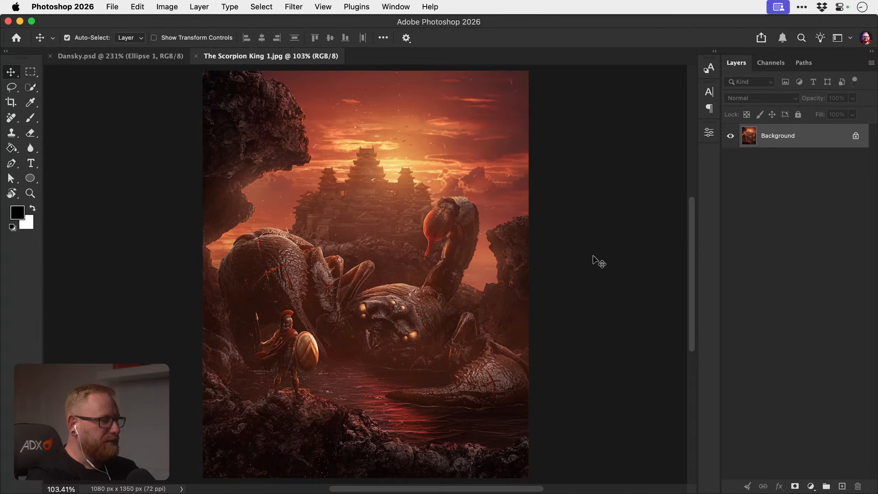
key(super+Tab)
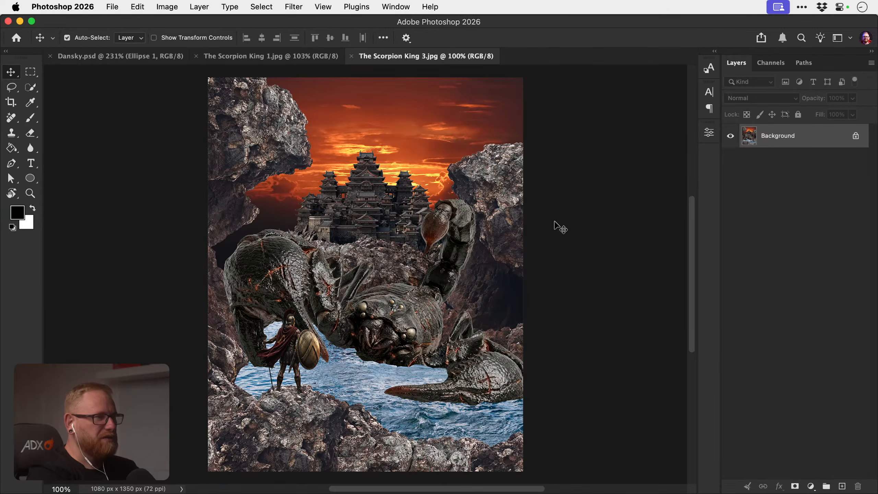
click(251, 56)
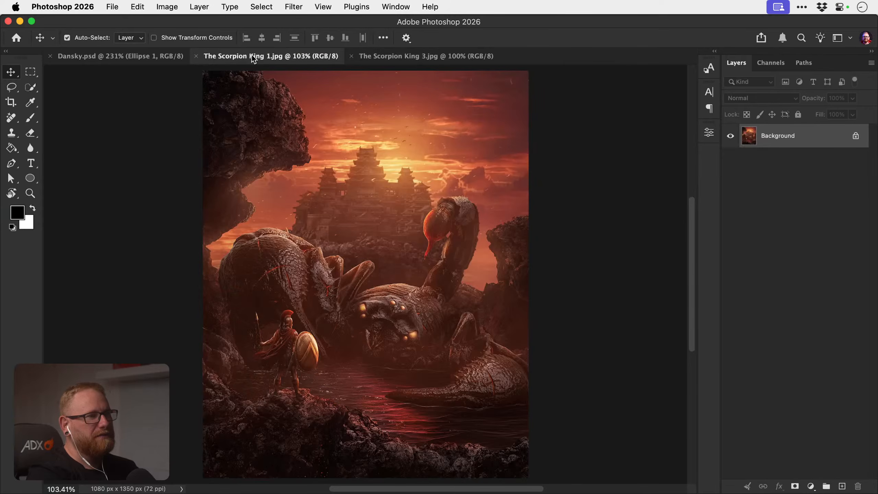
click(411, 57)
key(super+w)
key(super+w)
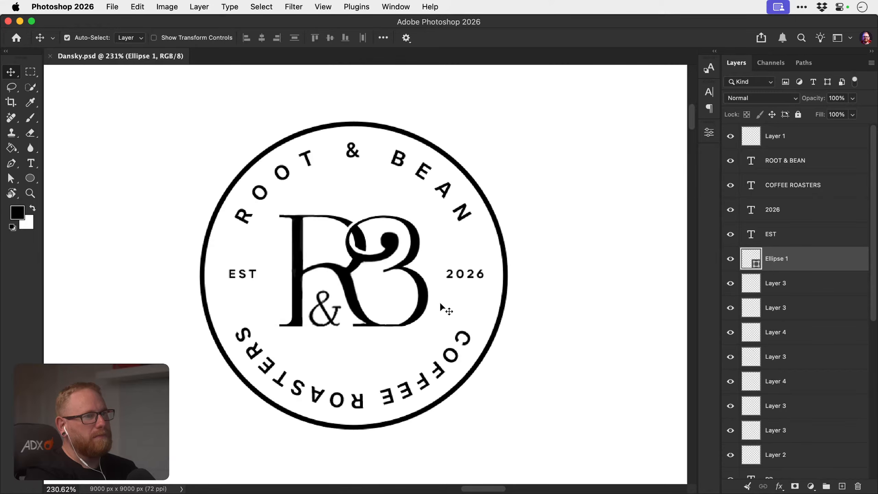
Return to Pinterest in Chrome and save the cream Barnett and Son Brewing Co badge pin to the Coffee Brand board.
key(super+Tab)
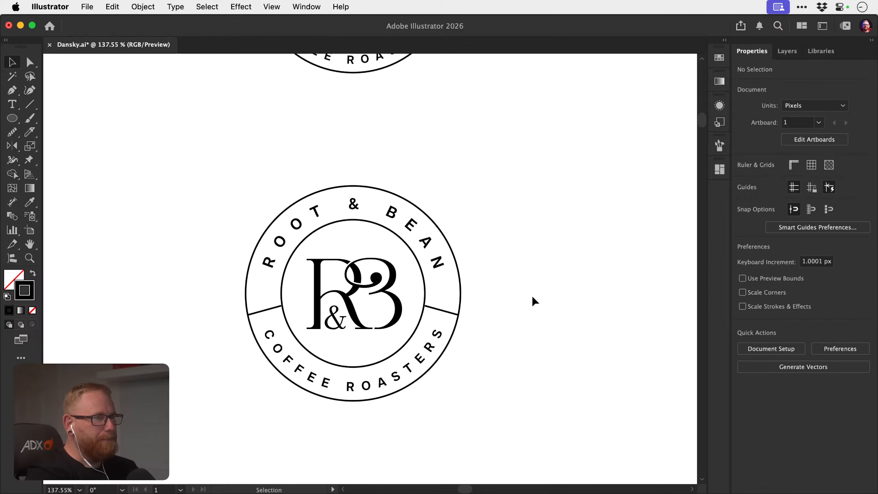
key(super+Tab)
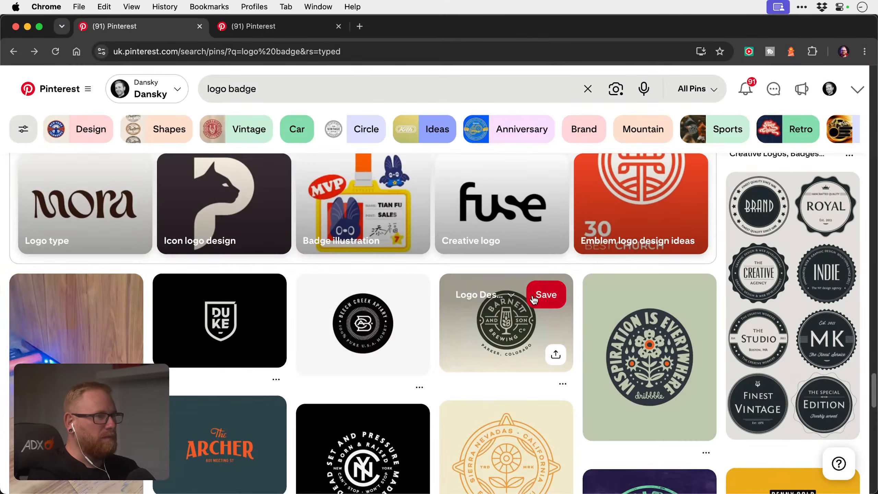
scroll(515, 284, down, 1)
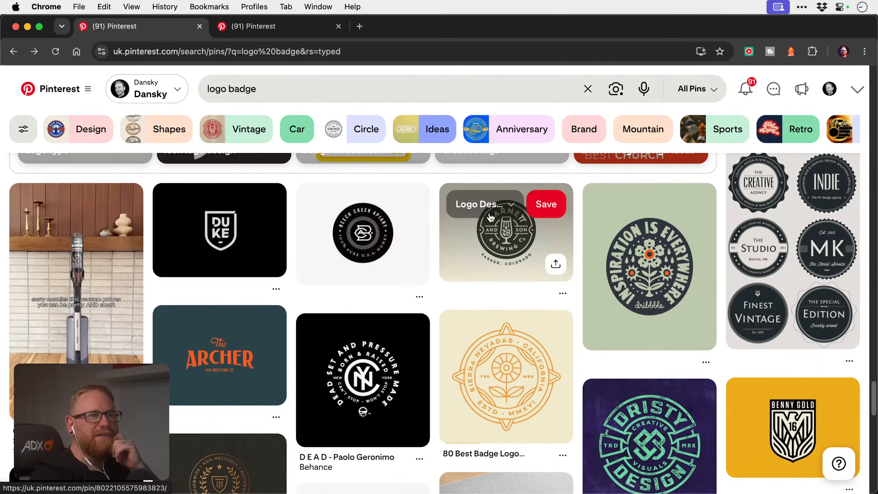
click(470, 210)
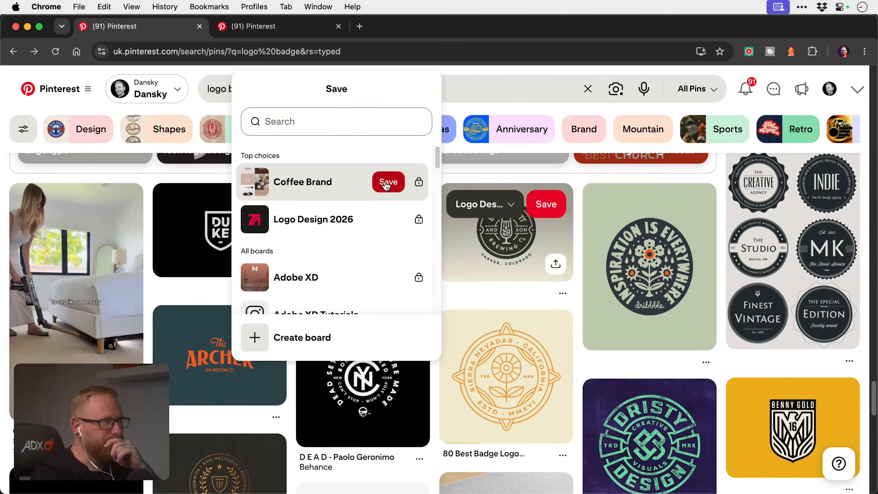
click(386, 181)
Find the red-orange pin with four small circular line-art badges and save it to the Coffee Brand board.
scroll(385, 182, down, 5)
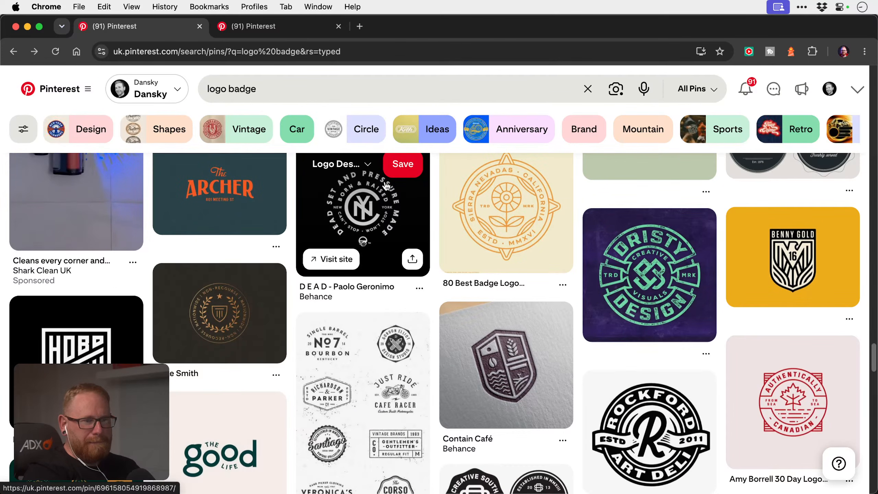
scroll(386, 187, down, 4)
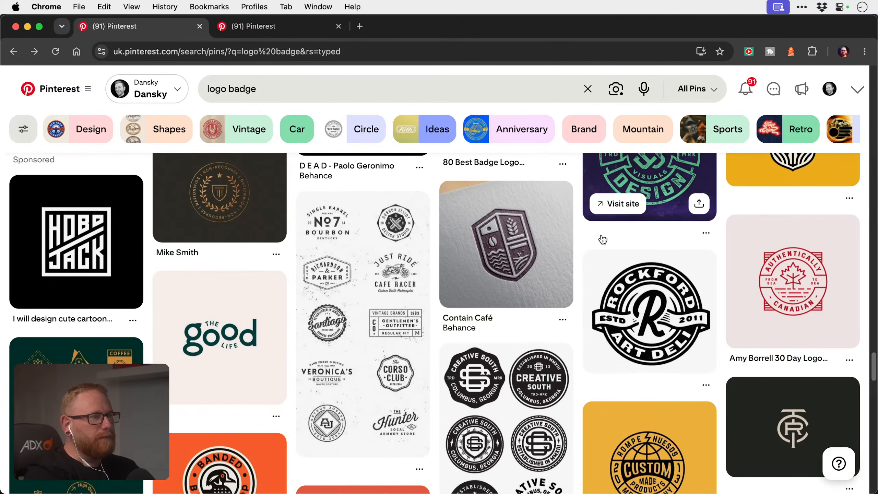
scroll(603, 238, down, 5)
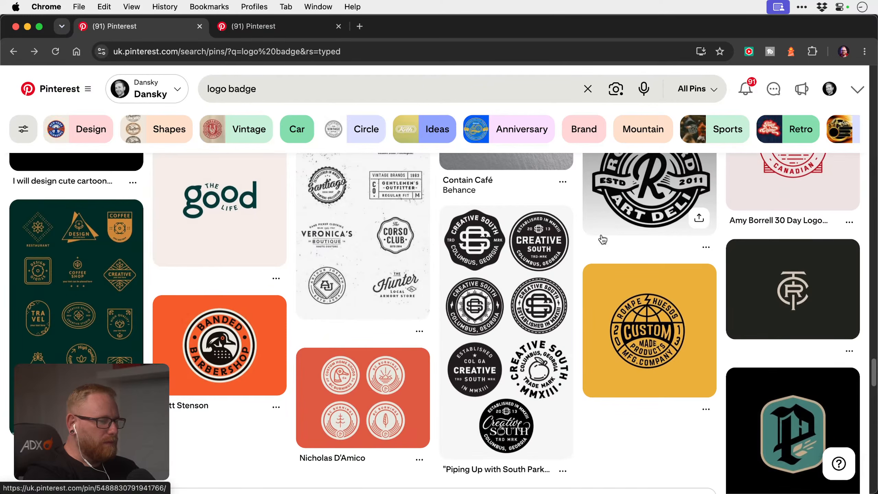
scroll(603, 239, down, 1)
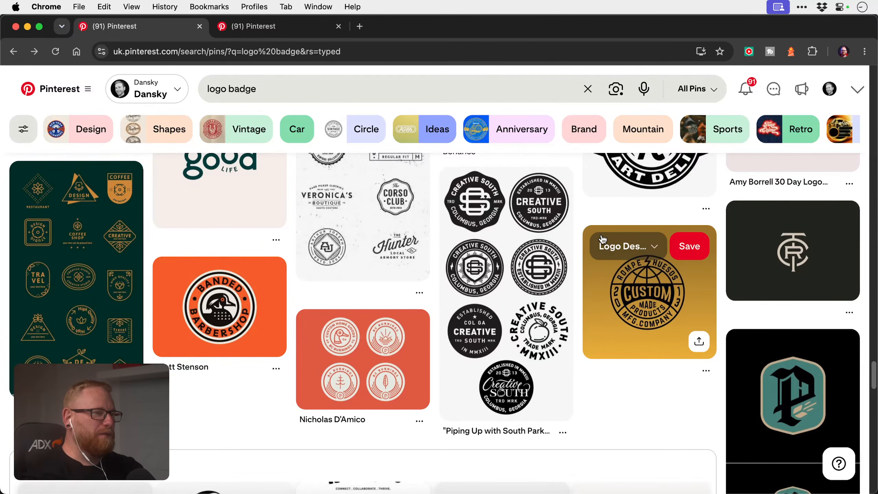
click(337, 330)
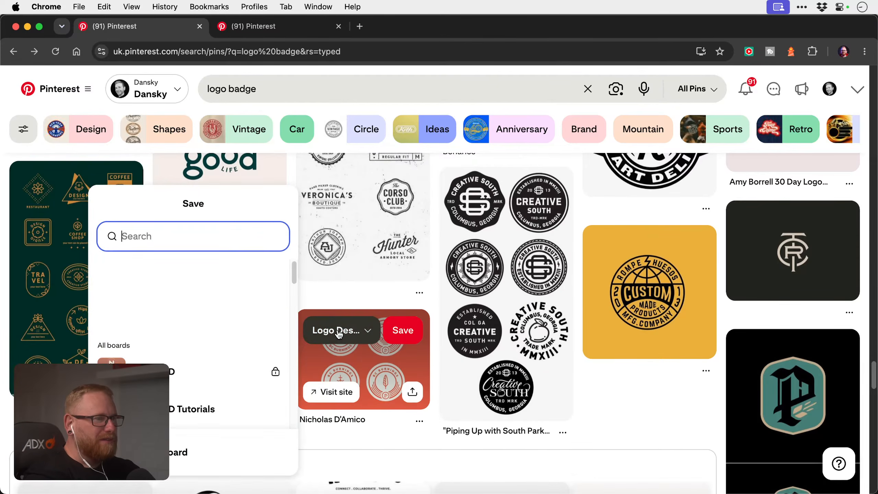
click(245, 297)
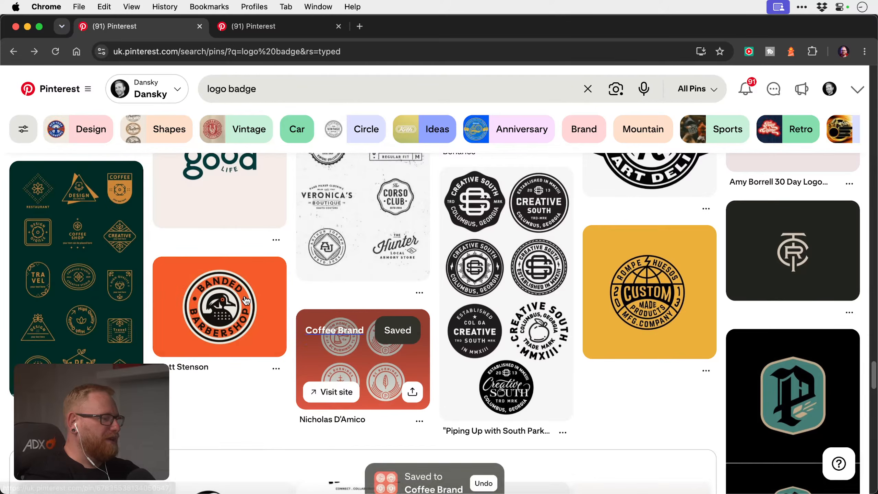
Switch to Illustrator and review the double-ring Root & Bean badge alongside the other logo variations.
key(super+Tab)
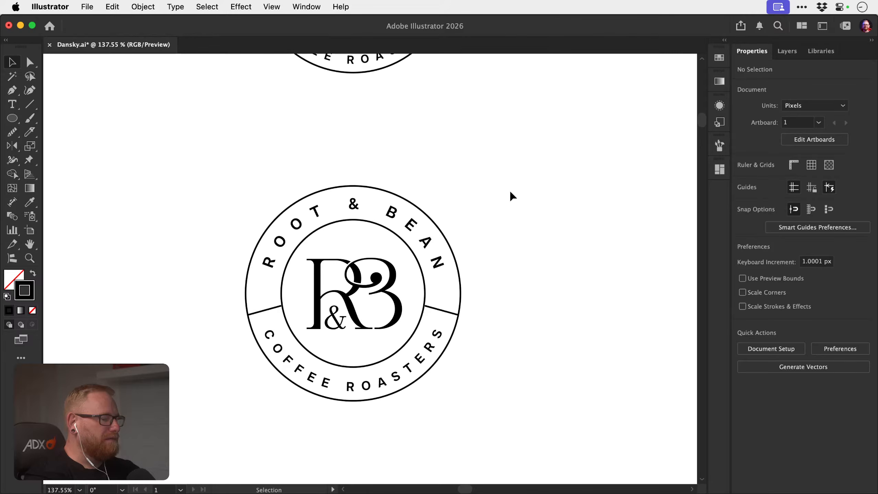
key(super+minus)
key(super+minus)
key(super+minus)
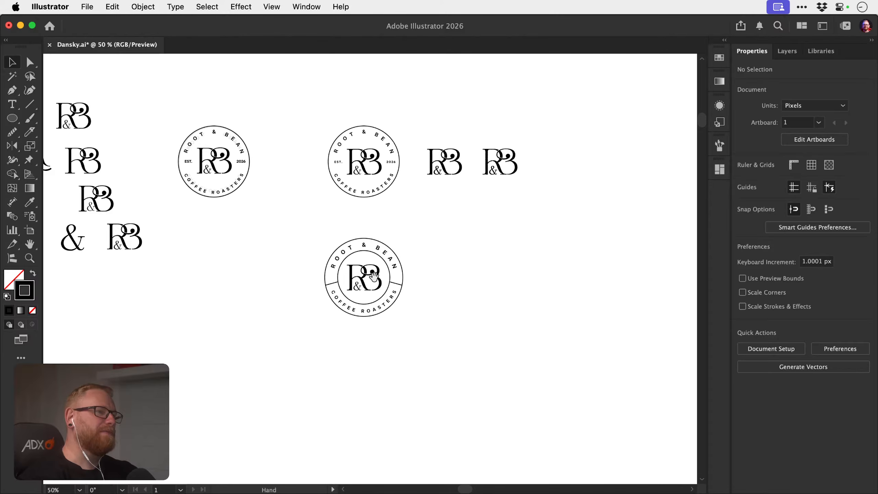
mouse_move(374, 277)
mouse_down()
mouse_move(333, 278)
mouse_move(365, 272)
mouse_up()
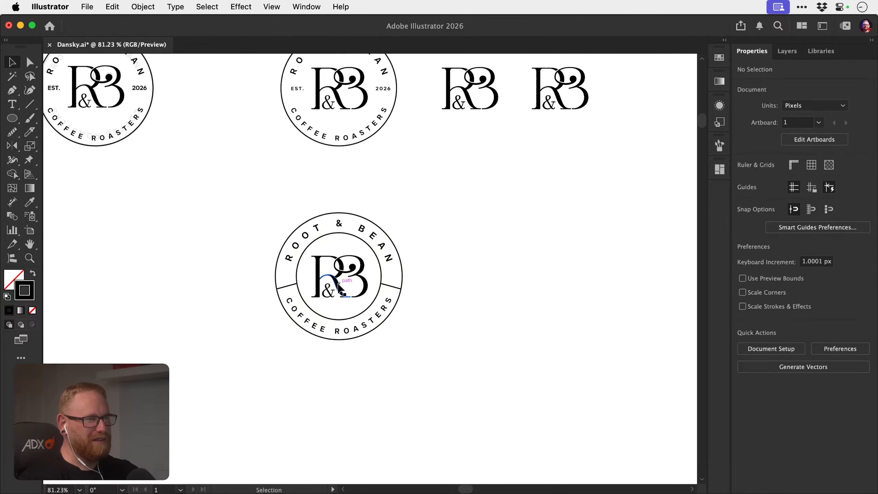
Duplicate the R&B monogram into the empty area beside the double-ring badge.
key(super+space)
key(super+space)
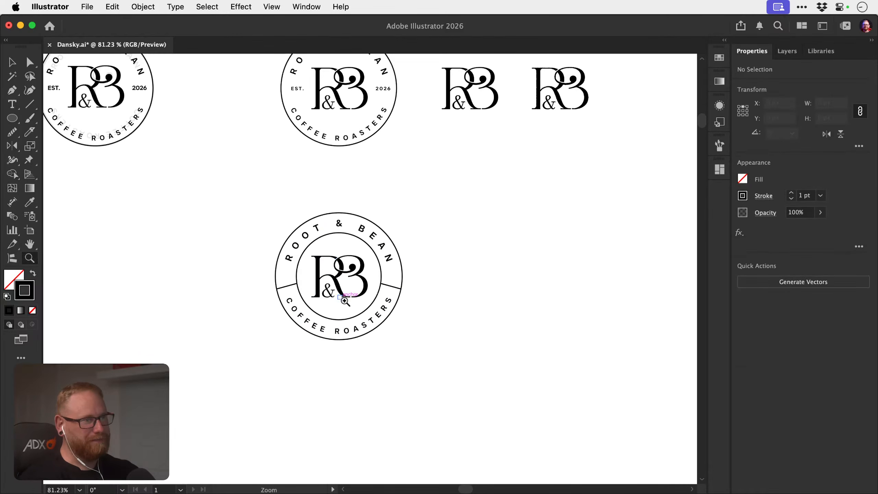
drag(345, 299, 276, 312)
key(space)
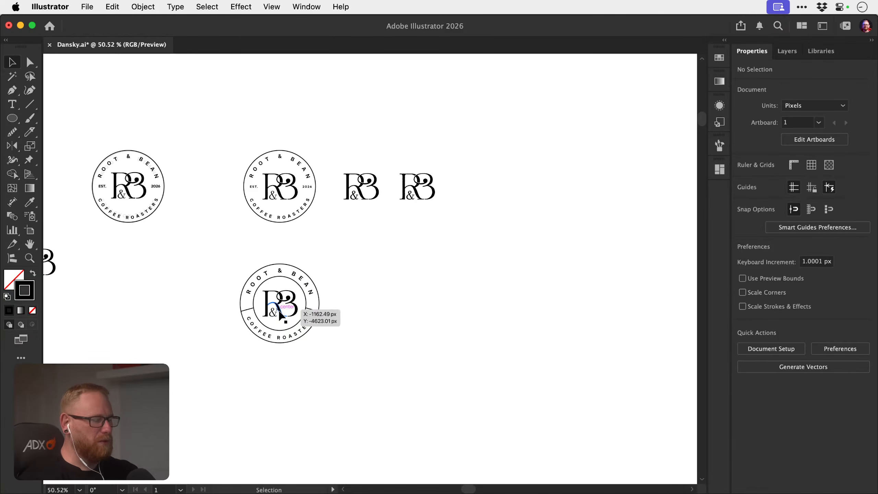
drag(284, 308, 378, 280)
key(z)
key(v)
drag(376, 184, 319, 251)
drag(325, 128, 382, 199)
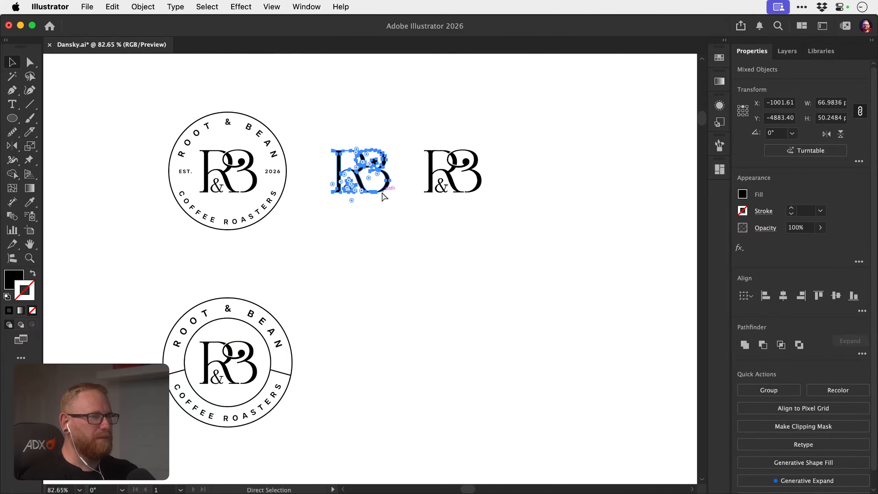
key(super+y)
click(378, 229)
key(super+y)
drag(328, 223, 500, 333)
drag(490, 361, 368, 319)
Copy the double-ring badge's ROOT & BEAN text and paste it as a straight line beneath the duplicated monogram.
key(t)
key(v)
drag(79, 291, 200, 284)
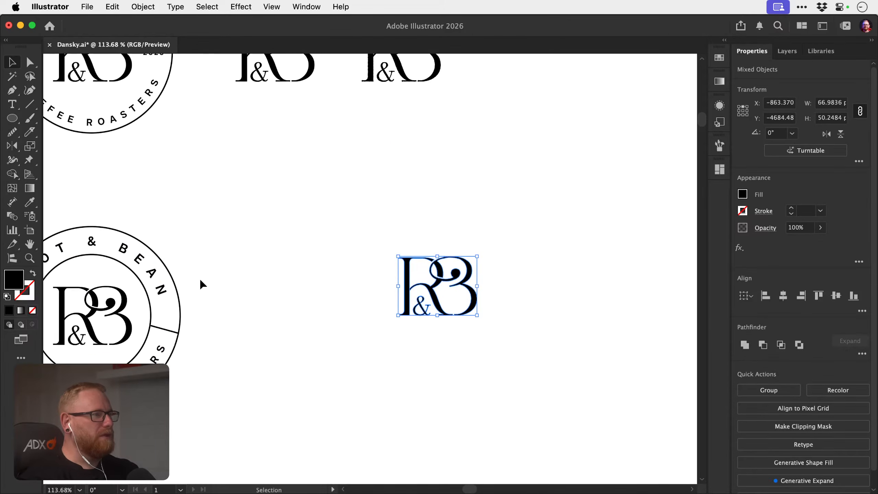
key(t)
click(124, 248)
key(super+a)
key(super+c)
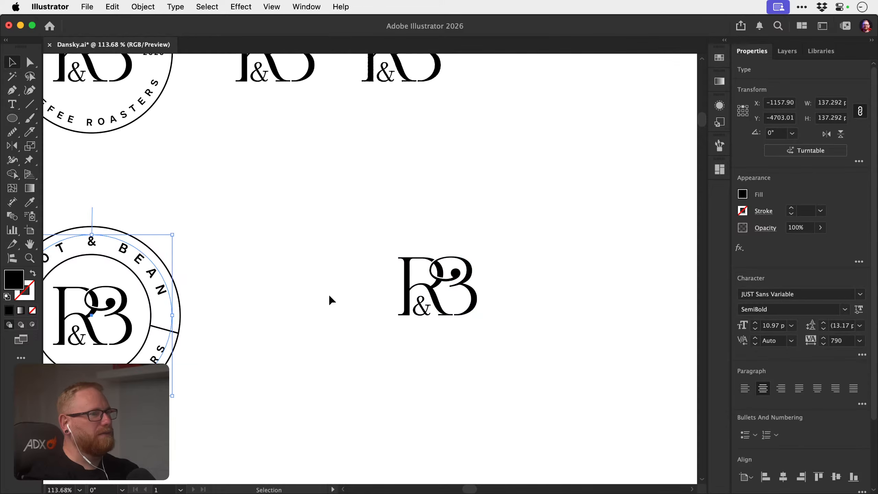
super+click(329, 298)
click(411, 368)
key(super+v)
Scale the straight ROOT & BEAN text down to about 4.9 pt, centre it under the monogram and set its tracking to 500.
click(13, 62)
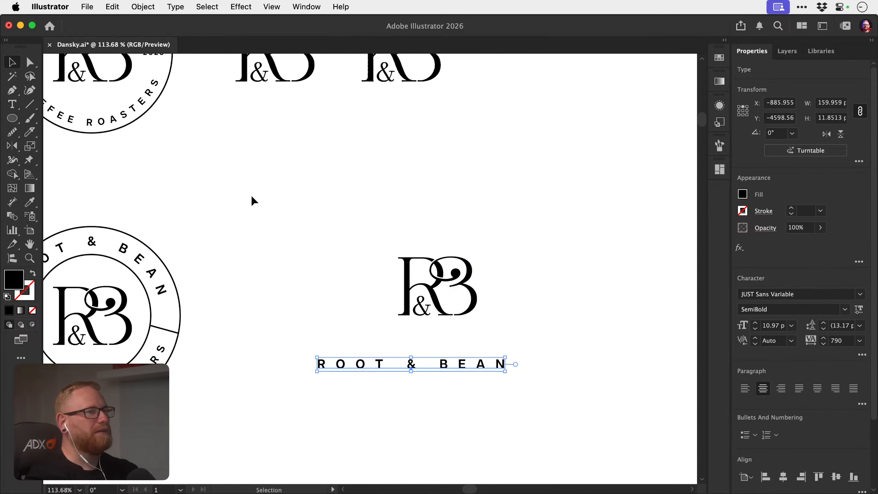
drag(452, 368, 481, 345)
mouse_move(536, 349)
mouse_down()
mouse_move(479, 348)
mouse_move(491, 358)
mouse_move(525, 352)
mouse_up()
scroll(466, 337, up, 3)
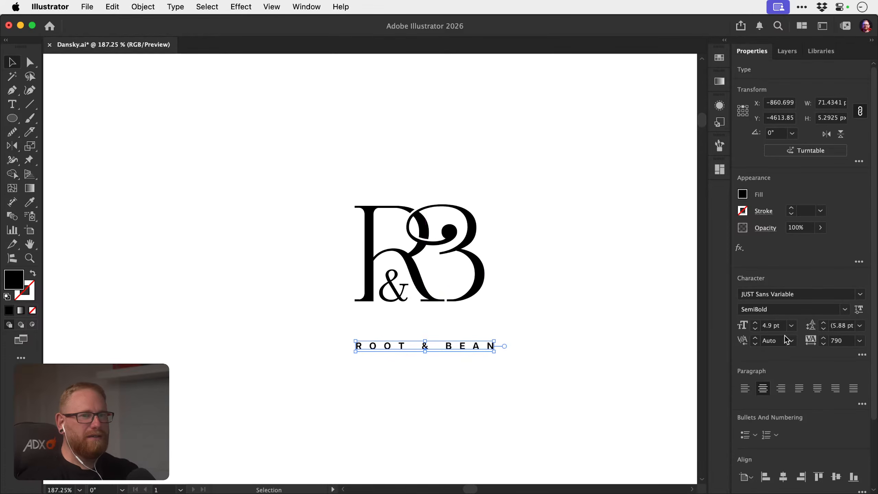
click(823, 343)
click(824, 343)
click(824, 343)
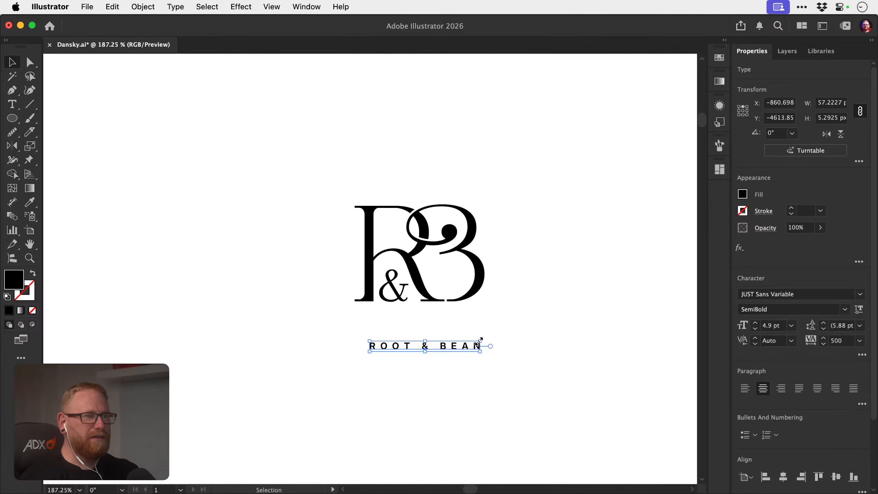
Scale ROOT & BEAN to the monogram's width, about 67 px at 5.74 pt, and place it closely beneath the monogram.
drag(479, 341, 544, 336)
key(super+z)
key(z)
key(v)
key(super+z)
key(super+z)
key(z)
key(v)
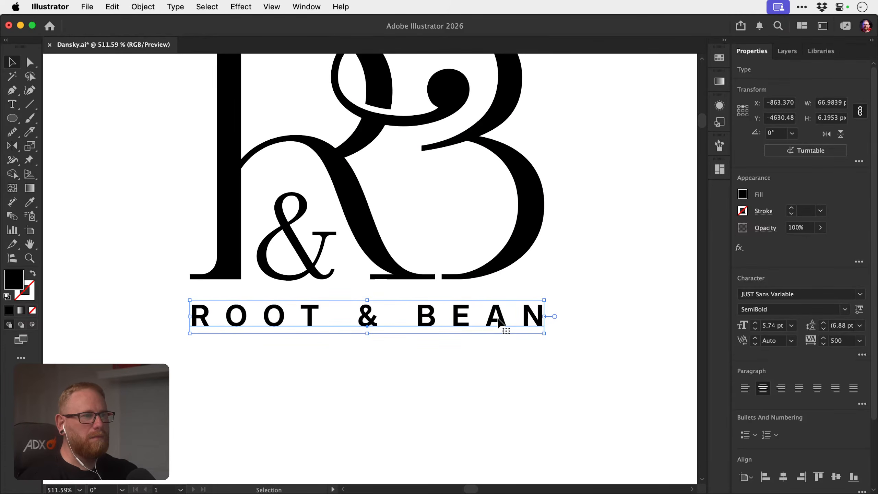
drag(498, 320, 503, 320)
Enlarge the ROOT & BEAN text slightly to 5.79 pt so its outer letters line up with the monogram's edges.
key(super+shift+a)
key(z)
drag(441, 347, 459, 282)
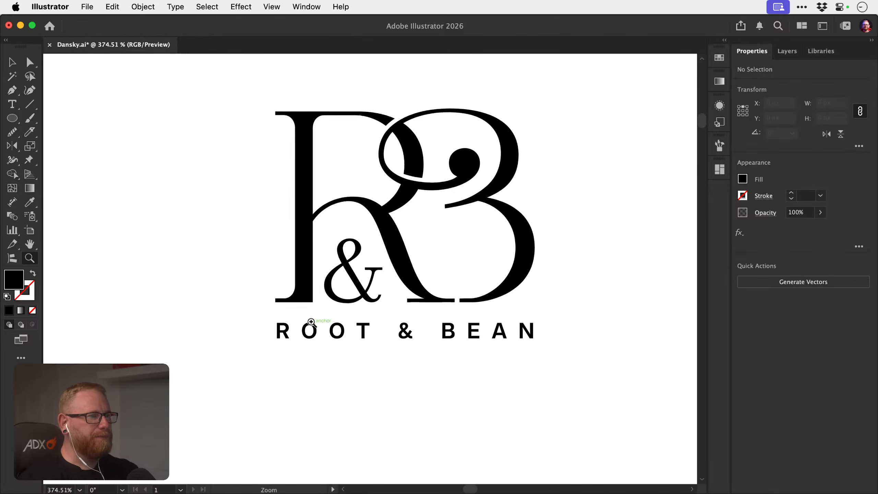
key(v)
click(312, 333)
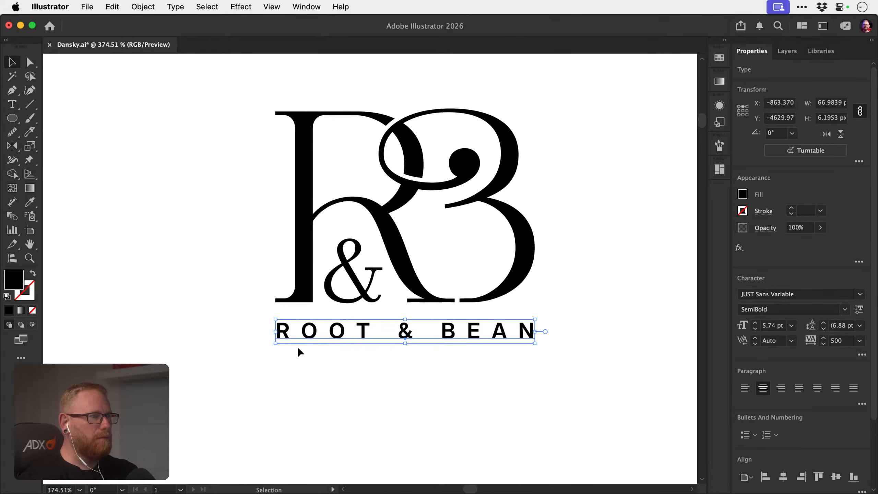
key(super+shift+a)
key(z)
drag(382, 355, 532, 302)
key(space)
drag(204, 286, 334, 298)
key(v)
click(329, 298)
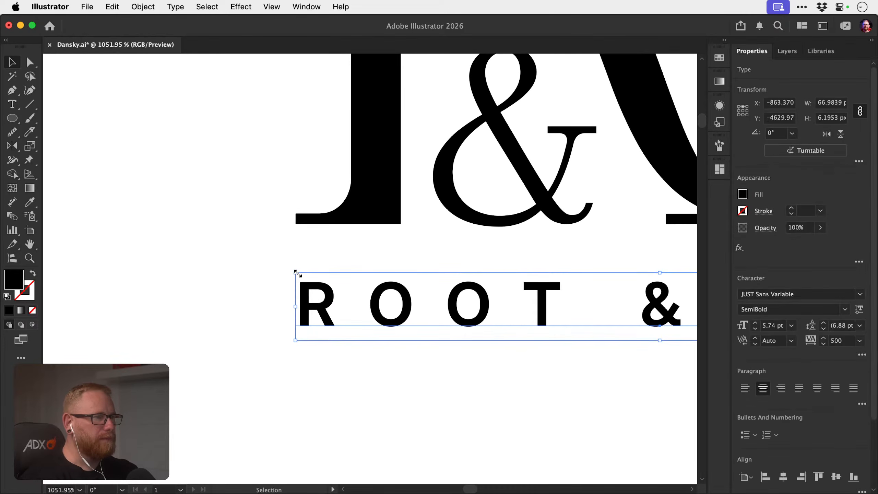
drag(298, 273, 292, 272)
Examine the edge alignment and spacing of ROOT & BEAN beneath the monogram, up close and next to the other logo variations.
key(z)
drag(389, 366, 188, 300)
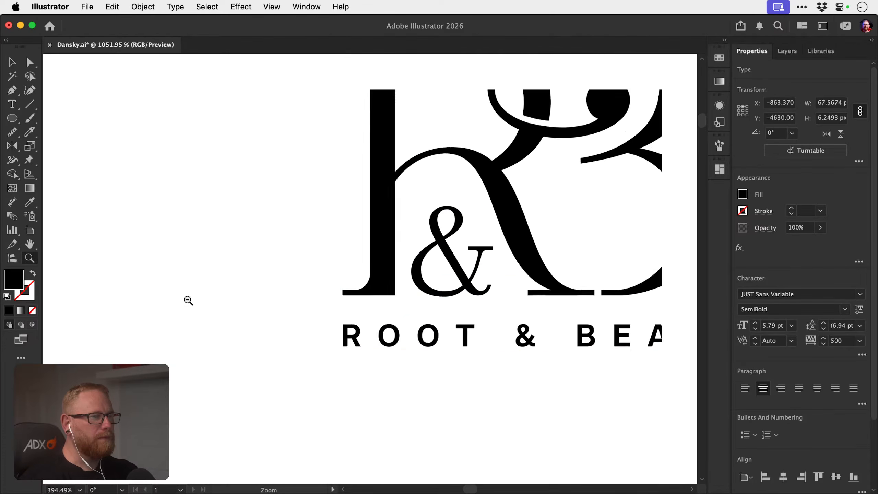
drag(433, 318, 297, 294)
key(space)
drag(347, 292, 215, 277)
key(v)
click(418, 318)
key(z)
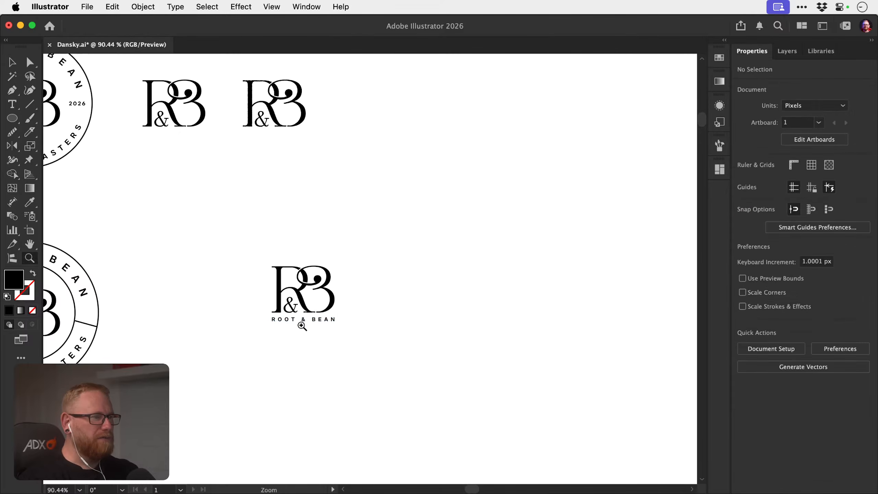
drag(301, 326, 433, 299)
key(v)
click(358, 334)
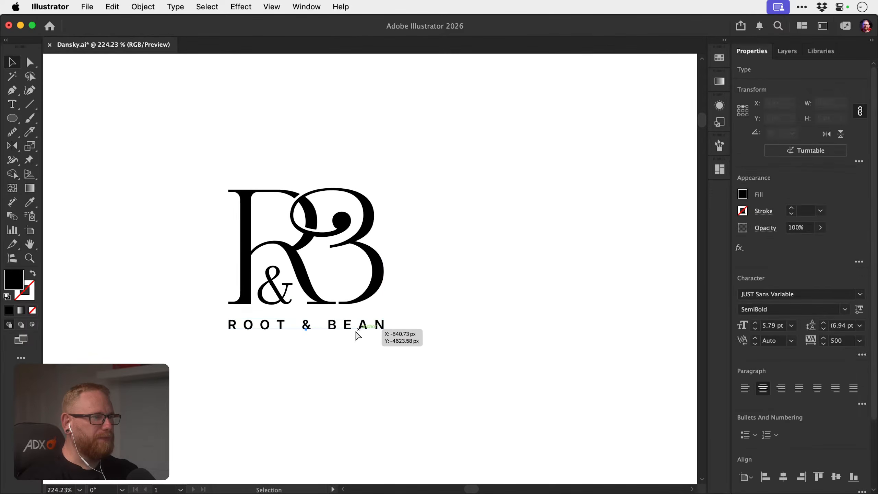
key(z)
drag(299, 324, 384, 321)
key(v)
key(z)
drag(383, 364, 163, 342)
Duplicate the ROOT & BEAN lockup alongside the original and change the copy's text to COFFEE ROASTERS.
key(v)
drag(299, 396, 523, 308)
drag(507, 316, 382, 272)
key(z)
drag(370, 328, 452, 306)
key(t)
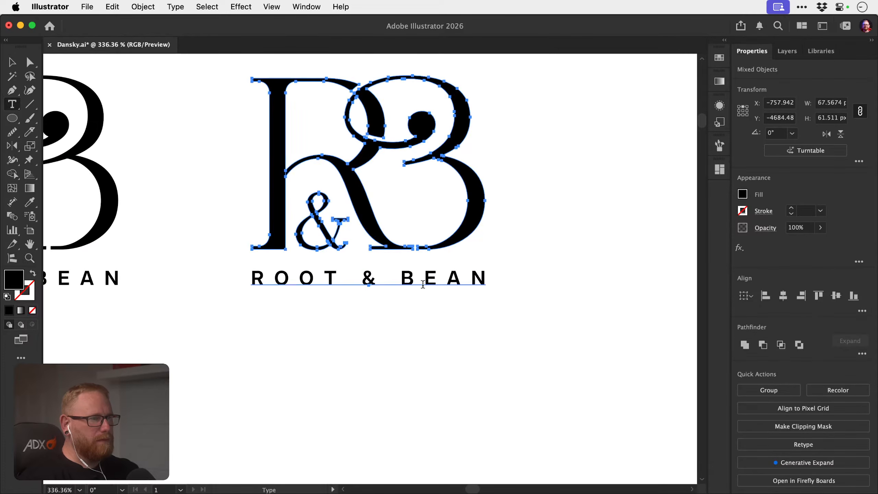
triple_click(425, 276)
text(COFFEE)
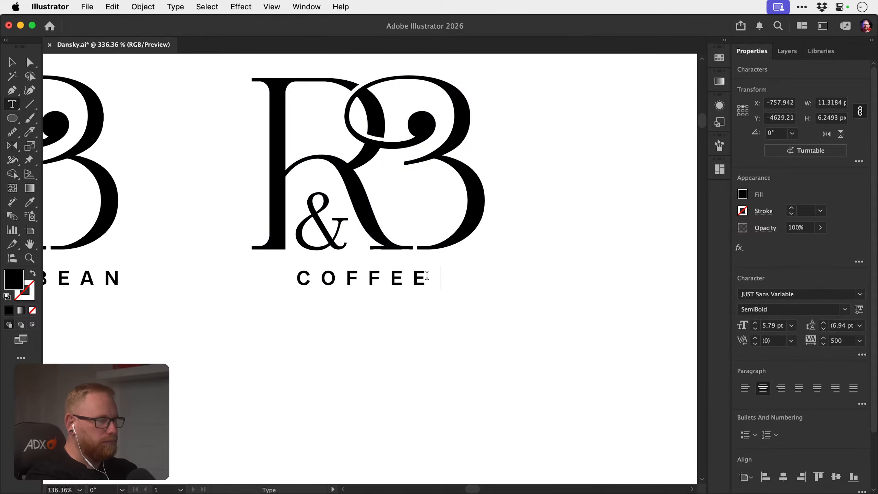
text( ROASTERS)
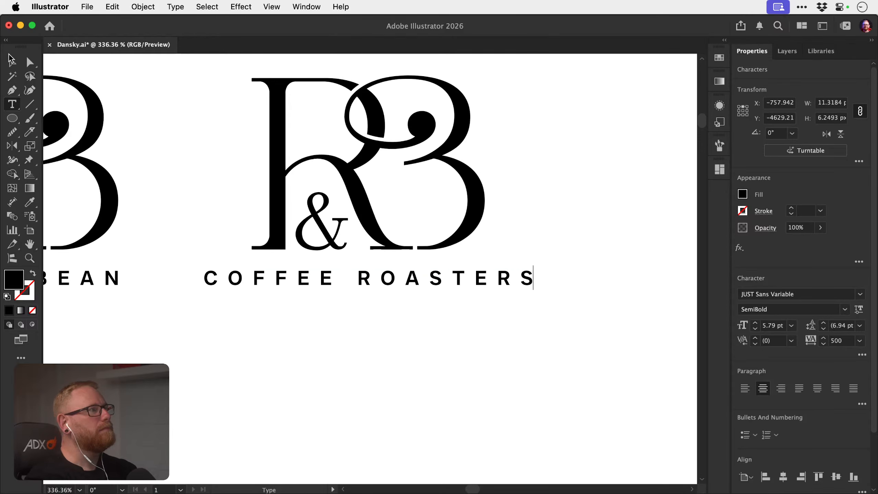
Scale the COFFEE ROASTERS line to the monogram's width, about 67 px at 4.11 pt.
click(12, 60)
drag(534, 285, 519, 290)
key(super+space)
drag(340, 268, 480, 275)
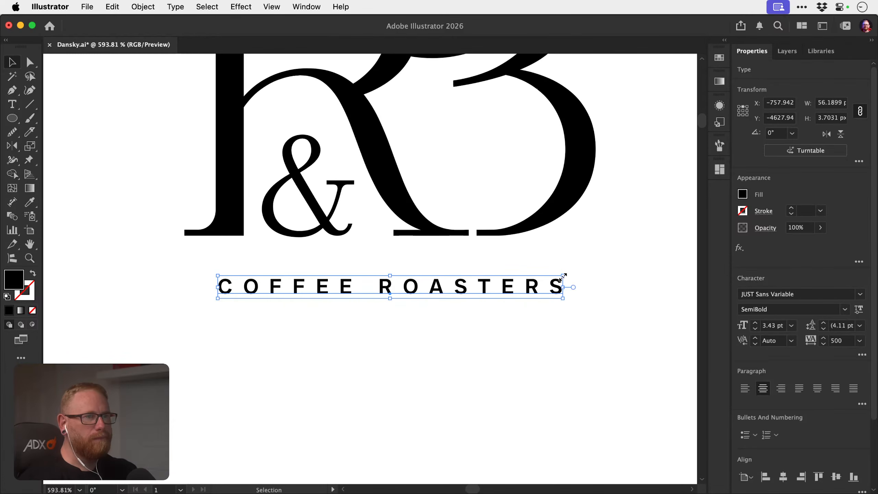
drag(564, 275, 595, 273)
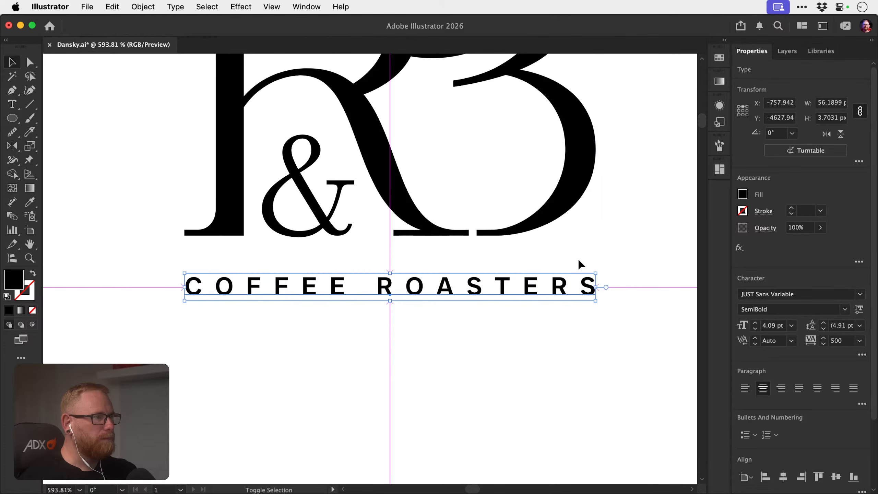
key(super+space)
drag(153, 256, 350, 277)
drag(252, 309, 244, 303)
Nudge the COFFEE ROASTERS line about 1 px closer to the monogram and save the document.
key(super+s)
key(super+minus)
key(super+minus)
key(super+minus)
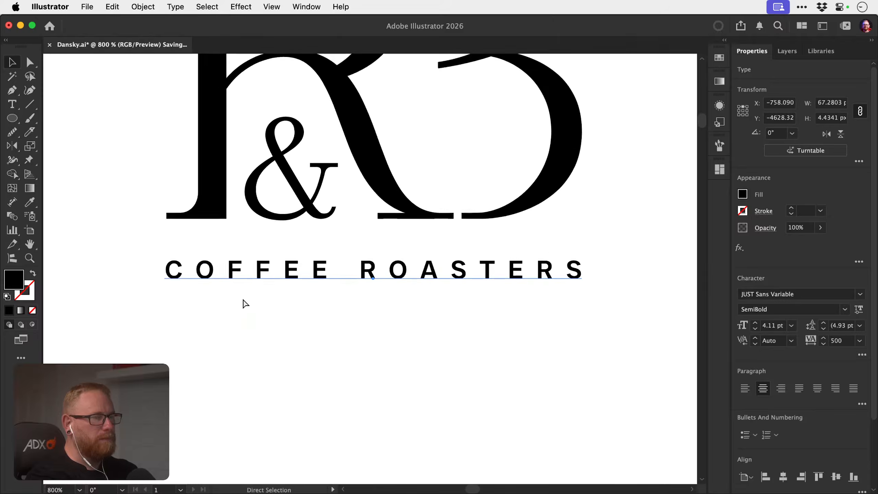
key(super+minus)
key(super+minus)
key(super+minus)
key(super+minus)
key(Up)
key(Up)
key(Down)
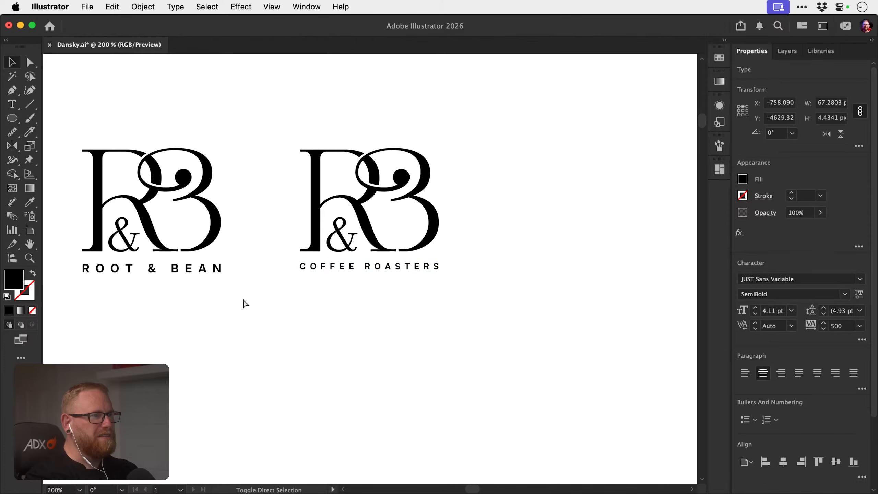
click(244, 303)
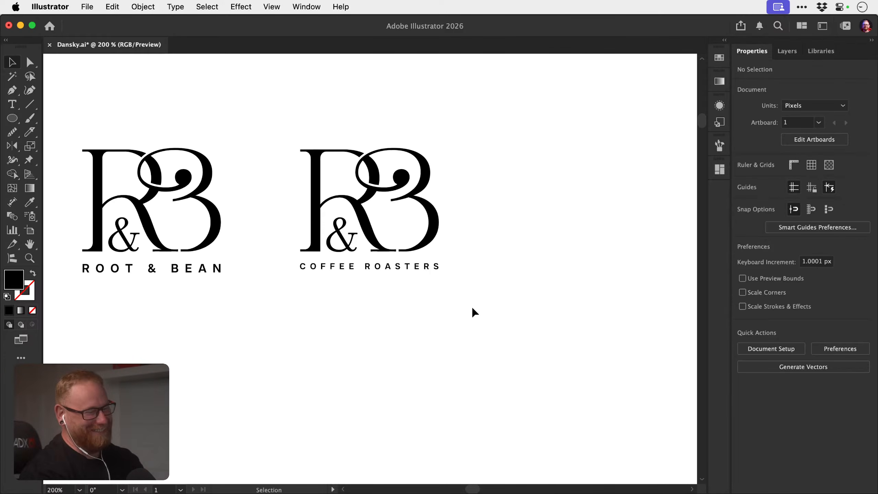
key(super+s)
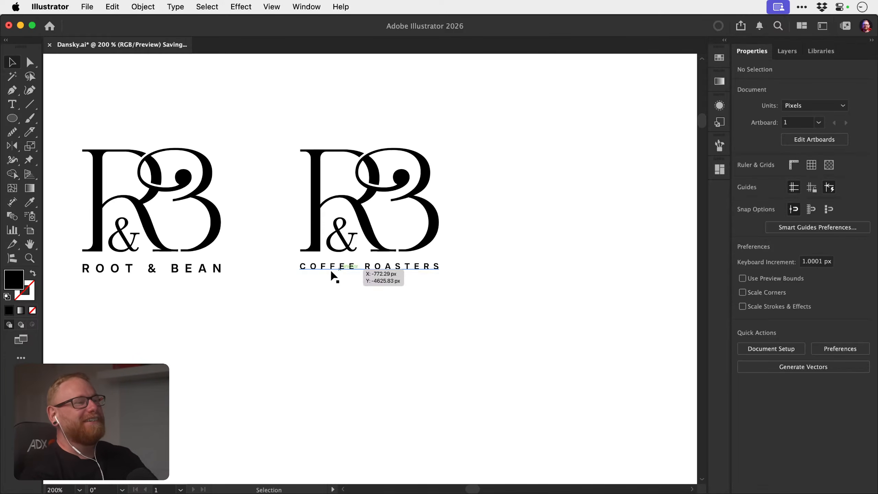
Examine the COFFEE ROASTERS lockup up close and compare it with the ROOT & BEAN lockup.
key(z)
drag(309, 261, 409, 273)
key(space)
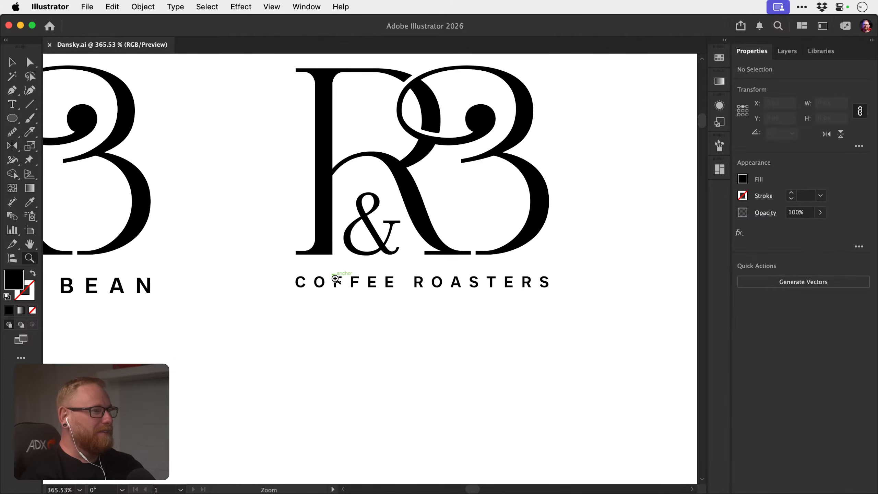
key(v)
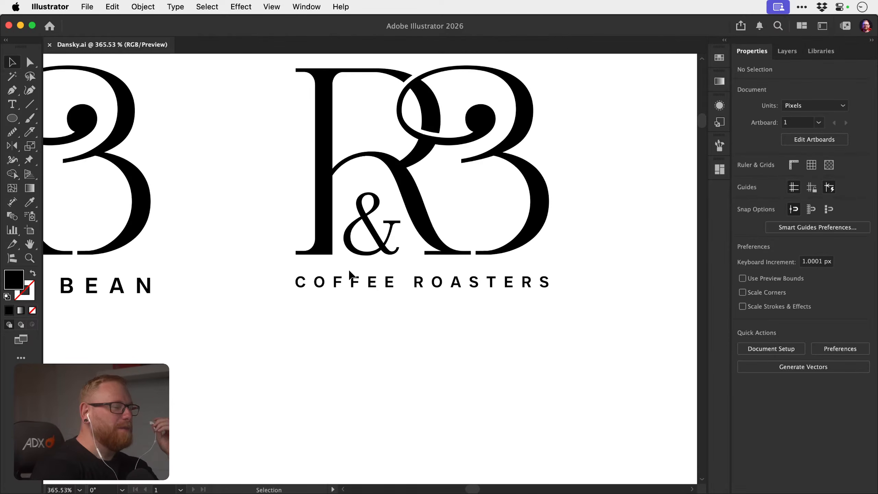
key(super+minus)
key(super+minus)
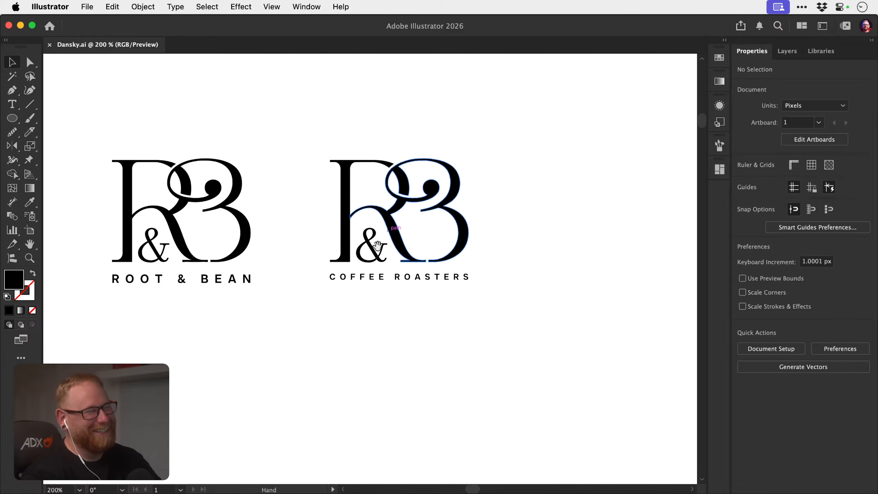
mouse_move(377, 246)
mouse_down()
mouse_move(363, 251)
mouse_move(387, 199)
mouse_move(378, 236)
mouse_move(392, 240)
mouse_up()
key(z)
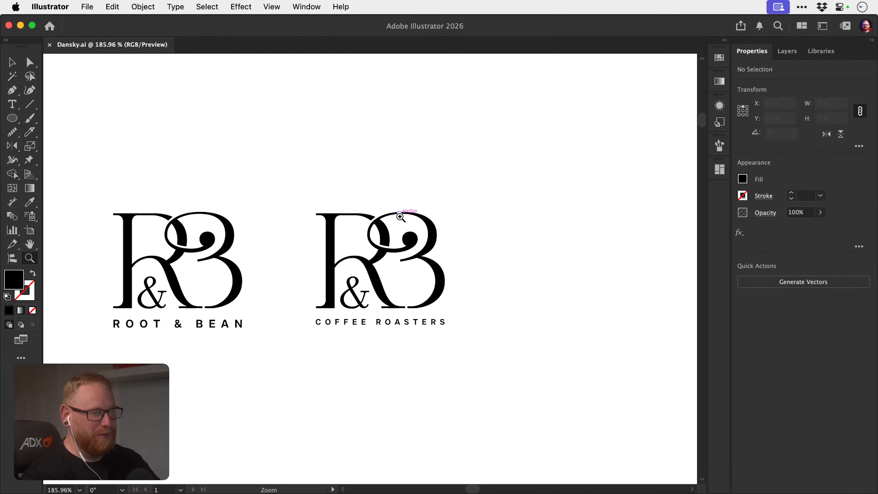
Duplicate the COFFEE ROASTERS lockup horizontally into the empty area beside it.
key(v)
drag(311, 383, 426, 216)
scroll(275, 279, right, 5)
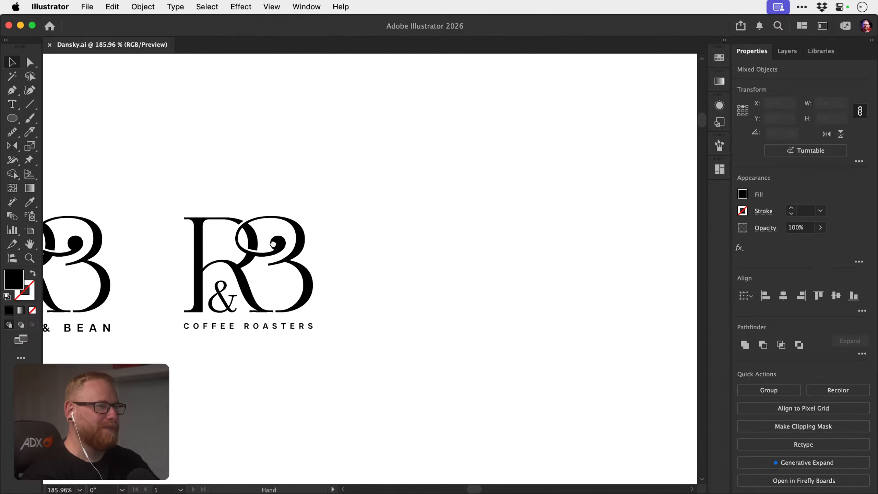
alt+shift+drag(275, 279, 481, 278)
Duplicate the new lockup's text line below itself, then remove ROASTERS from the upper line and COFFEE from the lower one.
key(z)
drag(434, 346, 568, 346)
key(v)
key(super+shift+a)
alt+shift+drag(443, 327, 500, 348)
key(z)
key(t)
drag(377, 317, 570, 318)
key(BackSpace)
drag(404, 348, 250, 349)
key(BackSpace)
key(Escape)
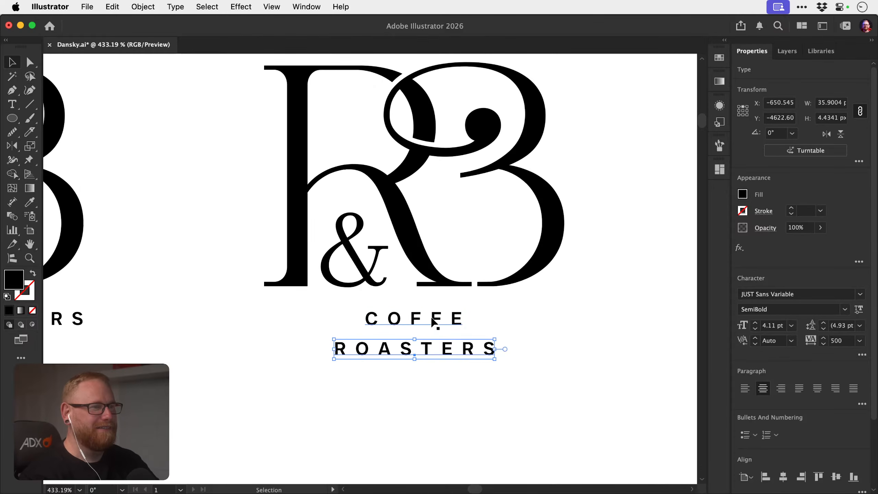
Add the missing final E so the upper text line reads COFFEE.
click(461, 317)
key(t)
scroll(481, 312, up, 2)
click(457, 315)
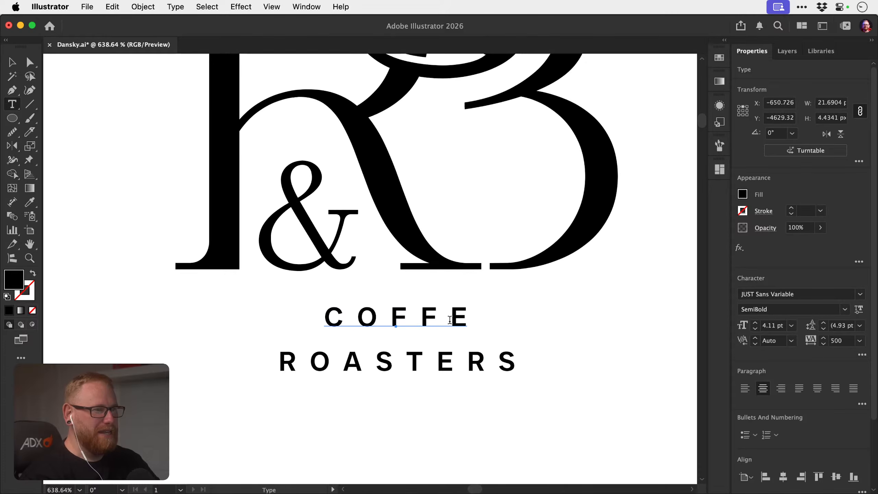
text(E)
key(Escape)
Scale COFFEE to the width of ROASTERS, about 36 px at 5.61 pt, and move it down close above that line.
drag(174, 251, 264, 257)
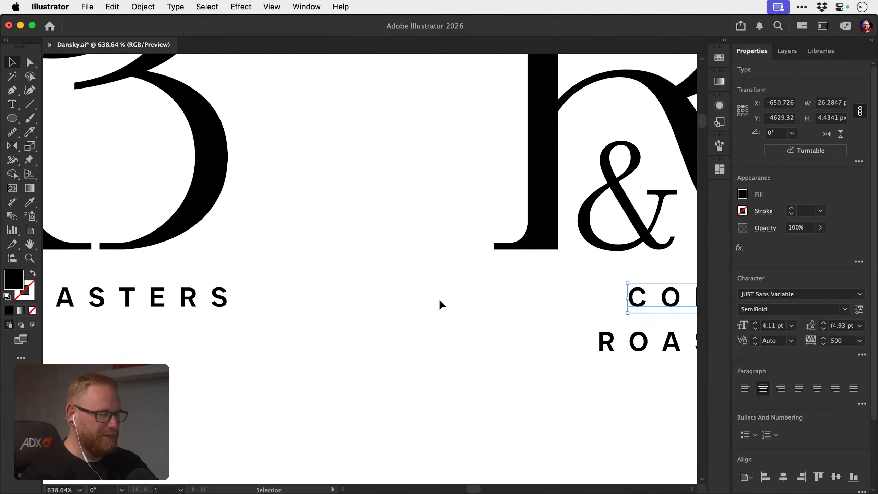
drag(440, 312, 223, 331)
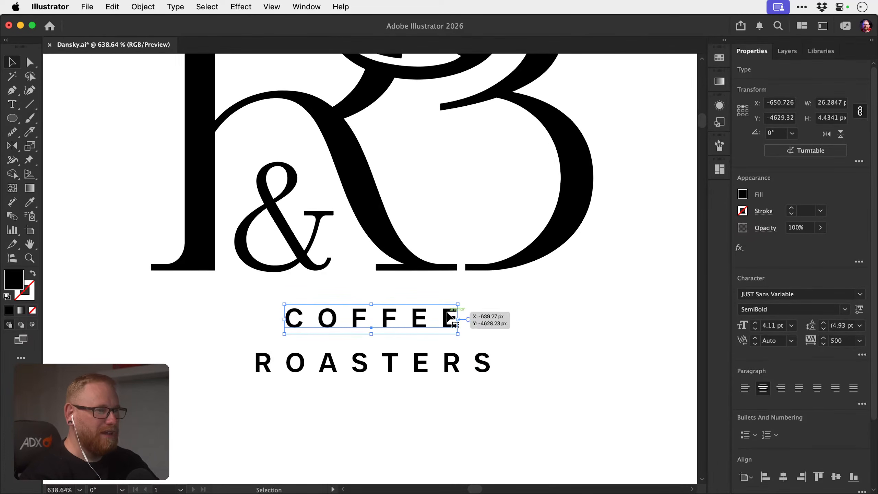
drag(459, 303, 491, 298)
drag(250, 341, 366, 326)
drag(329, 304, 330, 325)
drag(463, 339, 333, 330)
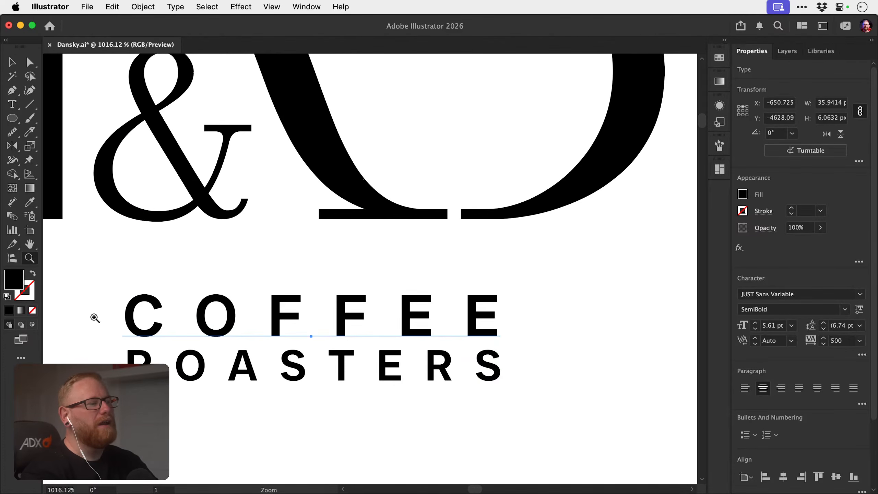
drag(95, 317, 224, 316)
Select the stacked COFFEE and ROASTERS lines and scale them together to the monogram's width, about 67.5 px.
key(super+shift+a)
key(z)
drag(347, 362, 333, 333)
drag(218, 336, 214, 328)
key(v)
drag(344, 361, 297, 346)
drag(376, 329, 489, 297)
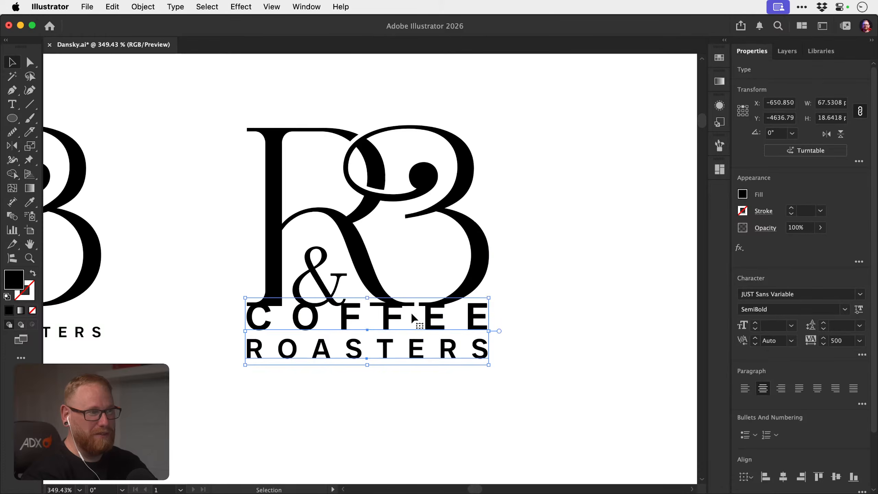
Move the stacked COFFEE and ROASTERS lines down so they sit clear below the monogram.
drag(411, 329, 409, 350)
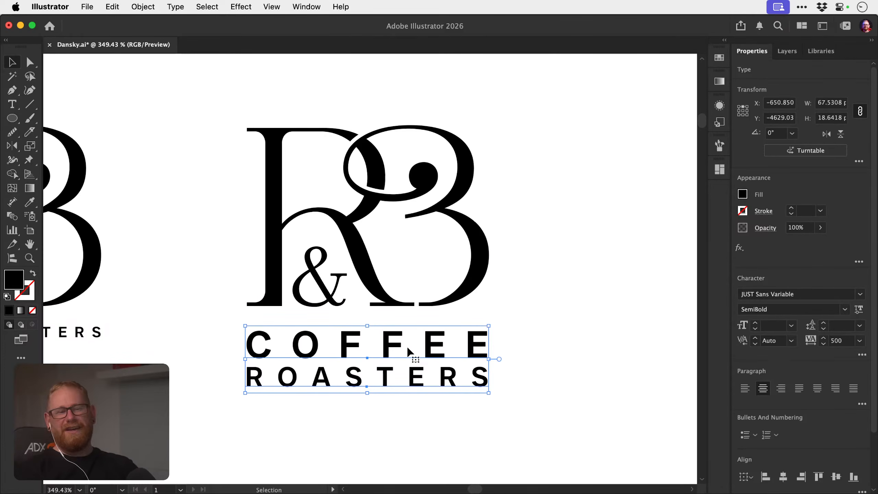
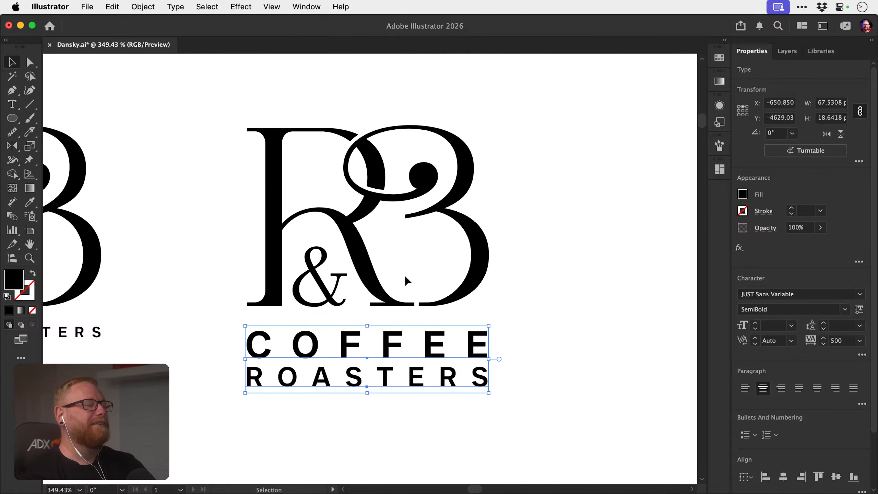
click(504, 322)
key(z)
drag(383, 343, 235, 339)
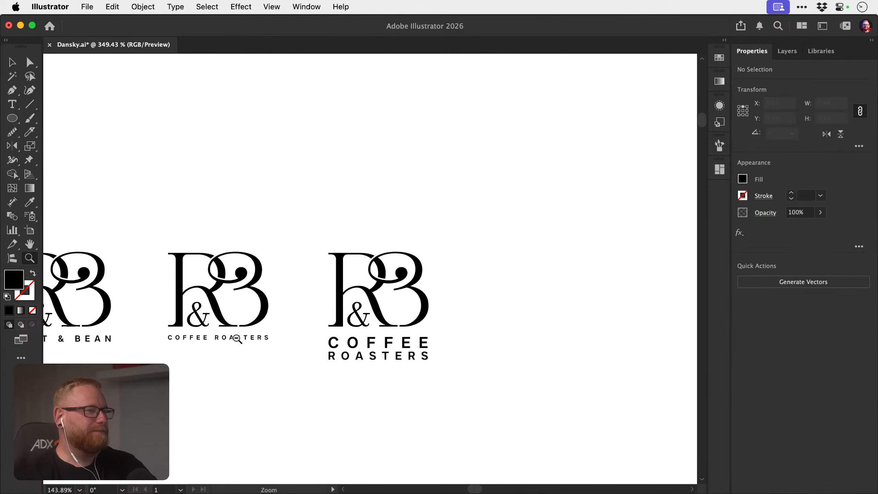
Scale the COFFEE and ROASTERS lines together about their centre to about 54.7 px wide, narrower than the monogram.
key(space)
drag(320, 362, 389, 344)
drag(464, 319, 598, 320)
drag(453, 320, 567, 319)
key(v)
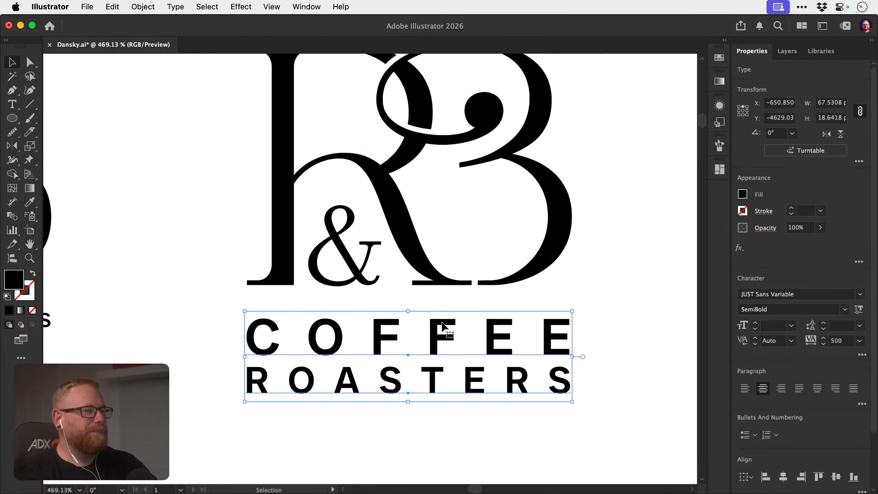
click(783, 477)
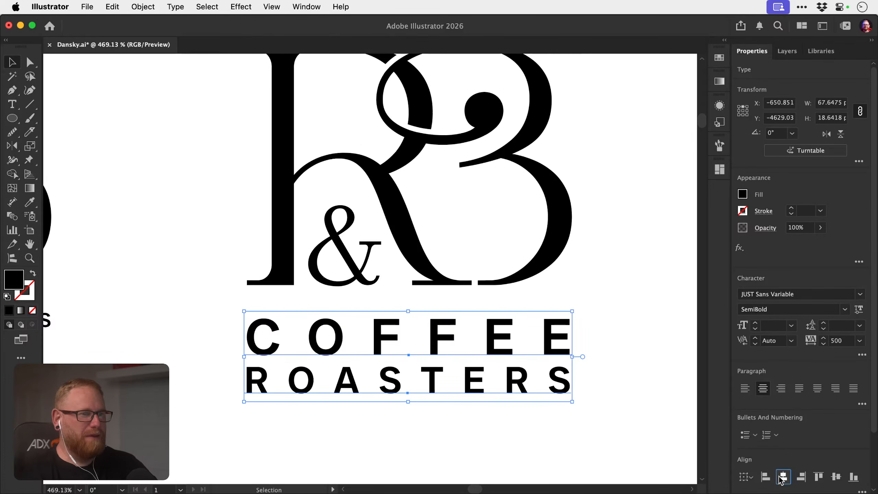
key(super+z)
drag(572, 312, 555, 322)
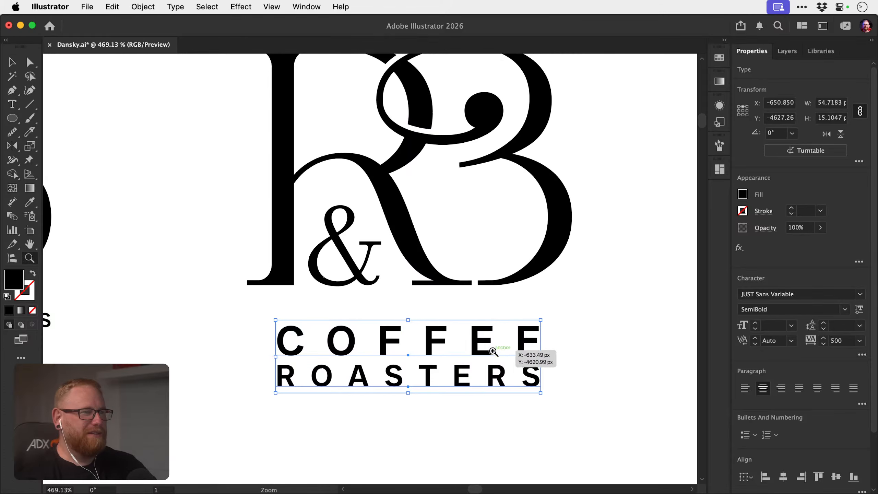
key(super+0)
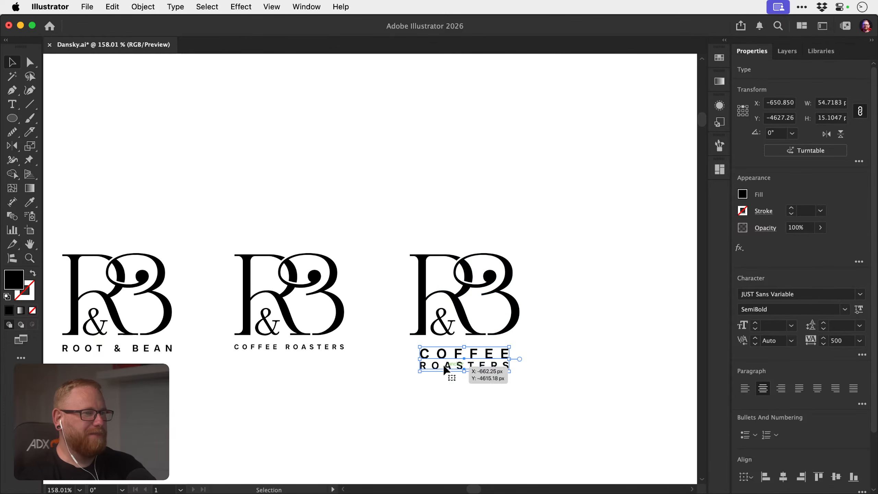
Scale only ROASTERS to about 36.9 px wide at 4.22 pt and shift it up slightly towards COFFEE.
scroll(447, 363, up, 5)
click(477, 371)
key(s)
drag(601, 330, 544, 352)
key(v)
scroll(448, 390, up, 8)
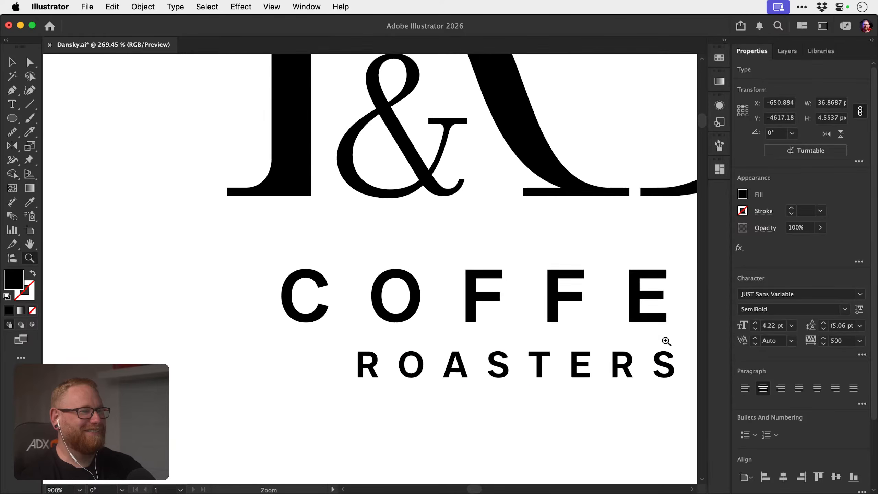
drag(493, 362, 491, 359)
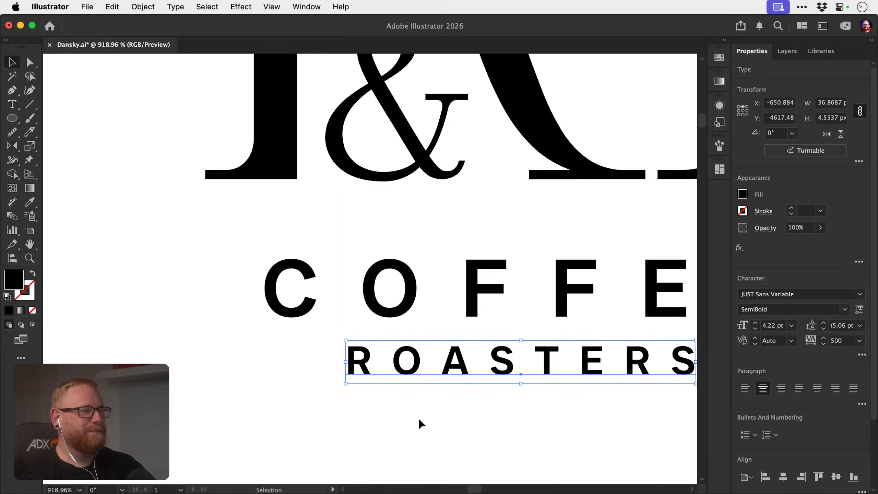
Align COFFEE and ROASTERS on their horizontal centres and move both lines up closer to the monogram.
shift+click(417, 304)
click(781, 480)
drag(471, 287, 469, 266)
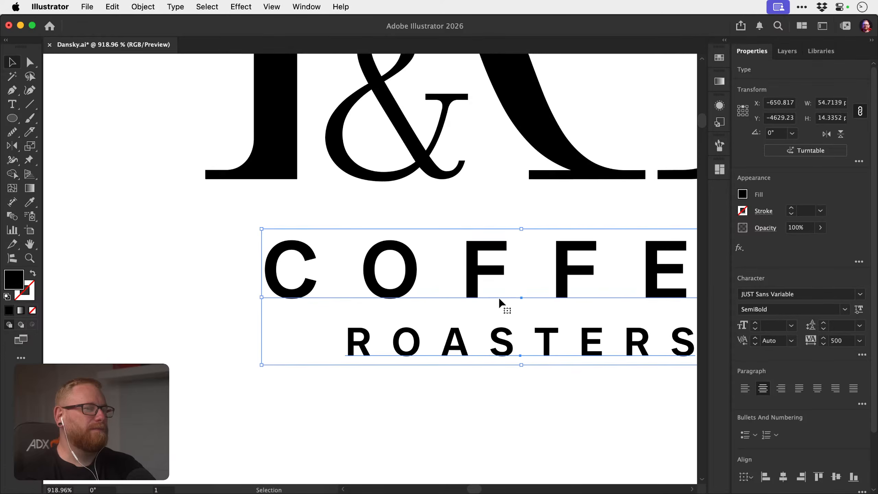
key(z)
drag(528, 336, 413, 275)
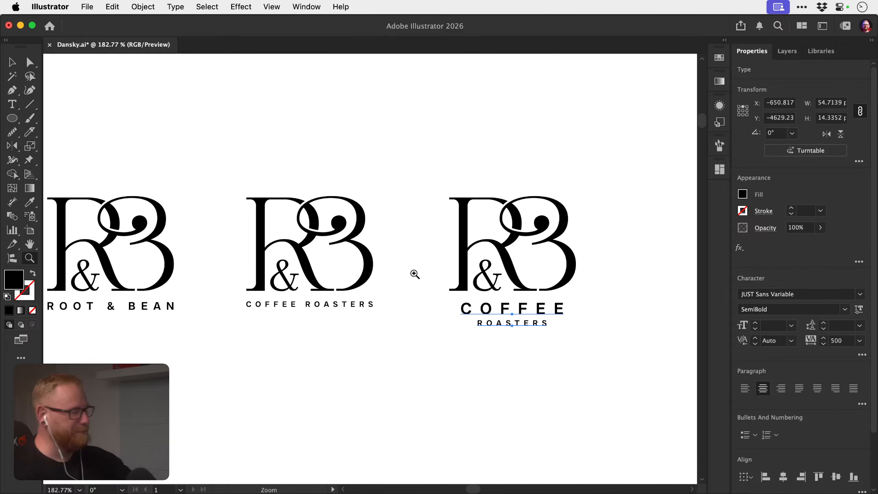
Deselect the text and save the document.
key(v)
click(497, 154)
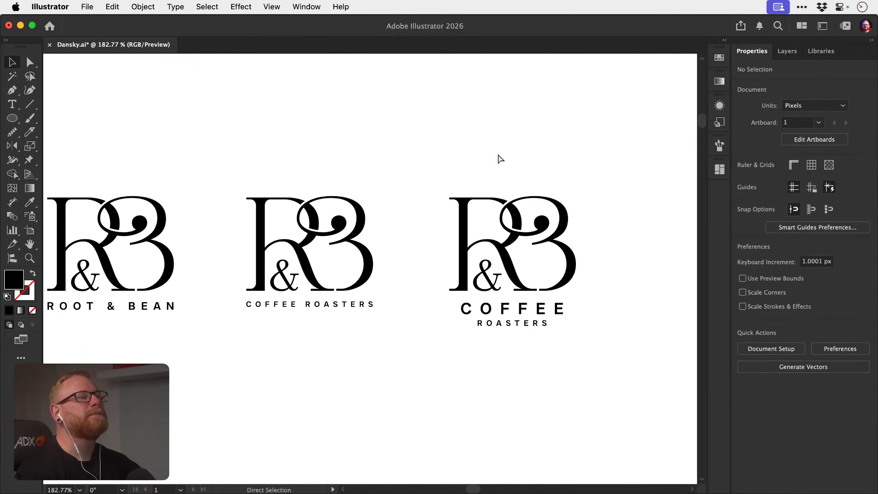
key(super+s)
drag(453, 221, 525, 210)
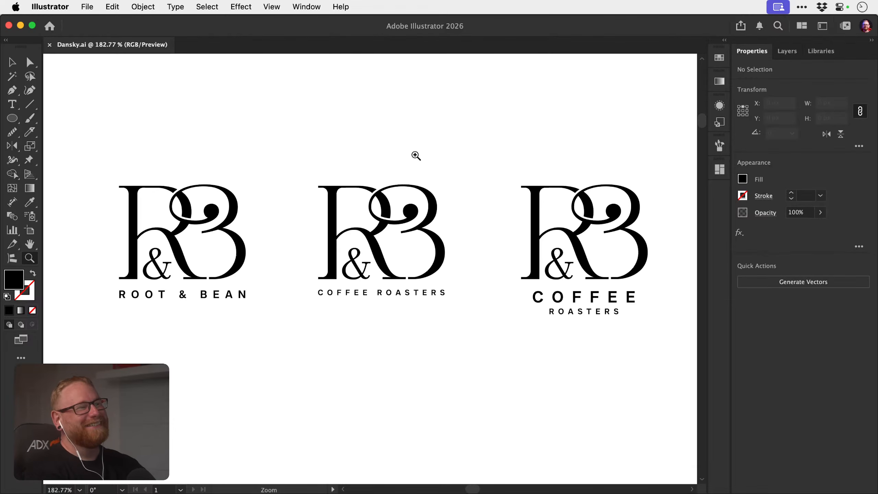
key(super+space)
drag(436, 208, 358, 217)
key(space)
key(super+space)
drag(465, 224, 585, 199)
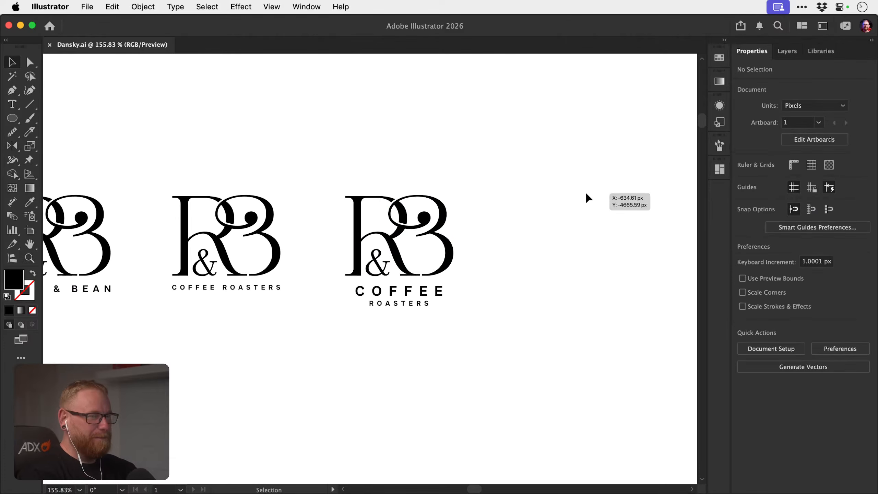
Duplicate the COFFEE and ROASTERS lines above the same monogram.
key(space)
drag(422, 251, 372, 314)
key(super+space)
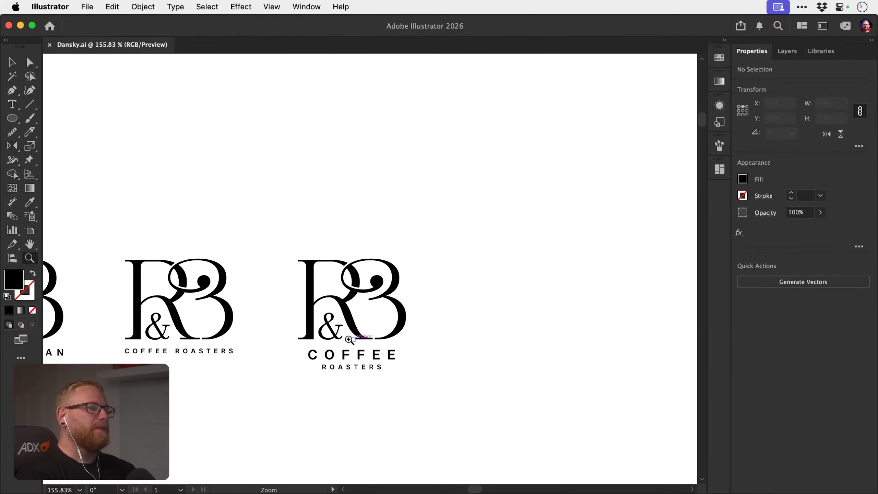
drag(365, 352, 382, 192)
key(super+z)
drag(348, 403, 368, 180)
Replace the copied ROASTERS line above the monogram with ROOT AND.
key(z)
drag(348, 185, 408, 187)
key(t)
double_click(376, 199)
text(R)
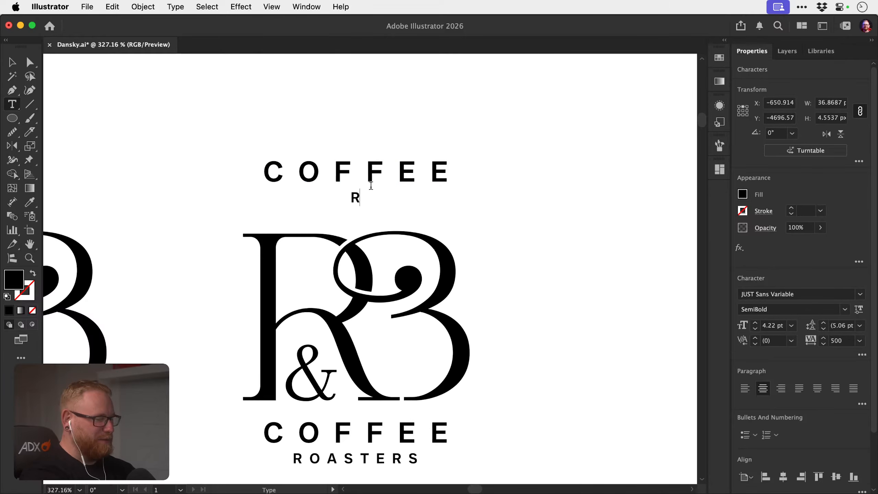
text(OAT)
key(BackSpace)
key(BackSpace)
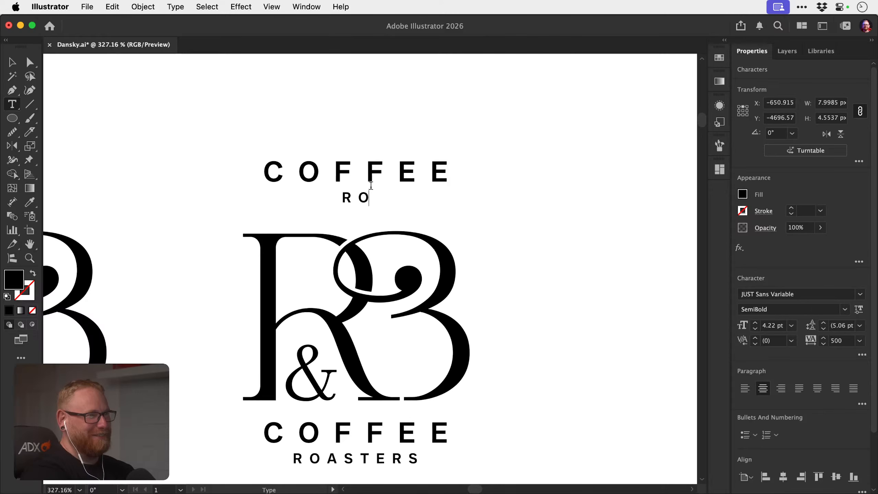
text(OT AND)
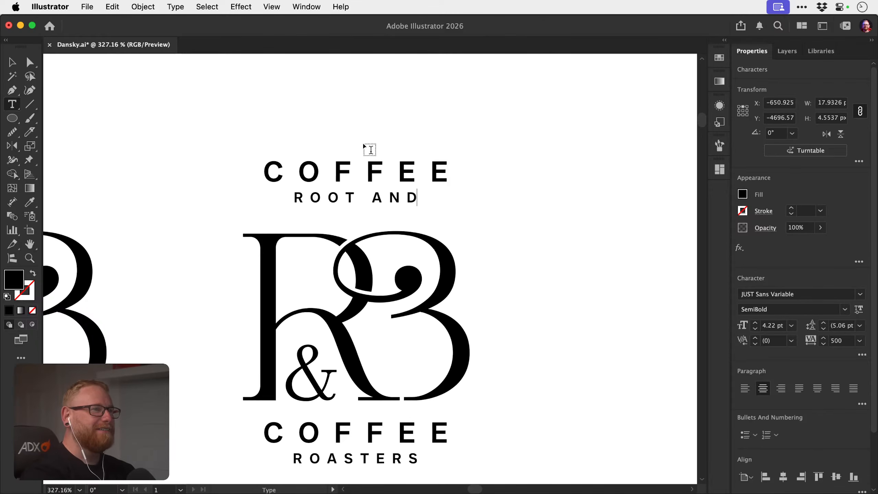
double_click(367, 165)
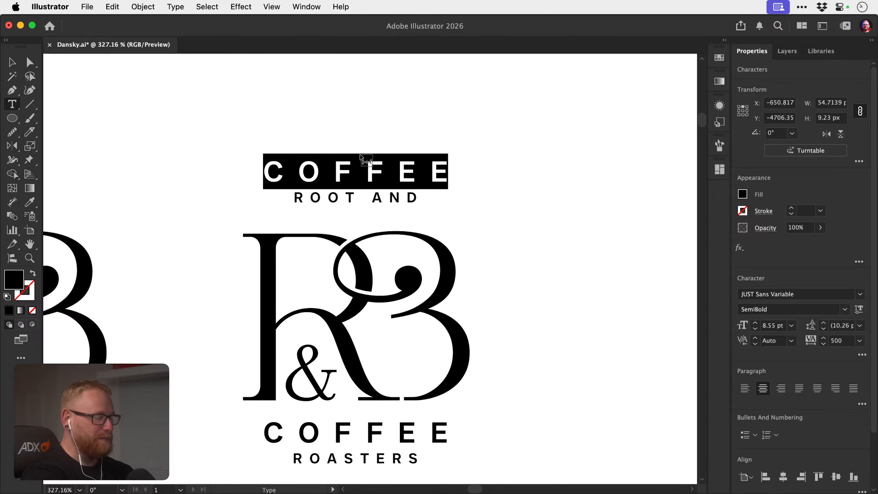
click(16, 61)
Change the two text lines above the monogram to read ROOT on the first and AND BEAN on the second.
key(z)
drag(349, 287, 153, 257)
drag(309, 269, 76, 261)
drag(247, 257, 374, 267)
drag(260, 216, 120, 270)
drag(290, 328, 547, 295)
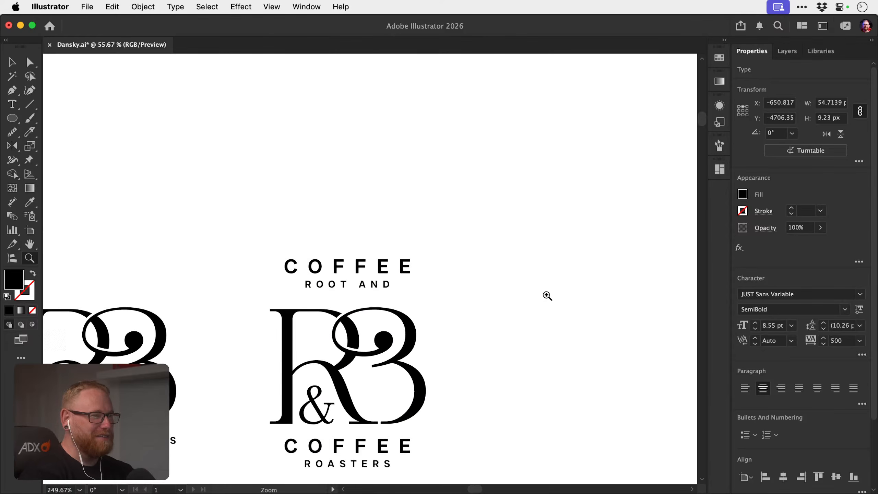
key(t)
drag(370, 276, 428, 282)
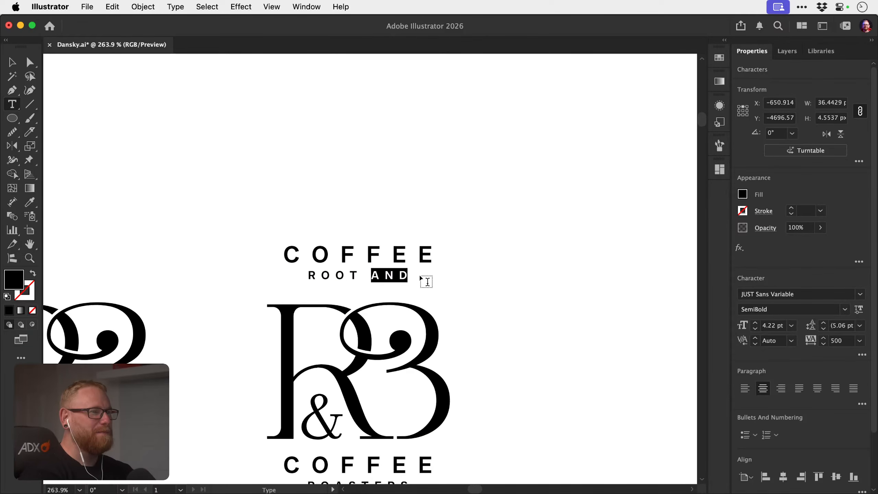
double_click(384, 249)
text(ROOT)
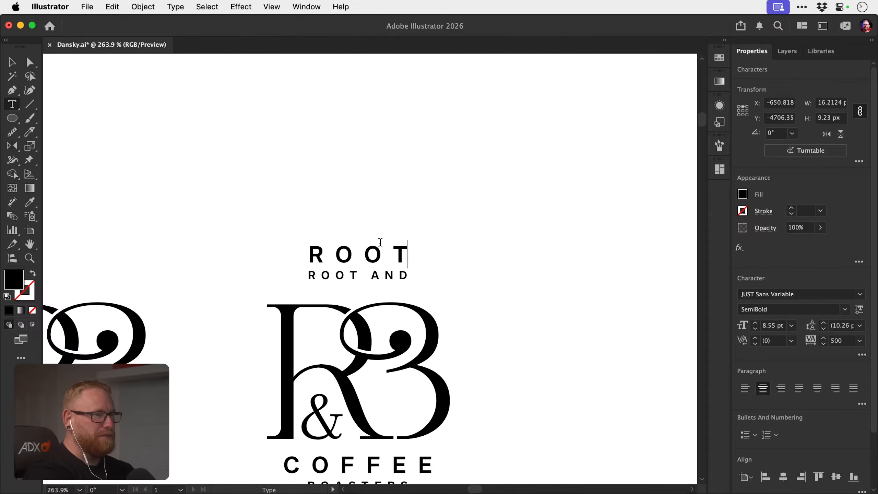
triple_click(346, 276)
text(A)
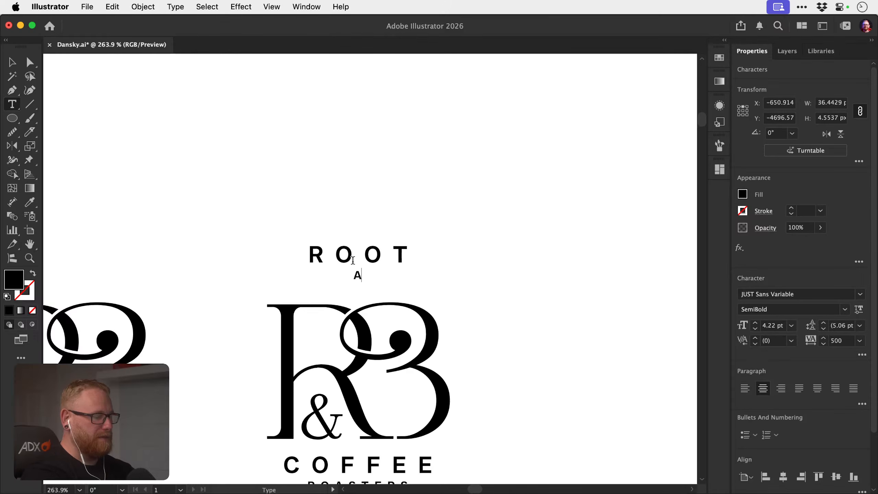
text(ND BEAN)
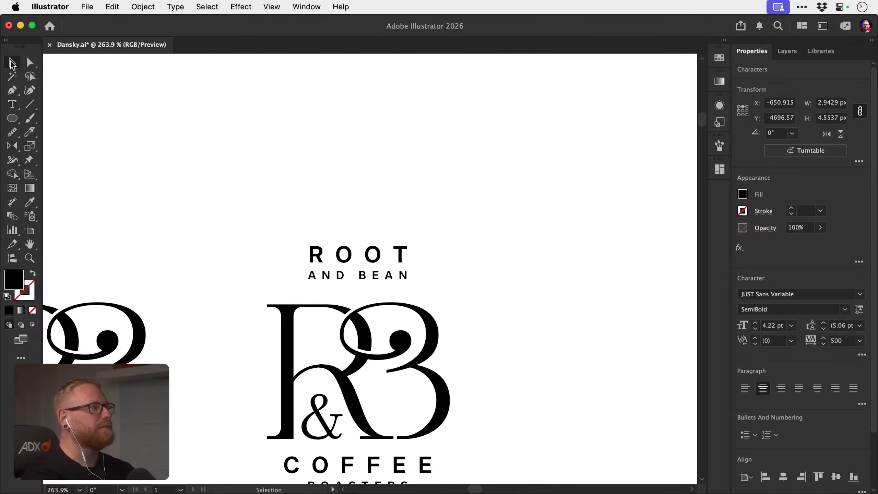
Move the ROOT and AND BEAN lines down closer to the monogram's top and save the document.
key(space)
drag(338, 219, 366, 169)
key(super+space)
key(space)
click(517, 227)
key(super+space)
drag(442, 267, 202, 226)
key(space)
drag(395, 240, 446, 222)
key(super+space)
drag(282, 164, 373, 335)
click(418, 293)
key(space)
drag(357, 292, 432, 310)
key(super+s)
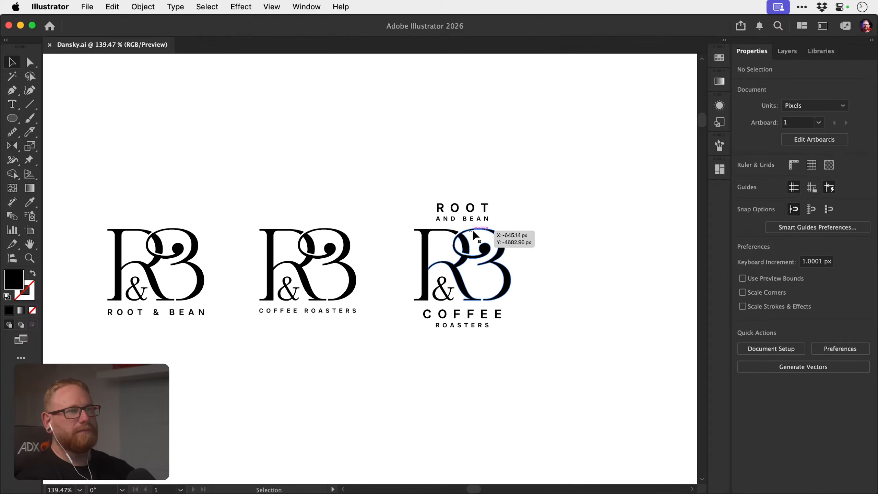
Duplicate the complete lockup with its upper and lower text into the empty space beside it.
key(space)
drag(475, 264, 346, 274)
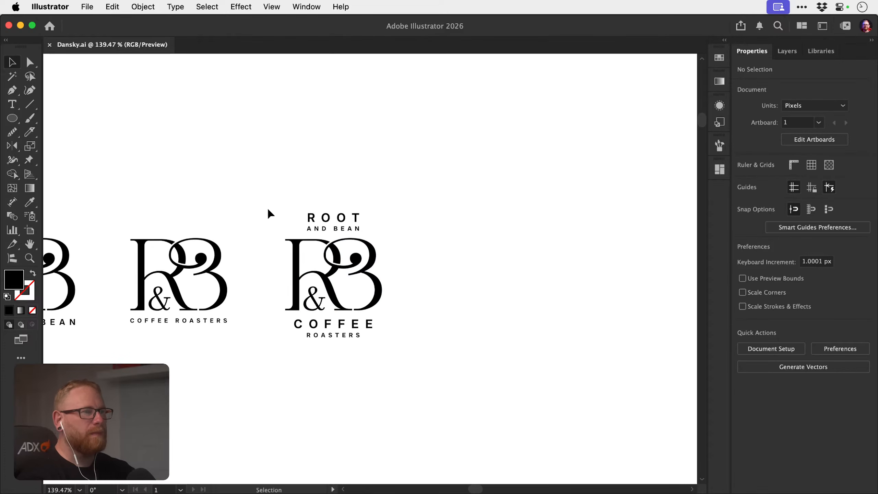
drag(265, 183, 394, 344)
drag(338, 312, 524, 309)
drag(531, 278, 392, 257)
Delete COFFEE and ROASTERS from the new lockup and move ROOT and AND BEAN below its monogram.
scroll(392, 256, up, 4)
drag(350, 123, 390, 194)
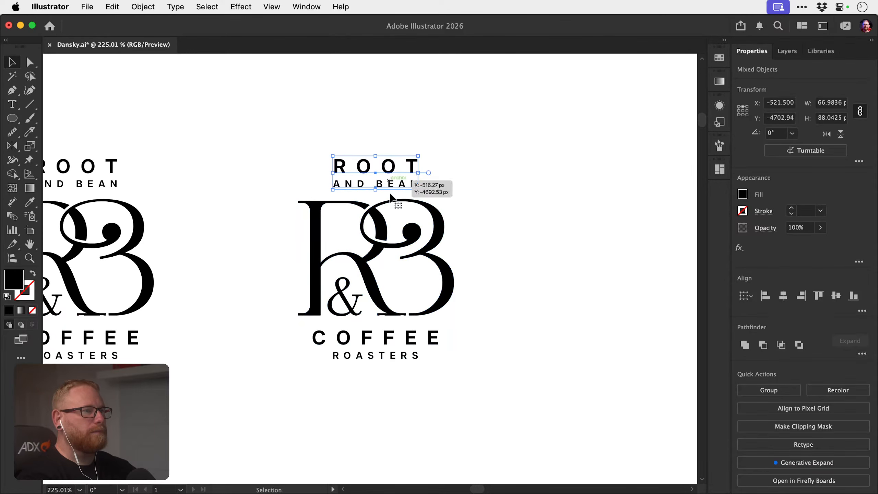
drag(336, 396, 377, 332)
key(Delete)
drag(371, 123, 386, 397)
Duplicate the ROOT line below AND BEAN and change the copy's text to BEAN.
key(t)
key(super+shift+a)
click(380, 389)
key(super+a)
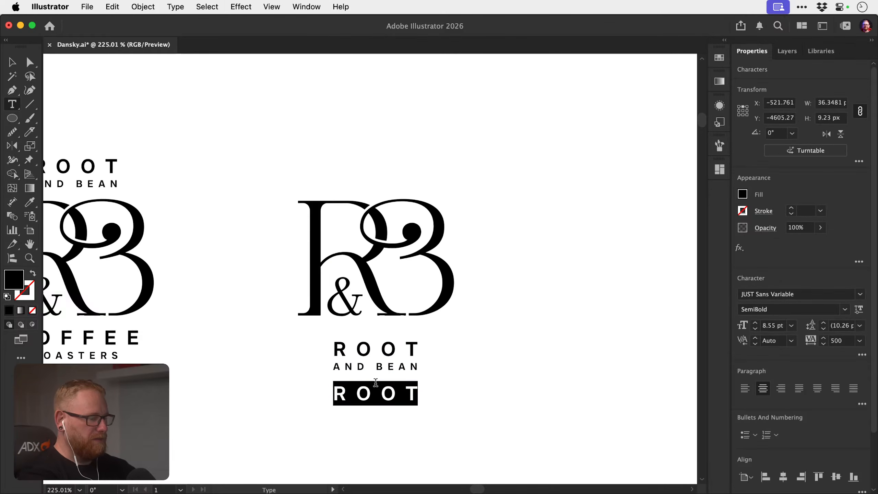
text(BEAN)
click(12, 61)
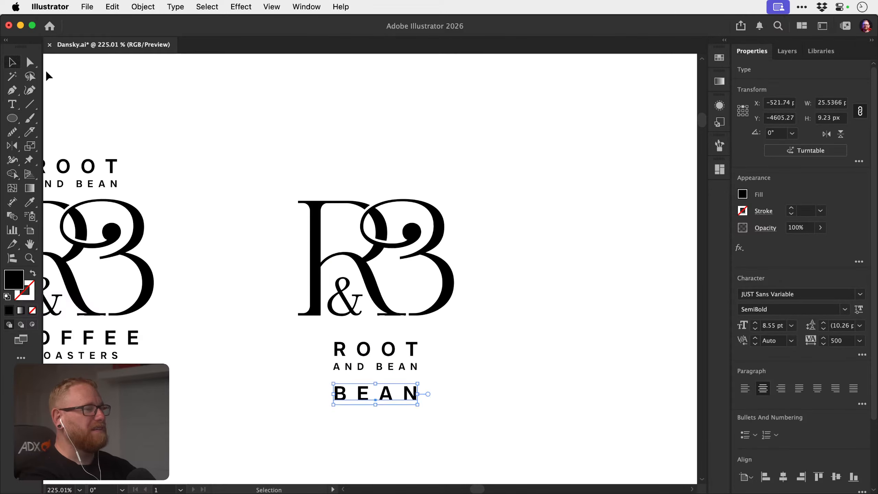
Remove BEAN from the small middle line so it reads only AND.
key(z)
drag(366, 374, 477, 365)
key(t)
key(BackSpace)
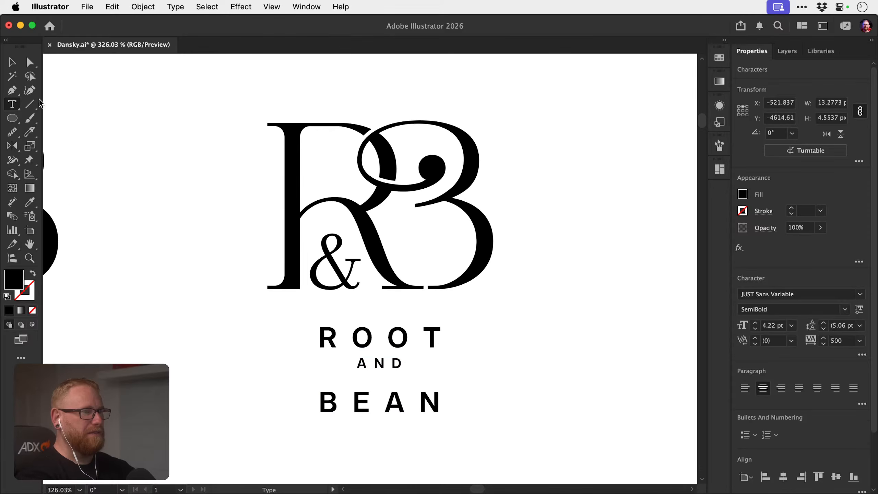
key(Escape)
Tighten ROOT, AND and BEAN into a stack about 24.6 px high and move it up close beneath the monogram.
key(z)
drag(362, 402, 415, 380)
drag(306, 427, 389, 264)
key(z)
drag(418, 298, 234, 252)
key(v)
drag(461, 315, 398, 314)
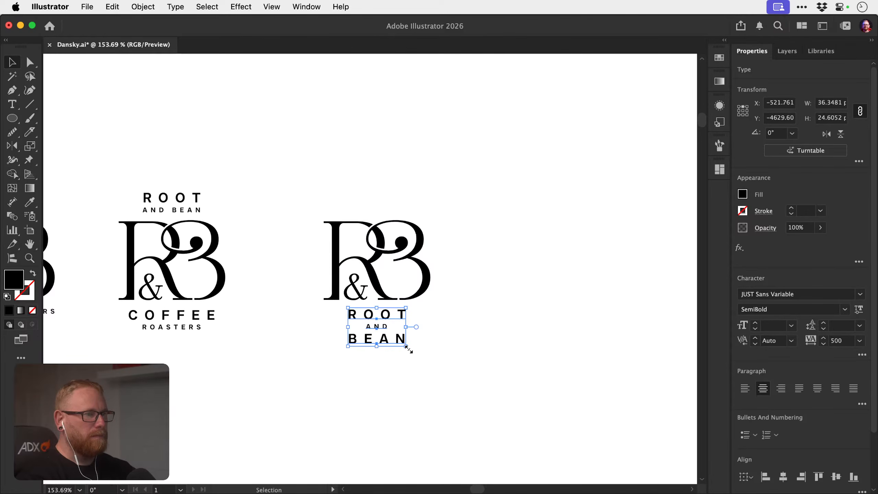
Try to enlarge the stacked ROOT, AND, BEAN text beneath the monogram.
drag(408, 350, 436, 361)
mouse_move(393, 345)
mouse_down()
mouse_move(390, 332)
mouse_move(391, 347)
mouse_up()
key(super+z)
key(super+z)
click(500, 305)
Duplicate the monogram without its text into the empty space beside the stacked lockup.
drag(455, 314, 368, 319)
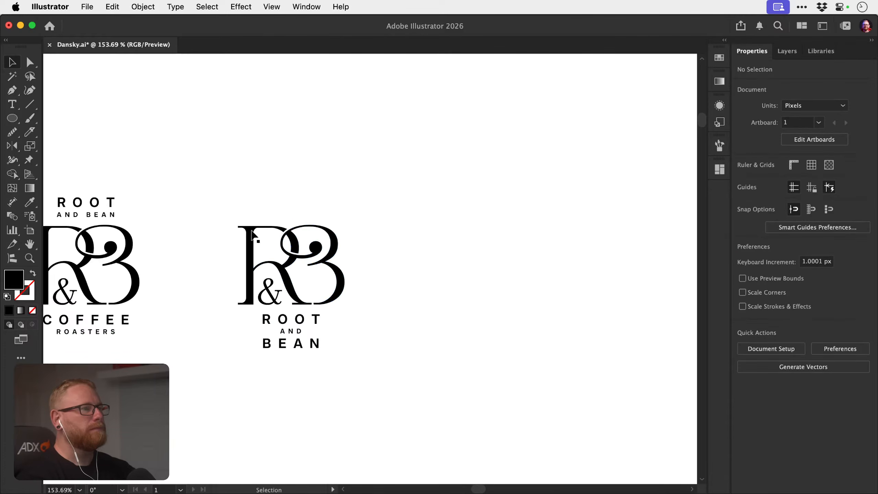
drag(313, 281, 541, 282)
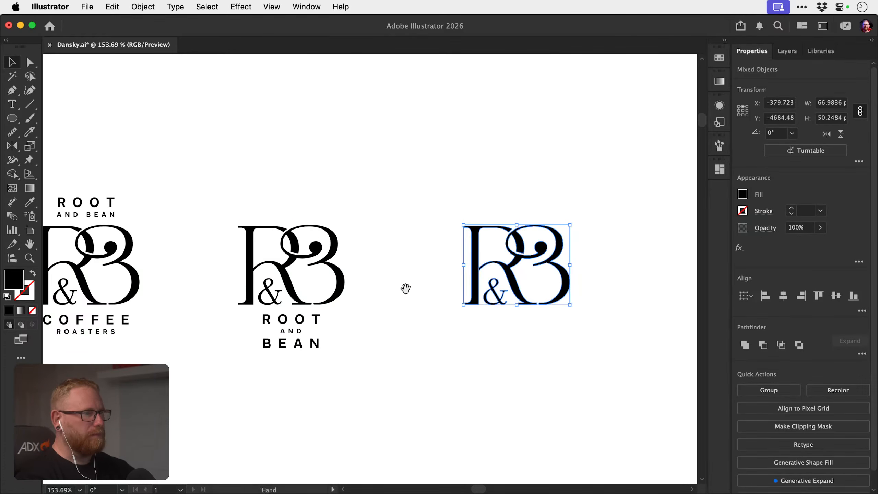
drag(405, 288, 280, 316)
Duplicate the ROOT text beside the separate monogram and extend the copy to read ROOT & BEAN.
drag(186, 350, 530, 292)
double_click(530, 290)
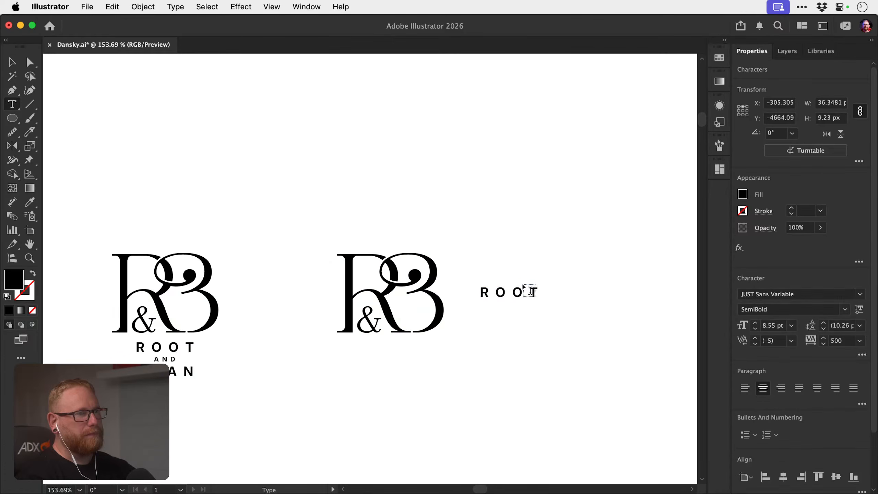
key(Right)
text(& BE)
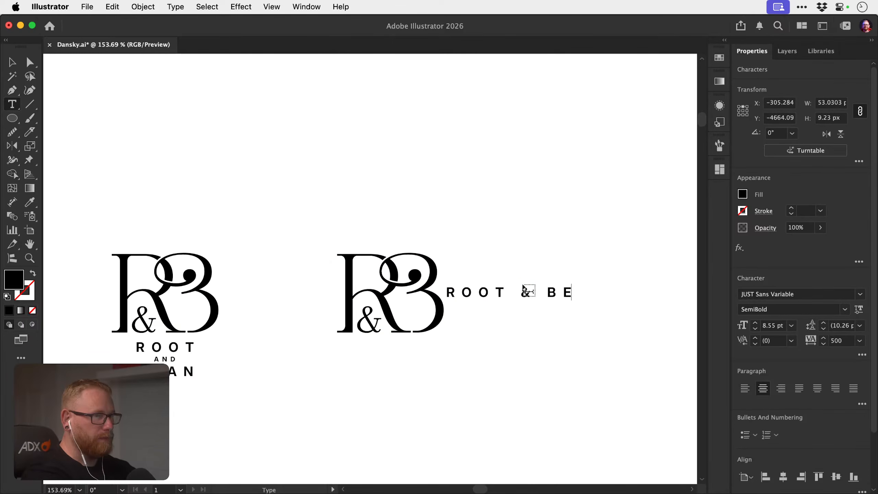
text(AN)
Enlarge ROOT & BEAN to about 21.8 pt beside the monogram and set its paragraph alignment to left.
click(12, 64)
drag(557, 277, 553, 257)
drag(428, 298, 383, 311)
click(745, 389)
Tighten the tracking of the large ROOT & BEAN text beside the monogram.
key(z)
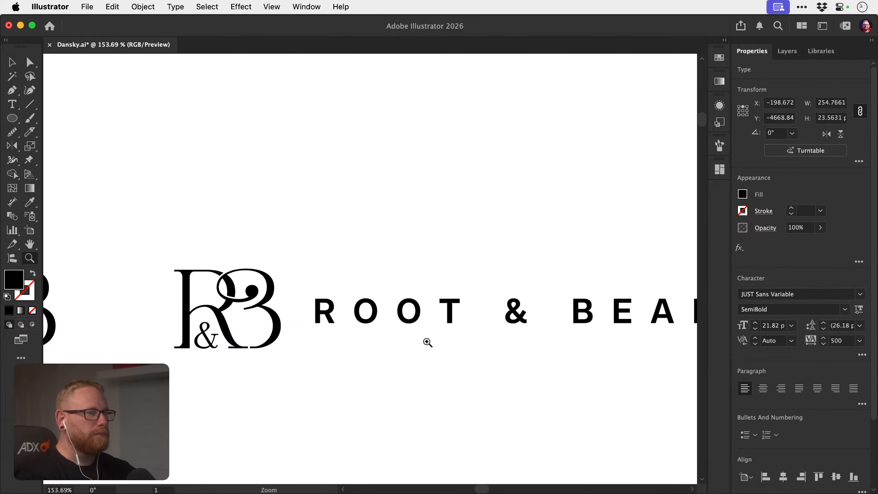
drag(428, 343, 326, 301)
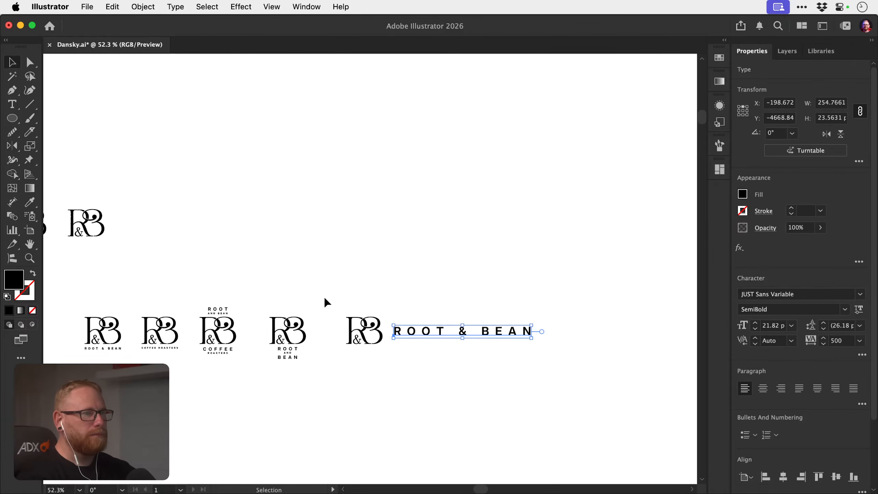
click(824, 343)
key(super+shift+a)
key(space)
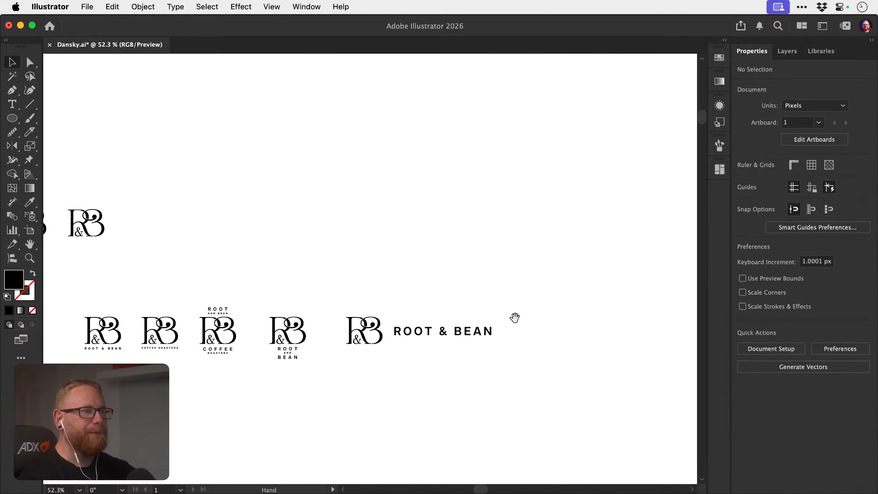
Scale the monogram beside ROOT & BEAN down to about 34.6 px high.
drag(448, 309, 394, 284)
key(z)
drag(332, 318, 452, 307)
key(v)
click(322, 300)
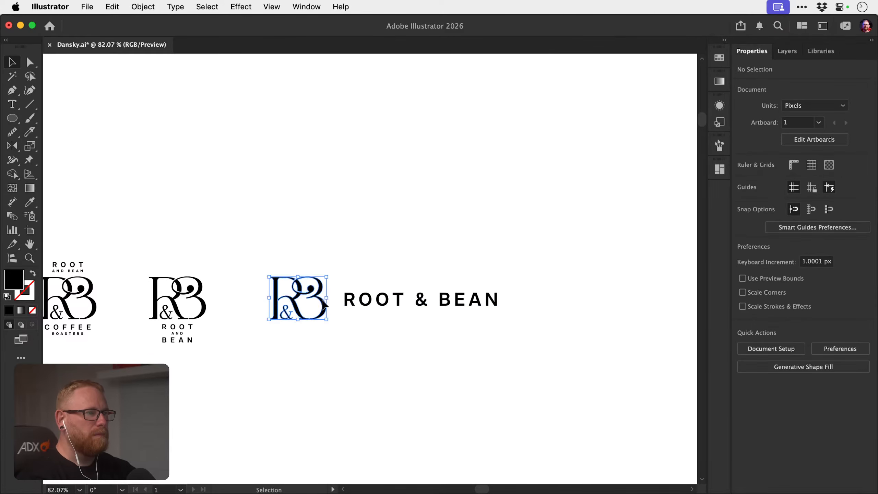
key(s)
drag(350, 231, 328, 251)
key(super+shift+a)
Bring the small monogram and ROOT & BEAN closer together and align them on their vertical centres.
key(z)
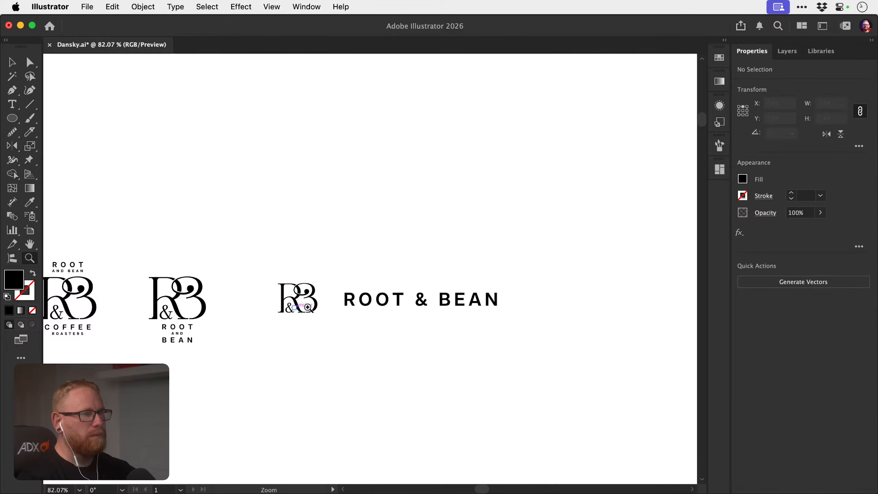
key(v)
drag(308, 307, 382, 291)
shift+click(327, 296)
click(329, 291)
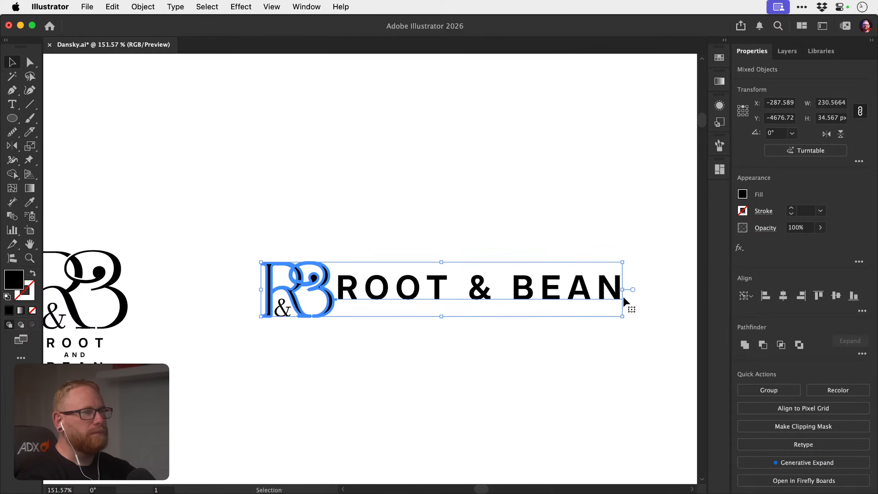
click(836, 296)
key(super+shift+a)
key(z)
key(v)
drag(342, 287, 418, 290)
Save the Illustrator document with the finished horizontal lockup.
key(z)
drag(483, 336, 288, 308)
key(v)
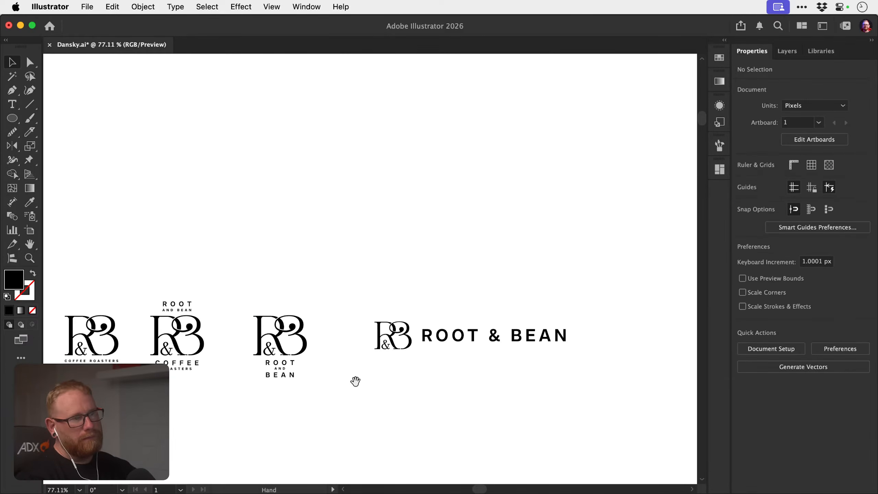
drag(355, 381, 392, 363)
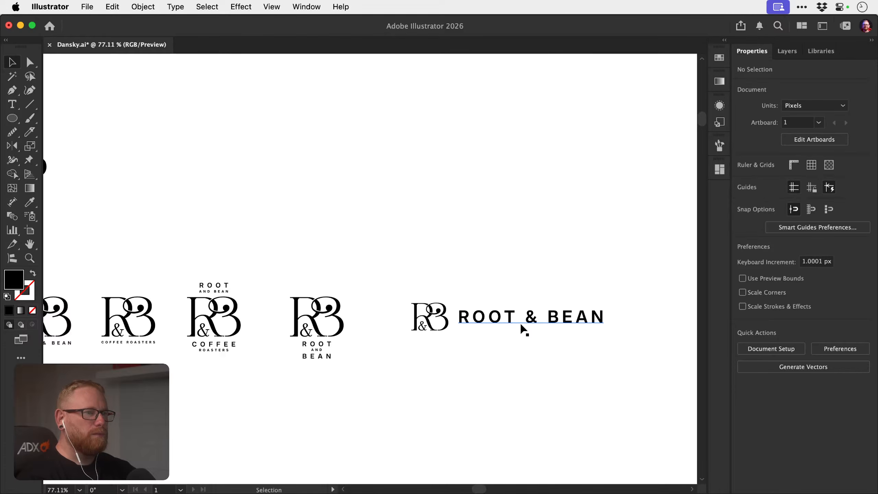
drag(372, 414, 370, 352)
key(super+s)
drag(286, 272, 392, 258)
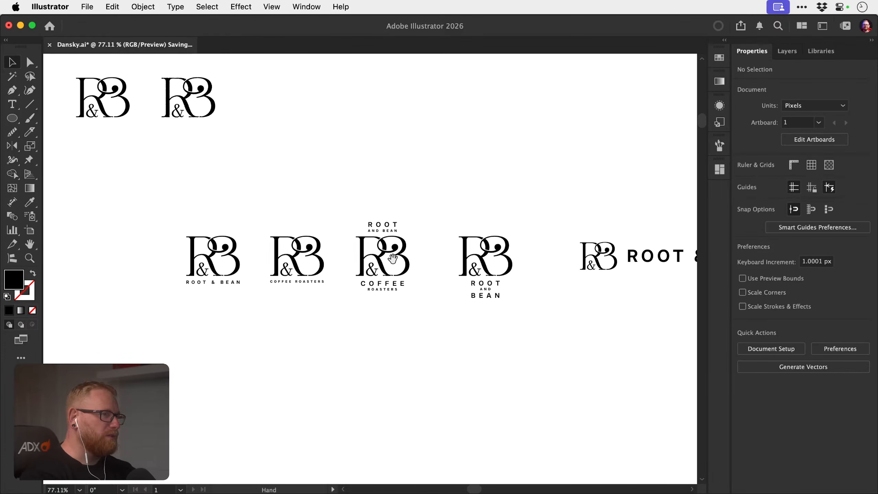
drag(316, 323, 235, 308)
drag(252, 313, 356, 299)
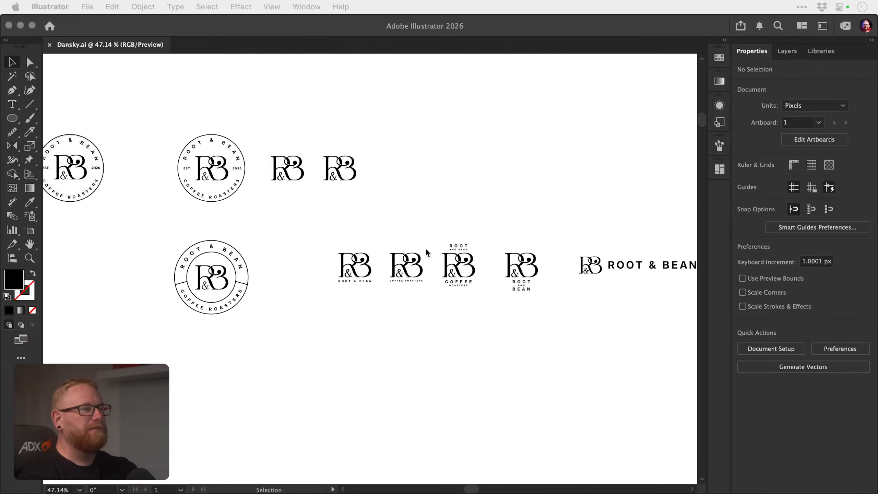
Nudge the two plain upper-row monograms away from the circular badge and widen the gap between them.
drag(325, 255, 437, 280)
drag(369, 236, 333, 296)
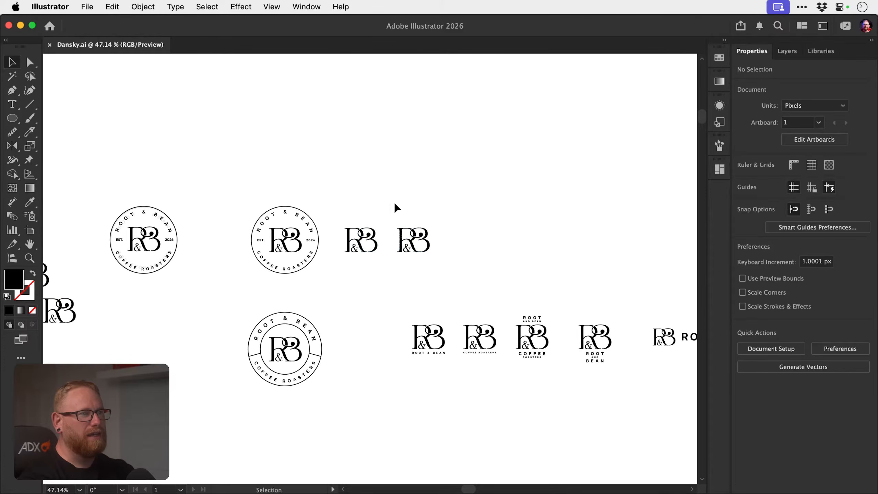
drag(396, 206, 455, 251)
key(shift+Right)
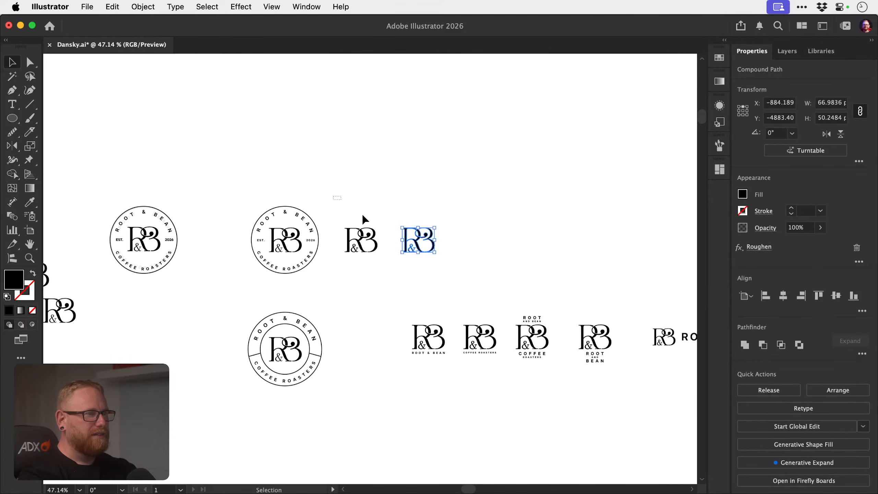
drag(363, 218, 487, 237)
key(shift+Right)
click(488, 246)
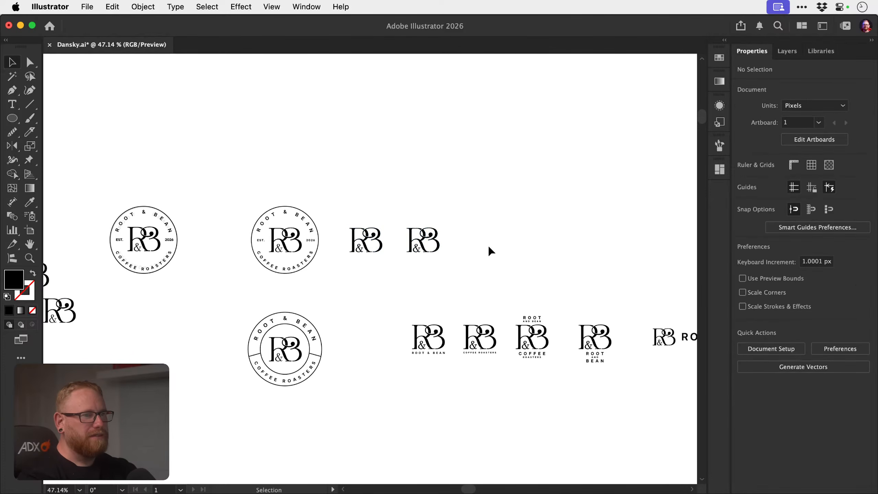
Switch to Photoshop and examine the monogram sketches, their refinements and the circular badge draft.
key(z)
drag(408, 302, 336, 261)
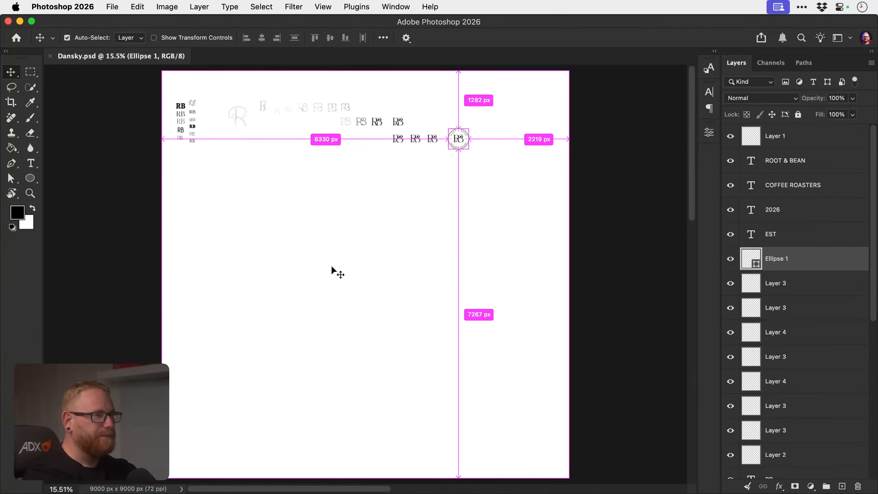
key(z)
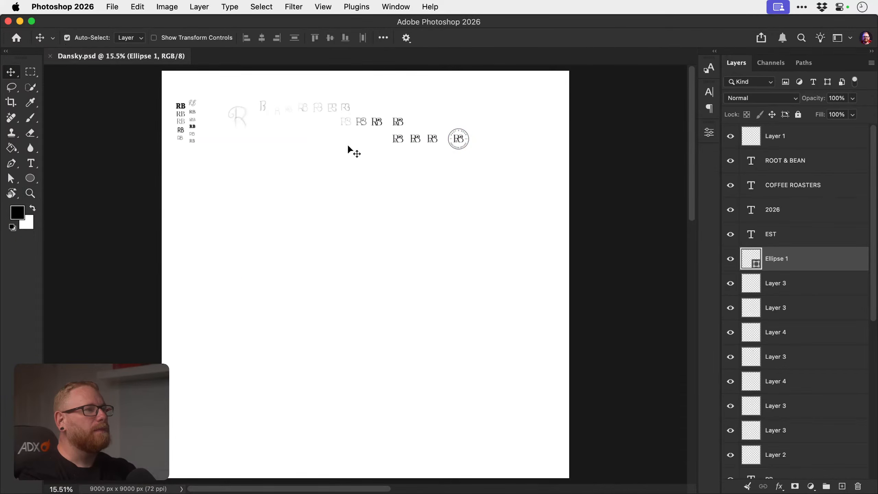
mouse_move(382, 118)
mouse_down()
mouse_move(446, 132)
mouse_move(384, 138)
mouse_move(369, 130)
mouse_up()
drag(369, 131, 392, 185)
mouse_move(297, 181)
mouse_down()
mouse_move(308, 171)
mouse_move(378, 194)
mouse_move(251, 194)
mouse_up()
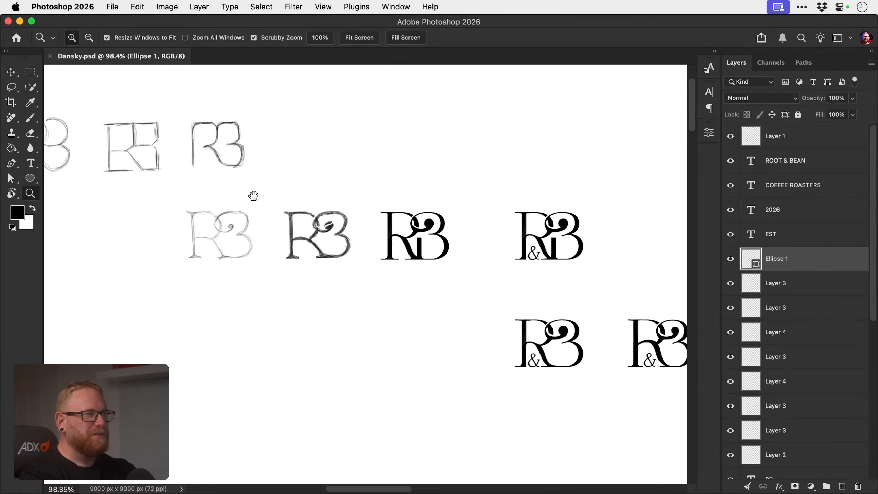
drag(251, 236, 258, 236)
scroll(247, 245, right, 15)
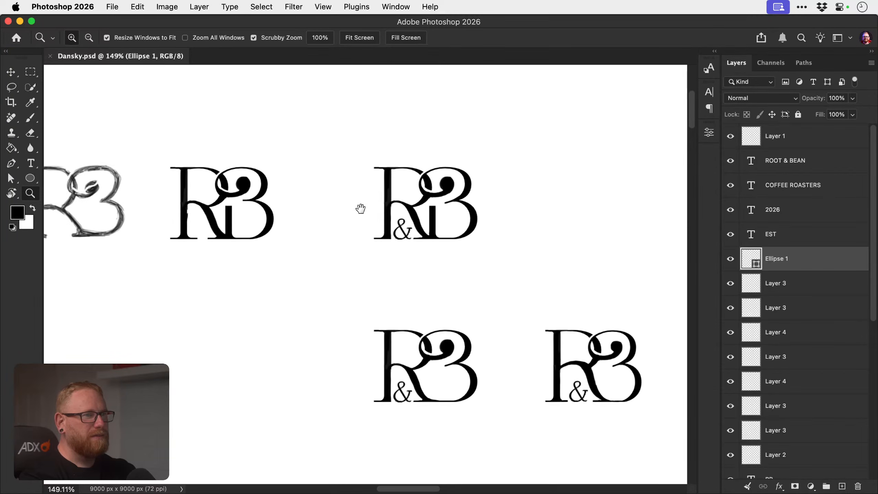
scroll(350, 196, down, 3)
scroll(382, 198, right, 10)
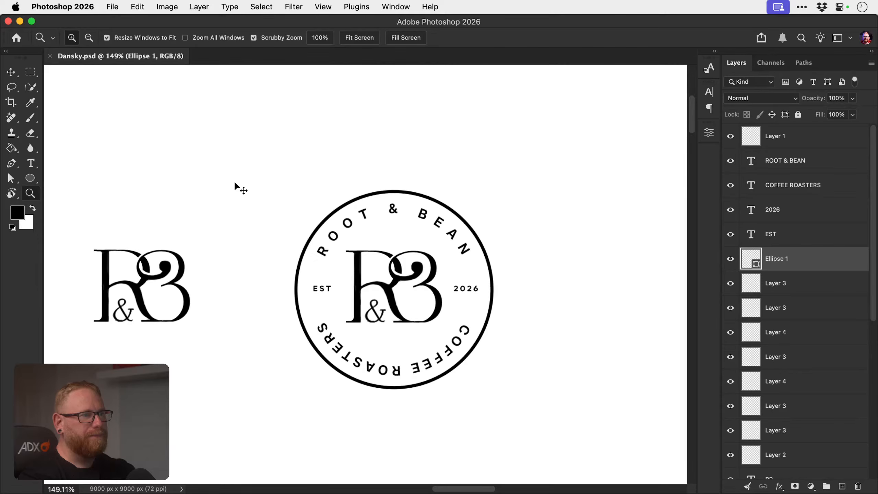
Switch back to Illustrator and compare its EST. 2026 circular badge with the Photoshop draft.
key(super+Tab)
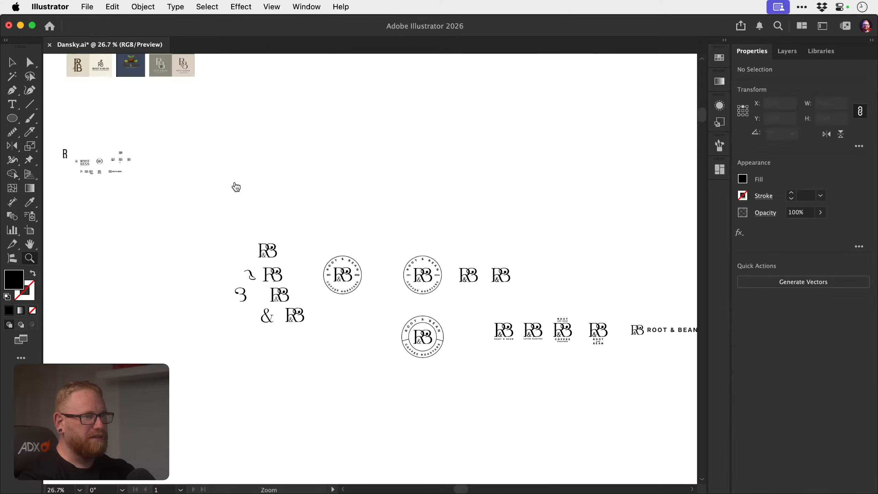
key(v)
drag(379, 300, 267, 242)
key(z)
drag(318, 208, 506, 210)
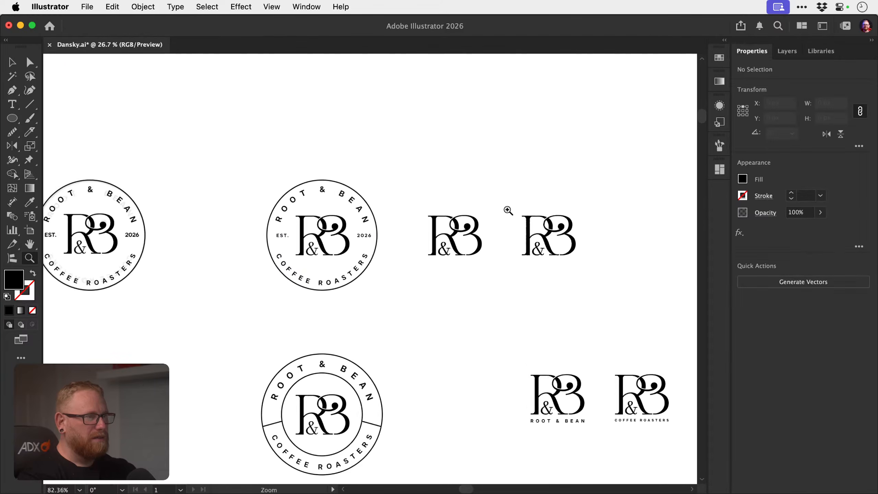
key(super+Tab)
key(super+Tab)
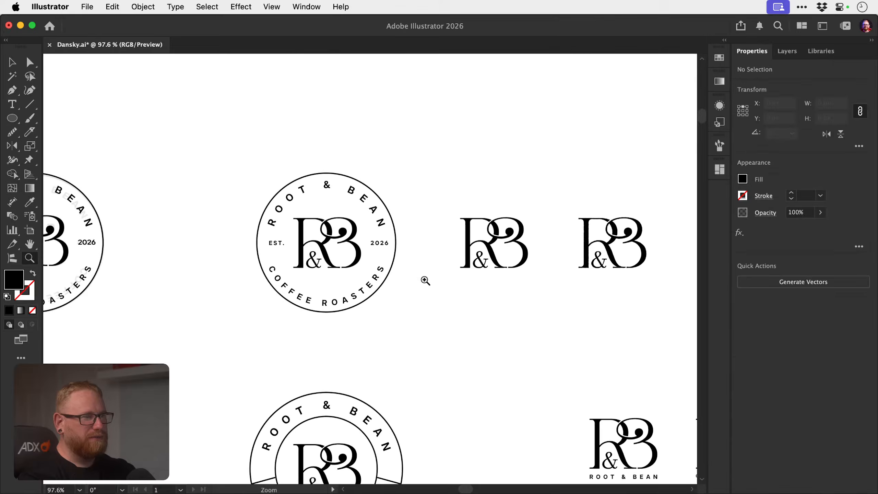
Copy the circular badge area from the Photoshop file, paste it into Illustrator and scale it down near the vector badge.
key(super+Tab)
key(m)
drag(280, 158, 518, 416)
key(super+Tab)
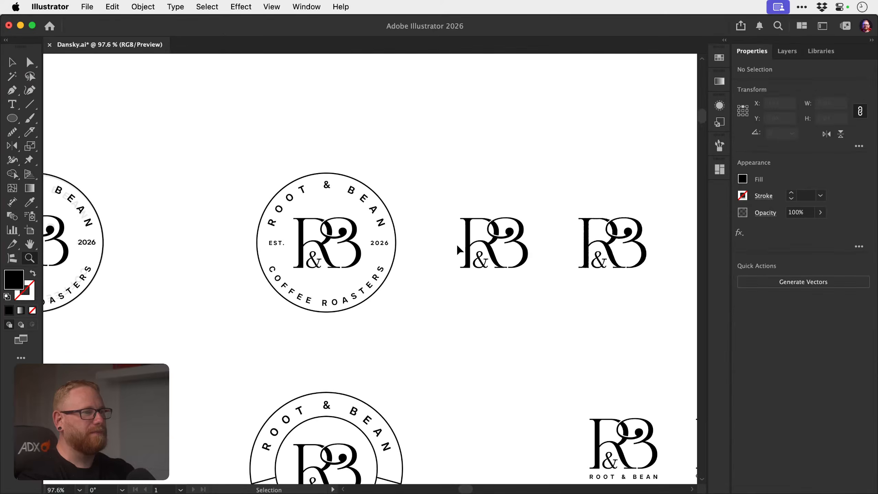
key(super+v)
key(s)
drag(526, 143, 352, 143)
key(v)
click(472, 198)
scroll(410, 259, up, 2)
scroll(410, 259, right, 1)
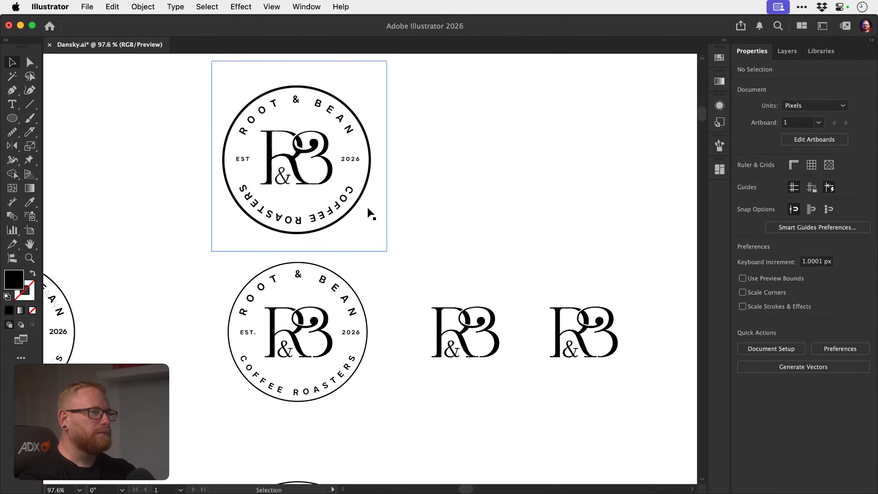
Scale the pasted badge image to about 164 px wide and position it directly above the vector badge for comparison.
click(335, 200)
key(s)
drag(401, 279, 396, 272)
key(v)
drag(348, 190, 346, 200)
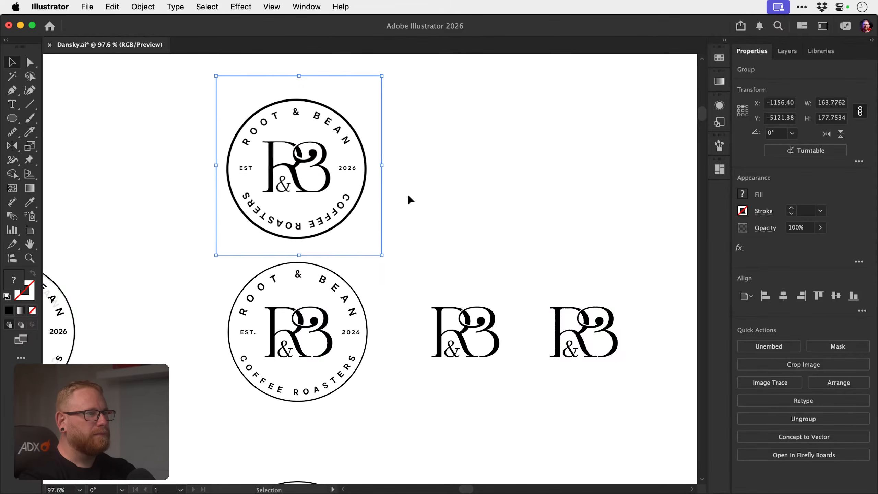
click(411, 192)
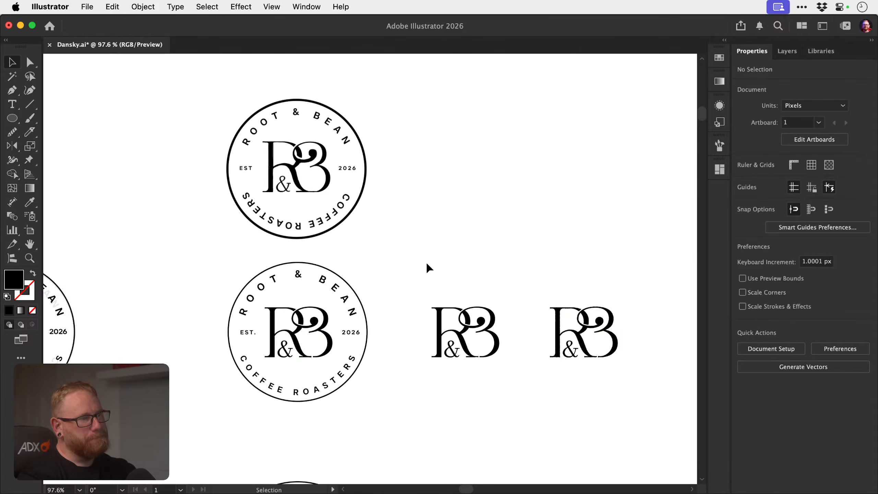
Delete the pasted Photoshop badge image above the vector badge.
click(330, 206)
key(Delete)
key(z)
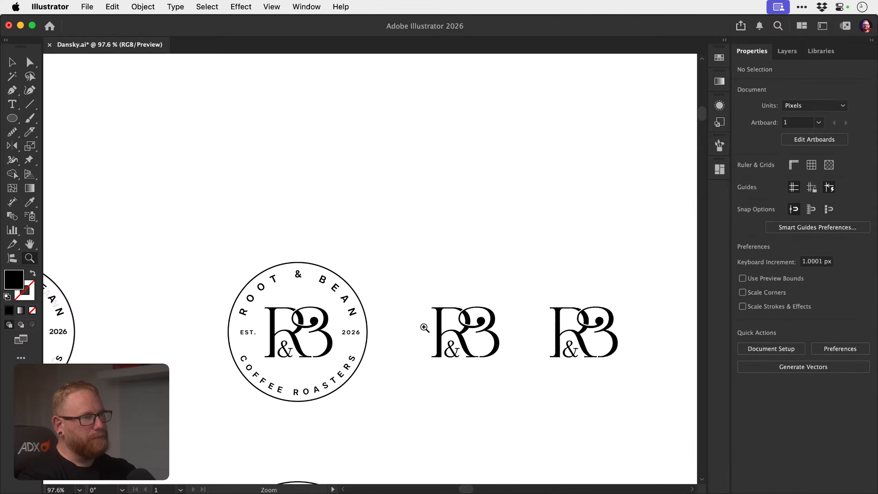
Save the Illustrator document with the adjusted monogram spacing.
alt+click(429, 328)
key(space)
drag(441, 311, 348, 276)
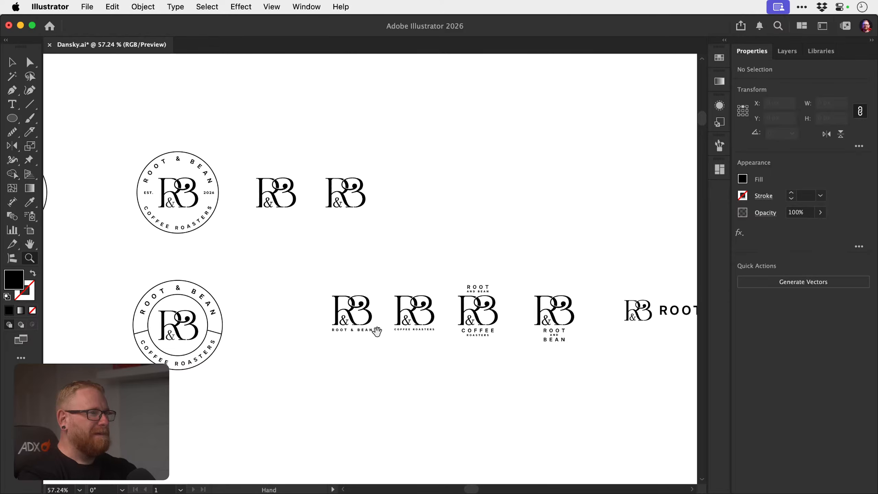
key(v)
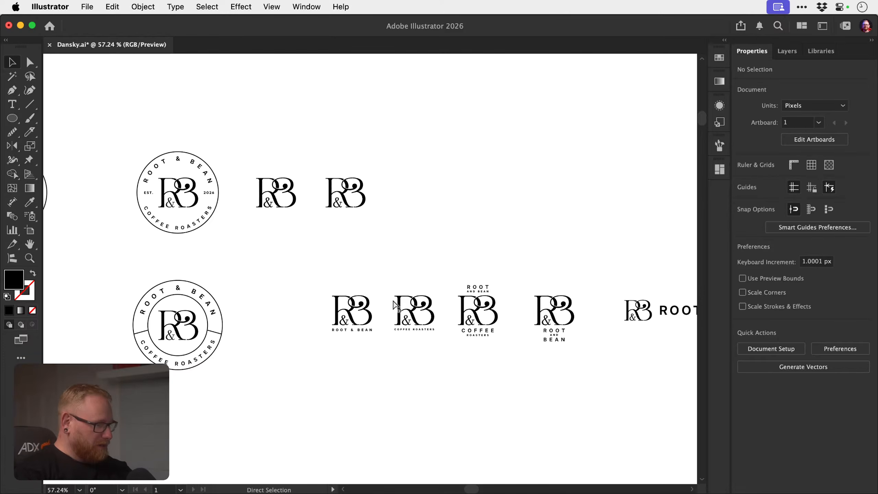
key(super+s)
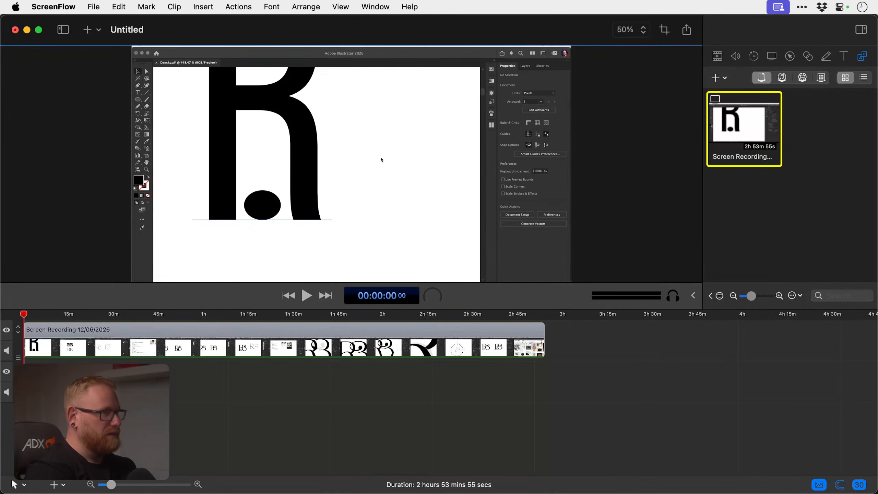
Save the ScreenFlow recording to the Desktop as Root & Bean 1.
key(super+s)
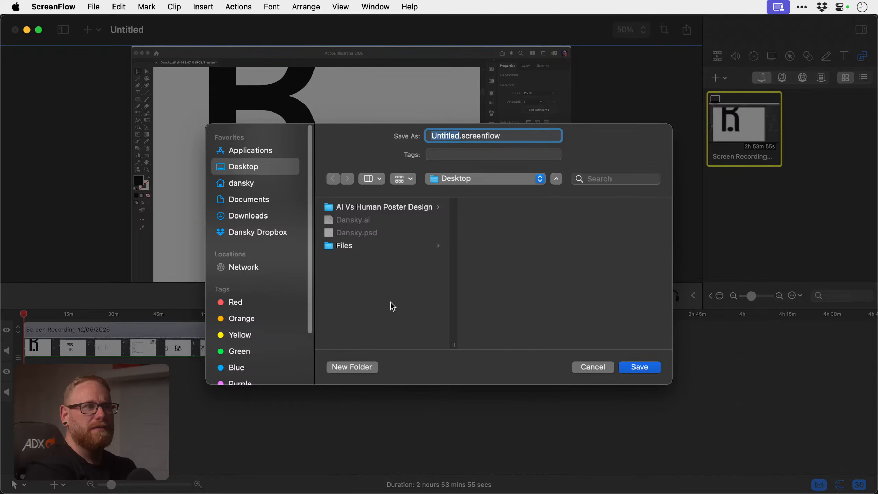
text(Root & )
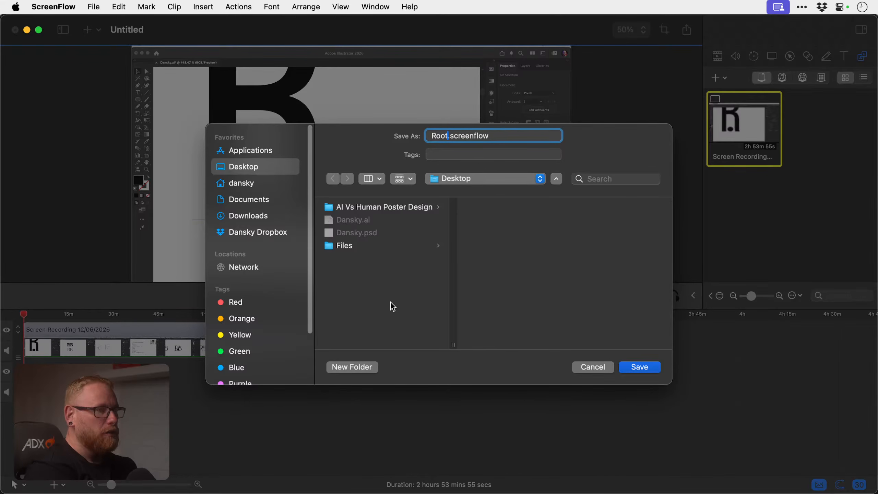
text(Bean 1)
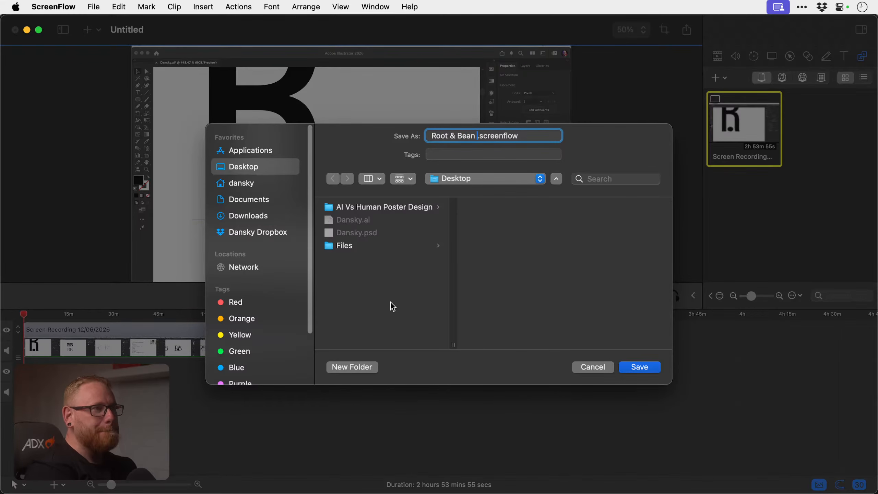
key(Return)
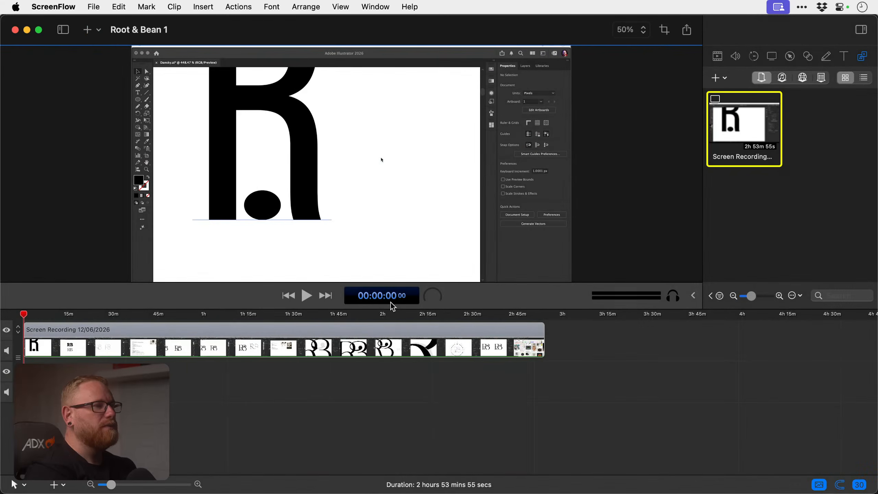
Move the playhead to the end of the recording and set the document dimensions to the 4k UHD preset.
drag(43, 315, 544, 314)
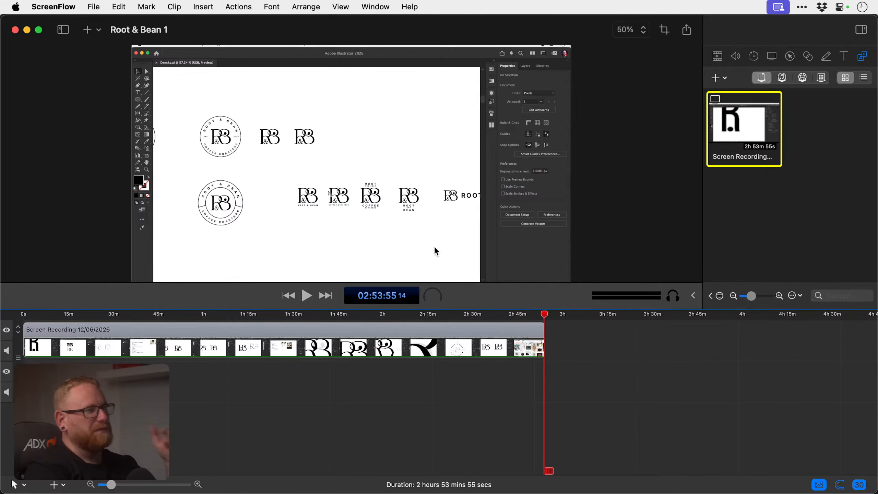
click(94, 7)
click(177, 171)
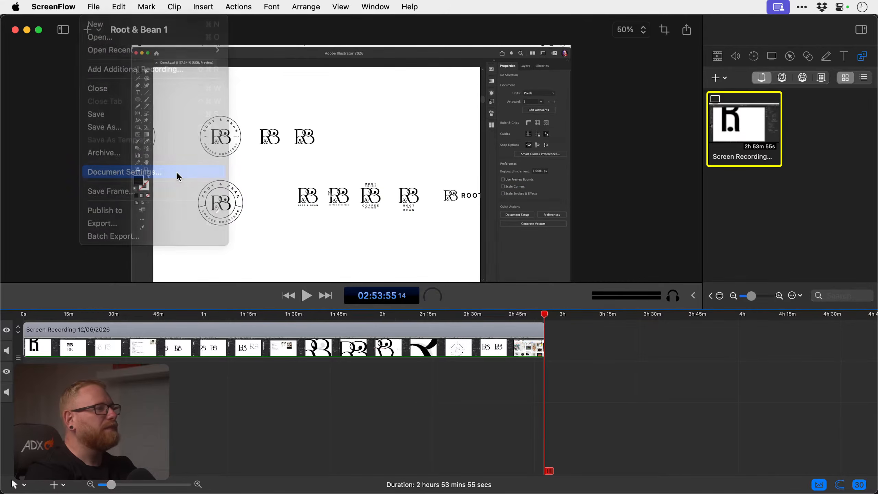
click(438, 213)
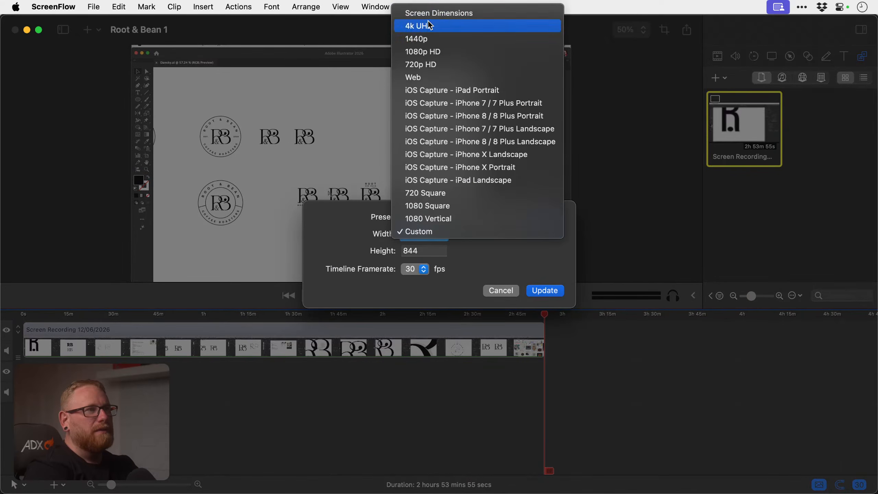
click(450, 25)
click(558, 291)
Scale the screen recording clip to fill the enlarged canvas and fit the canvas in view.
click(462, 192)
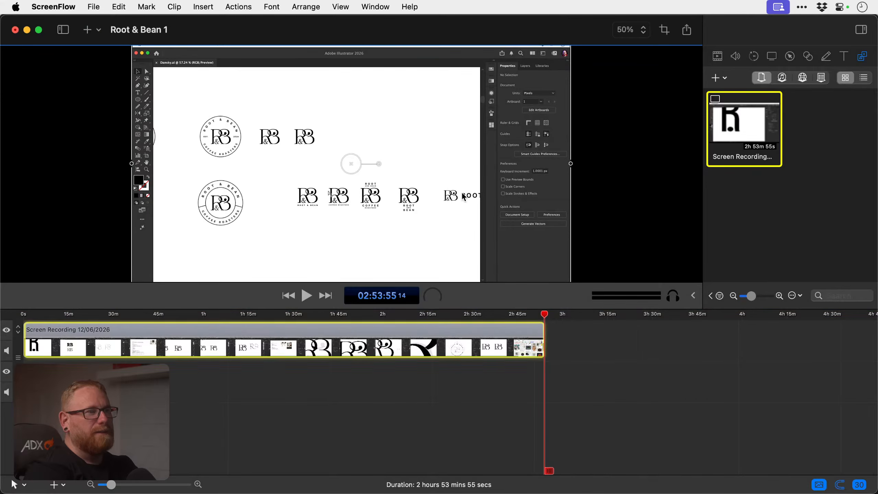
right_click(403, 138)
click(419, 143)
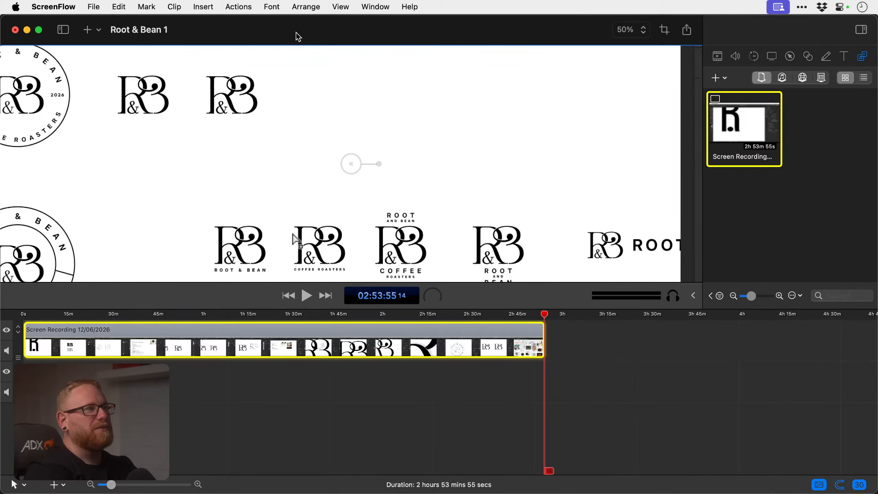
click(340, 6)
click(344, 82)
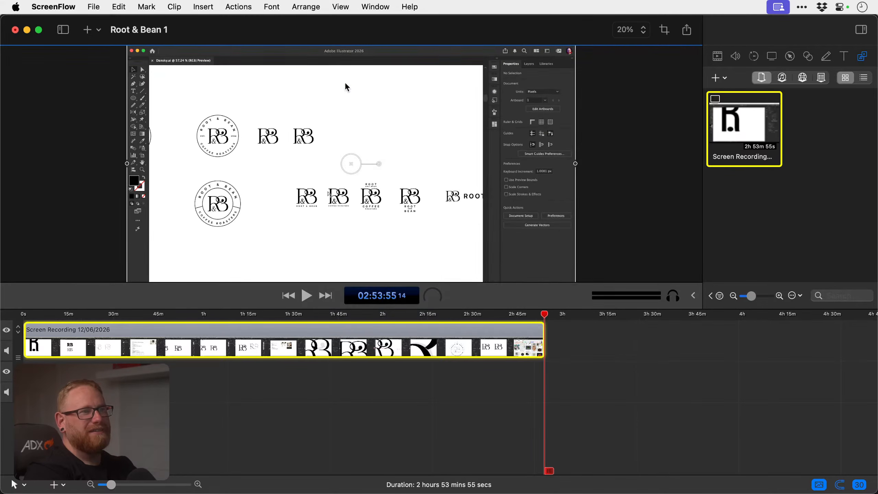
Set the recording's mouse pointer zoom to 200%.
click(773, 57)
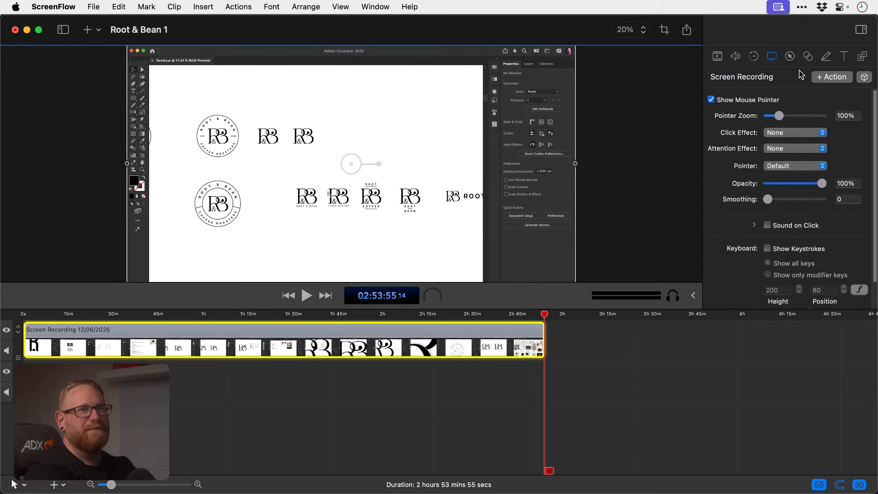
click(854, 115)
text(200)
key(Return)
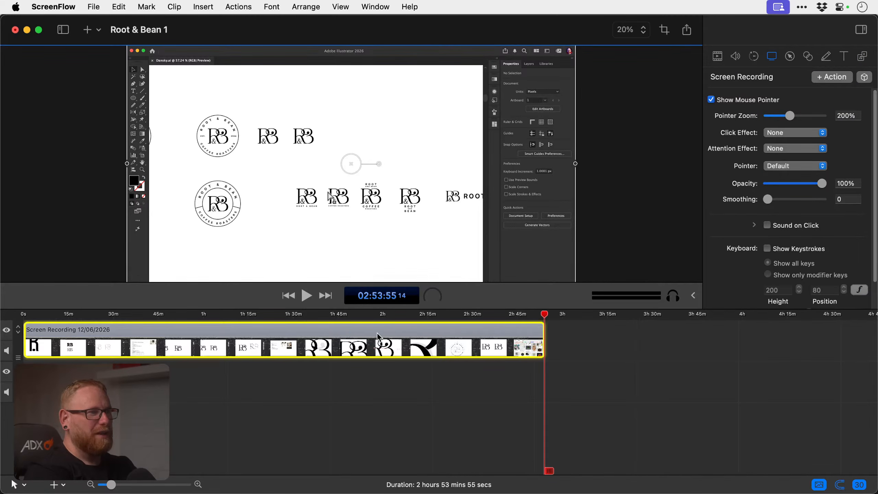
Check a frame midway through the recording, close the ScreenFlow project window and return to Illustrator.
drag(403, 316, 226, 264)
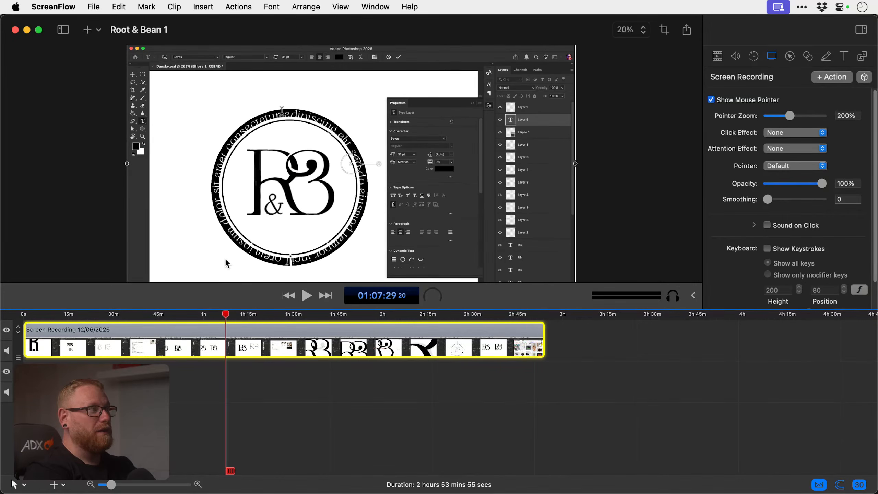
click(15, 30)
click(52, 7)
click(104, 154)
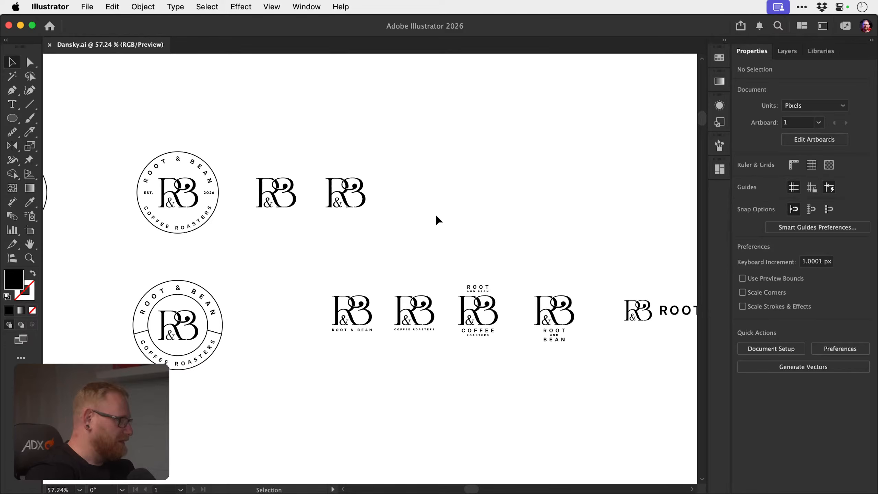
Place a copy of the grouped reference logo images above the monogram lockups.
key(super+minus)
key(super+minus)
key(super+minus)
key(super+minus)
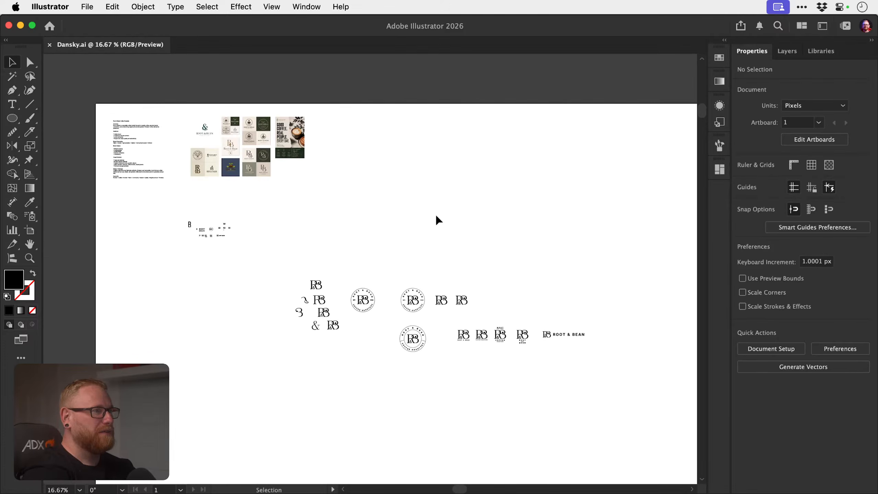
drag(178, 110, 577, 277)
scroll(577, 277, right, 5)
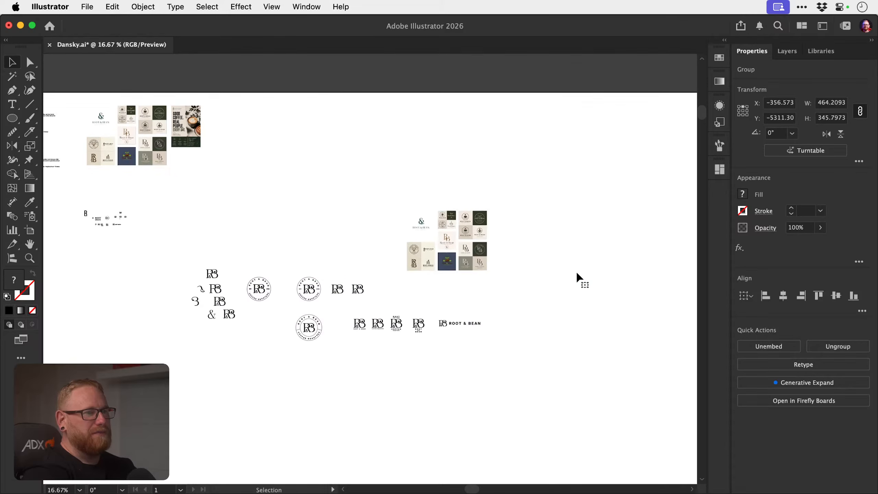
Copy the RB monogram without its ampersand beside the reference images and enlarge it to more than twice its size.
scroll(467, 290, up, 5)
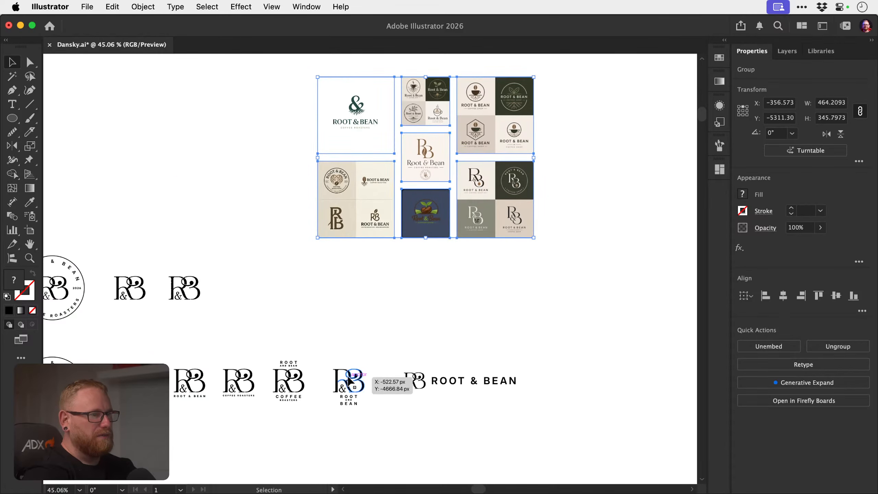
drag(350, 380, 289, 154)
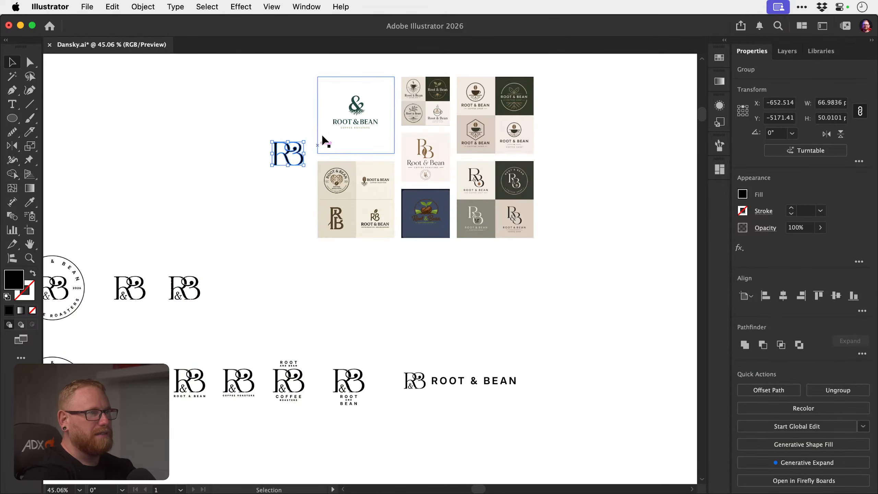
scroll(415, 132, up, 5)
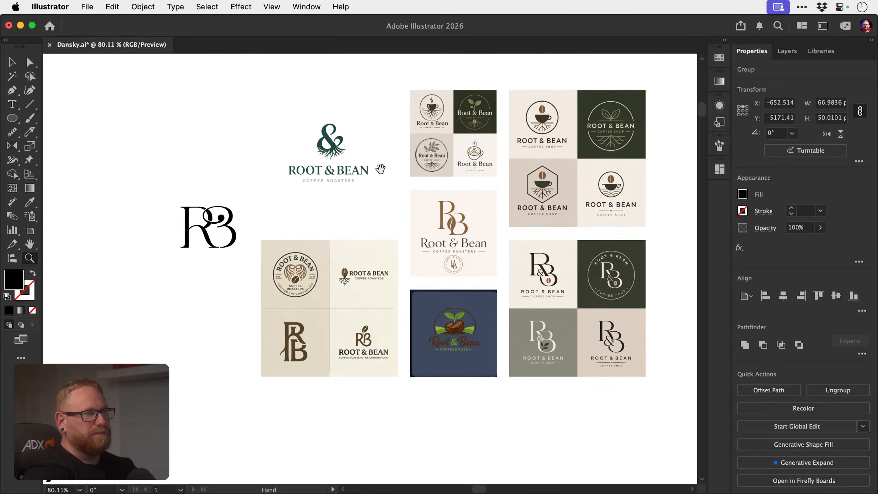
key(s)
drag(249, 187, 364, 113)
key(v)
drag(257, 215, 197, 178)
click(197, 256)
drag(383, 248, 389, 270)
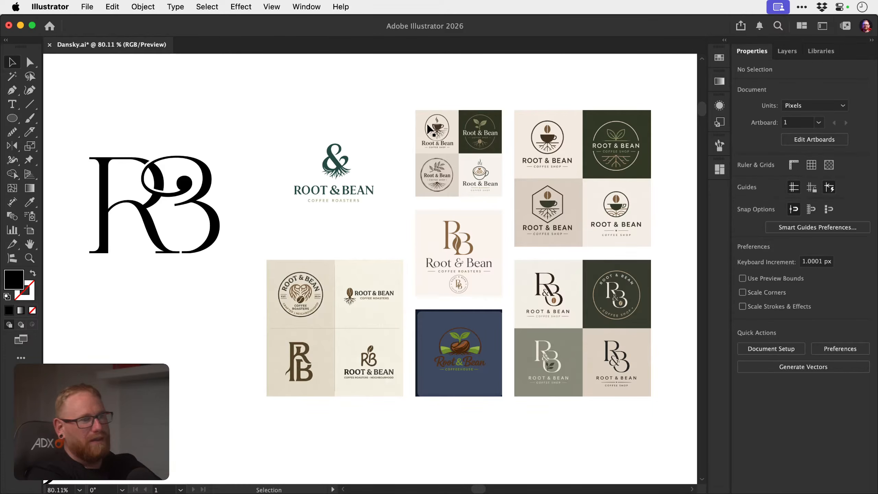
Examine the navy Coffeehouse reference logo and the brown Coffee Roasters monogram up close.
key(z)
drag(473, 356, 666, 358)
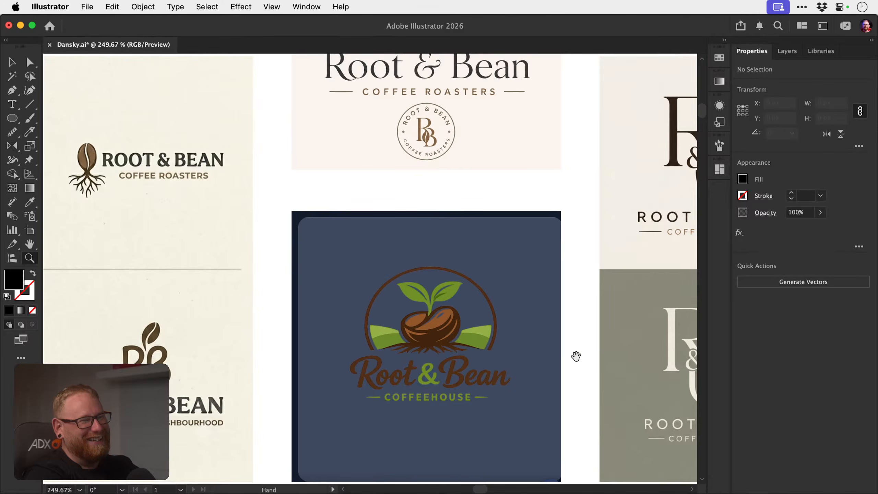
drag(574, 355, 516, 295)
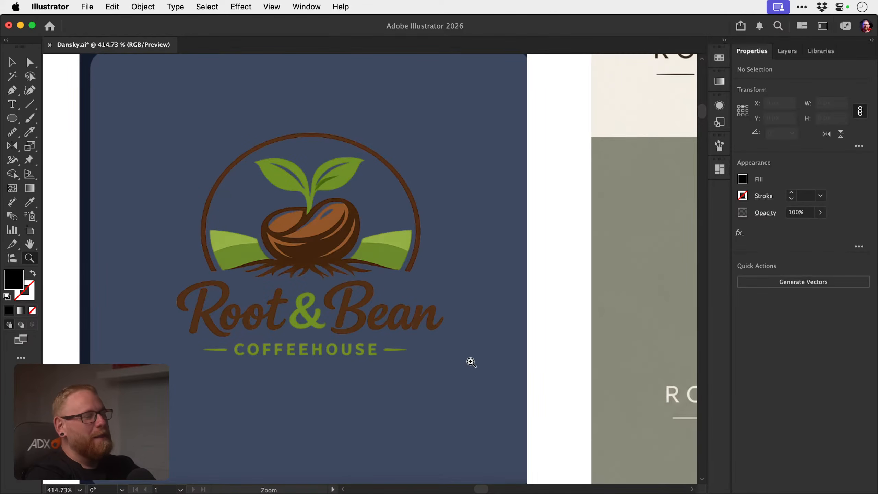
drag(468, 361, 358, 320)
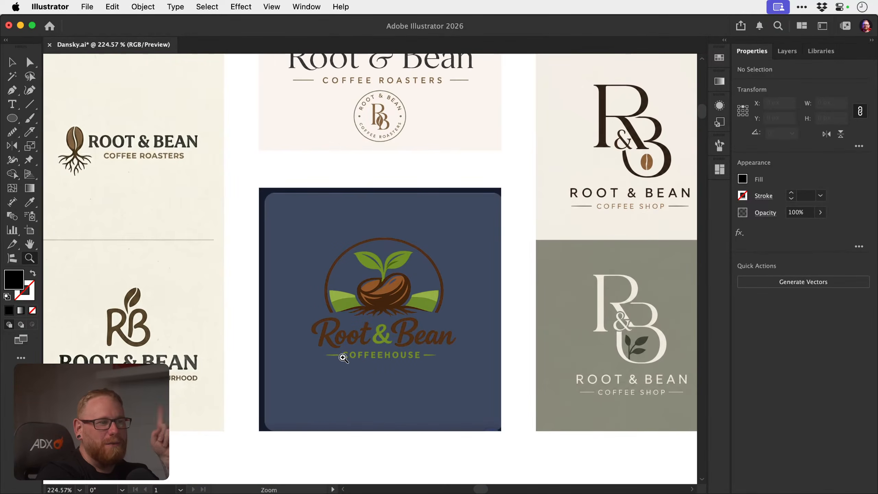
drag(353, 359, 408, 358)
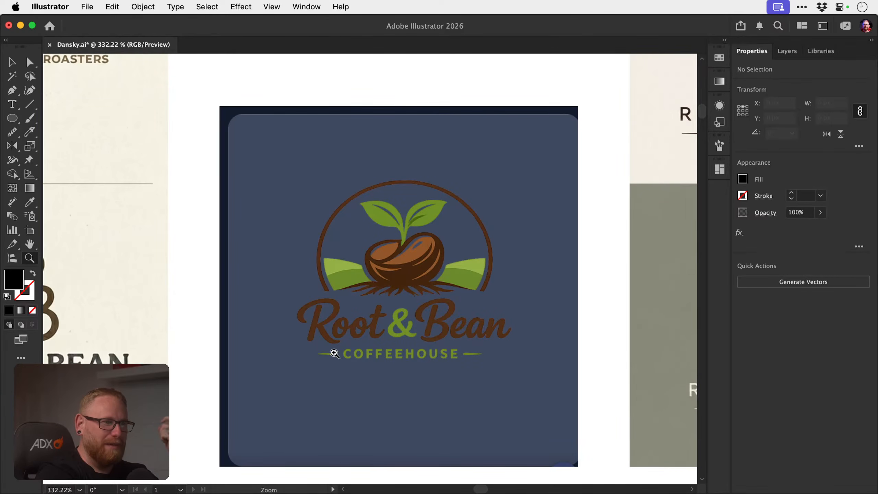
drag(333, 356, 230, 285)
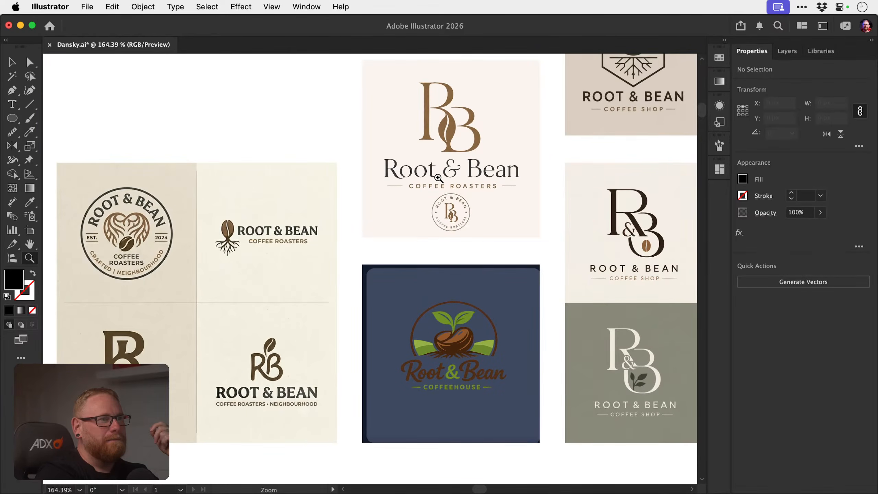
drag(438, 178, 606, 184)
drag(562, 267, 485, 234)
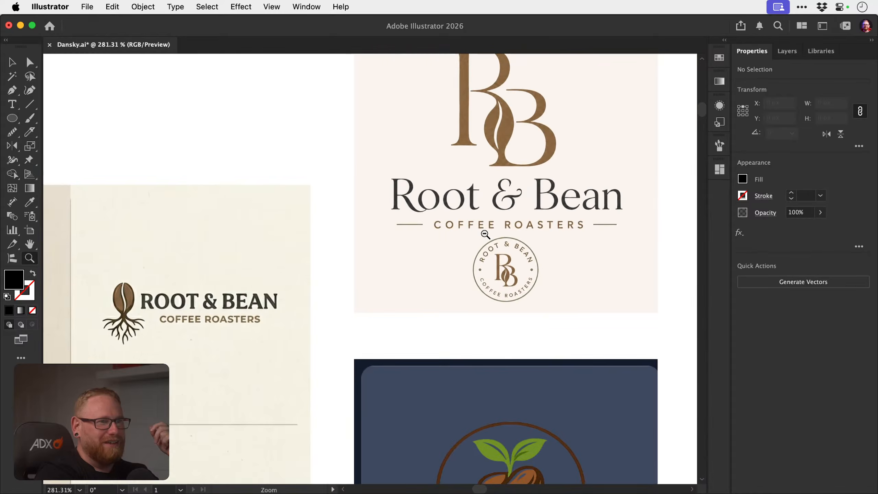
Examine the Coffee Shop reference logos, from the hexagon cup emblem to the four R&B monogram versions.
scroll(485, 234, right, 10)
scroll(485, 234, up, 7)
click(380, 305)
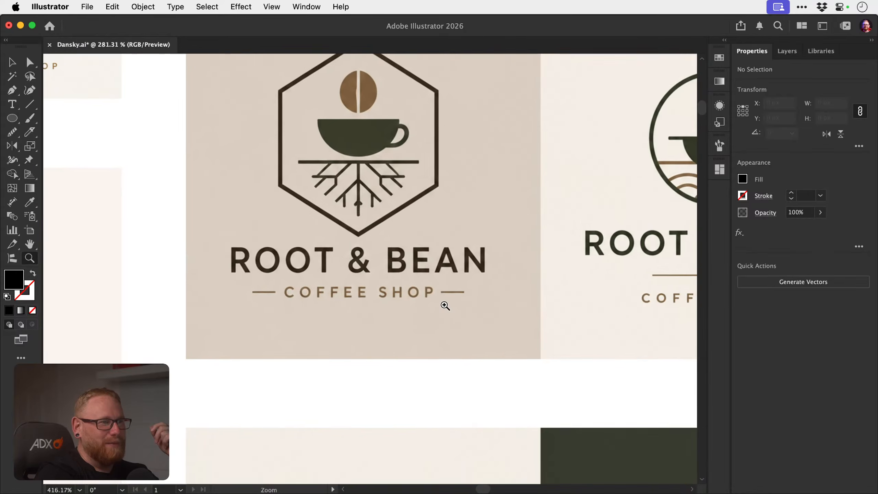
scroll(446, 304, down, 10)
scroll(206, 318, down, 3)
scroll(206, 318, right, 2)
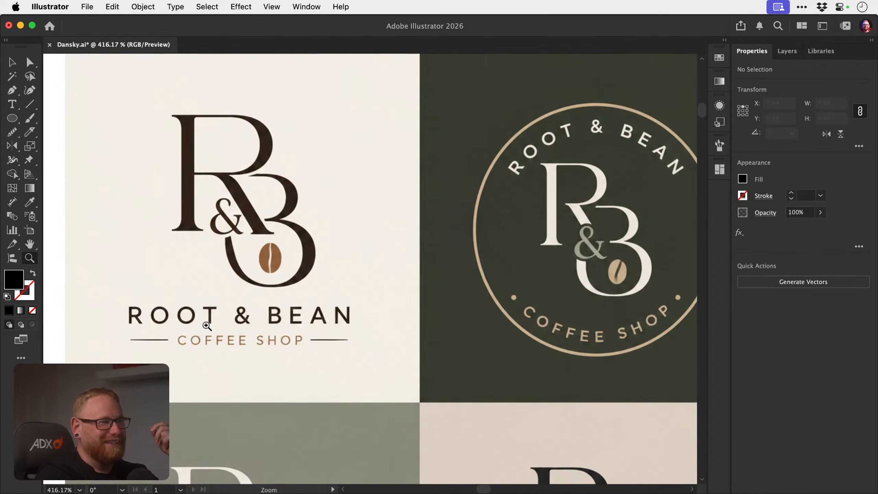
scroll(256, 335, down, 9)
scroll(256, 335, right, 3)
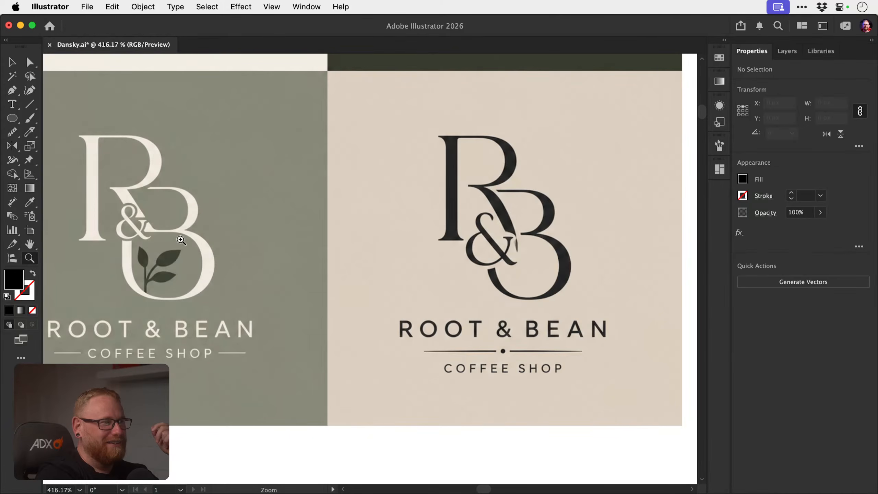
scroll(469, 346, left, 2)
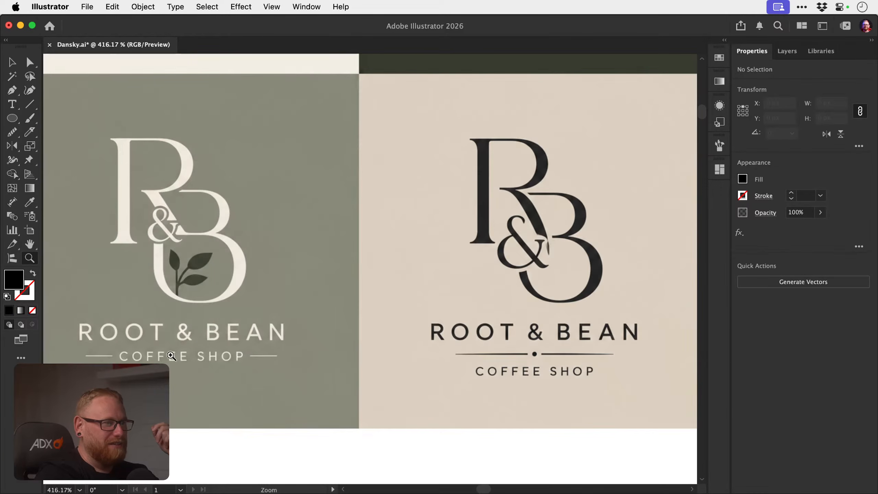
scroll(280, 372, left, 4)
key(super+minus)
key(super+minus)
key(super+minus)
key(super+minus)
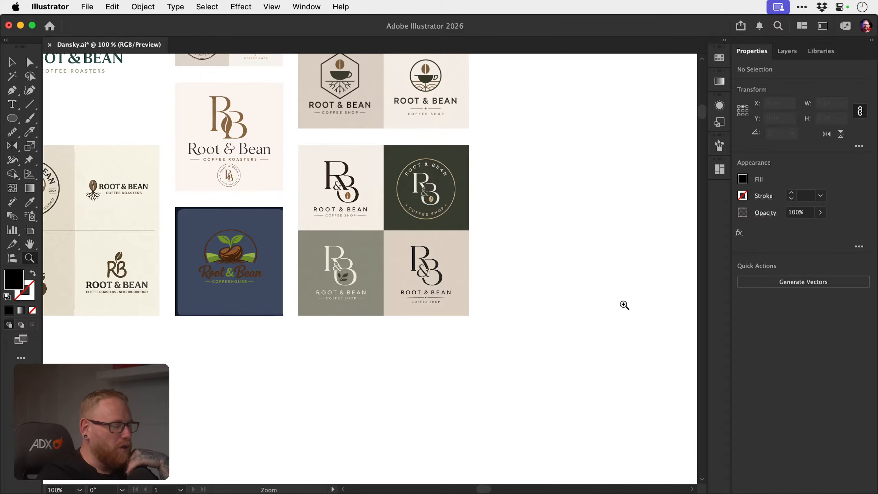
Examine how the ampersand joins the letters in the four R&B Coffee Shop monogram references.
key(v)
scroll(583, 291, up, 3)
scroll(583, 291, left, 4)
scroll(584, 290, up, 4)
scroll(584, 290, left, 3)
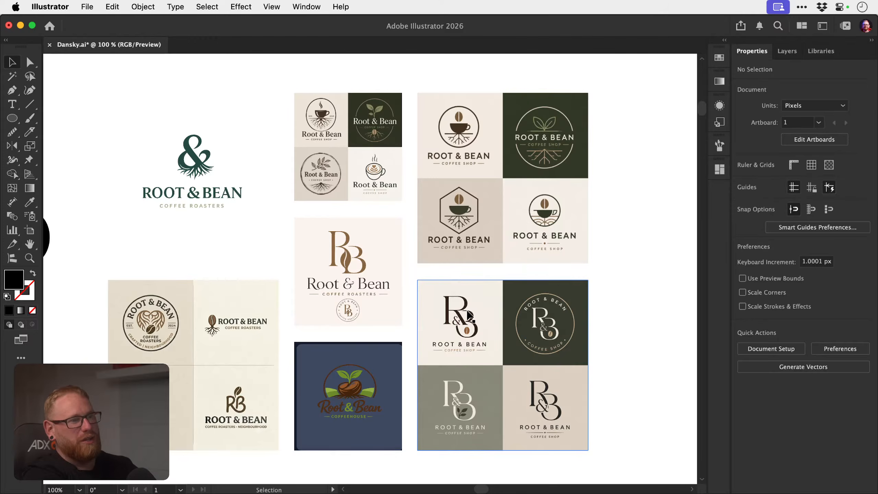
key(z)
drag(468, 402, 622, 402)
alt+click(619, 405)
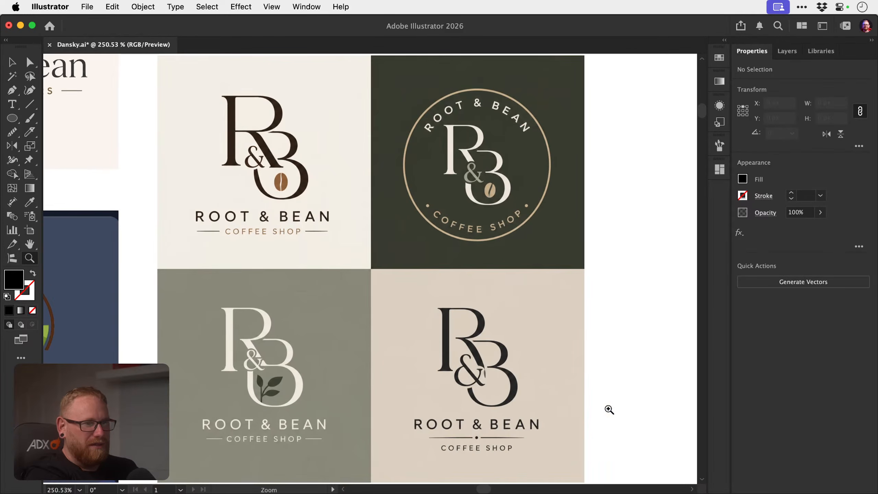
click(506, 364)
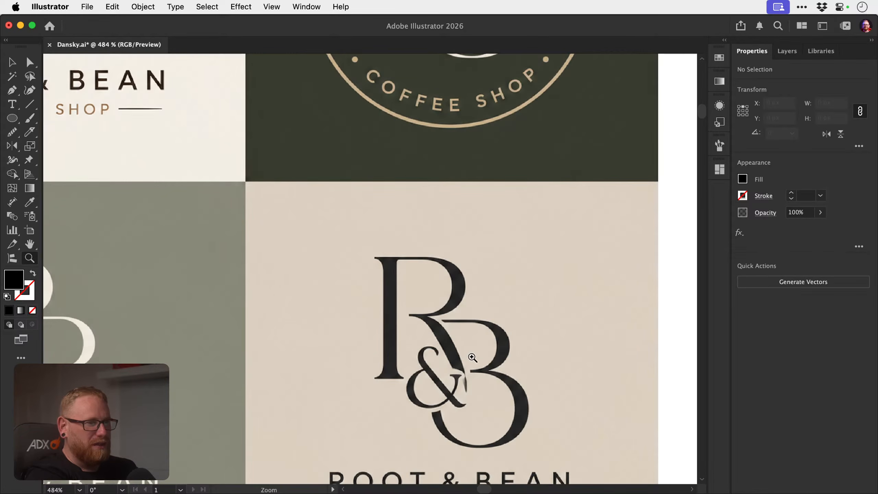
Examine the bean shape in the brown Coffee Roasters monogram and compare the reference board with the enlarged RB monogram.
drag(461, 376, 340, 269)
scroll(339, 269, left, 8)
scroll(340, 269, up, 4)
drag(290, 133, 398, 141)
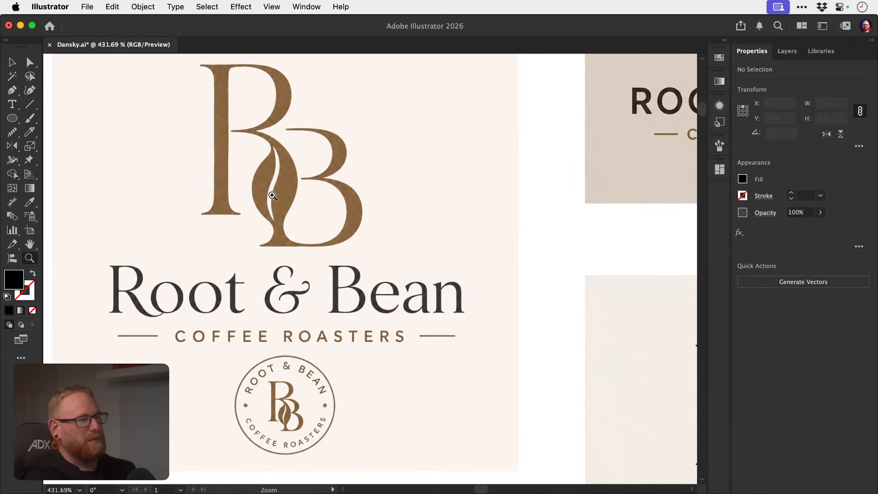
drag(417, 288, 168, 87)
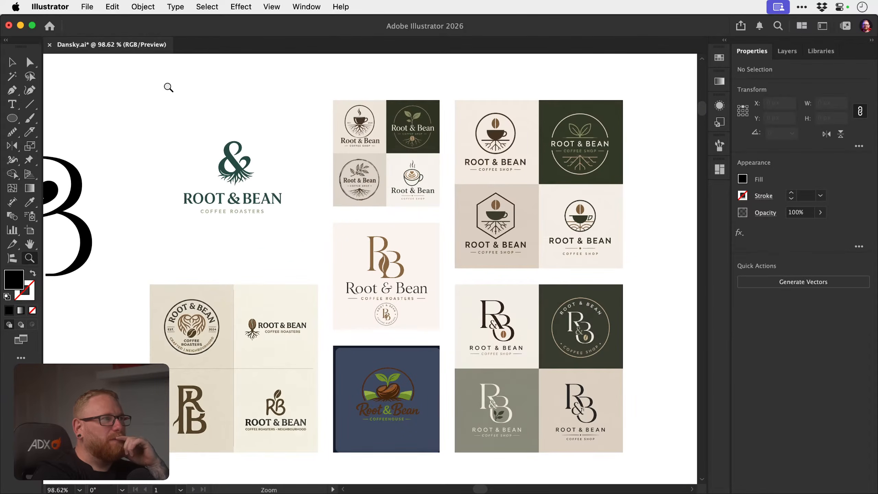
key(v)
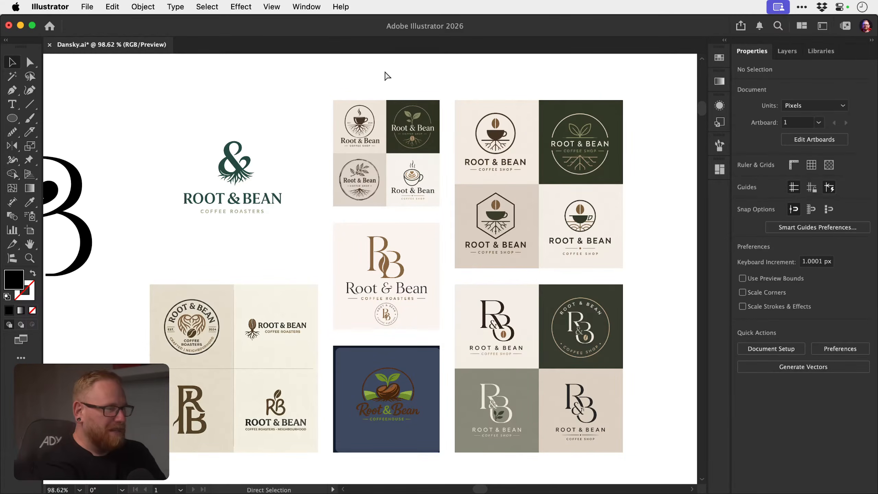
key(super+minus)
key(super+minus)
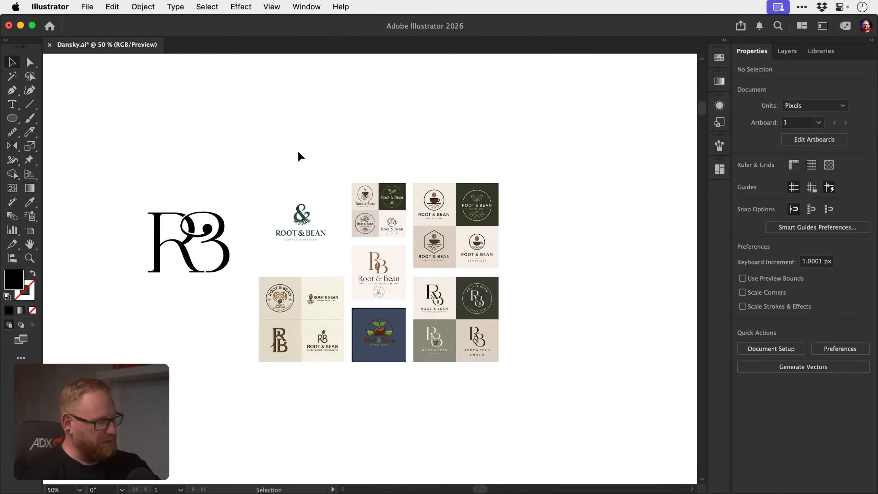
key(super+minus)
key(super+minus)
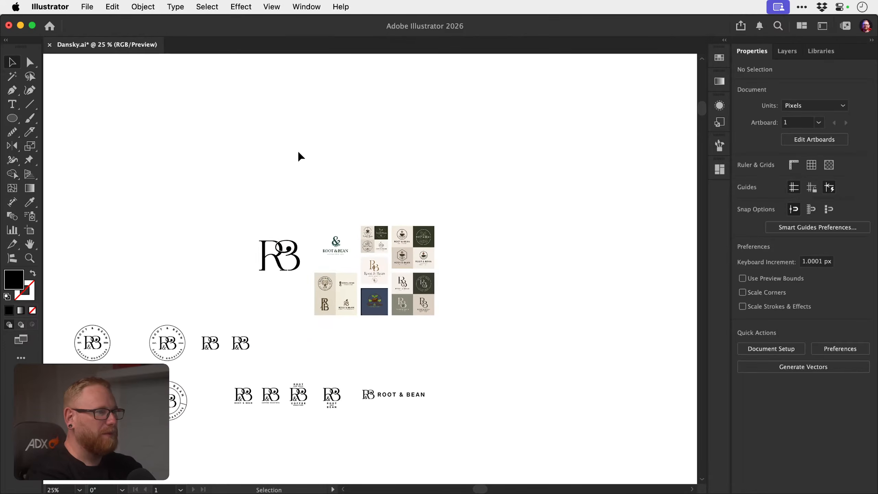
Remove the enlarged RB monogram and the copied reference board above the logo variations.
drag(242, 181, 458, 320)
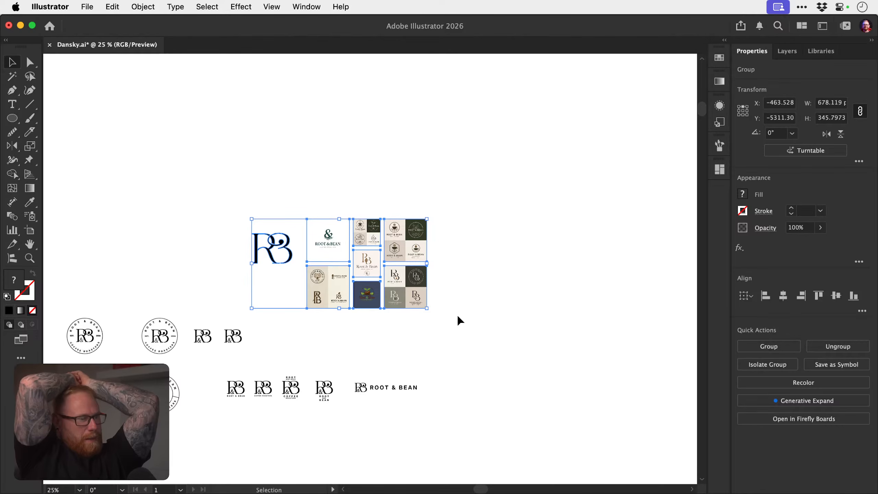
key(a)
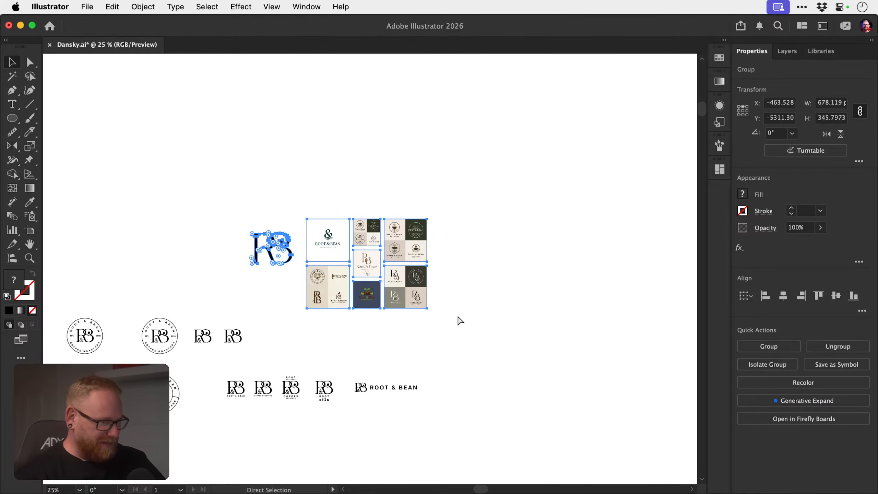
key(super+x)
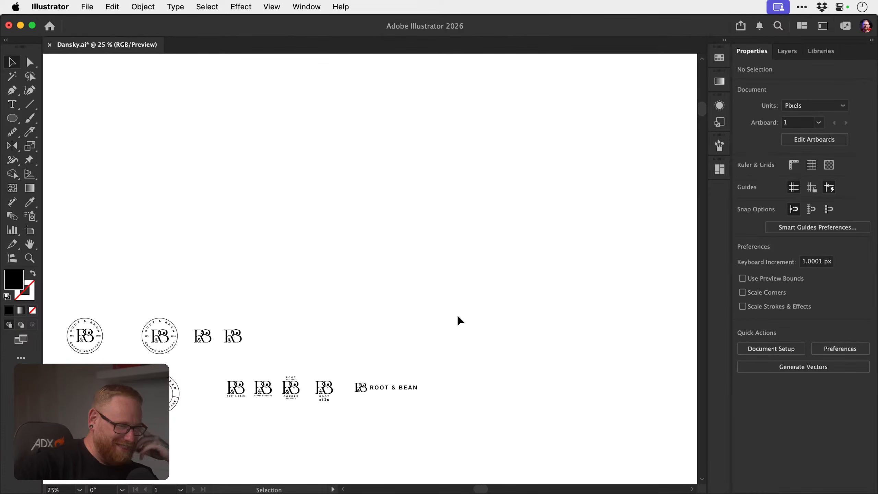
Examine the original board of Root & Bean reference logos beside the design brief up close.
scroll(325, 243, left, 10)
scroll(325, 243, up, 3)
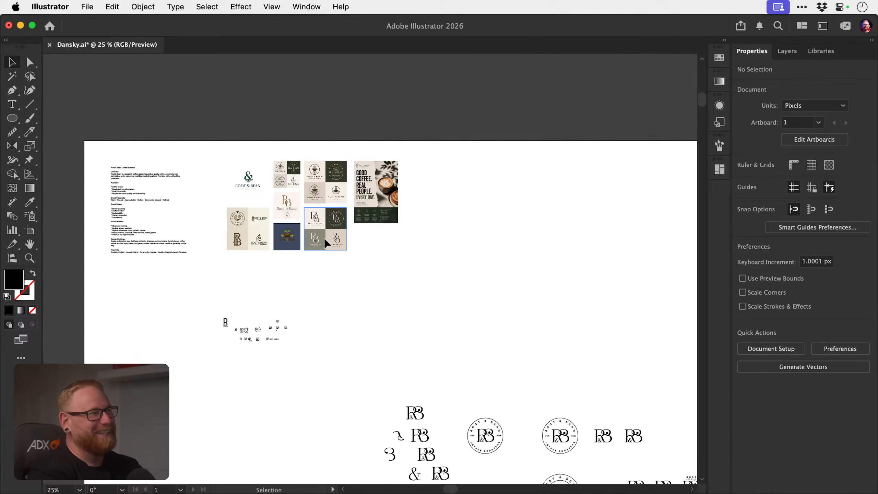
key(z)
drag(277, 180, 496, 194)
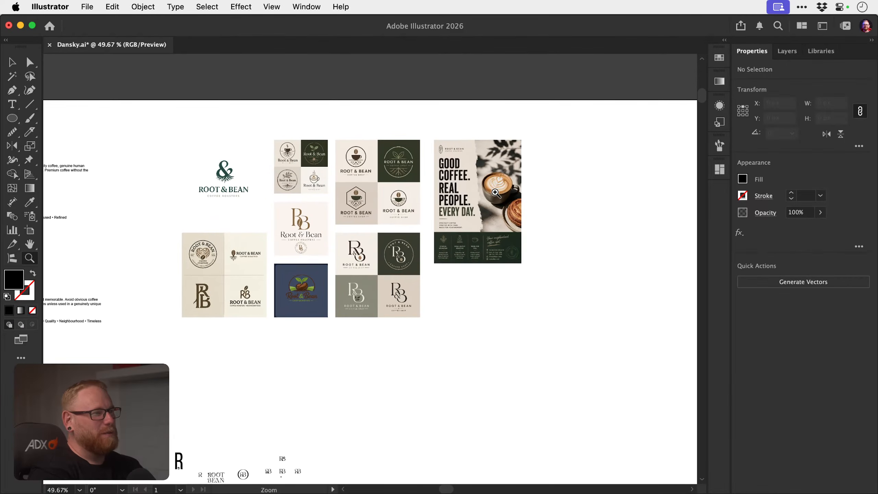
drag(300, 192, 477, 211)
key(space)
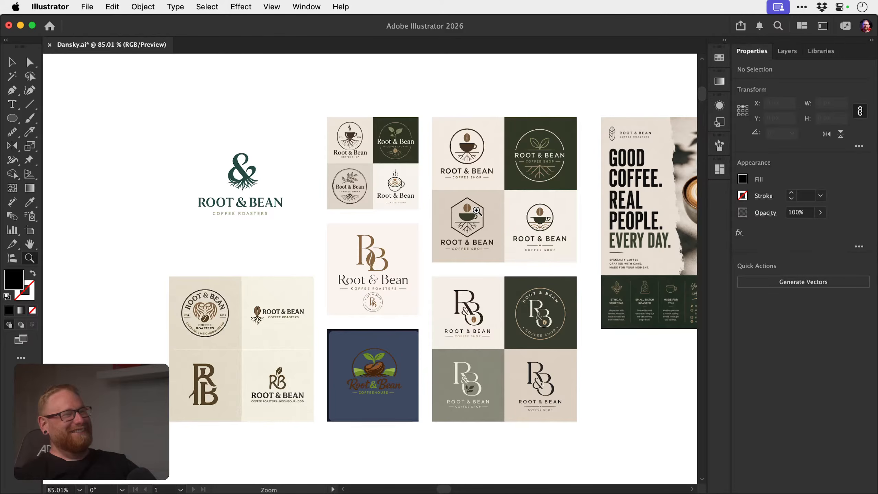
key(v)
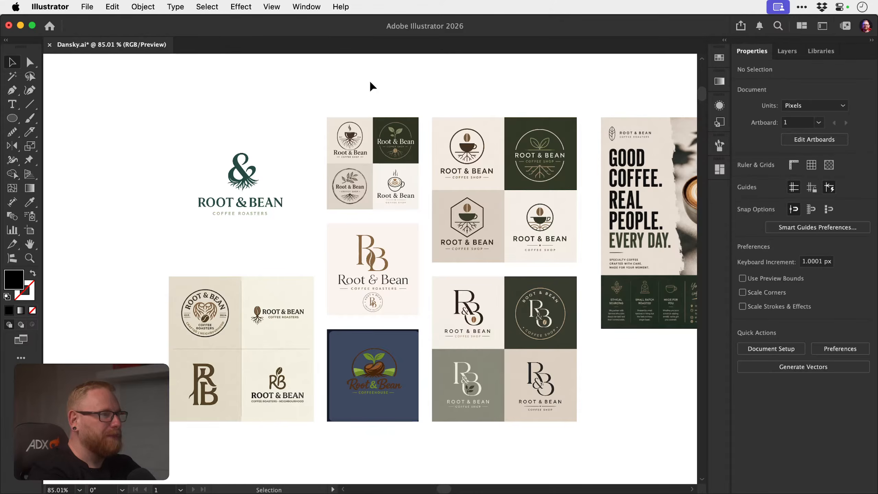
Compare the reference board and coffee poster with the RB monogram badges and lockups.
key(super+minus)
key(super+minus)
key(super+minus)
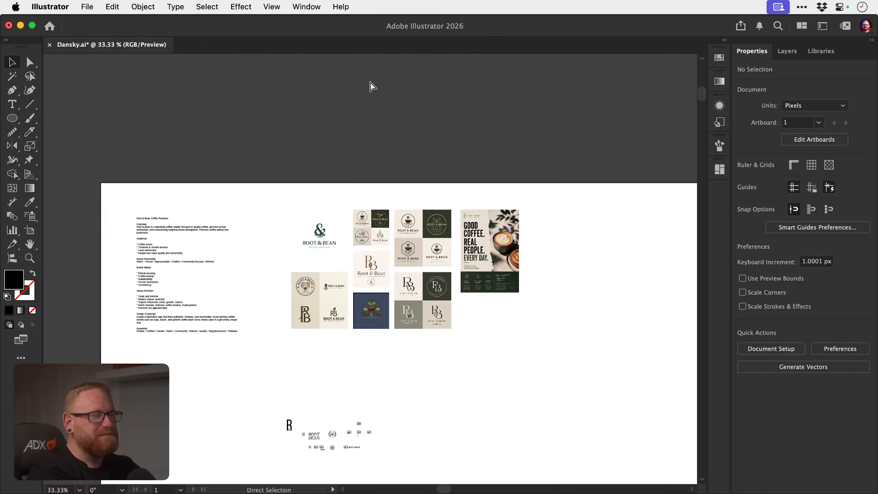
scroll(423, 112, right, 5)
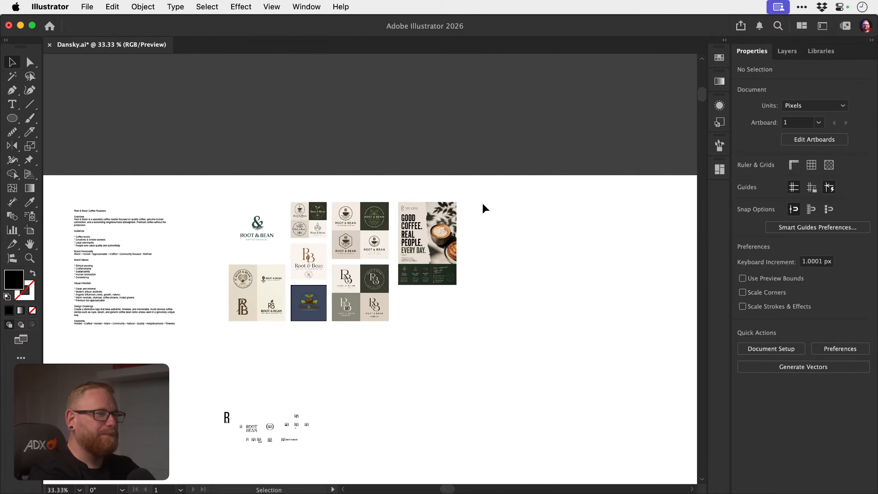
key(z)
drag(470, 233, 463, 173)
key(v)
scroll(453, 170, down, 10)
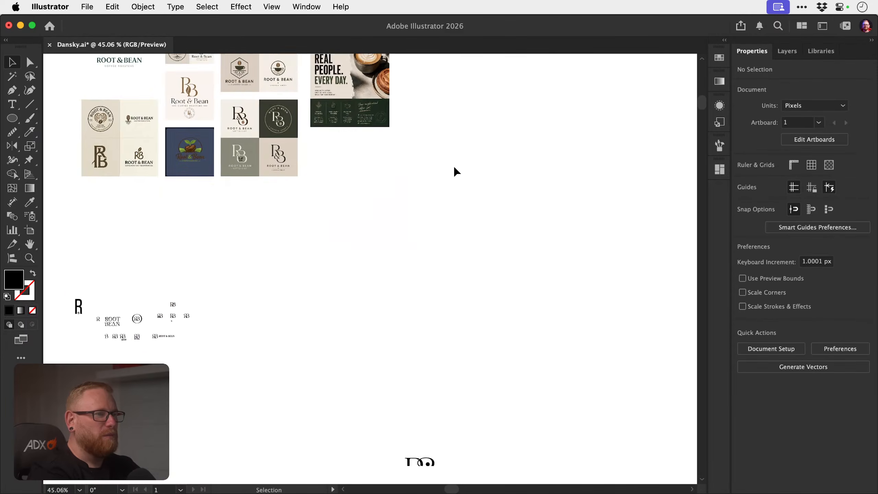
scroll(455, 171, right, 10)
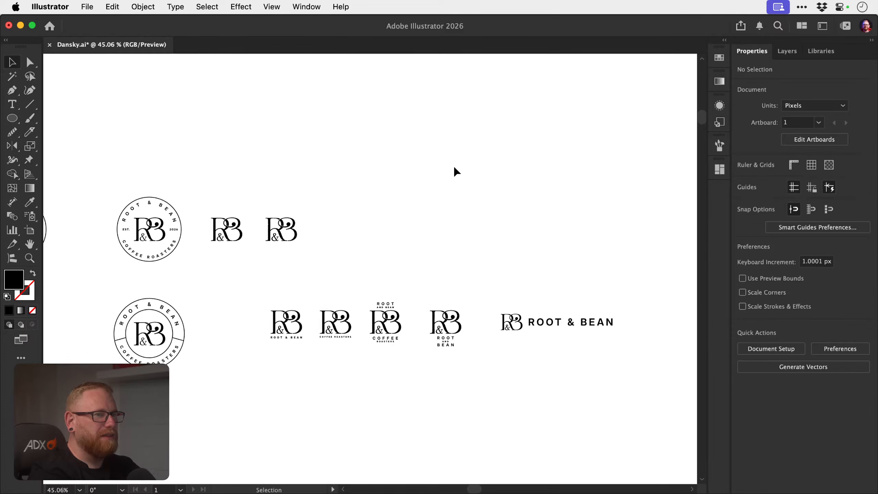
scroll(455, 168, up, 5)
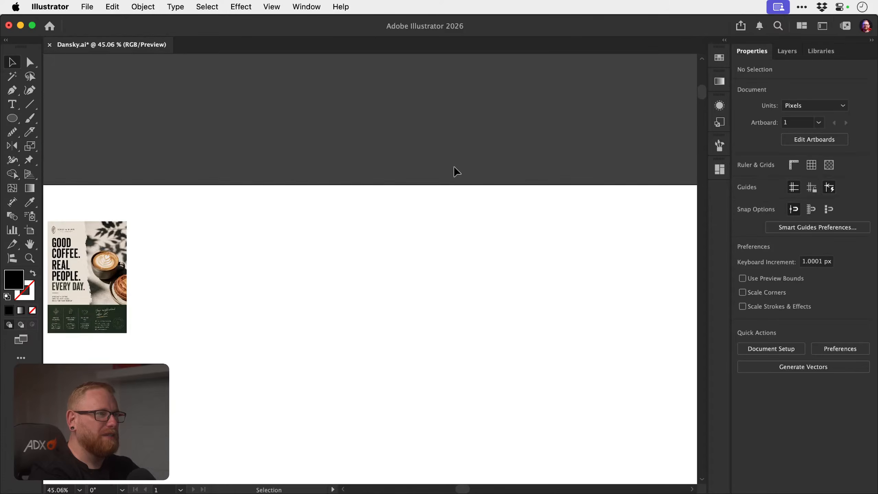
Review the RB badges, monograms and the horizontal ROOT & BEAN lockup once more and save the document.
scroll(455, 167, left, 5)
key(z)
drag(193, 276, 181, 222)
key(v)
scroll(354, 286, down, 10)
scroll(354, 286, right, 3)
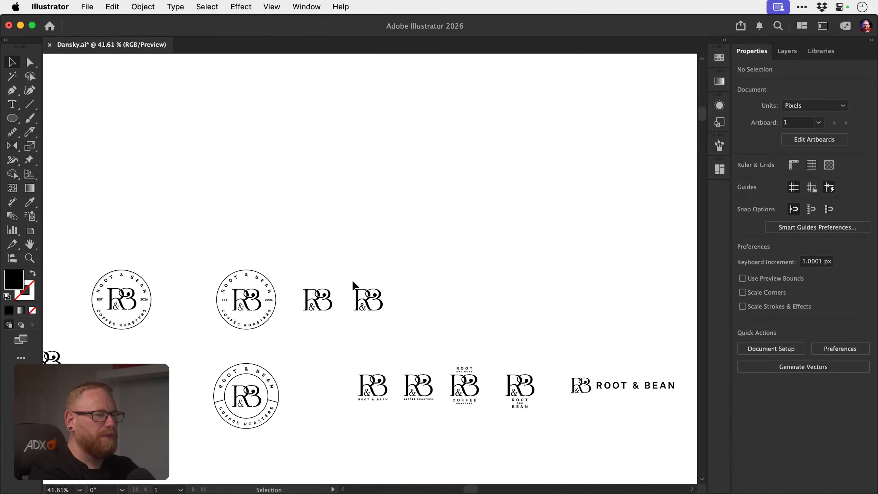
scroll(354, 286, down, 5)
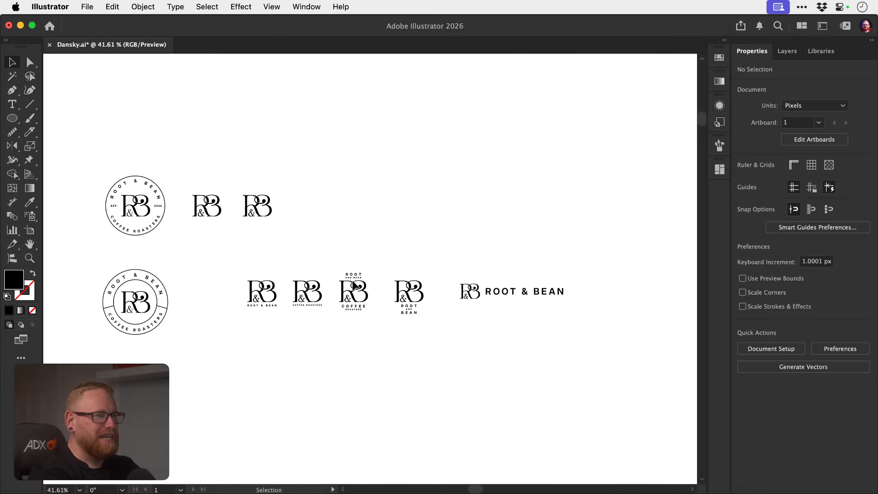
key(super+s)
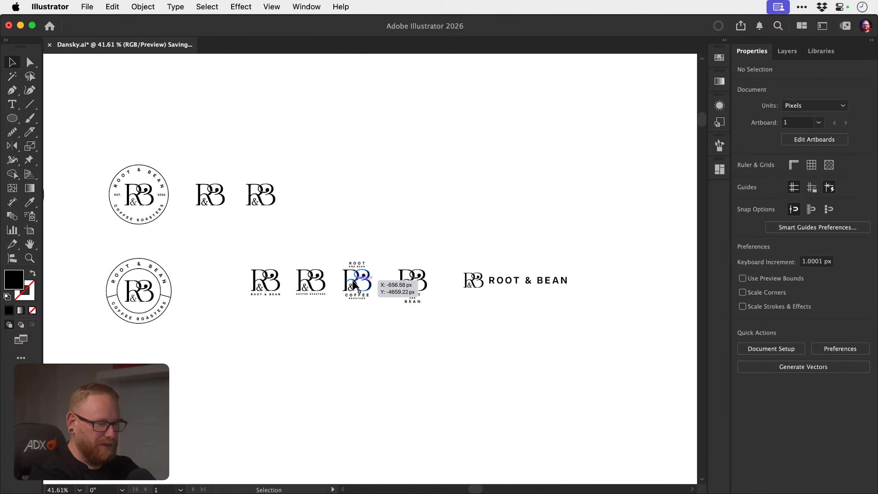